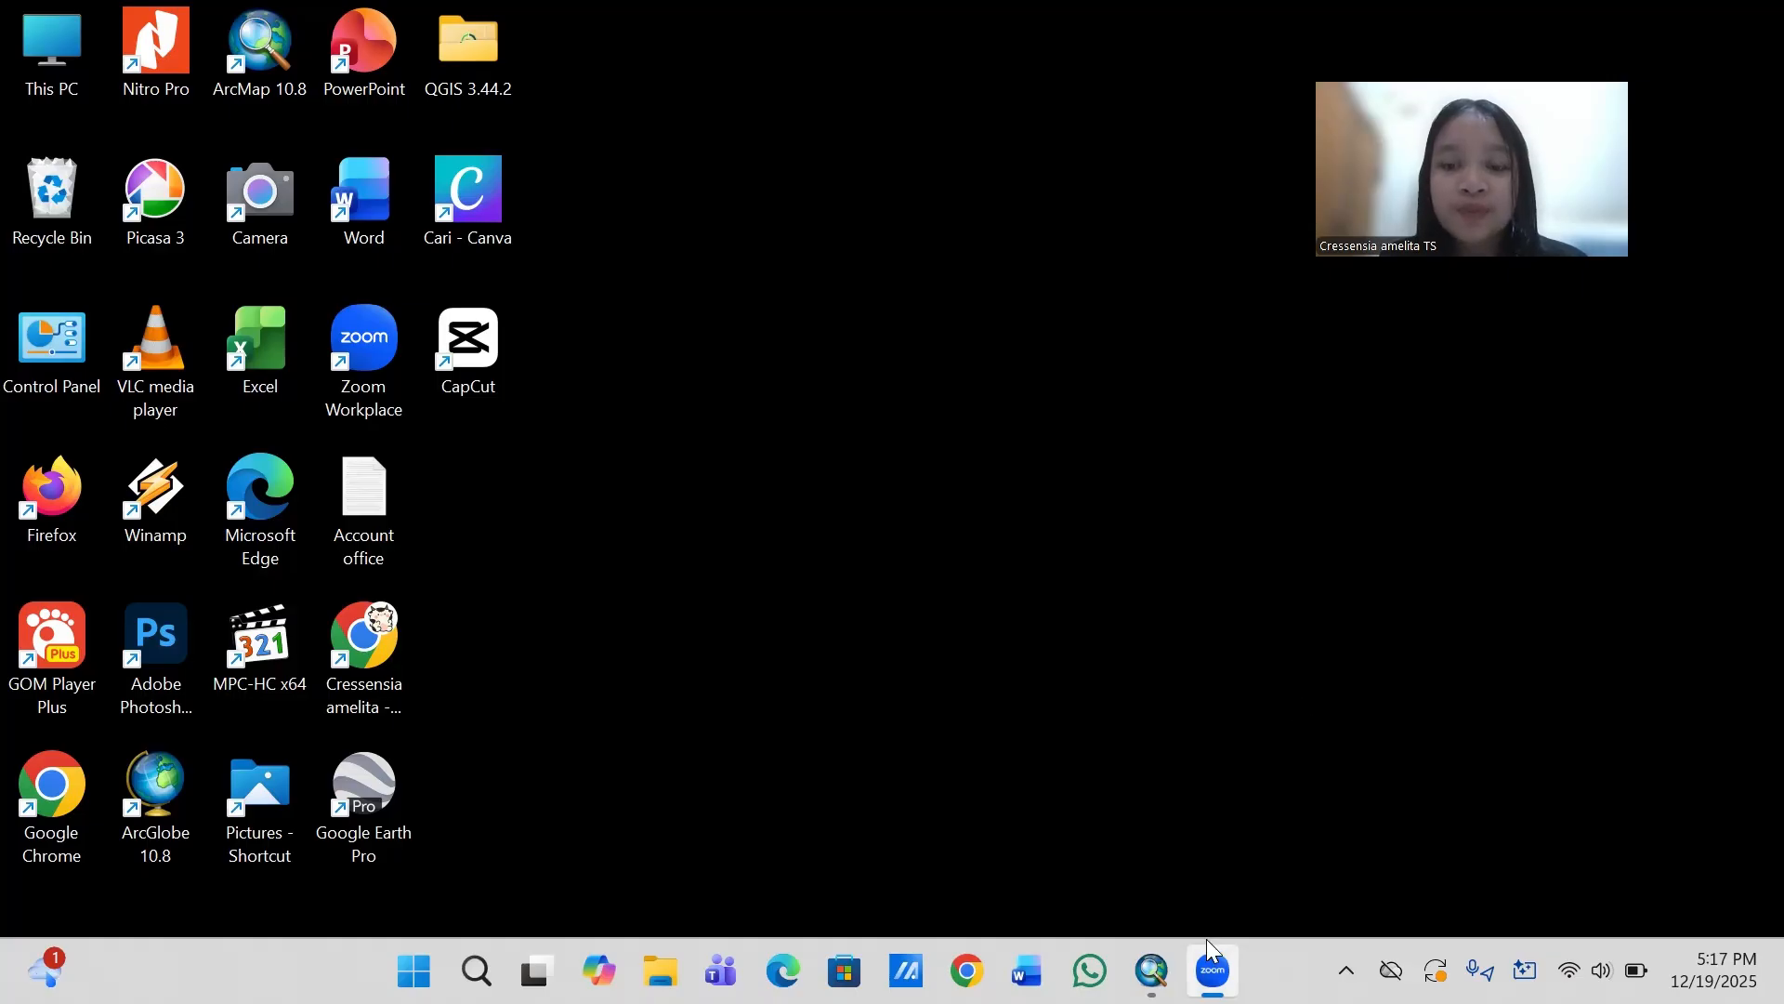
- Switch to ArcMap and set the data frame's coordinate system to the Asian geographic system Indonesian Datum 1974
left_click(1152, 971)
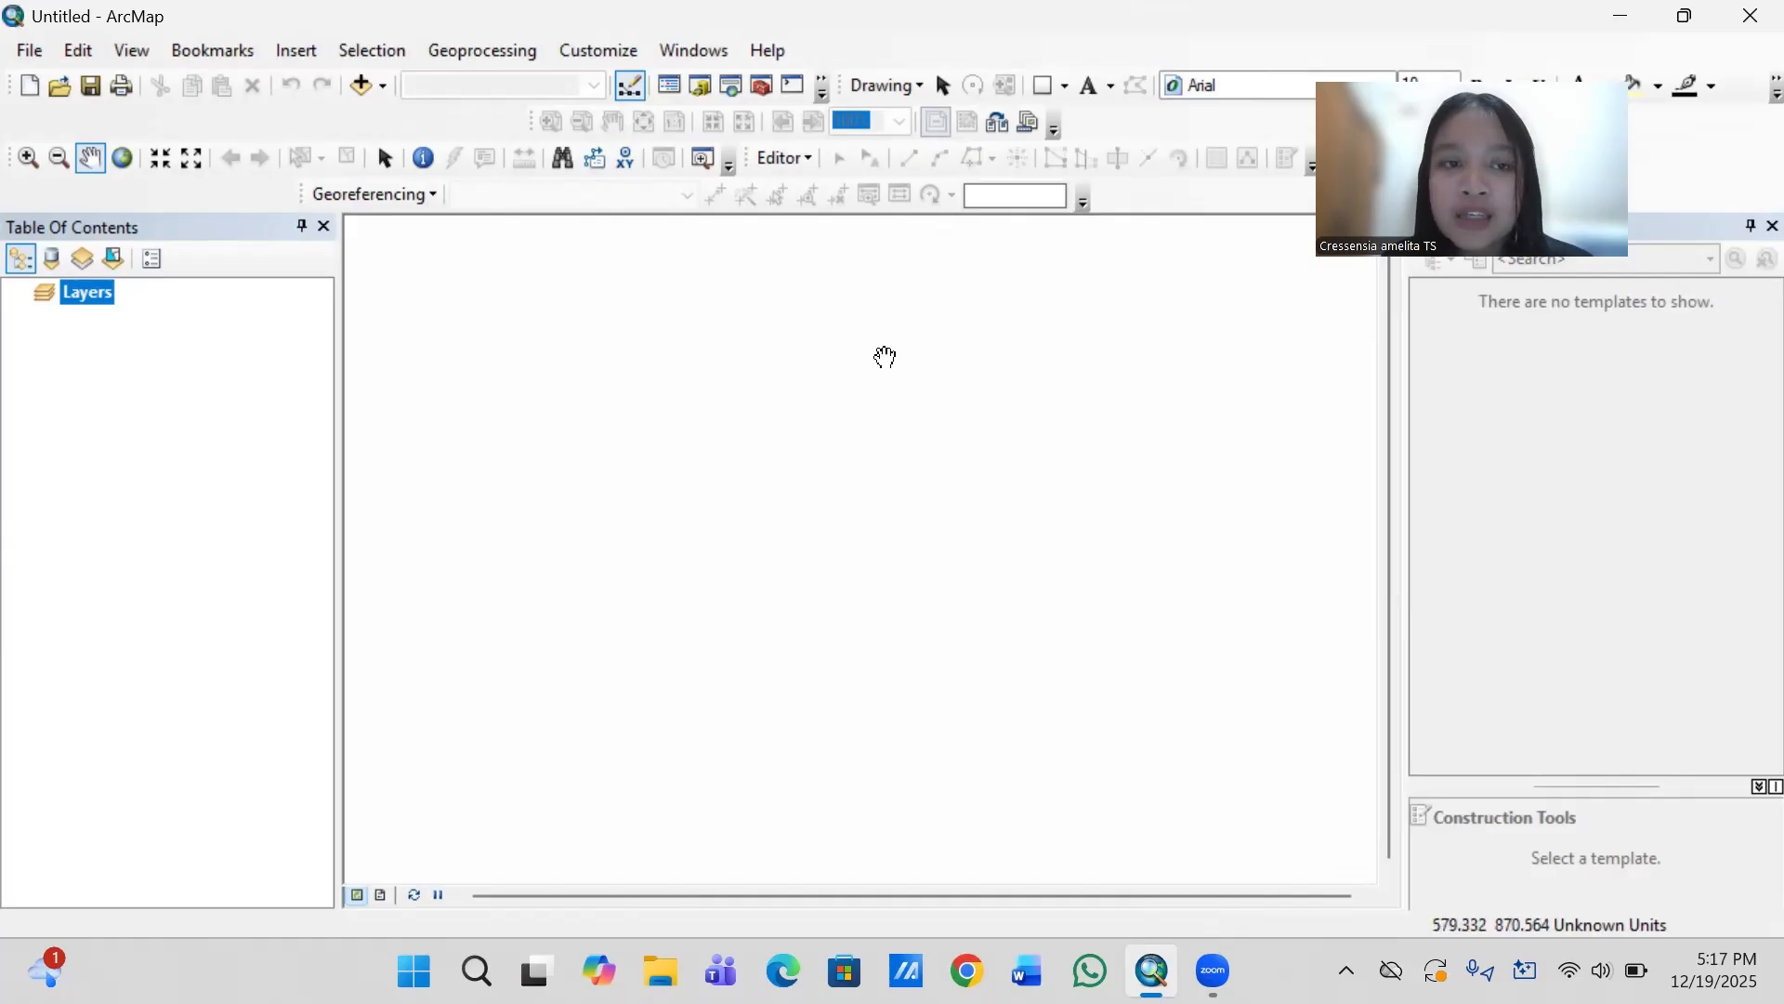
right_click(108, 297)
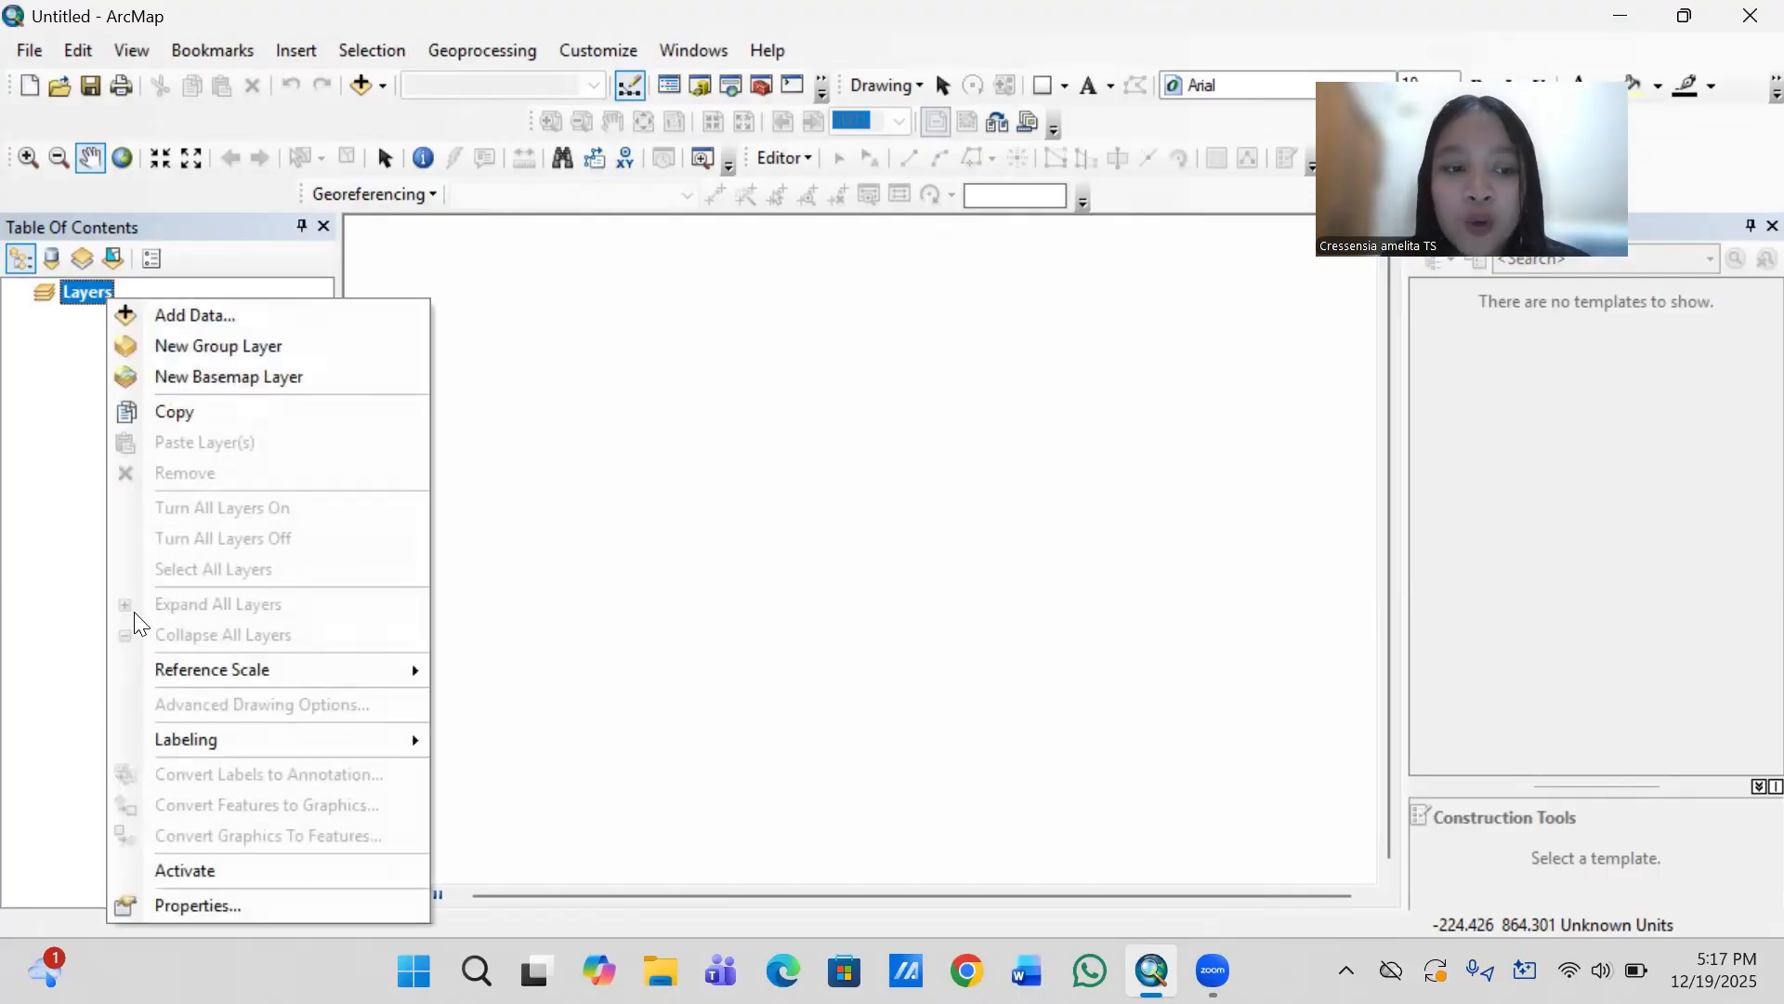
left_click(171, 906)
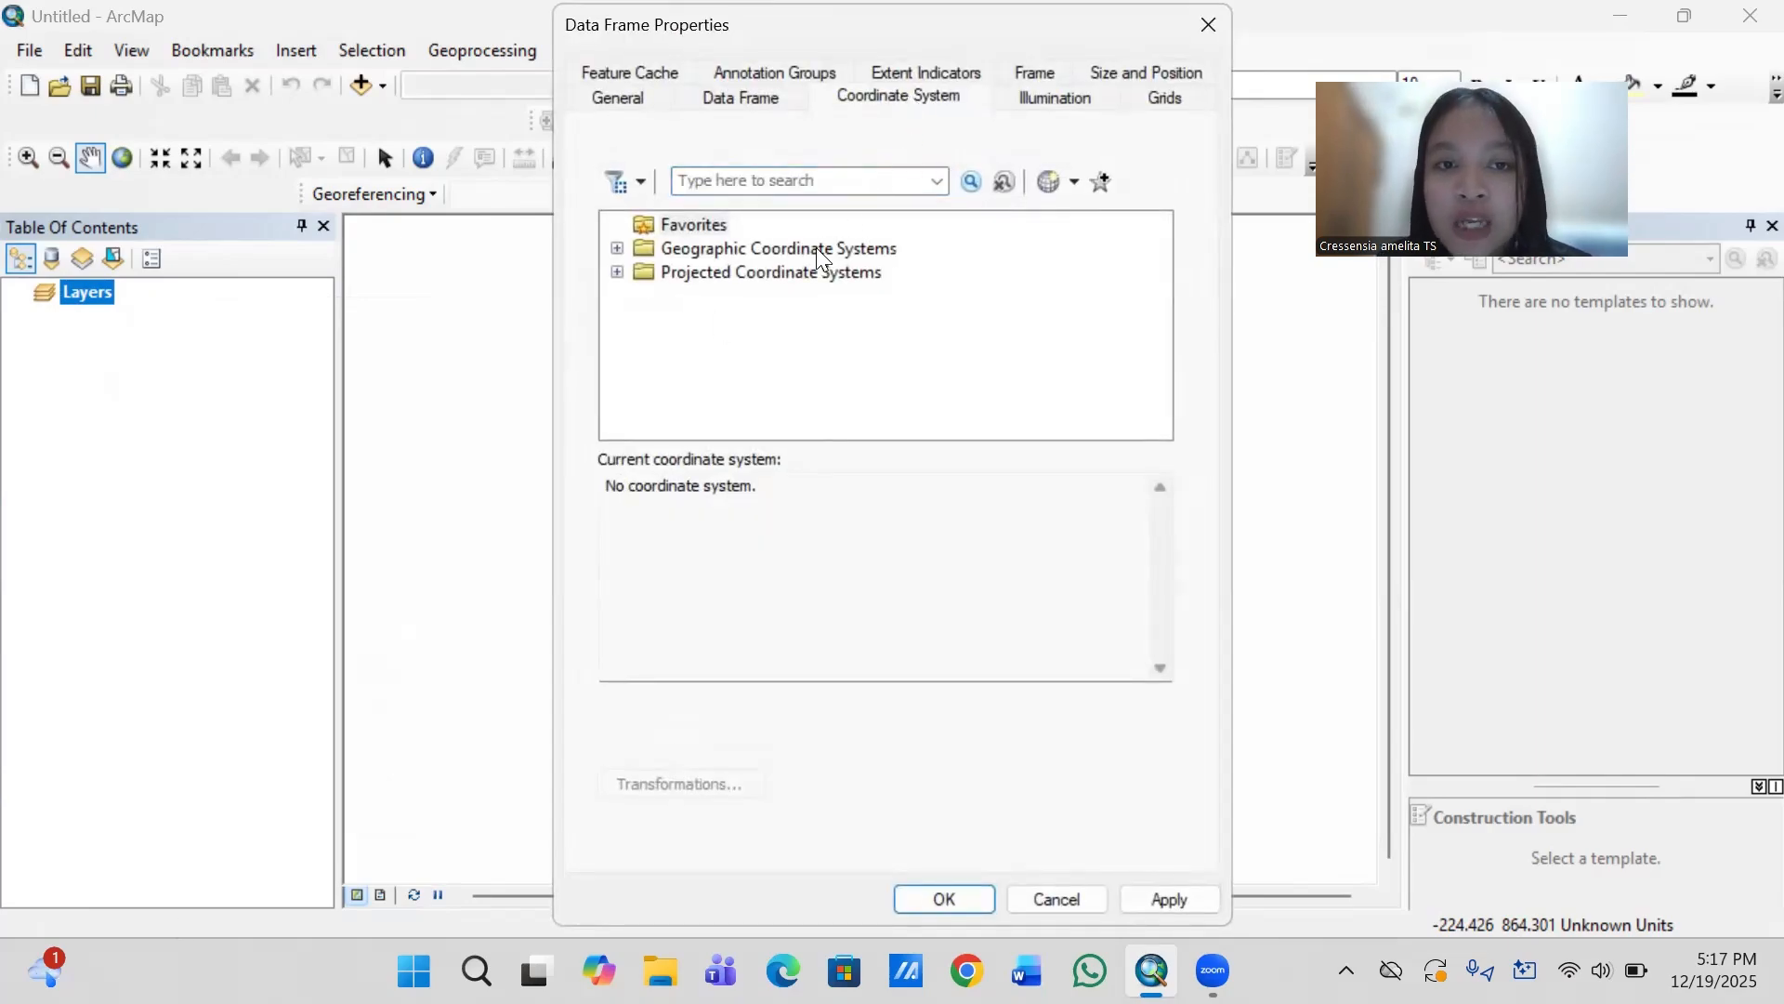
double_click(887, 247)
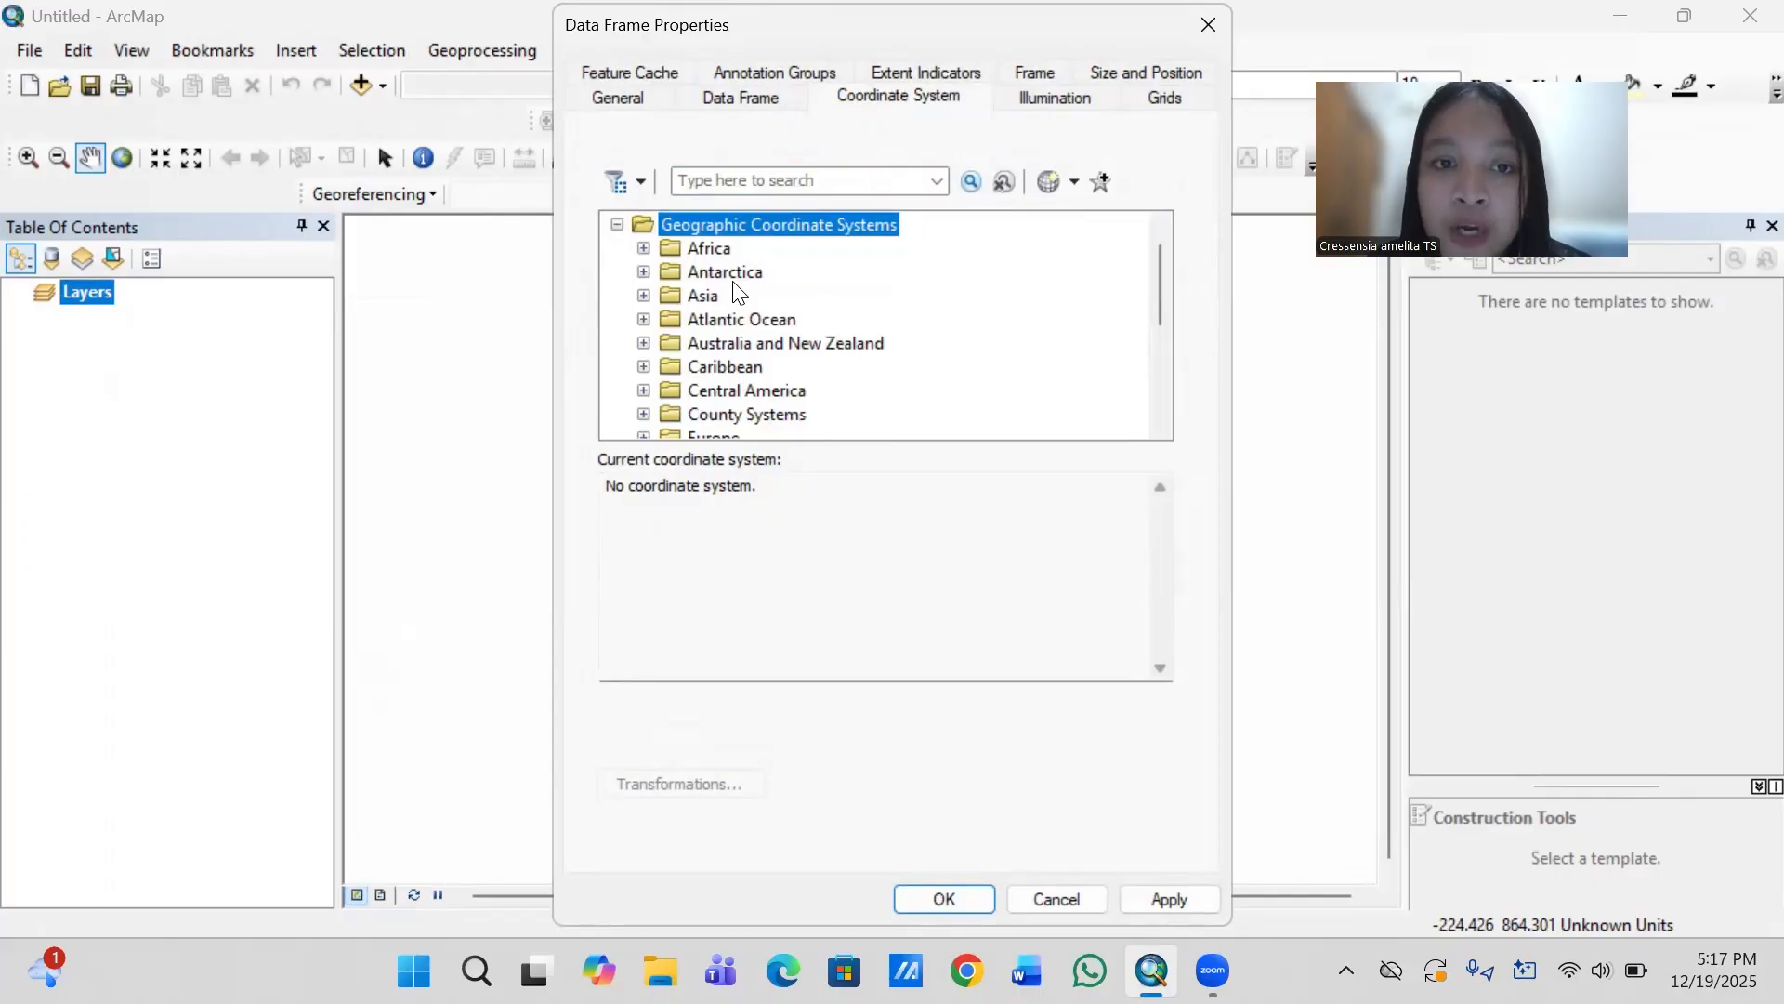
double_click(715, 294)
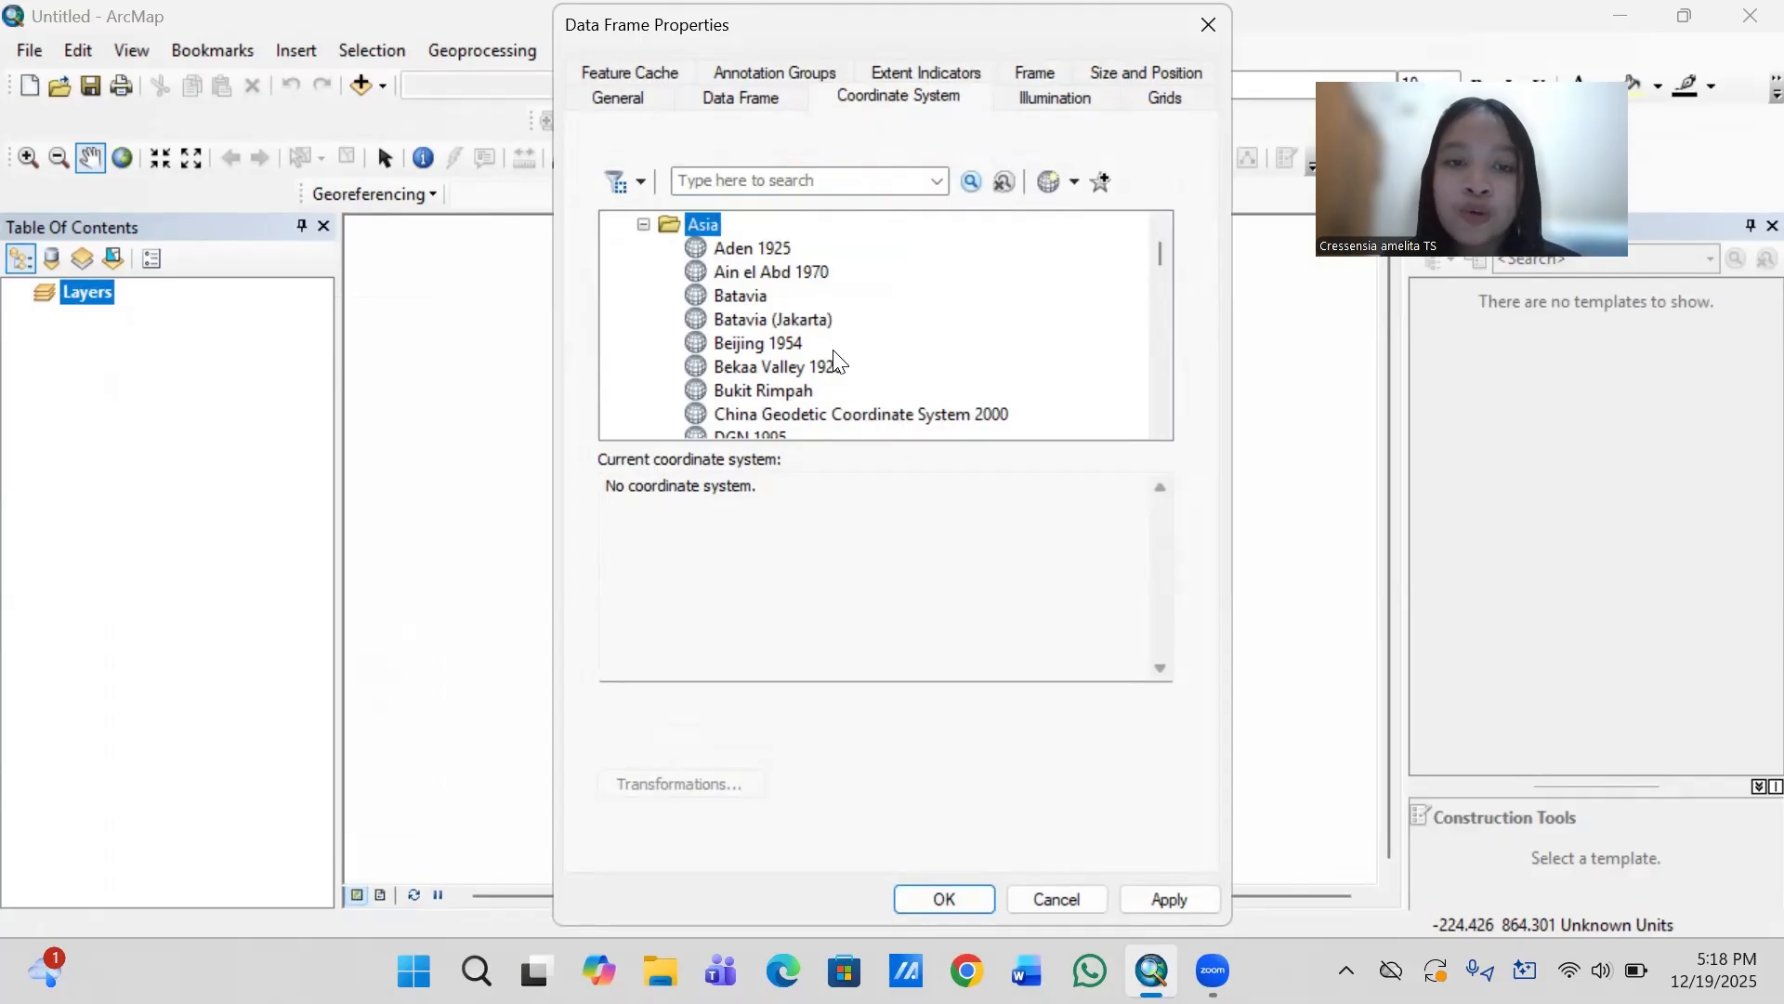
scroll(837, 361, "down", 13)
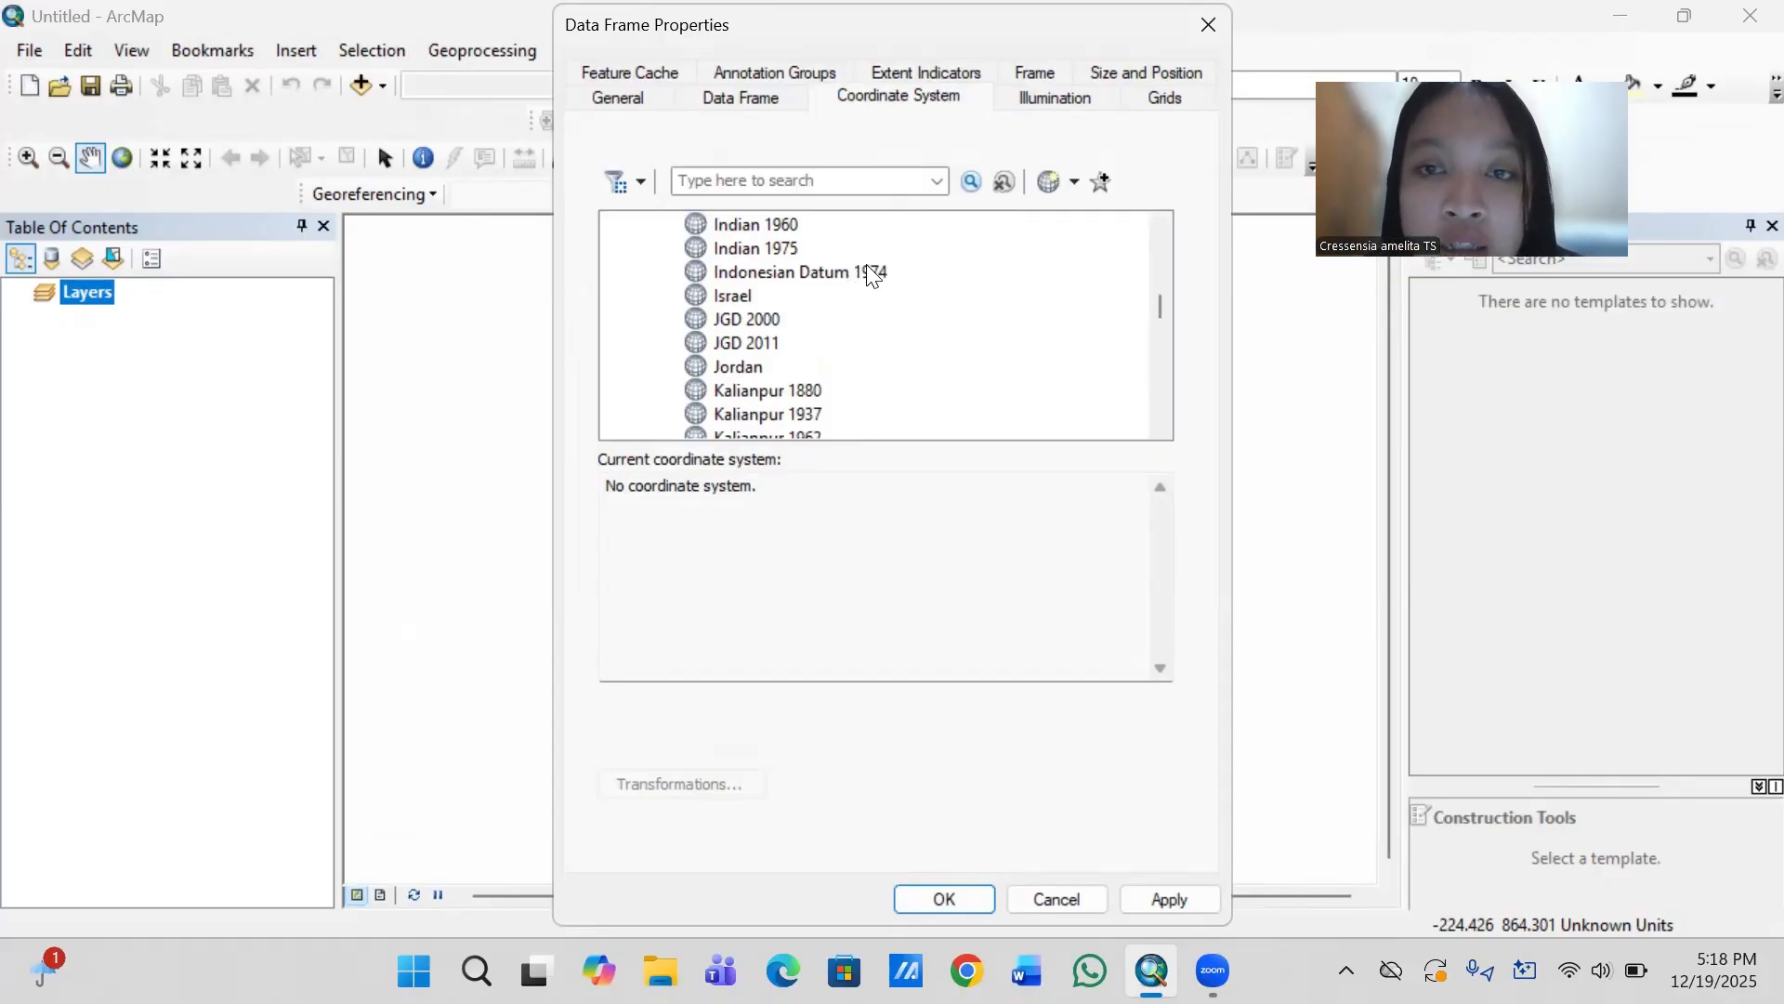
left_click(839, 272)
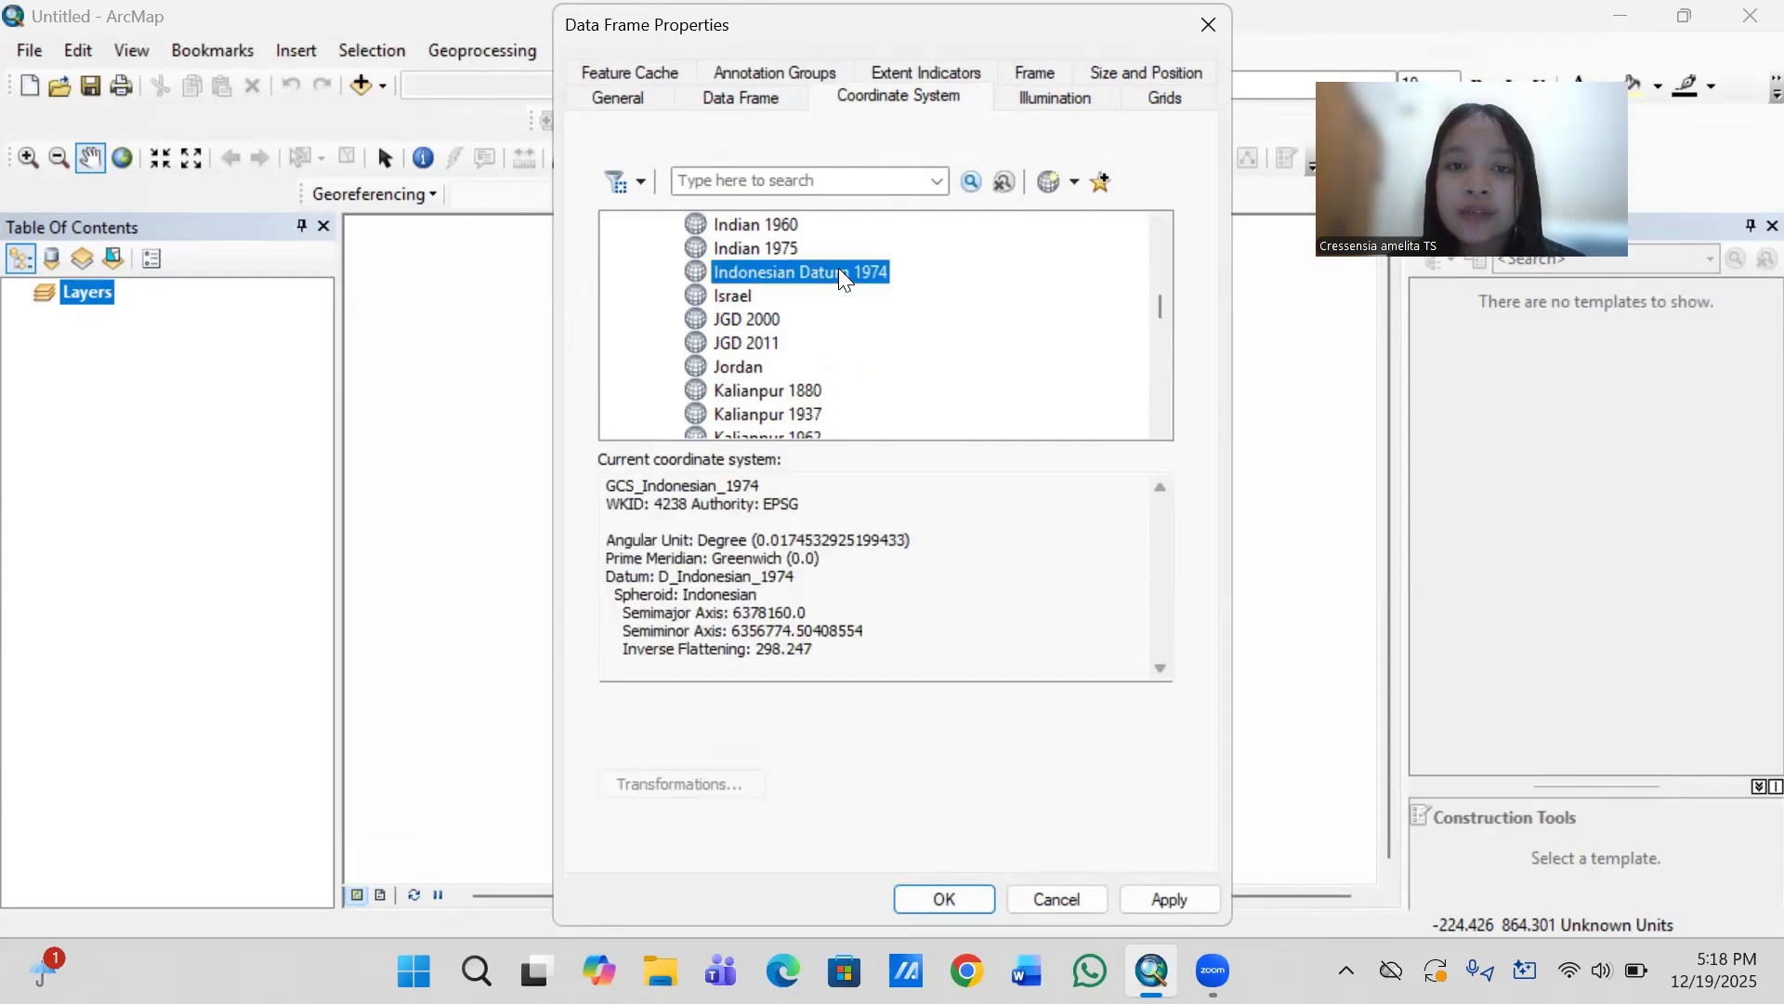
left_click(931, 889)
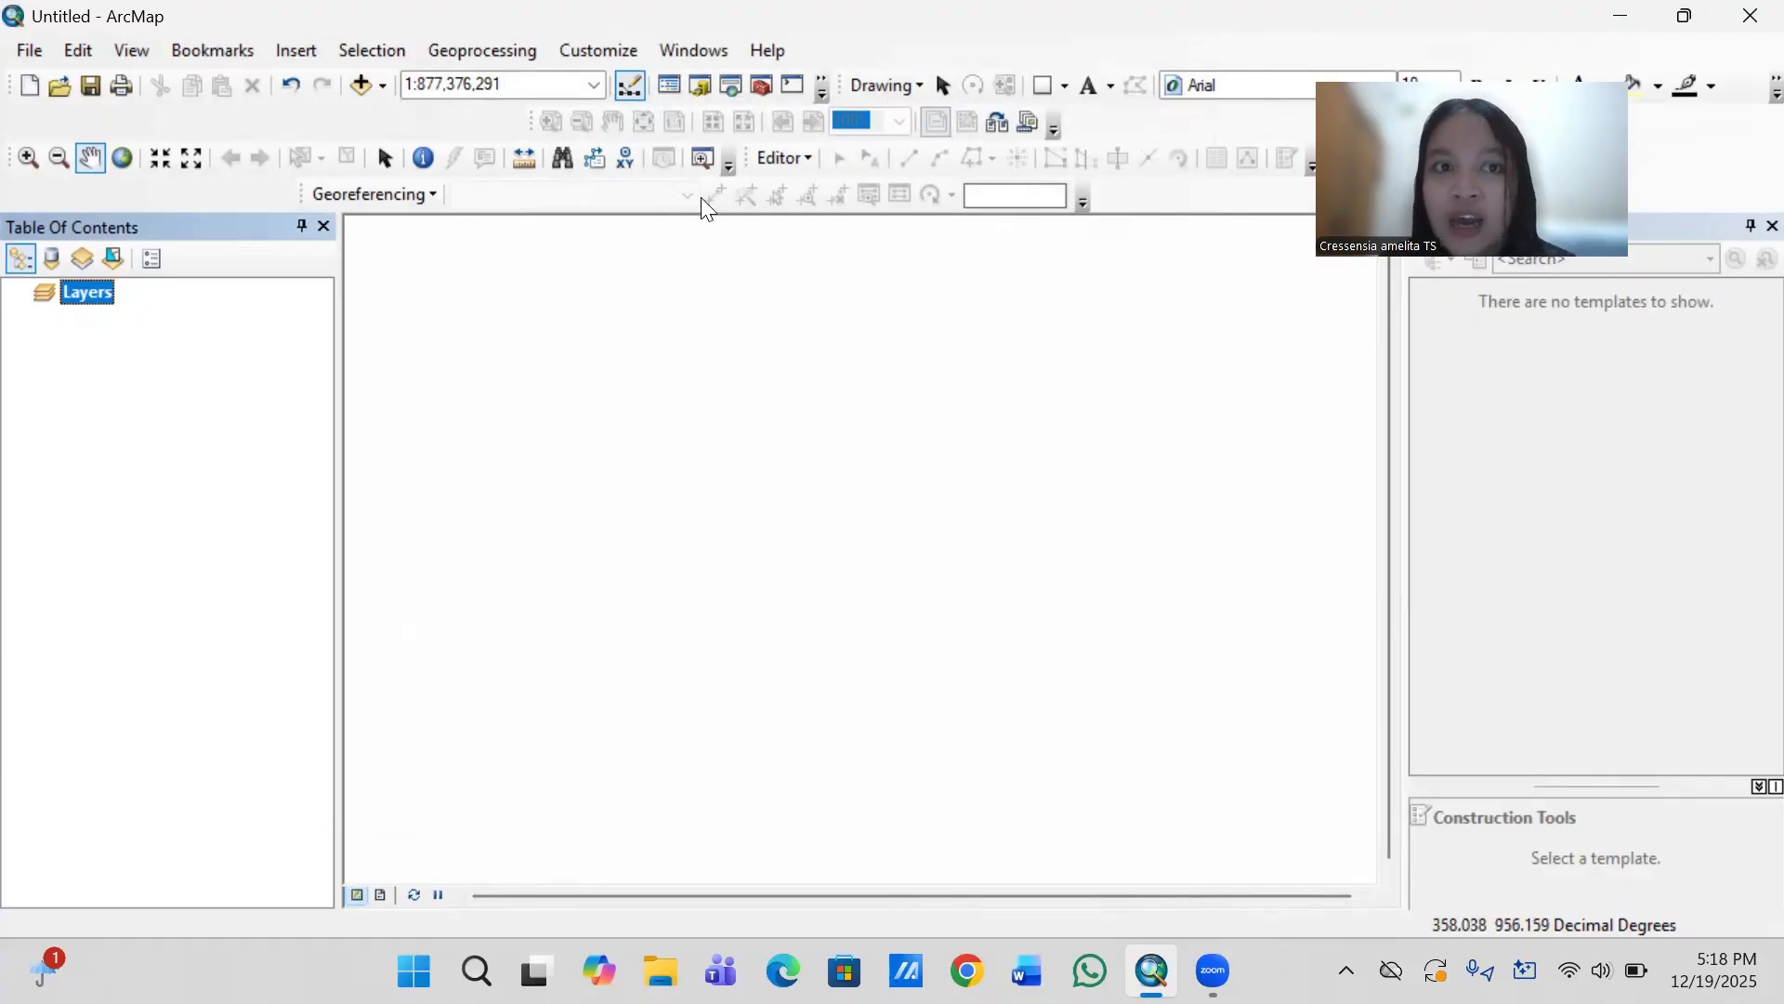
- Add the raster PETA WILAYAH KOTA METRO (1).tif from the TUTORIAL VIDIO folder and build pyramids for it
left_click(359, 84)
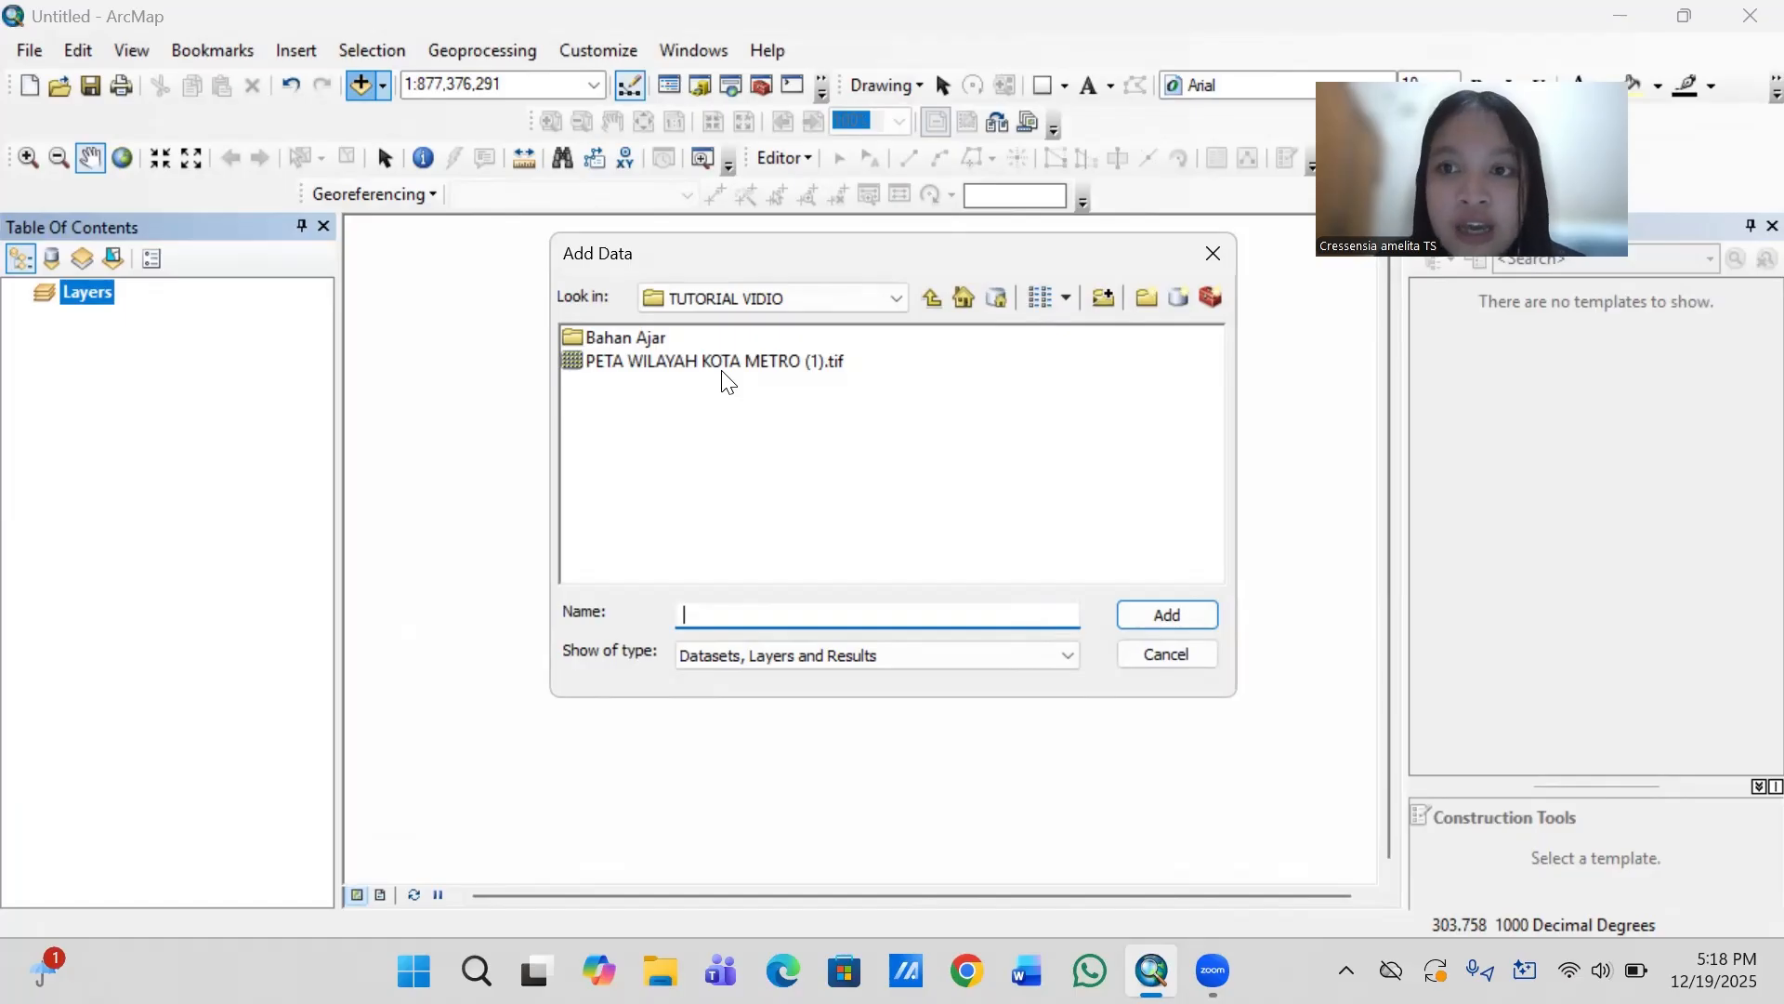
left_click(779, 368)
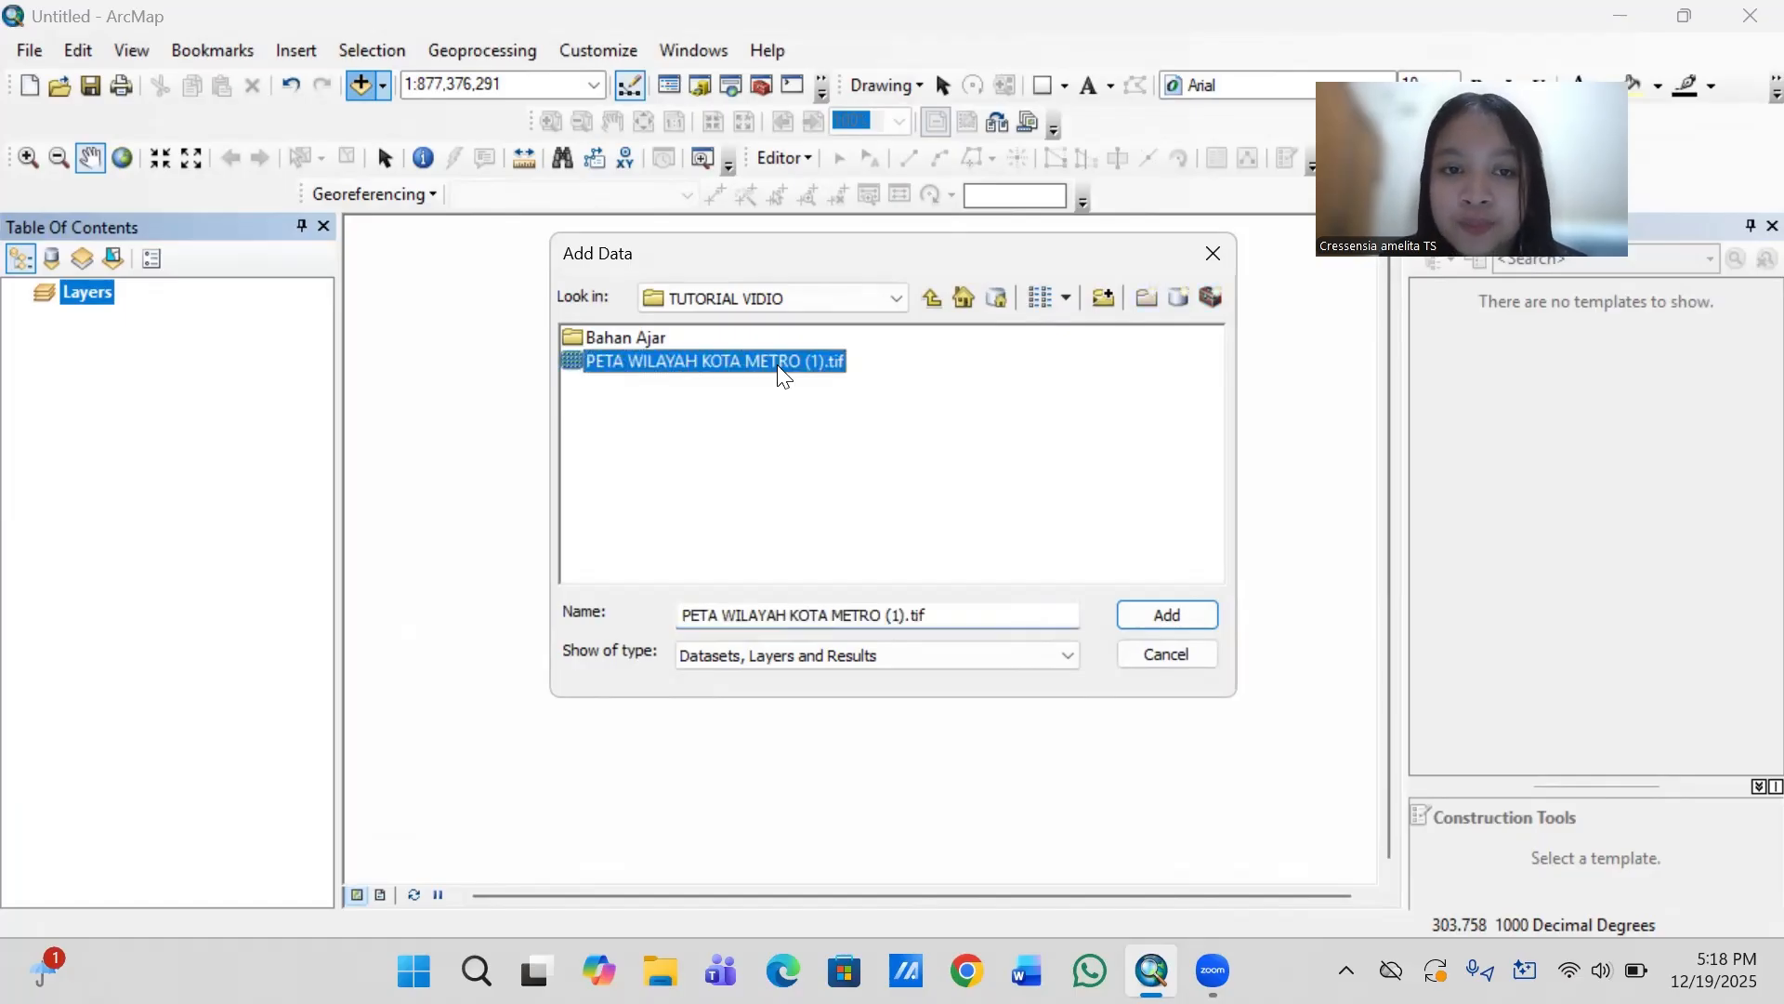
left_click(1144, 612)
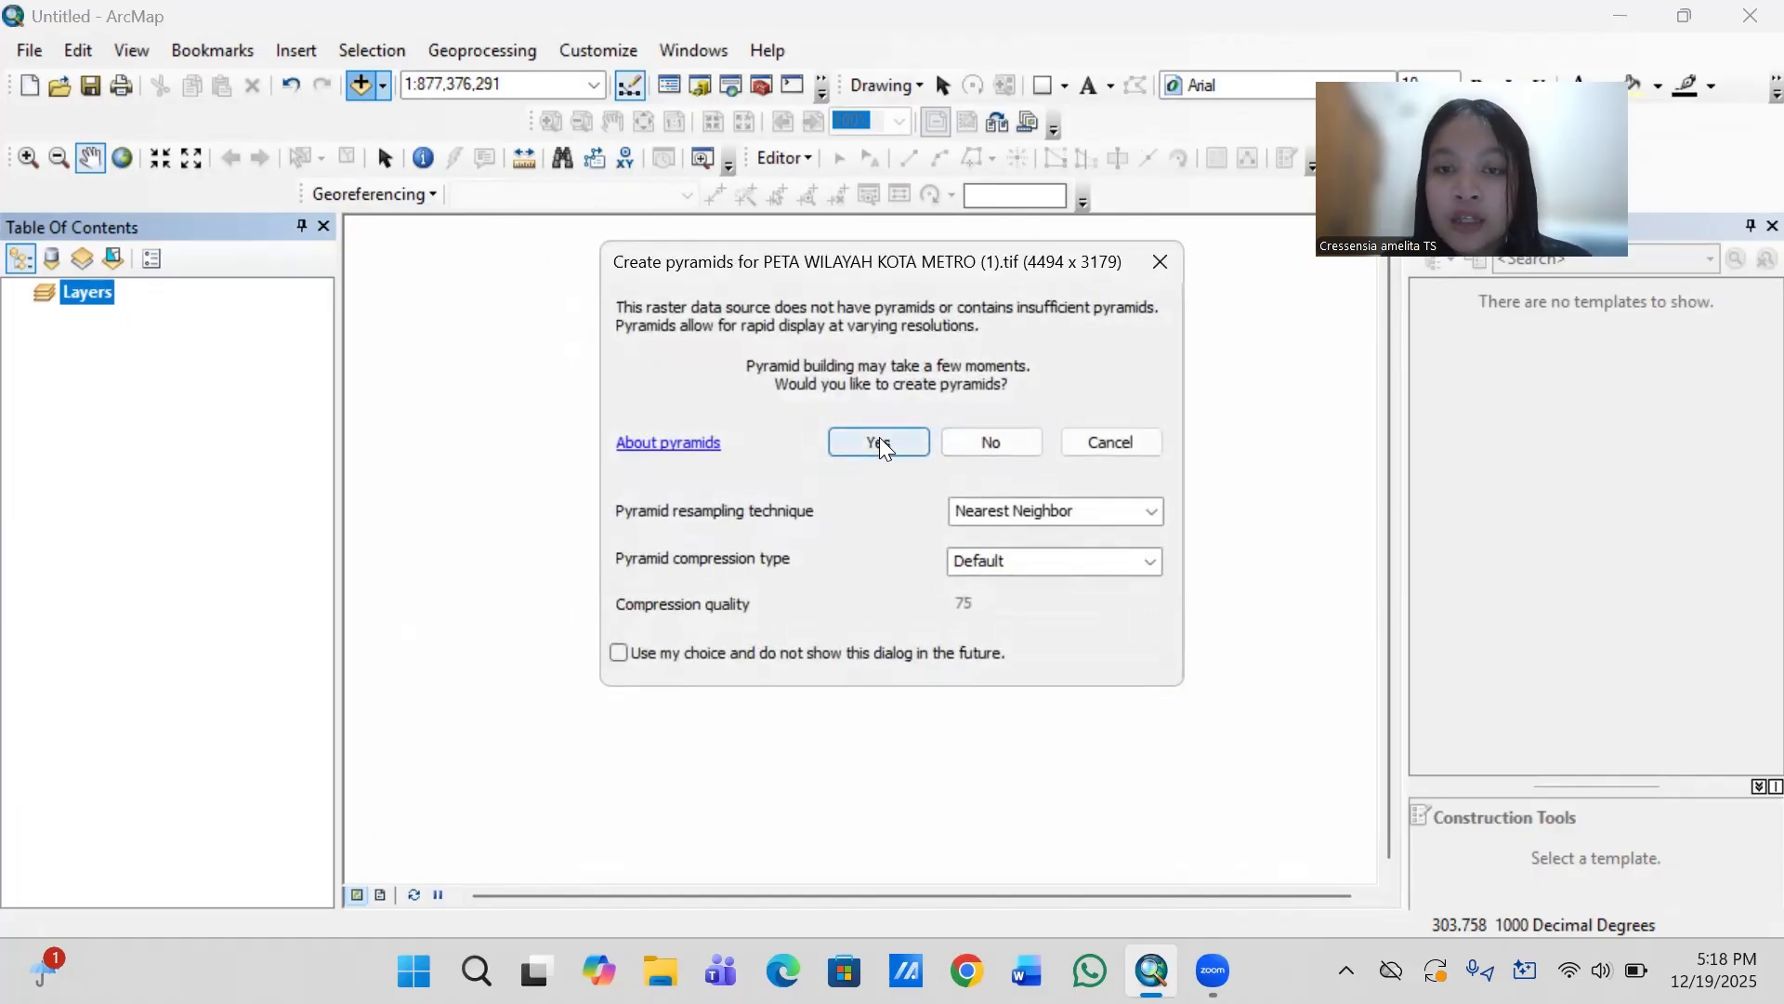
left_click(880, 438)
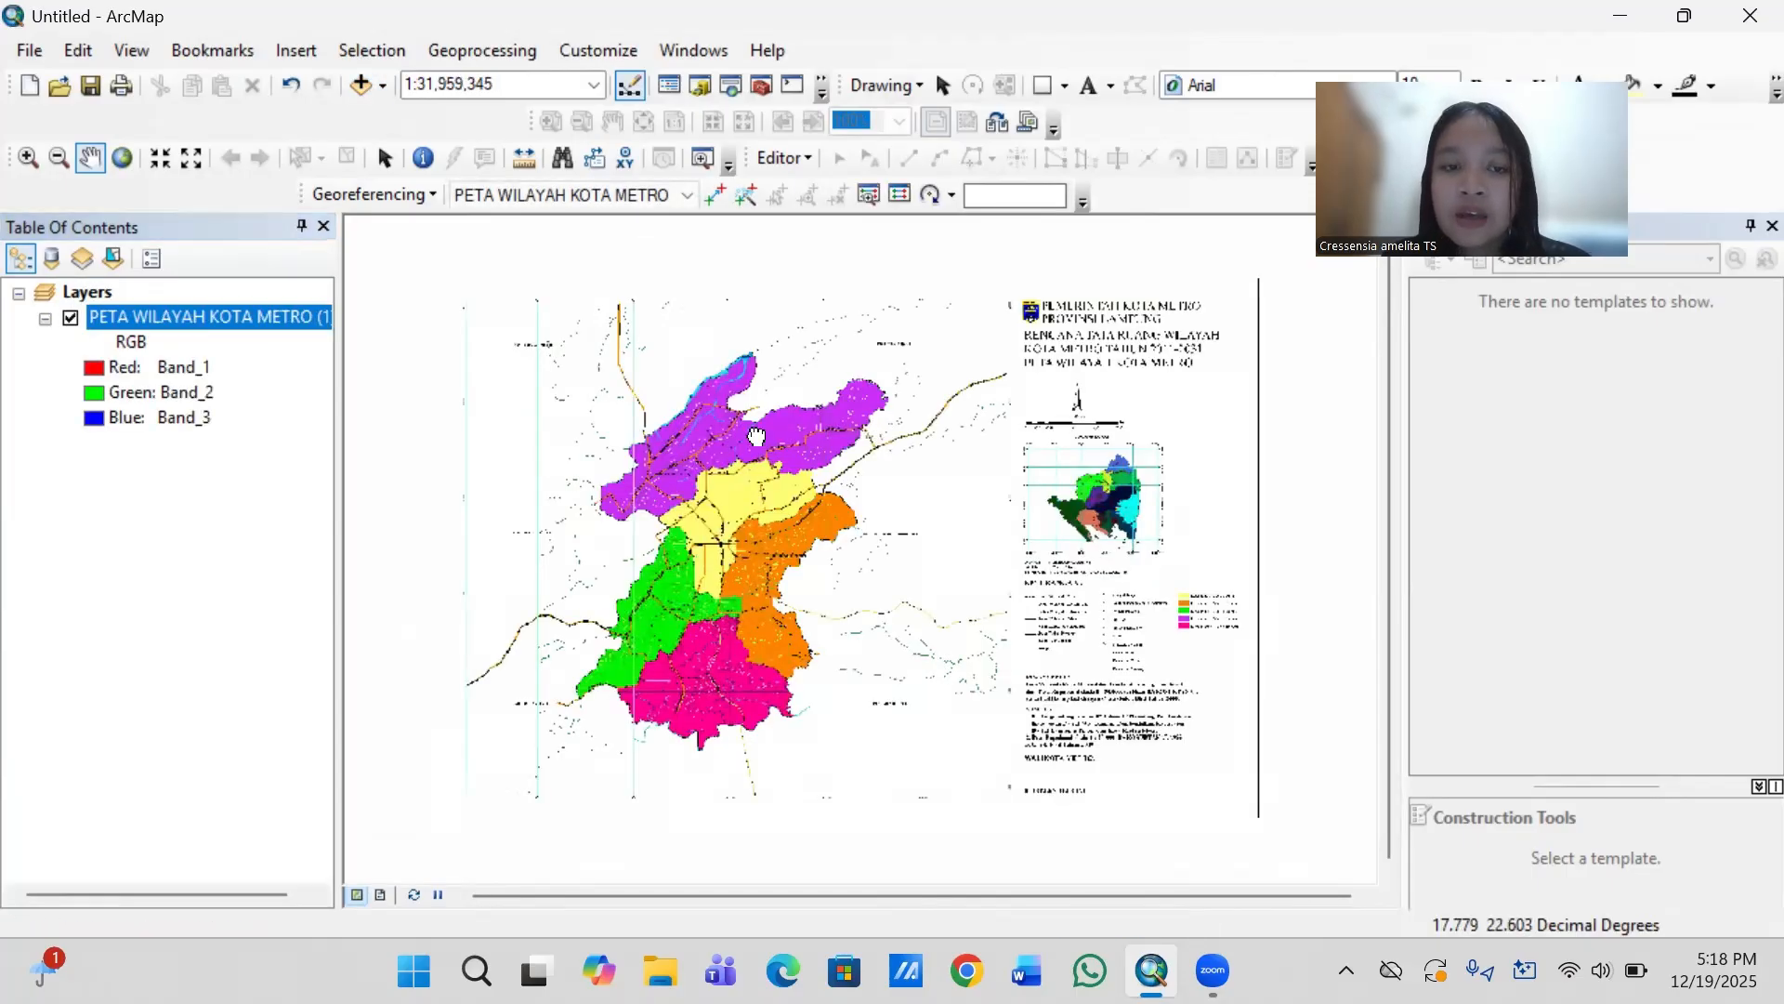
- Examine the scanned map and locate the grid line intersection near its upper-left corner, below the 105-degree longitude label
left_click_drag(756, 437, 858, 620)
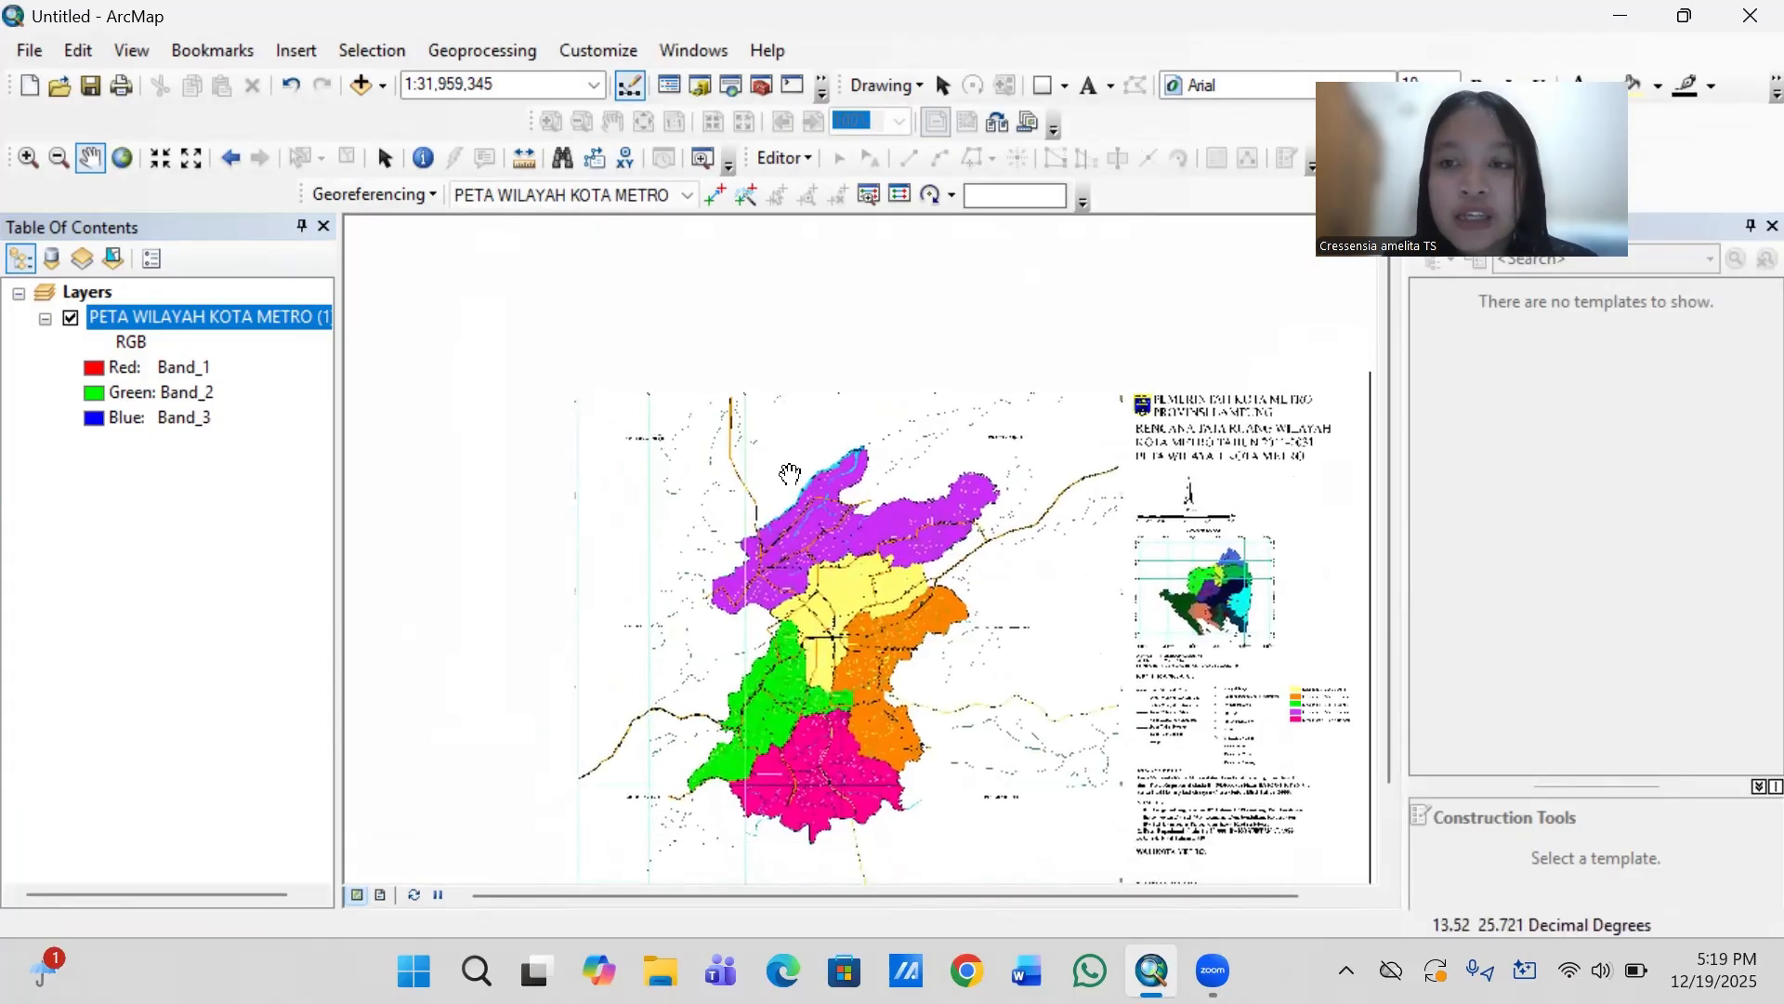
left_click_drag(865, 511, 801, 415)
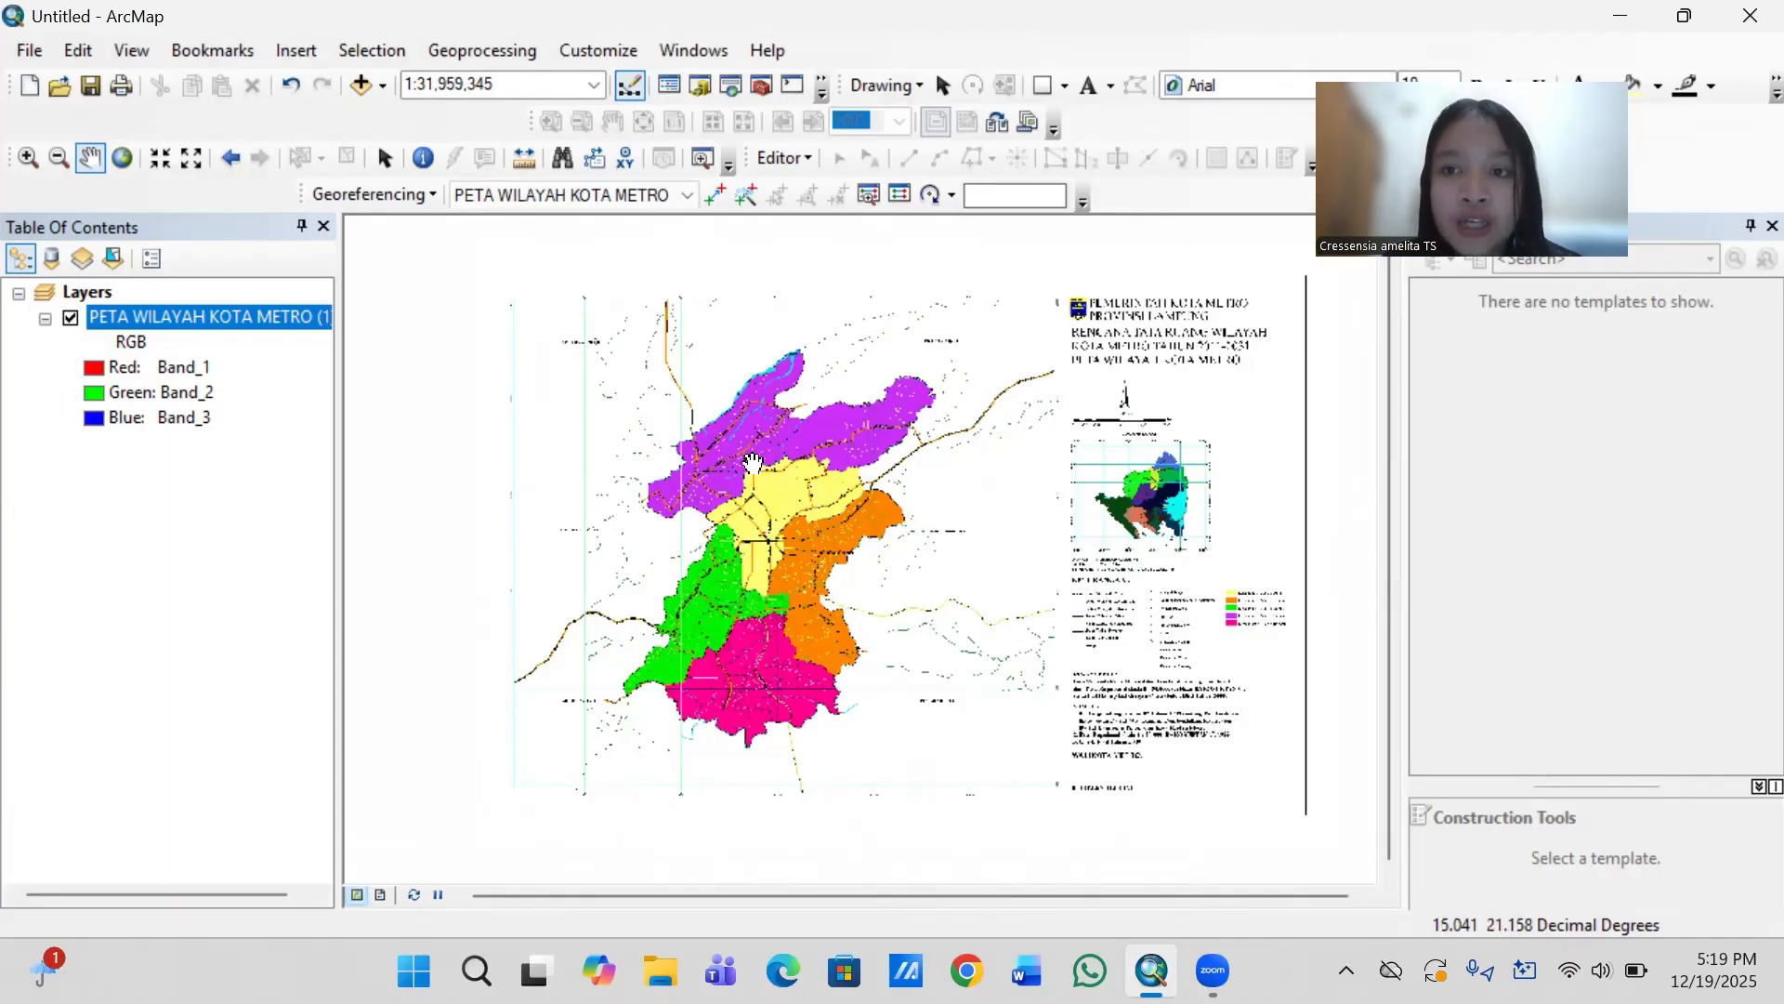
left_click_drag(678, 416, 841, 443)
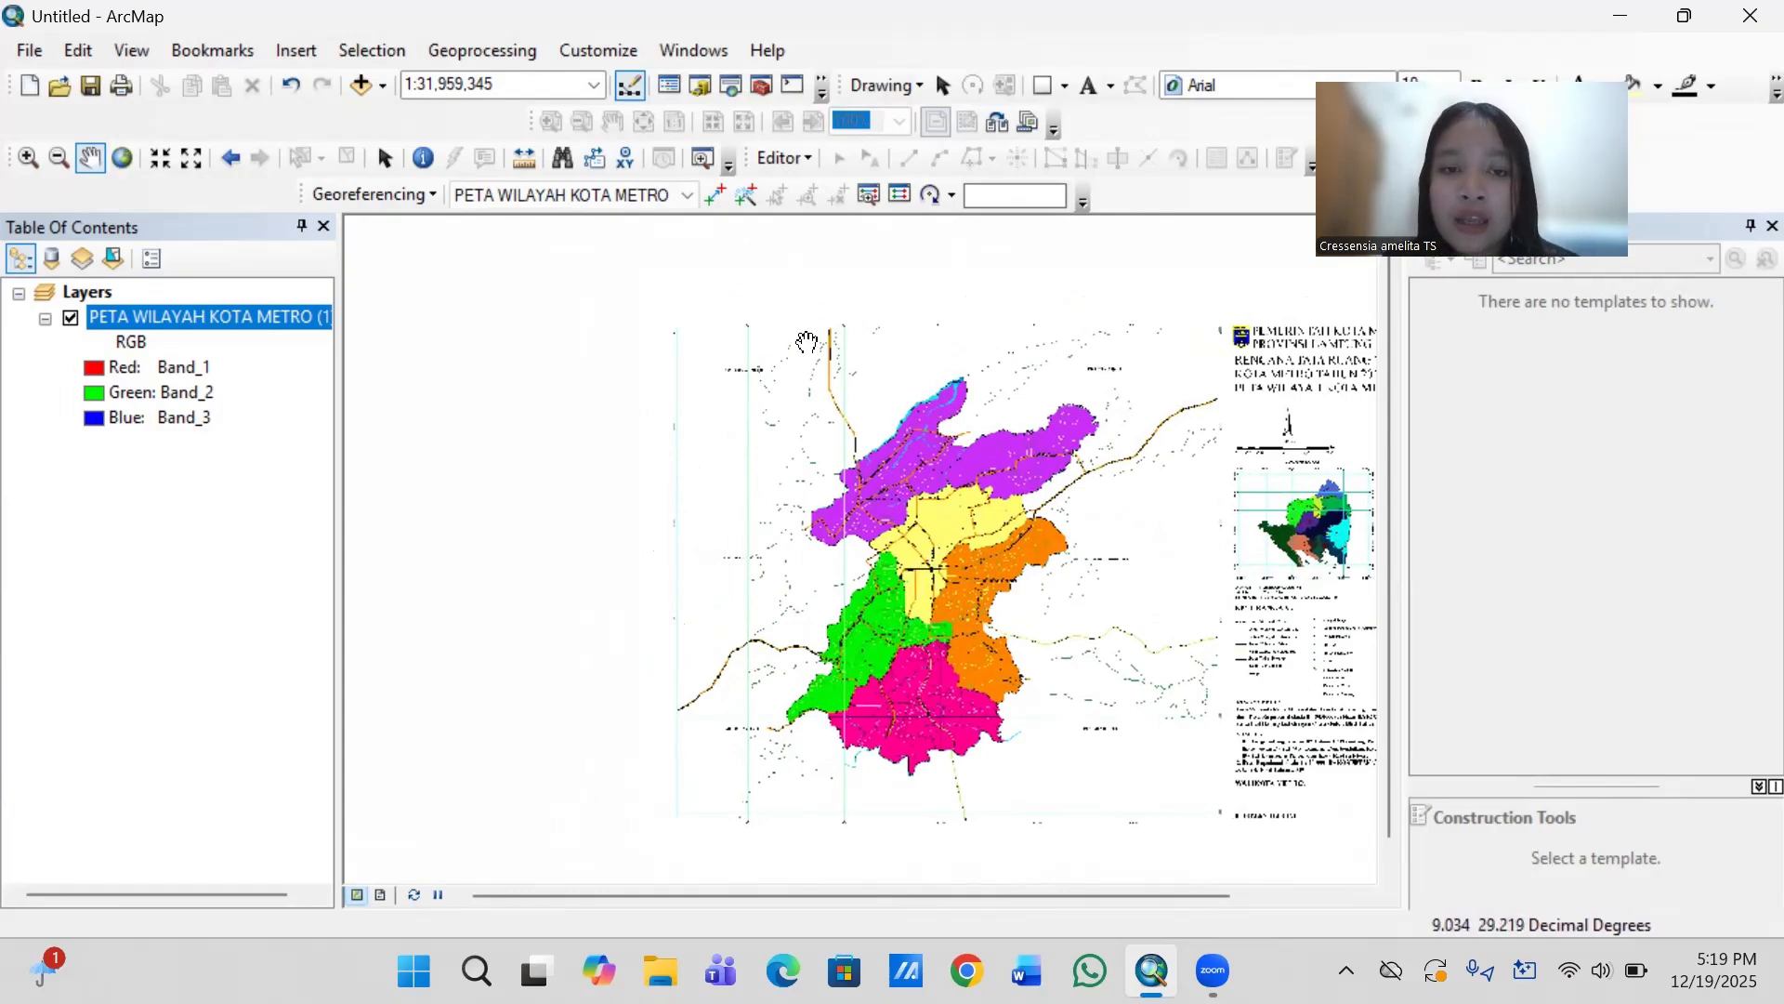
scroll(641, 375, "up", 1)
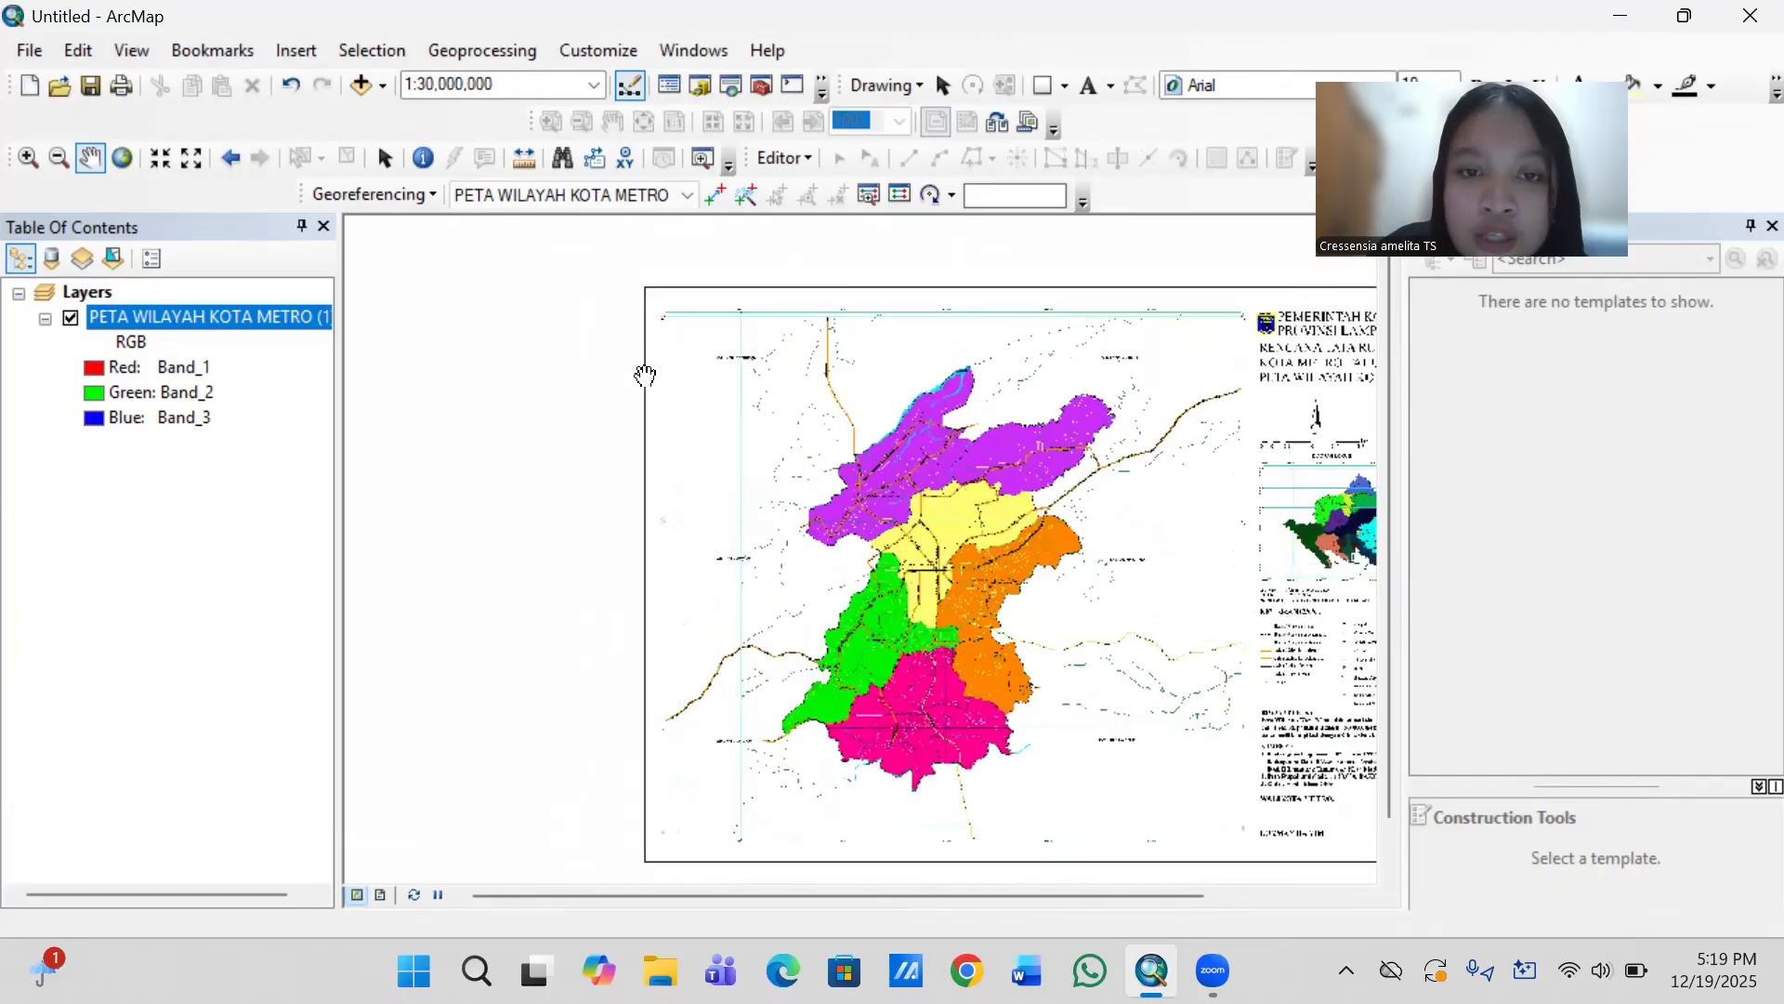
scroll(645, 374, "up", 2)
scroll(646, 375, "up", 2)
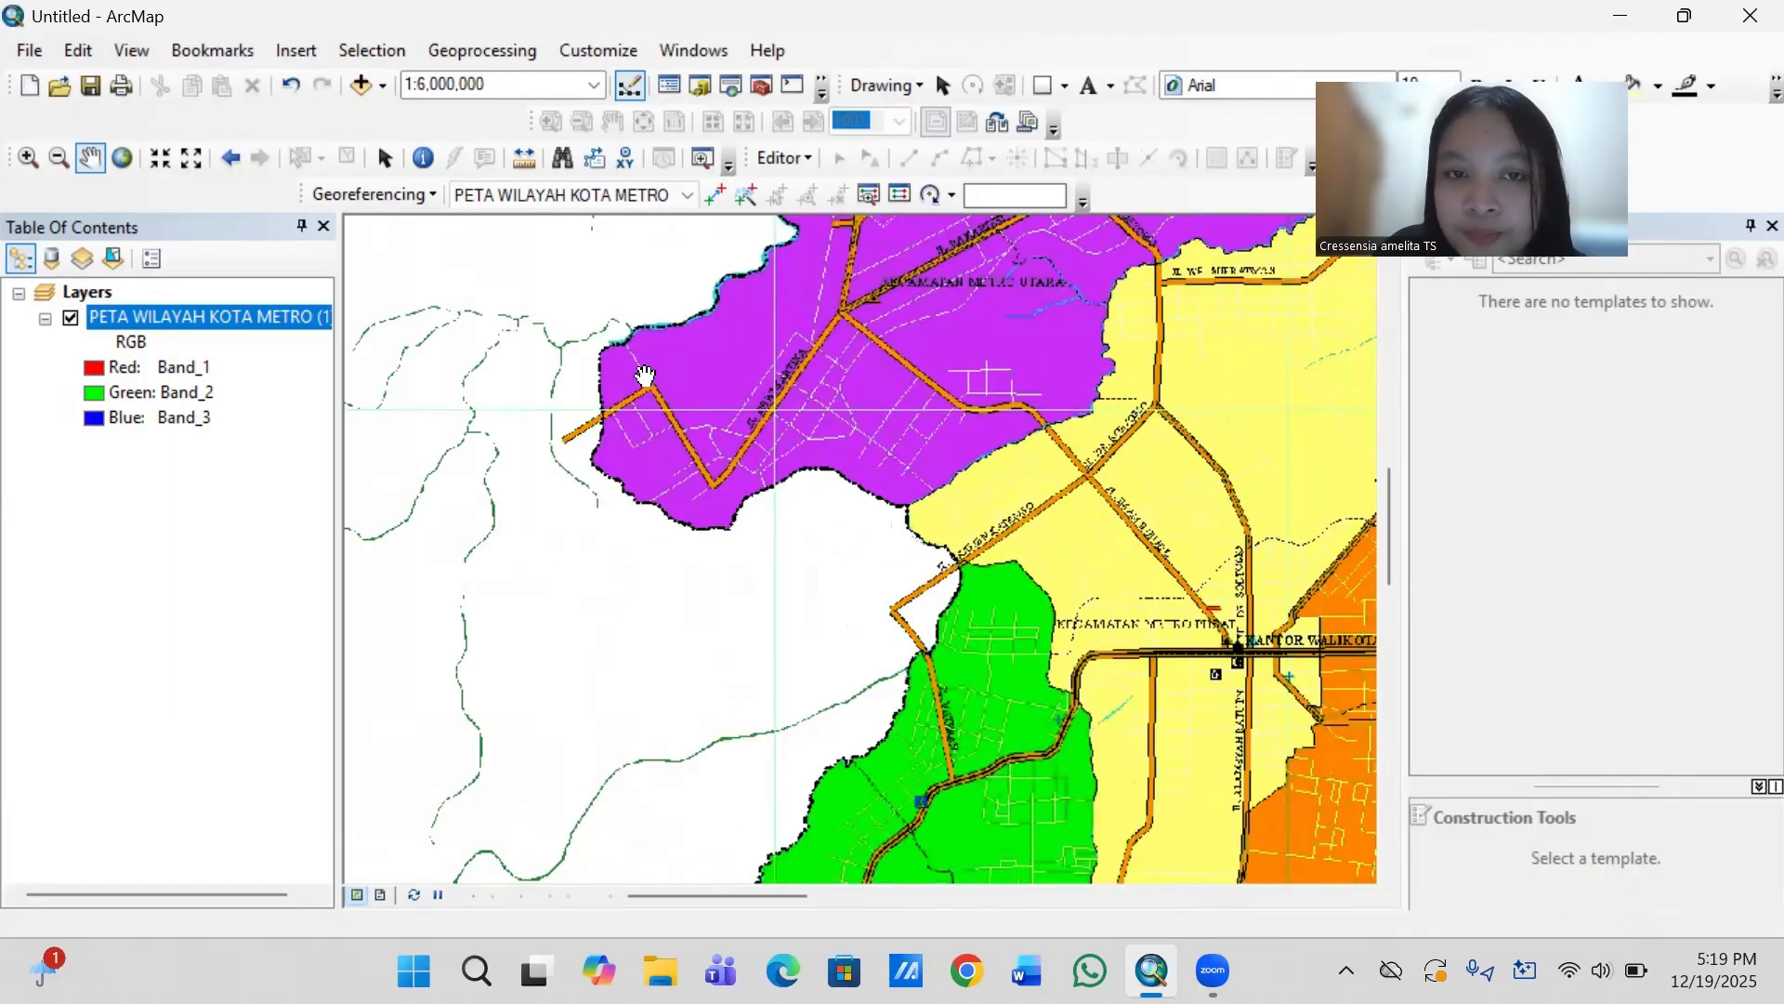
key("Up")
key("Left")
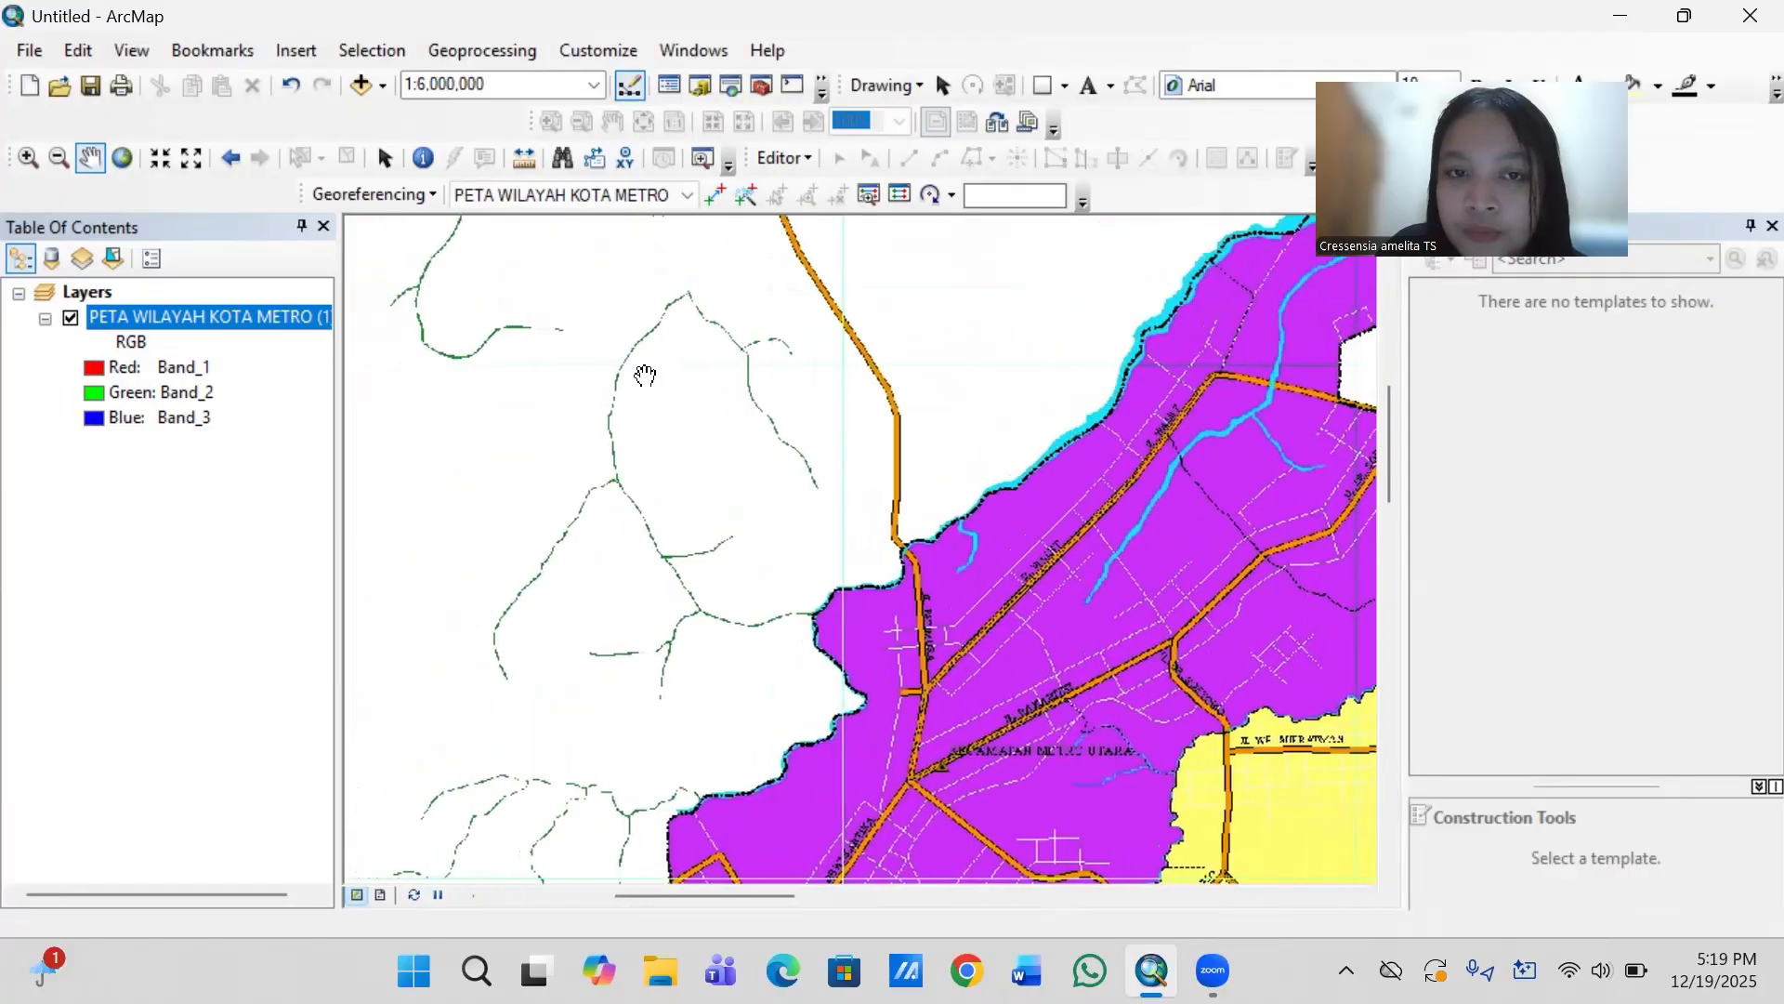
key("Left")
key("Left")
key("Left")
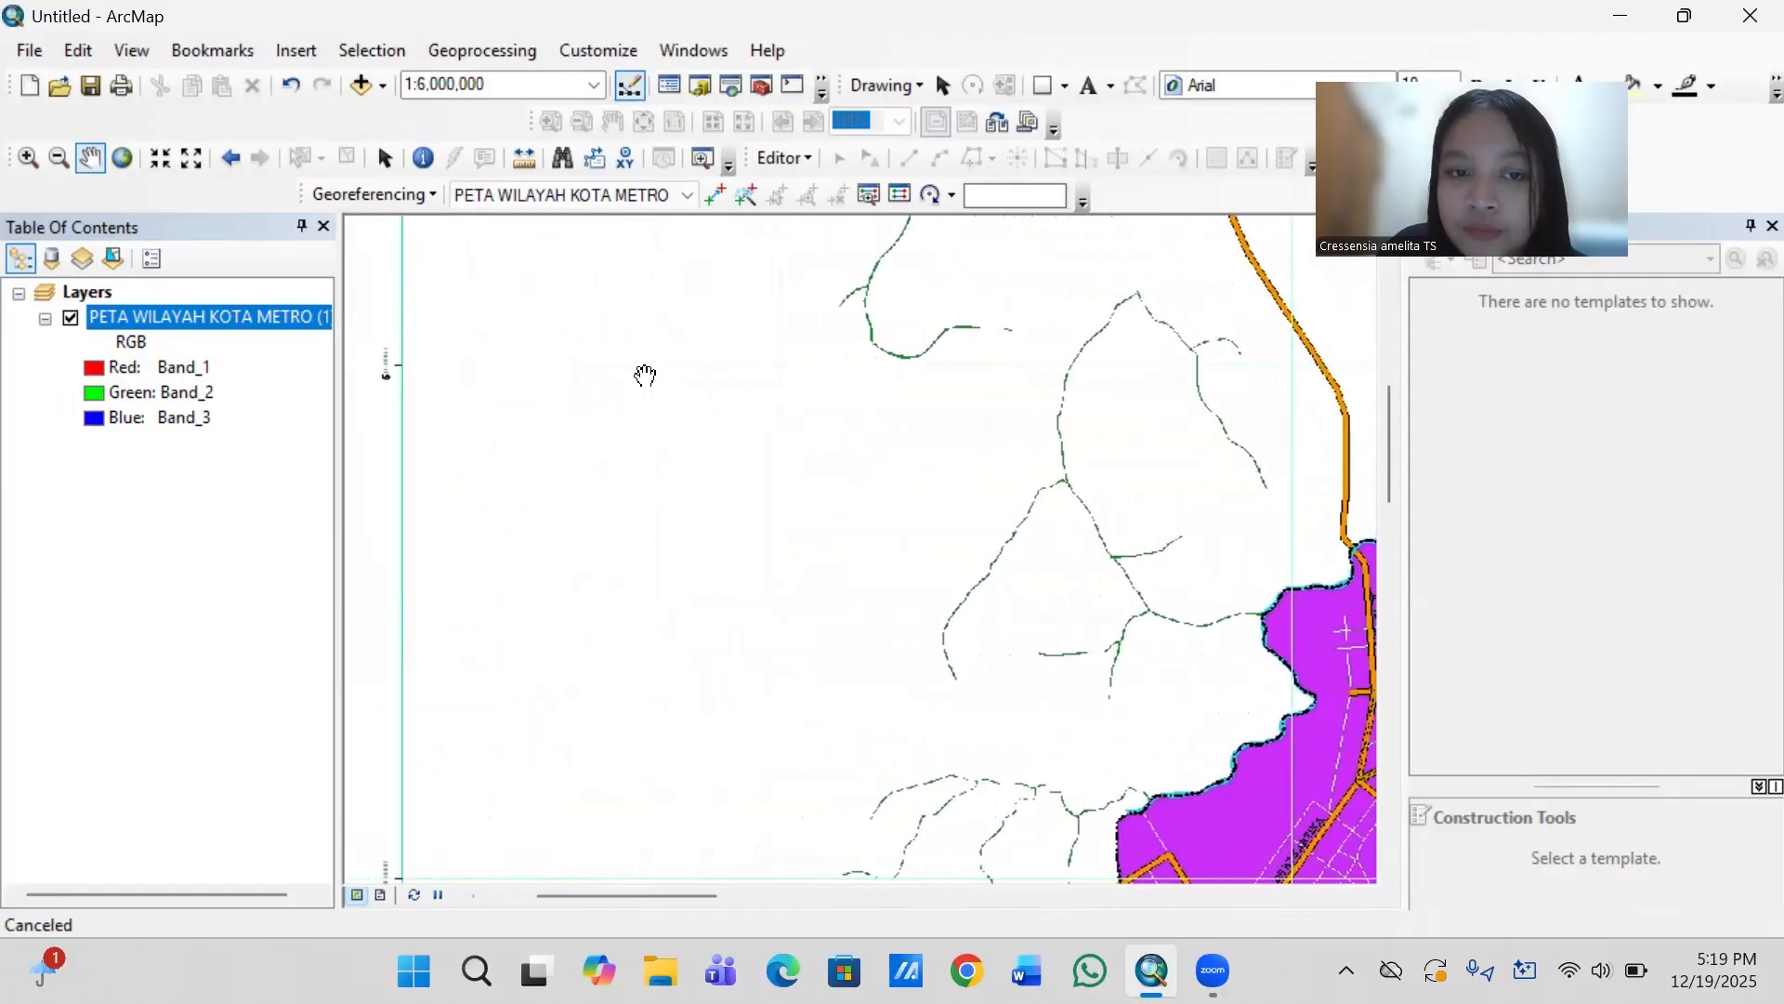
key("Up")
key("Up")
key("Up")
key("Up")
key("Up")
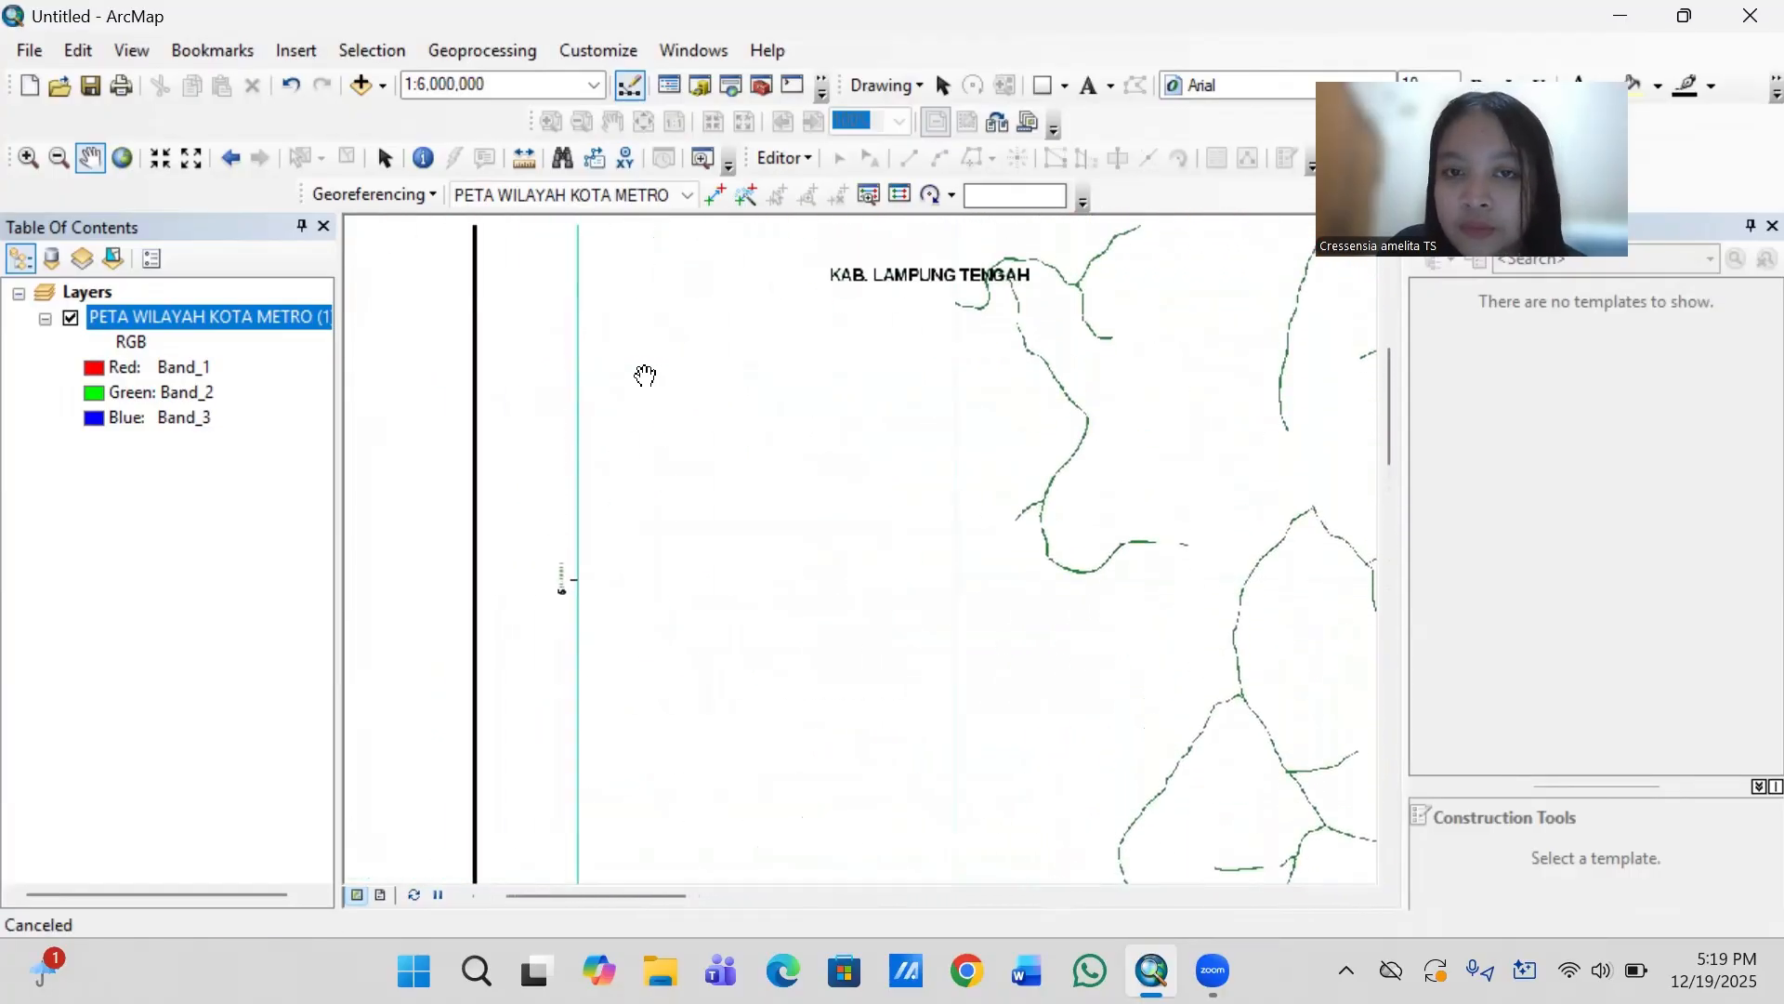
scroll(645, 375, "right", 3)
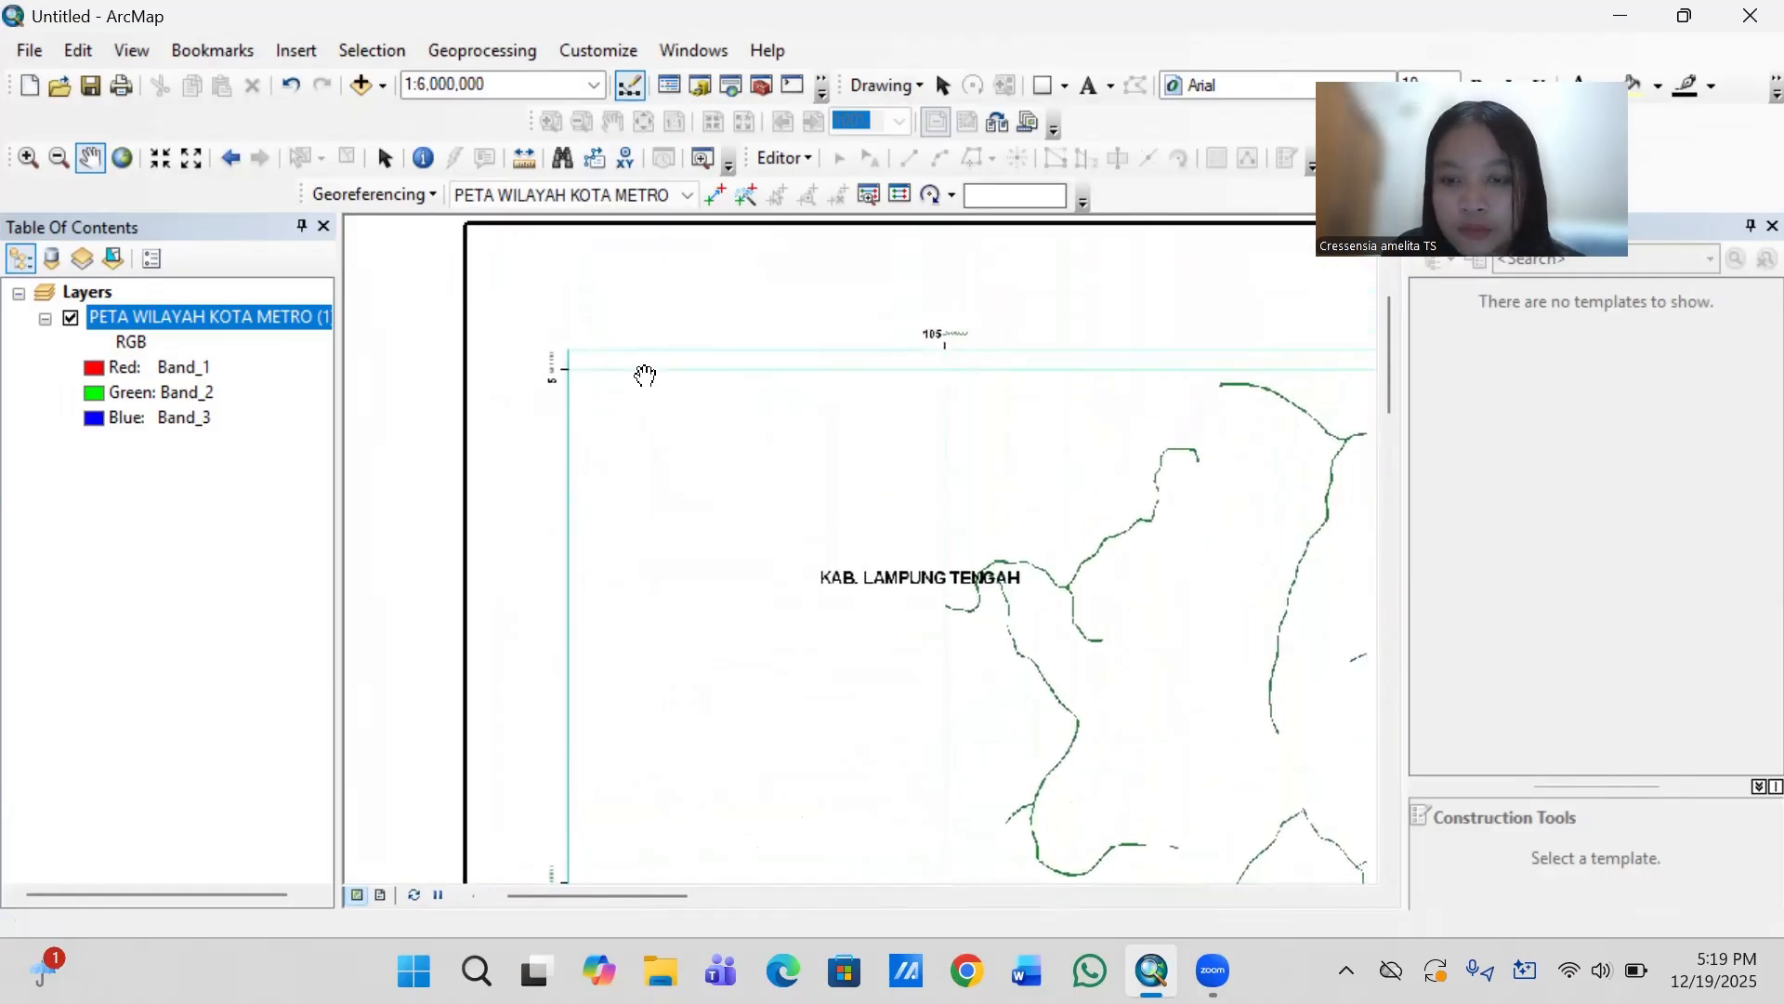
scroll(645, 376, "up", 3)
scroll(645, 375, "up", 2)
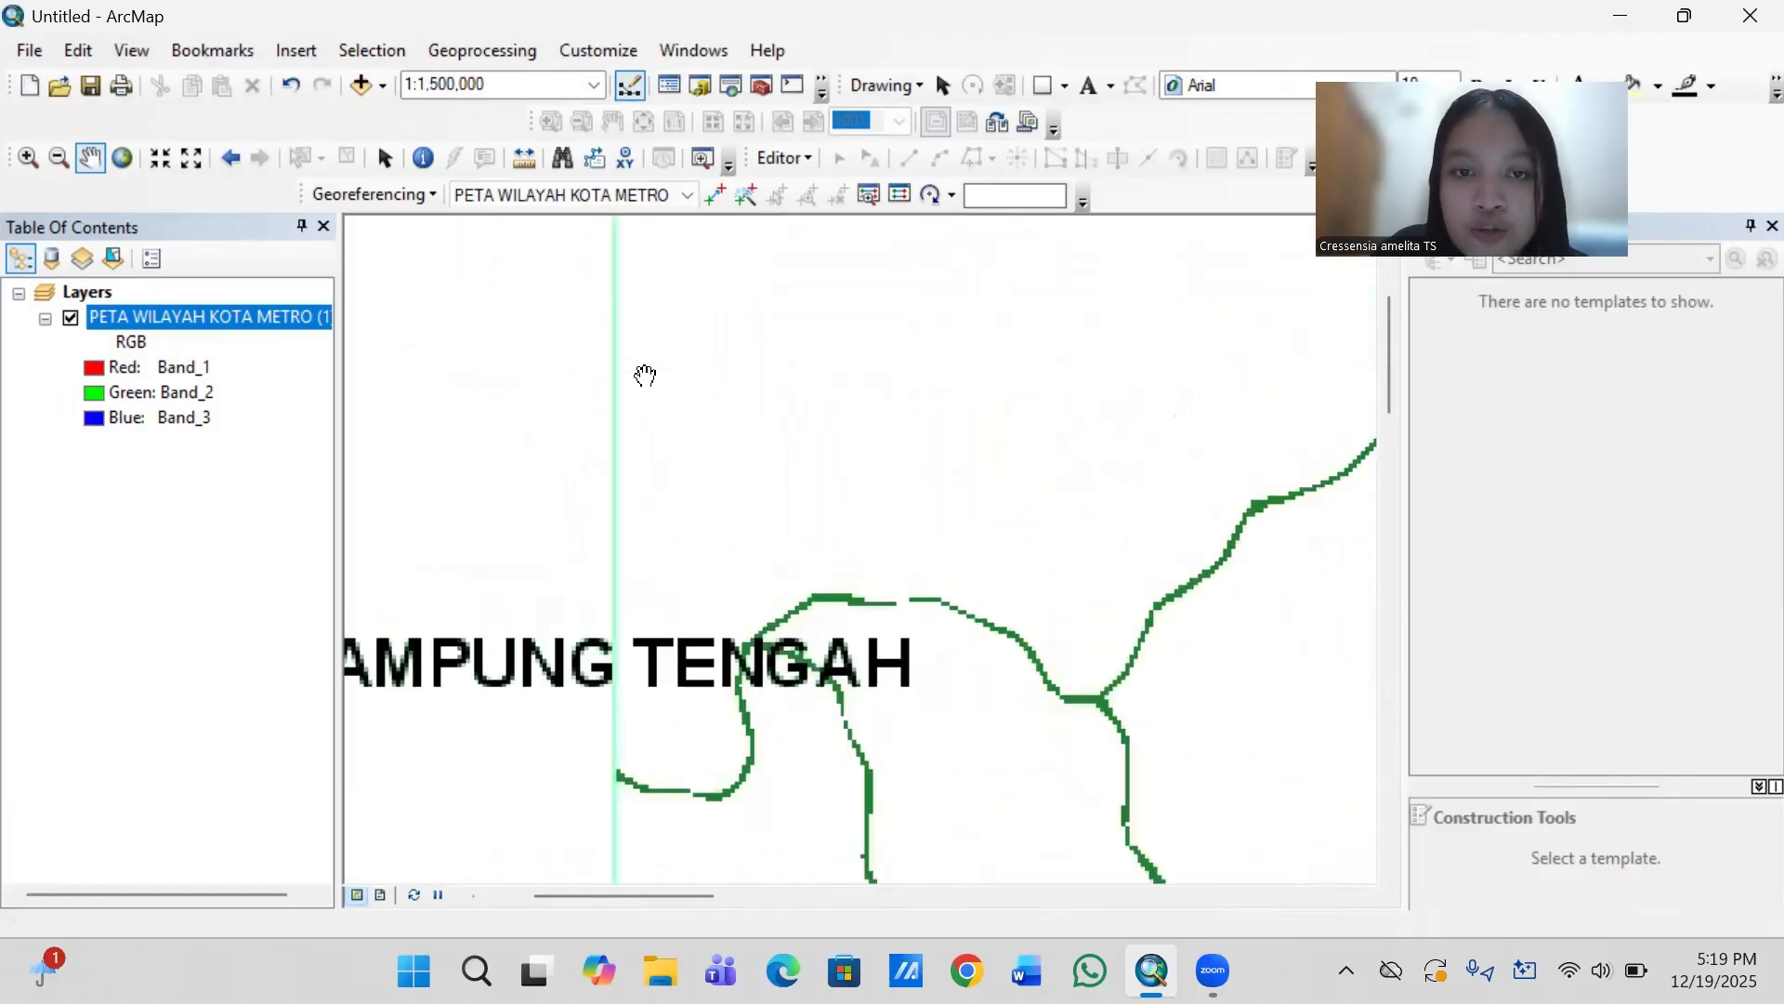
key("Up")
key("Up")
key("Up")
key("Up")
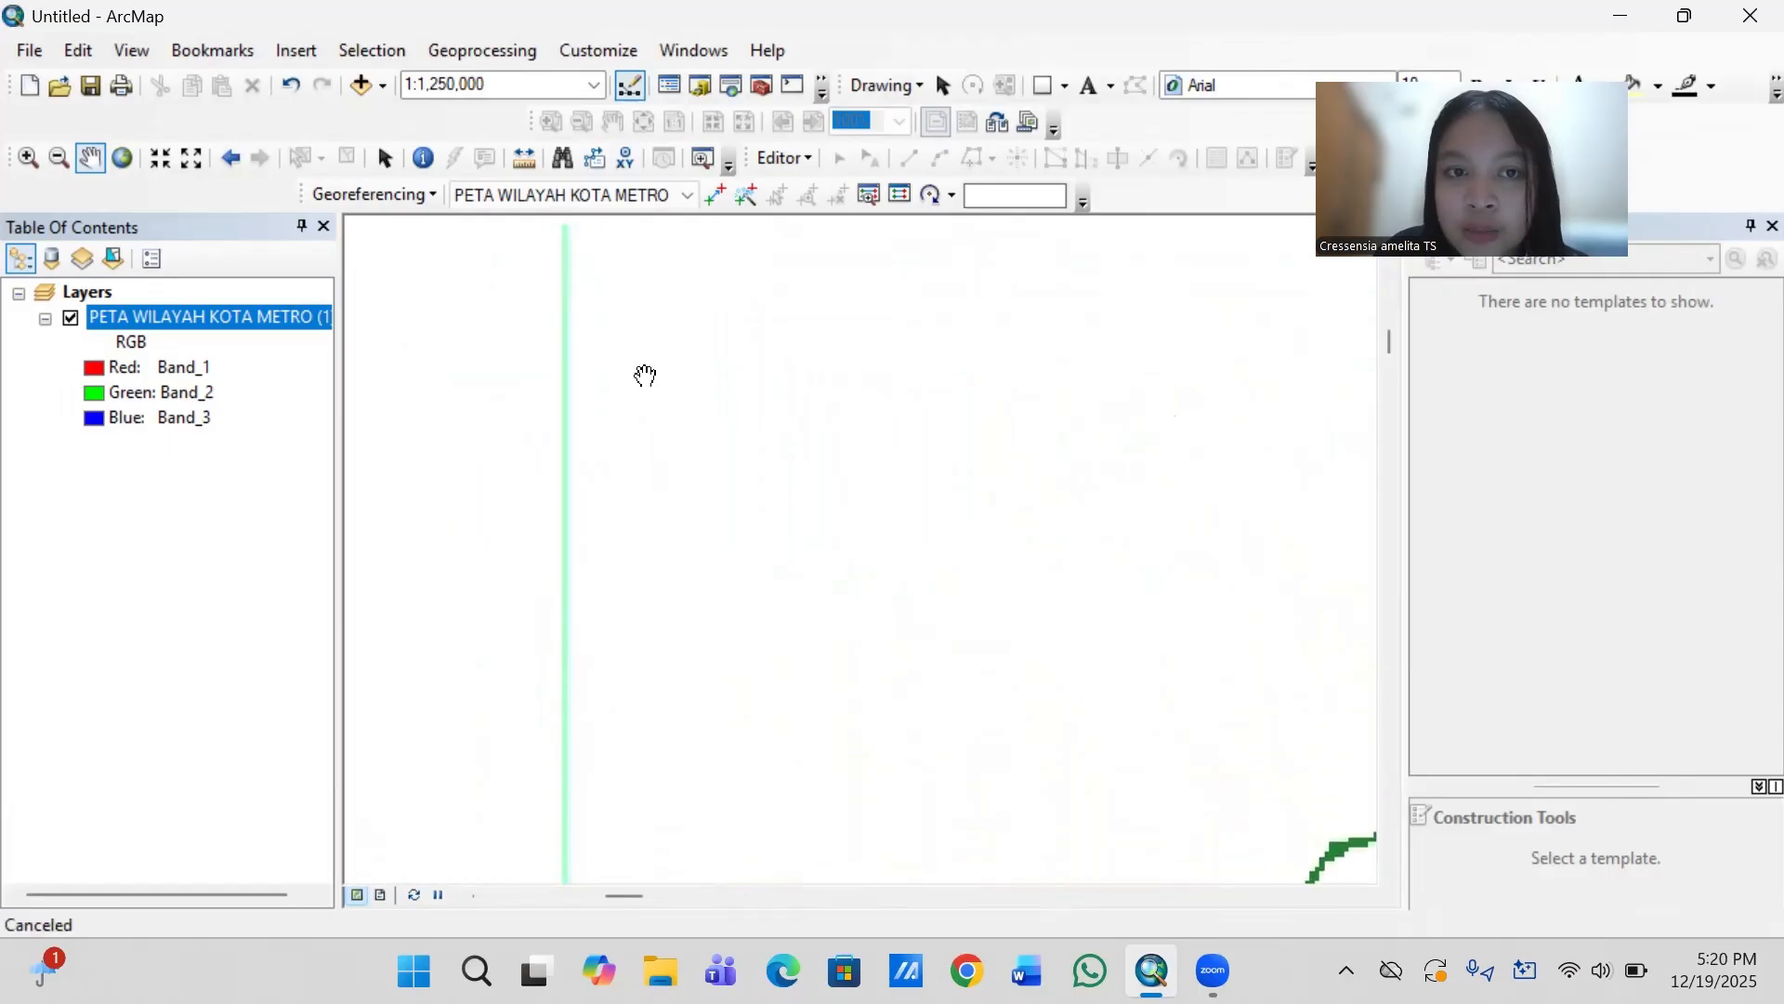
key("Up")
key("Up")
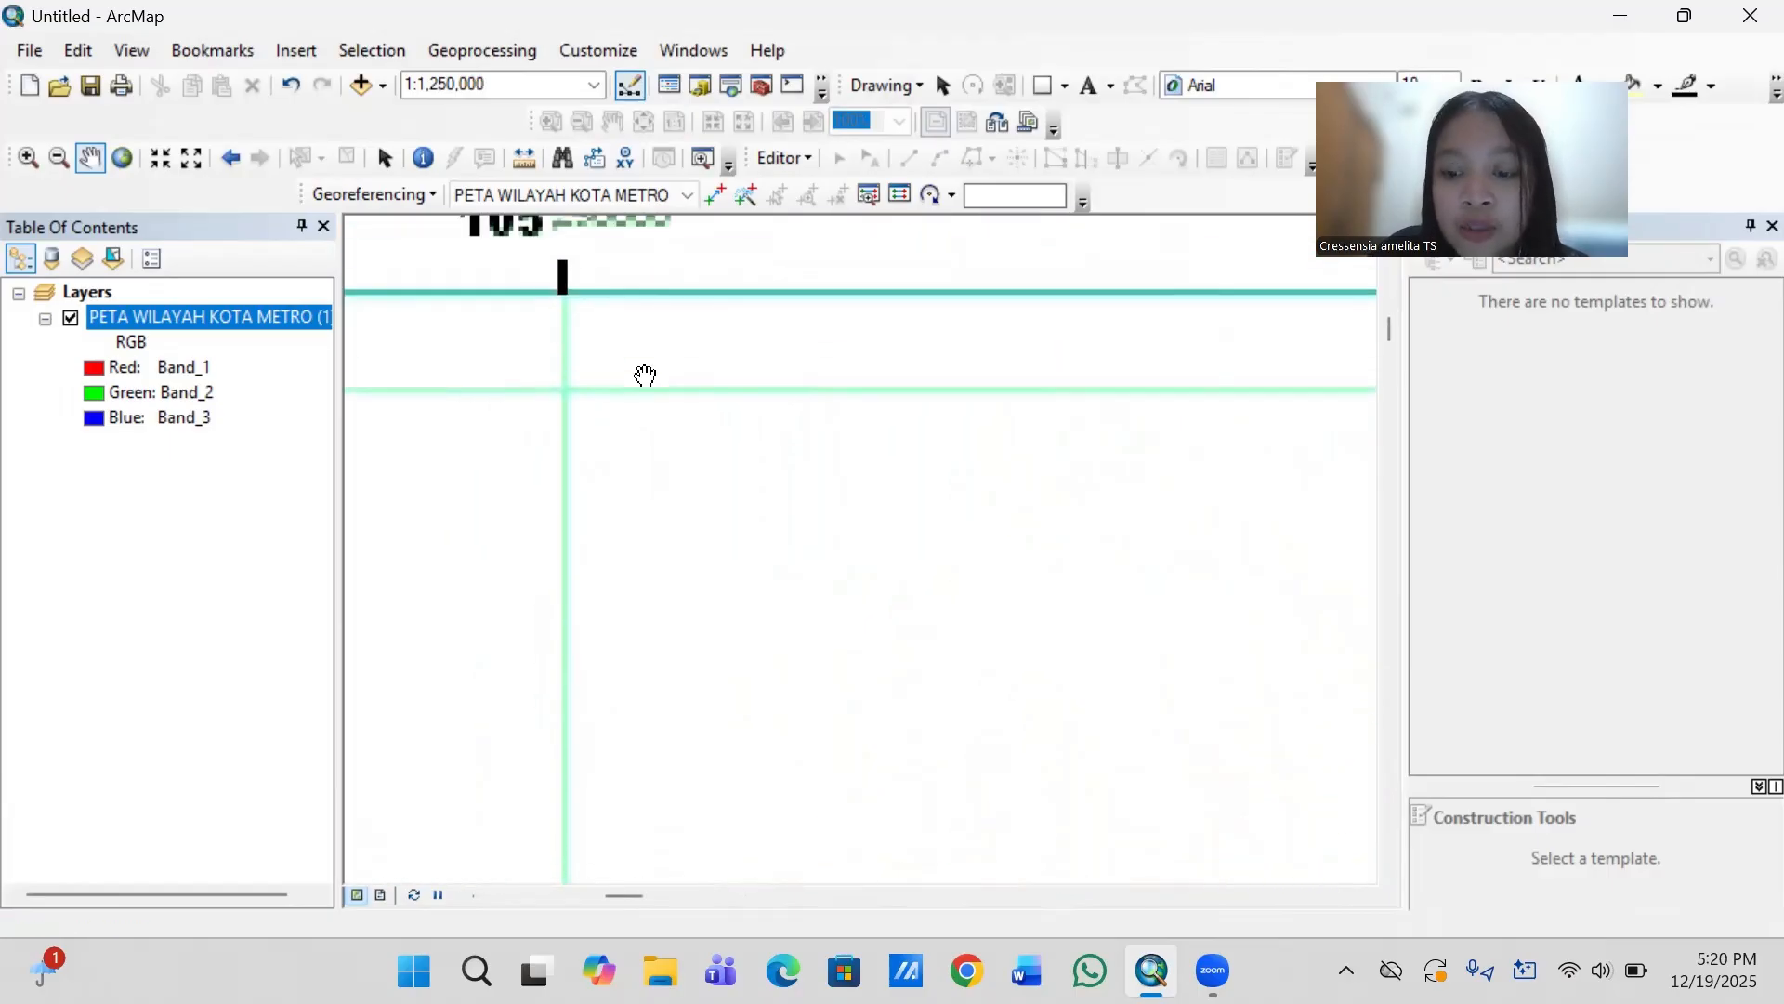
scroll(646, 375, "up", 1)
key("Left")
key("Left")
key("Left")
key("Left")
key("Left")
key("Left")
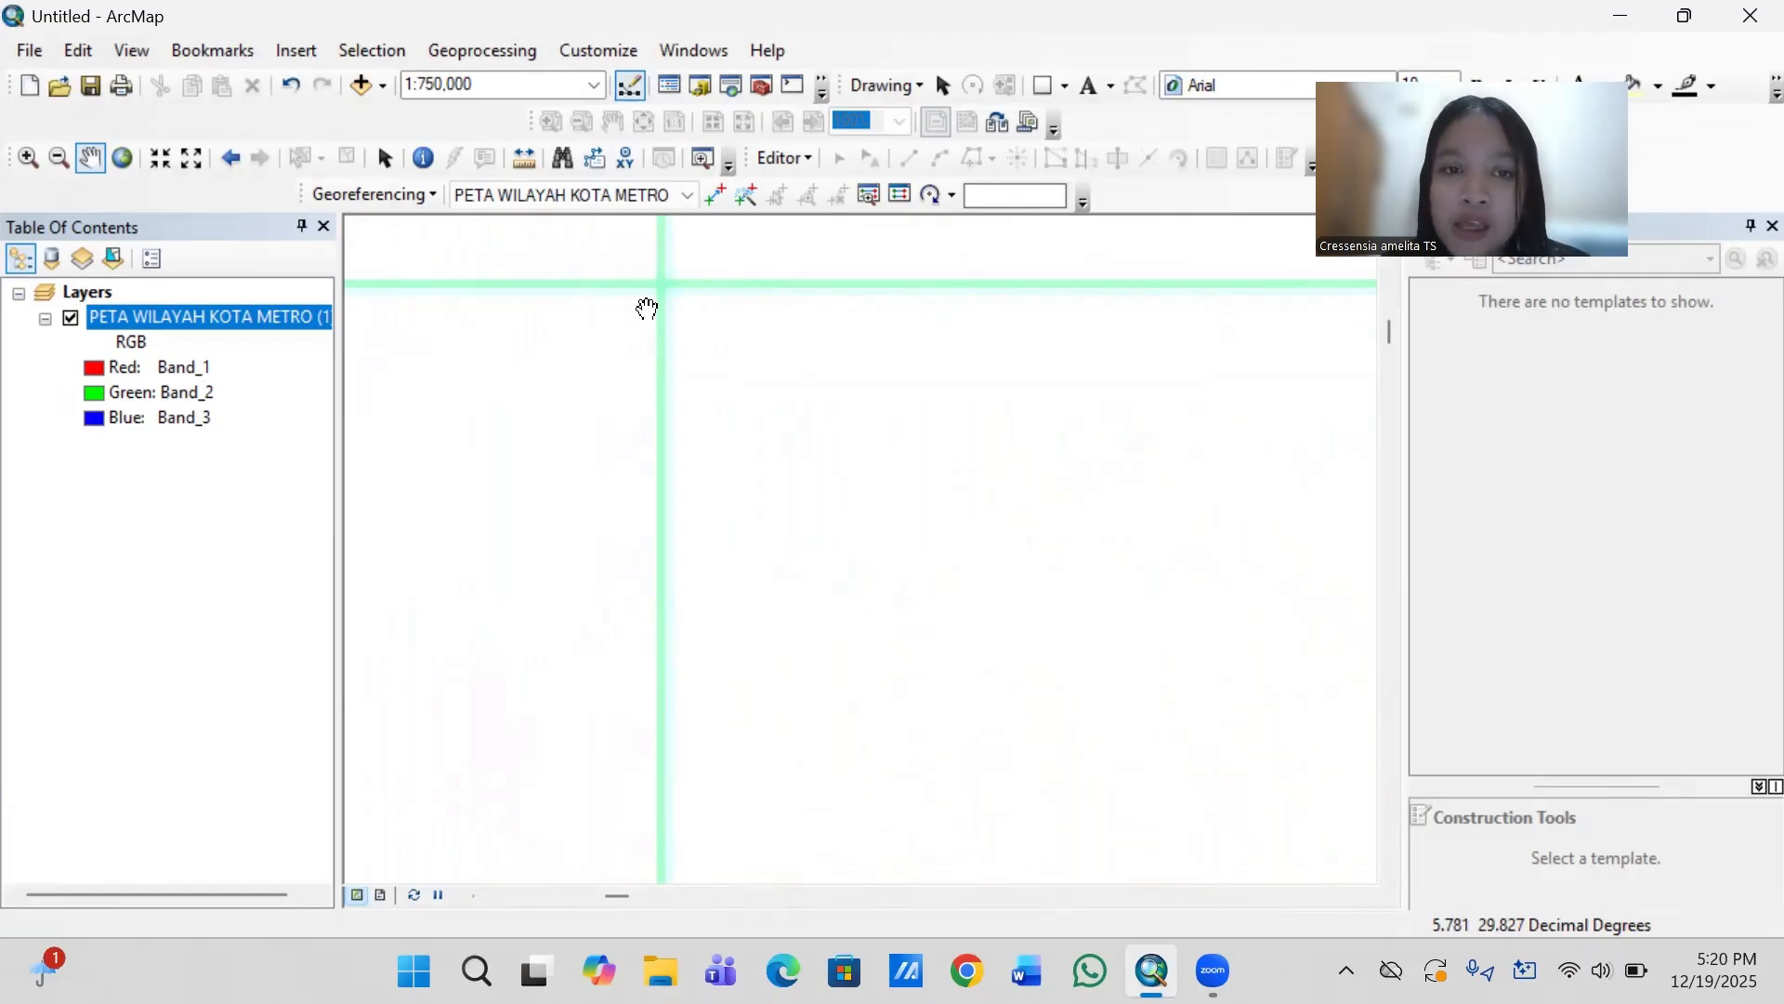
- Add the first georeferencing control point at the upper-left grid intersection with coordinates X 105.2500 and Y -5.040
left_click(717, 194)
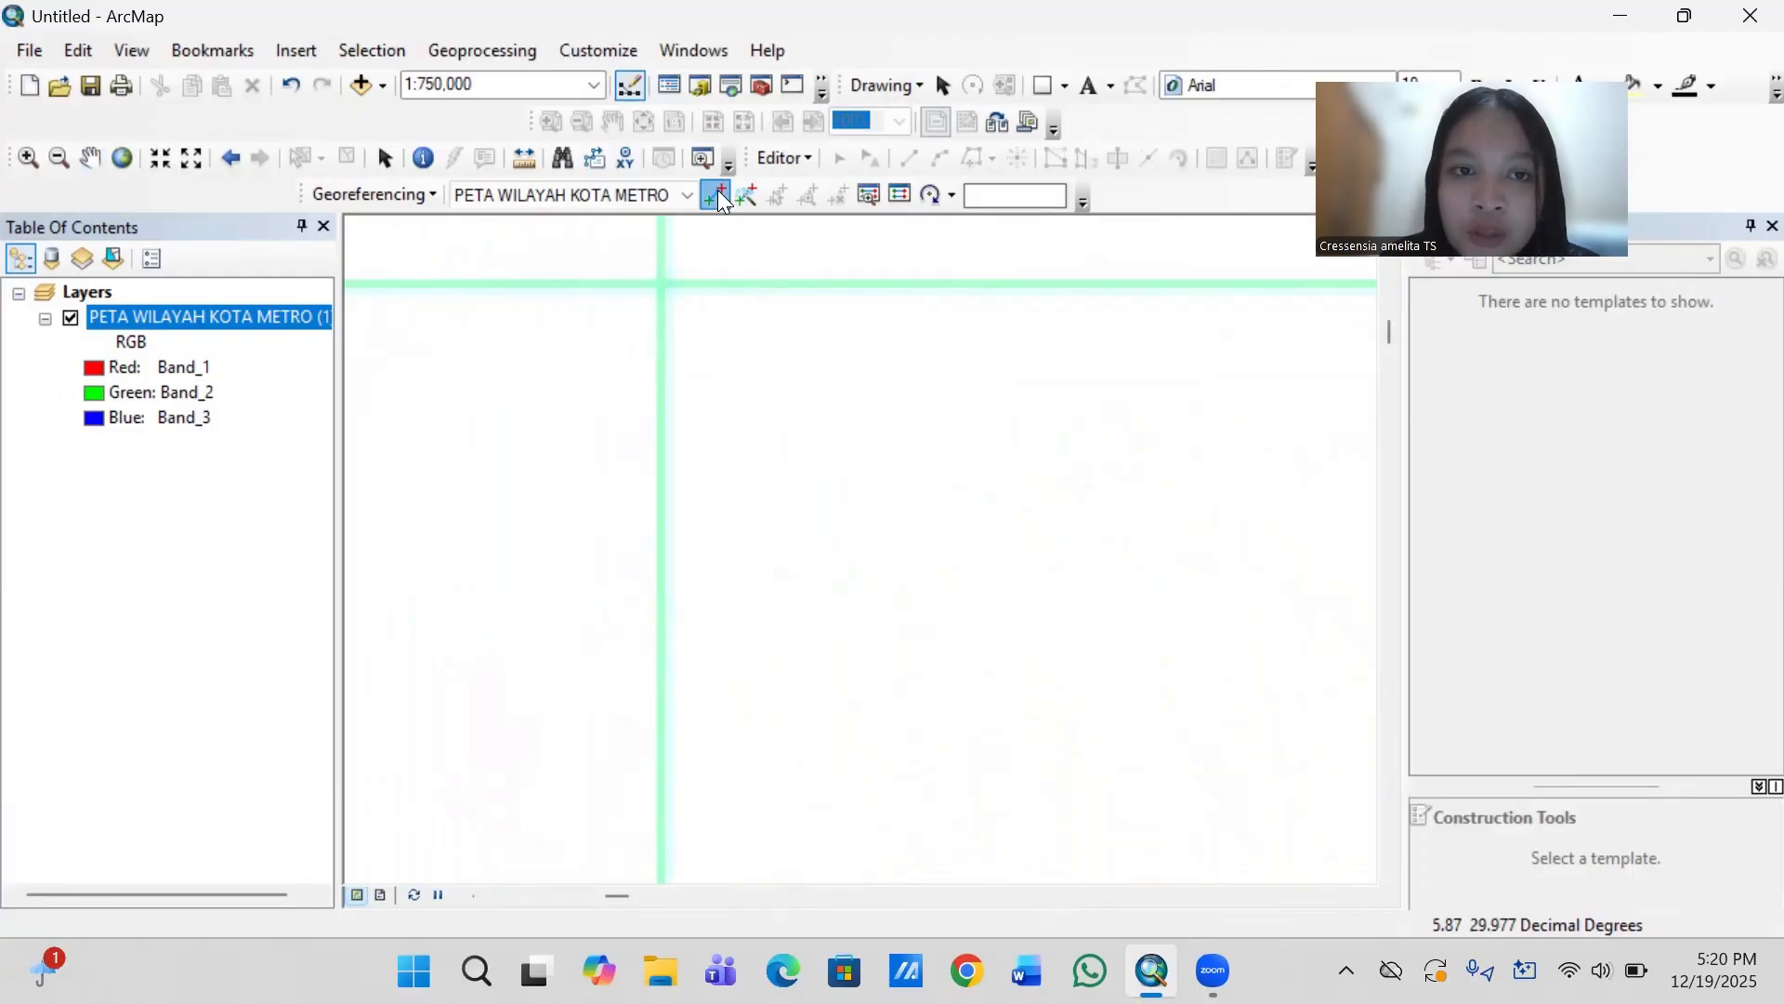
left_click(661, 283)
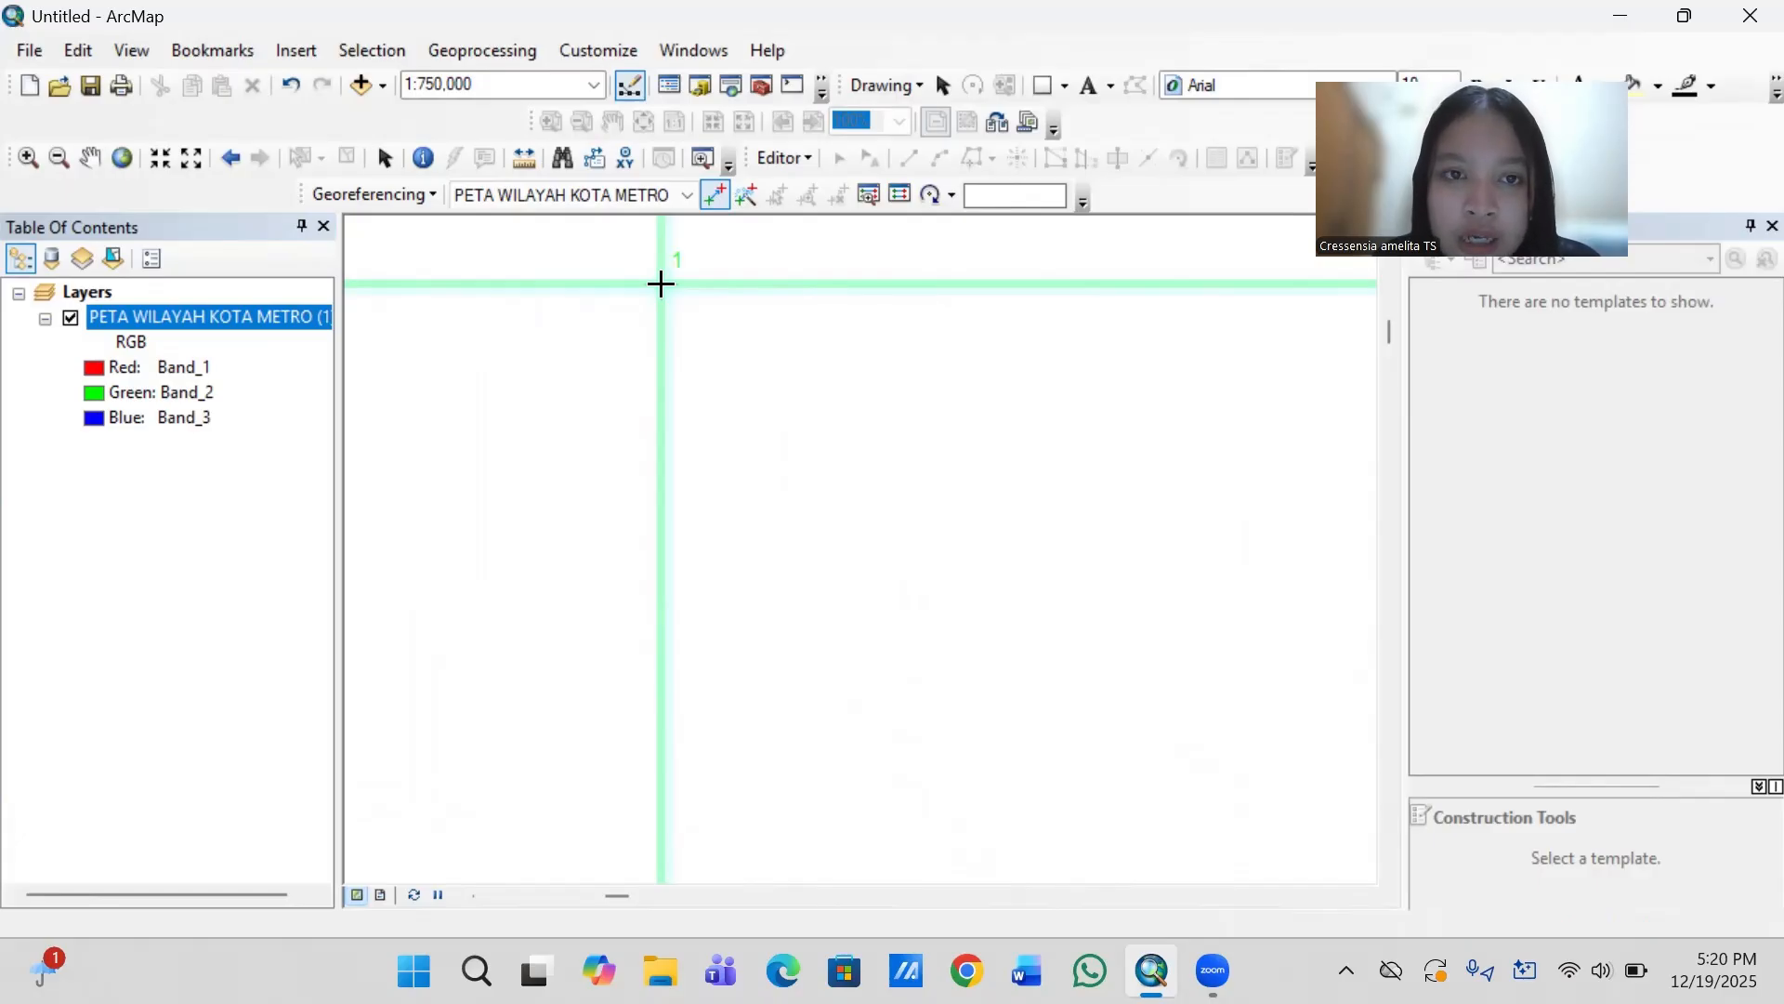
right_click(660, 284)
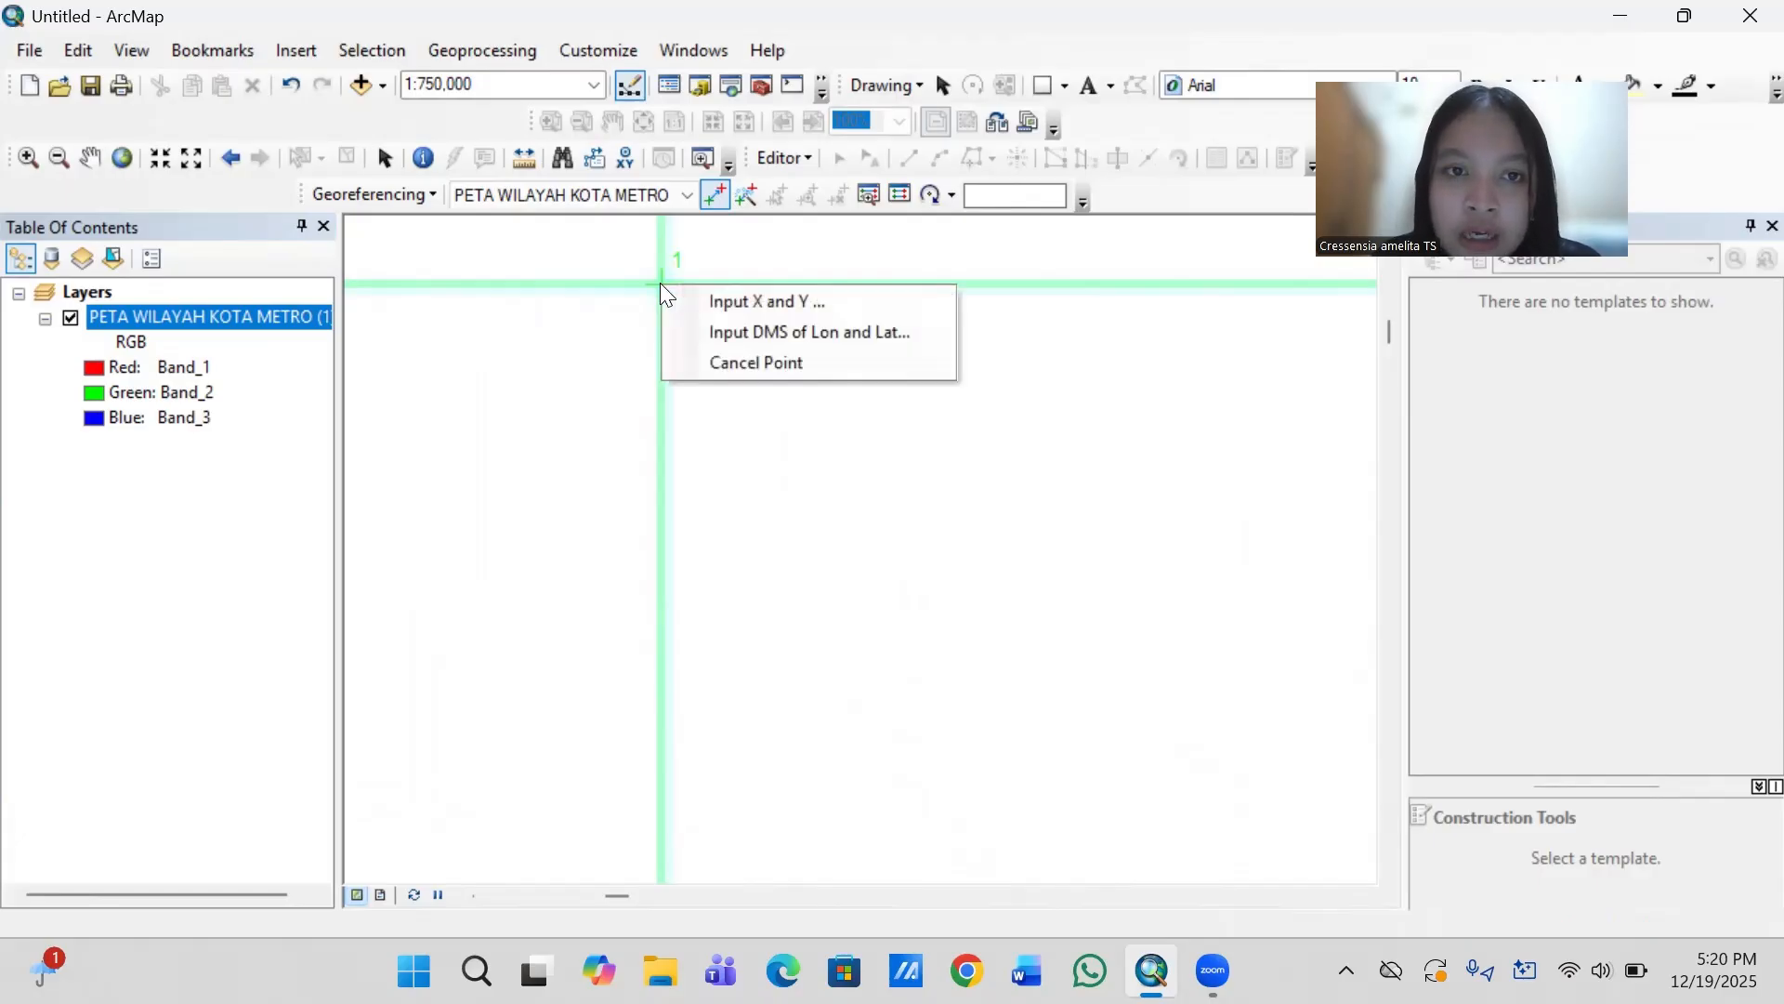
left_click(723, 302)
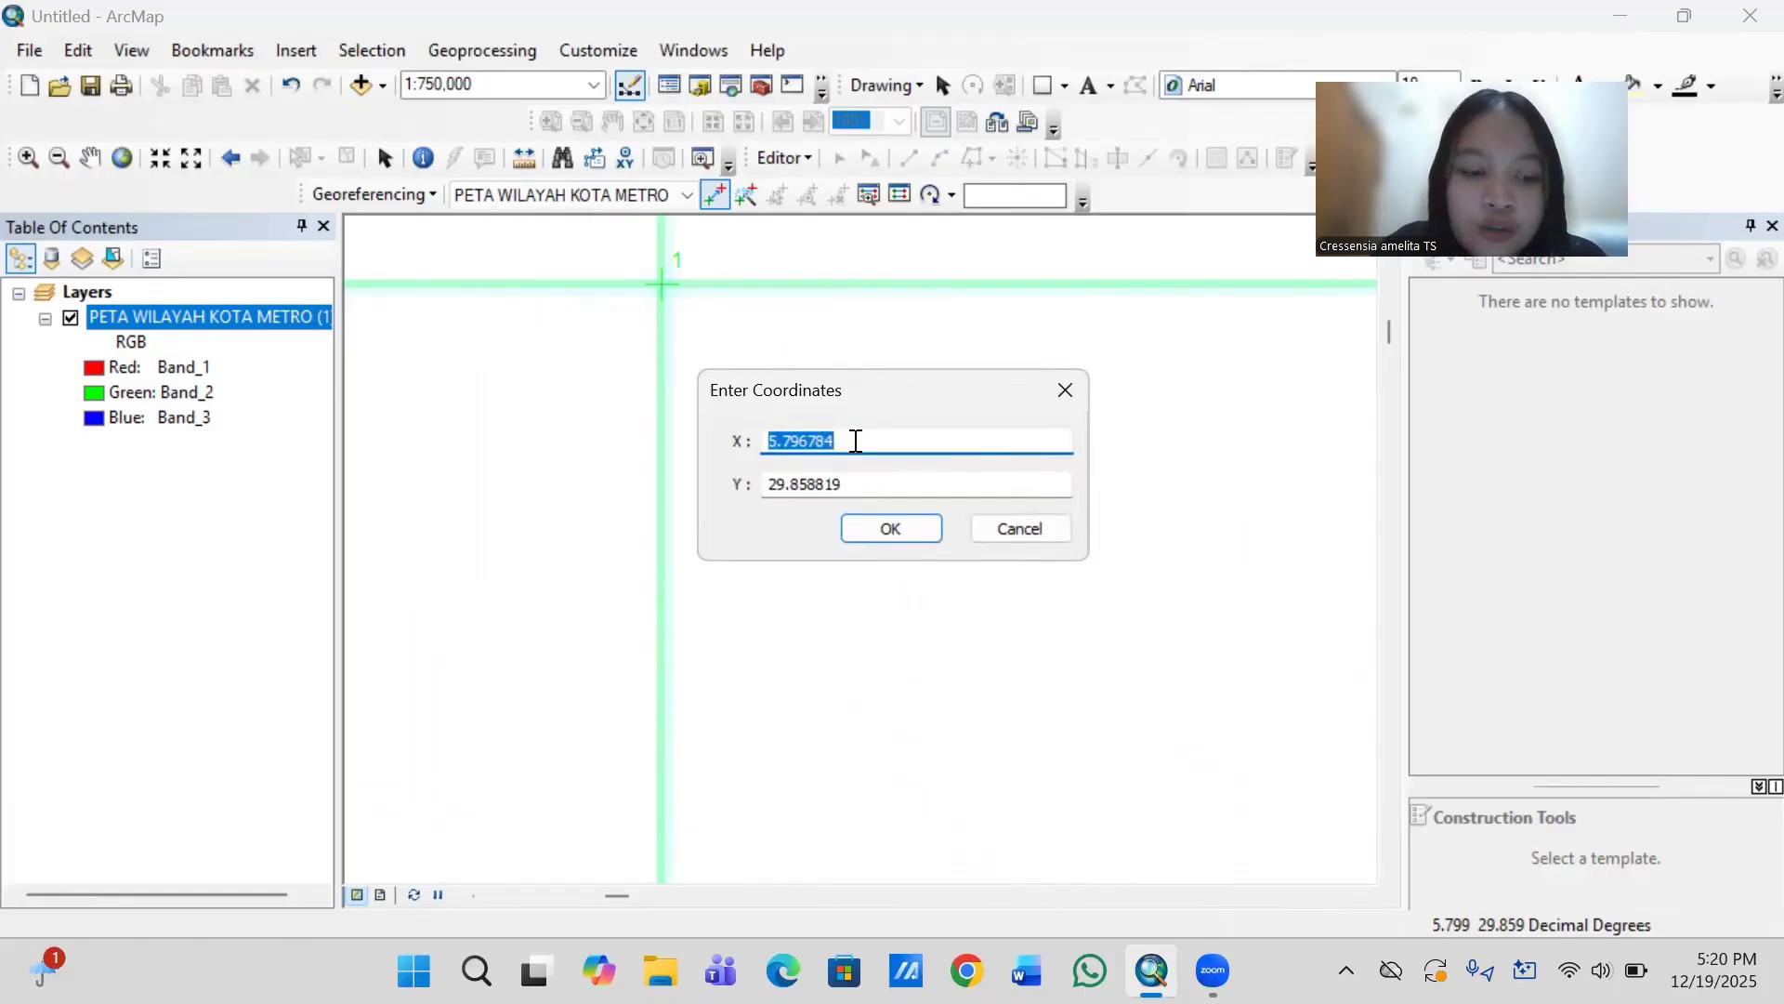
type("105")
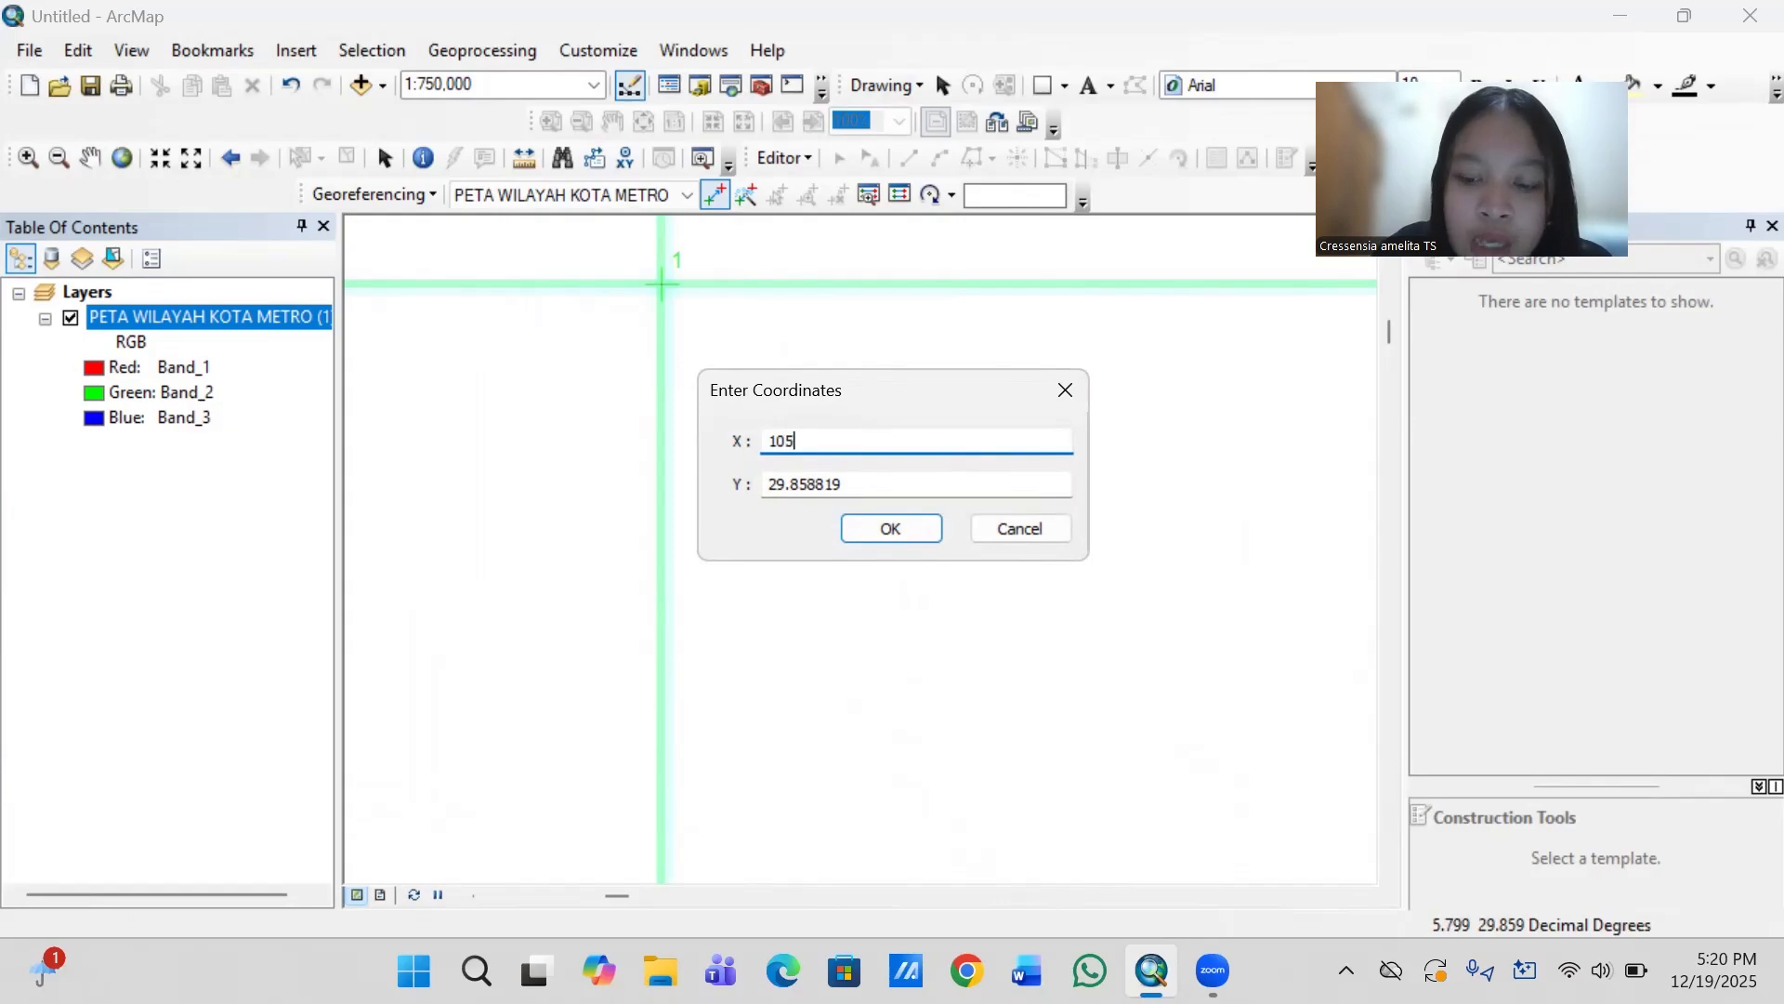
type(".2500")
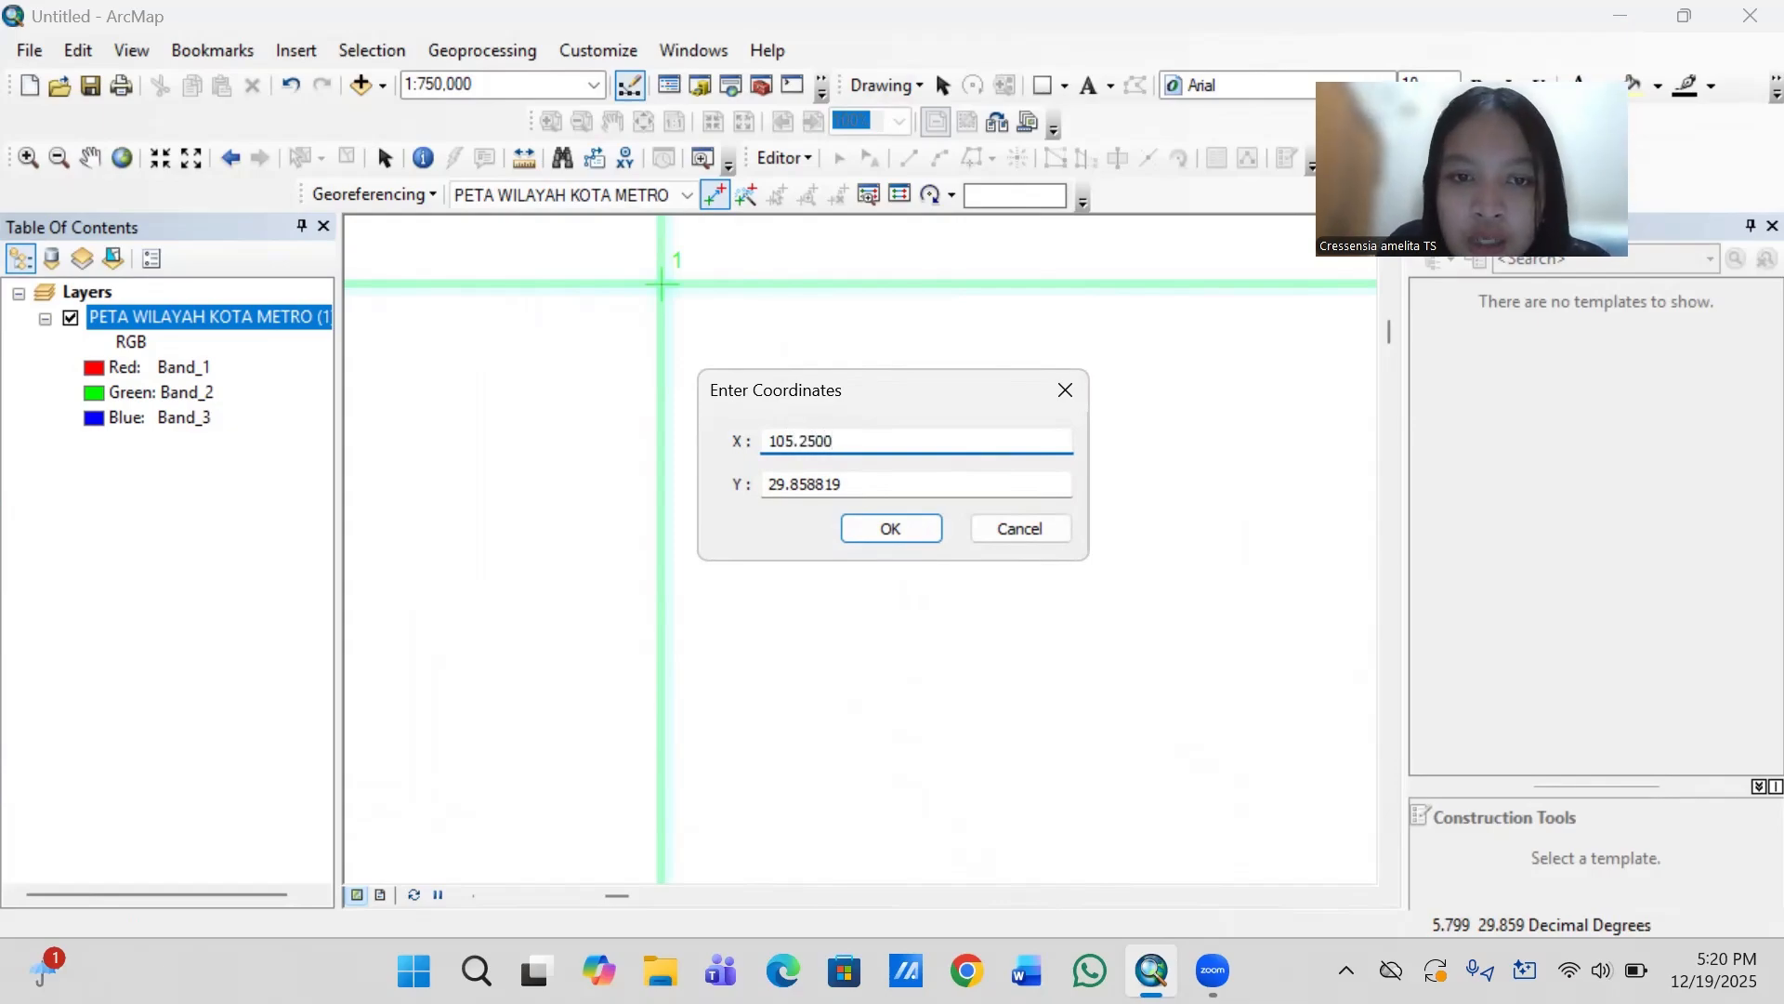
left_click_drag(849, 483, 759, 488)
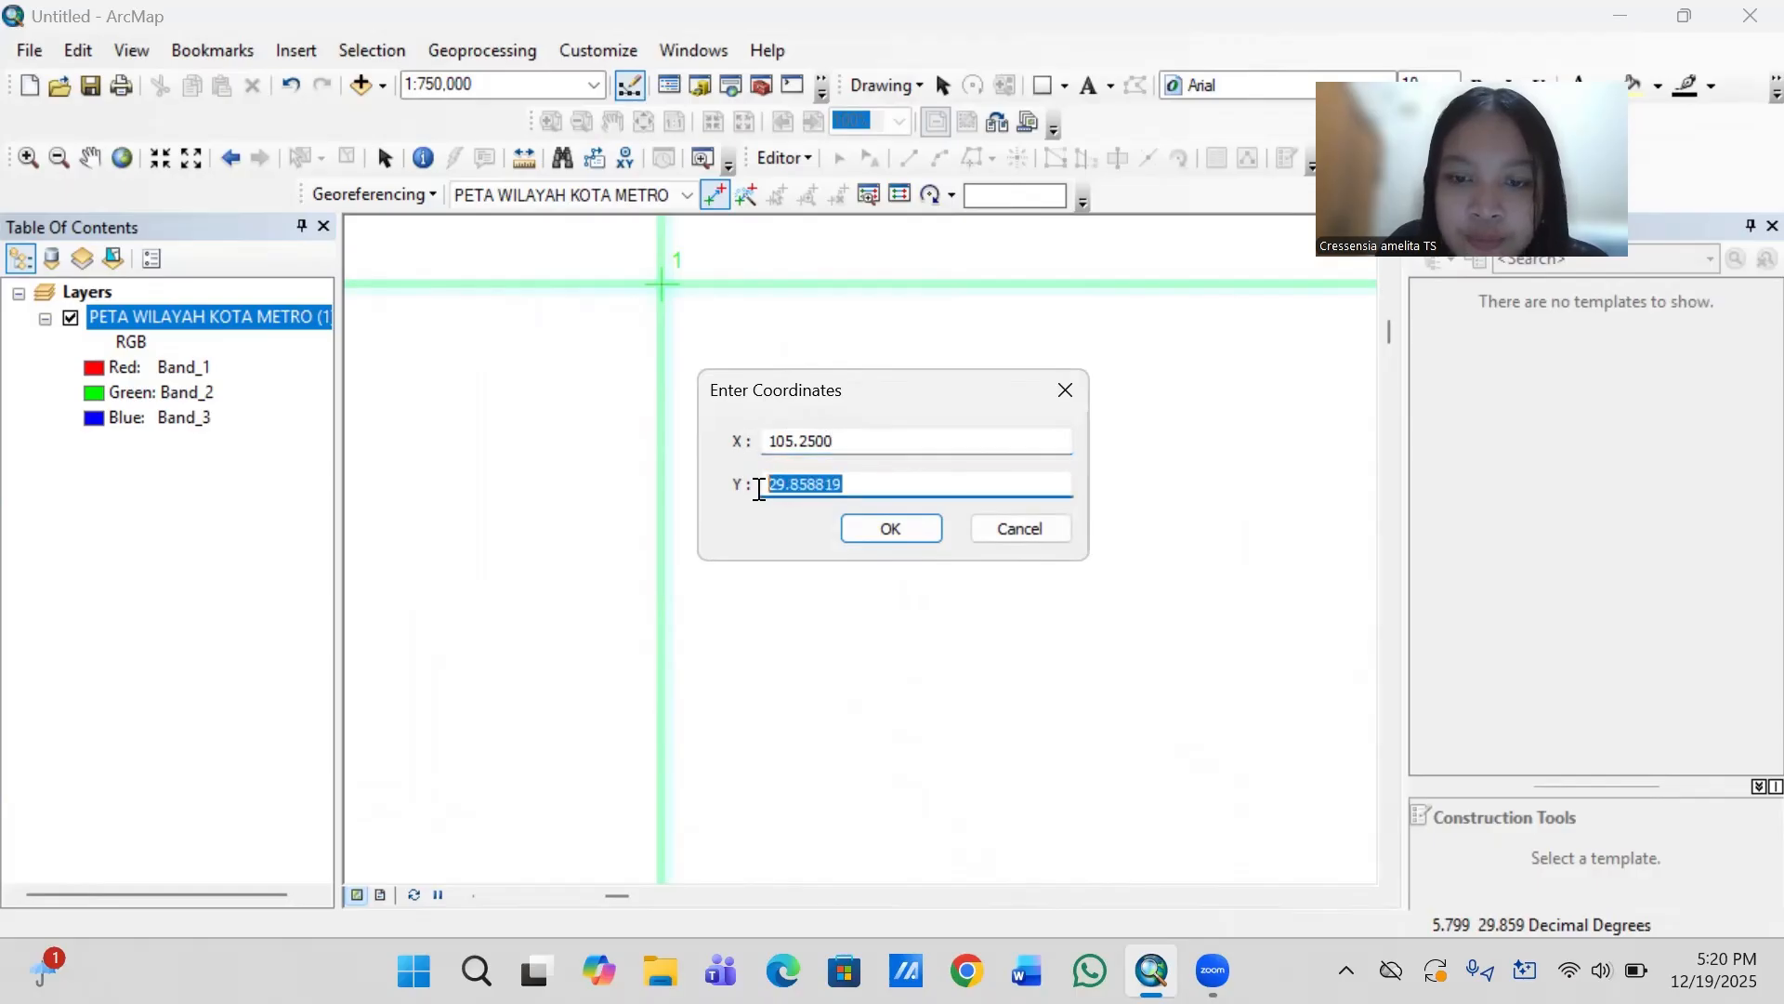
key("BackSpace")
type("-5.")
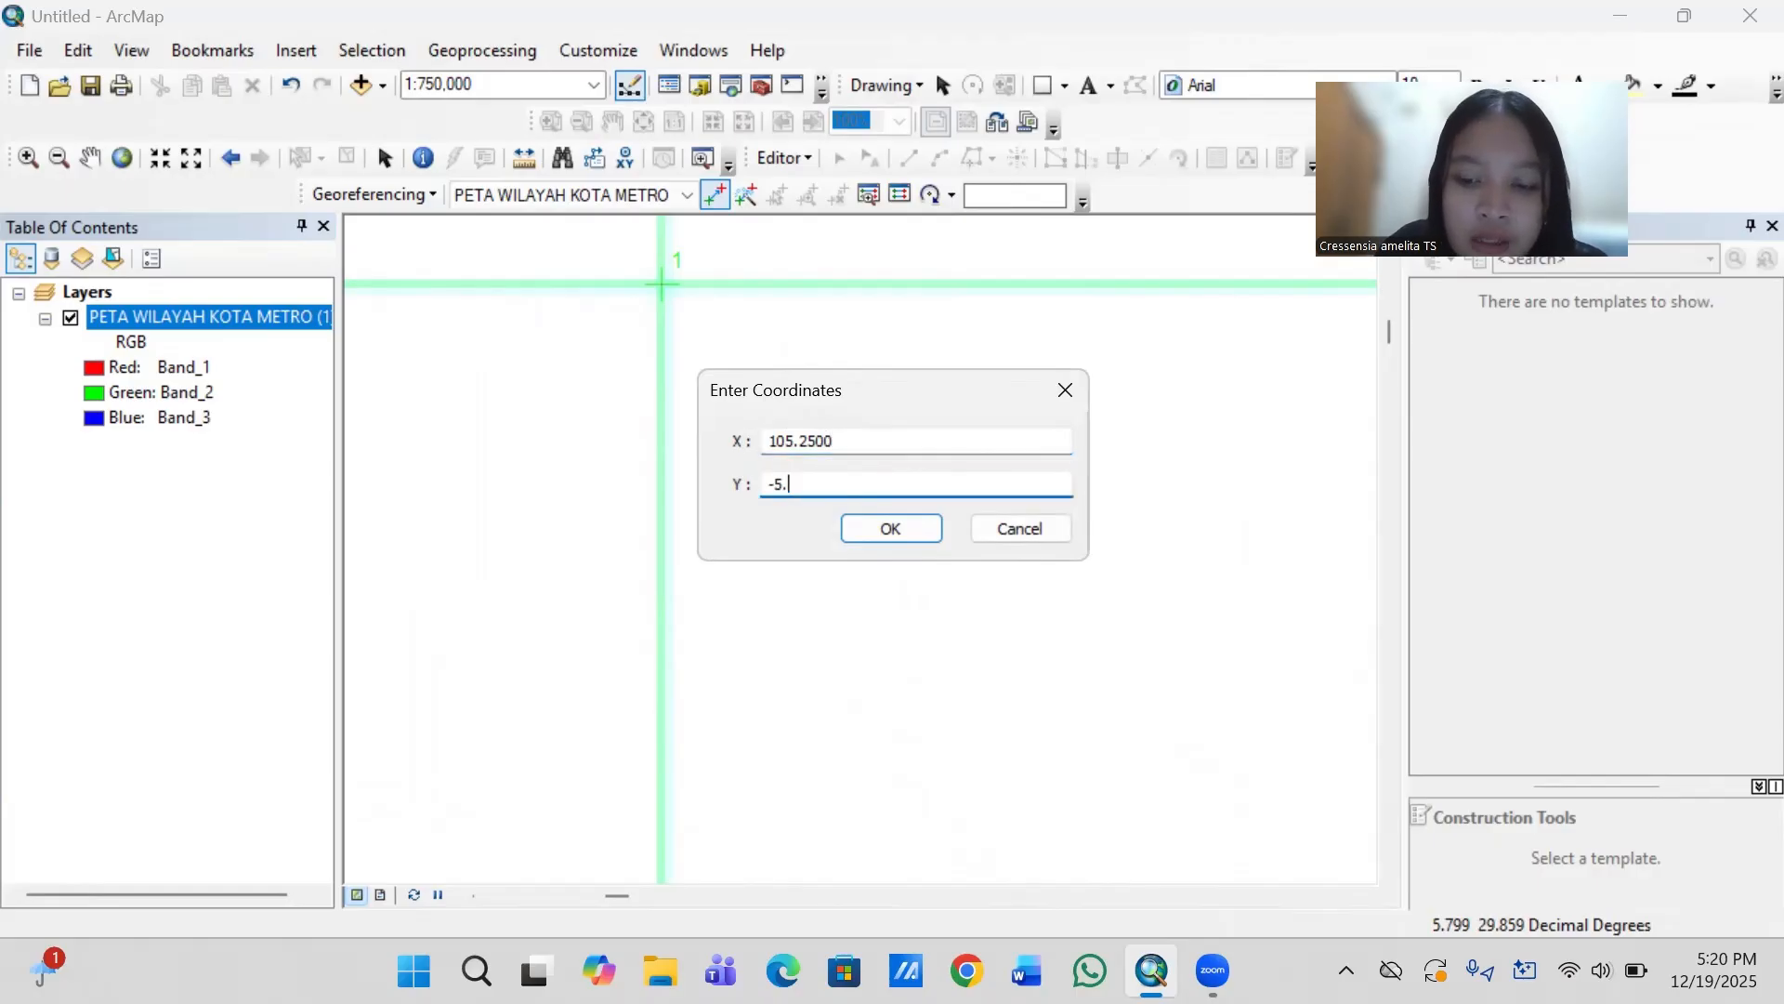
type("040")
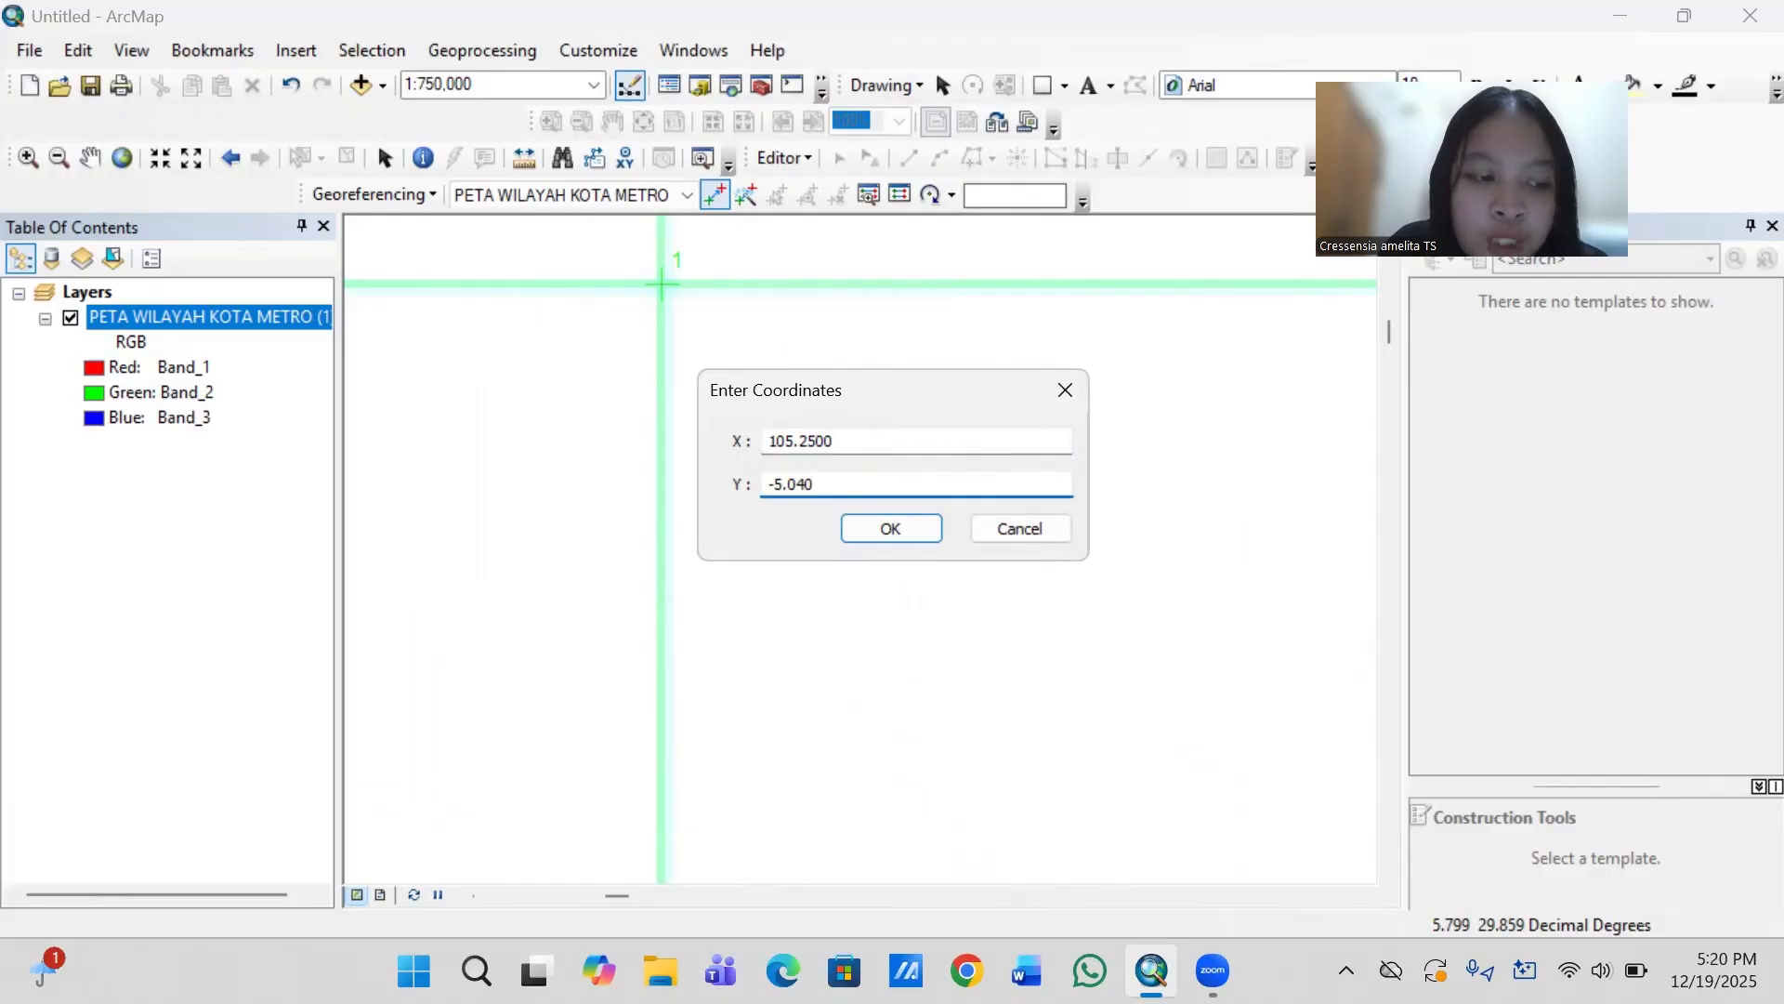
left_click(888, 527)
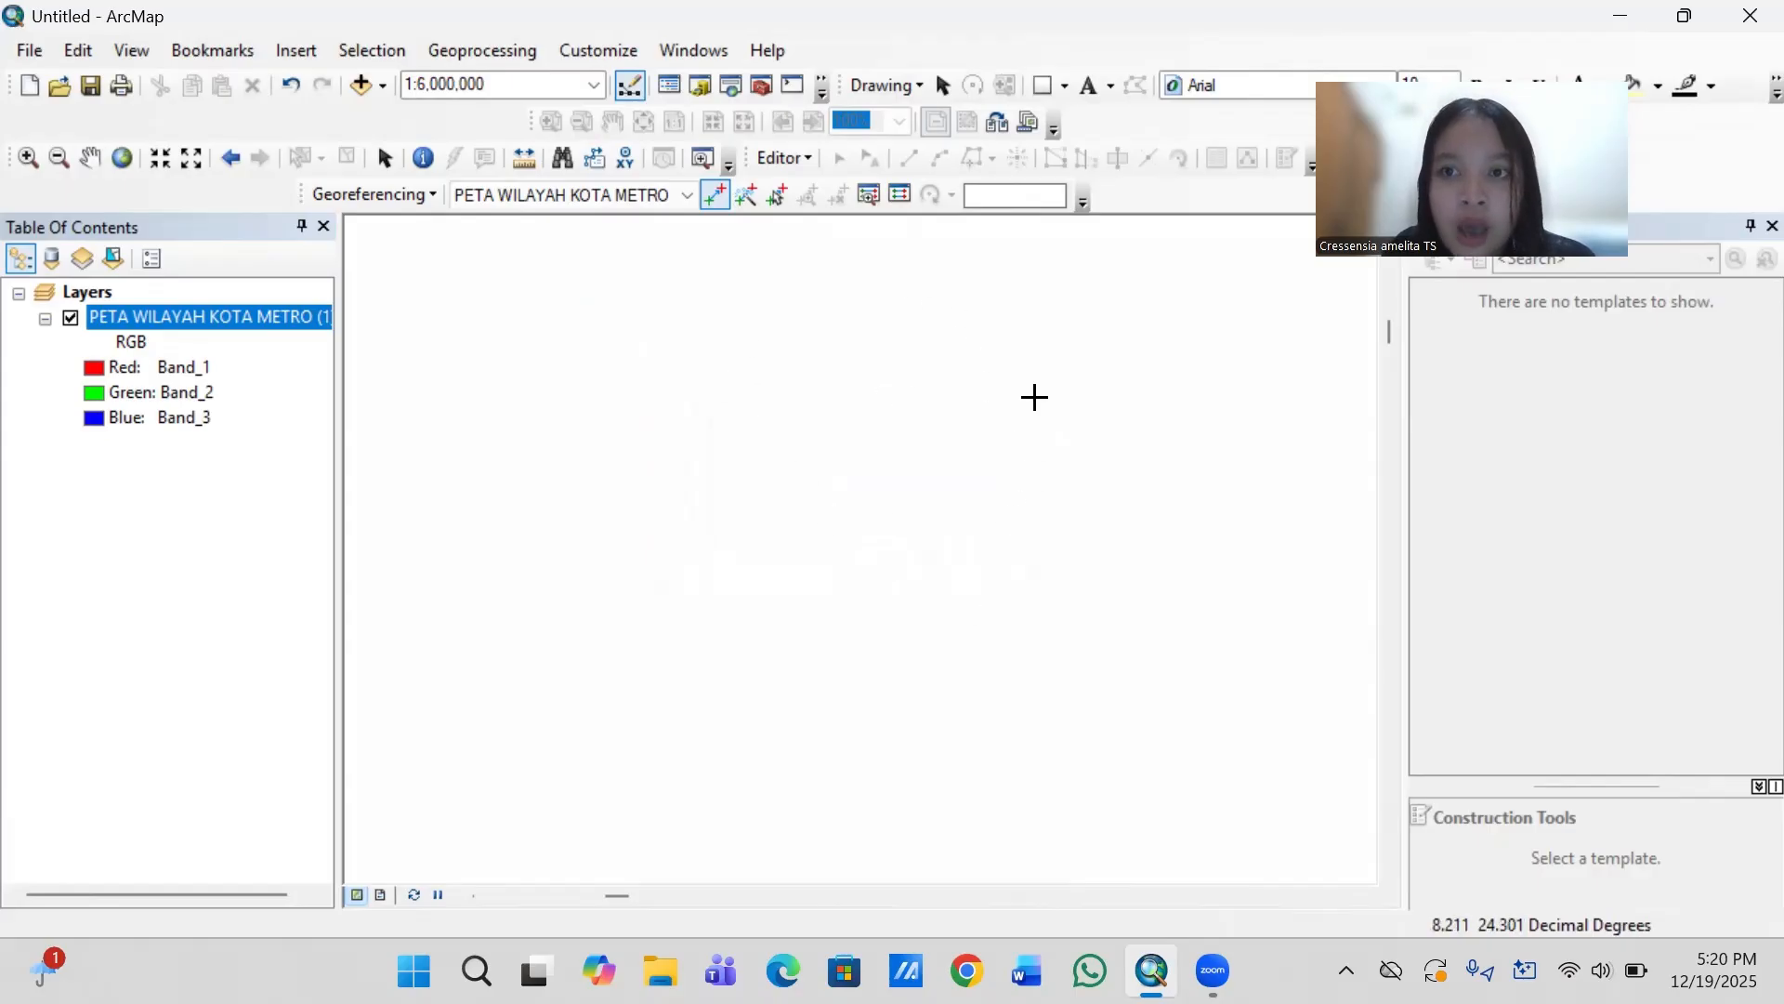
- Return to the full raster extent and locate the grid line intersection near the map's upper-right corner, below the 105.370000 longitude label
right_click(198, 323)
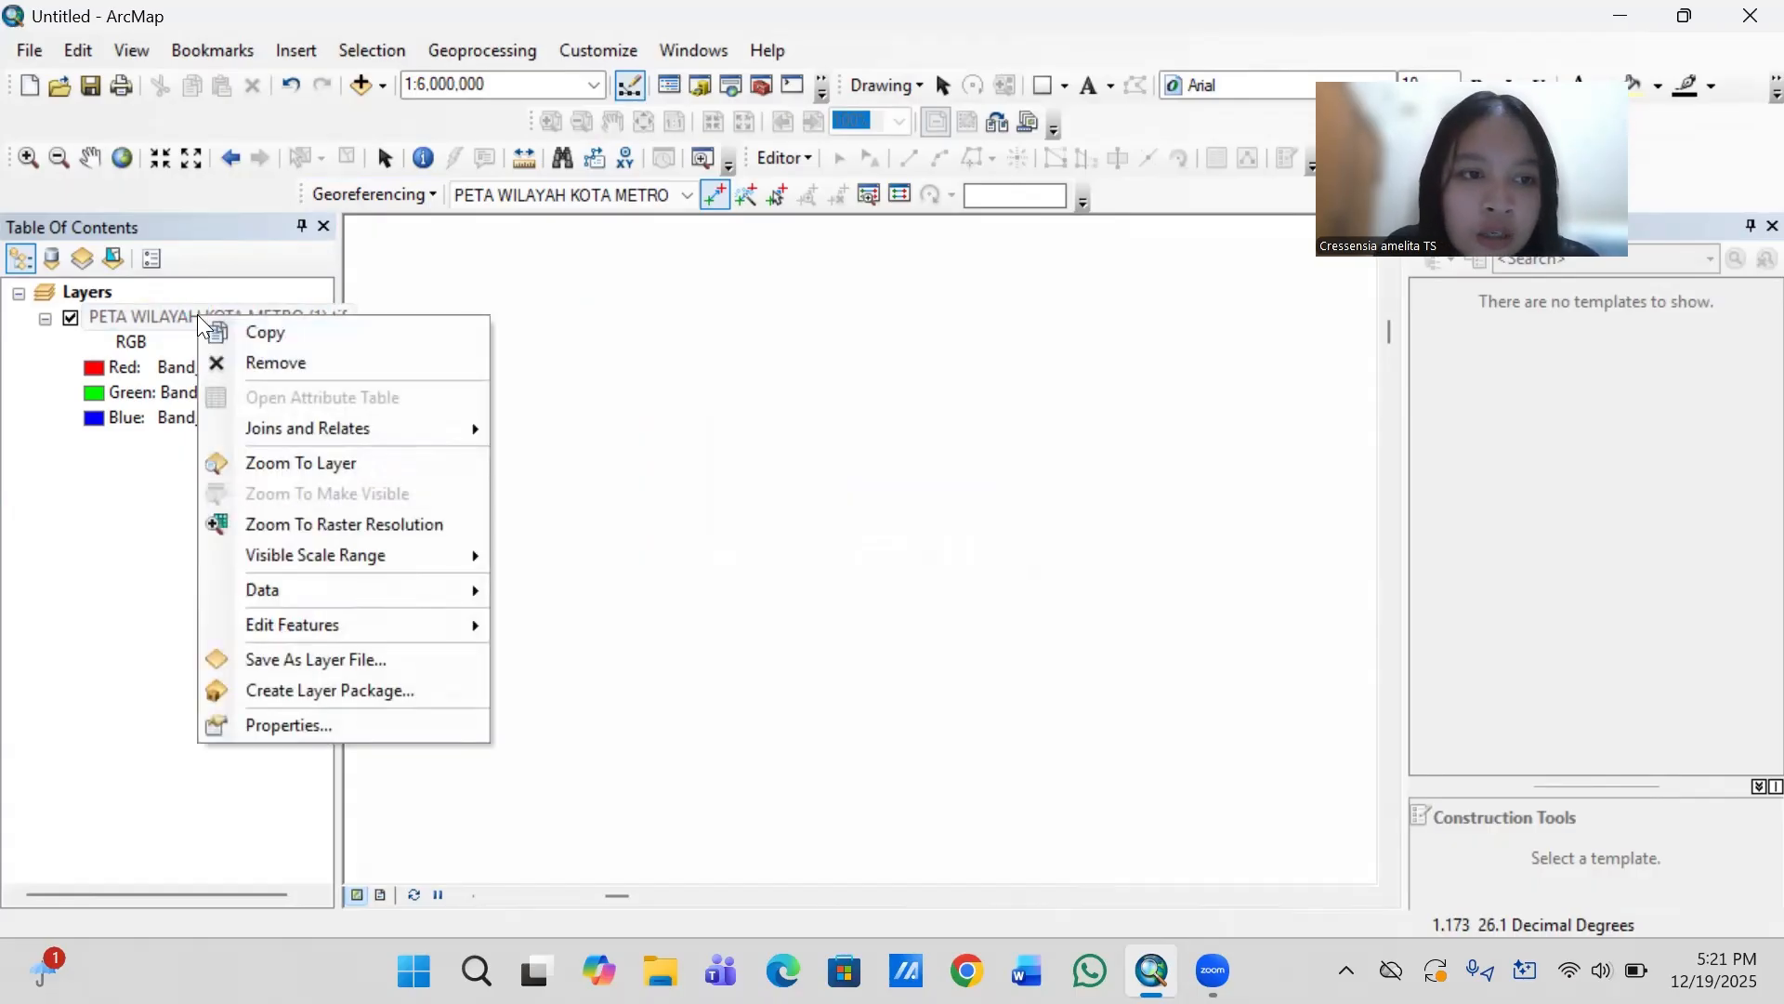
left_click(314, 461)
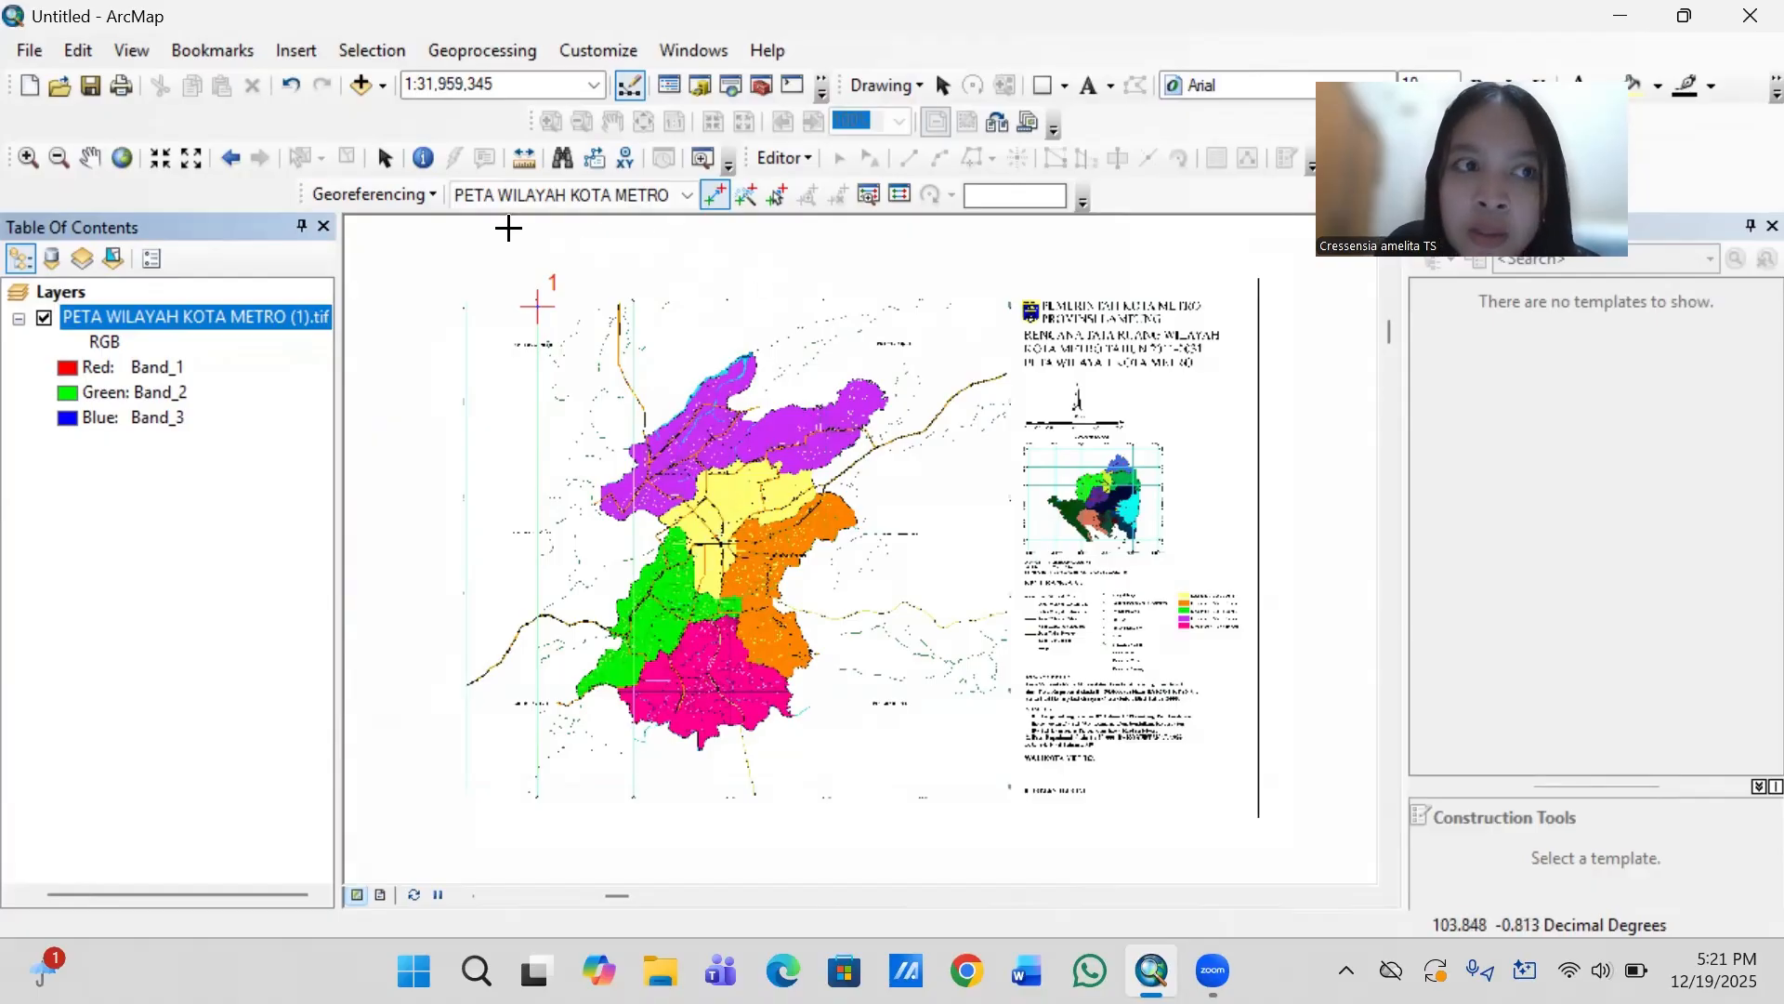
left_click(91, 158)
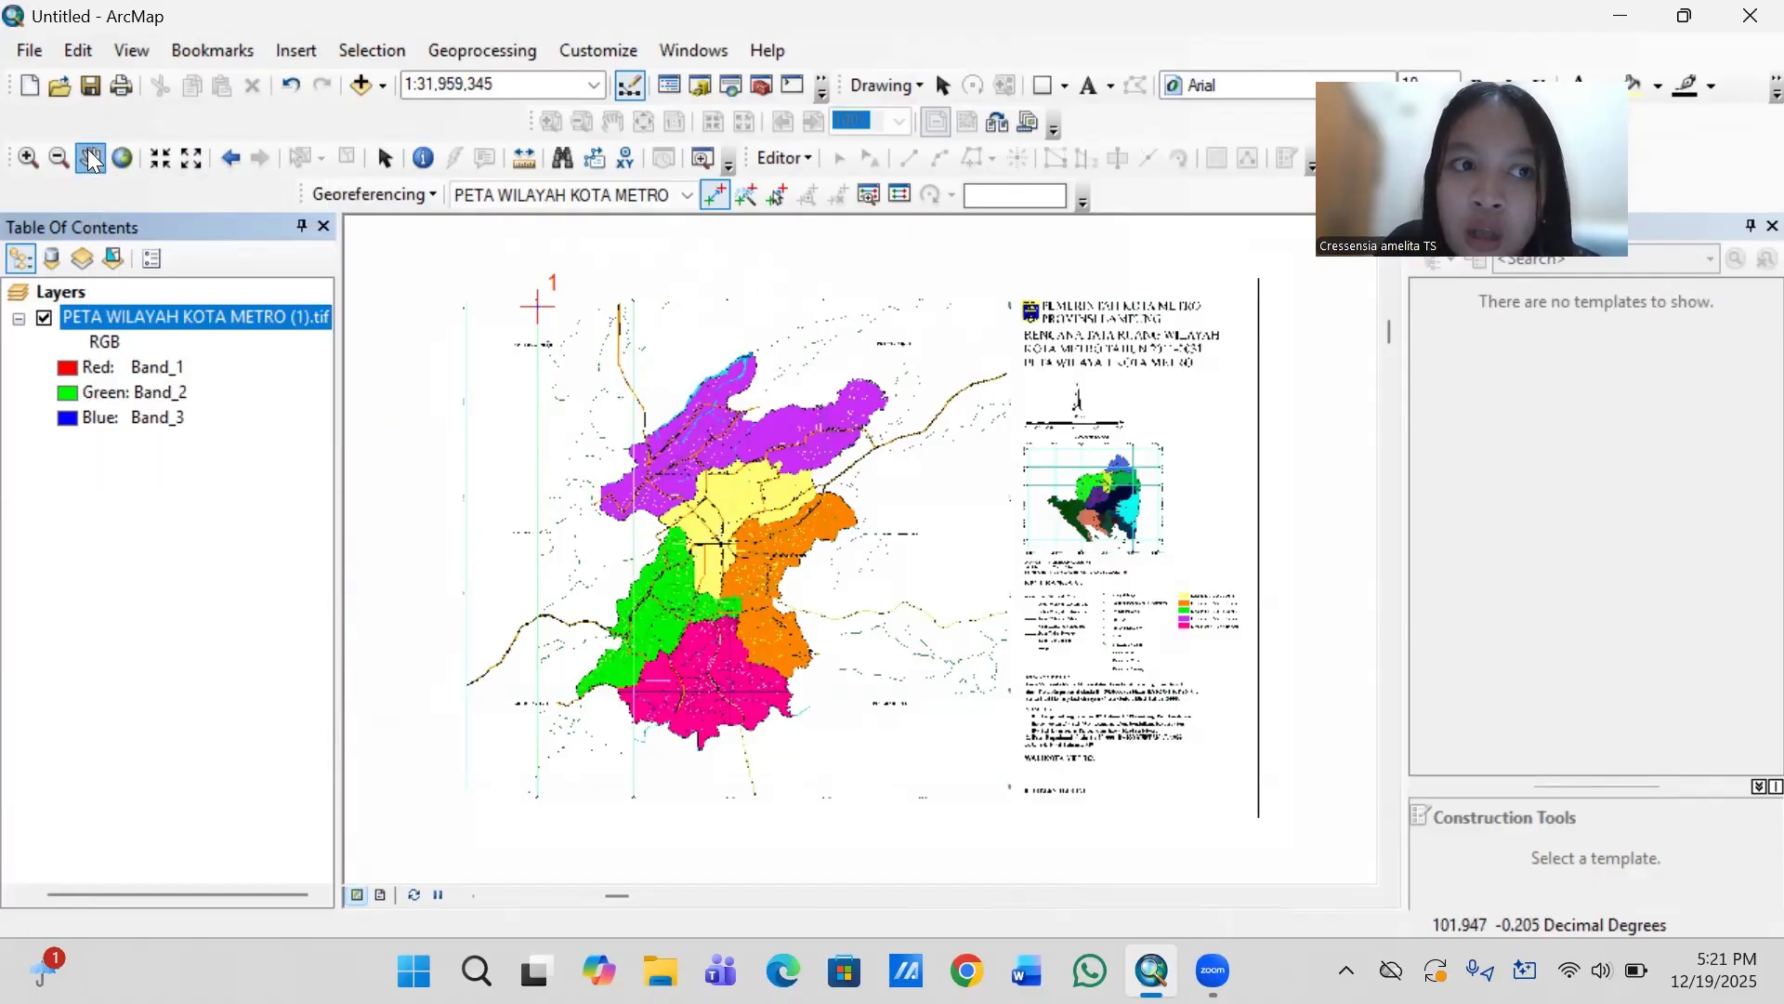
scroll(862, 313, "up", 1)
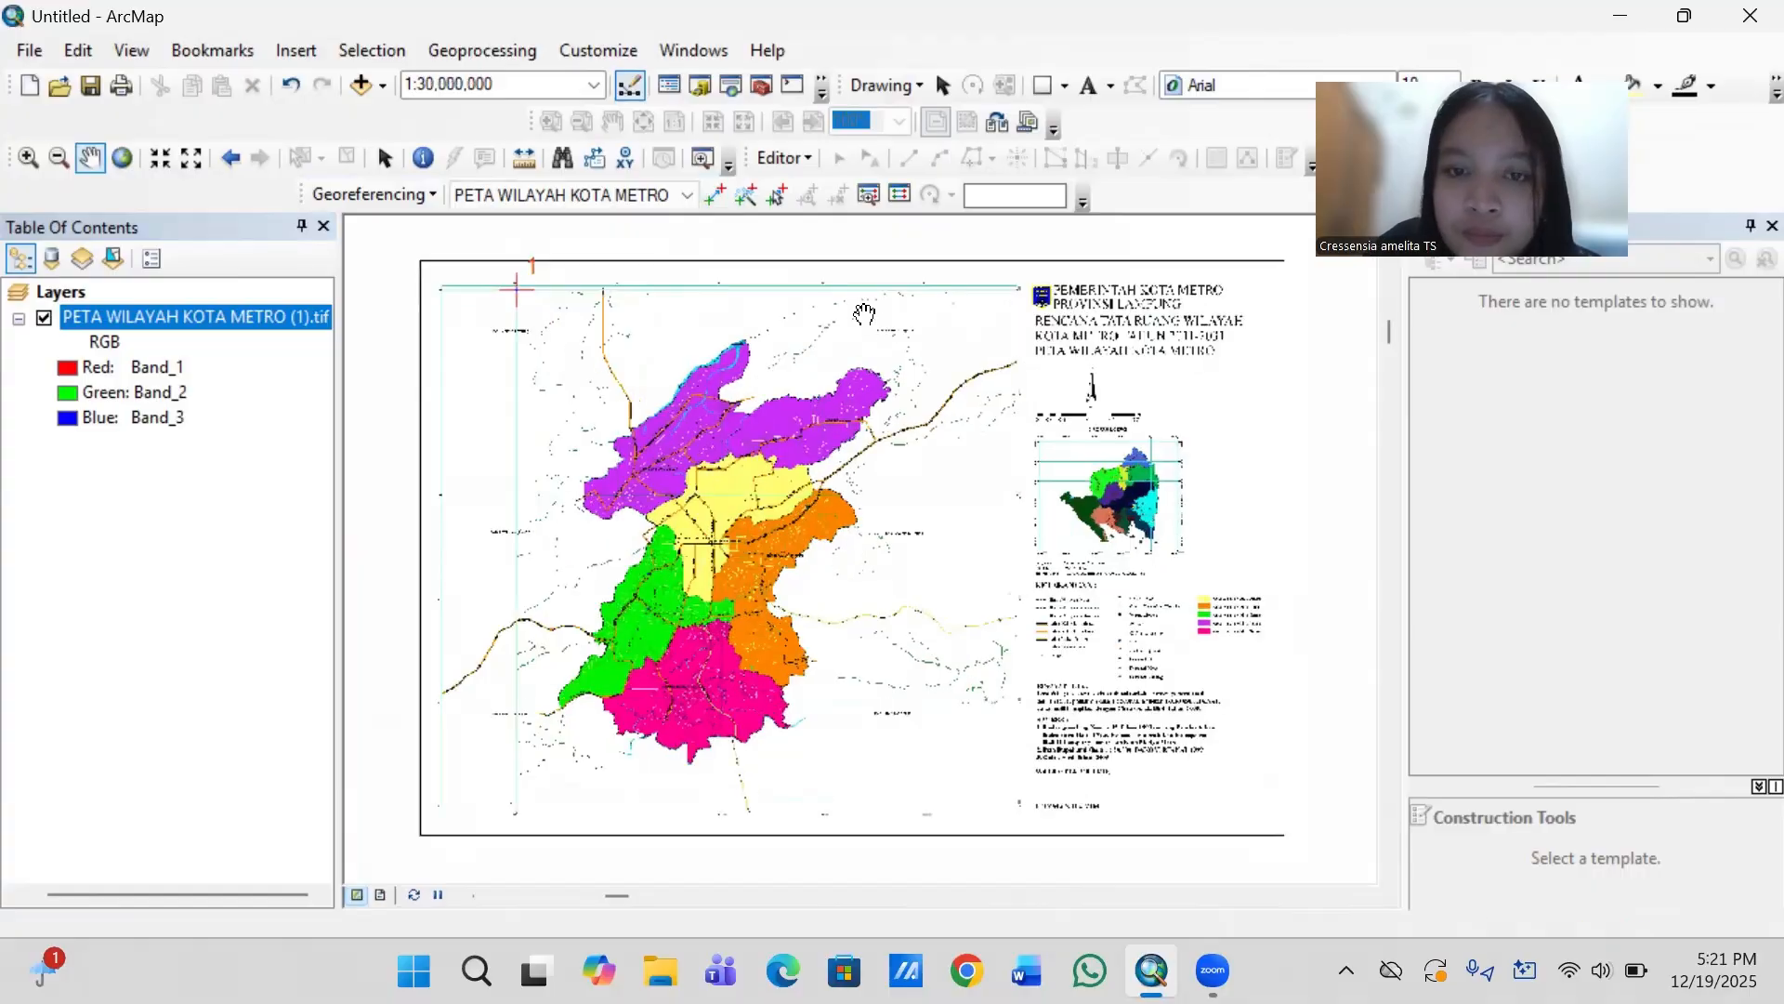
scroll(864, 313, "up", 3)
scroll(864, 313, "up", 1)
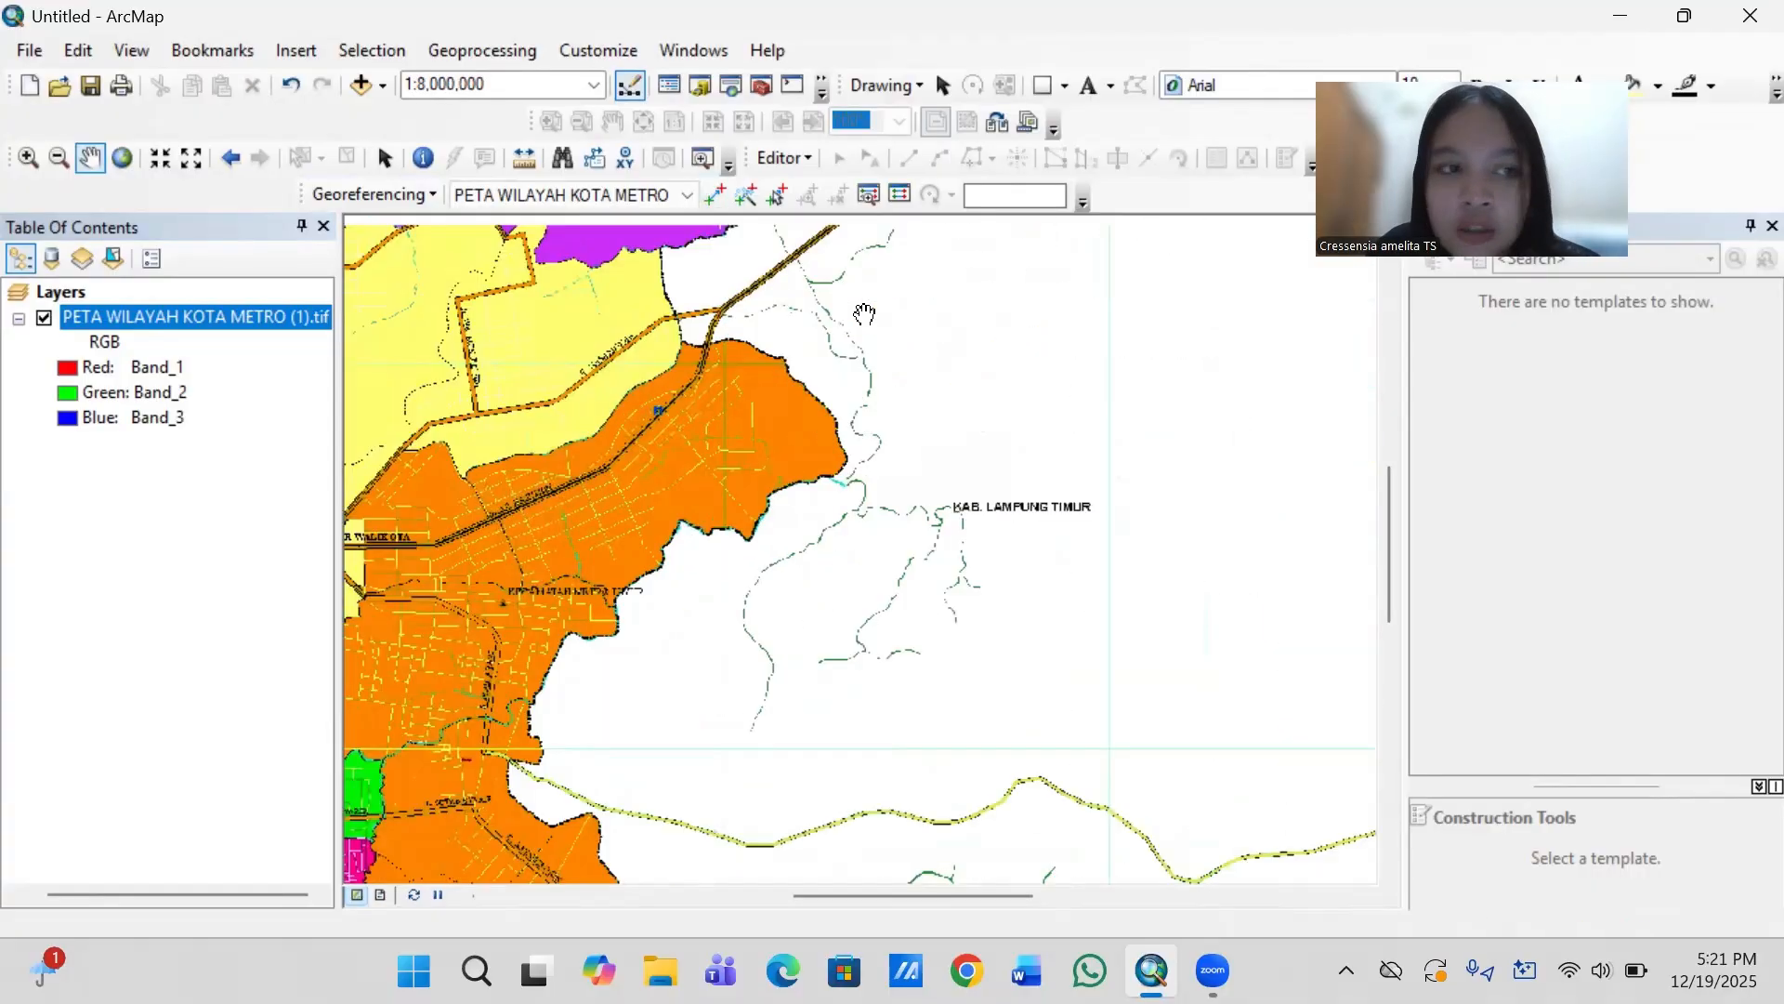
scroll(864, 313, "up", 5)
scroll(864, 313, "up", 2)
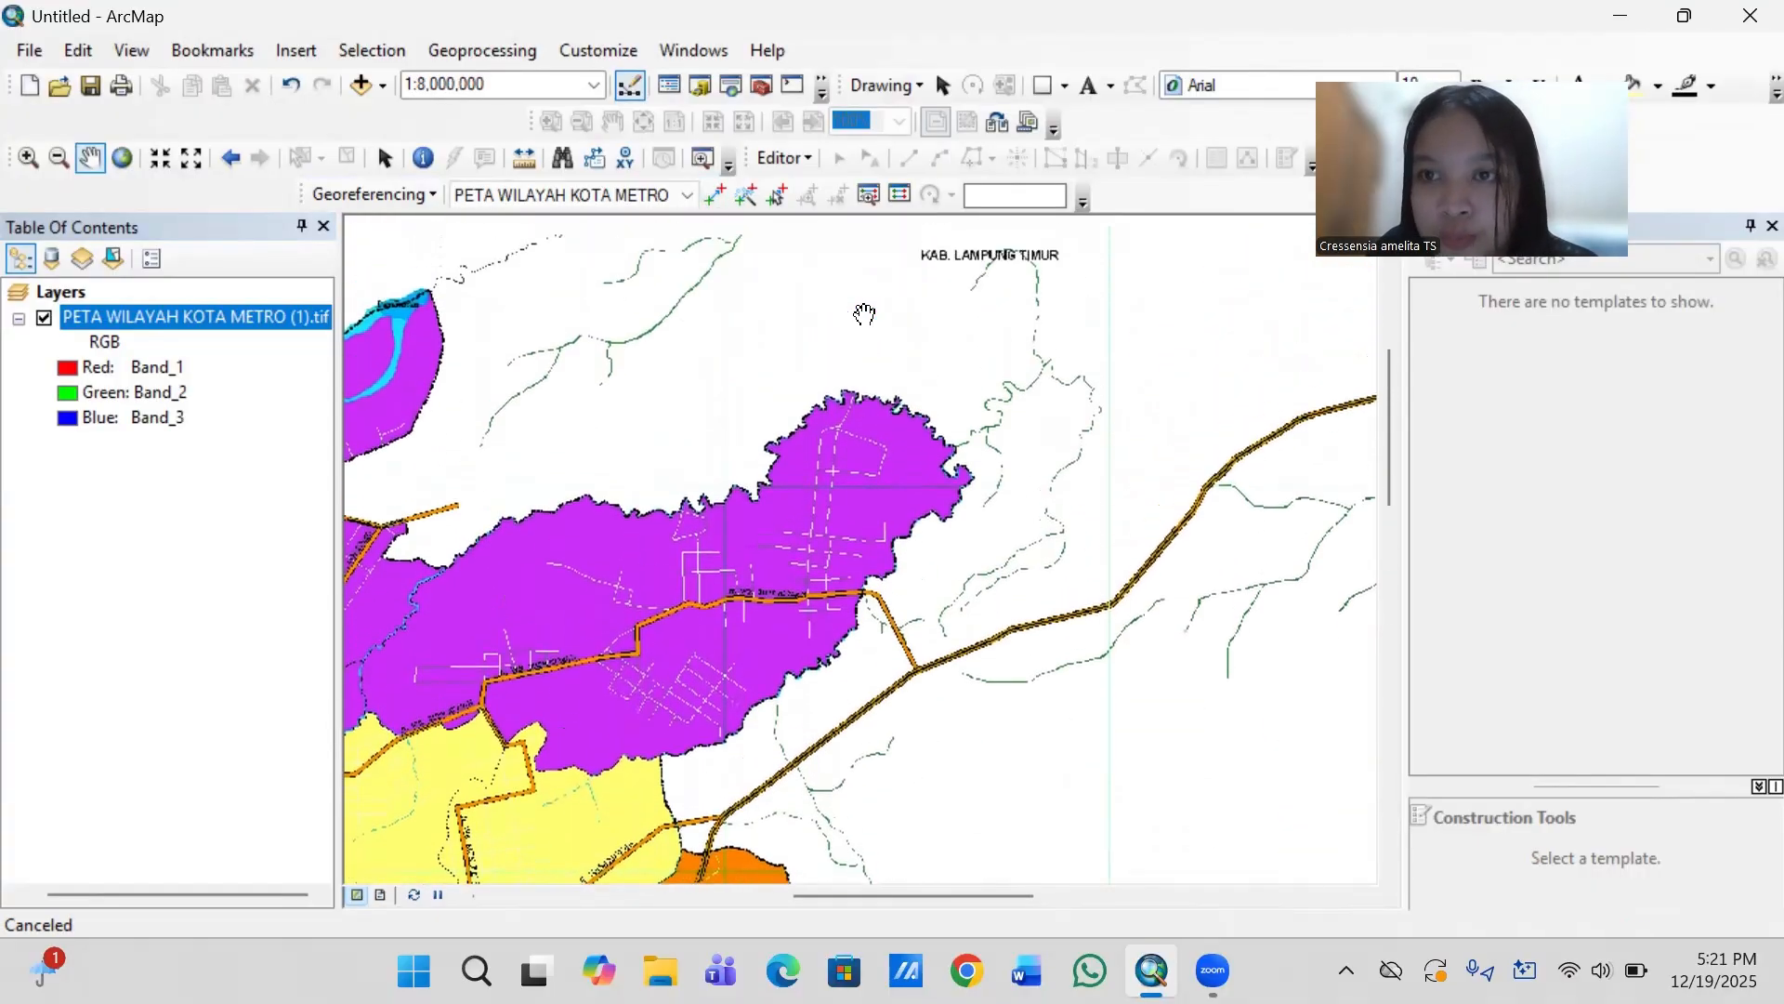
scroll(864, 313, "up", 5)
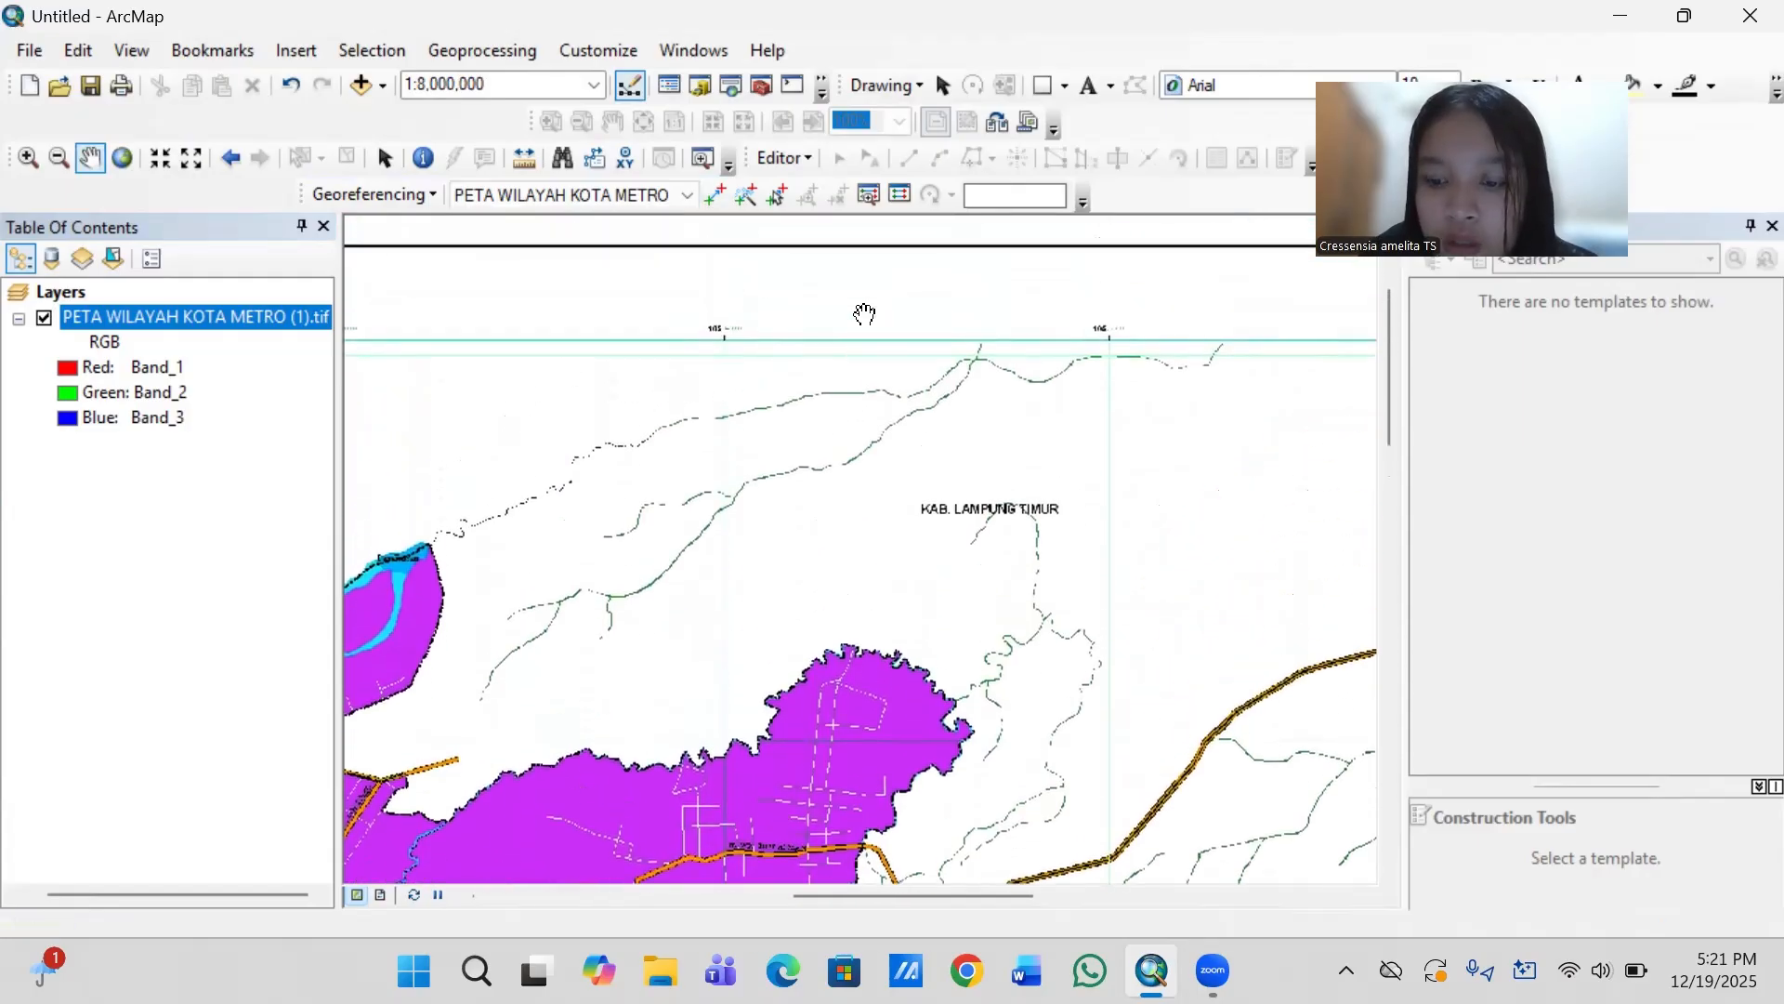
scroll(864, 313, "up", 4)
key("Right")
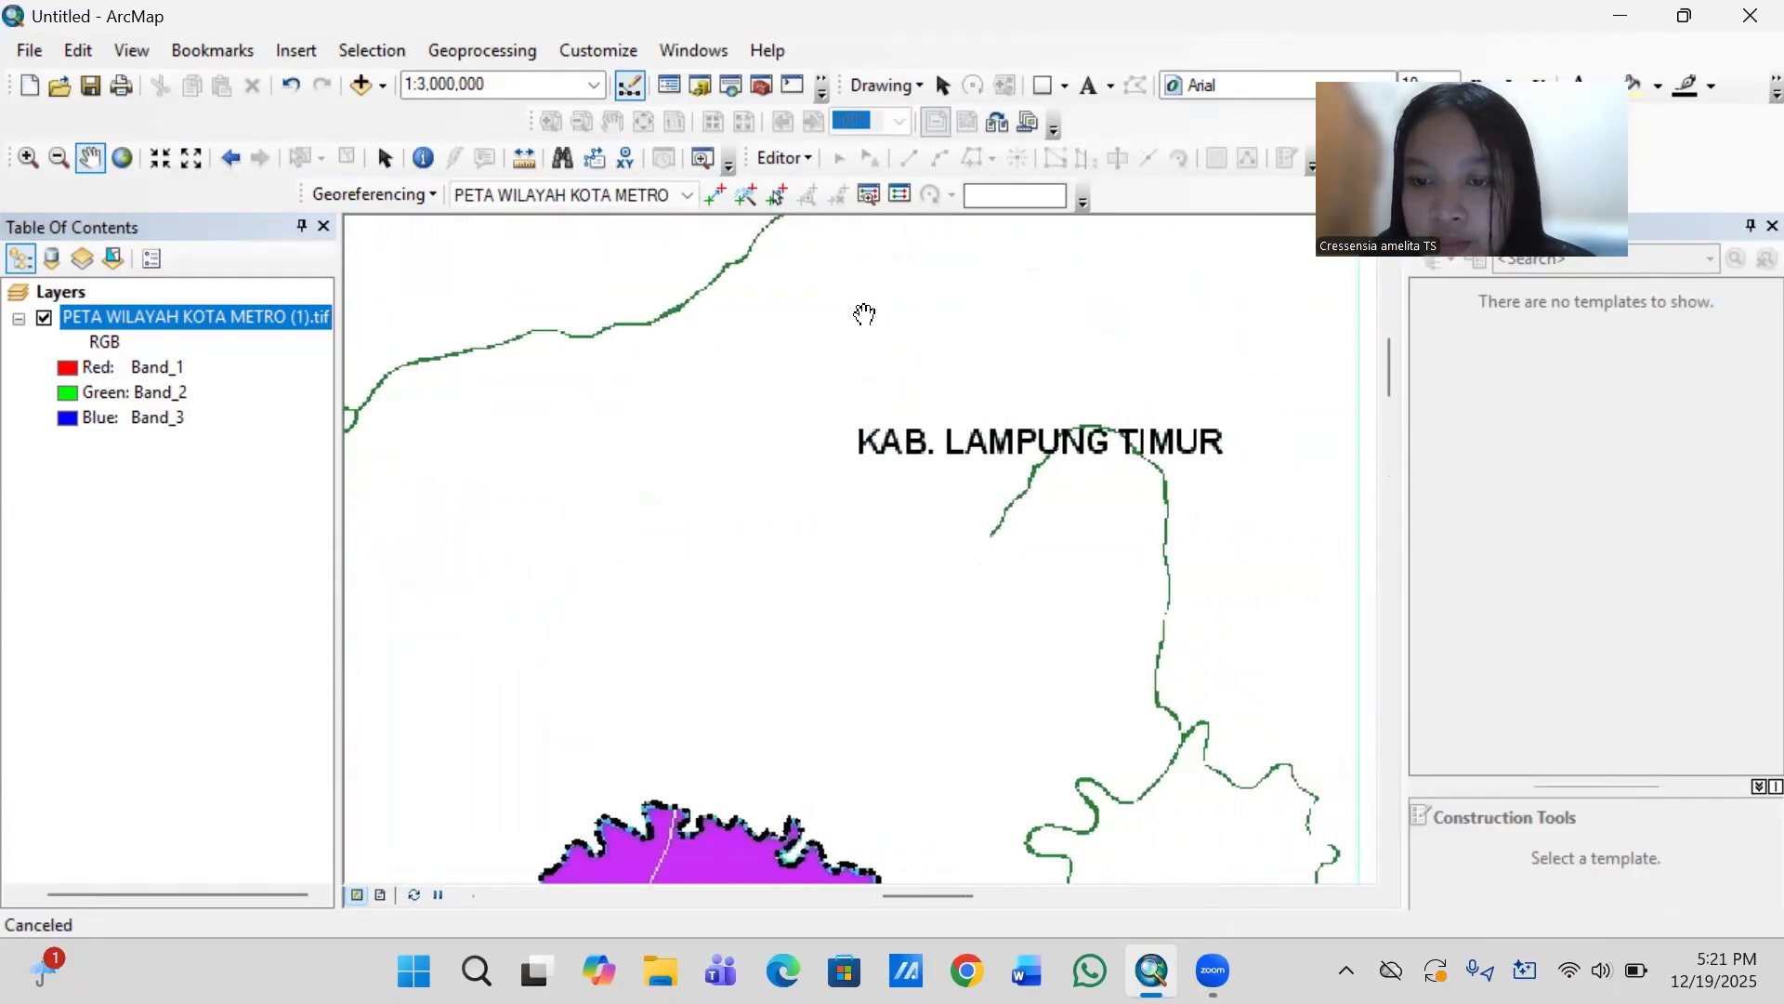
key("Up")
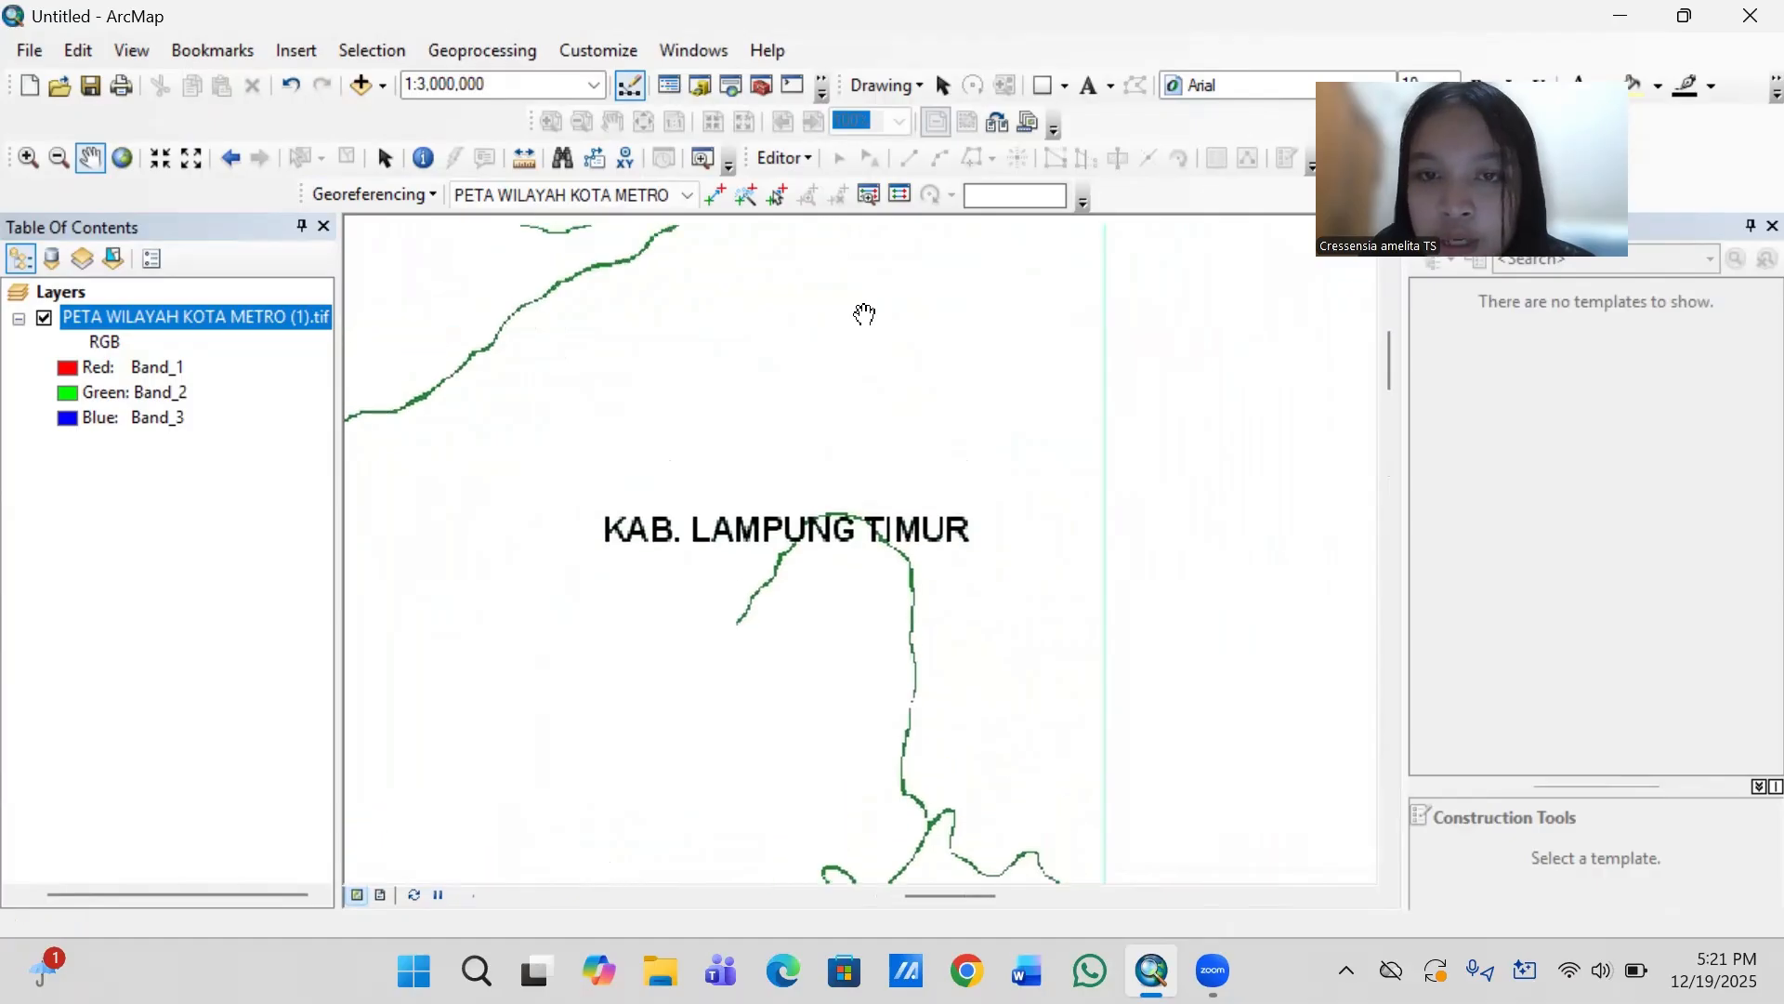
scroll(865, 314, "up", 3)
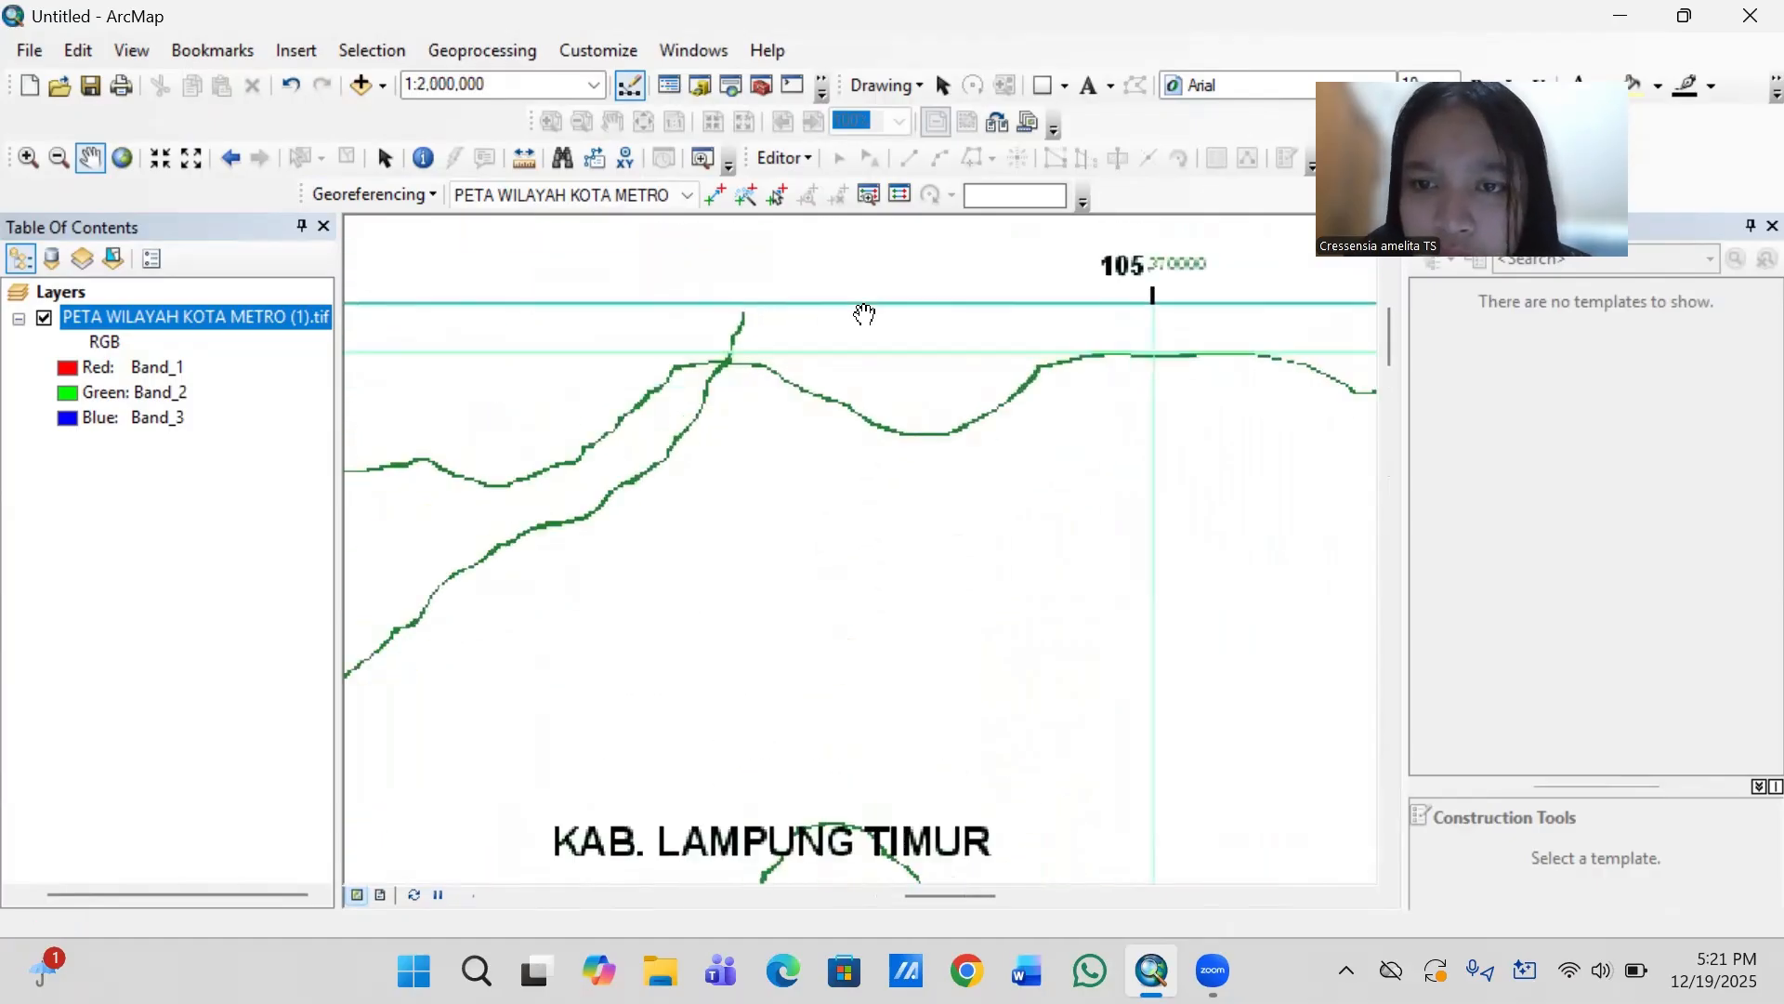
key("Right")
key("Right")
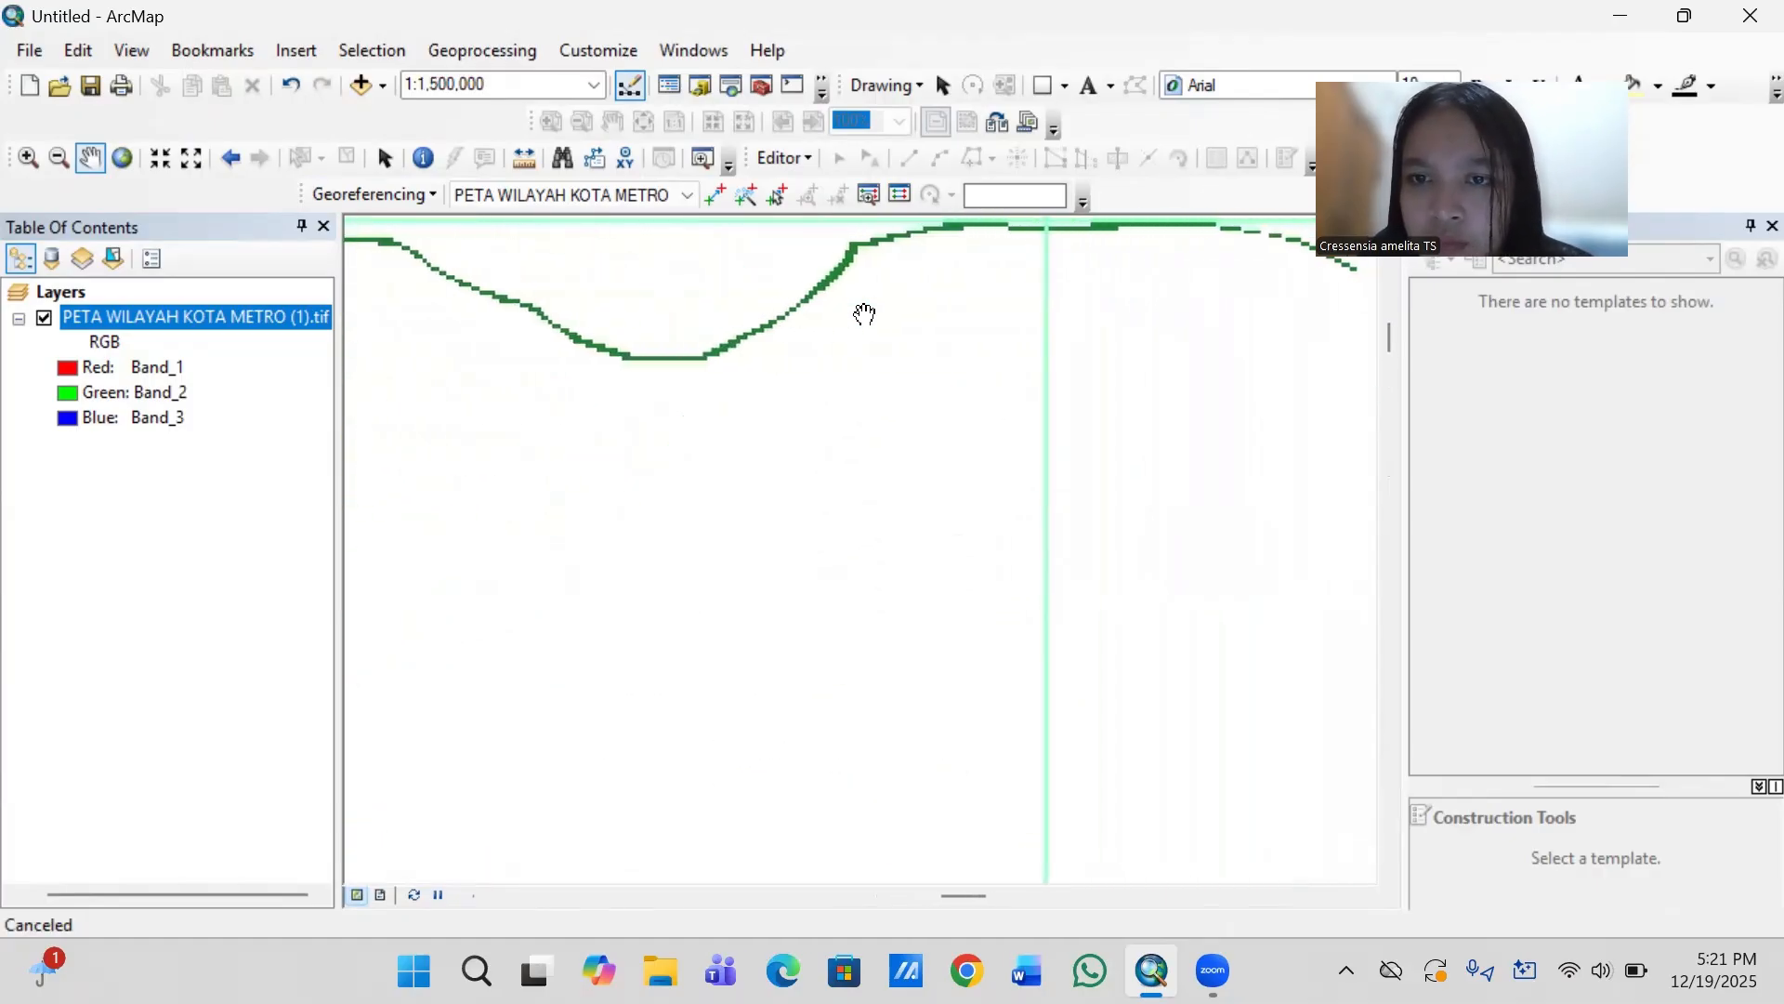
key("Right")
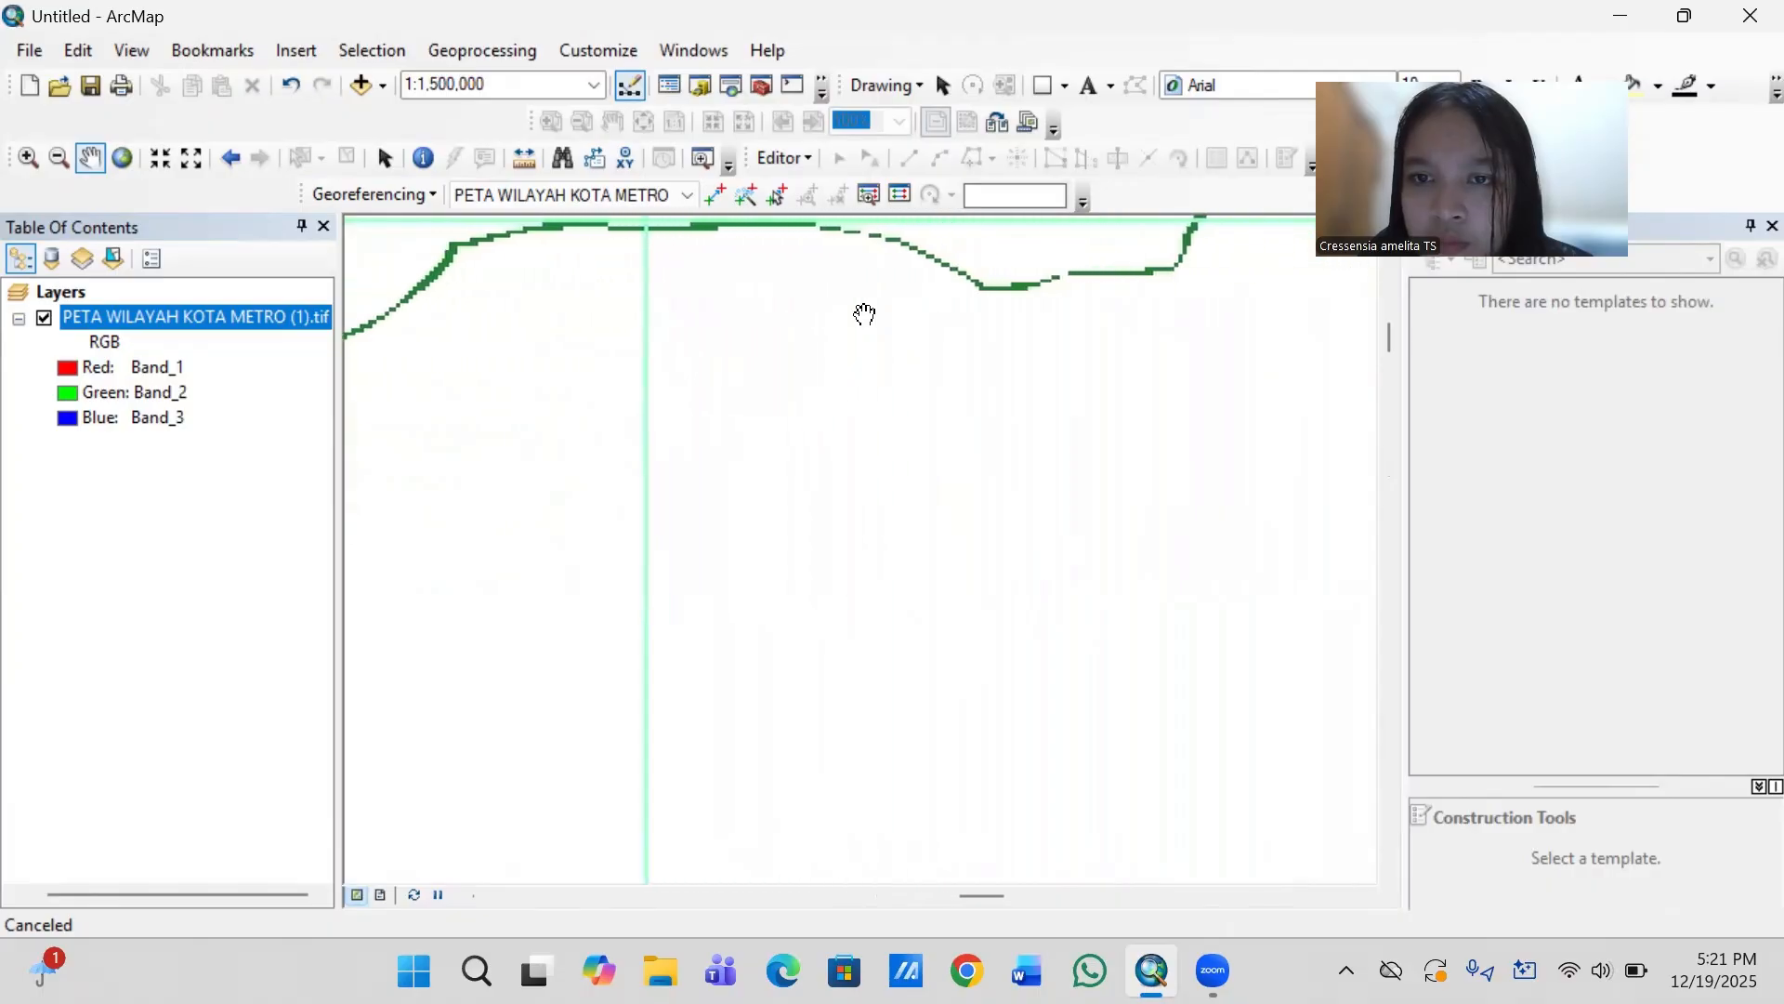
key("Up")
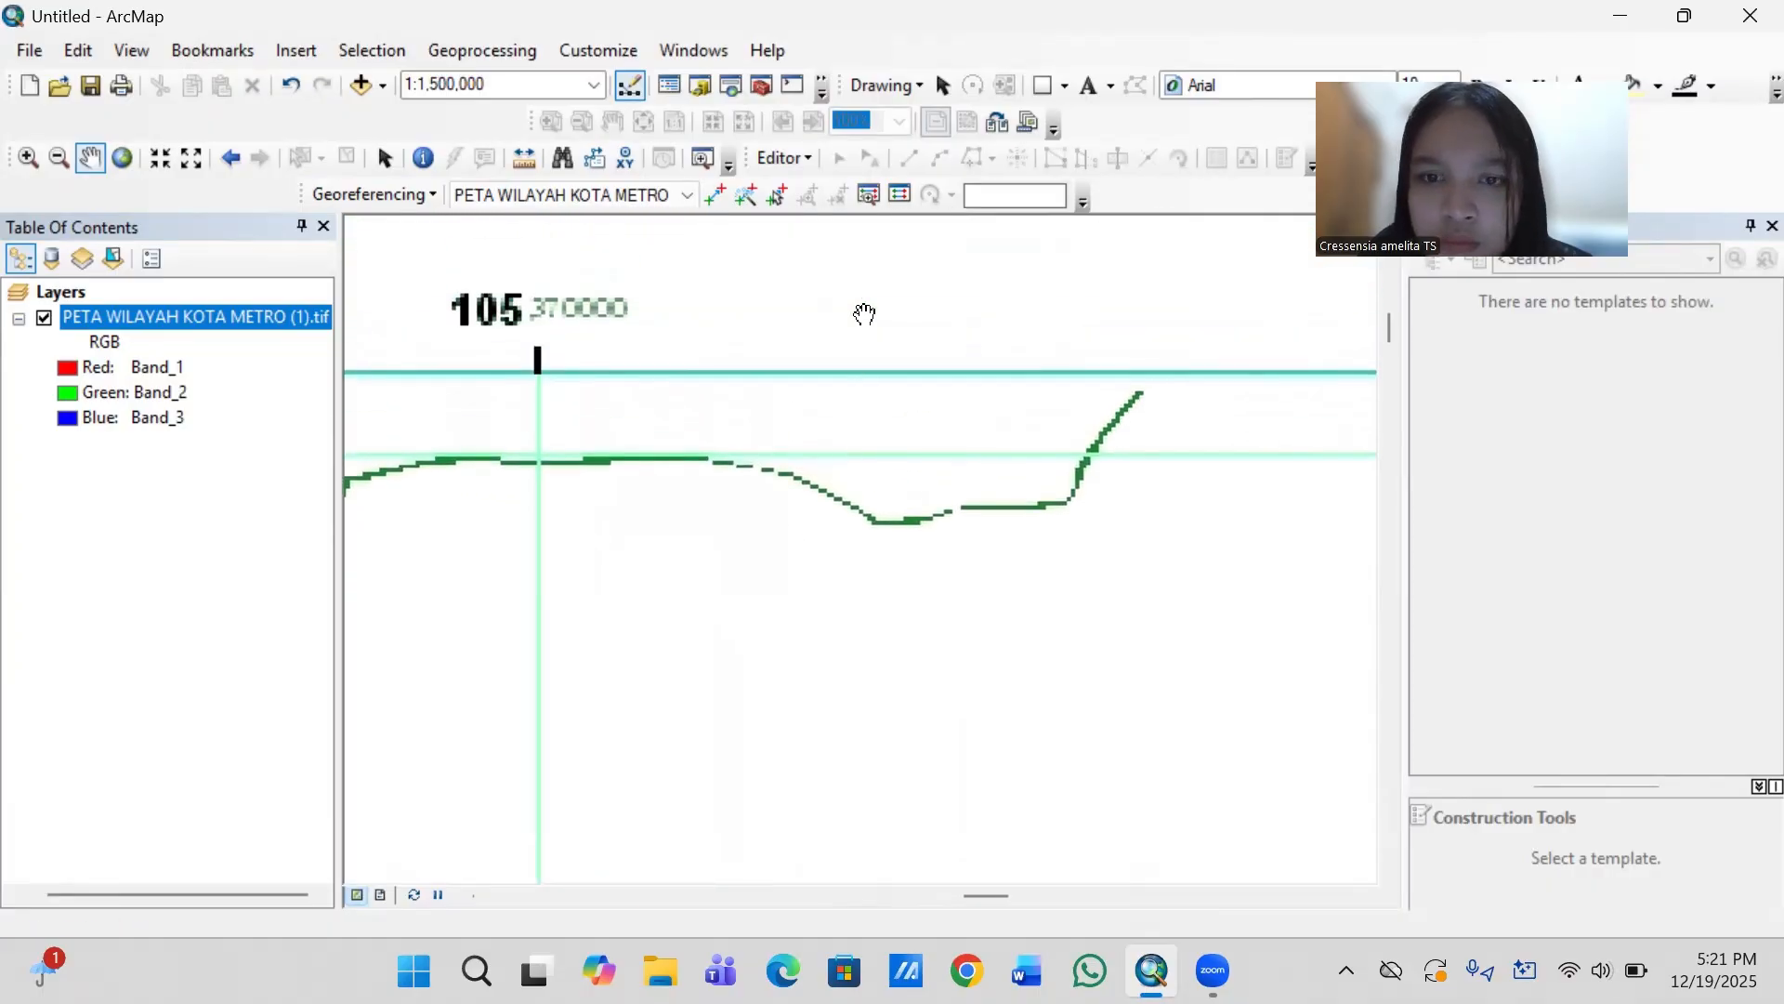
key("Left")
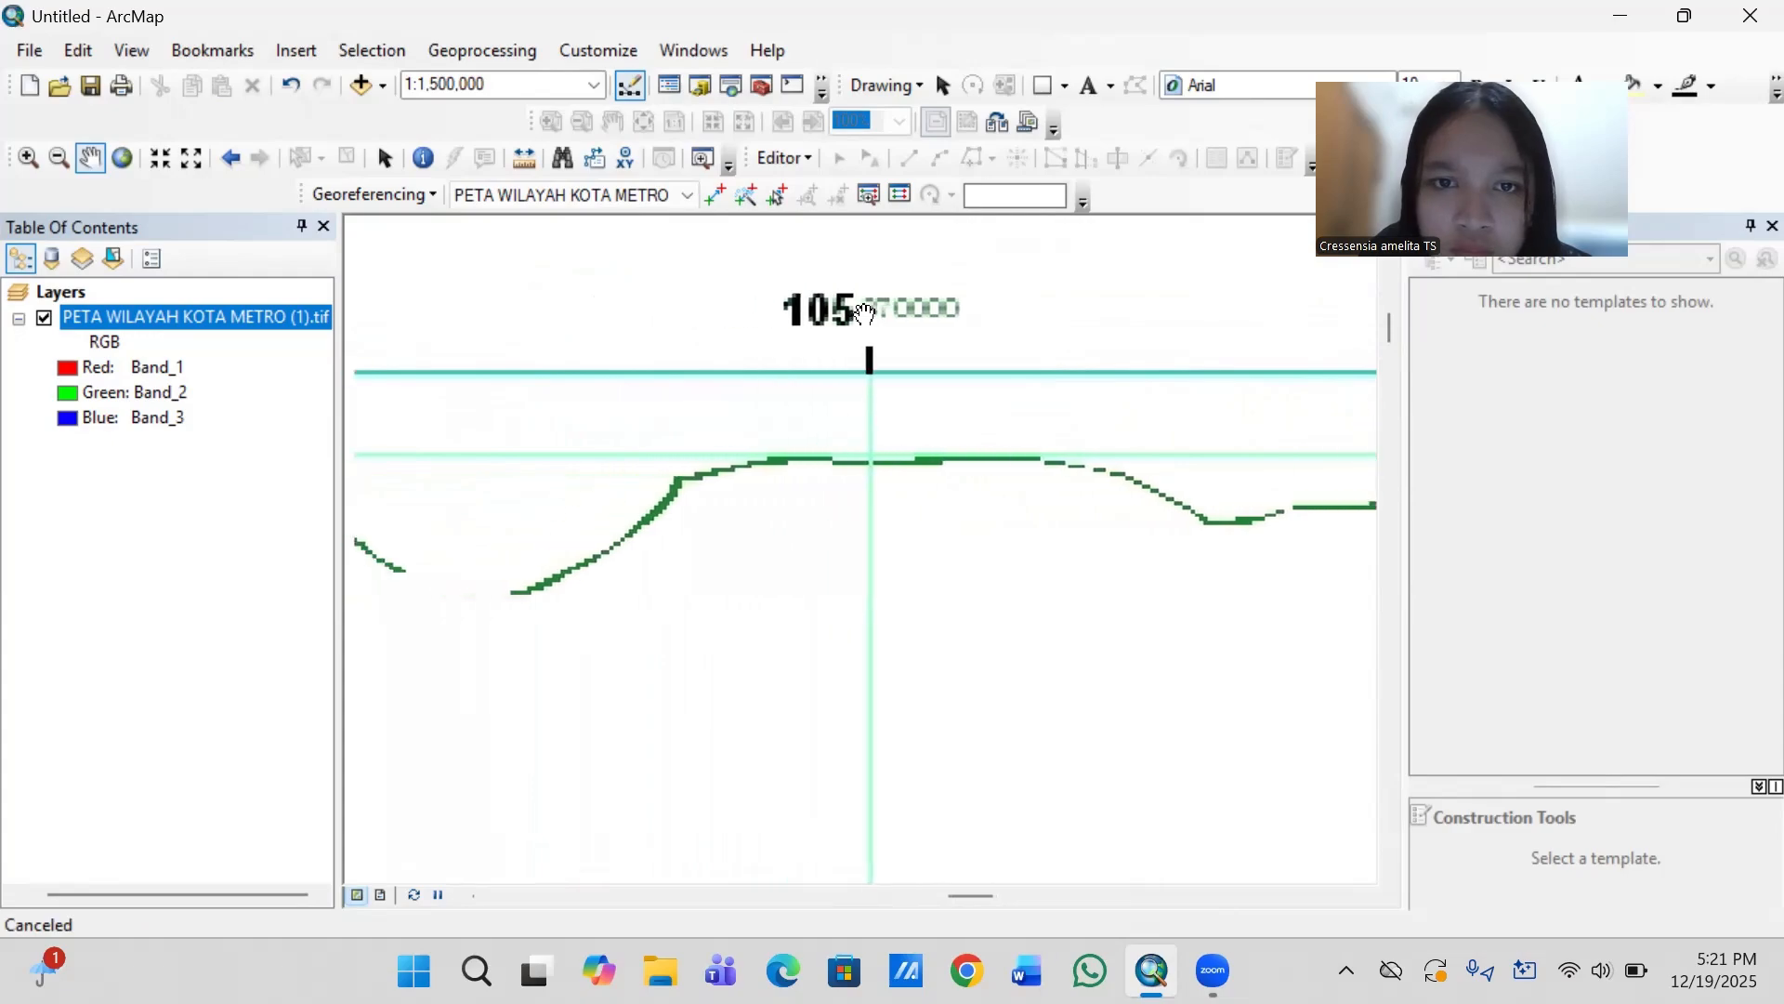
scroll(864, 313, "up", 4)
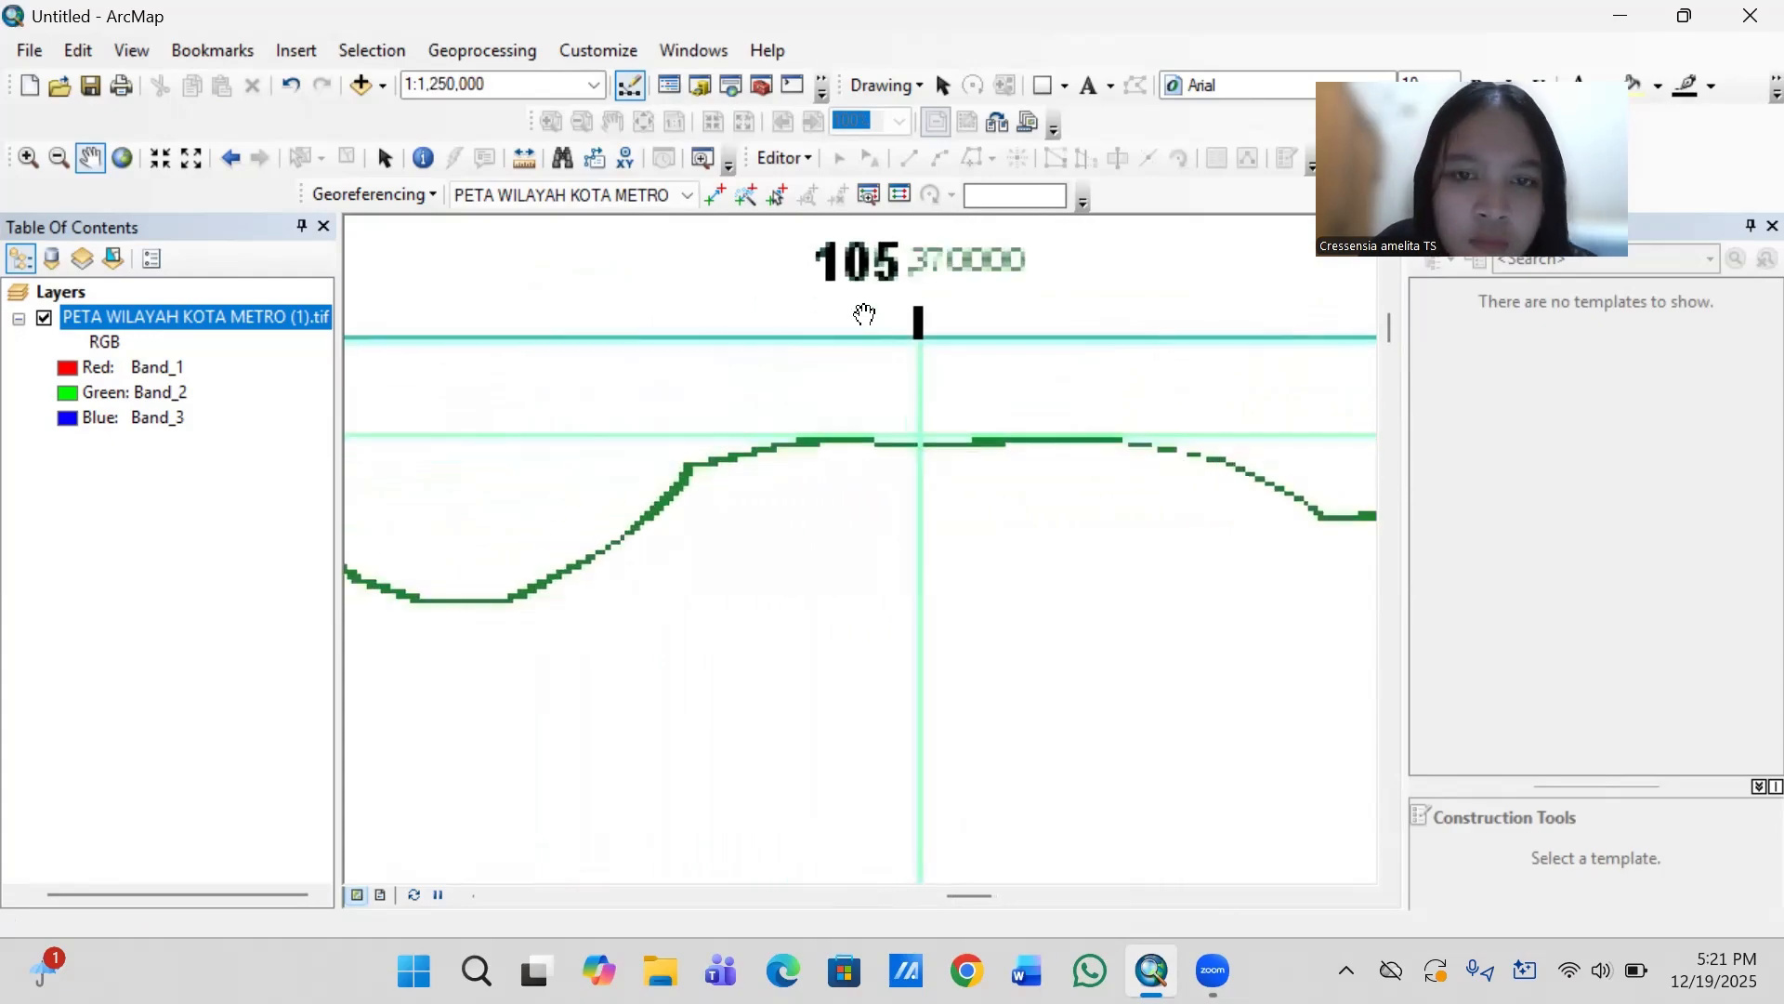
scroll(865, 313, "up", 1)
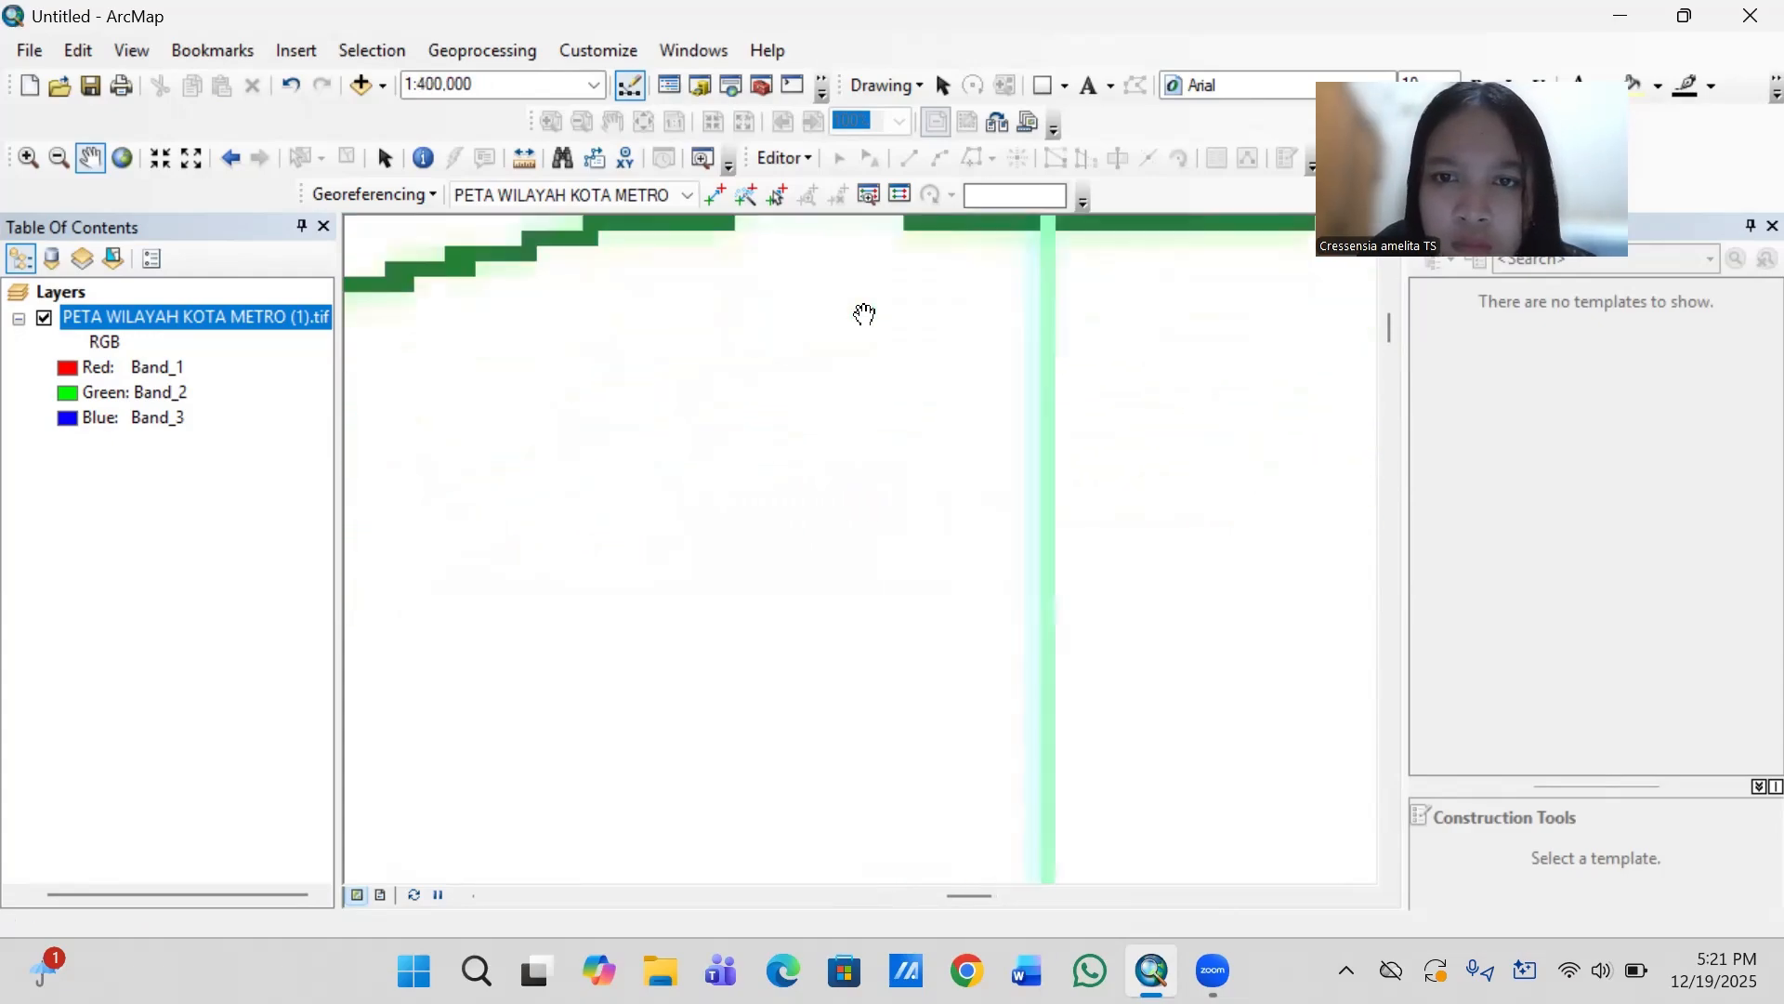
key("Up")
key("Right")
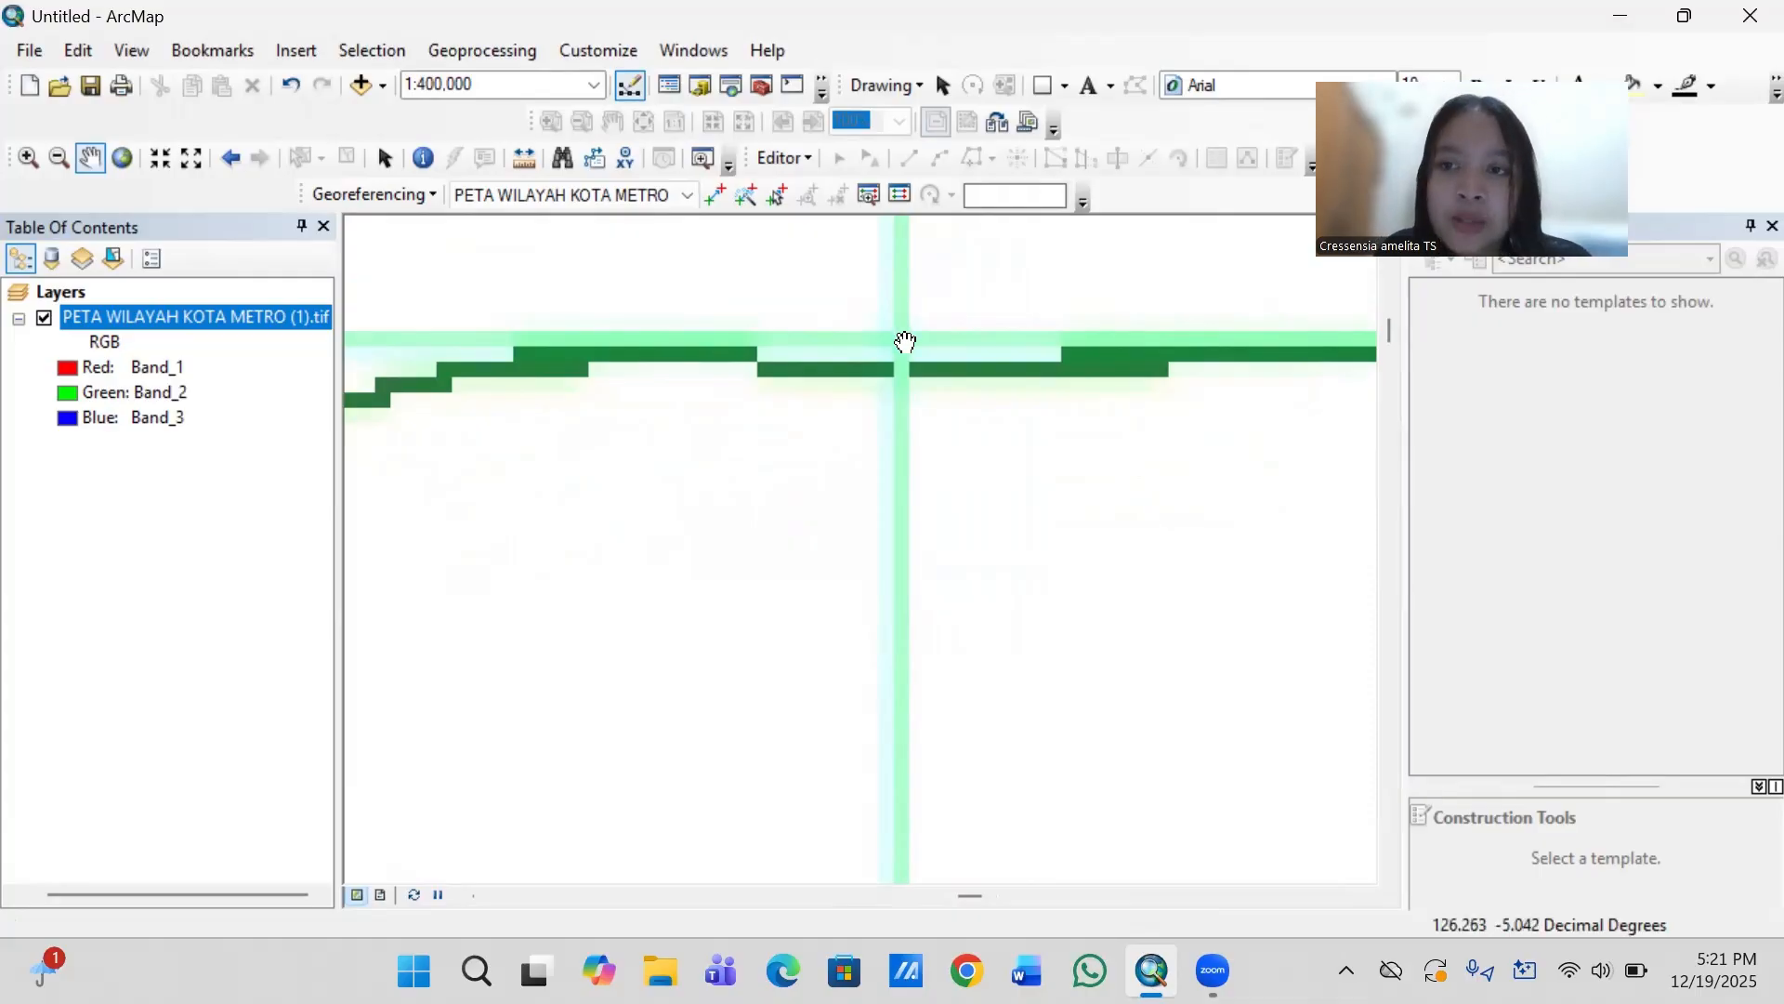
- Add the second georeferencing control point at the upper-right grid intersection with coordinates X 105.3700 and Y -5.040
left_click(710, 197)
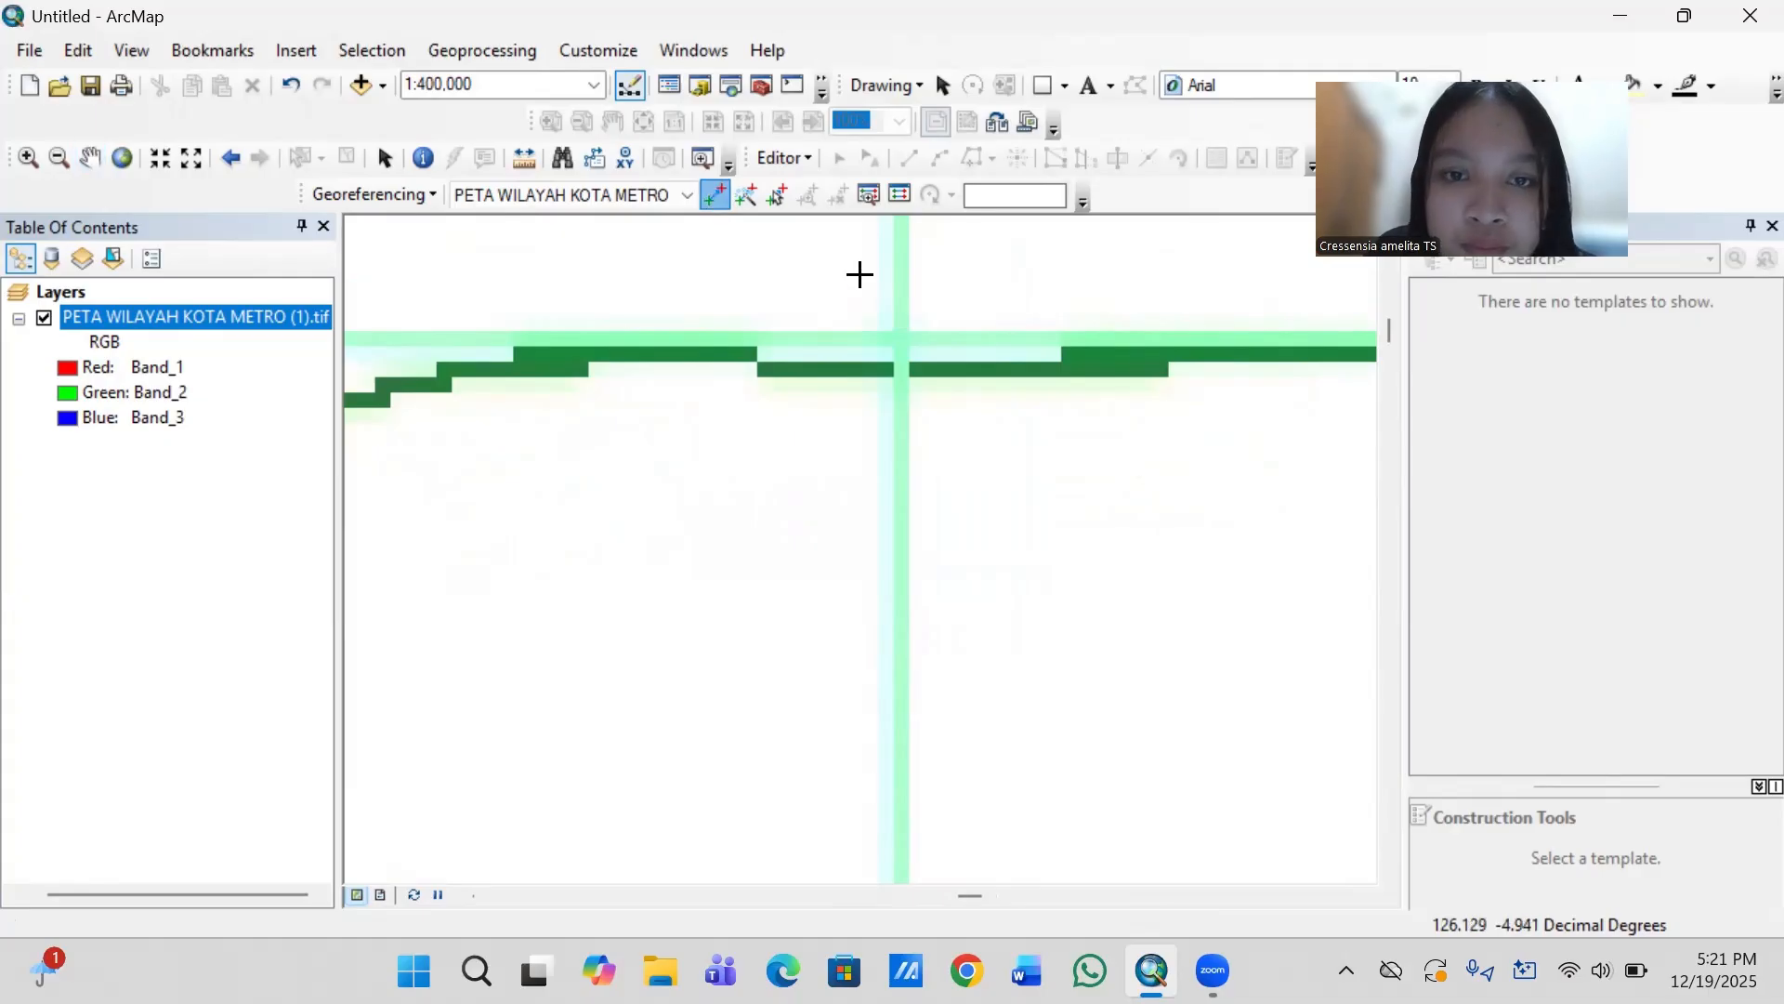
left_click(901, 336)
right_click(902, 336)
left_click(972, 357)
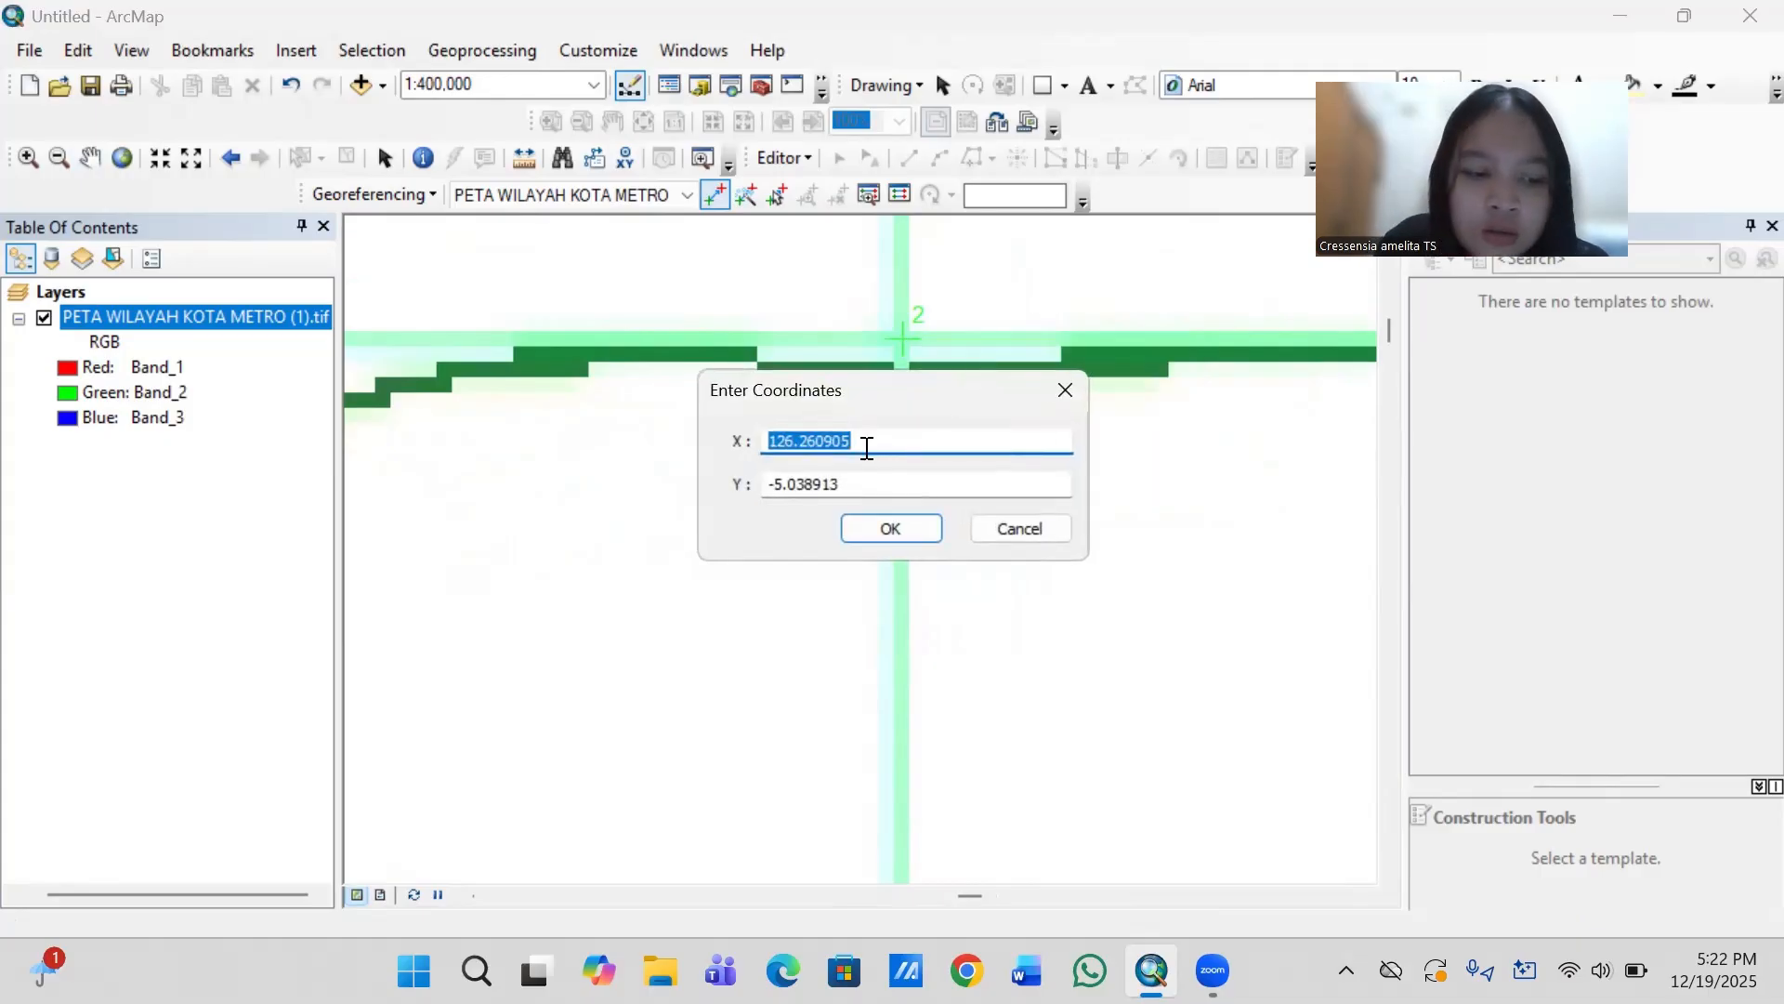
type("105")
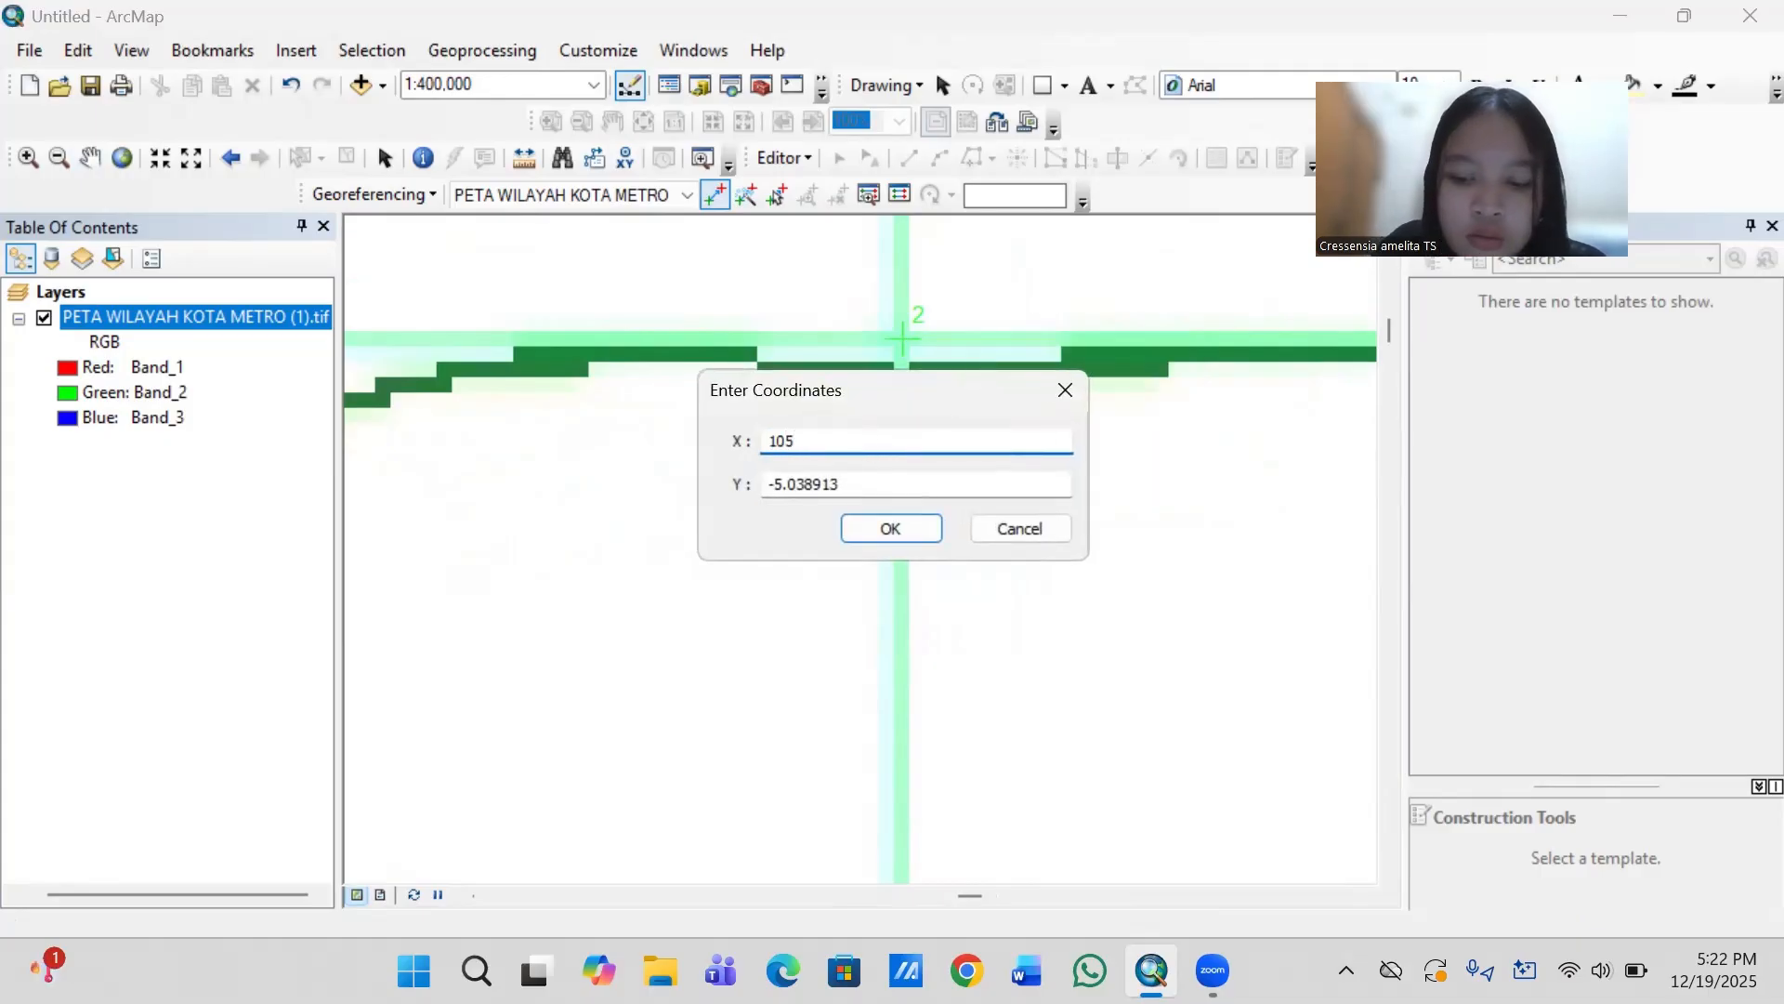
type(".3700")
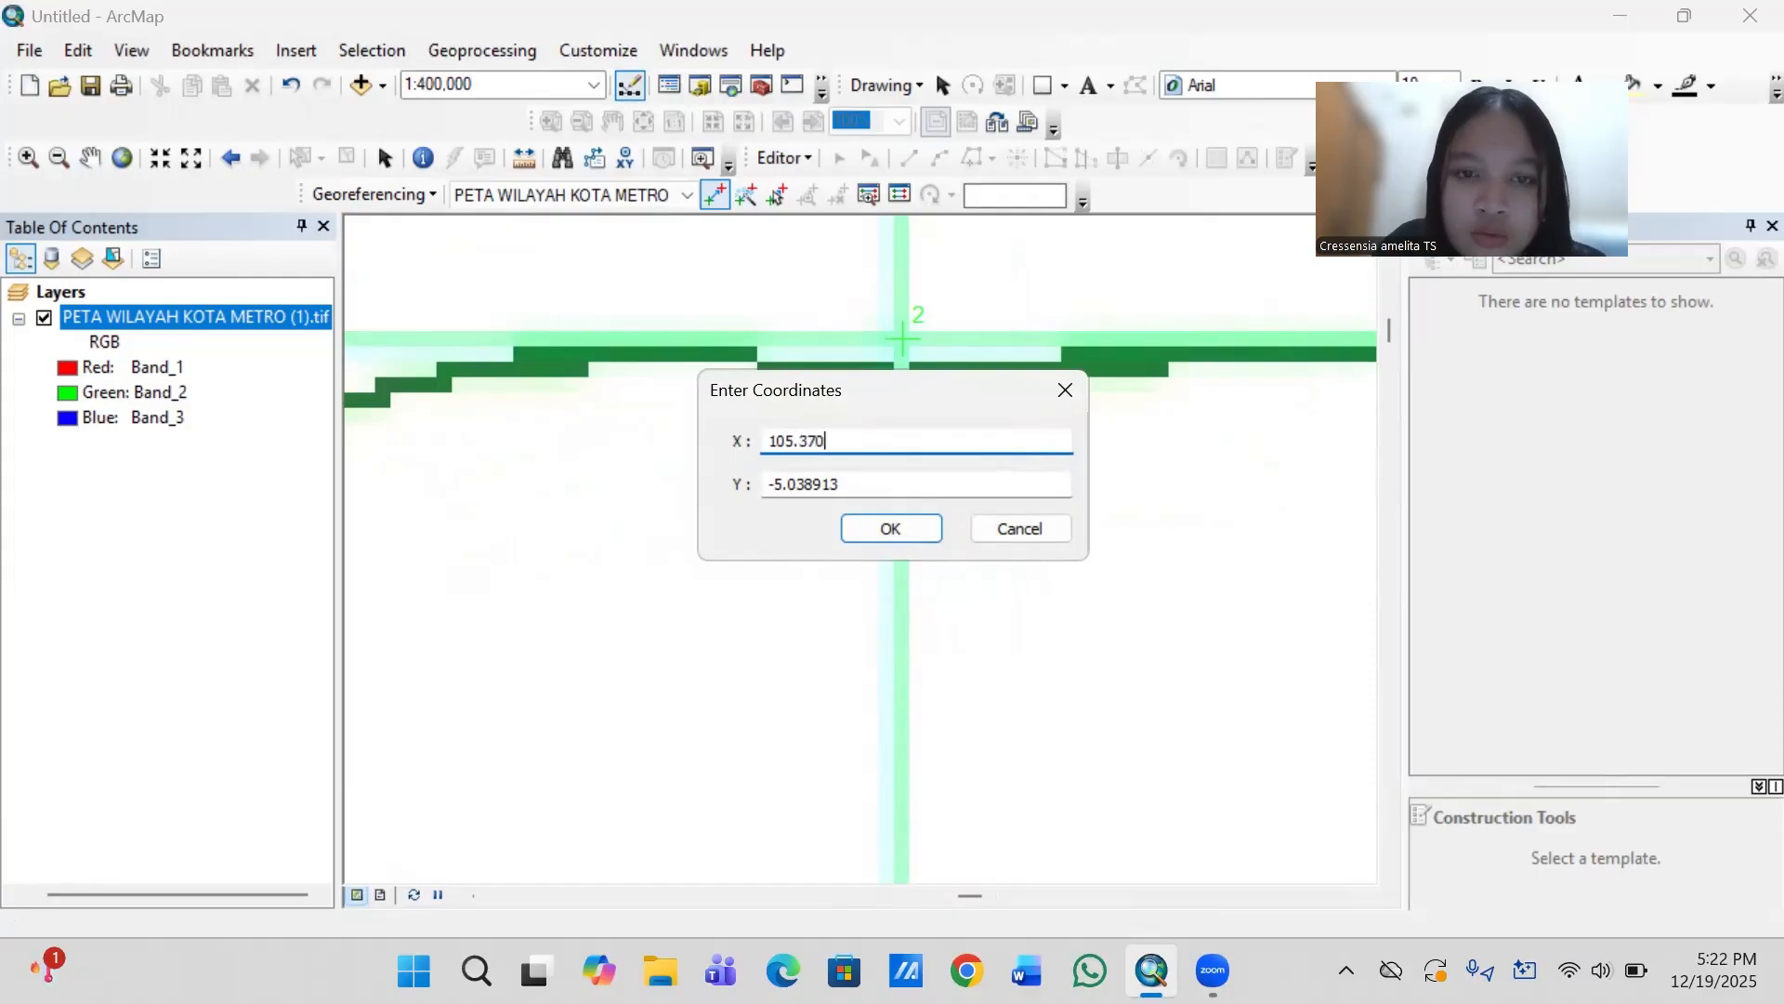
left_click(841, 485)
key("BackSpace")
key("BackSpace")
key("BackSpace")
key("BackSpace")
key("BackSpace")
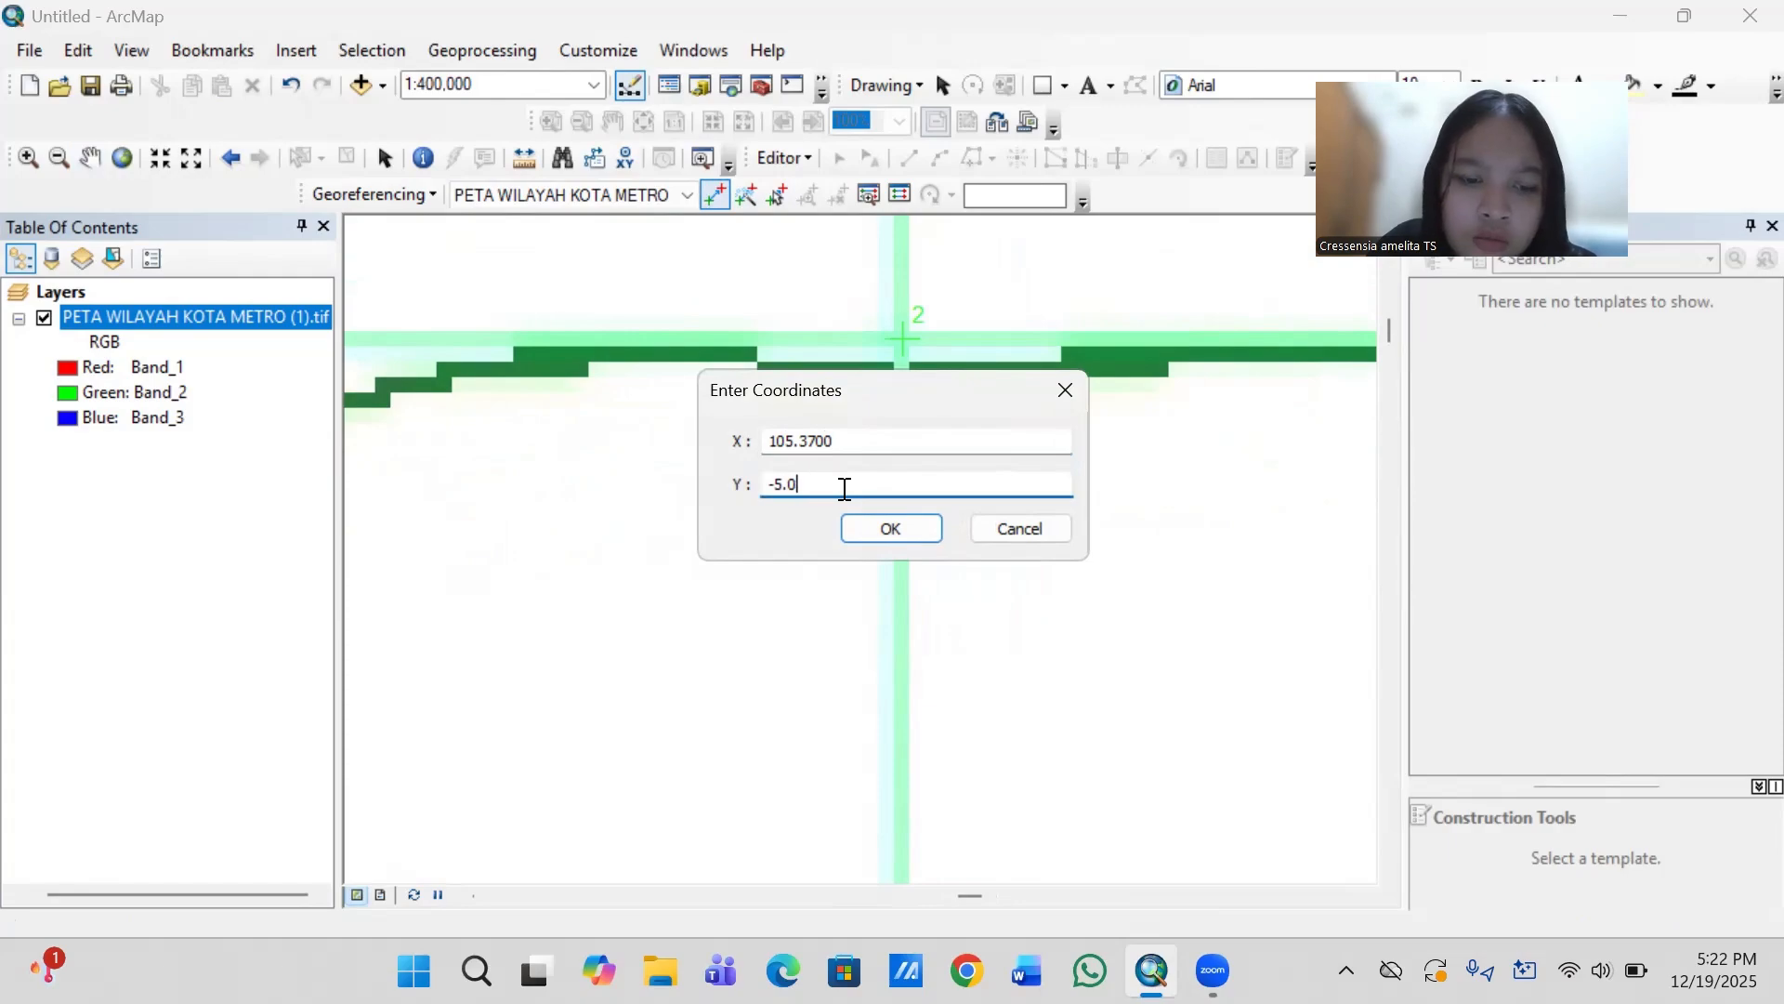
type("40")
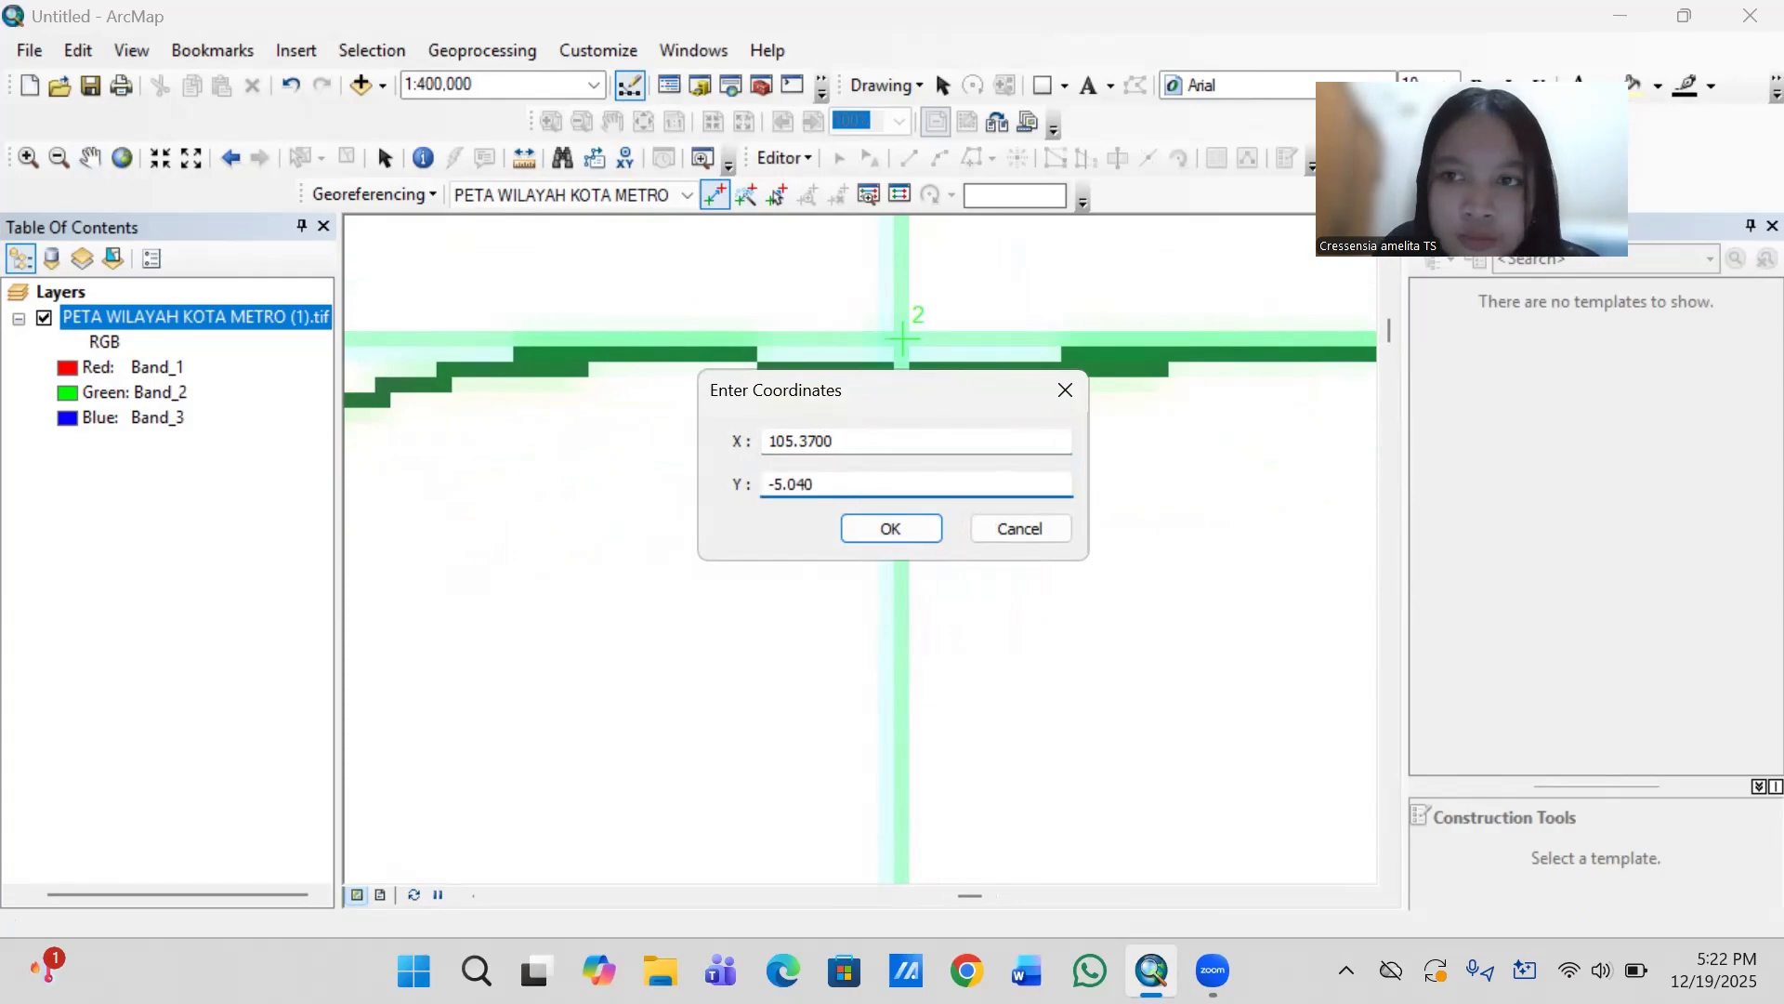
left_click(890, 528)
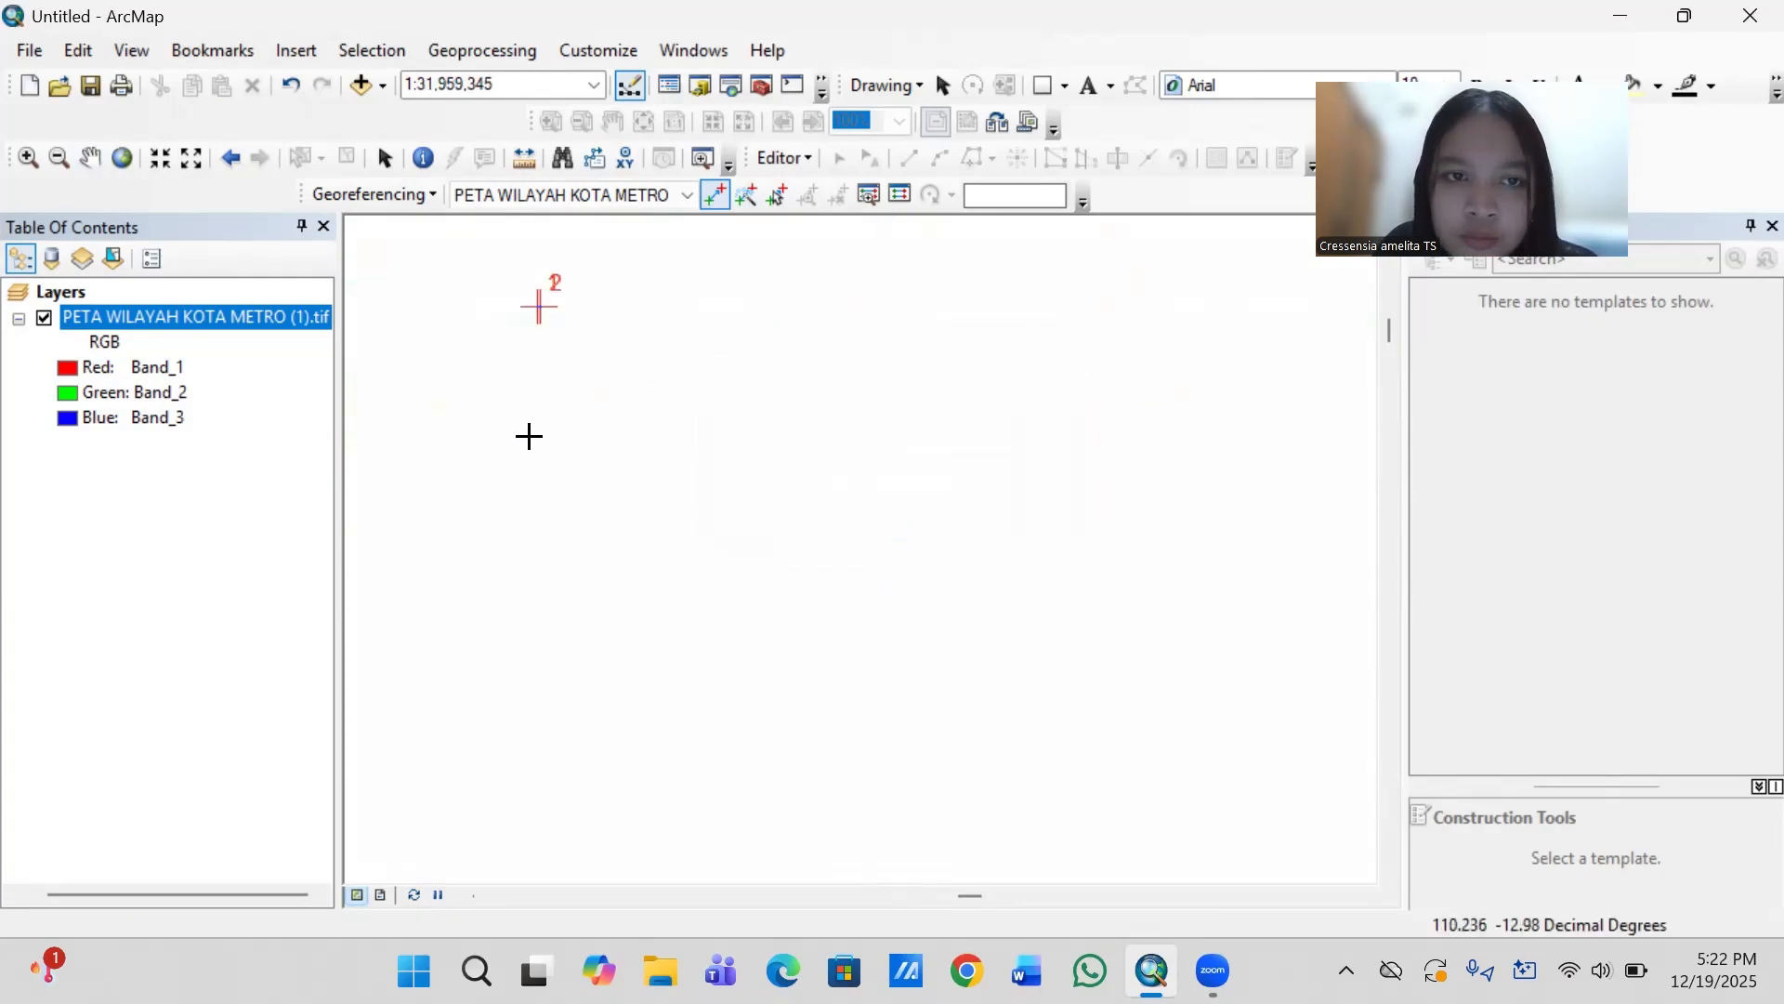
- Return to the full raster extent and locate the grid line intersection near the map's lower-right corner, above the 105.370000 longitude label
right_click(278, 320)
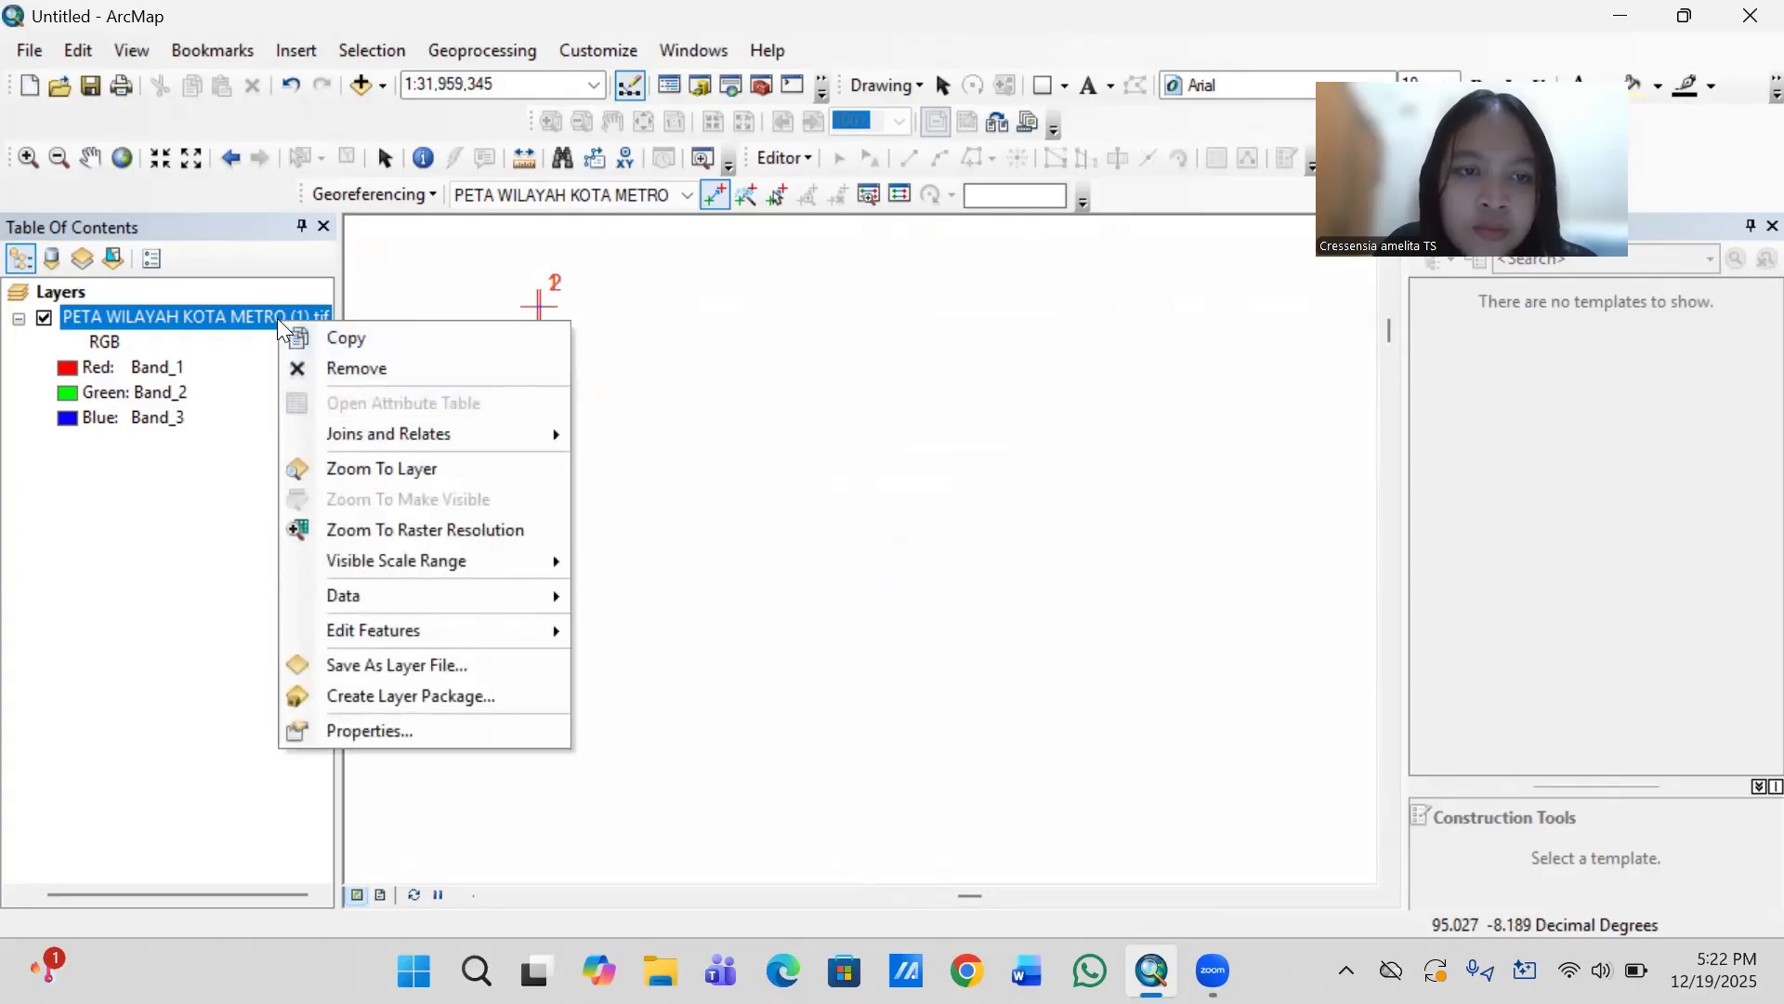
left_click(372, 469)
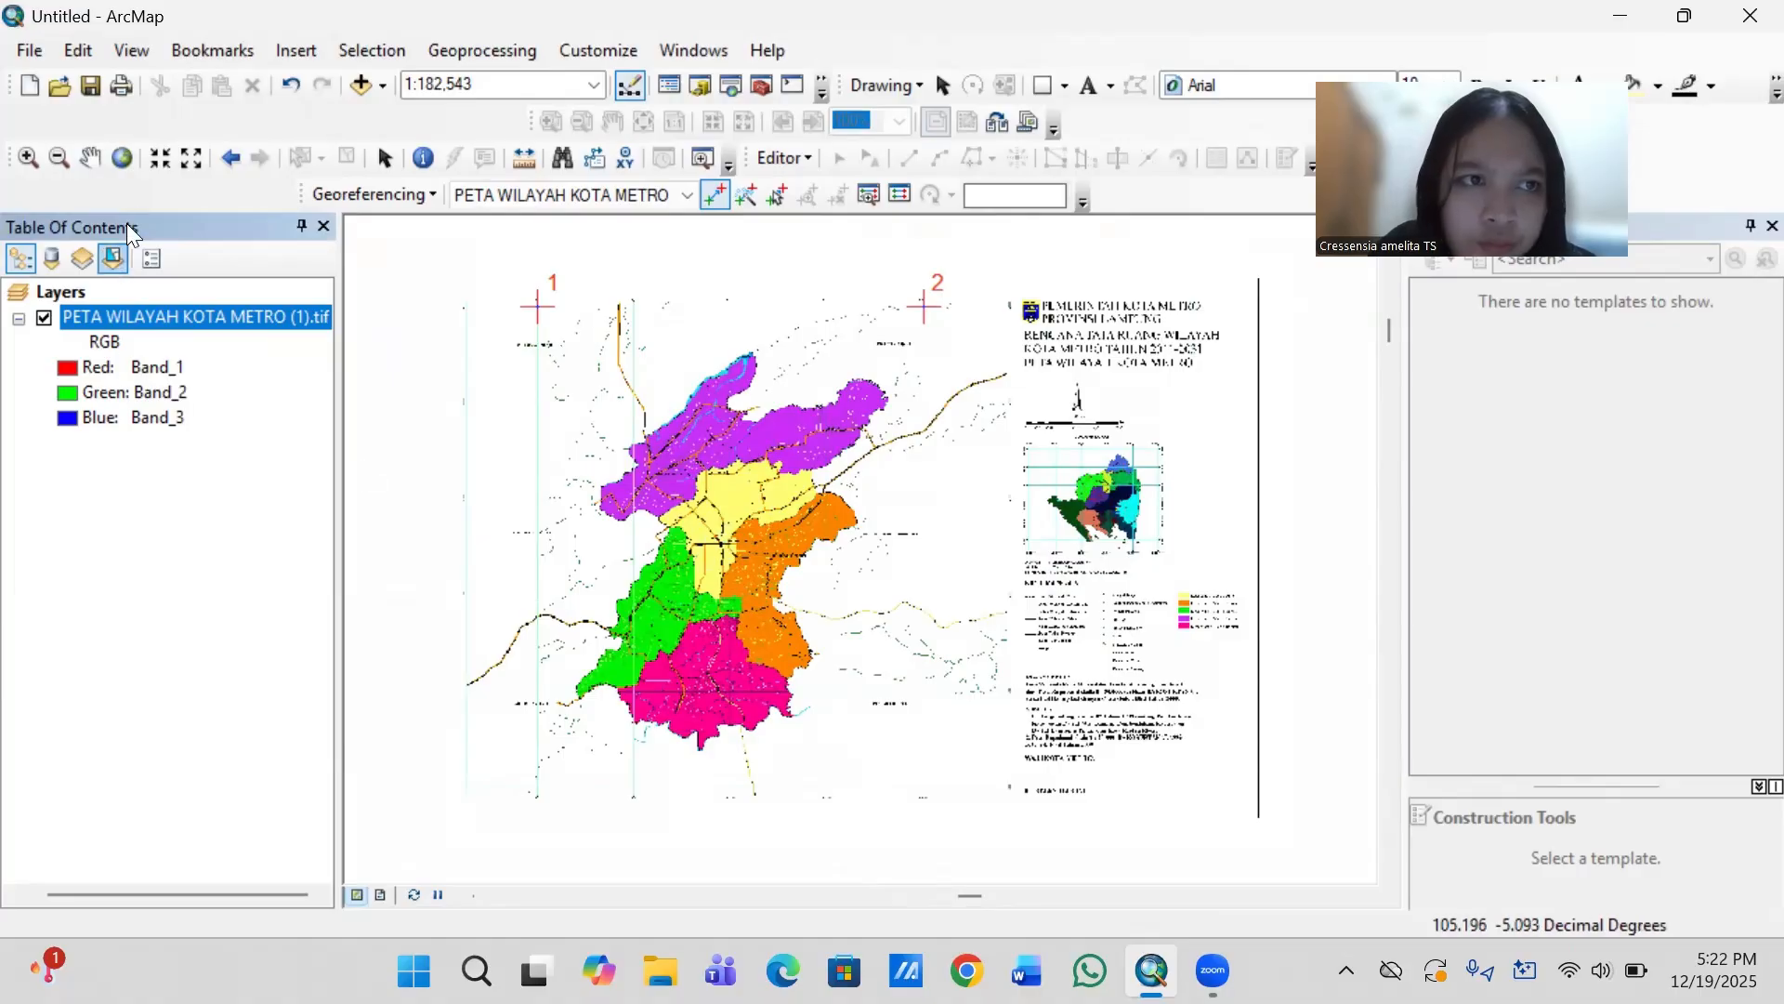
left_click(90, 158)
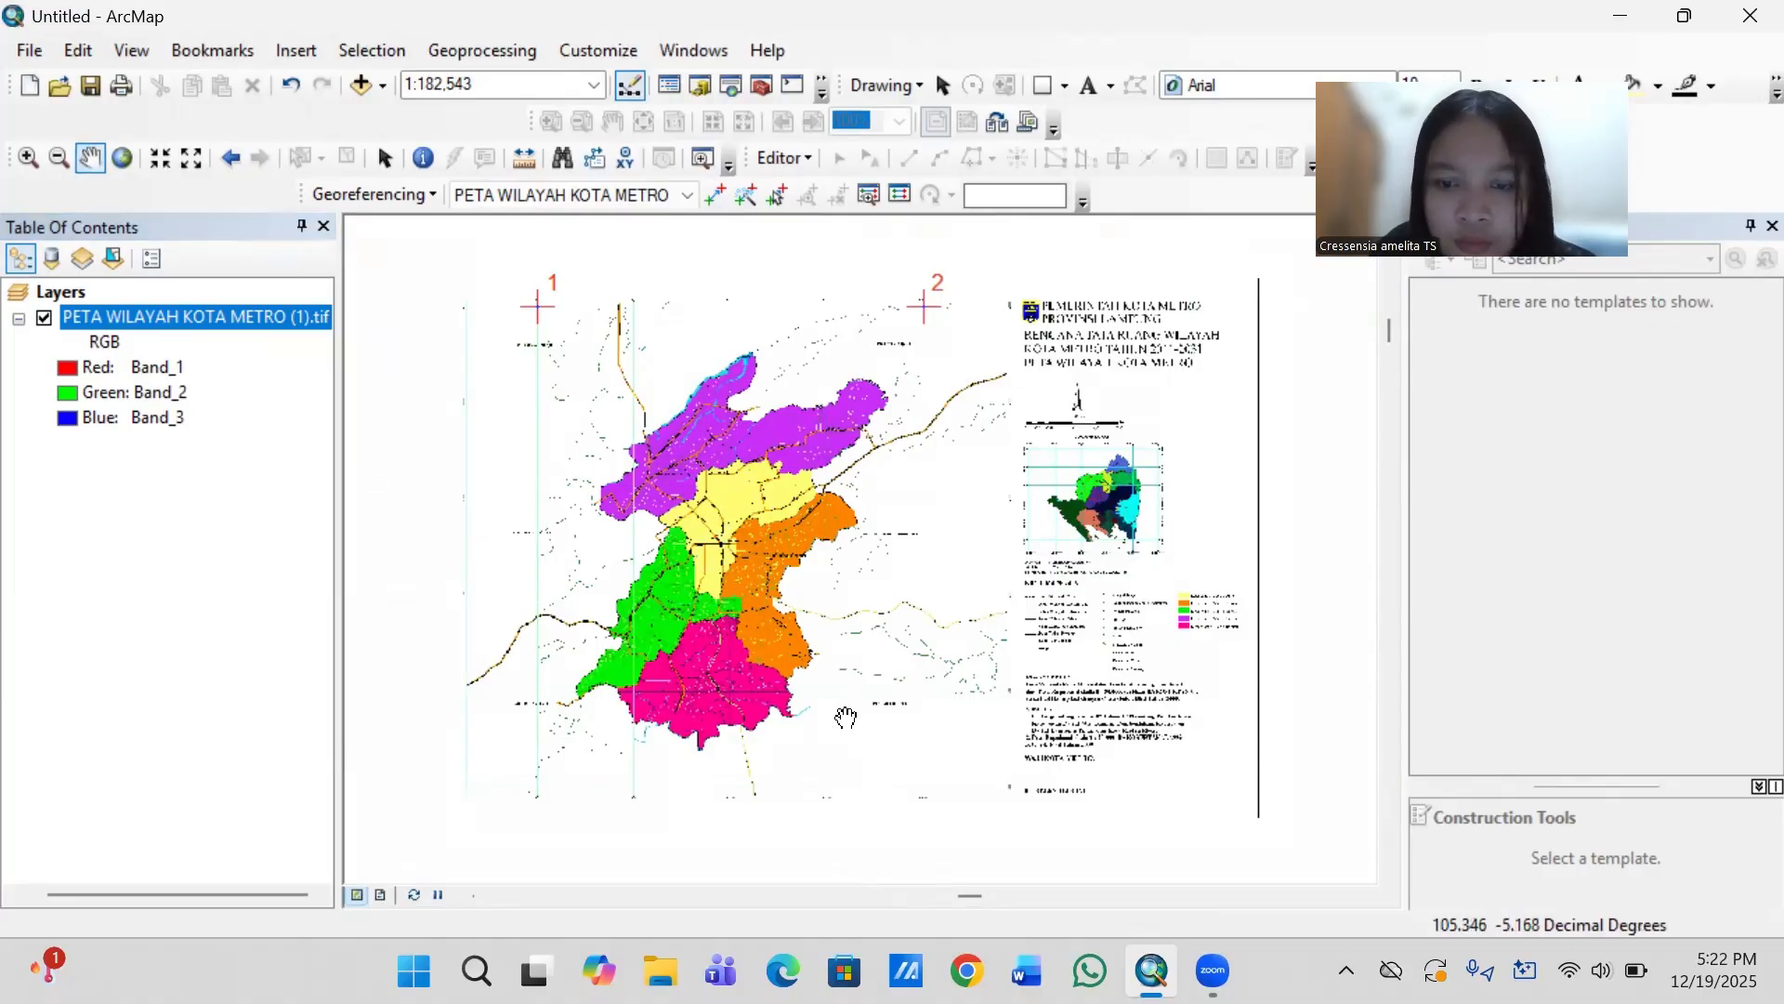
scroll(846, 718, "up", 1)
scroll(846, 718, "up", 2)
scroll(846, 717, "up", 2)
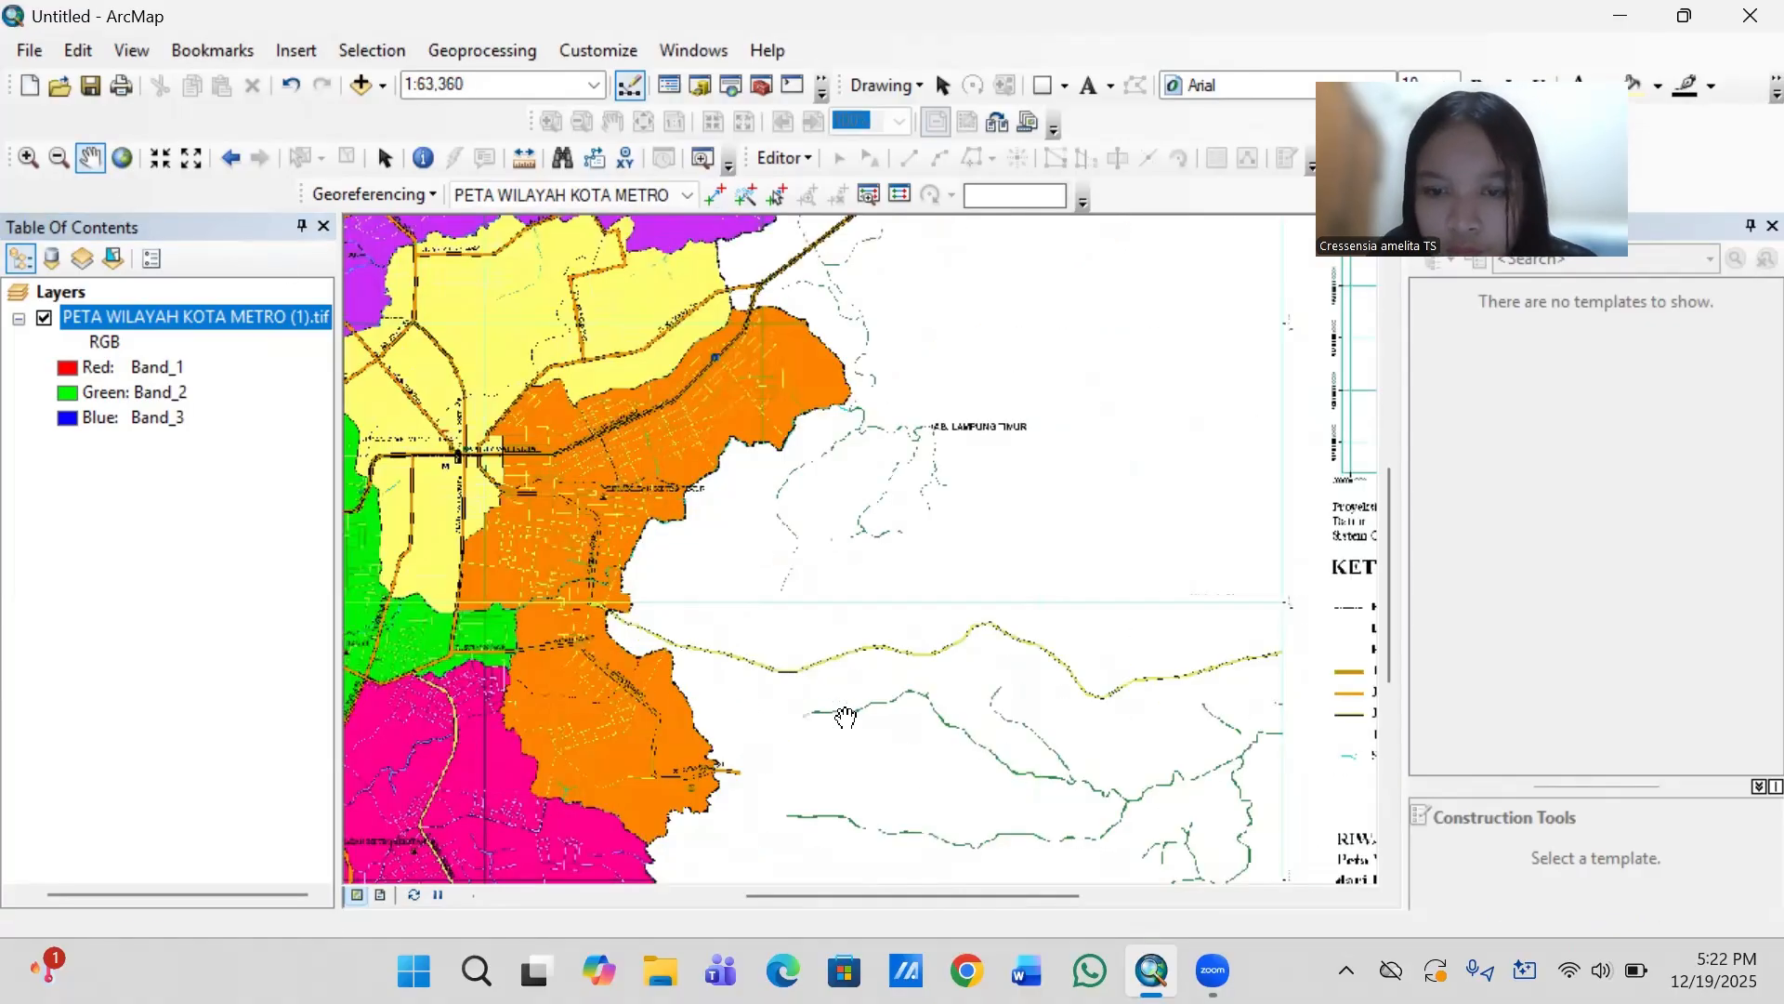
scroll(845, 717, "down", 2)
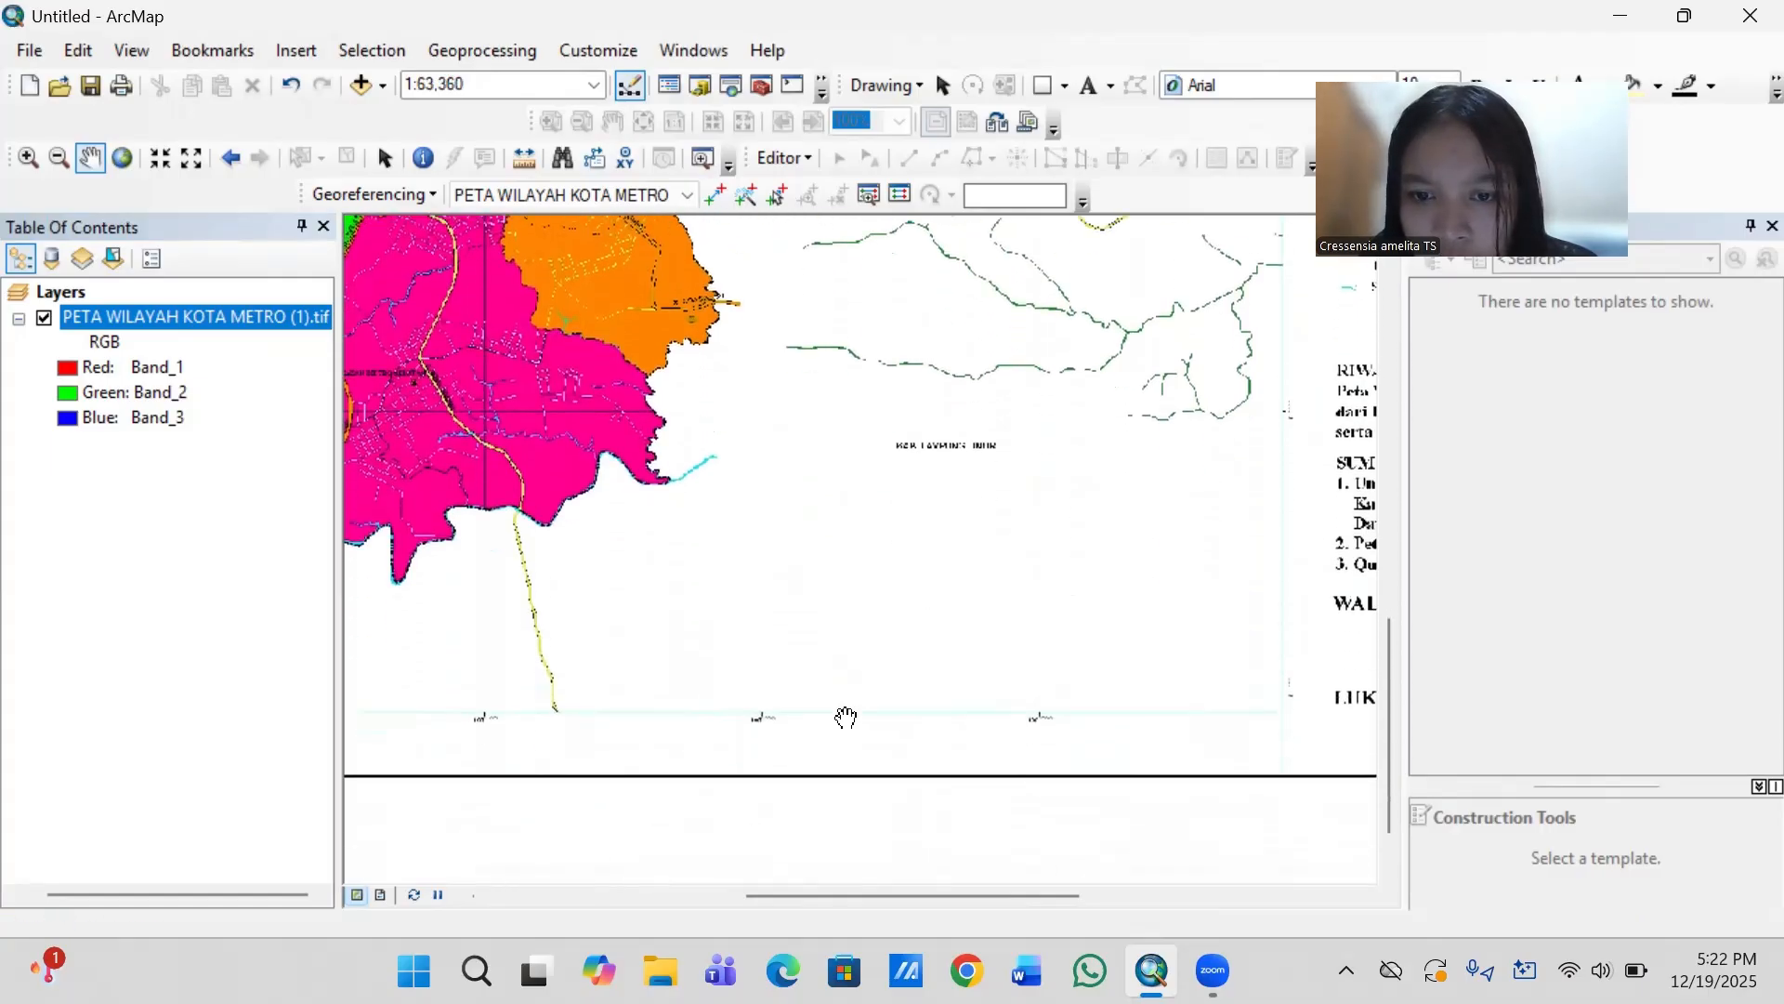
scroll(845, 717, "up", 4)
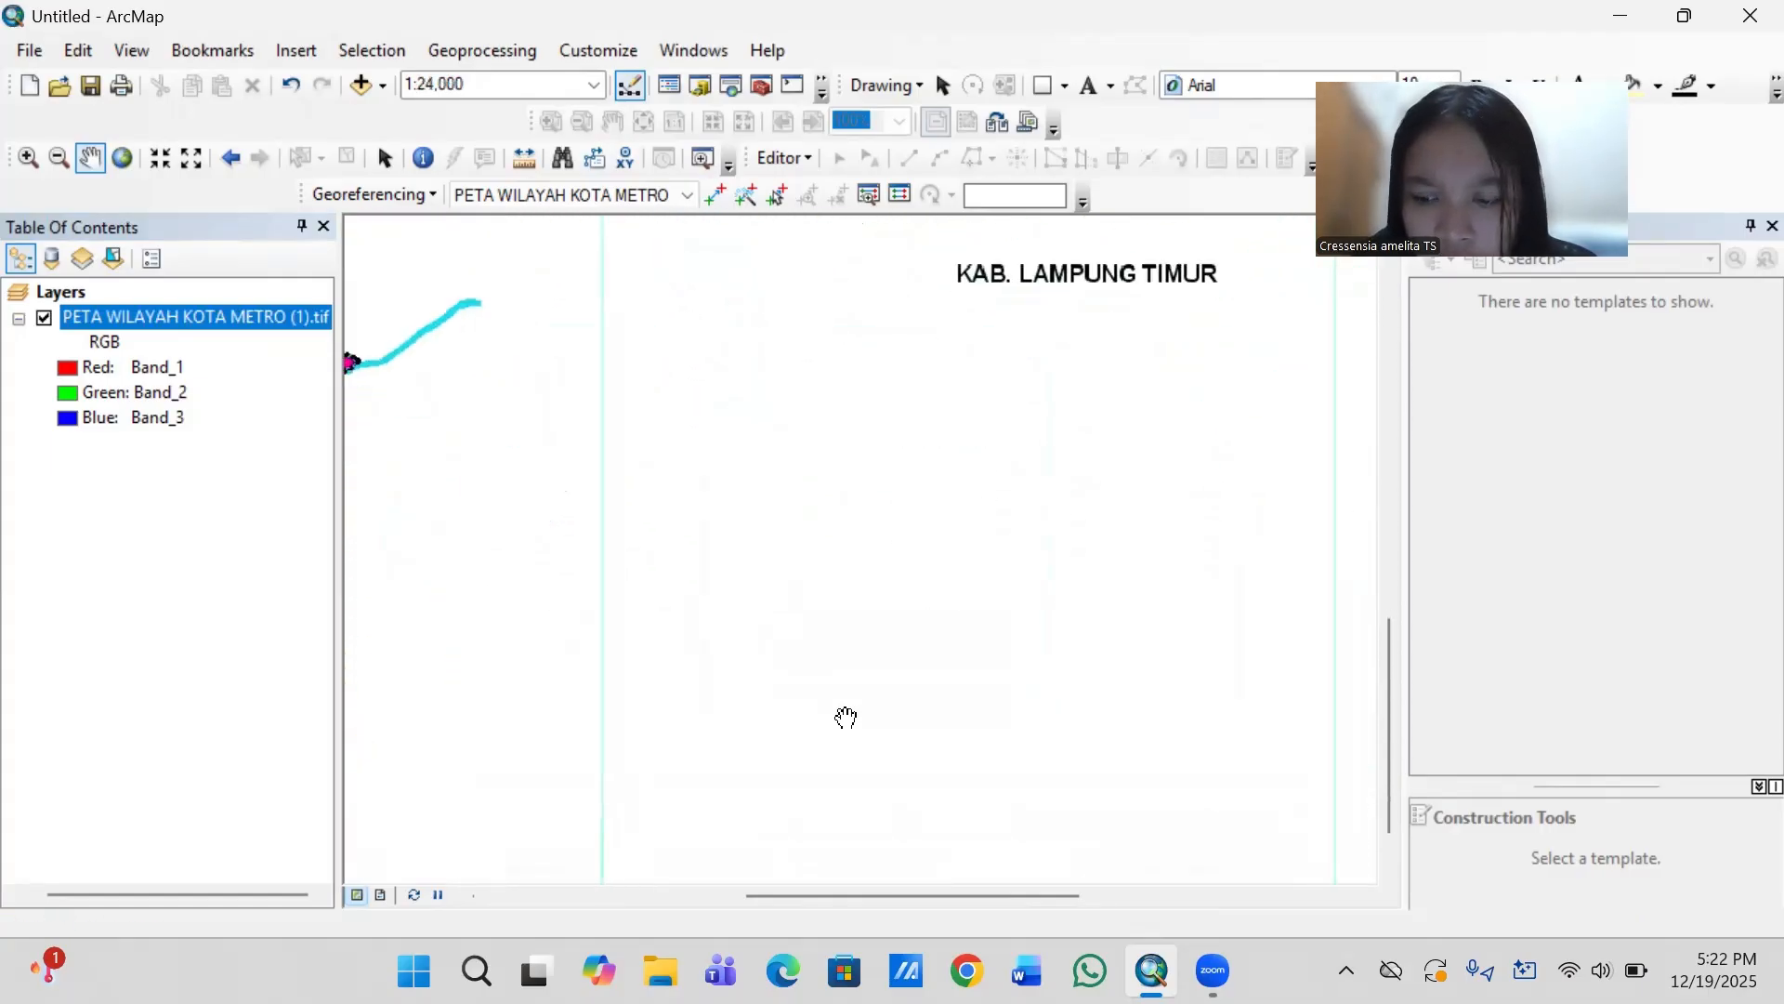
key("Right")
key("Right")
key("Right")
key("Right")
key("Right")
key("Right")
key("Right")
key("Right")
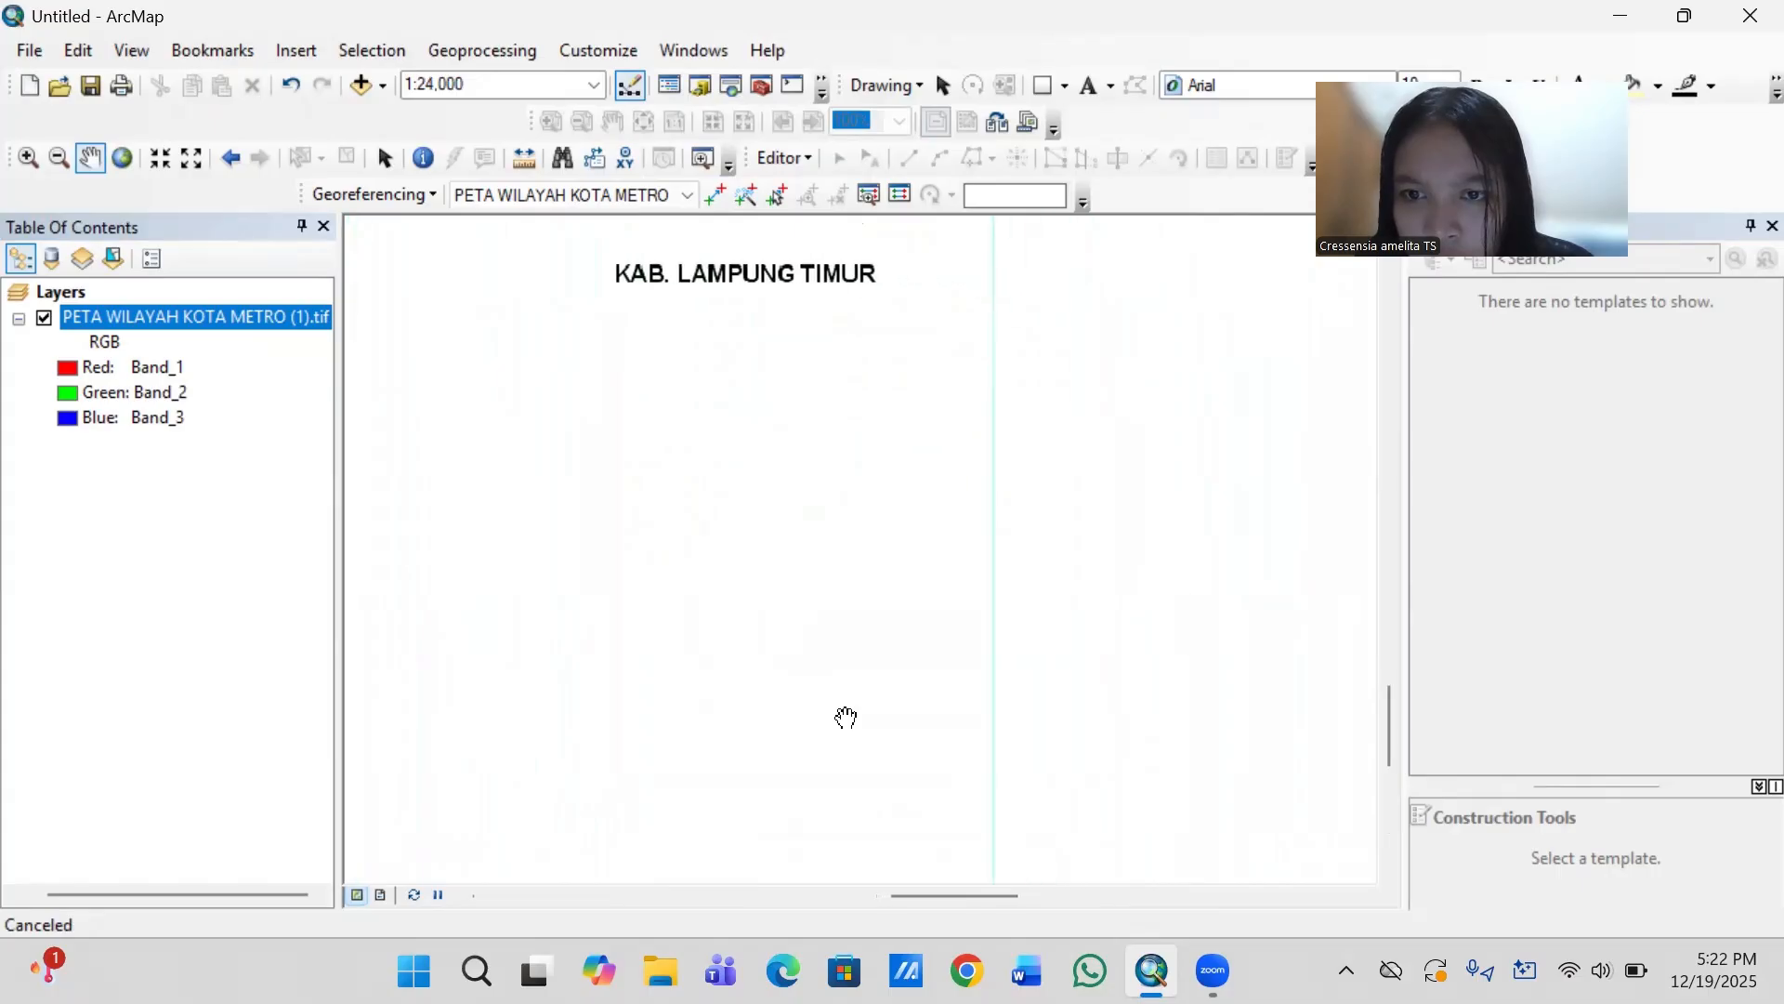
key("Right")
key("Right")
key("Down")
key("Down")
key("Down")
key("Down")
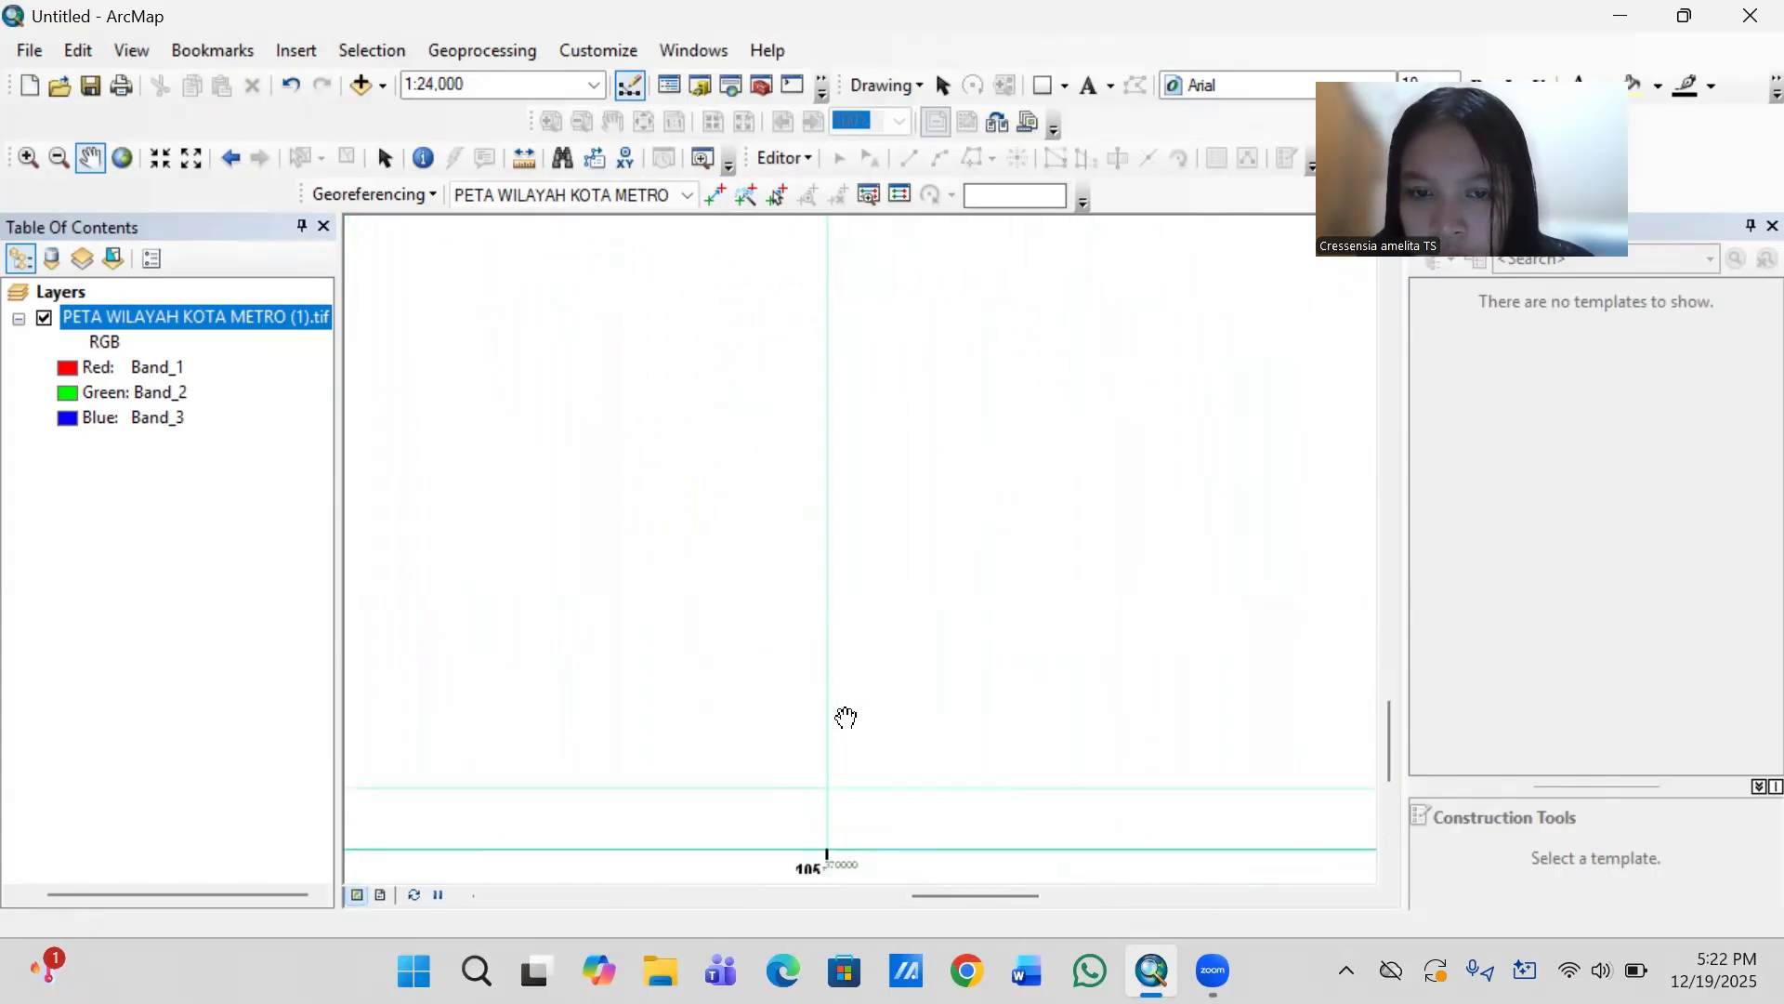
key("Down")
key("Down")
scroll(846, 718, "up", 5)
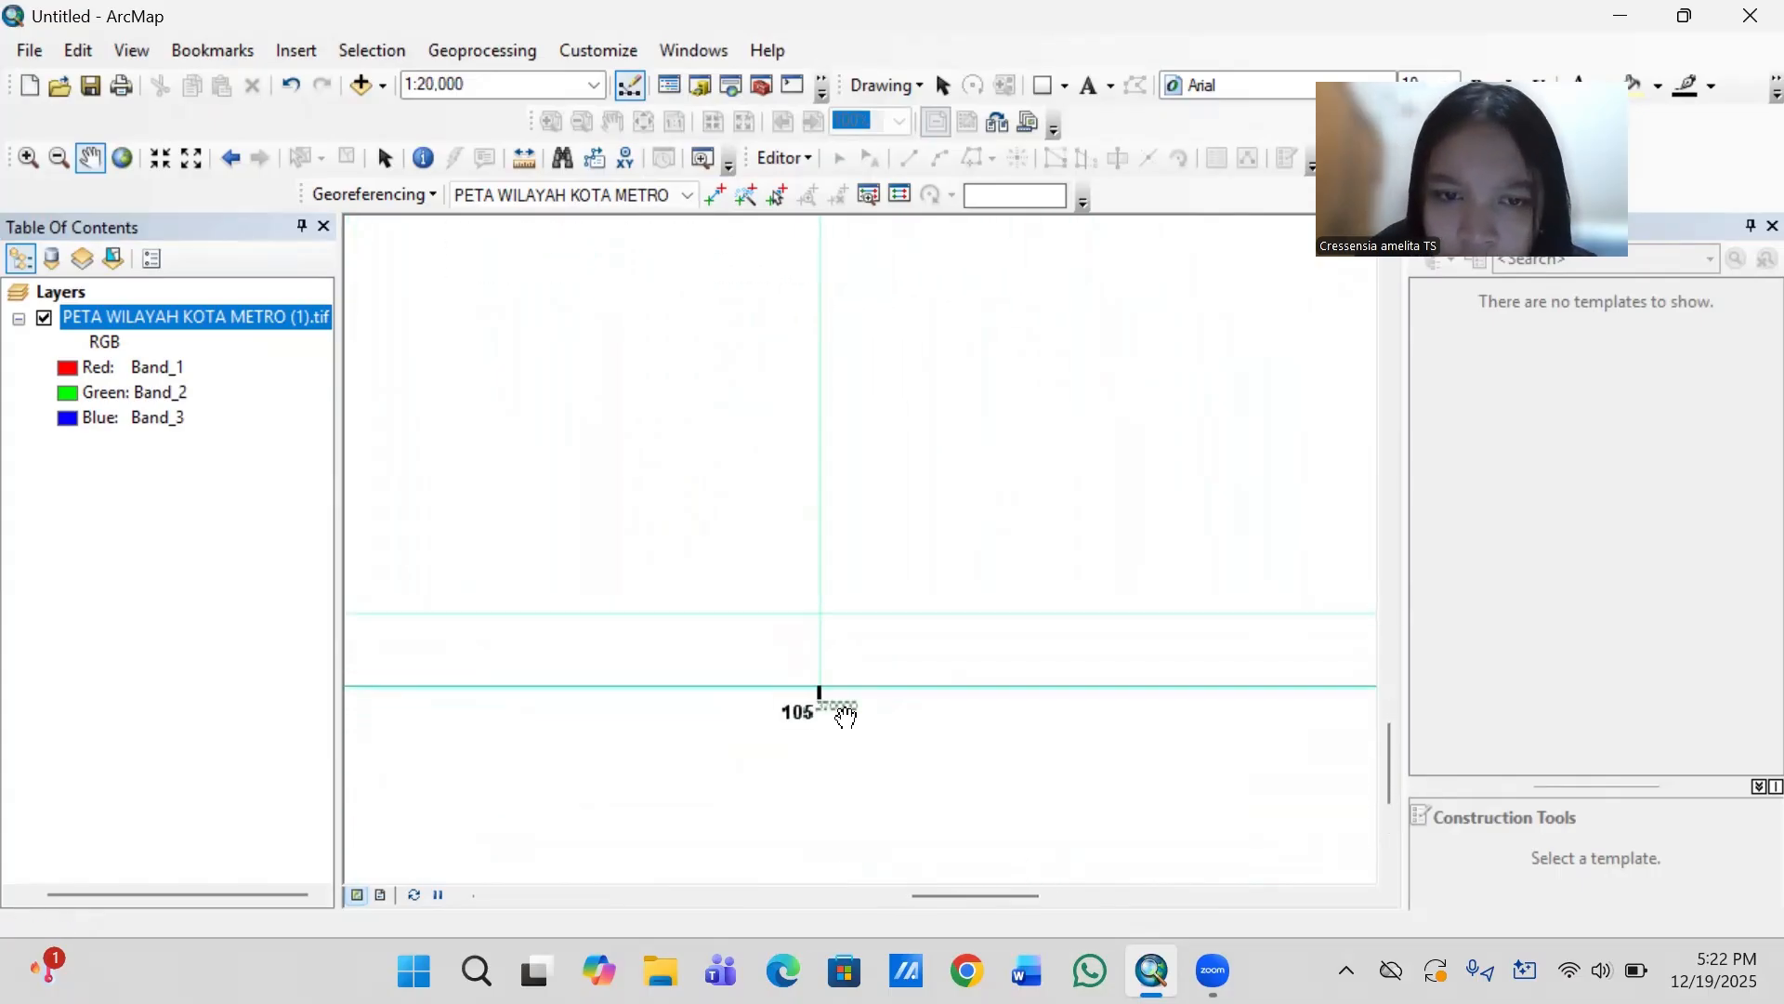
key("Down")
key("Down")
key("Down")
key("Down")
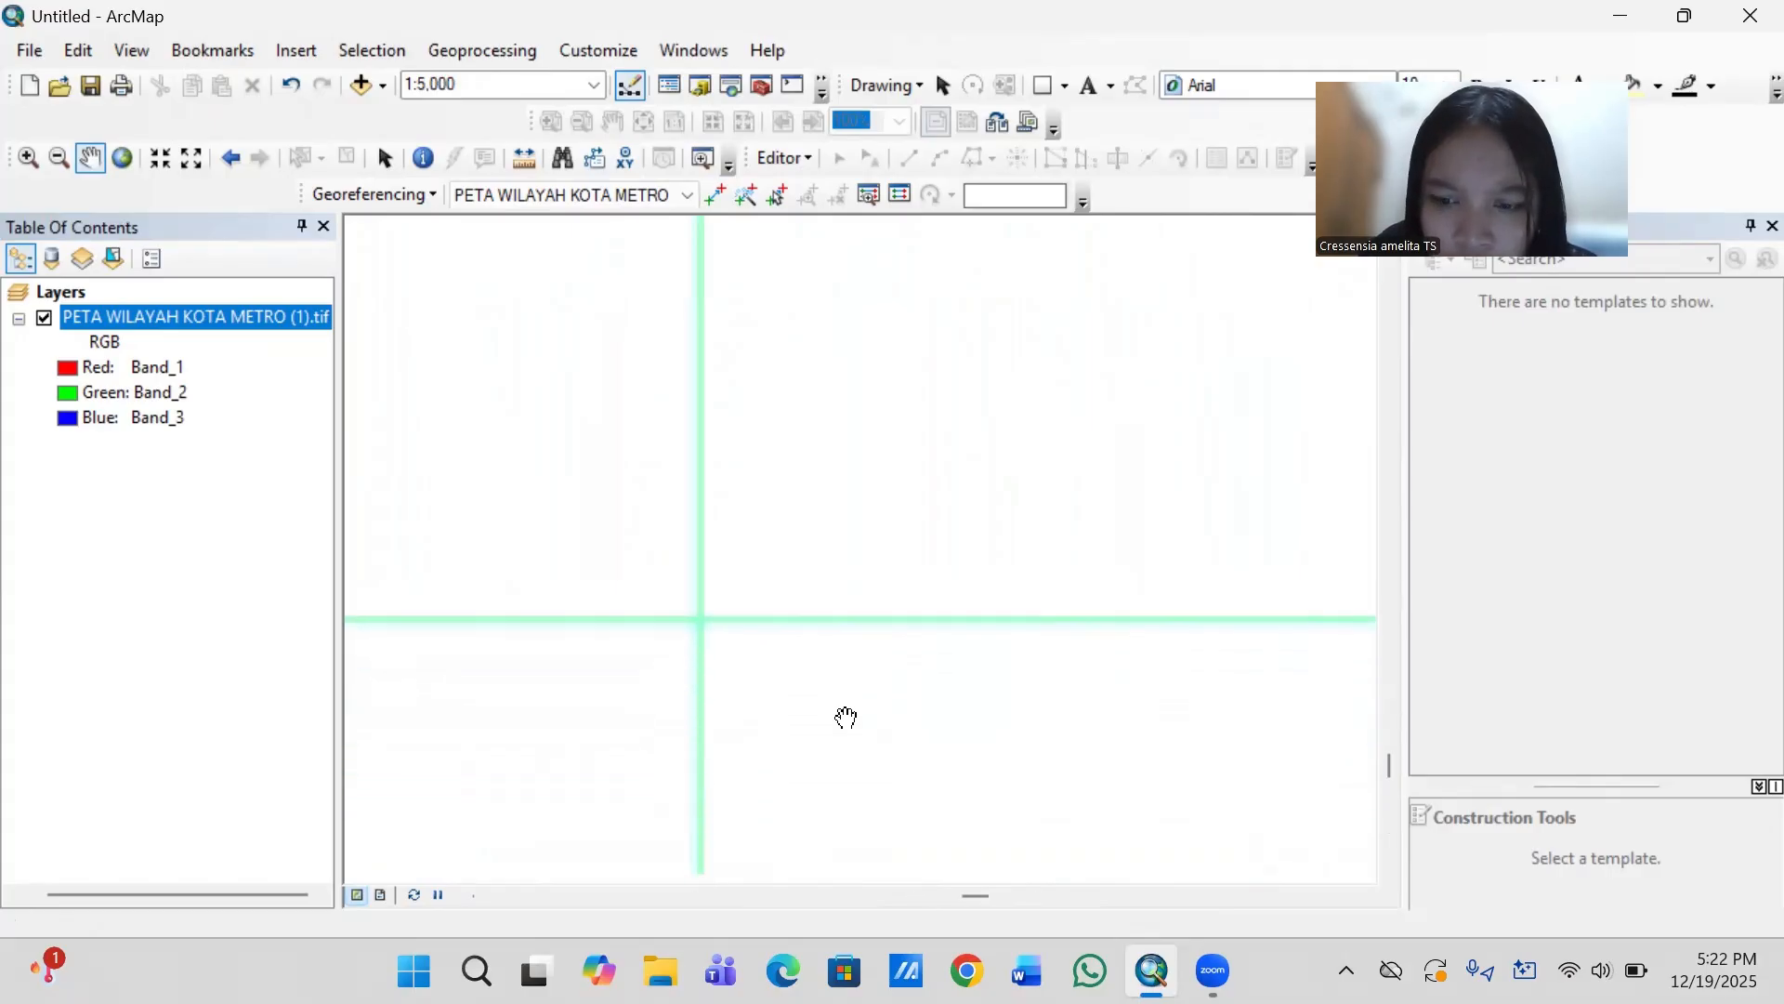
scroll(846, 717, "up", 3)
scroll(846, 717, "up", 1)
key("Down")
key("Down")
key("Down")
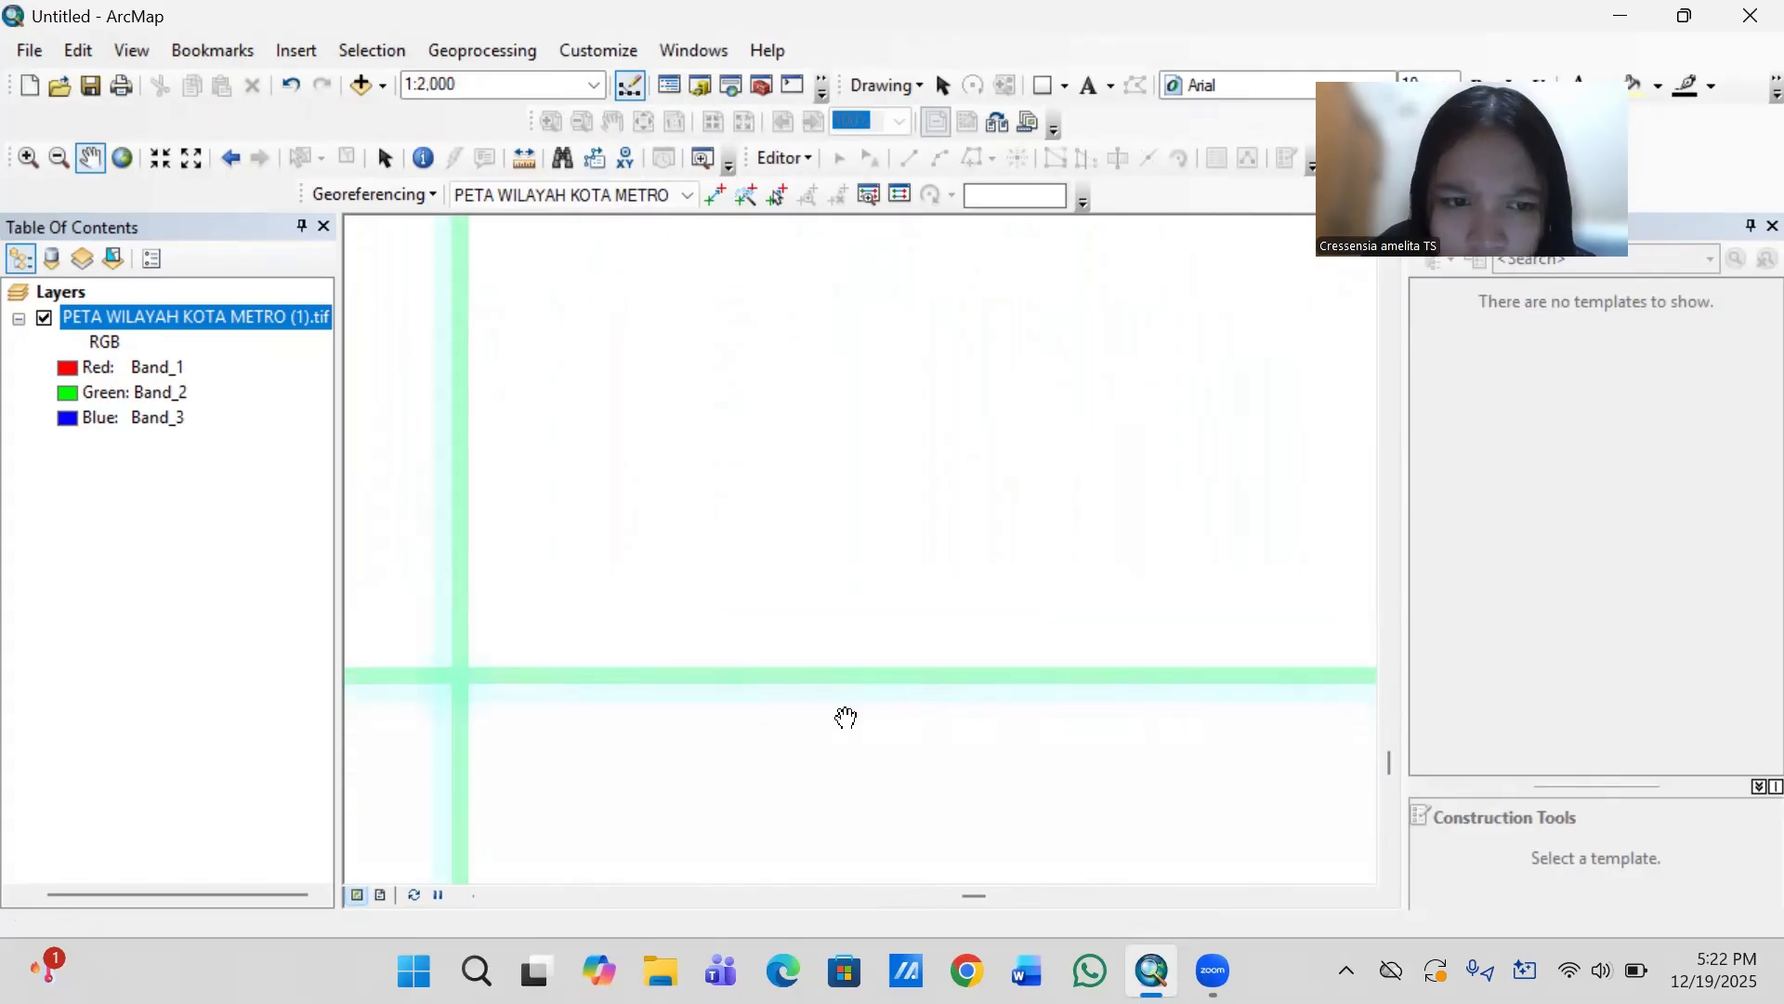
- Add the third georeferencing control point at the lower-right grid intersection with coordinates X 105.3700 and Y -5.1900
key("Left")
key("Left")
key("Left")
key("Left")
key("Left")
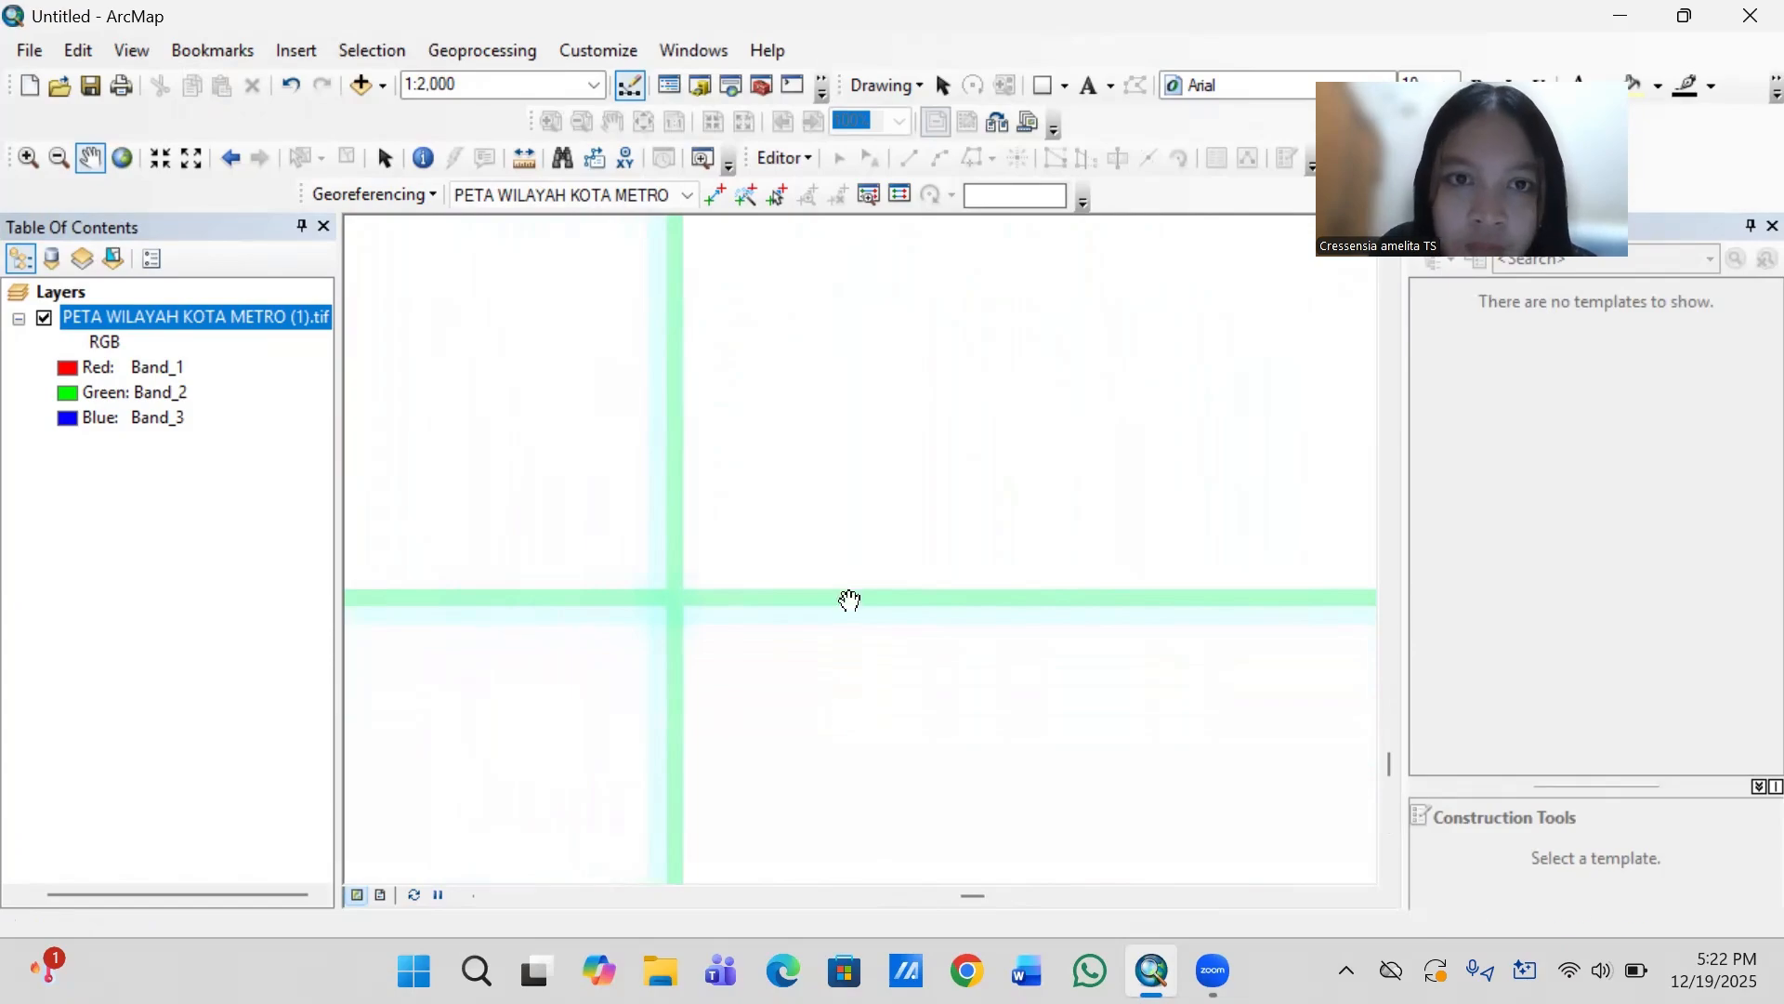
left_click(714, 197)
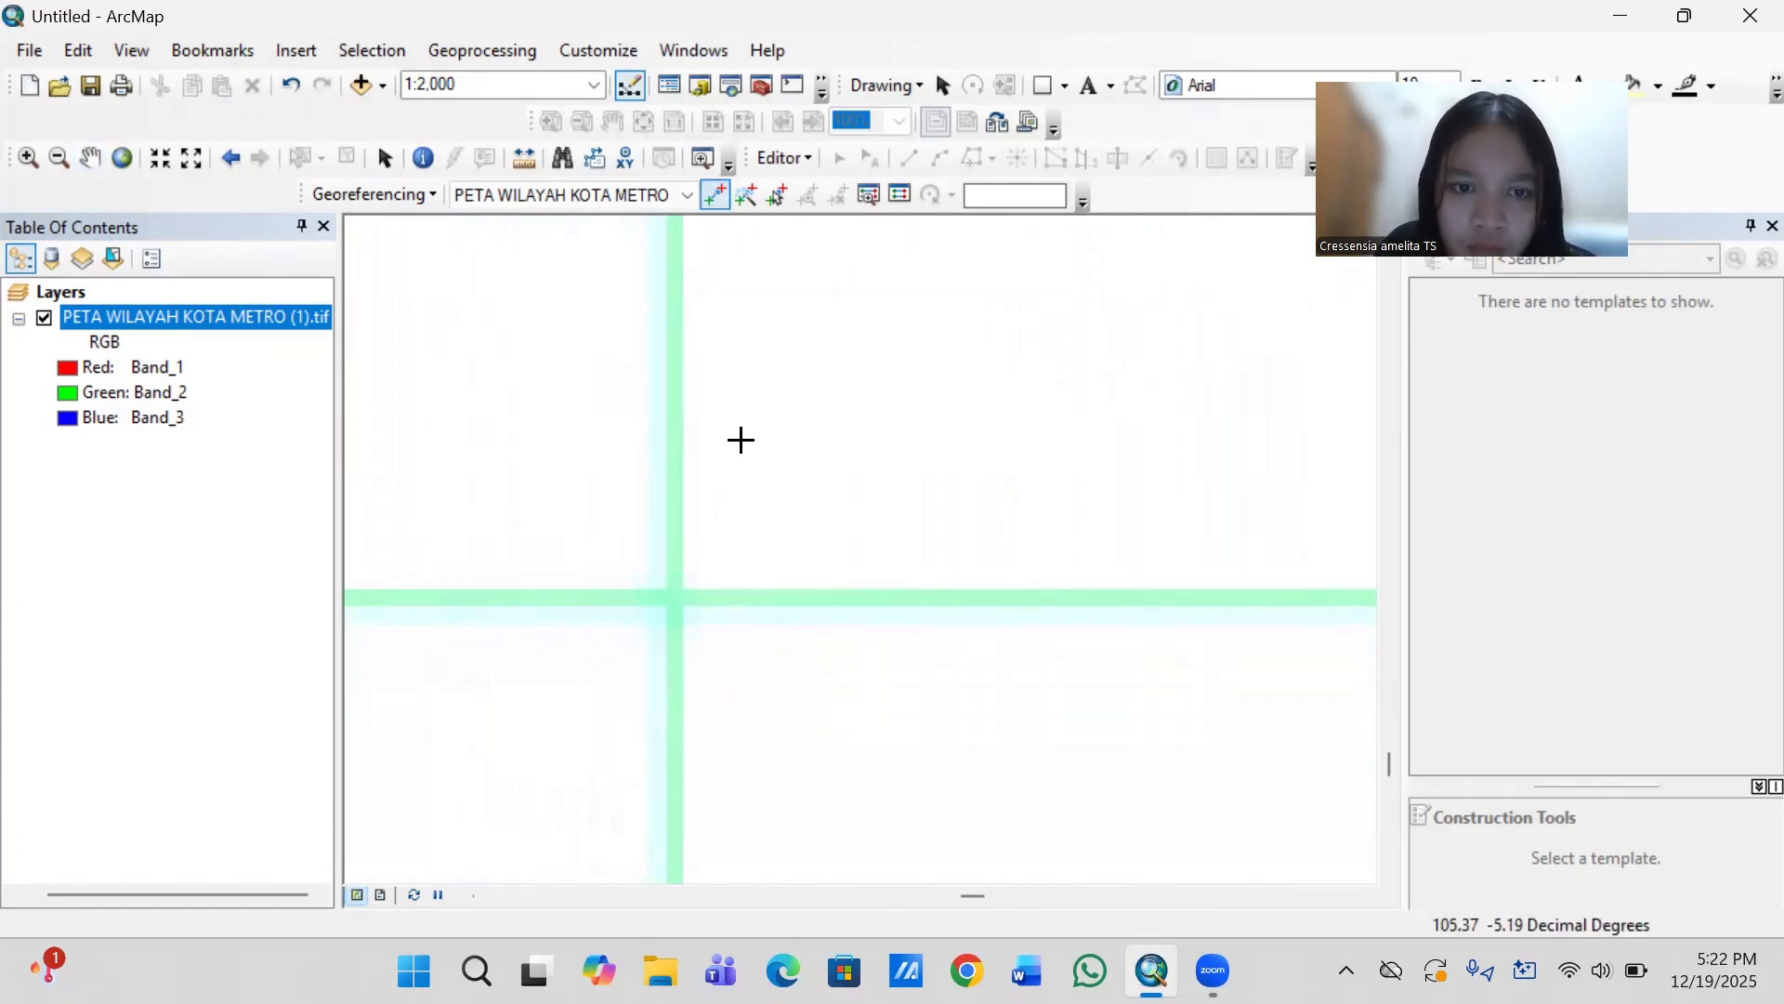
left_click(673, 593)
right_click(672, 593)
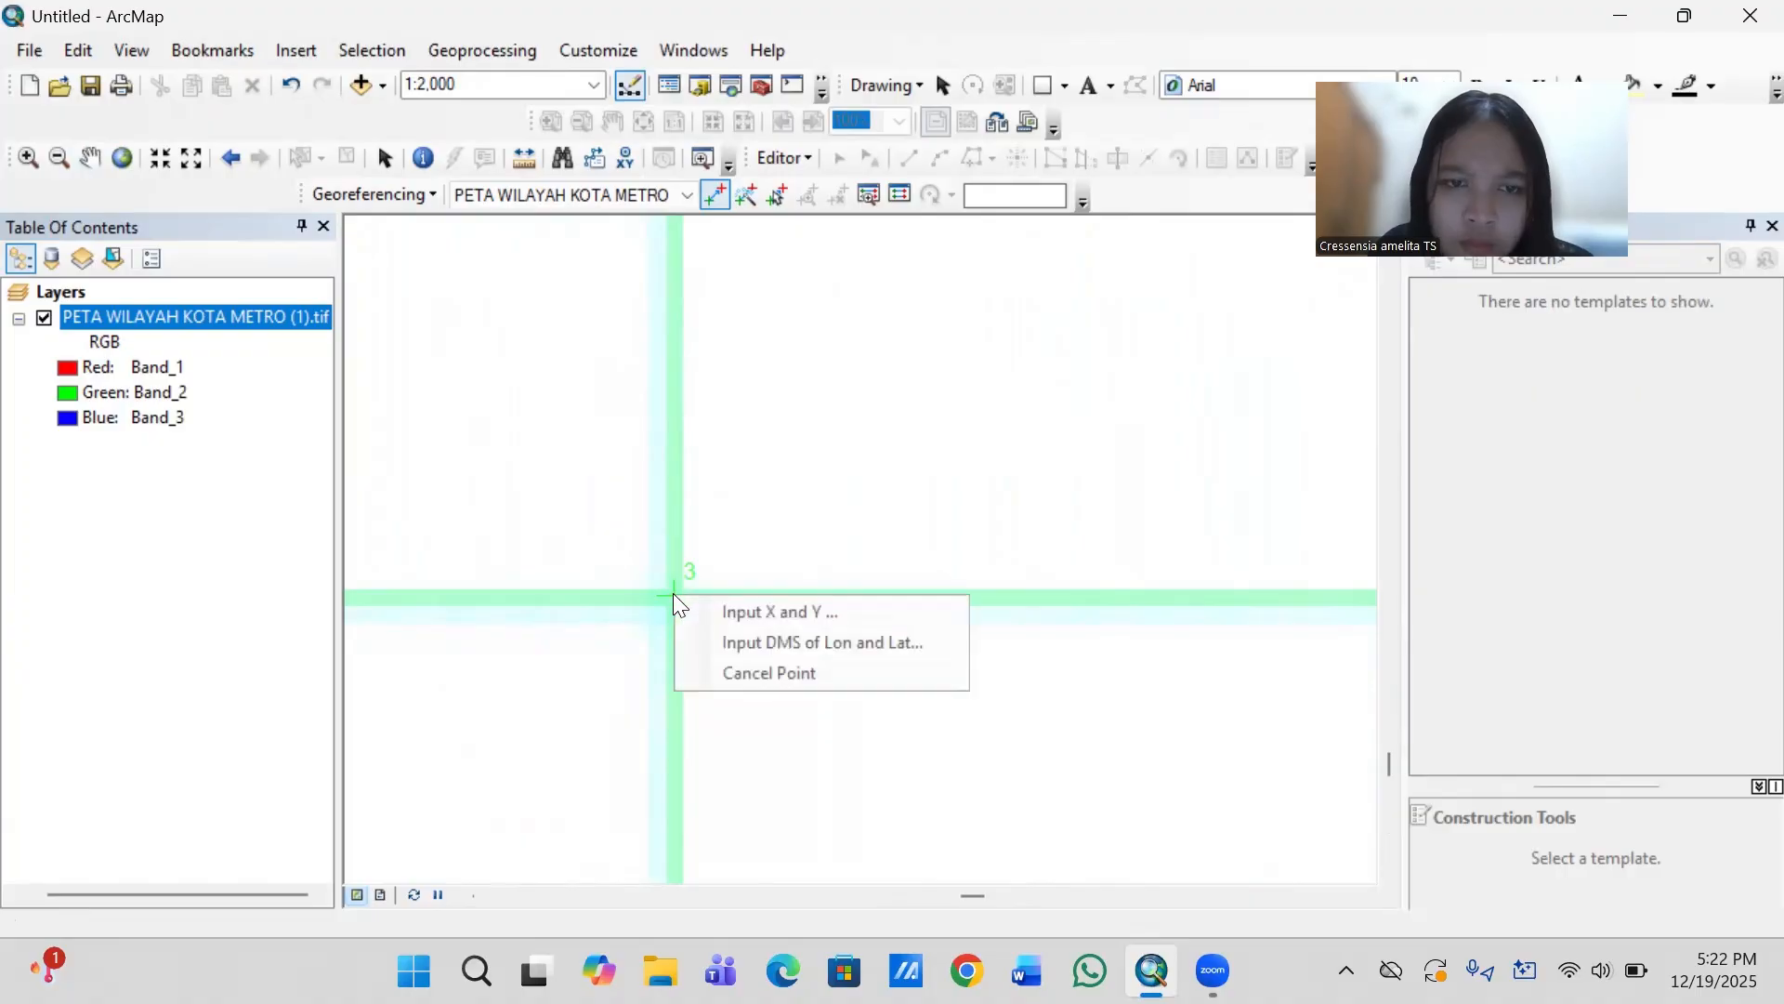
left_click(727, 614)
left_click(857, 442)
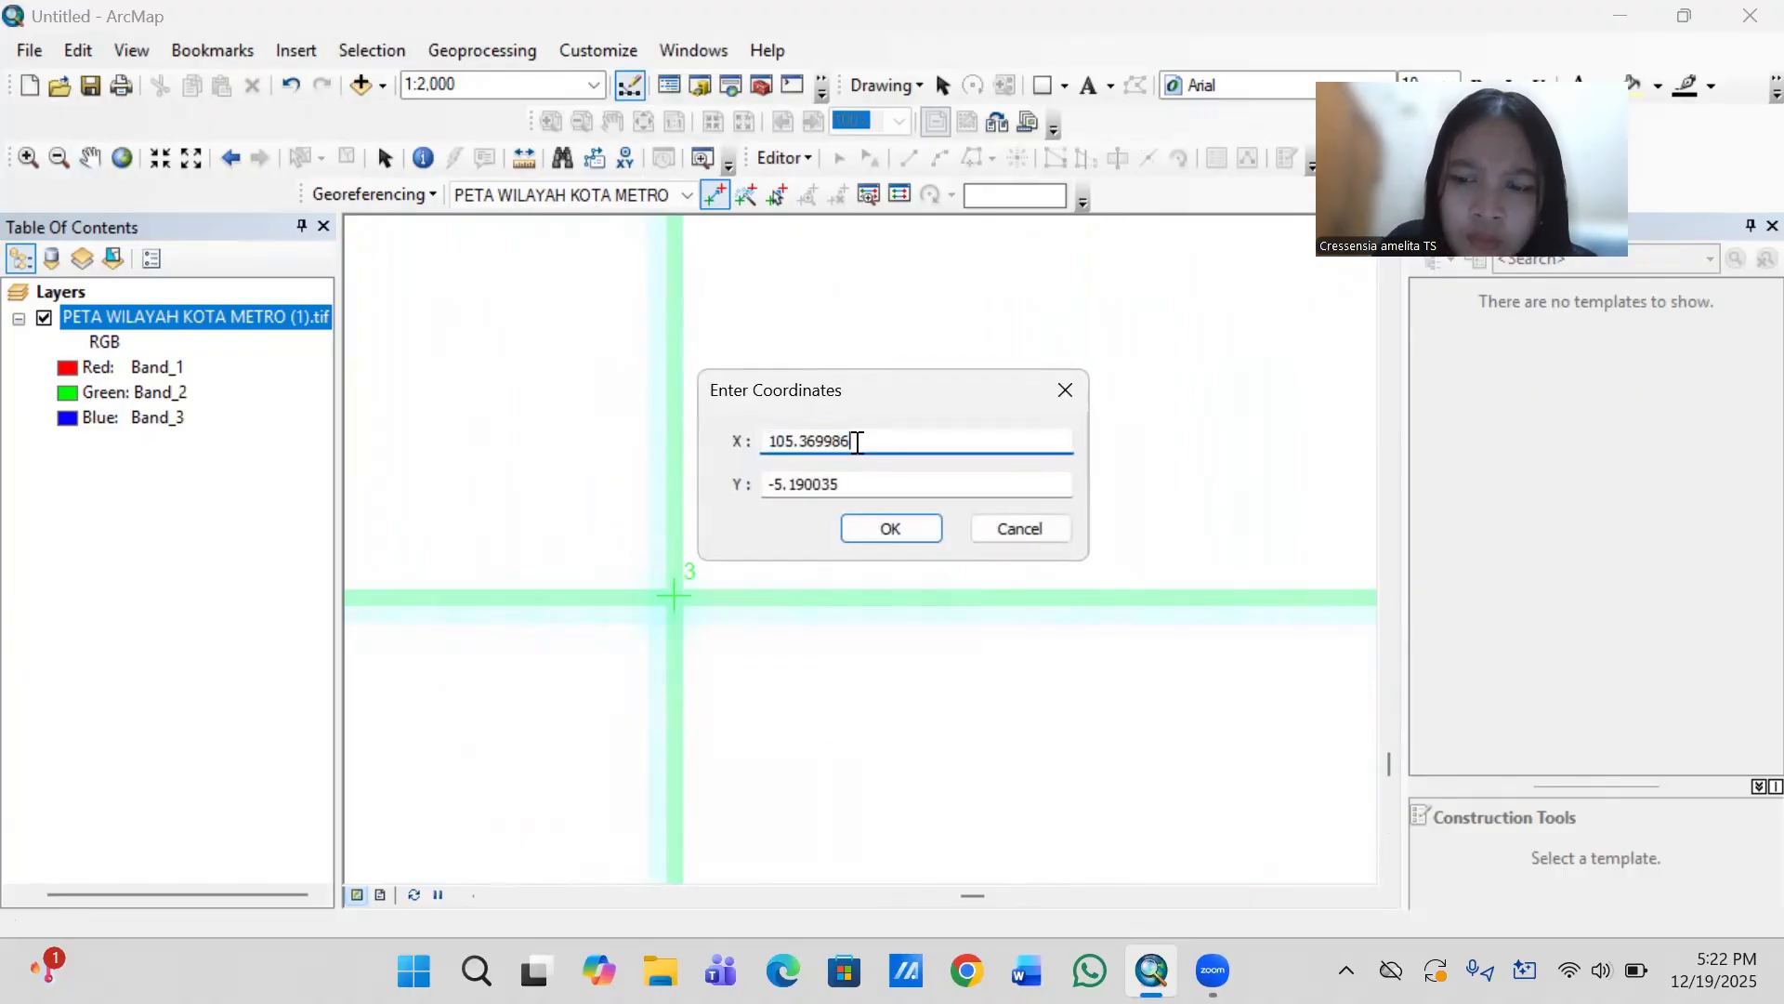
key("BackSpace")
key("BackSpace")
key("BackSpace")
key("BackSpace")
key("BackSpace")
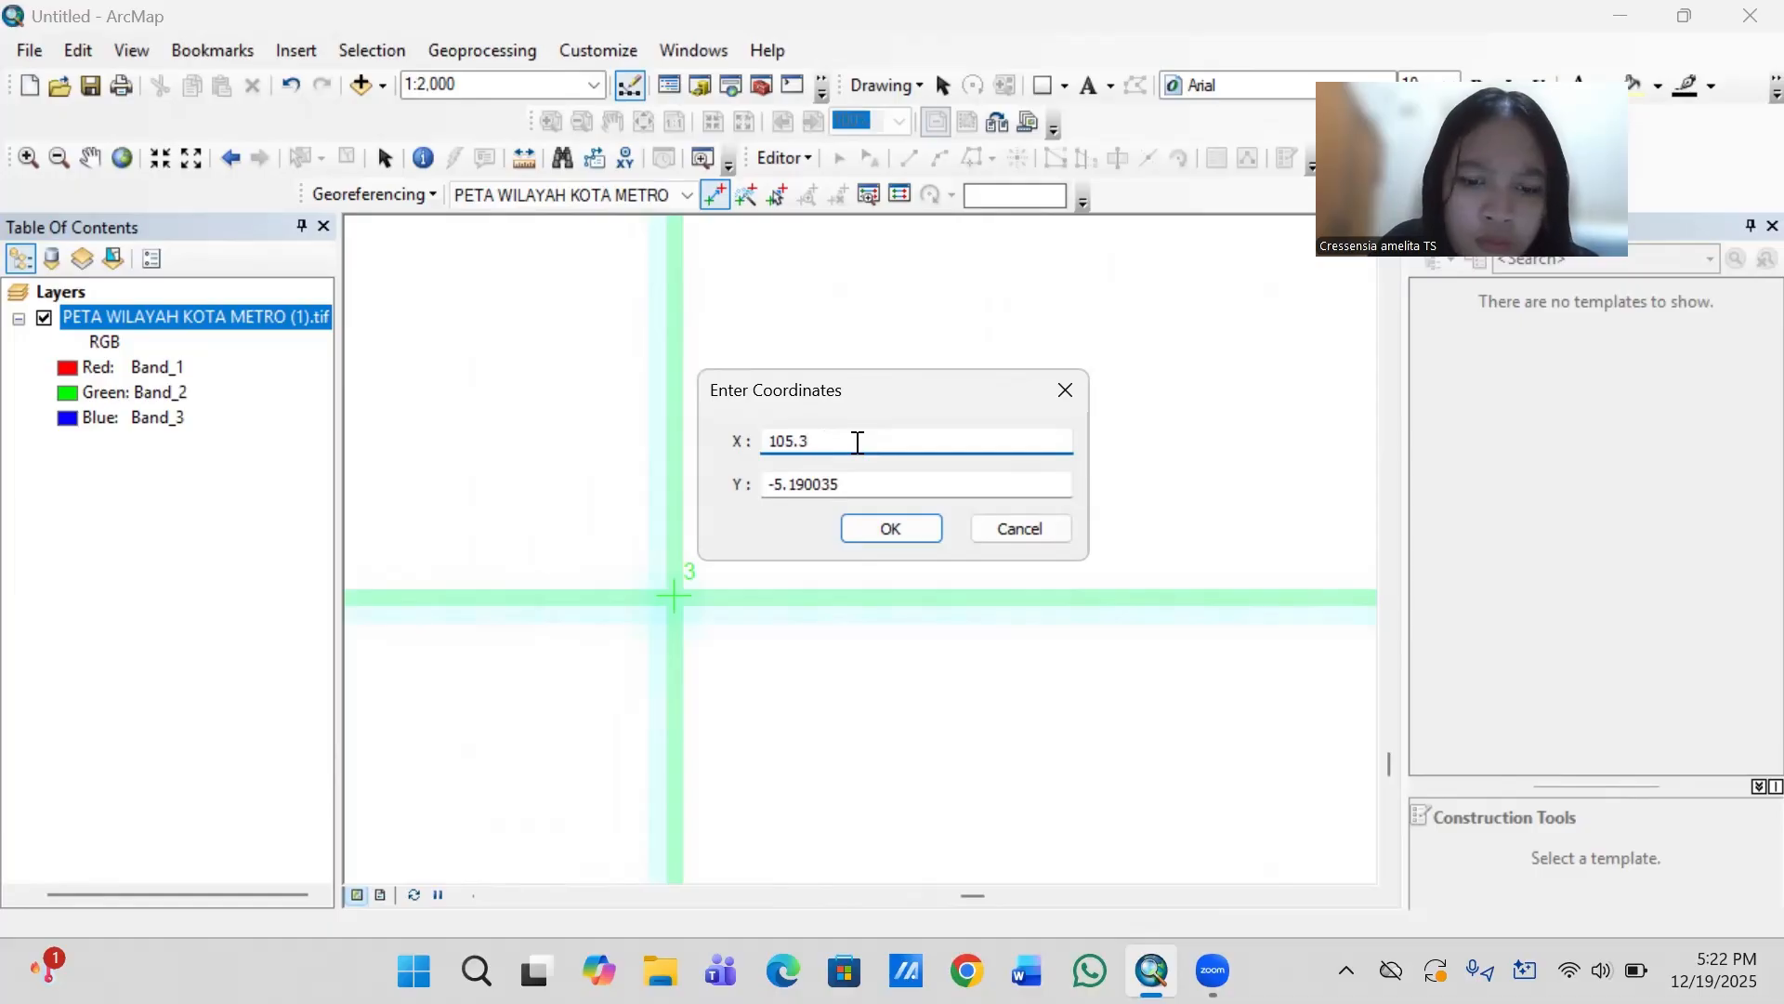
type("700")
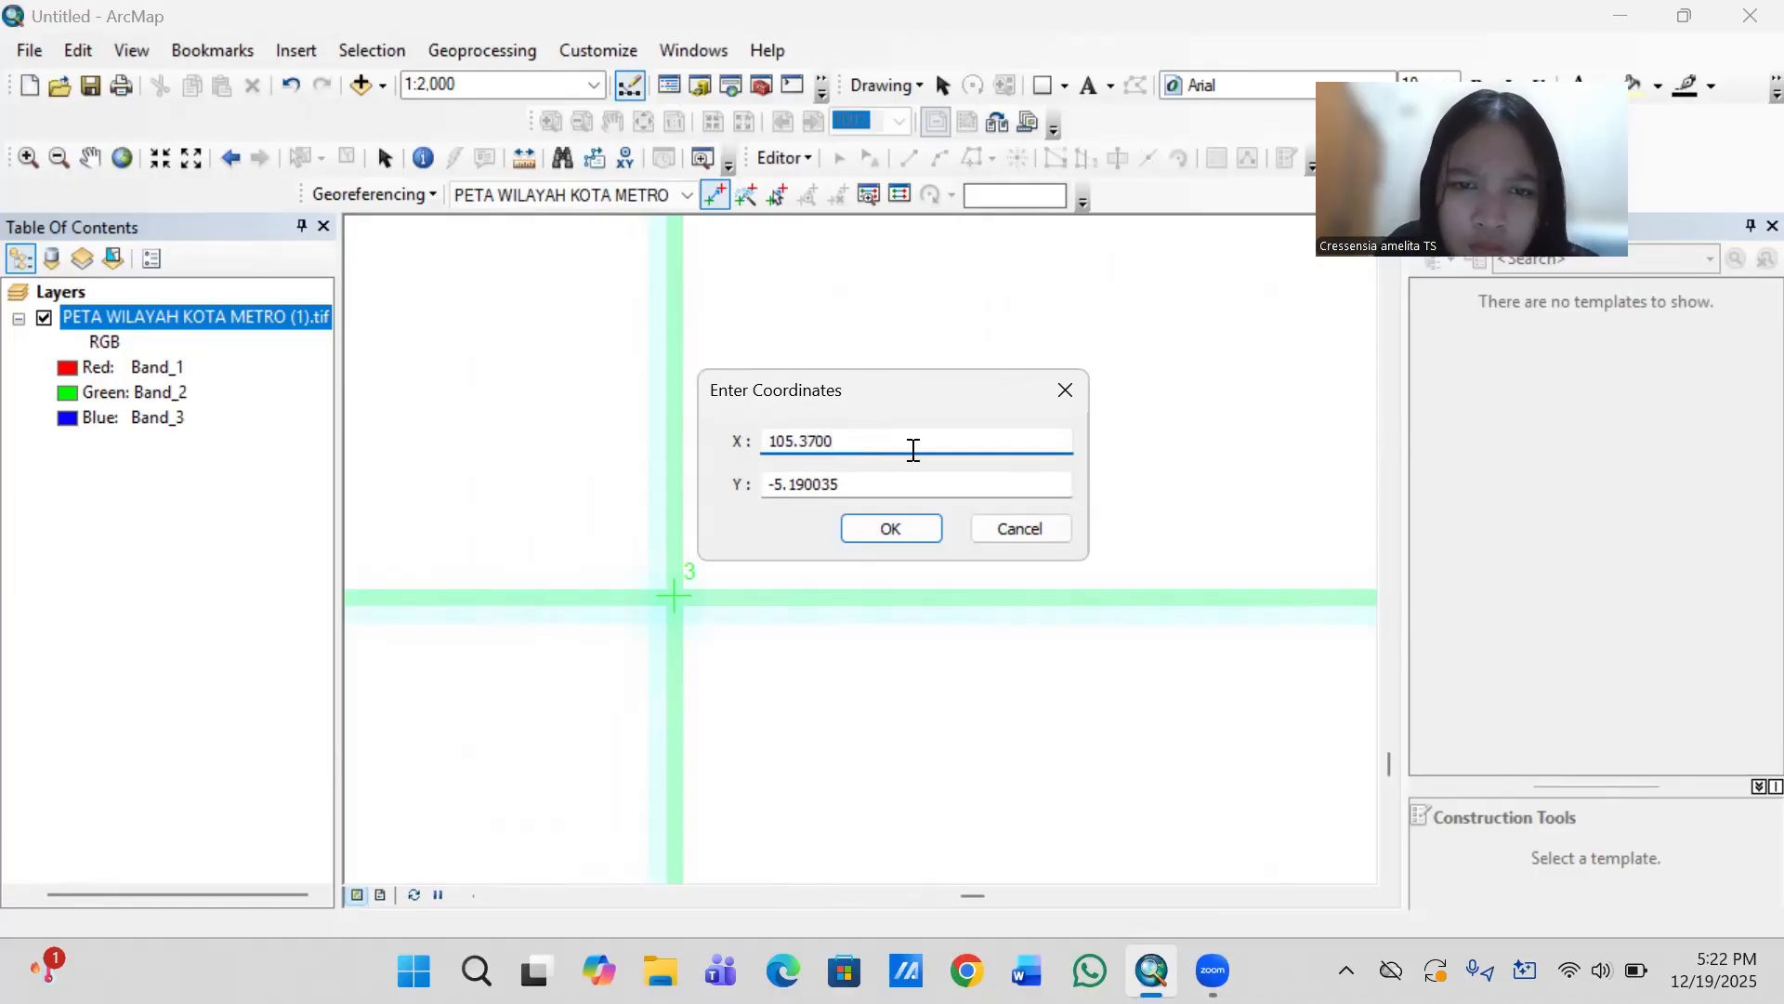
left_click(849, 480)
key("BackSpace")
key("BackSpace")
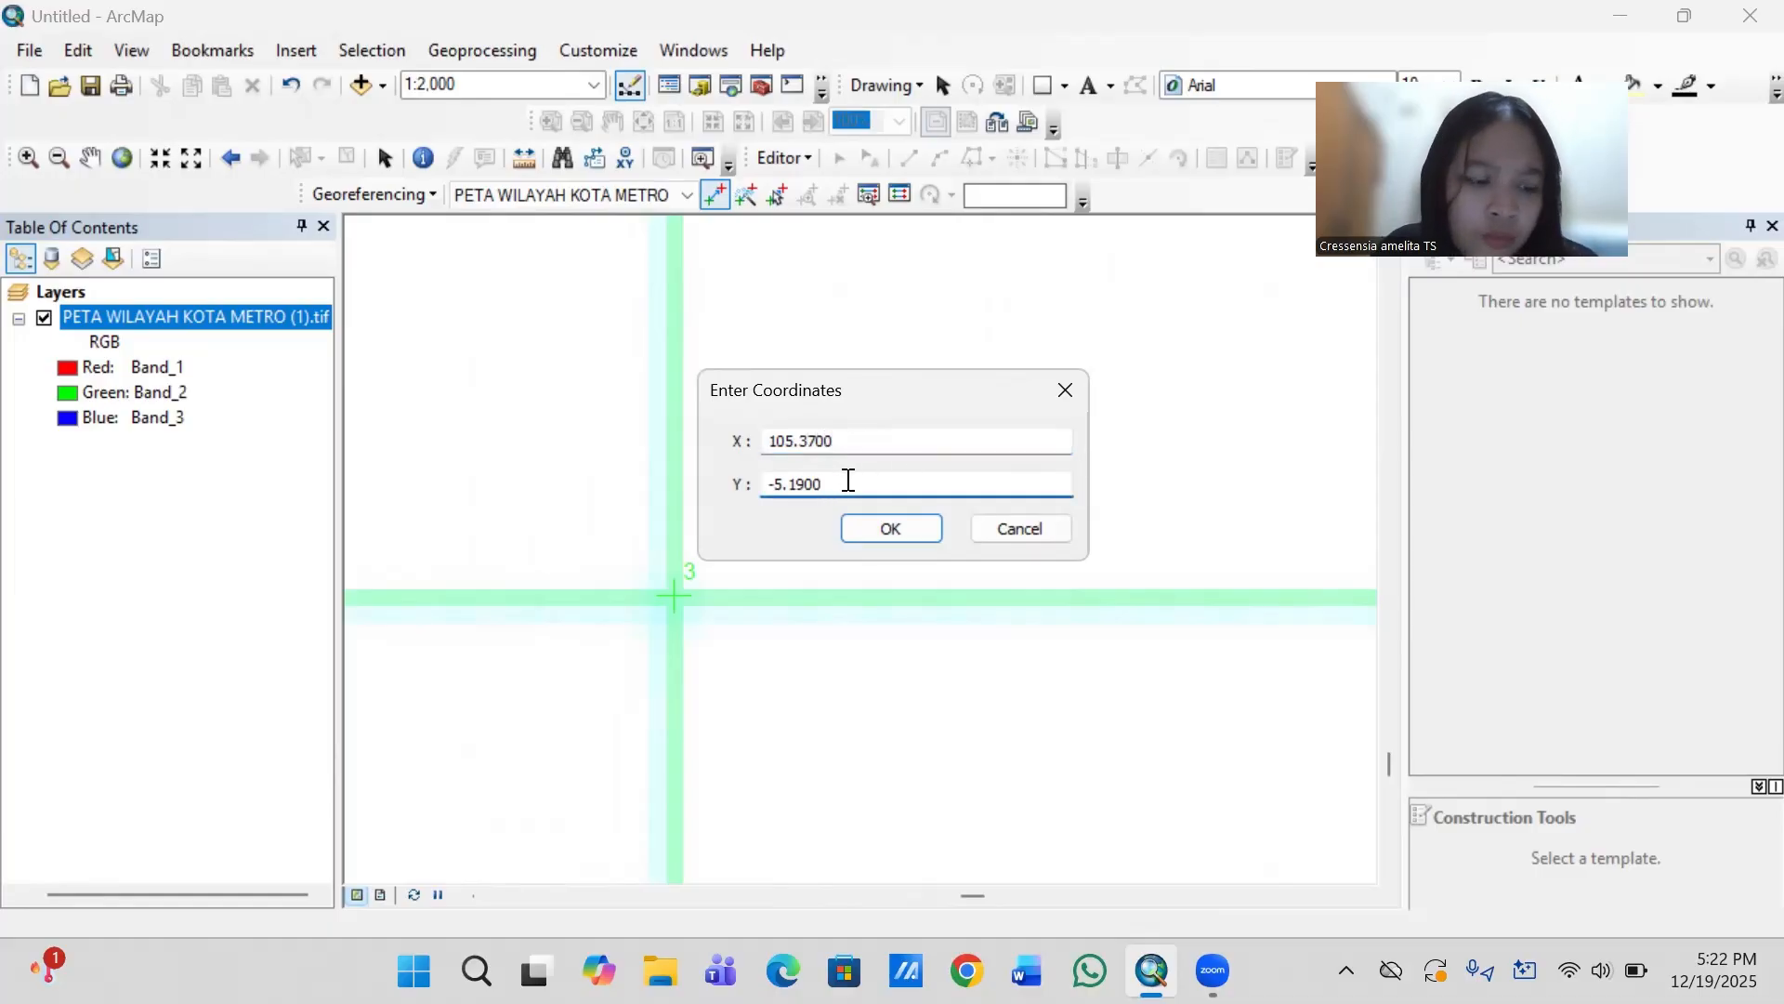
left_click(889, 525)
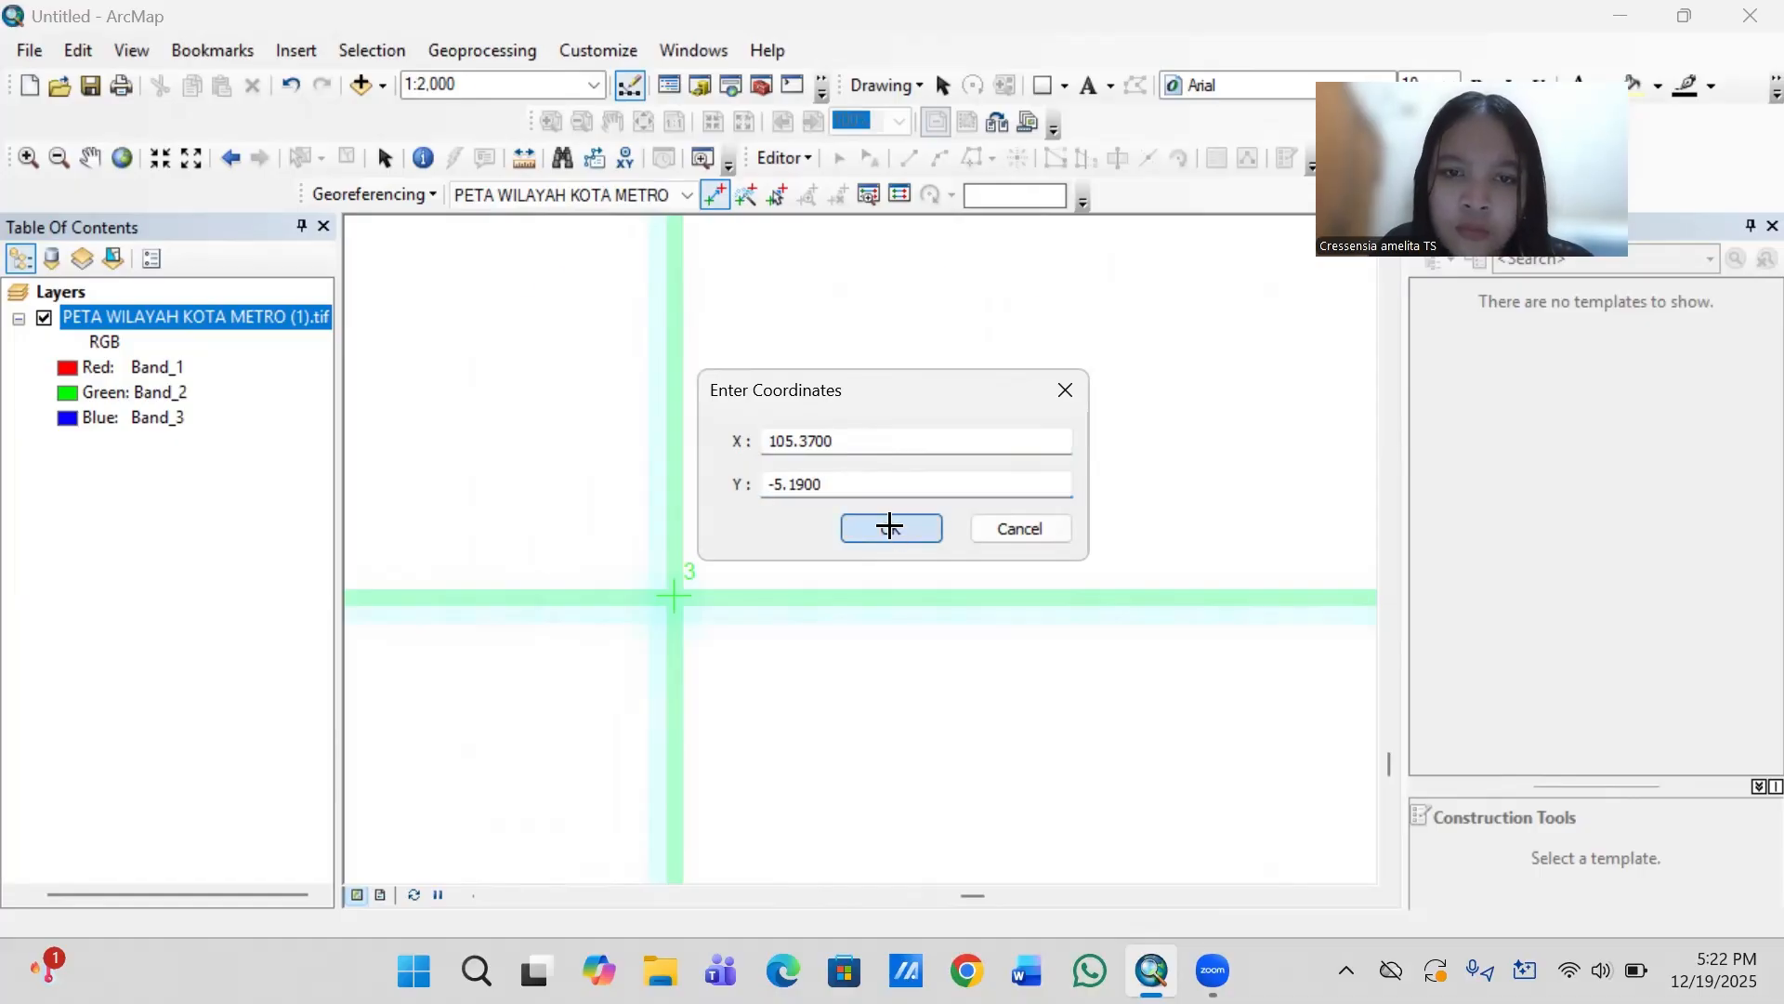
- Locate the grid line intersection near the map's lower-left corner, above the 105.250000 longitude label
scroll(642, 683, "down", 3)
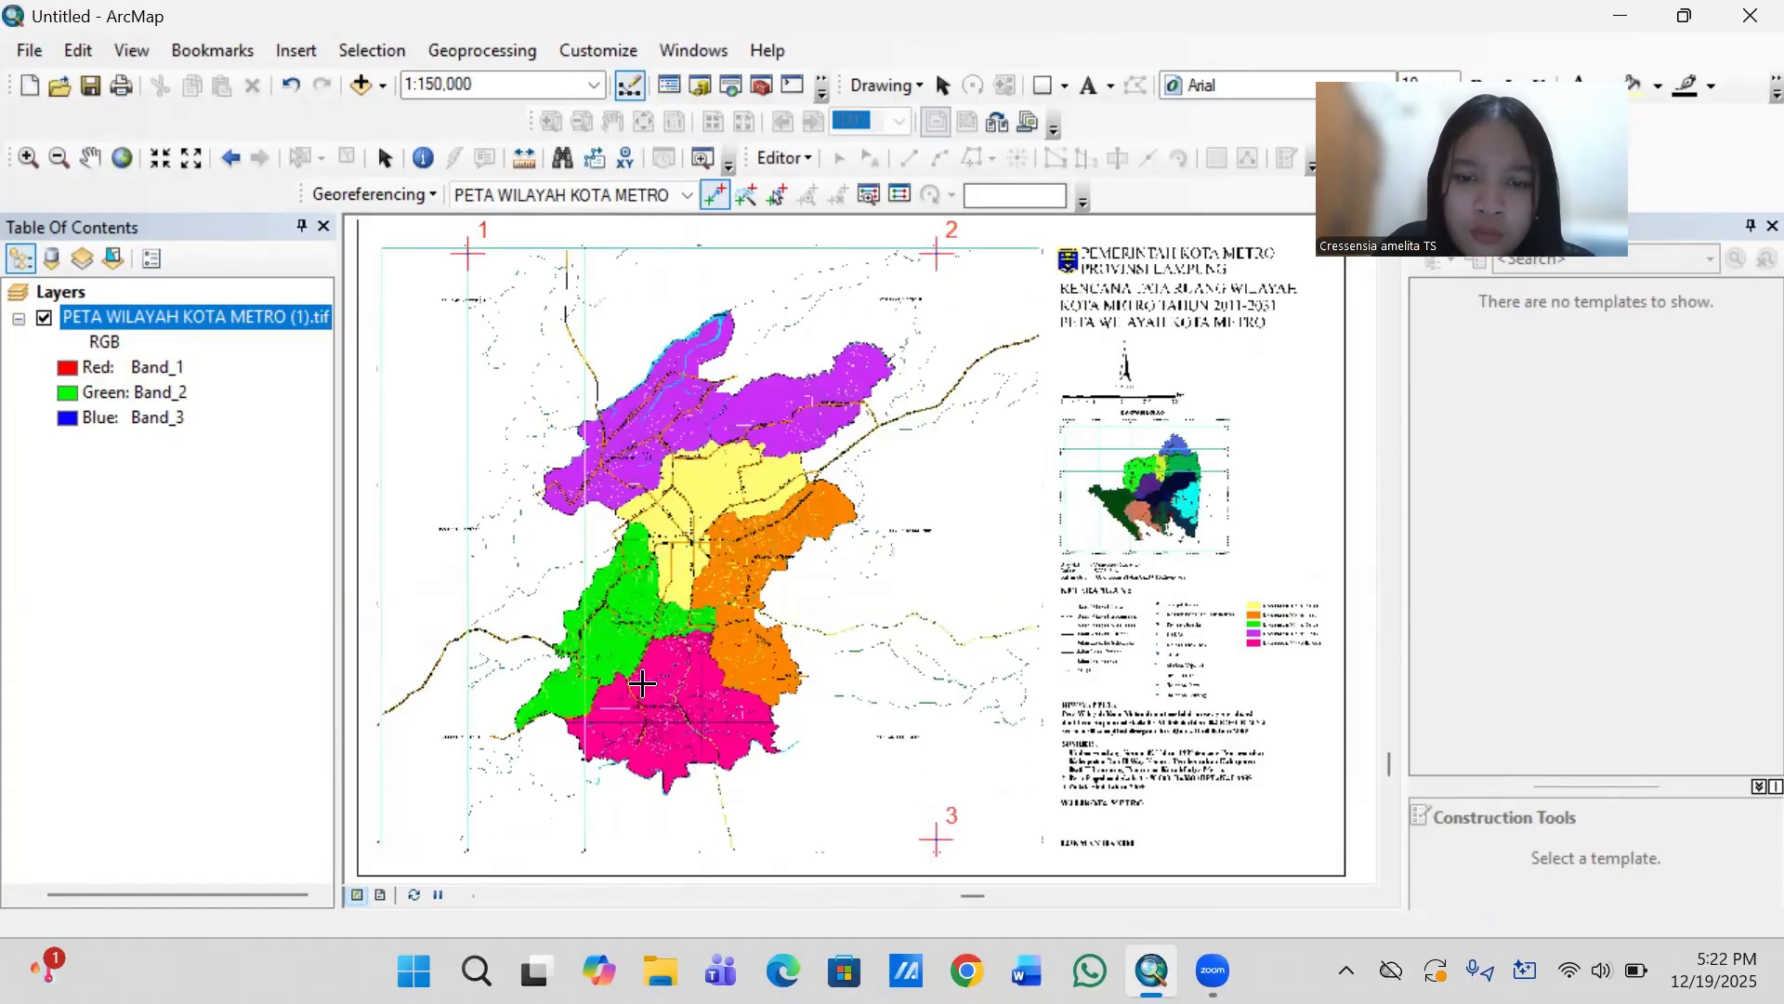
key("Down")
key("Left")
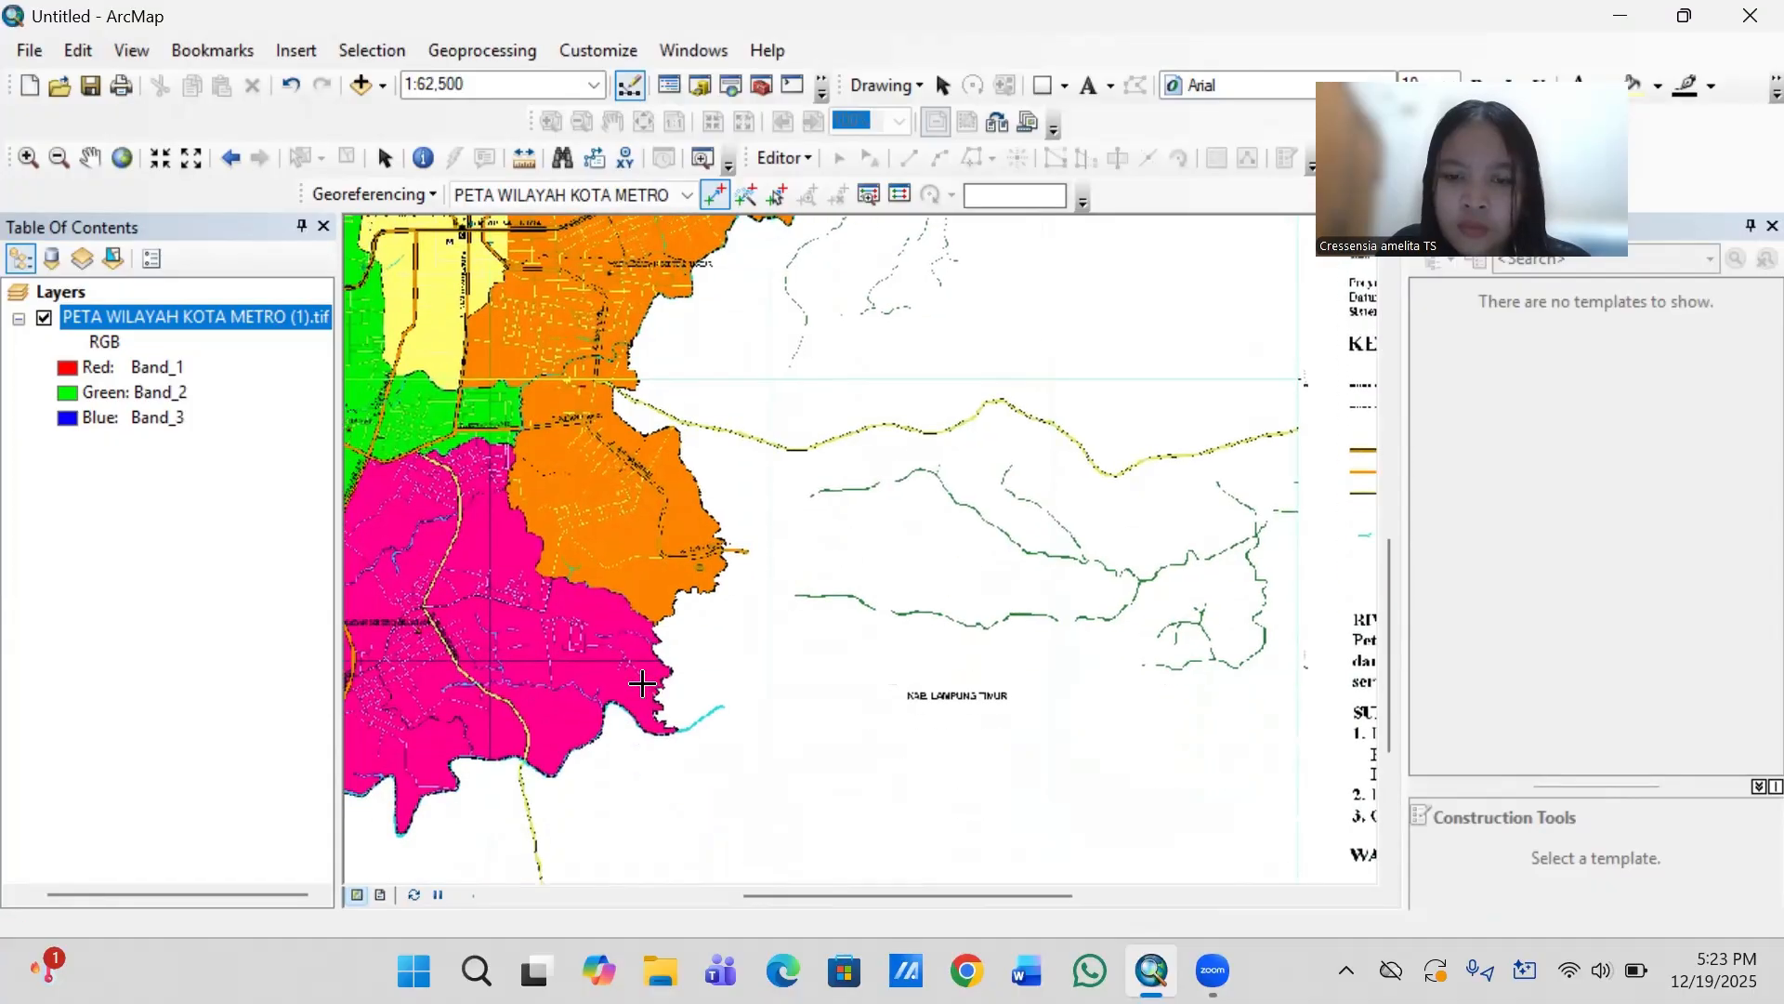
key("Left")
key("Left")
key("Left")
key("Left")
key("Left")
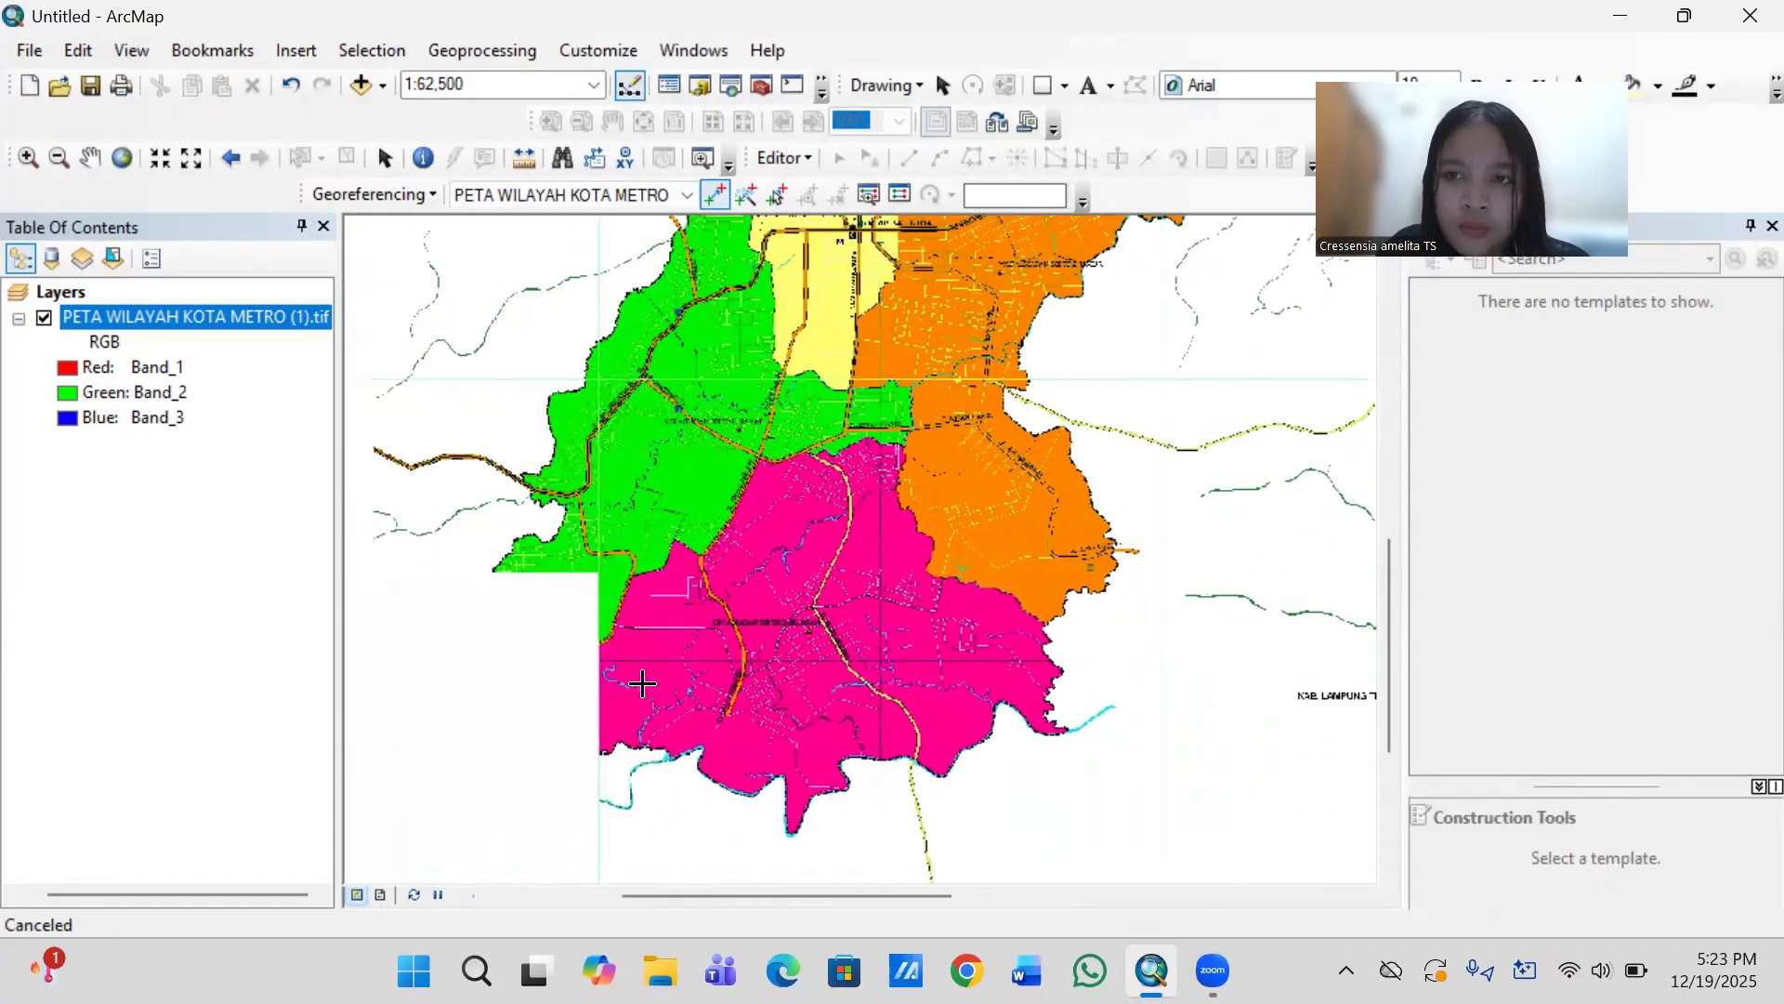
key("Left")
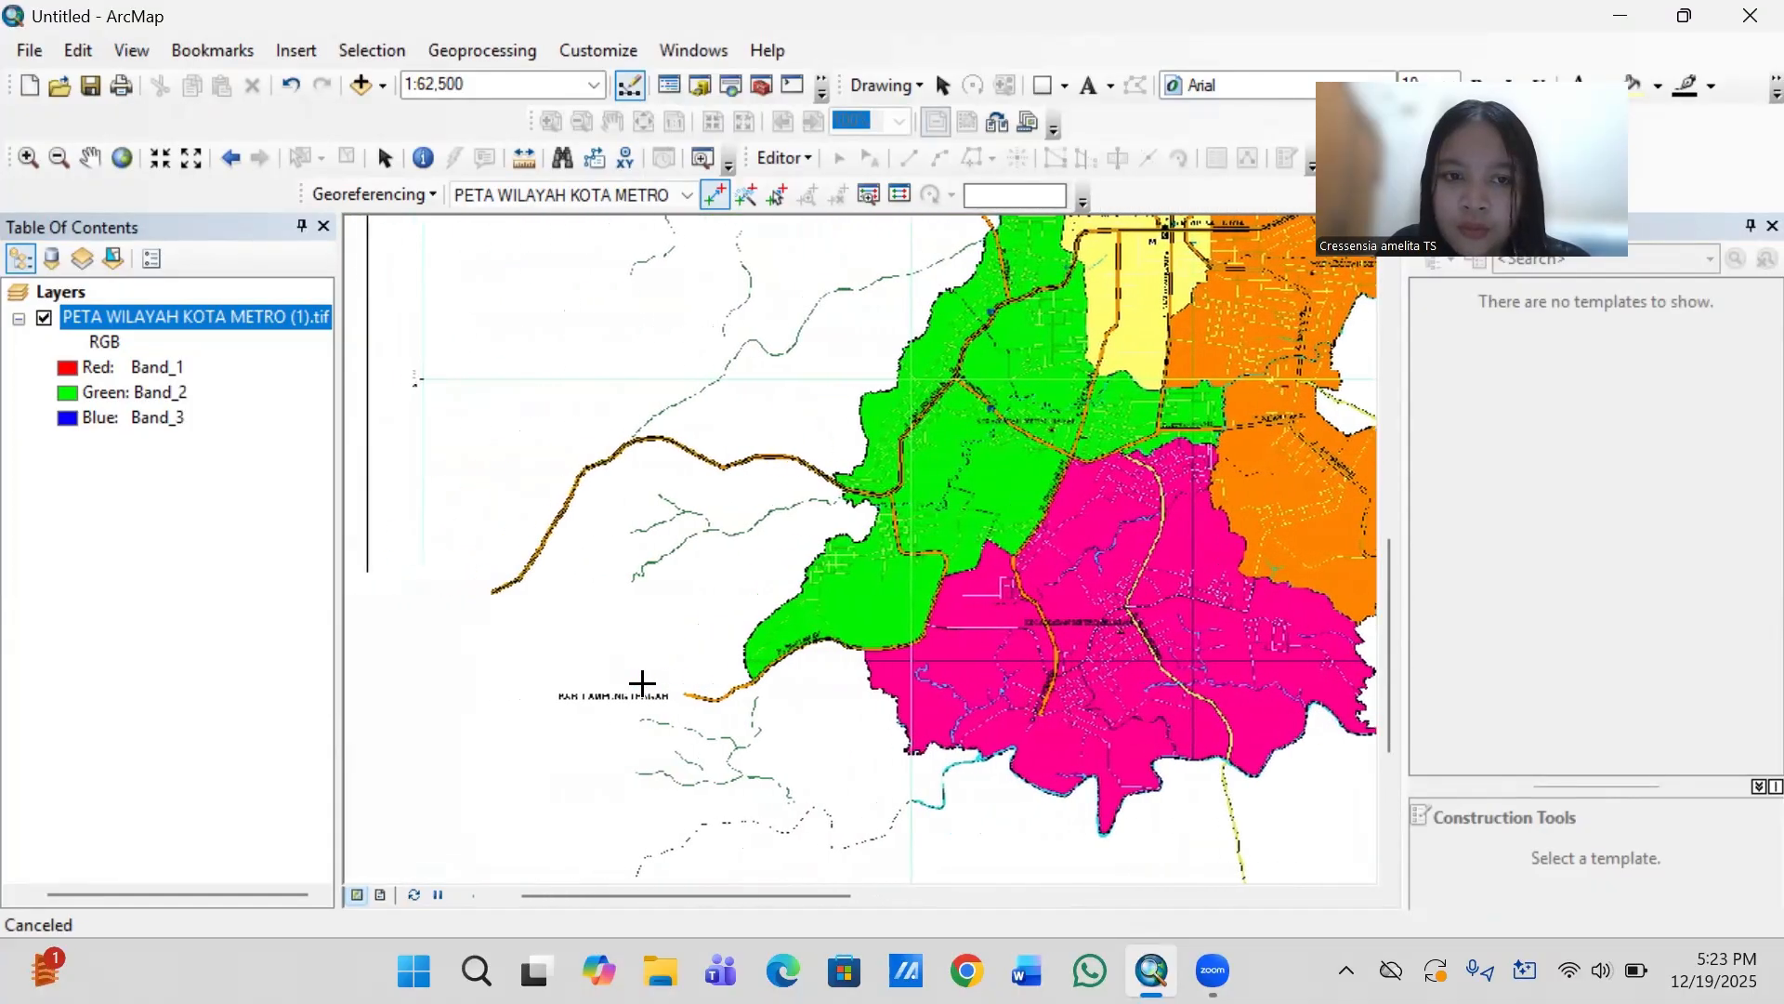
key("Down")
key("Down")
key("Down")
key("Down")
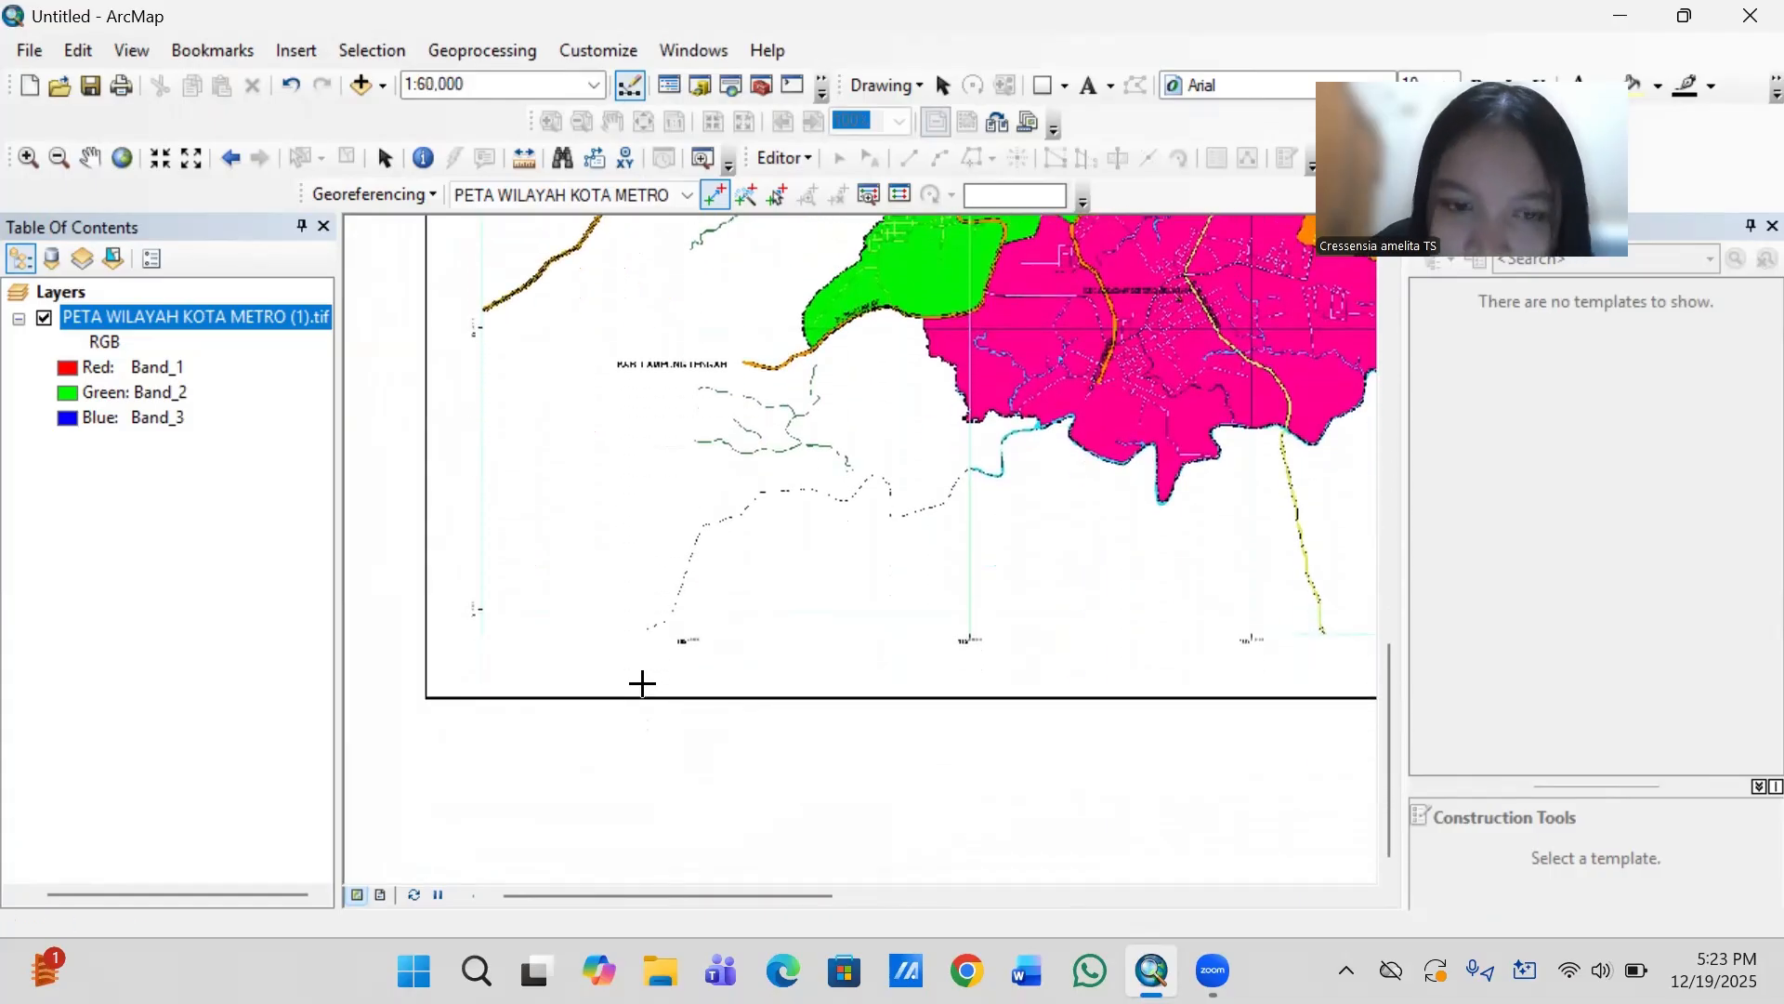
scroll(641, 683, "up", 3)
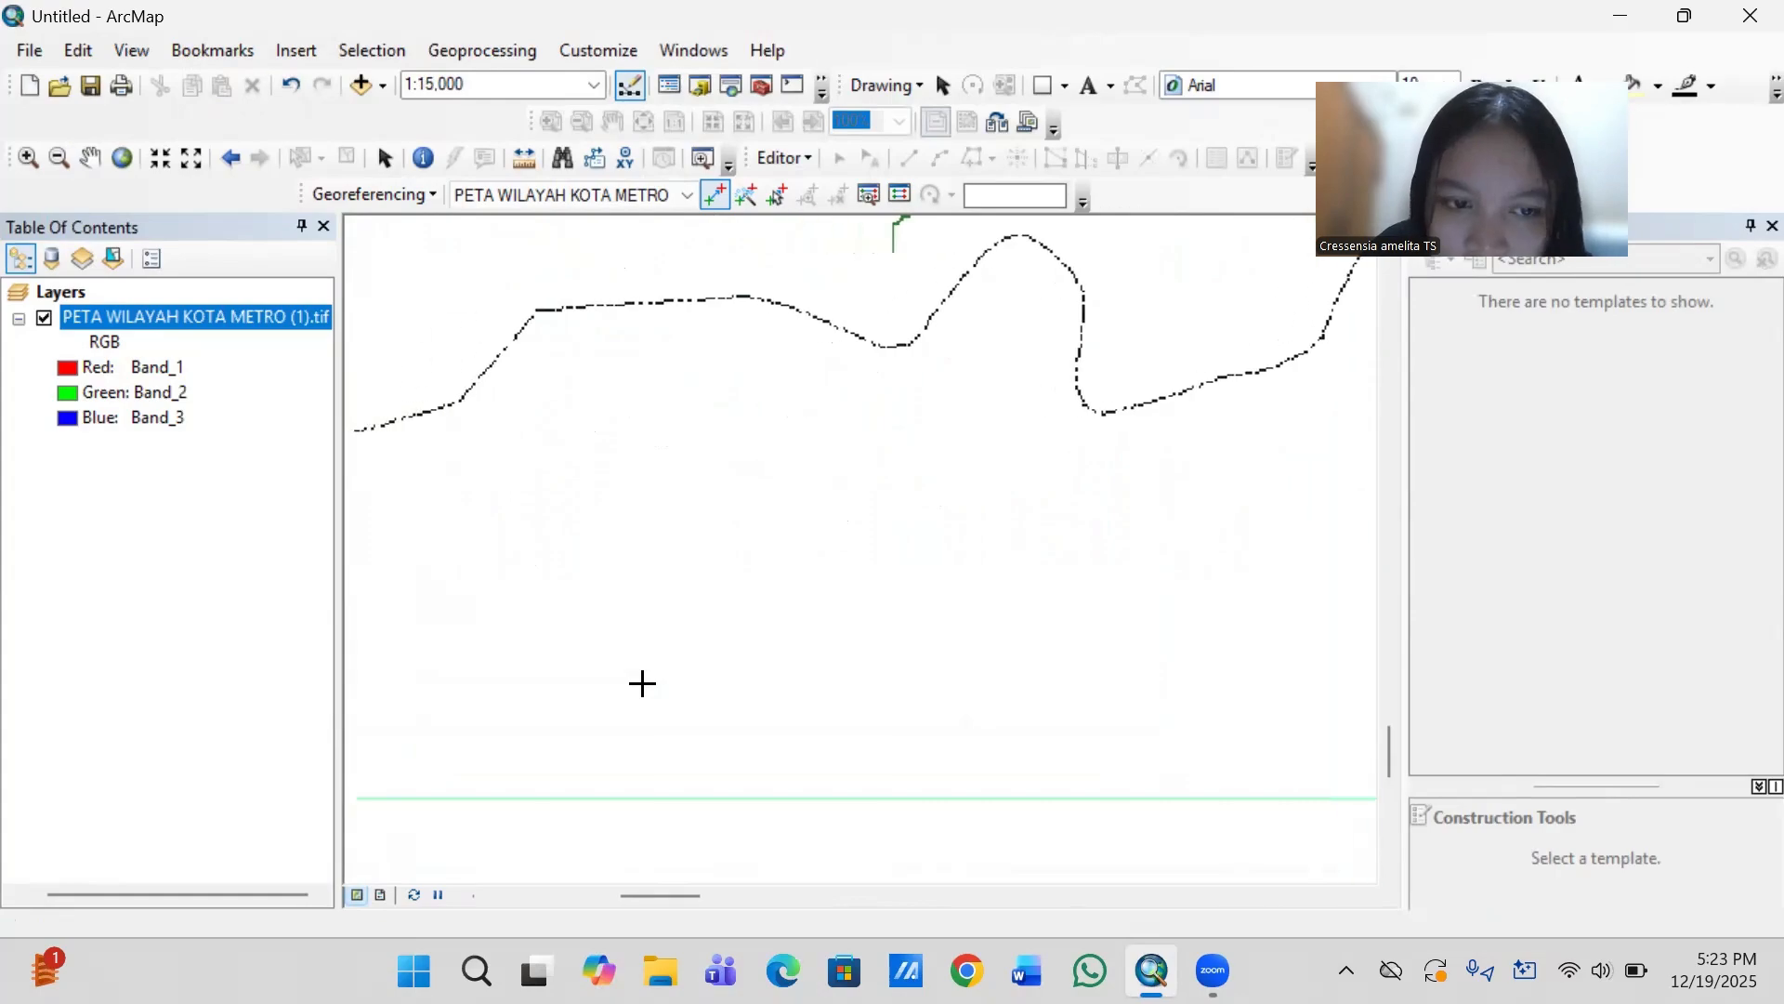
key("Left")
key("Left")
key("Left")
key("Down")
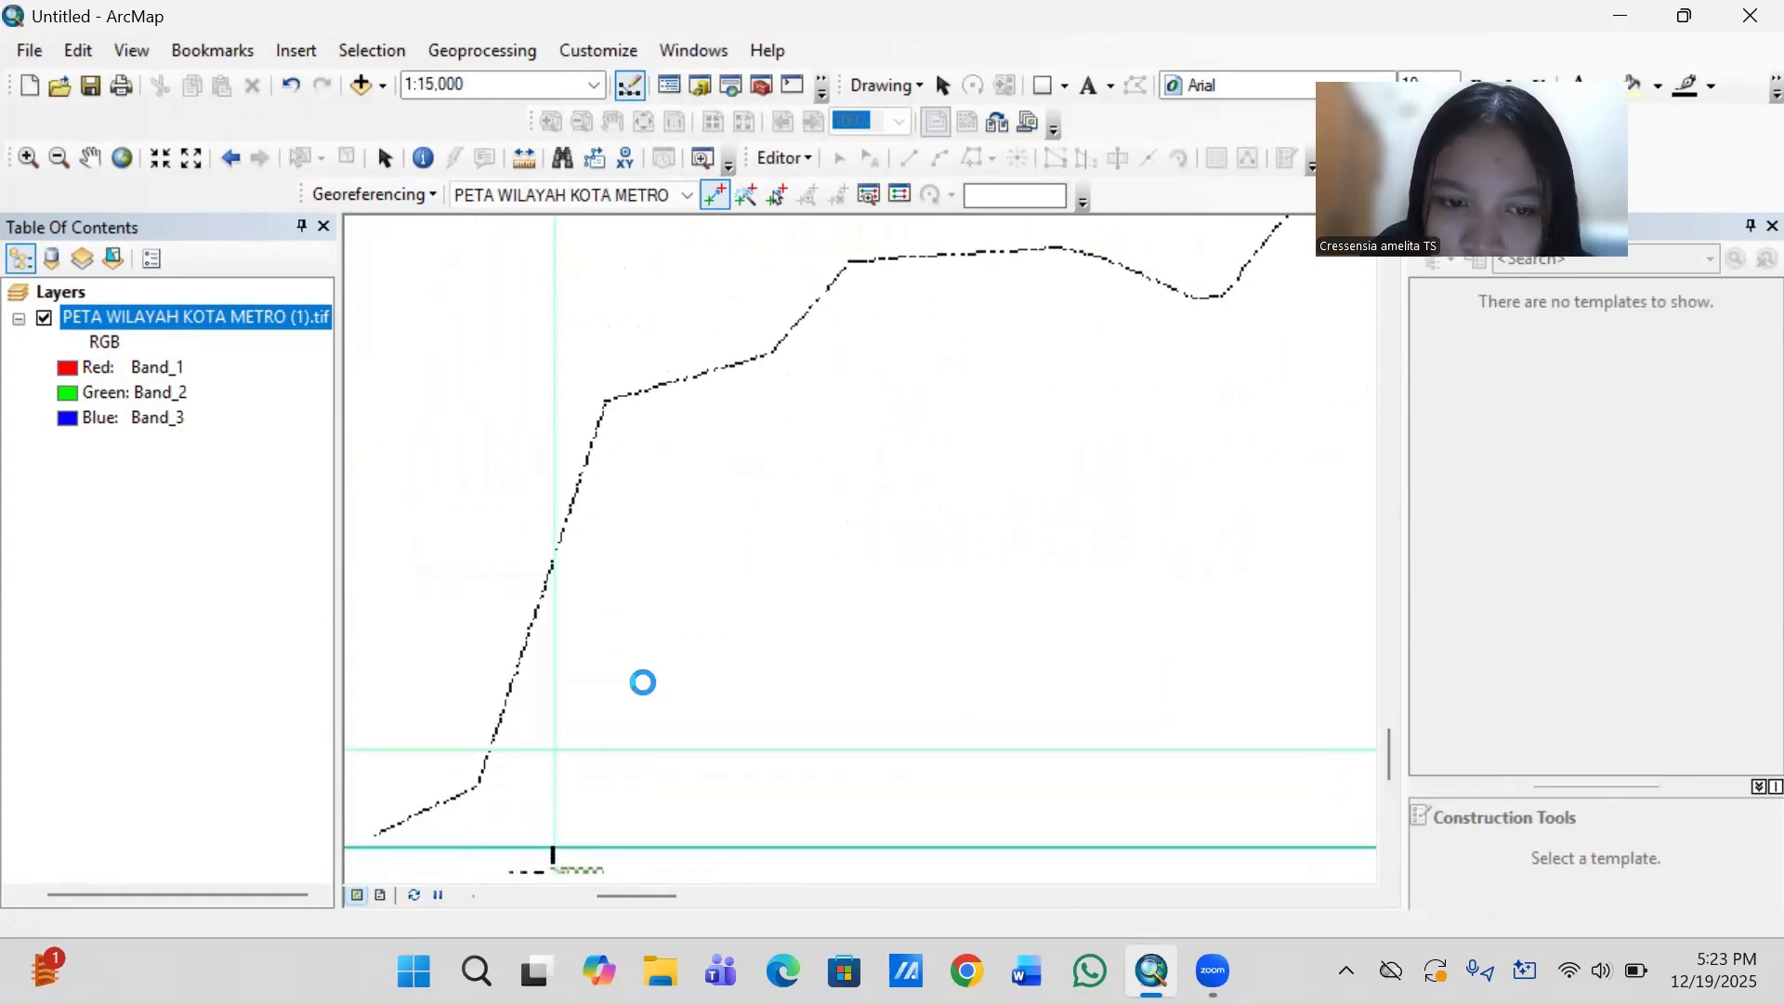
scroll(642, 683, "up", 3)
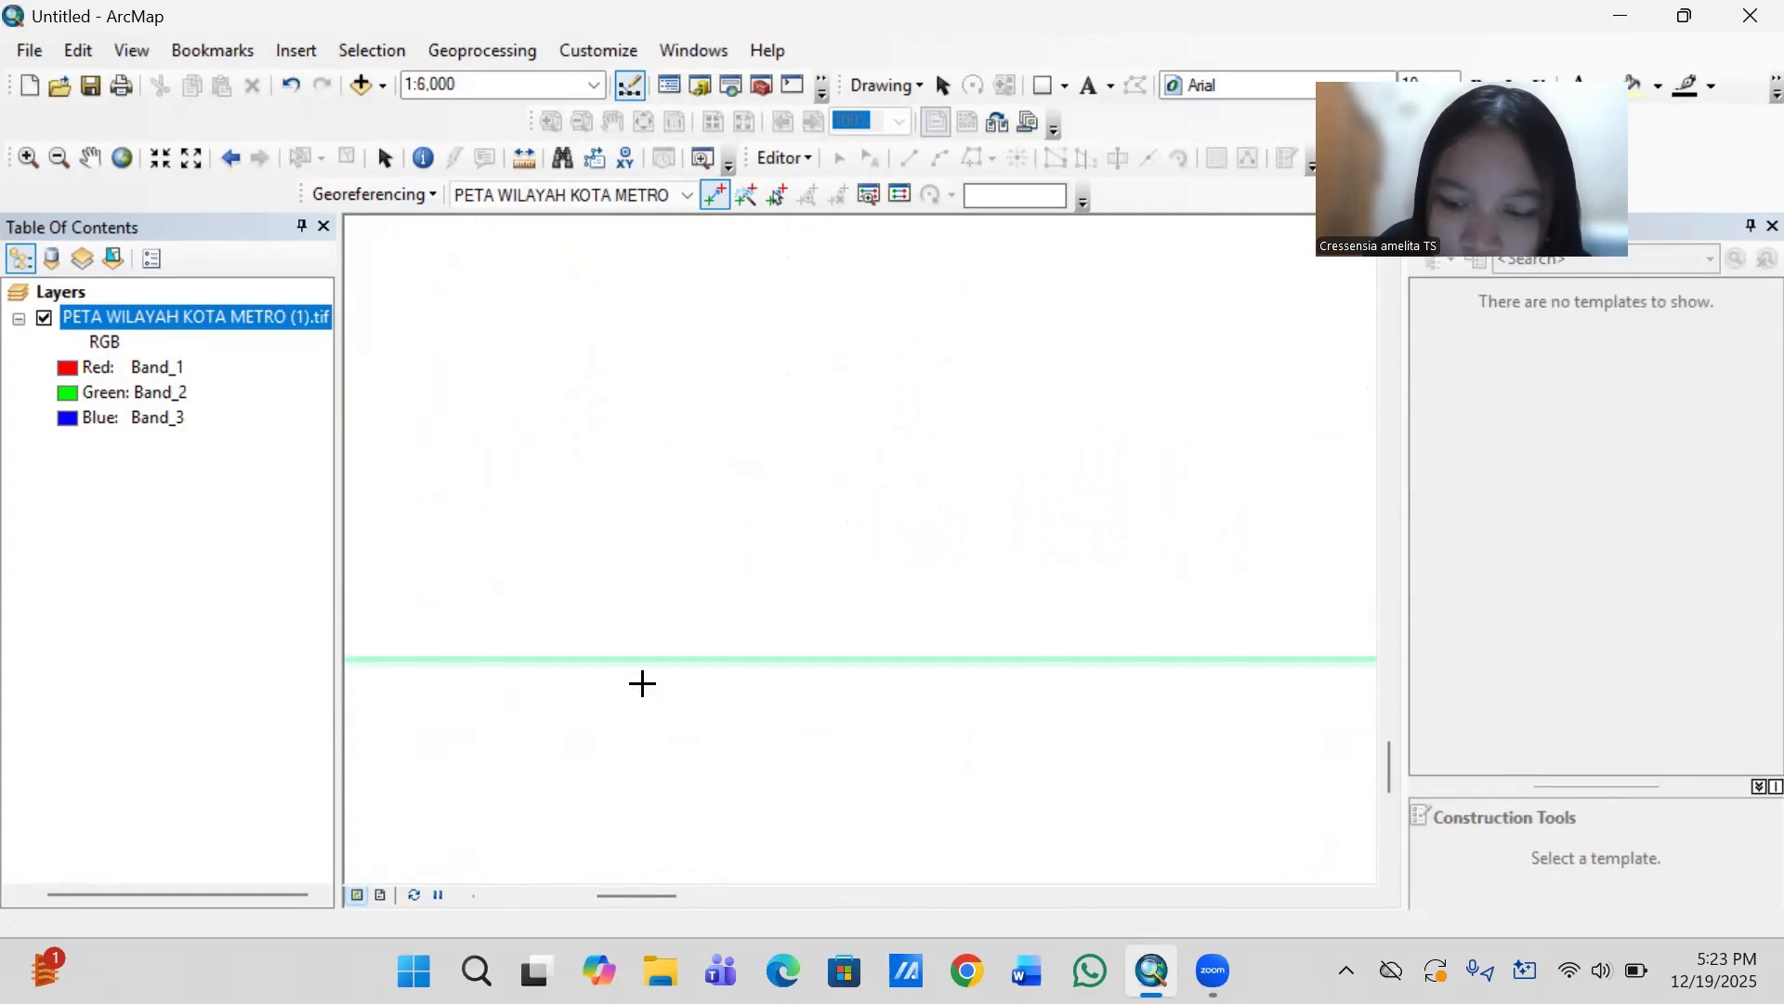
key("Down")
key("Down")
key("Down")
key("Left")
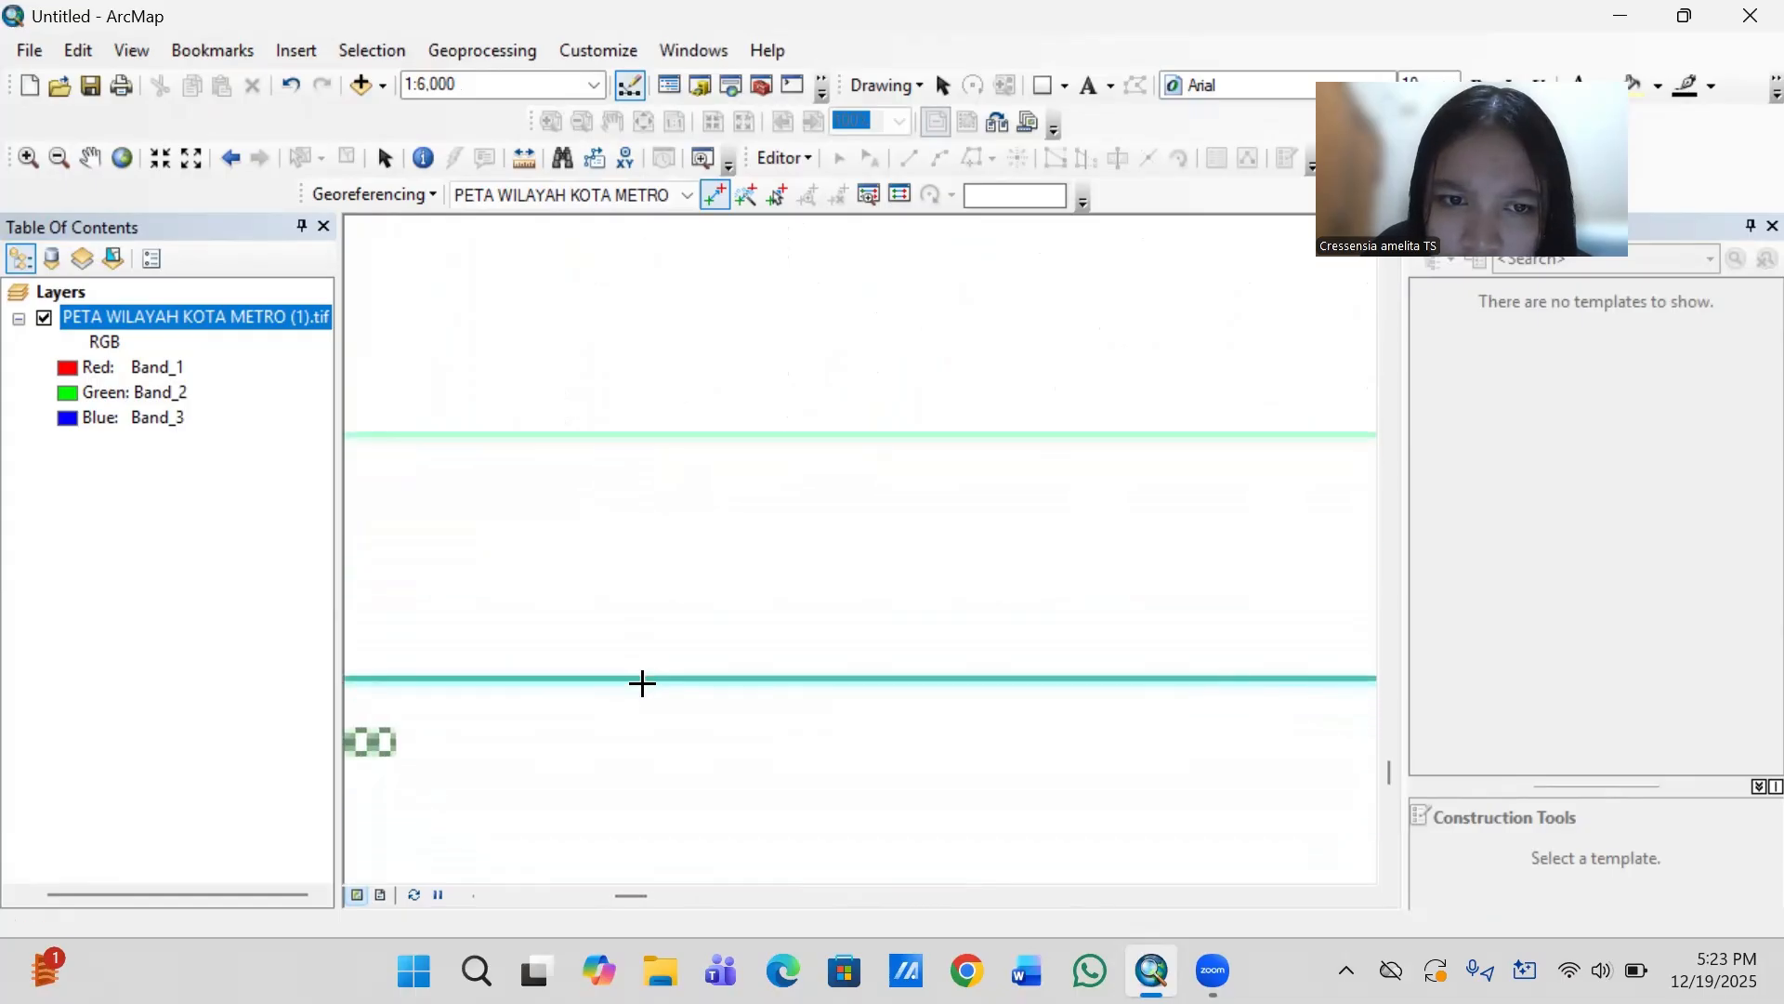
key("Left")
key("Left")
key("Left")
scroll(642, 683, "up", 1)
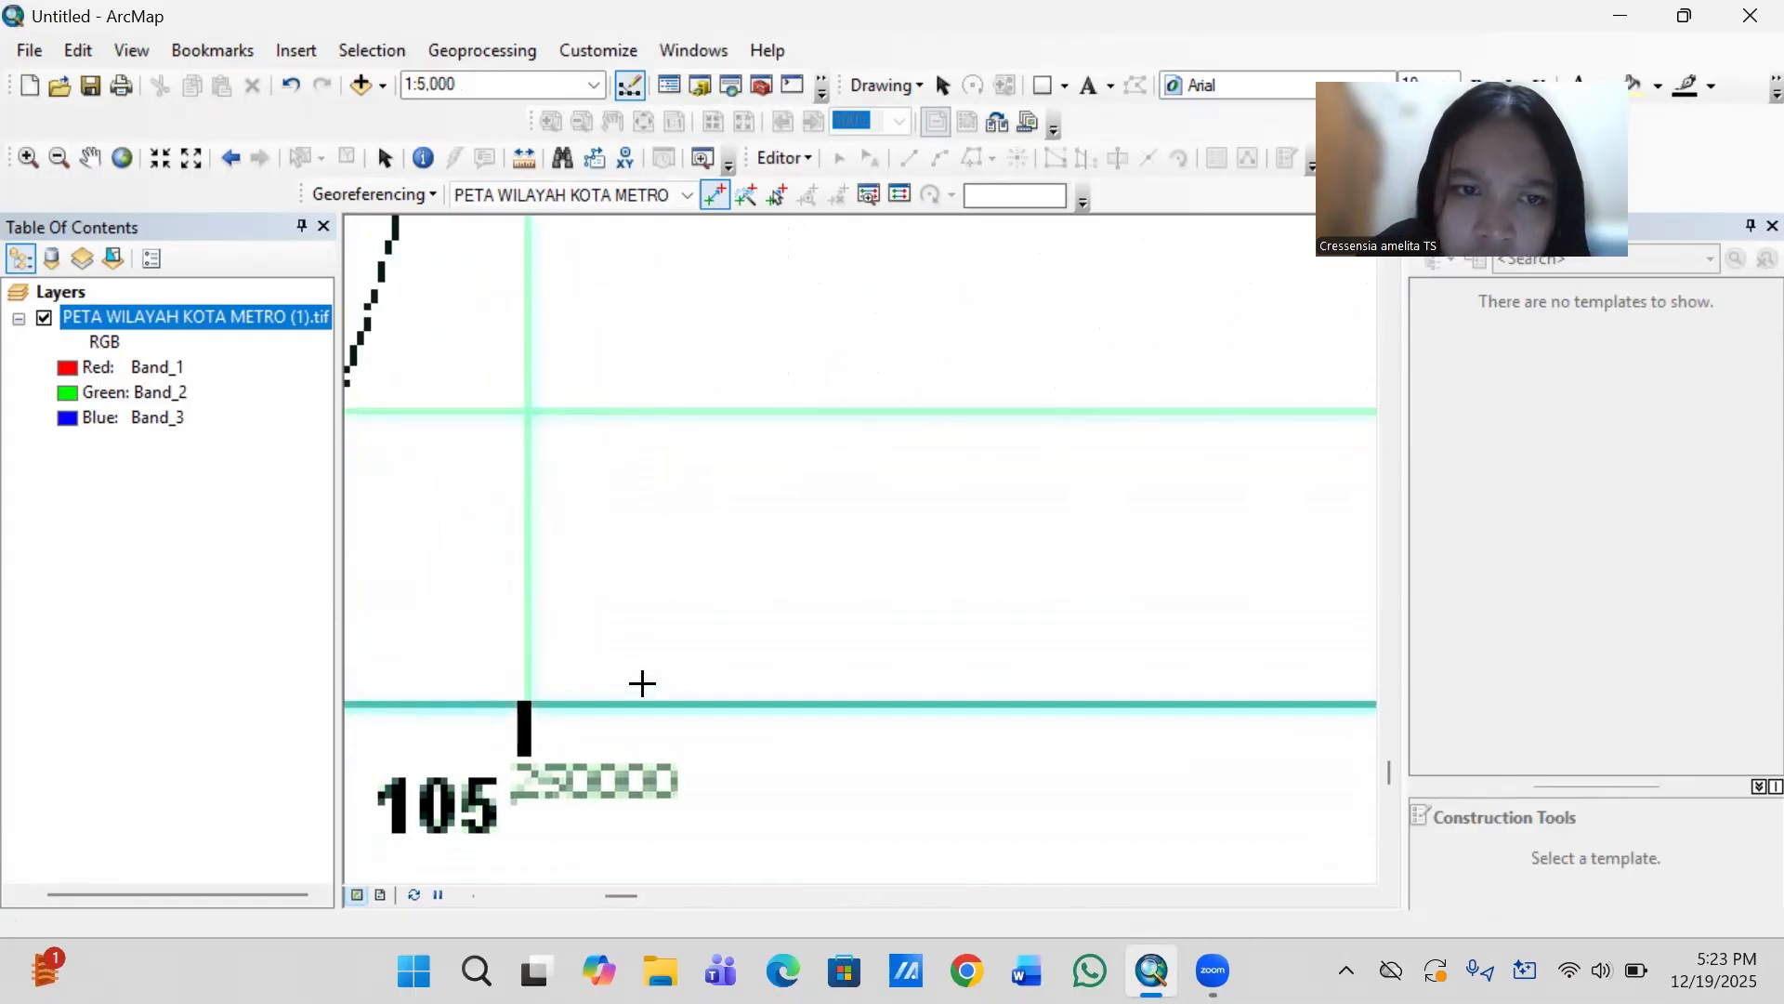
scroll(642, 683, "up", 2)
key("Left")
key("Left")
key("Left")
key("Left")
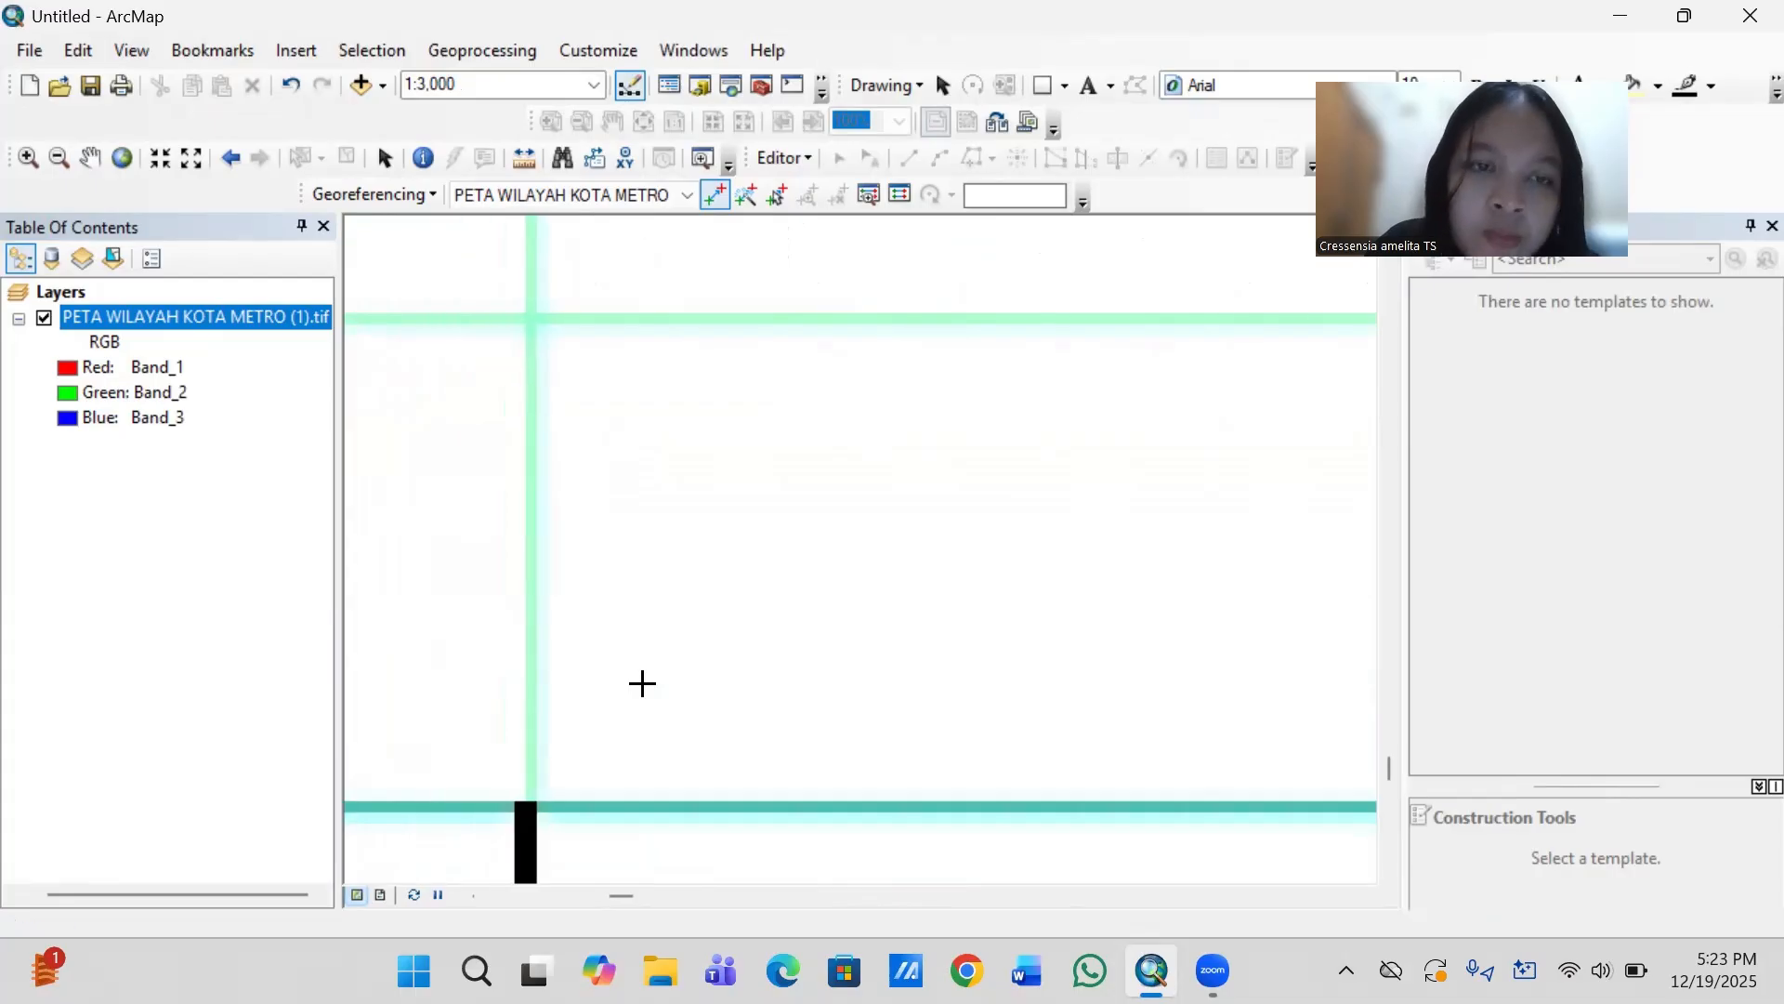
- Add the fourth georeferencing control point at the lower-left grid intersection with coordinates X 105.2500 and Y -5.19
left_click(531, 317)
right_click(530, 318)
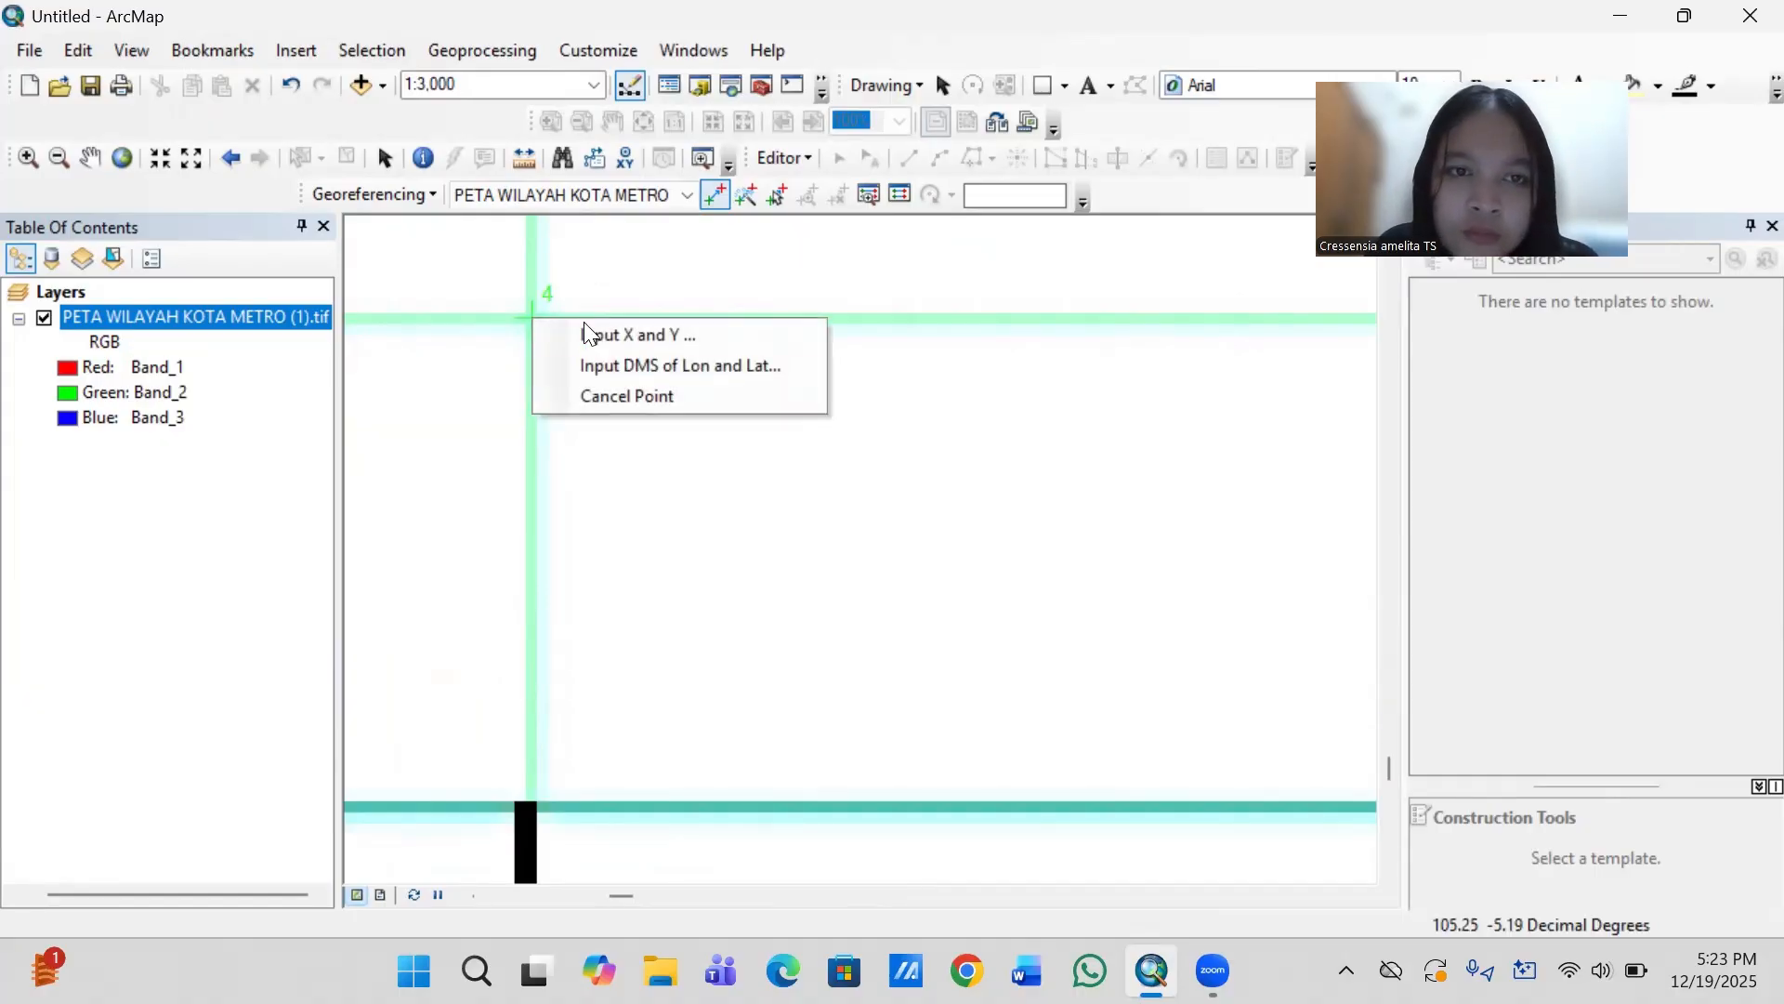
left_click(613, 336)
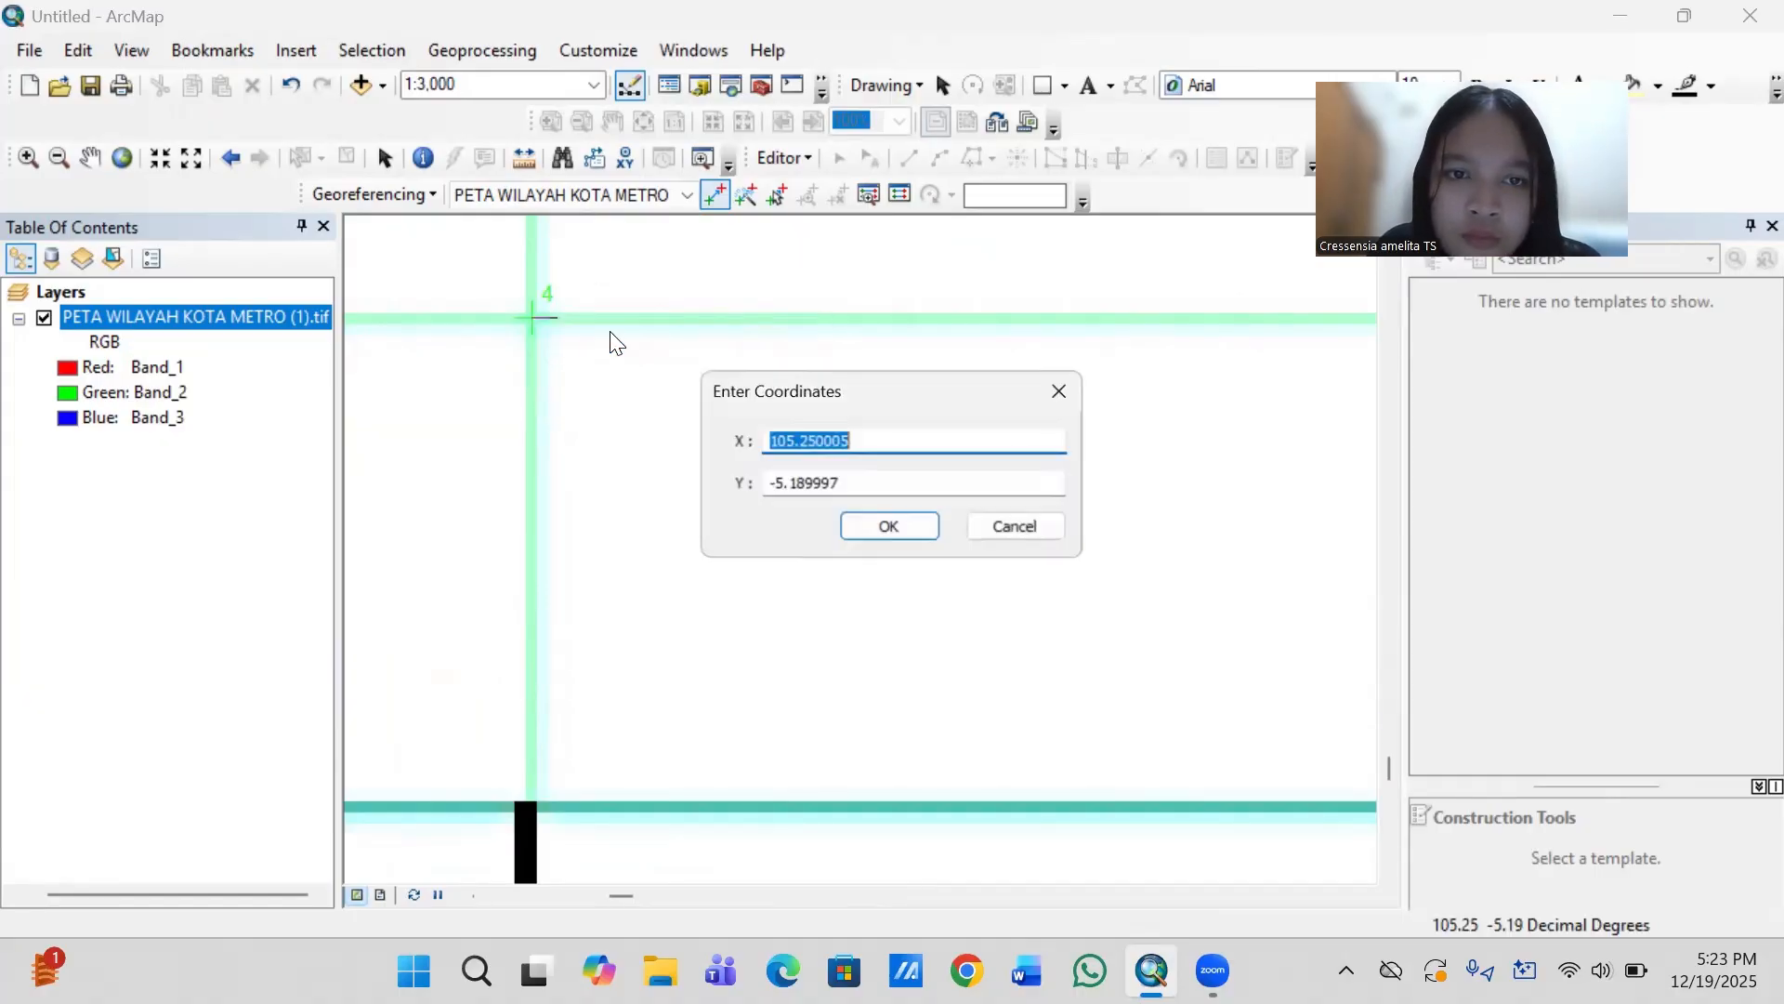
left_click(869, 445)
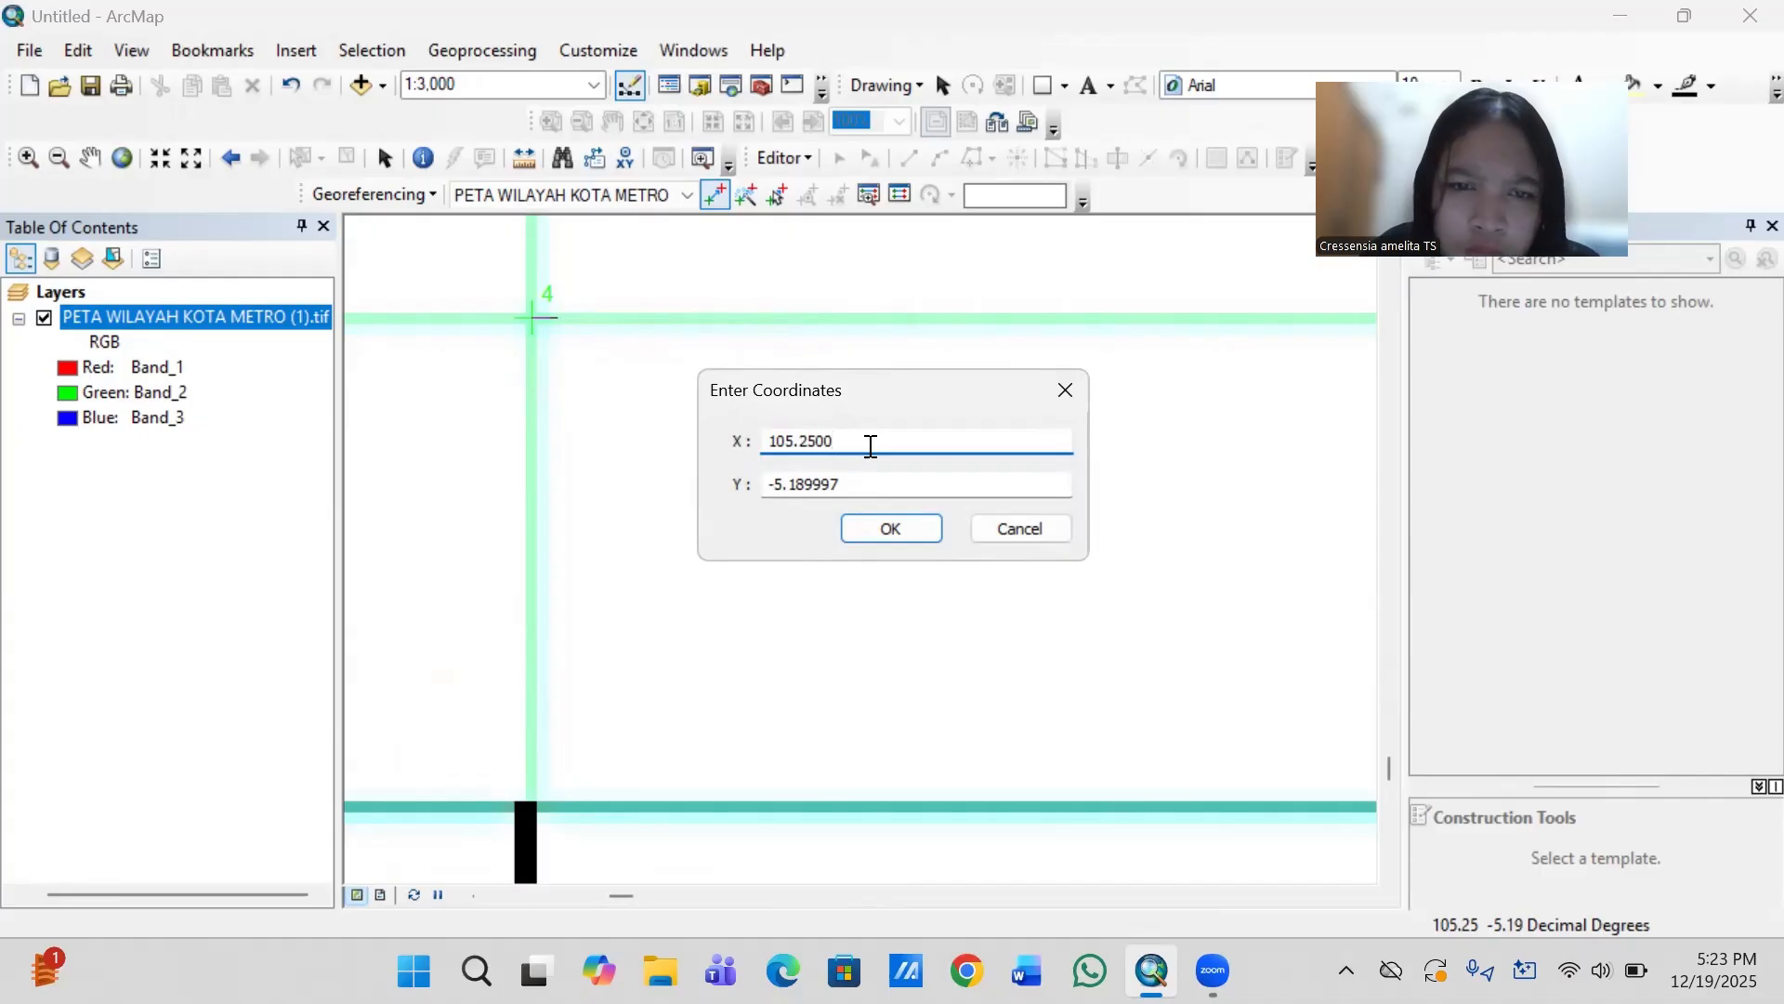
left_click(850, 482)
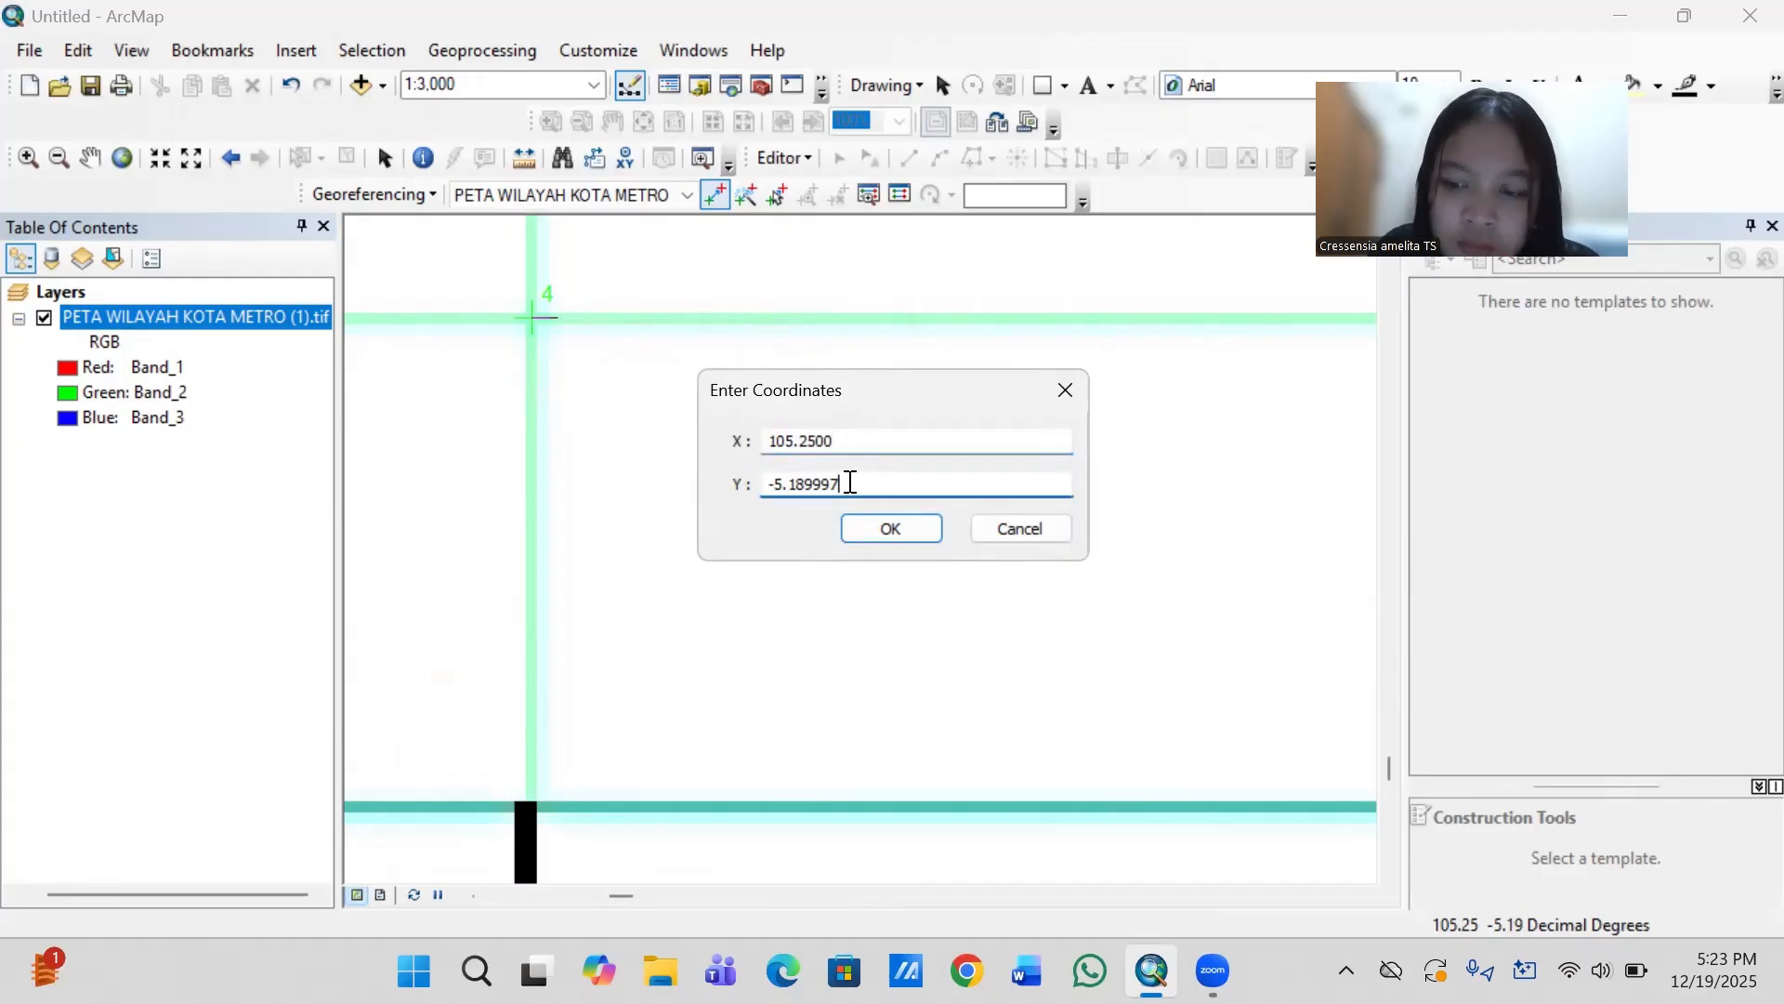
key("BackSpace")
key("BackSpace")
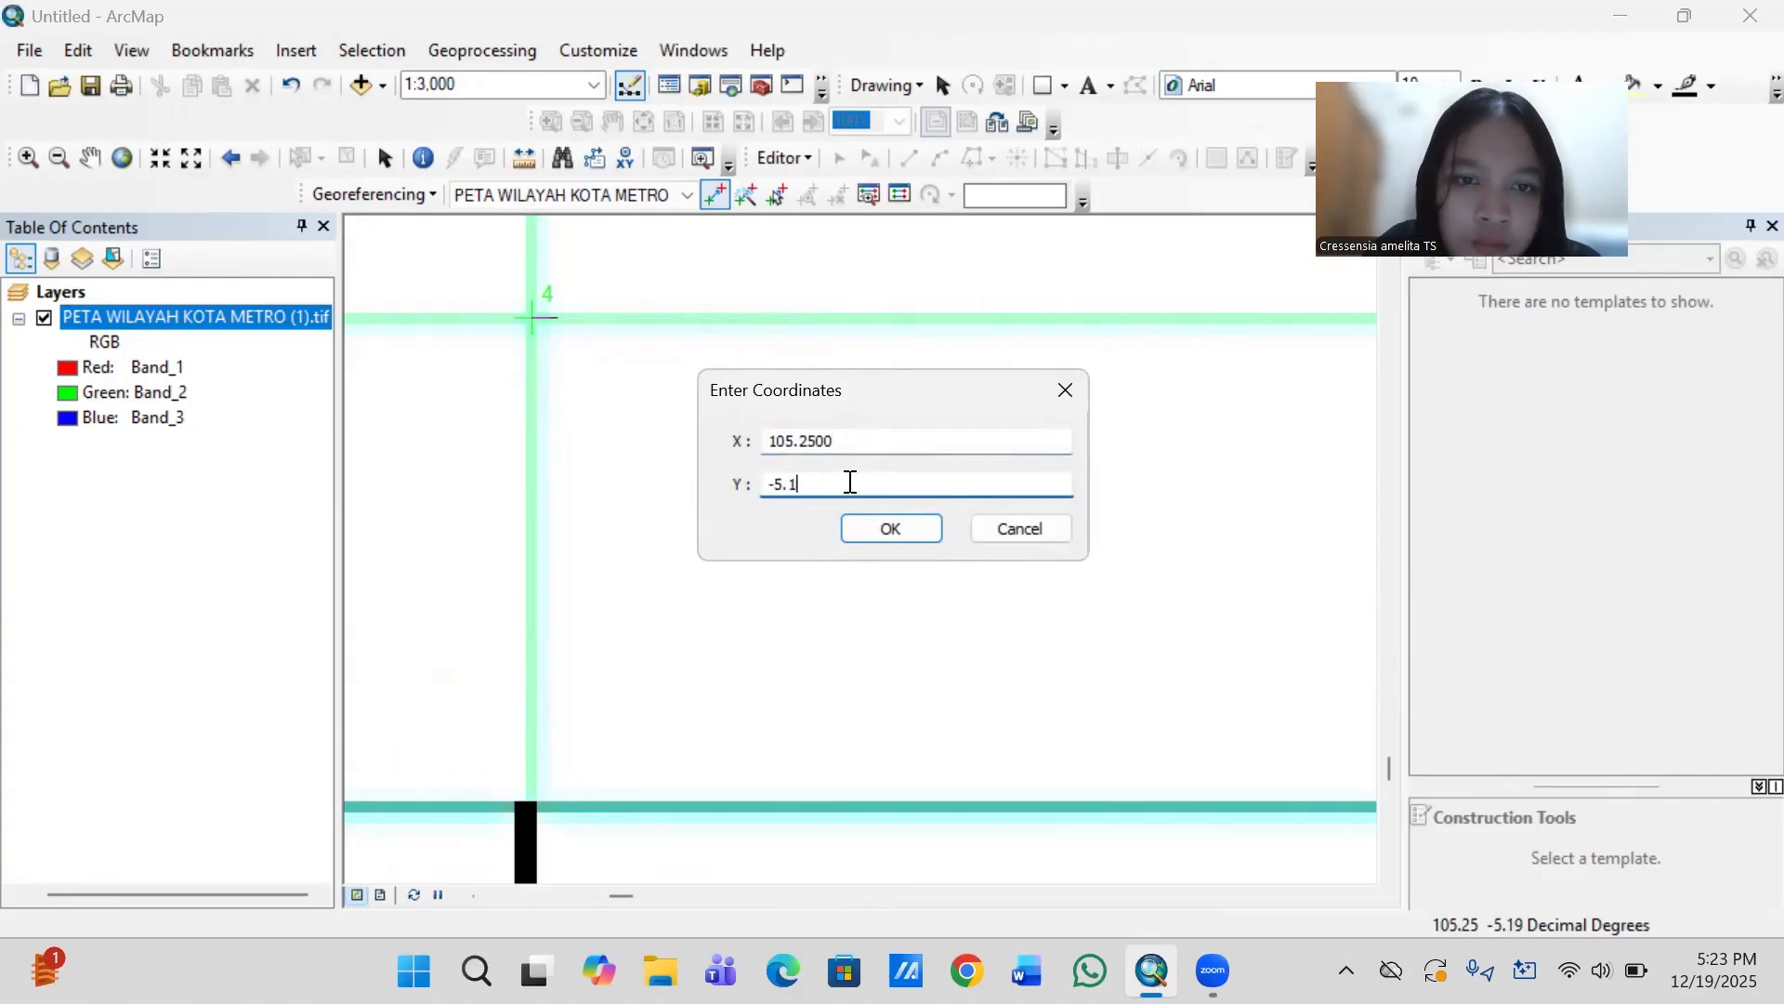
type("900")
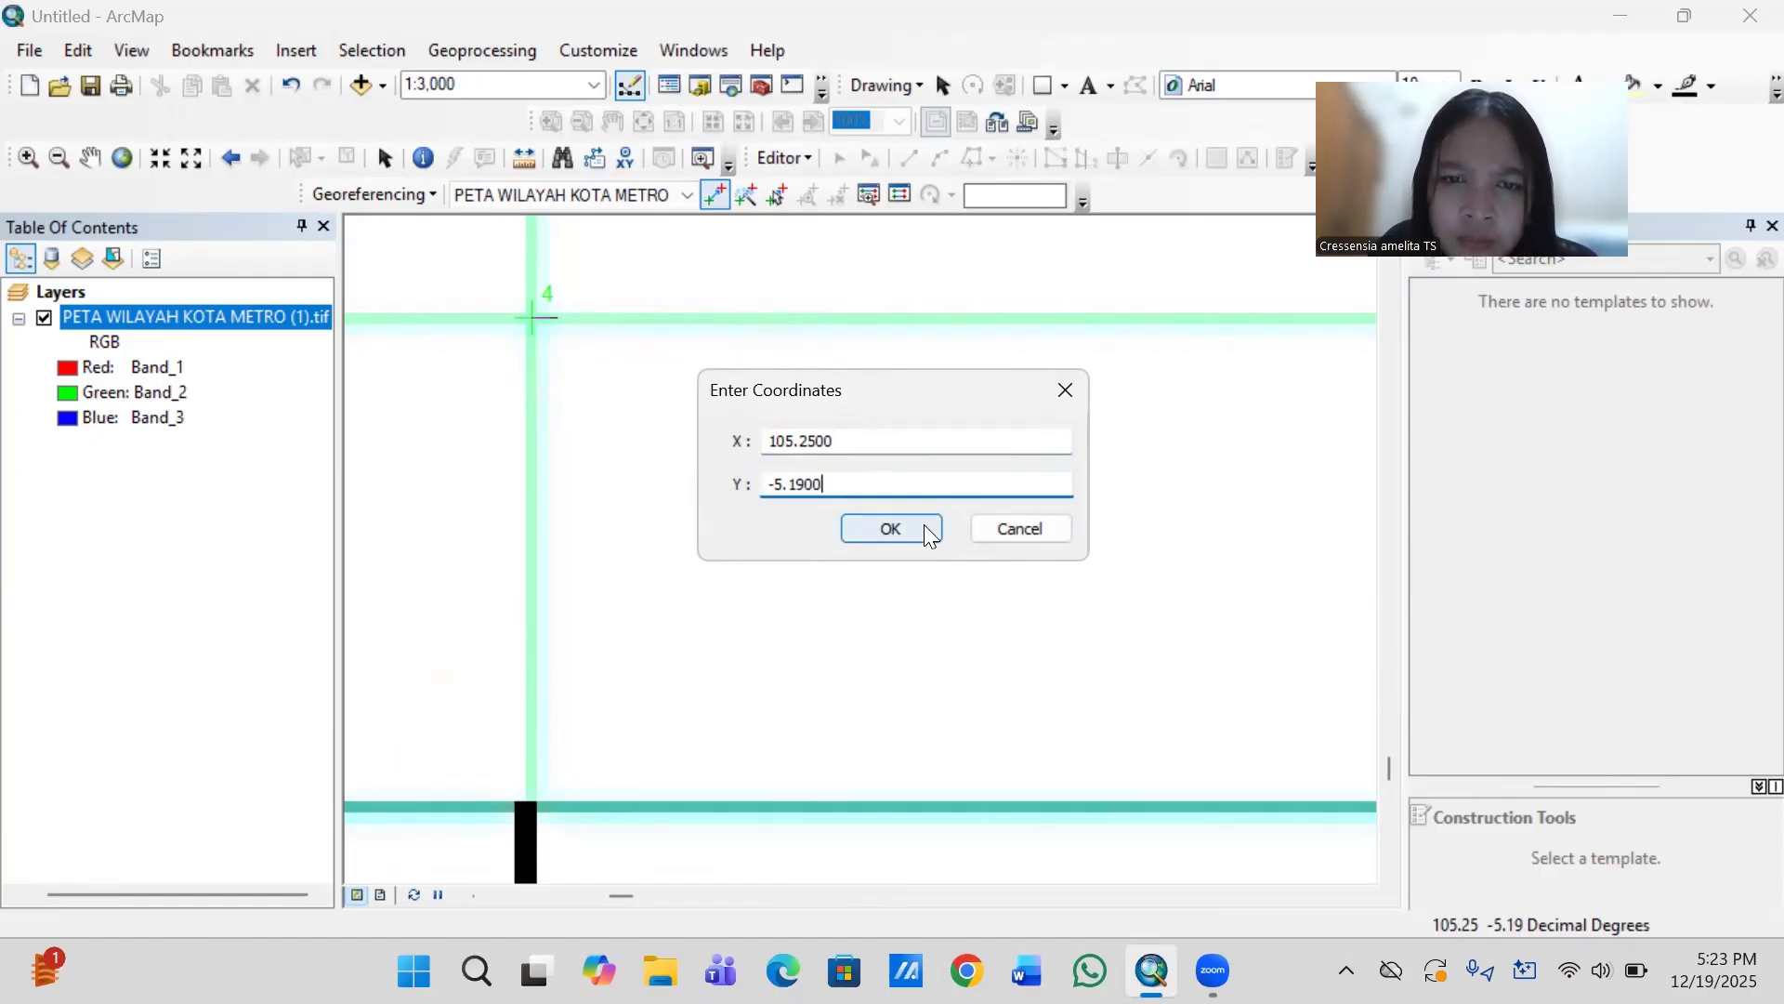
left_click(924, 526)
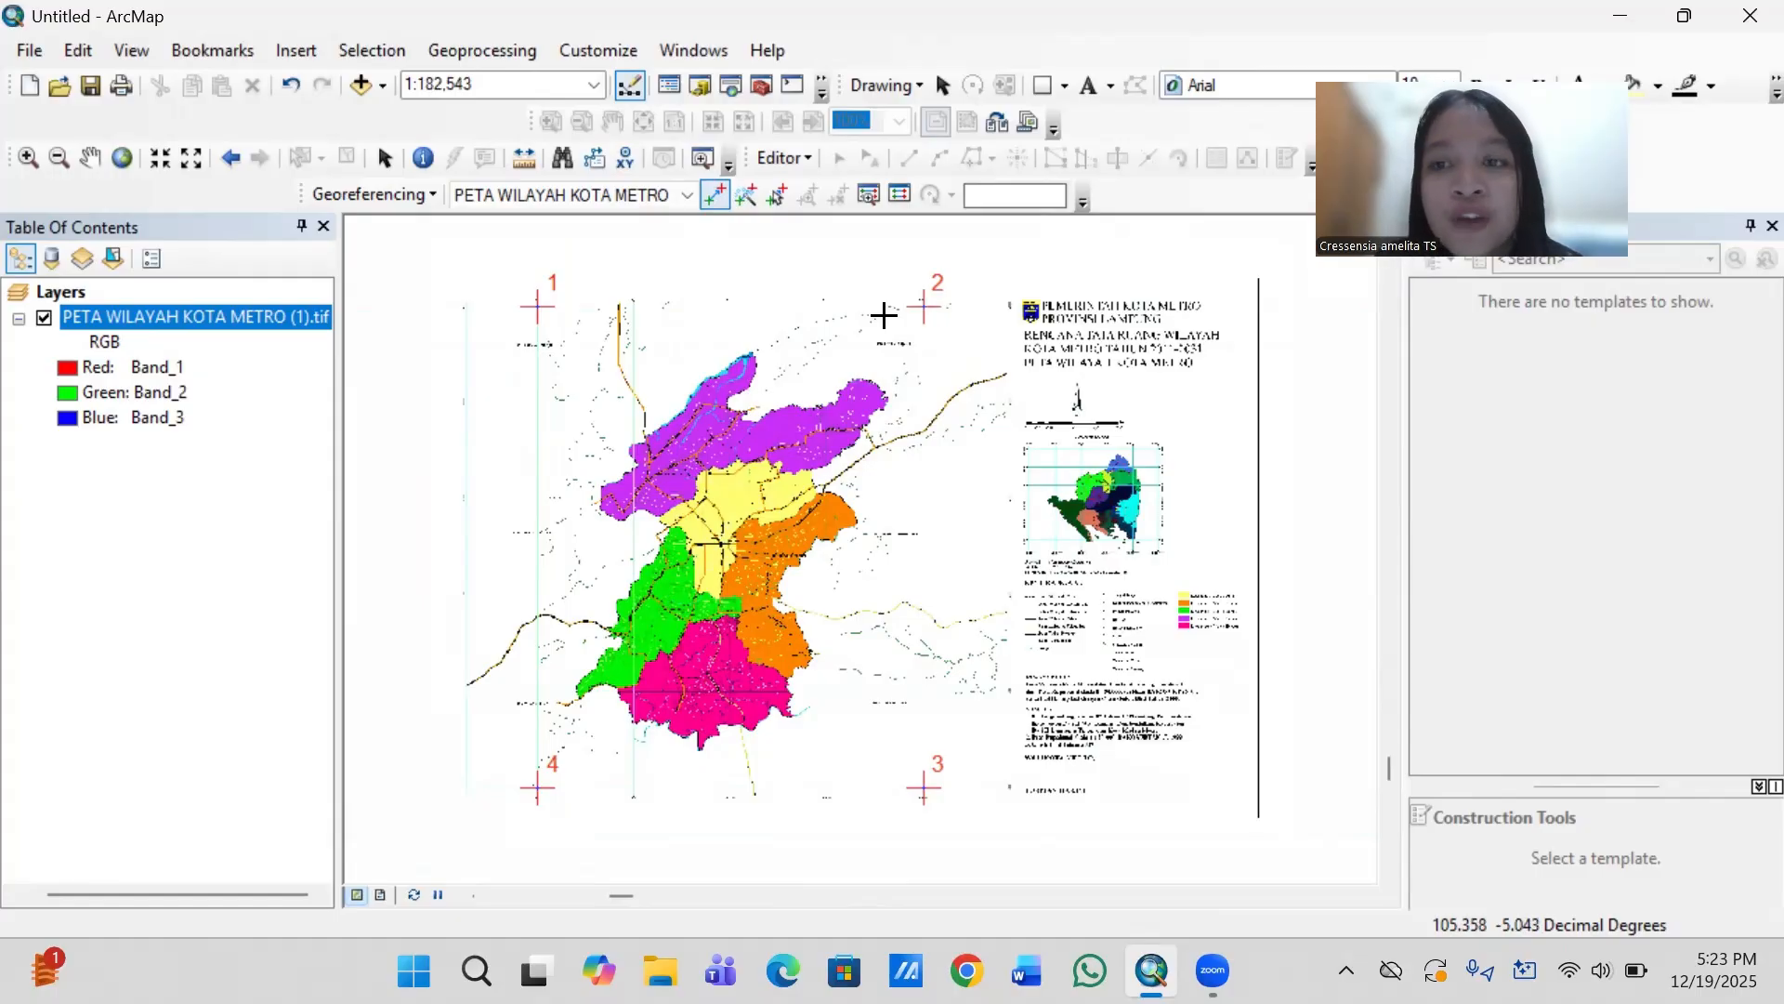
- Update the raster's georeferencing with the four control points and auto-hide the feature template pane
left_click(414, 199)
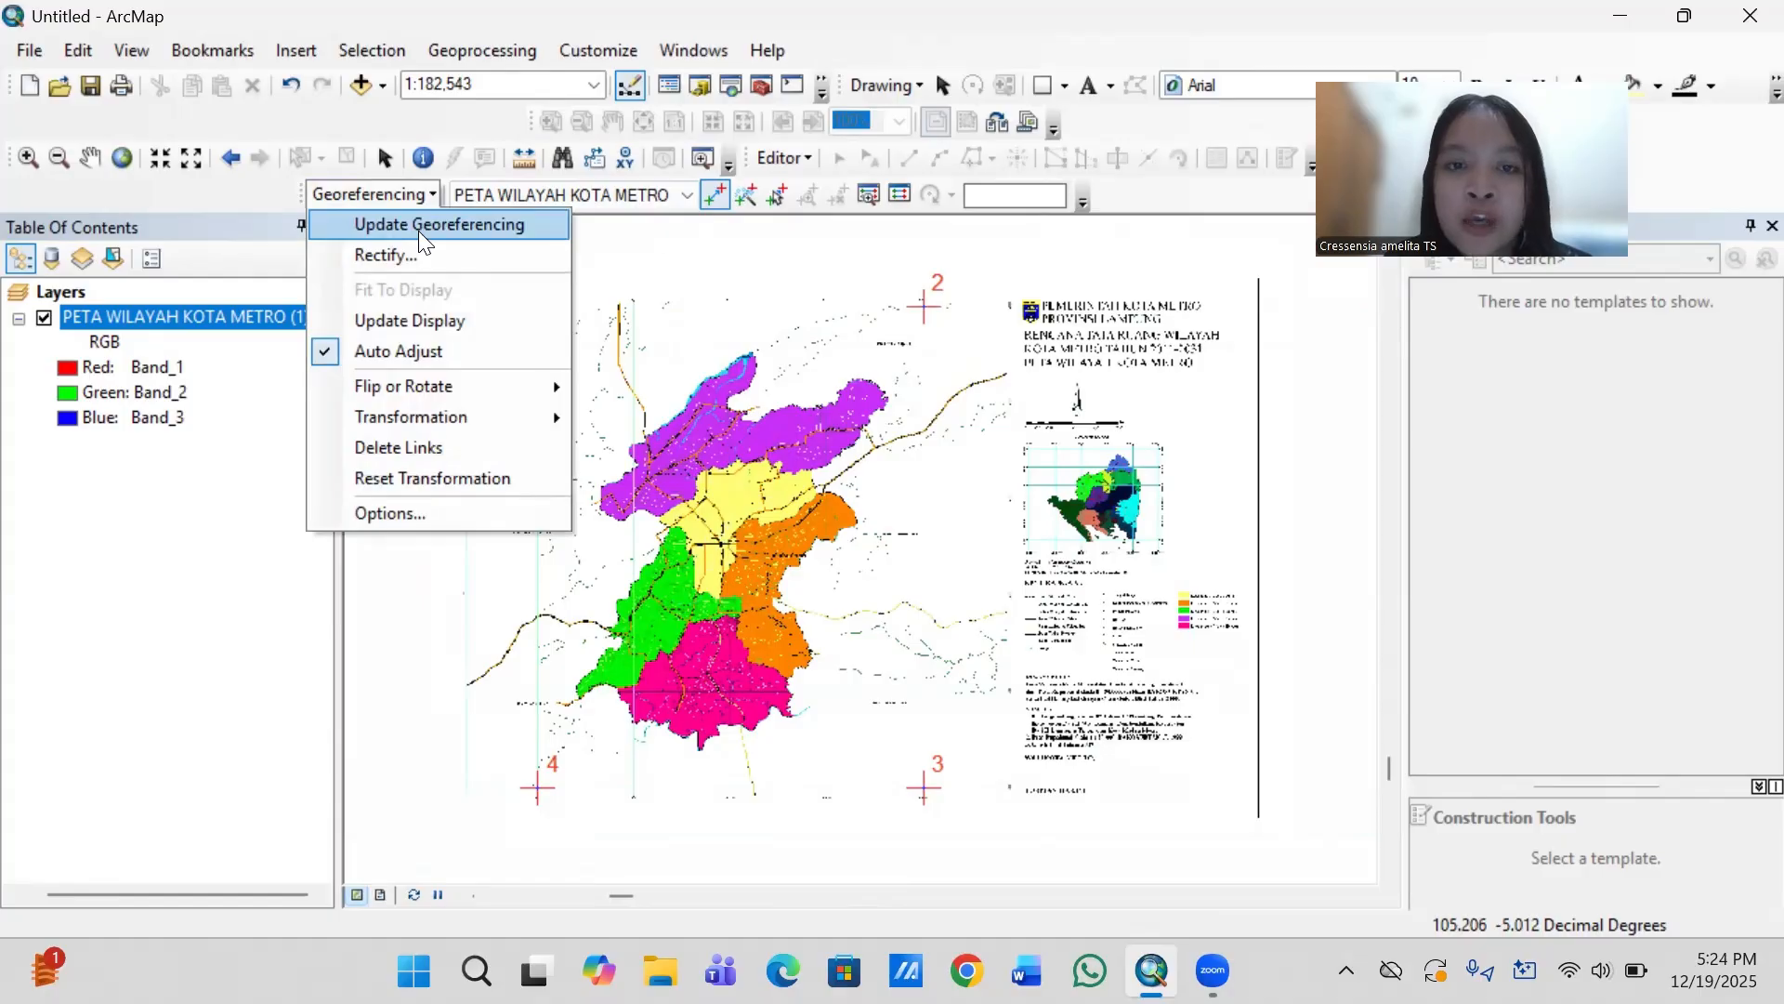
left_click(419, 227)
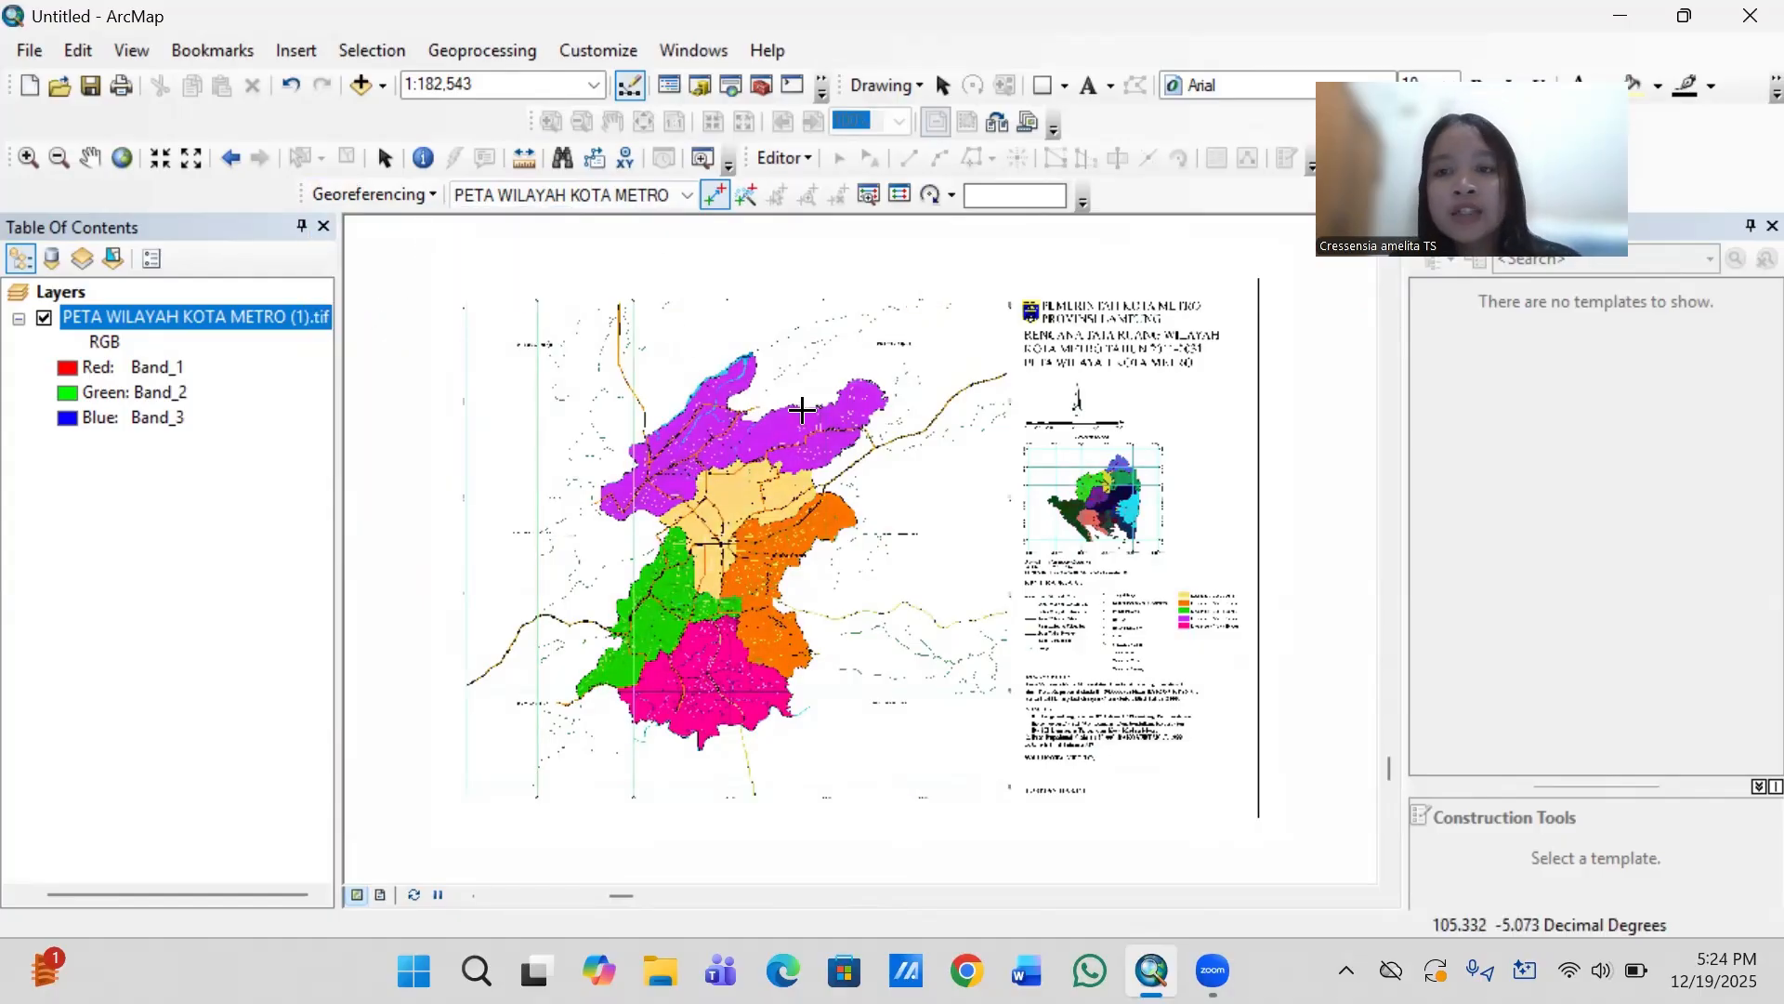
left_click(1746, 229)
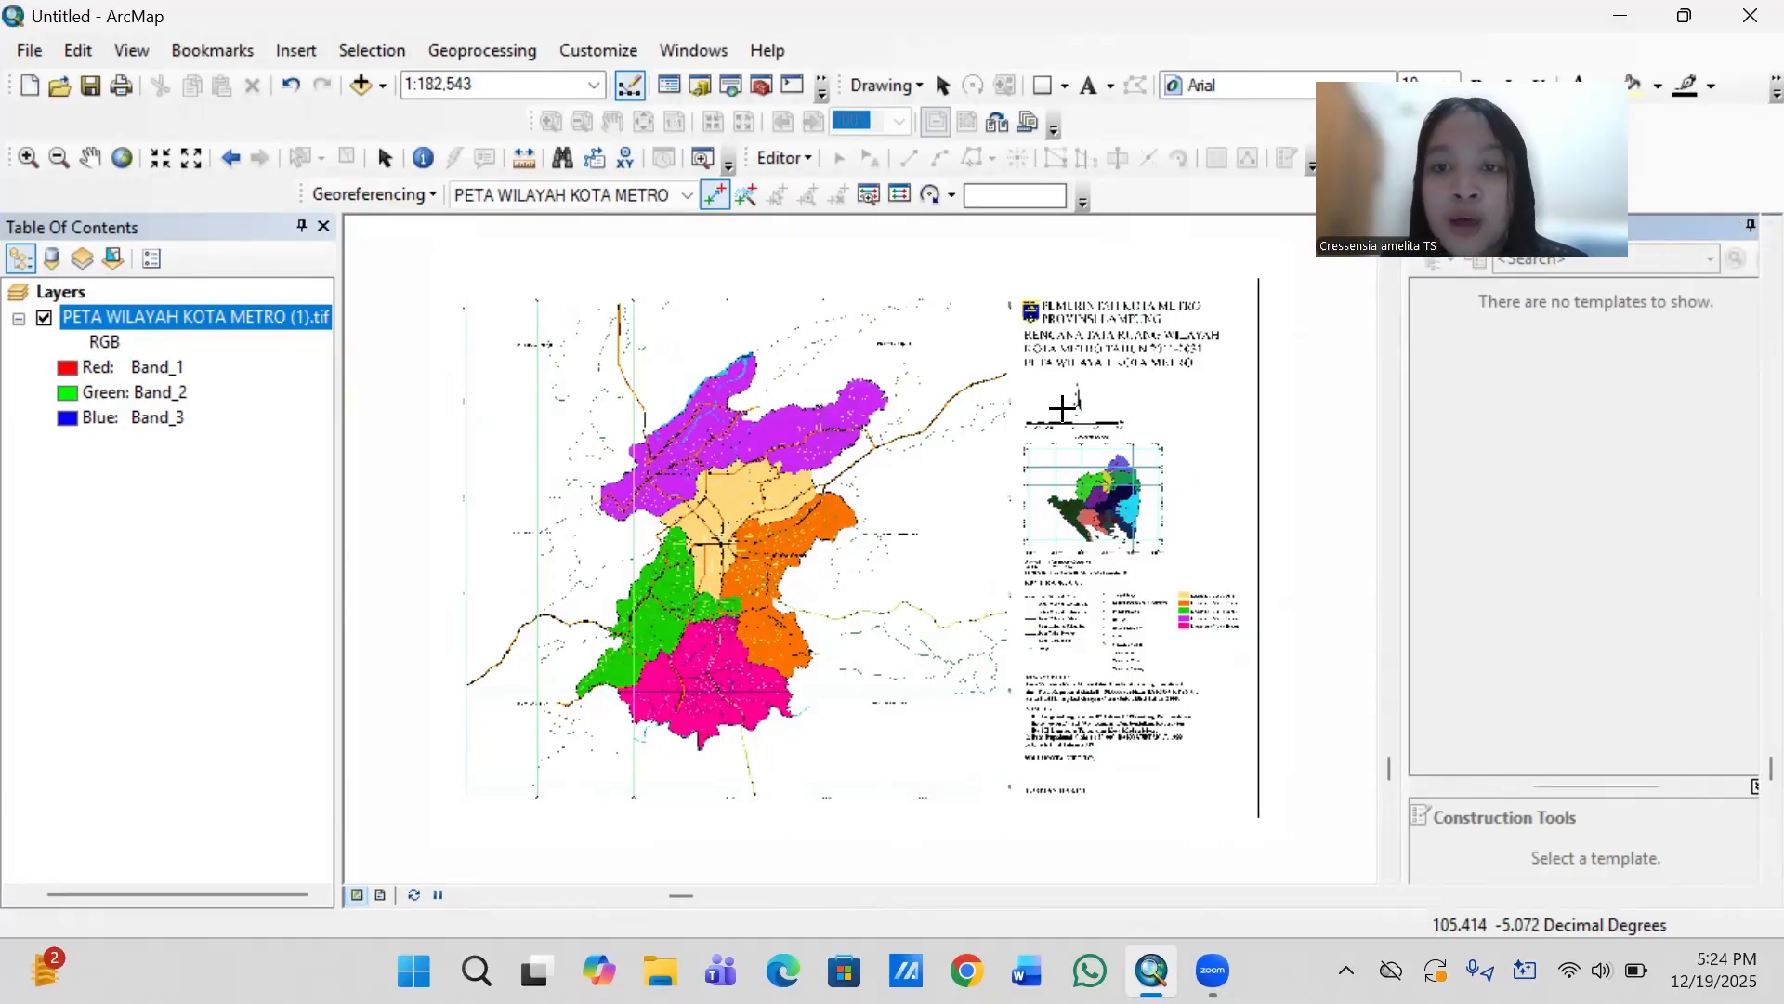
- Start creating a new shapefile in the D:\TUTORIAL VIDIO folder connection
left_click(701, 85)
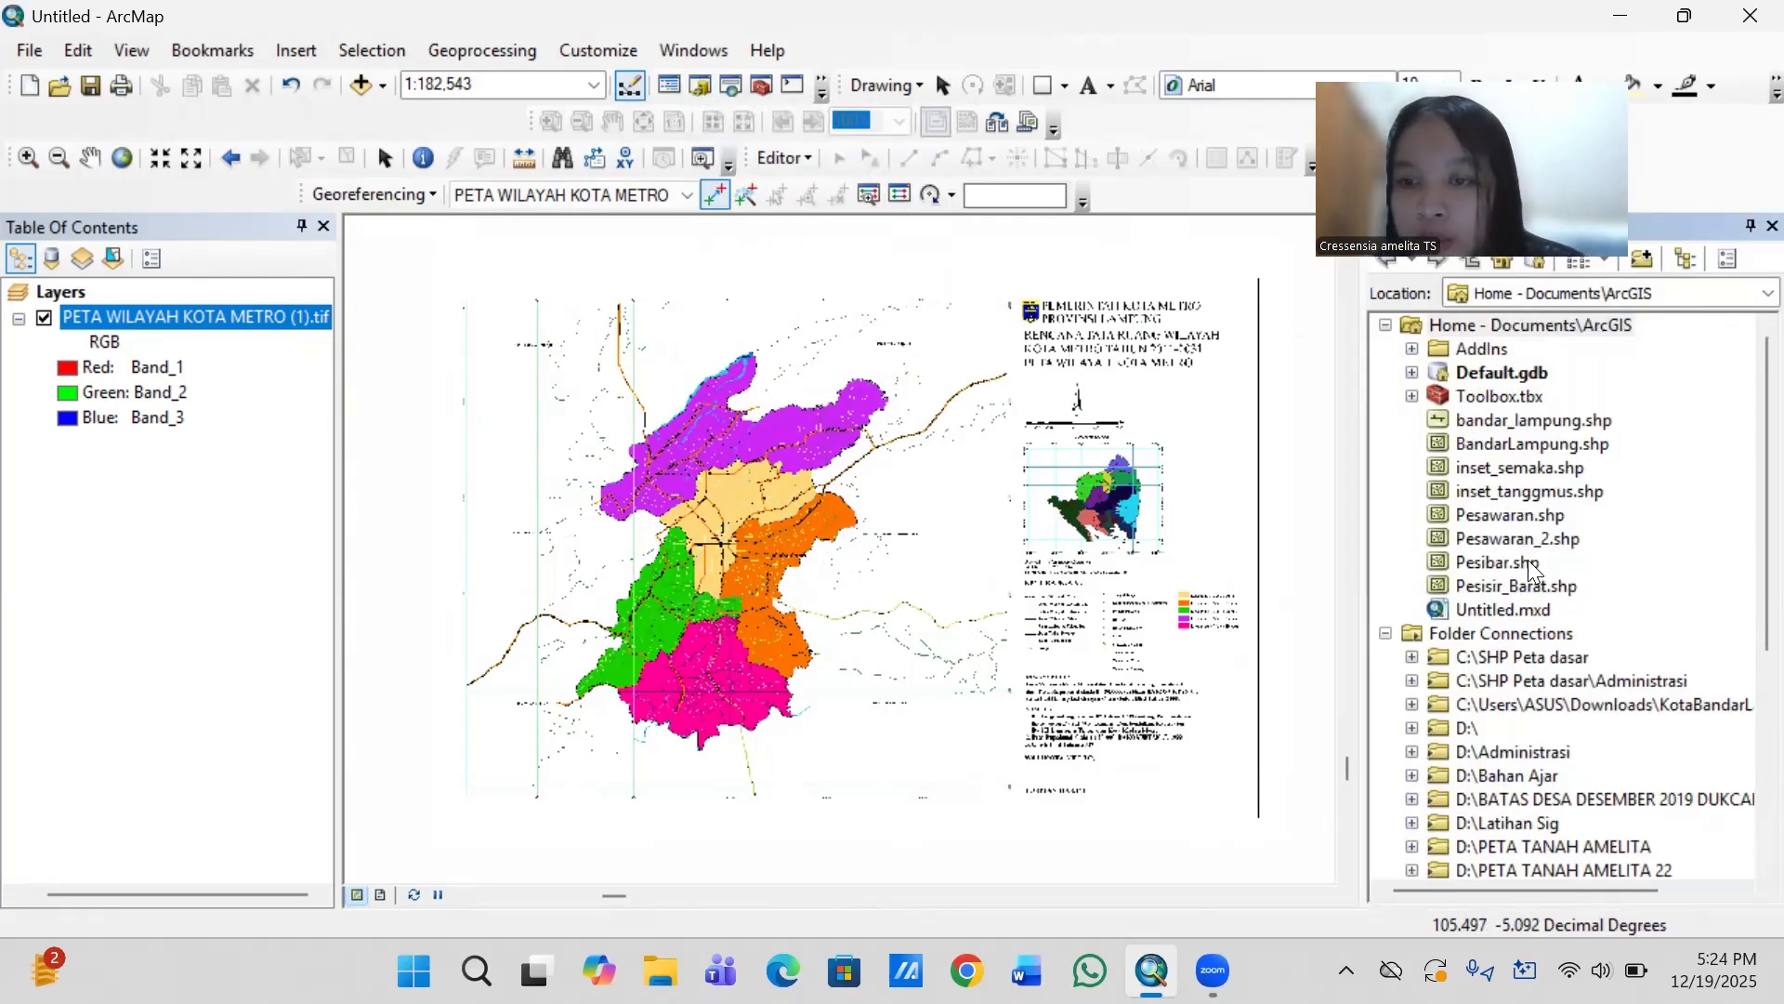
scroll(1552, 662, "down", 1)
scroll(1554, 661, "down", 2)
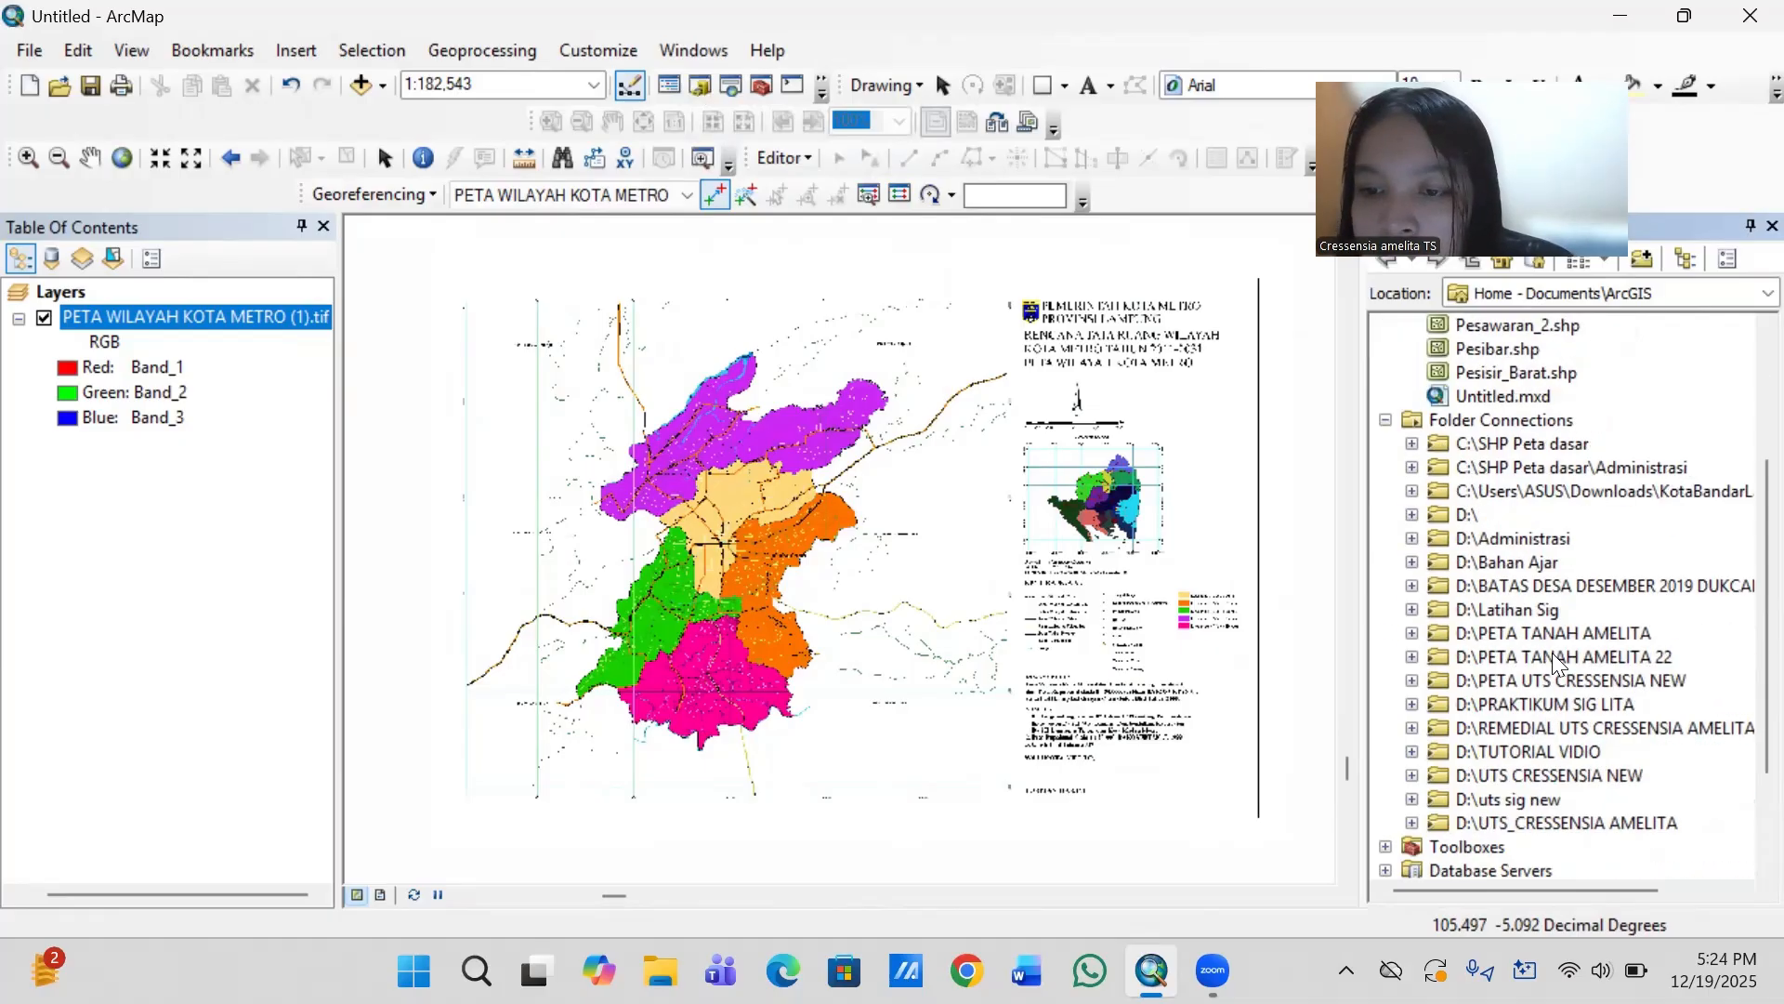
left_click(1559, 749)
right_click(1559, 749)
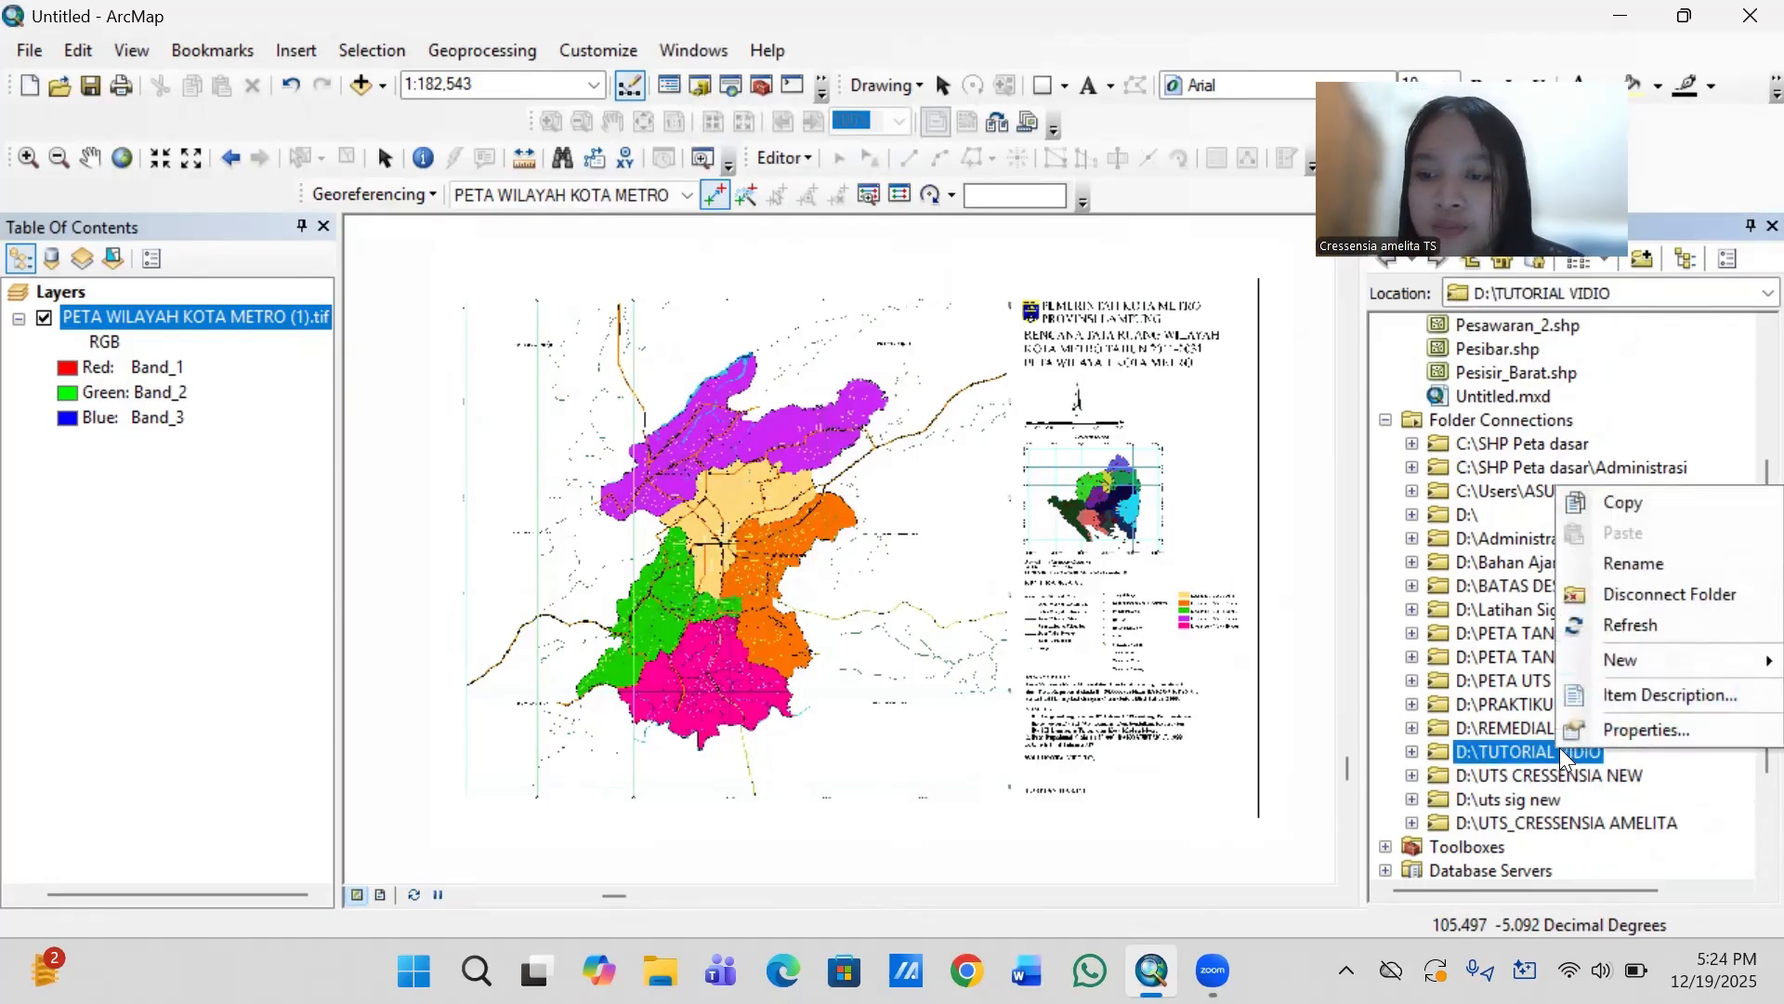
mouse_move(1639, 658)
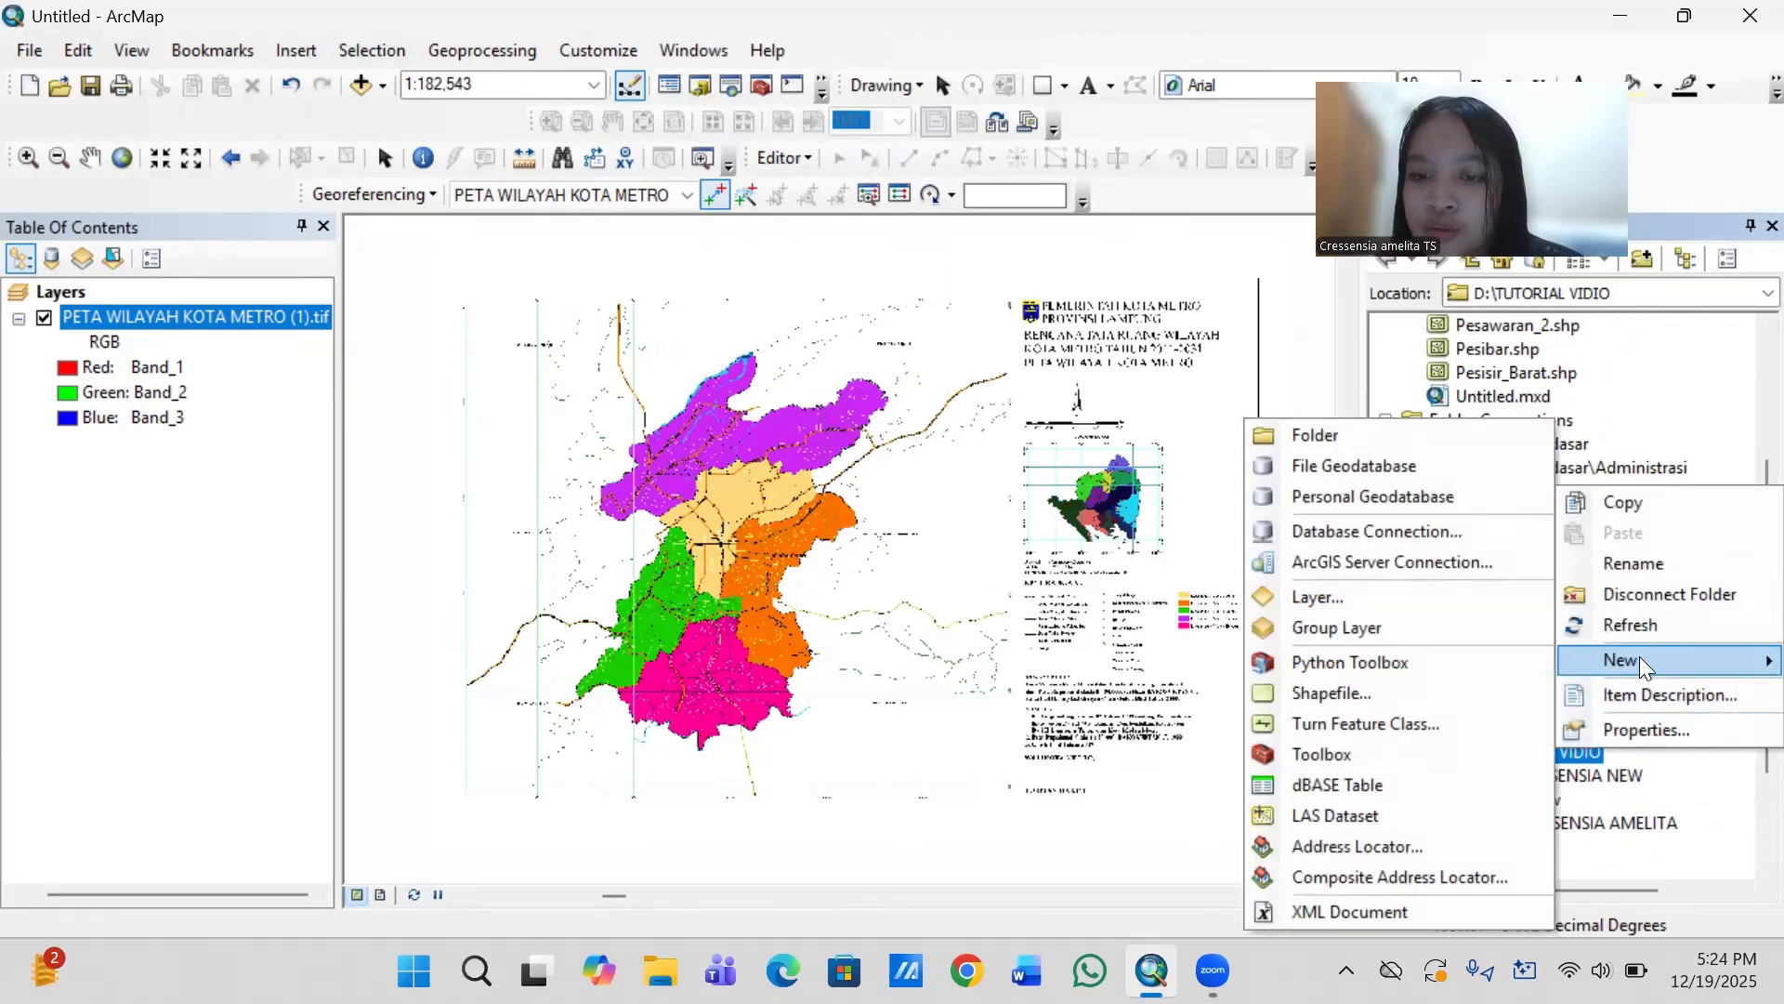
left_click(1381, 690)
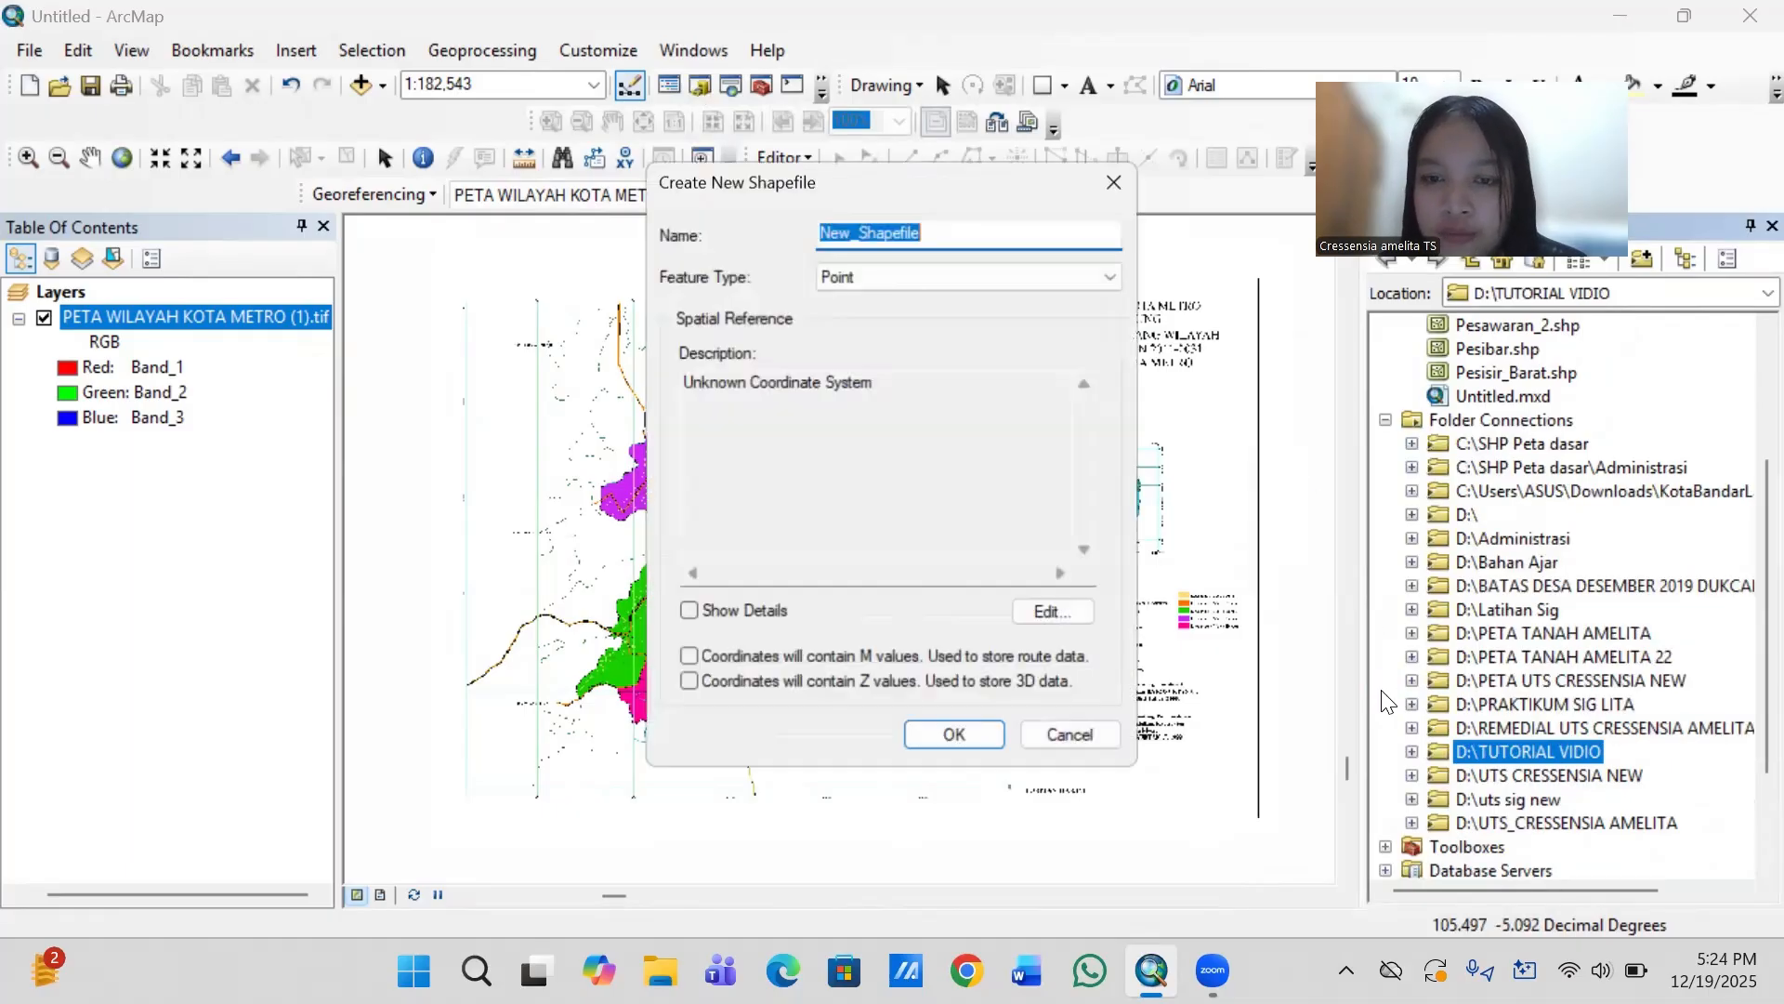
- Name the new shapefile POLYGON KOTA METRO and set its feature type to Polygon
key("BackSpace")
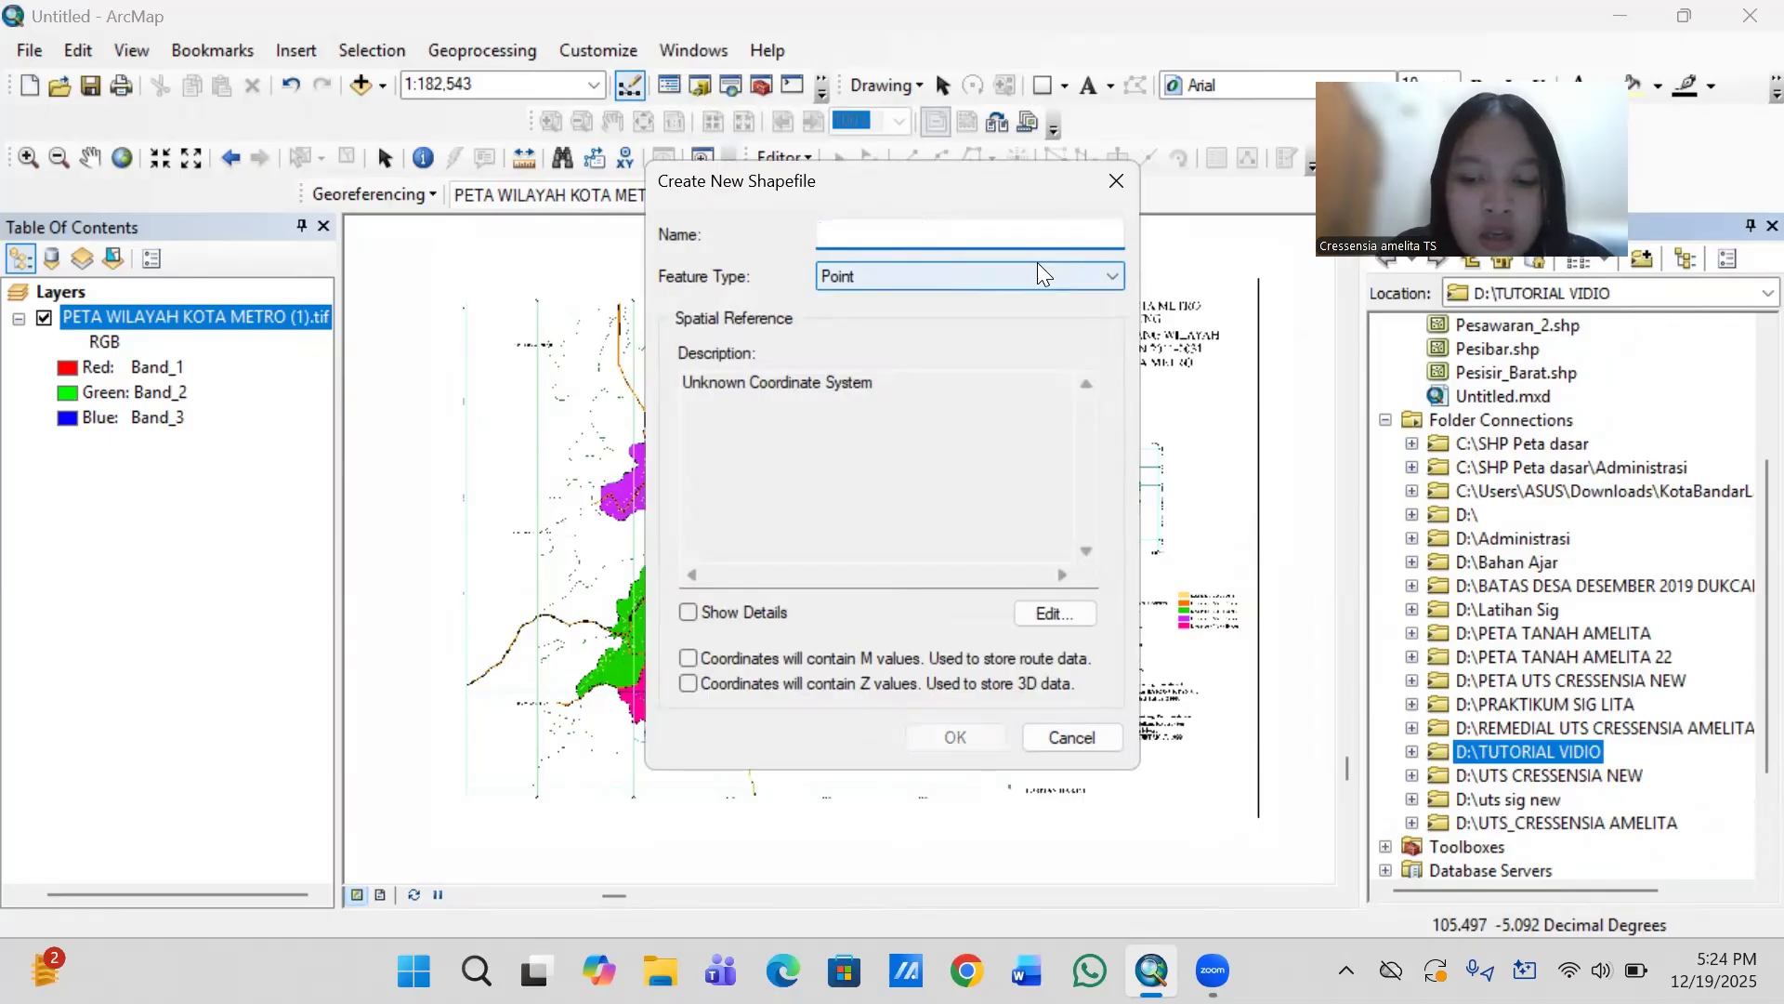
type("POLYGON KOTA METRO")
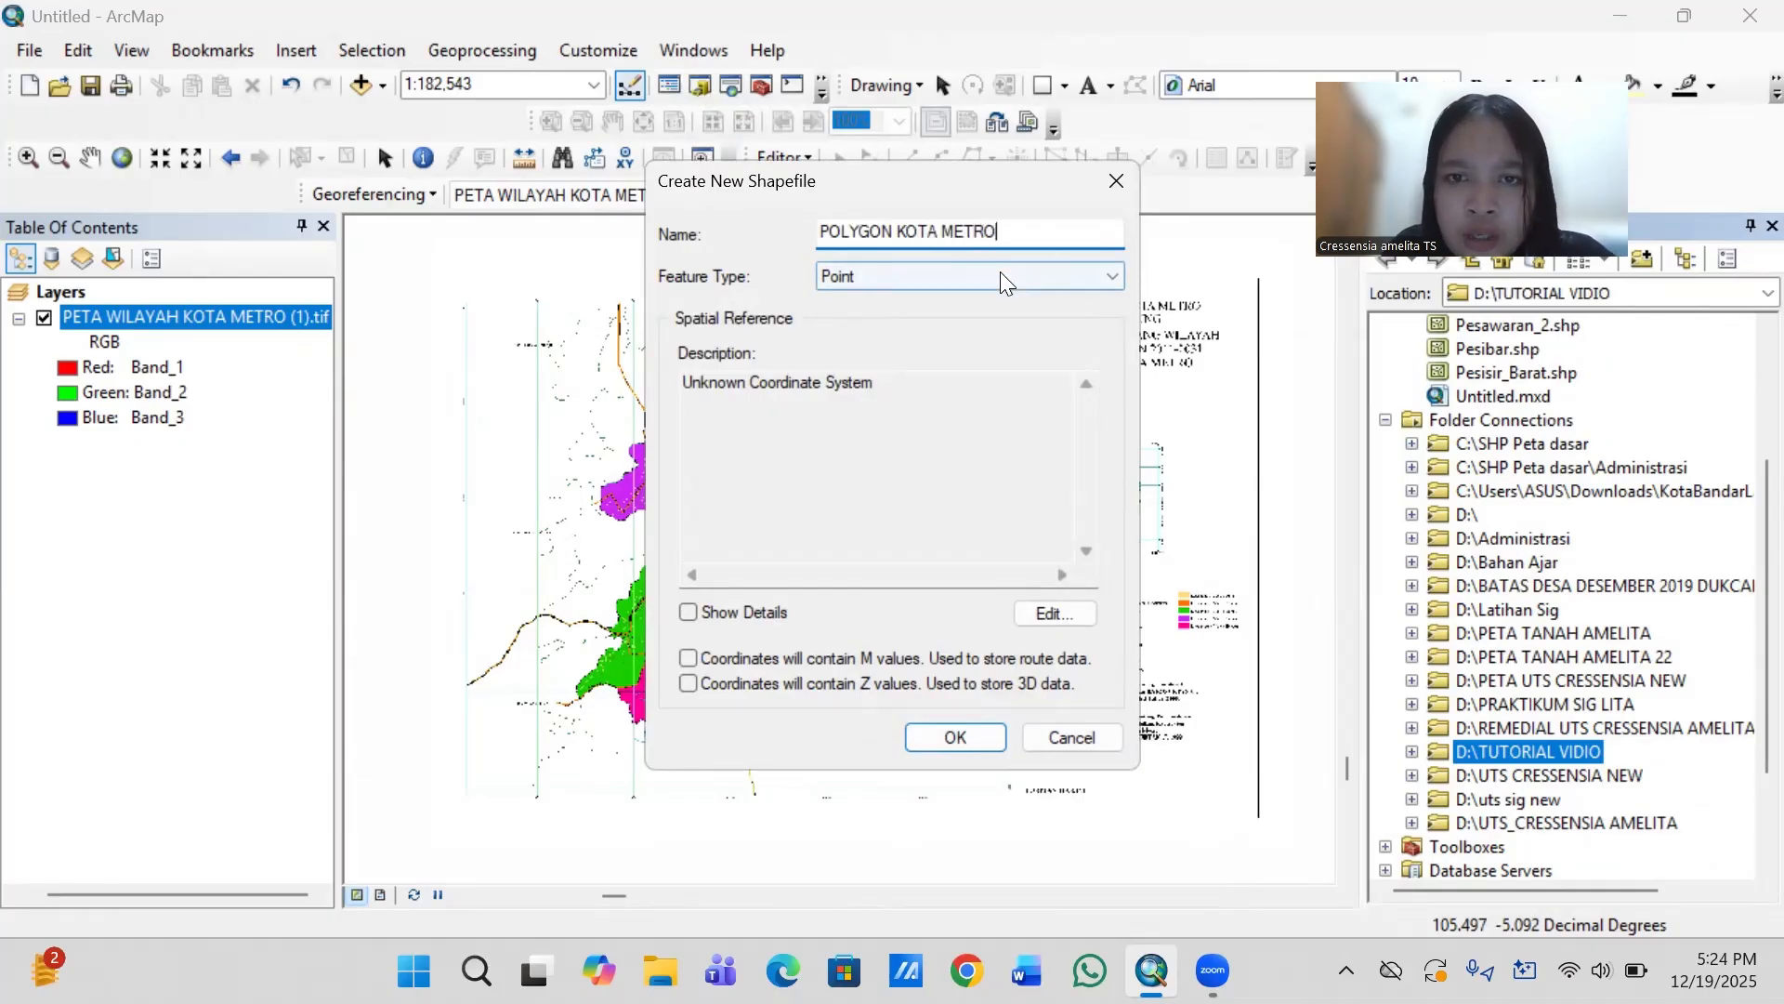
left_click(1000, 272)
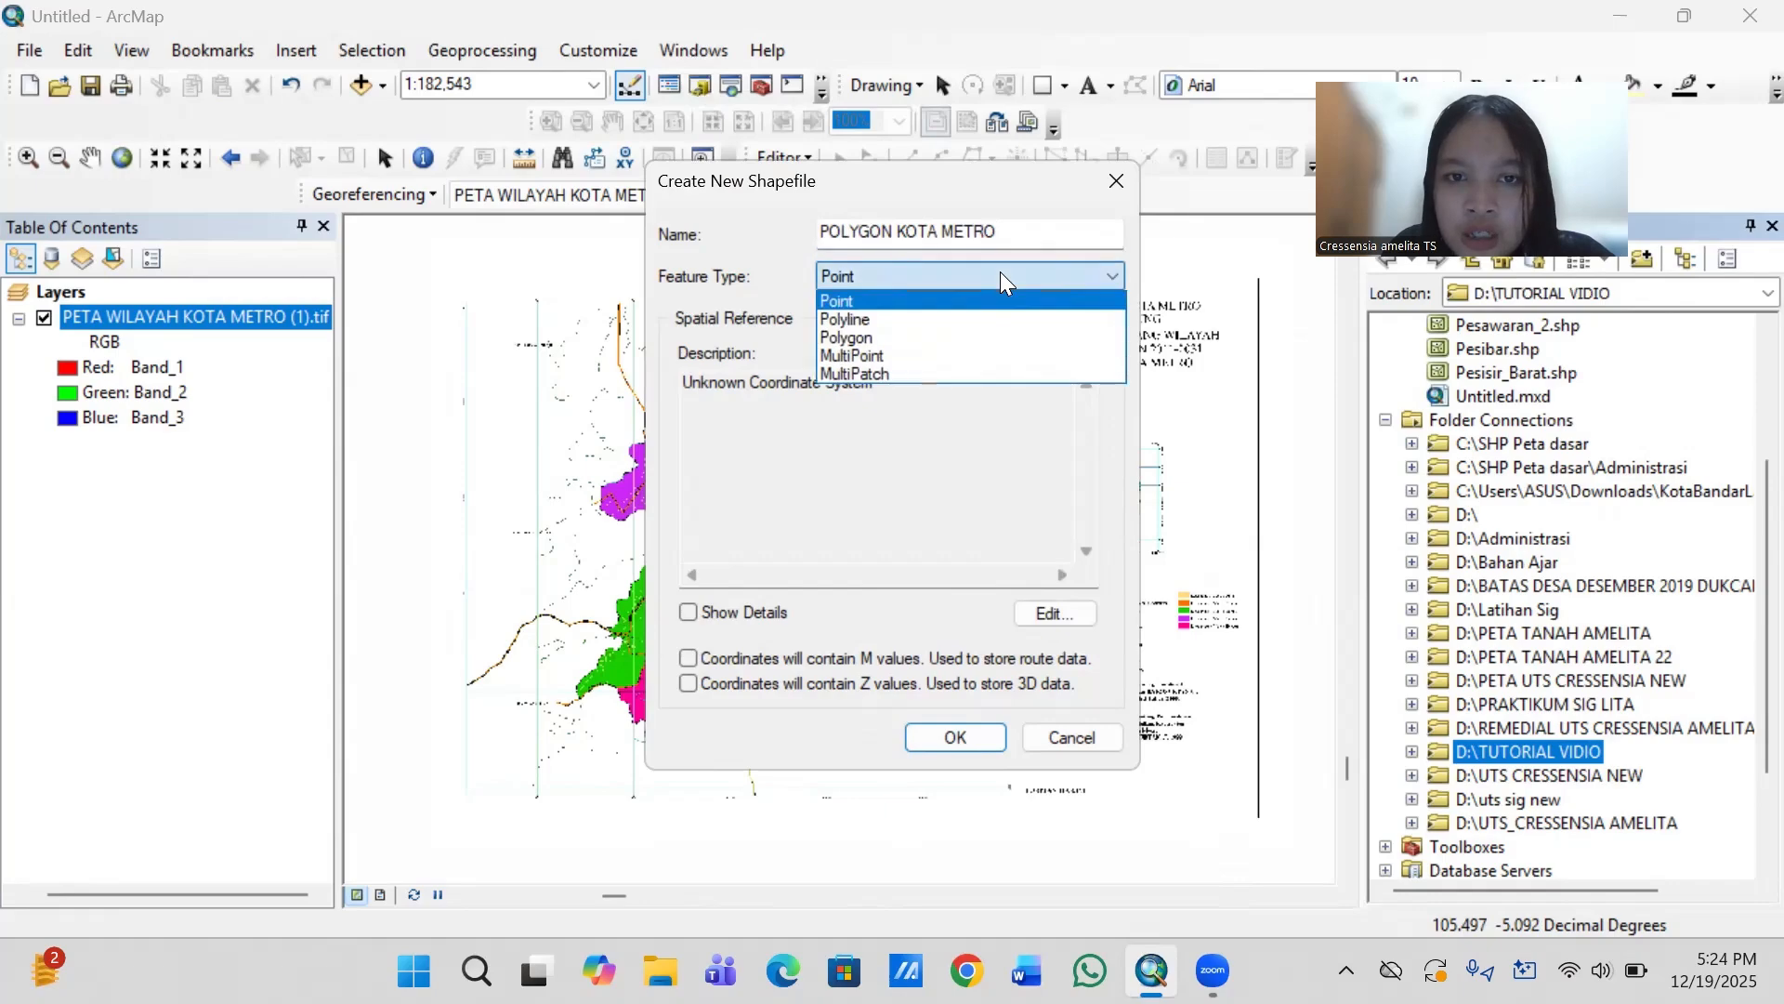
left_click(931, 337)
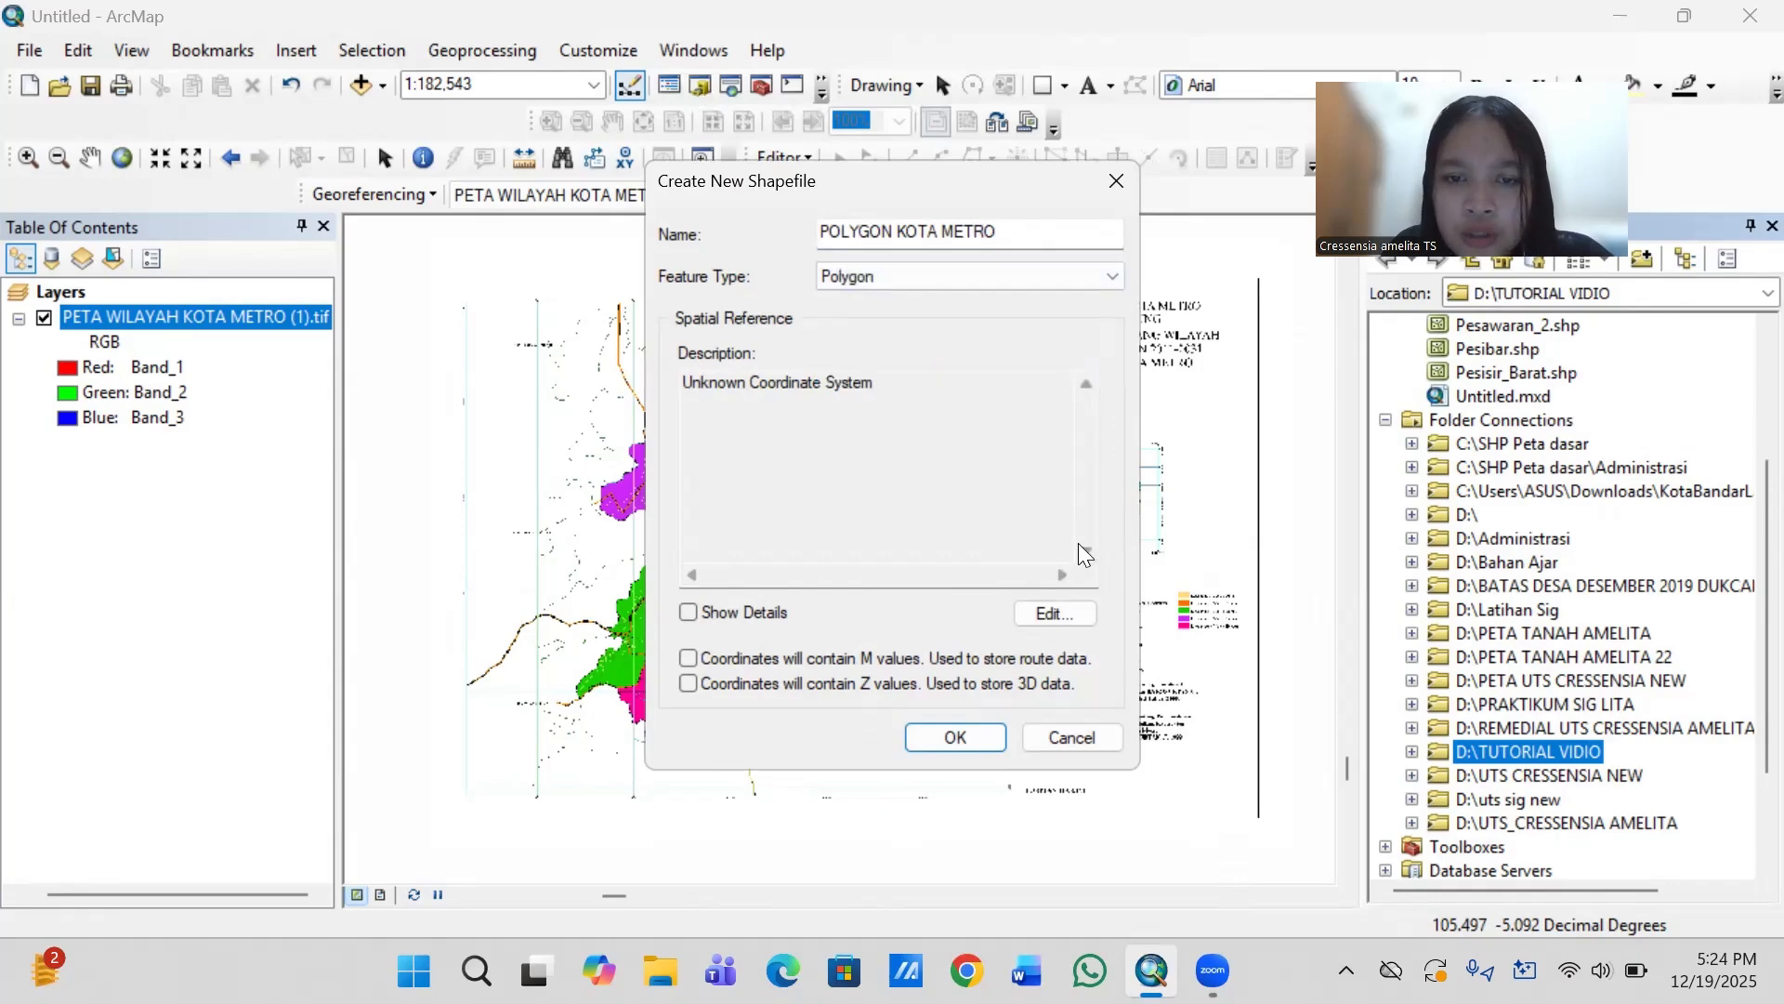
- Assign the Asian geographic coordinate system Indonesian Datum 1974 to the new shapefile and create it
left_click(1055, 613)
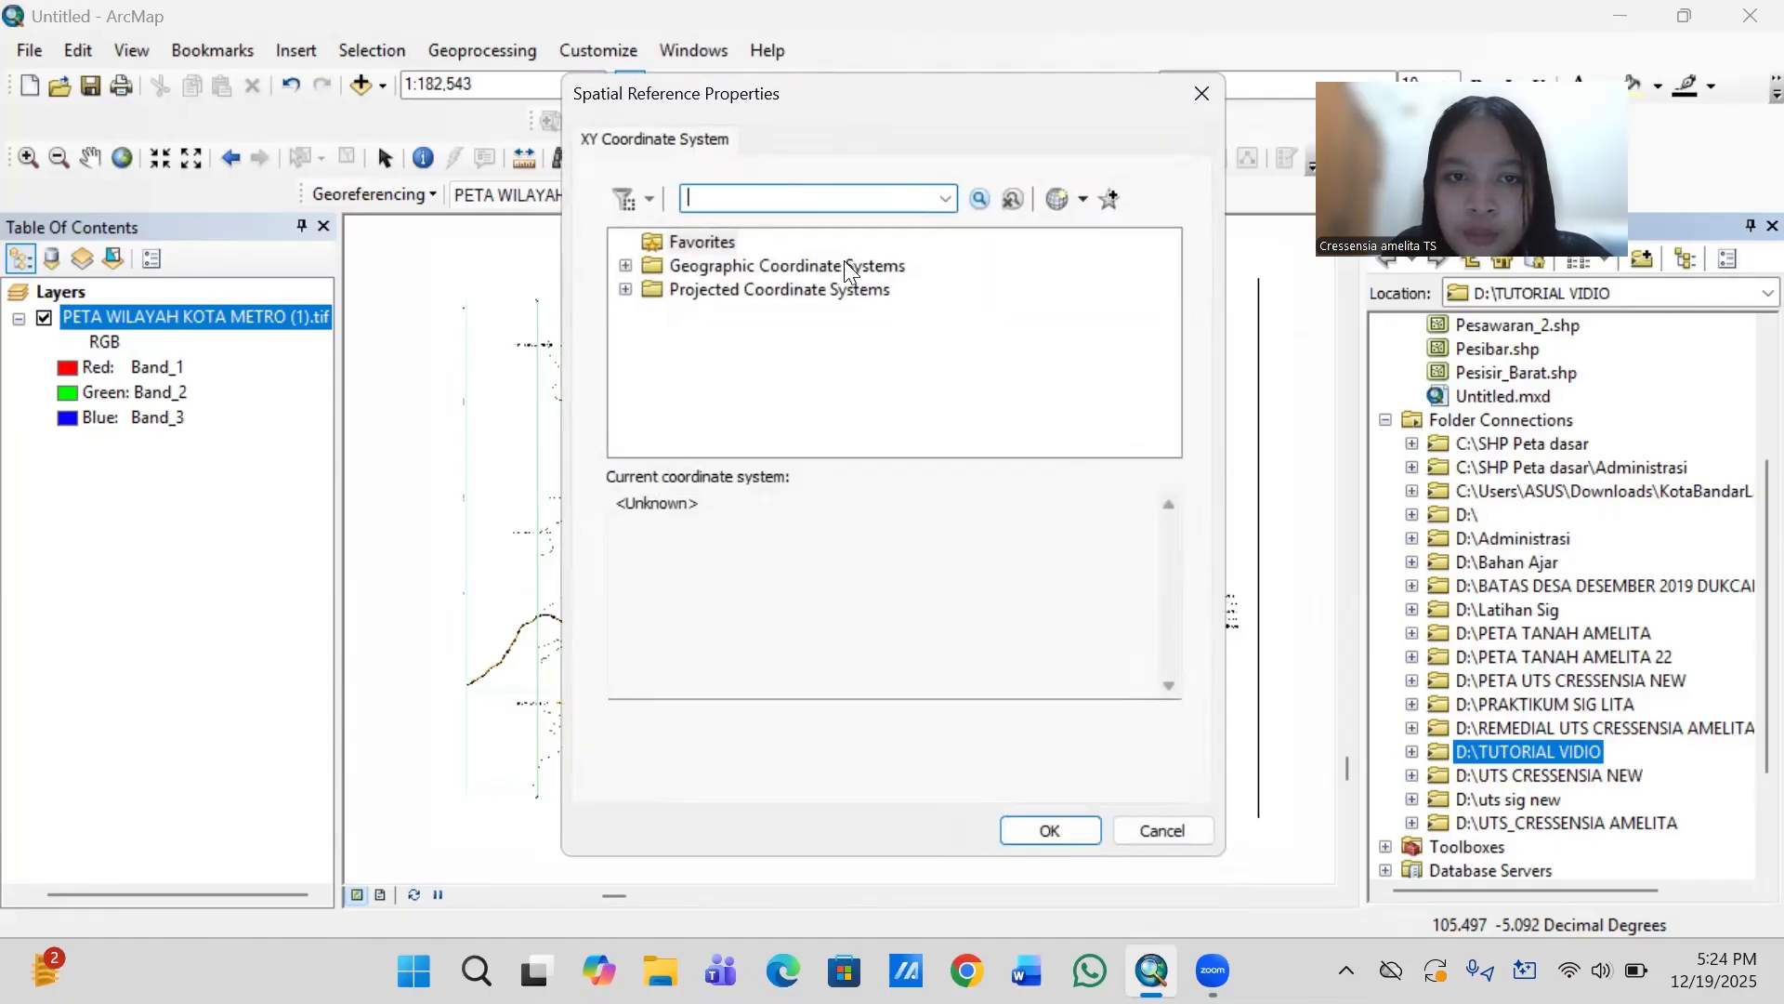
double_click(895, 268)
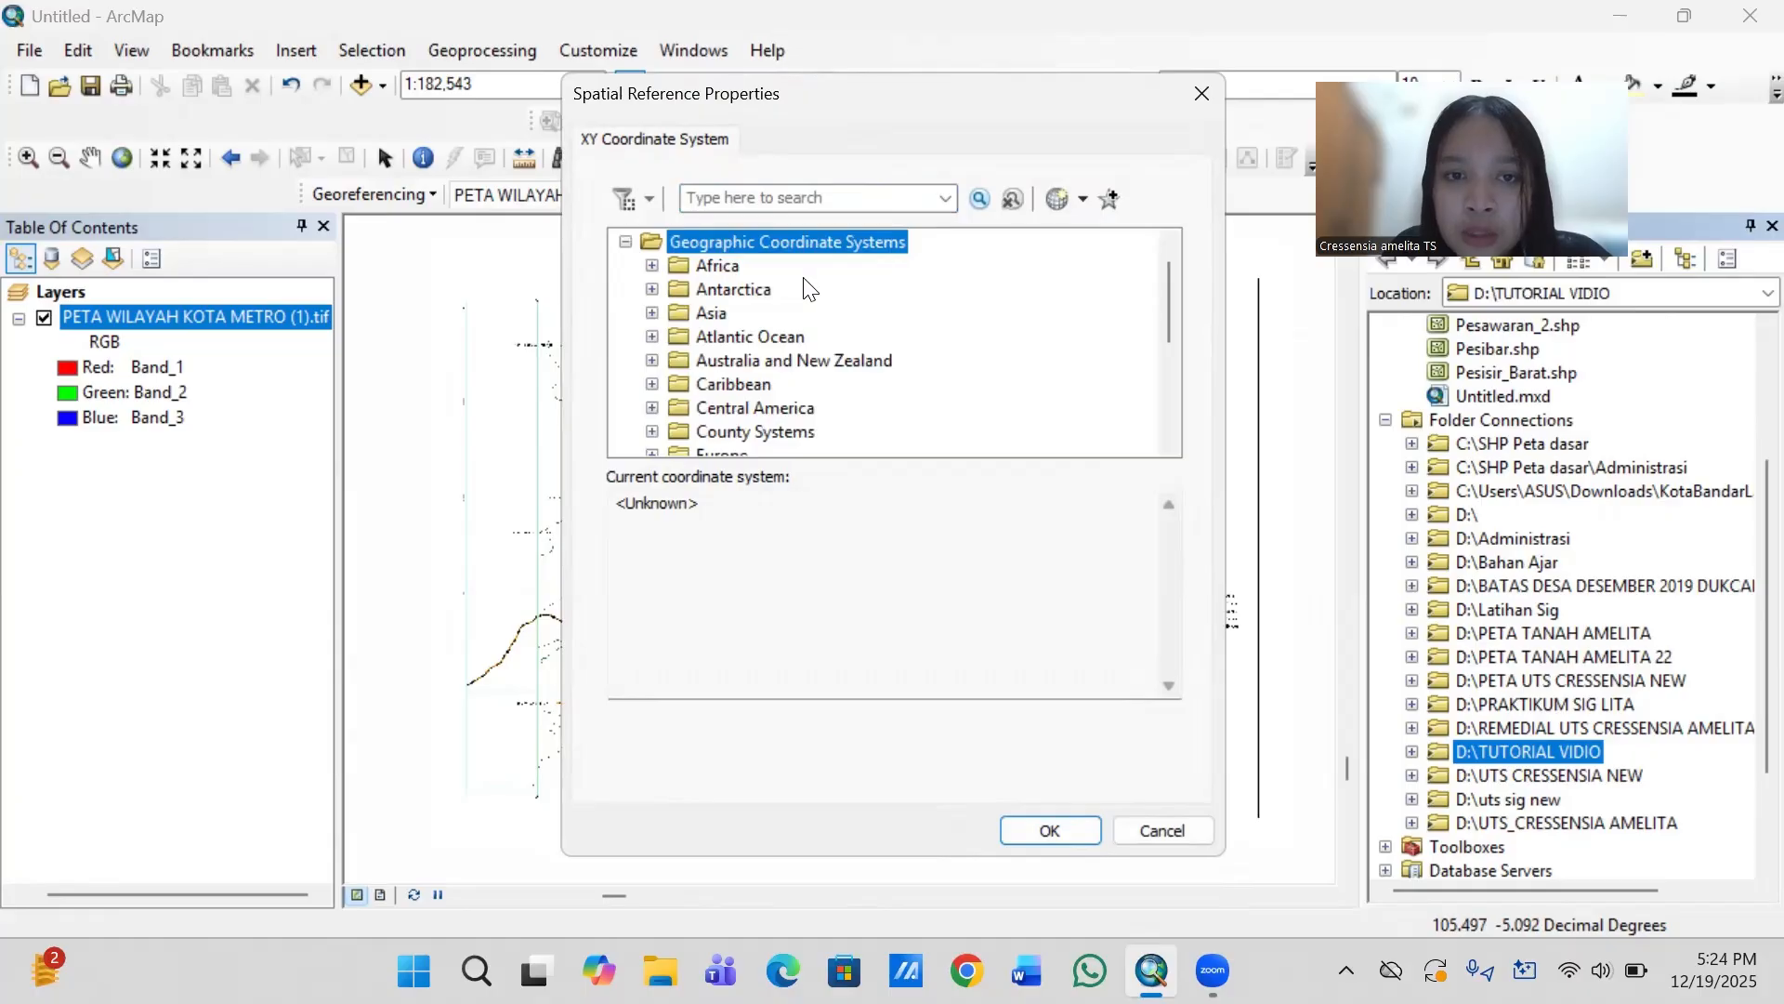
double_click(726, 311)
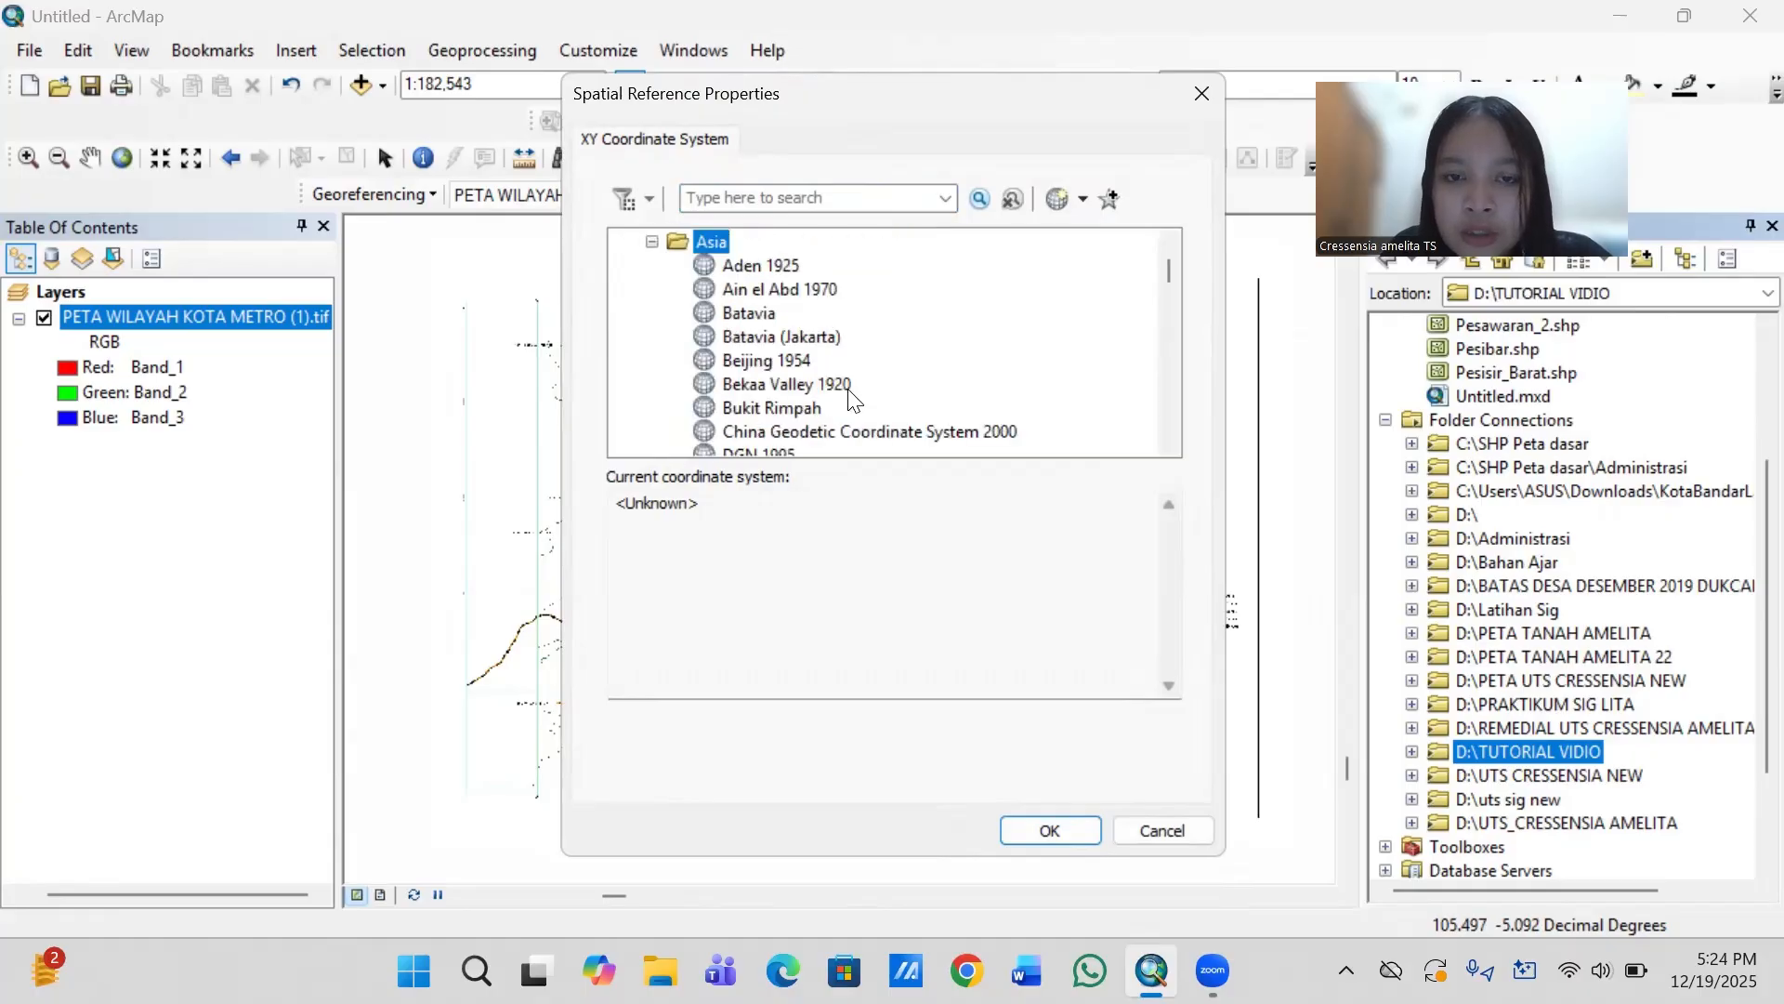
scroll(851, 400, "down", 10)
scroll(852, 399, "down", 5)
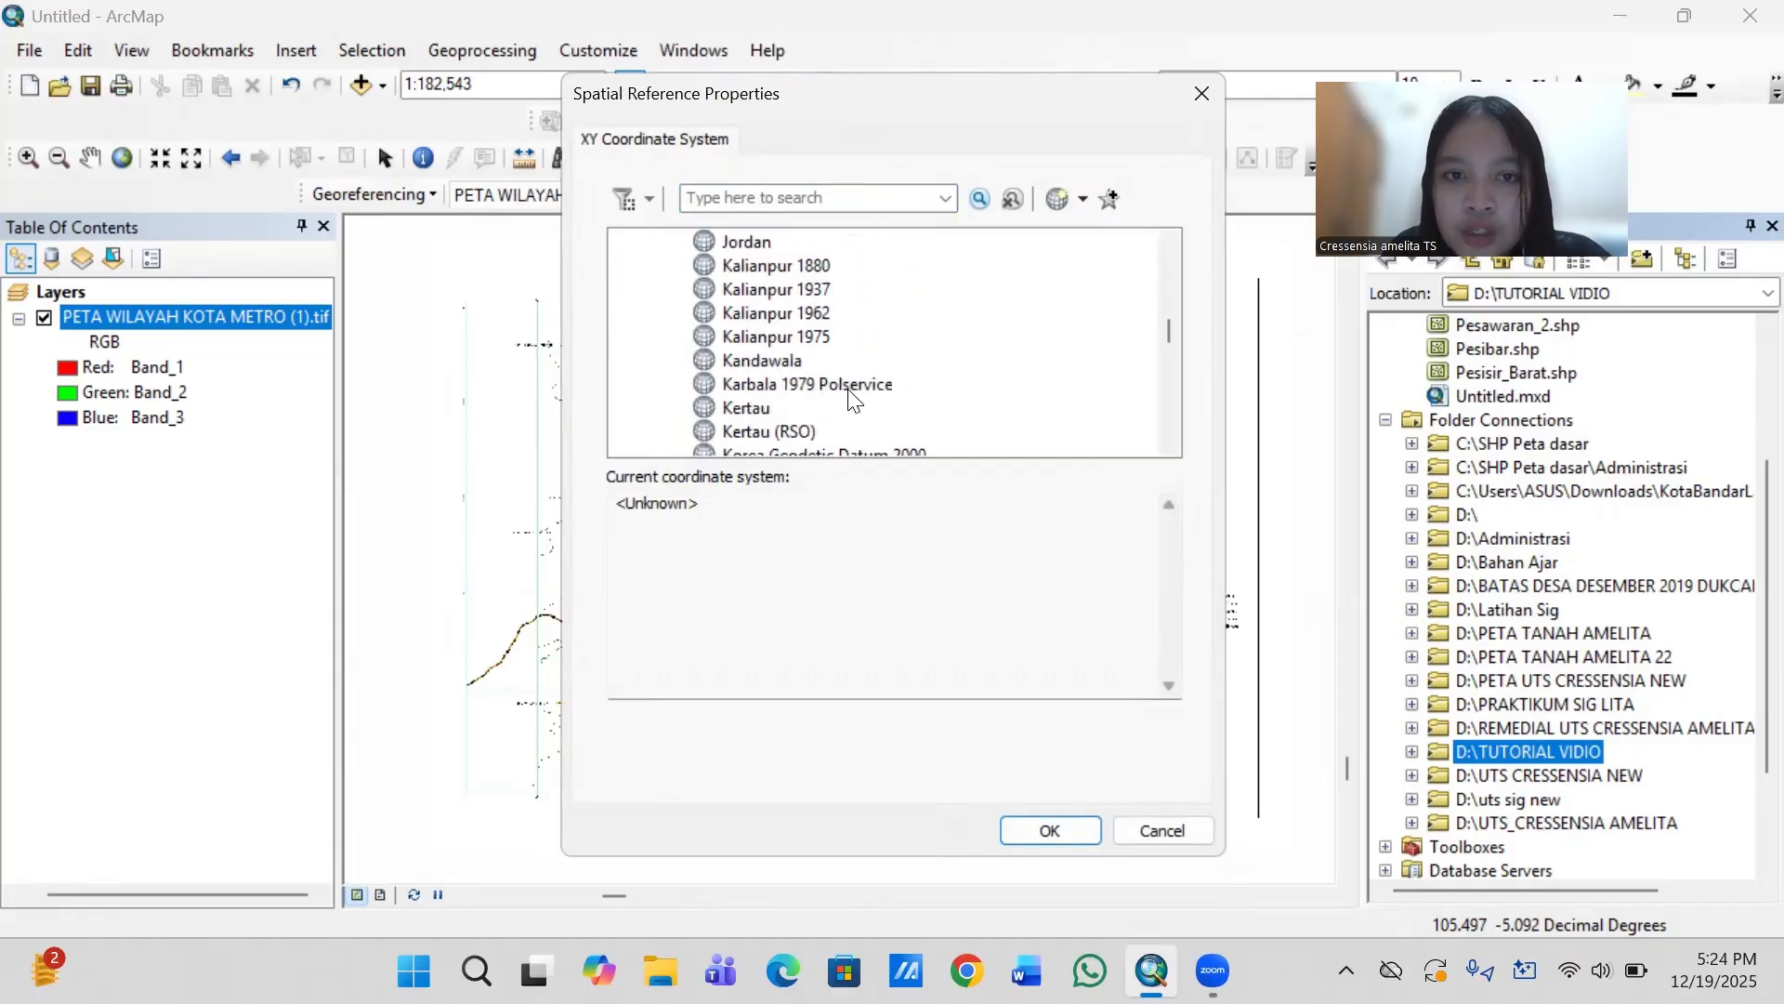
scroll(851, 400, "up", 2)
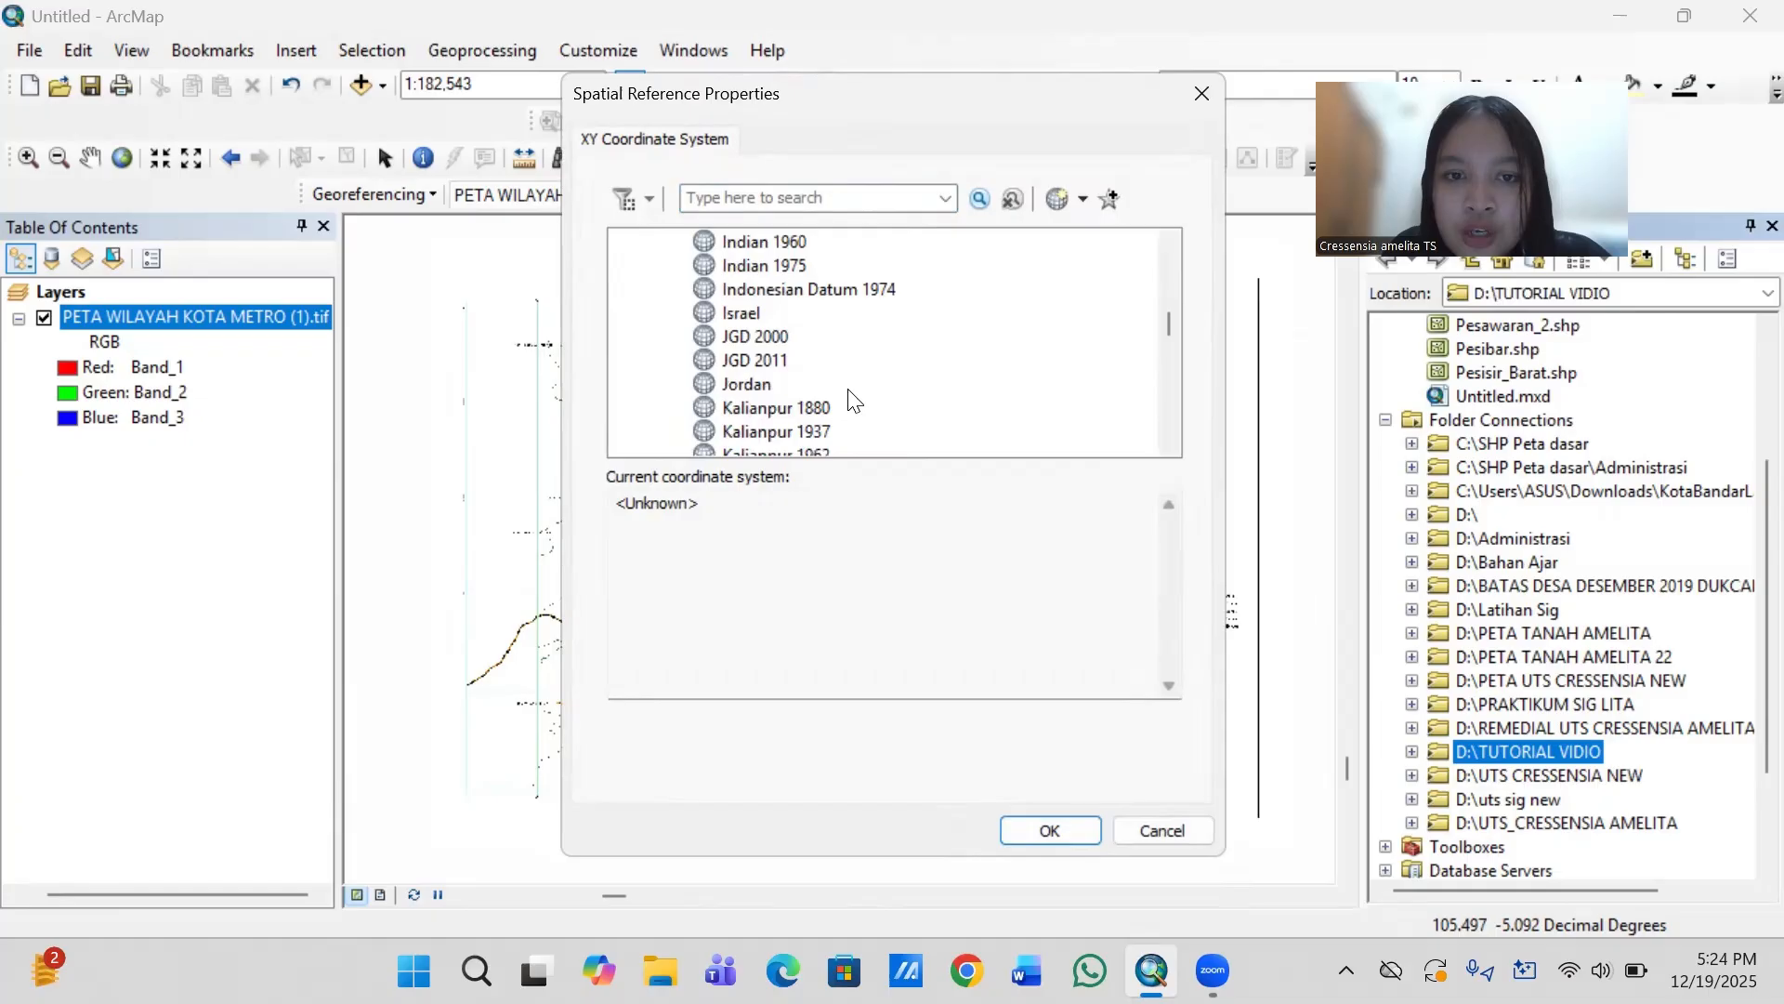
left_click(886, 286)
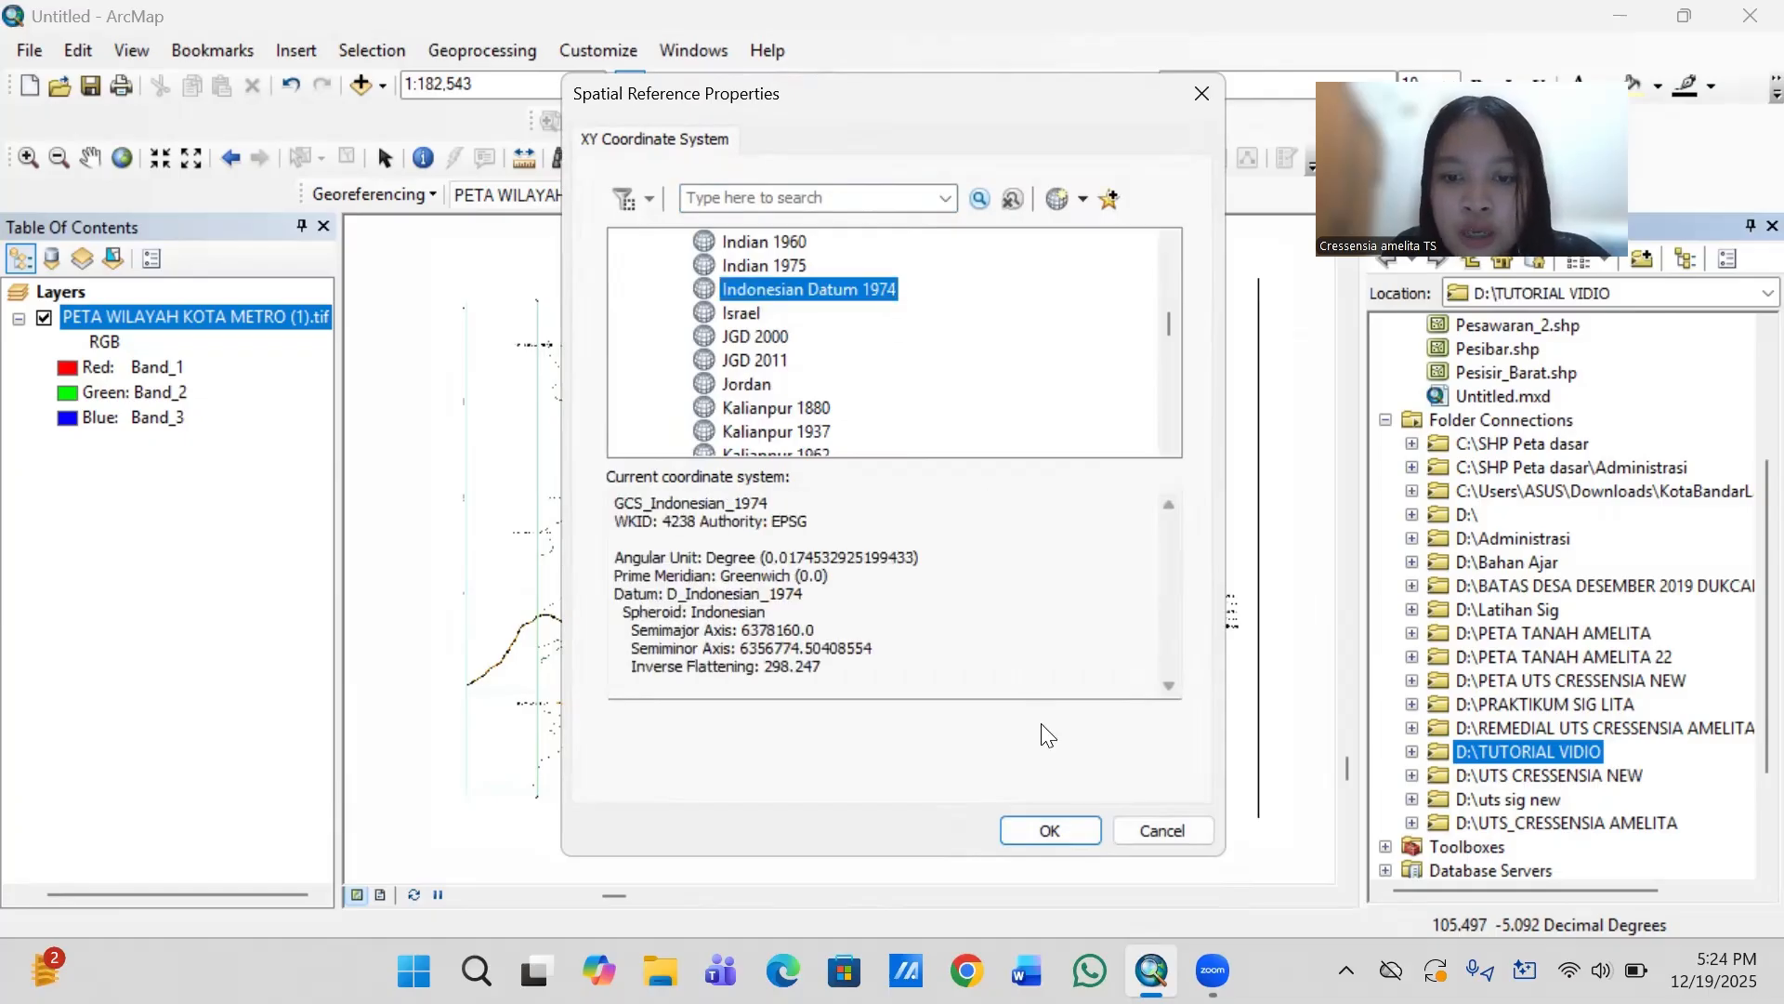
left_click(1065, 823)
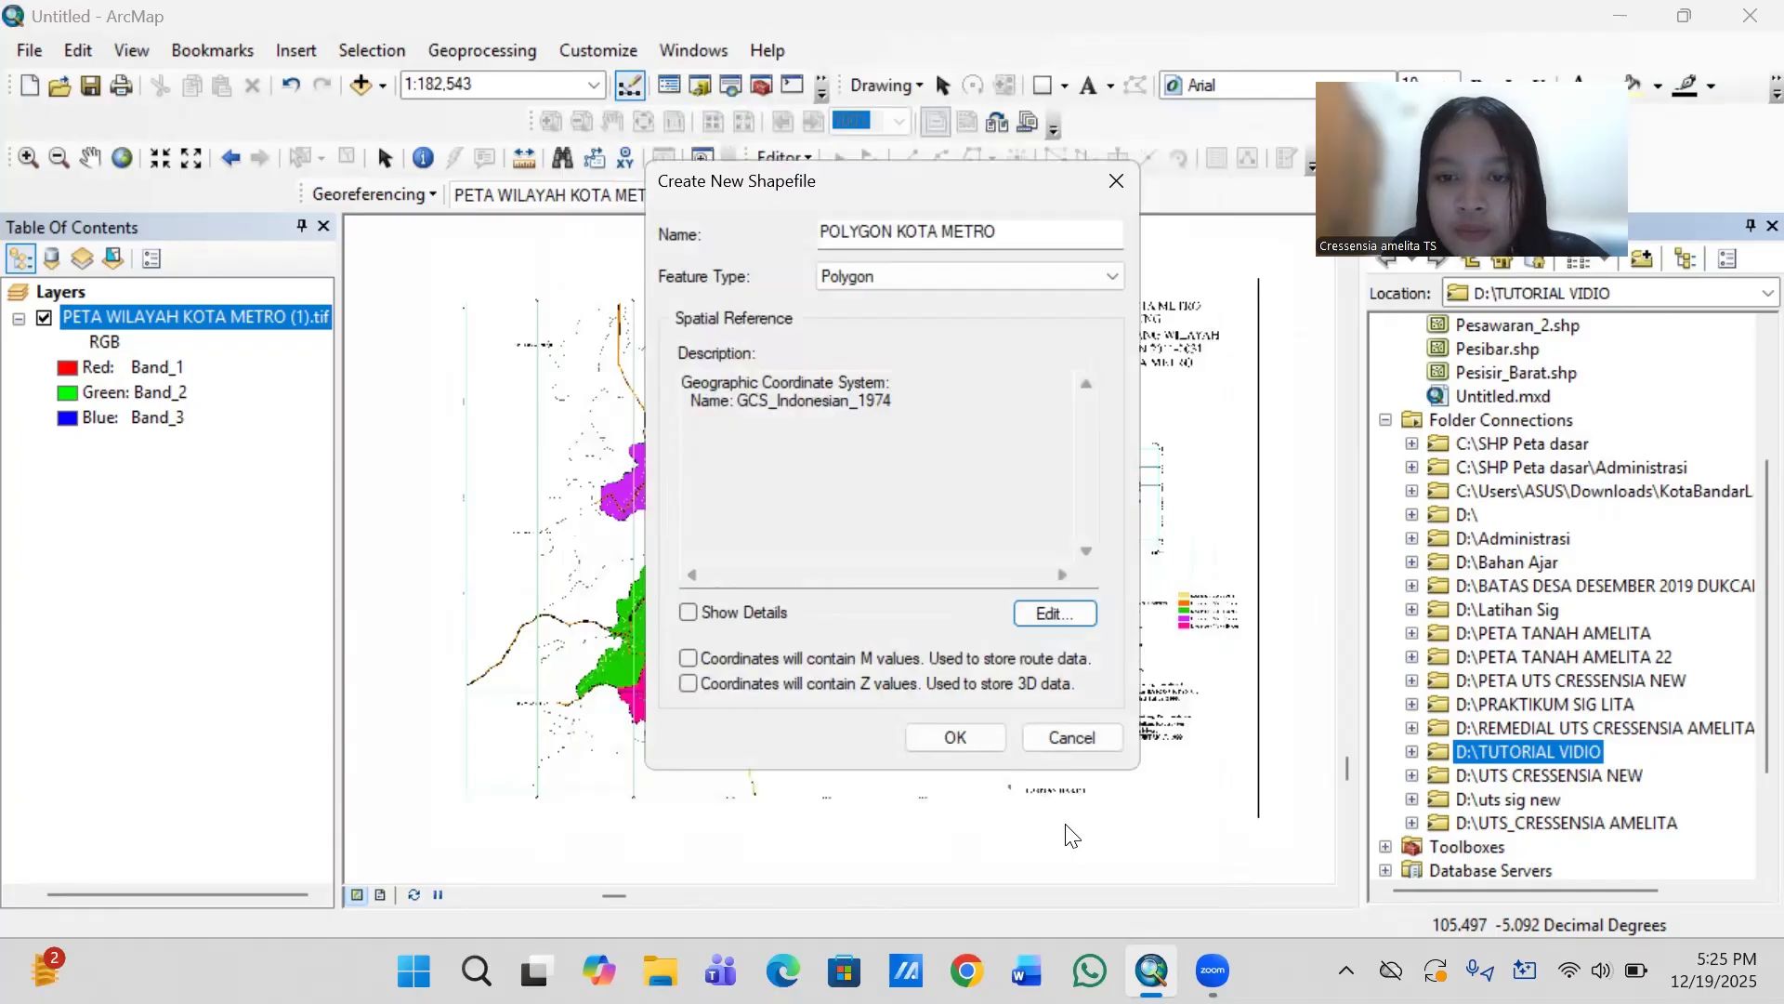
left_click(981, 738)
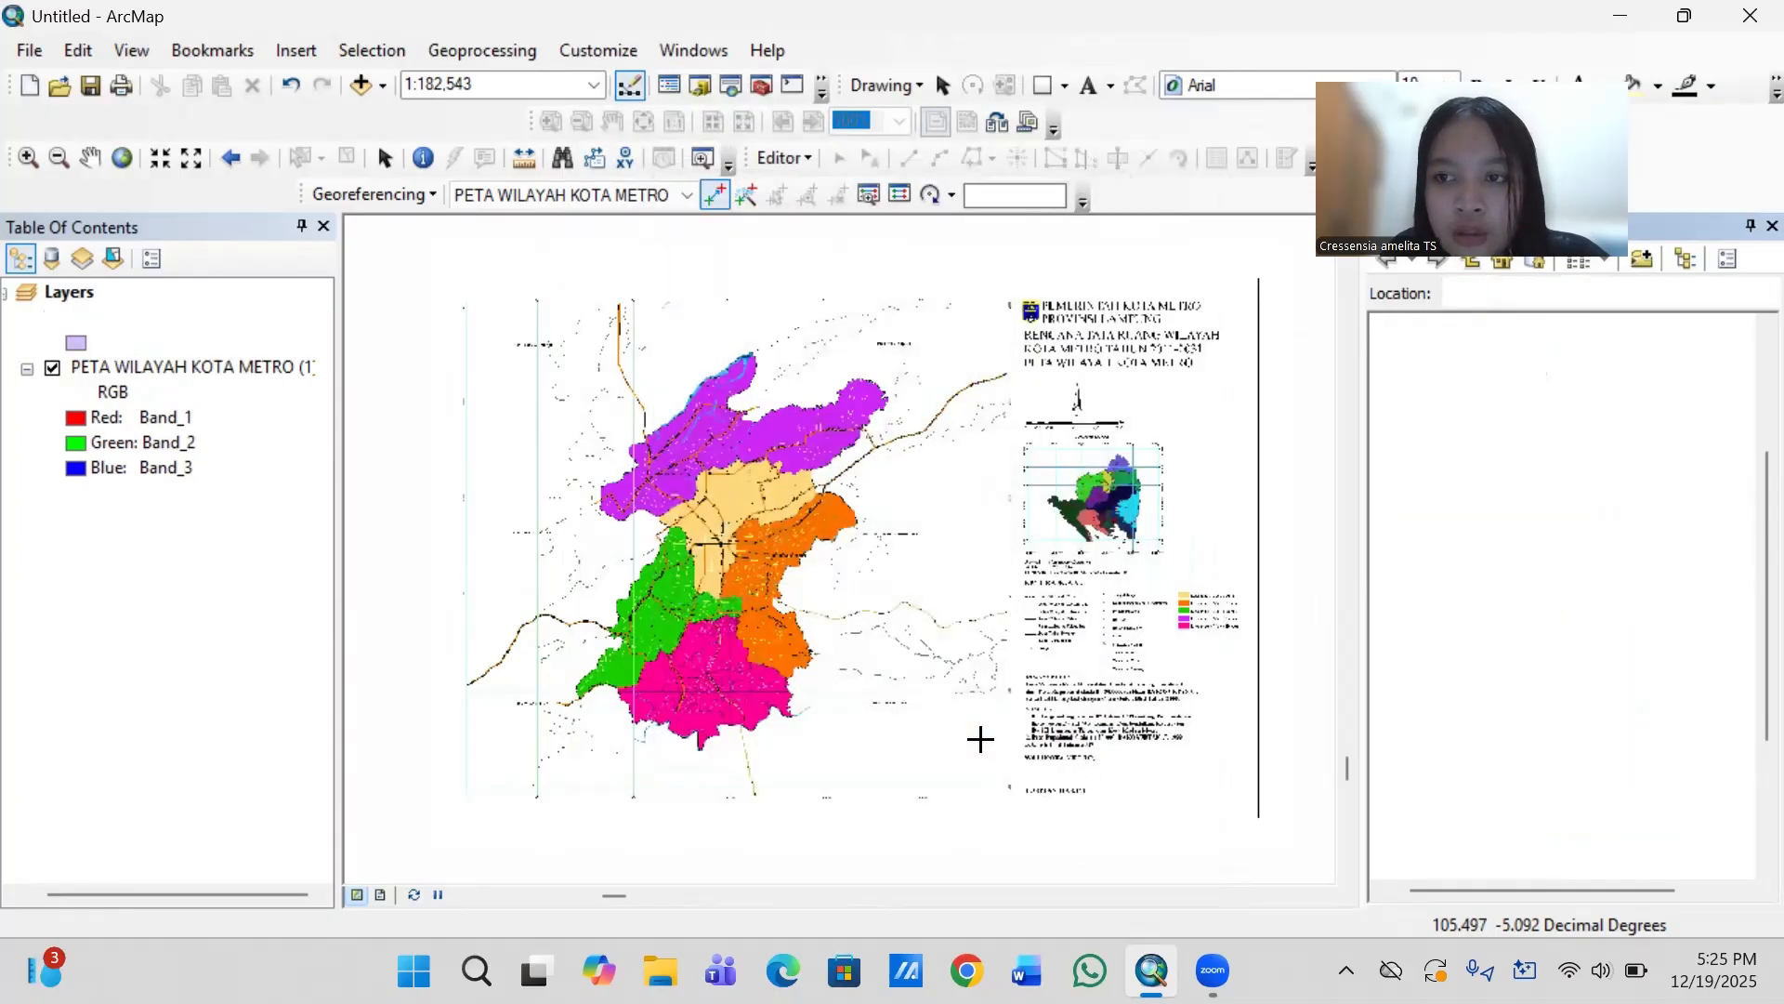
- Auto-hide the catalog pane and start an edit session for the polygon layer
left_click(1746, 229)
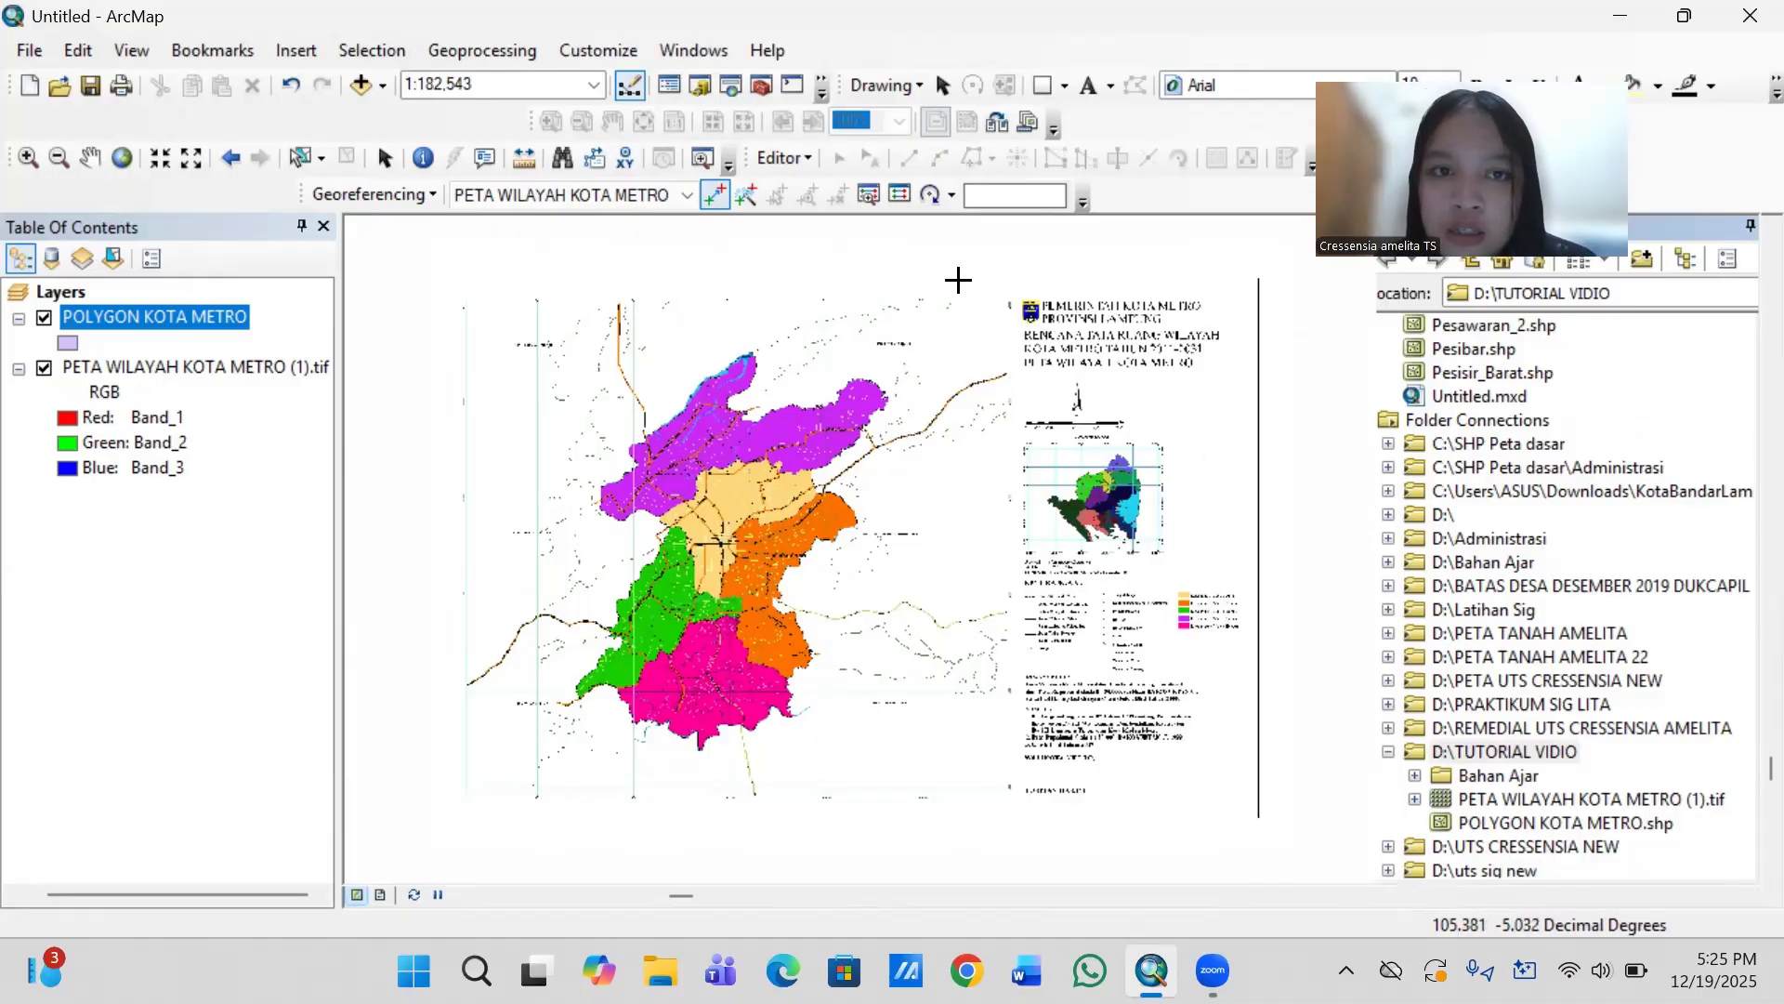
left_click(805, 156)
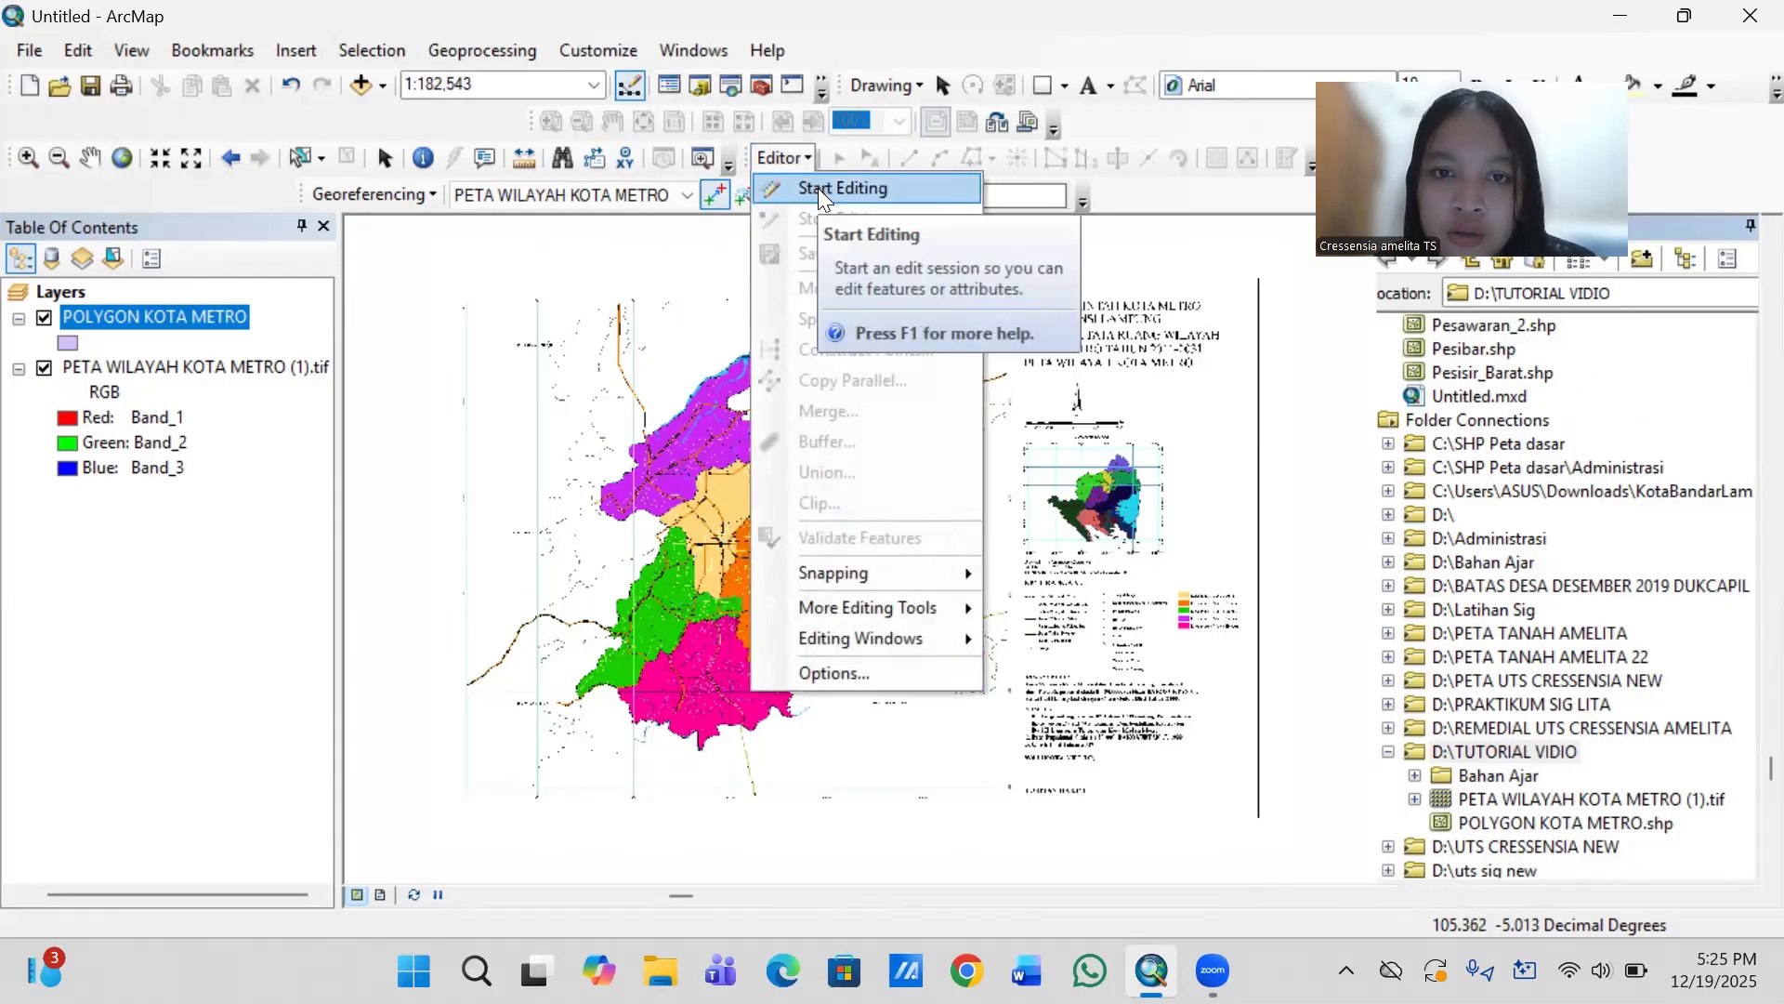
left_click(818, 190)
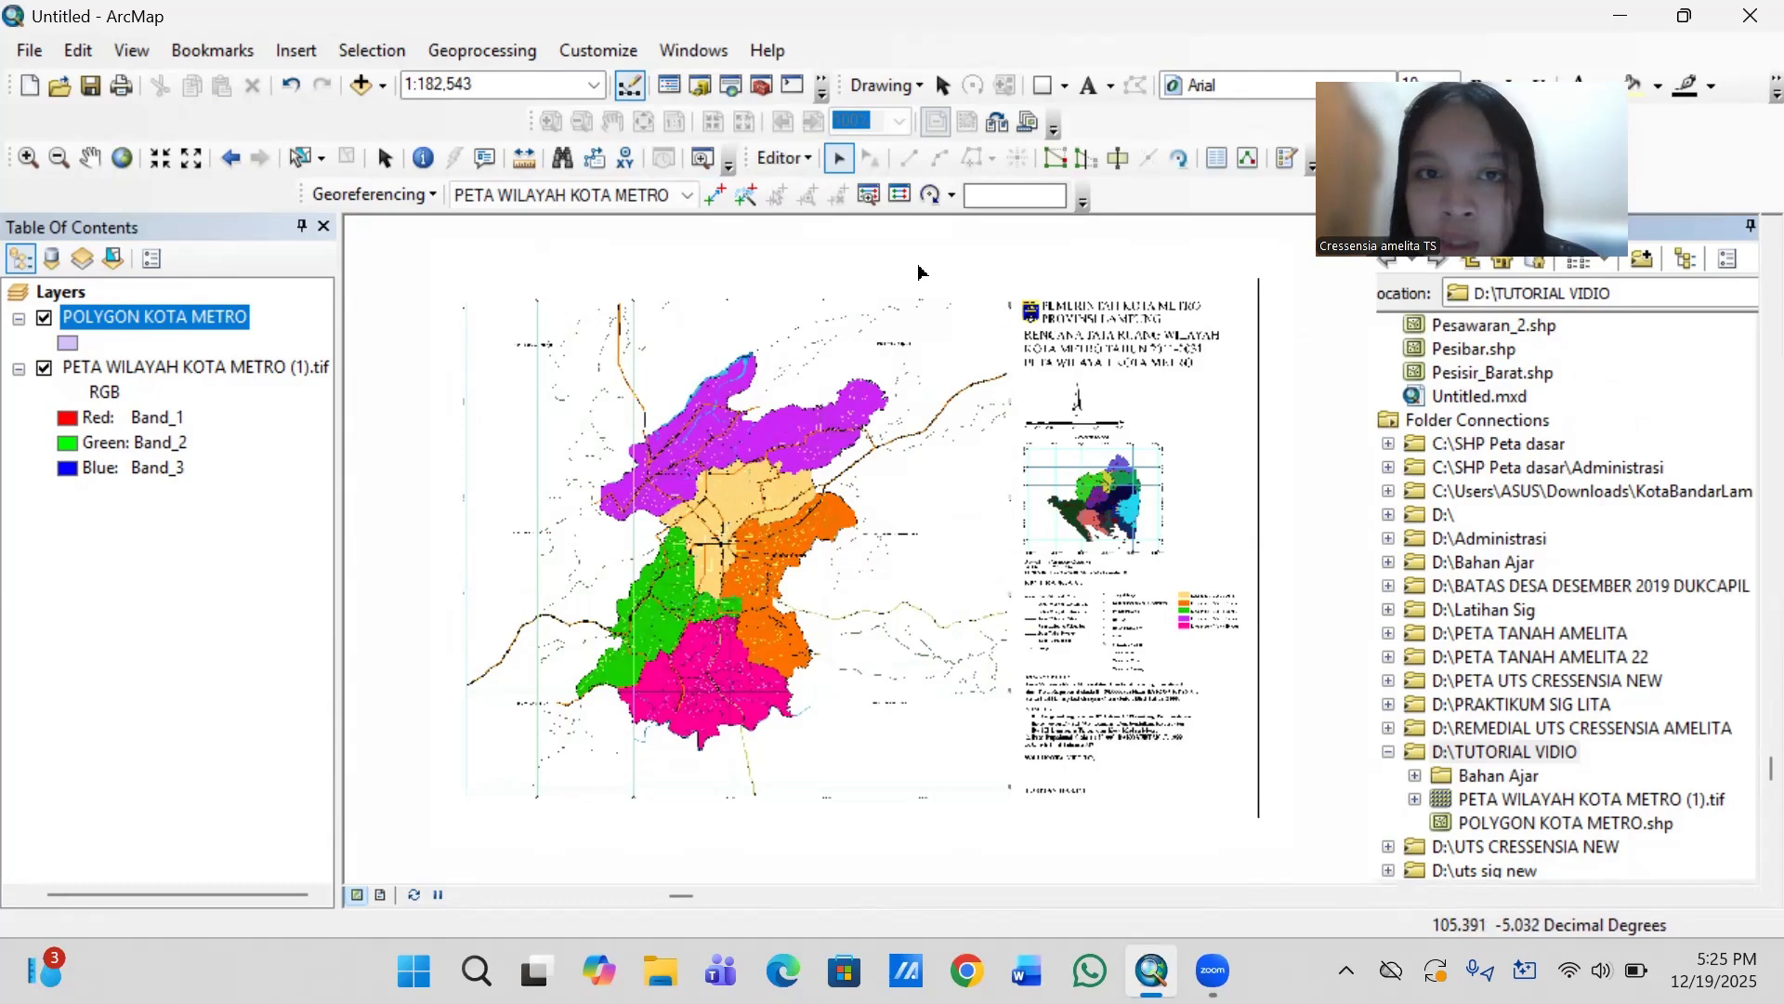
- Show the Create Features window and choose the POLYGON KOTA METRO template with the Polygon construction tool
left_click(797, 158)
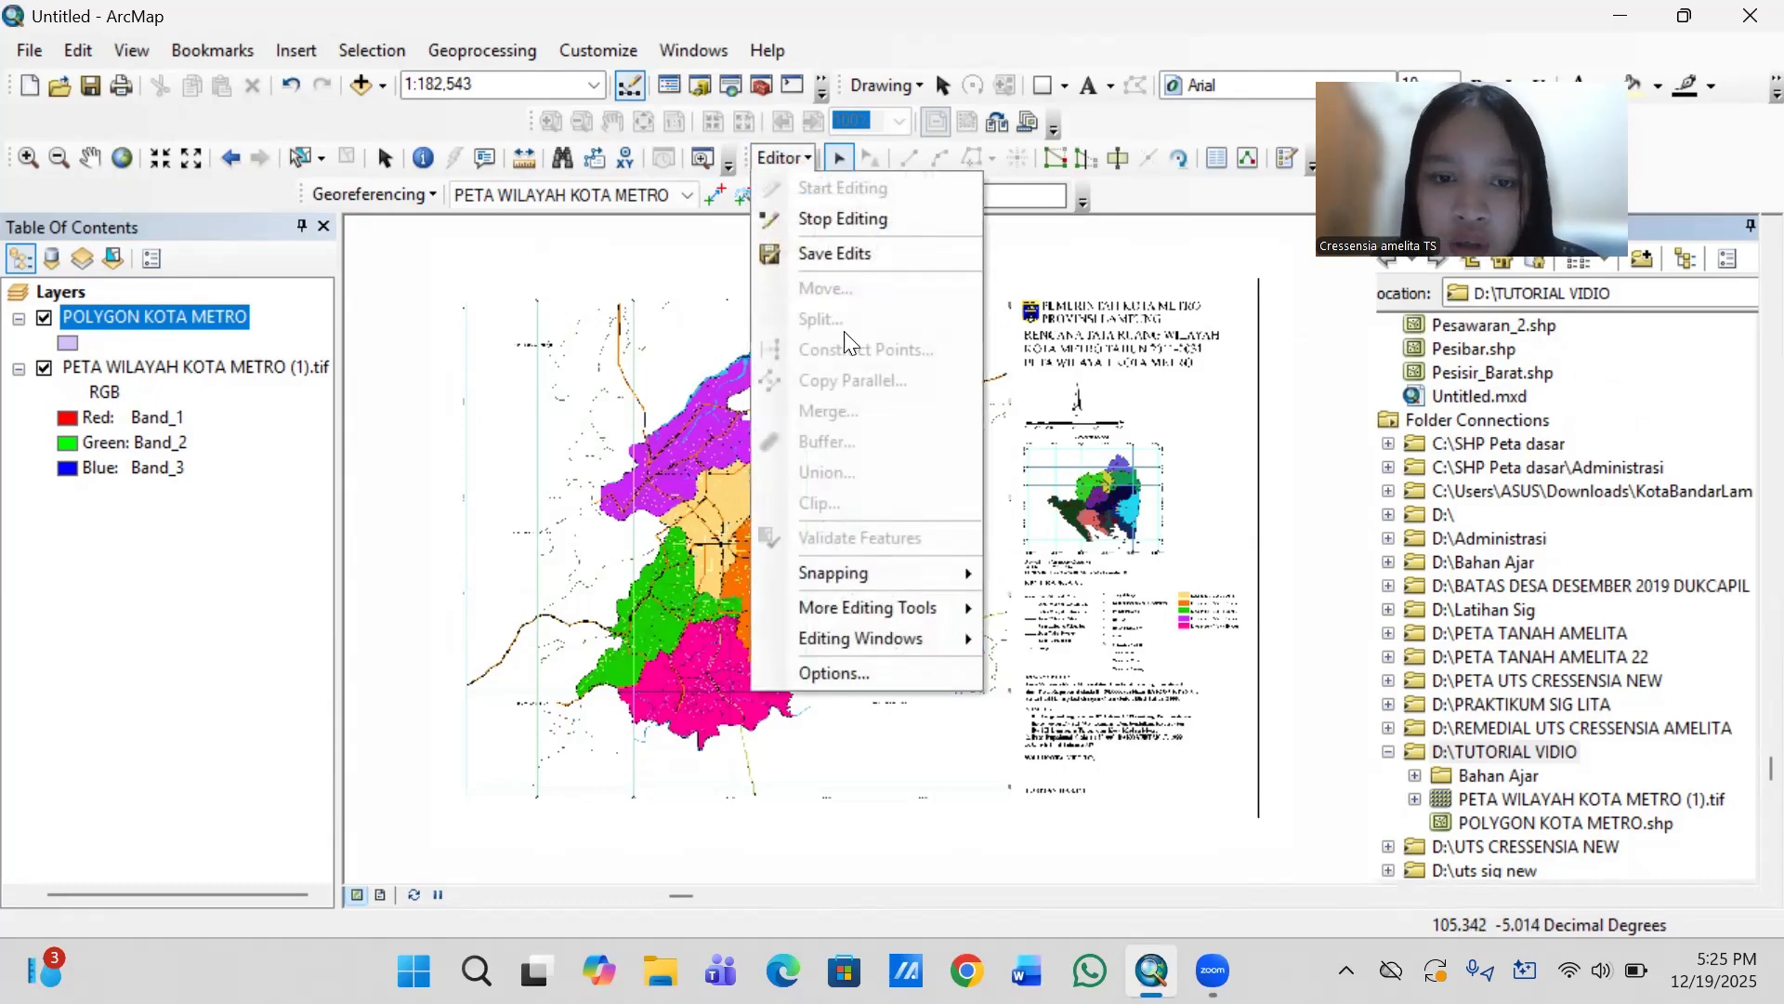
mouse_move(903, 606)
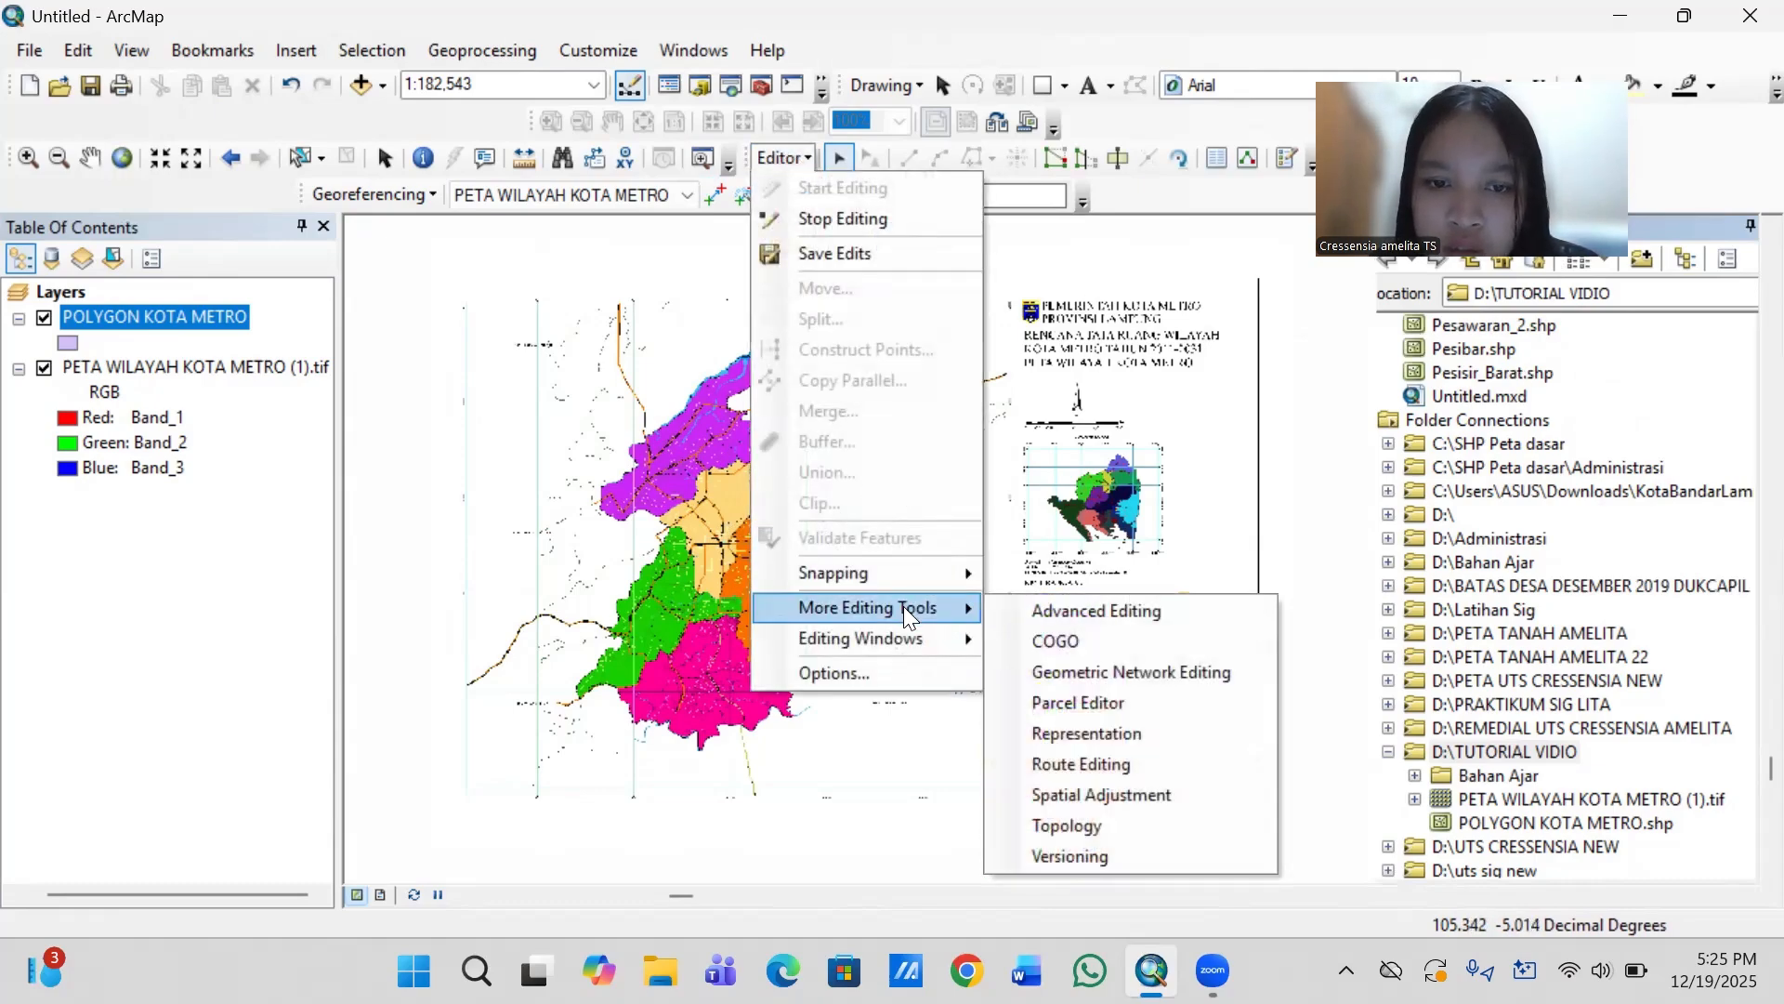
mouse_move(885, 641)
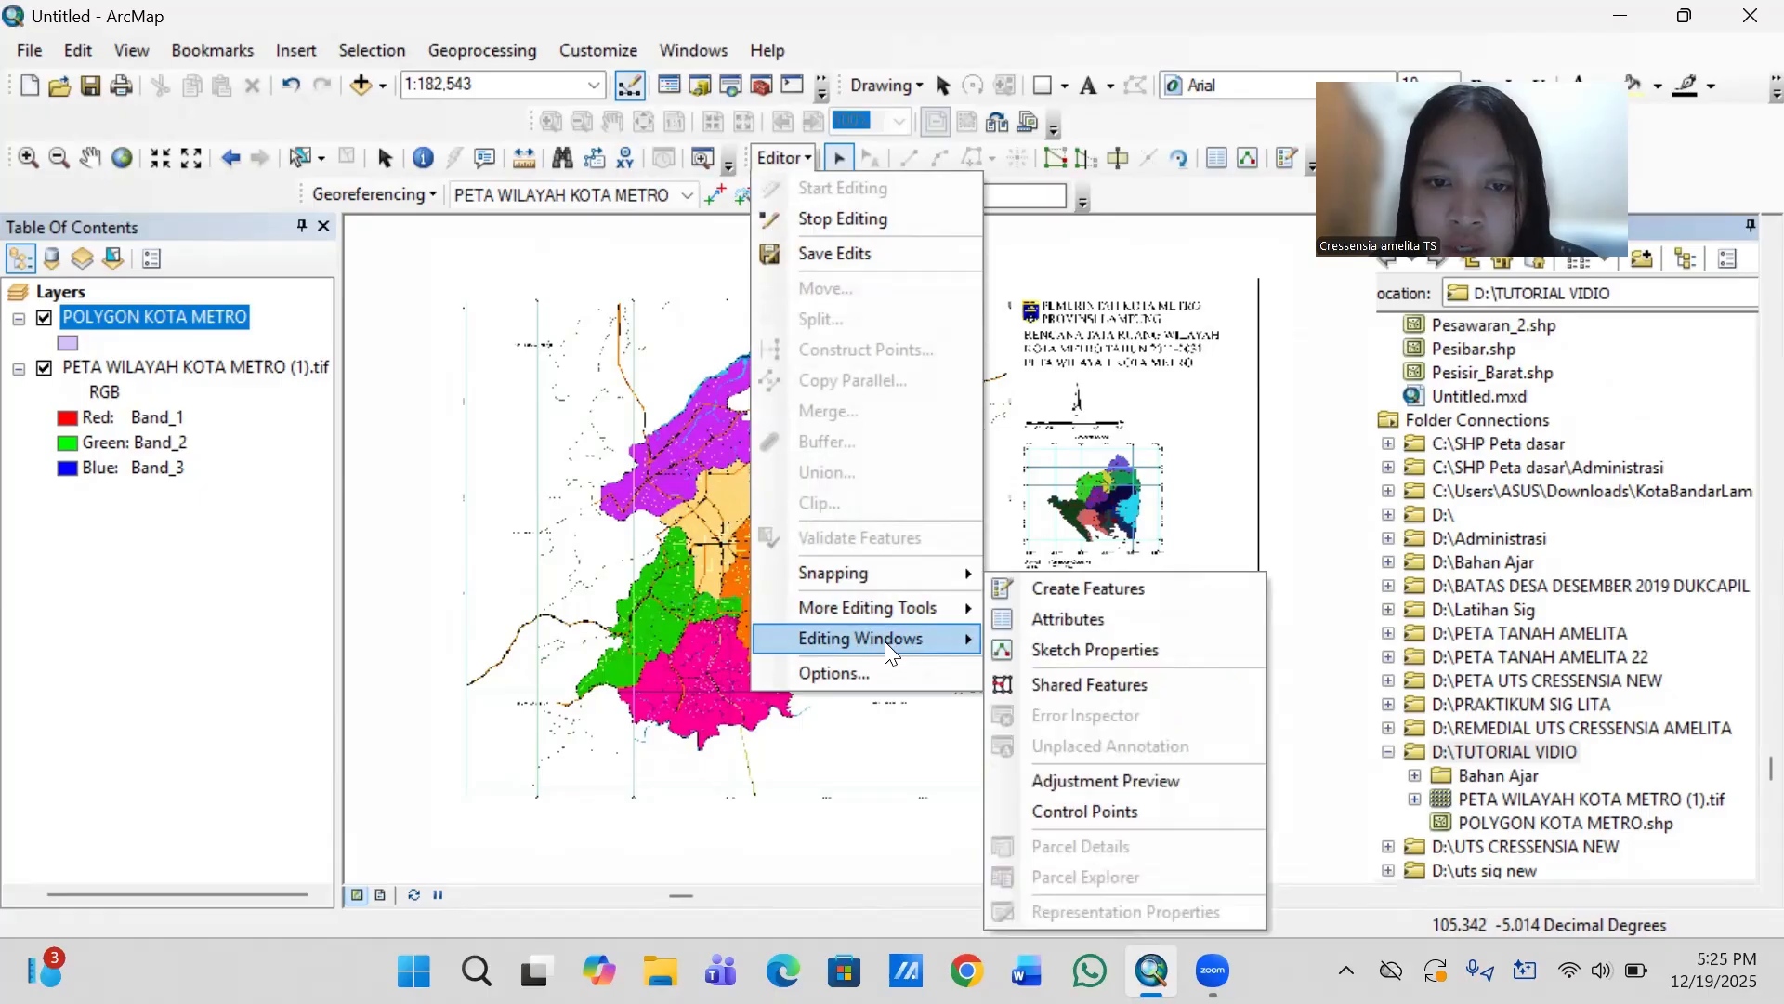
left_click(1168, 587)
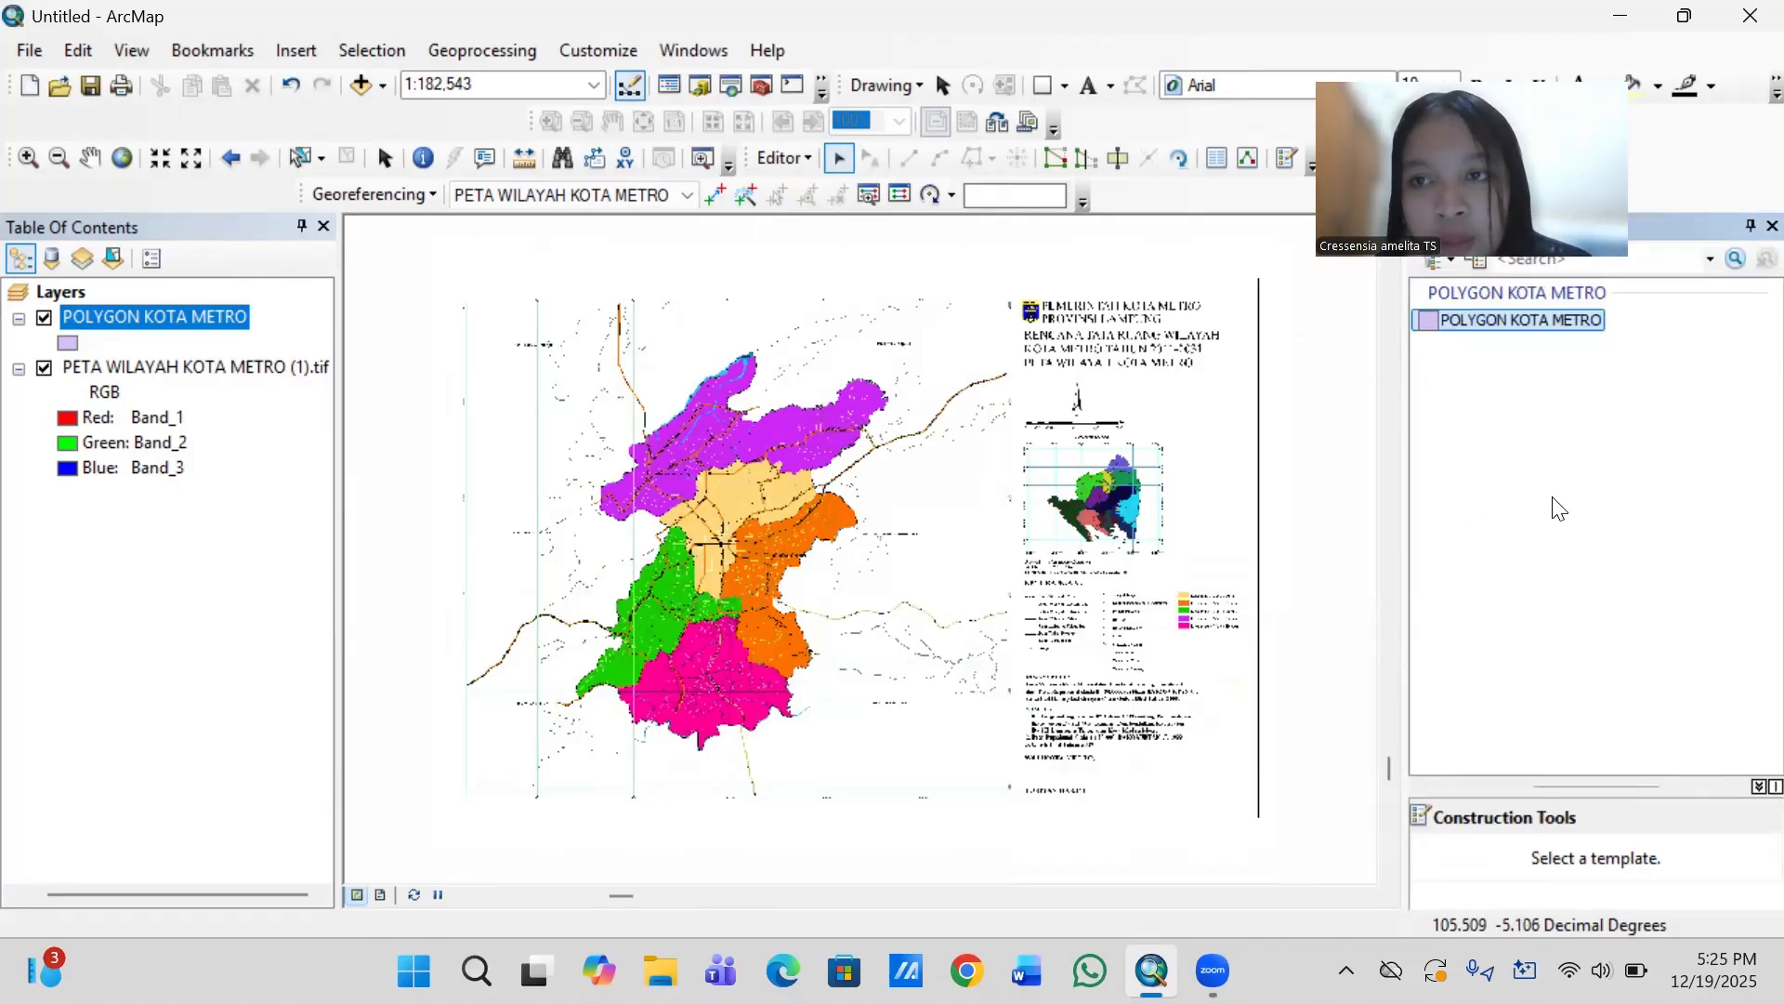
left_click(1594, 320)
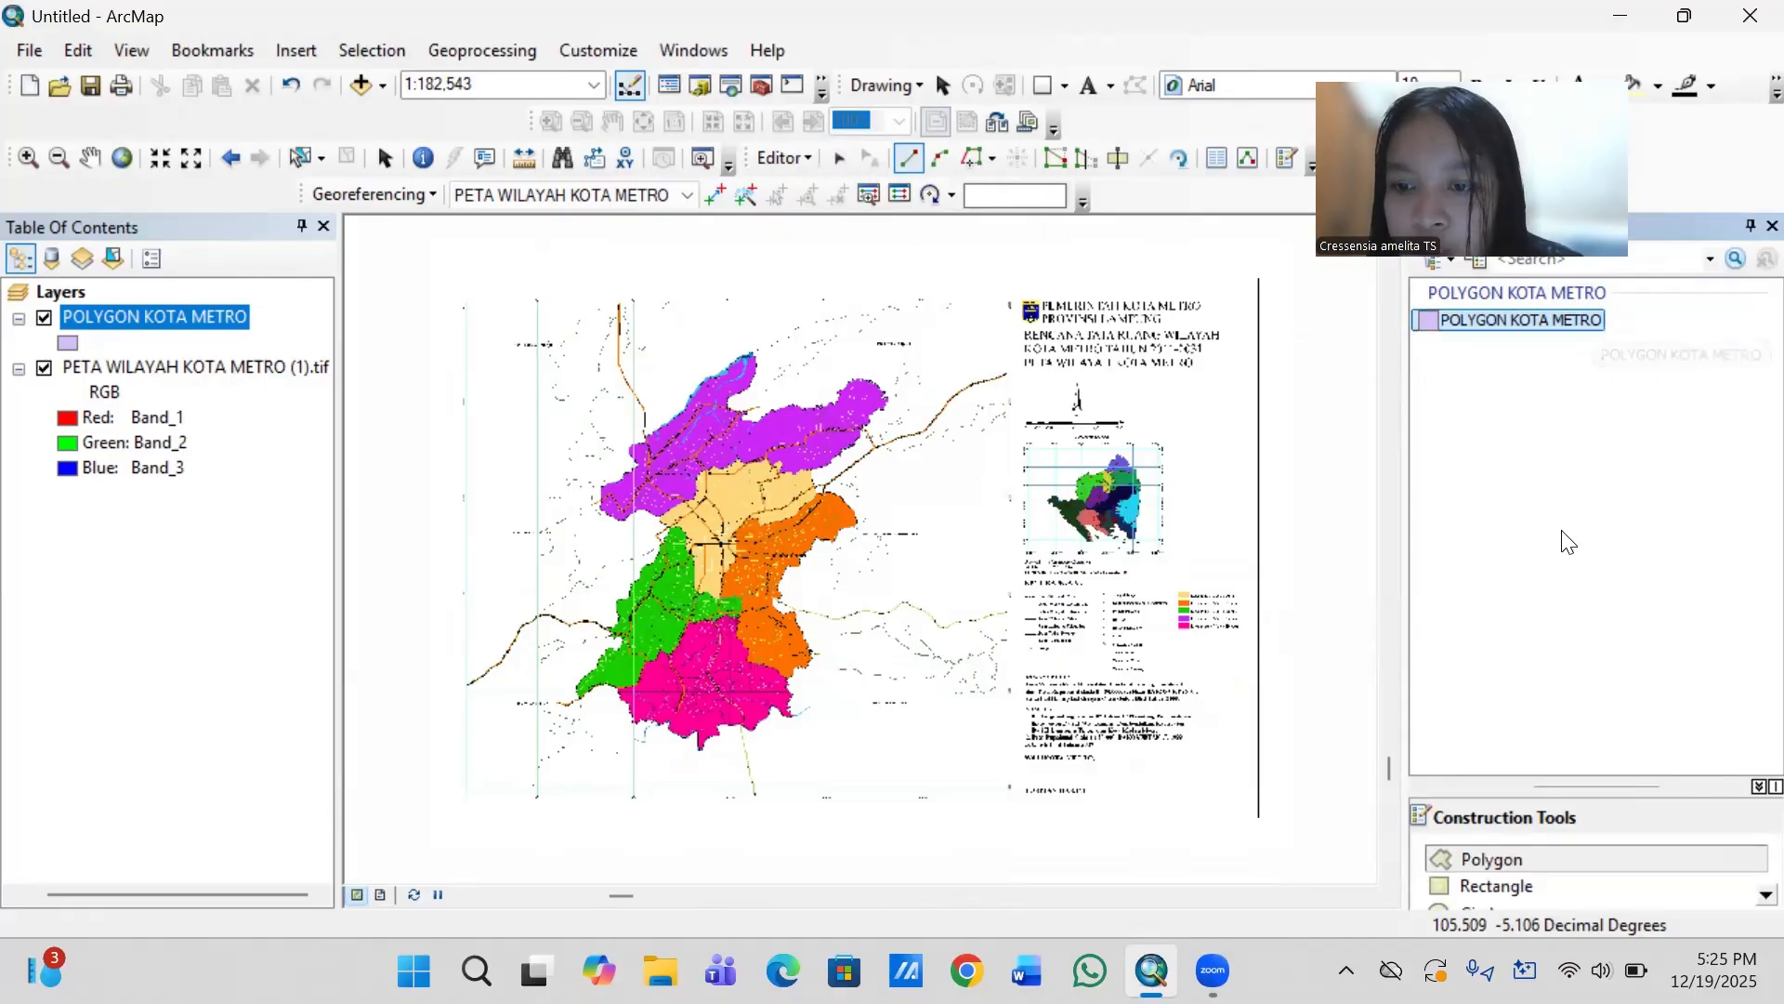
left_click(1519, 860)
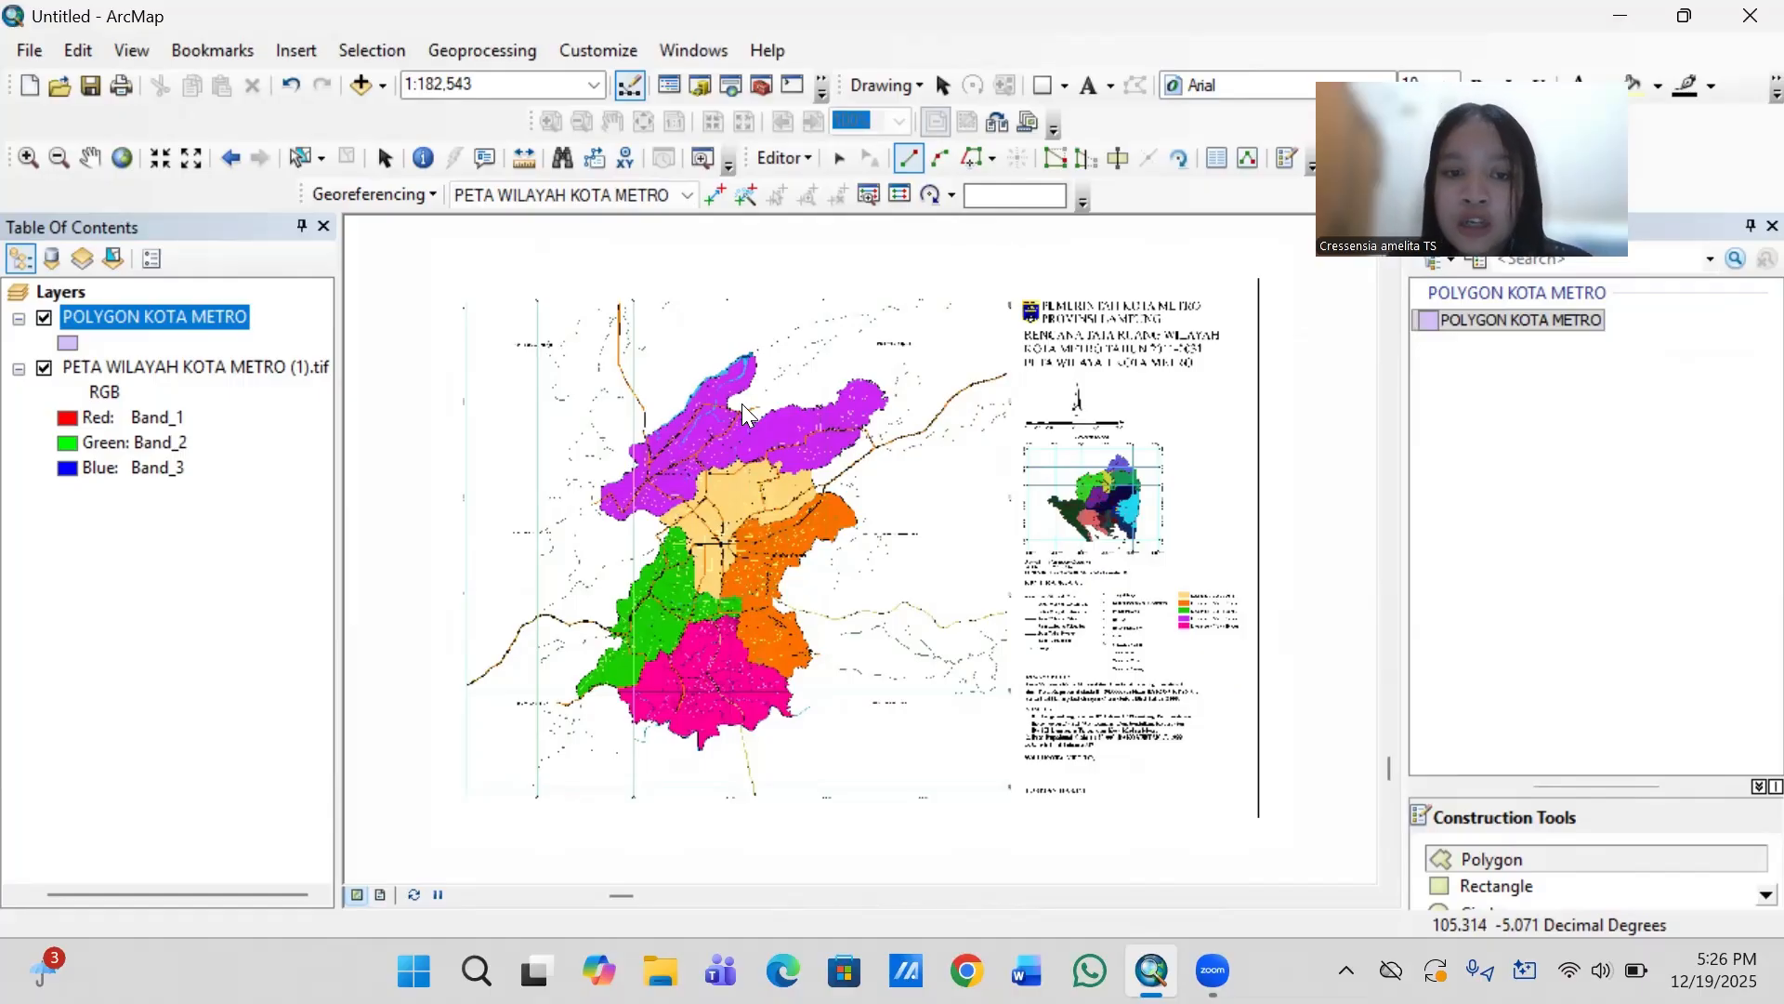
- Start the polygon on Metro Barat's northwestern boundary and trace it northeast to just before the river line west of Jl. Veteran
scroll(742, 404, "up", 3)
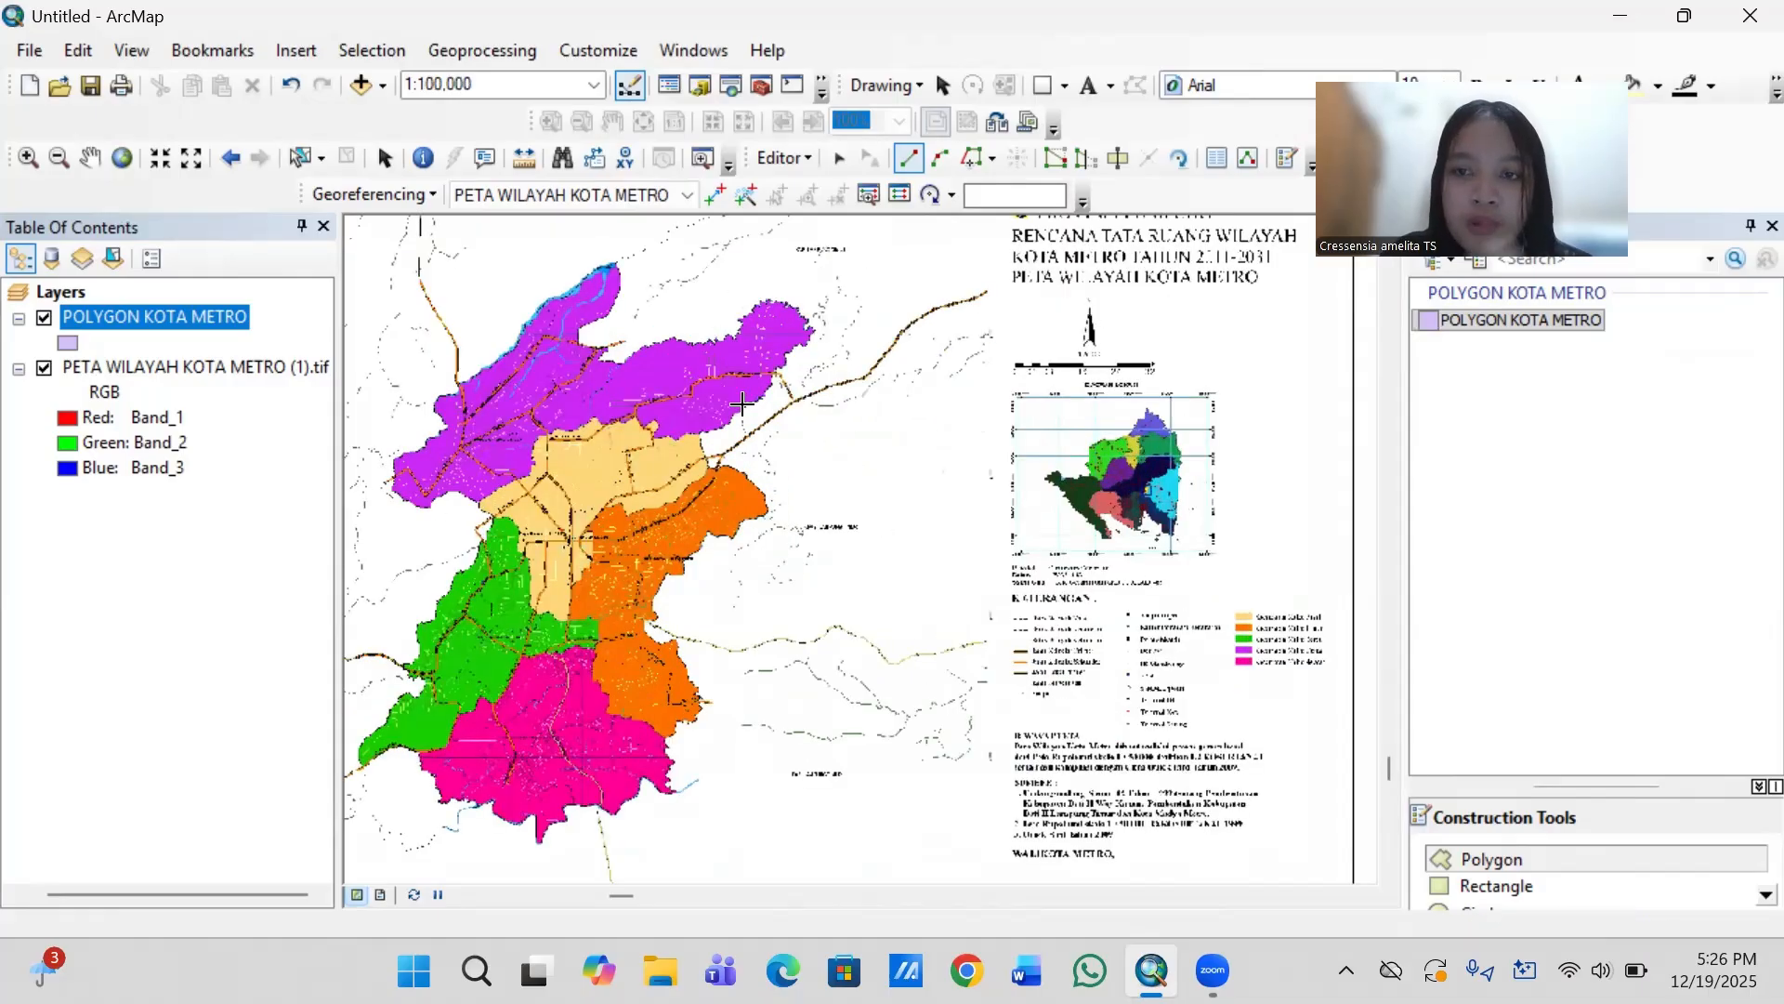
scroll(742, 404, "up", 5)
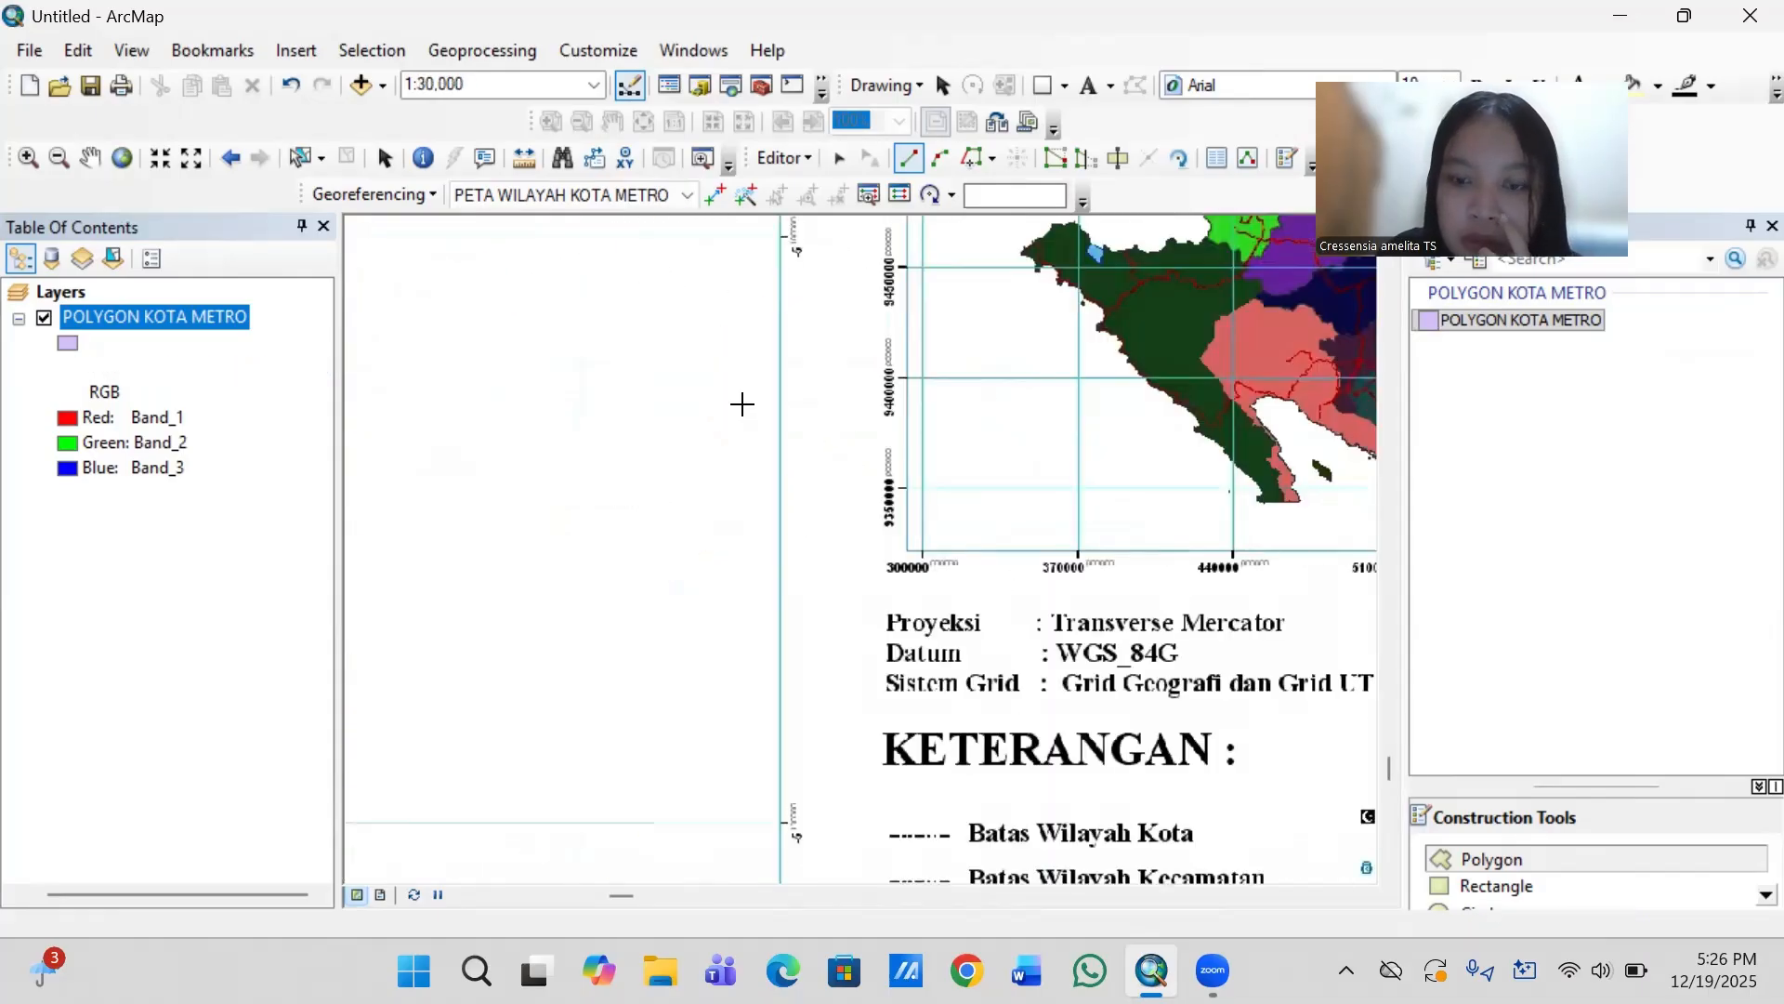
key("Left")
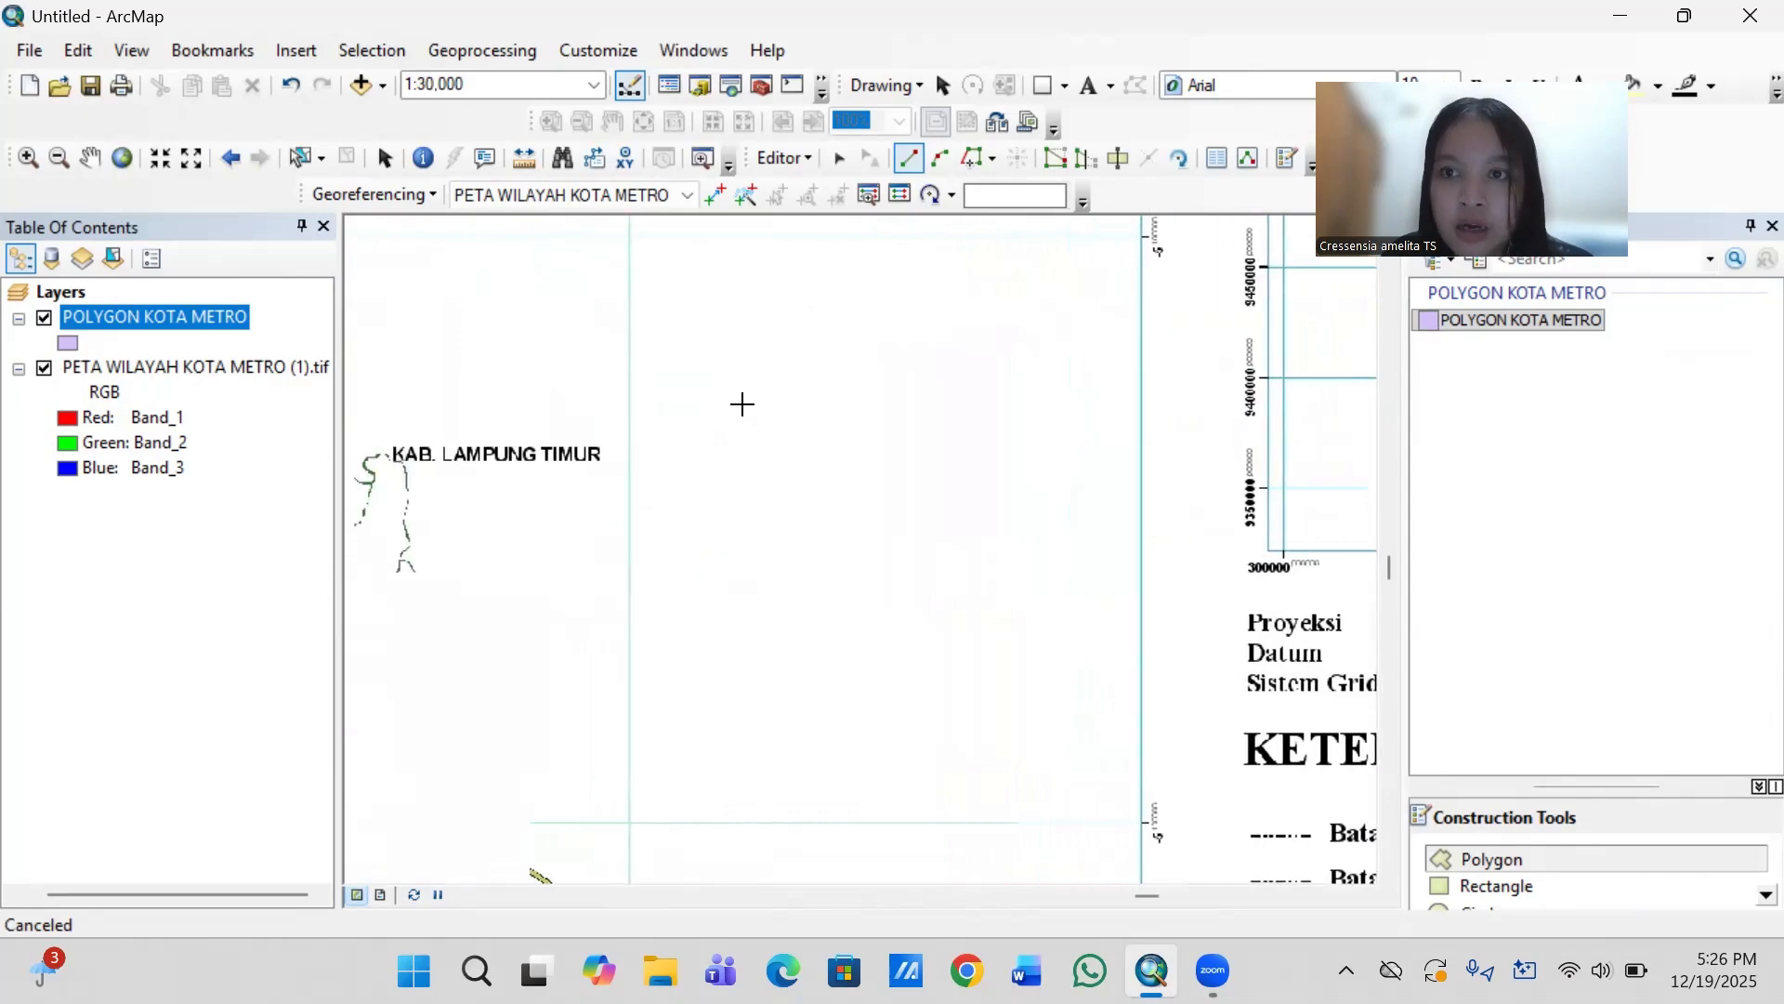
key("Left")
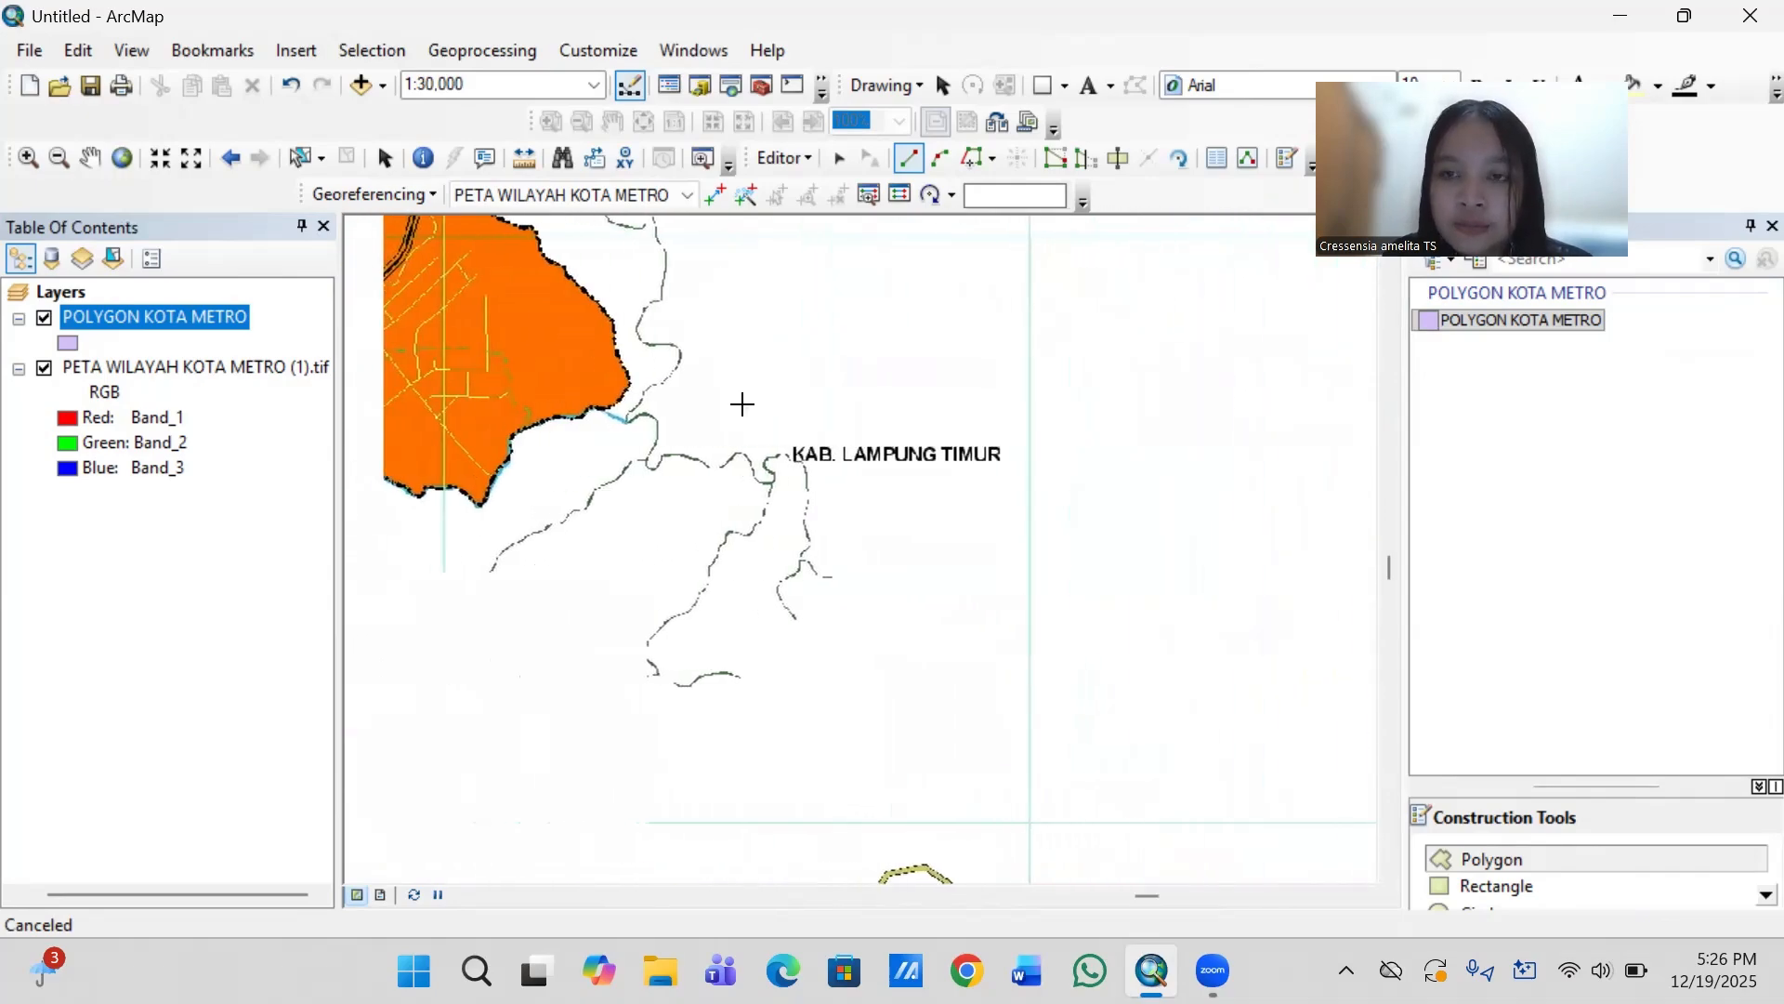
key("Left")
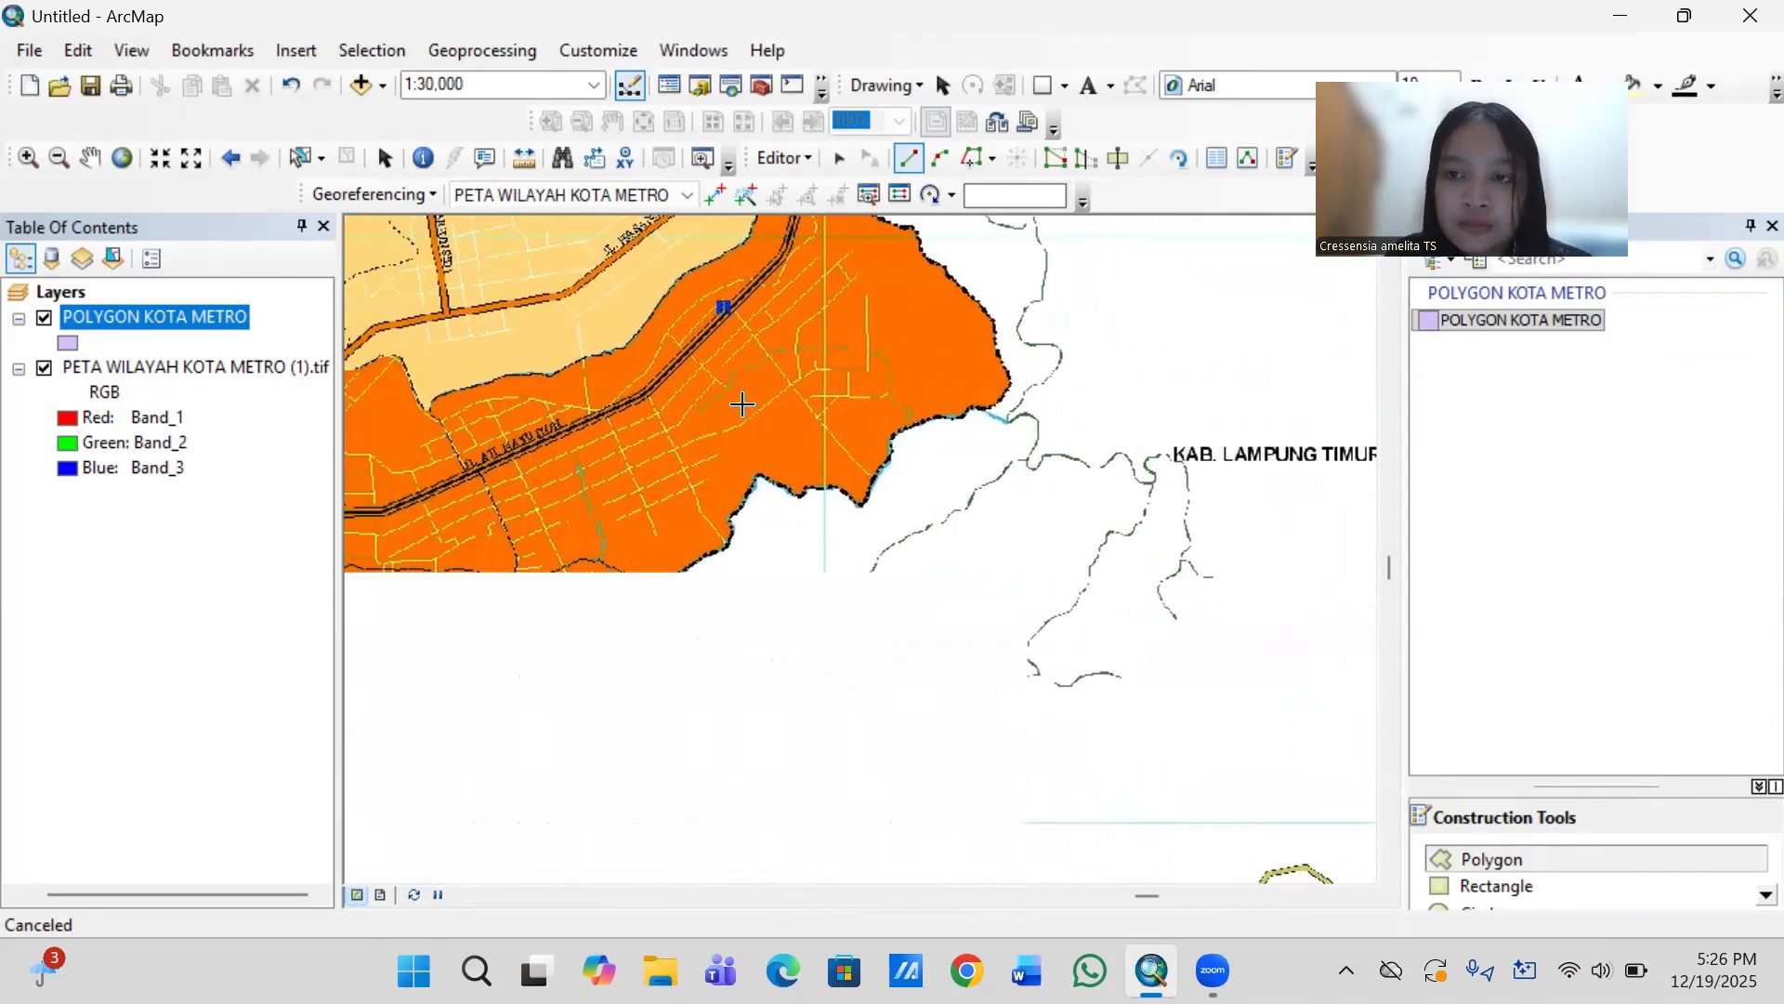
key("Left")
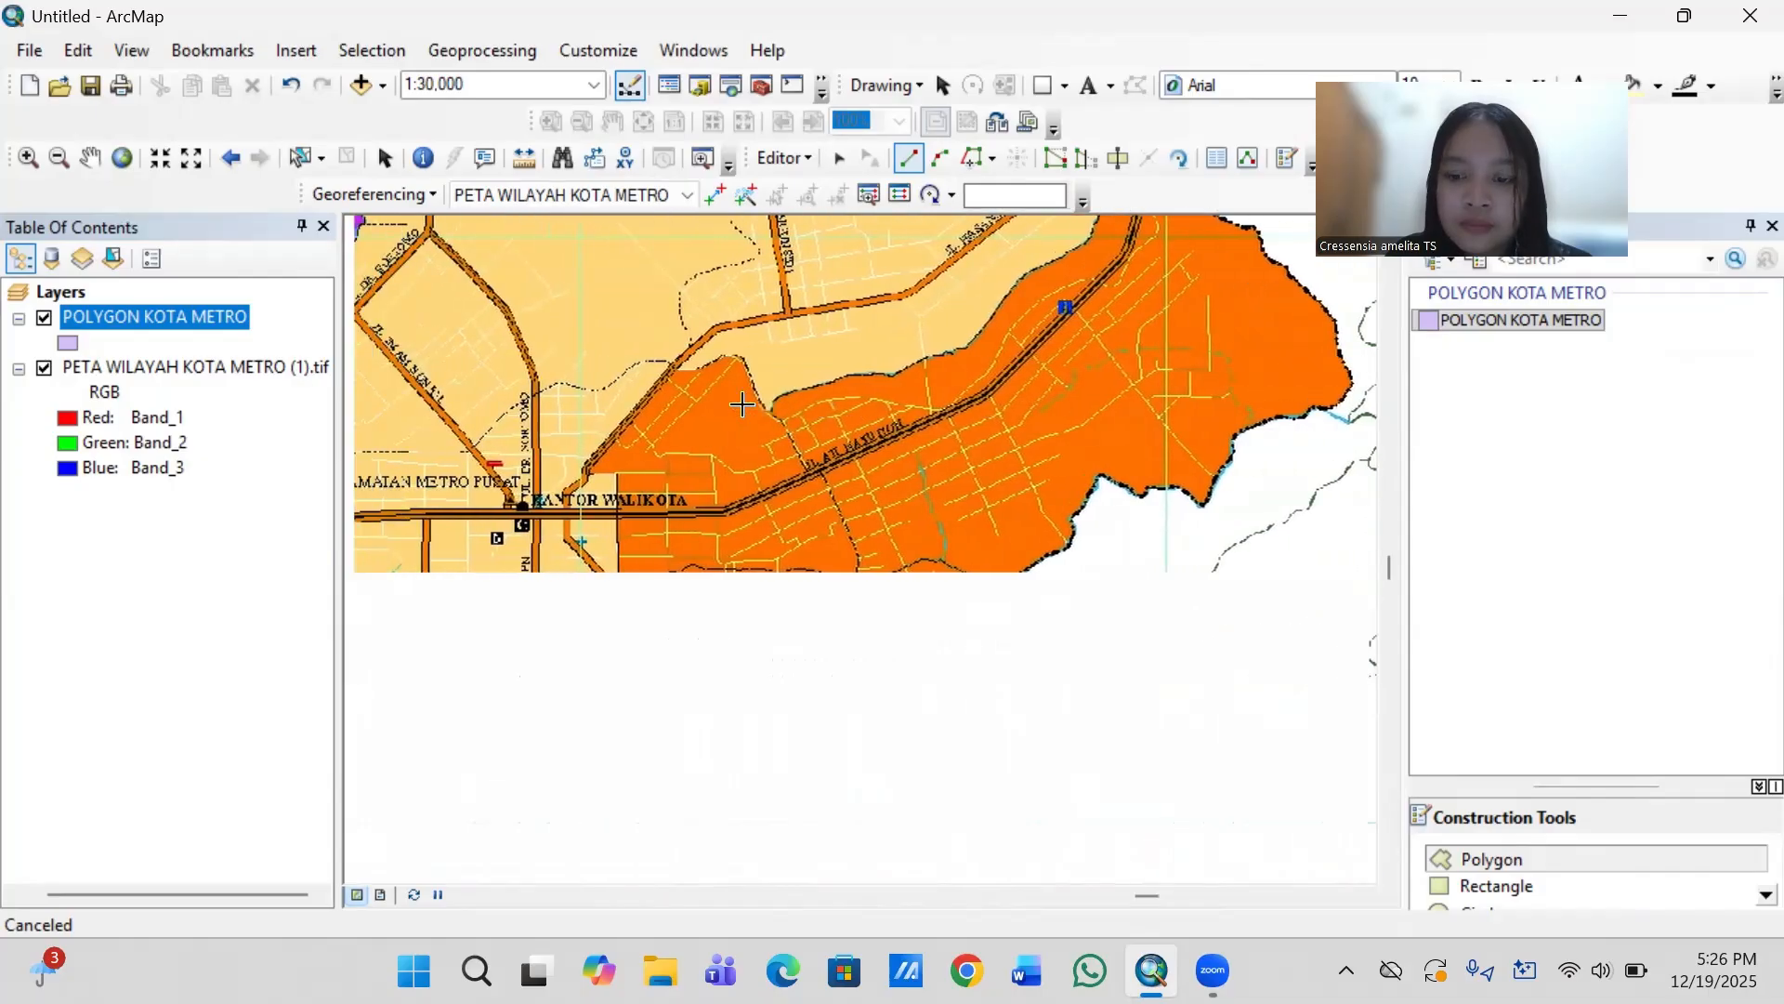
key("Left")
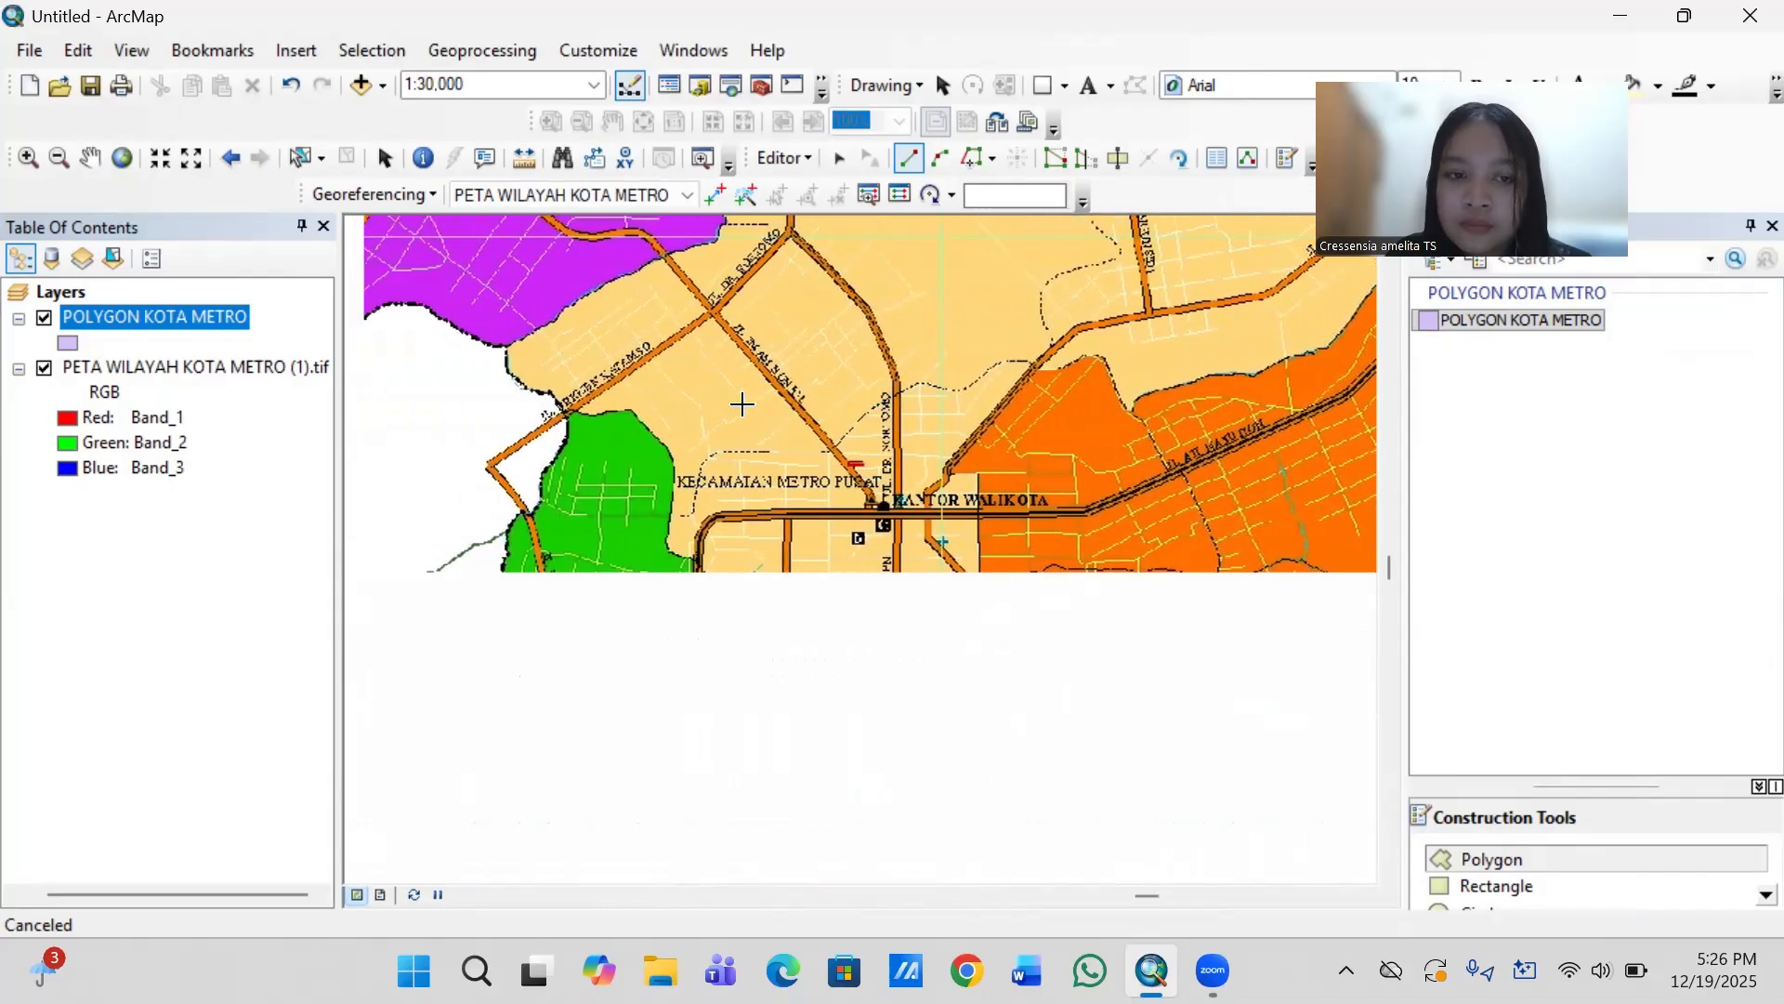
key("Left")
key("Left")
key("Left")
key("Left")
key("Left")
key("Left")
key("Left")
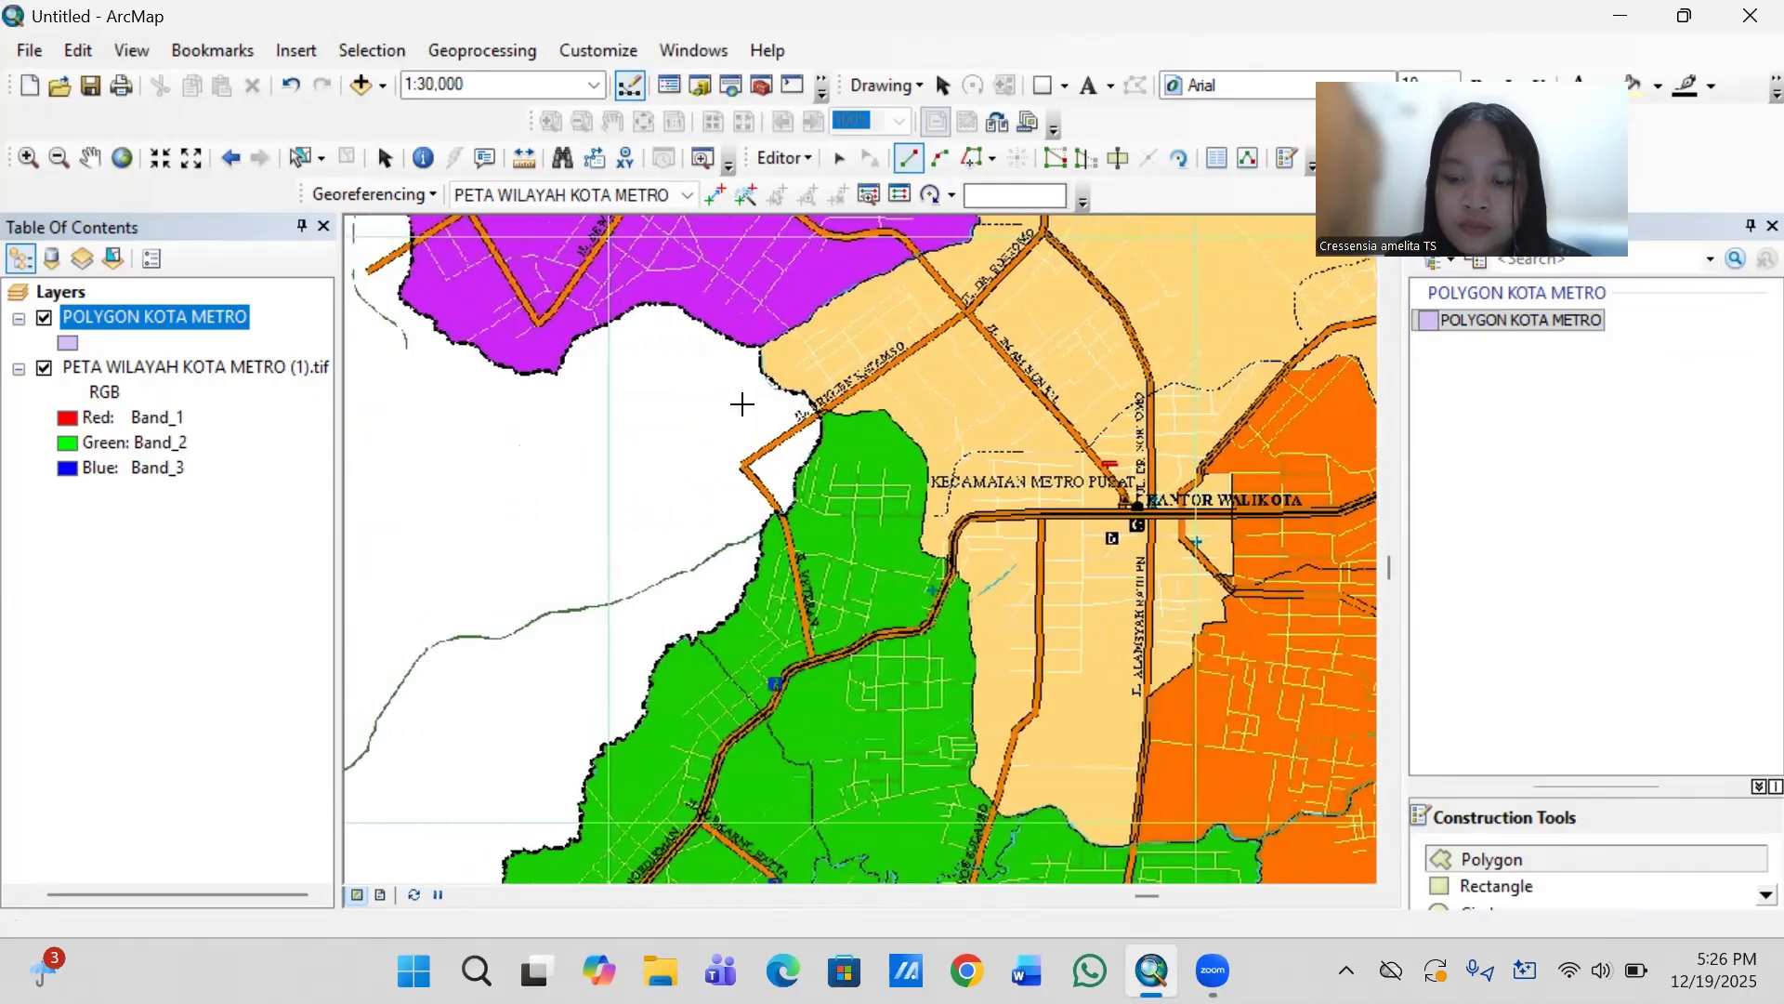
key("Down")
key("Down")
scroll(743, 404, "down", 4)
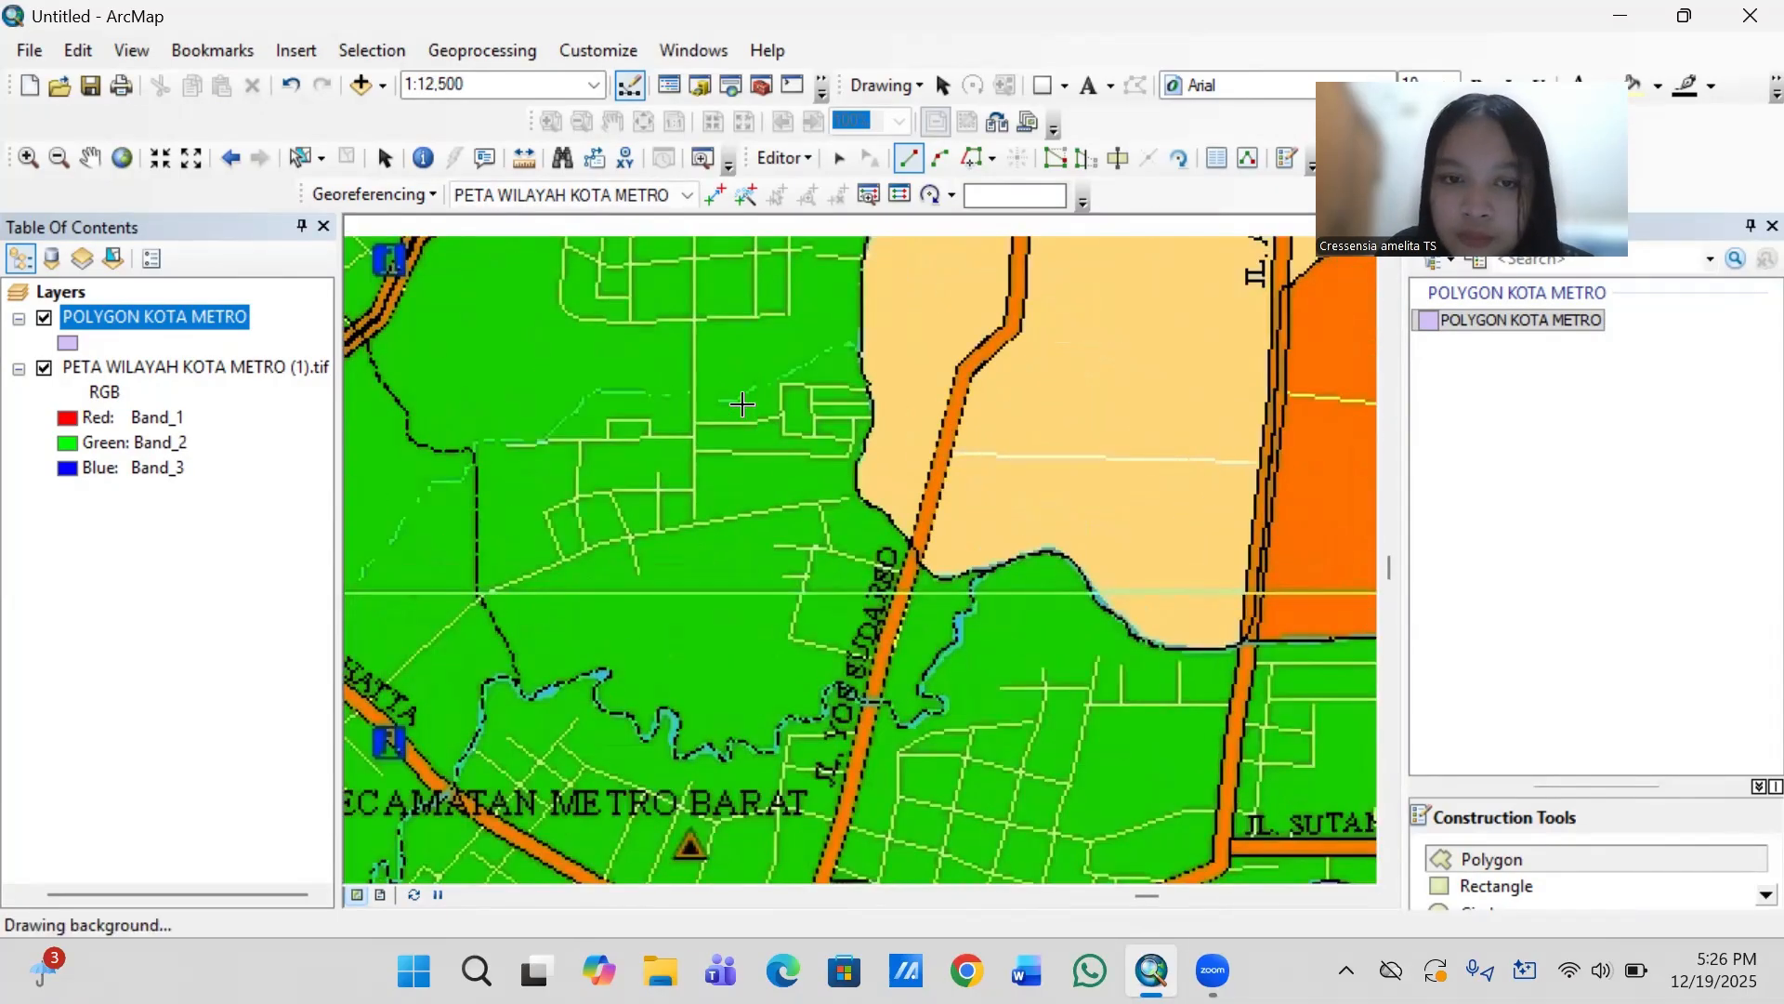
scroll(743, 404, "up", 2)
scroll(742, 404, "left", 6)
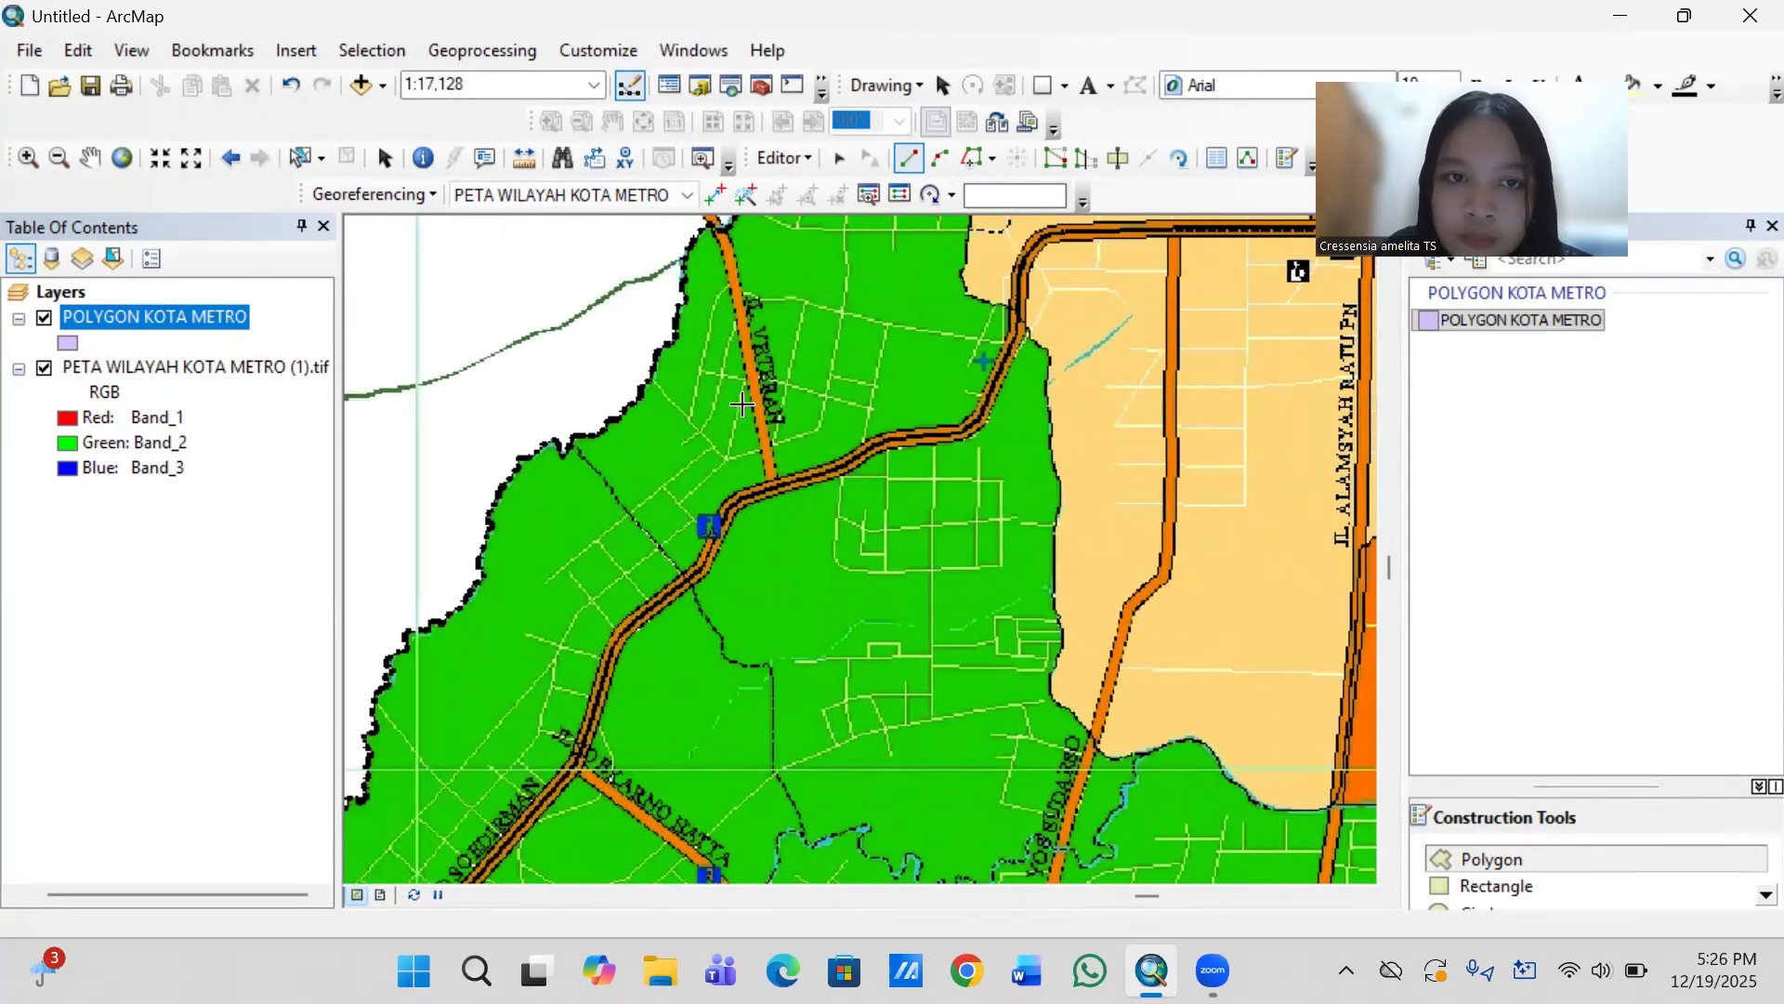
scroll(742, 404, "left", 2)
scroll(743, 404, "down", 1)
scroll(742, 404, "down", 2)
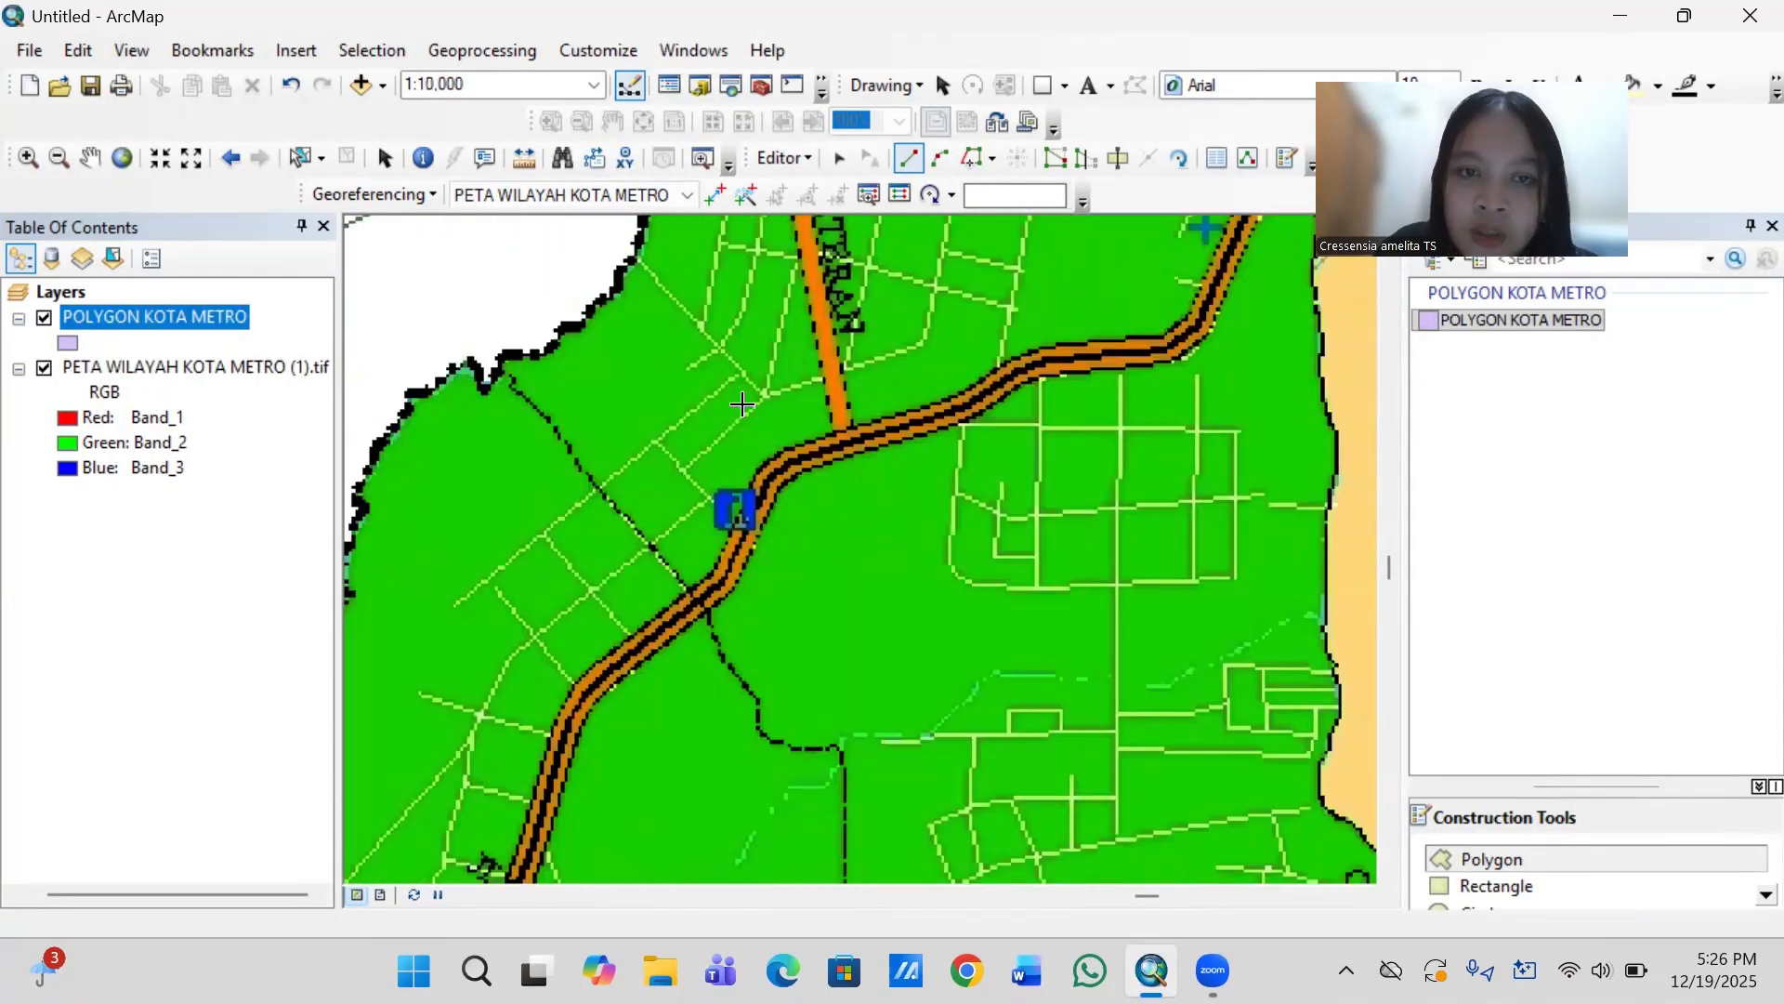
key("Down")
key("Up")
key("Up")
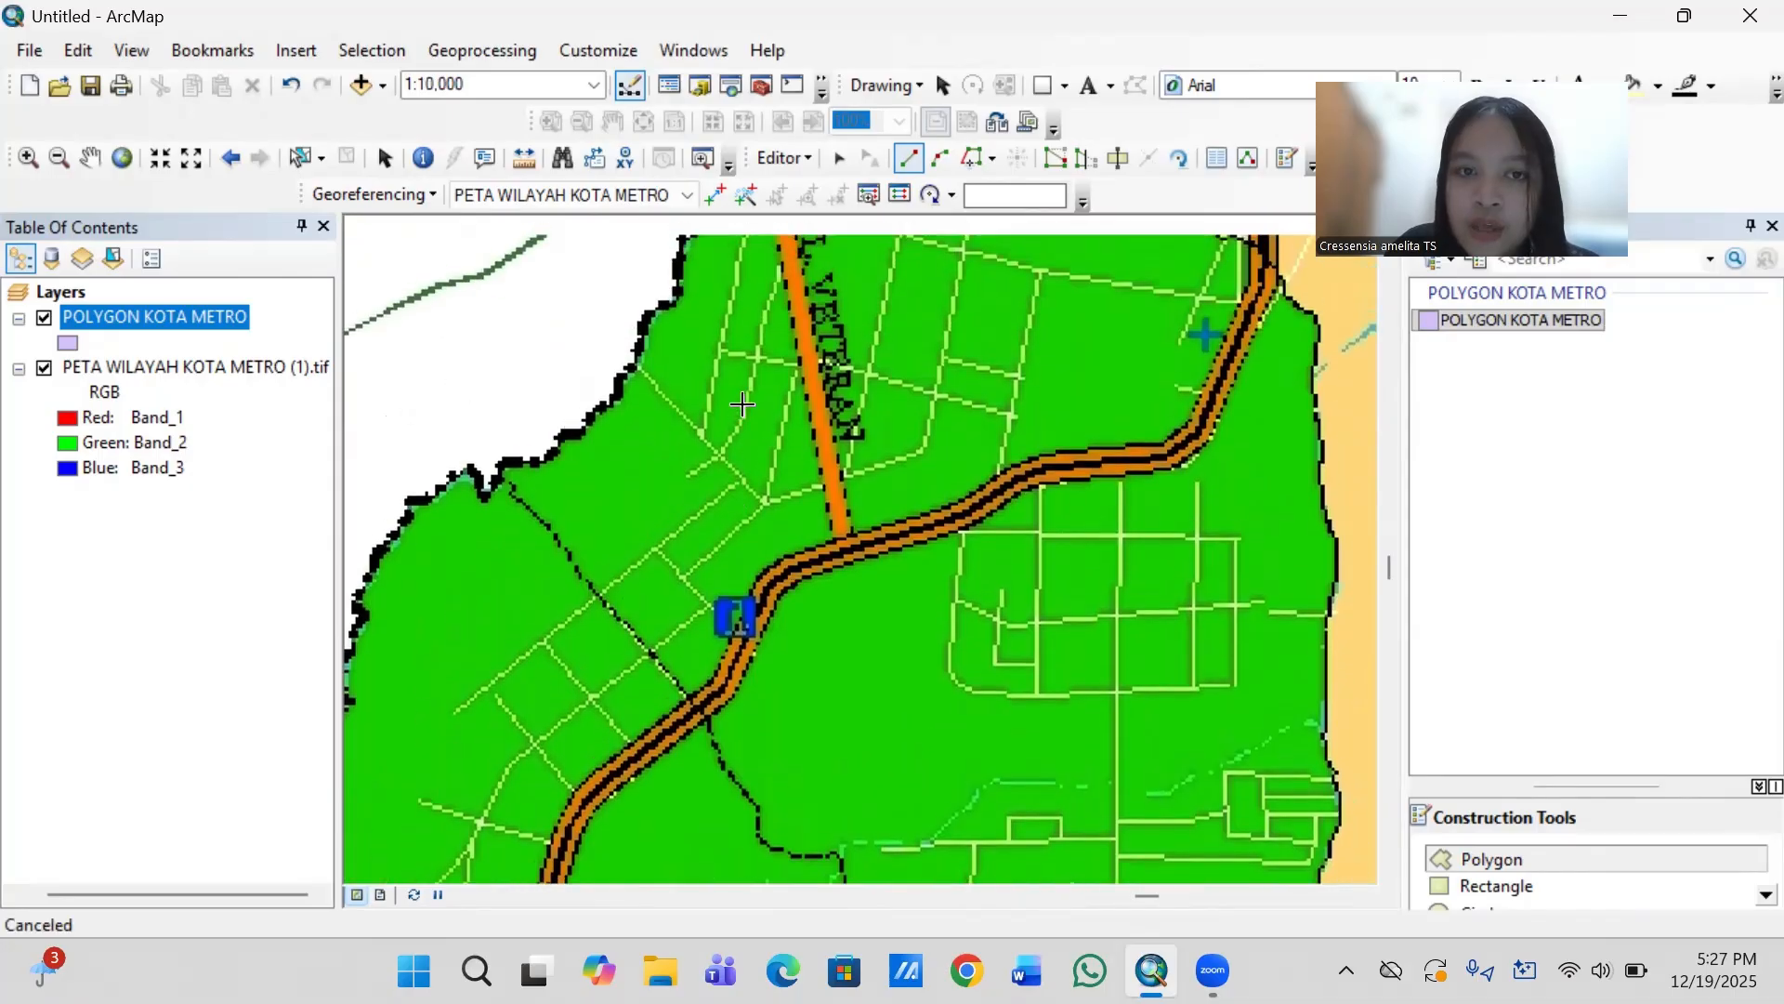
key("Left")
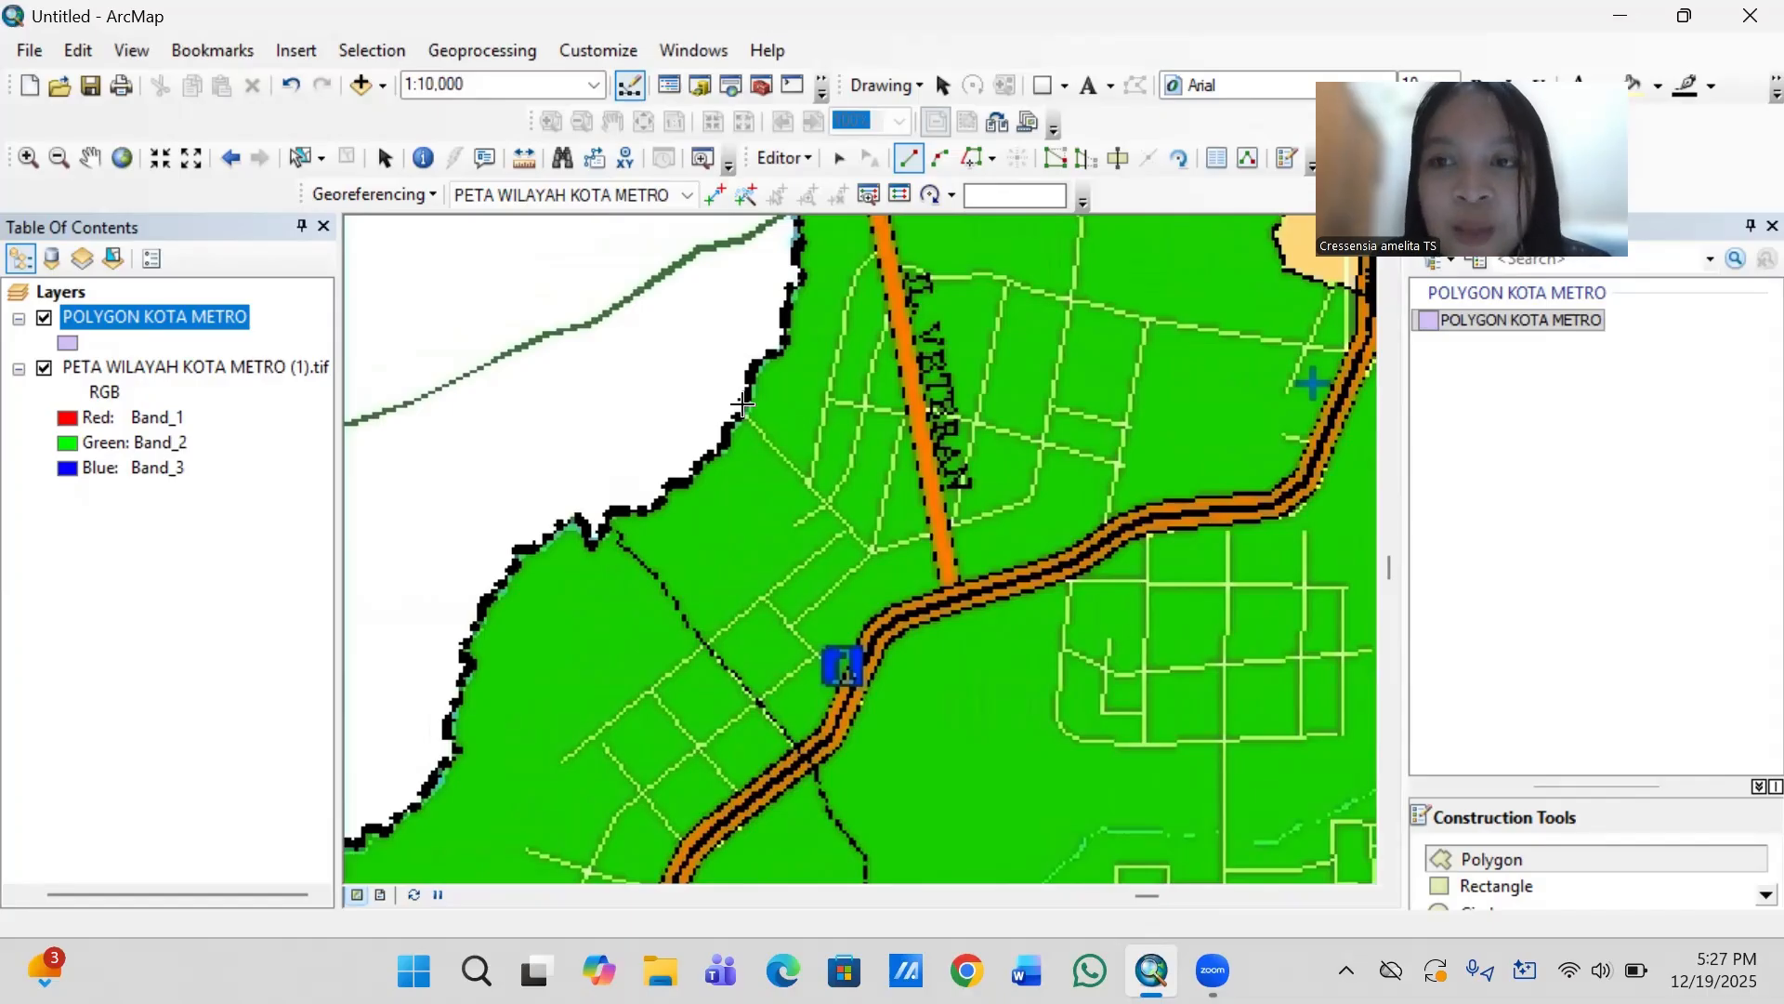
left_click(677, 483)
left_click(702, 461)
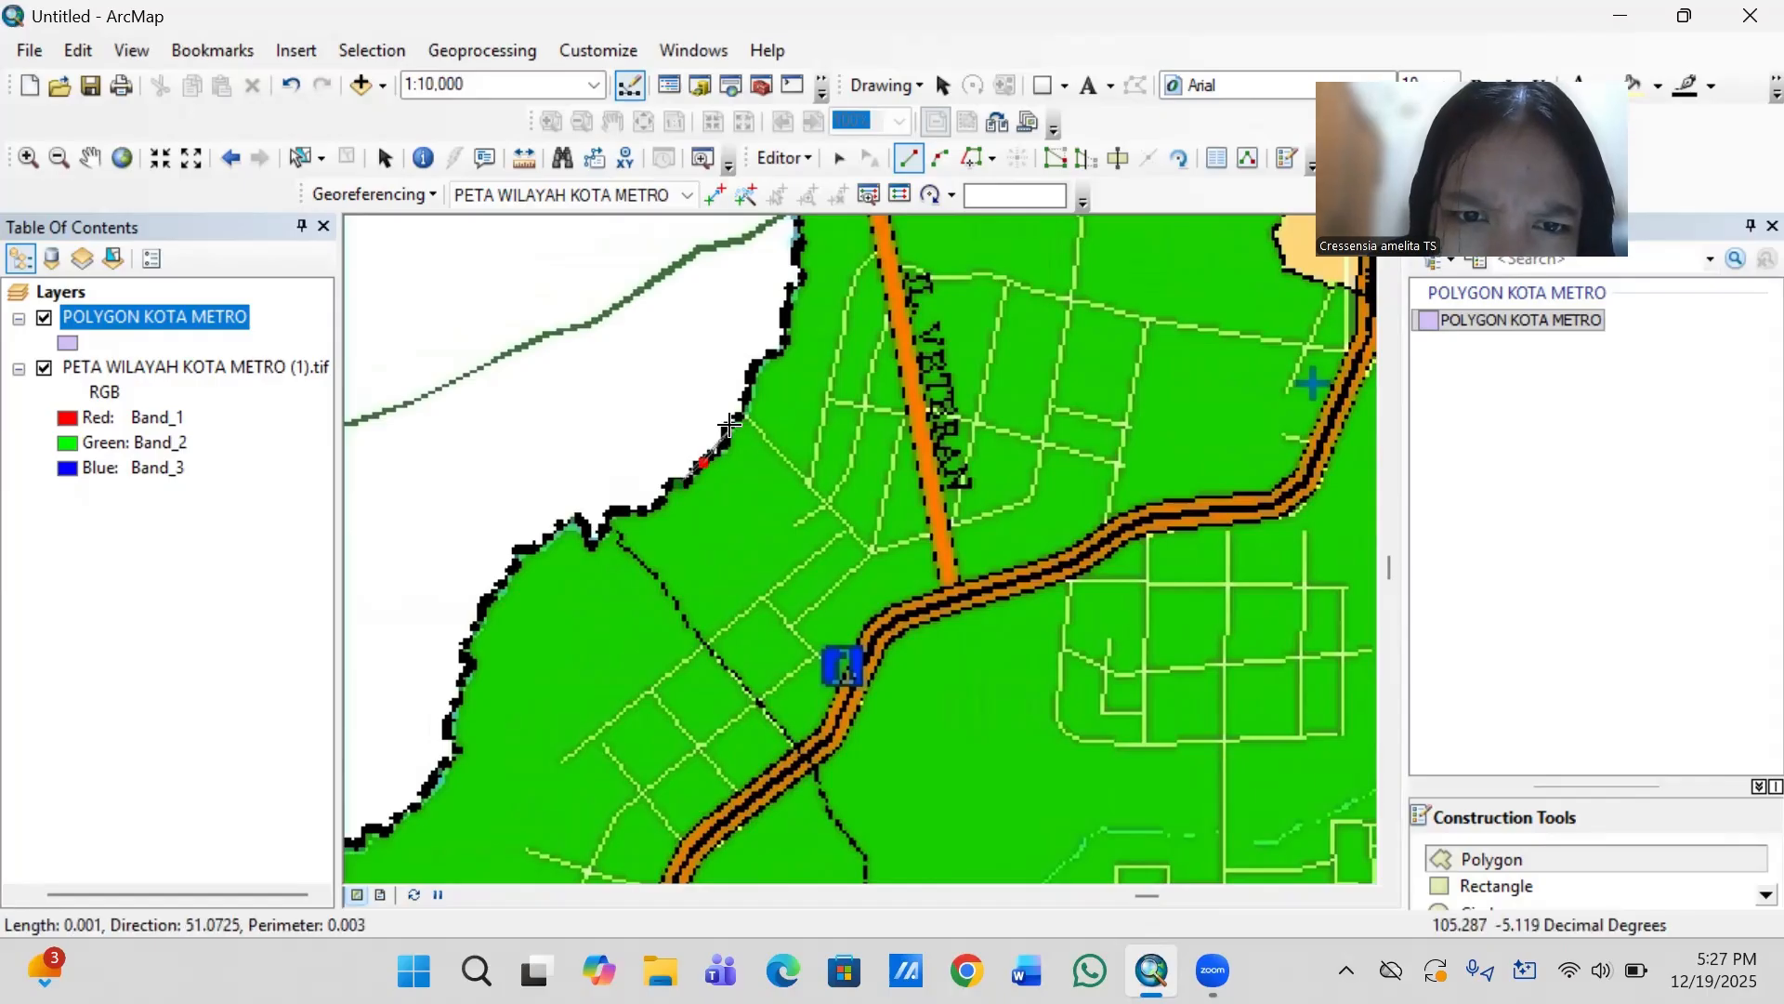
left_click(727, 429)
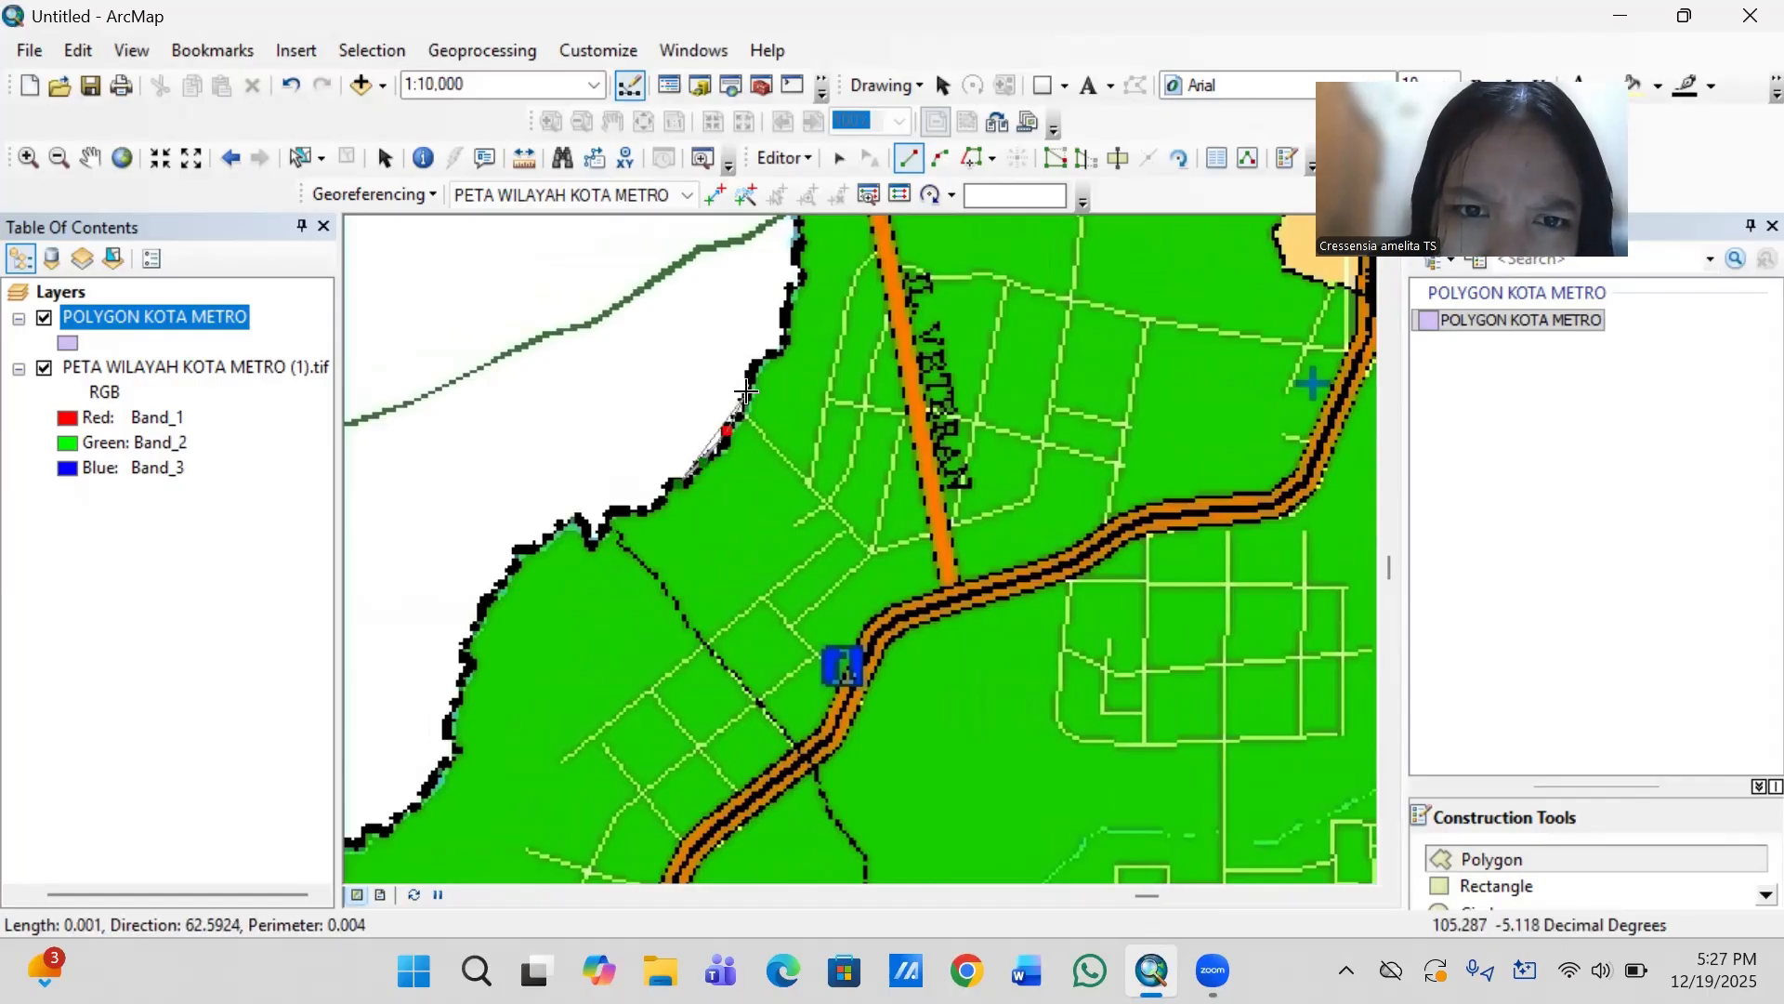
left_click(754, 360)
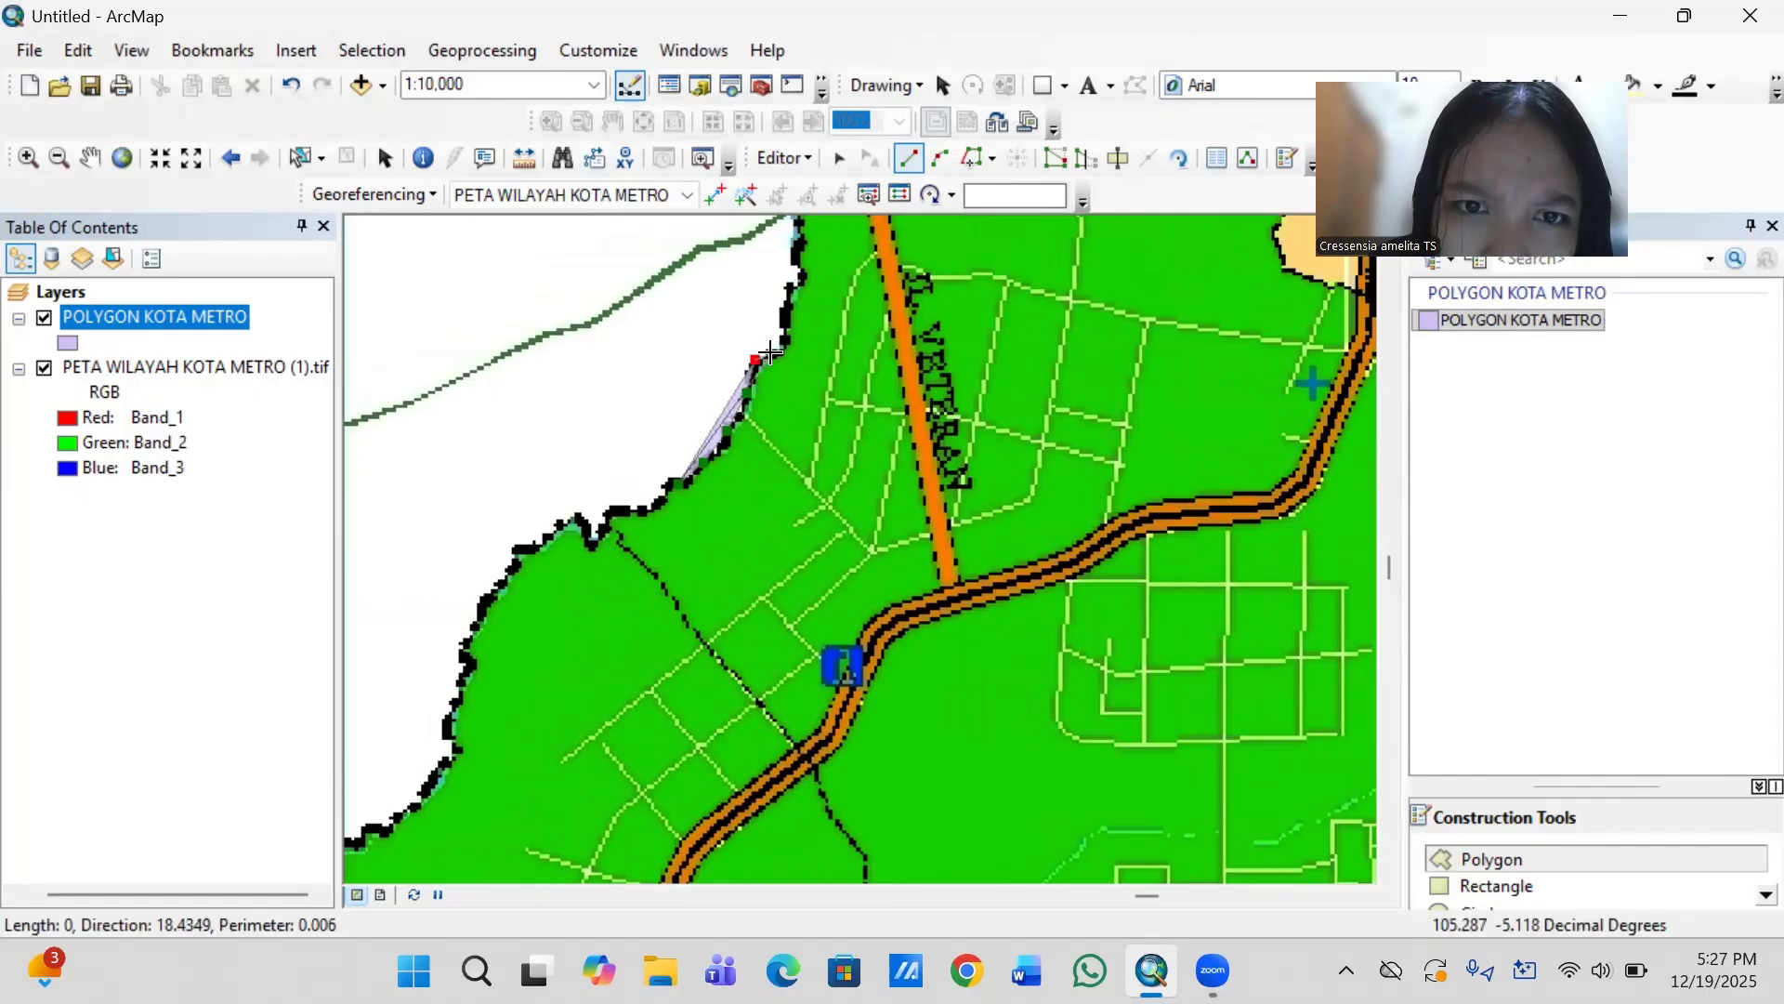
left_click(786, 340)
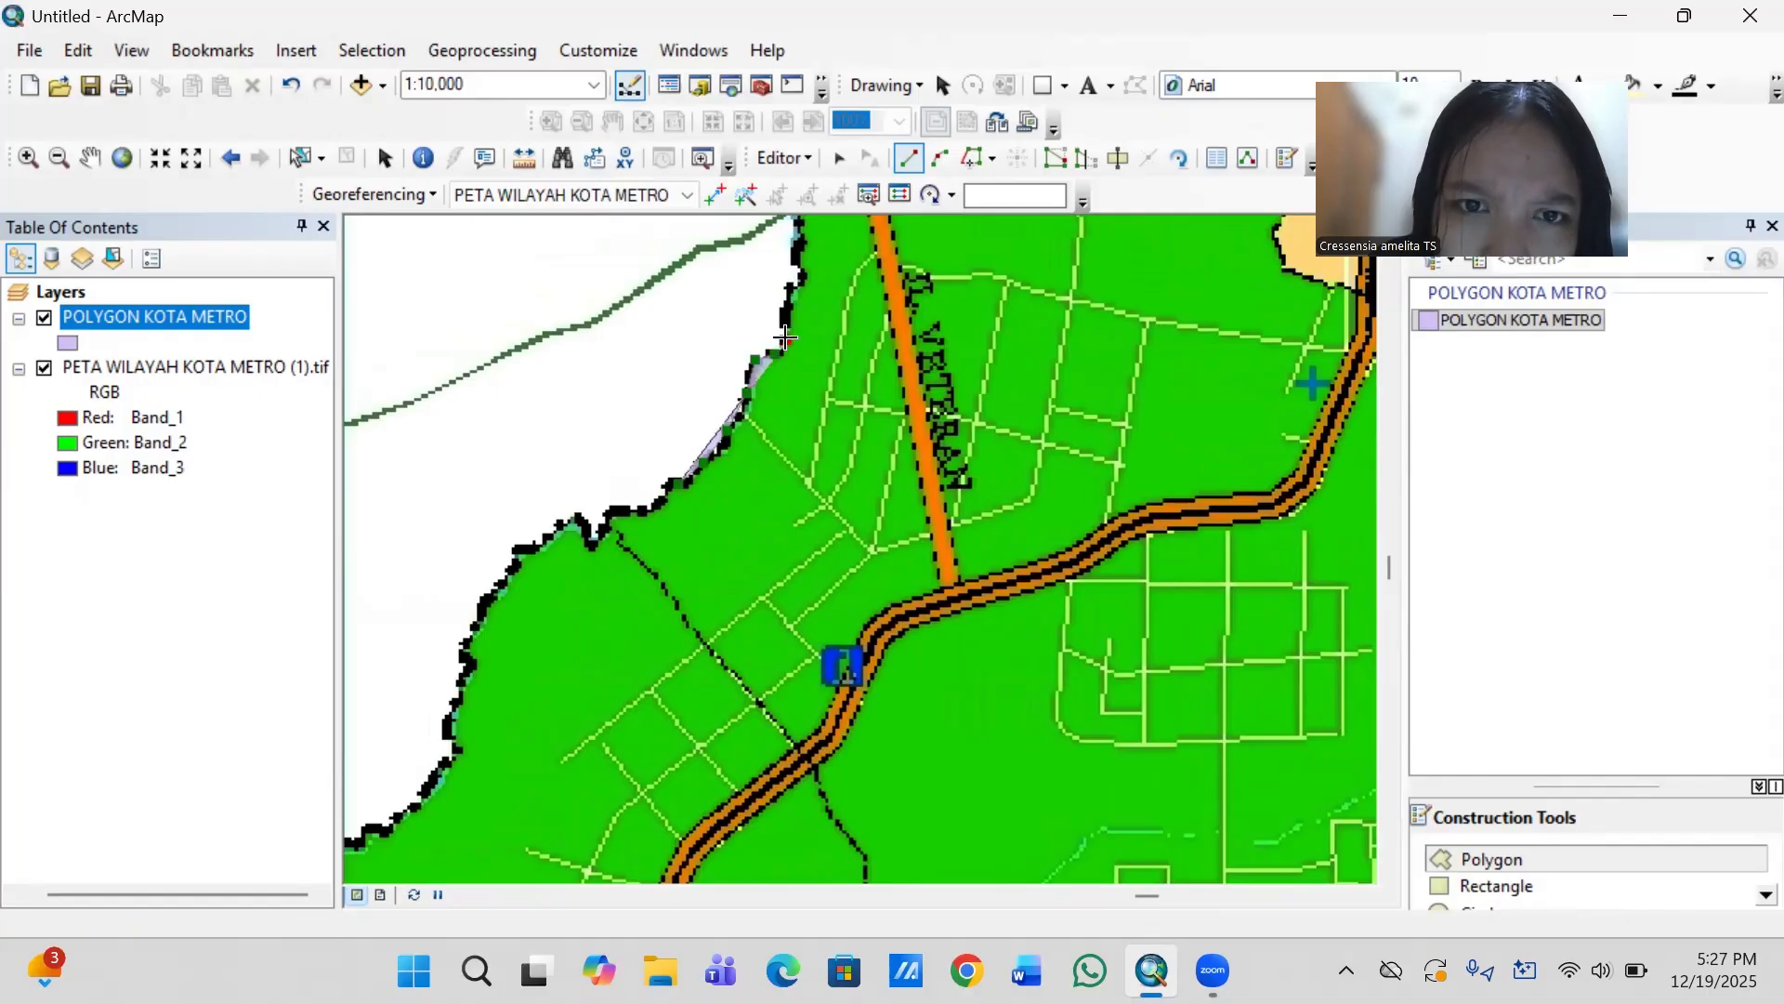
left_click(789, 287)
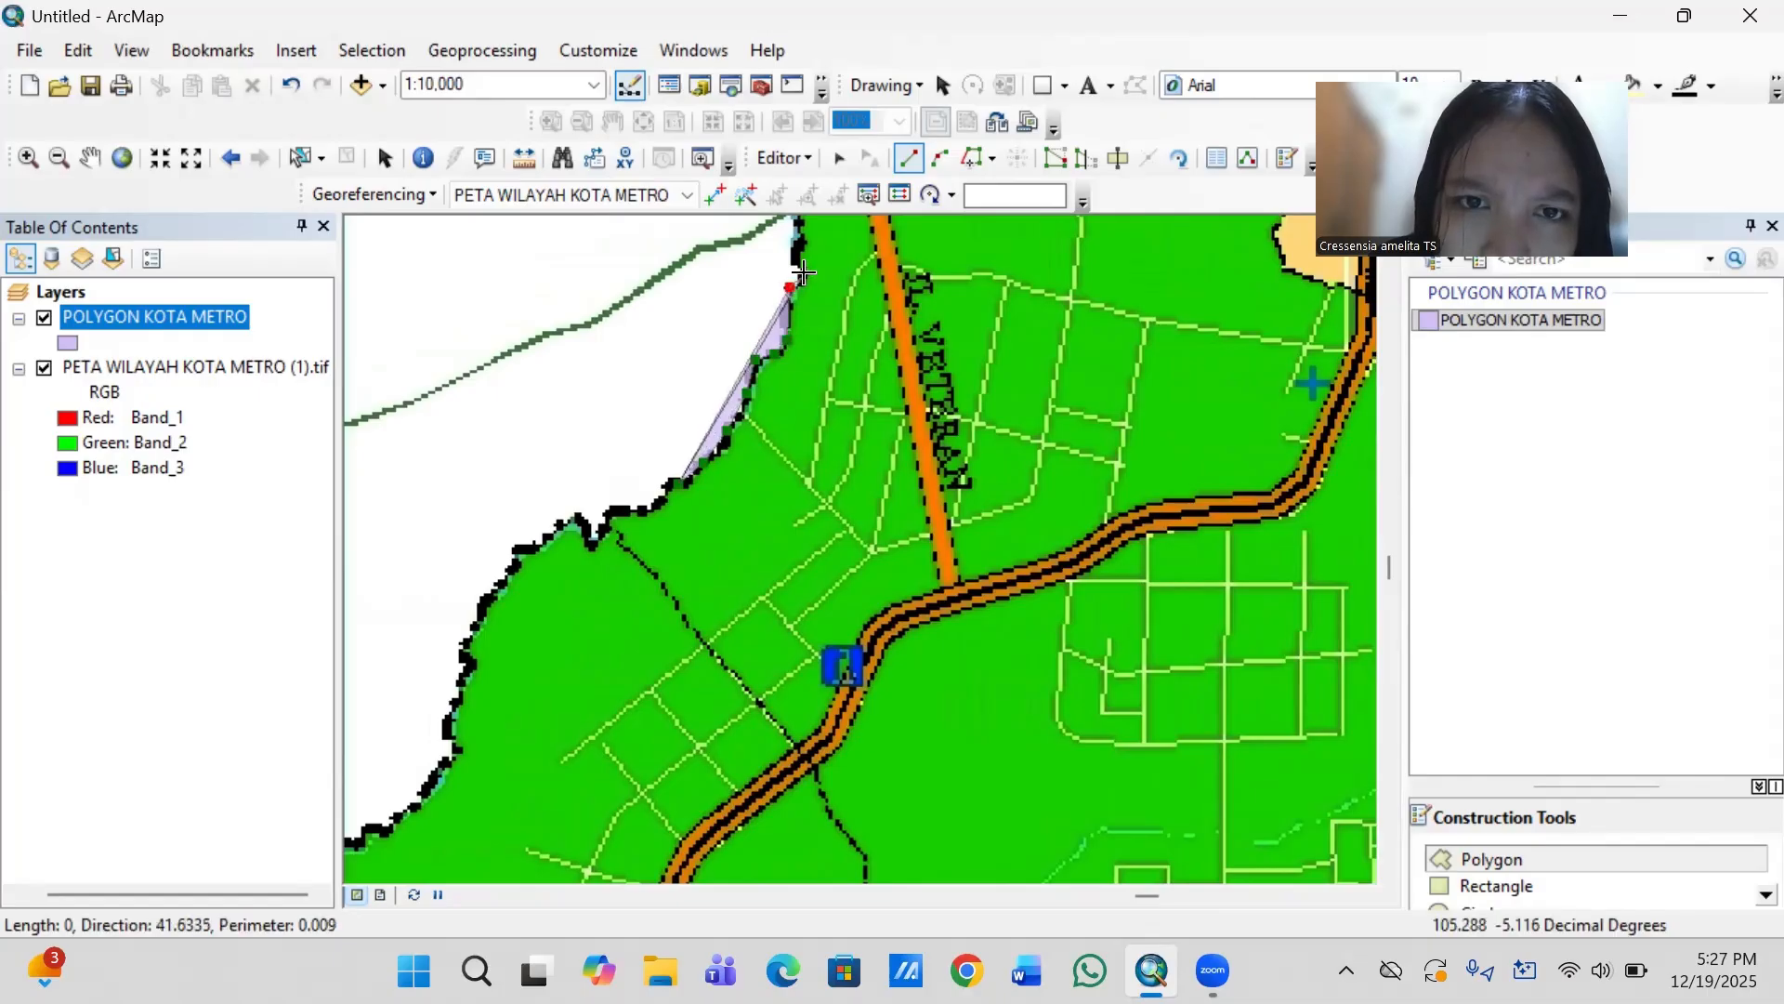
double_click(796, 241)
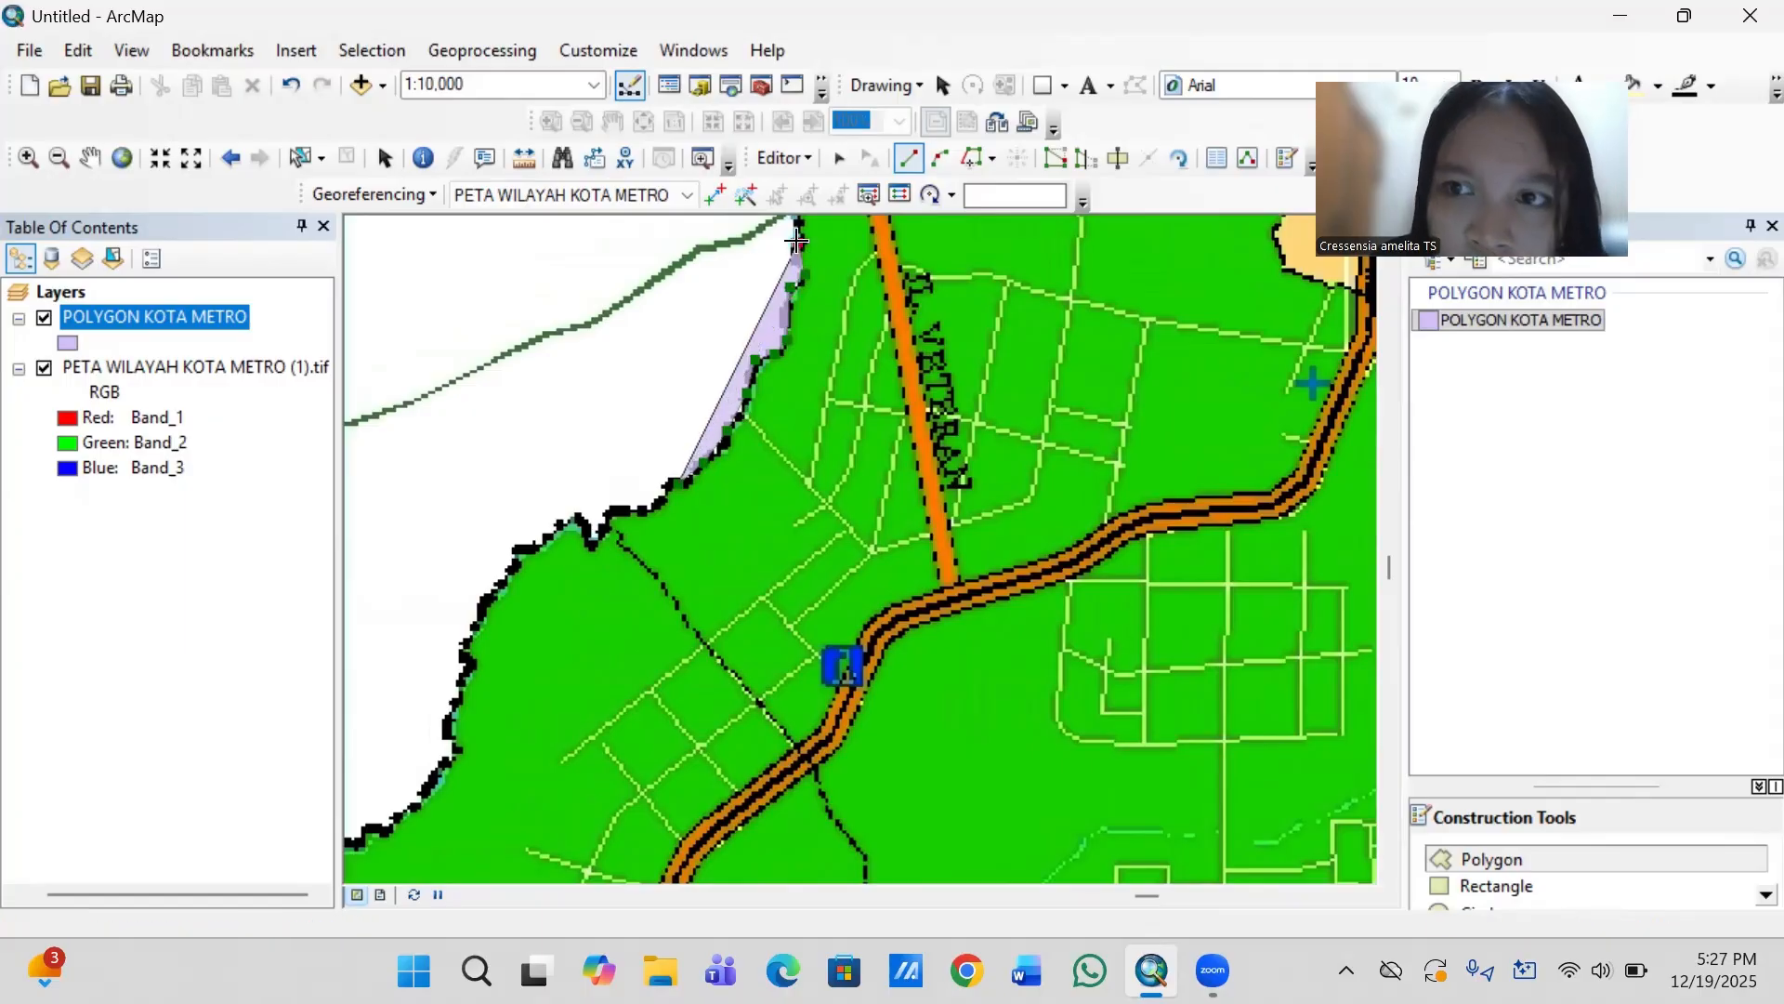
- Extend the polygon outline along the green Metro Barat boundary from the river line to the Jl. Veteran road crossing
key("Up")
key("Up")
key("Up")
key("Up")
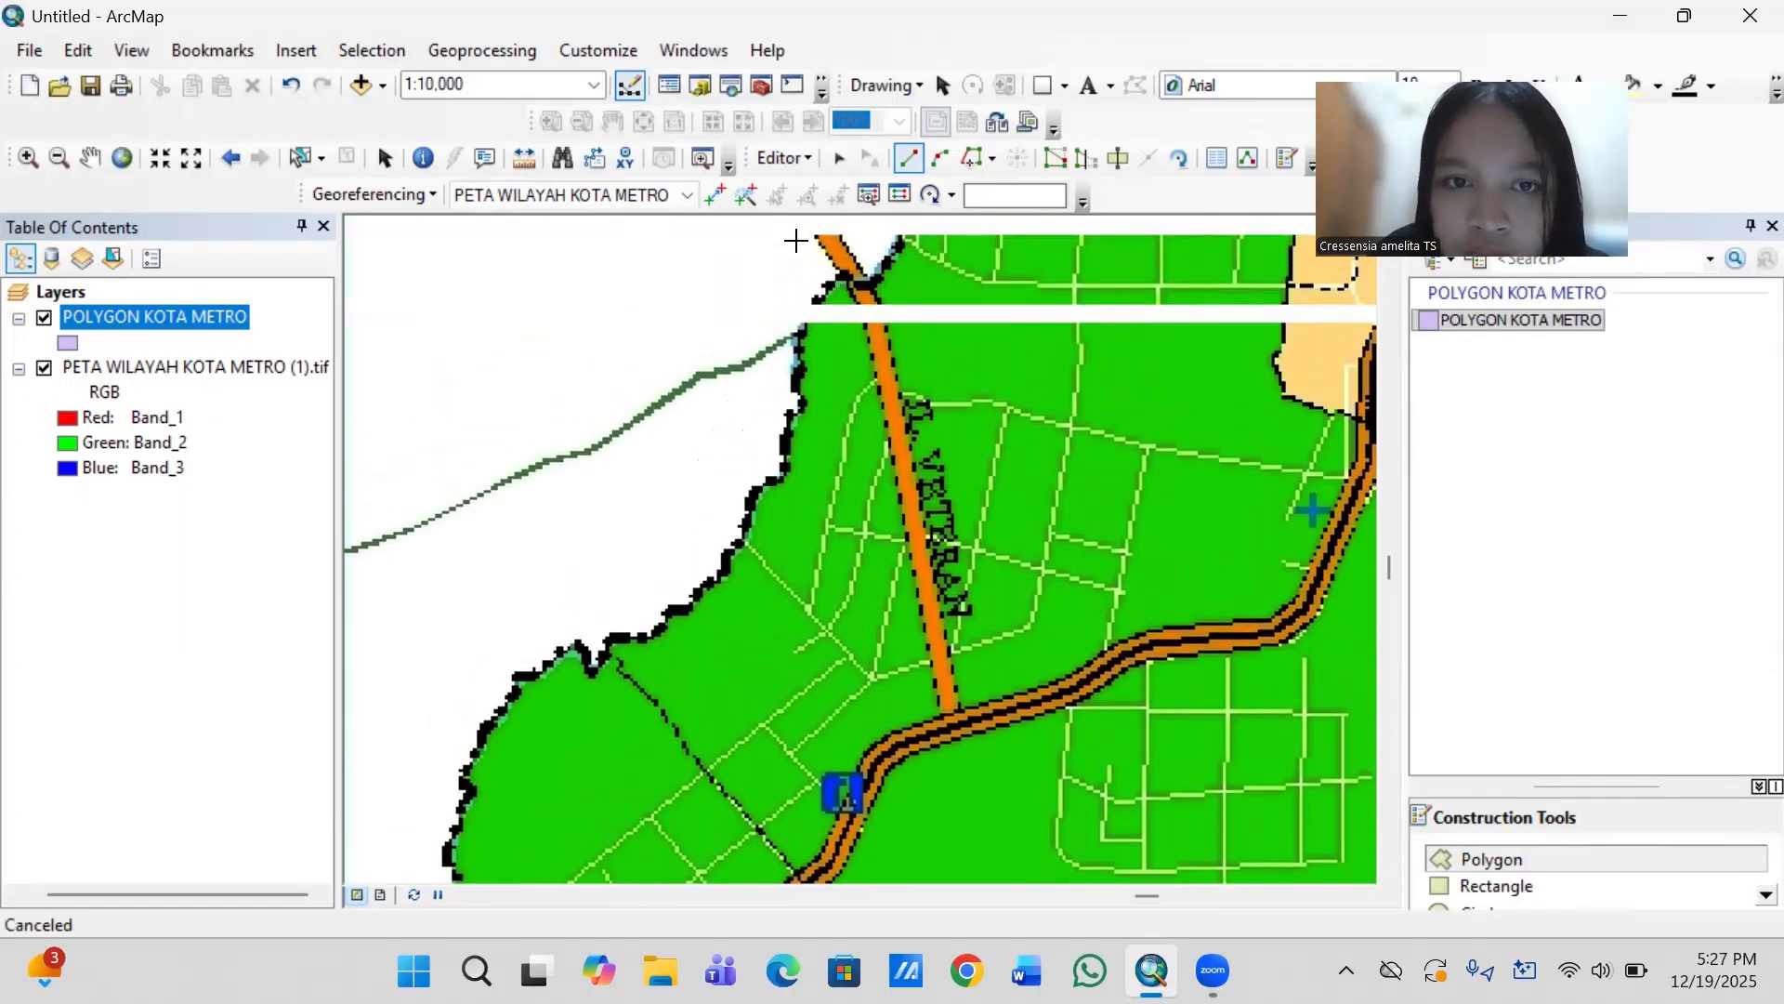
key("Up")
key("Up")
key("Up")
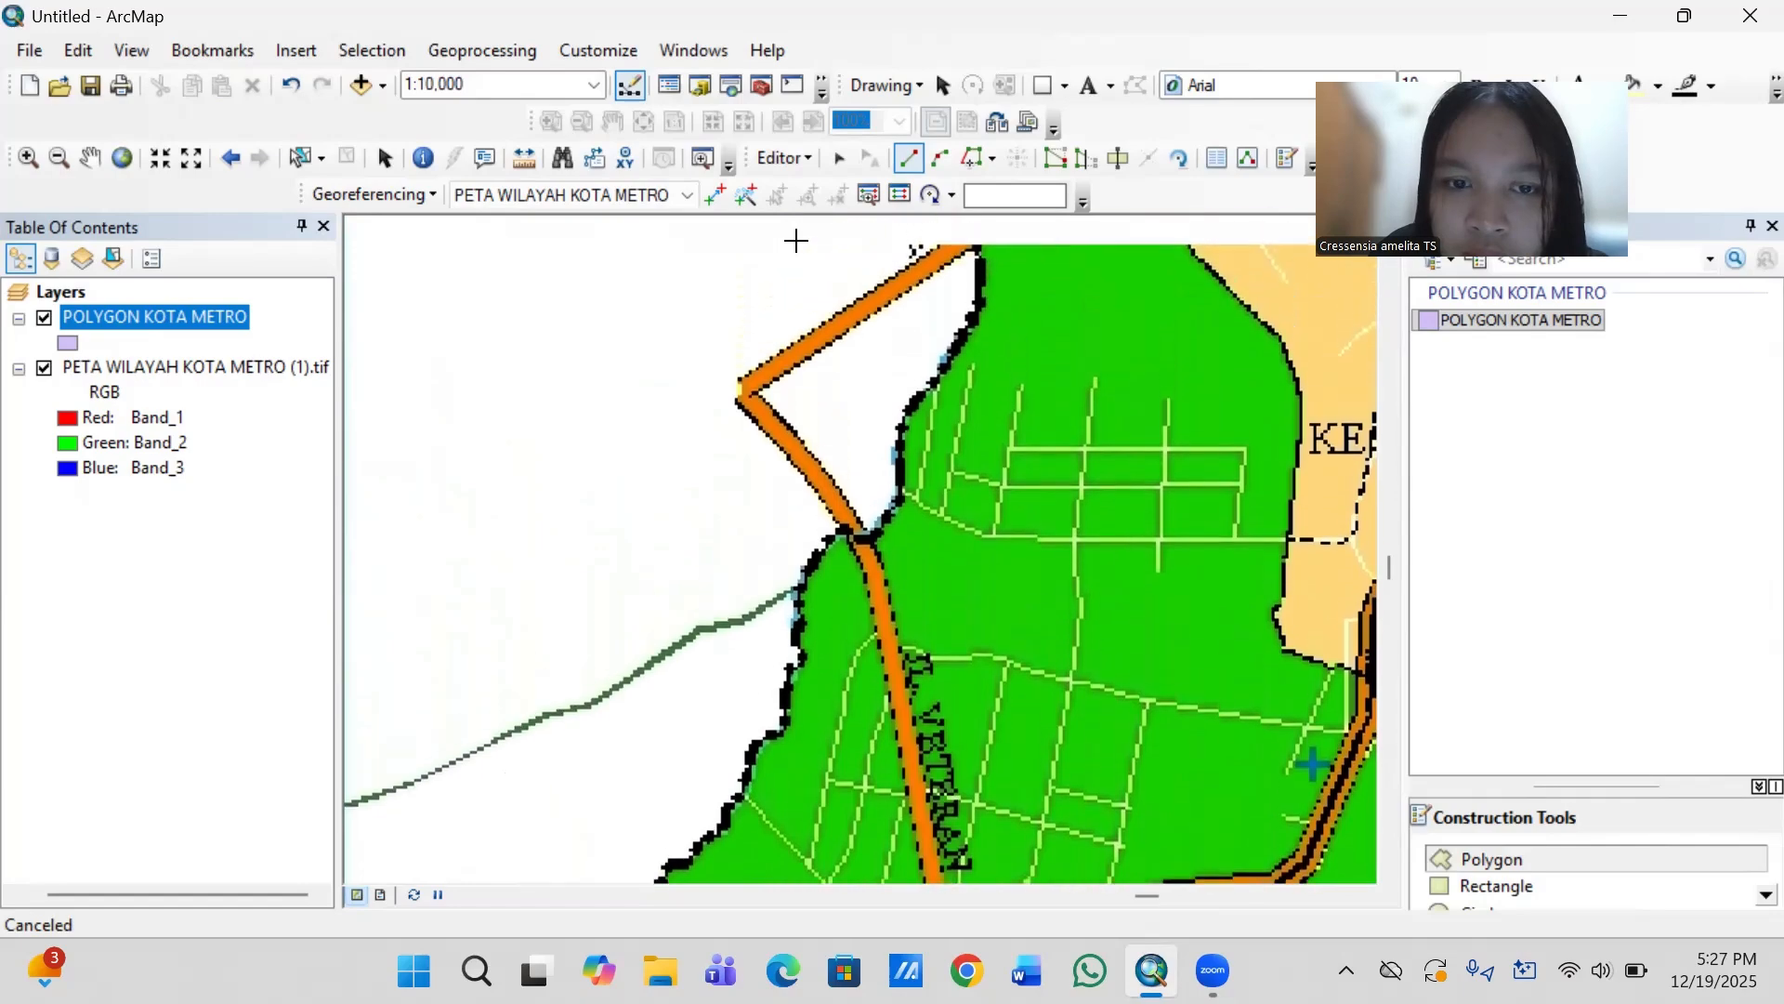
left_click(803, 597)
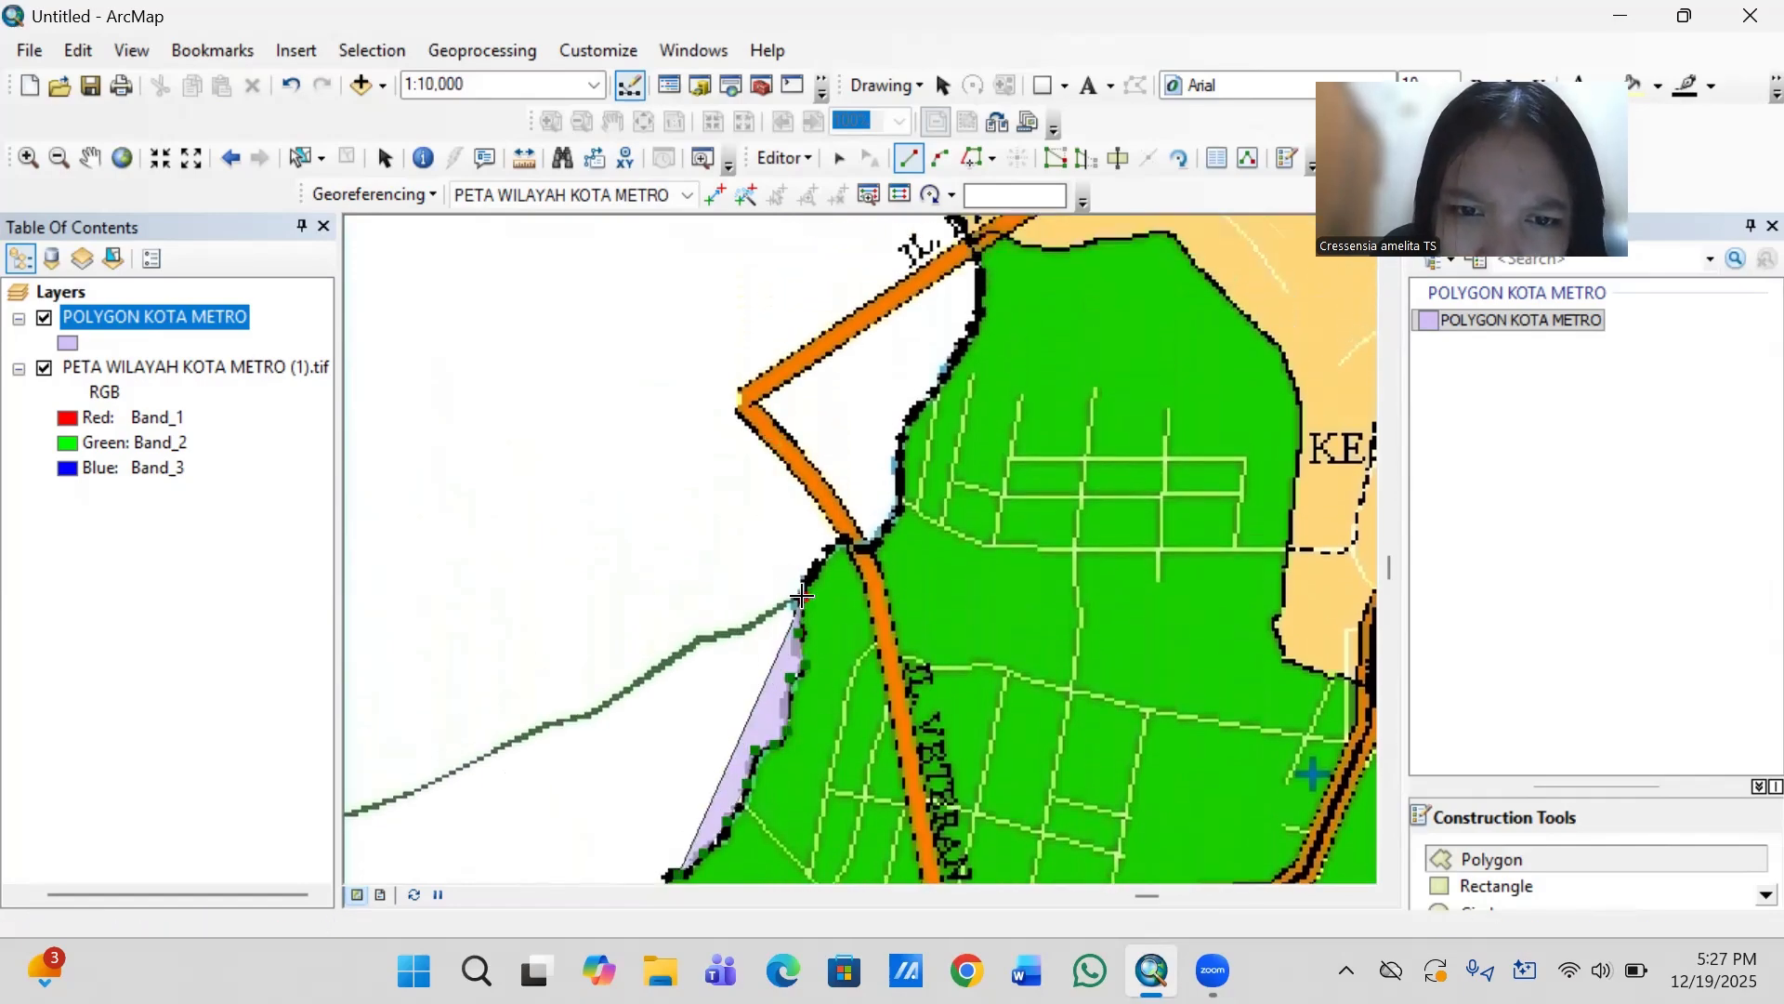
left_click(842, 539)
left_click(868, 551)
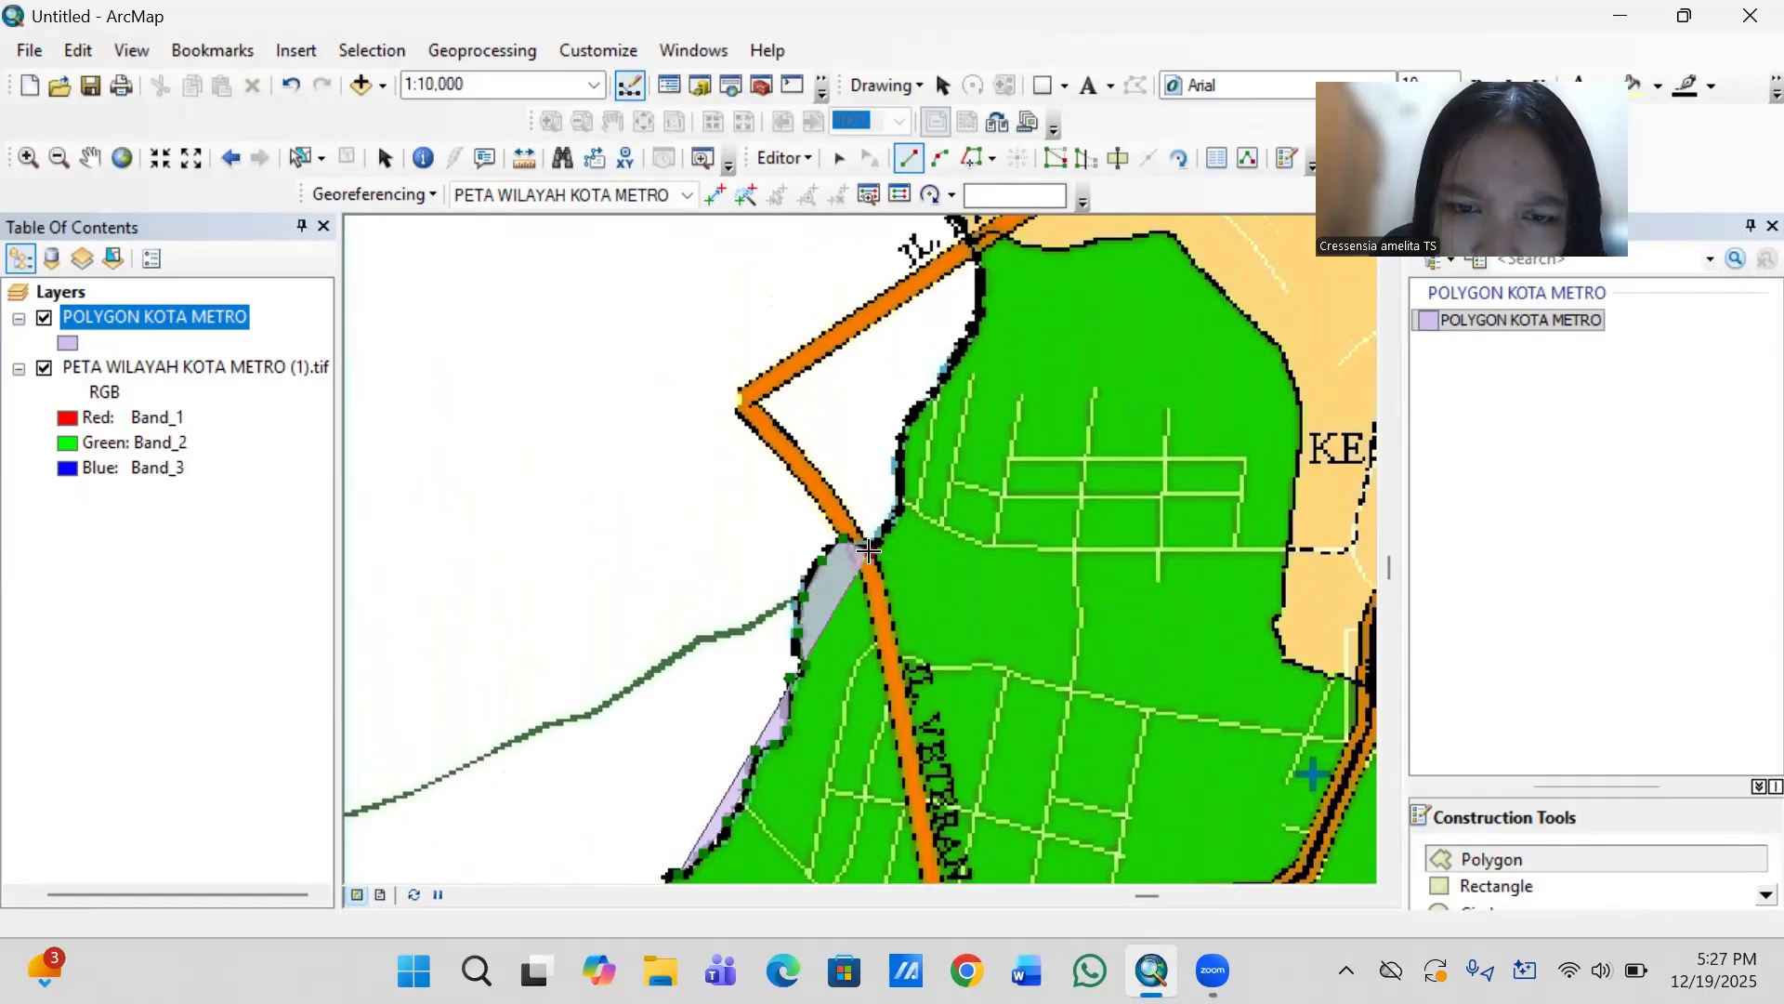
- Trace the Metro Barat boundary north from the Jl. Veteran crossing to just below the Jl. Brigjen Katamso crossing
left_click(890, 518)
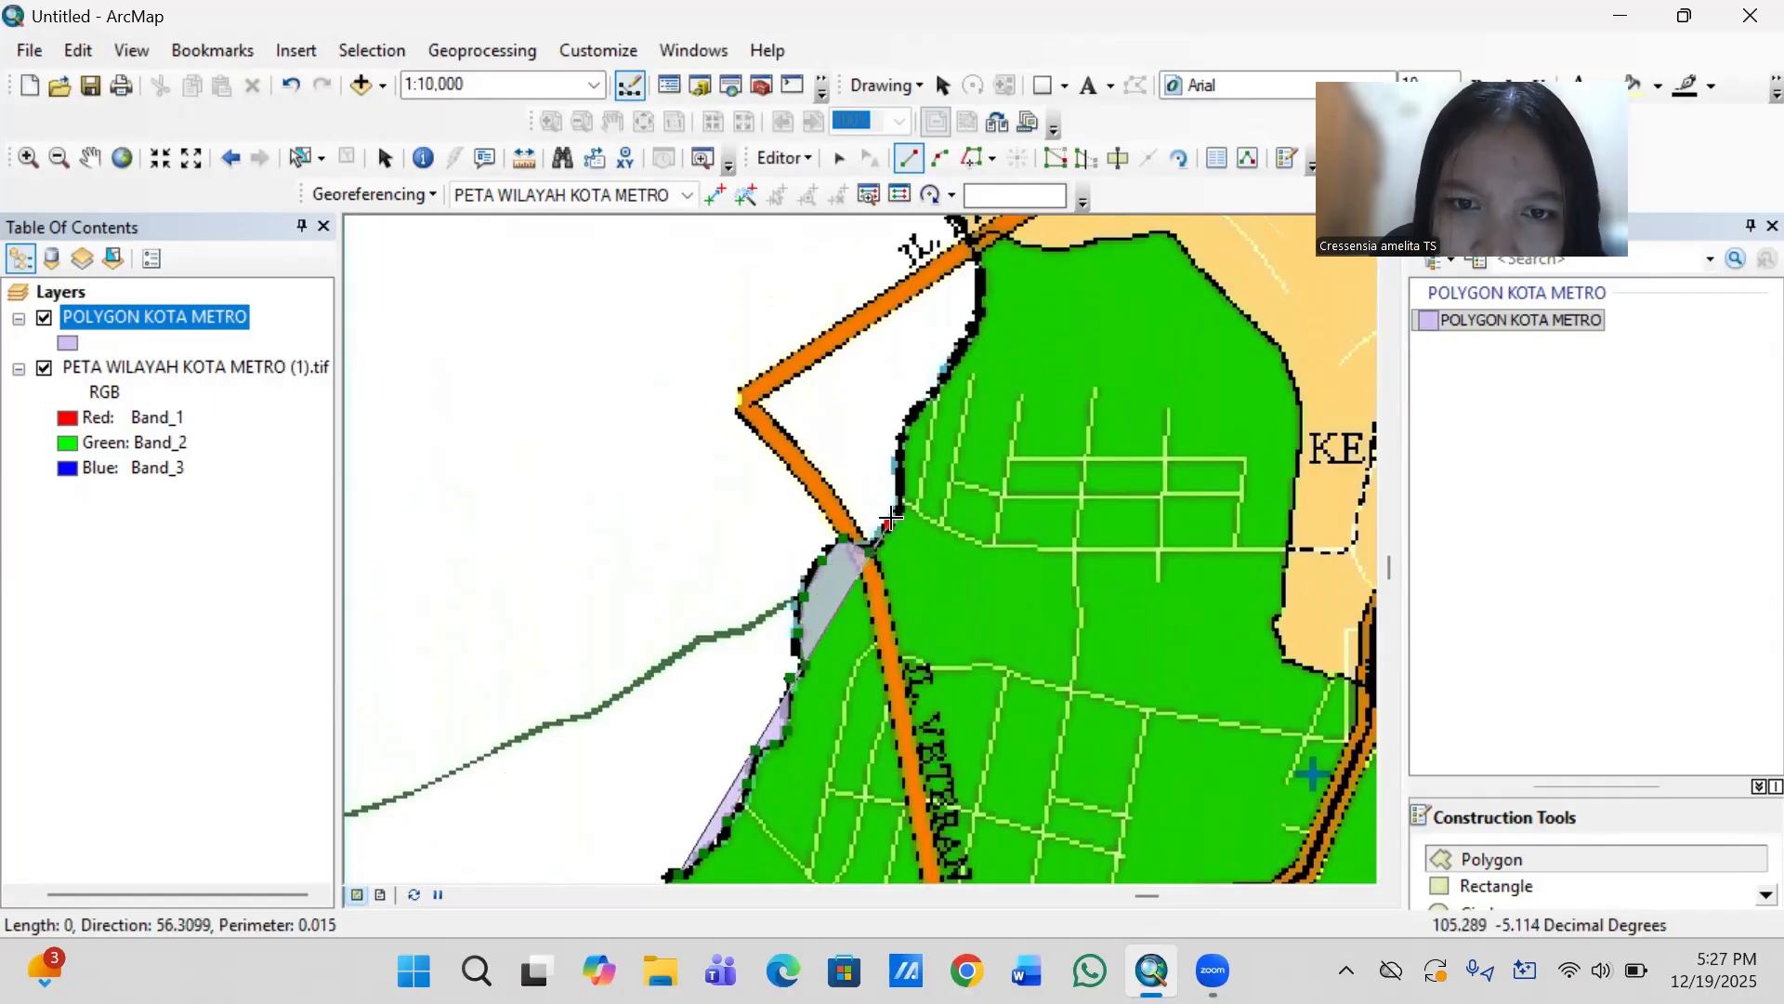
left_click(897, 510)
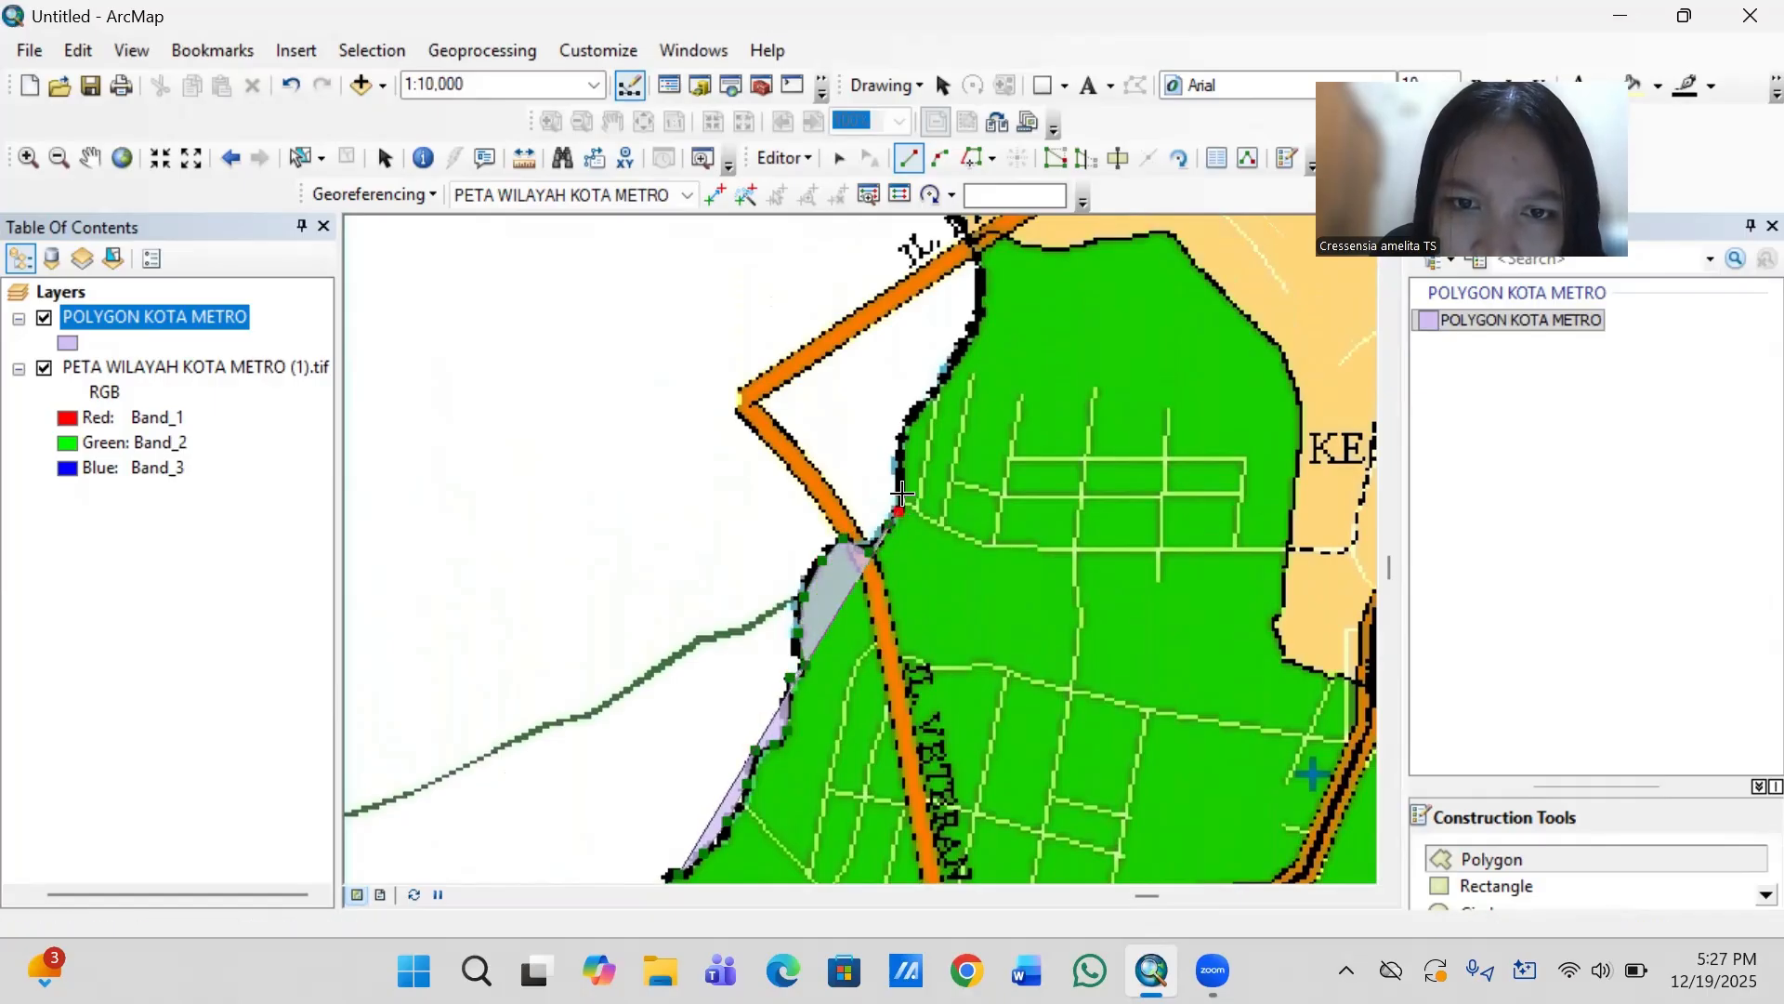
left_click(902, 434)
left_click(924, 401)
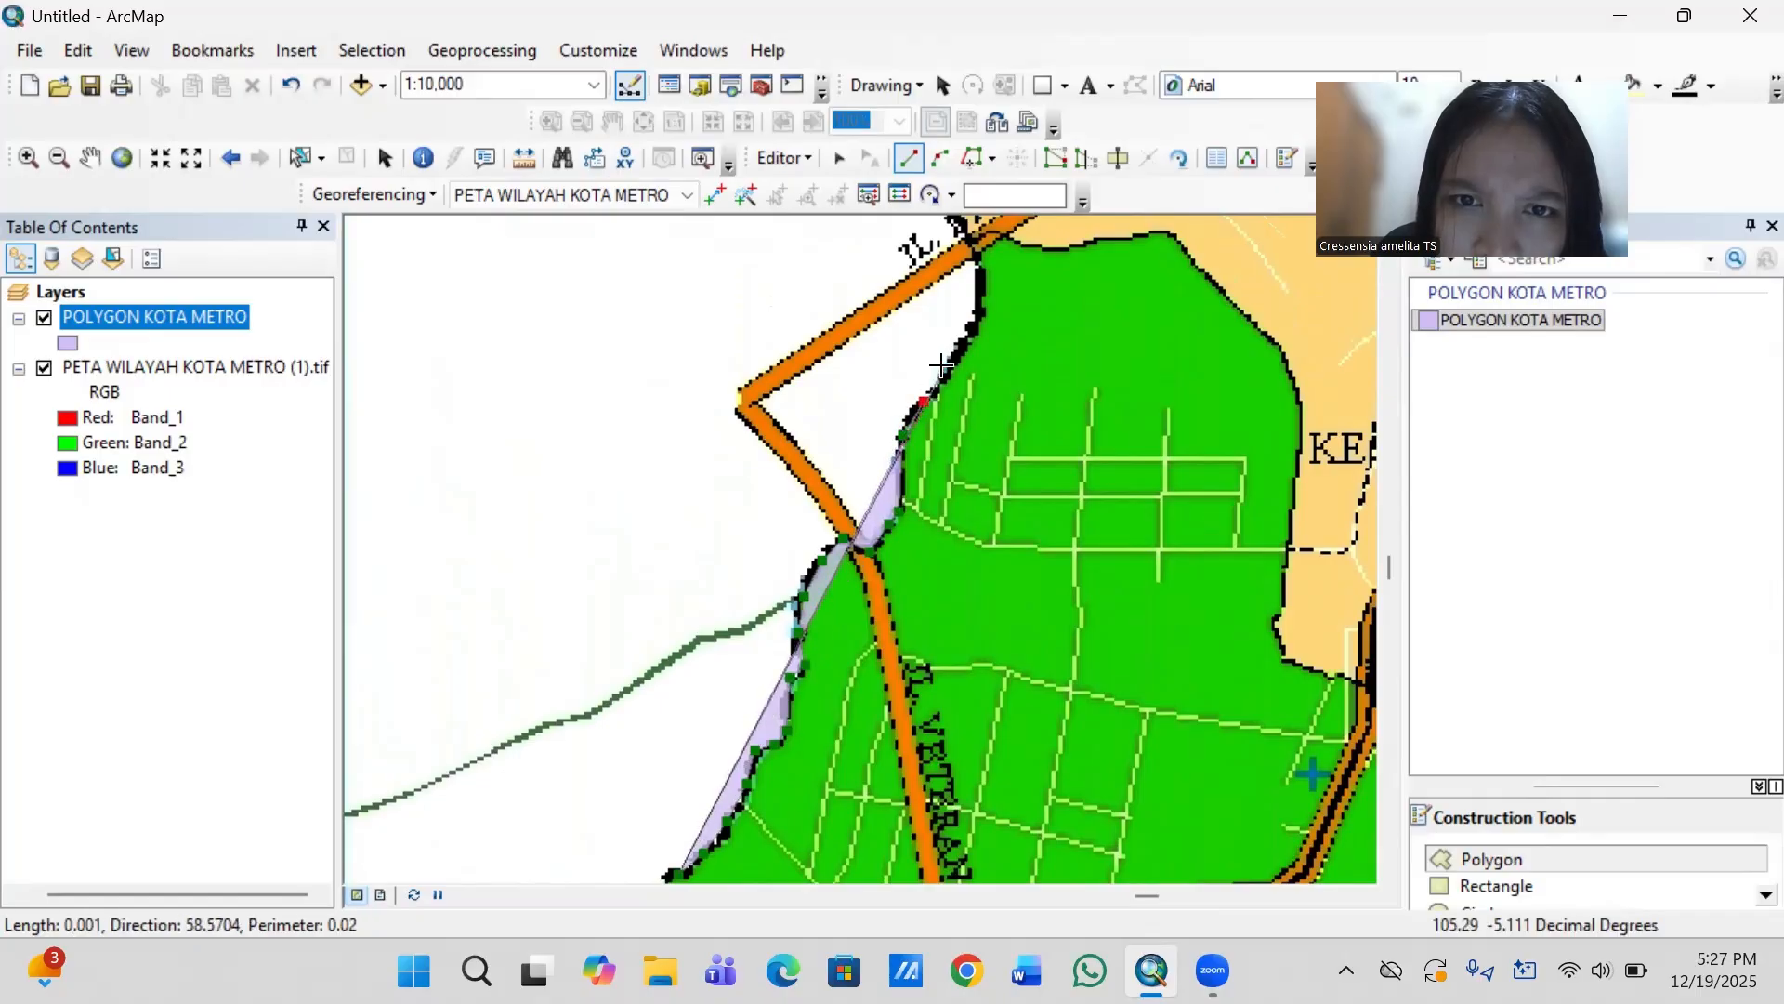
left_click(960, 345)
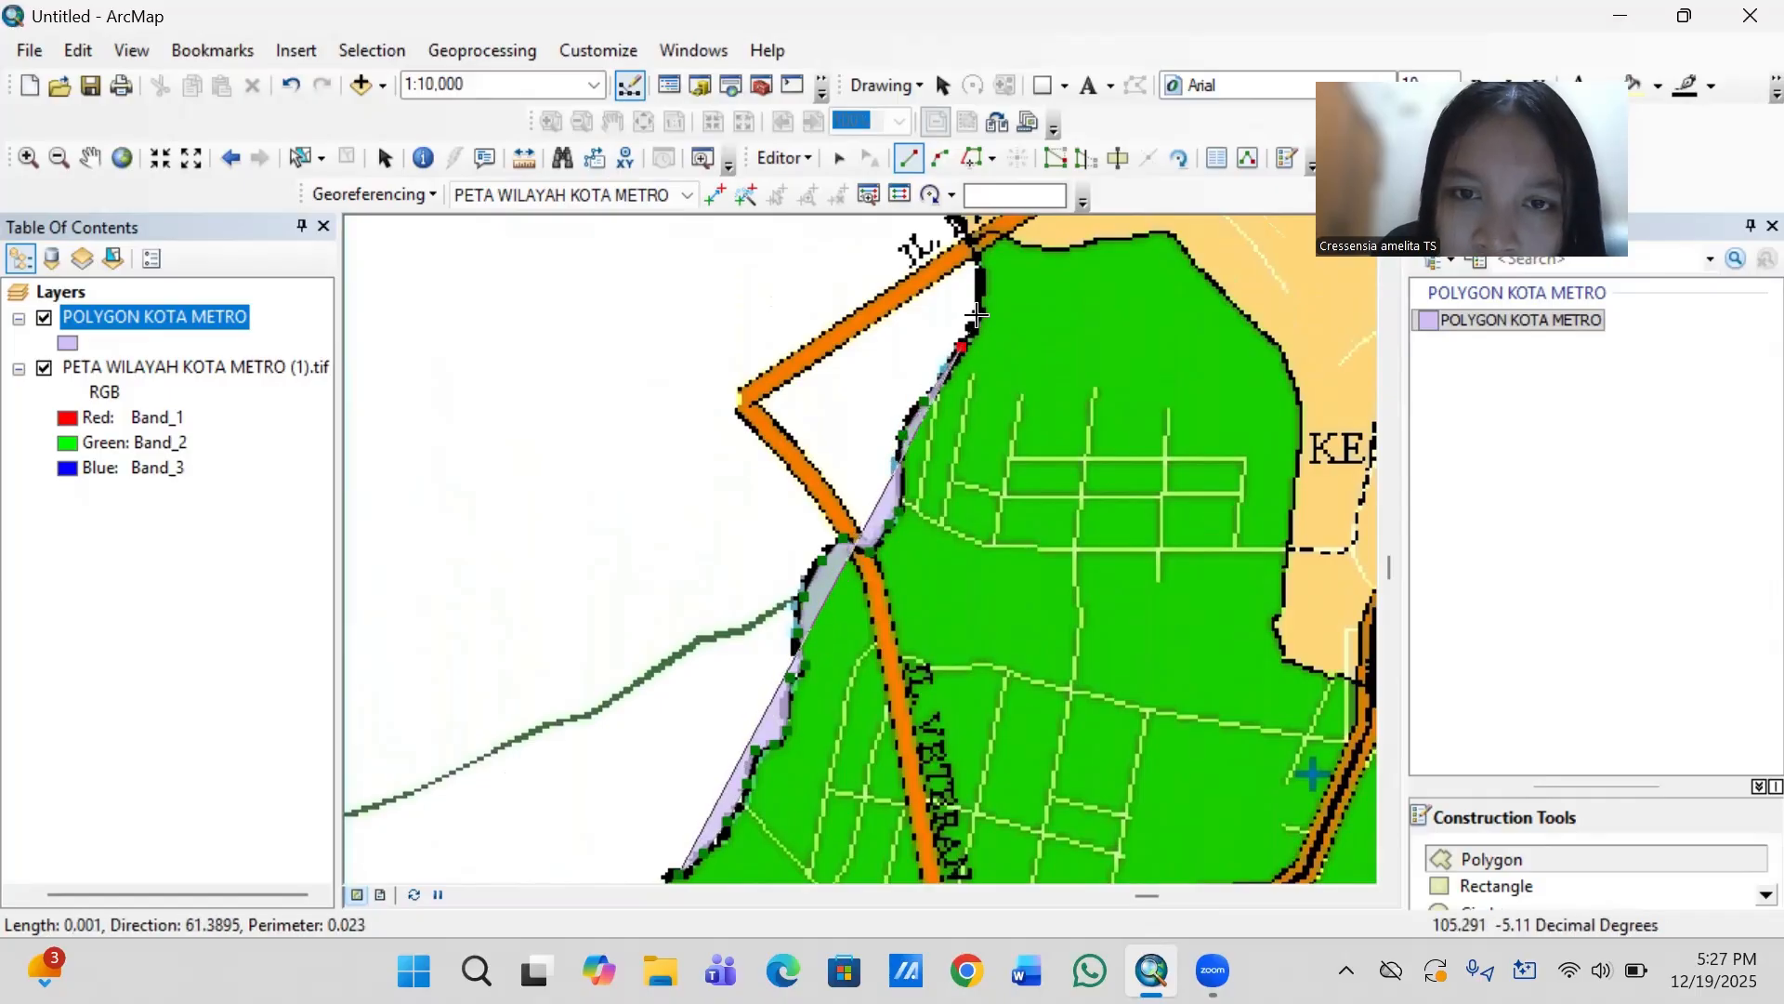
left_click(977, 315)
double_click(977, 269)
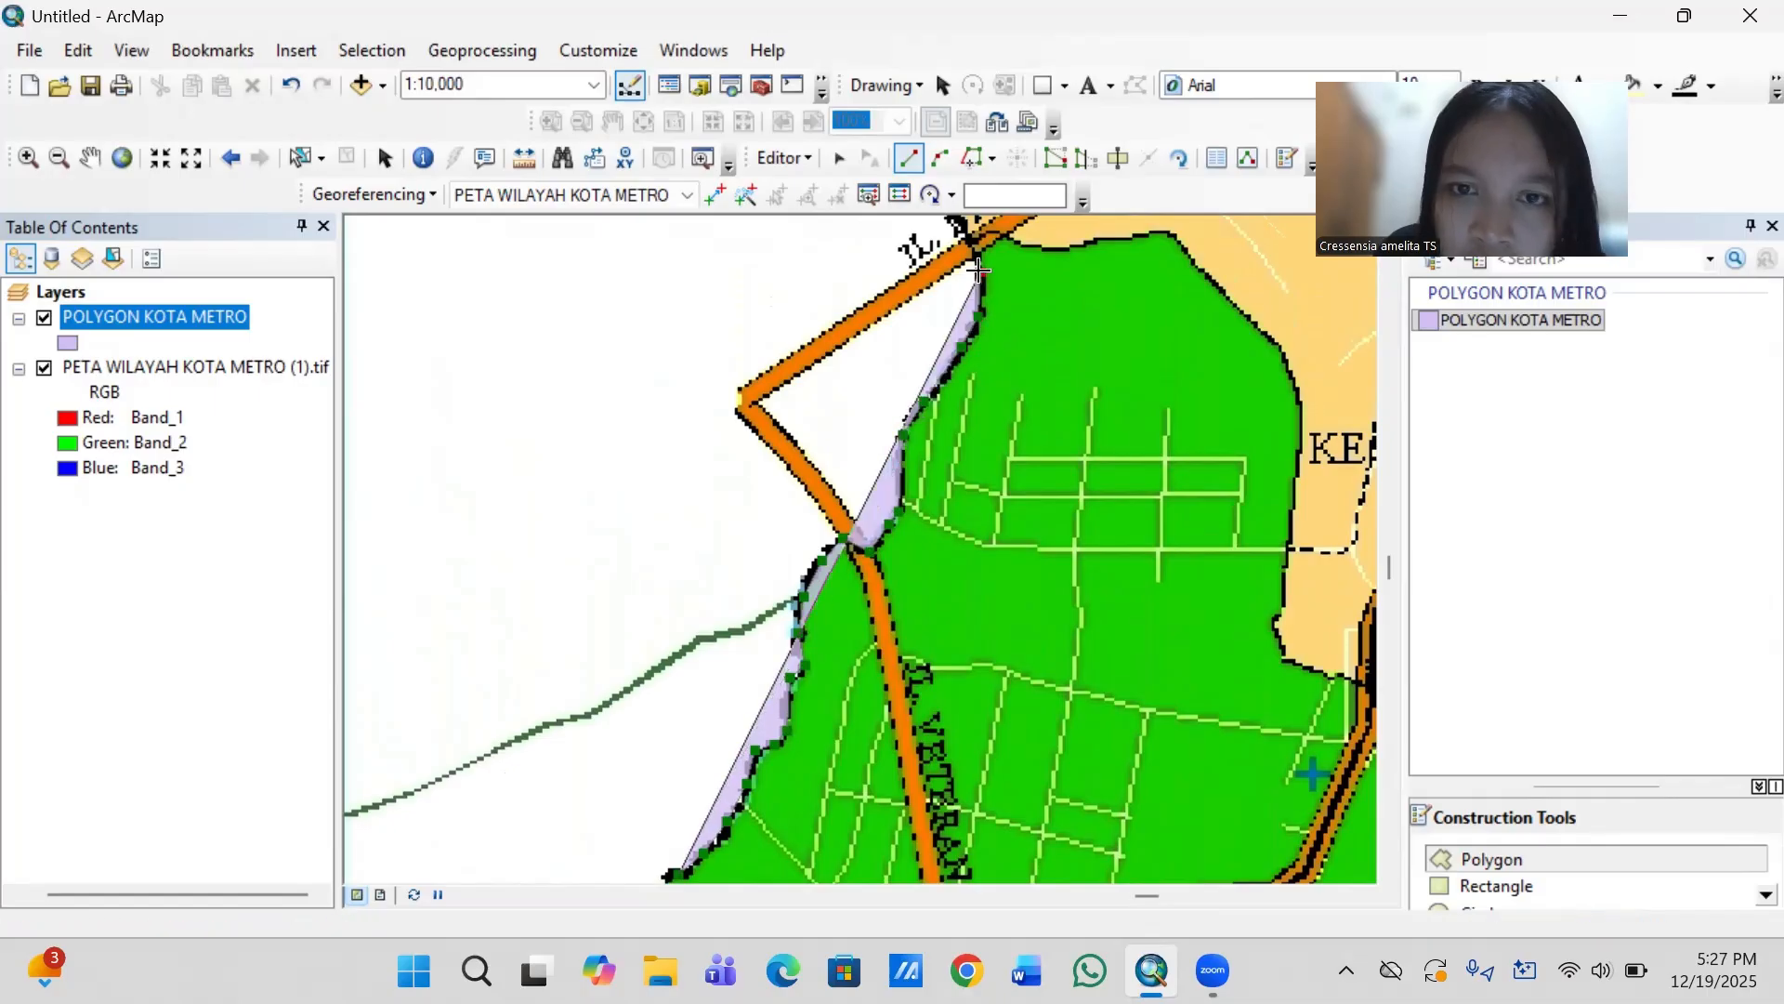
- Continue the outline across Jl. Brigjen Katamso along Metro Pusat's western boundary to its corner with the purple district
key("Up")
key("Up")
key("Up")
key("Up")
key("Up")
key("Up")
key("Up")
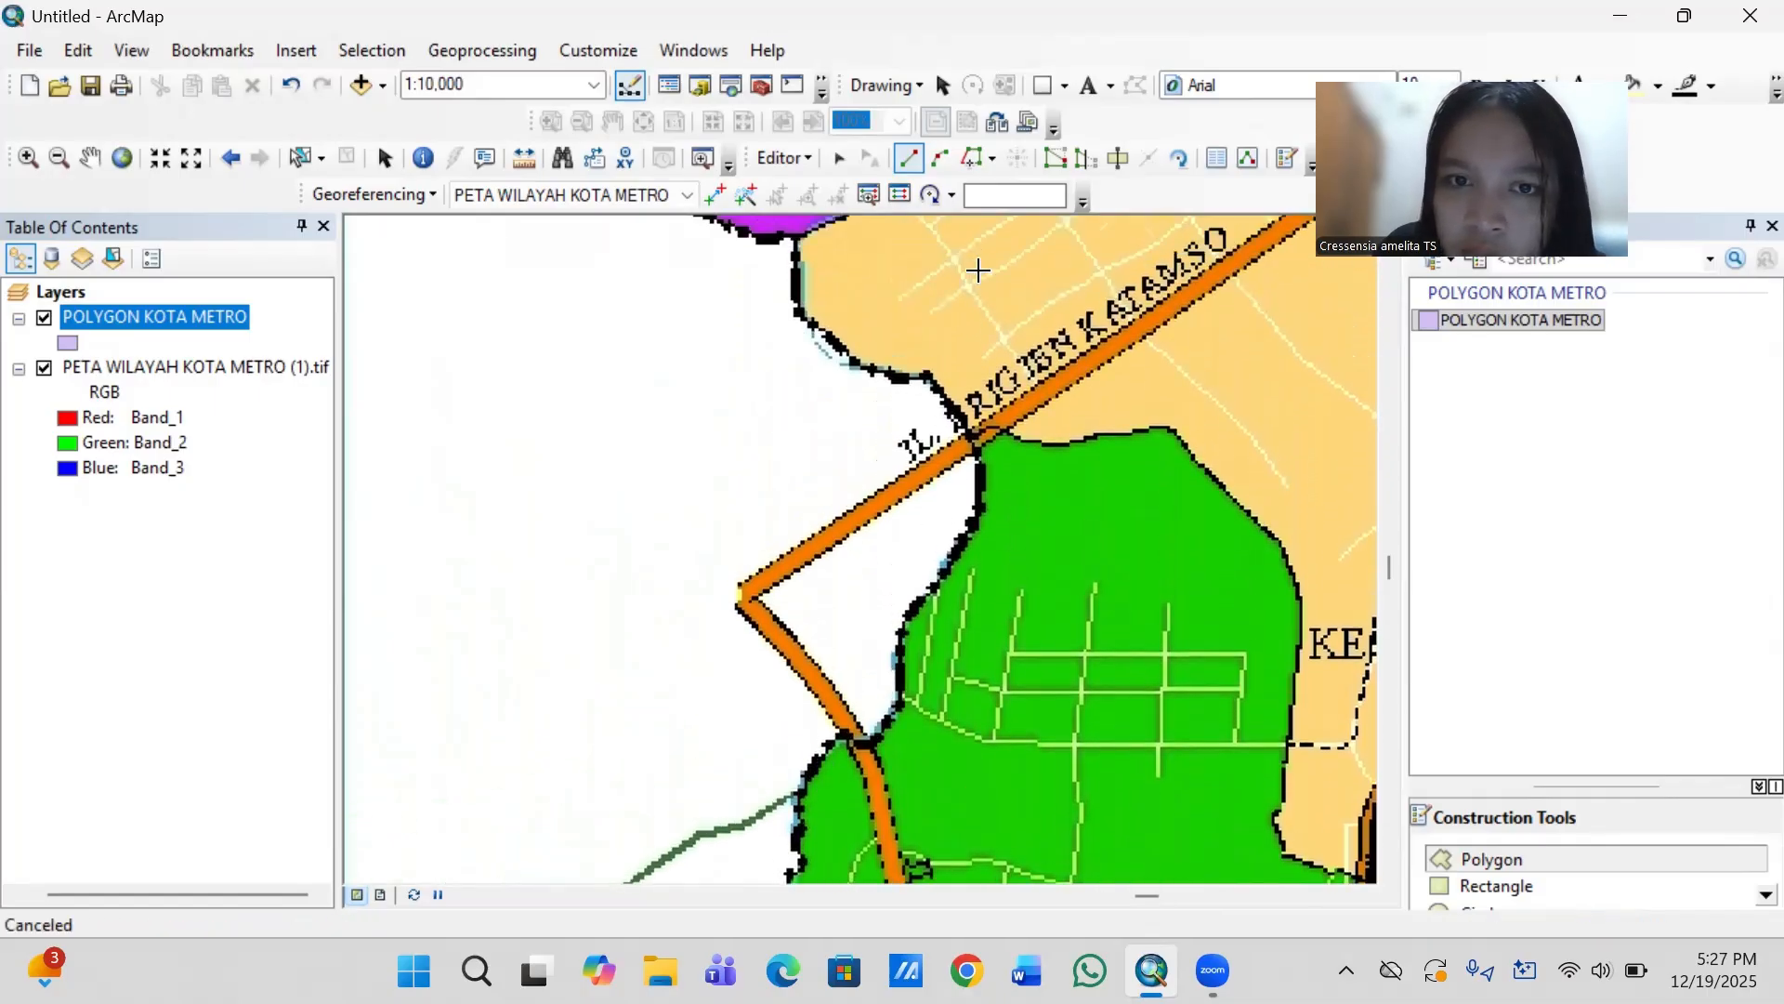
left_click(951, 427)
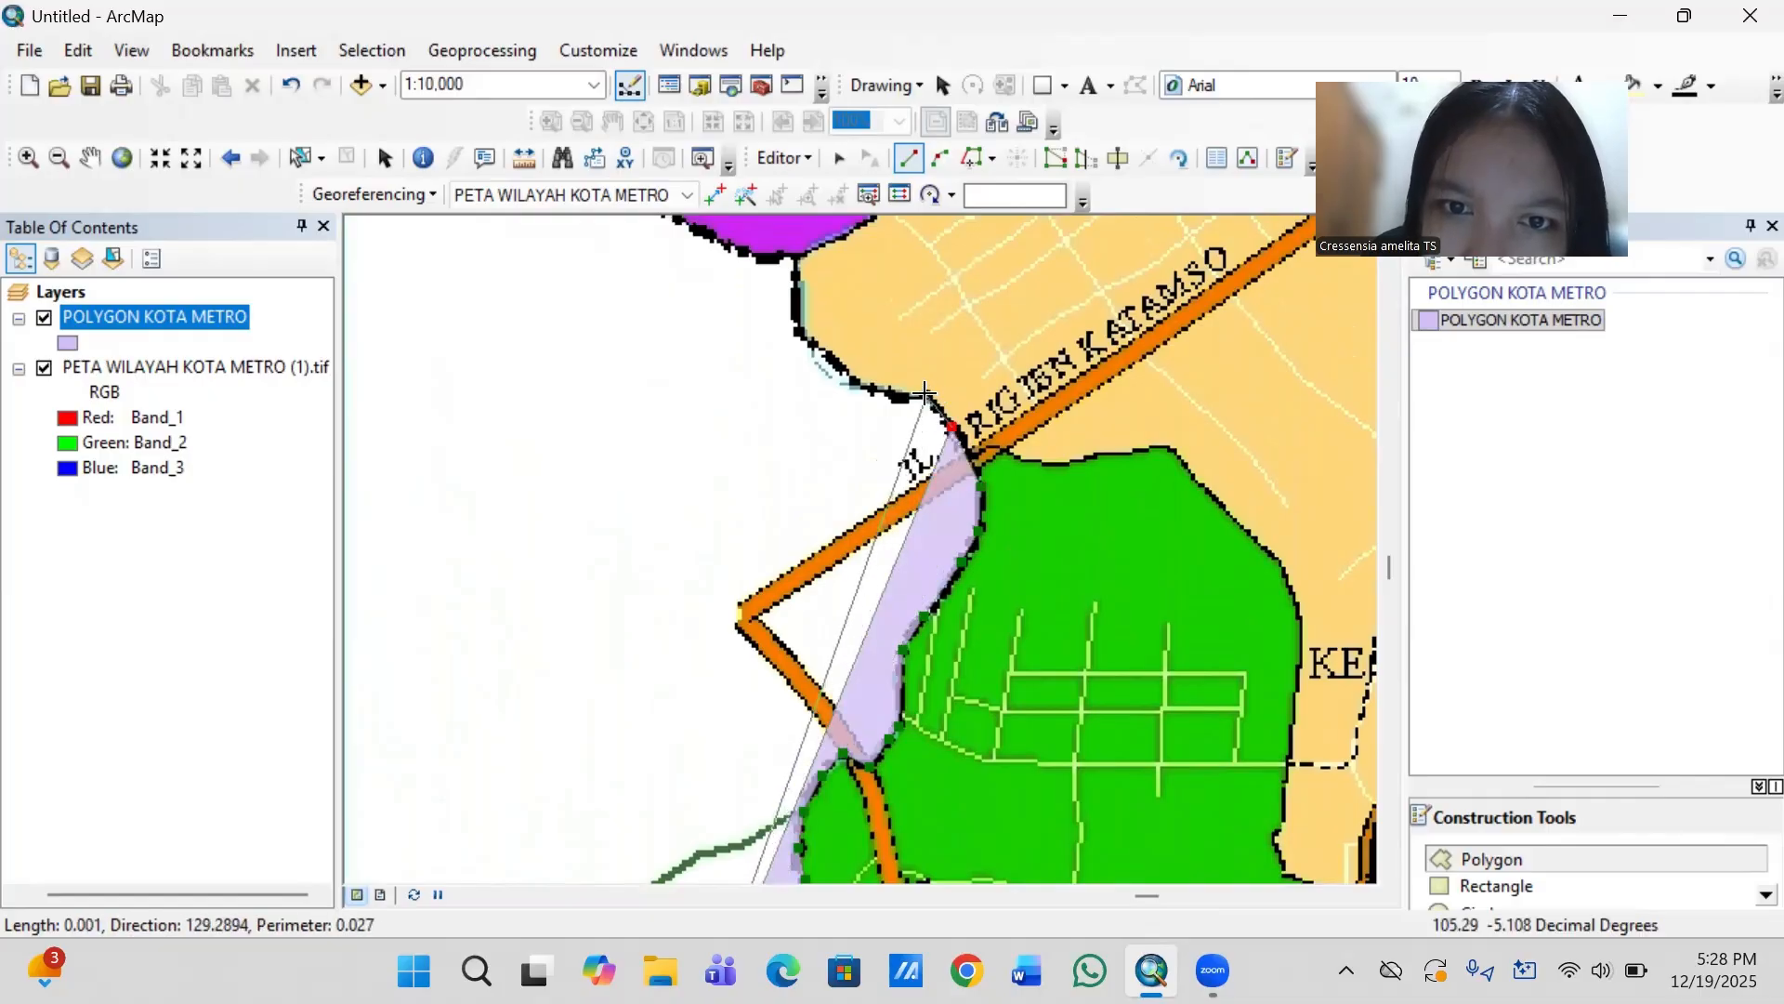
left_click(926, 395)
left_click(888, 395)
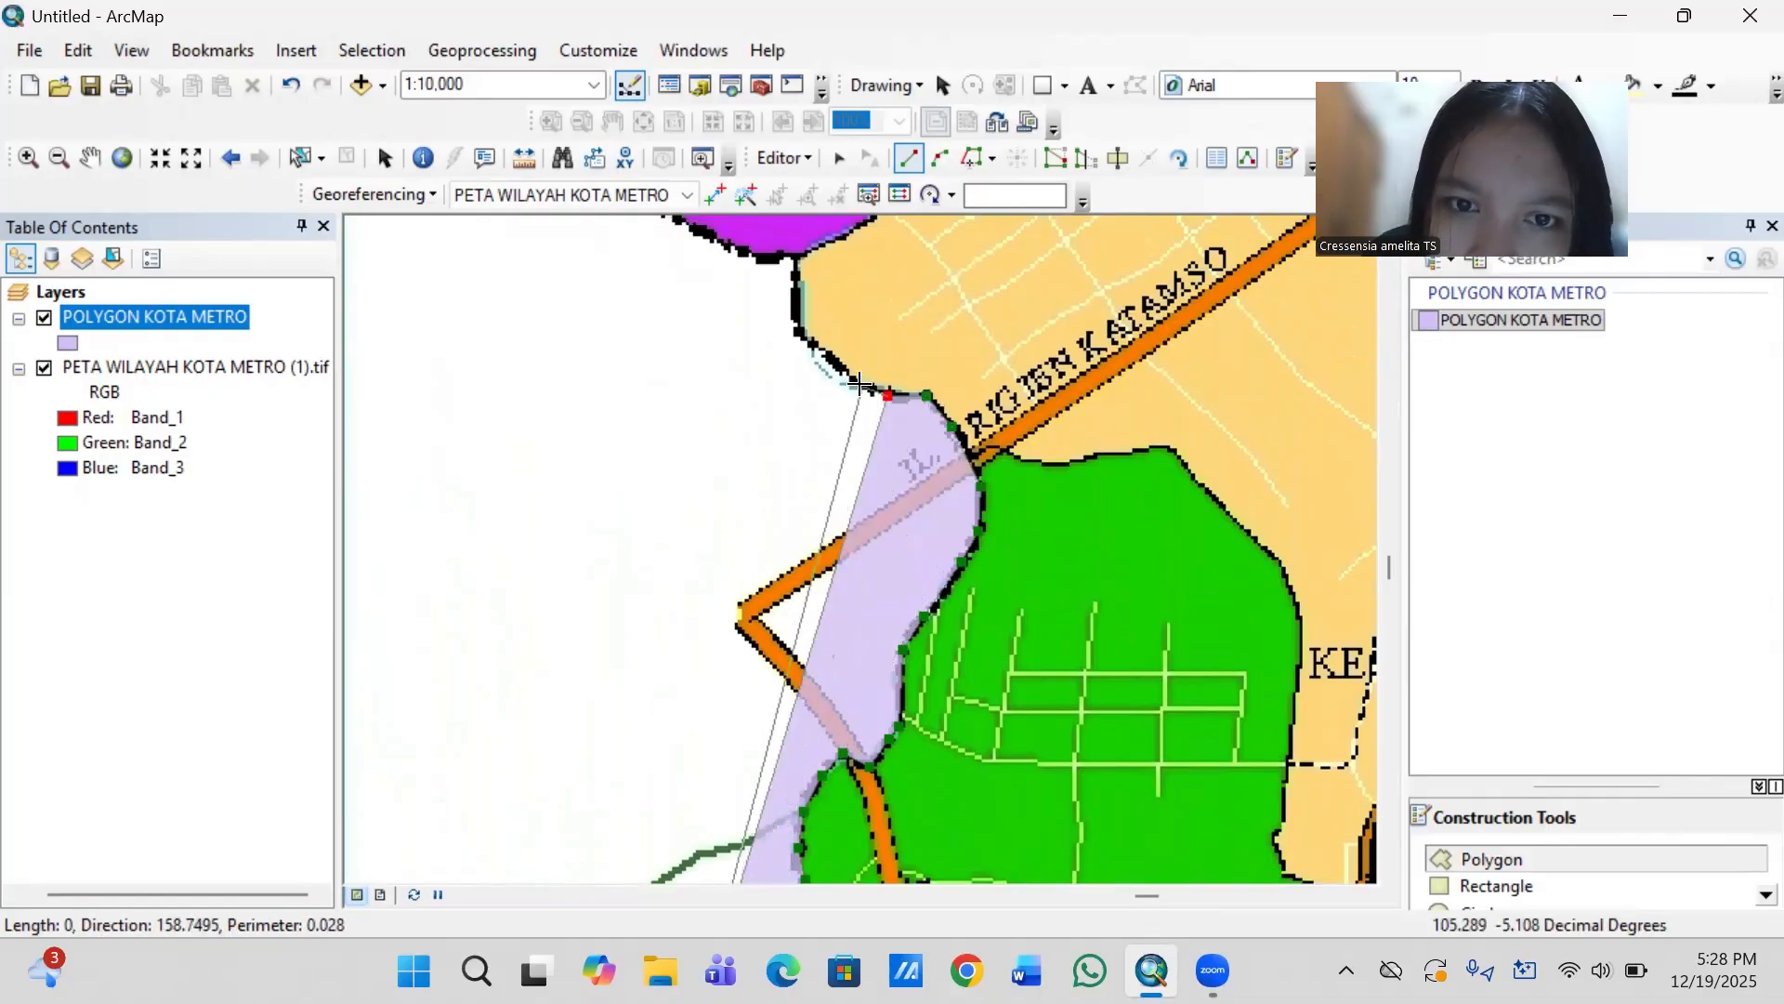
left_click(854, 382)
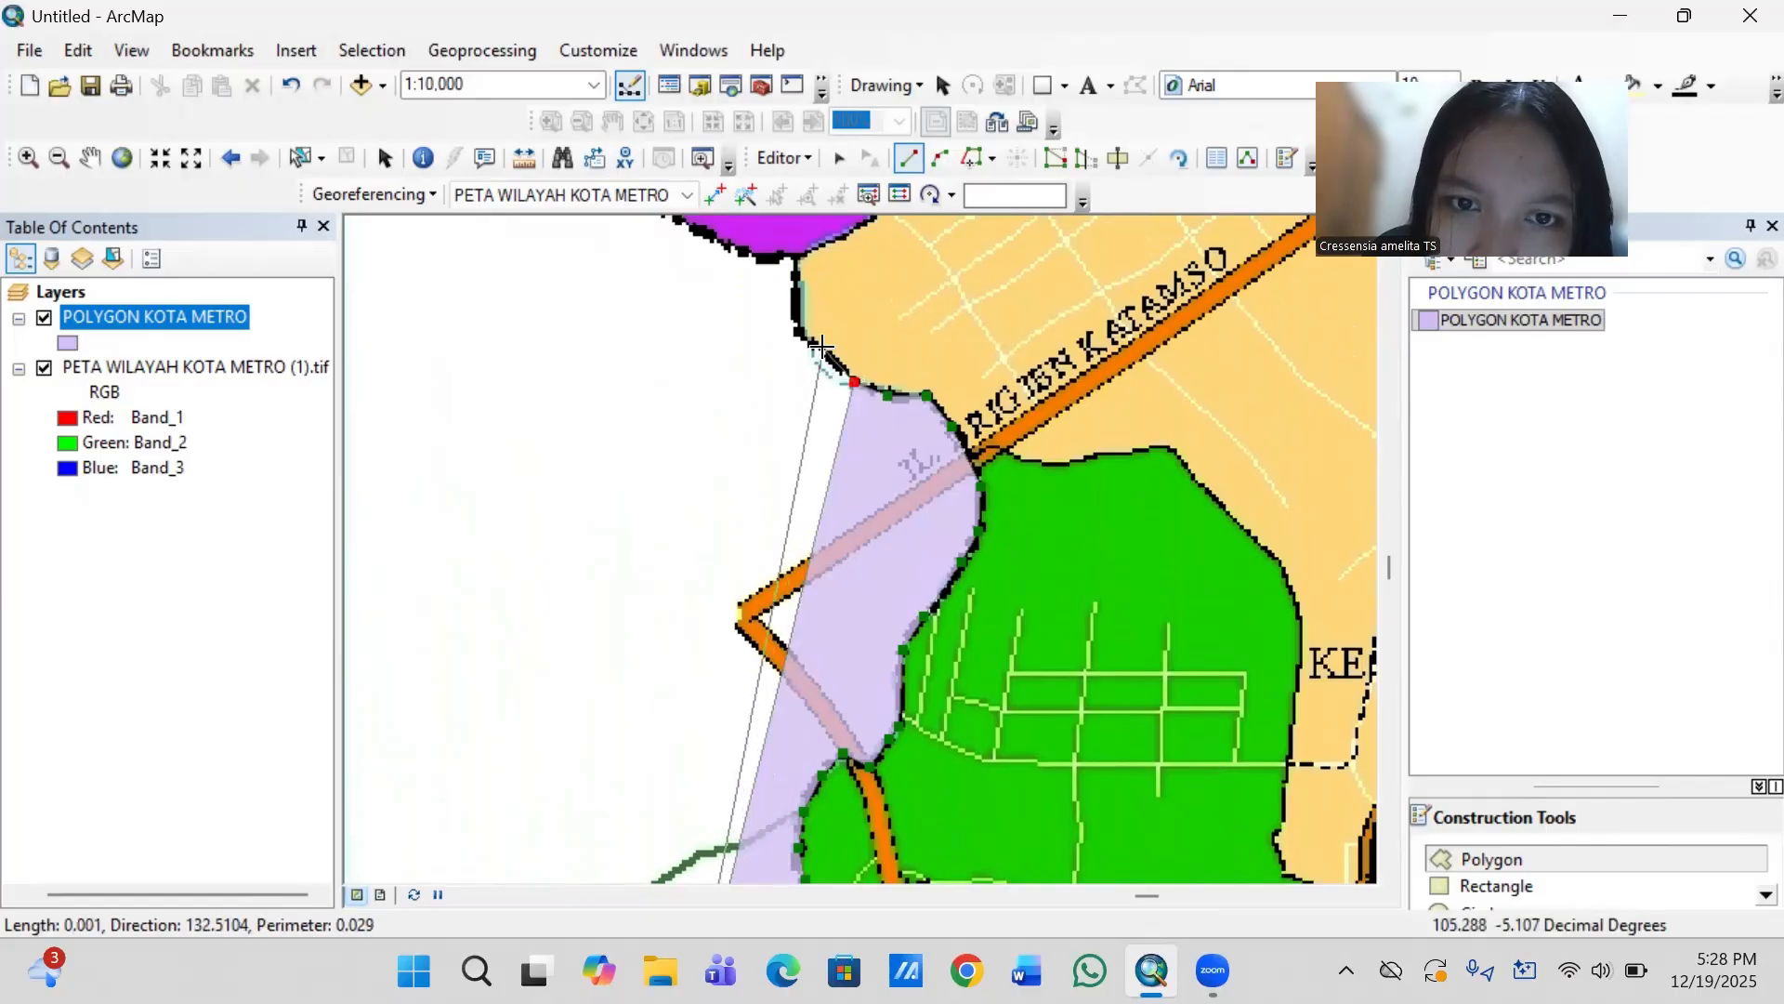
left_click(825, 349)
left_click(799, 332)
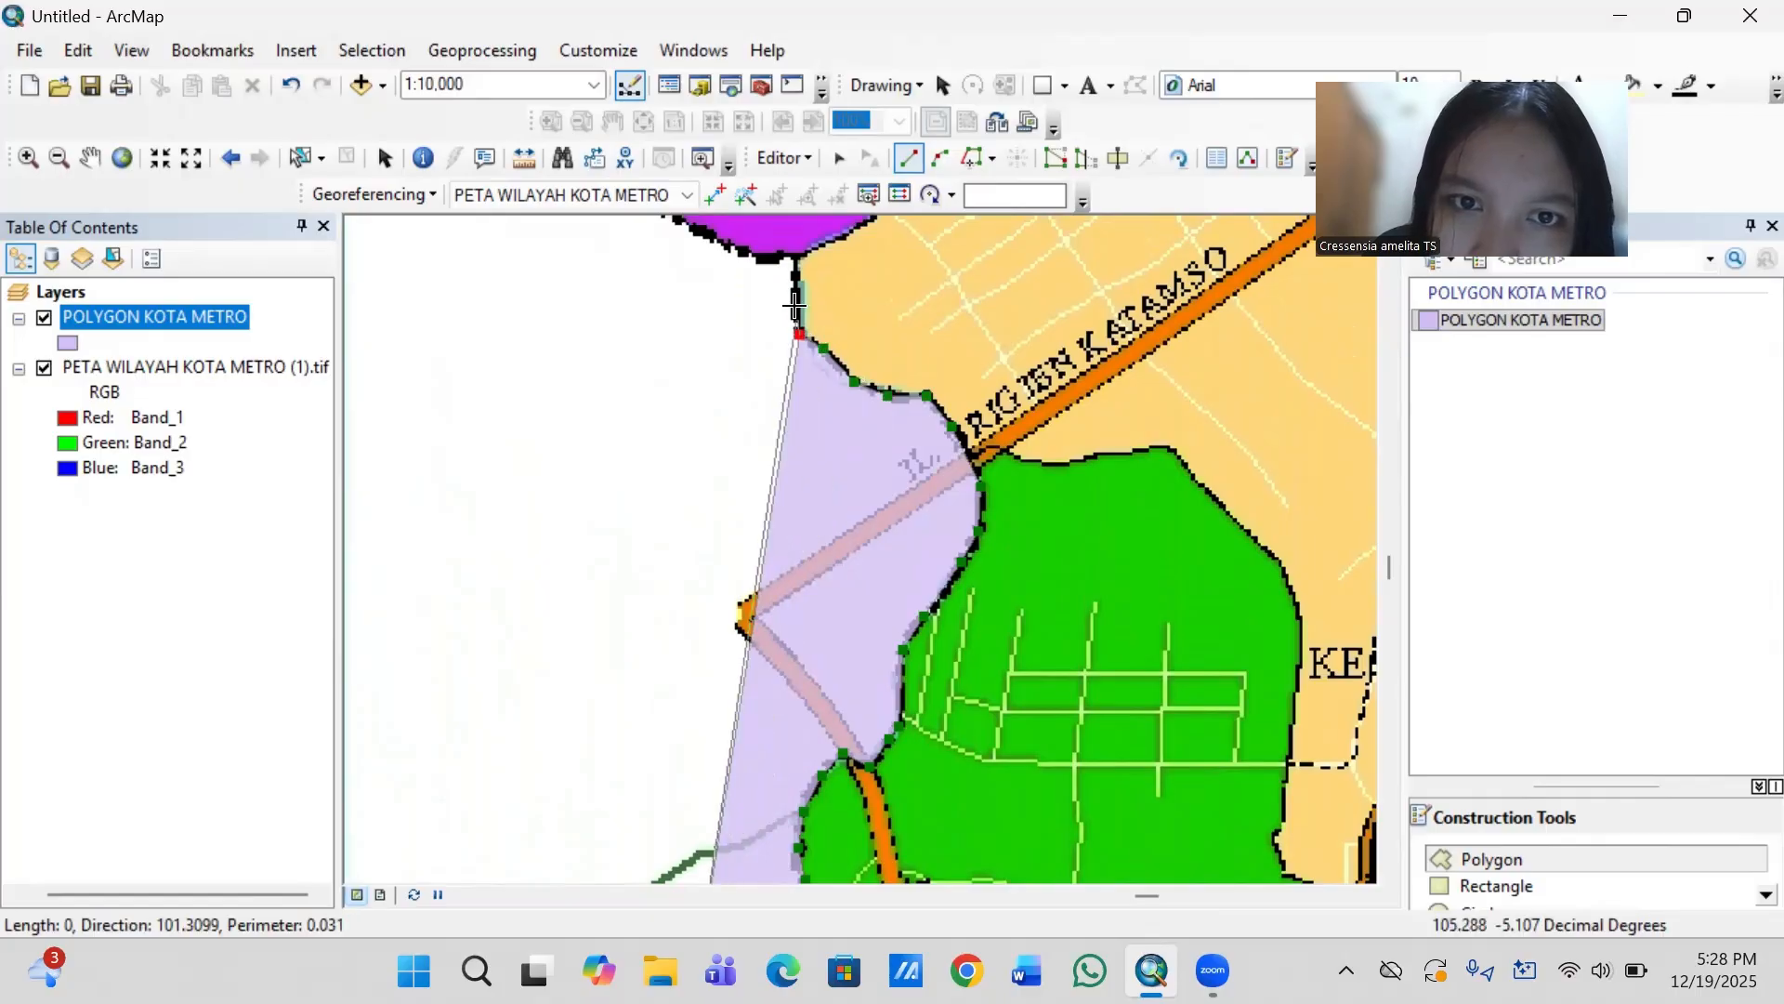
left_click(794, 256)
- Continue the polygon outline west from the Metro Pusat corner along the purple district's southern boundary to the top of the white arch-shaped indentation
key("Up")
key("Up")
key("Up")
key("Up")
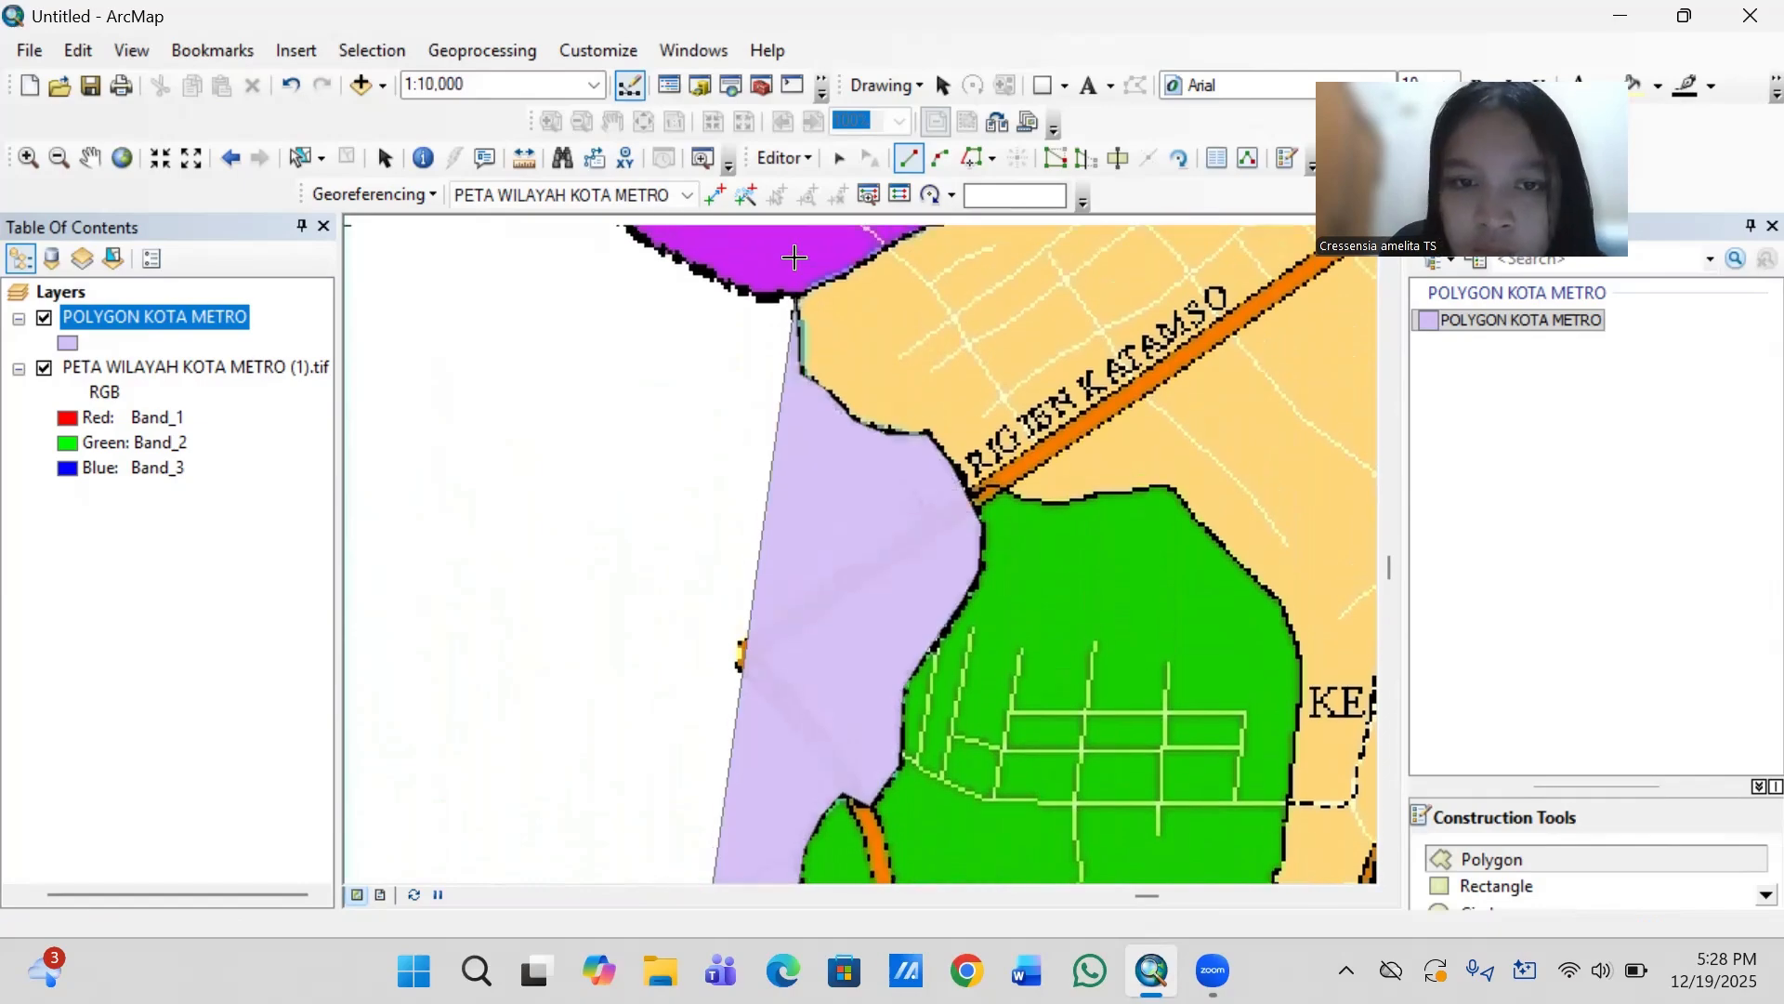
key("Left")
key("Left")
key("Left")
key("Left")
key("Left")
key("Left")
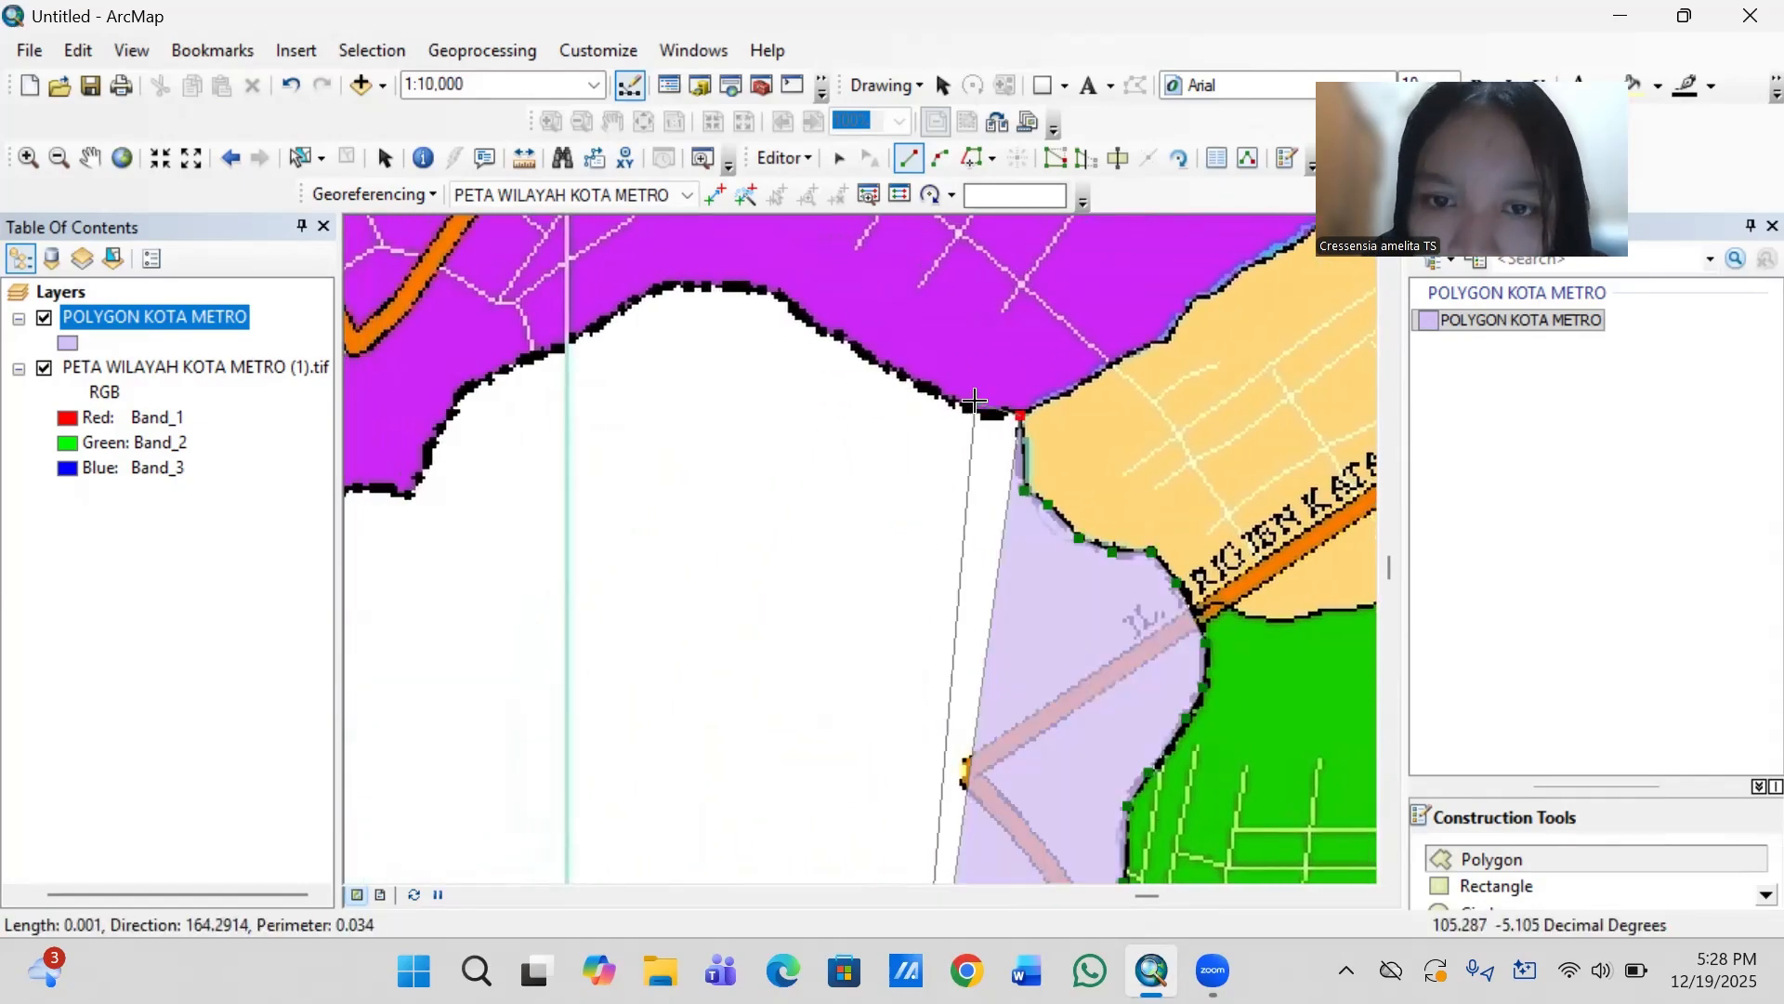
left_click(981, 409)
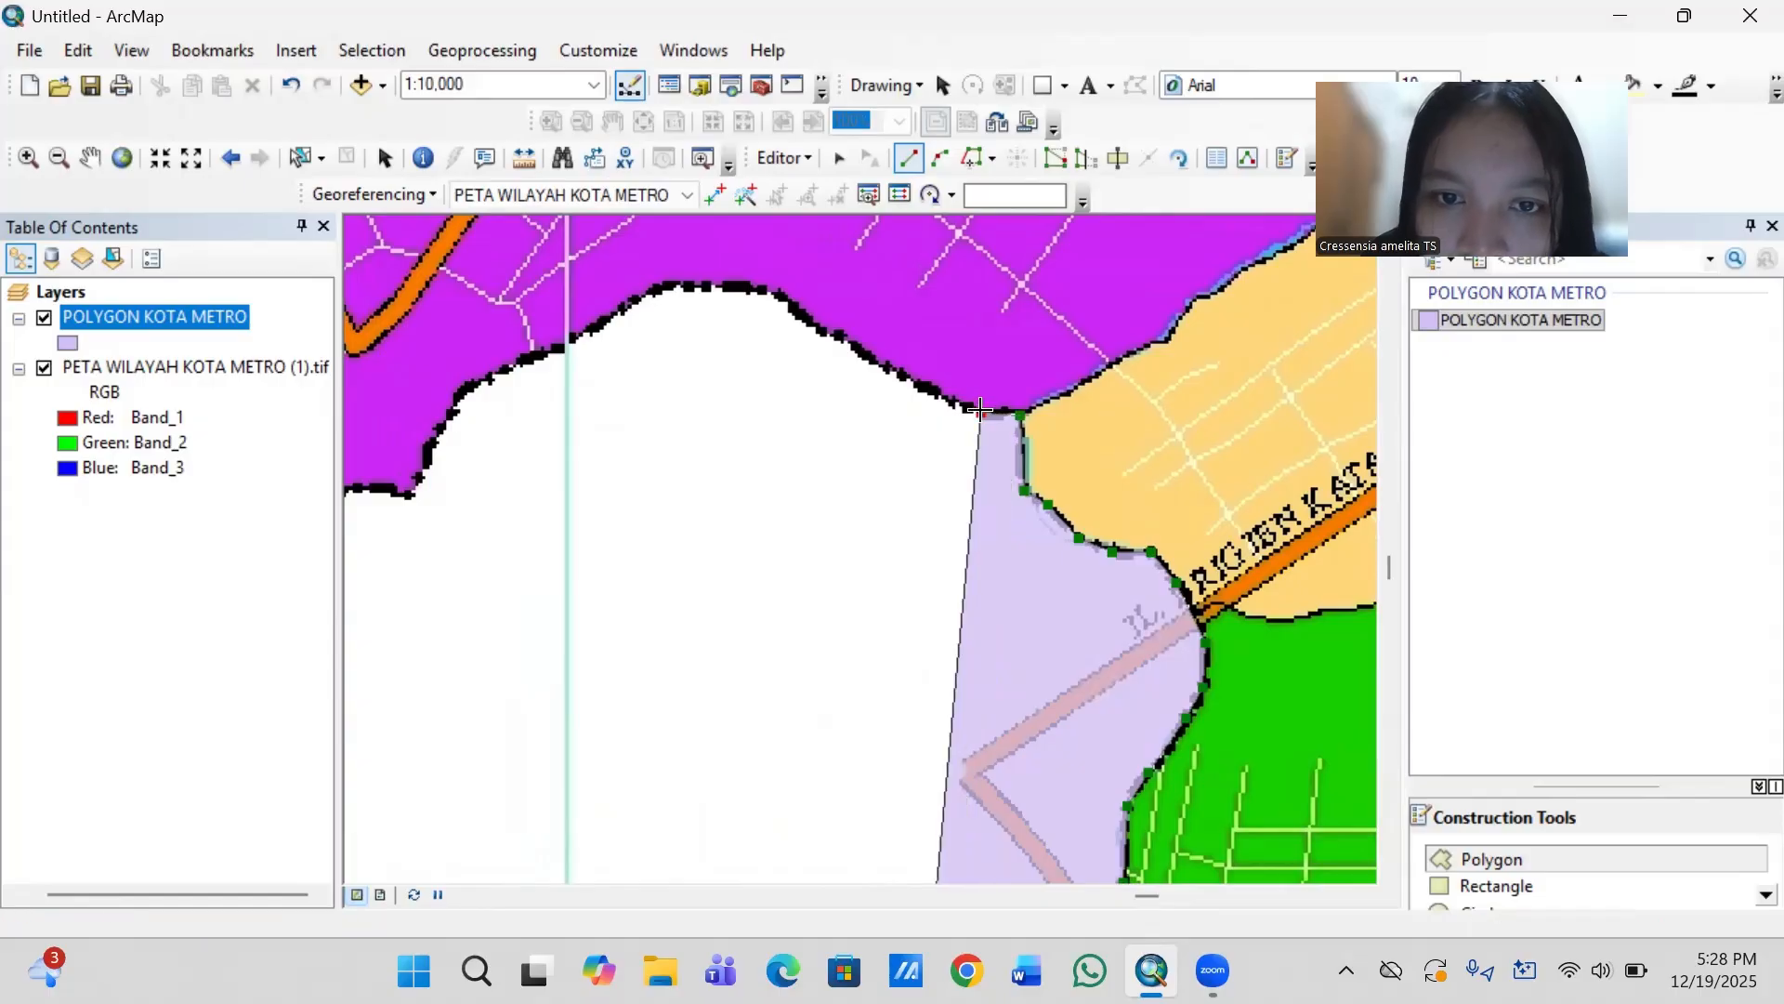
left_click(914, 376)
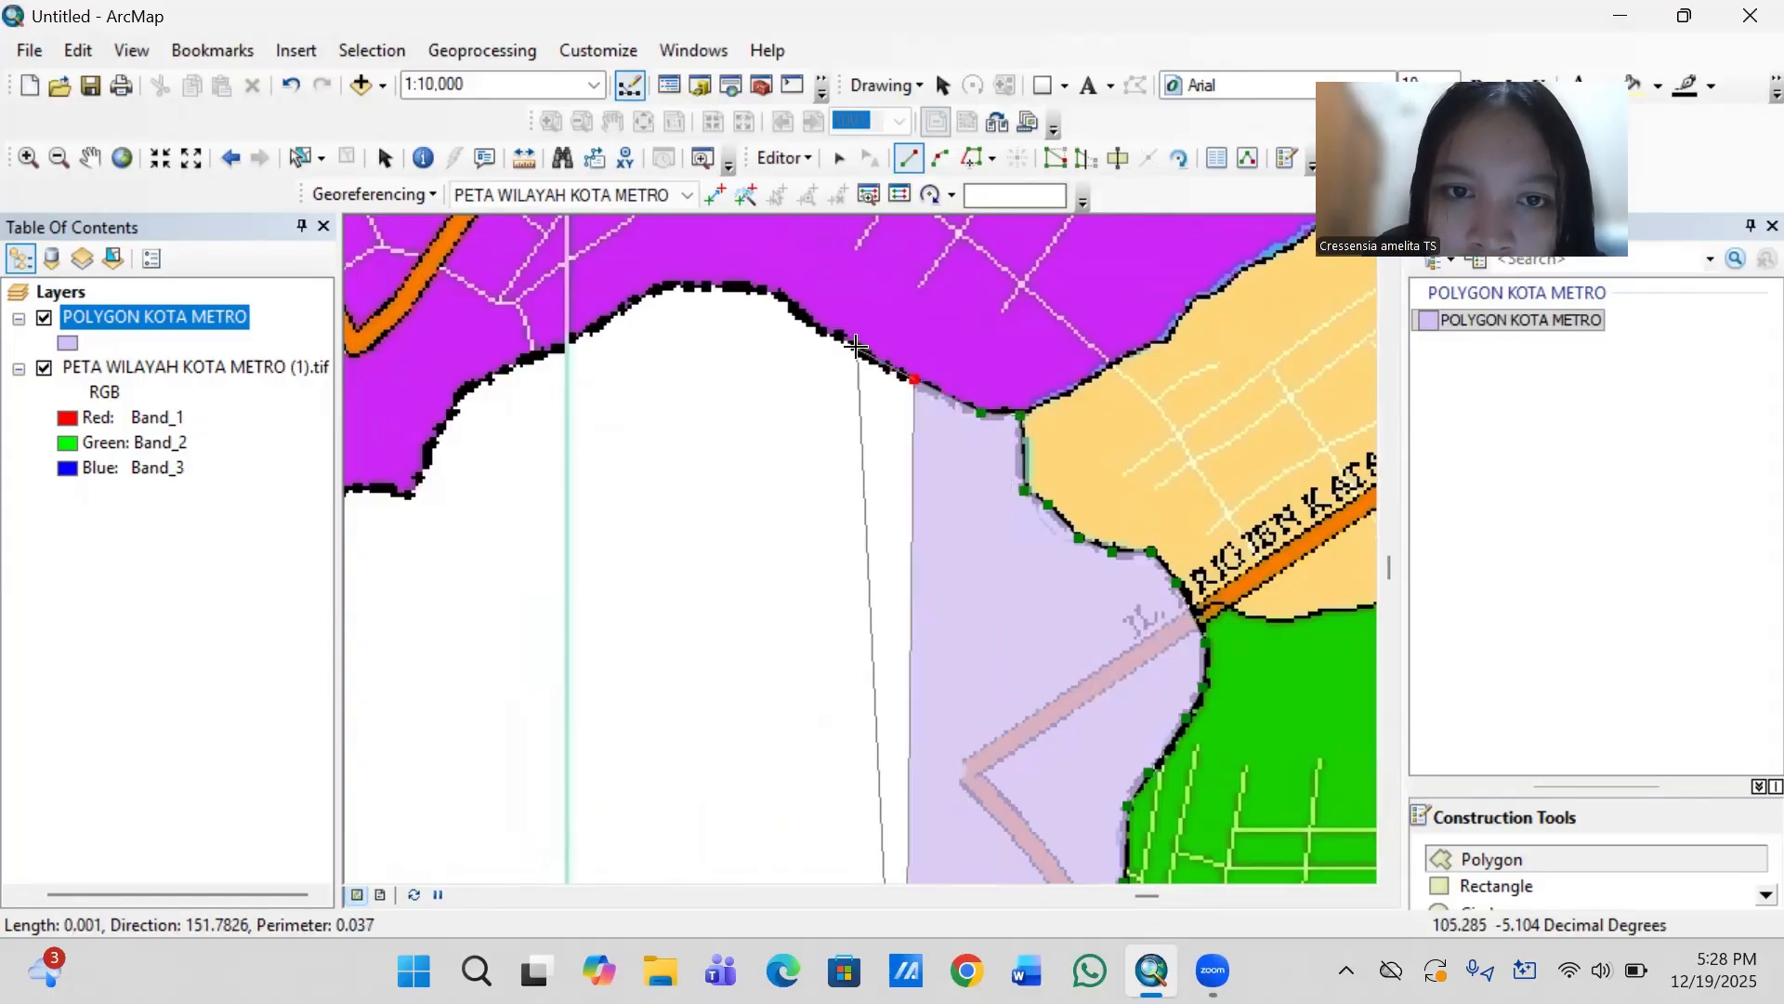
left_click(856, 346)
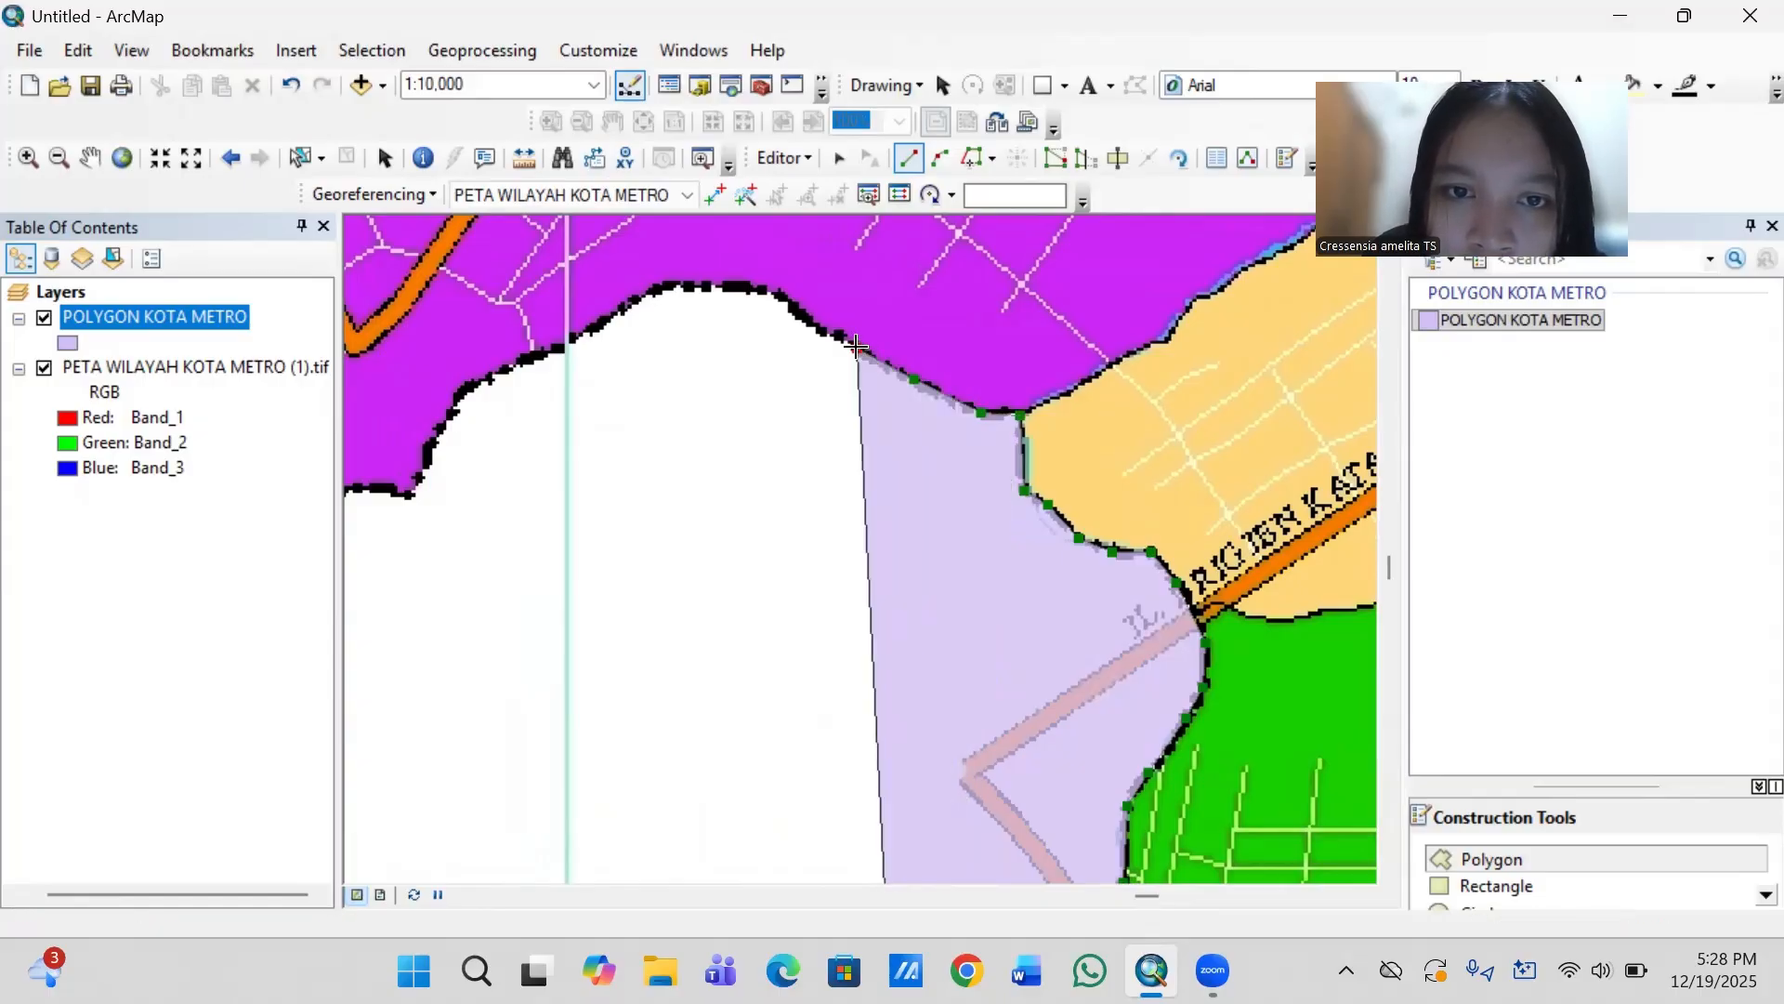
left_click(795, 313)
left_click(780, 294)
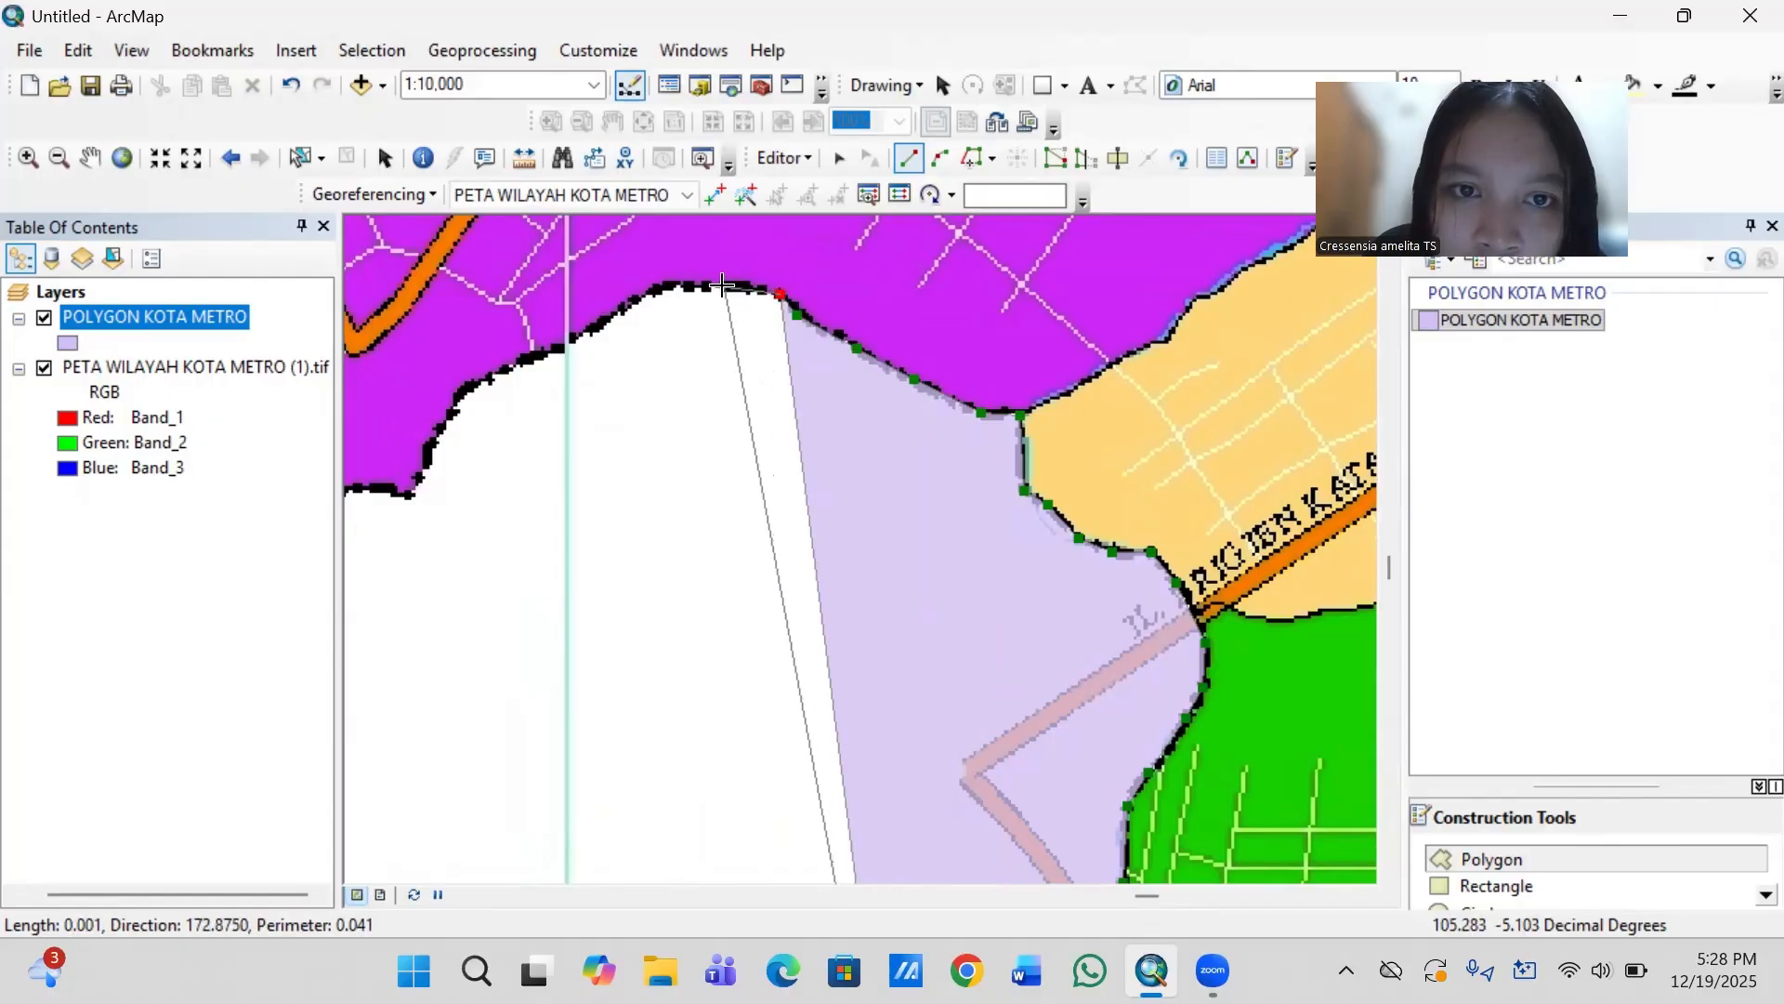
left_click(723, 287)
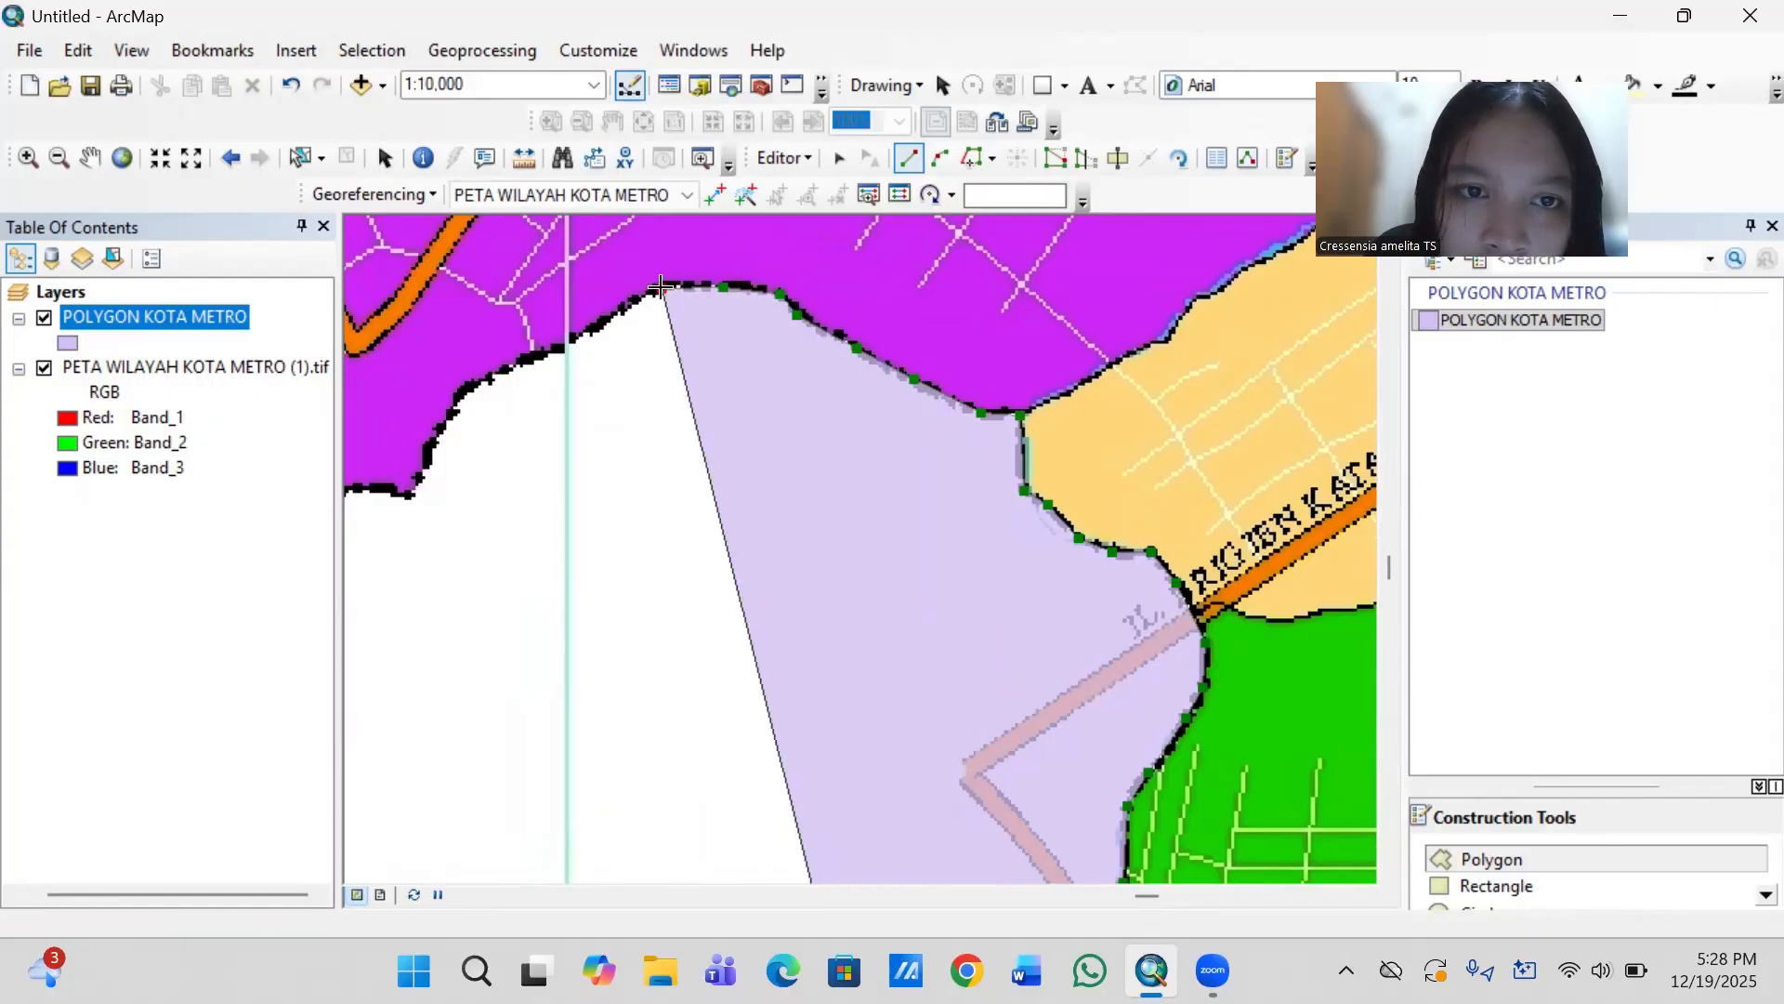
left_click(654, 290)
- Trace the purple district's boundary southwest from the top of the arch, across the vertical grid line, to the district's southern corner
left_click(606, 318)
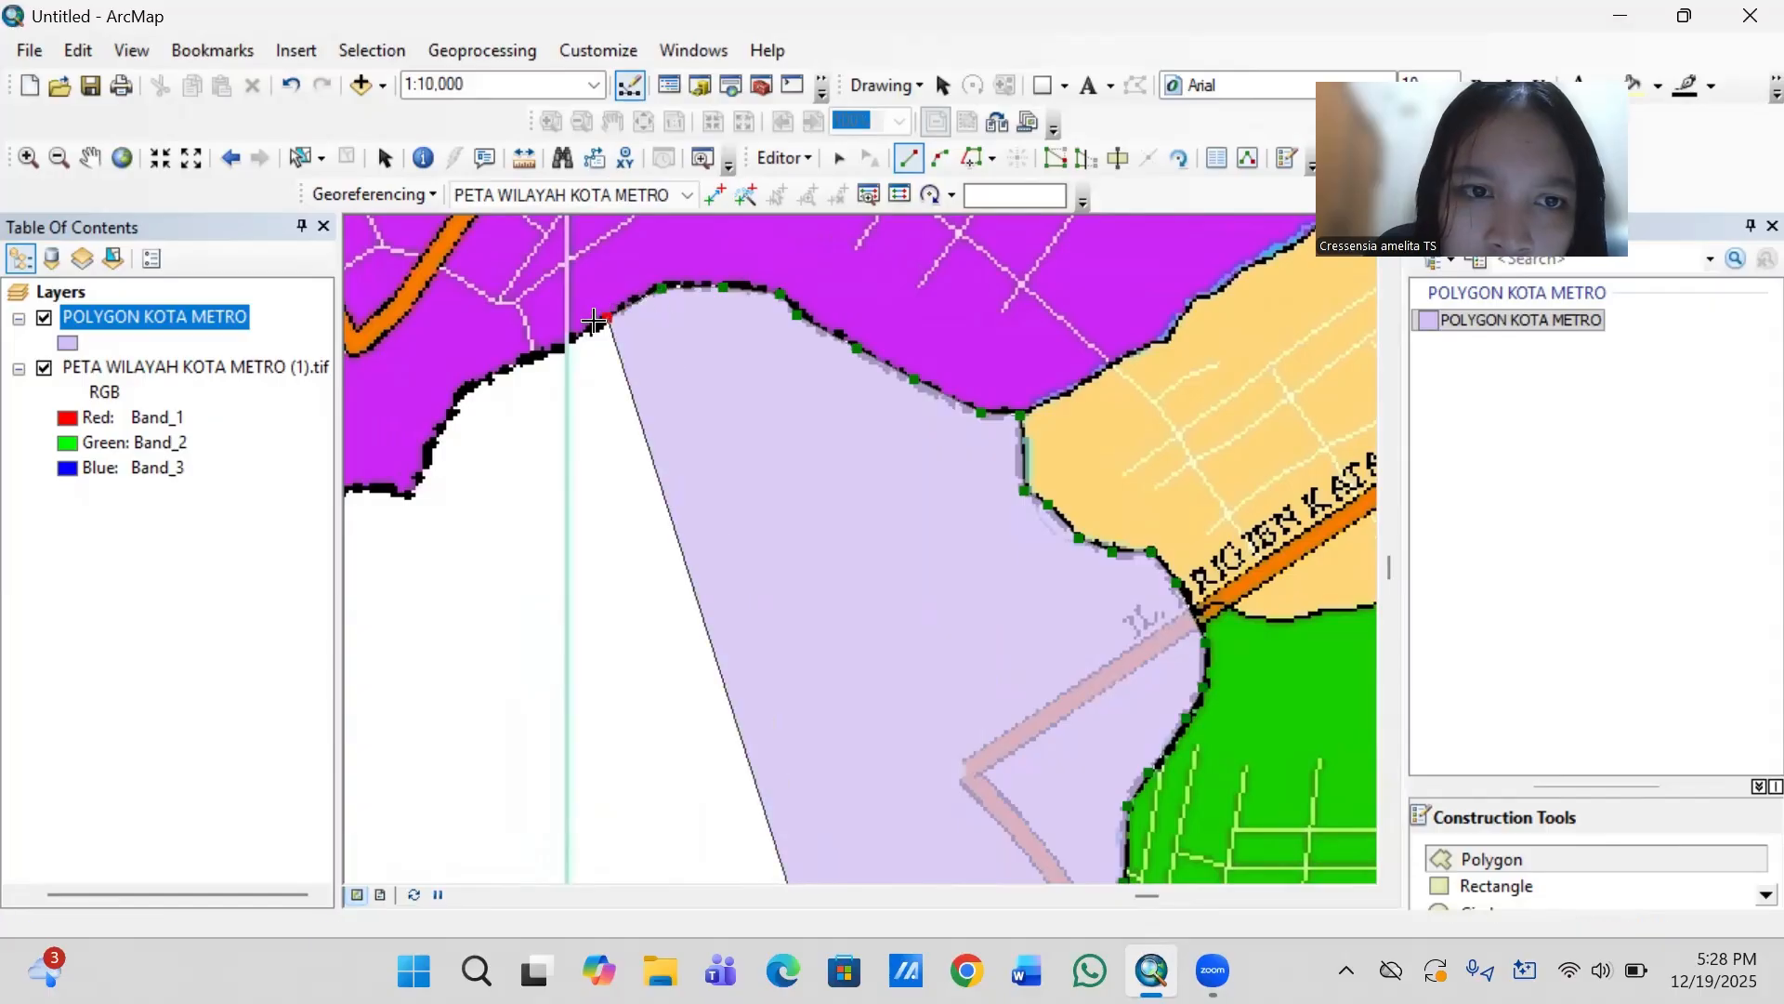
left_click(555, 346)
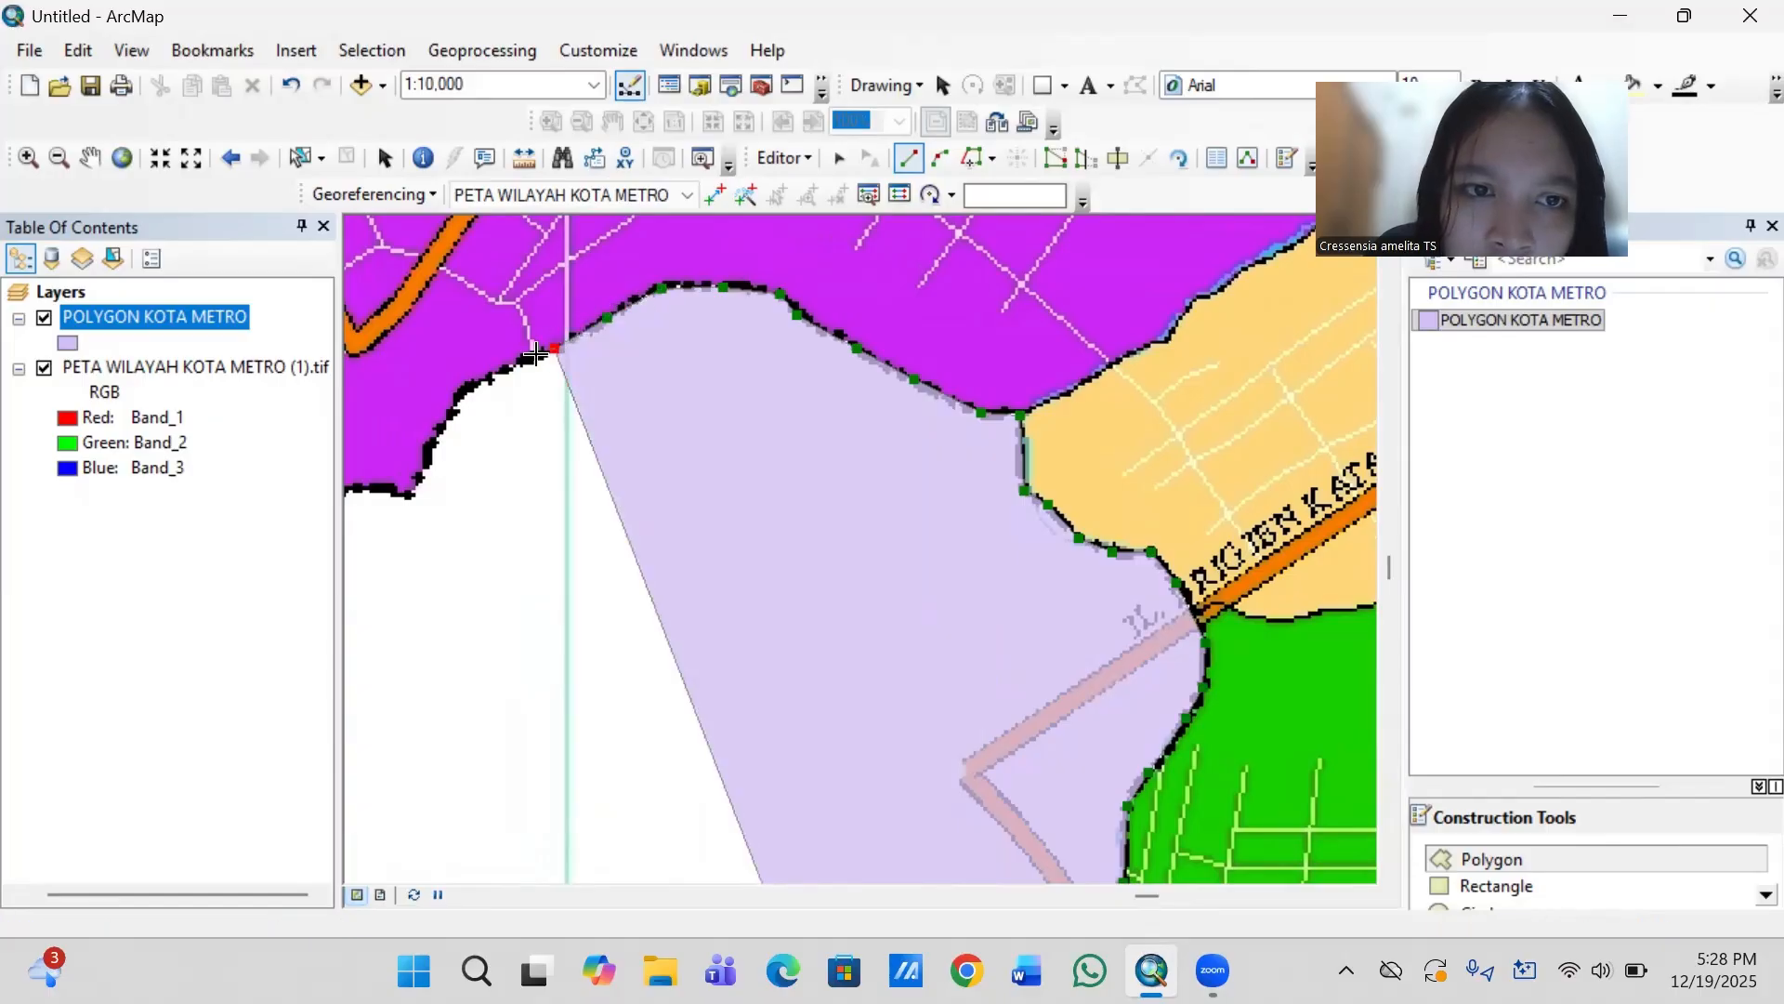
left_click(486, 377)
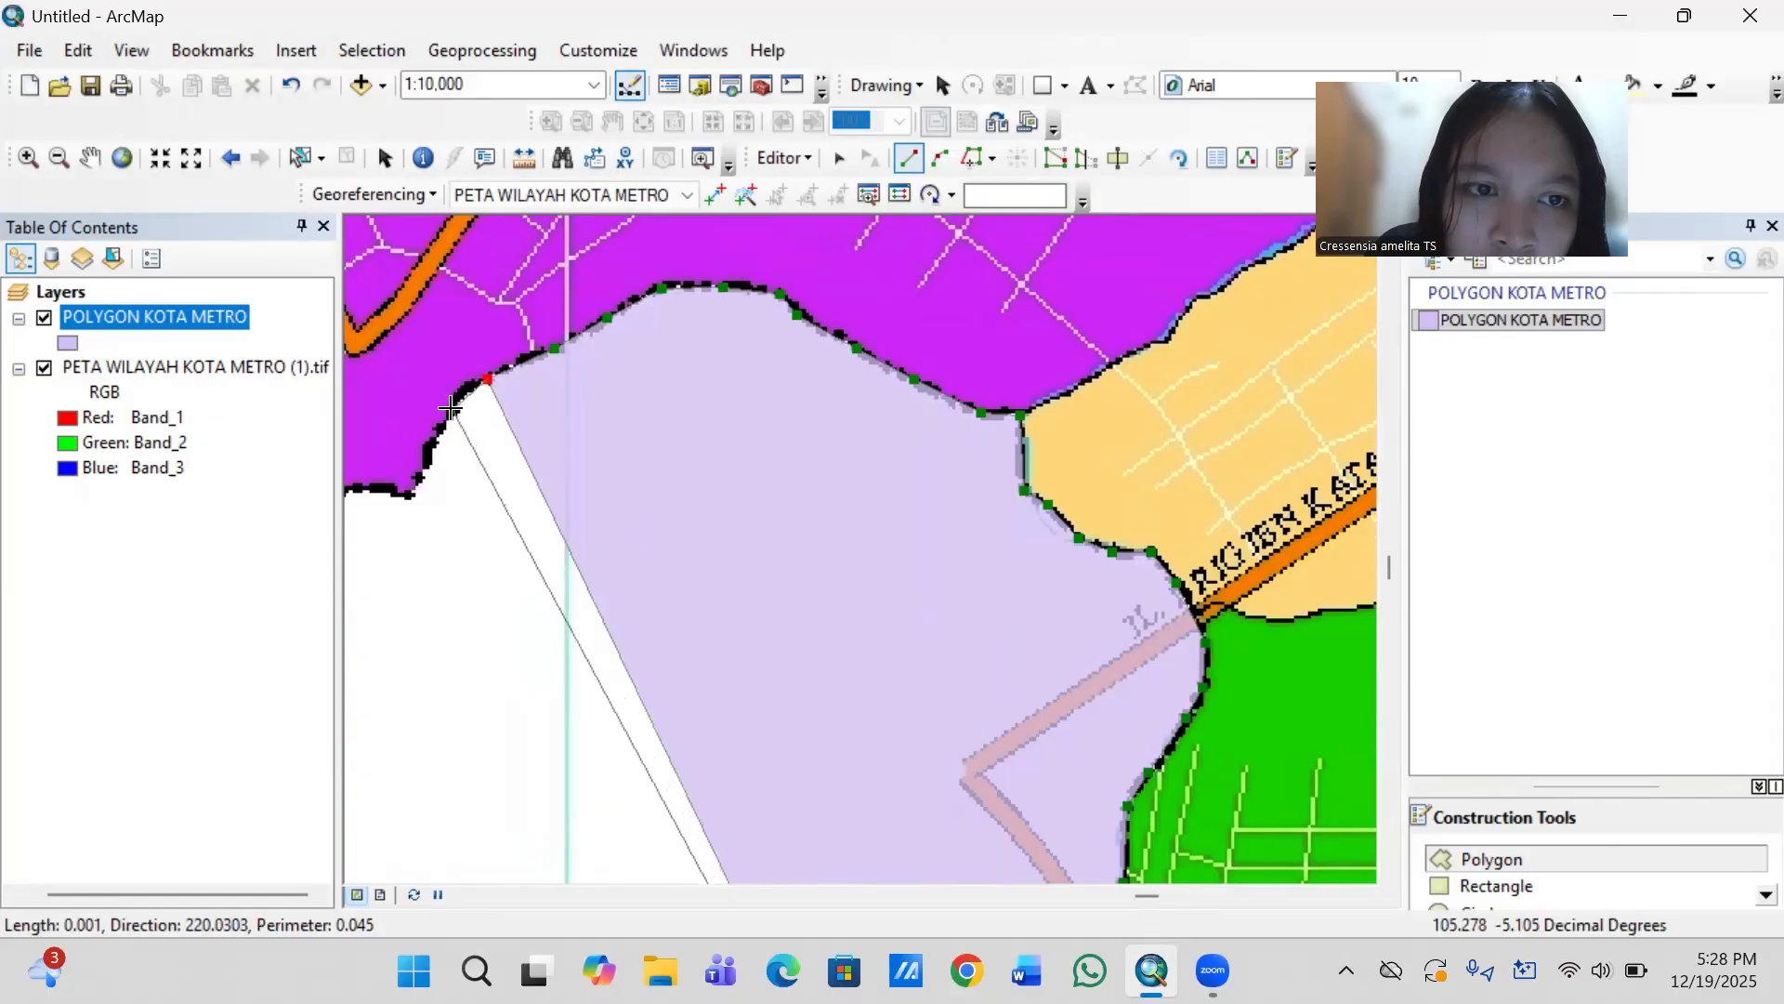
left_click(450, 403)
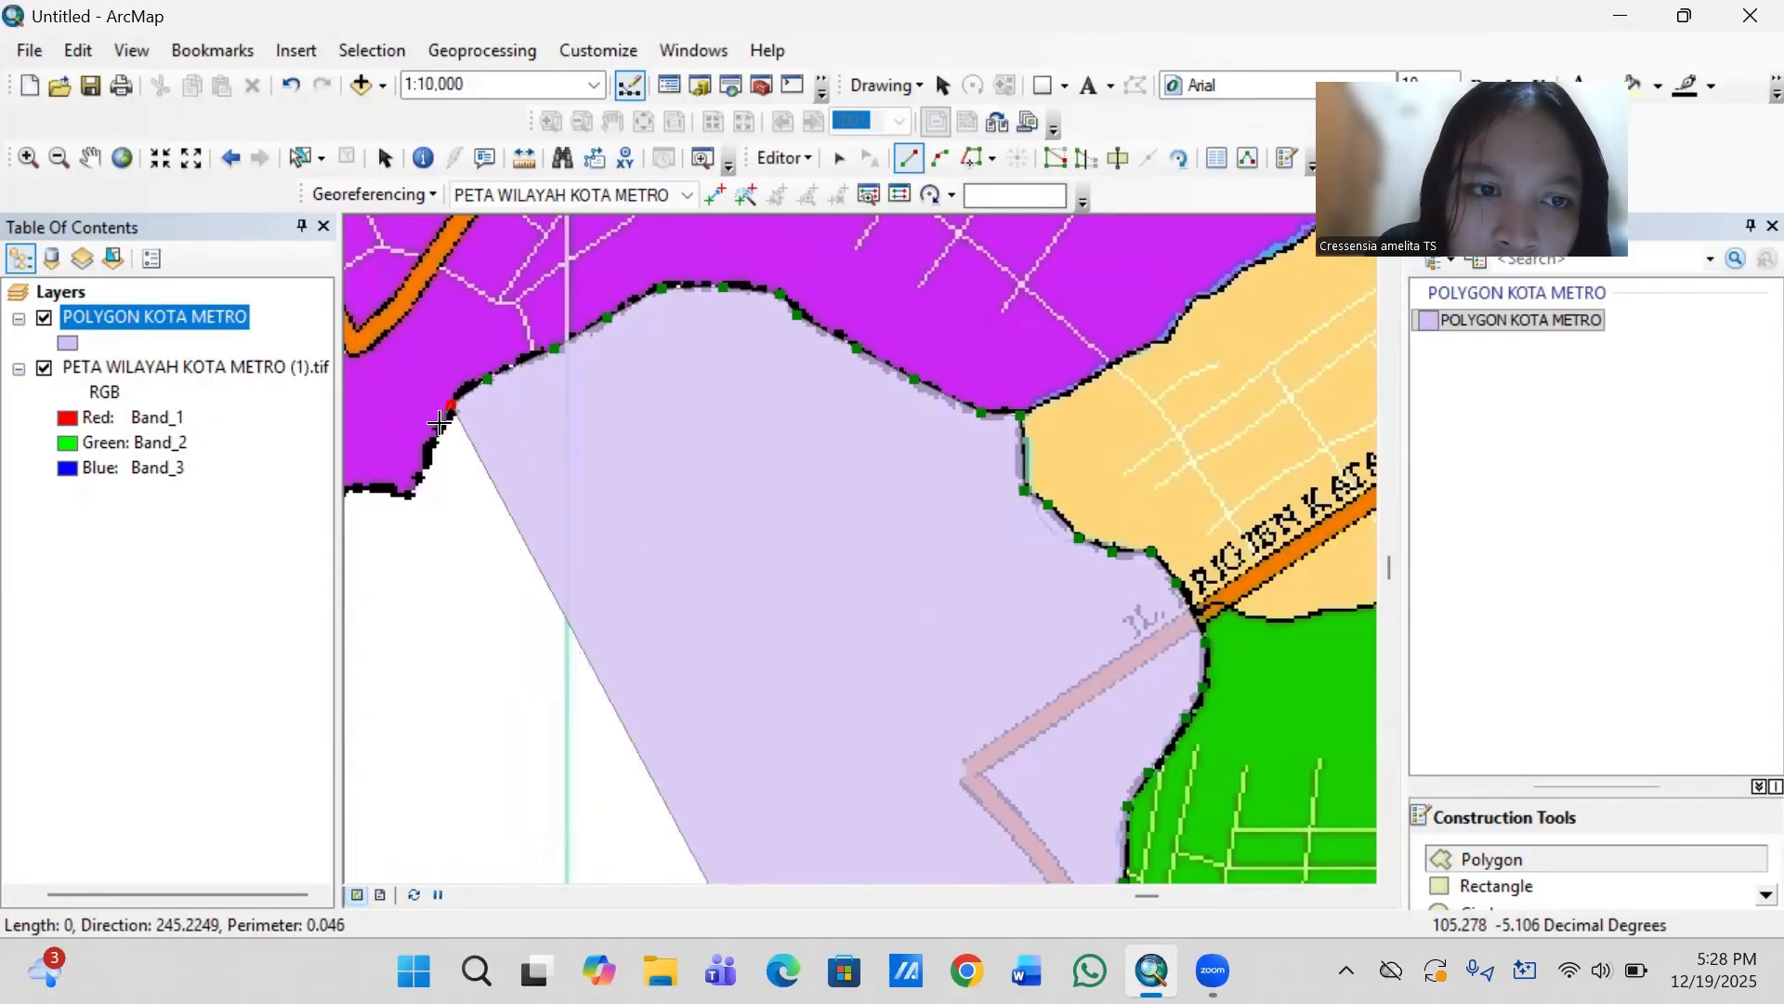
left_click(427, 449)
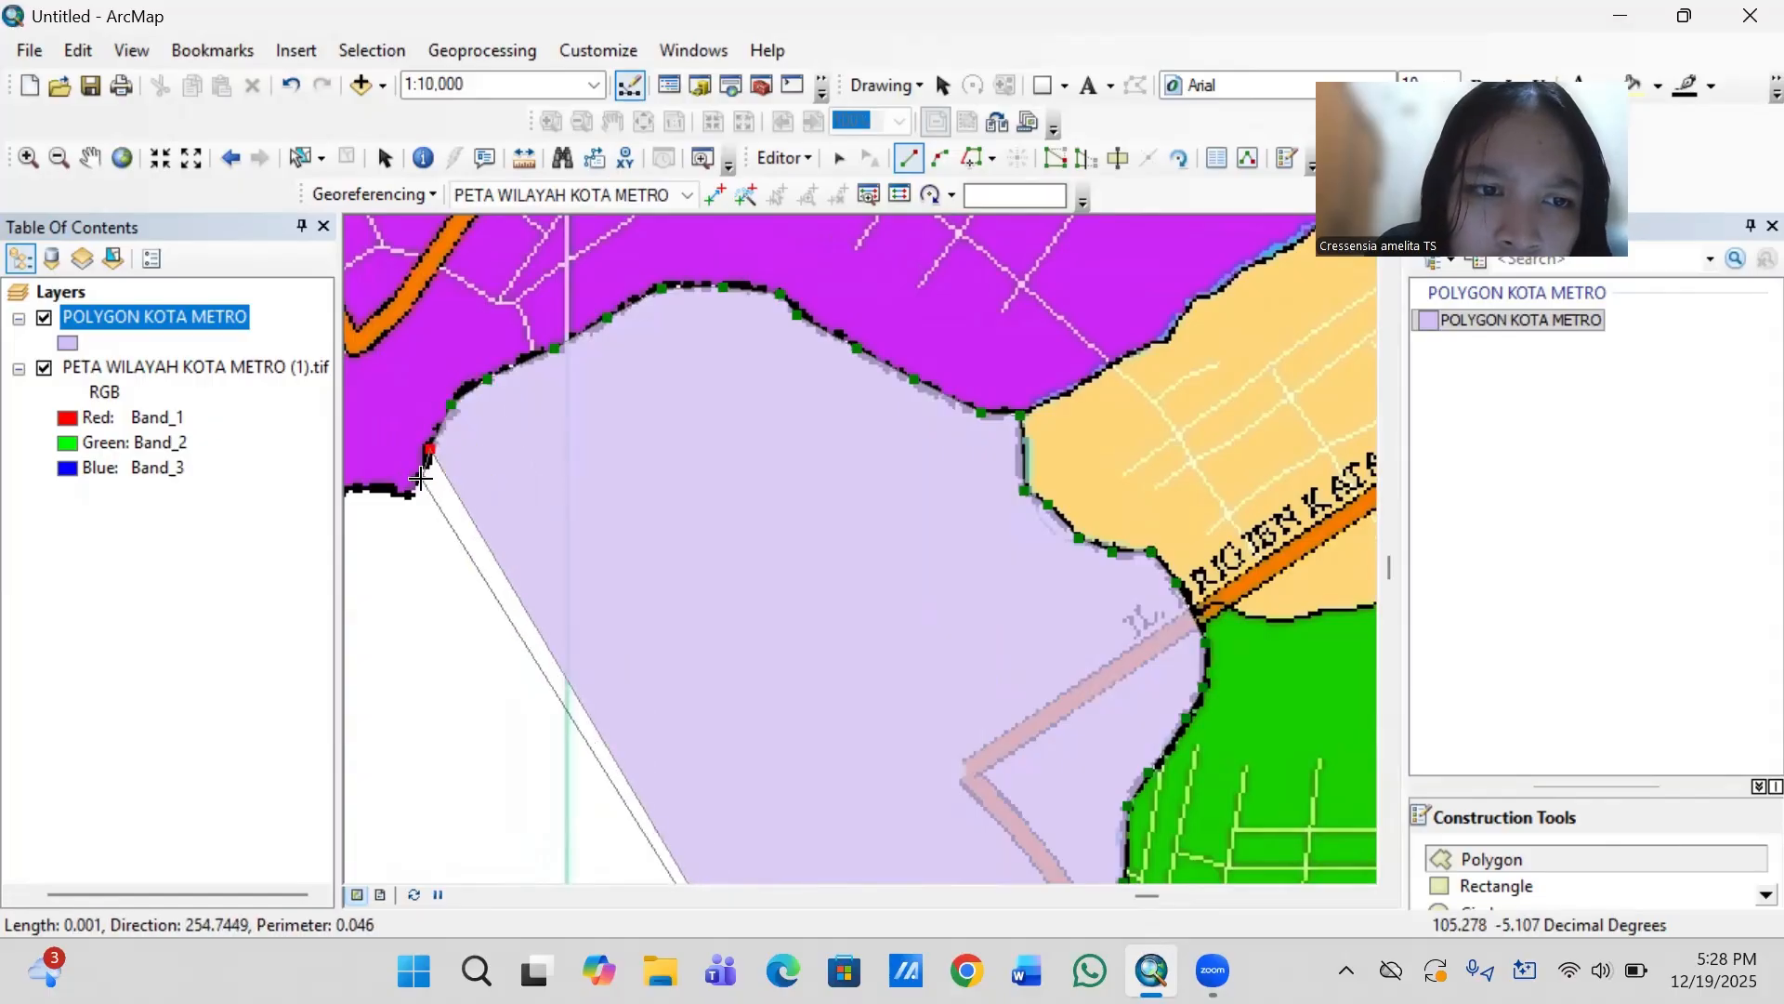
left_click(419, 481)
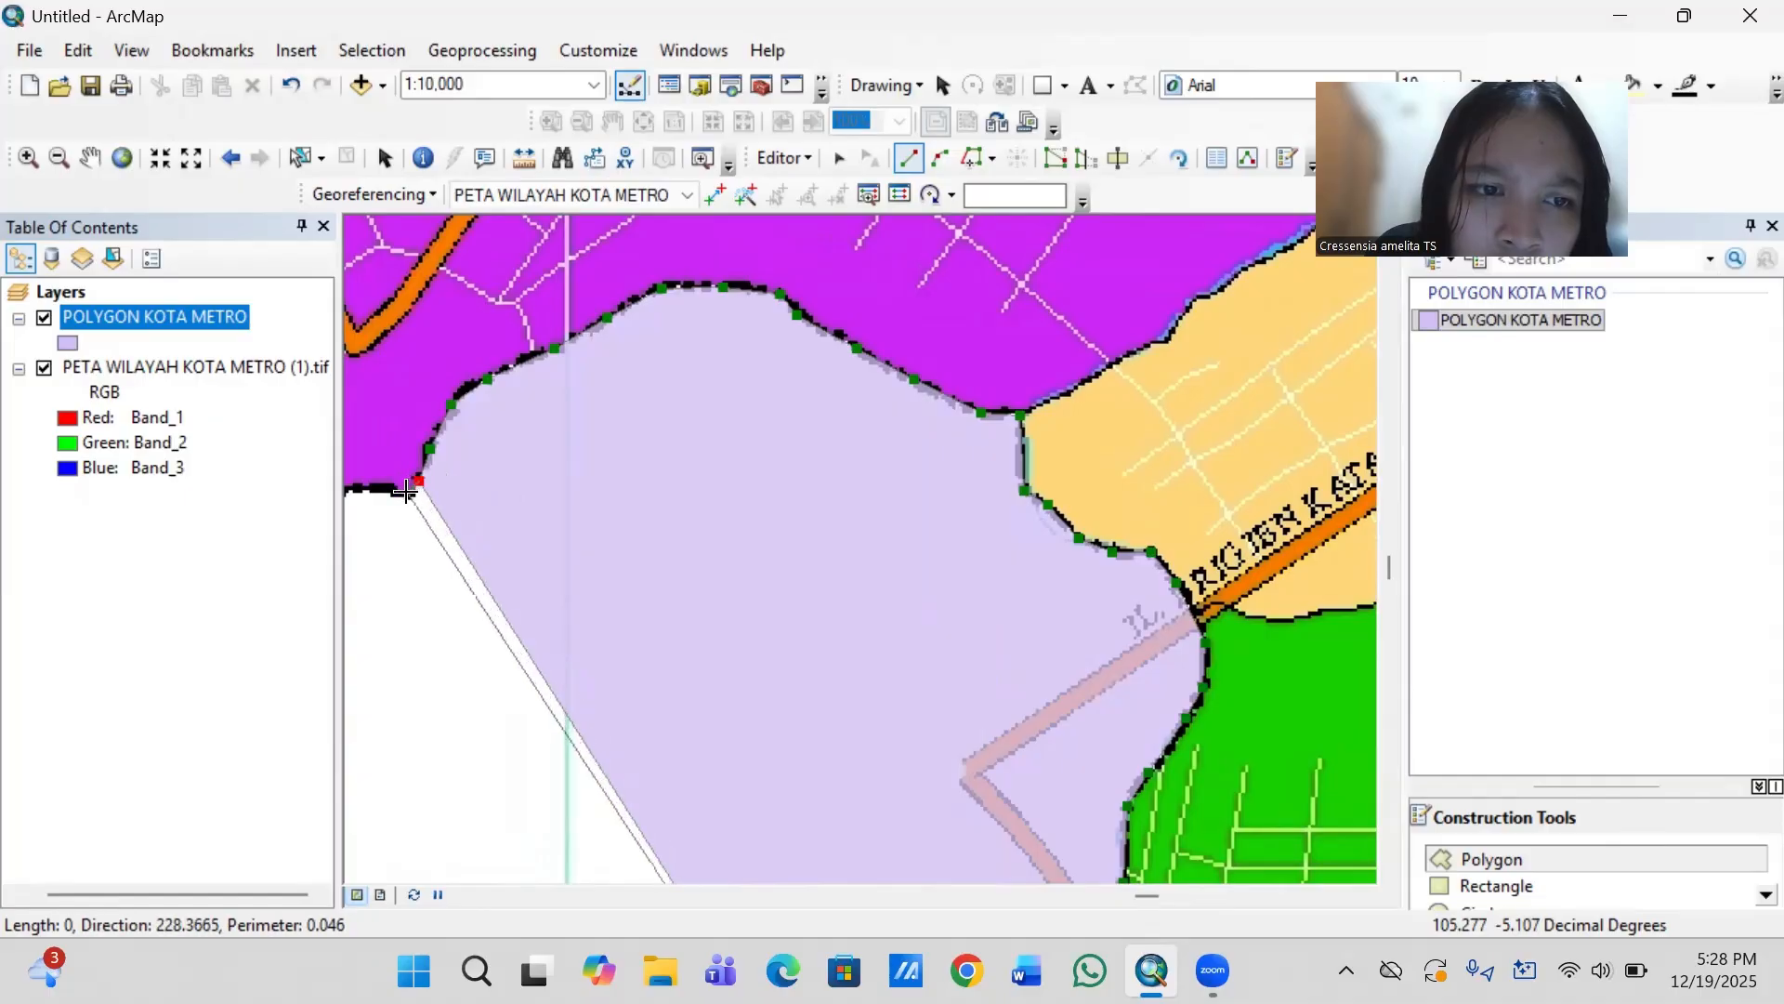
left_click(405, 491)
- Extend the outline west from the southern corner along the purple district's lowest edge to where the boundary turns northwest
key("Left")
key("Left")
key("Left")
key("Left")
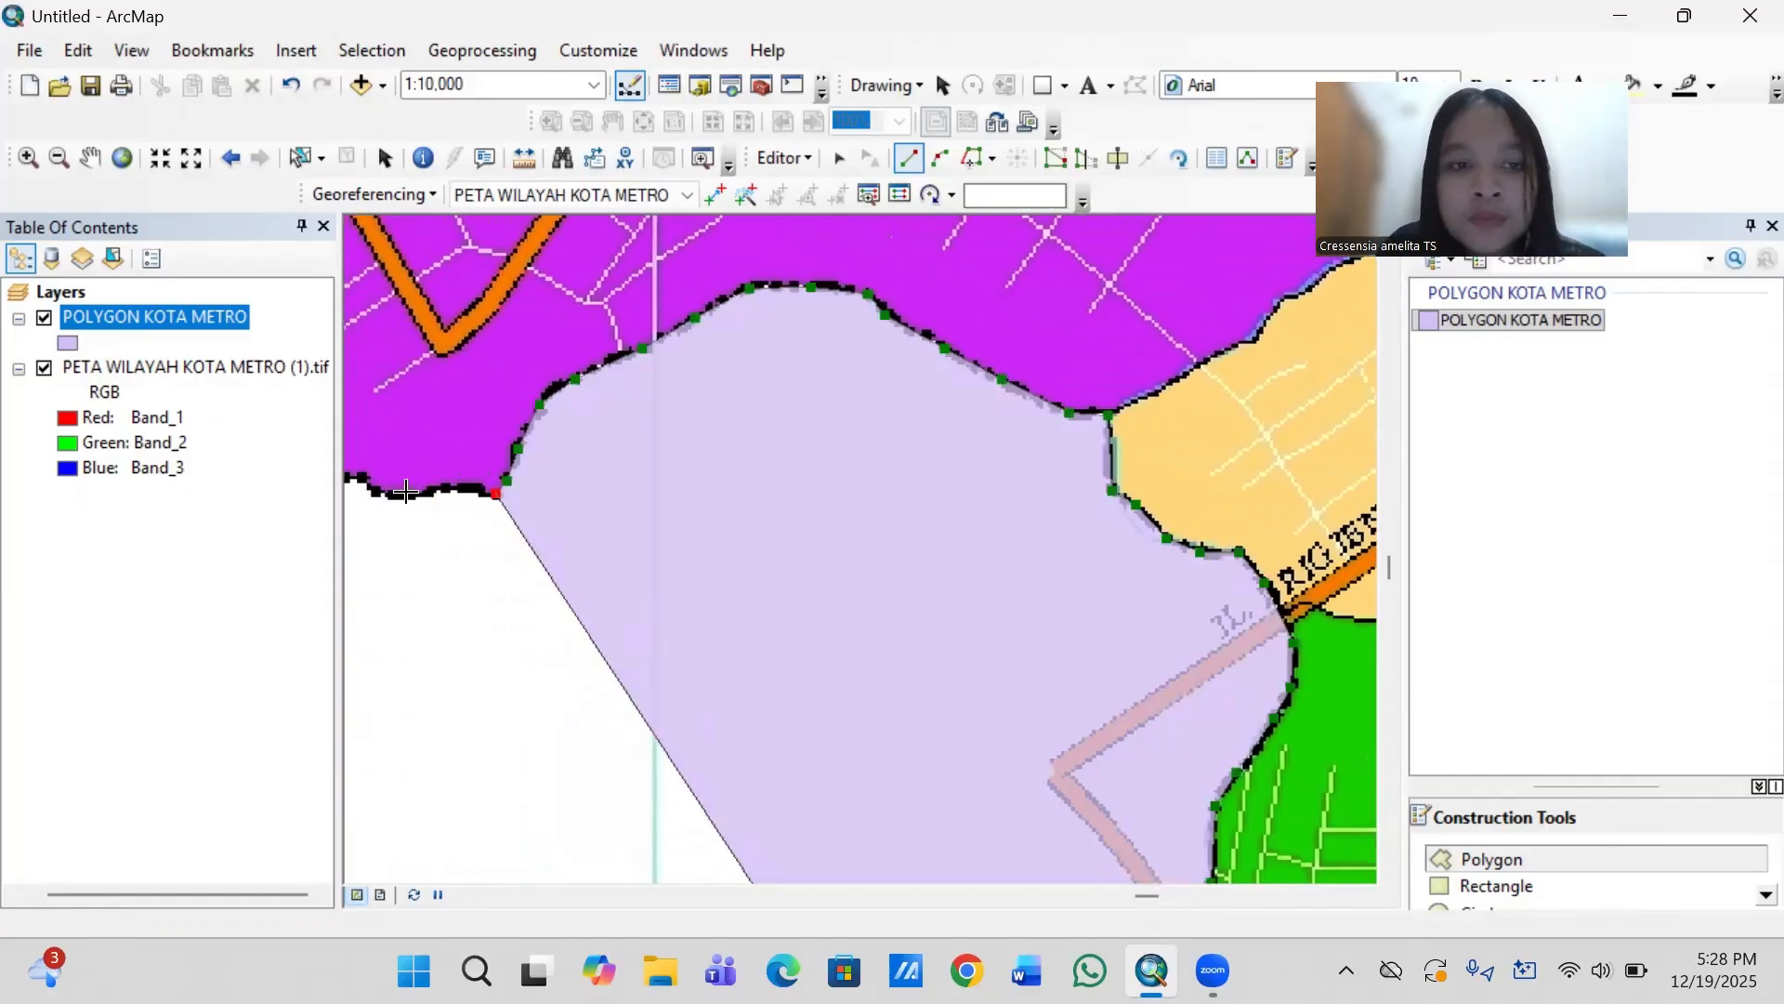
key("Left")
key("Left")
key("Left")
key("Left")
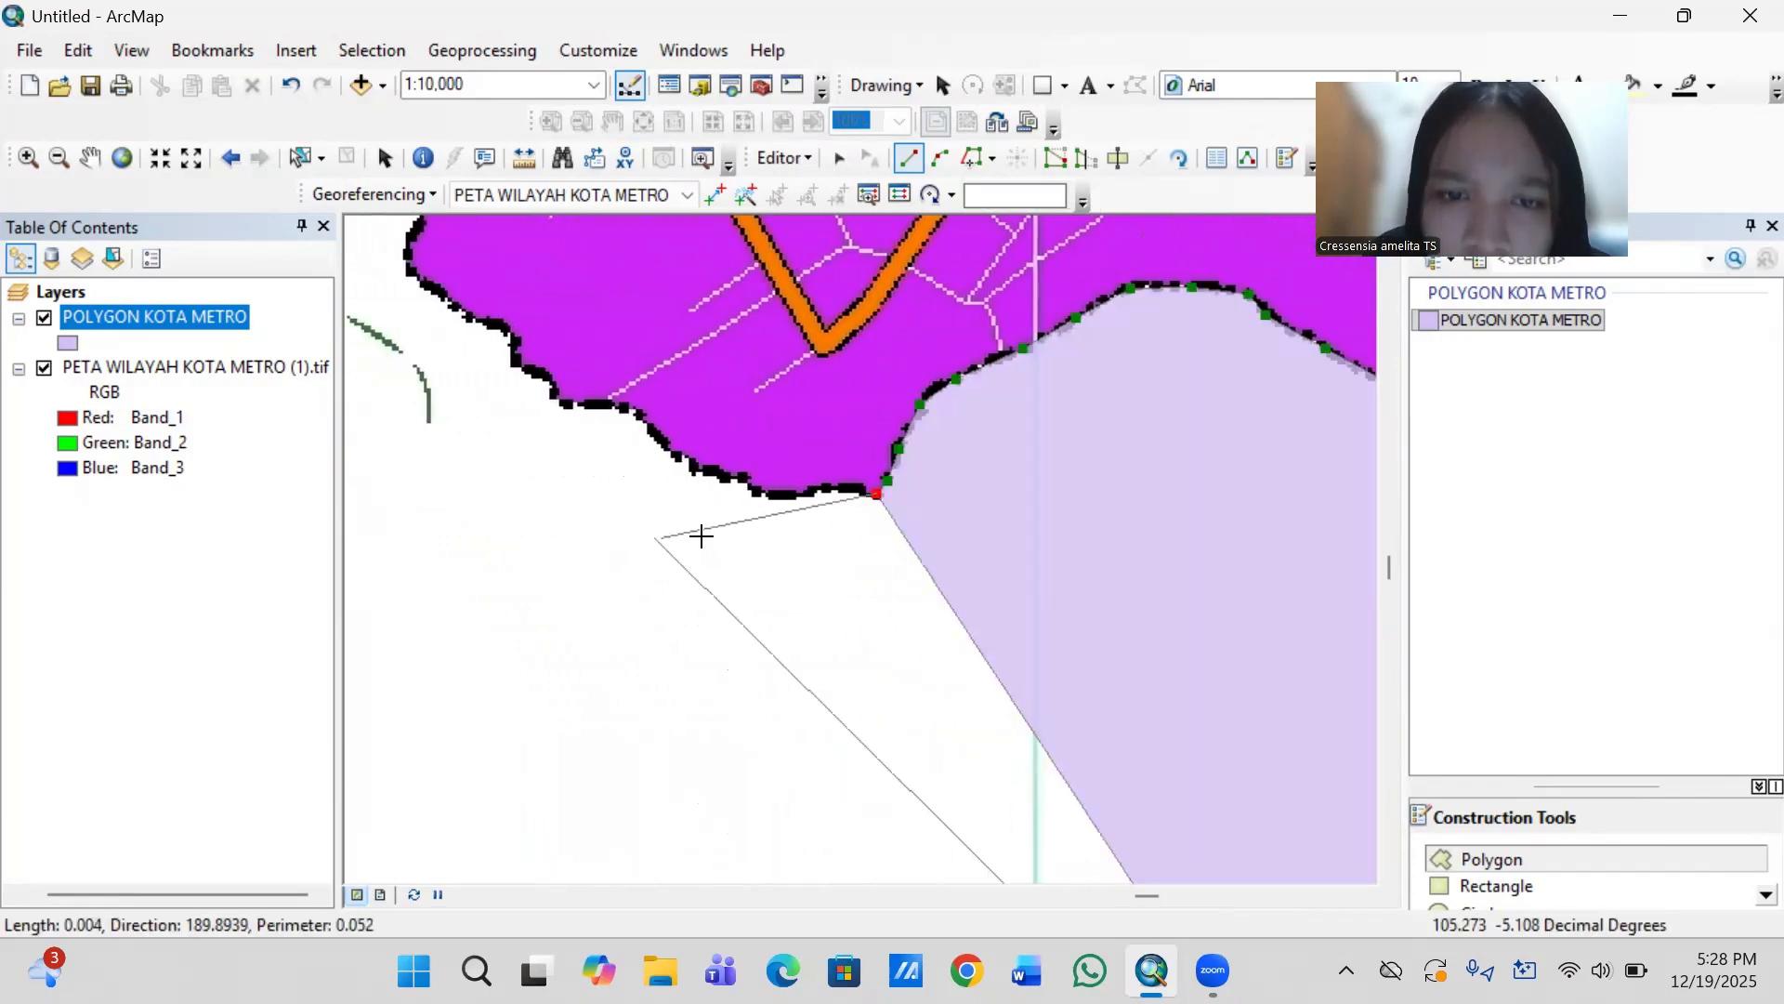
left_click(845, 486)
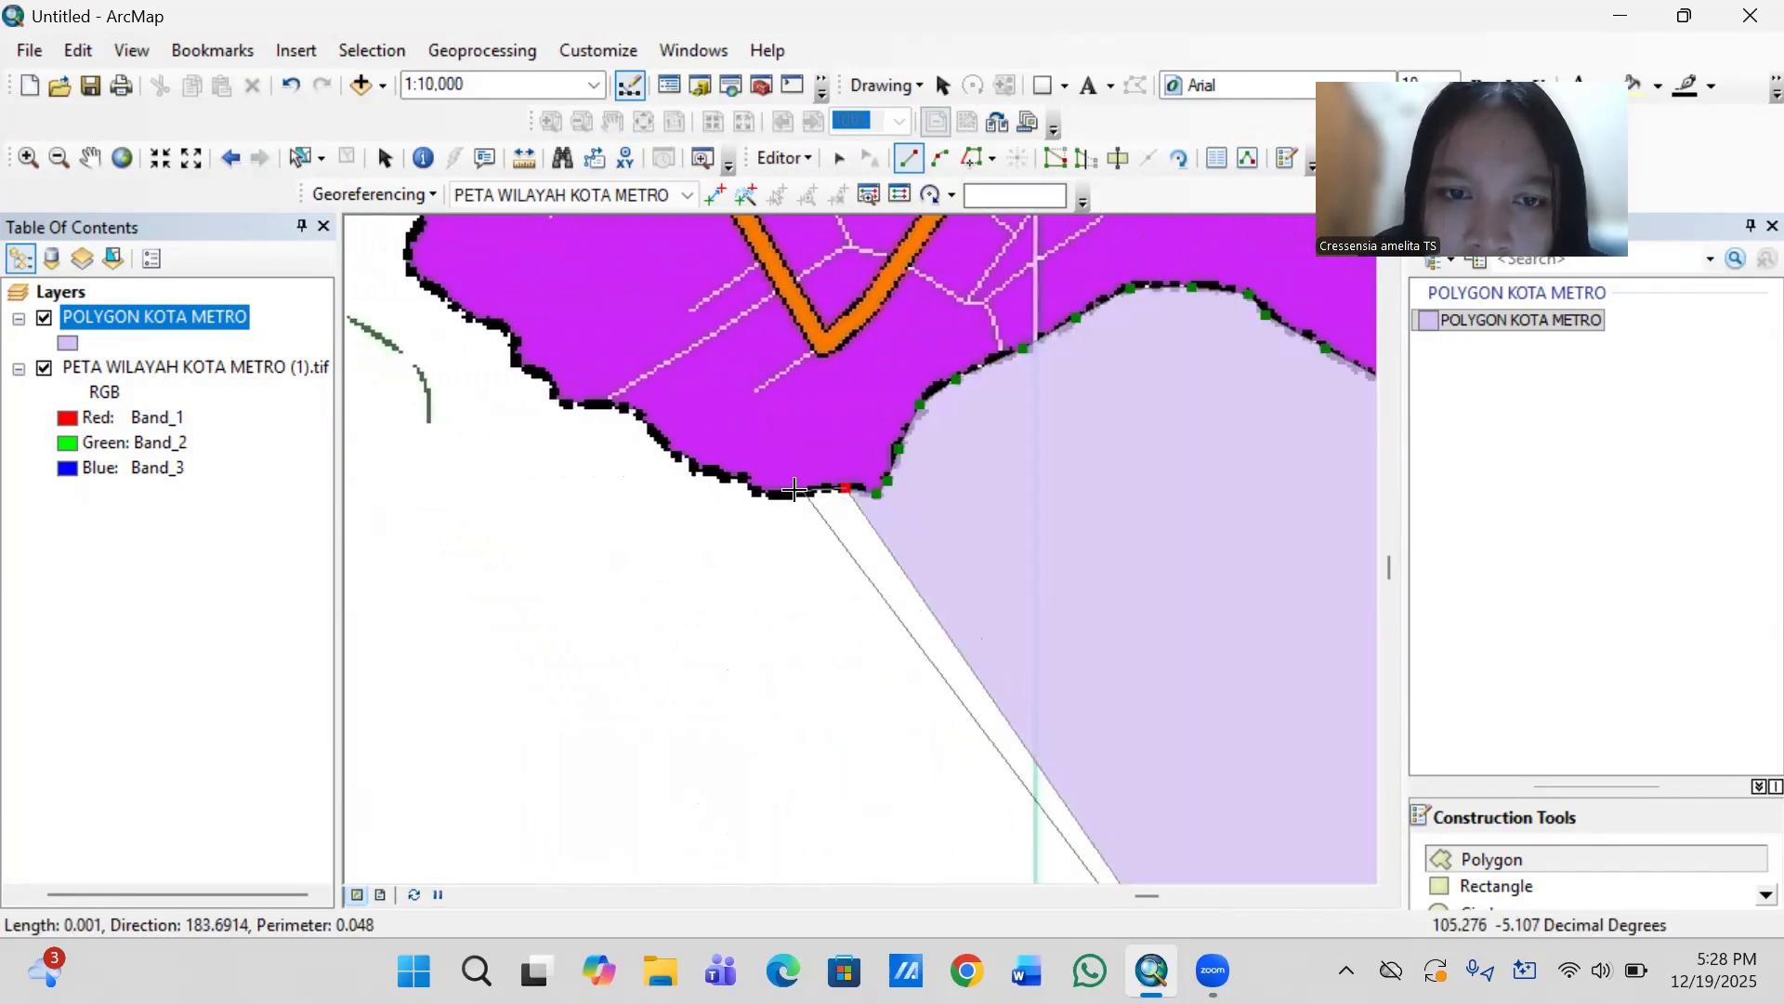
left_click(810, 490)
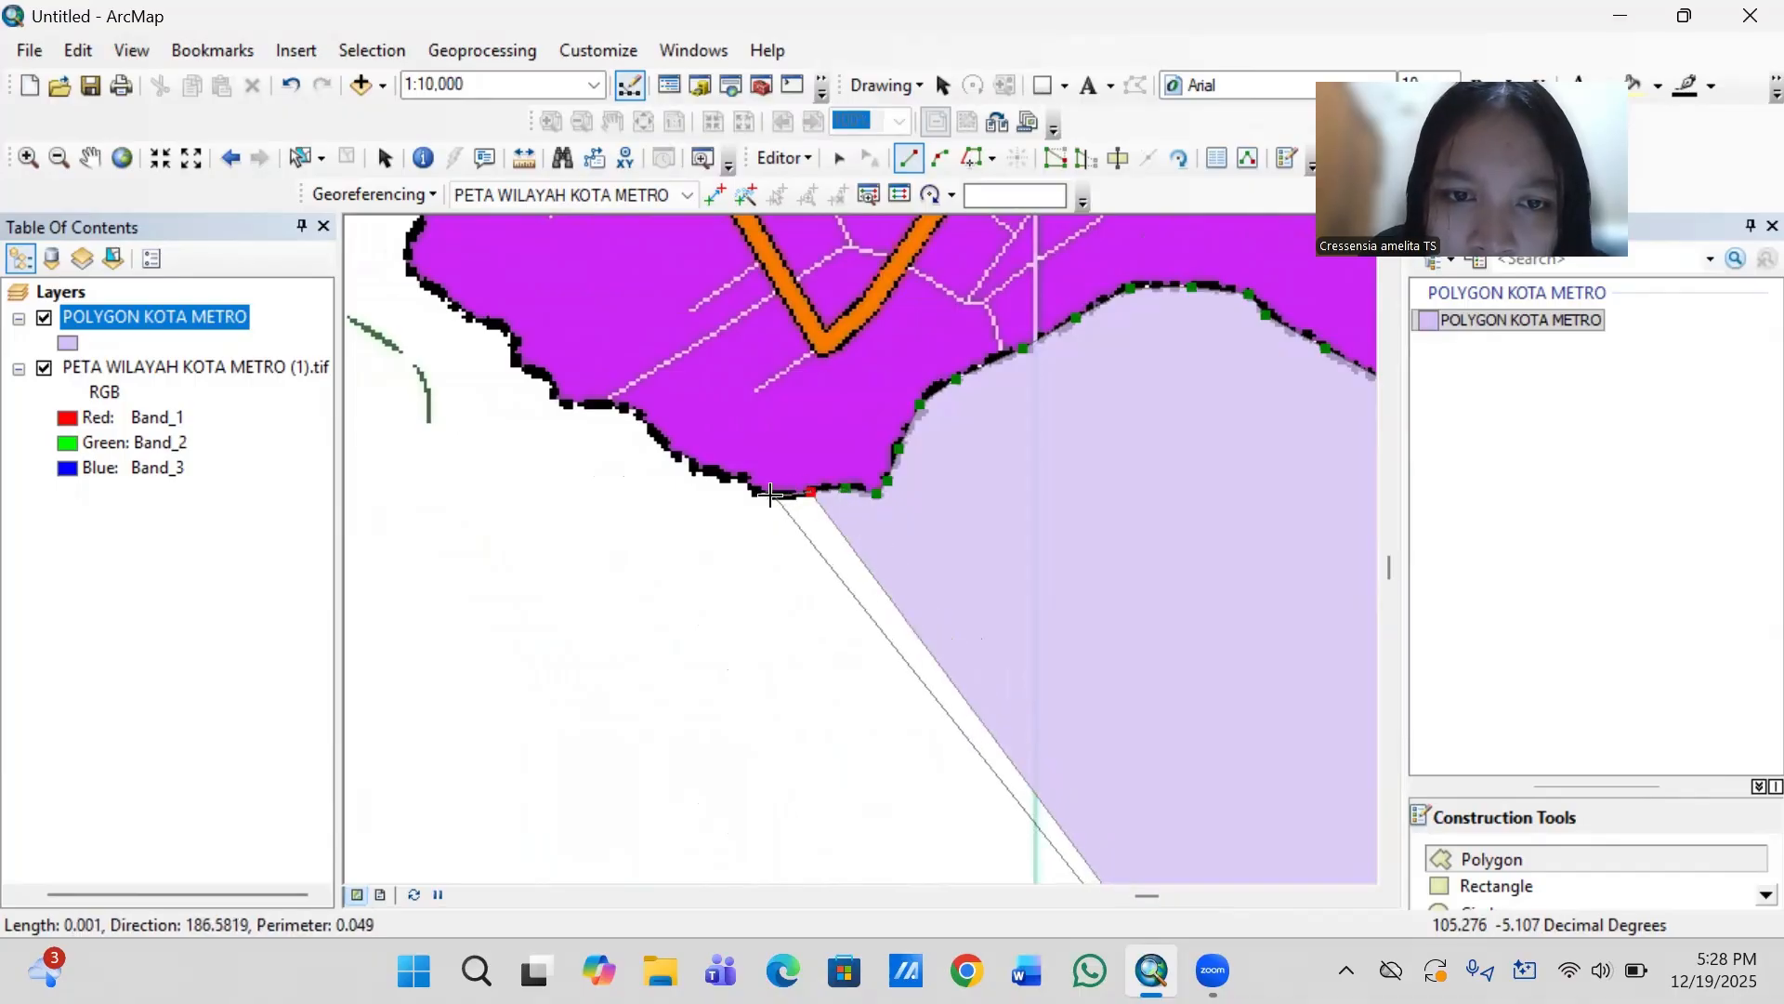
left_click(766, 494)
left_click(736, 477)
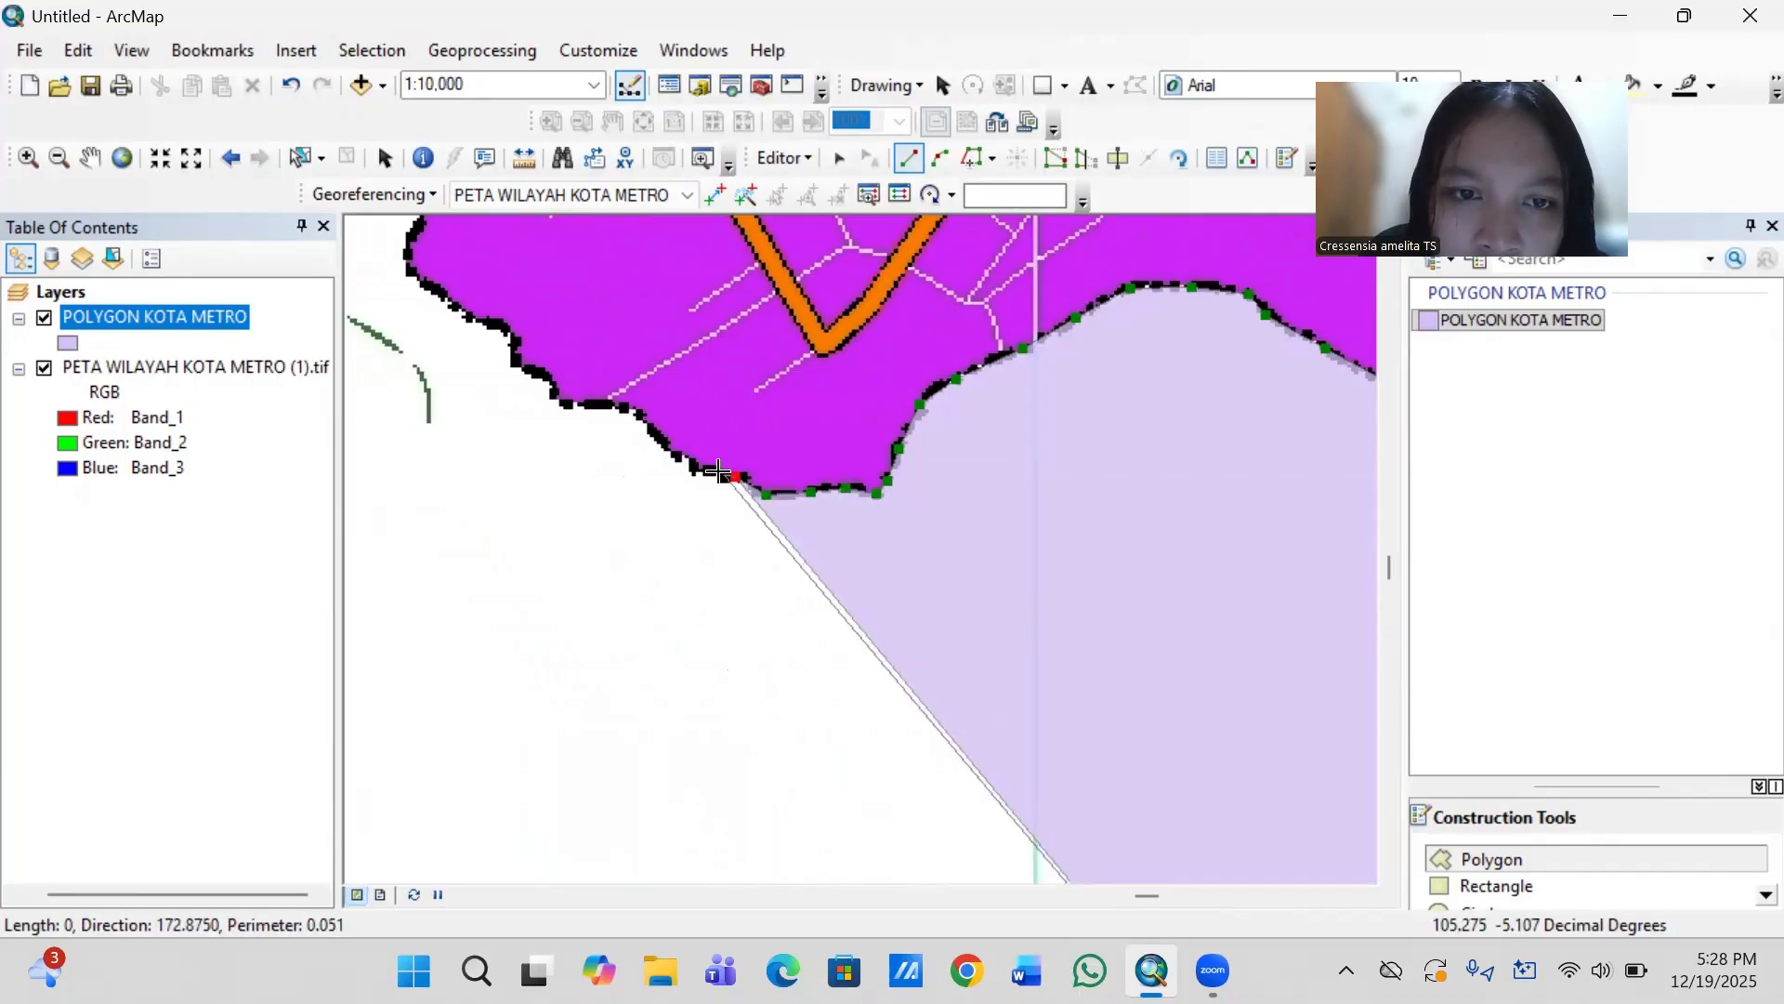
left_click(708, 471)
left_click(692, 466)
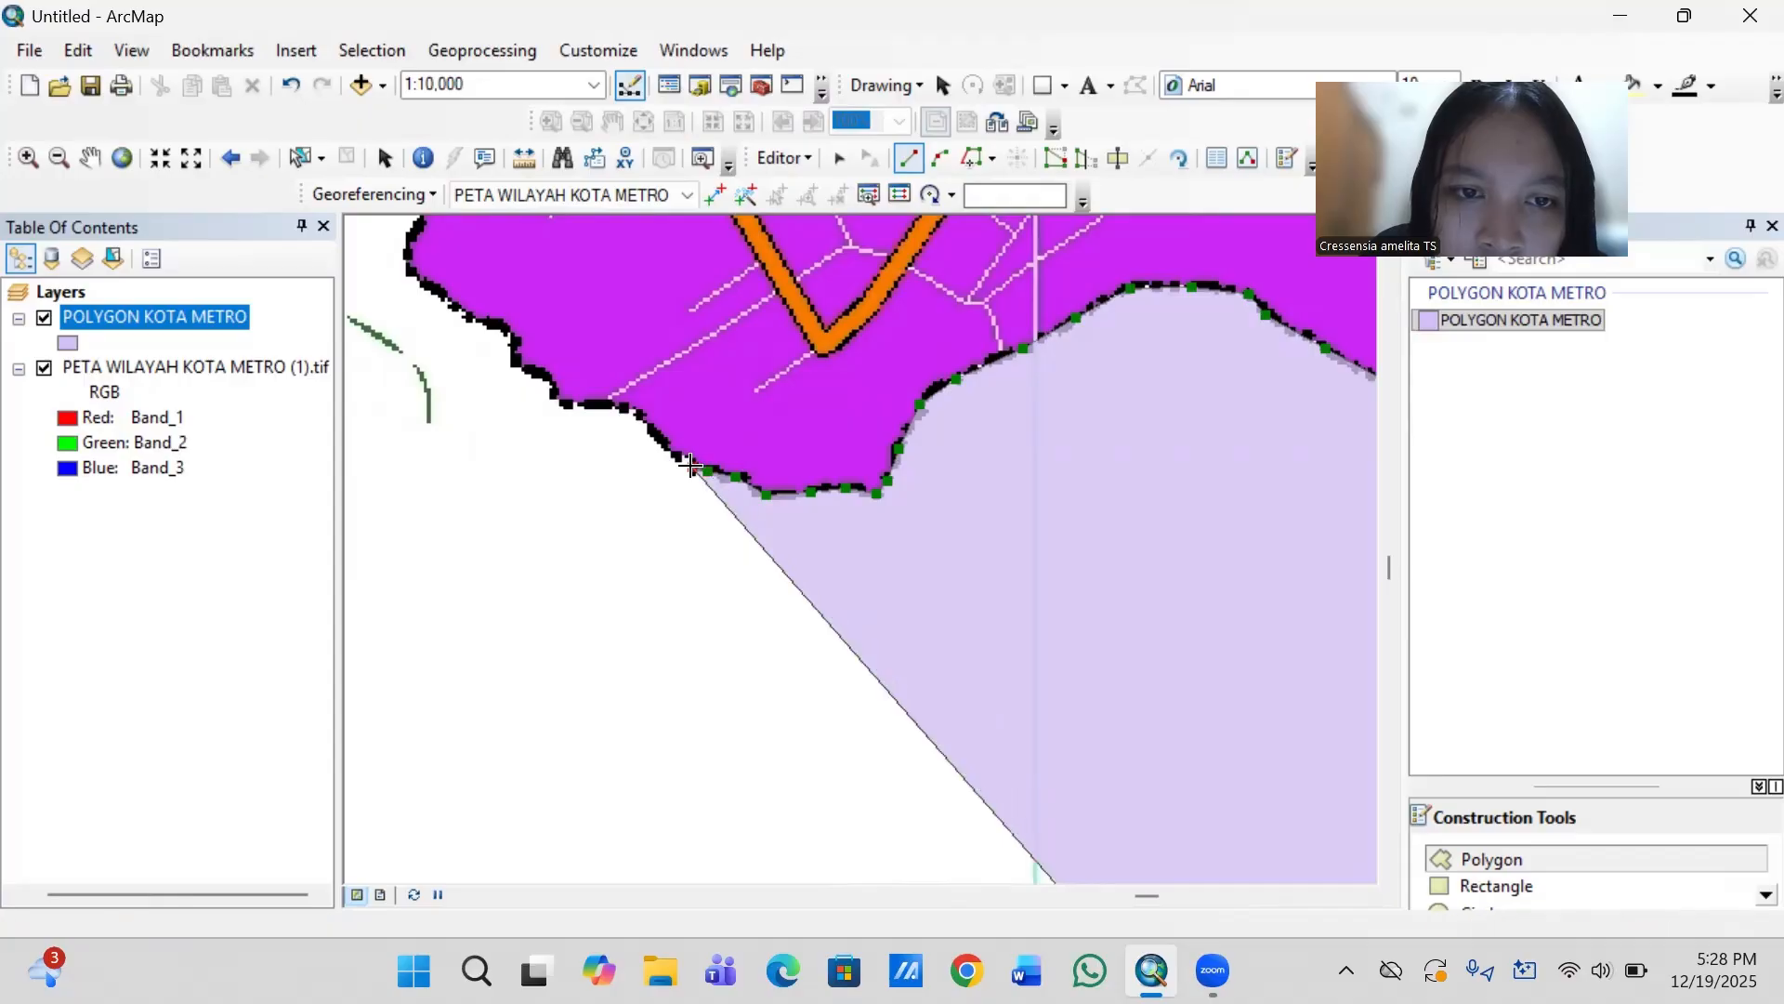
- Trace the purple boundary northwest, over the short flat ledge near the end of the thin white road
left_click(650, 428)
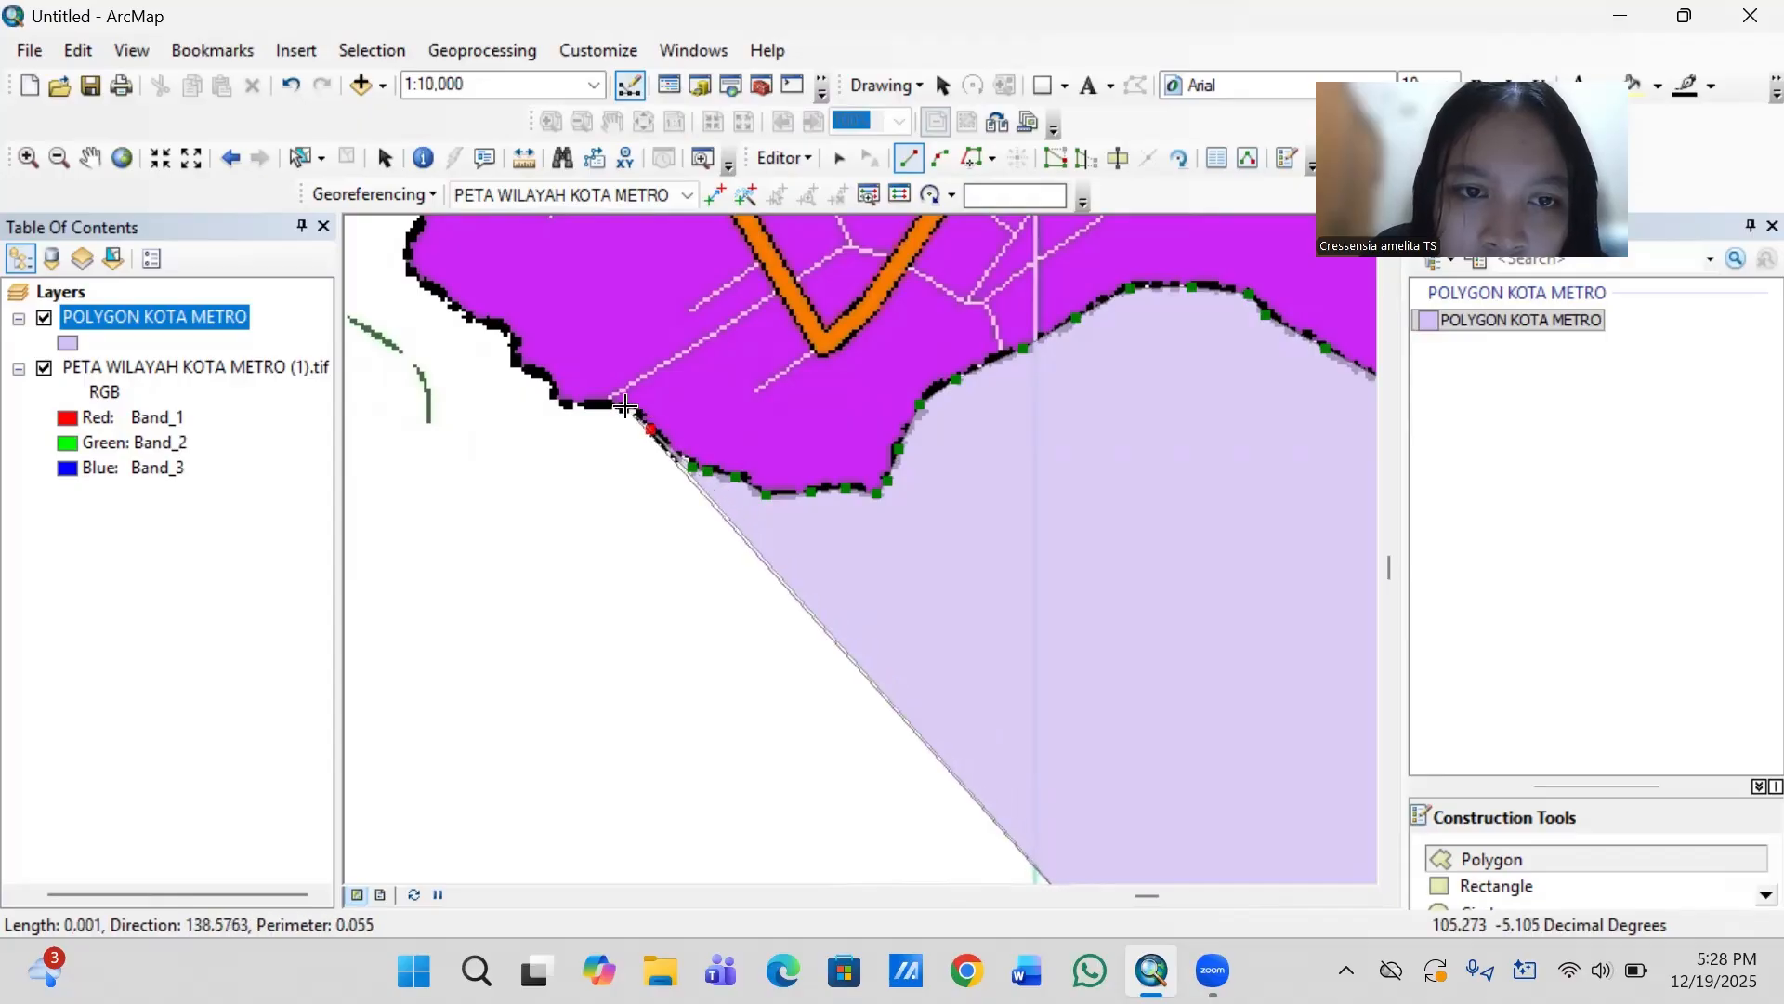
left_click(627, 409)
left_click(587, 406)
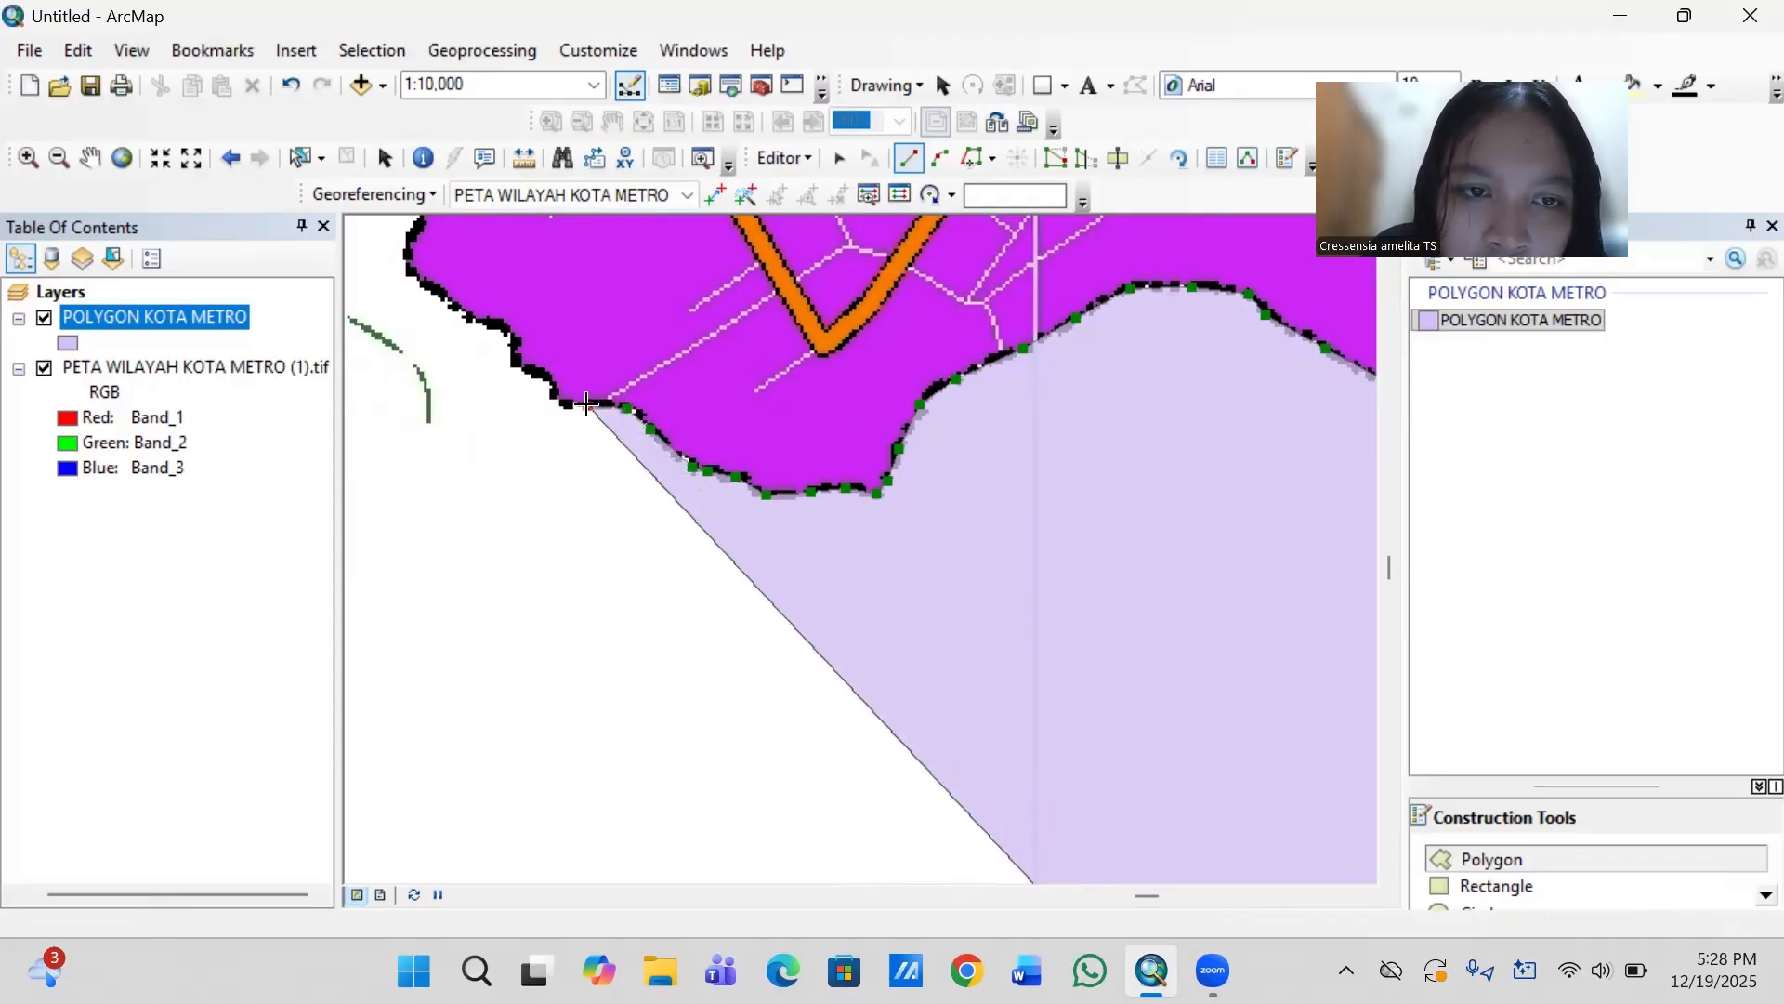
left_click(564, 402)
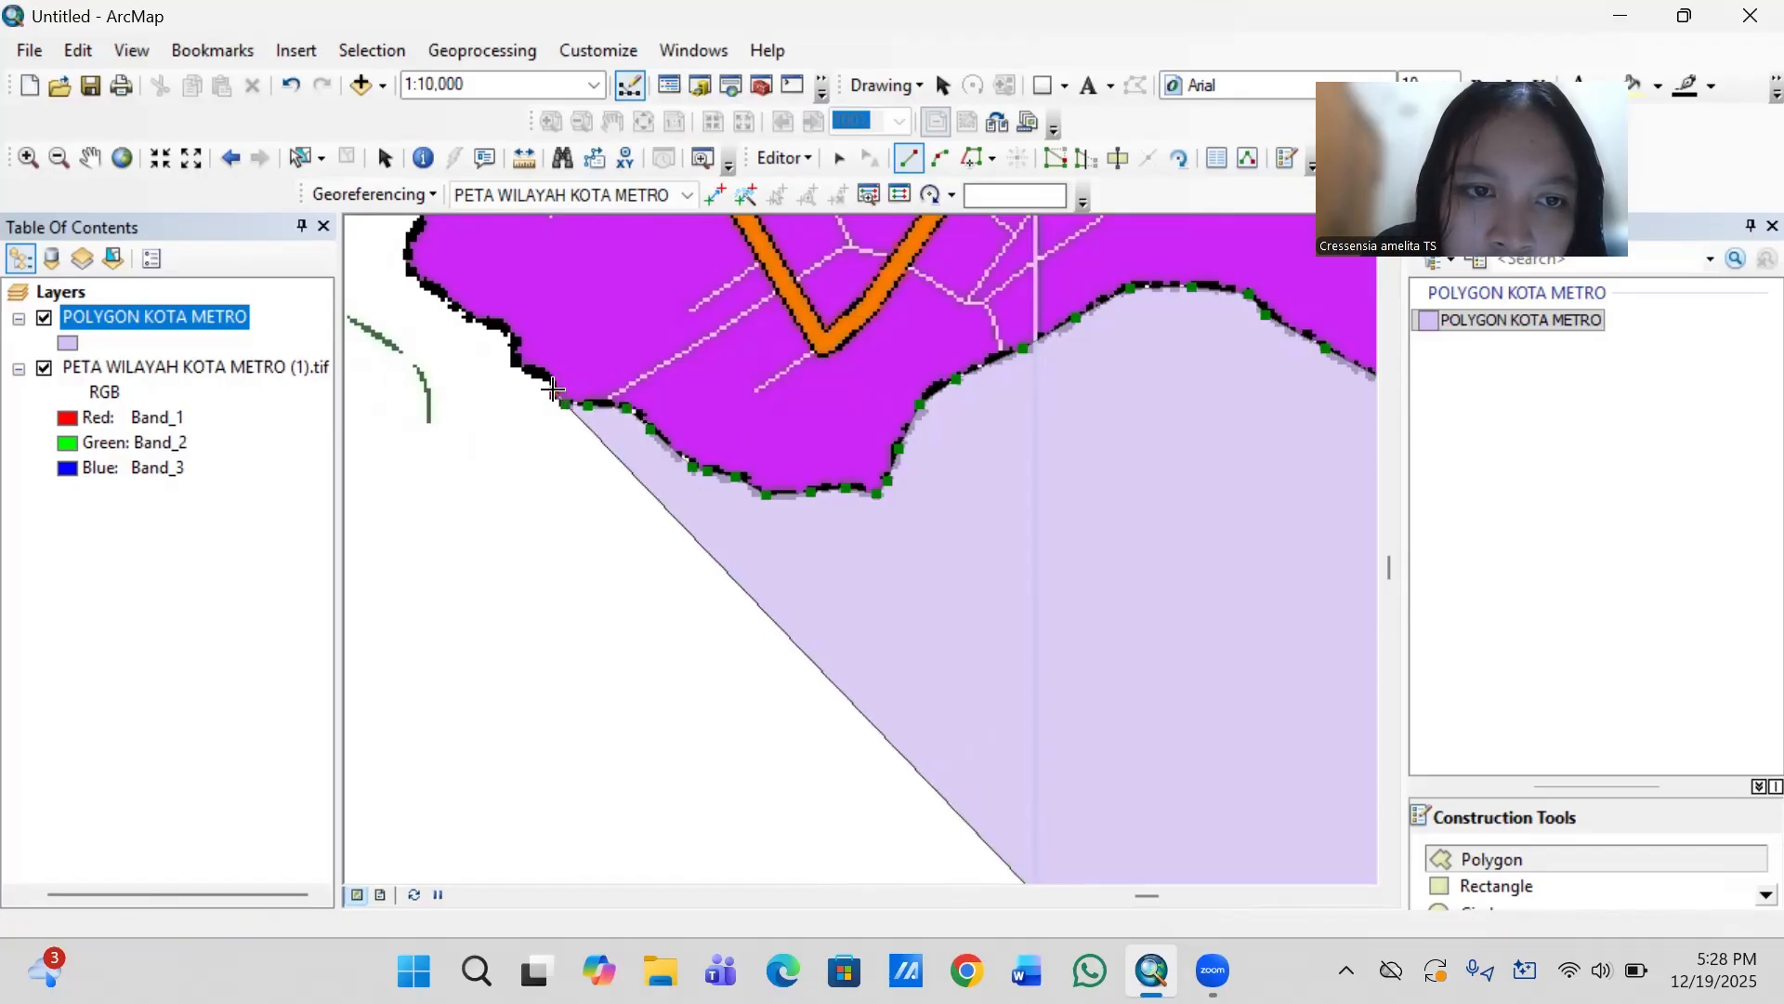
left_click(555, 393)
left_click(537, 371)
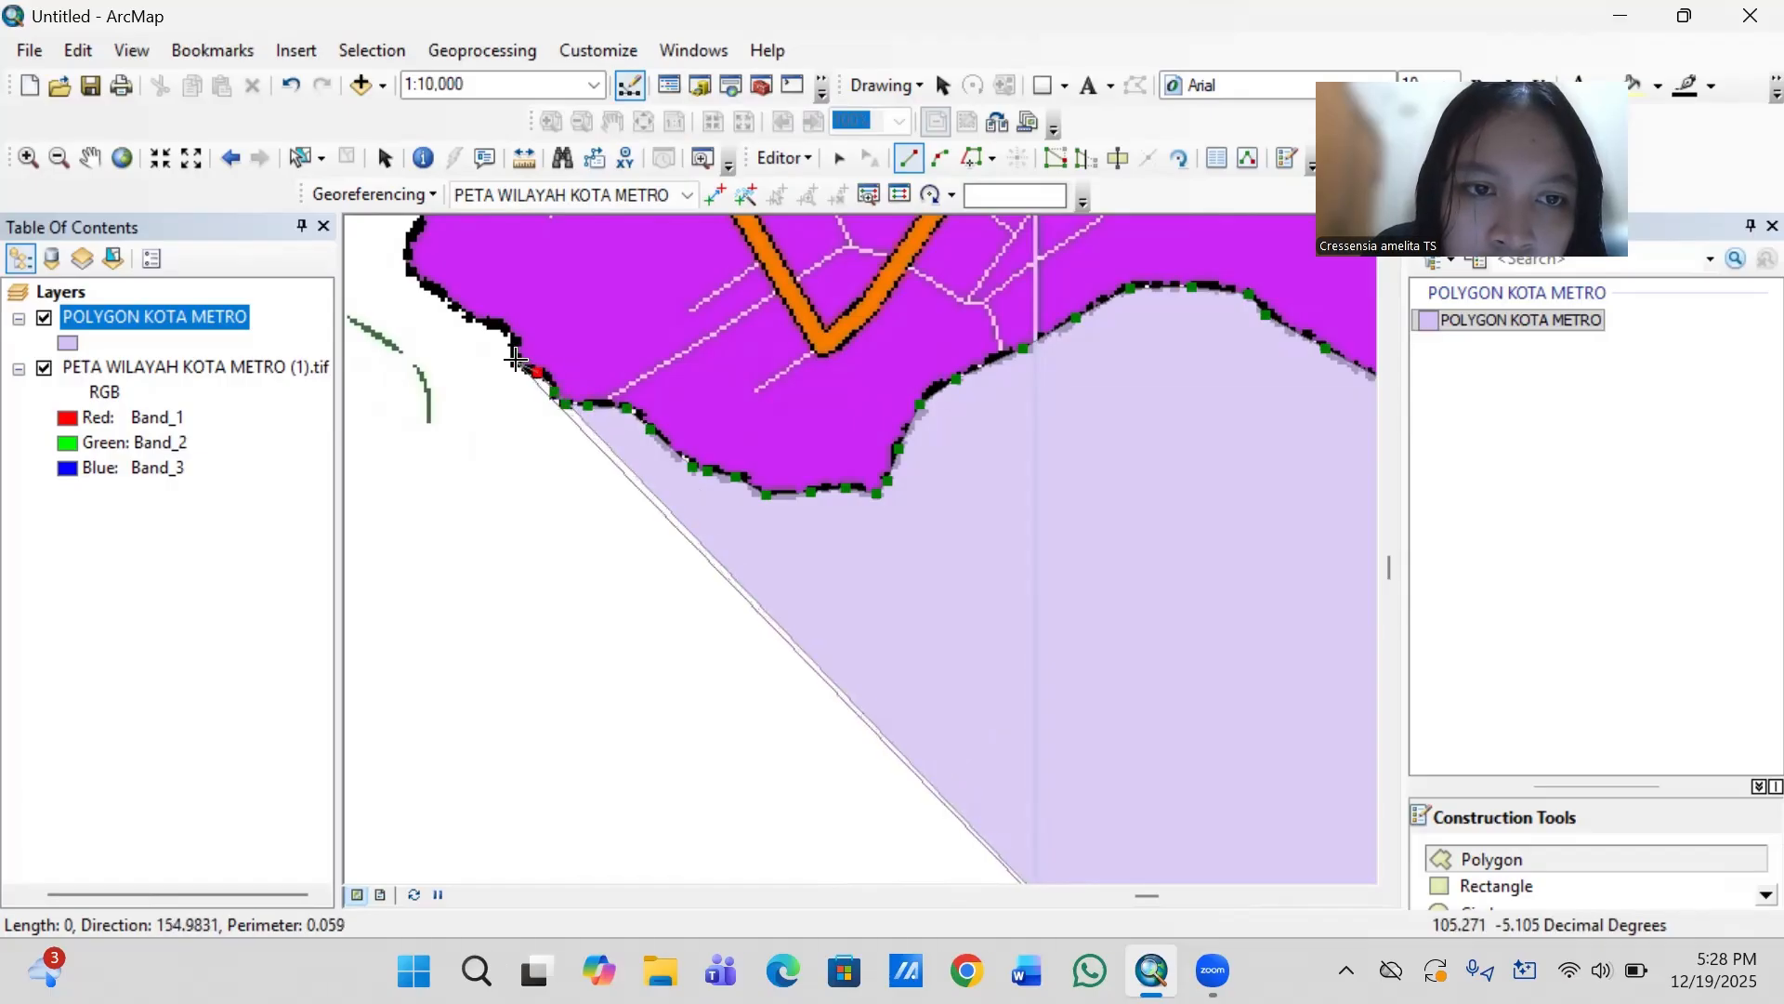
- Continue tracing the stepped southwestern edge of the purple district up to and around its westernmost bulge
left_click(515, 358)
left_click(509, 337)
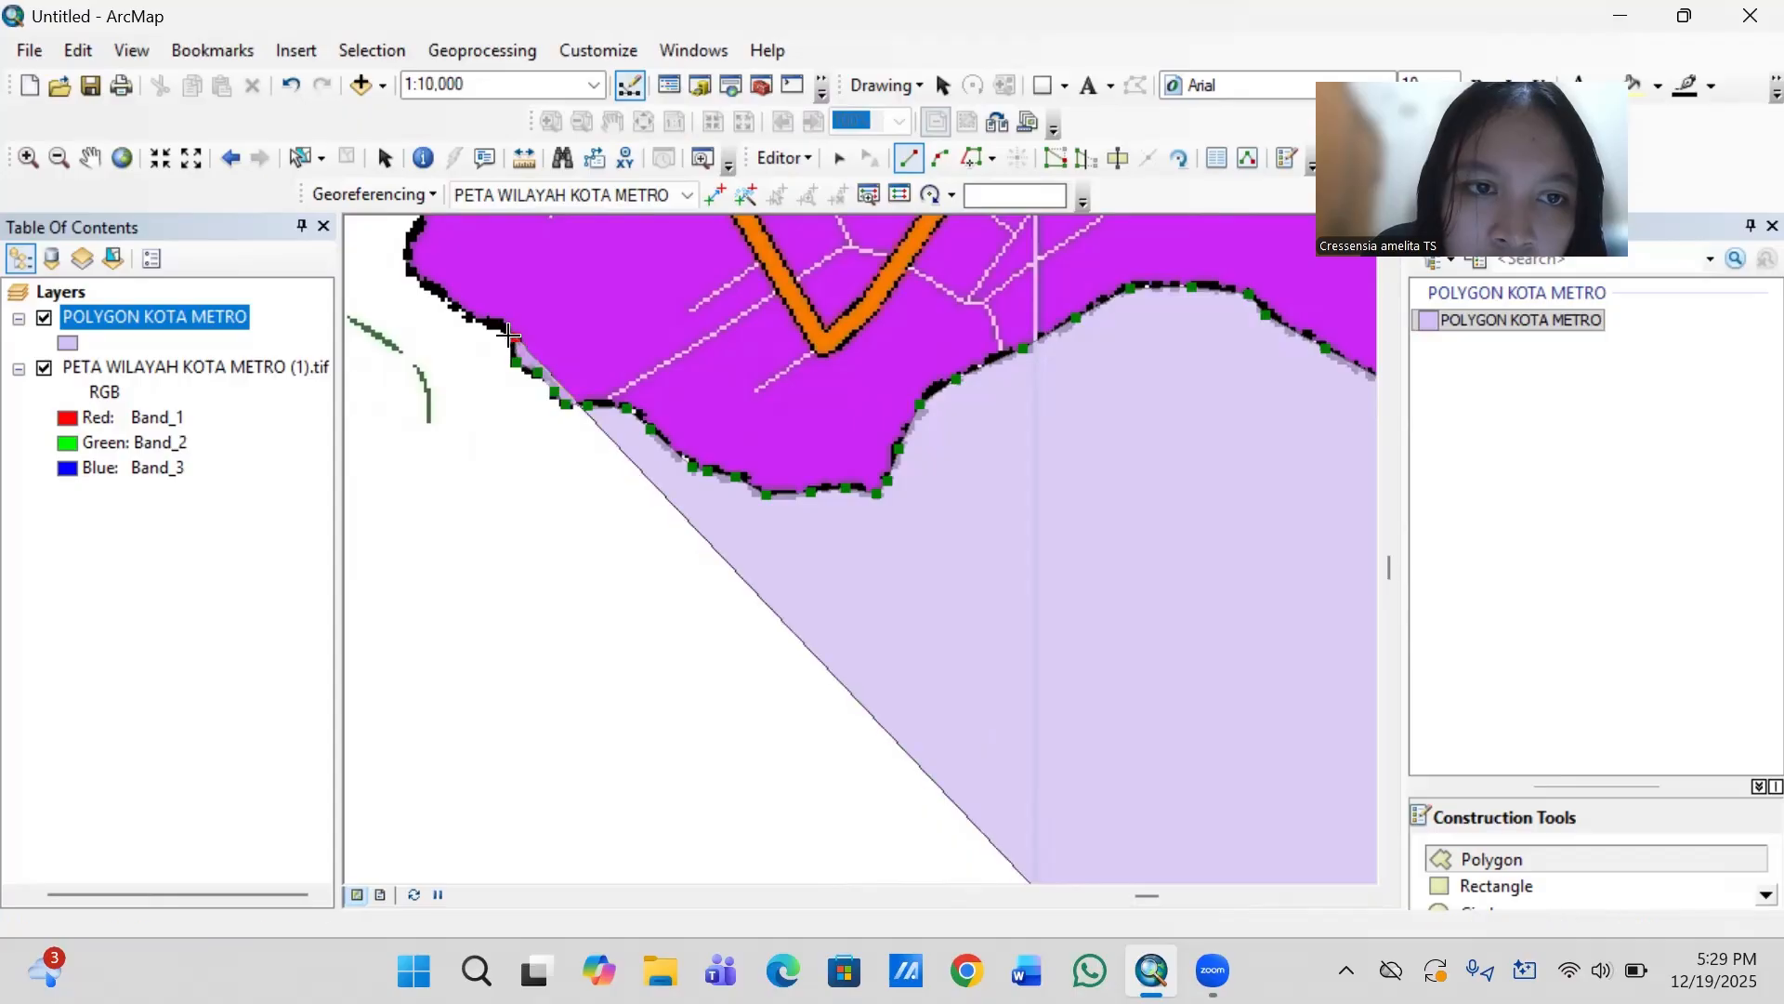
left_click(488, 322)
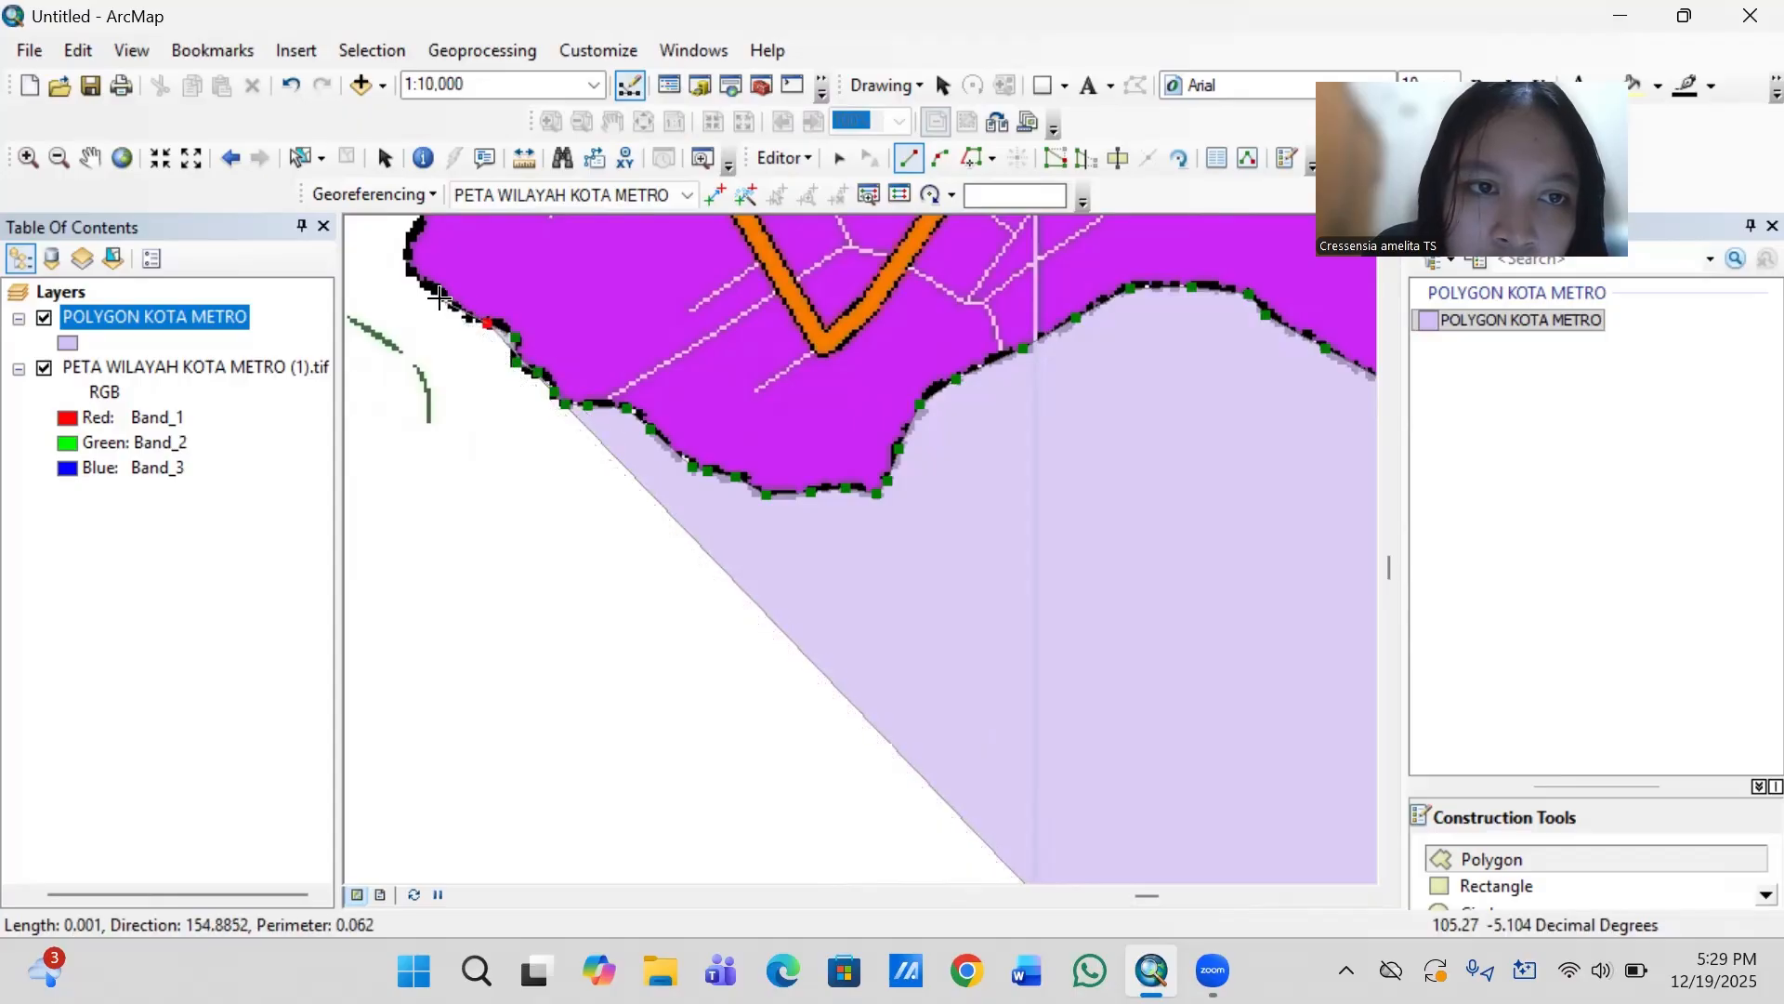
left_click(429, 289)
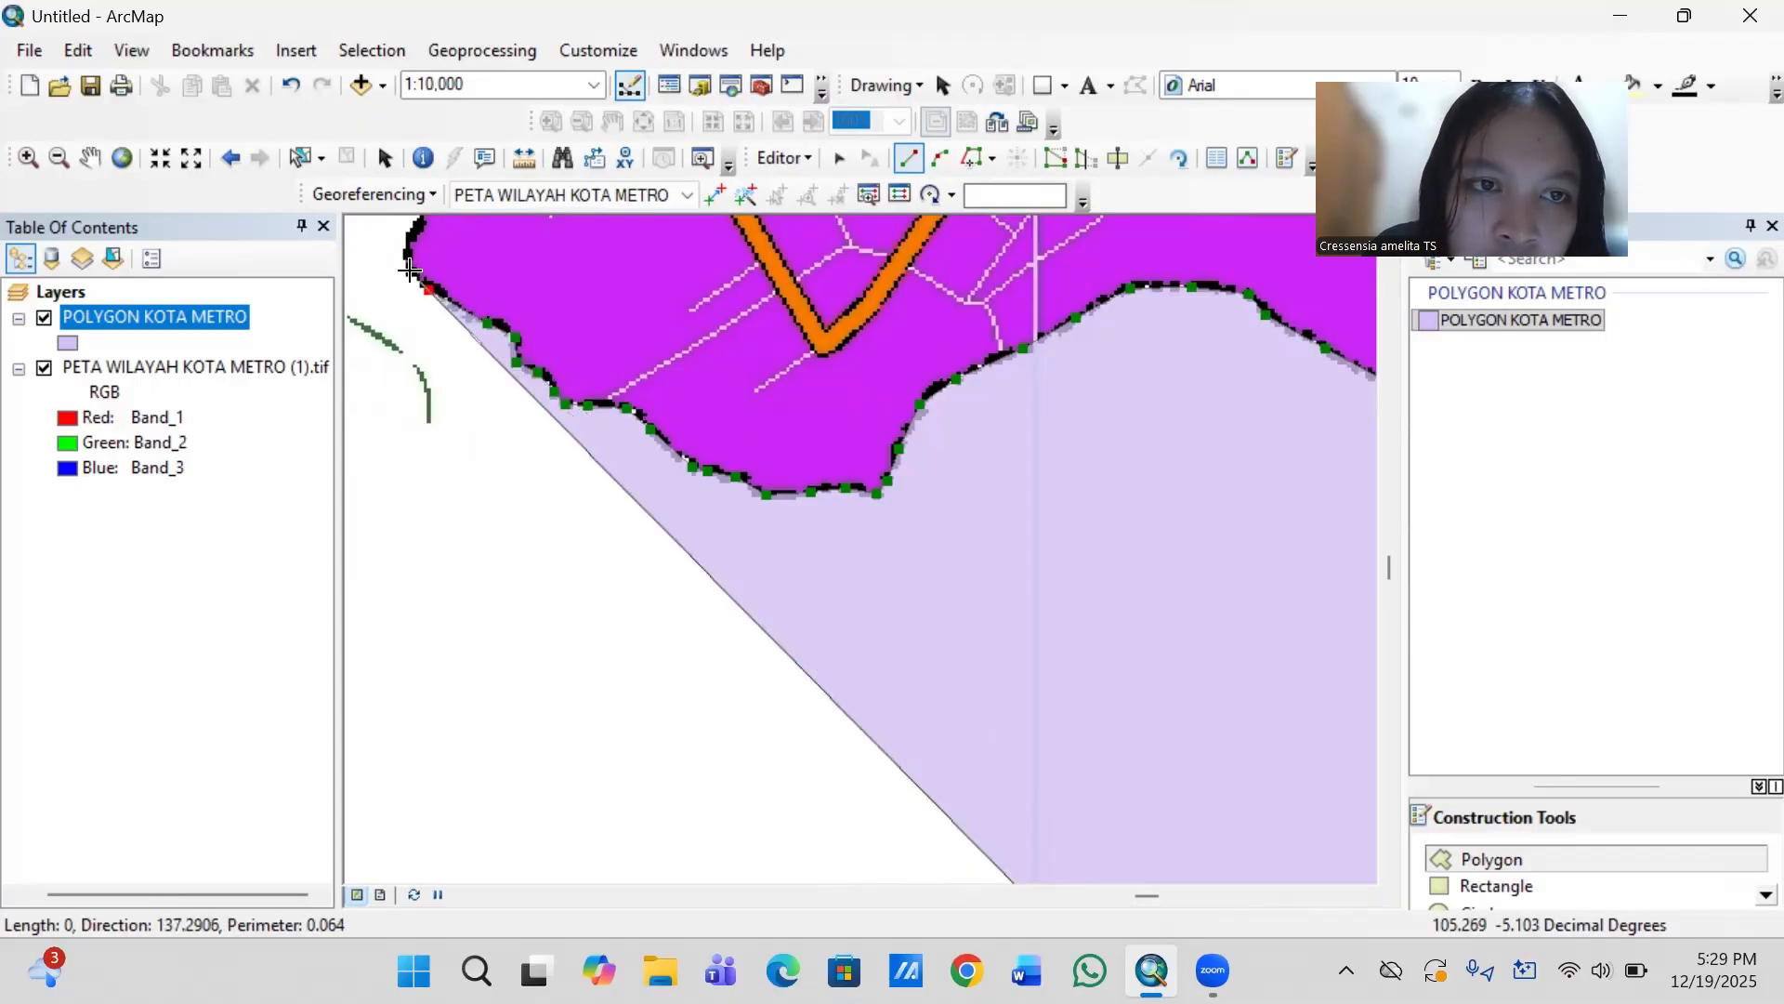
left_click(409, 271)
left_click(407, 238)
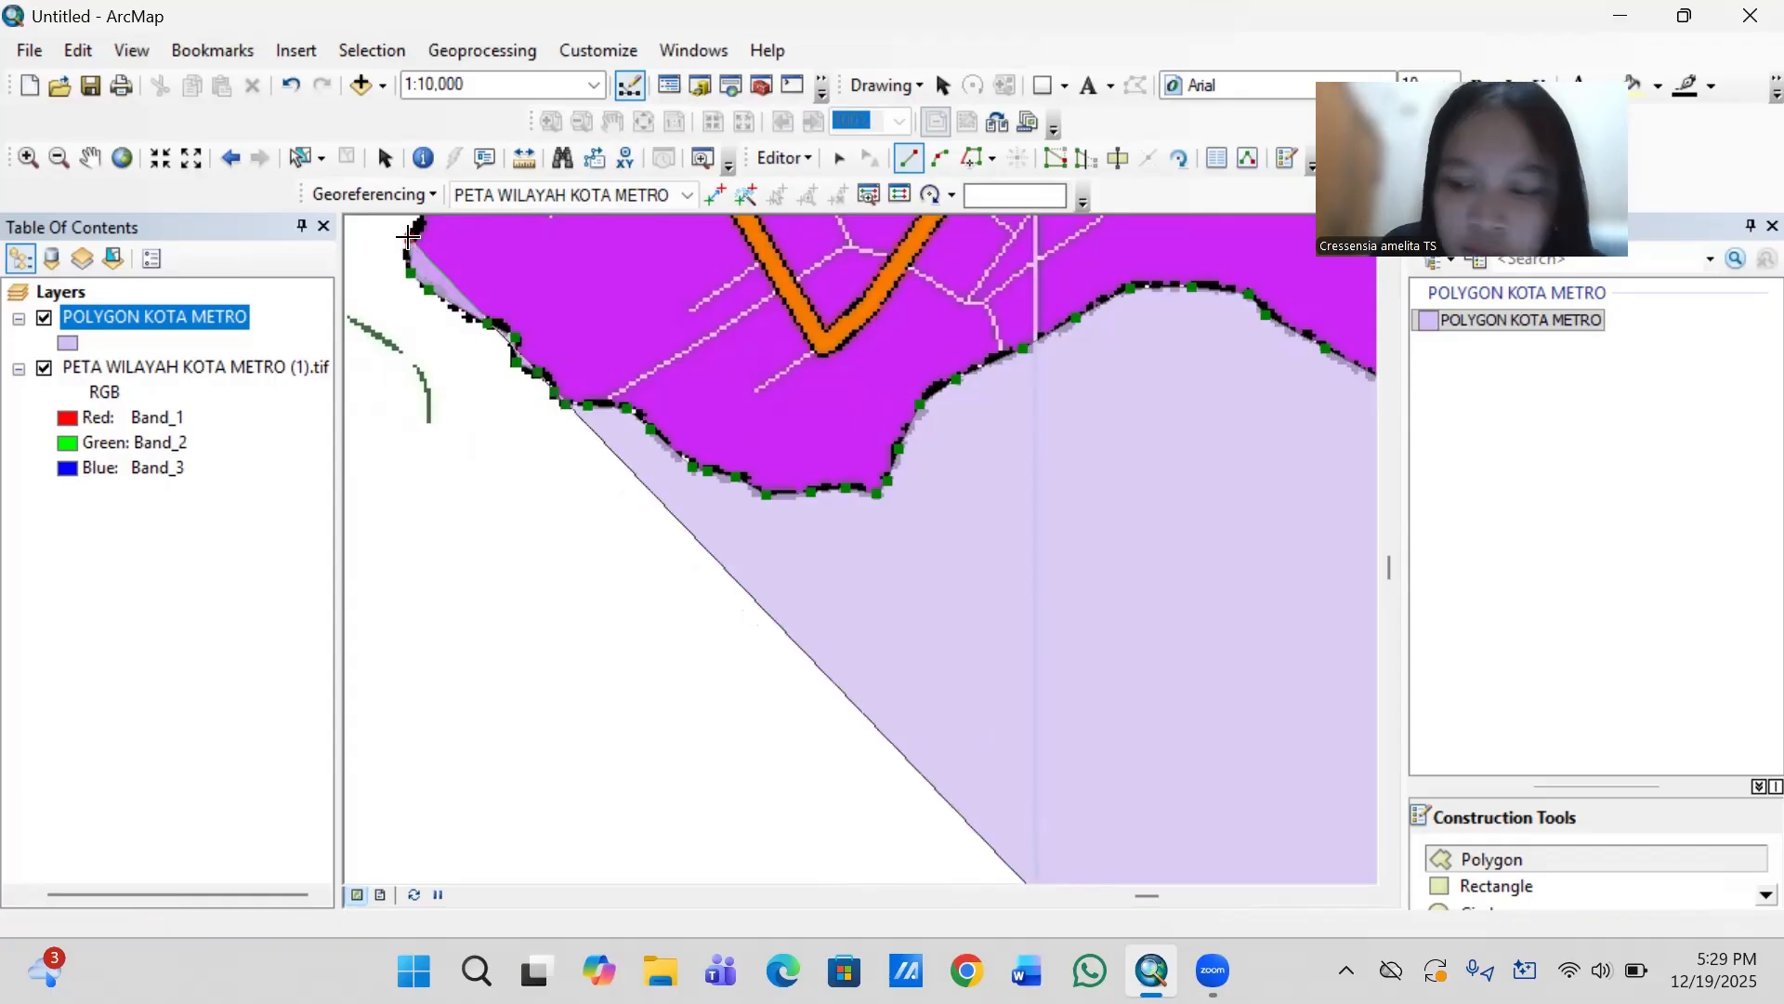
- Trace the purple district's western boundary north from the bulge, across the orange road and the horizontal grid line
key("Up")
key("Up")
key("Up")
key("Up")
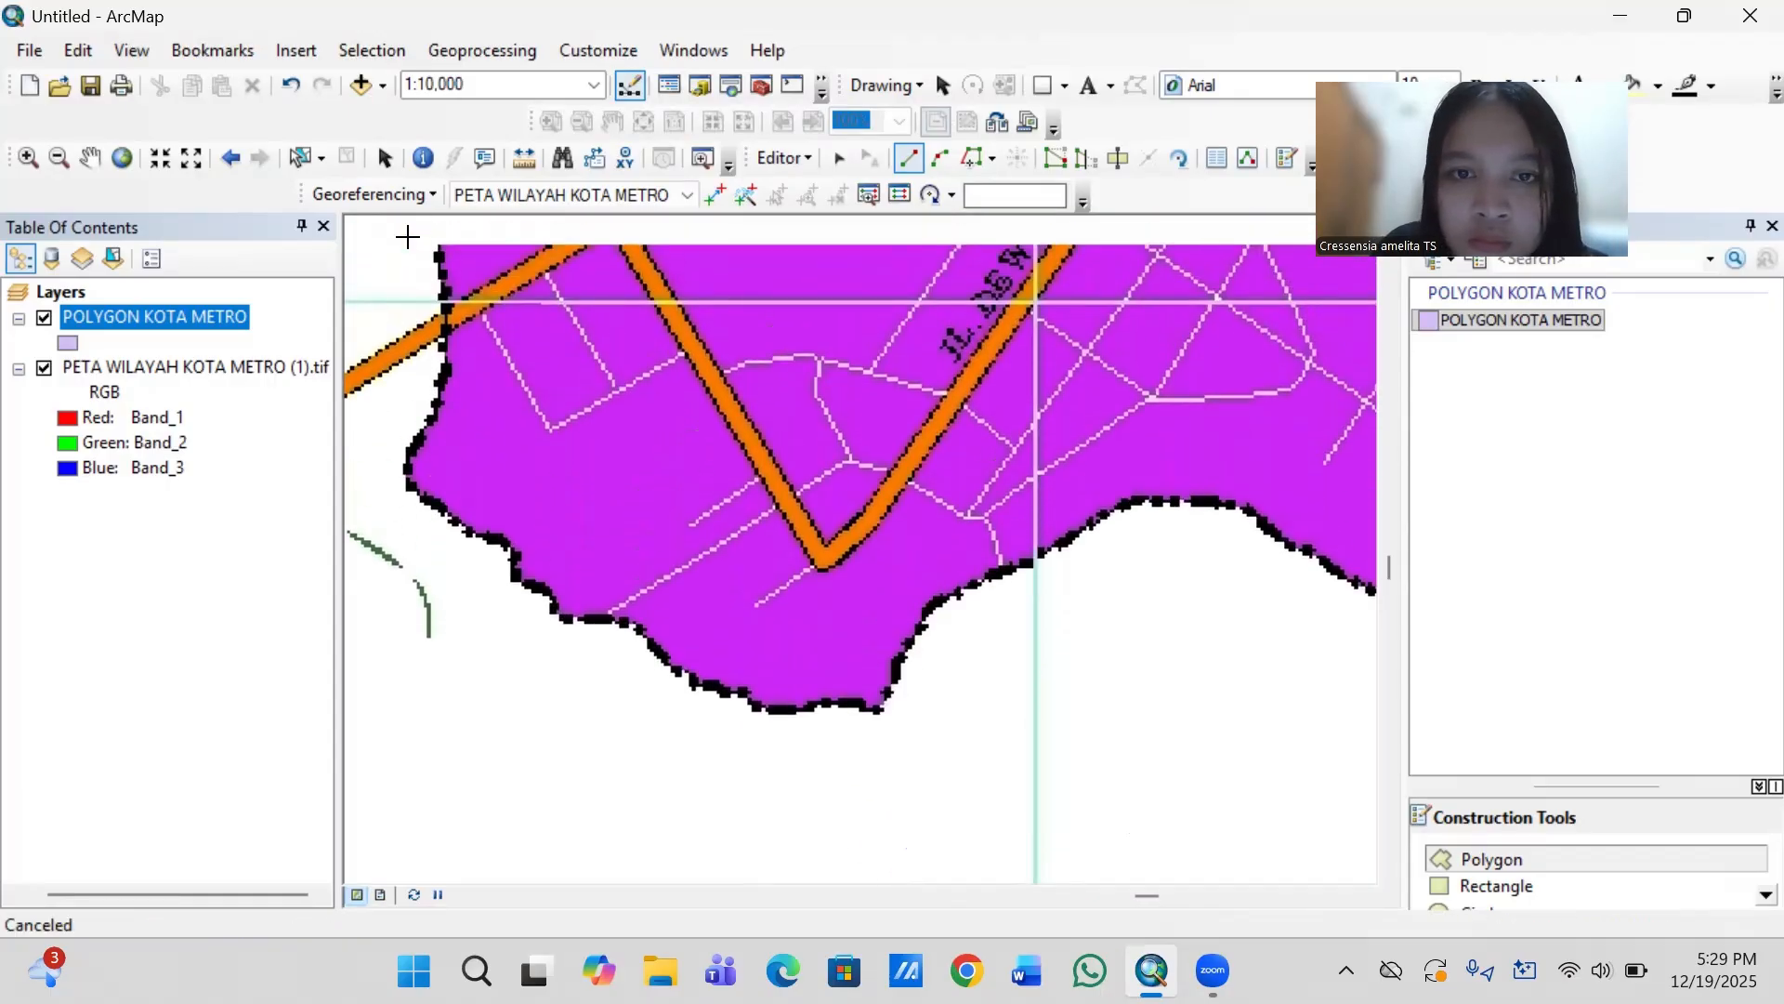
key("Up")
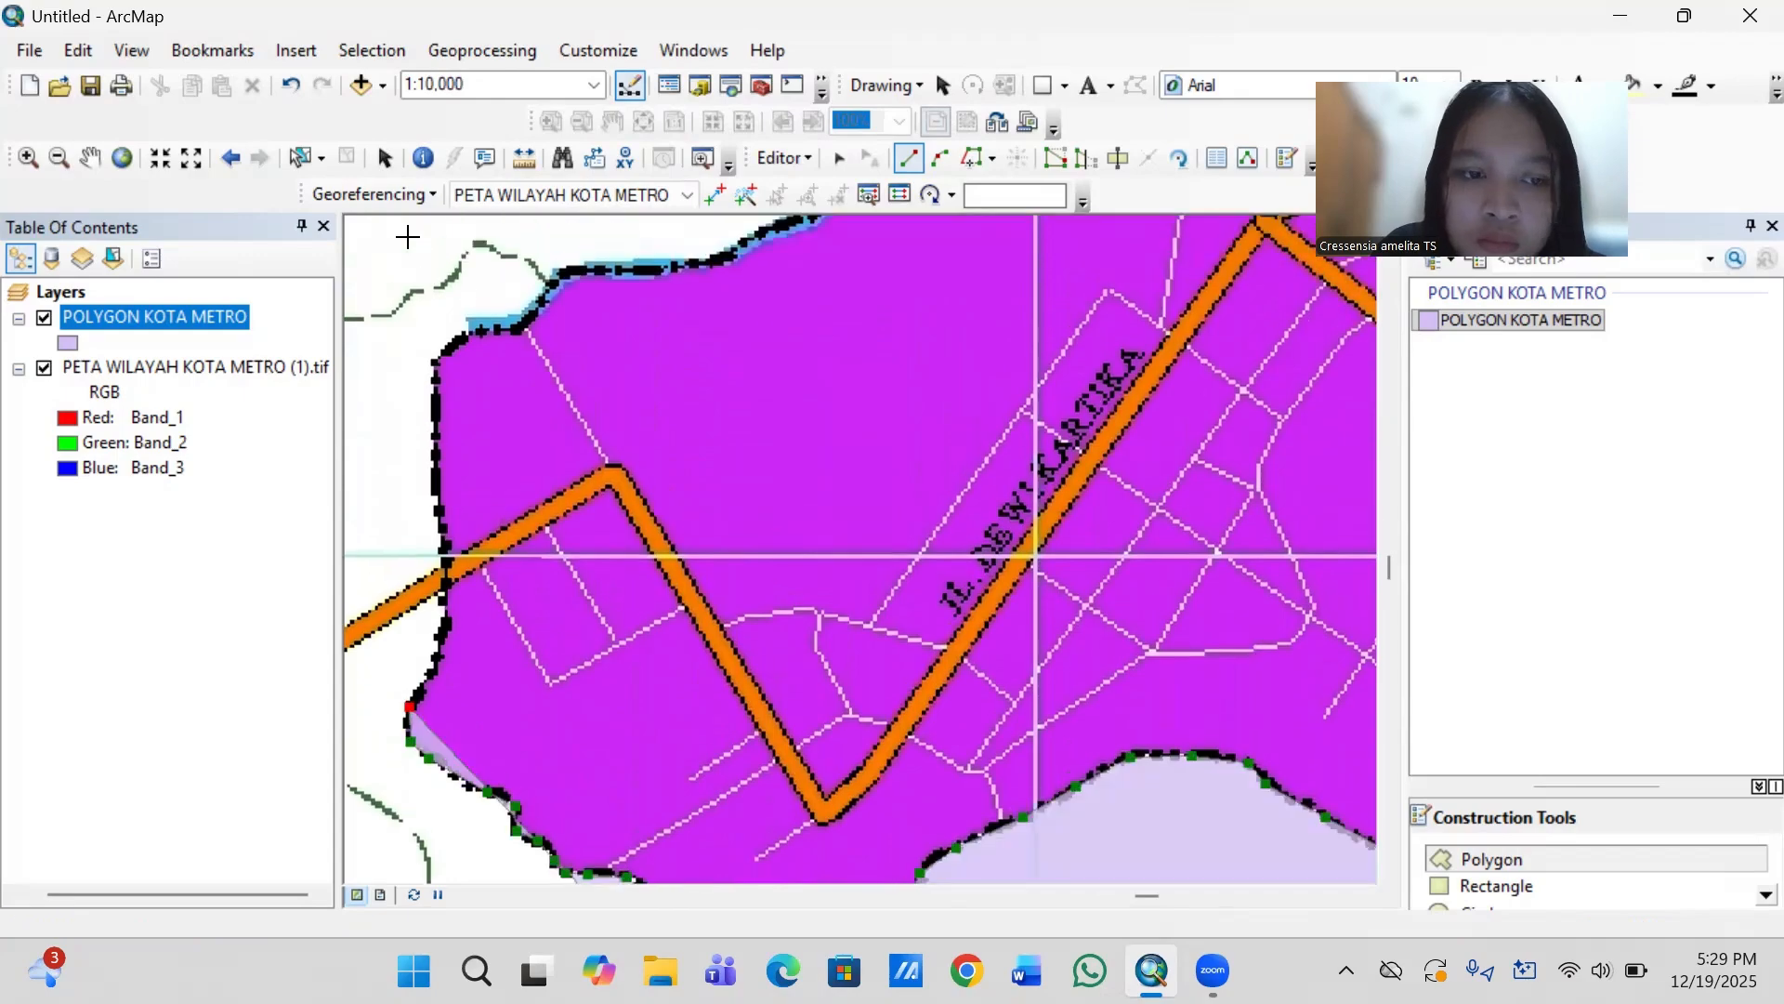
left_click(430, 670)
left_click(447, 617)
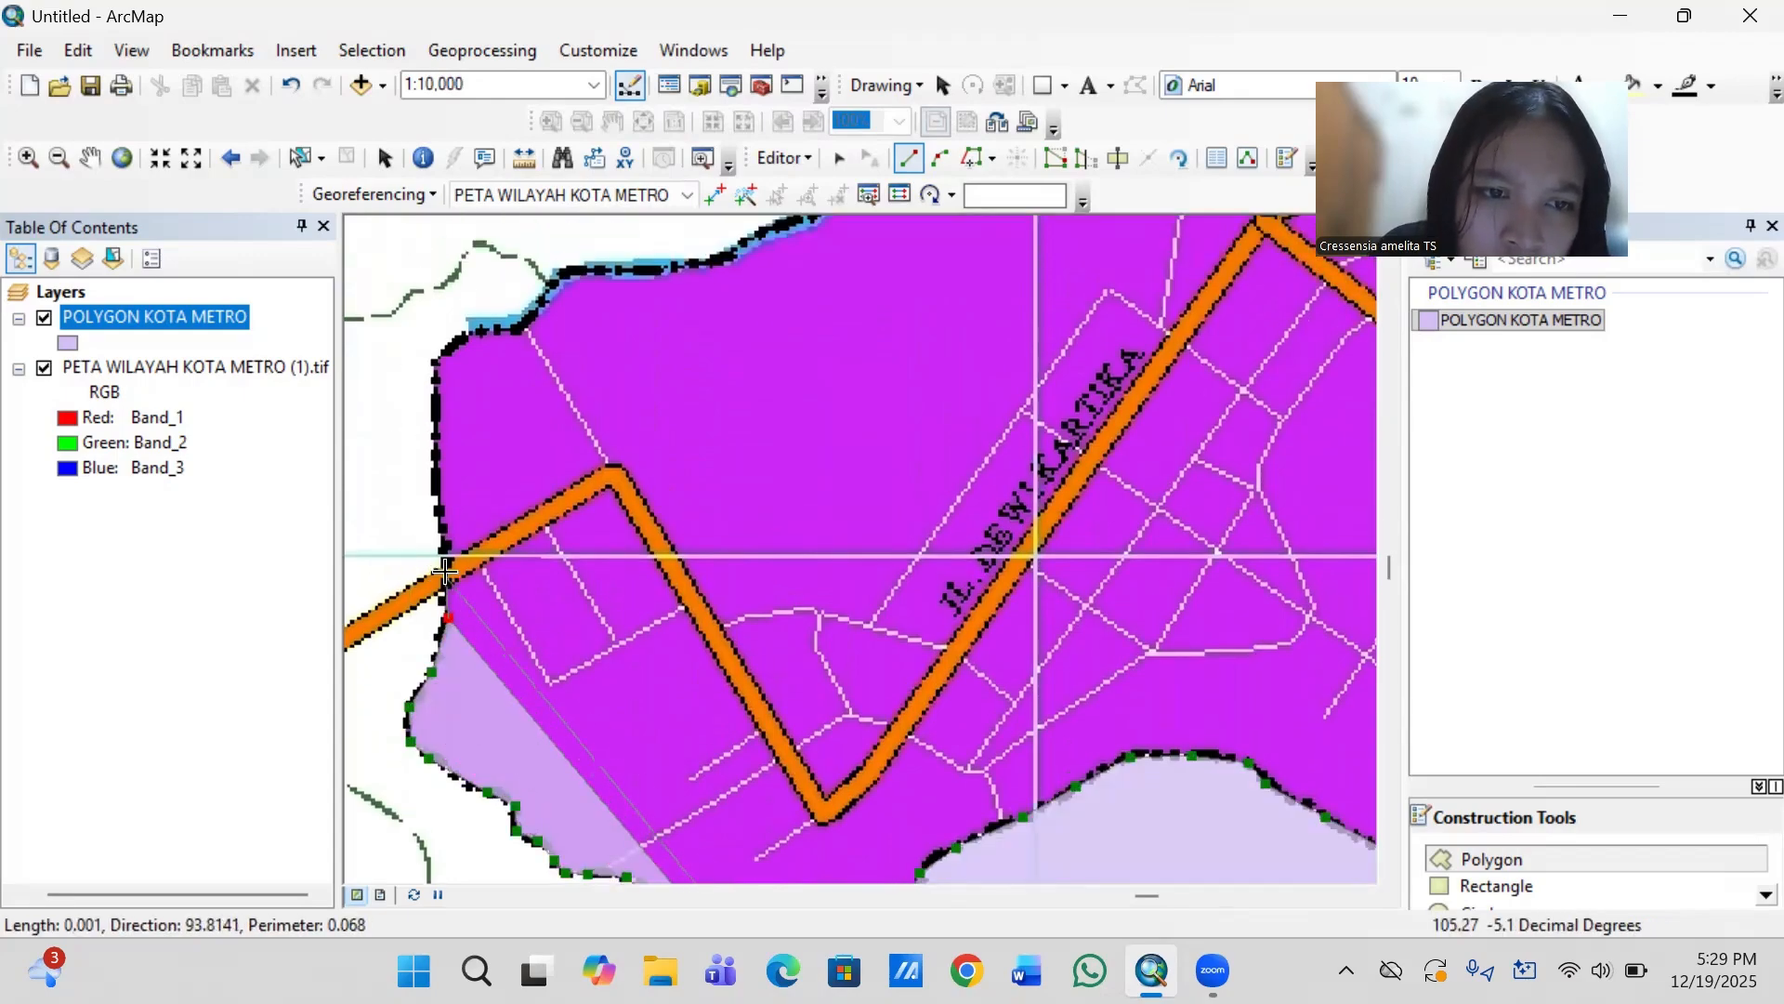
left_click(446, 558)
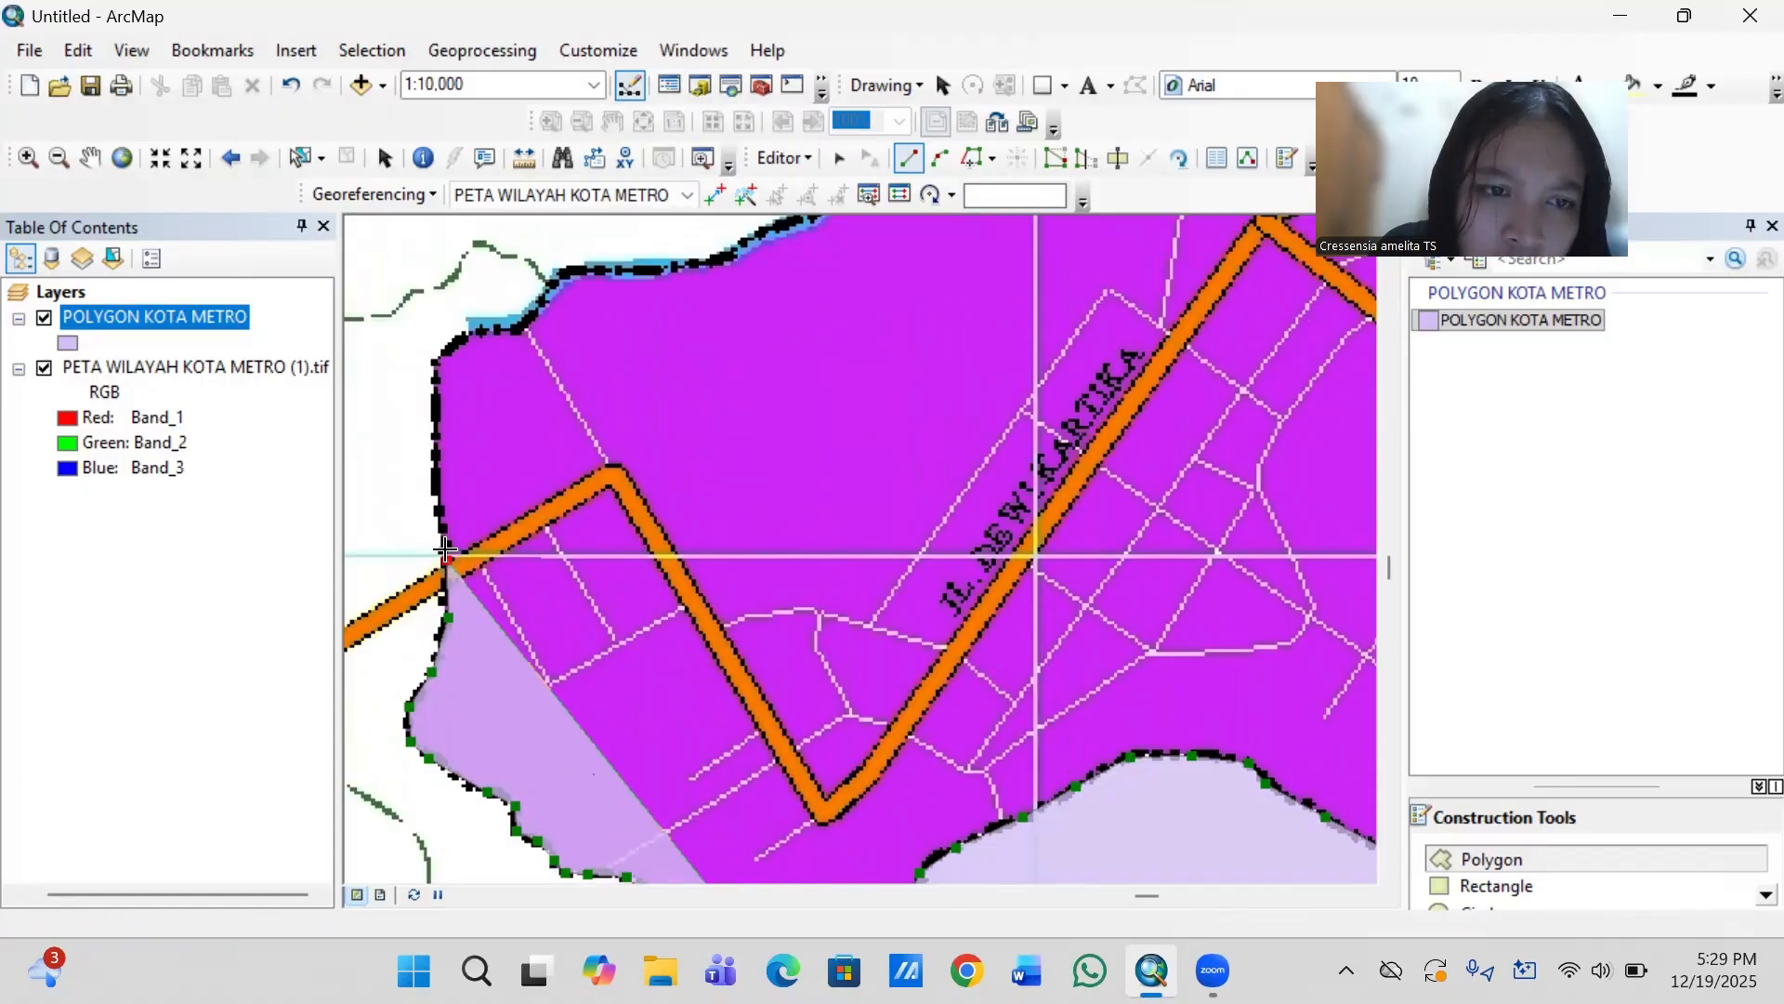
left_click(439, 510)
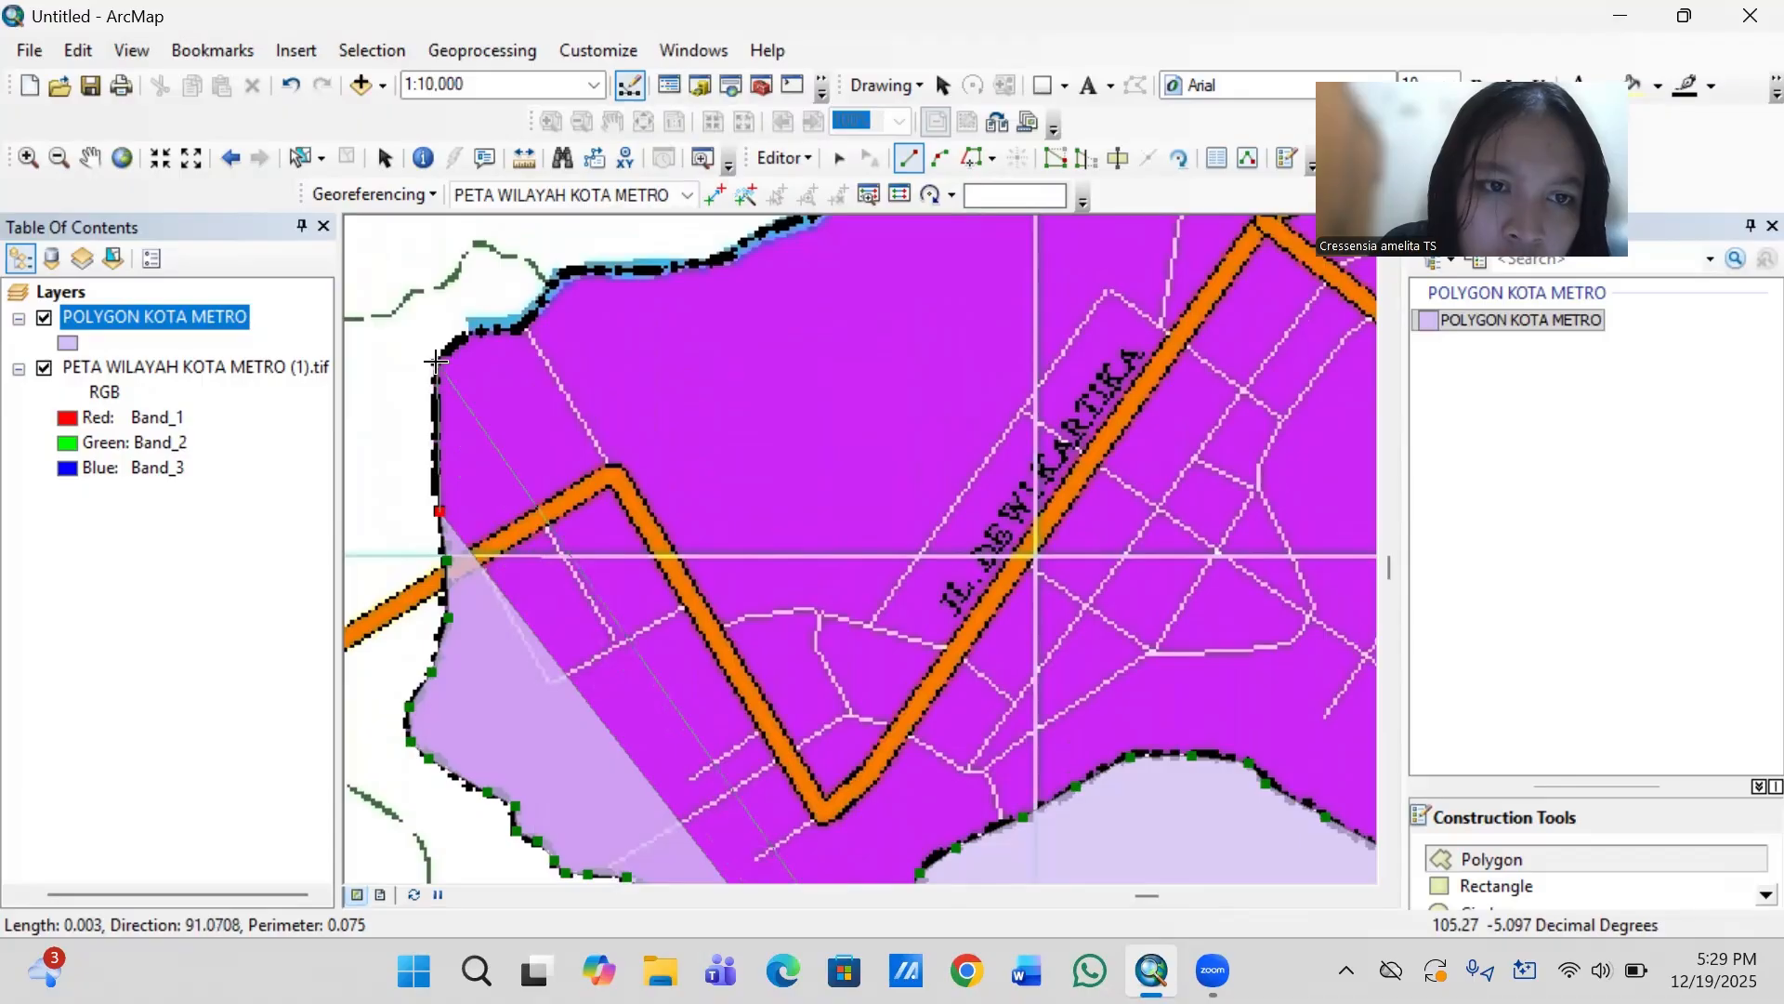
- Extend the outline north to the purple district's northwestern corner and around it along the blue river edge to the next bend
left_click(436, 361)
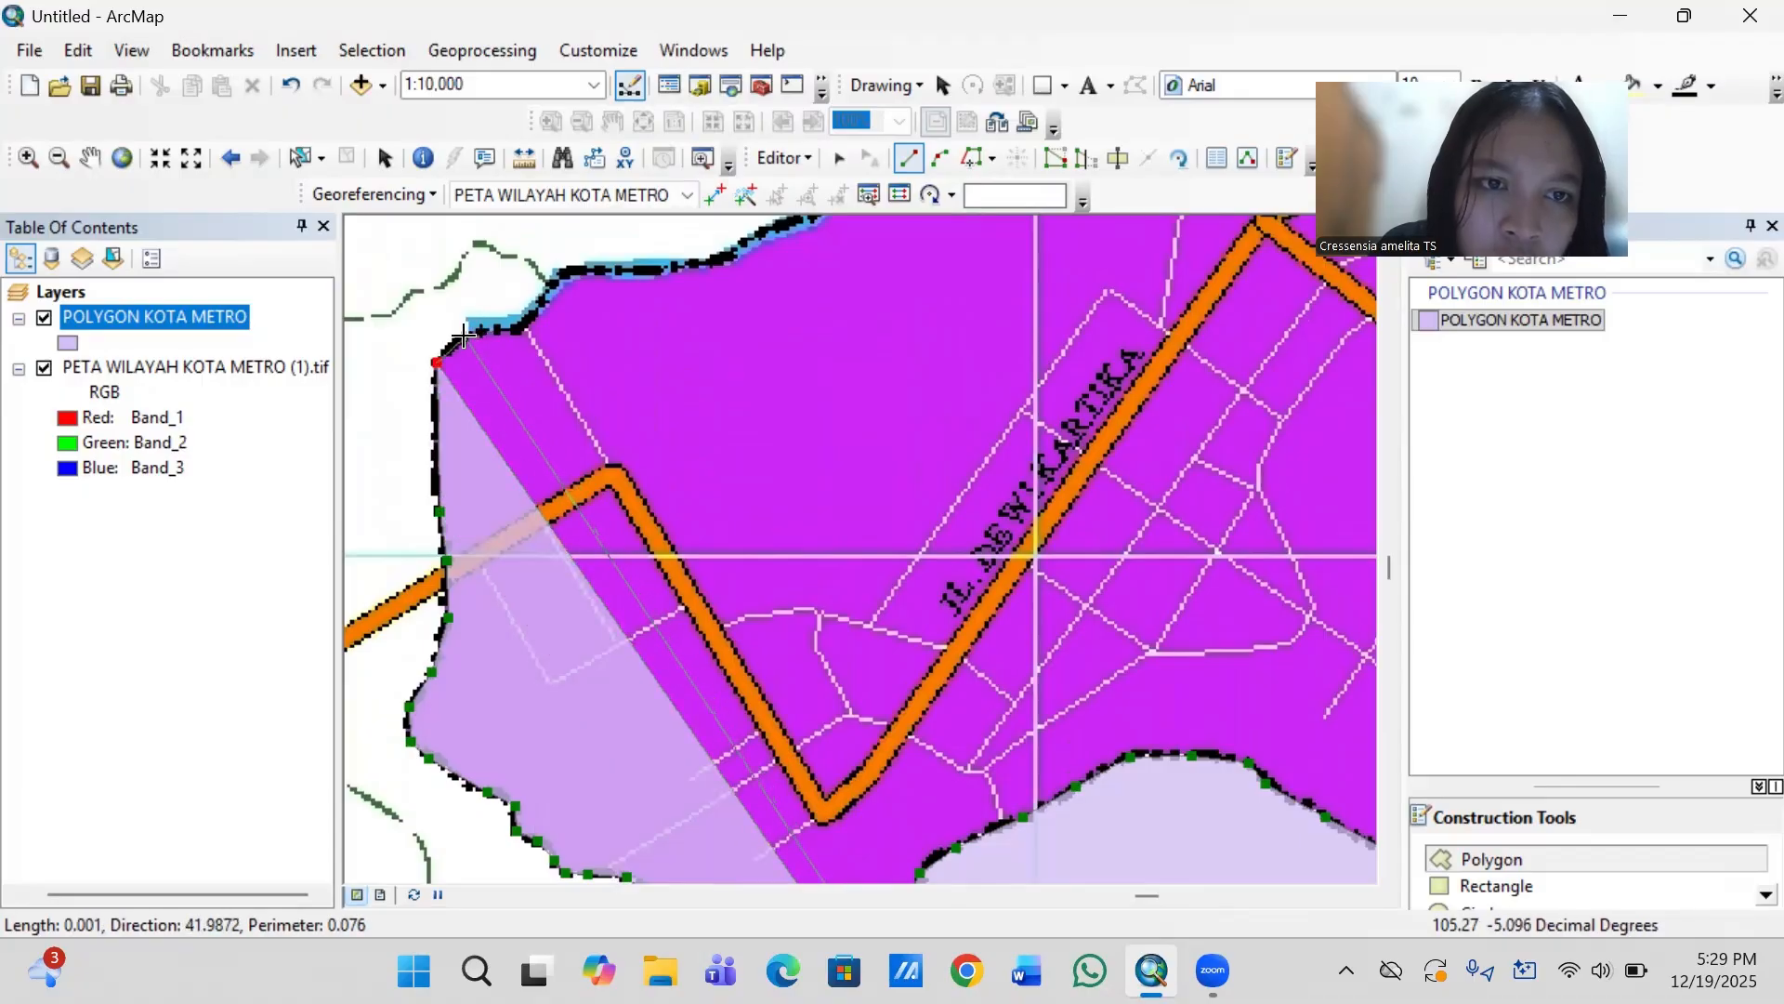
left_click(464, 336)
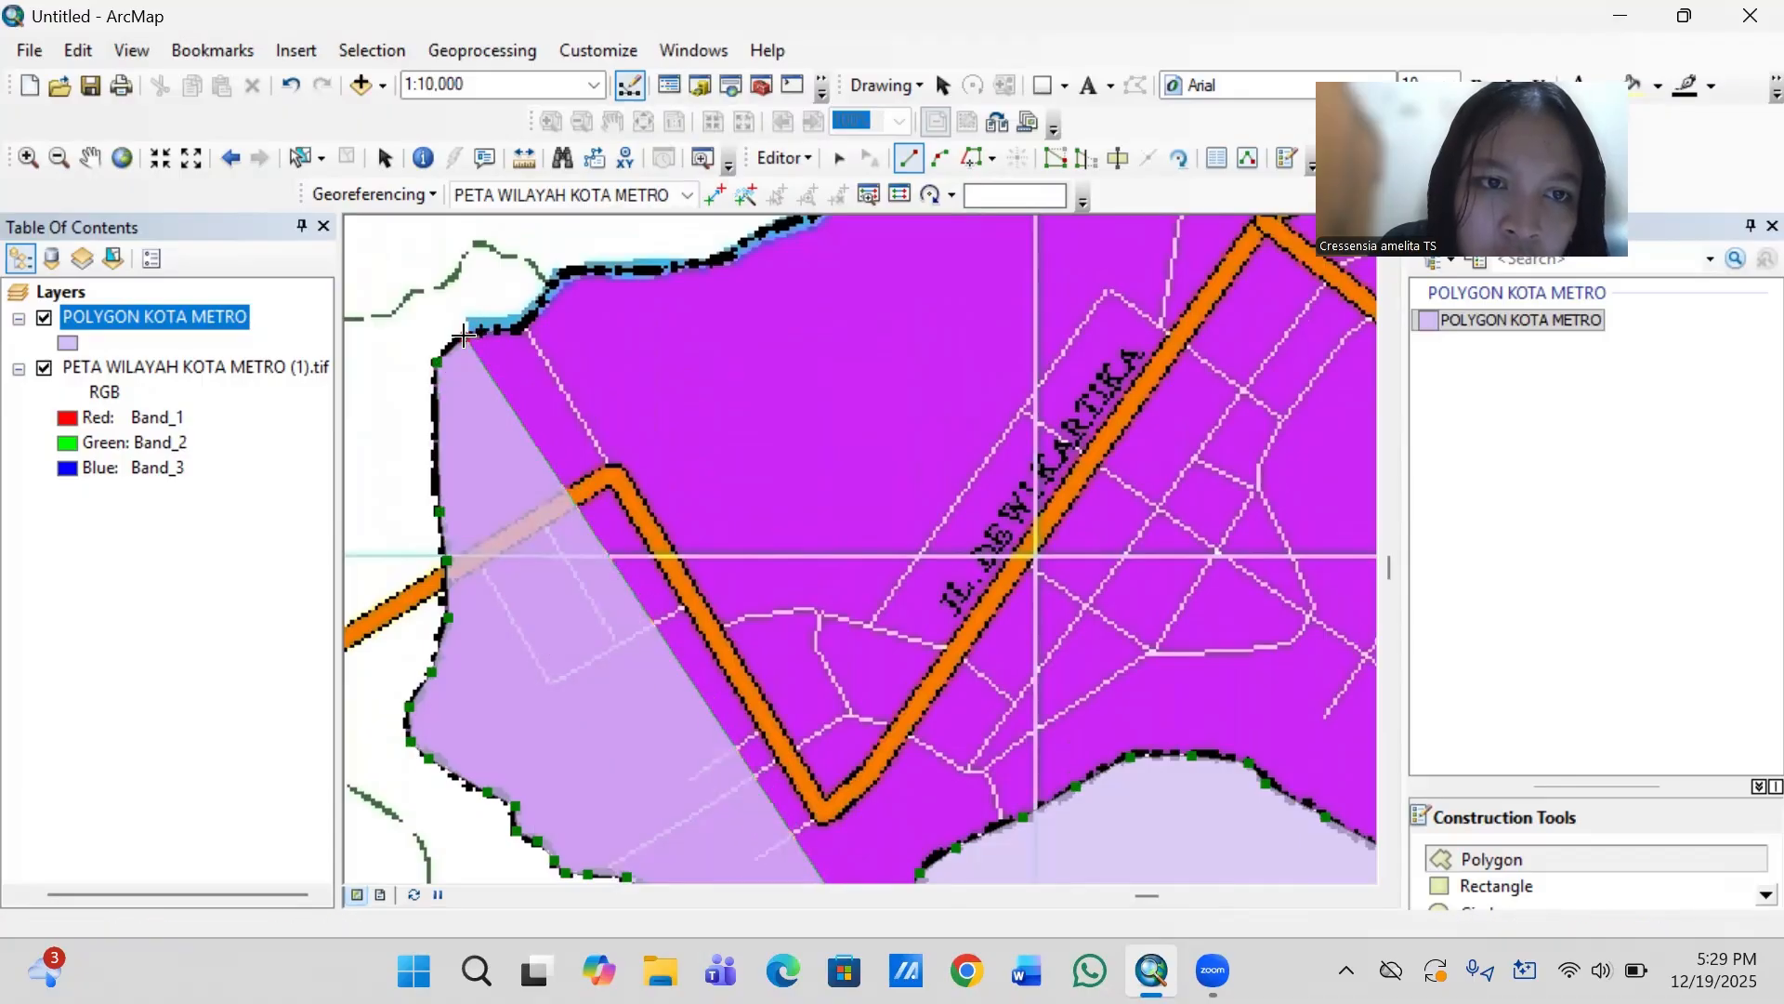
left_click(516, 326)
left_click(563, 273)
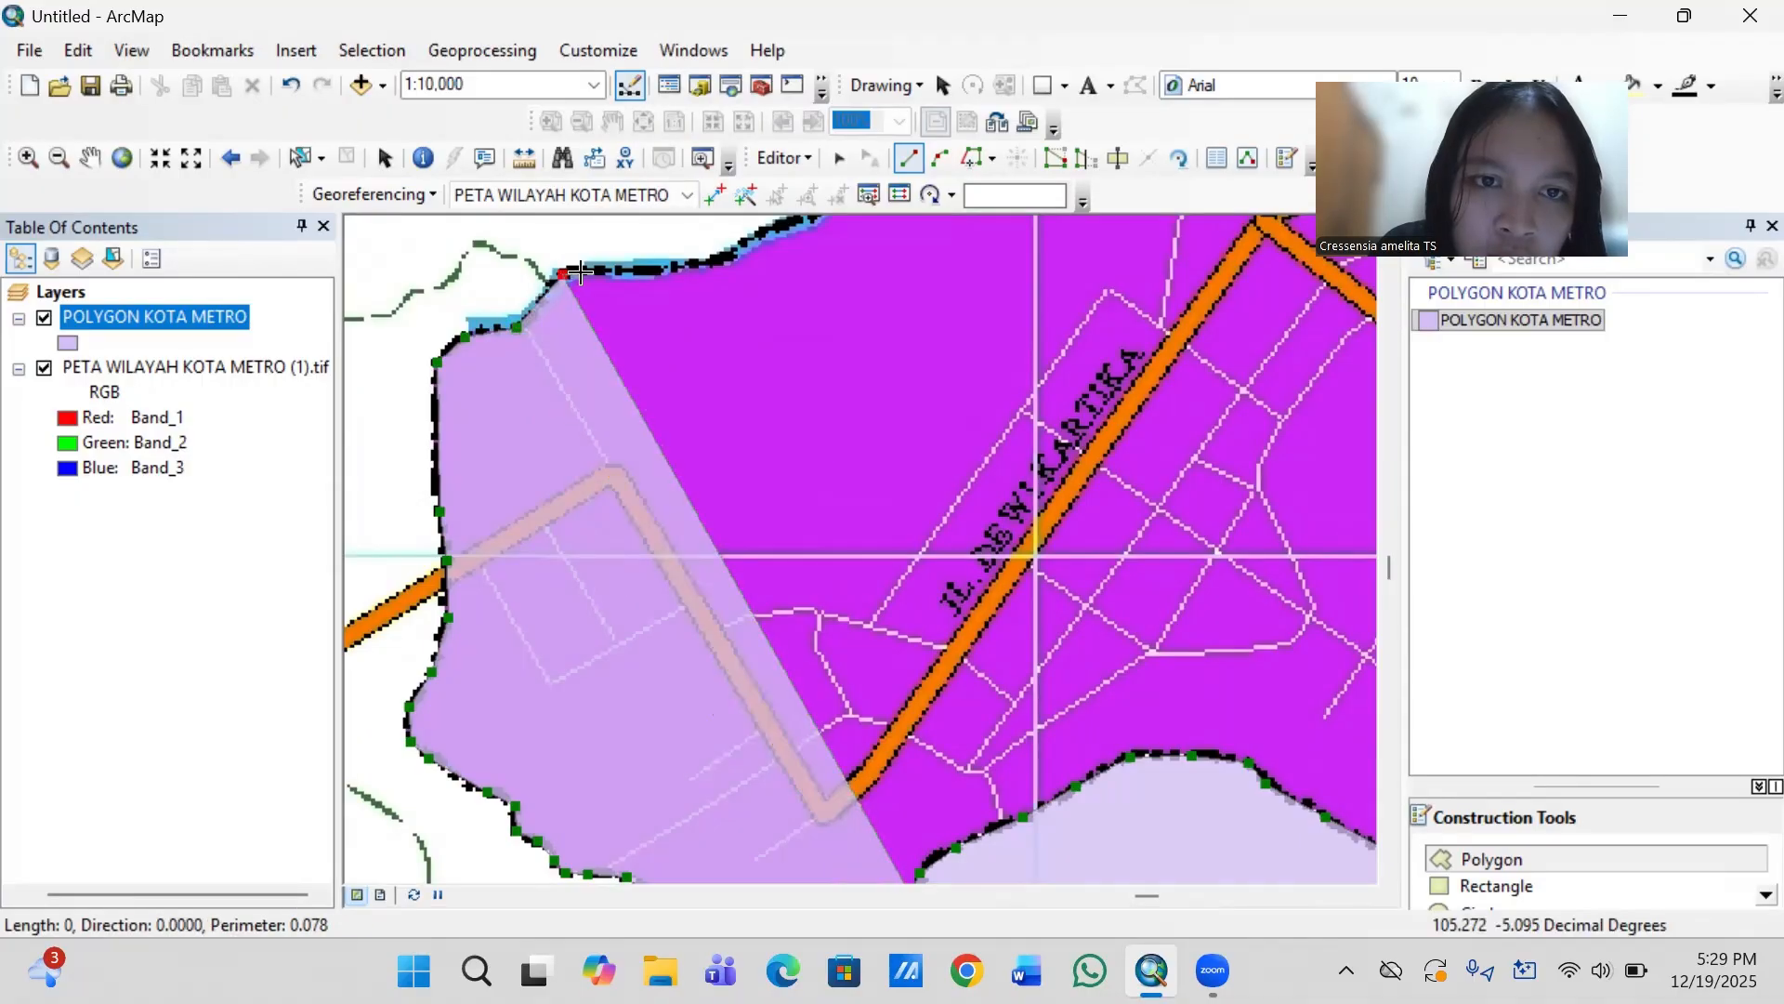
- Trace the purple district's northern river edge east along the flat stretch and up the gentle rise beyond it
left_click(604, 269)
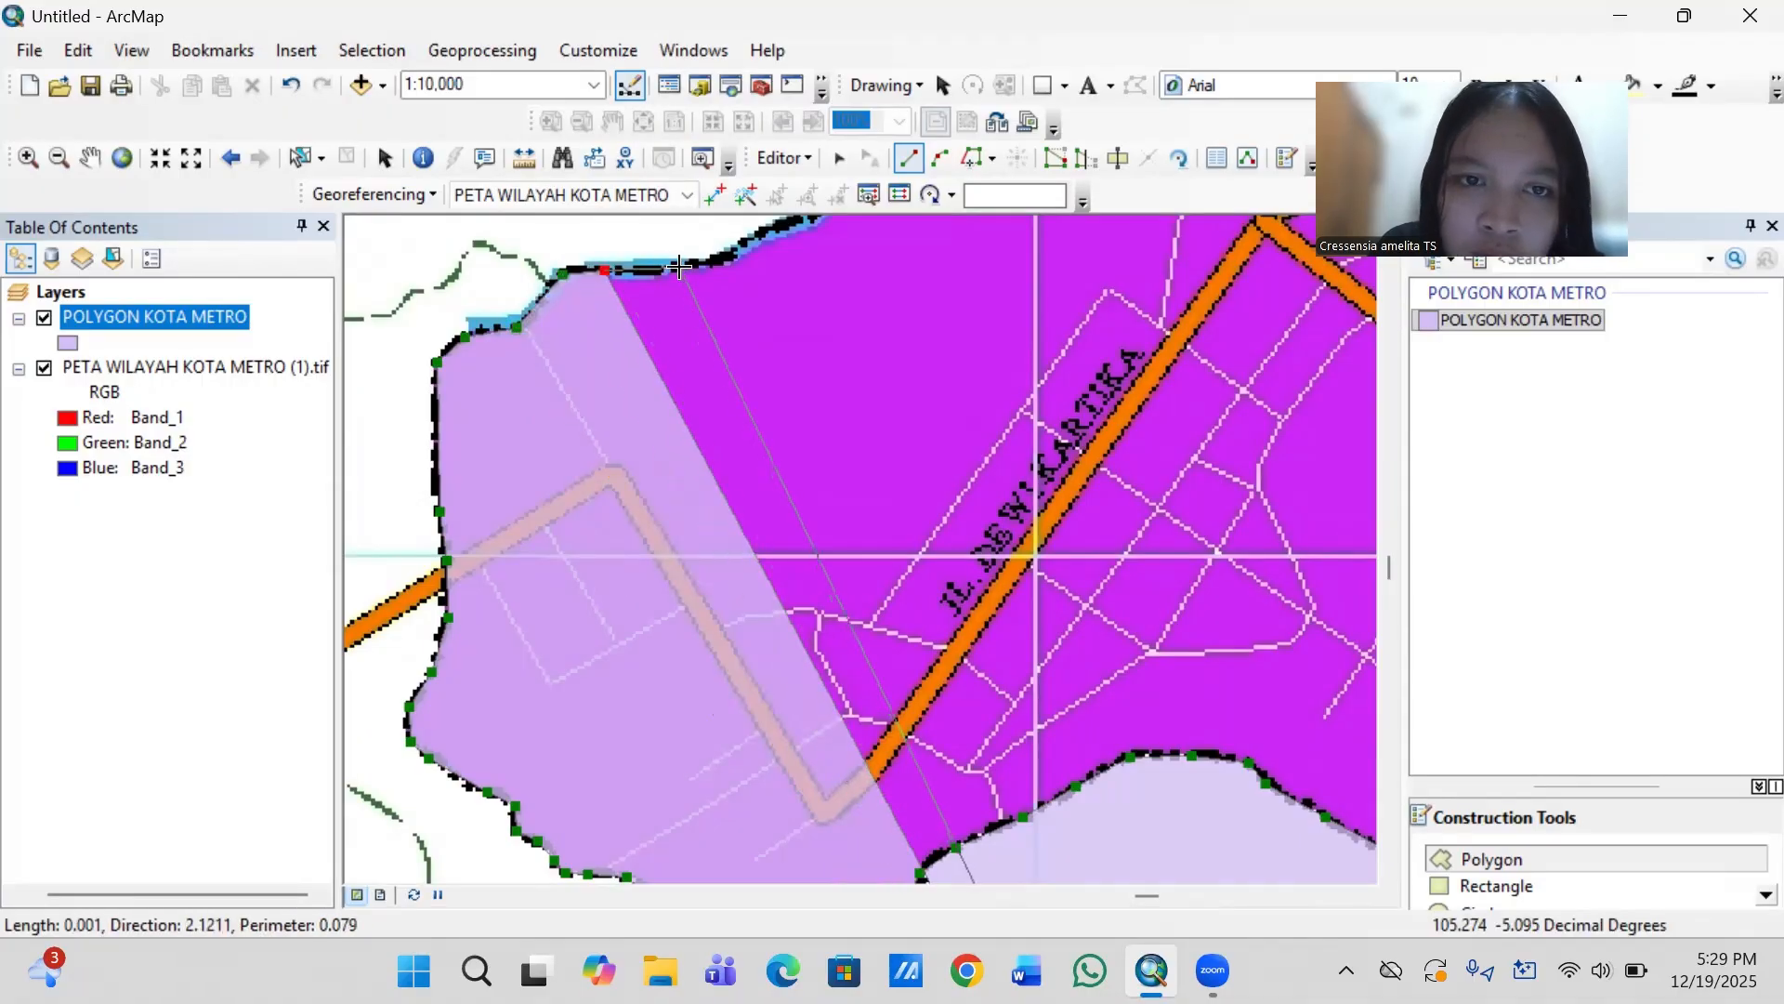
left_click(679, 268)
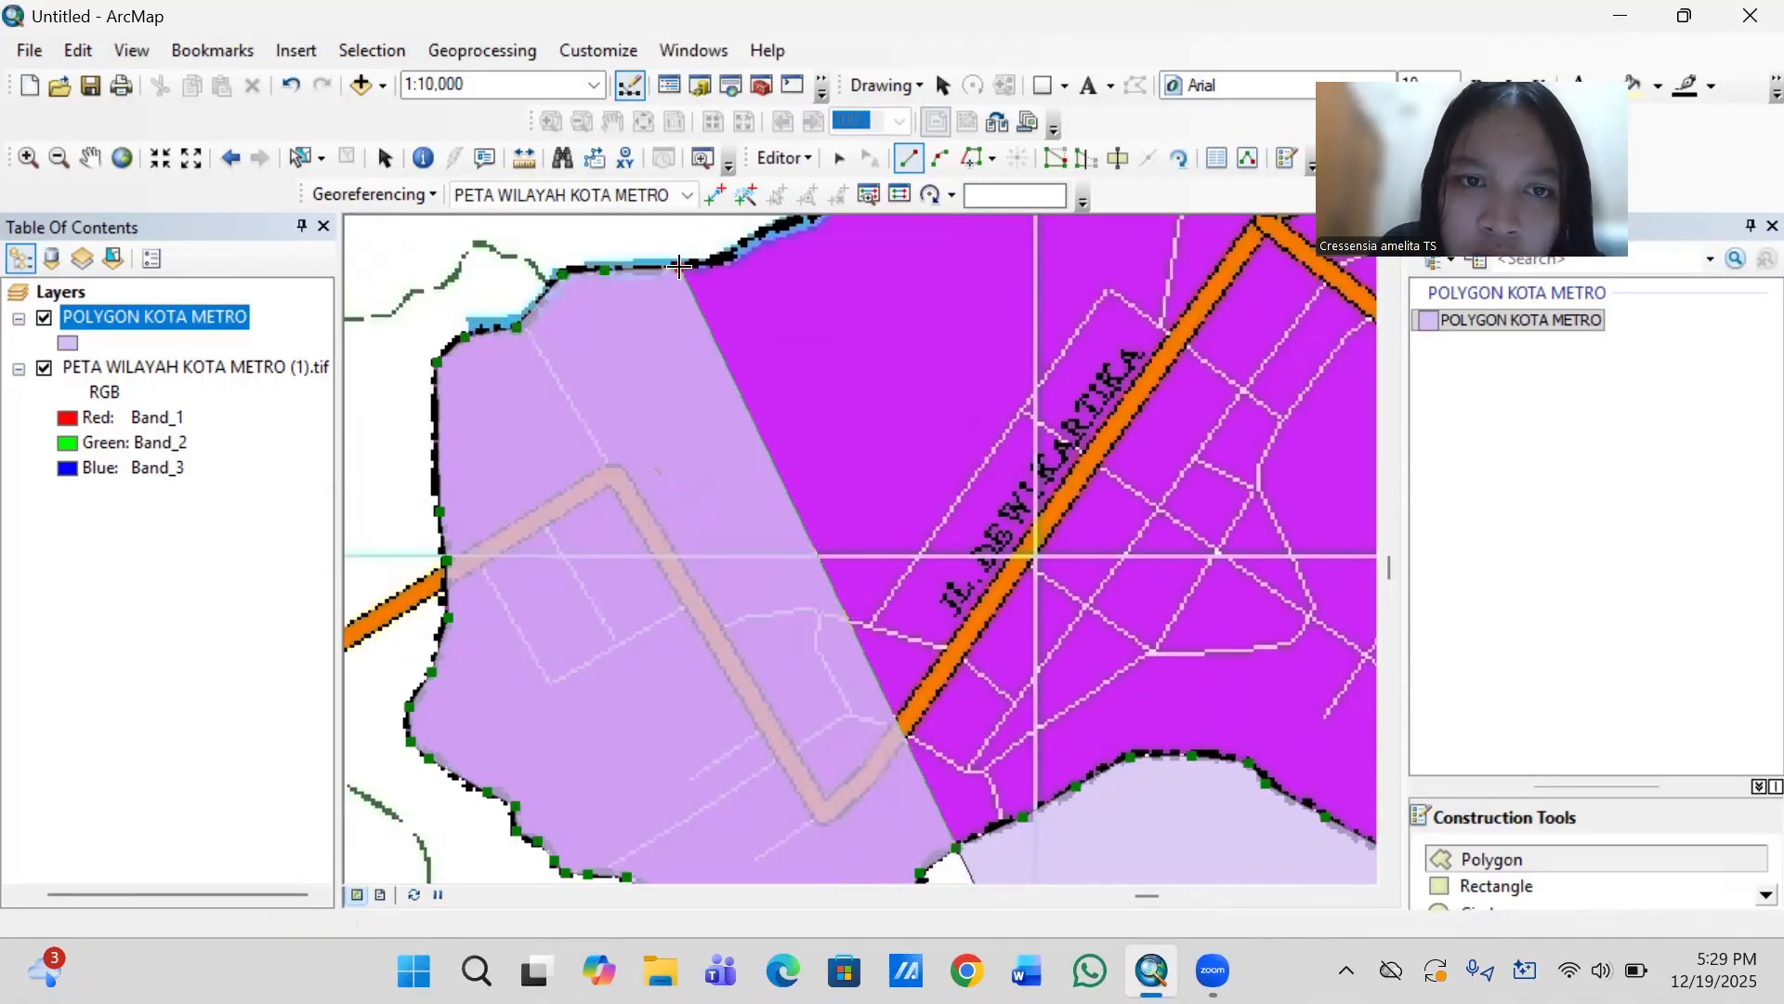
left_click(737, 250)
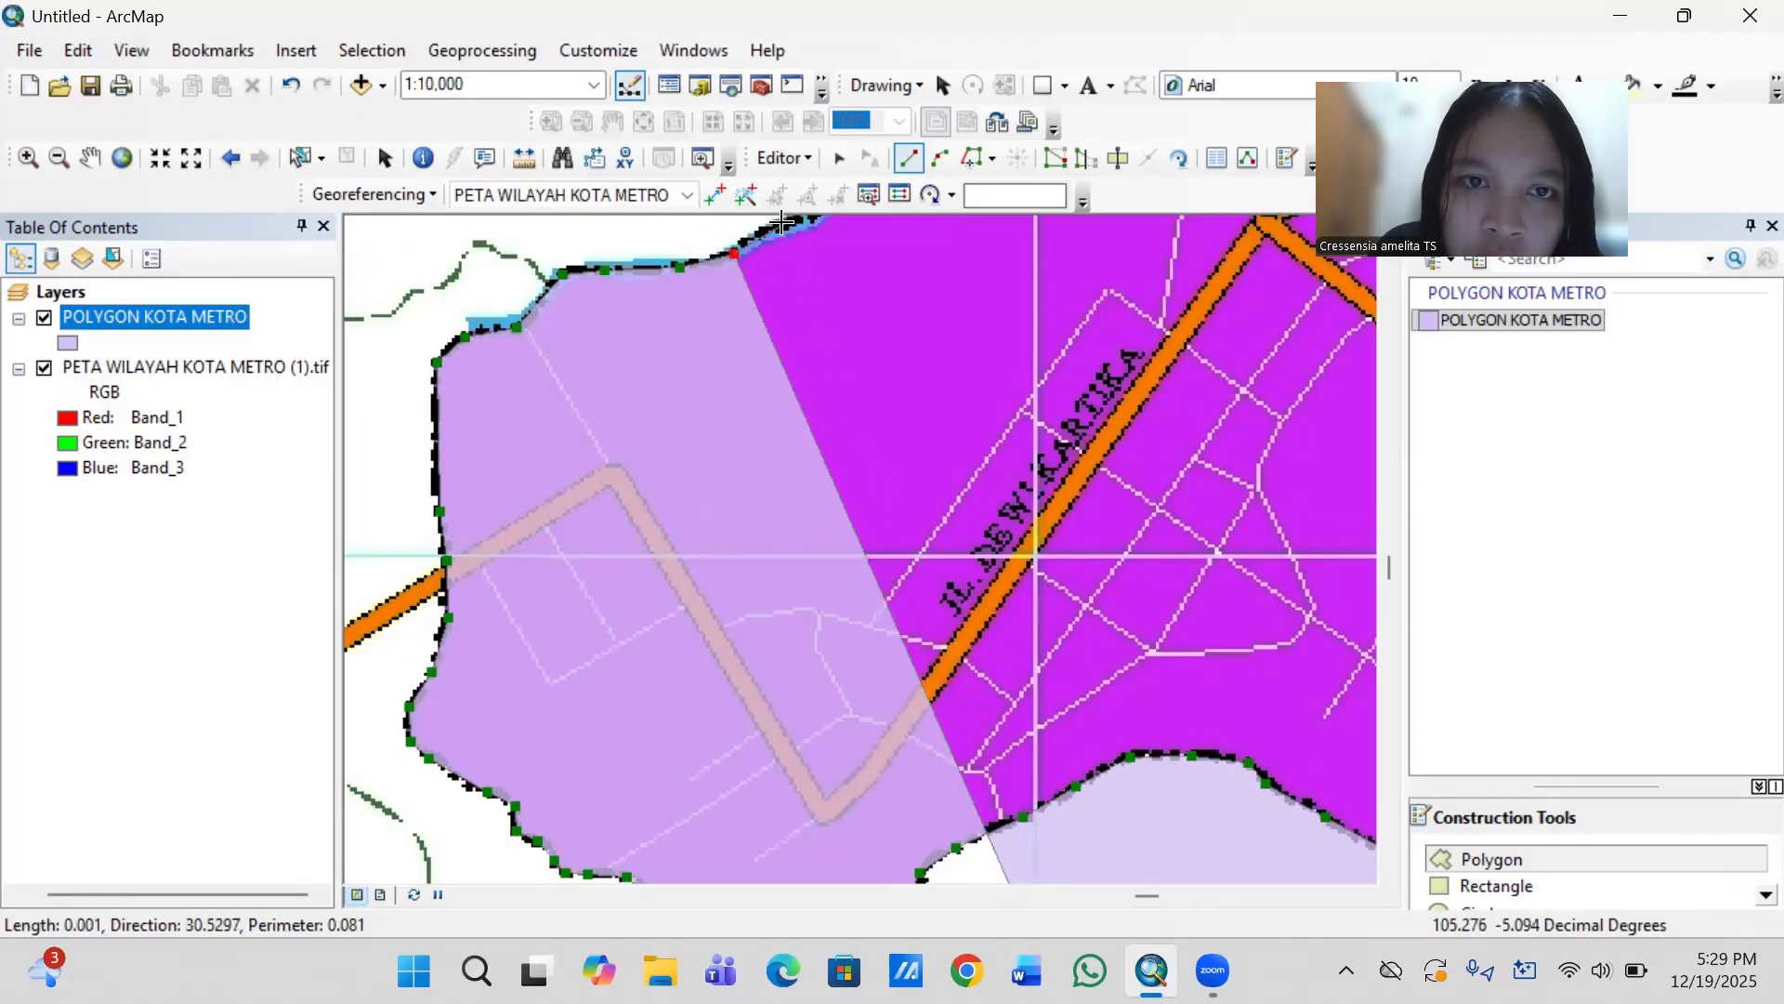
left_click(763, 230)
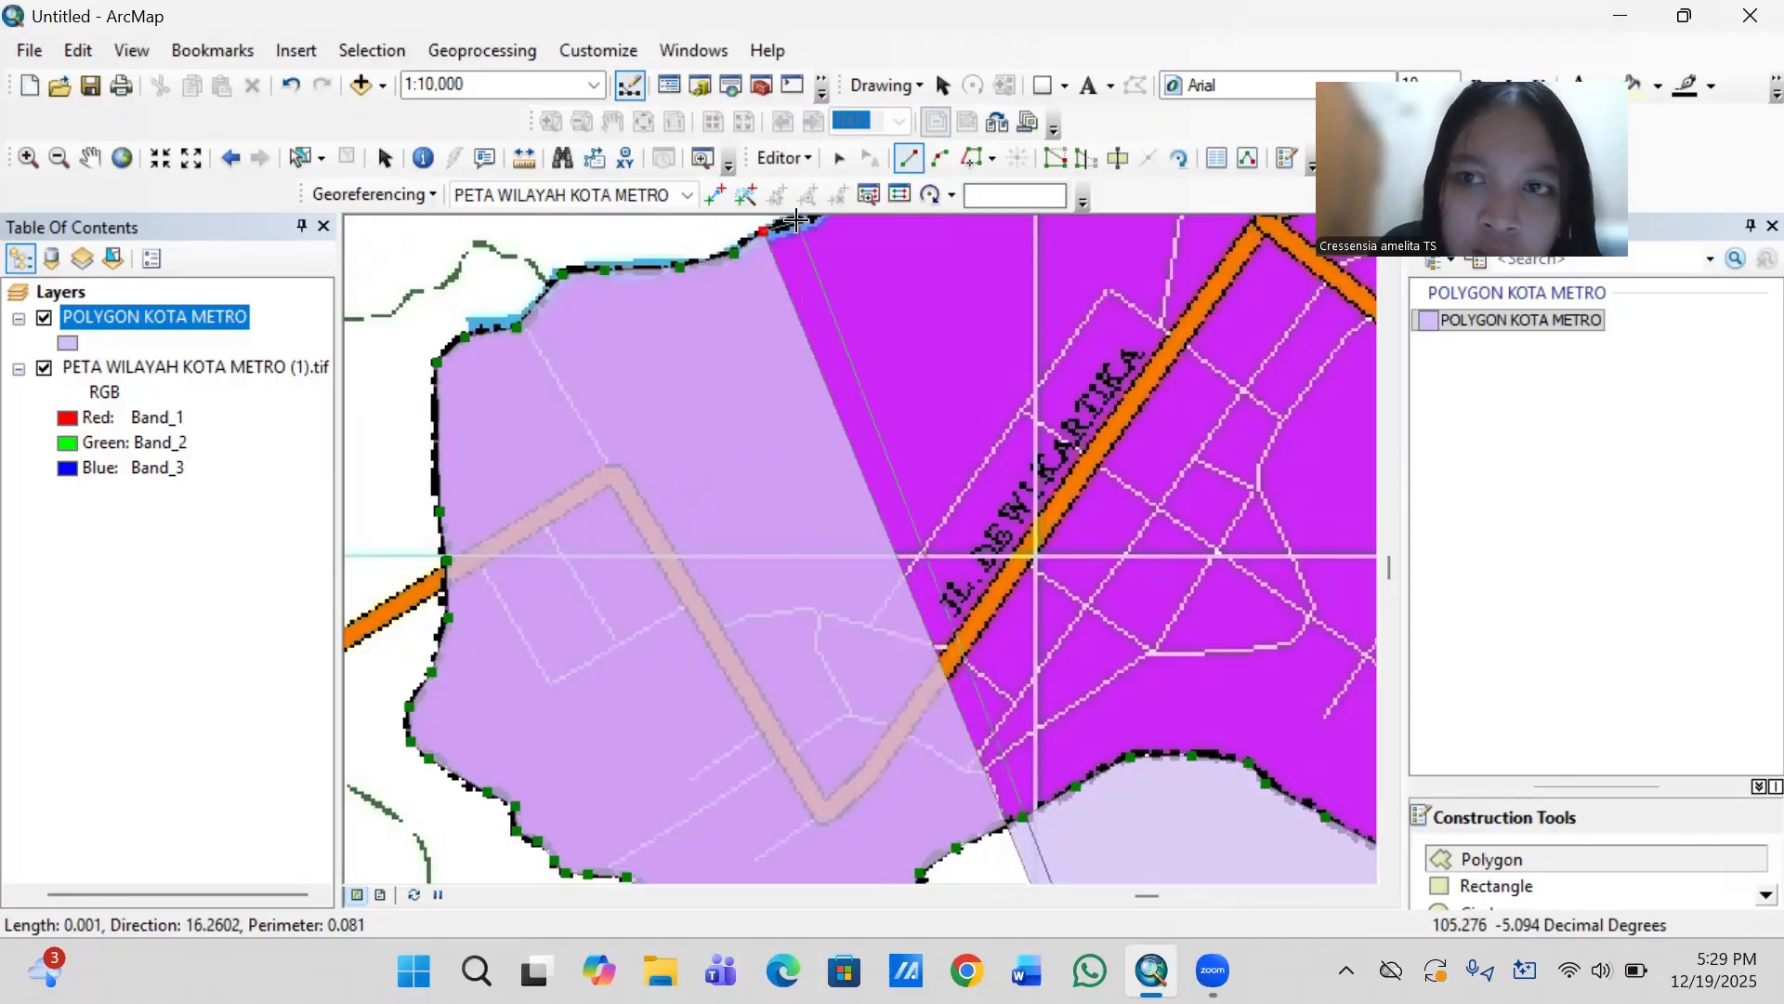
left_click(796, 220)
- Continue the outline northeast around the first stepped river bend and onto the flat ledge above it
key("Up")
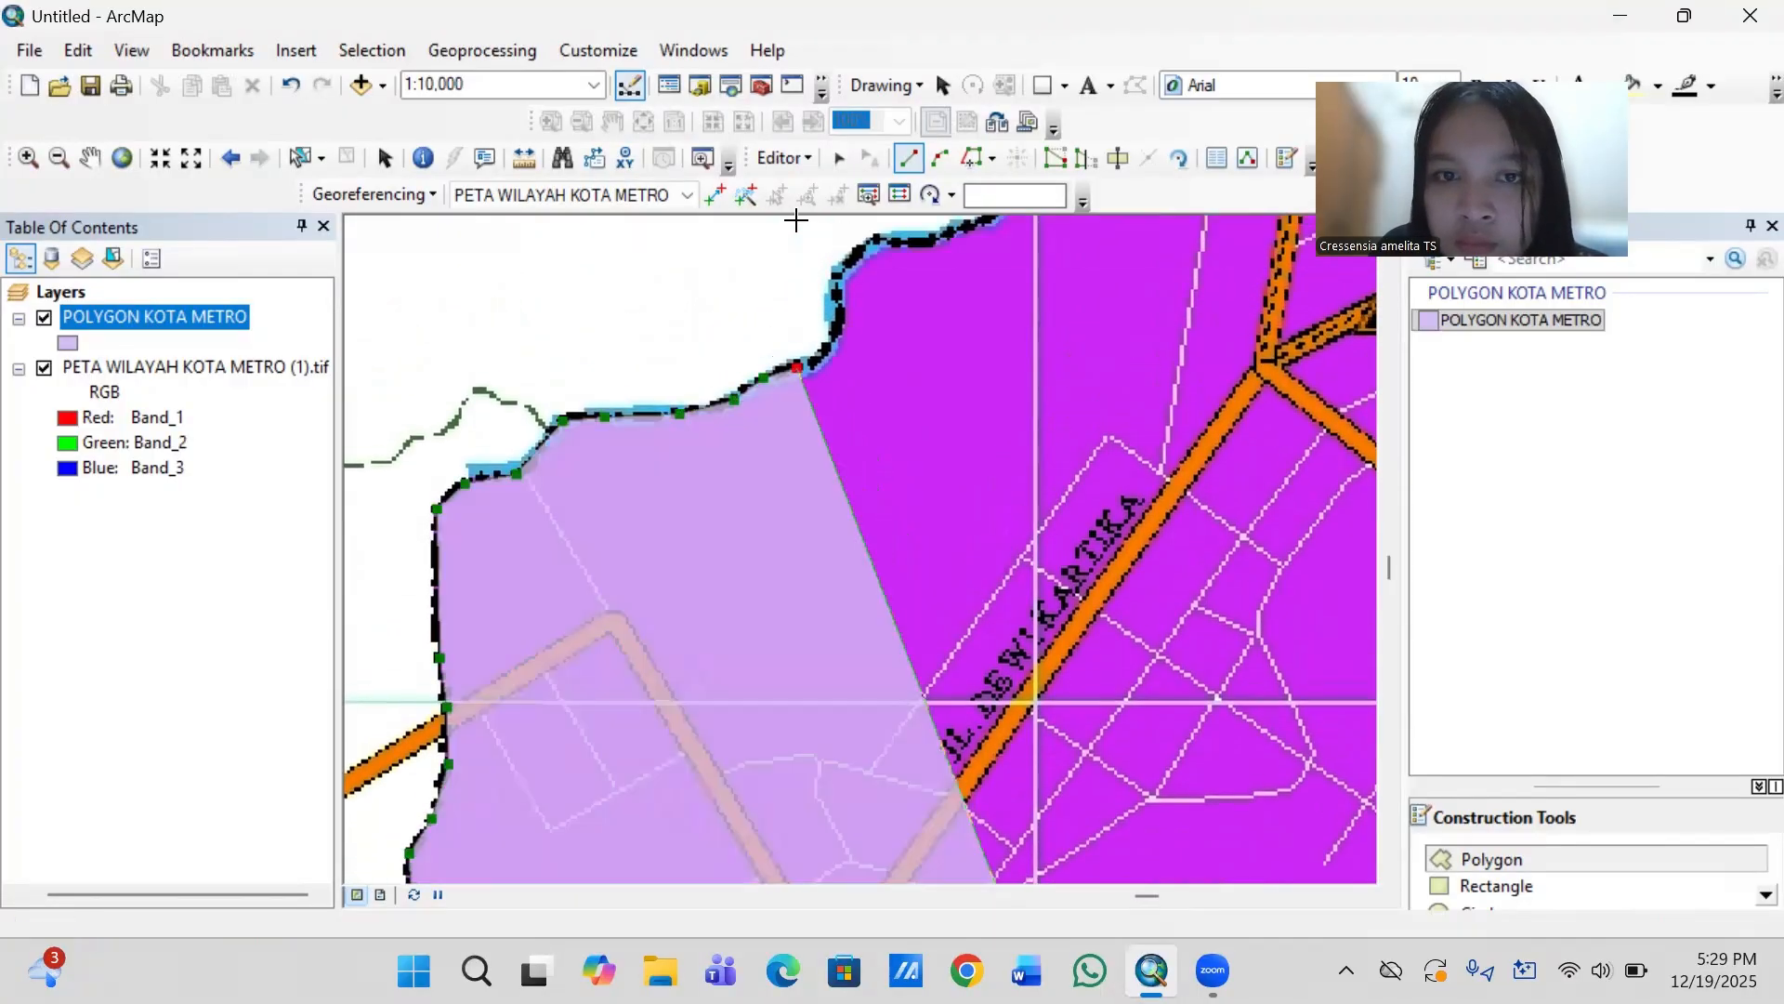
key("Right")
key("Right")
key("Up")
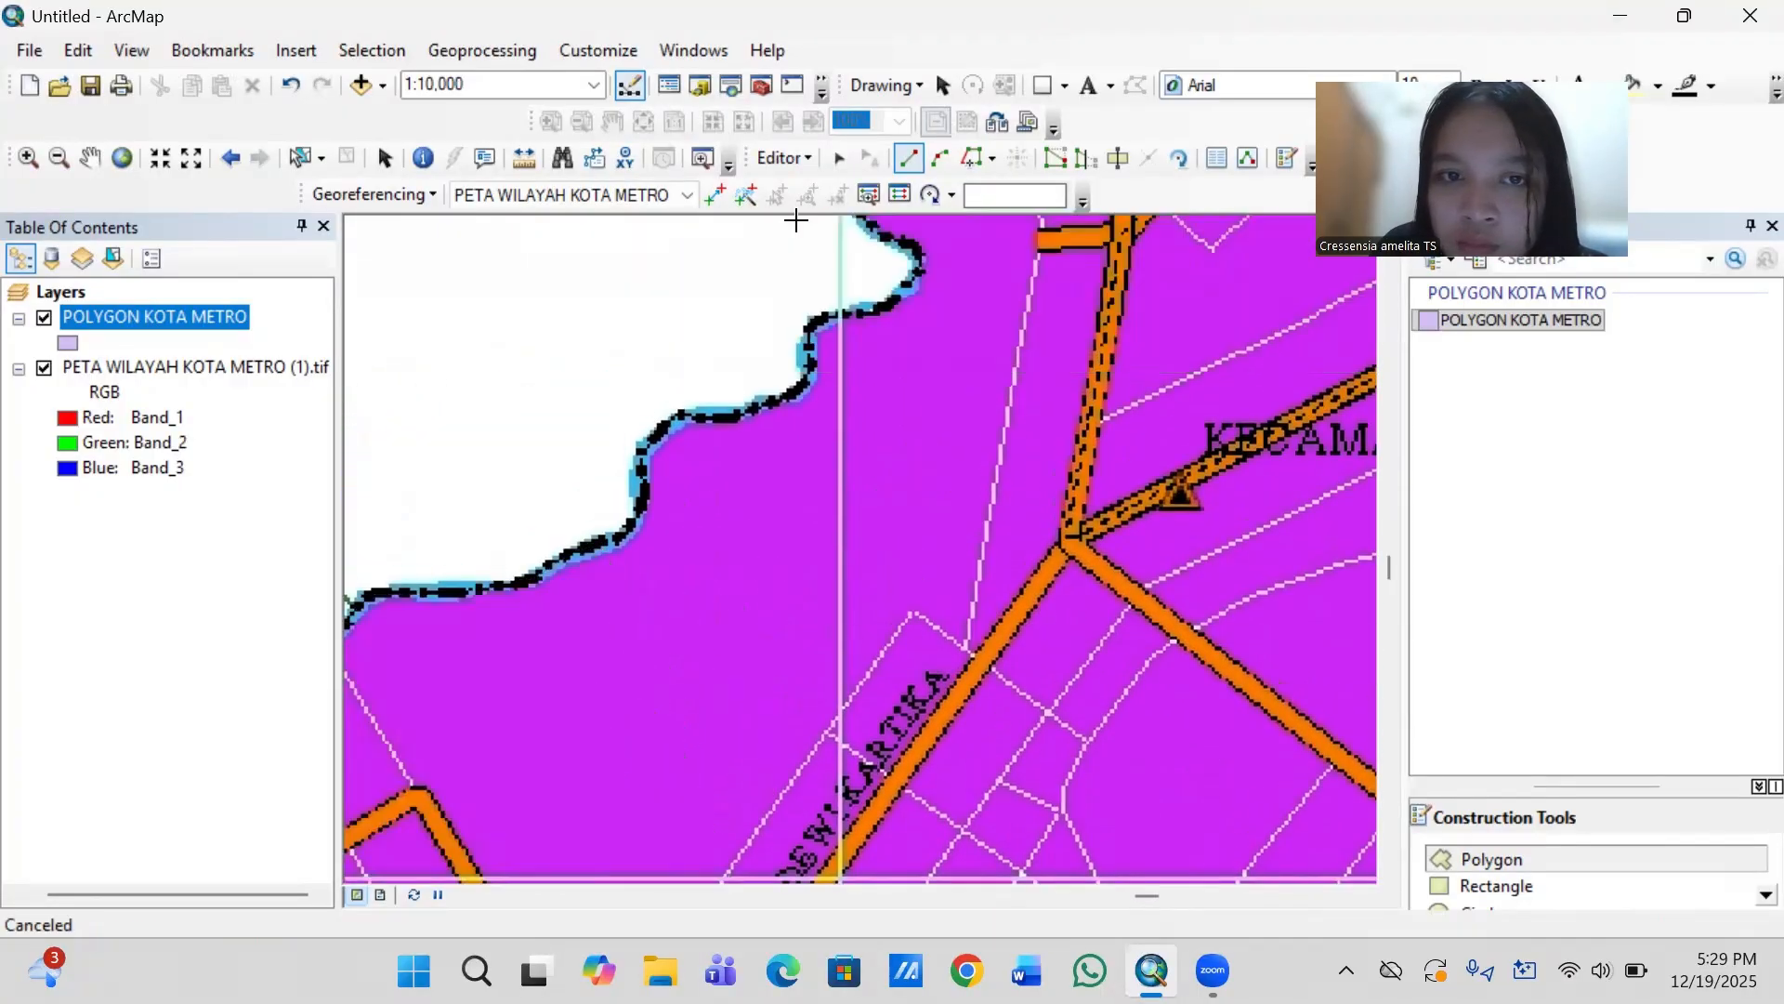
key("Up")
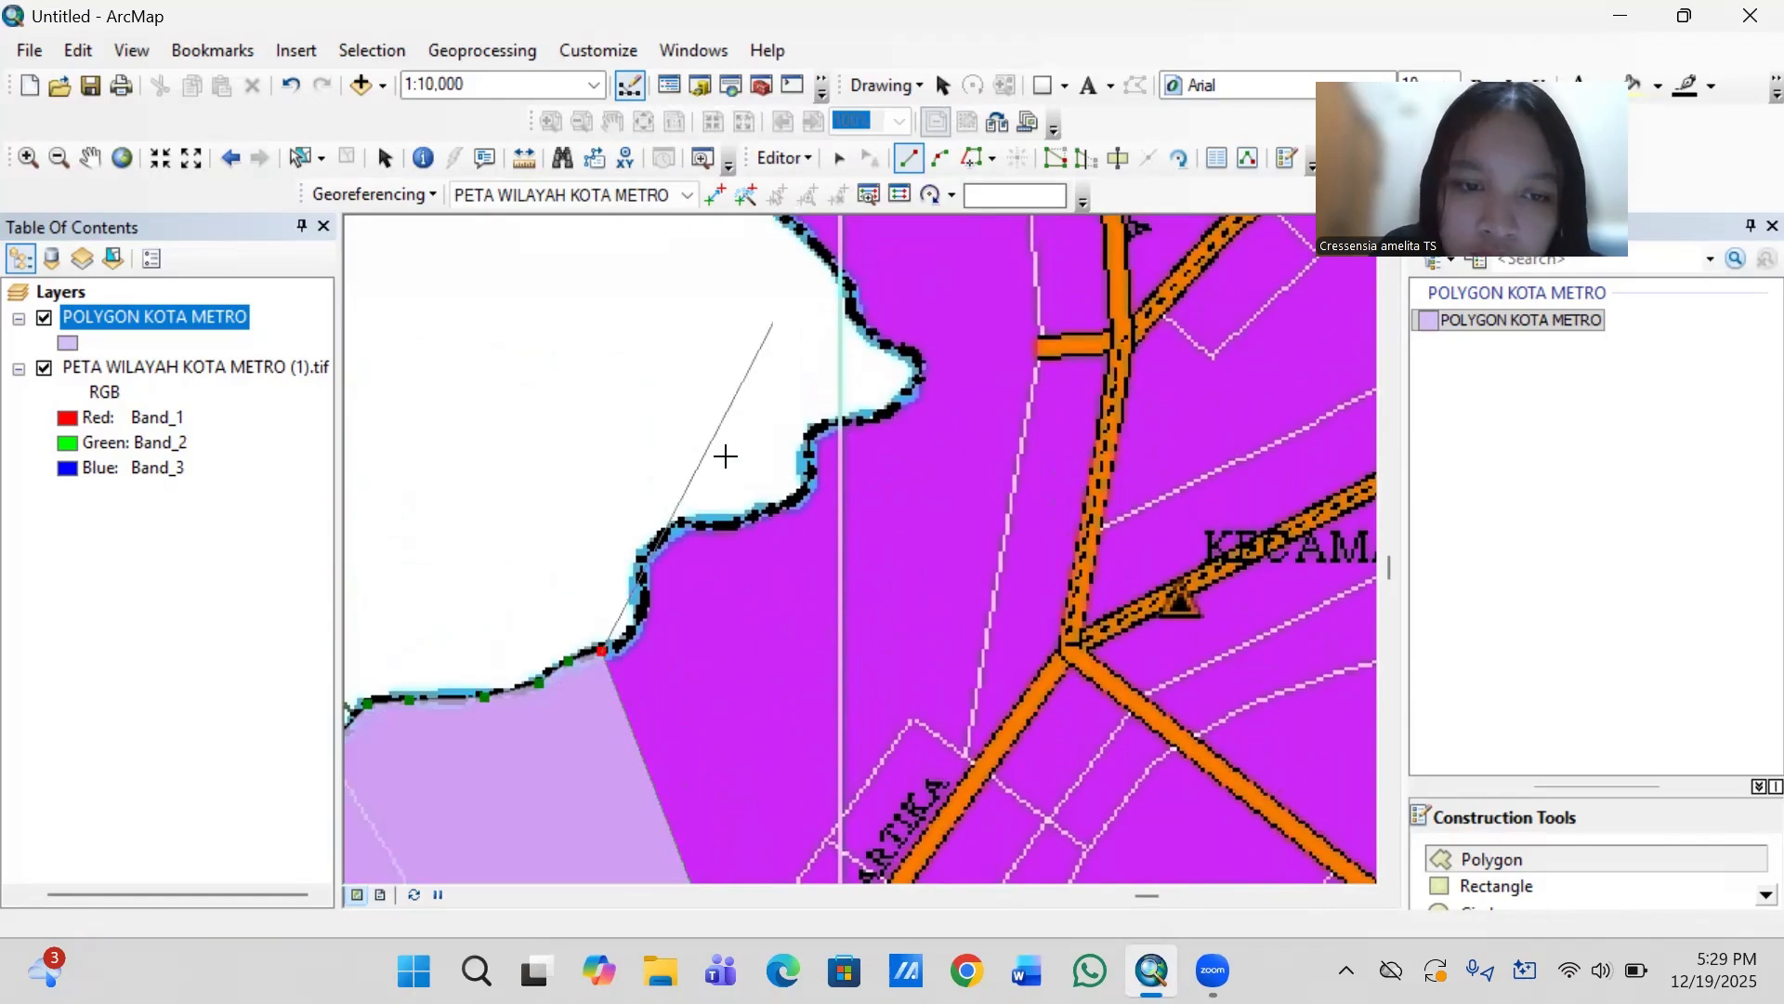
left_click(632, 632)
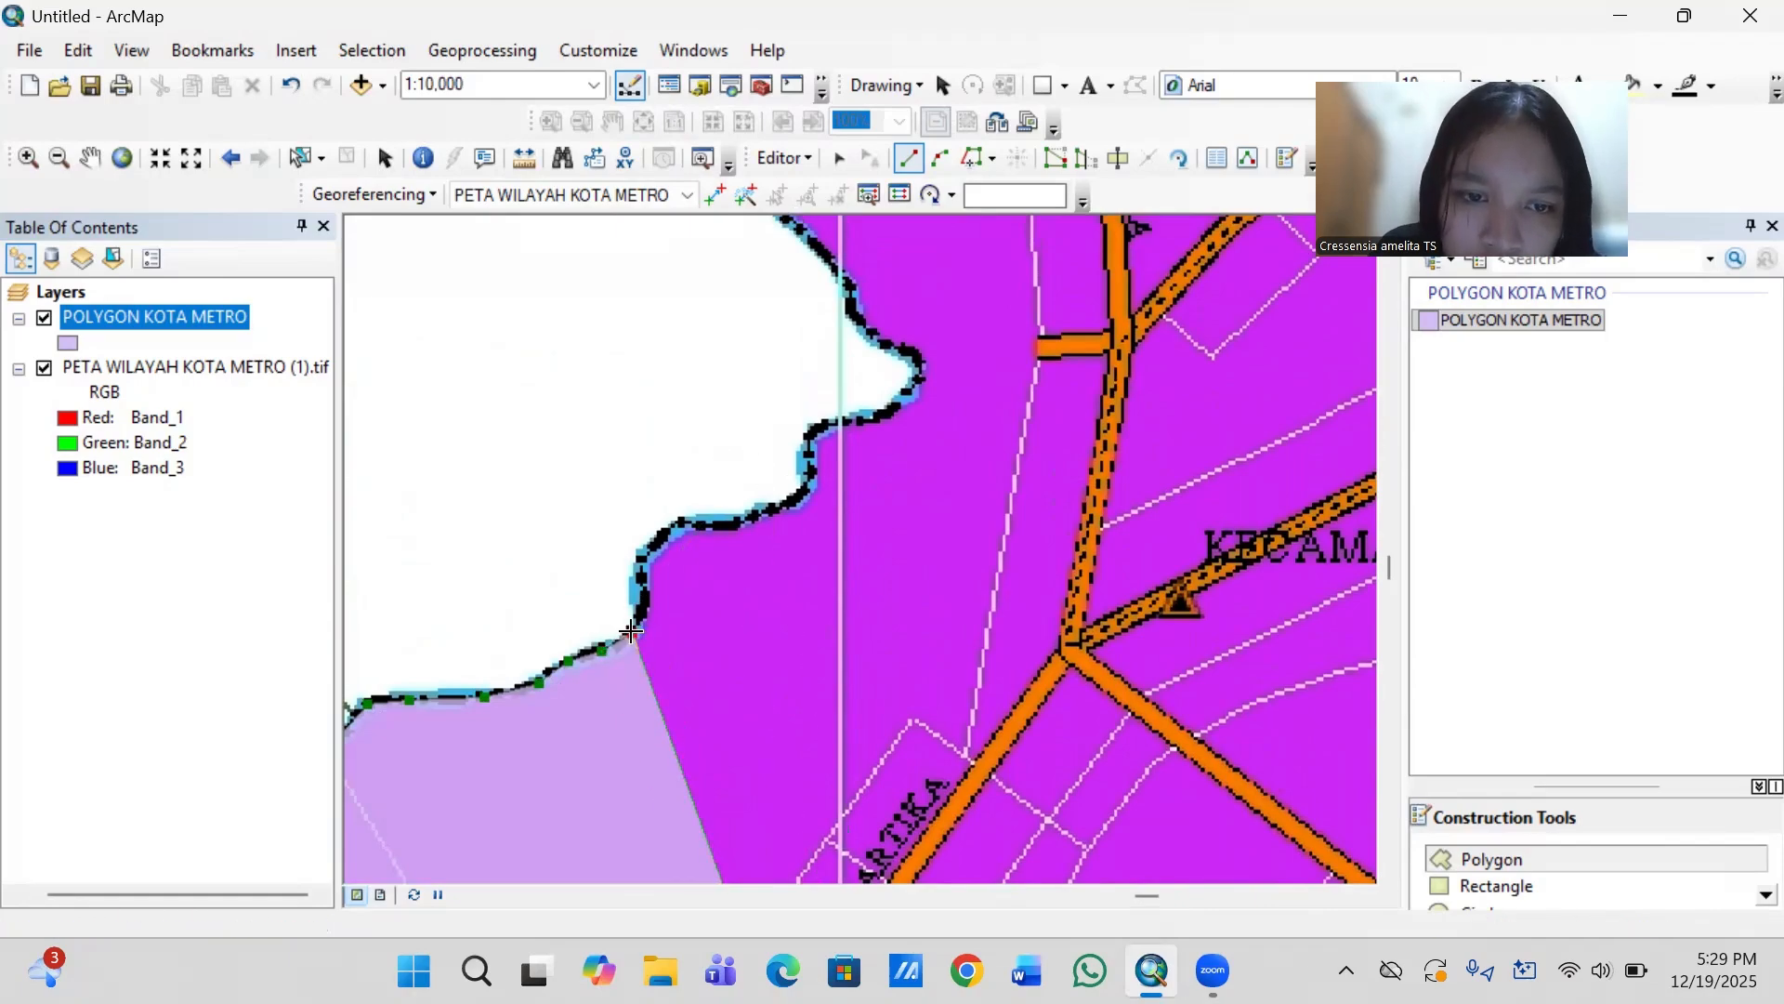
left_click(646, 592)
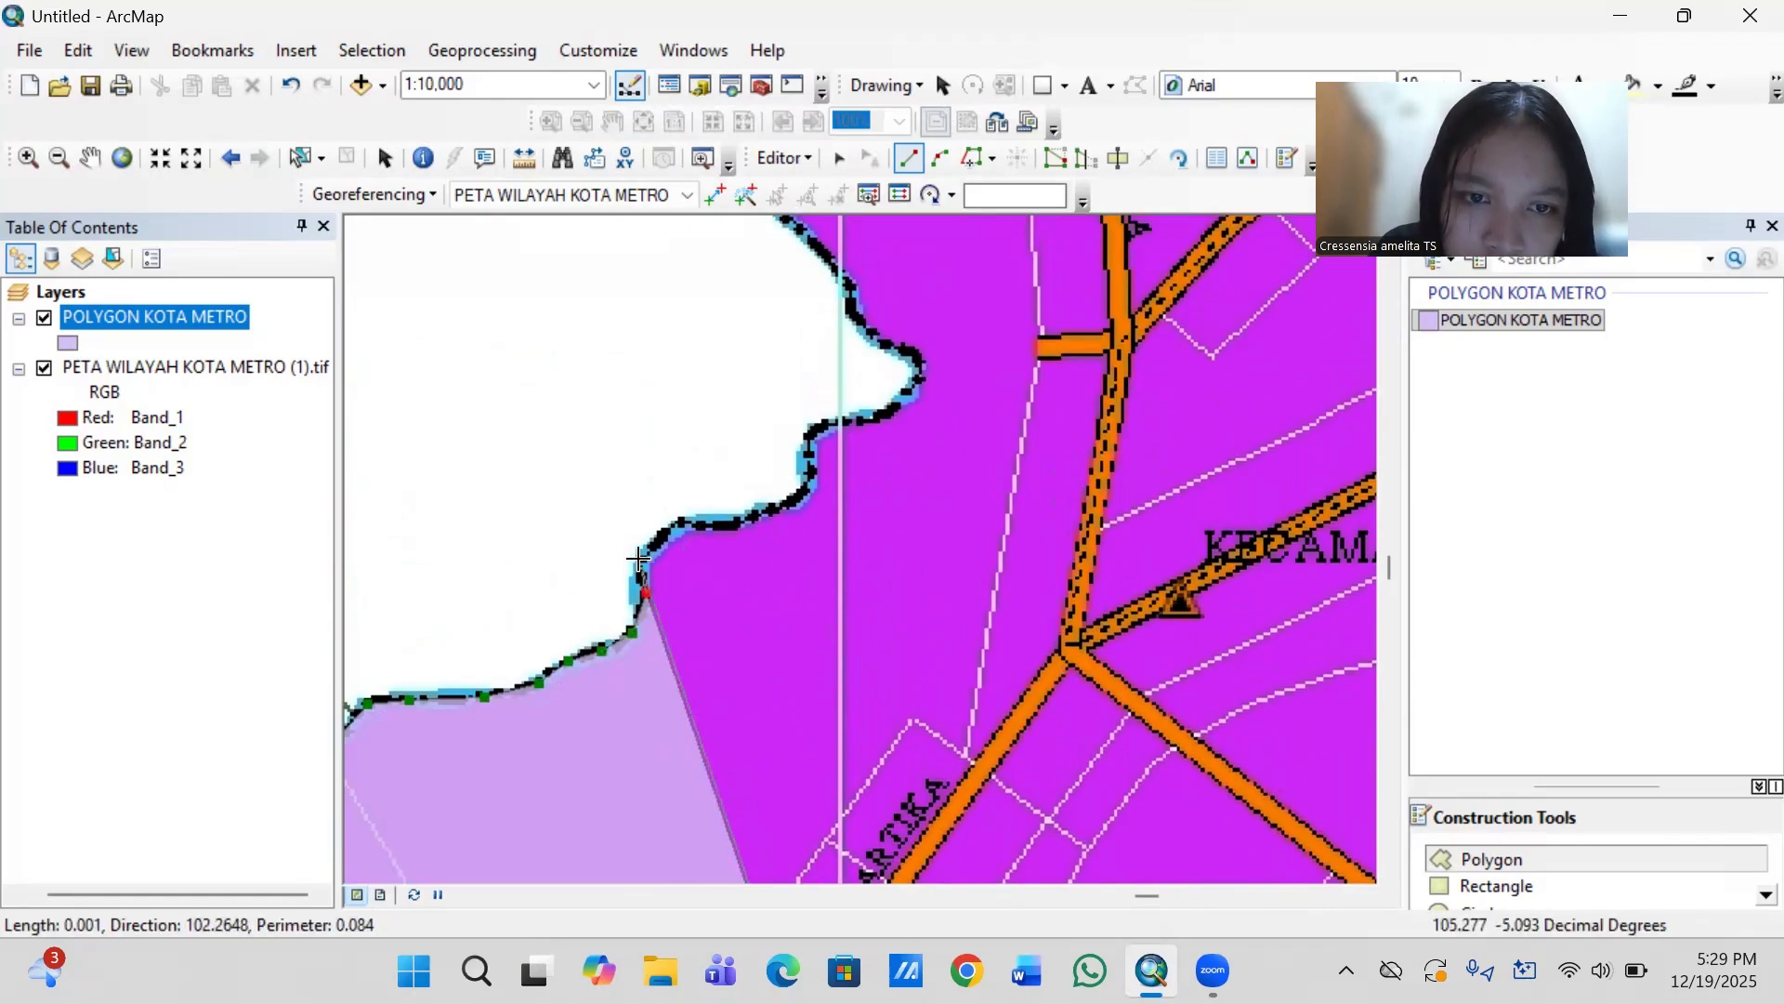
left_click(641, 560)
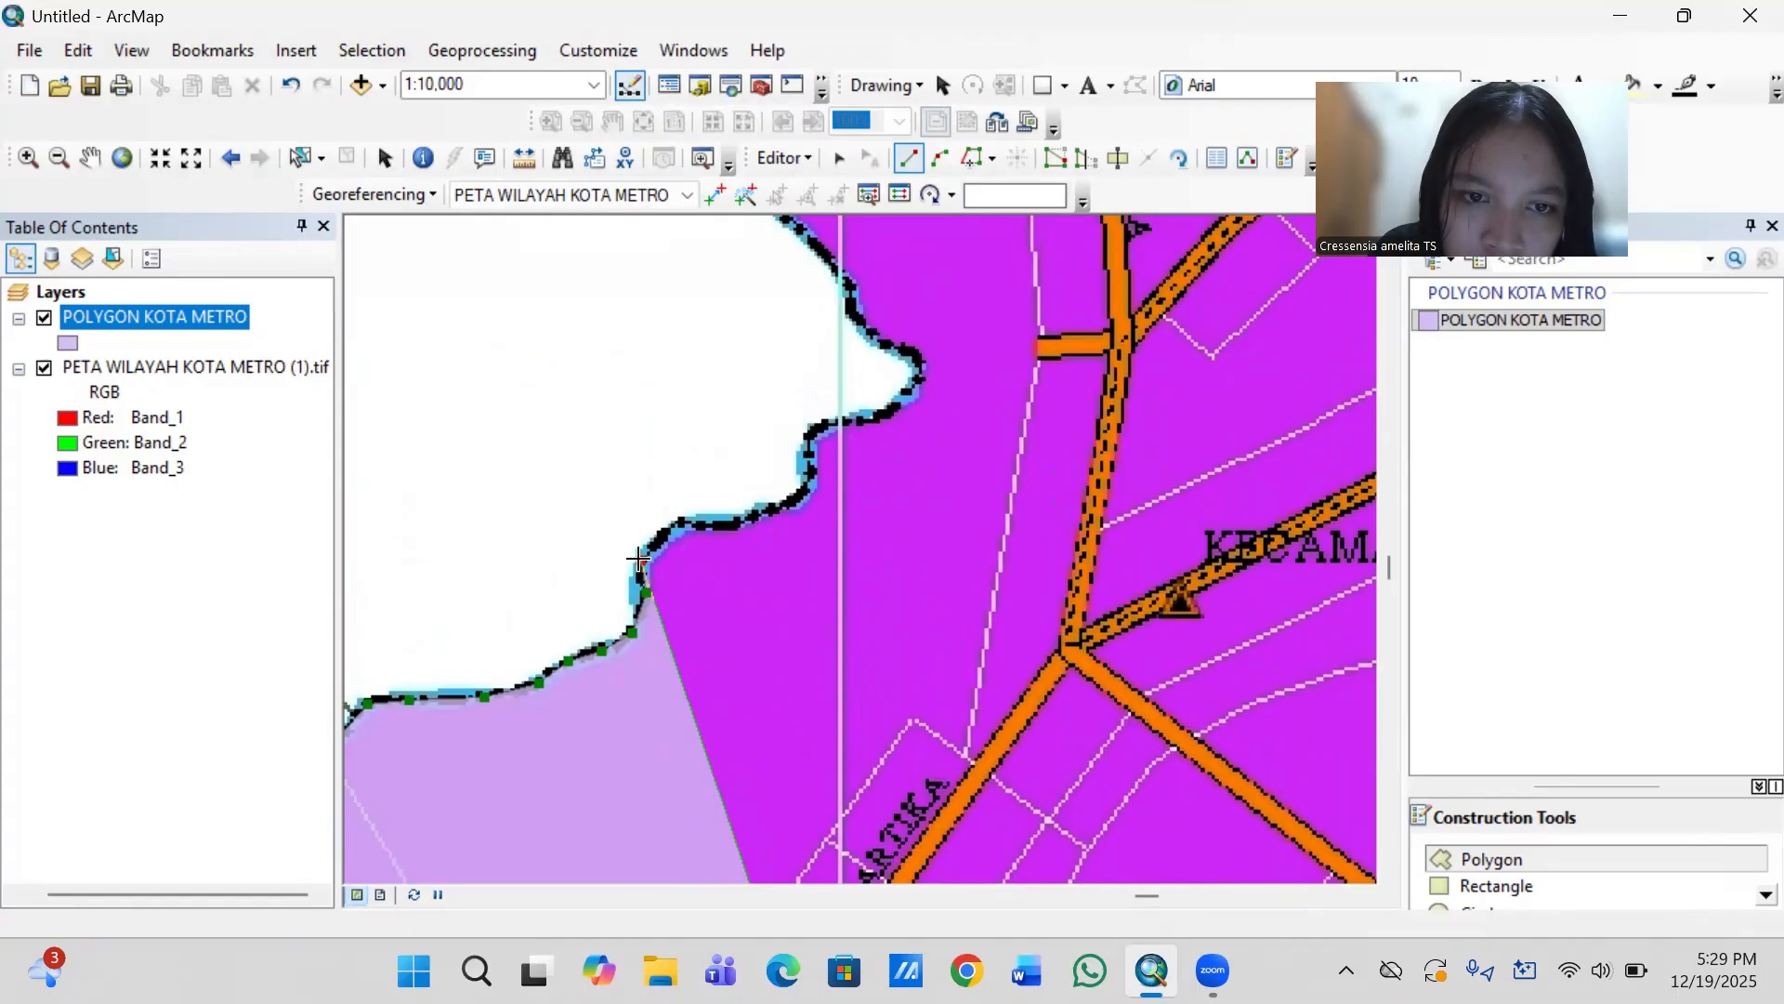
left_click(677, 520)
left_click(736, 522)
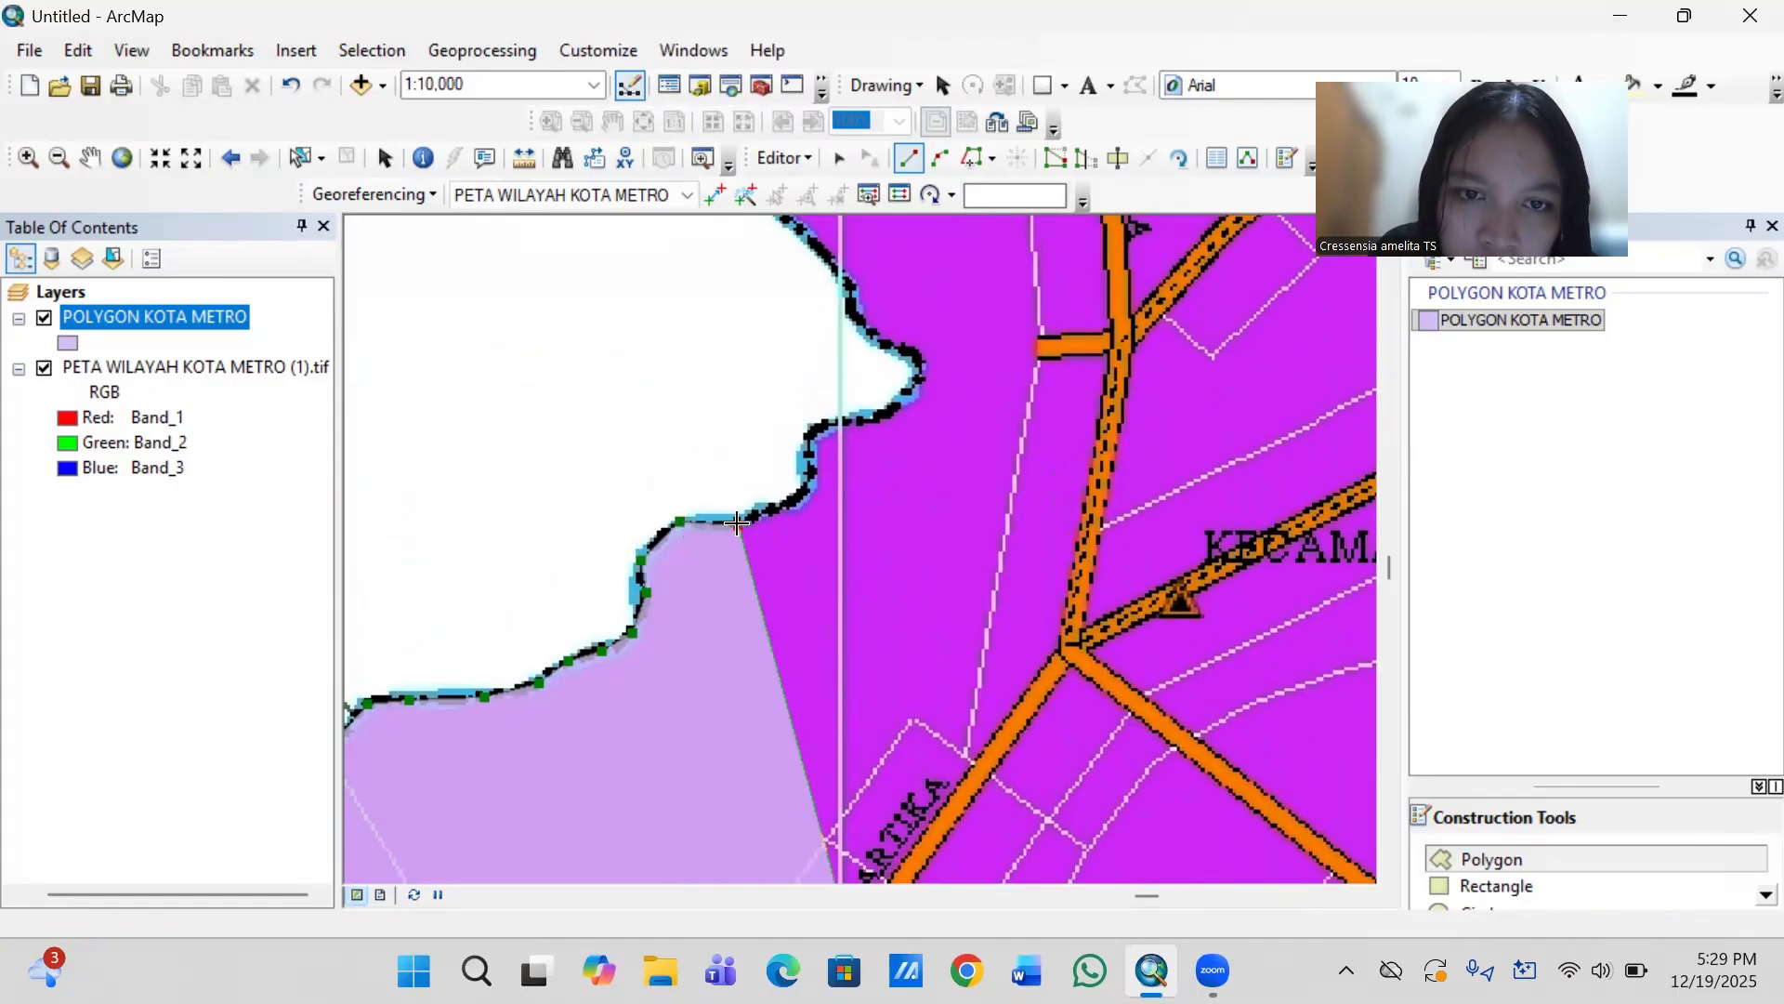
- Trace the boundary up the second river step and east across the vertical grid line, short of the rounded white inlet
left_click(774, 507)
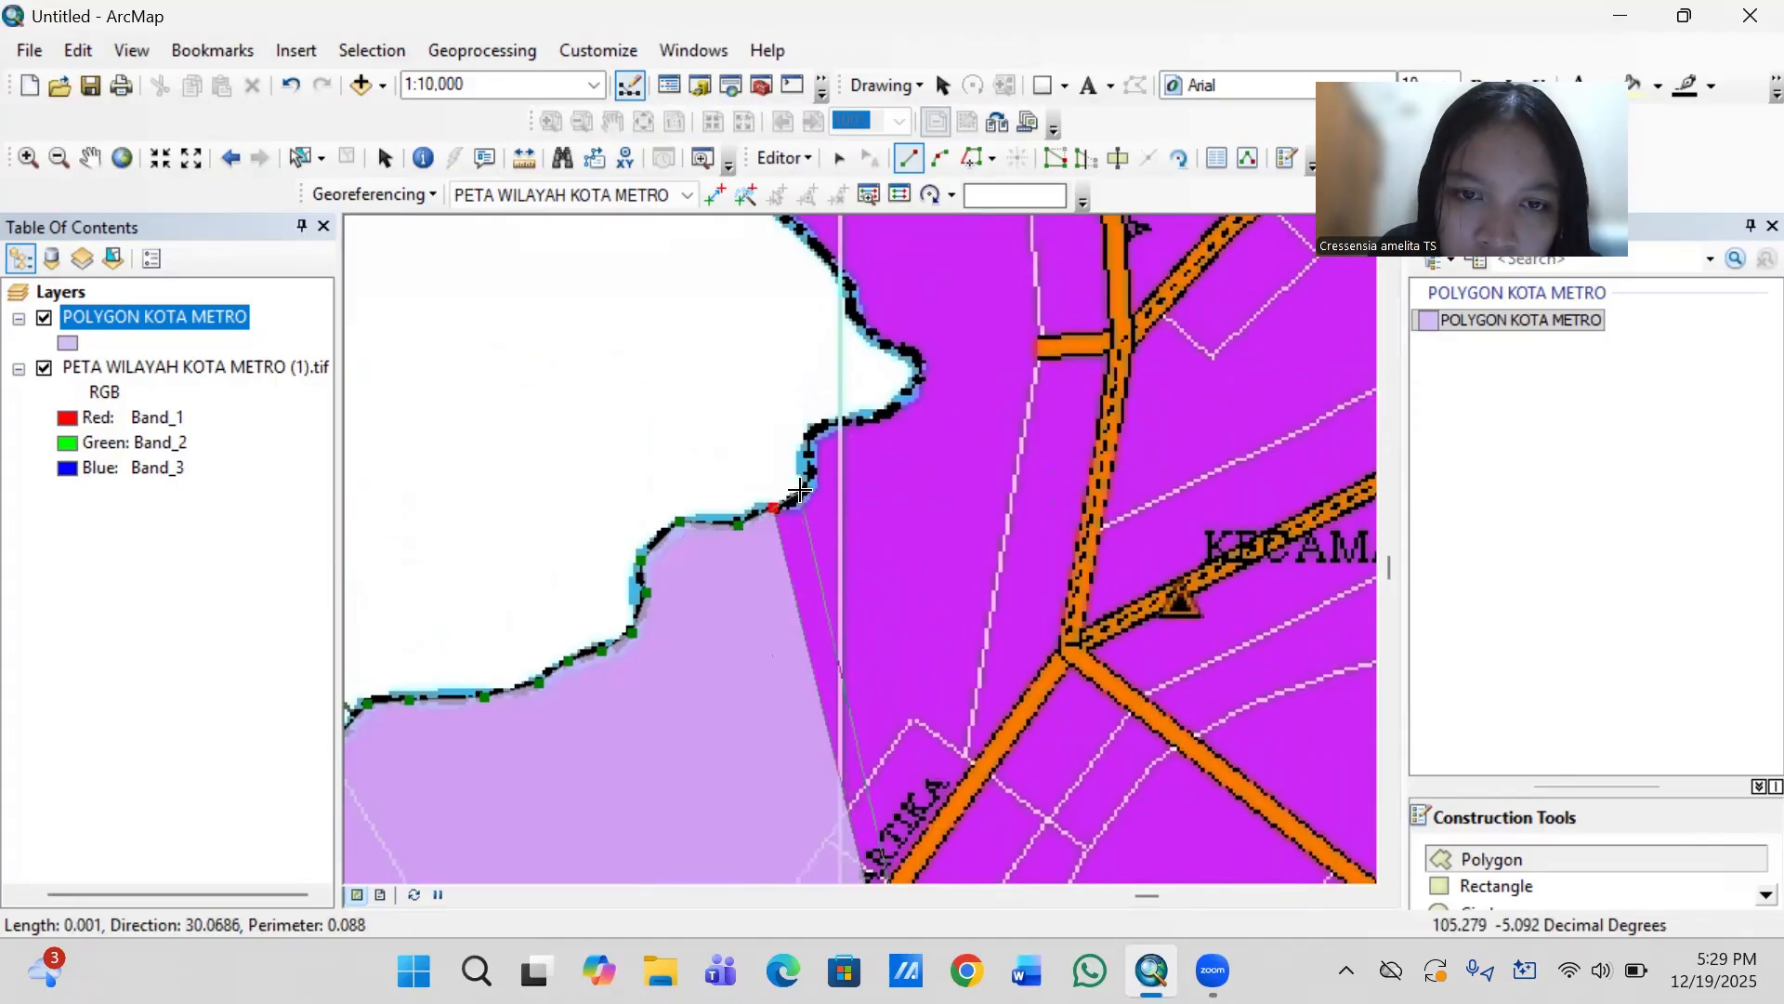
left_click(802, 489)
left_click(813, 472)
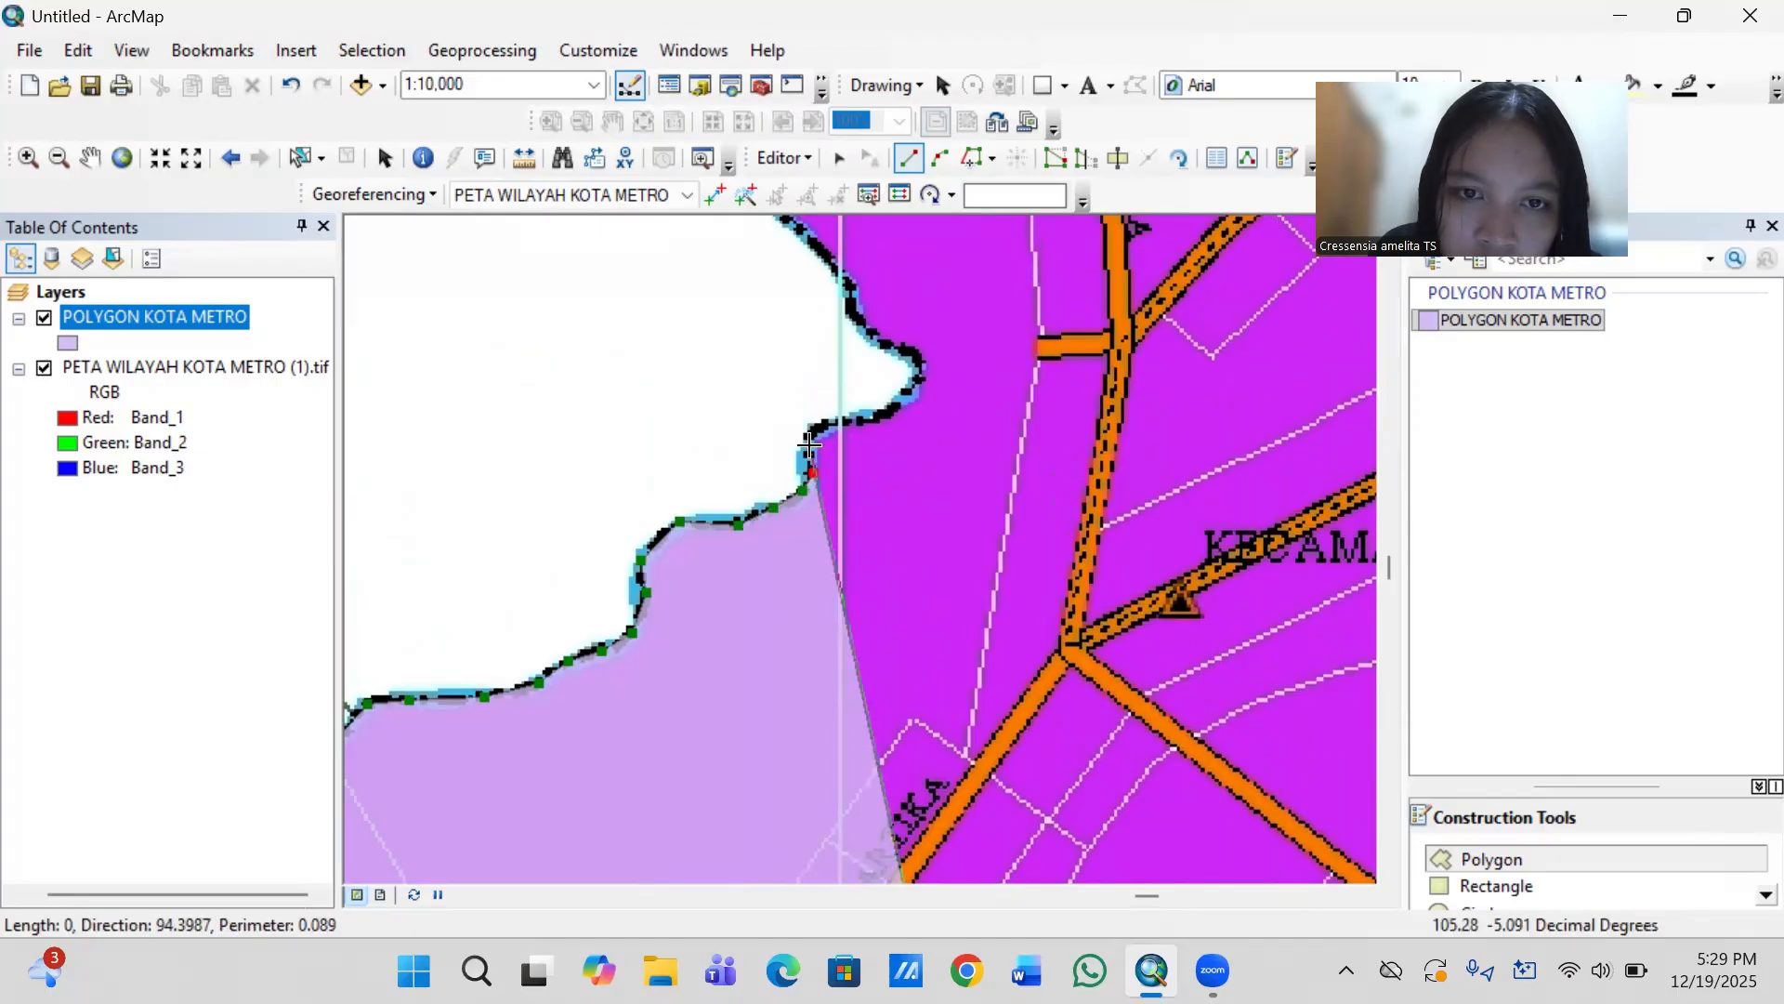
left_click(809, 432)
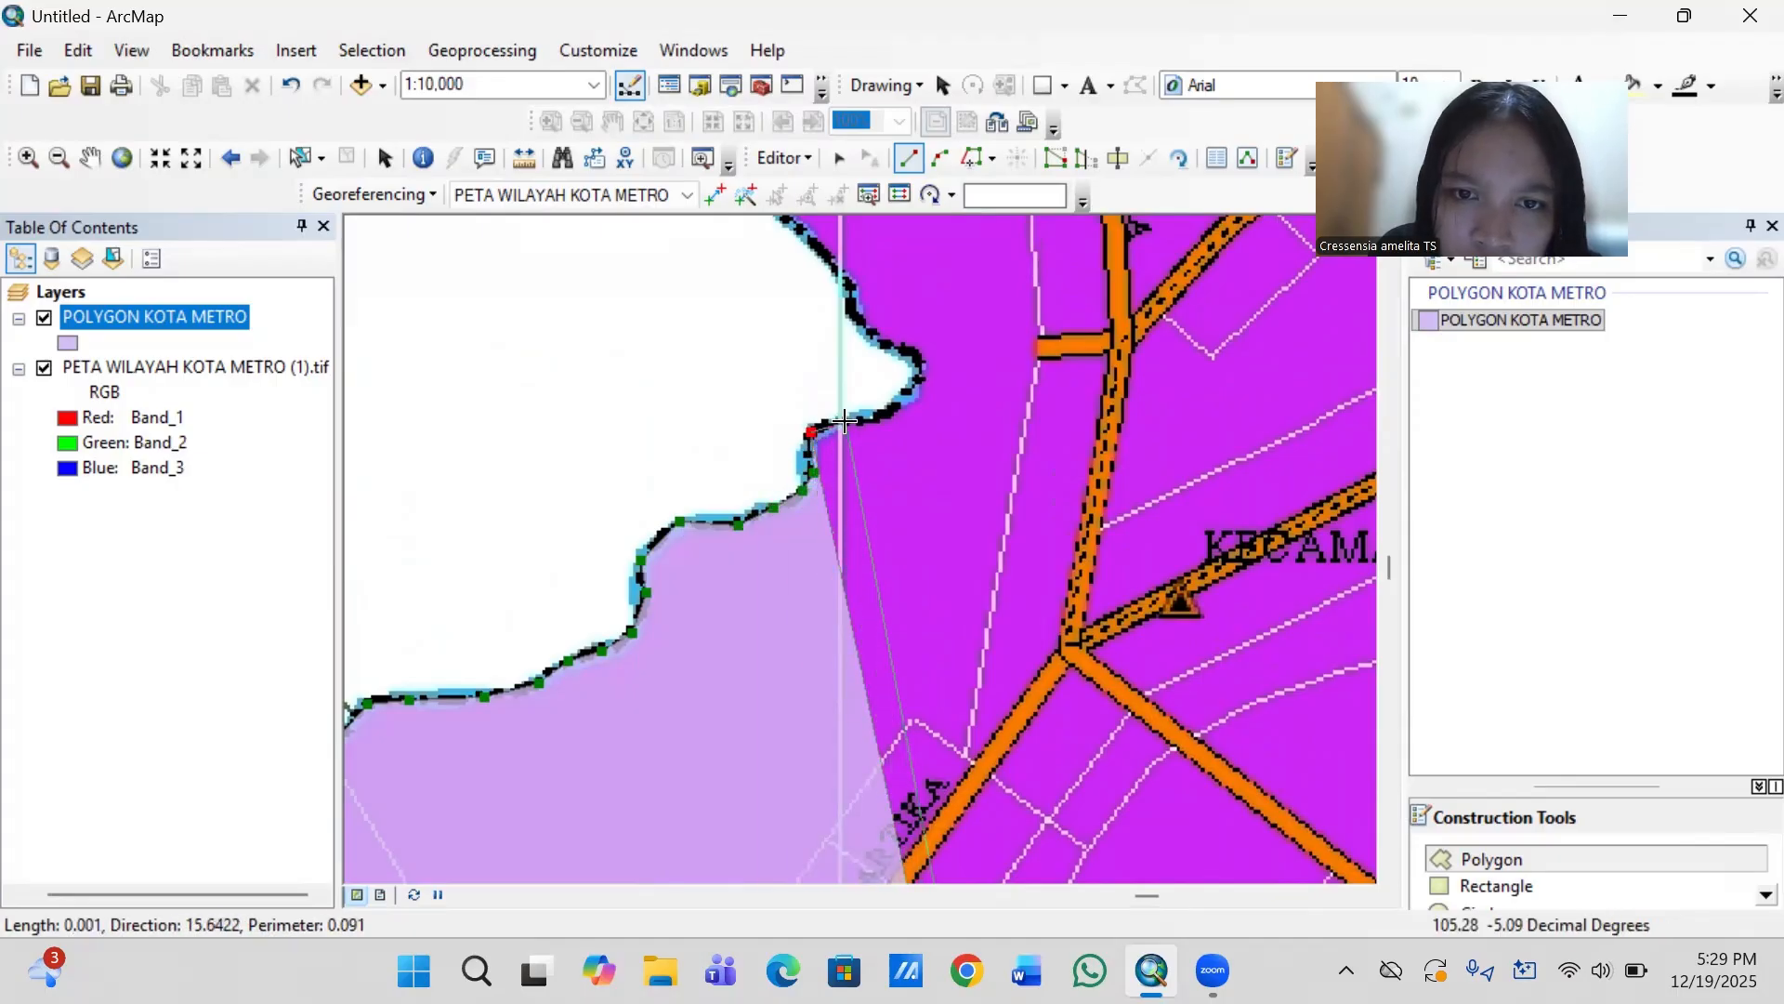
left_click(845, 422)
left_click(882, 414)
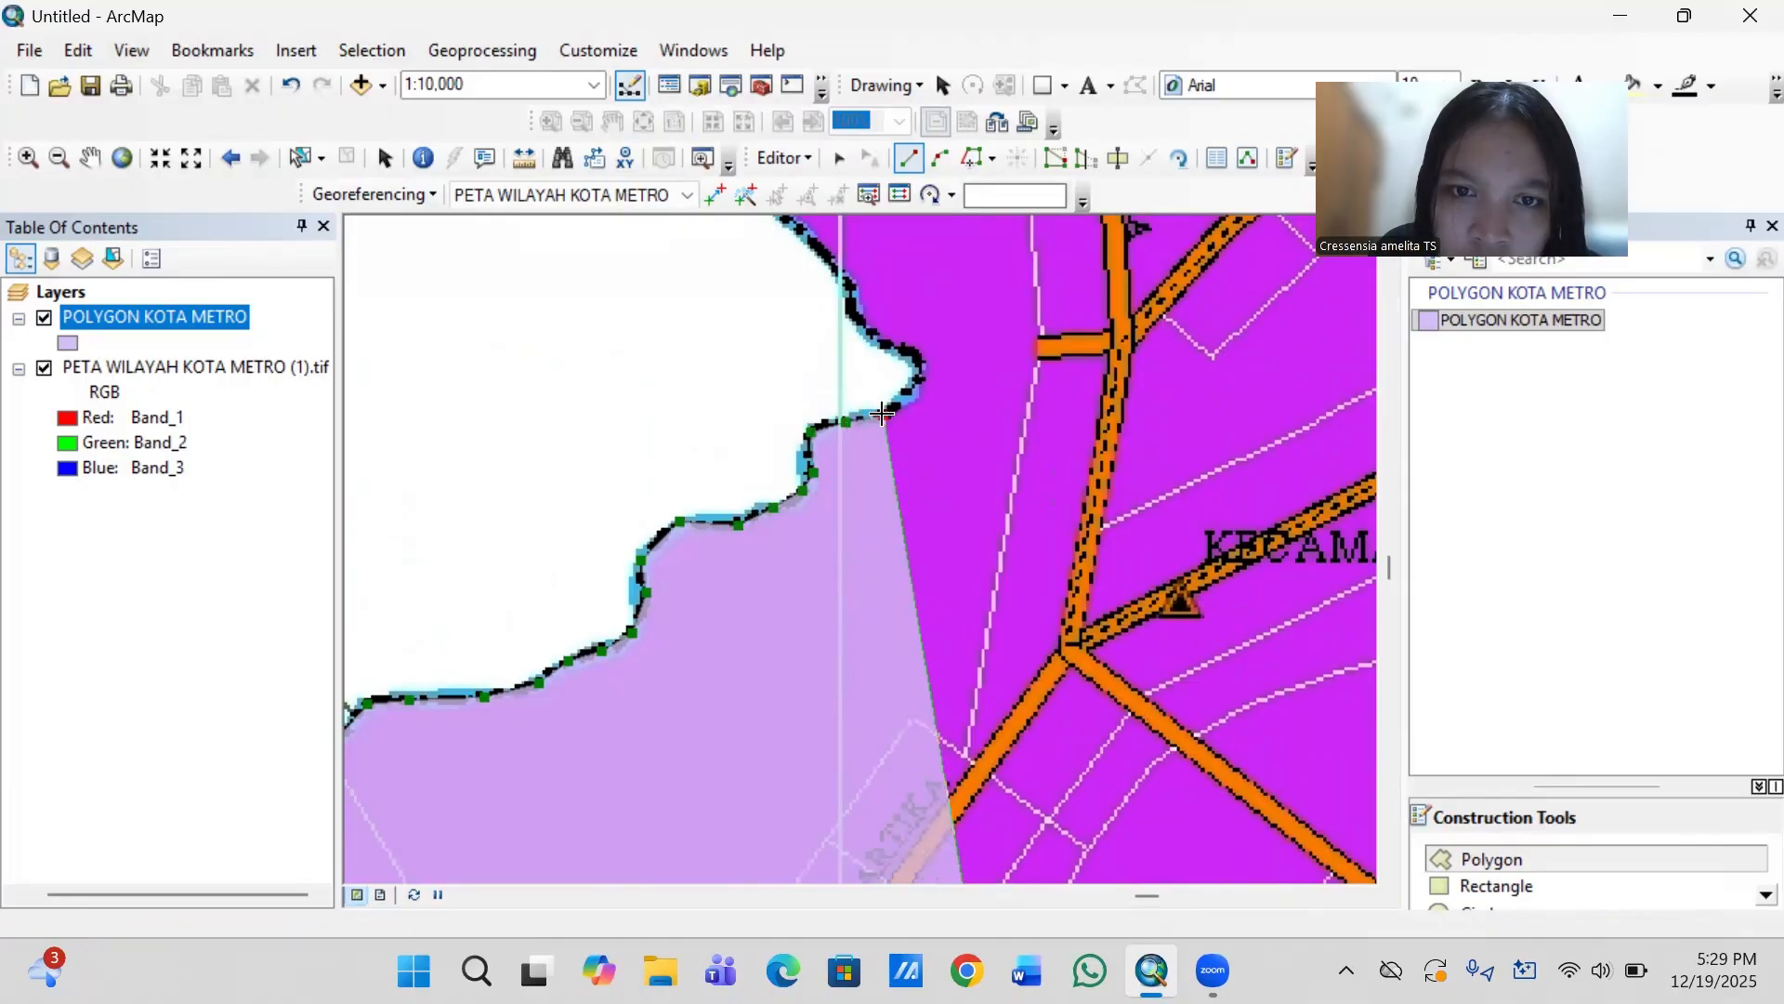
- Trace the outline around the rounded tip of the white inlet and back northwest to the vertical grid line
scroll(882, 414, "up", 1)
scroll(882, 414, "up", 1)
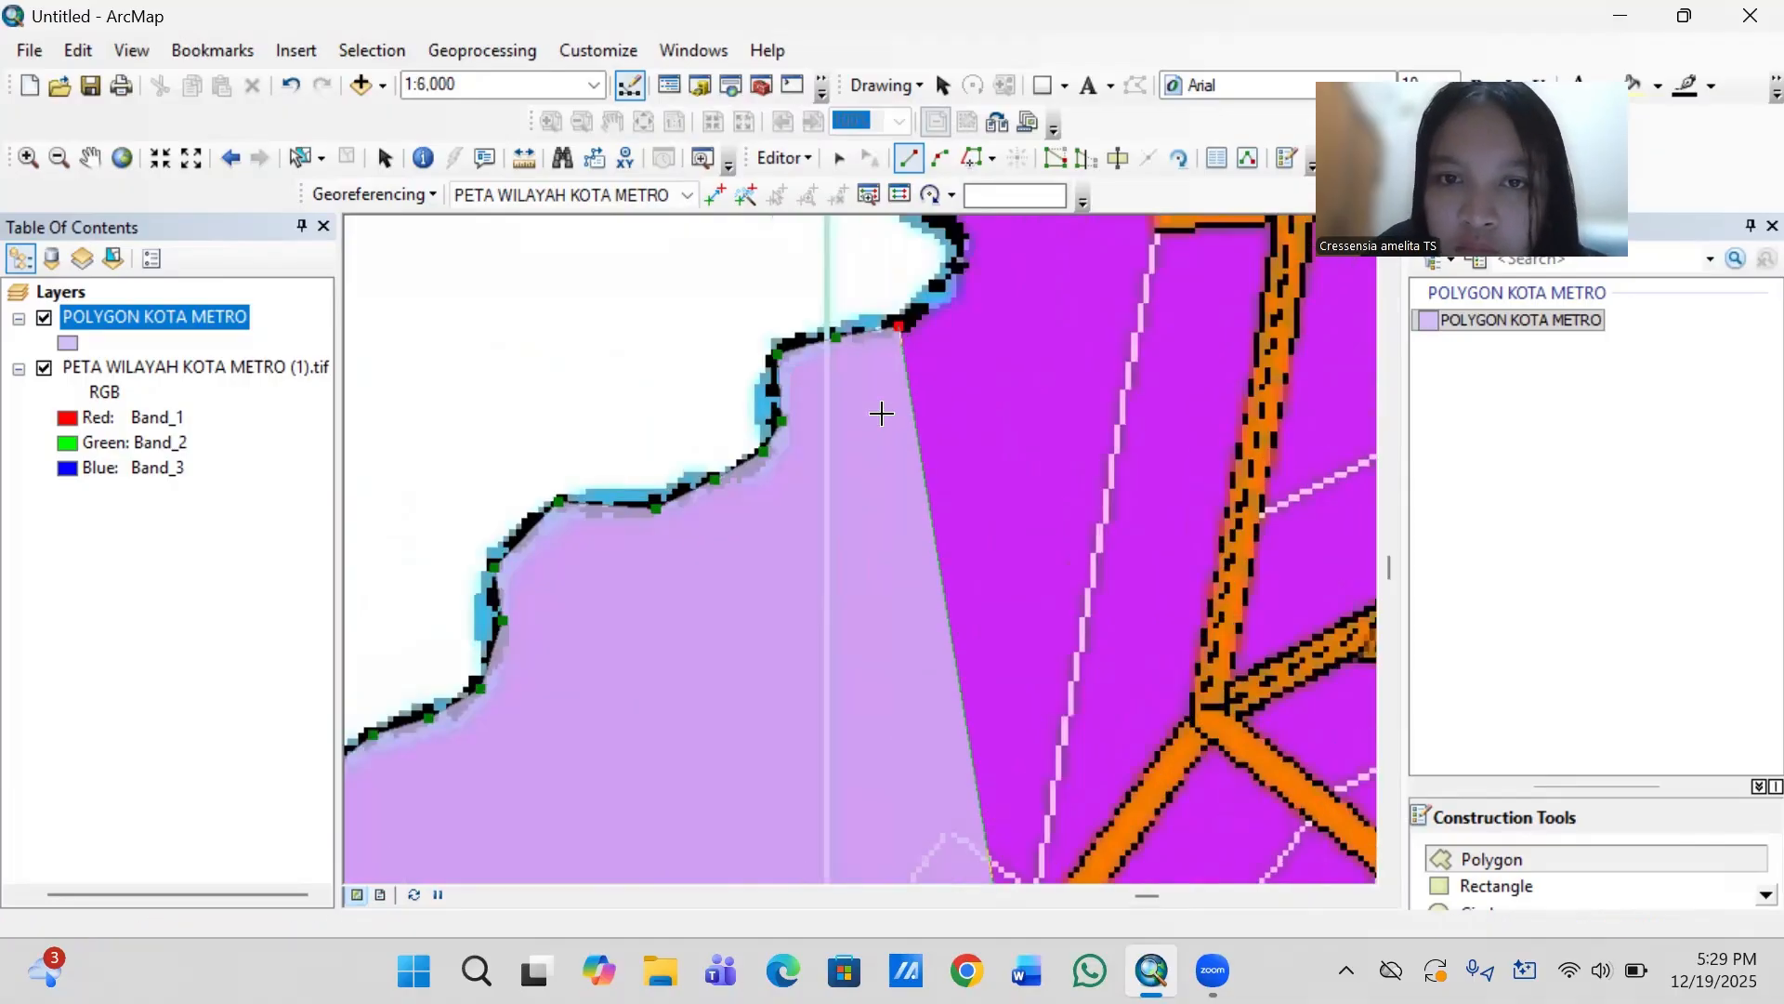
key("Up")
key("Up")
key("Up")
key("Up")
key("Up")
key("Up")
key("Up")
key("Up")
key("Up")
key("Up")
key("Up")
key("Up")
key("Up")
key("Up")
key("Up")
key("Up")
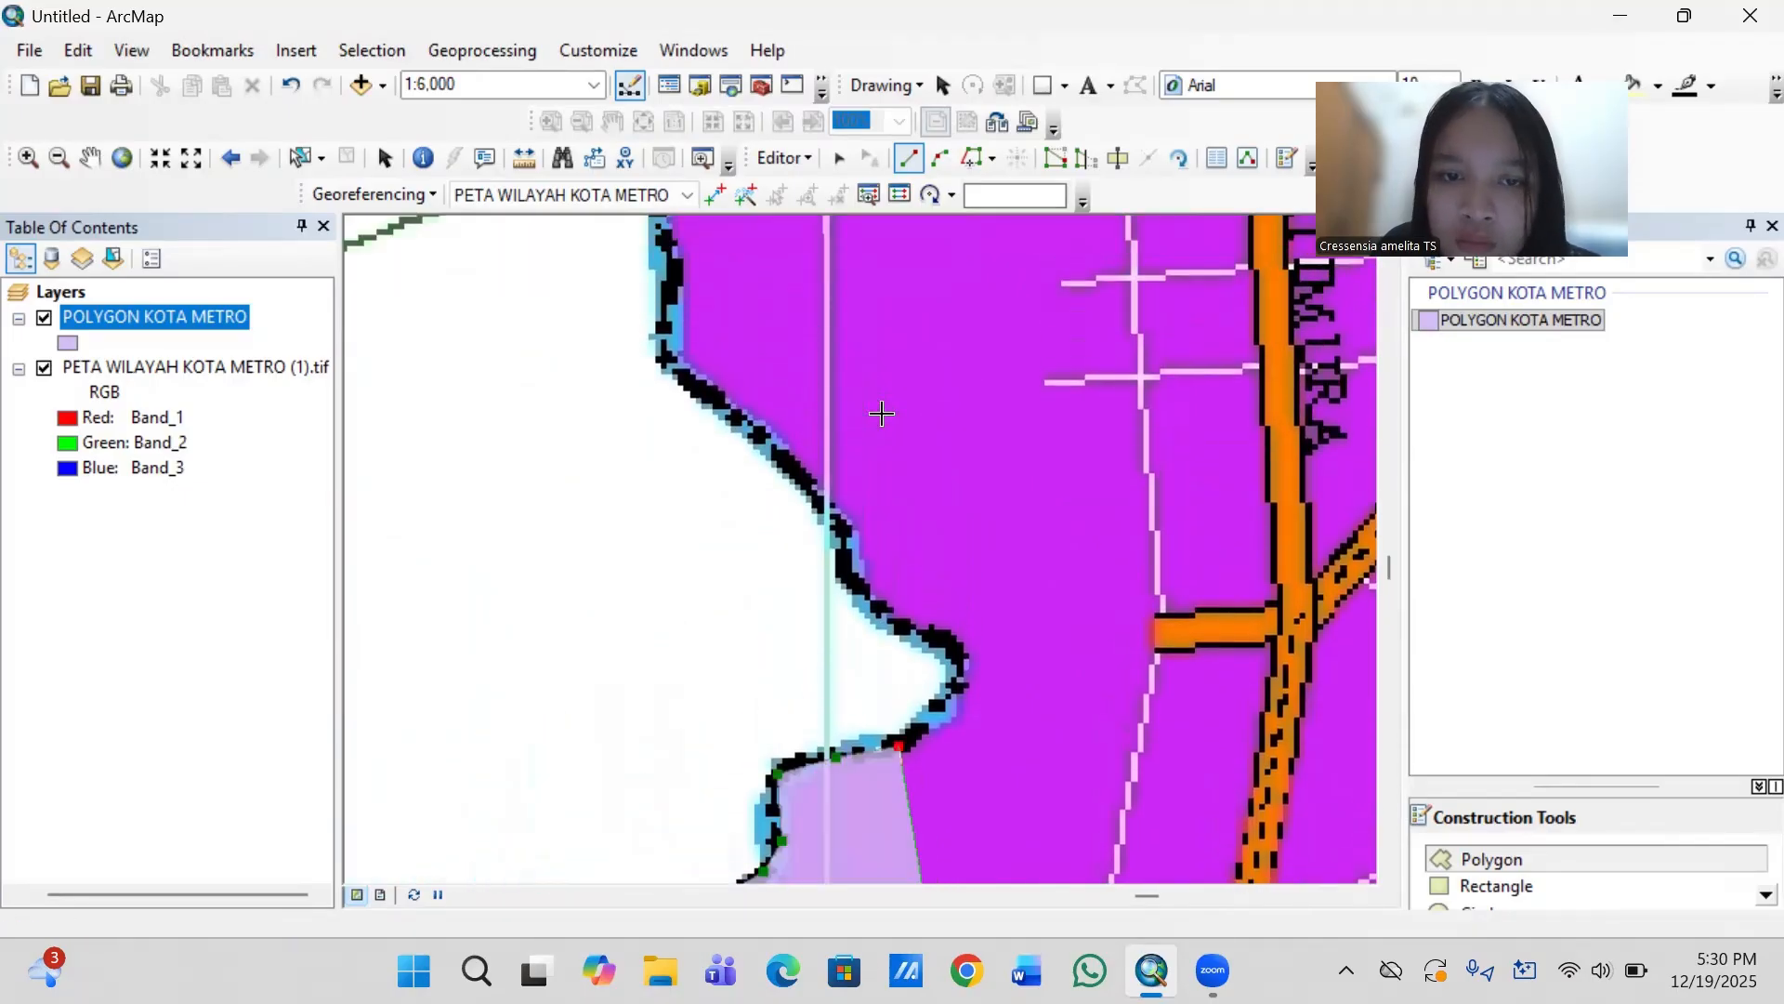
left_click(939, 705)
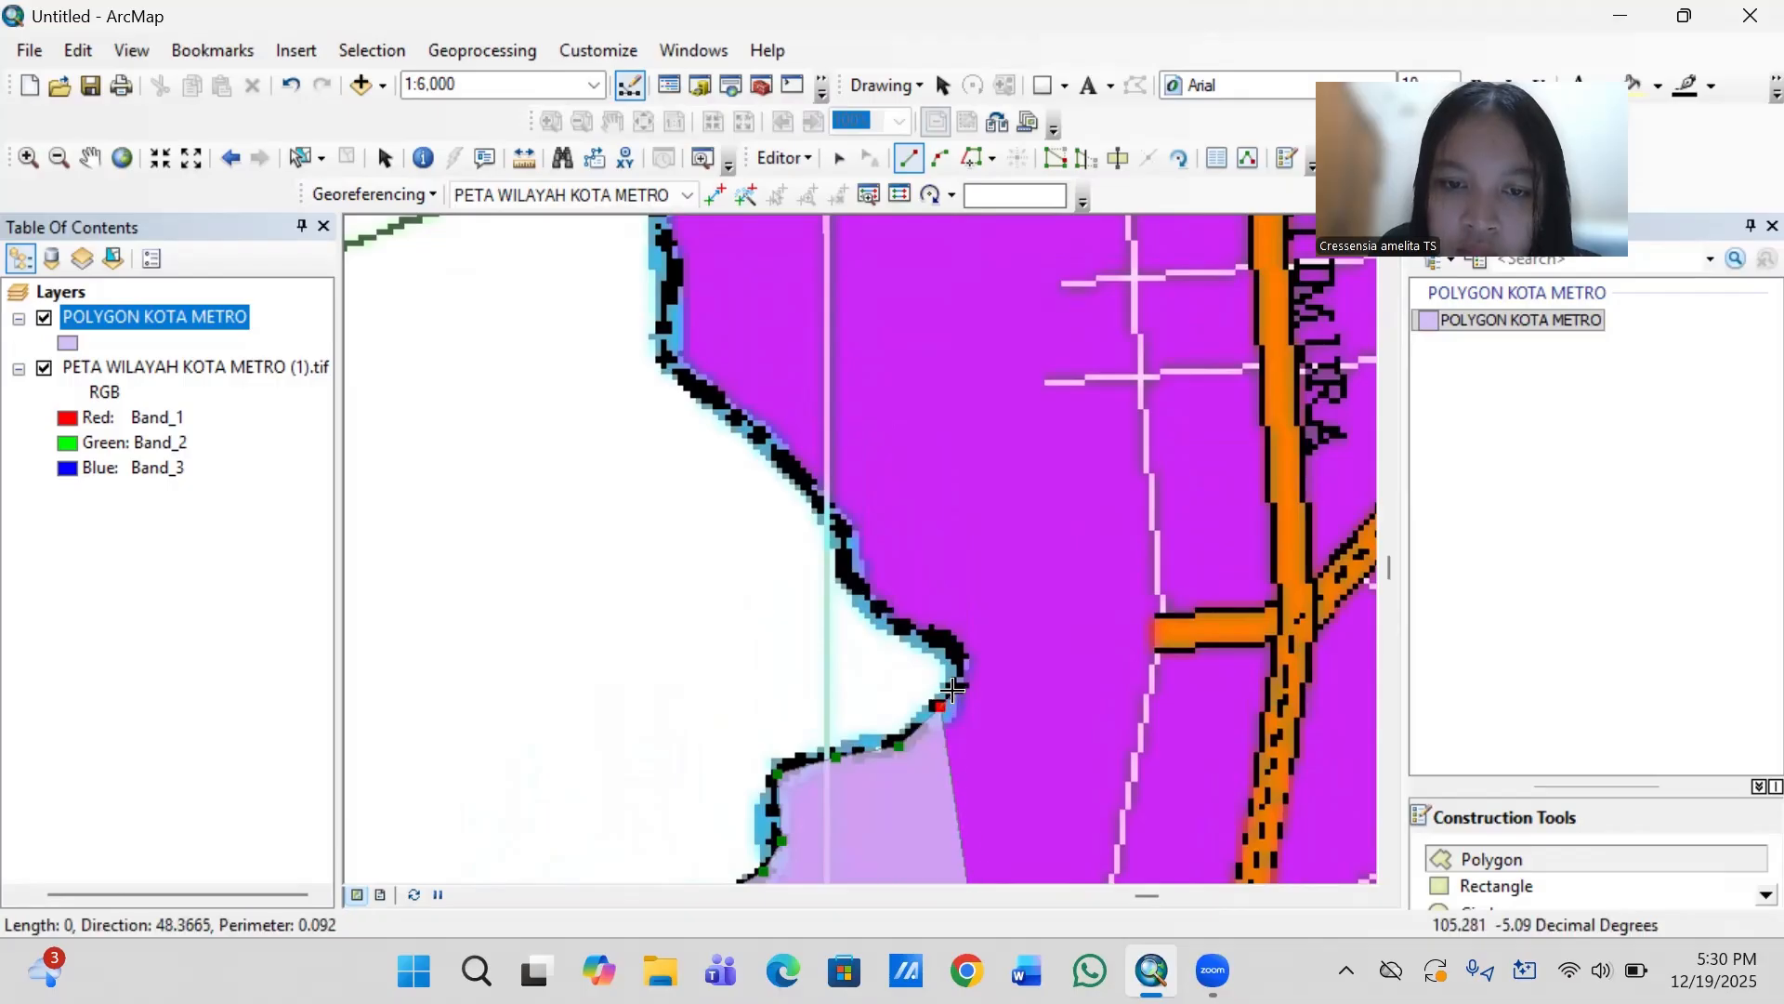
left_click(956, 690)
left_click(957, 646)
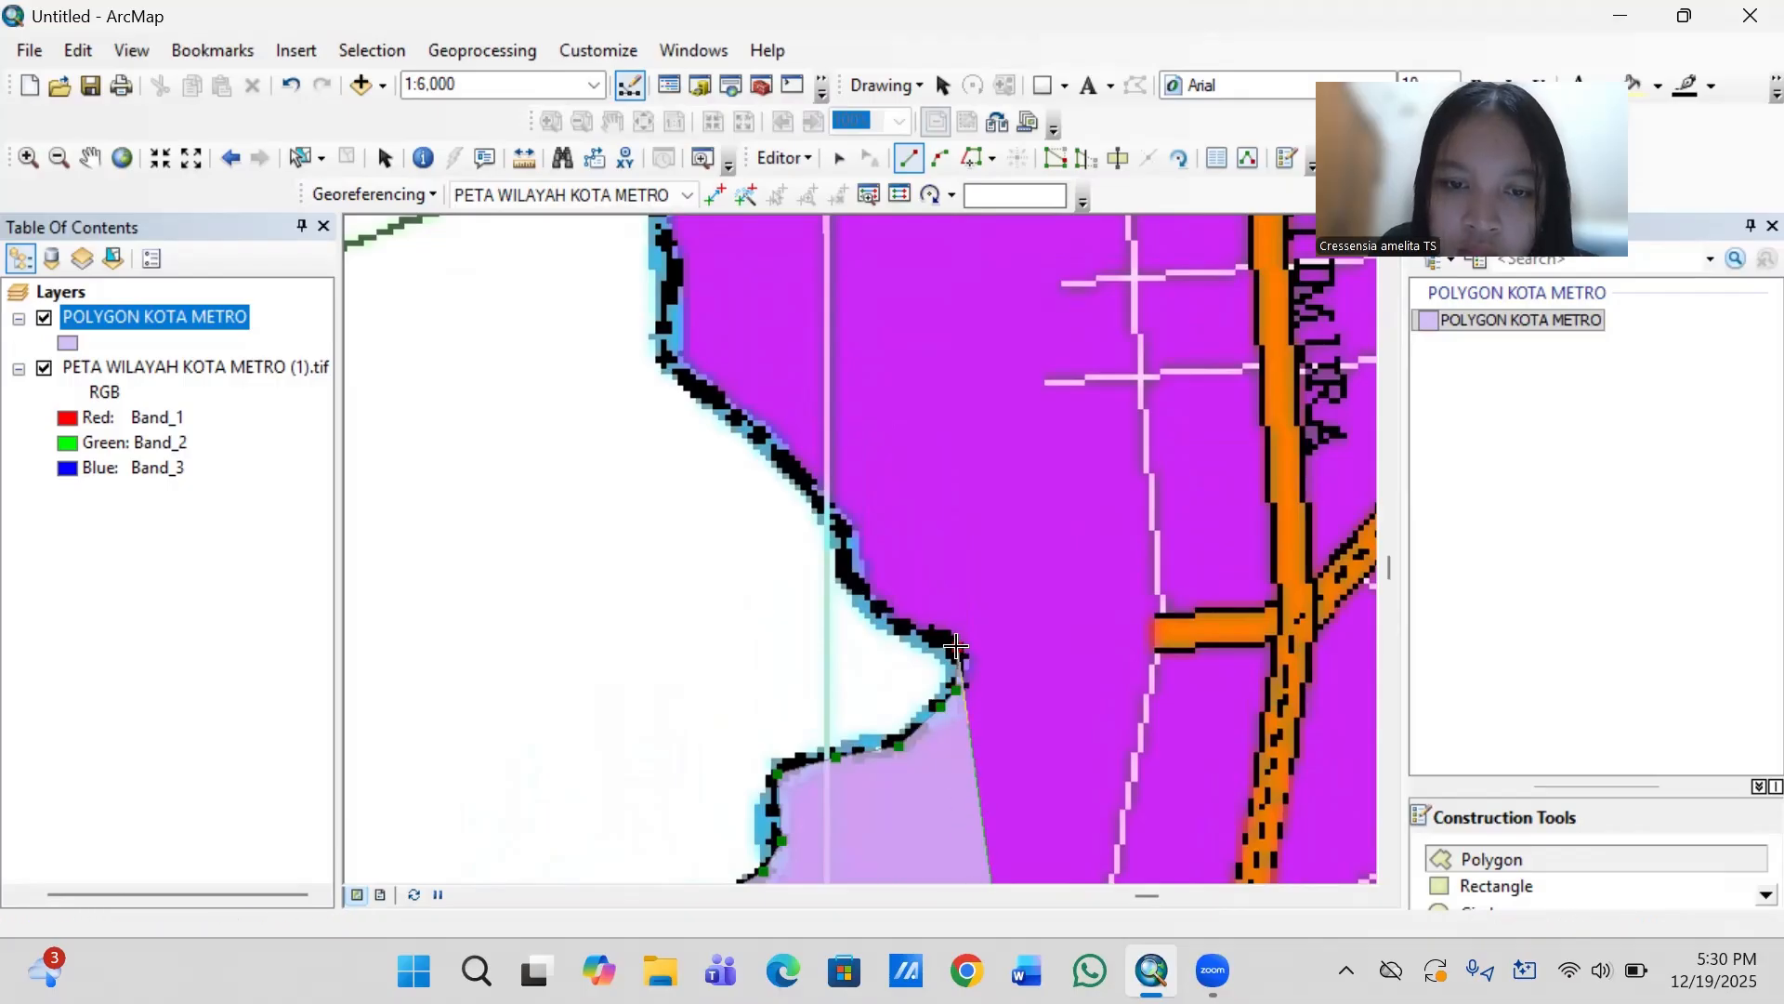
left_click(898, 625)
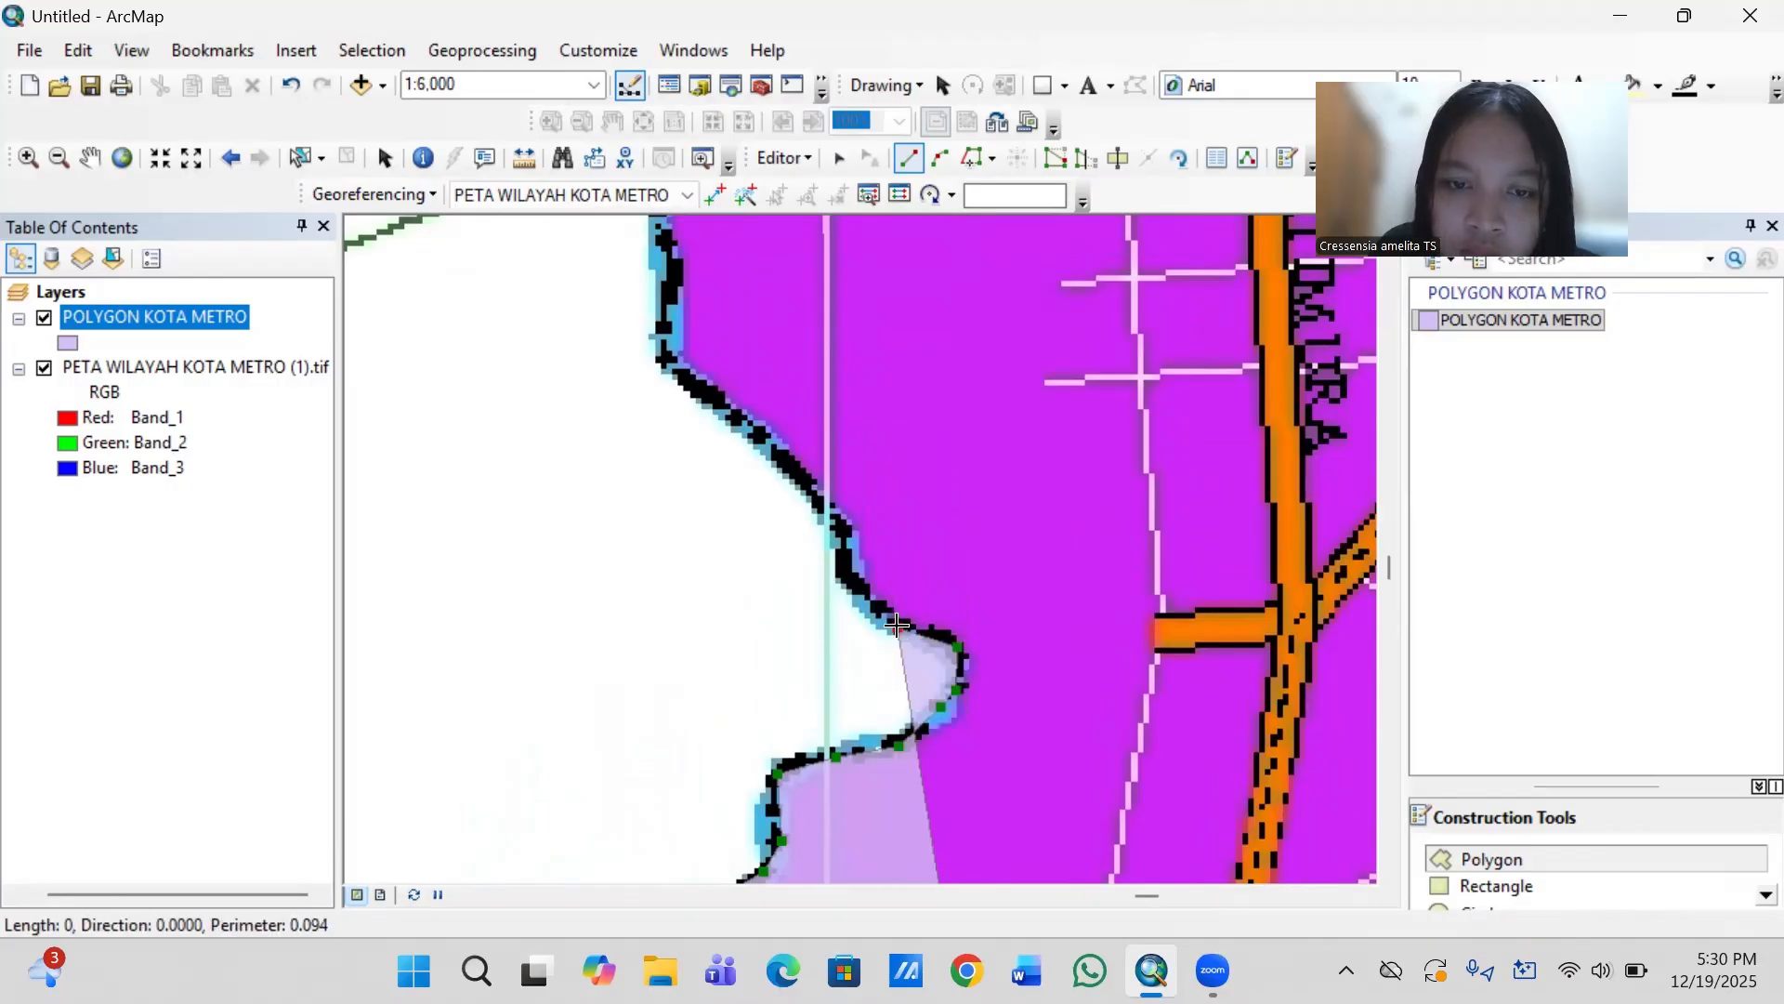
left_click(846, 570)
left_click(841, 523)
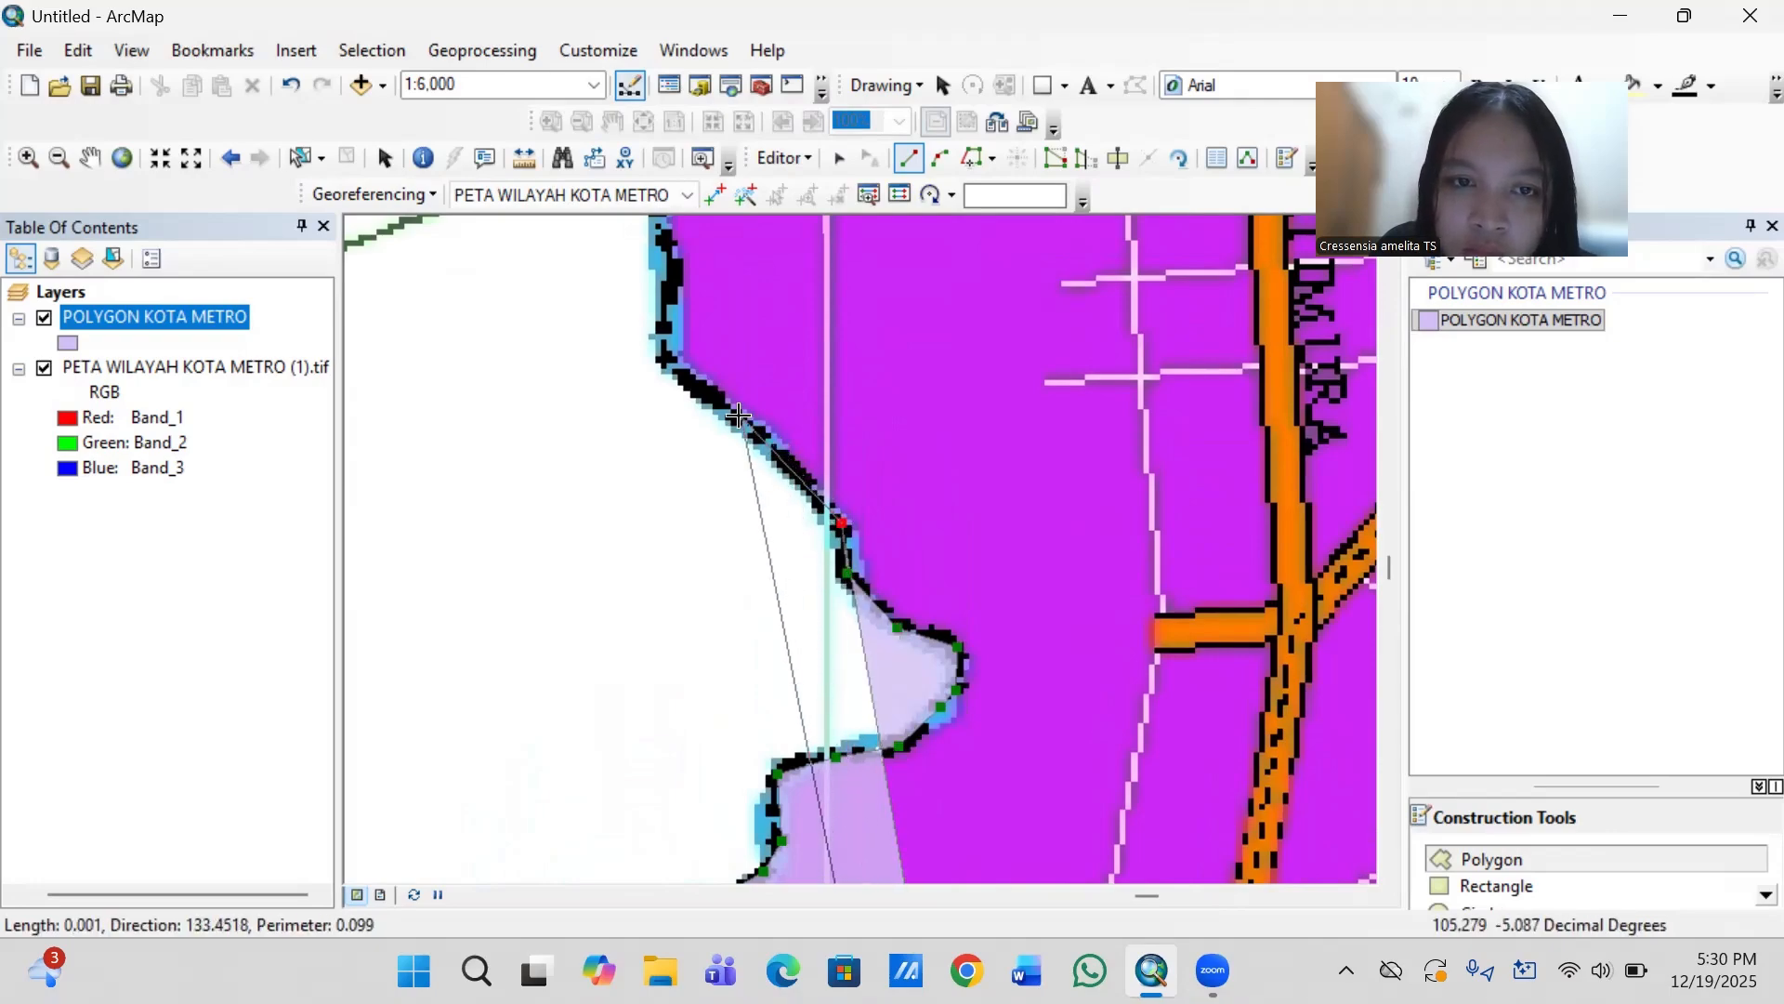
- Extend the outline along the straight northwest diagonal, around its corner and north up the river edge
left_click(683, 374)
left_click(664, 358)
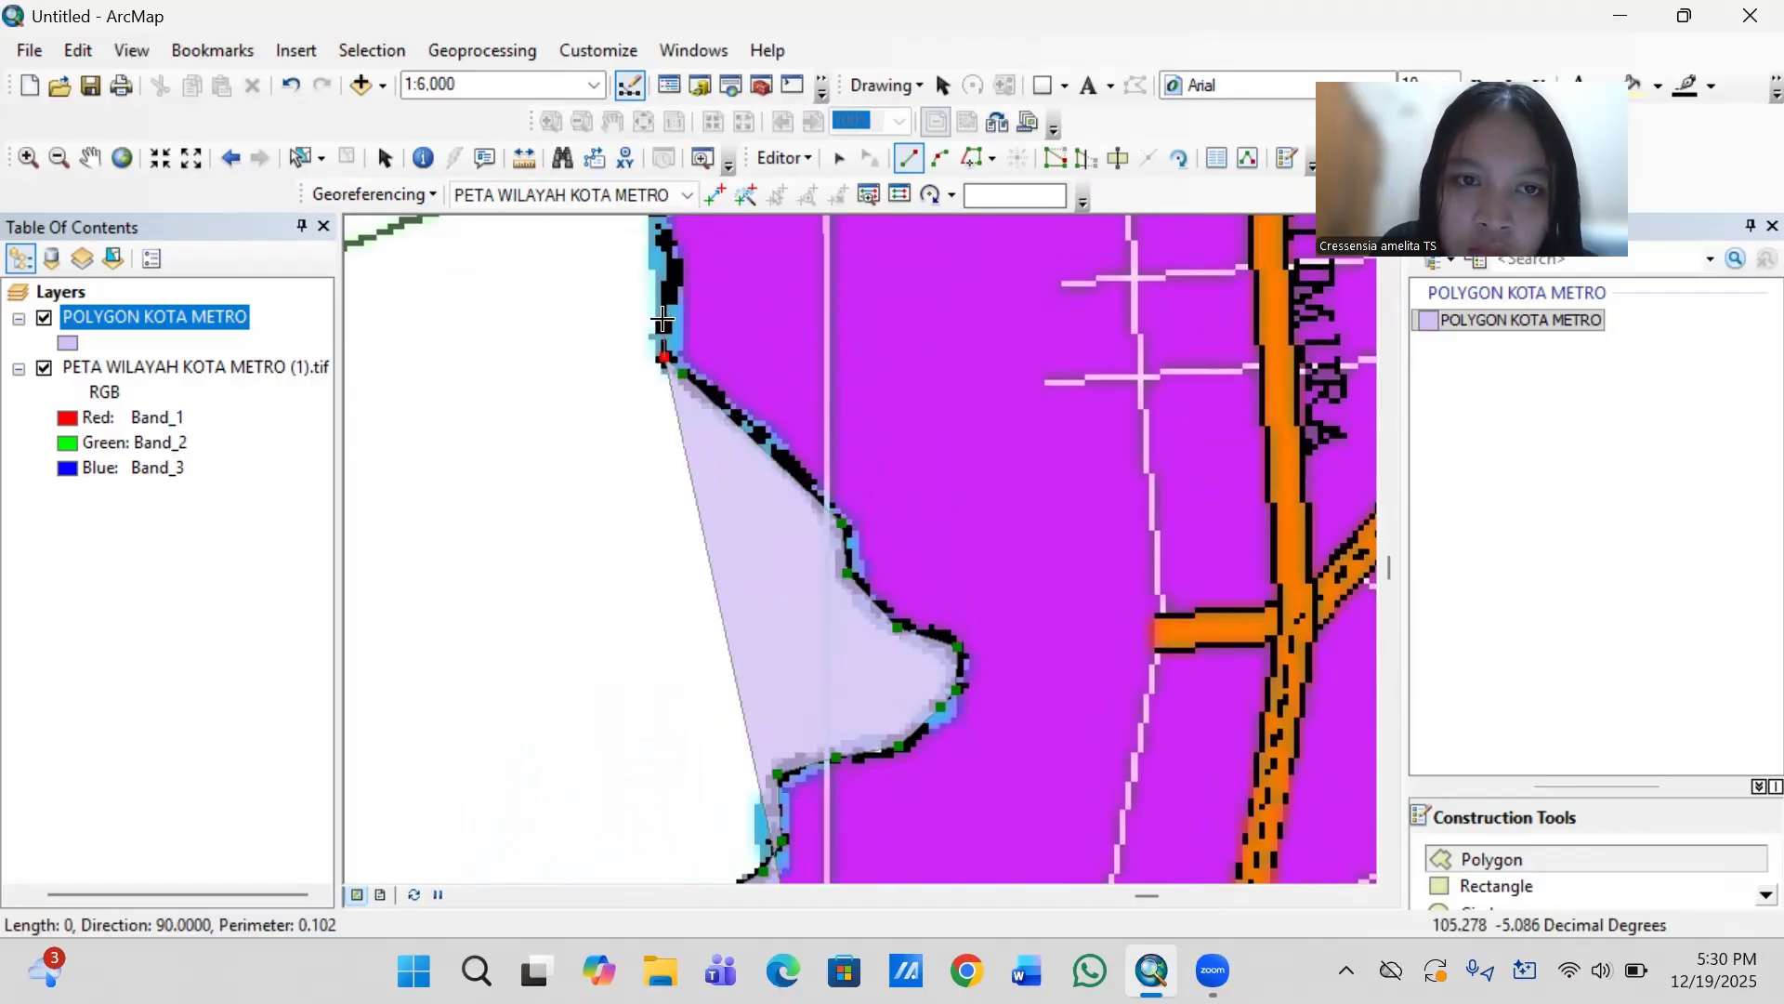
left_click(667, 289)
left_click(675, 269)
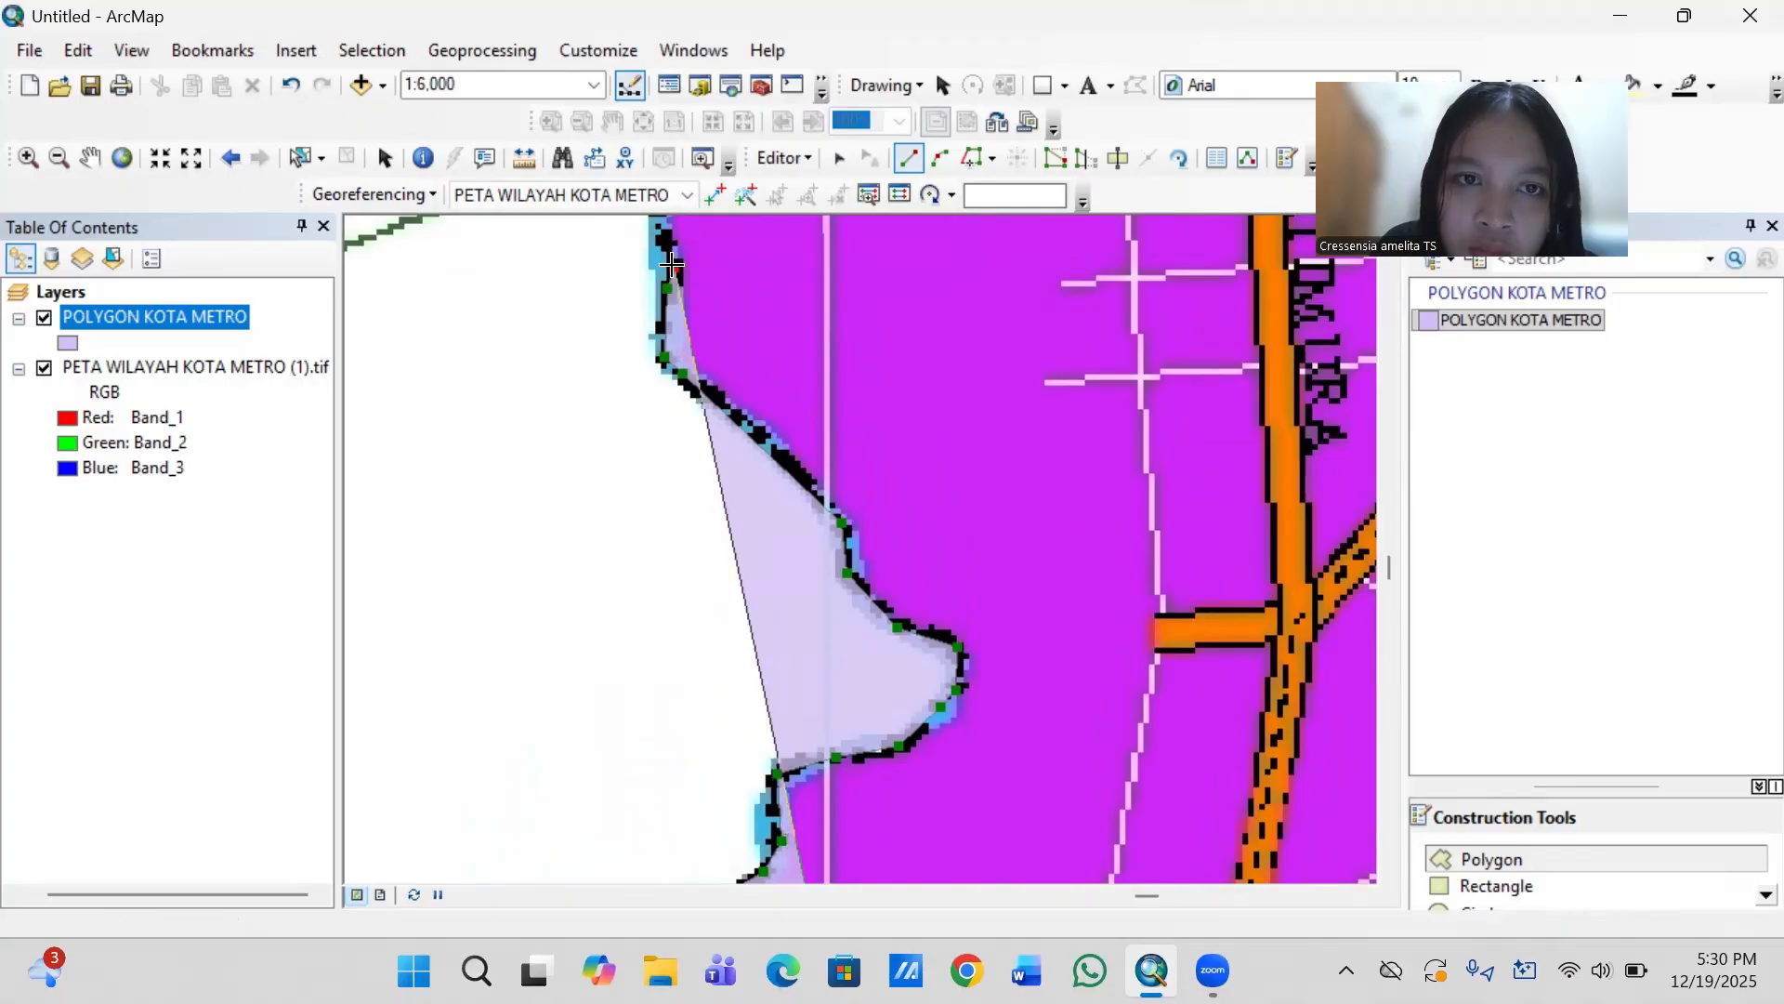
double_click(661, 234)
- Trace the boundary past the corner at the green dashed line and northeast up the slope to the next corner
key("Up")
key("Up")
key("Up")
key("Up")
key("Up")
key("Up")
key("Up")
key("Up")
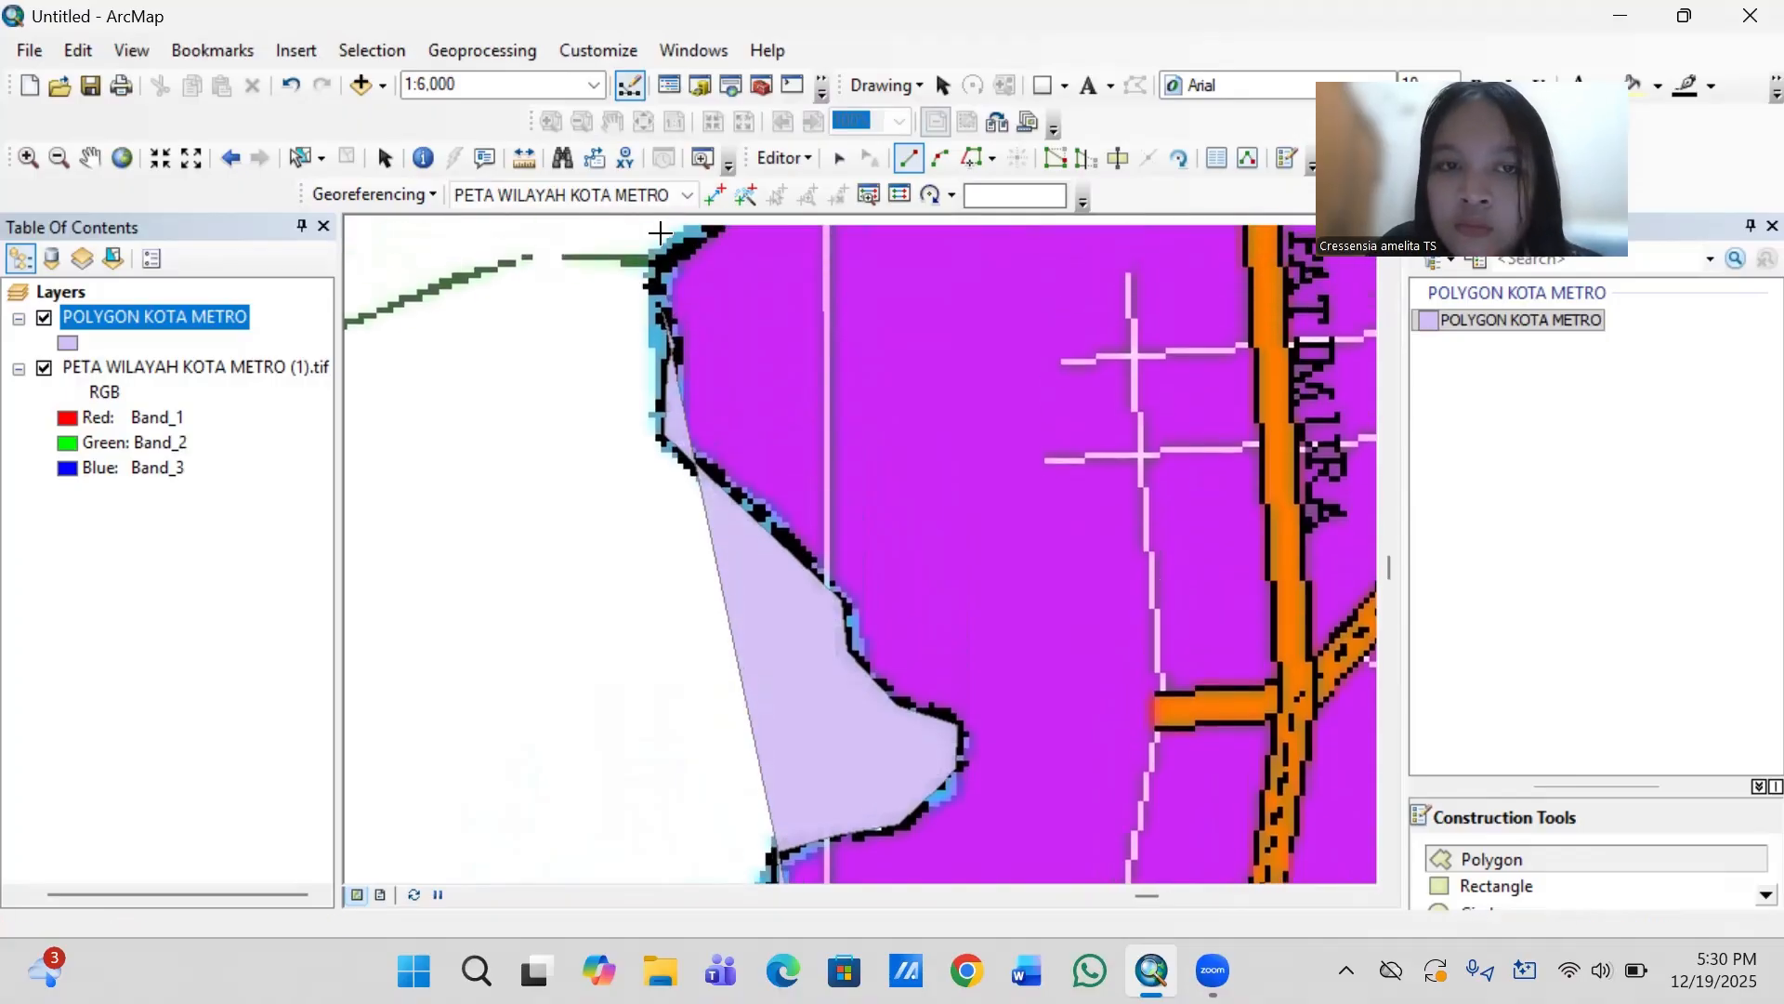
key("Up")
key("Up")
key("Up")
key("Up")
key("Up")
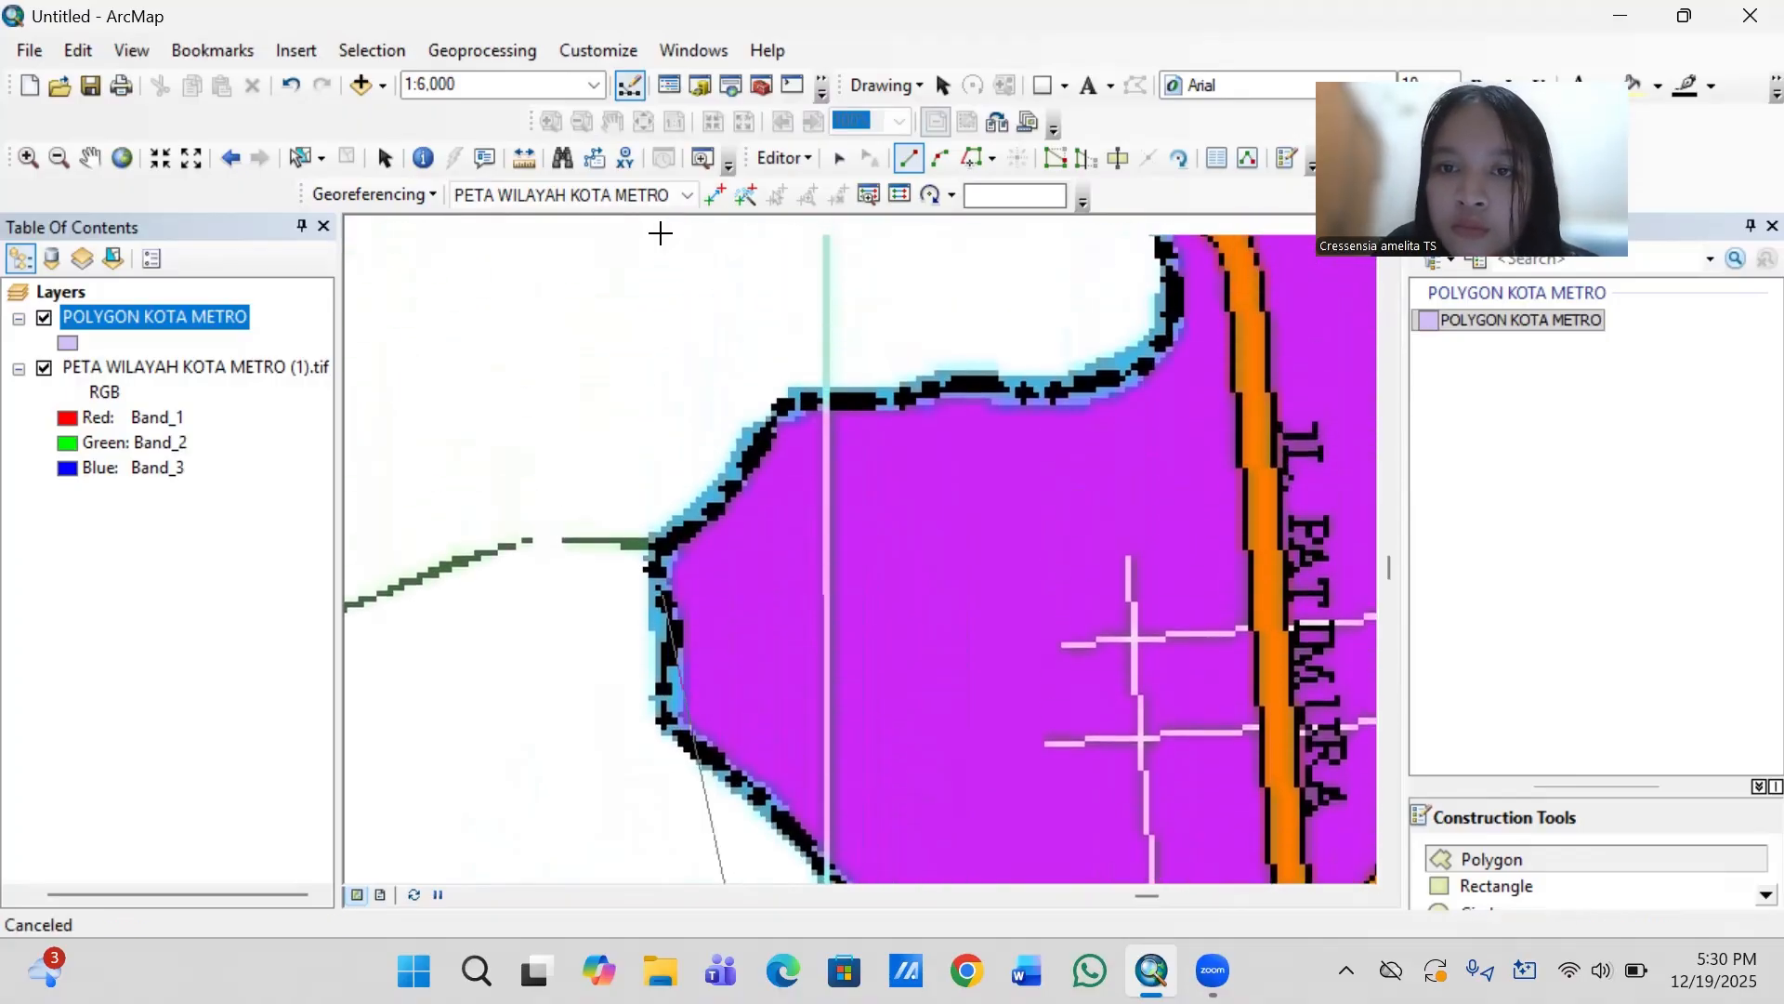
left_click(659, 660)
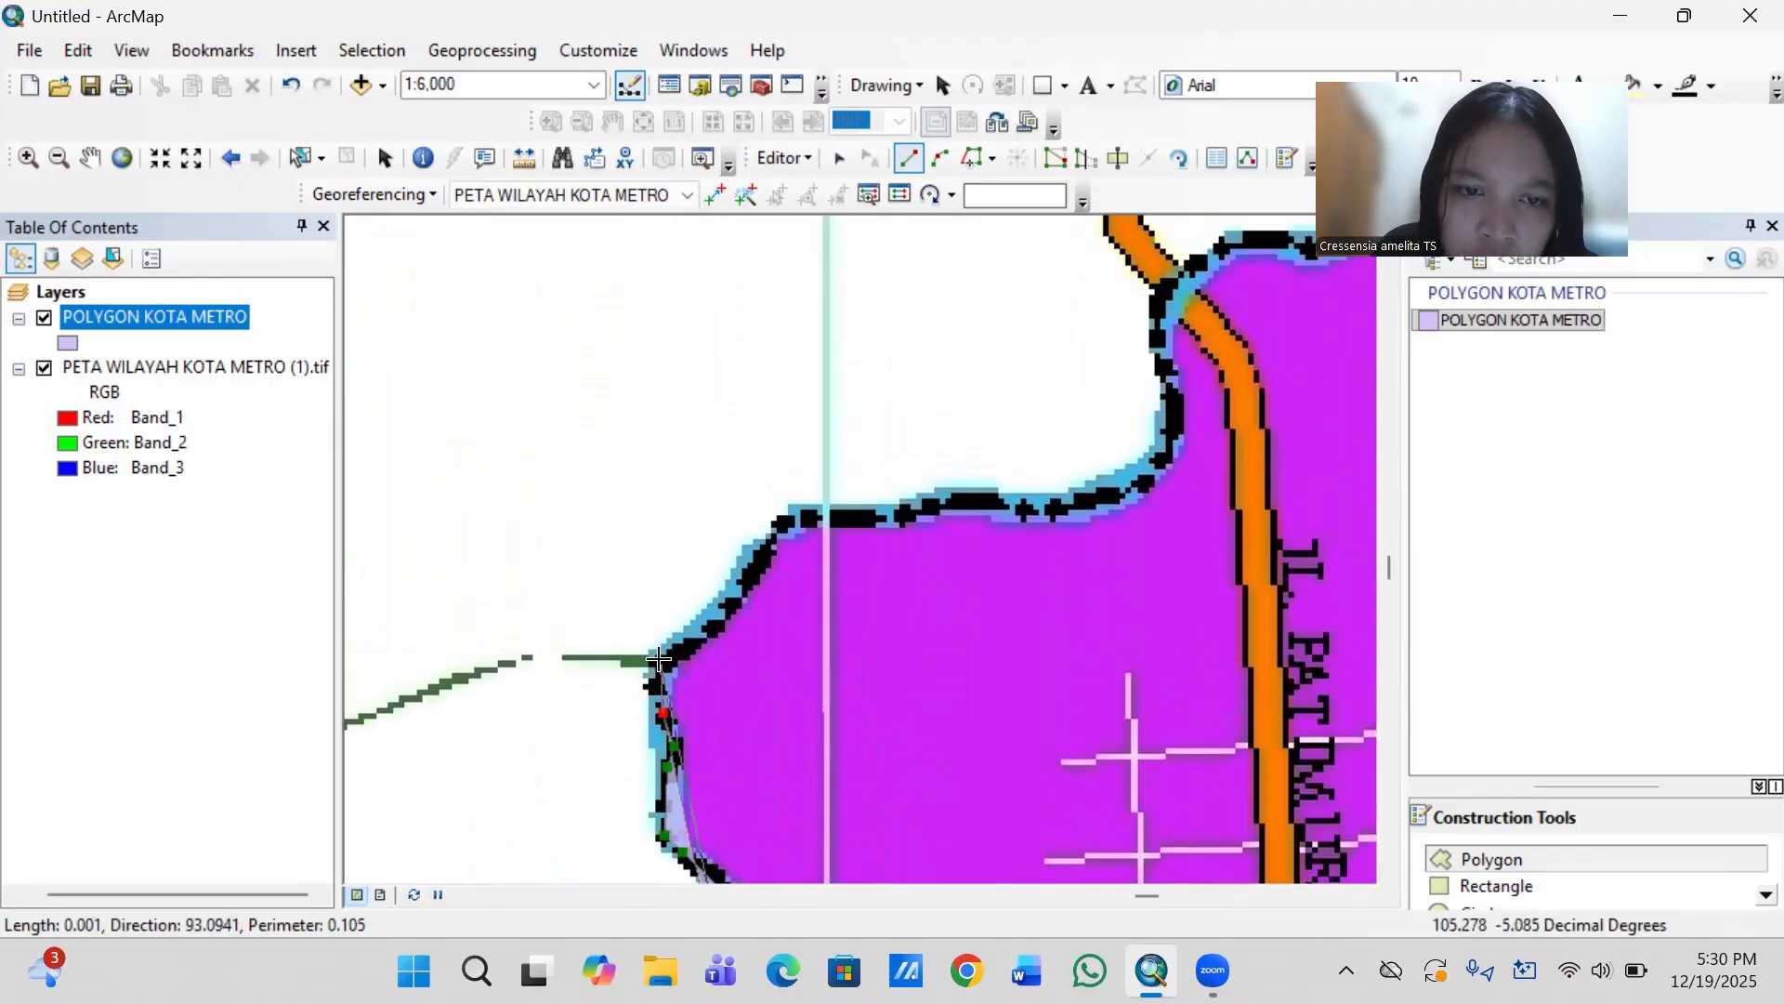
left_click(719, 626)
left_click(772, 544)
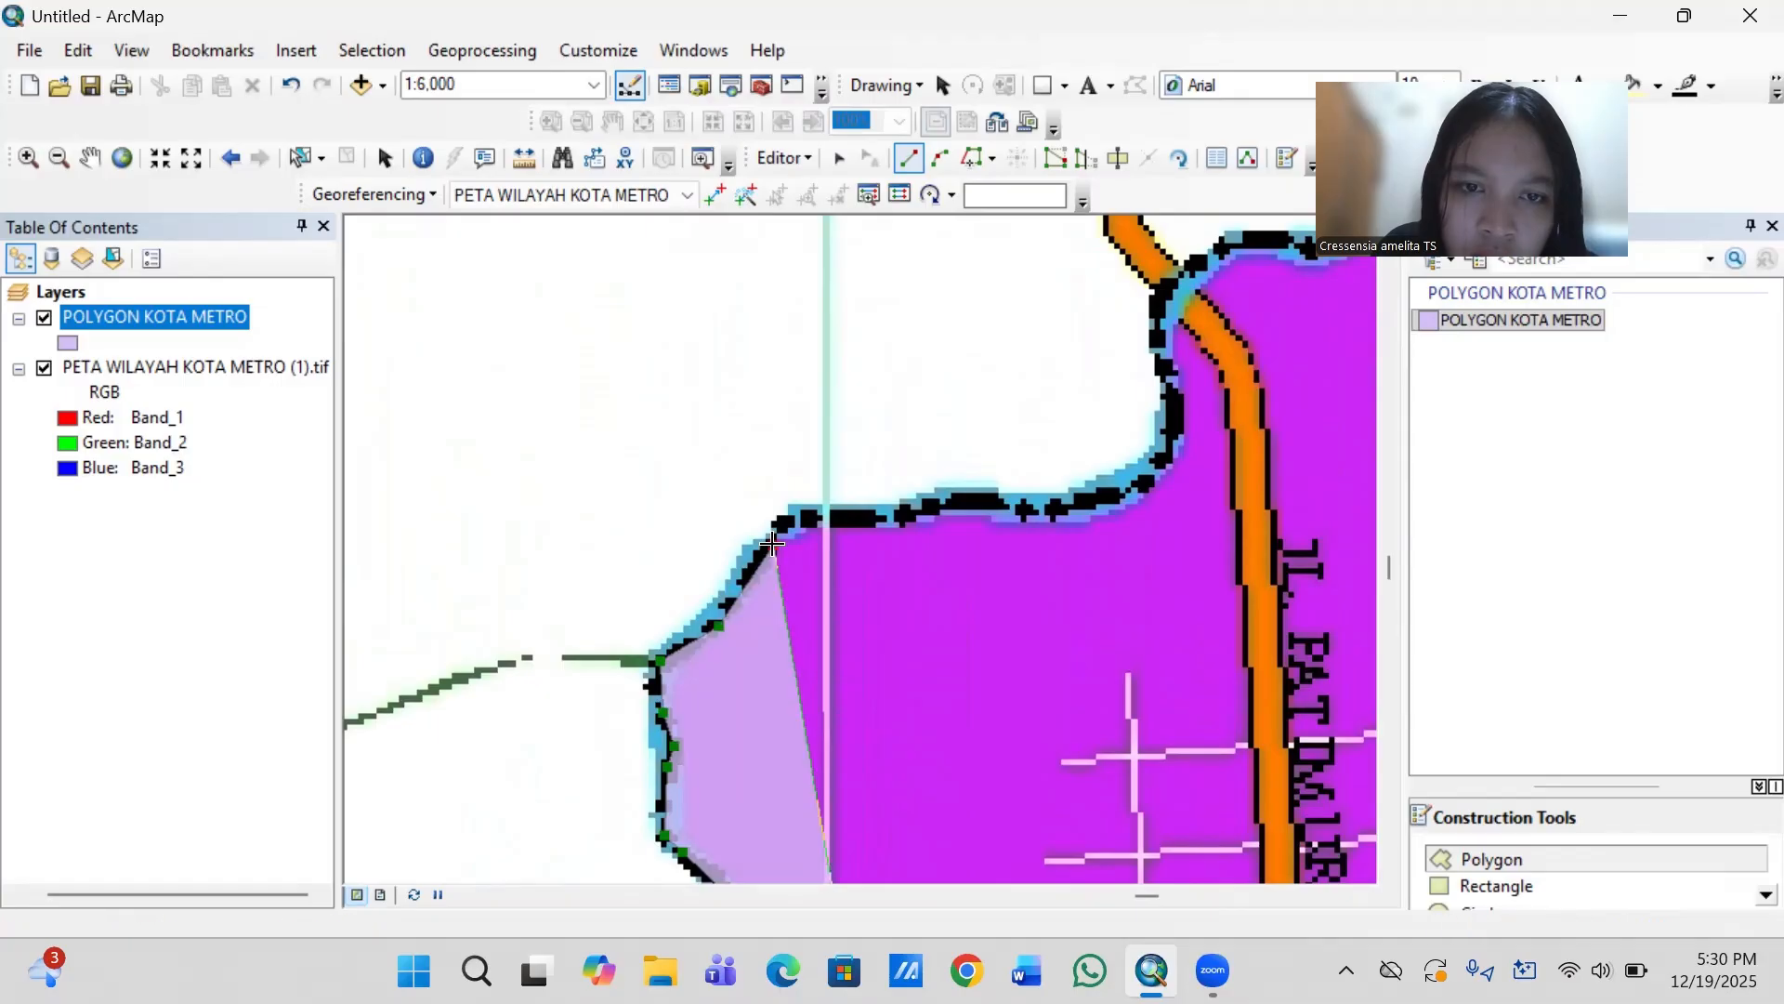
left_click(785, 521)
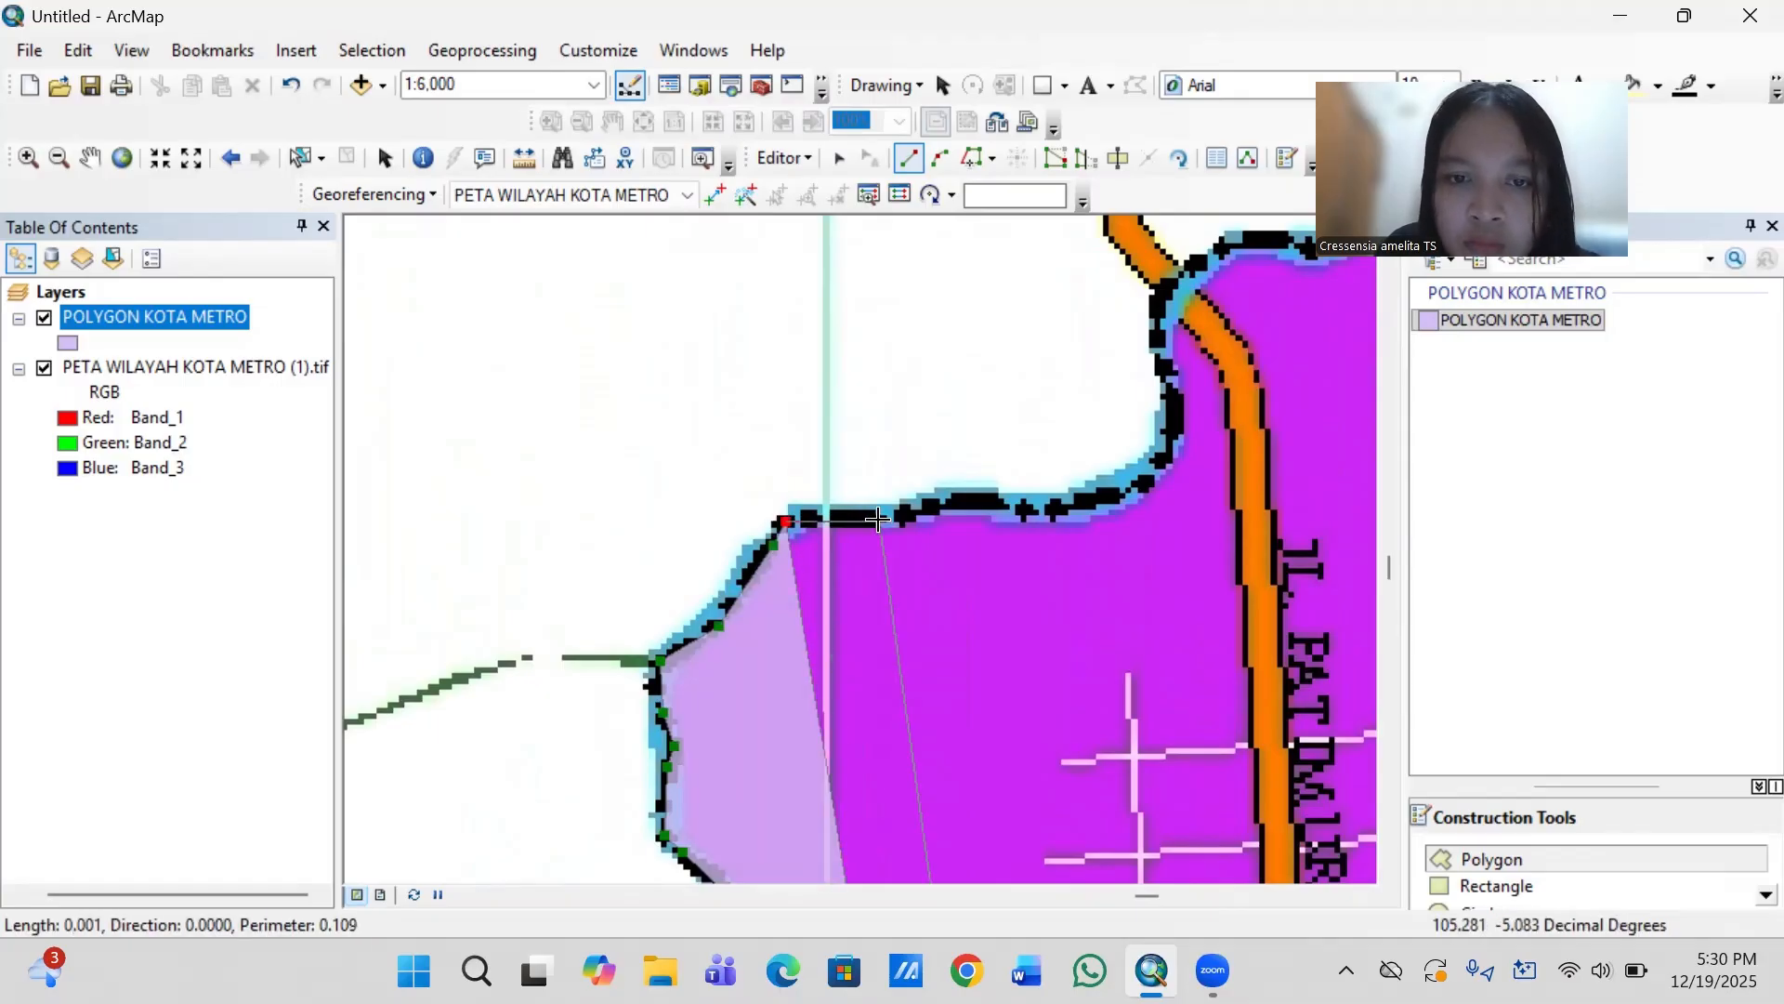
- Trace the nearly flat river edge east from the corner, across the vertical grid line to the upward bend
left_click(880, 521)
left_click(938, 507)
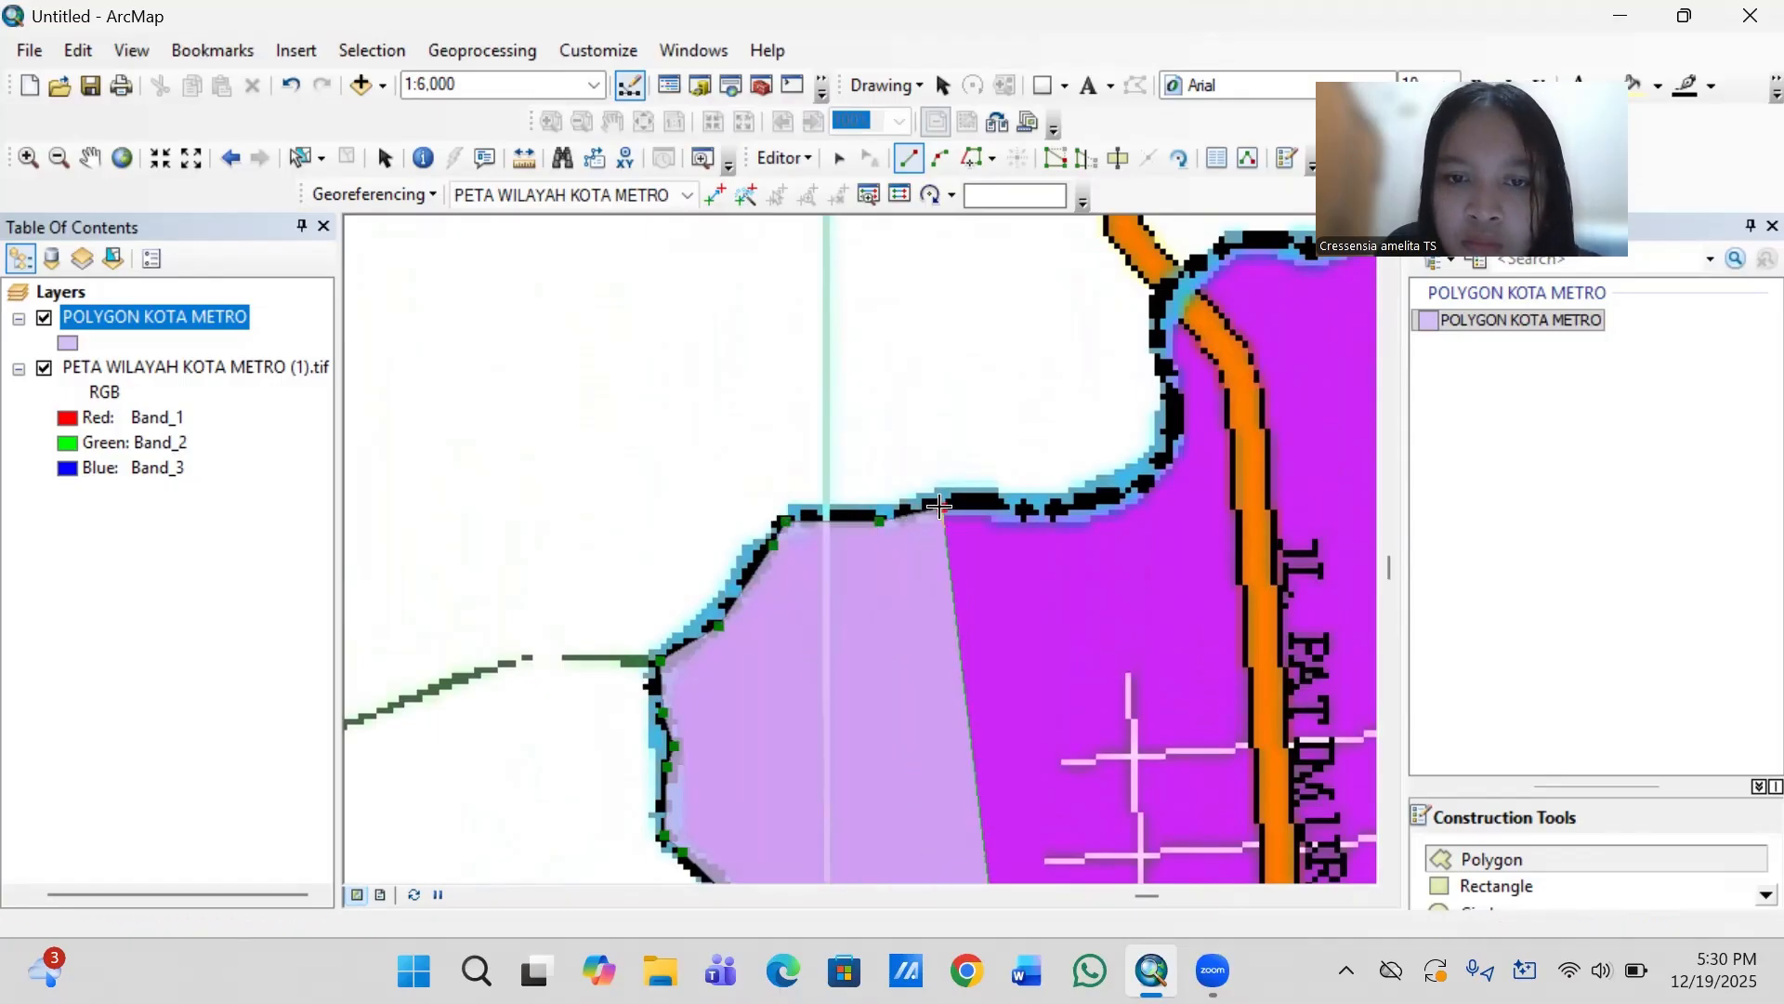
left_click(998, 502)
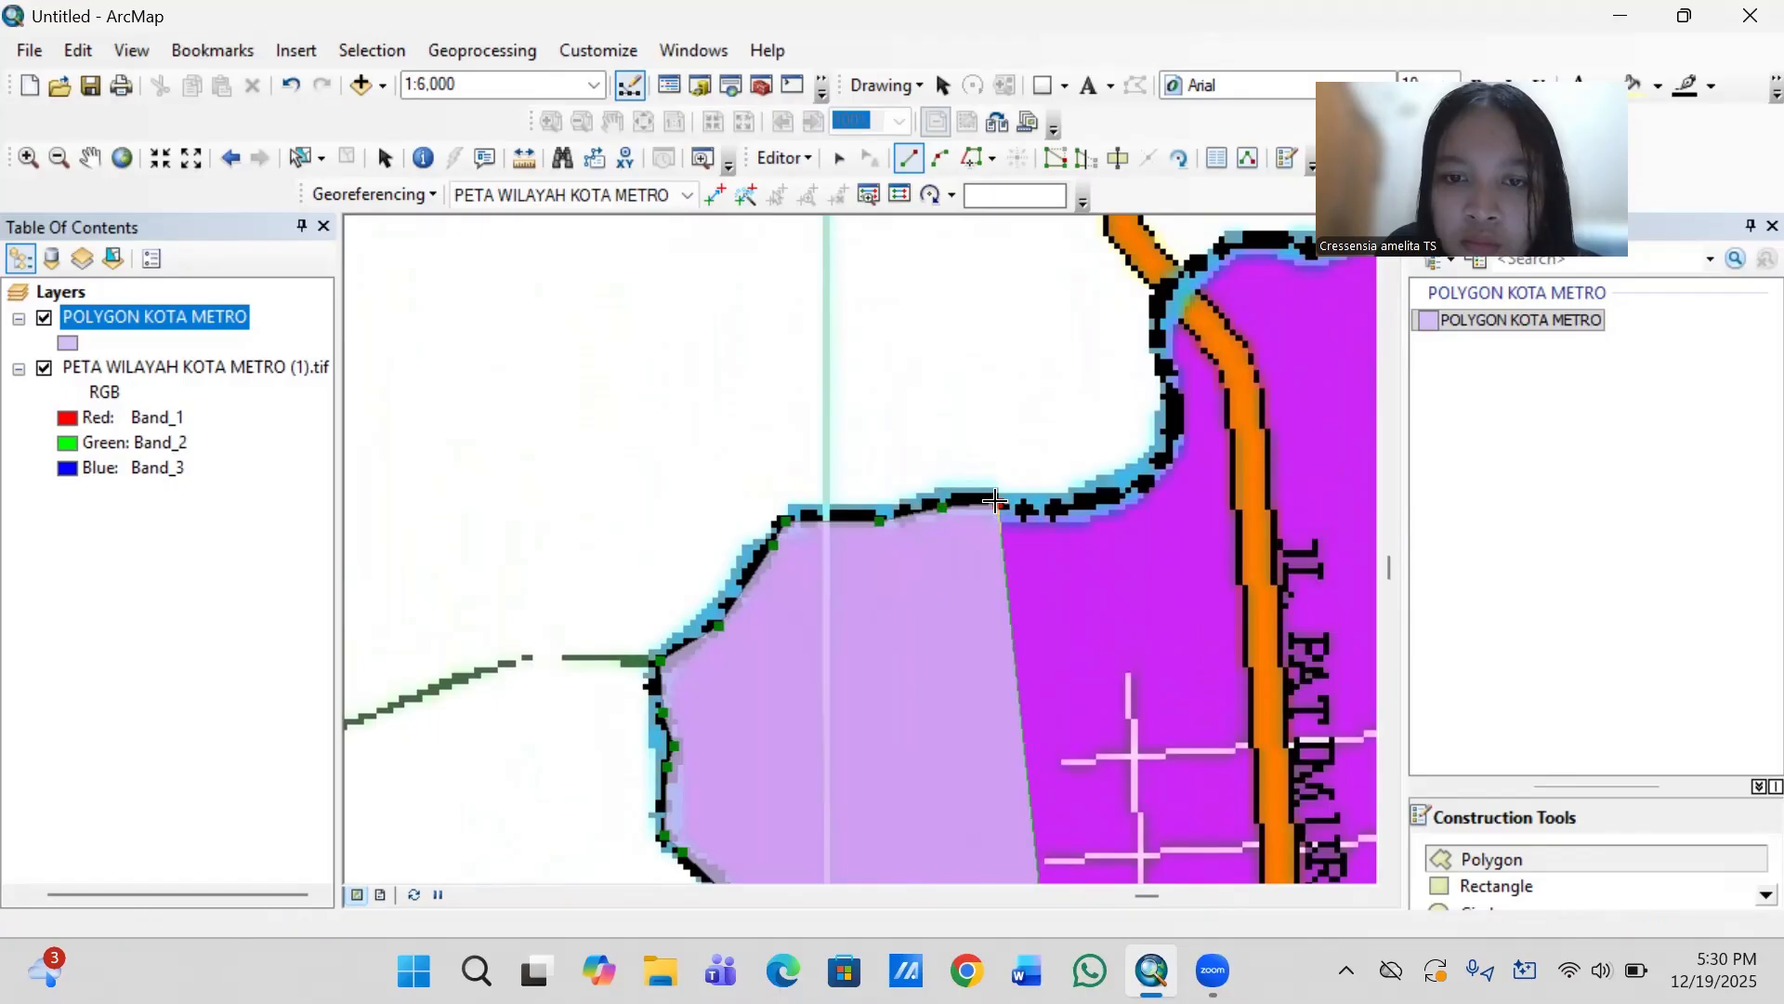
left_click(1061, 509)
left_click(1123, 491)
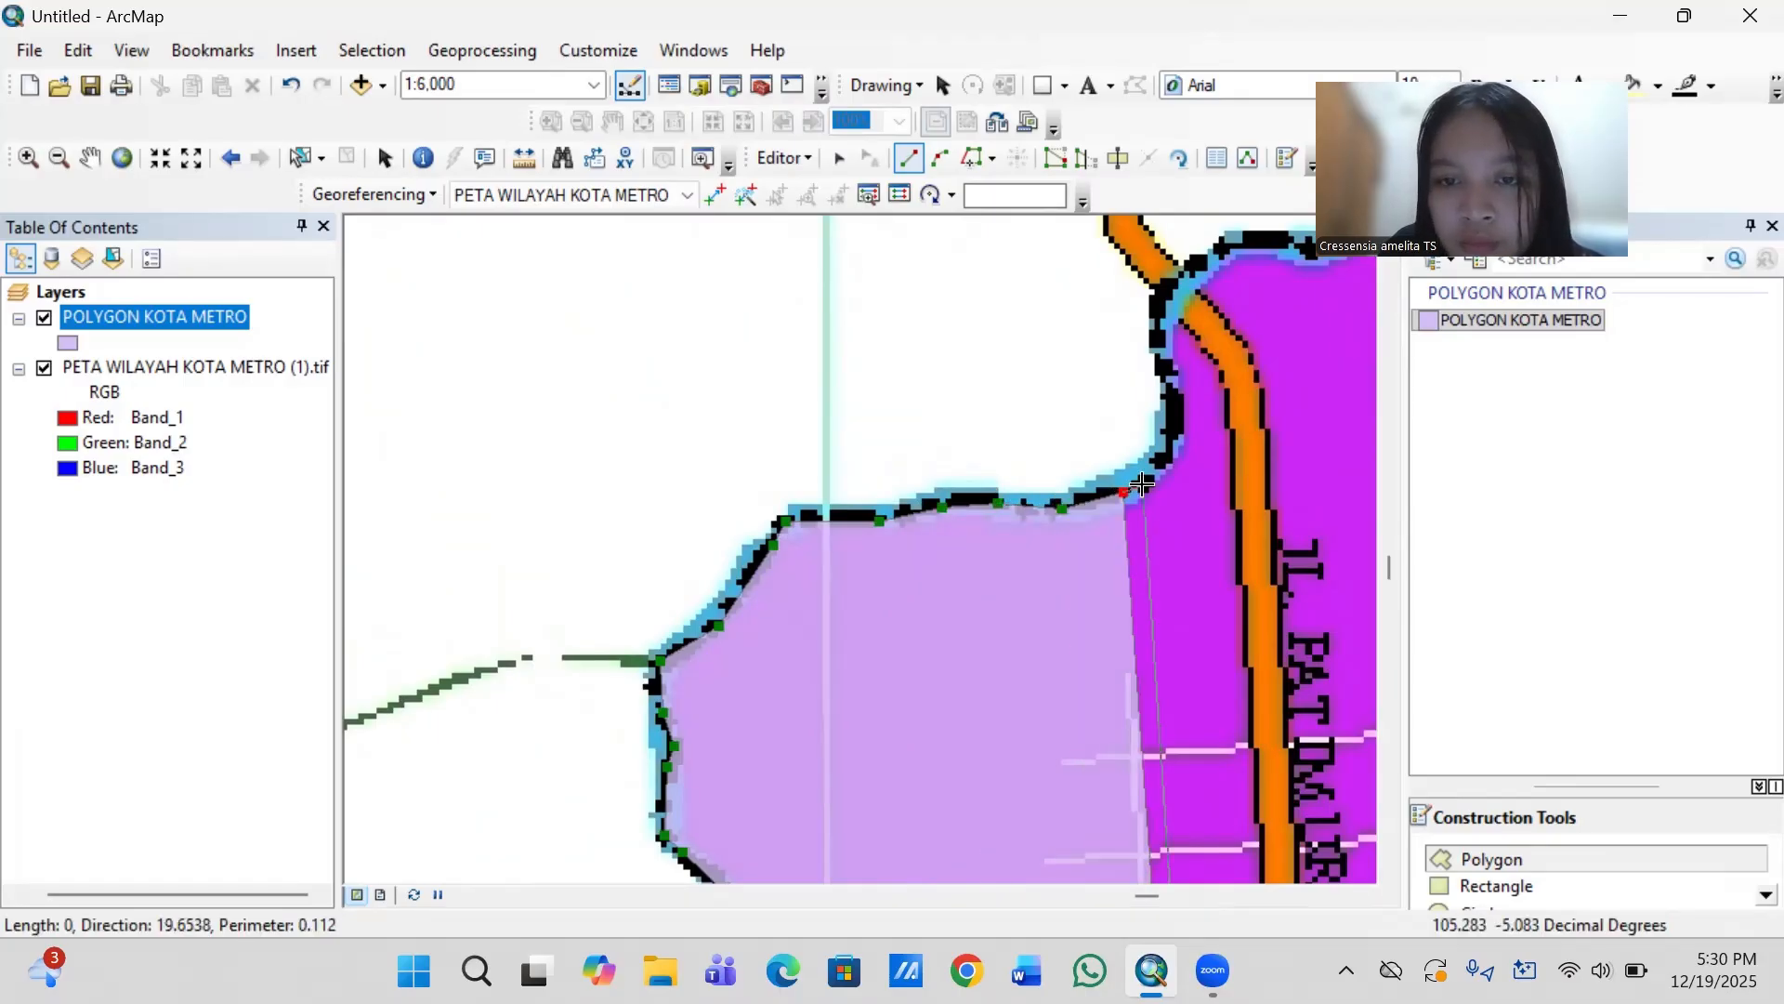
left_click(1144, 484)
- Continue the outline north around the bend and across the orange road to the start of the next flat river stretch
left_click(1168, 454)
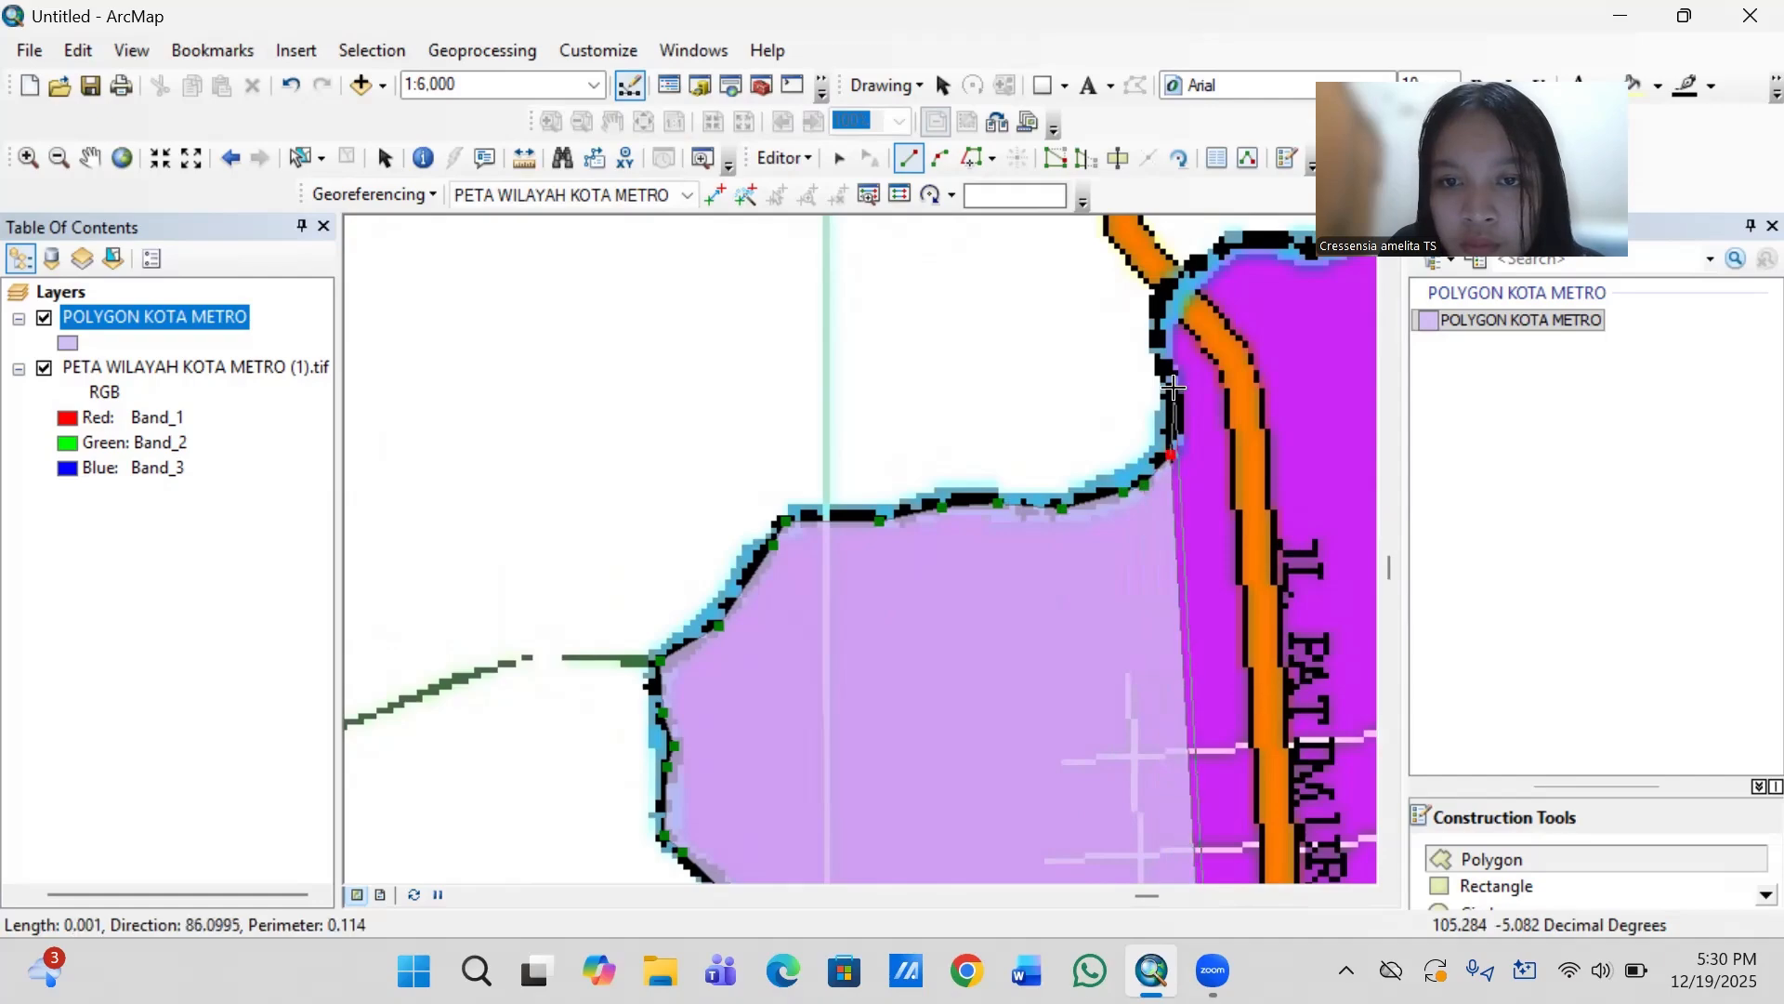
left_click(1174, 383)
left_click(1157, 337)
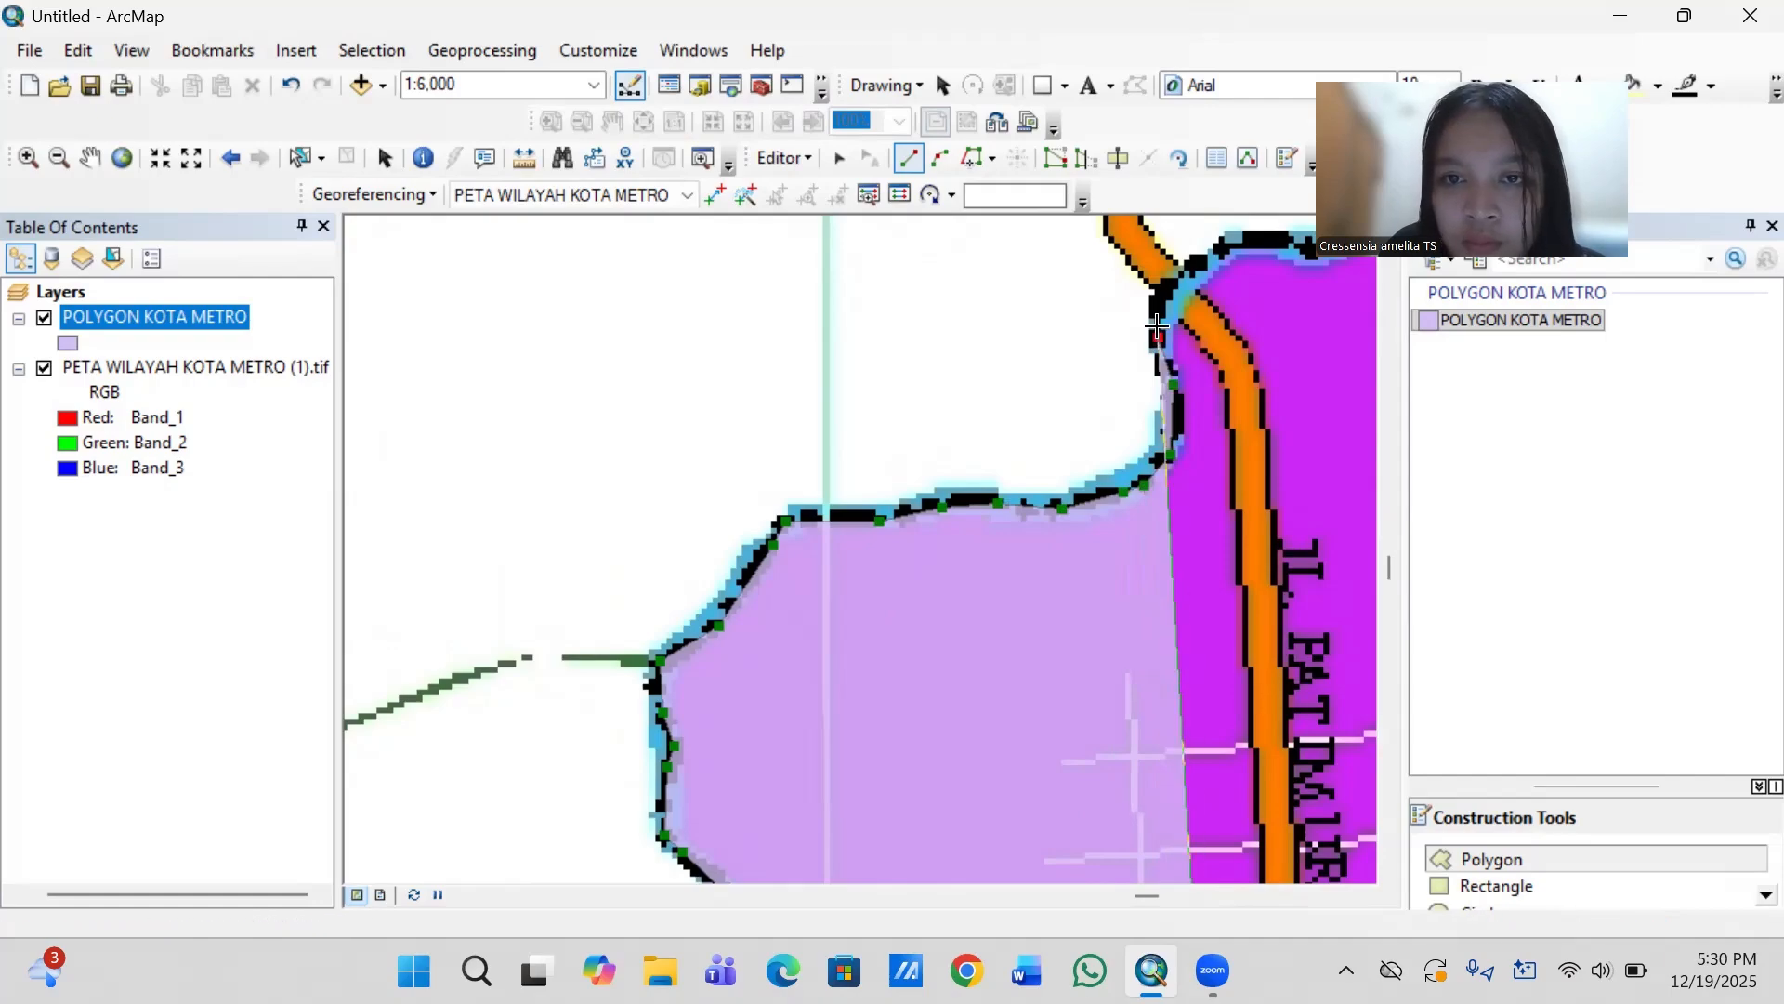
left_click(1165, 285)
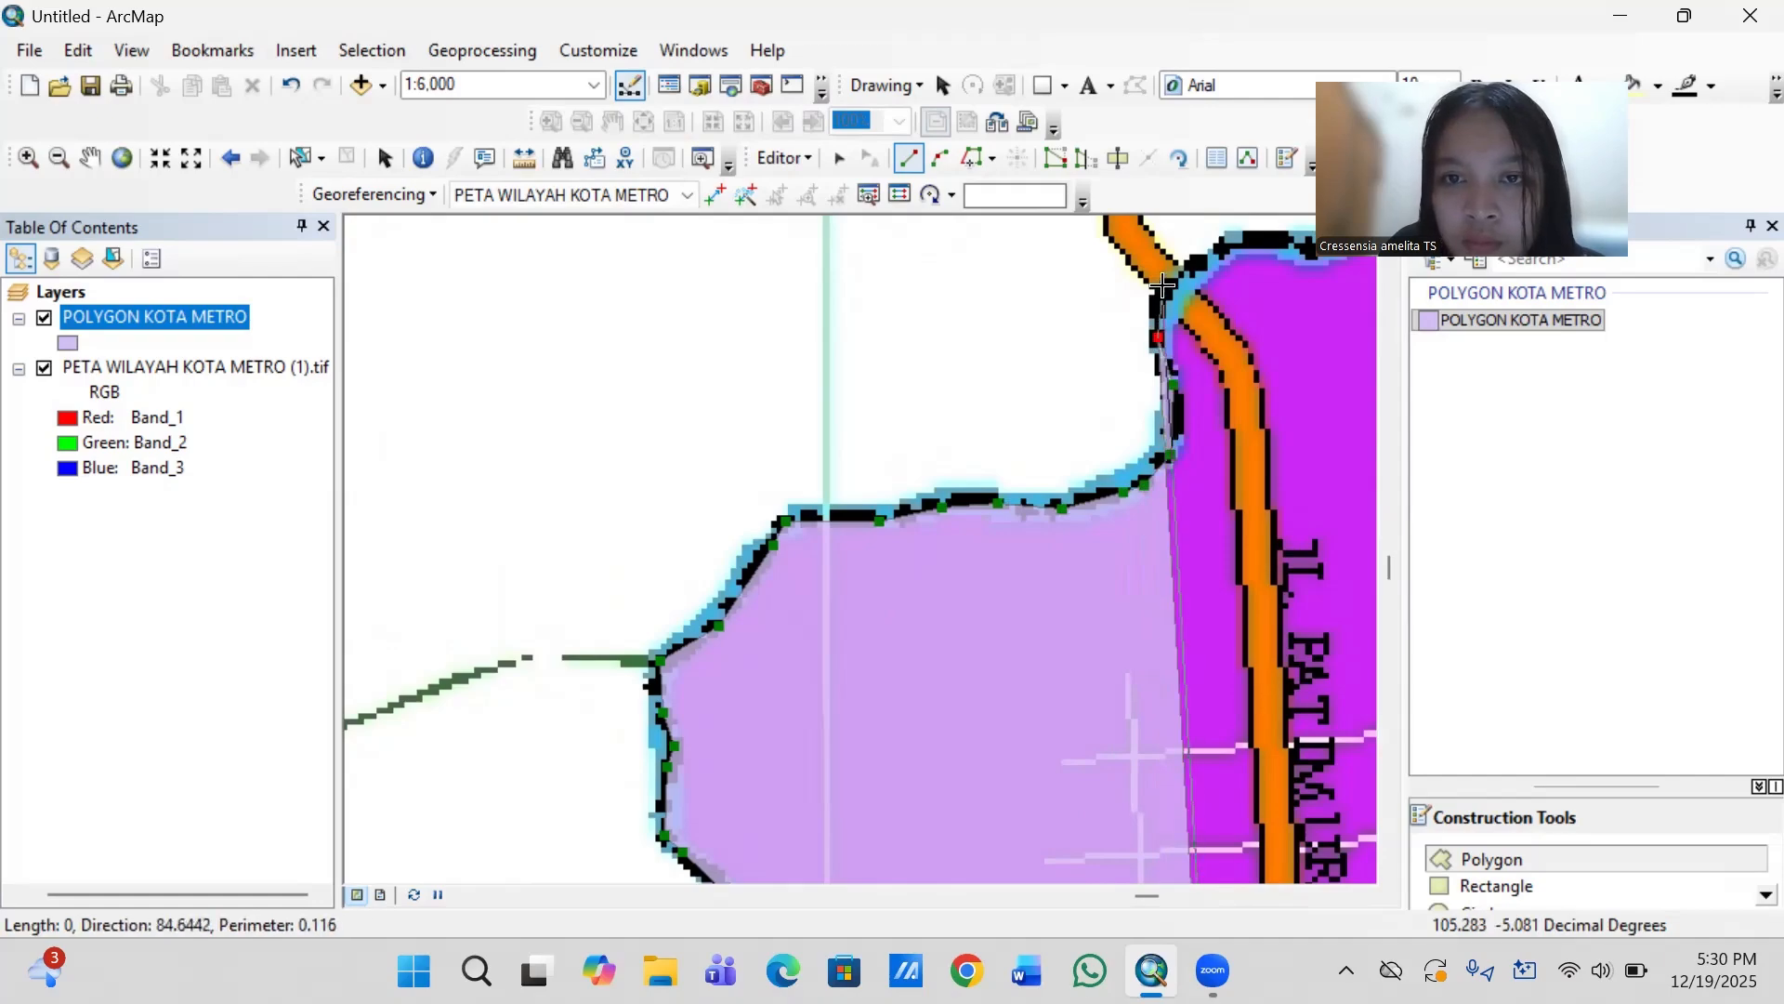
double_click(1220, 245)
key("Right")
key("Right")
key("Right")
key("Right")
key("Right")
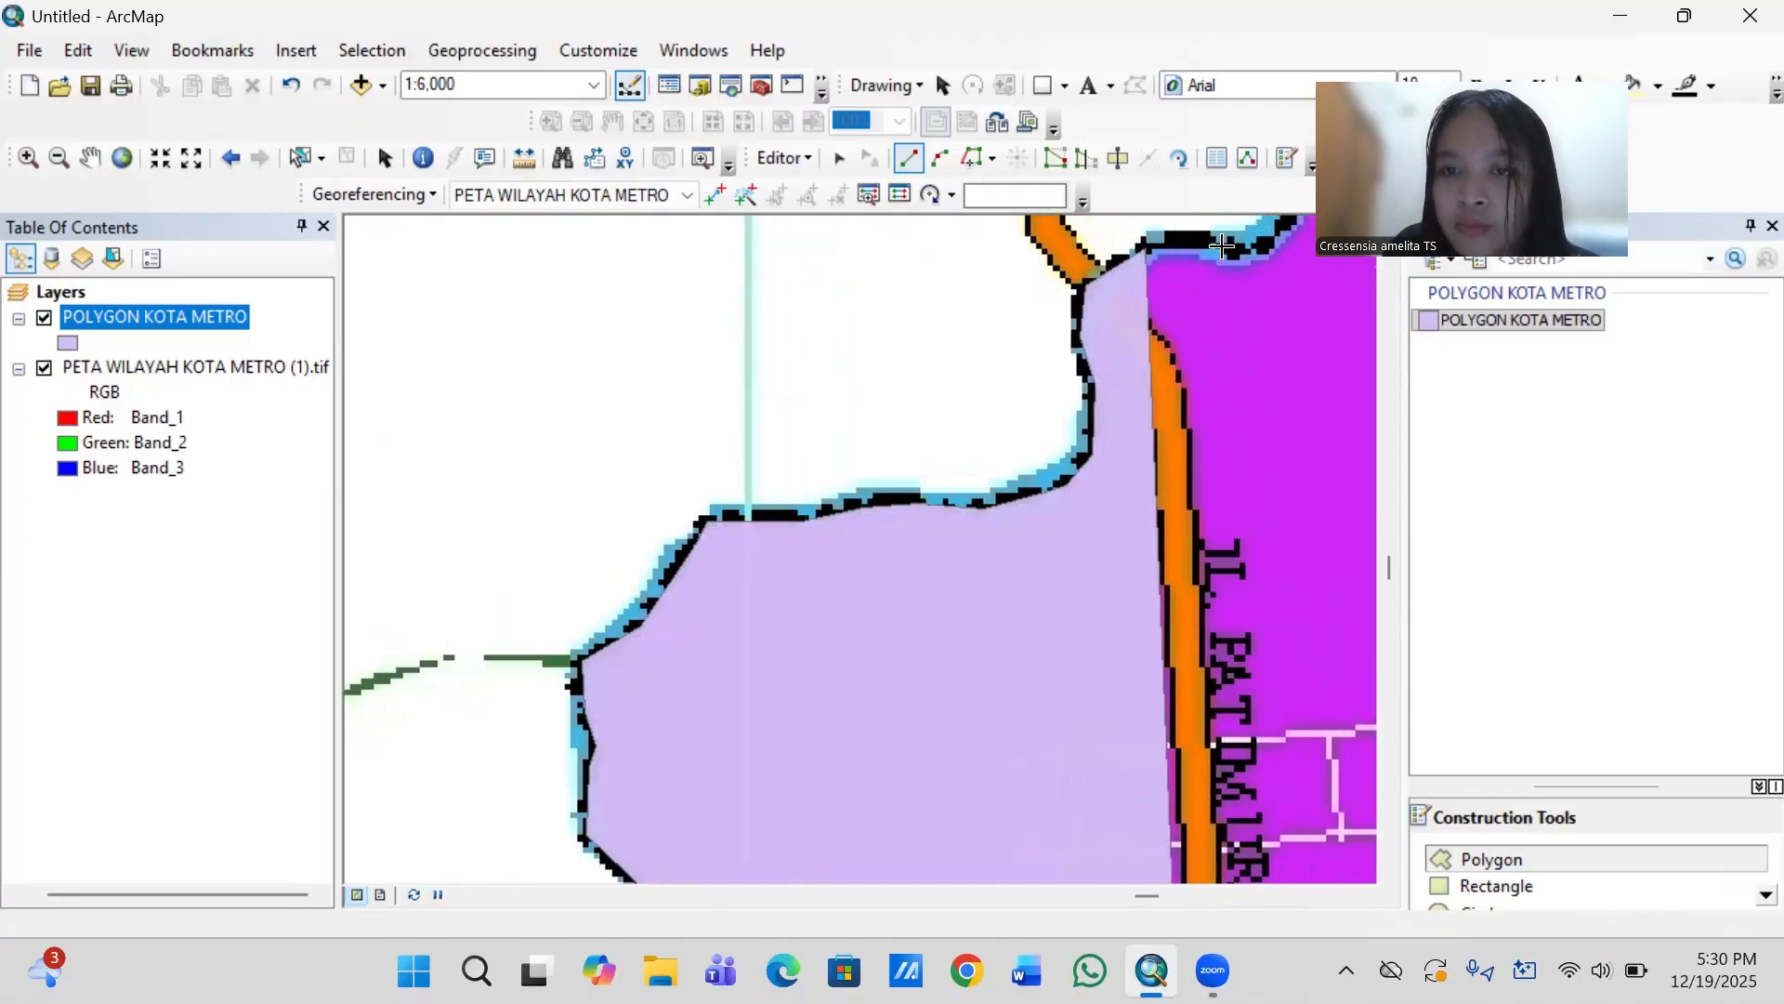
- Trace the short flat river stretch east of the orange road to the foot of the northeast slope
key("Up")
key("Up")
key("Up")
key("Up")
key("Up")
key("Up")
key("Up")
key("Up")
key("Up")
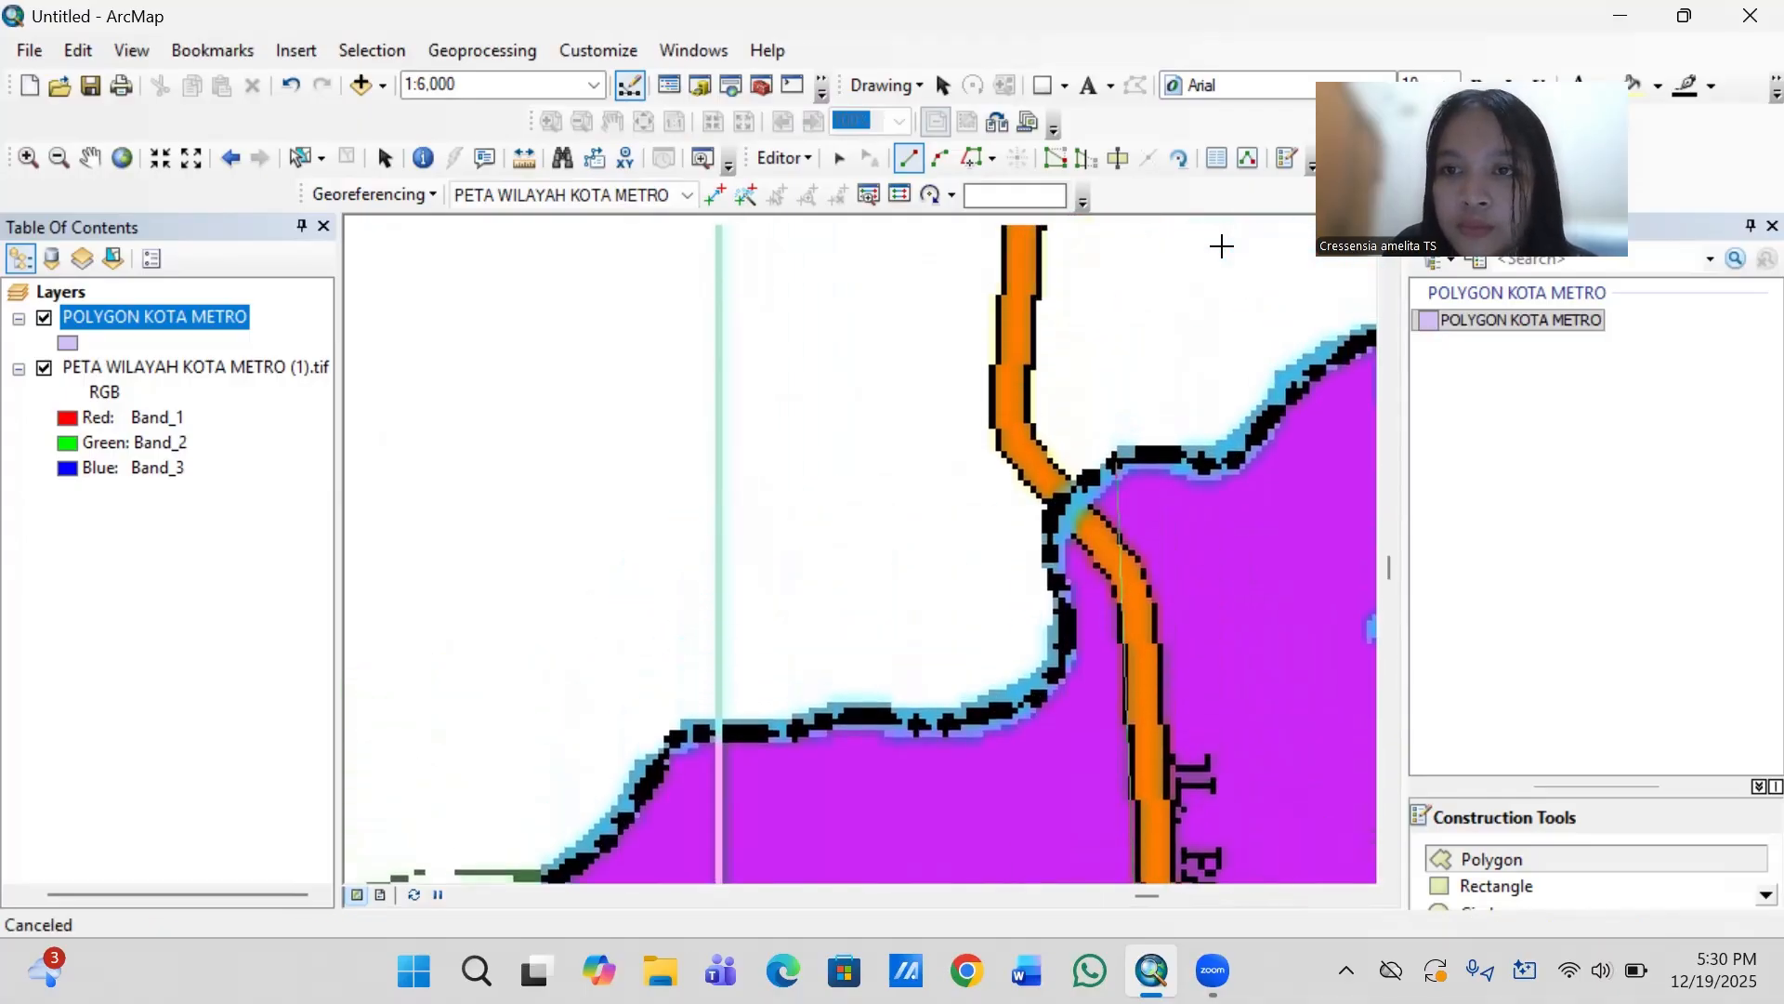
key("Right")
key("Right")
key("Right")
key("Up")
key("Up")
key("Up")
key("Up")
key("Up")
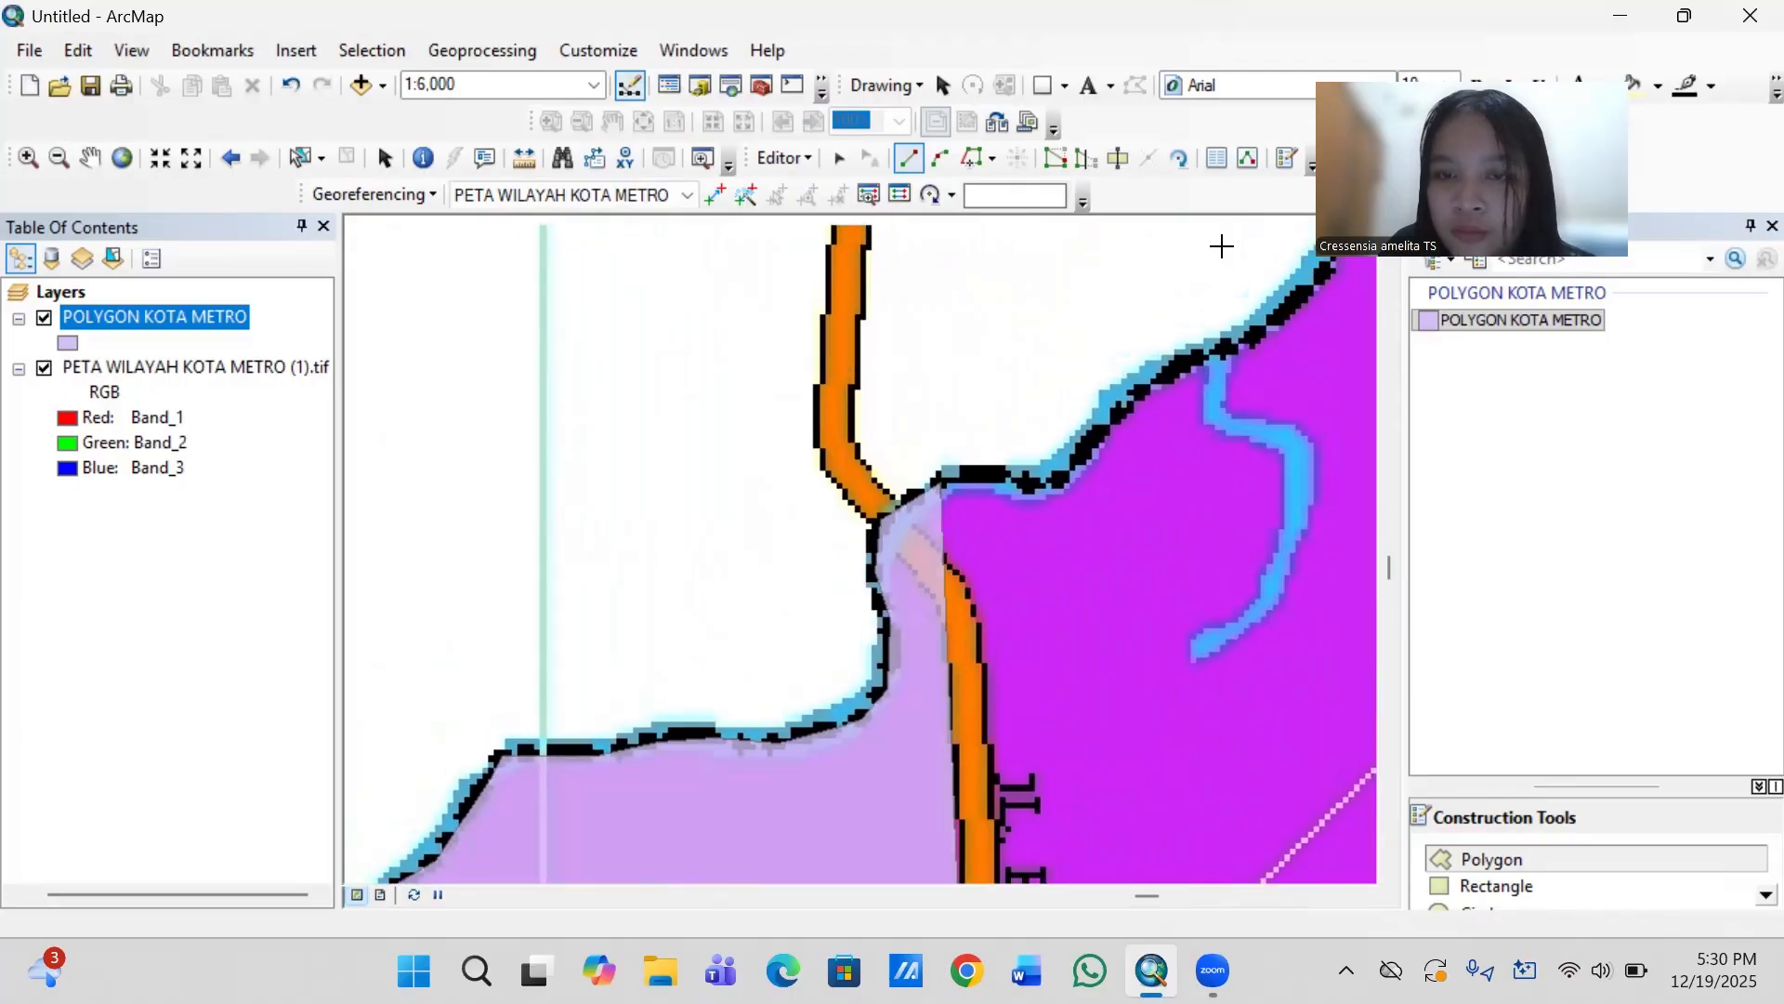
key("Right")
key("Right")
key("Right")
key("Right")
key("Right")
key("Right")
key("Right")
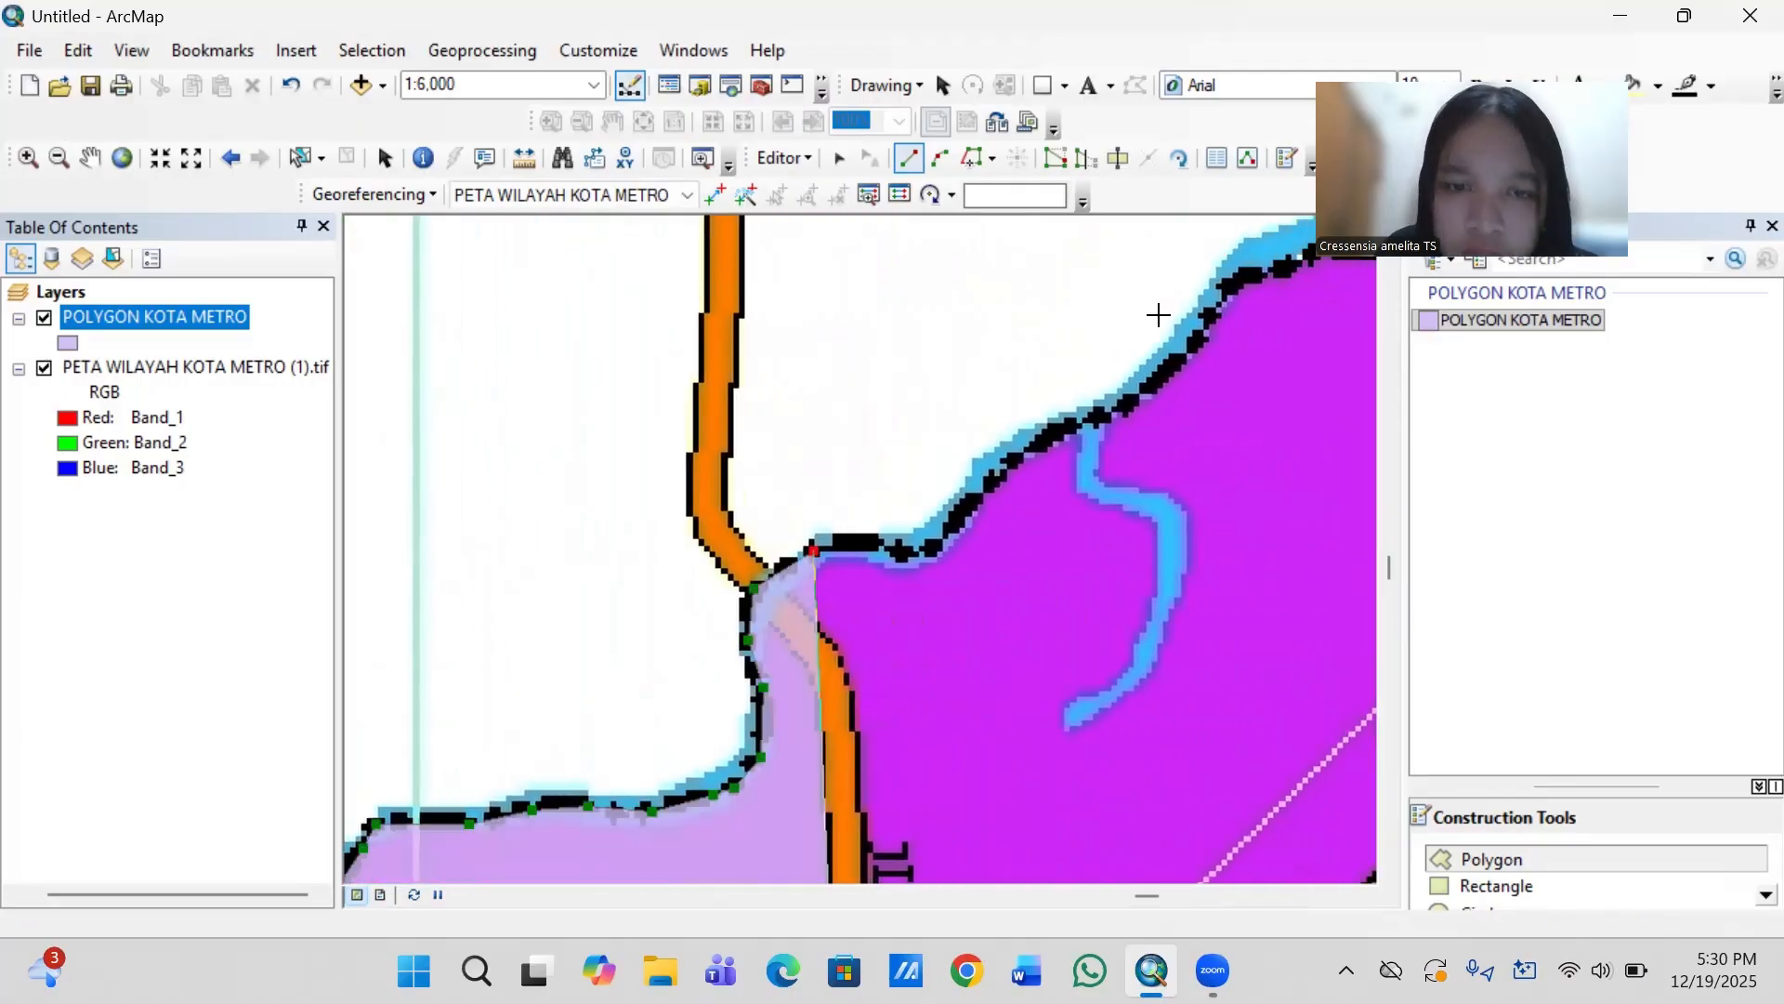
left_click(814, 551)
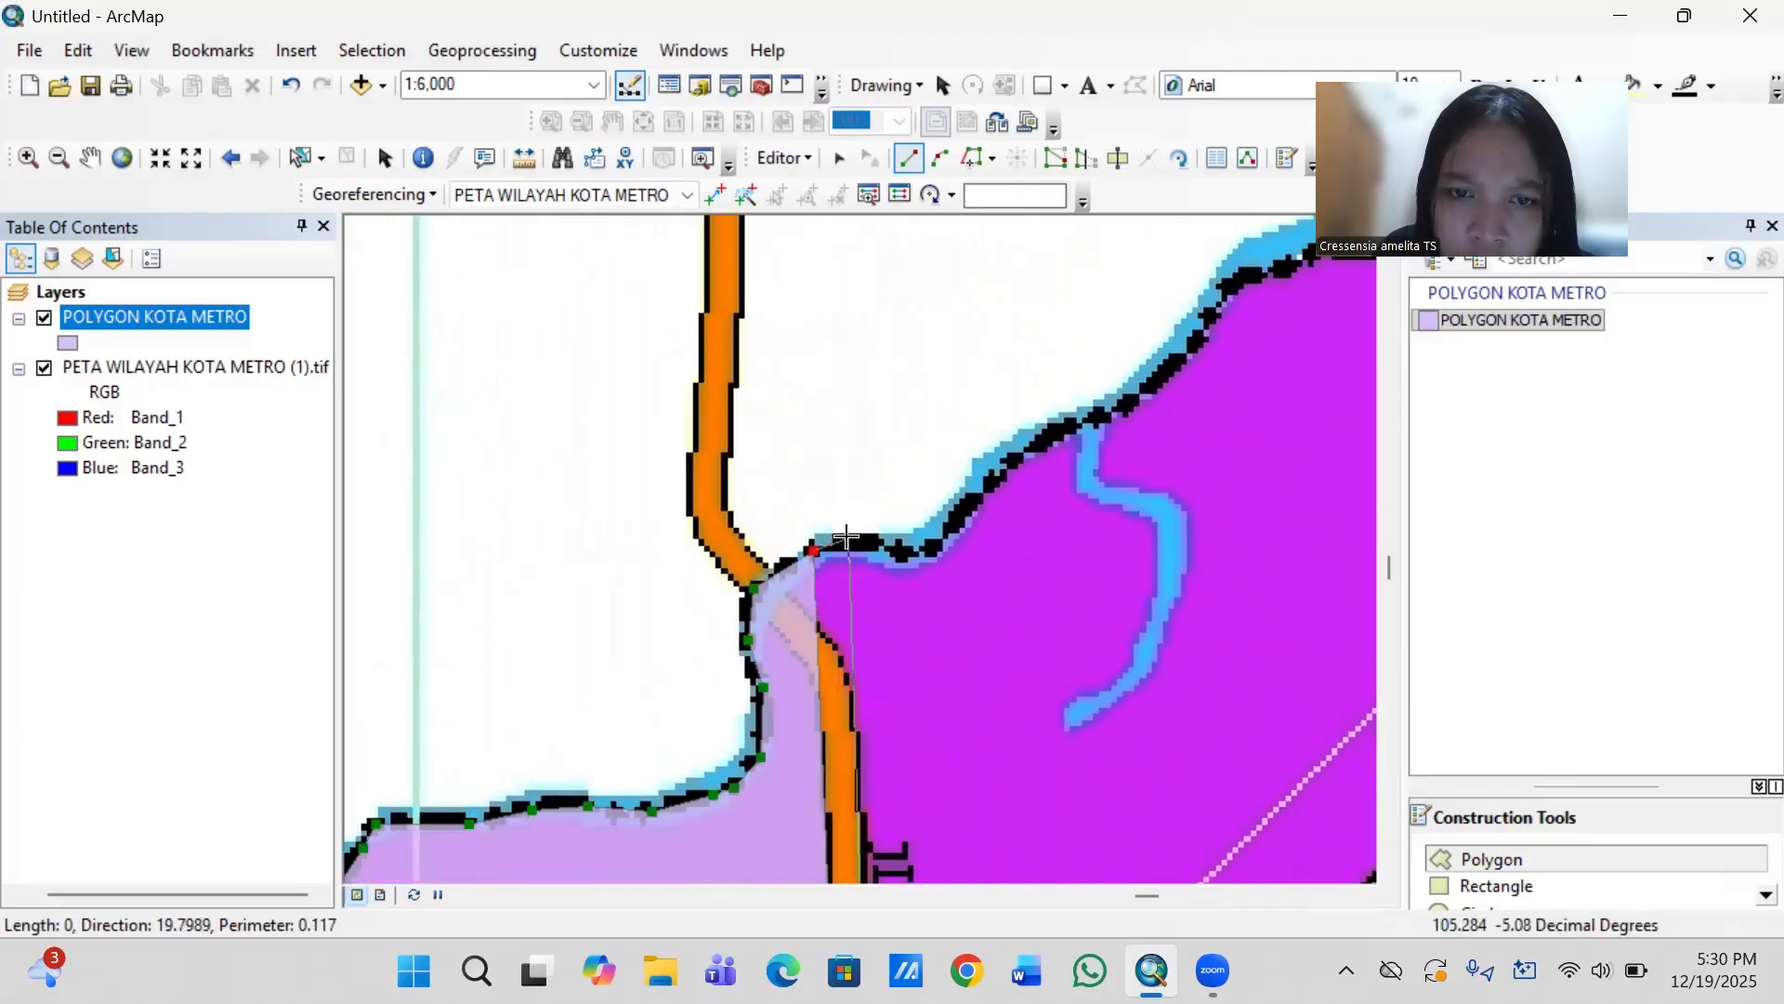
left_click(847, 539)
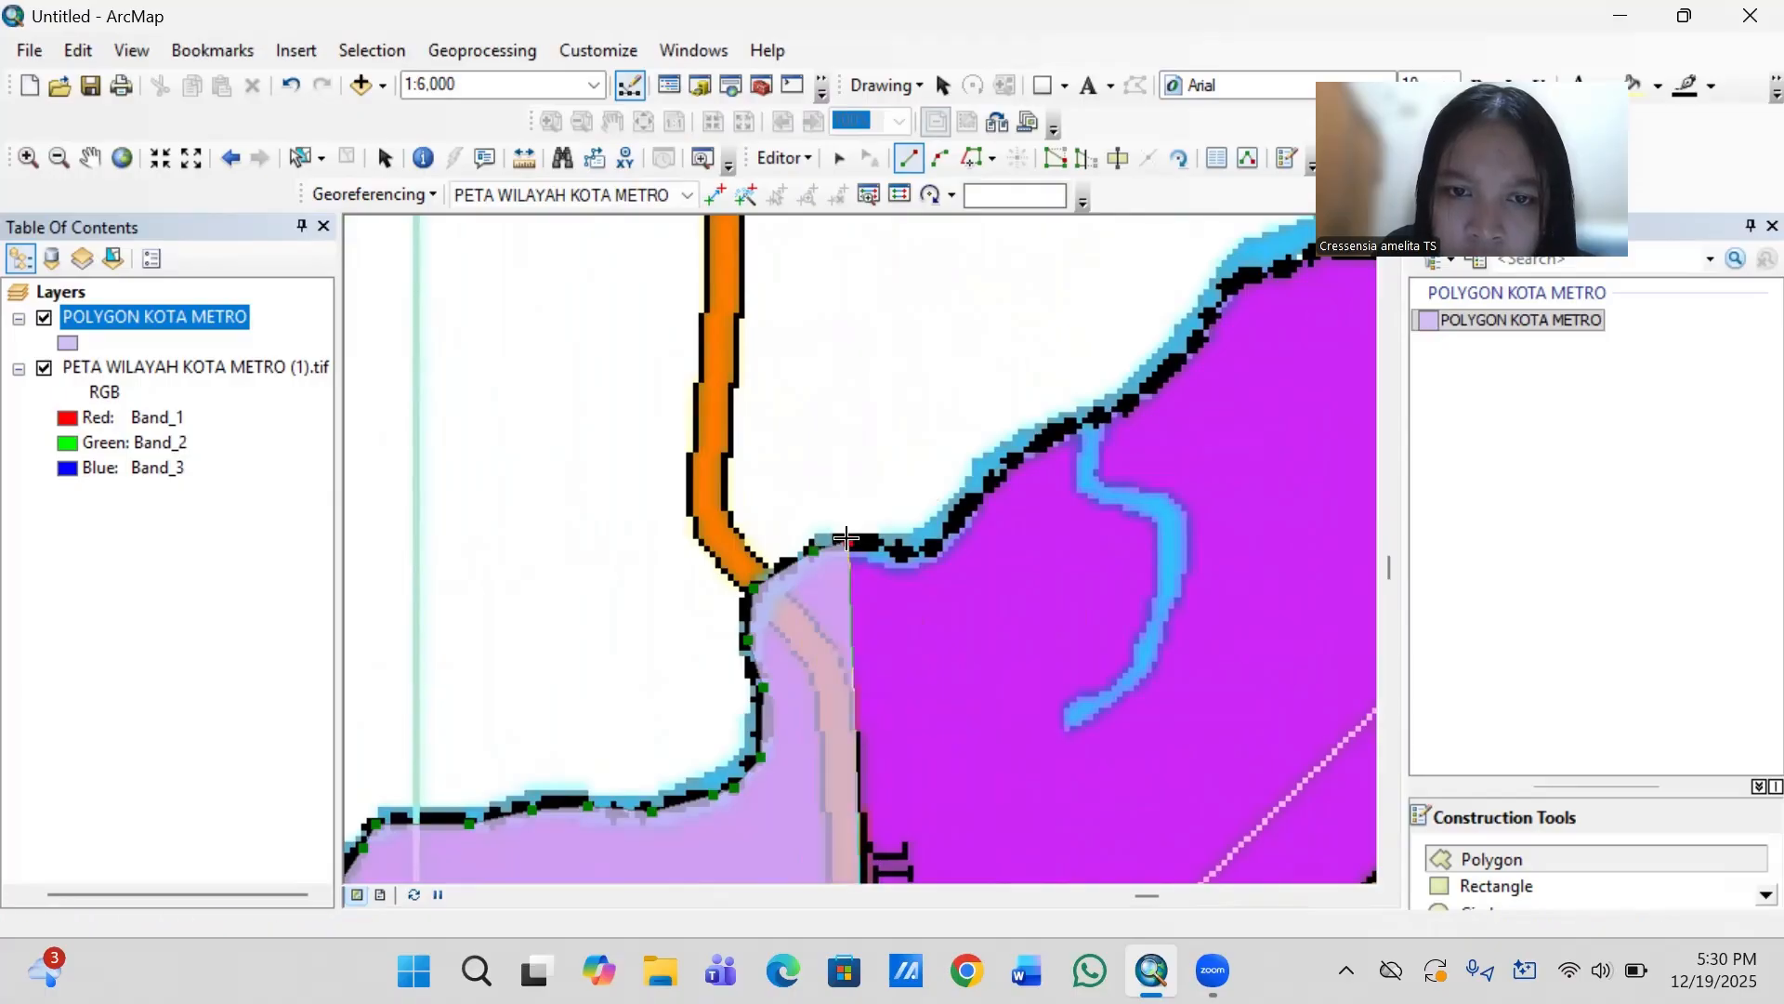
left_click(879, 543)
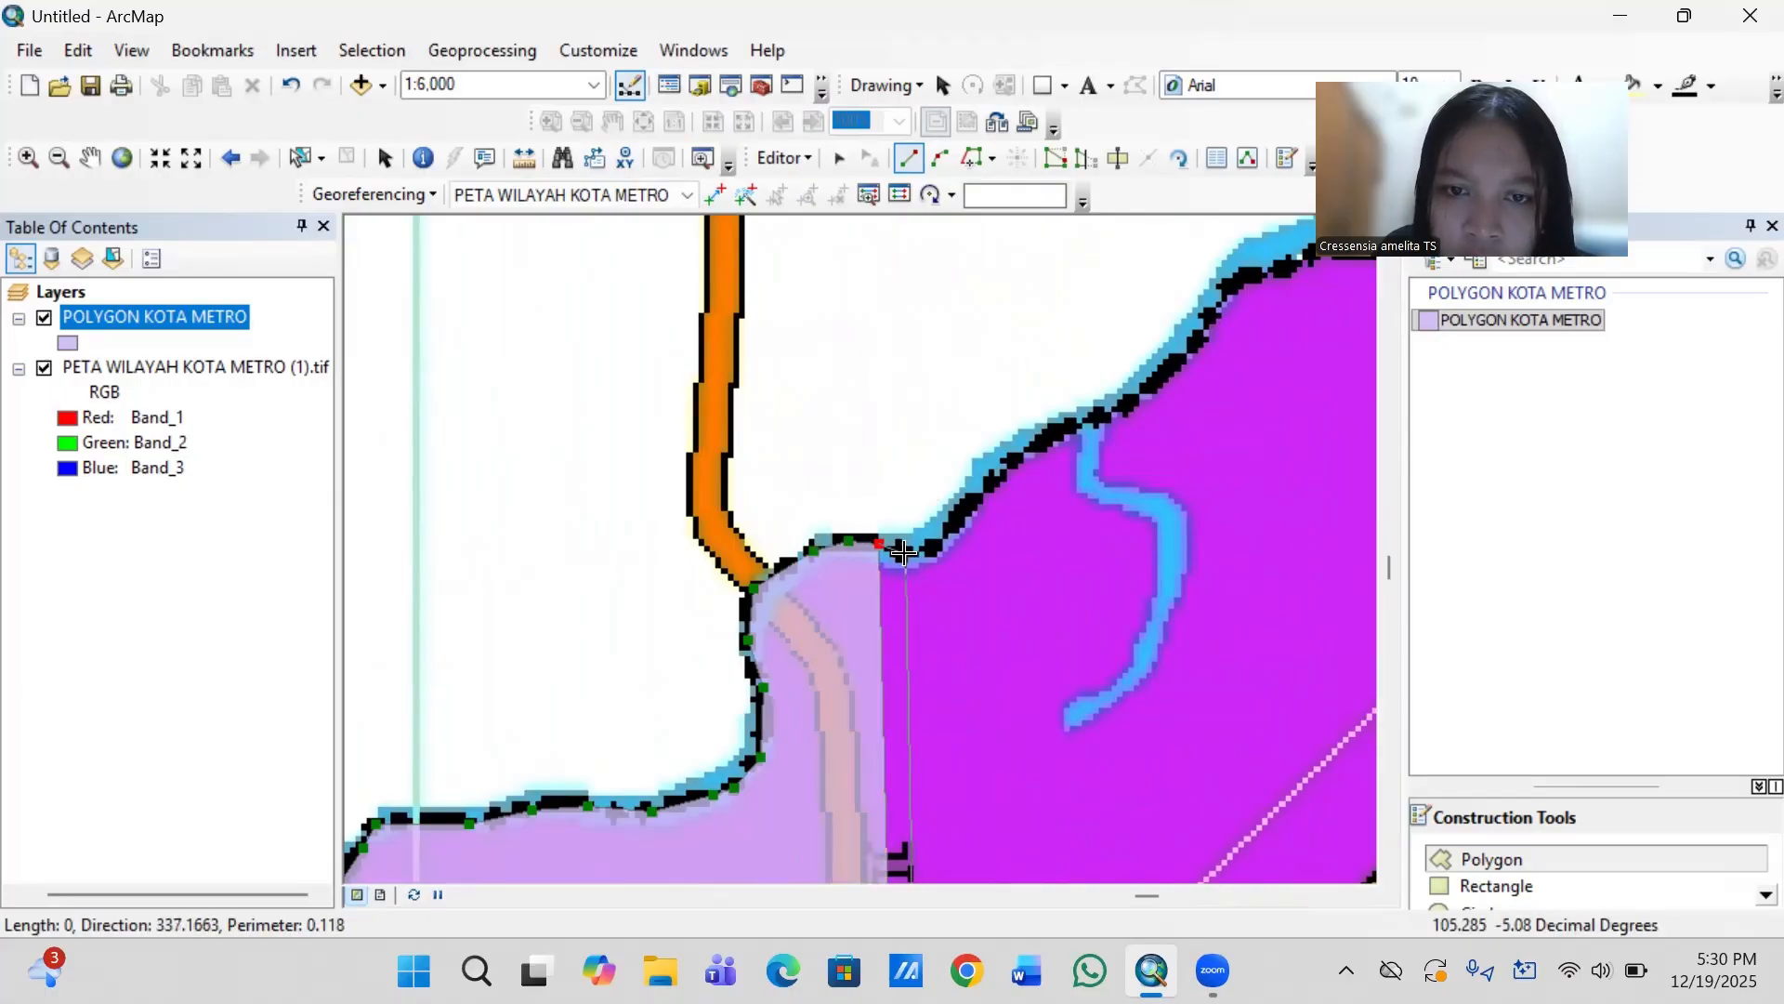
left_click(906, 554)
left_click(933, 544)
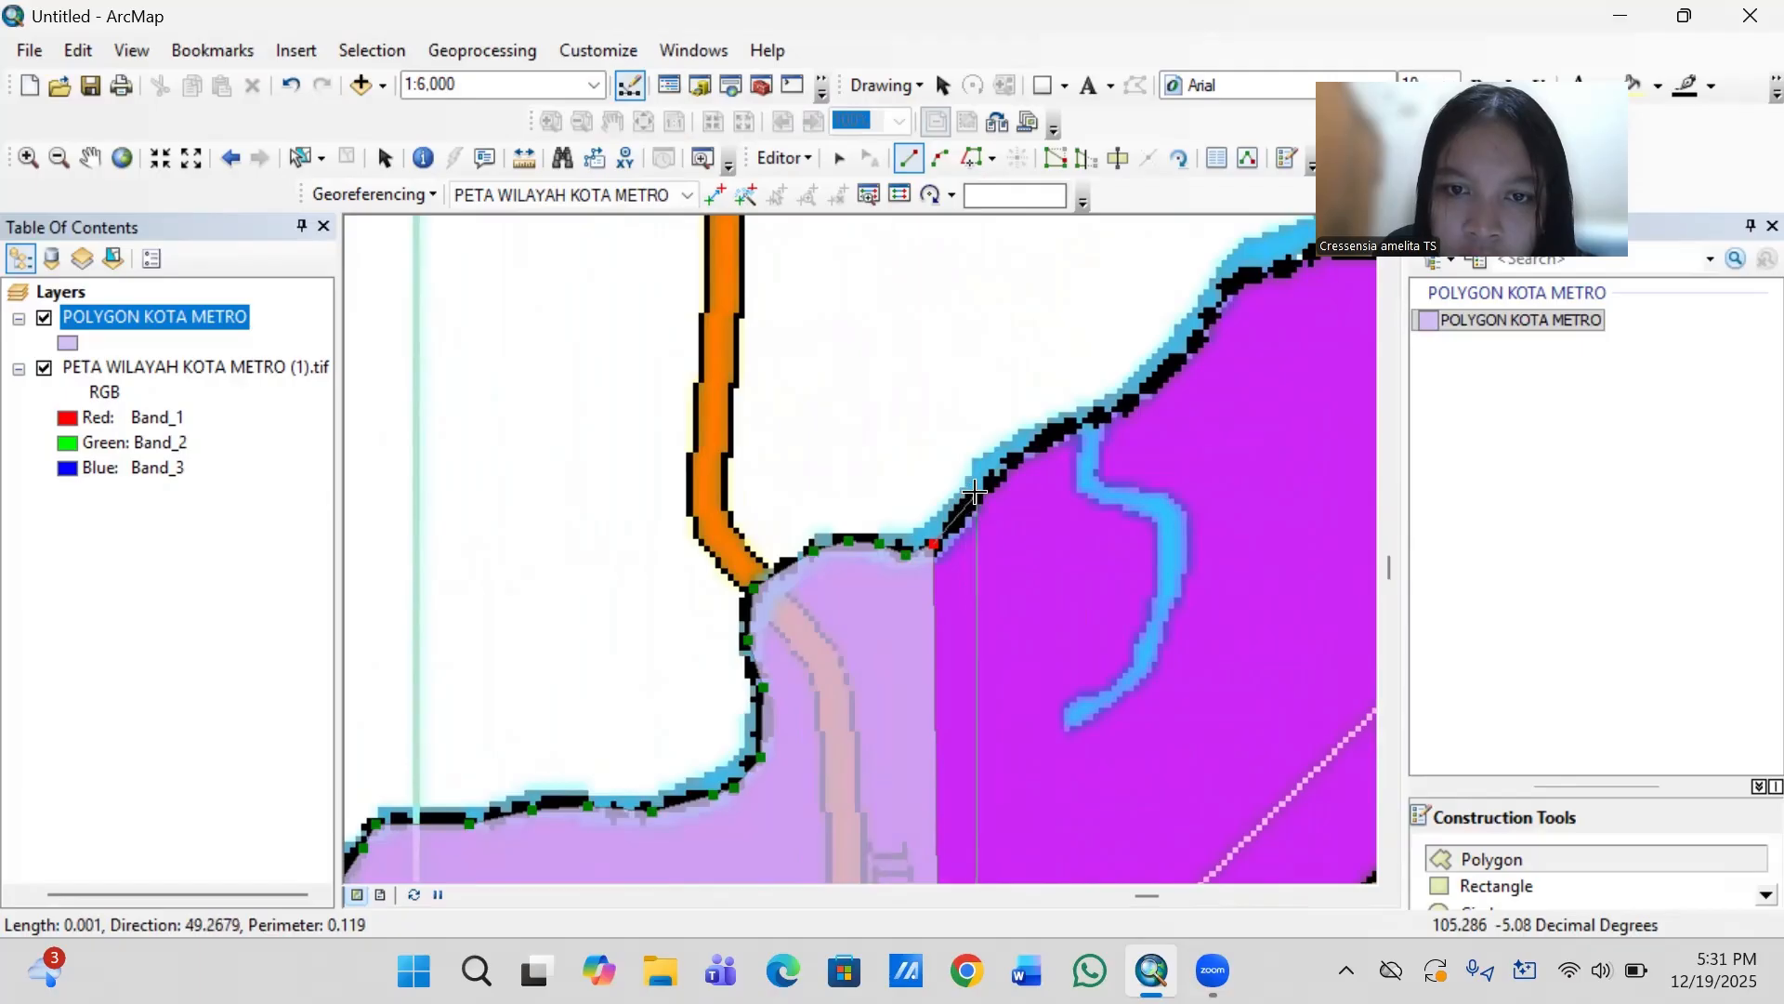
- Extend the outline northeast up the slope, past the mouth of the blue tributary, to the next corner
left_click(976, 493)
left_click(1050, 432)
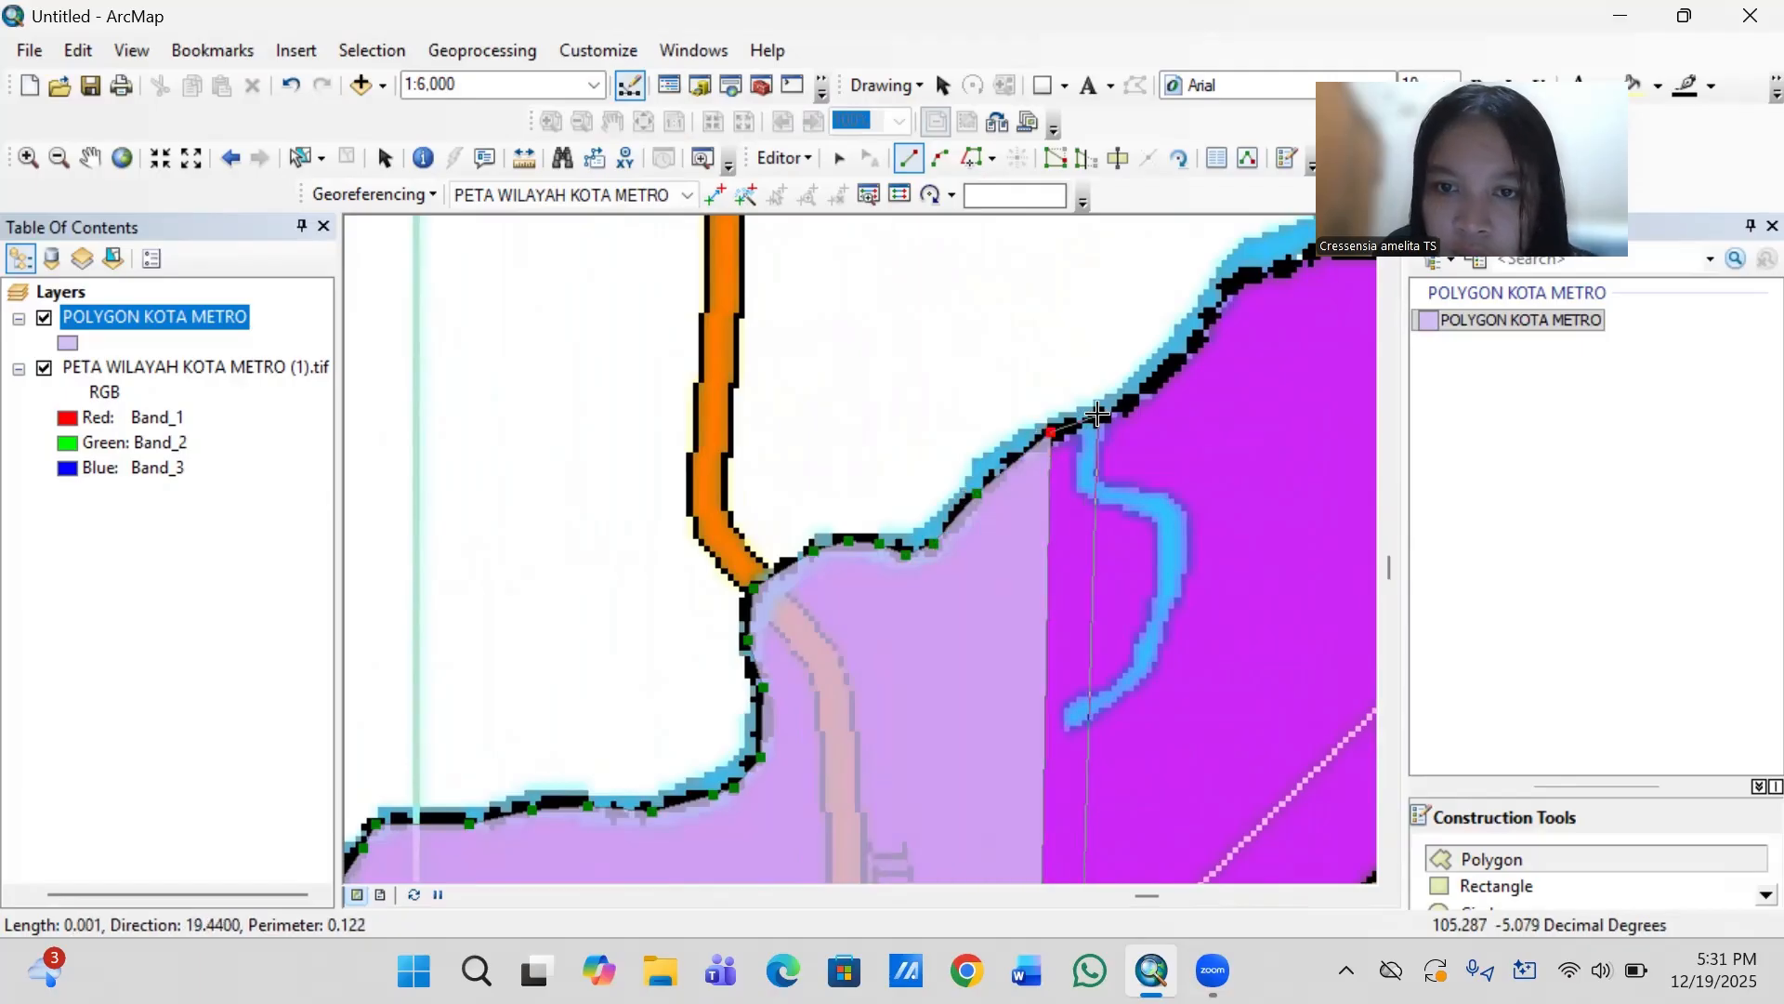
left_click(1106, 412)
left_click(1173, 367)
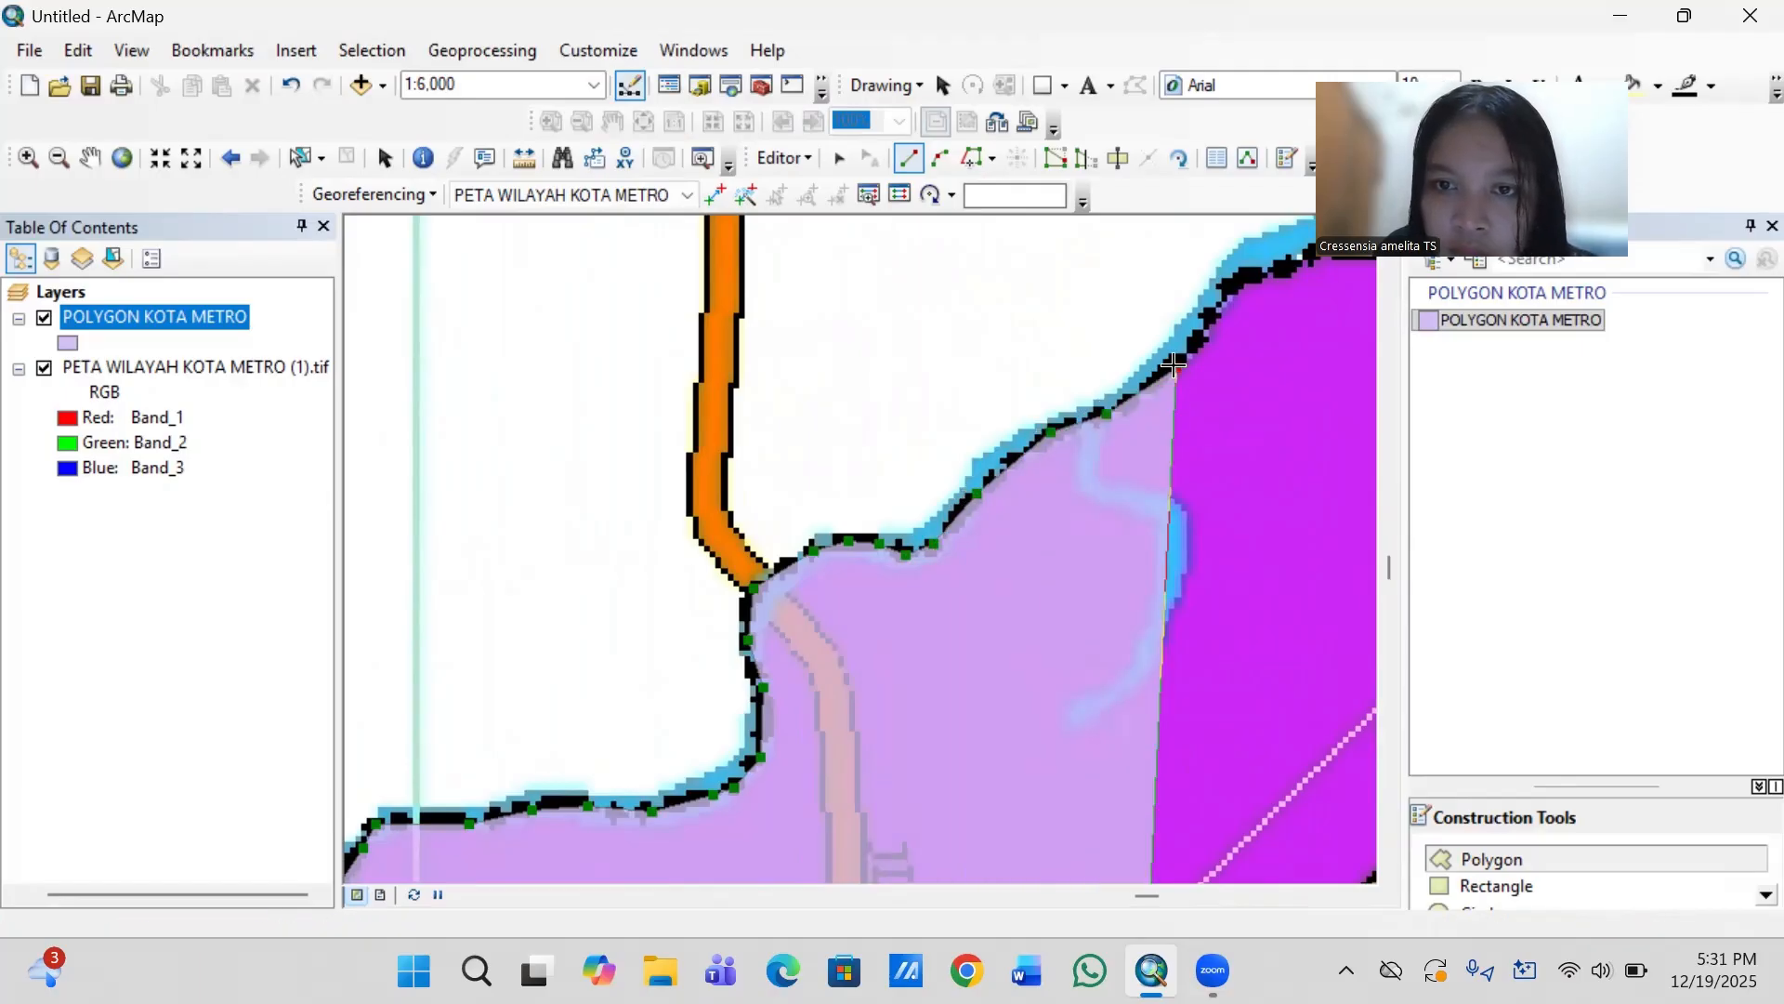
left_click(1210, 317)
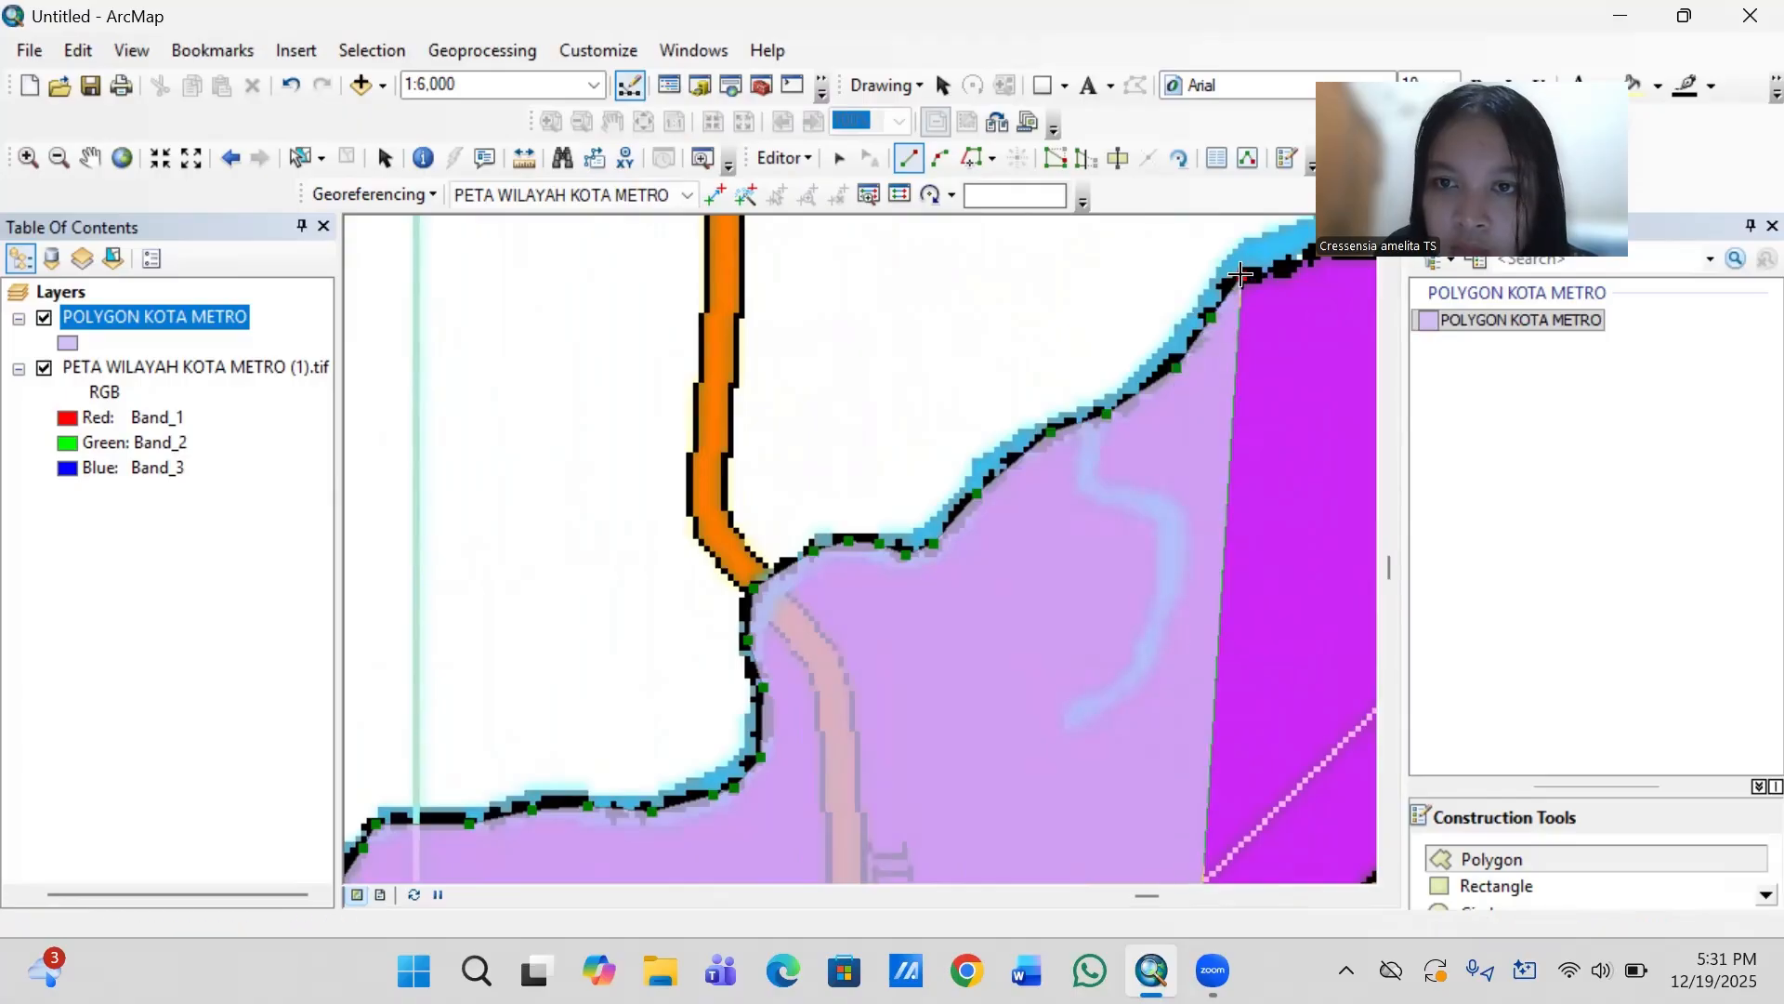
- Continue the boundary east from the corner along the nearly level black line to the next upward bend
key("Right")
key("Right")
key("Right")
key("Right")
key("Right")
key("Right")
key("Right")
key("Right")
key("Right")
key("Right")
key("Right")
key("Right")
key("Right")
key("Right")
key("Right")
key("Right")
key("Right")
key("Right")
key("Right")
key("Right")
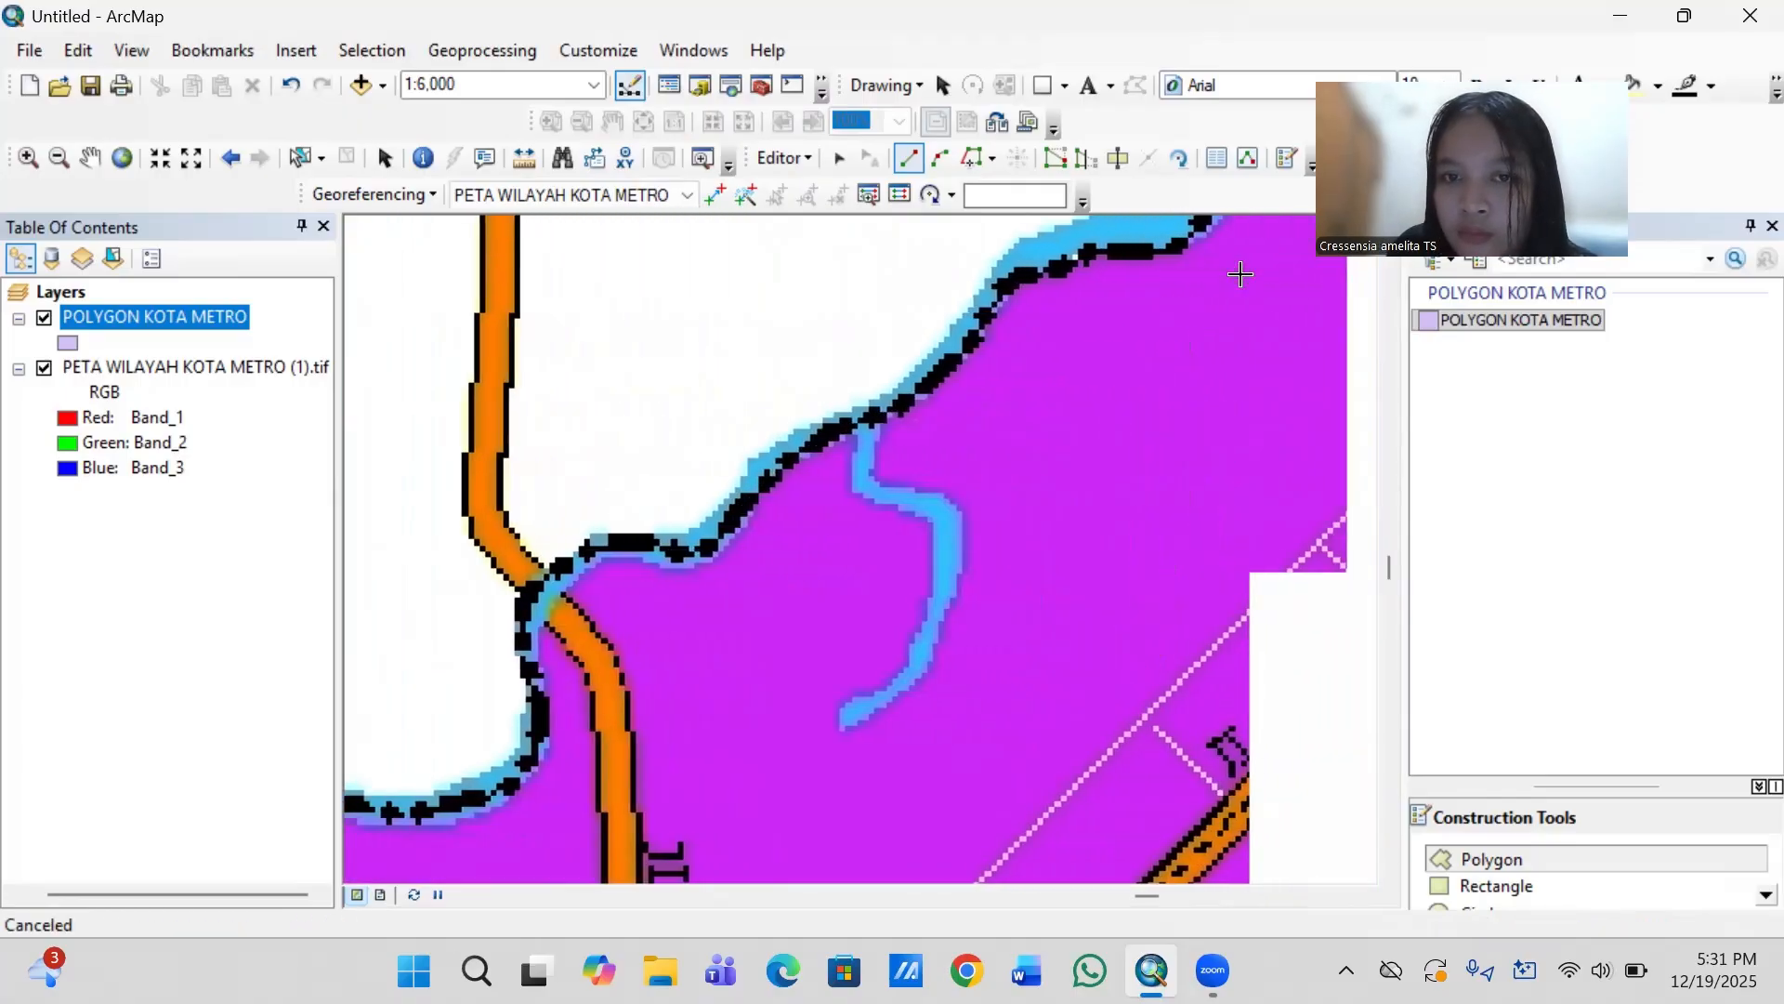
key("Right")
key("Right")
key("Right")
key("Right")
key("Right")
key("Right")
key("Right")
key("Right")
key("Right")
key("Right")
key("Right")
key("Right")
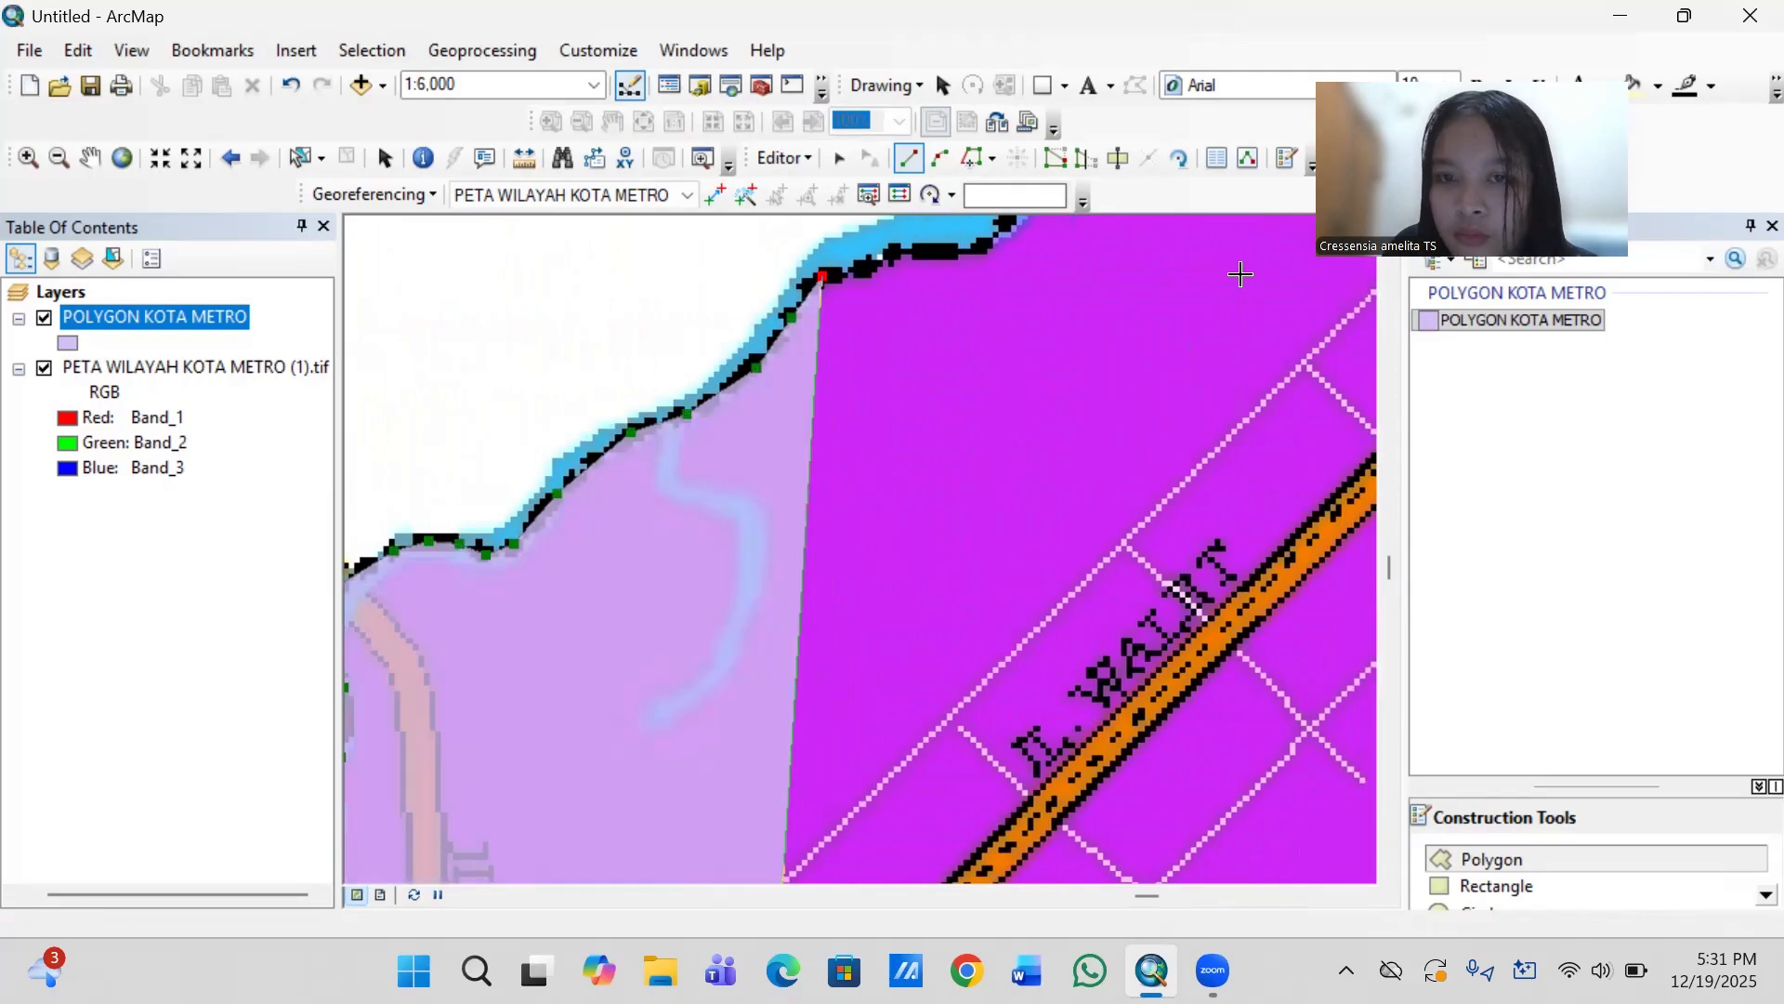
key("Up")
key("Up")
key("Up")
key("Up")
key("Up")
key("Up")
key("Up")
key("Up")
key("Up")
key("Up")
key("Up")
key("Up")
key("Up")
key("Up")
key("Up")
key("Up")
key("Up")
key("Up")
key("Up")
key("Up")
key("Up")
key("Up")
key("Up")
key("Up")
key("Up")
key("Up")
key("Up")
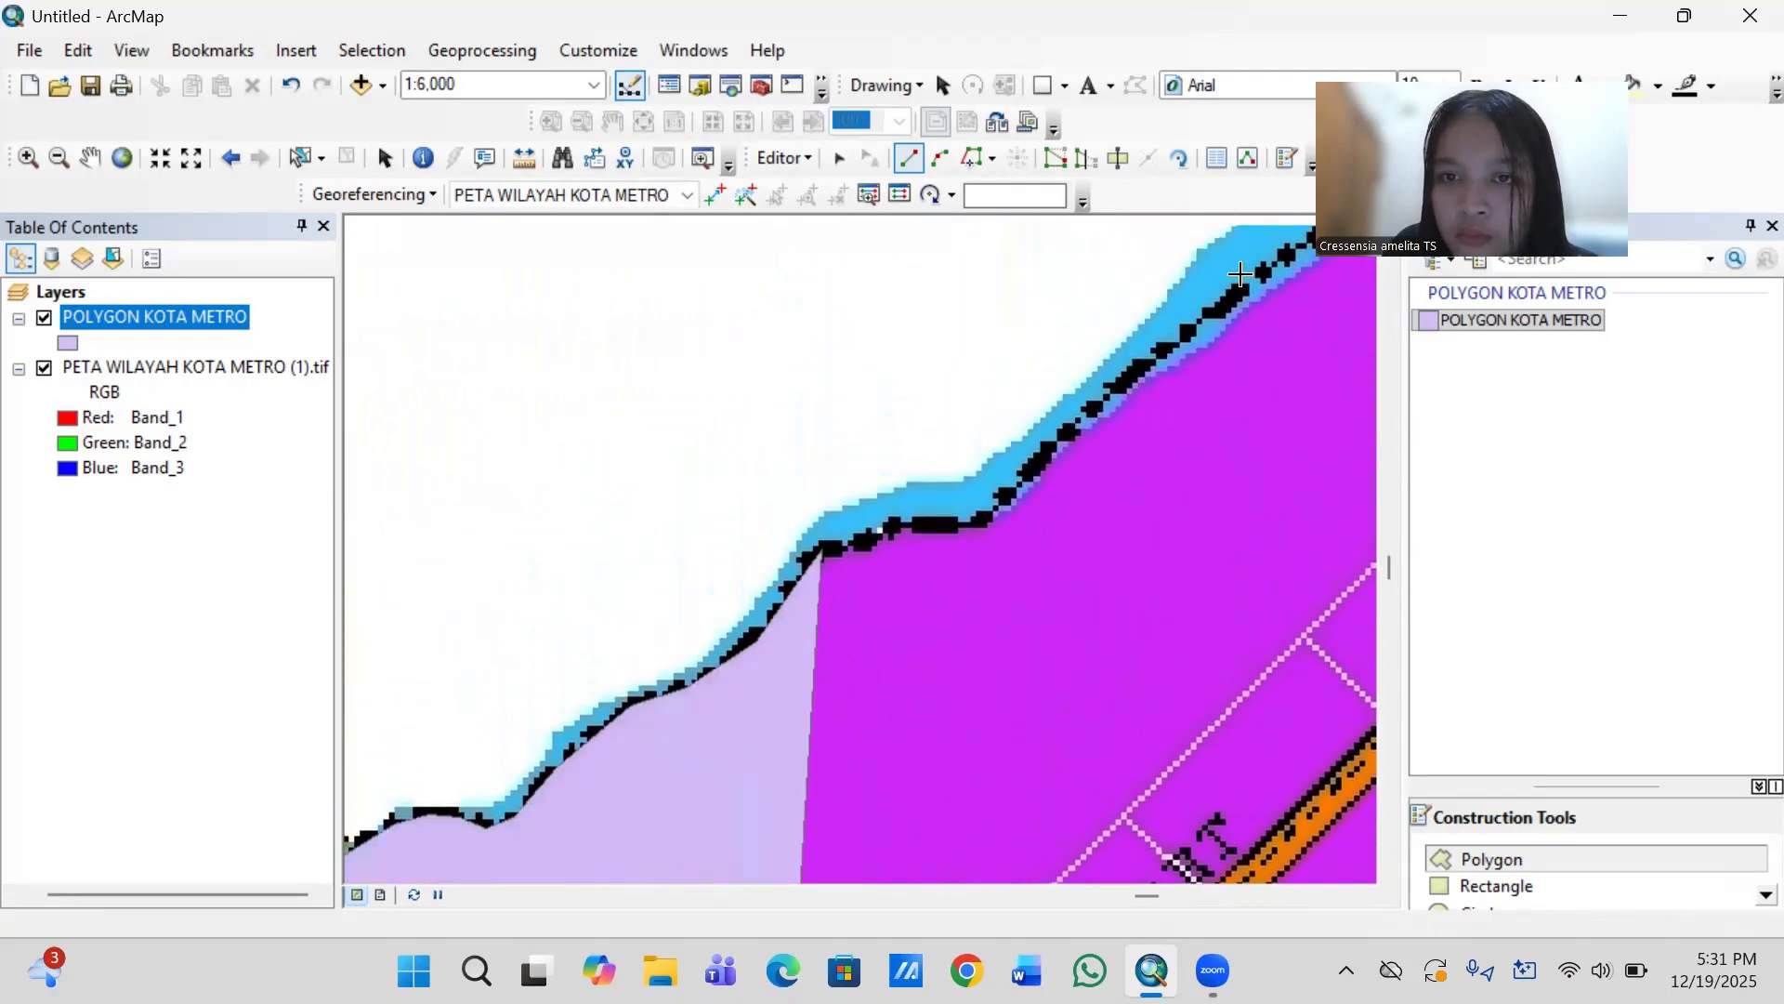
key("Right")
key("Right")
key("Right")
key("Right")
key("Right")
key("Right")
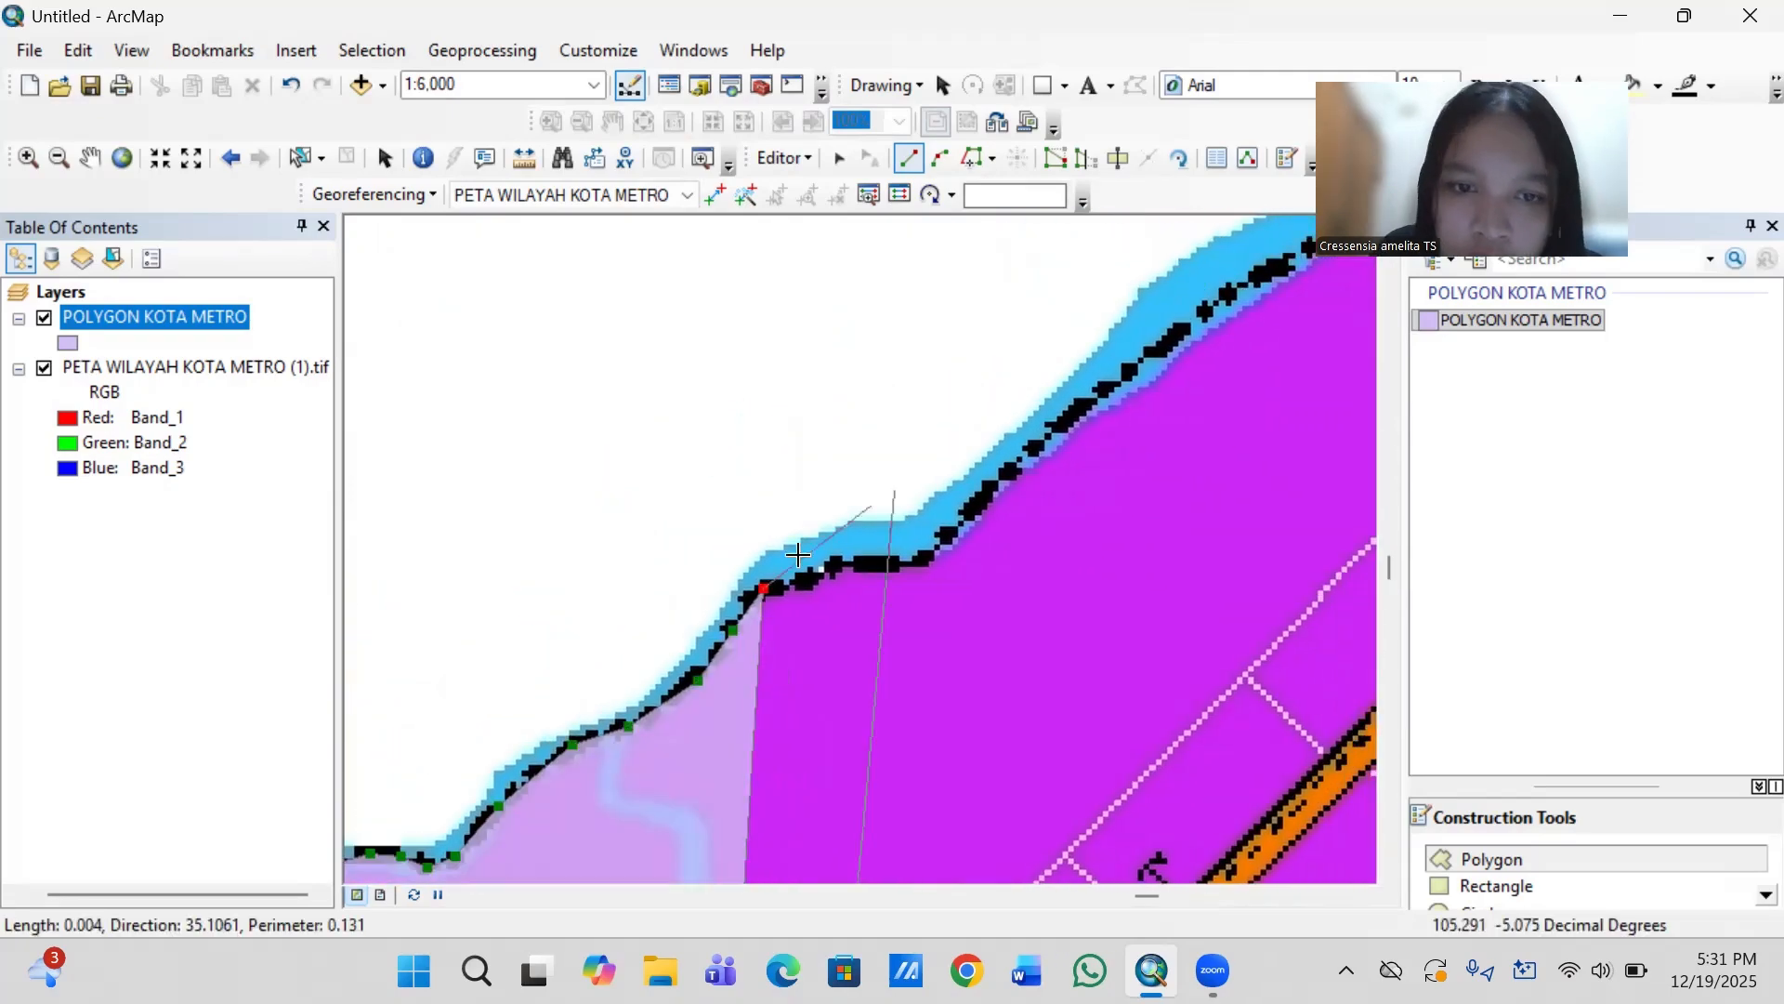
left_click(807, 579)
left_click(822, 571)
left_click(834, 567)
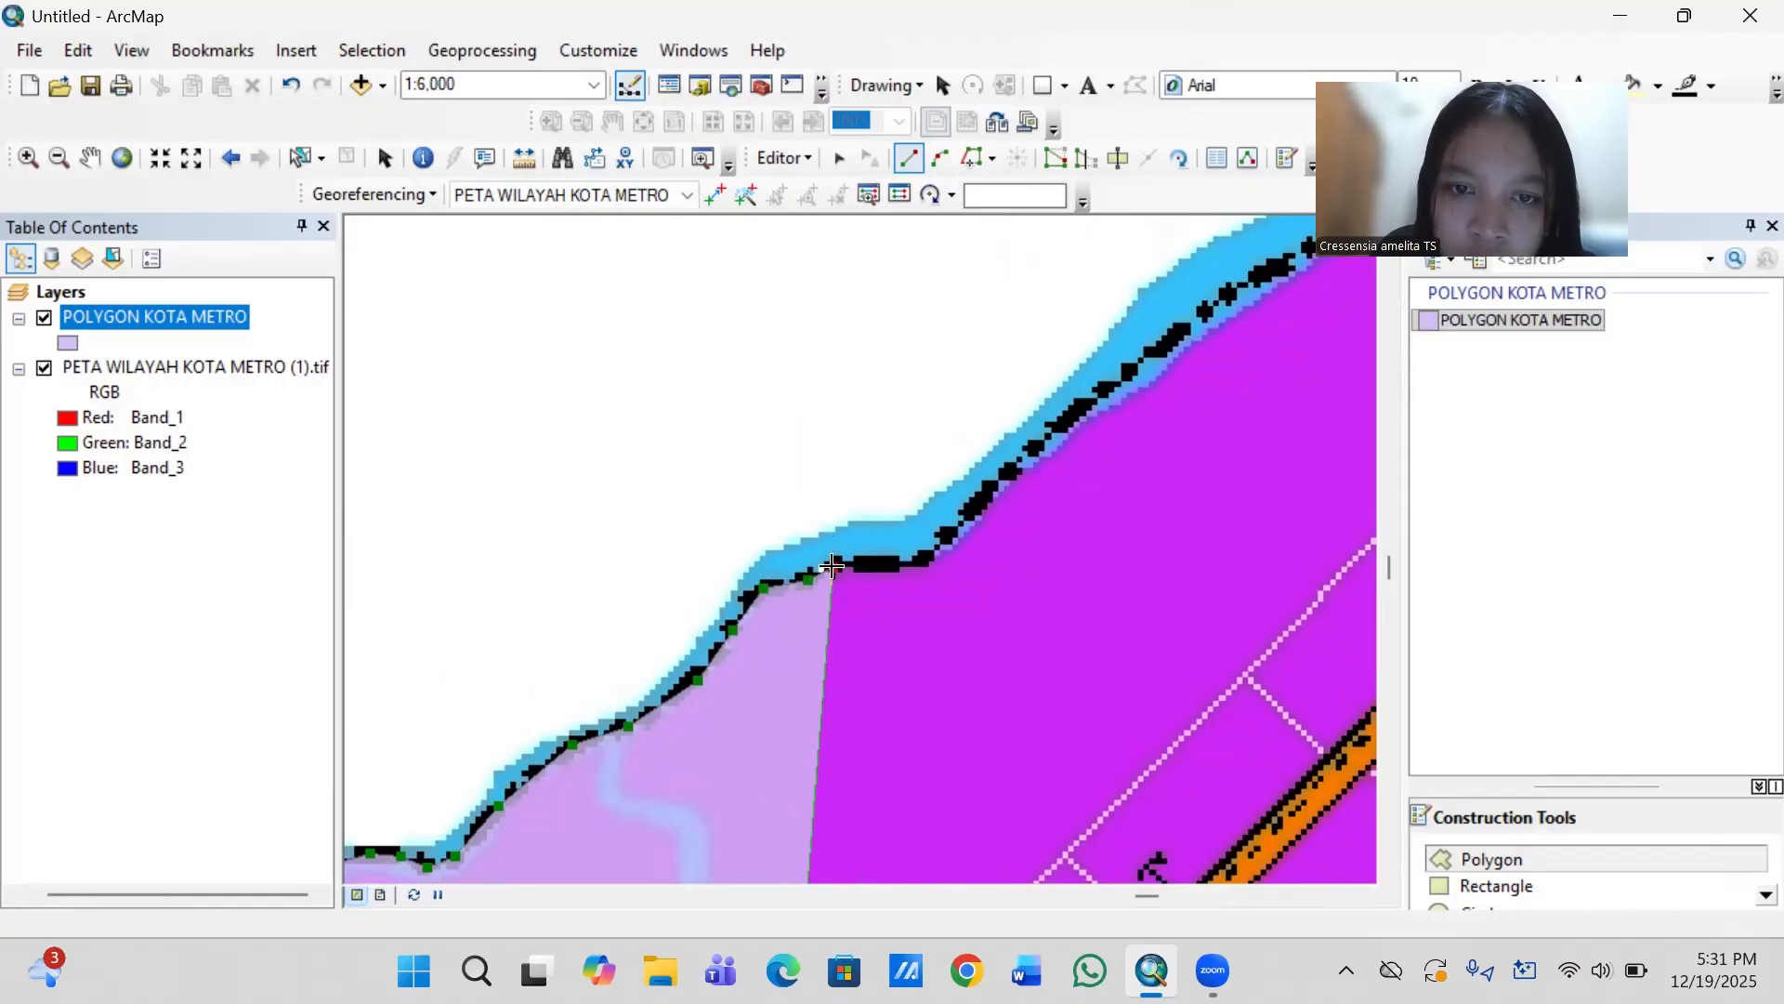
left_click(897, 561)
left_click(929, 557)
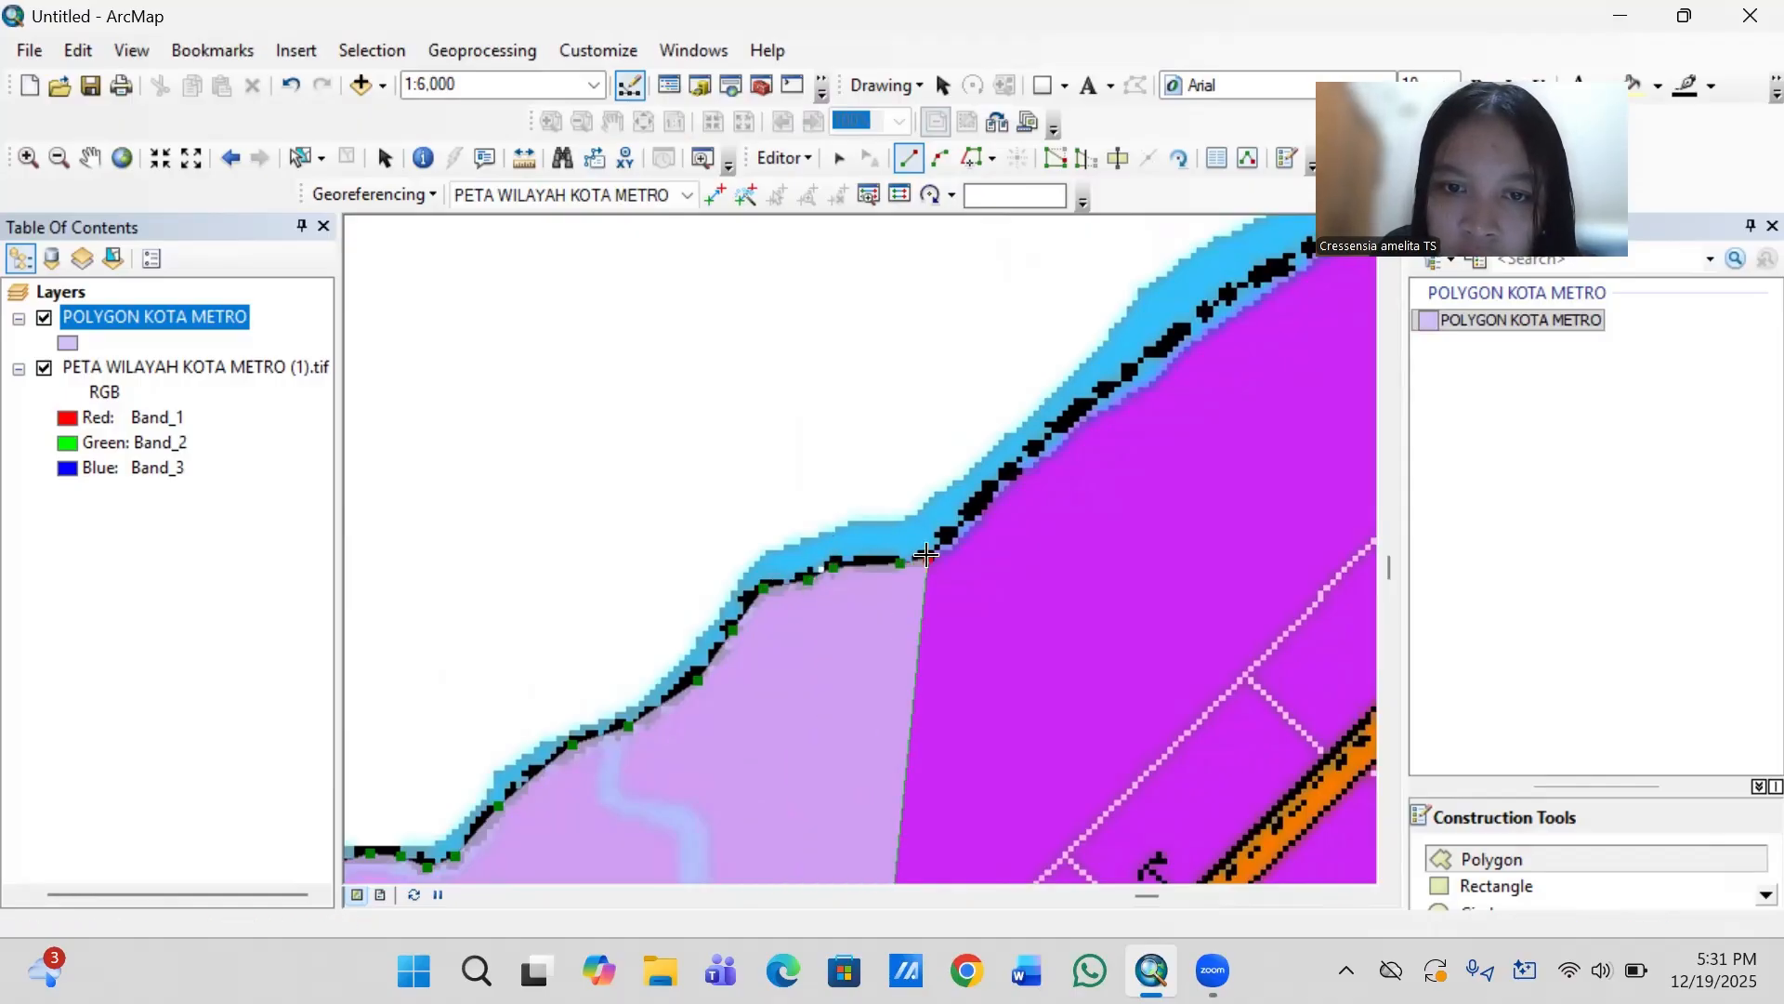
- Trace the long straight diagonal of the boundary northeast along the widening river
left_click(990, 481)
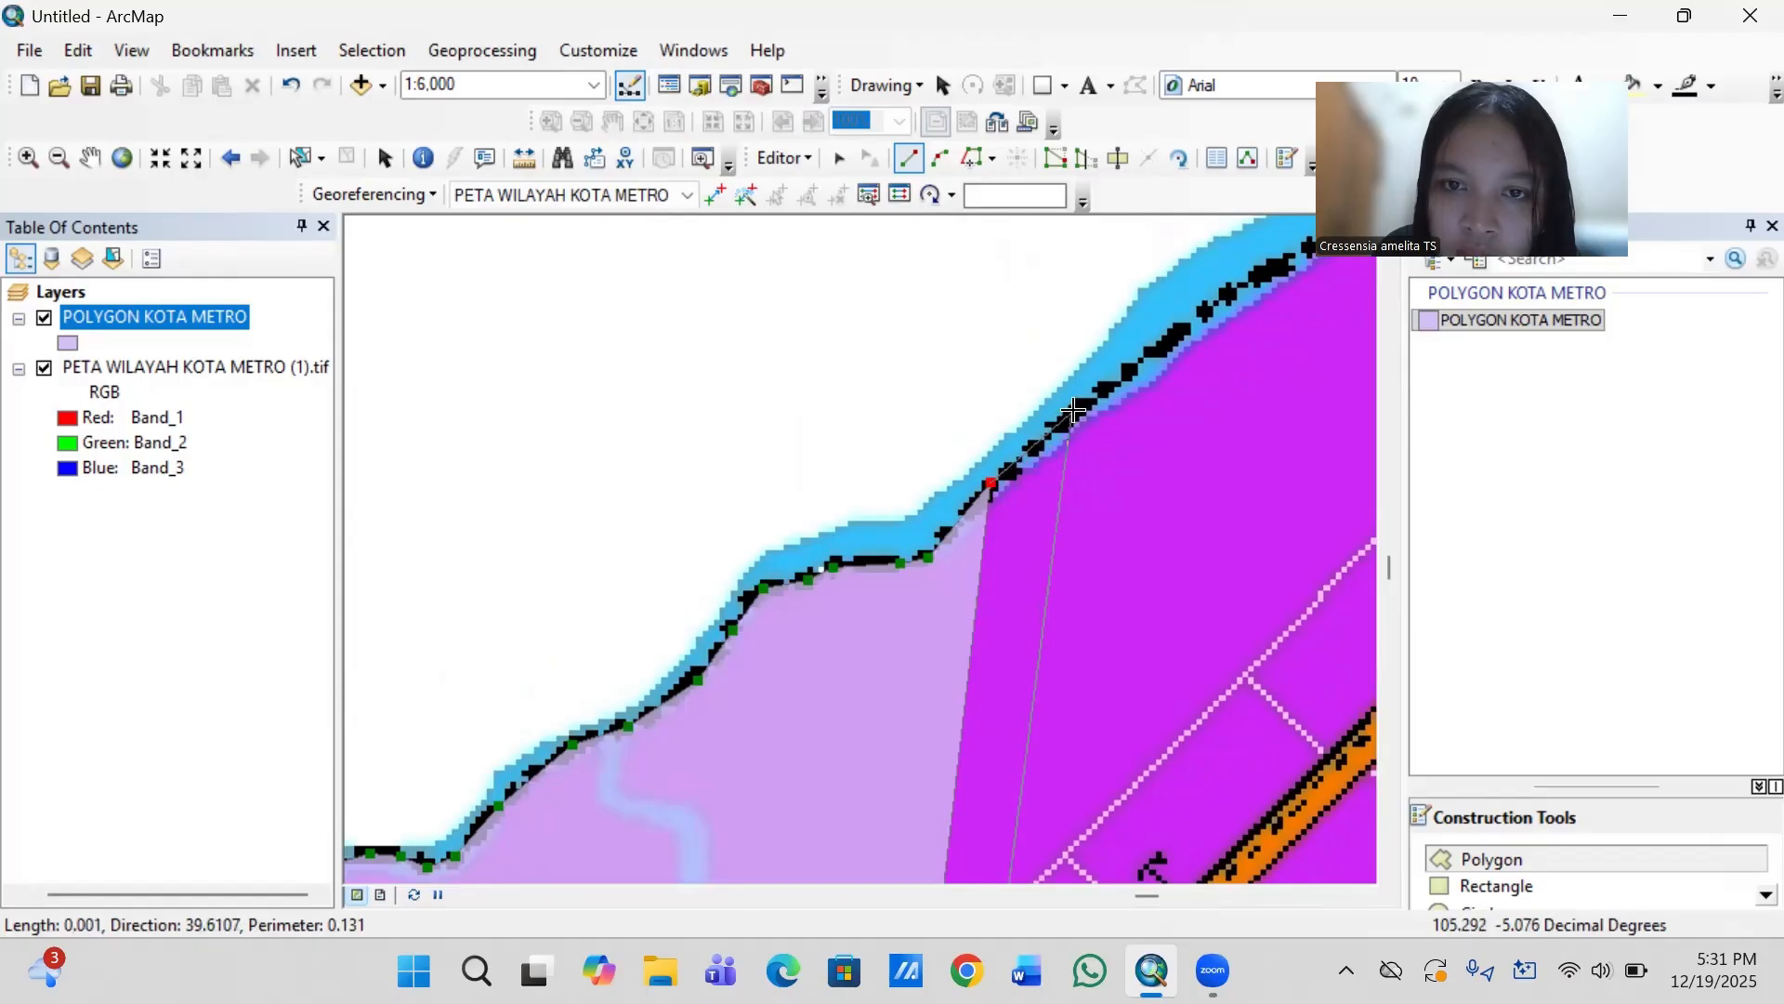
left_click(1188, 327)
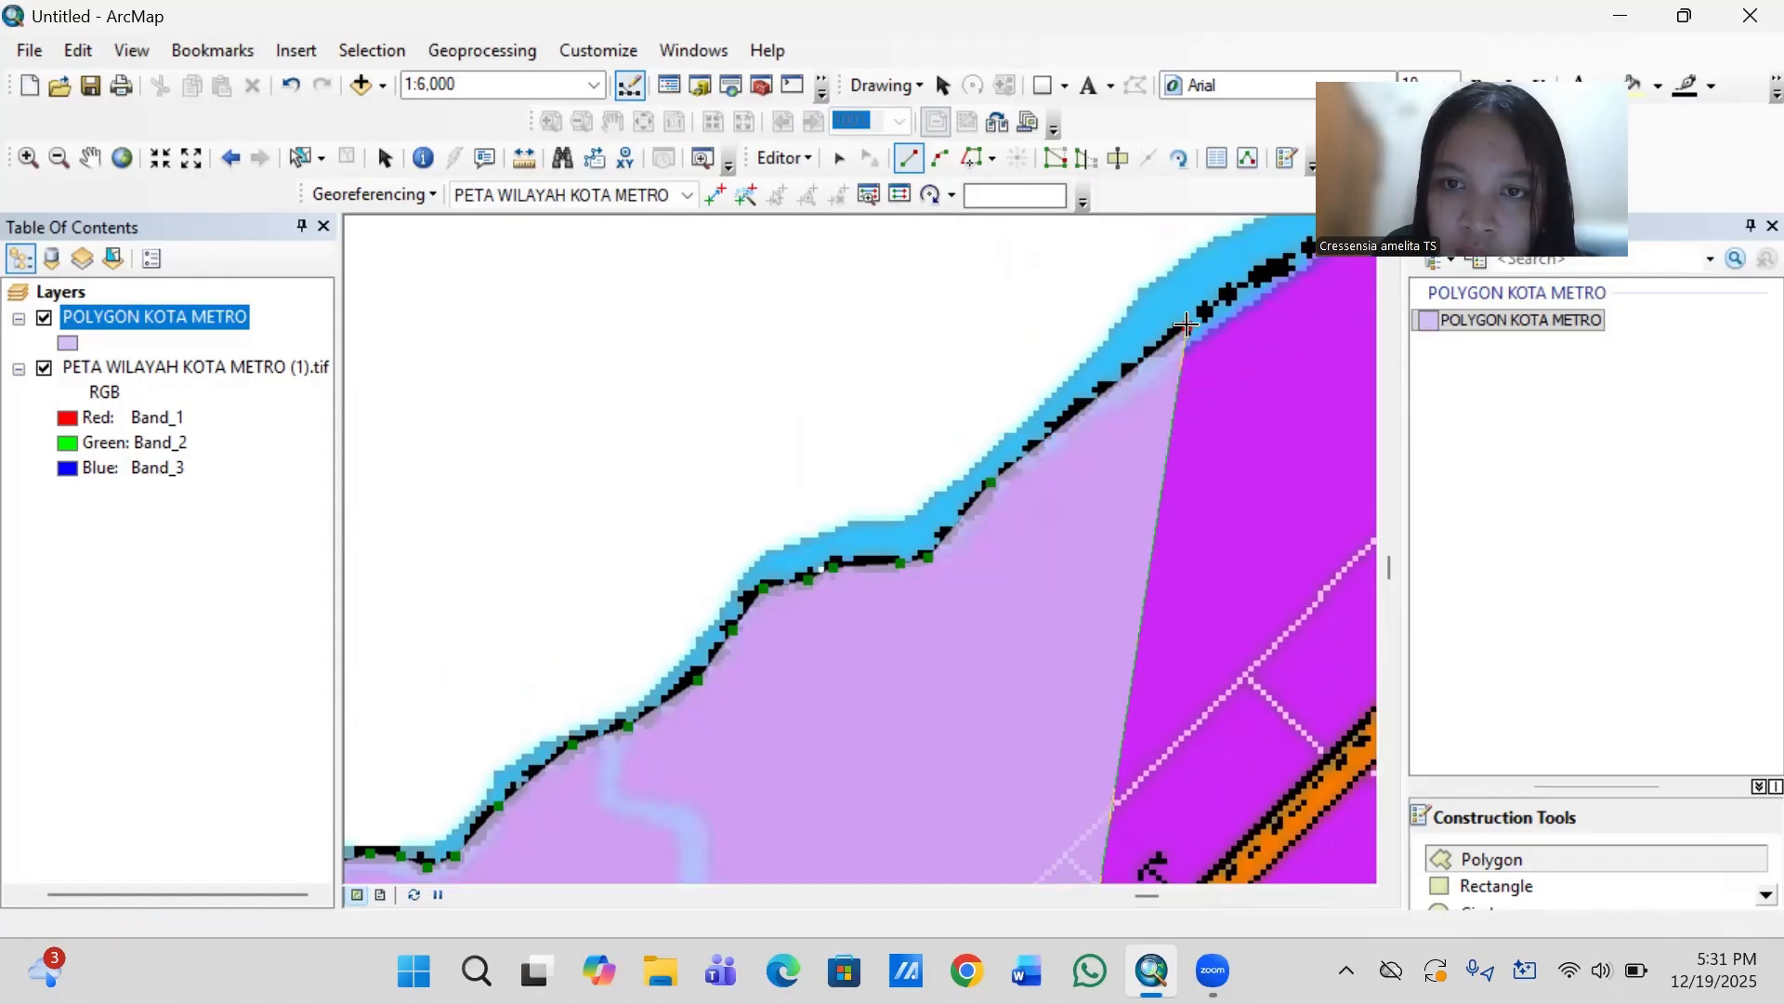
left_click(1280, 260)
- Extend the outline northeast past the white road's end at the river to the start of the steeper bend
key("Right")
key("Right")
key("Right")
key("Right")
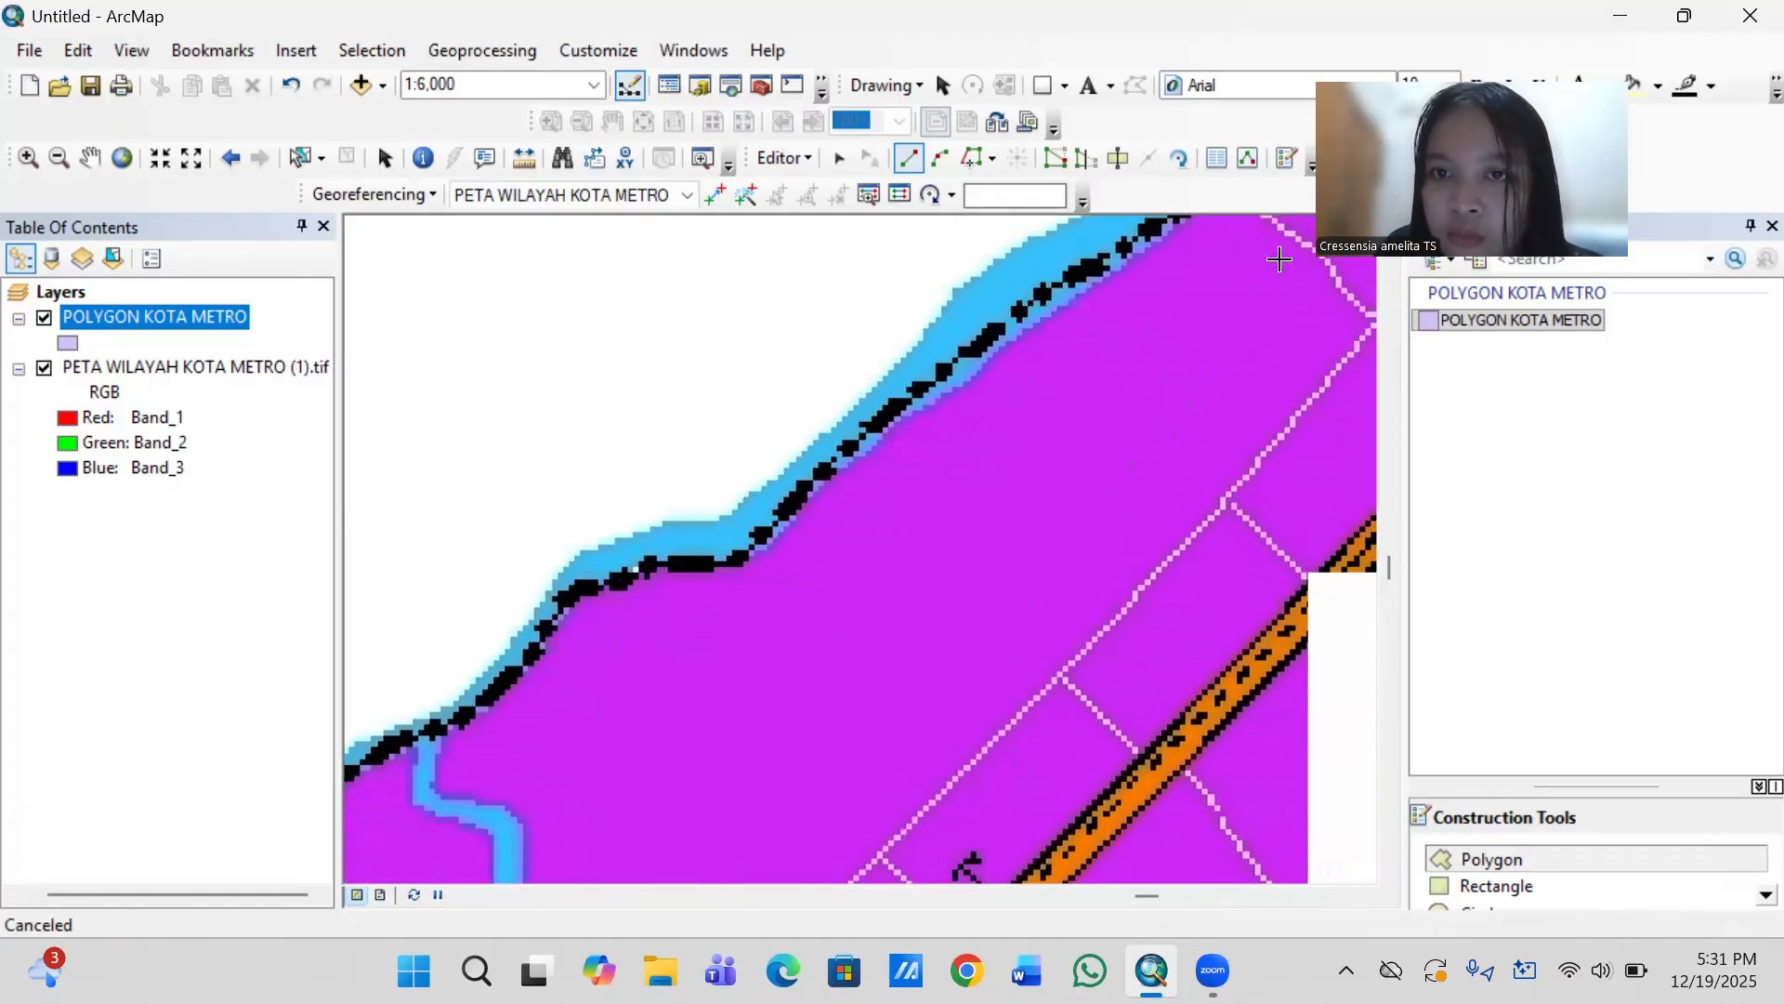
key("Up")
key("Up")
key("Up")
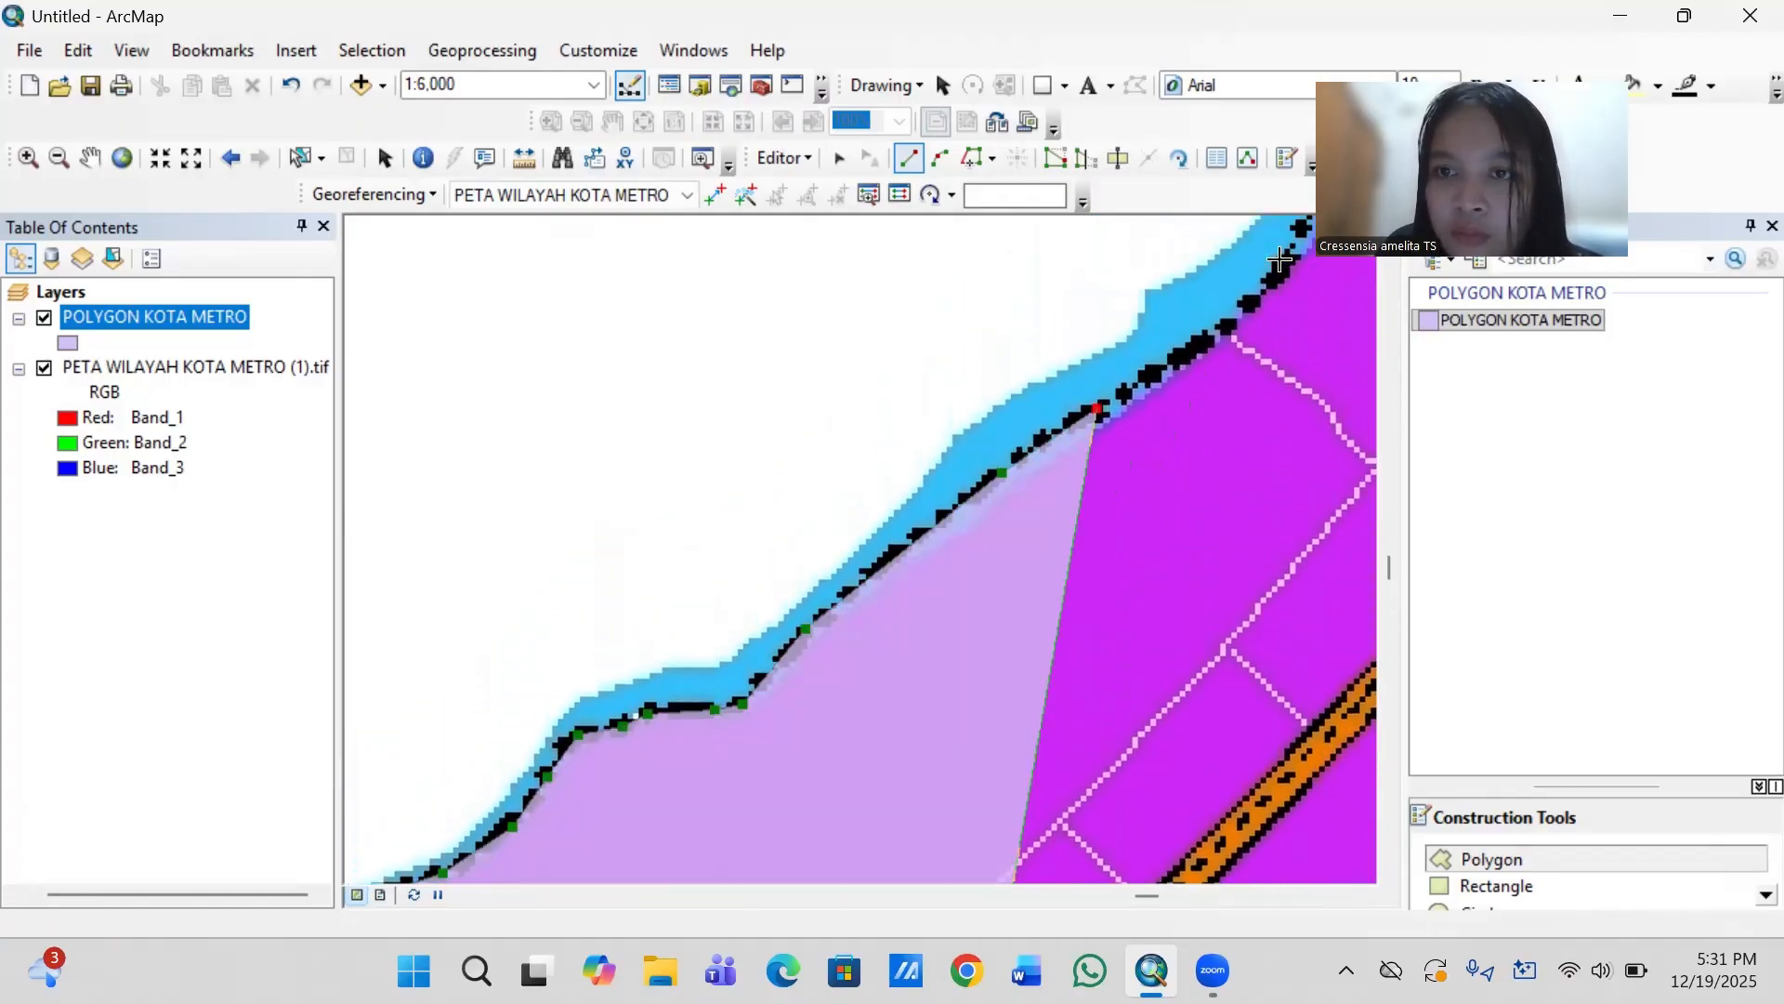
key("Right")
key("Right")
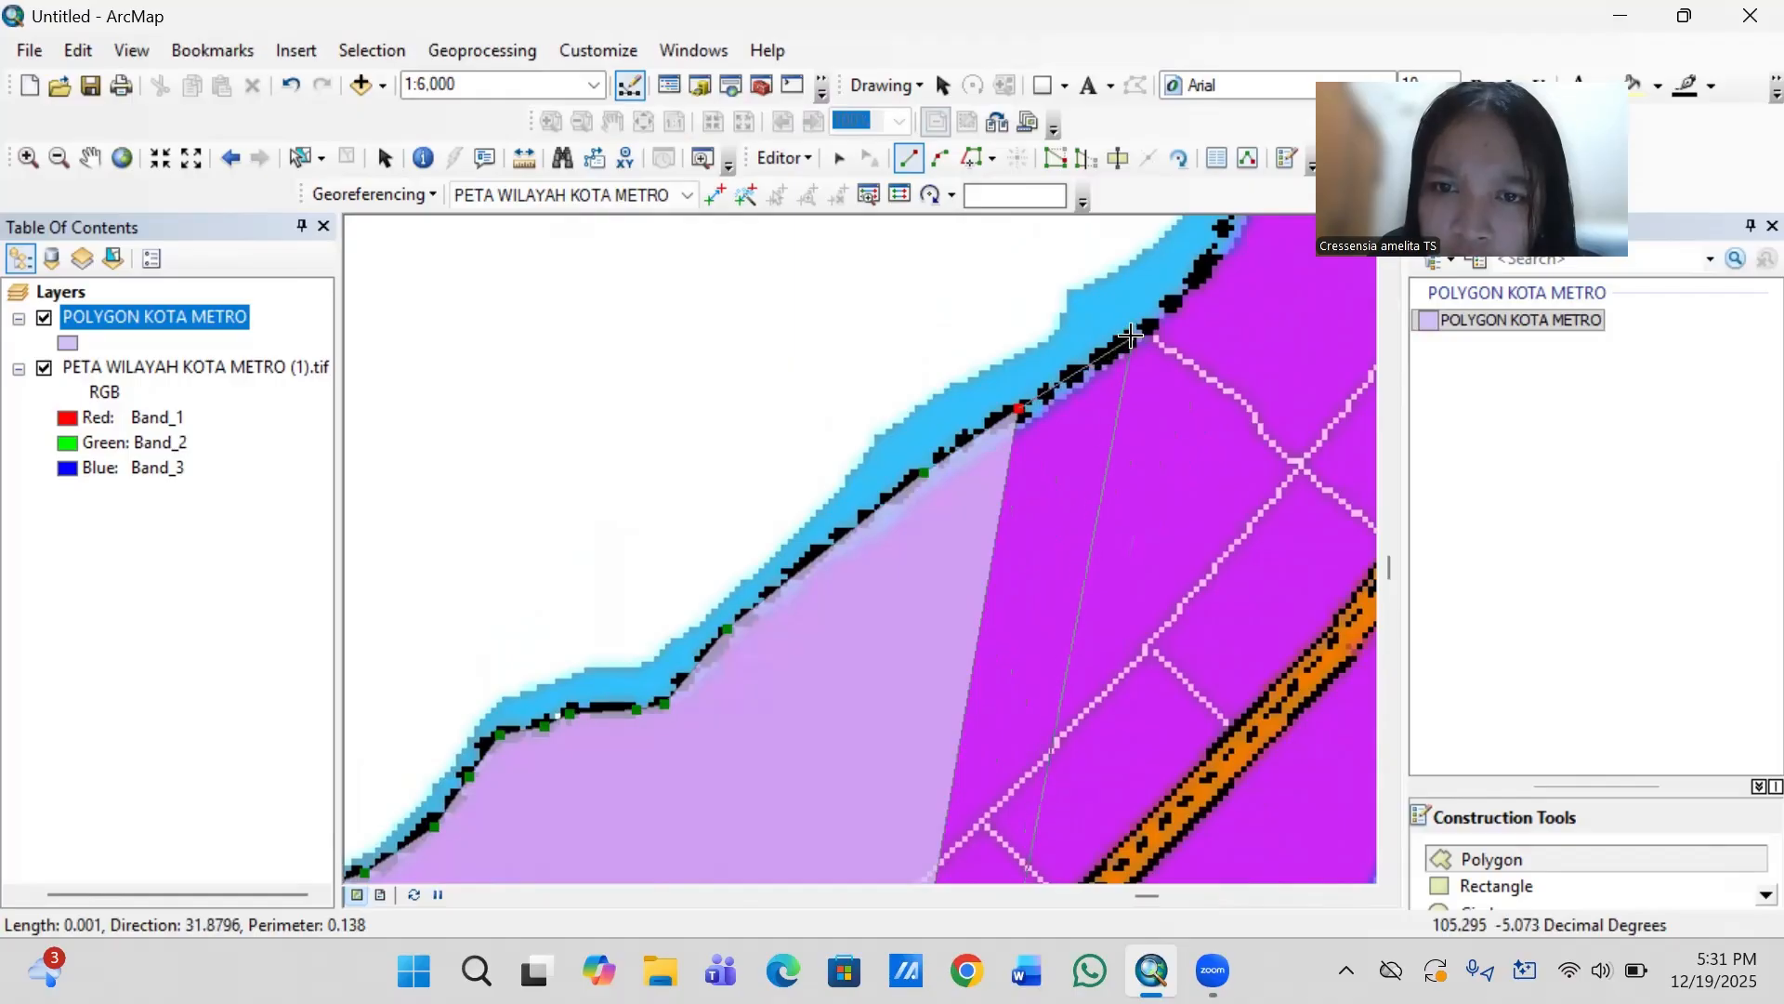
left_click(1132, 336)
left_click(1183, 295)
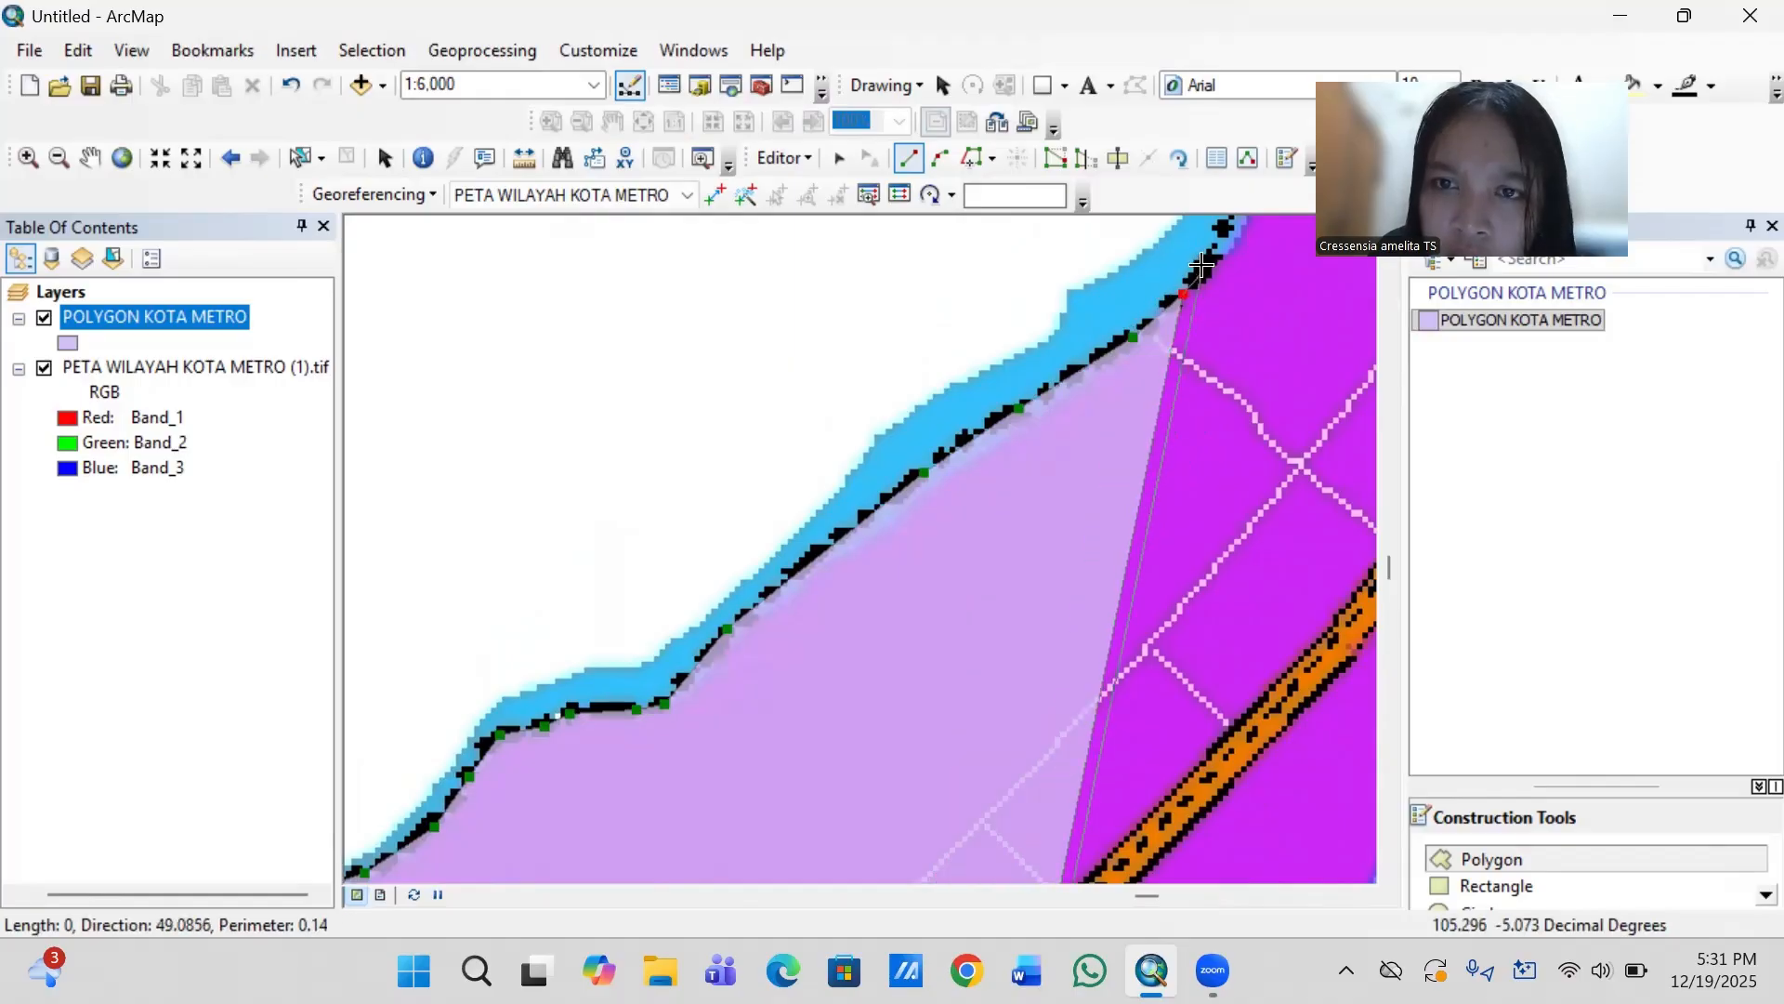
double_click(1216, 249)
- Trace the steep river bend north-northeast until the outline just crosses the horizontal grid line
key("Up")
key("Up")
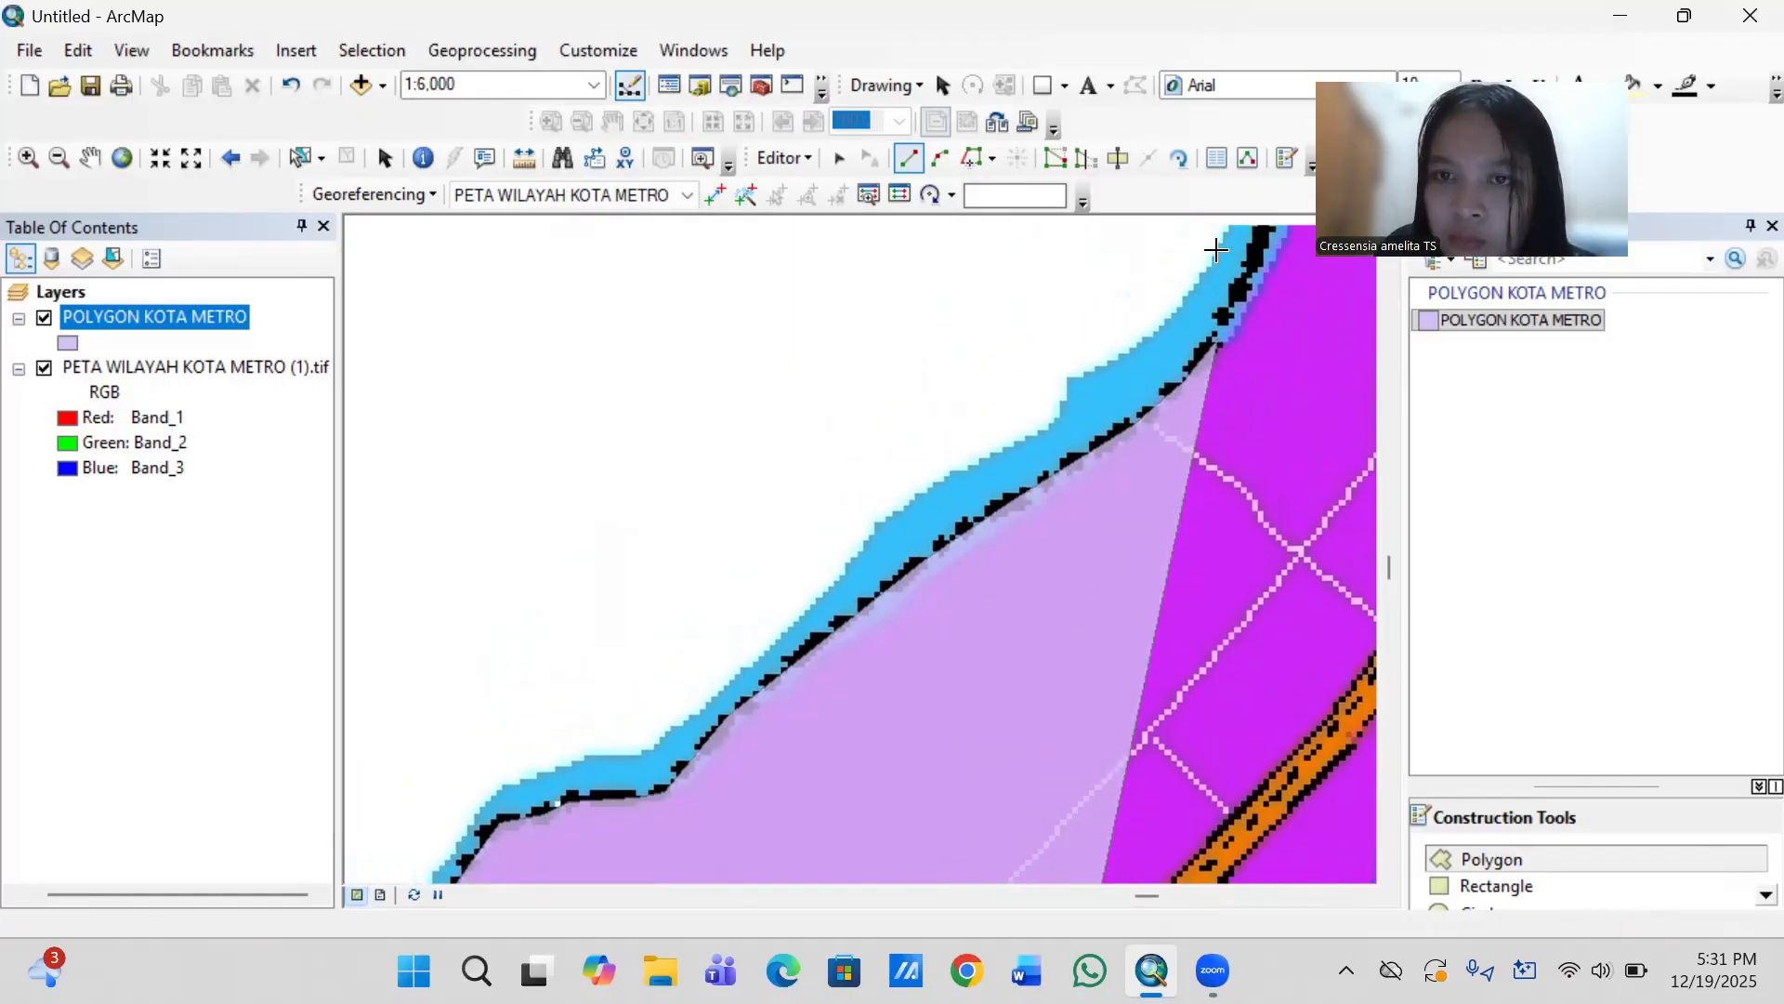
key("Up")
key("Up")
key("Up")
key("Up")
key("Up")
key("Right")
key("Right")
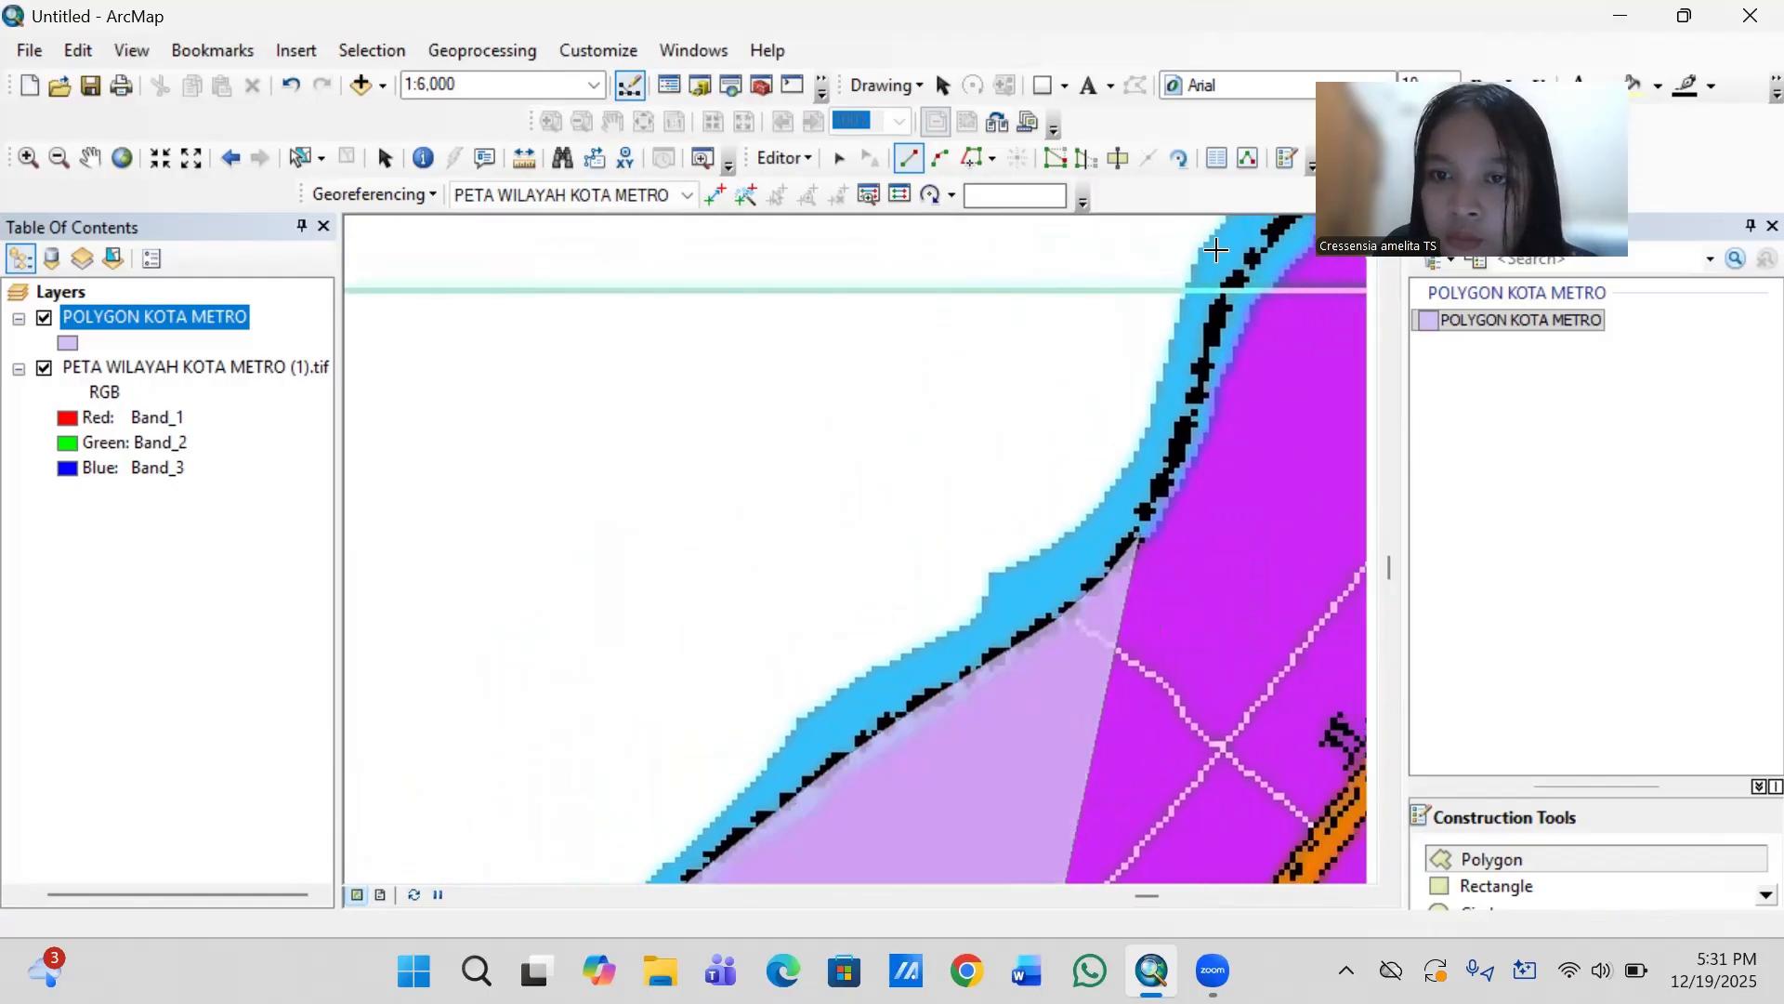
key("Right")
key("Right")
key("Up")
key("Up")
key("Up")
key("Up")
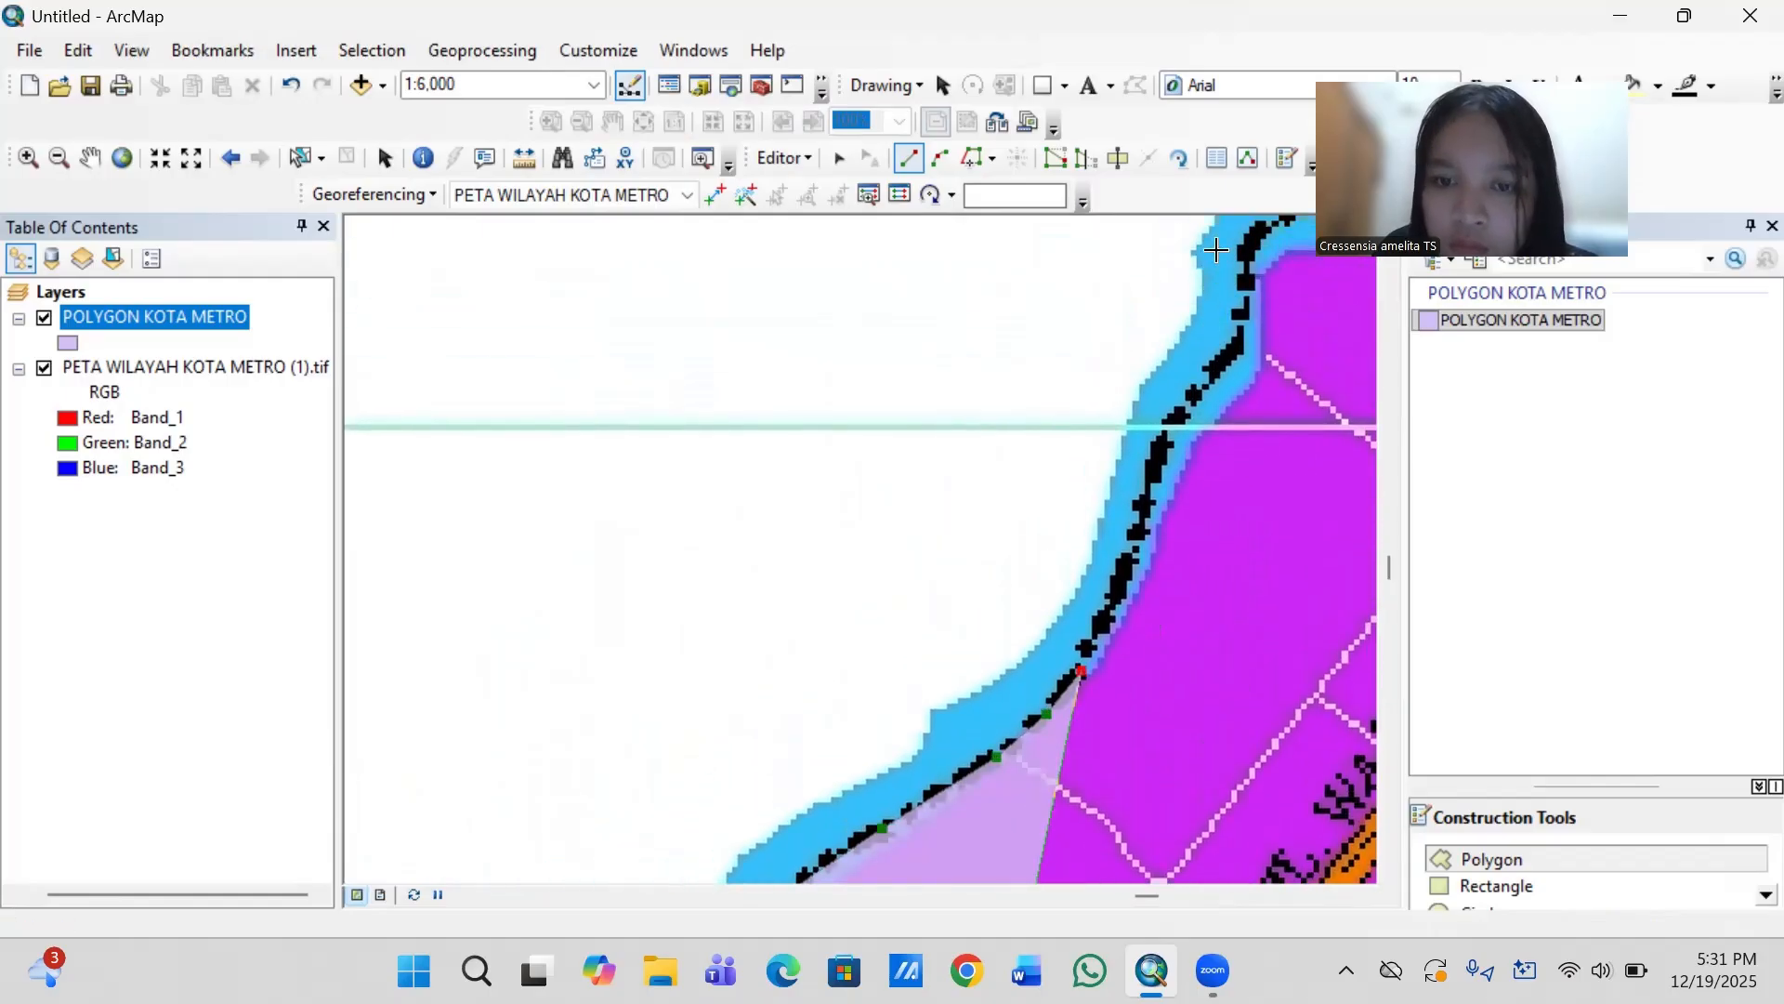
left_click(1107, 607)
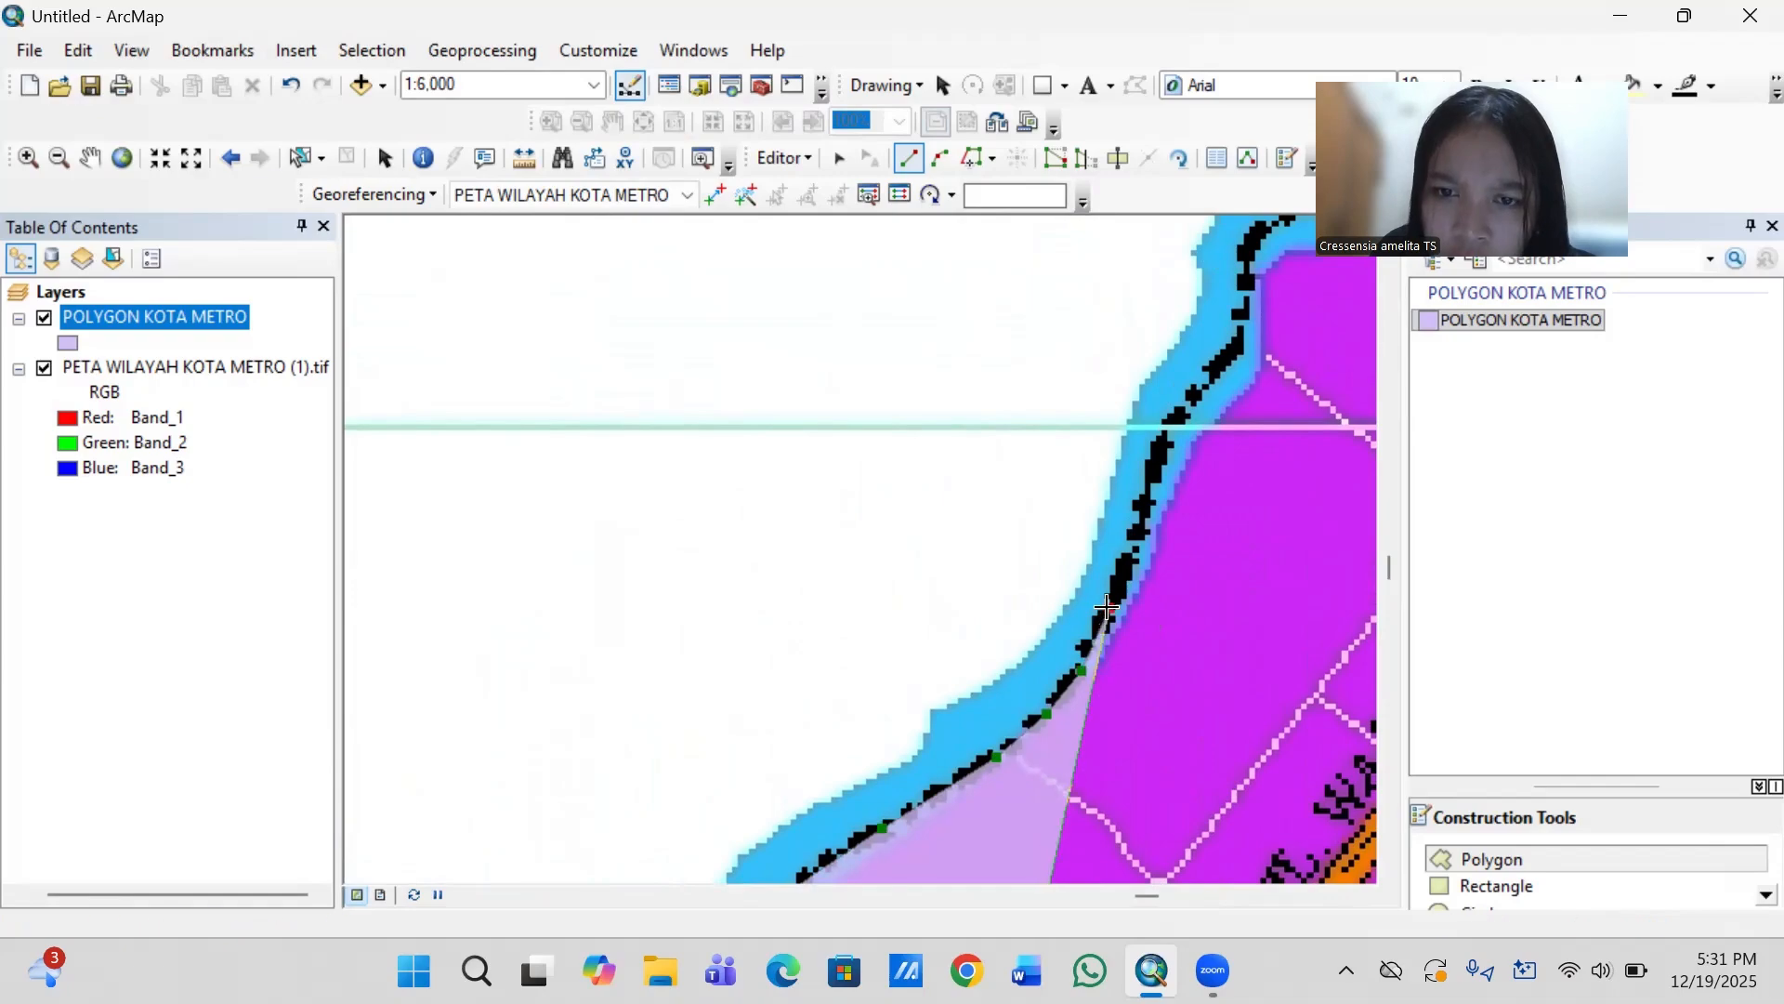
left_click(1131, 551)
left_click(1157, 460)
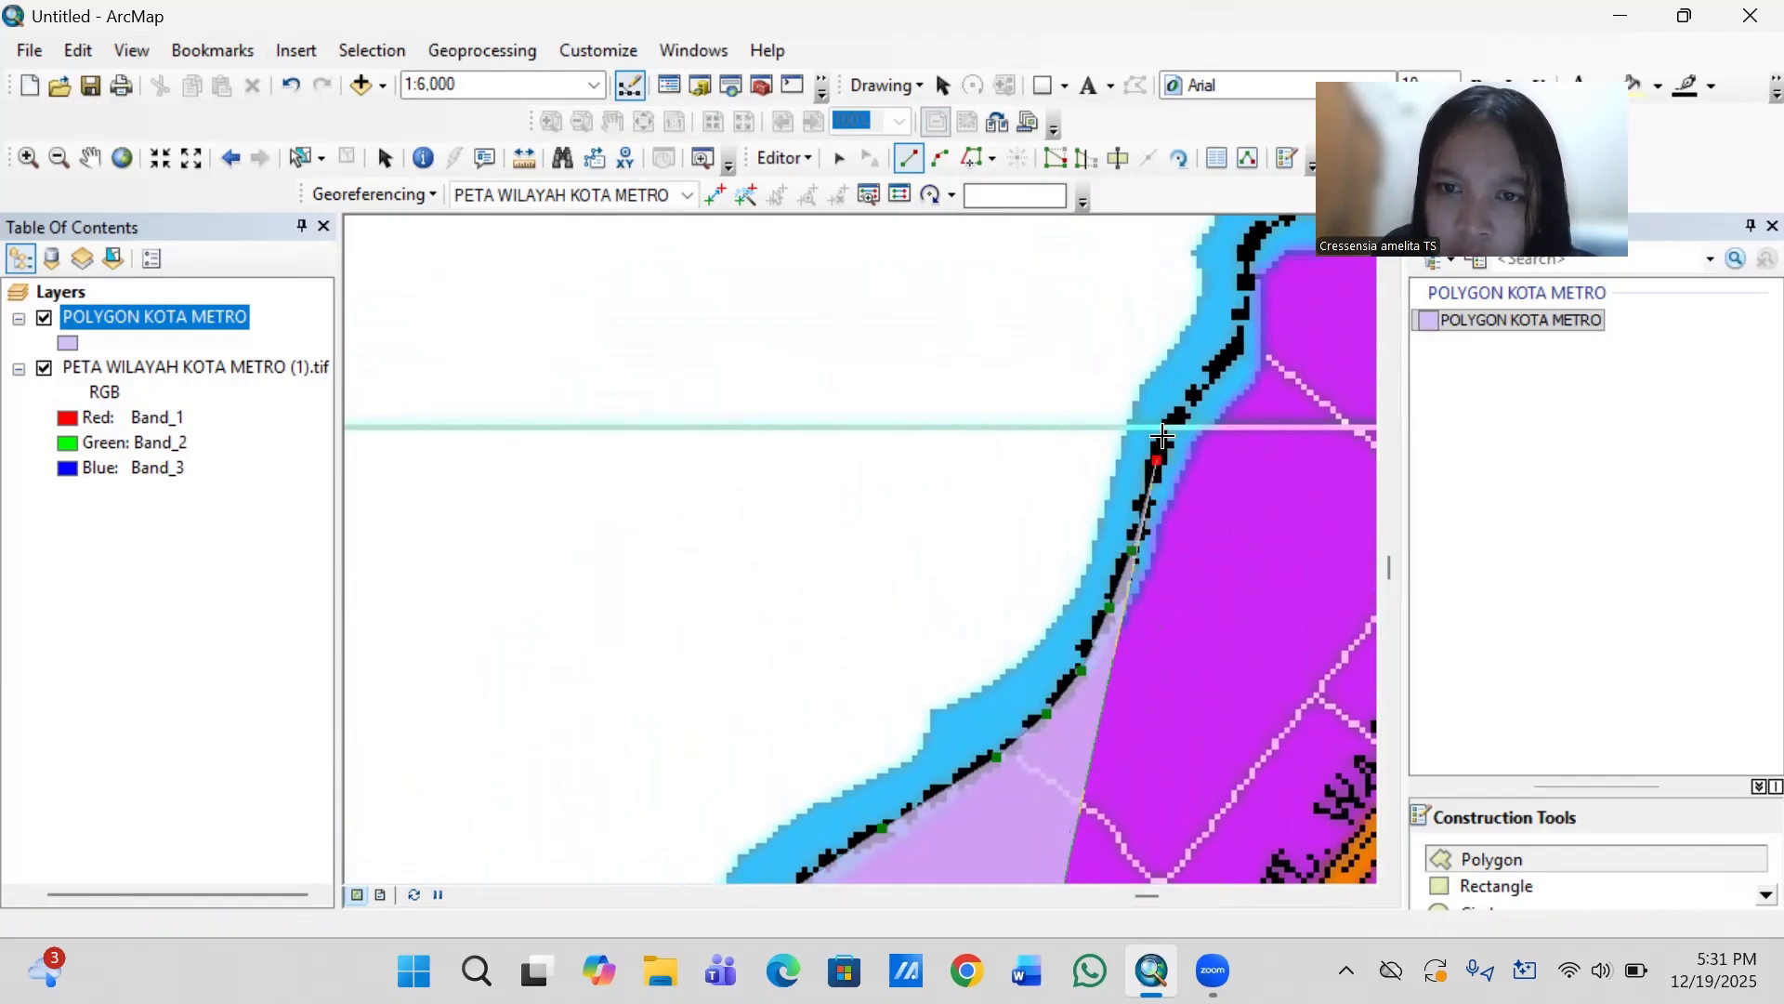
left_click(1176, 415)
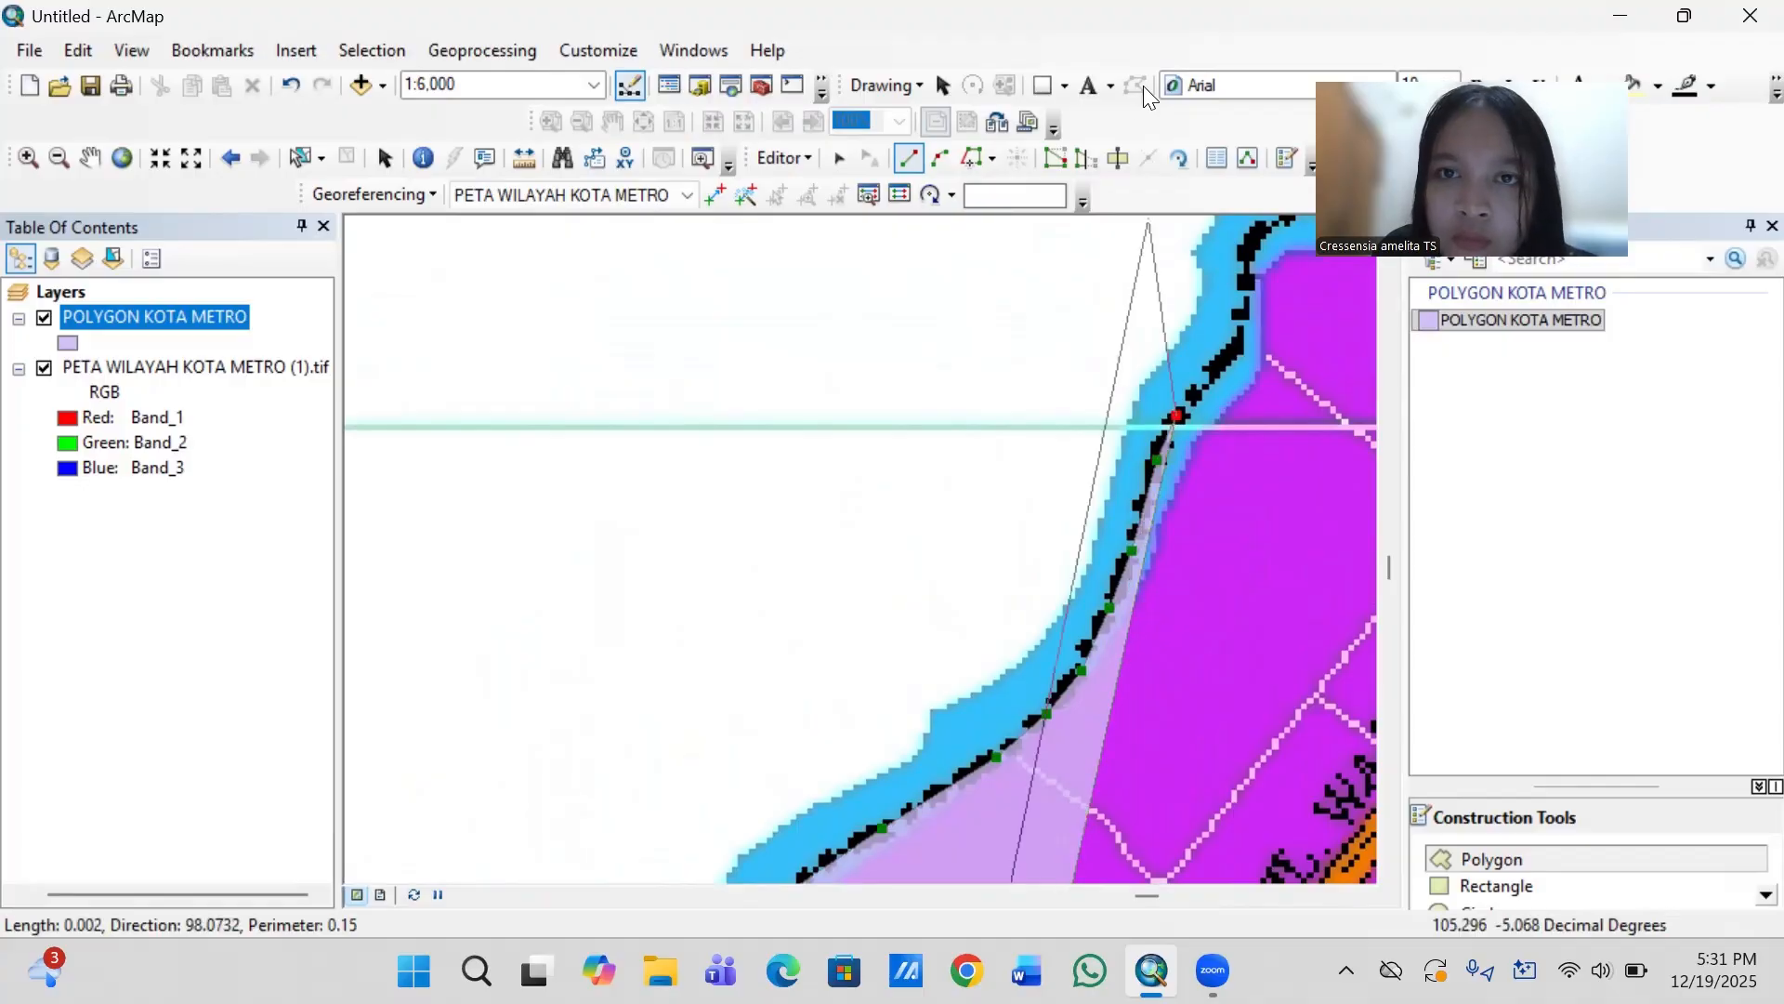
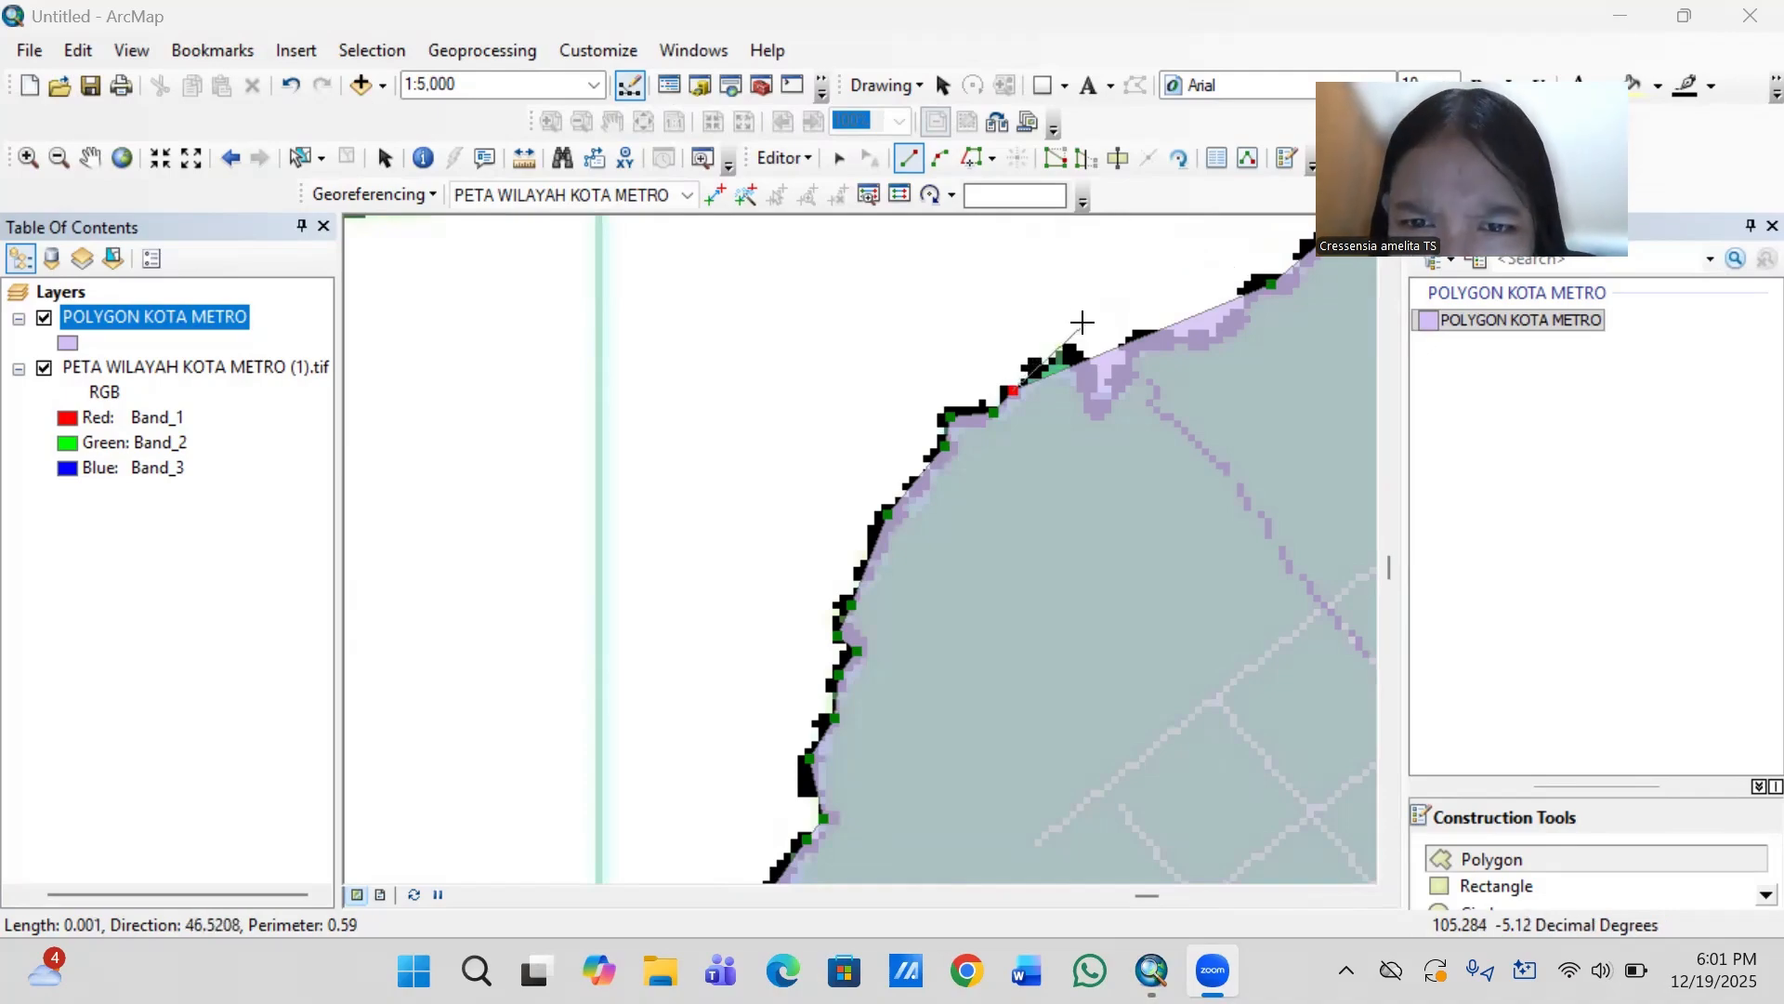
- Trace the boundary northeast over the small peak, down into the narrow V-shaped notch and back up its far side
left_click(1066, 353)
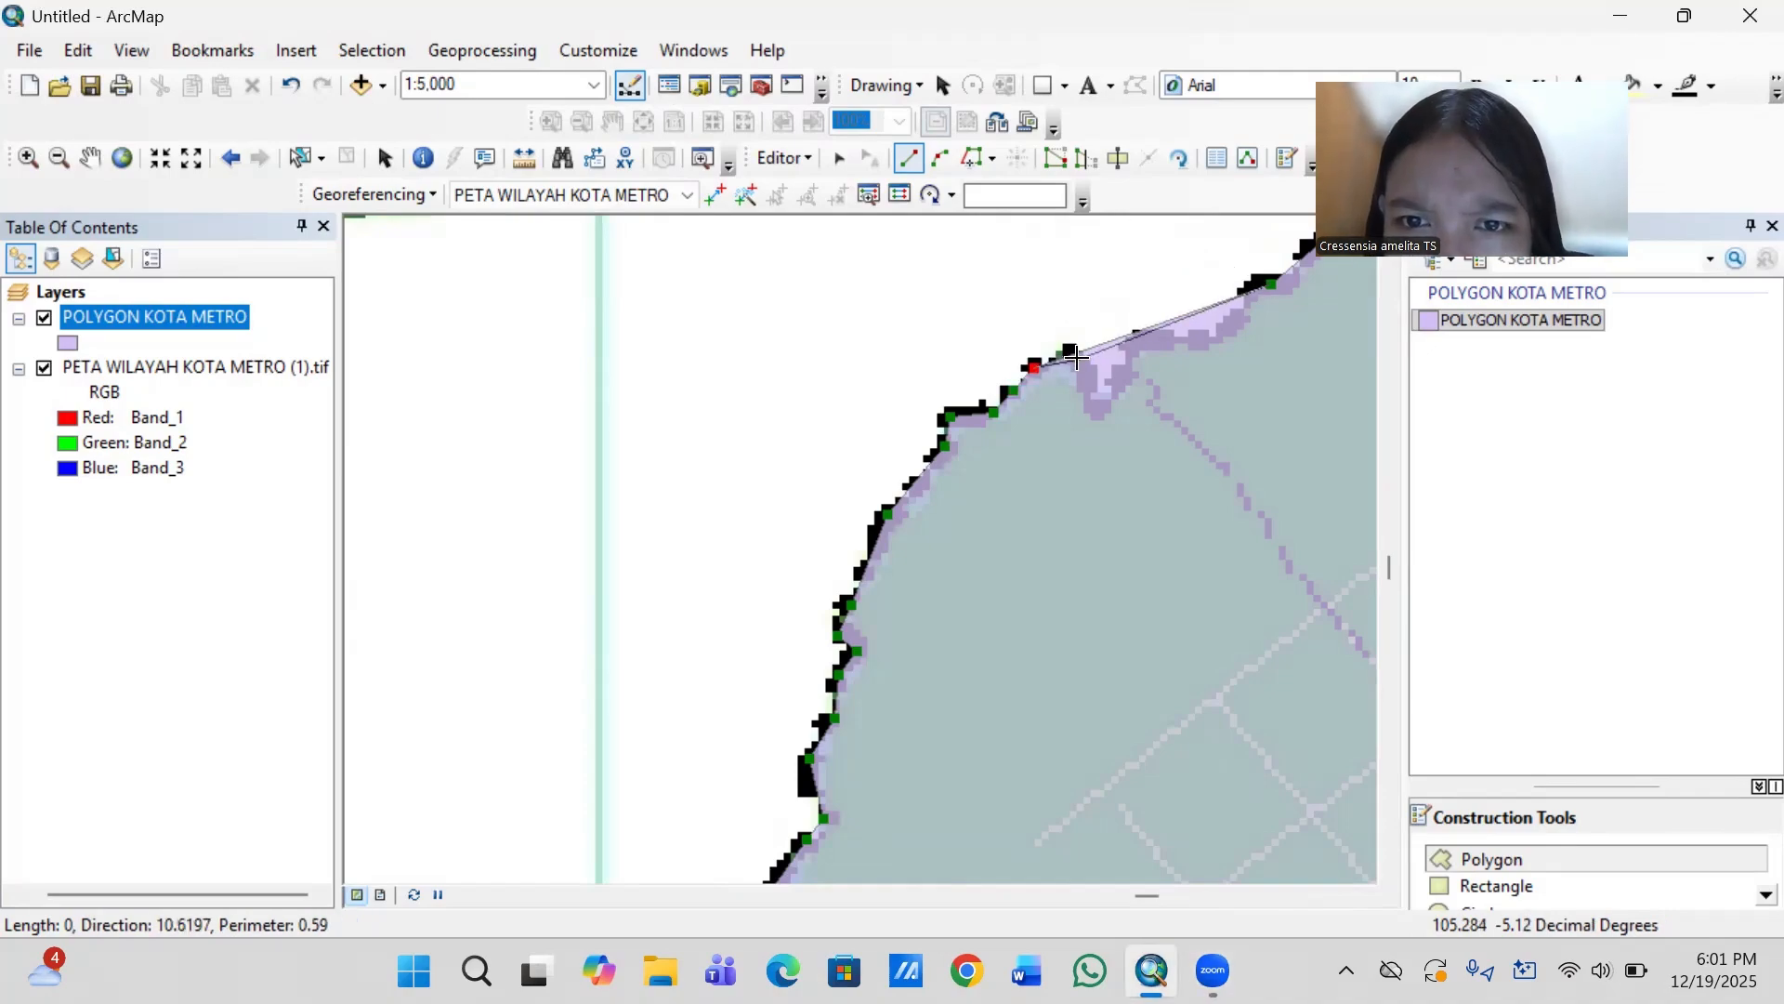
left_click(1077, 358)
left_click(1097, 411)
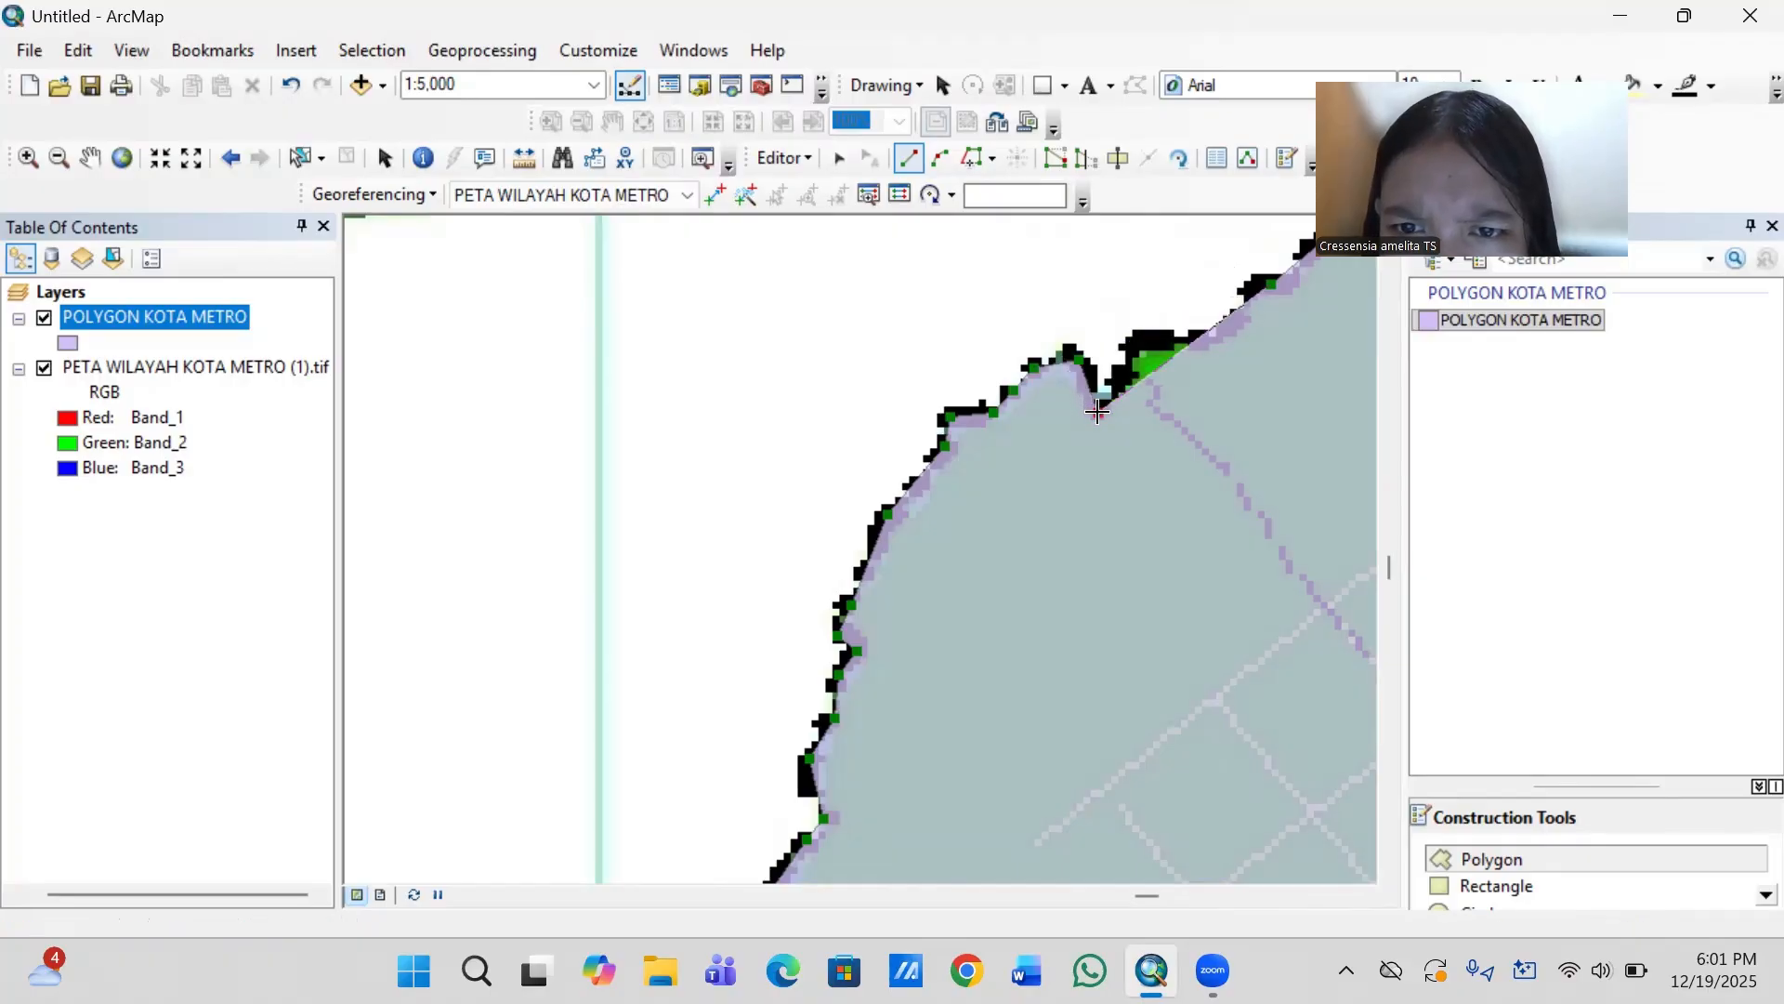
left_click(1121, 379)
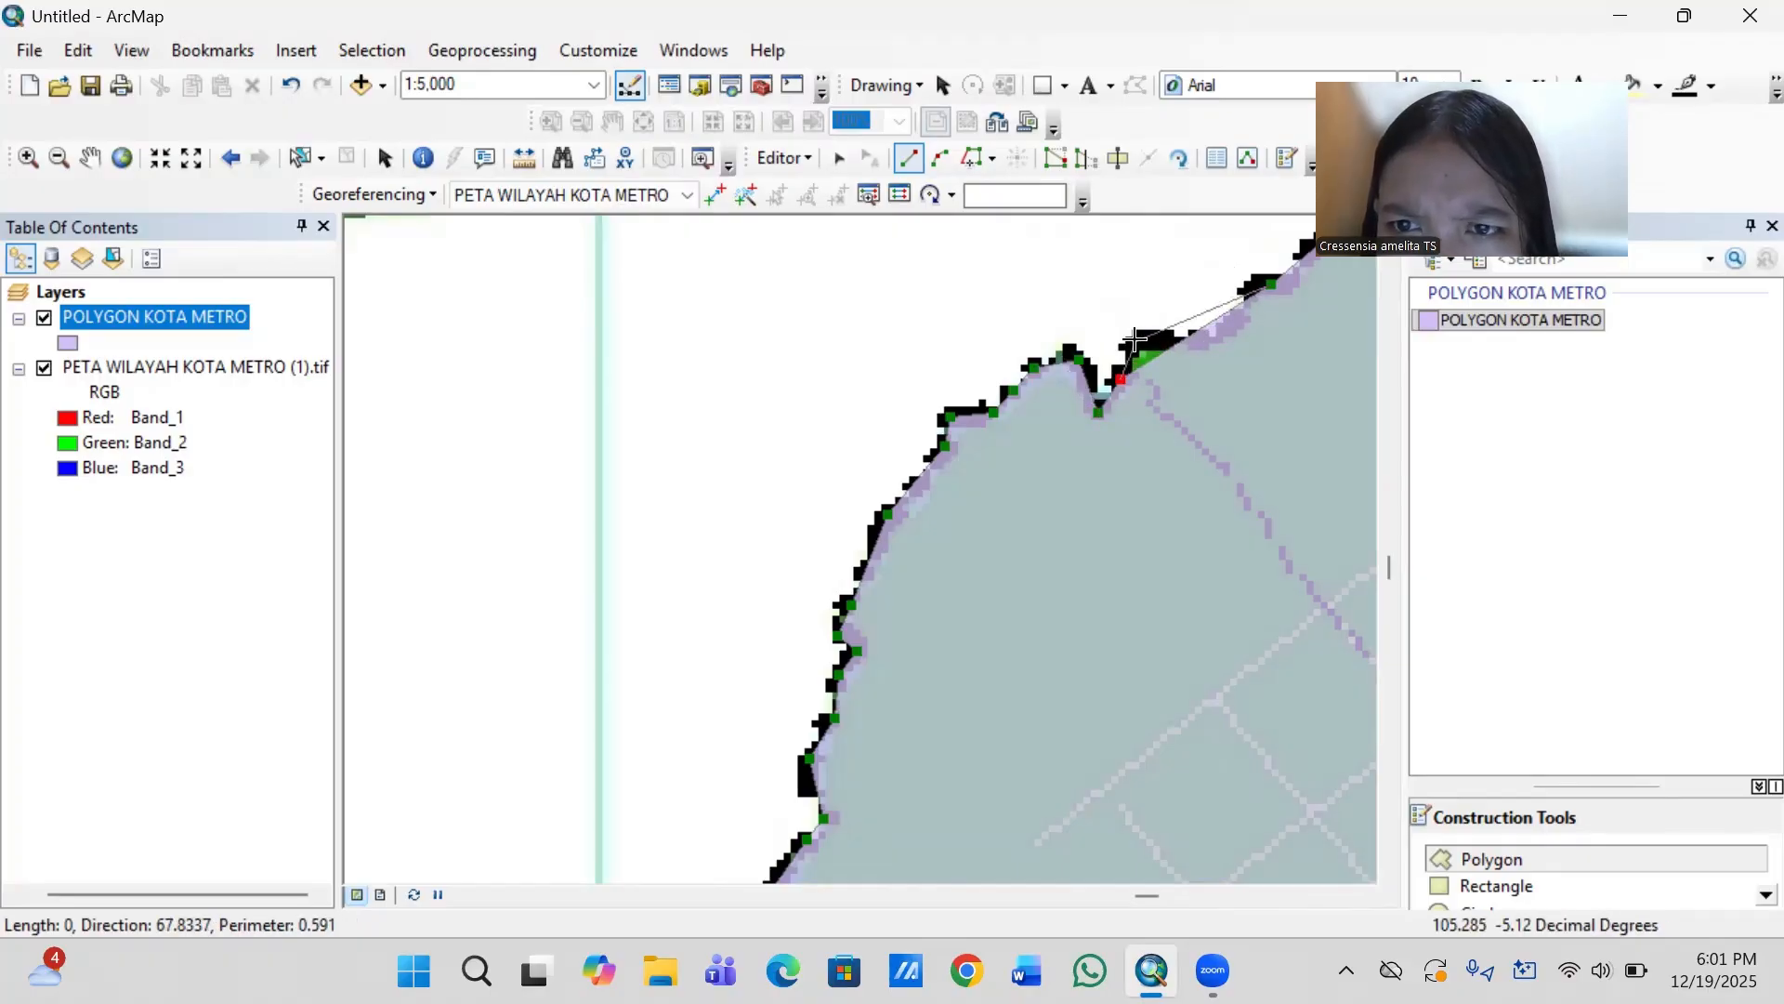
left_click(1136, 342)
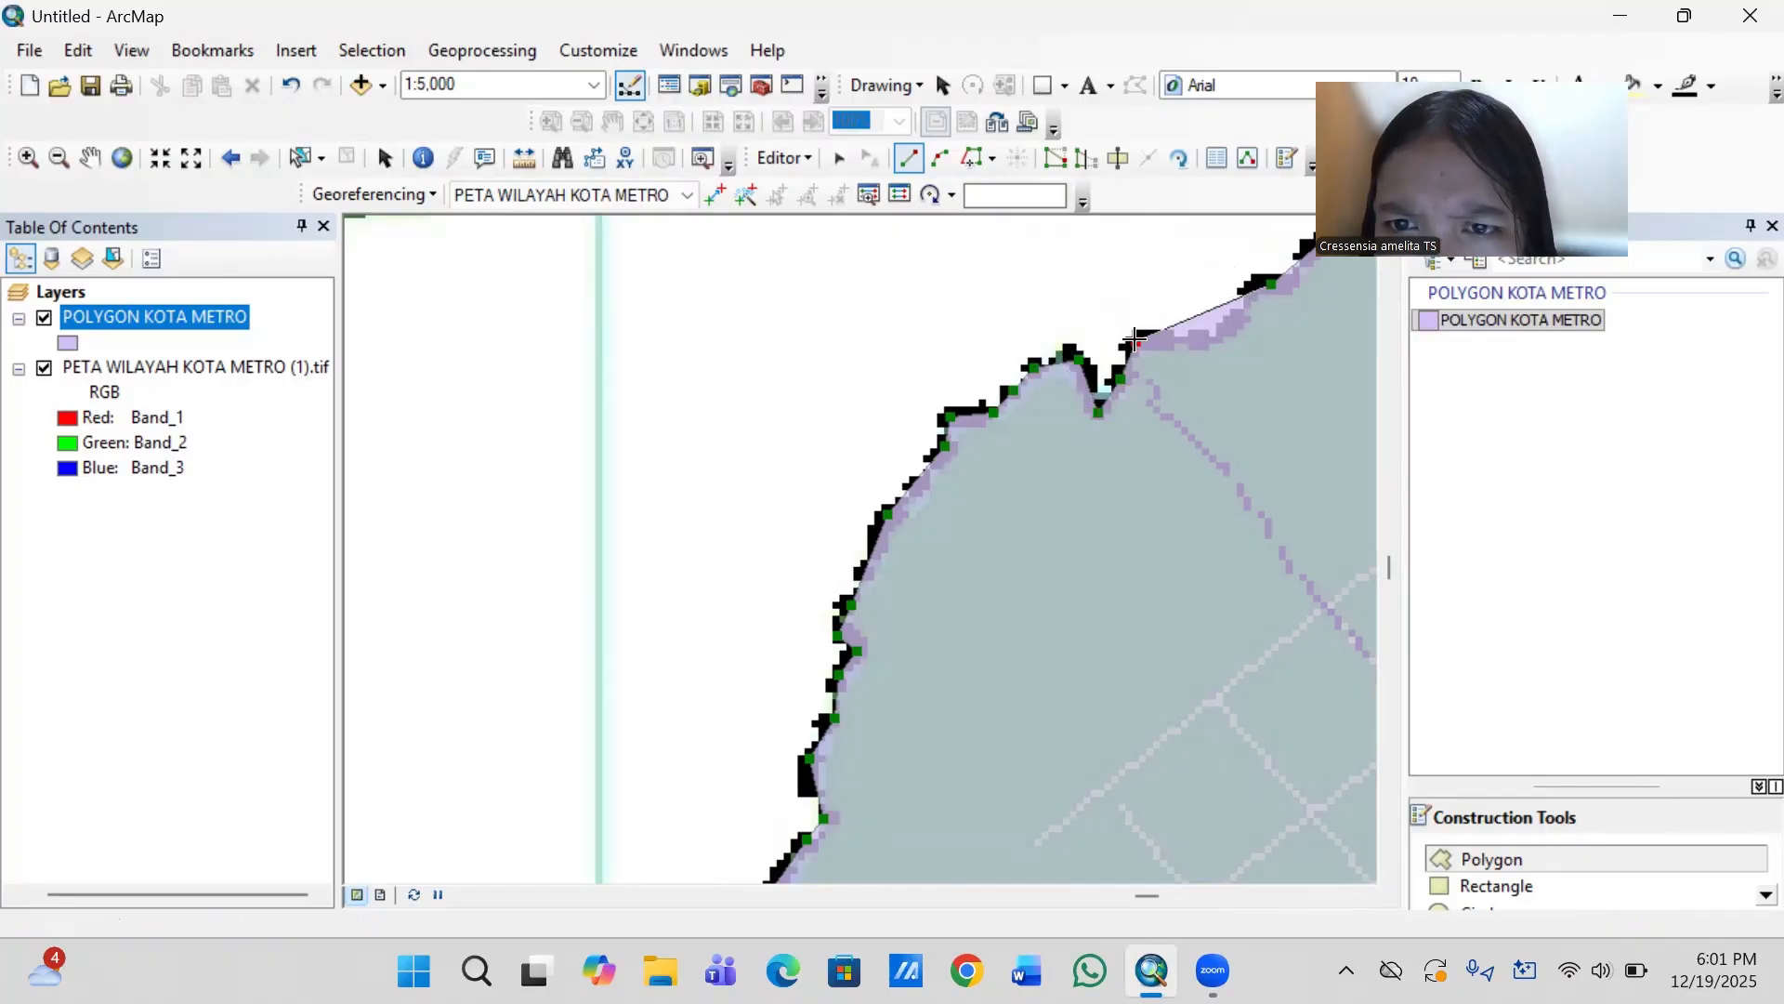
- Trace the level stretch and short rise to the outline's starting vertex, and finish the city boundary polygon
left_click(1202, 342)
left_click(1236, 319)
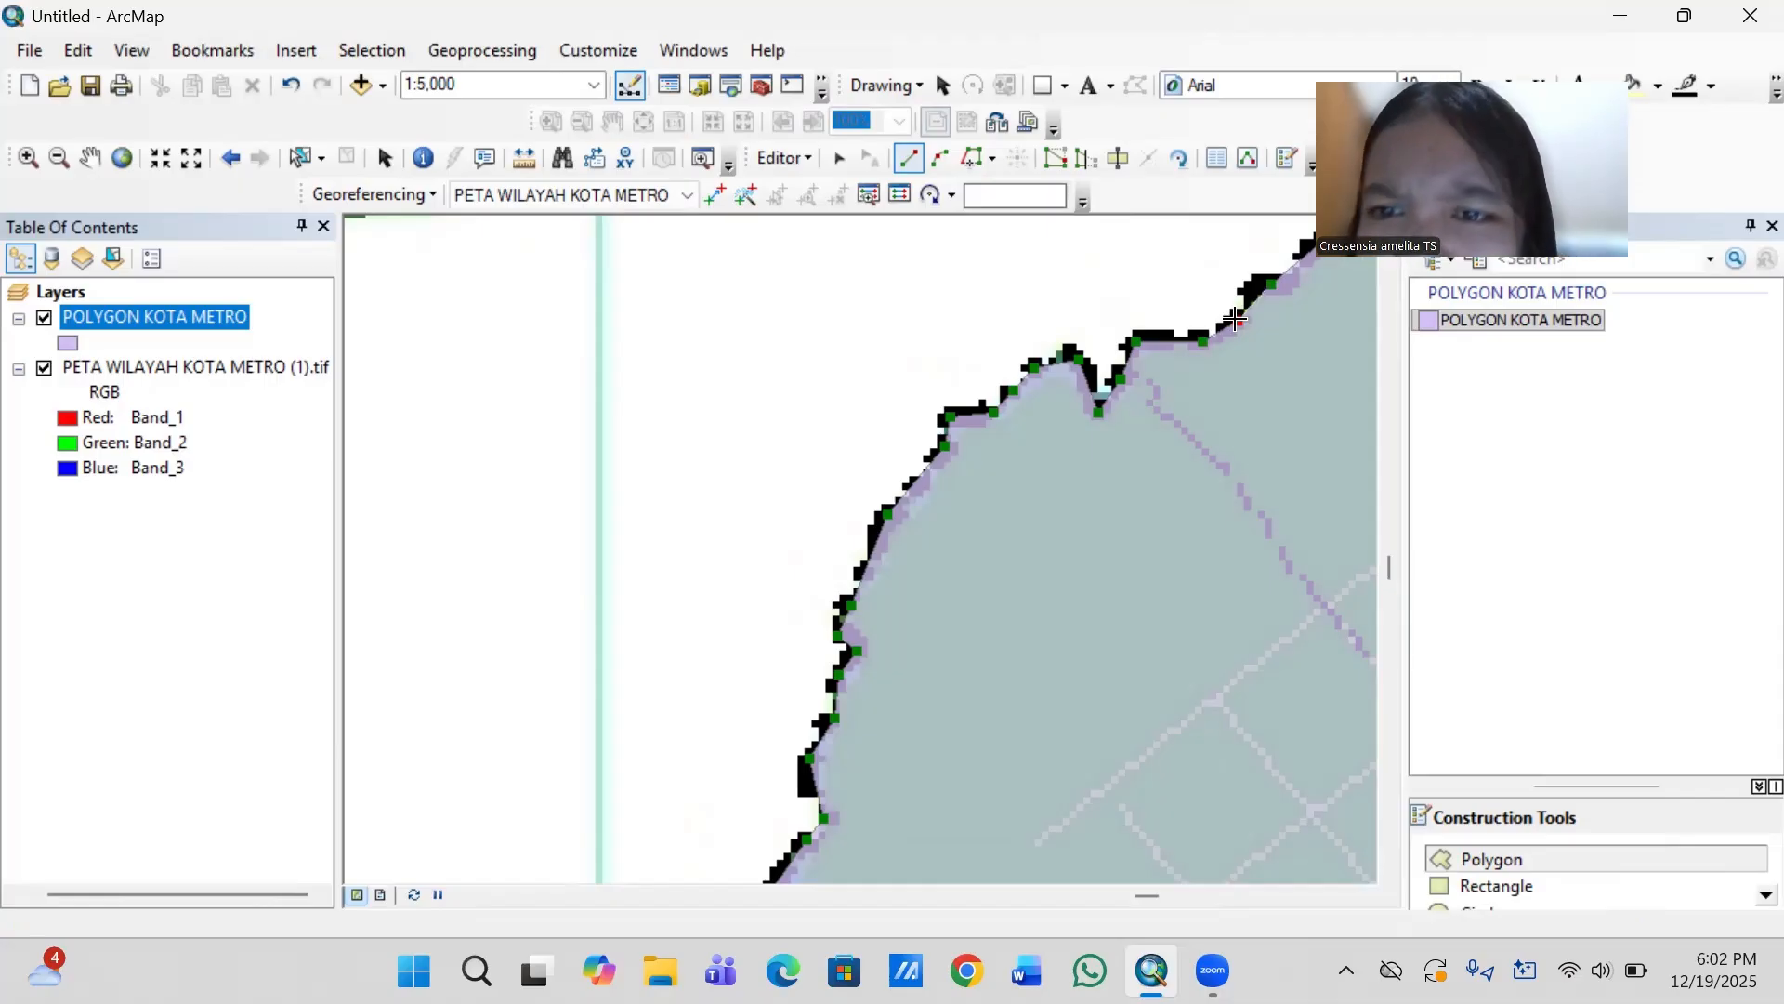
left_click(1238, 321)
left_click(1249, 293)
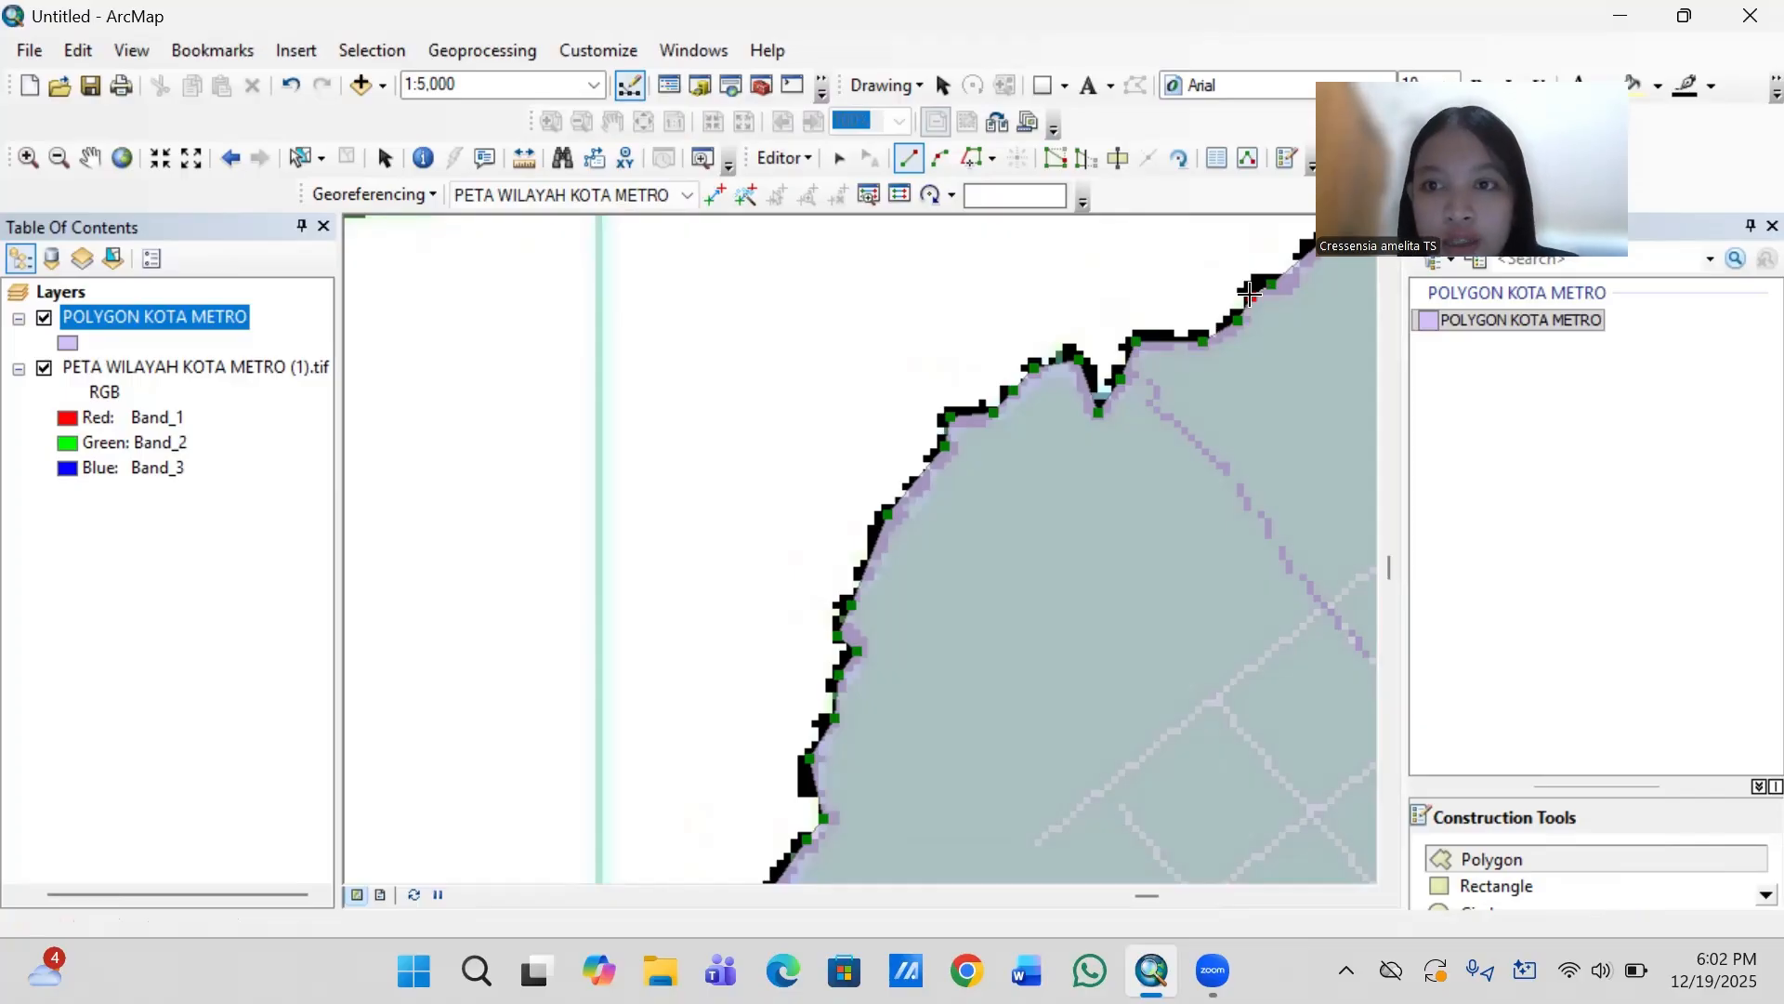
double_click(1249, 293)
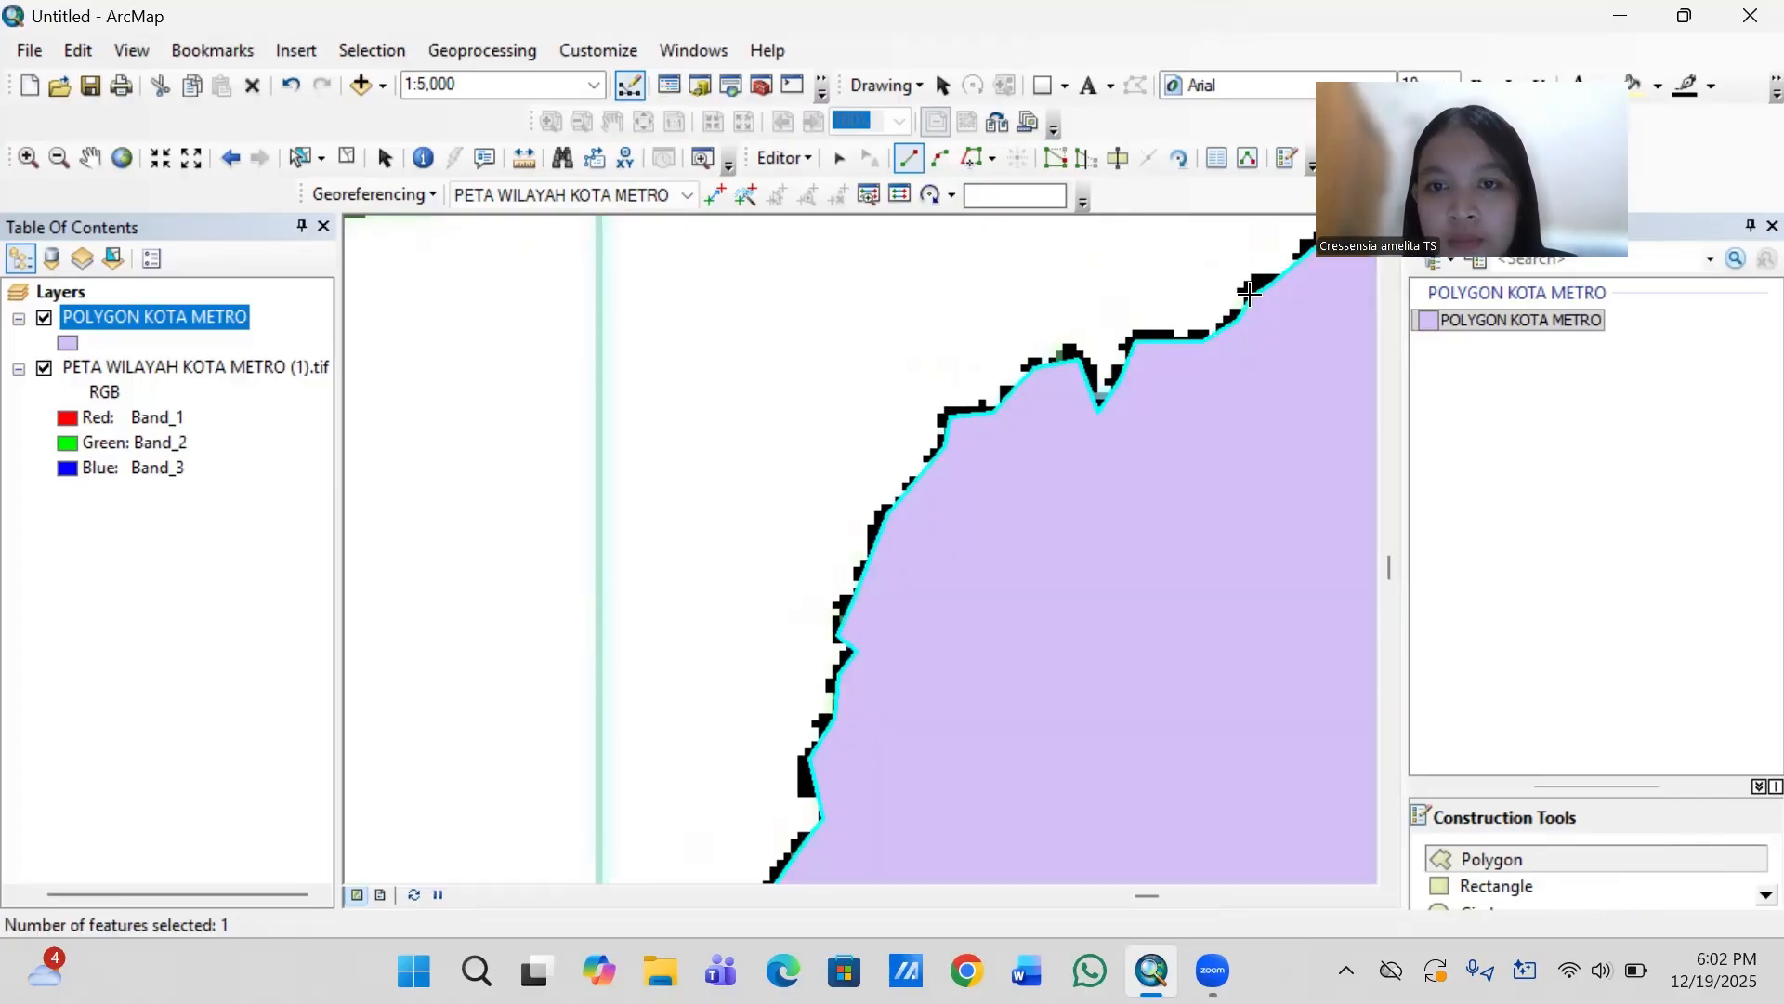
- Save the edits to the finished city polygon and stop the editing session
scroll(1249, 294, "up", 5)
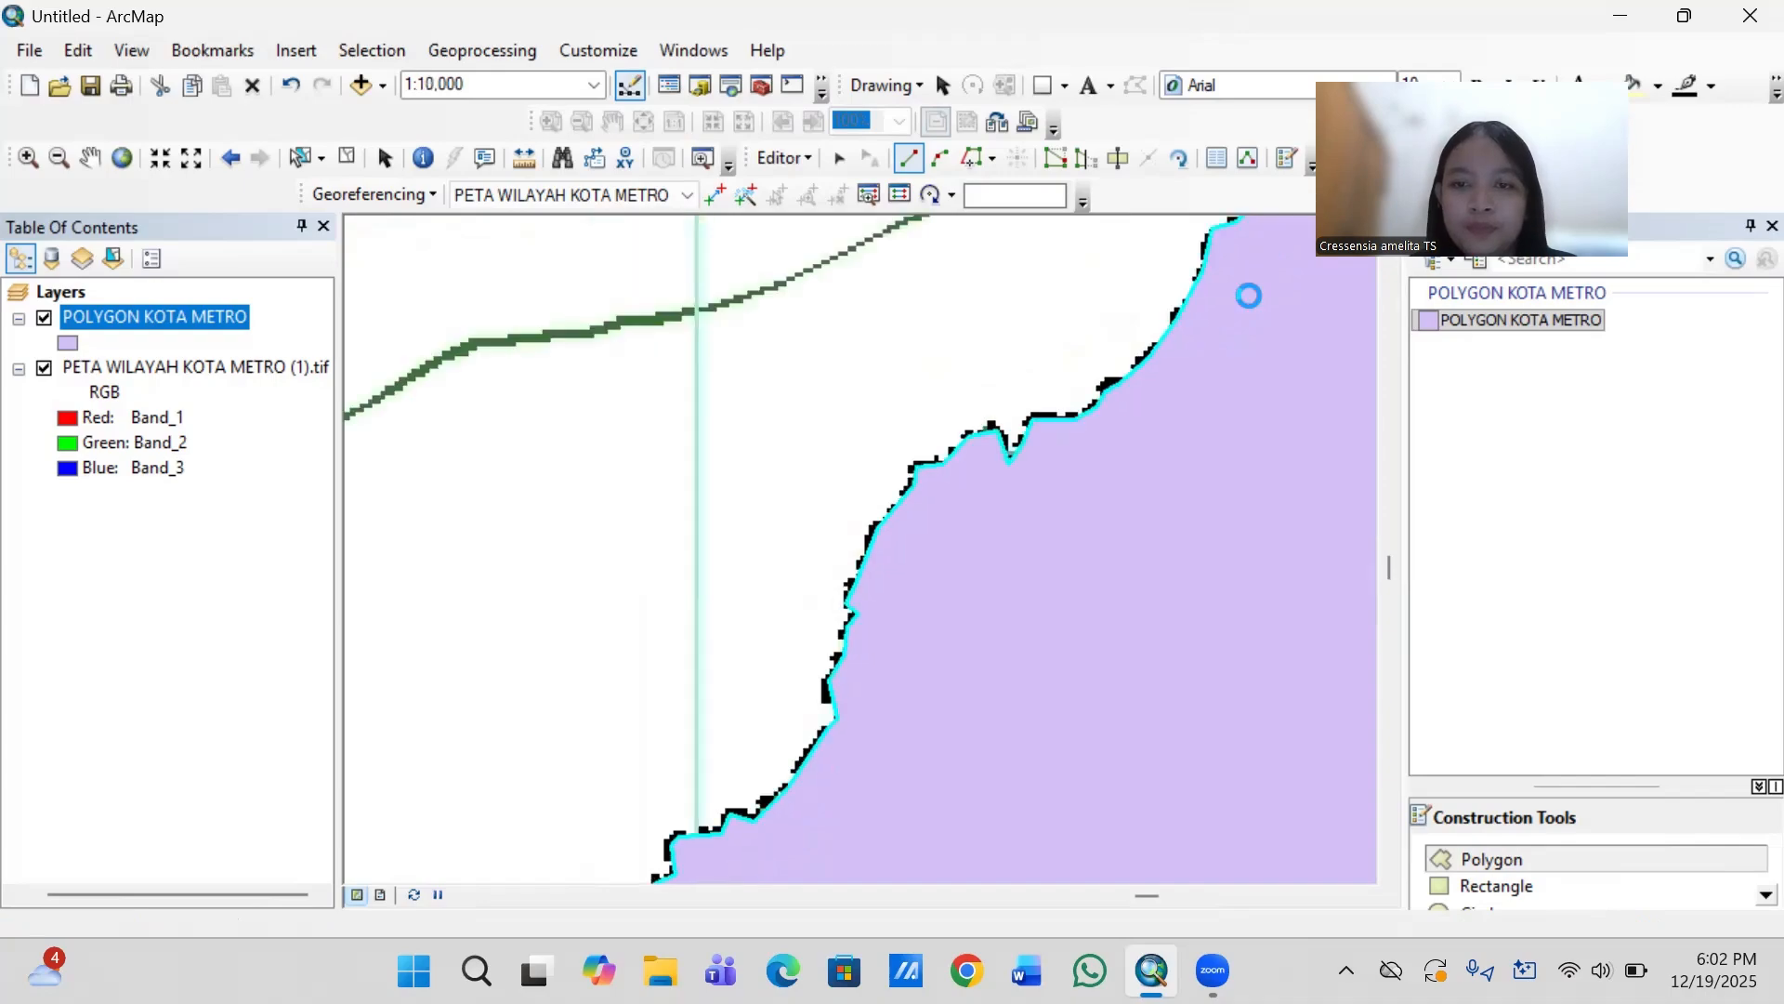
scroll(1249, 294, "up", 3)
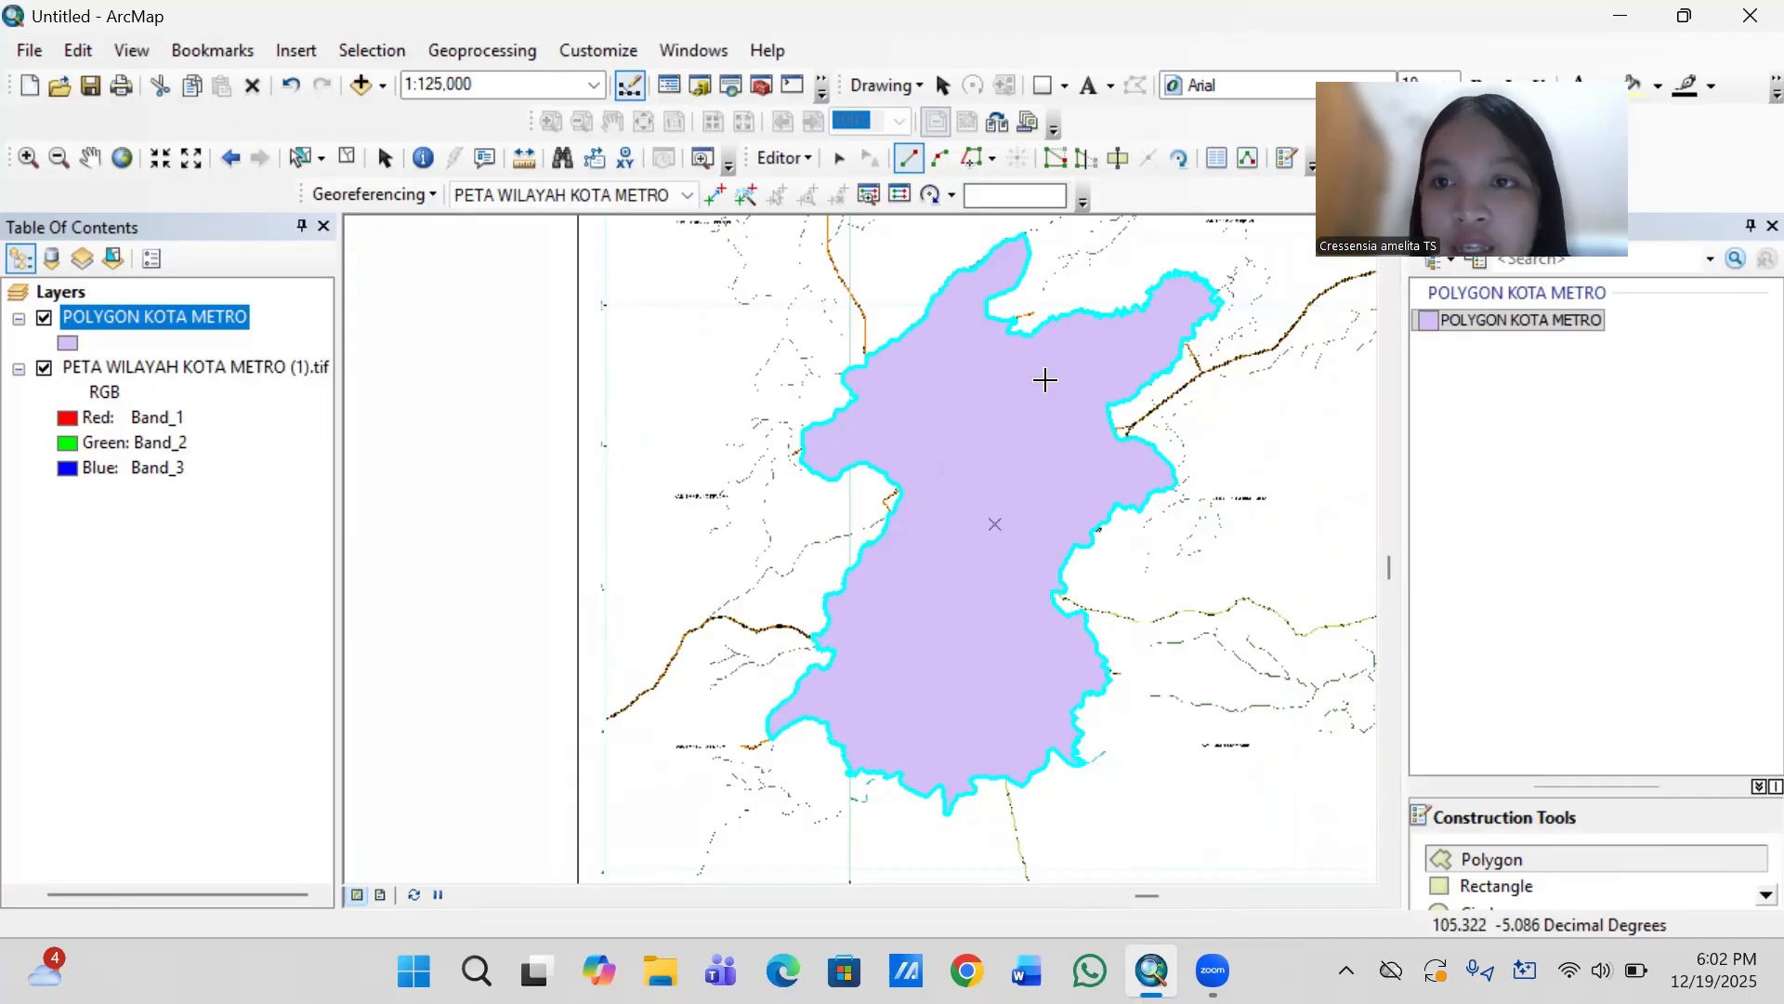
left_click(790, 160)
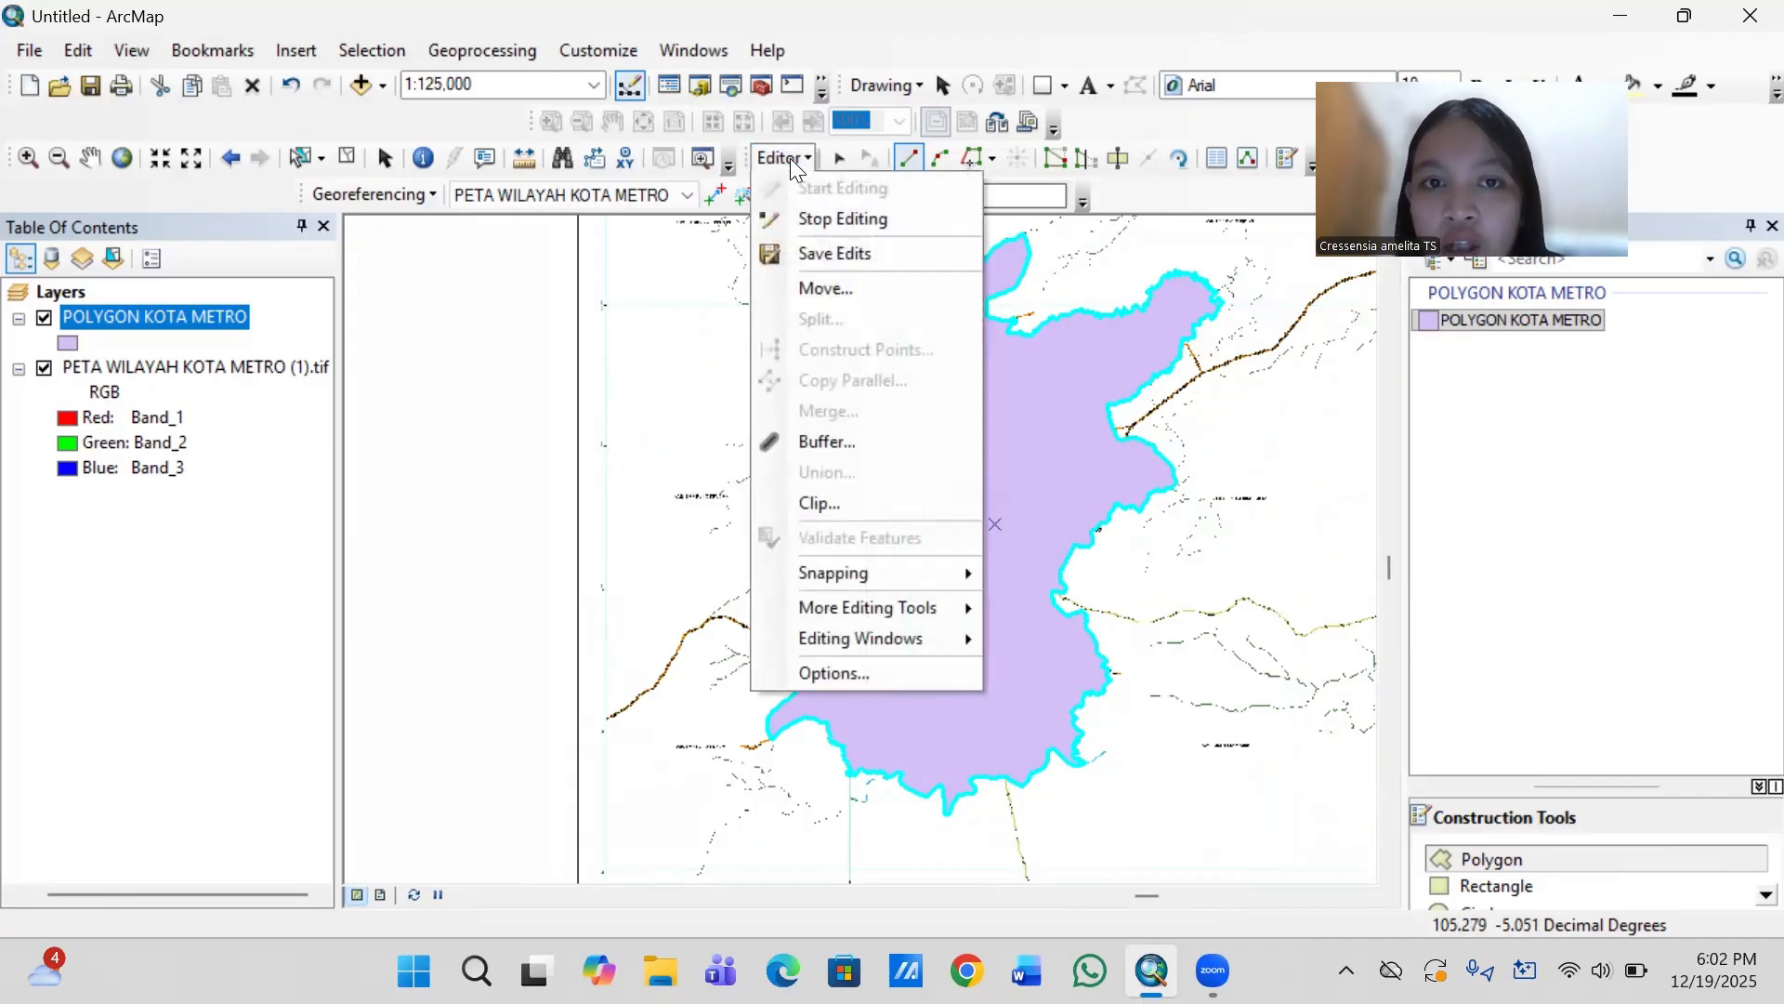
left_click(814, 245)
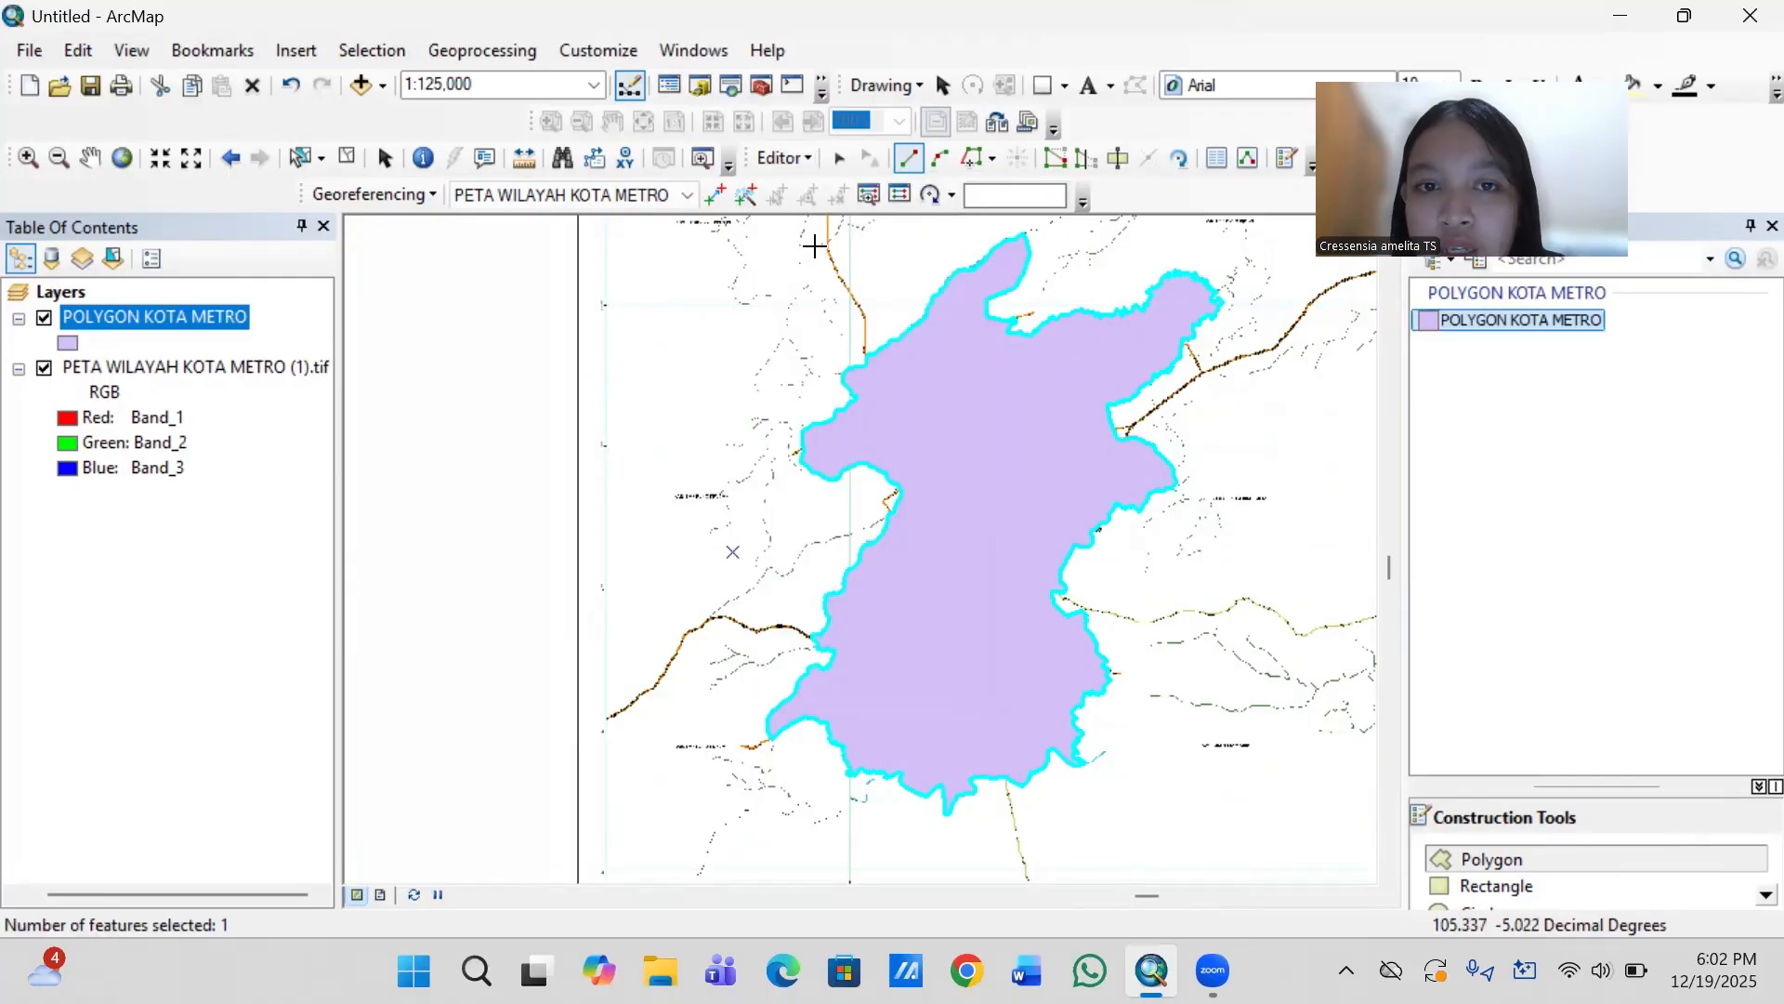
left_click(785, 159)
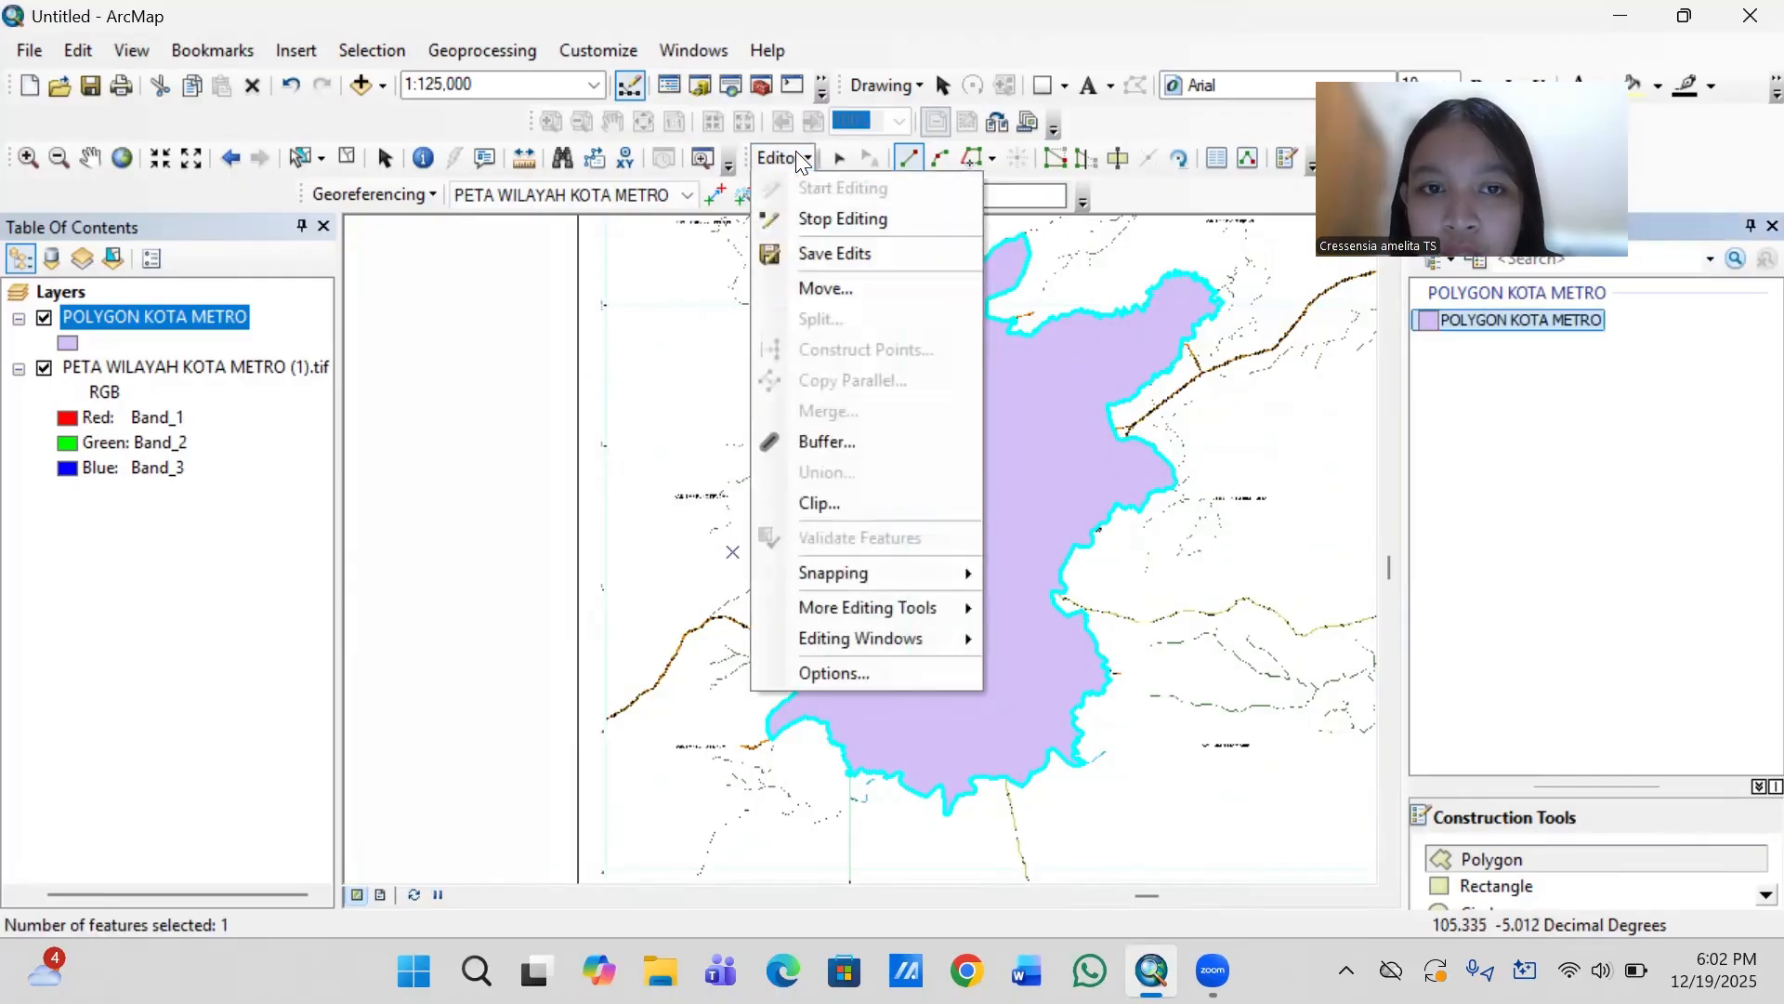
left_click(827, 219)
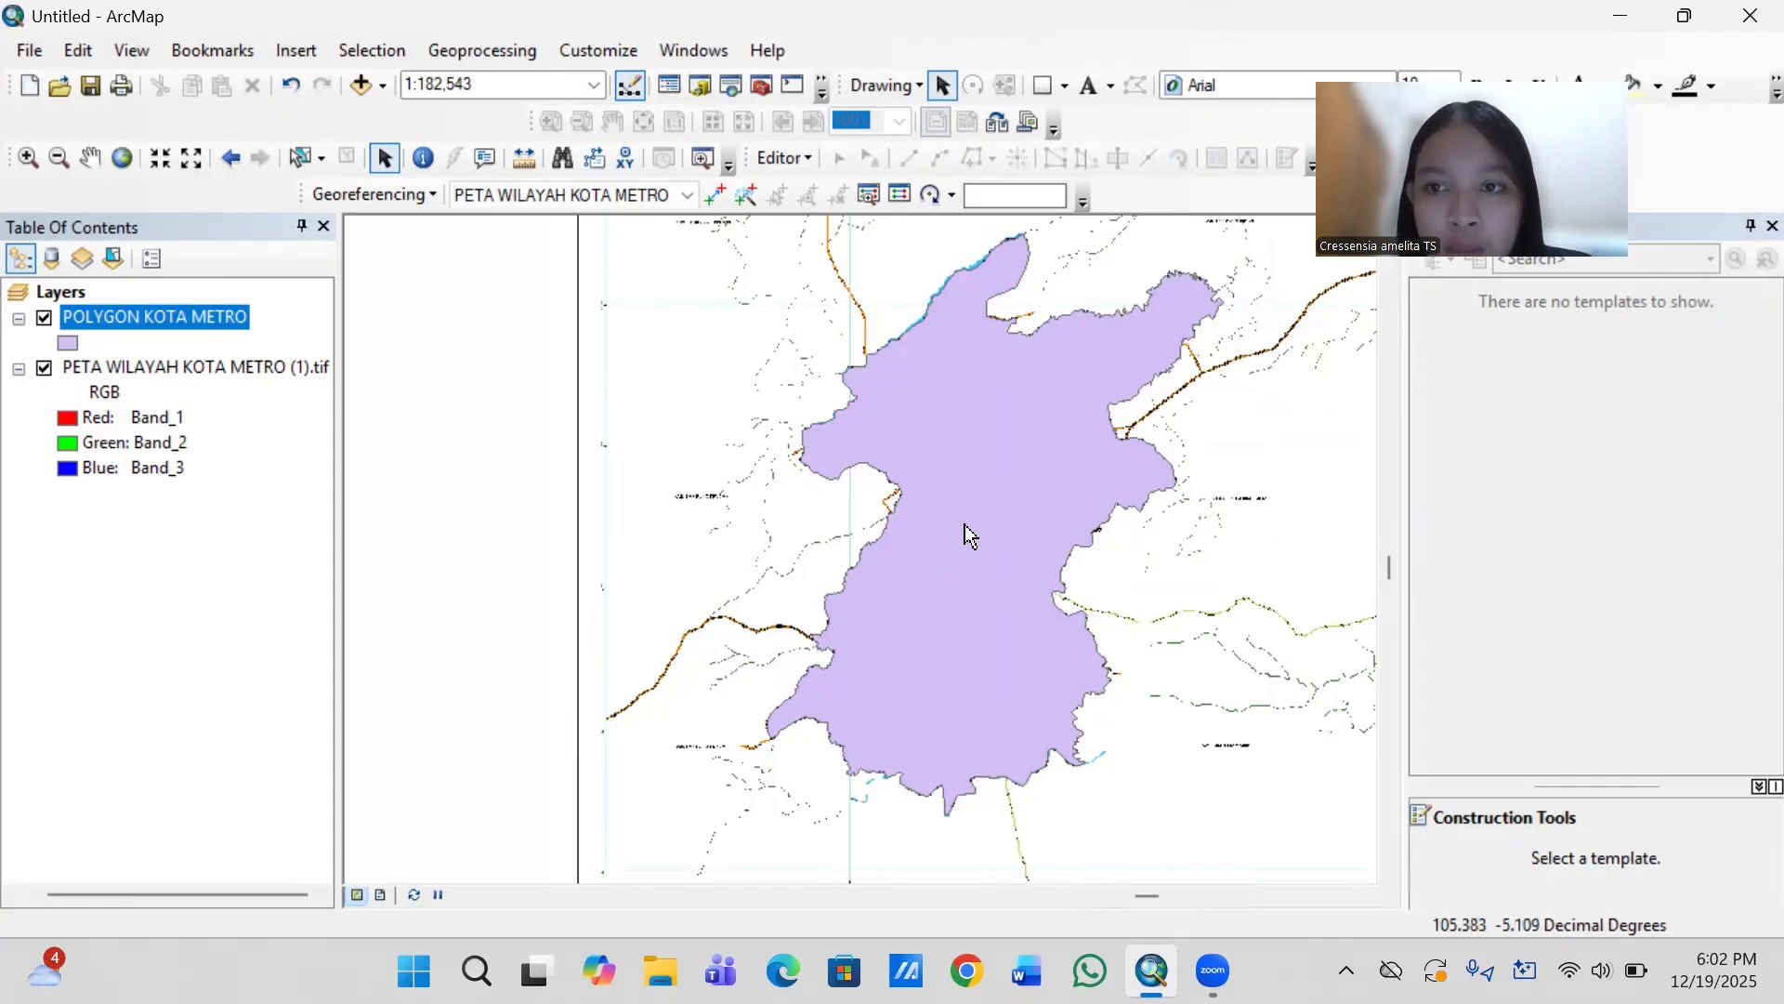
- Set the POLYGON KOTA METRO symbol to no fill colour with a black outline
left_click(67, 344)
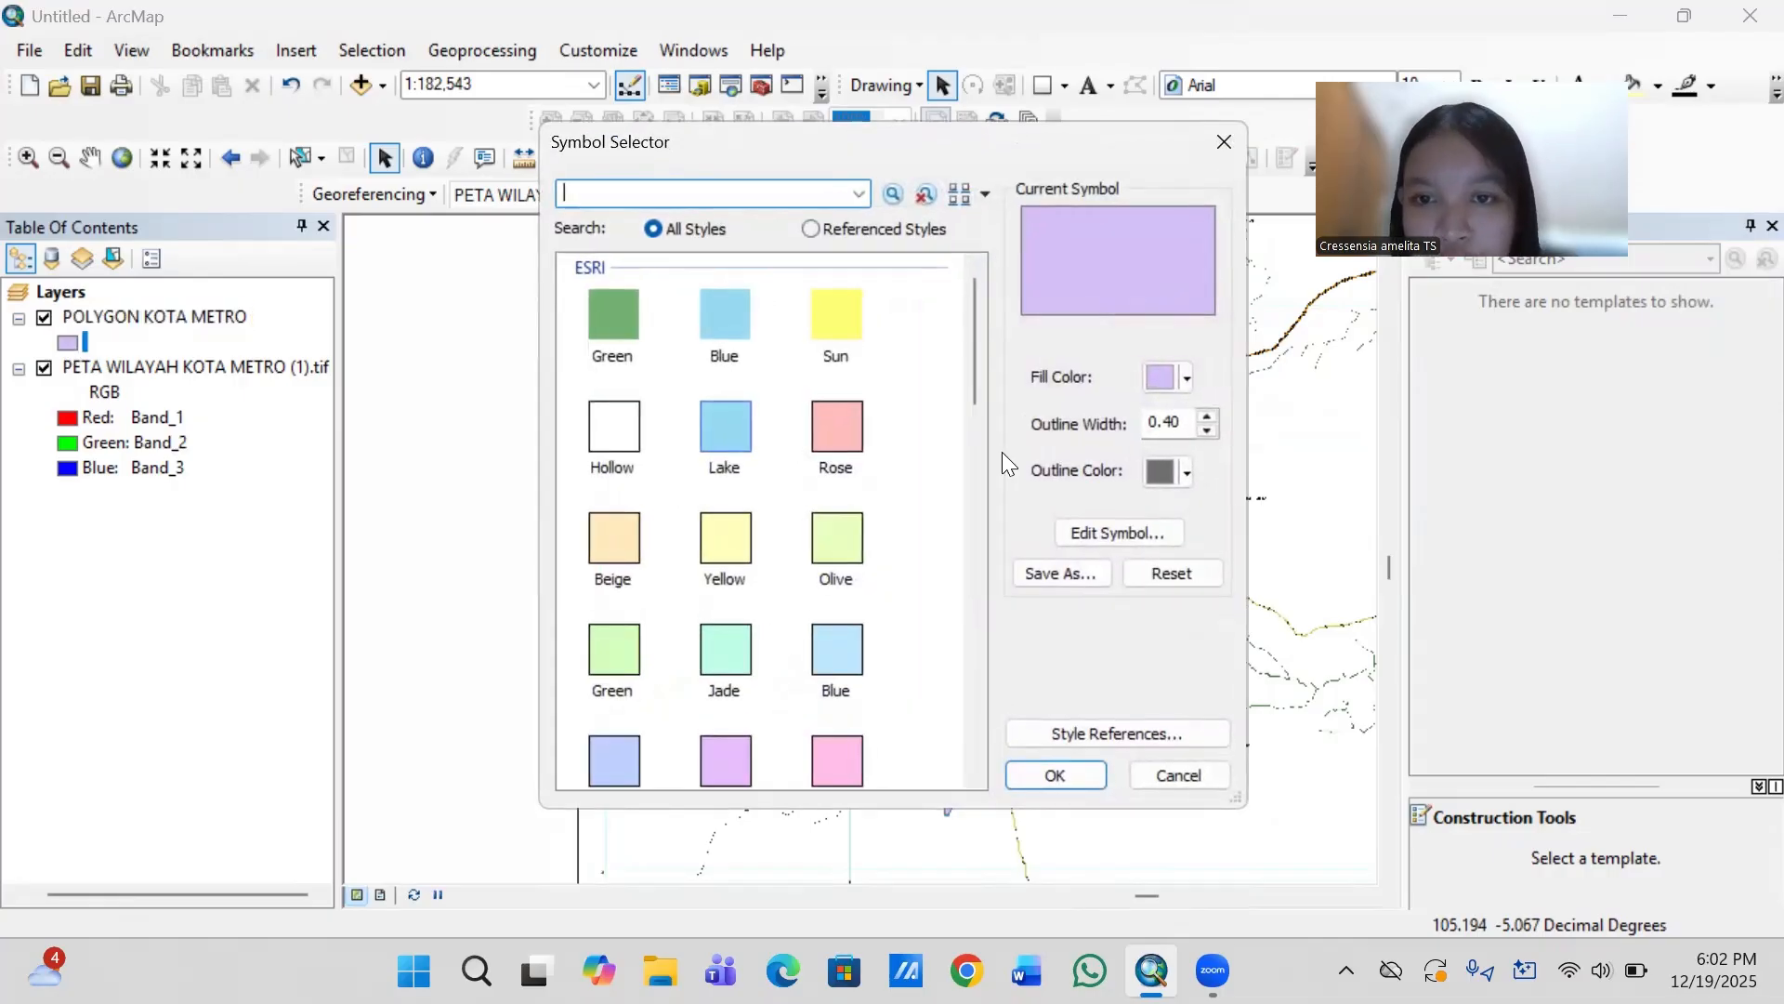
left_click(1187, 379)
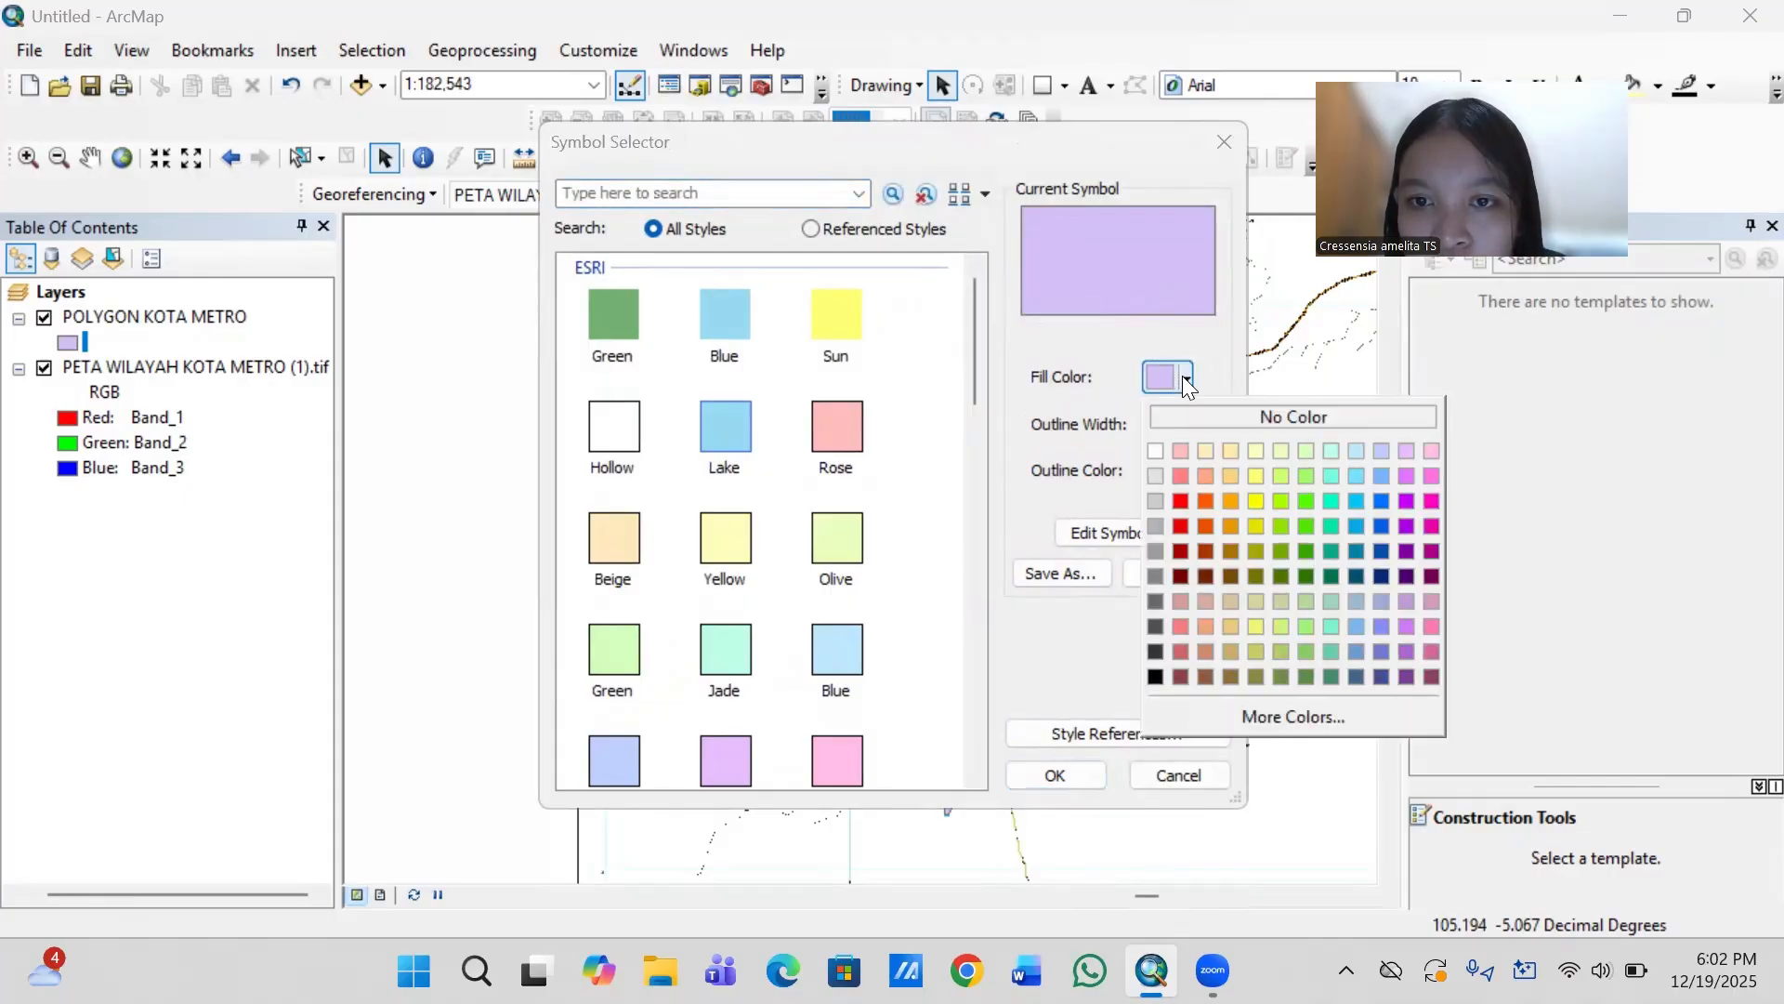
left_click(1213, 416)
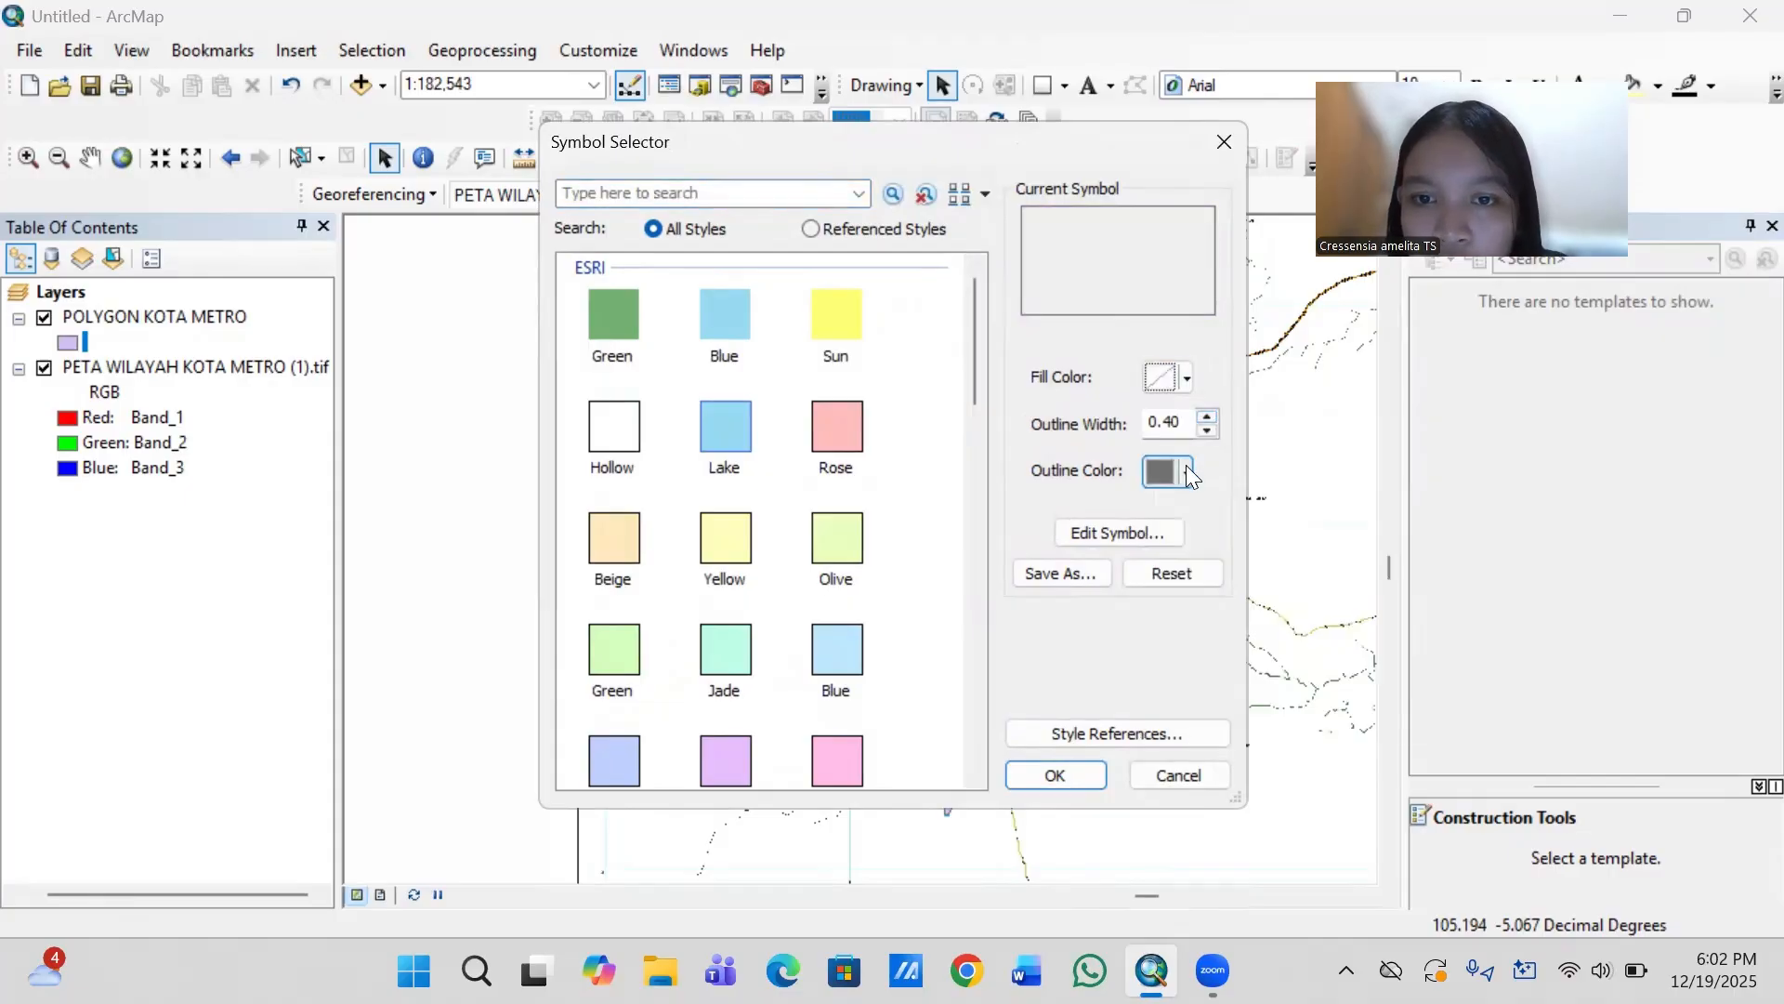
left_click(1190, 474)
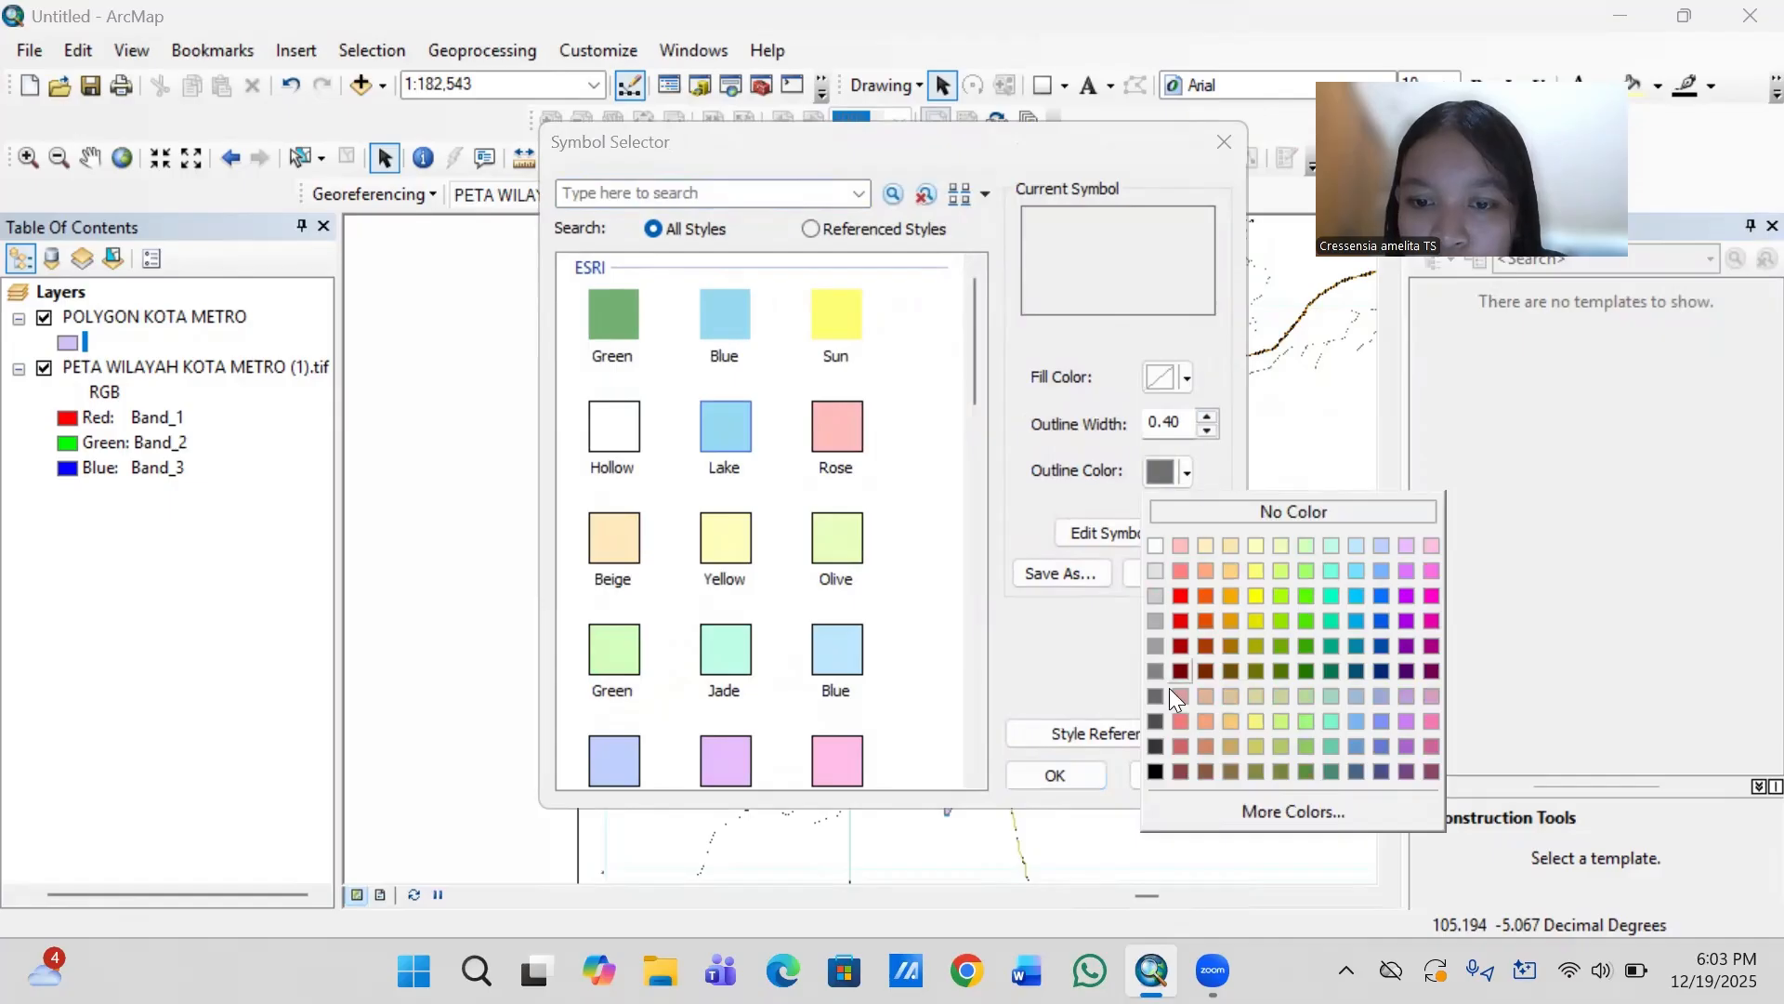
left_click(1153, 771)
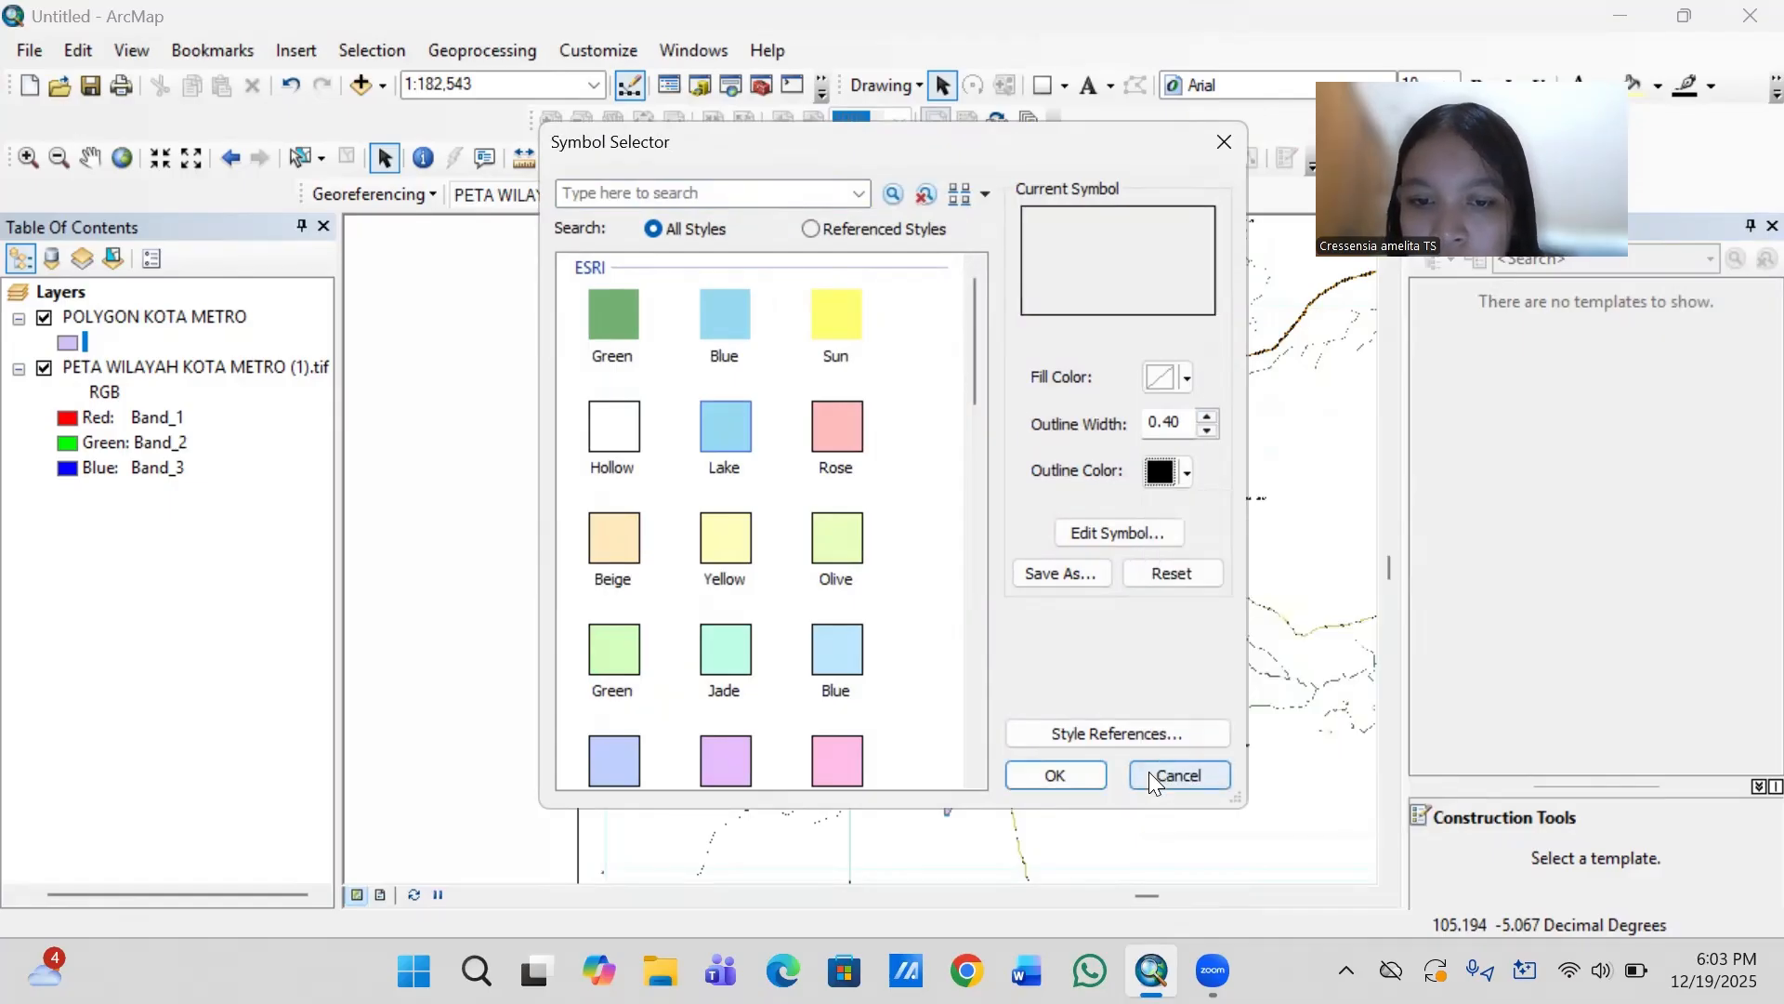
left_click(1074, 773)
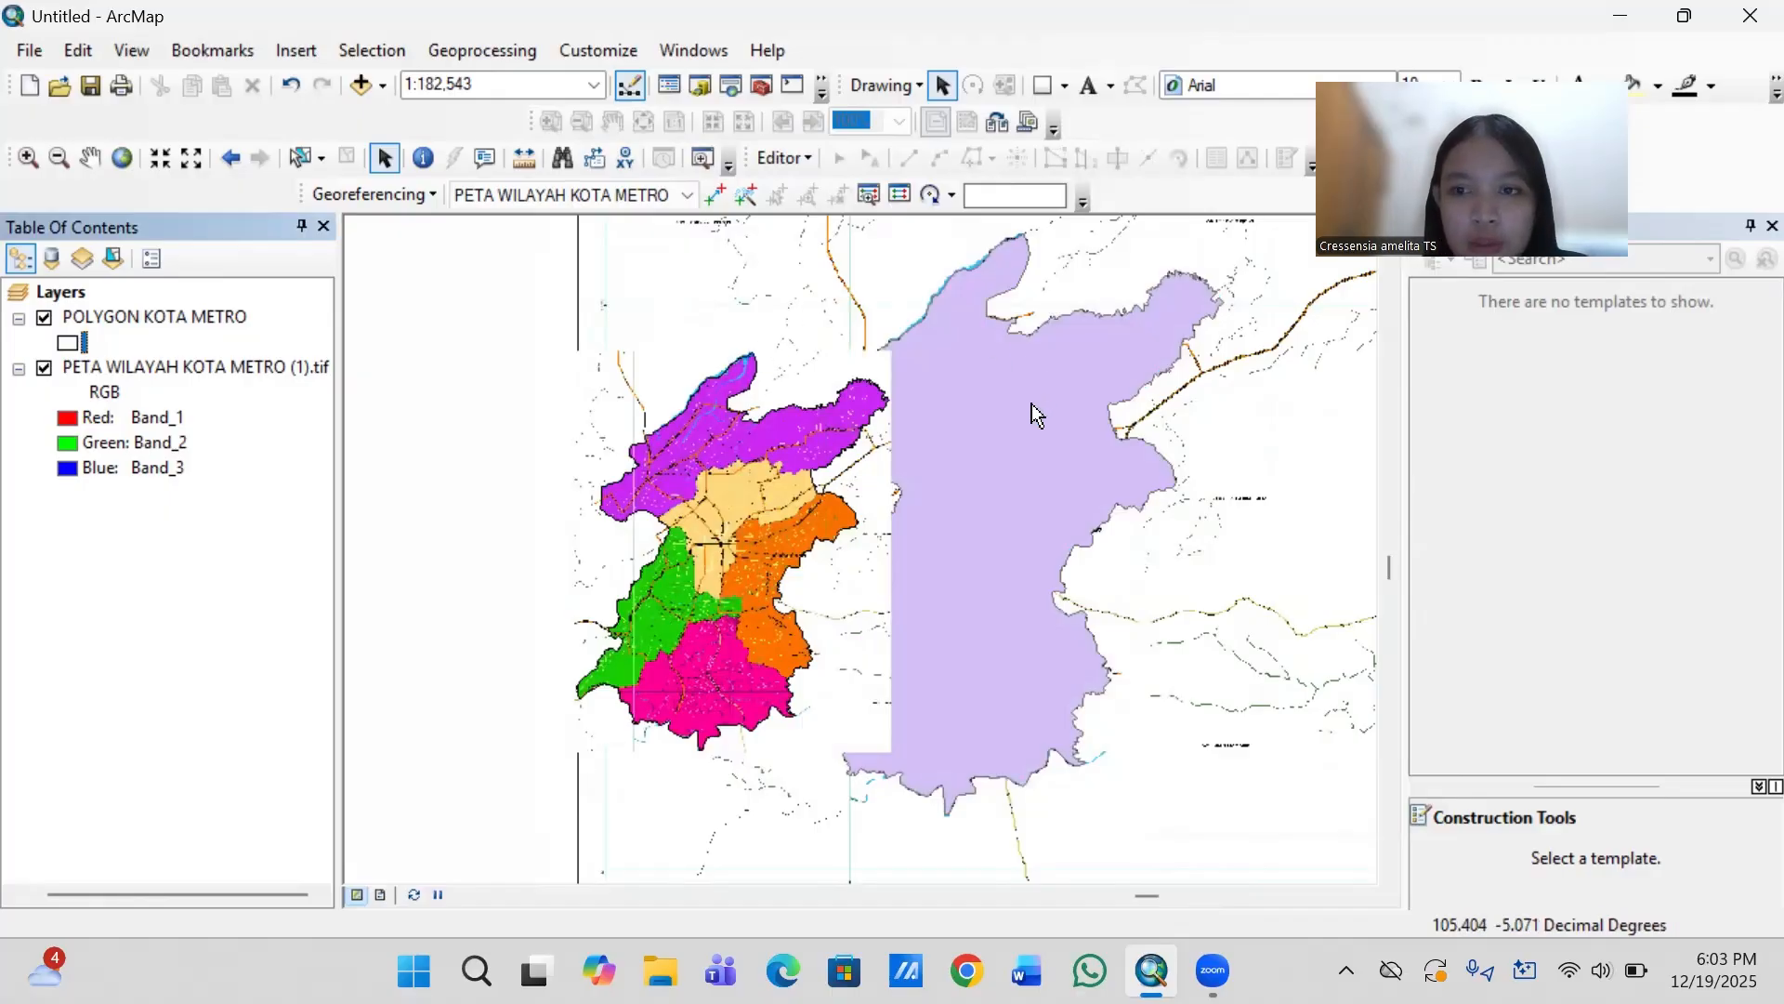
- Start a new editing session on POLYGON KOTA METRO and select the whole city polygon
left_click(87, 156)
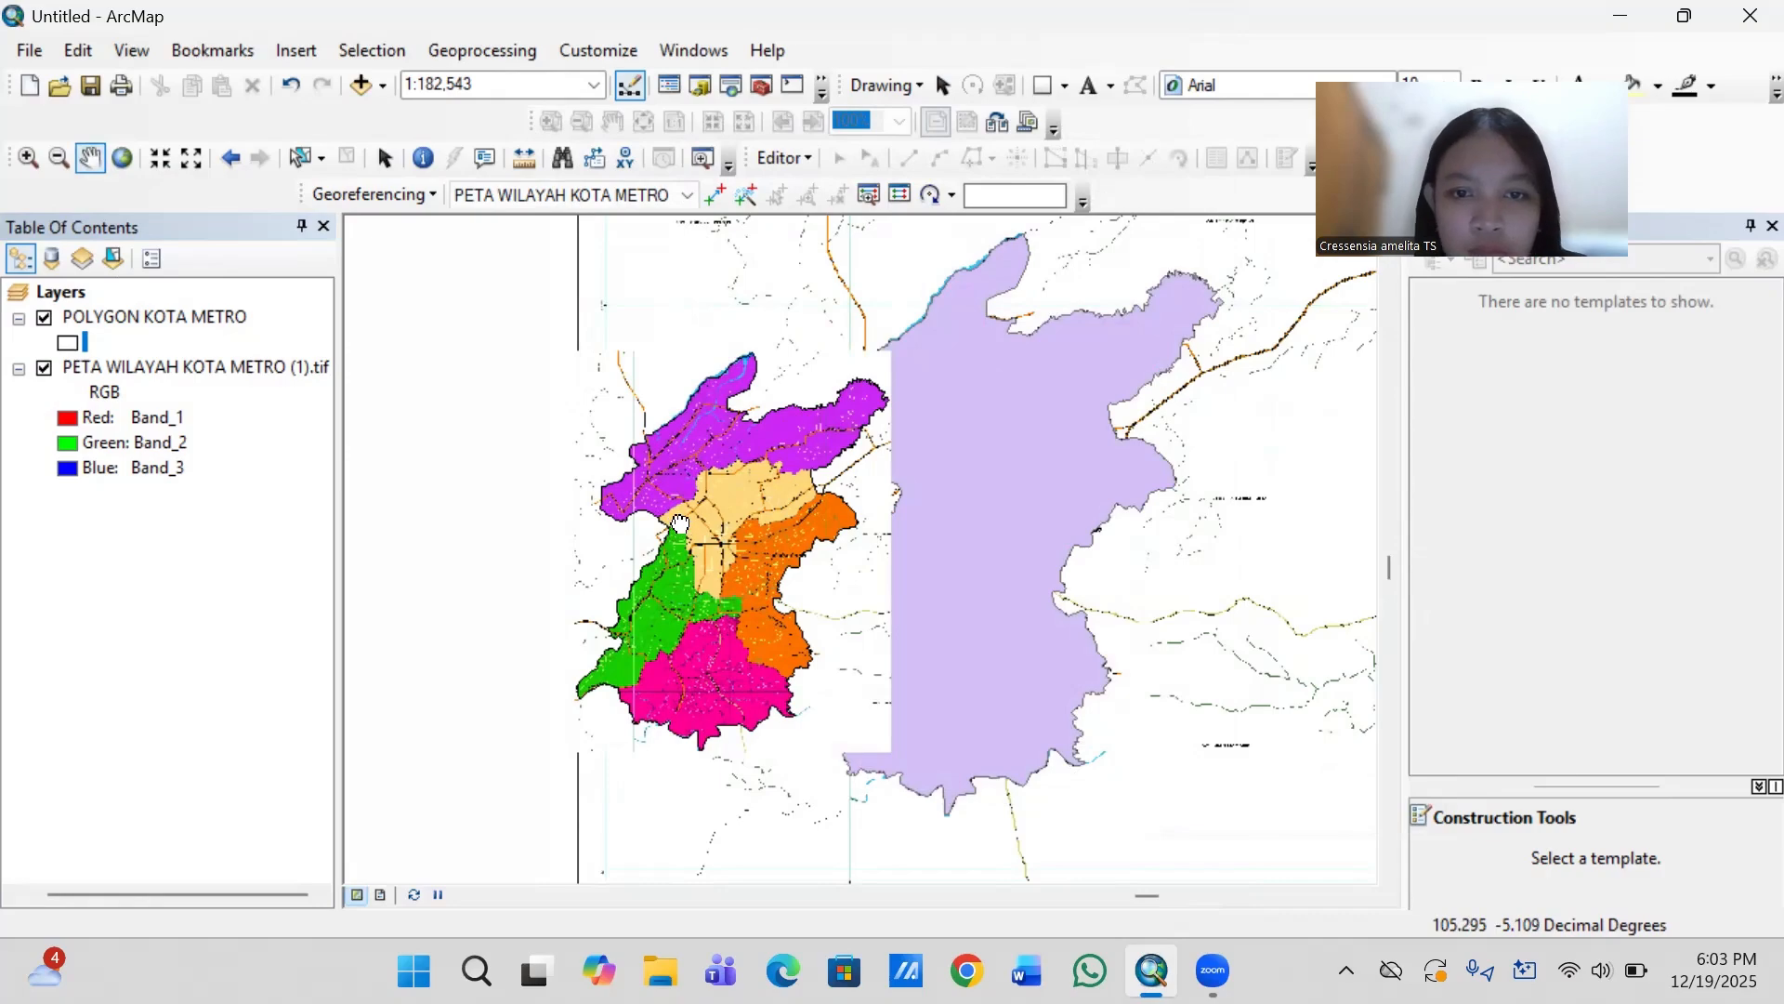
left_click_drag(614, 515, 532, 533)
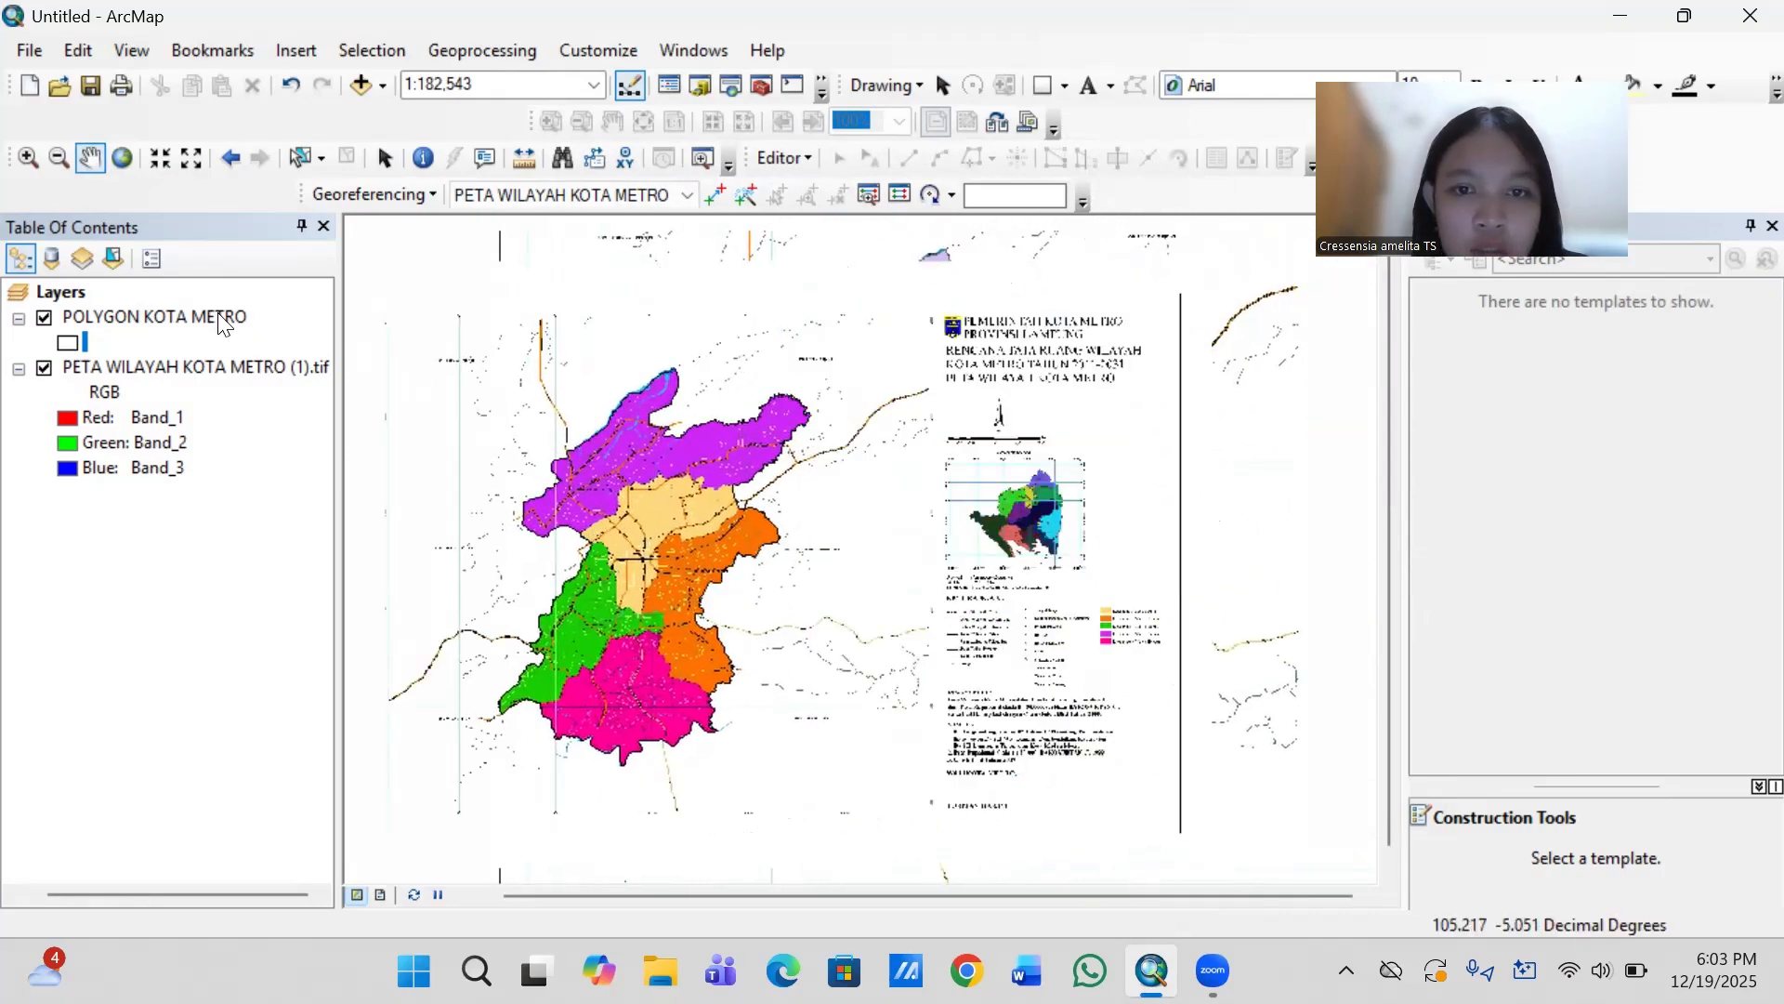
left_click_drag(595, 502, 724, 533)
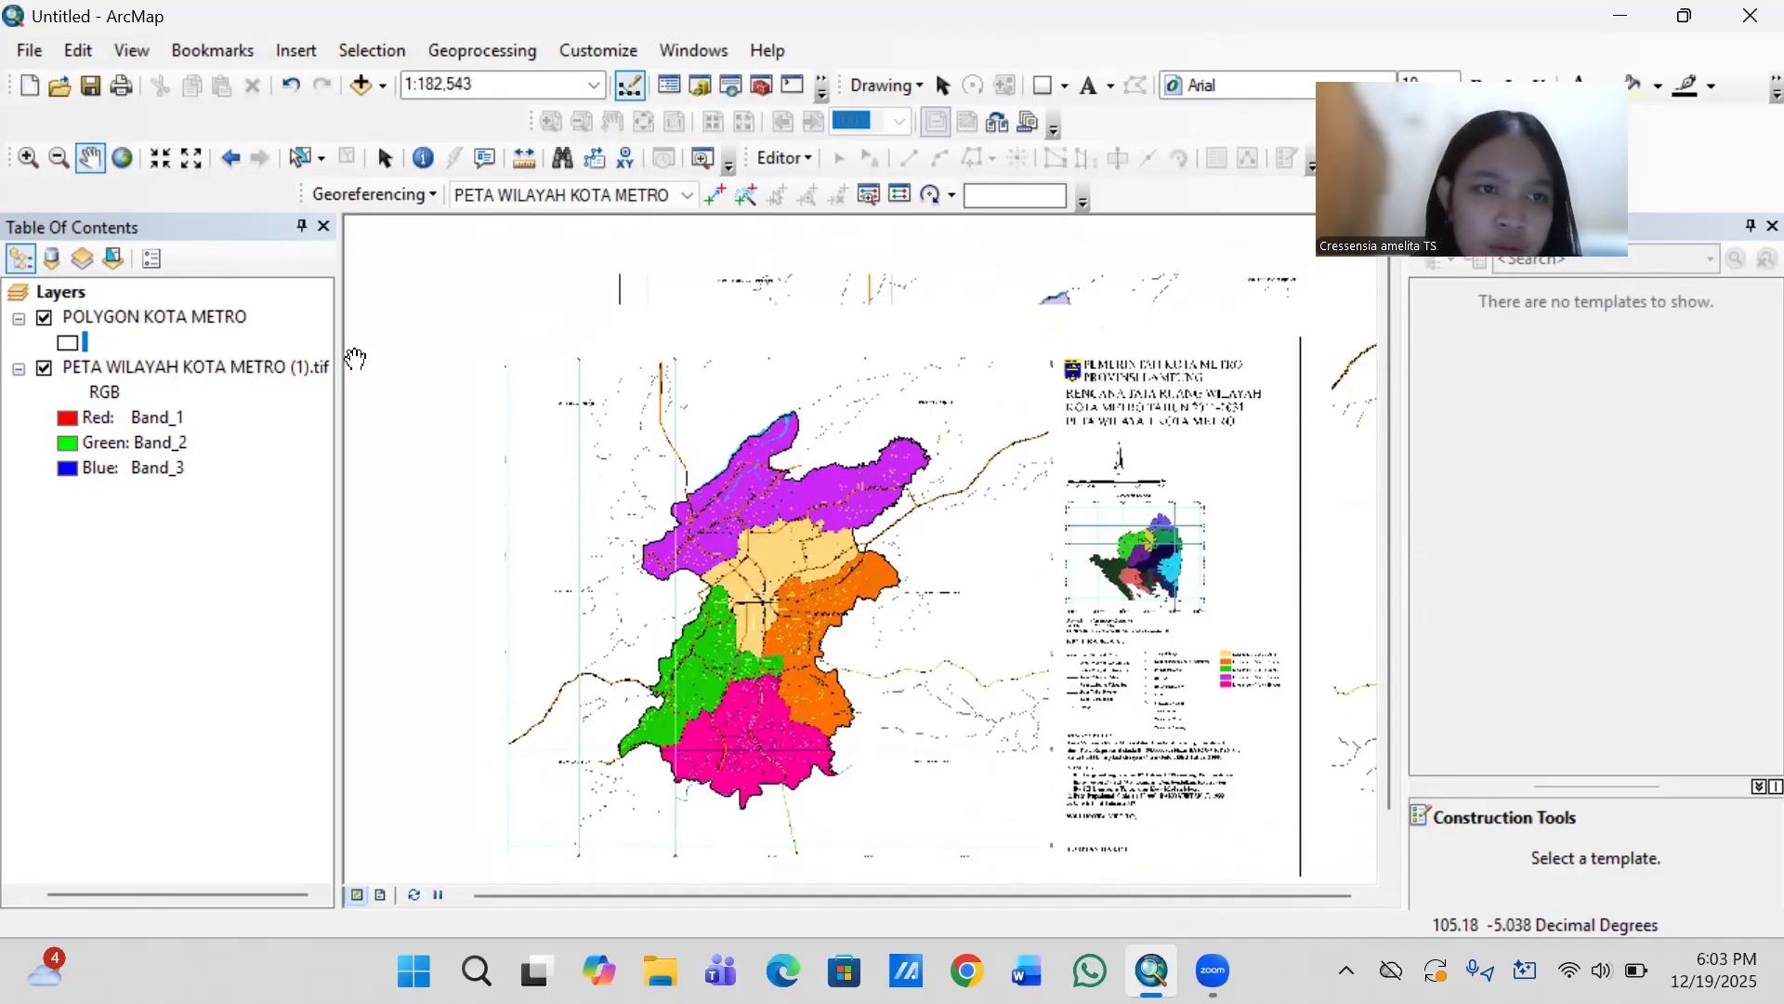
right_click(202, 319)
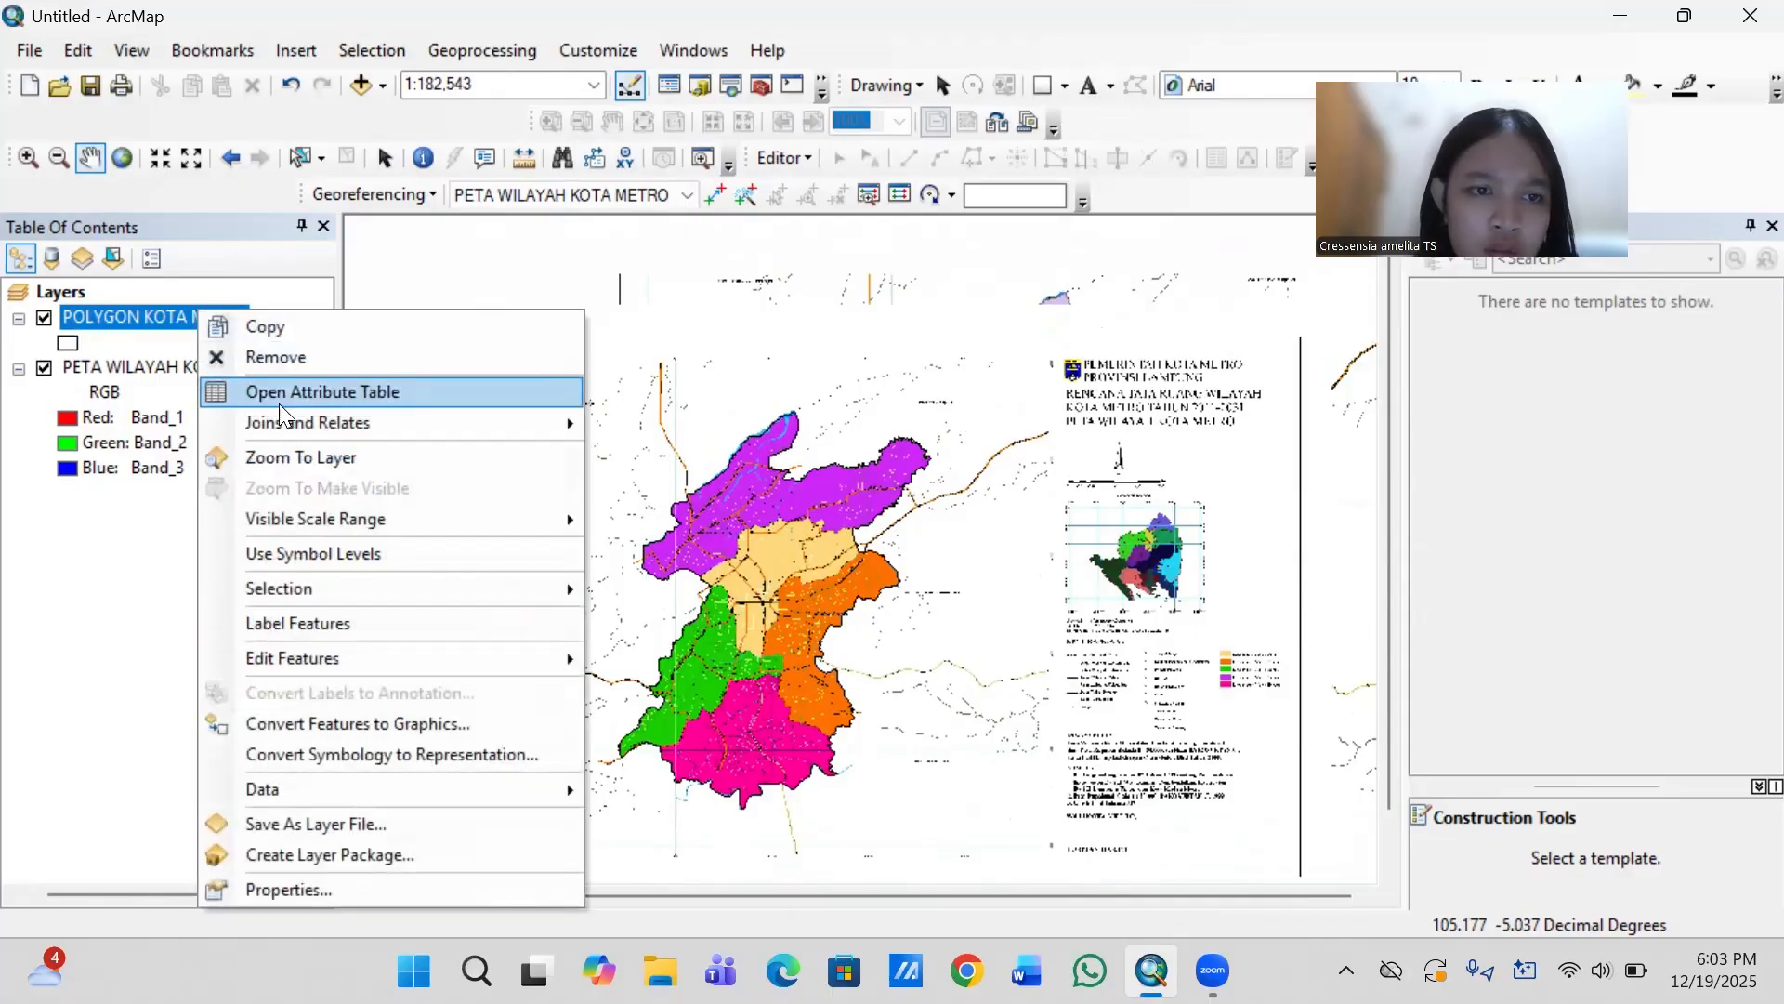
left_click(295, 458)
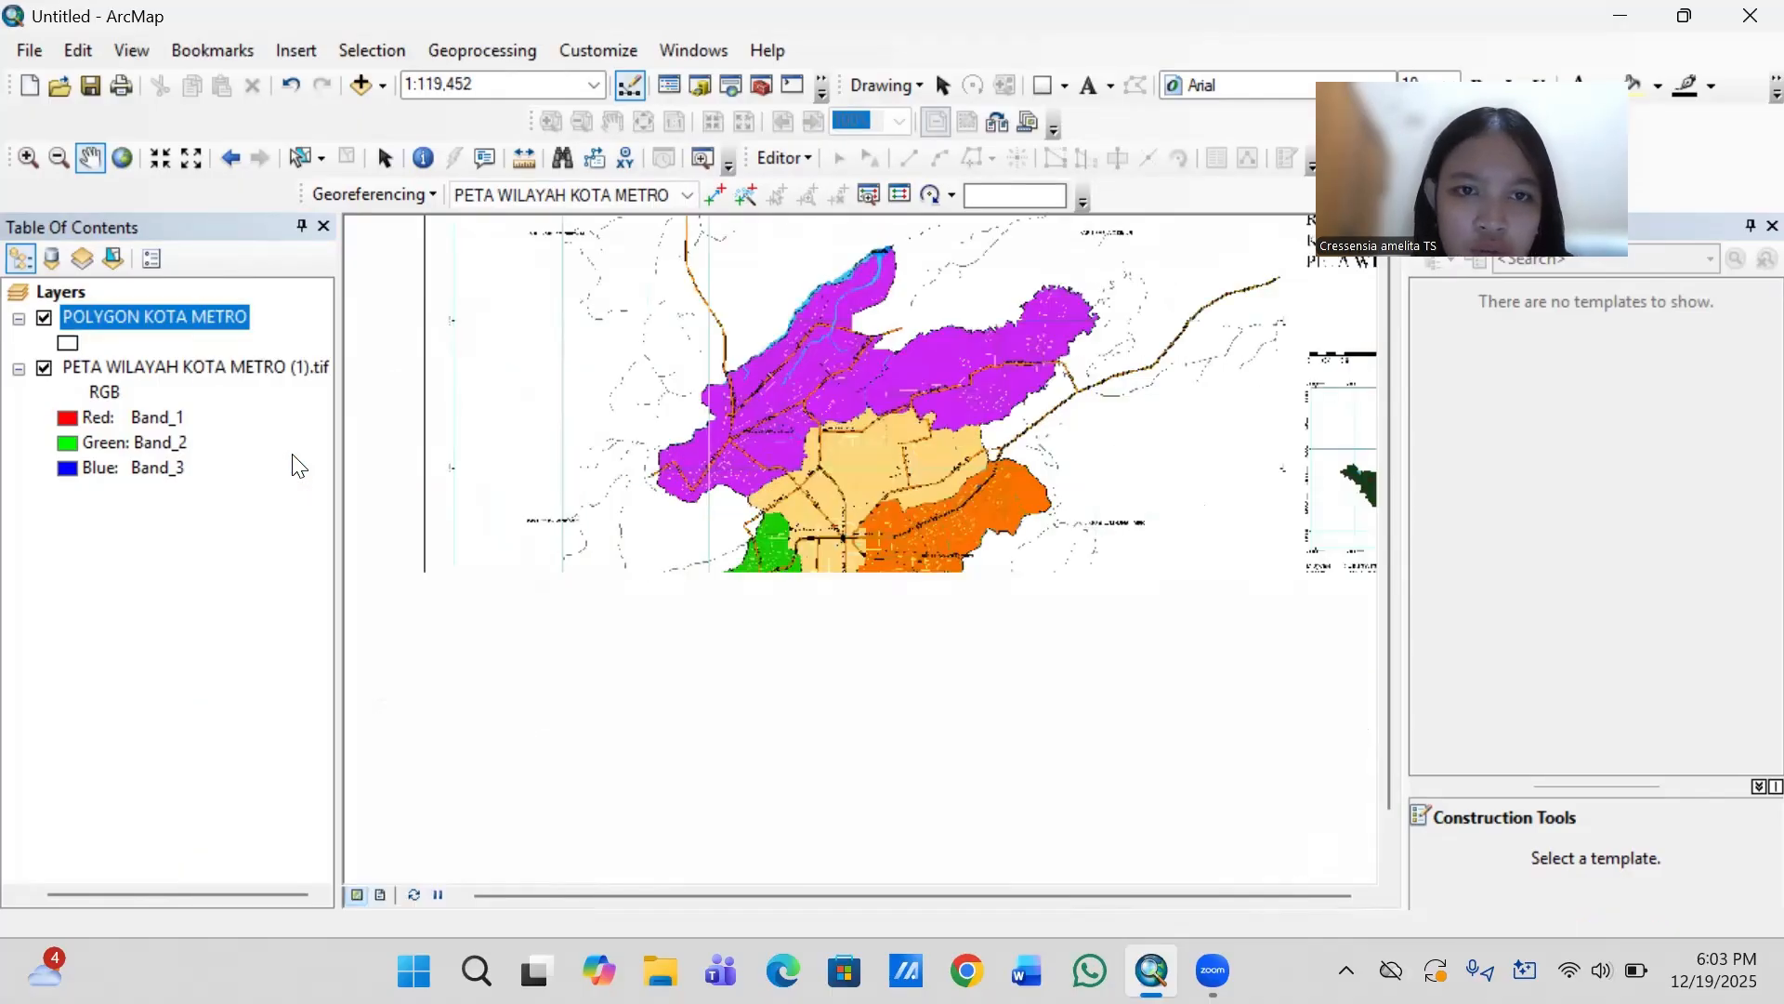
left_click_drag(985, 488, 949, 467)
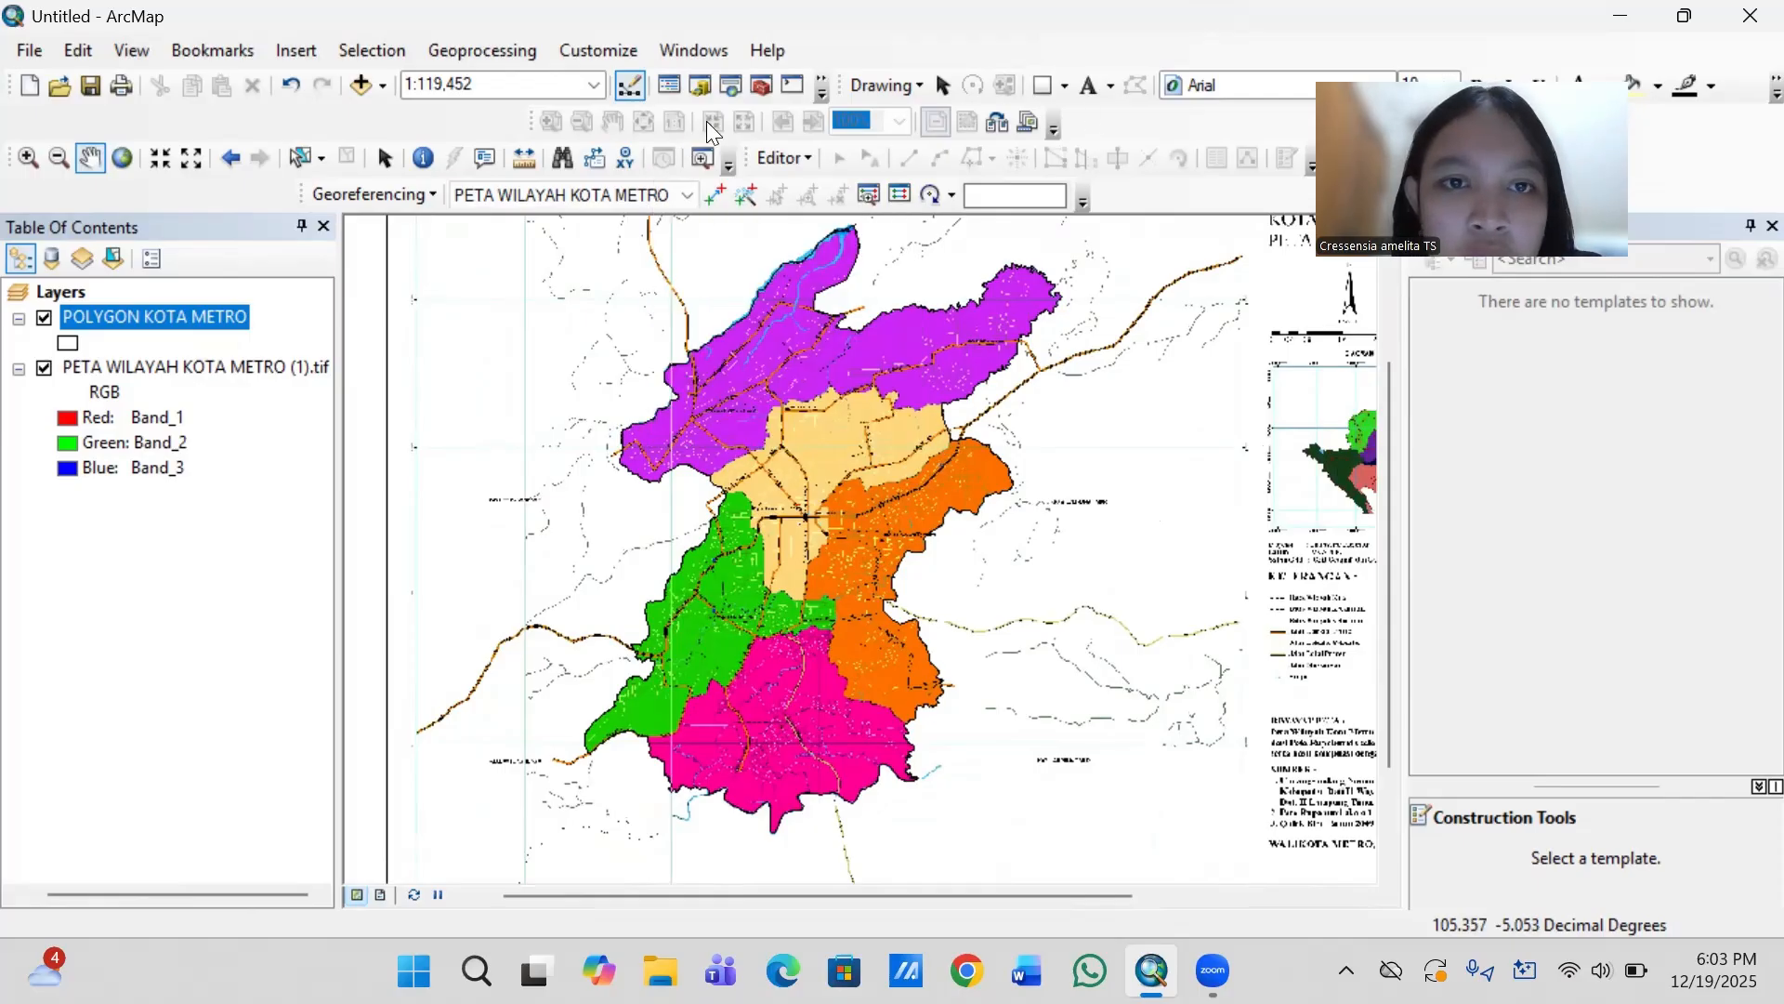
left_click(382, 158)
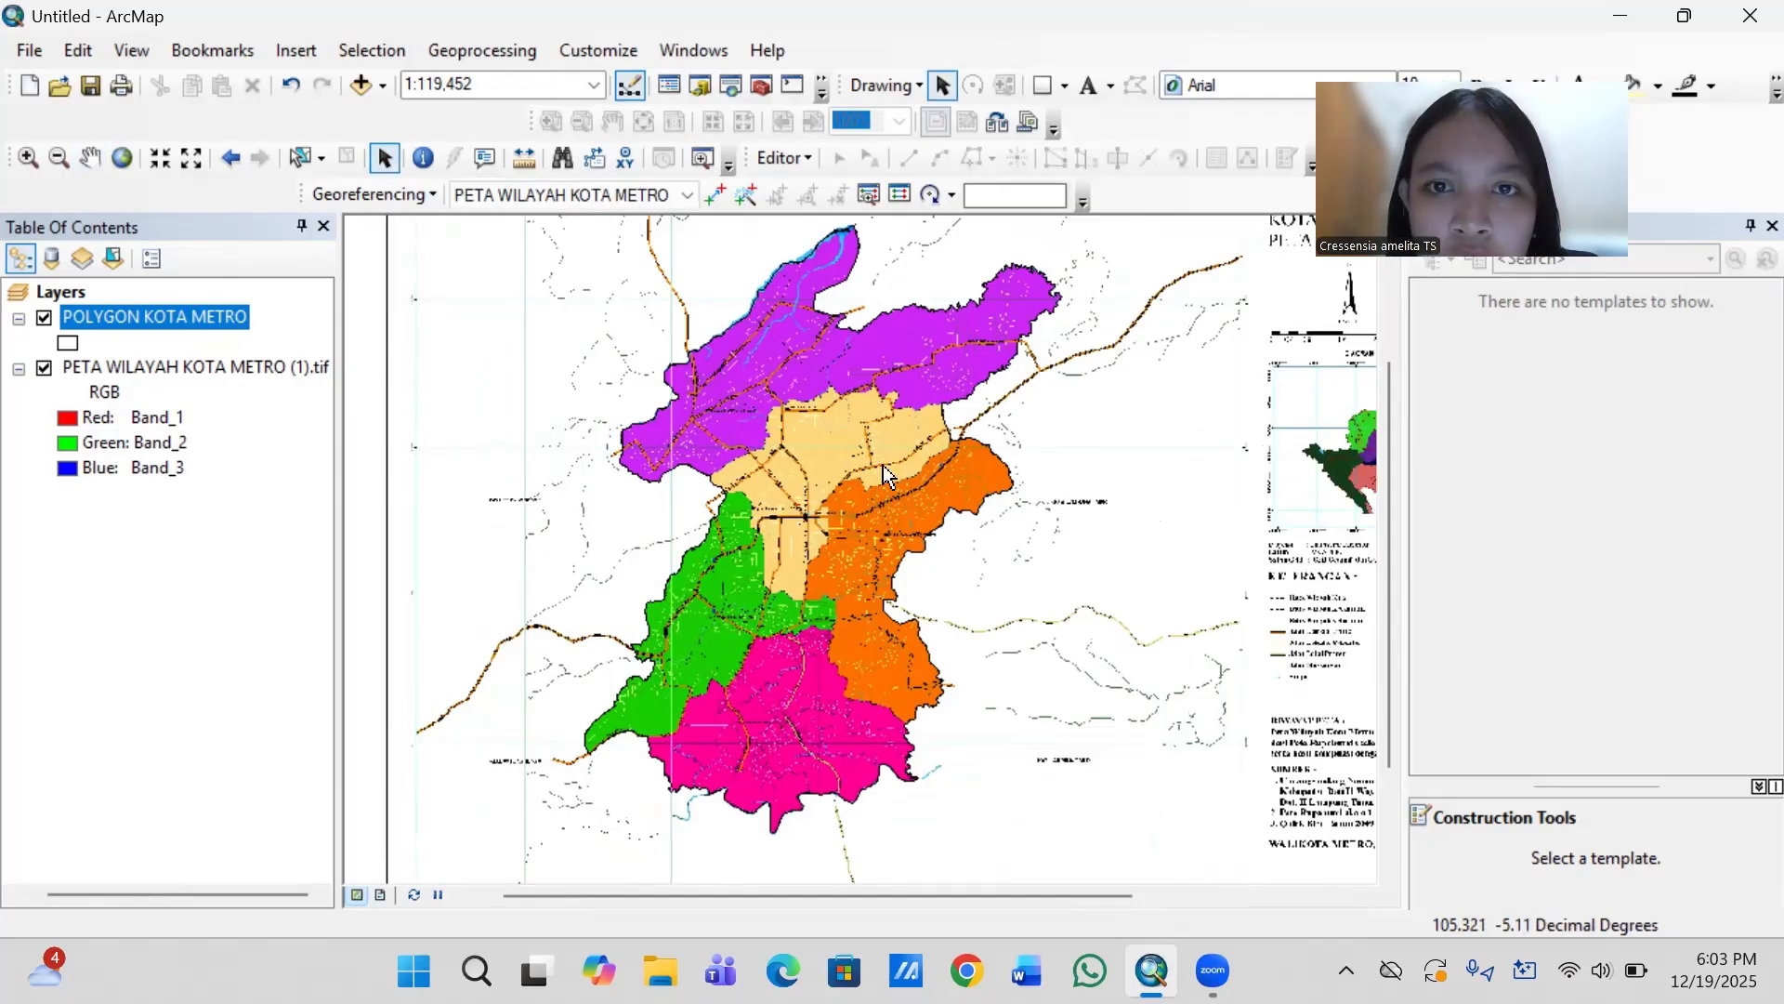
left_click(799, 159)
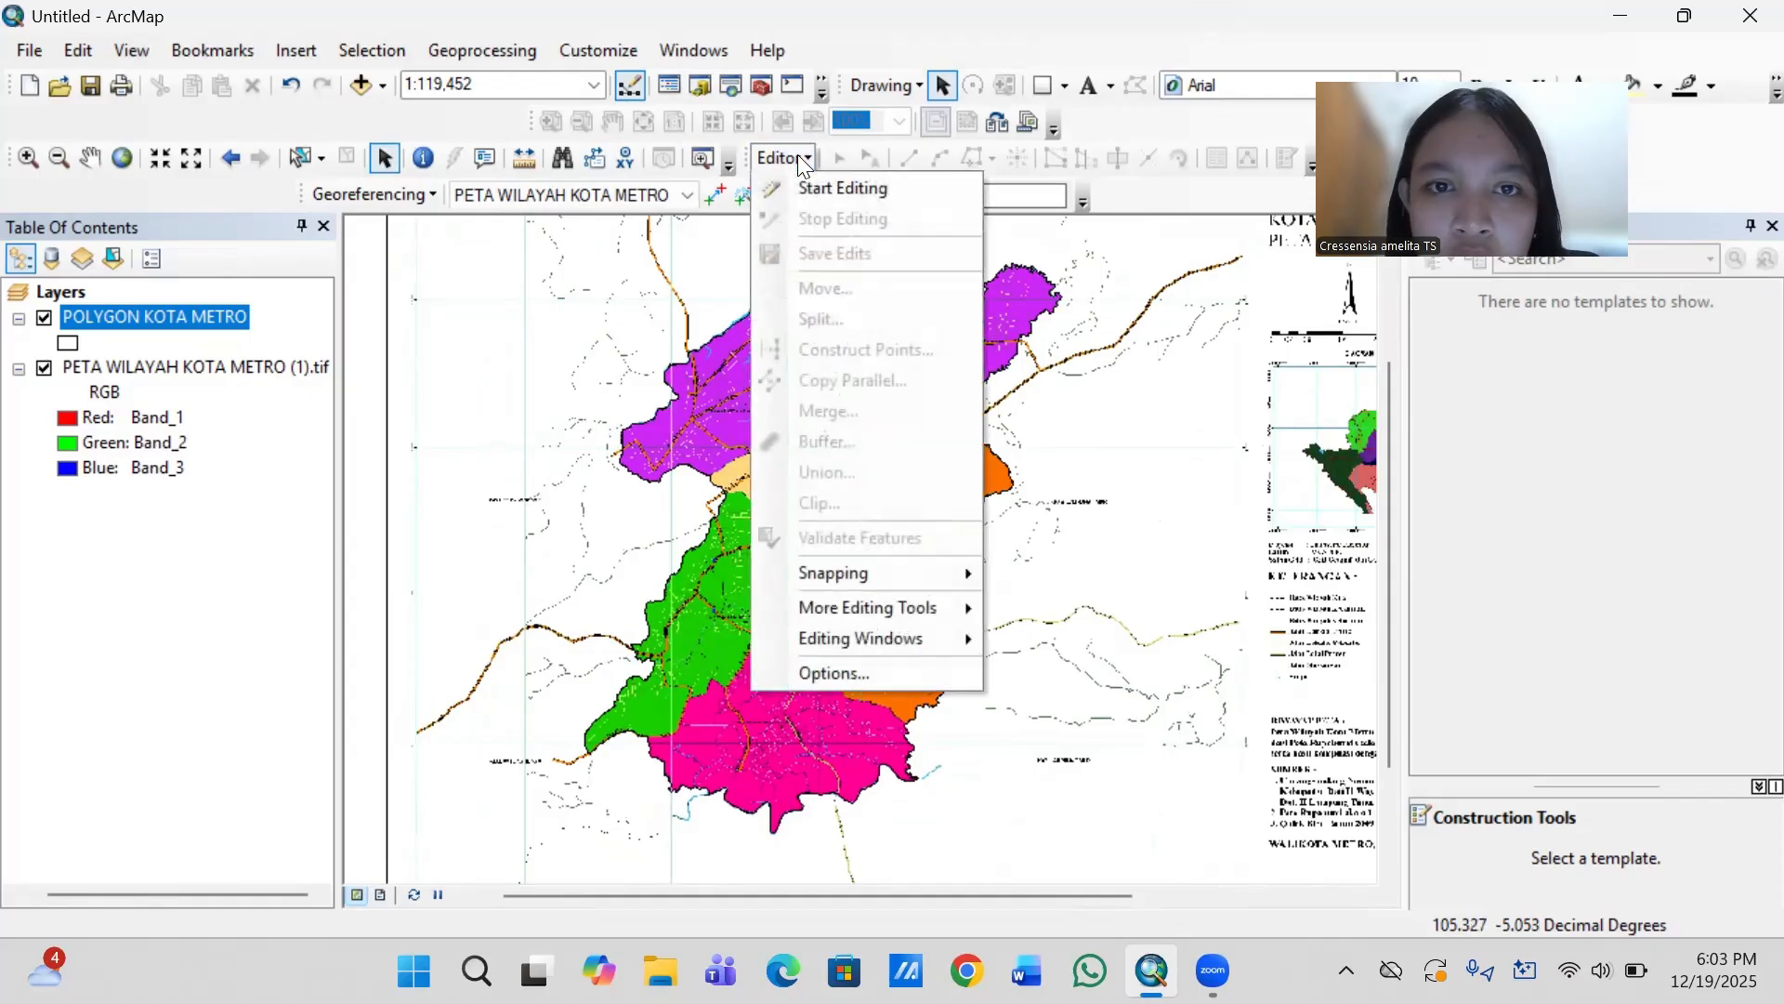
left_click(814, 186)
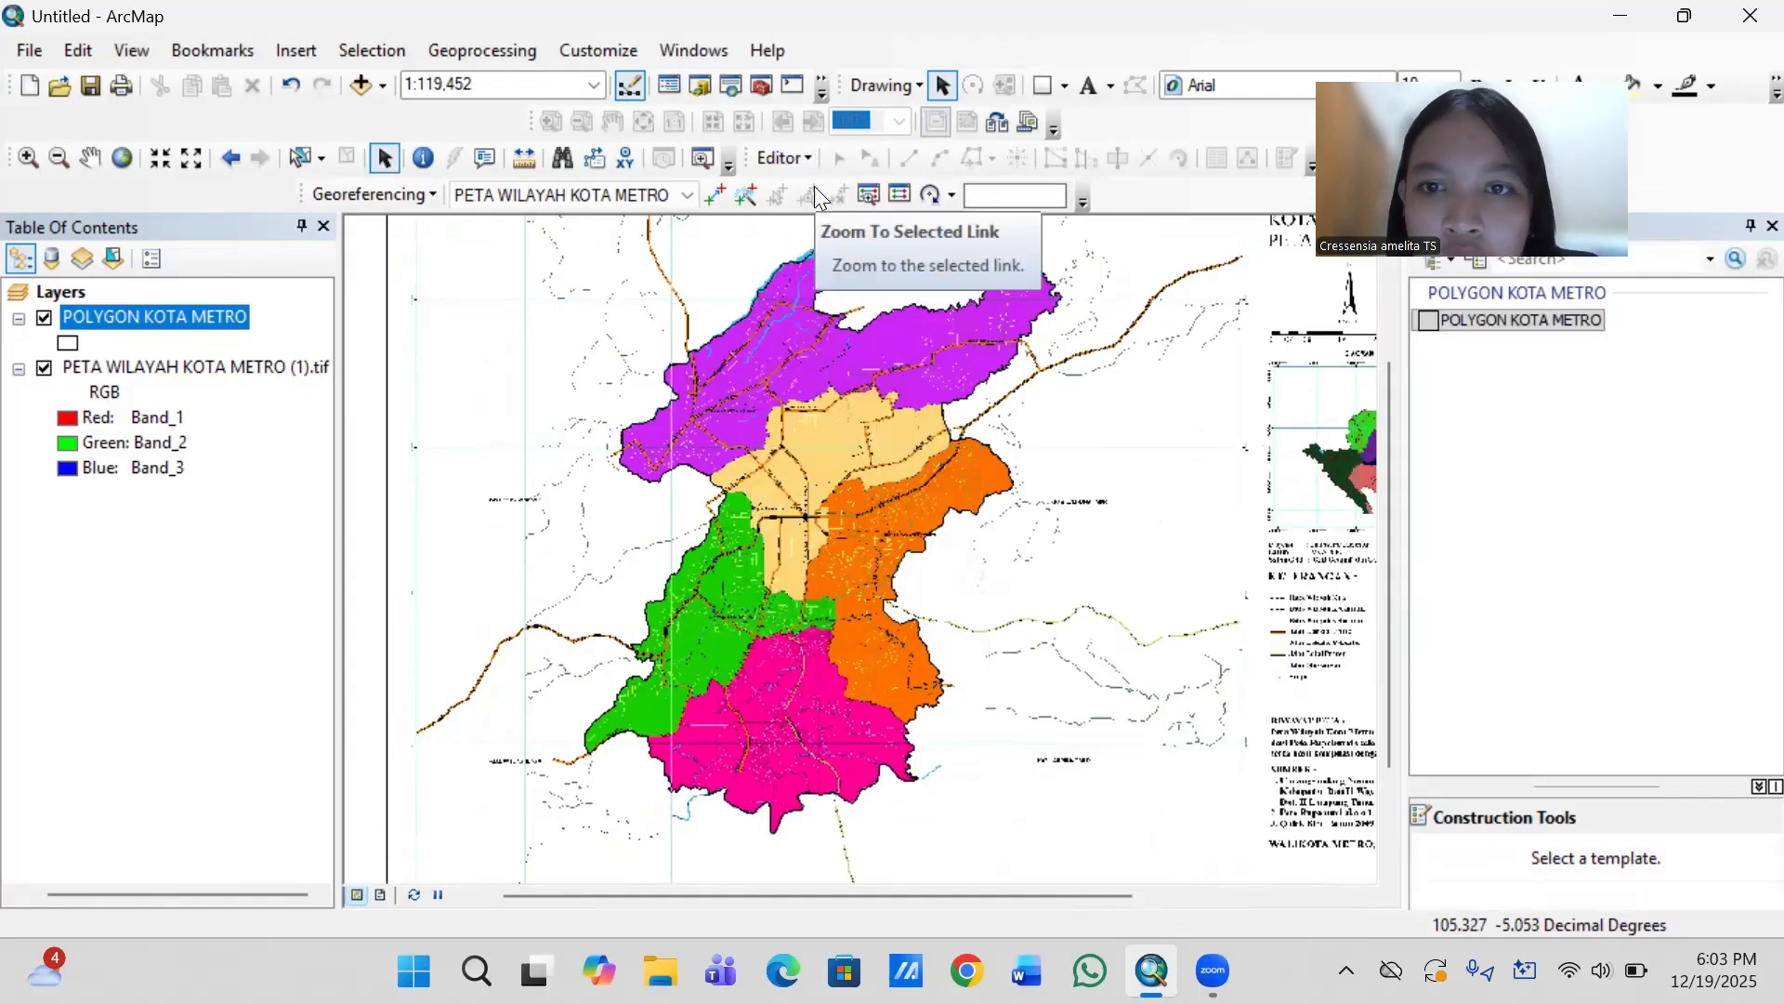
left_click(838, 158)
left_click(889, 404)
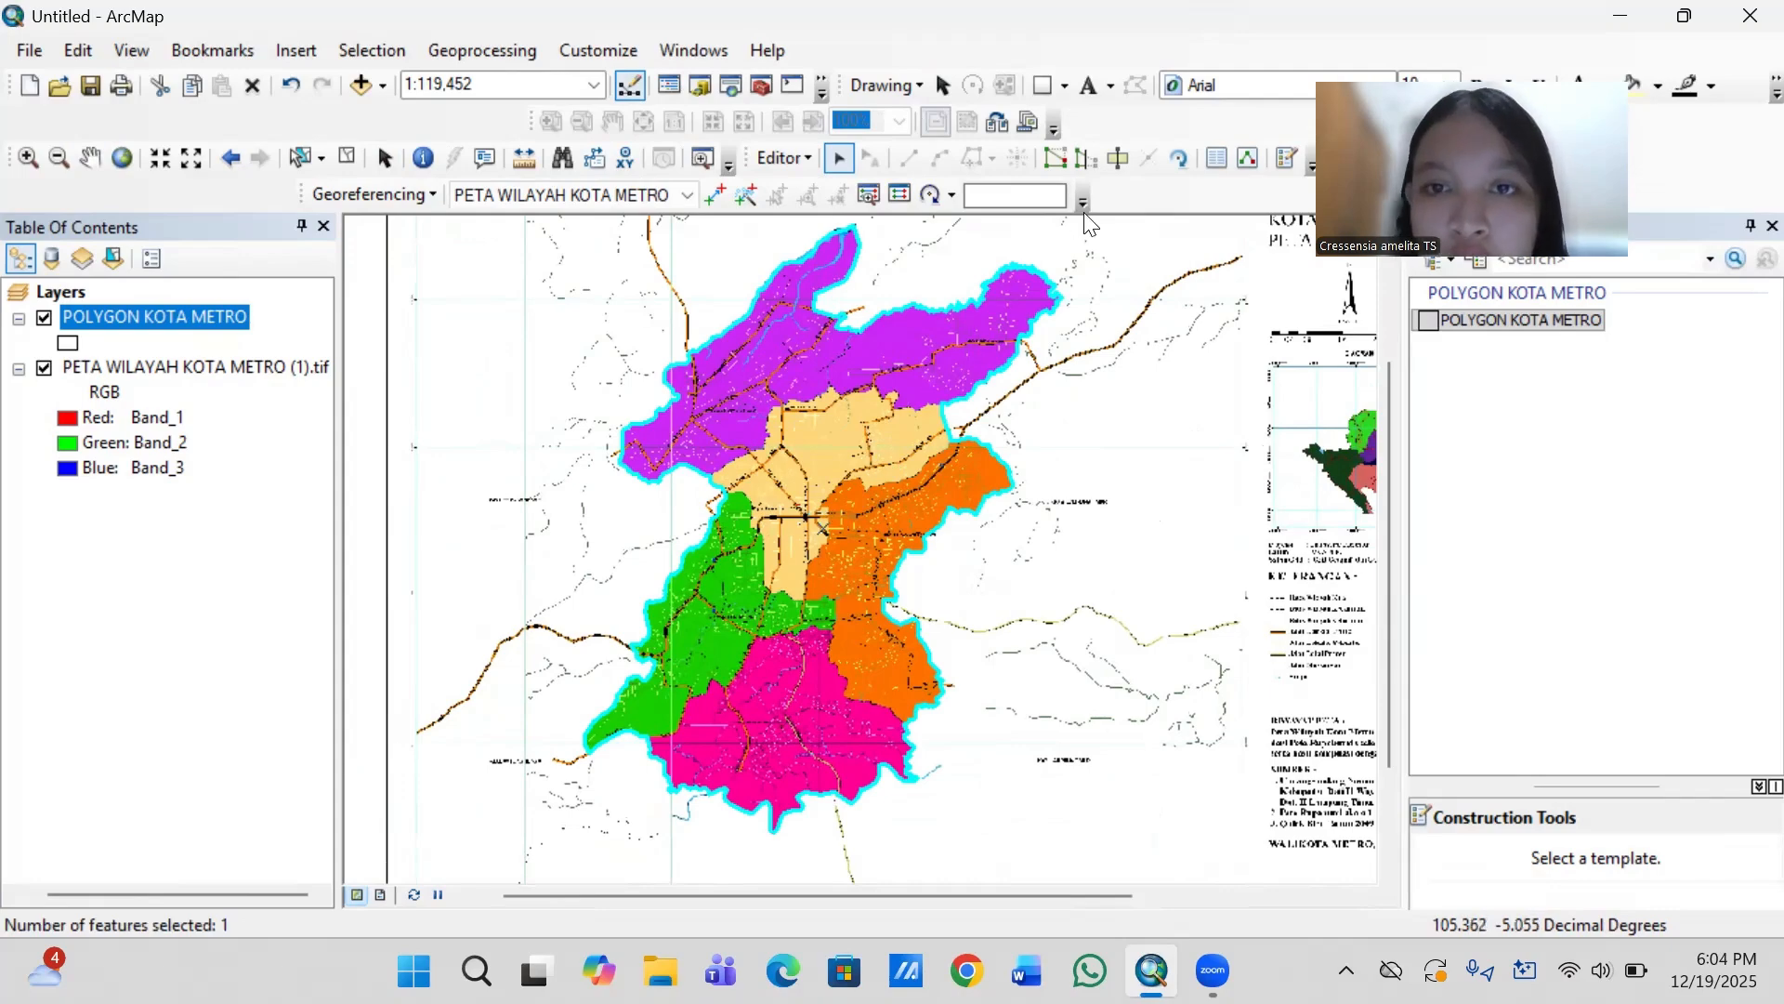
- Start a Cut Polygons line just outside the city's western edge, where the purple Metro Utara and tan Metro Pusat districts meet
left_click(1132, 160)
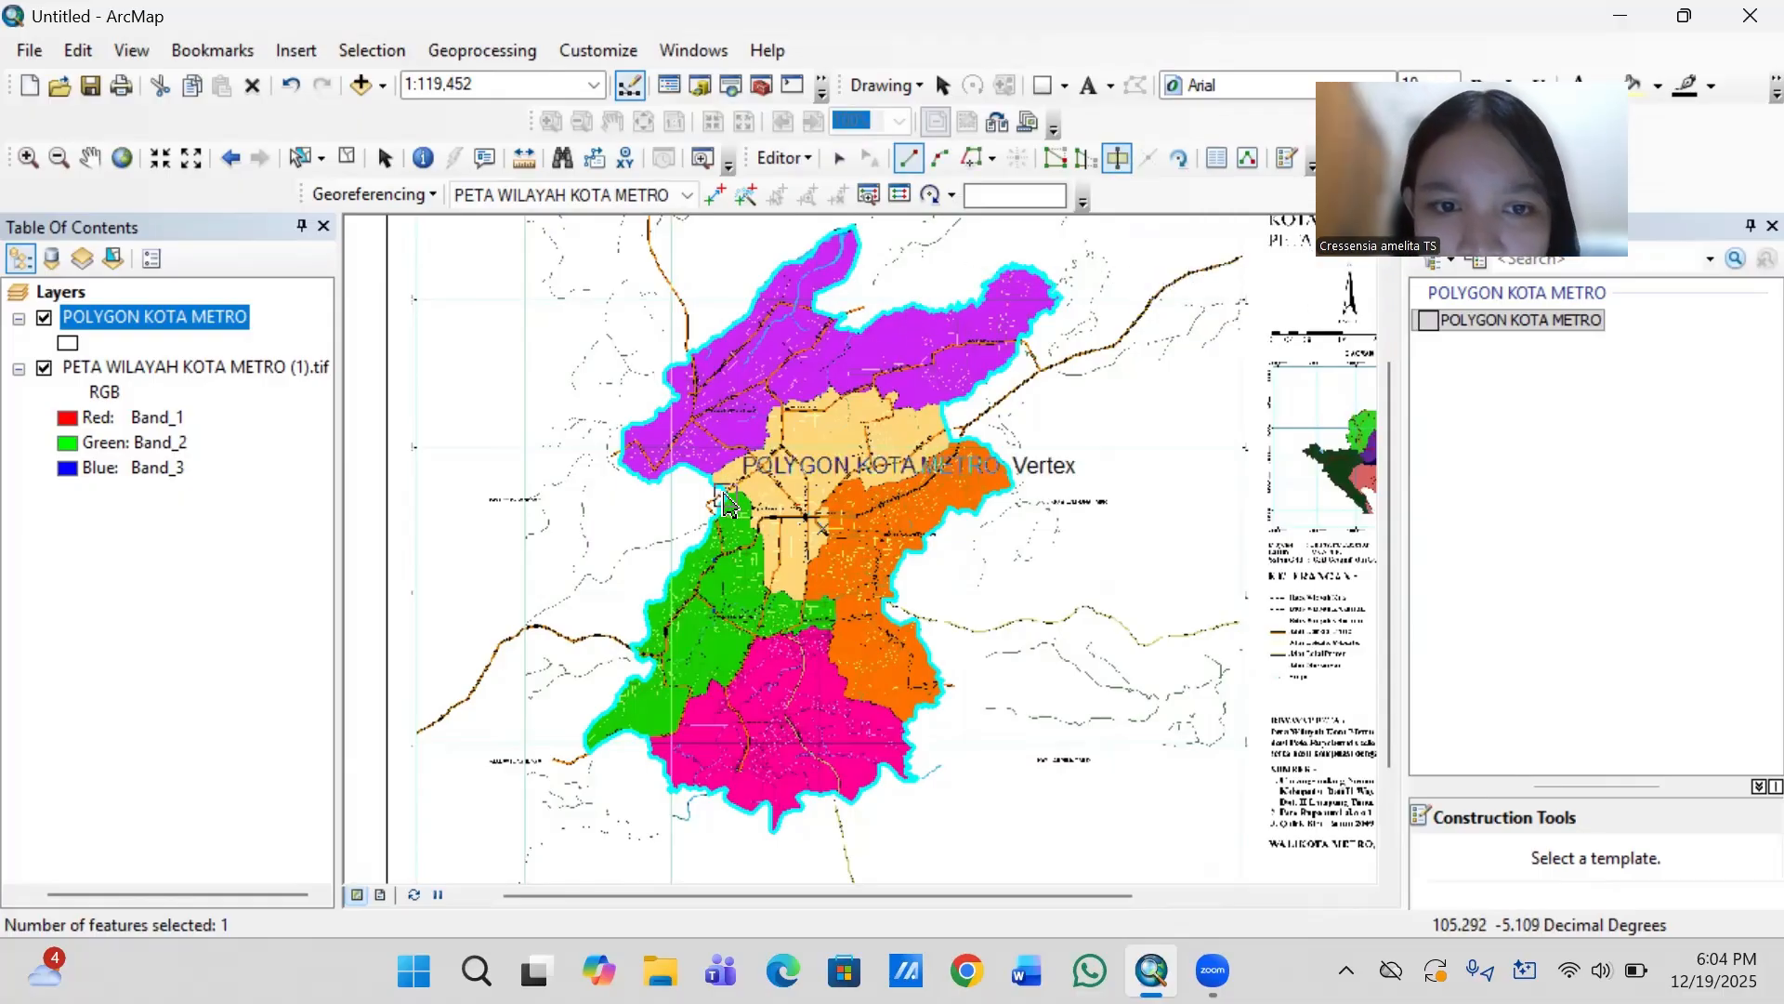
scroll(680, 495, "down", 2)
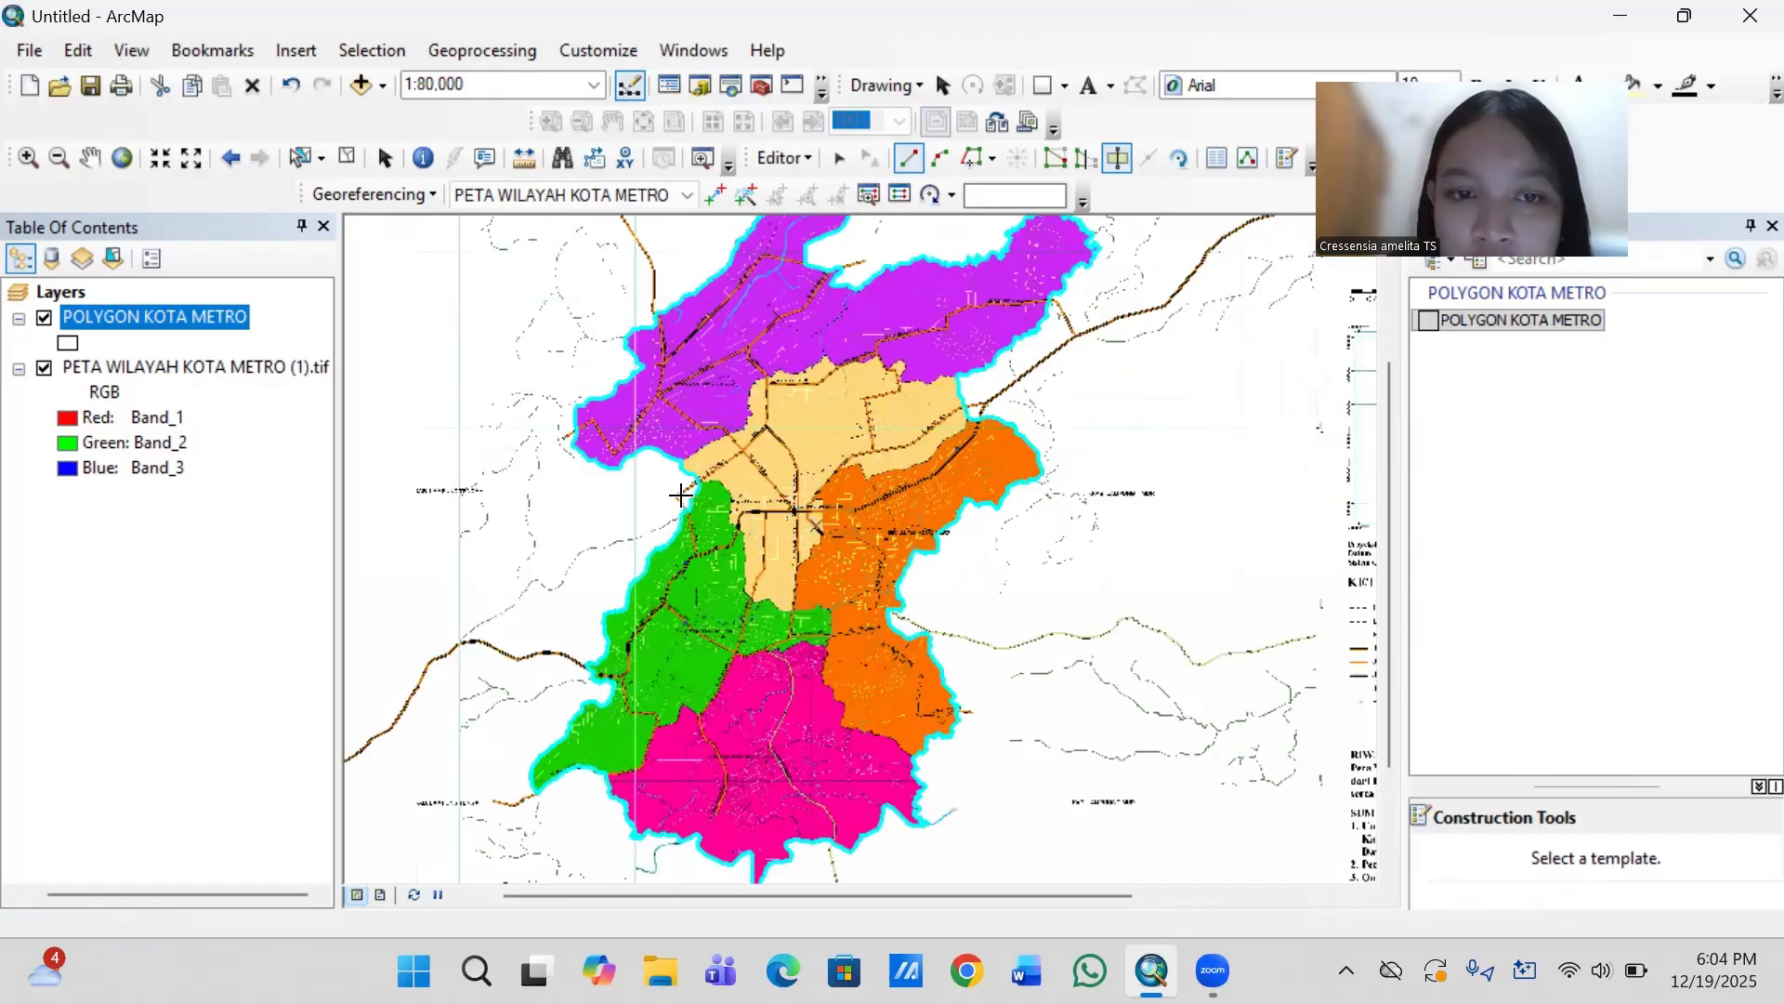
scroll(680, 495, "down", 1)
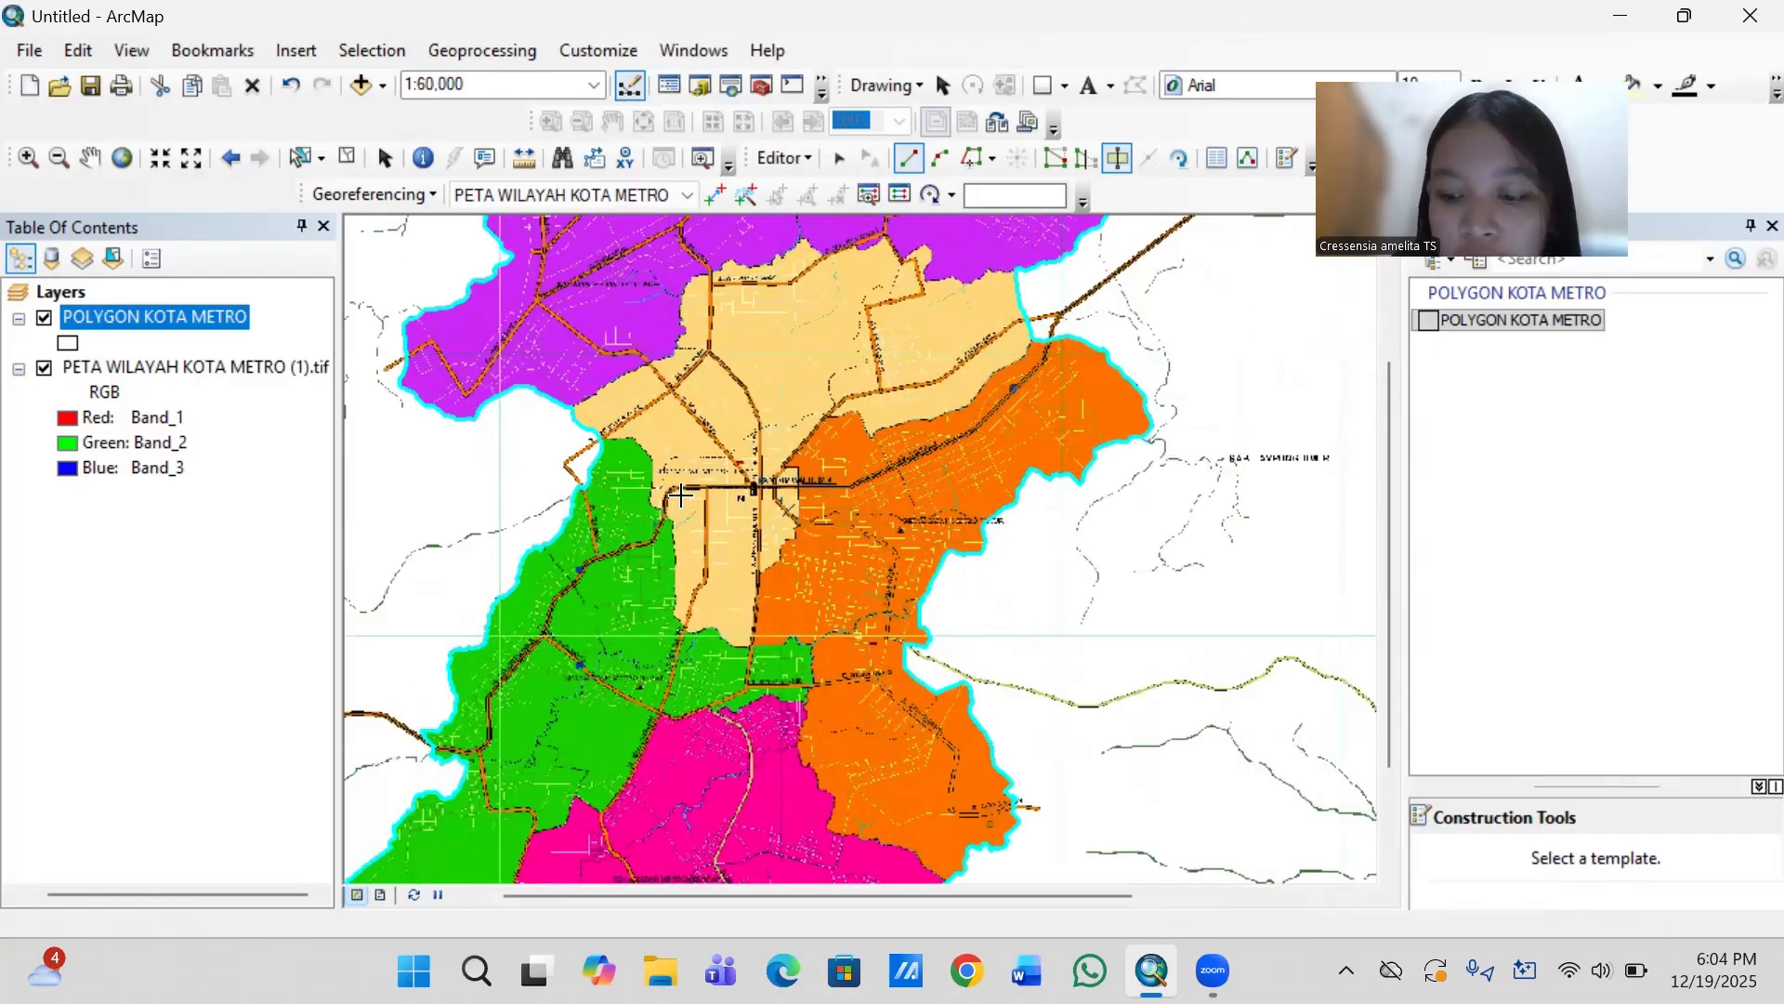
scroll(680, 495, "down", 2)
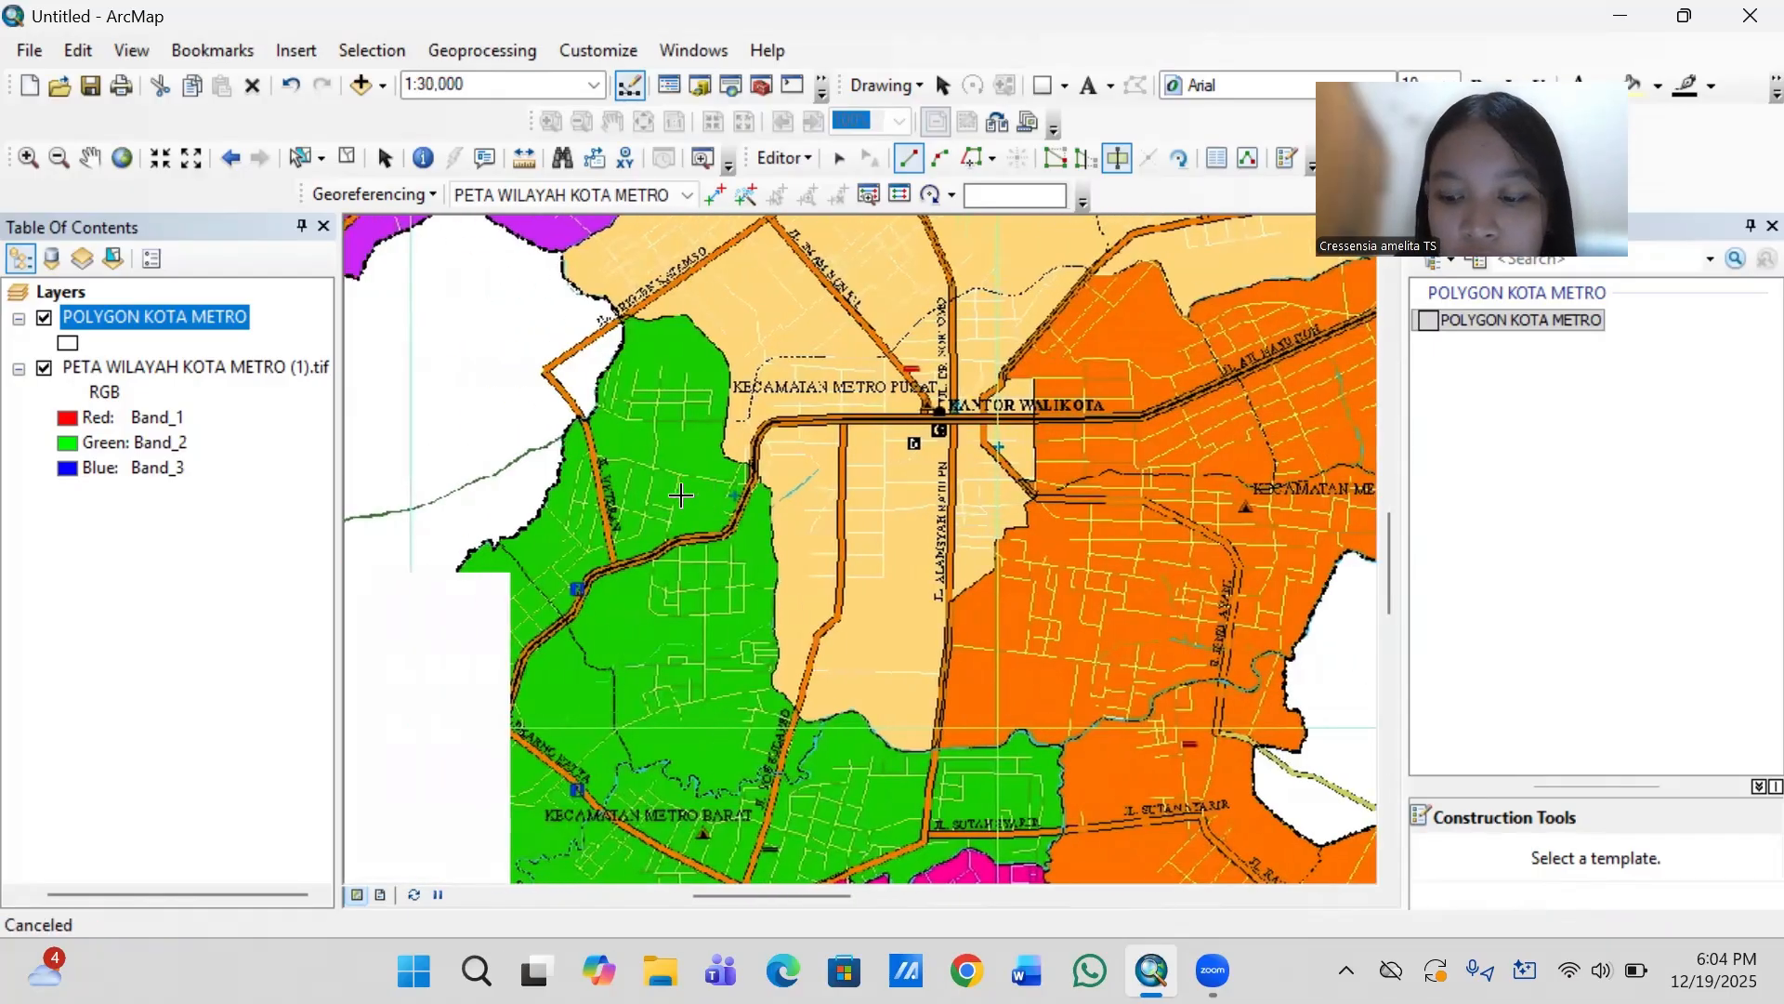
key("Left")
key("Up")
key("Up")
key("Up")
key("Up")
key("Up")
key("Up")
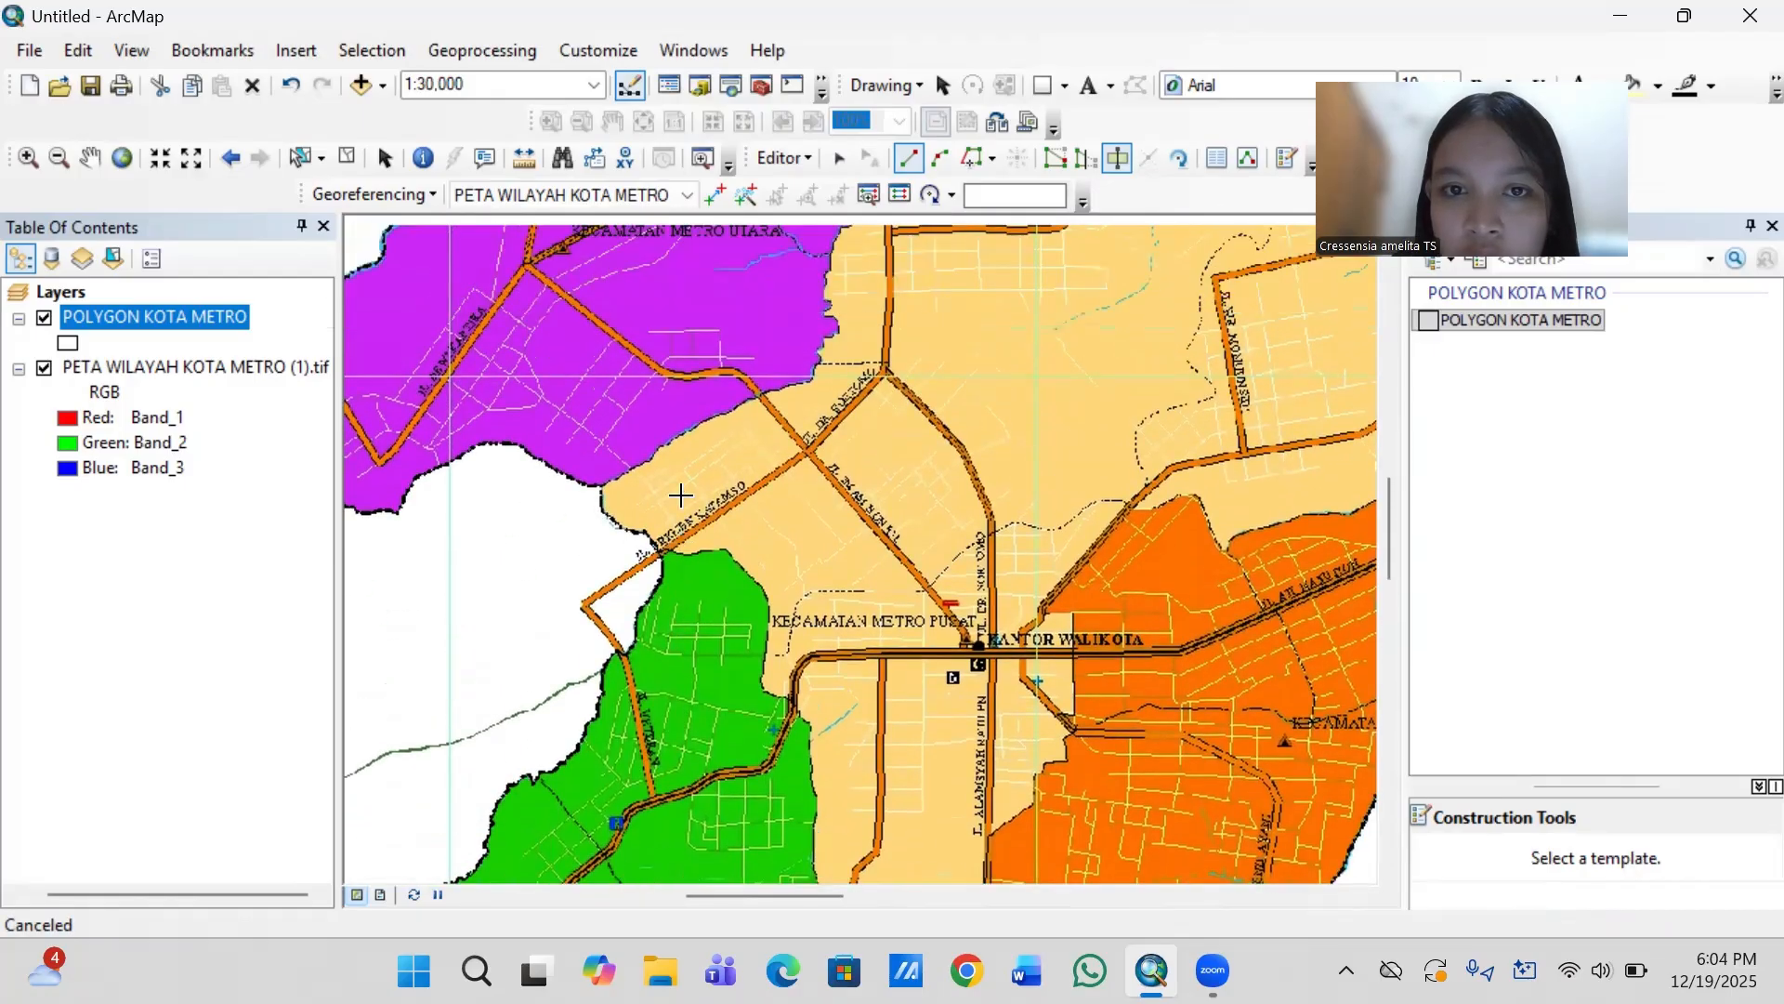
scroll(681, 495, "down", 1)
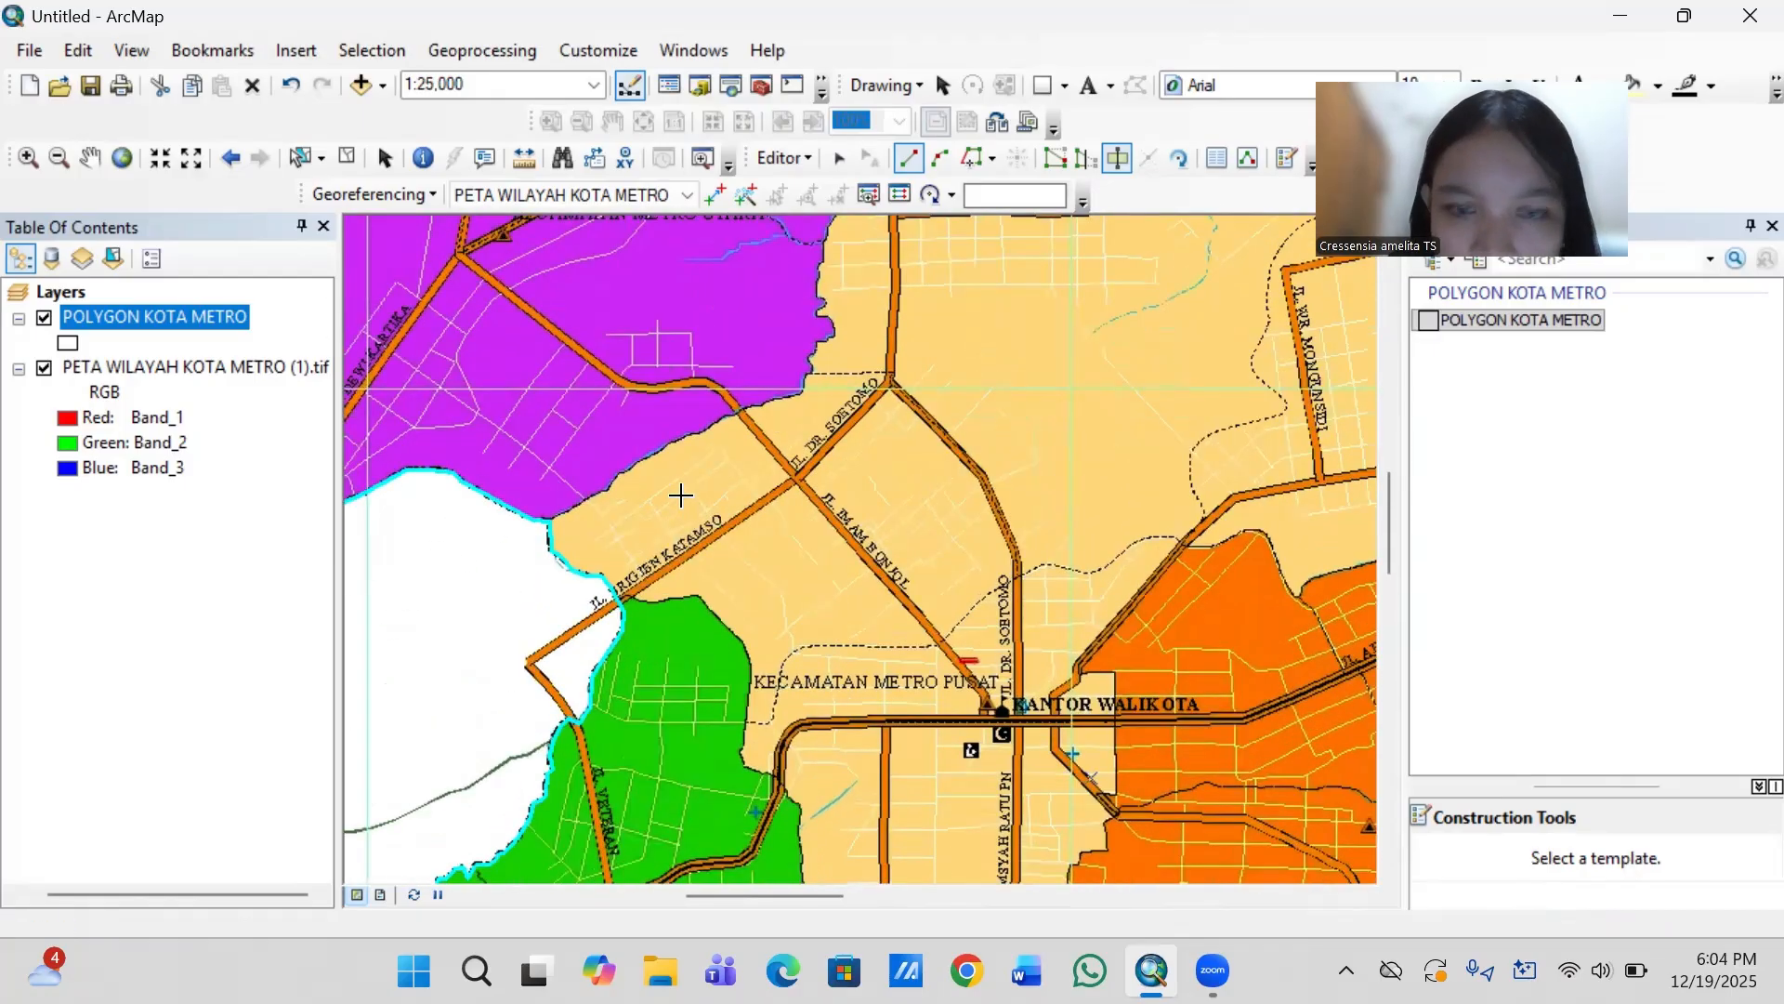
scroll(680, 495, "down", 1)
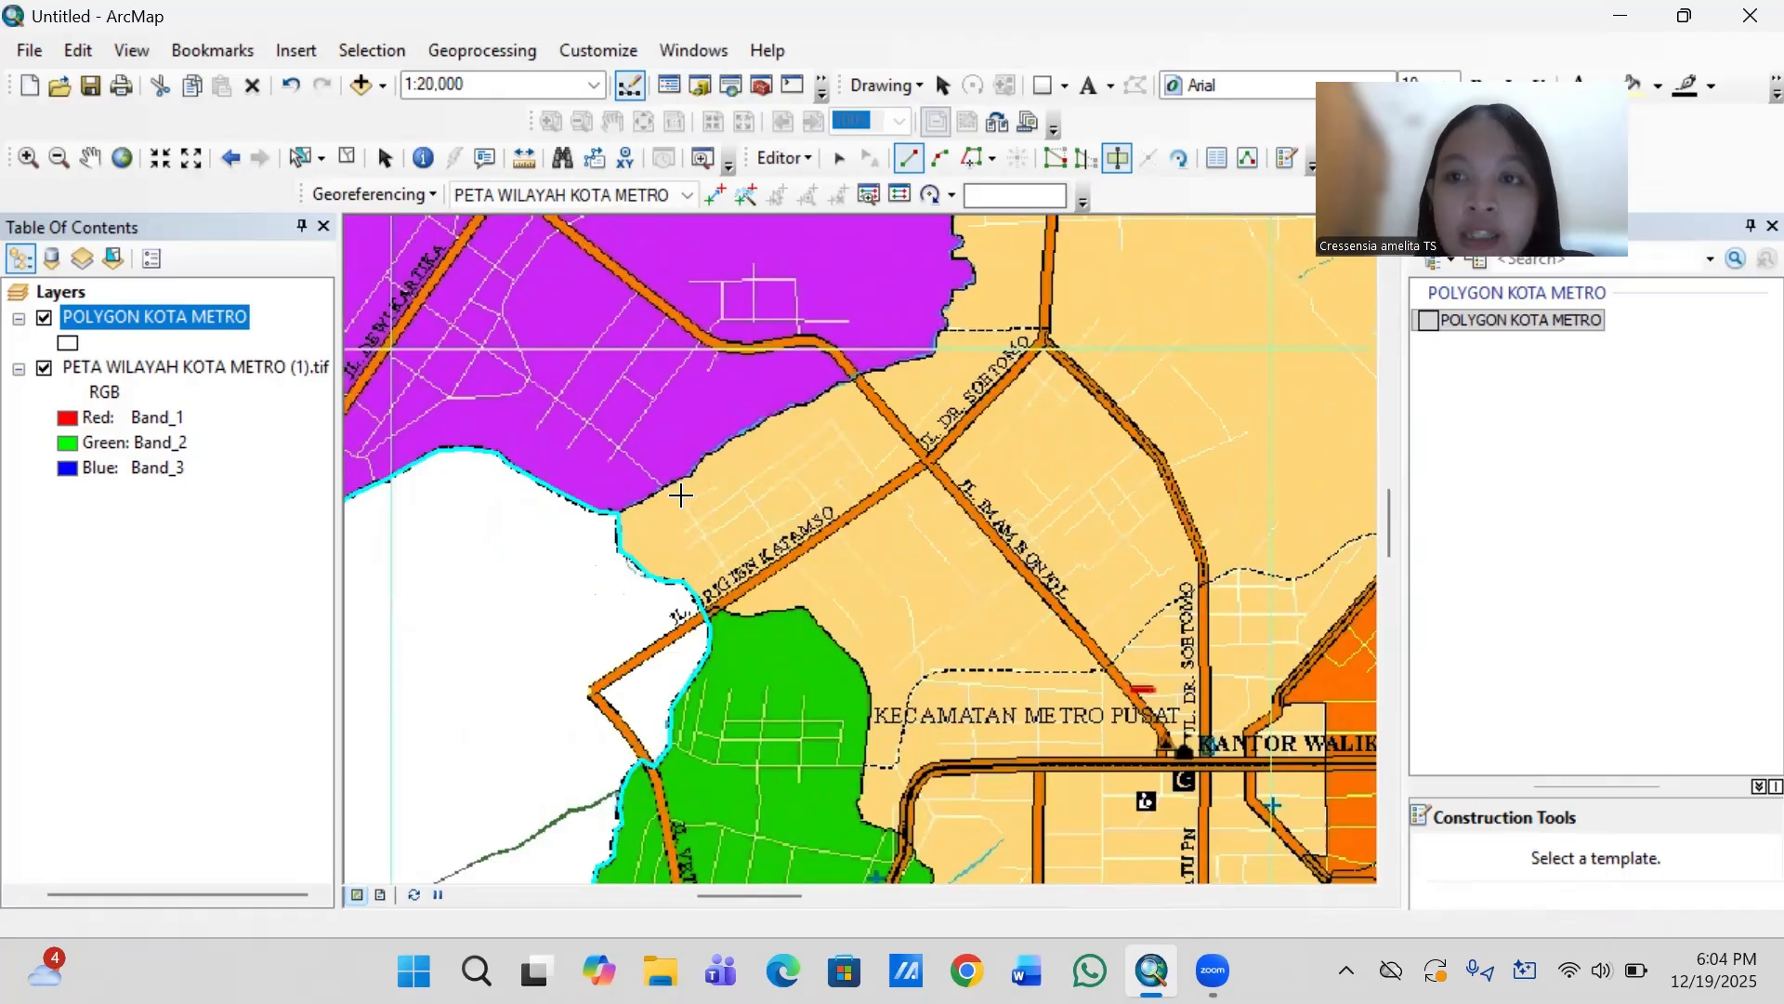
key("Left")
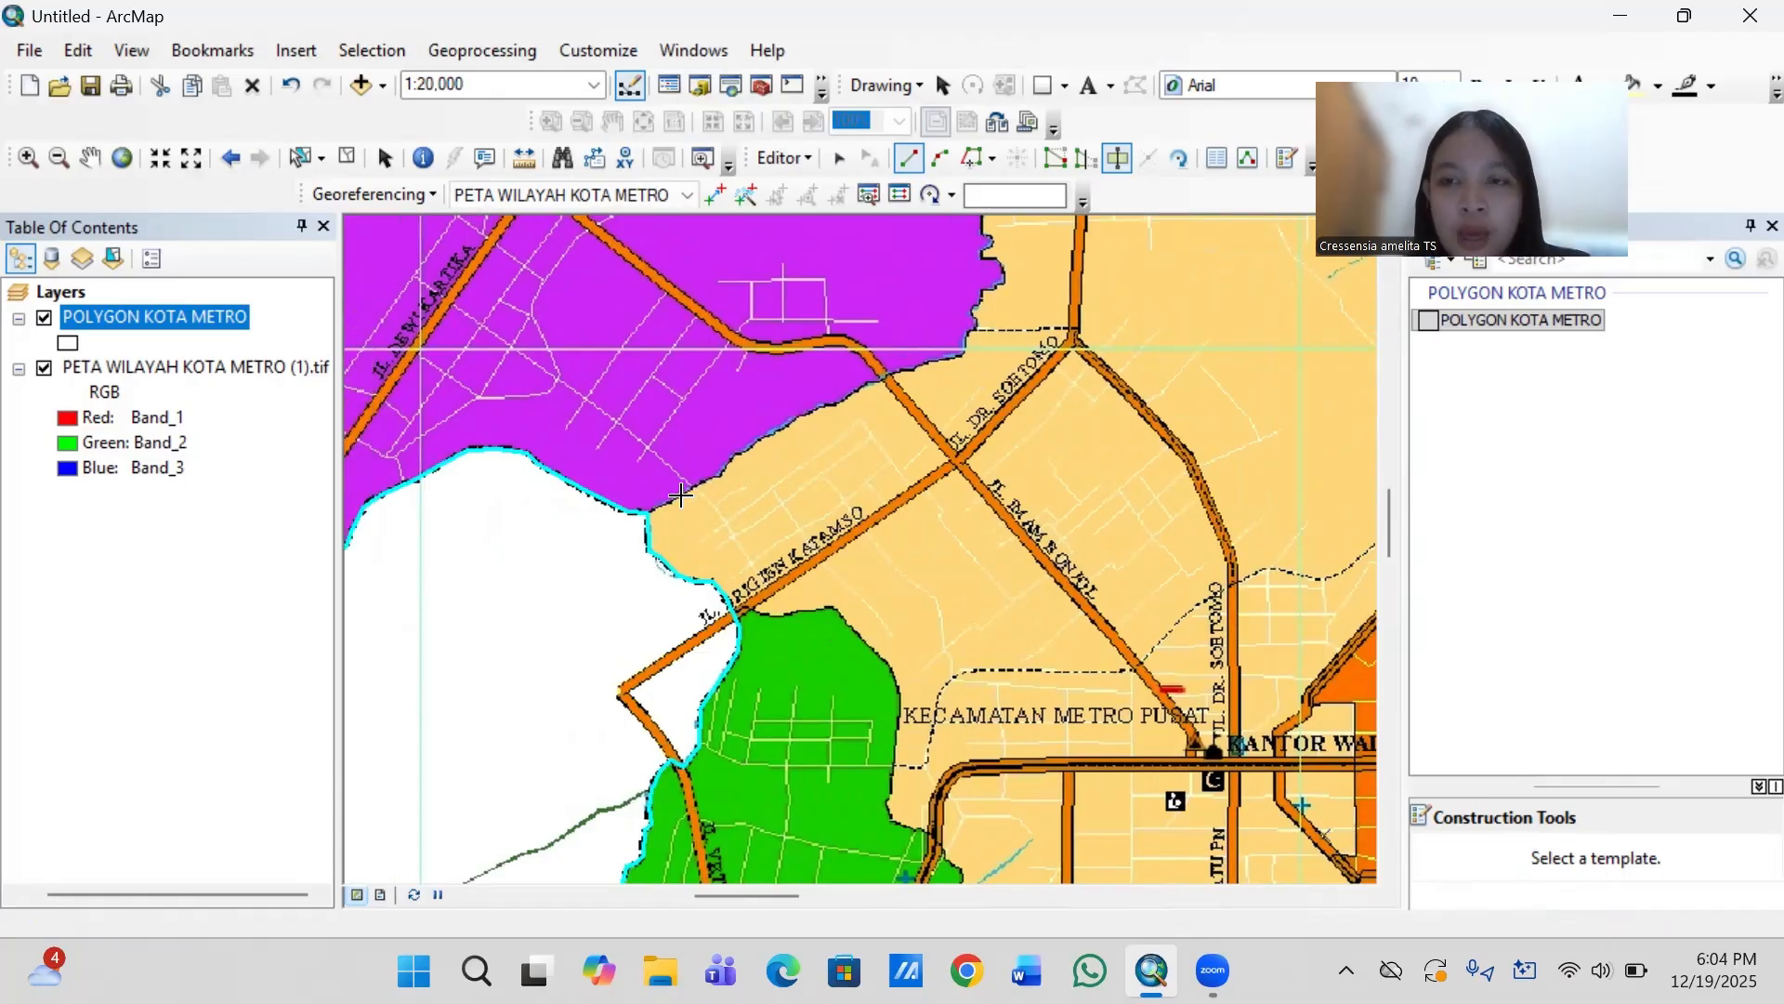
left_click(623, 532)
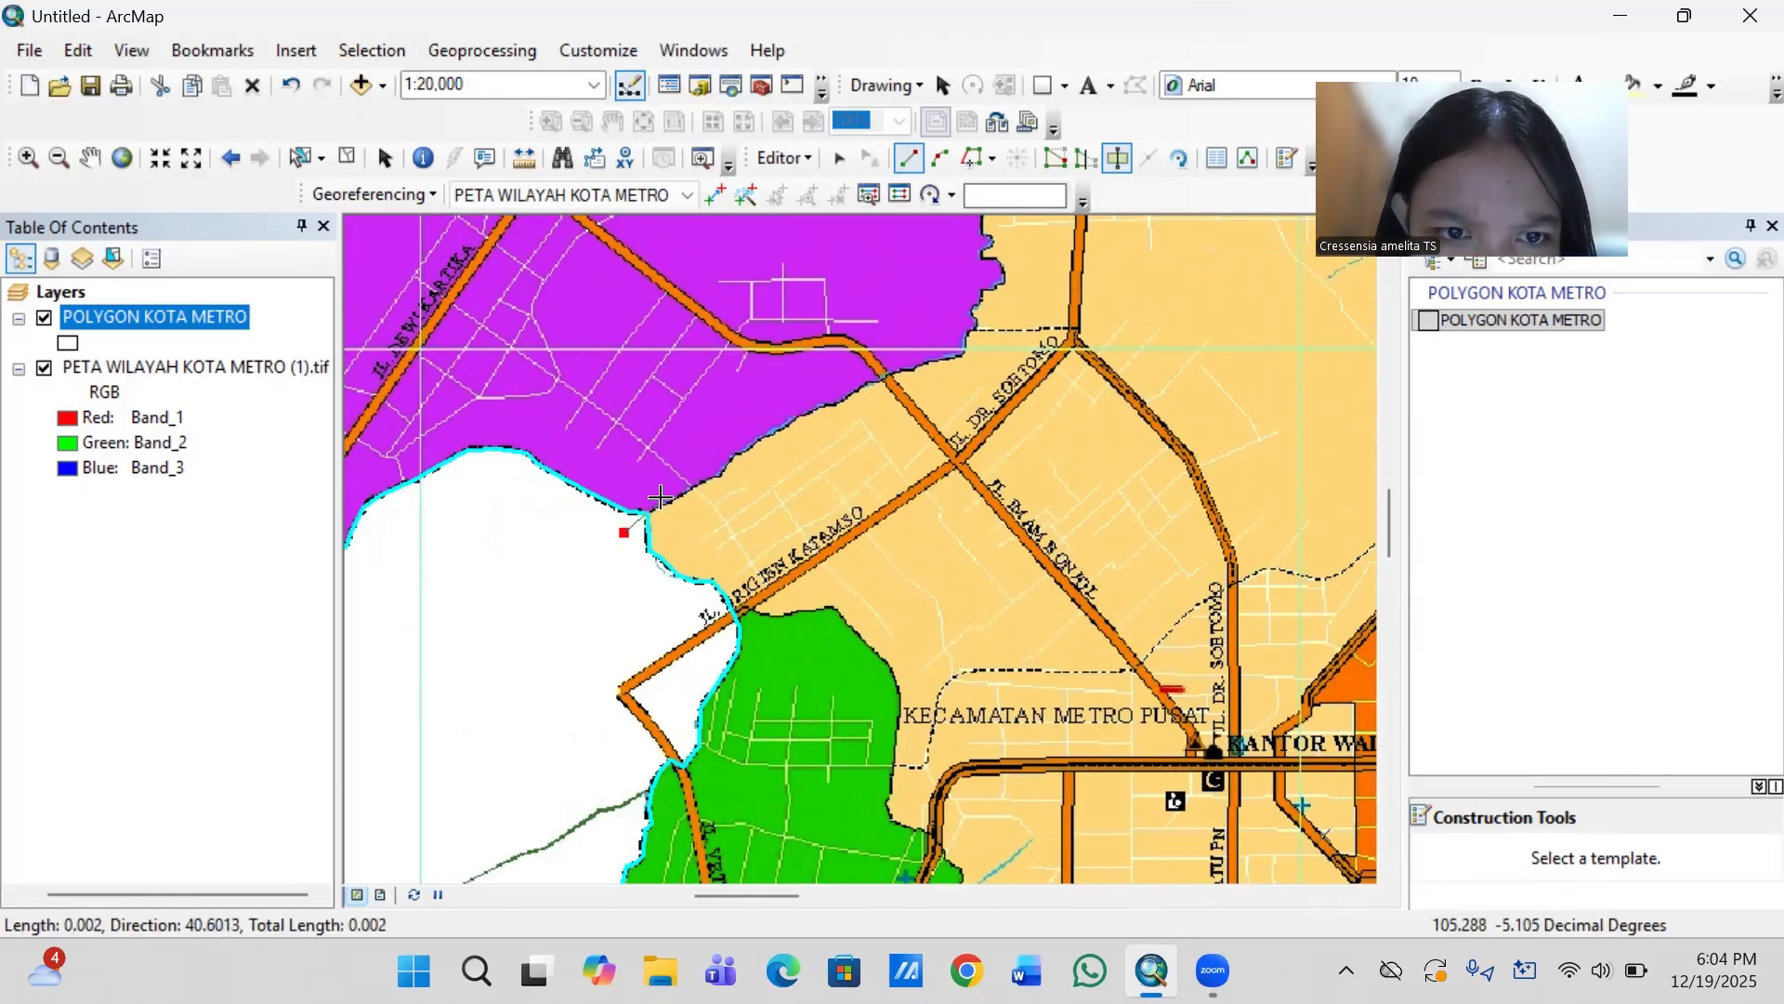
- Trace the cut line northeast along the purple–tan district boundary, across Jl. Imam Bonjol, to the corner where the boundary turns north
left_click(666, 503)
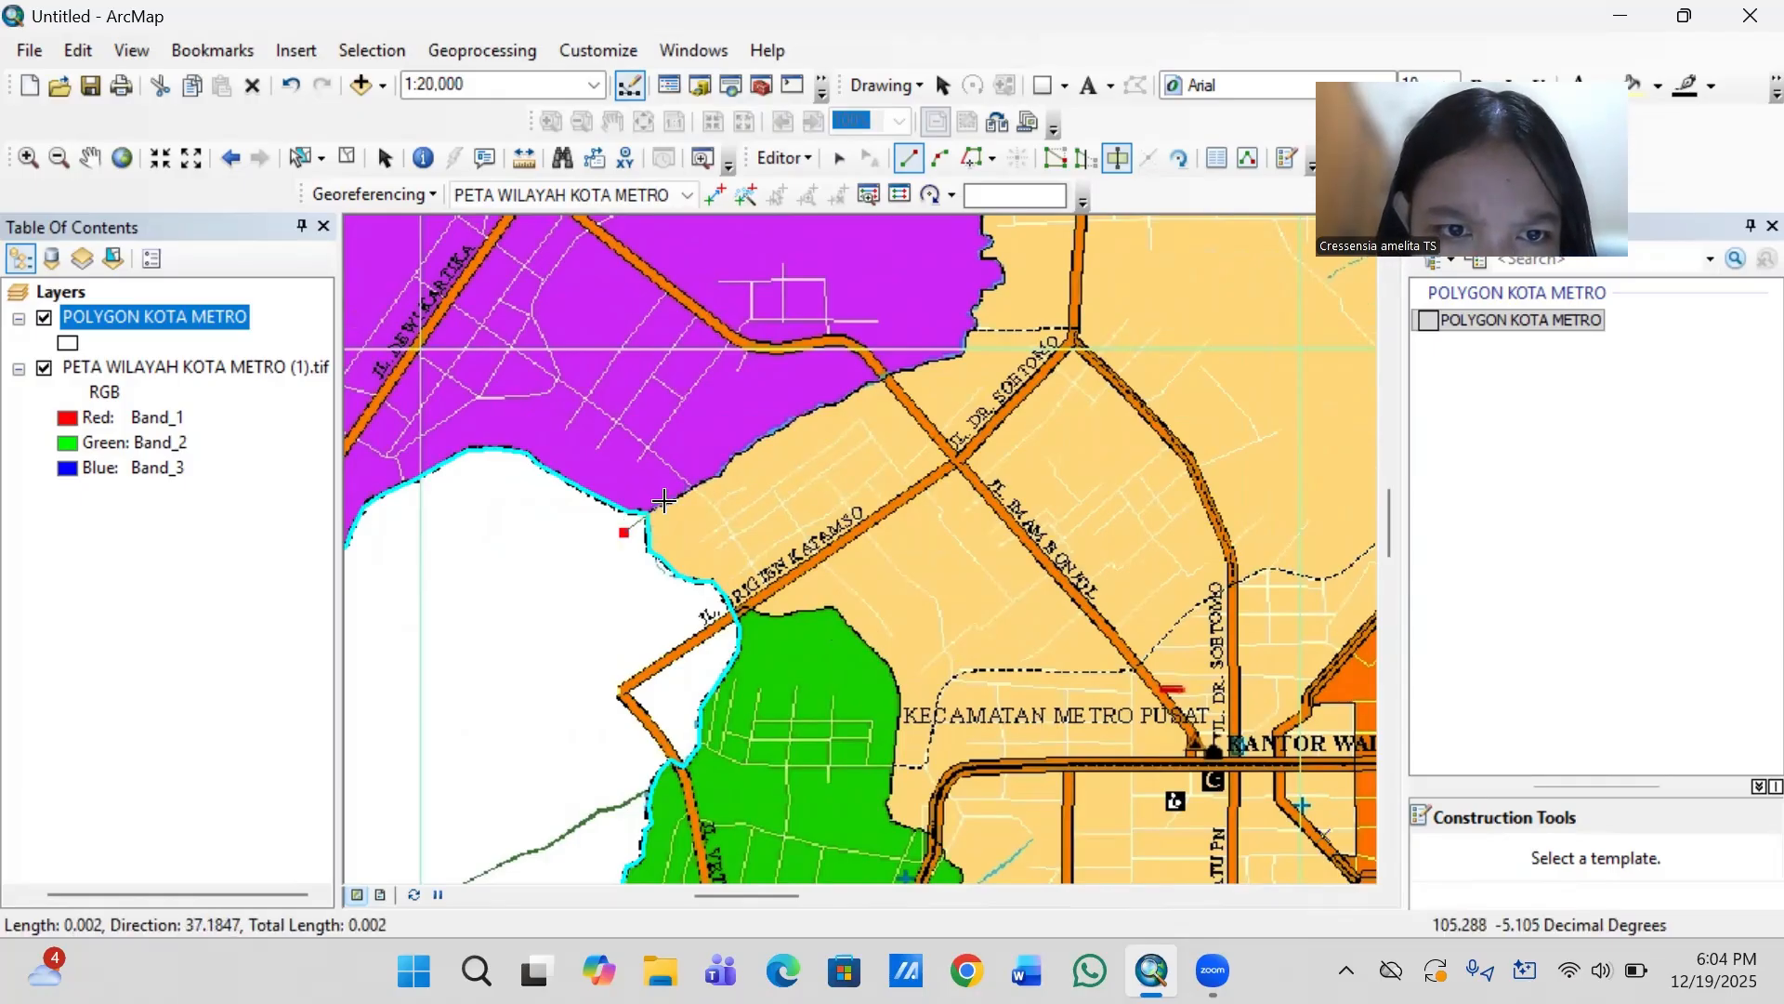
left_click(717, 476)
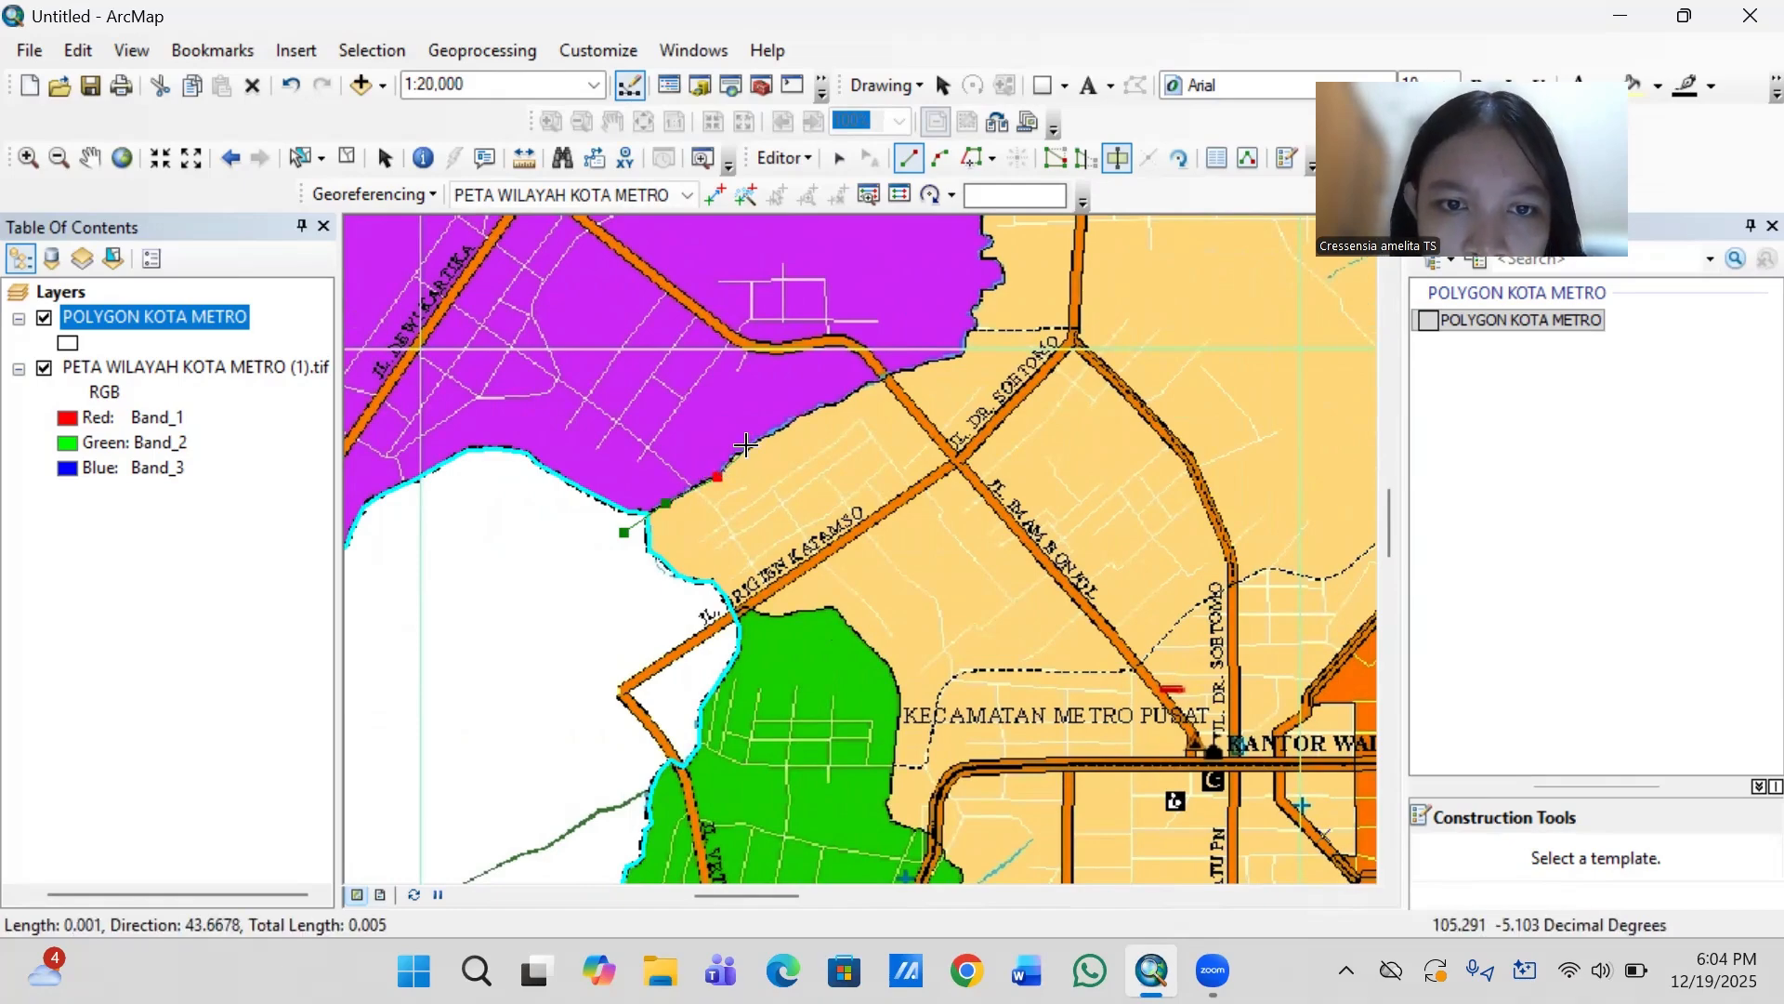
left_click(761, 438)
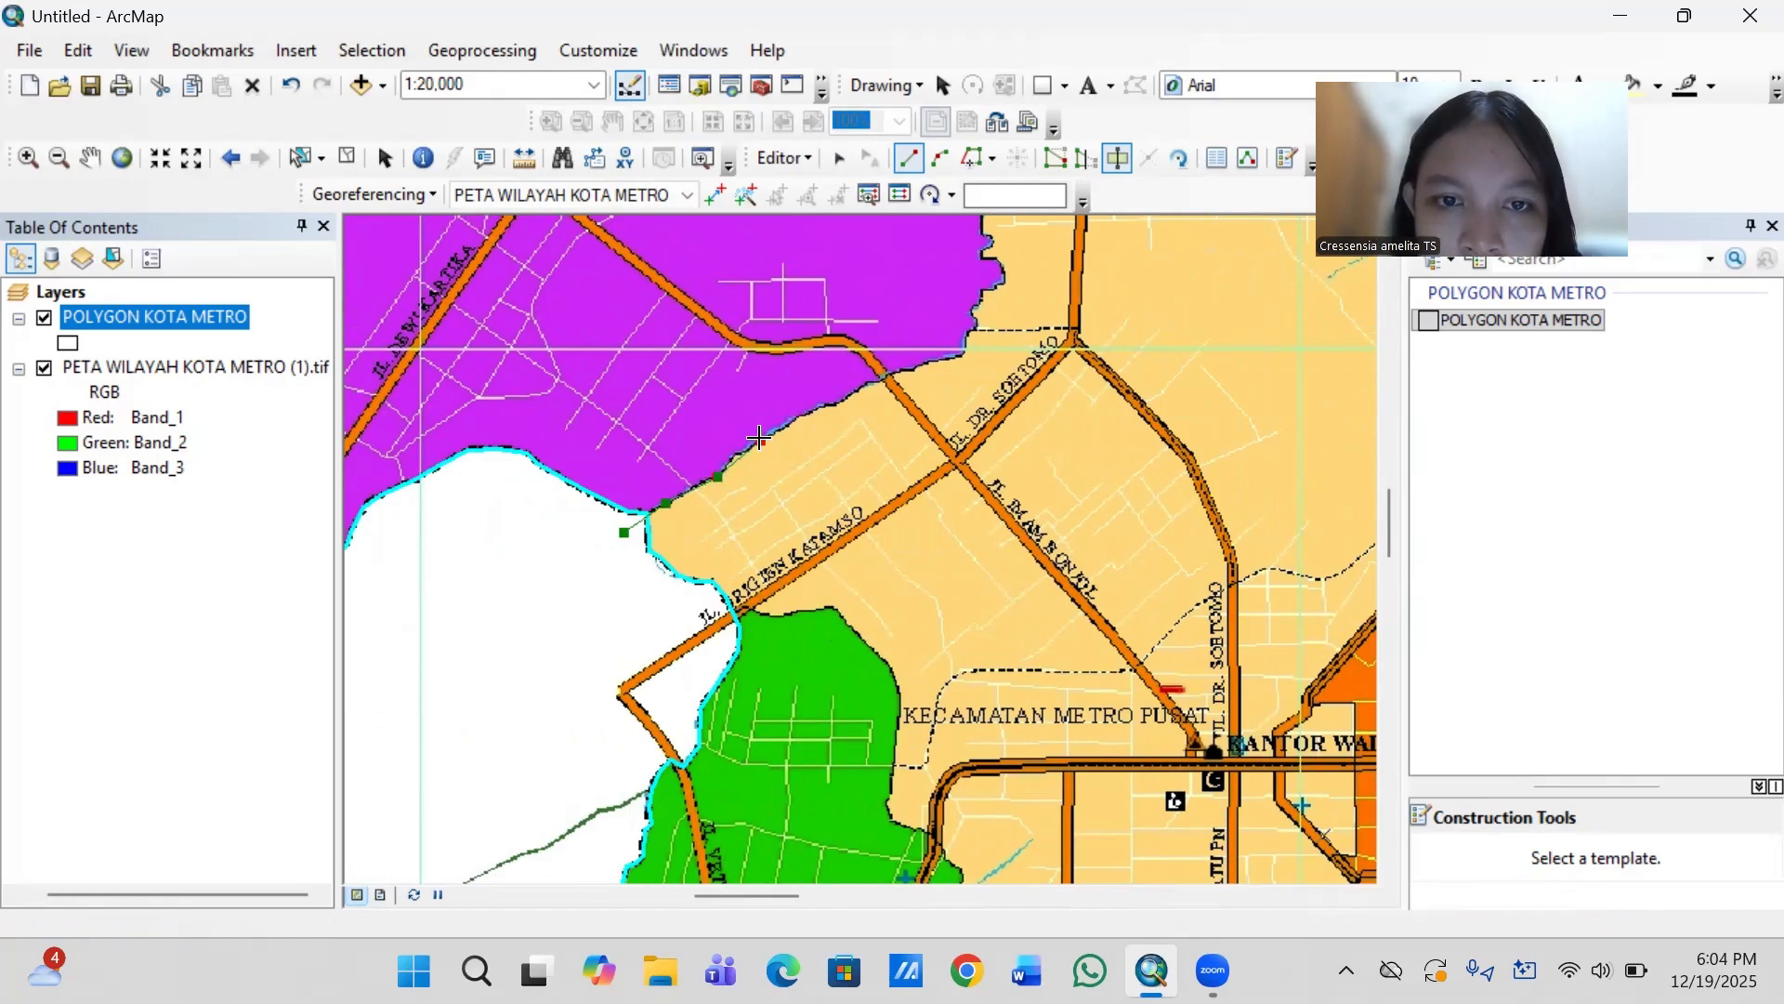
left_click(821, 404)
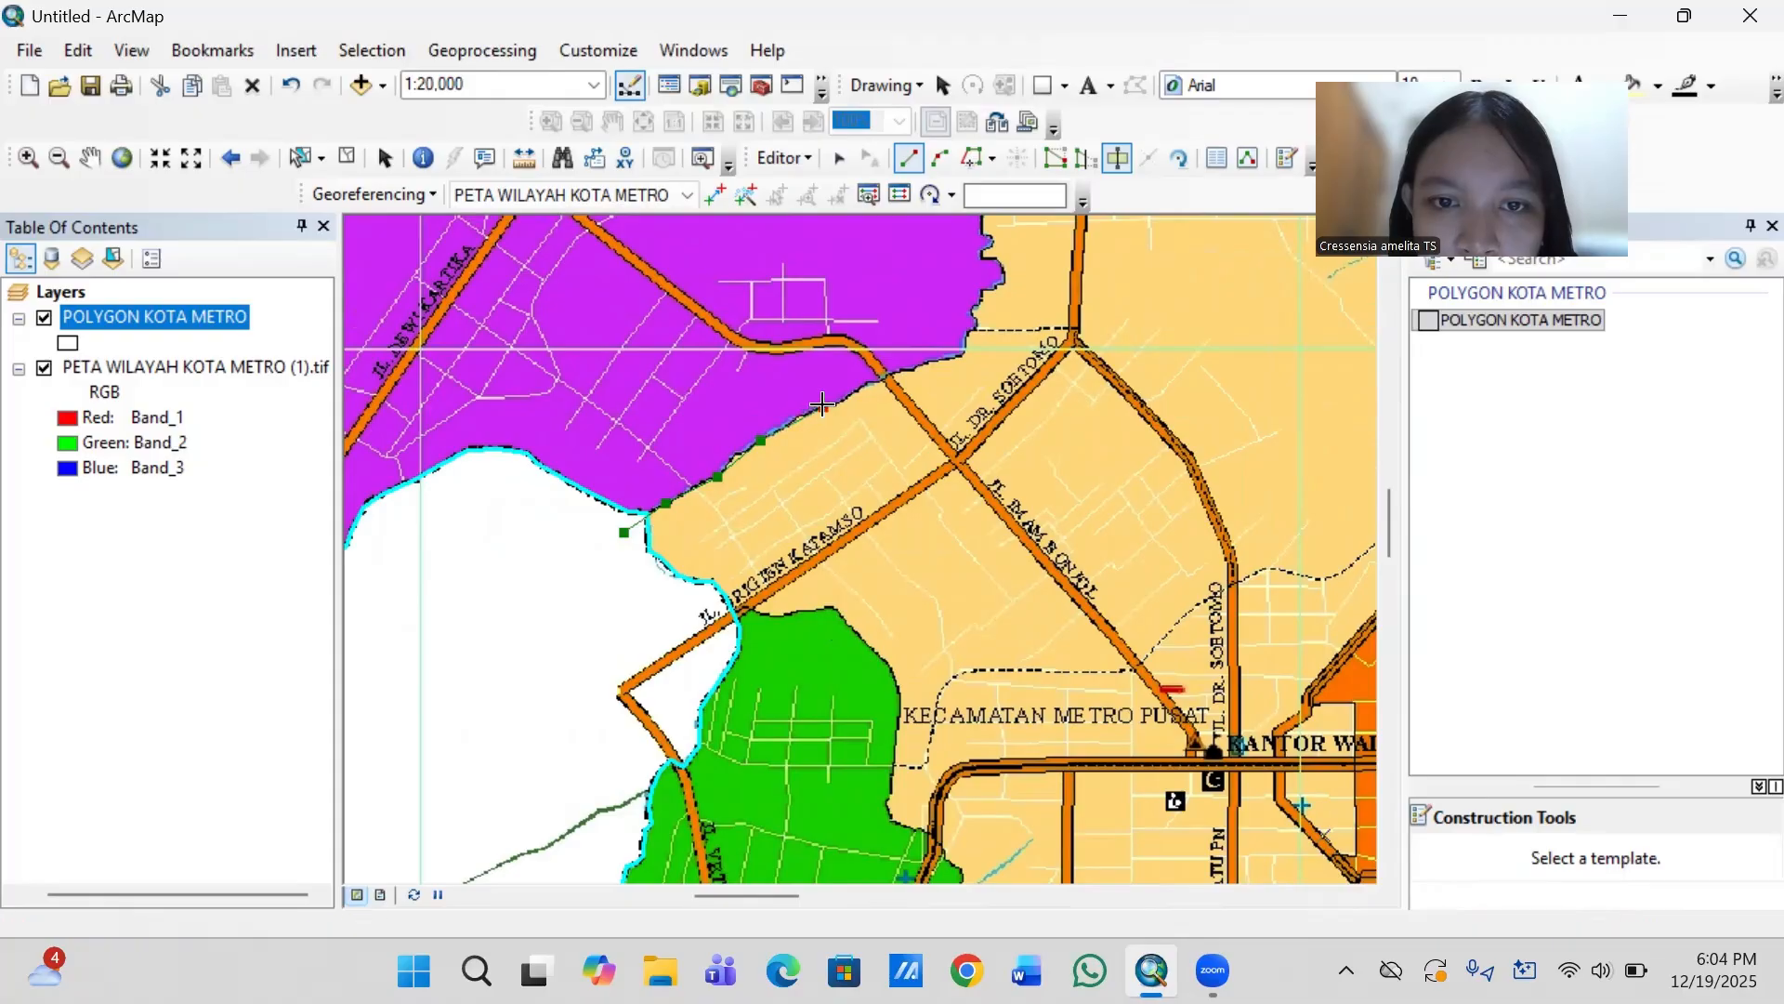
left_click(869, 387)
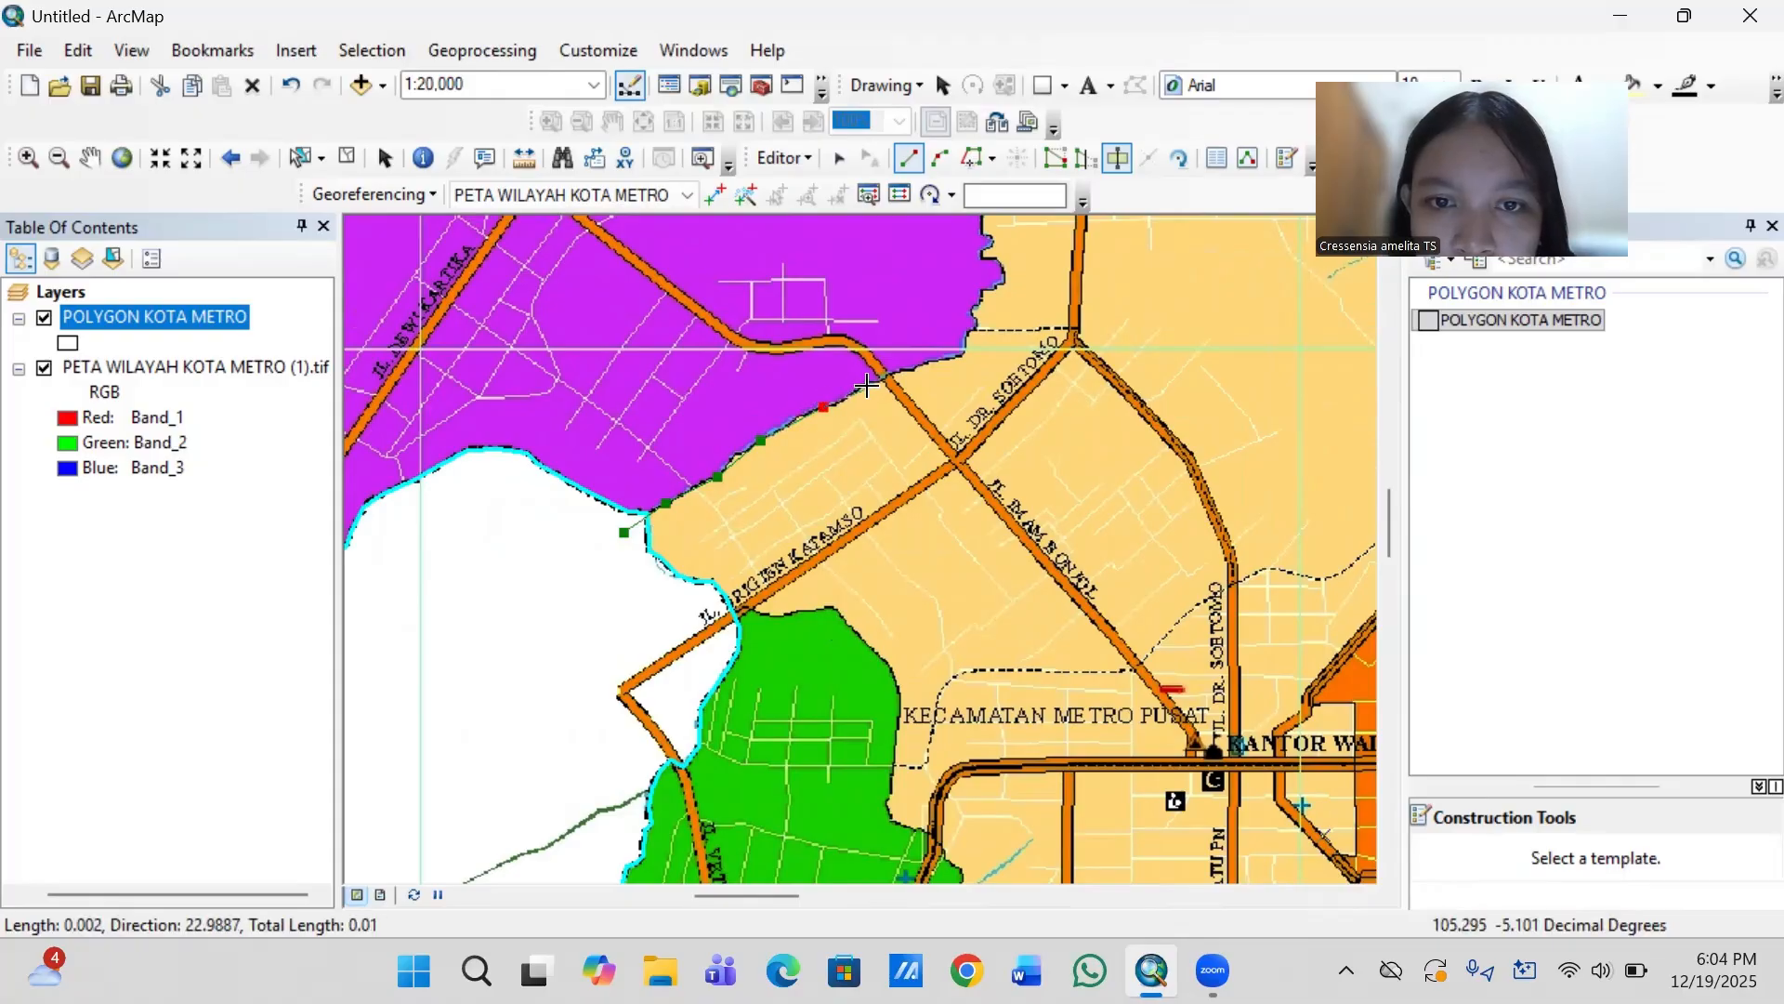
left_click(929, 363)
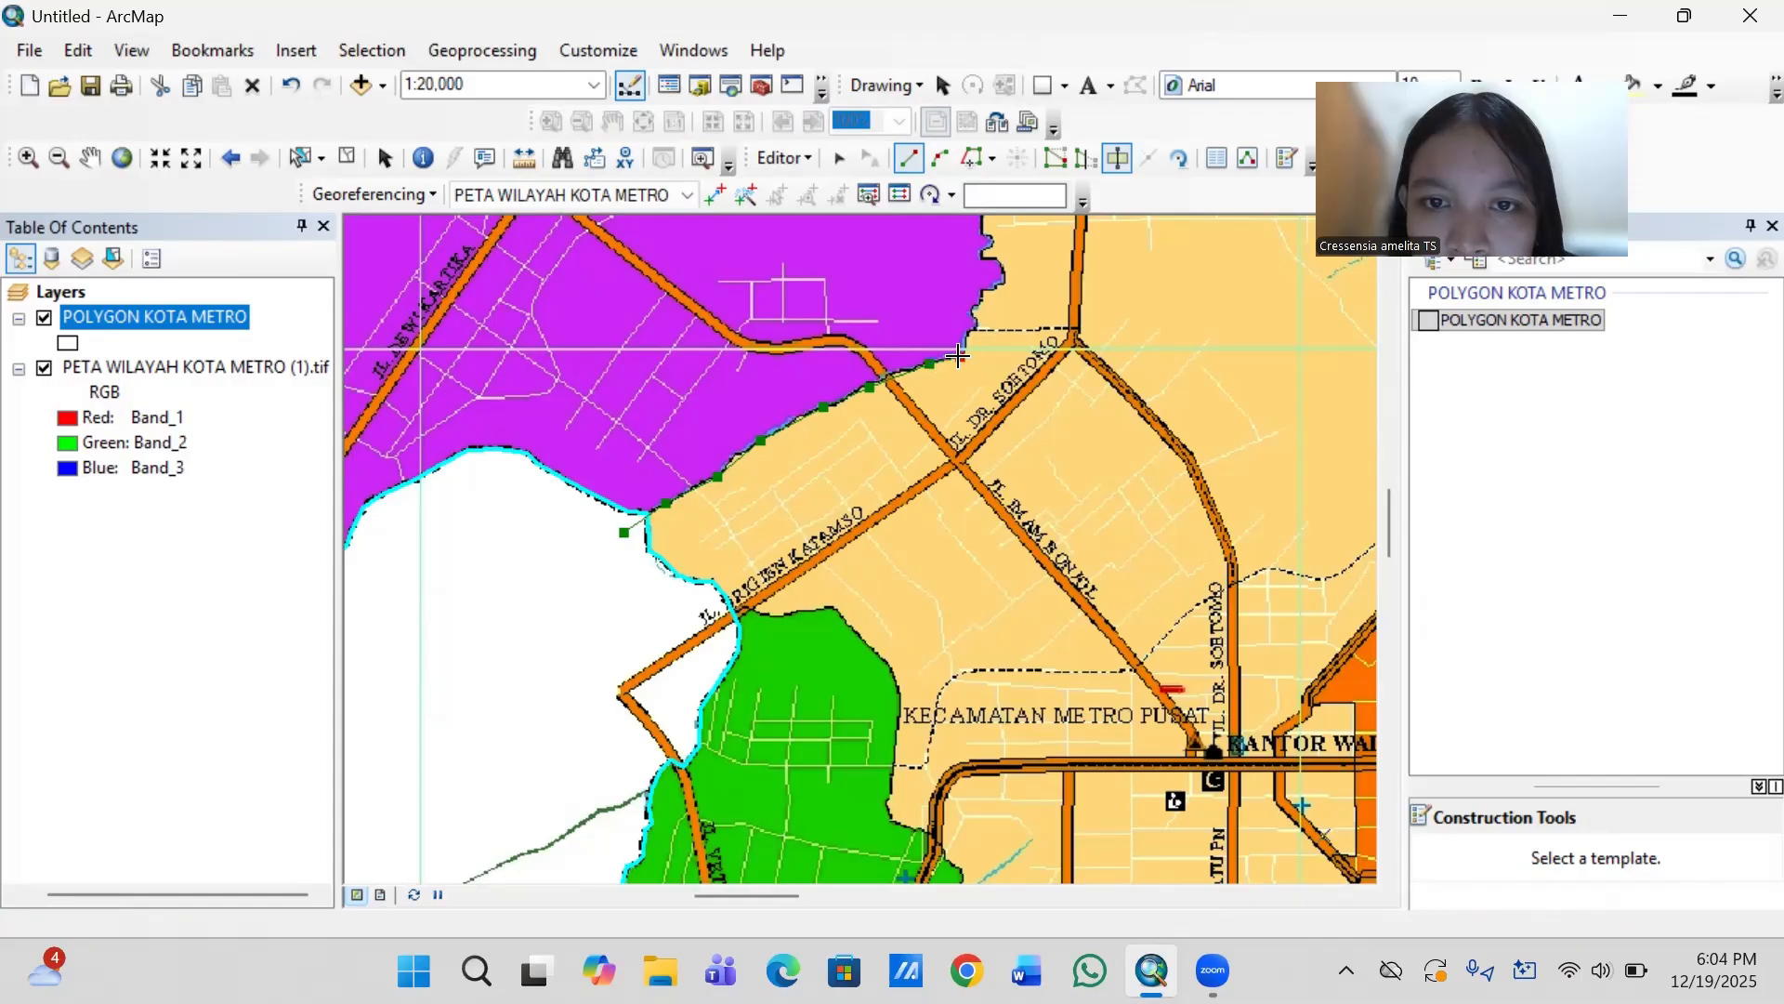
left_click(961, 356)
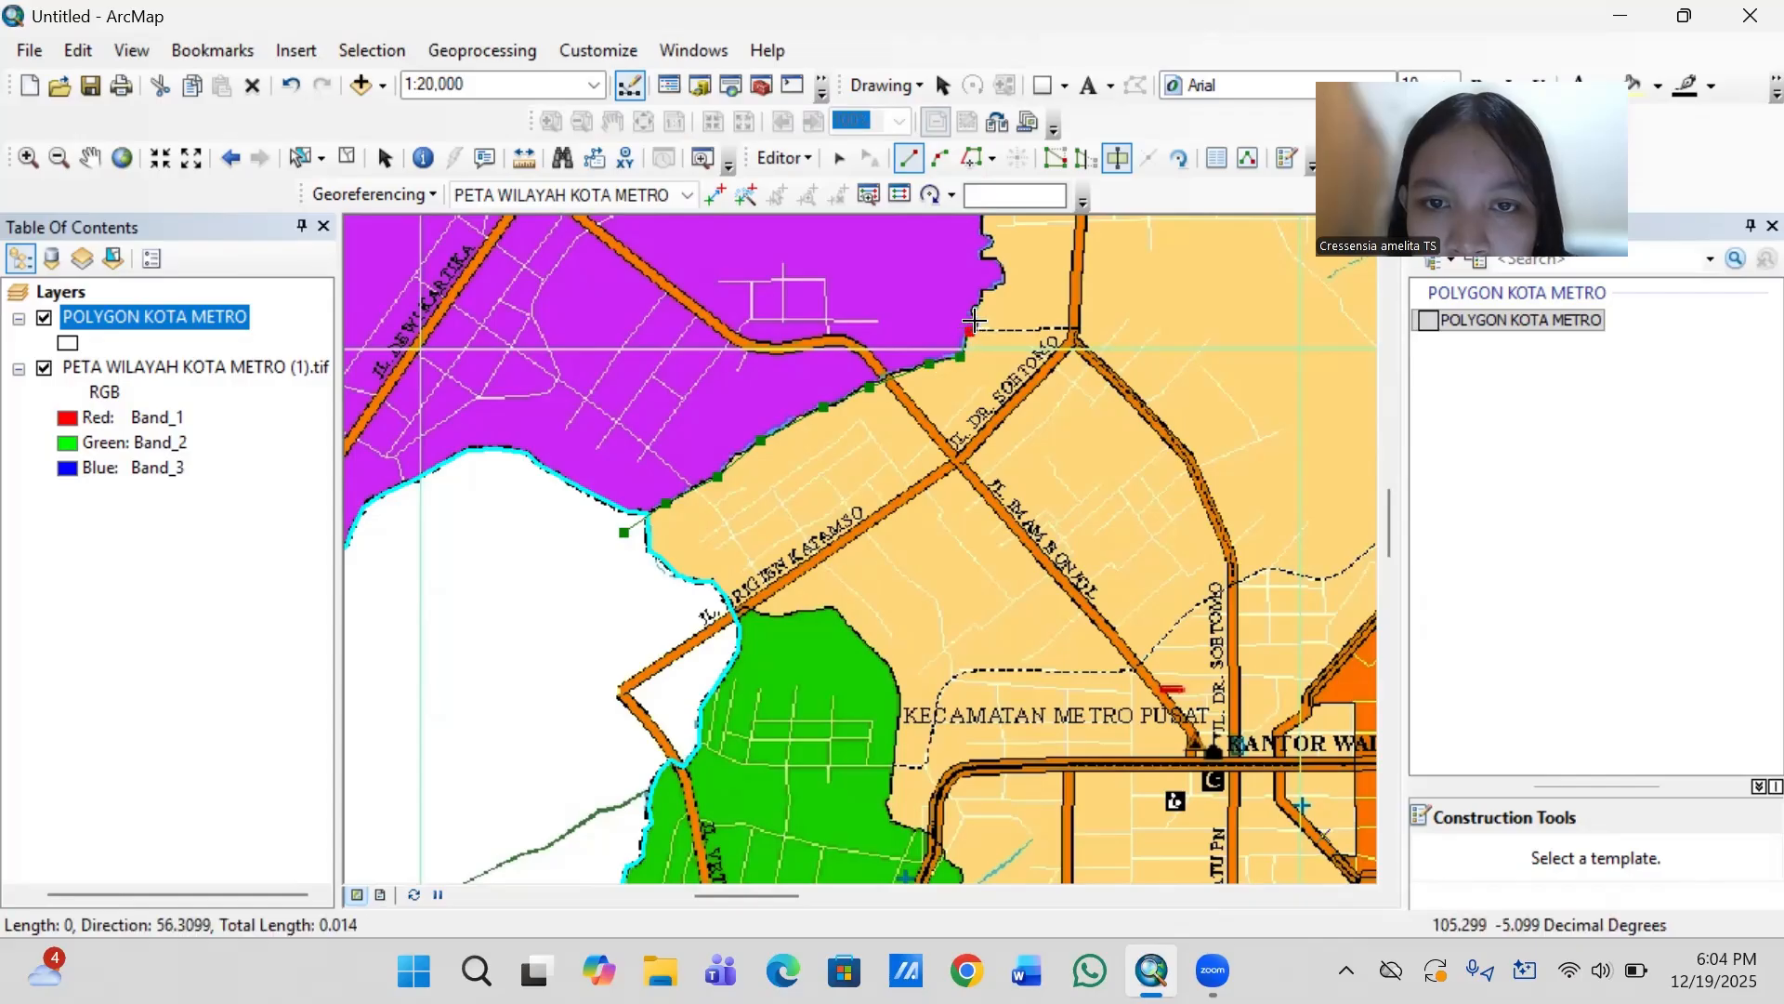
- Continue the cut line north around the small jagged bulge in the purple–tan boundary west of Jl. Dr. Soetomo
left_click(972, 325)
left_click(973, 309)
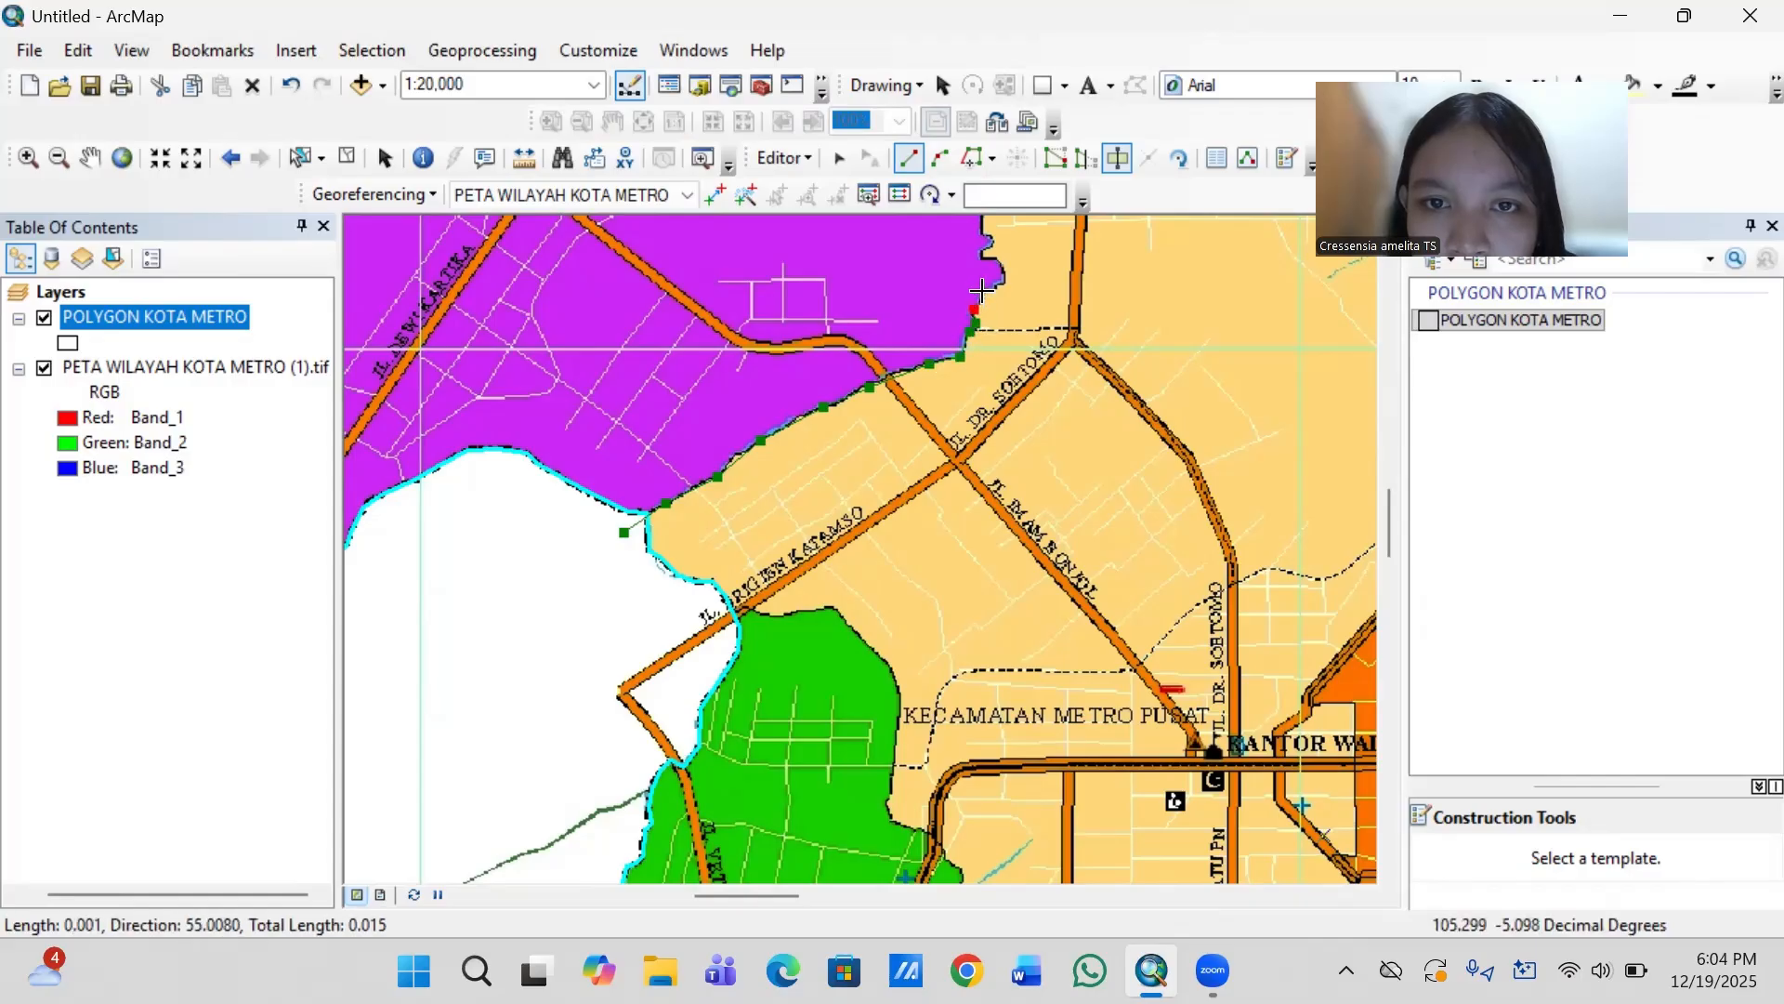
left_click(986, 293)
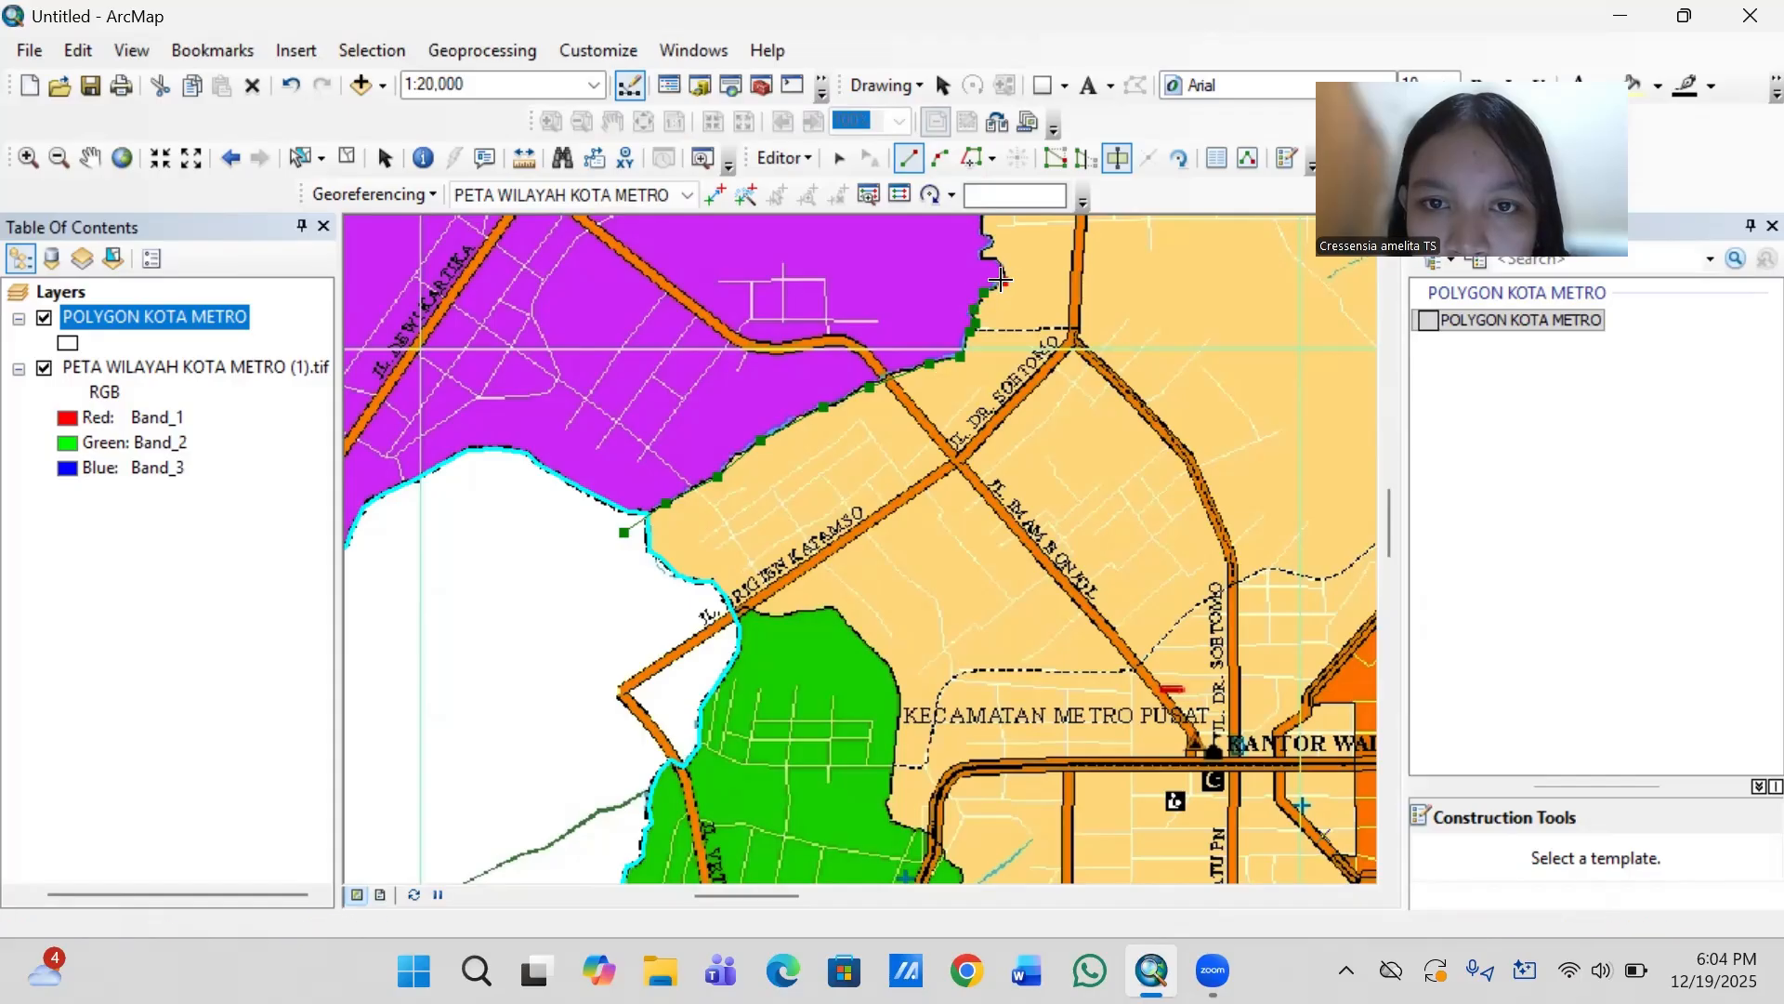
left_click(1003, 281)
left_click(992, 260)
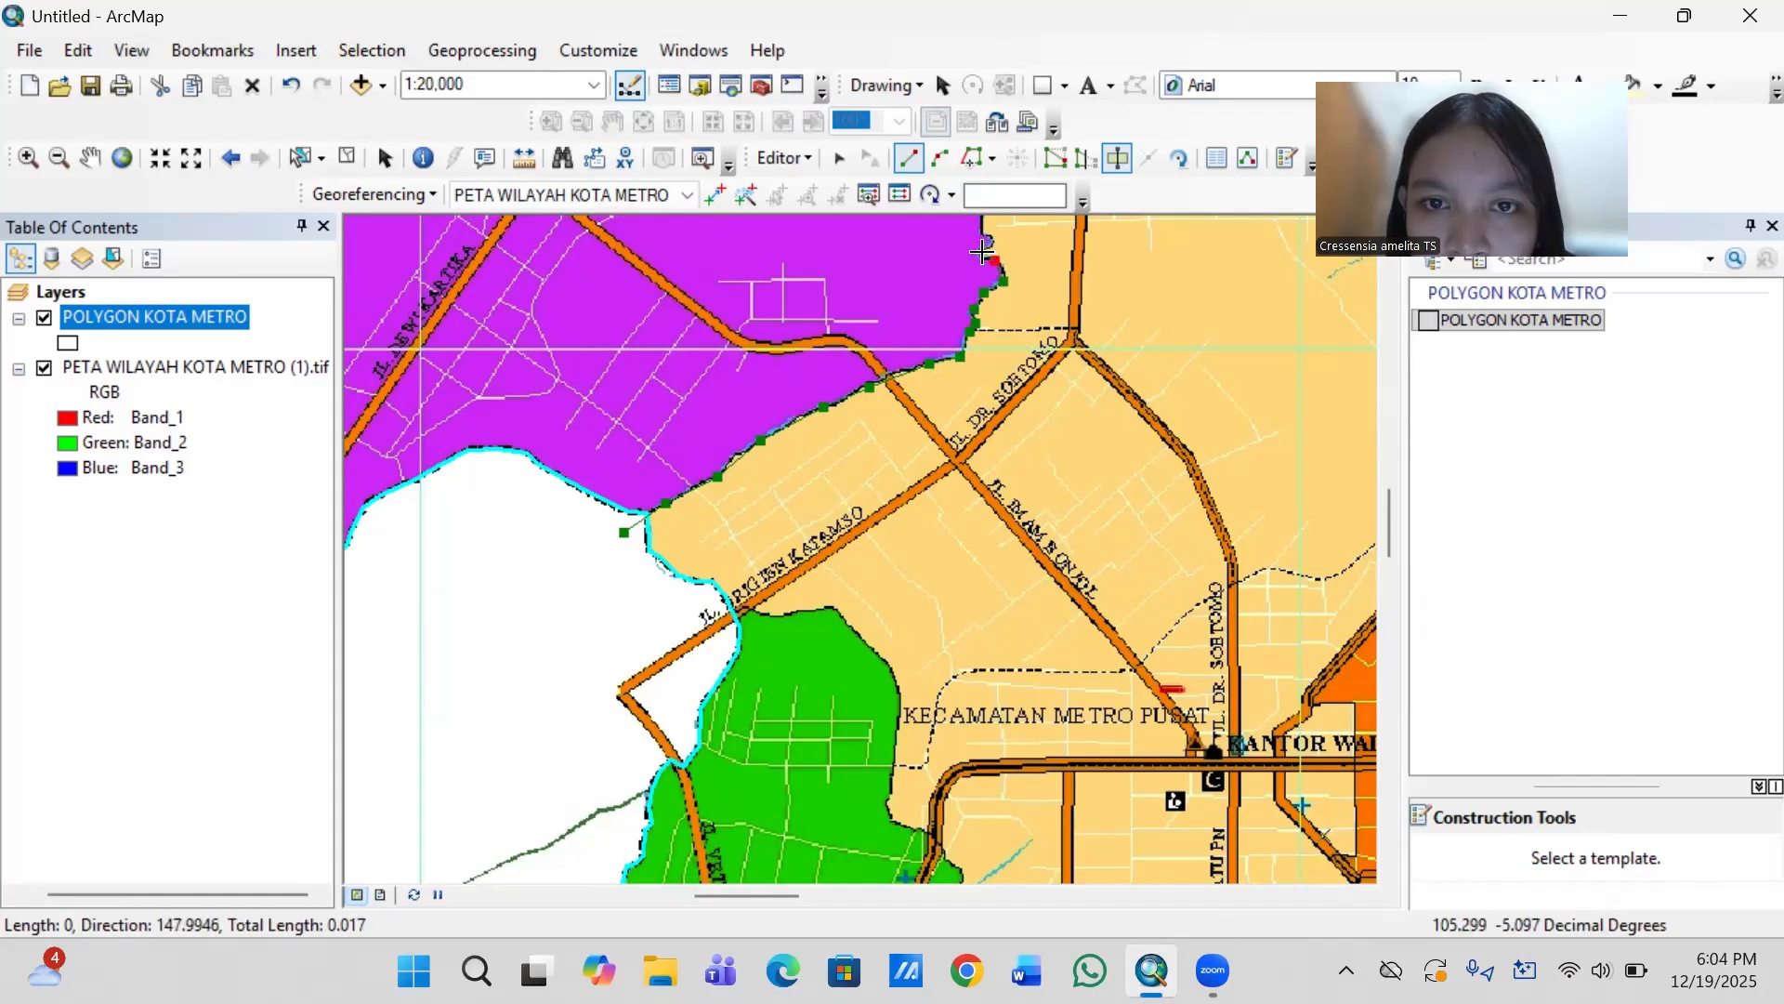
- Follow the purple–tan boundary north with the cut line and round its curve eastward to just before Jl. Dr. Soetomo
key("Escape")
key("Up")
key("Up")
key("Up")
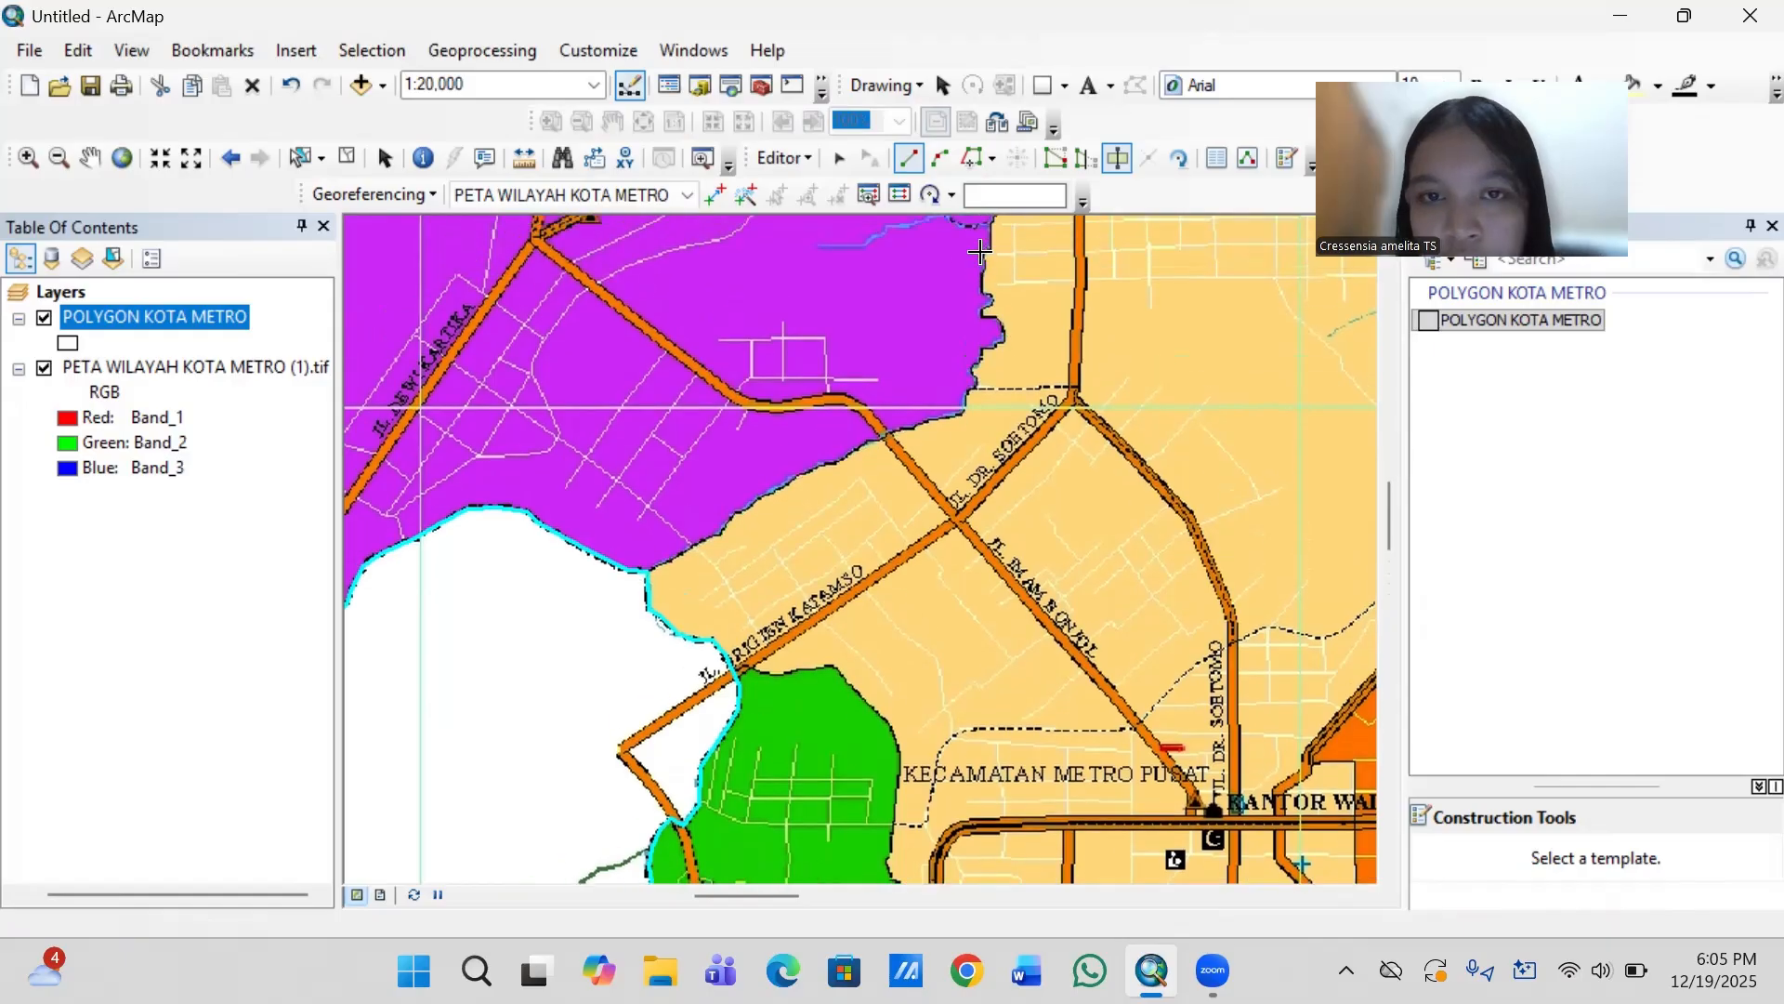
key("Up")
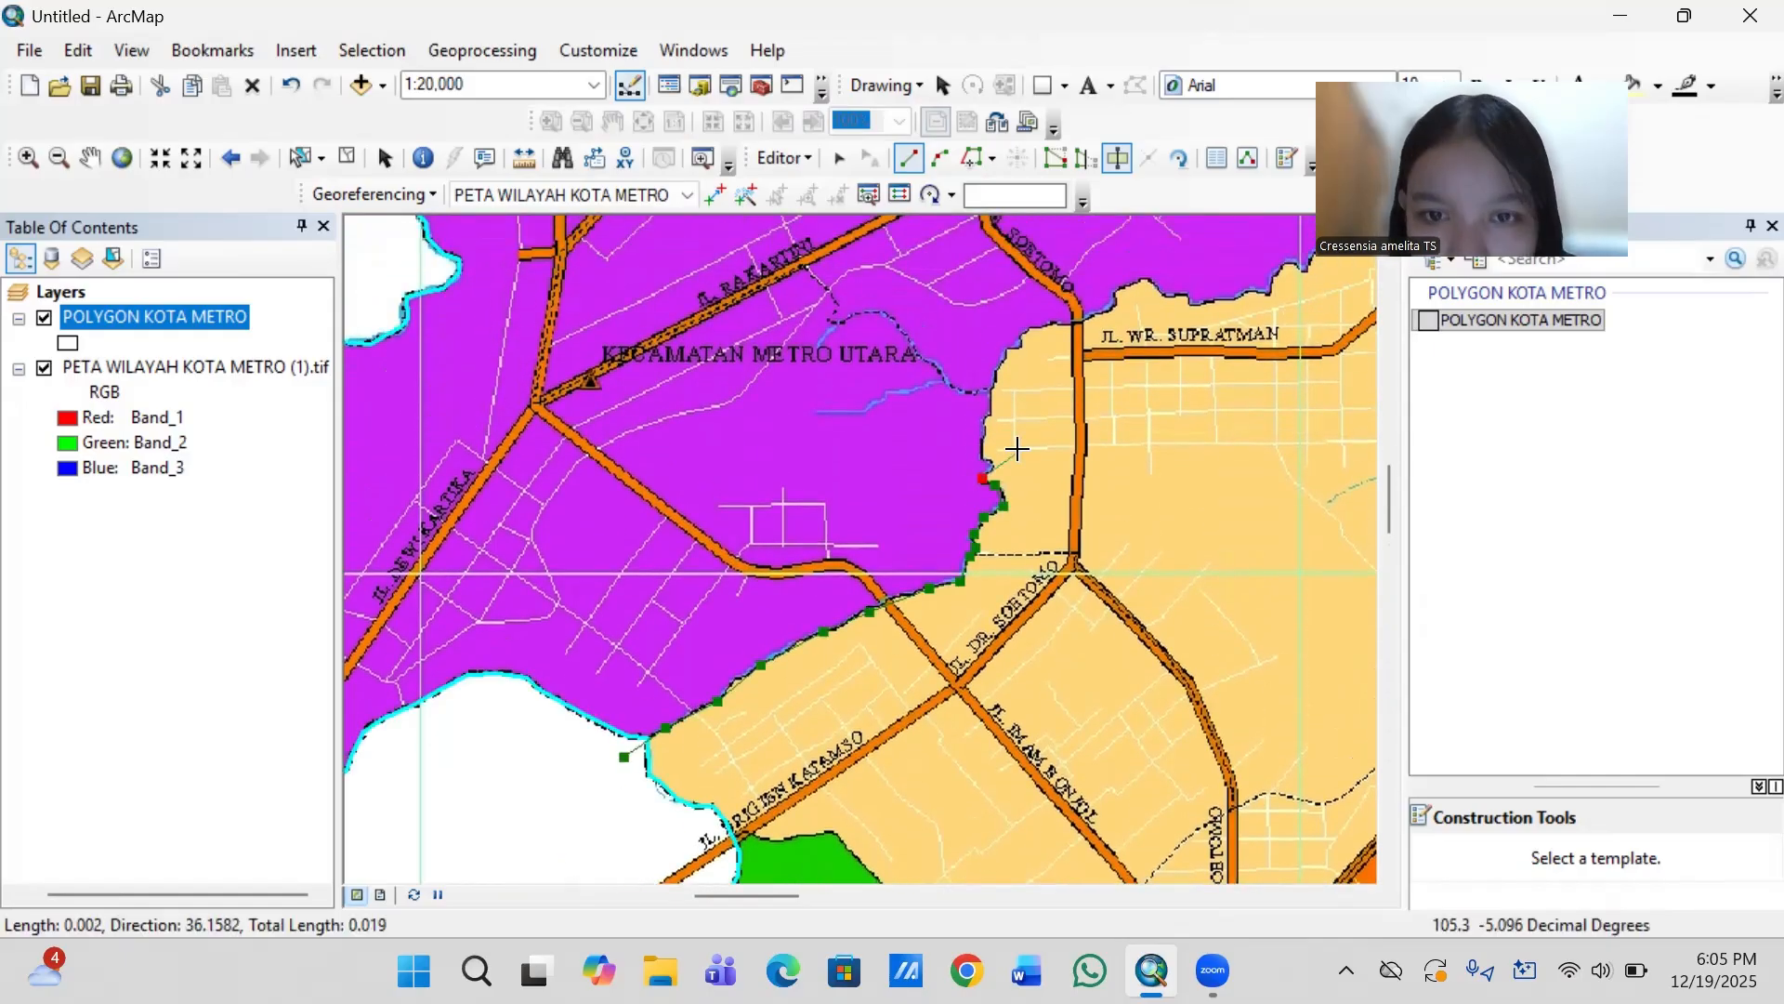
left_click(993, 463)
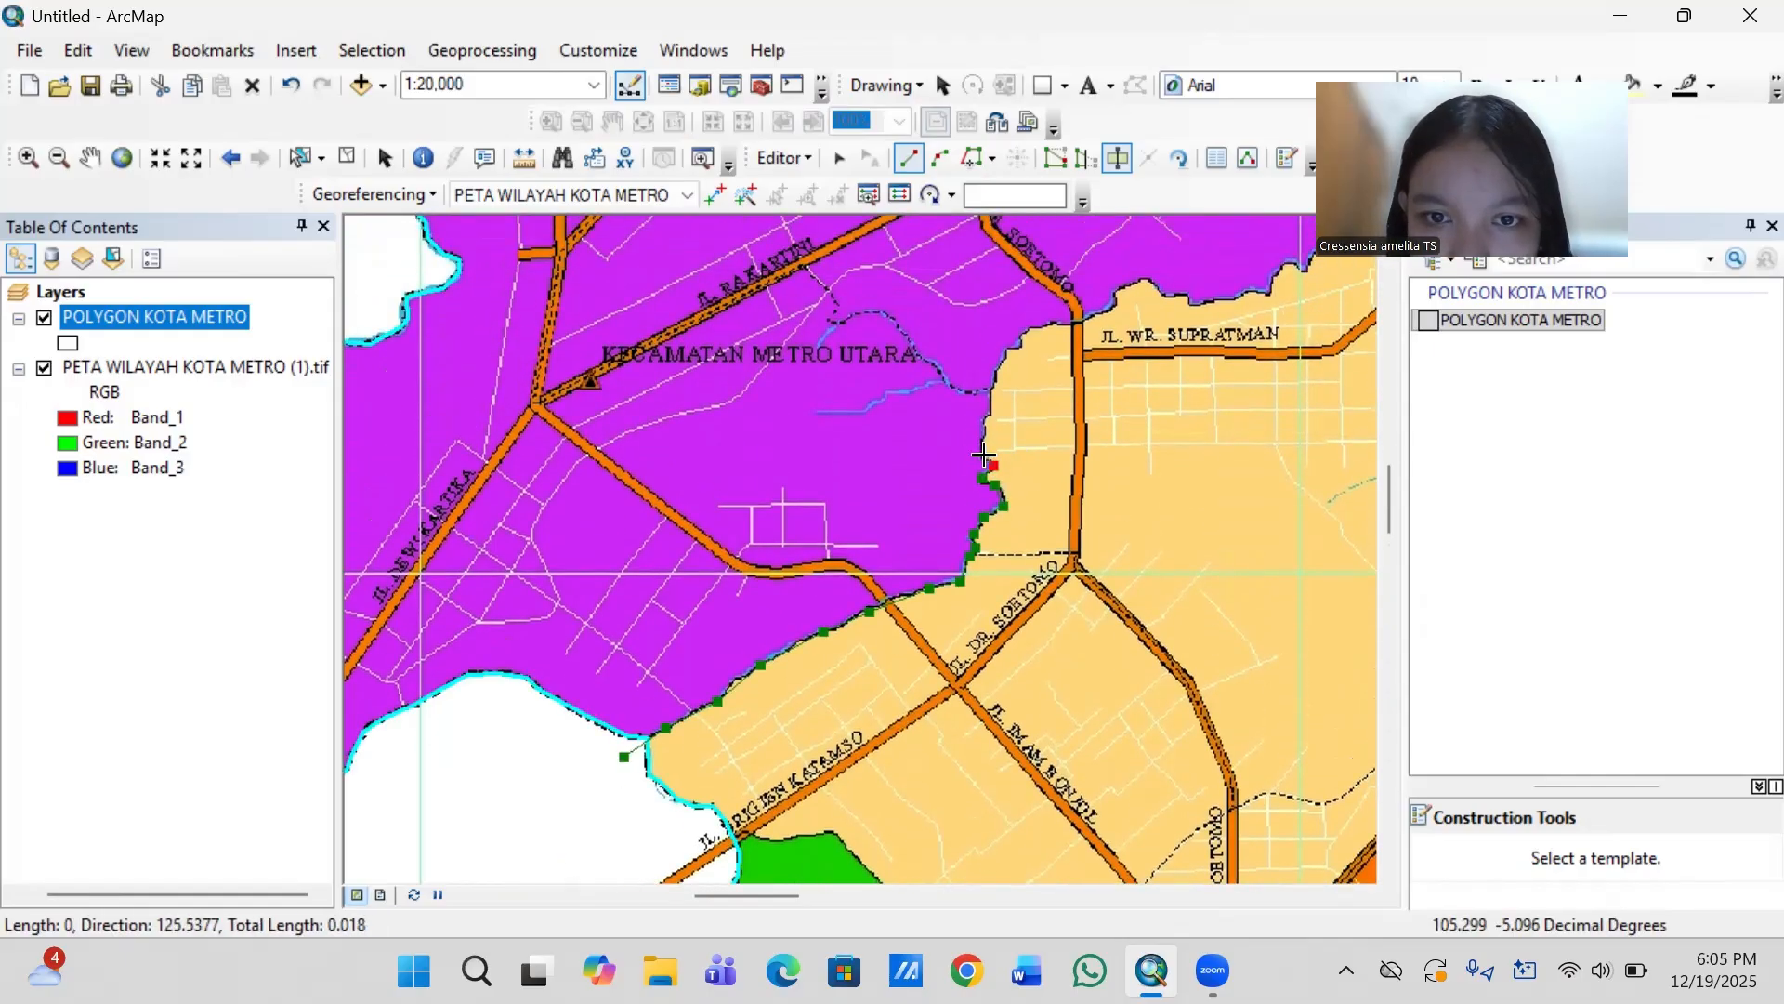
left_click(985, 418)
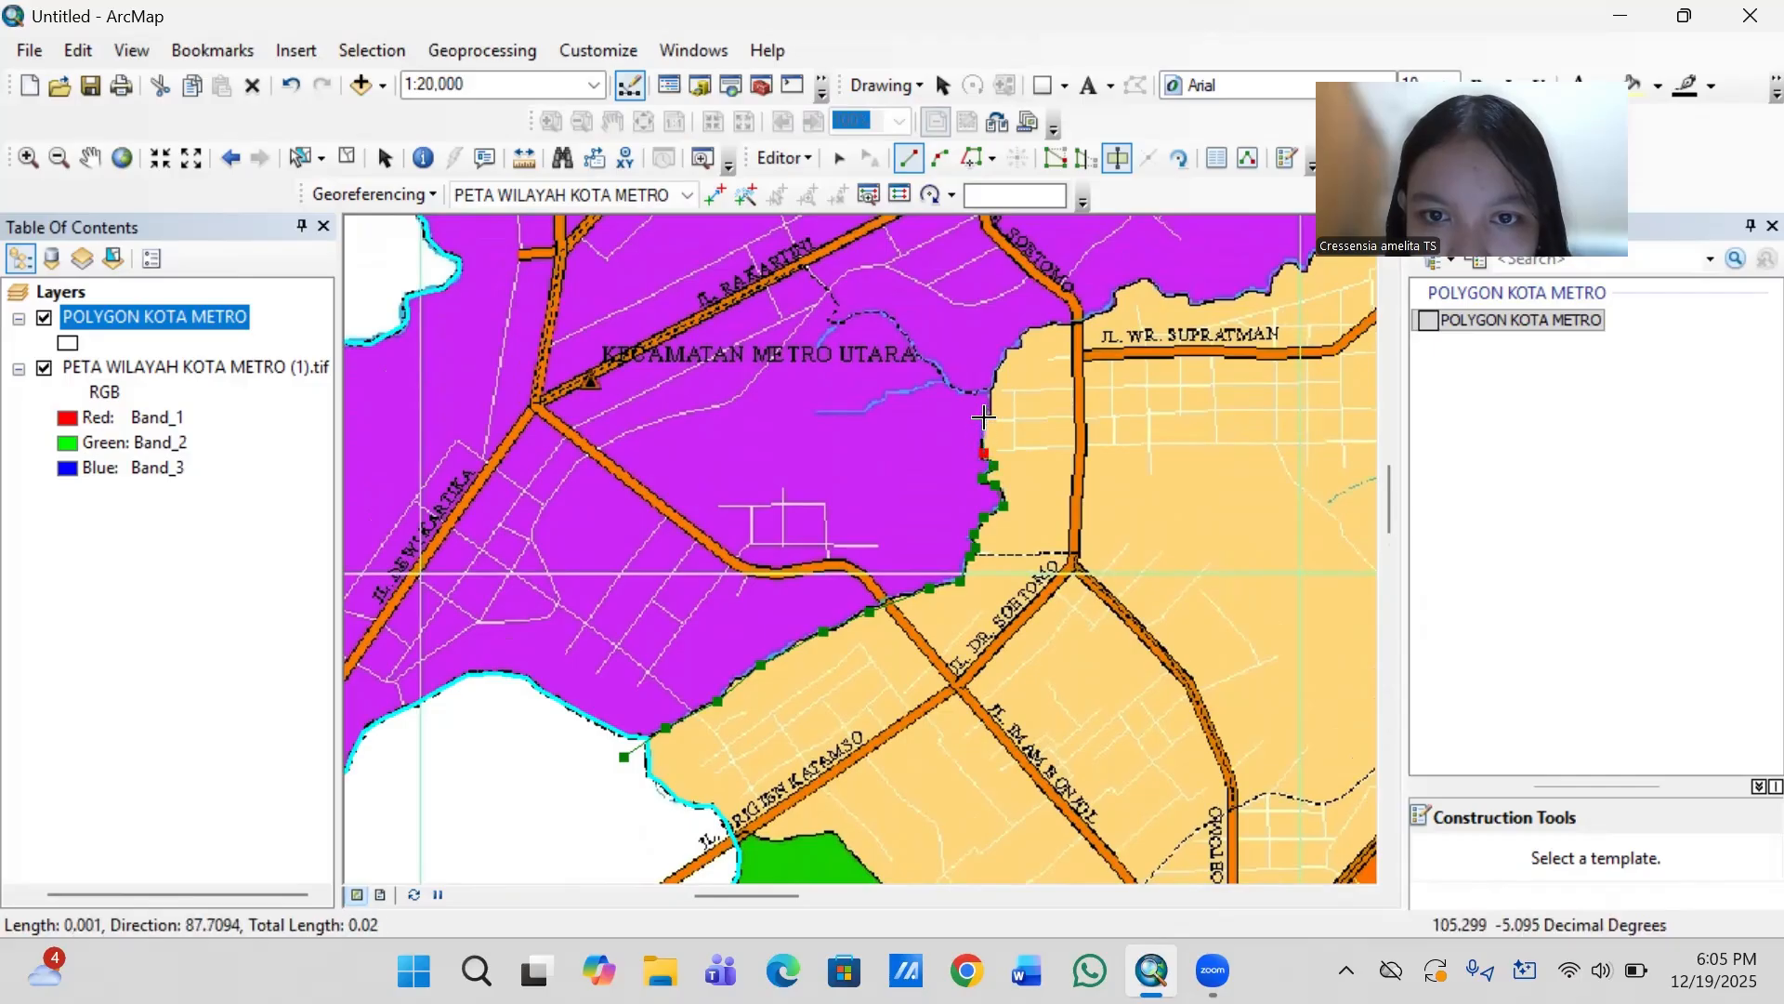
left_click(993, 376)
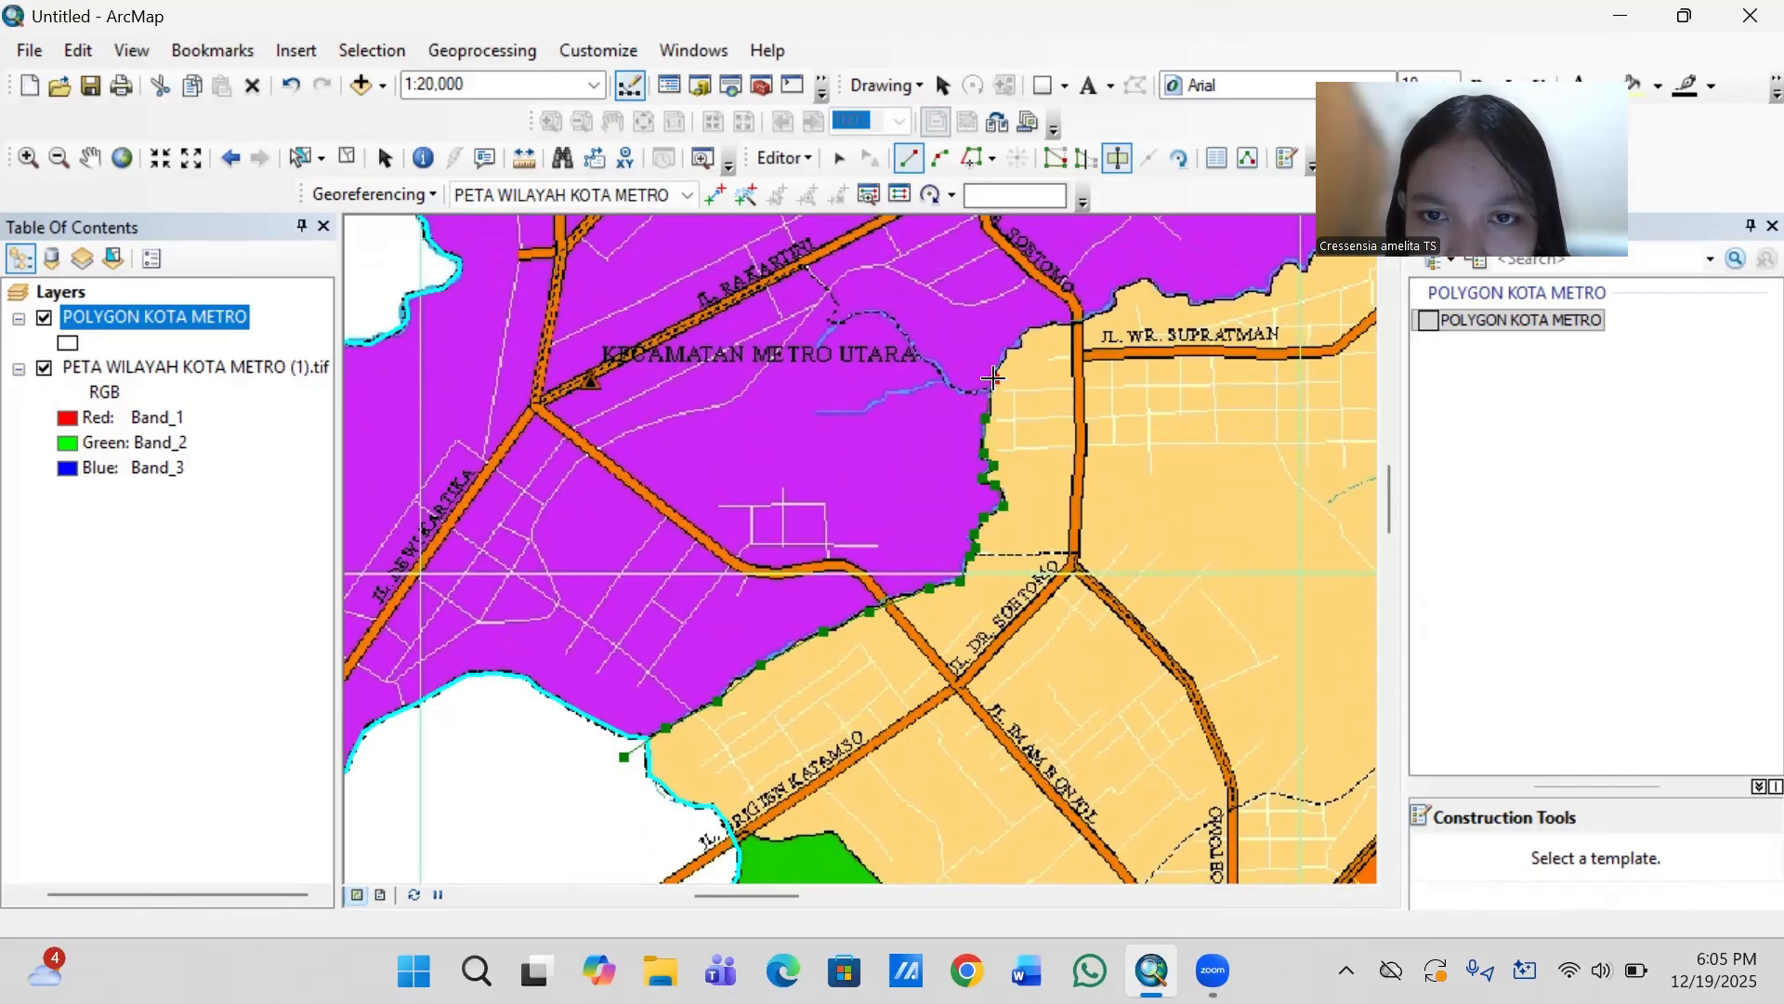
left_click(1008, 348)
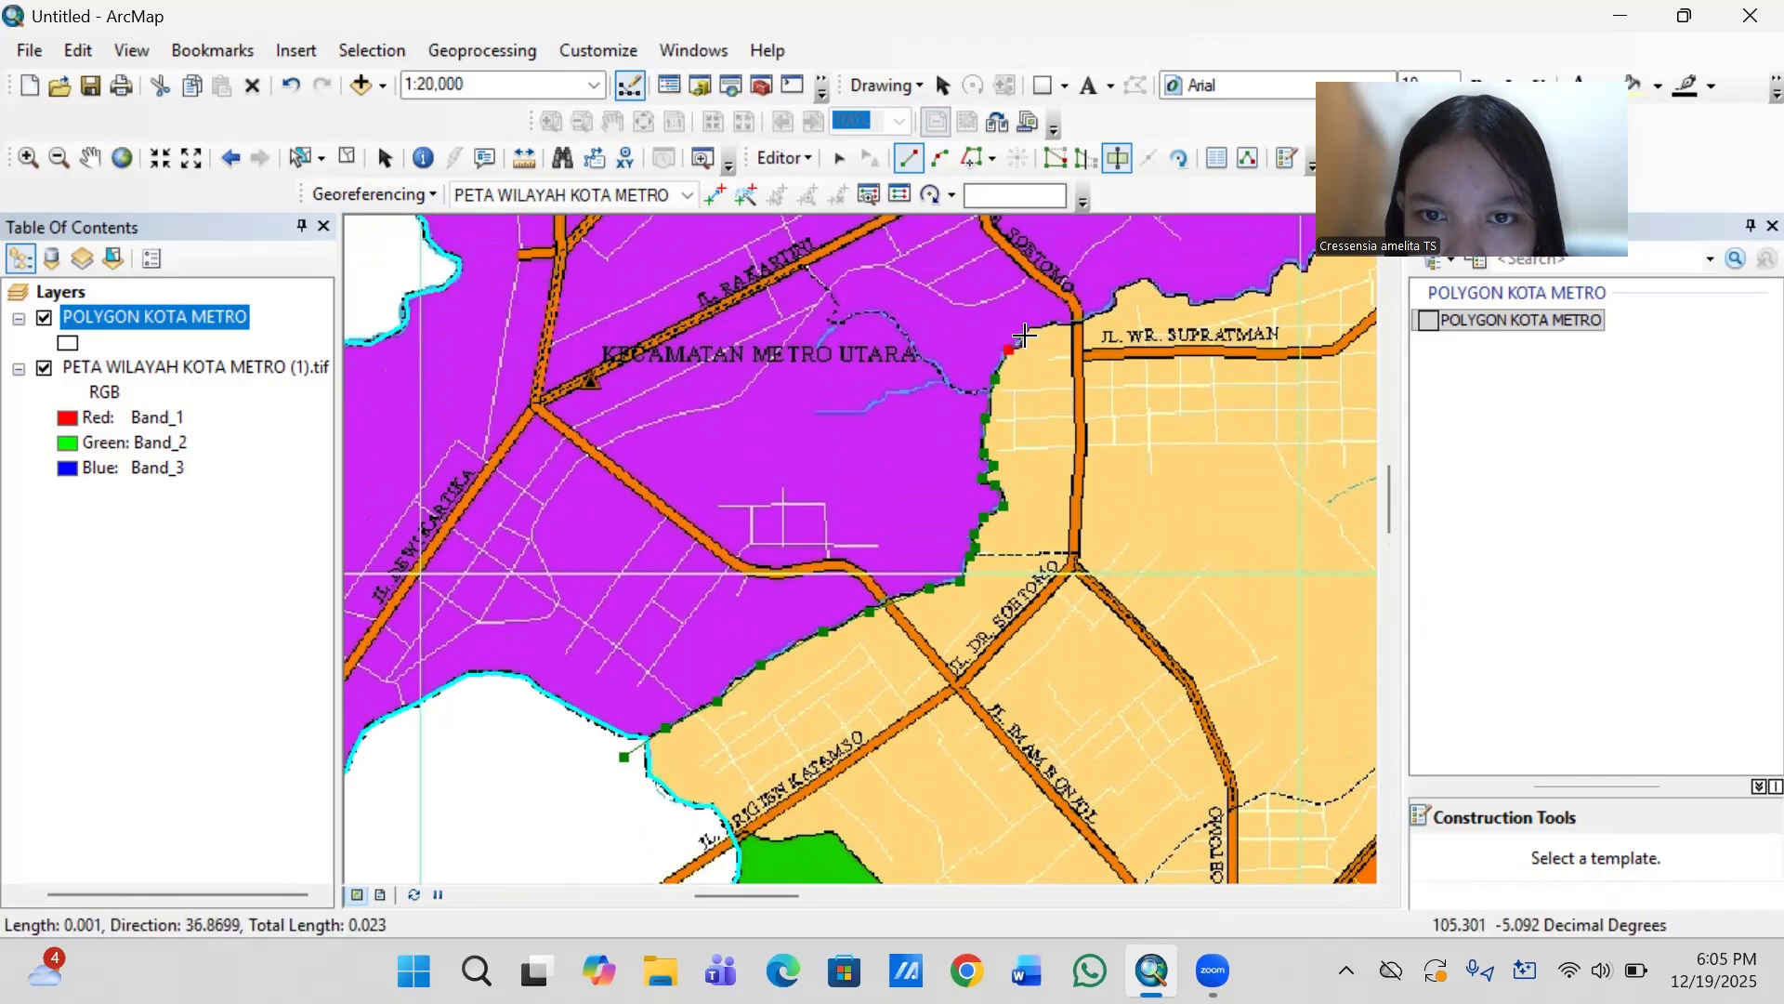
left_click(1027, 330)
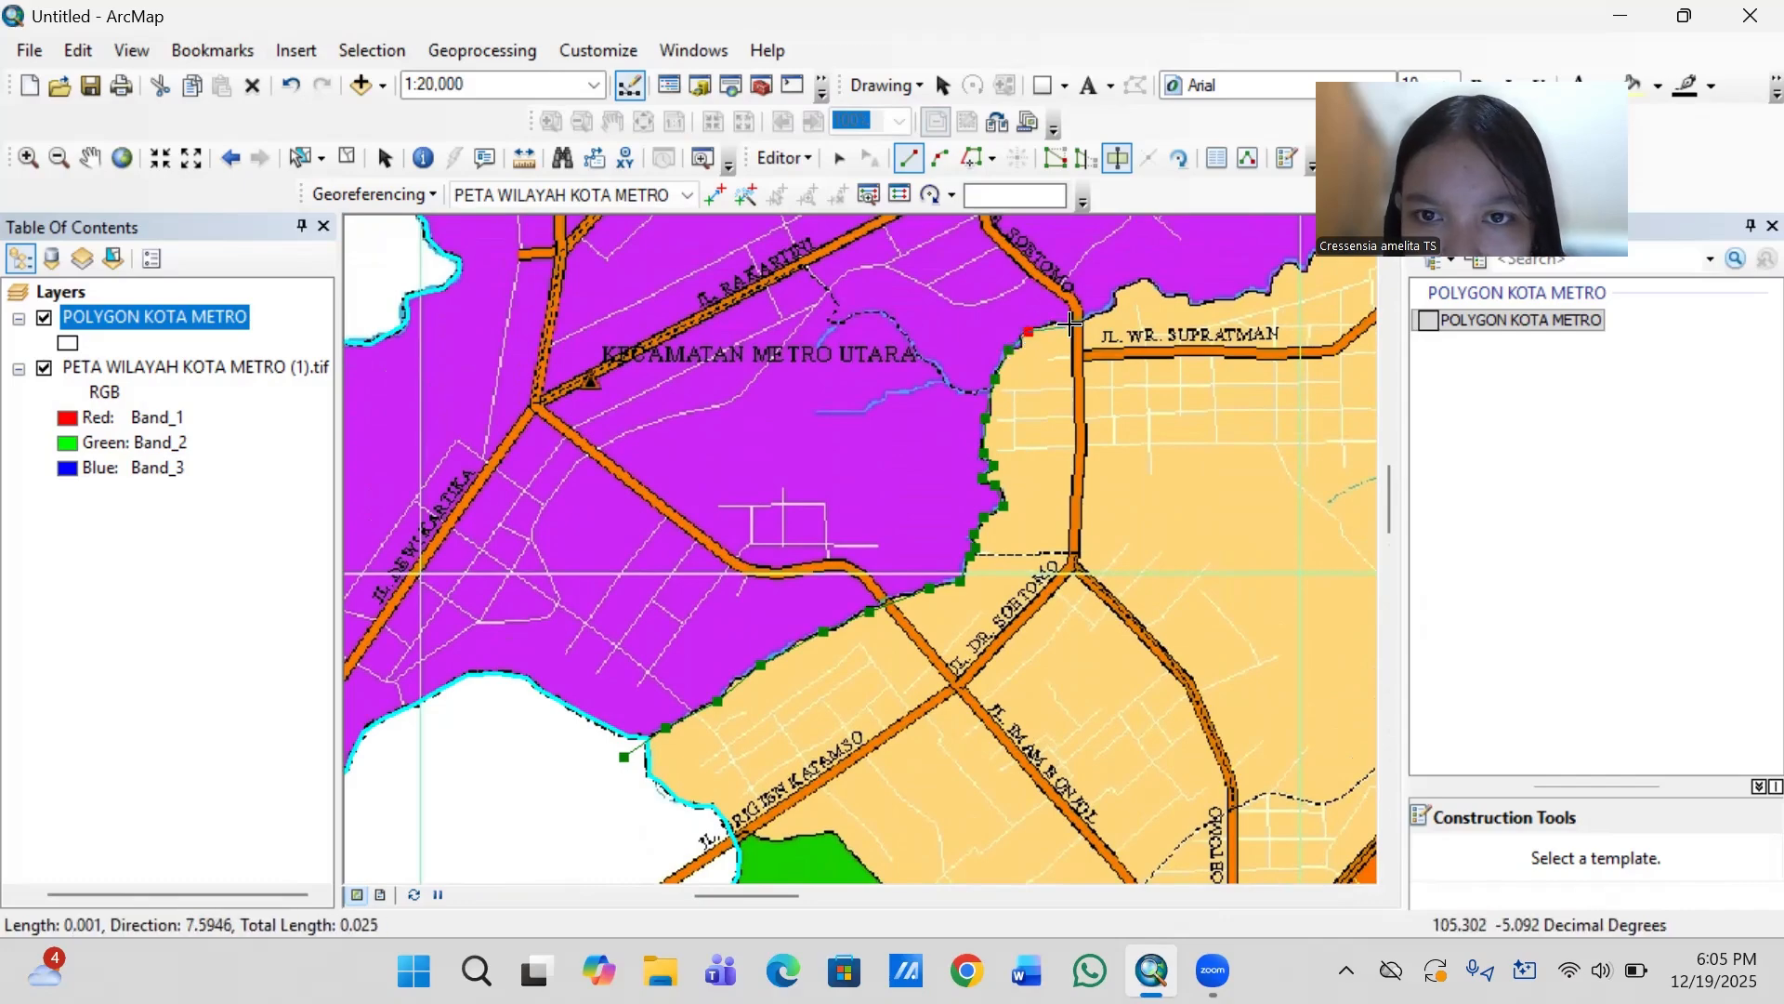
left_click(1060, 322)
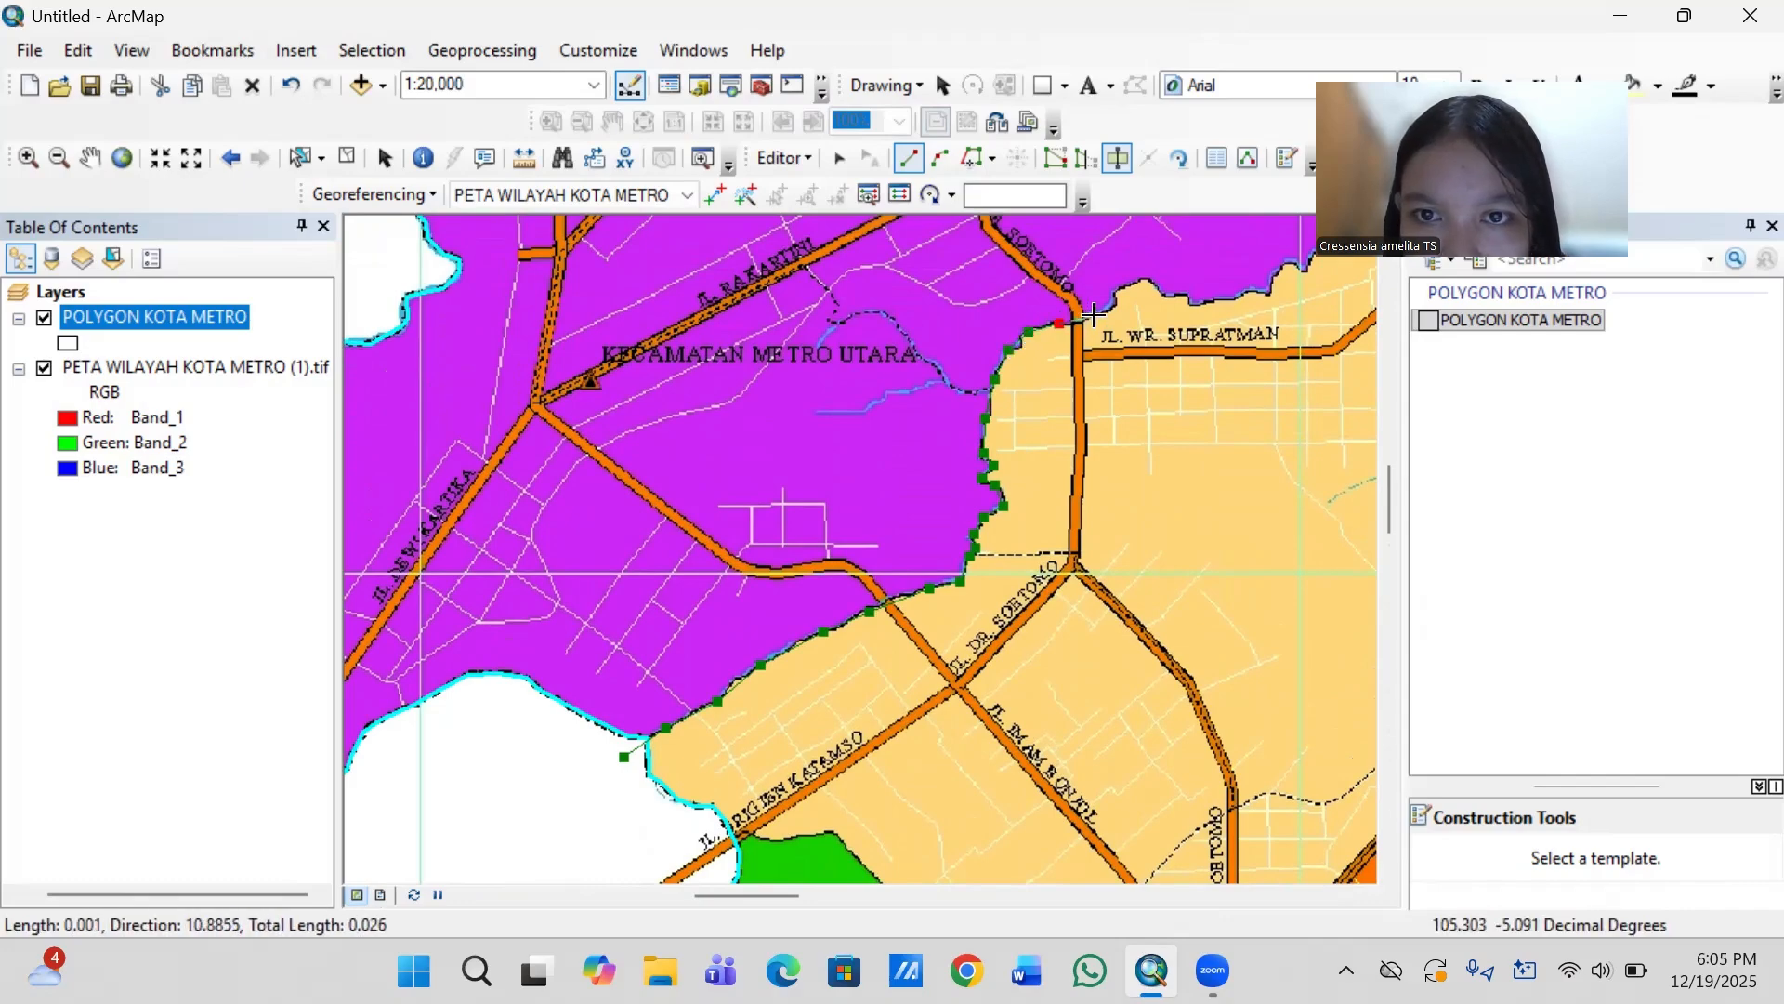
- Extend the cut line east across Jl. Dr. Soetomo and along the wavy purple–tan boundary north of Jl. WR. Supratman
left_click(1094, 316)
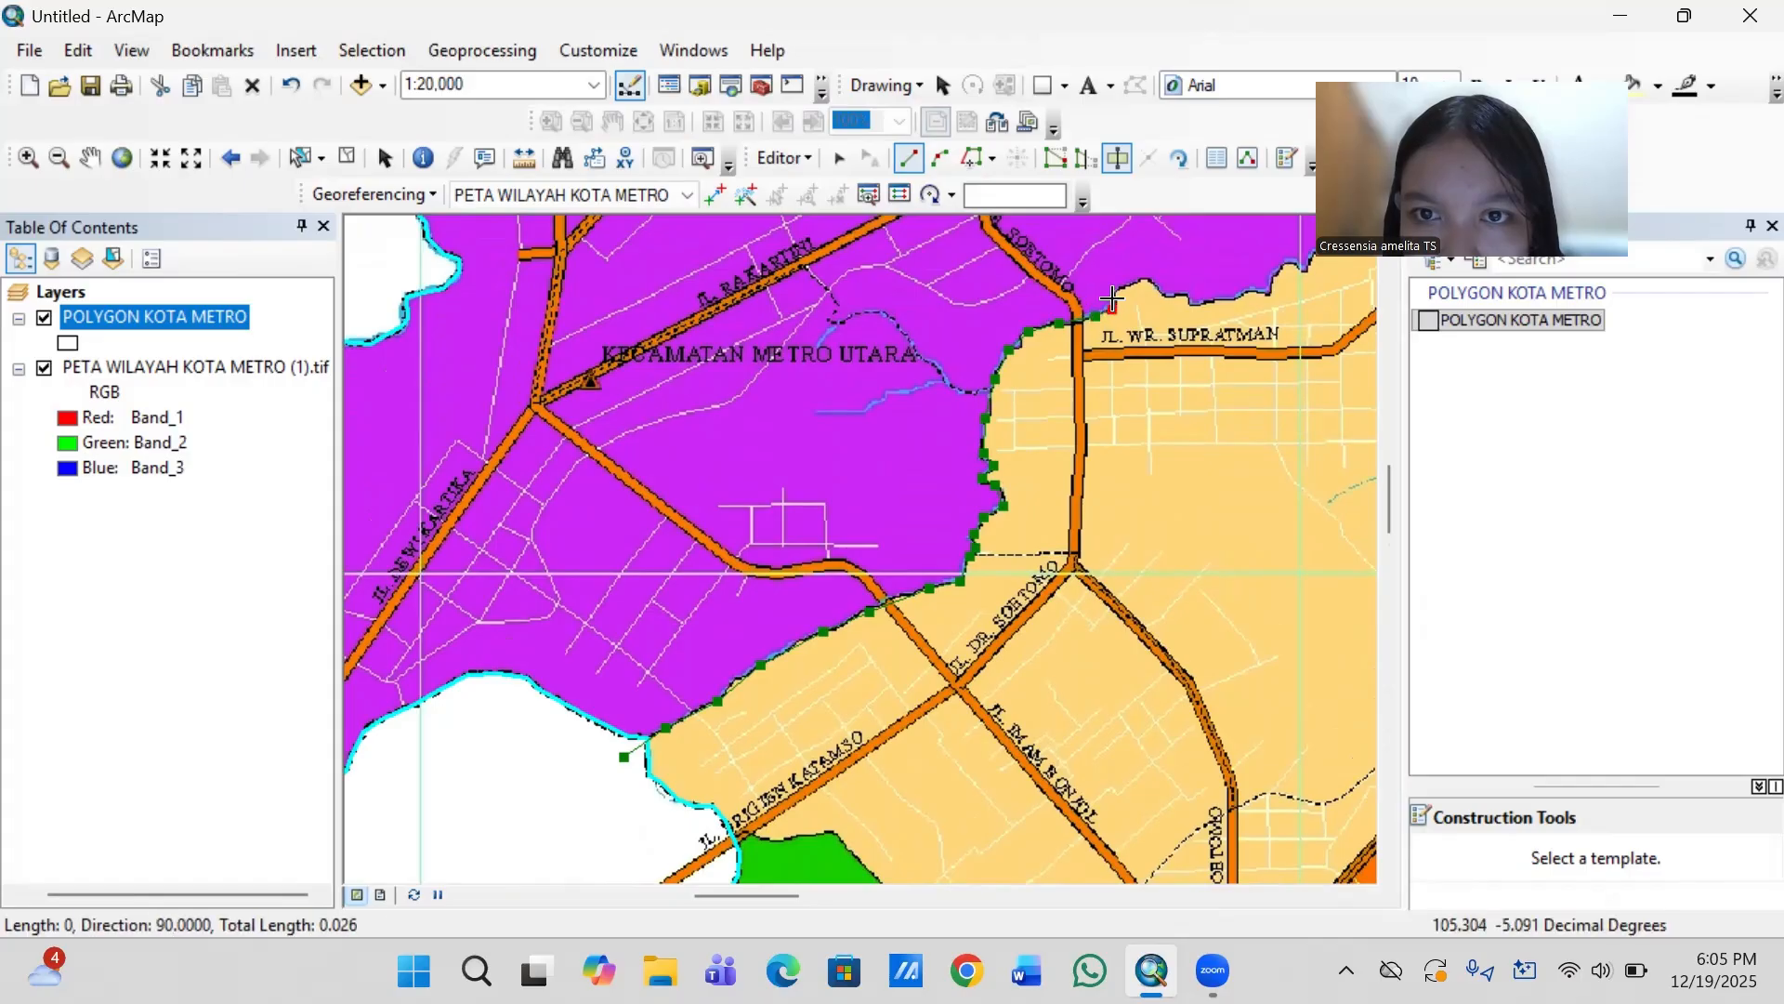
left_click(1113, 310)
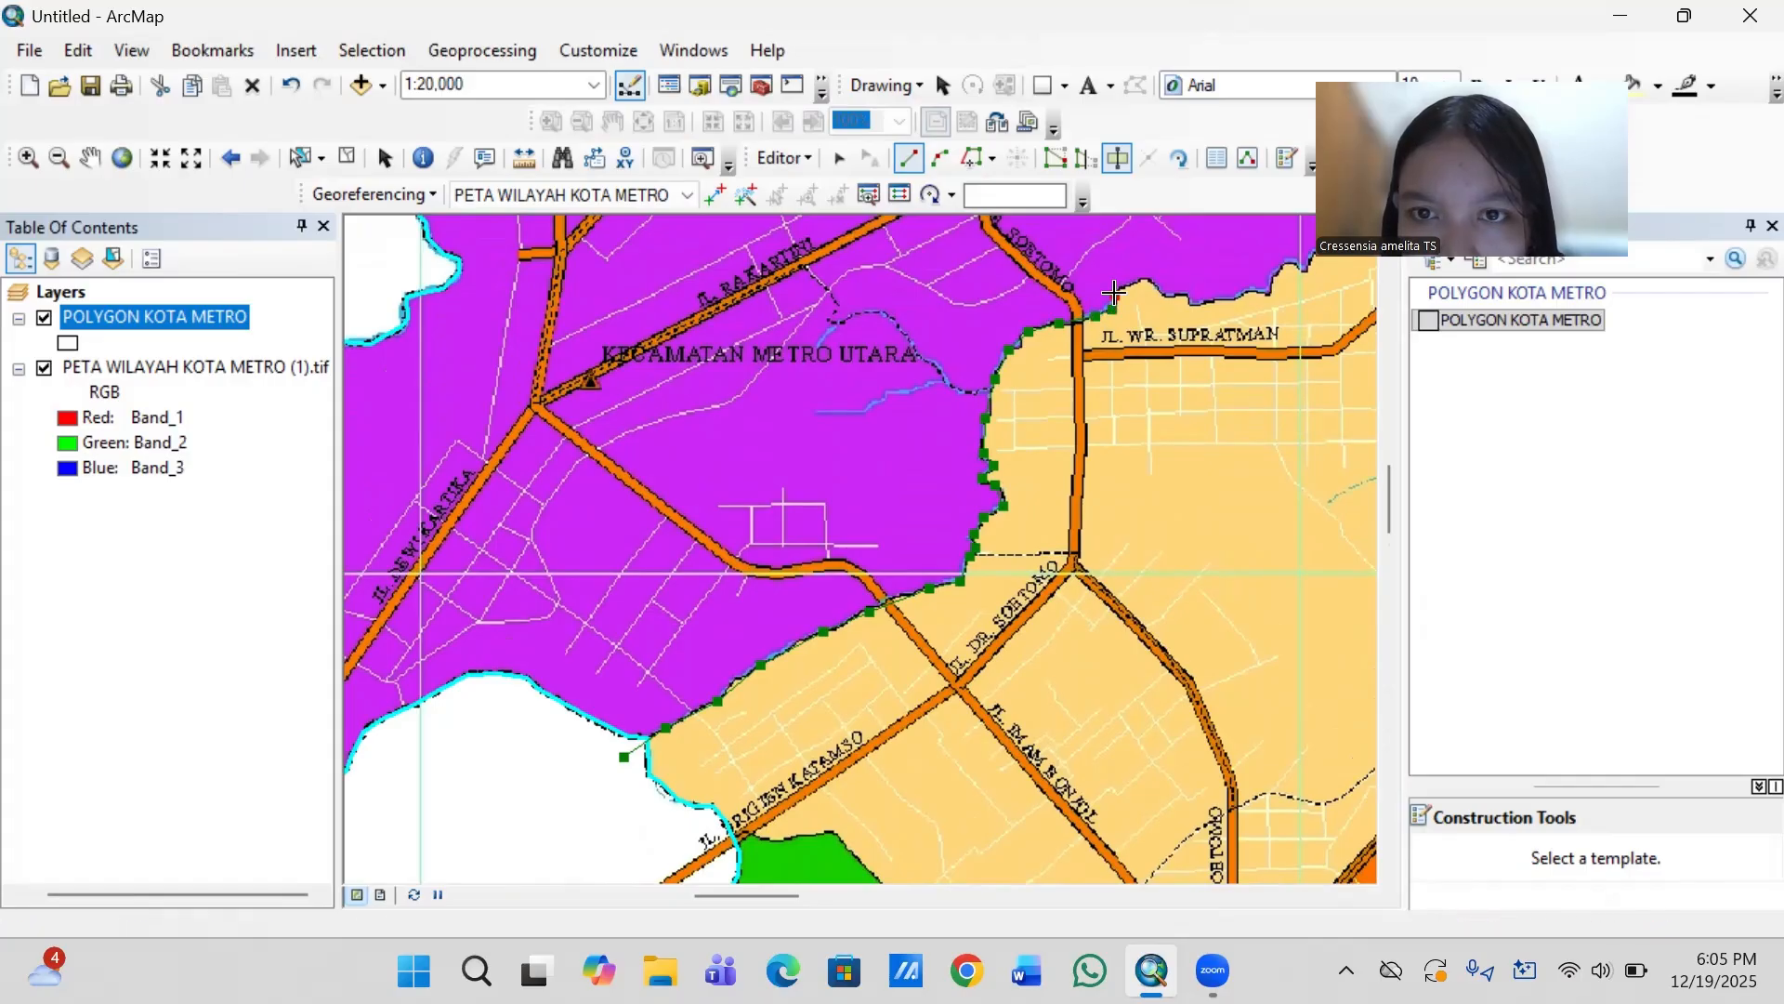
left_click(1143, 279)
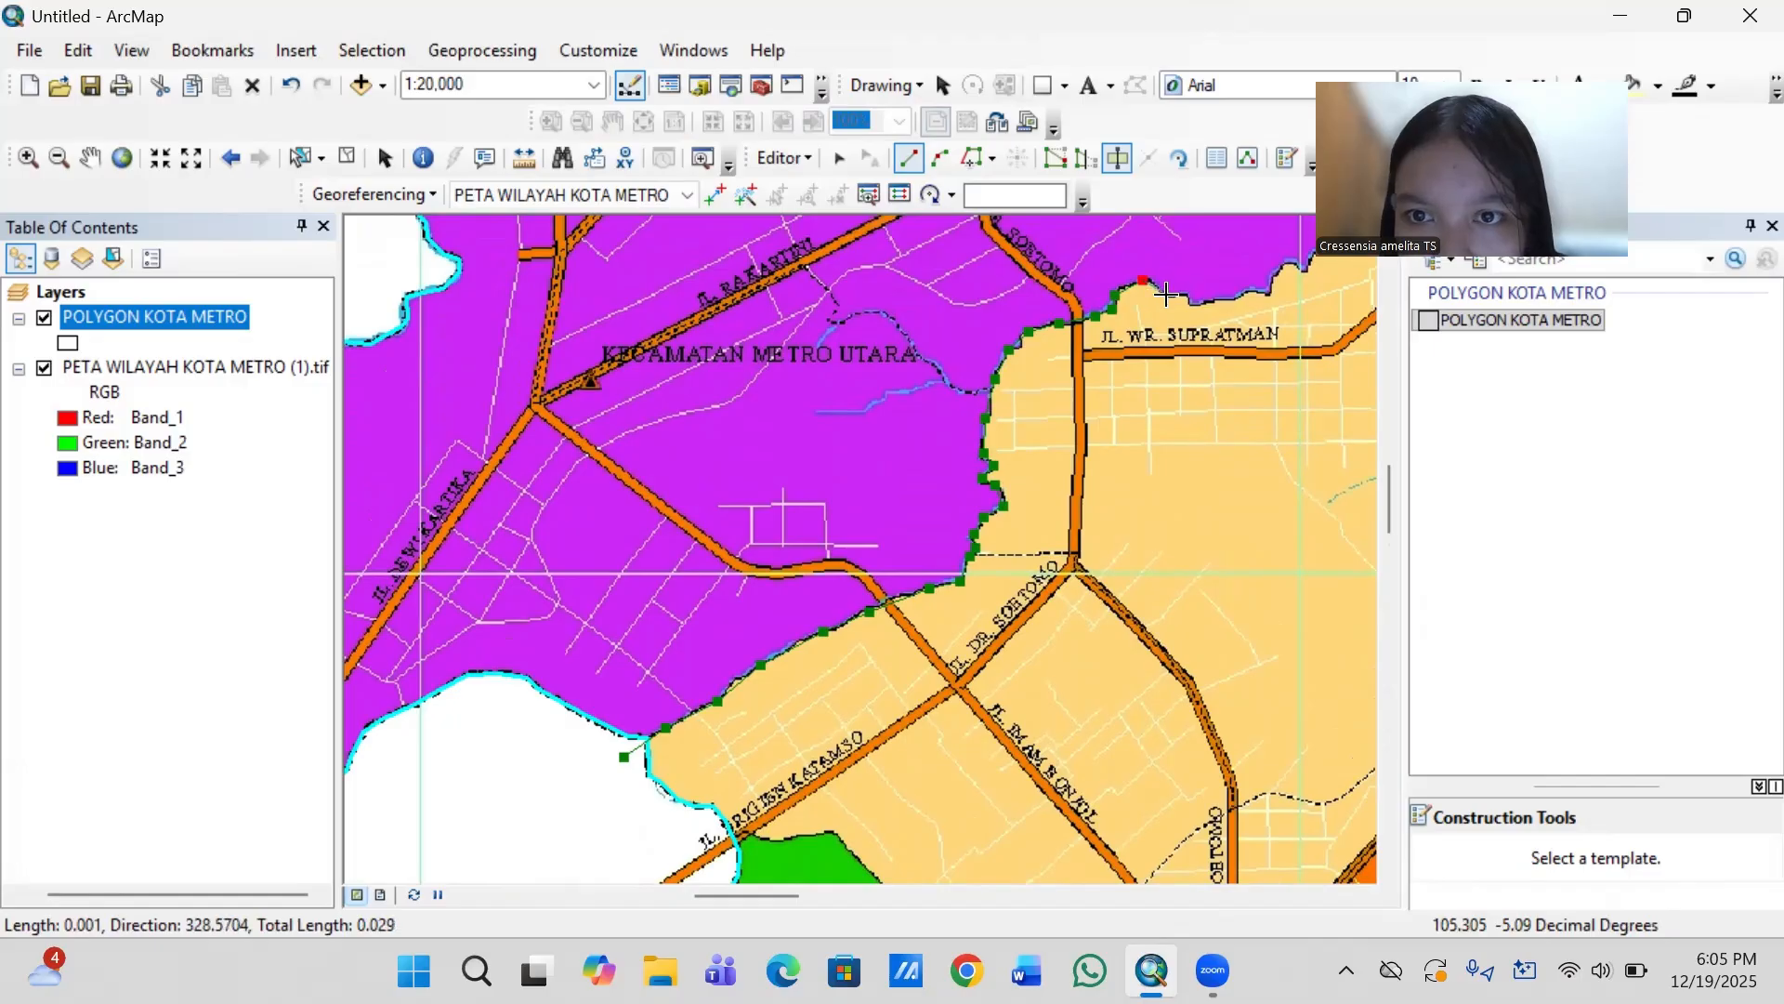
left_click(1168, 295)
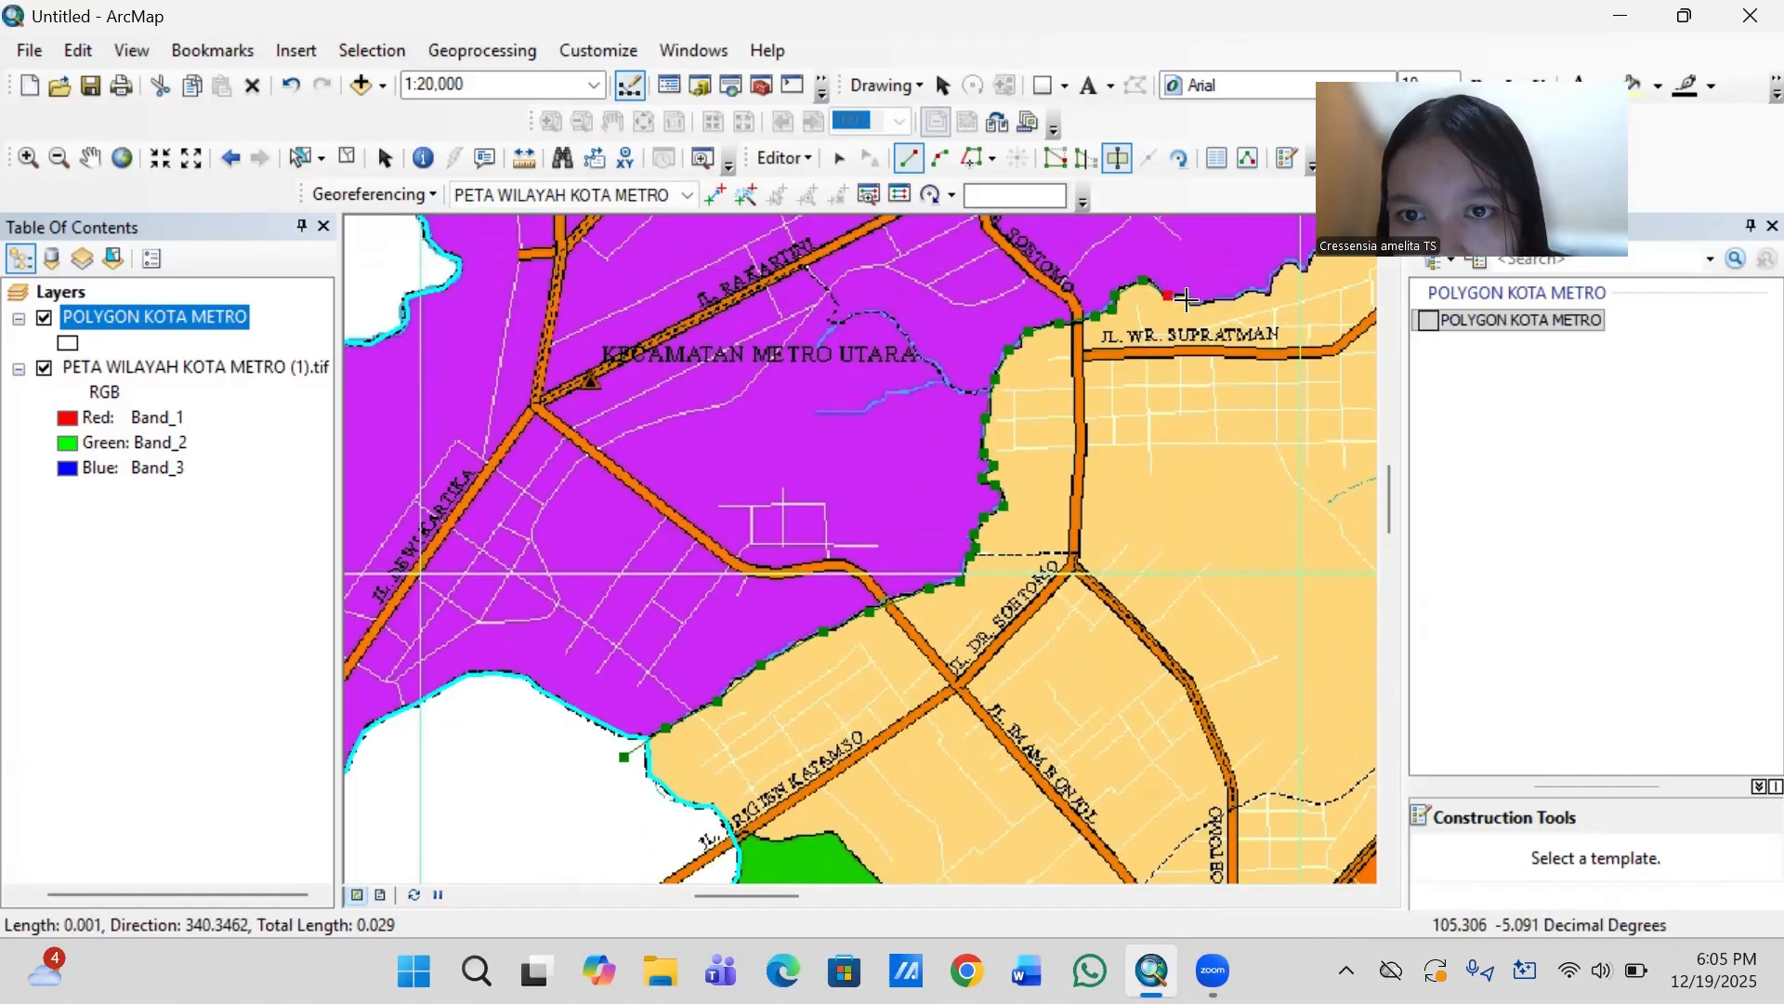
left_click(1199, 305)
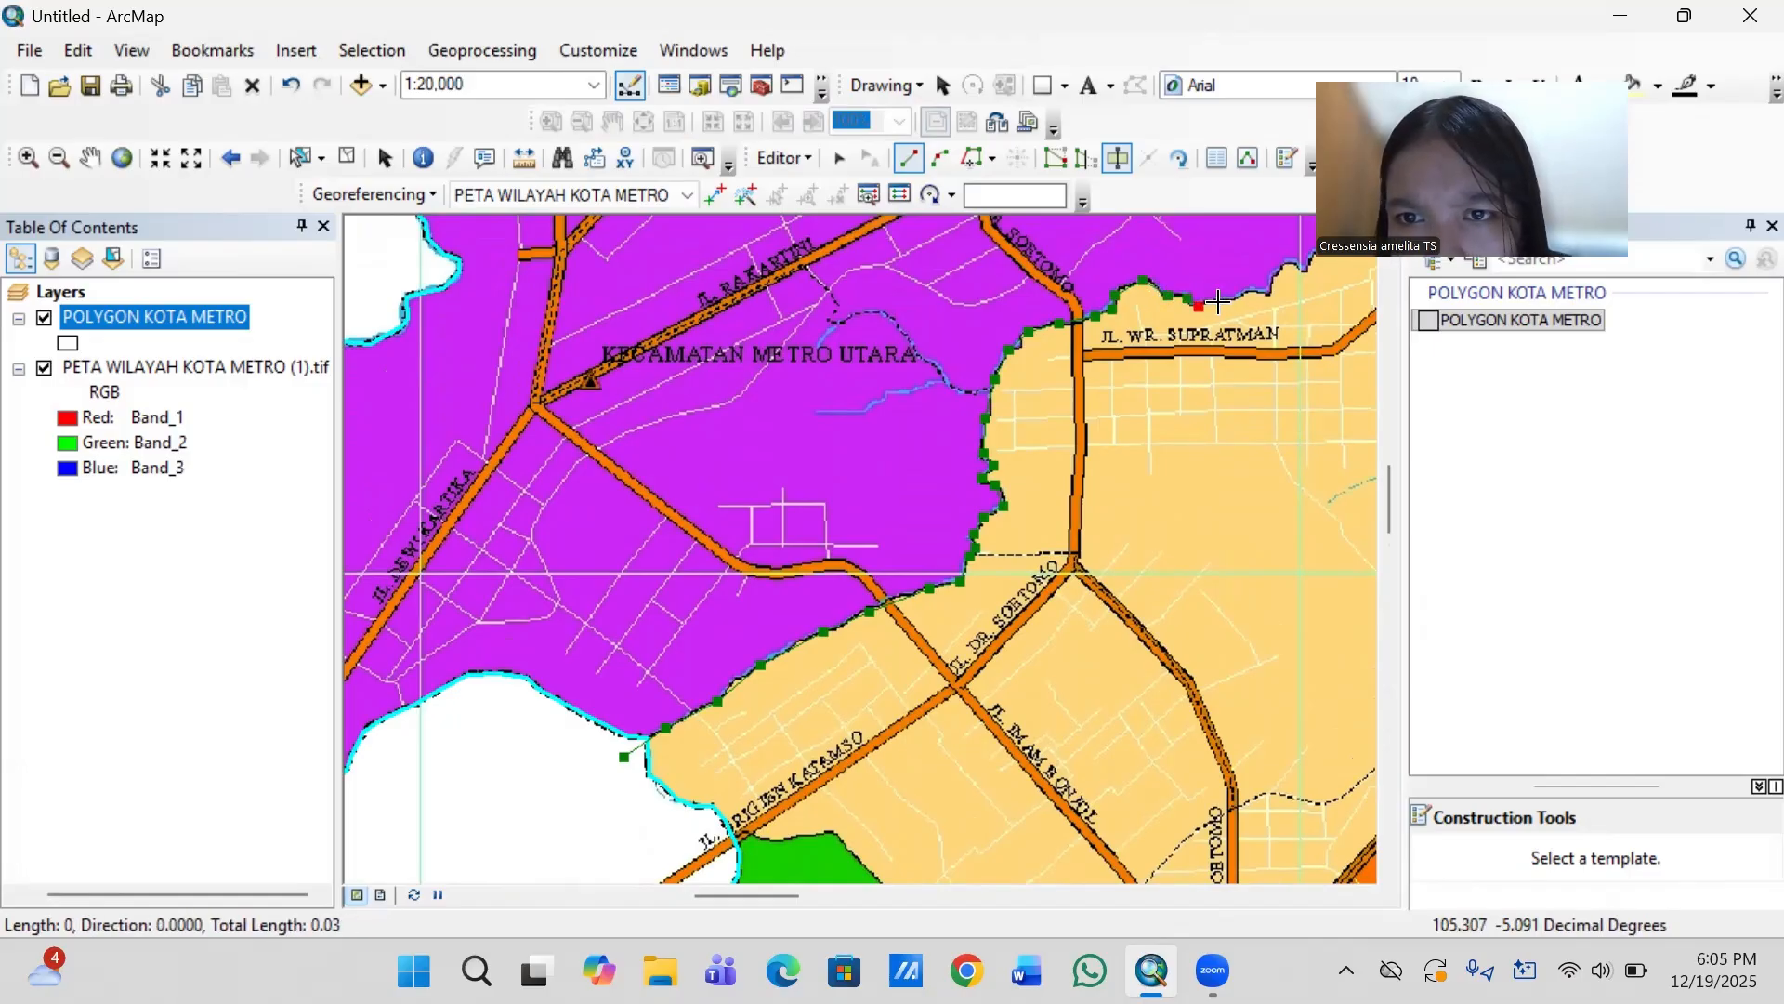
left_click(1266, 293)
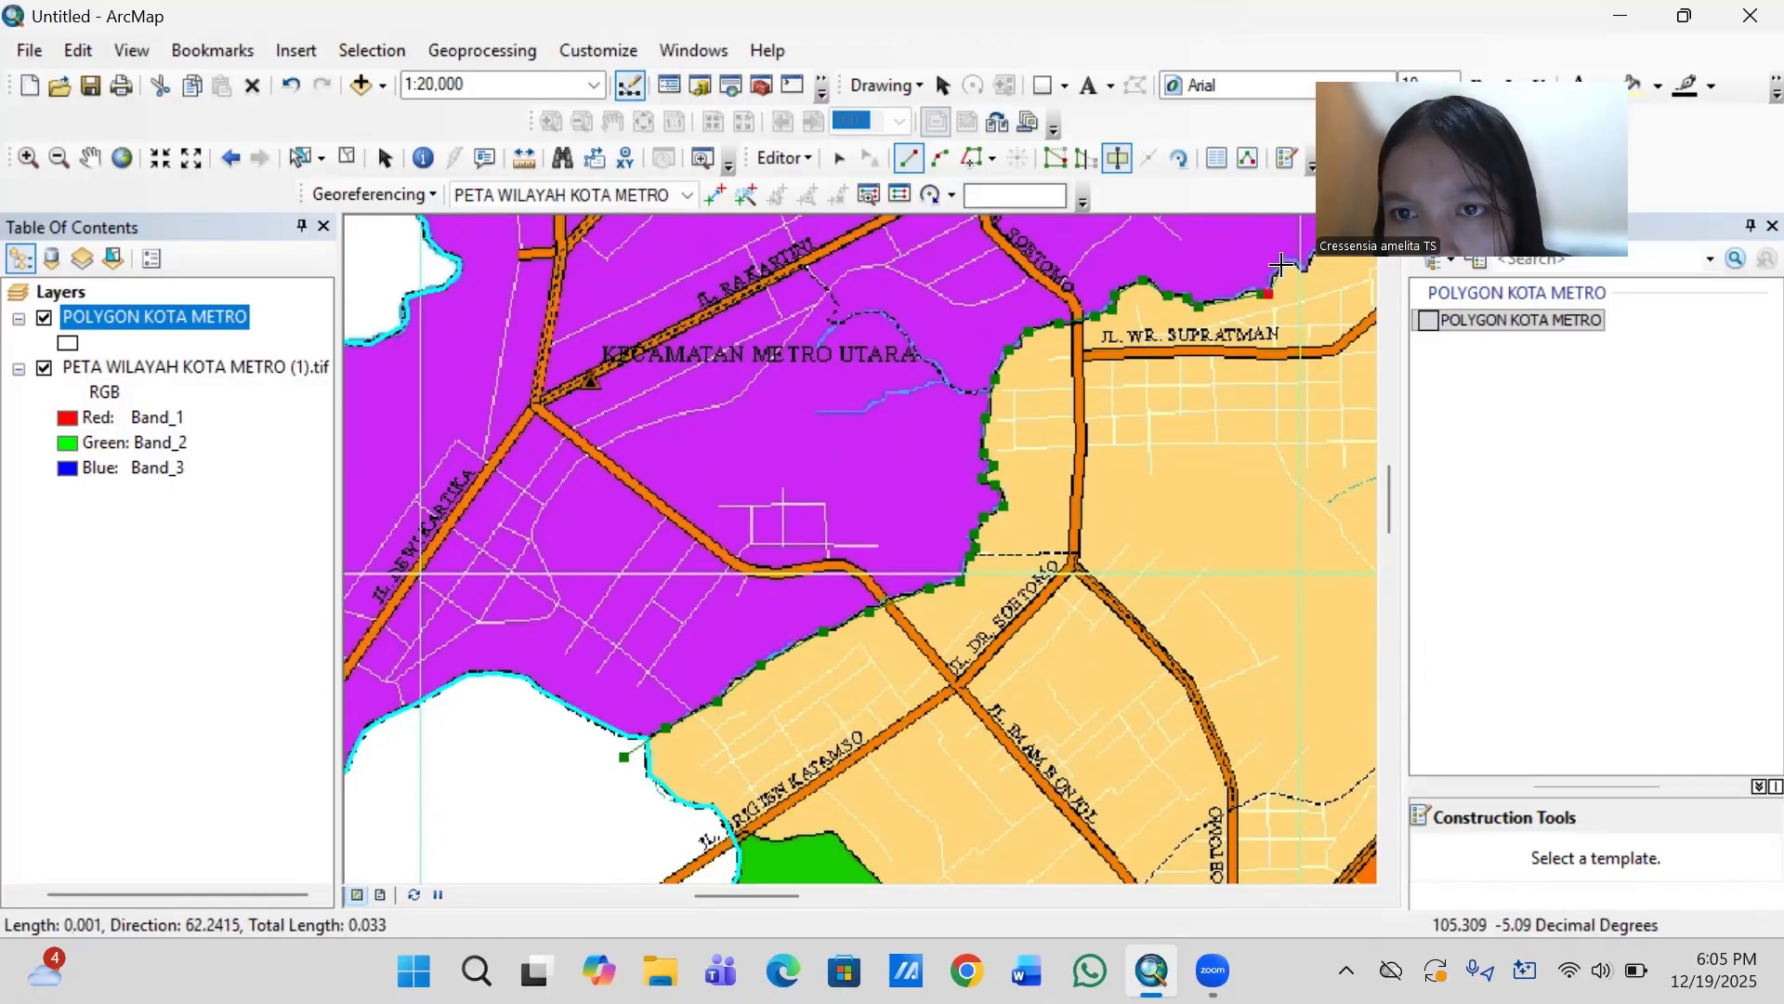
left_click(1282, 265)
- Trace the cut line up to the pointed tan peak by the stream and down its eastern side to Jl. WR. Supratman
key("Right")
key("Right")
key("Right")
key("Right")
key("Right")
key("Right")
key("Right")
key("Right")
key("Right")
key("Right")
key("Right")
key("Right")
key("Right")
key("Right")
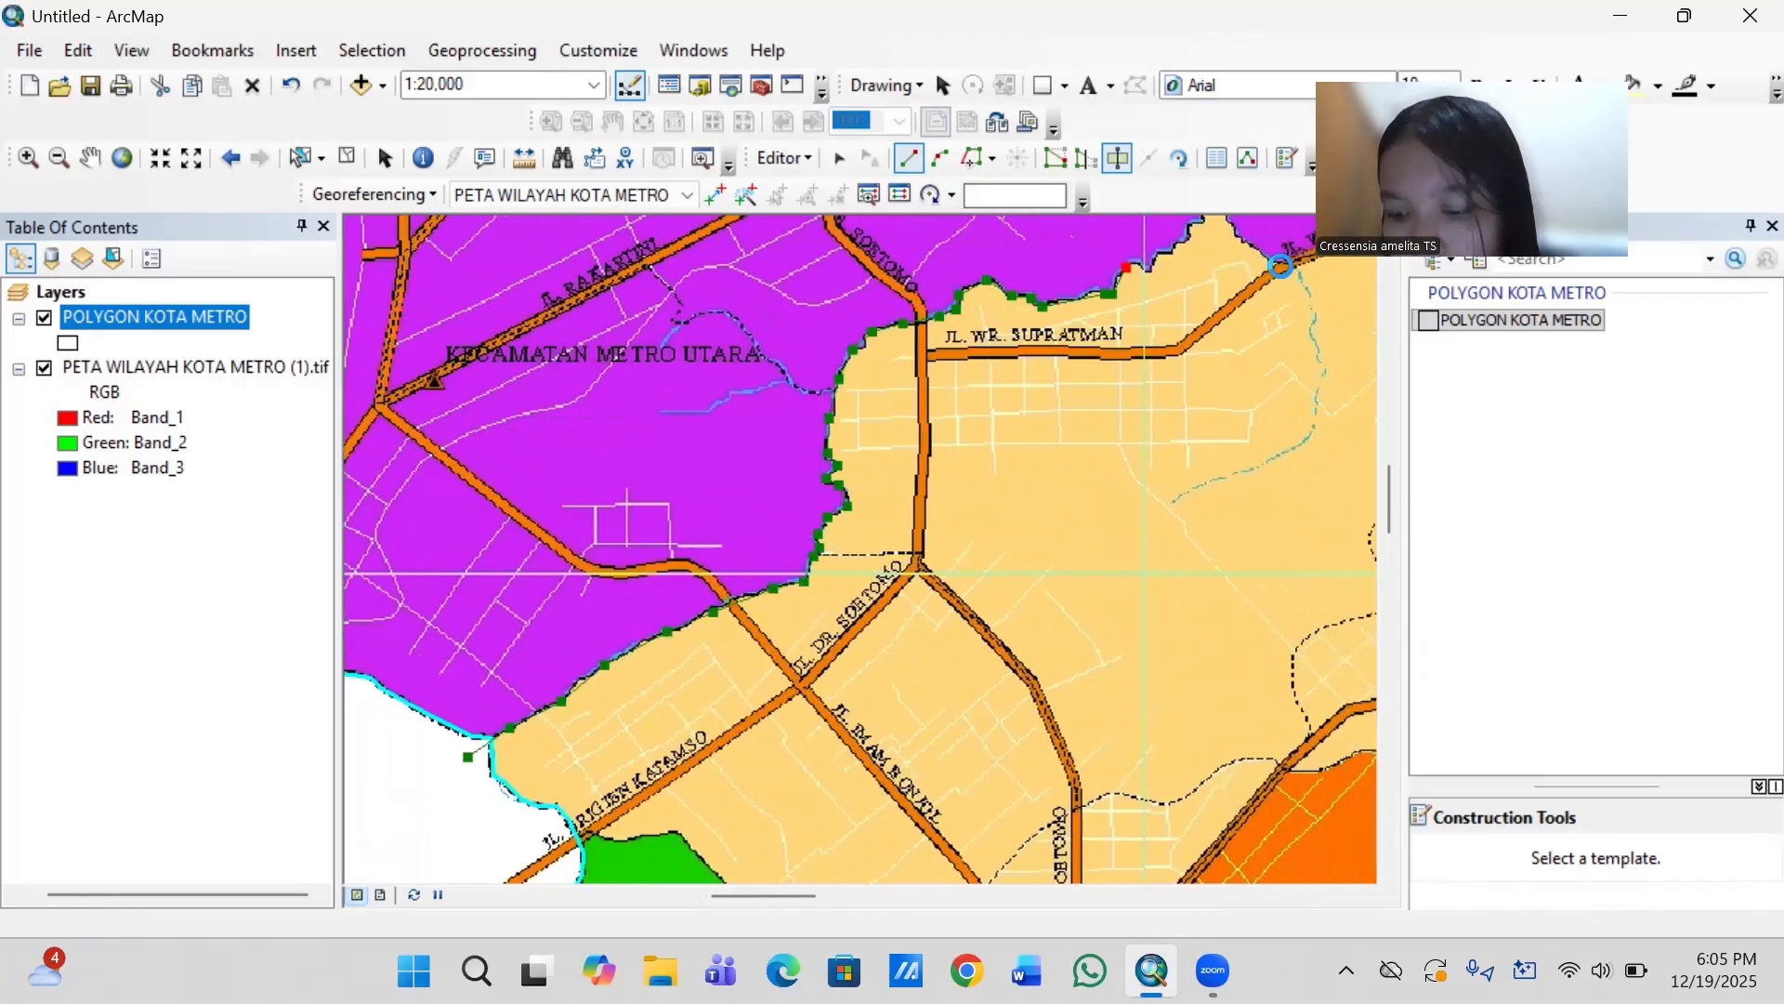
key("Up")
key("Up")
key("Up")
key("Up")
key("Up")
key("Up")
key("Up")
key("Up")
key("Up")
key("Up")
key("Up")
key("Up")
key("Up")
key("Up")
key("Up")
key("Up")
key("Right")
key("Right")
key("Right")
key("Right")
key("Right")
key("Right")
key("Right")
key("Right")
key("Right")
key("Right")
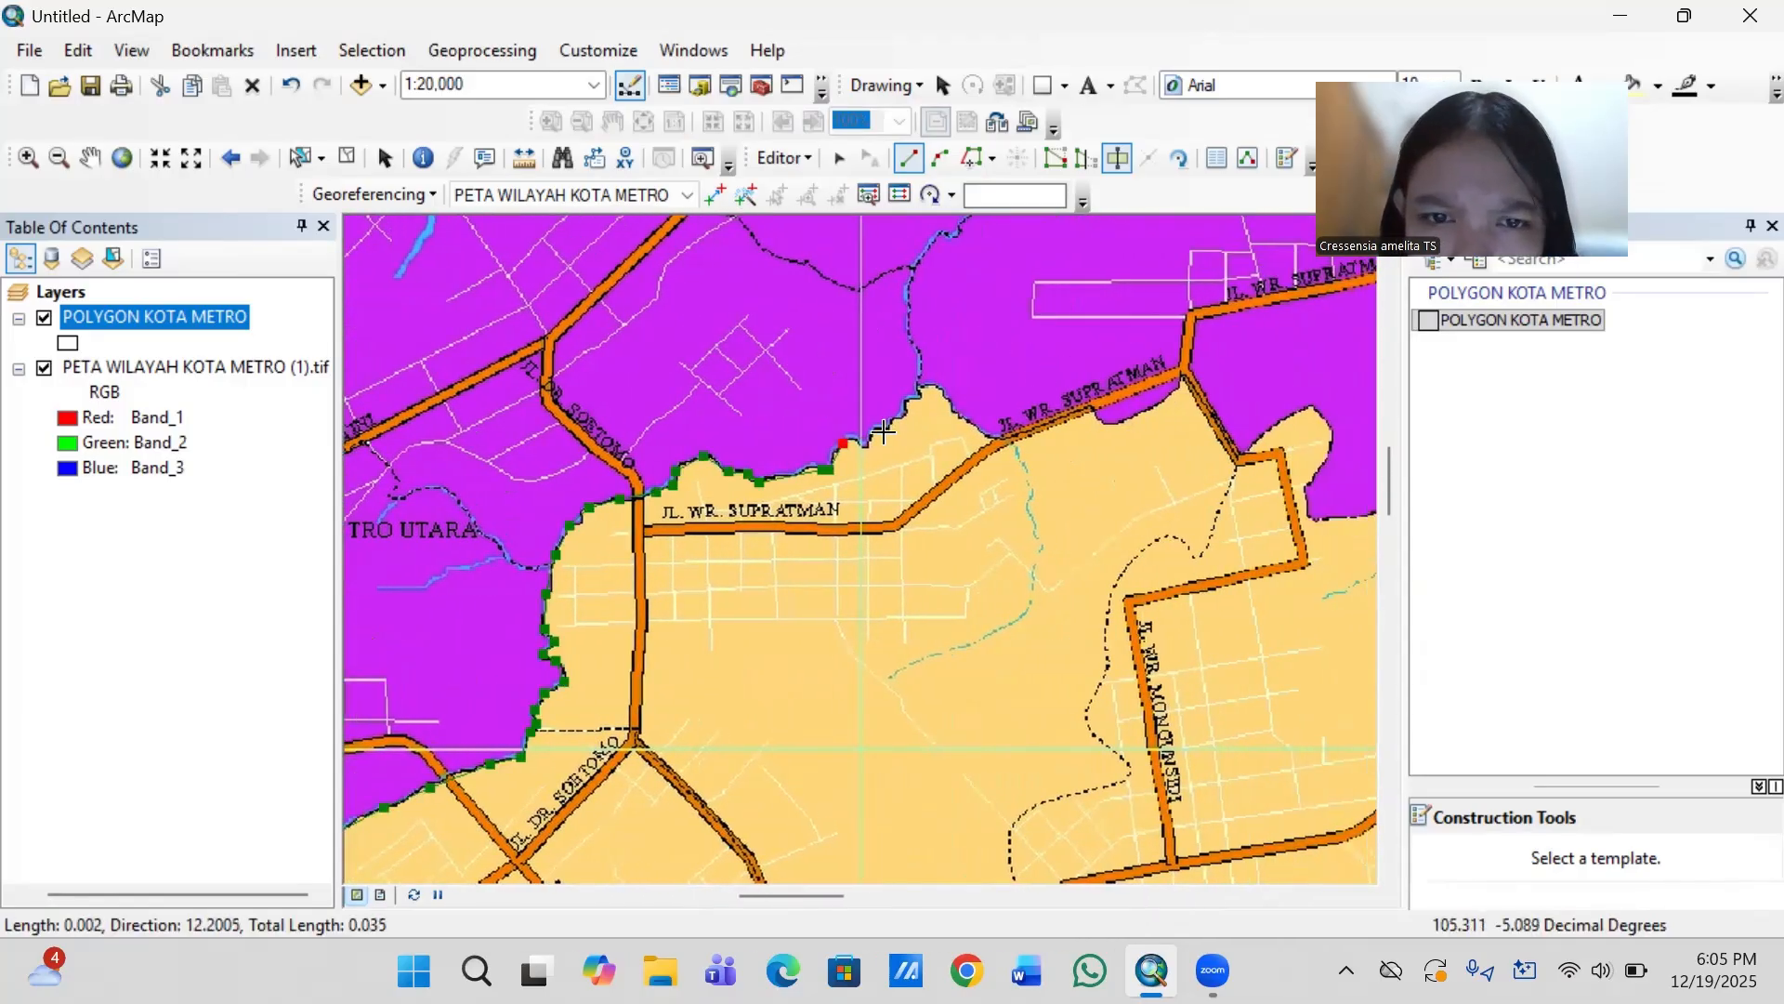
left_click(867, 445)
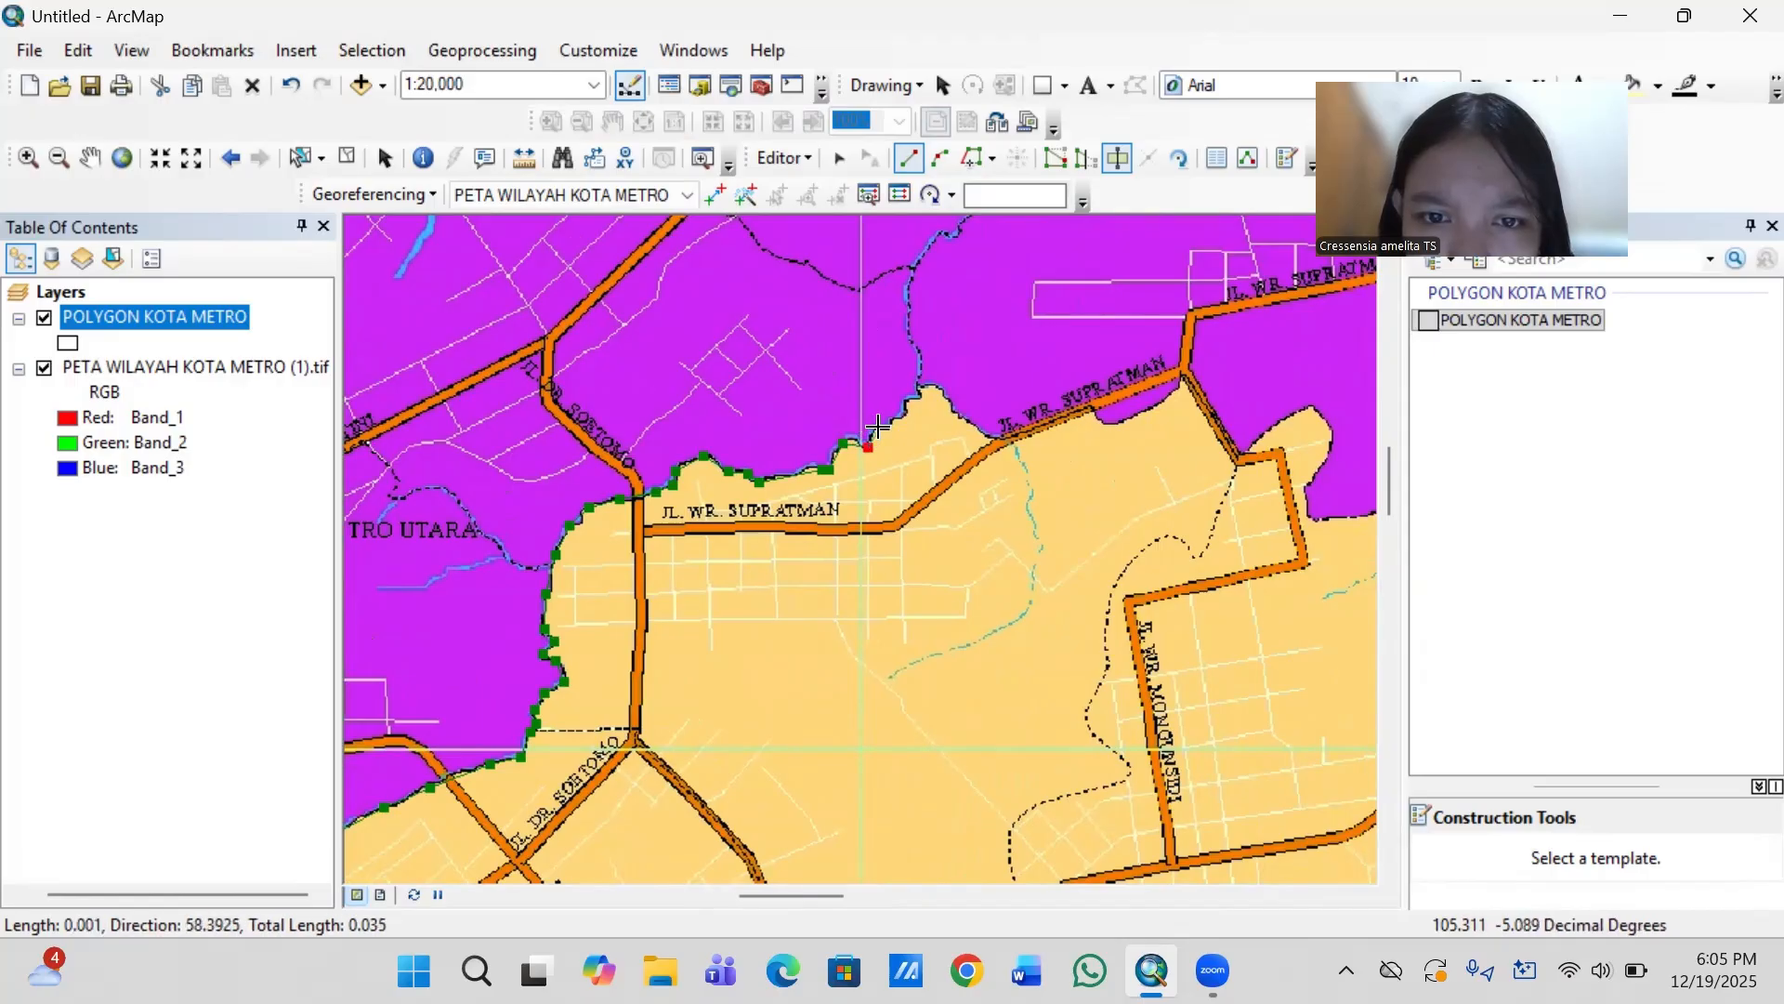
left_click(879, 428)
left_click(902, 412)
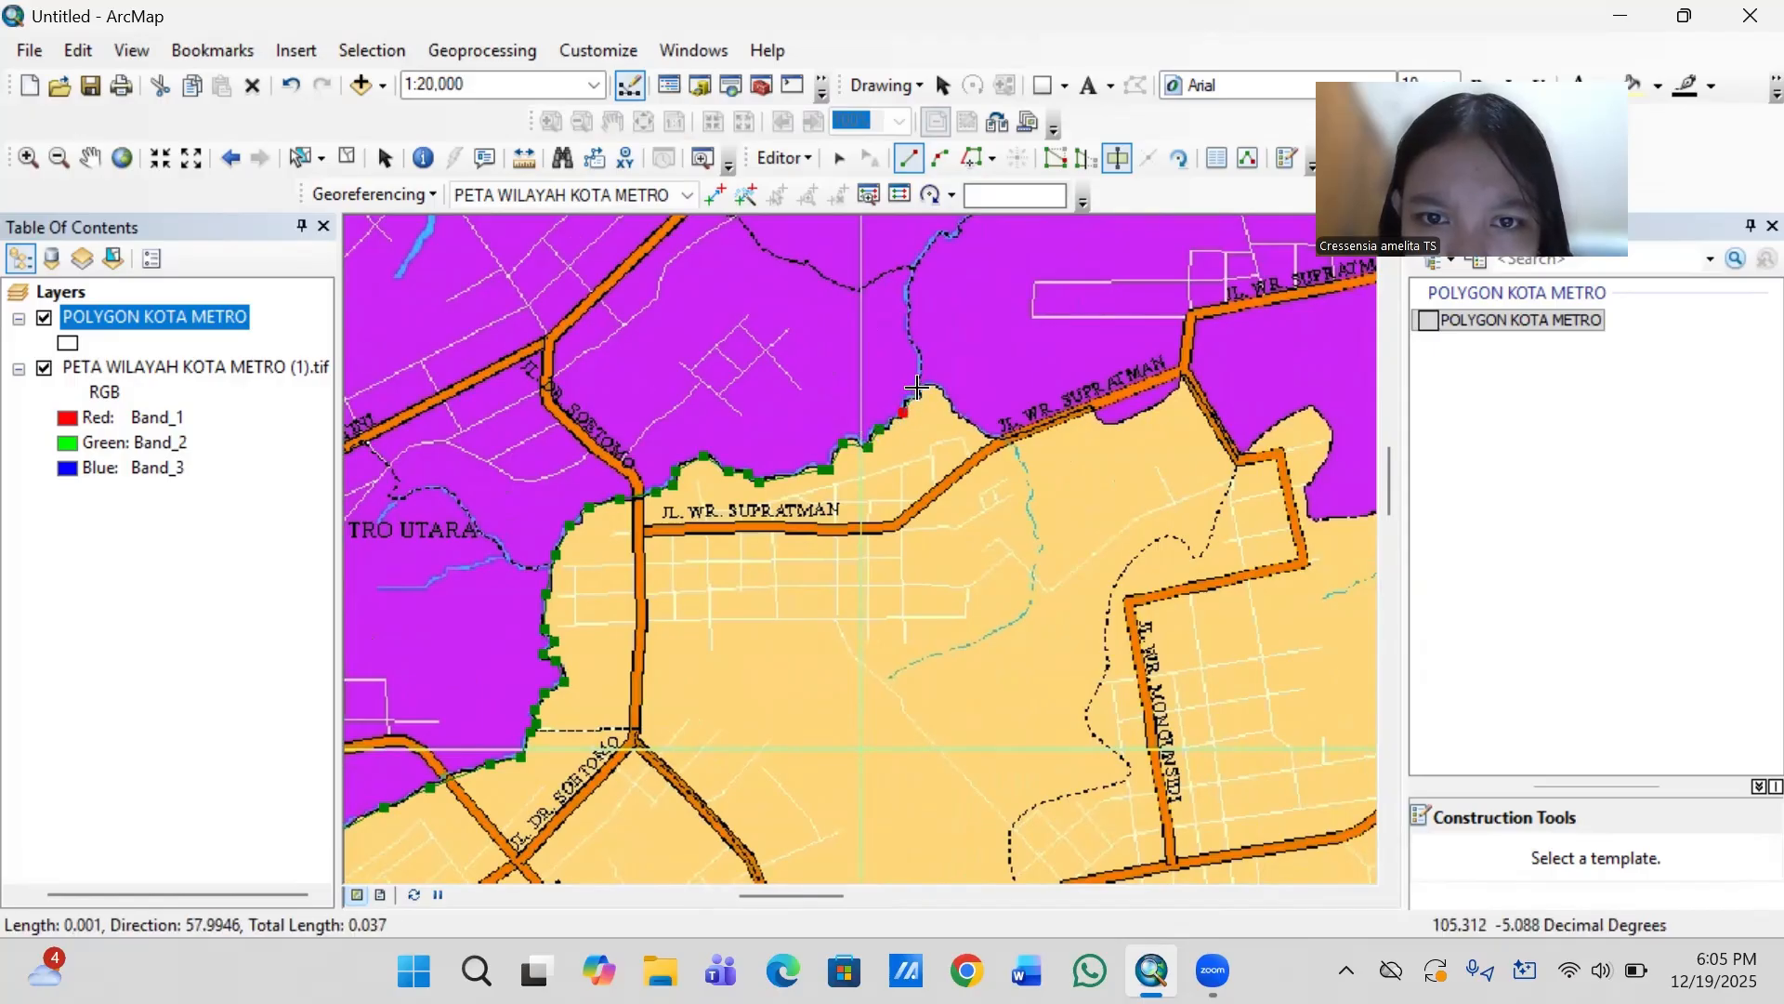
left_click(933, 387)
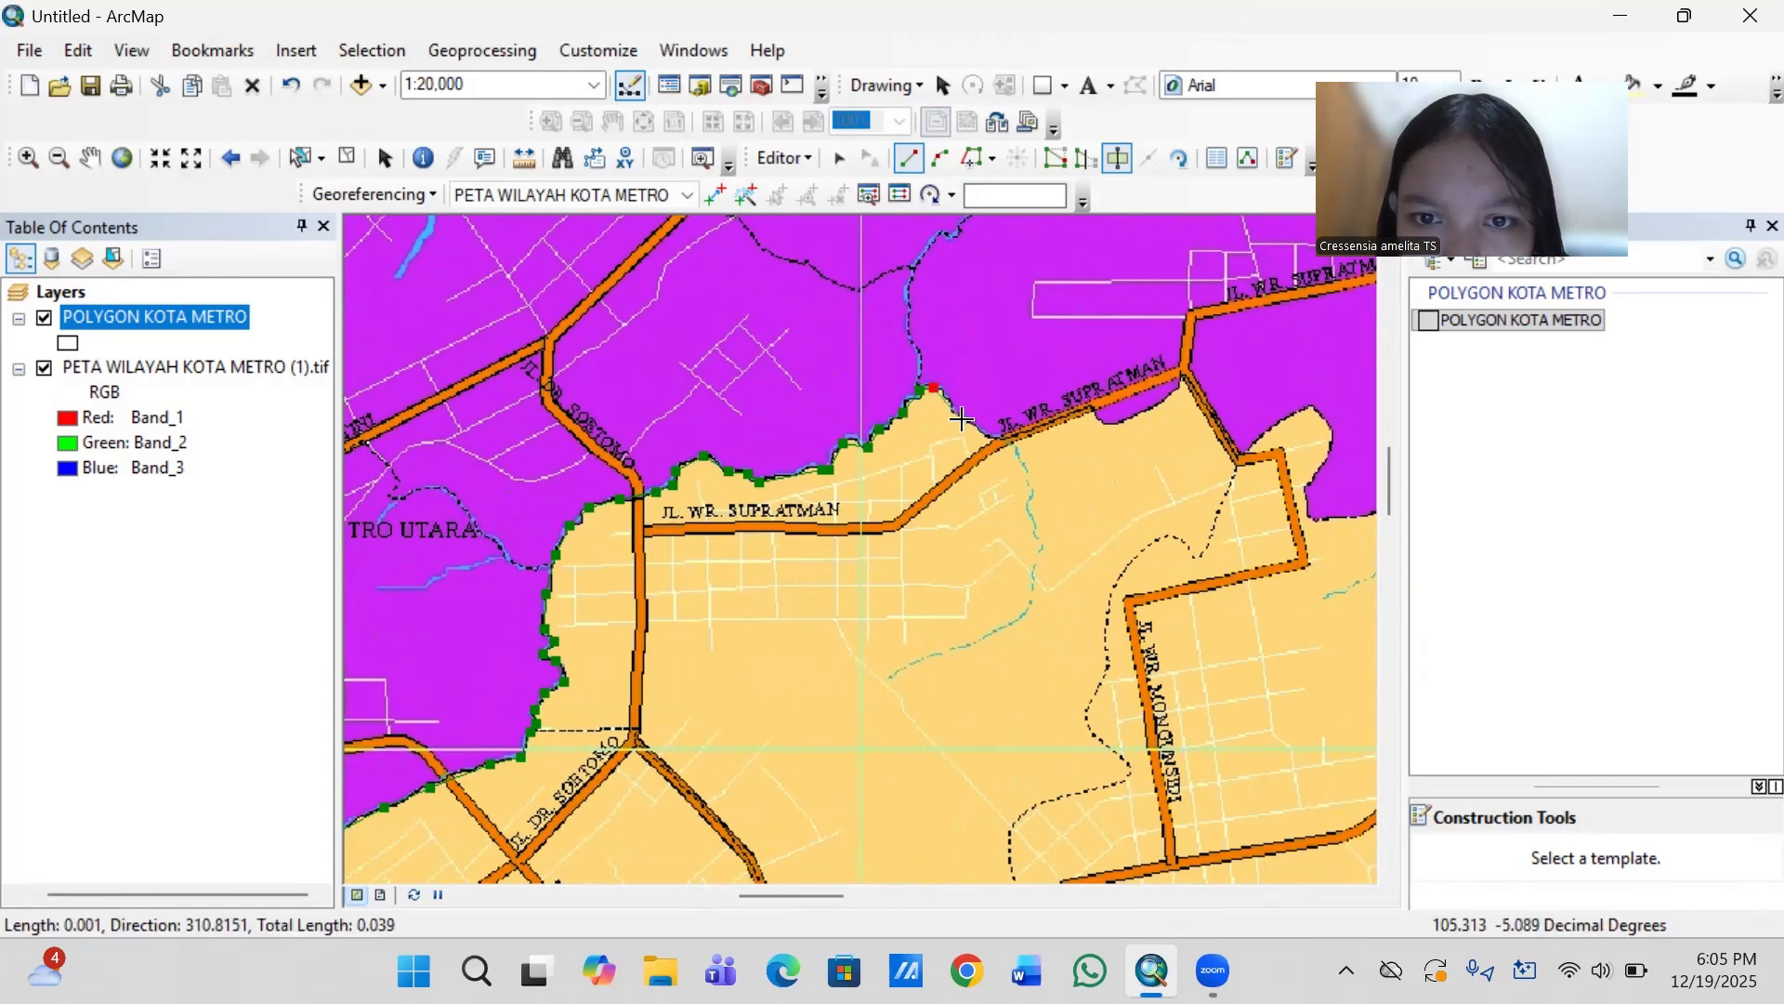
left_click(997, 438)
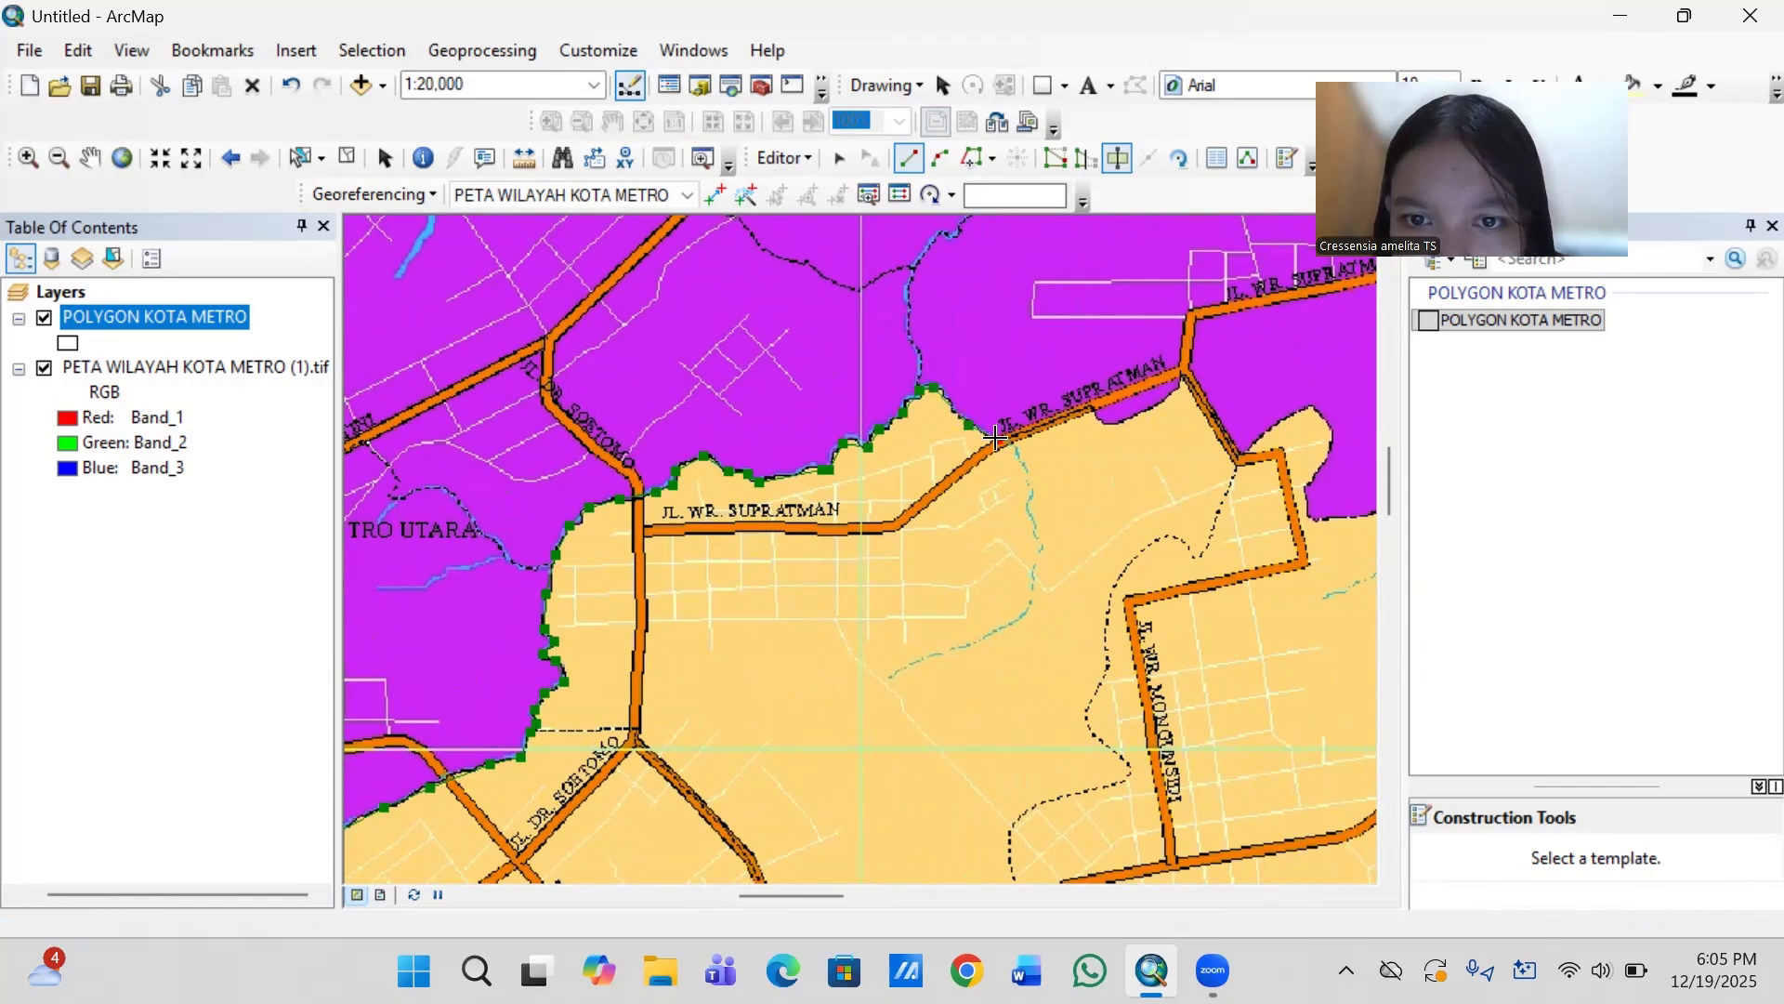
- Follow Jl. WR. Supratman with the cut line, round the small purple pocket south of it, and down the road's southeast branch to its bend
left_click(1089, 407)
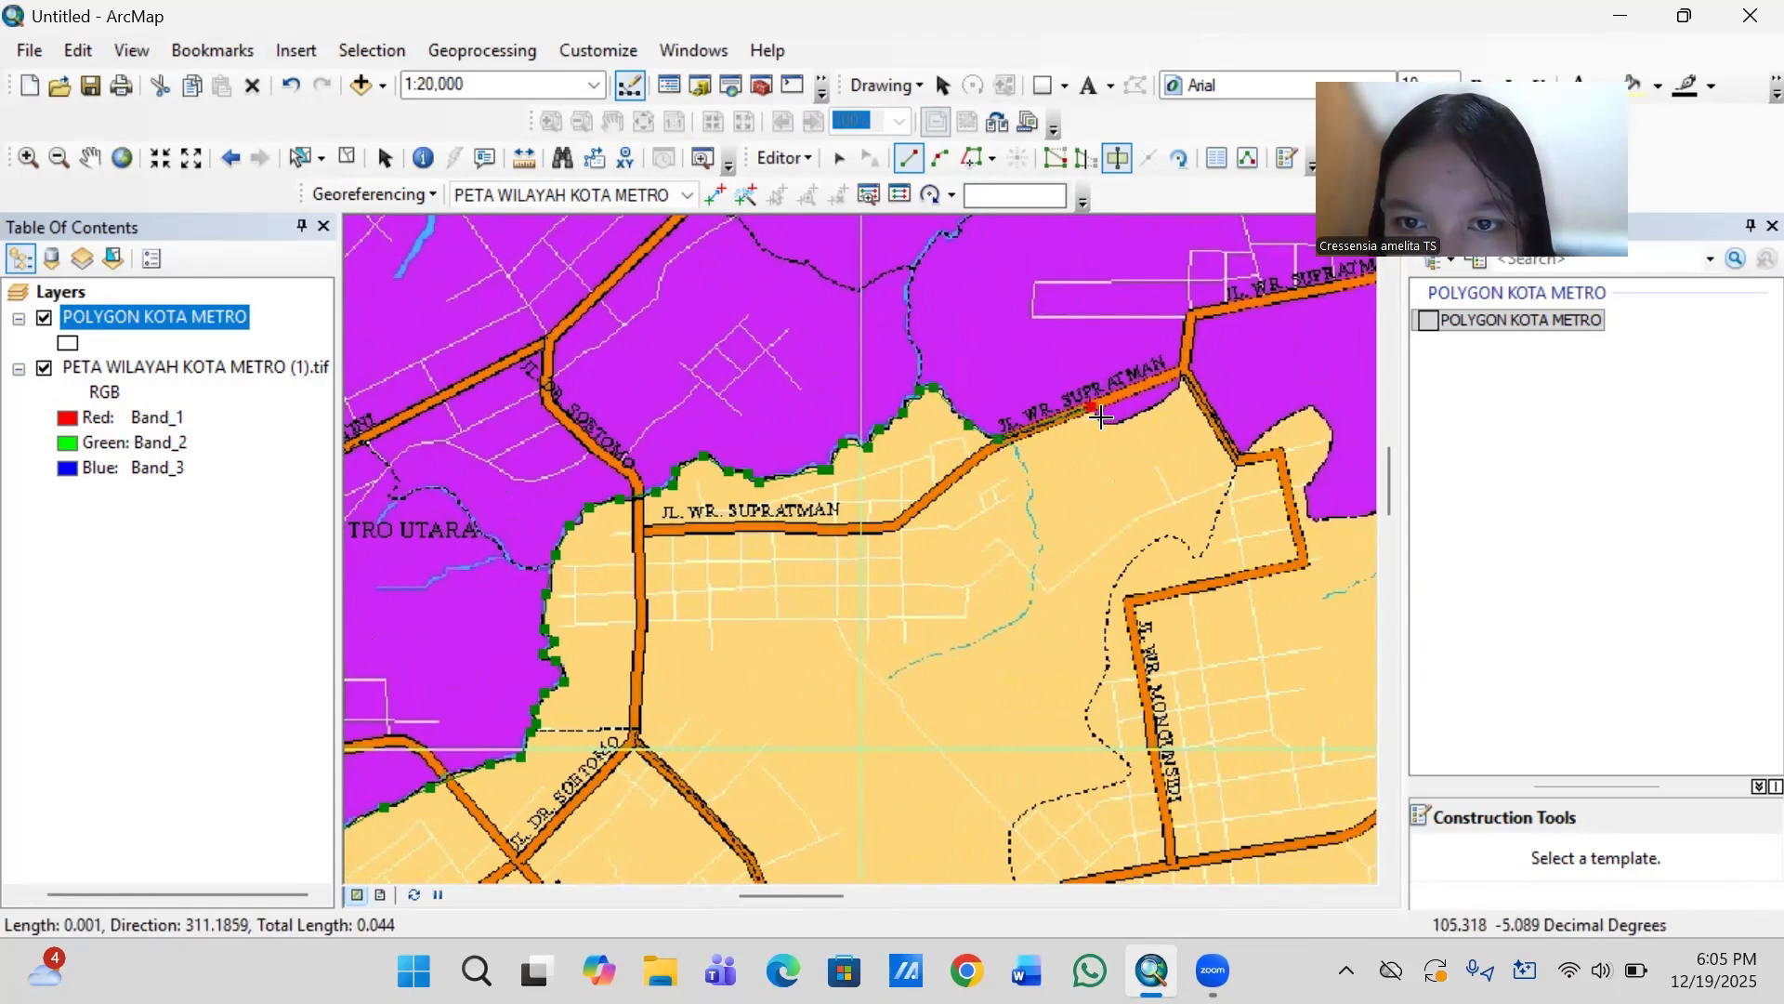
left_click(1106, 424)
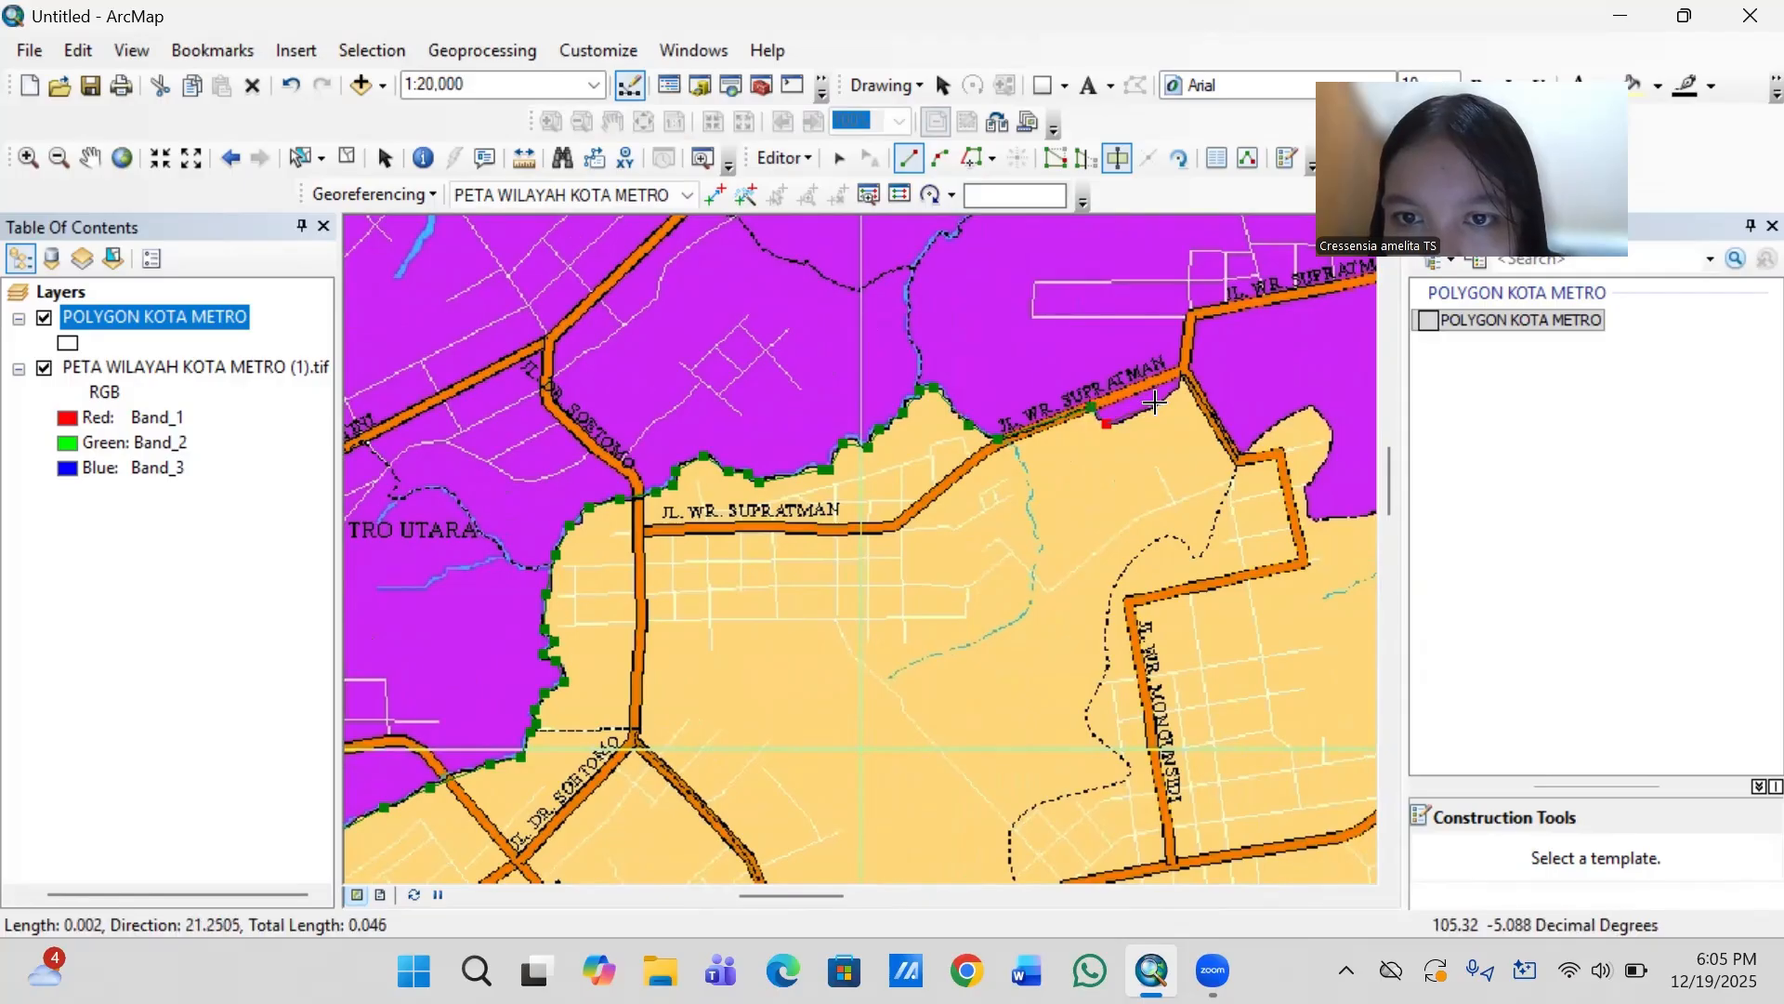
left_click(1156, 404)
left_click(1180, 374)
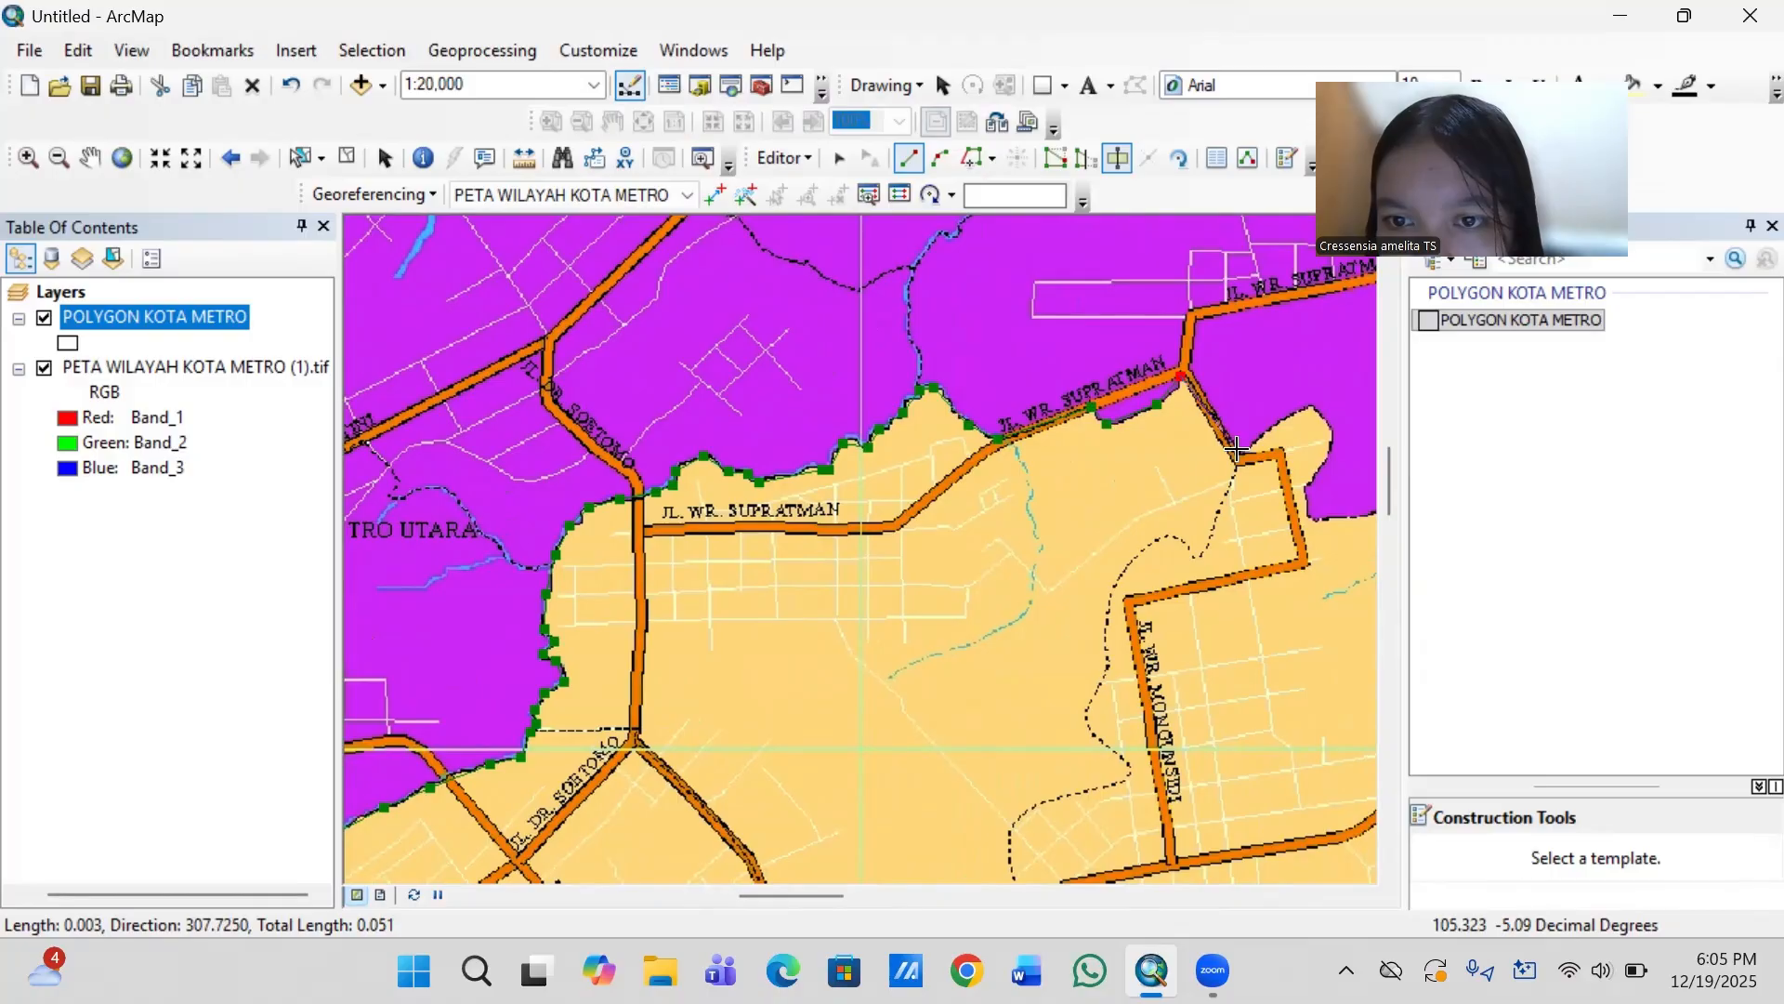
left_click(1239, 454)
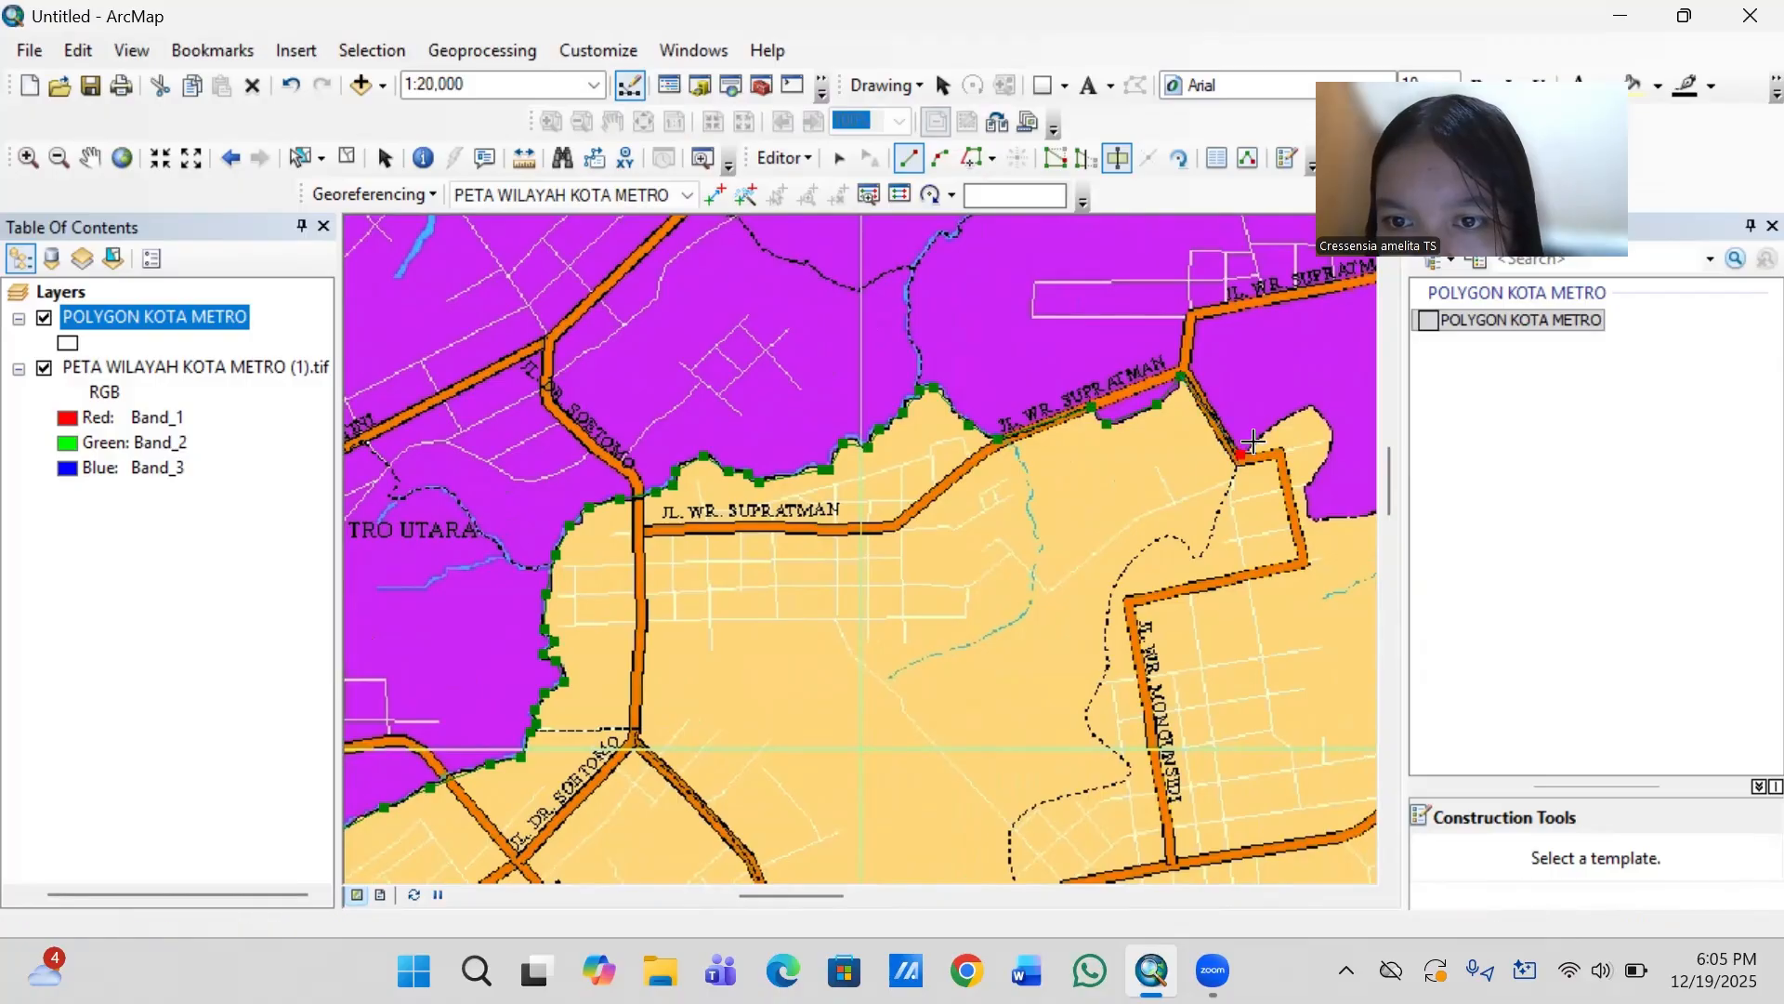
- Take the cut line around the rounded tan bulge just east of the road bend and back down its eastern side
left_click(1303, 406)
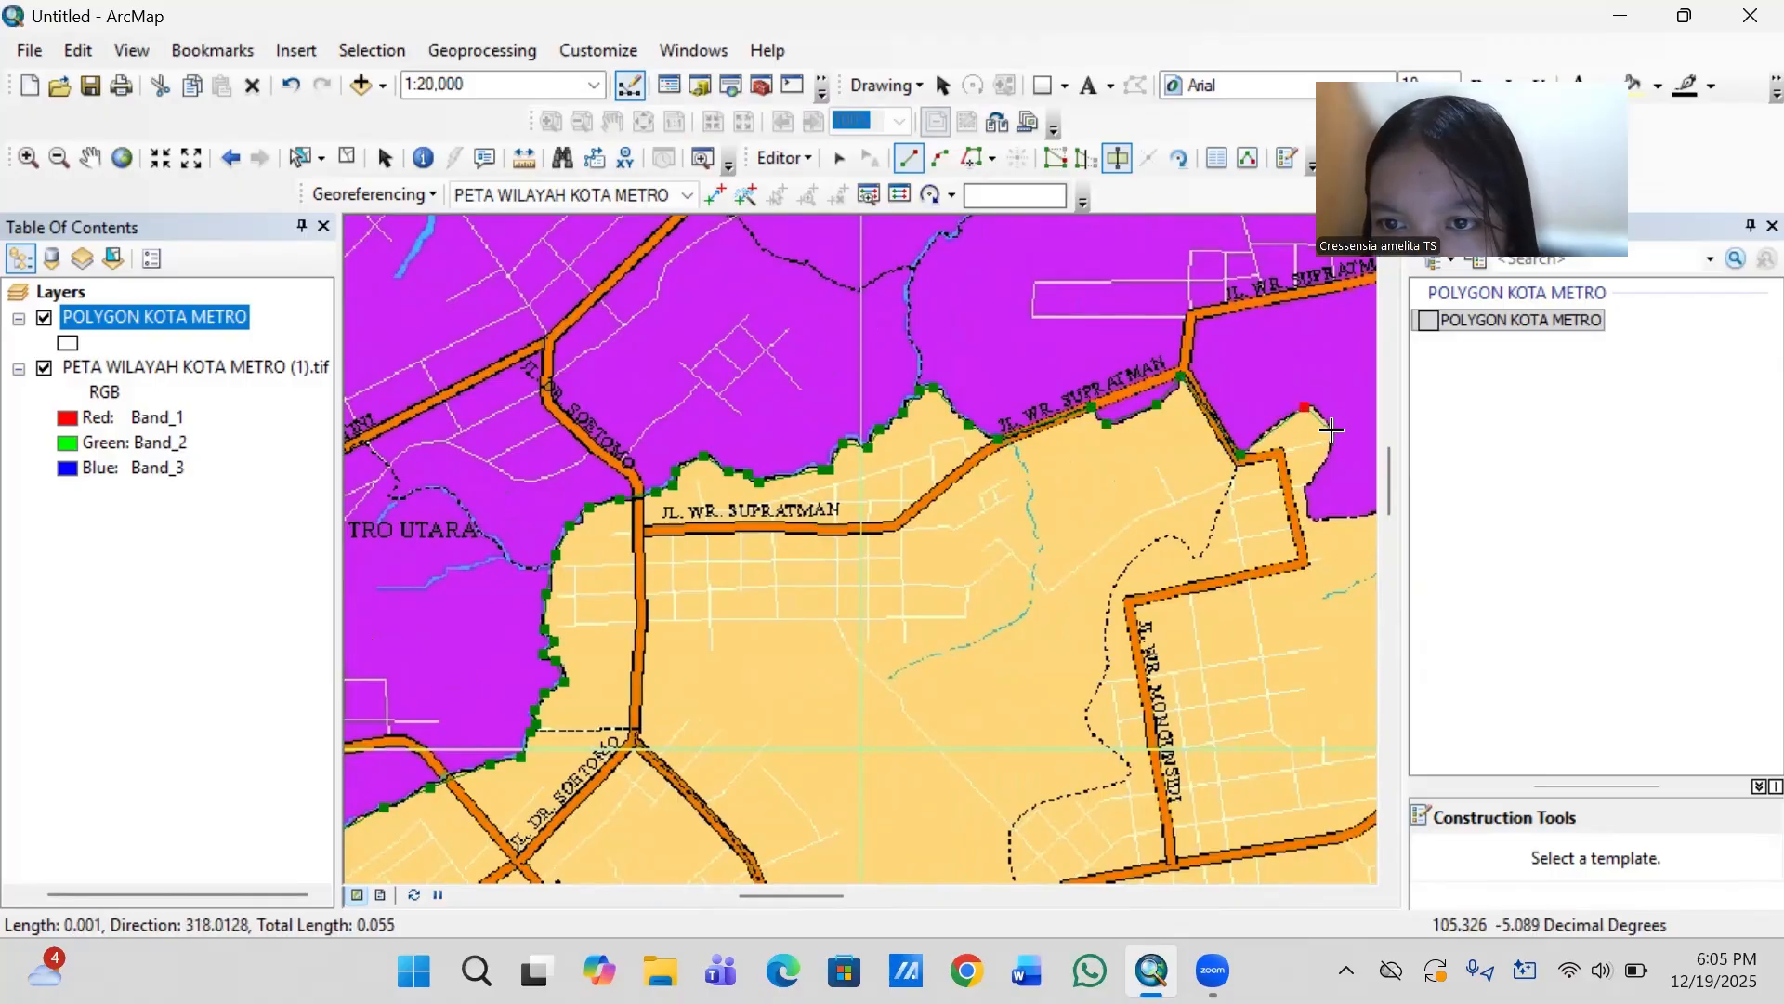
left_click(1324, 421)
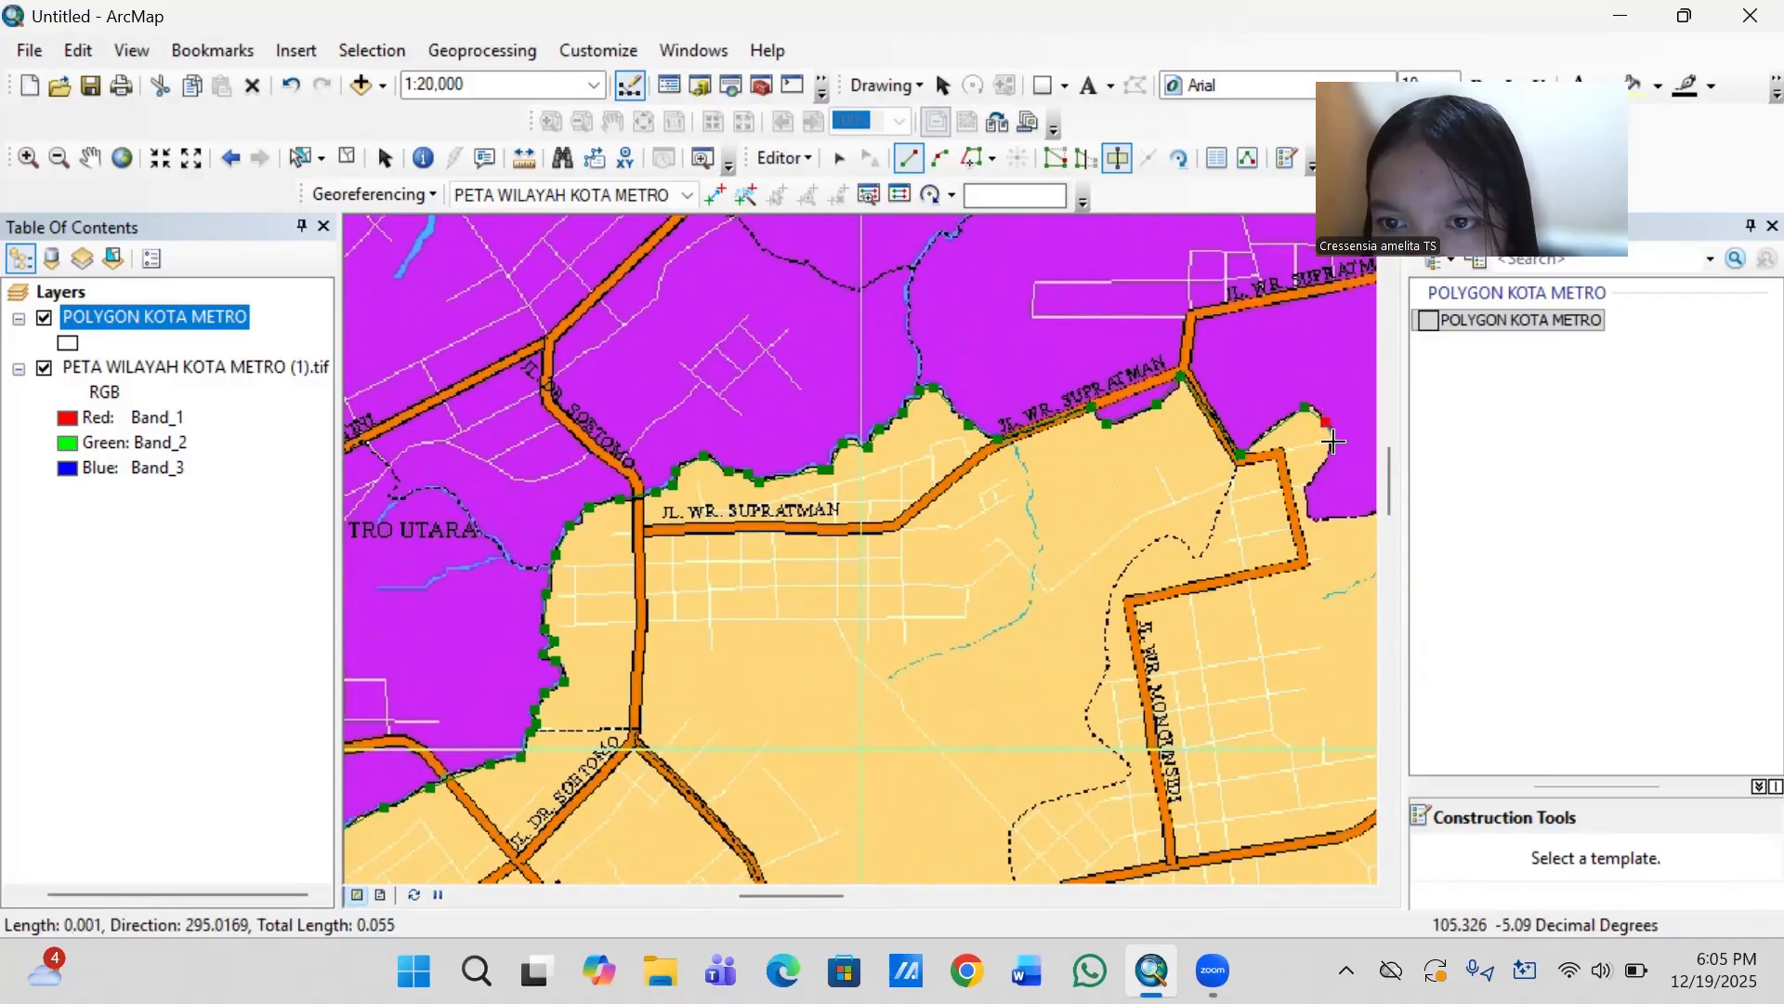
left_click(1332, 447)
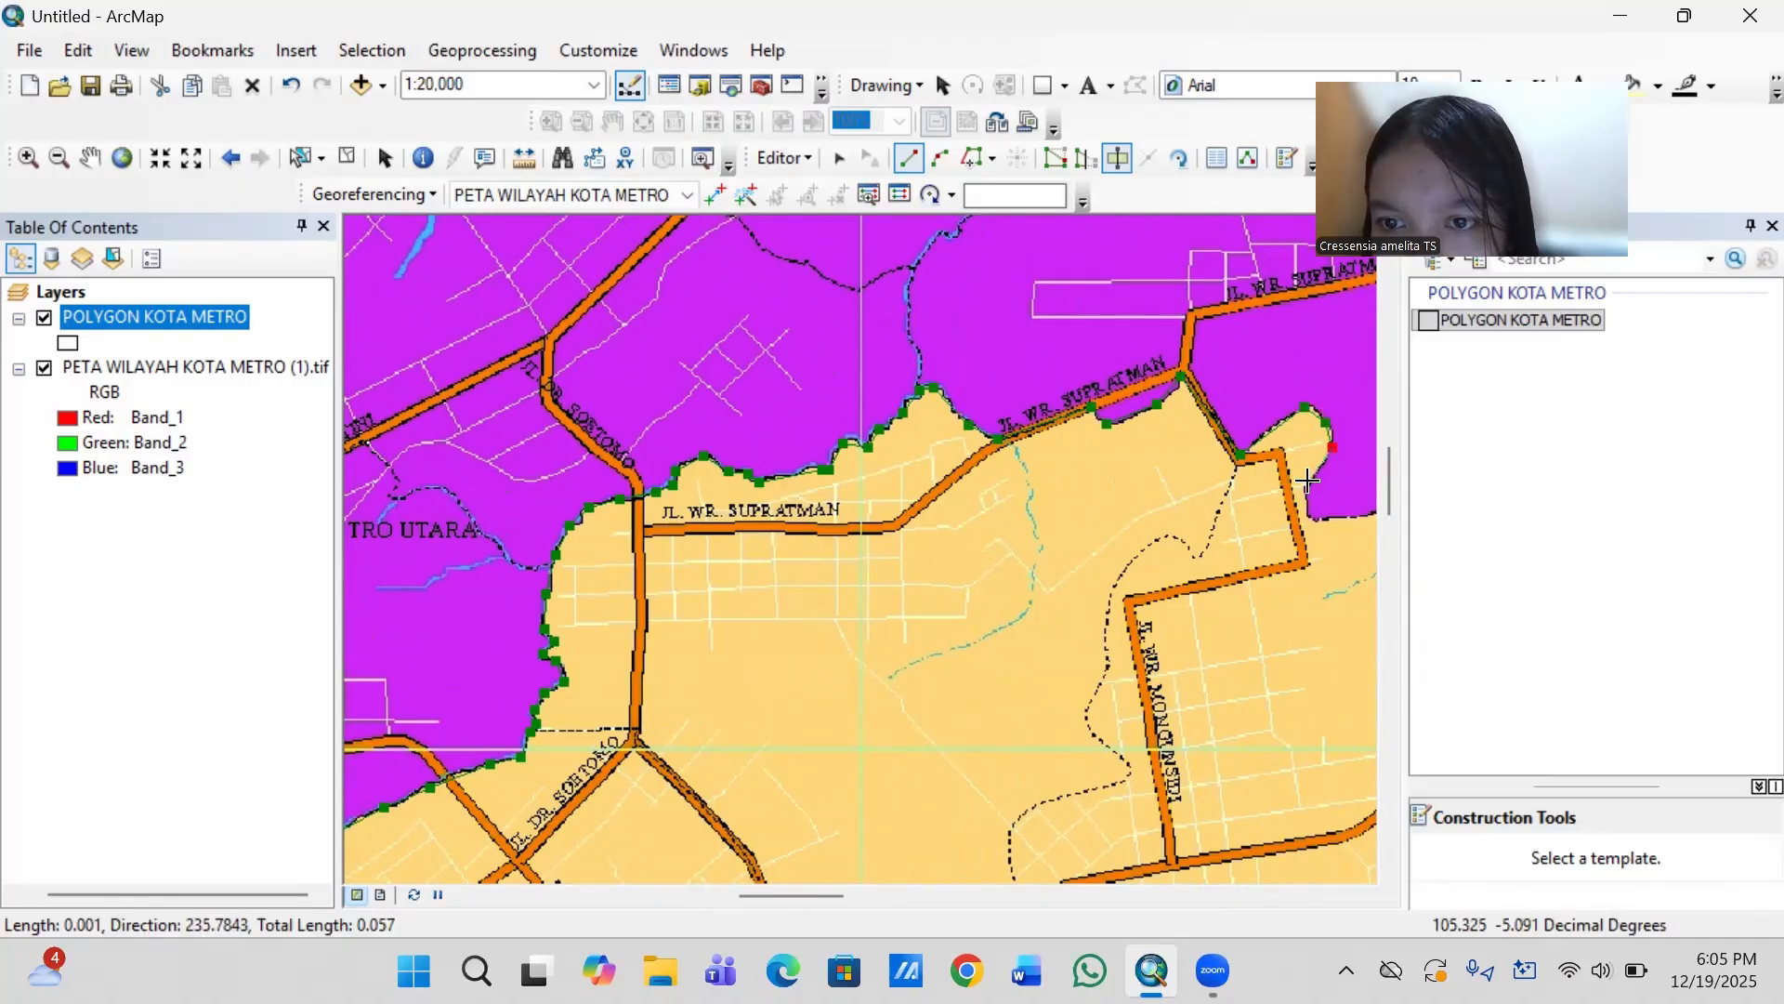
left_click(1306, 486)
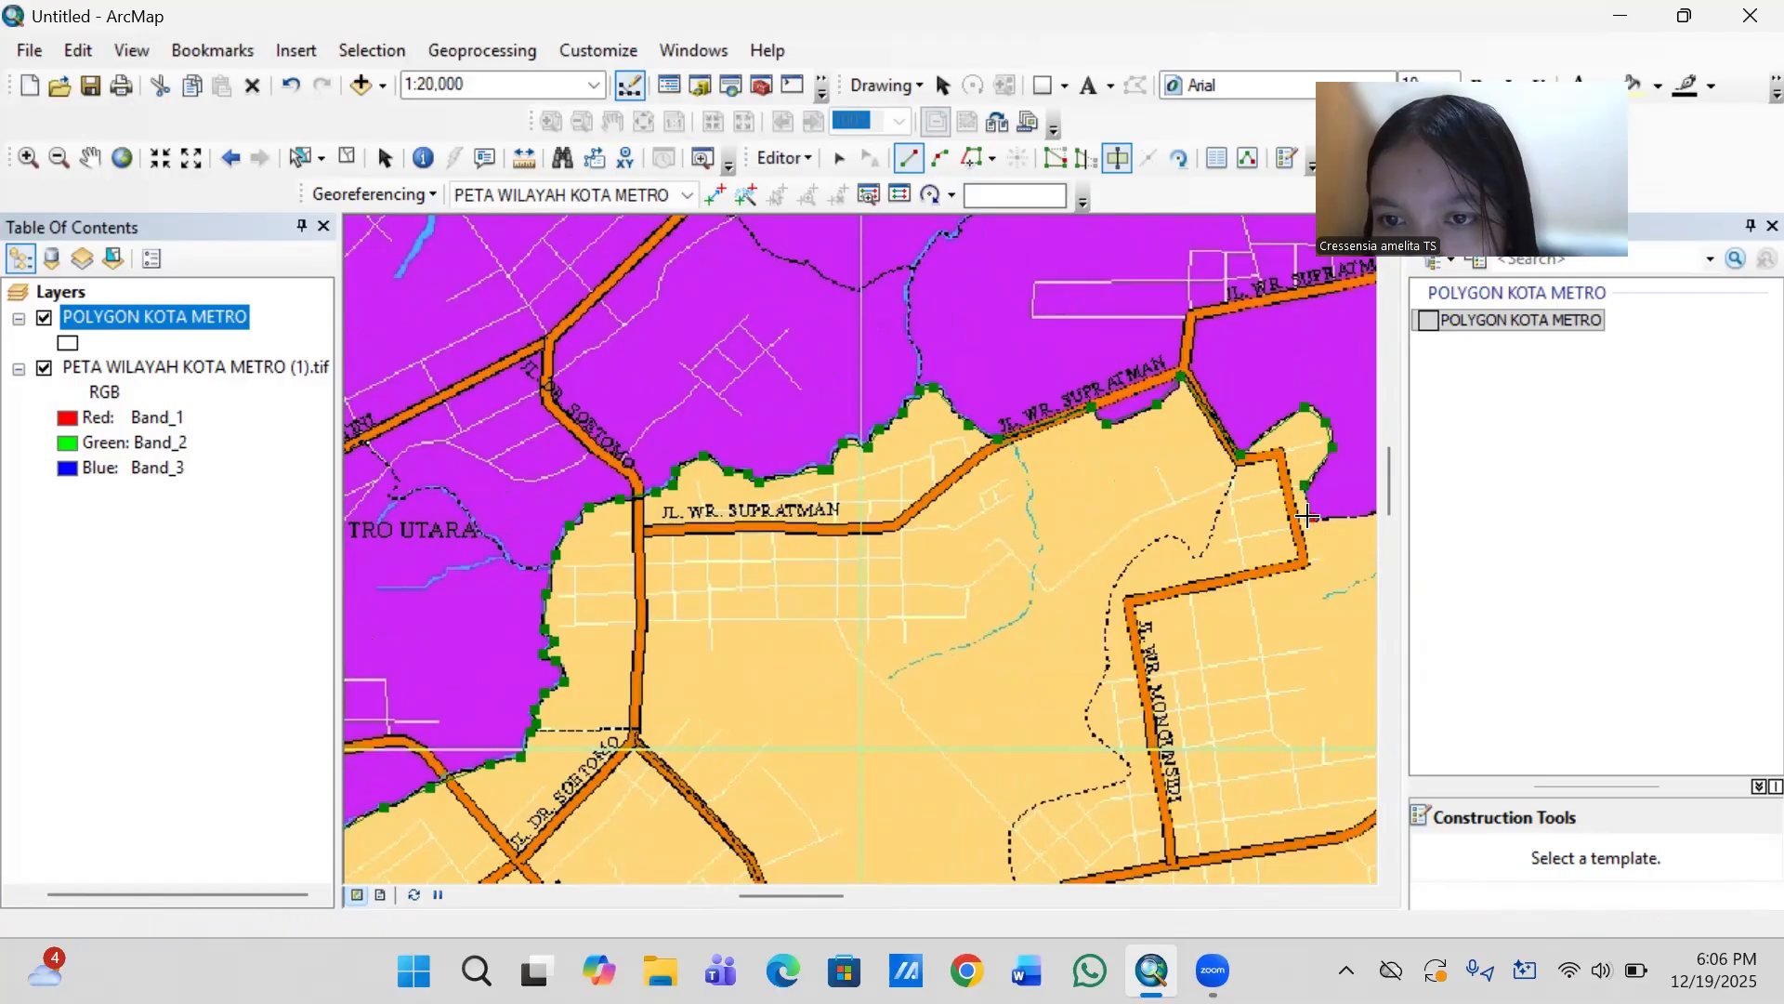
- Continue the cut line east from the foot of the bulge, through the dip in the purple–tan boundary above the small stream
key("Right")
key("Right")
key("Right")
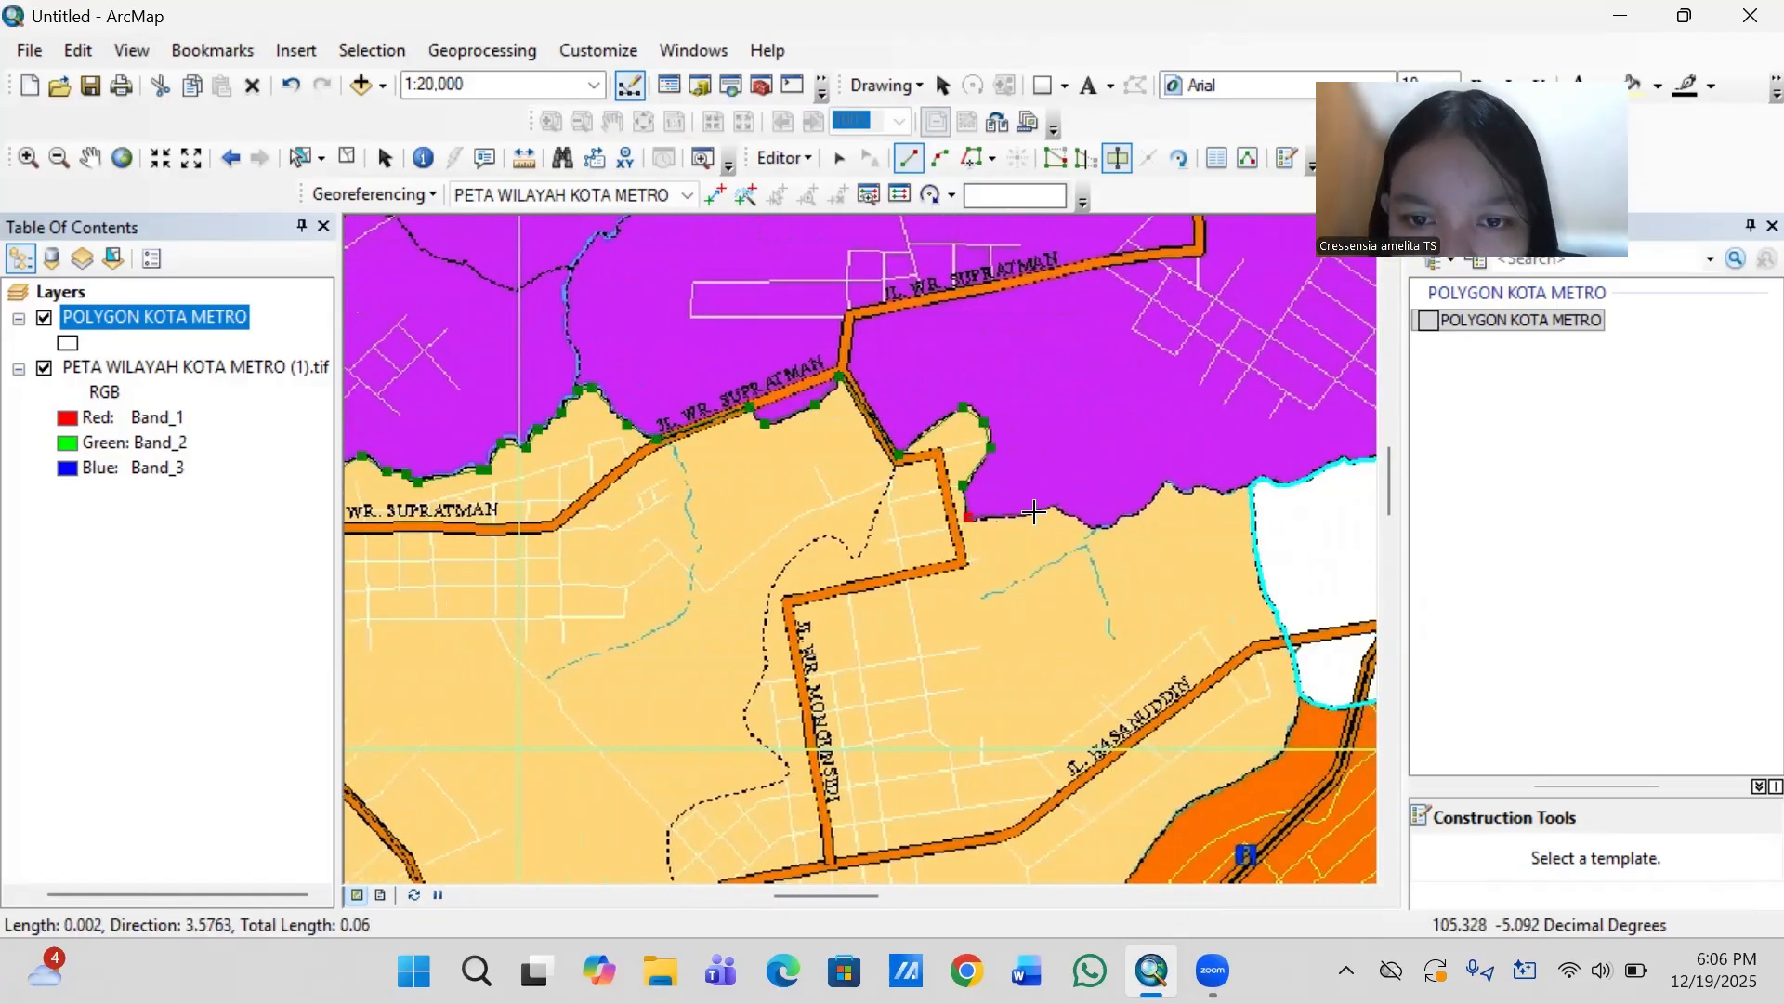
left_click(1032, 515)
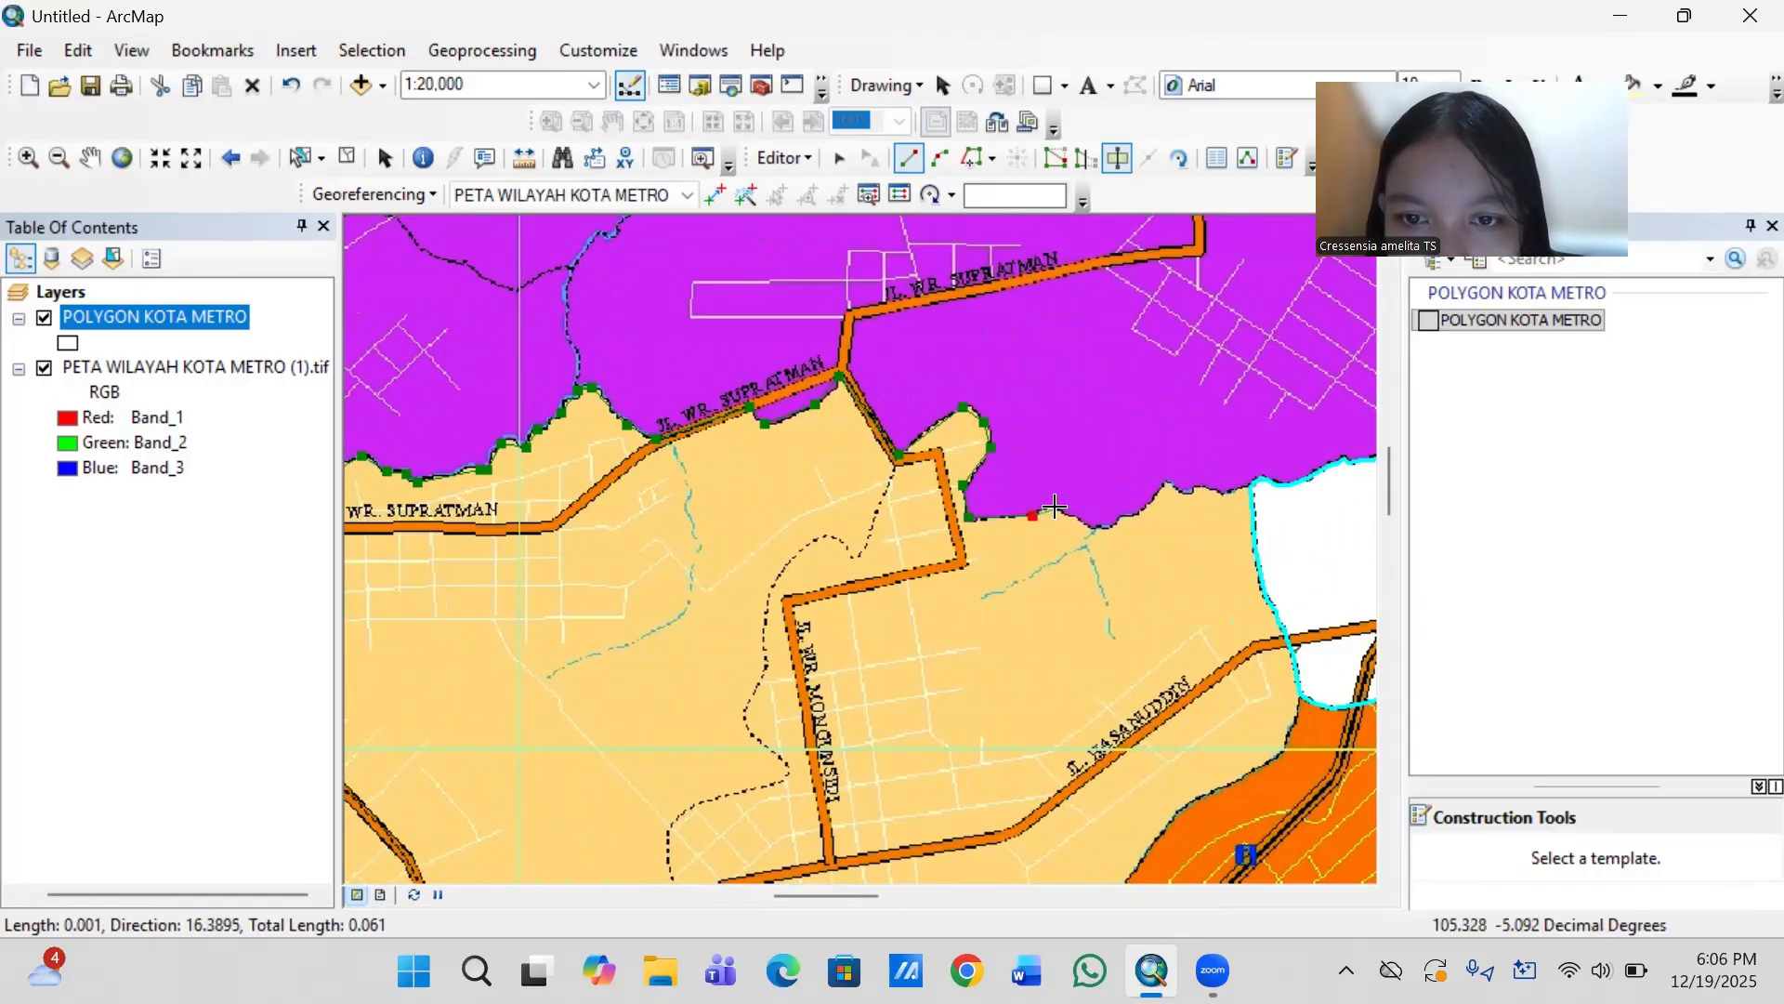
left_click(1058, 509)
left_click(1099, 526)
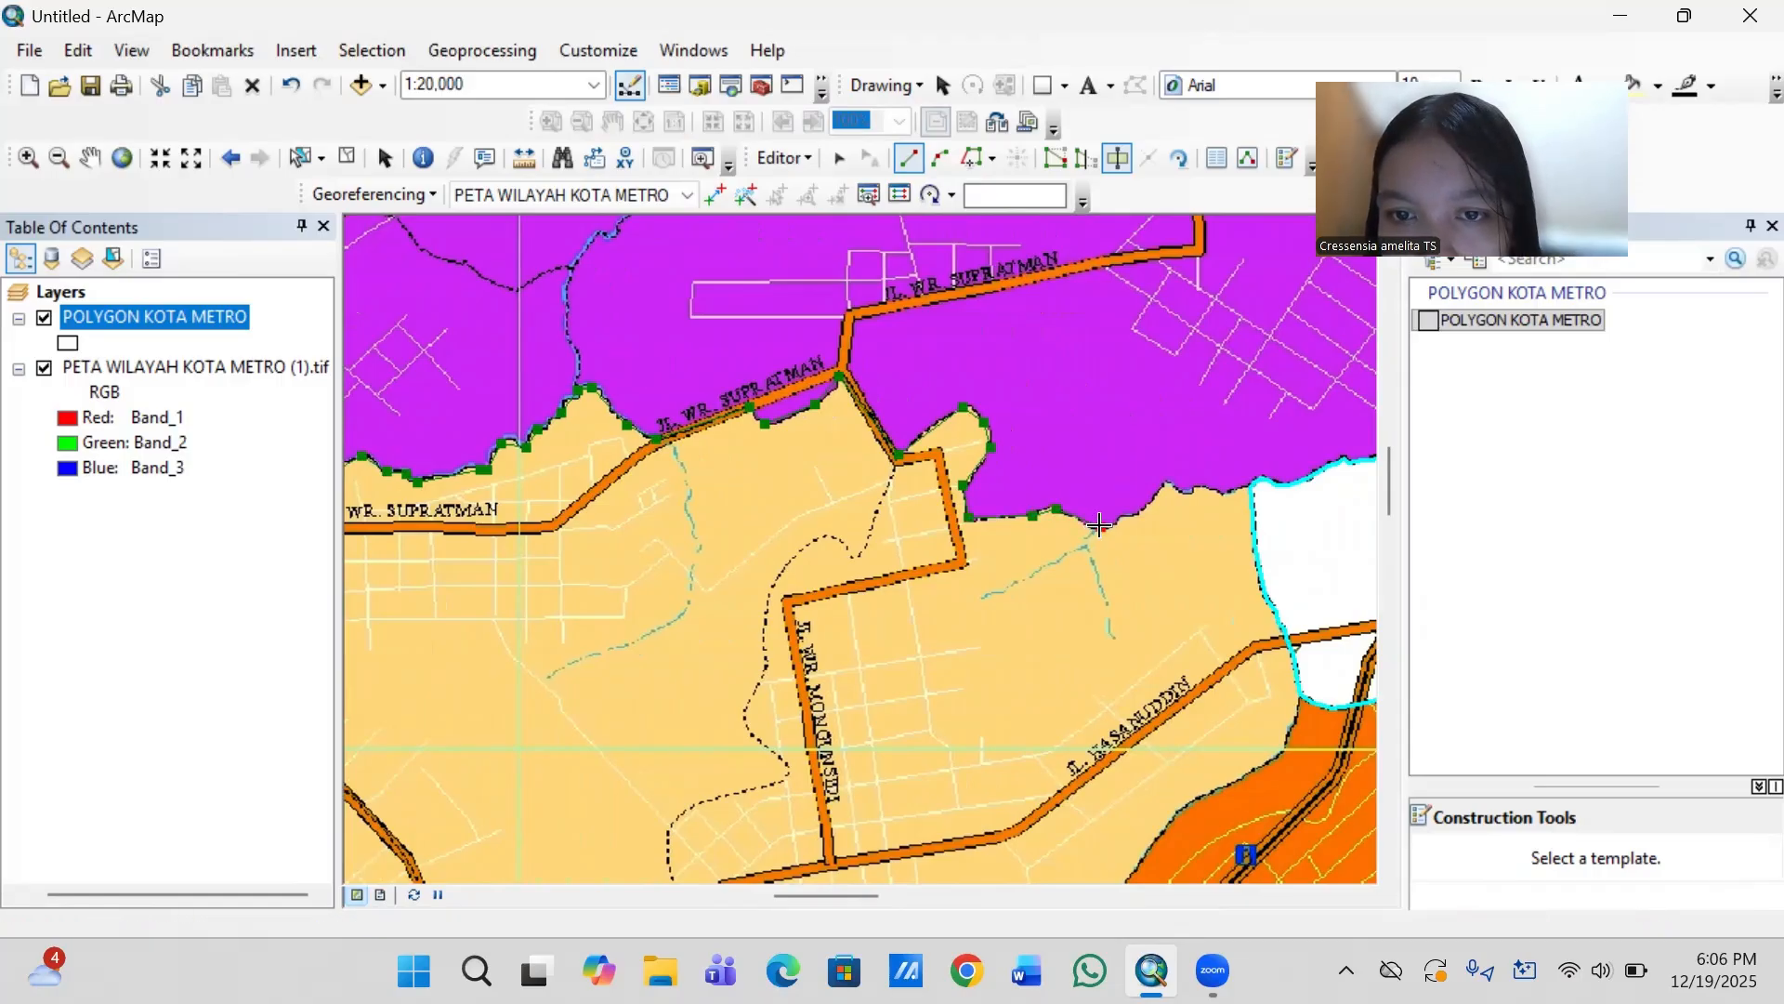
left_click(1125, 515)
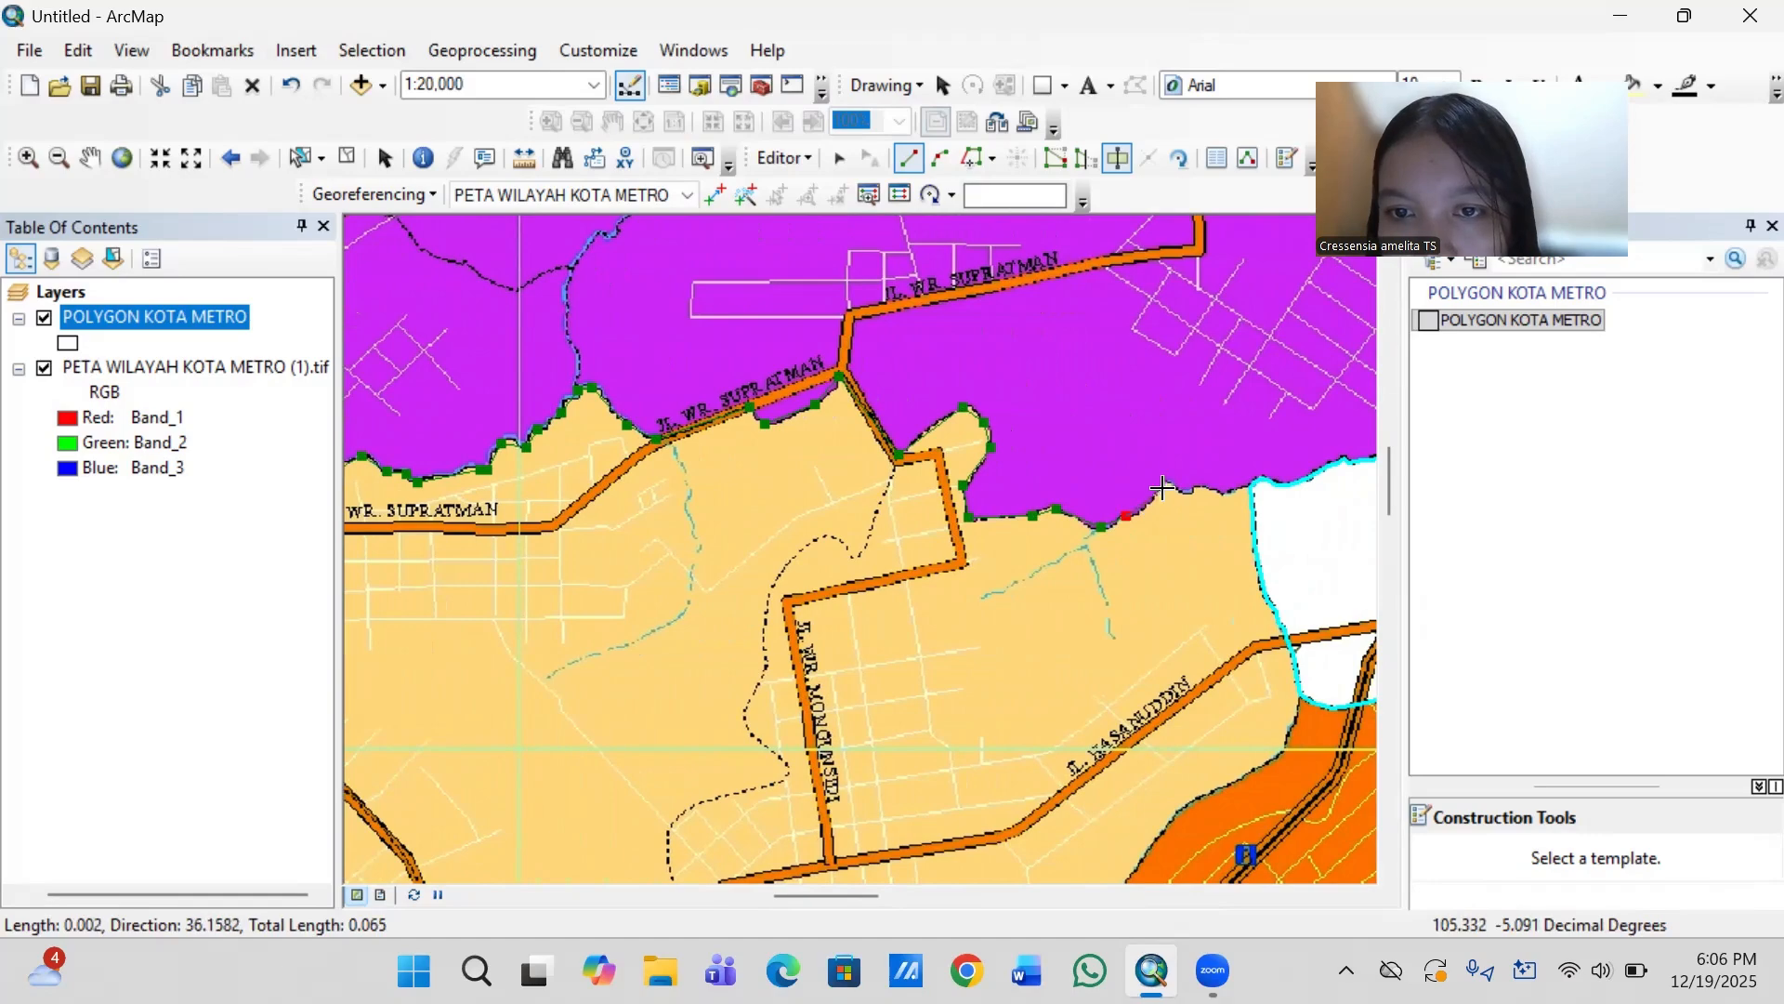
- Trace the last stretch of the purple–tan boundary to the city's eastern edge and finish the sketch to cut off Metro Utara
left_click(1170, 485)
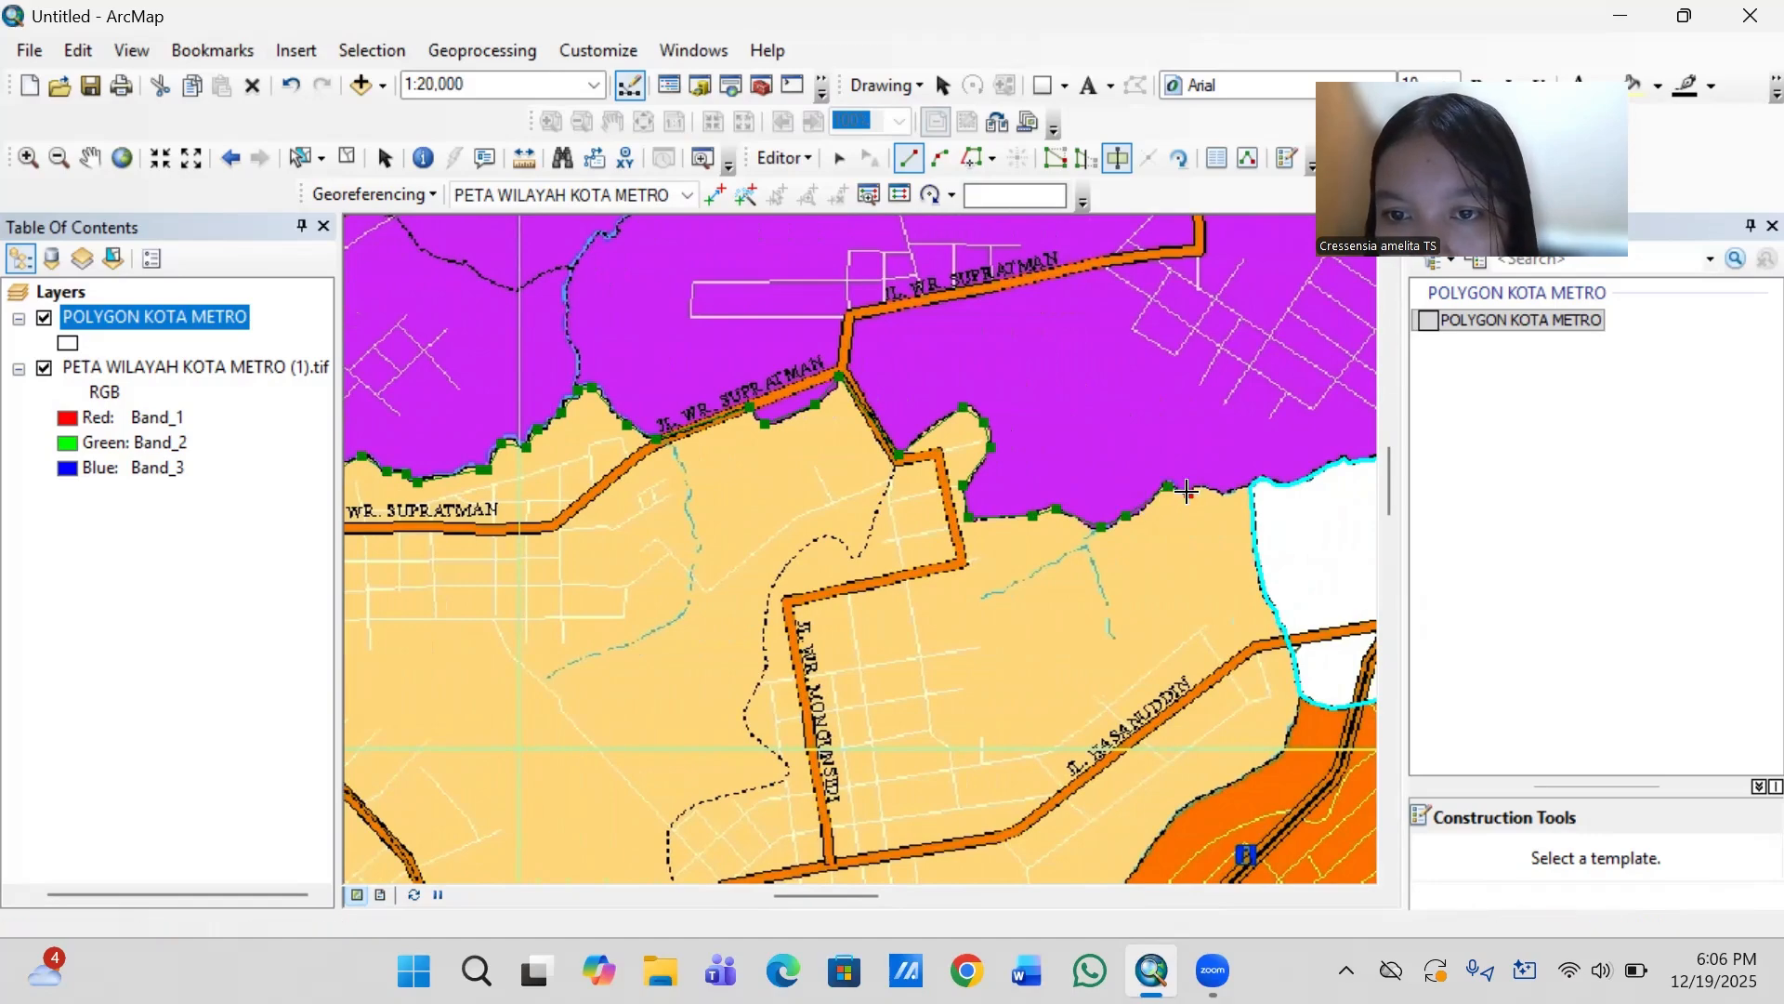
left_click(1189, 492)
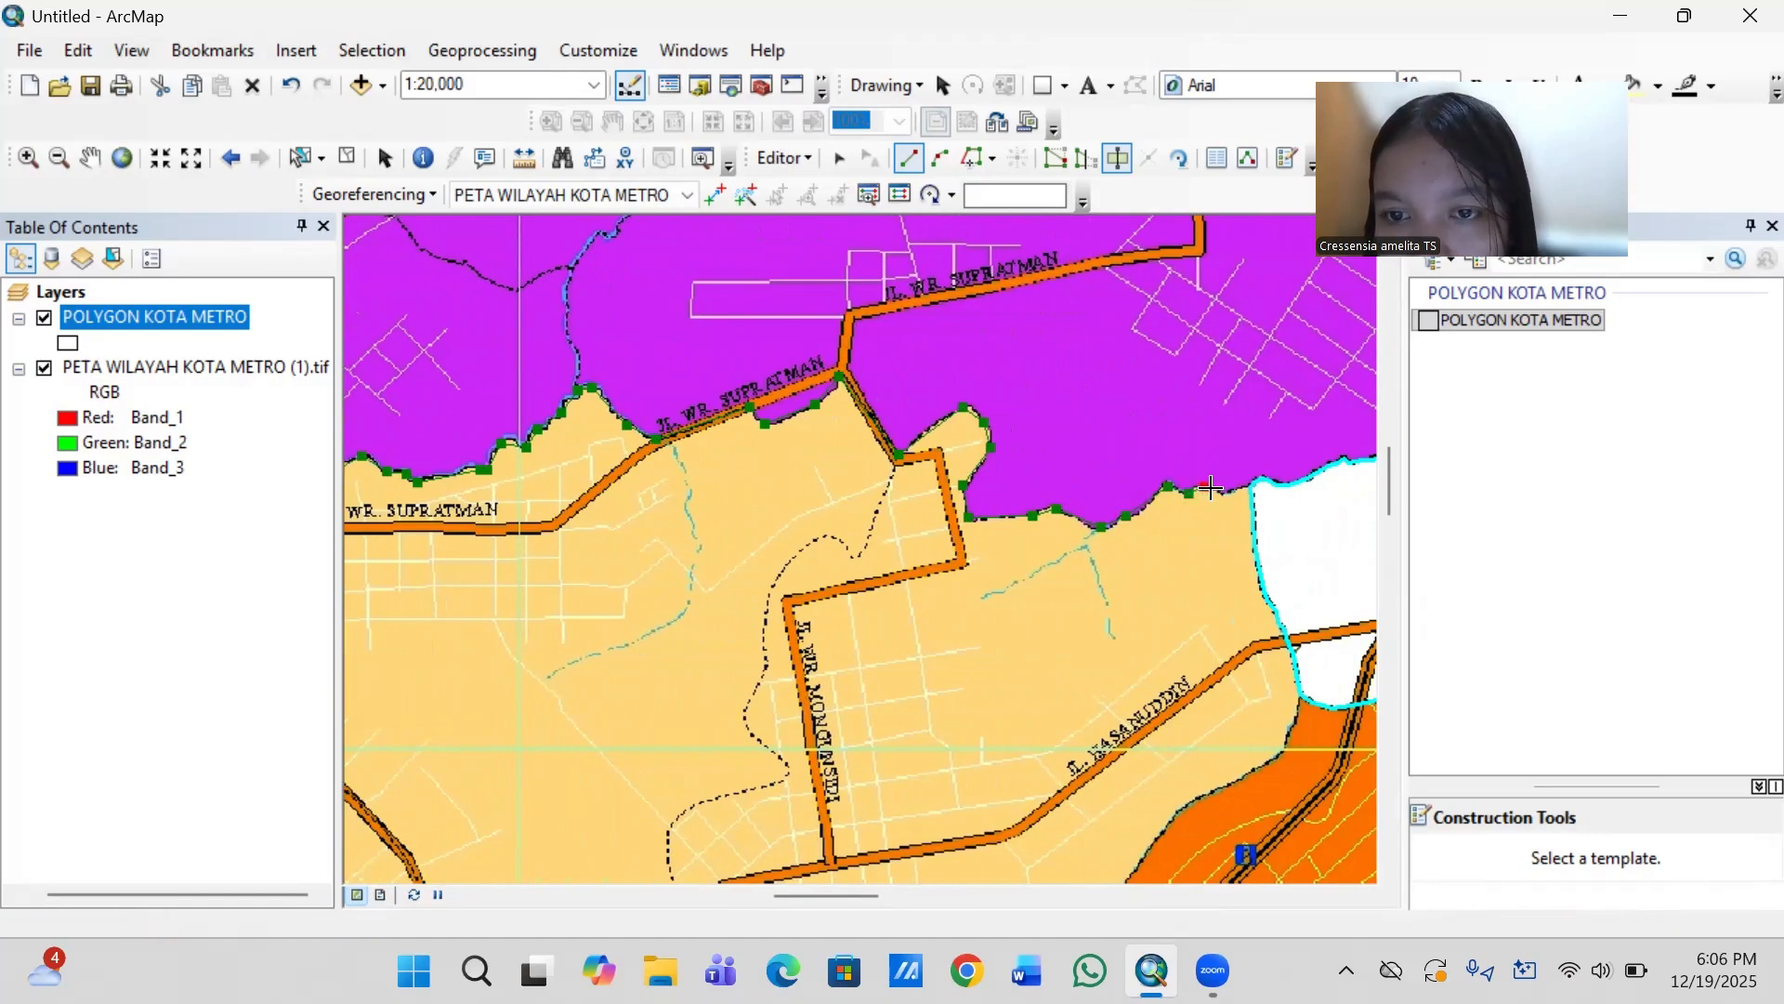
left_click(1208, 486)
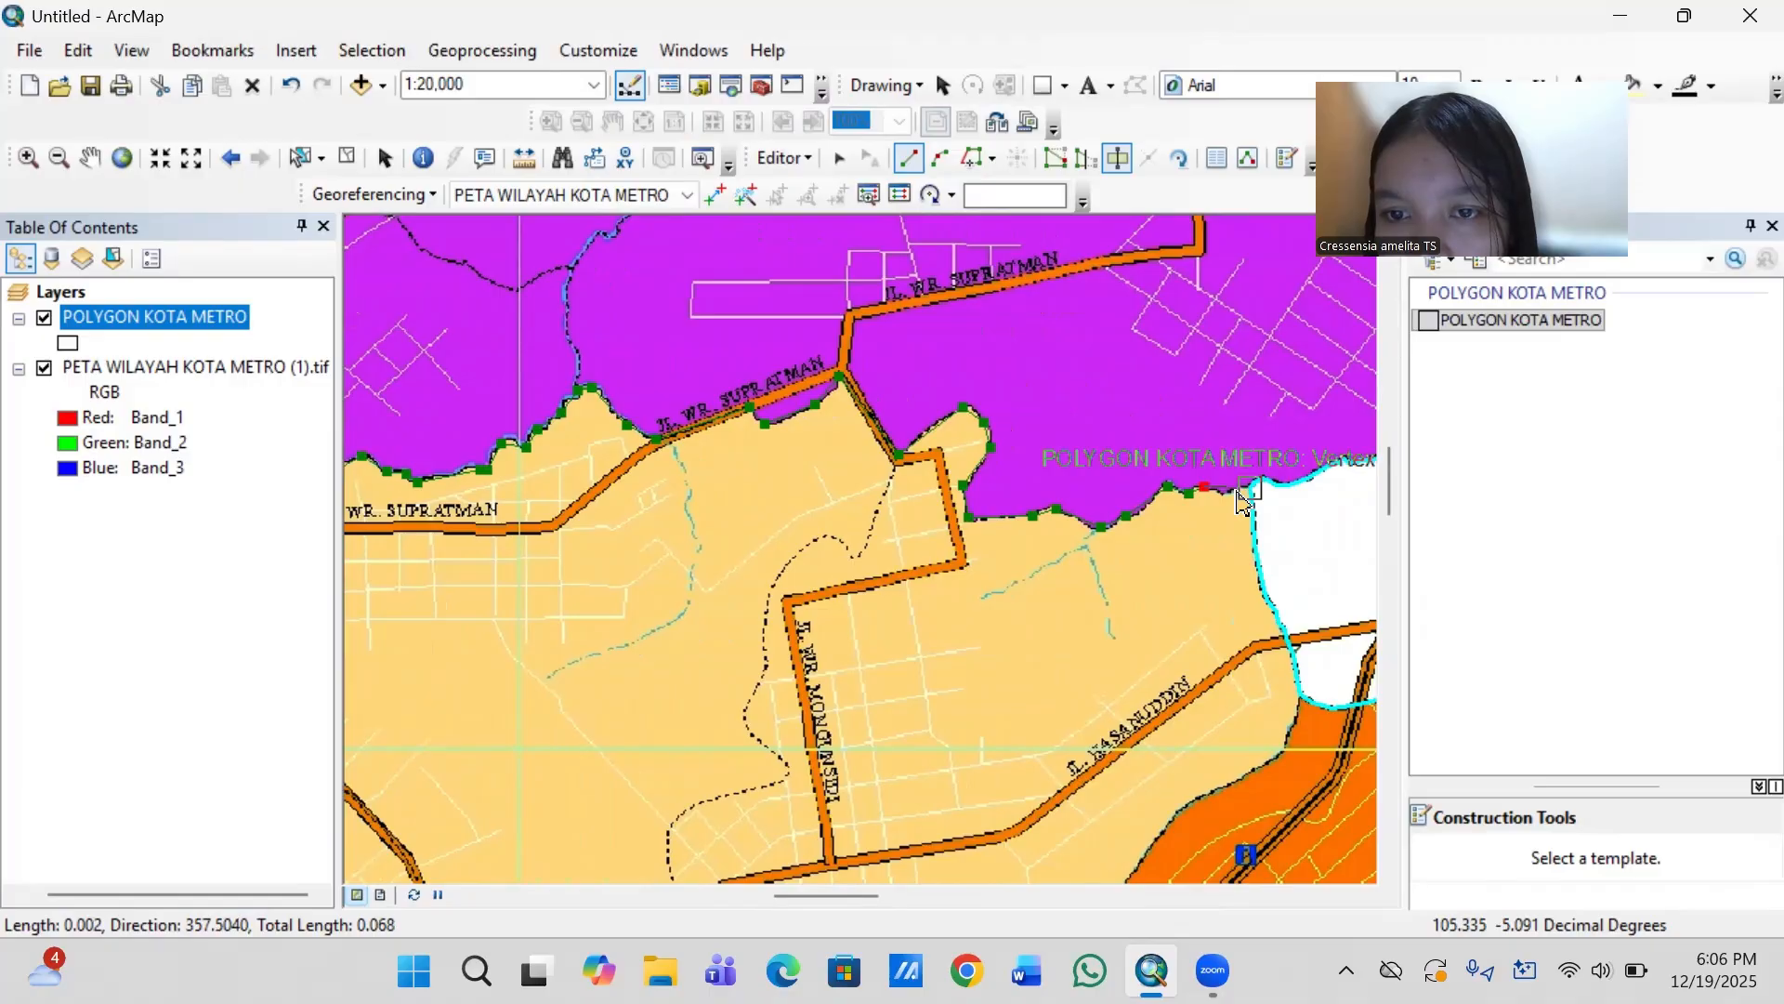
left_click(1241, 493)
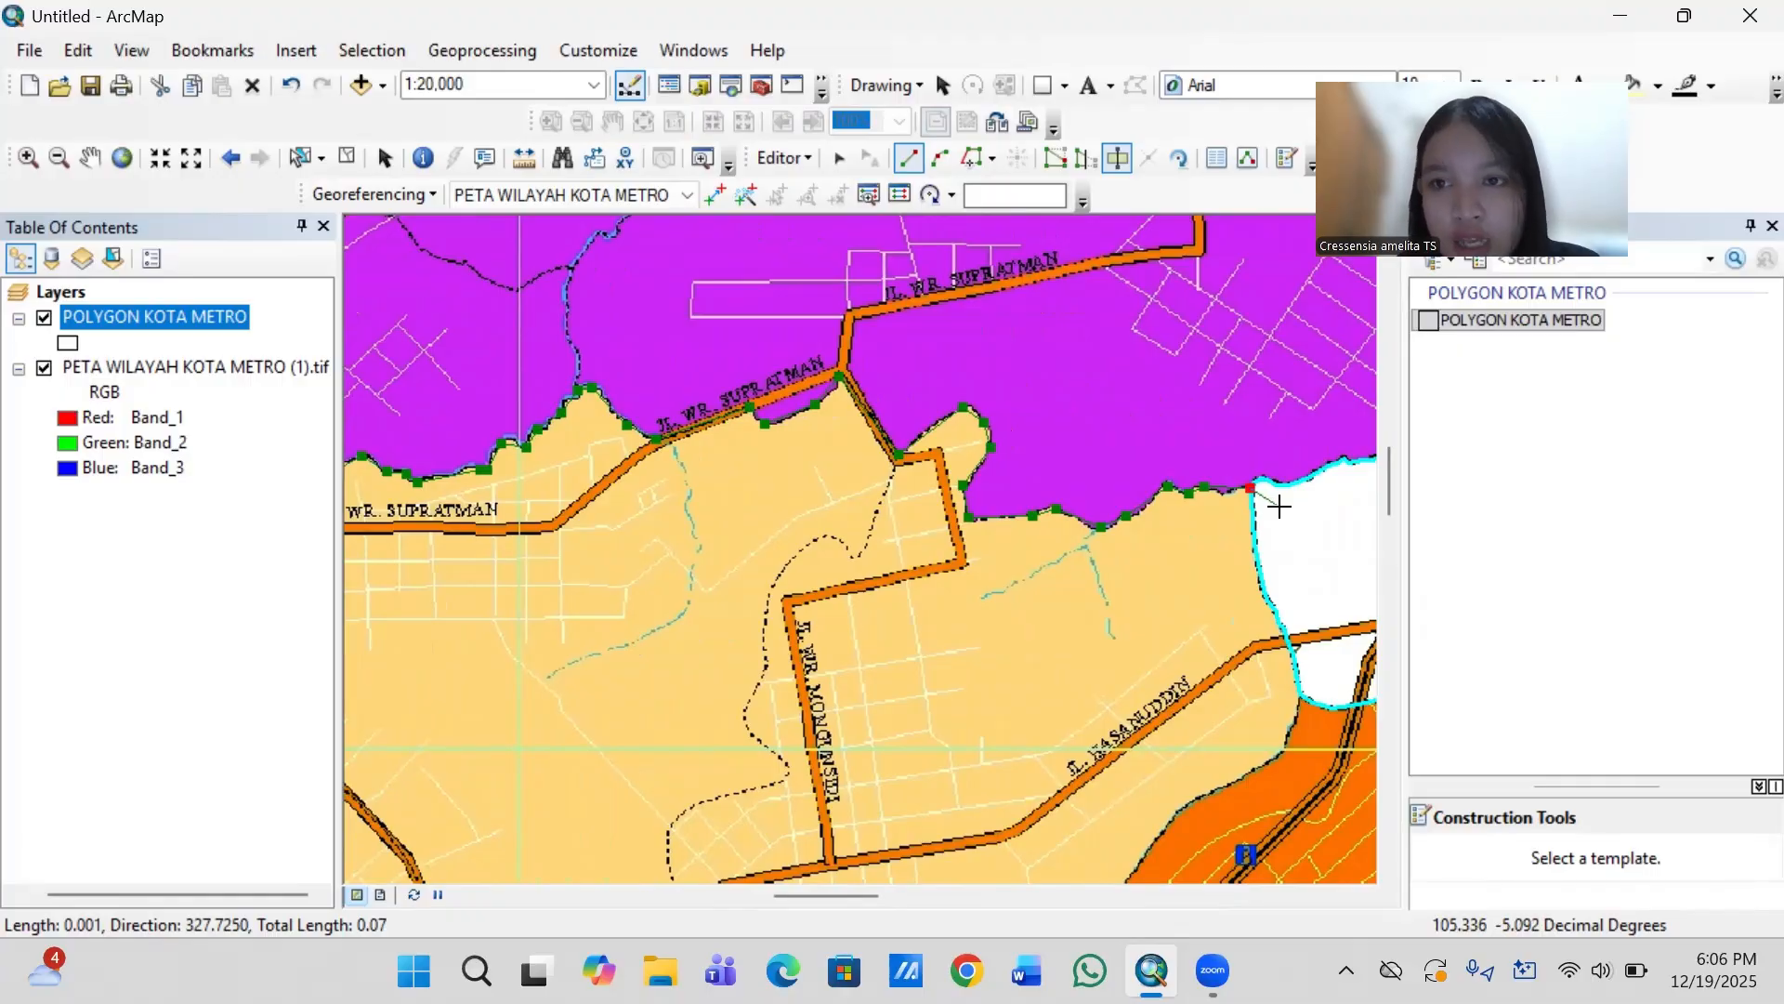
key("F2")
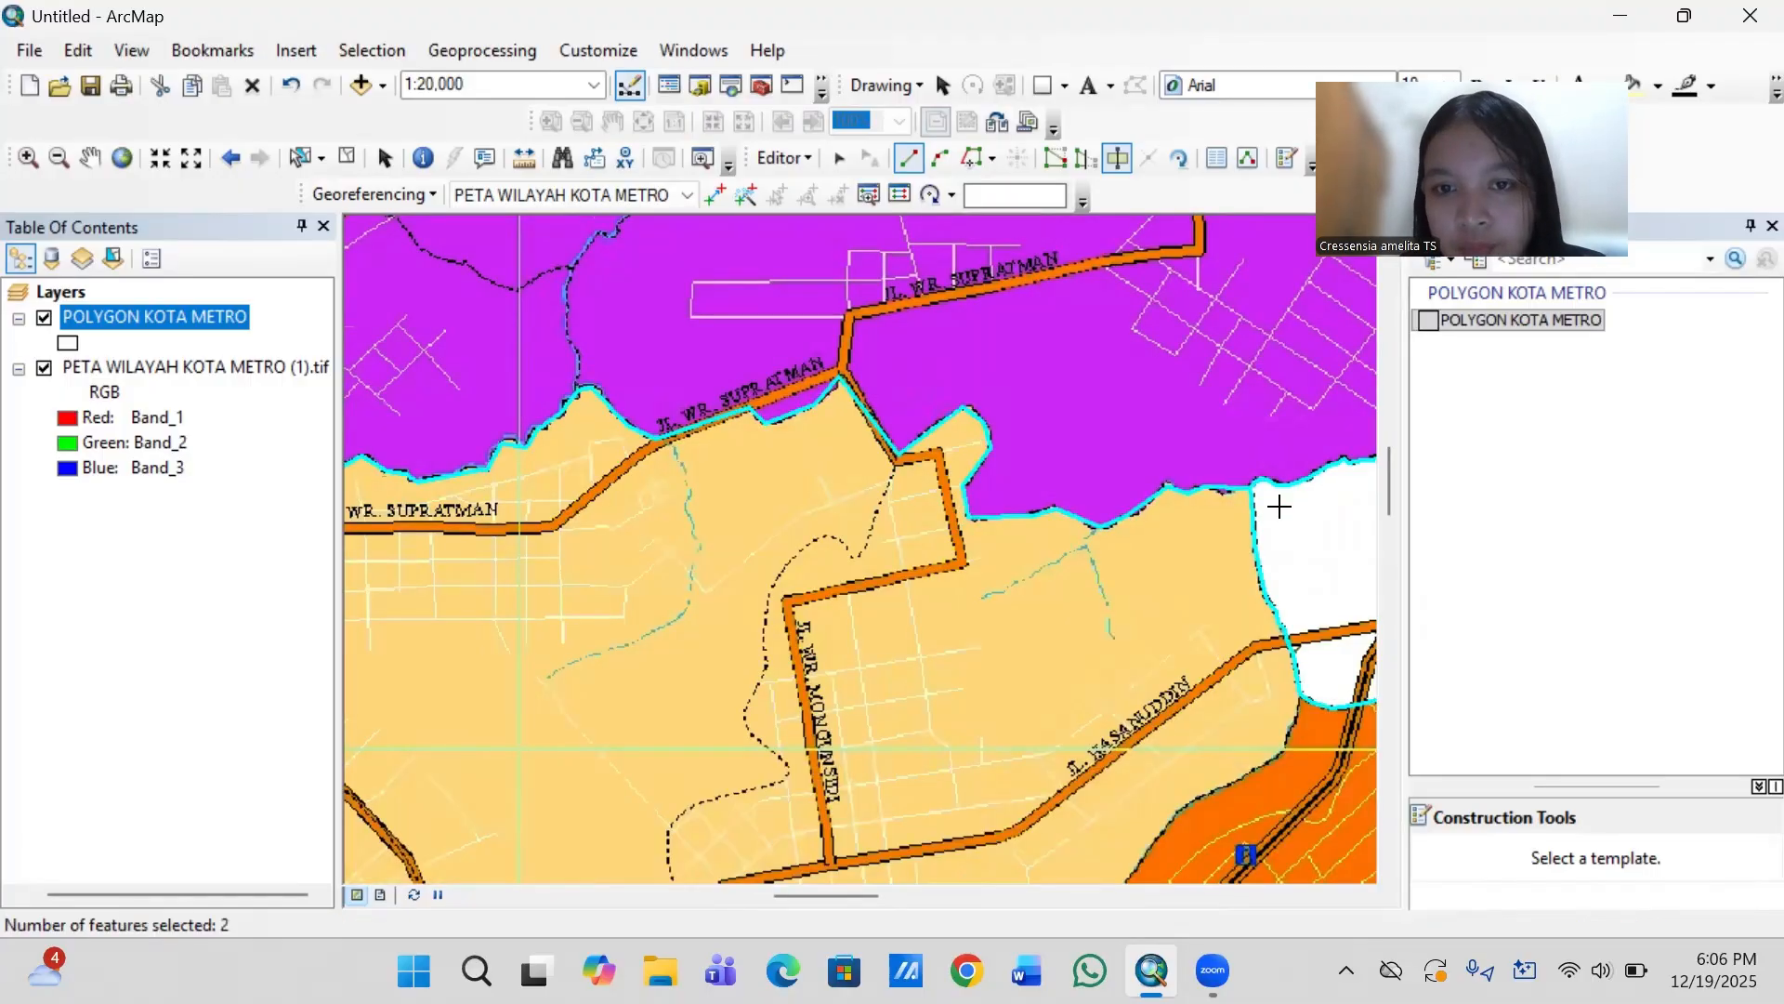
- Examine the cut along the Metro Utara boundary on the whole city map and the remaining district boundaries around the tan Metro Pusat
scroll(1280, 506, "up", 3)
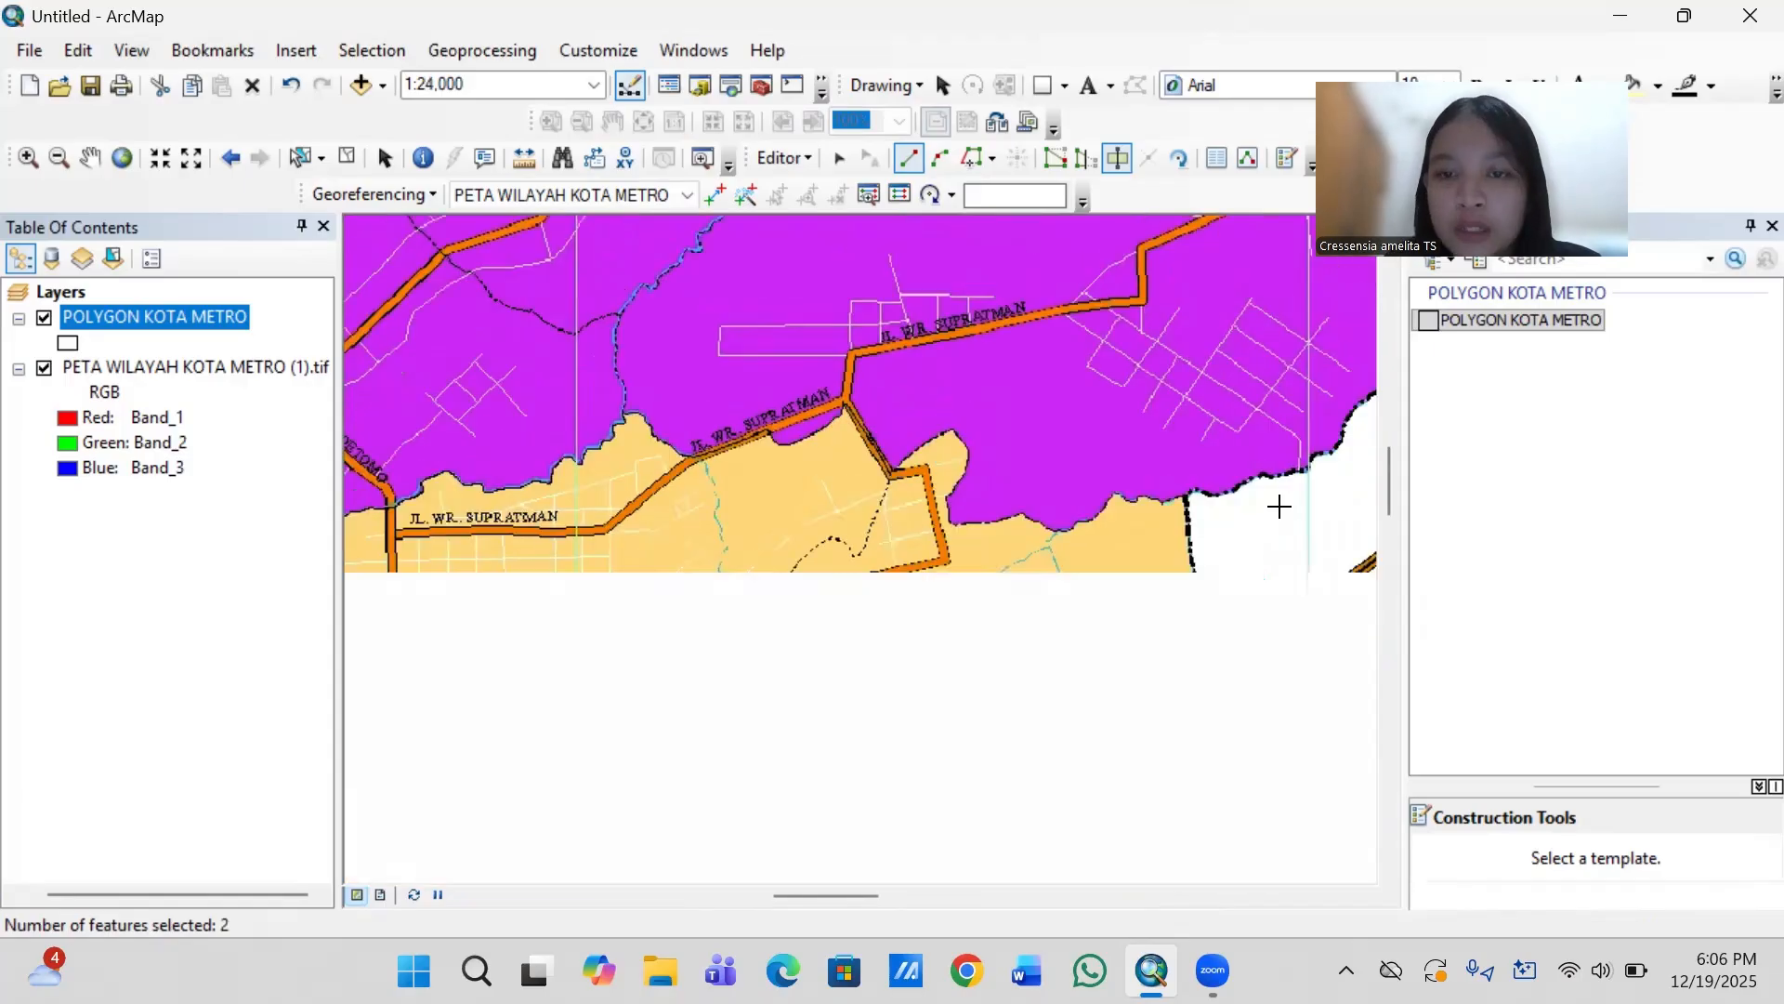
scroll(1280, 506, "up", 1)
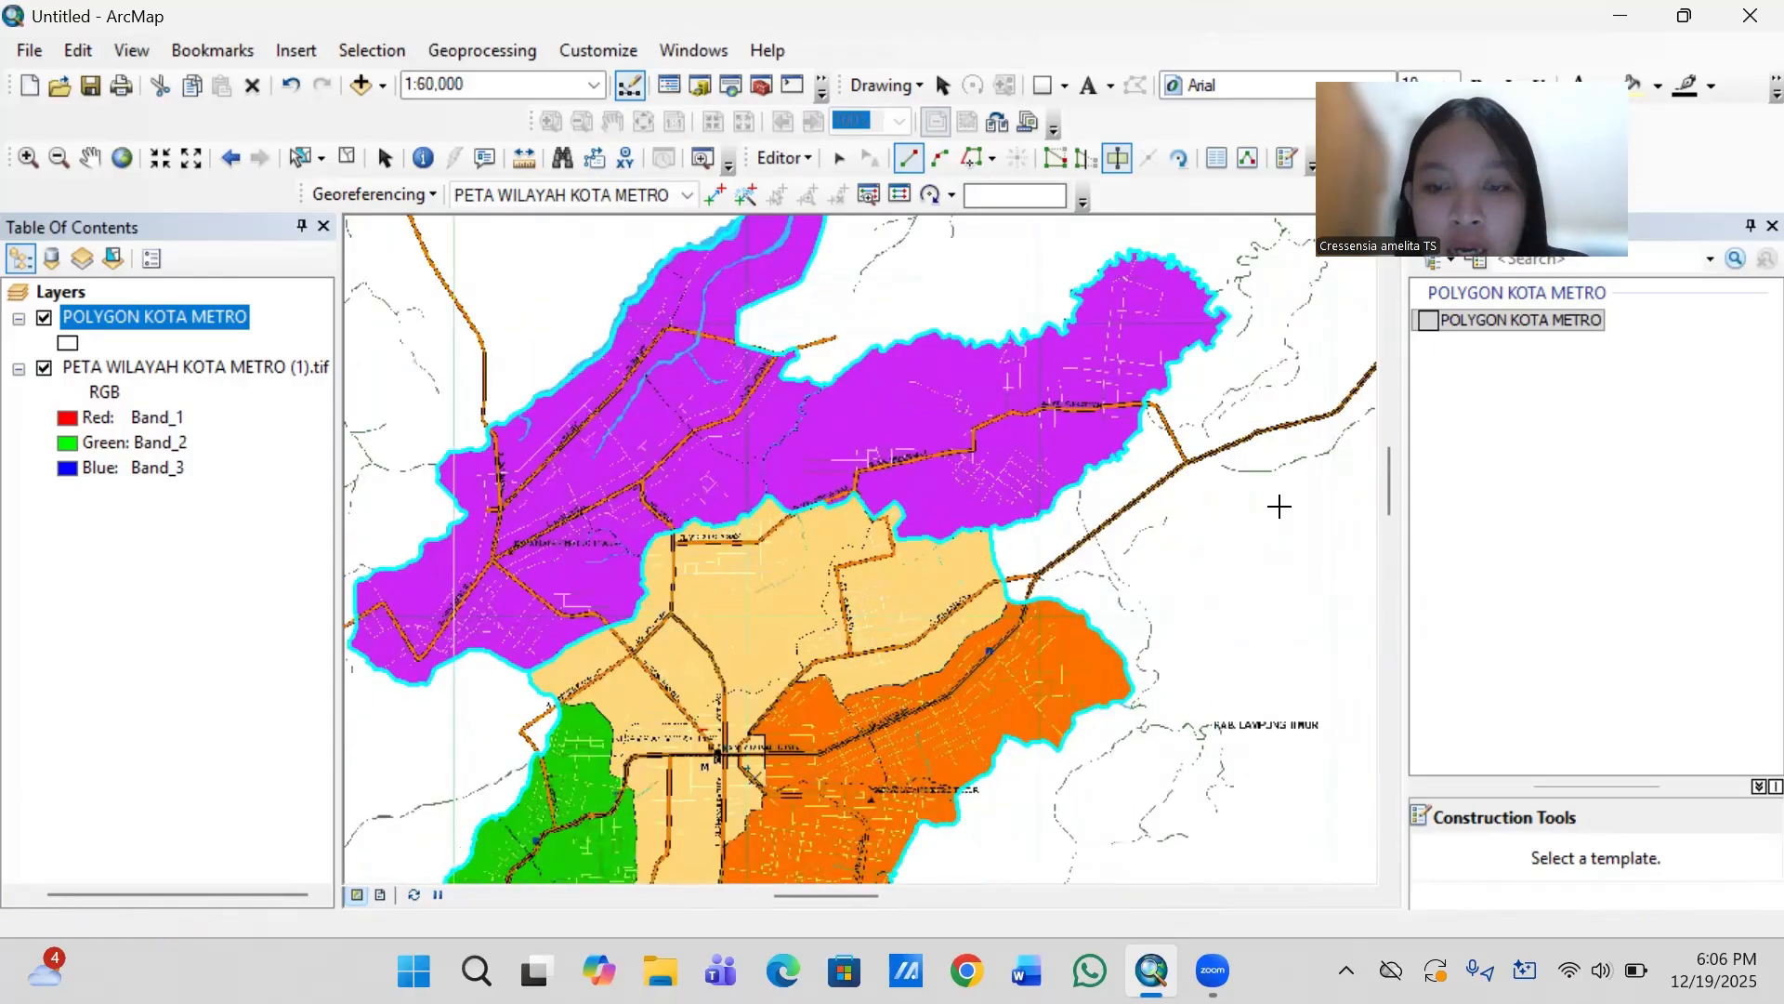
scroll(1279, 506, "up", 1)
scroll(1279, 506, "up", 2)
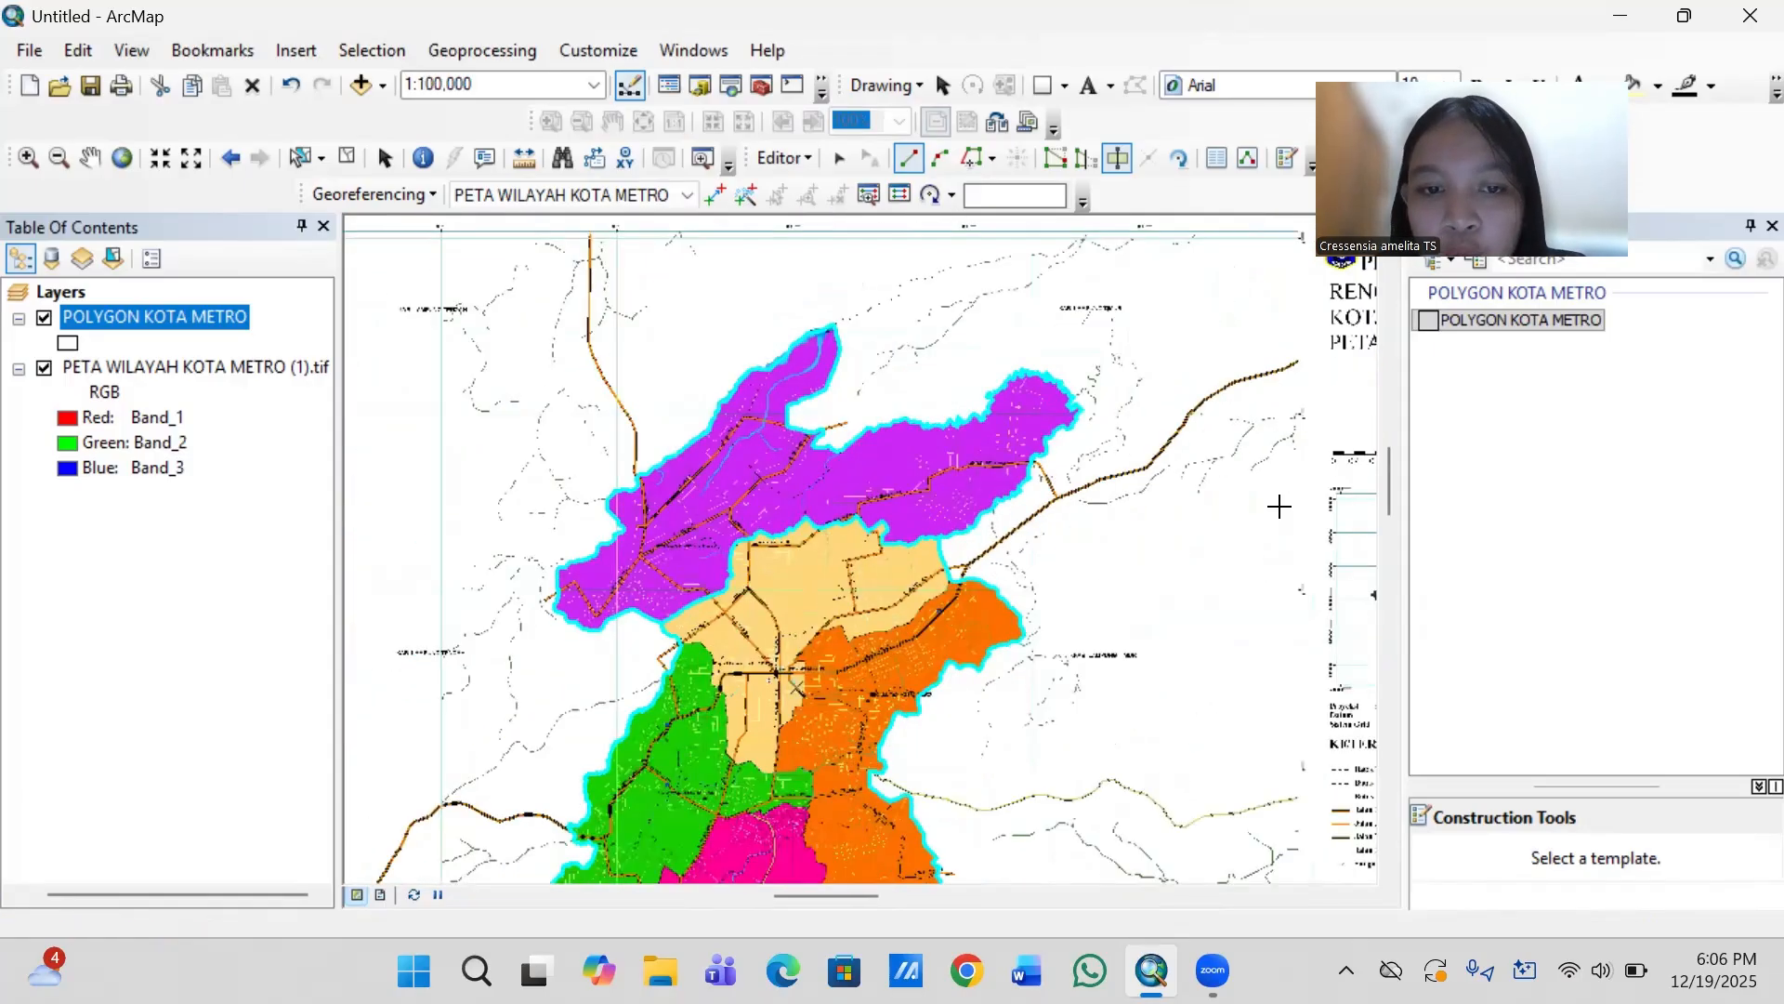
scroll(1280, 506, "down", 3)
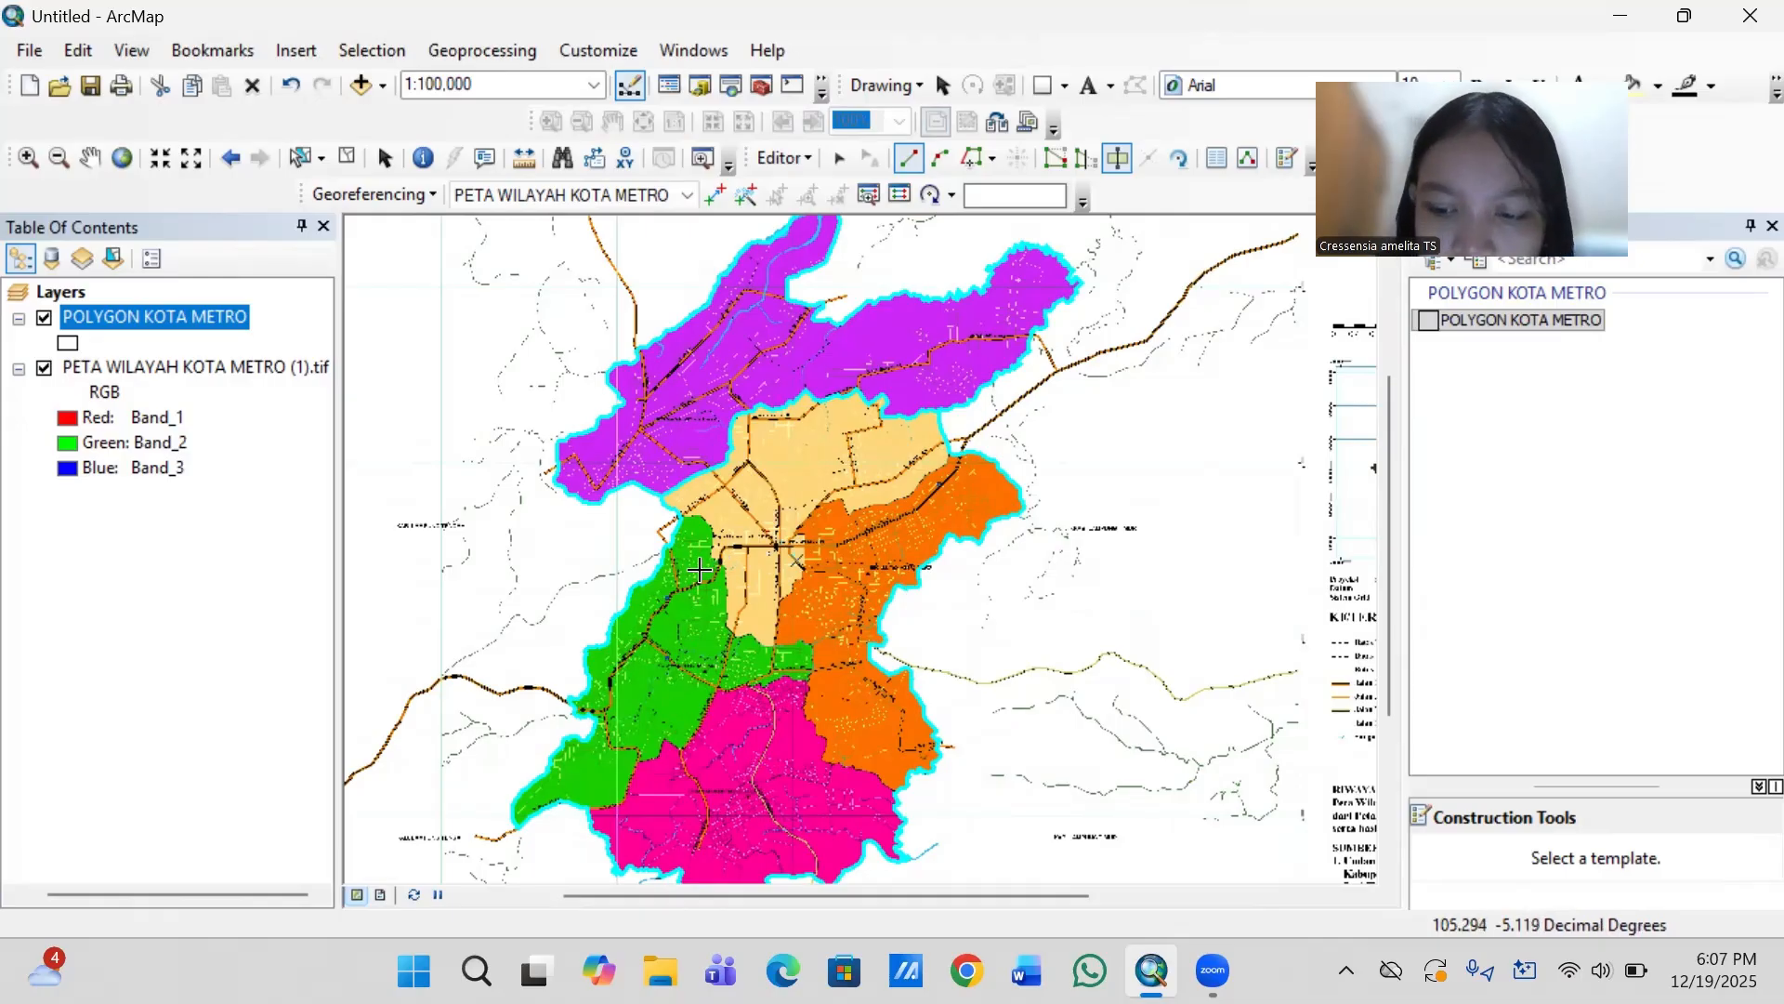
scroll(700, 569, "down", 2)
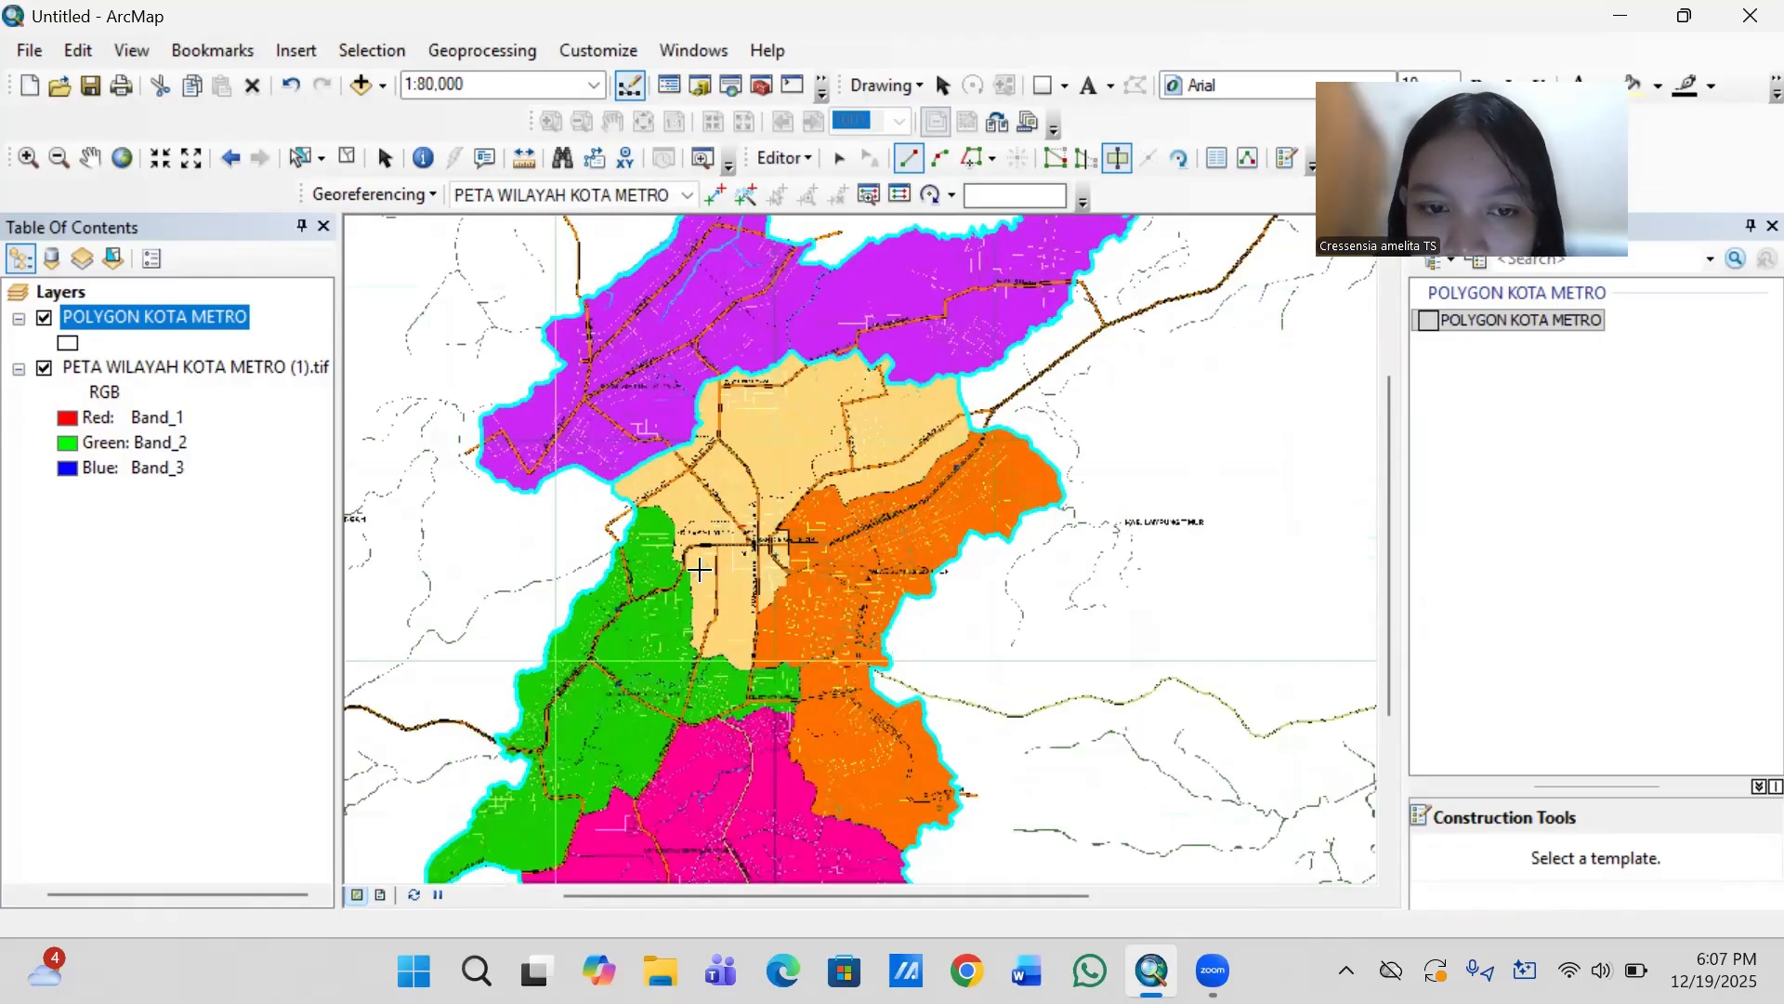
scroll(700, 569, "down", 1)
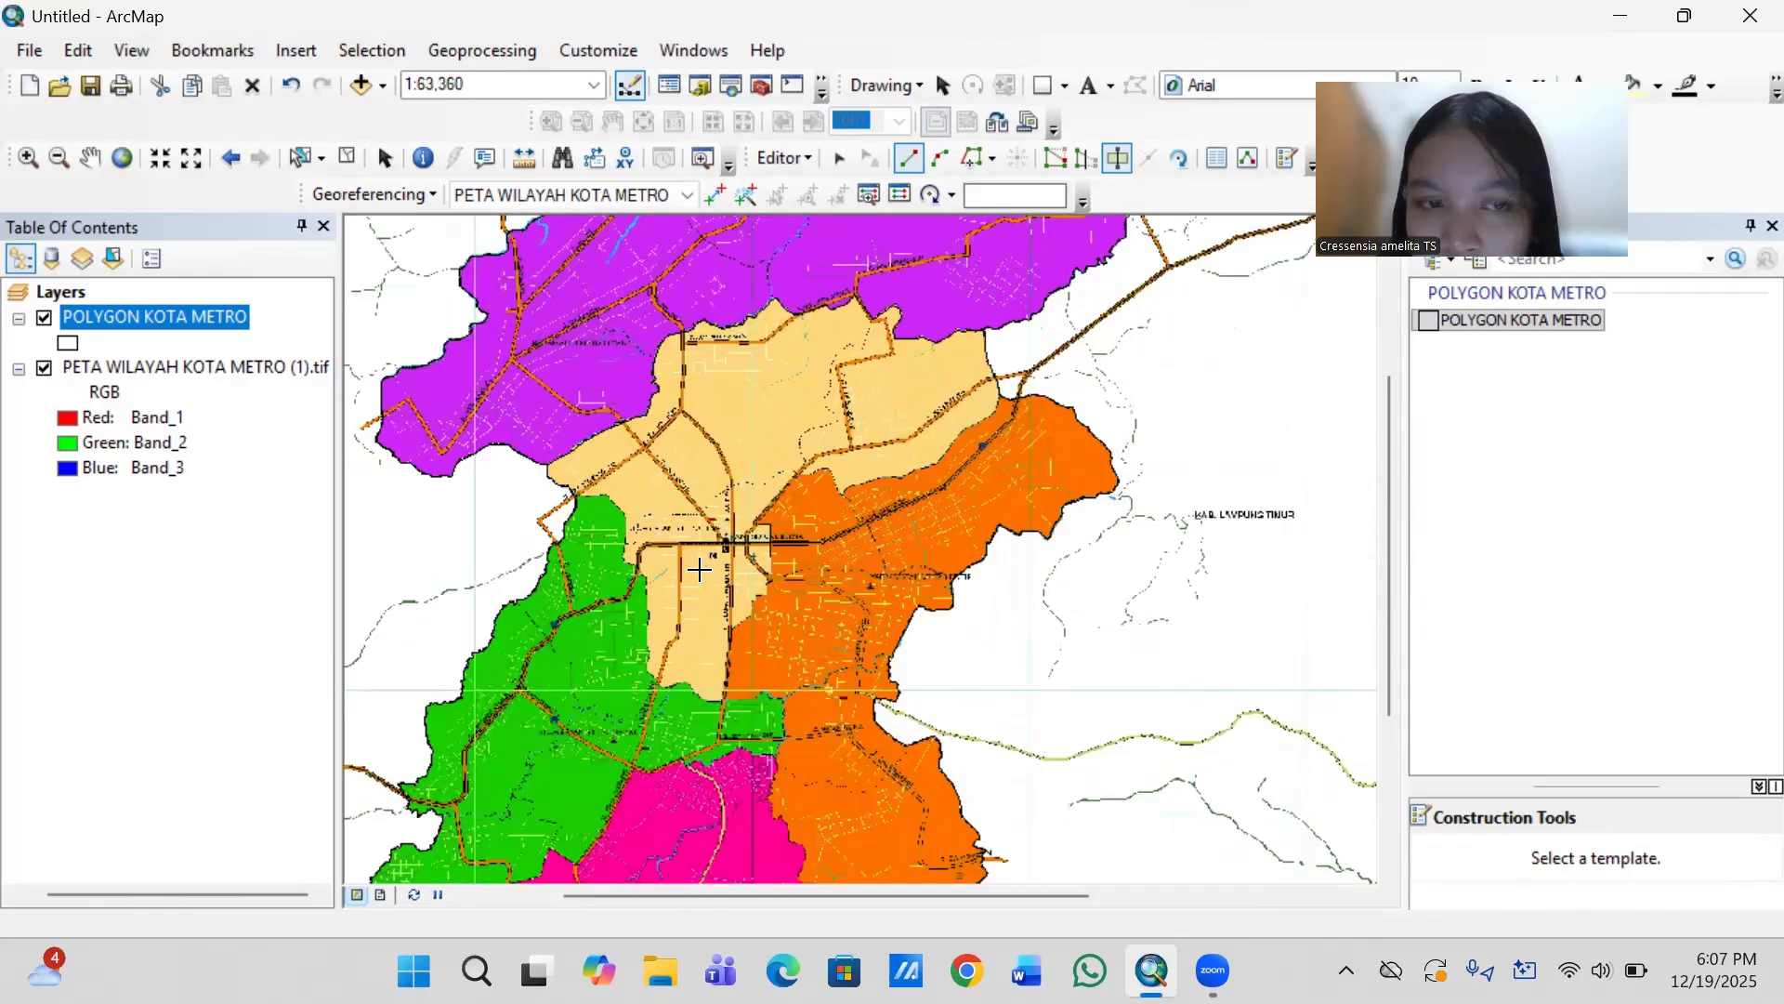
- Start a cut line outside the city's western edge at the Katamso road and trace Metro Barat's green northern boundary to its northeastern shoulder
scroll(700, 570, "down", 2)
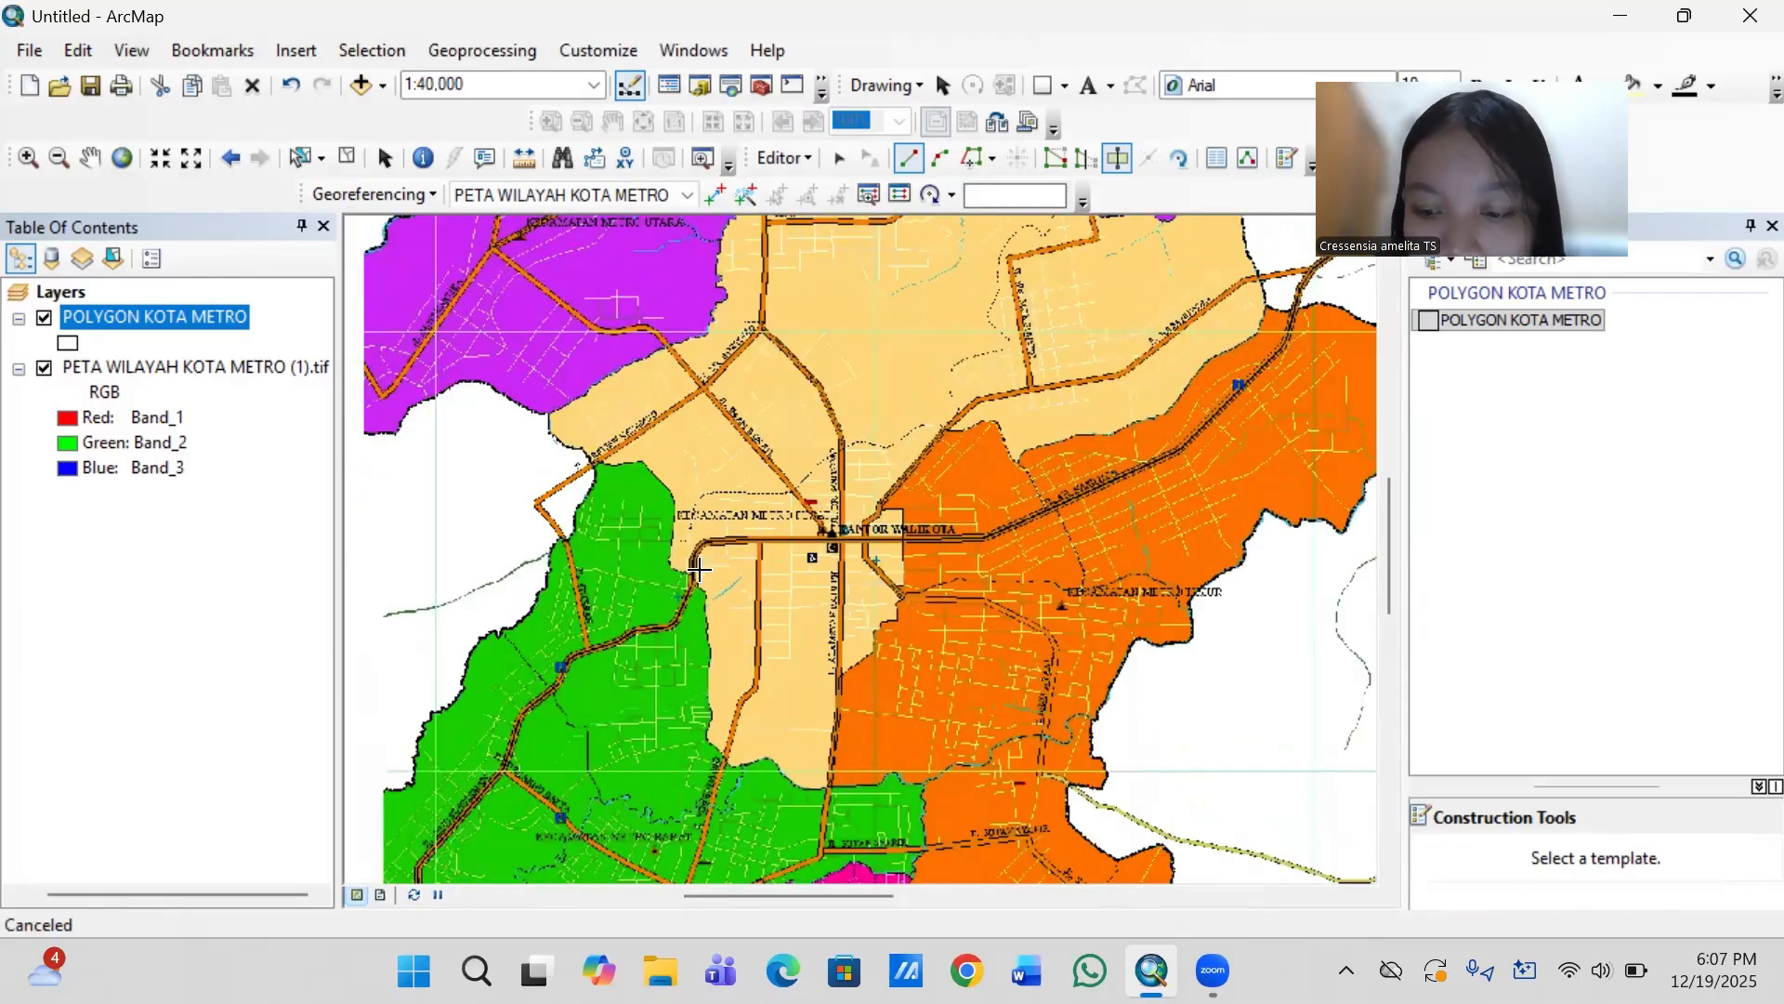
scroll(699, 570, "down", 1)
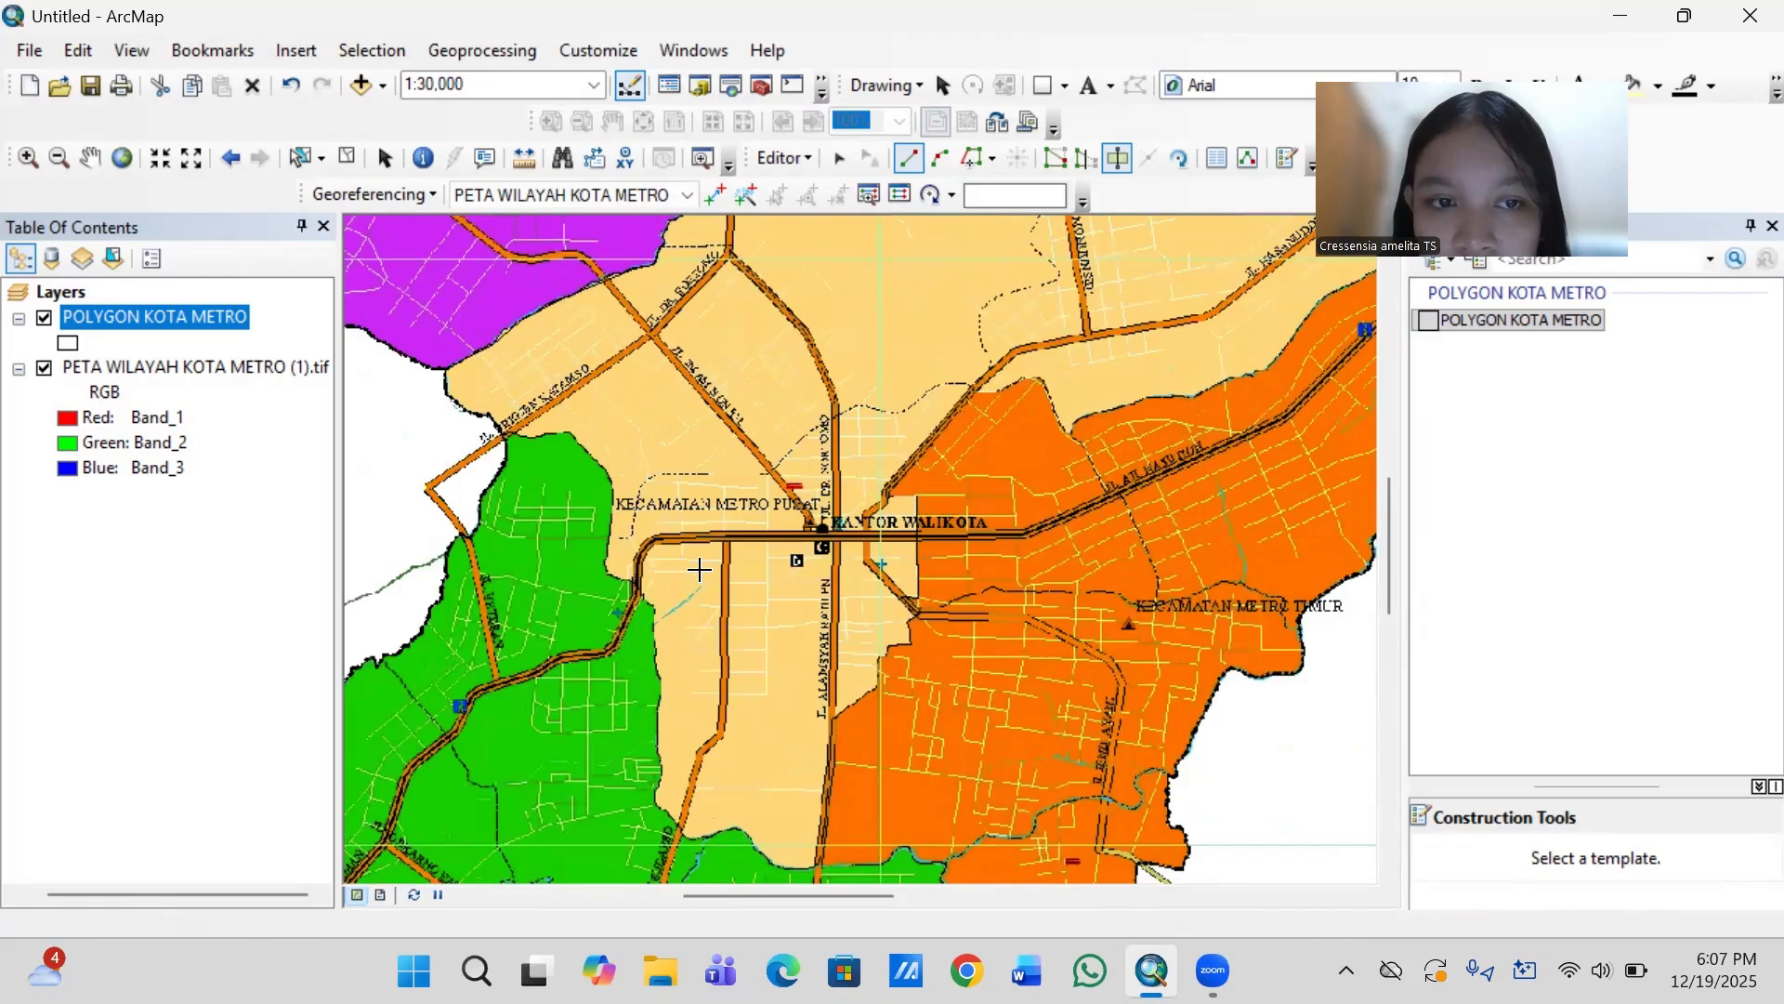
scroll(699, 569, "down", 1)
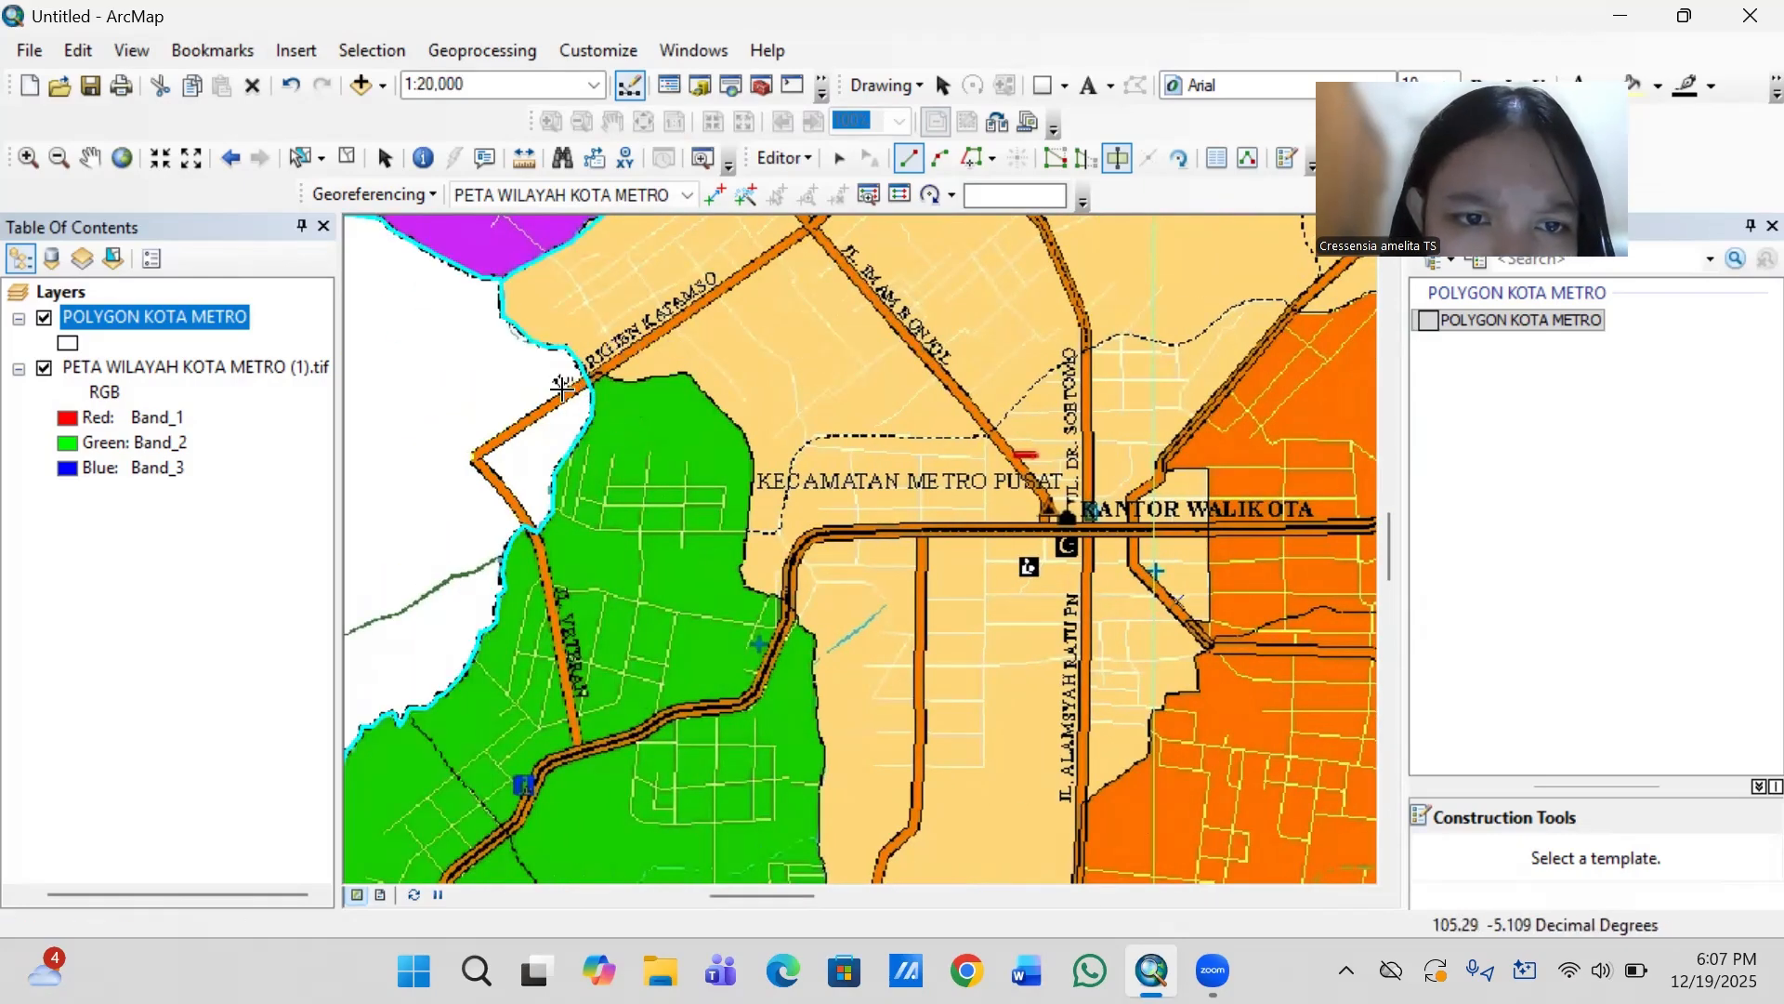
left_click(563, 390)
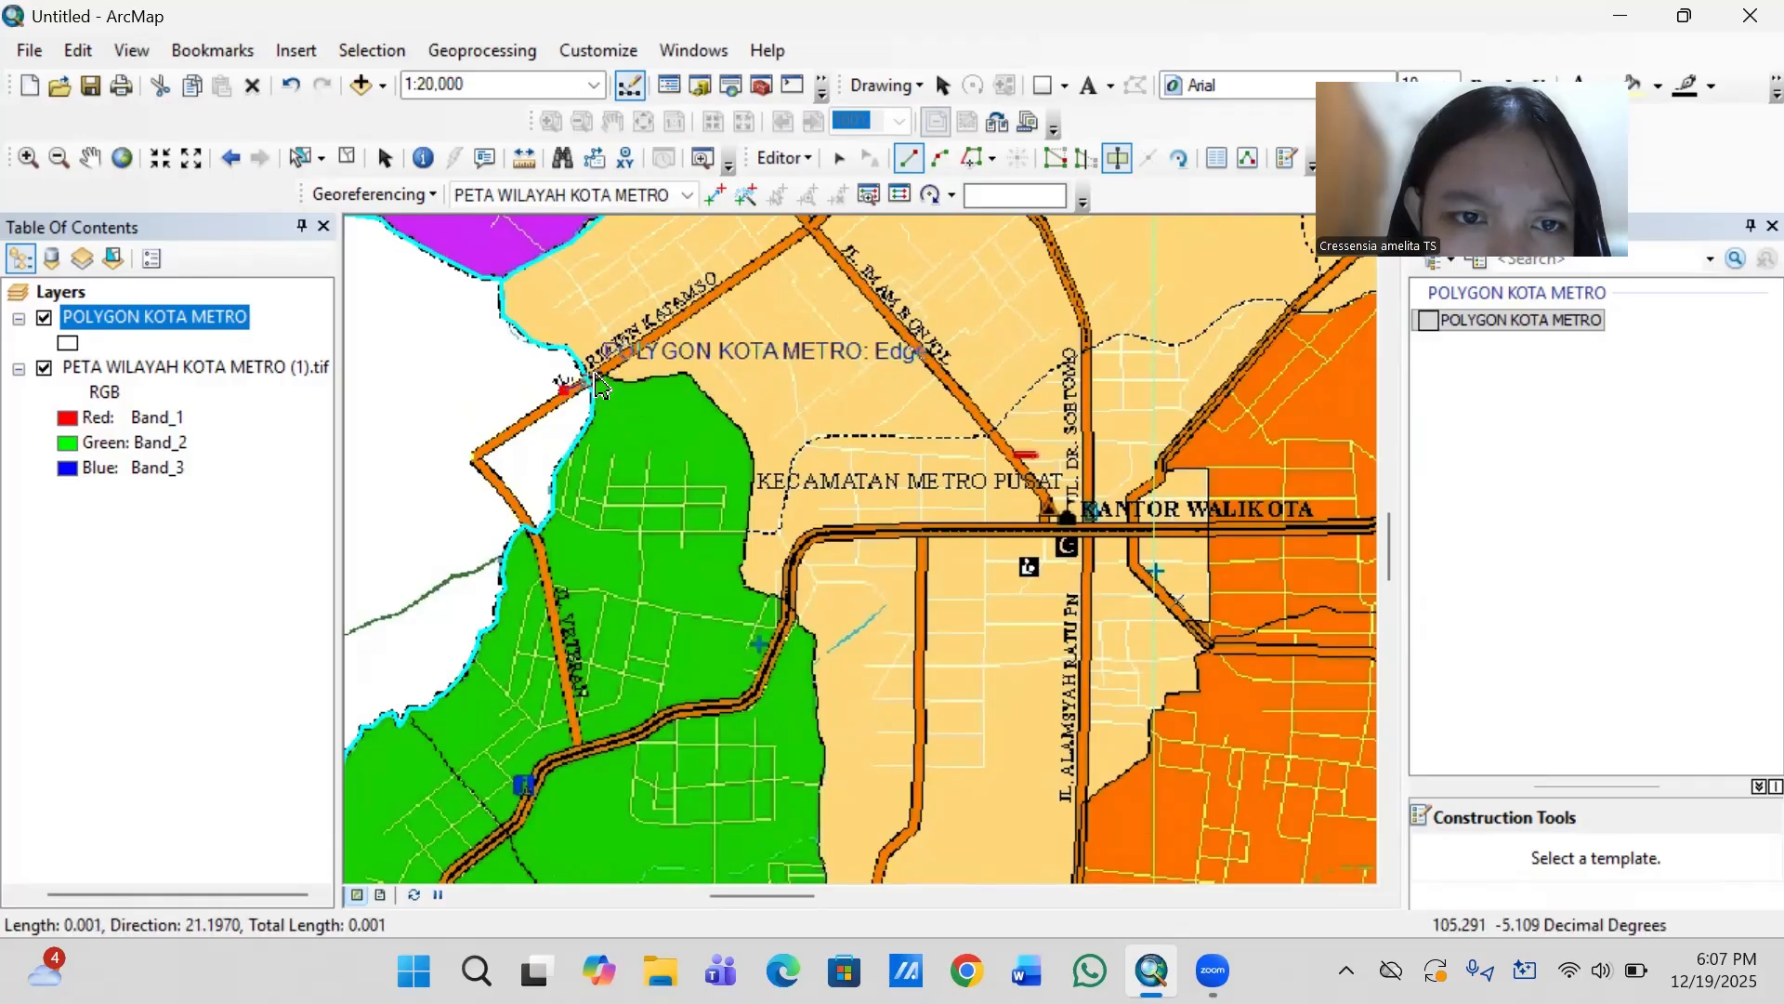
left_click(603, 372)
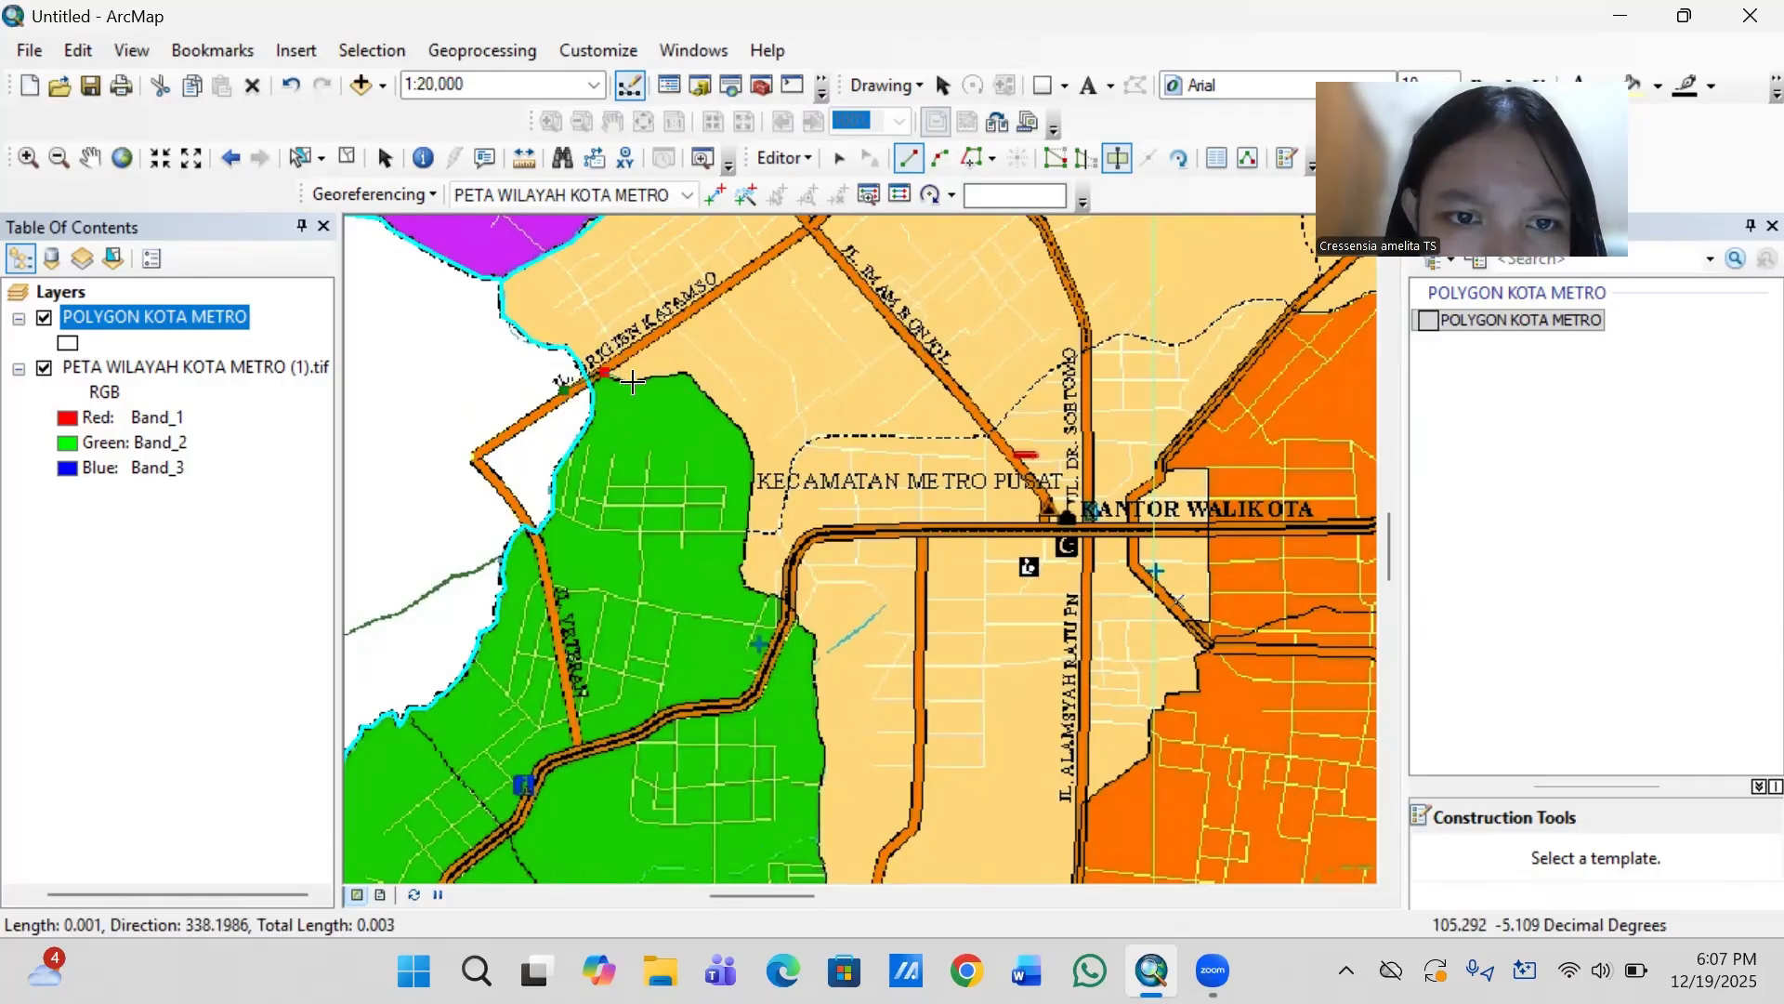
left_click(635, 383)
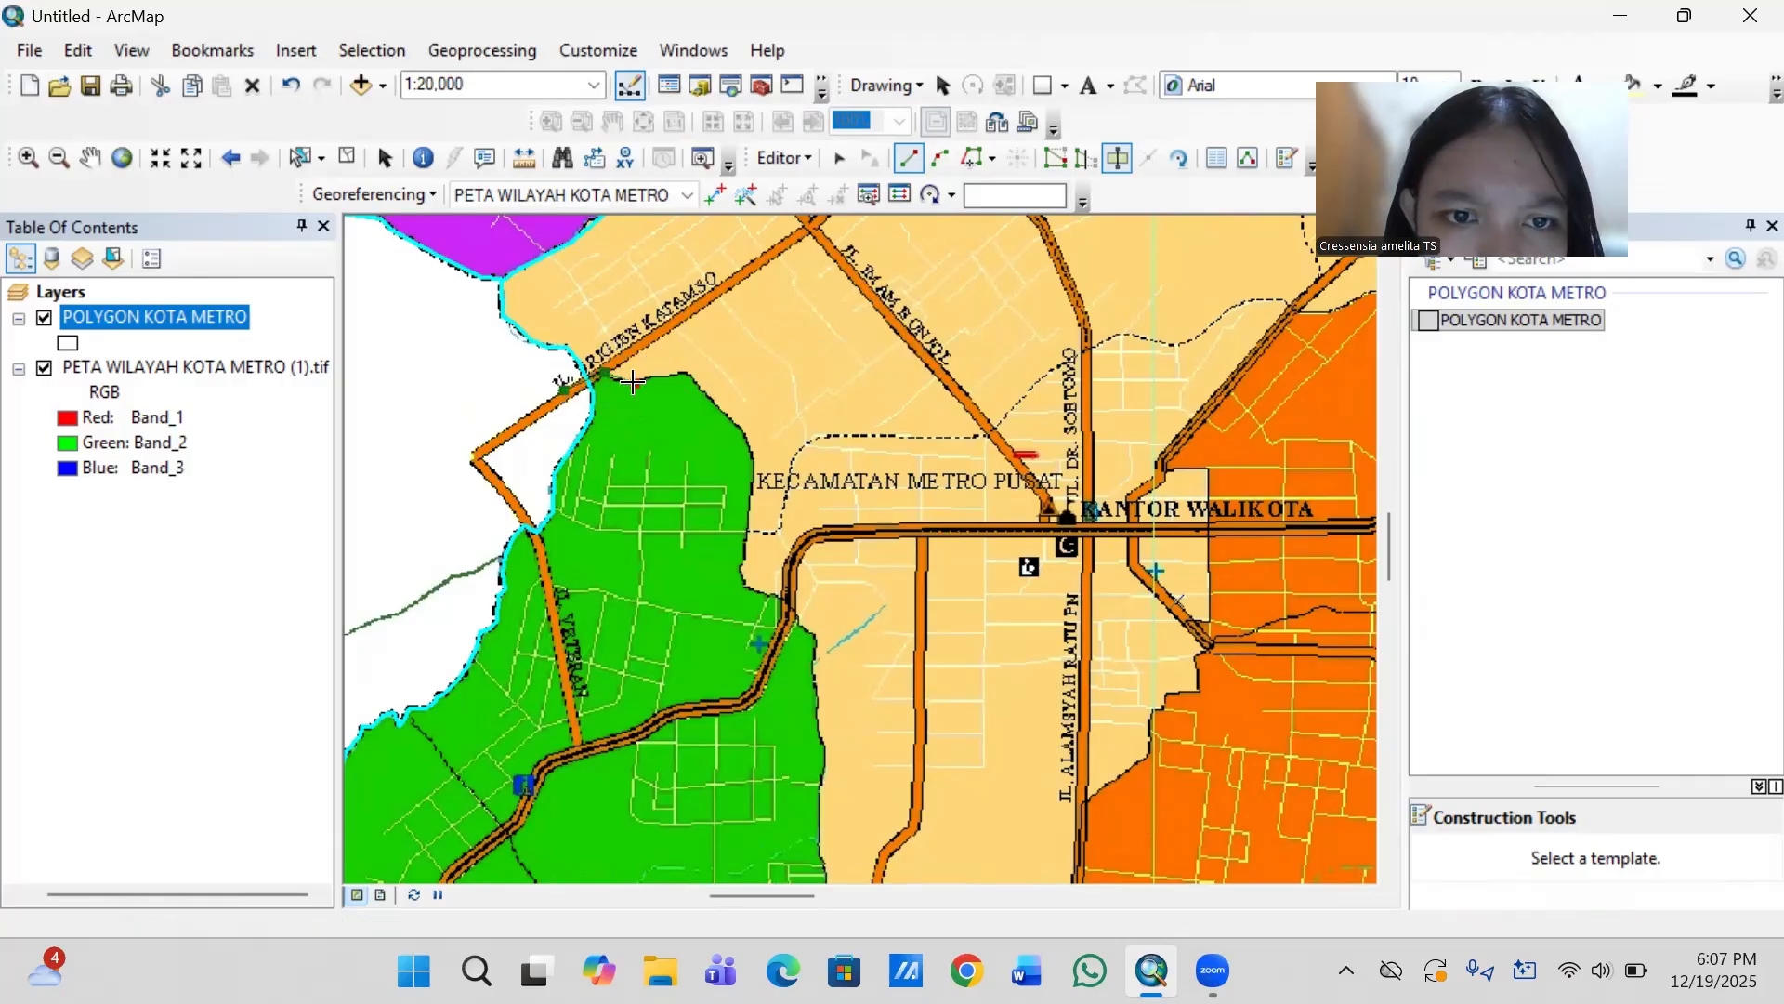
left_click(683, 374)
left_click(744, 433)
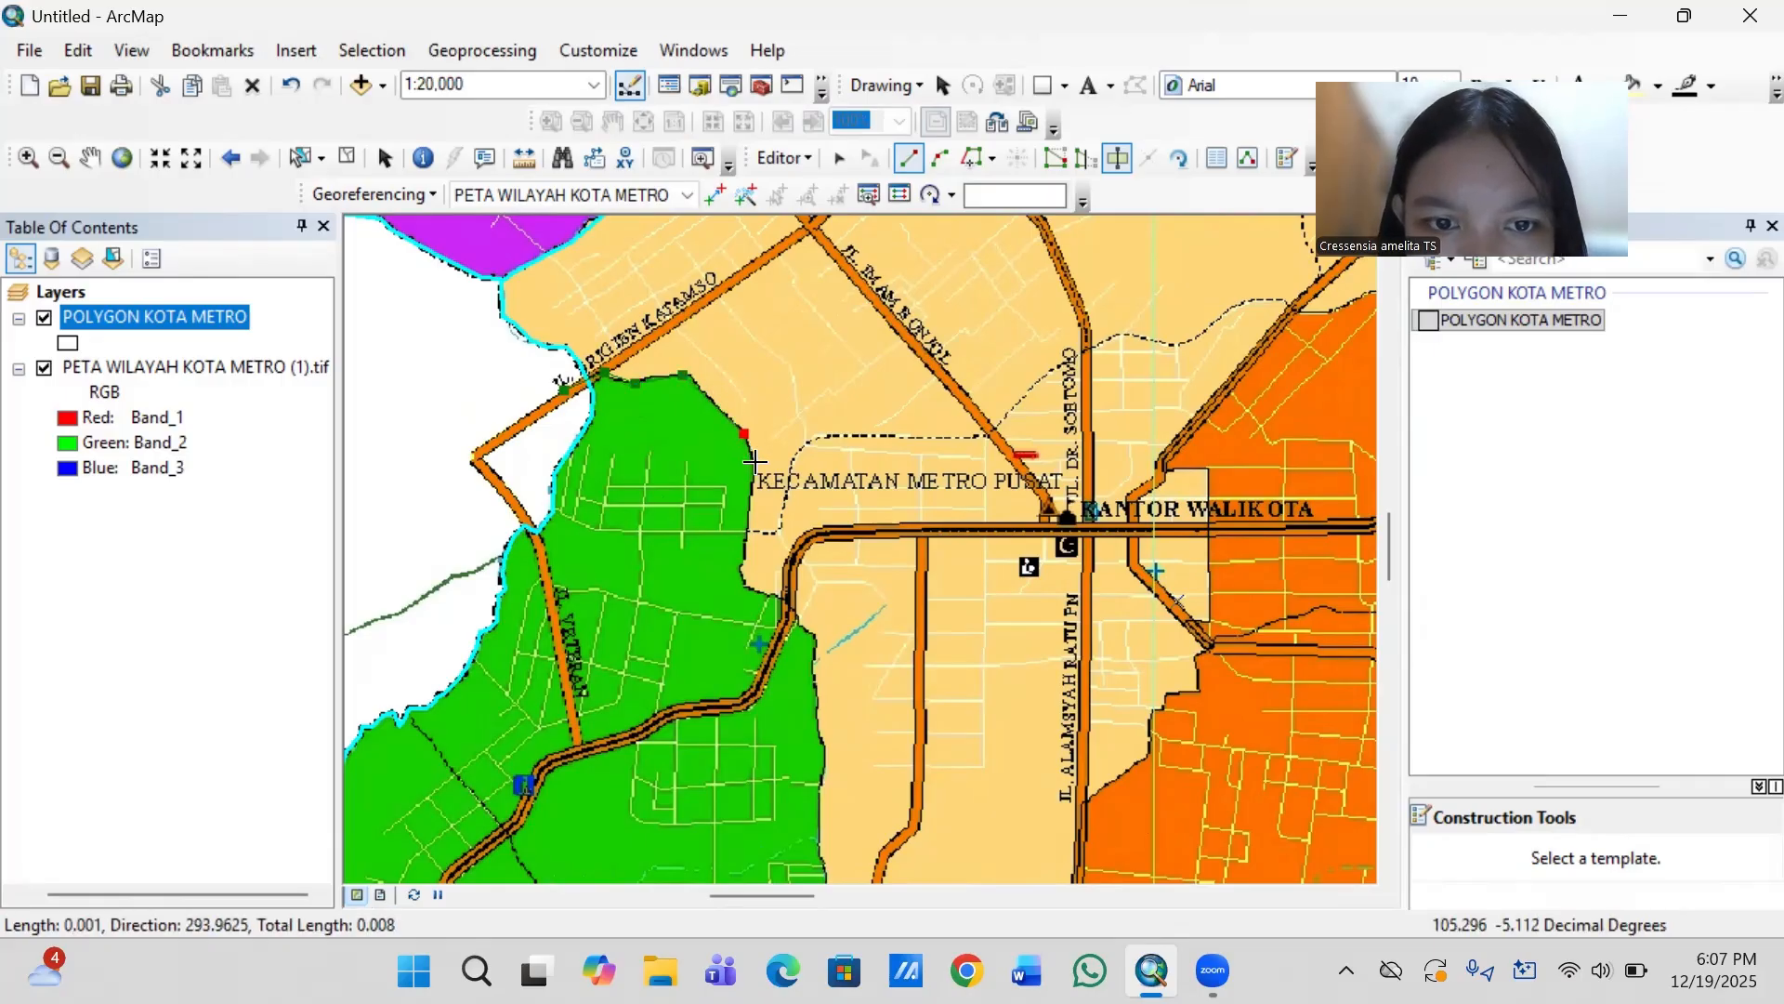
- Continue the cut line south along the green–tan boundary, across the main road bend, to the straight stretch just below it
left_click(753, 477)
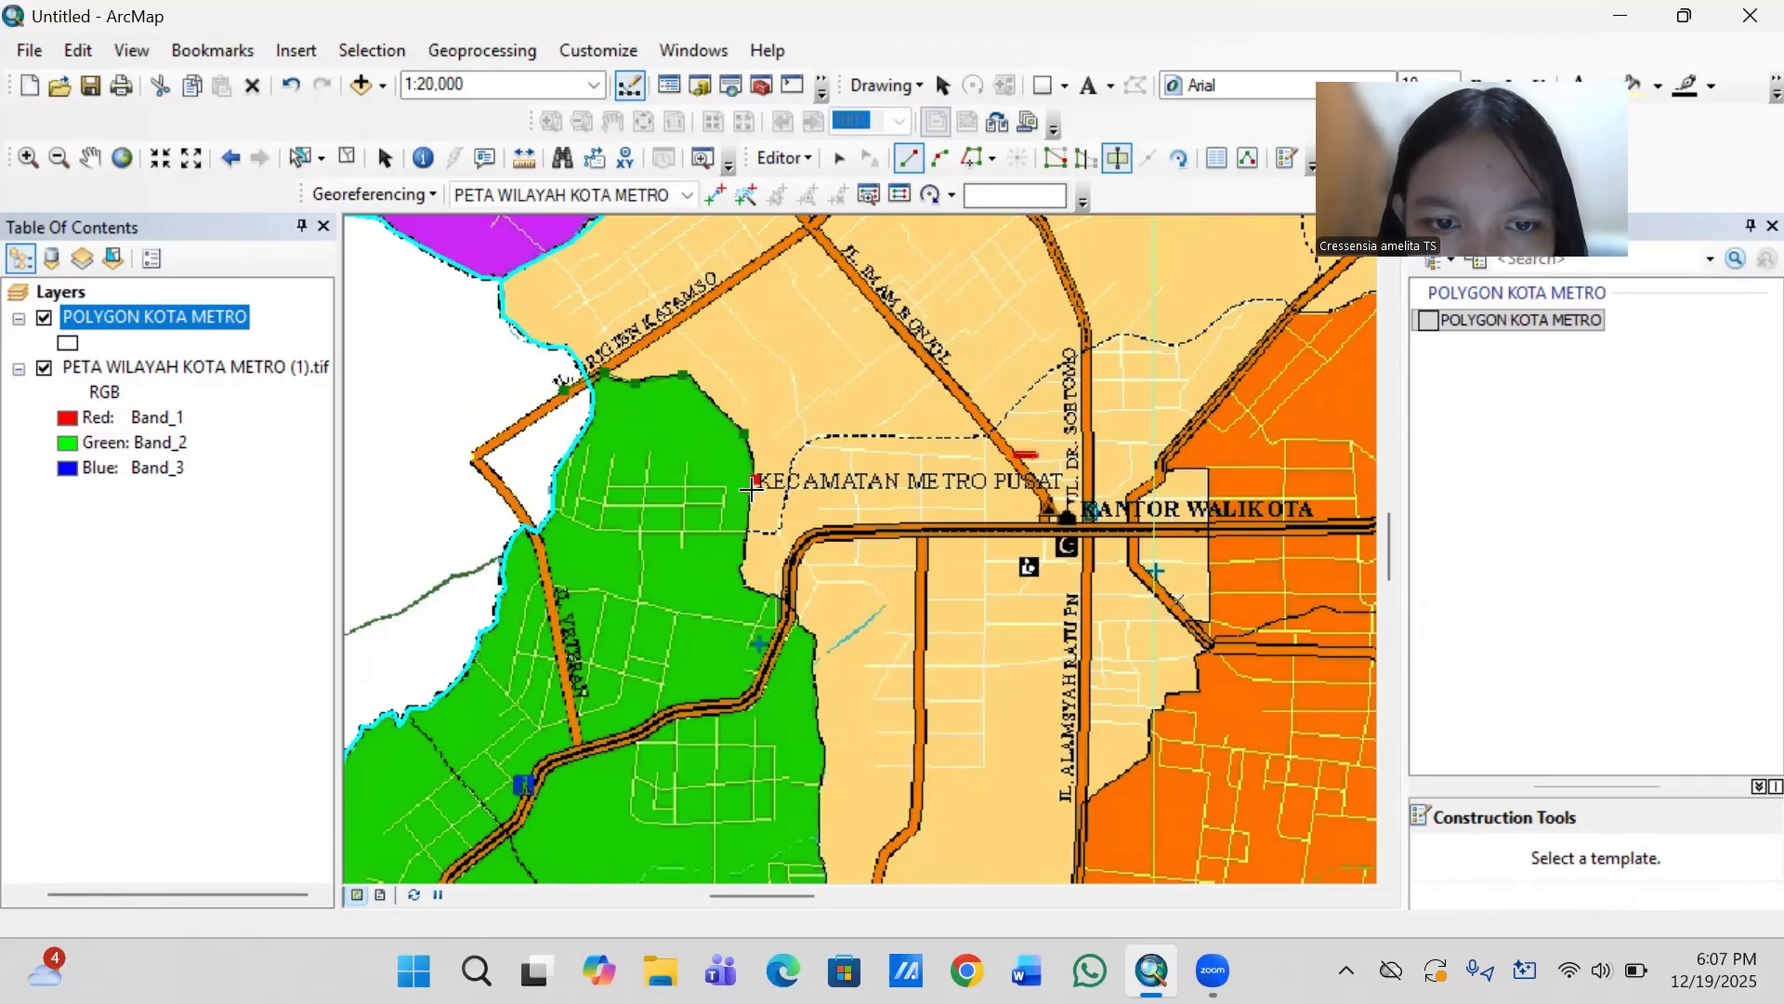
left_click(739, 570)
left_click(751, 593)
left_click(788, 604)
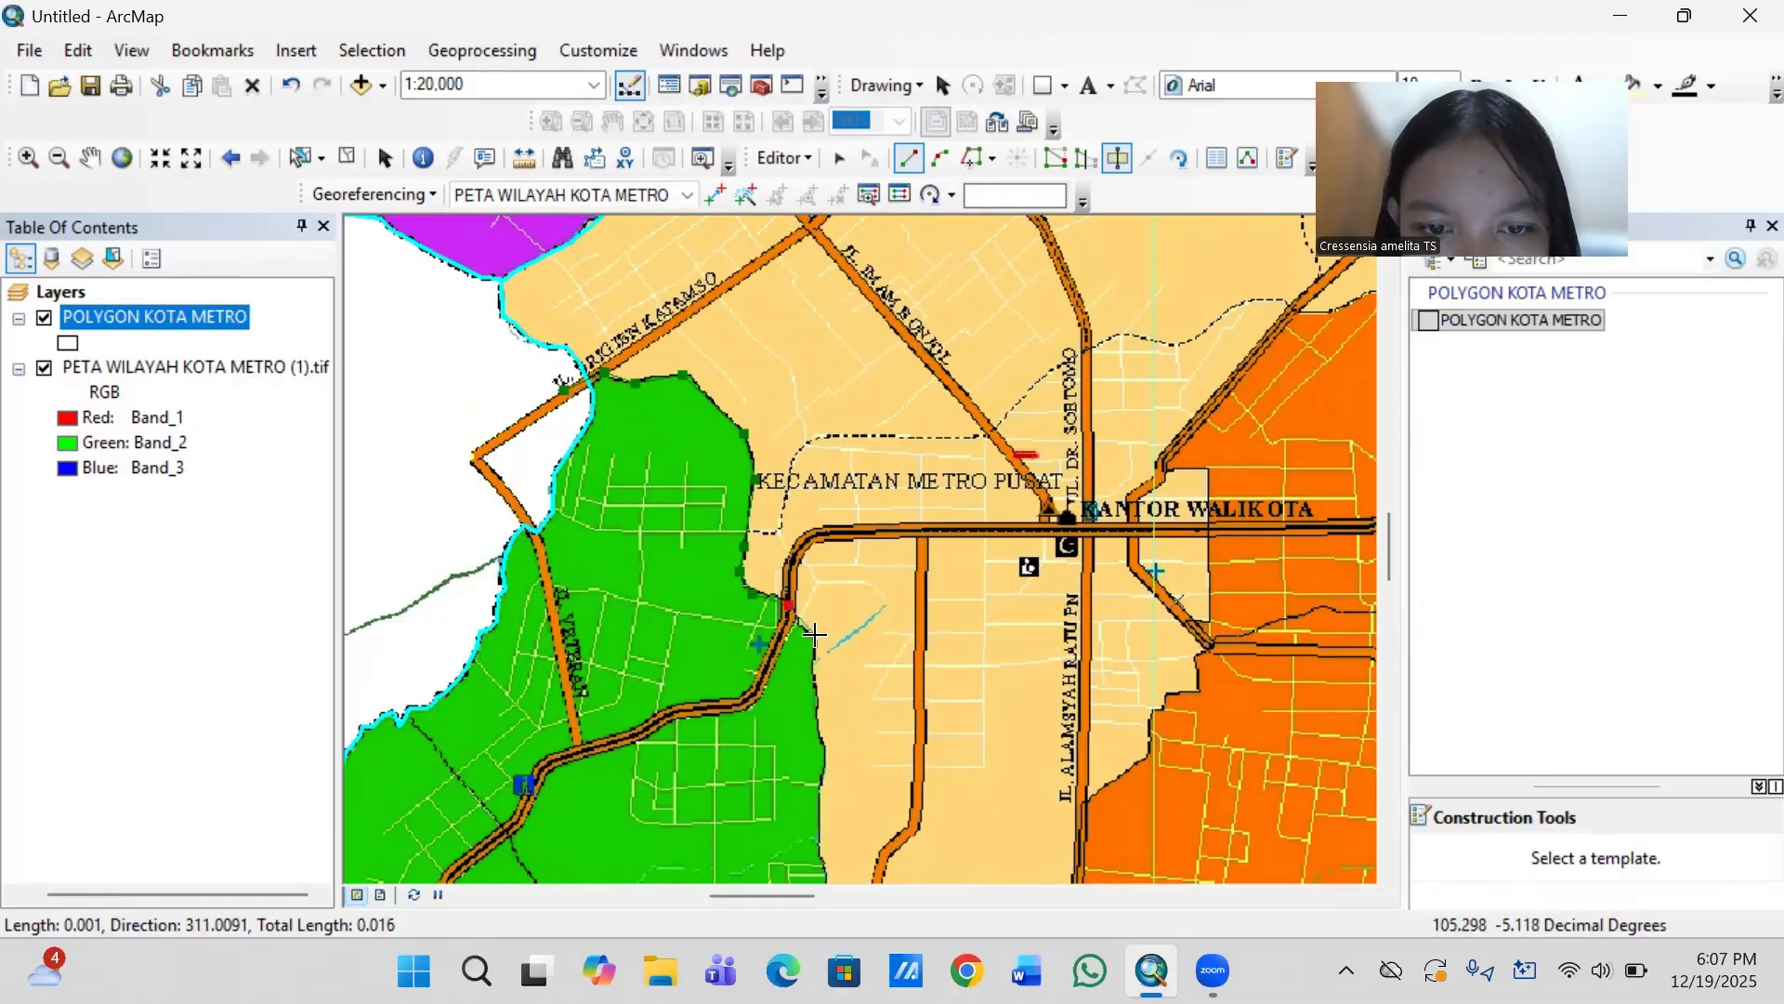
left_click(816, 636)
left_click(815, 711)
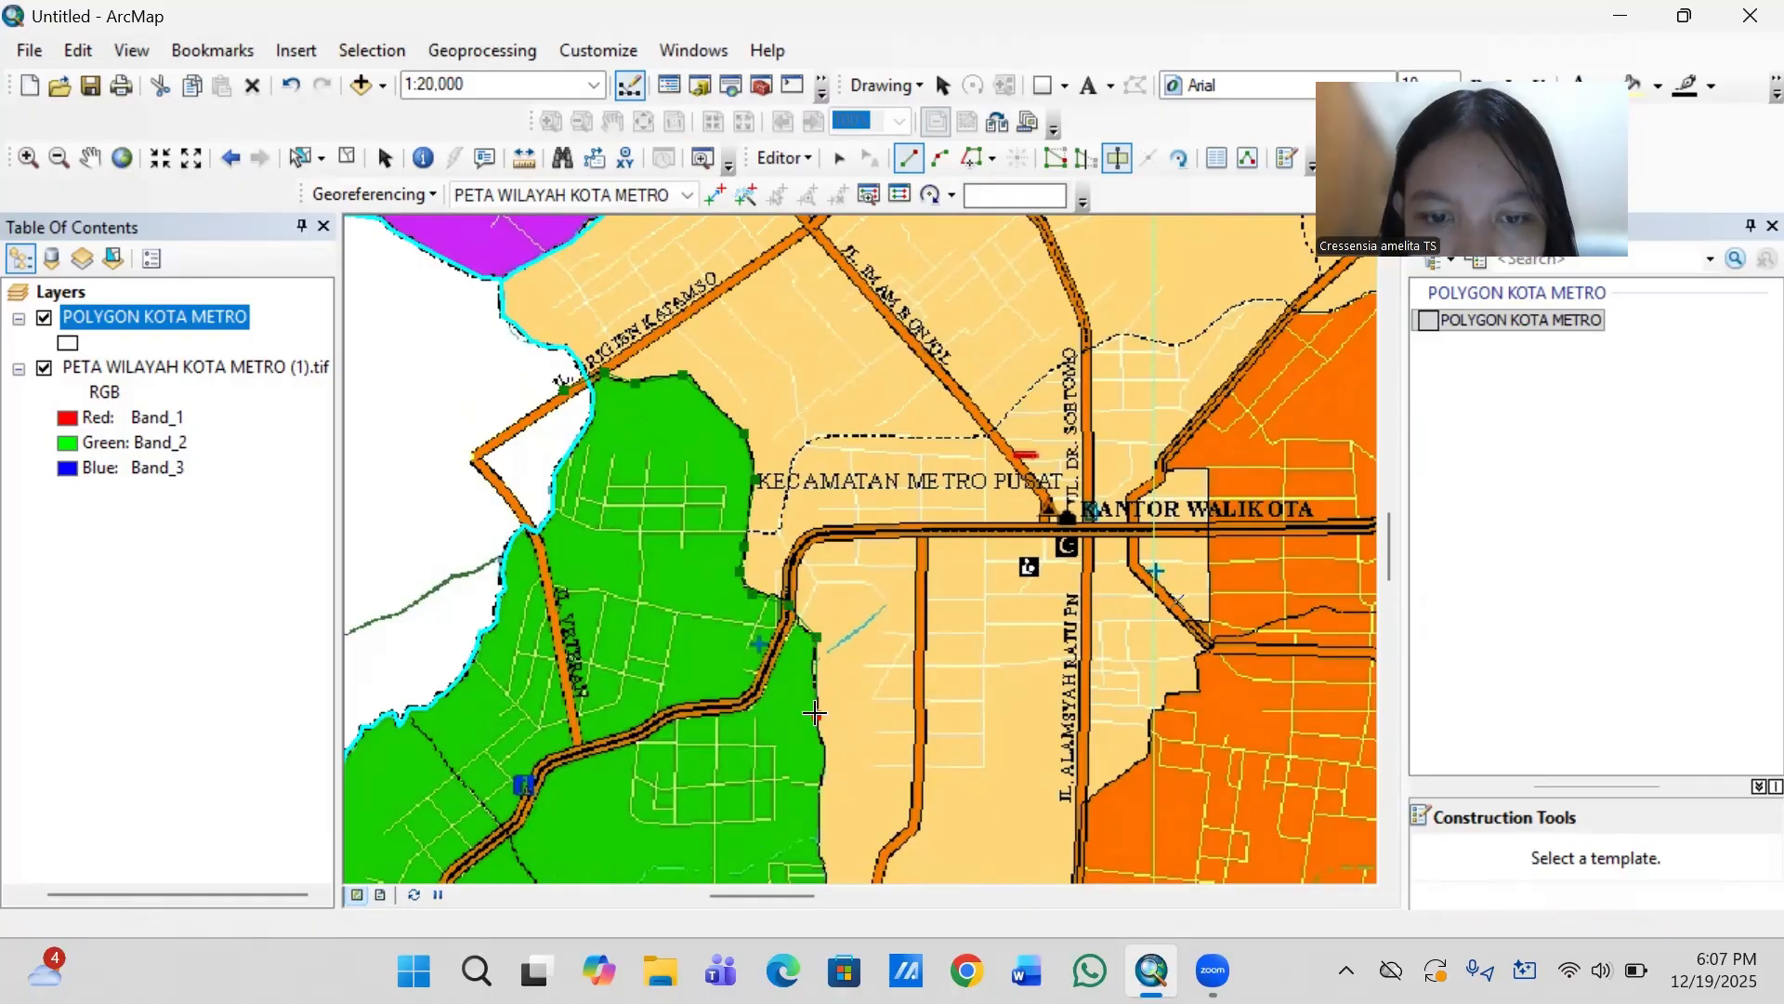
- Trace the western side of tan Metro Pusat south to where the boundary crosses Jl. Yos Sudarso
key("Down")
key("Down")
key("Down")
key("Down")
key("Down")
key("Down")
key("Down")
key("Down")
key("Down")
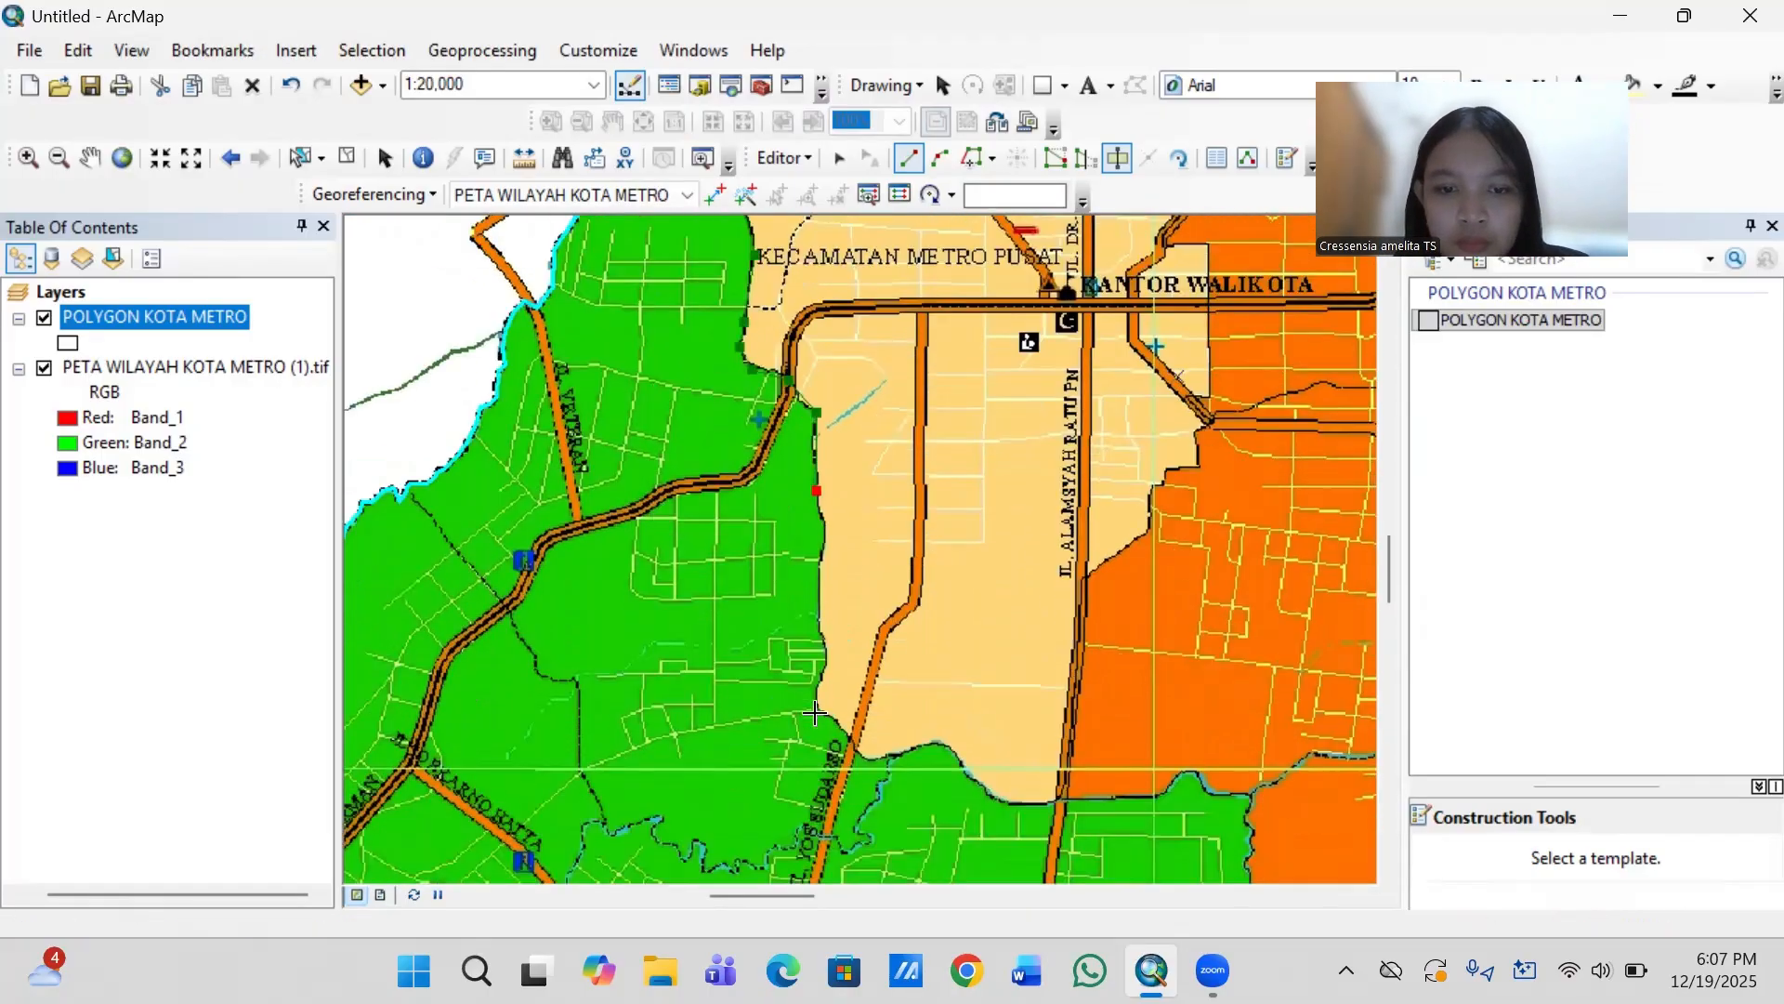
key("Down")
key("Down")
key("Down")
key("Down")
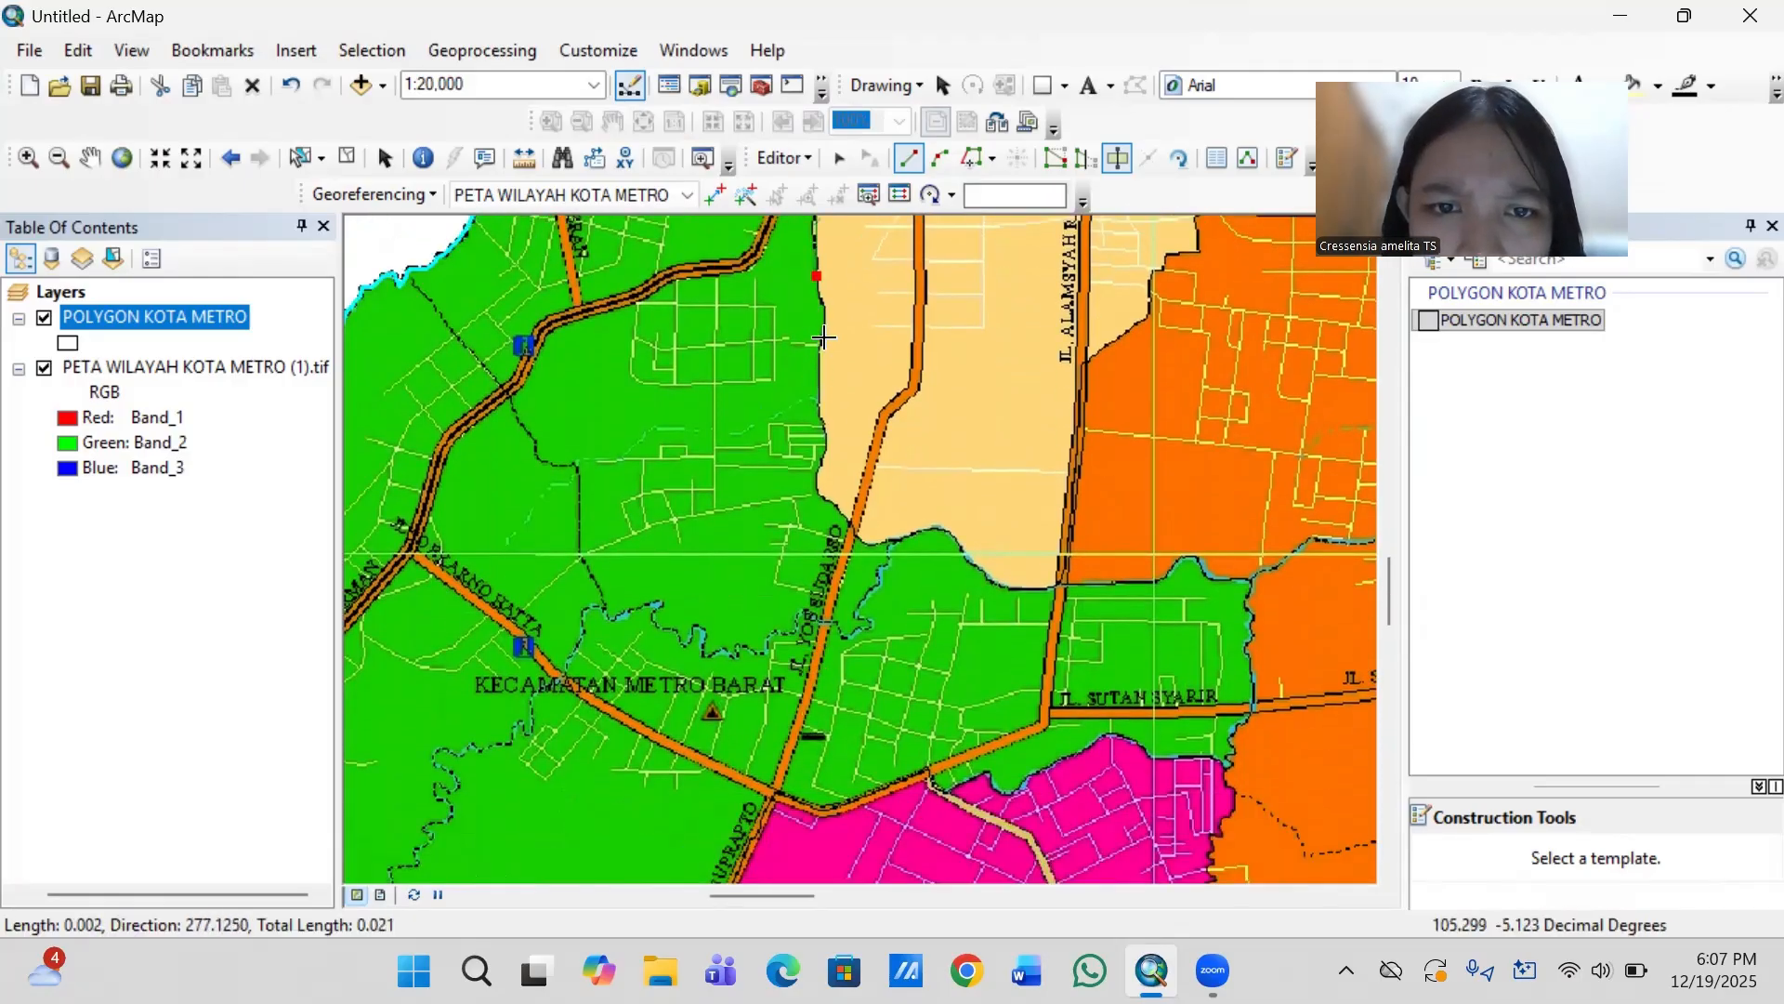
left_click(824, 340)
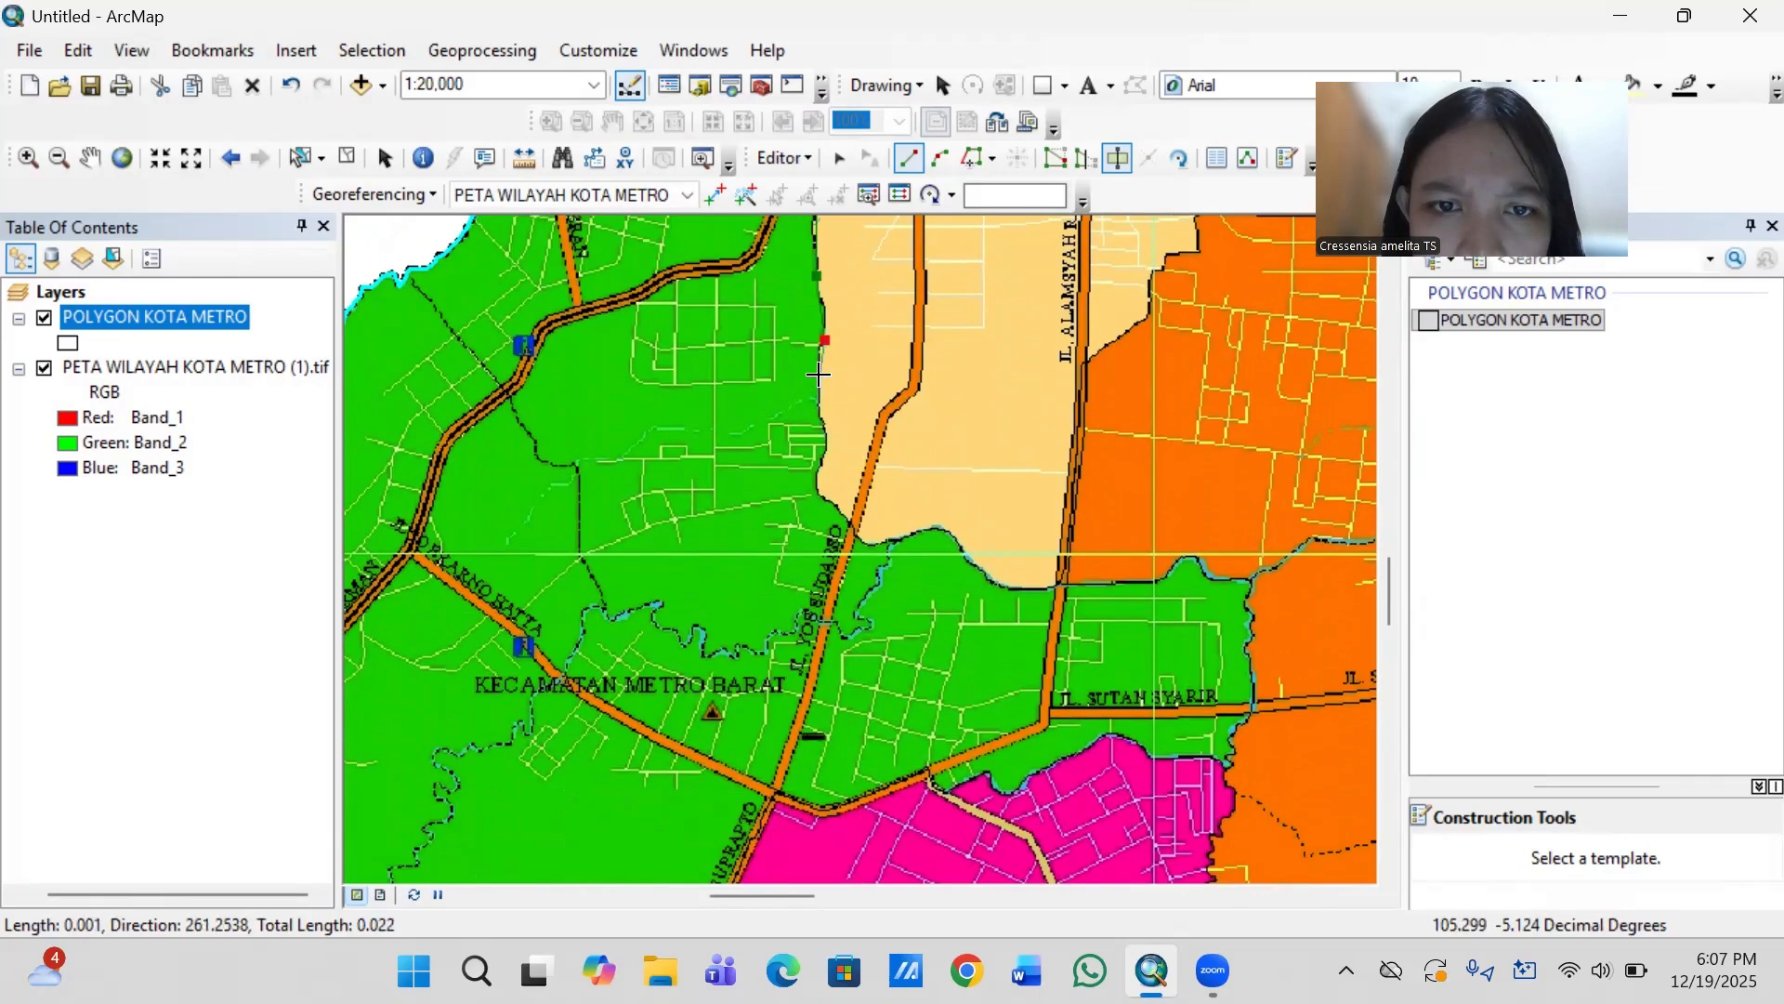
left_click(818, 376)
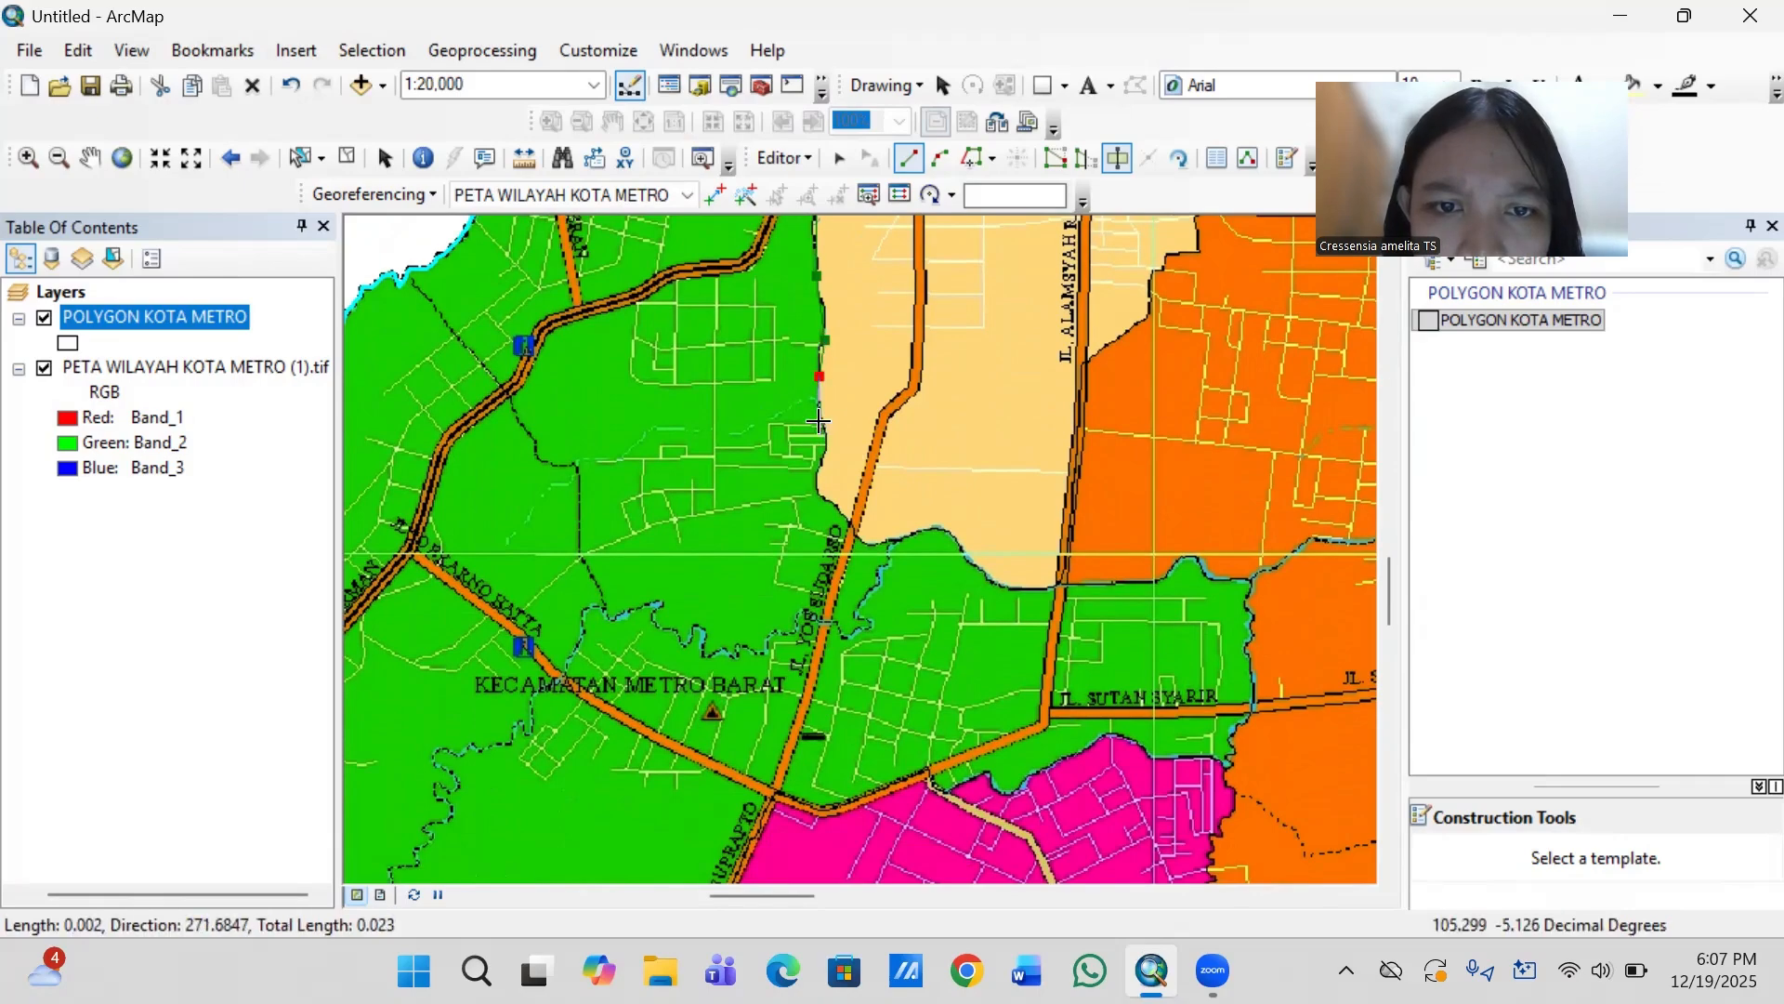
left_click(828, 441)
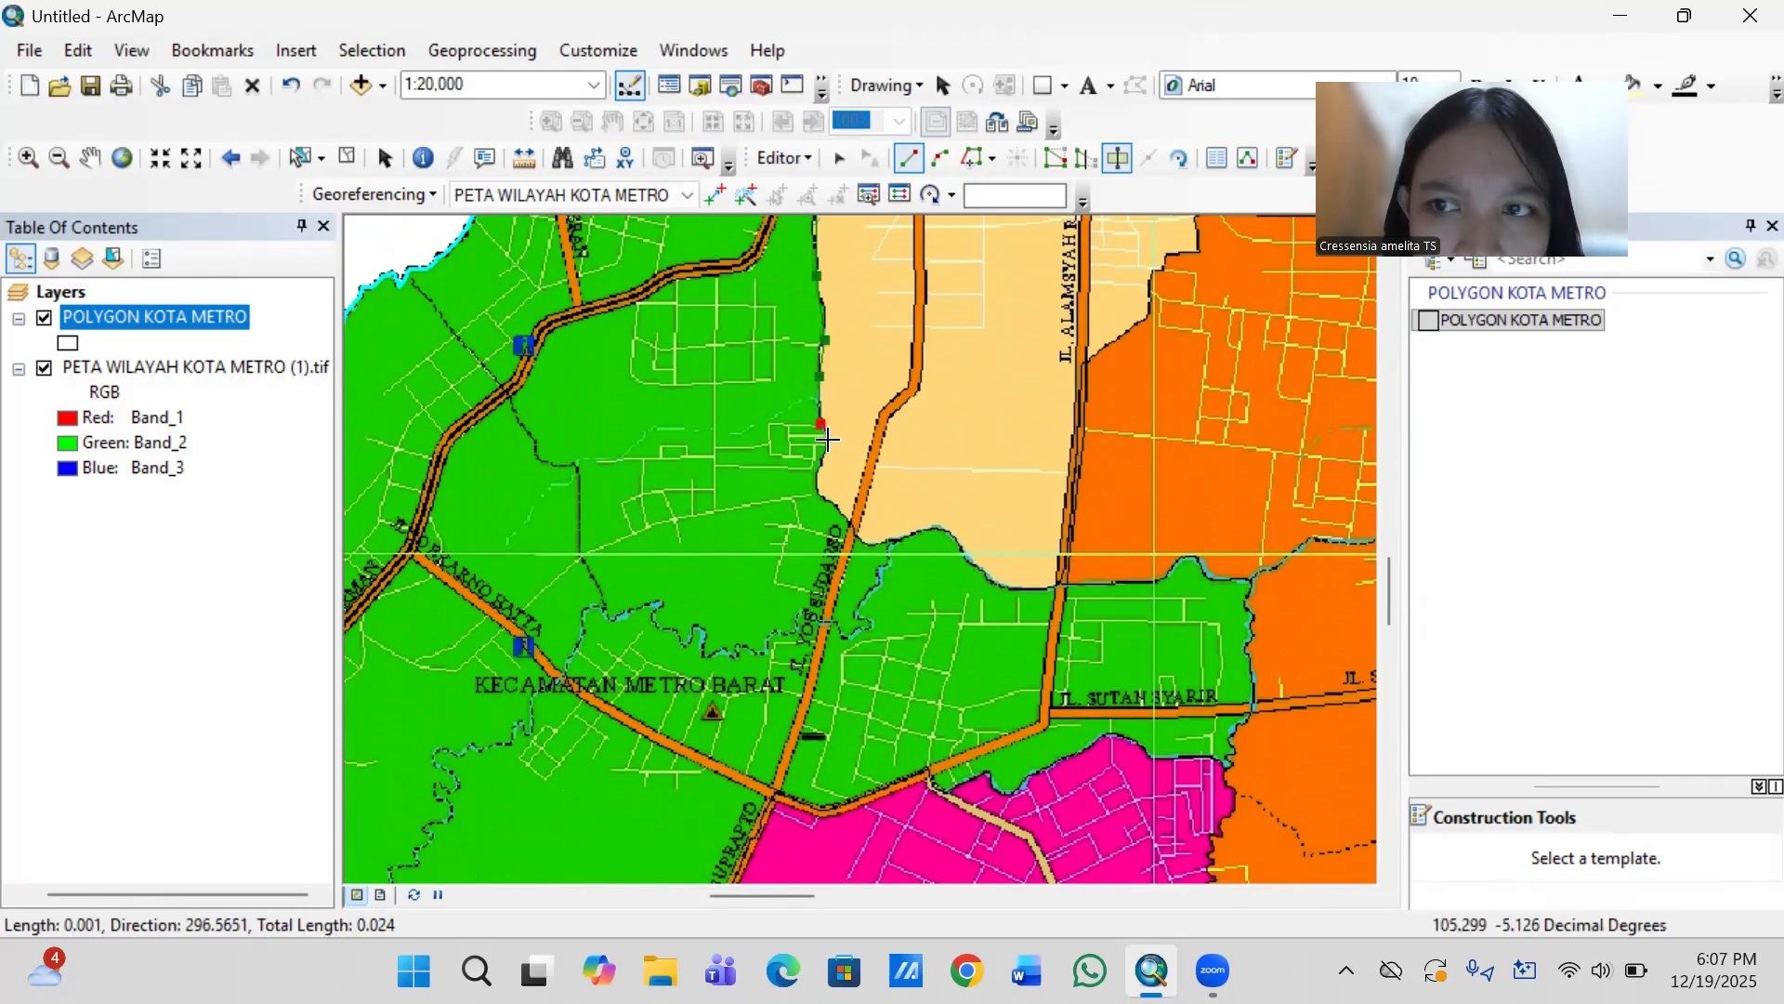
left_click(816, 492)
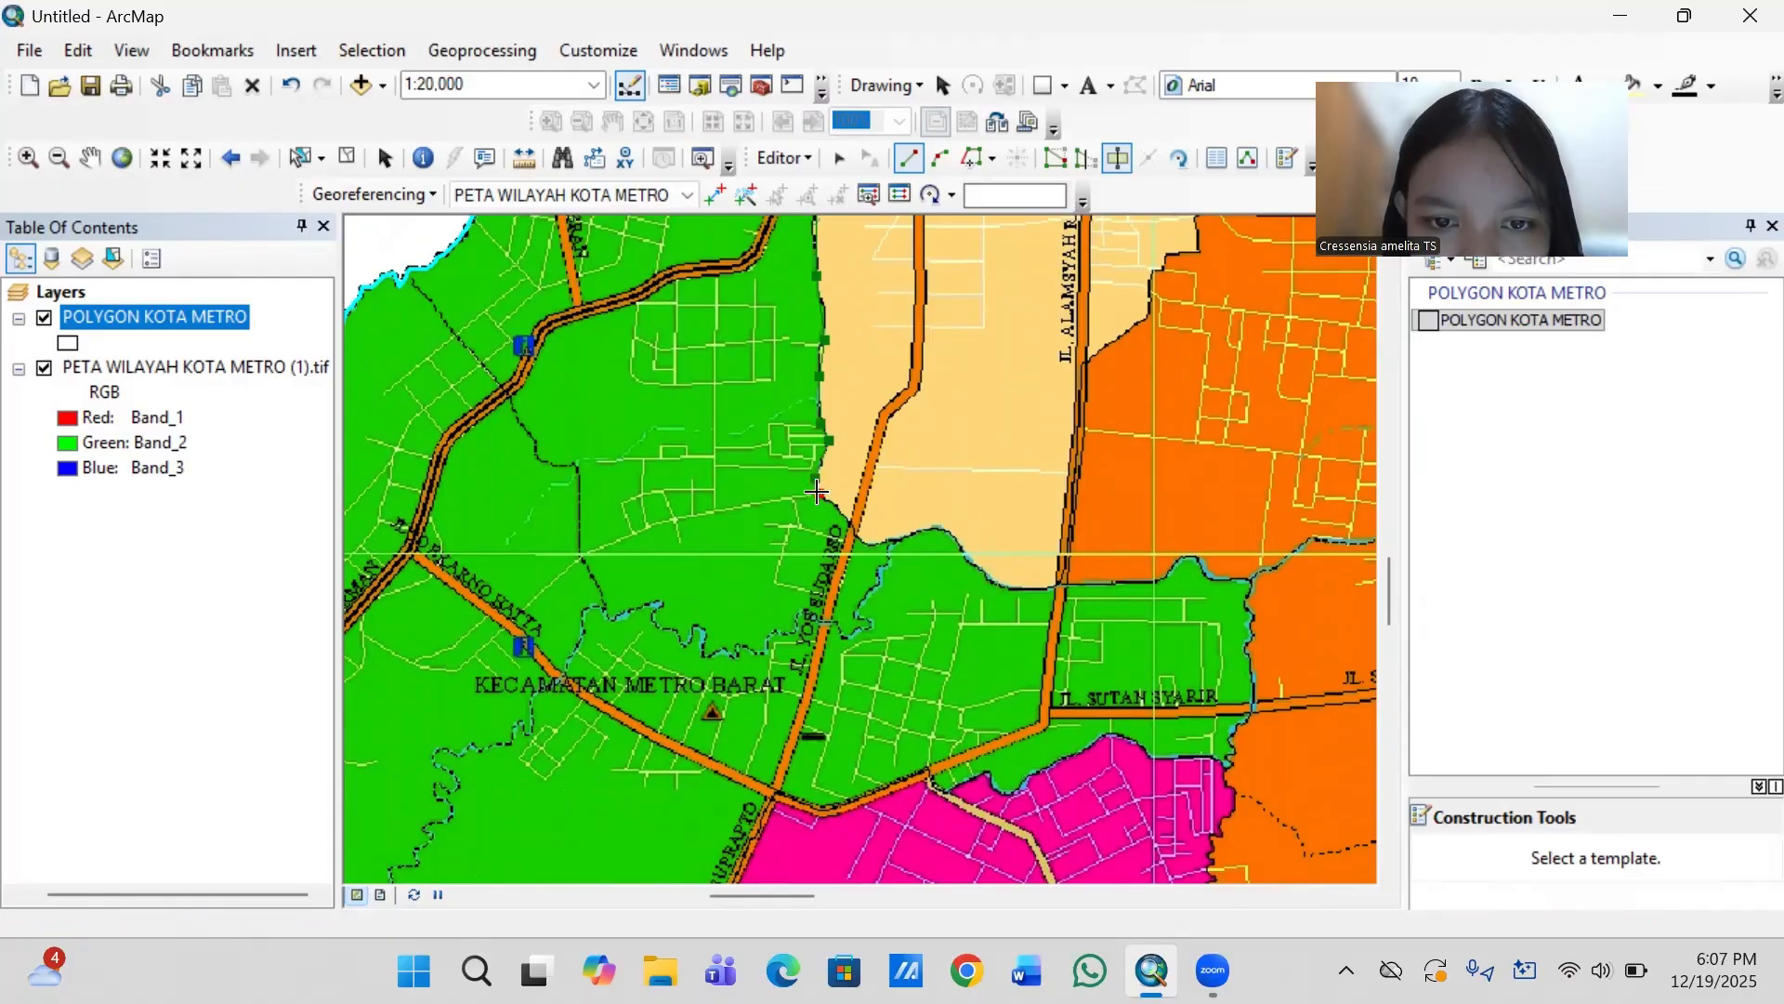
left_click(860, 537)
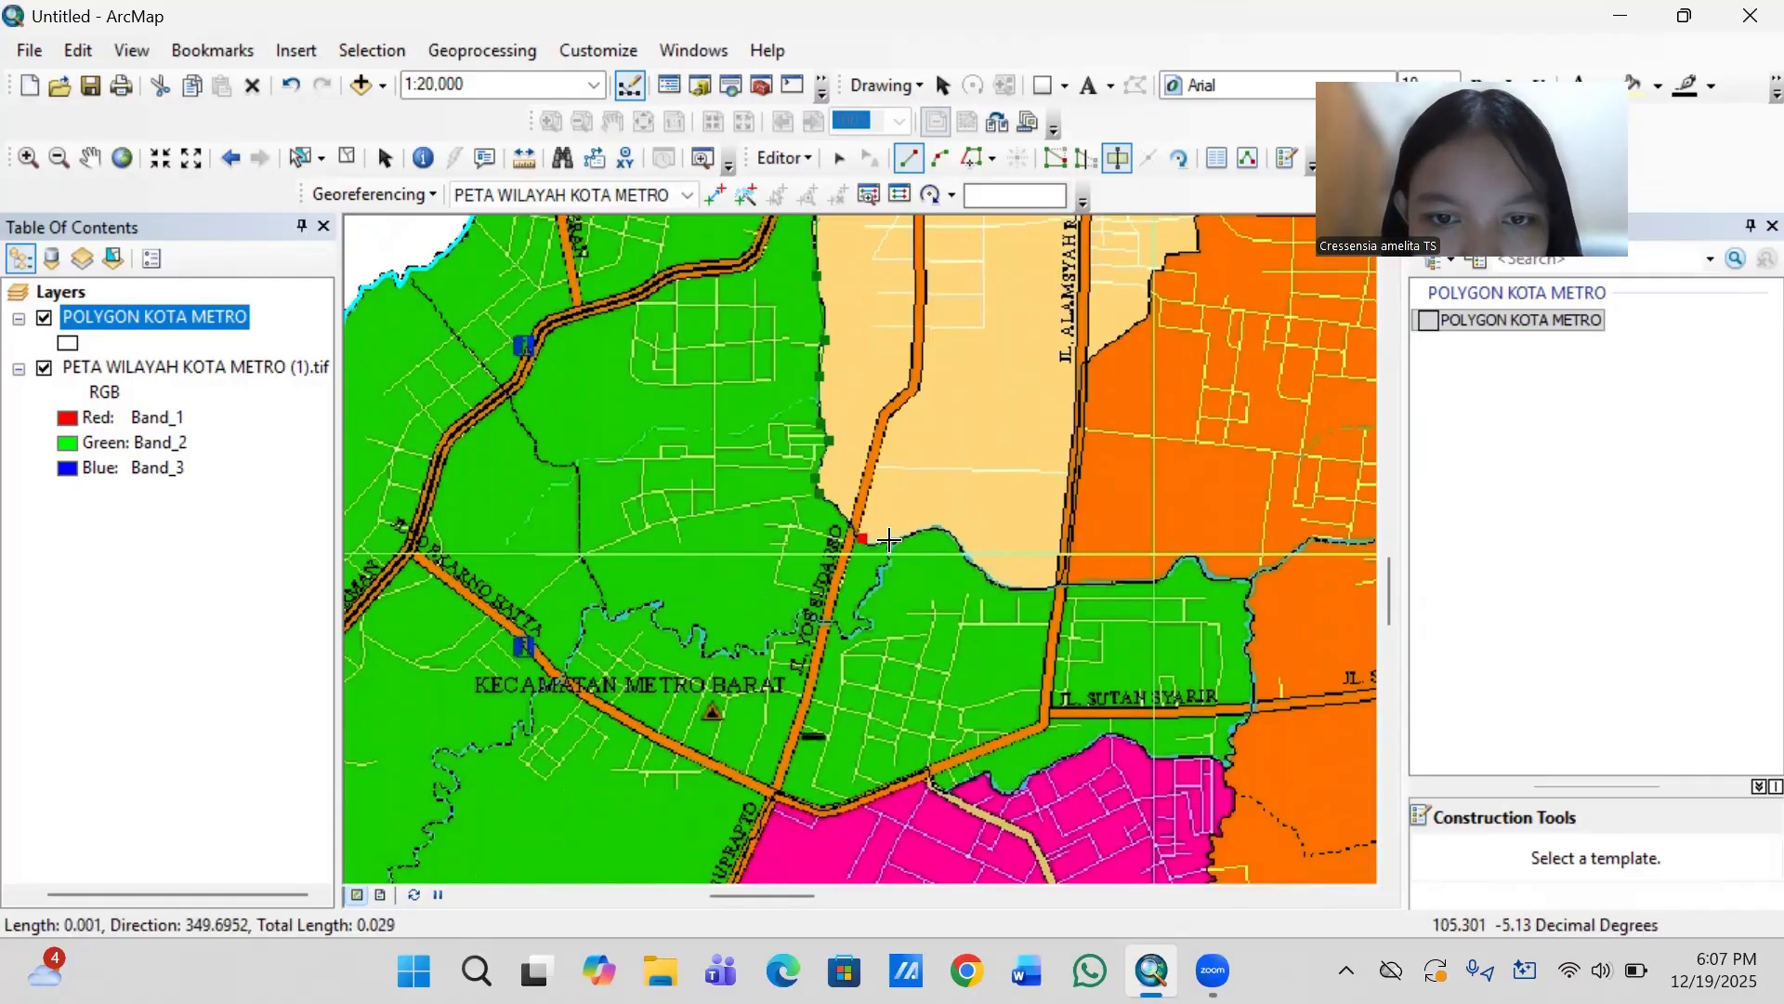
- Take the cut line east along Metro Pusat's wavy southern boundary, over the hump and down to its lowest bend
left_click(892, 536)
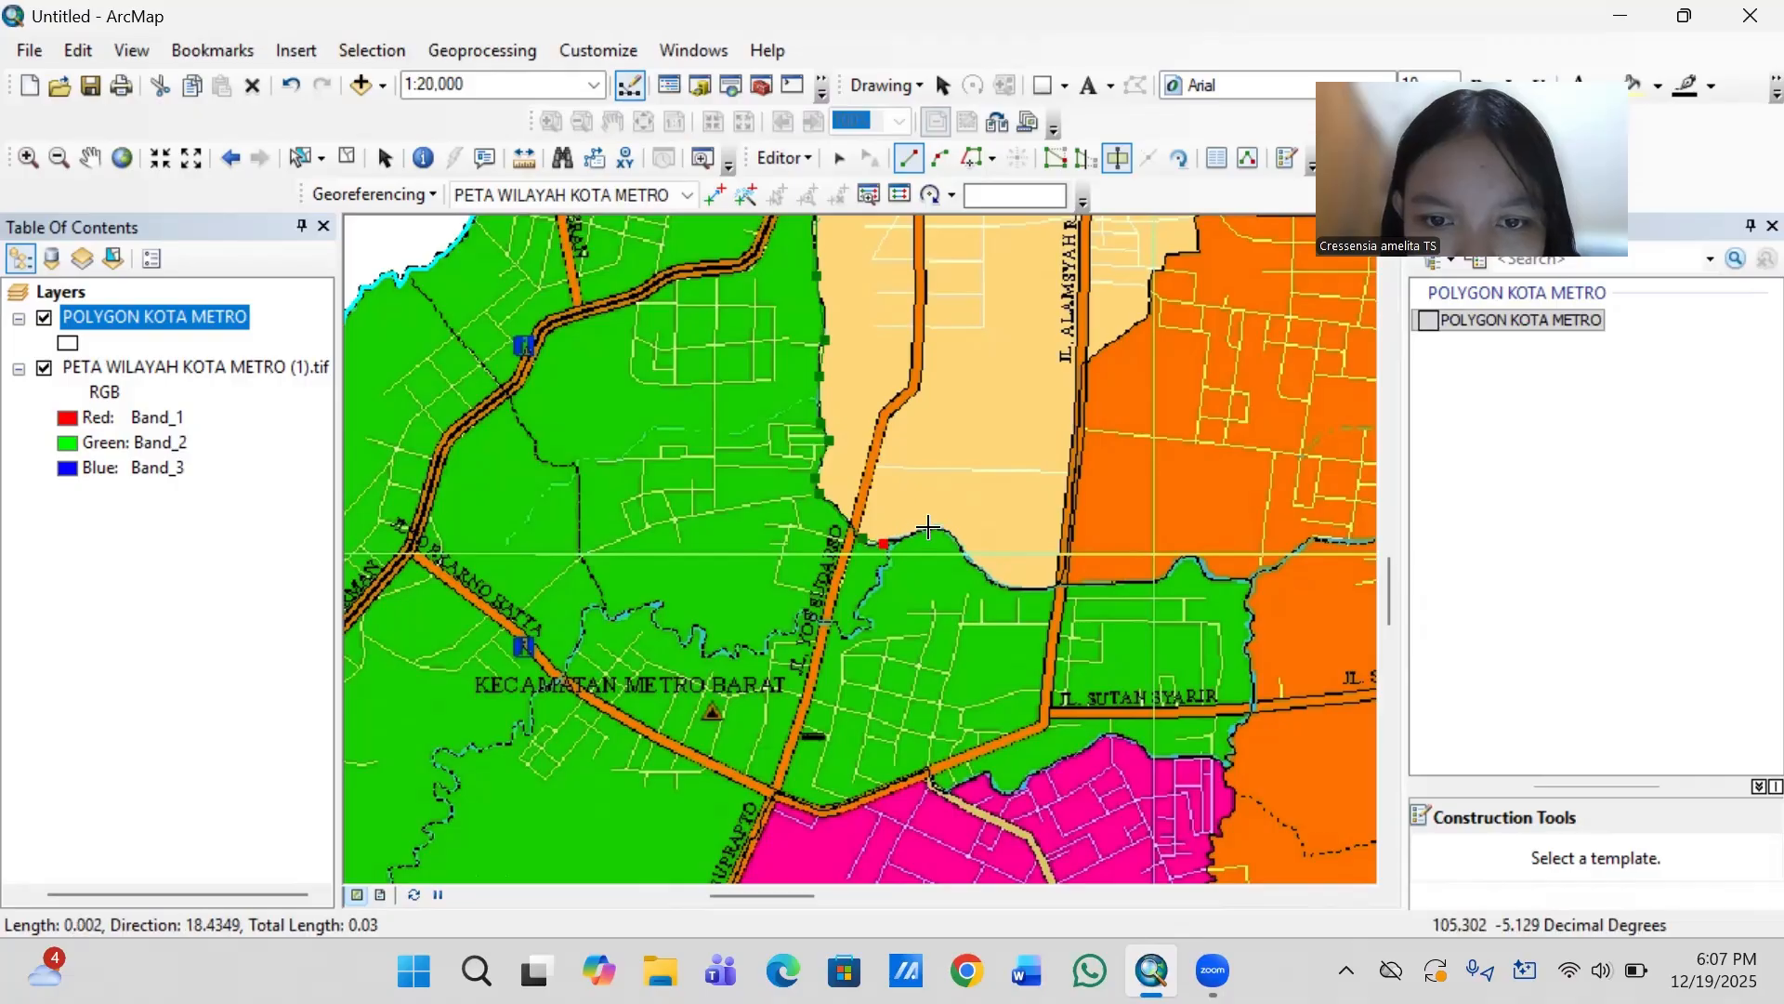
left_click(935, 528)
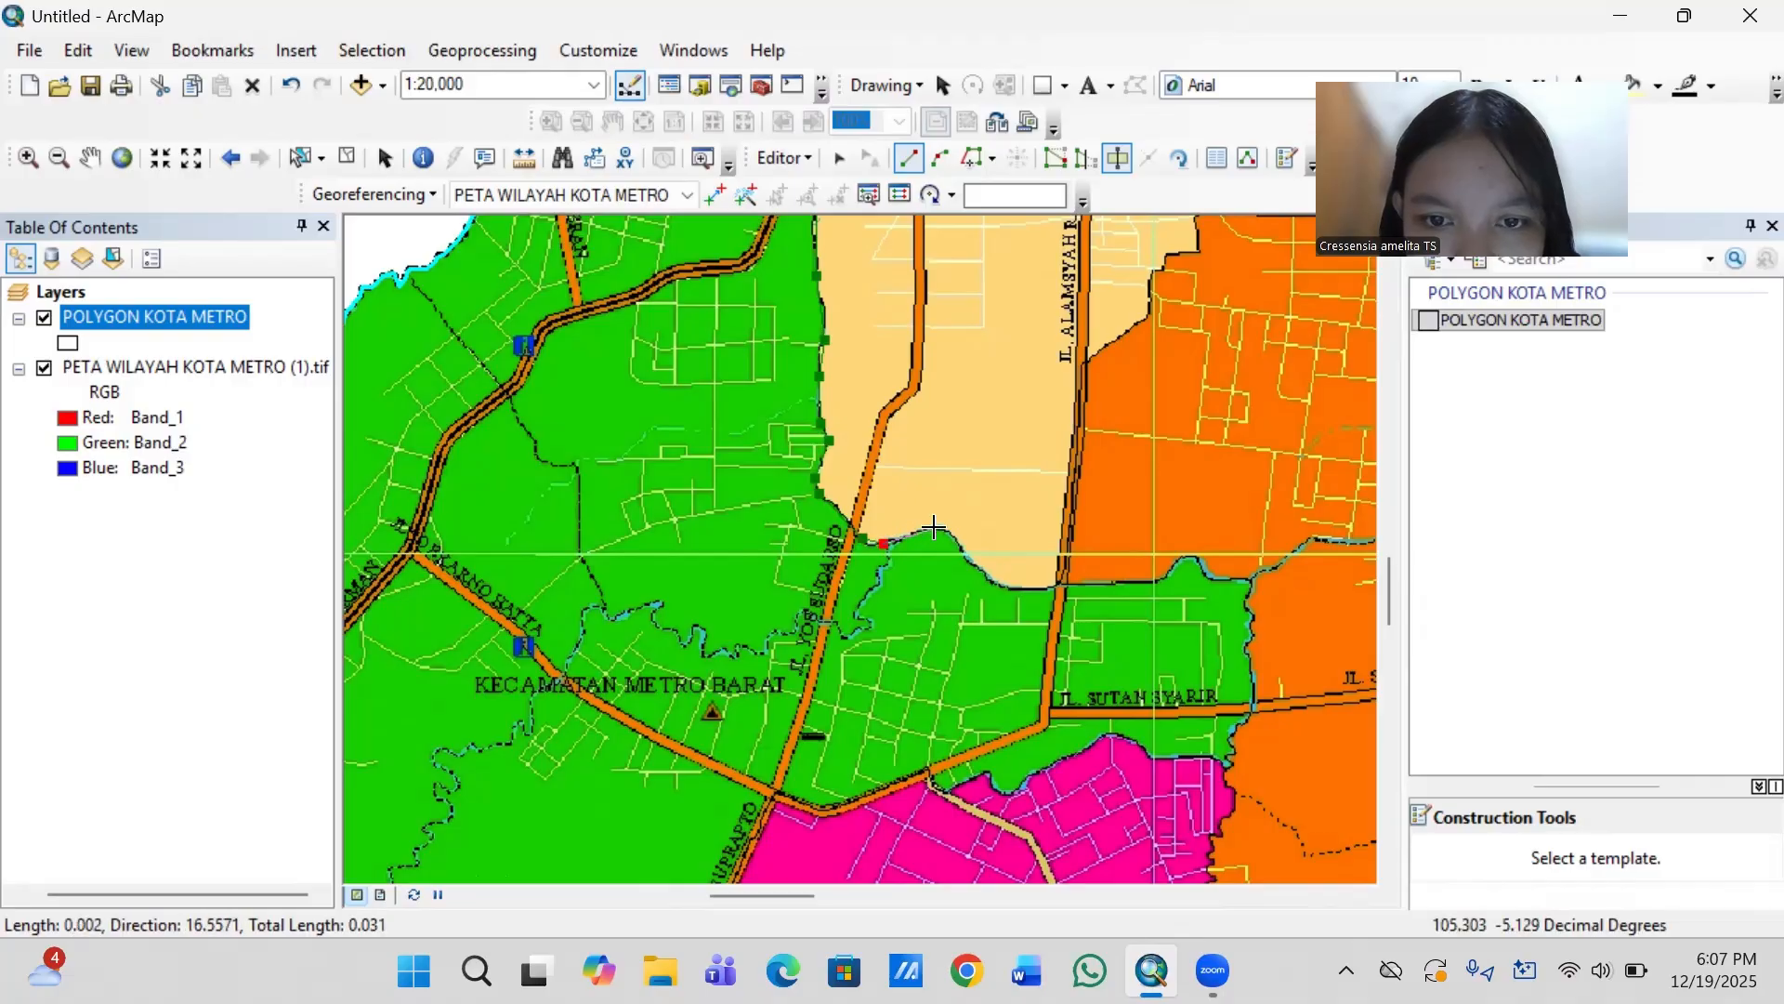
left_click(969, 558)
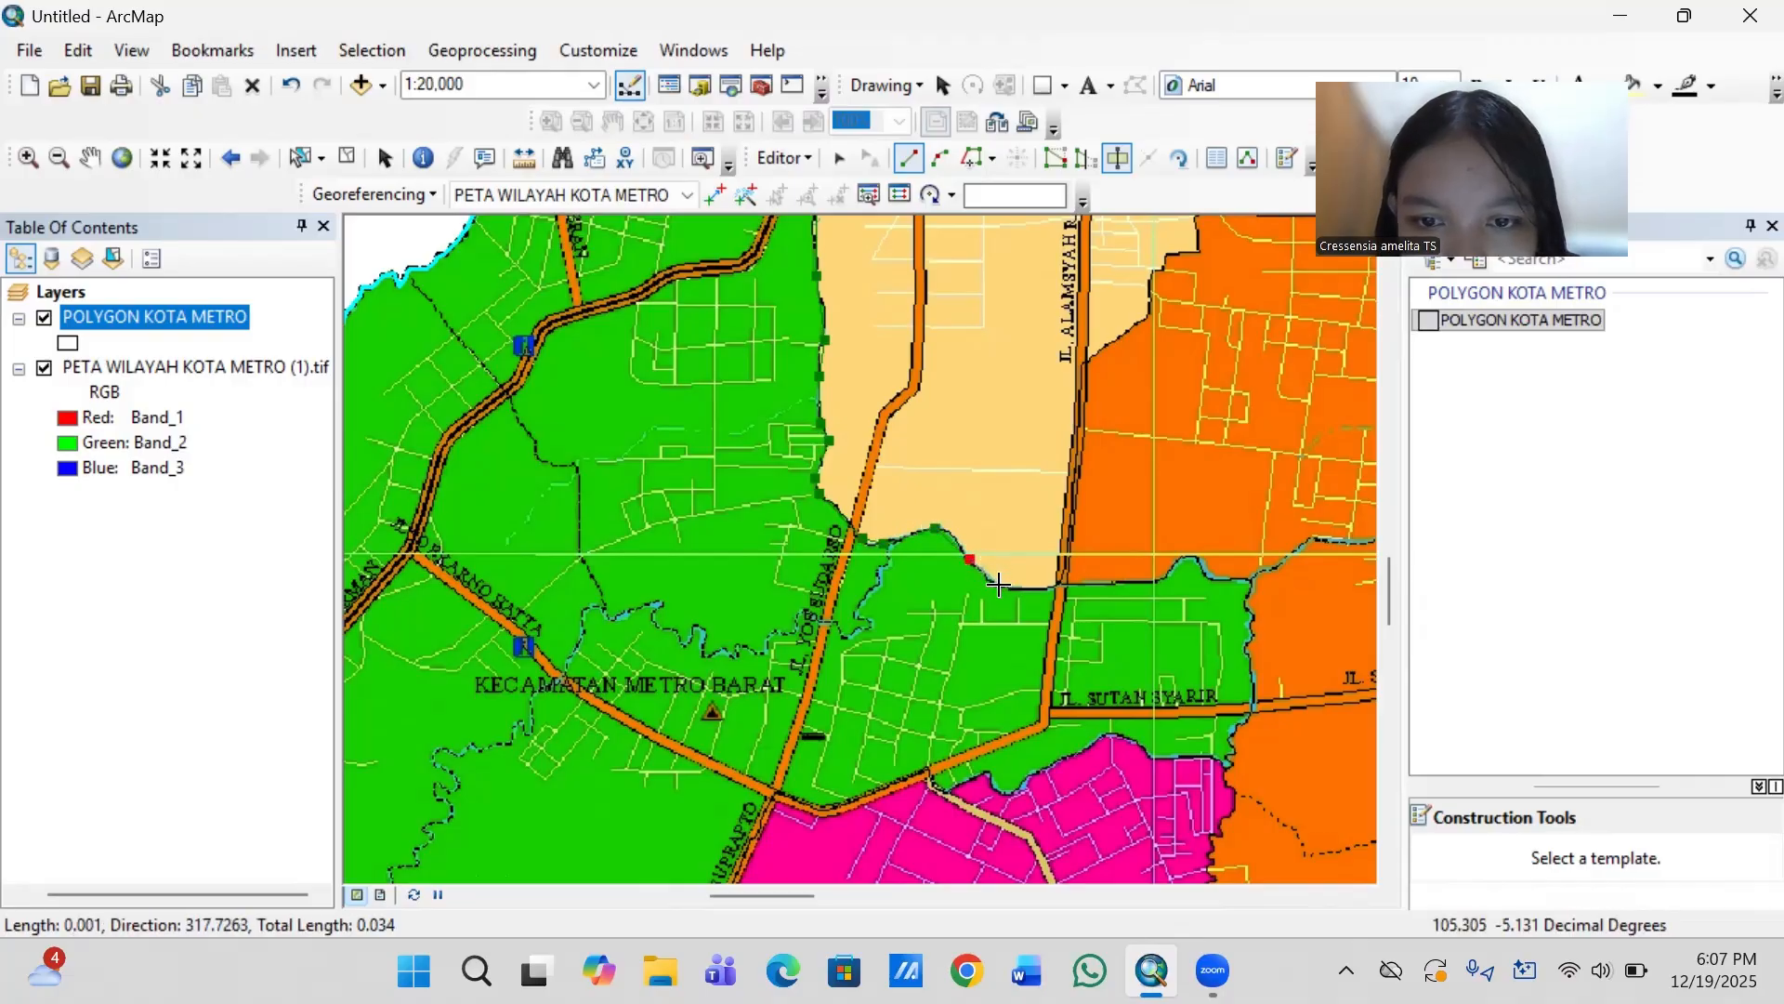
left_click(1000, 586)
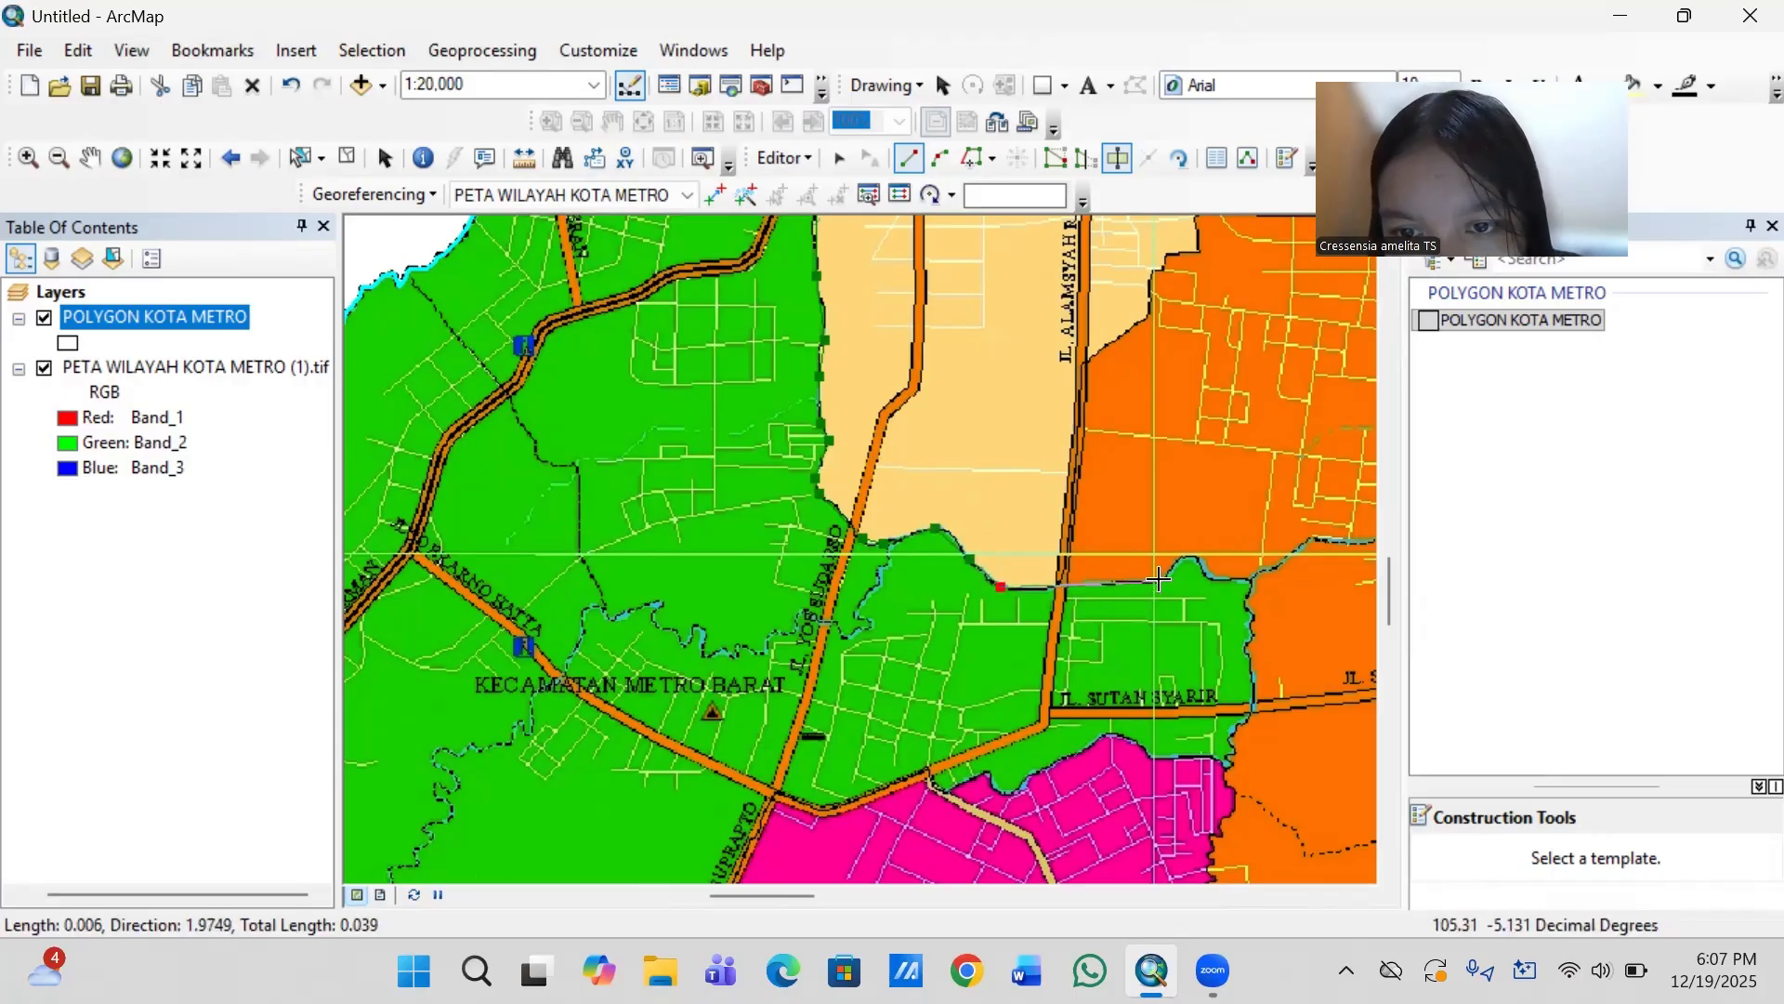
- Follow the green–orange boundary east over the small bump, around the corner and south to just below Jl. Sutan Syahrir
left_click(1158, 580)
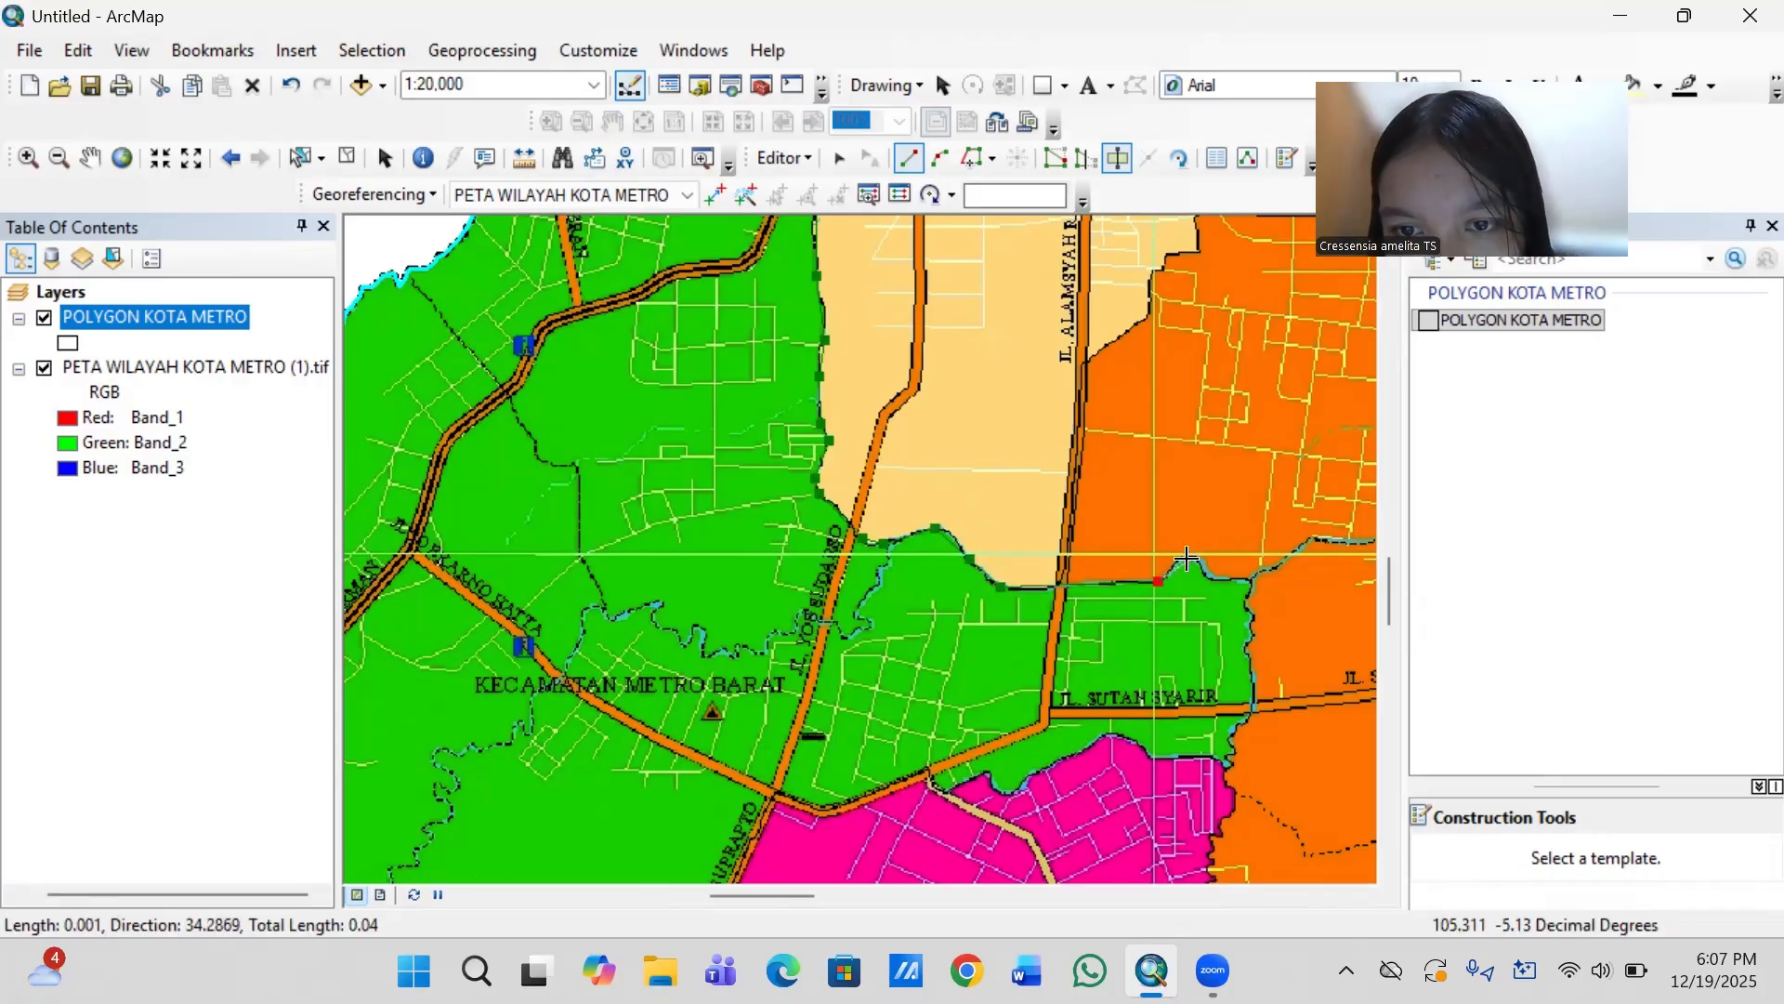
left_click(1189, 558)
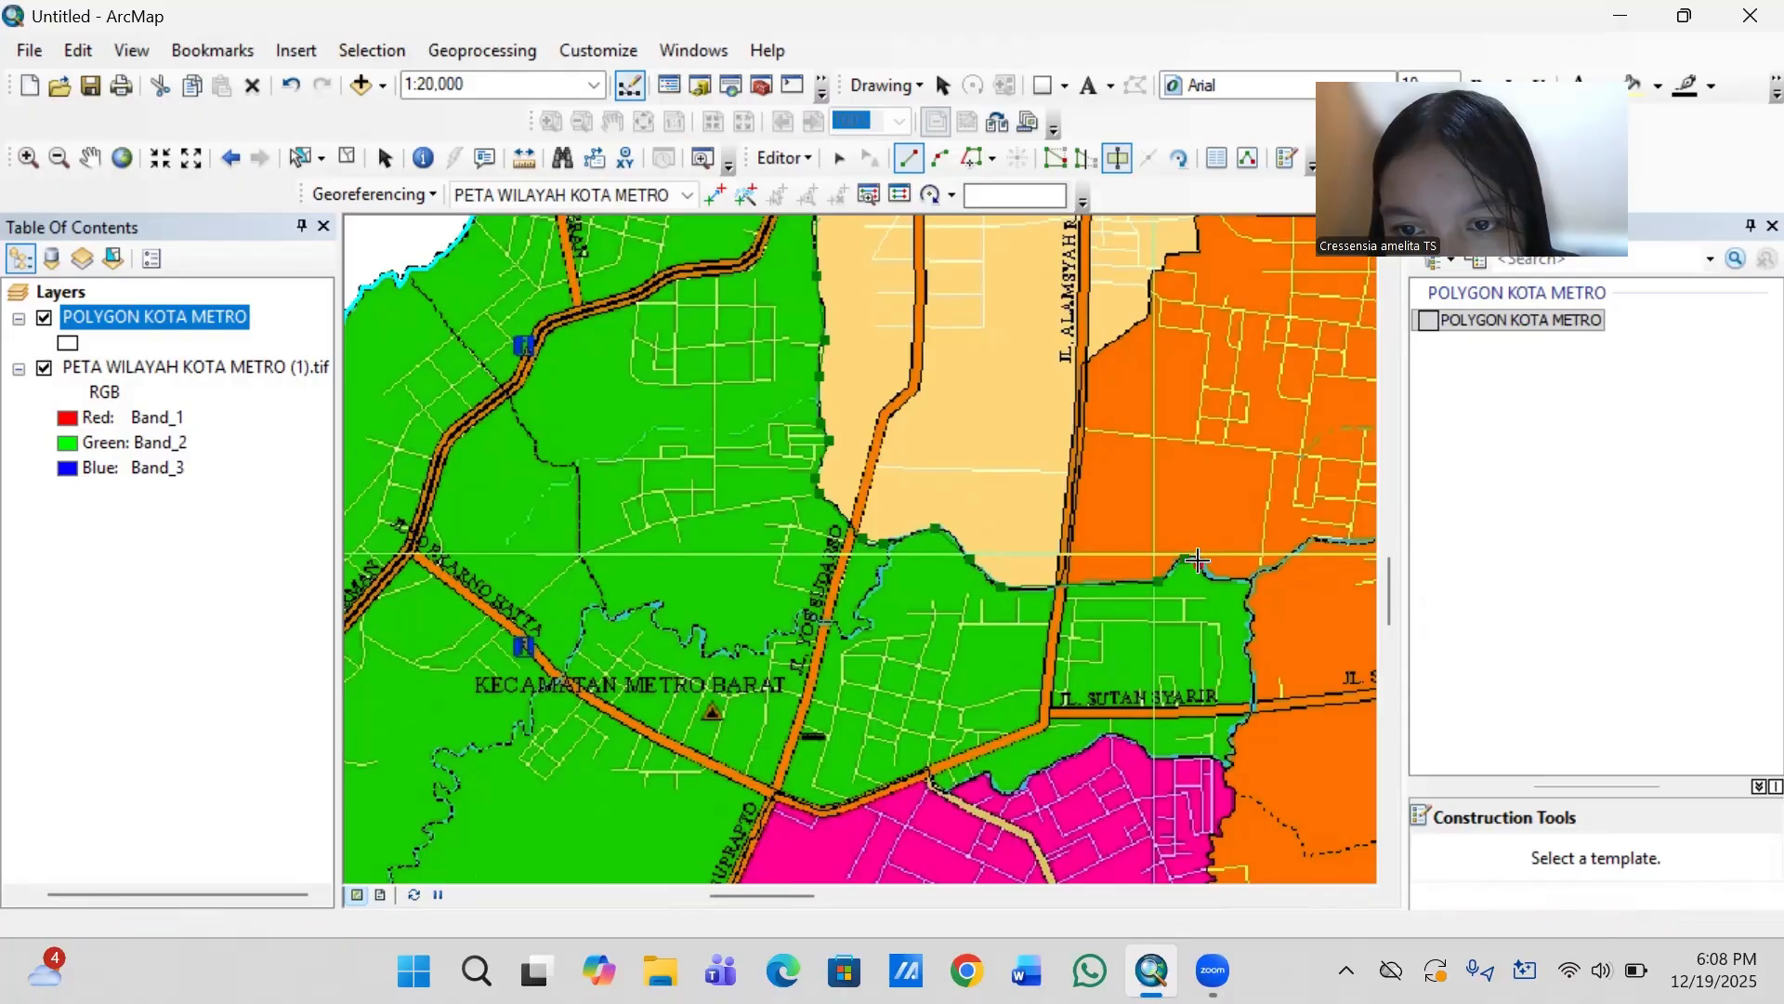
left_click(1250, 582)
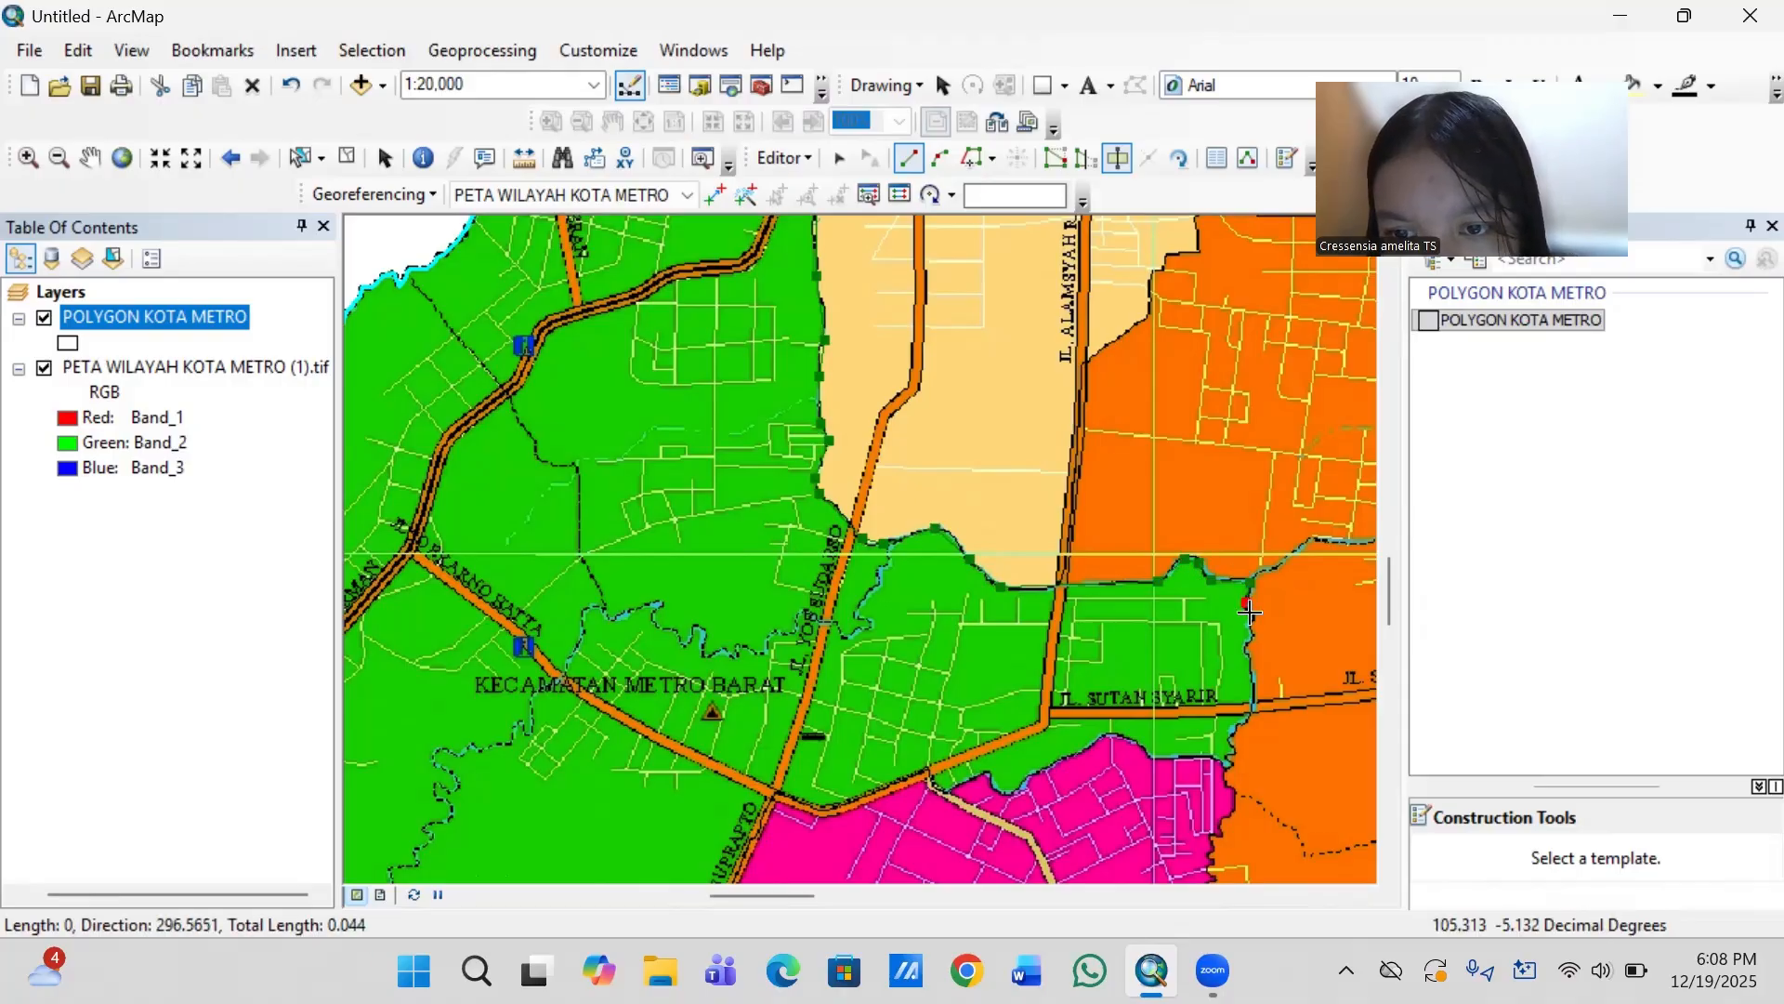
left_click(1243, 649)
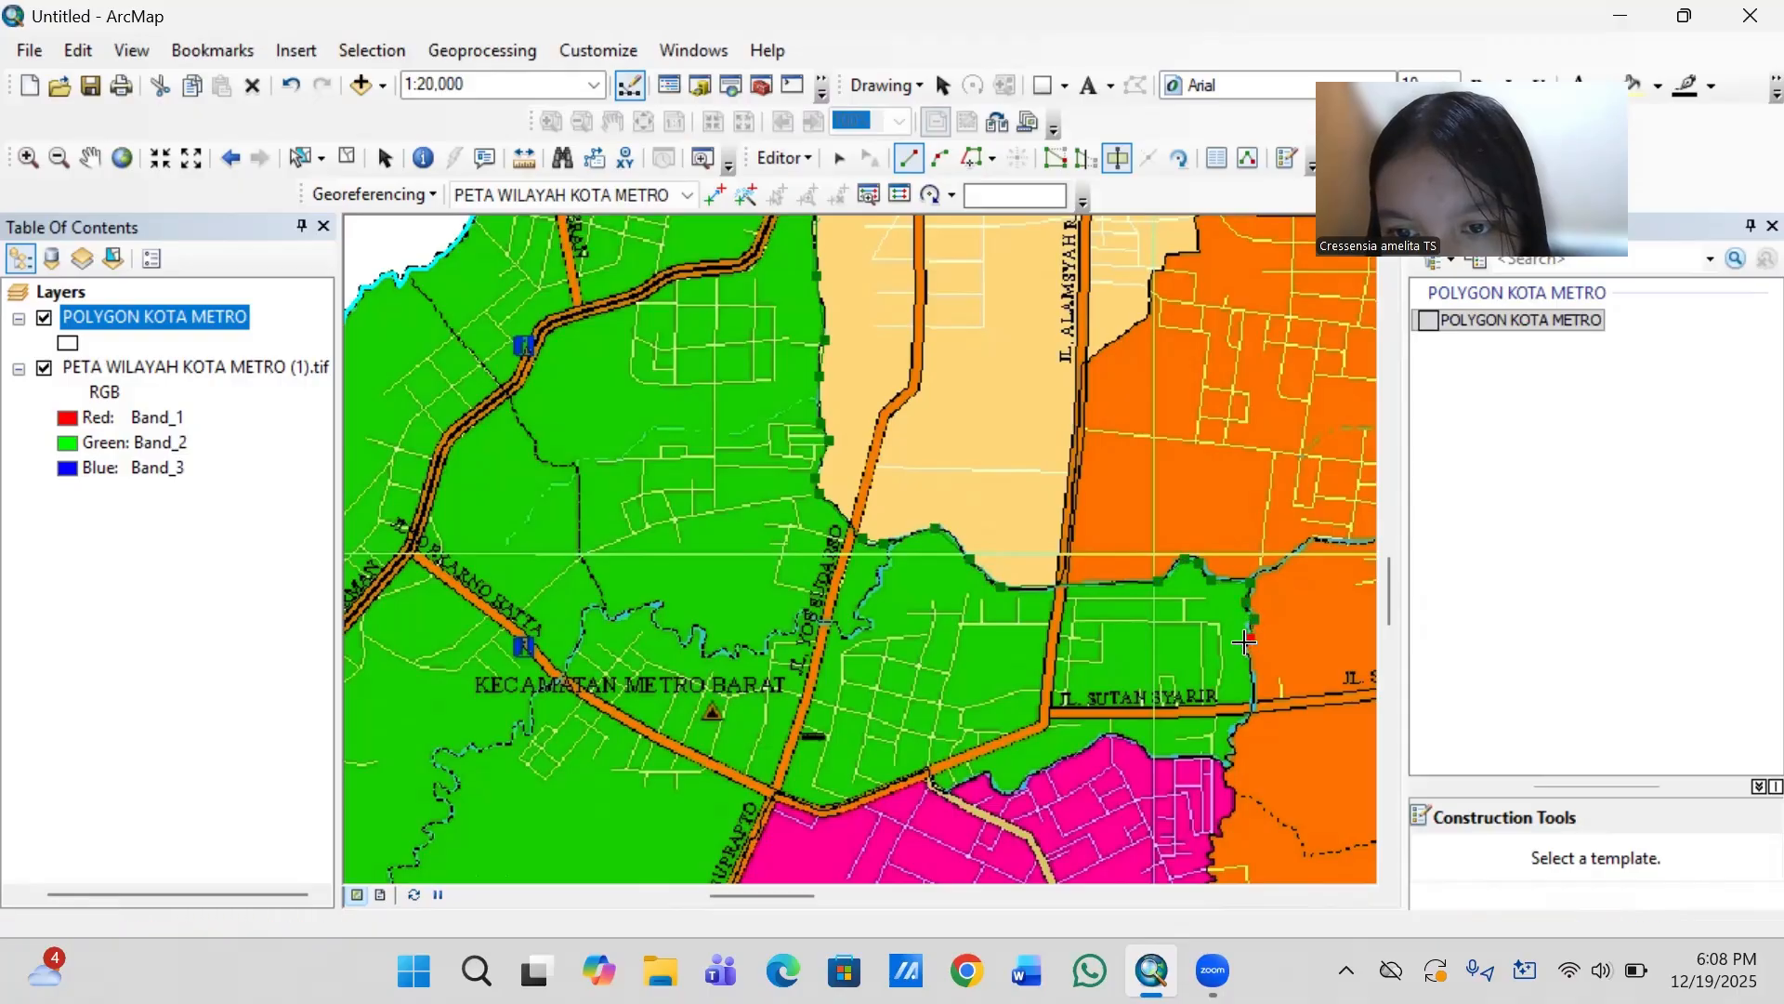
left_click(1242, 722)
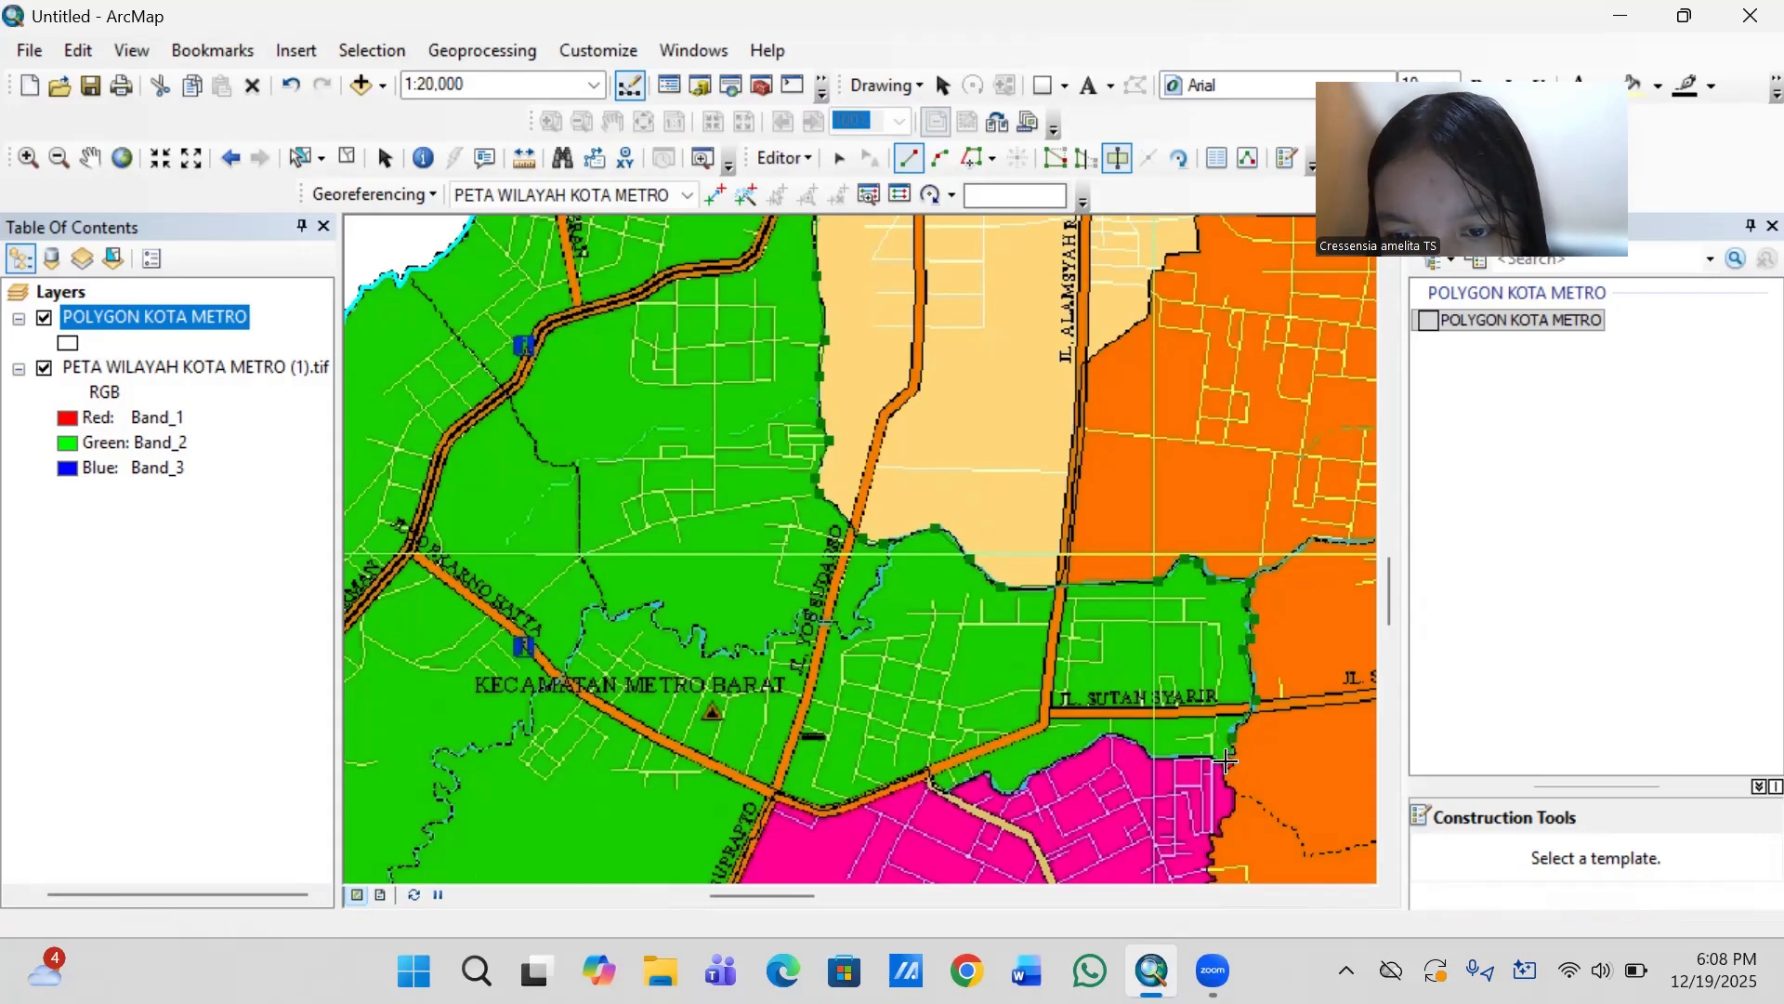
- Turn the cut line west along the green–pink boundary, over the pink peak, to the road junction at the pale road's northern end
left_click(1202, 755)
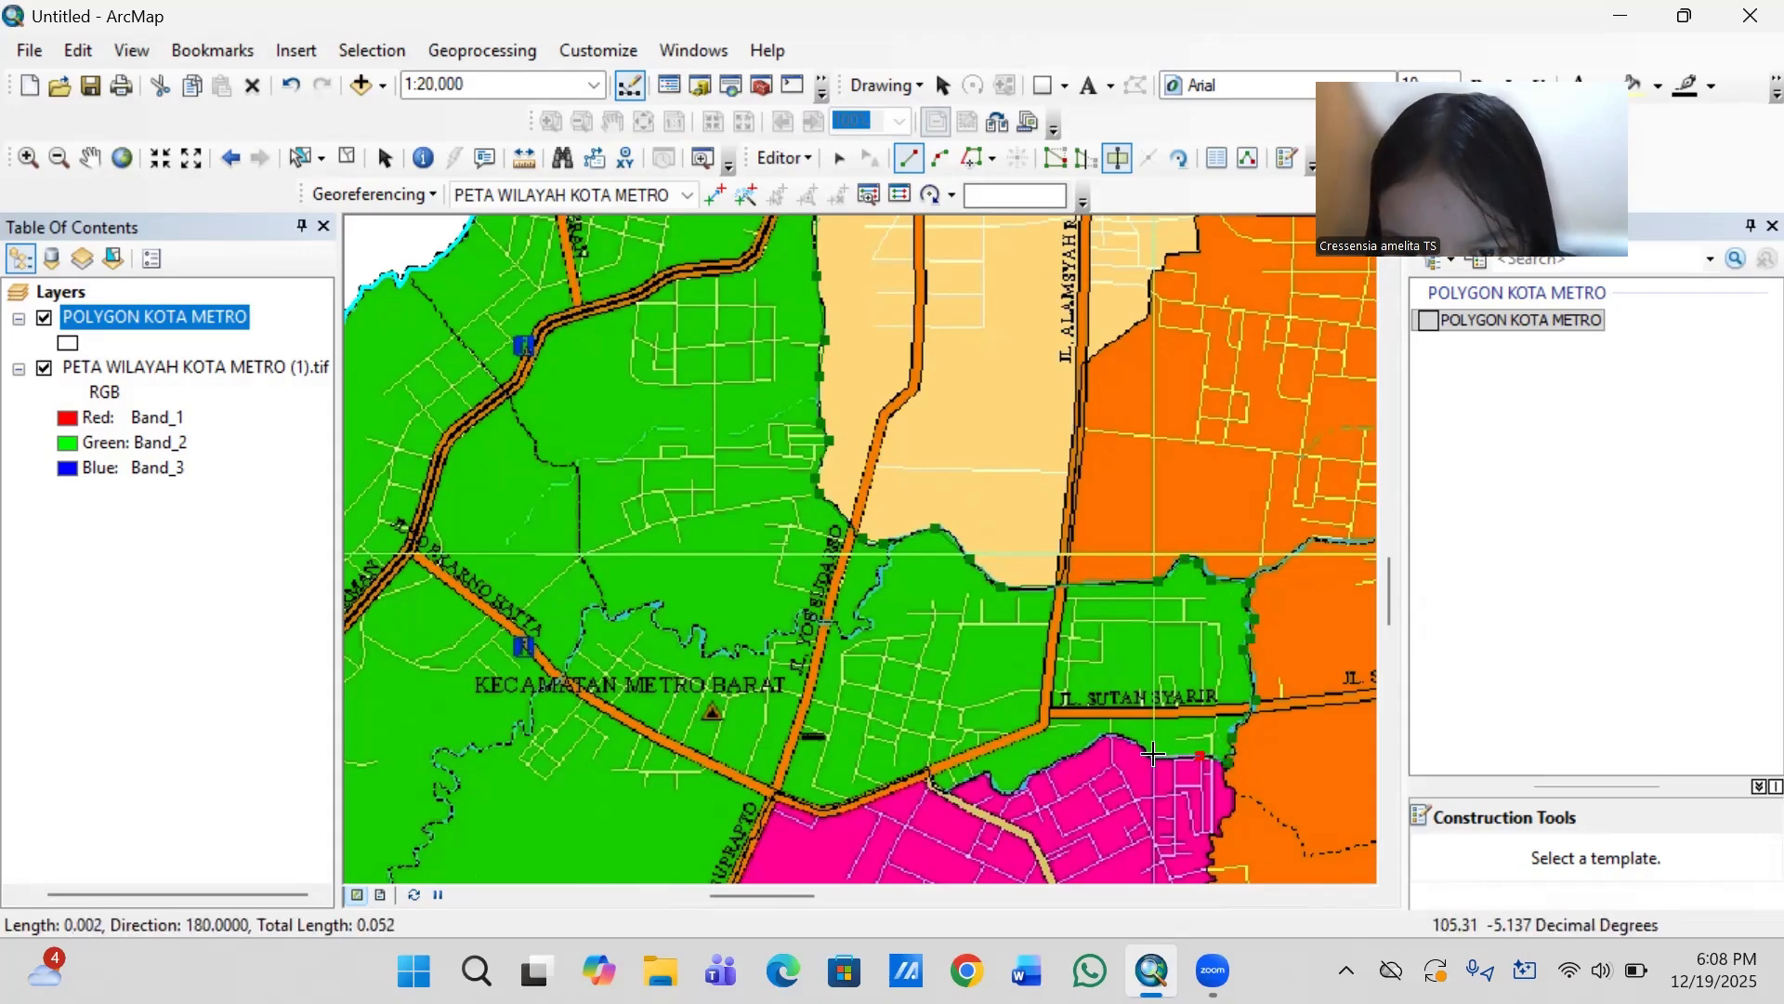
left_click(1122, 736)
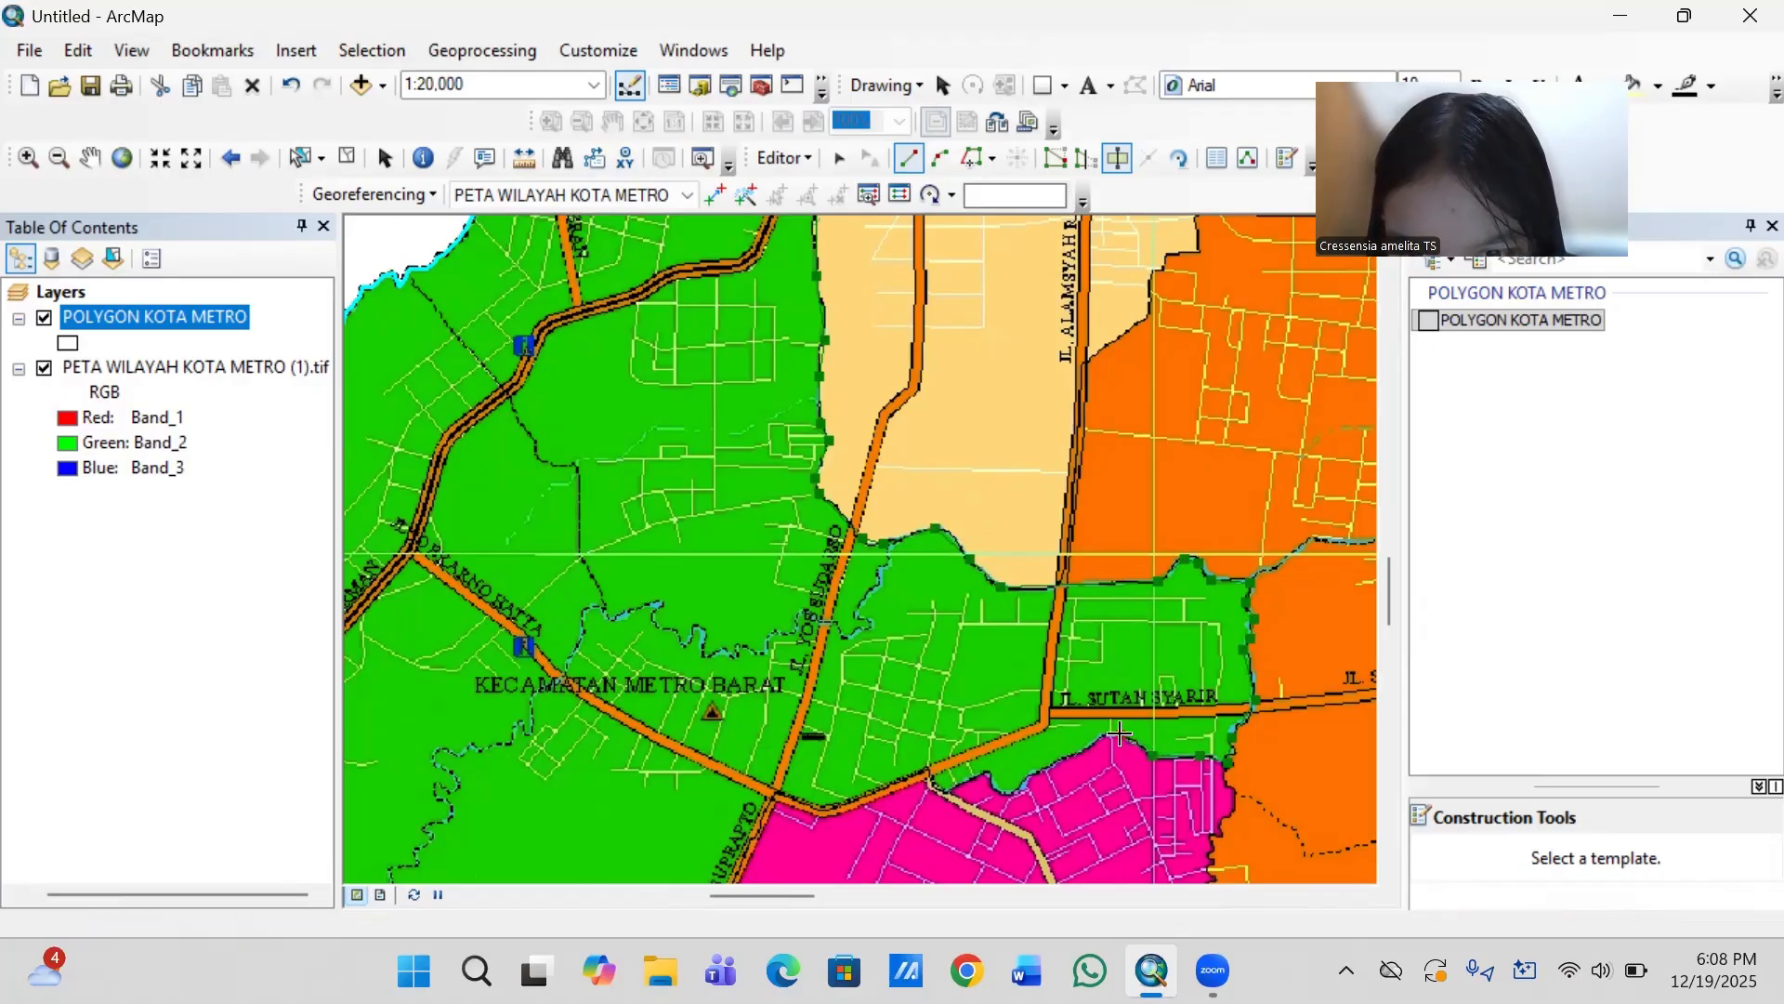
left_click(1089, 740)
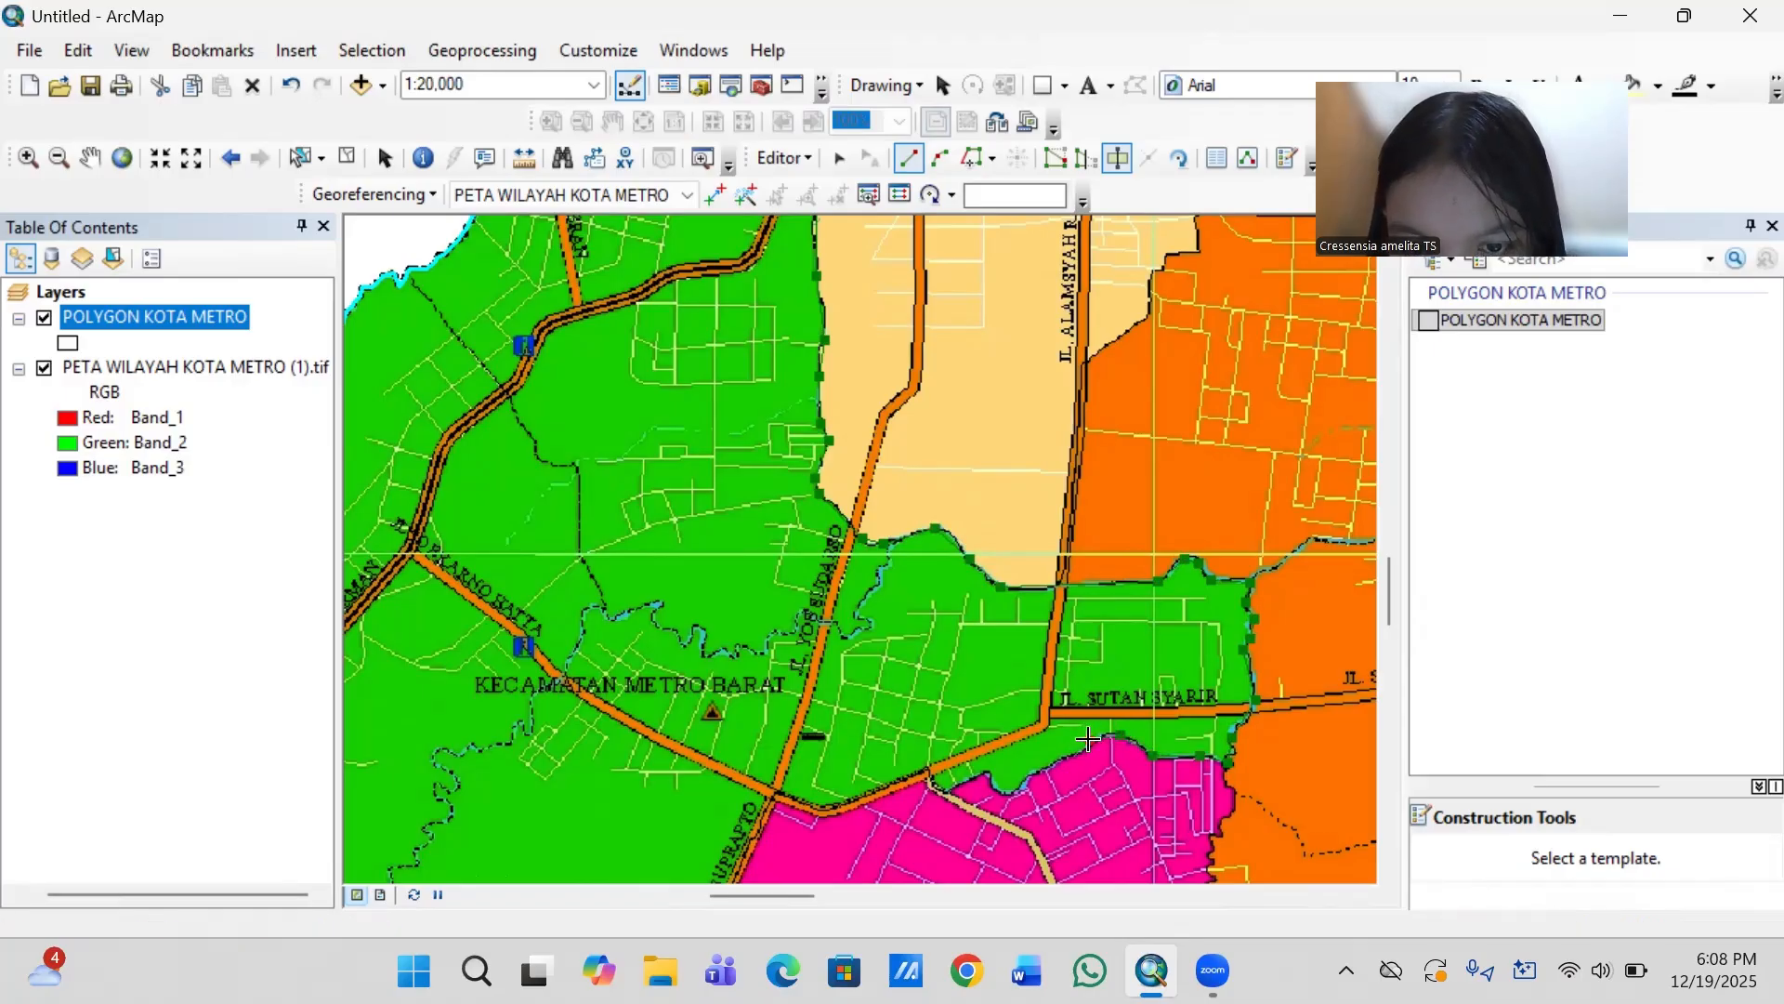
left_click(1046, 768)
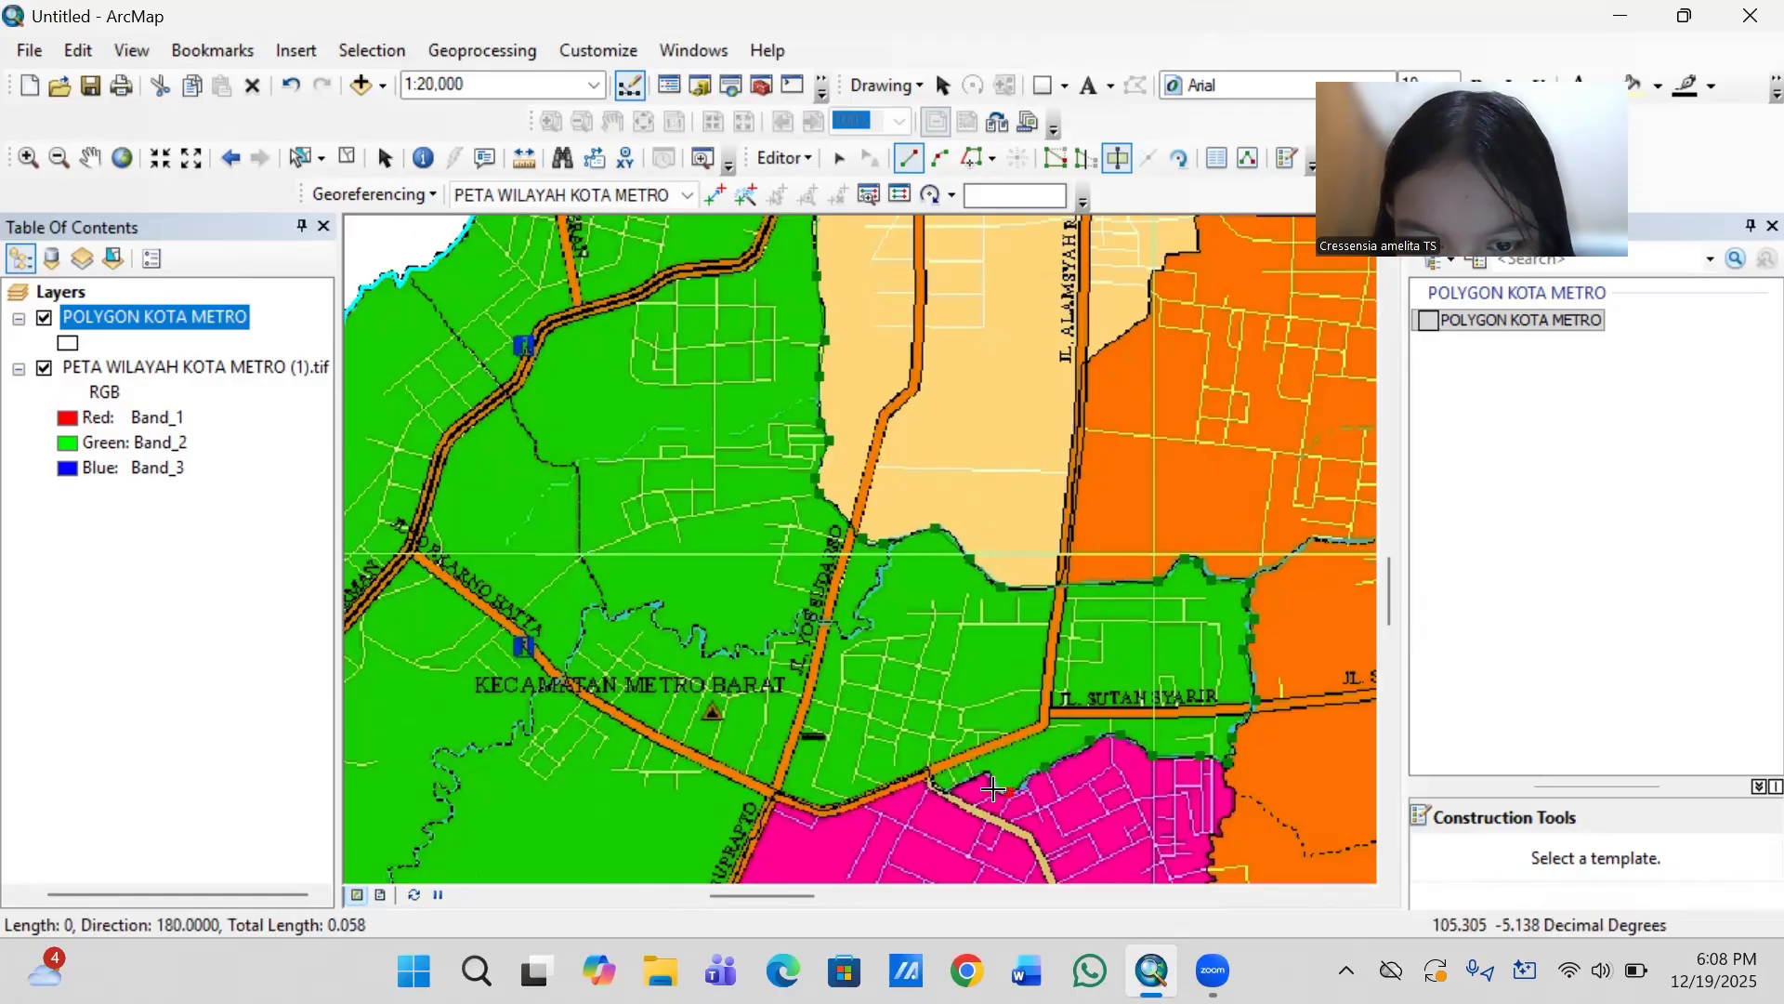
left_click(994, 789)
left_click(945, 789)
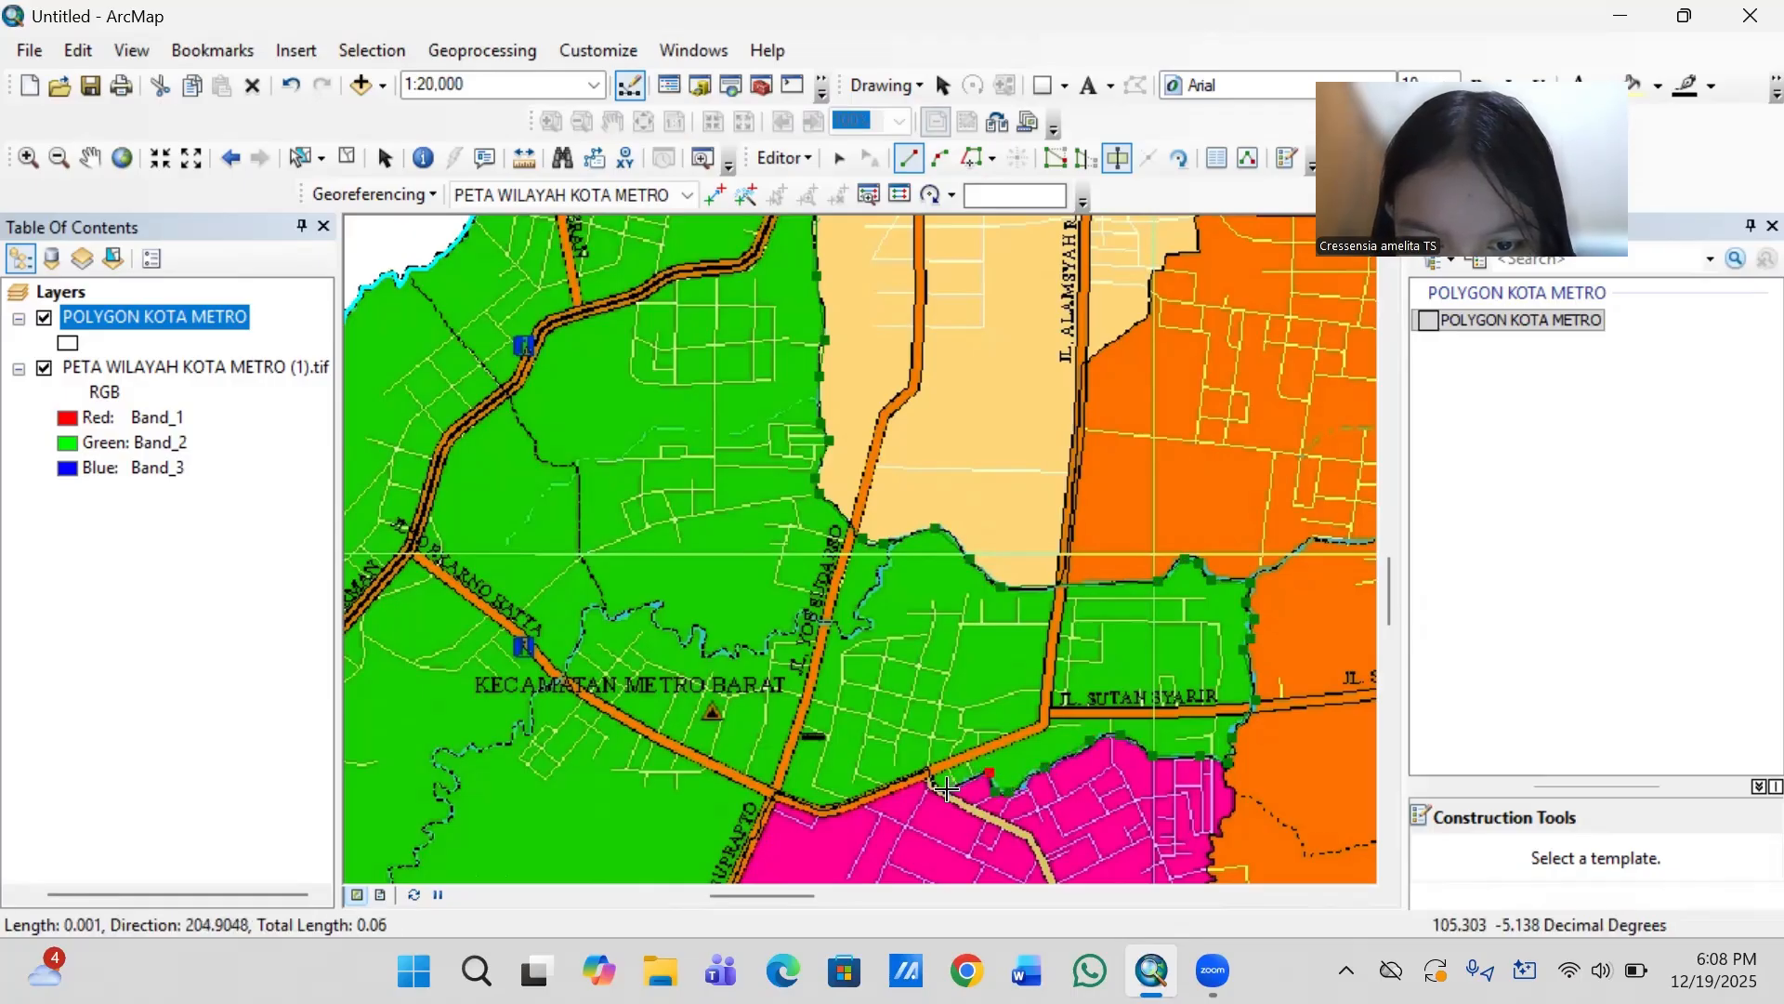
left_click(925, 771)
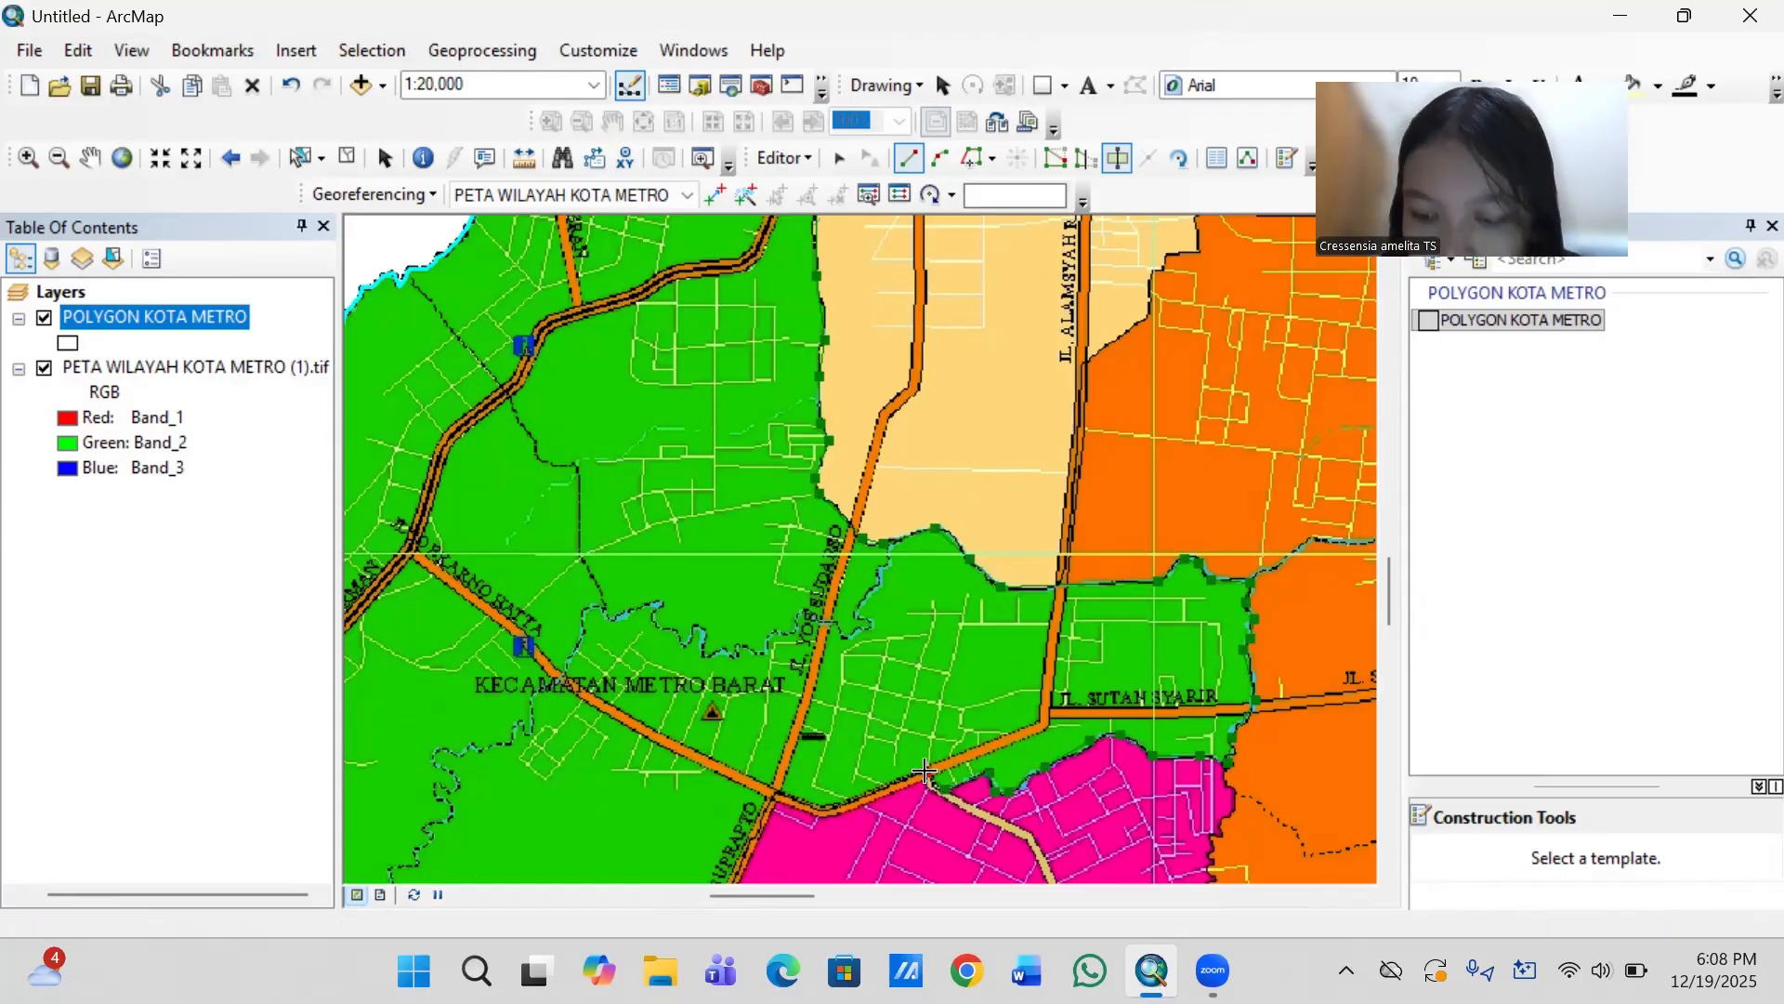
- Continue the cut line west along the green–pink boundary road to Jl. Jend. Suprapto, and southwest down that road to near its bend
key("Down")
key("Down")
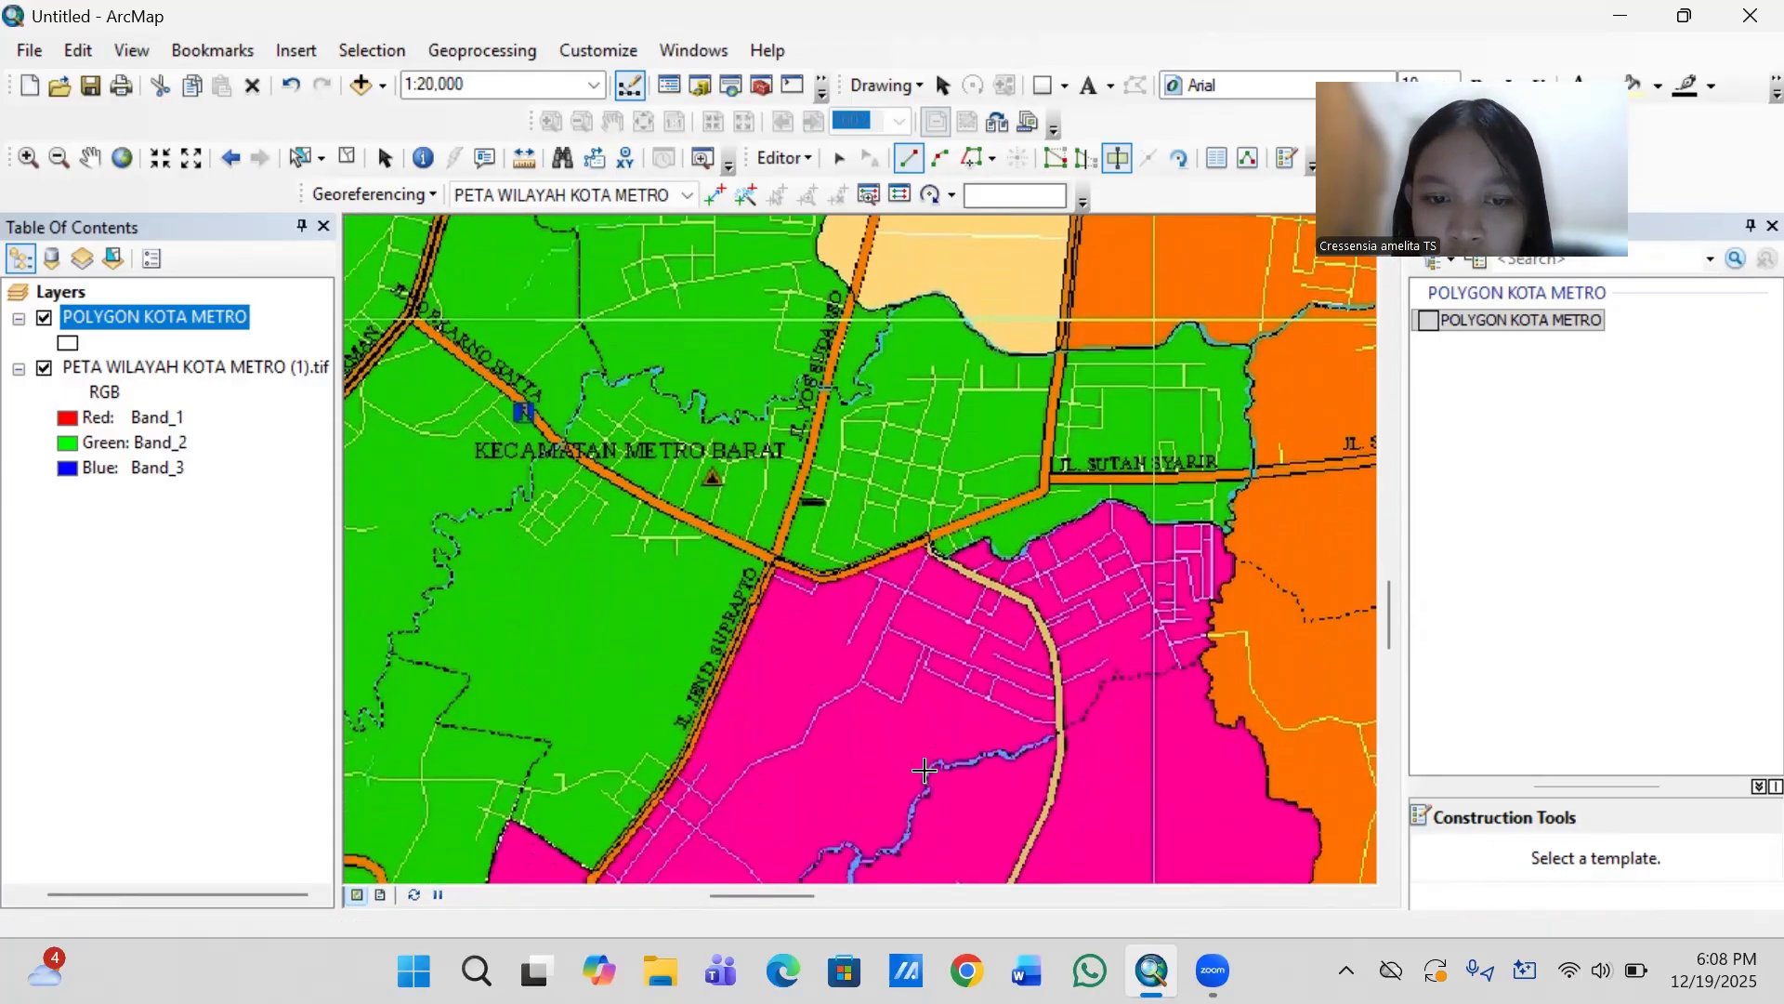
key("Left")
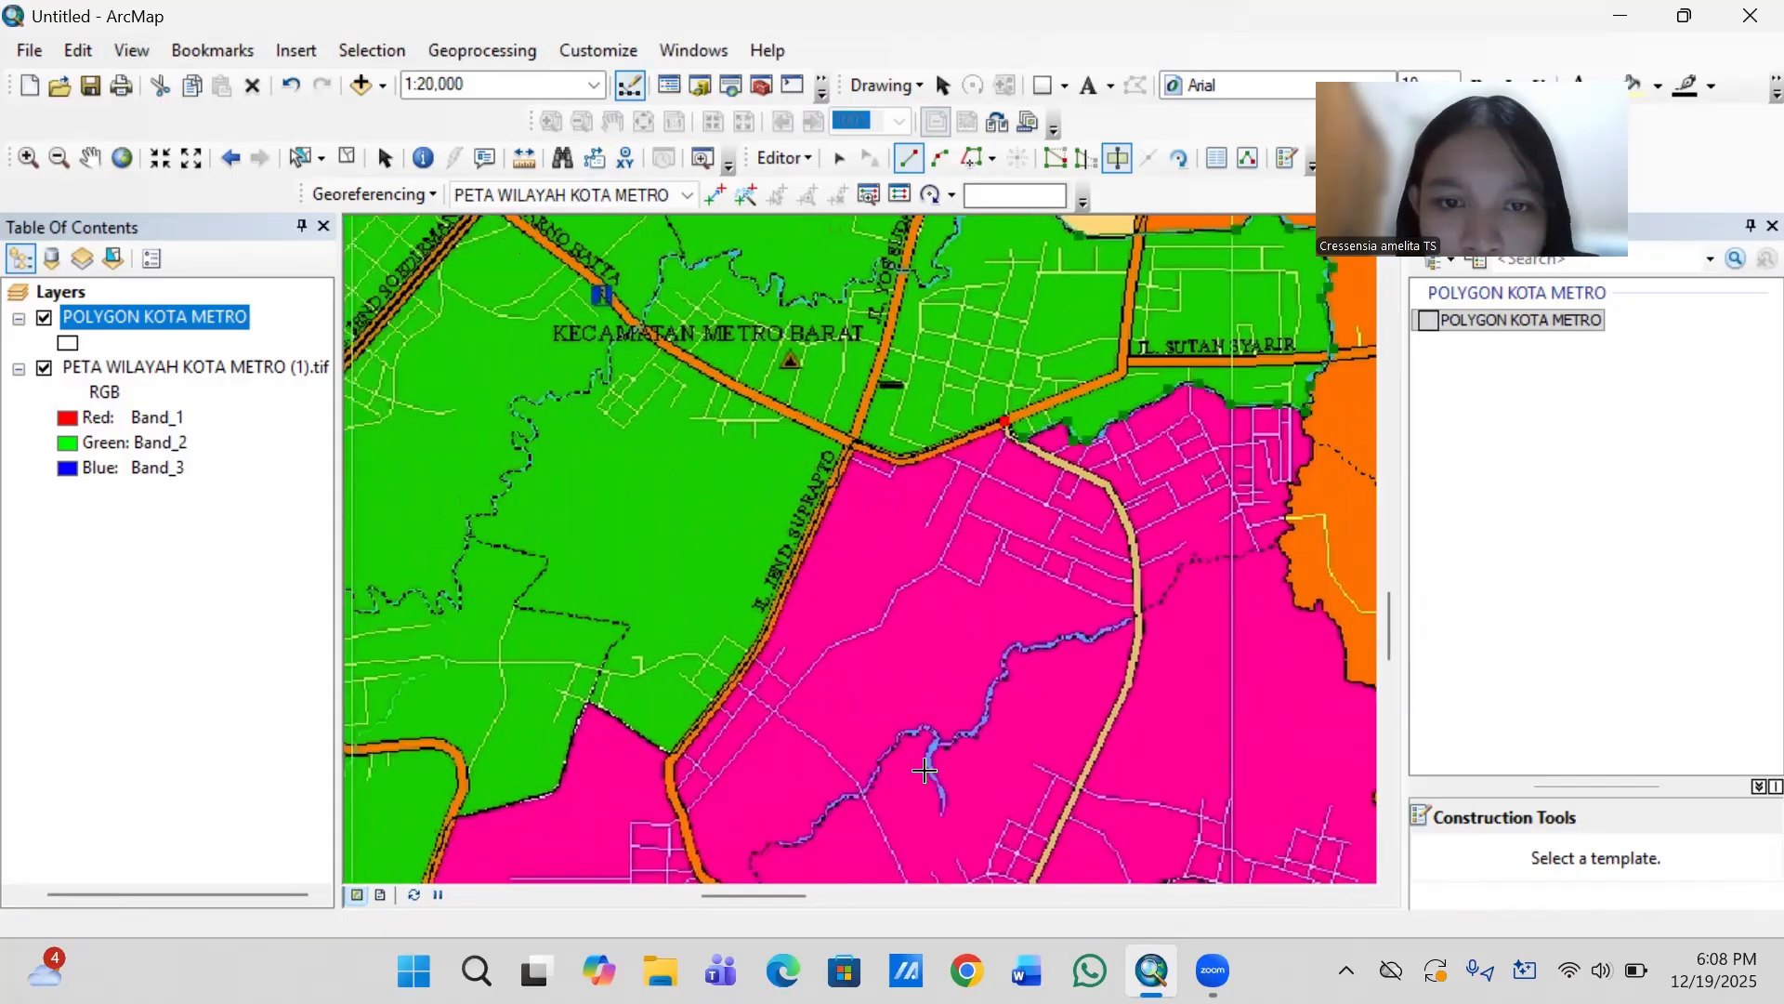
left_click(905, 455)
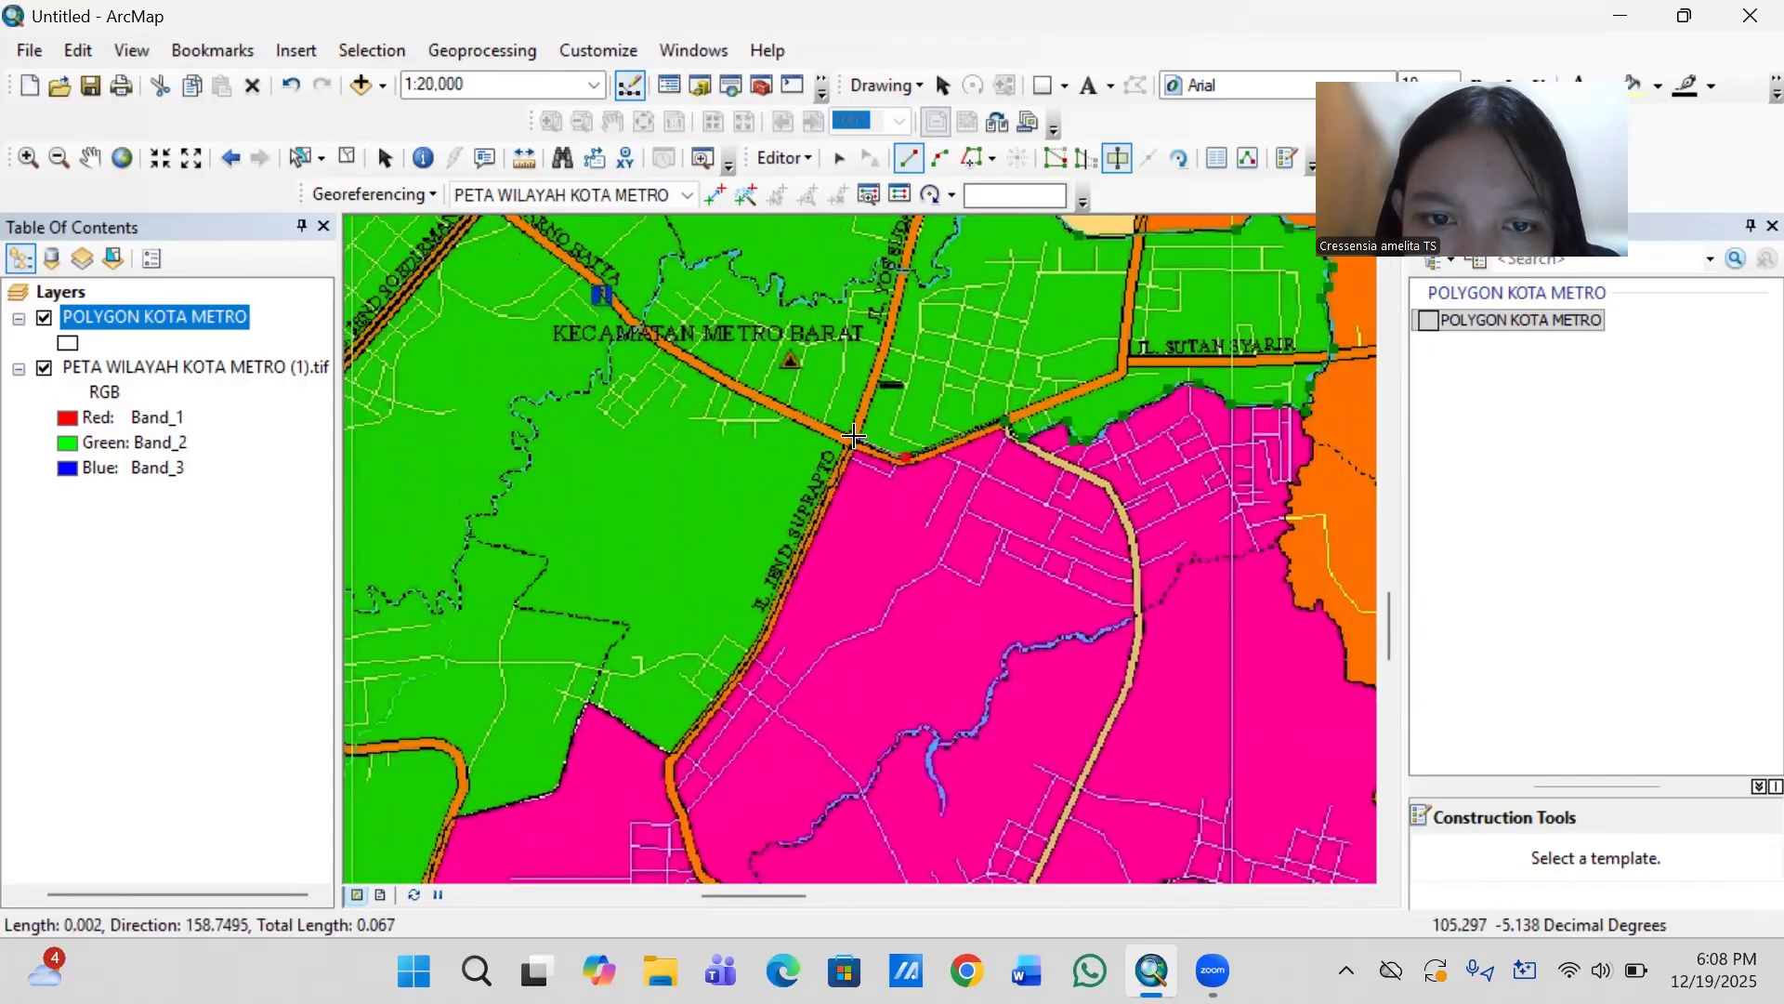
left_click(826, 485)
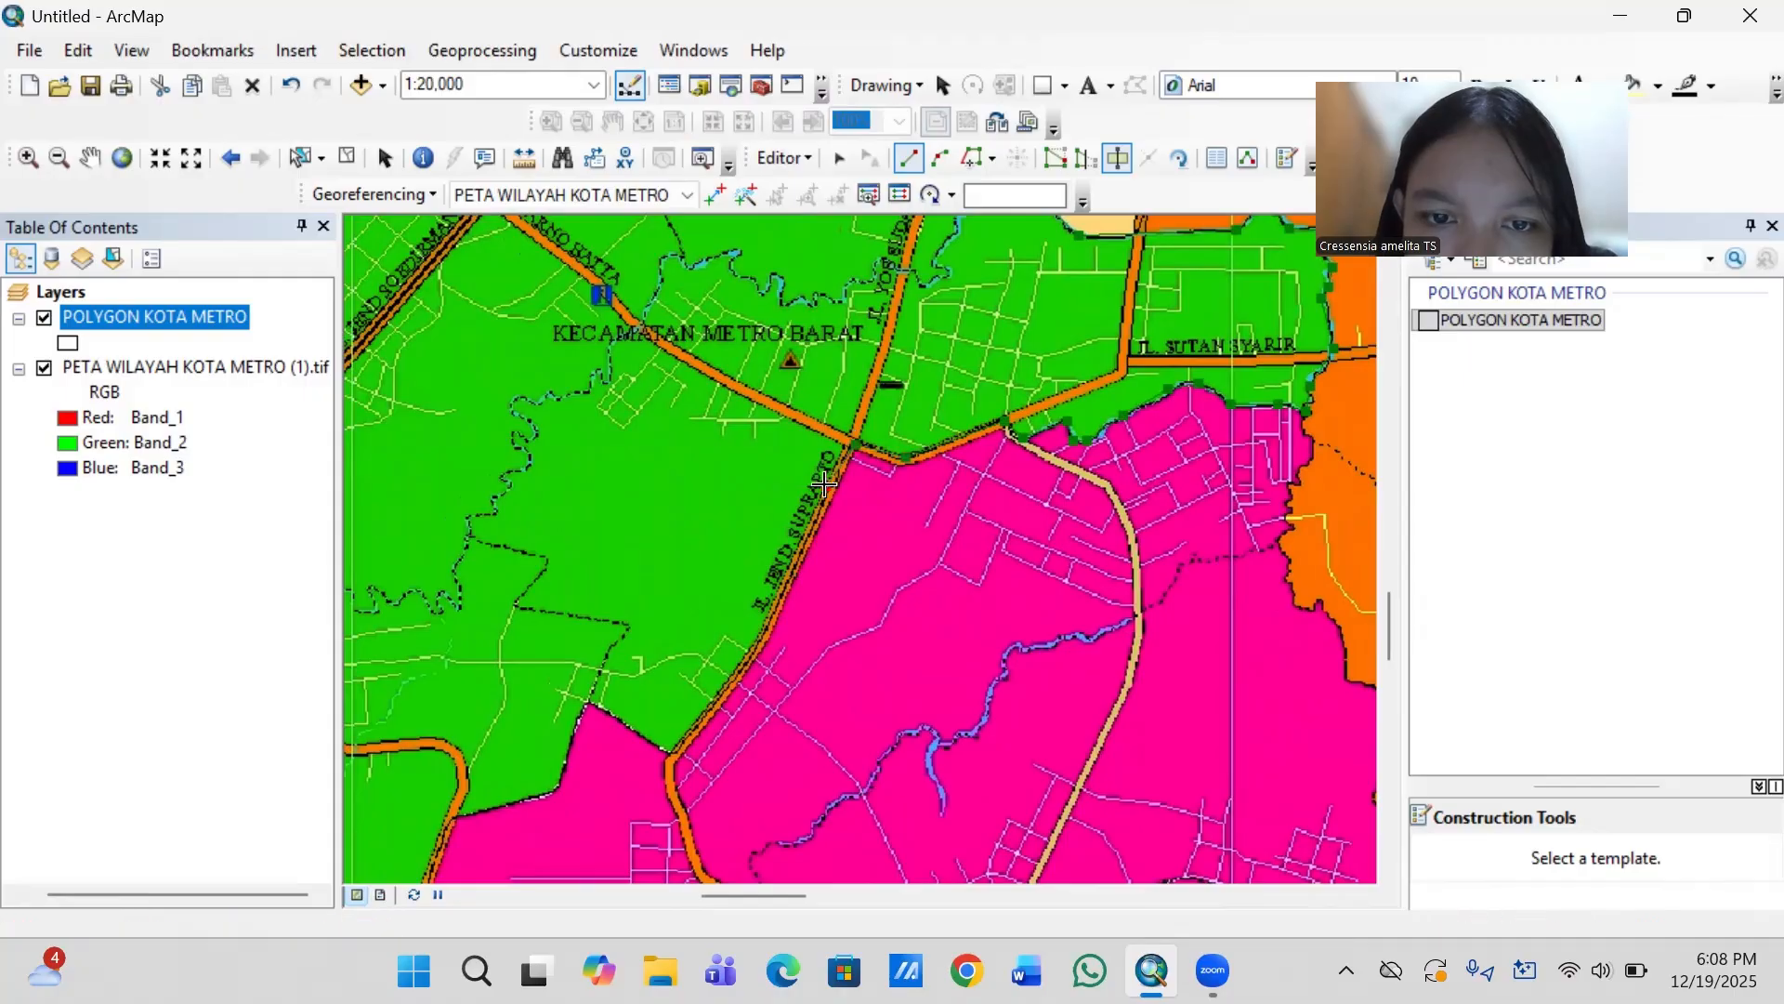
left_click(795, 561)
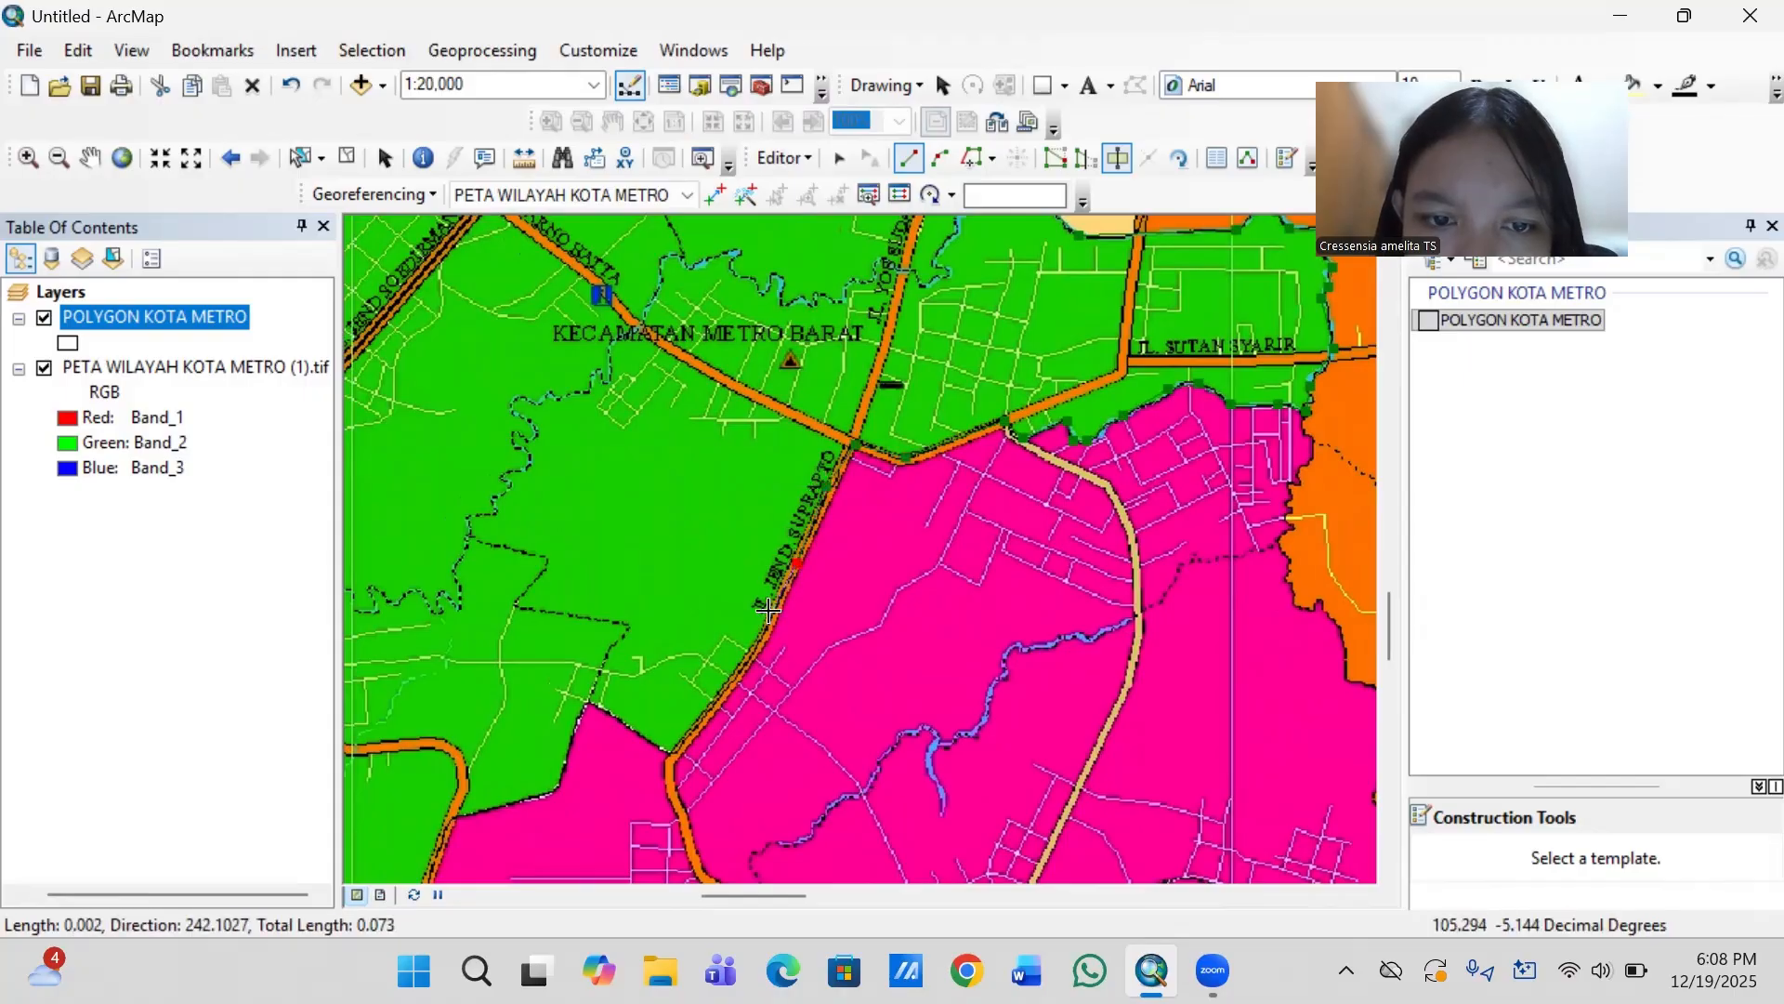
left_click(759, 643)
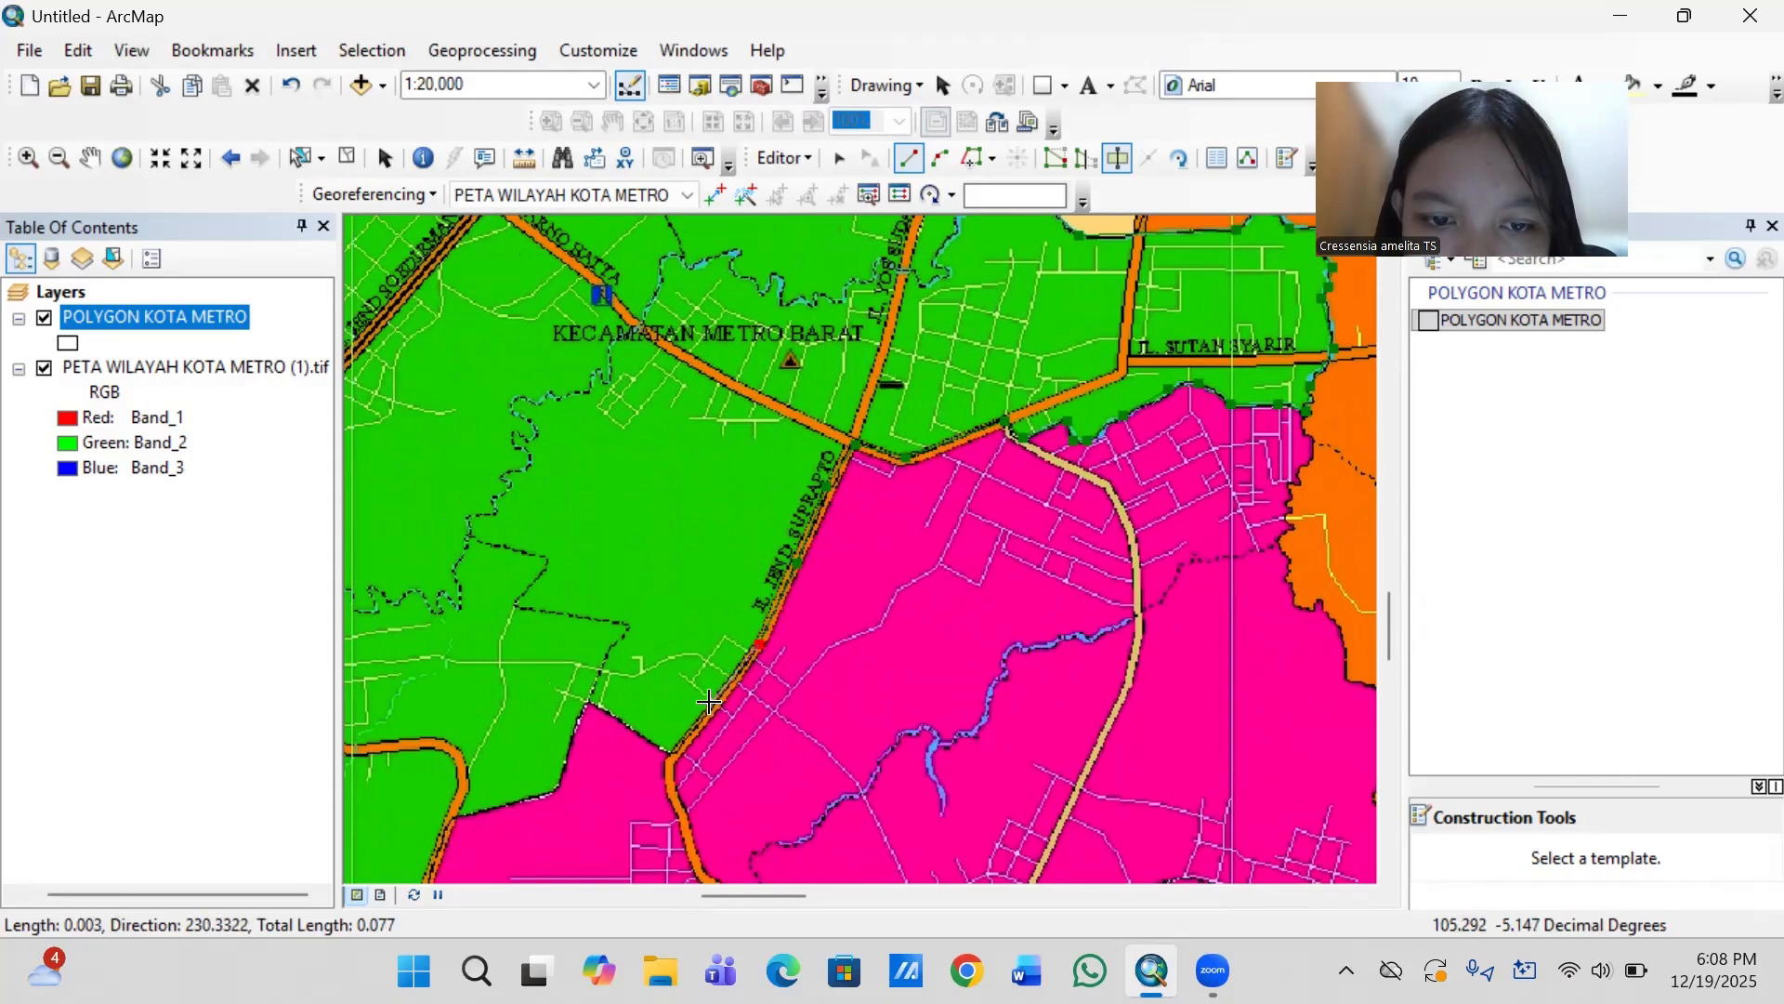
left_click(708, 704)
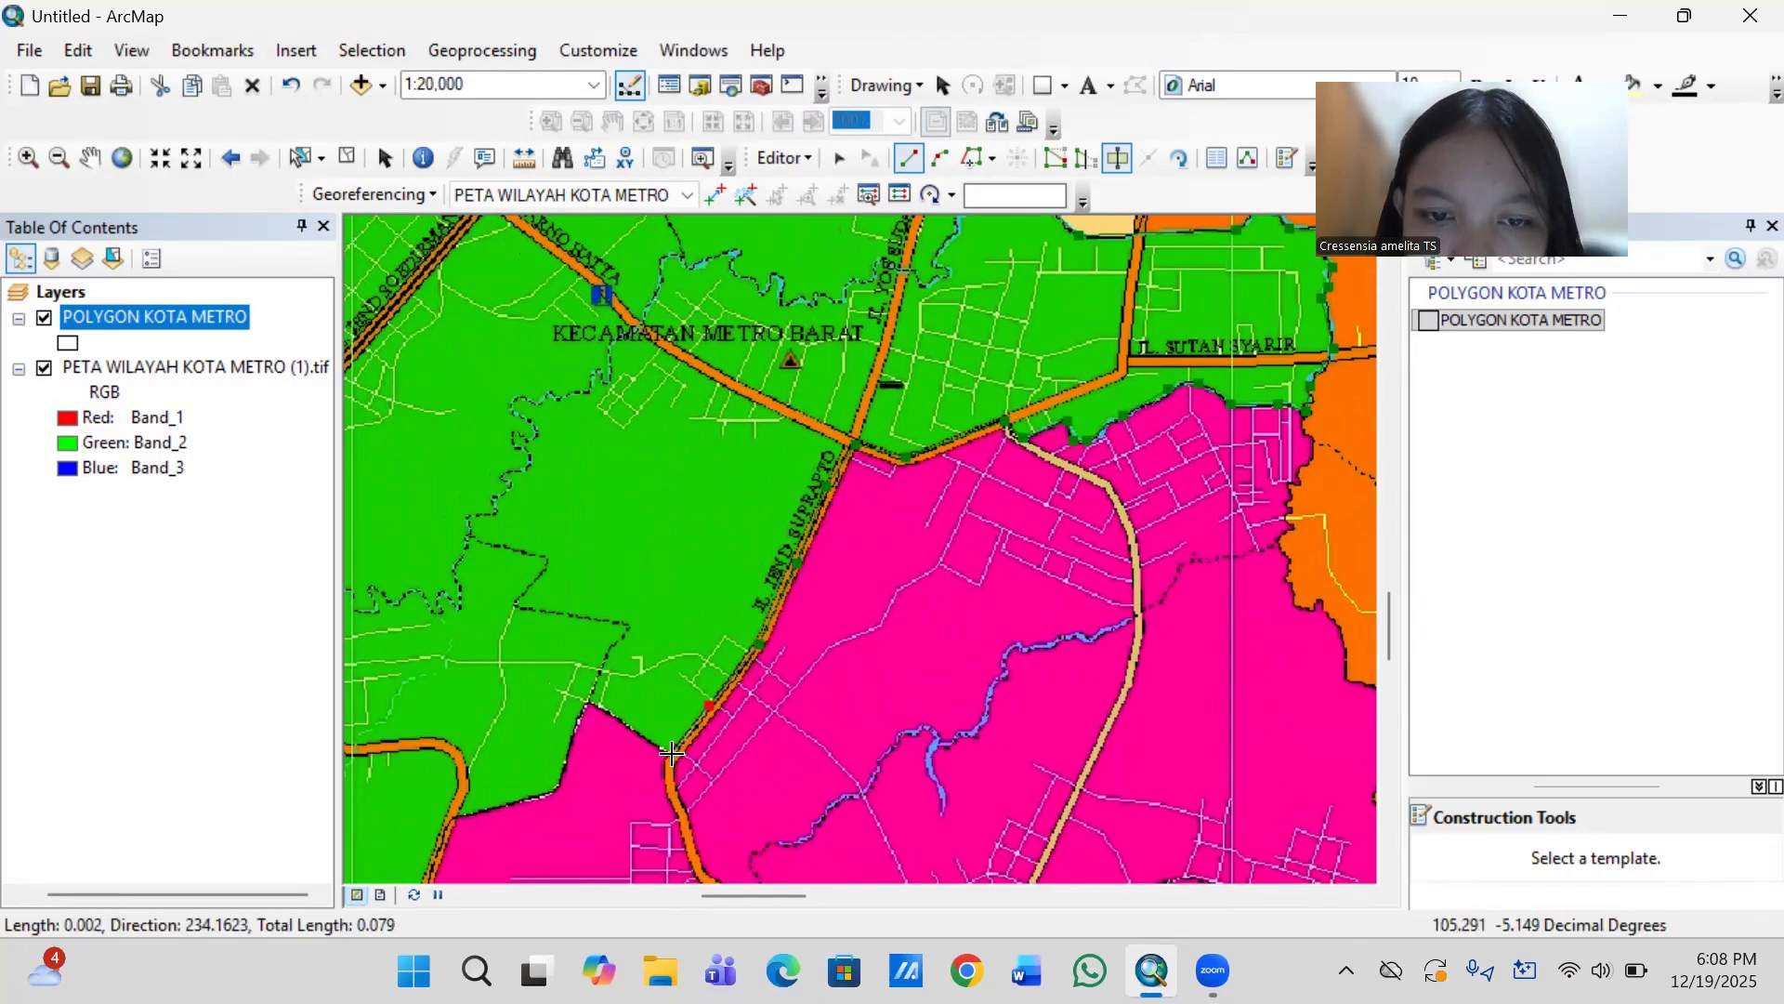
- Take the cut line around the pink corner west of Jl. Jend. Suprapto and west along the green–pink boundary to the next orange road
key("Left")
key("Down")
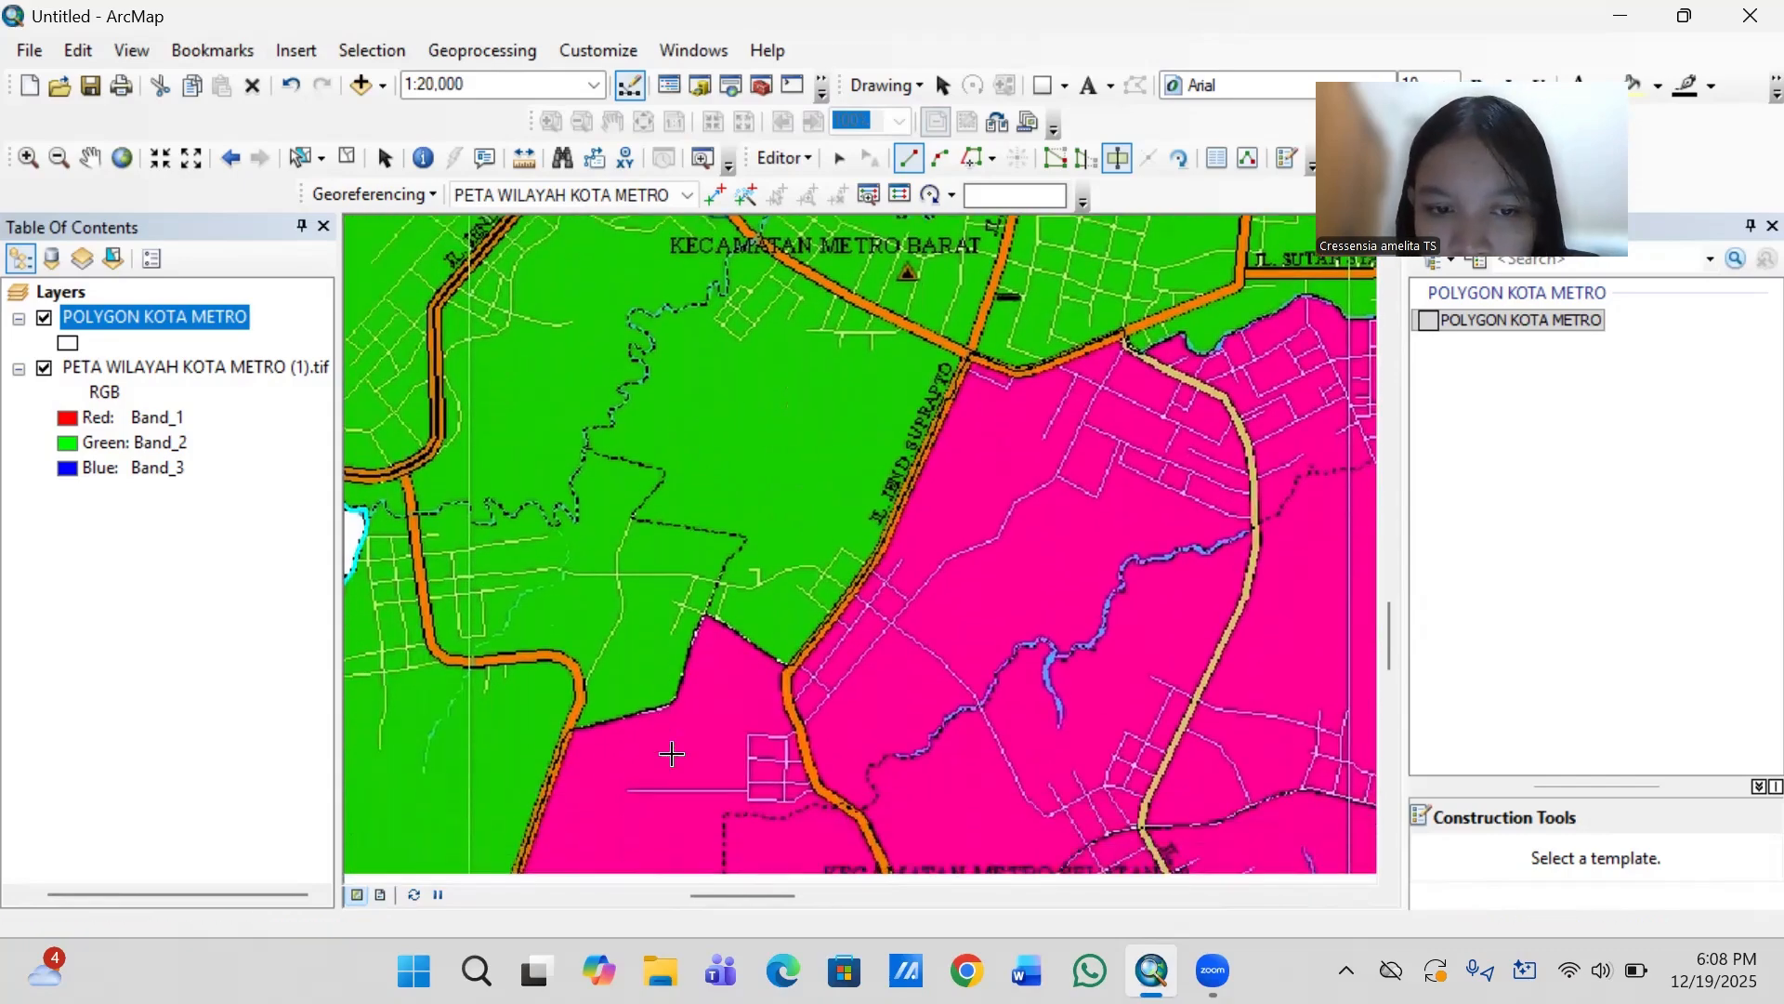
key("Left")
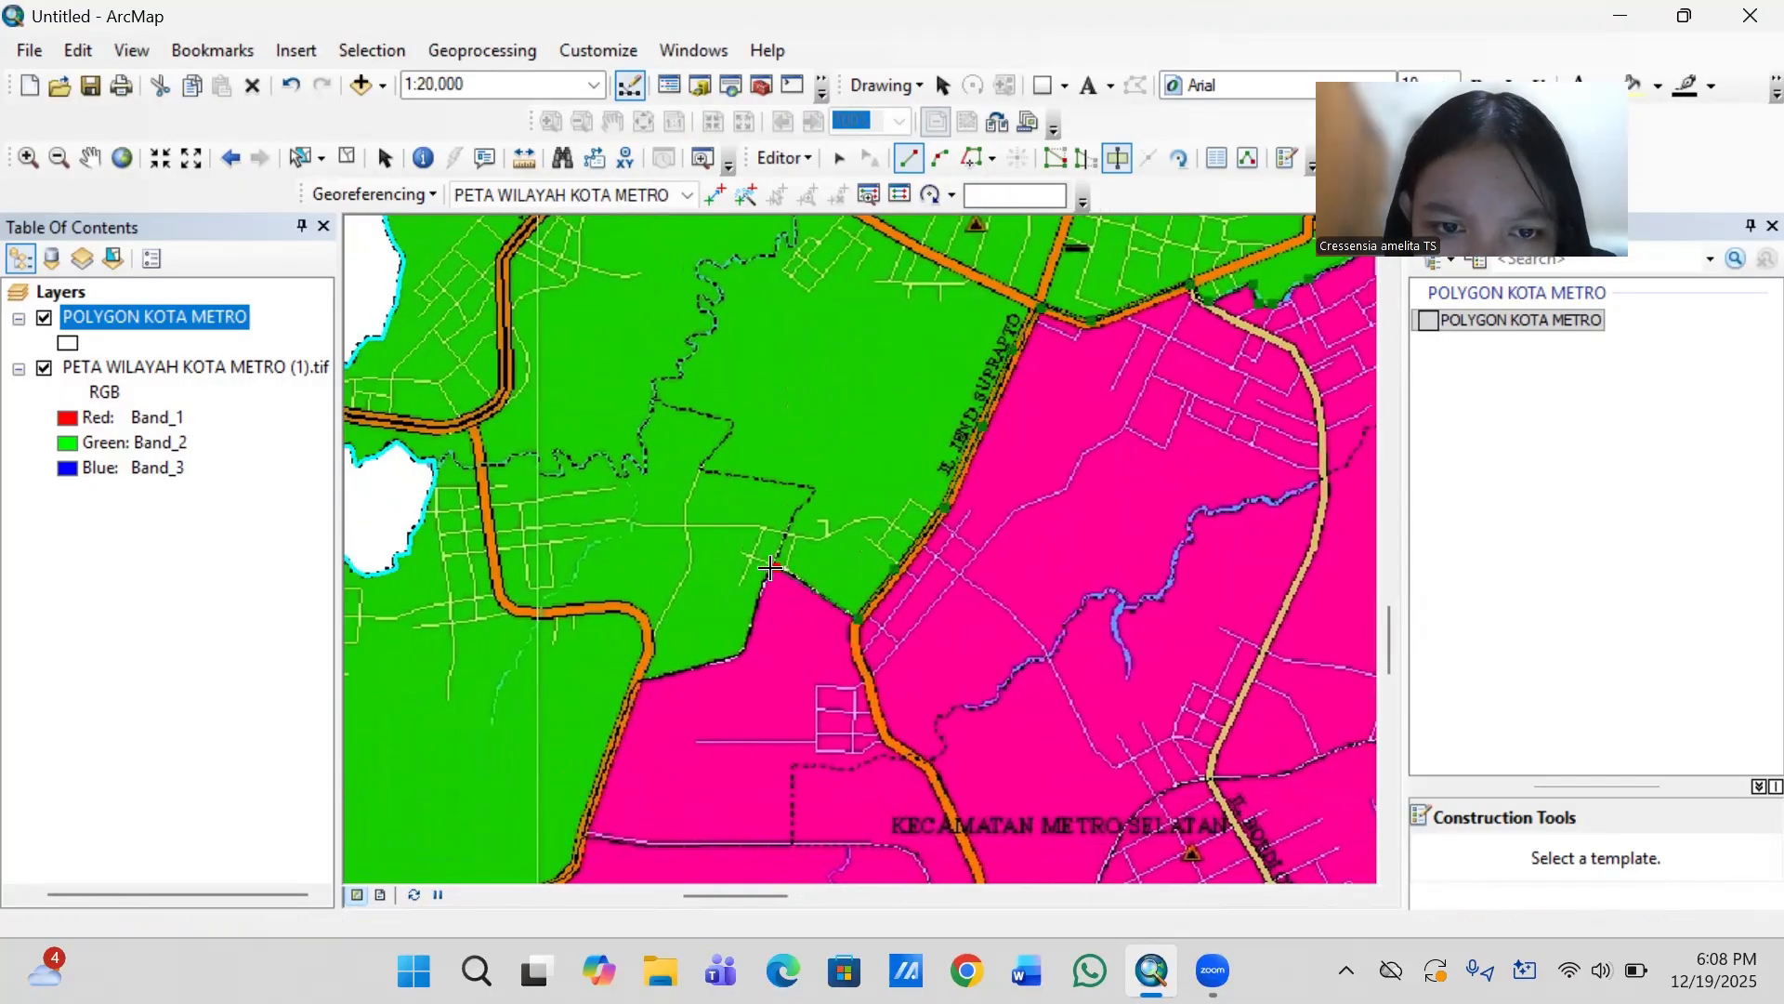
left_click(759, 590)
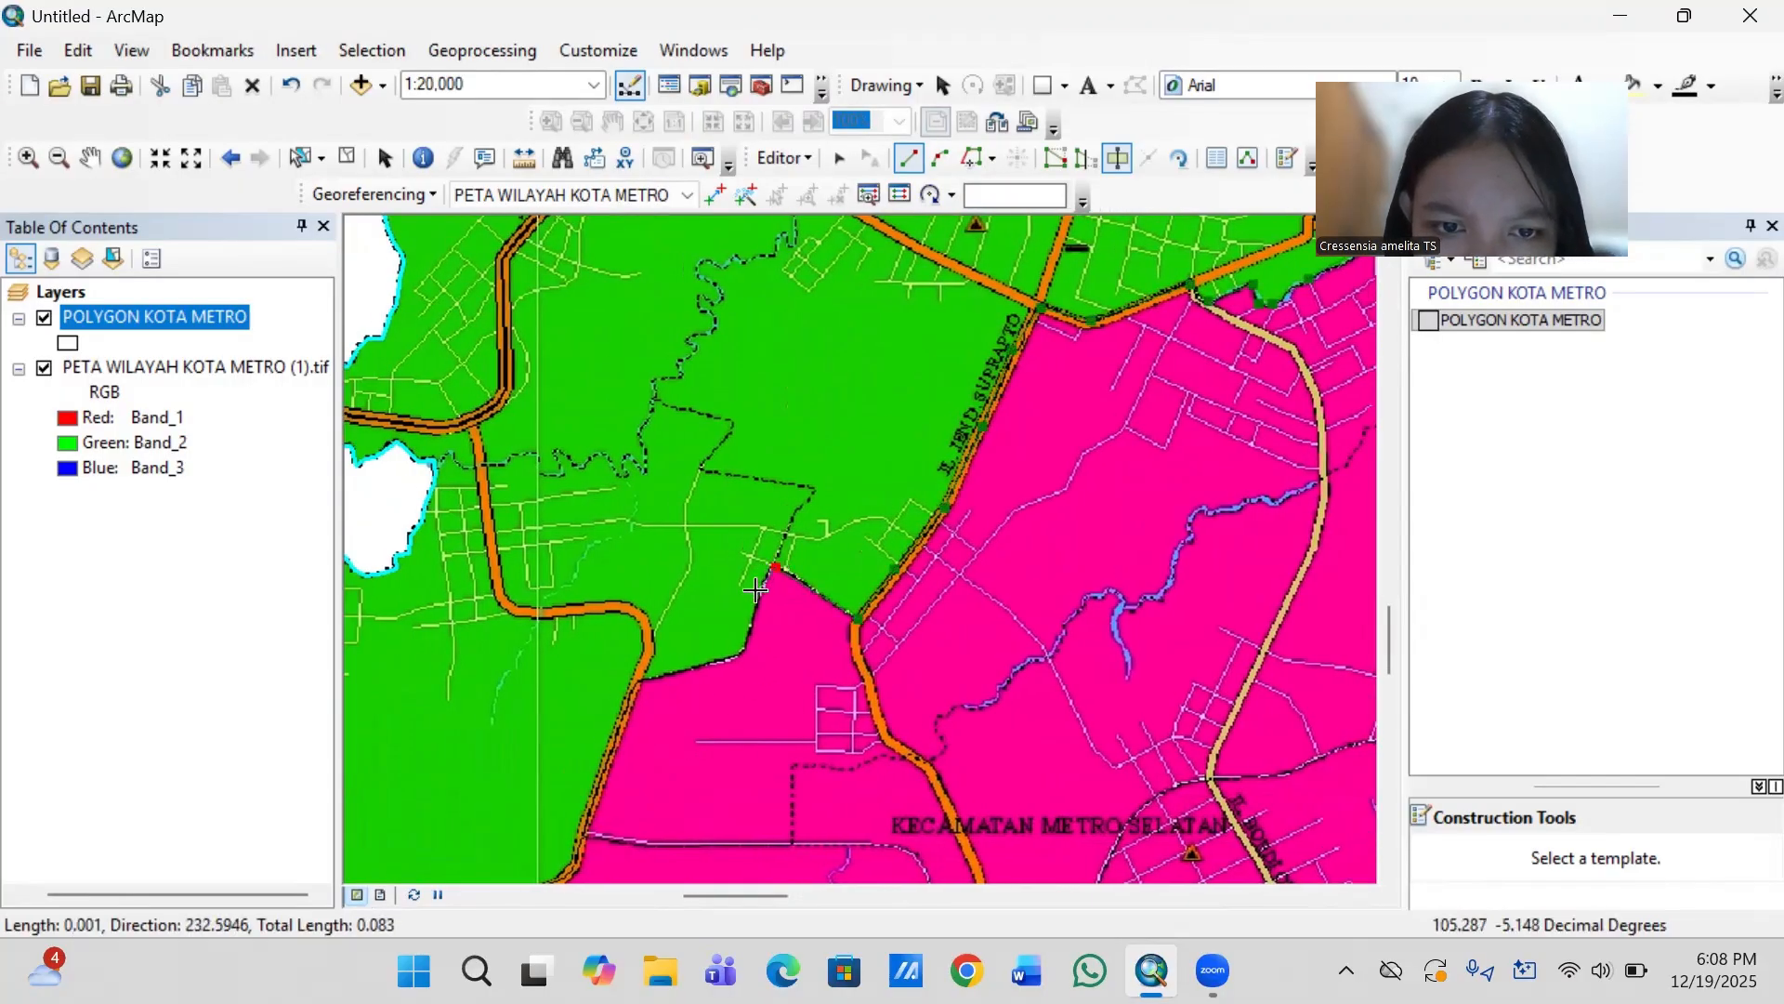
left_click(742, 642)
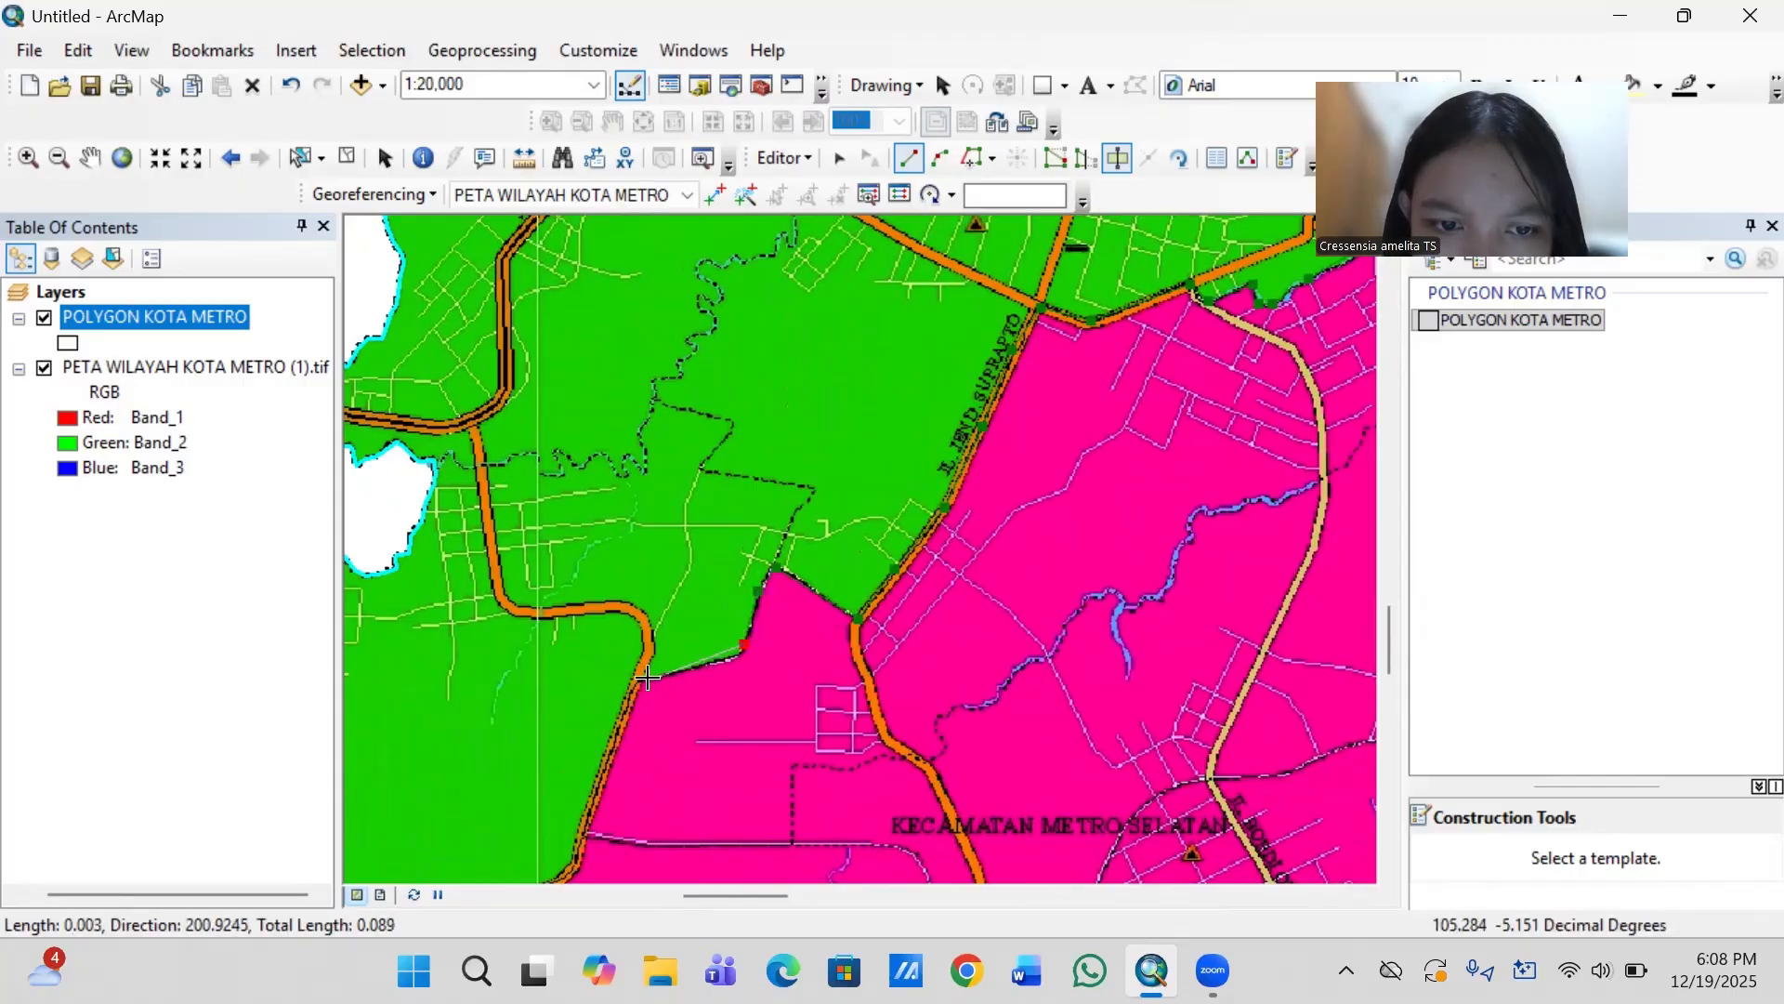
left_click(713, 661)
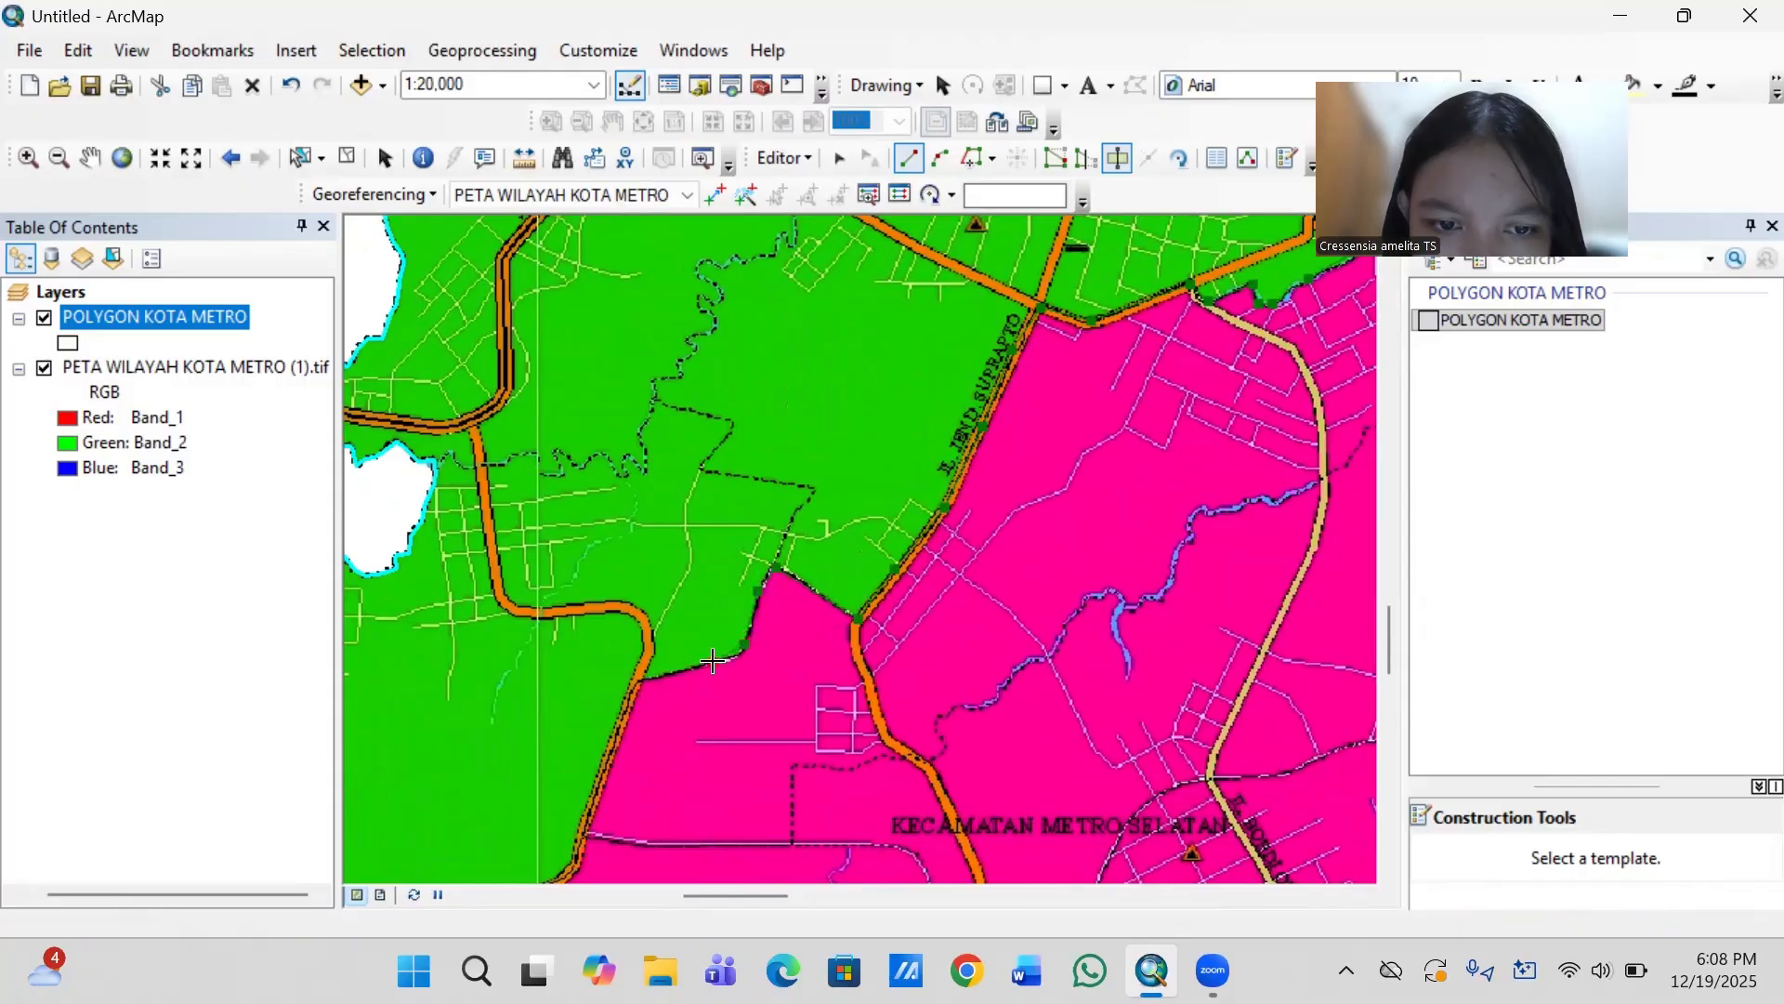
left_click(637, 677)
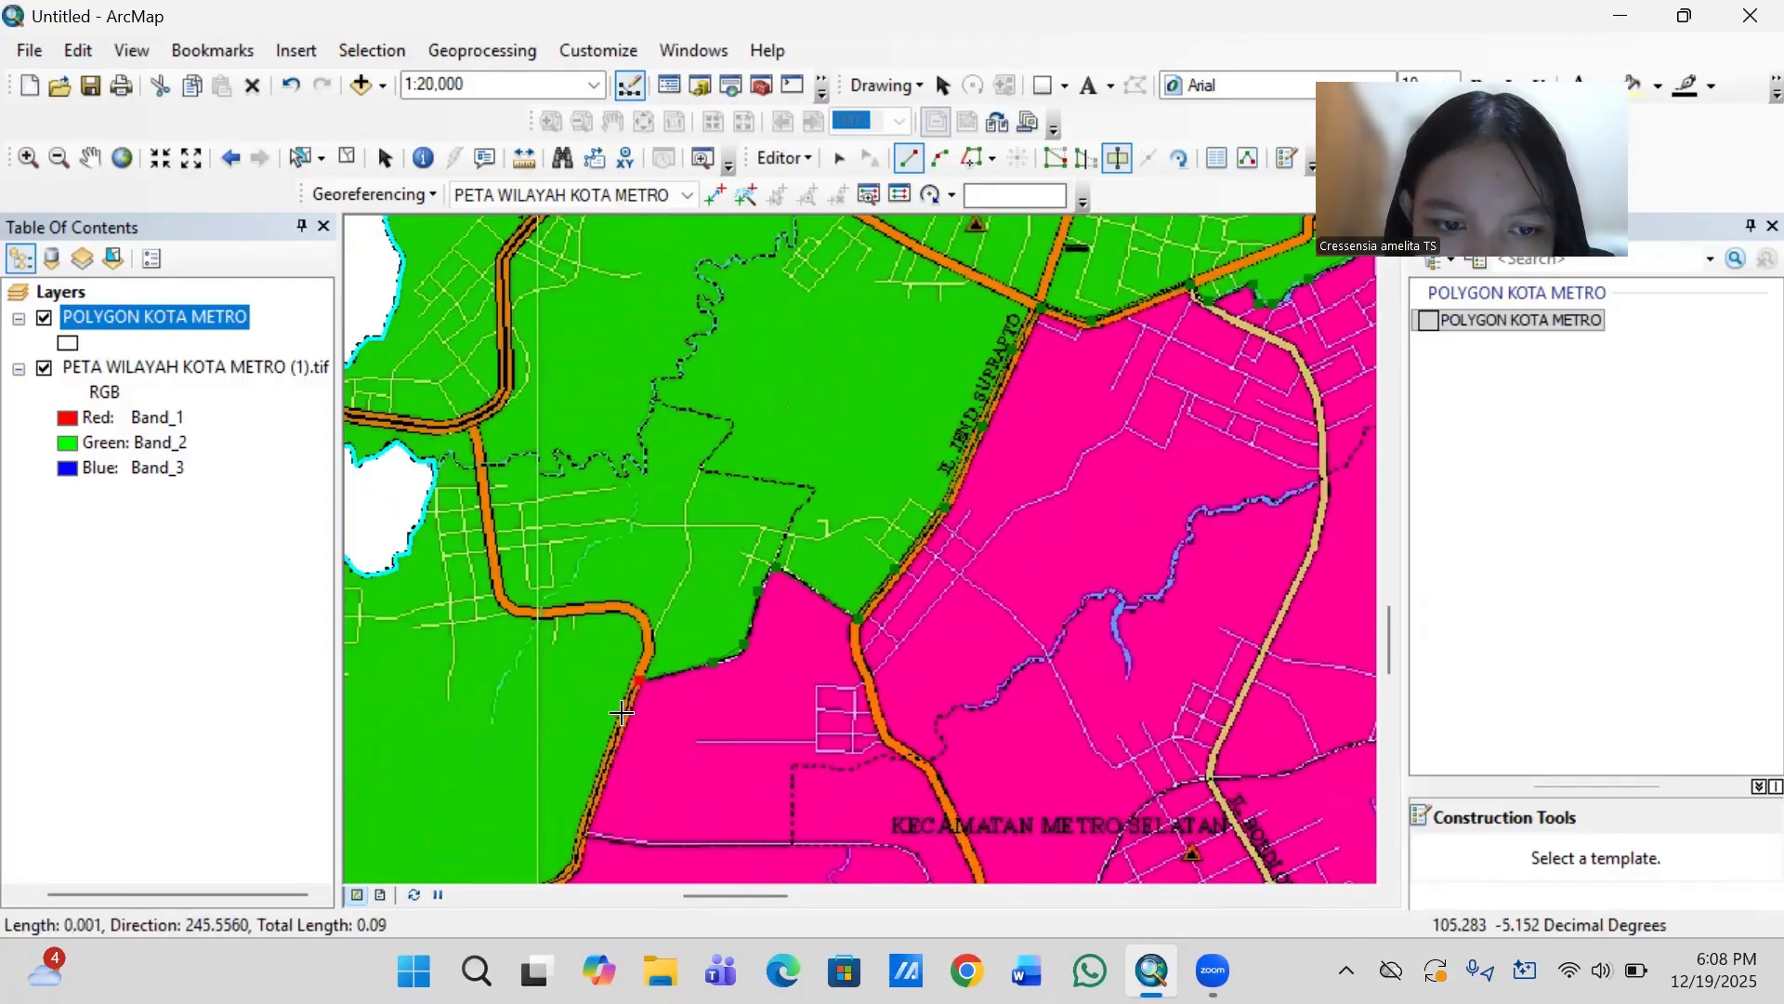
- Follow the orange road south and west around its curve to the outer city boundary, and finish the cut just outside the polygon
left_click(594, 791)
key("Down")
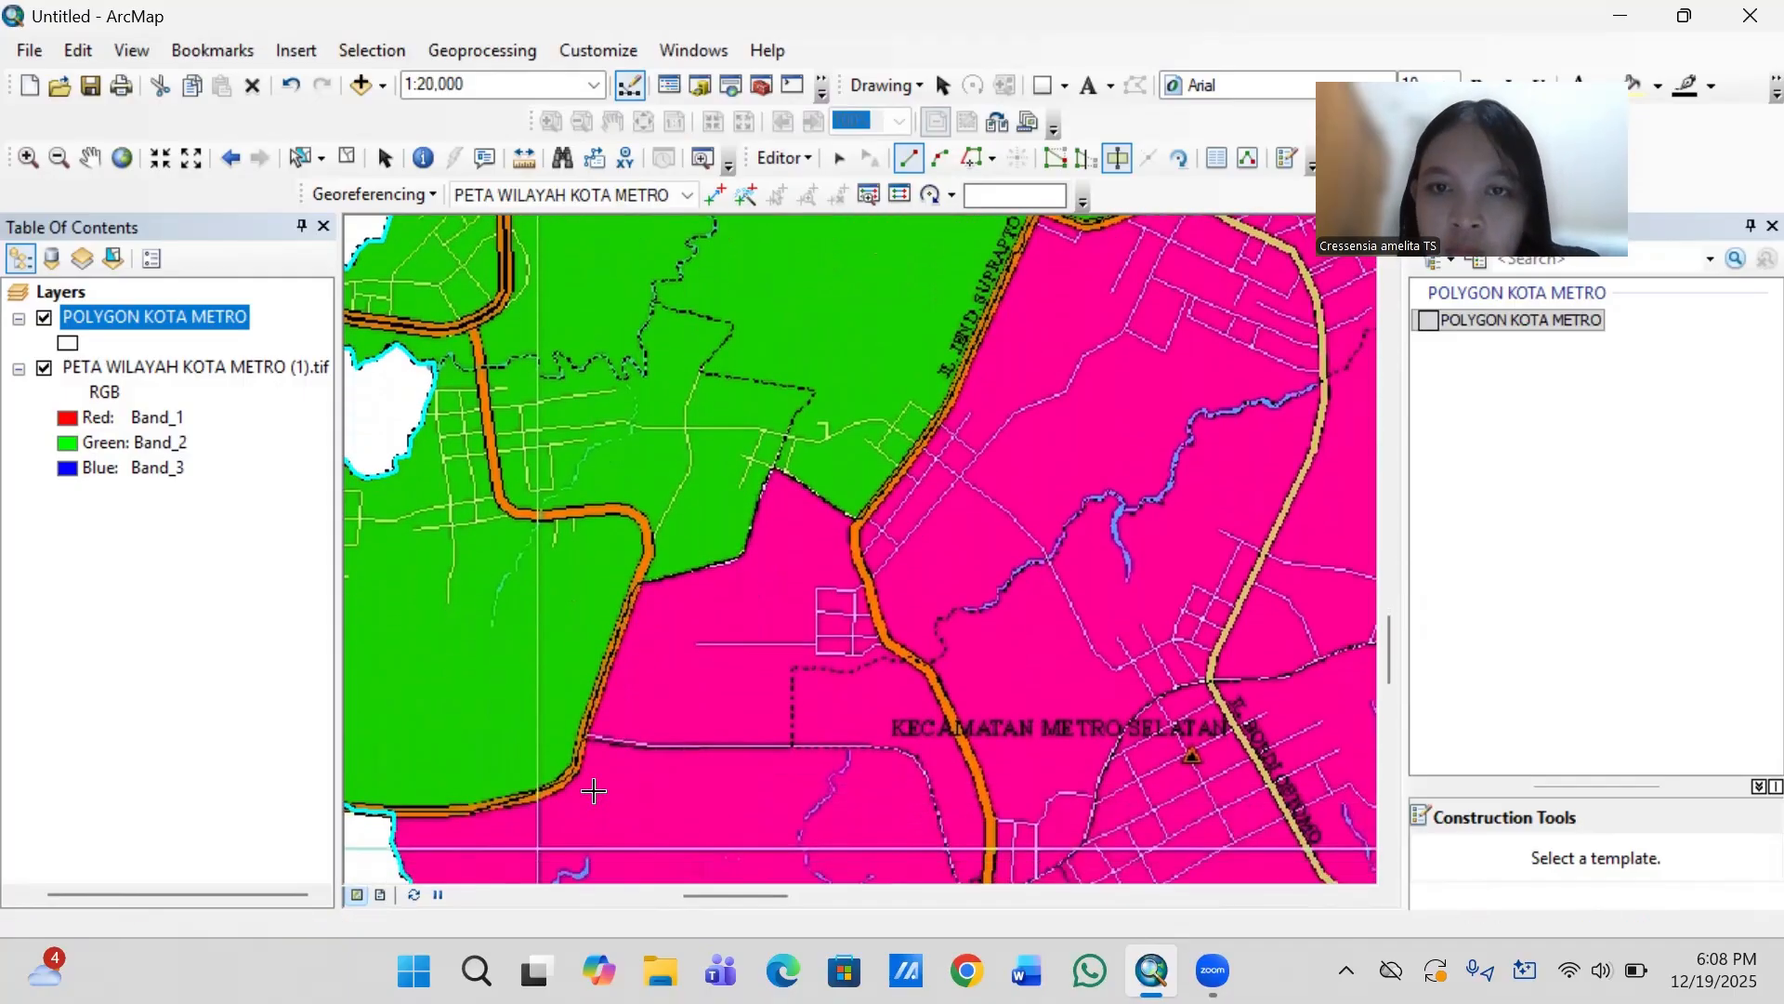
key("Left")
key("Left")
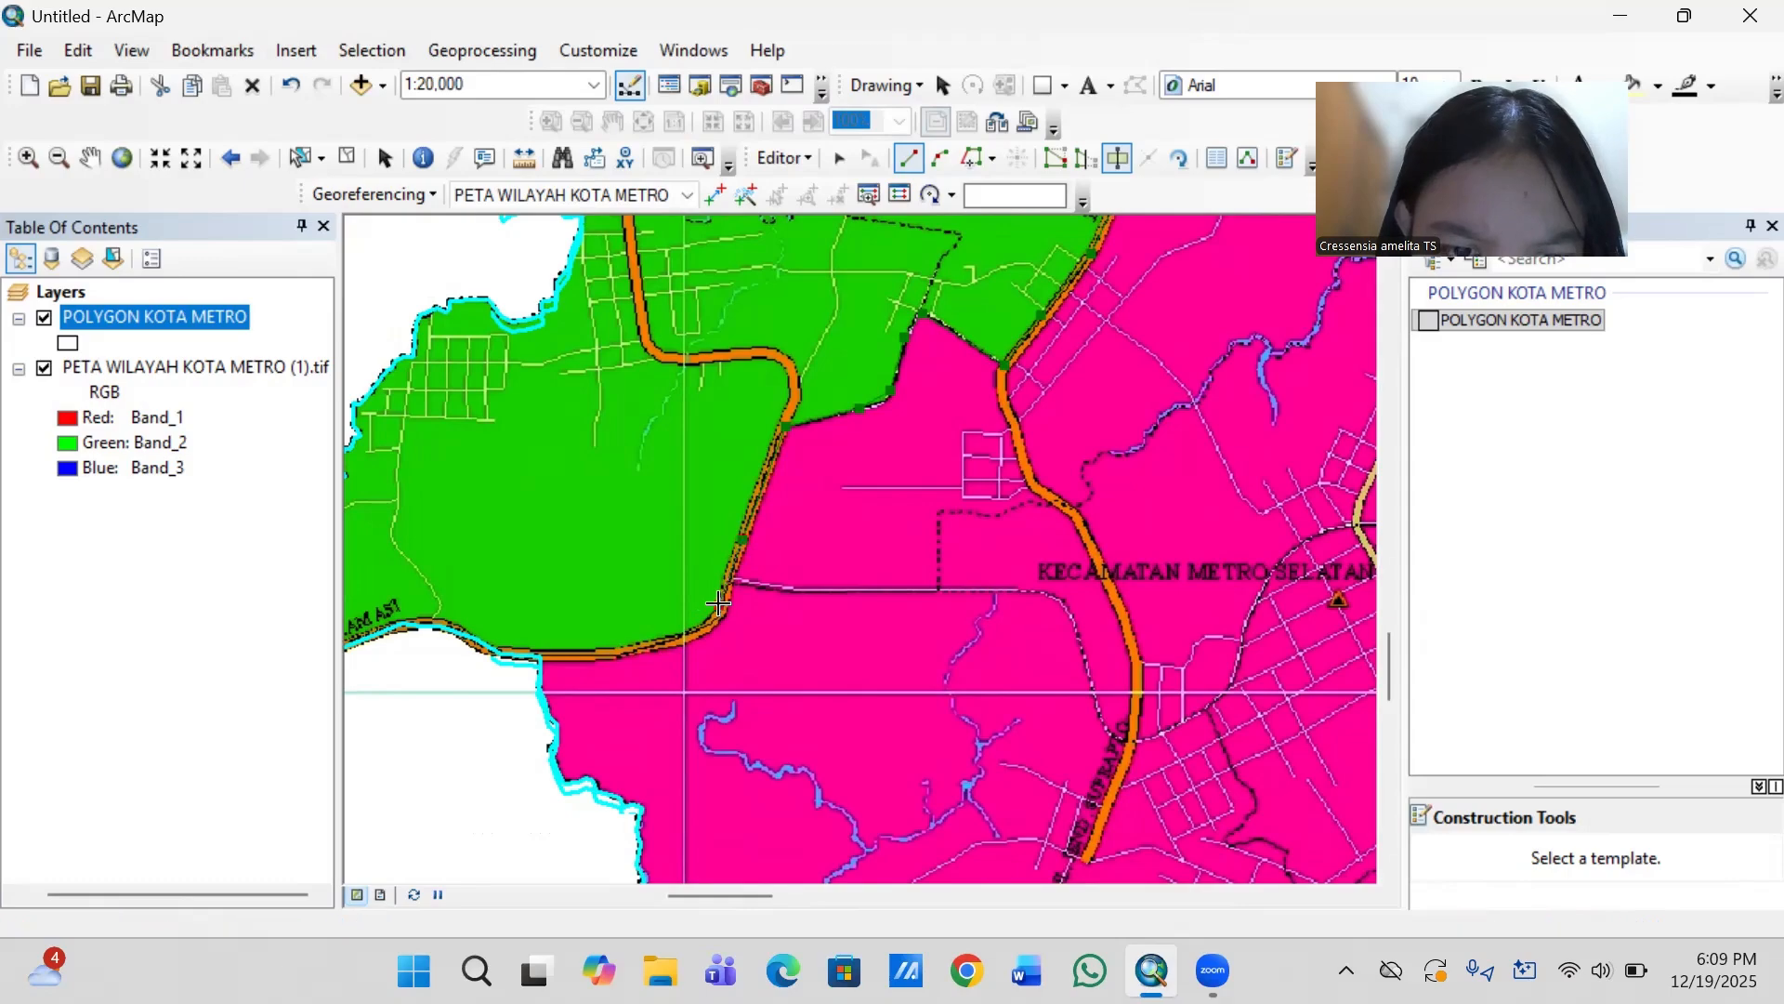
left_click(720, 604)
left_click(700, 630)
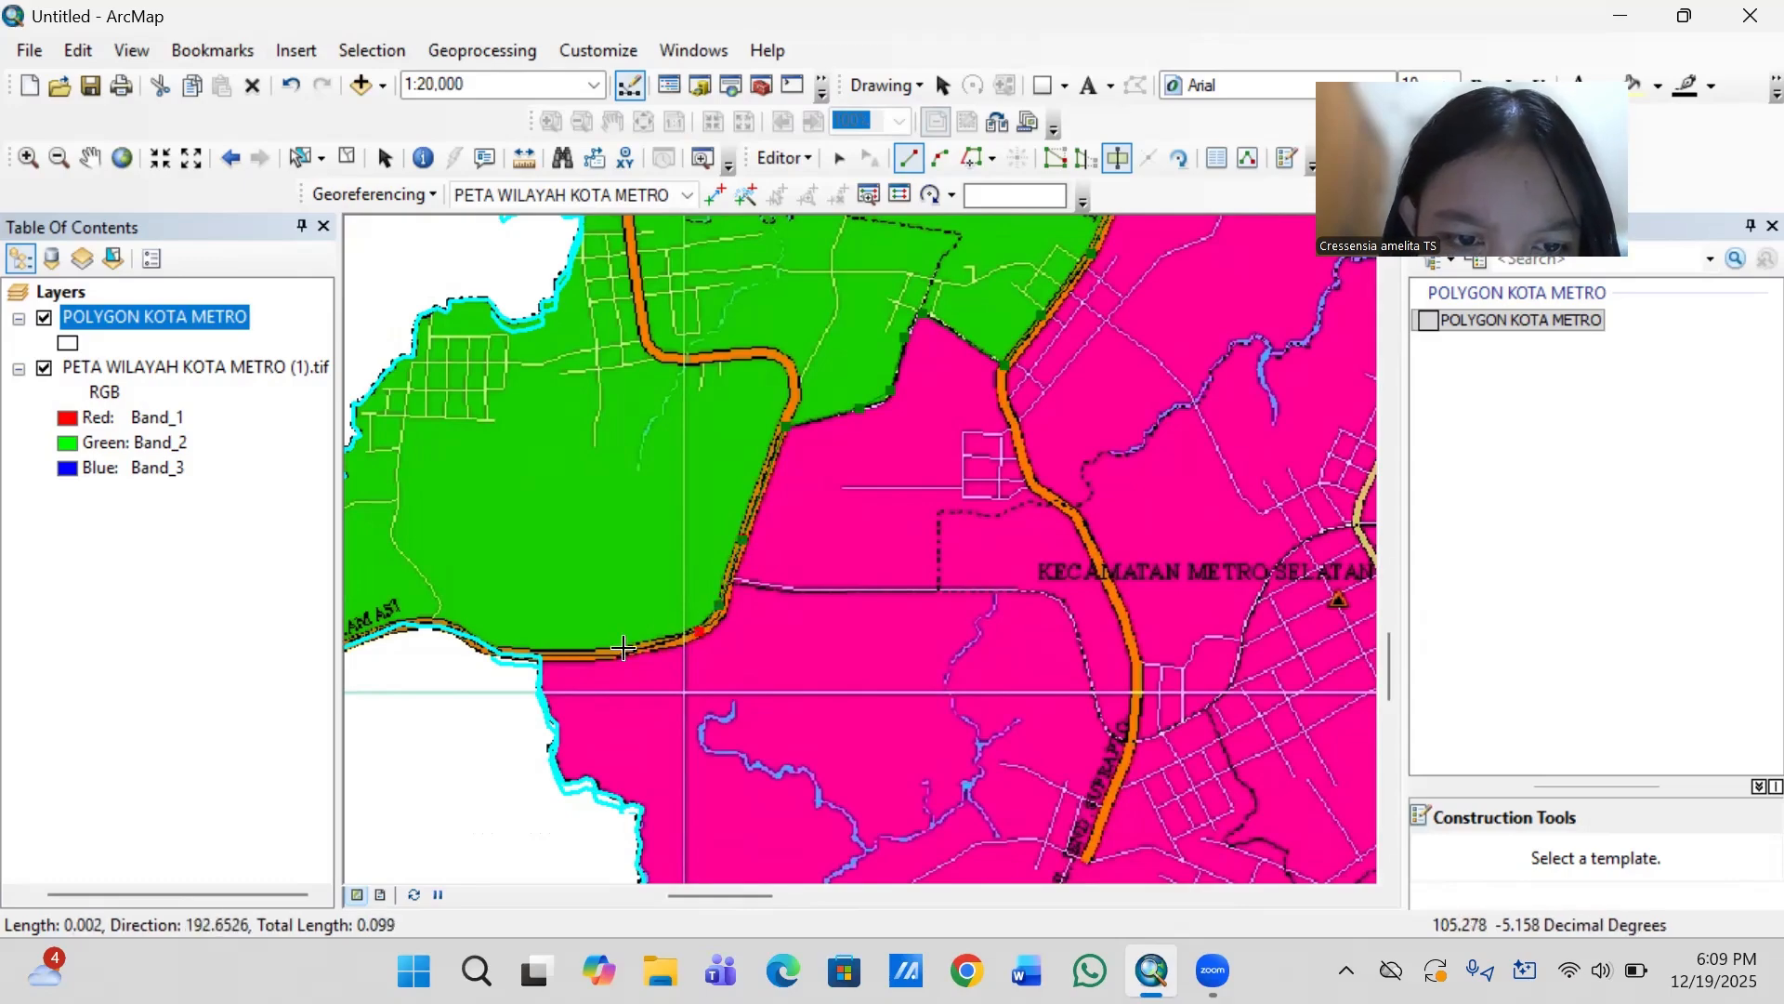
left_click(611, 653)
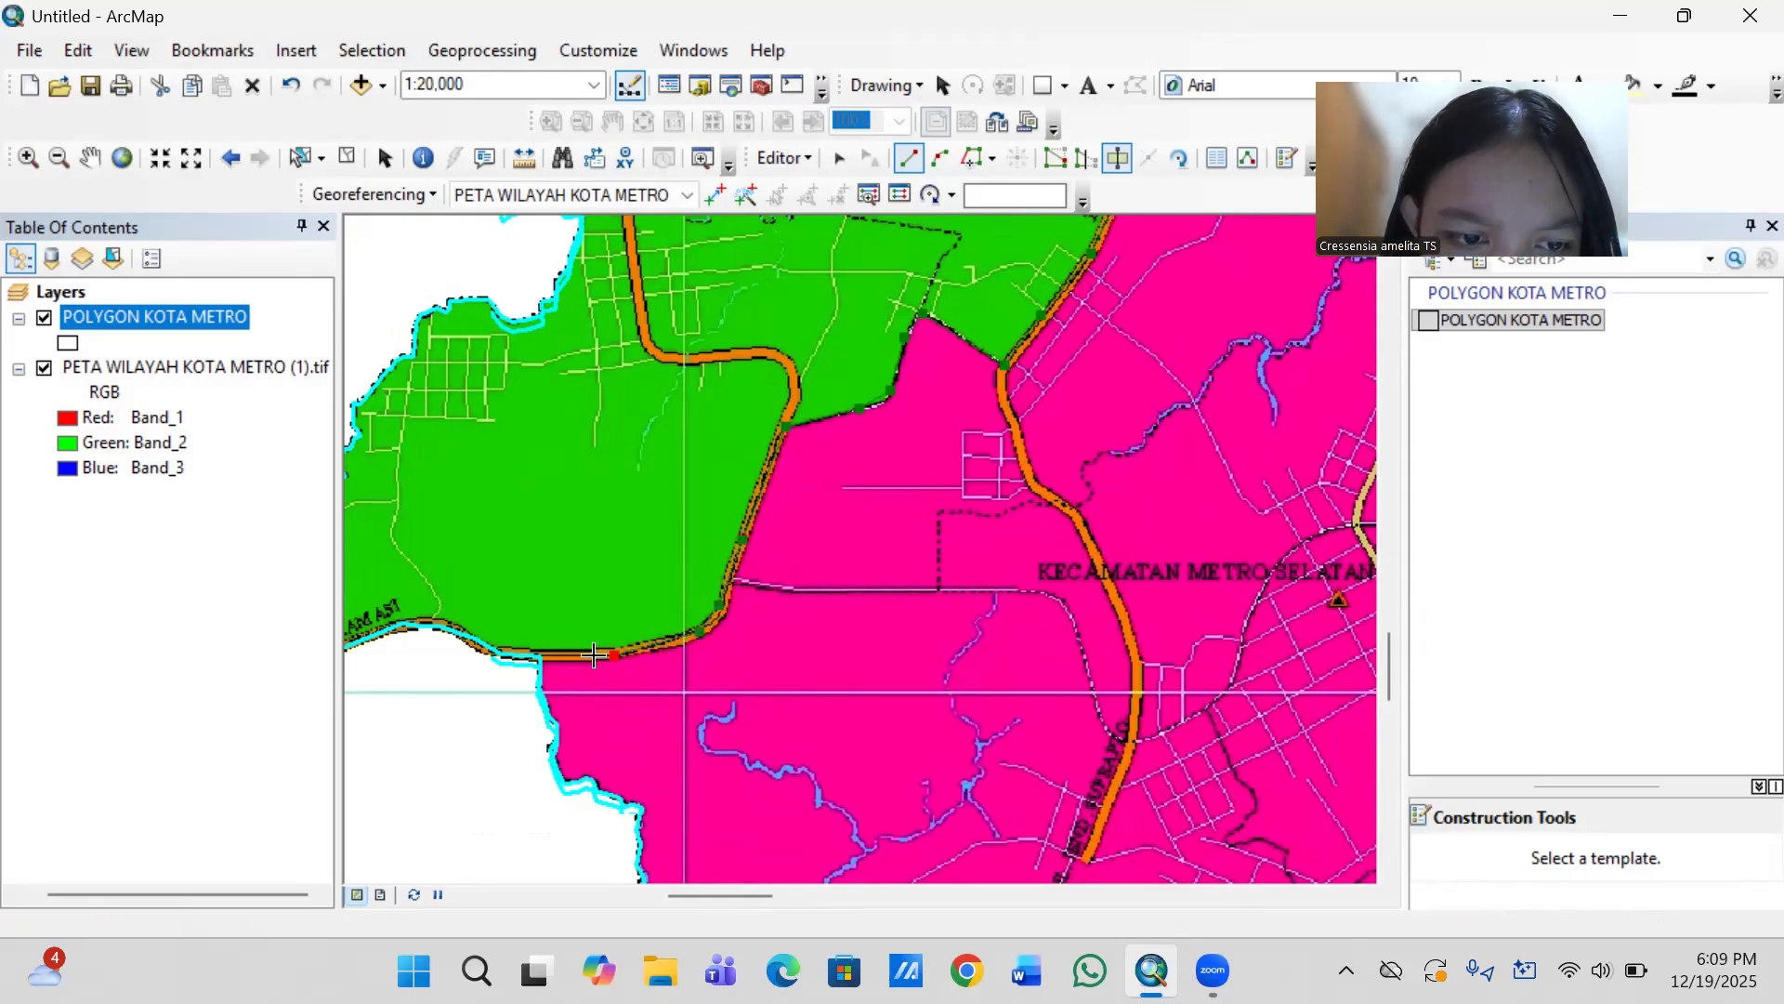
left_click(545, 662)
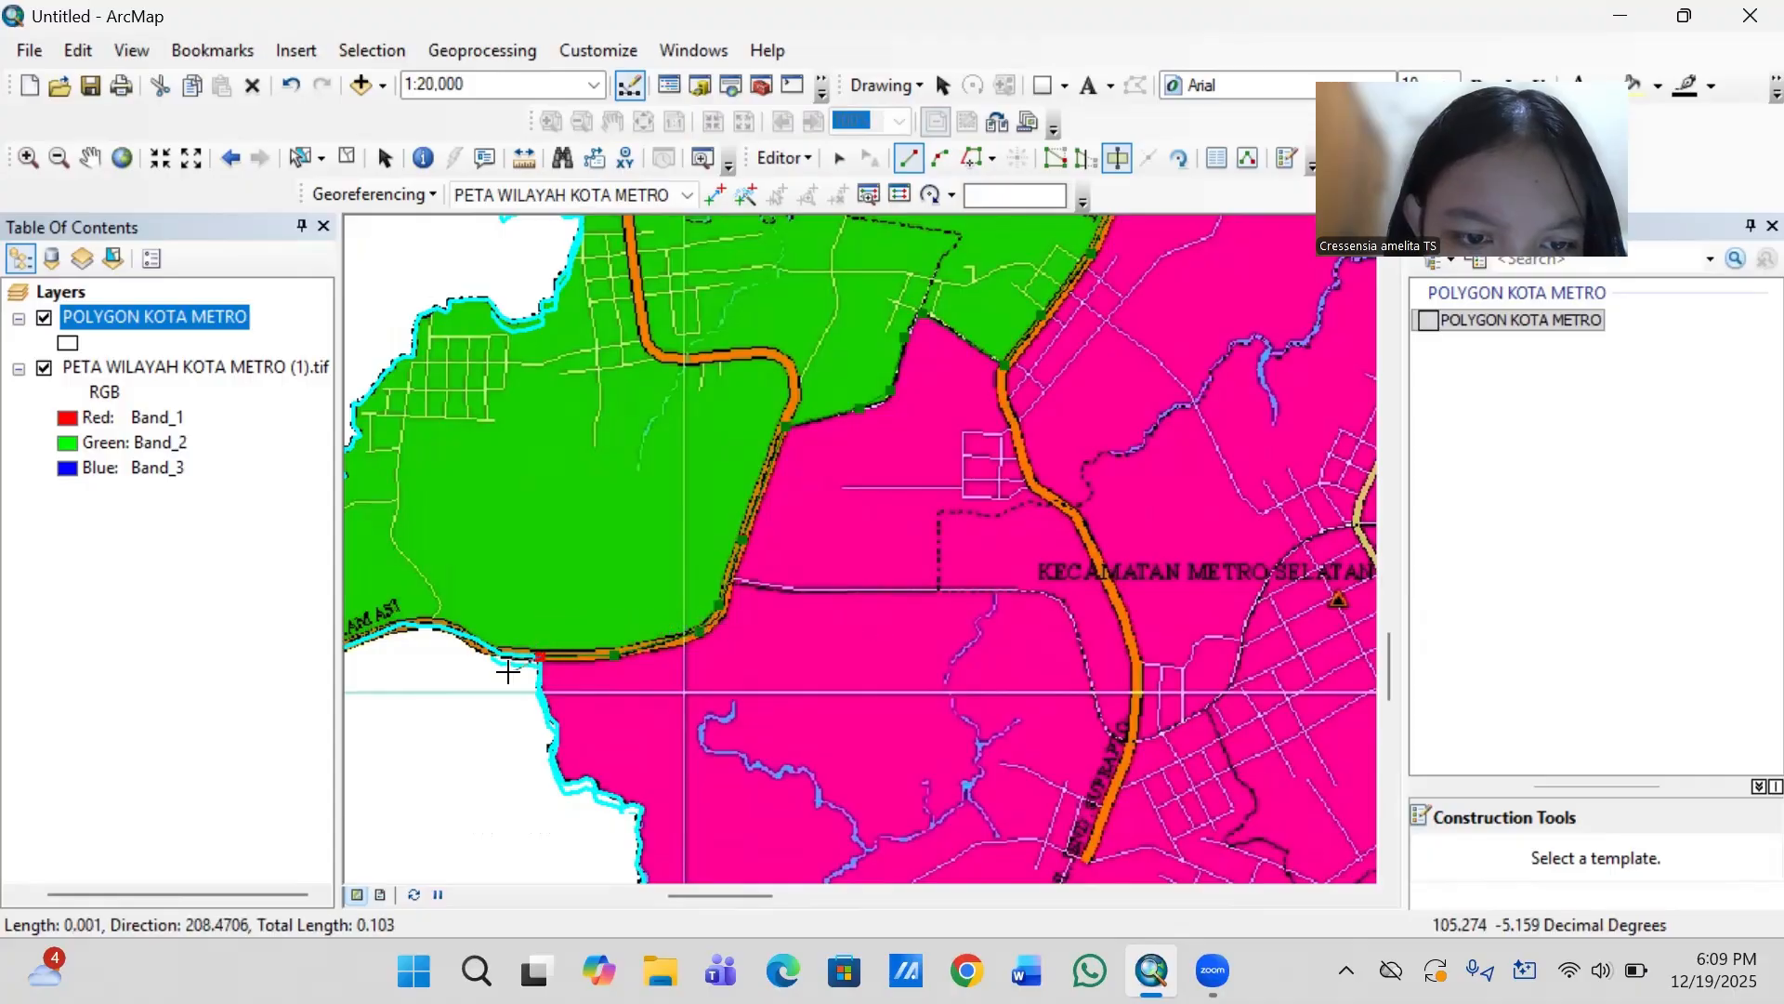
double_click(507, 671)
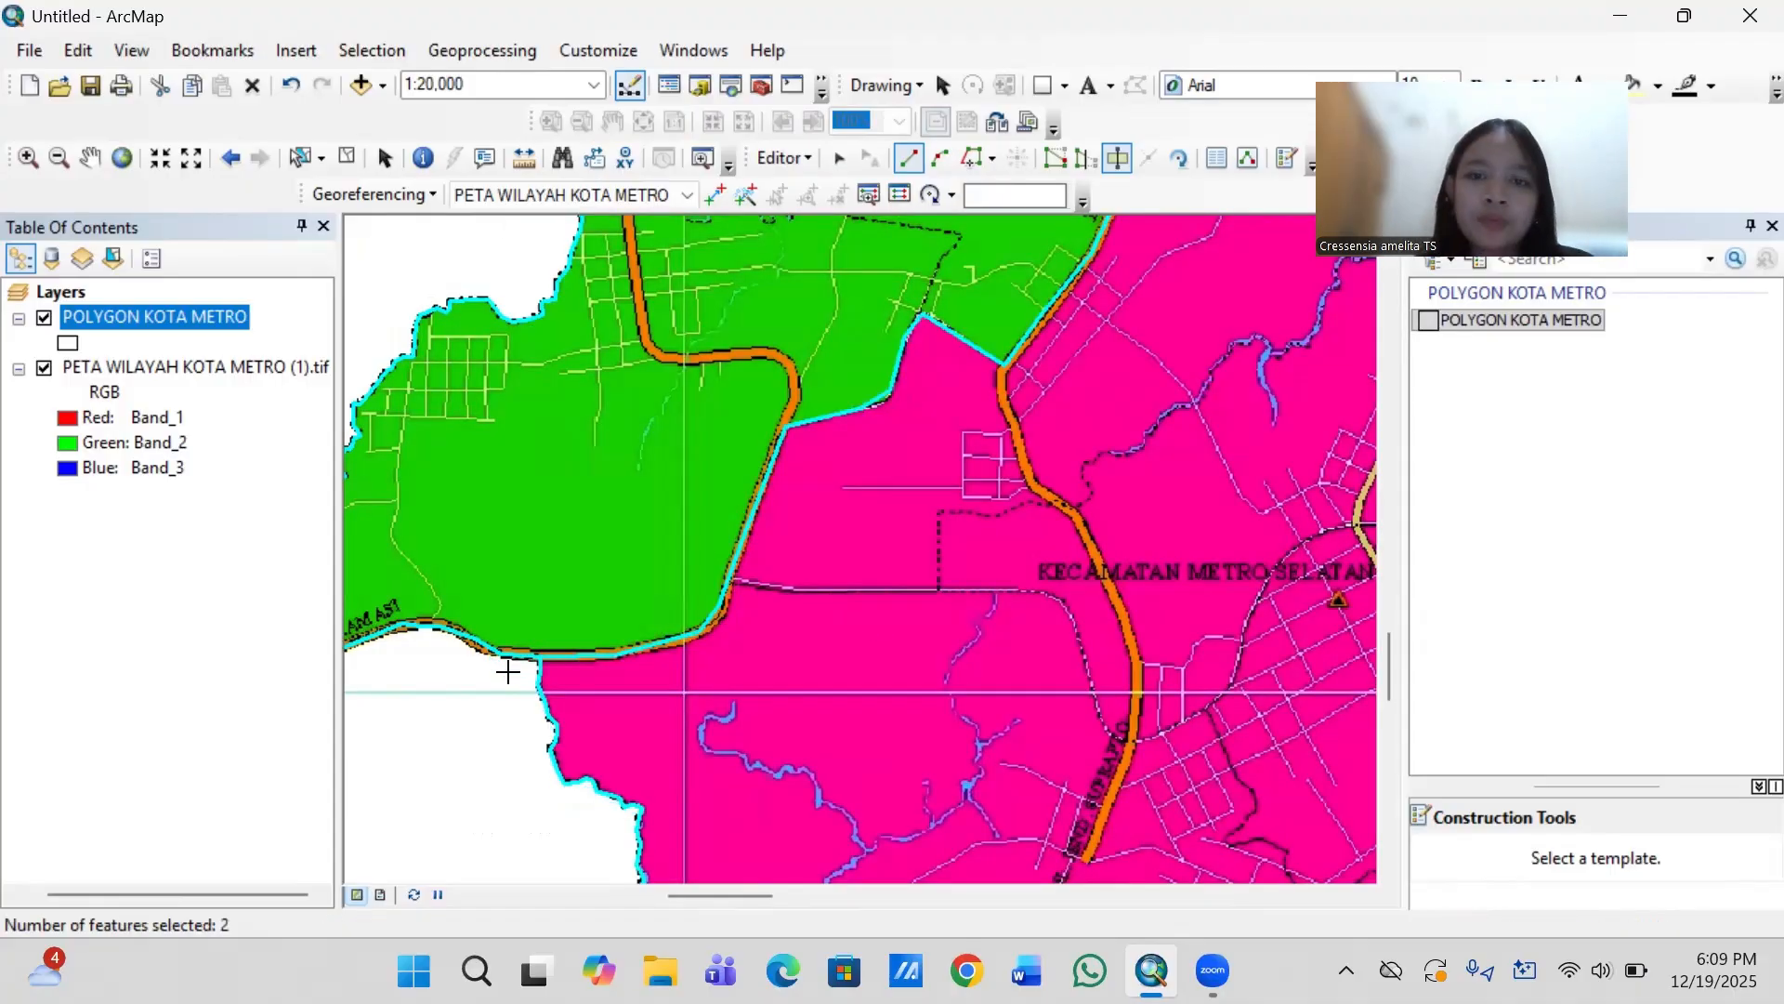
- Examine the whole city map to check the Metro Barat cut against the remaining district boundaries
scroll(507, 671, "up", 5)
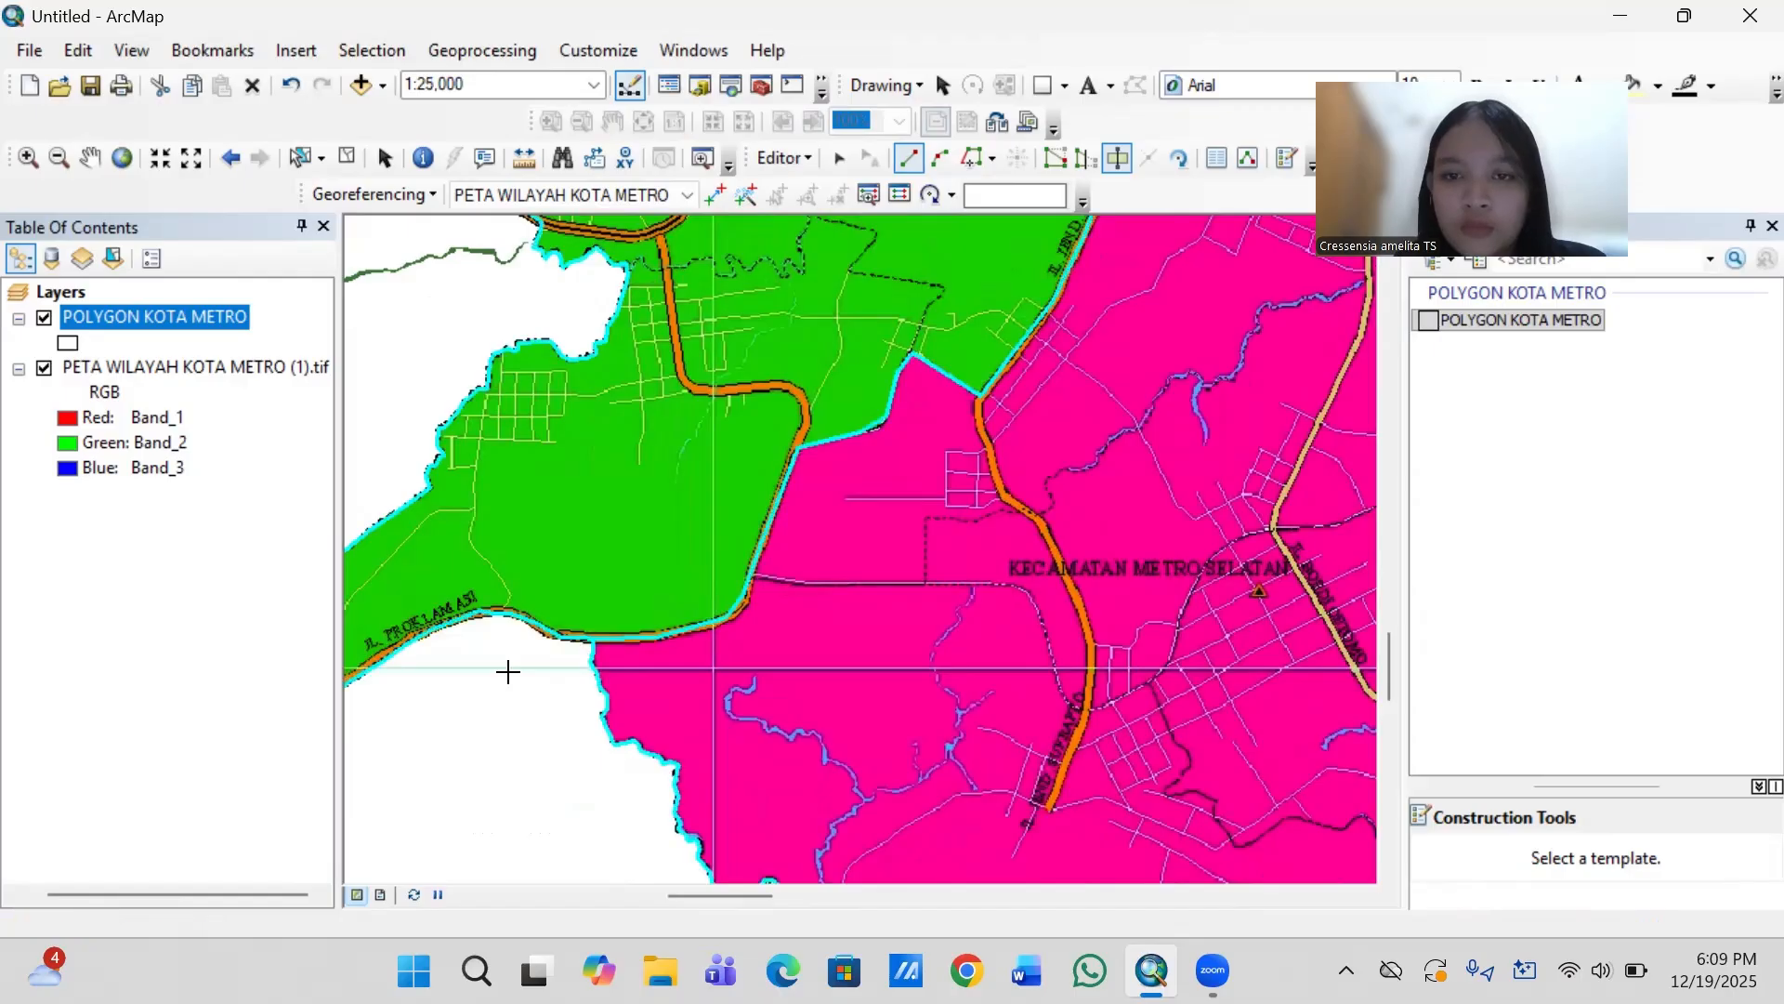
scroll(507, 671, "up", 2)
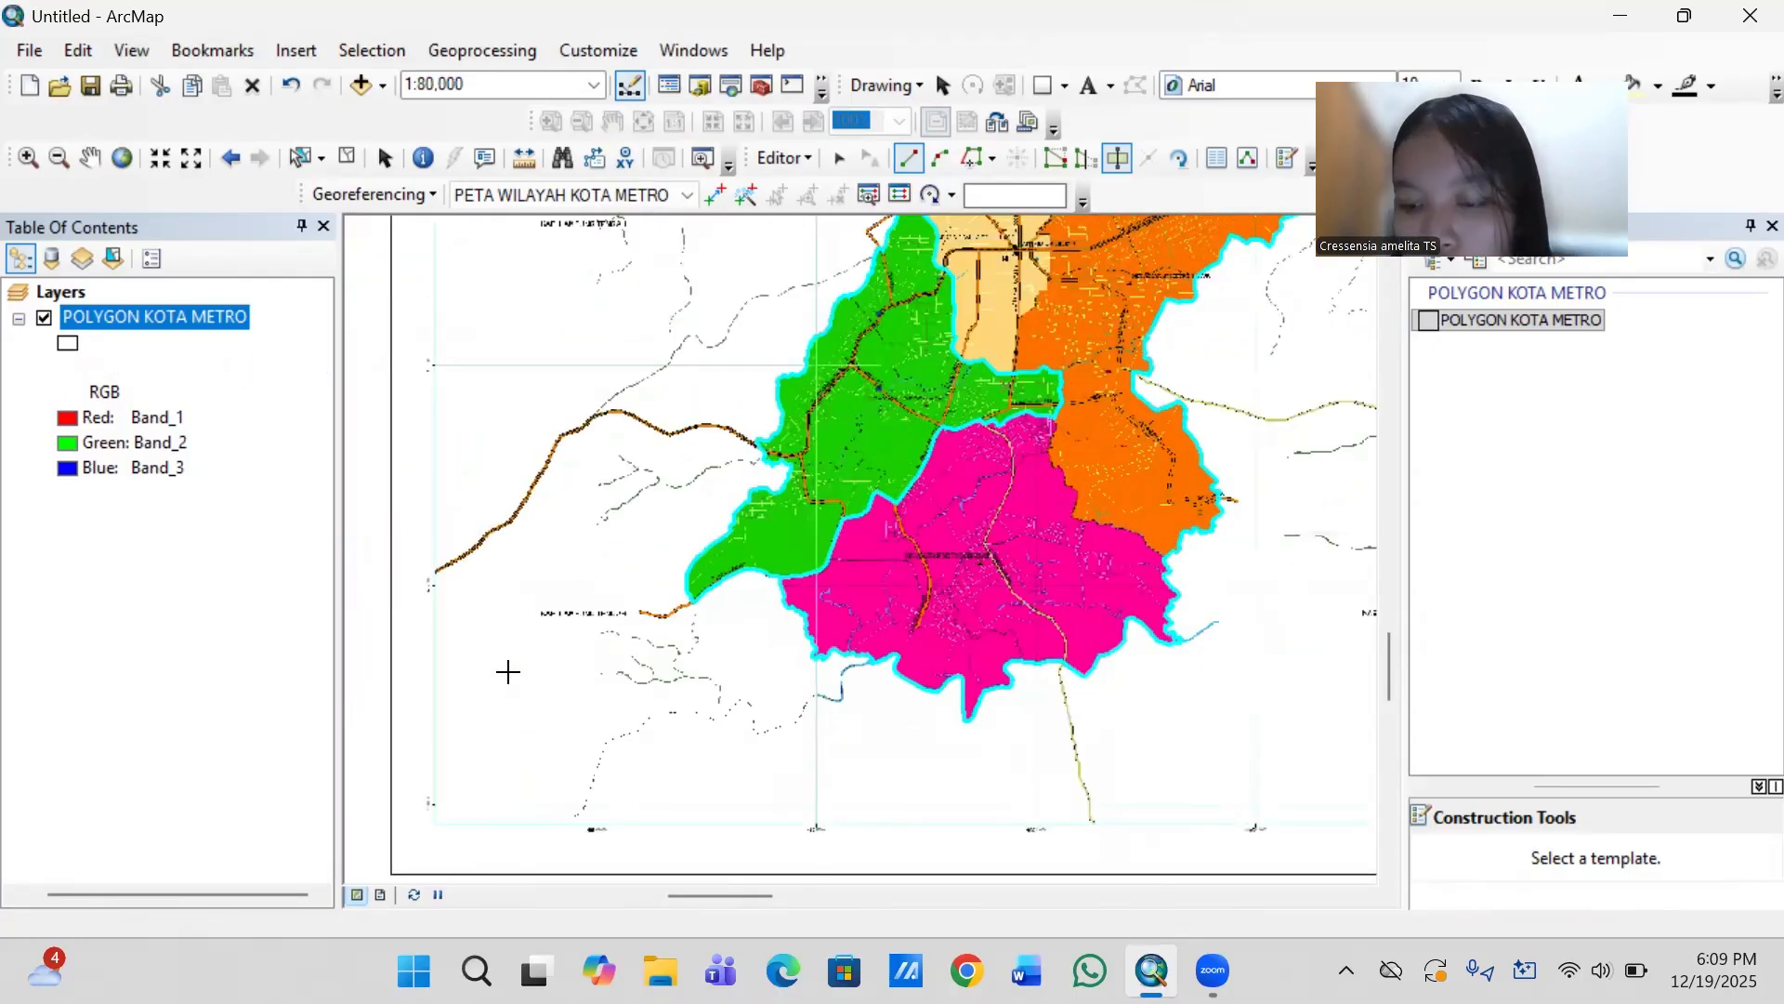
key("Up")
key("Up")
key("Up")
key("Up")
key("Up")
key("Up")
key("Up")
key("Up")
key("Up")
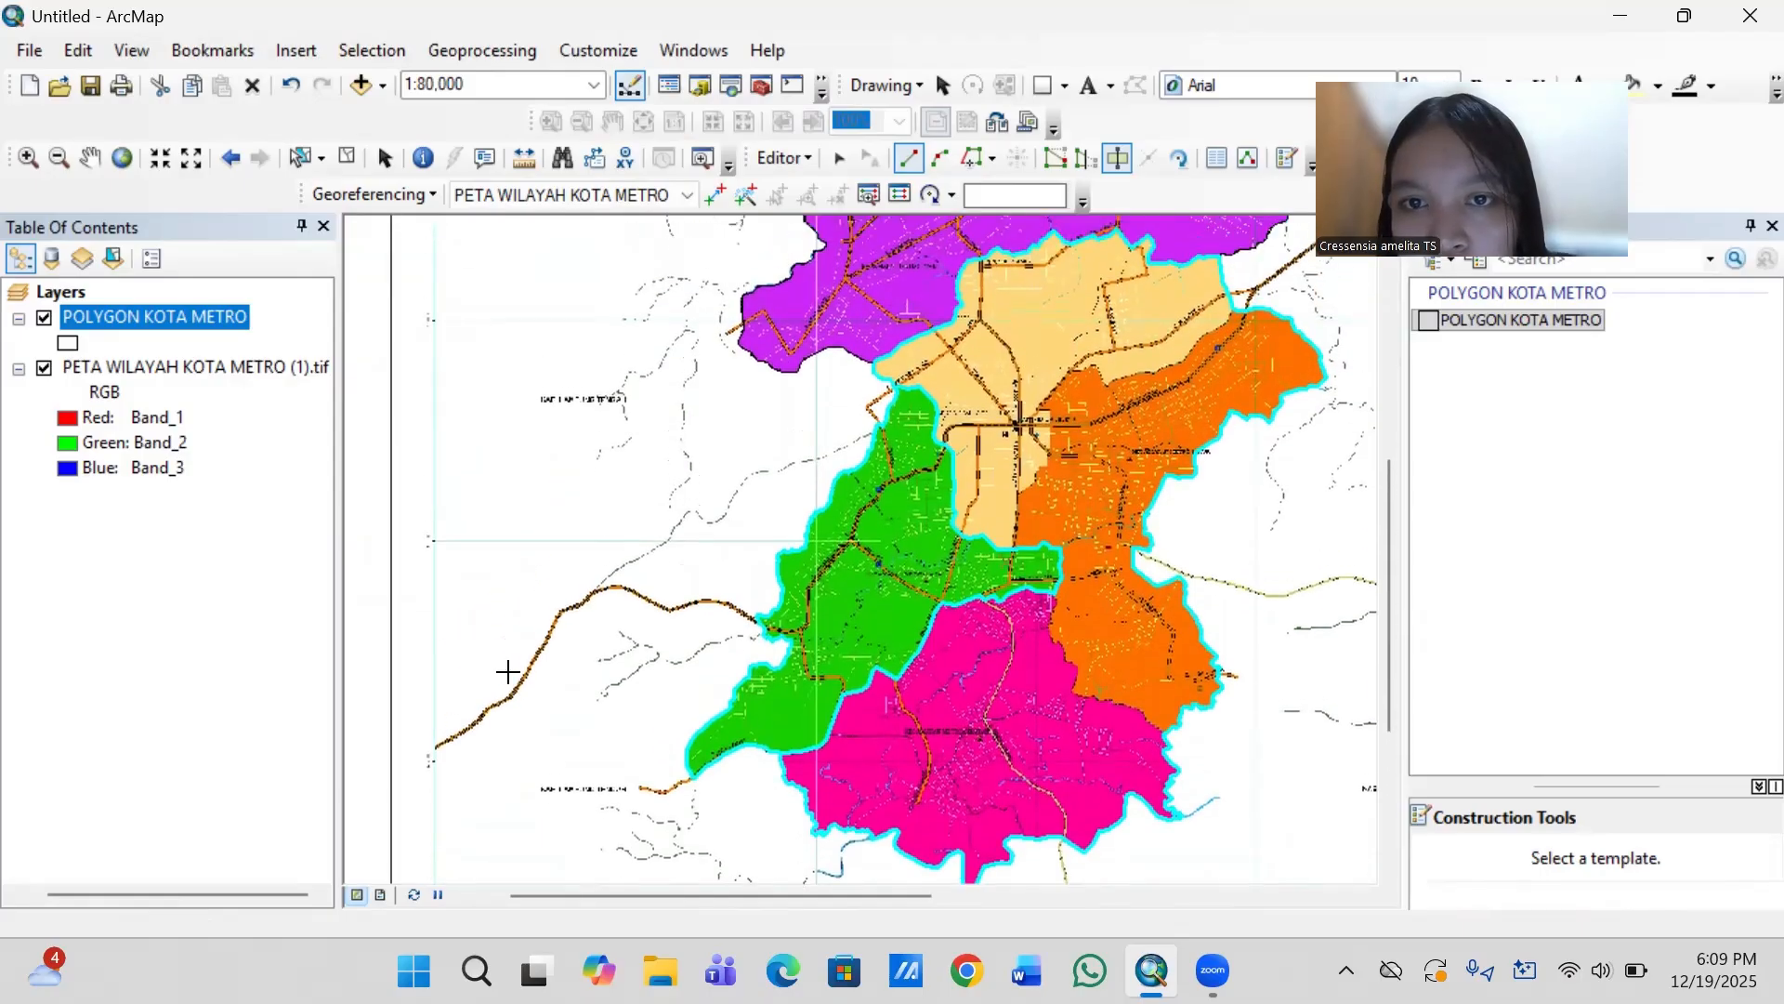
key("Up")
key("Up")
key("Up")
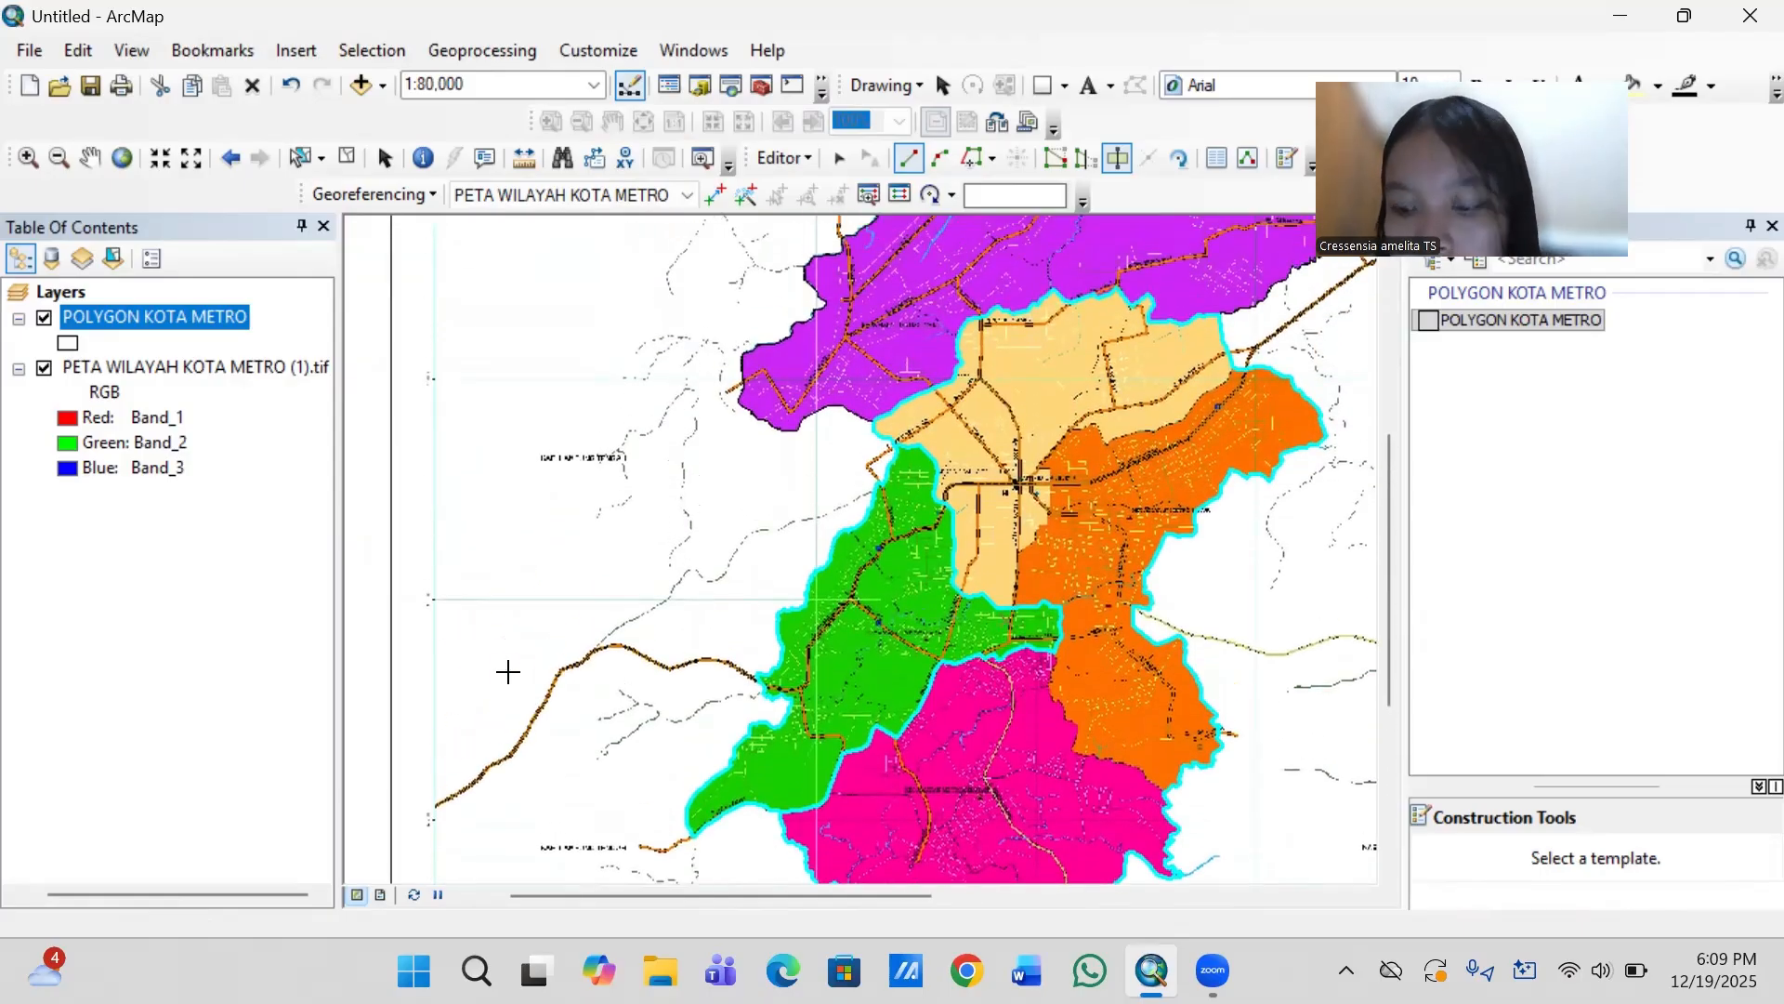
key("Up")
key("Up")
key("Up")
key("Up")
key("Up")
key("Up")
key("Up")
key("Up")
key("Up")
key("Up")
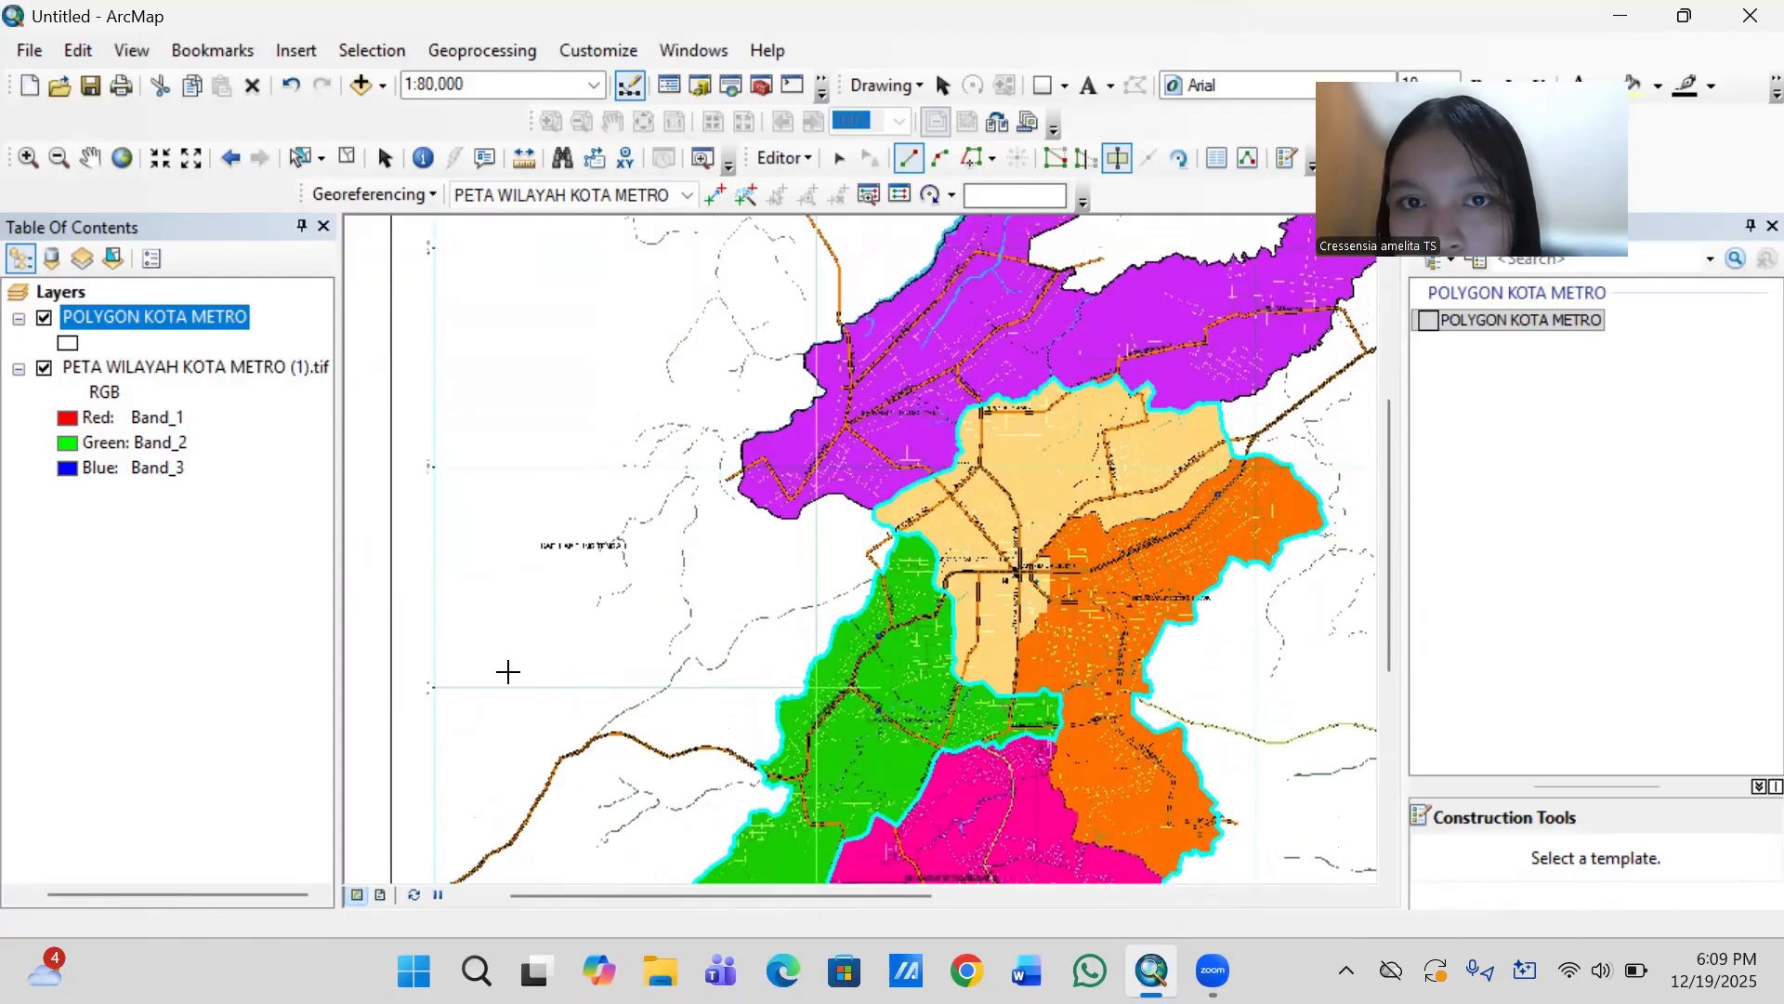
key("Up")
key("Up")
key("Up")
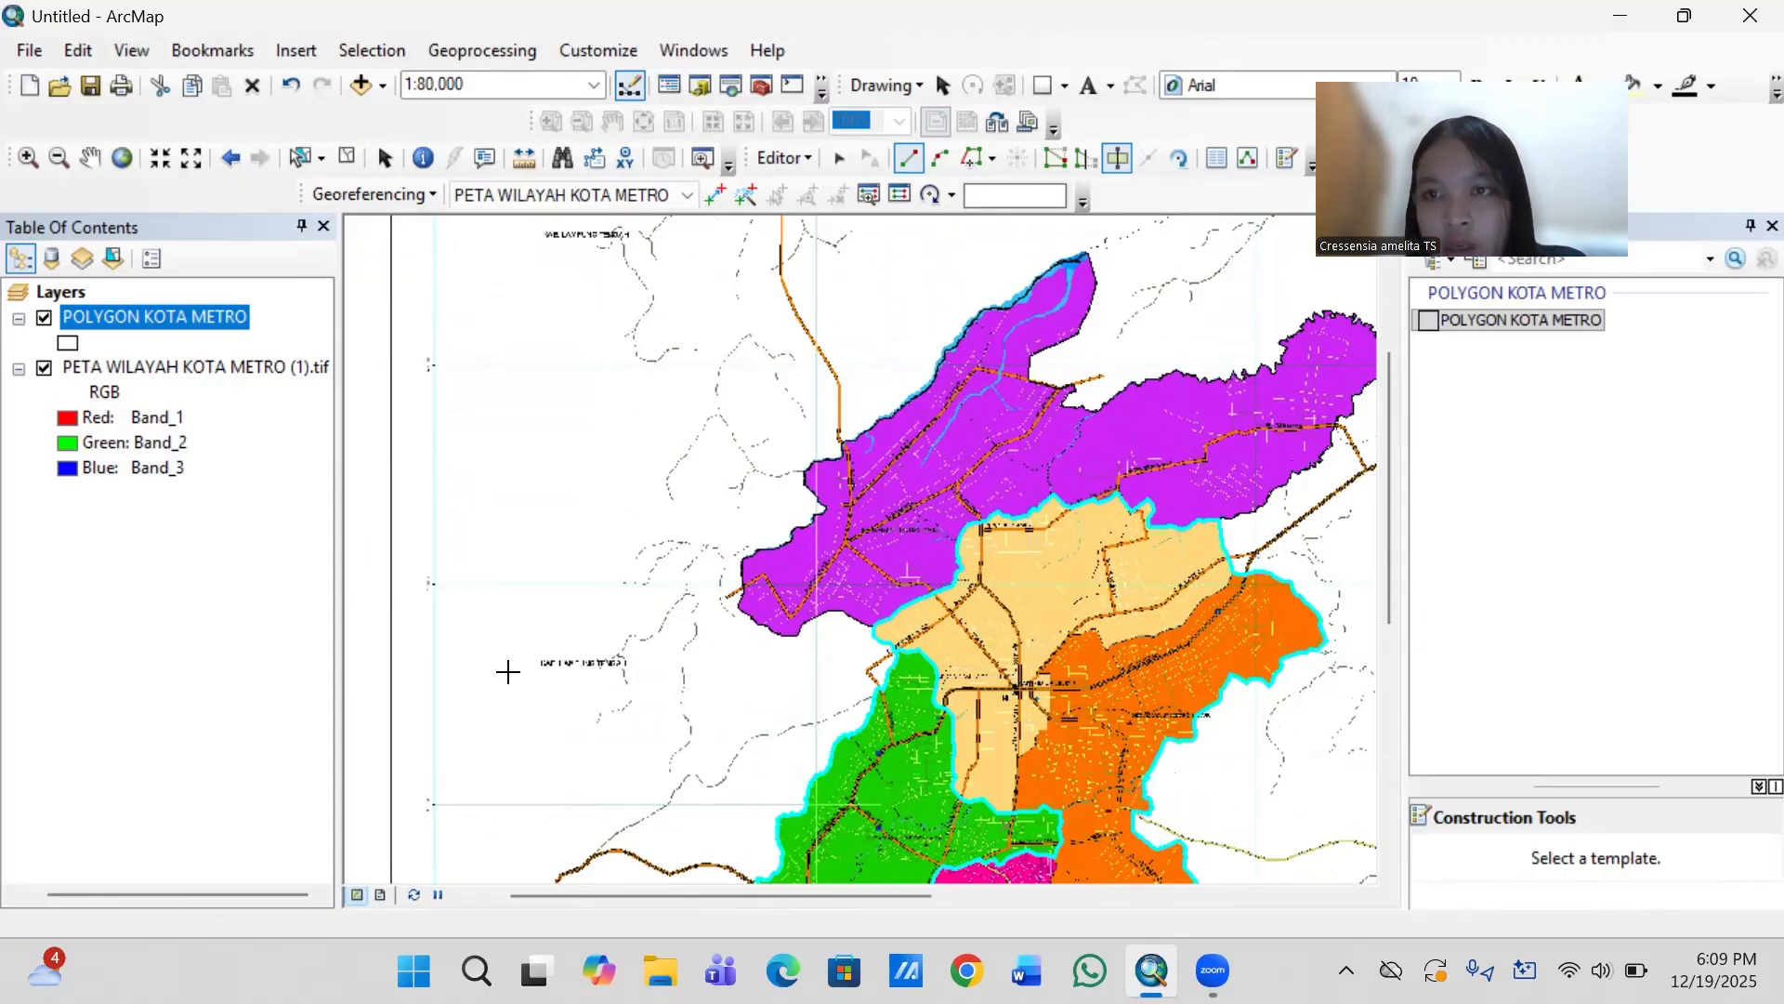
key("Down")
key("Down")
key("Down")
key("Down")
key("Down")
key("Down")
key("Down")
key("Down")
key("Down")
key("Down")
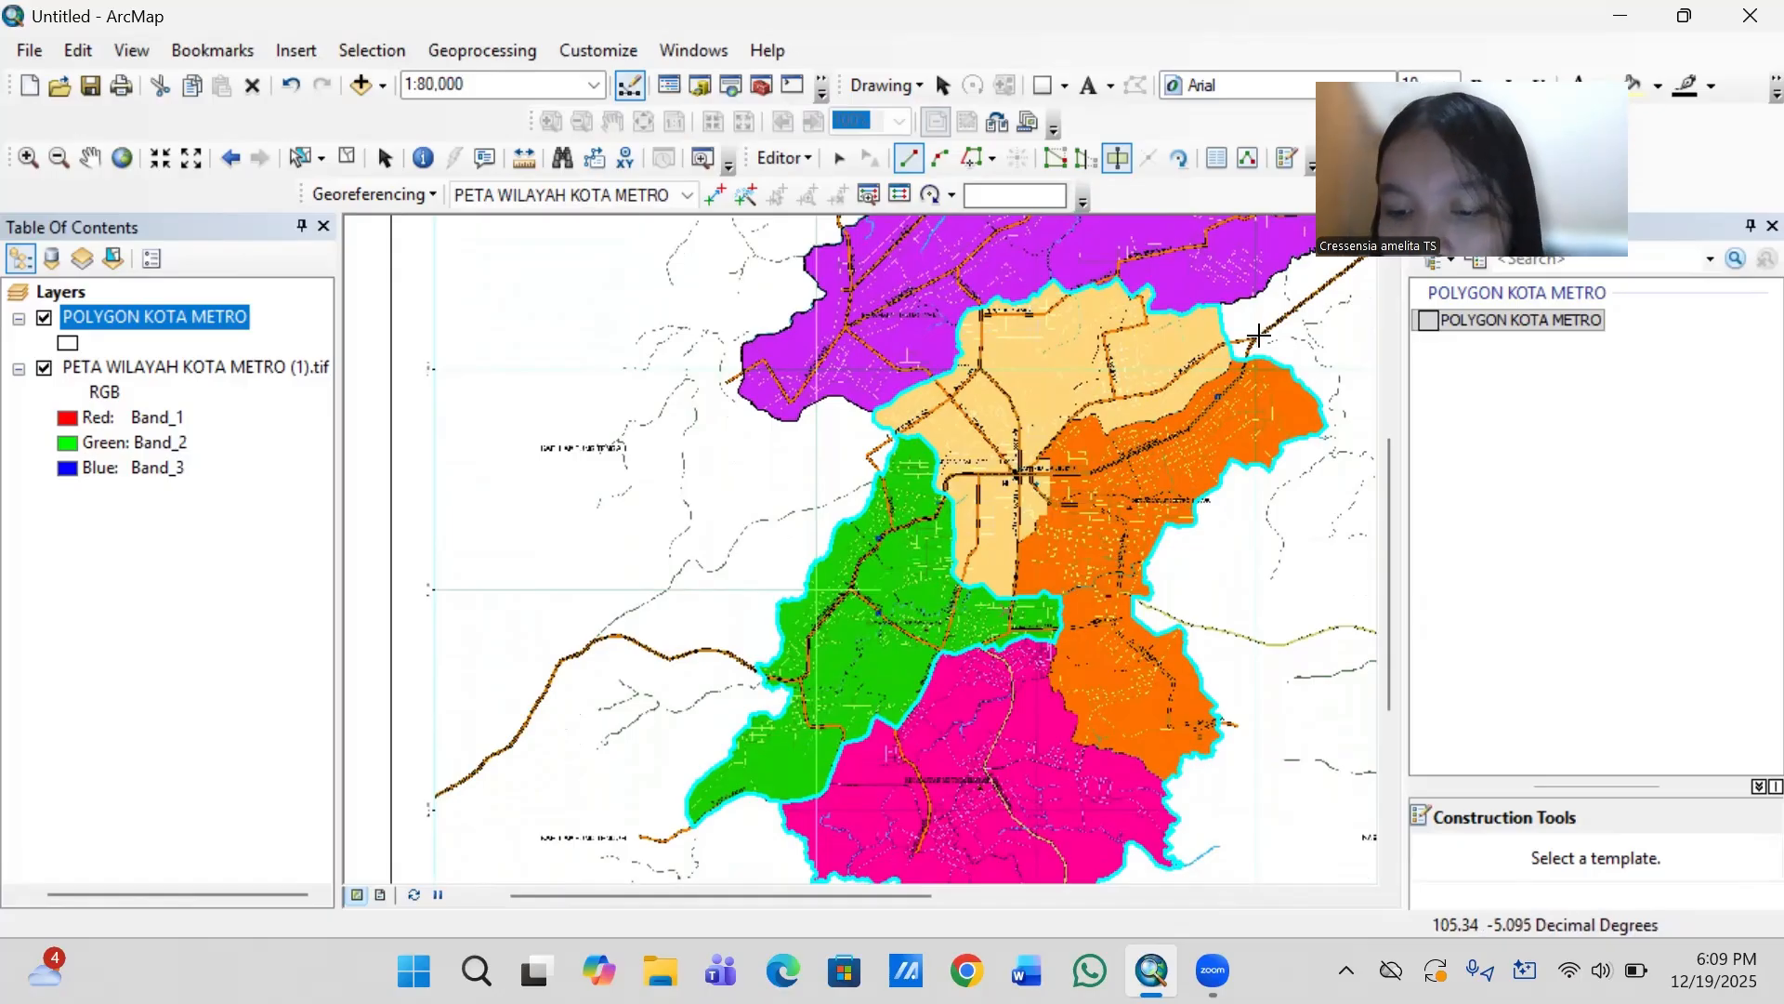
- Start the Metro Pusat–Metro Timur cut just outside the northeastern city boundary below Jl. Hasanudin, and bring the line onto the beige–orange district boundary
scroll(1258, 335, "up", 2)
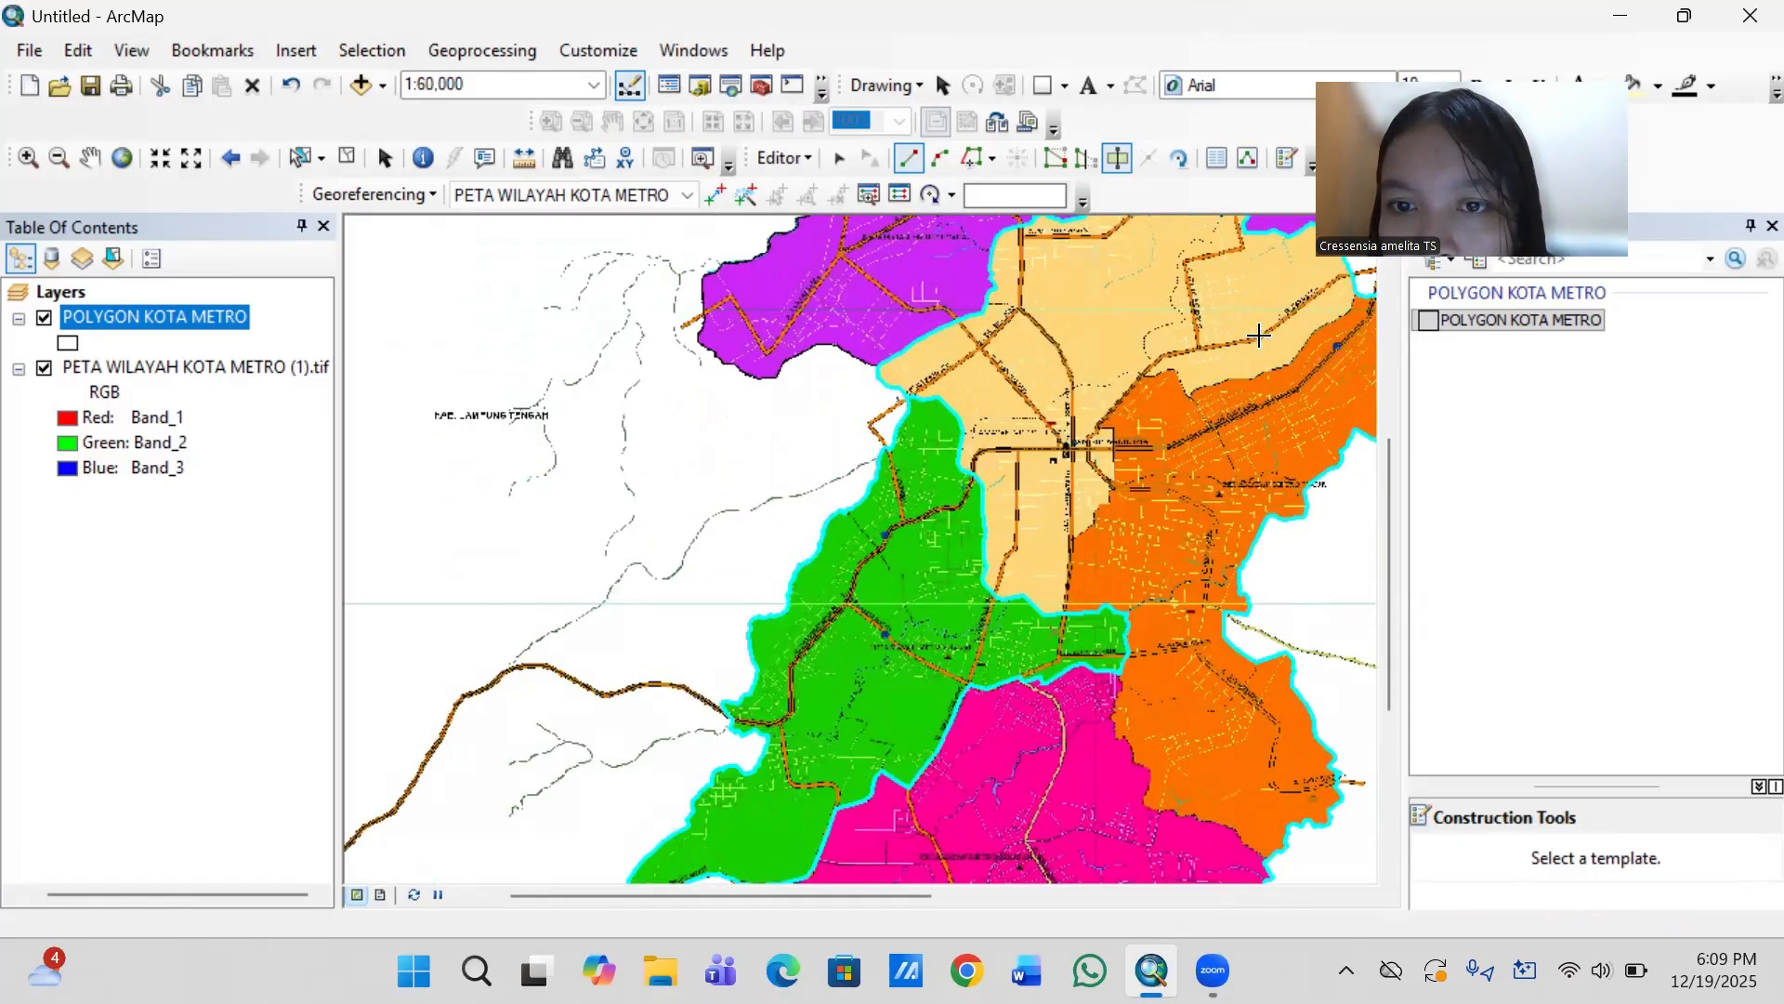
scroll(1258, 334, "up", 3)
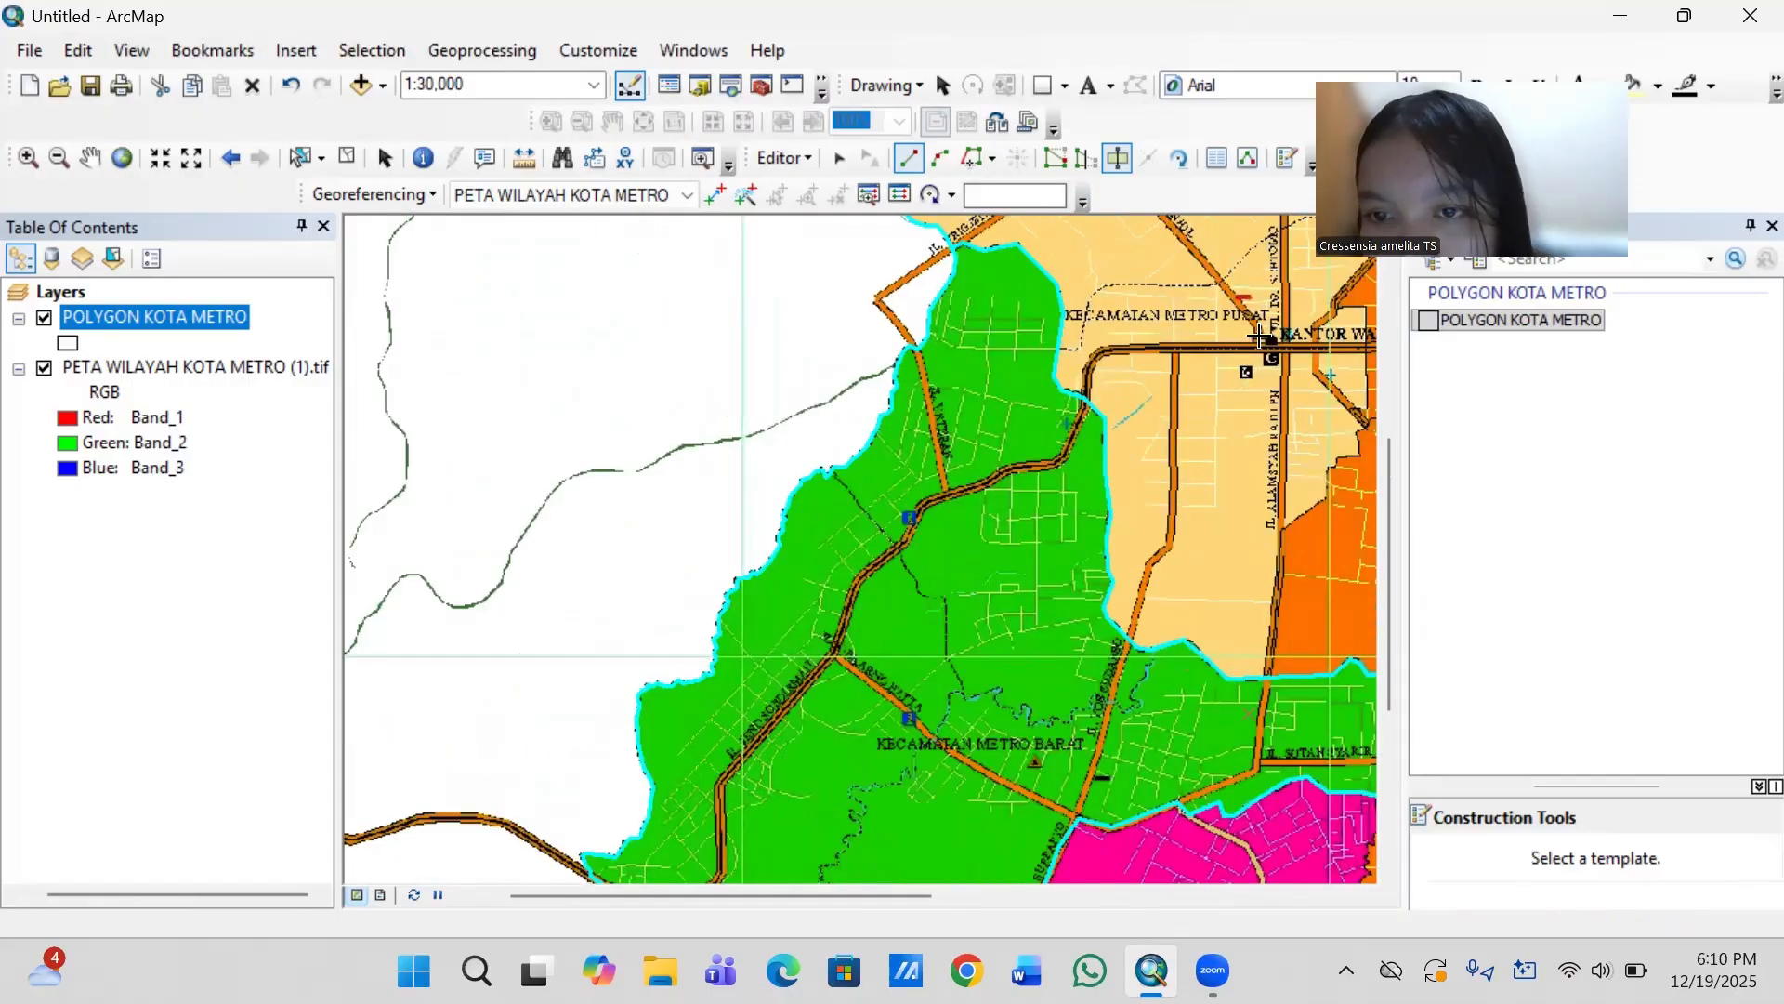
key("Right")
key("Up")
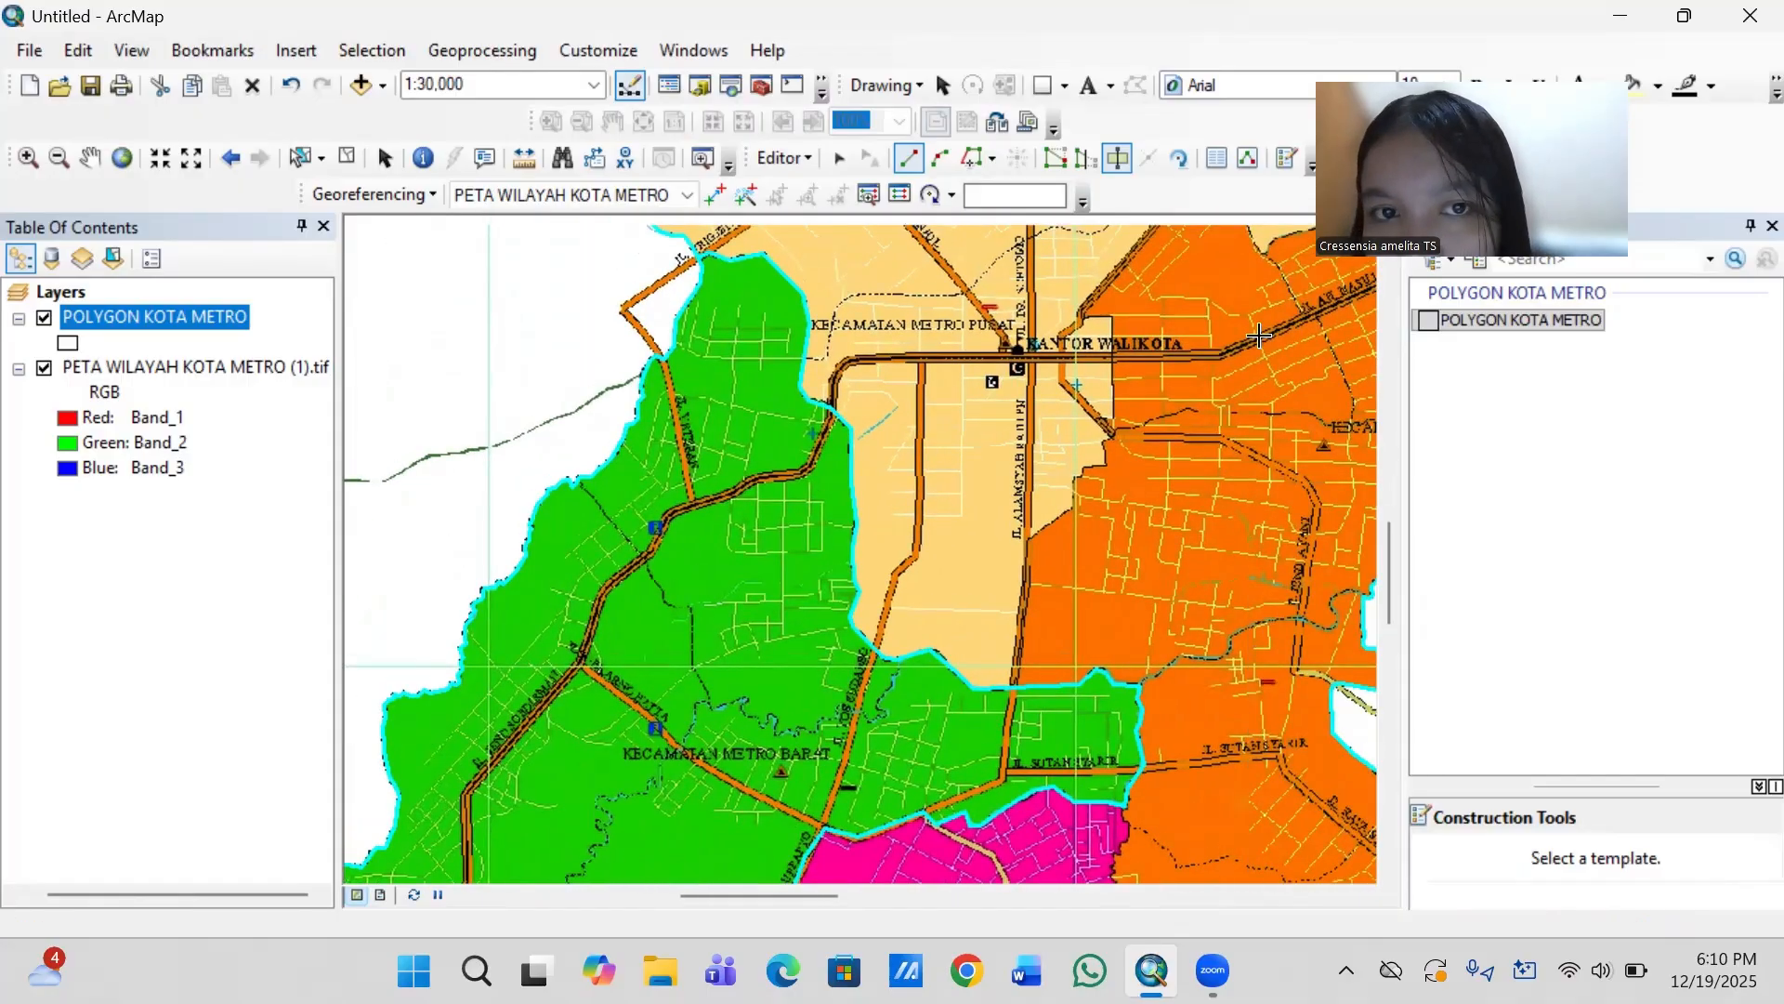
key("Up")
key("Up")
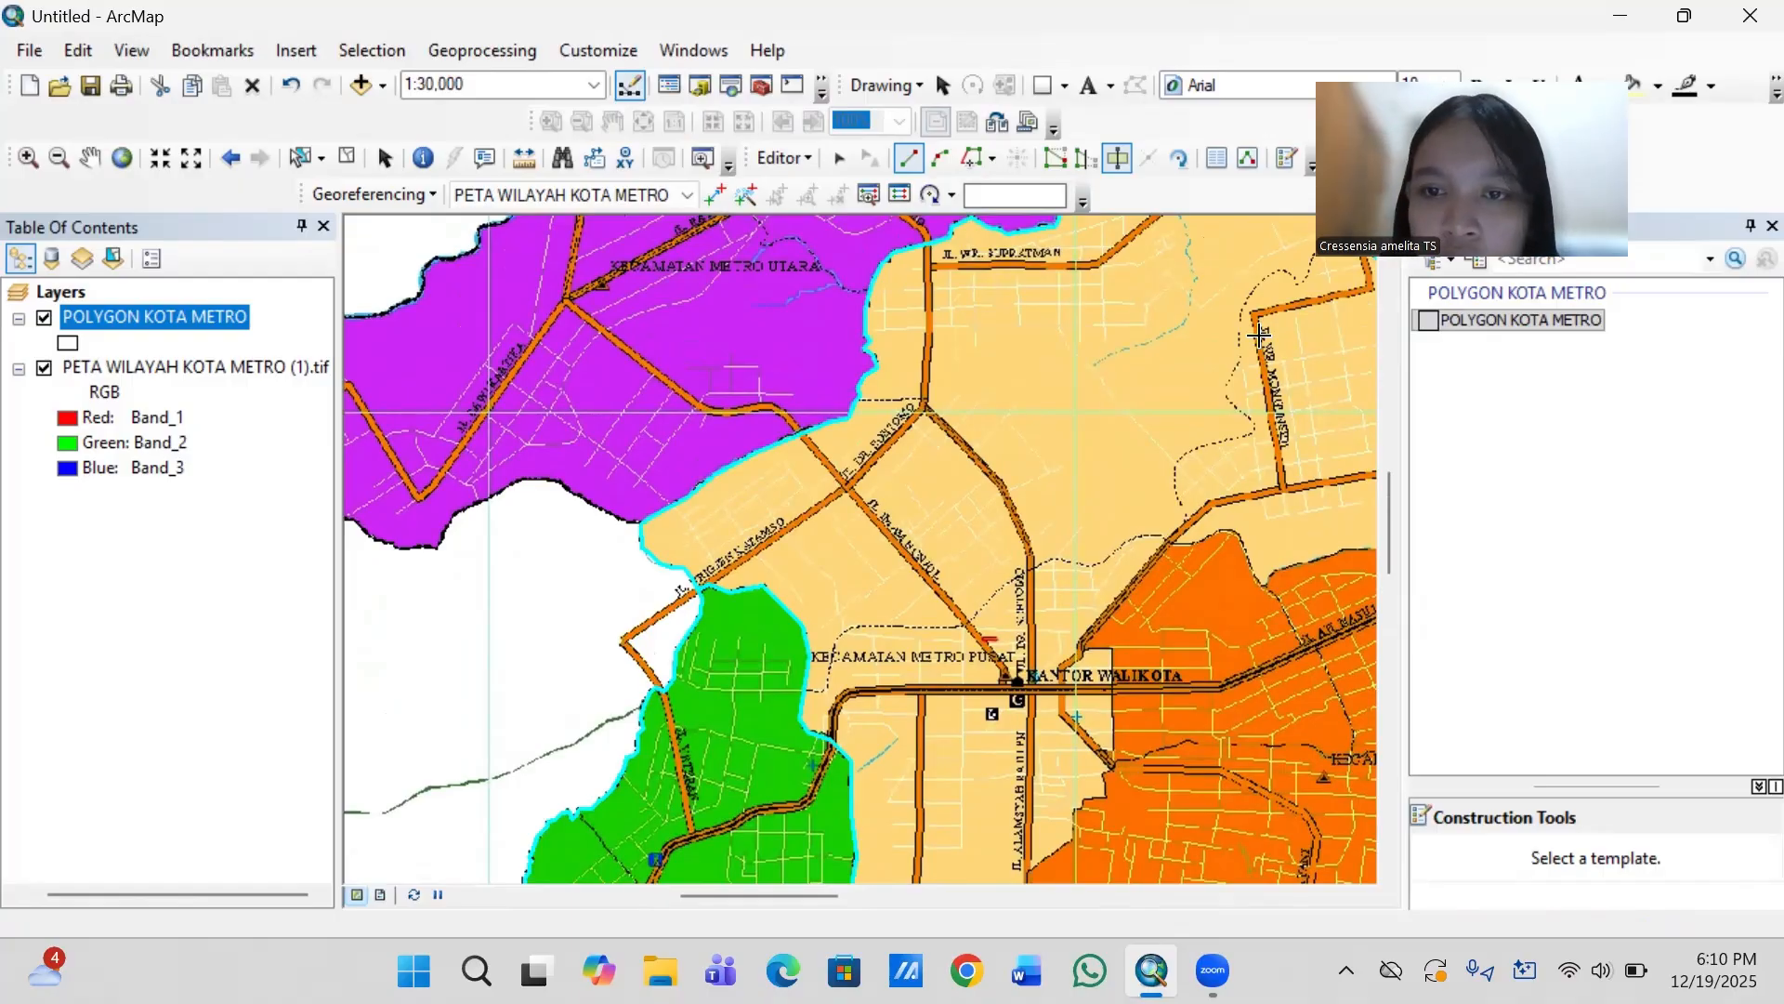
key("Right")
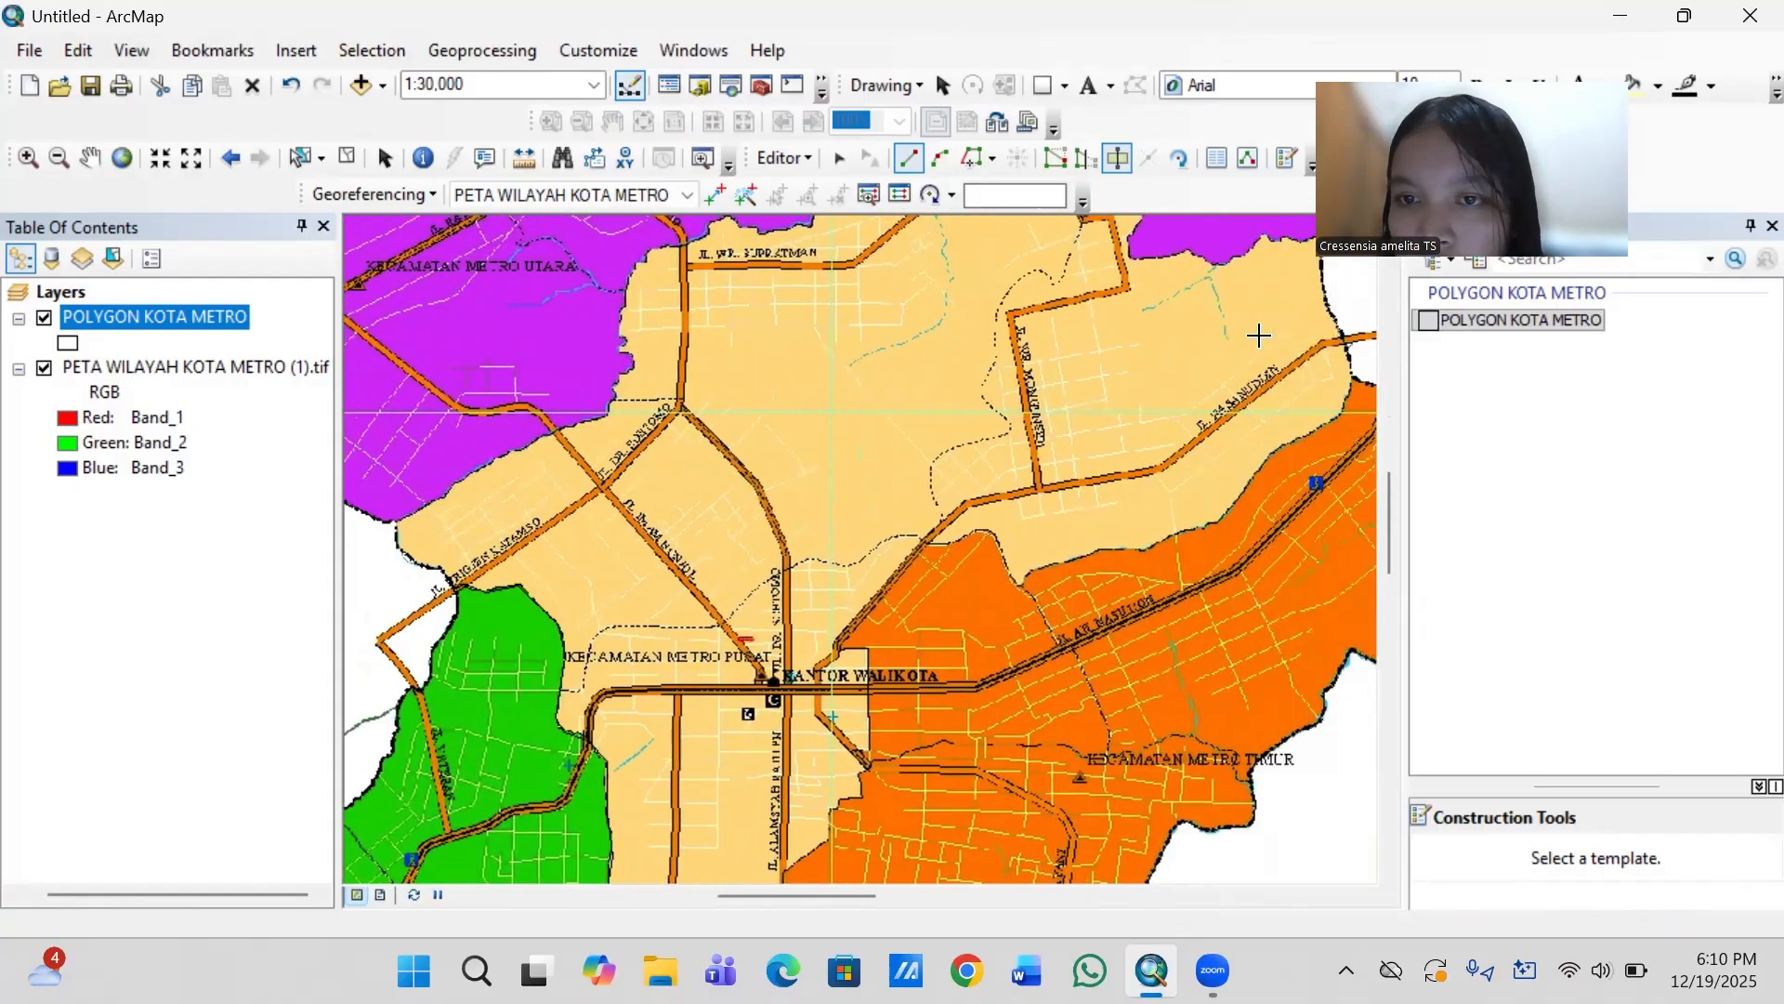
key("Right")
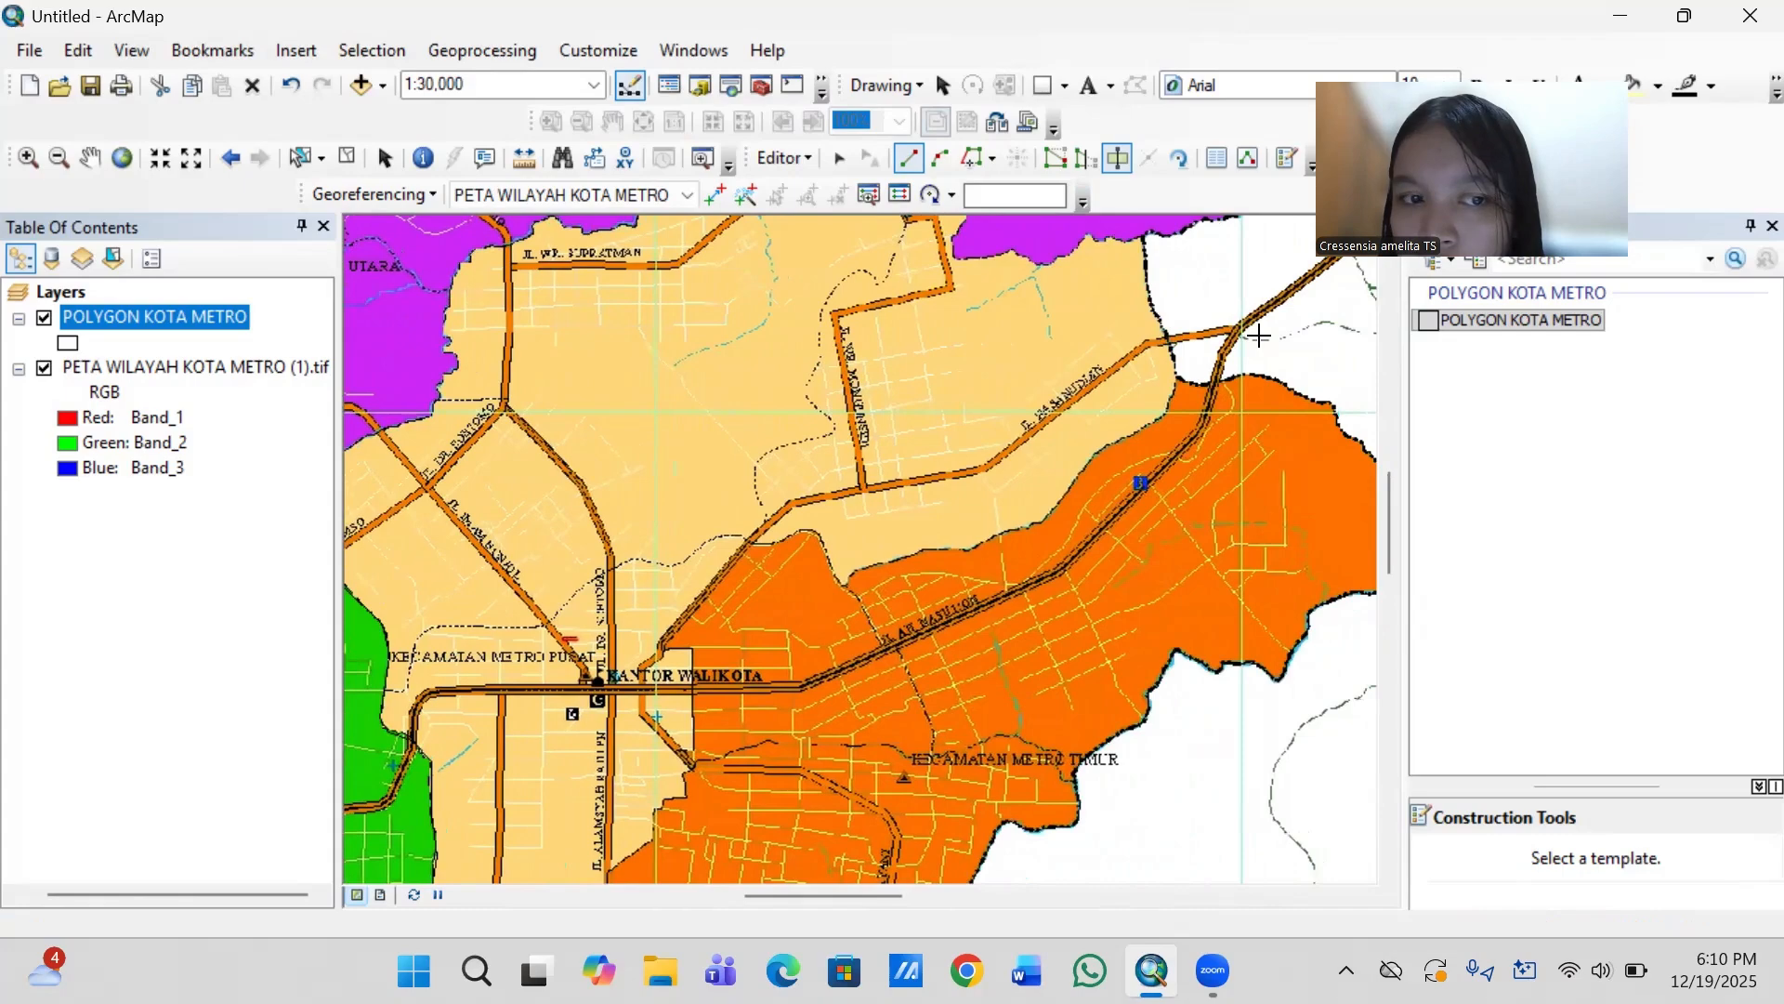
left_click(1205, 362)
left_click(1198, 363)
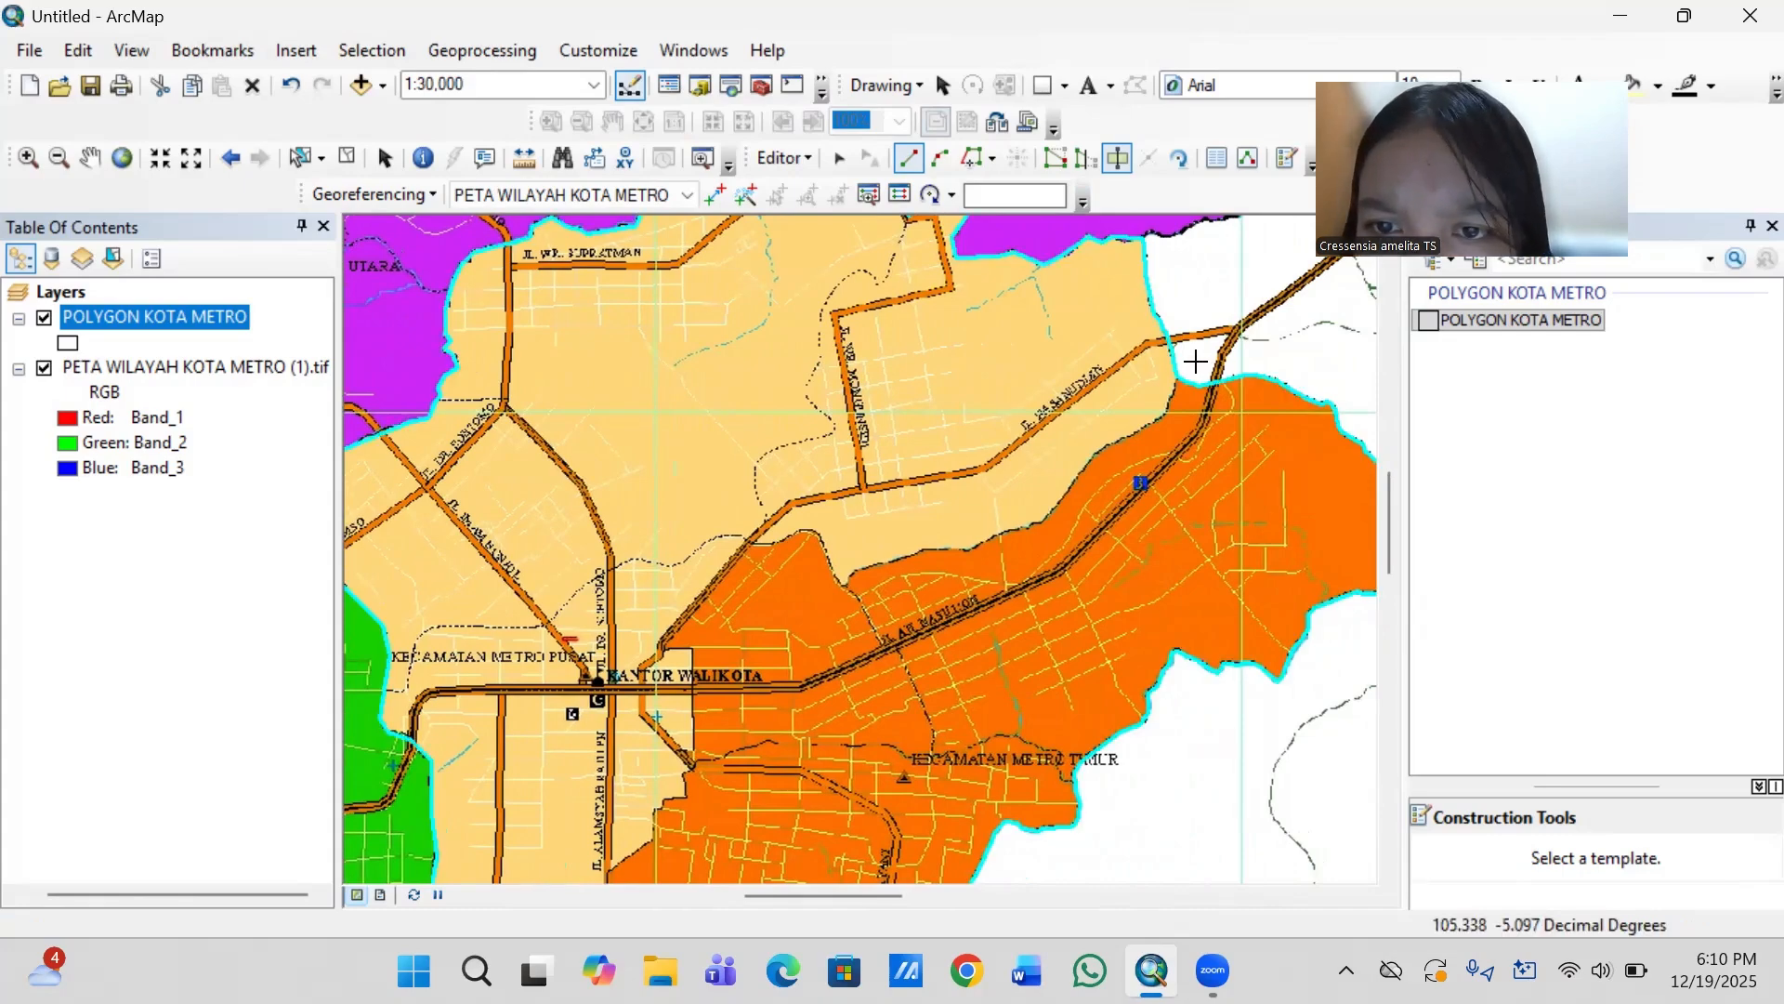
left_click(1171, 390)
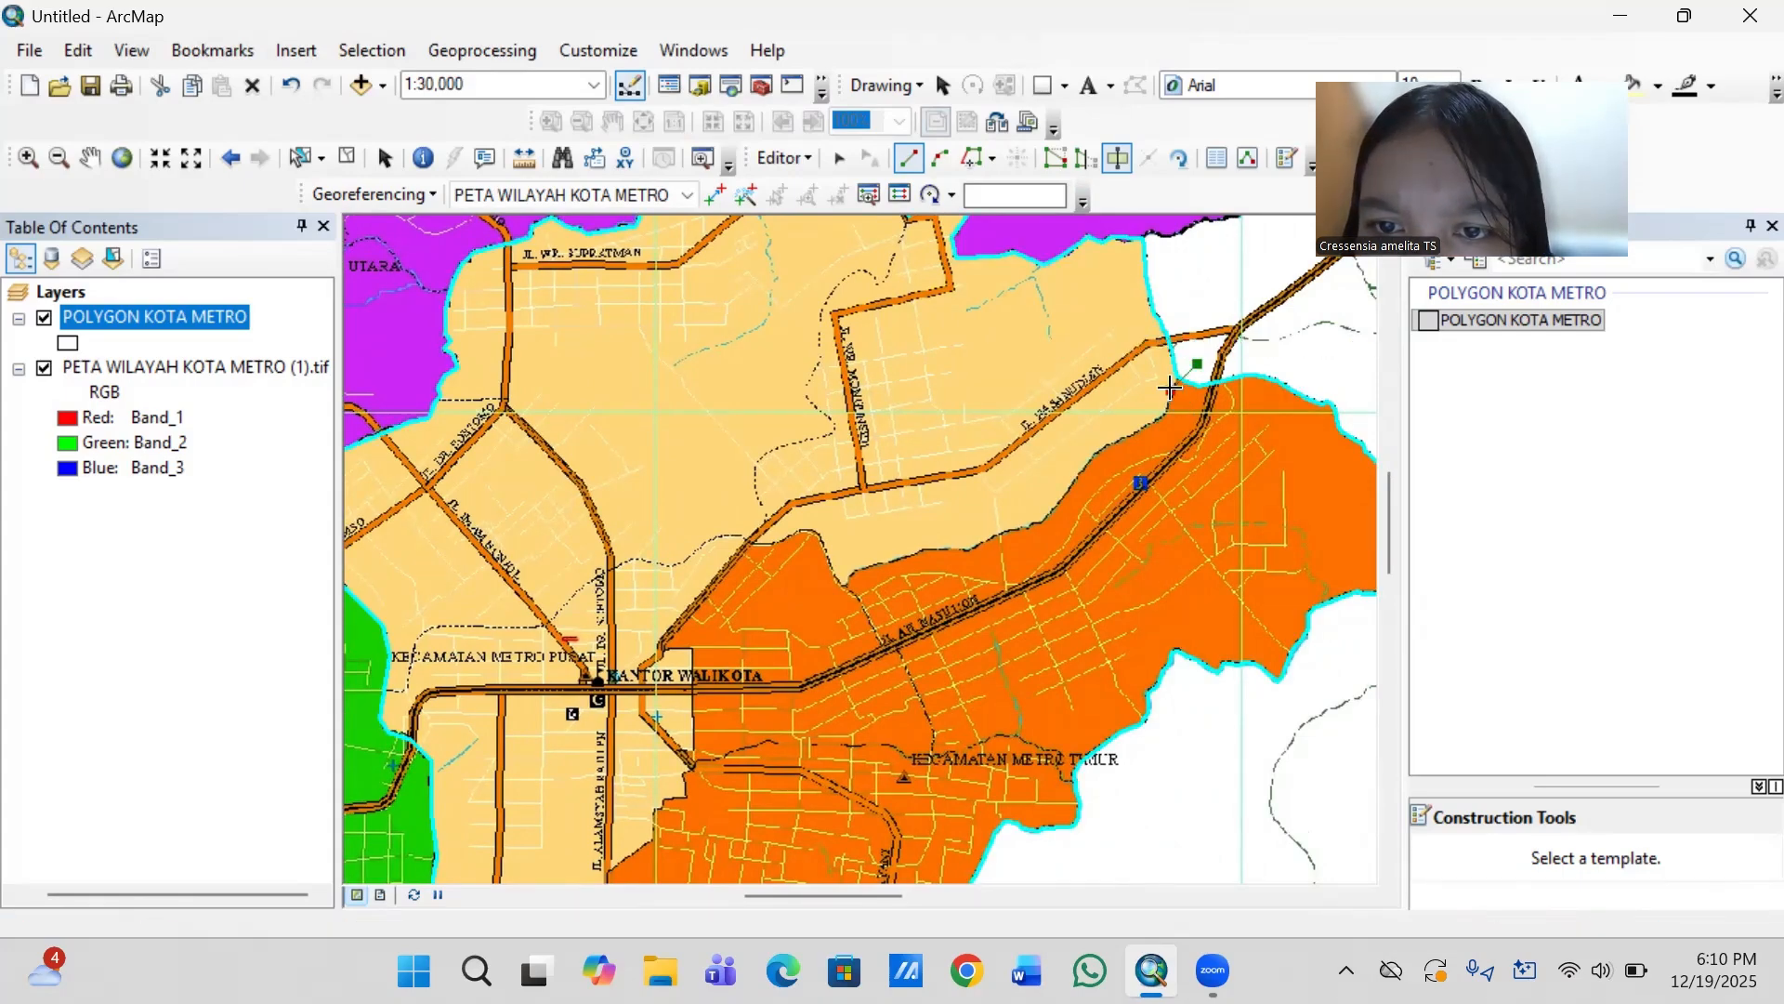
left_click(1165, 416)
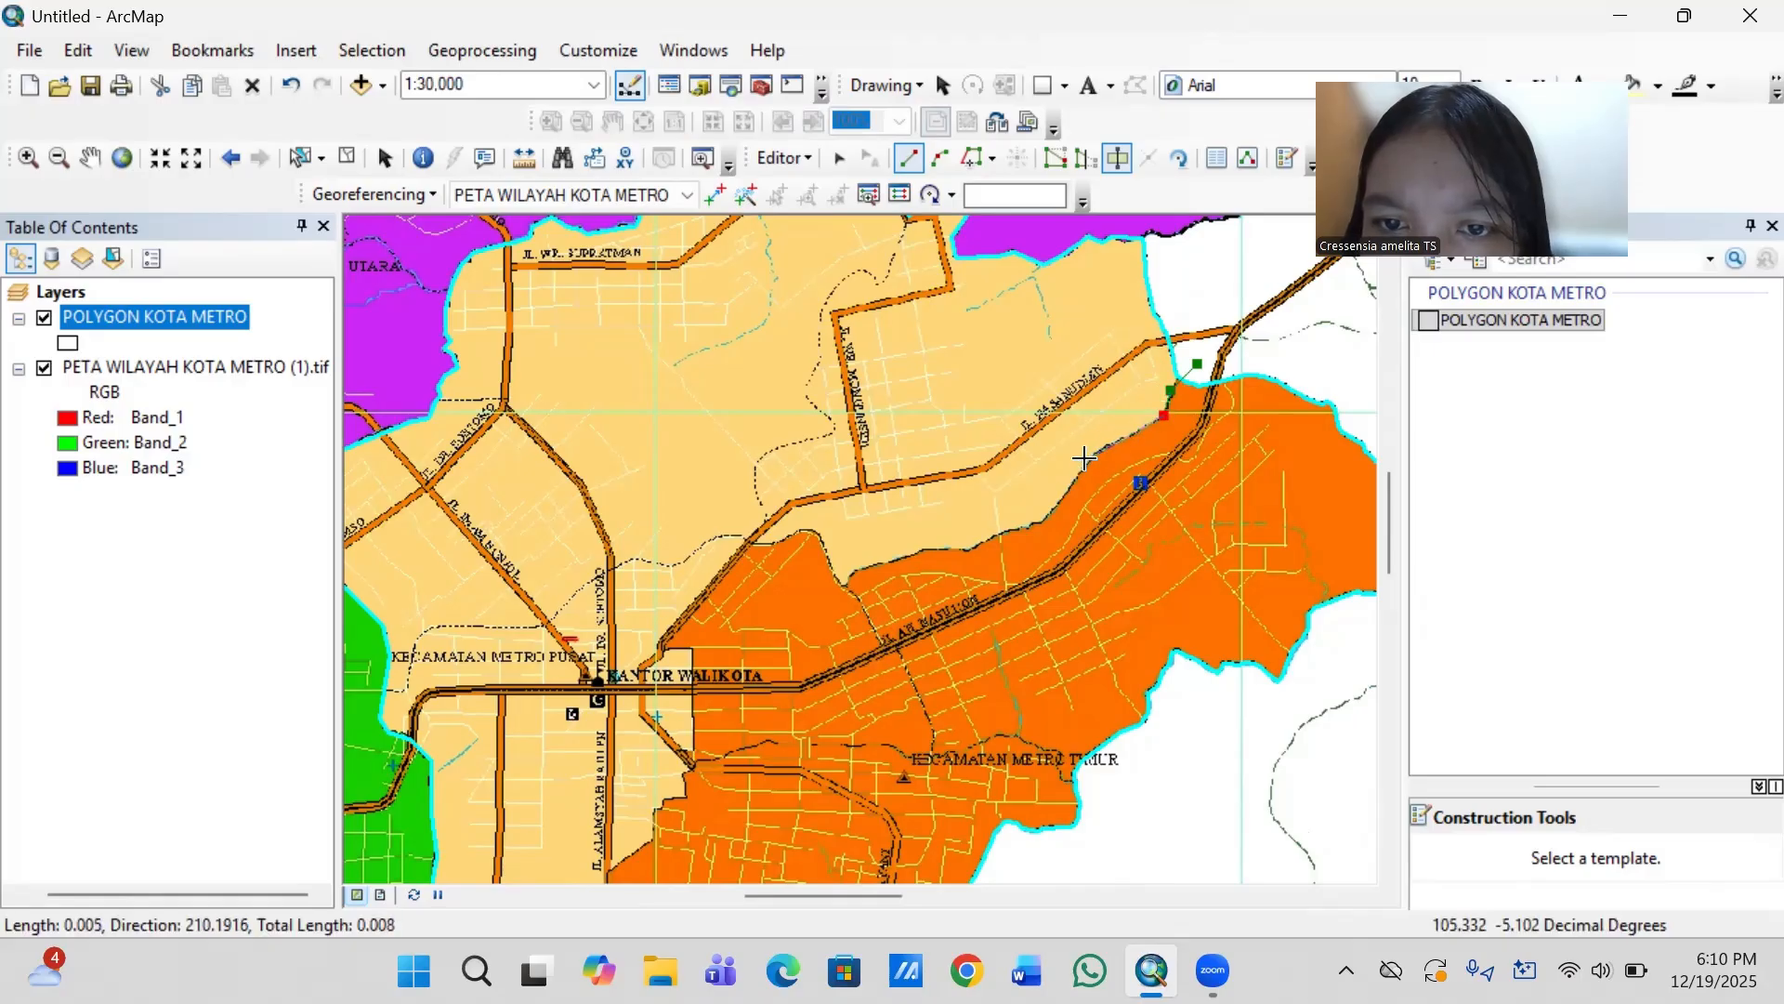
- Continue the cut line southwest and west along the beige–orange boundary north of Jl. A.H. Nasution to the low point of the beige area
left_click(1087, 459)
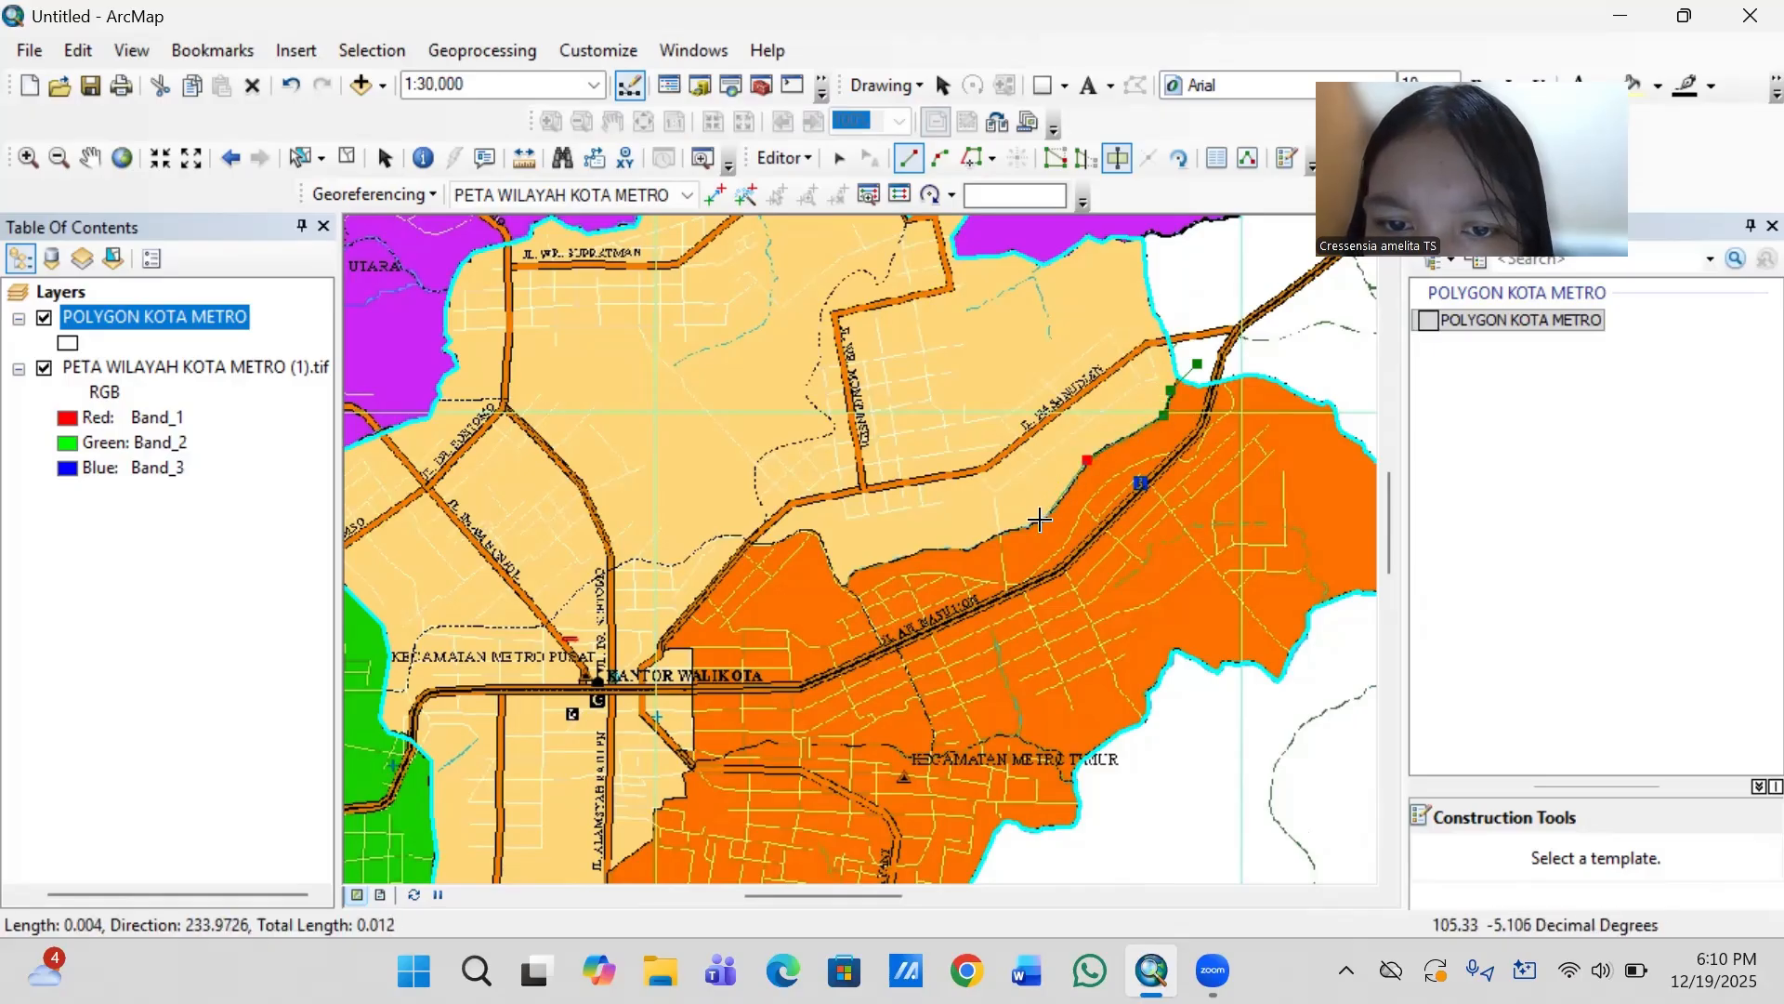
left_click(1041, 521)
left_click(992, 539)
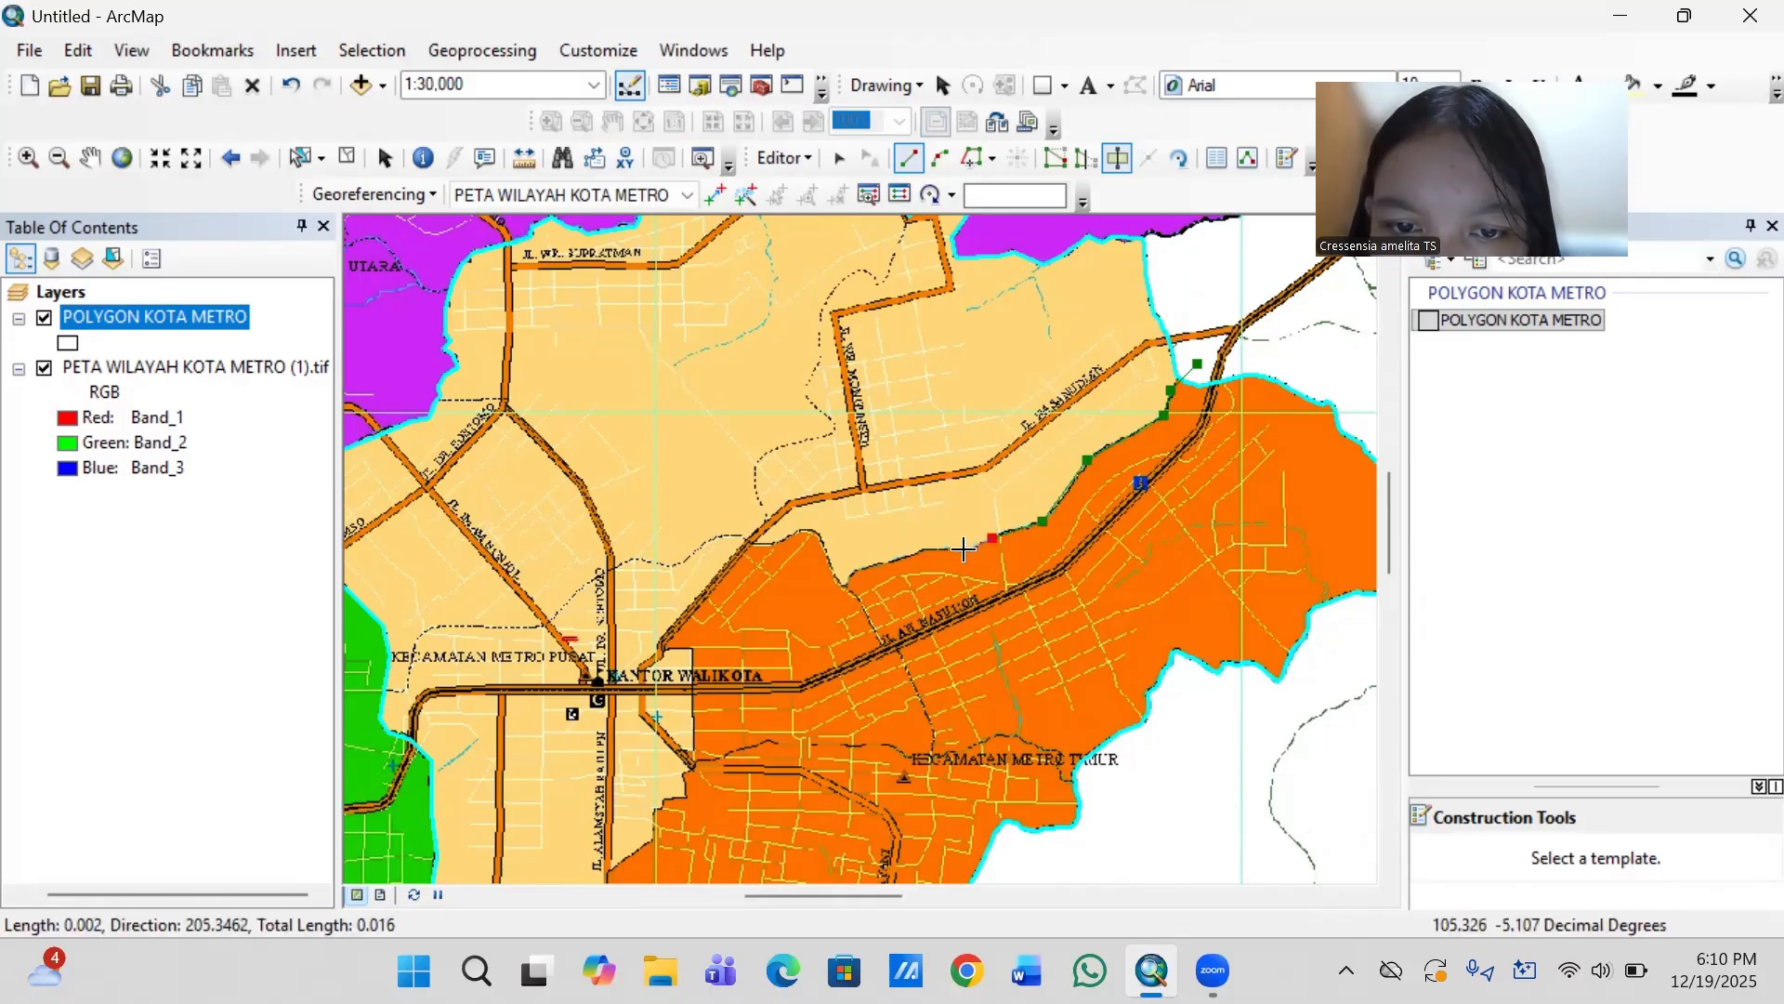
left_click(967, 551)
left_click(910, 555)
left_click(853, 574)
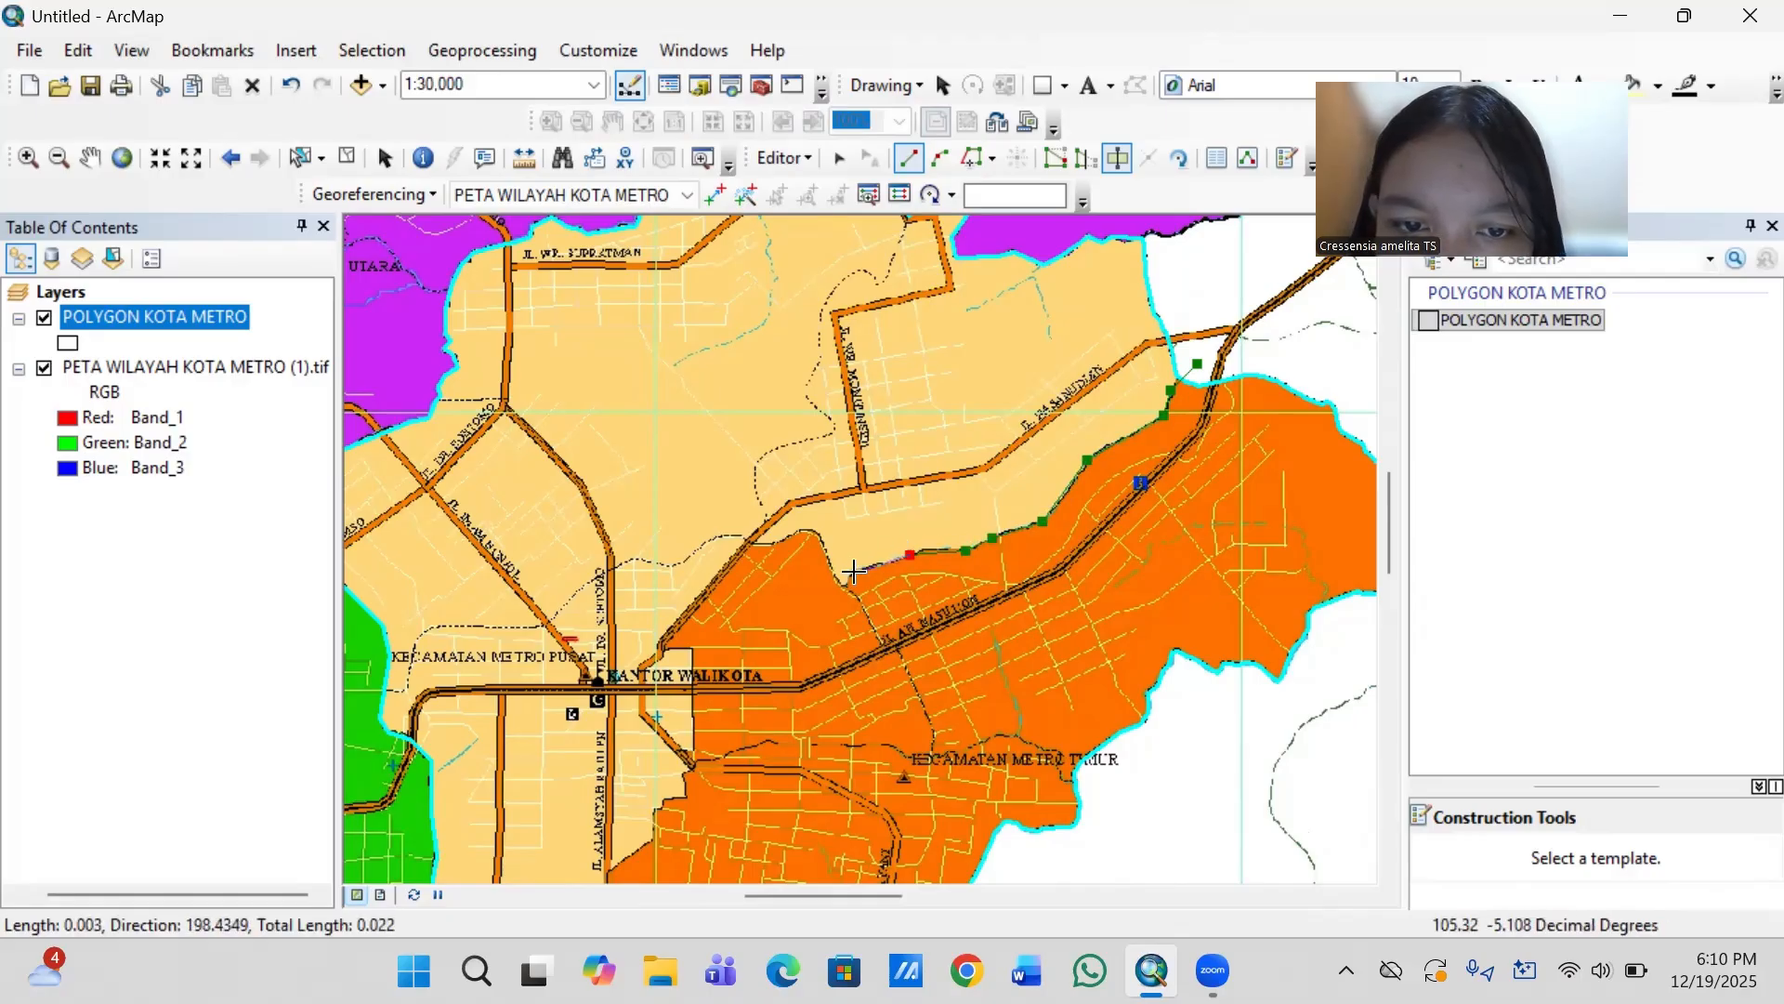
left_click(841, 580)
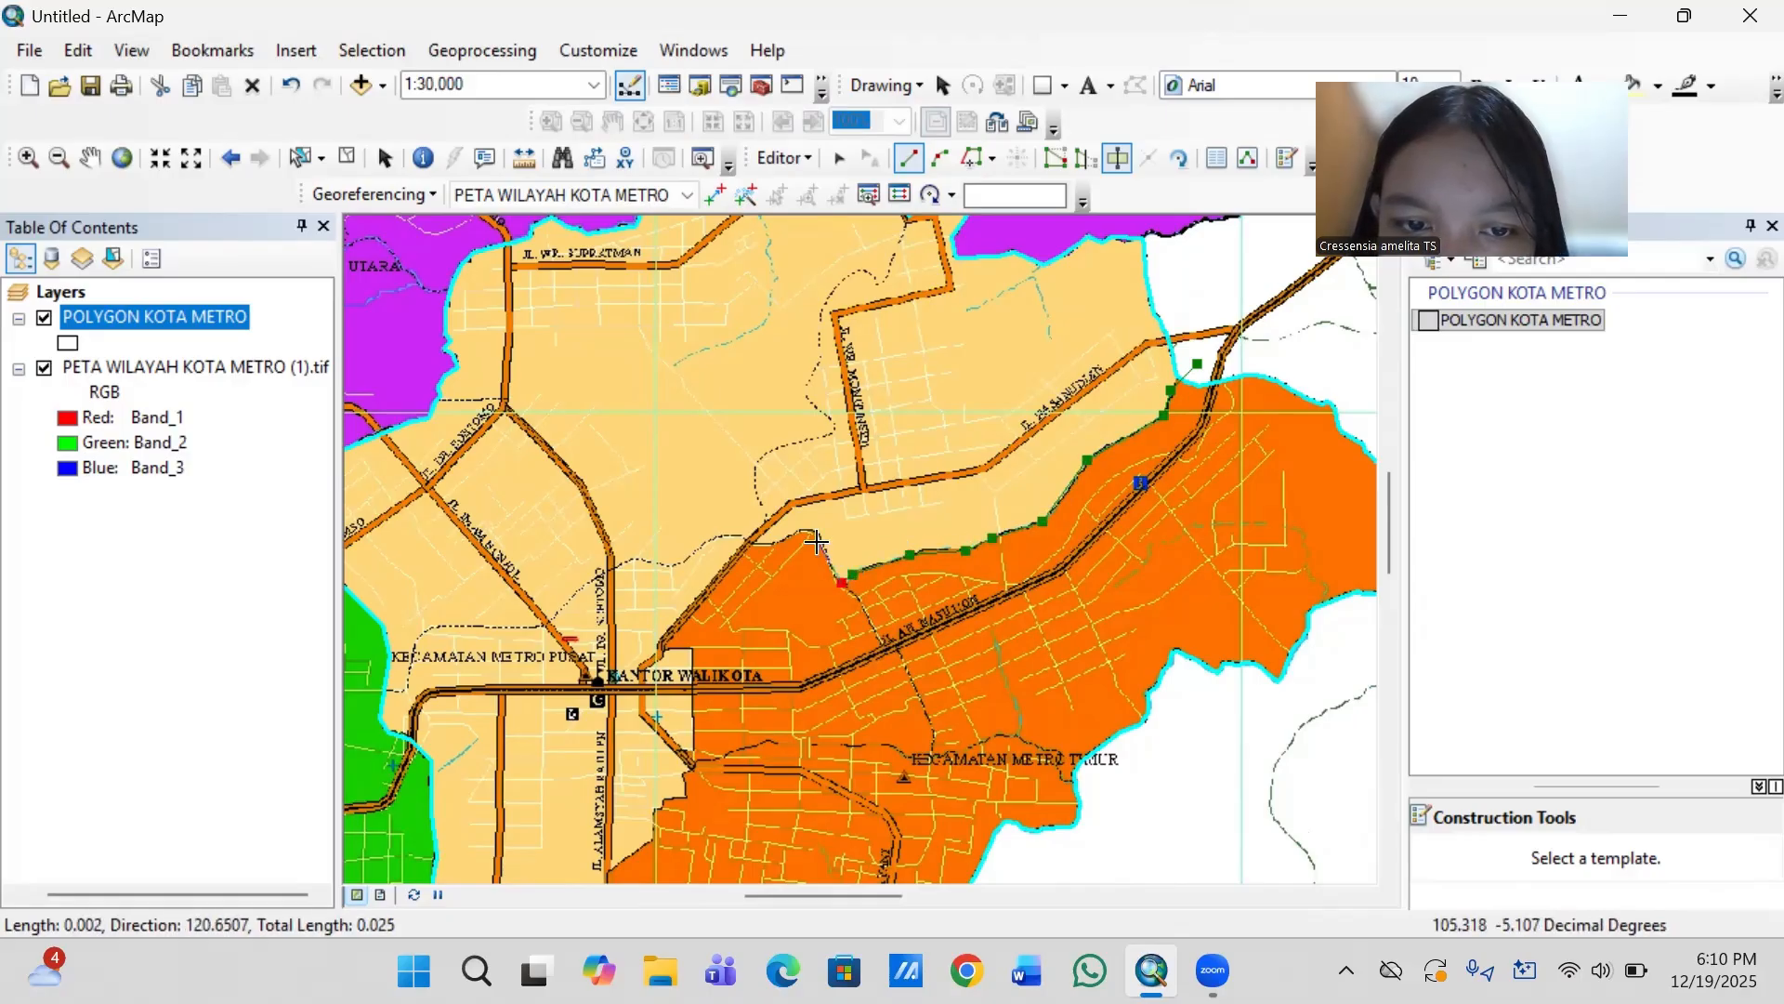
- Take the cut line over the orange peak, southwest along the road, and to the northeast corner of the beige block near Kantor Walikota
left_click(816, 531)
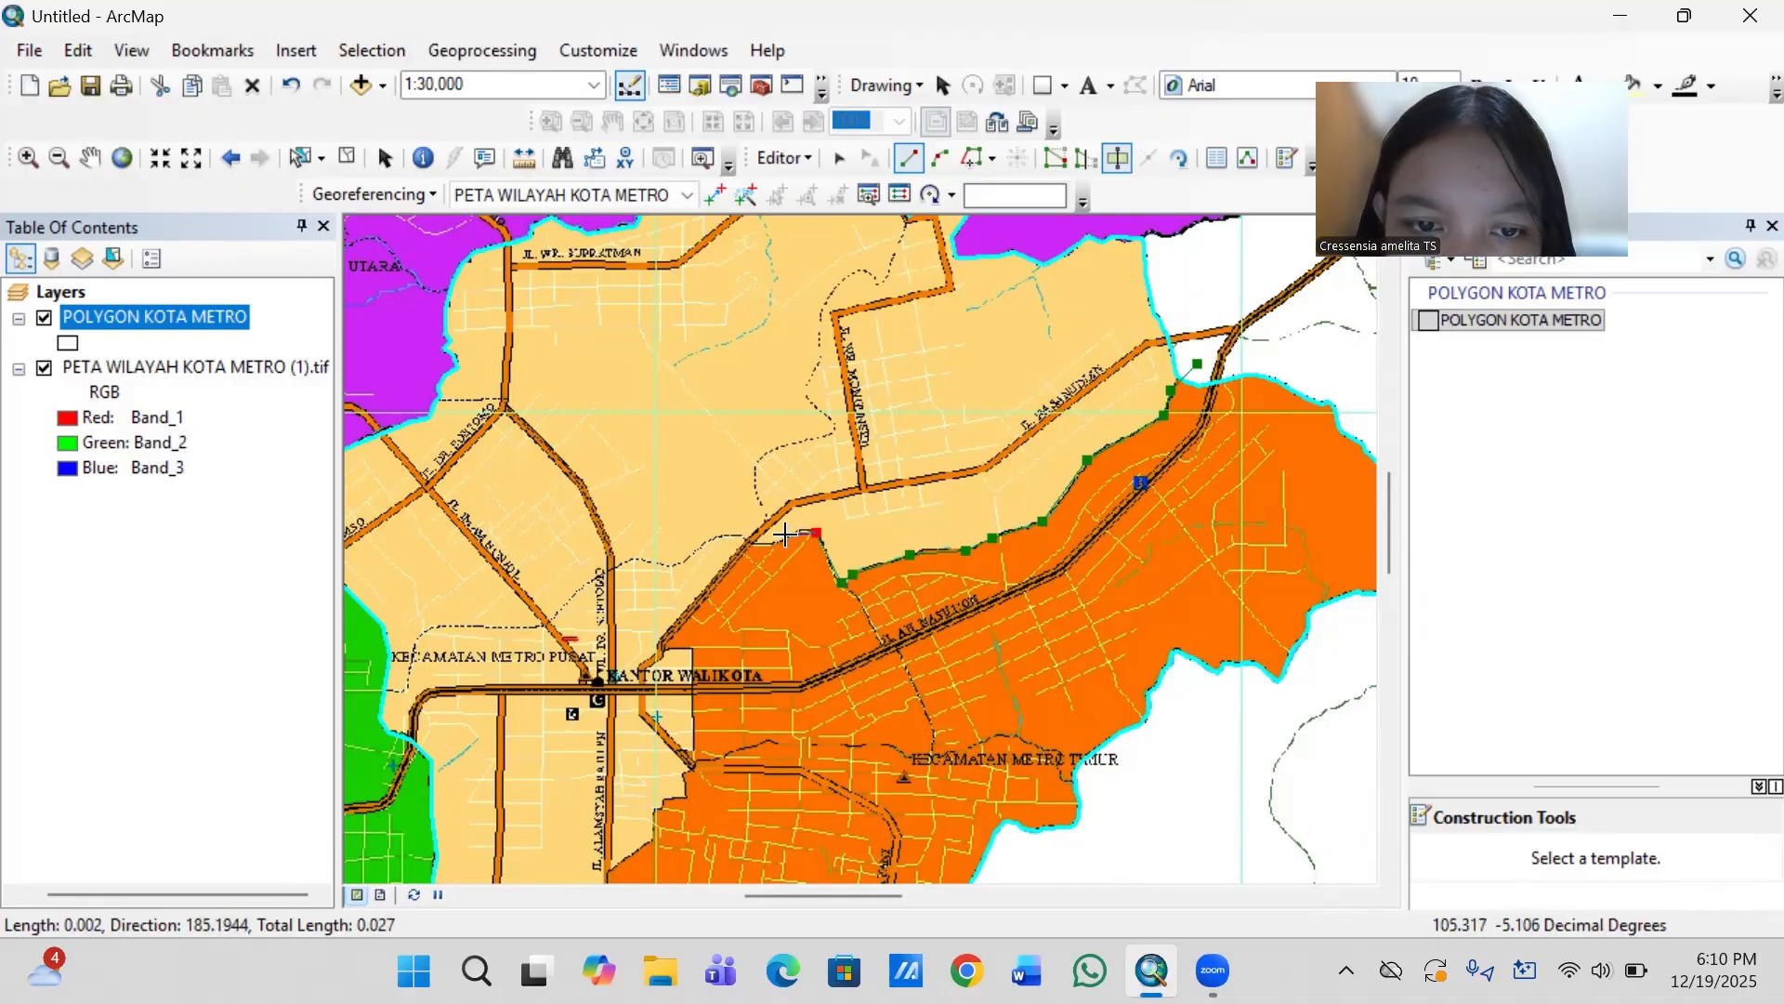
left_click(786, 536)
left_click(749, 545)
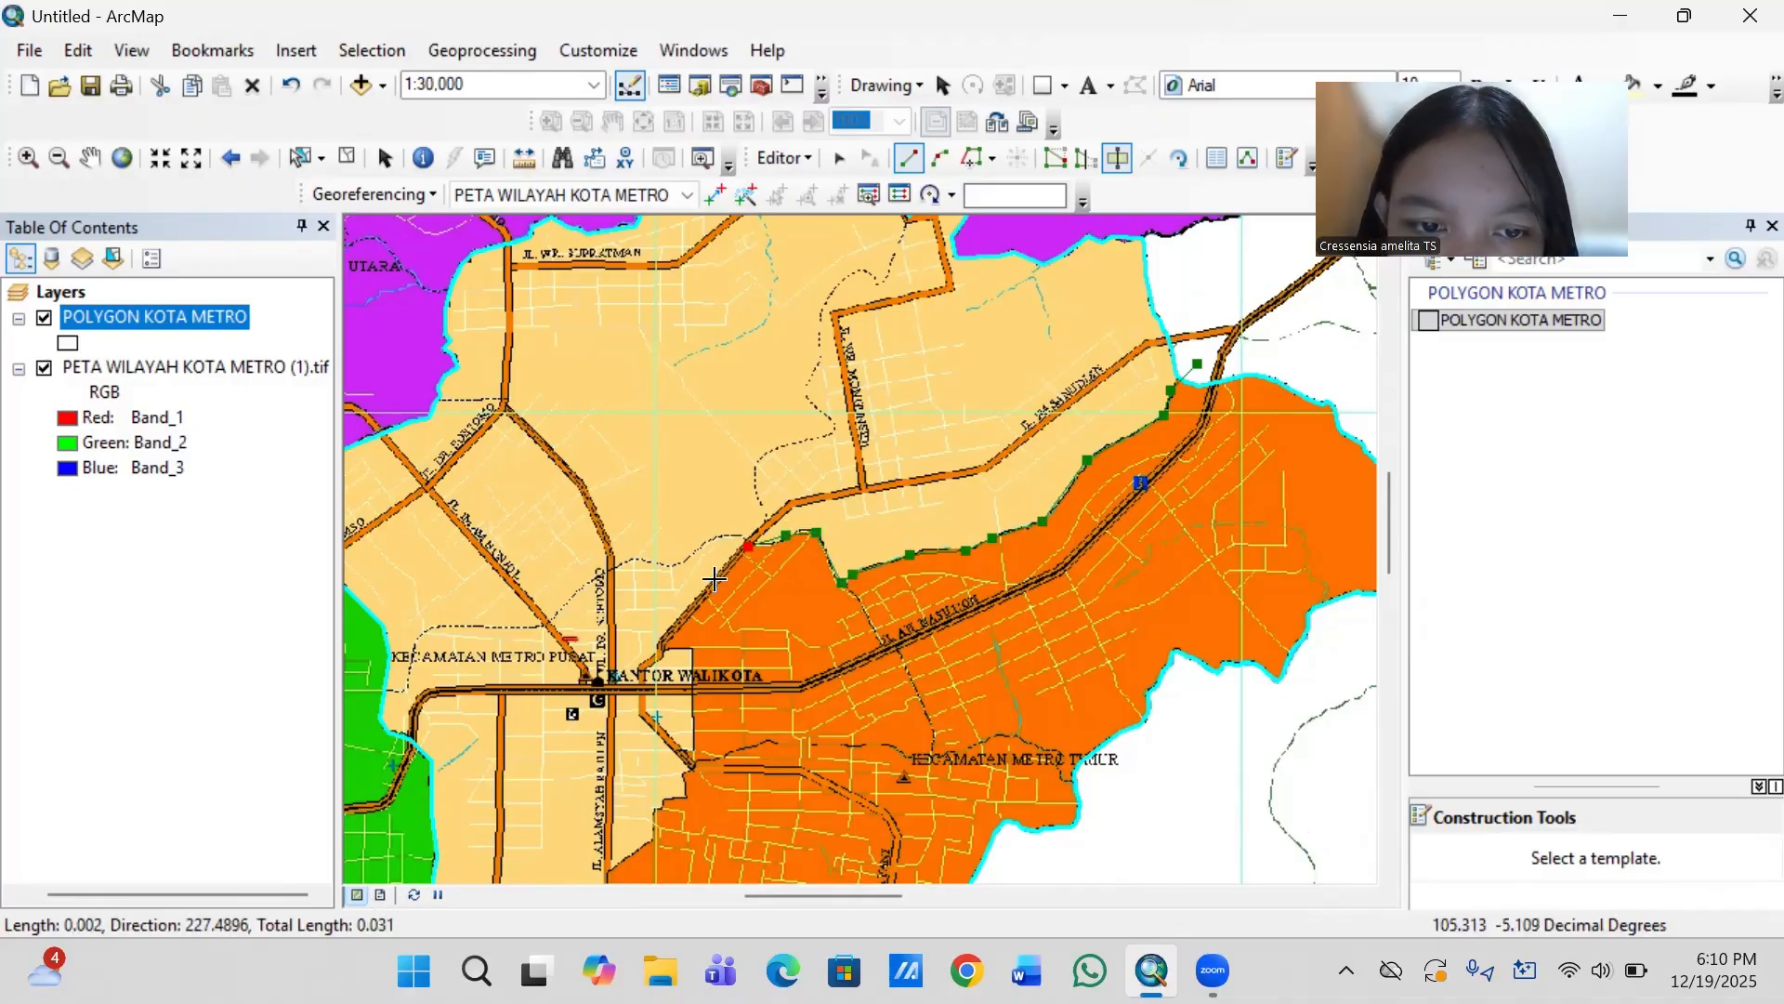
left_click(661, 640)
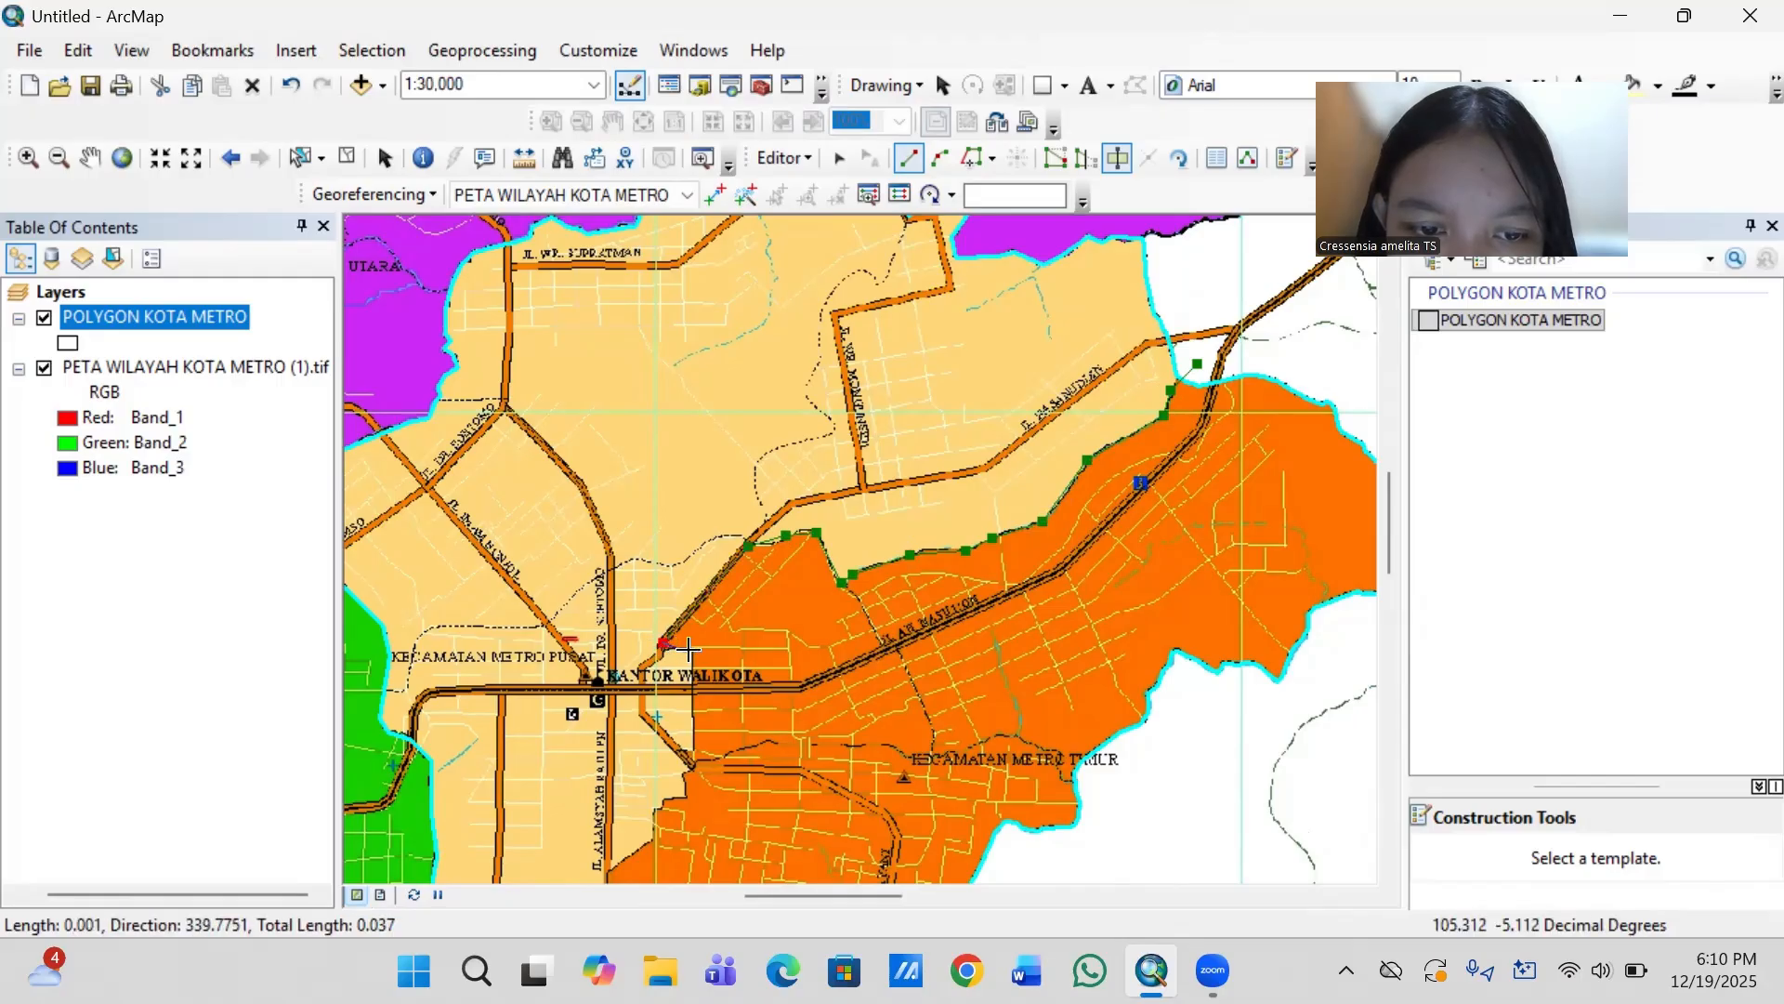
left_click(688, 650)
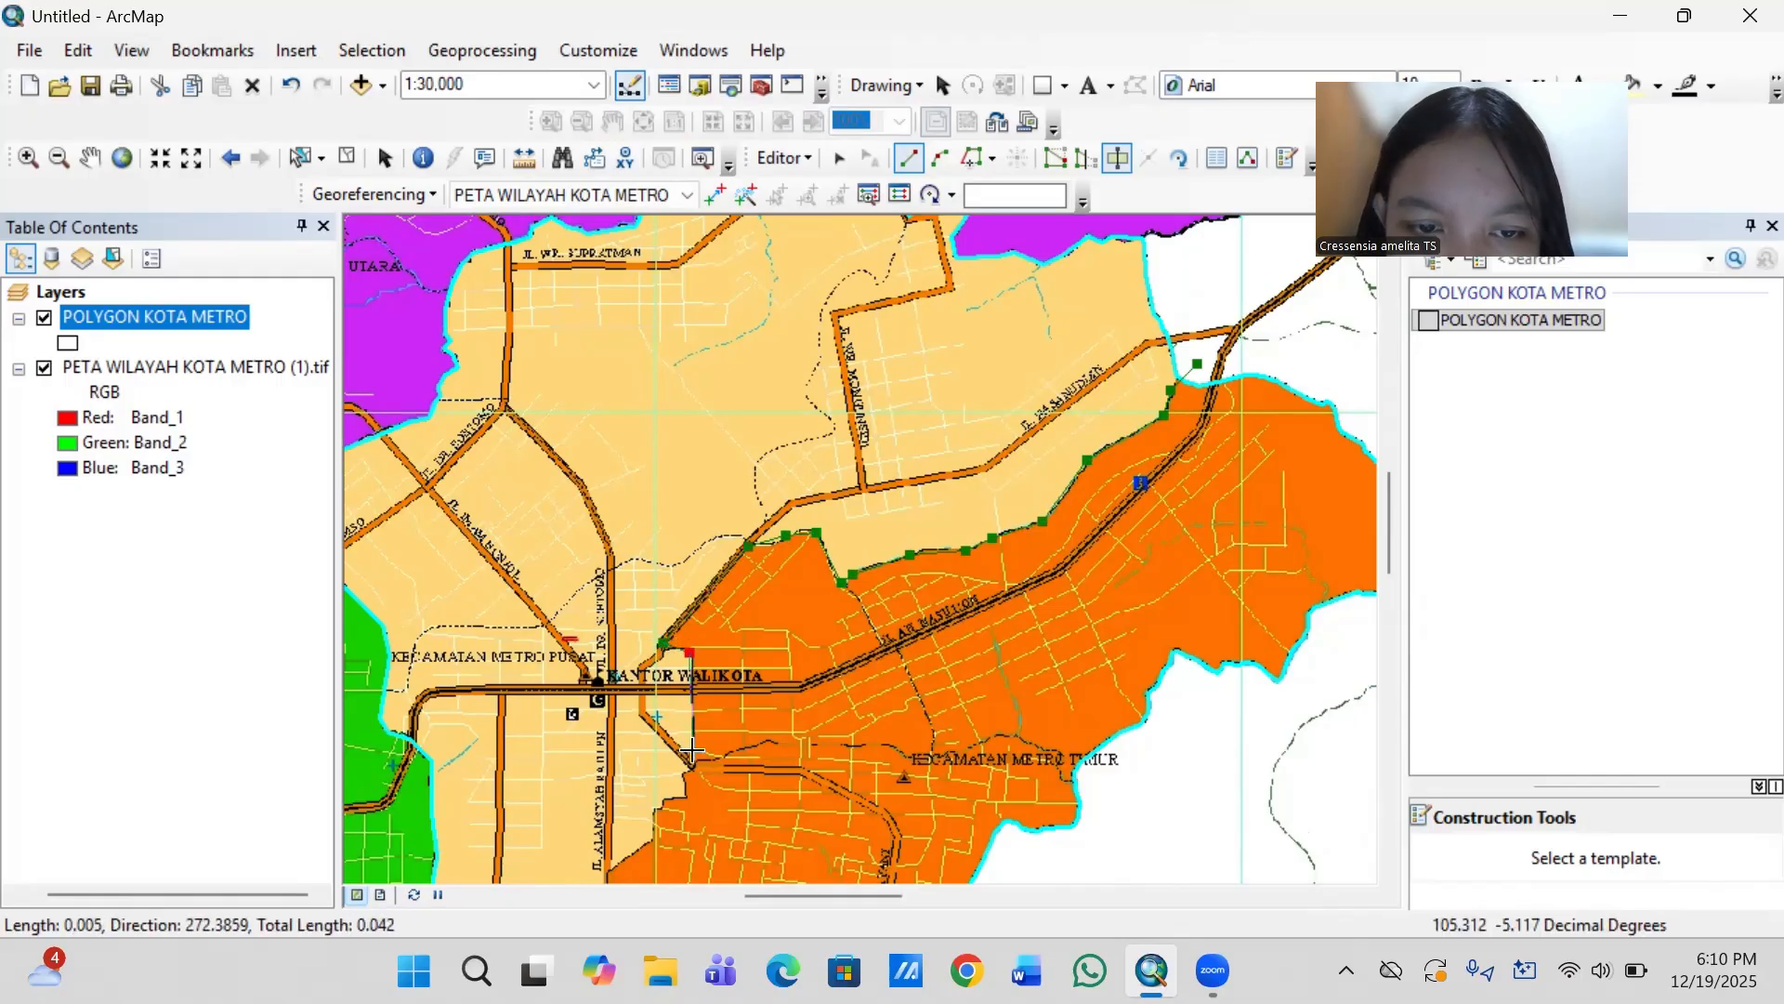
- Follow the beige block's east edge south past the road junction, and take the cut line west around the stepped corner below it
key("Down")
key("Down")
key("Down")
key("Down")
key("Down")
key("Down")
key("Down")
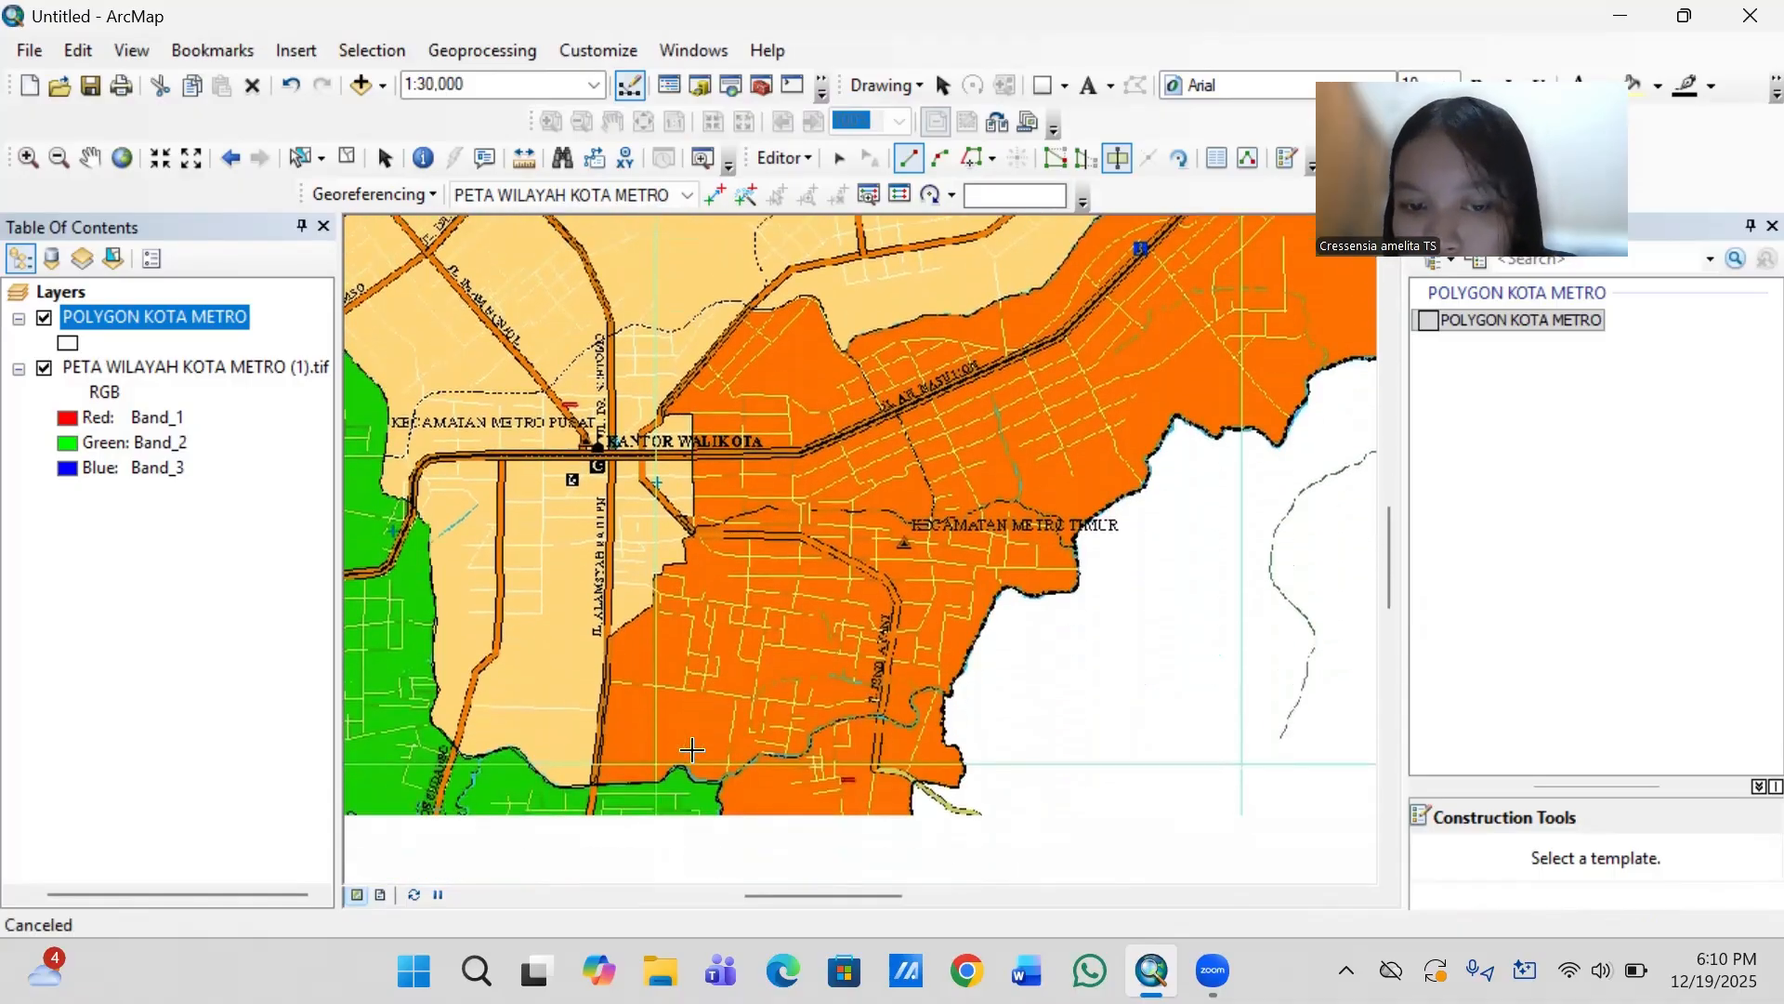
key("Down")
key("Down")
key("Down")
key("Down")
key("Down")
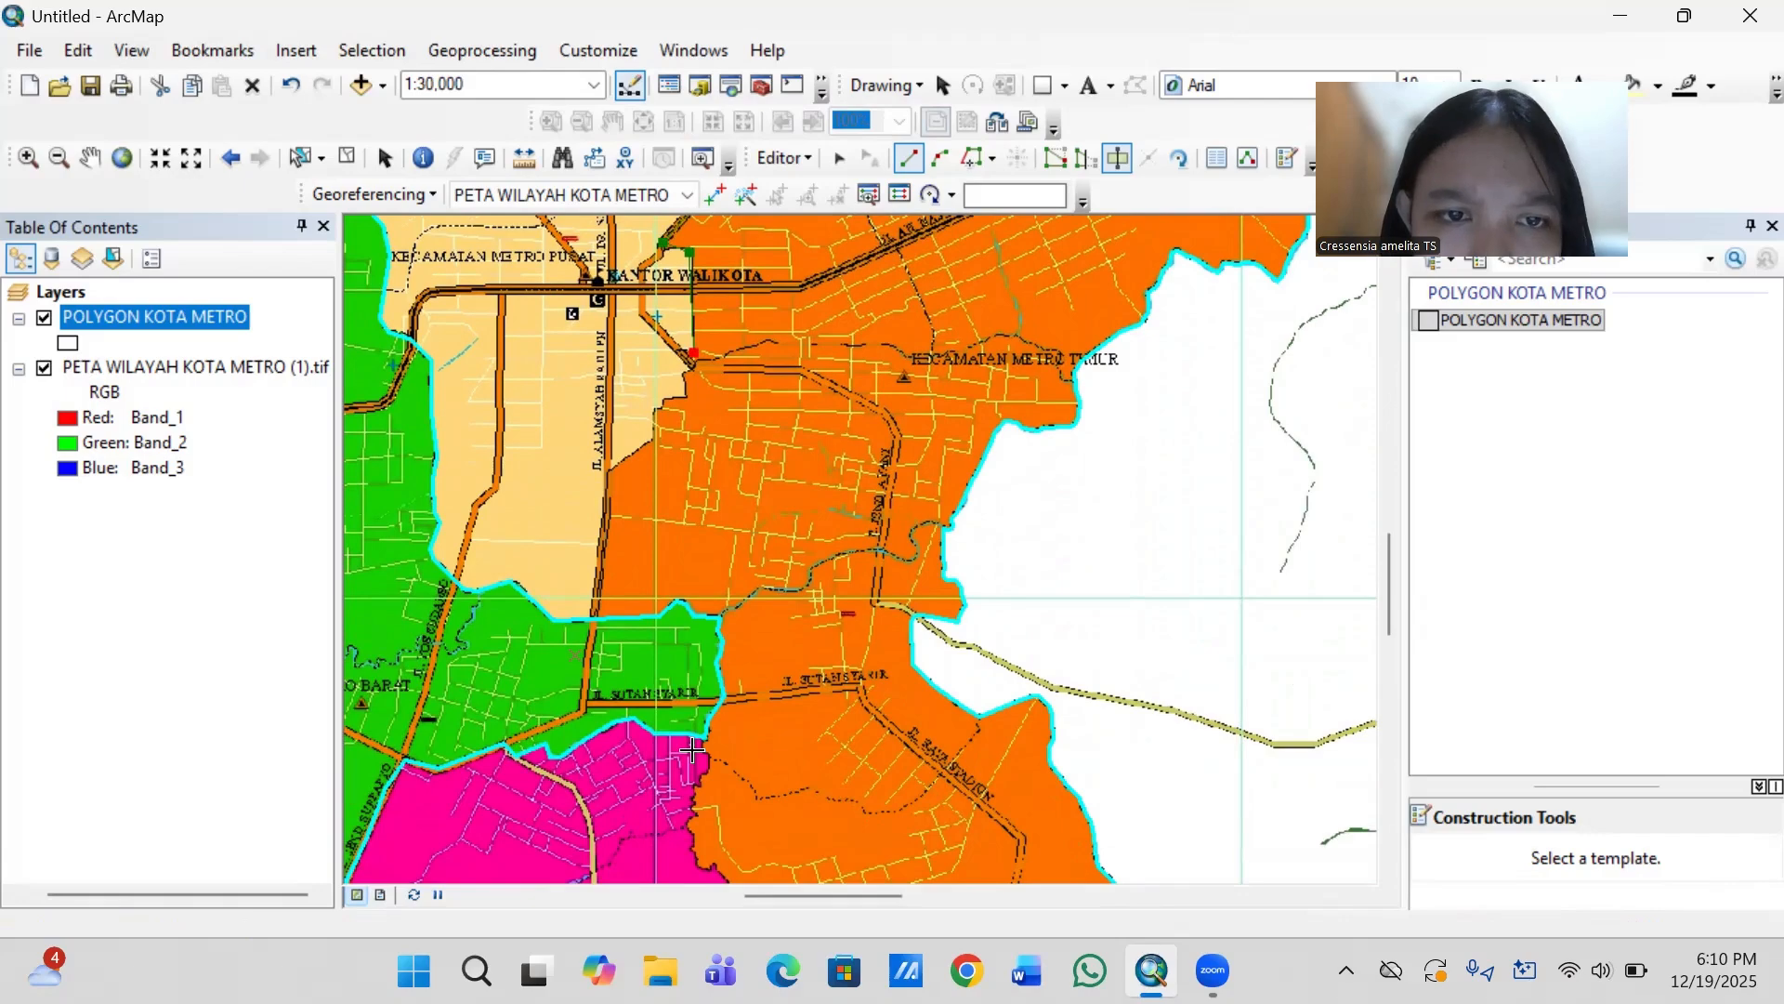
left_click(684, 375)
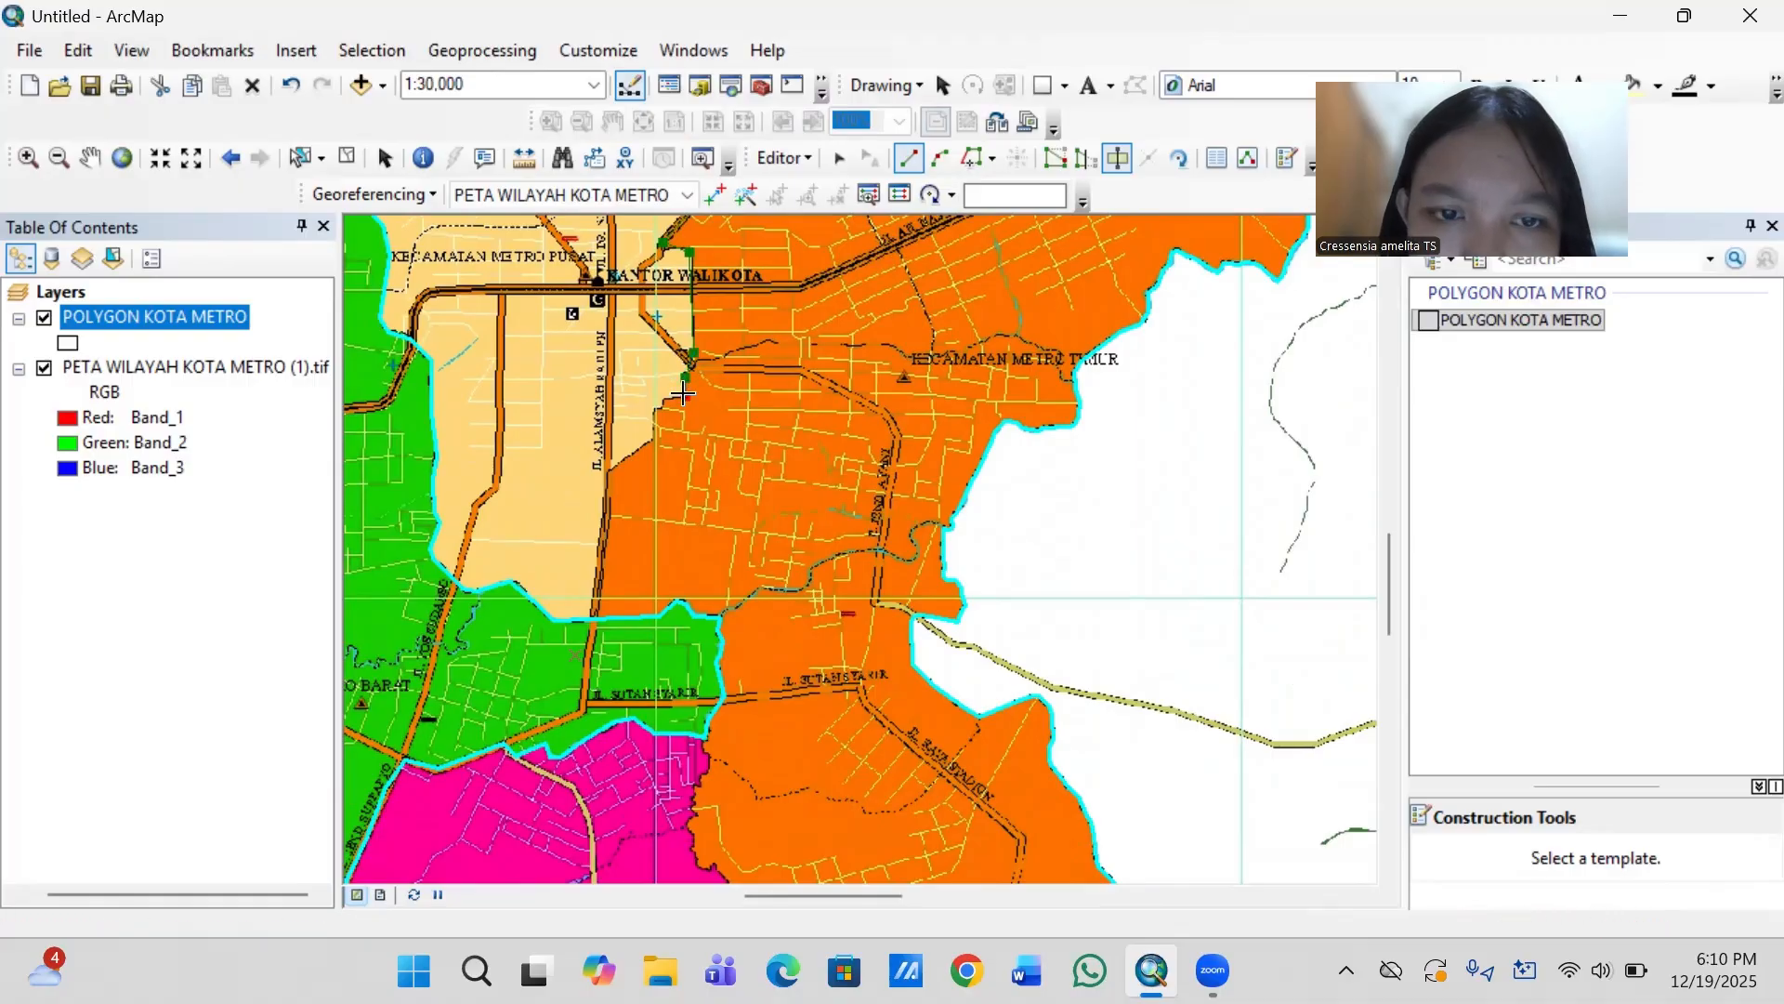
left_click(685, 397)
left_click(661, 402)
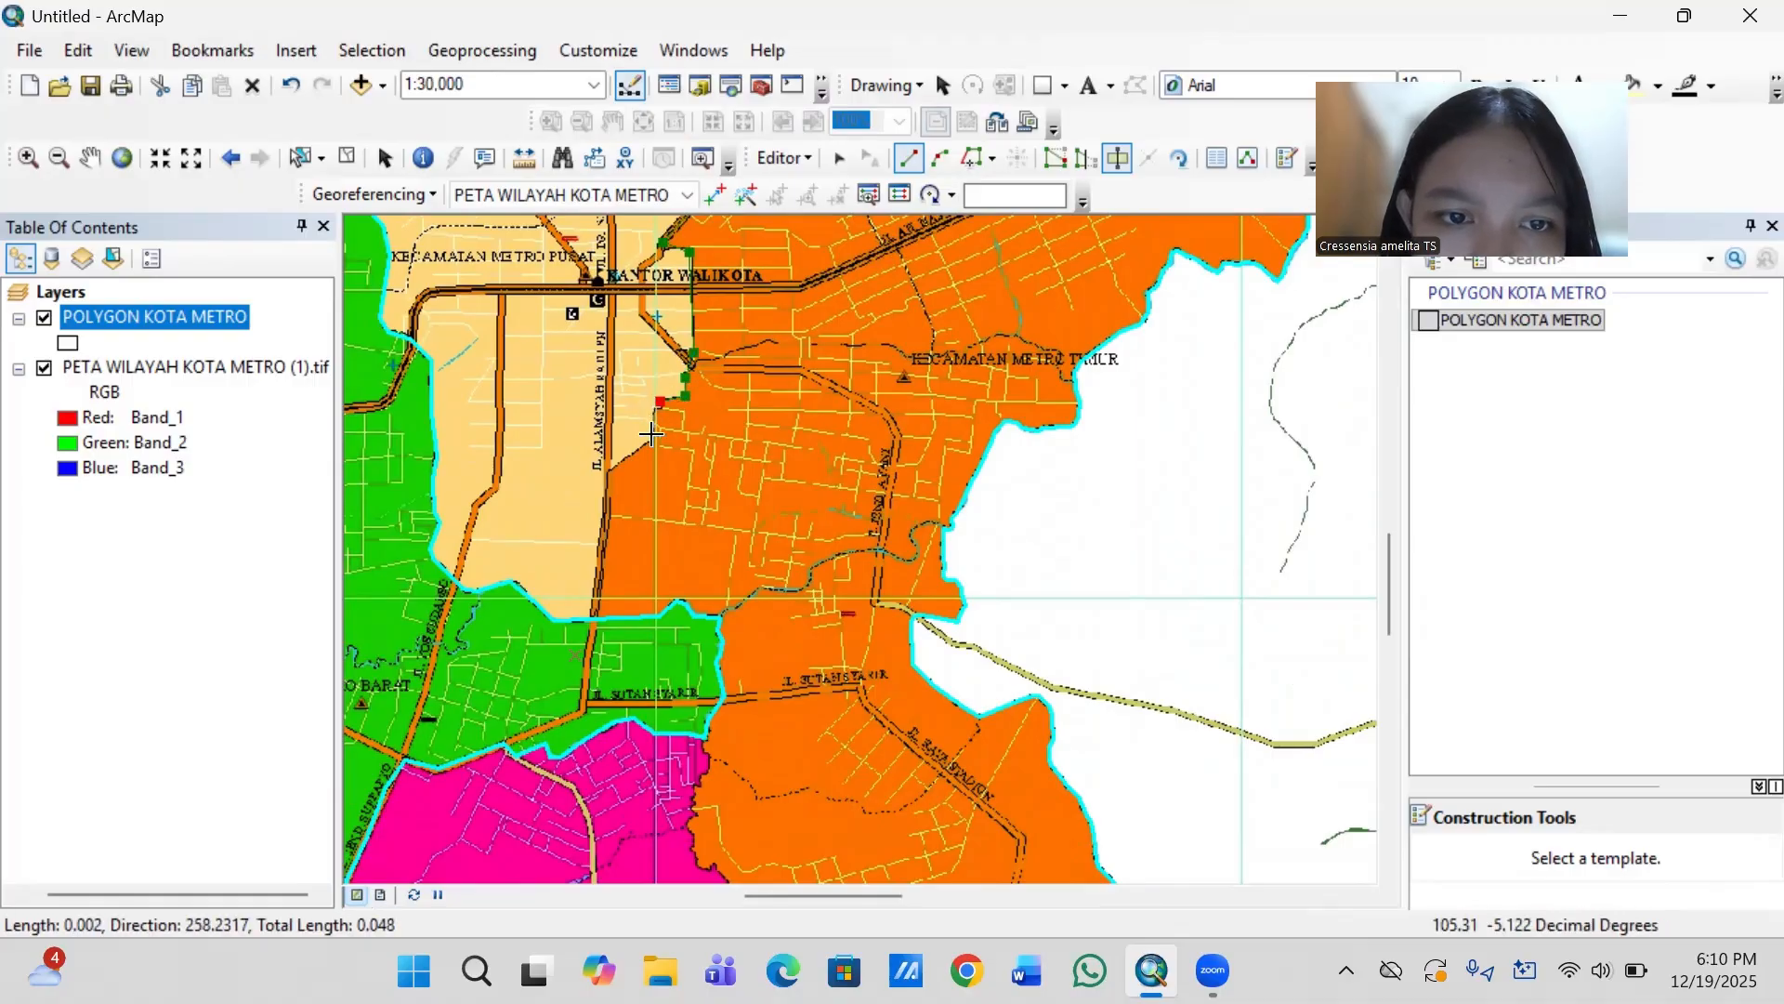
- Run the cut line southwest to Jl. Alamsyah Ratu PN, follow the road south, and finish the cut just inside the green Metro Barat district
left_click(654, 437)
left_click(603, 475)
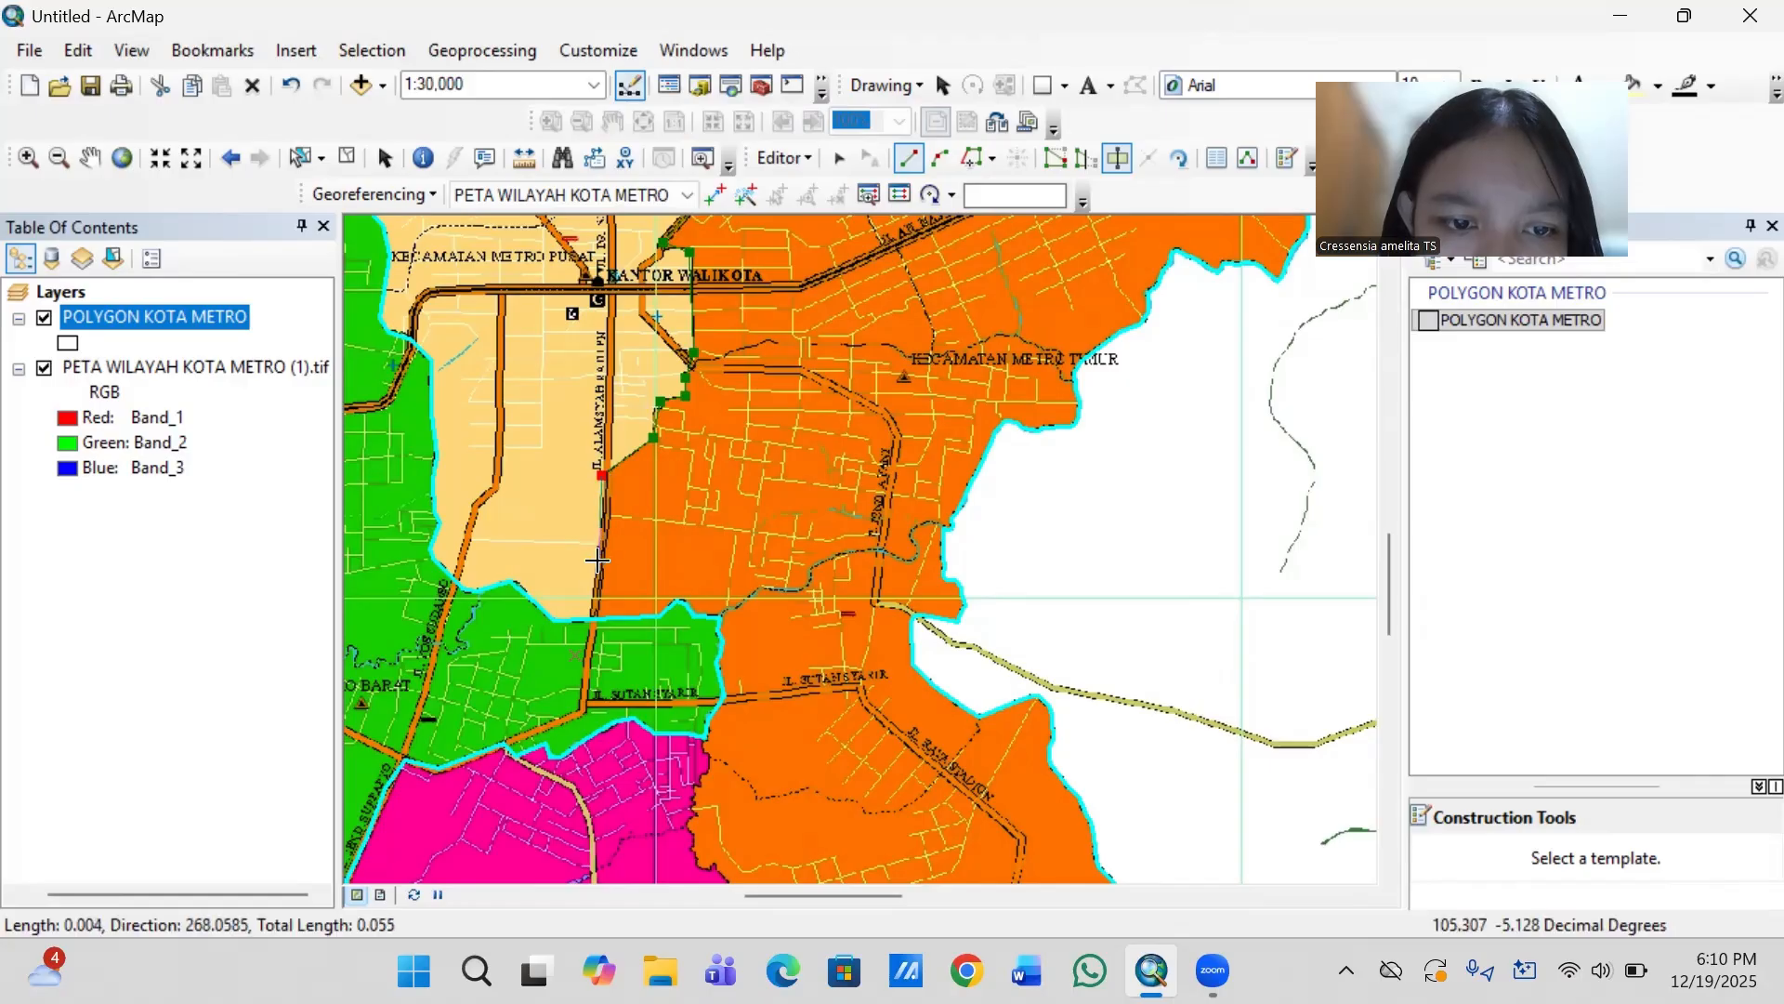
left_click(595, 617)
double_click(593, 647)
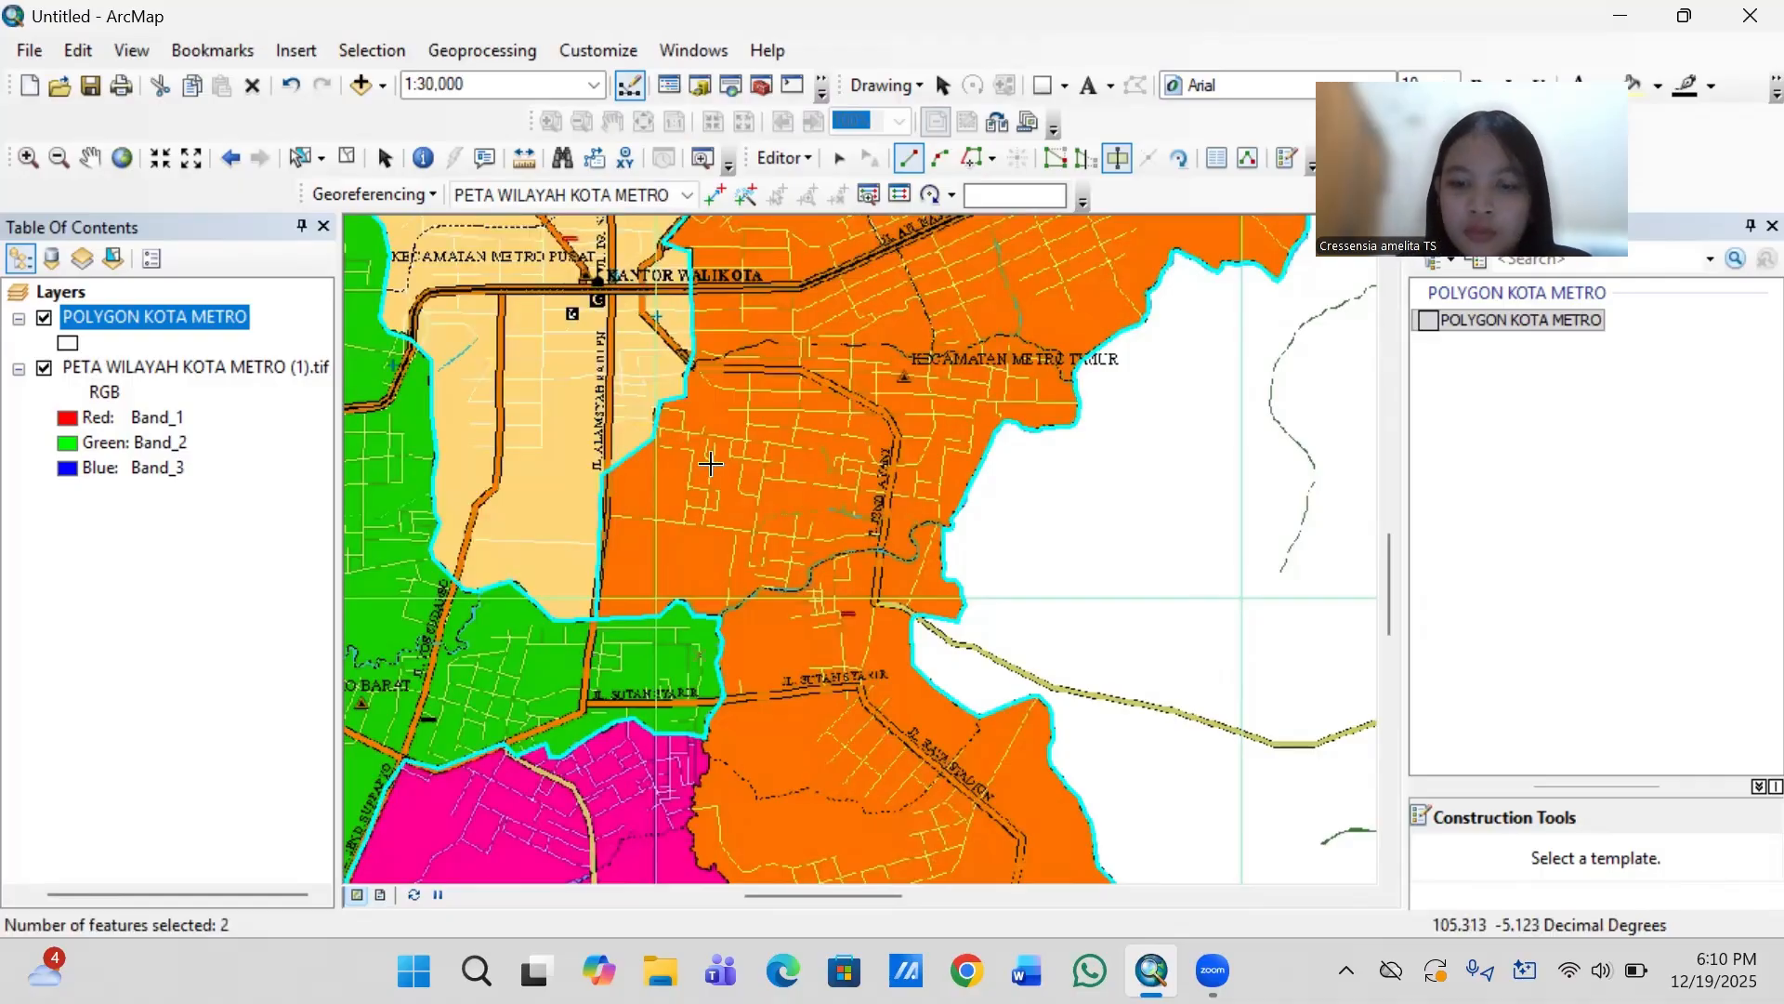
- Select the beige Metro Pusat, purple Metro Utara and green Metro Barat polygons one by one to check that each district is separate
scroll(710, 462, "up", 1)
scroll(710, 463, "up", 3)
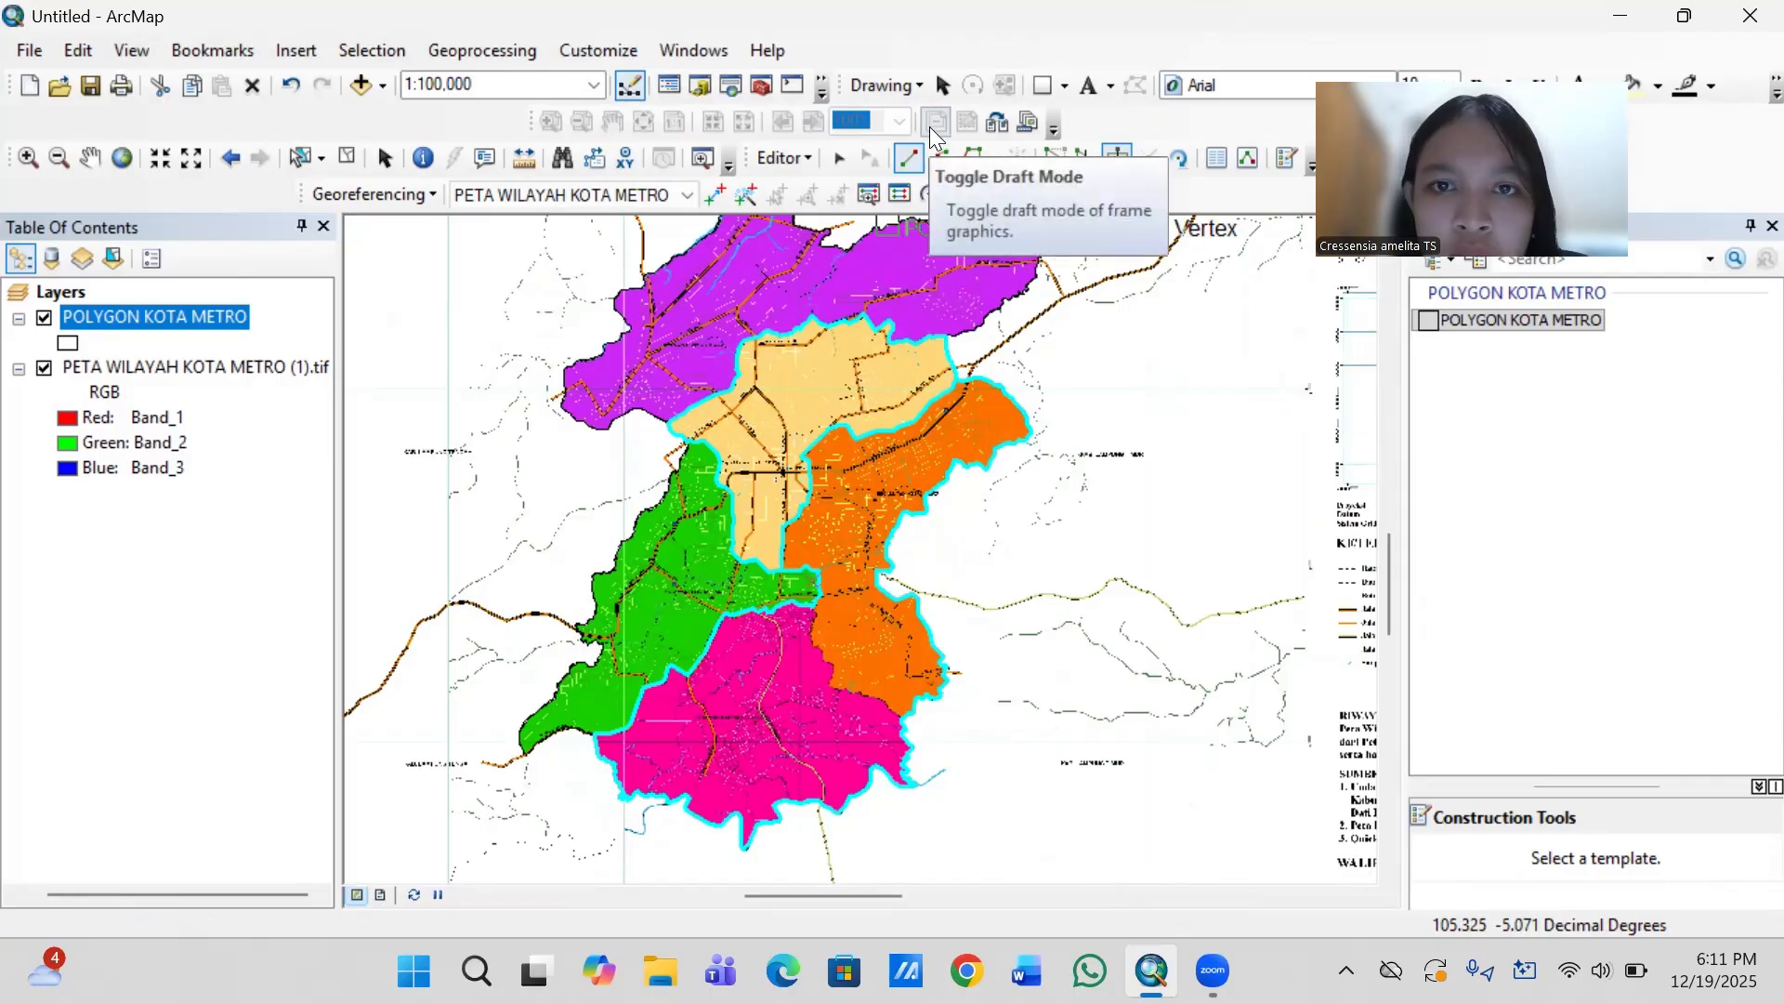
left_click(384, 162)
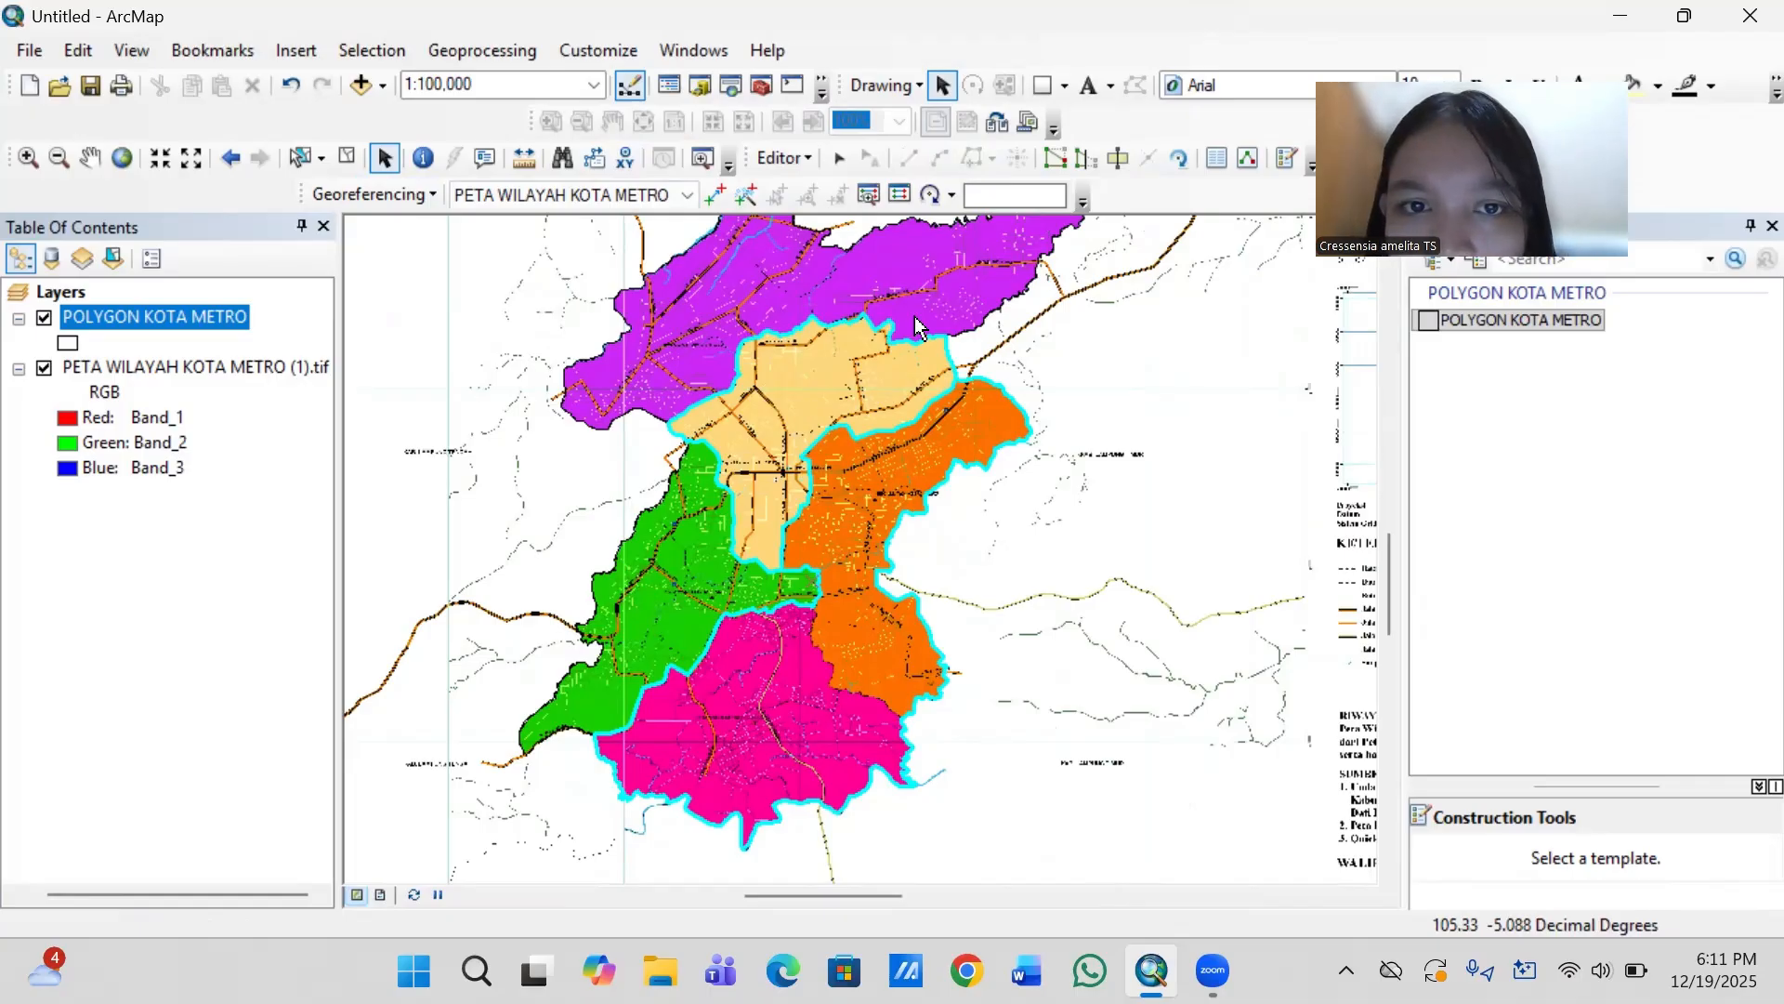
left_click(1122, 161)
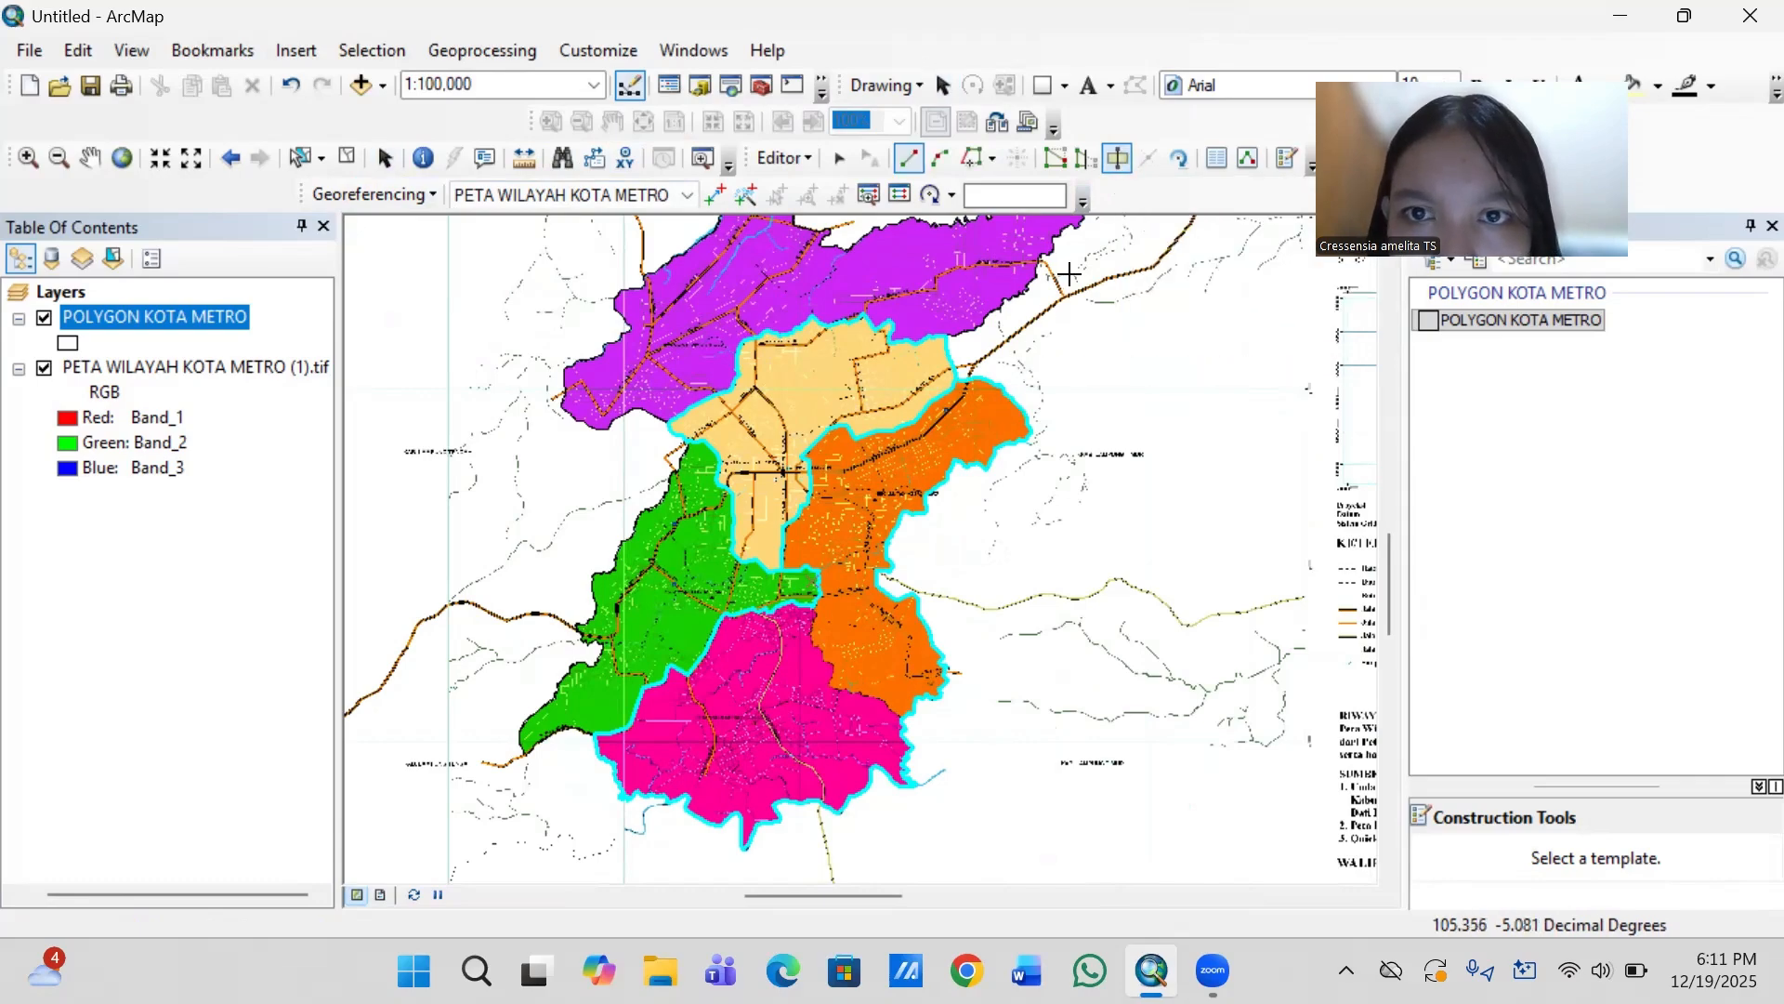
left_click(839, 158)
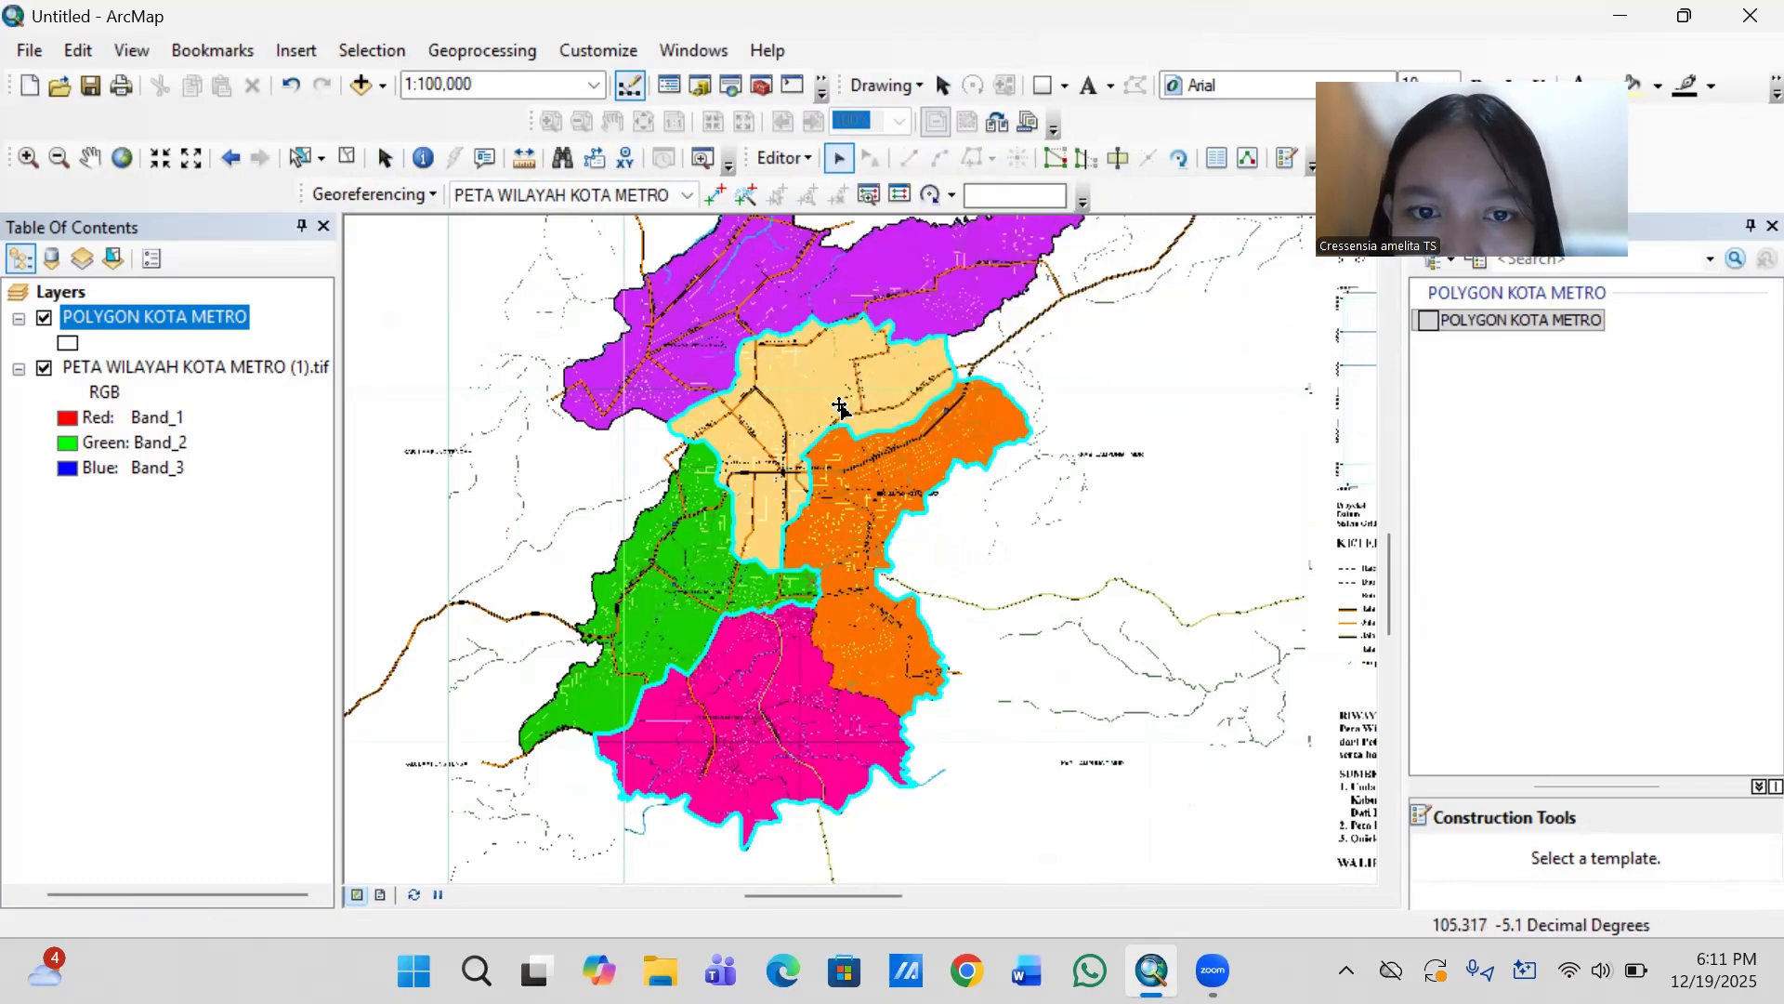
left_click(833, 423)
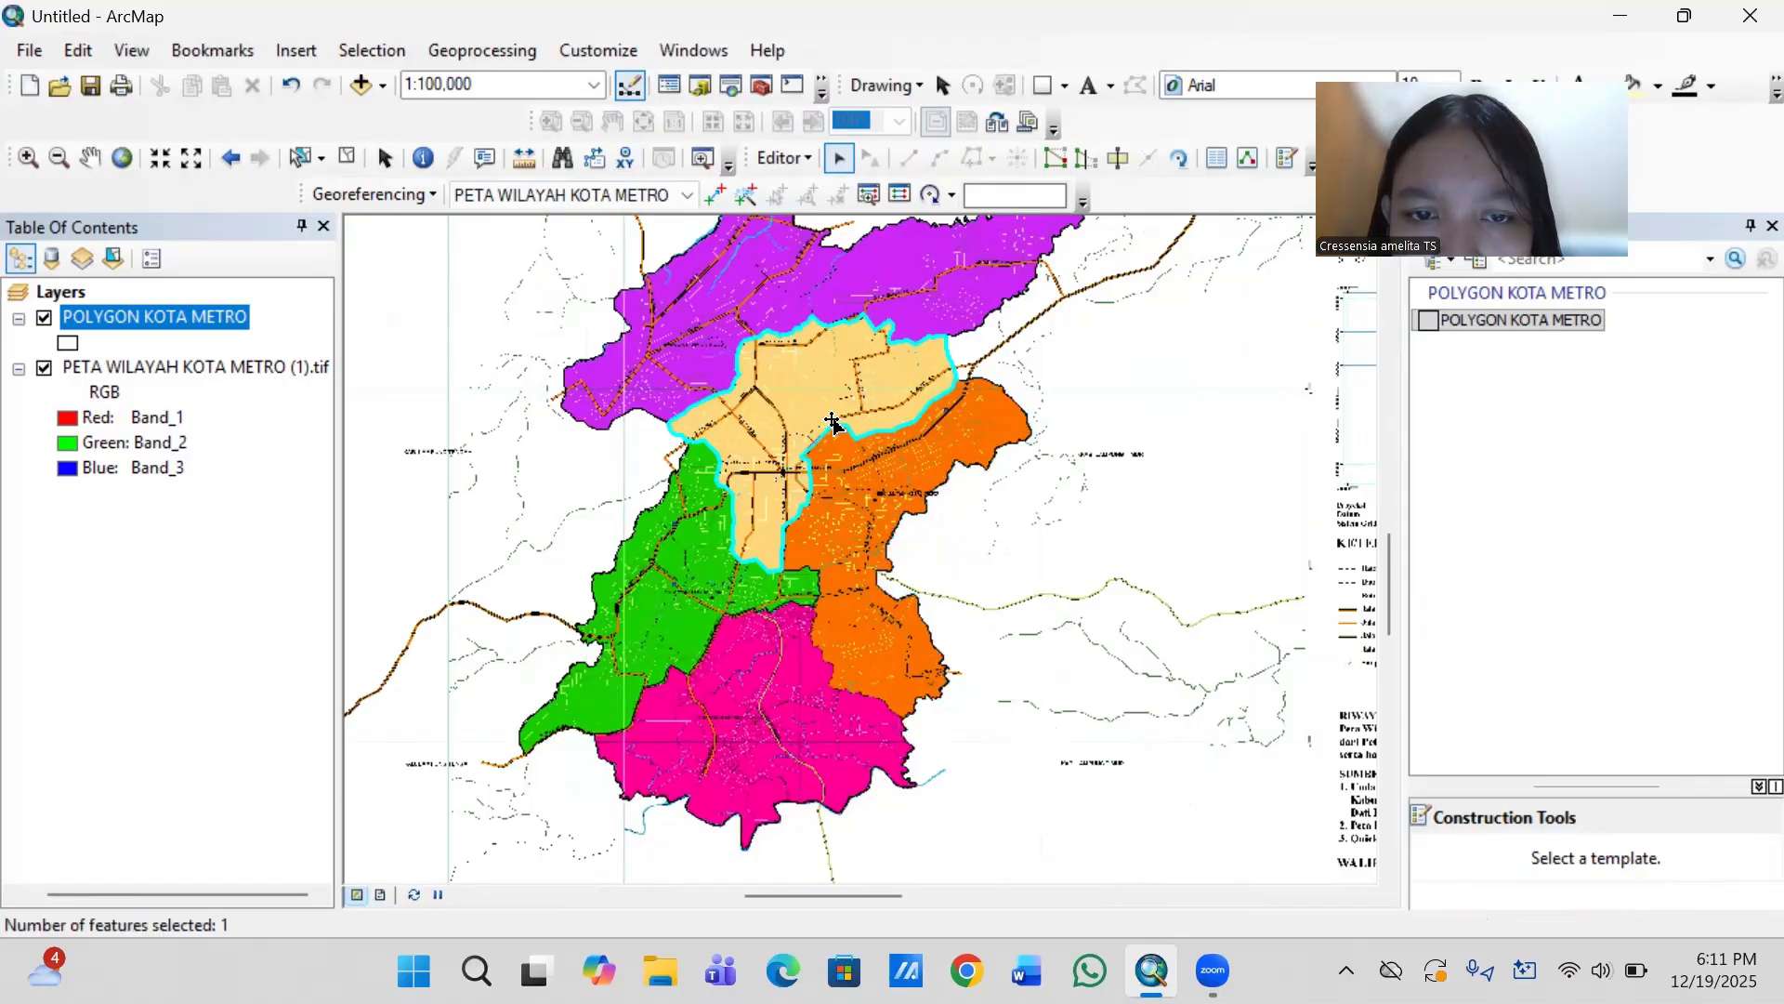
left_click(851, 300)
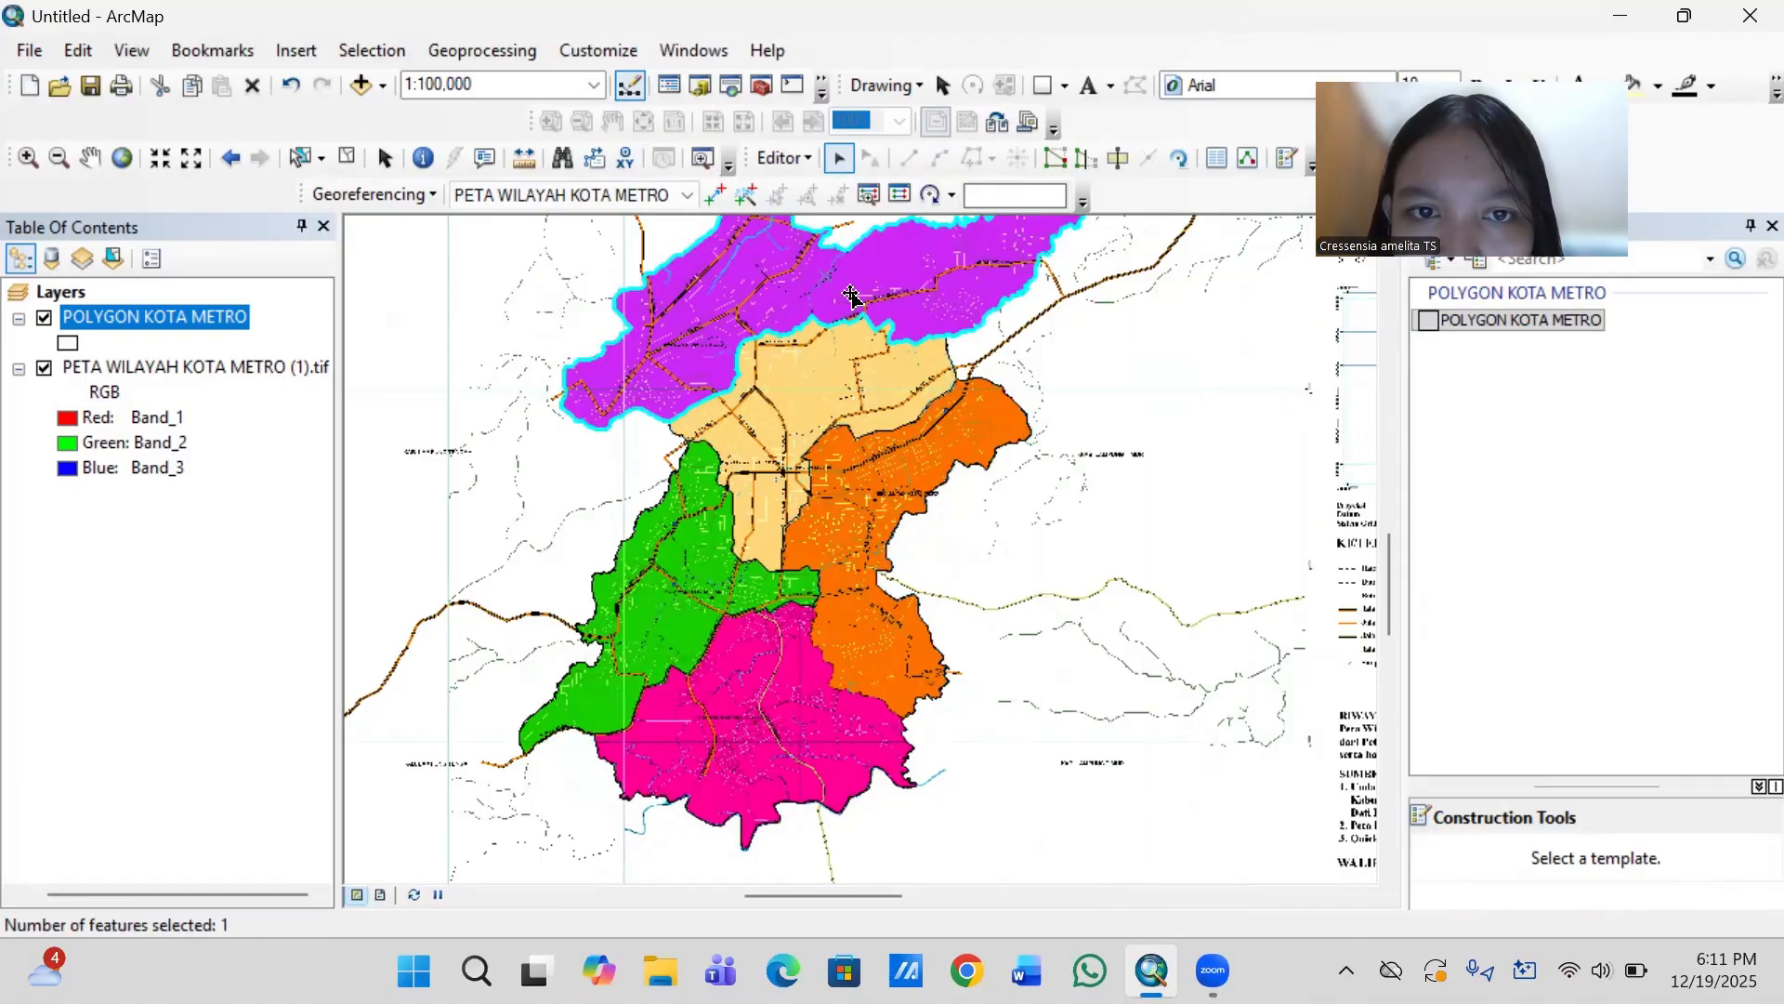
left_click(702, 573)
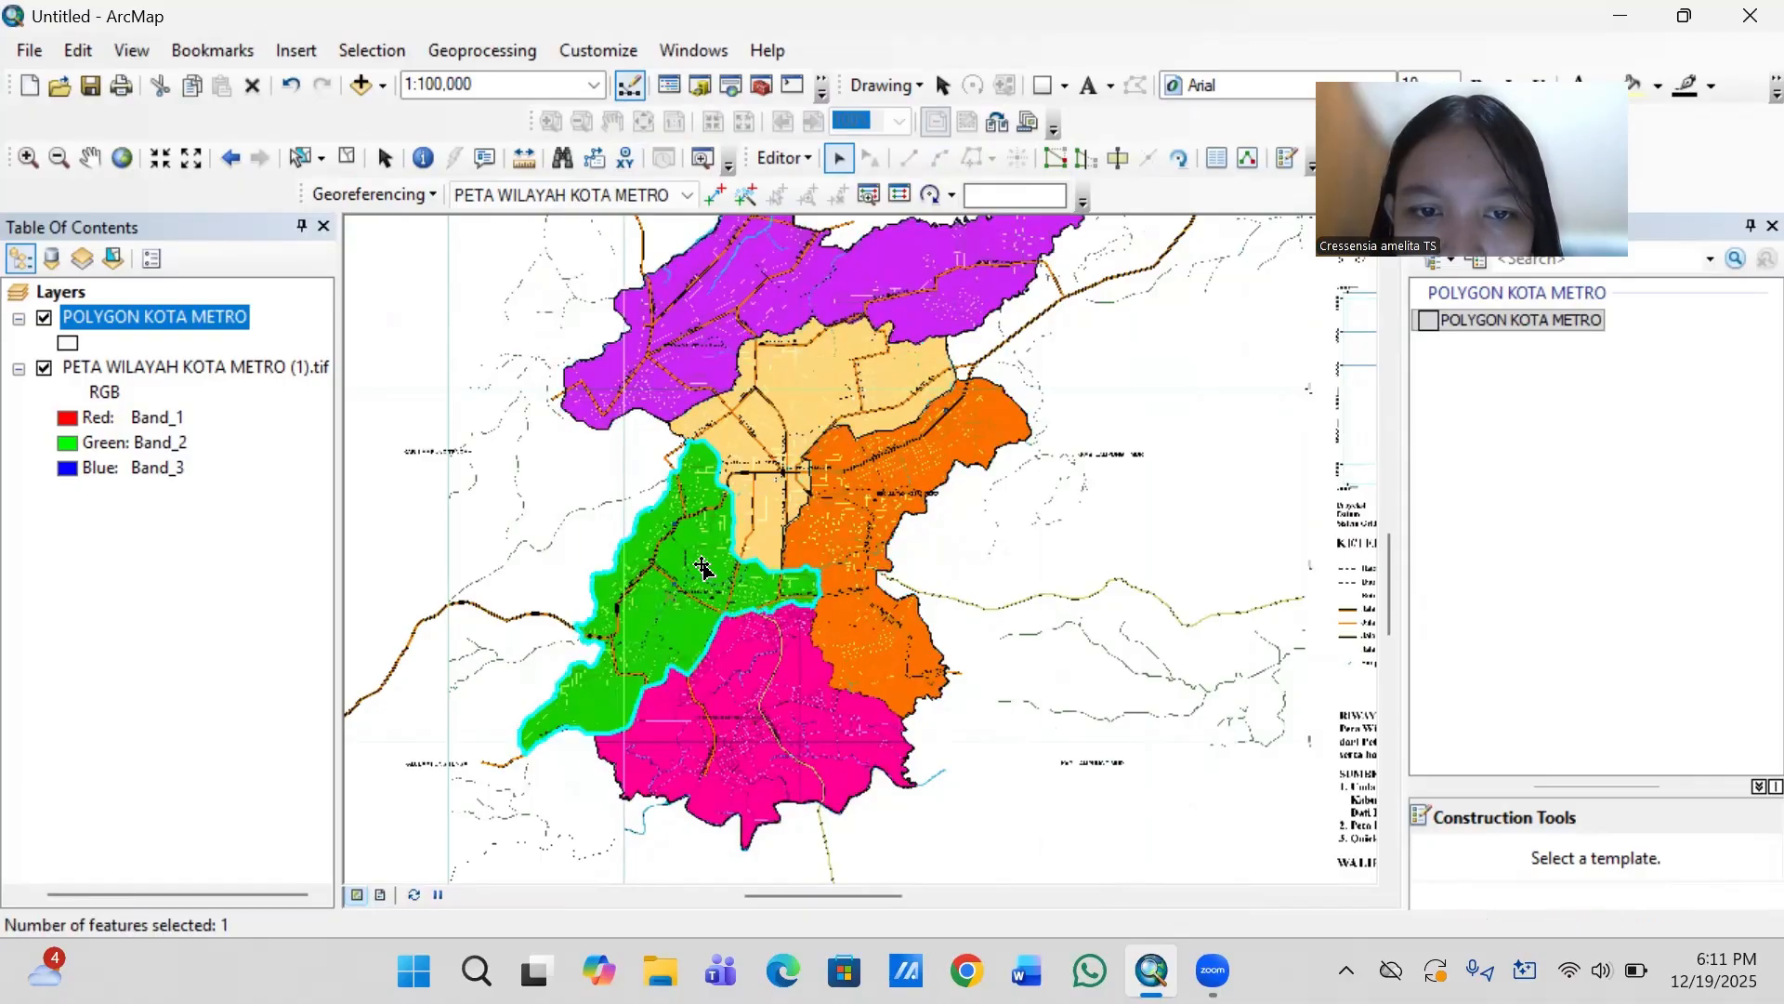
- Select the combined orange and pink polygon and start a cut line inside green Metro Barat's southeast corner, heading south onto the orange-pink border
left_click(849, 565)
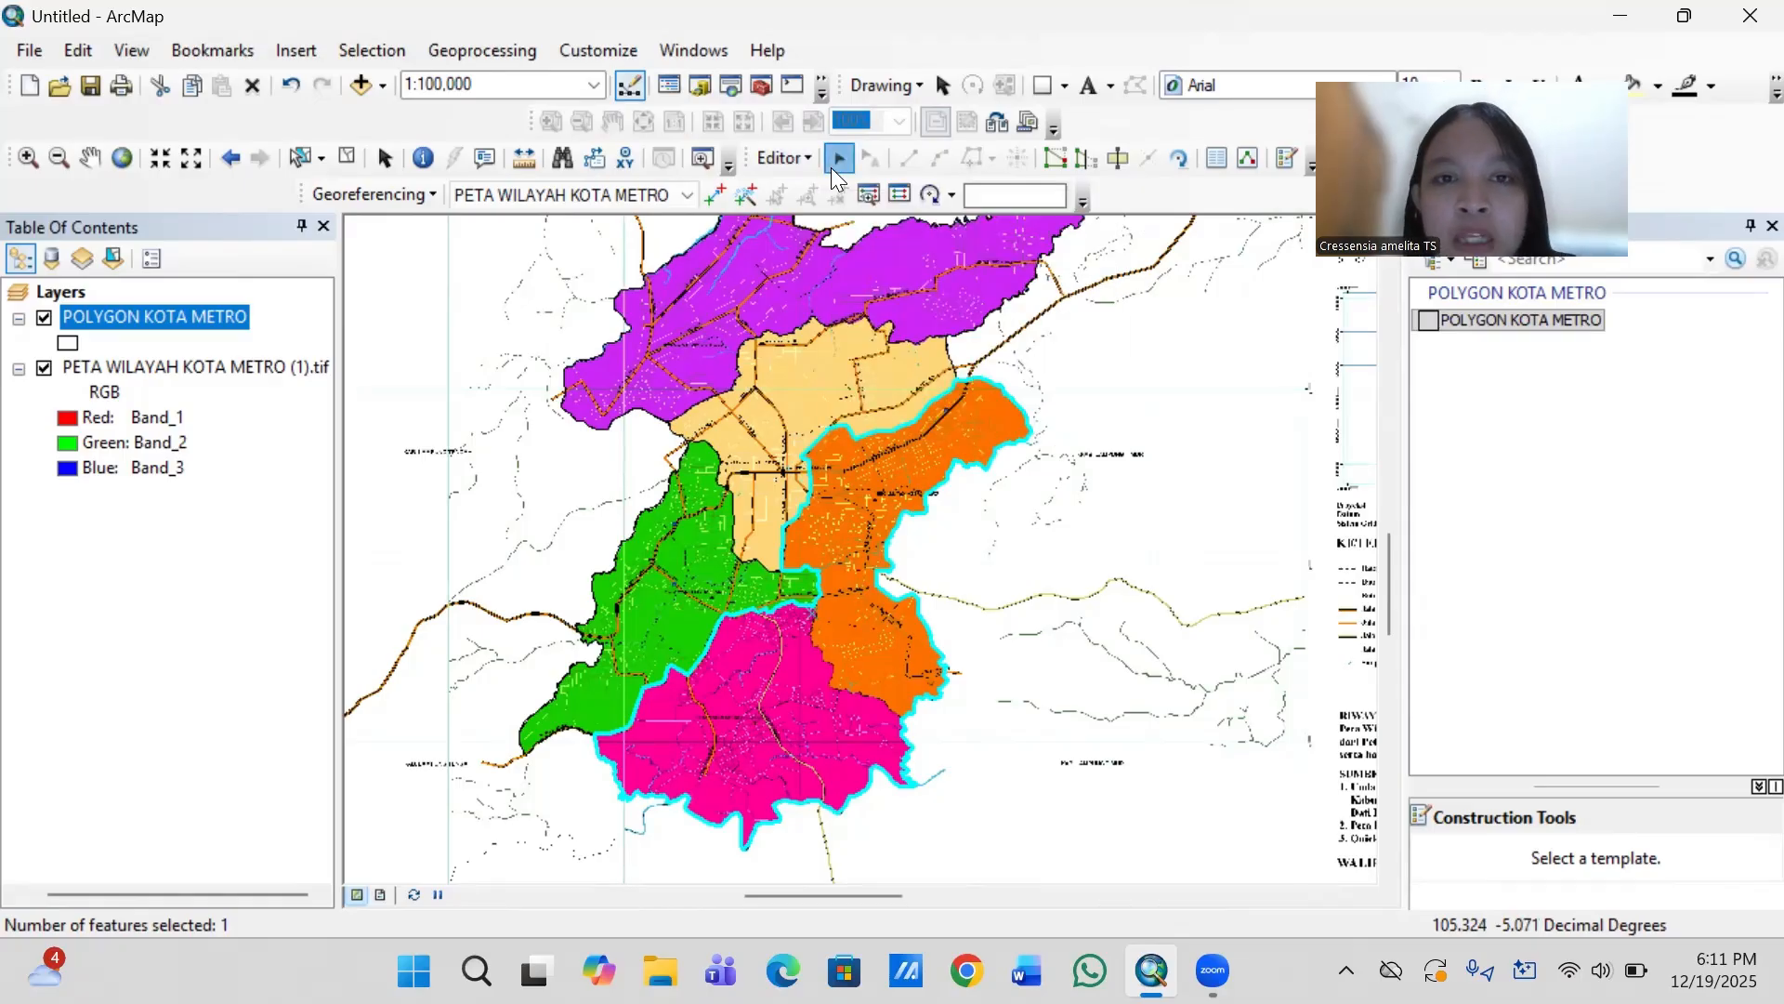
left_click(1119, 156)
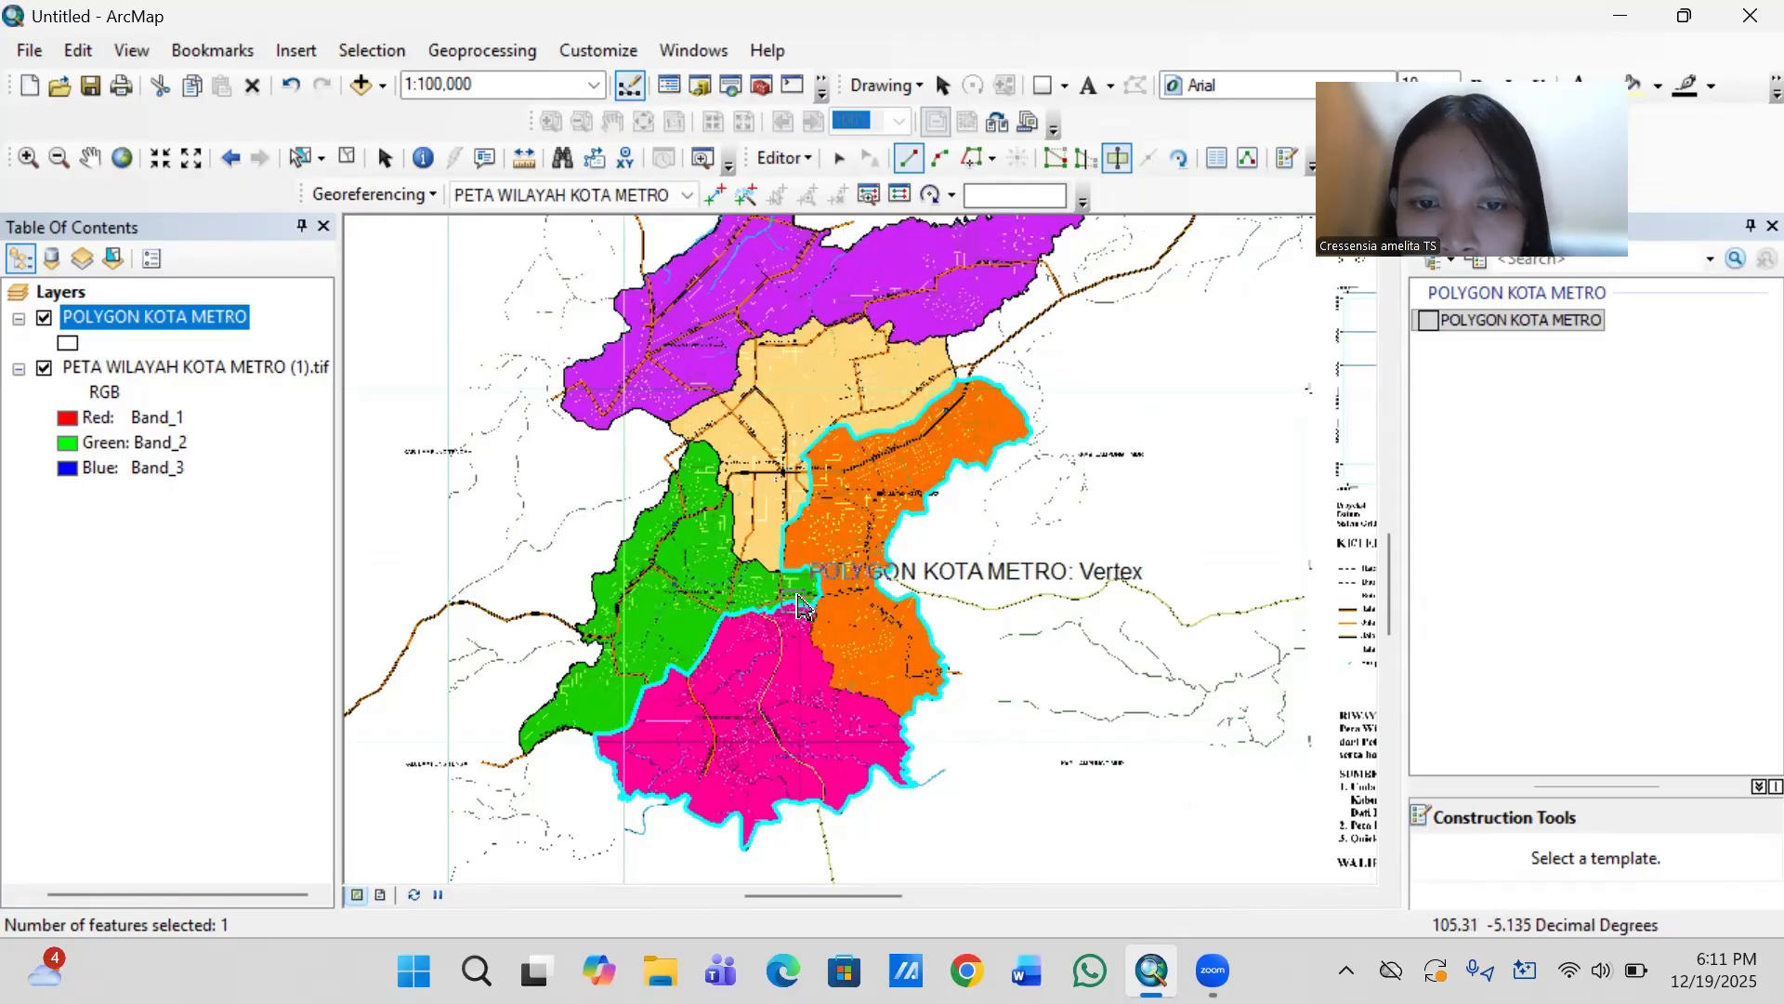
scroll(778, 593, "down", 1)
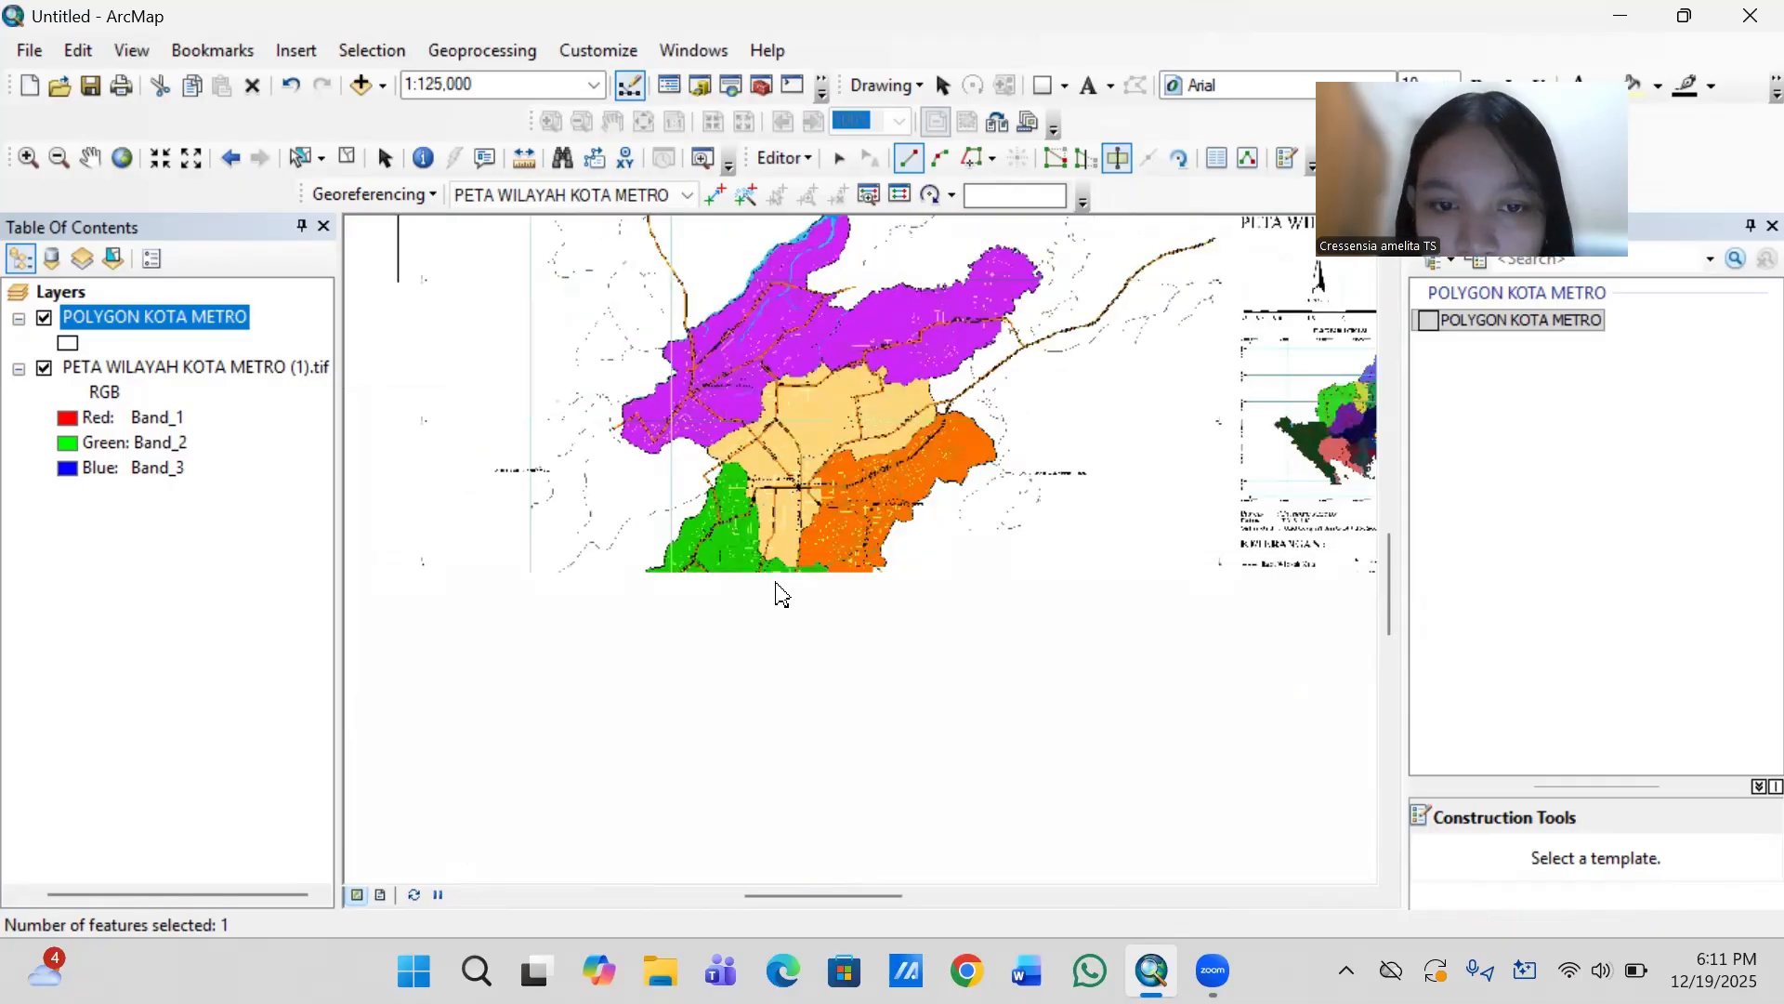
scroll(779, 593, "up", 5)
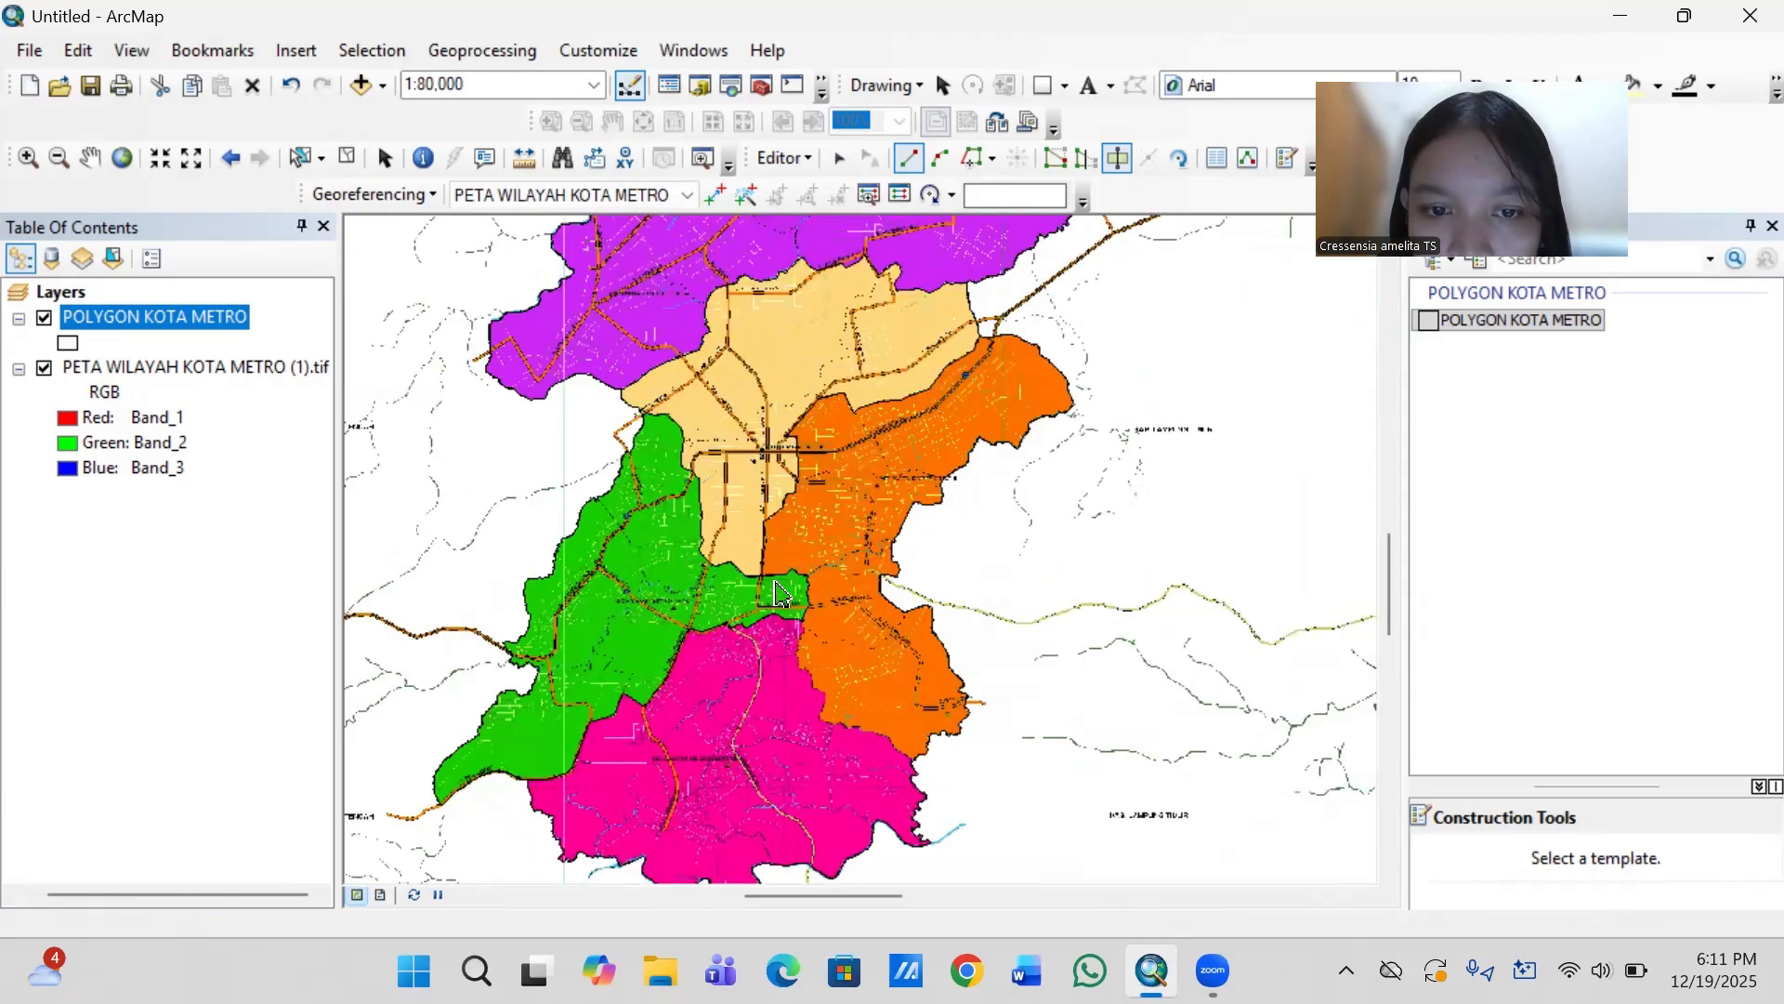
scroll(779, 593, "up", 2)
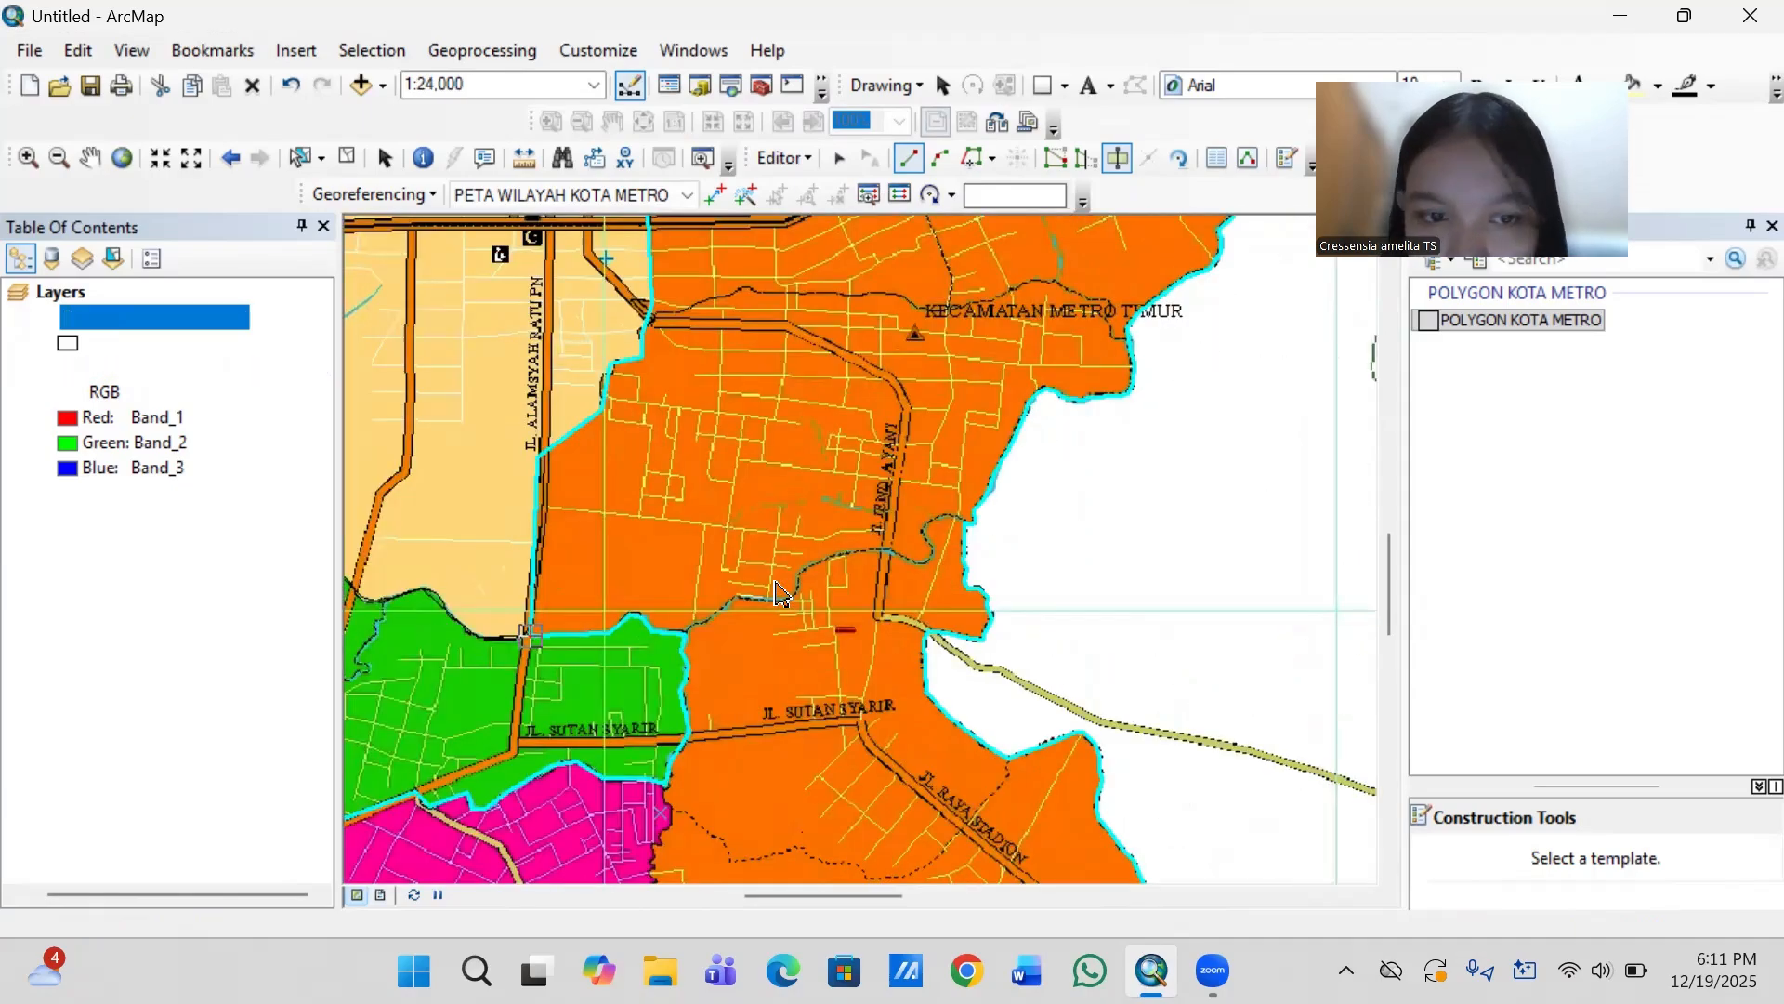
key("Down")
key("Down")
key("Down")
key("Down")
key("Down")
key("Down")
key("Down")
key("Down")
key("Down")
key("Down")
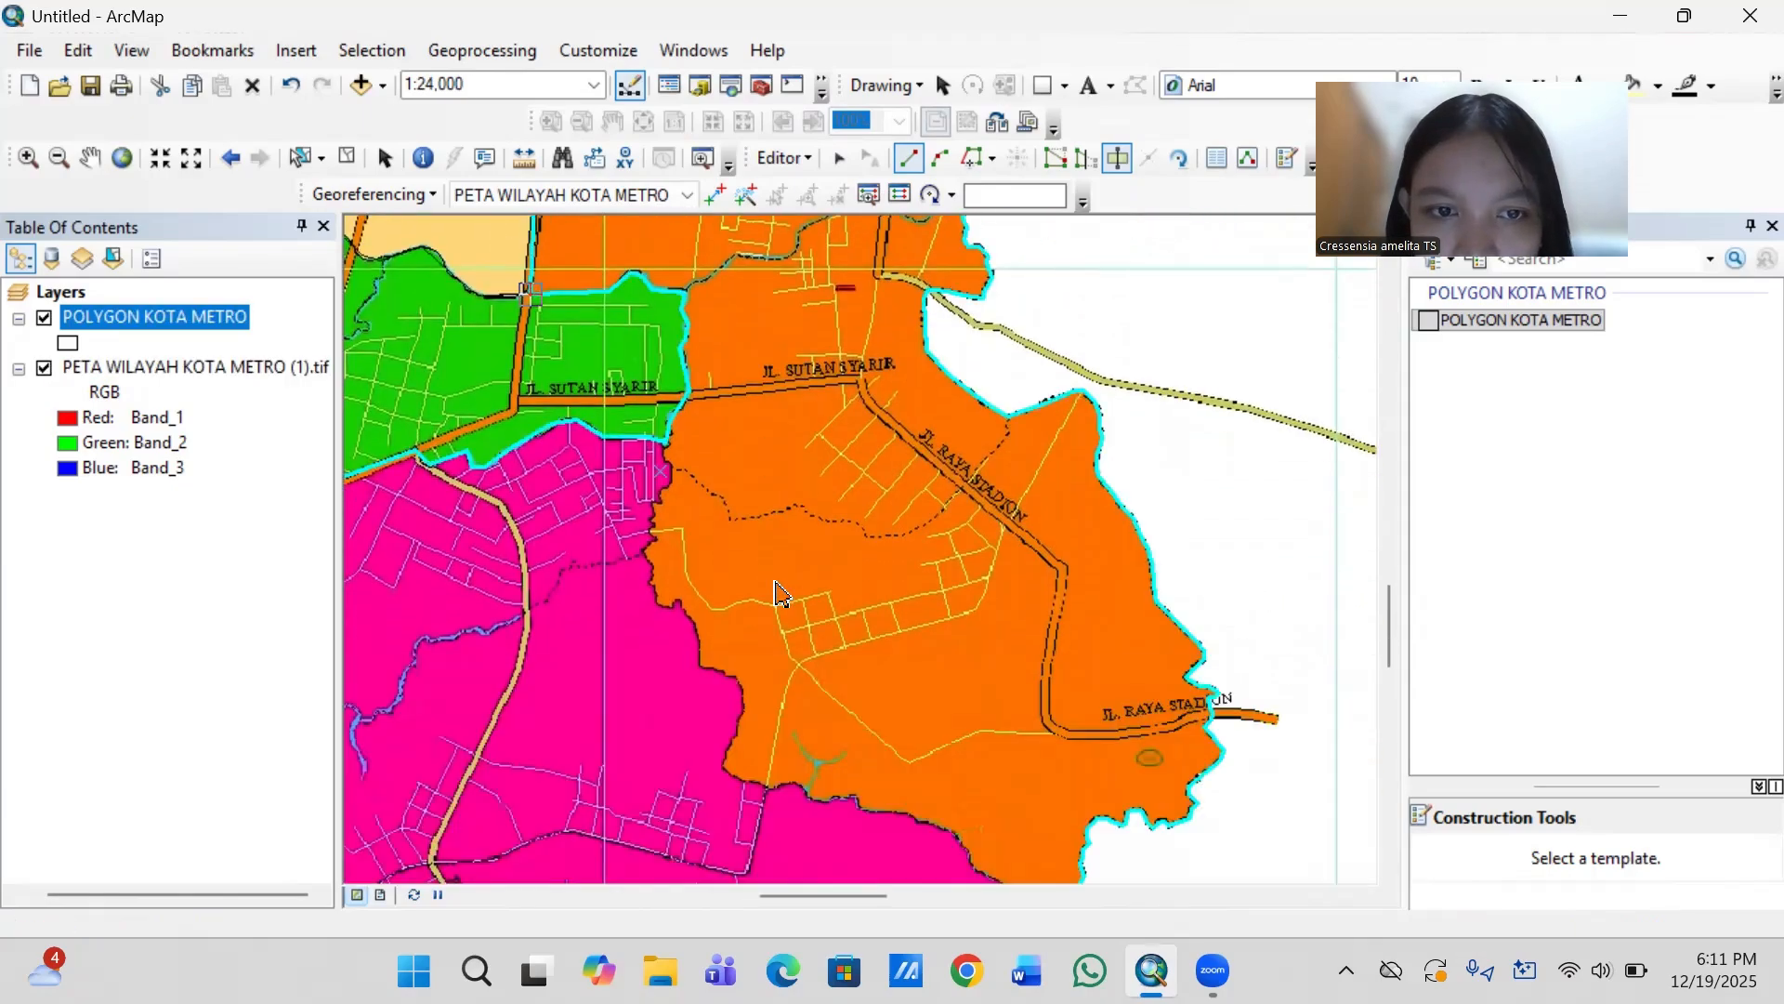
left_click(654, 420)
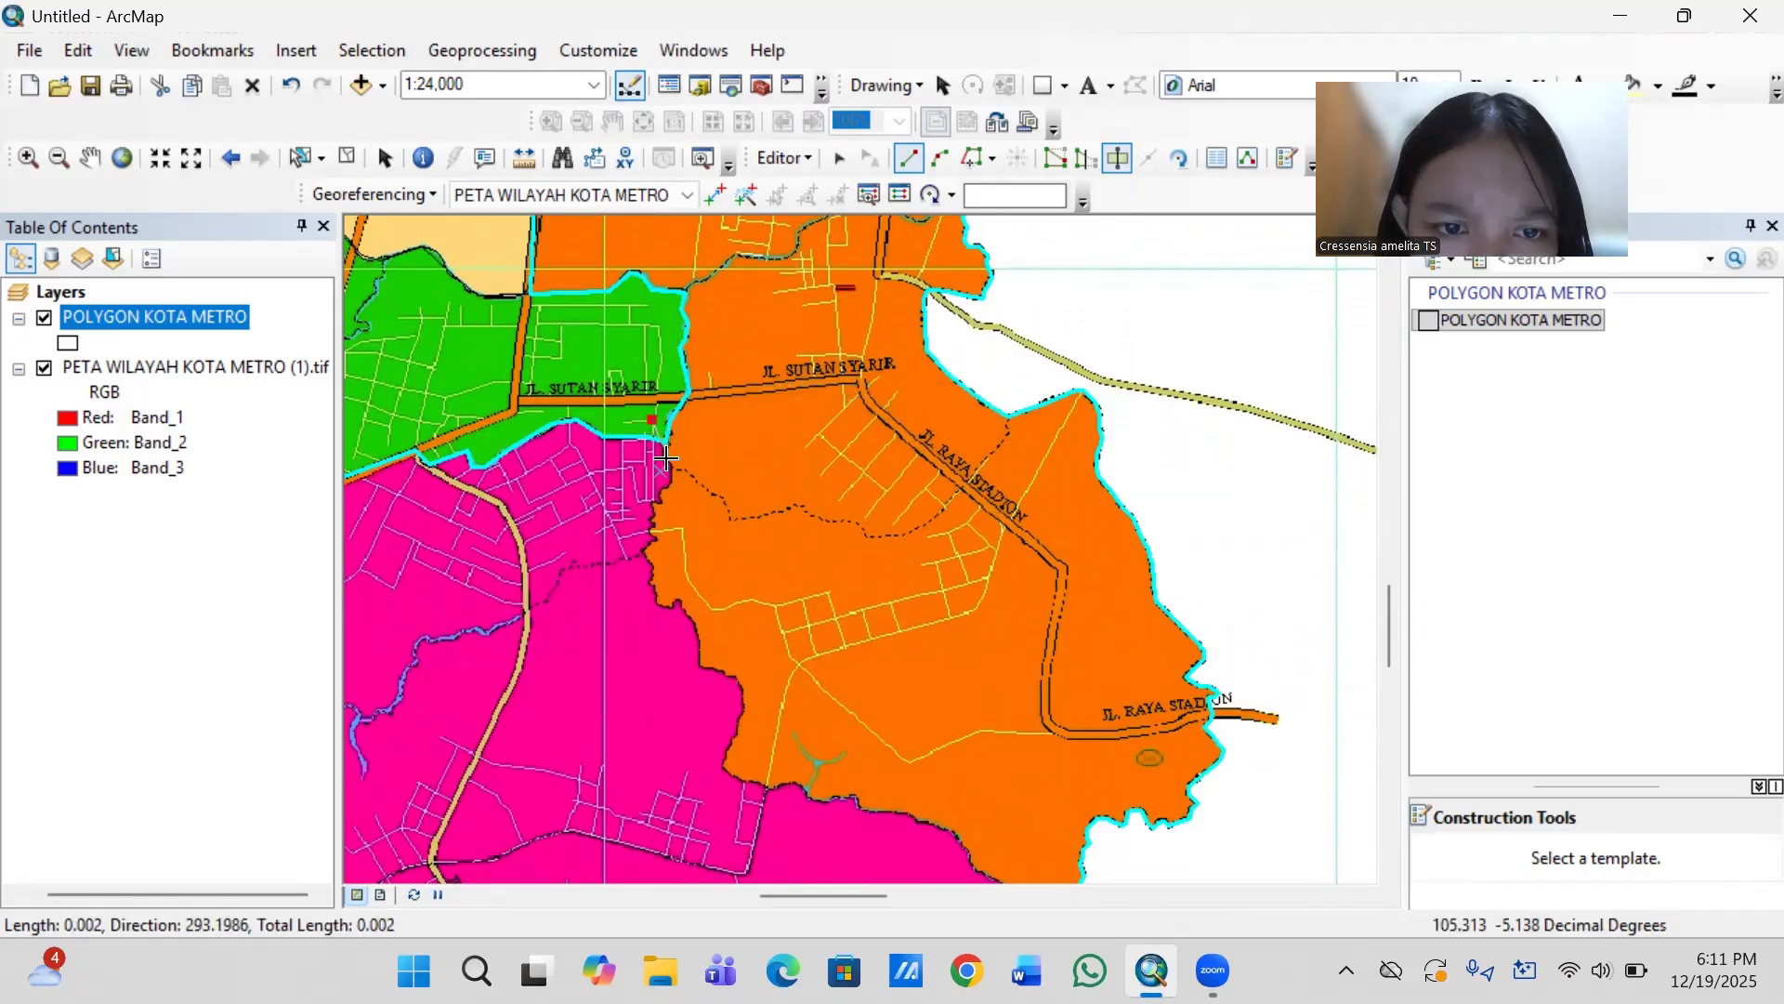
left_click(665, 459)
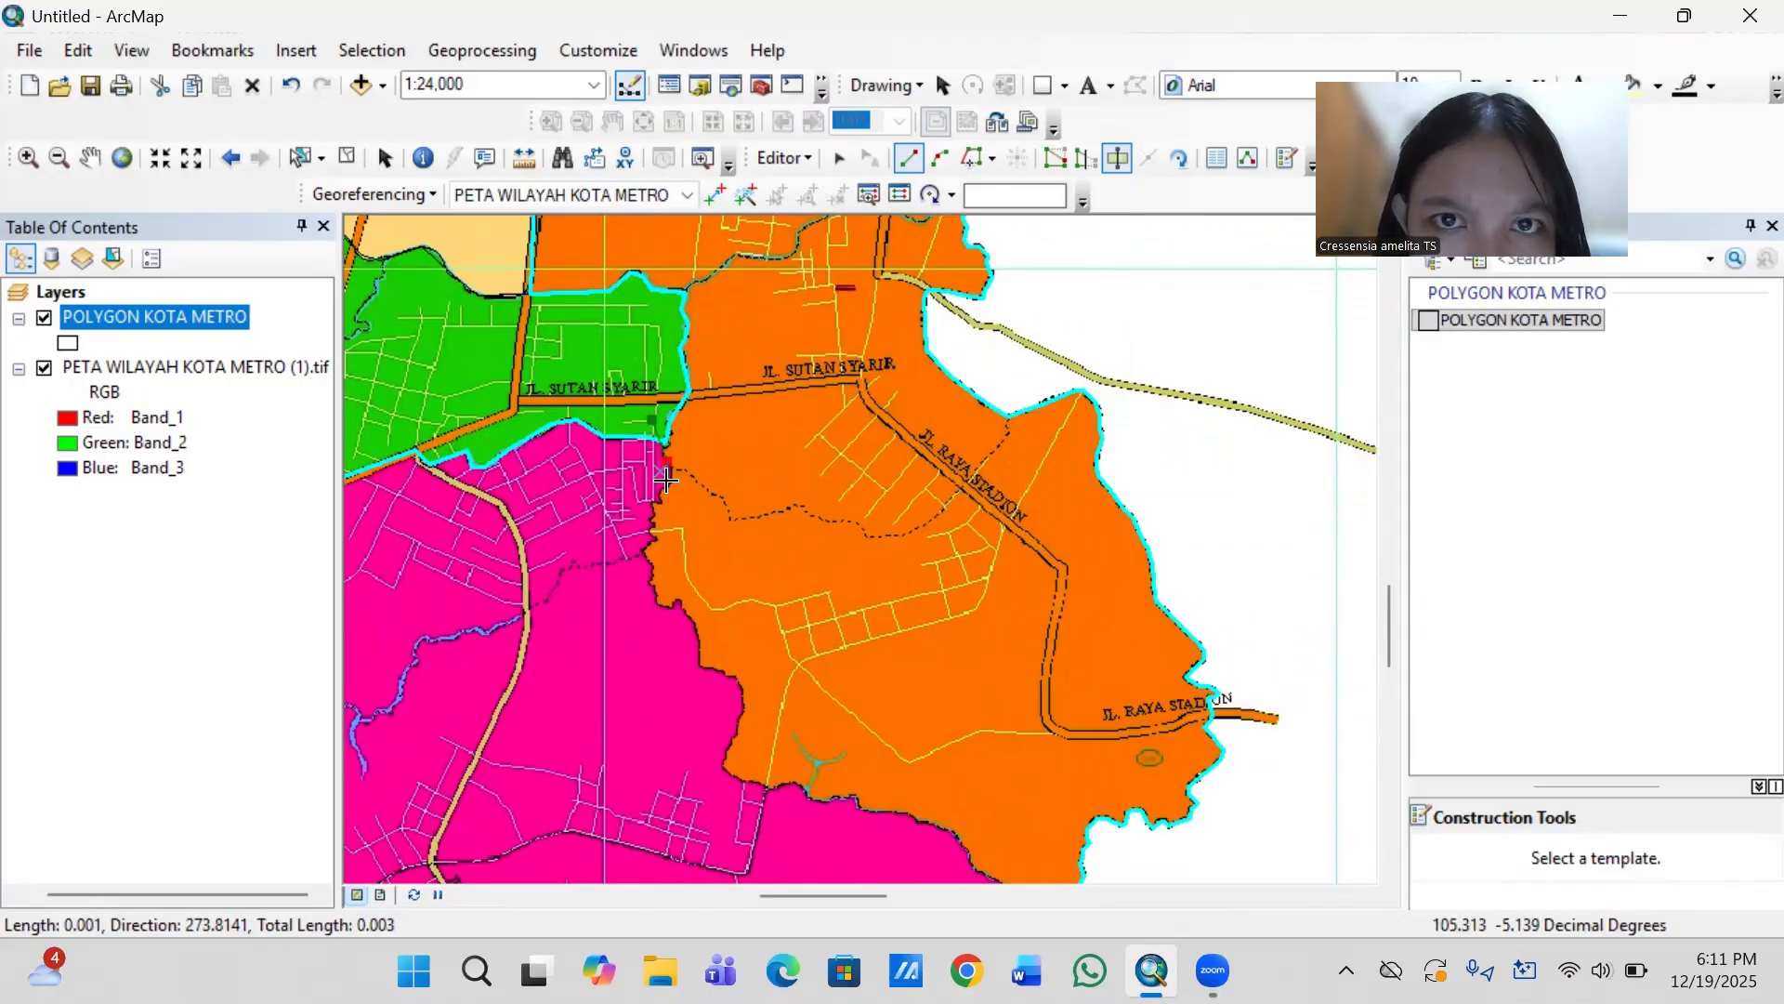
left_click(665, 479)
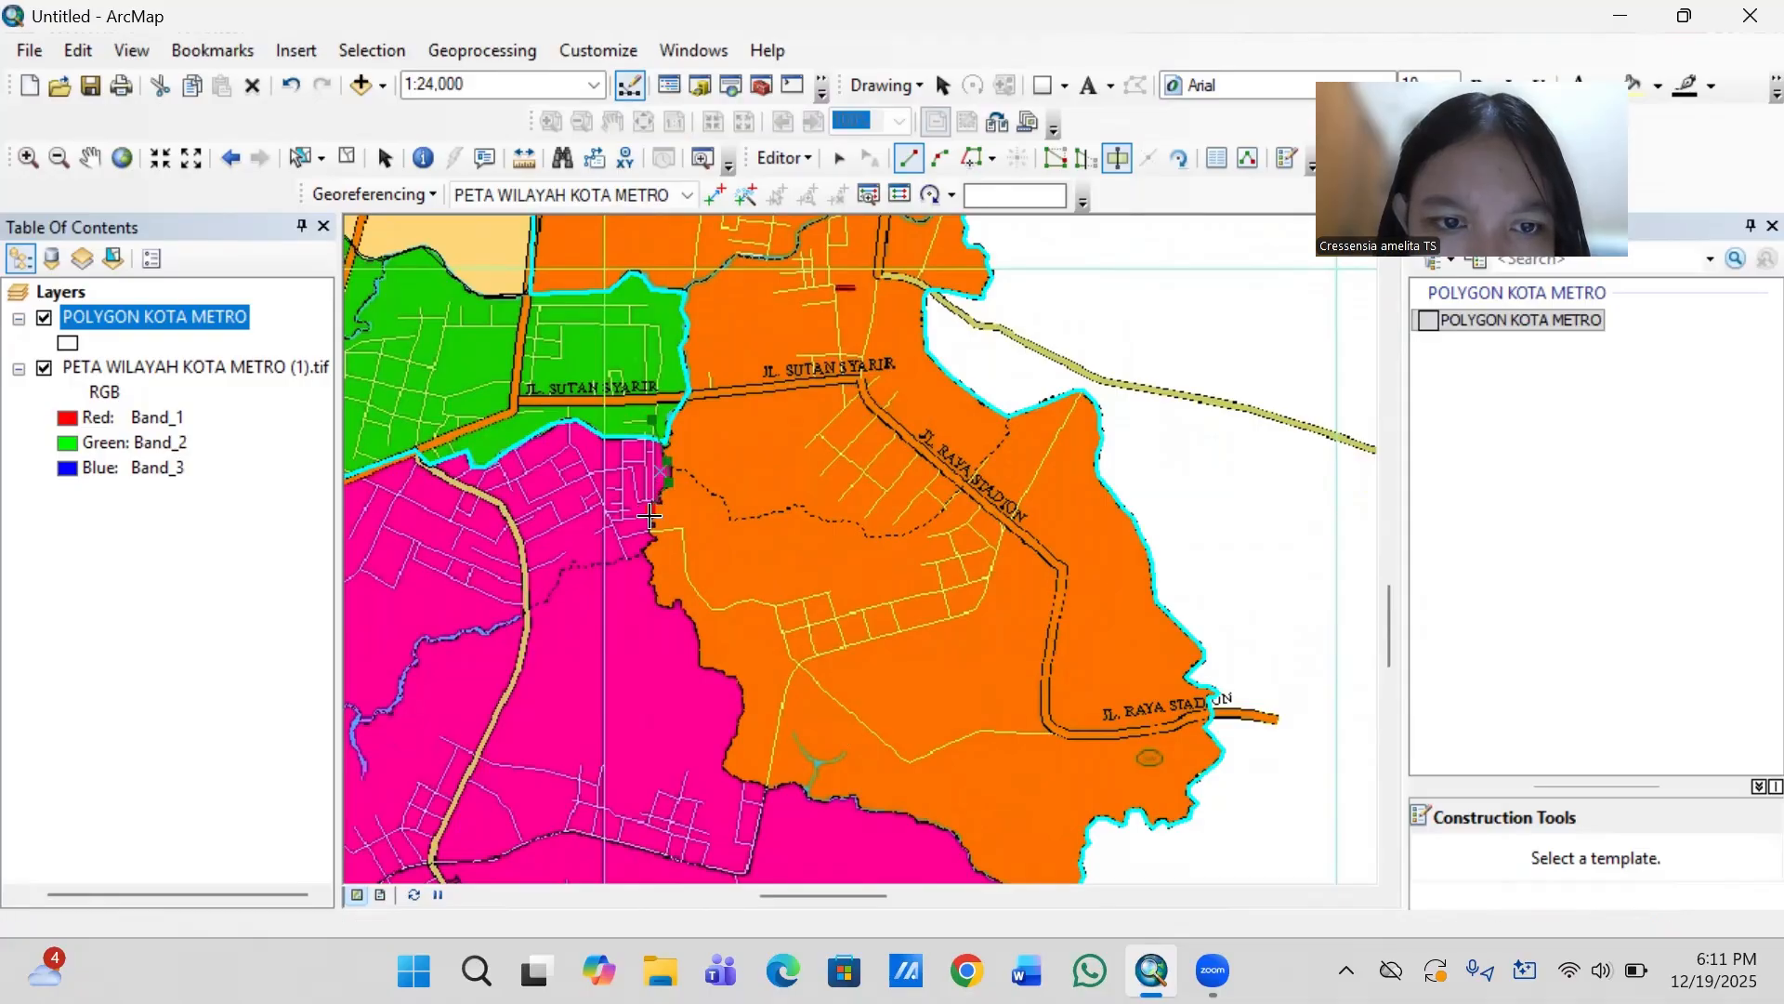
- Continue the cut line along the orange-pink border, around its westernmost bend and southeast down the stepped edge
left_click(651, 538)
left_click(640, 558)
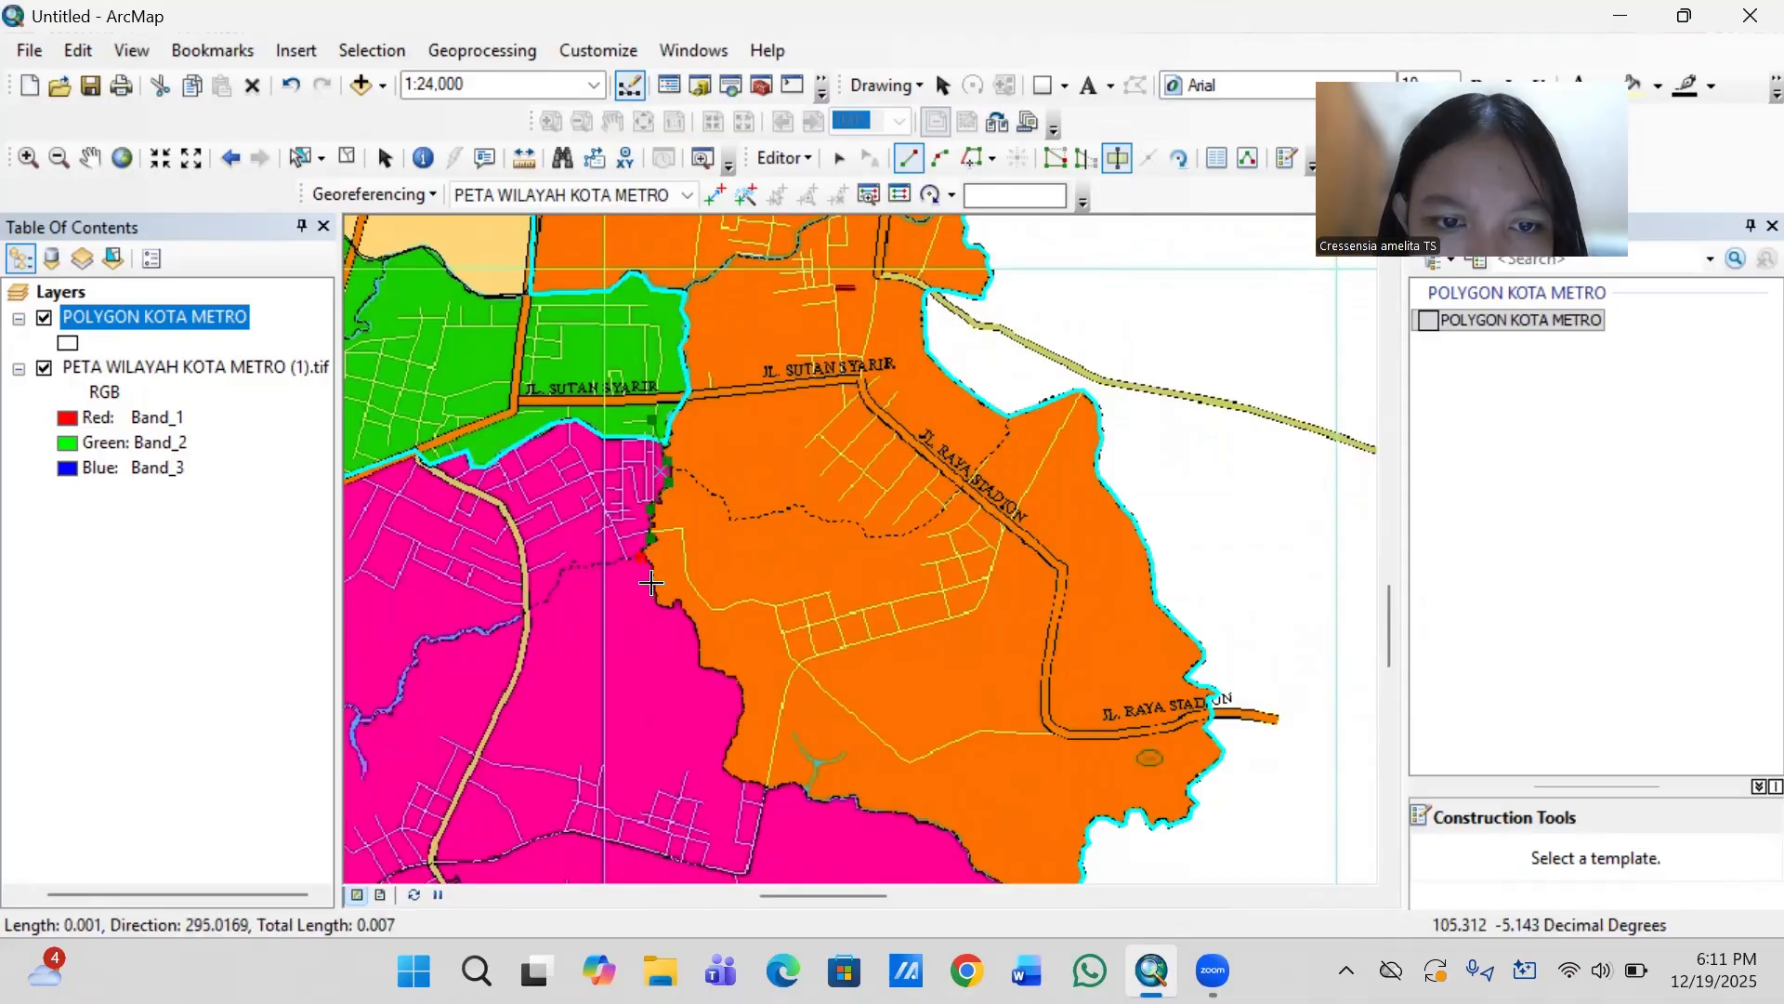
left_click(659, 599)
left_click(675, 599)
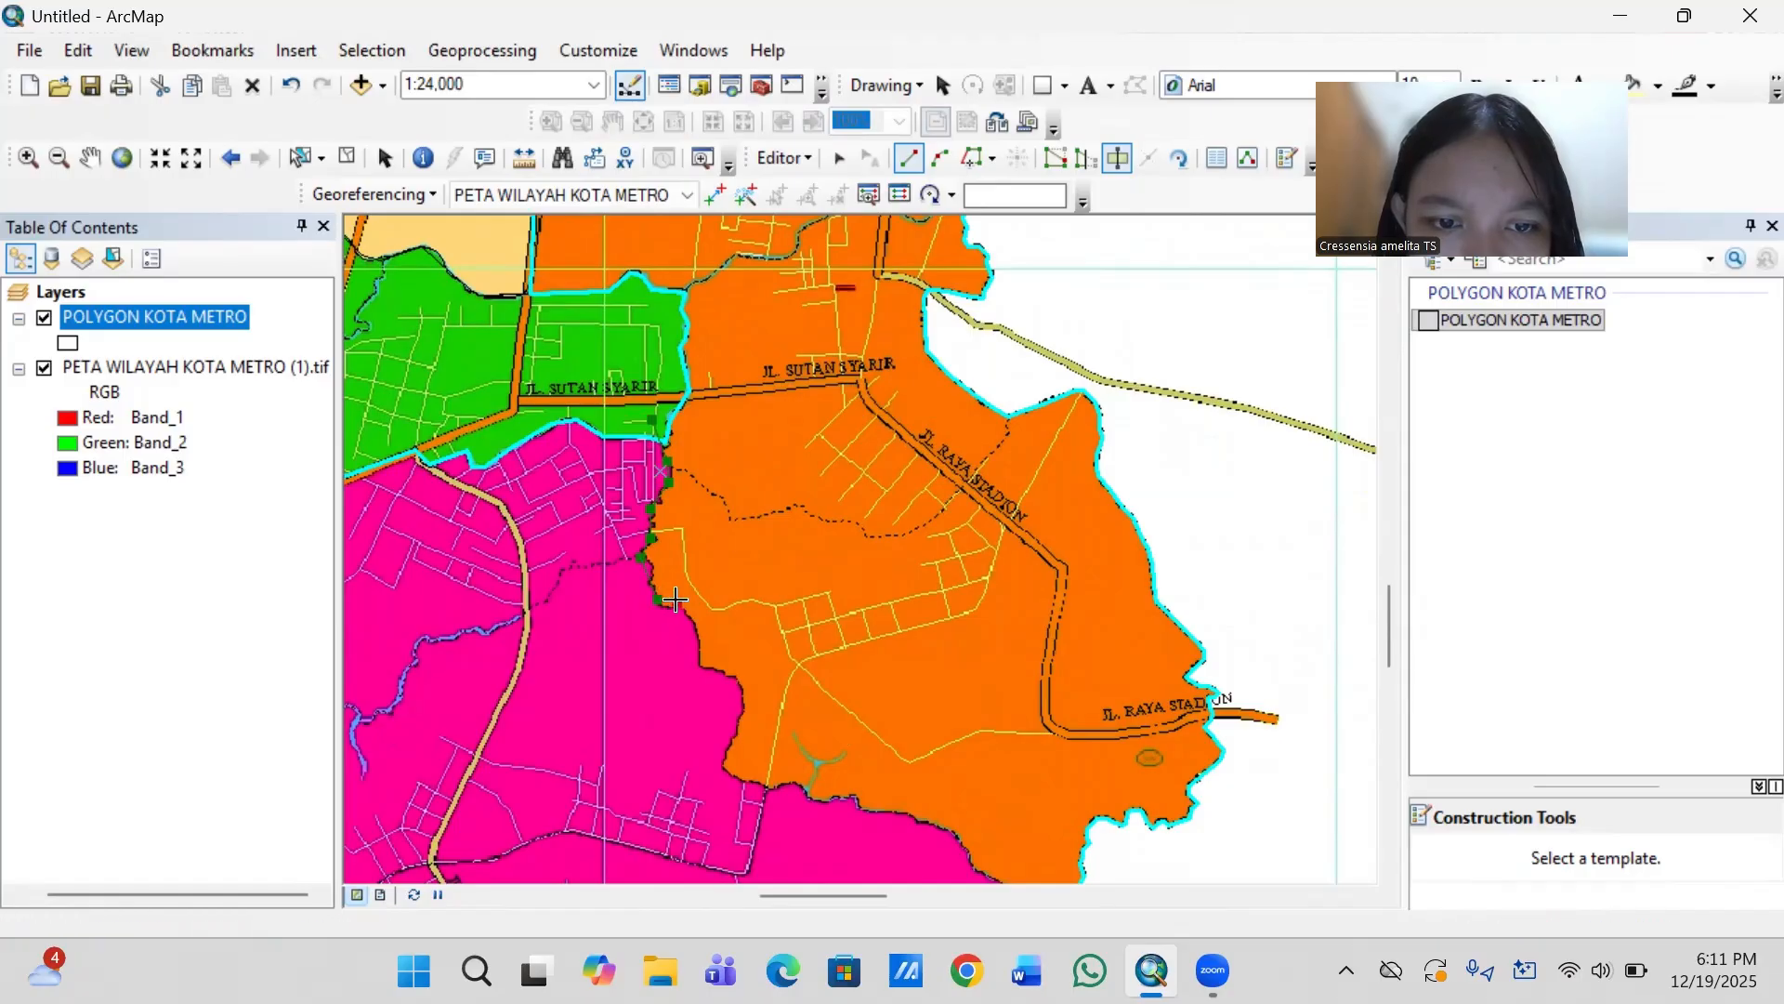
left_click(701, 643)
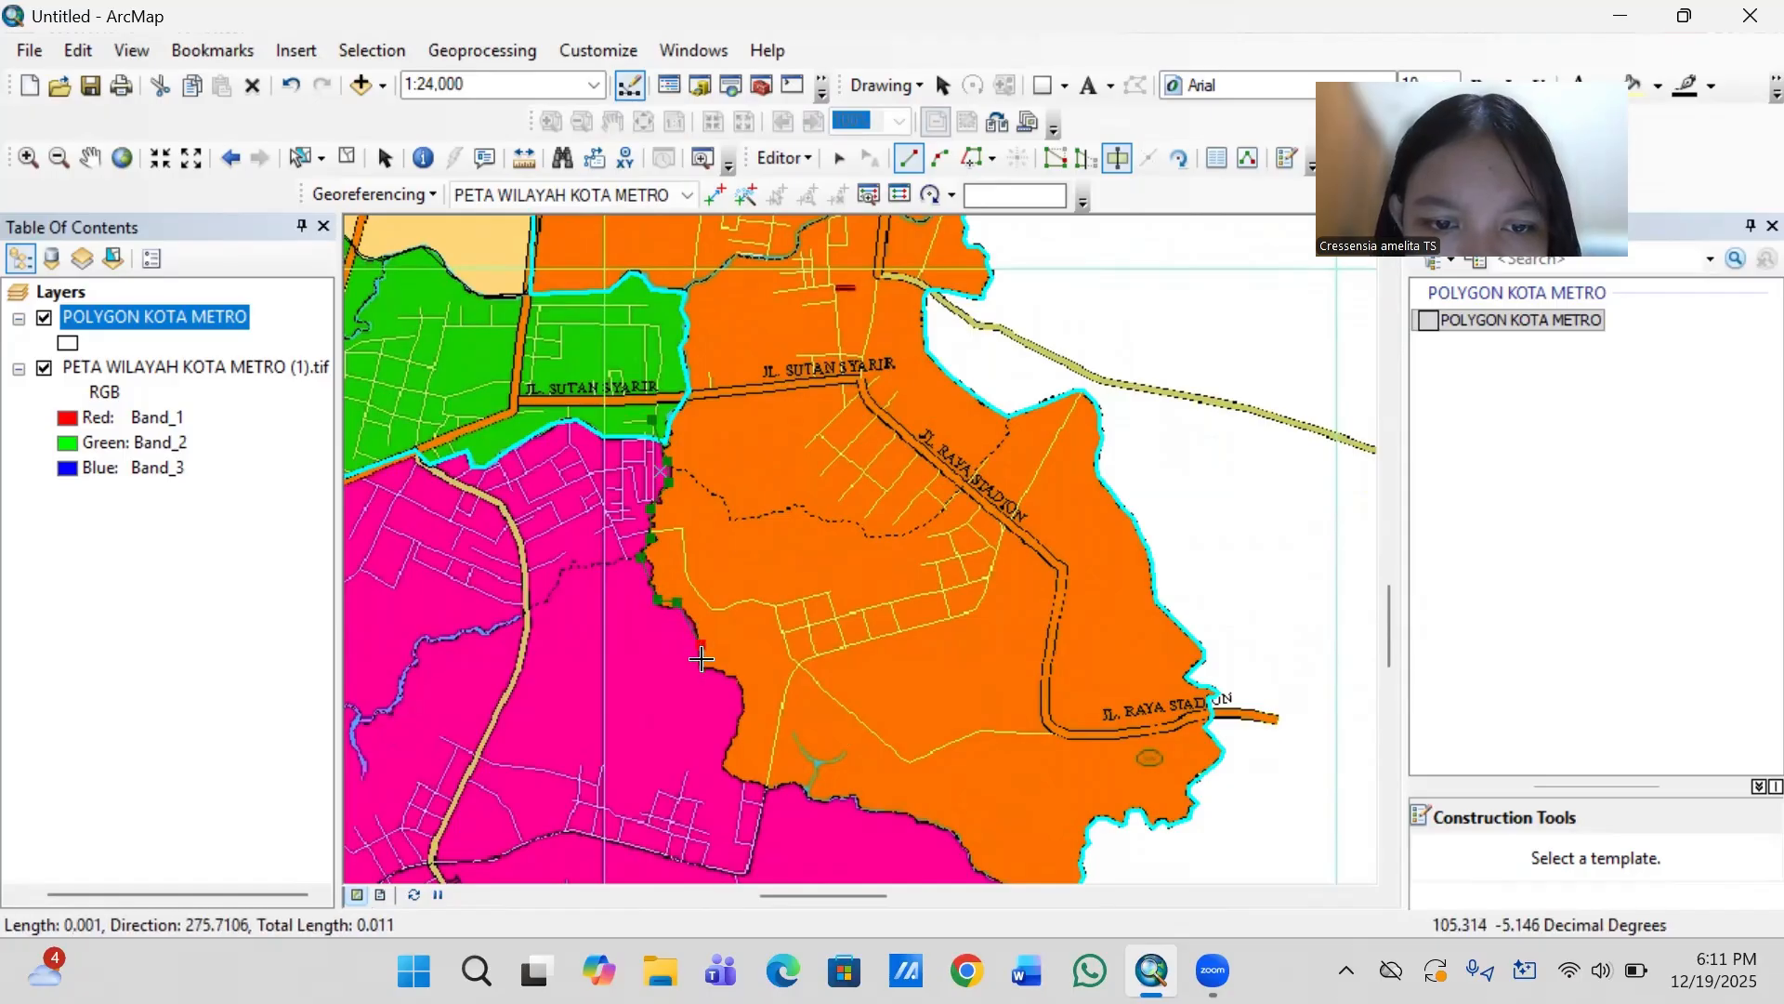
left_click(703, 665)
left_click(738, 686)
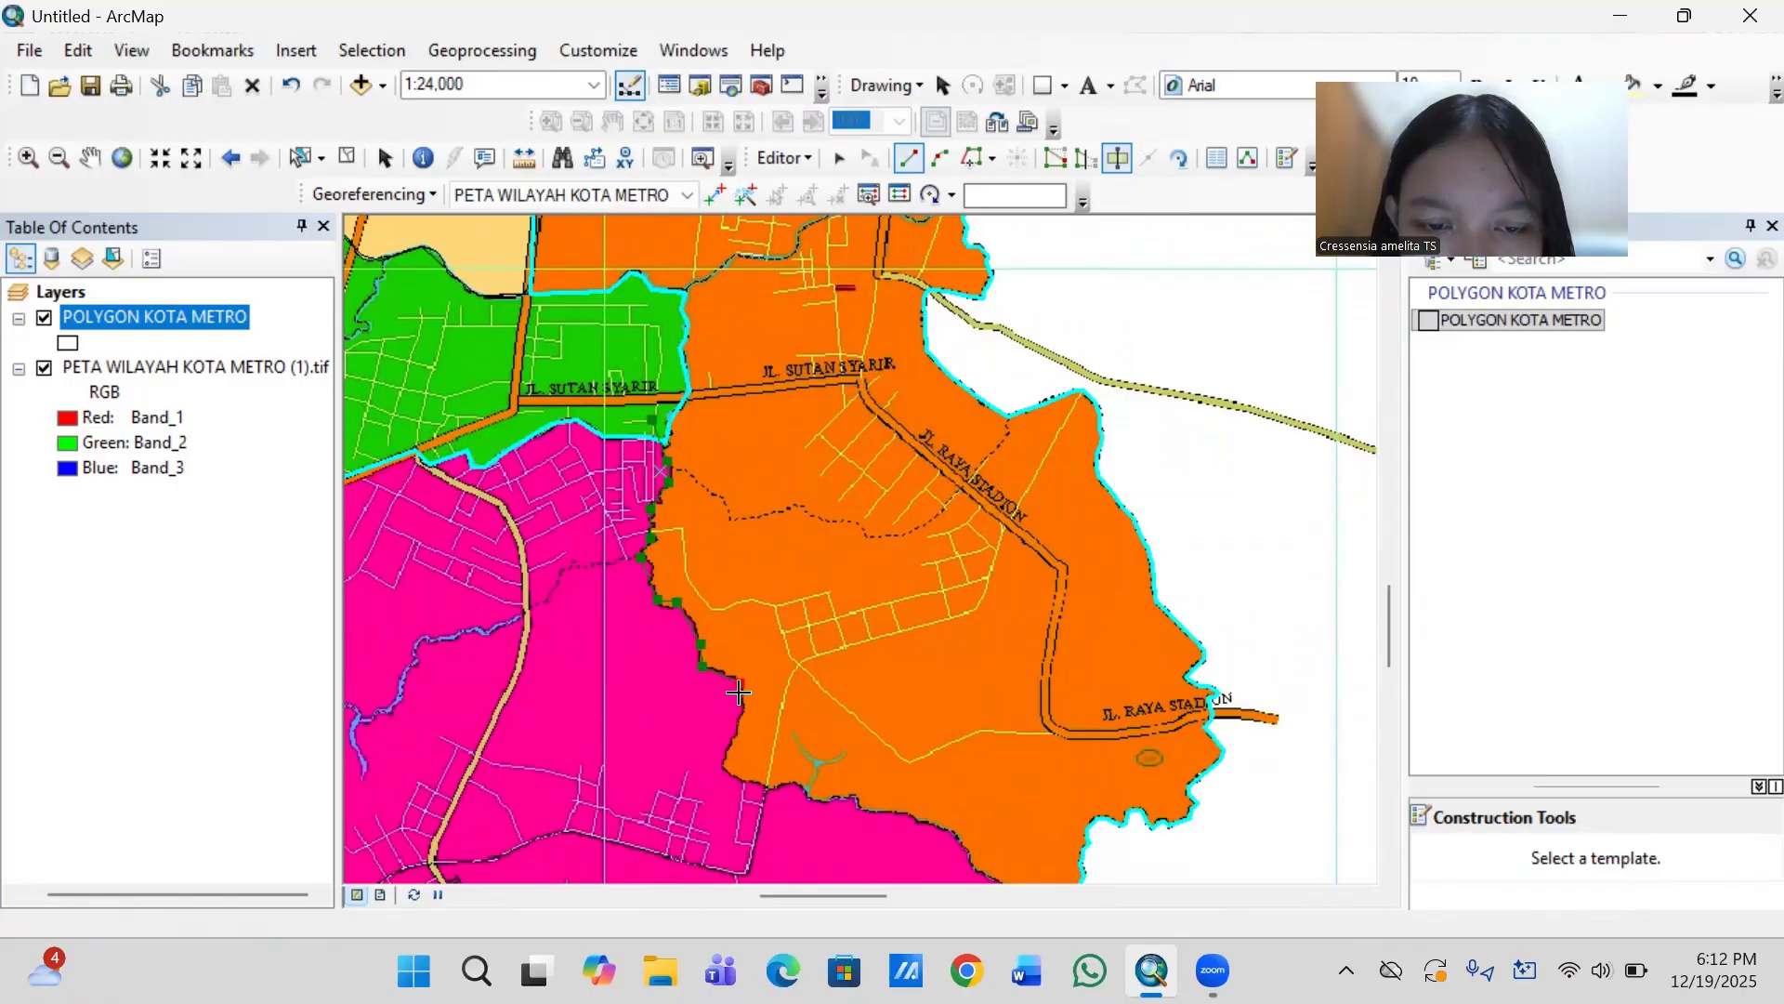
- Take the cut line south around the pink corner and east along the orange district's southern border
left_click(729, 746)
left_click(723, 770)
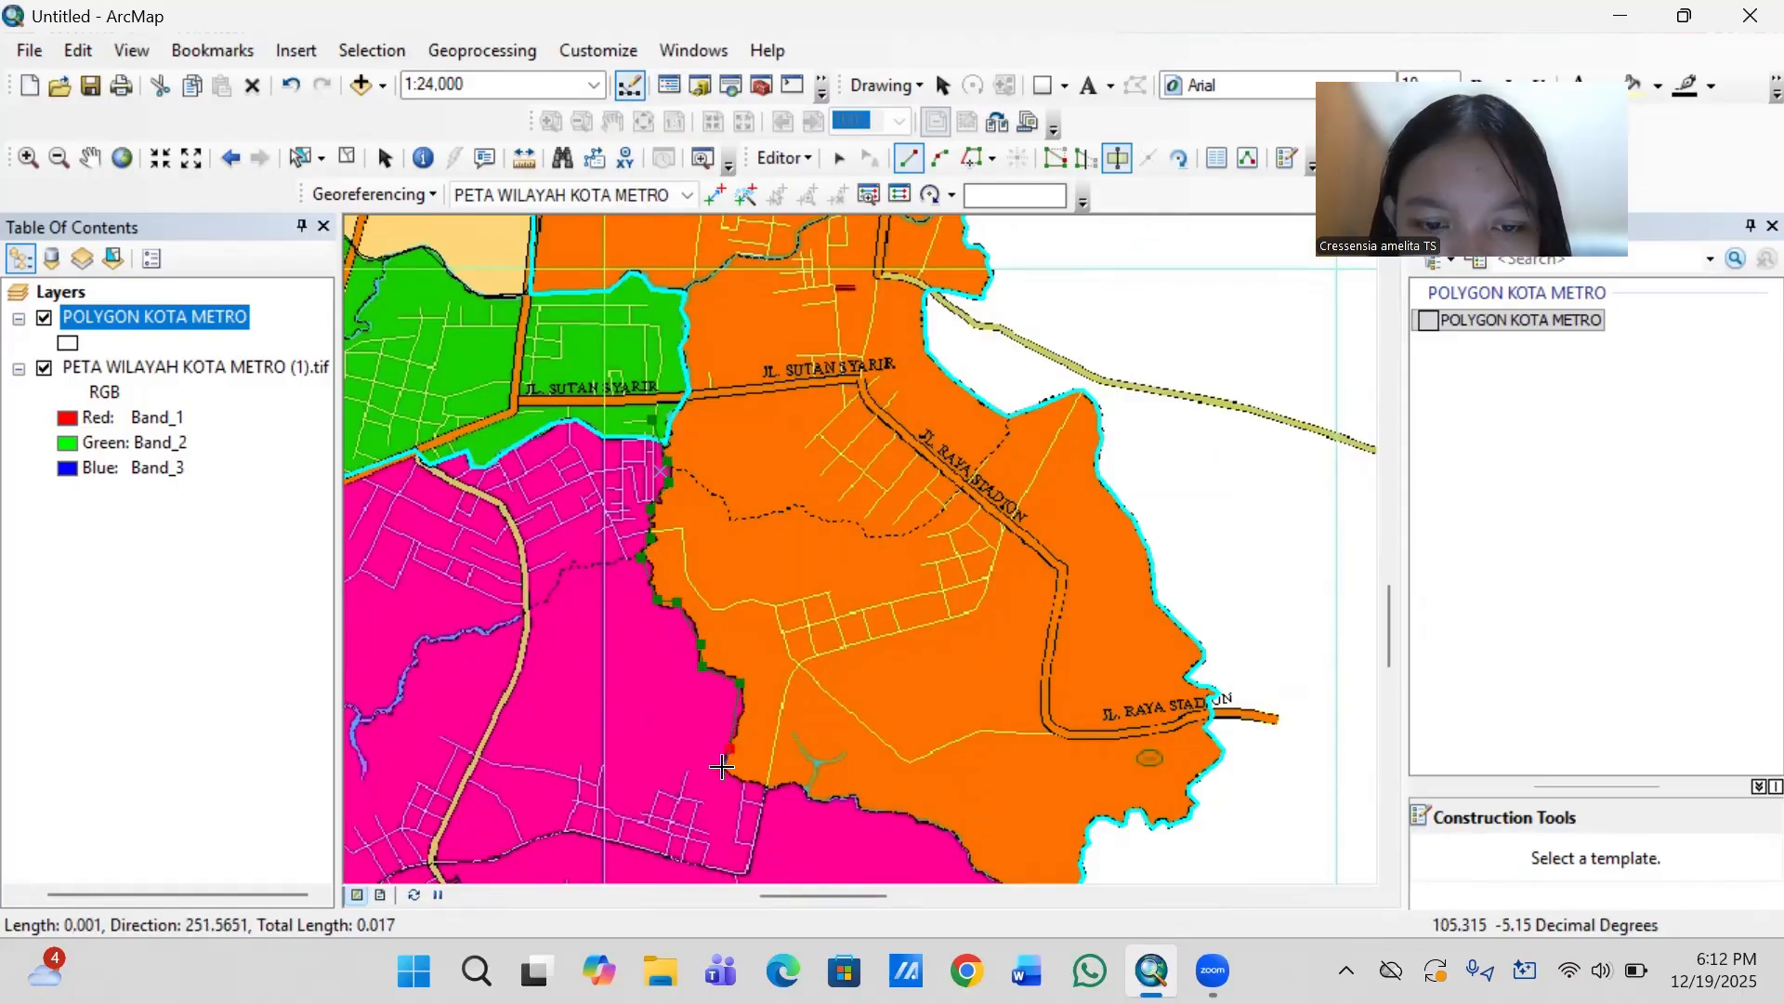
left_click(765, 790)
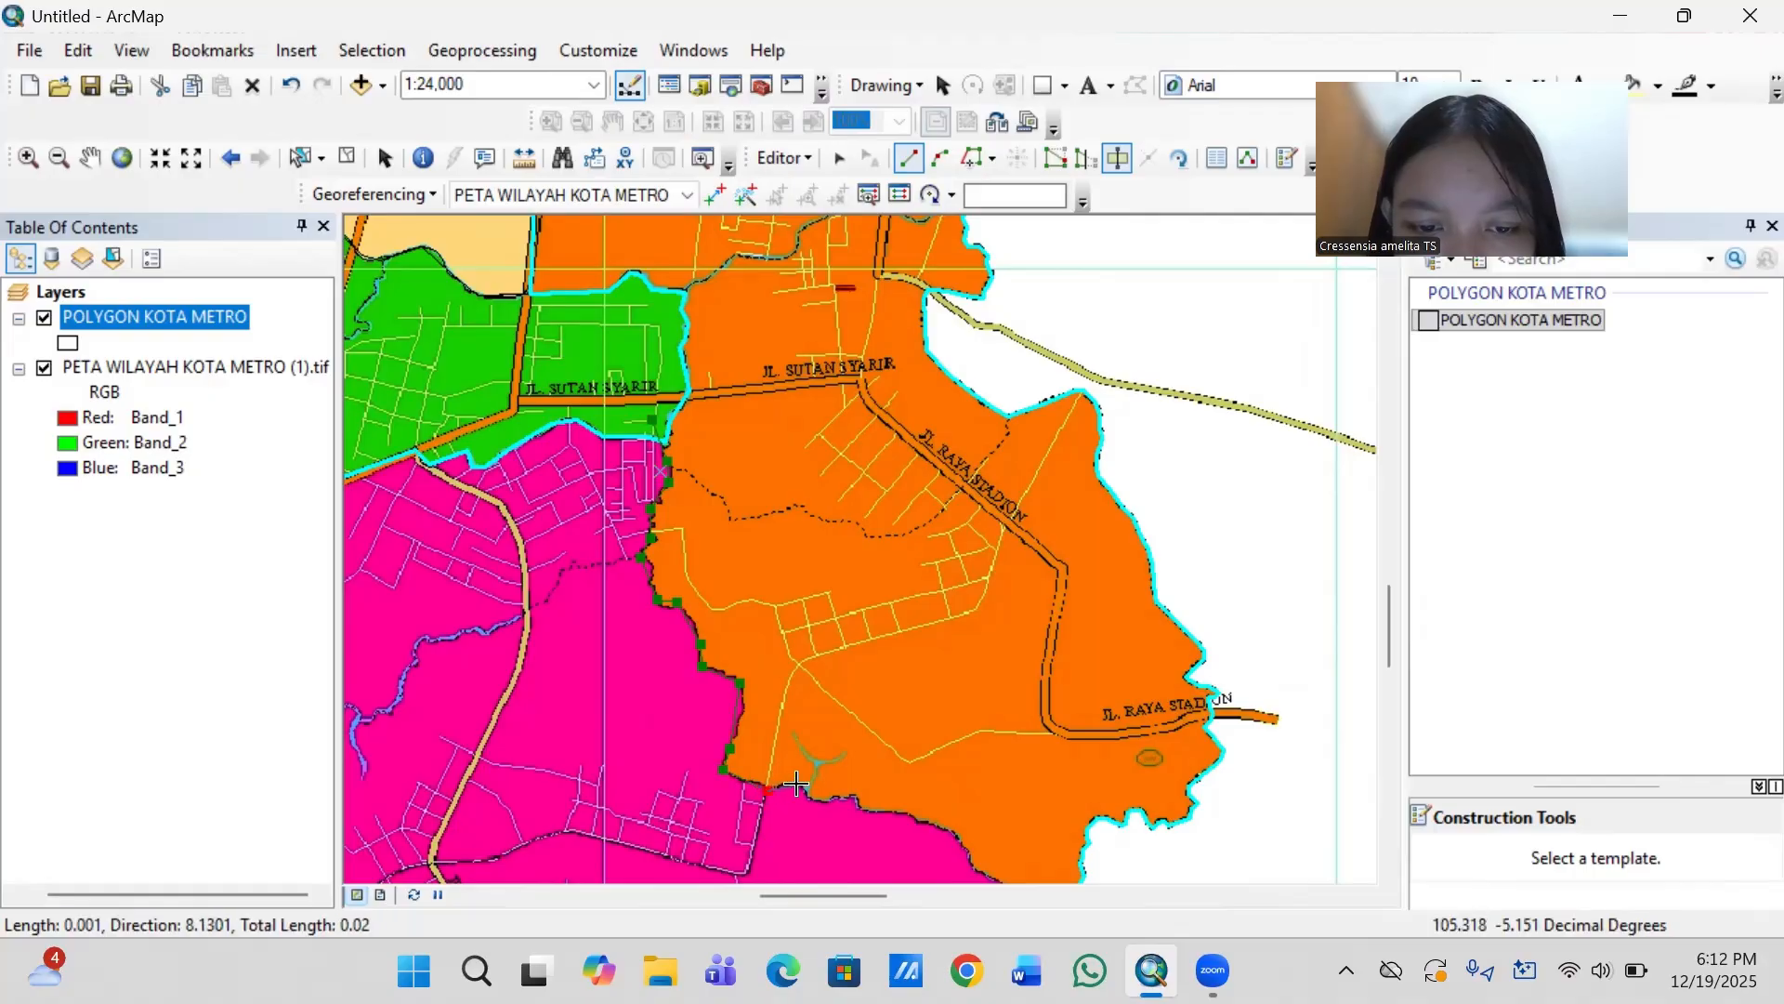
left_click(797, 787)
left_click(820, 800)
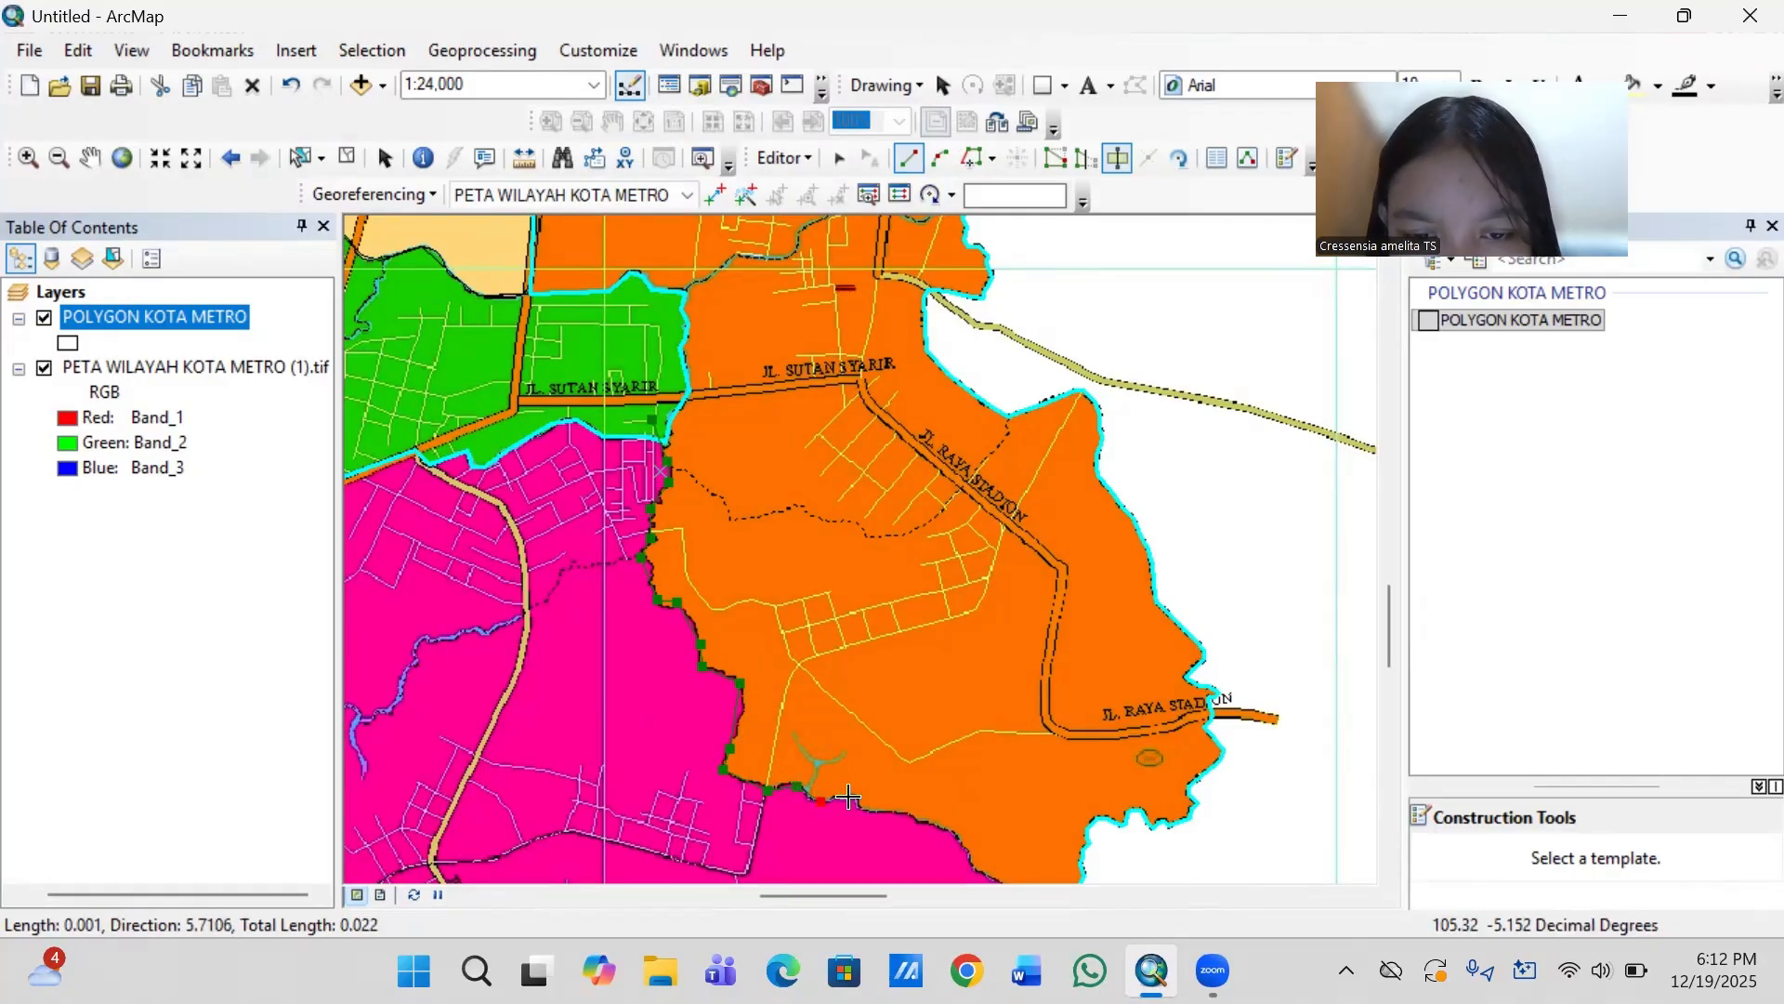
left_click(853, 797)
left_click(883, 815)
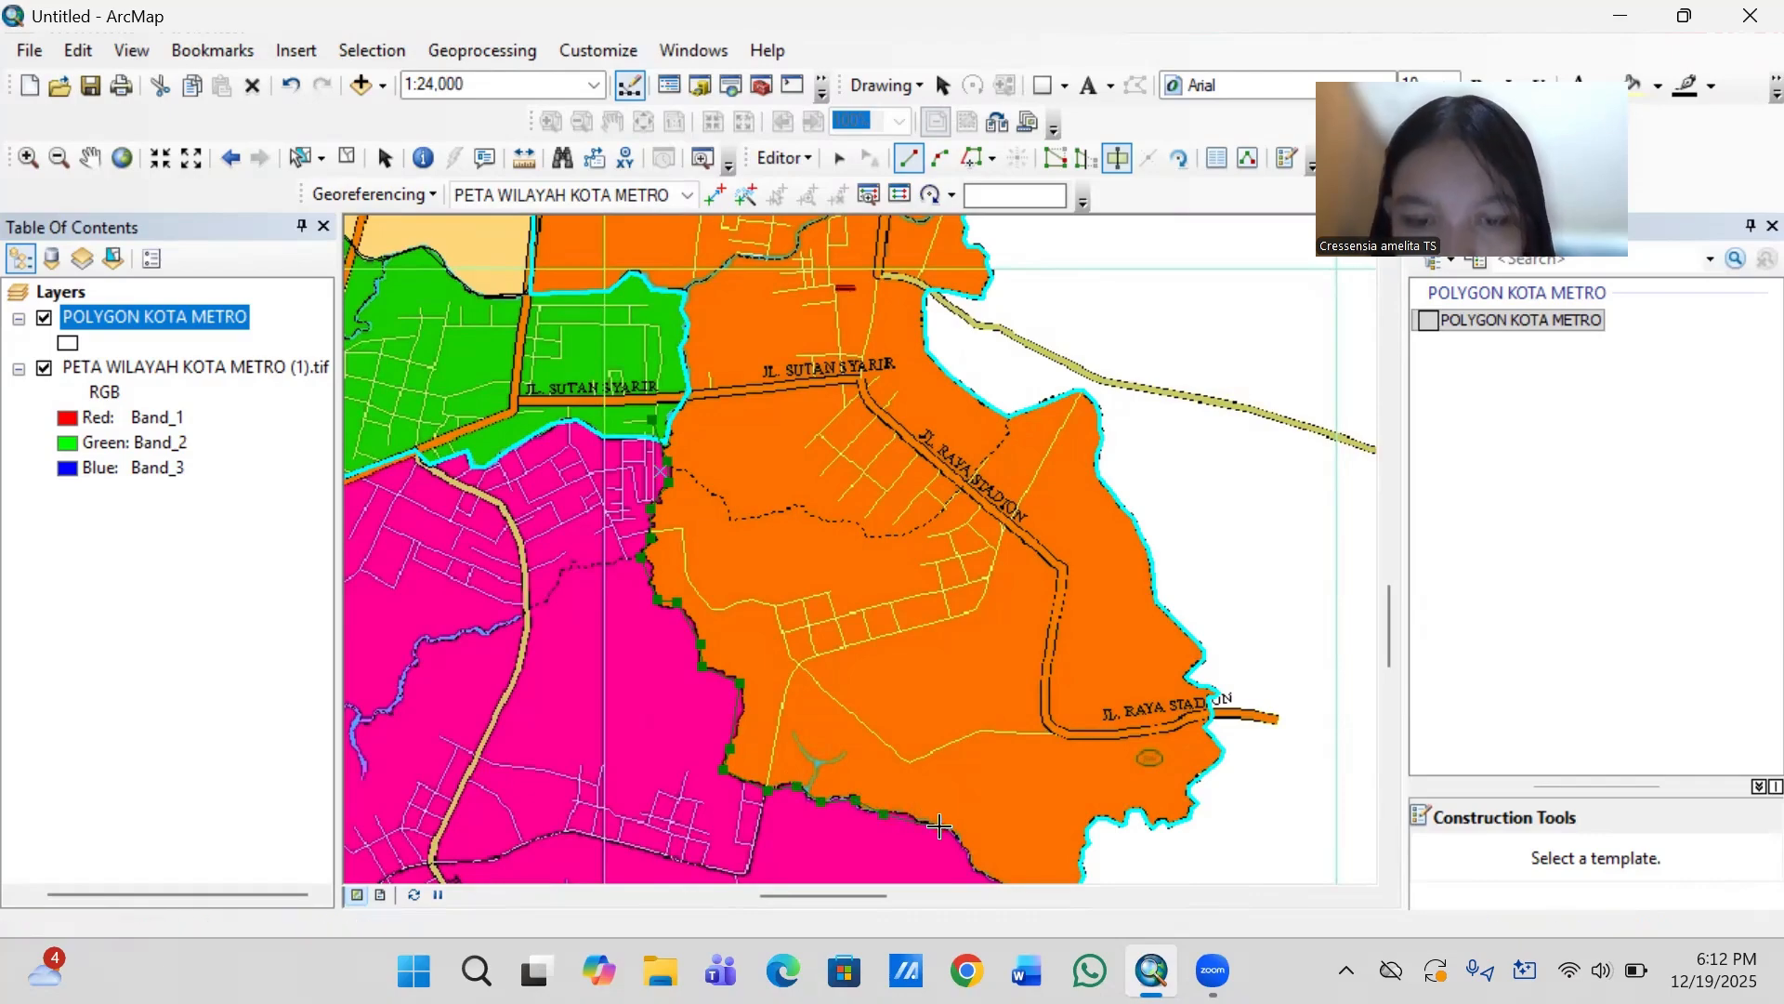
- Run the cut line southeast to the city's east boundary and finish it just outside, splitting orange Metro Timur from the pink district
key("Right")
key("Down")
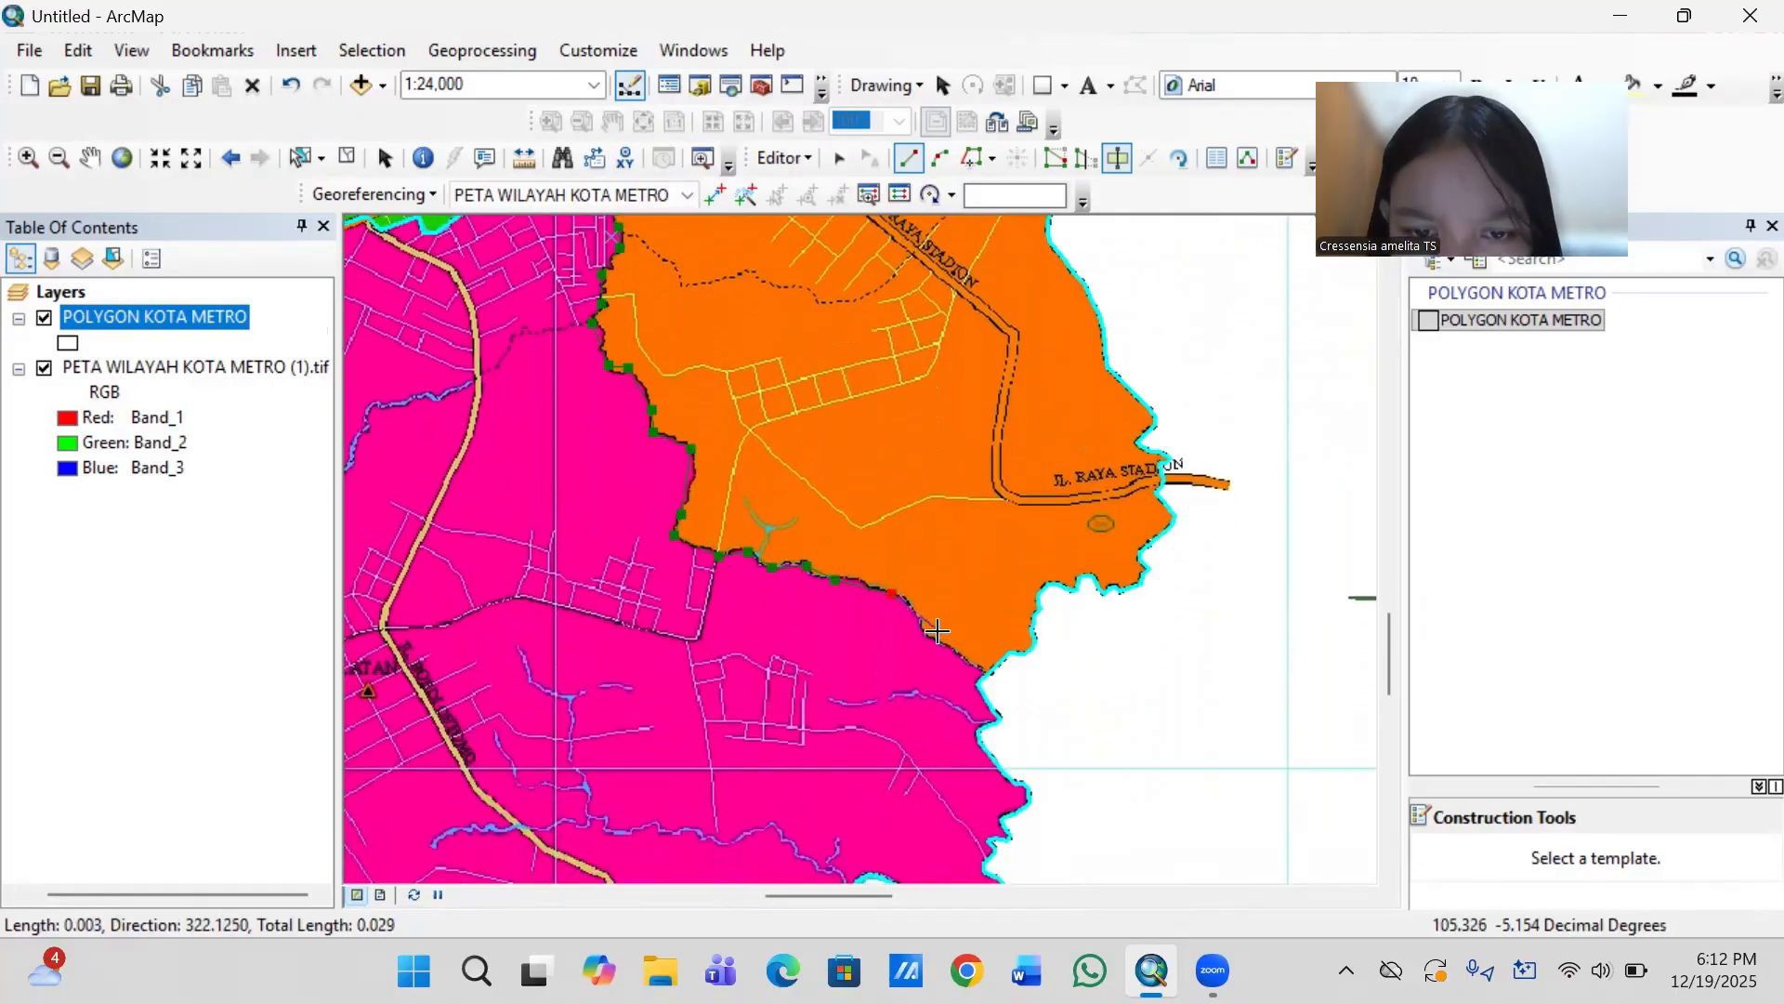
left_click(928, 631)
left_click(959, 660)
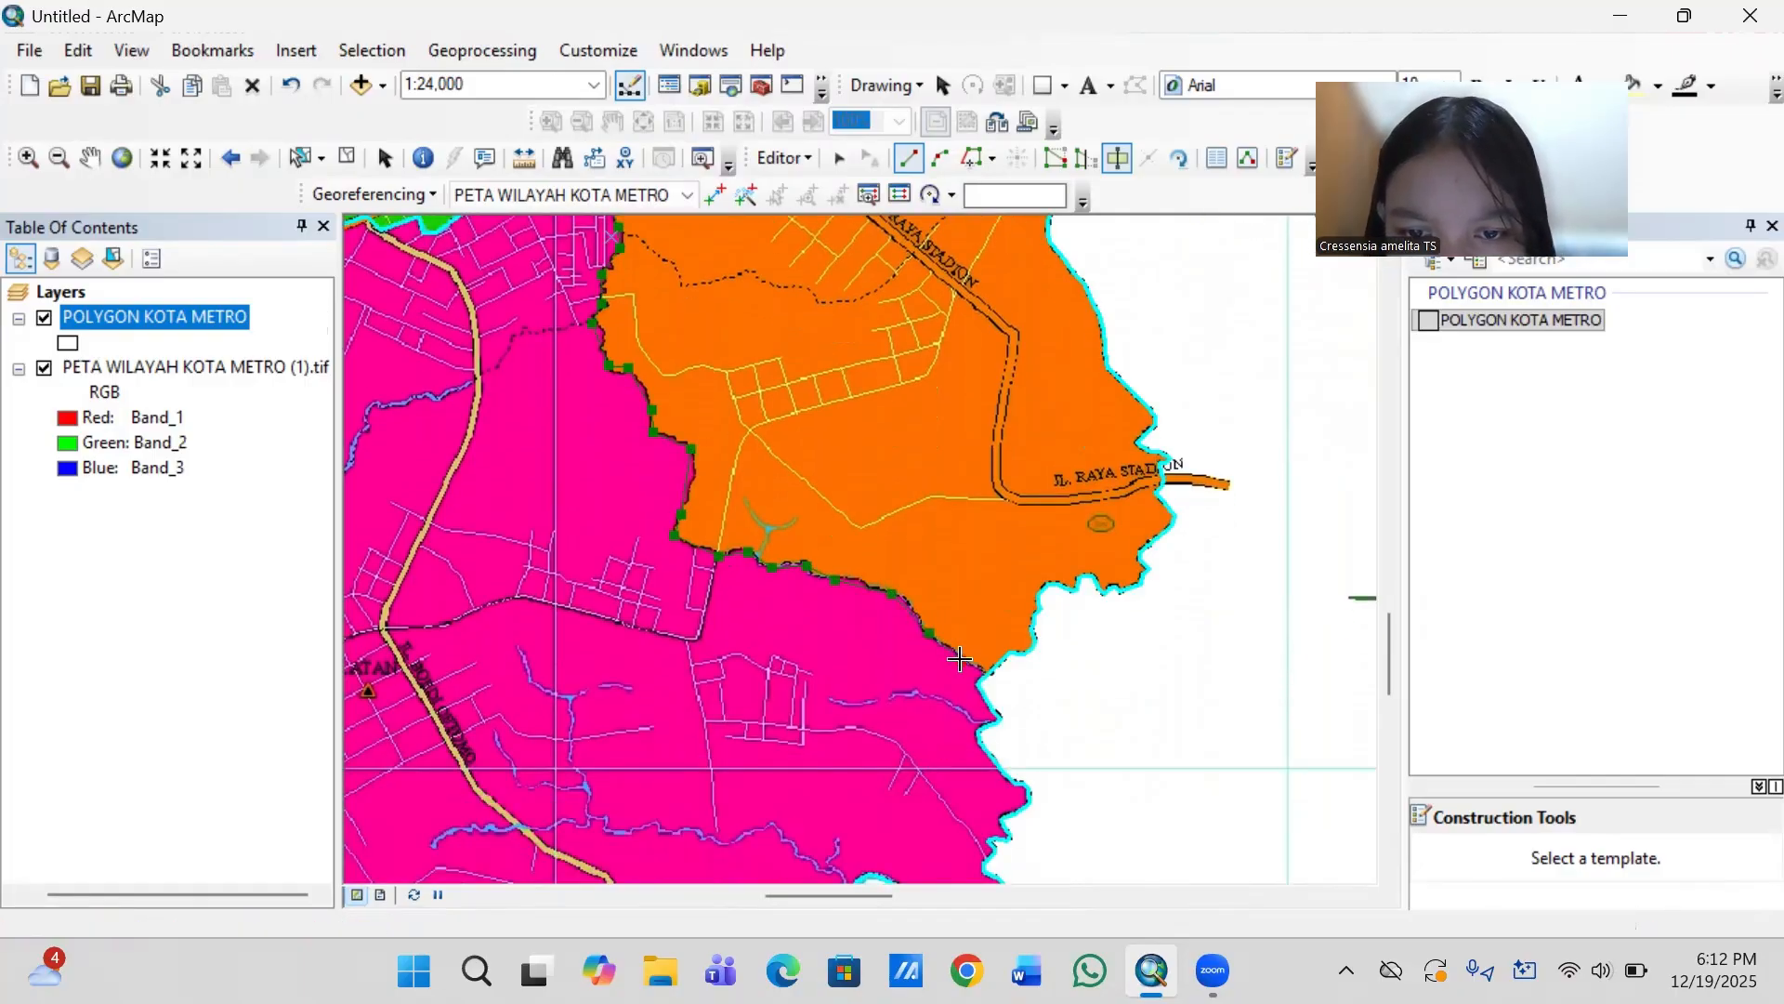
left_click(983, 677)
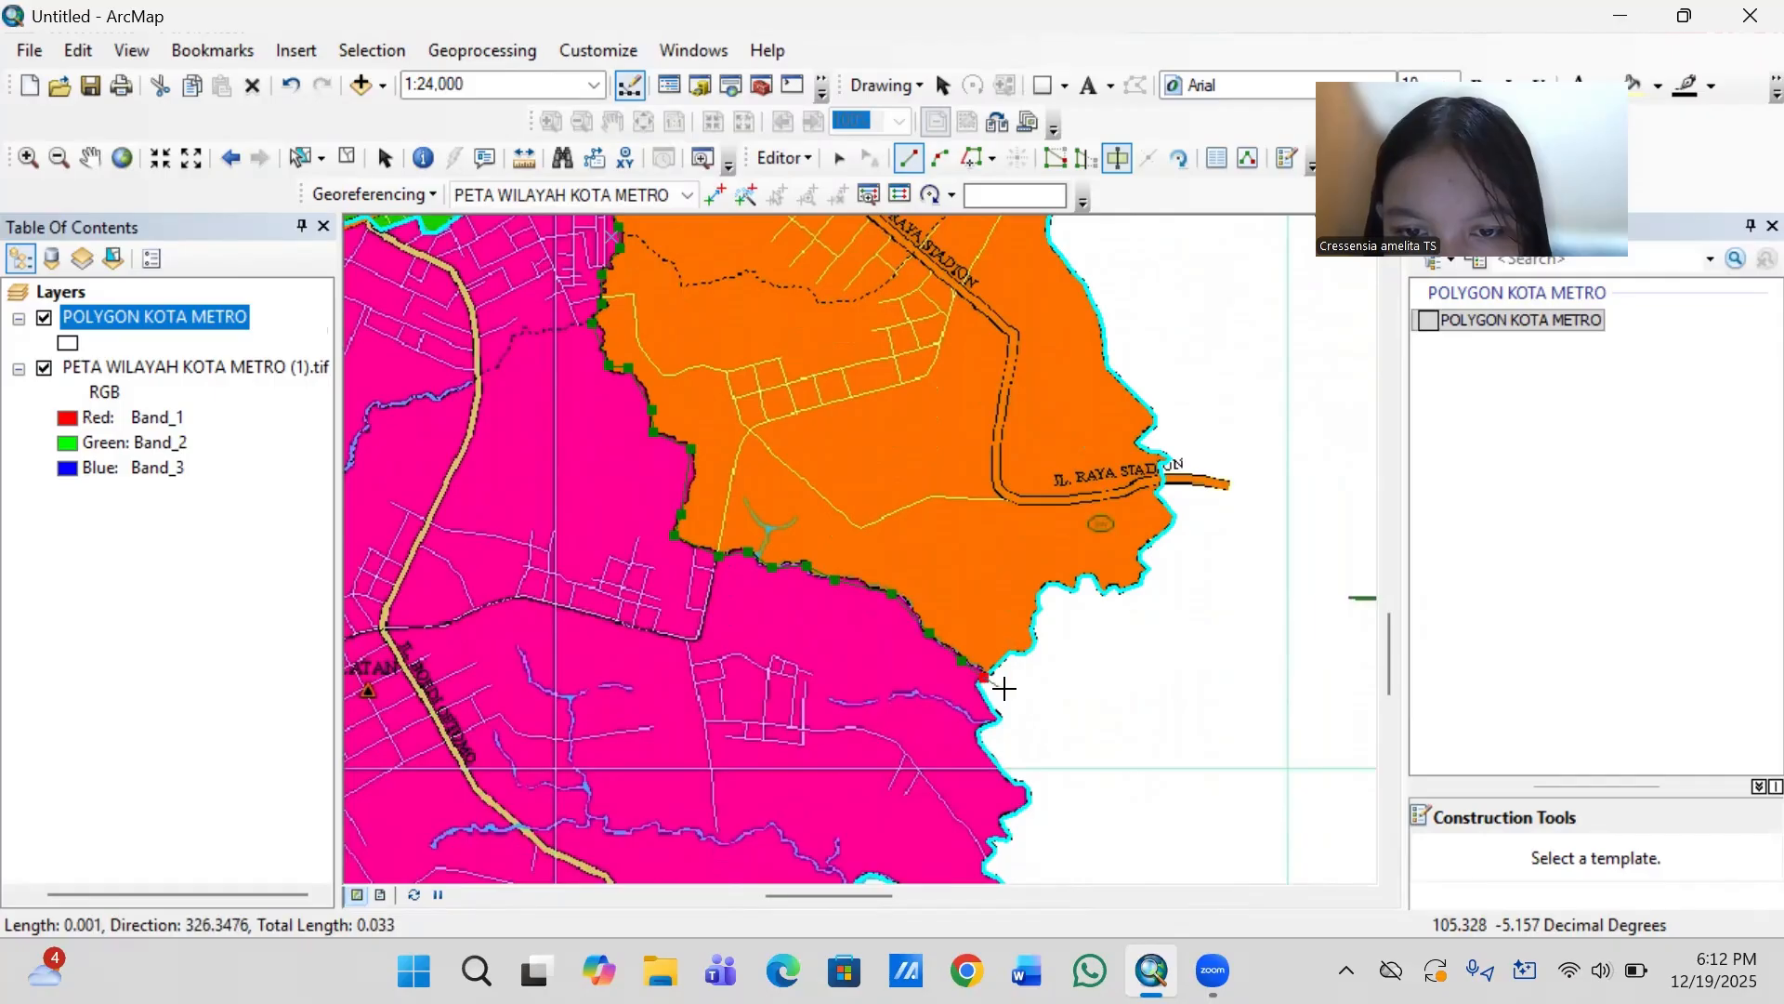
double_click(1005, 690)
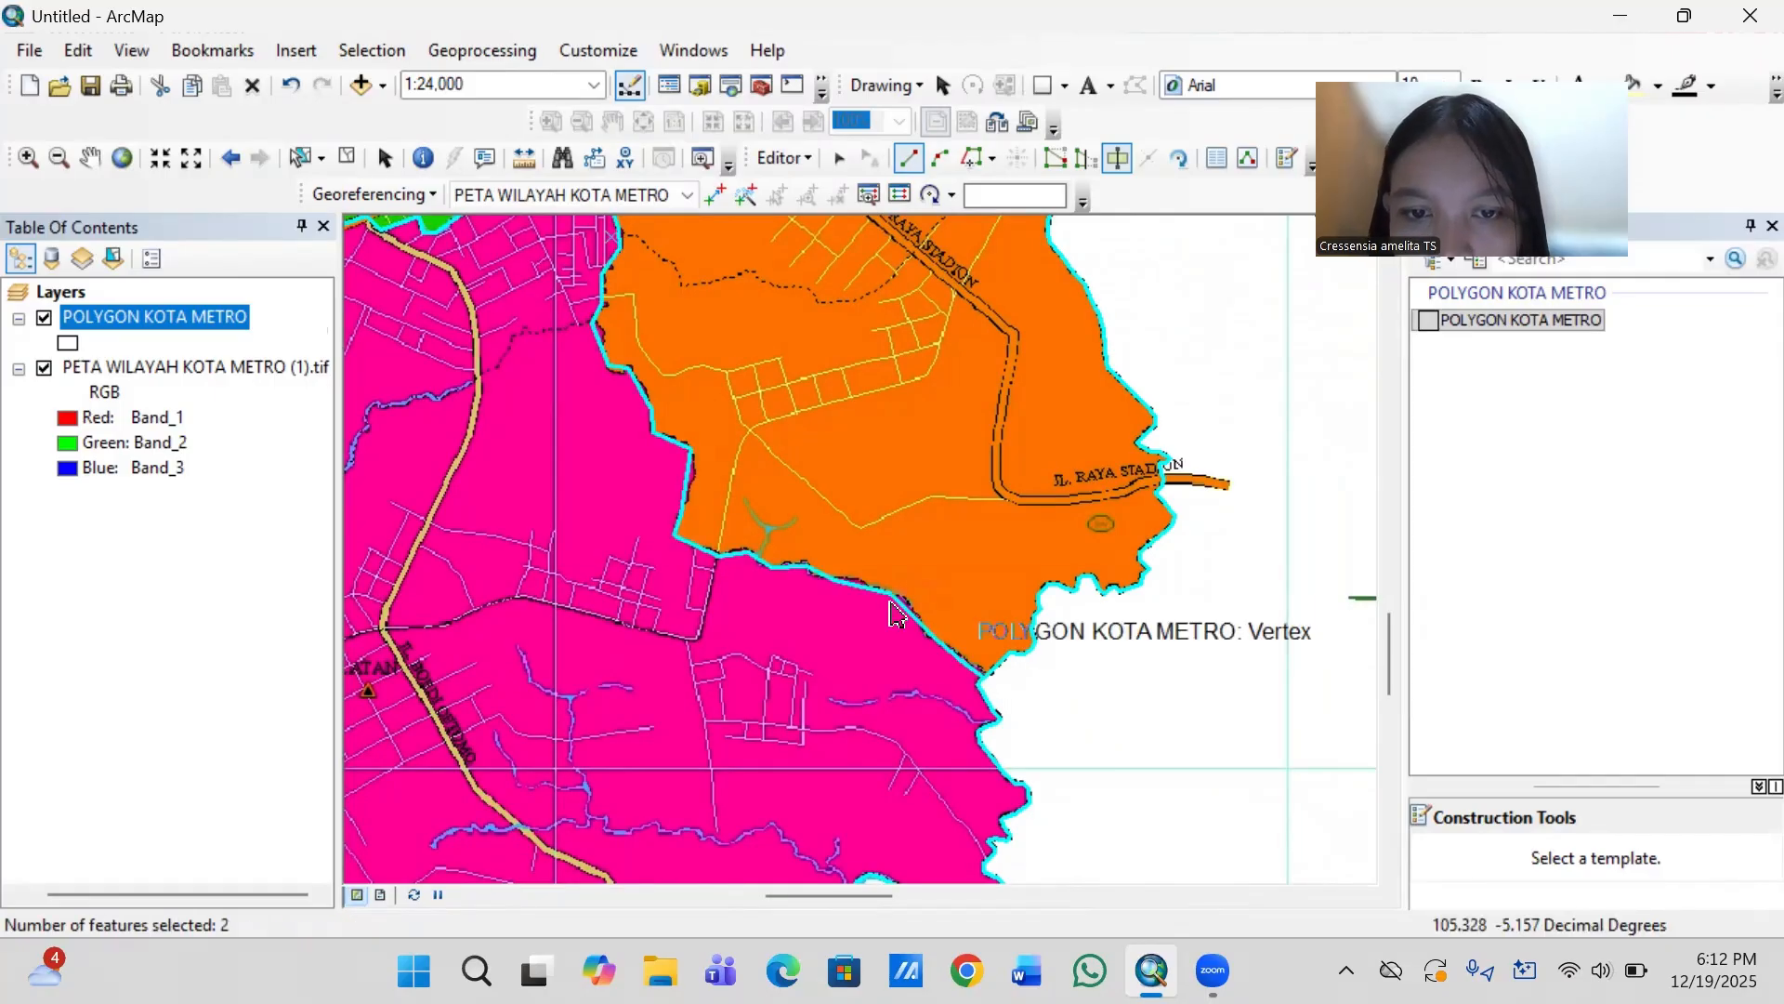
- Save the polygon edits and end the editing session
scroll(877, 595, "up", 1)
scroll(877, 606, "up", 4)
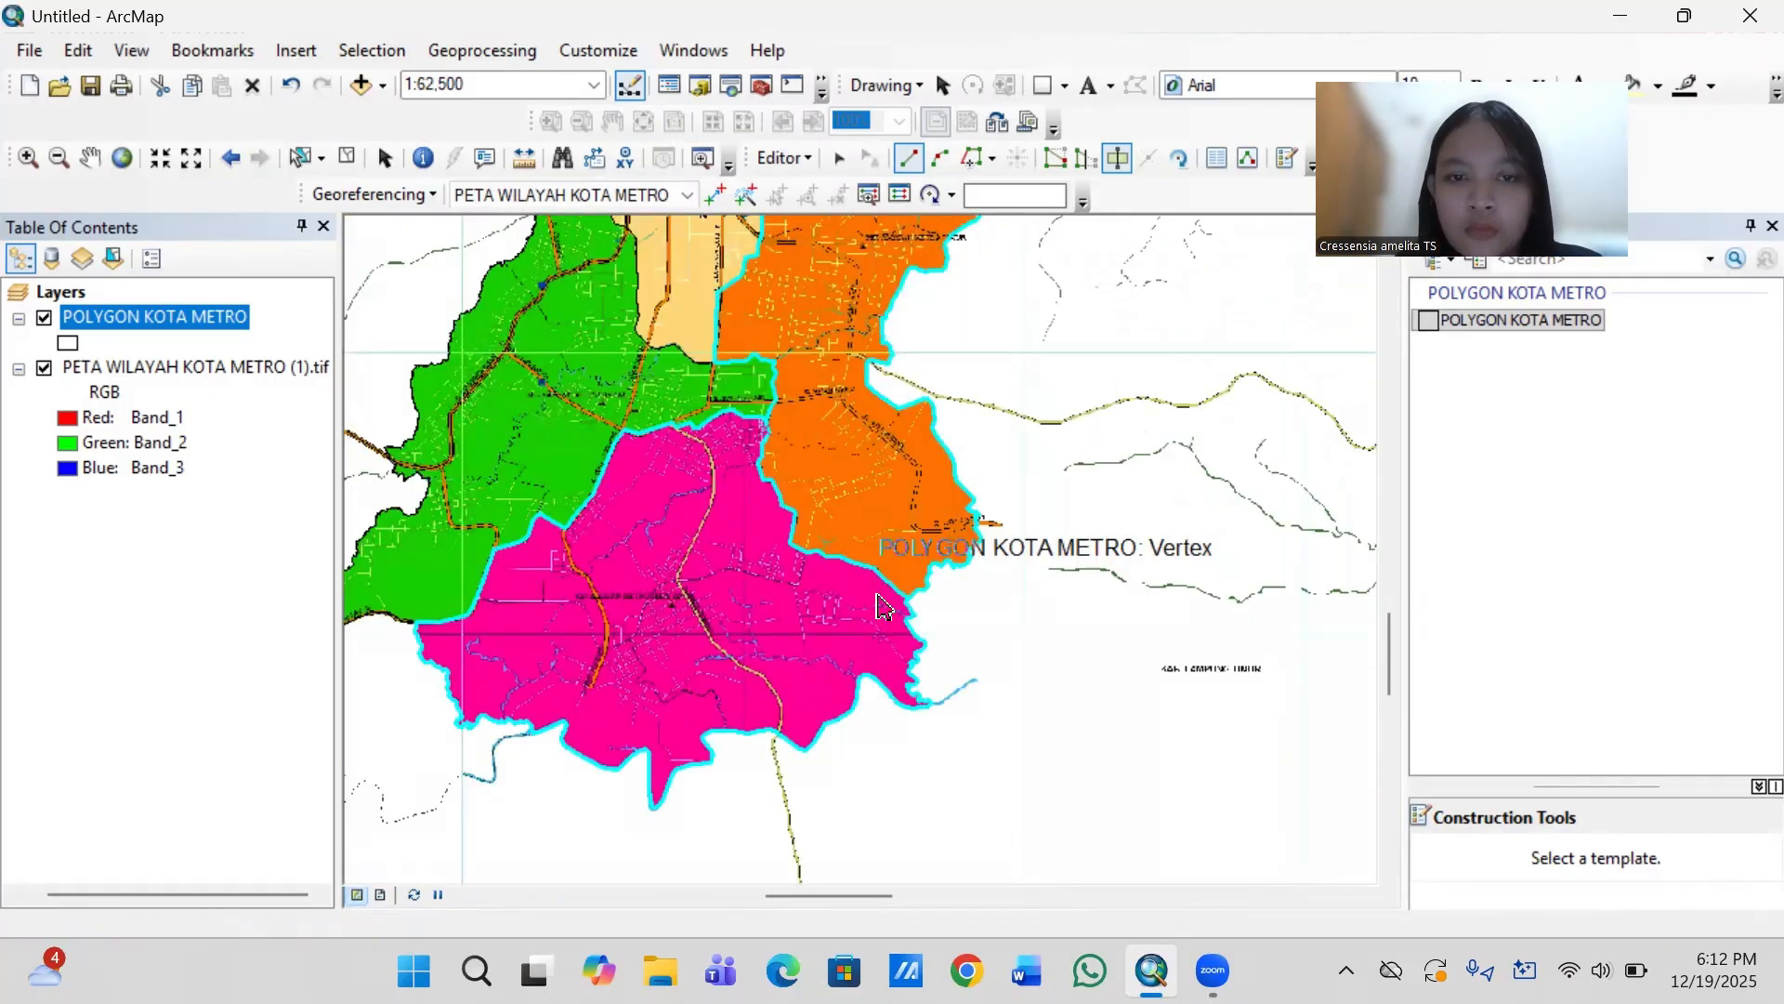
scroll(883, 609, "up", 2)
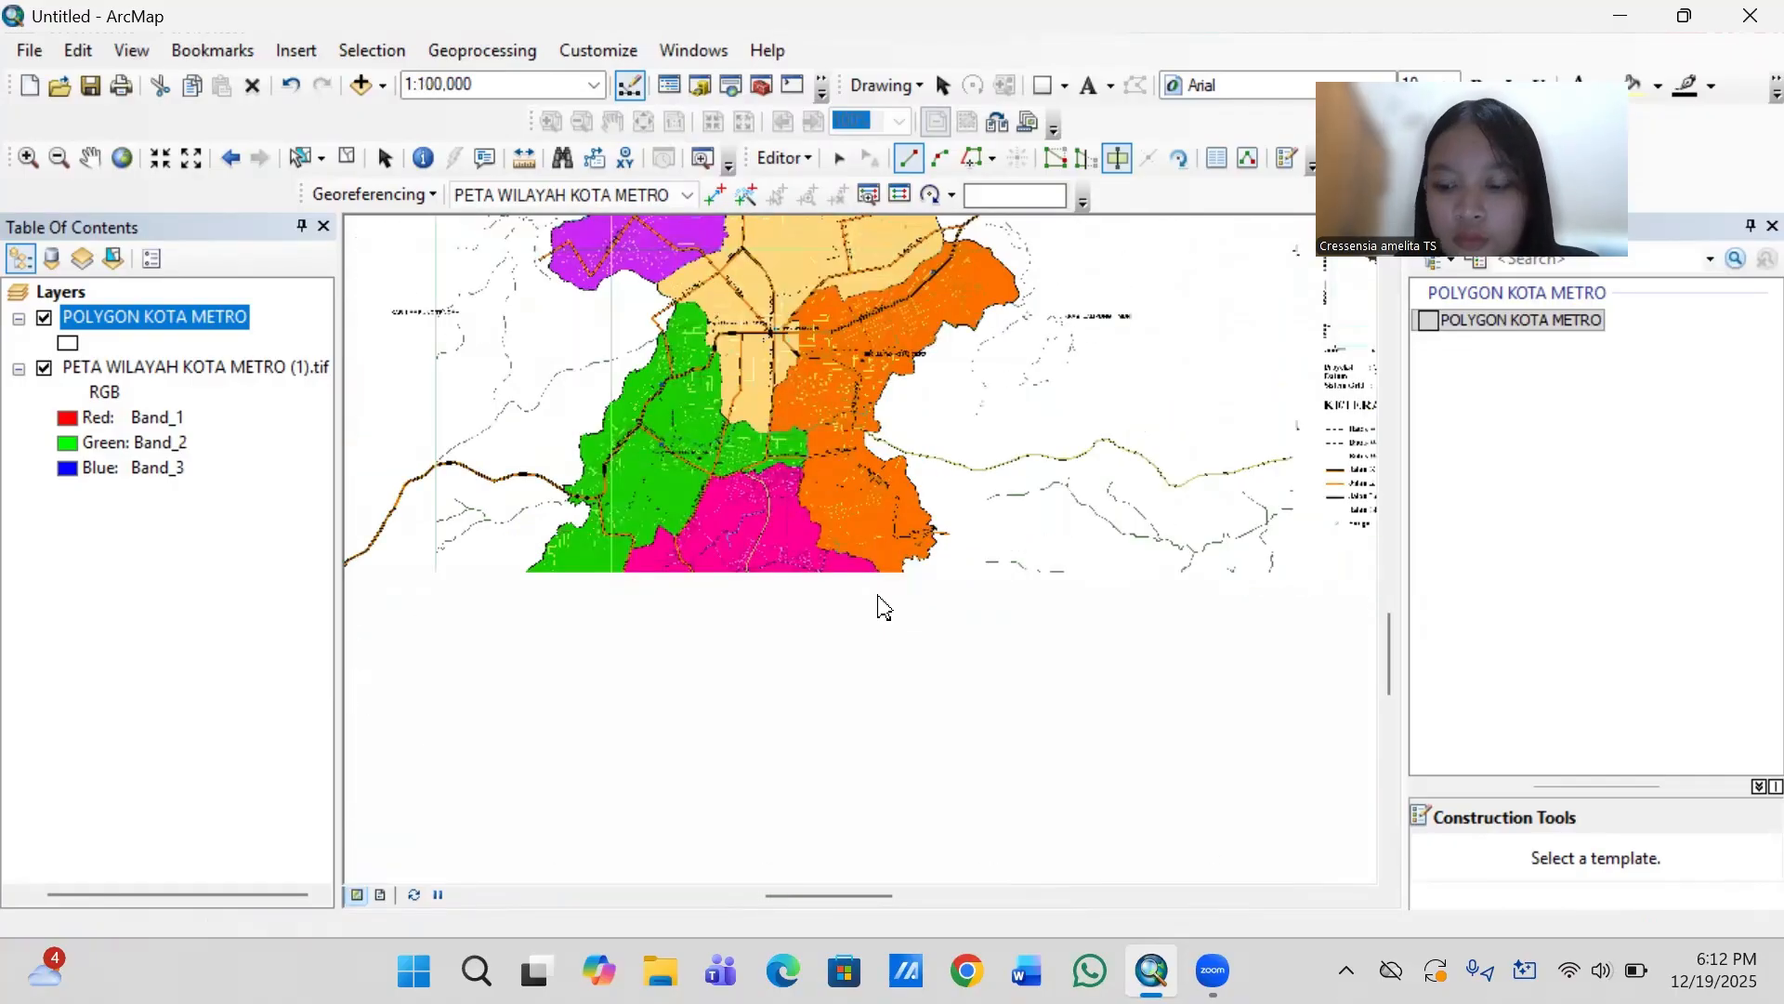
scroll(883, 608, "up", 1)
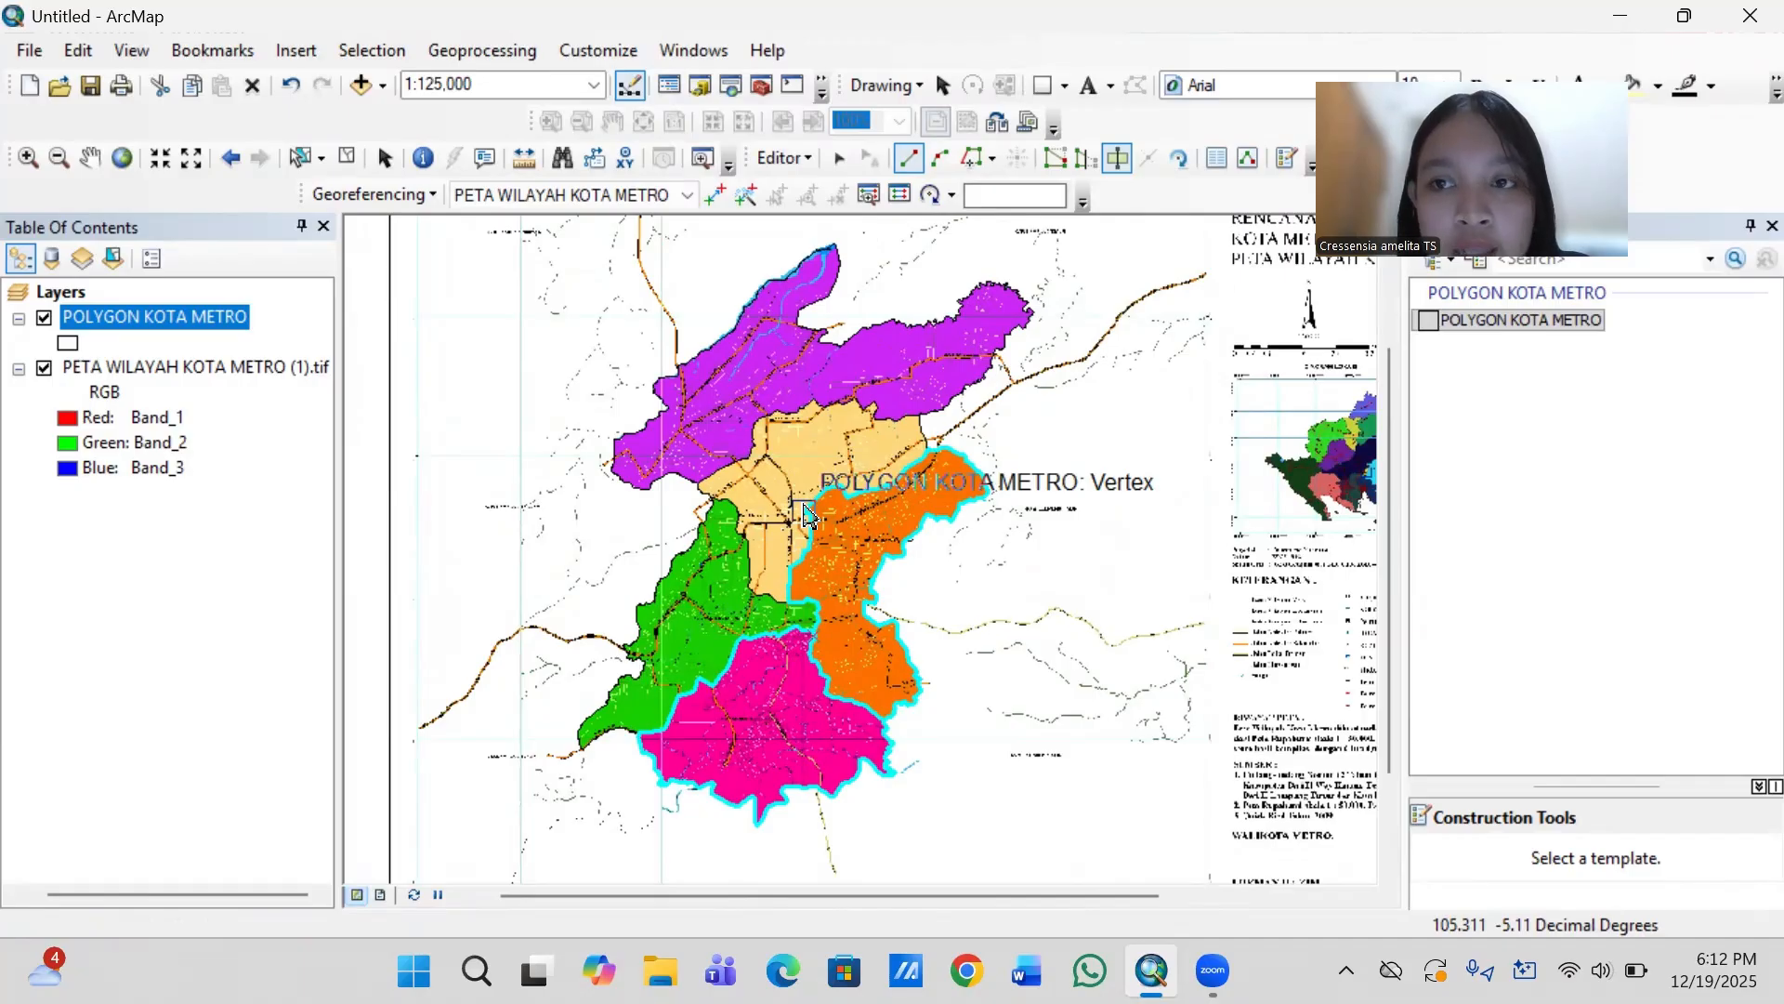
left_click(806, 161)
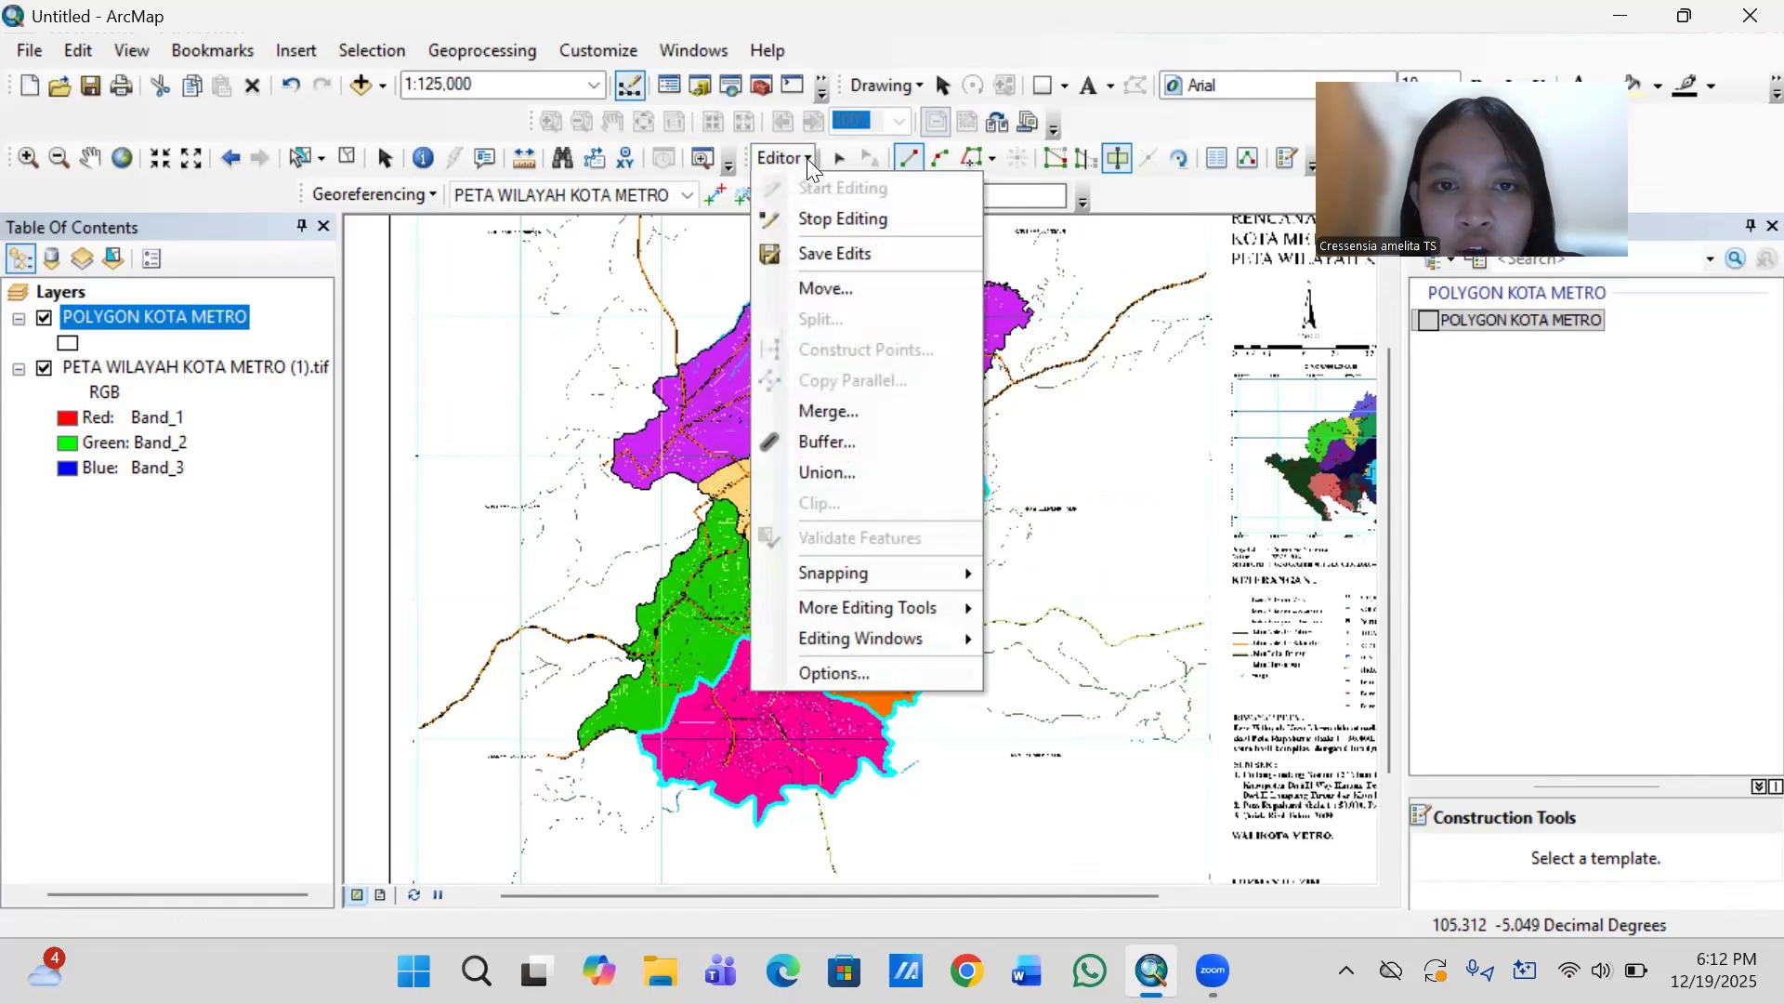
left_click(818, 251)
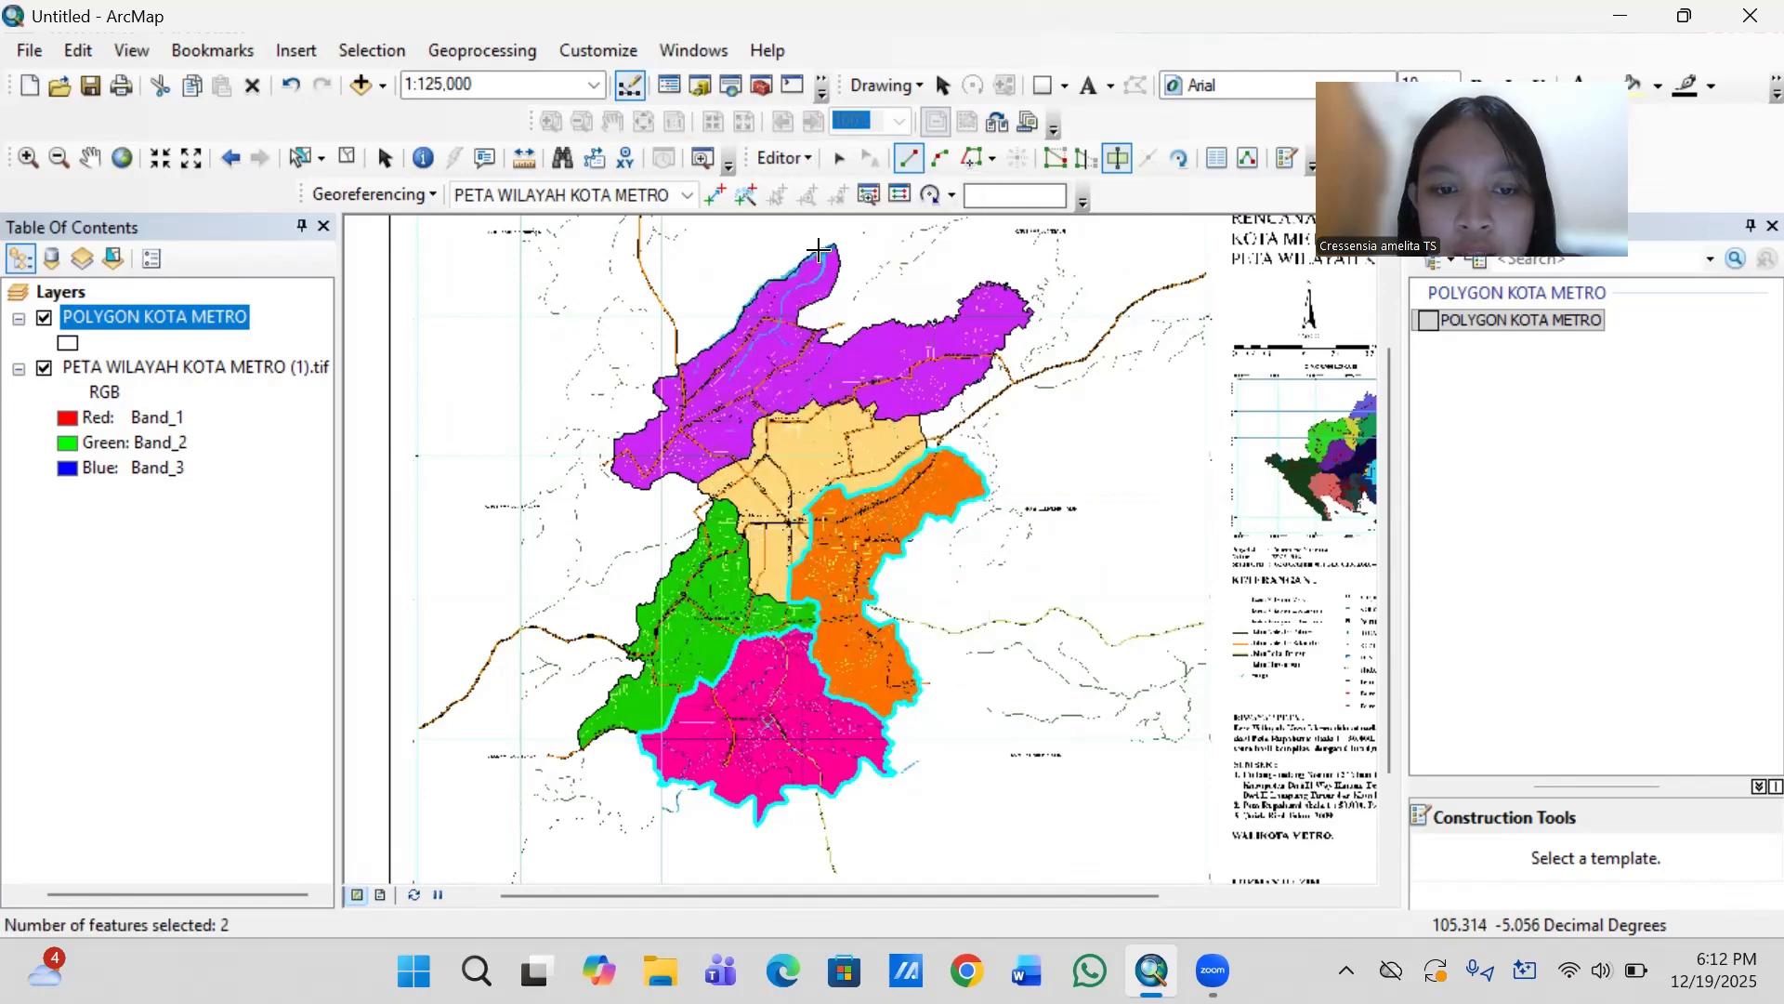
left_click(791, 154)
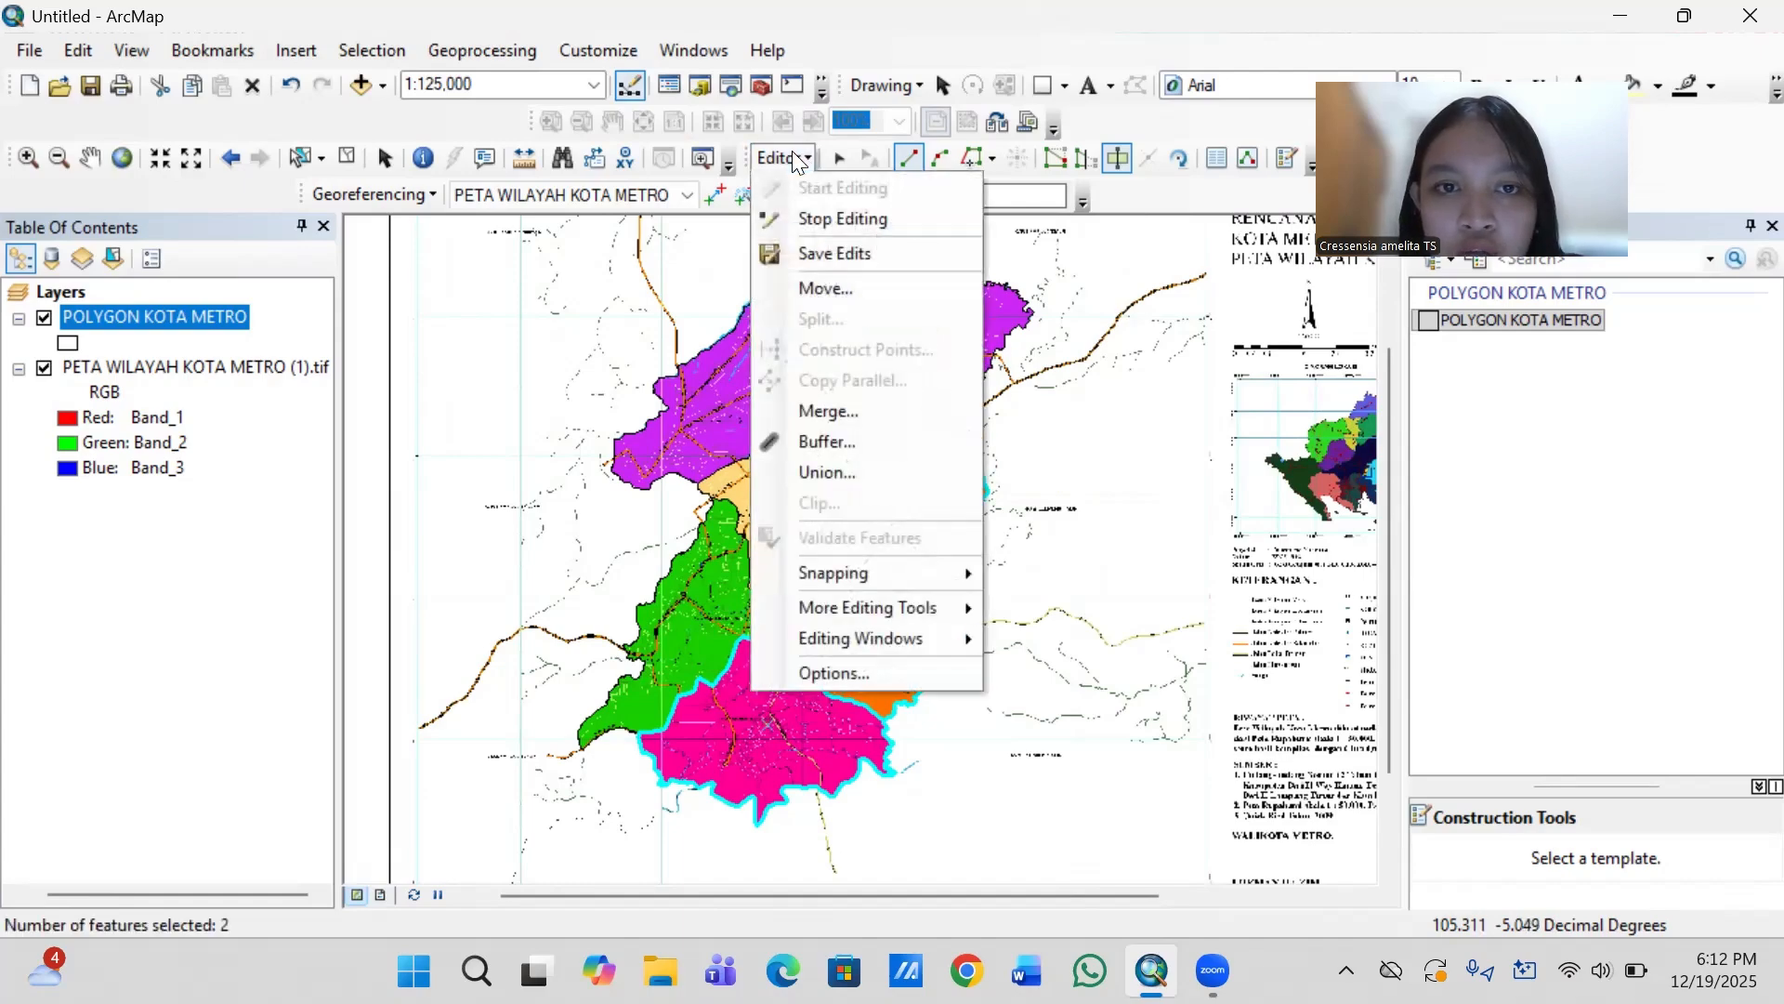
left_click(814, 219)
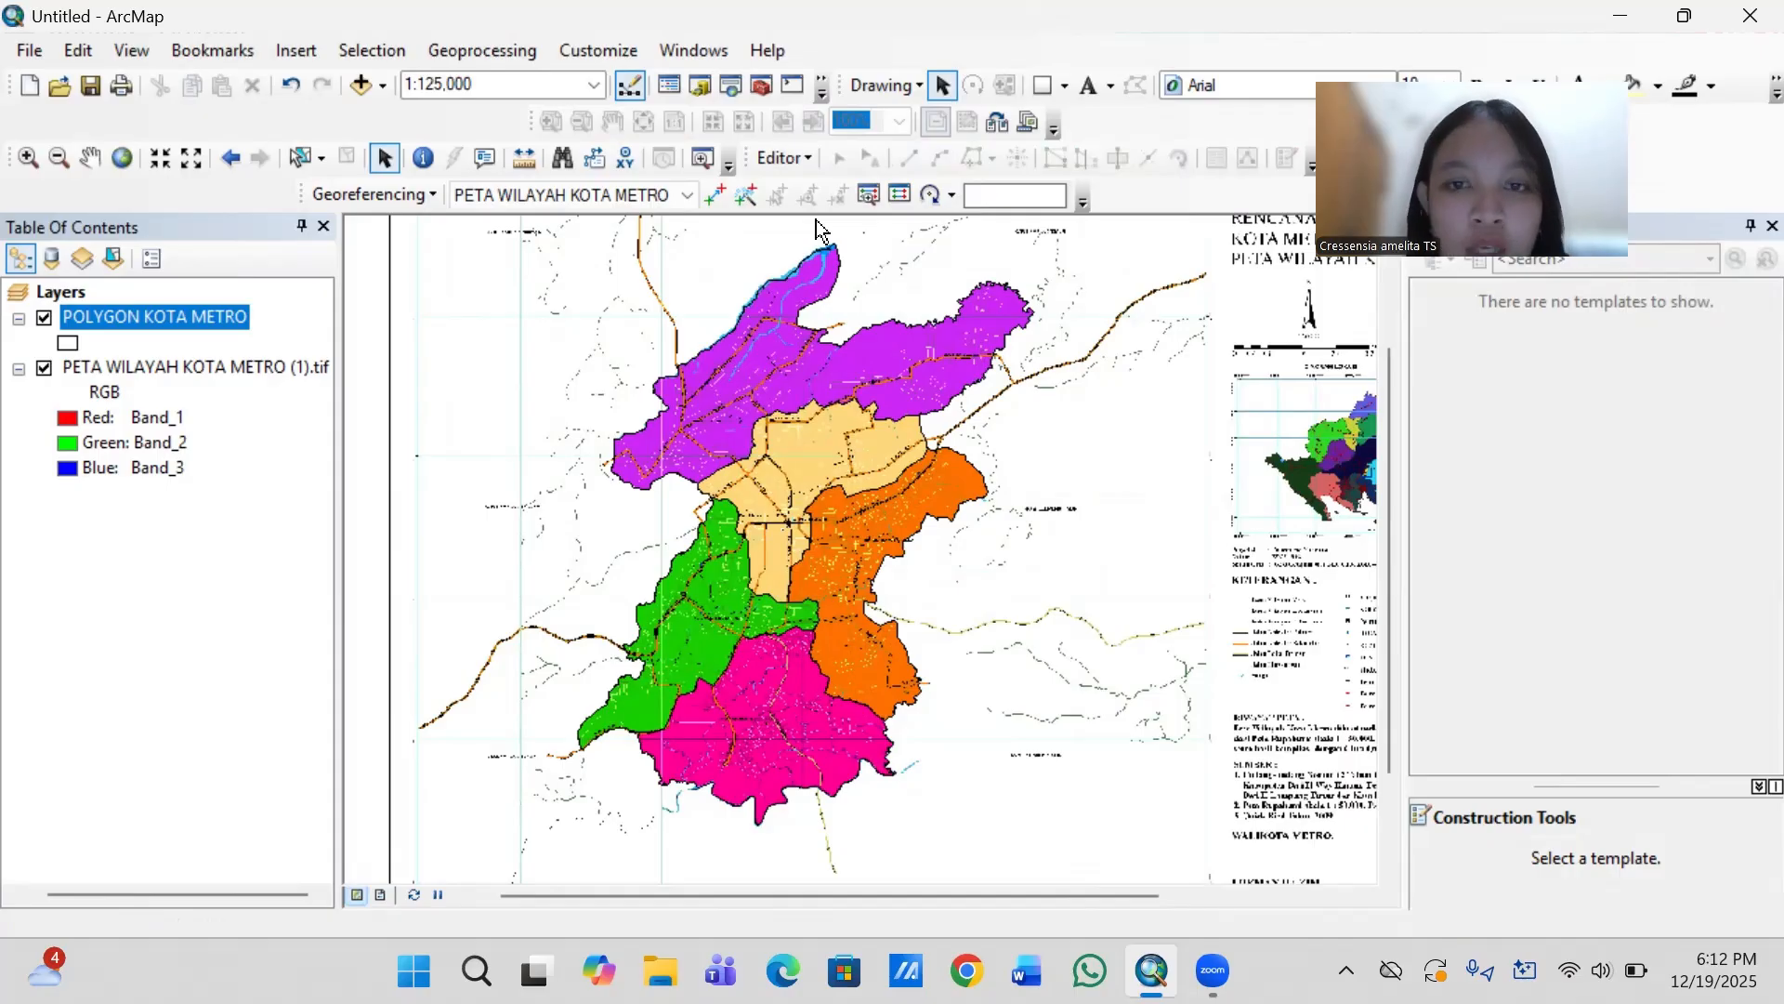
- Add a text field named KECAMATAN KOTA METRO to the POLYGON KOTA METRO attribute table, accepting the automatic rename to KECAMATAN
right_click(234, 316)
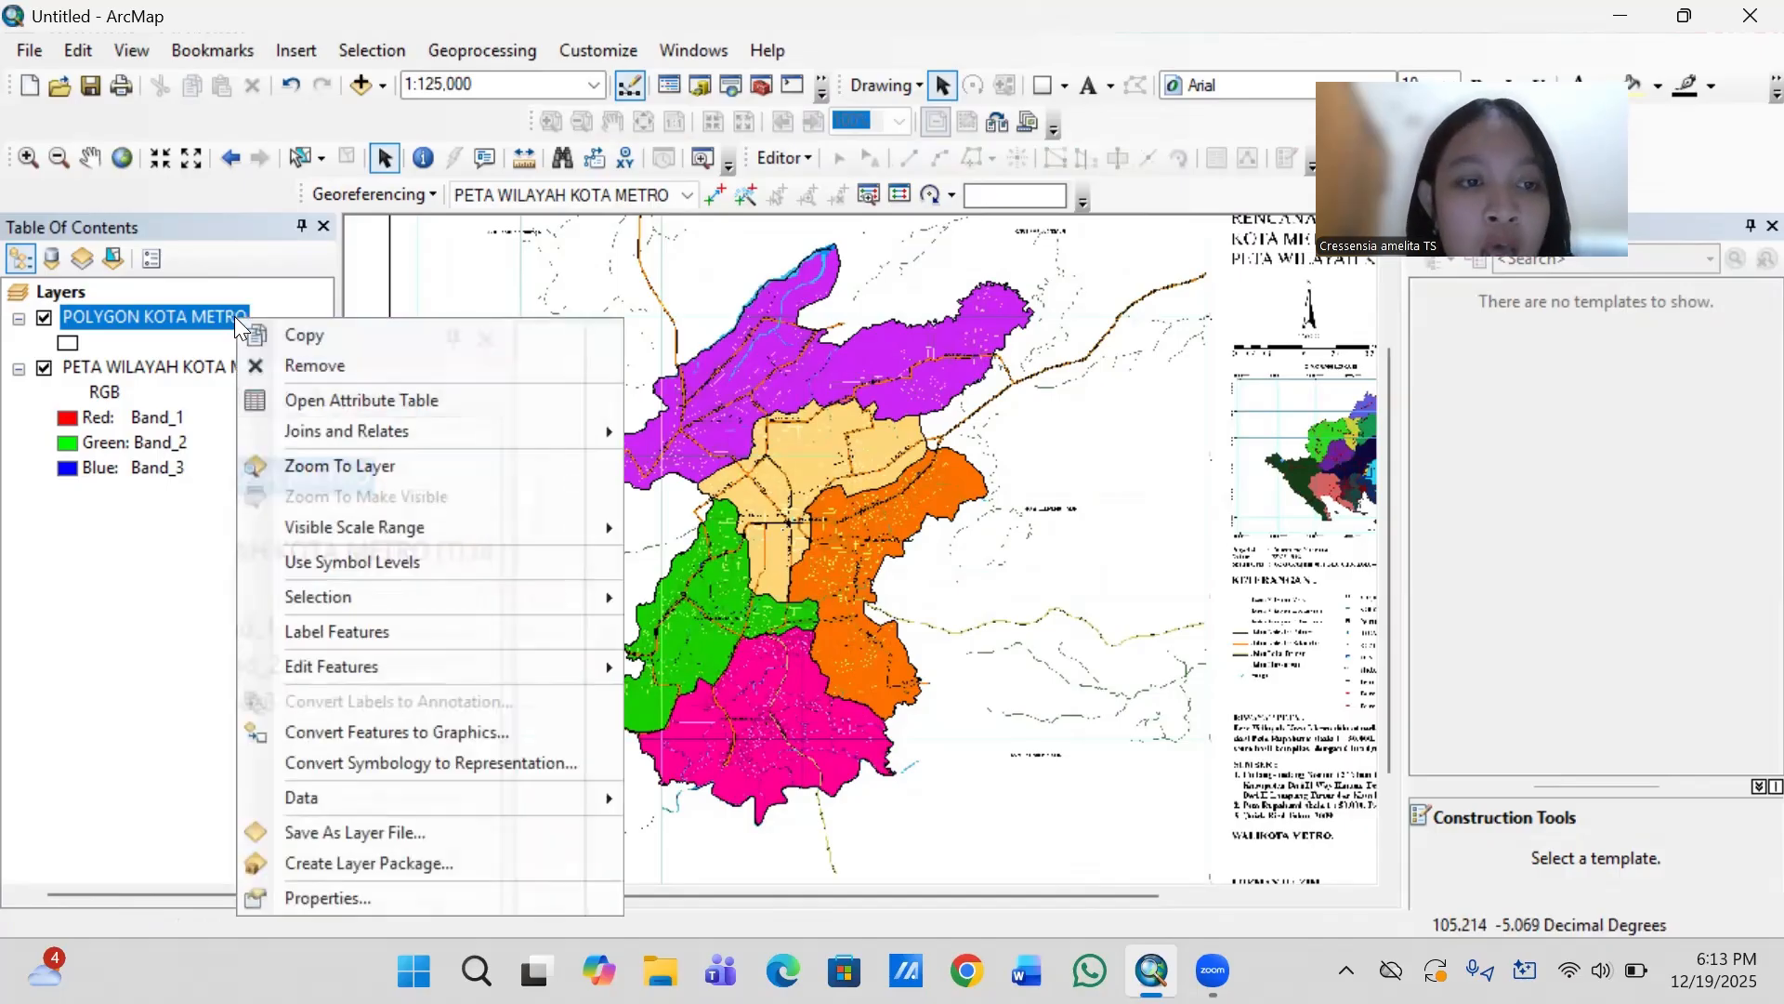
left_click(472, 399)
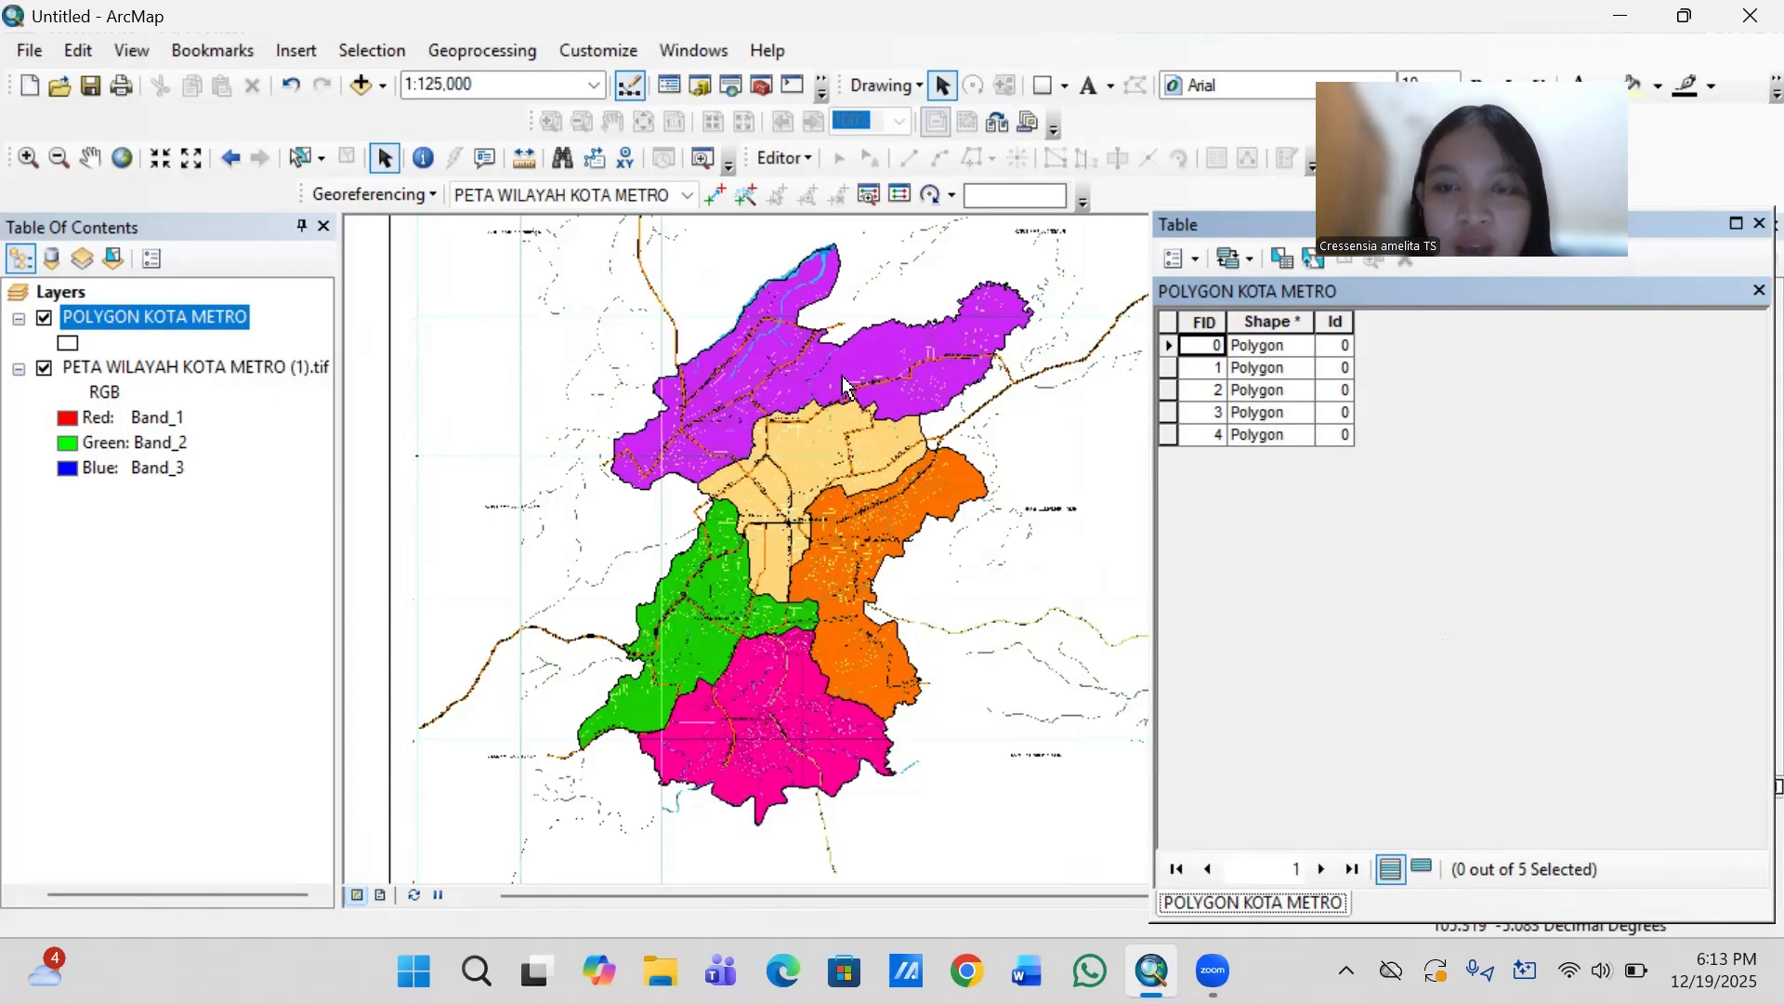
left_click(1189, 259)
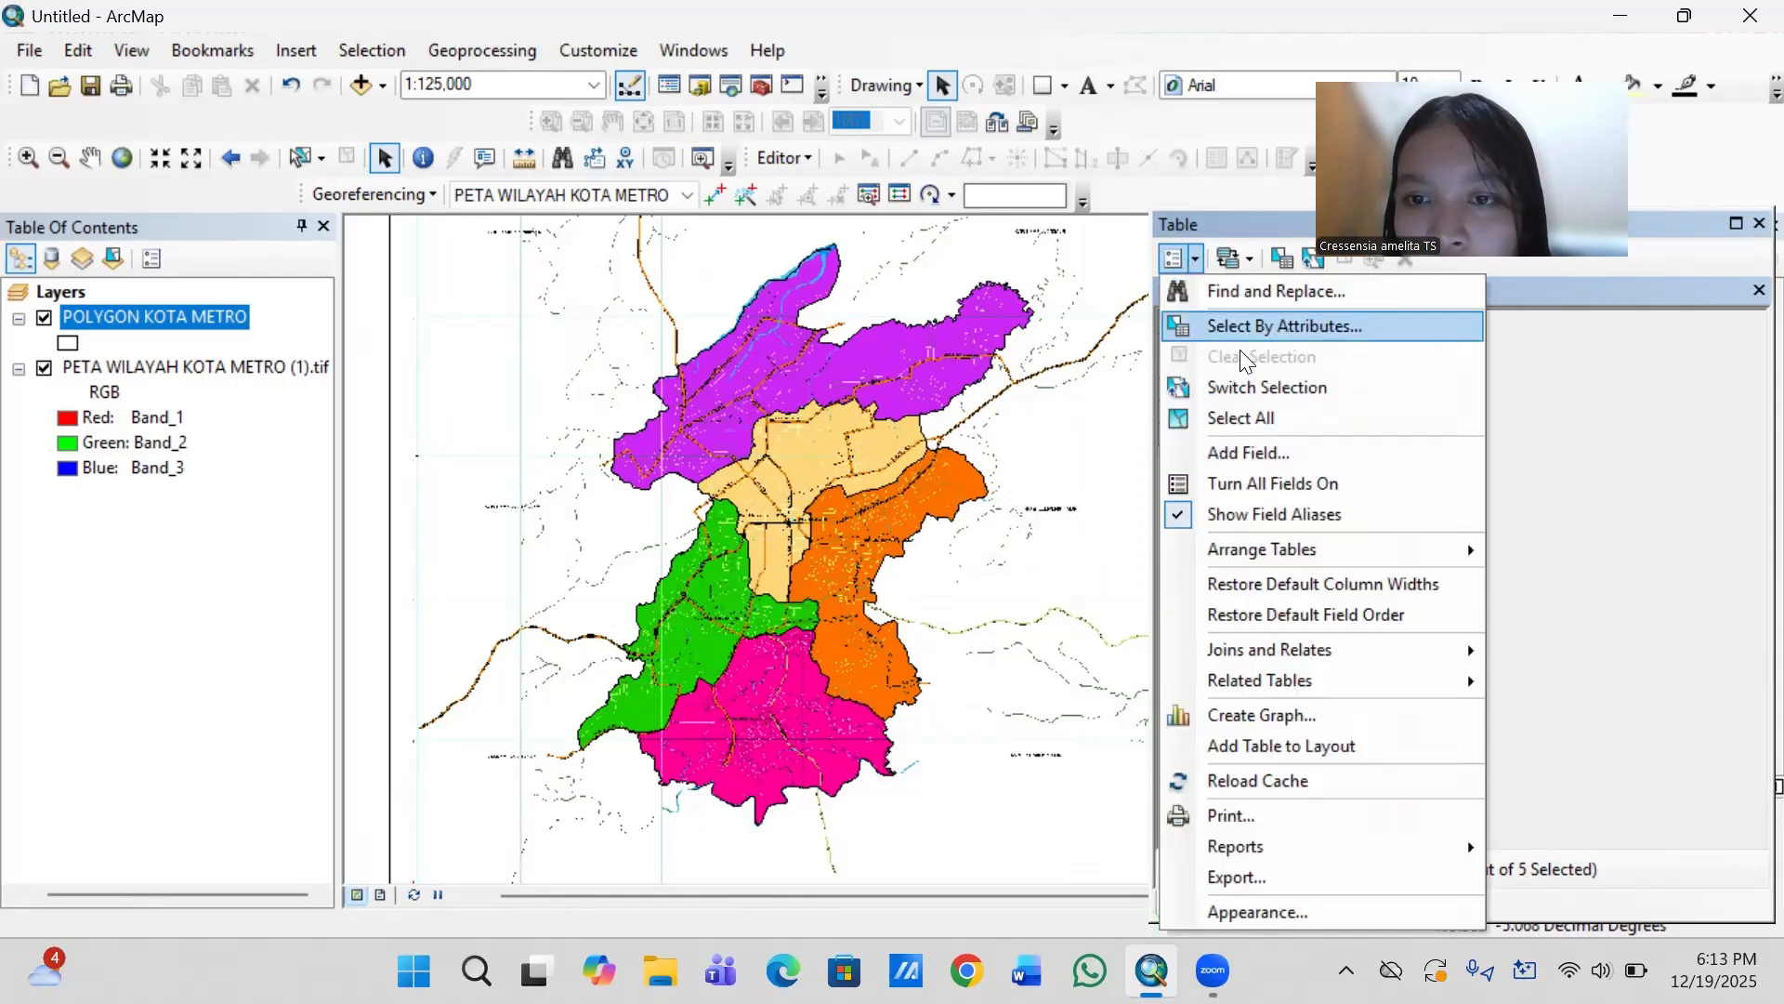
left_click(1286, 451)
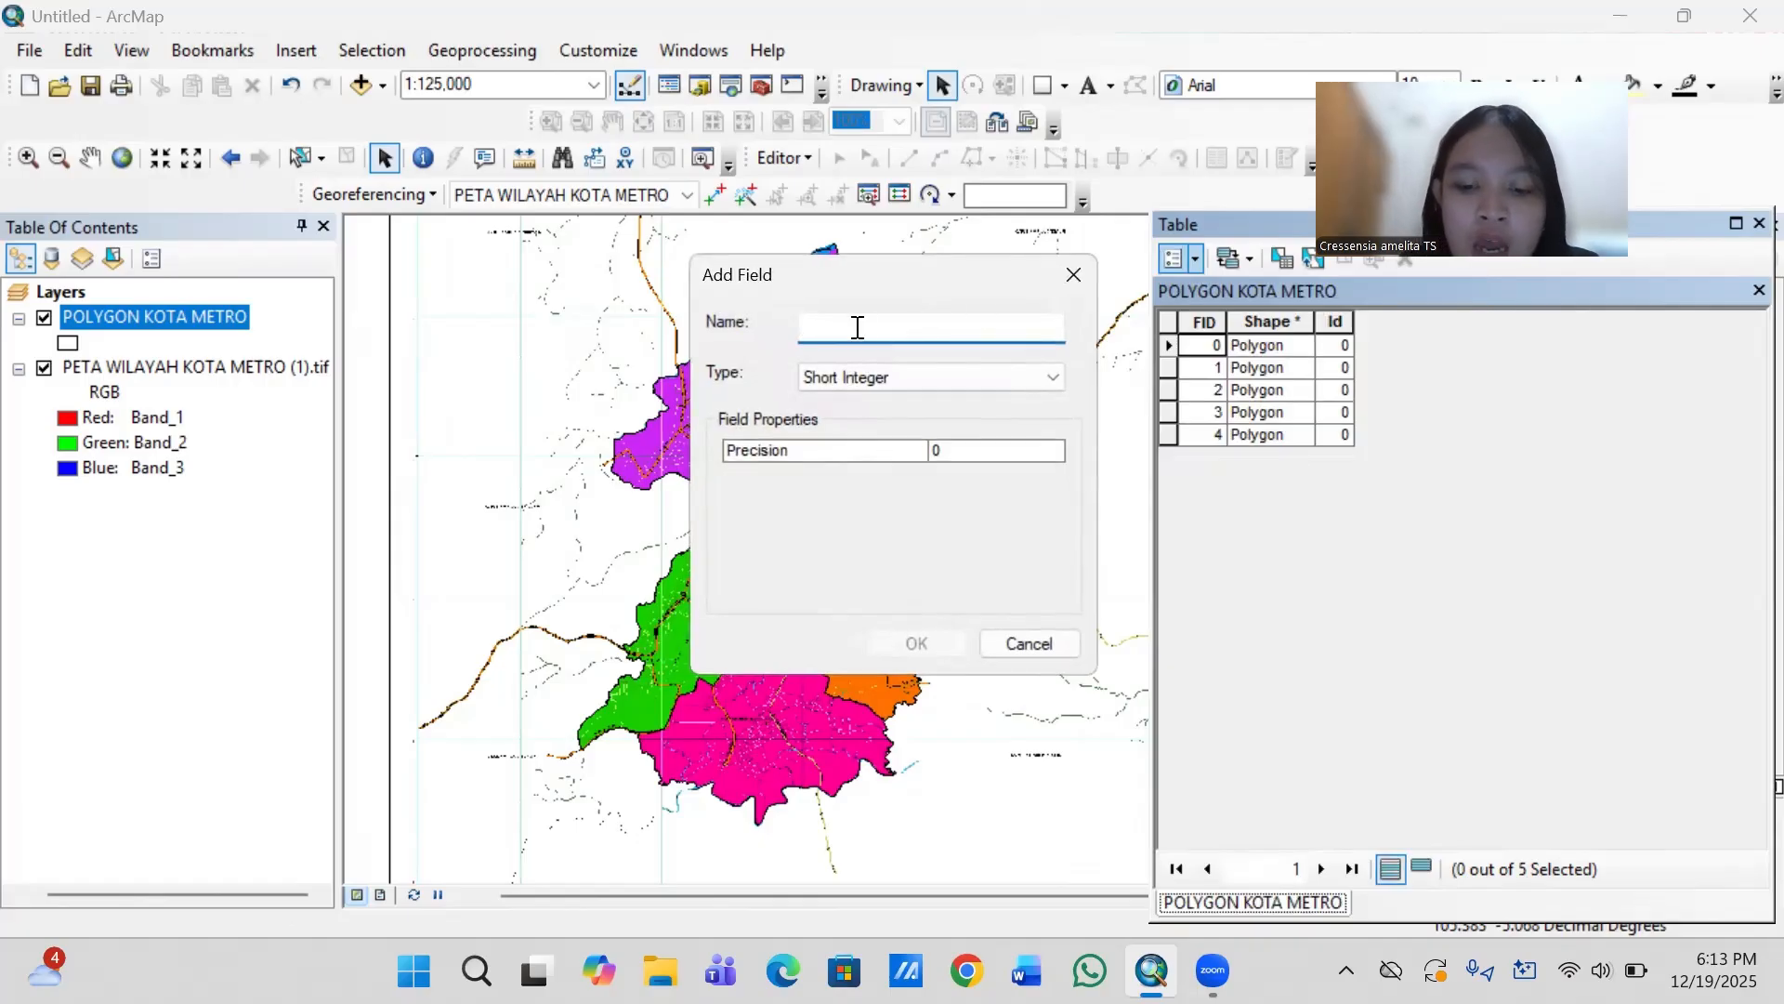
type("KECAM")
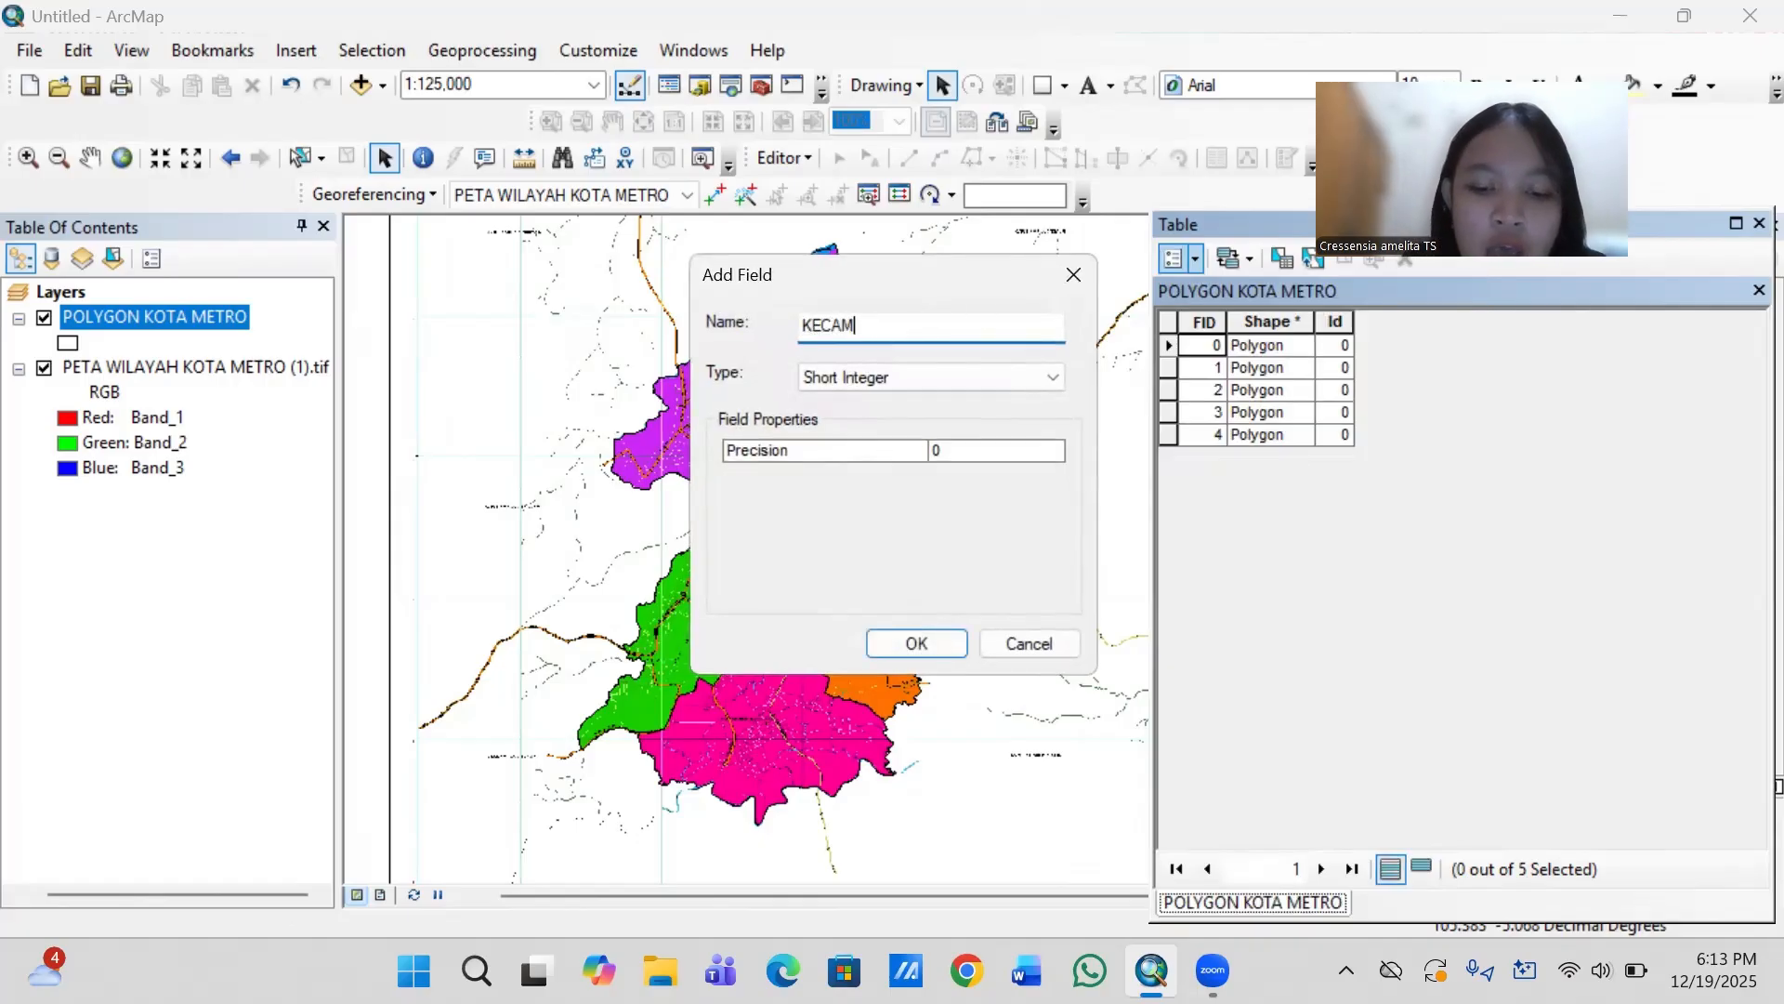
type("ATAN KO")
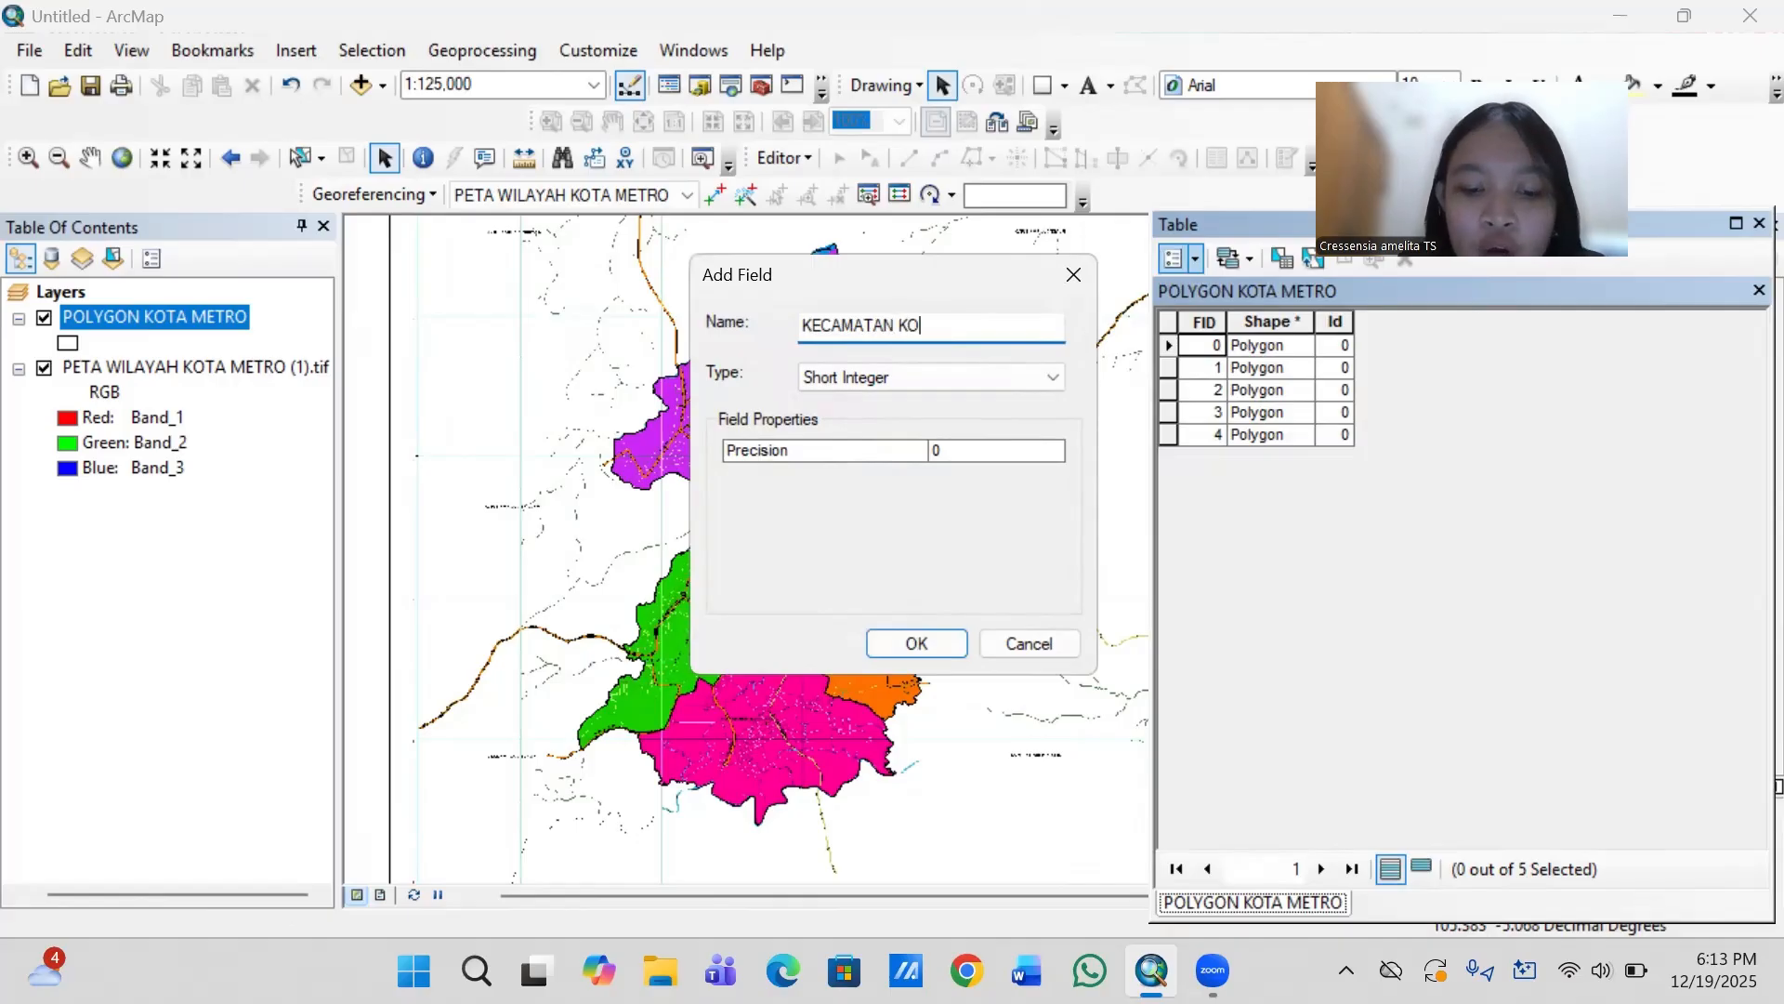
type("TA METRO")
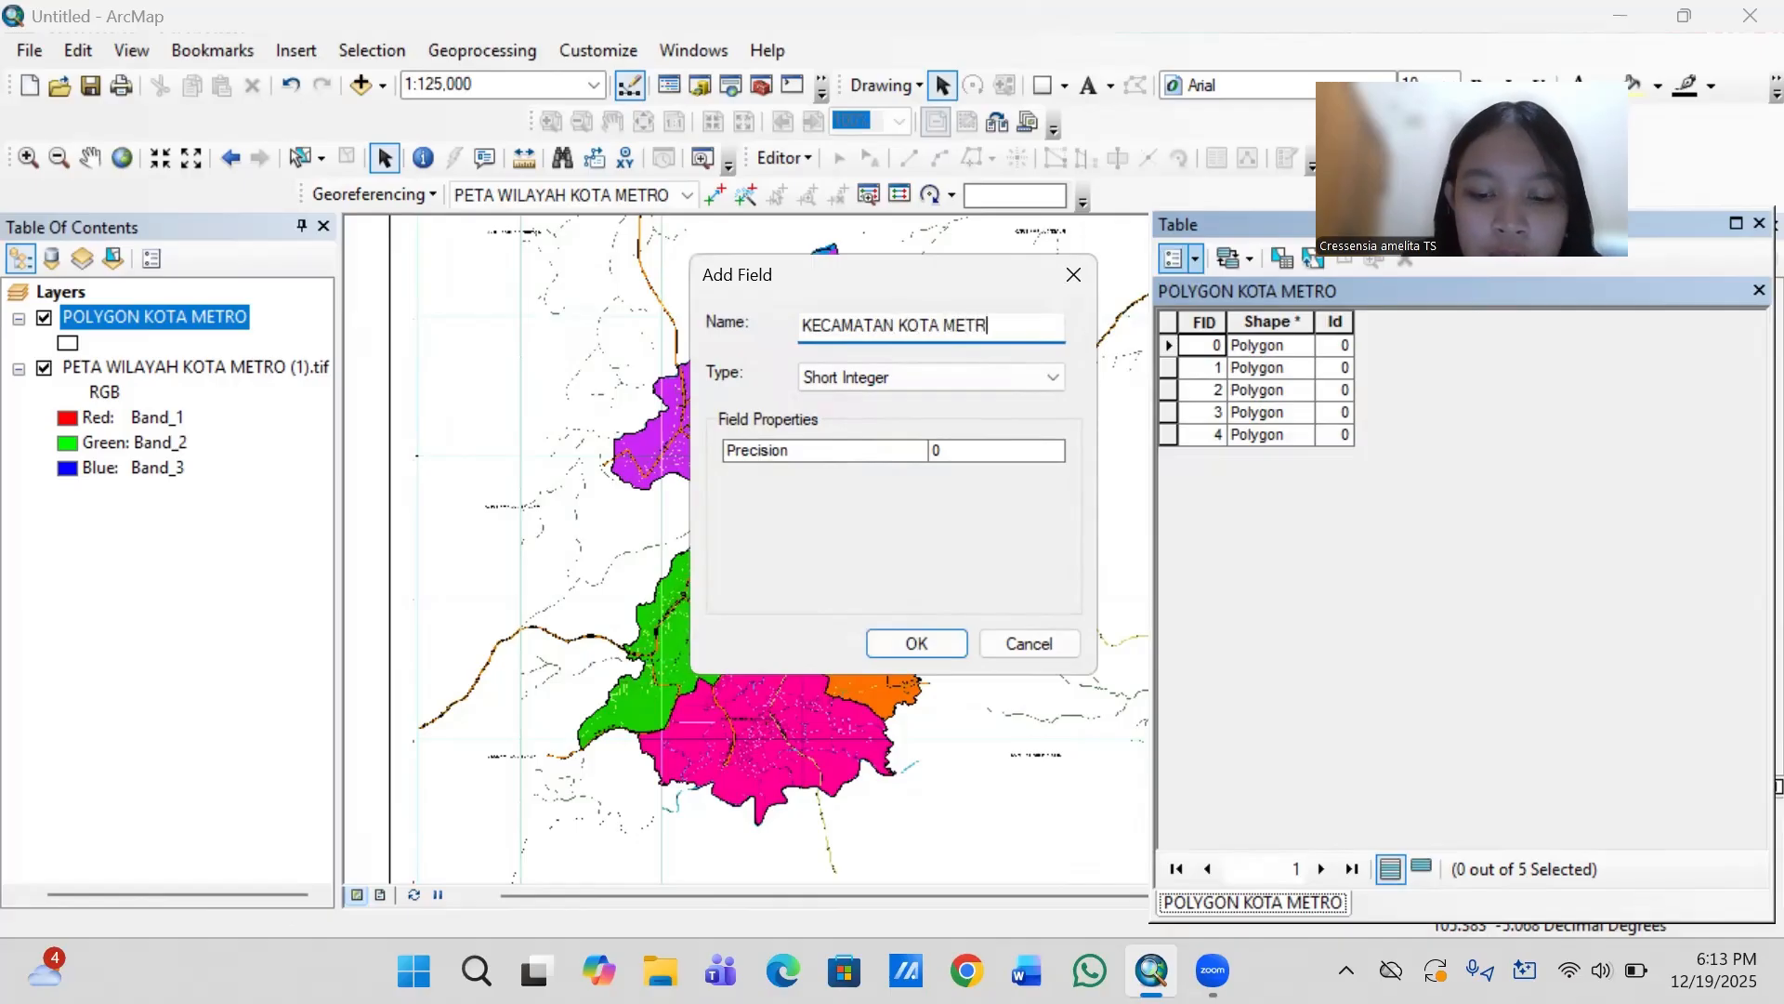
left_click(944, 379)
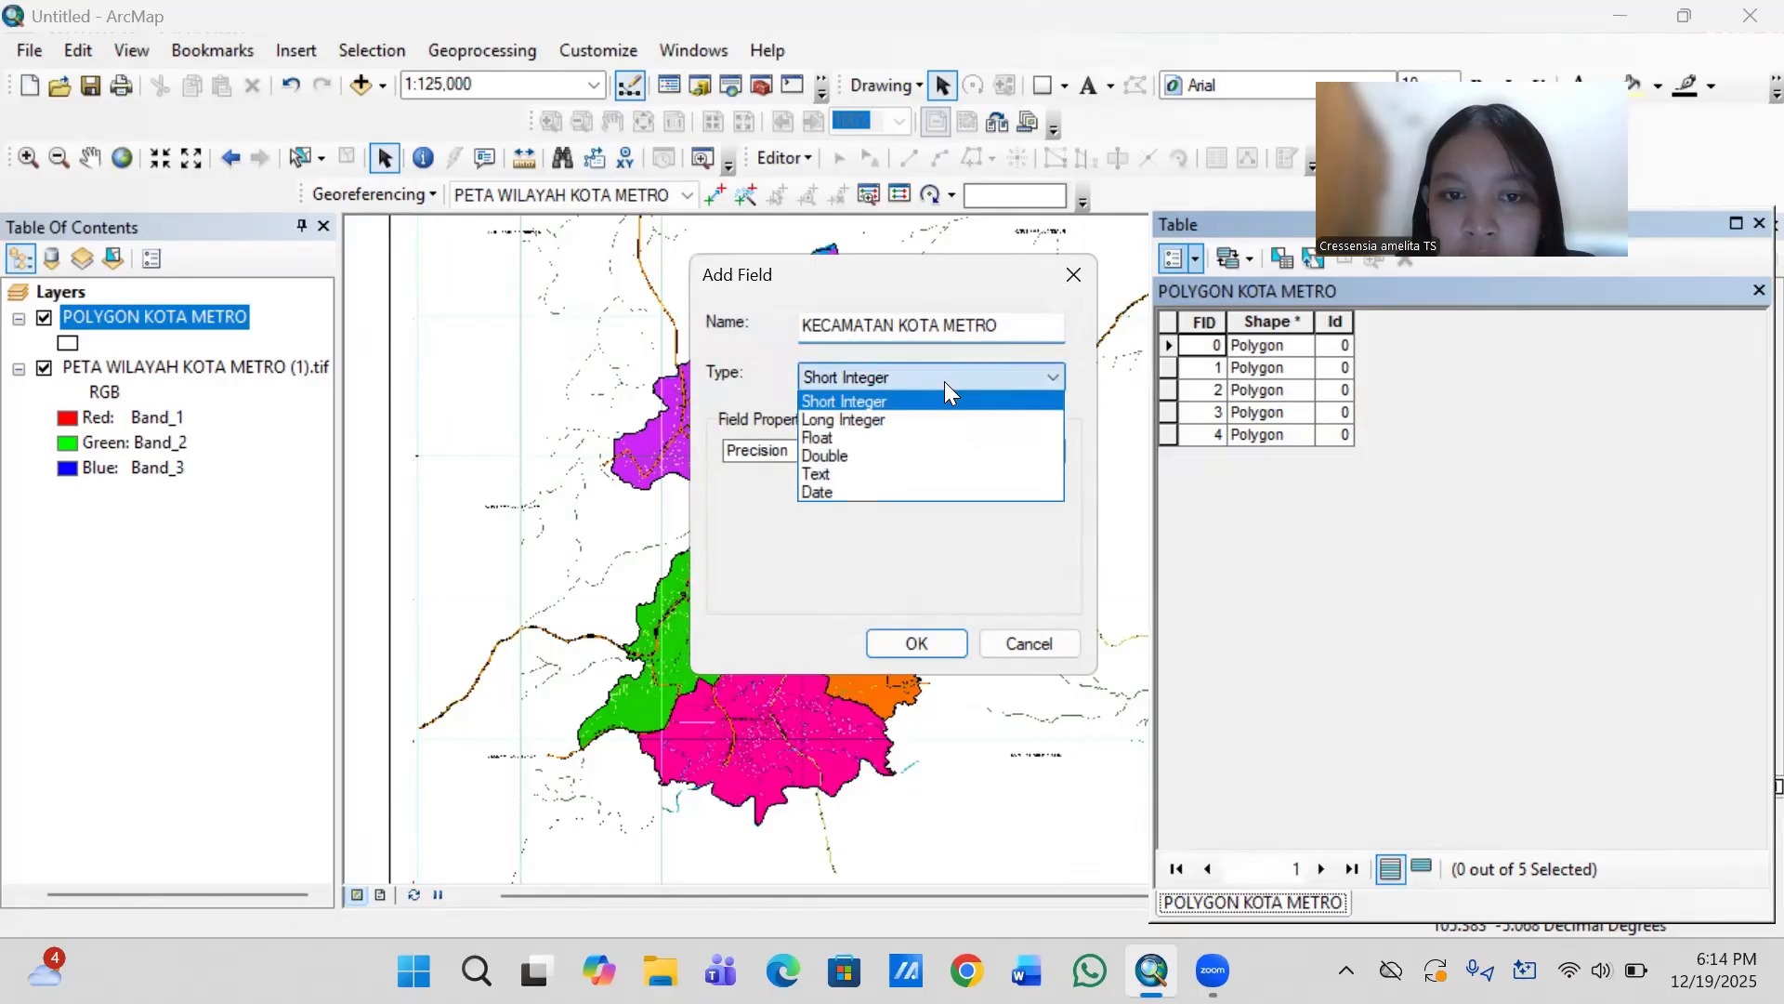
left_click(853, 473)
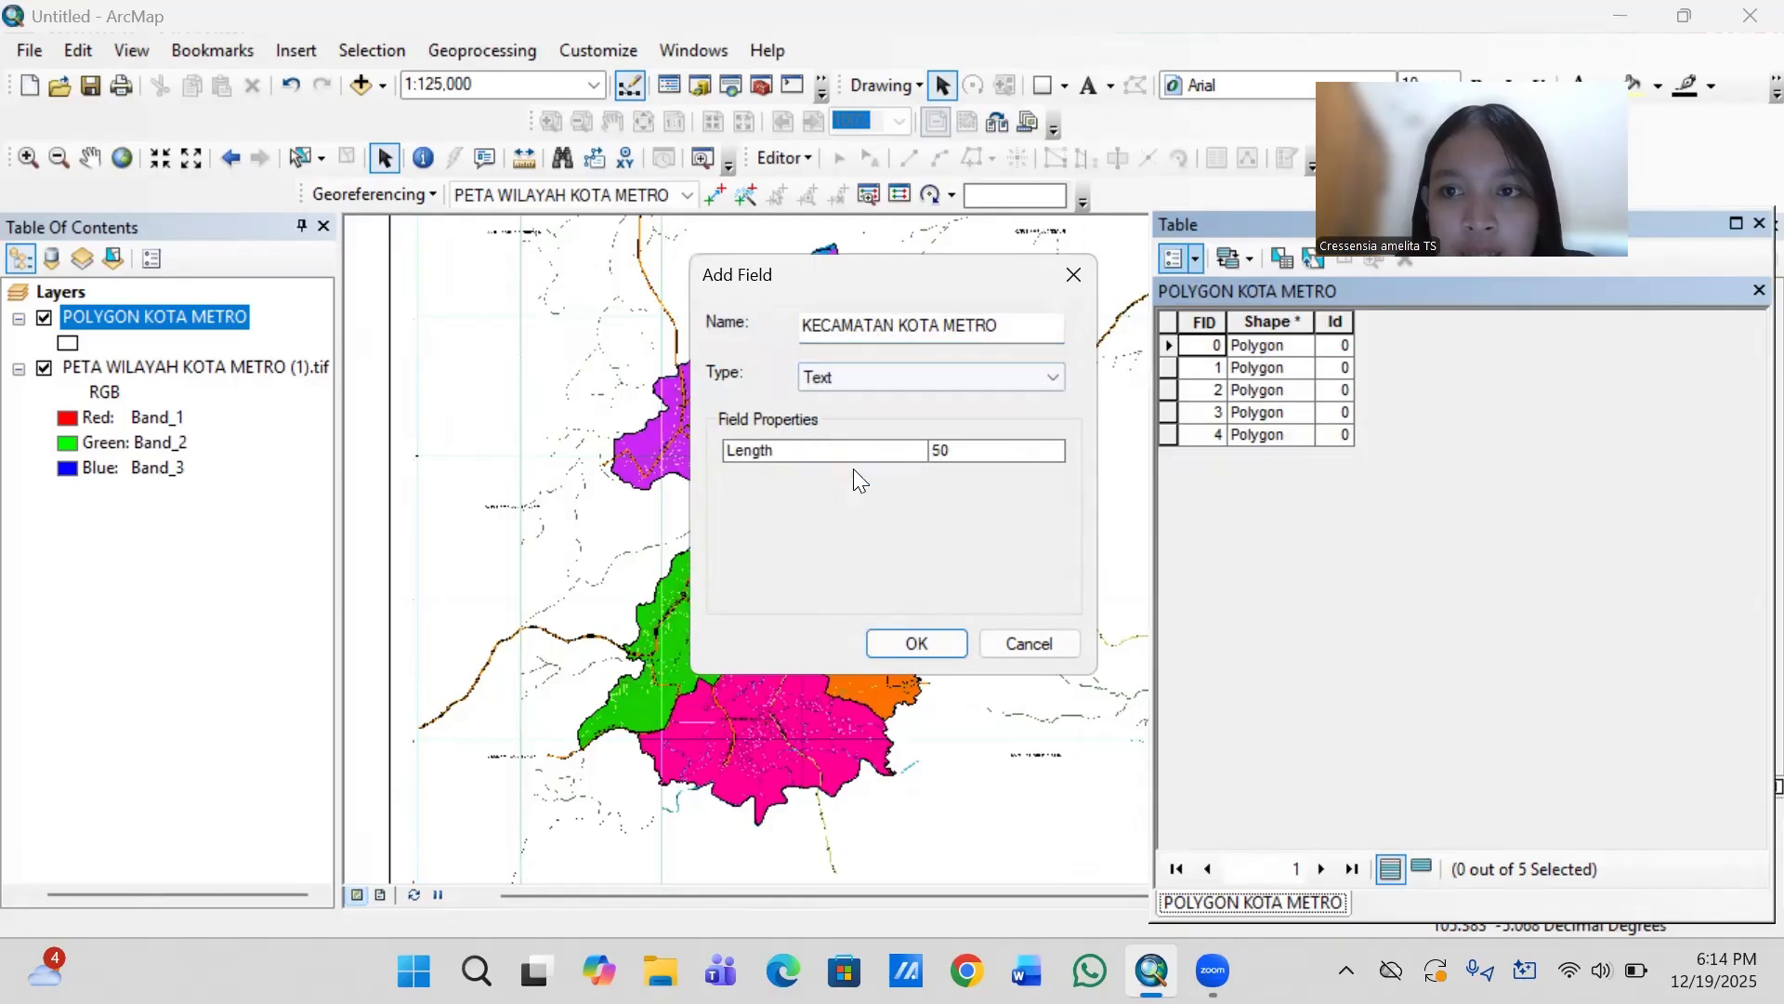
left_click(915, 643)
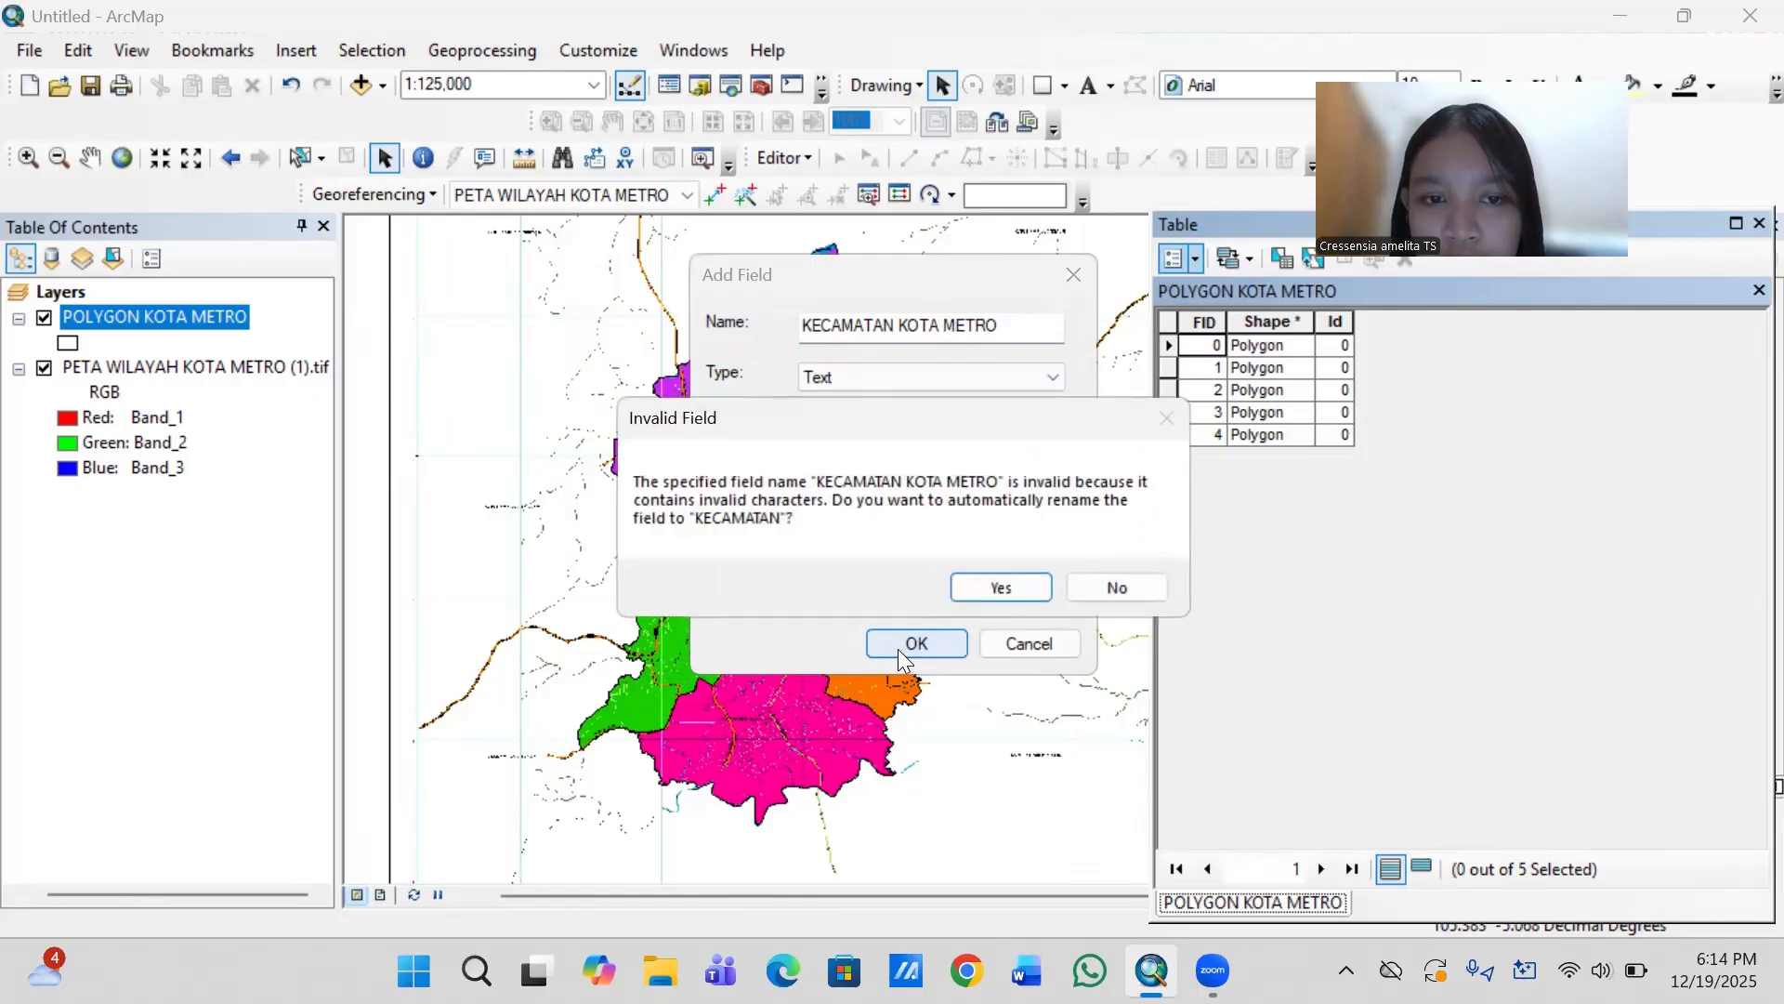
left_click(992, 578)
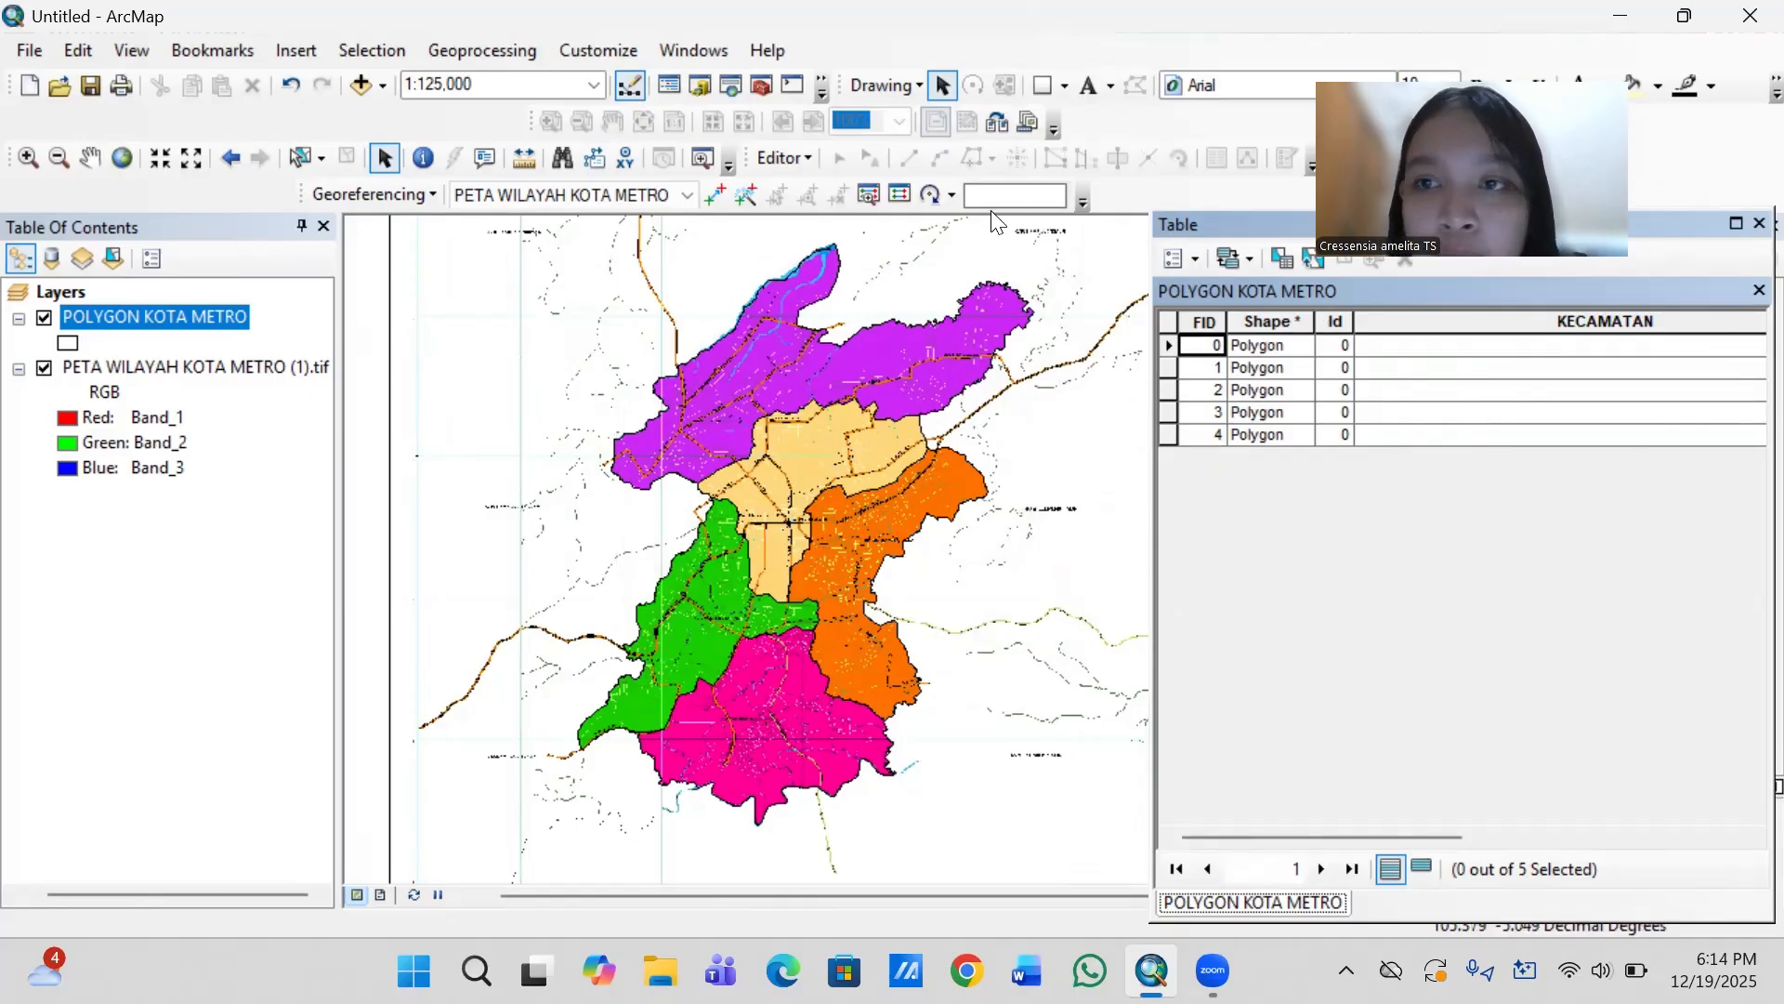
- Start an editing session and enter METRO TIMUR as the KECAMATAN value of the orange eastern district
left_click(799, 156)
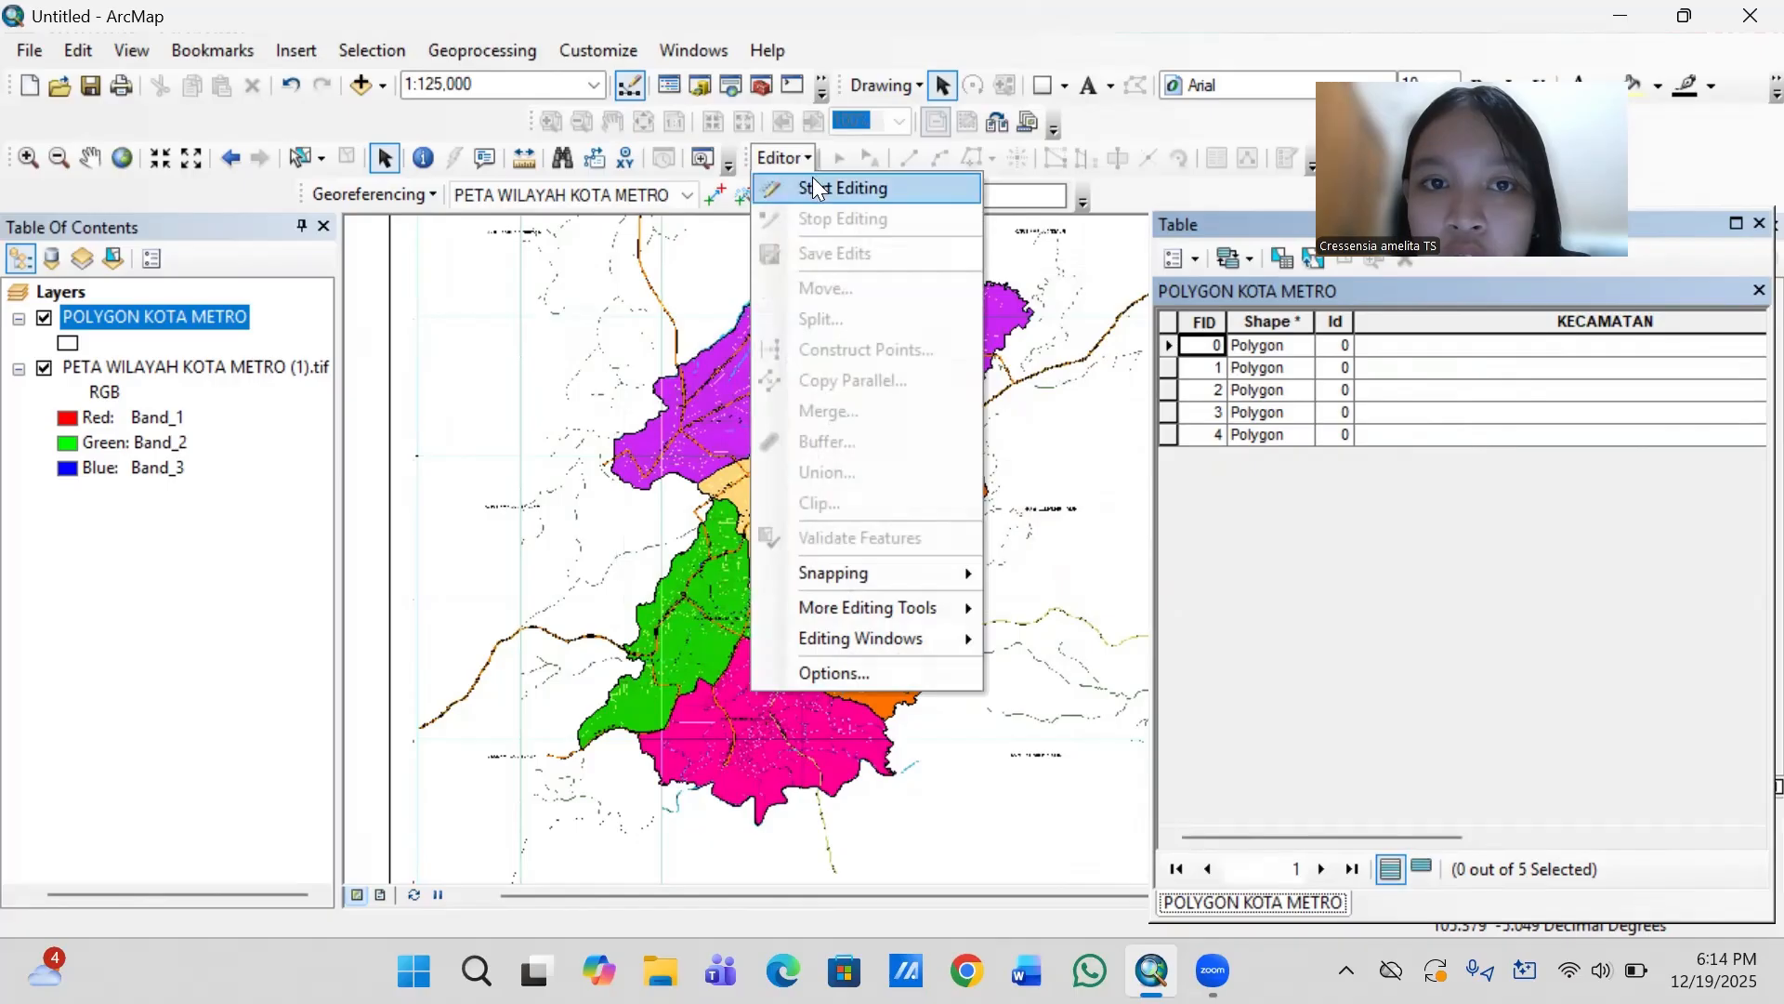
left_click(816, 186)
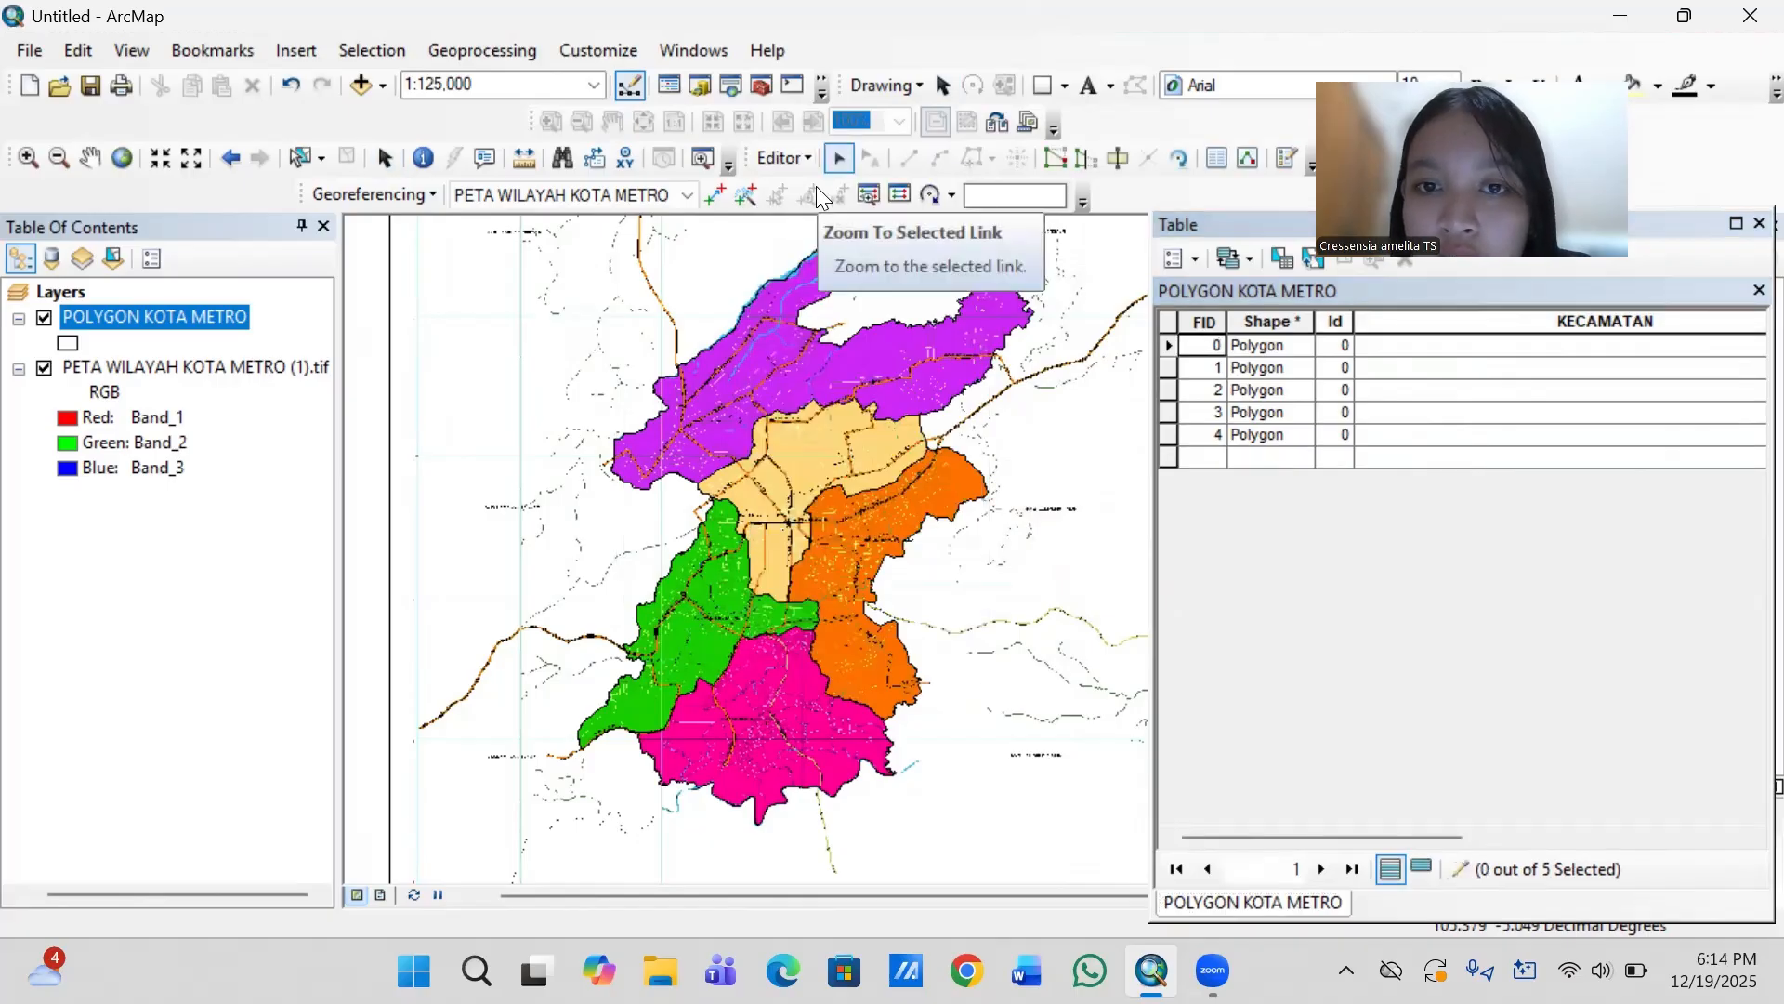
left_click(1420, 346)
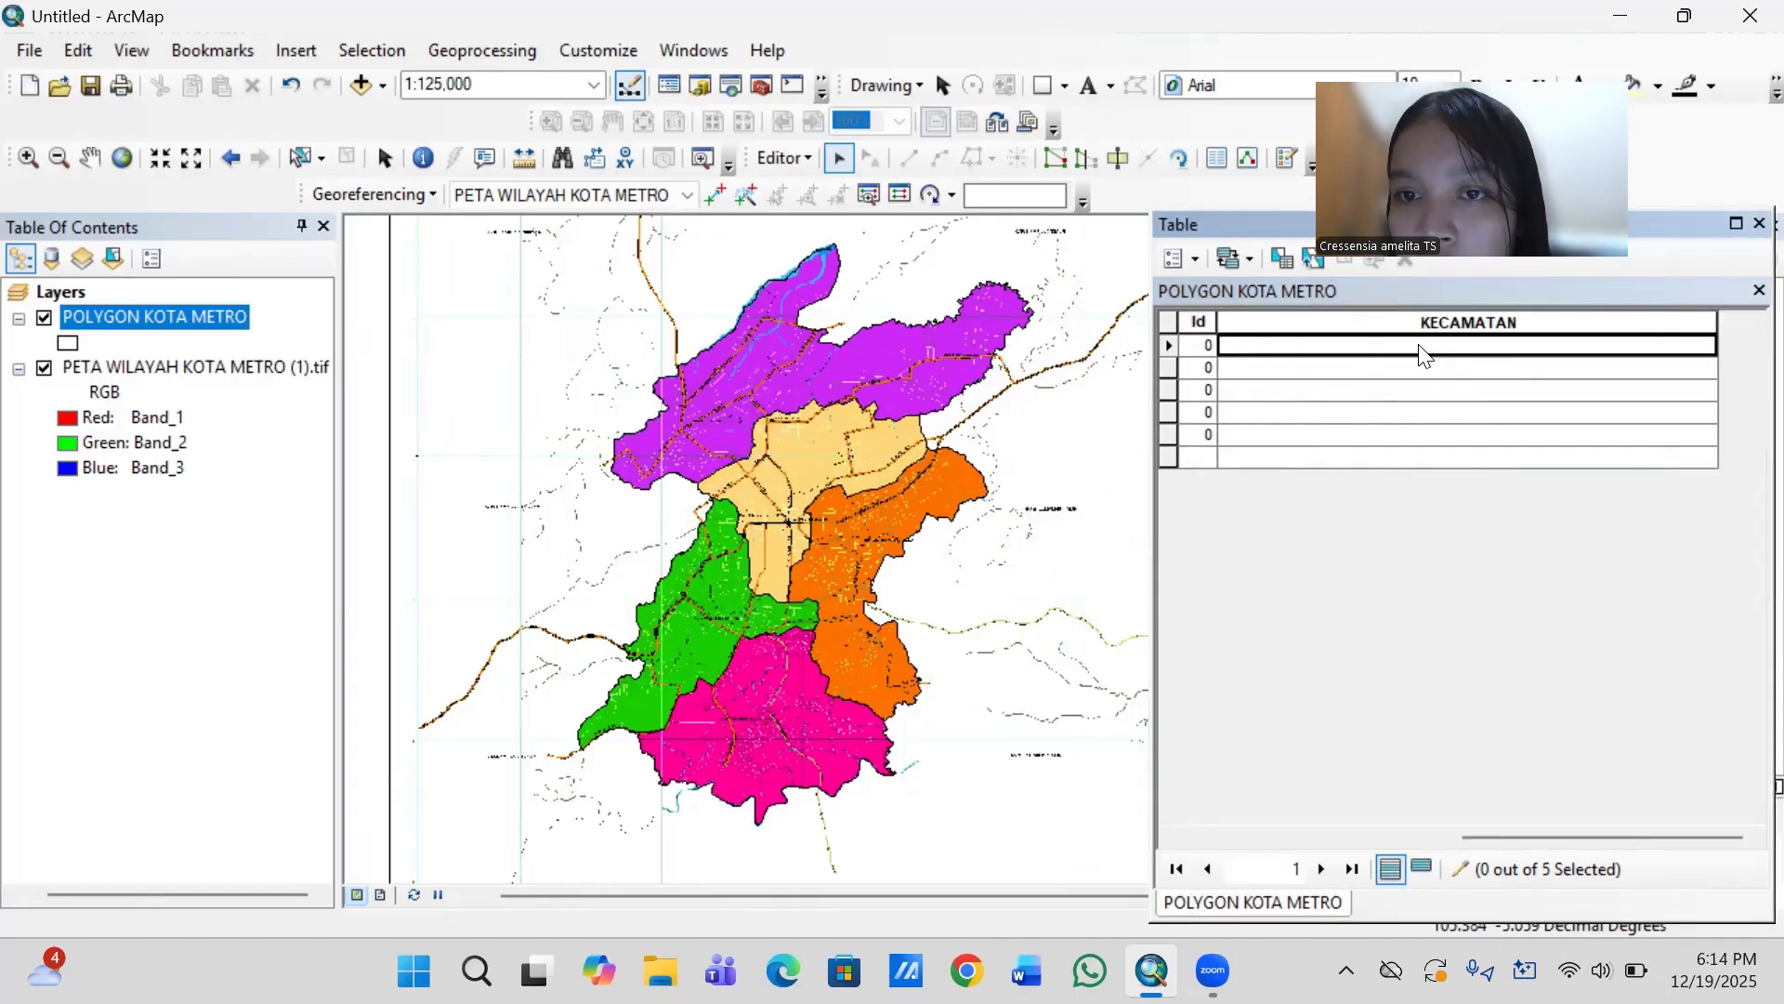
left_click(909, 499)
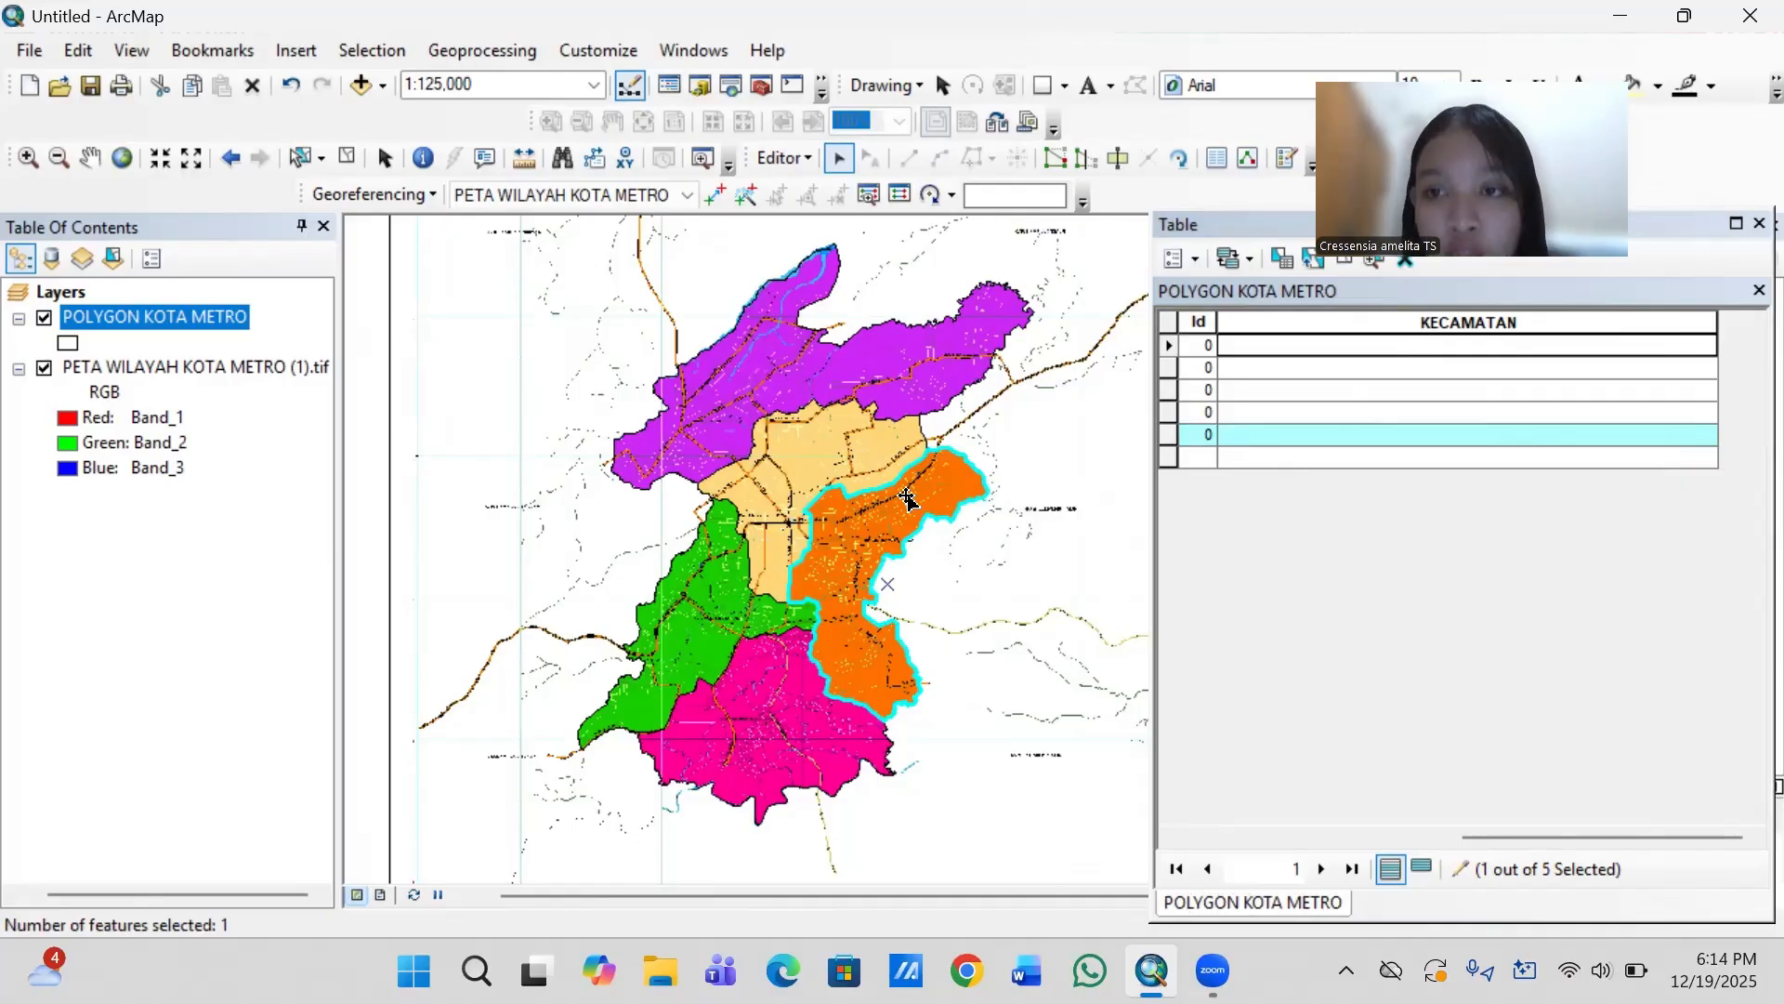
left_click(1284, 435)
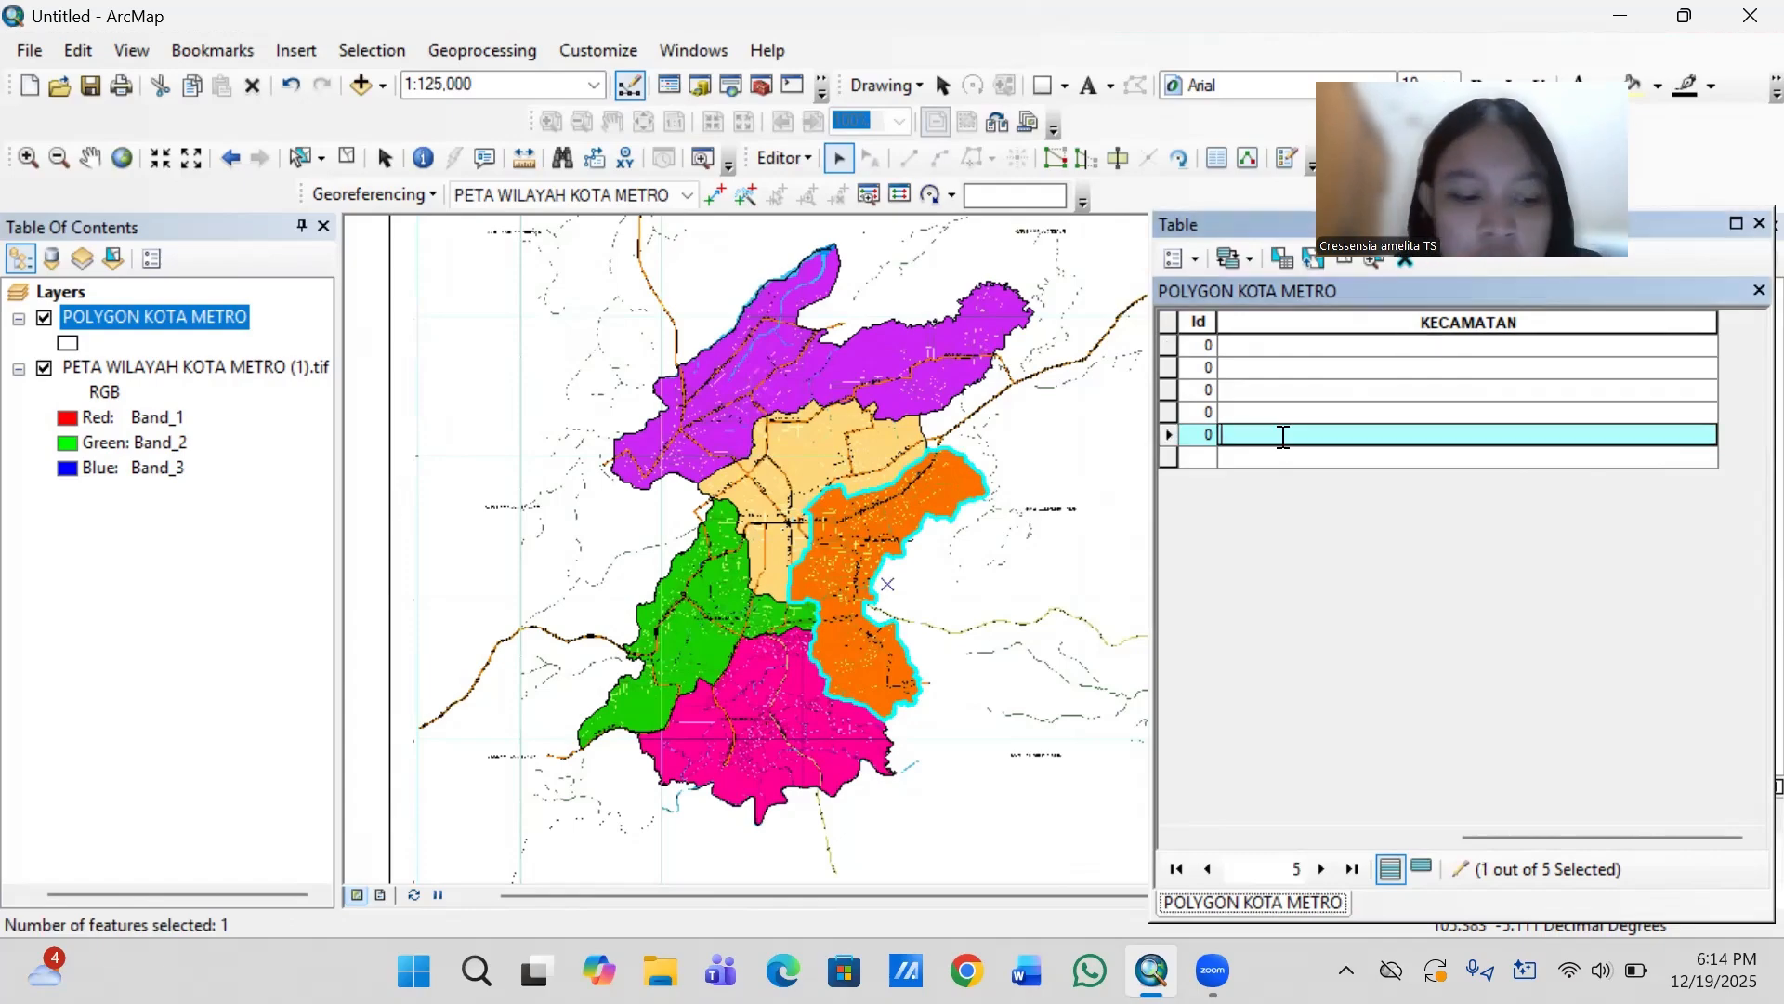
type("KOTA")
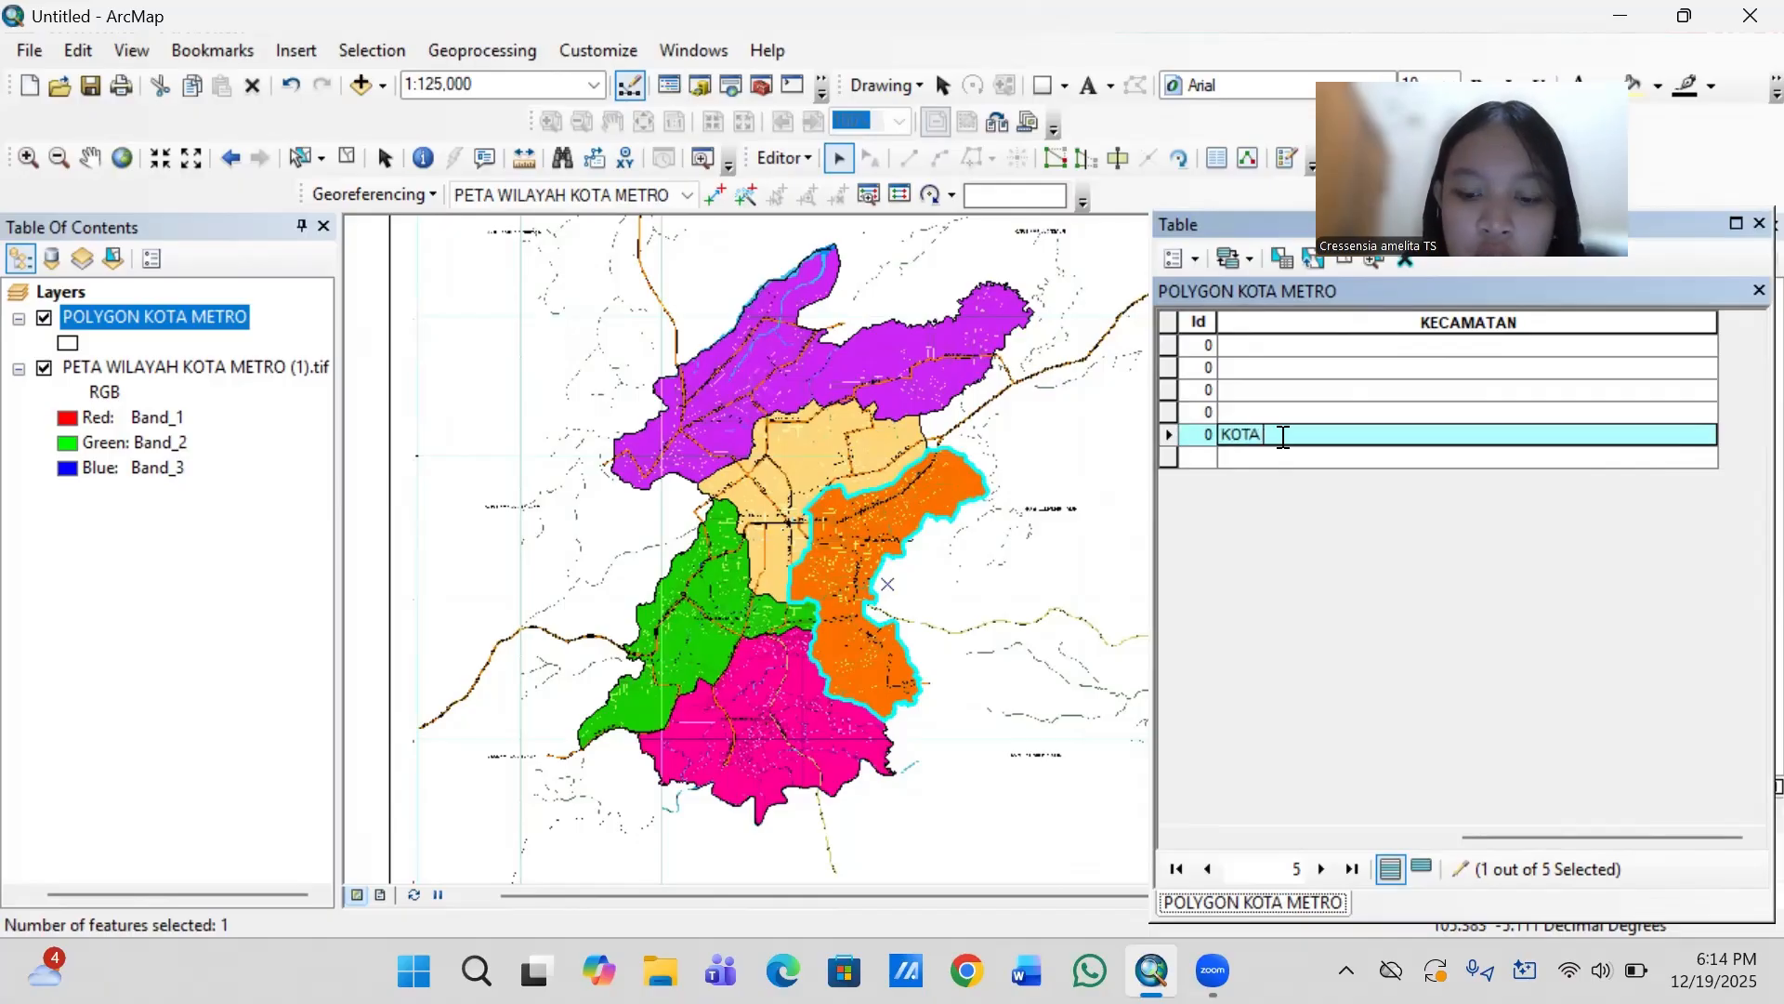
key("BackSpace")
key("BackSpace")
key("BackSpace")
key("BackSpace")
key("BackSpace")
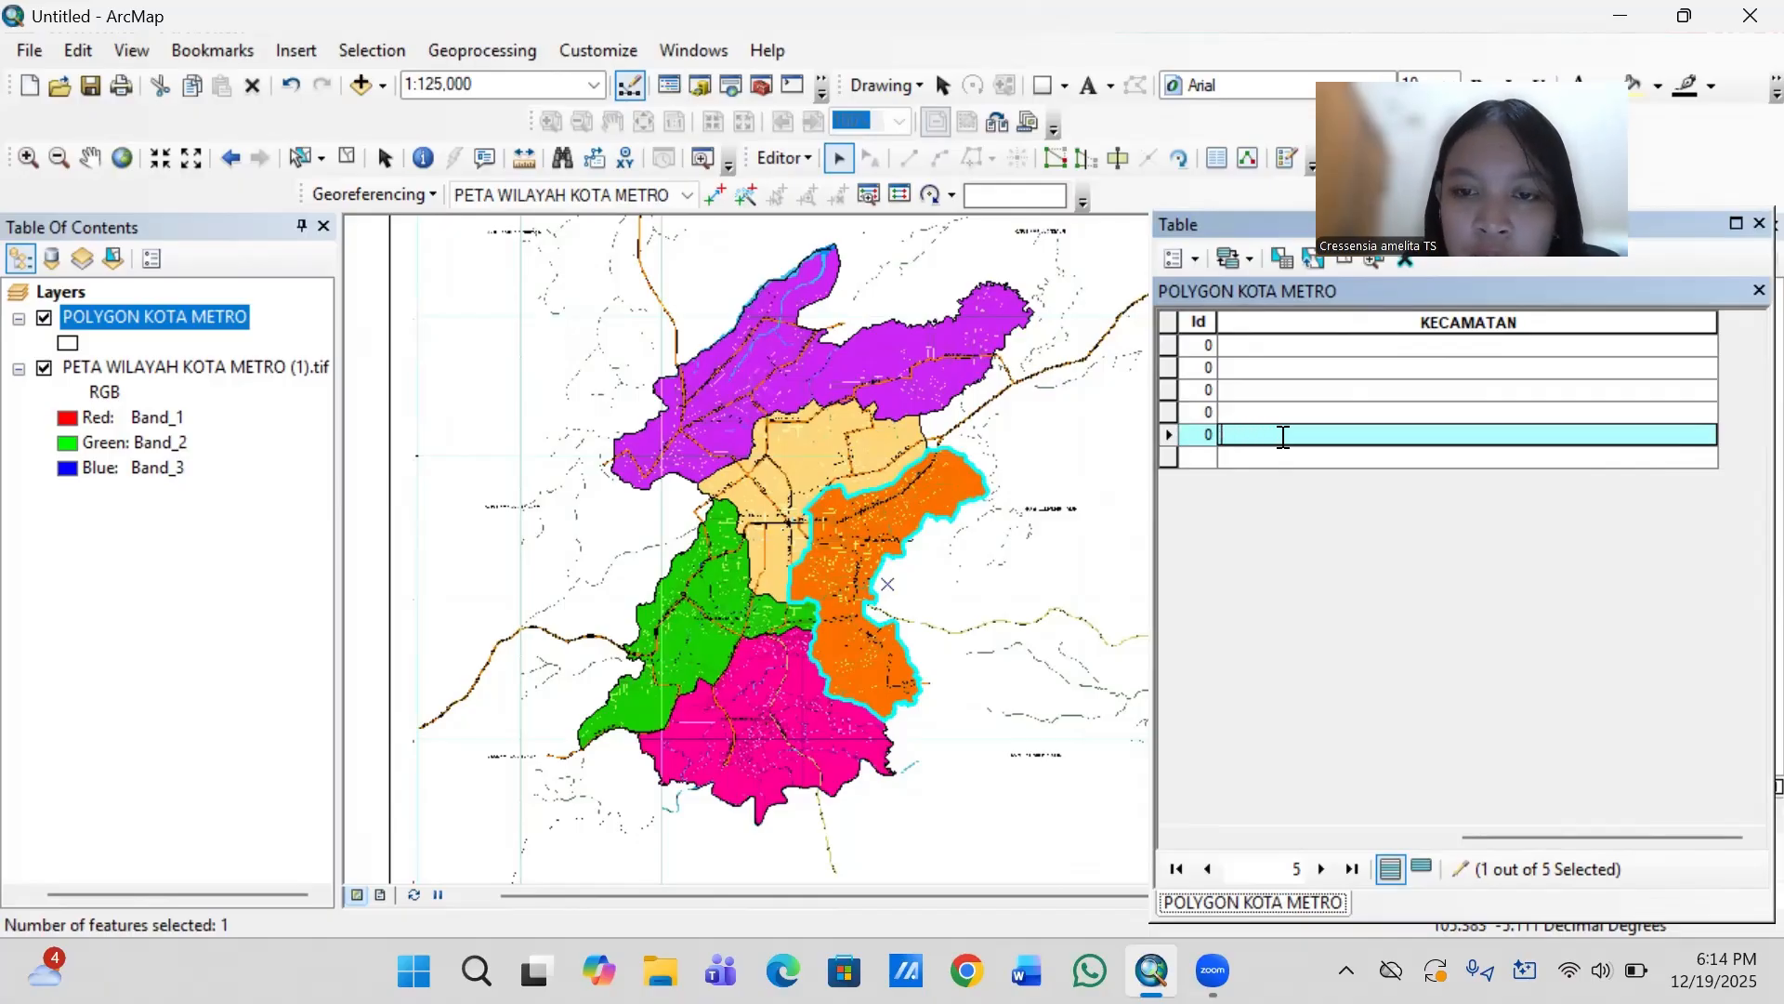
type("METRO ")
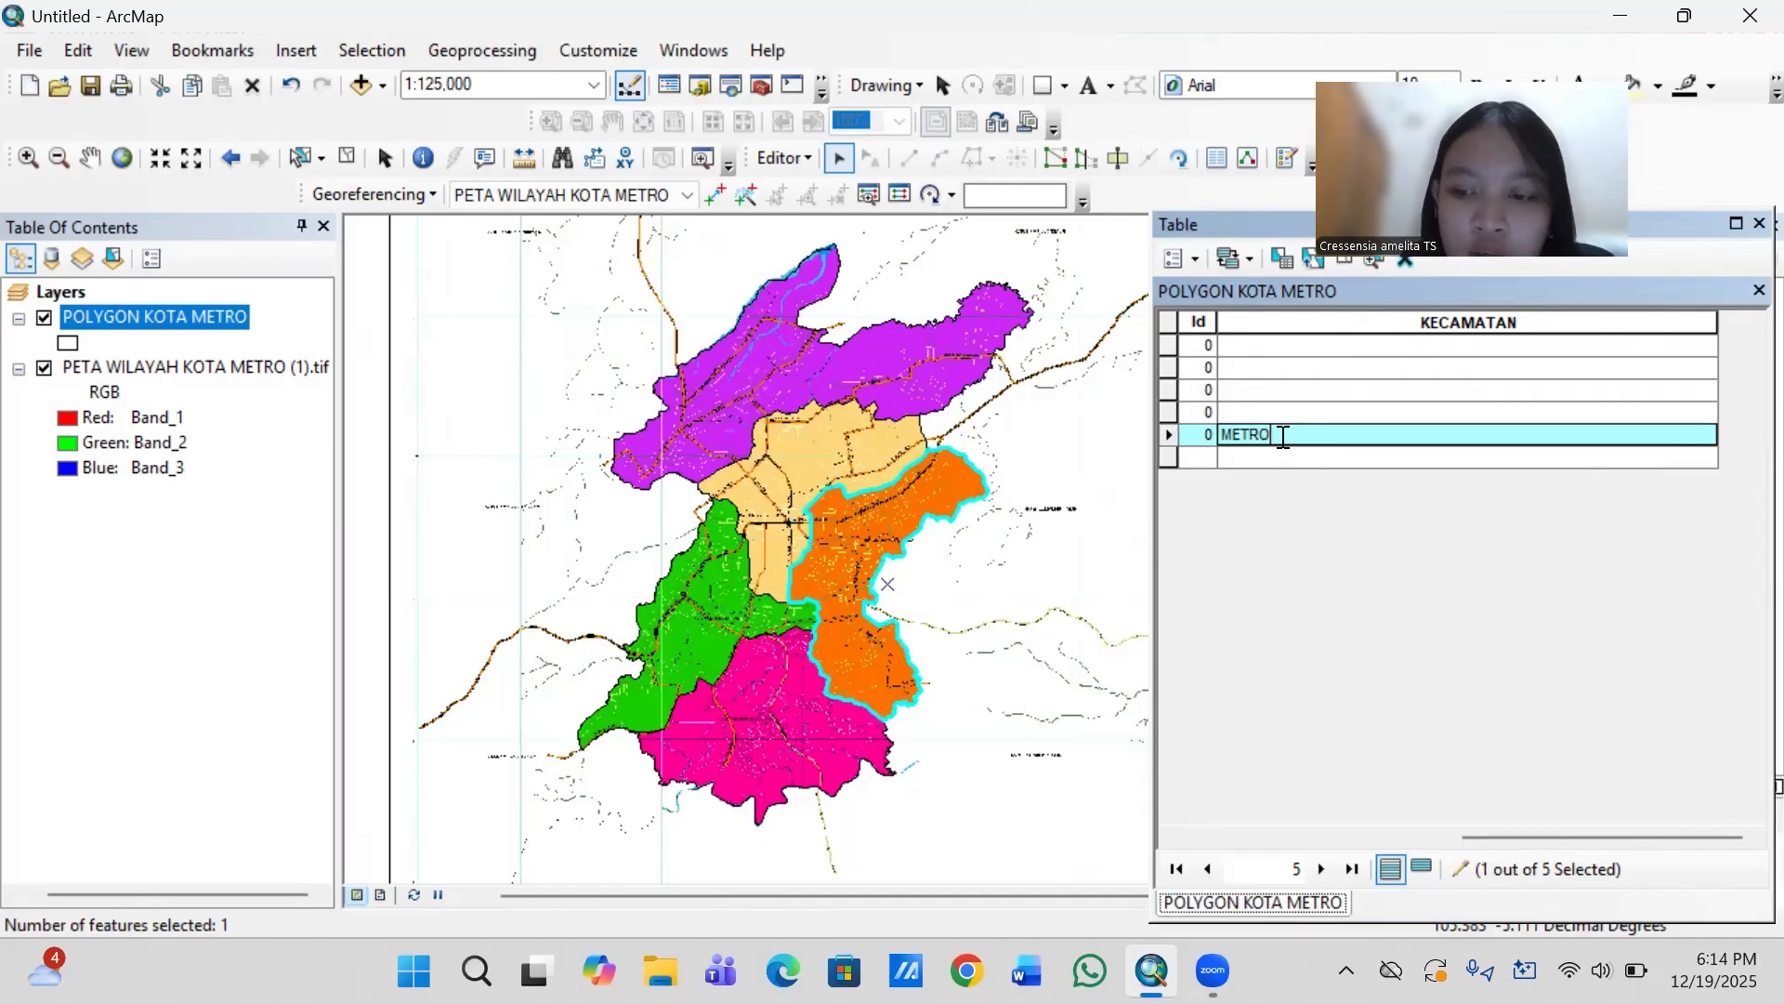
type("TIMUR")
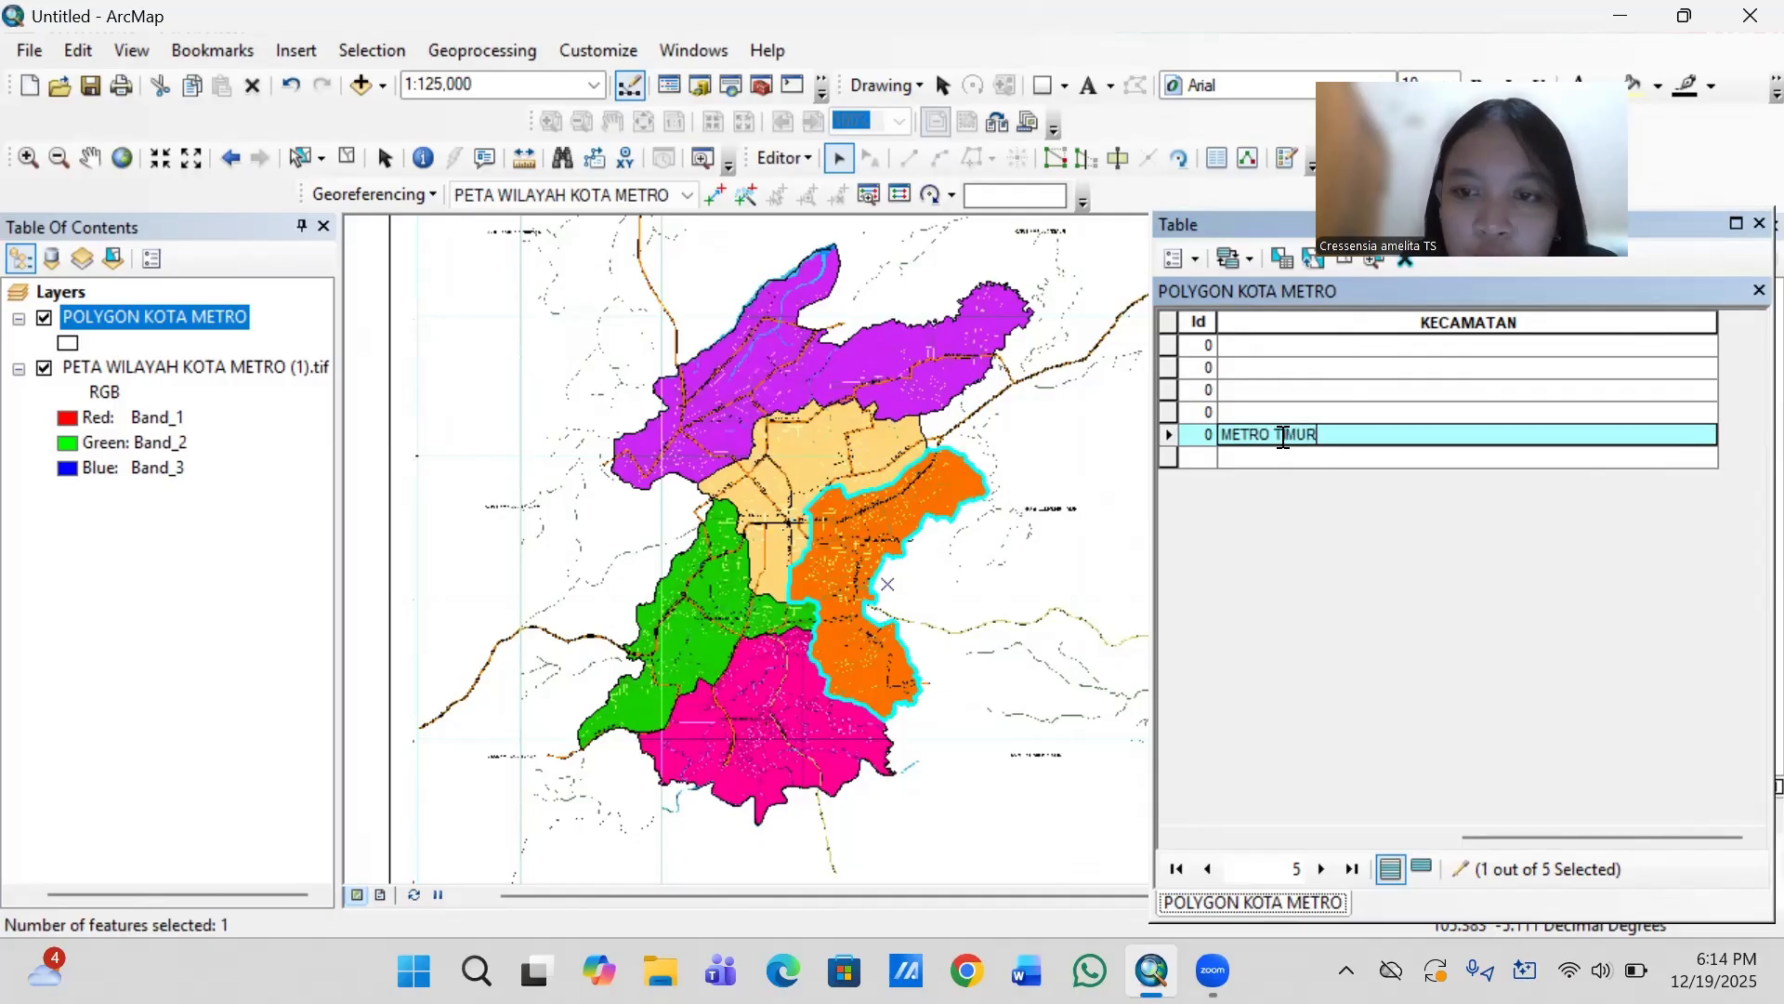
- Select the purple northern district and enter METRO UTARA as its KECAMATAN value
left_click(925, 395)
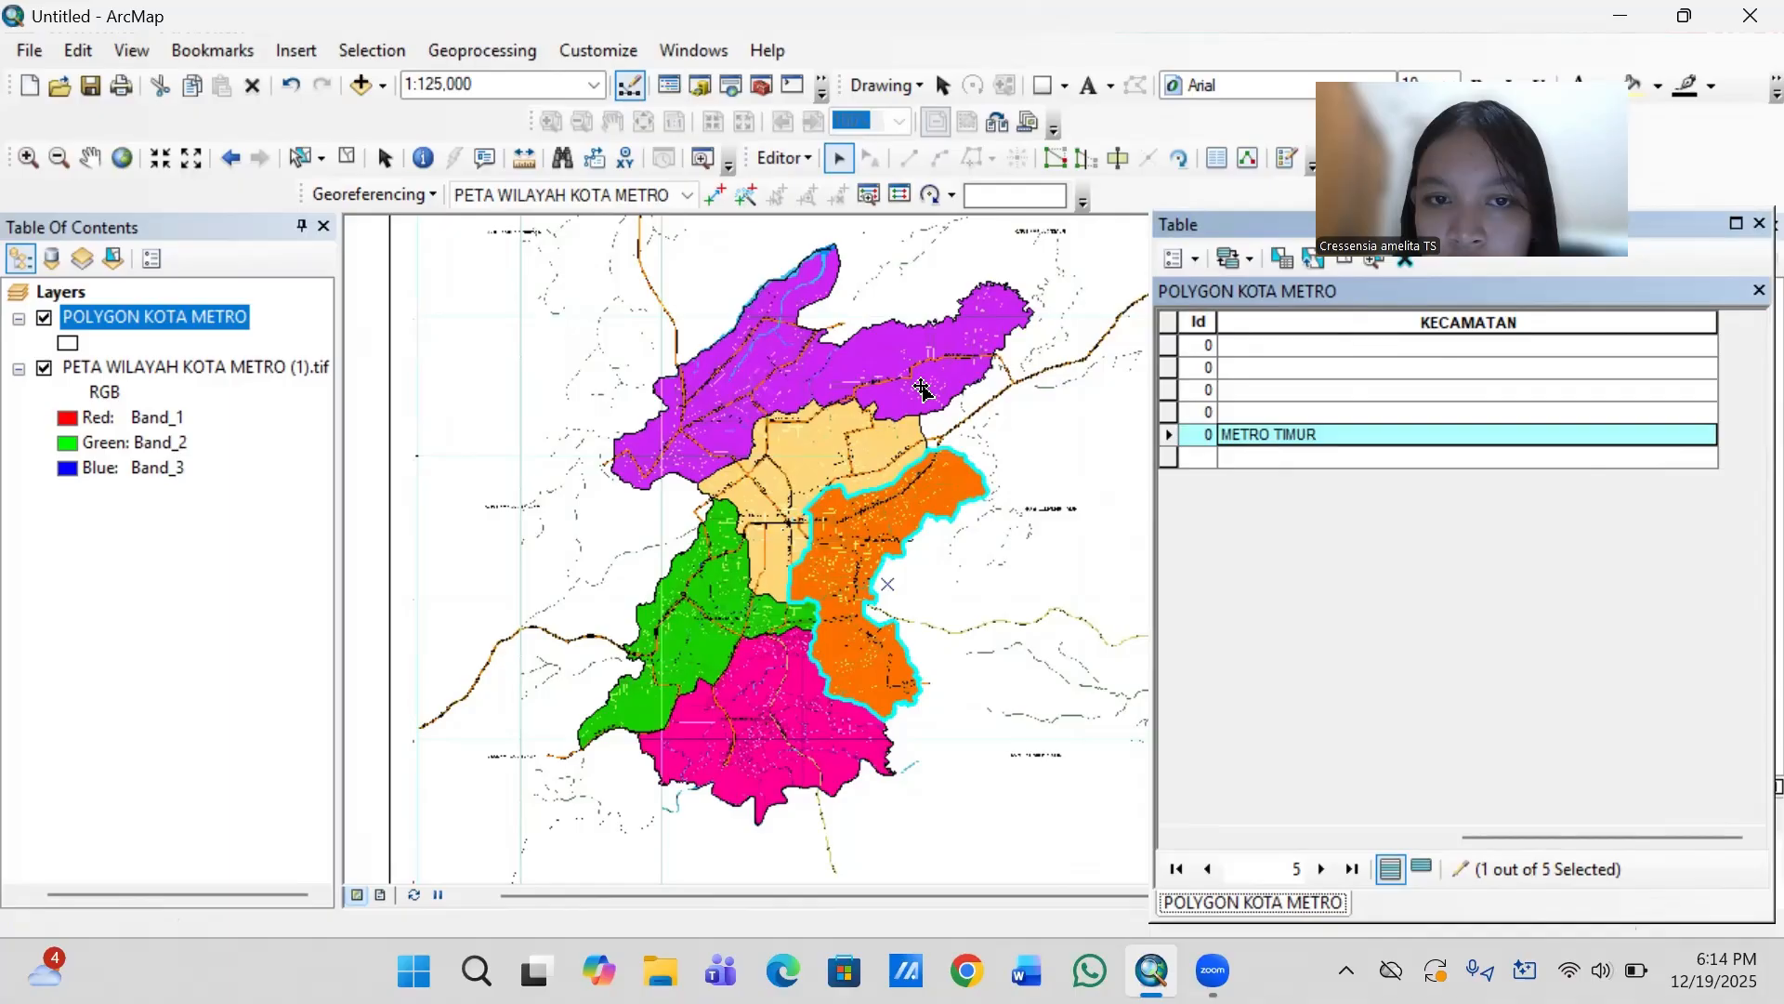
left_click(1255, 369)
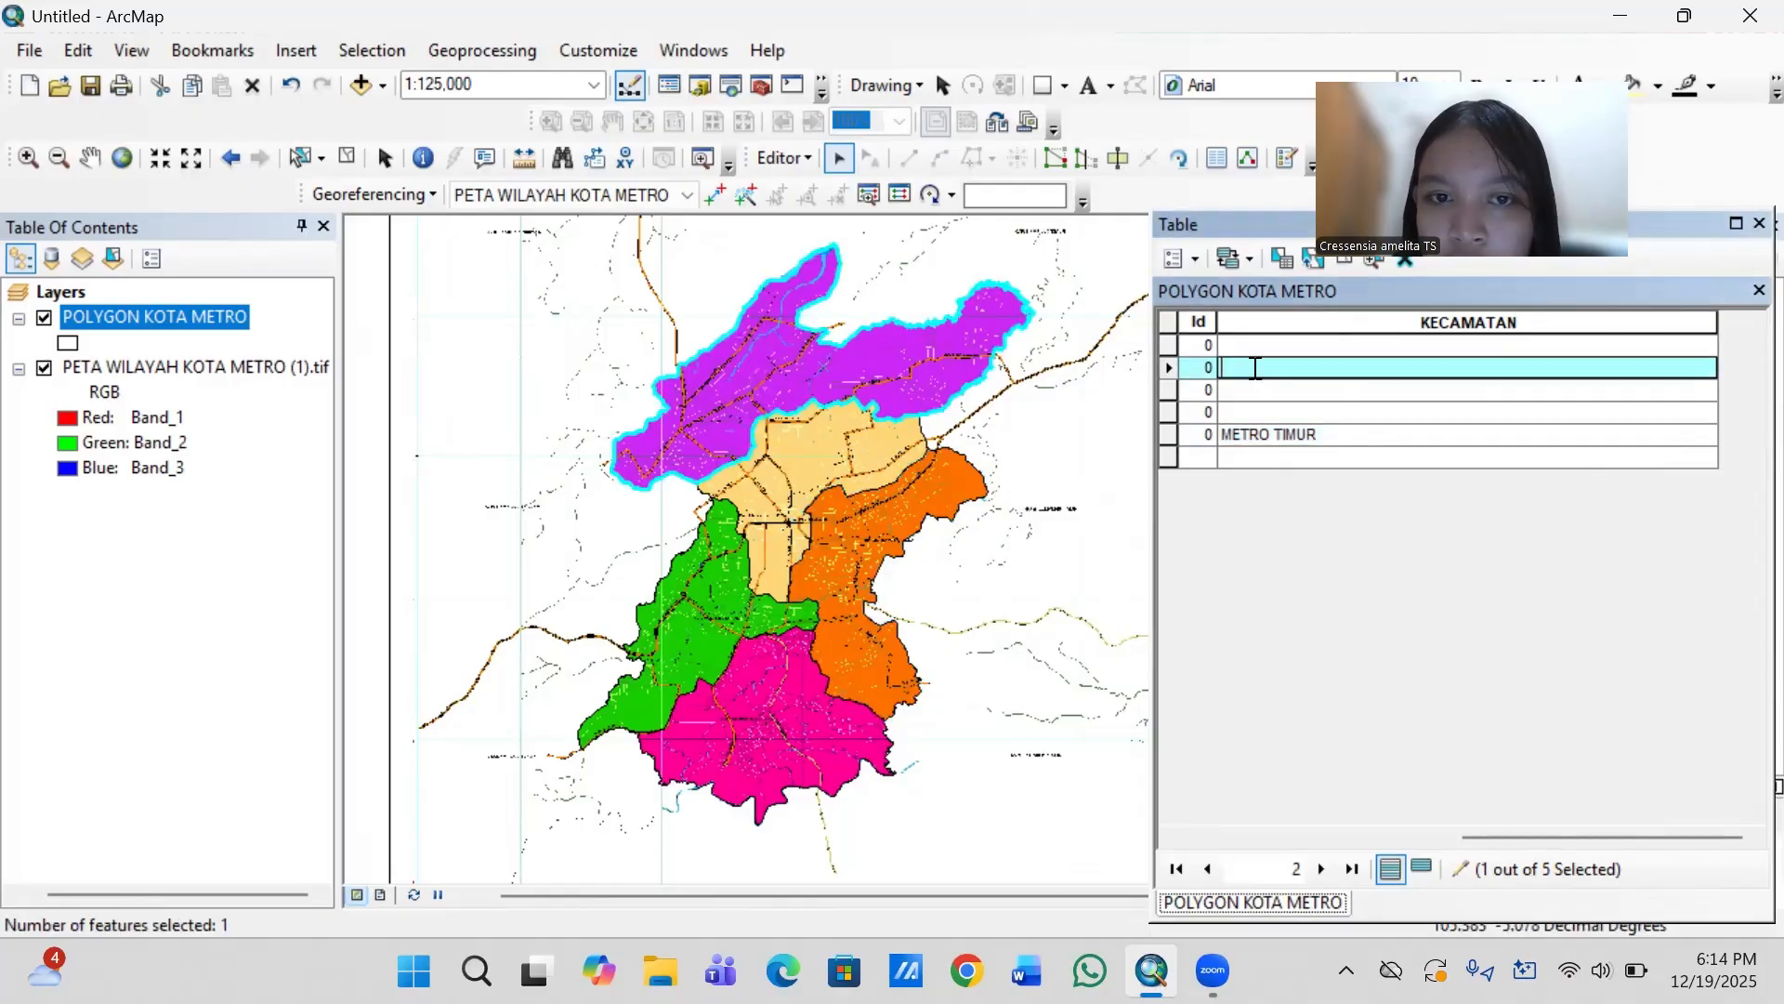
type("METRO")
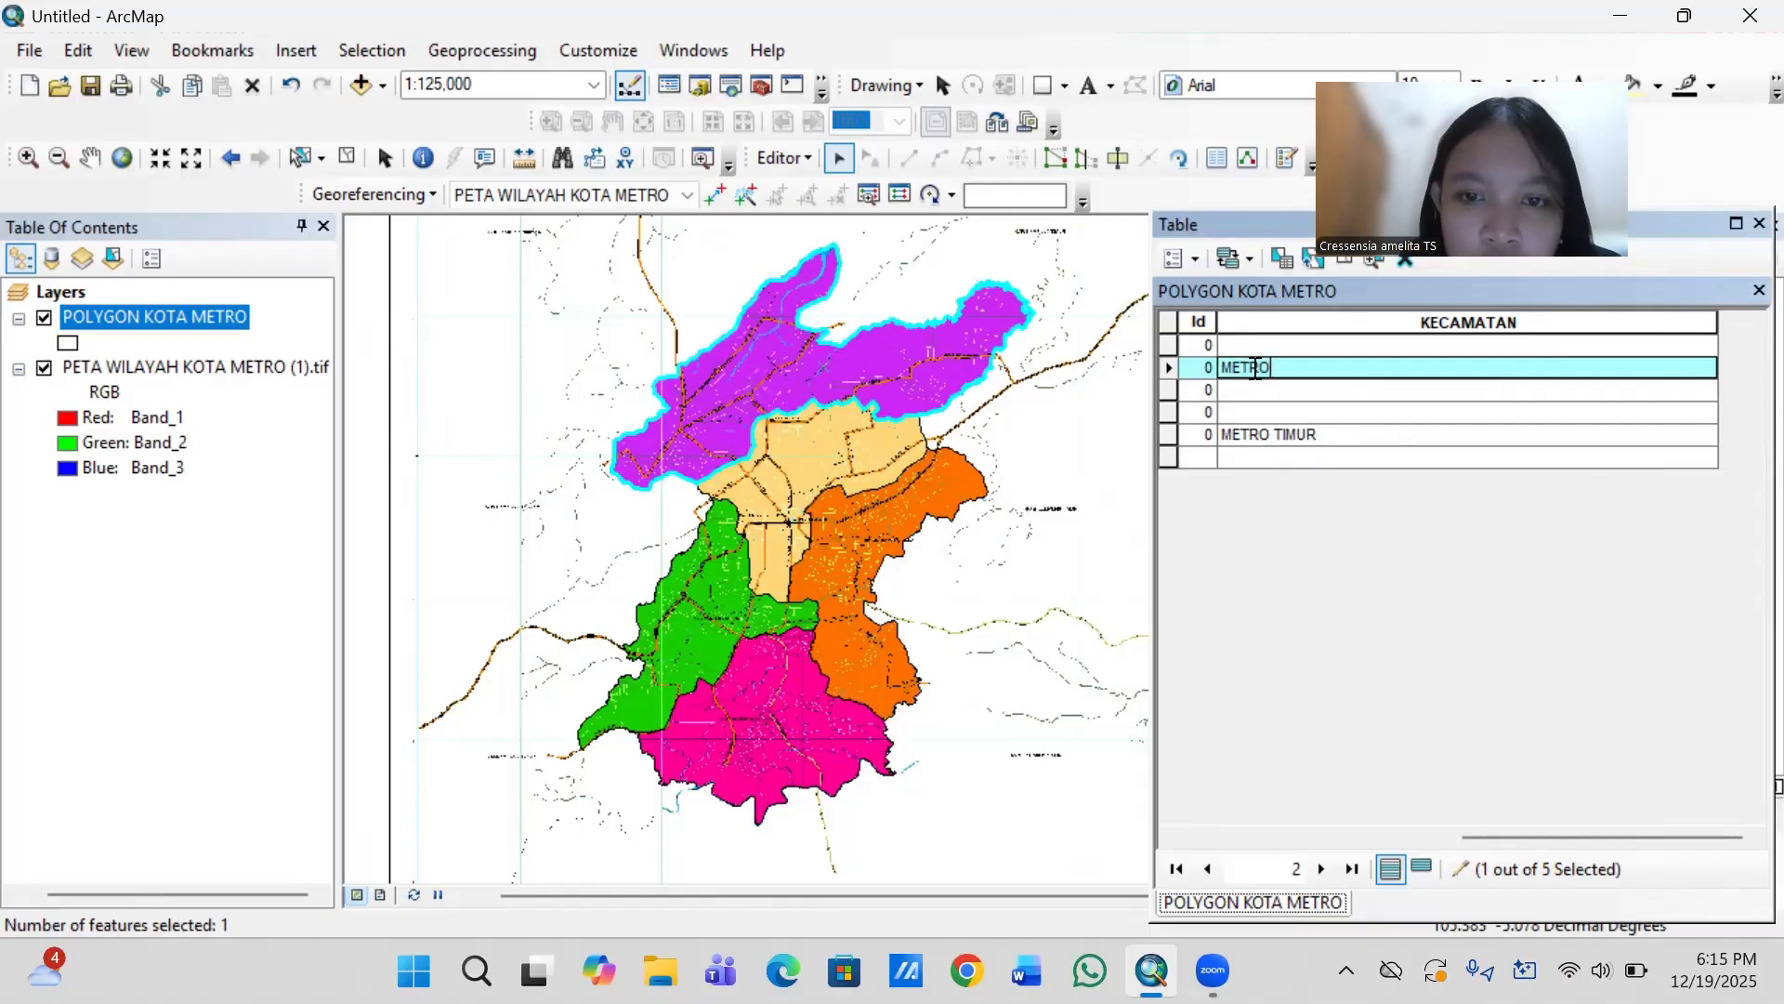
type(" UTARA")
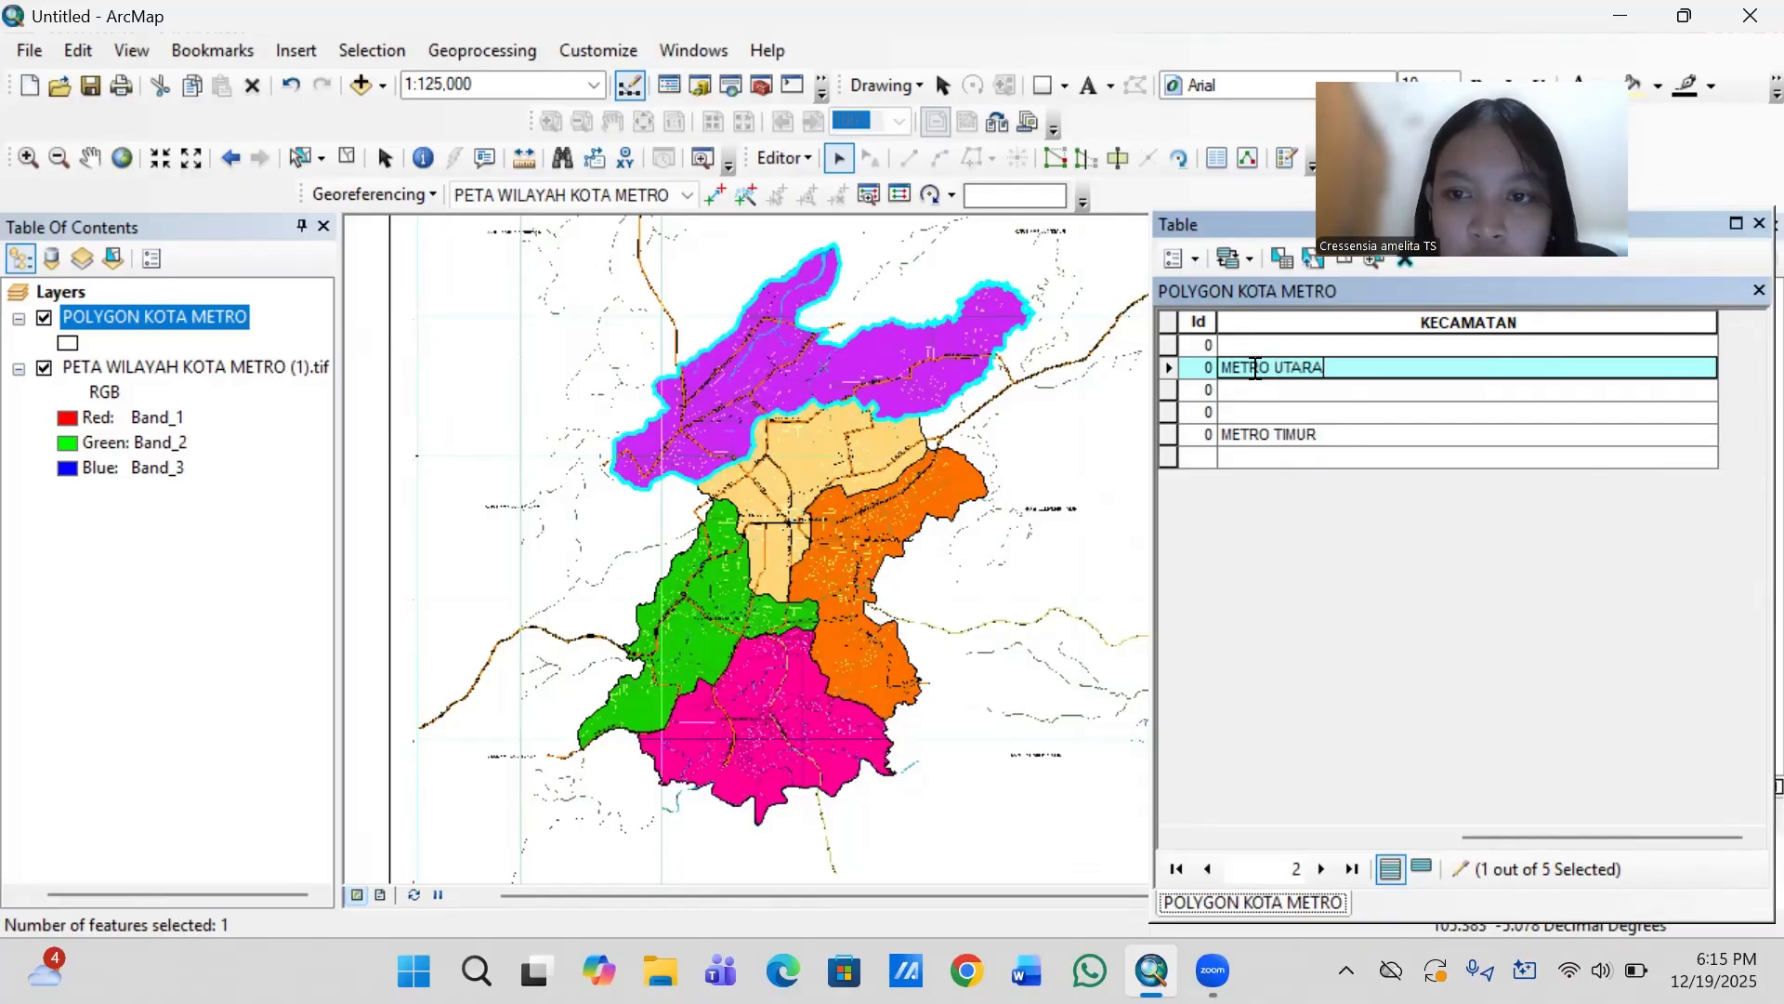
- Enter METRO PUSAT as the KECAMATAN value of the pale orange central district
left_click(1237, 413)
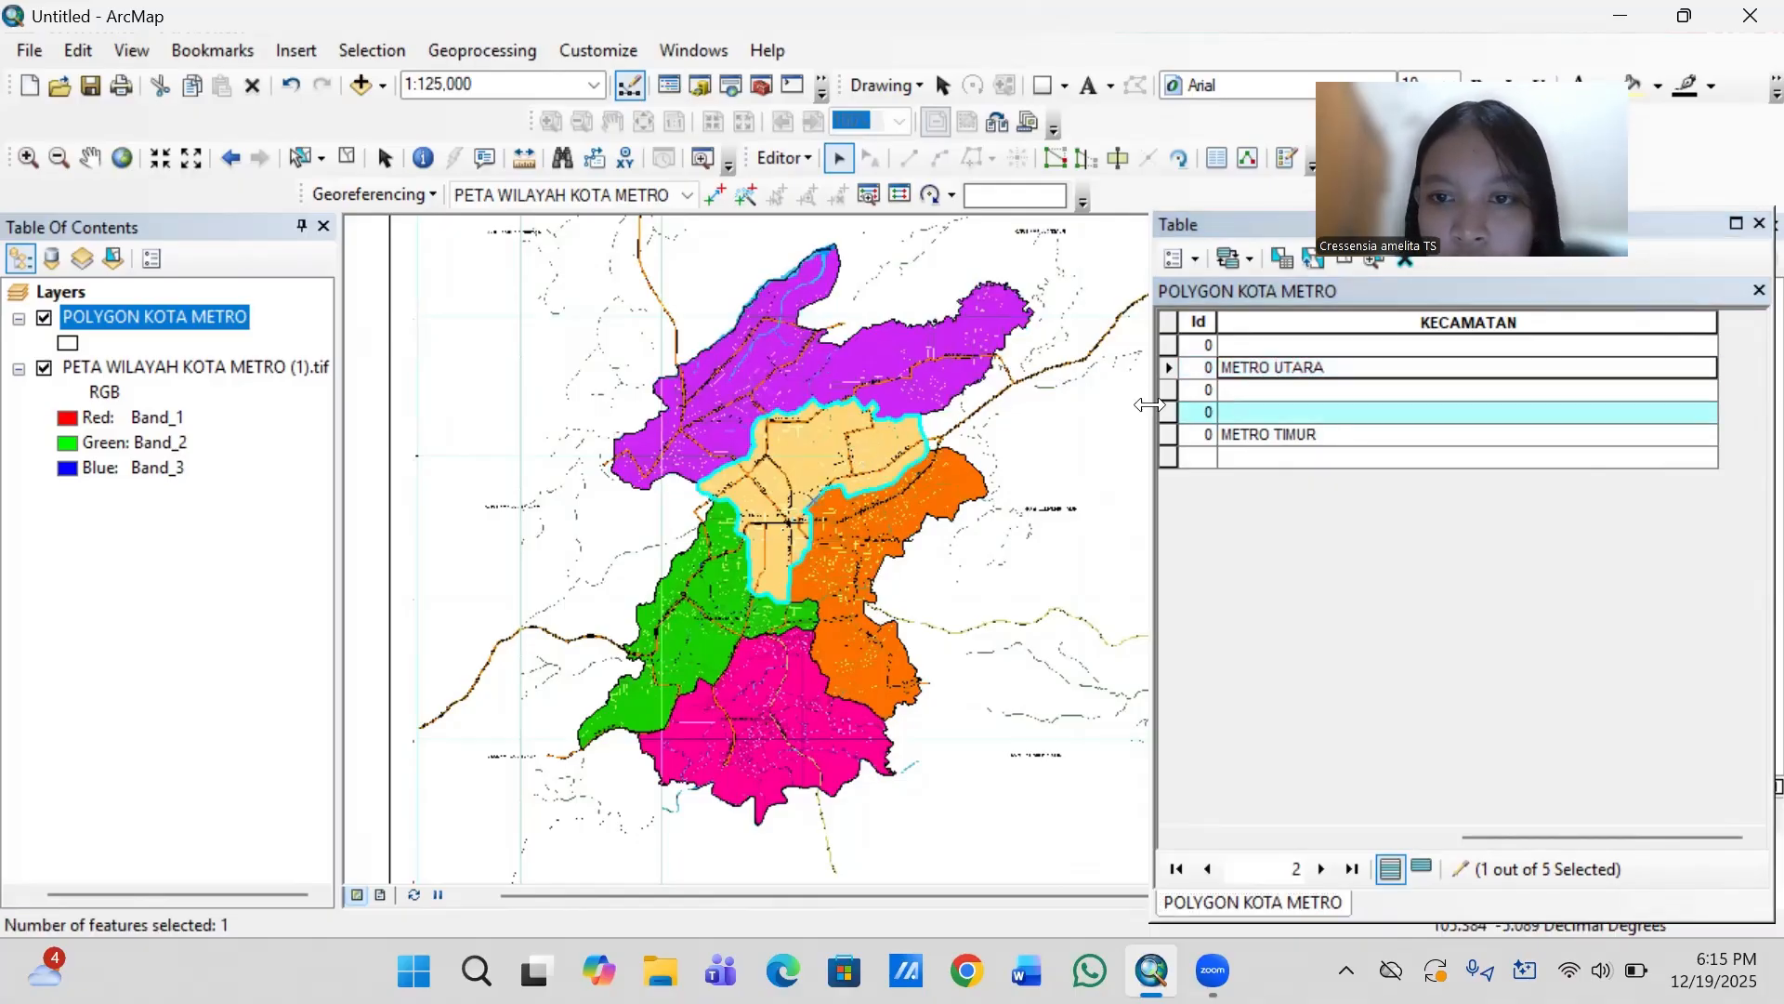
left_click(1236, 411)
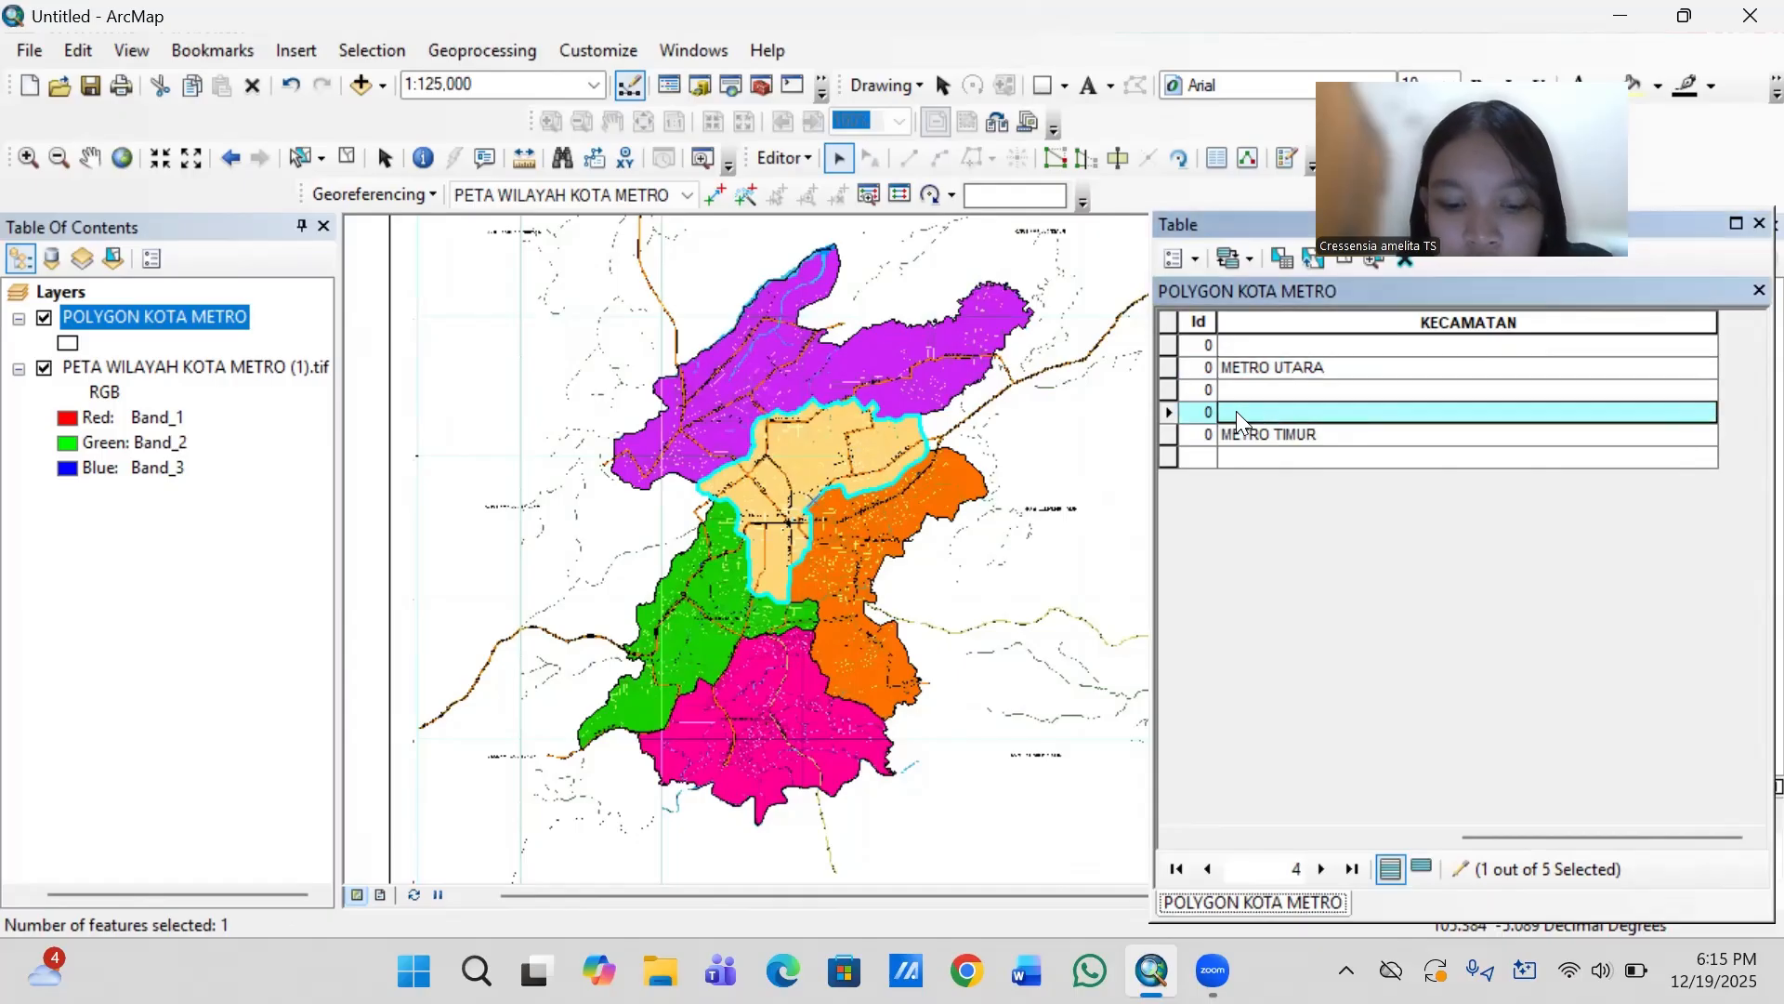
type("METRO ")
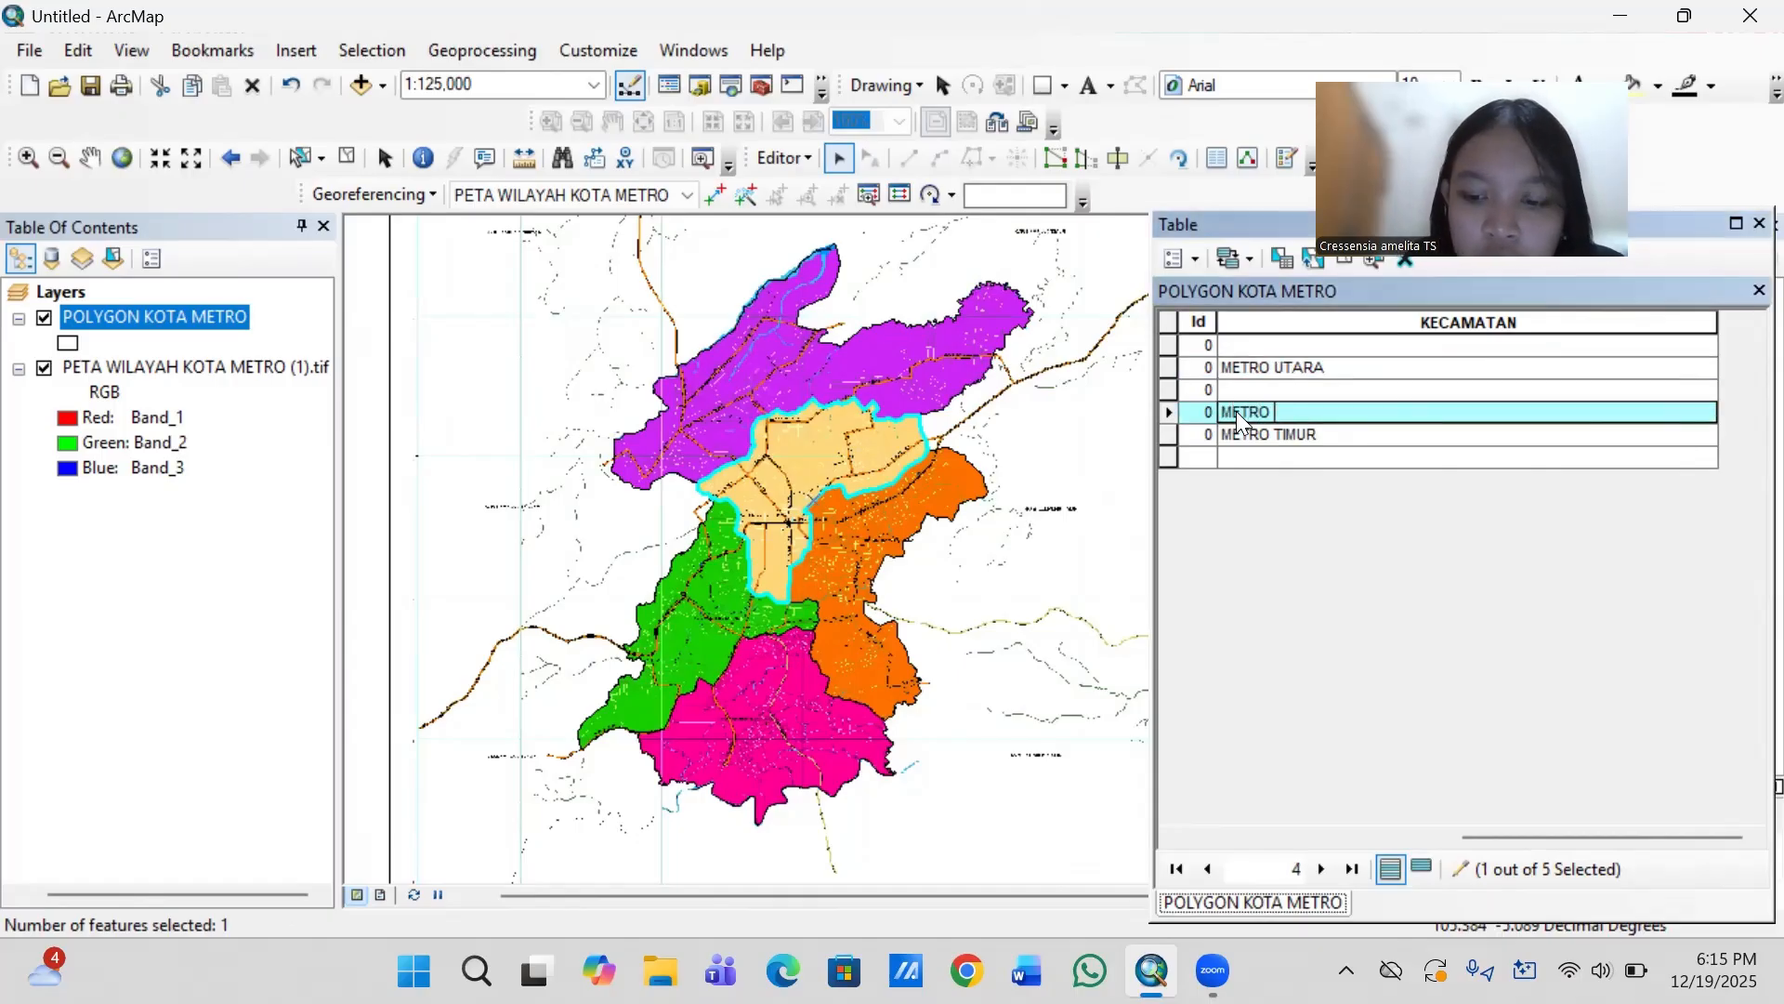
type("PUSAT")
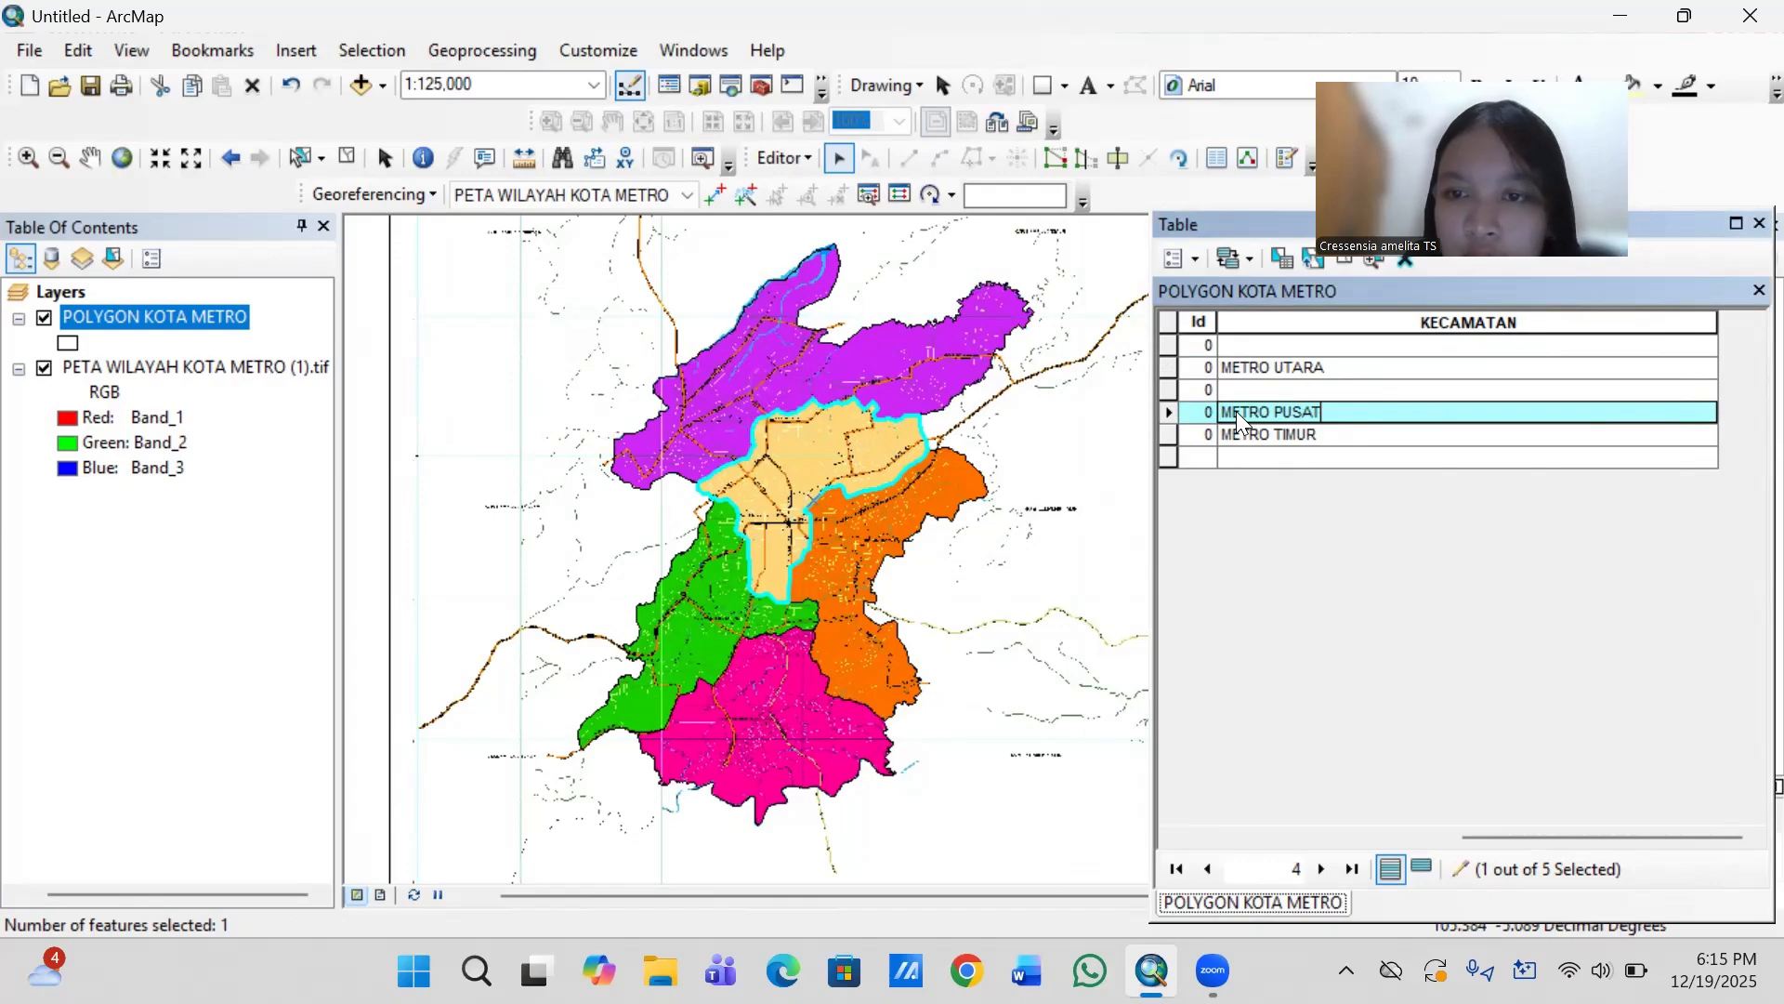
- Select the green western district and enter METRO BARAT as its KECAMATAN value
left_click(710, 598)
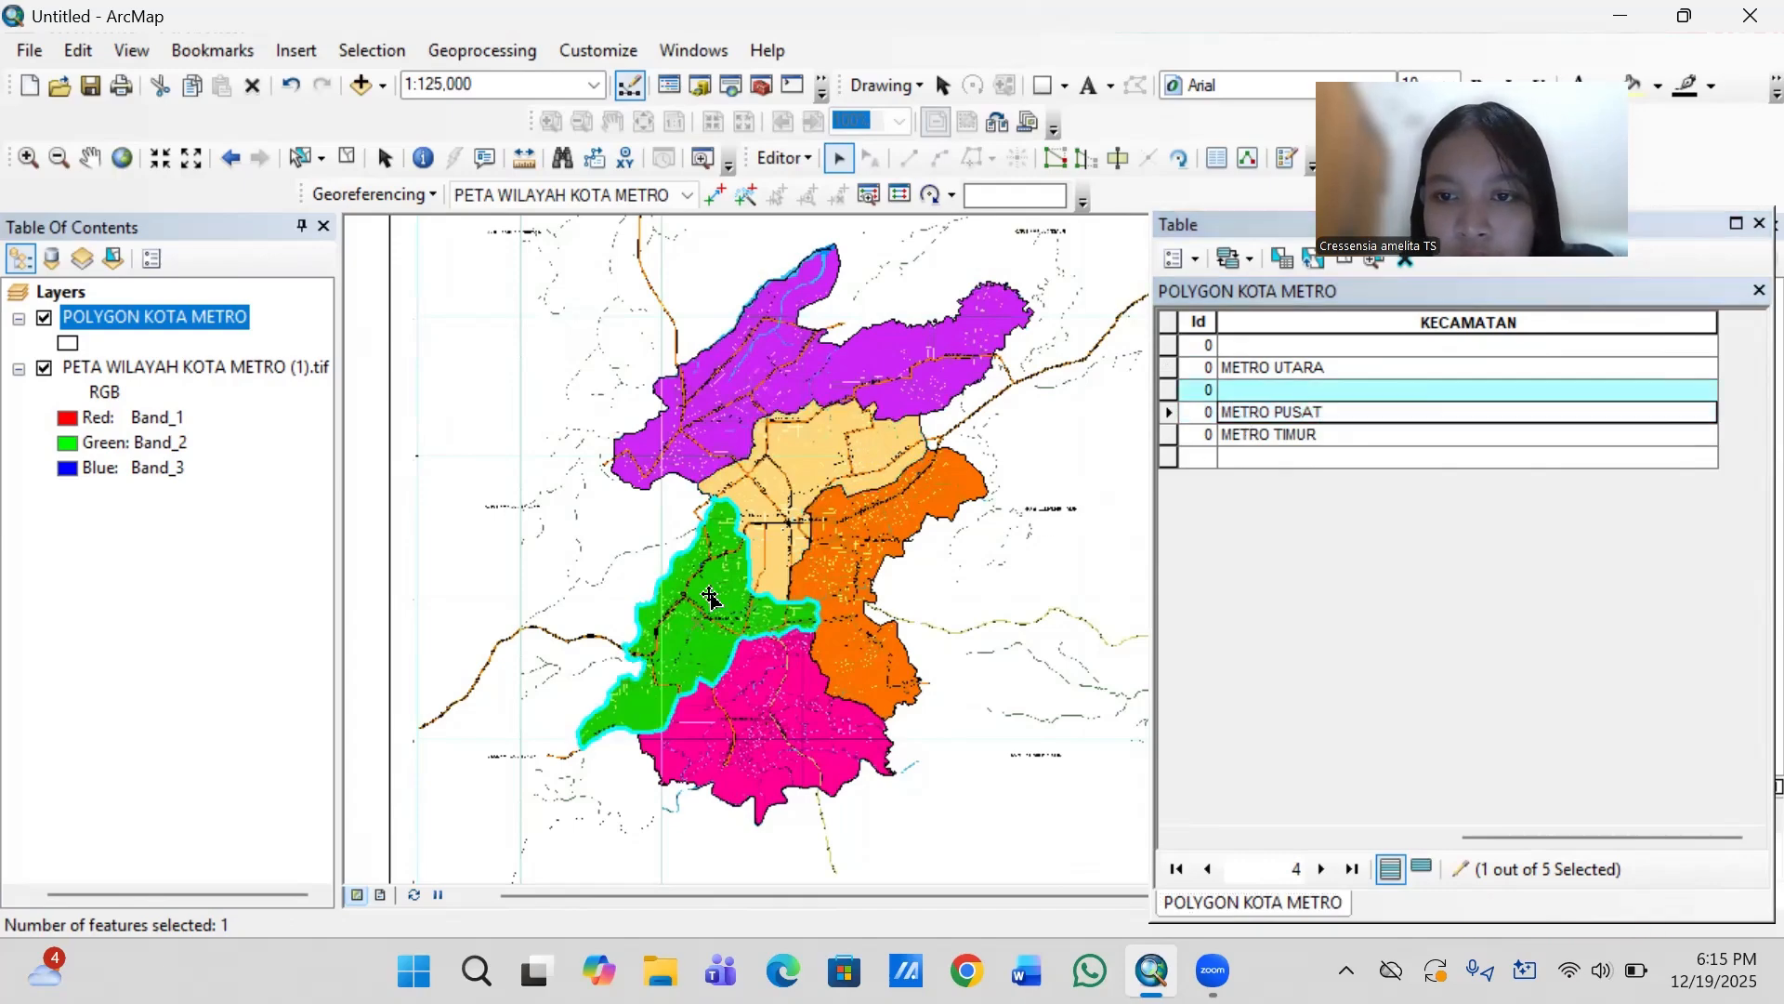
left_click(1265, 390)
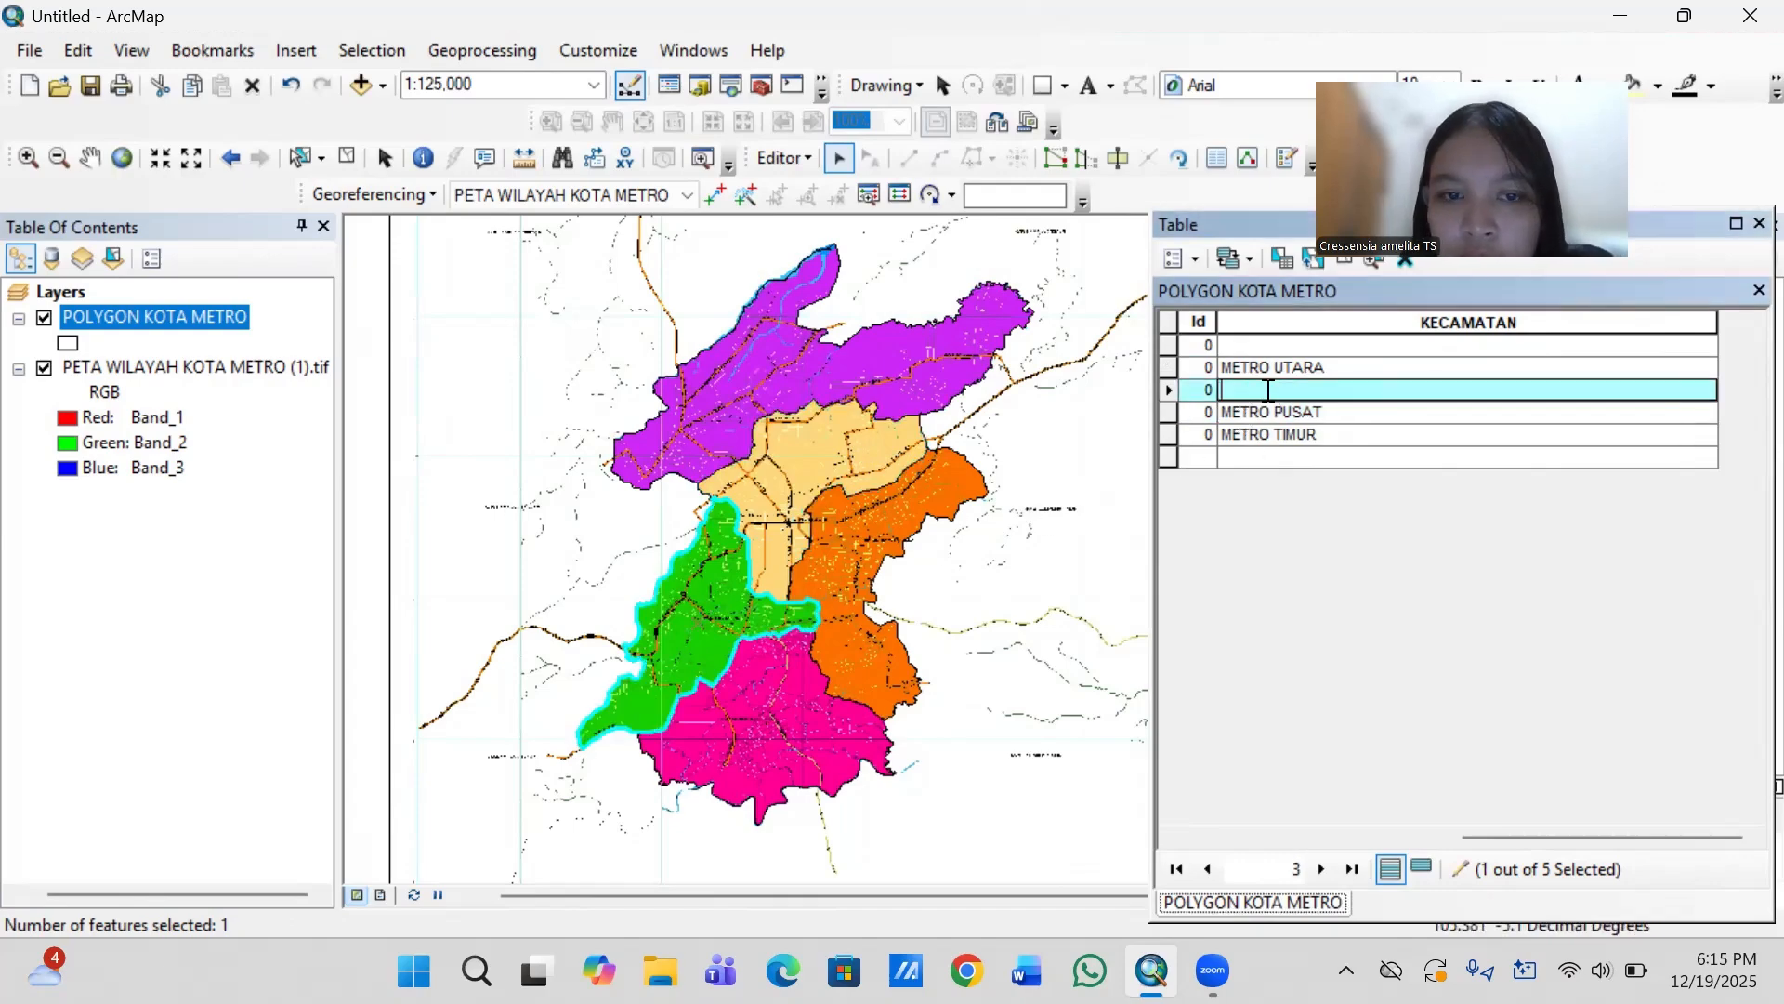
type("METRO")
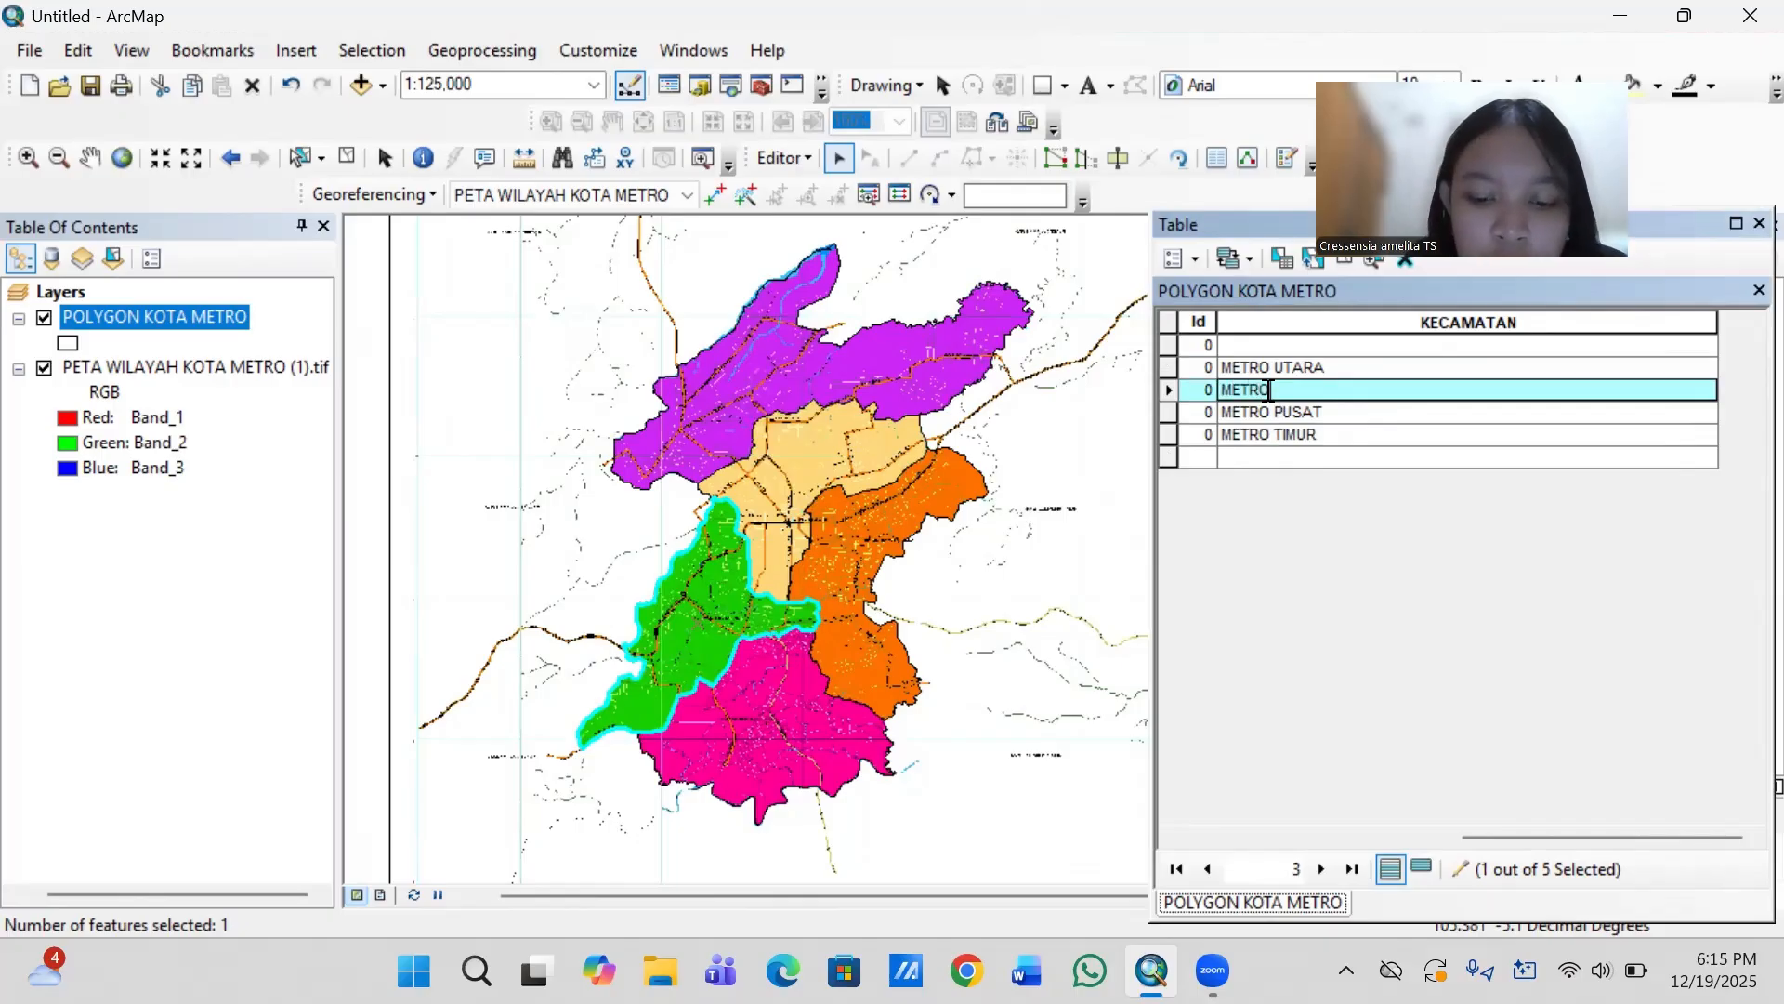
type(" BARAT")
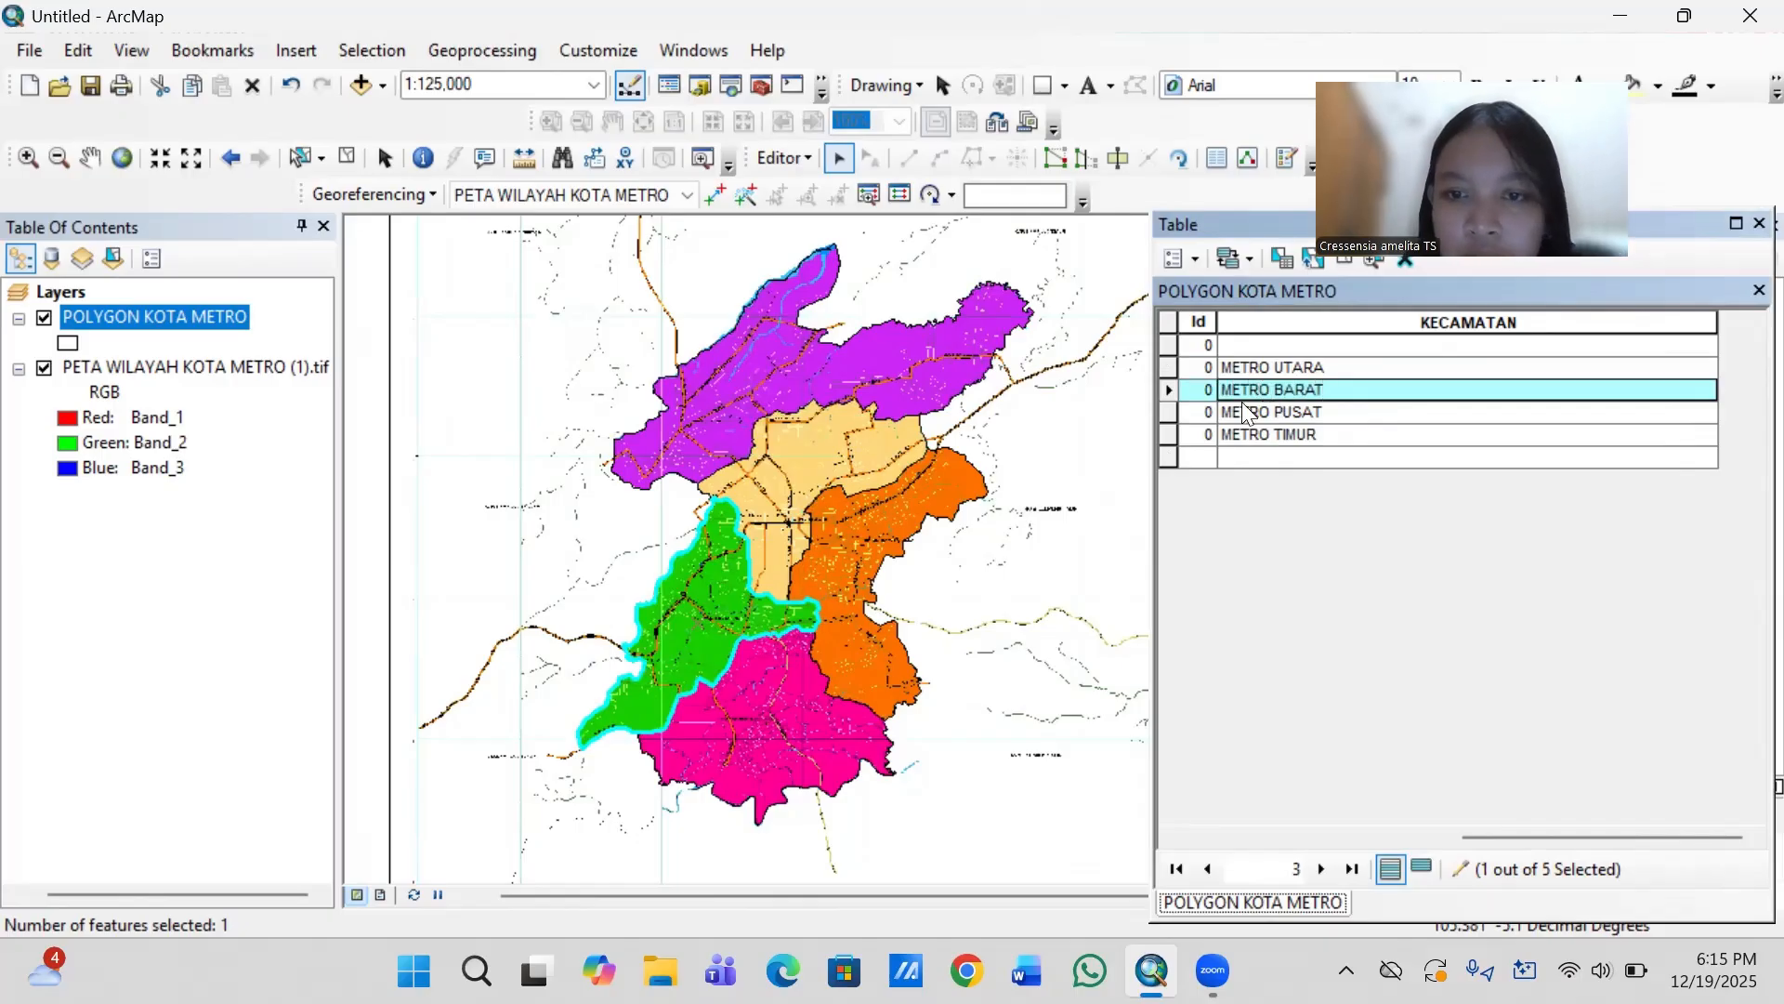
- Select the pink southern district and enter METRO SELATAN as its KECAMATAN value
left_click(767, 765)
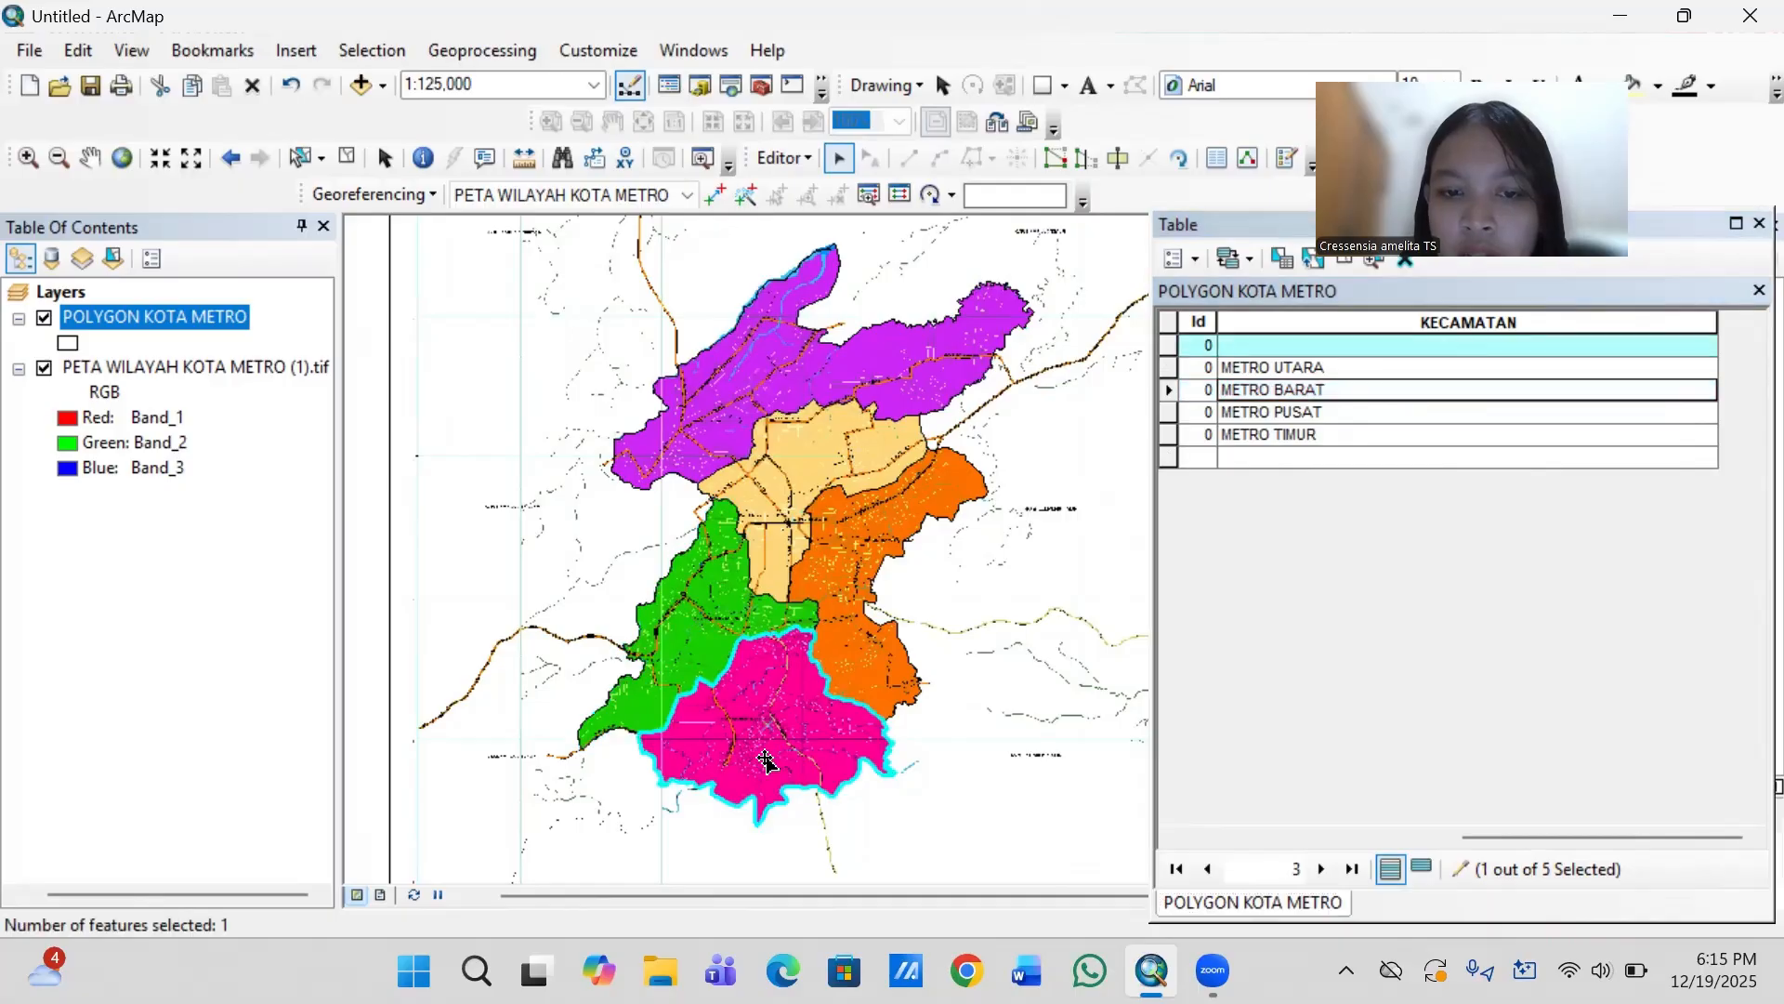
left_click(1276, 340)
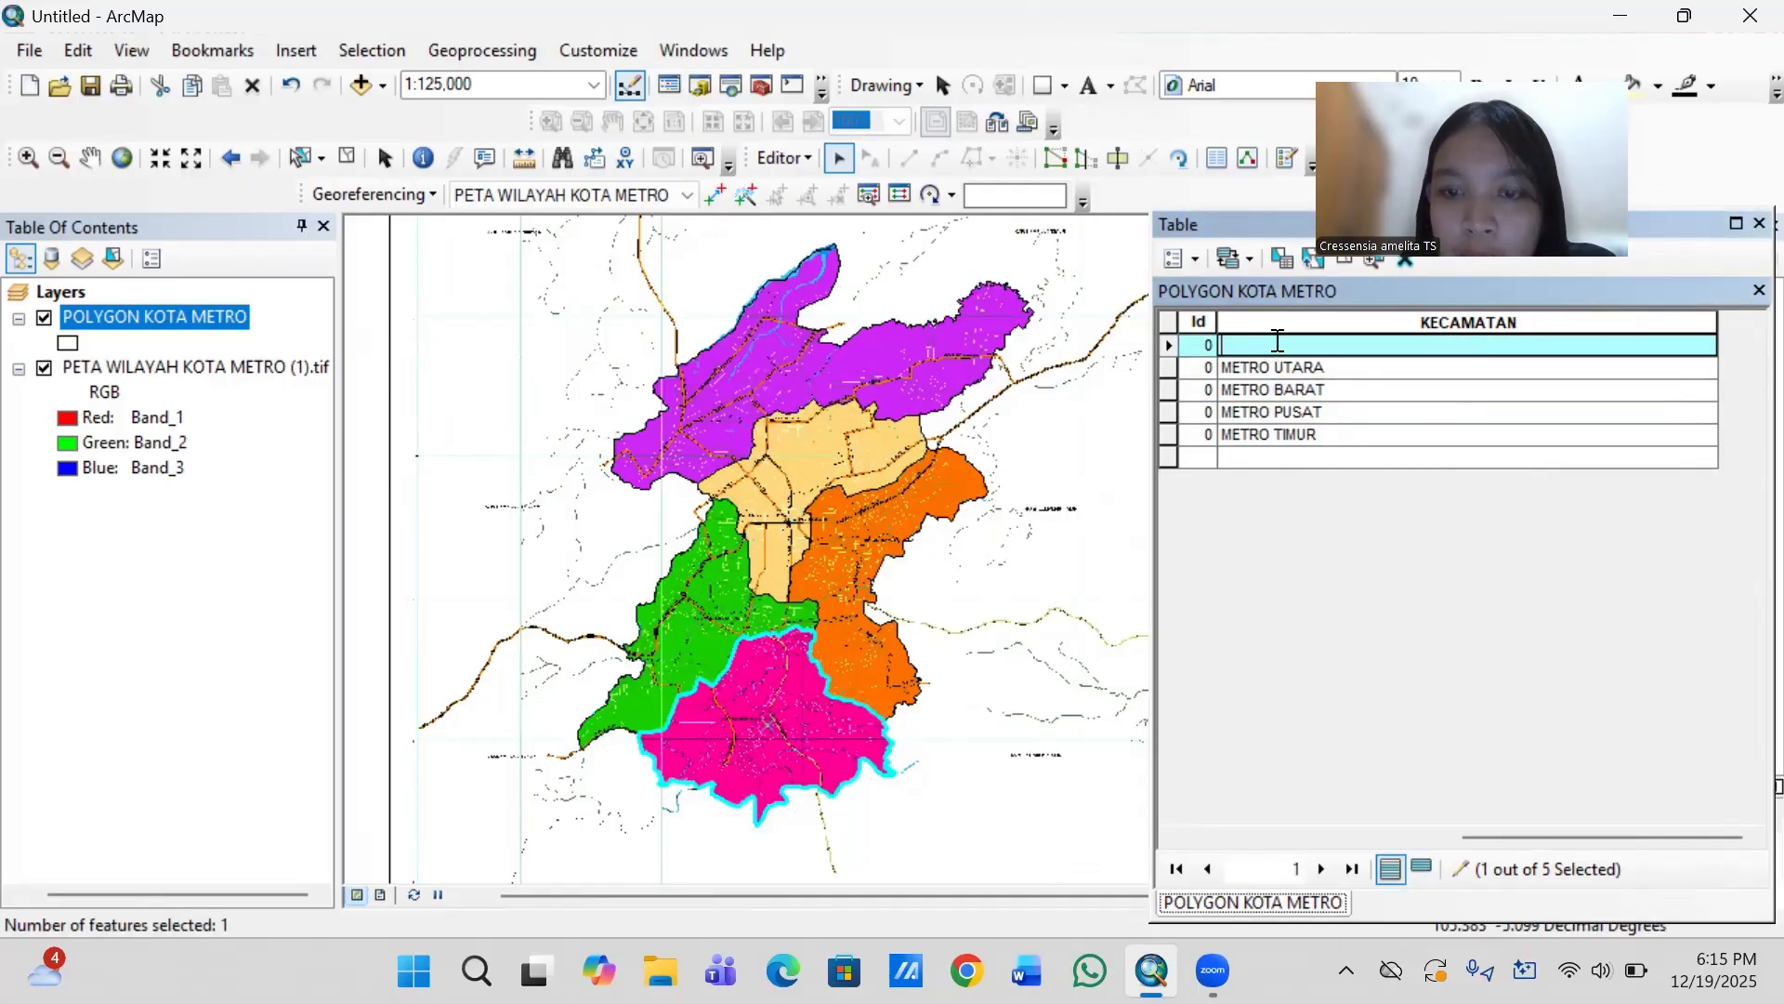
type("METRO SE")
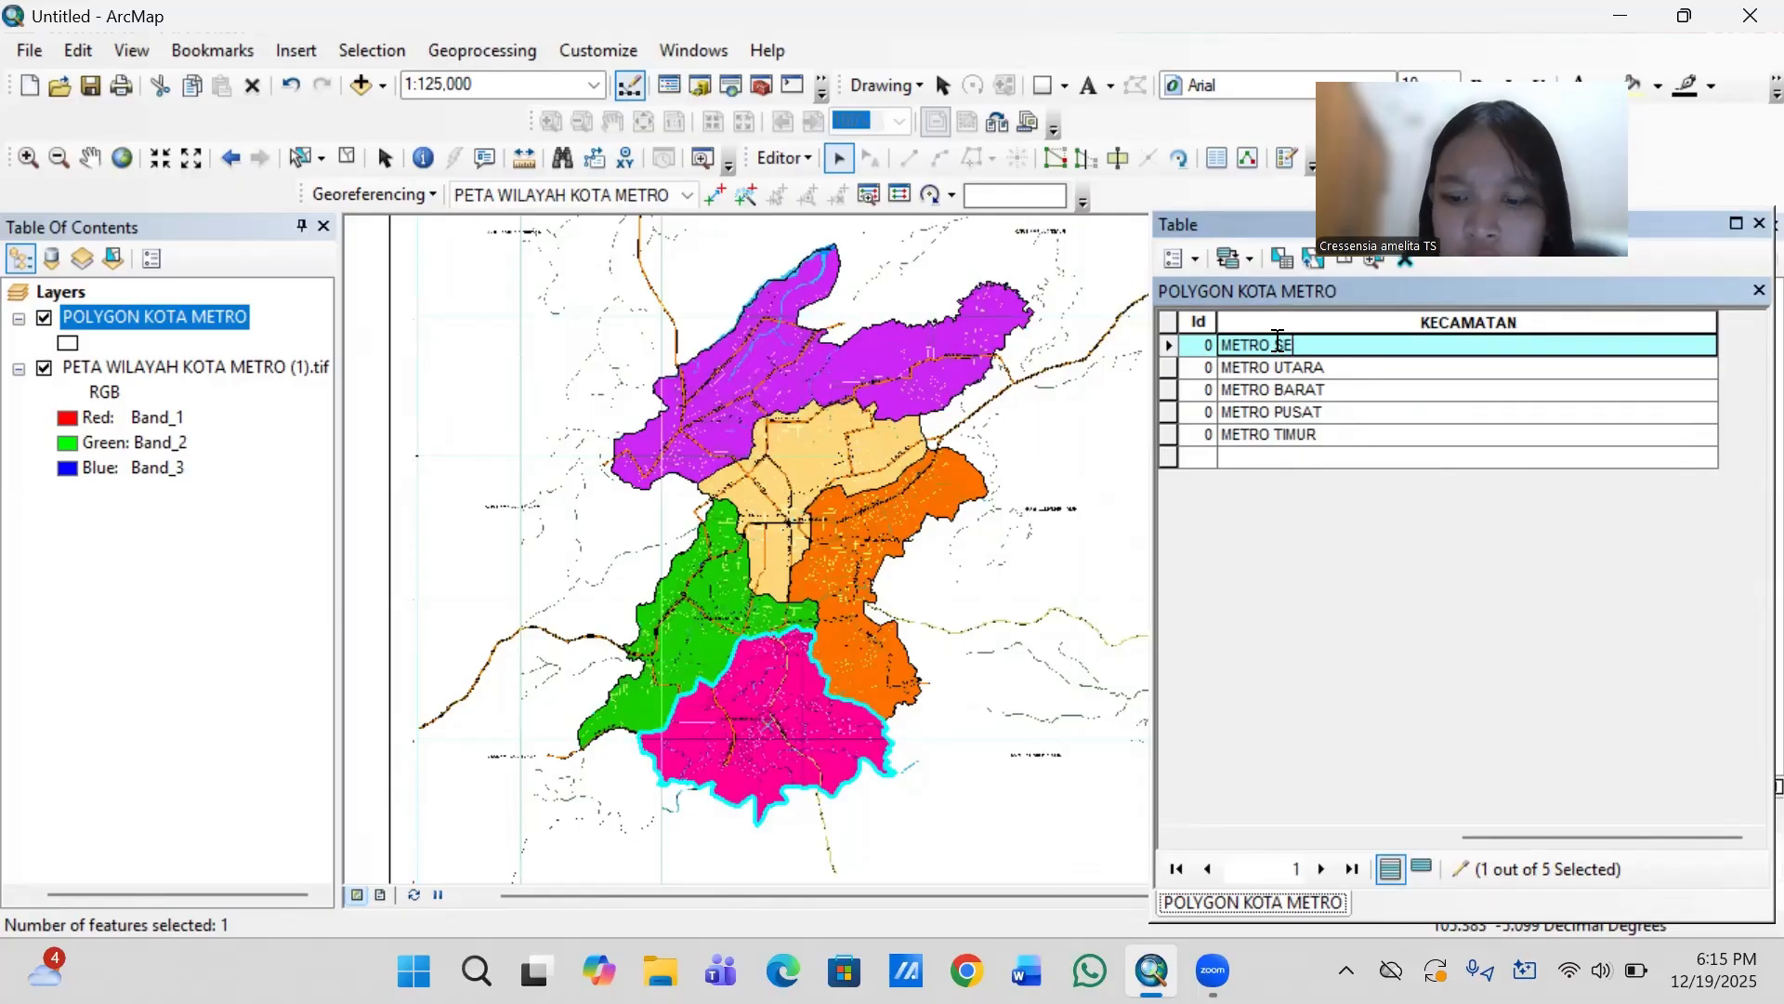
type("LATAN")
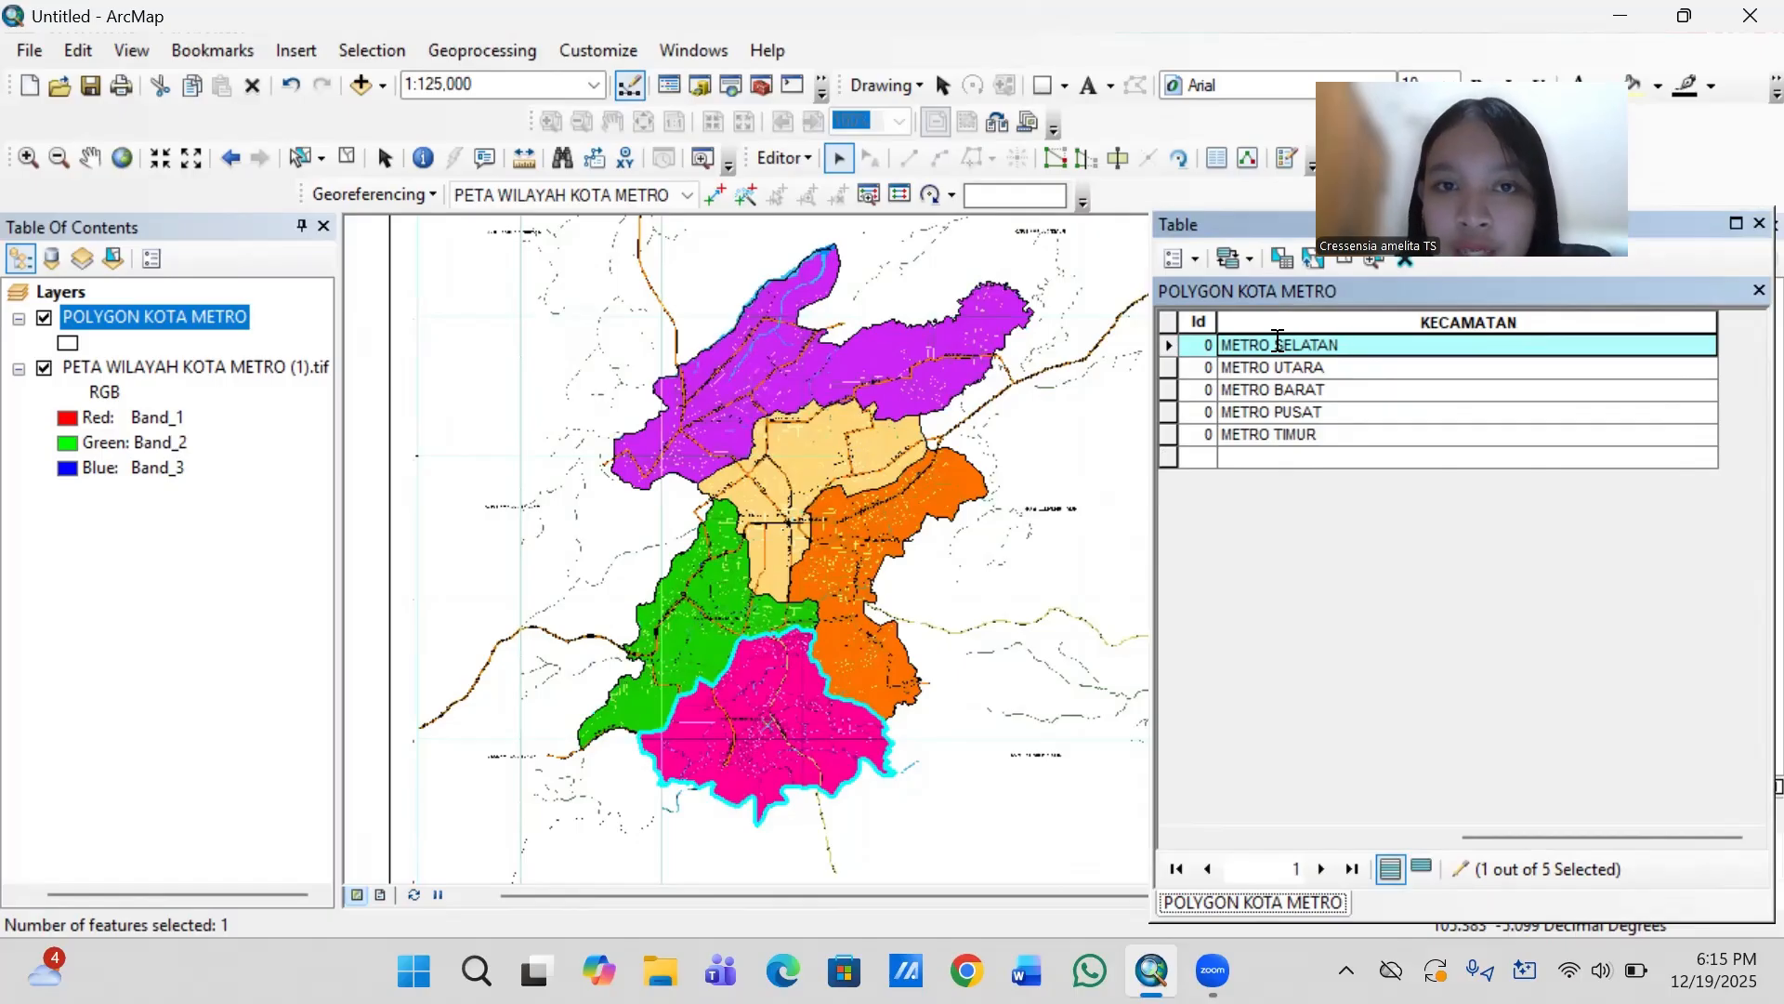
- Save the attribute edits, end the editing session and close the POLYGON KOTA METRO attribute table
left_click(806, 156)
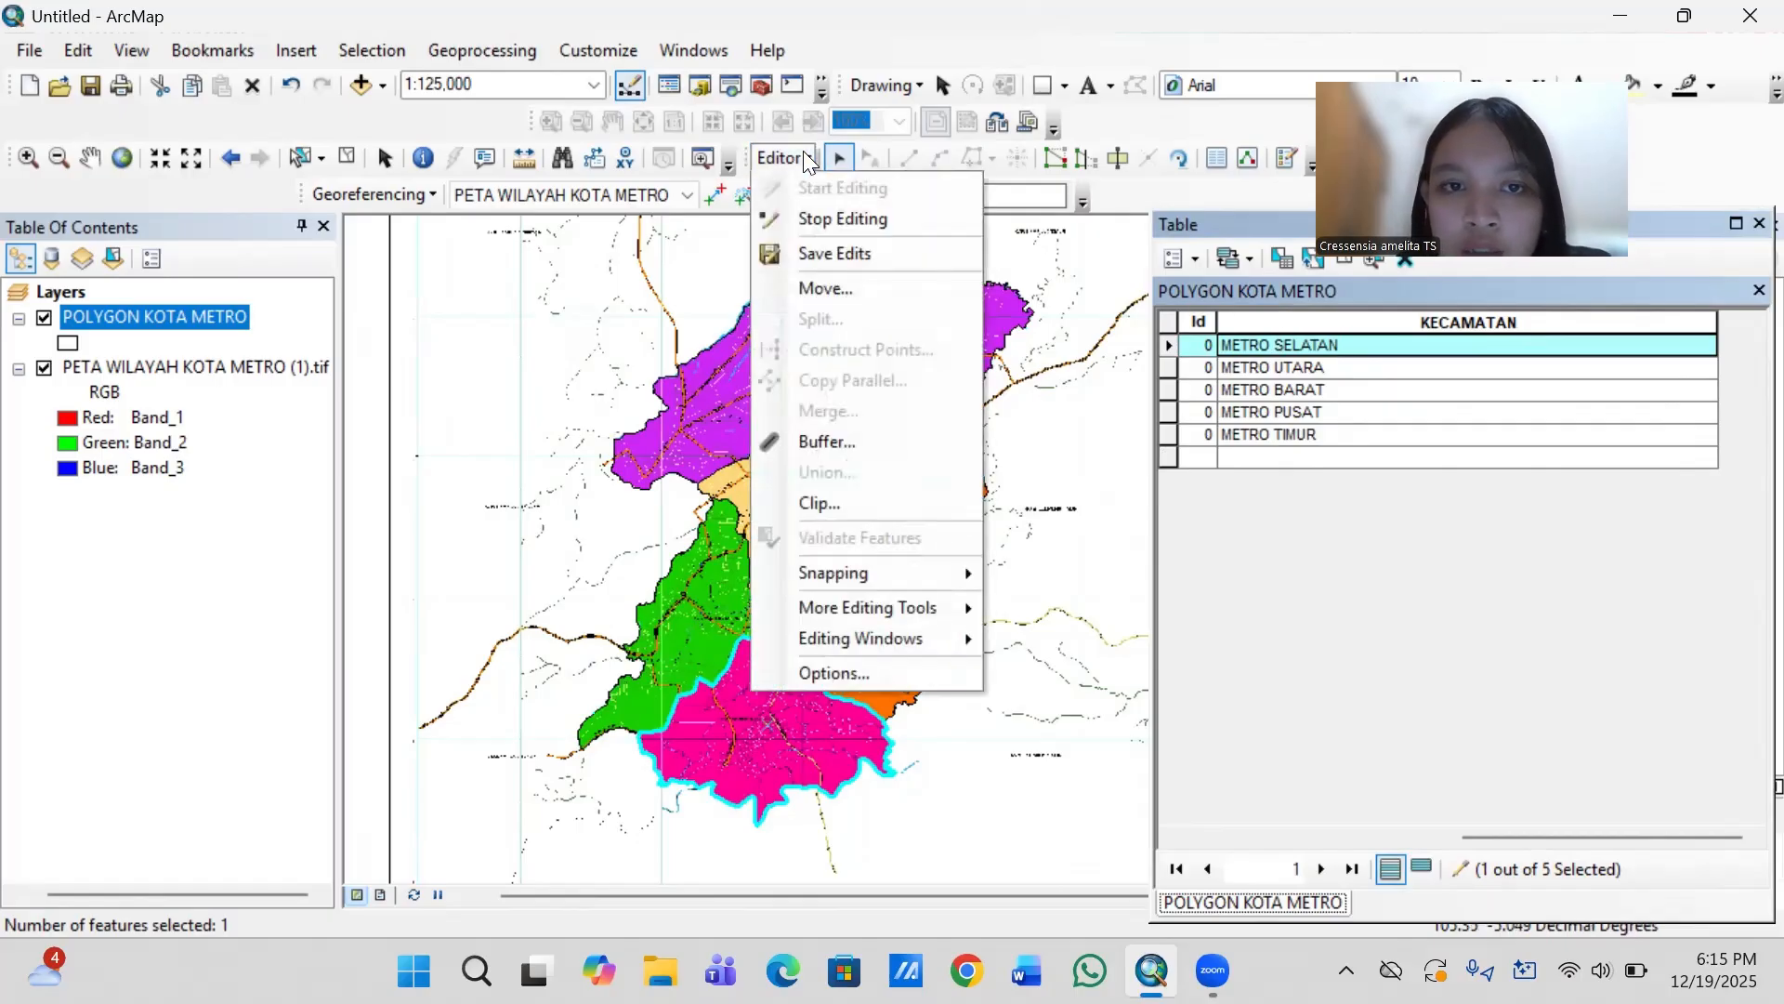
left_click(835, 251)
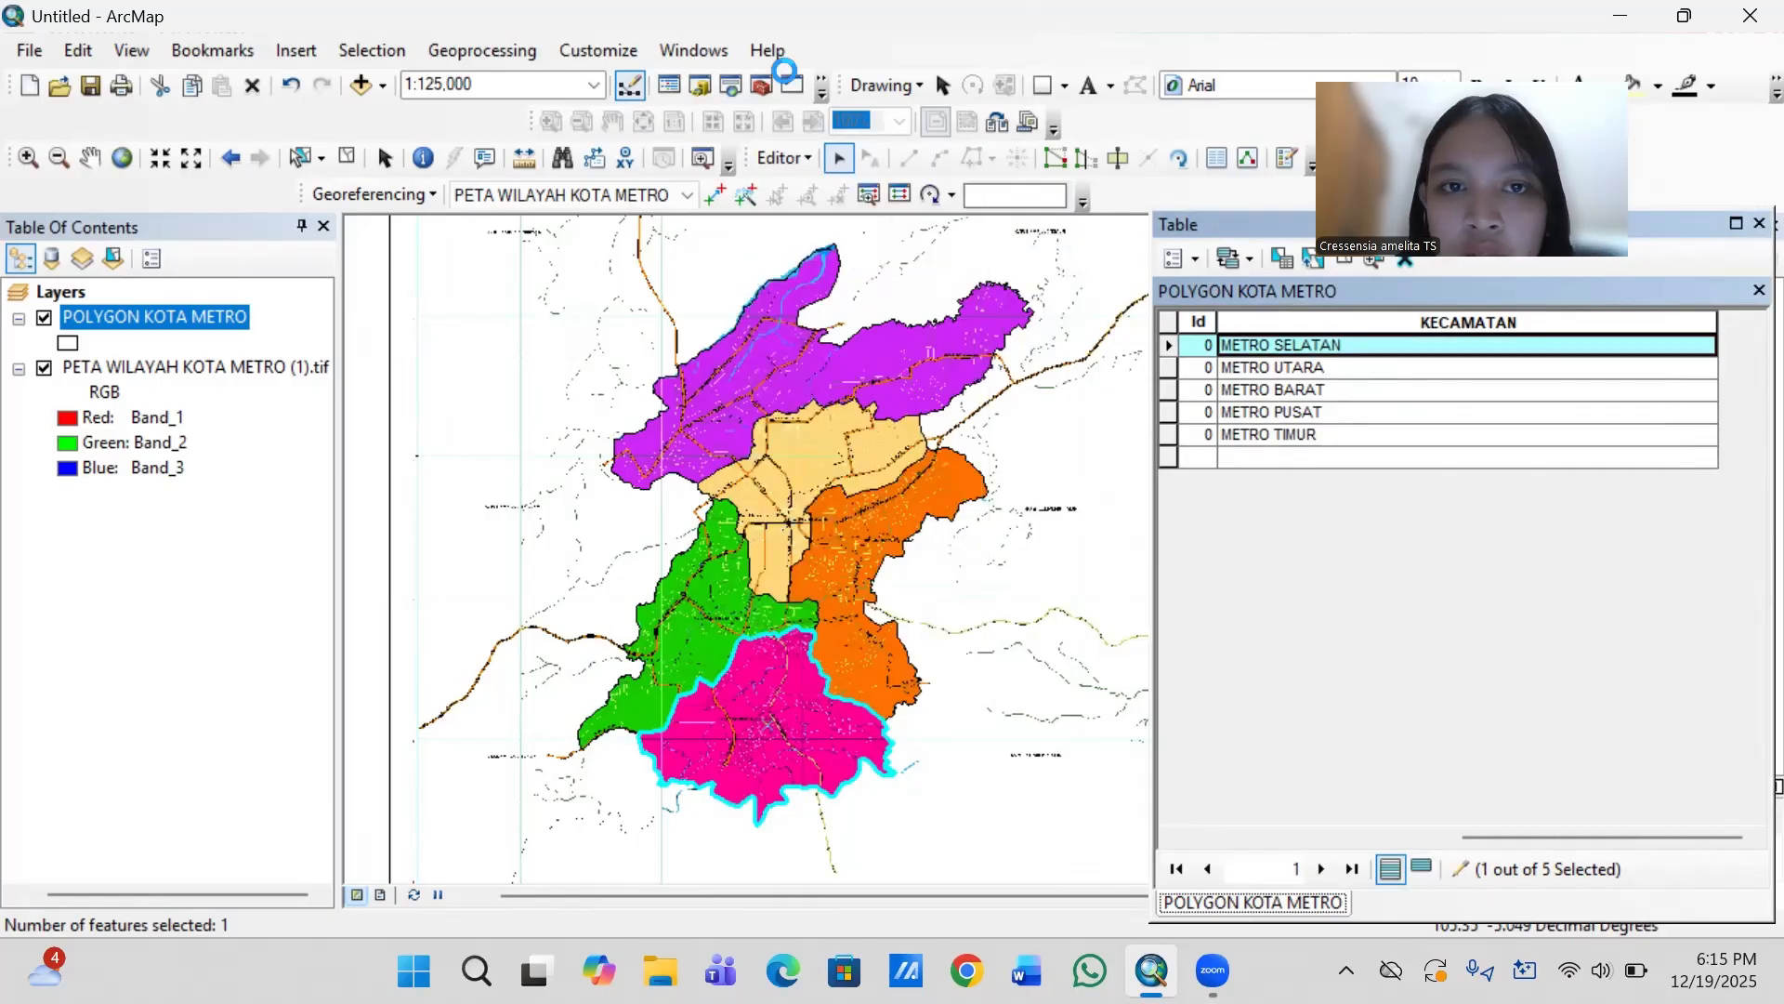
left_click(785, 158)
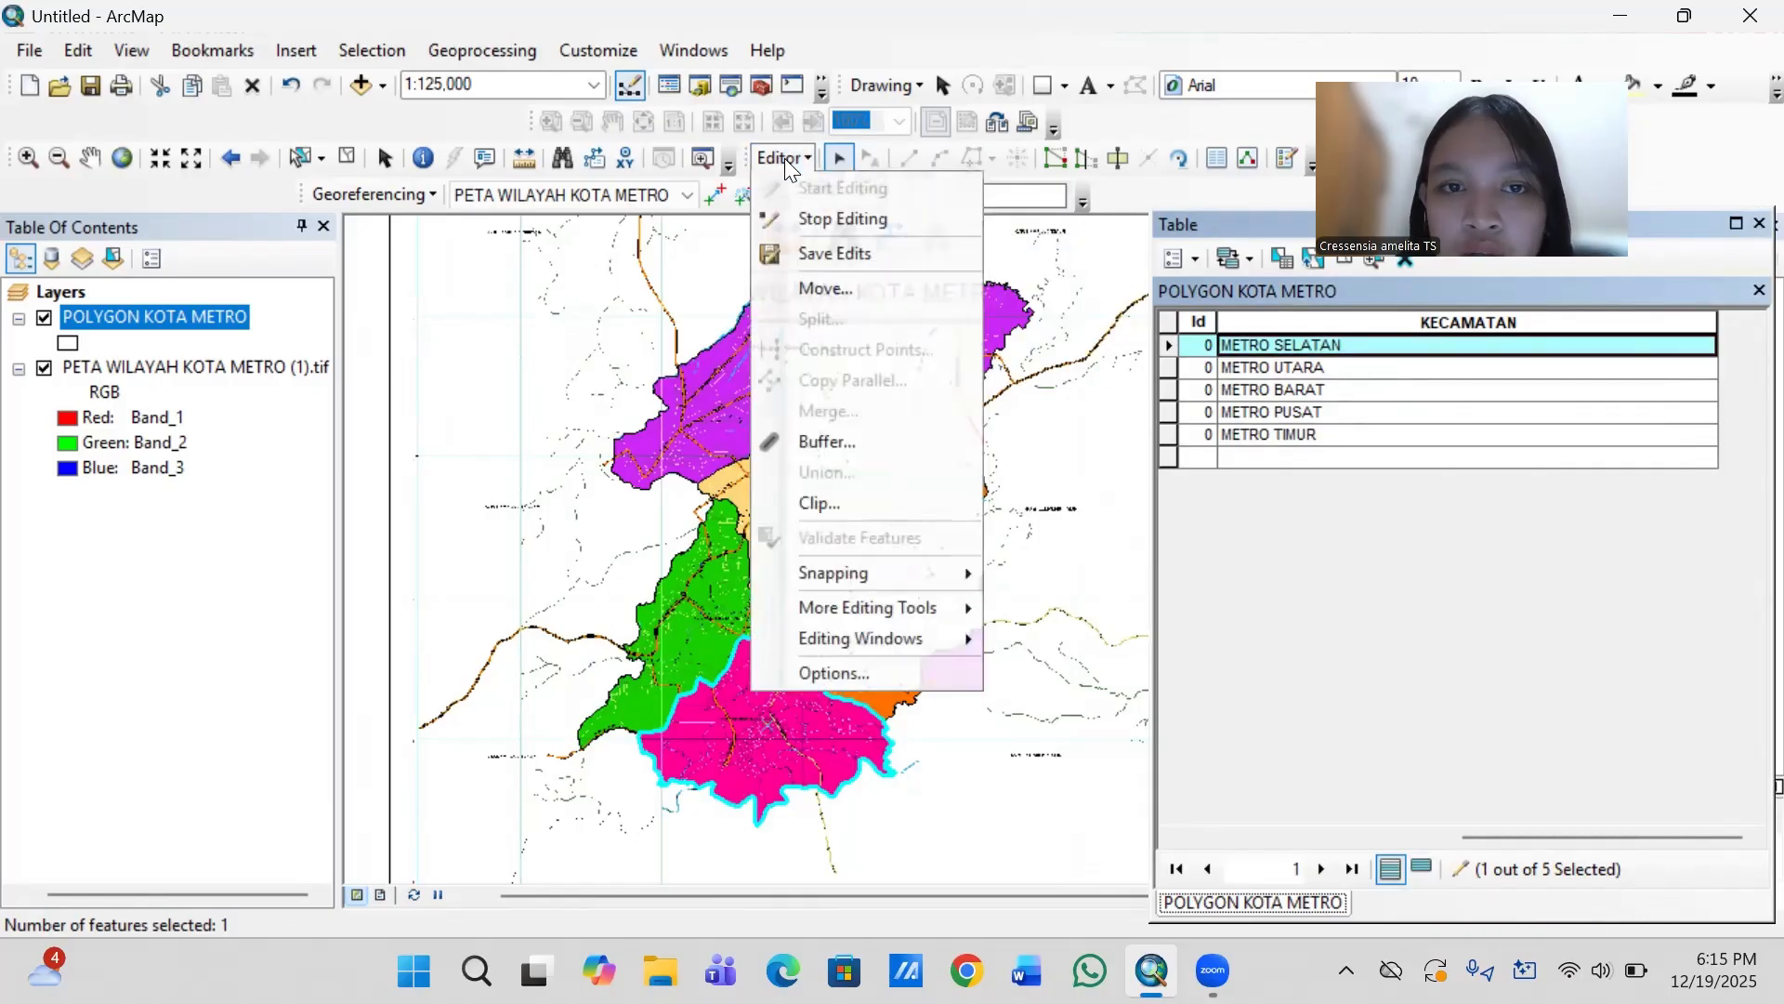
left_click(816, 220)
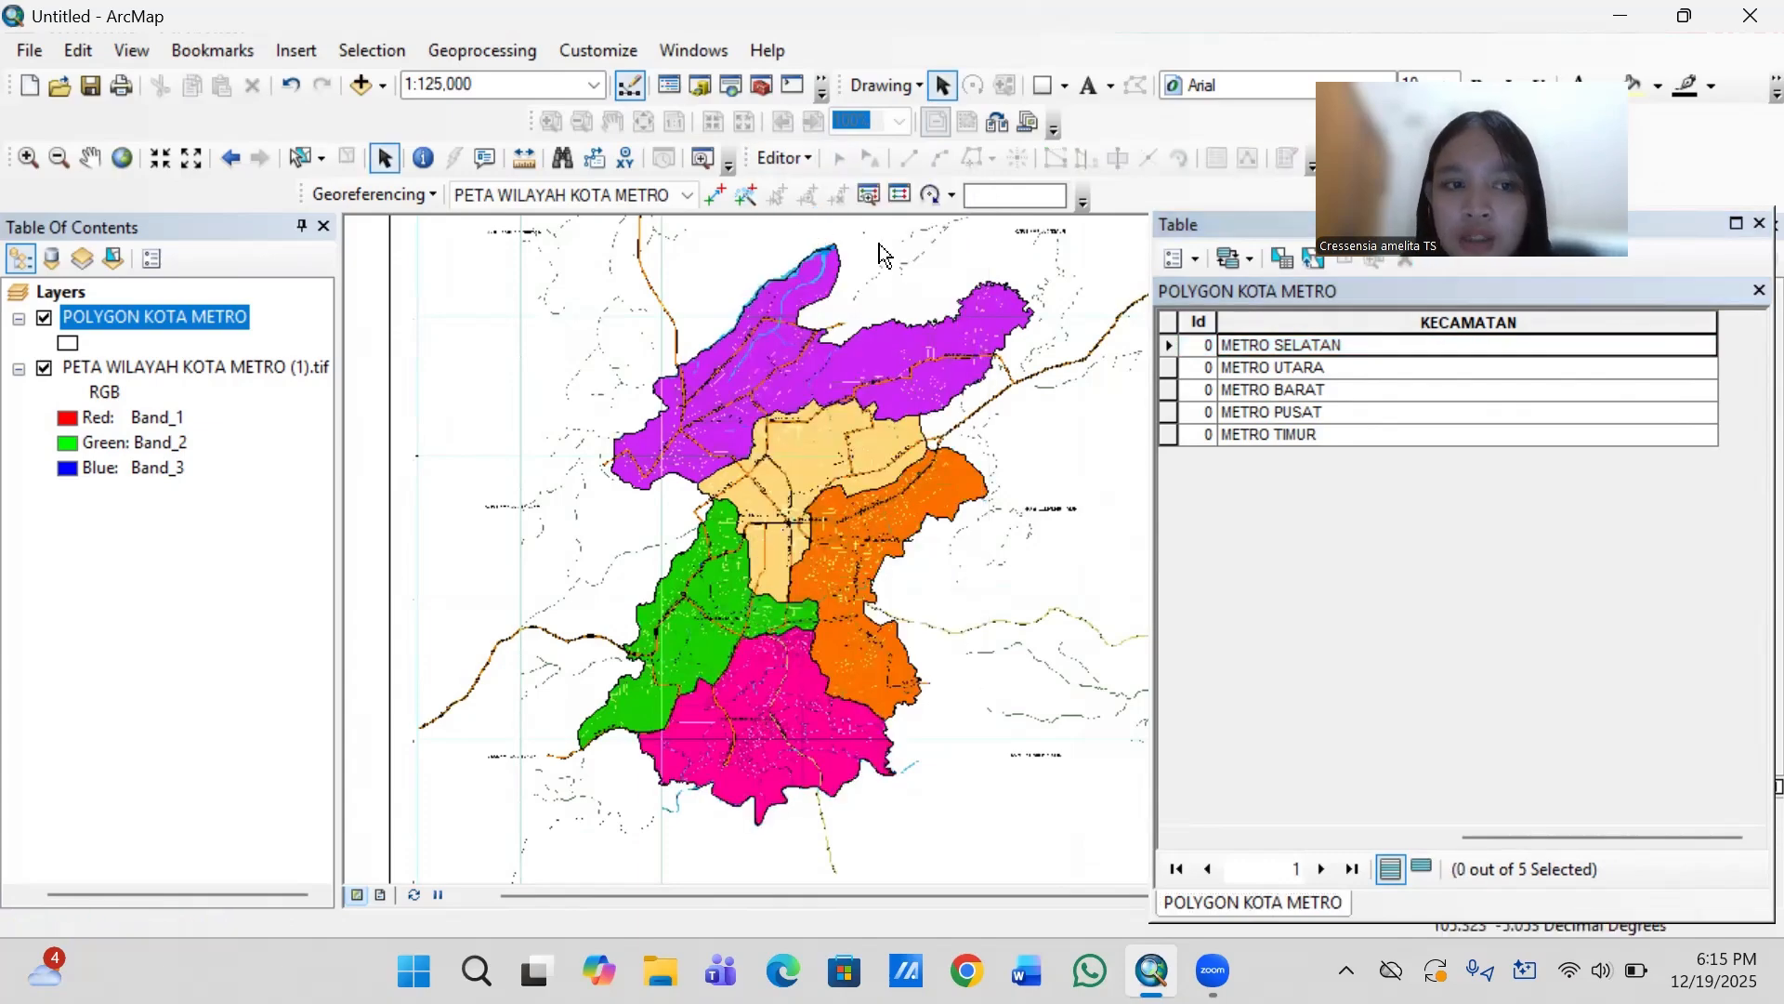
left_click(1759, 291)
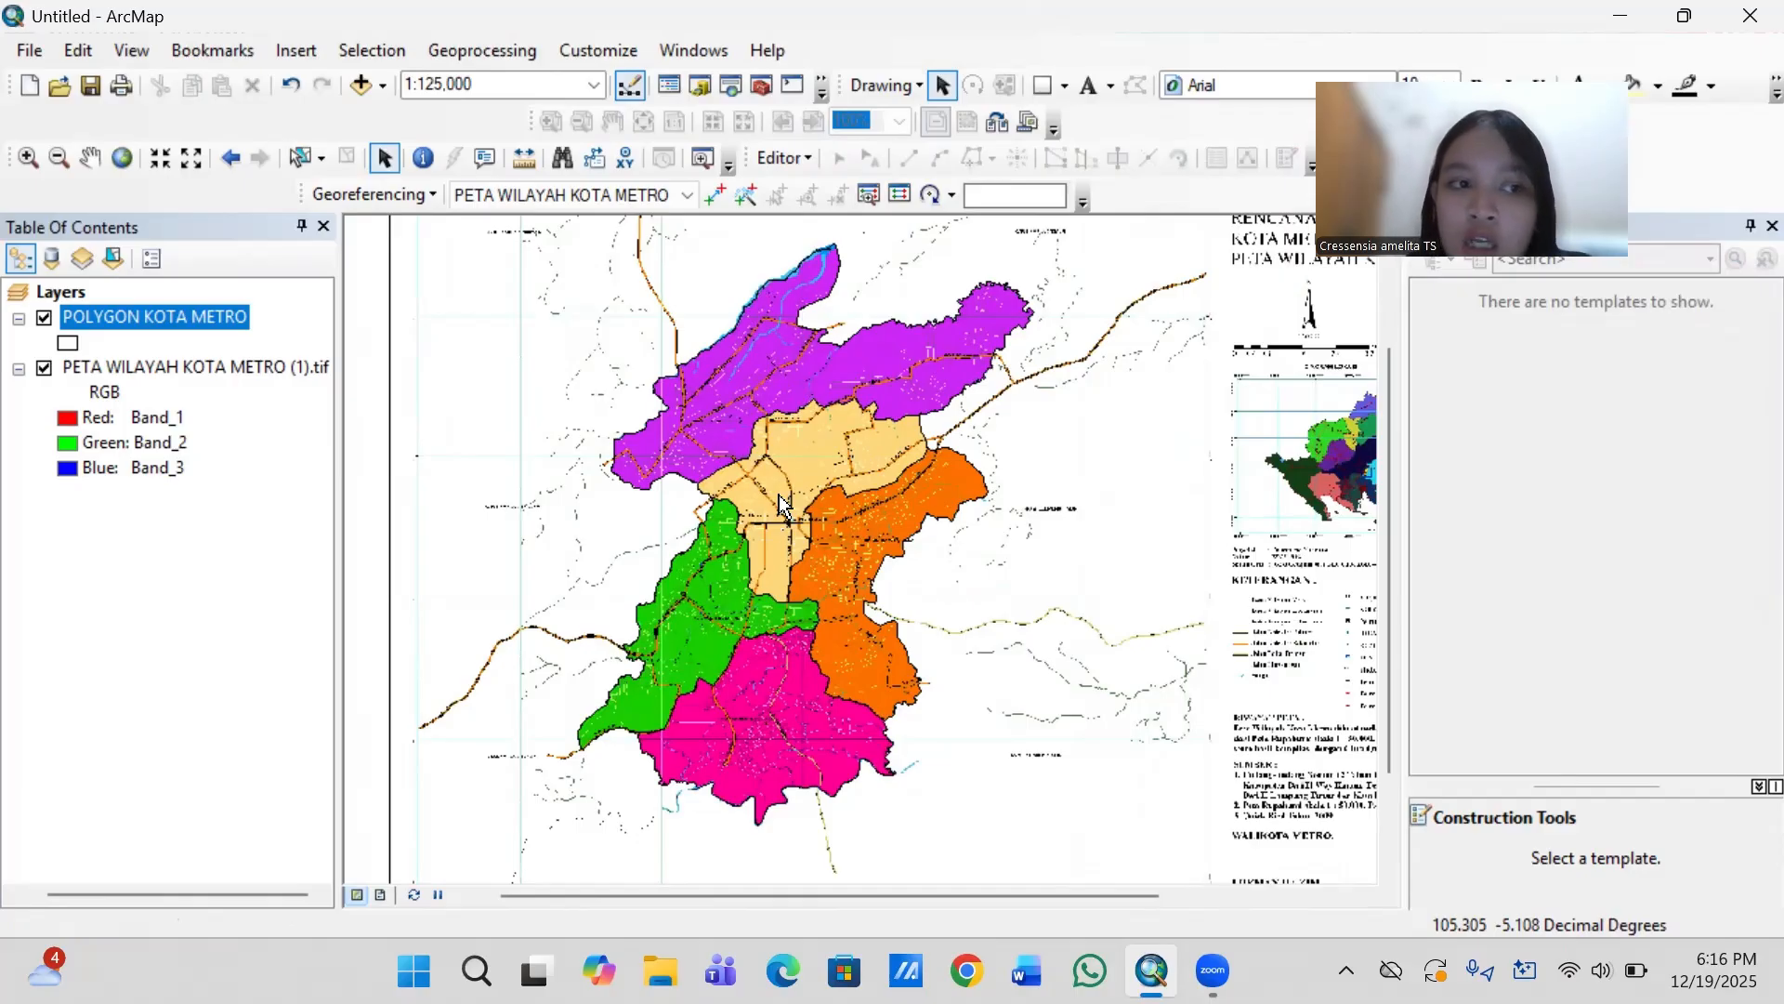
- Hide the scanned map raster and enable labels on the POLYGON KOTA METRO layer using the KECAMATAN field
left_click(44, 369)
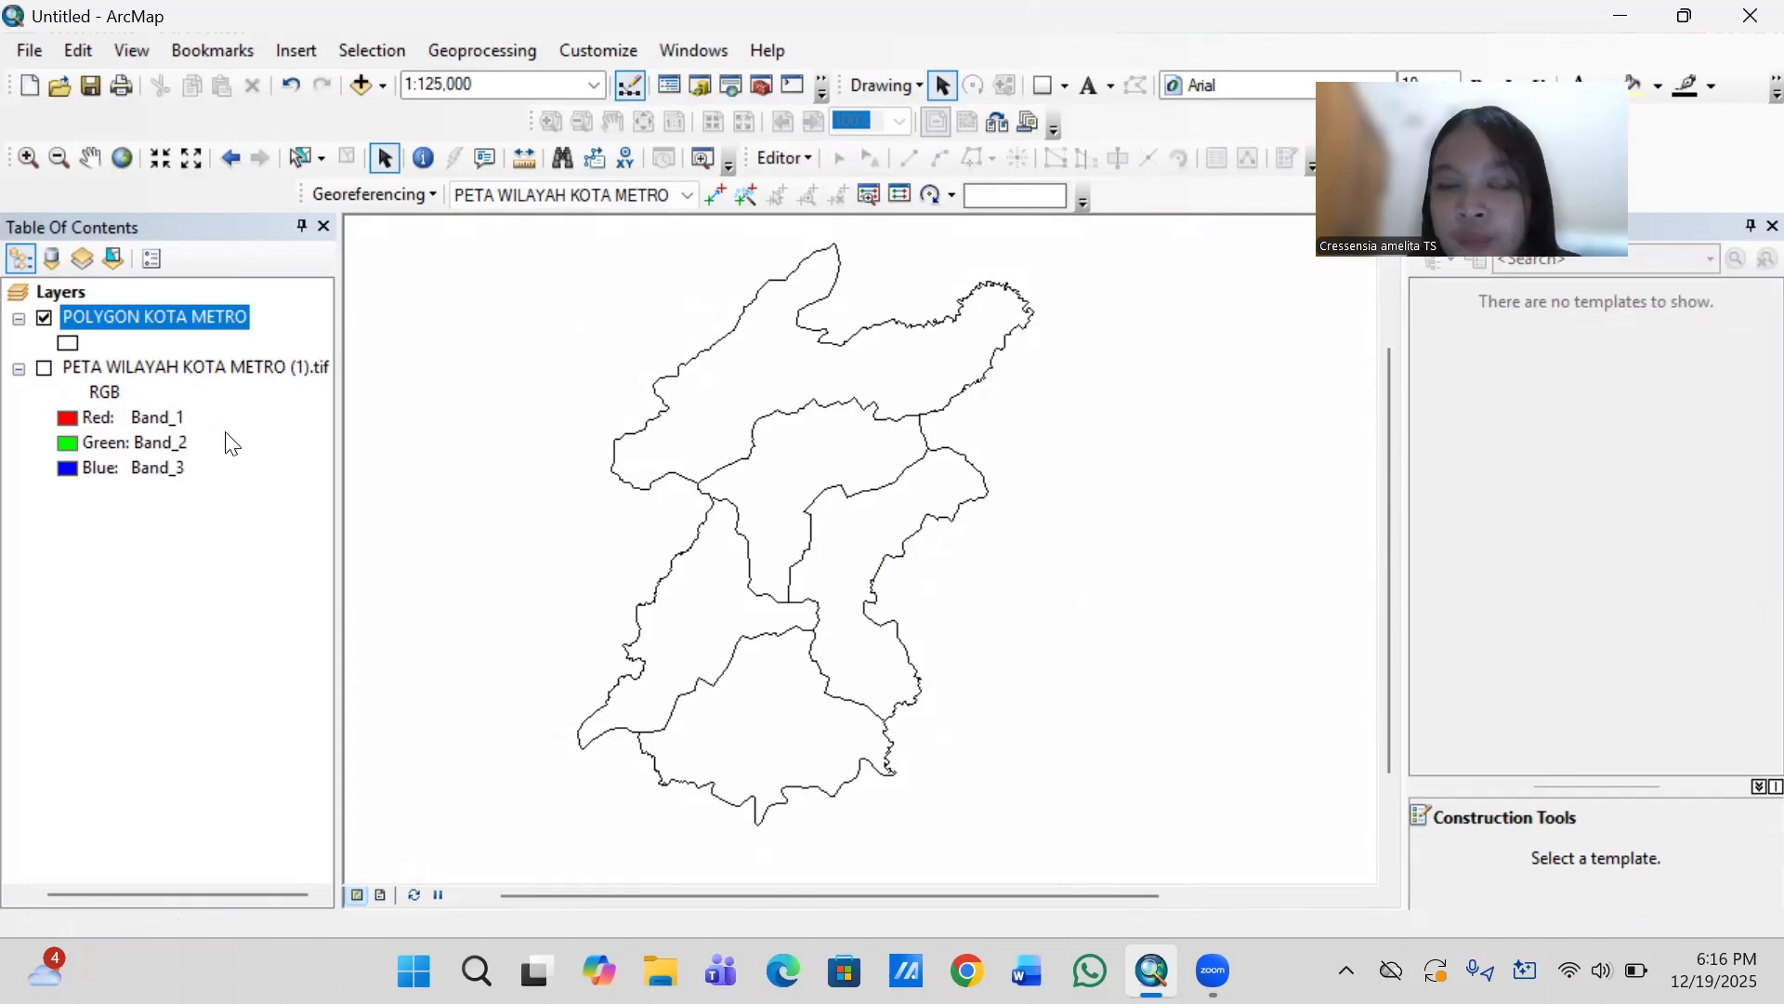
right_click(233, 318)
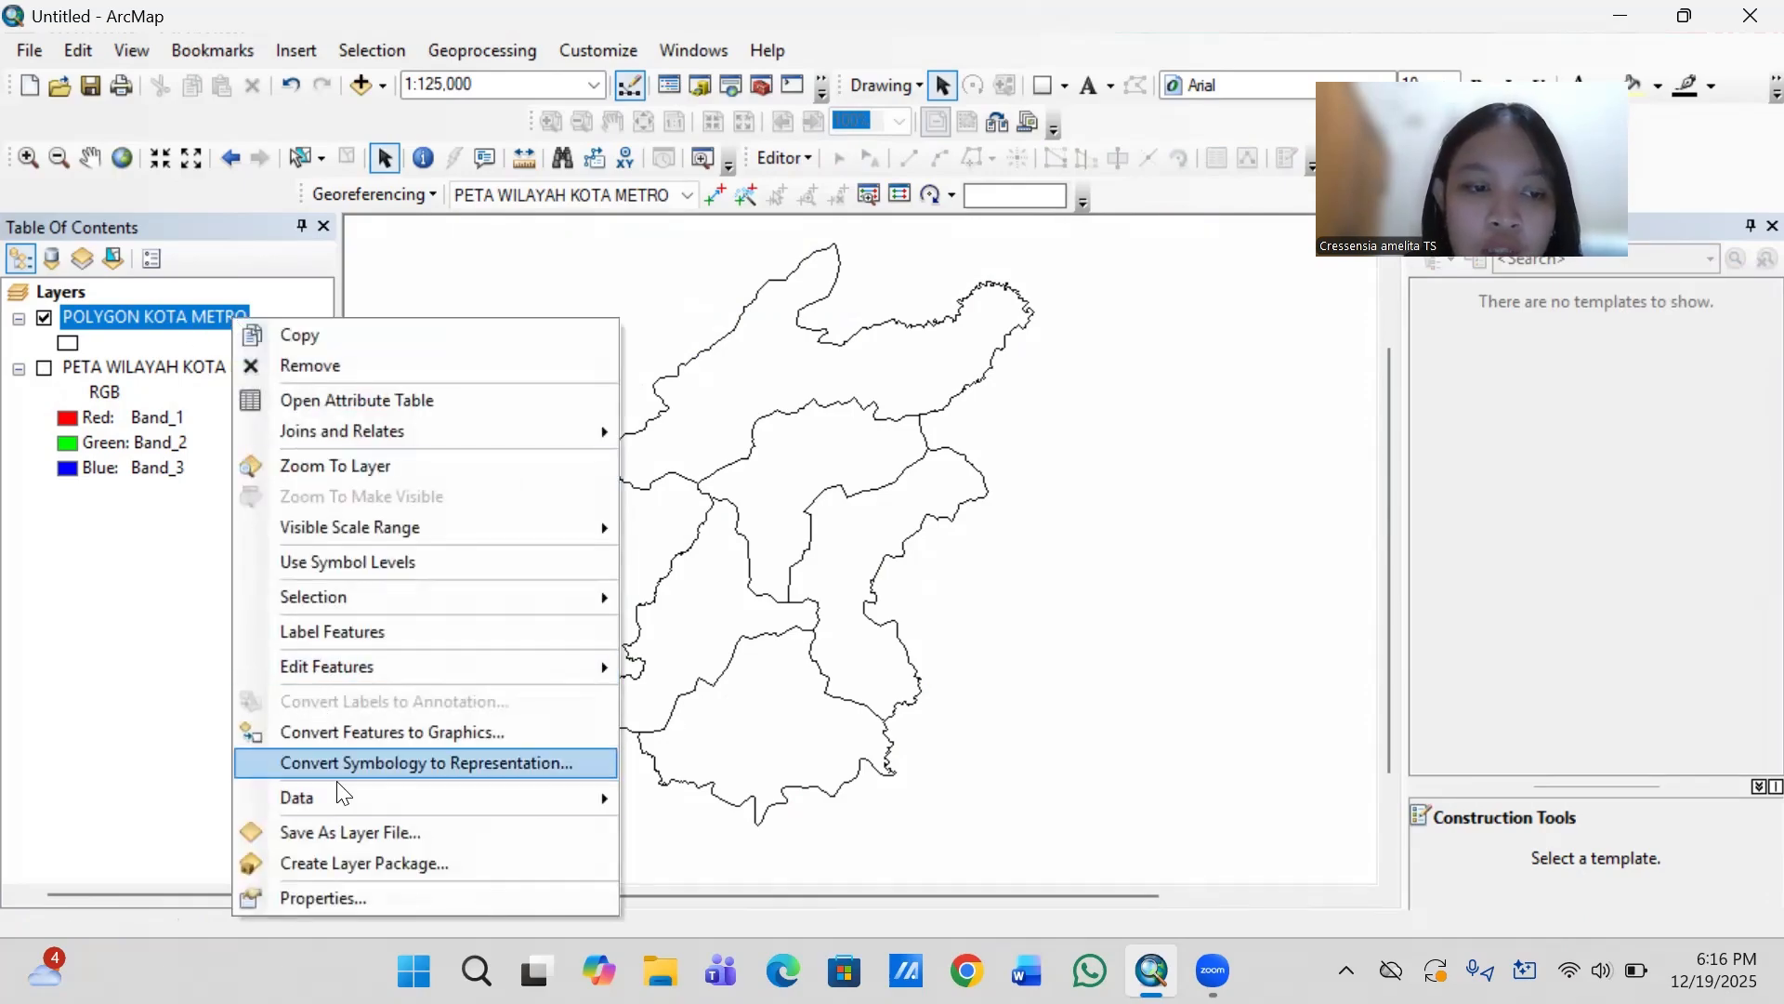
left_click(327, 895)
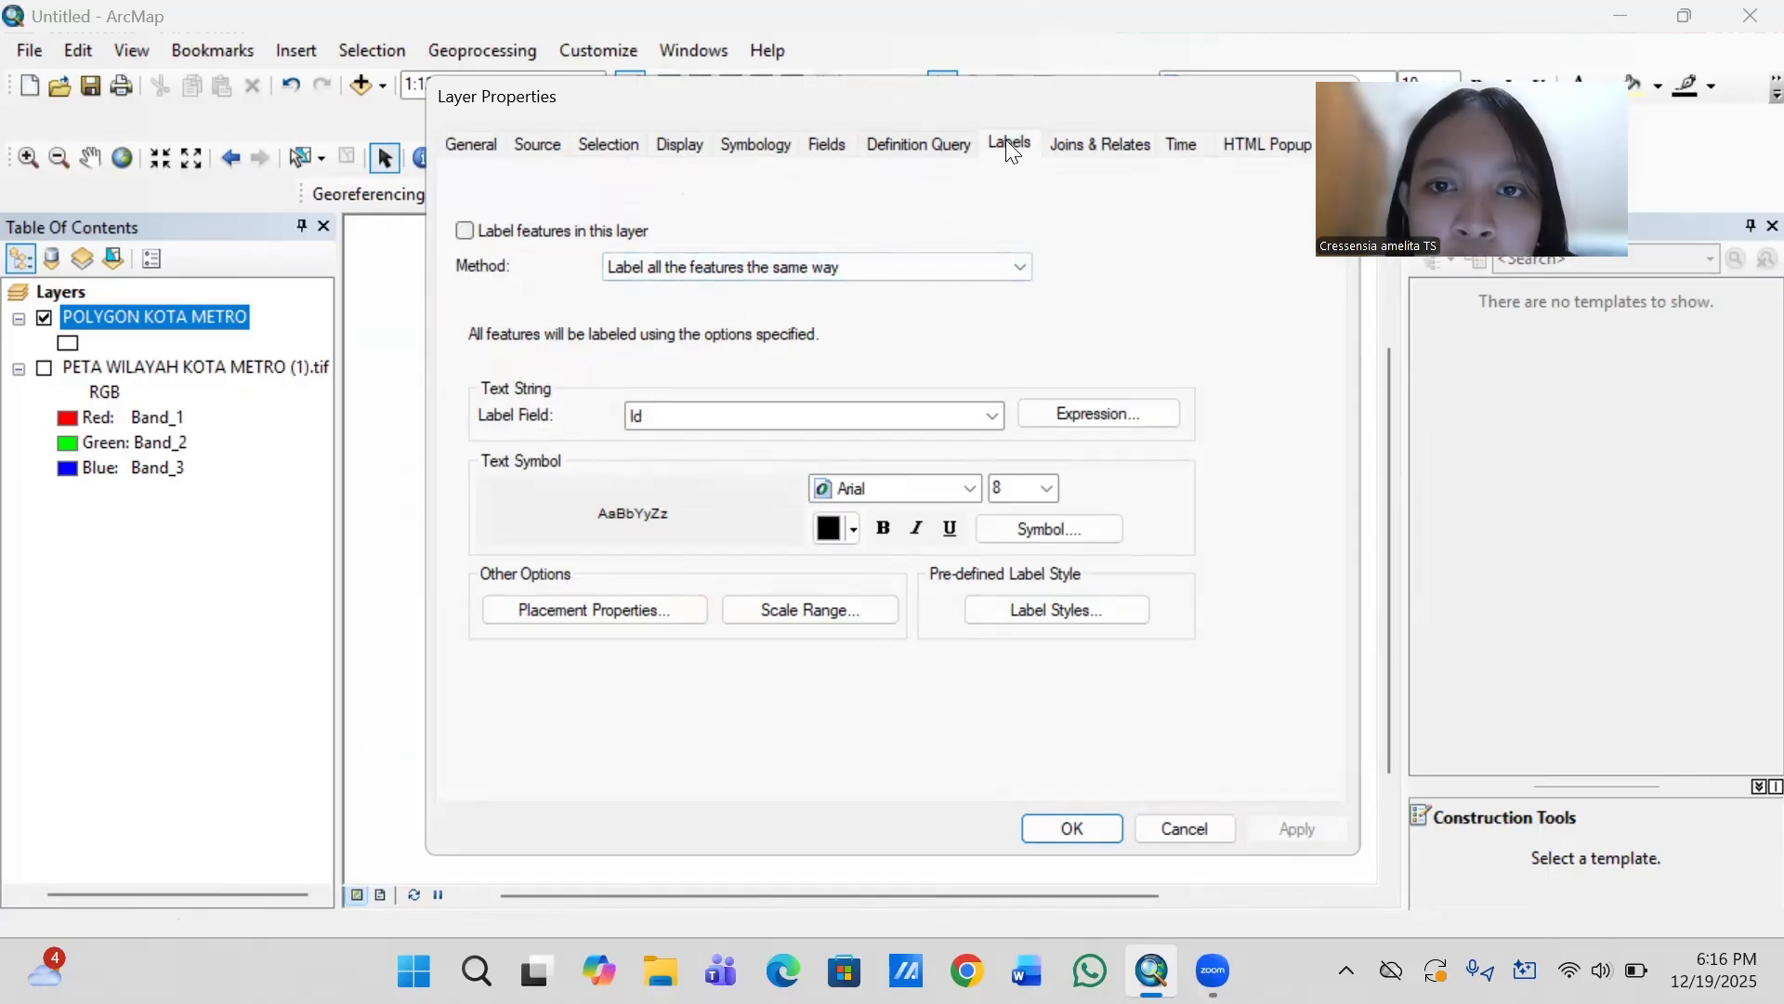
left_click(465, 232)
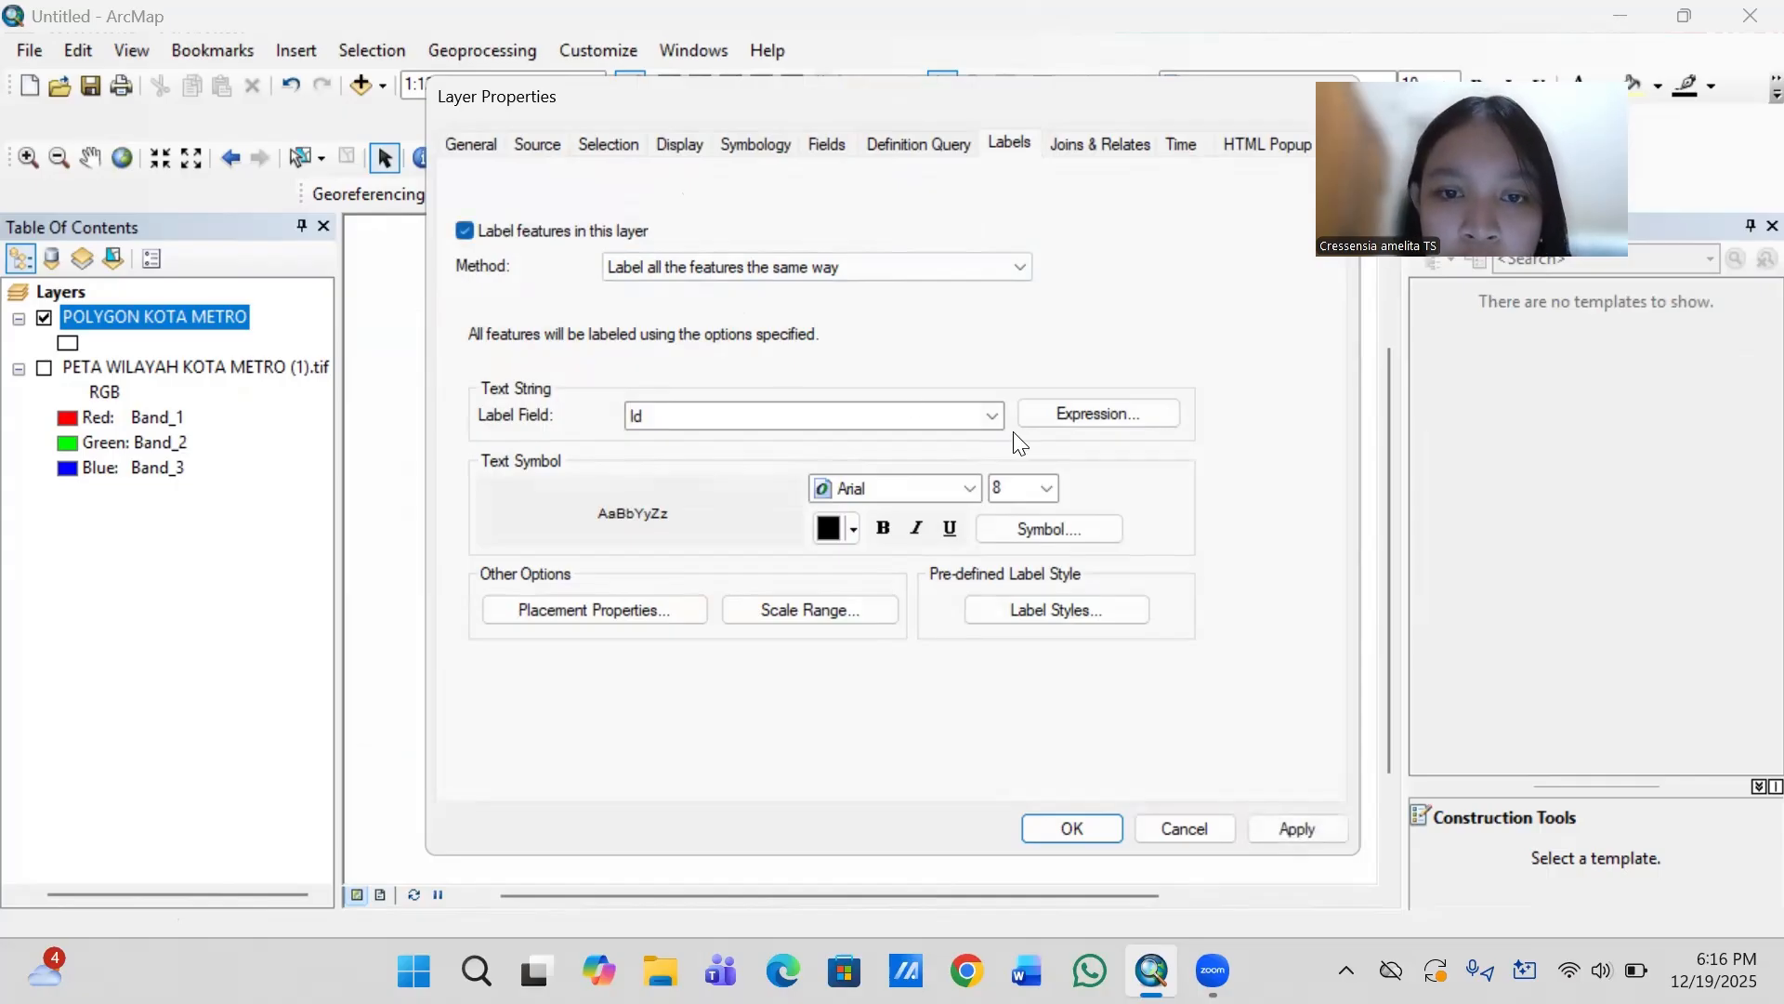
left_click(992, 417)
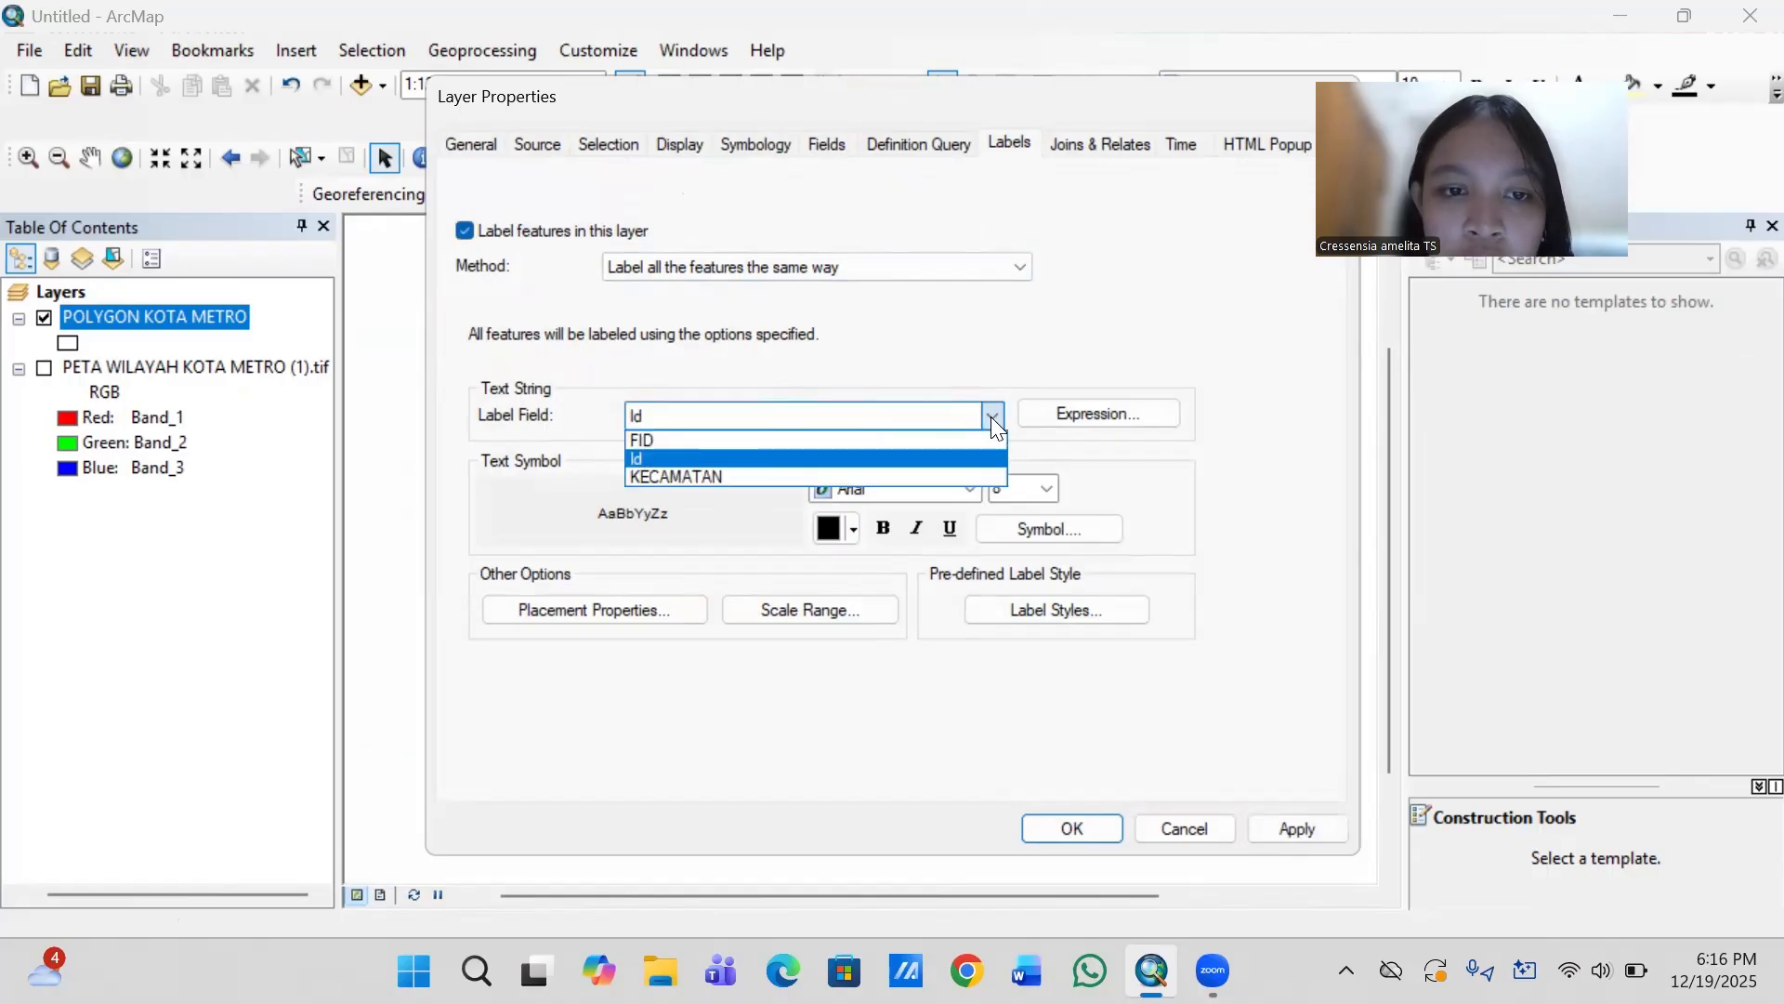
left_click(870, 476)
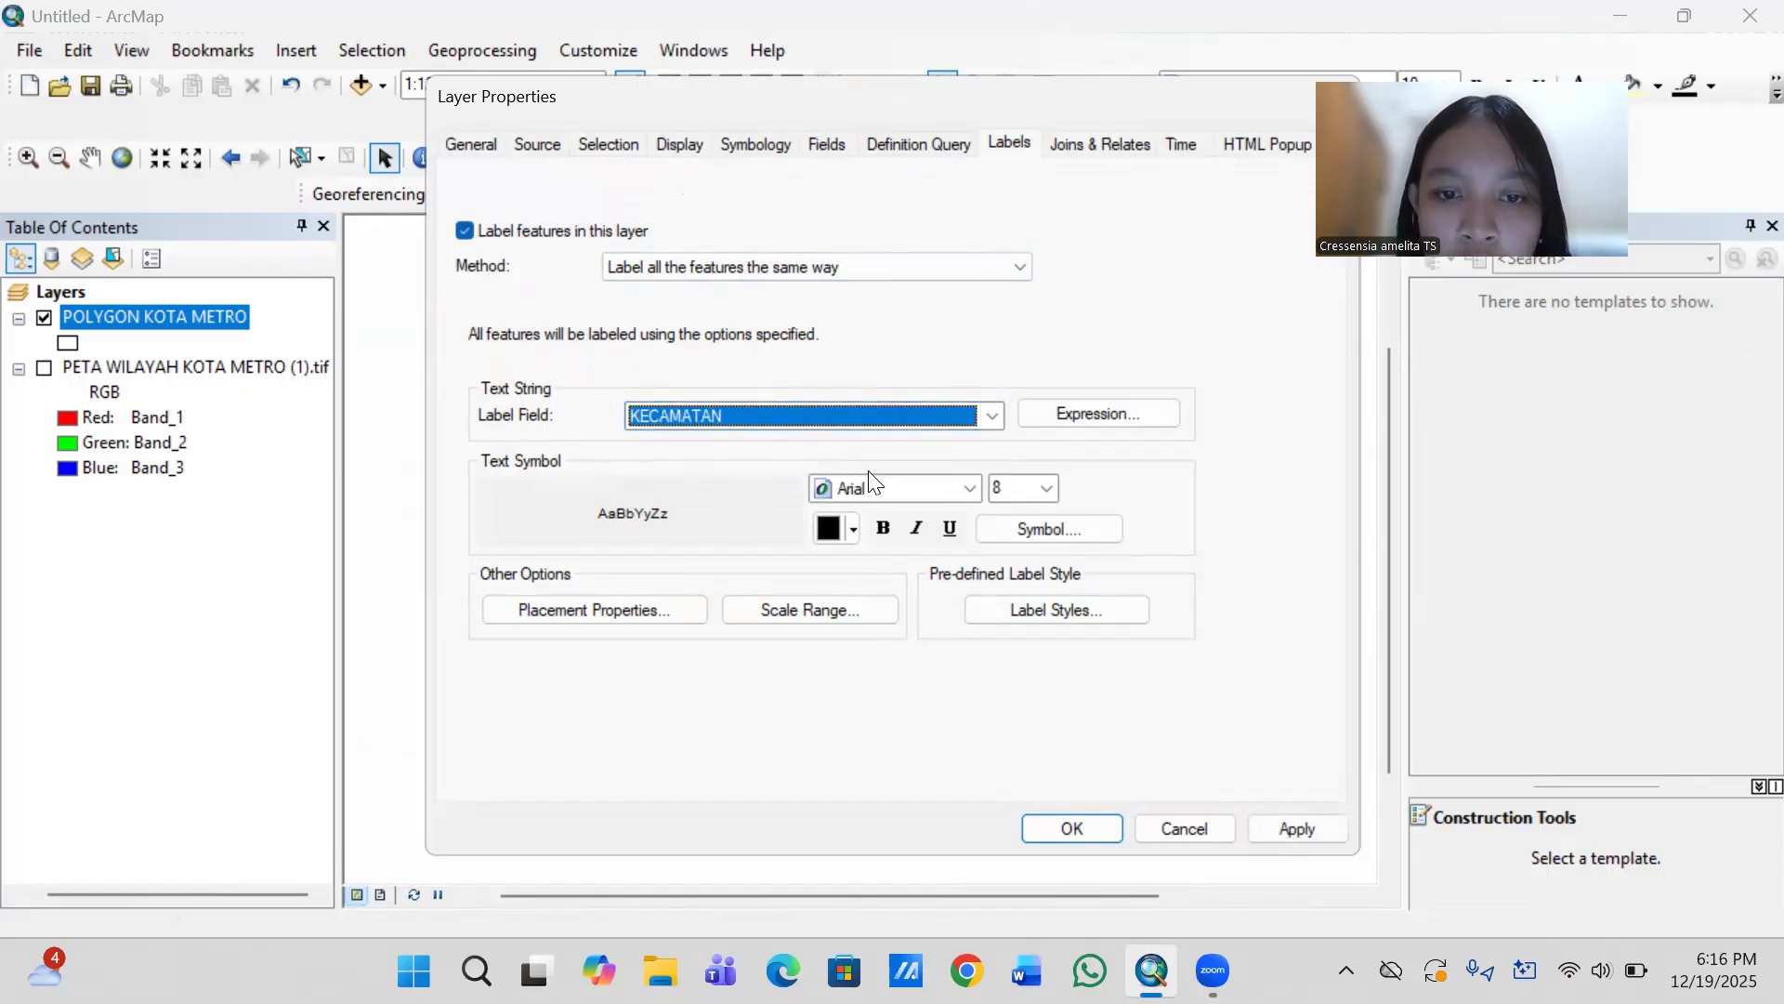
- Set the district label font to Times New Roman and apply the label settings
left_click(883, 492)
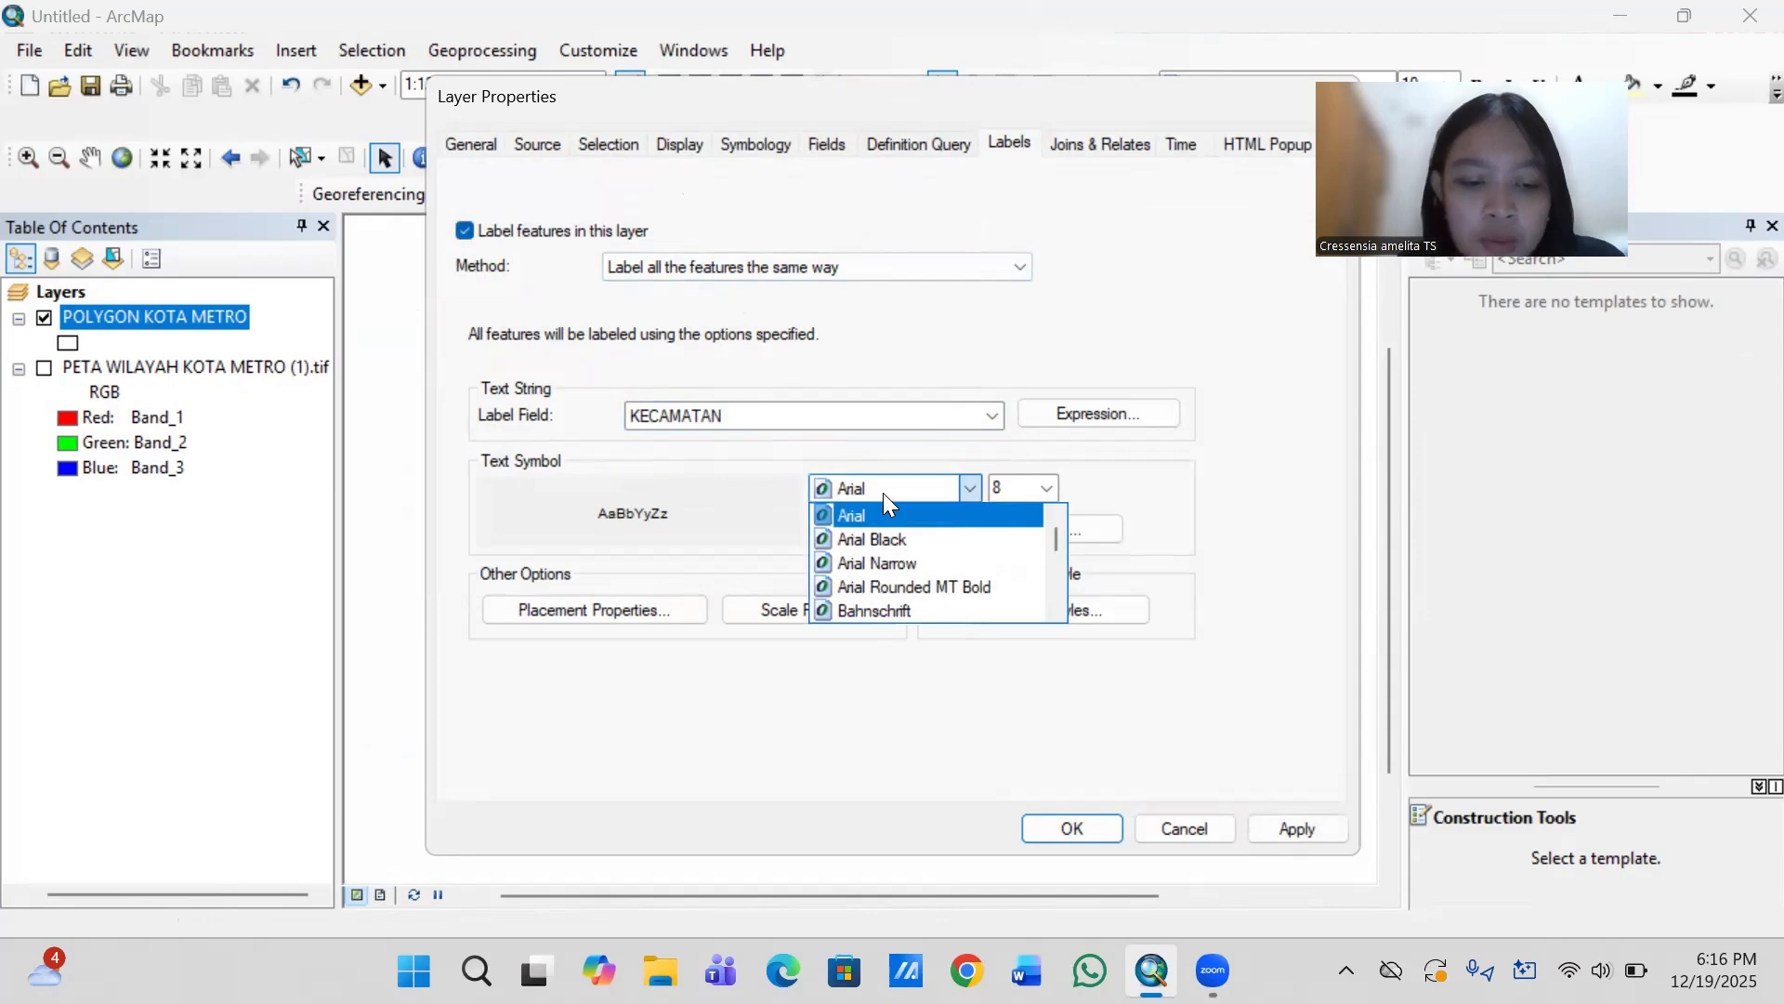
left_click(877, 487)
left_click(877, 487)
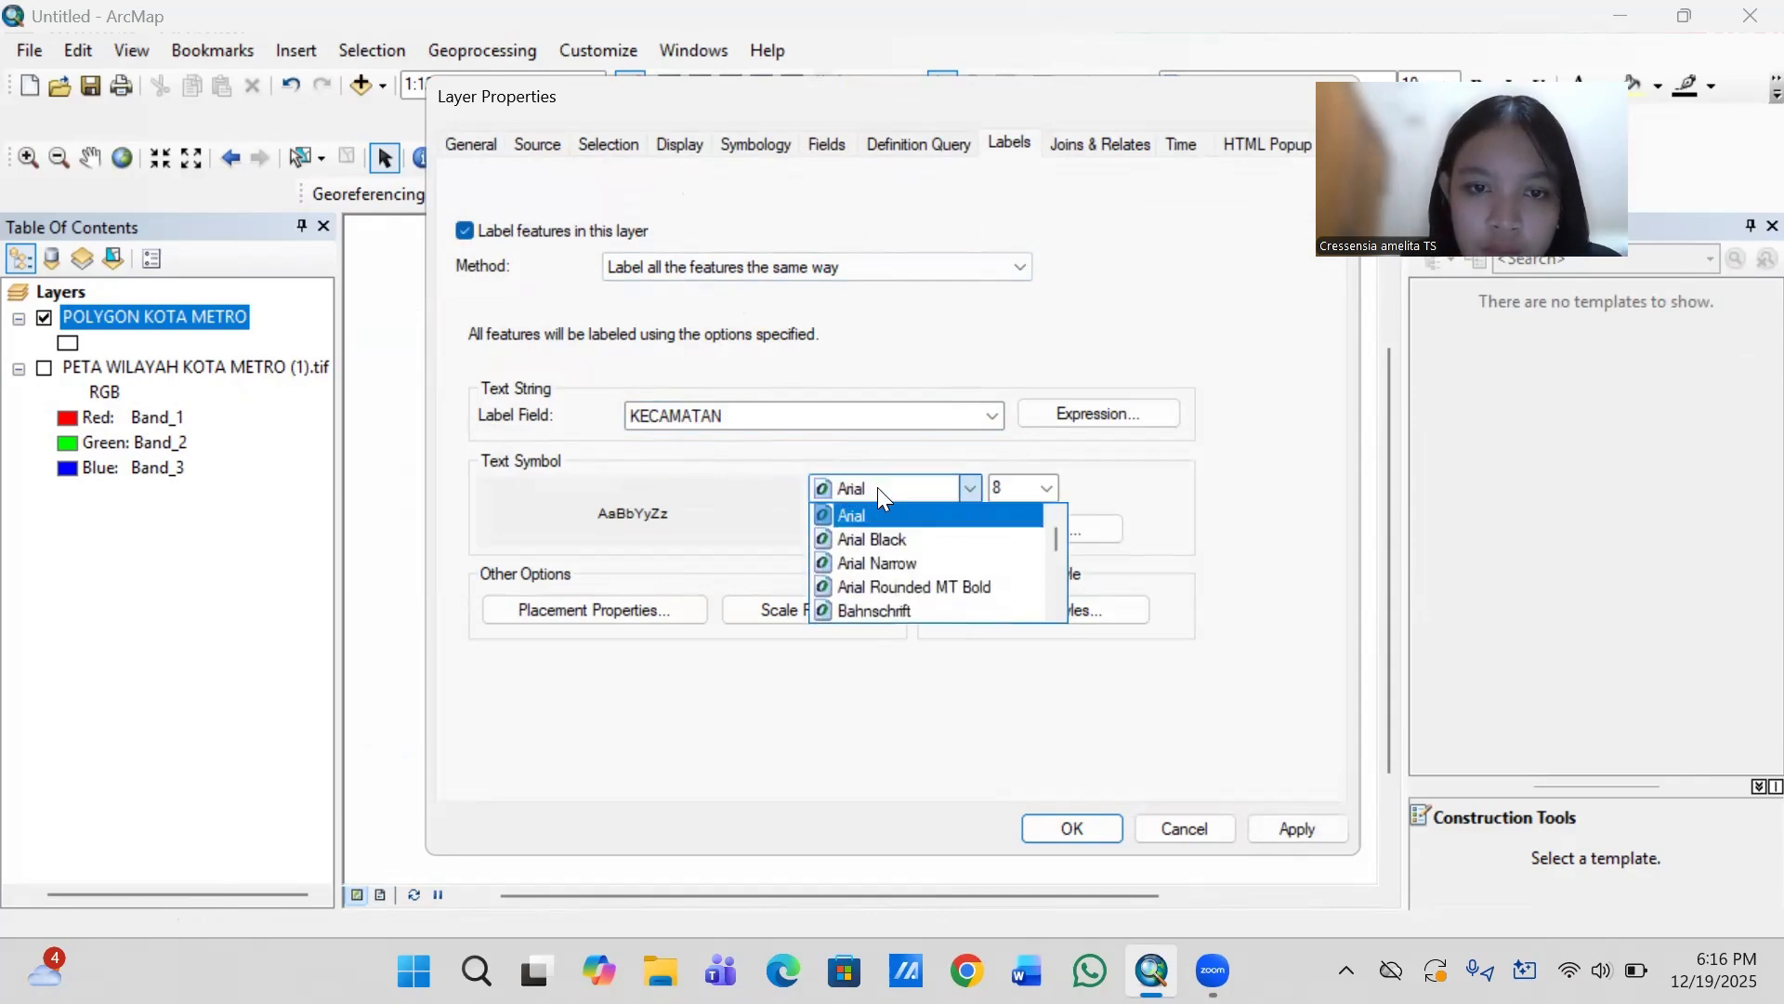
left_click(868, 479)
type("ti")
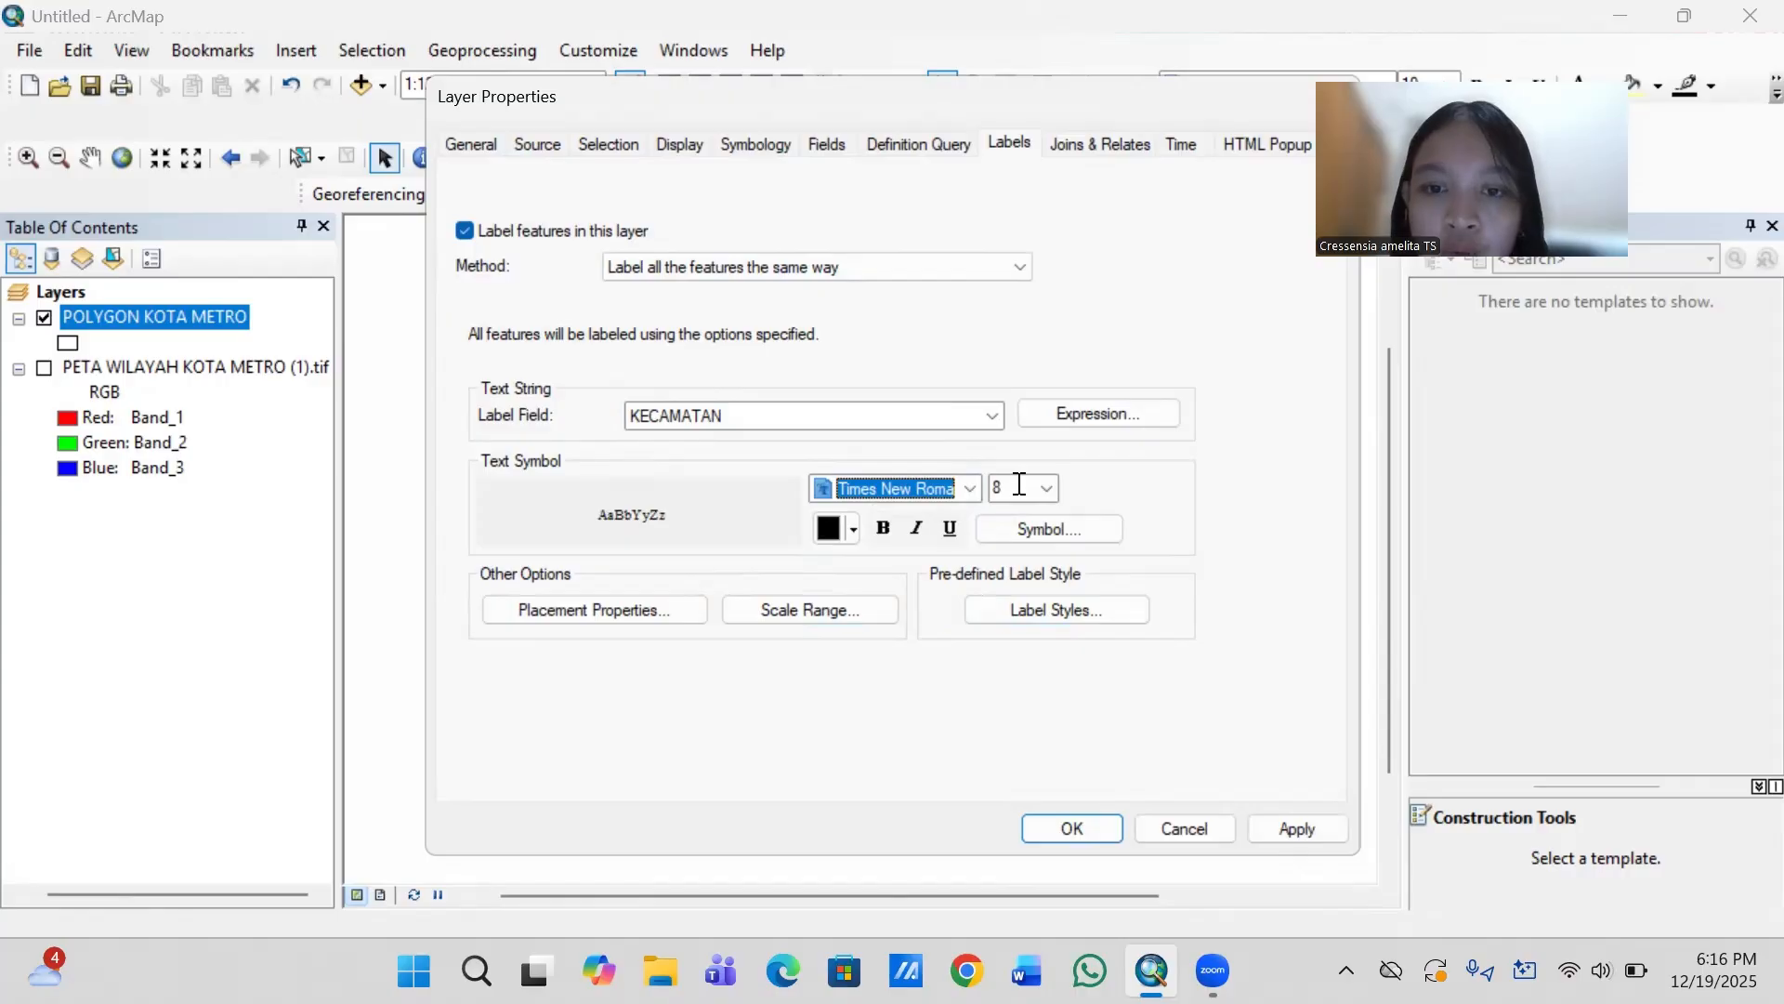
left_click(1290, 829)
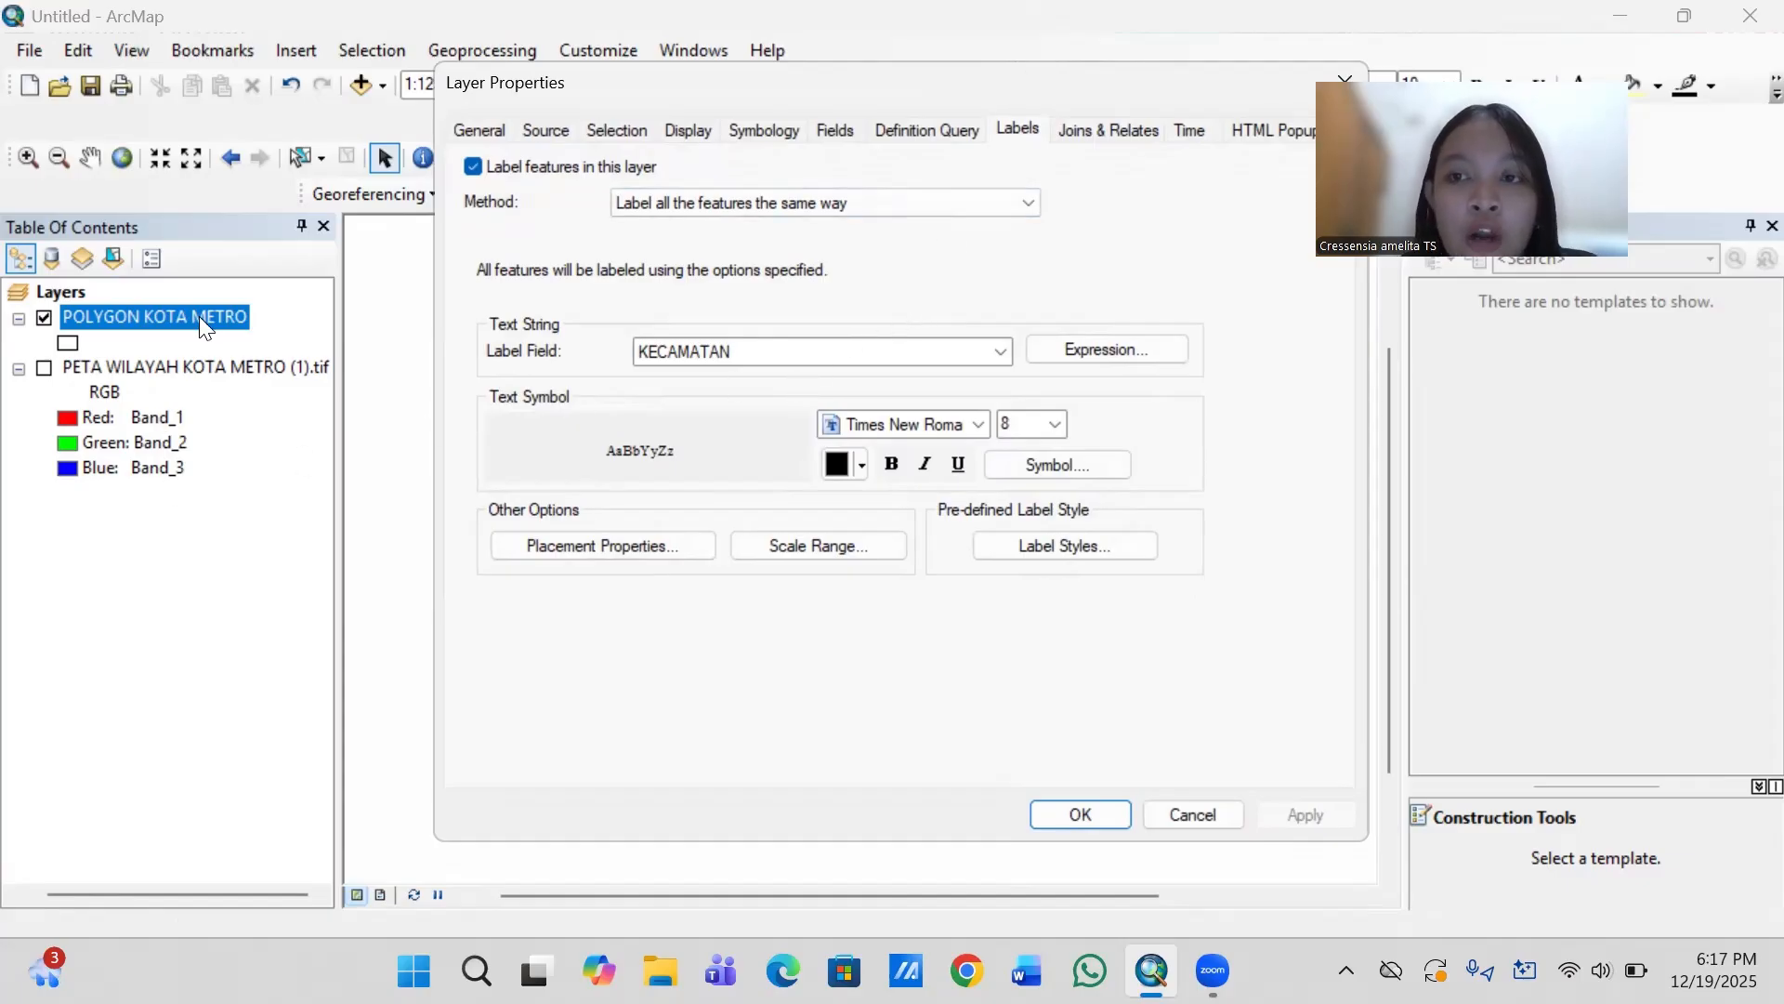
- Symbolize the layer by unique KECAMATAN values, excluding all other values and adding every district as a category
left_click(743, 132)
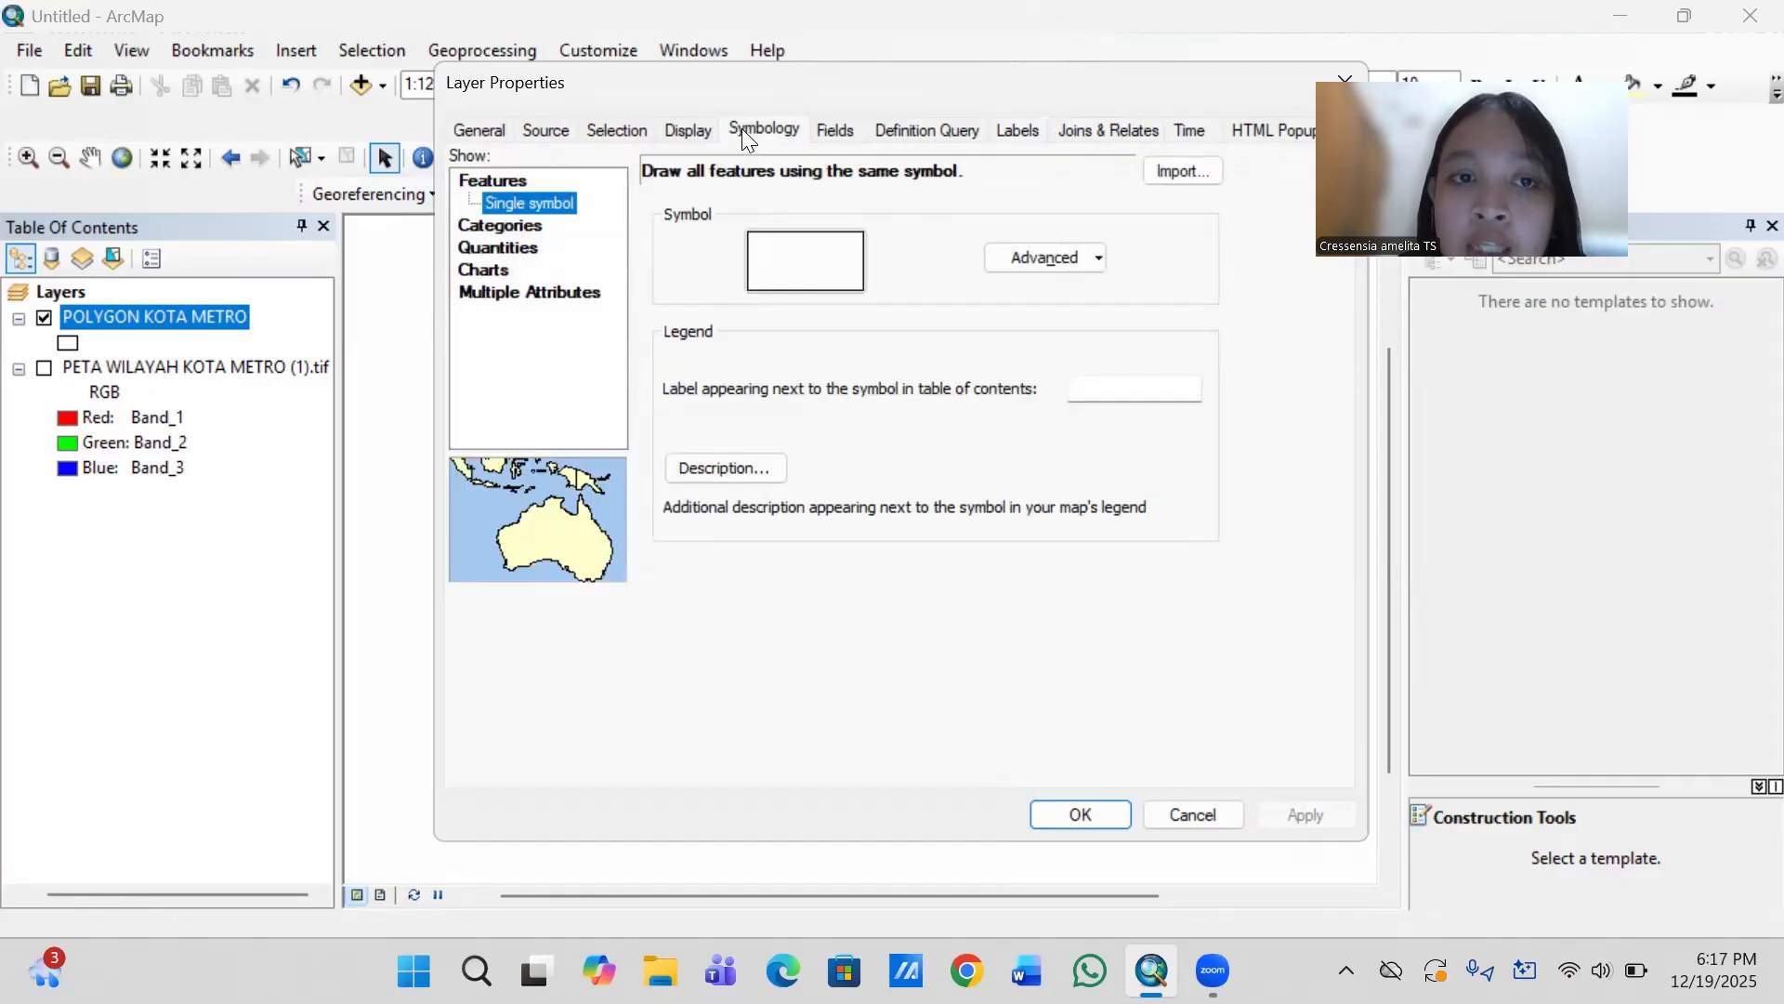
left_click(518, 230)
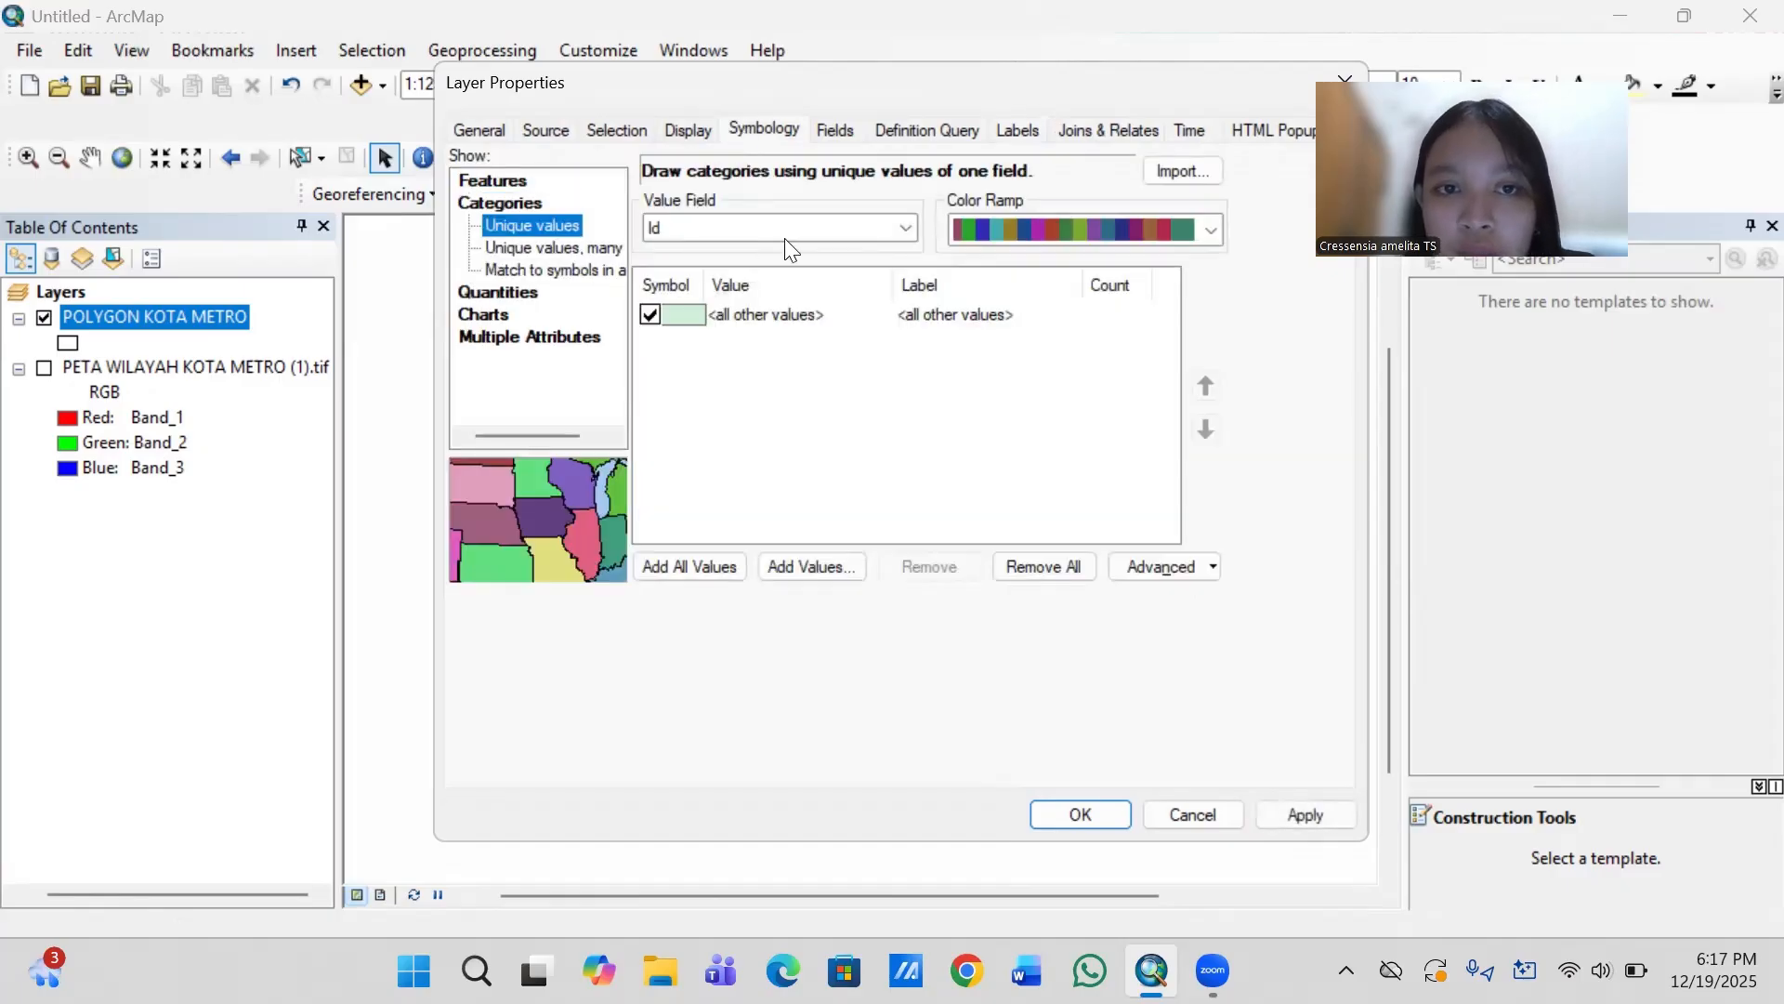
left_click(902, 230)
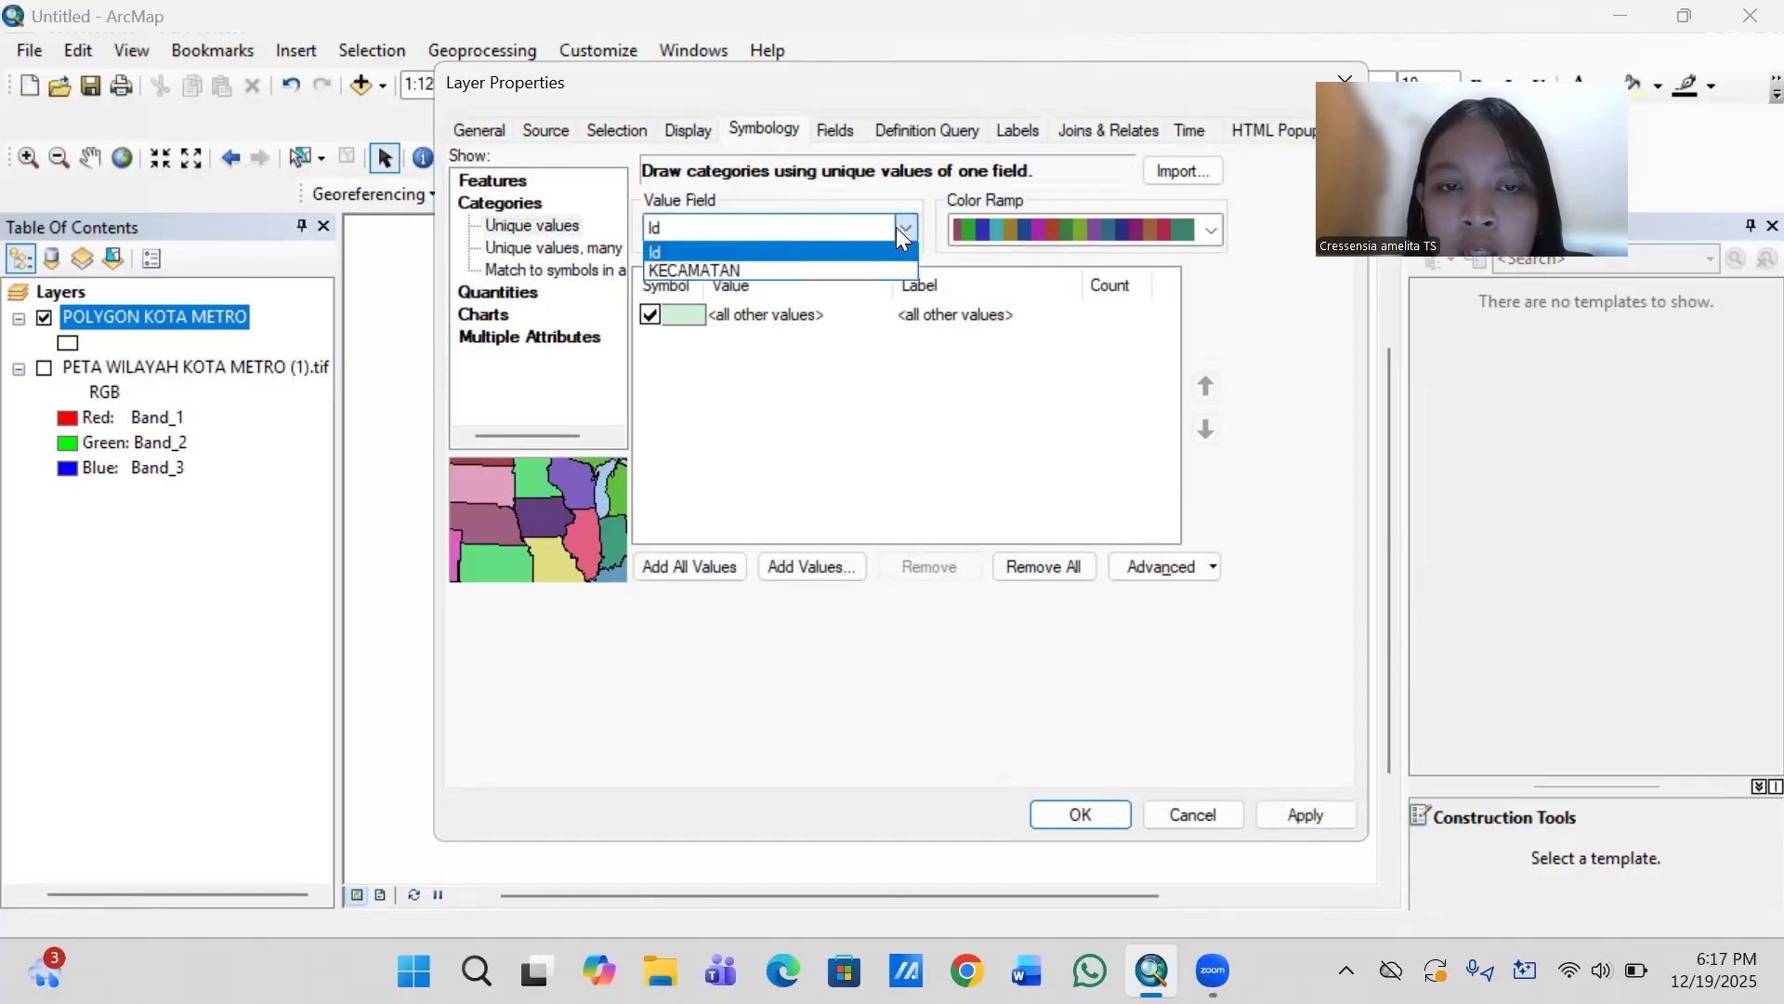
left_click(805, 270)
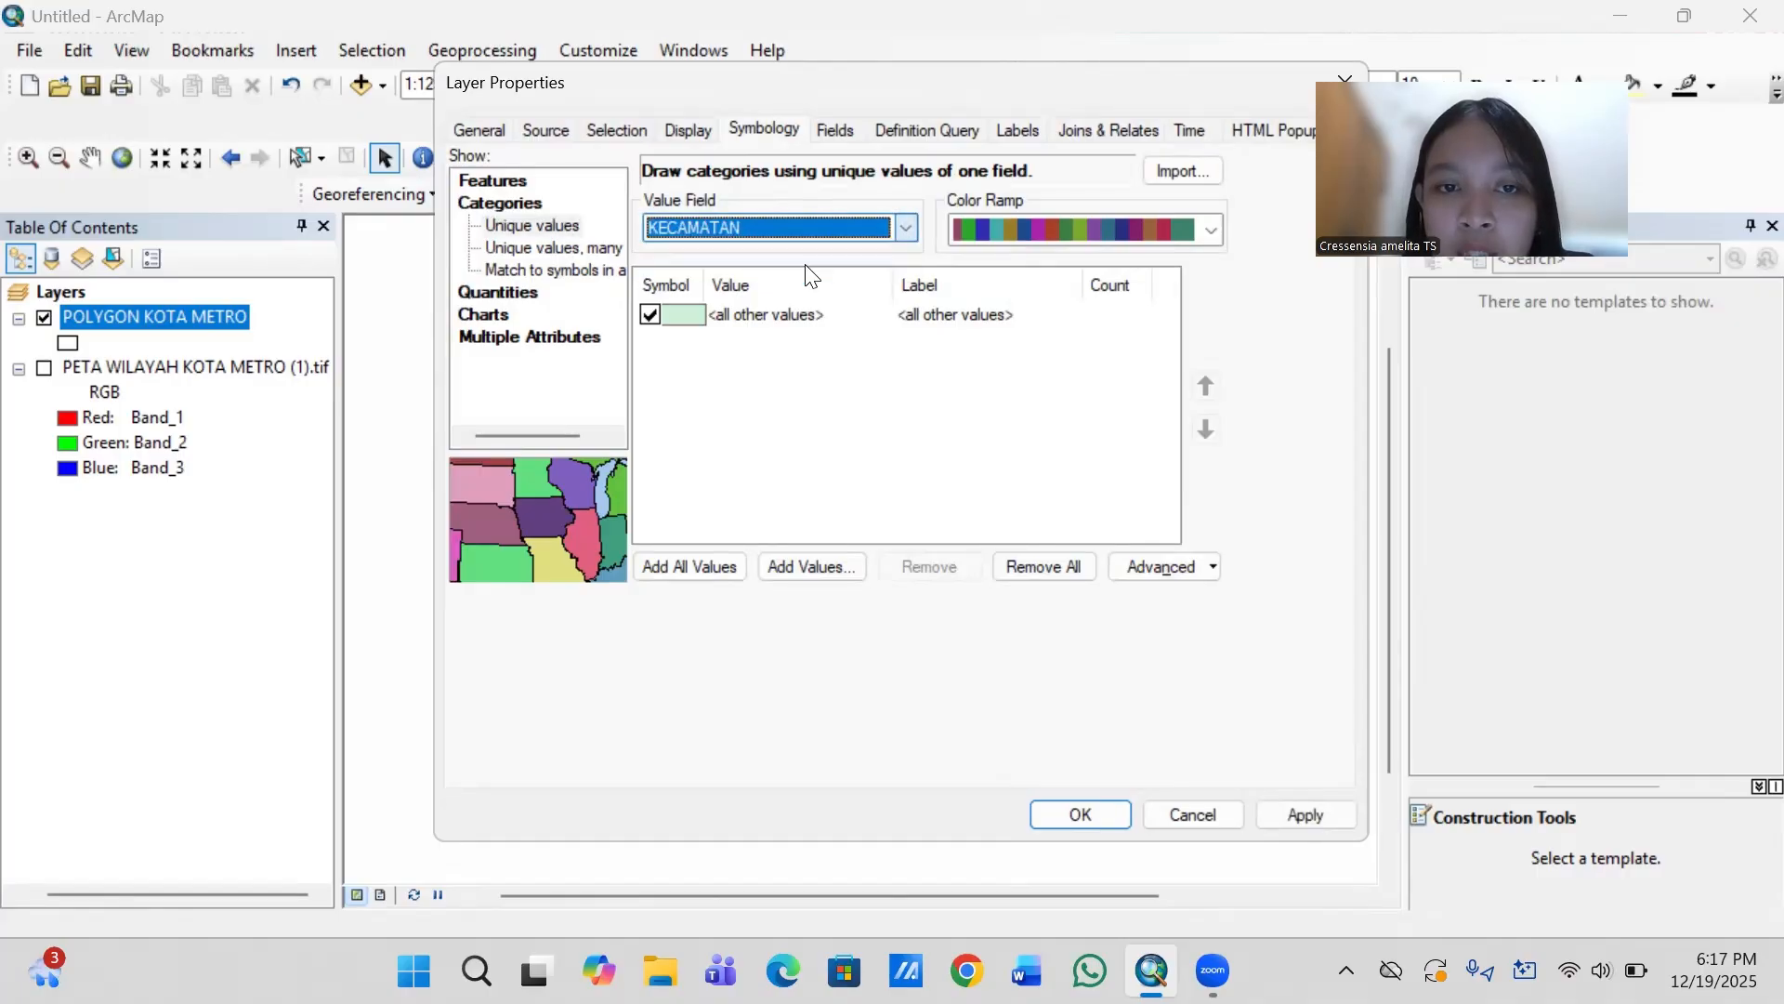
left_click(654, 316)
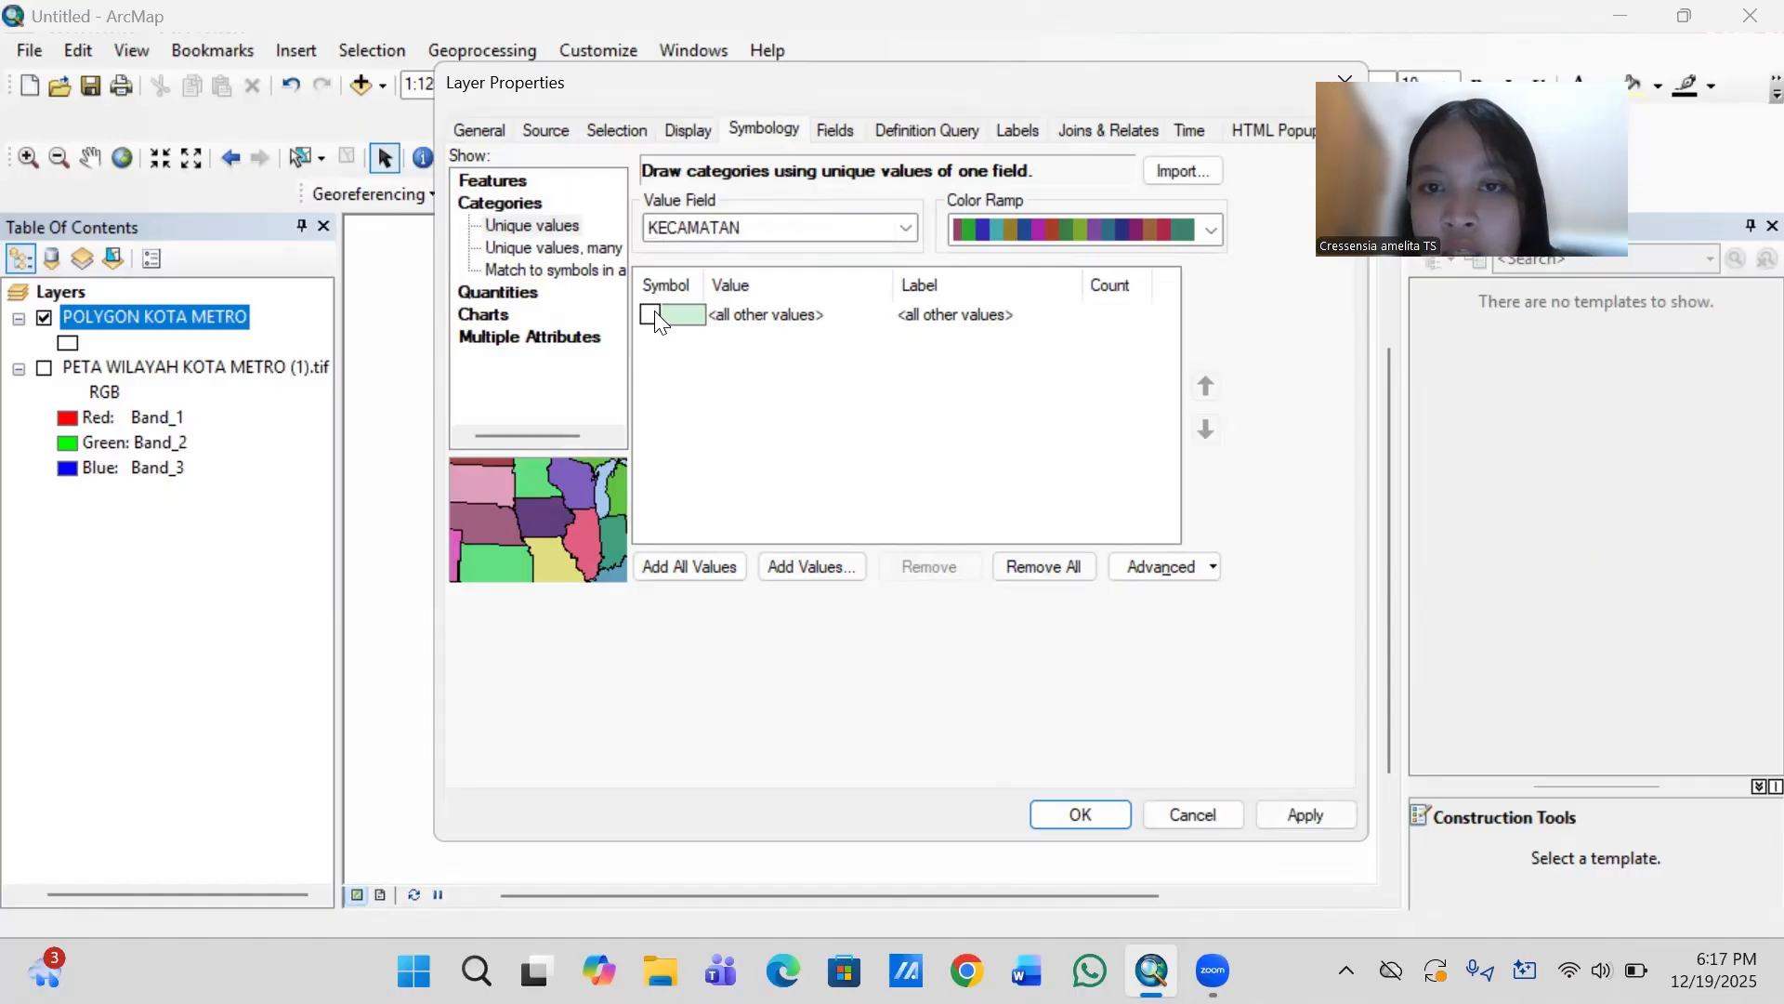
left_click(715, 565)
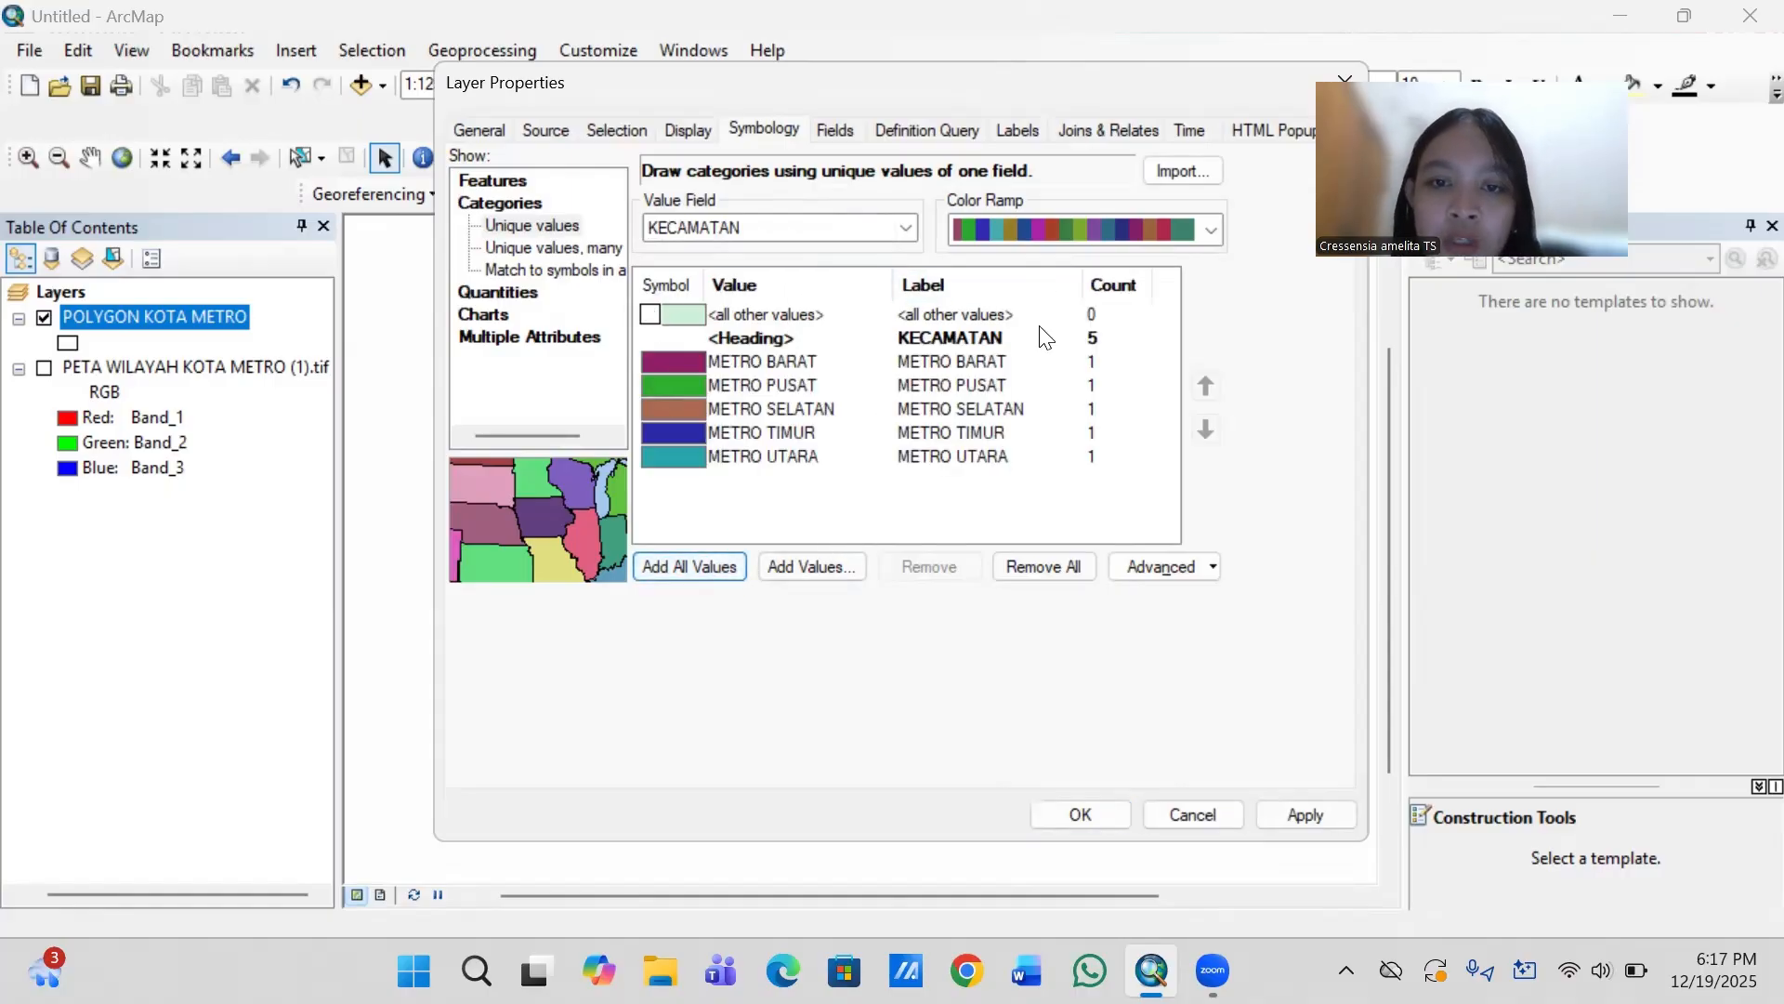
- Try an orange and a blue color ramp on the district categories
left_click(1208, 225)
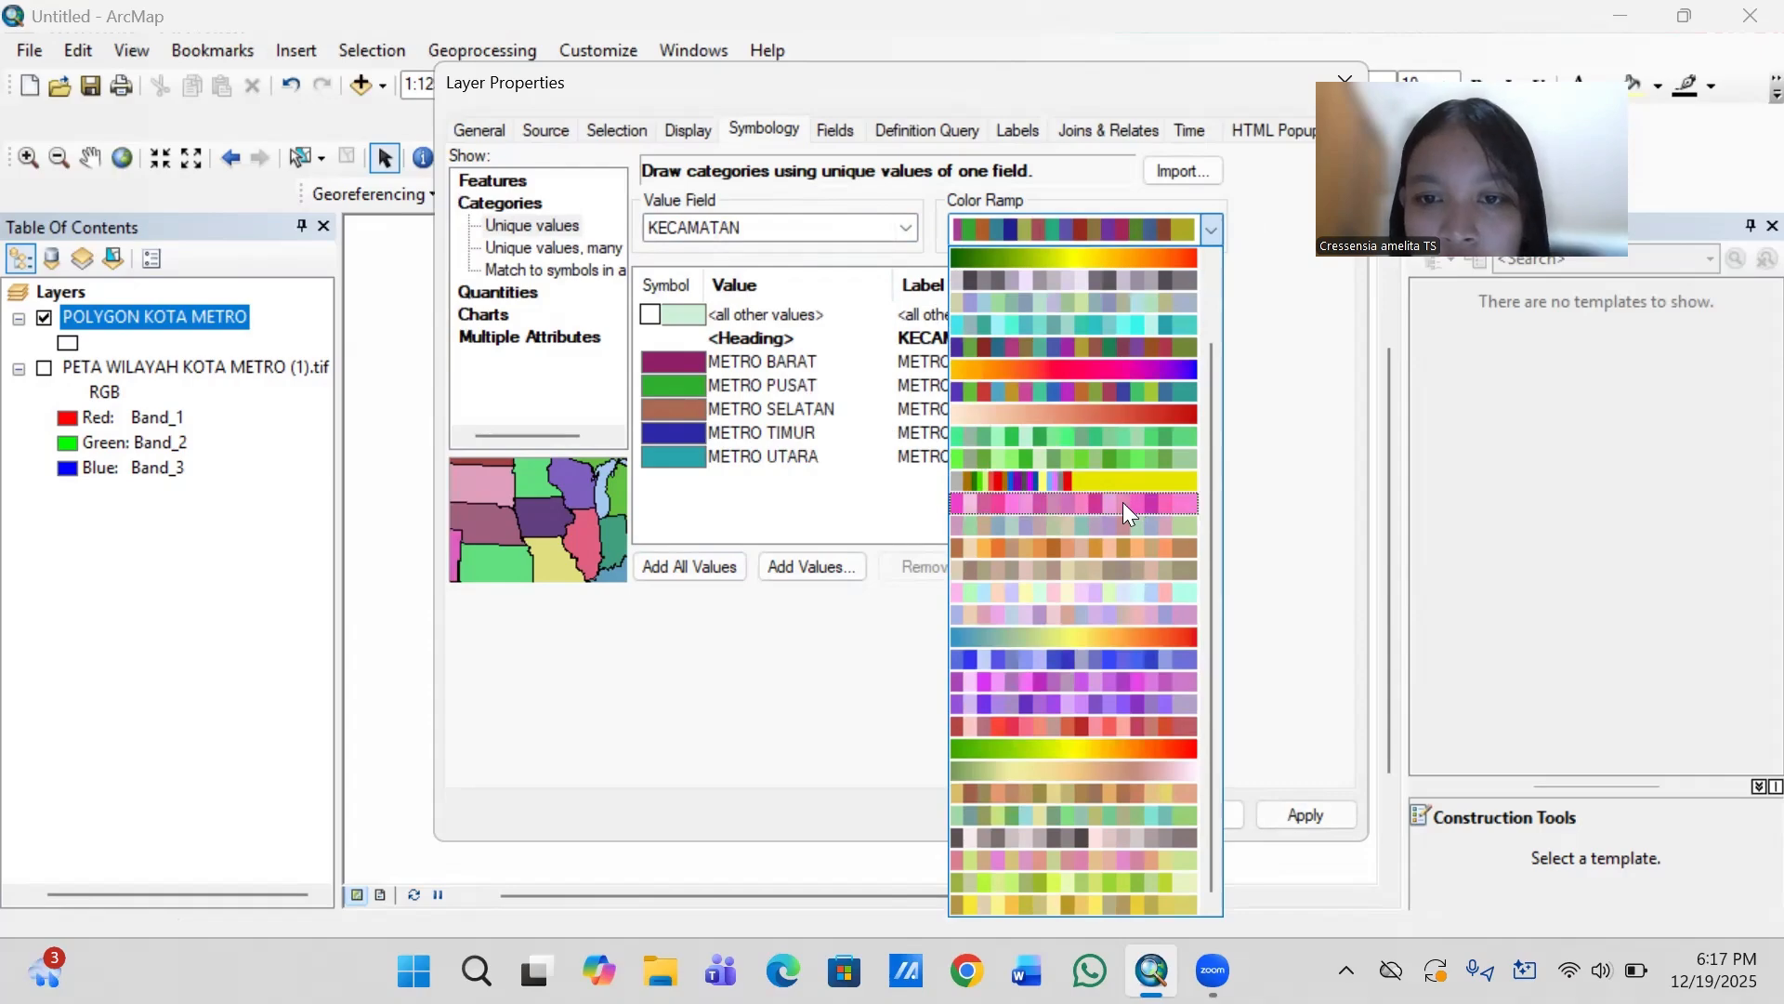
left_click(1095, 548)
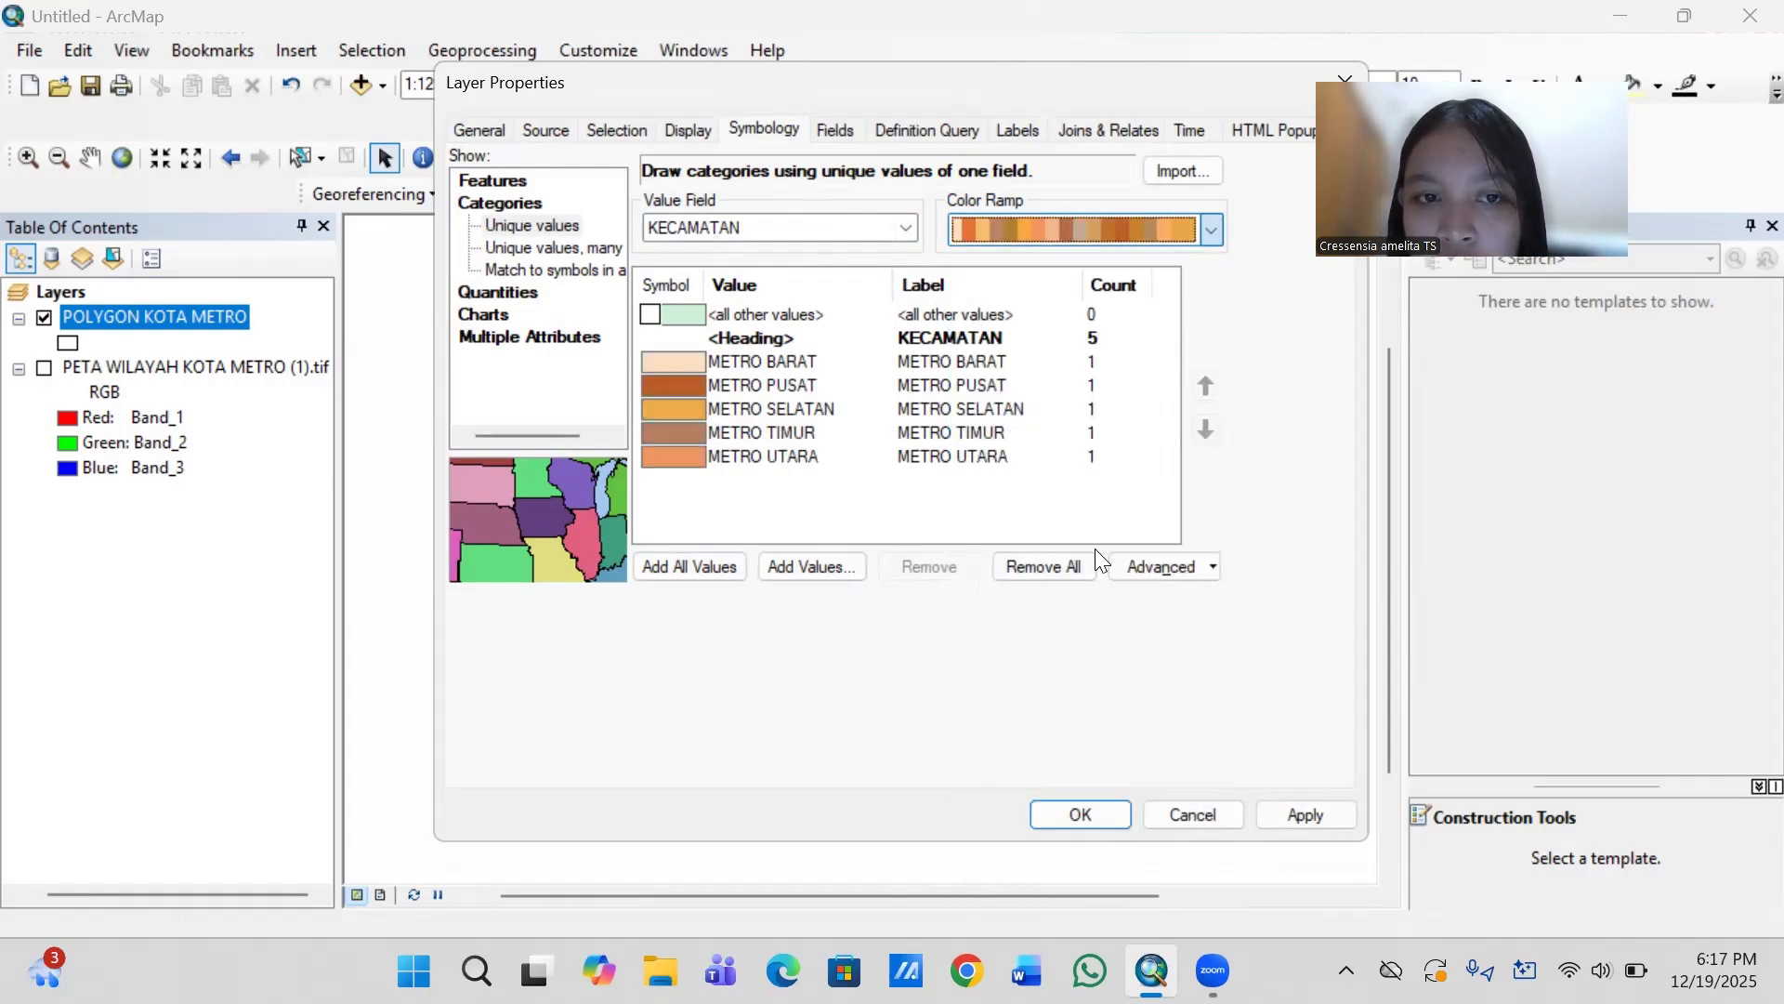
left_click(1211, 232)
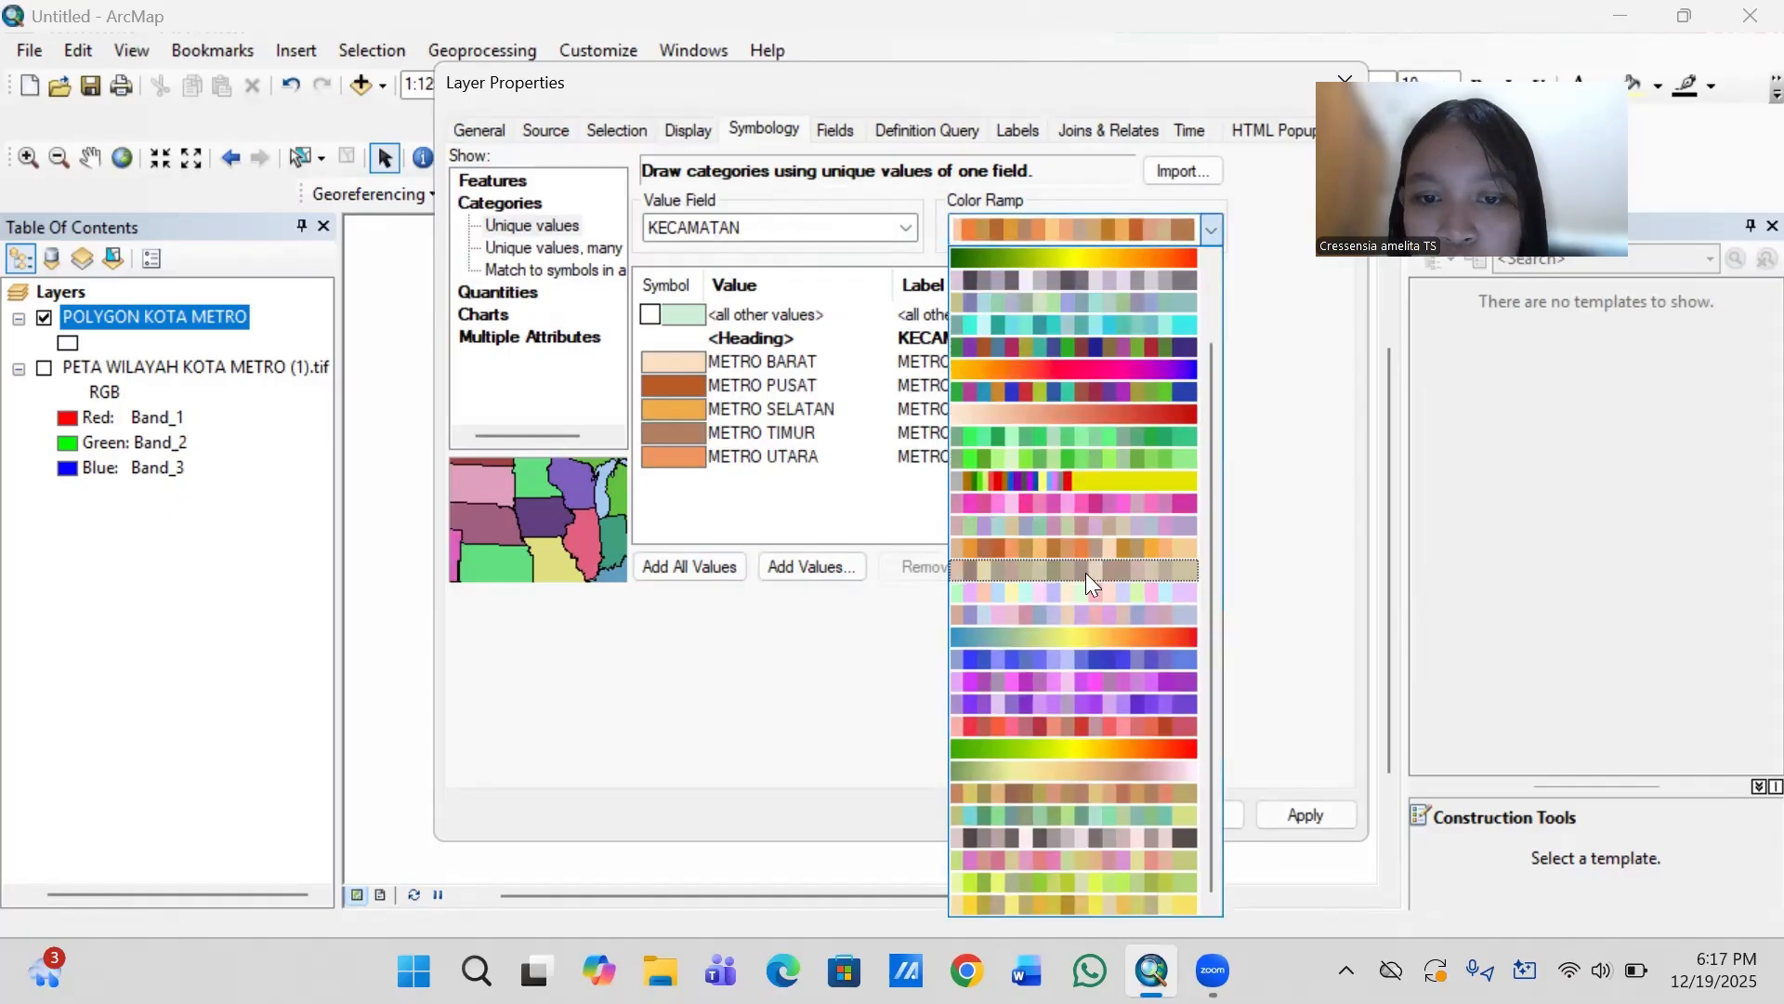
left_click(1068, 660)
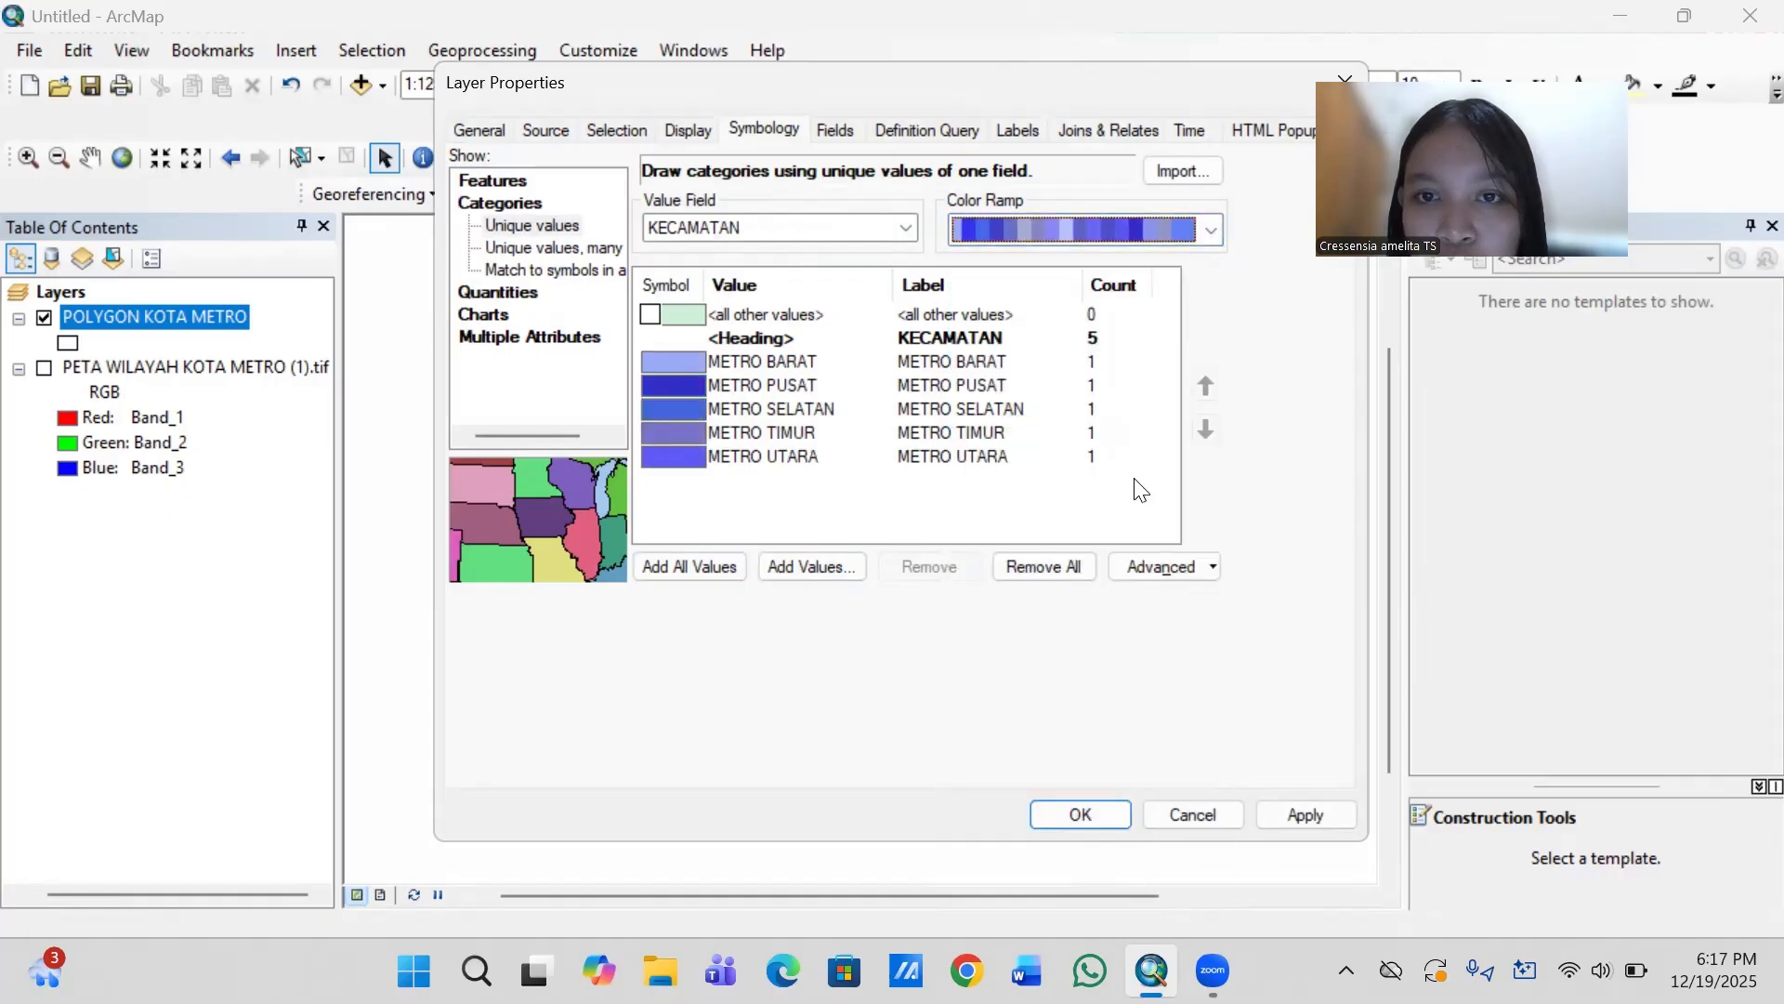
- Color the district categories with the dark multicolored ramp and apply the symbology to the map
left_click(1212, 233)
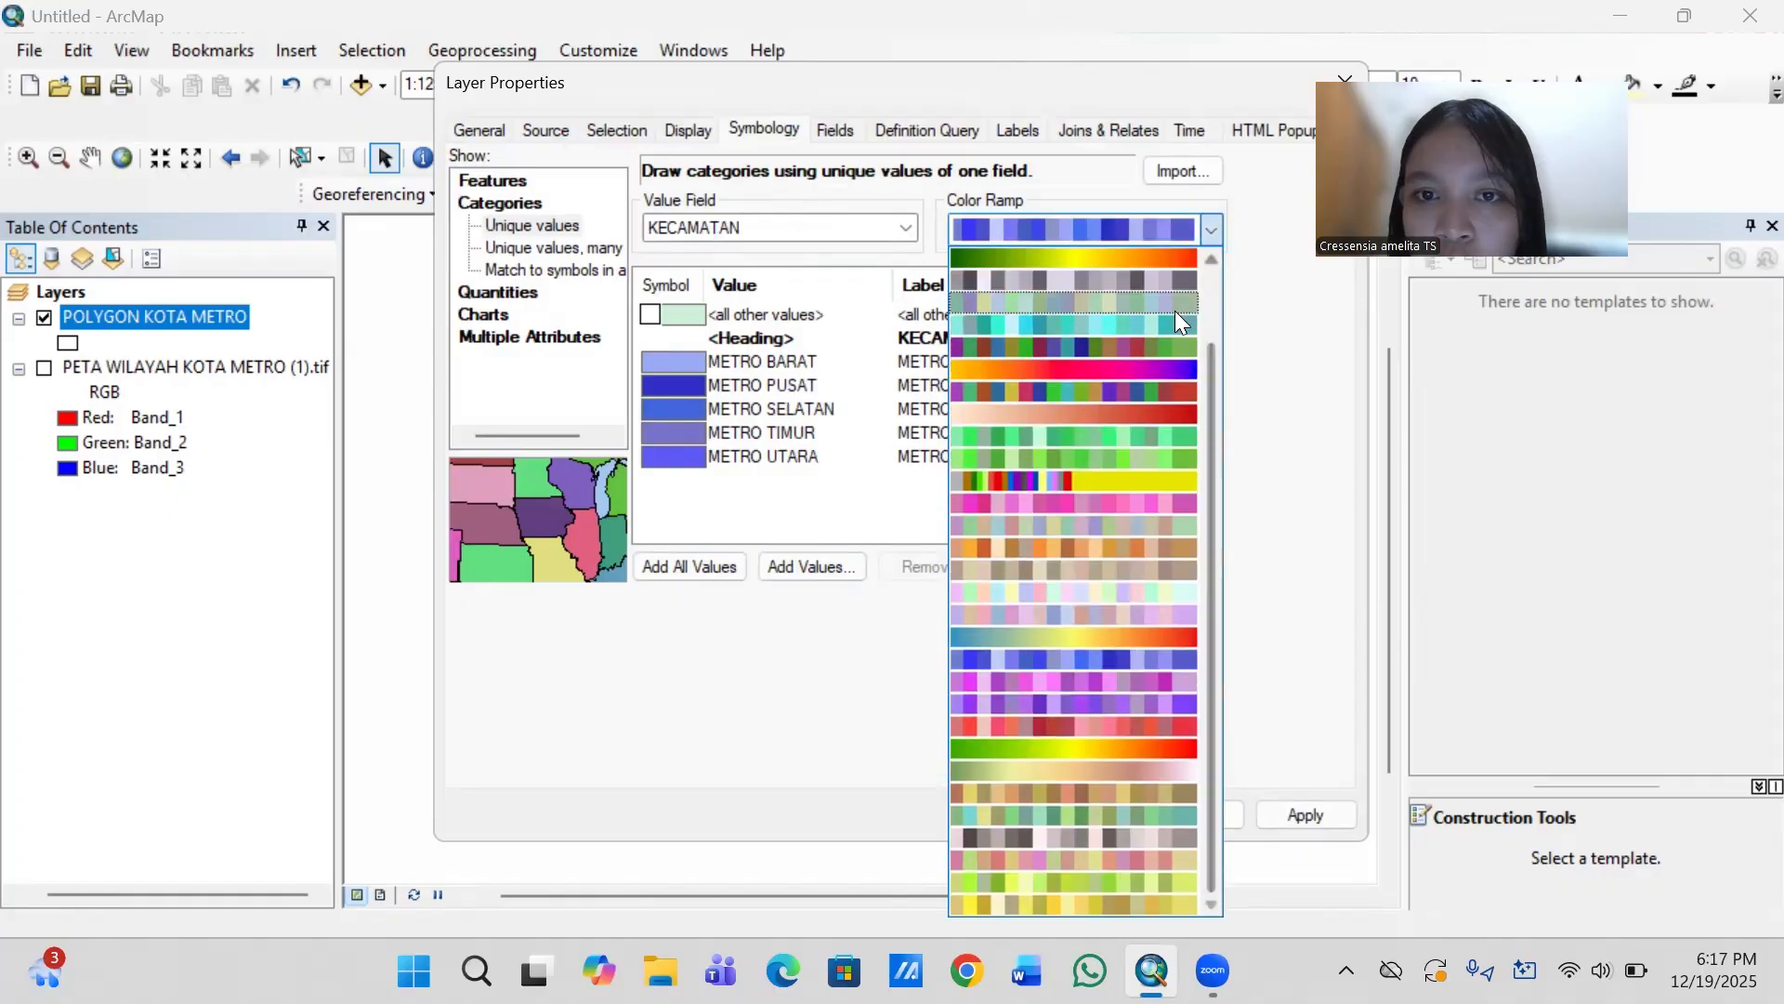
left_click(1147, 349)
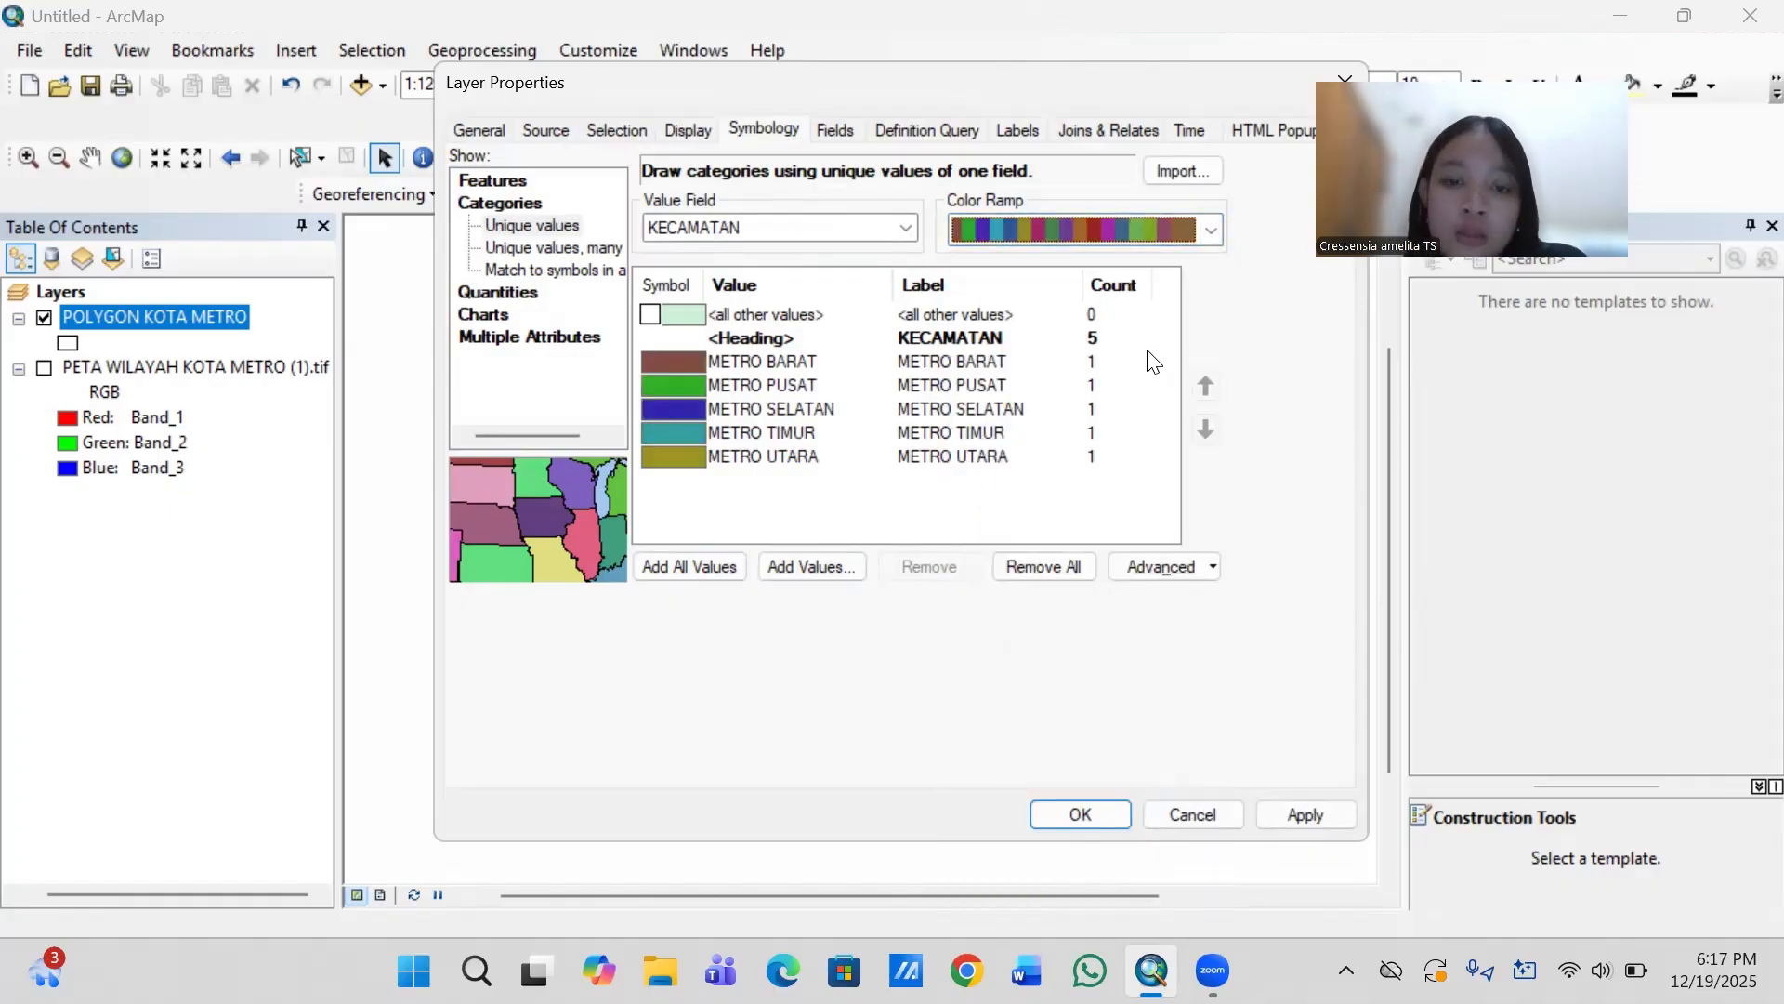
left_click(1283, 812)
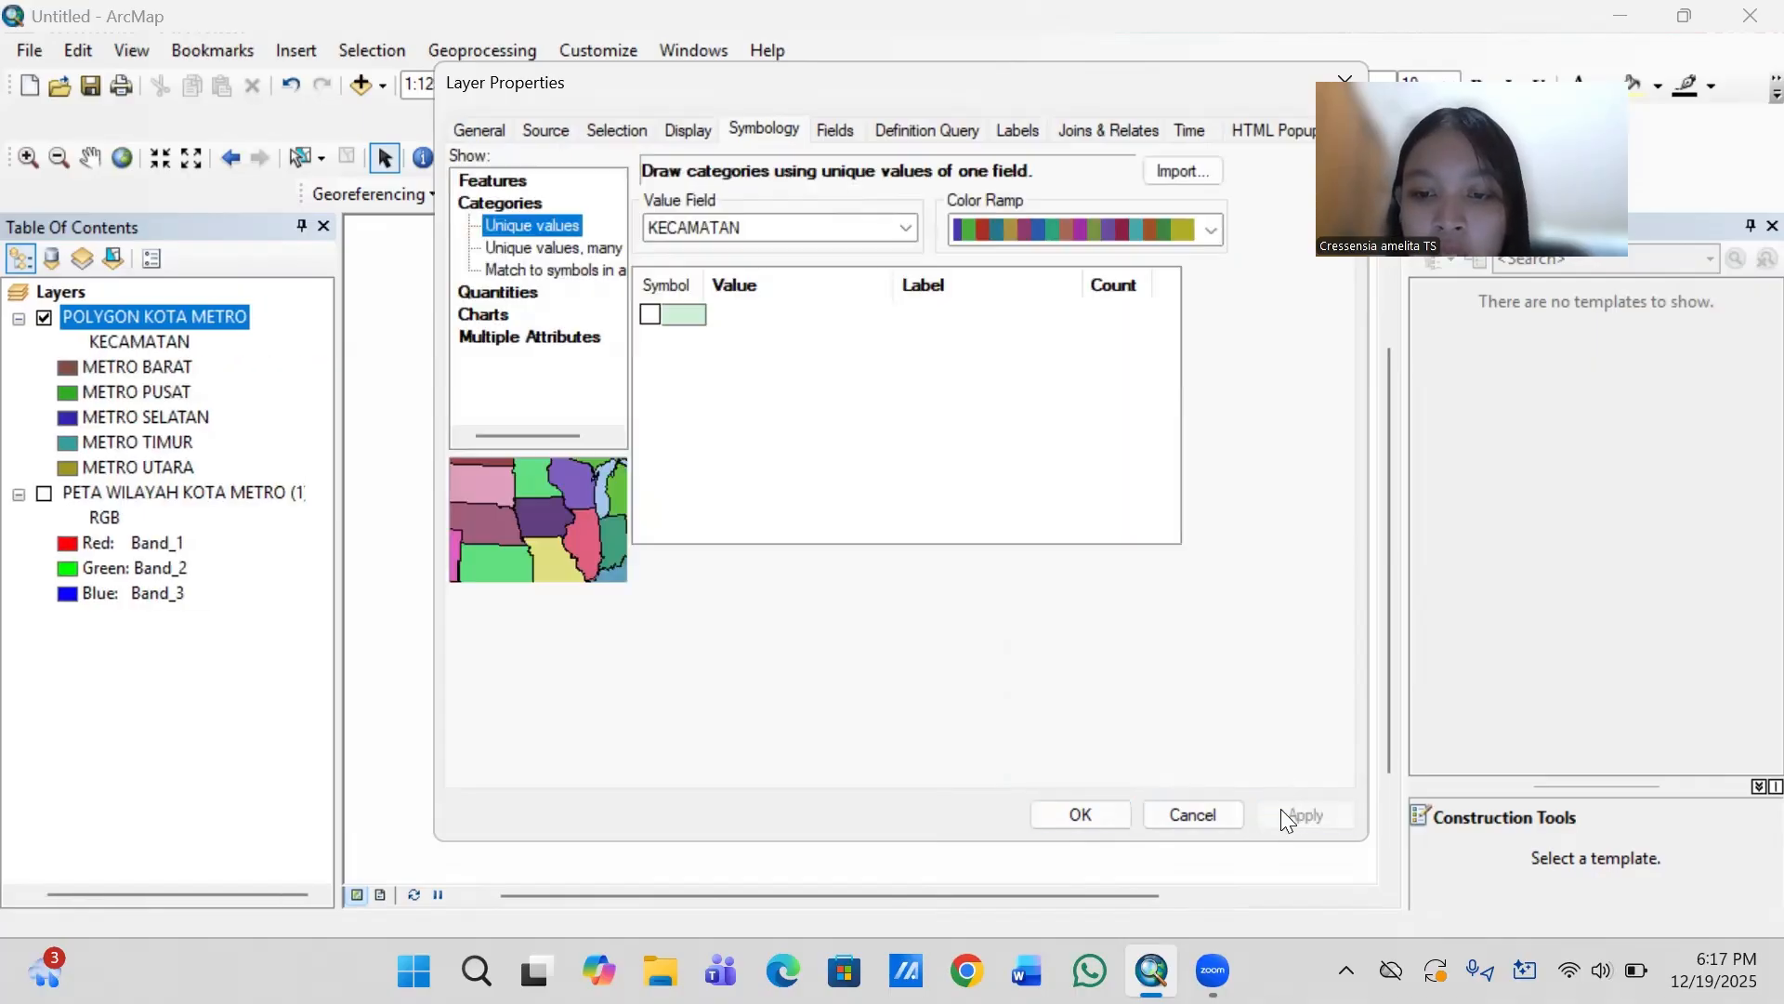
left_click(1087, 814)
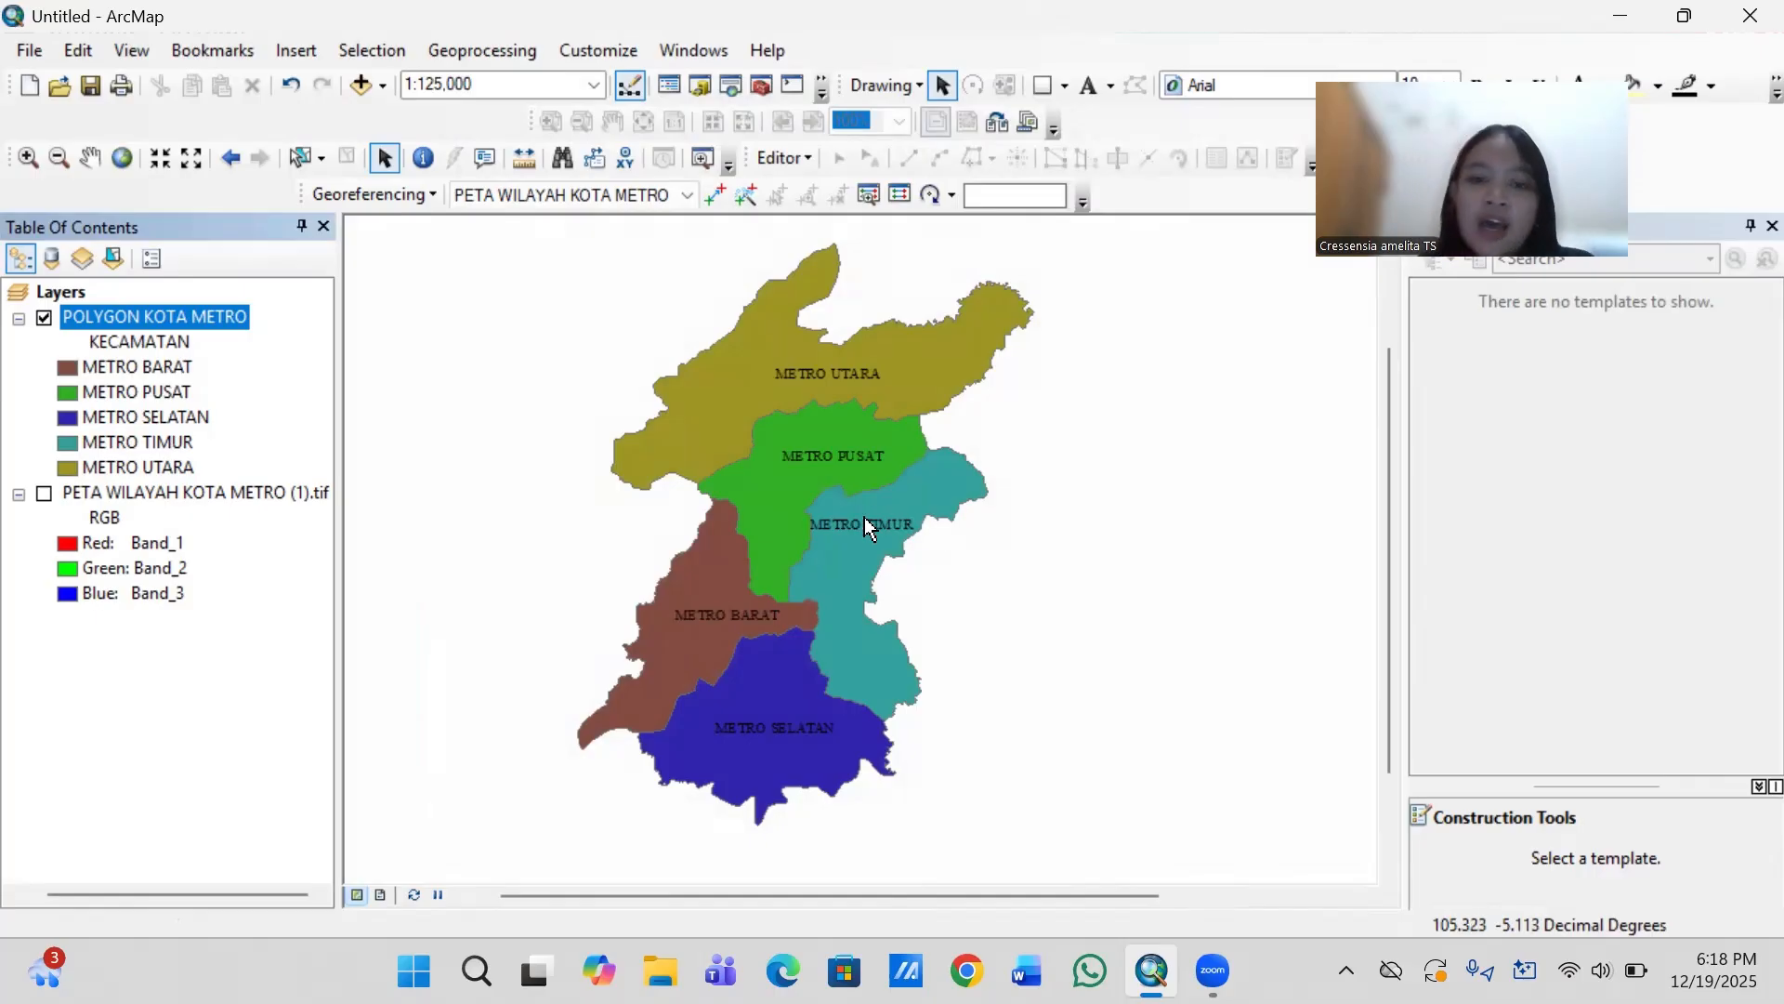
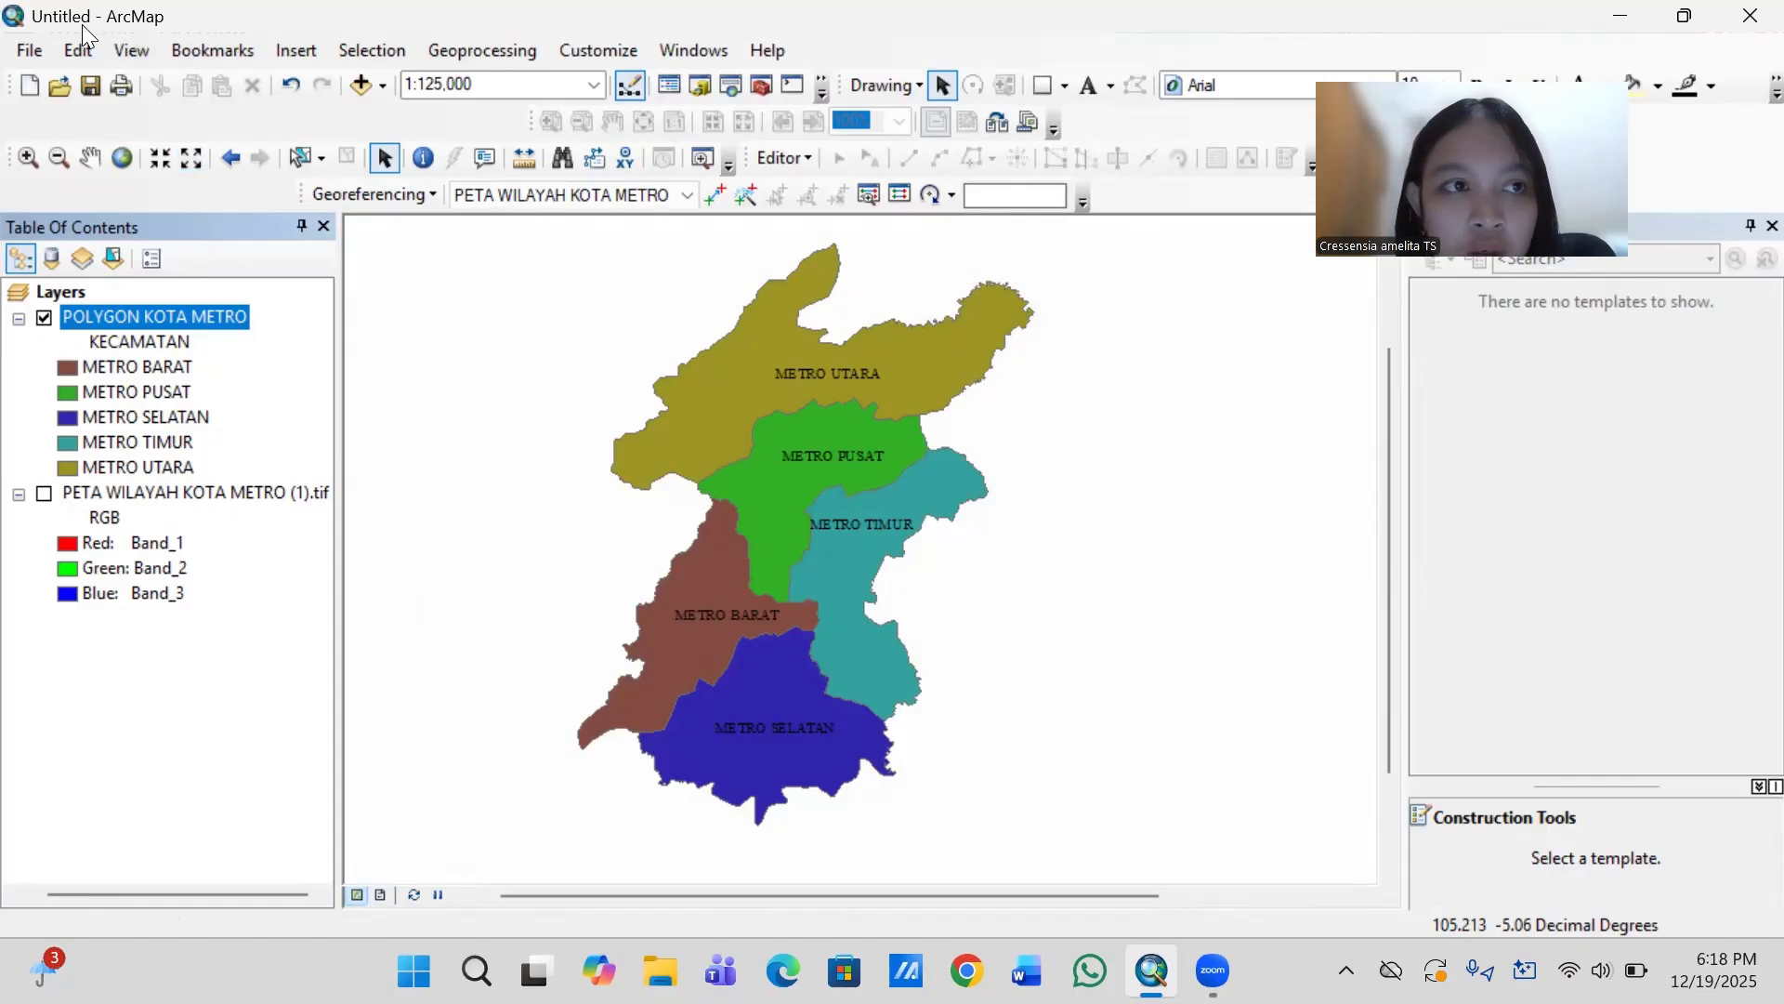
- Set the page to A4 landscape and scale the map elements proportionally to changes in page size
left_click(35, 49)
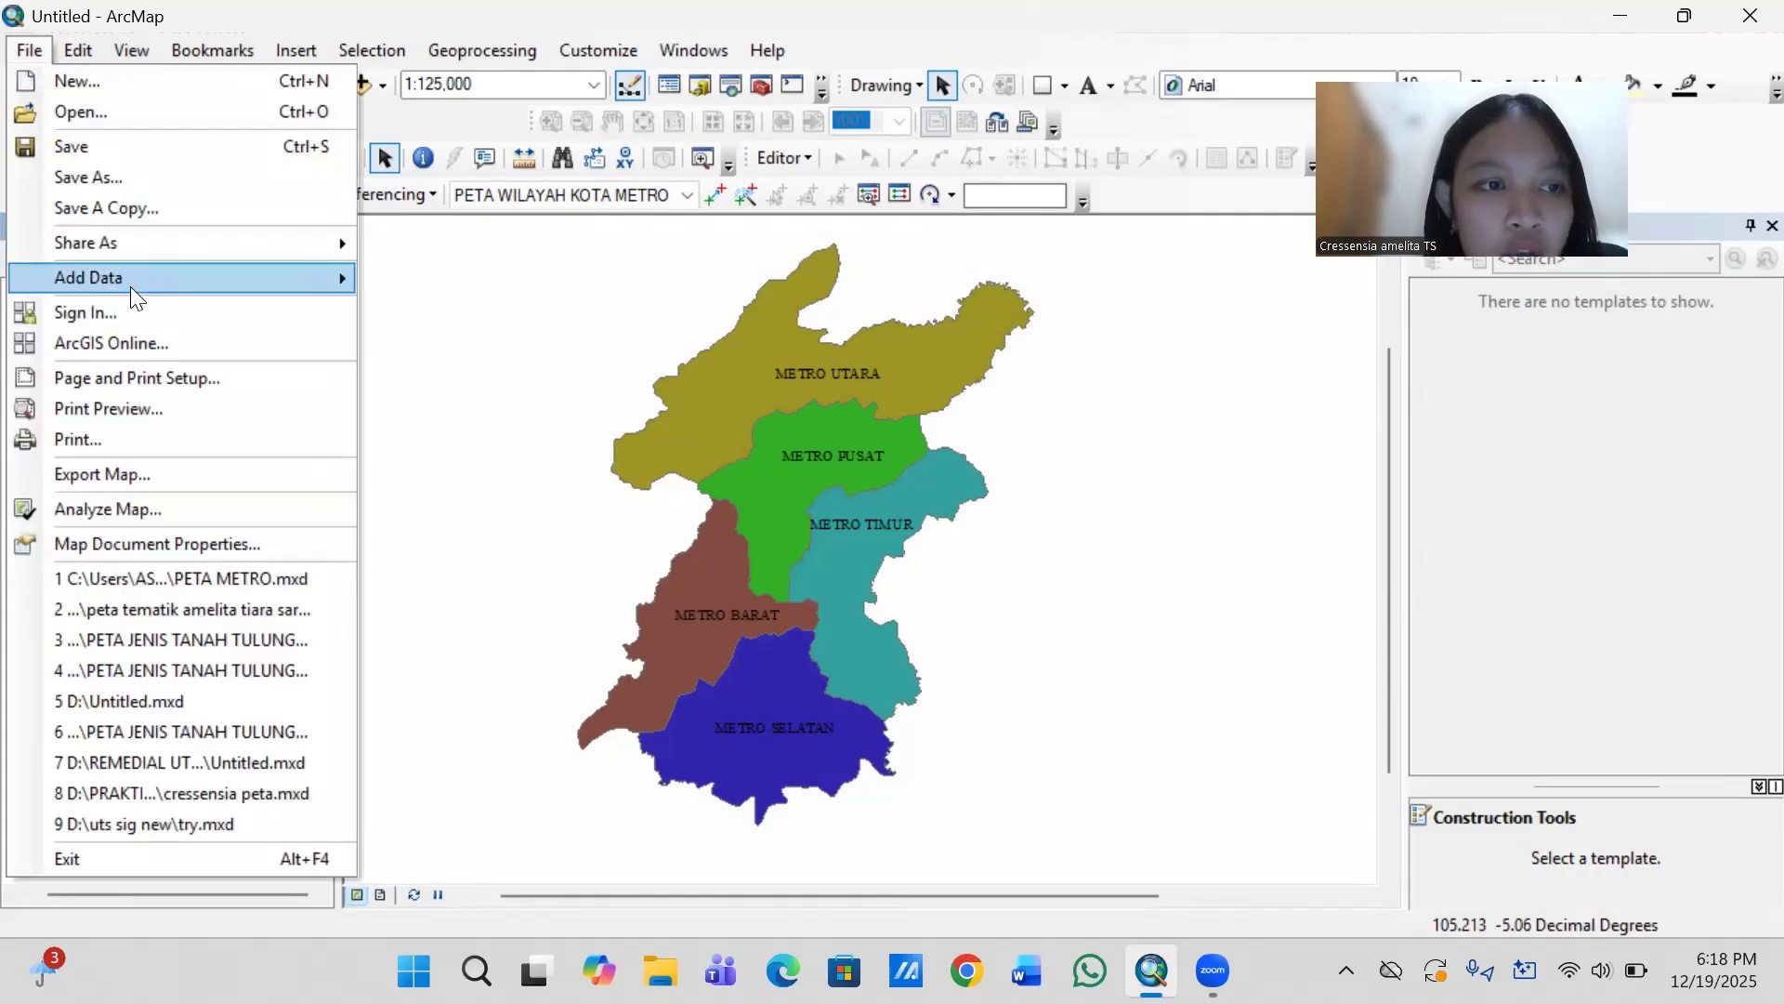
left_click(155, 376)
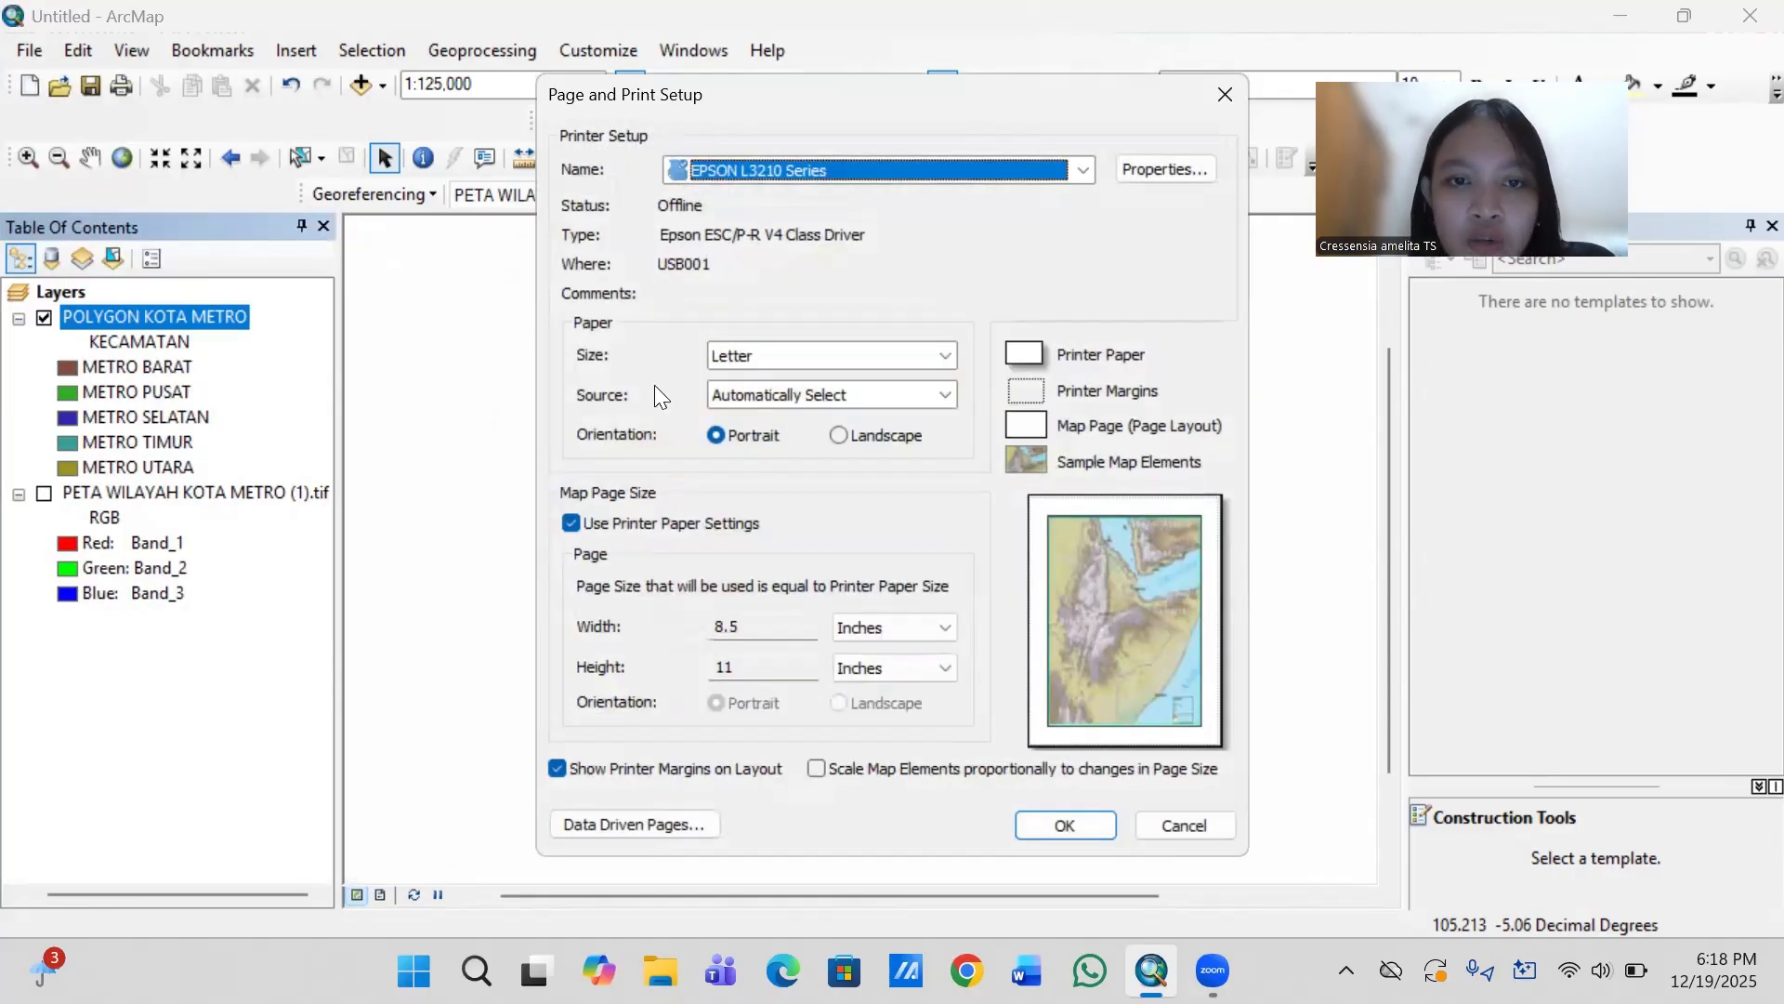
left_click(938, 357)
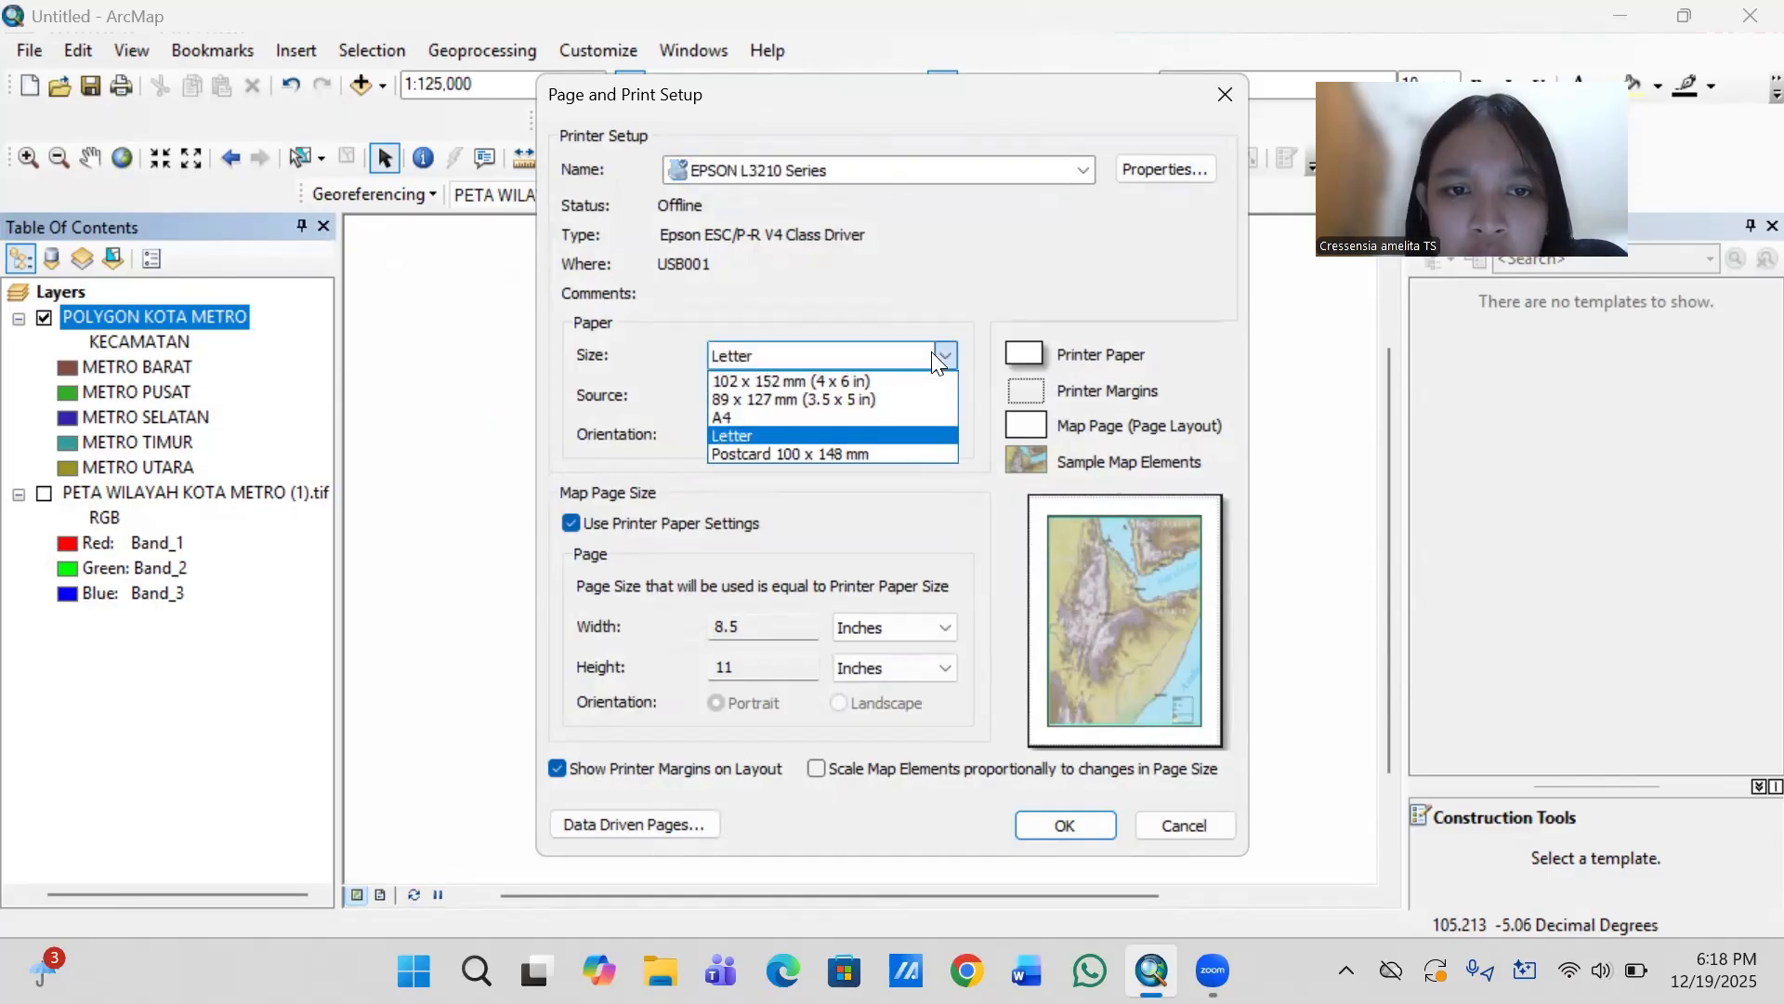
left_click(797, 416)
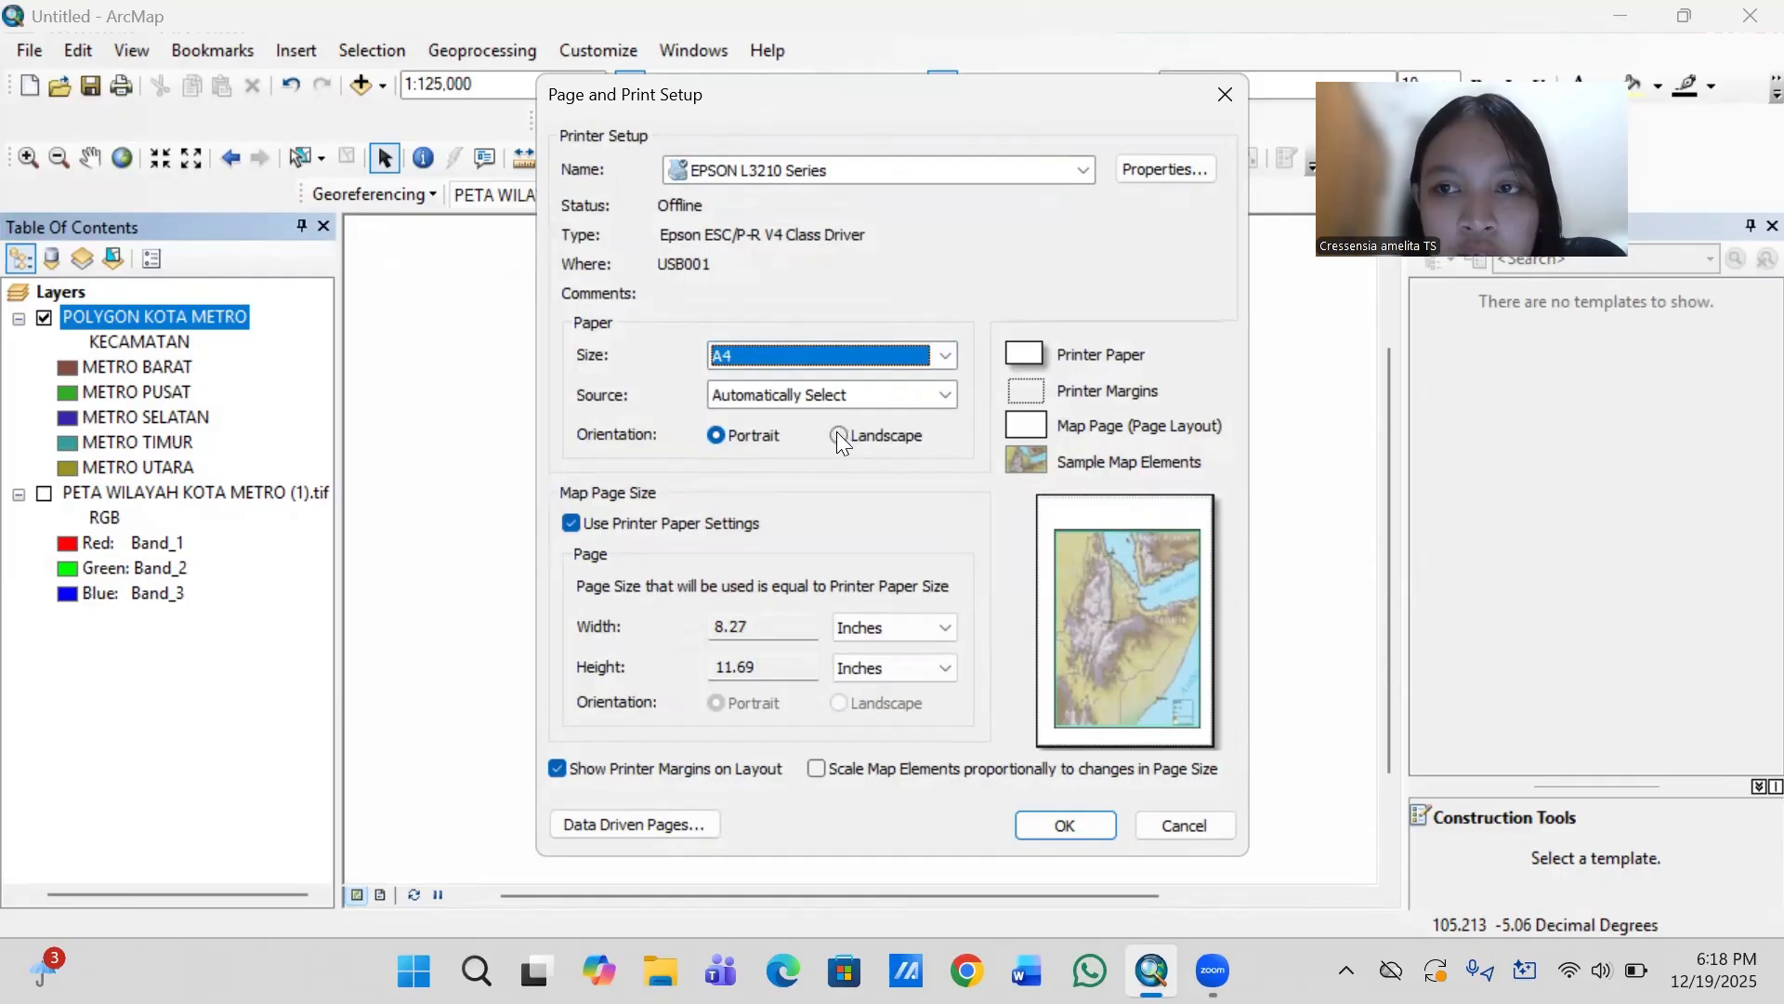
left_click(839, 435)
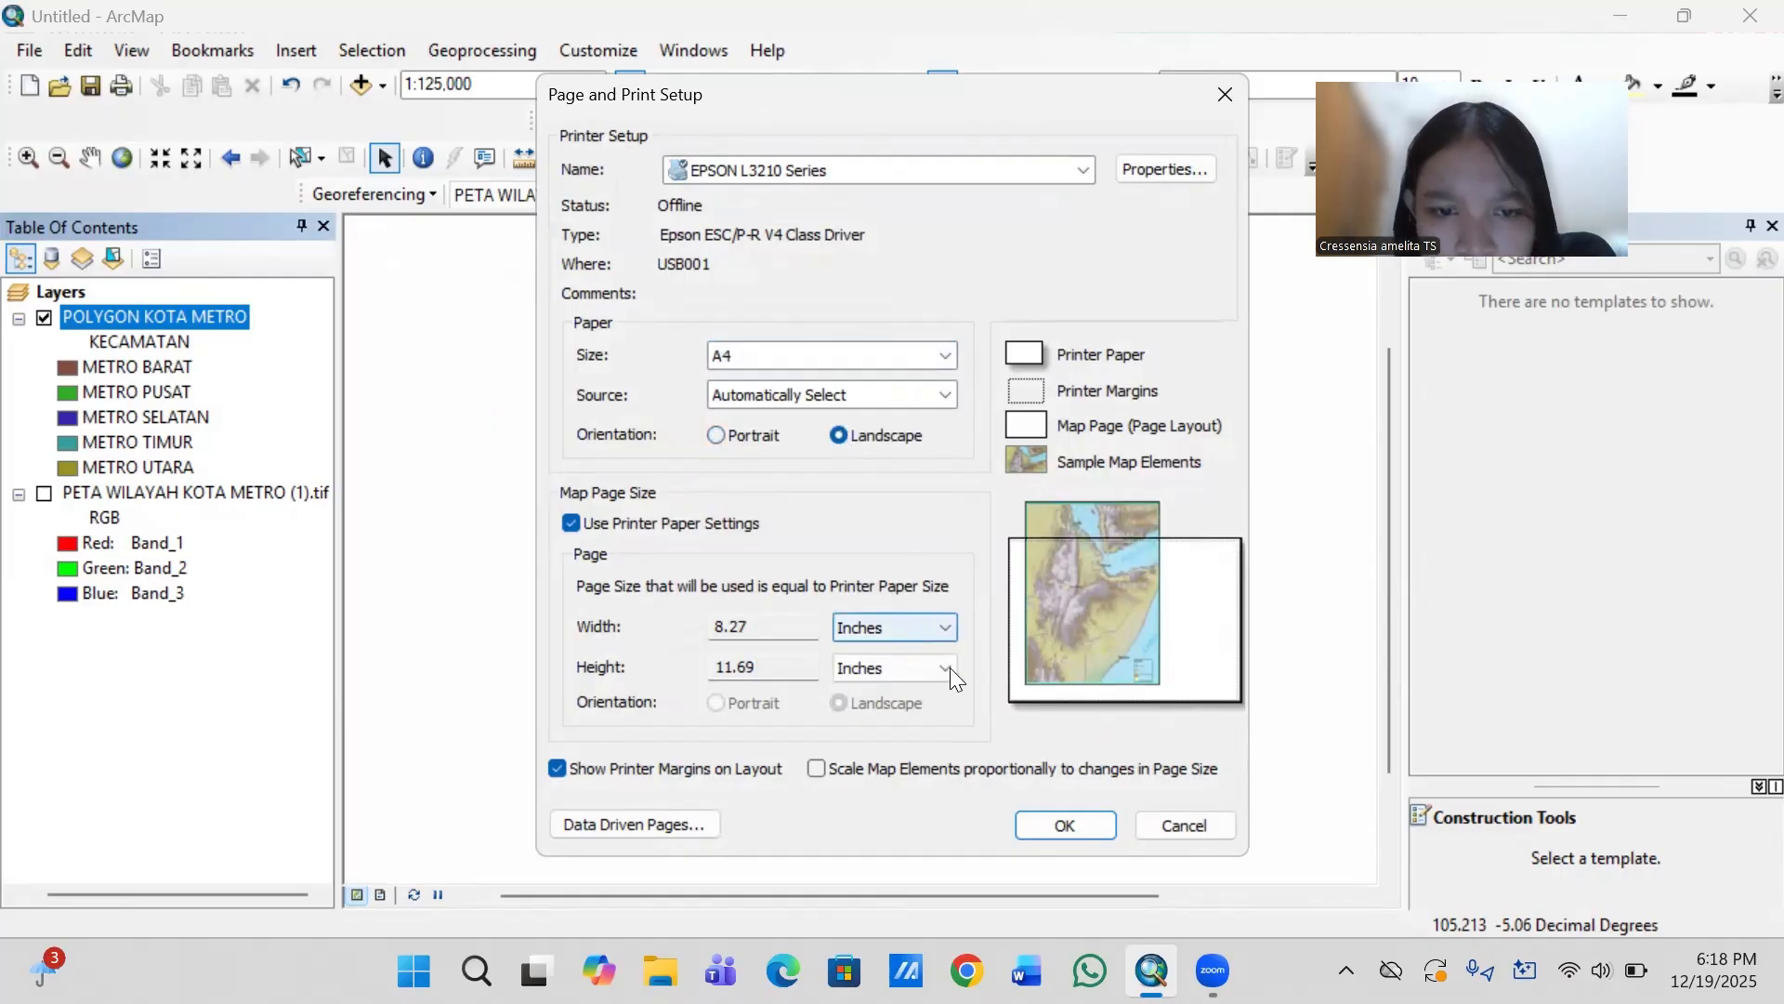
left_click(816, 768)
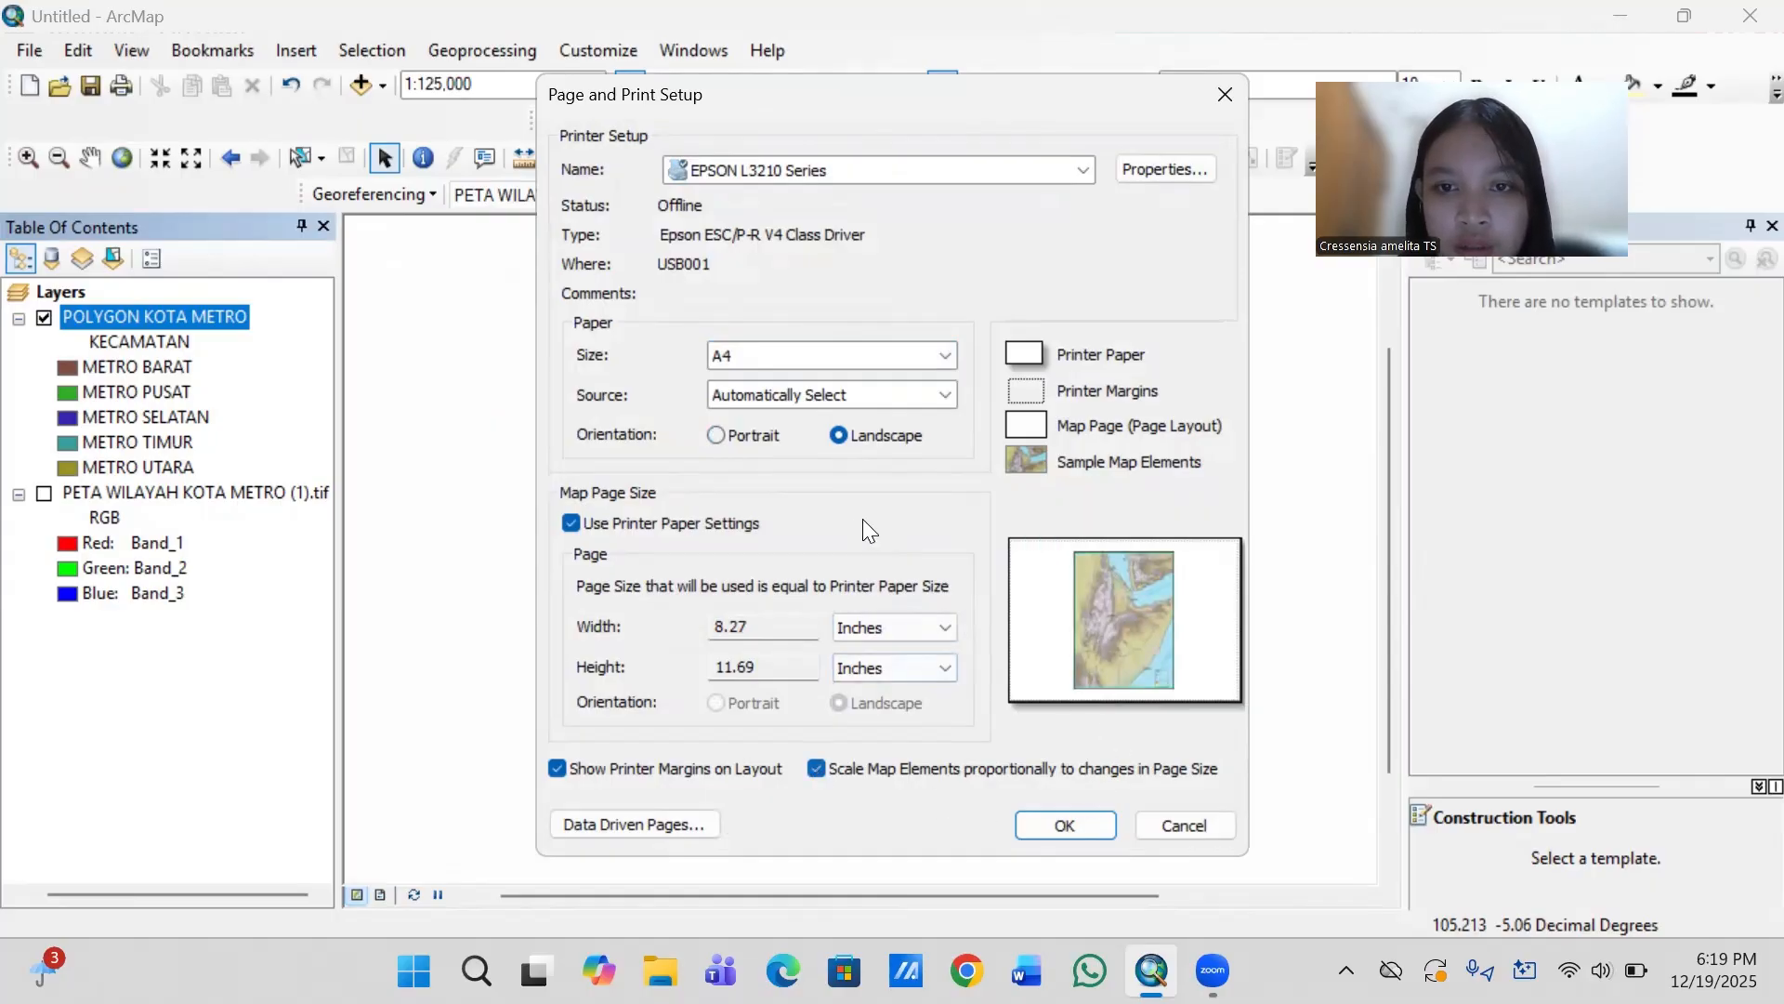
left_click(1033, 821)
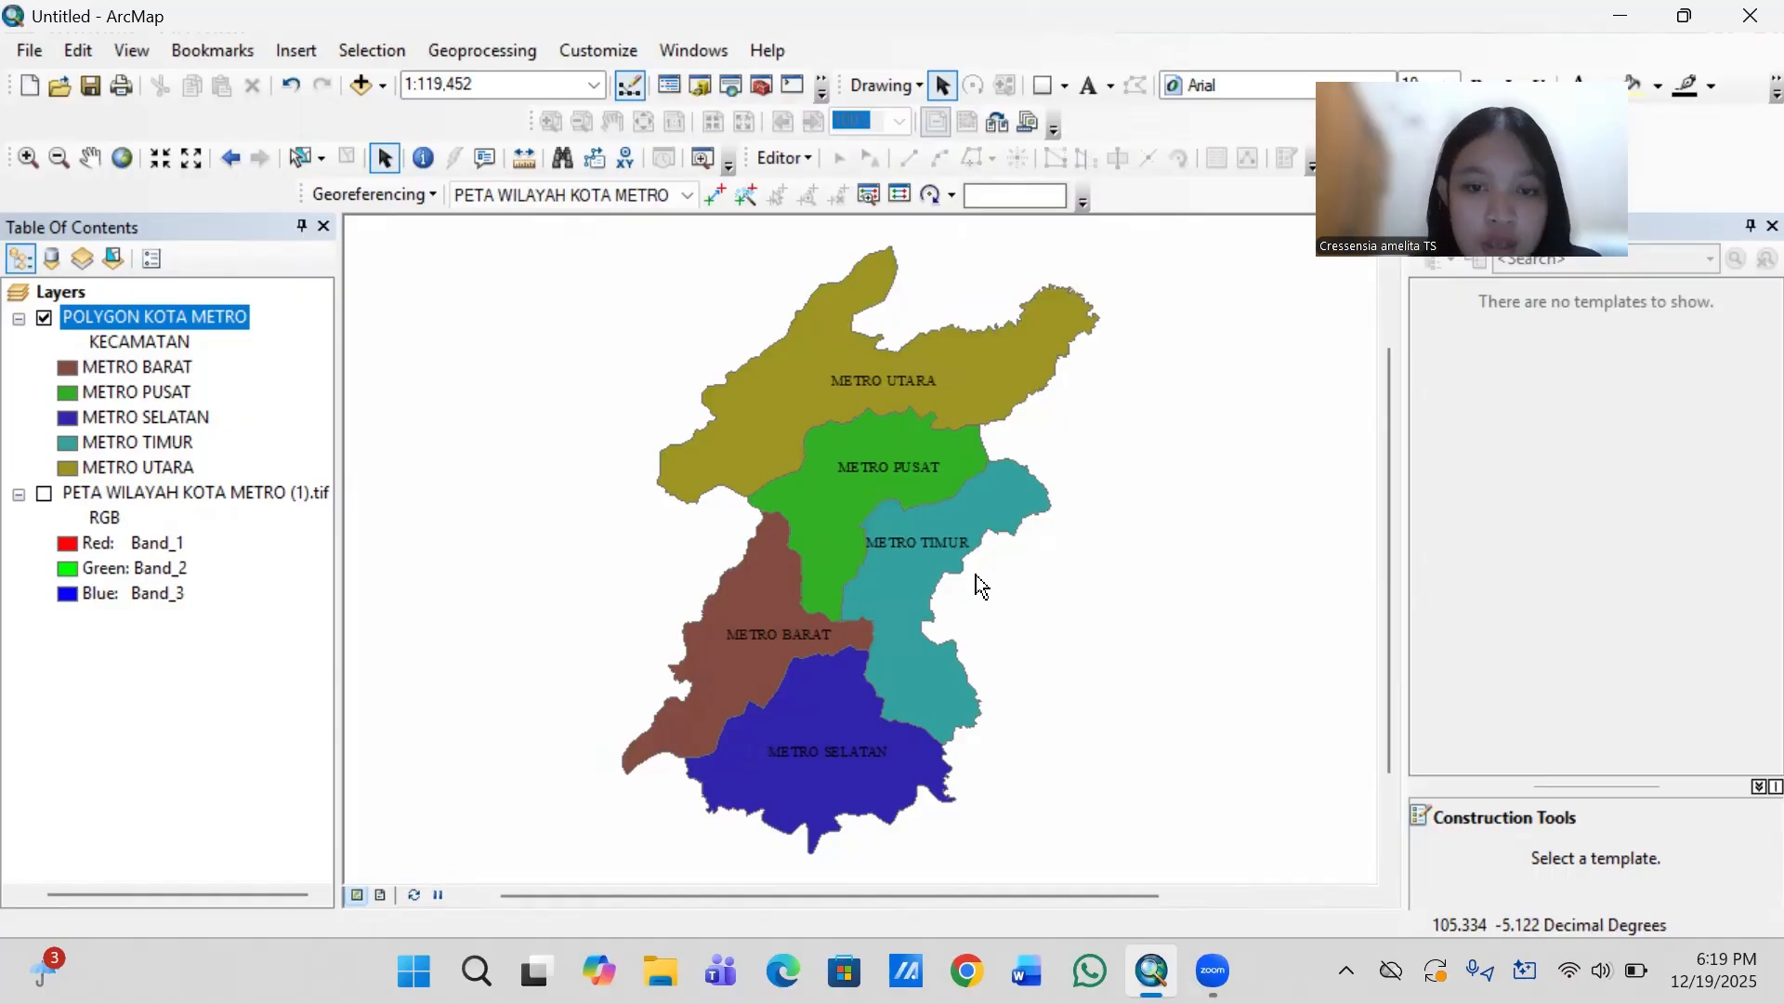
- Switch to layout view and move the map frame to the left half of the page
left_click(379, 893)
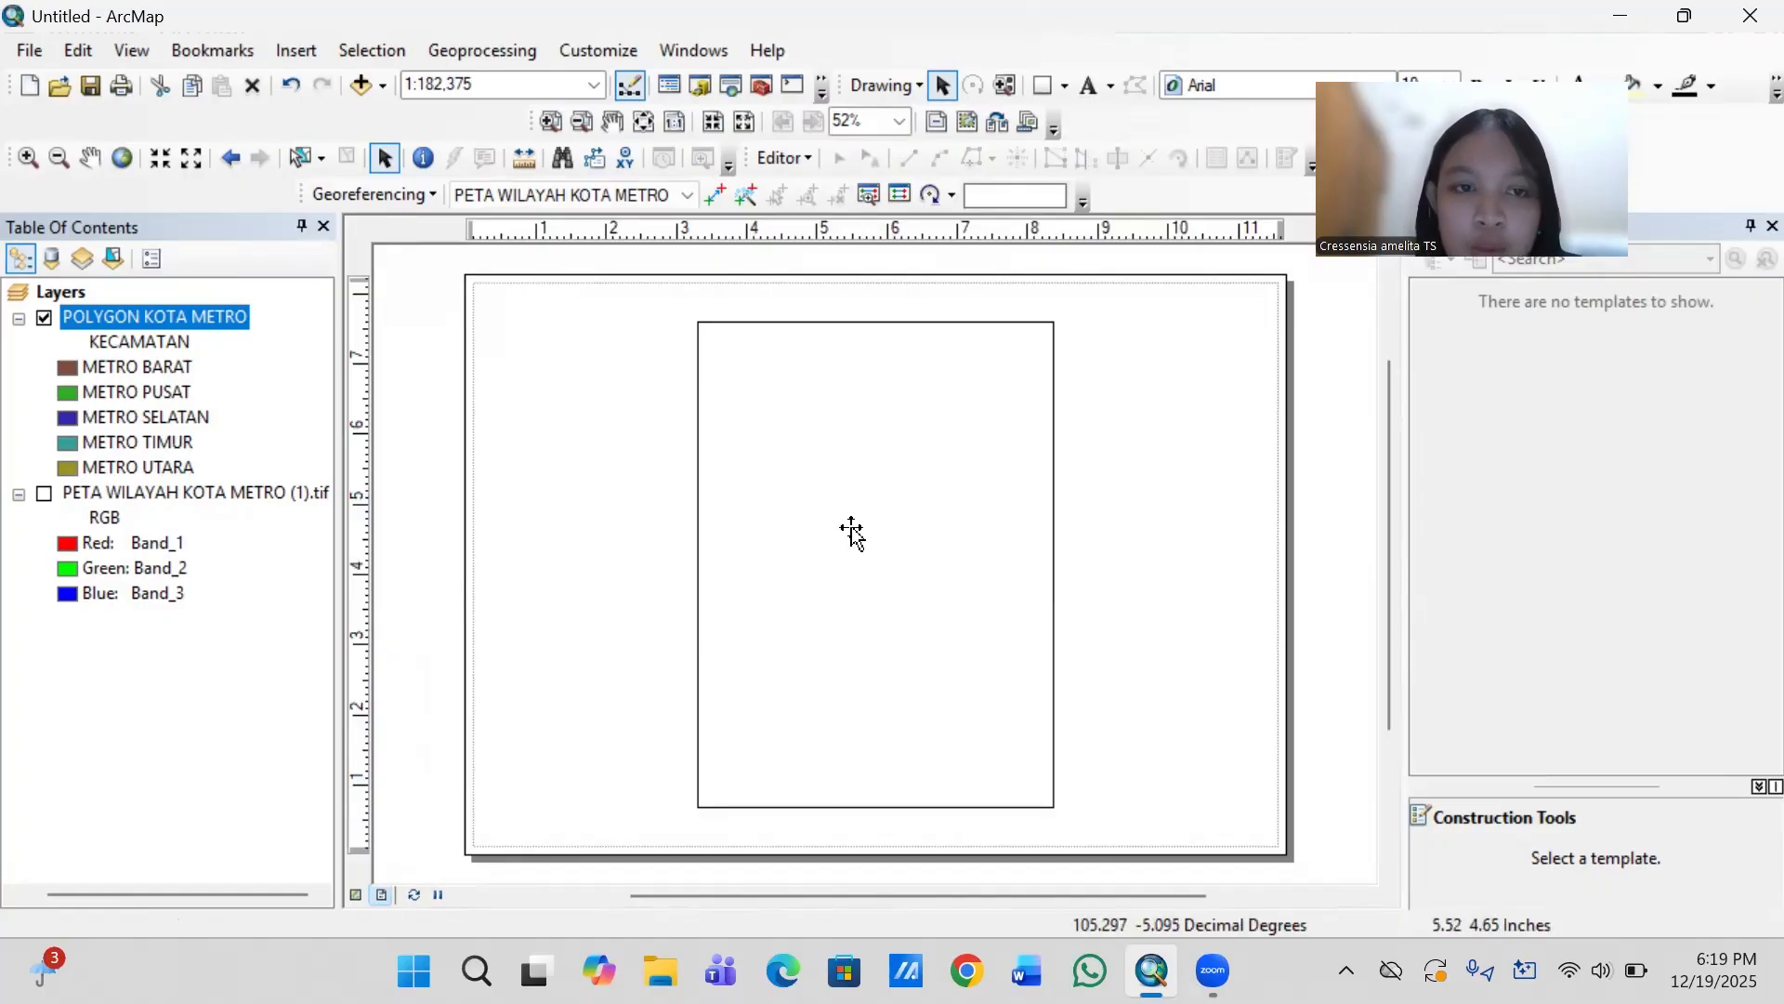
left_click_drag(851, 531, 656, 528)
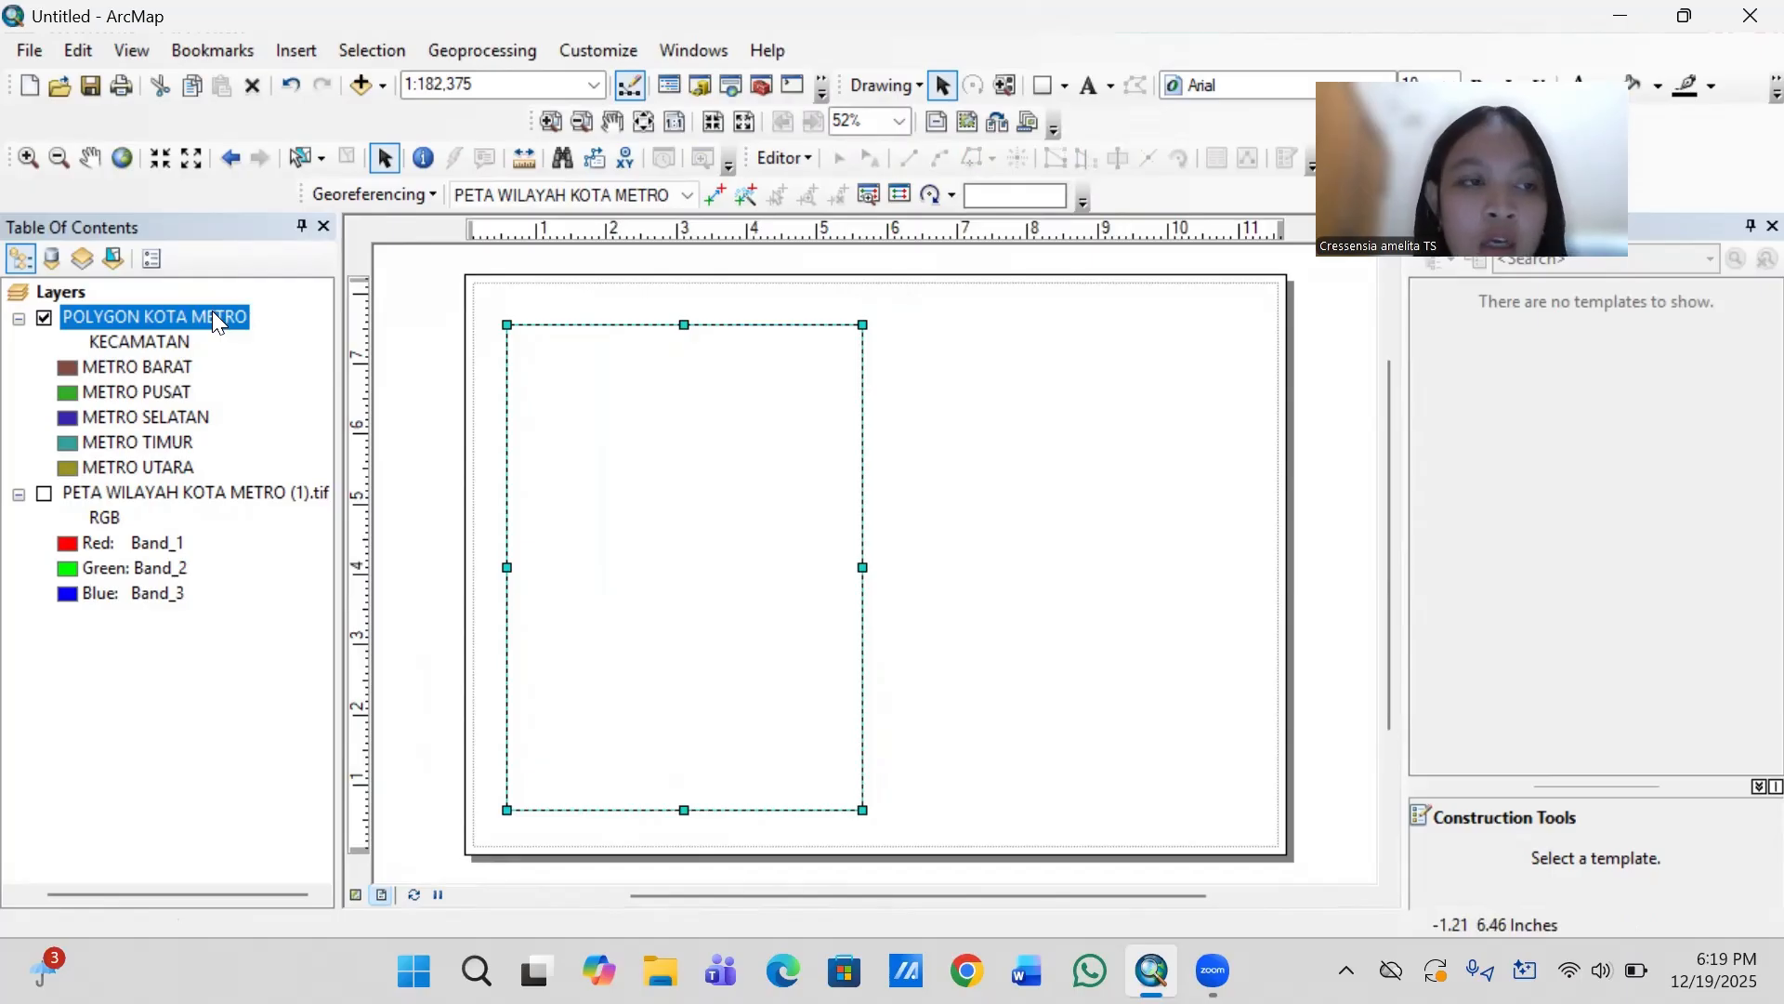
- Apply the Indonesian Datum 1974 coordinate system to the data frame
left_click(73, 292)
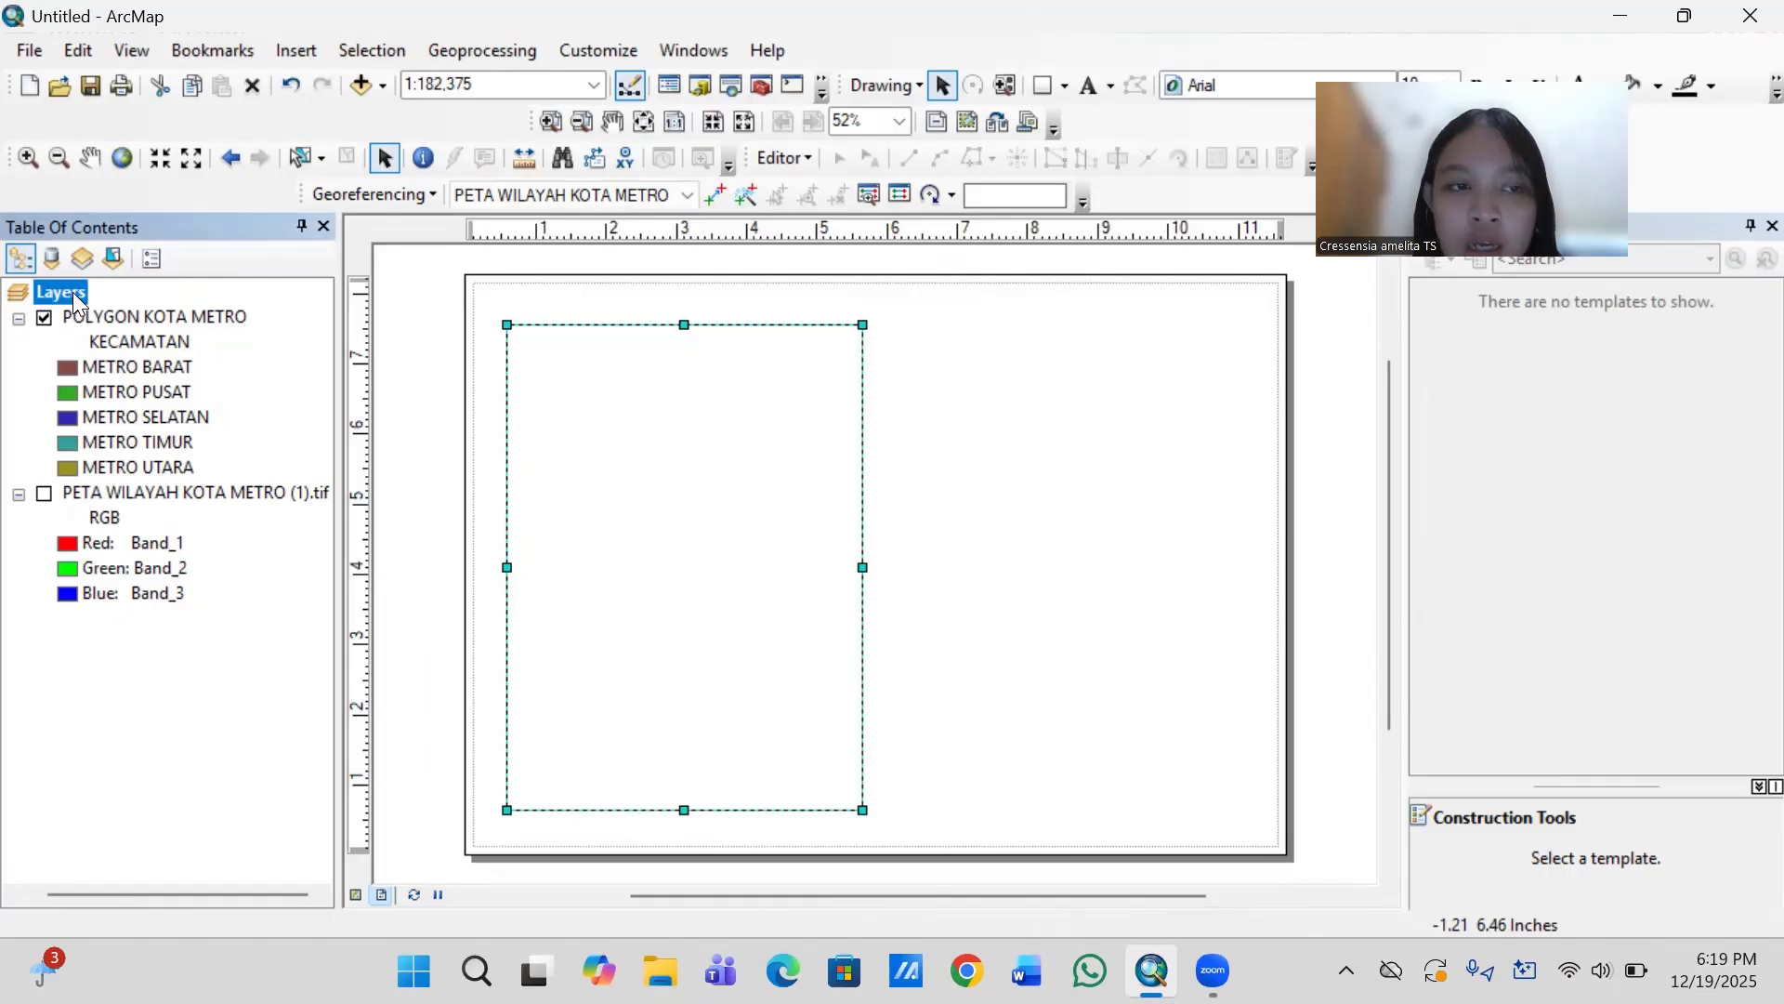
right_click(73, 291)
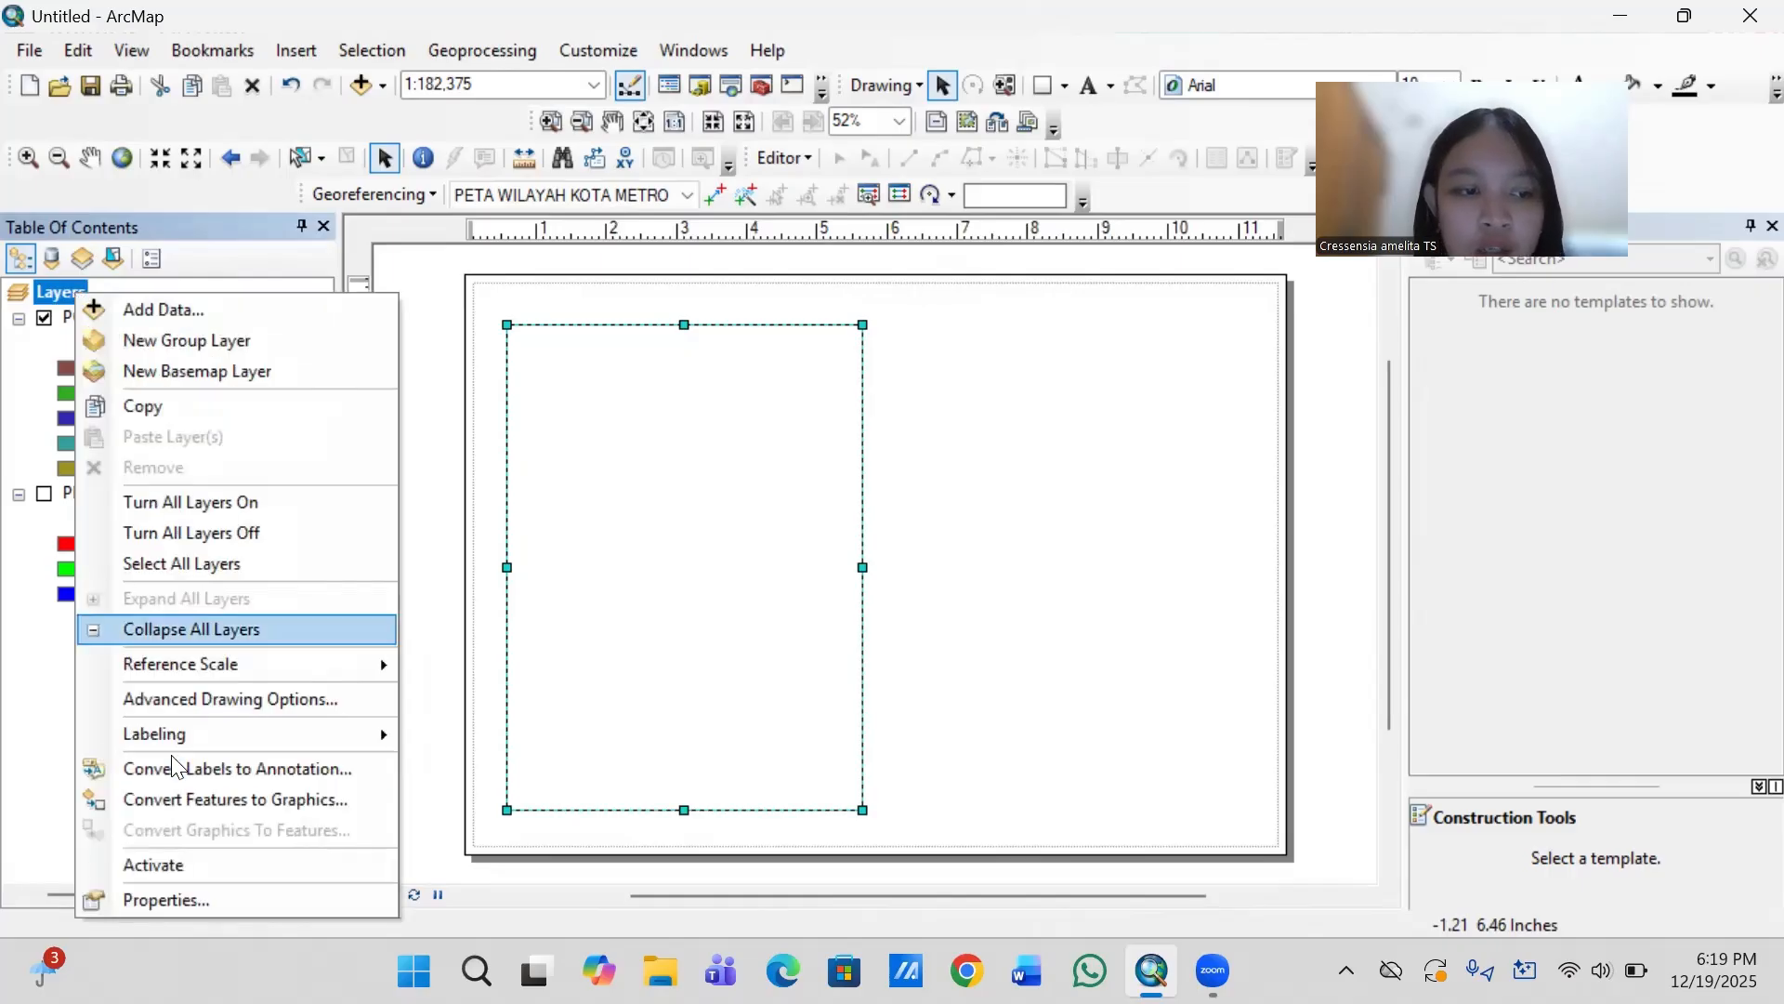
left_click(184, 898)
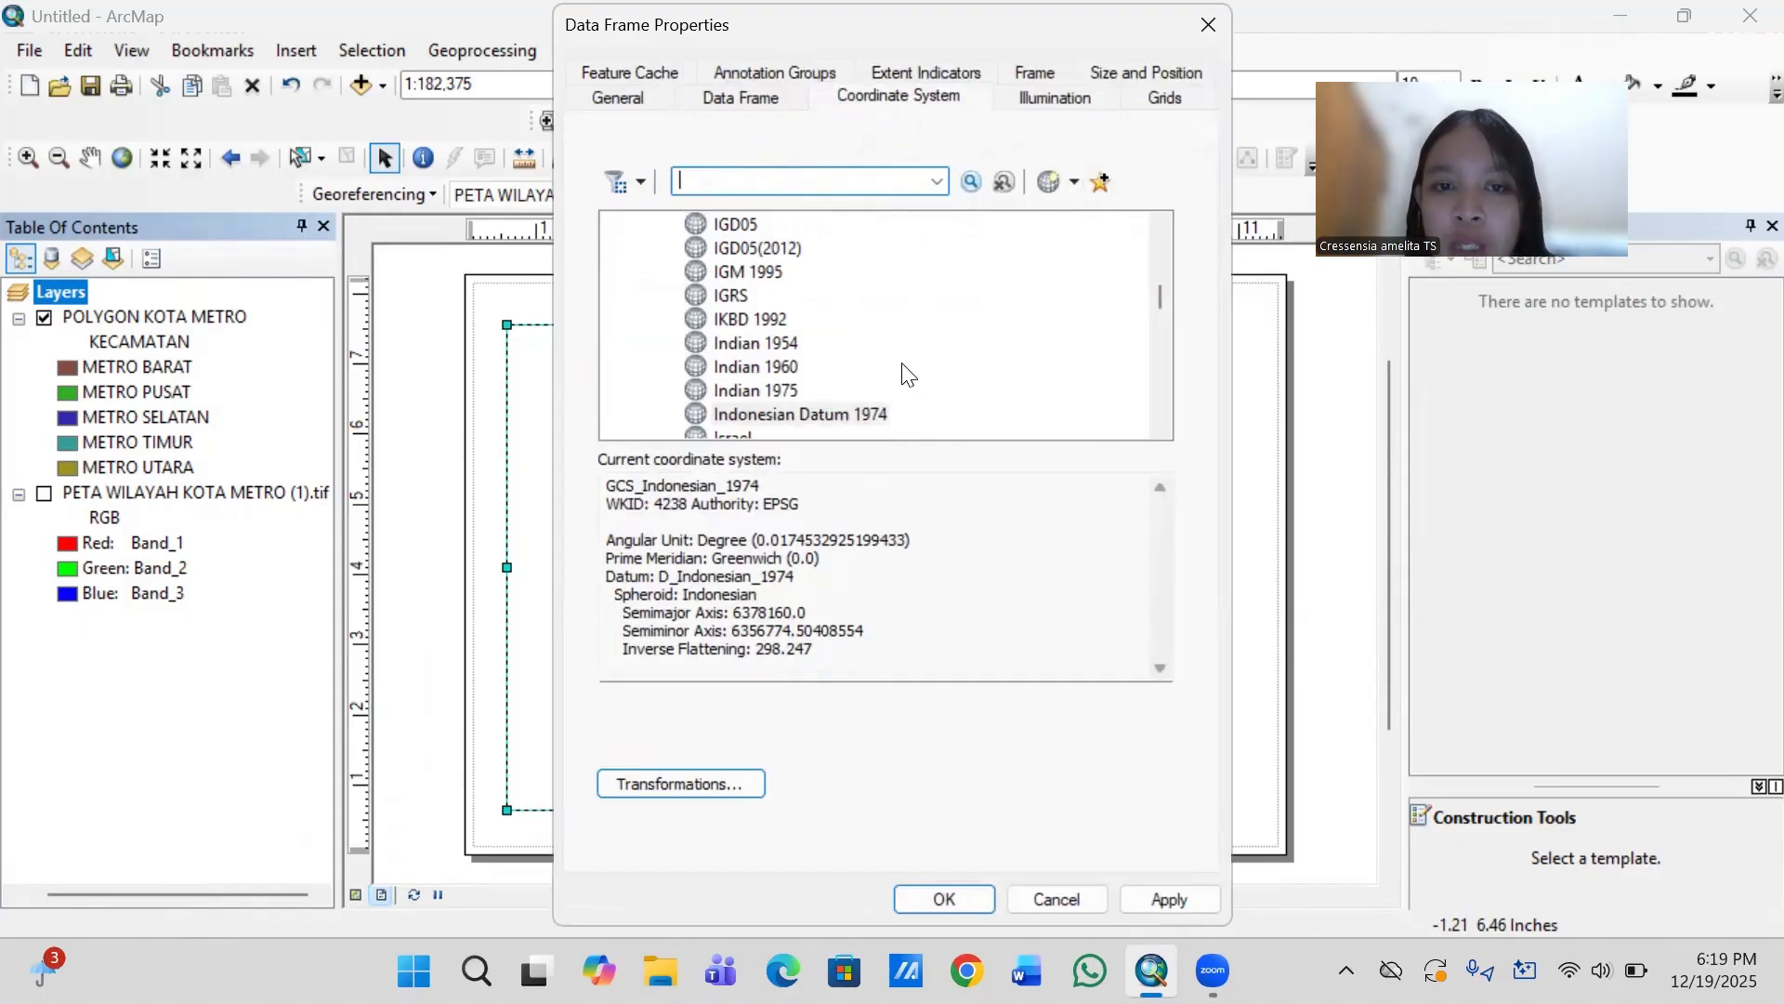
left_click(829, 415)
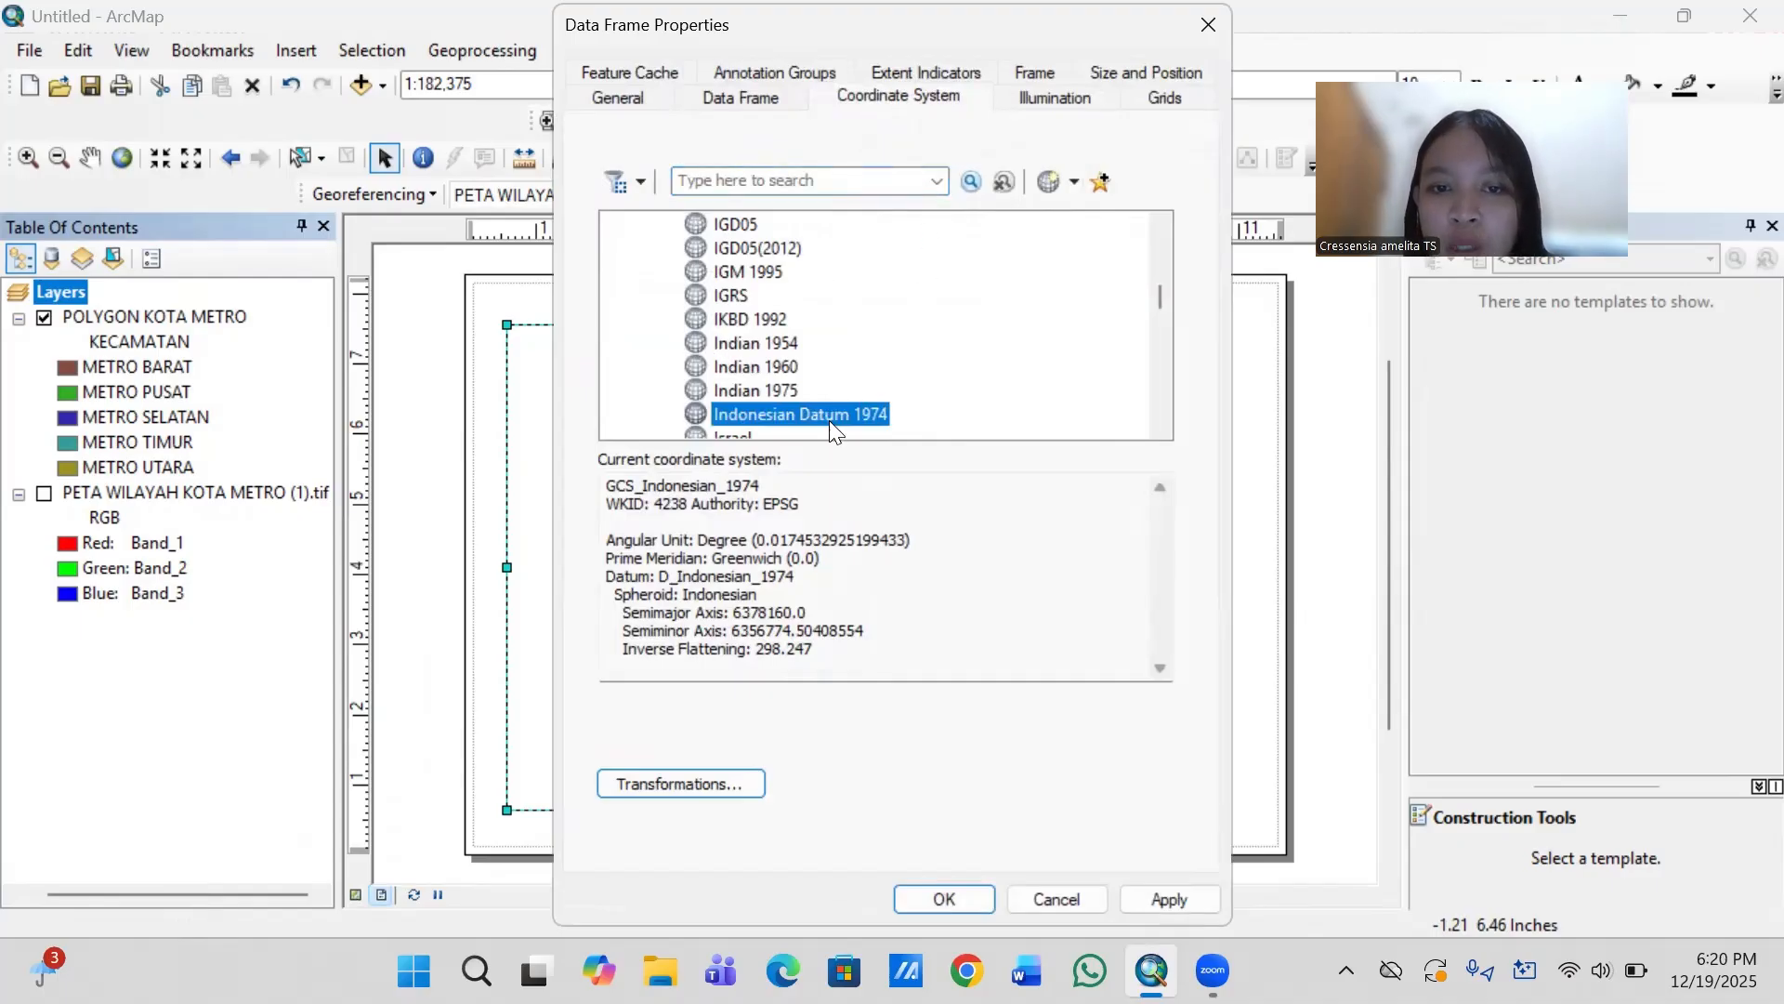
left_click(952, 899)
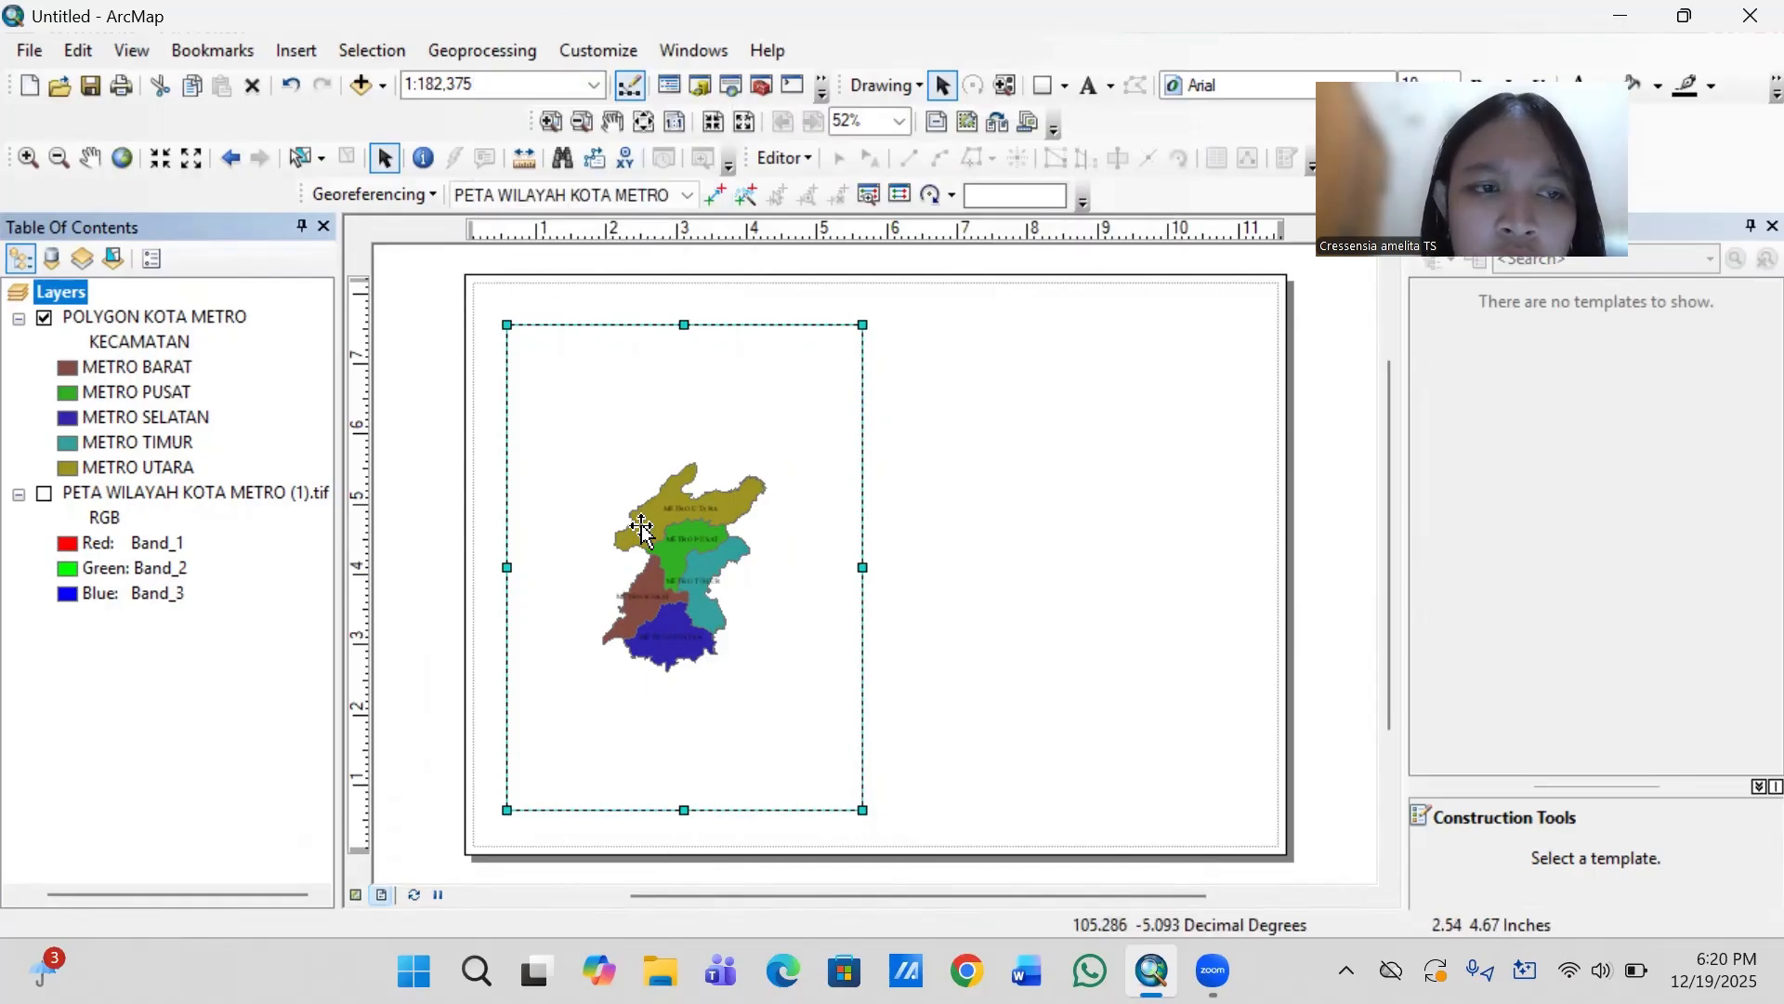
- Set the map scale to 1:90.000 and bring all five districts into the middle of the map frame
scroll(641, 528, "up", 2)
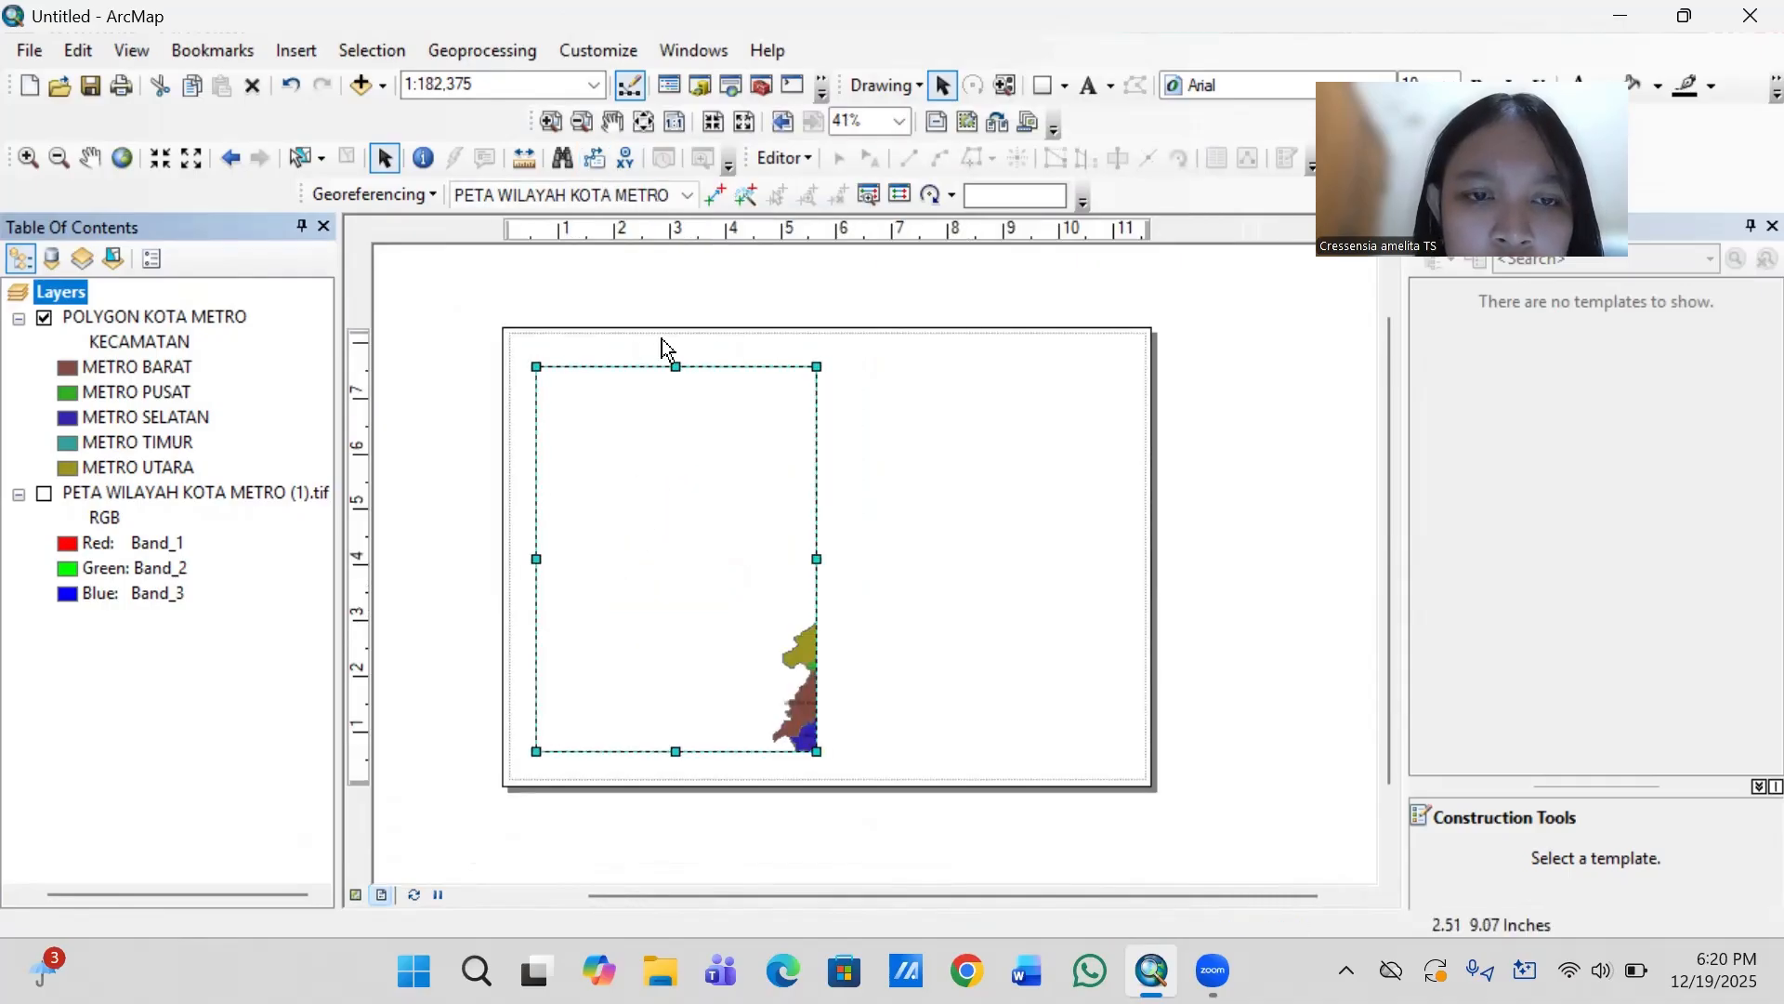
mouse_move(711, 544)
left_mouse_down()
mouse_move(642, 511)
mouse_move(708, 540)
left_mouse_up()
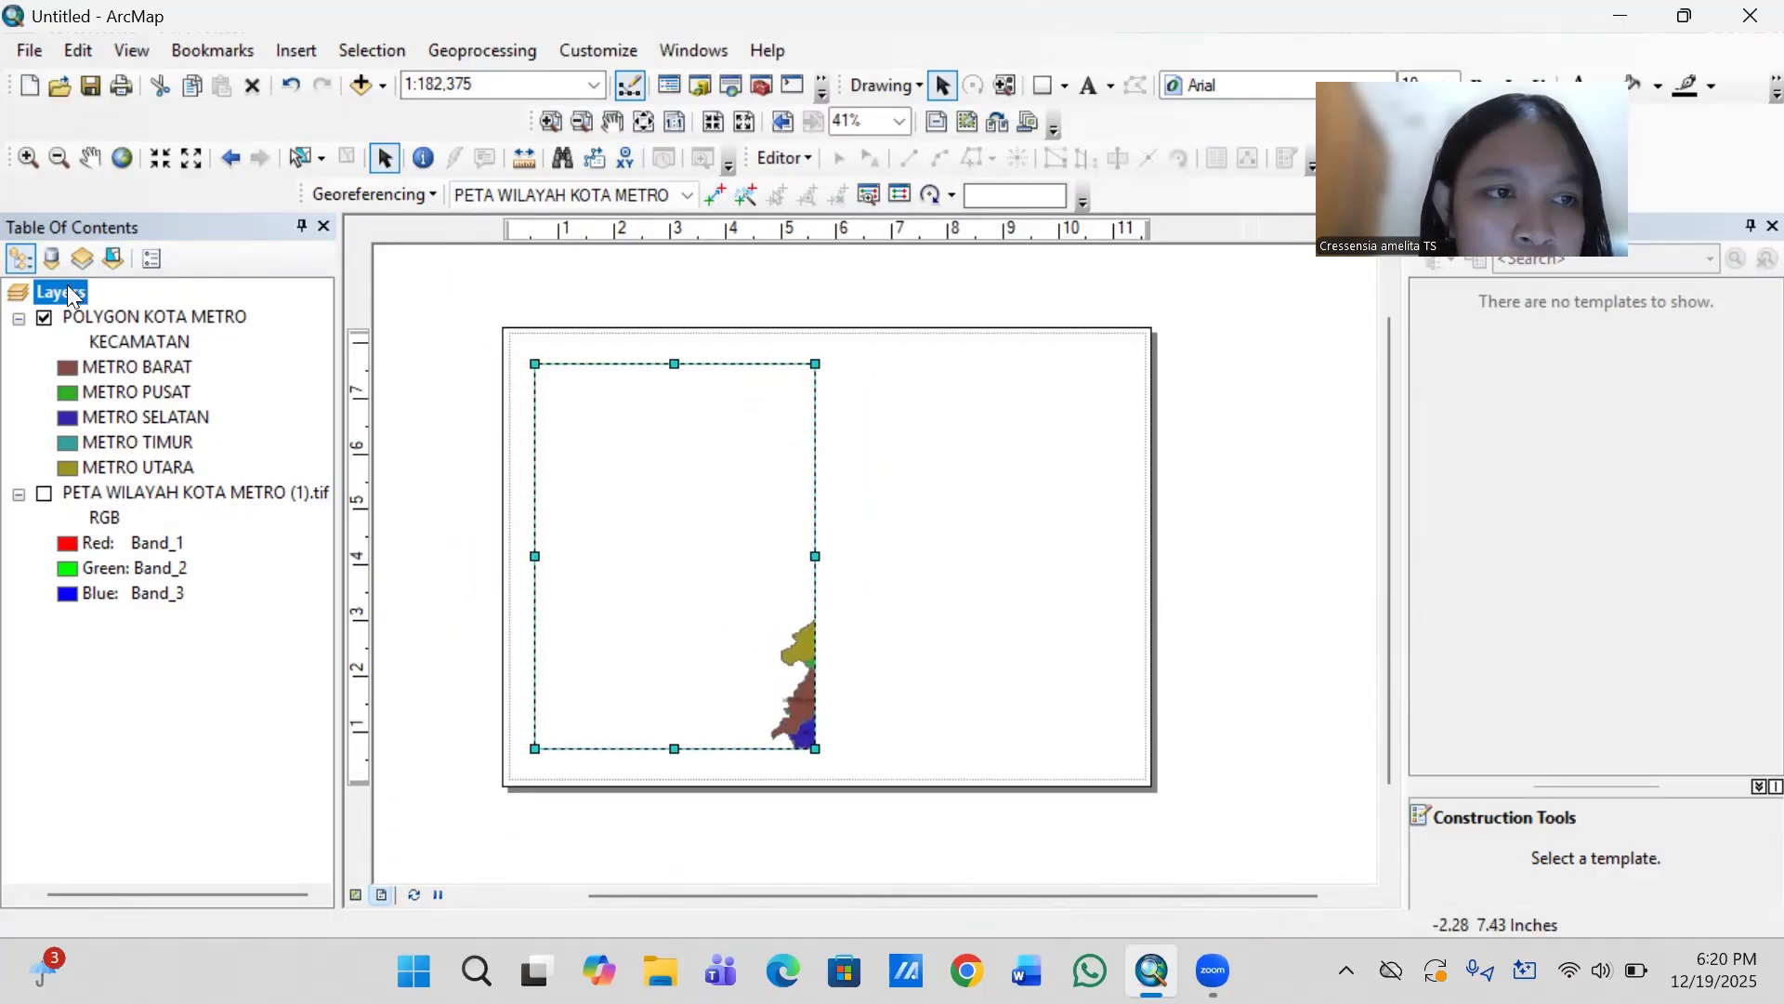
left_click(128, 323)
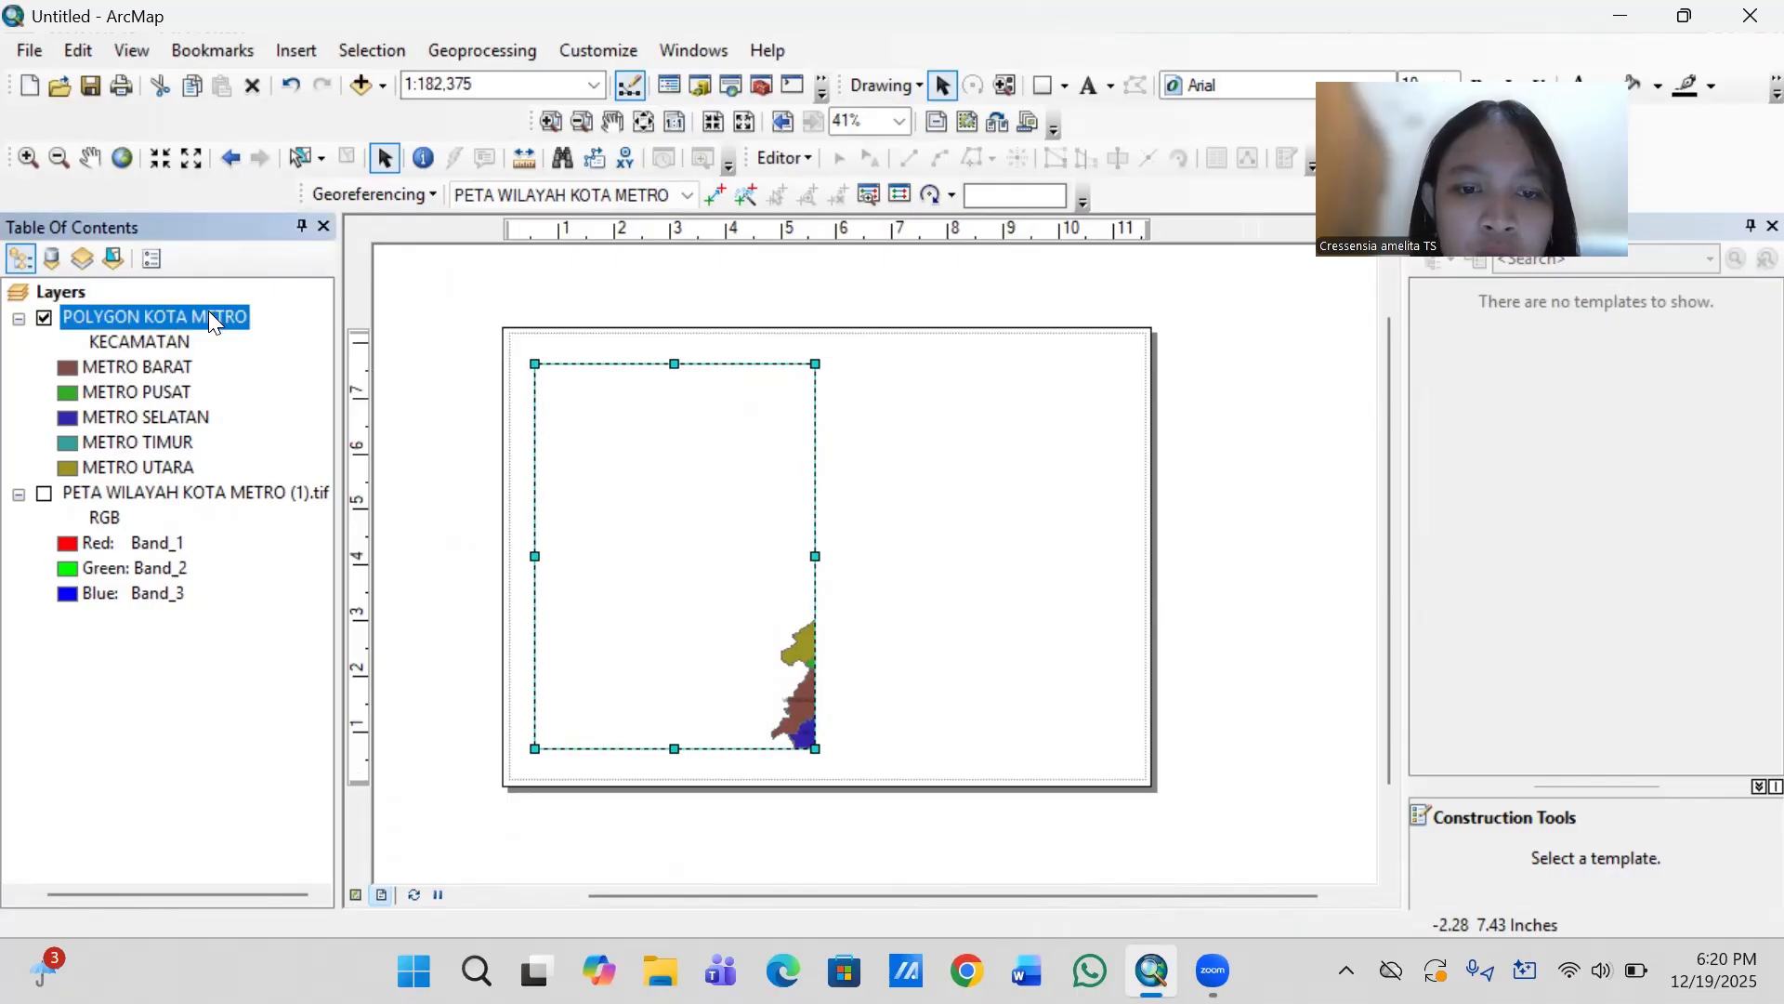
left_click(484, 83)
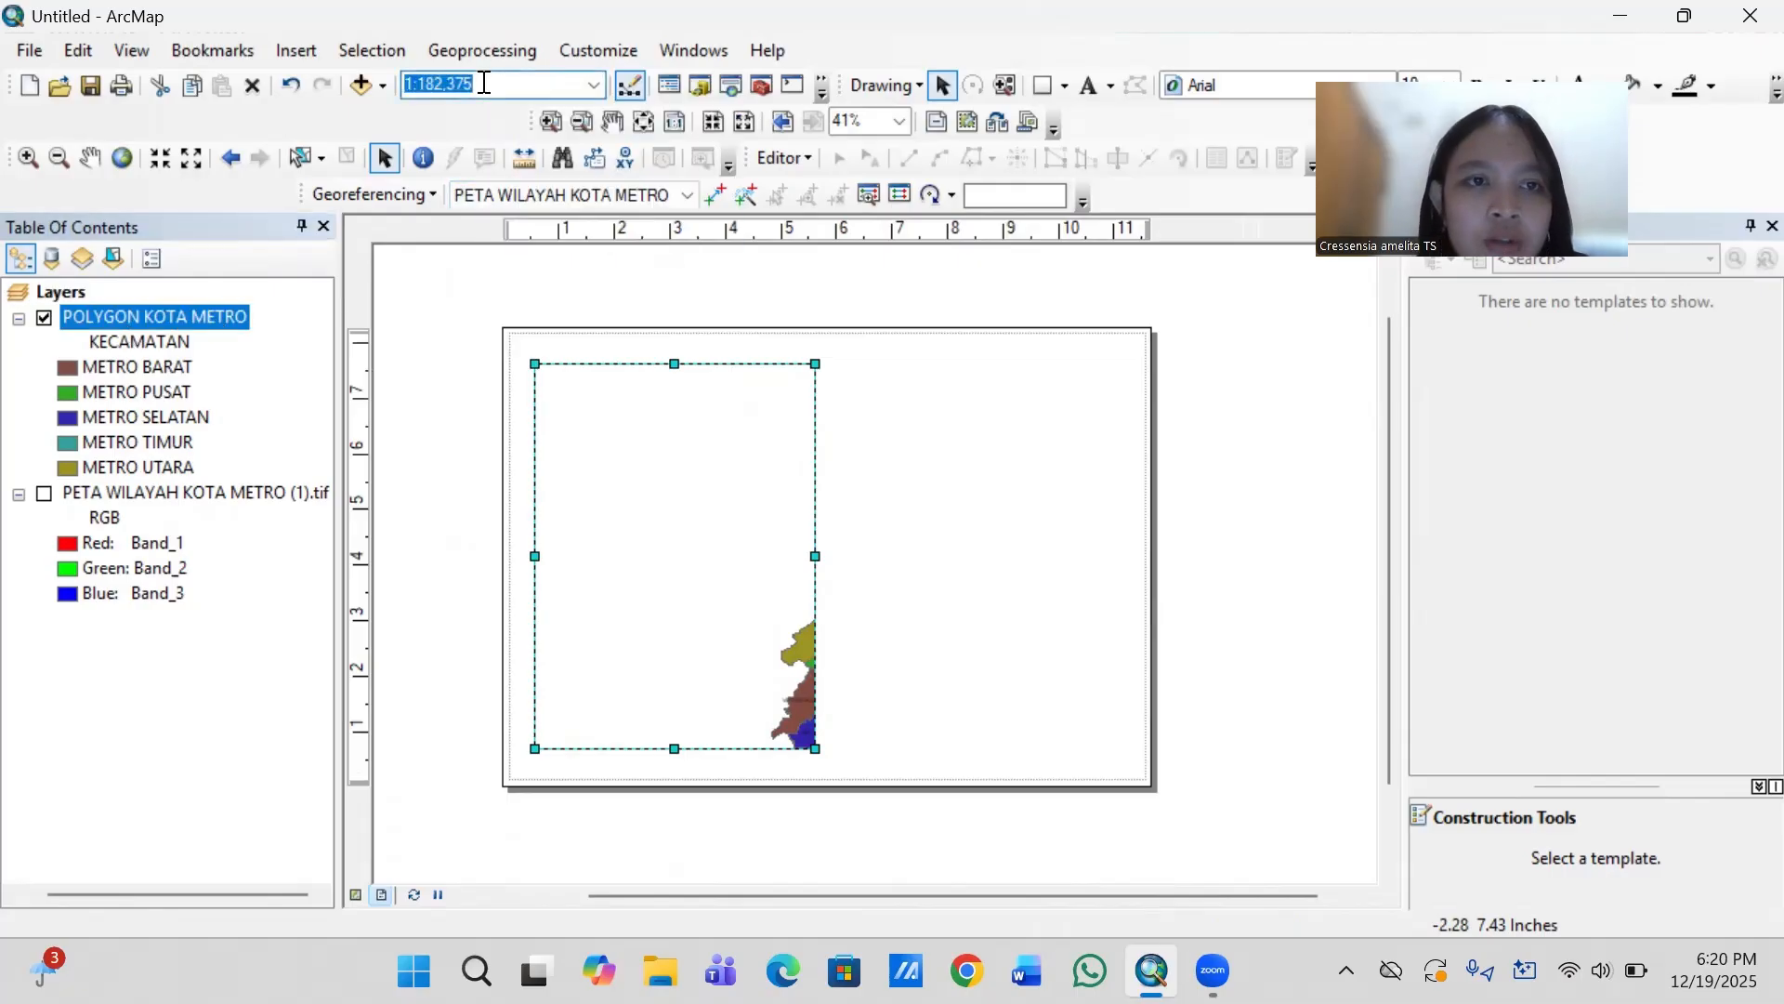
left_click(484, 83)
key("BackSpace")
key("BackSpace")
key("BackSpace")
key("BackSpace")
key("BackSpace")
key("BackSpace")
key("BackSpace")
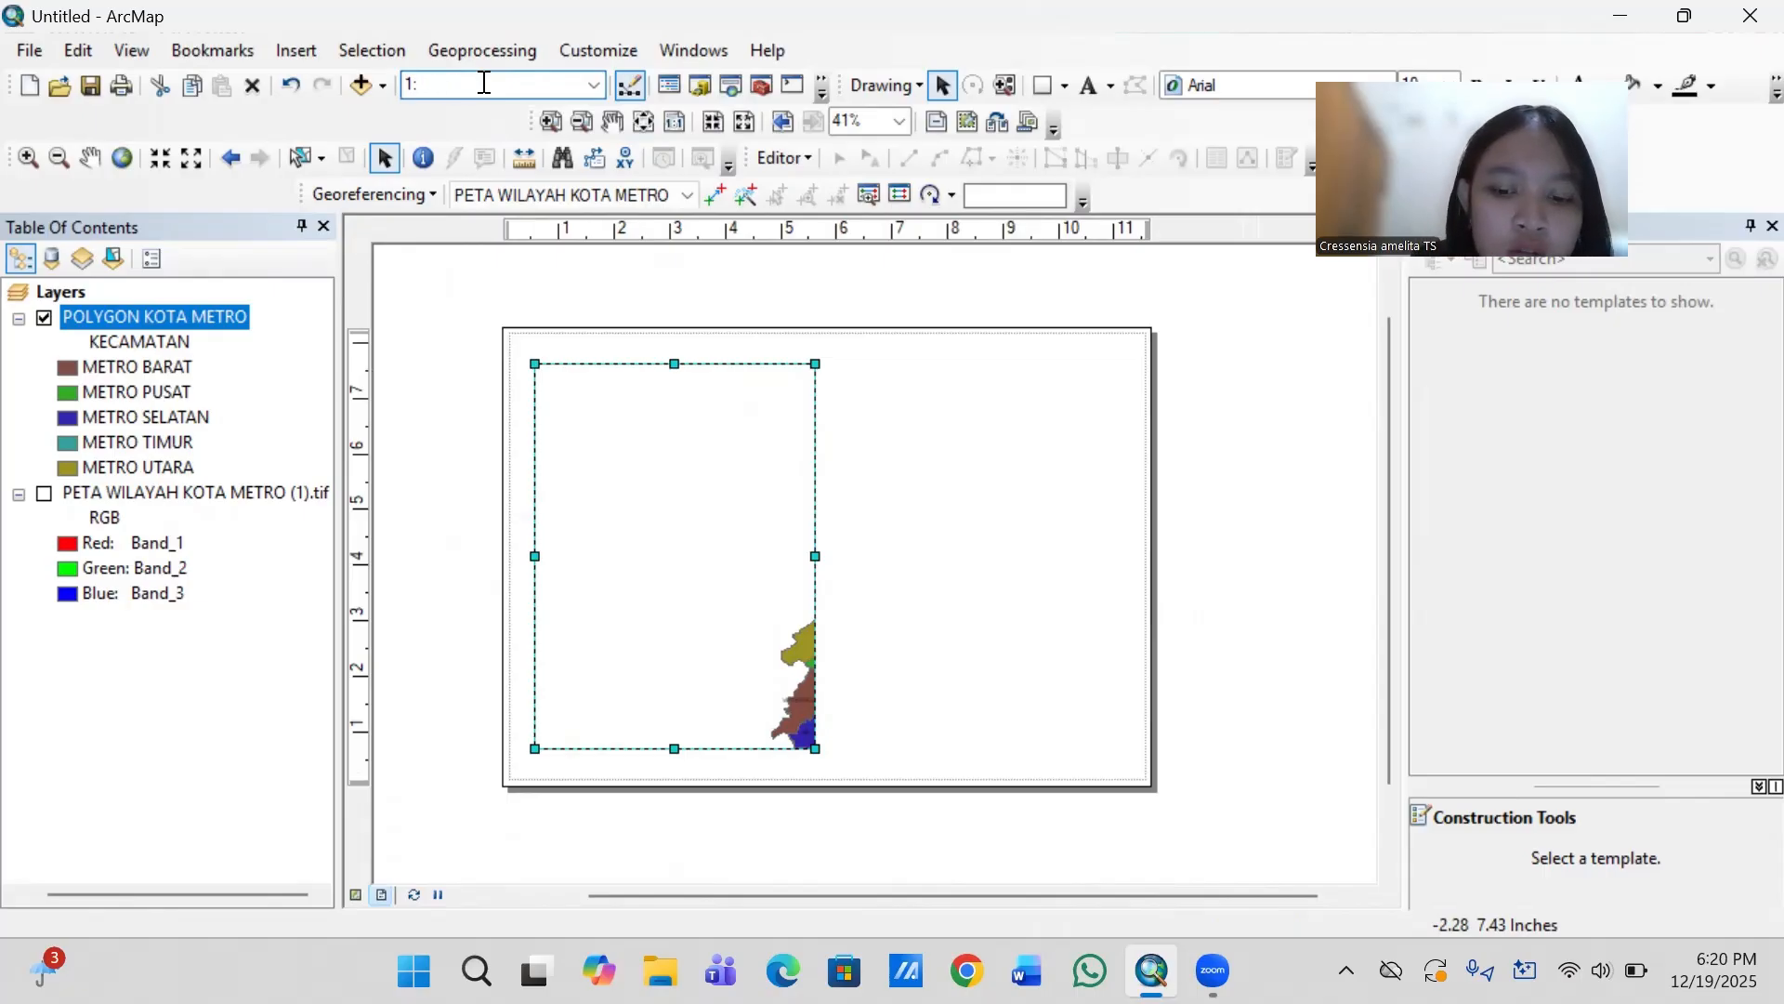
type("90,0")
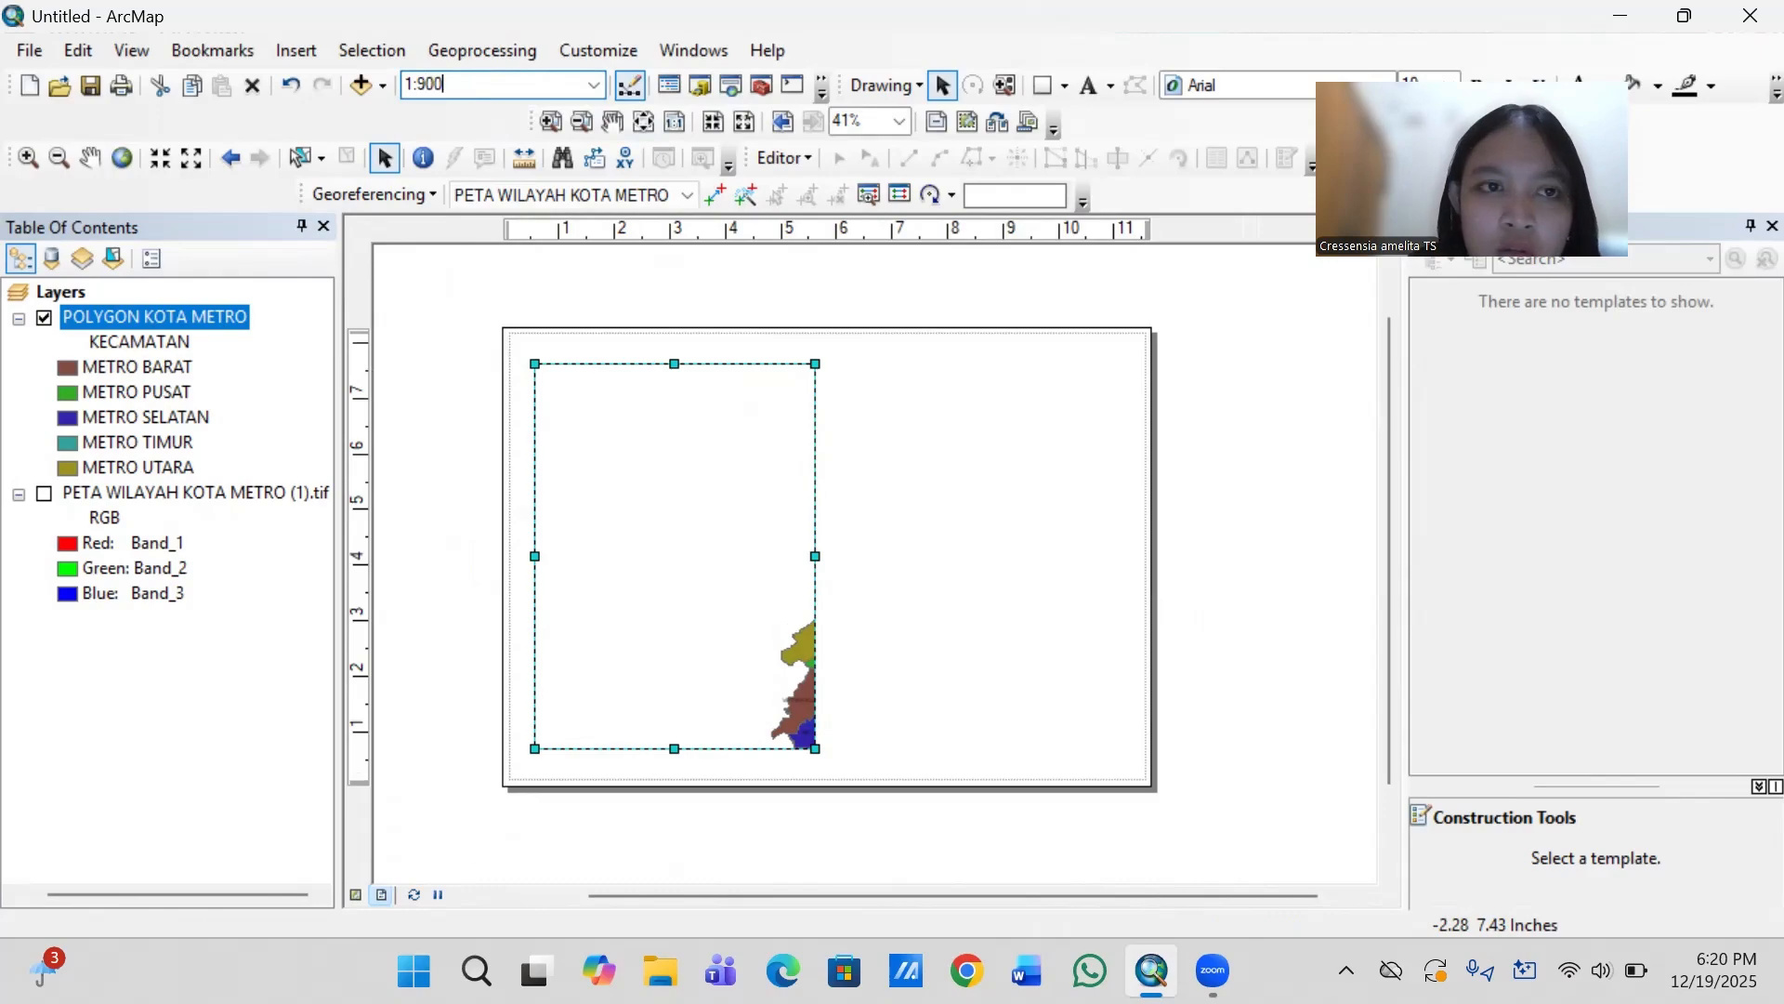
type("00")
key("Return")
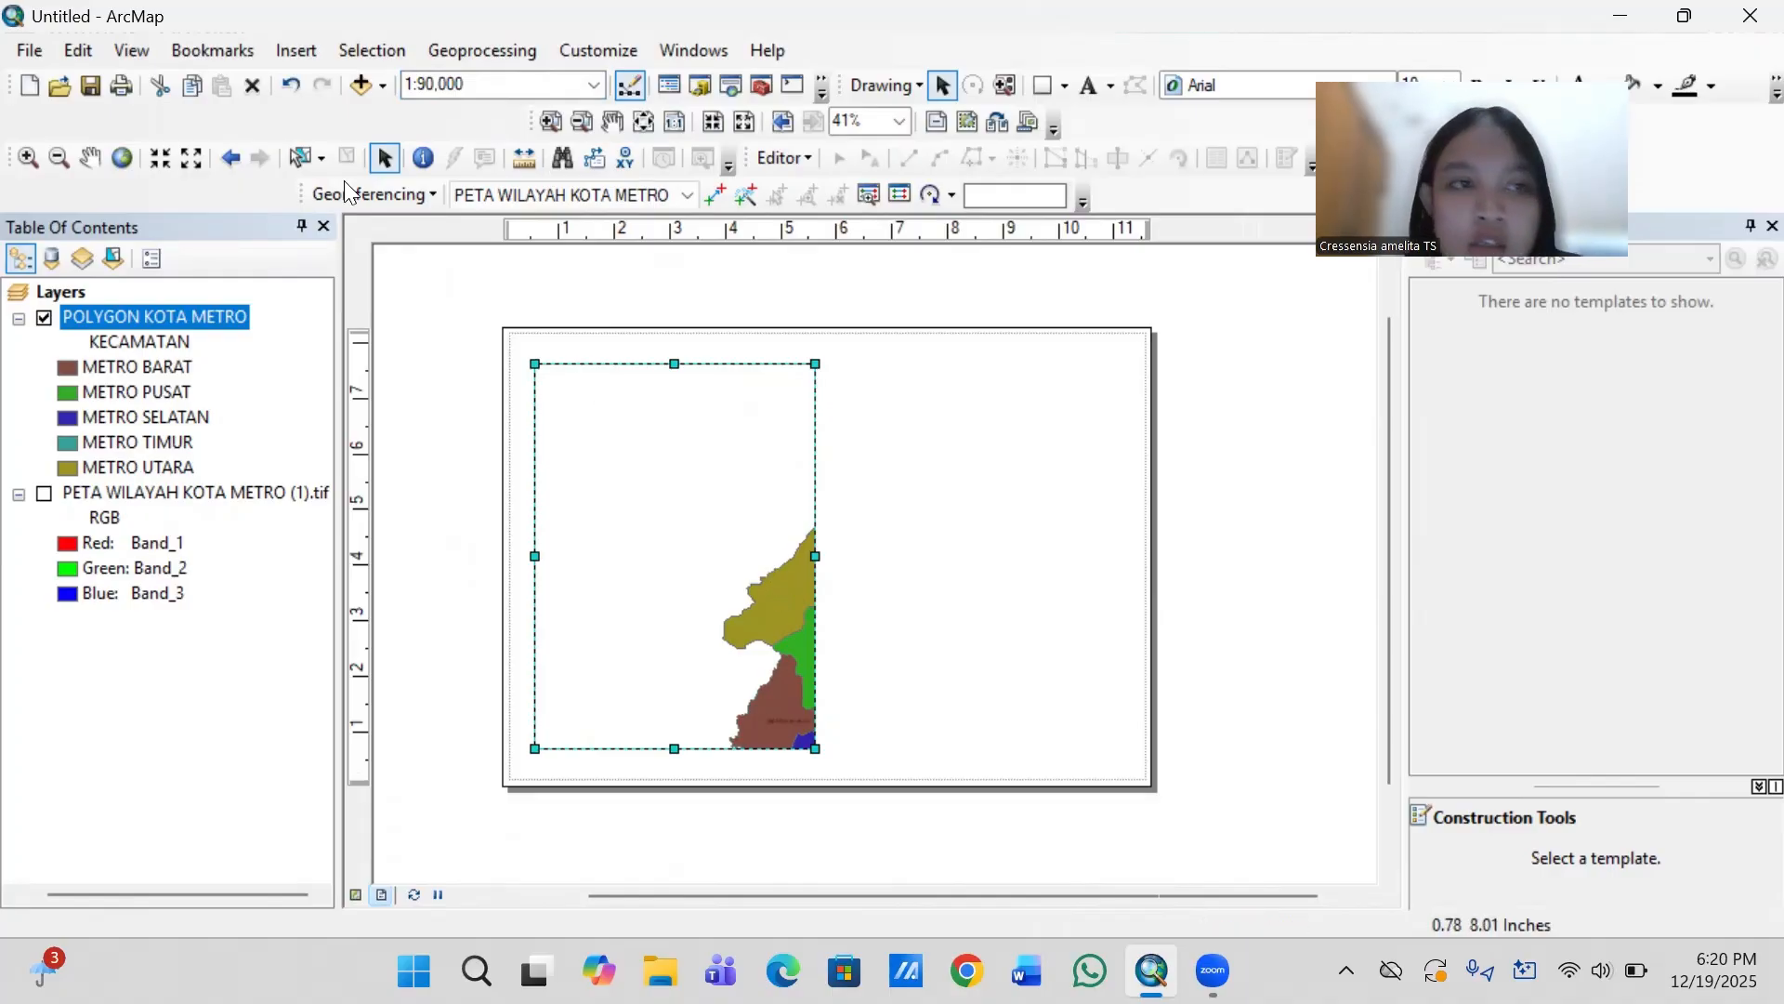
left_click(91, 154)
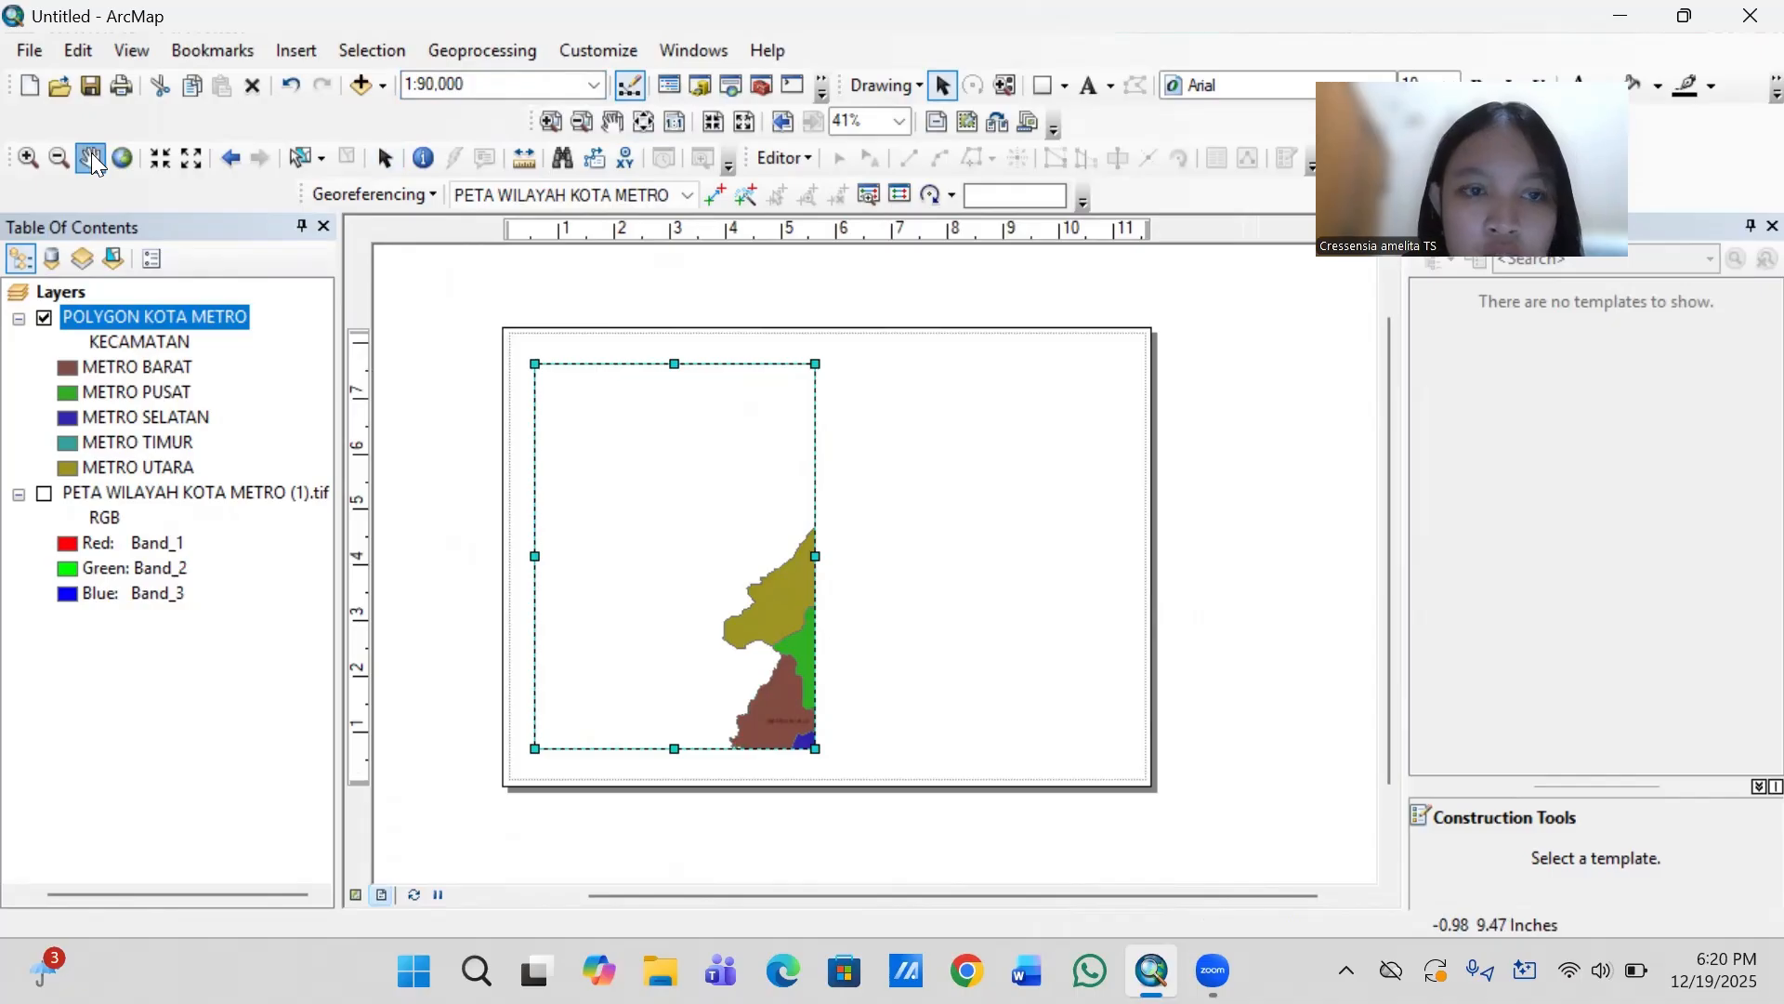
left_click_drag(773, 564, 689, 526)
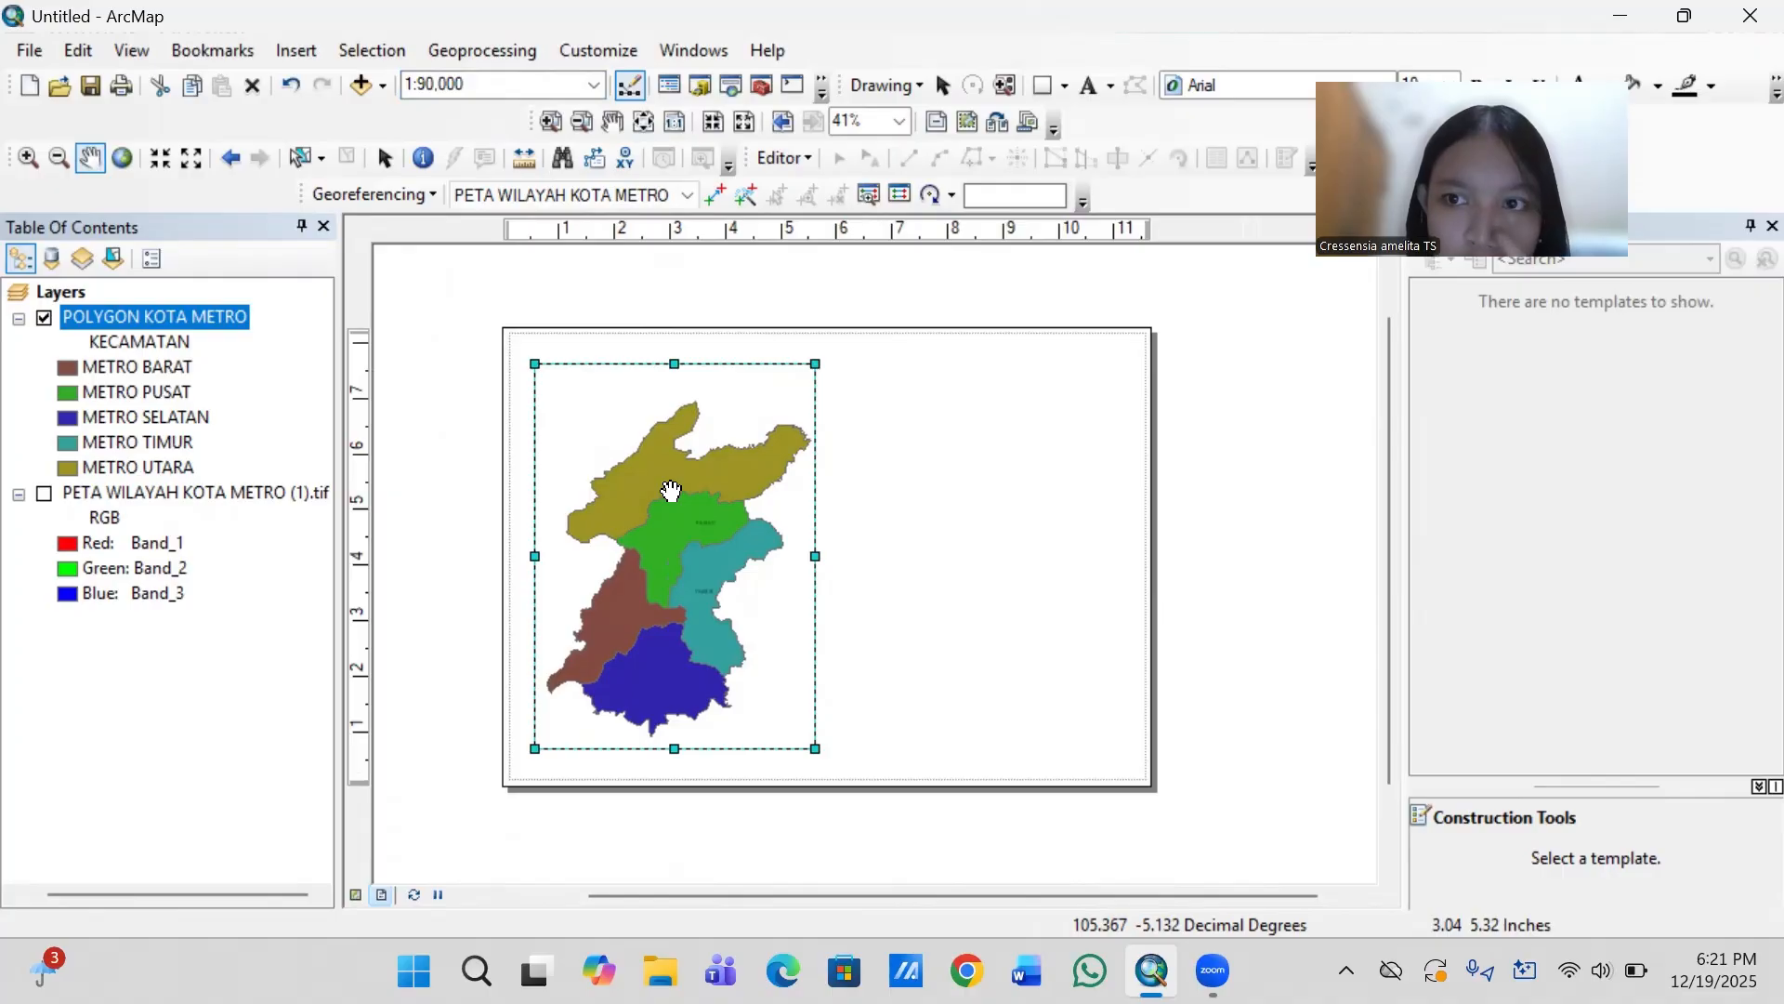
- Reapply the Indonesian Datum 1974 coordinate system in the data frame properties
left_click(62, 294)
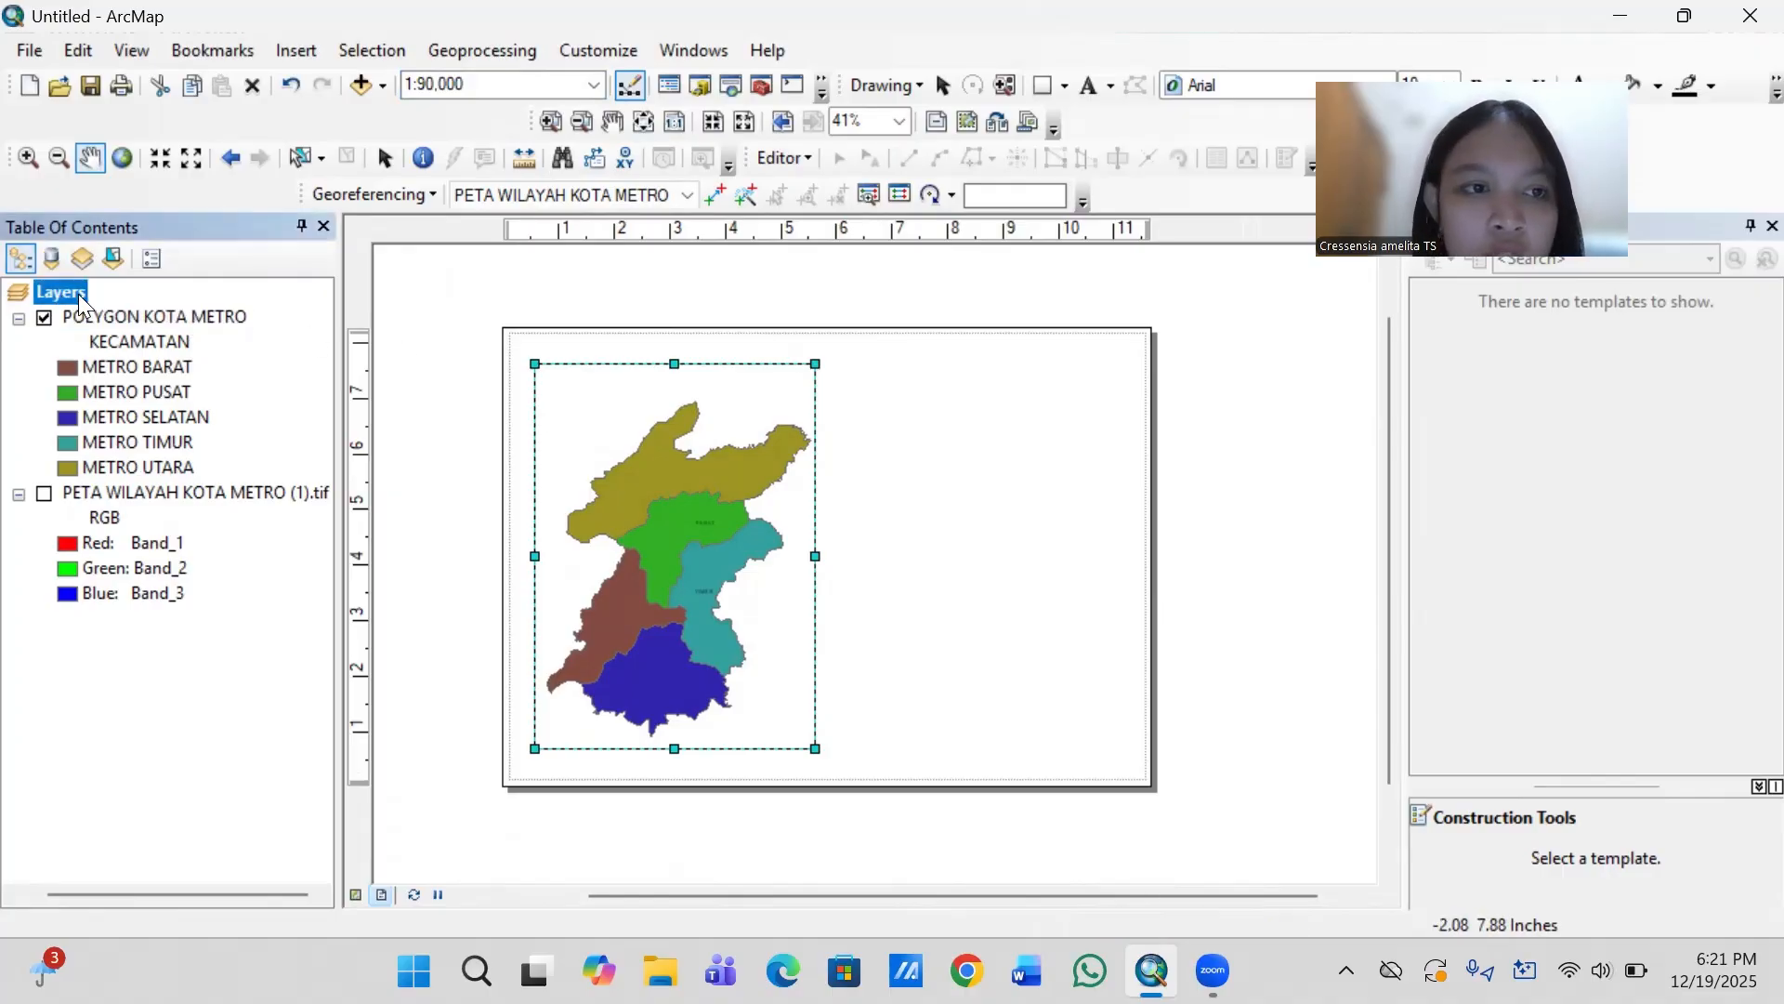
right_click(78, 294)
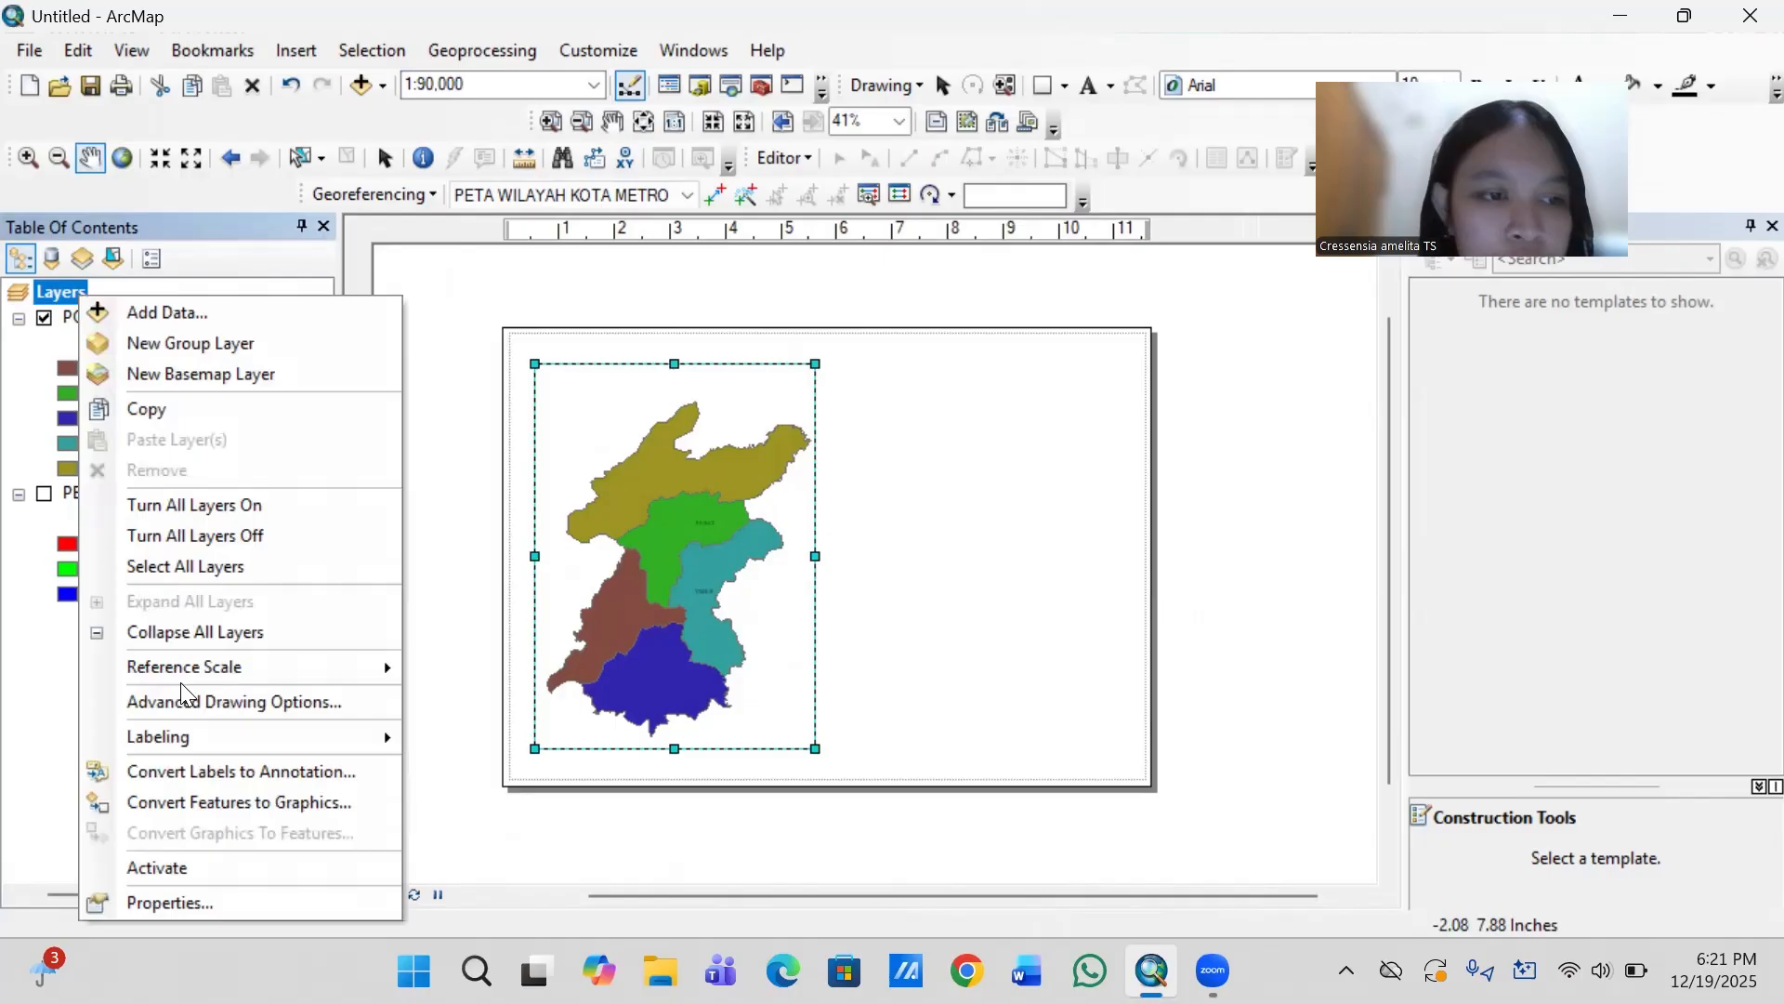
left_click(182, 904)
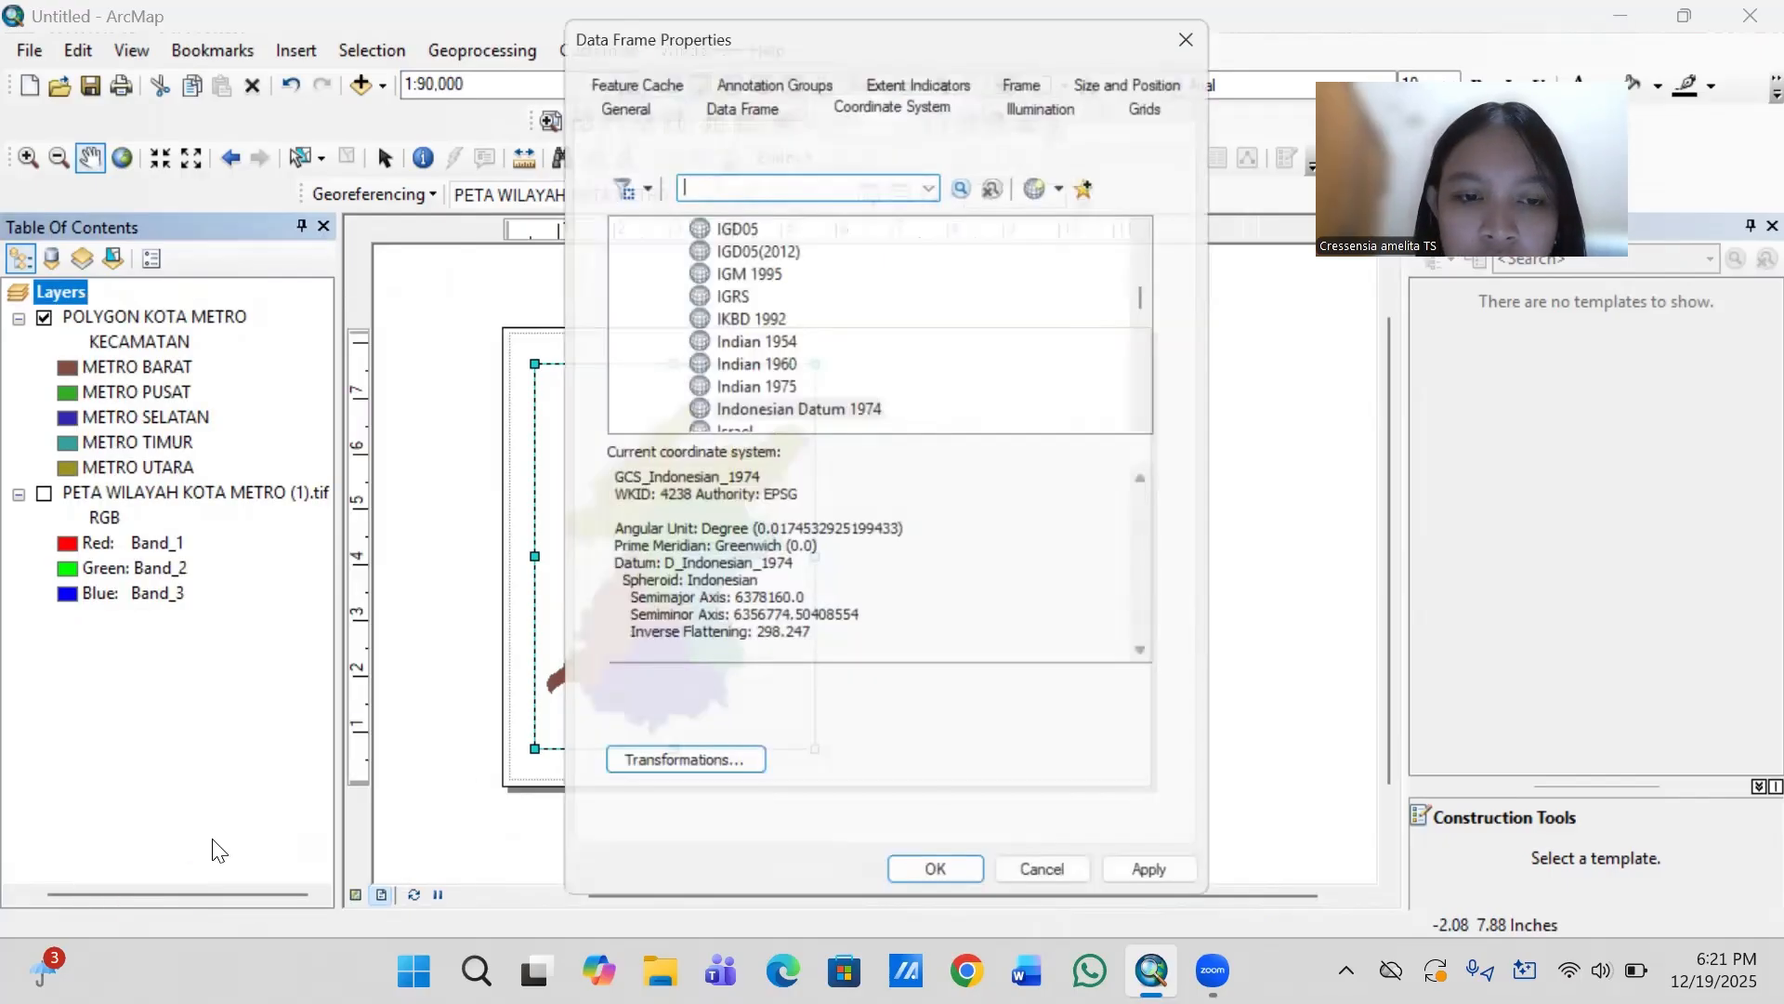
left_click(846, 415)
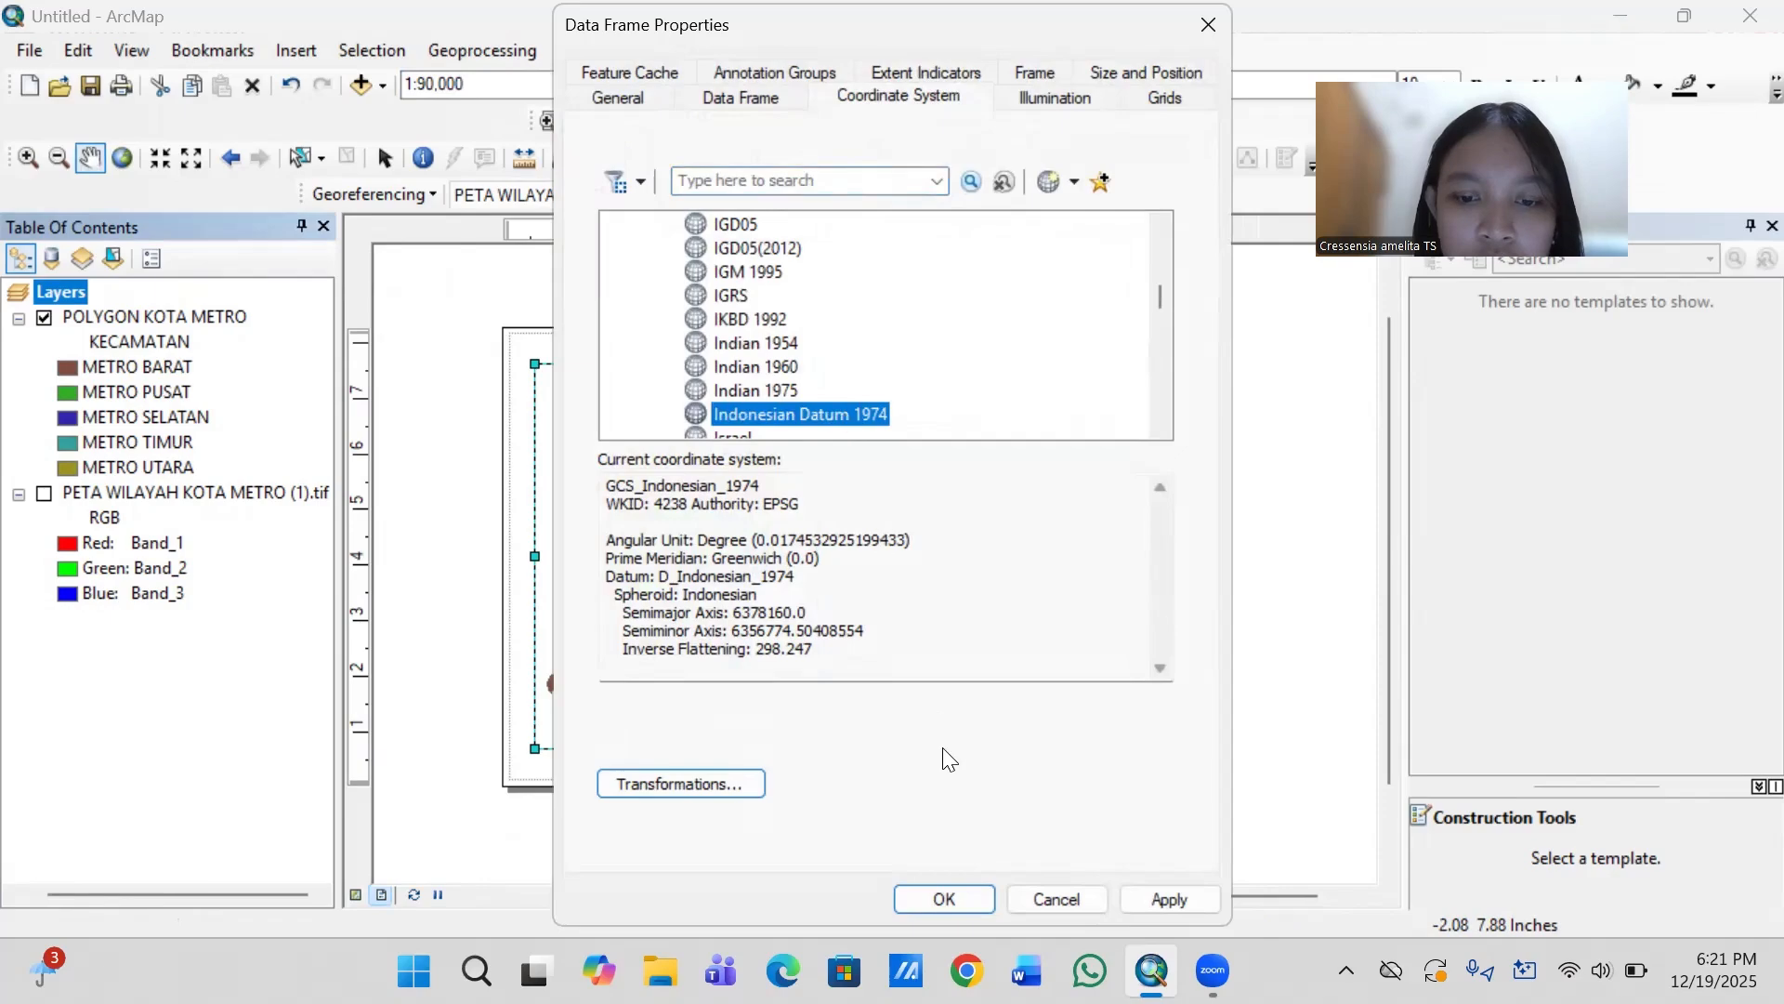
left_click(931, 897)
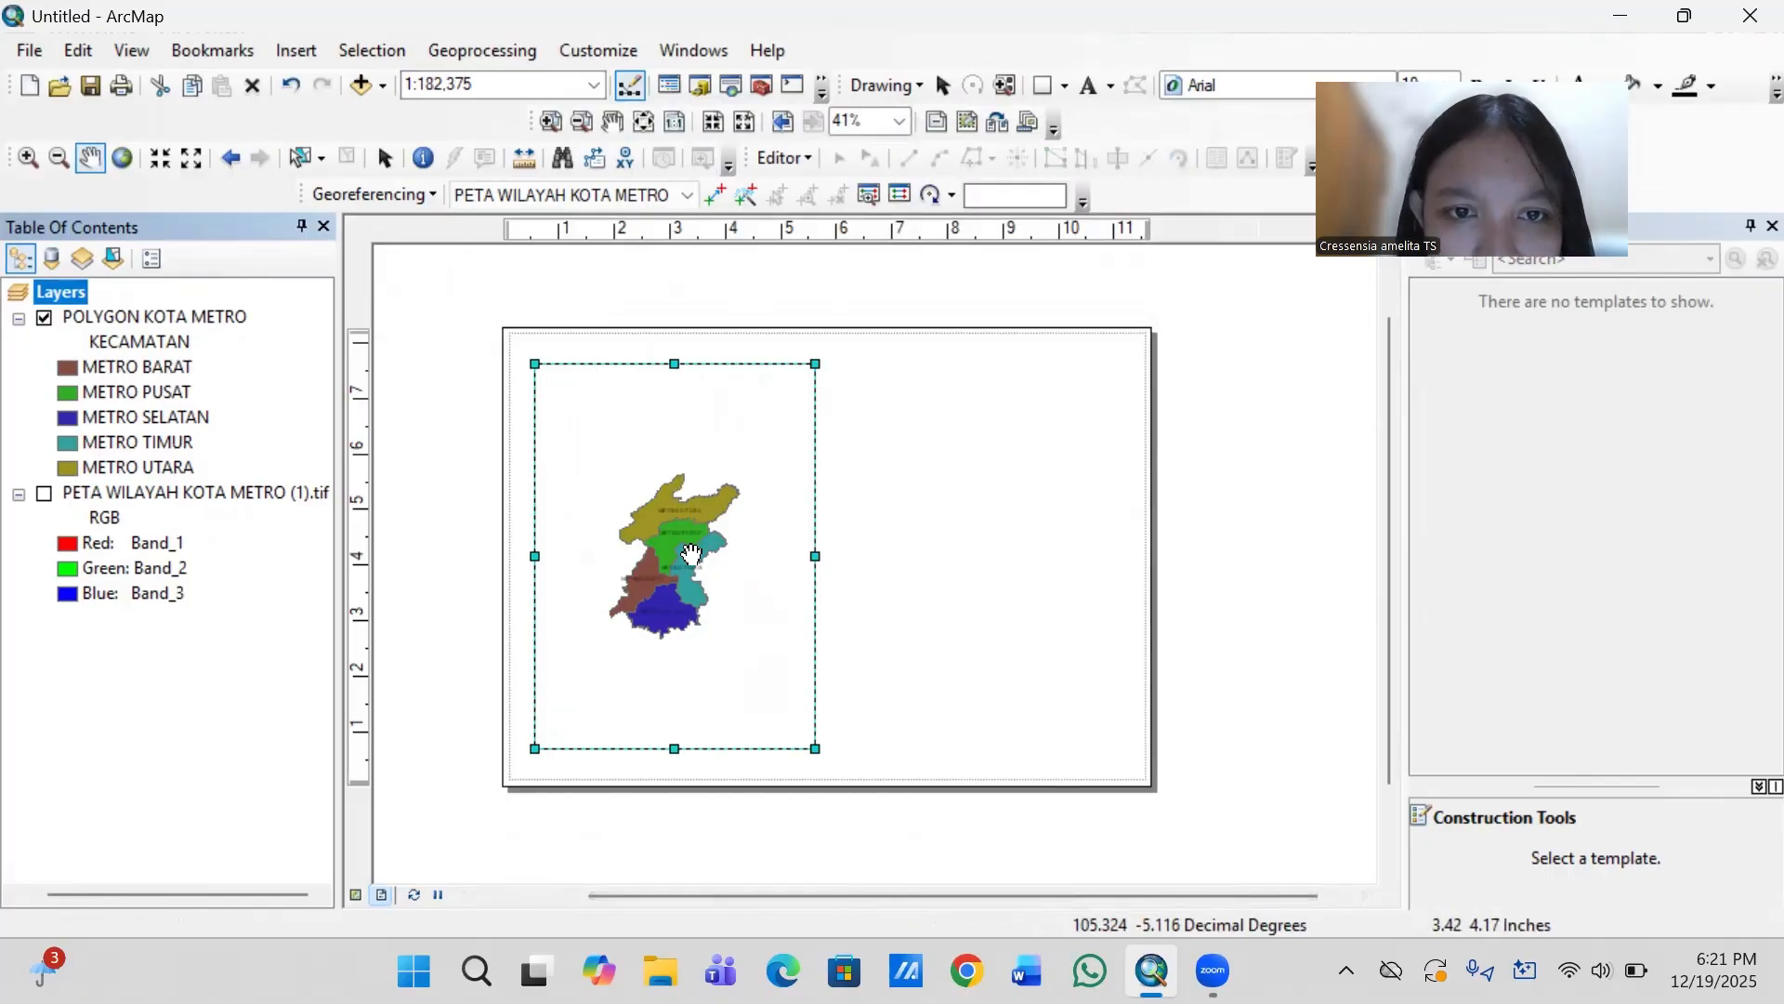
- Fit the map frame to the extent of the POLYGON KOTA METRO layer and center the districts within it
mouse_move(691, 555)
left_mouse_down()
mouse_move(673, 556)
mouse_move(697, 559)
left_mouse_up()
scroll(697, 559, "up", 1)
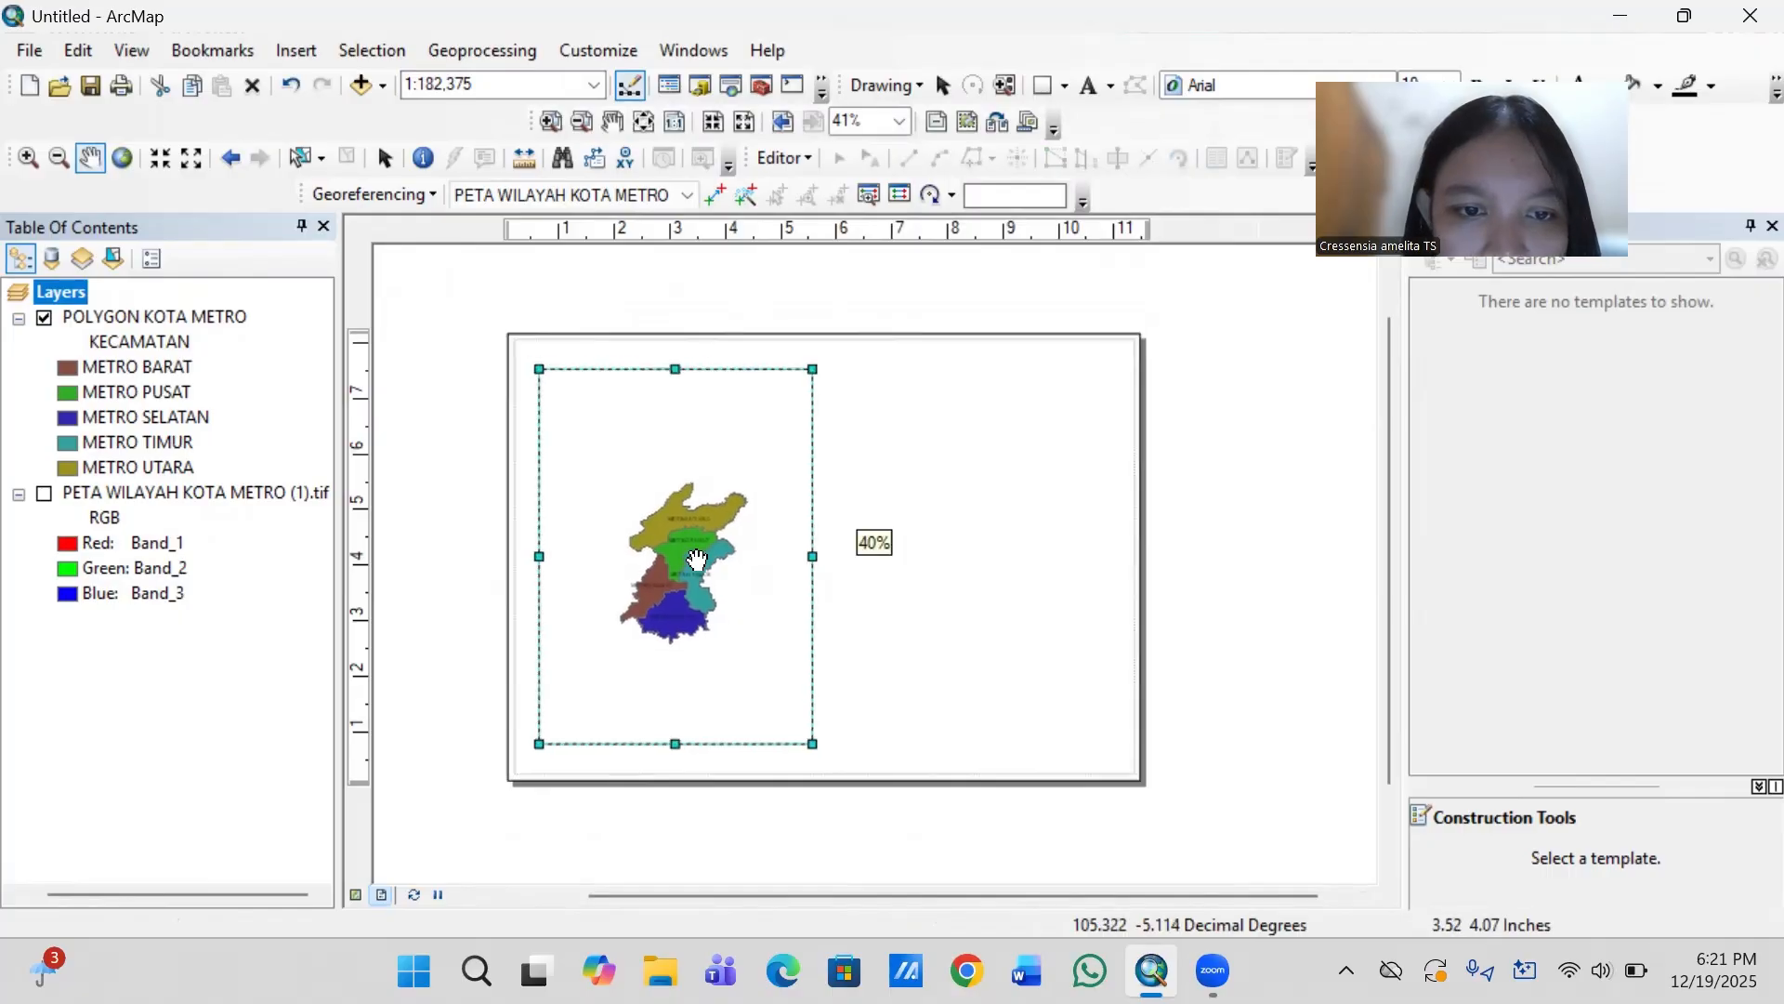
scroll(697, 559, "down", 1)
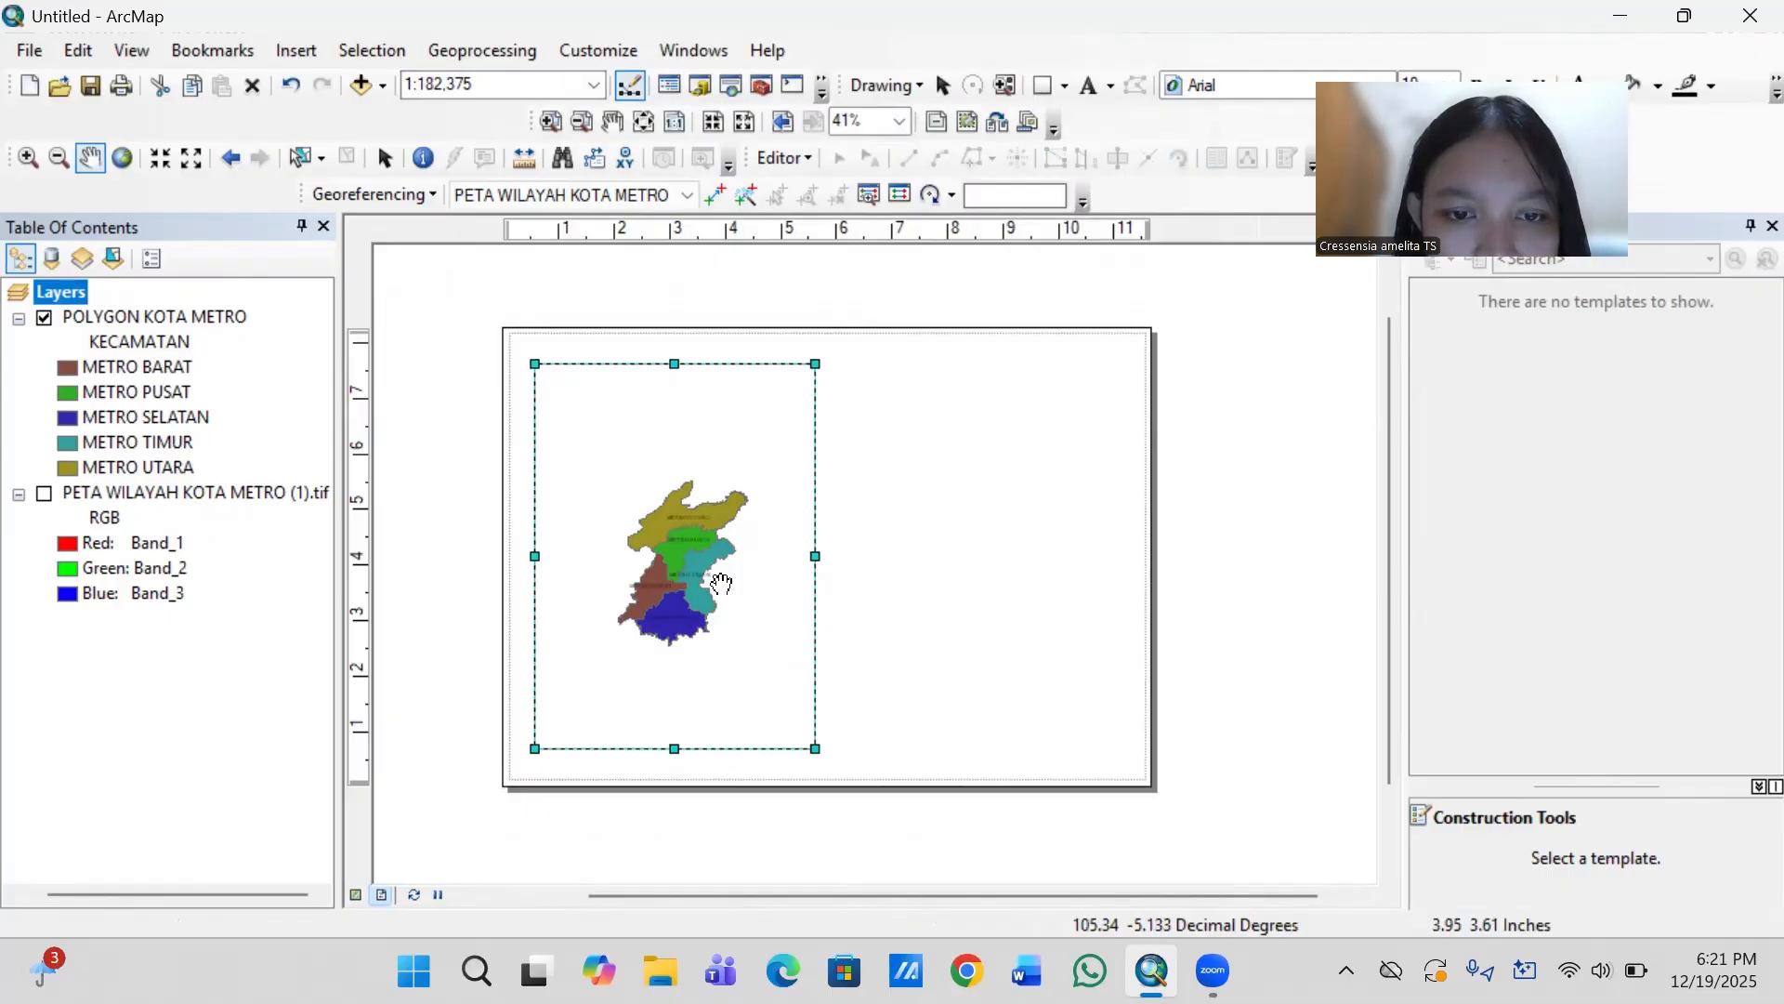
scroll(722, 584, "down", 1)
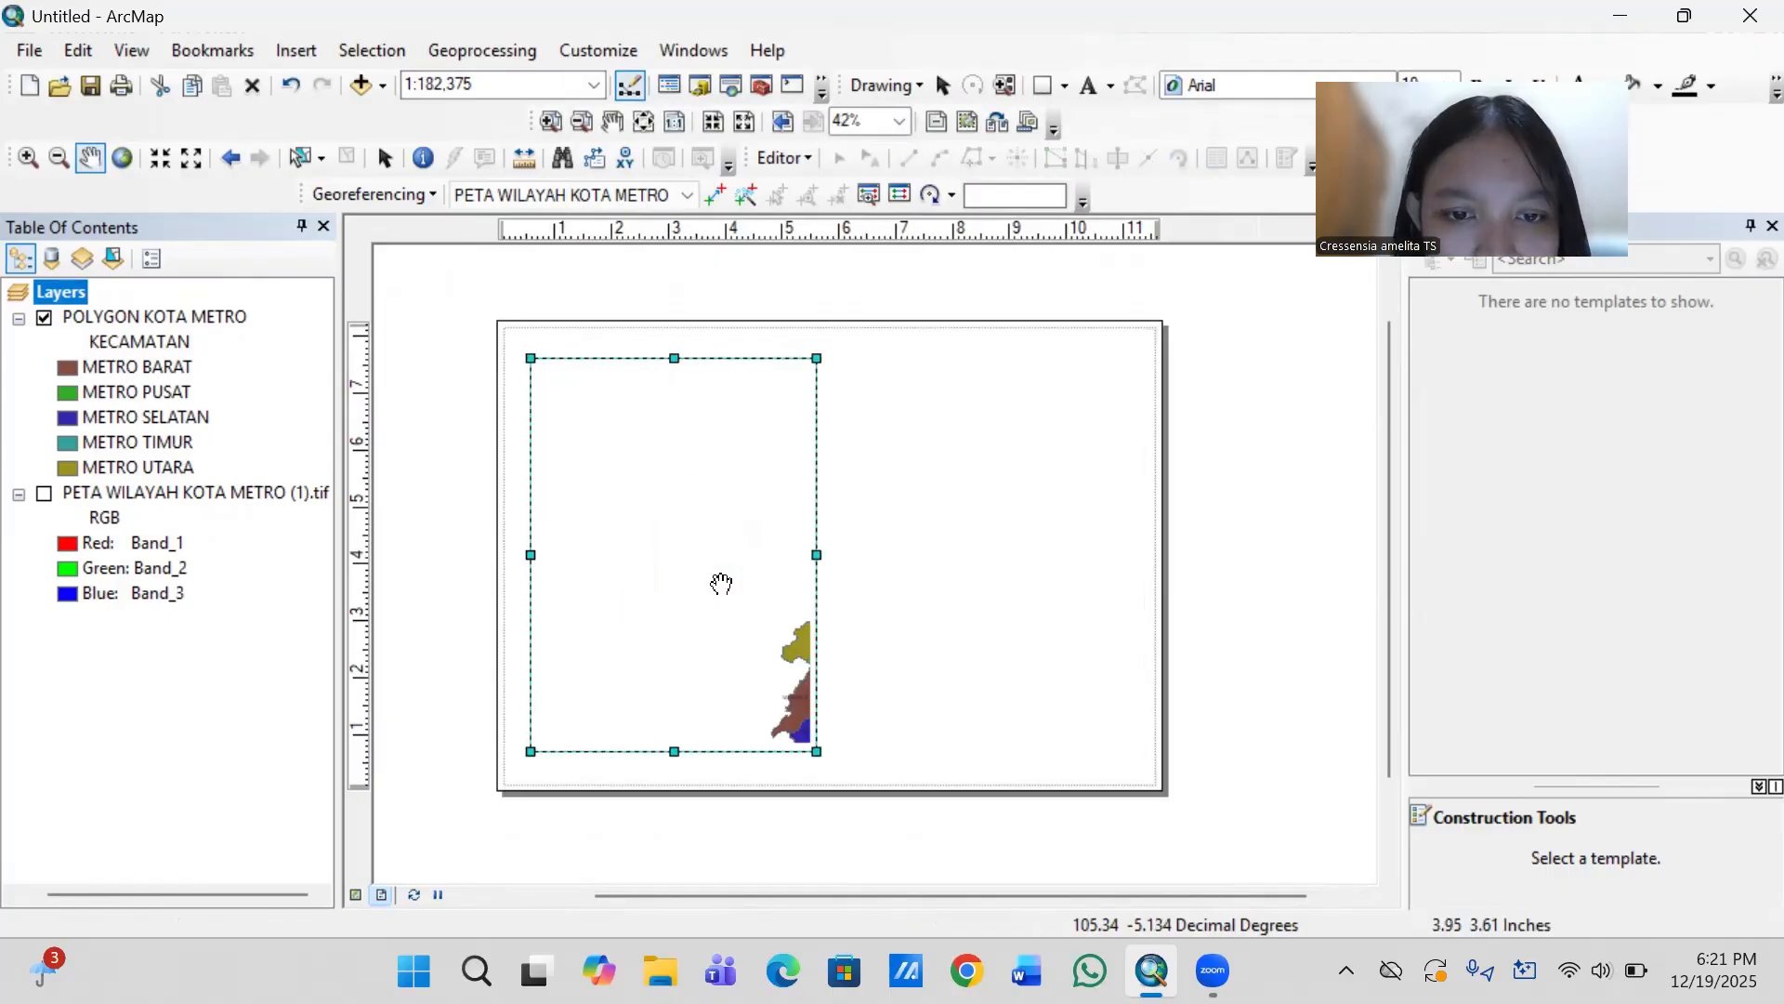
left_click_drag(780, 638, 649, 522)
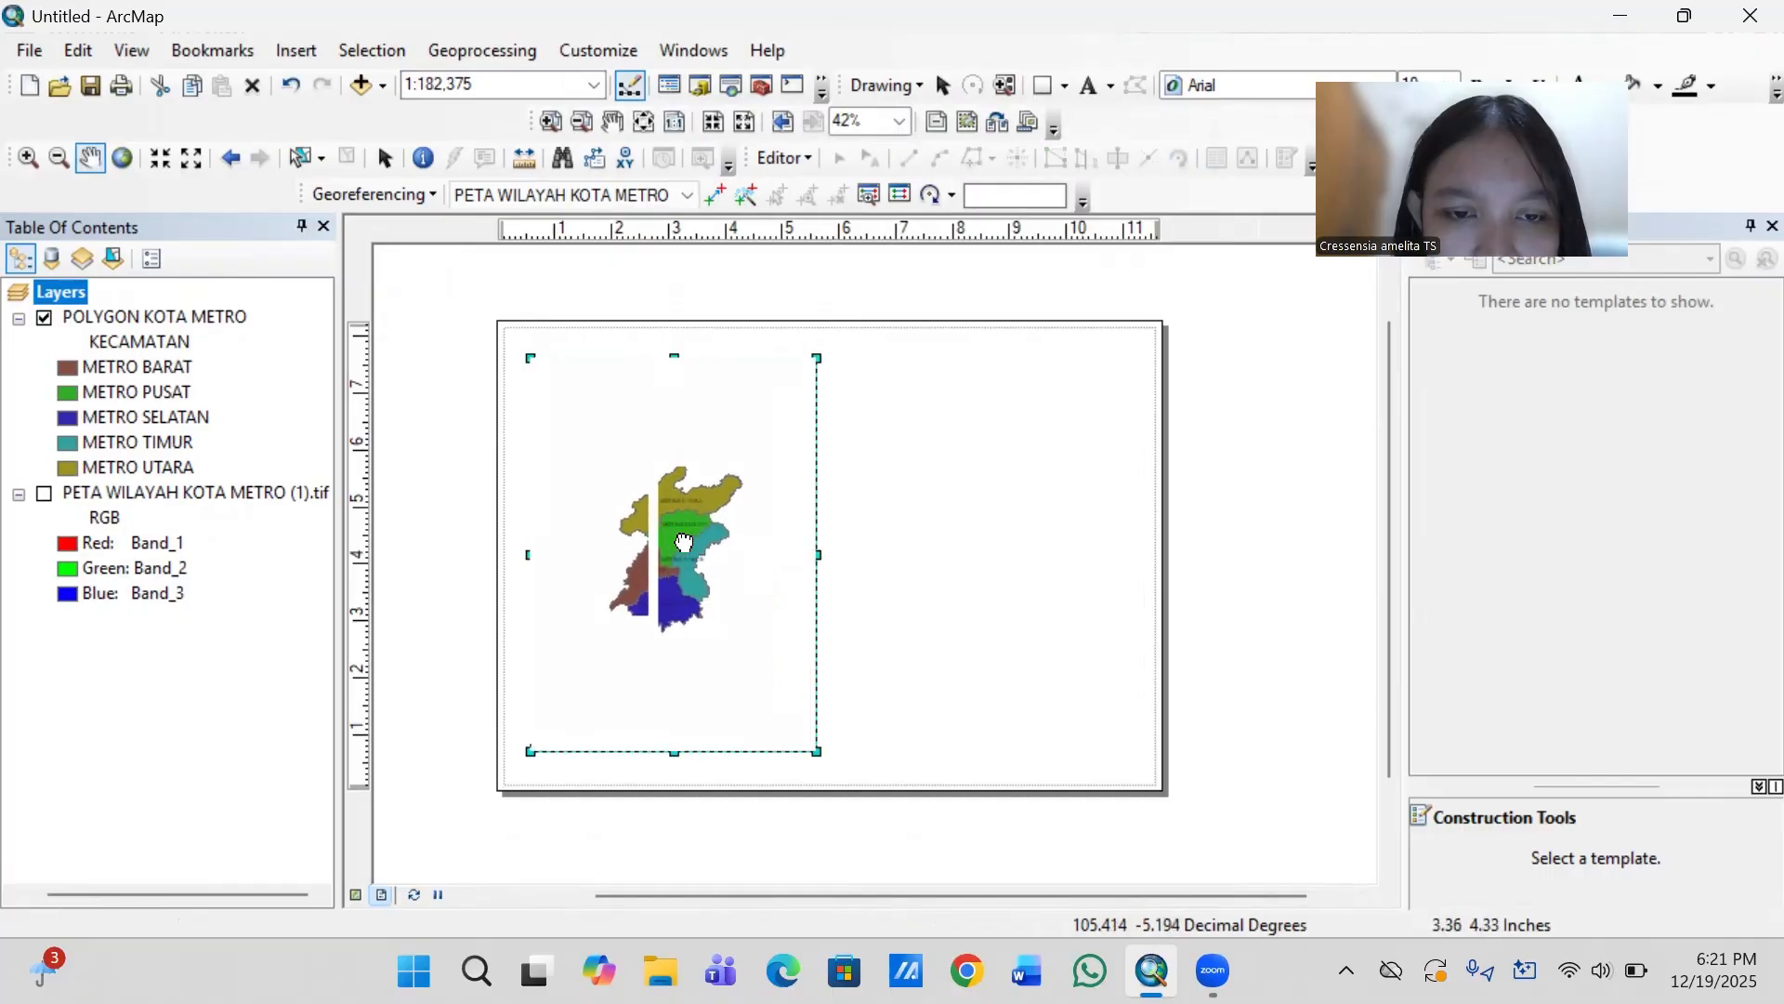
right_click(137, 310)
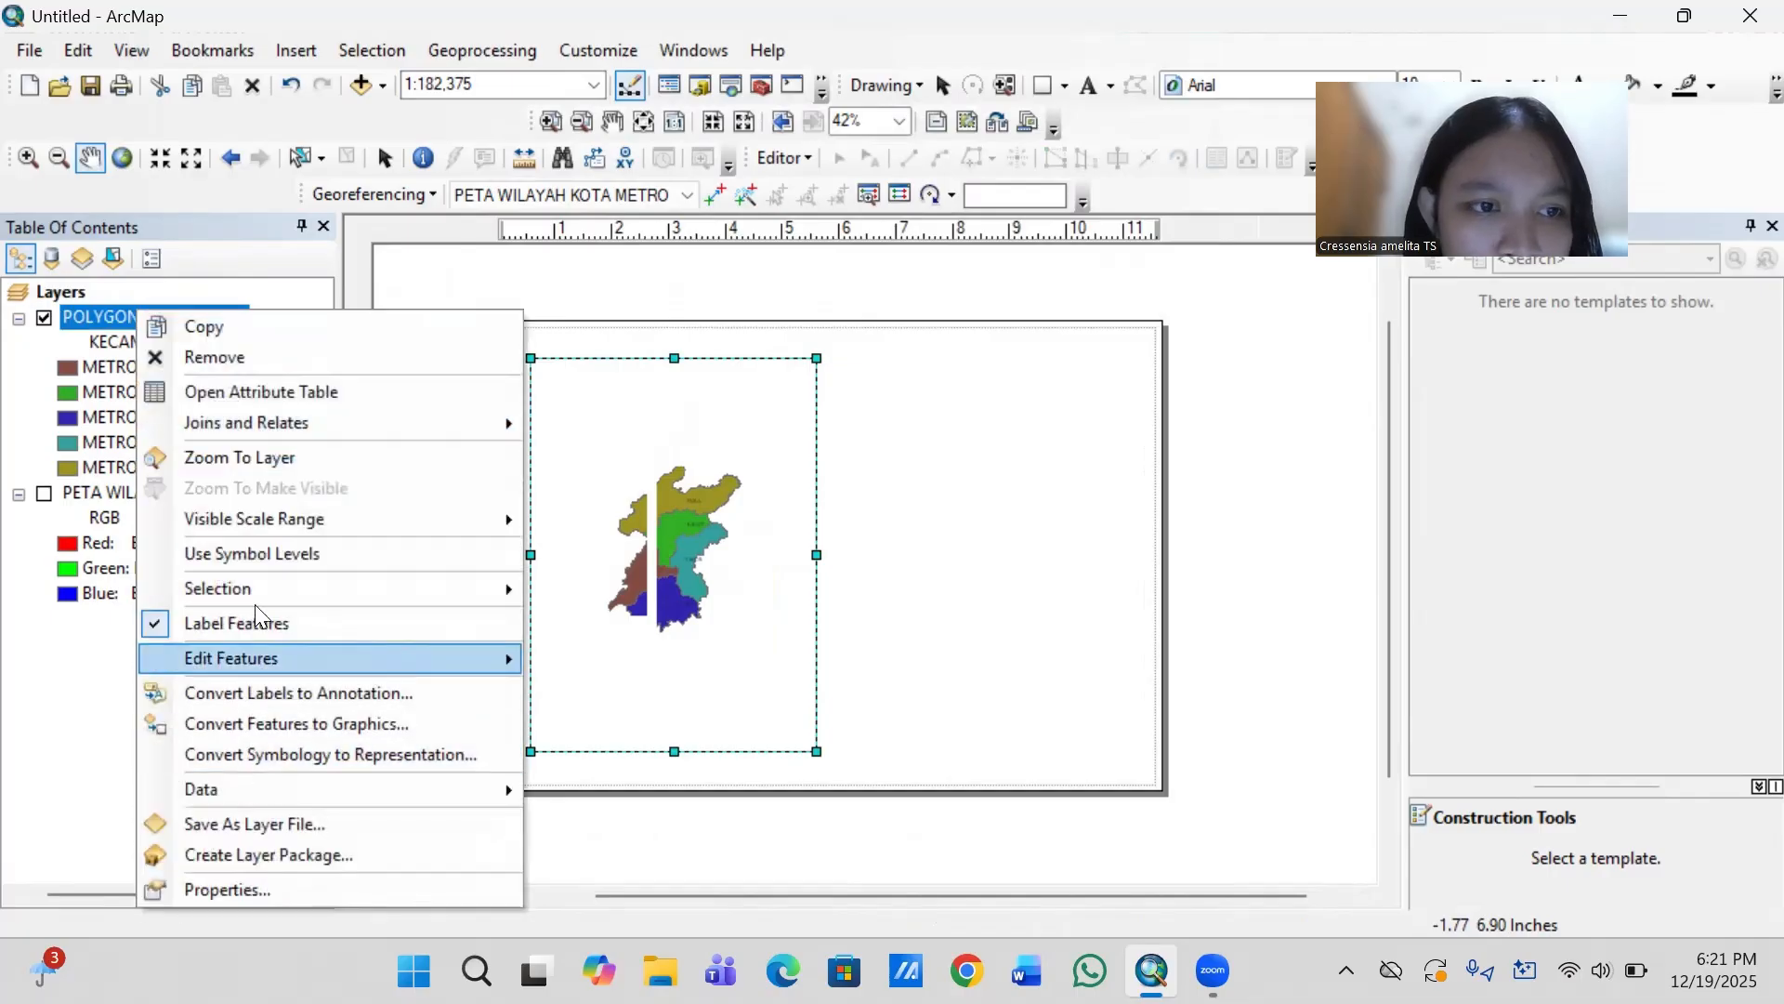
left_click(266, 459)
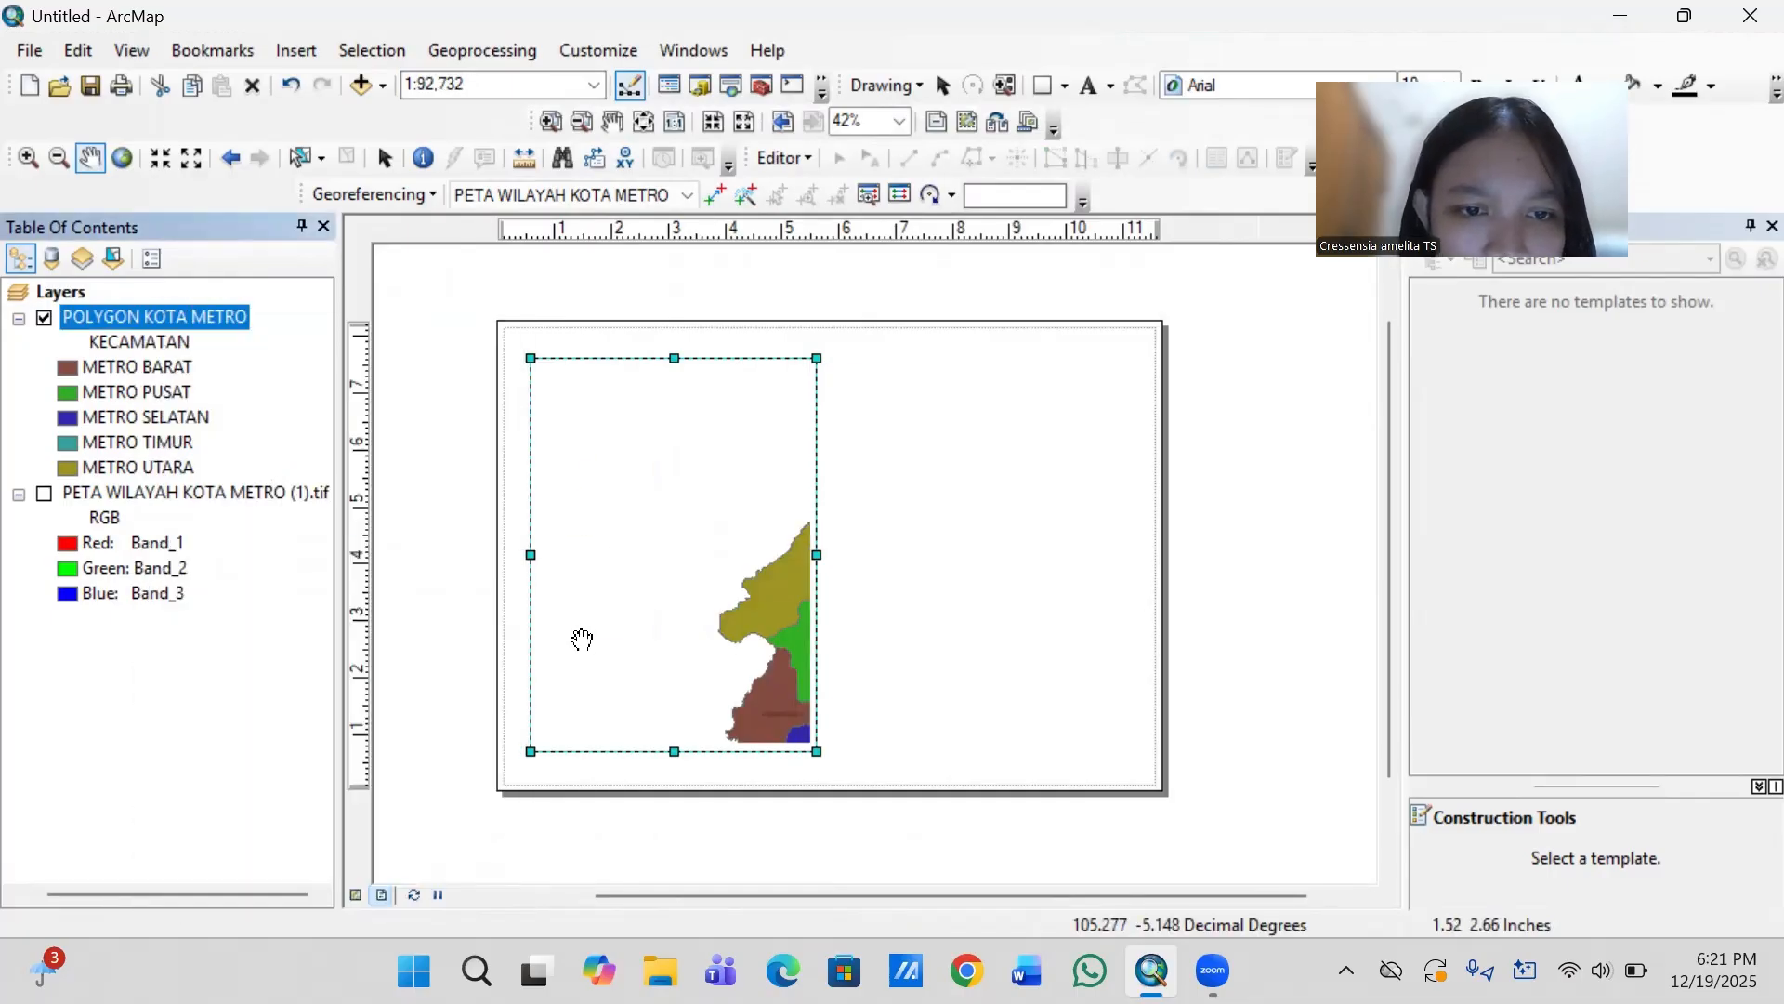
mouse_move(700, 659)
left_mouse_down()
mouse_move(589, 538)
mouse_move(664, 582)
mouse_move(747, 591)
mouse_move(693, 578)
left_mouse_up()
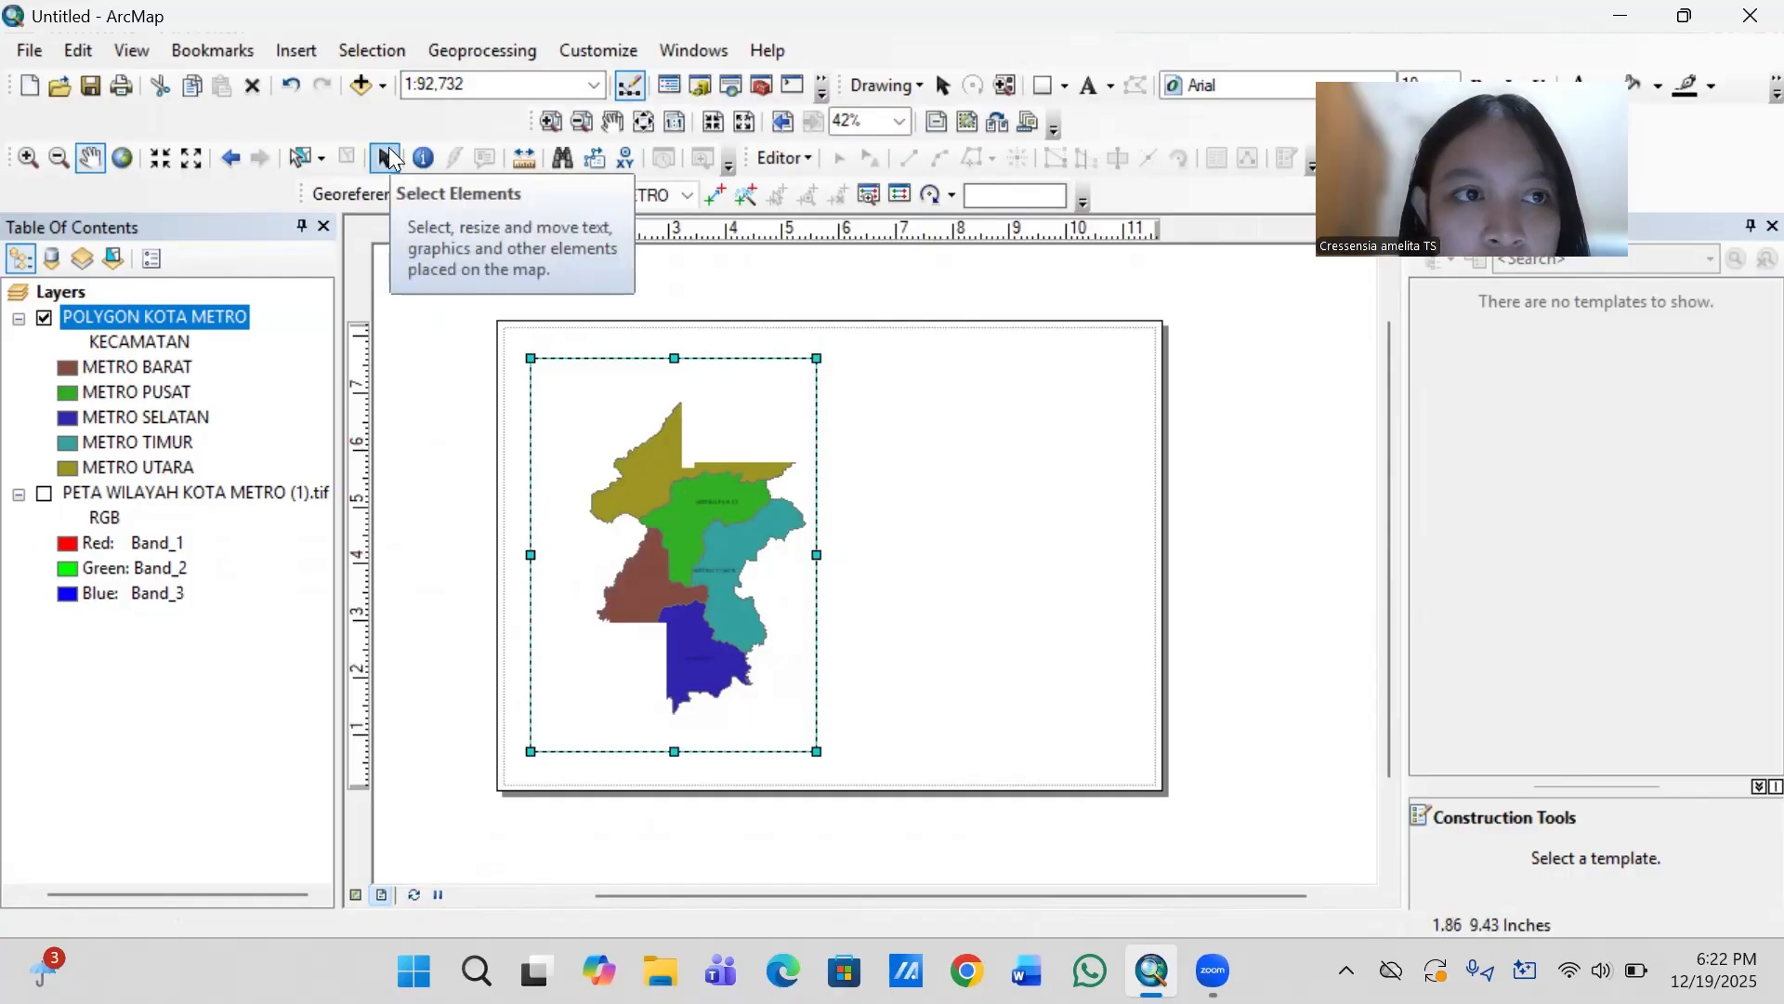
- Reapply the Indonesian Datum 1974 coordinate system to the Layers data frame and center all five districts in the map frame
left_click_drag(721, 410, 721, 410)
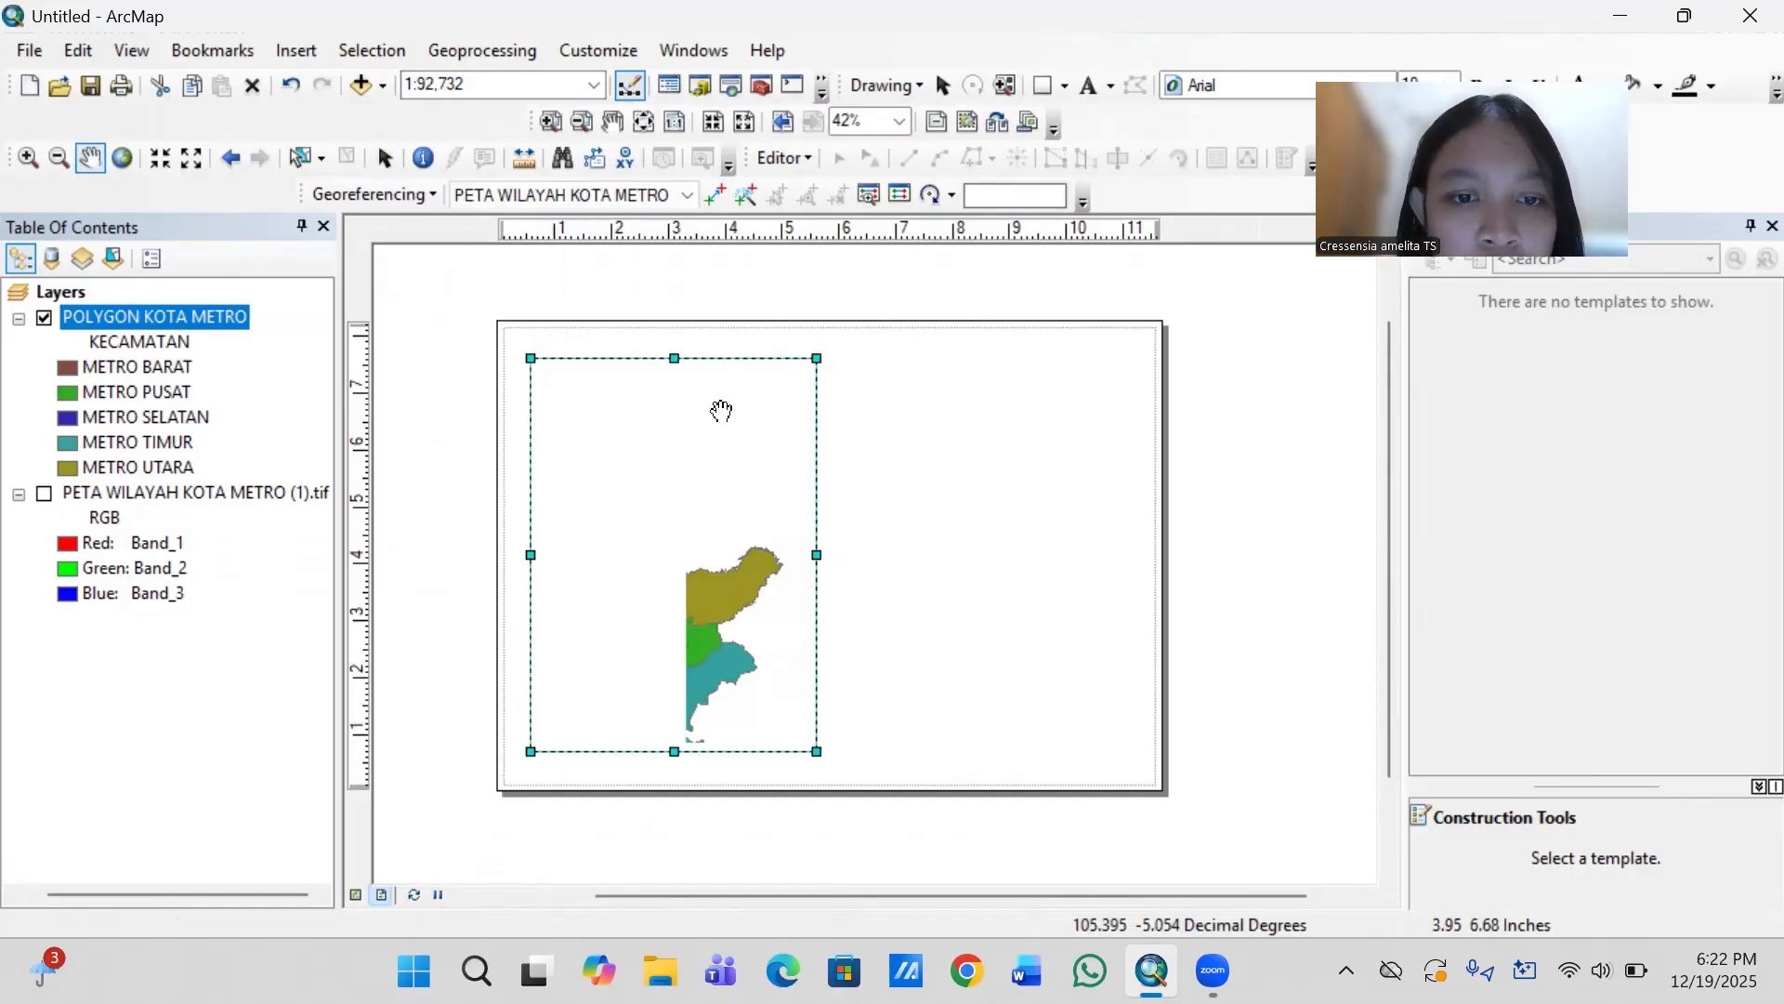
left_click_drag(693, 591, 697, 477)
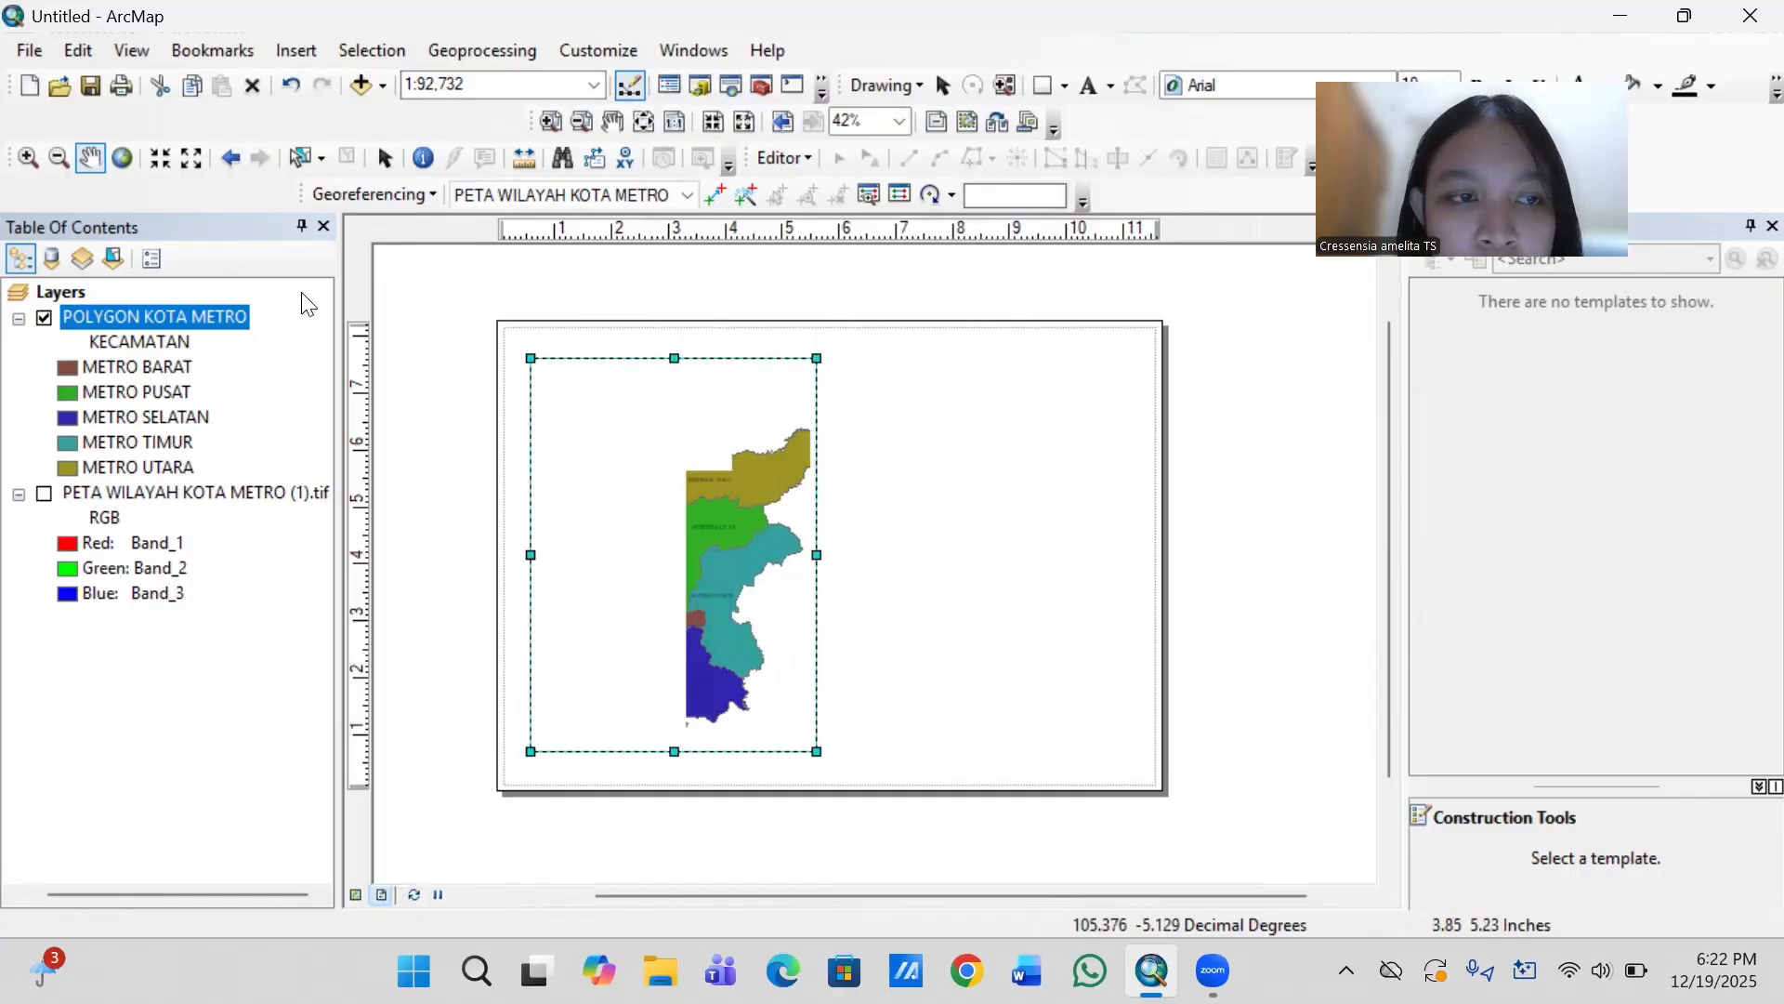
left_click(48, 294)
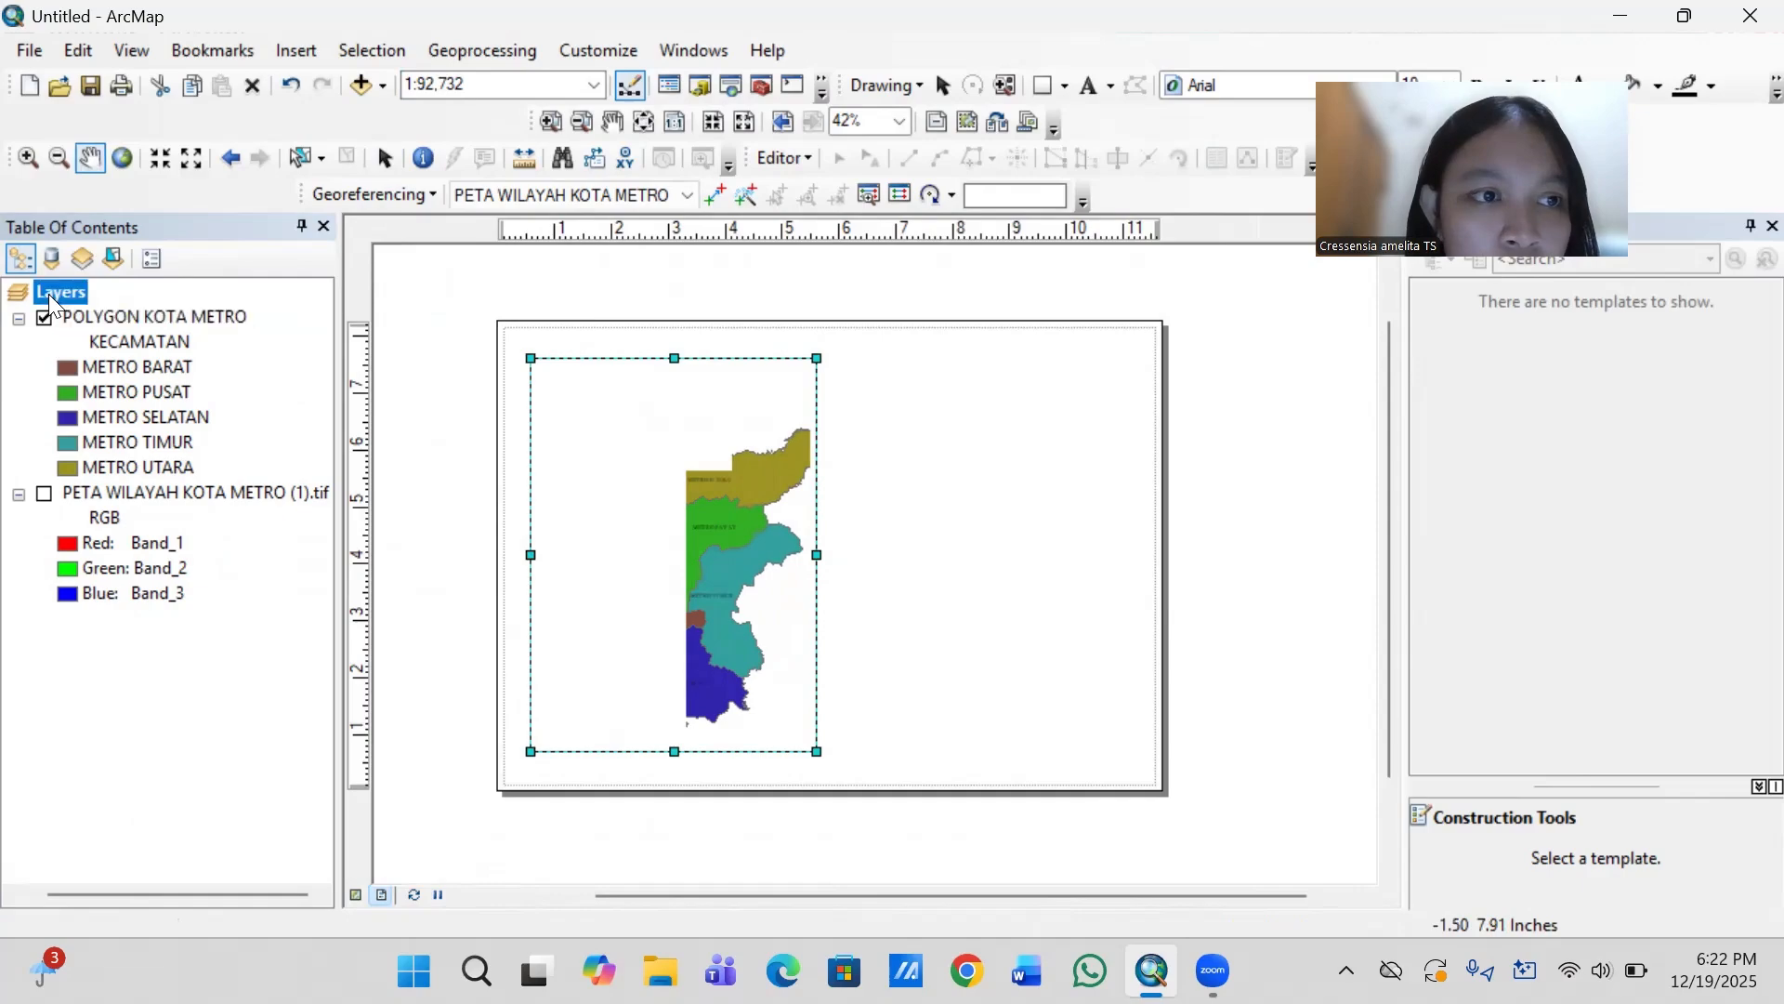
right_click(49, 294)
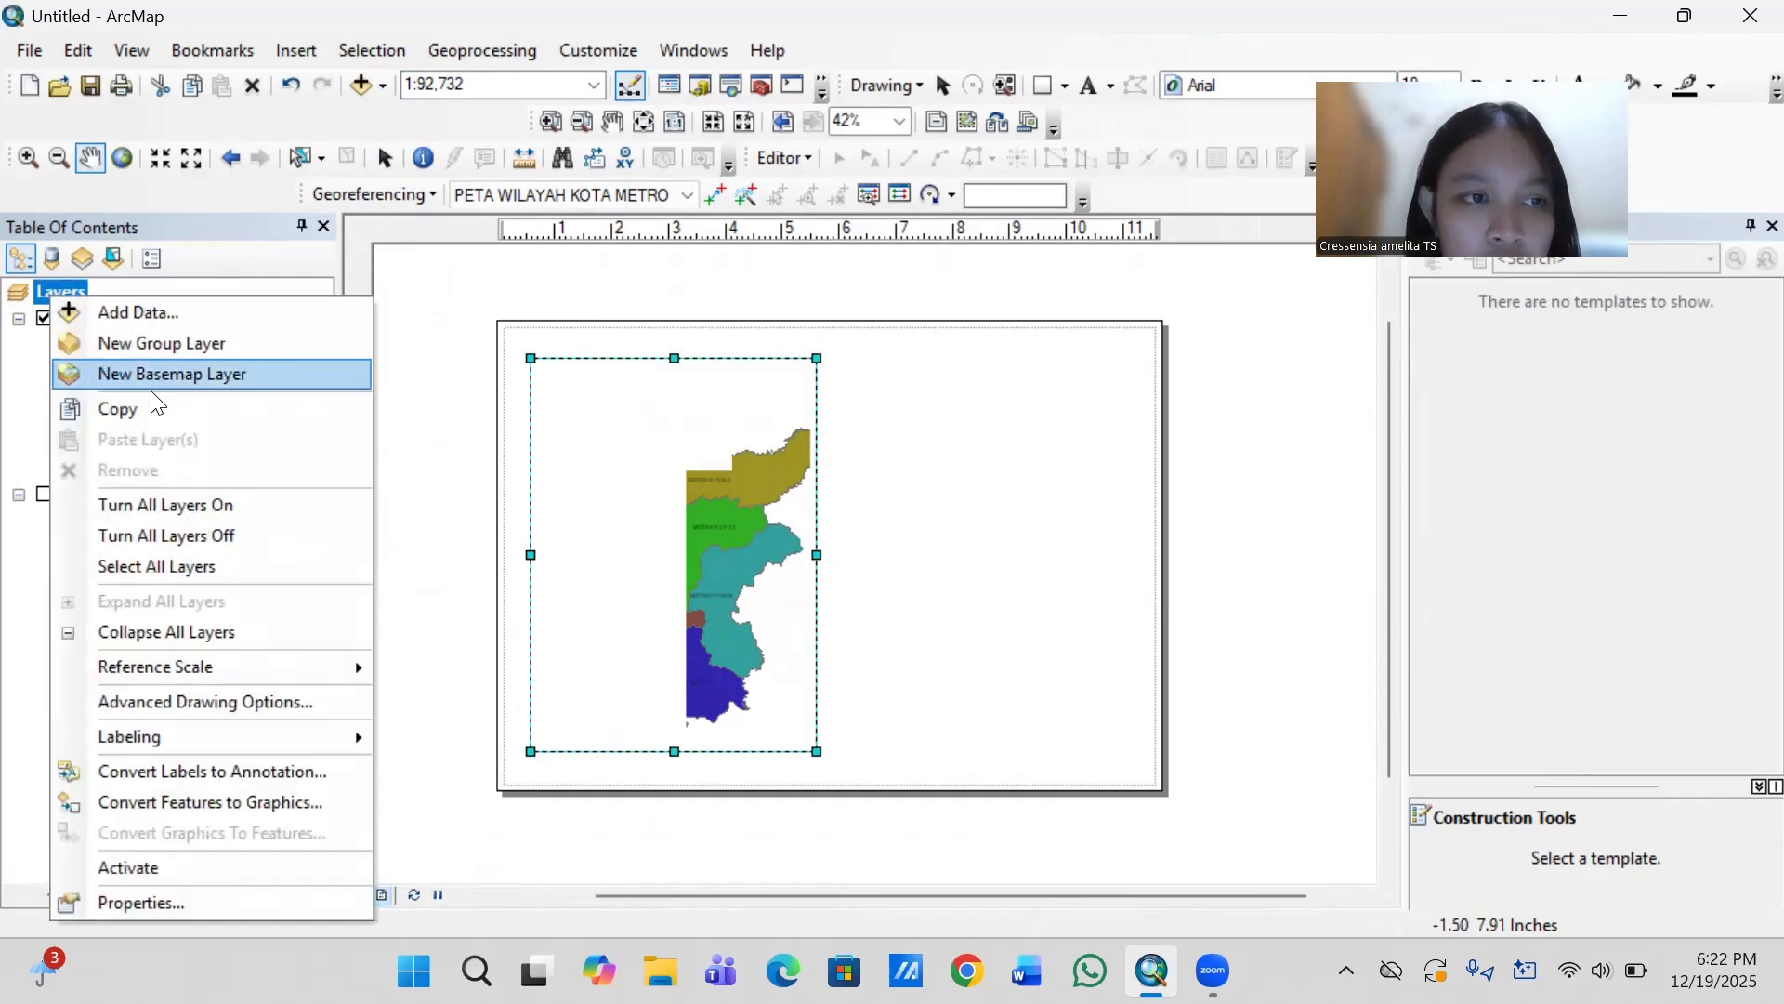
left_click(169, 904)
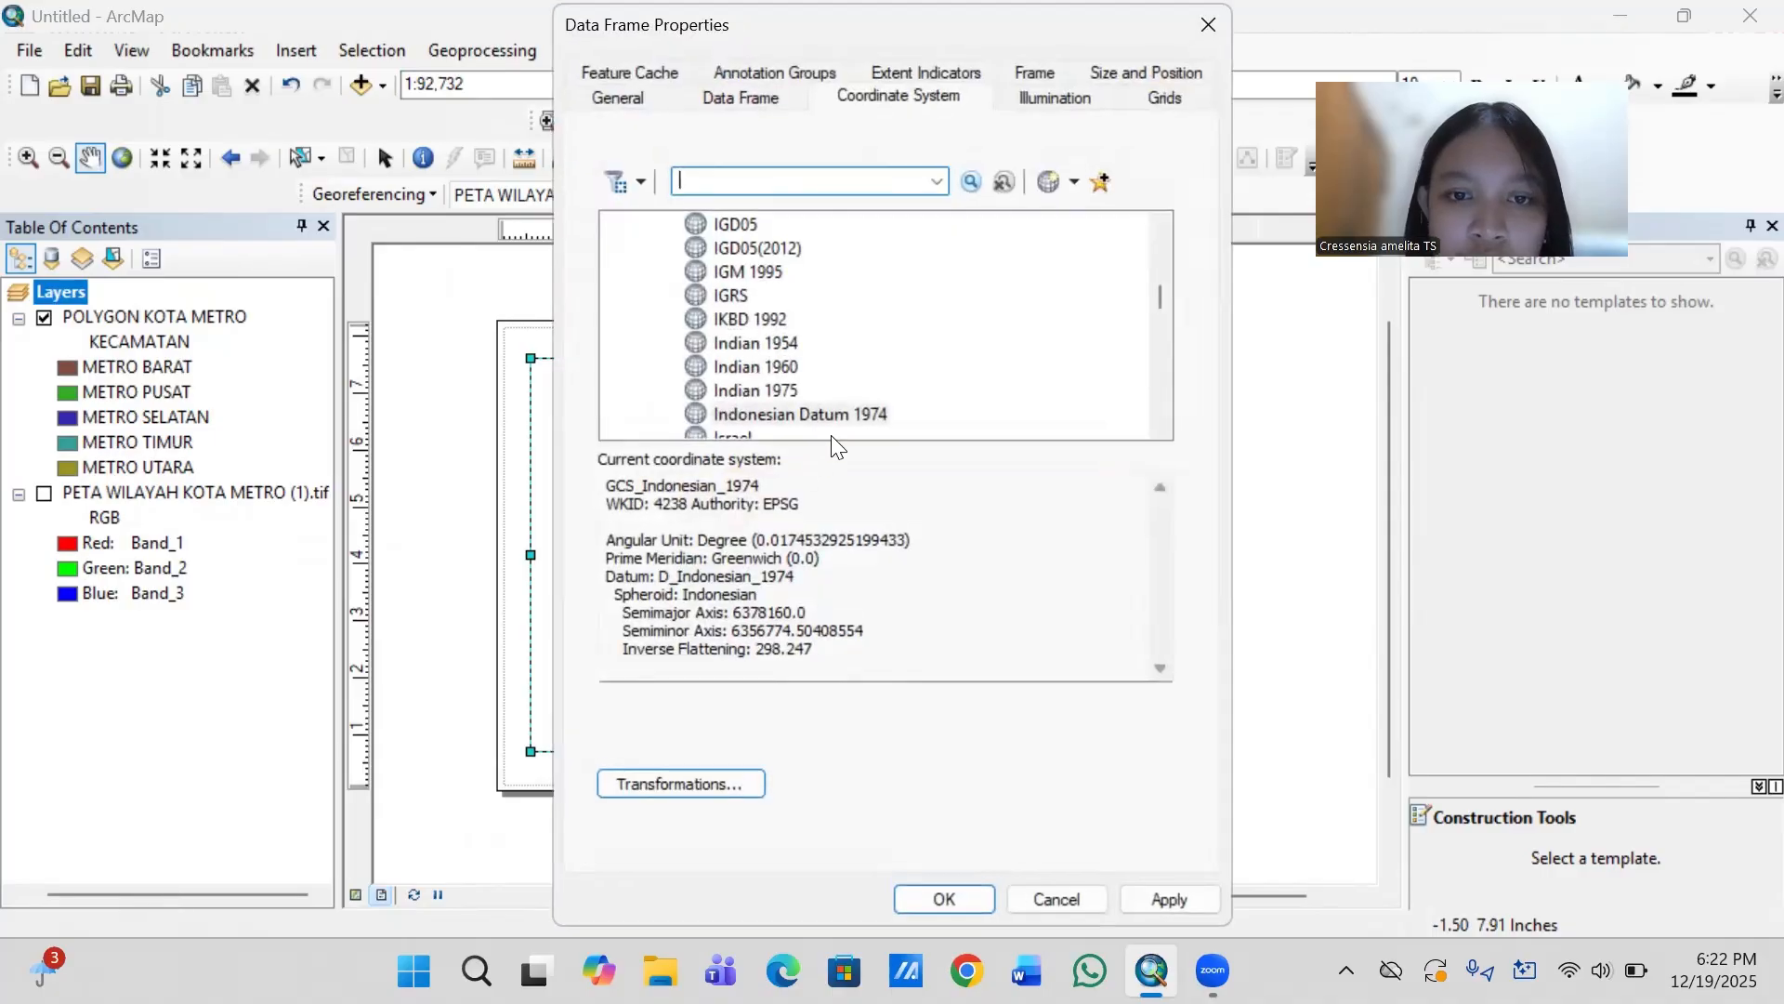
left_click(837, 415)
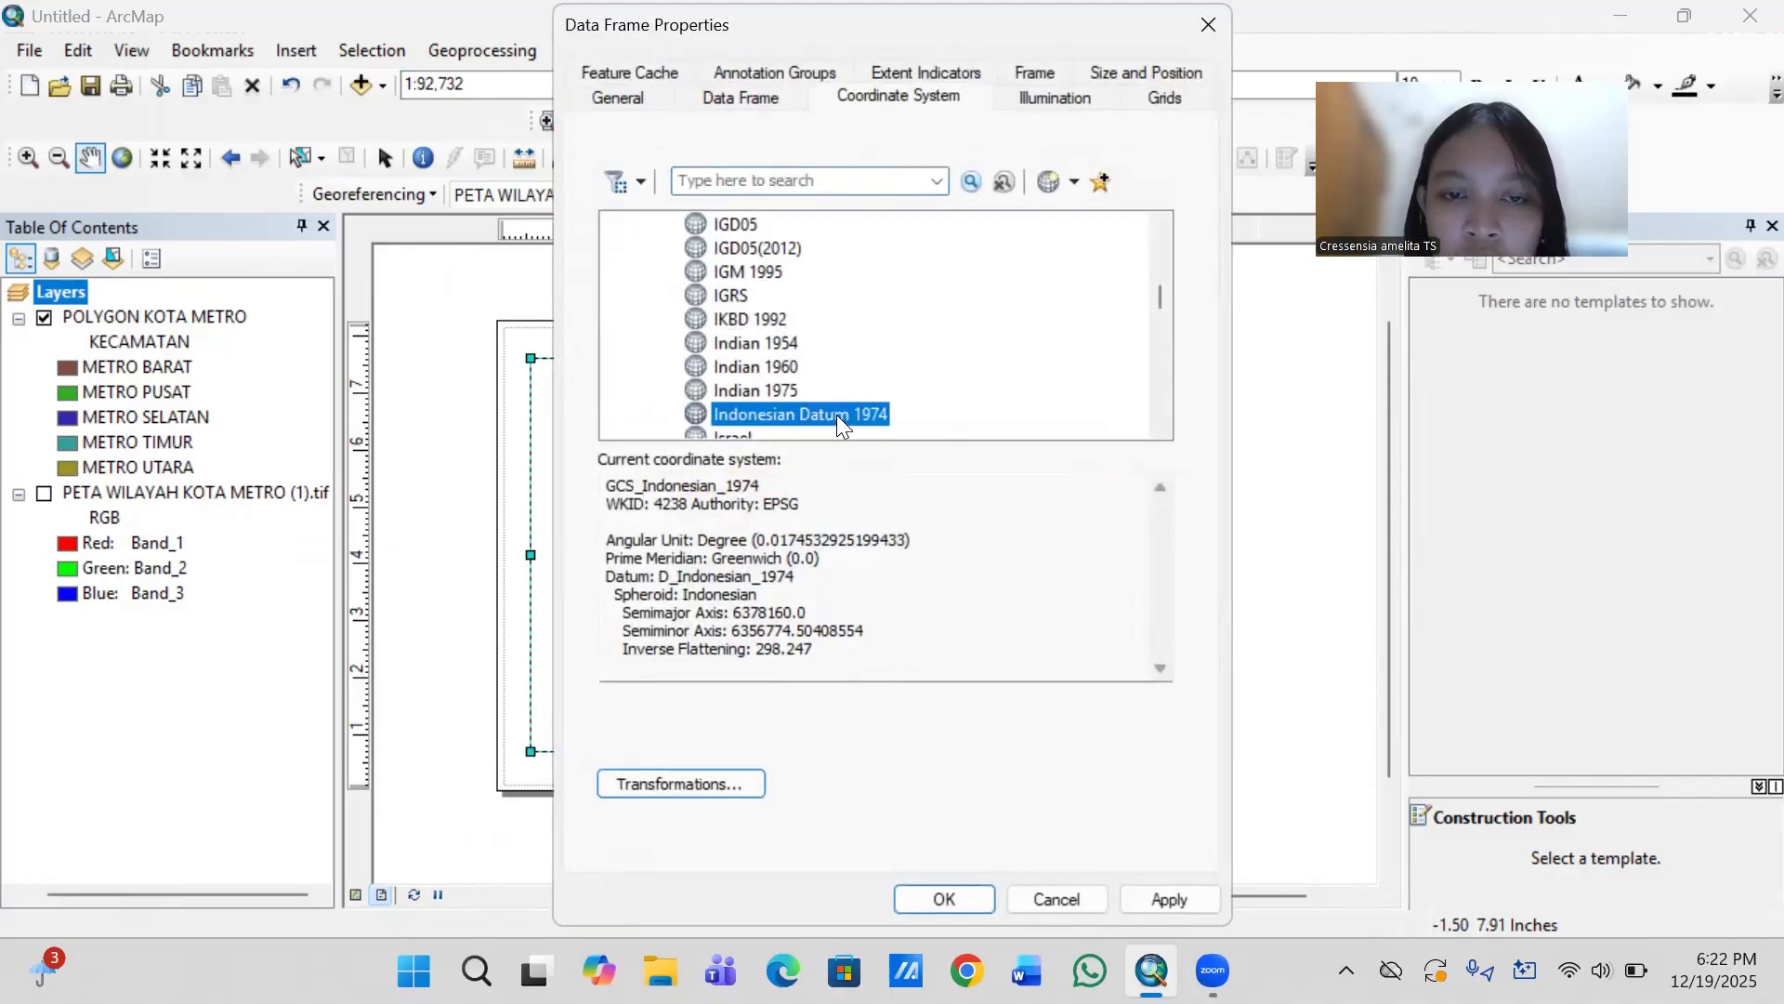
left_click(933, 905)
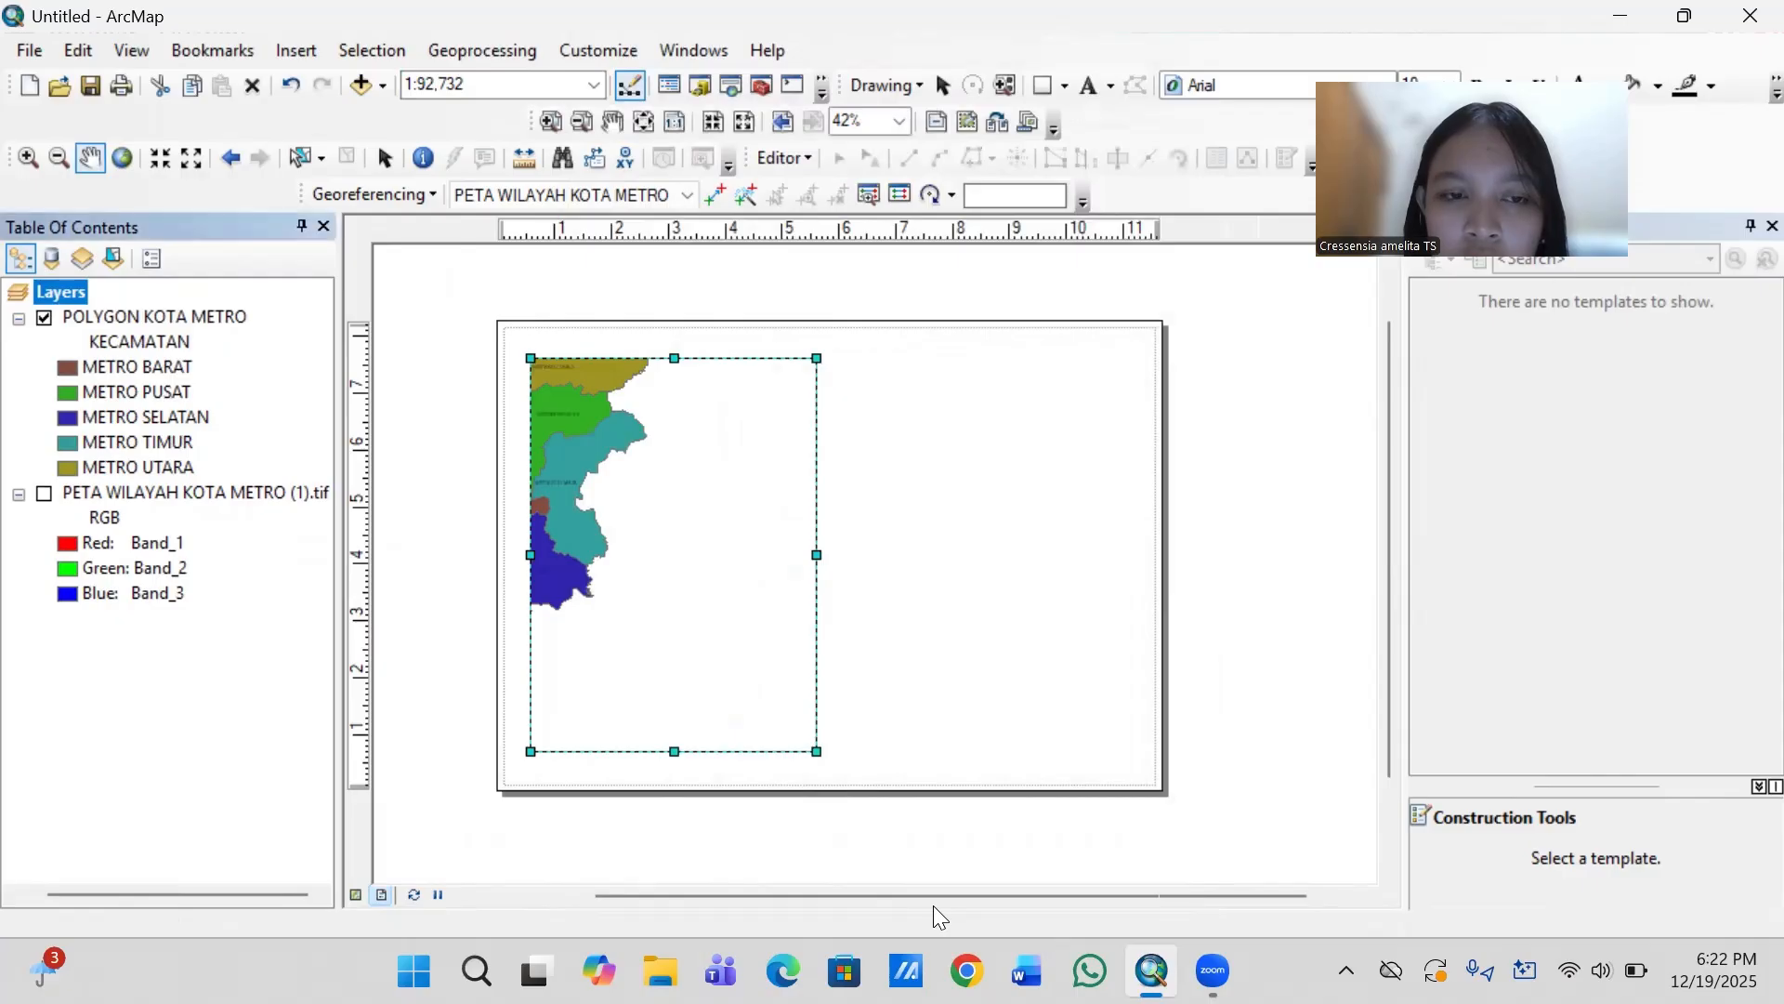
mouse_move(617, 529)
left_mouse_down()
mouse_move(736, 619)
mouse_move(753, 612)
mouse_move(734, 611)
left_mouse_up()
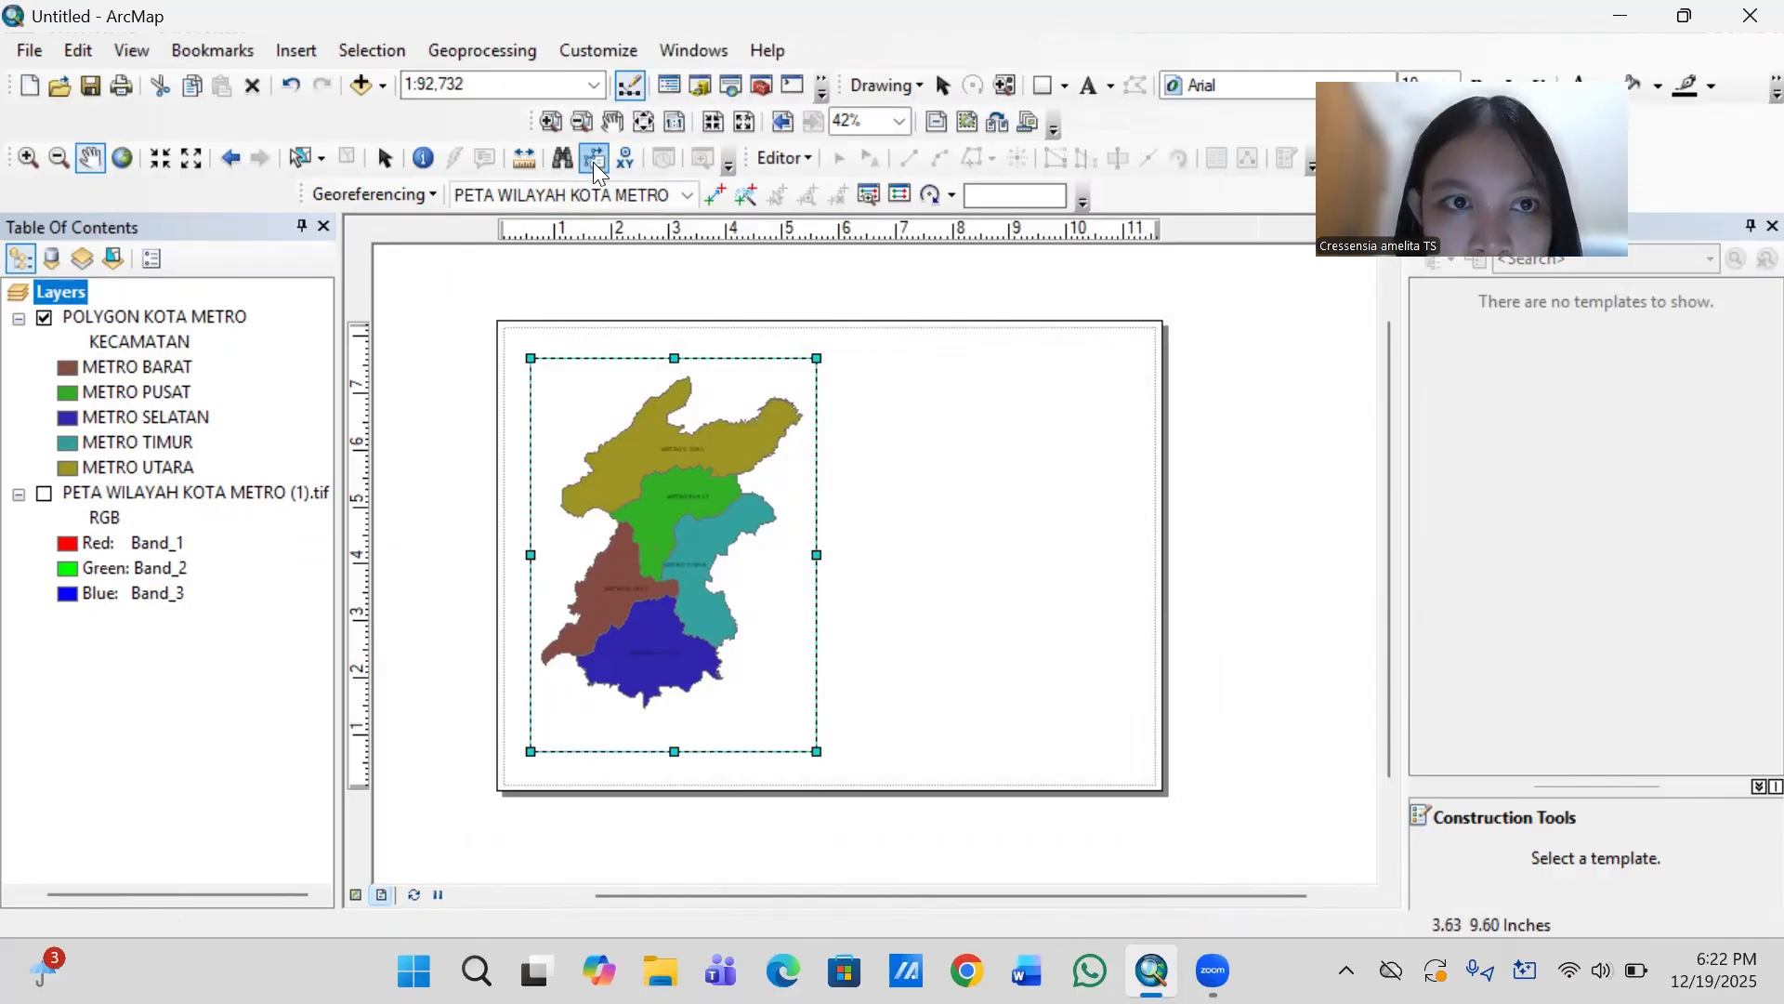
- Widen the map frame by moving its right edge to about 7.5 in on the page ruler, and shift the districts toward its middle
left_click(386, 161)
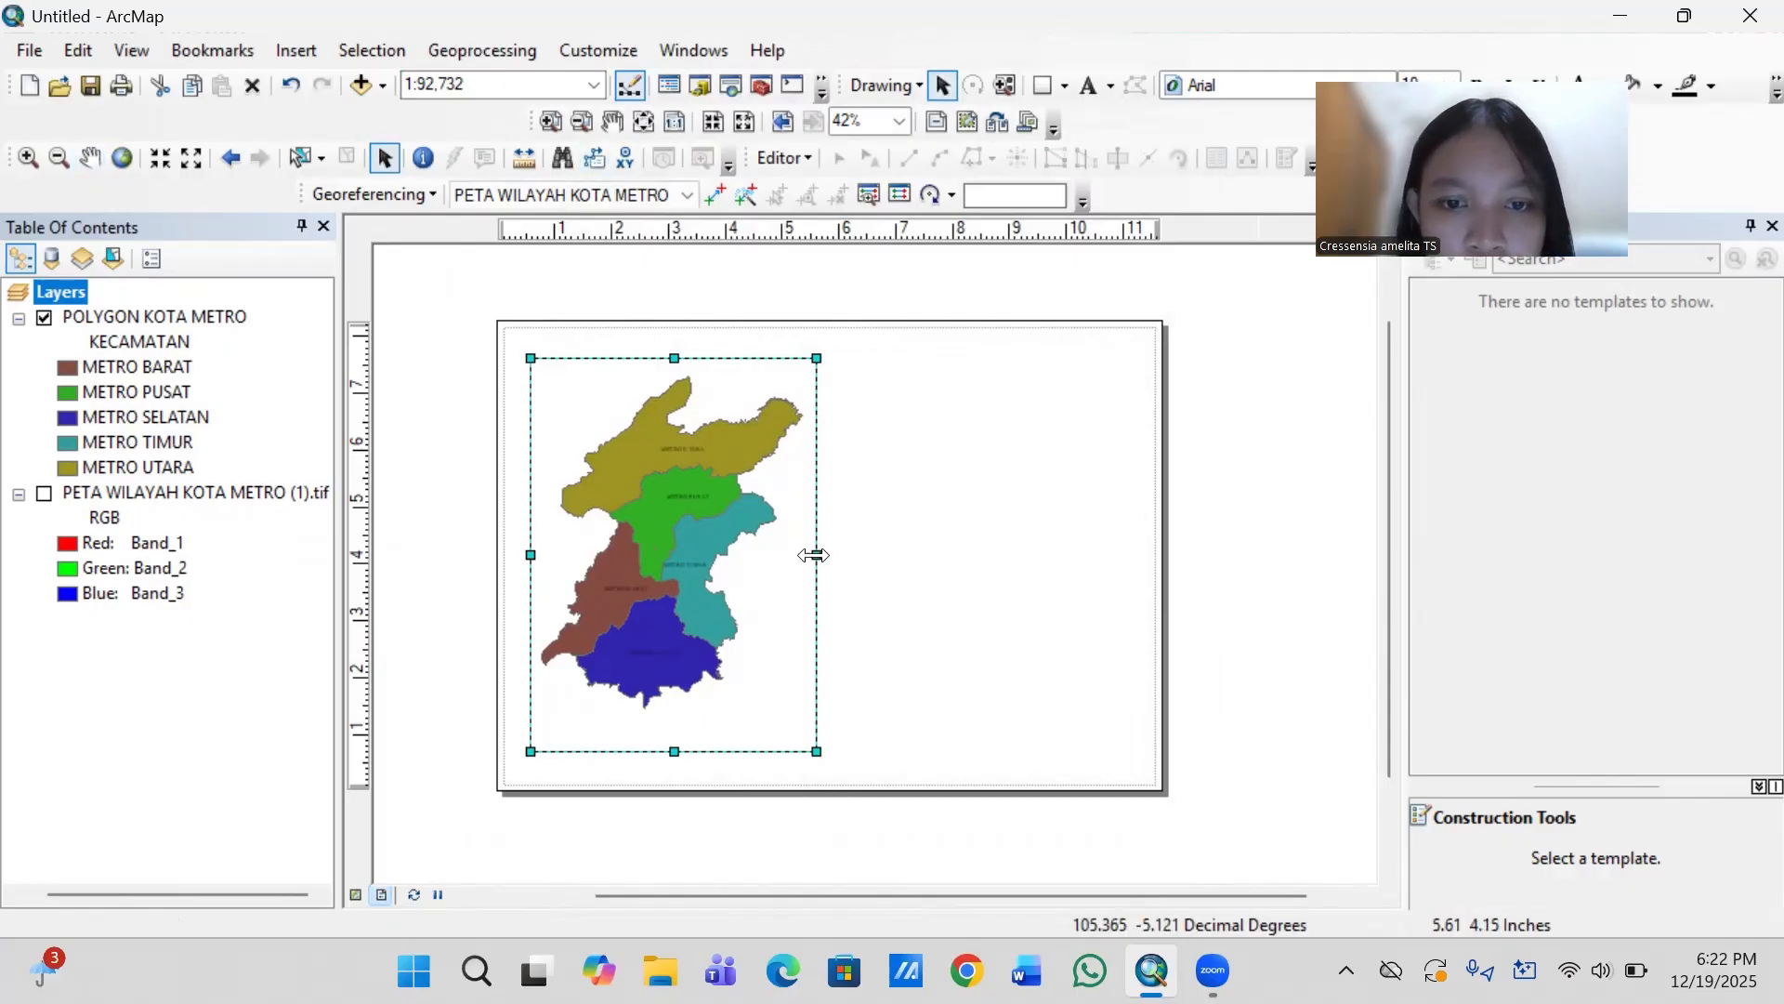
left_click_drag(818, 556, 926, 563)
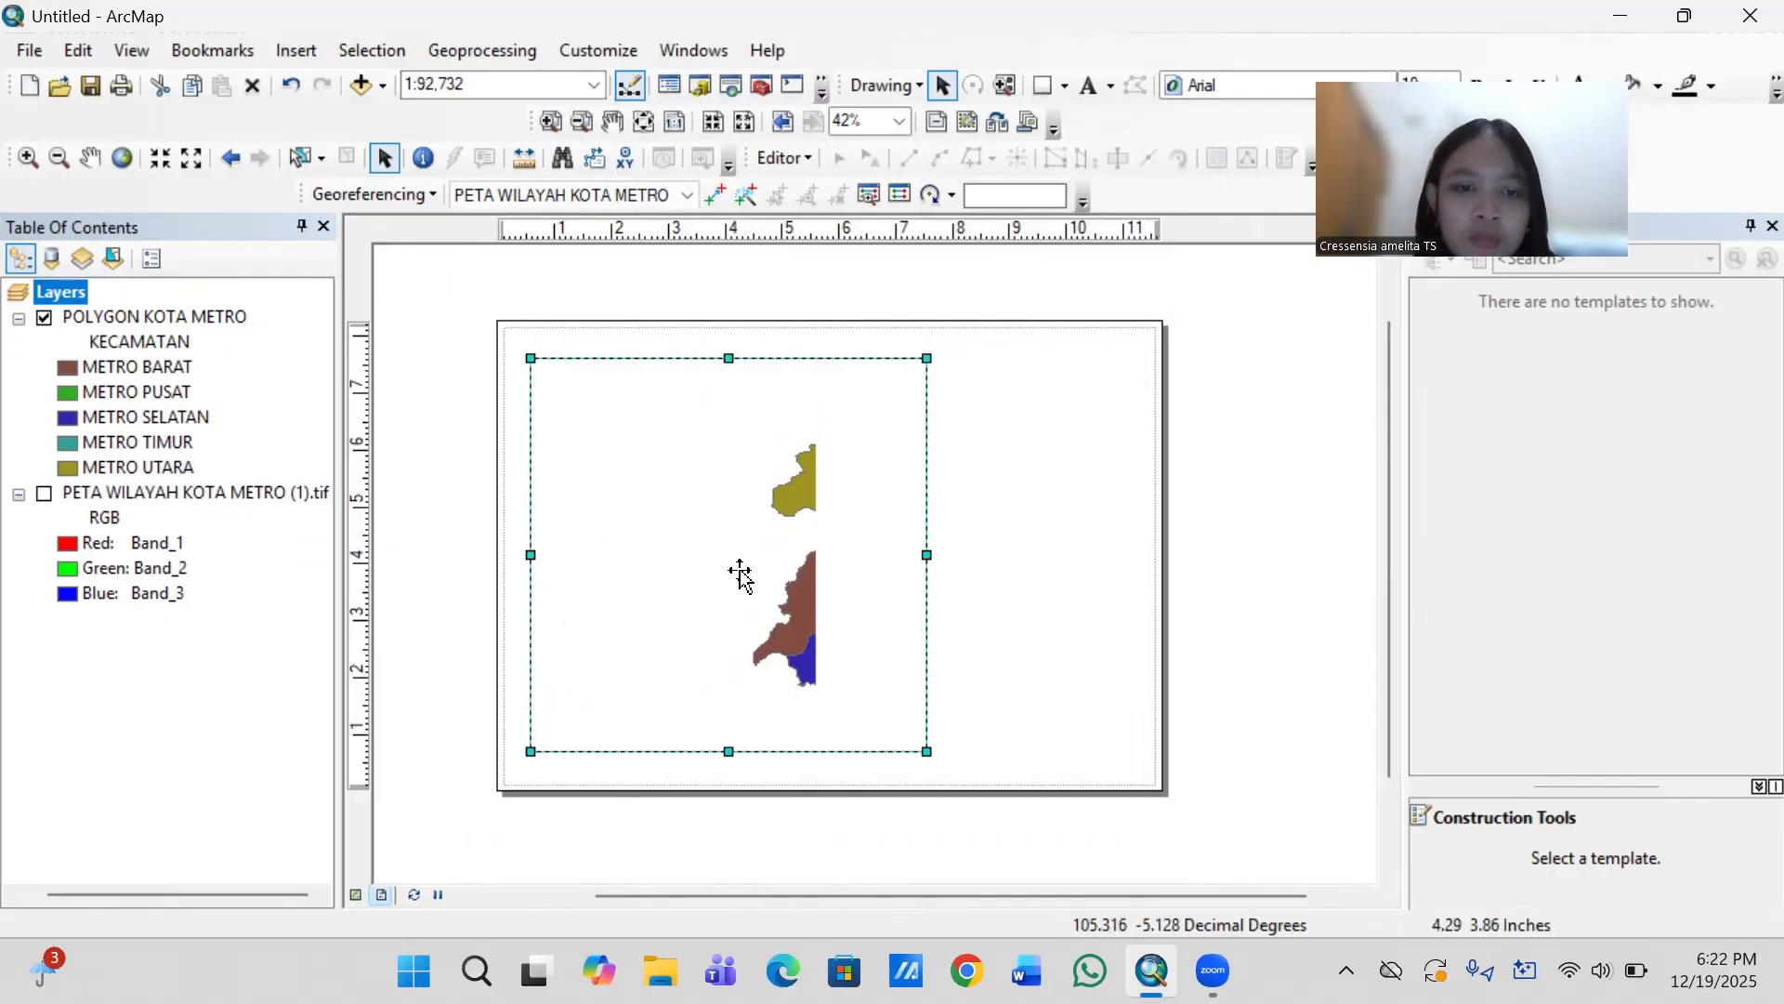
left_click(90, 158)
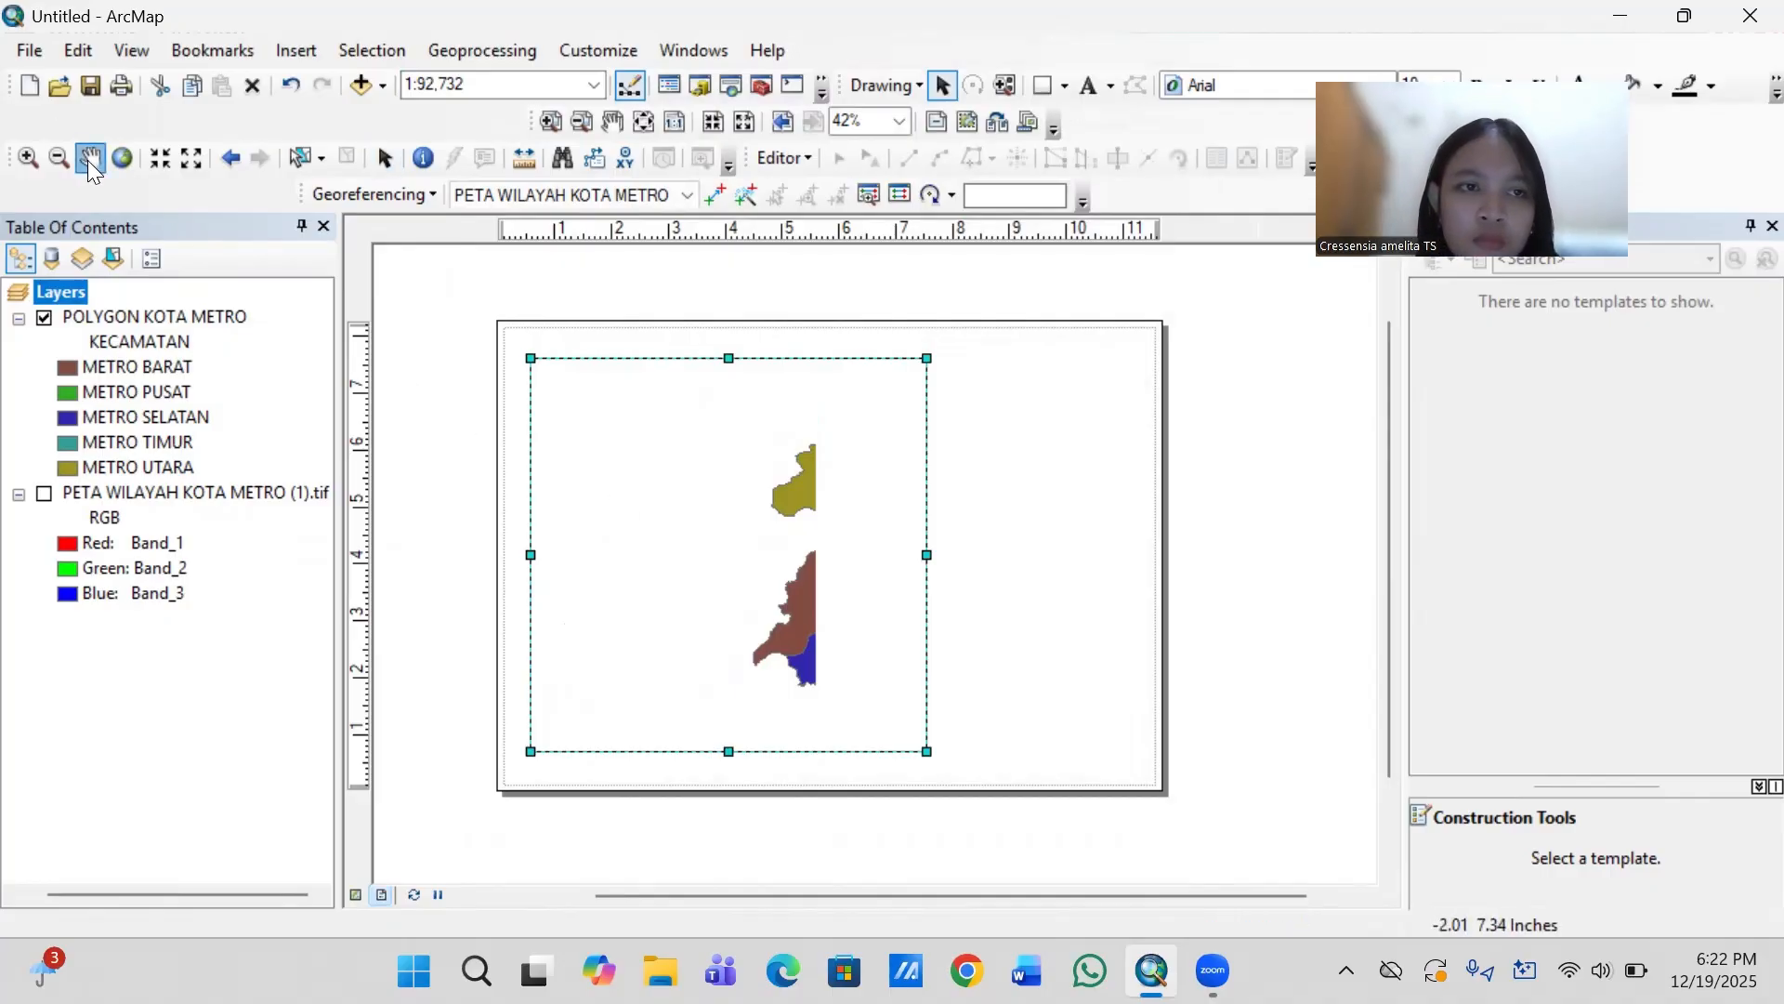
left_click_drag(808, 596, 744, 576)
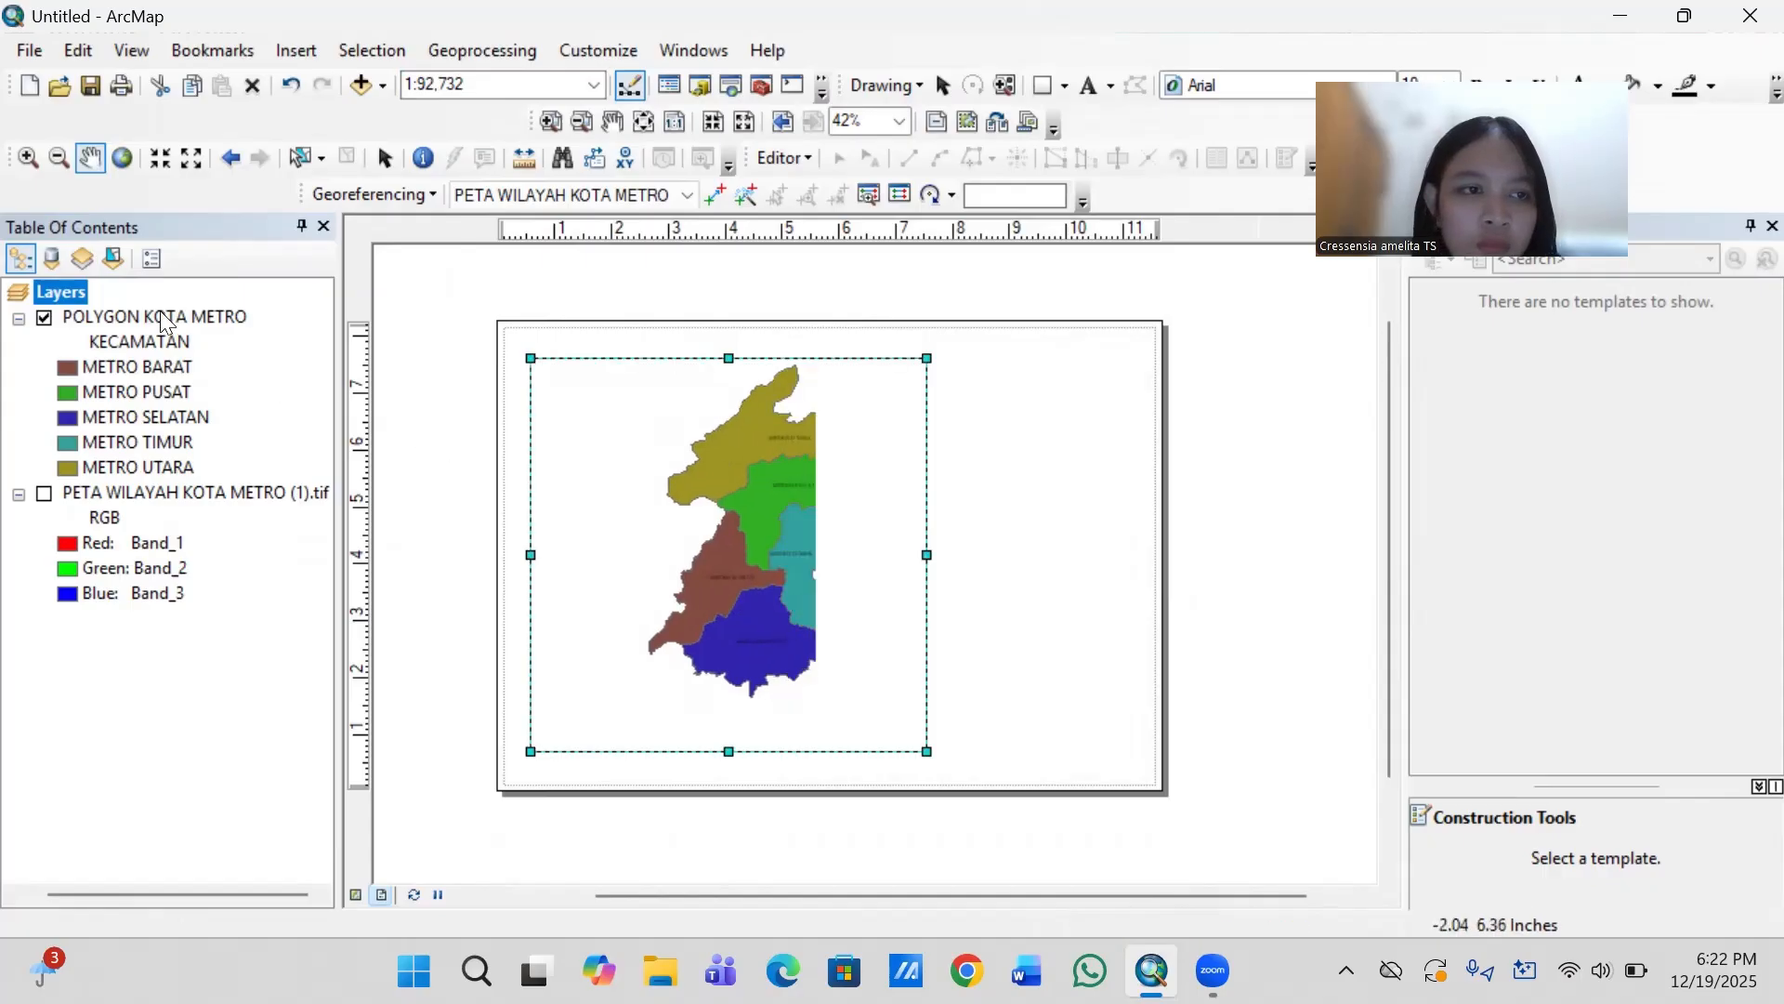
- Reapply the Indonesian Datum 1974 coordinate system to the data frame and center the complete district map in the widened frame
right_click(73, 292)
left_click(186, 900)
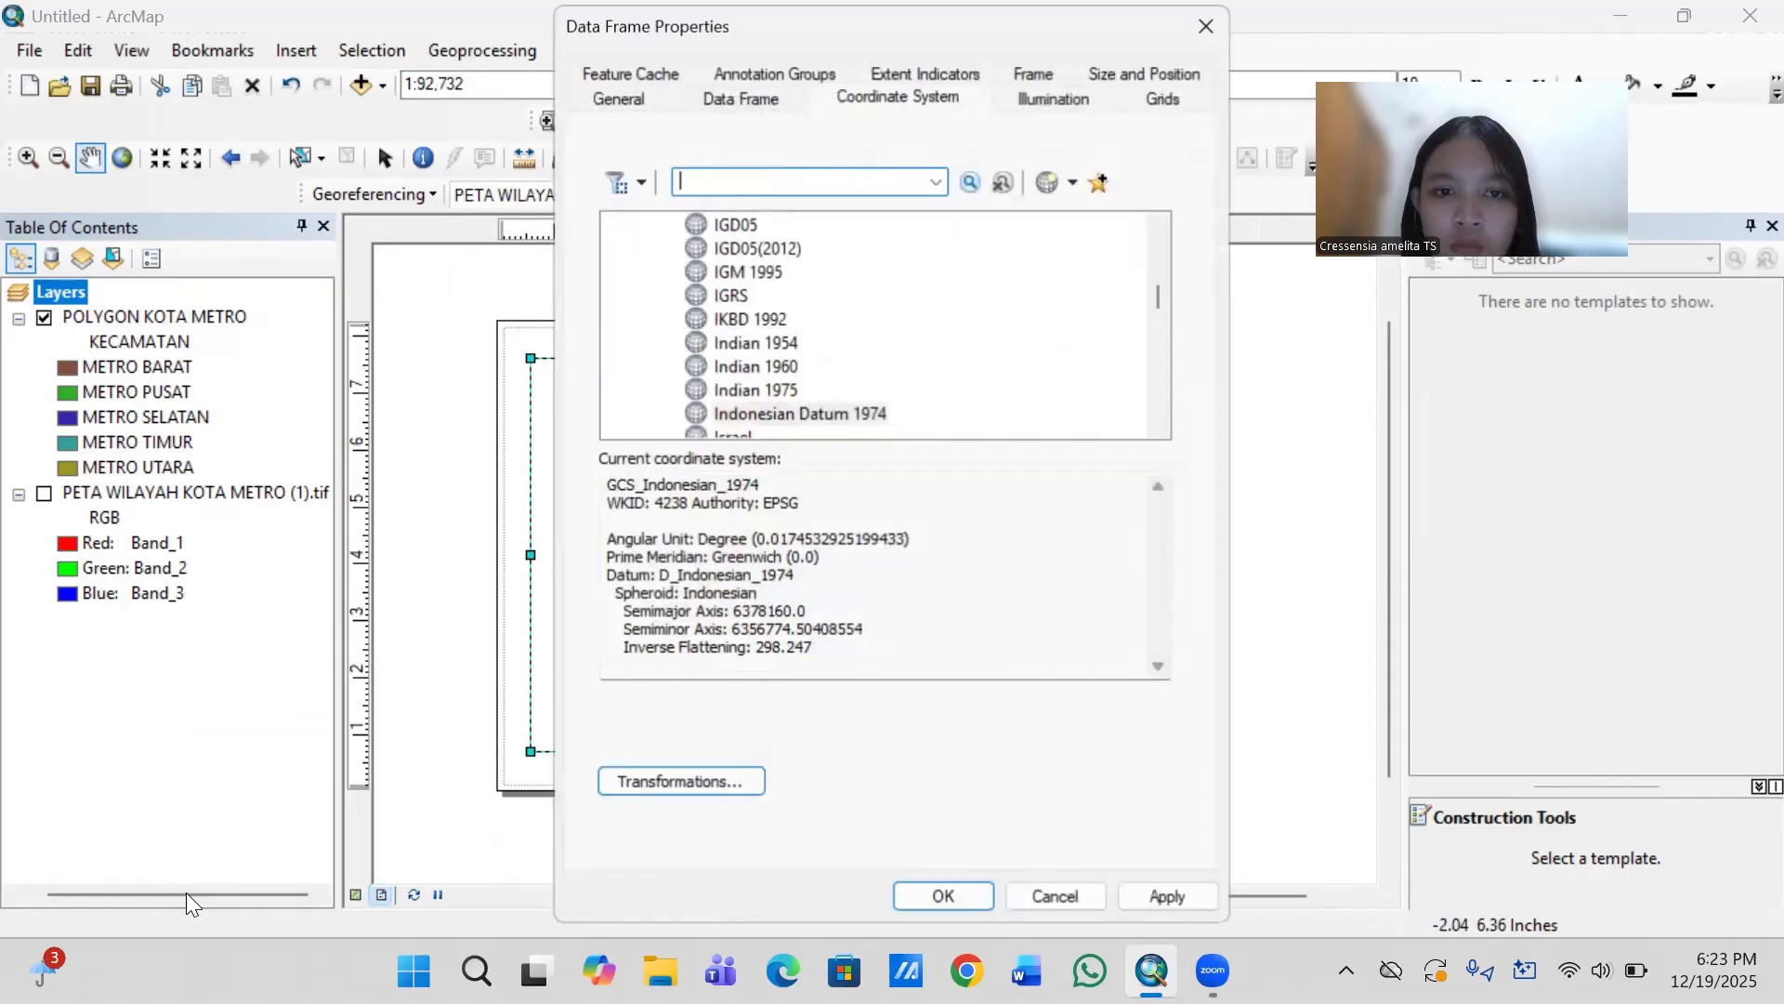
left_click(847, 415)
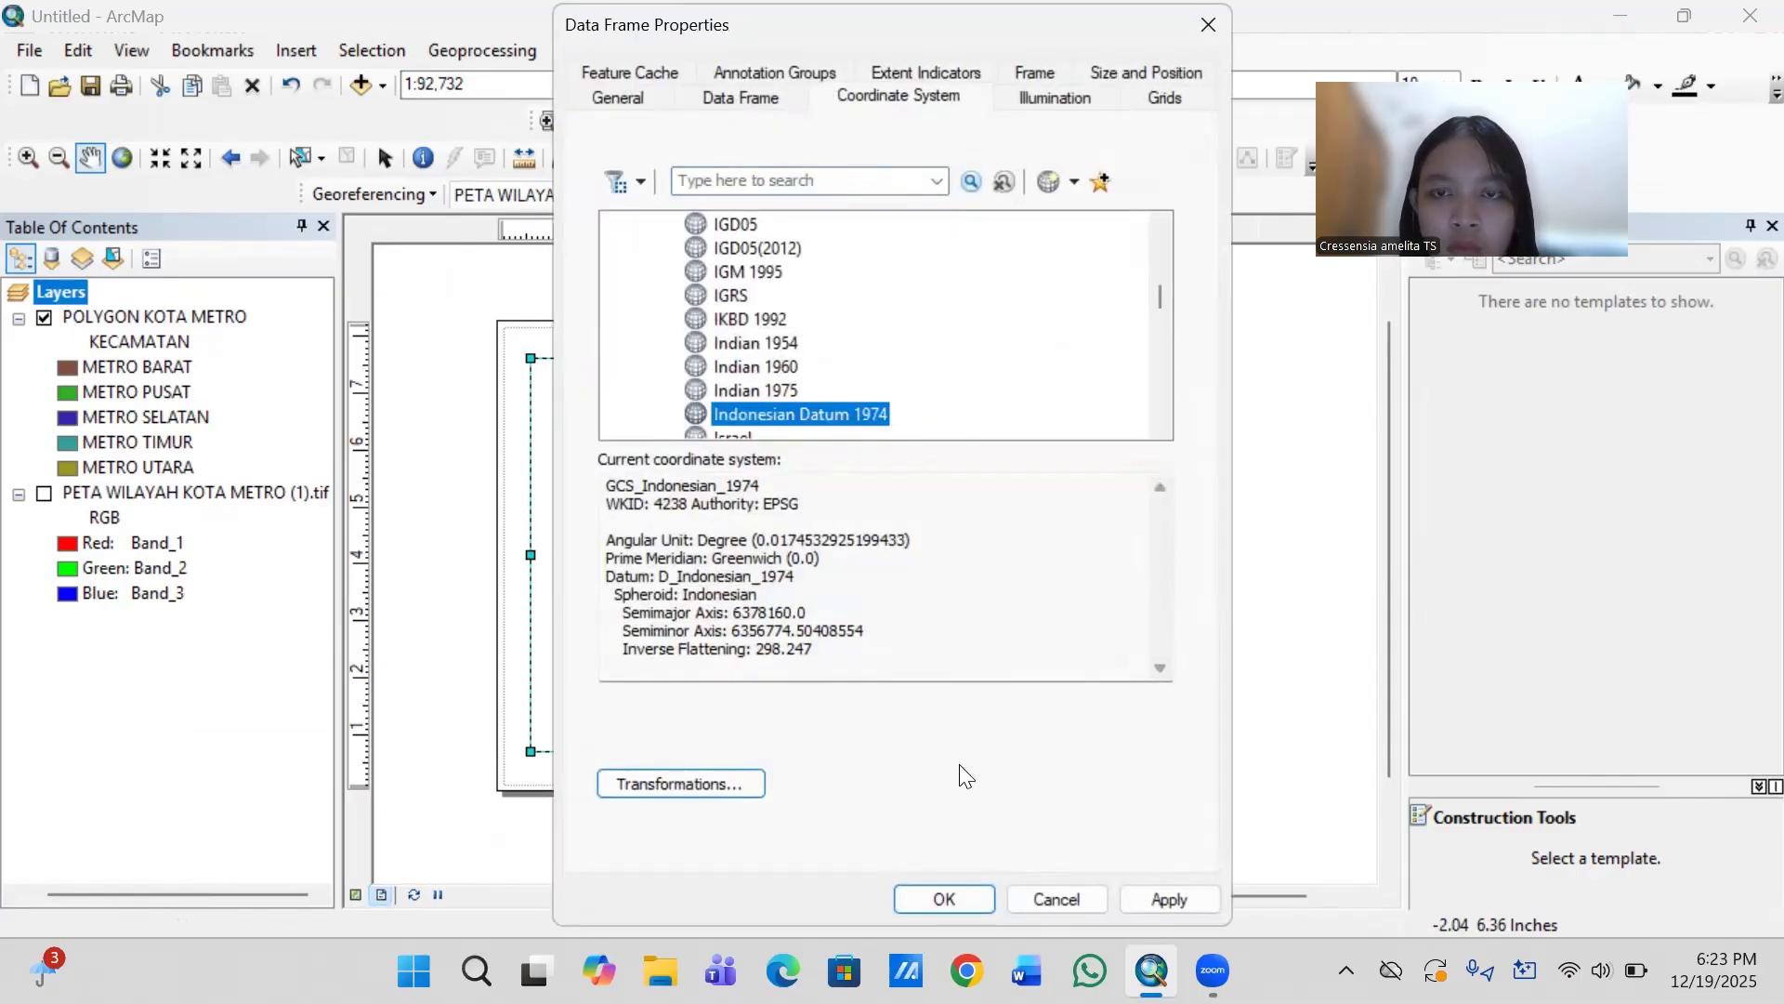
left_click(949, 892)
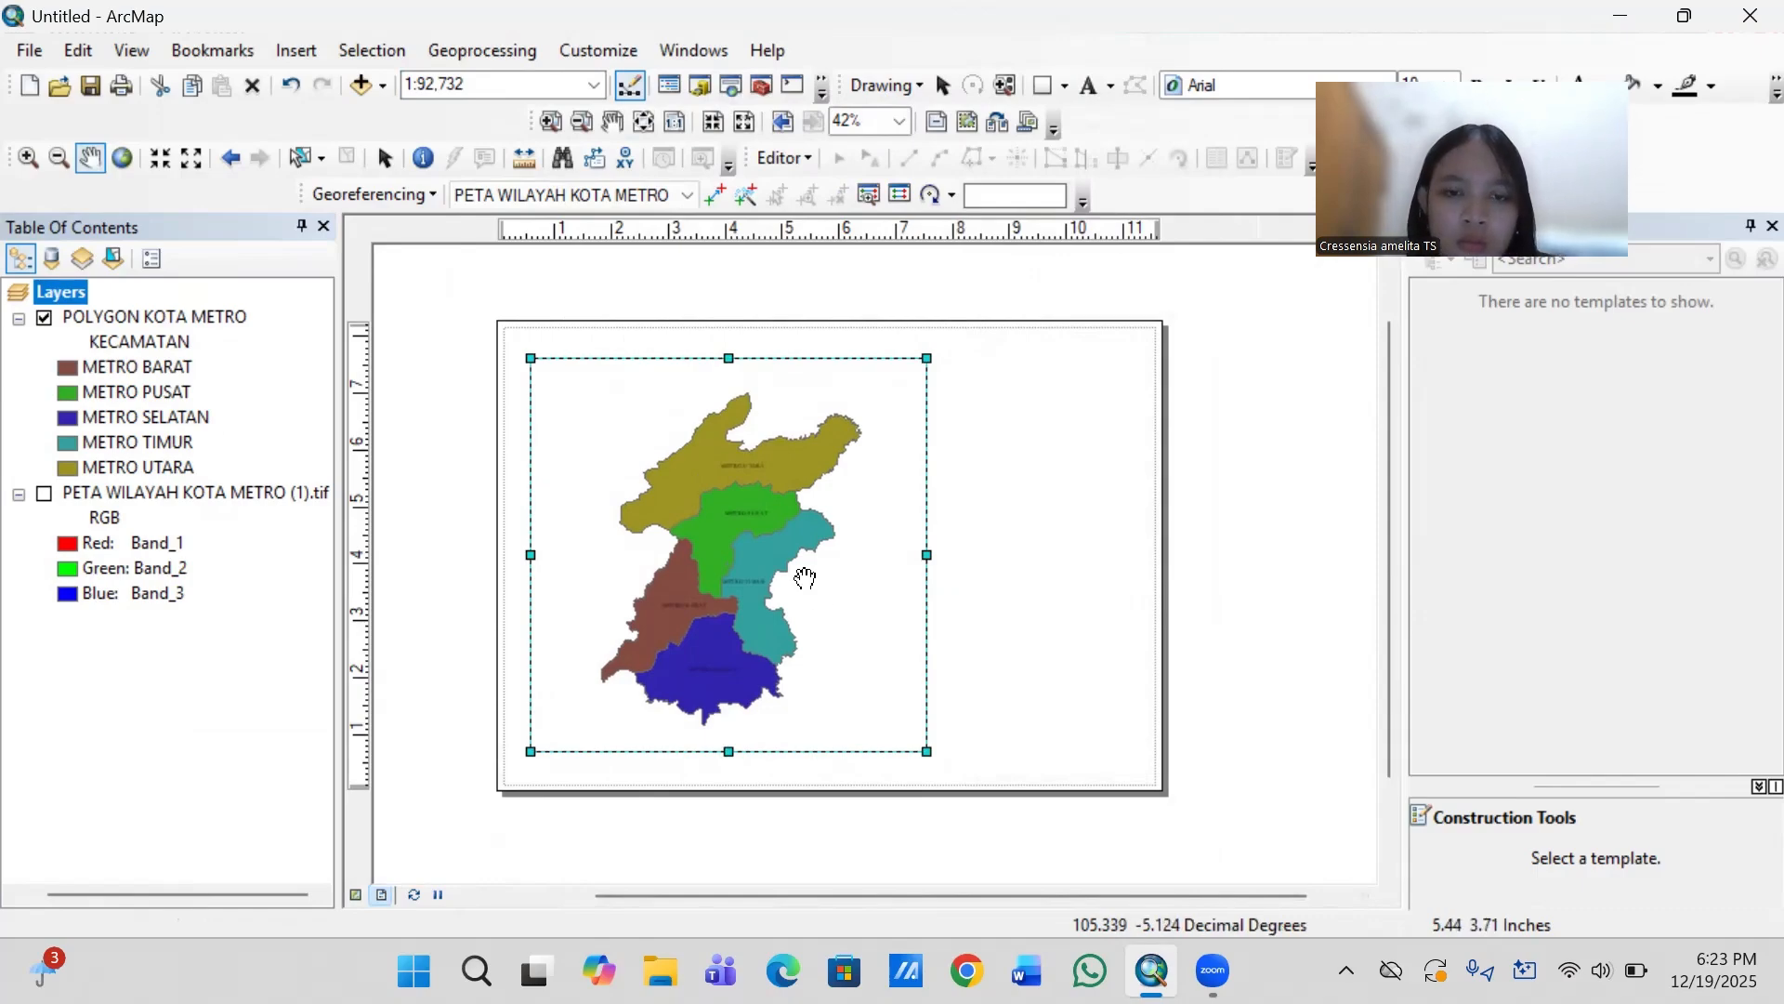
left_click_drag(803, 577, 810, 579)
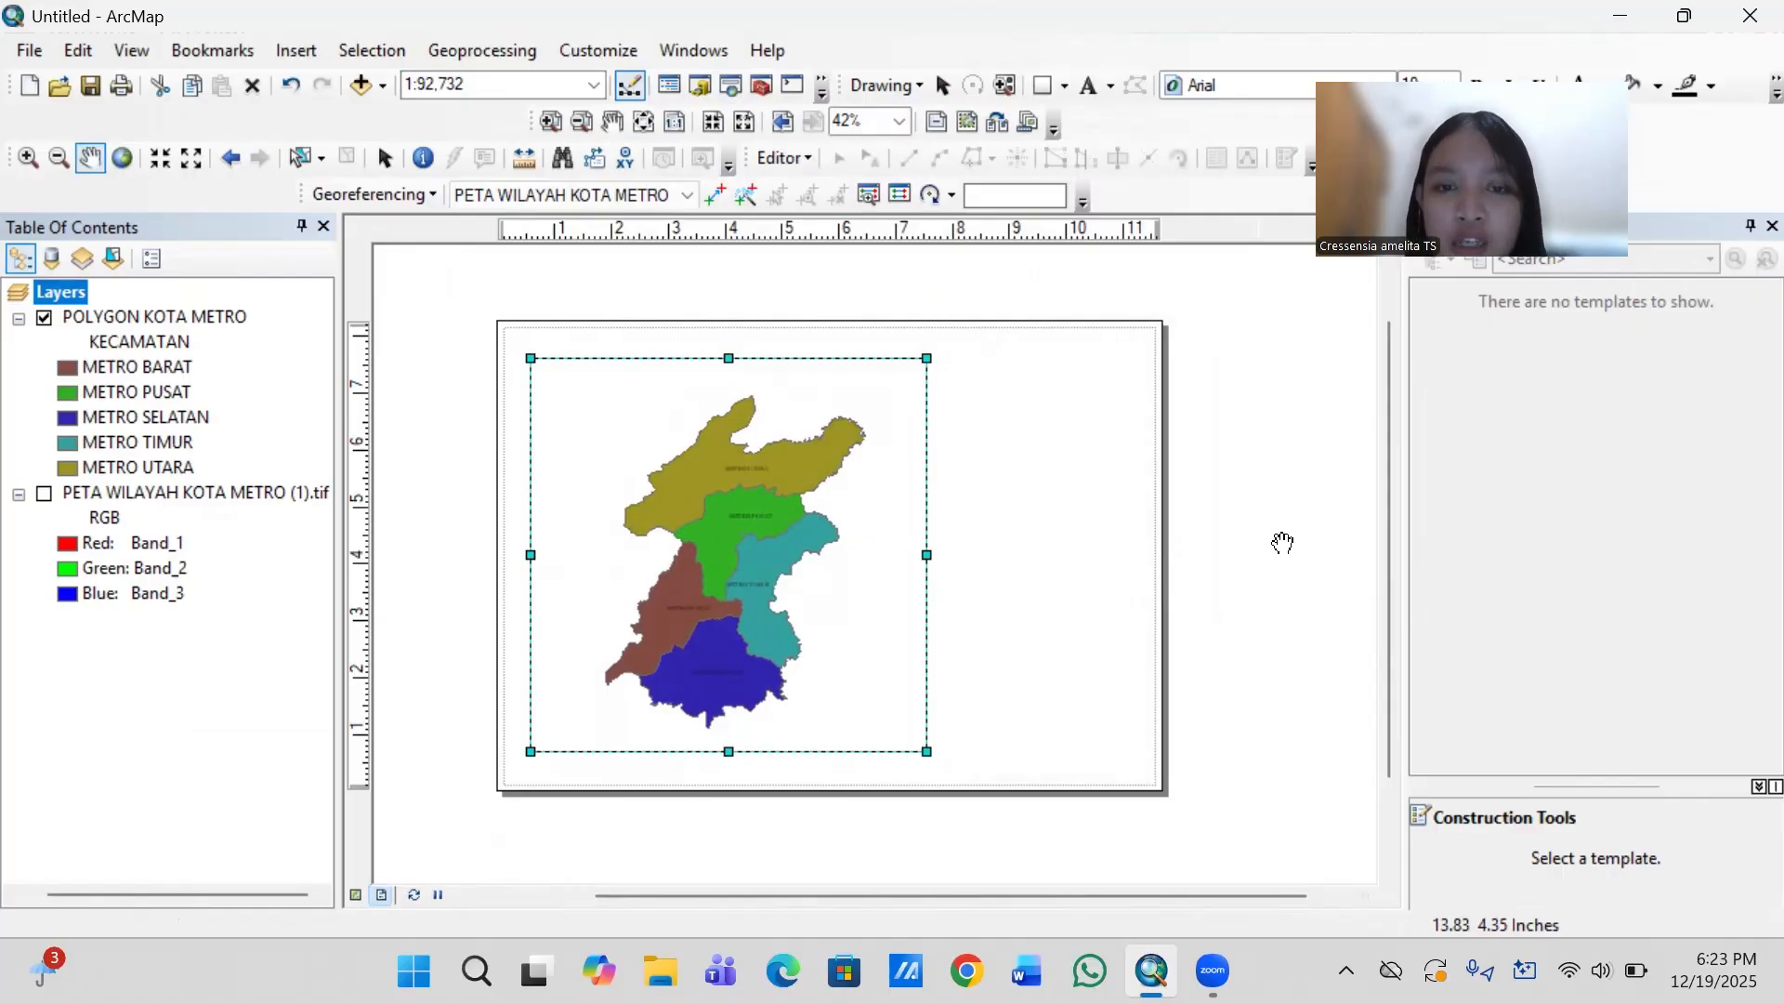
- Draw a border rectangle about 11.26 by 8 in around the page and align its left and upper edges with the page margins
left_click(1044, 83)
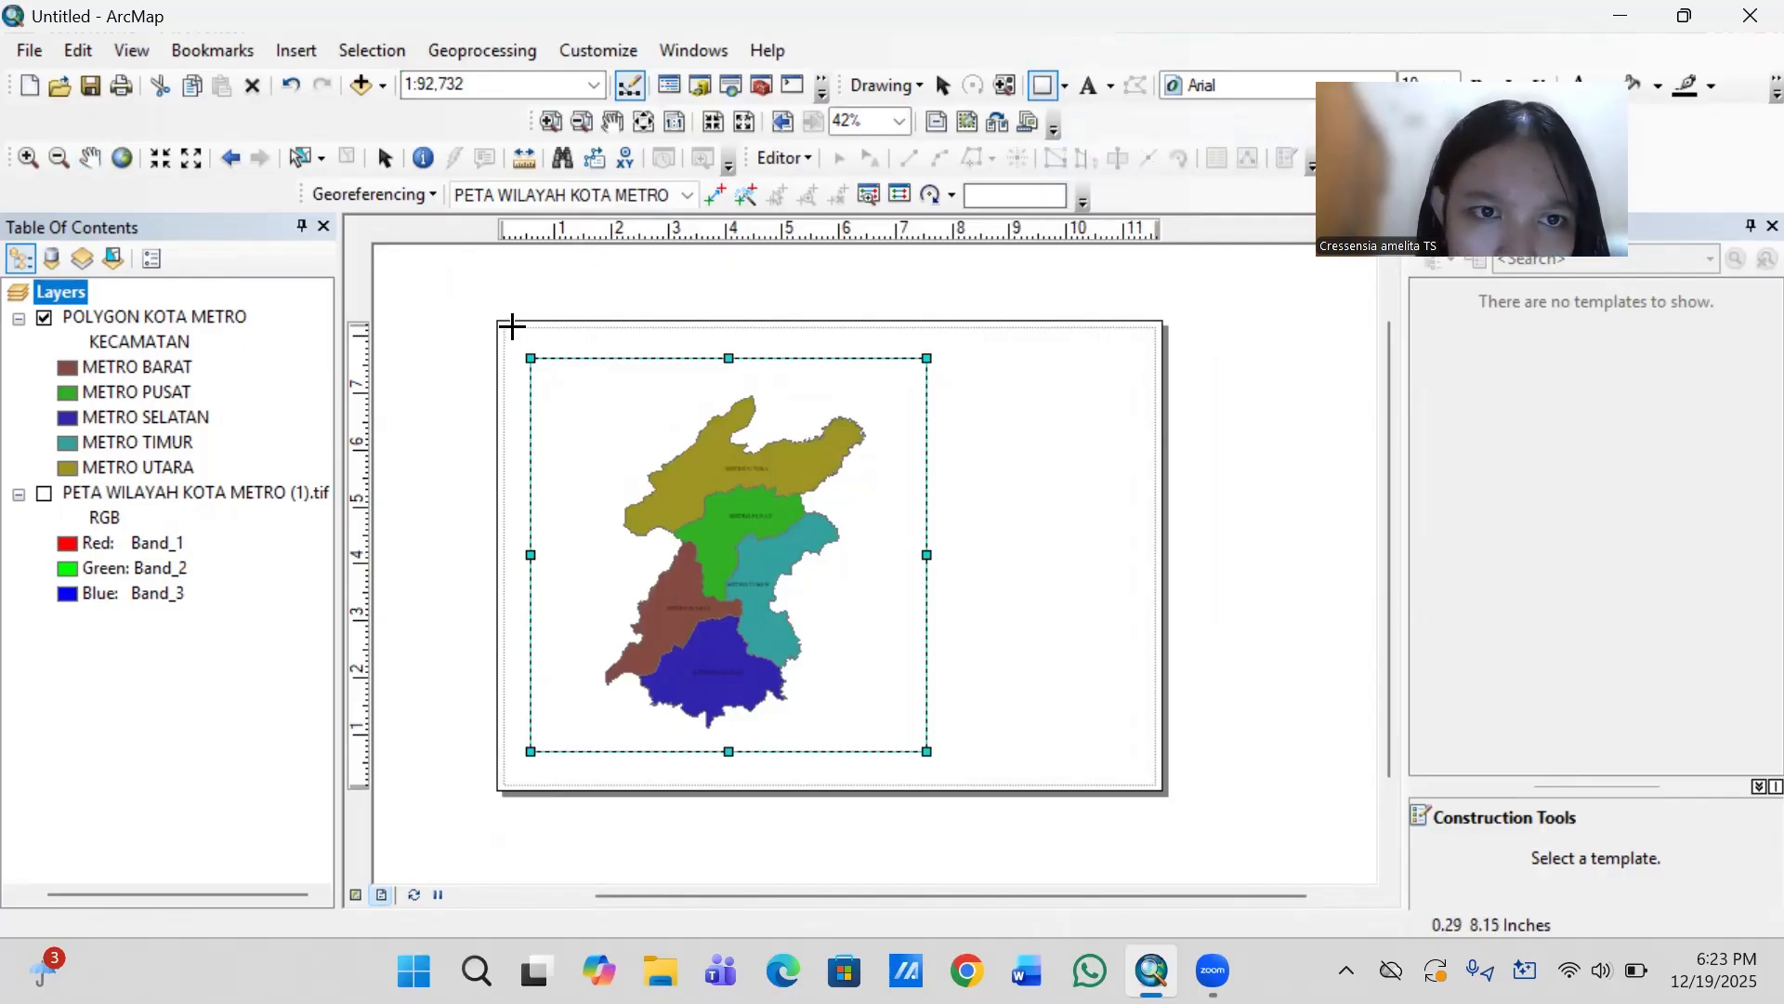
left_click_drag(512, 330, 1153, 785)
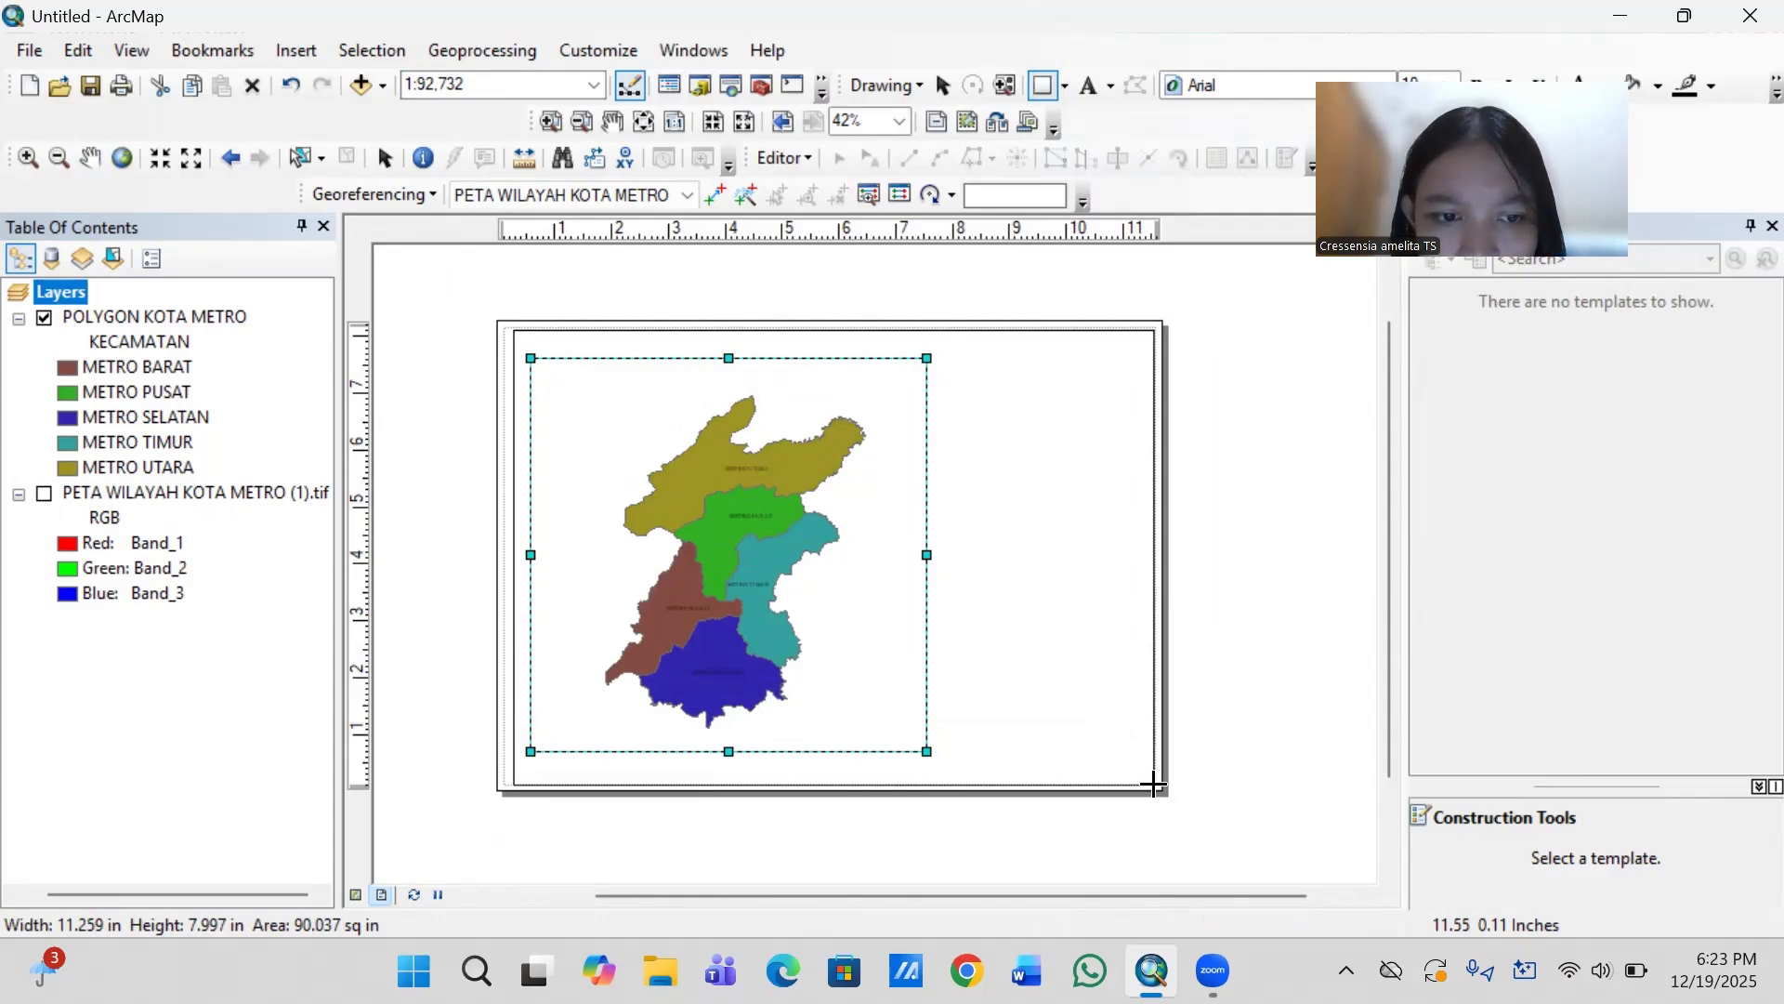
left_click_drag(1154, 785, 1153, 785)
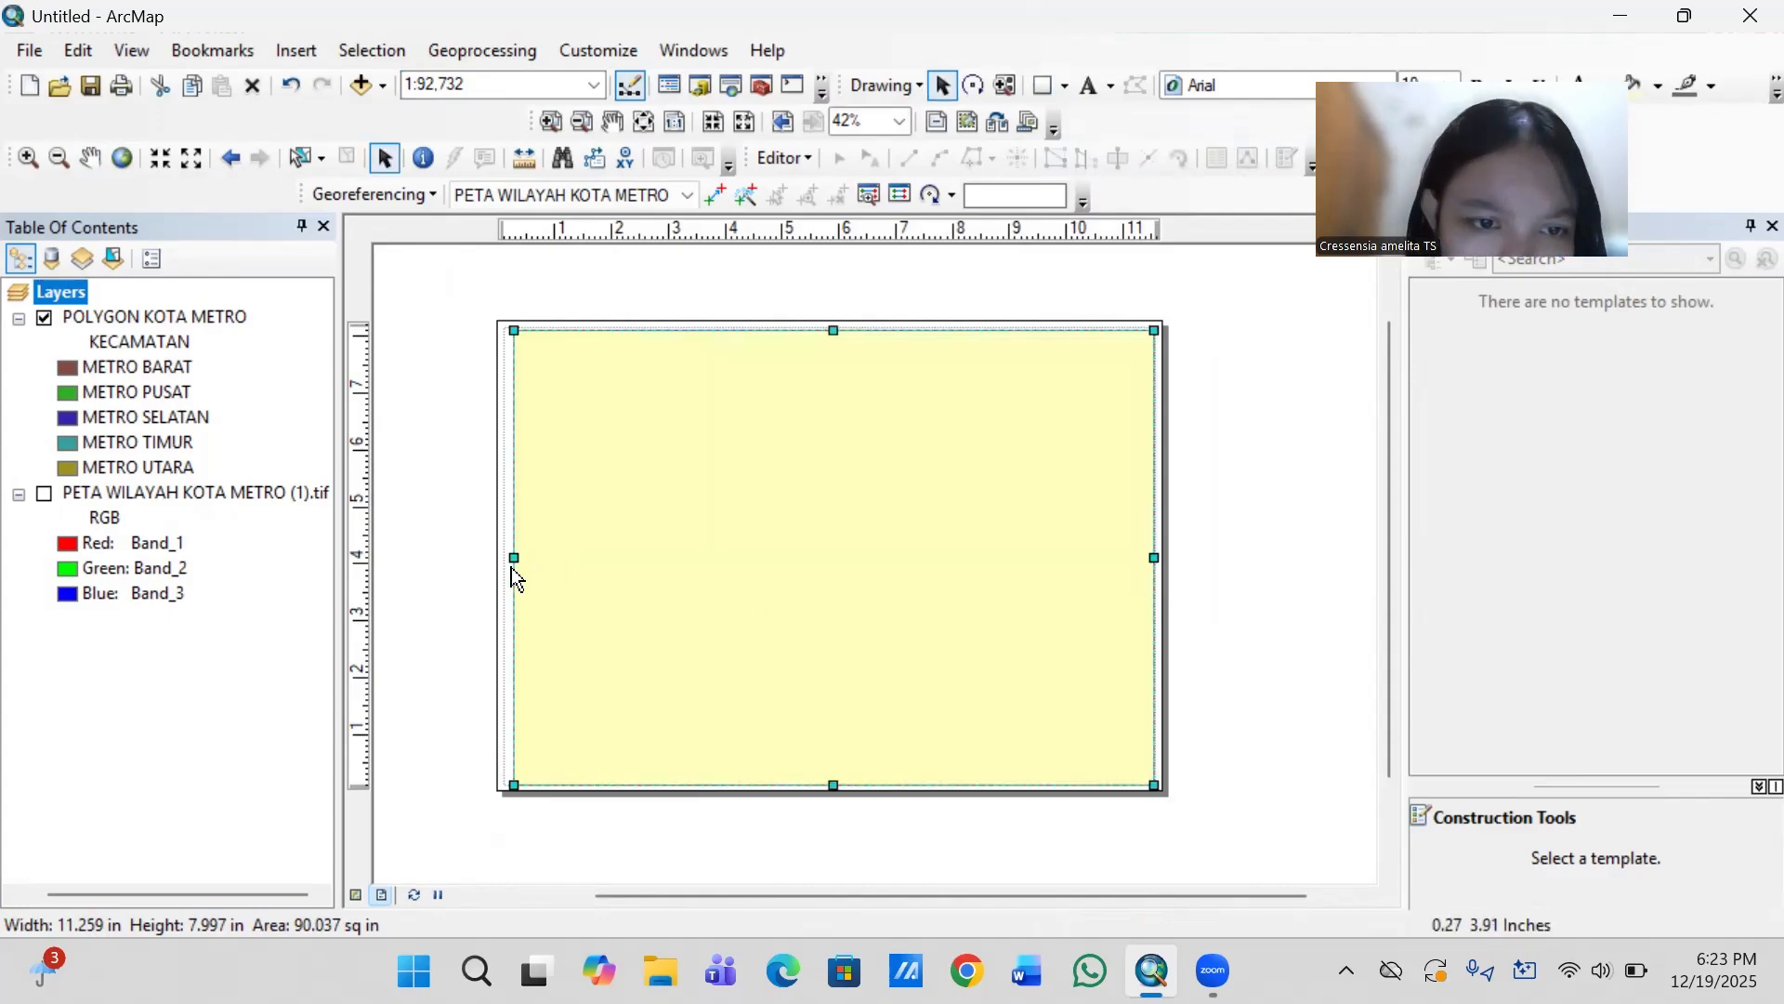
left_click_drag(513, 556, 505, 556)
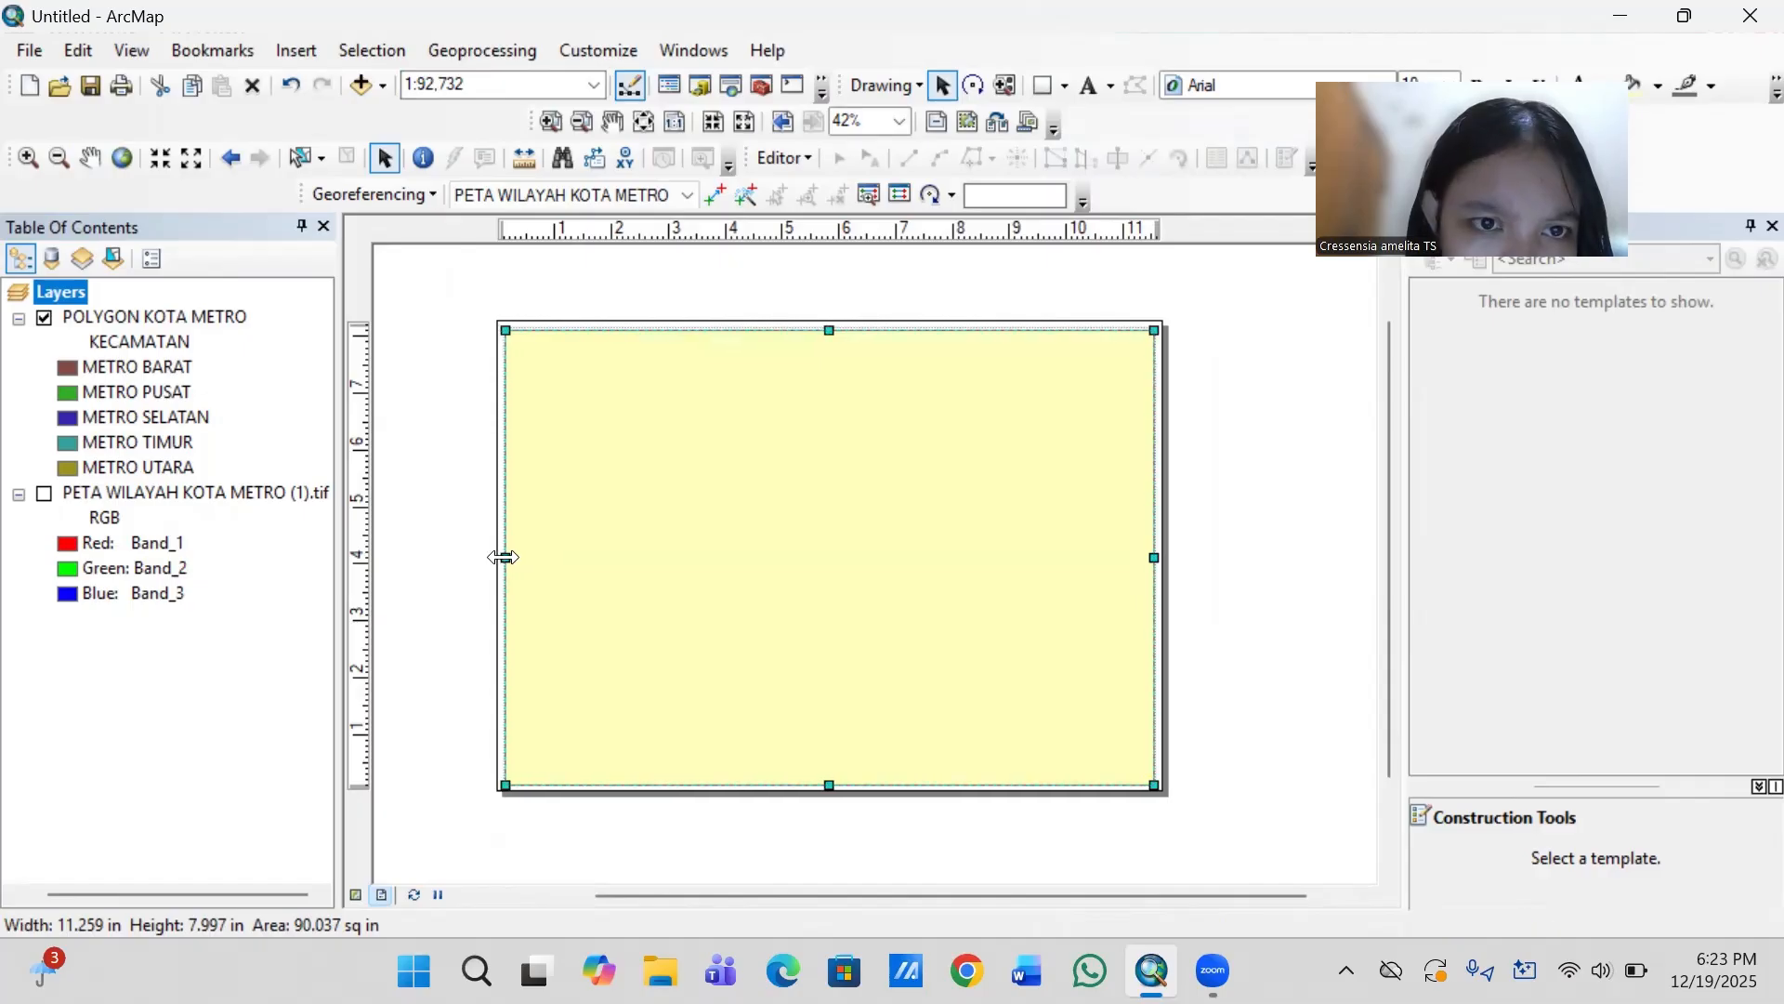
left_click(834, 332)
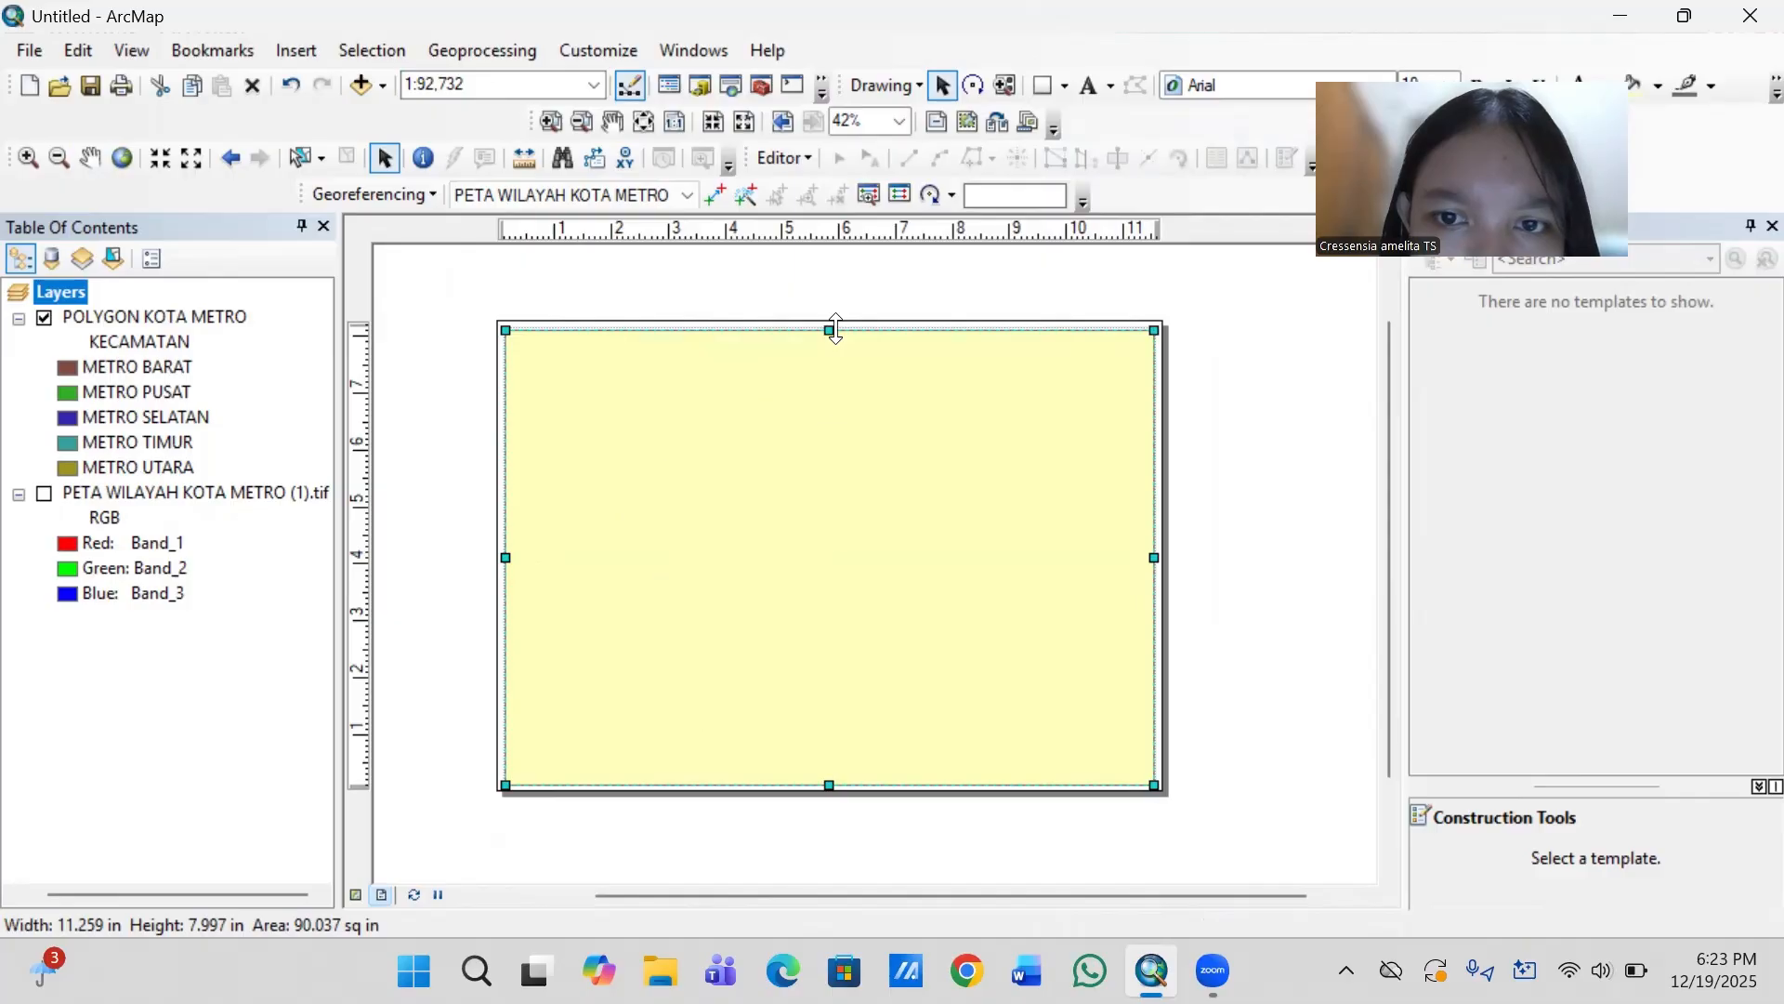
left_click_drag(836, 328, 838, 328)
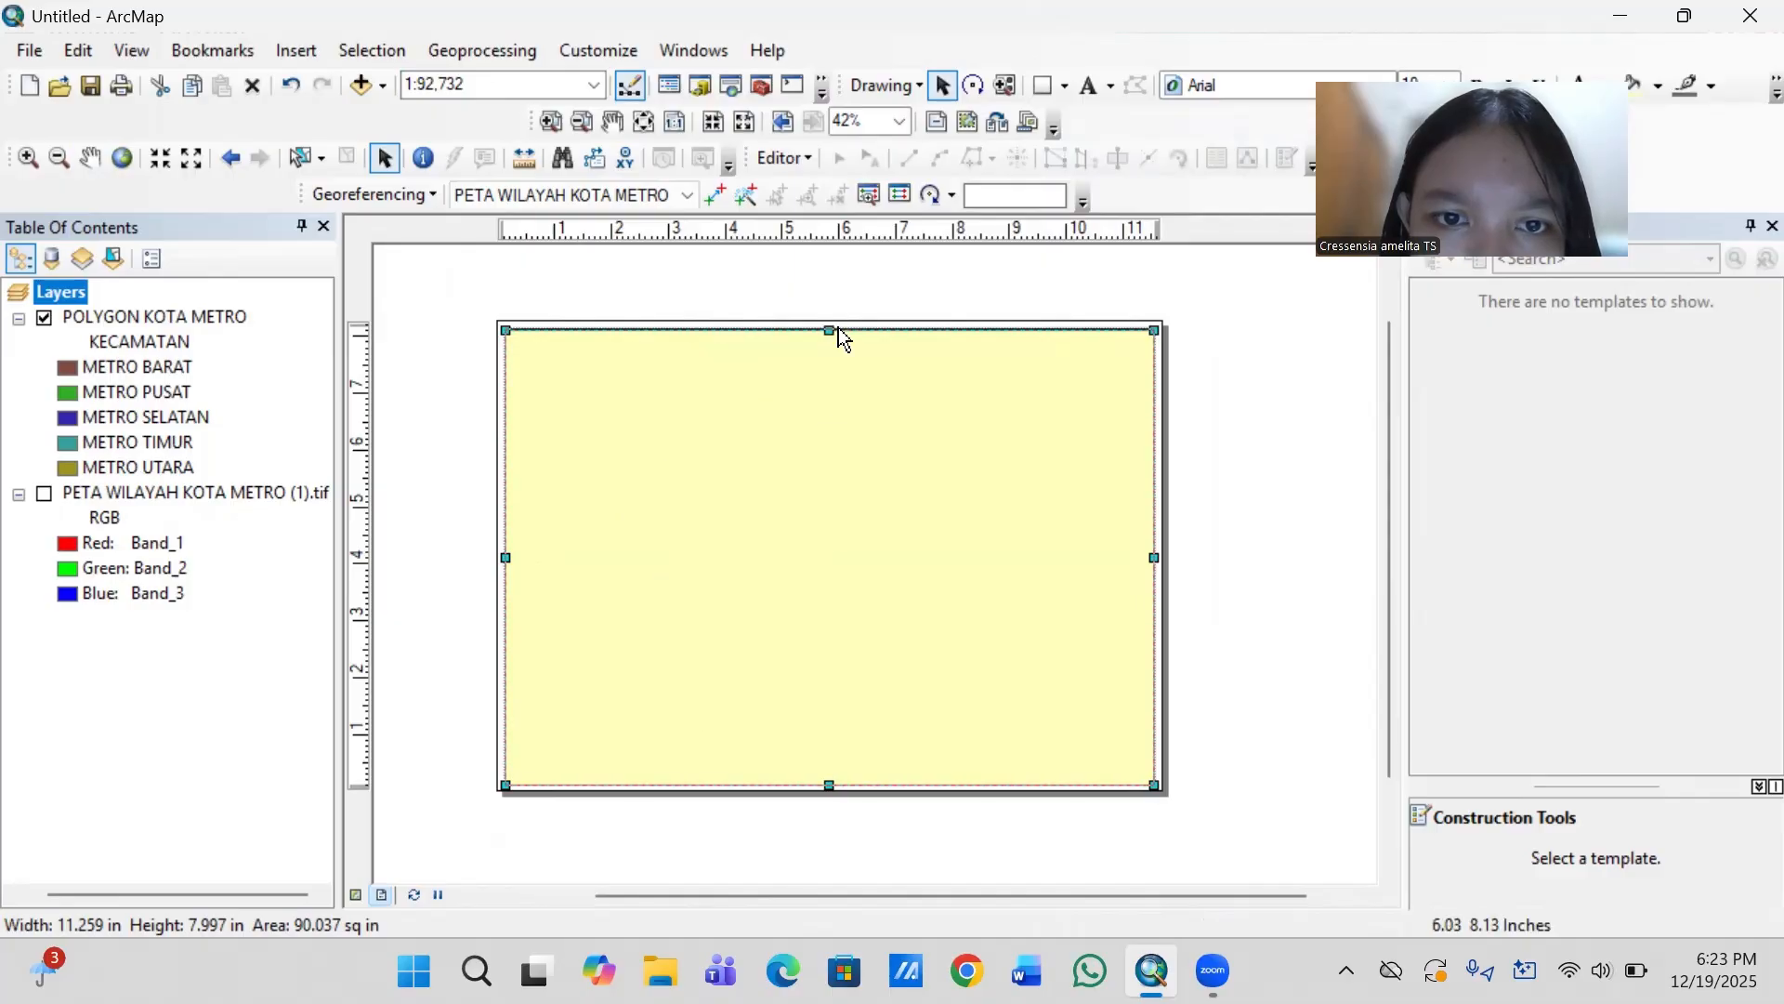
- Give the page border rectangle no fill color and a black outline
left_click(833, 502)
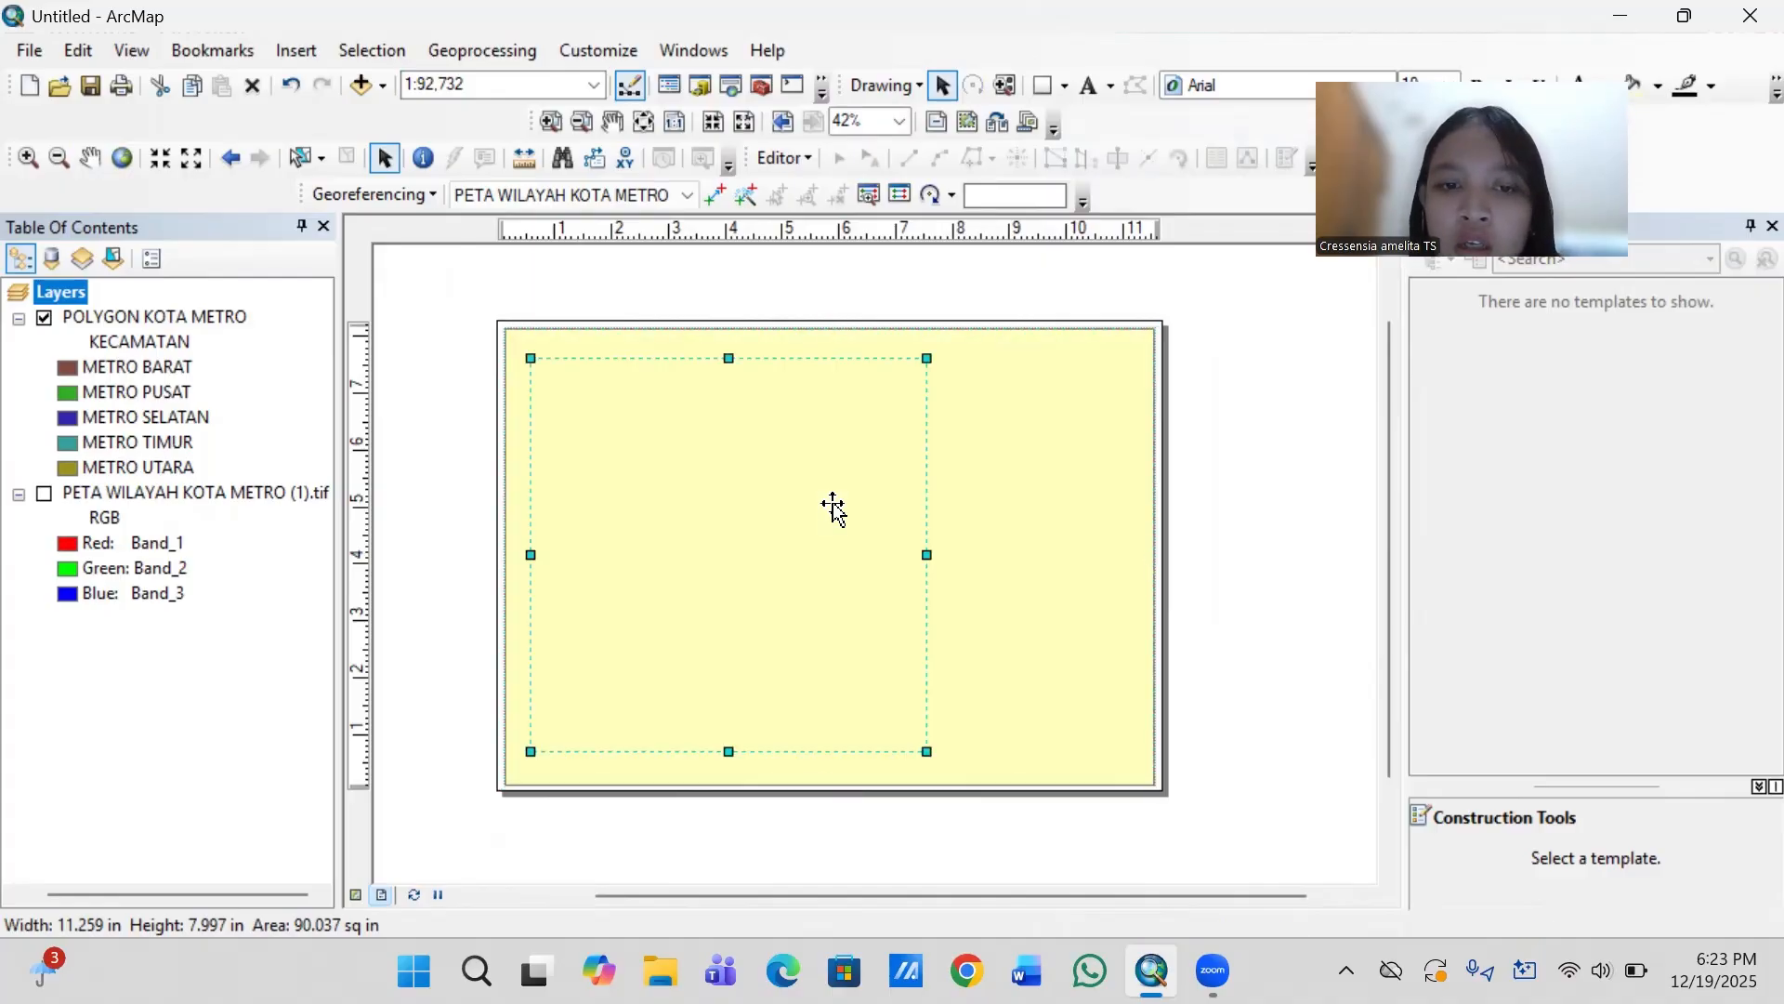
left_click(1096, 541)
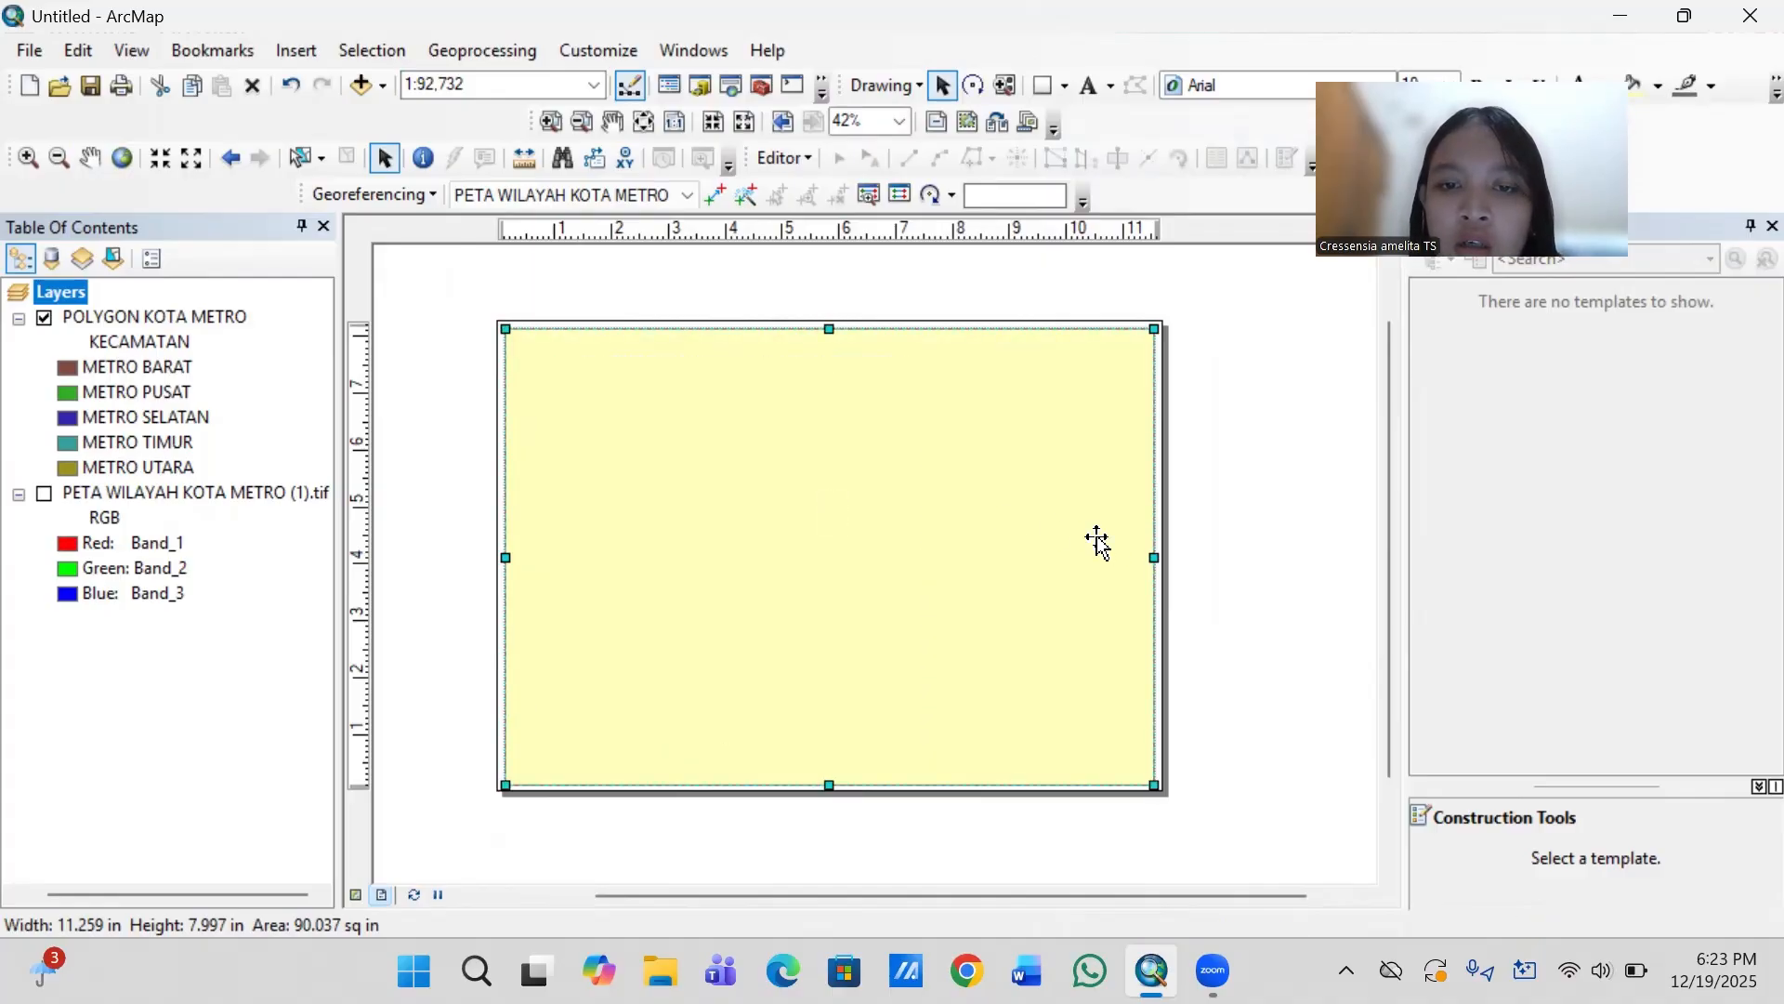
right_click(1043, 528)
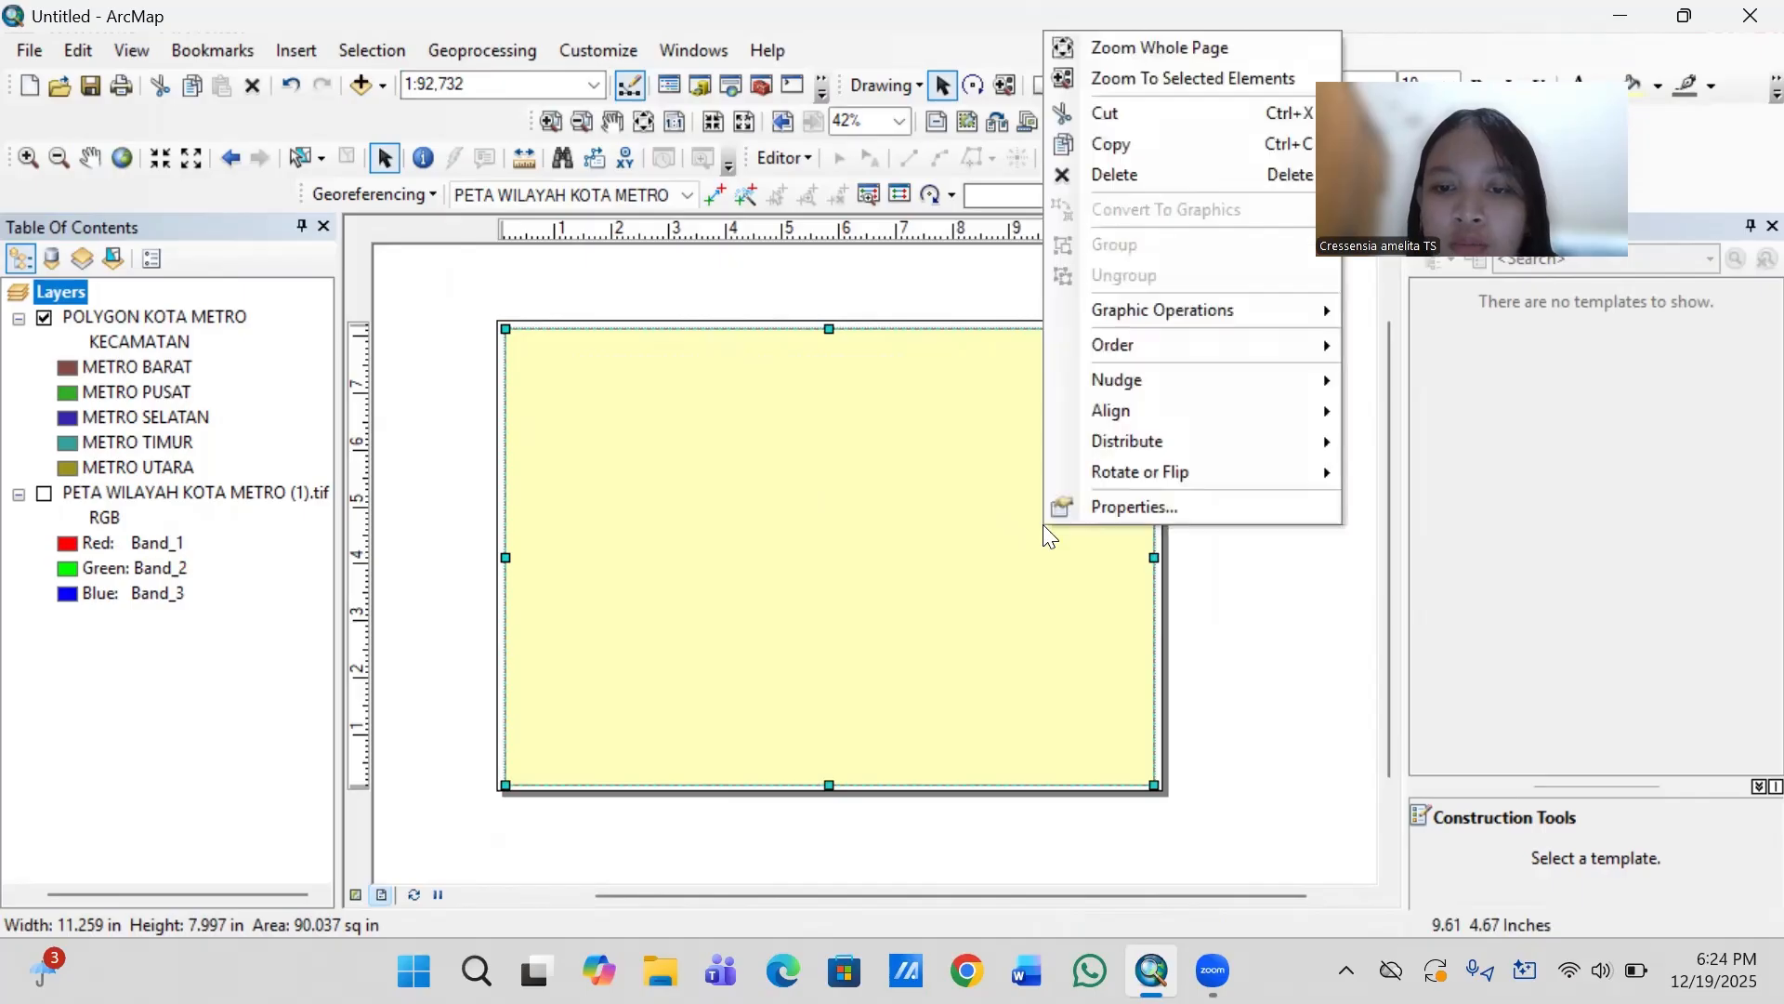
left_click(1098, 507)
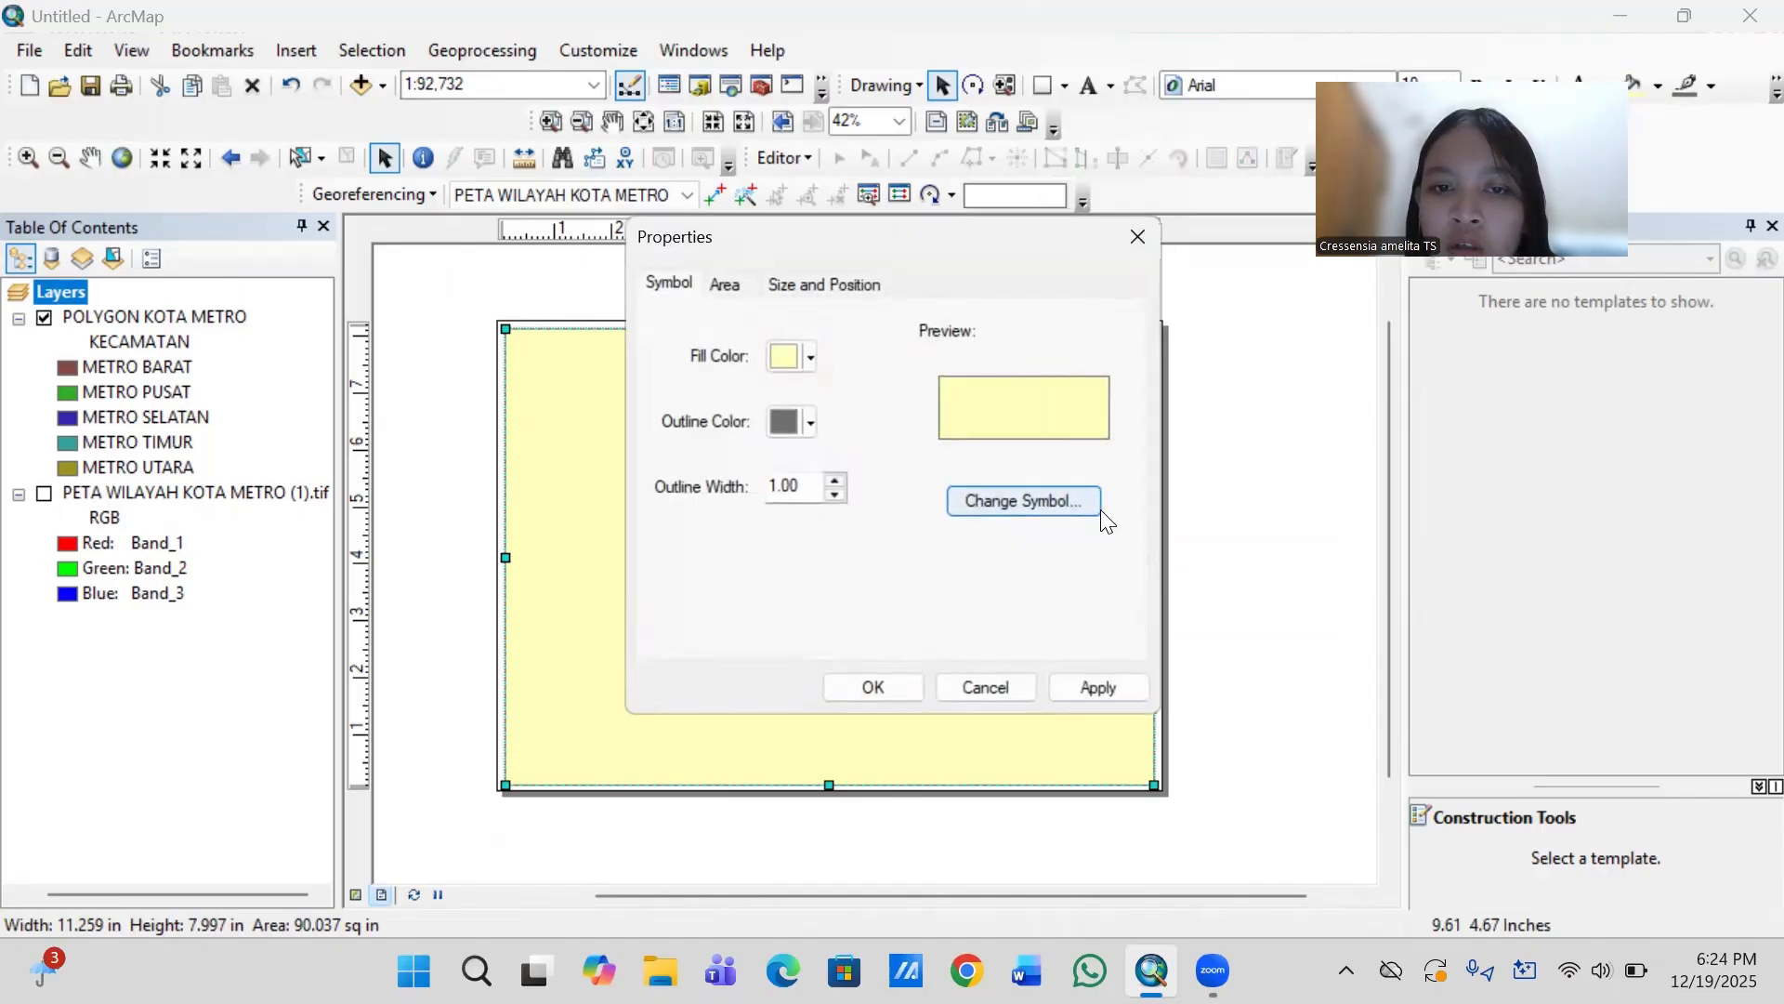
left_click(809, 357)
left_click(939, 394)
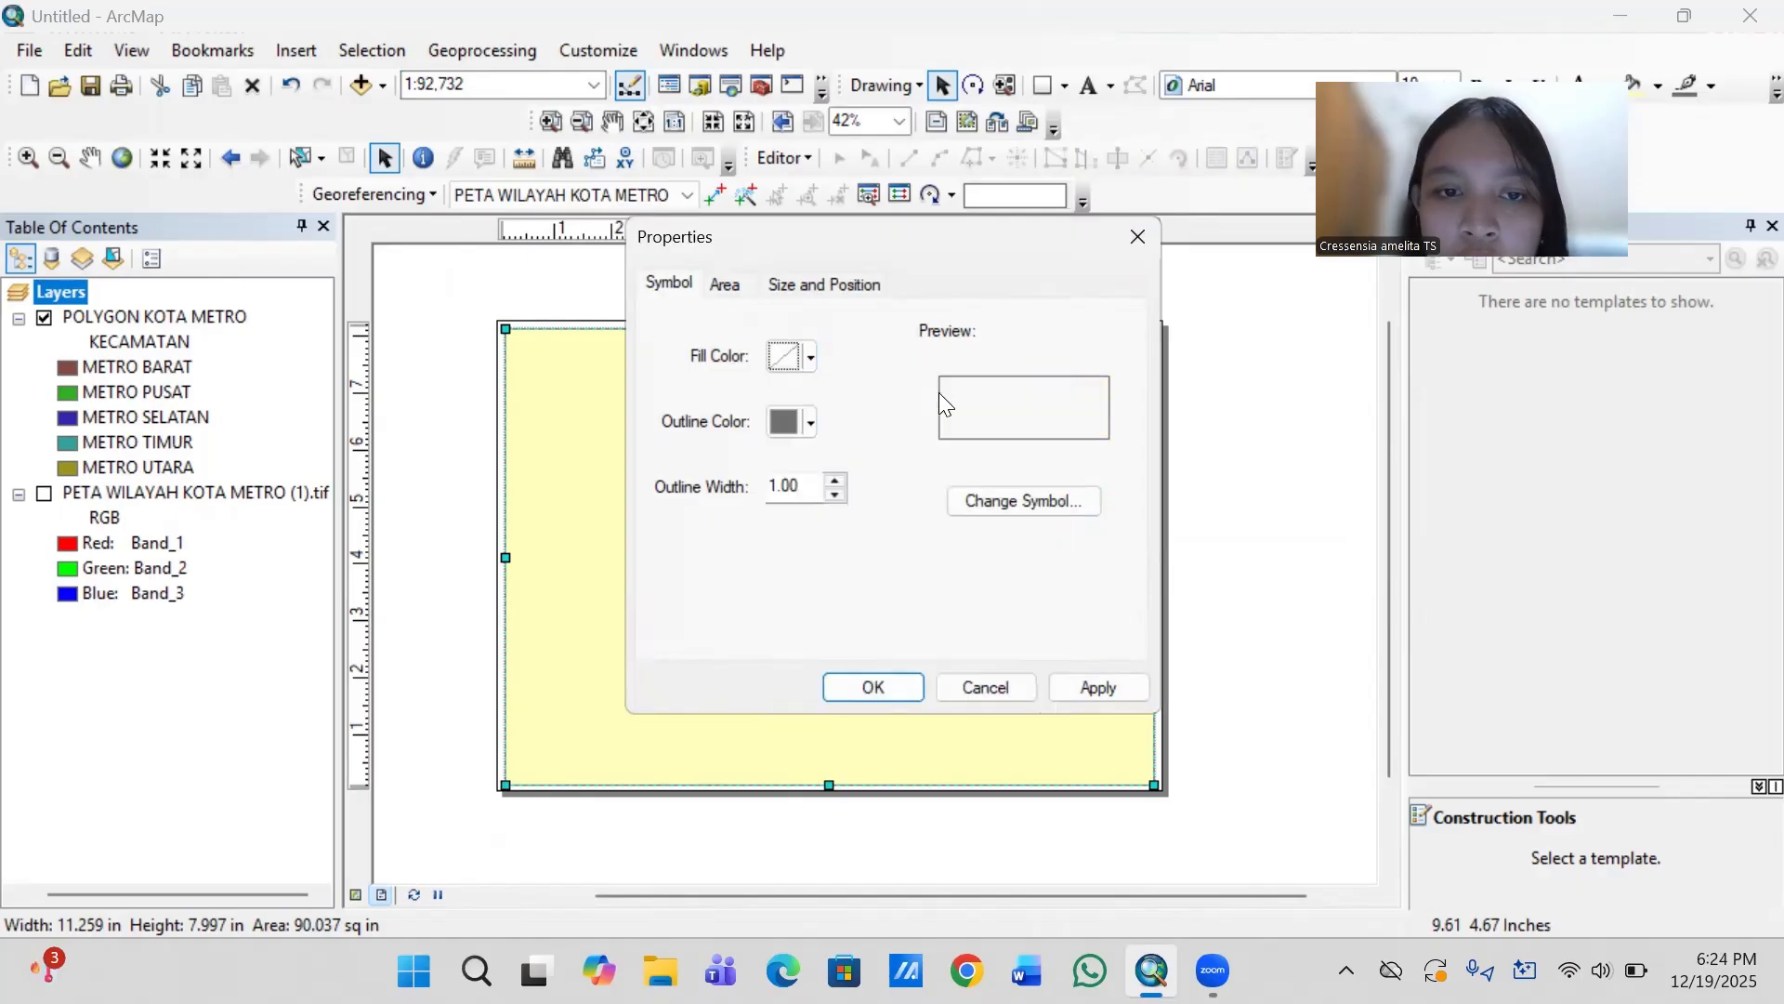
left_click(812, 424)
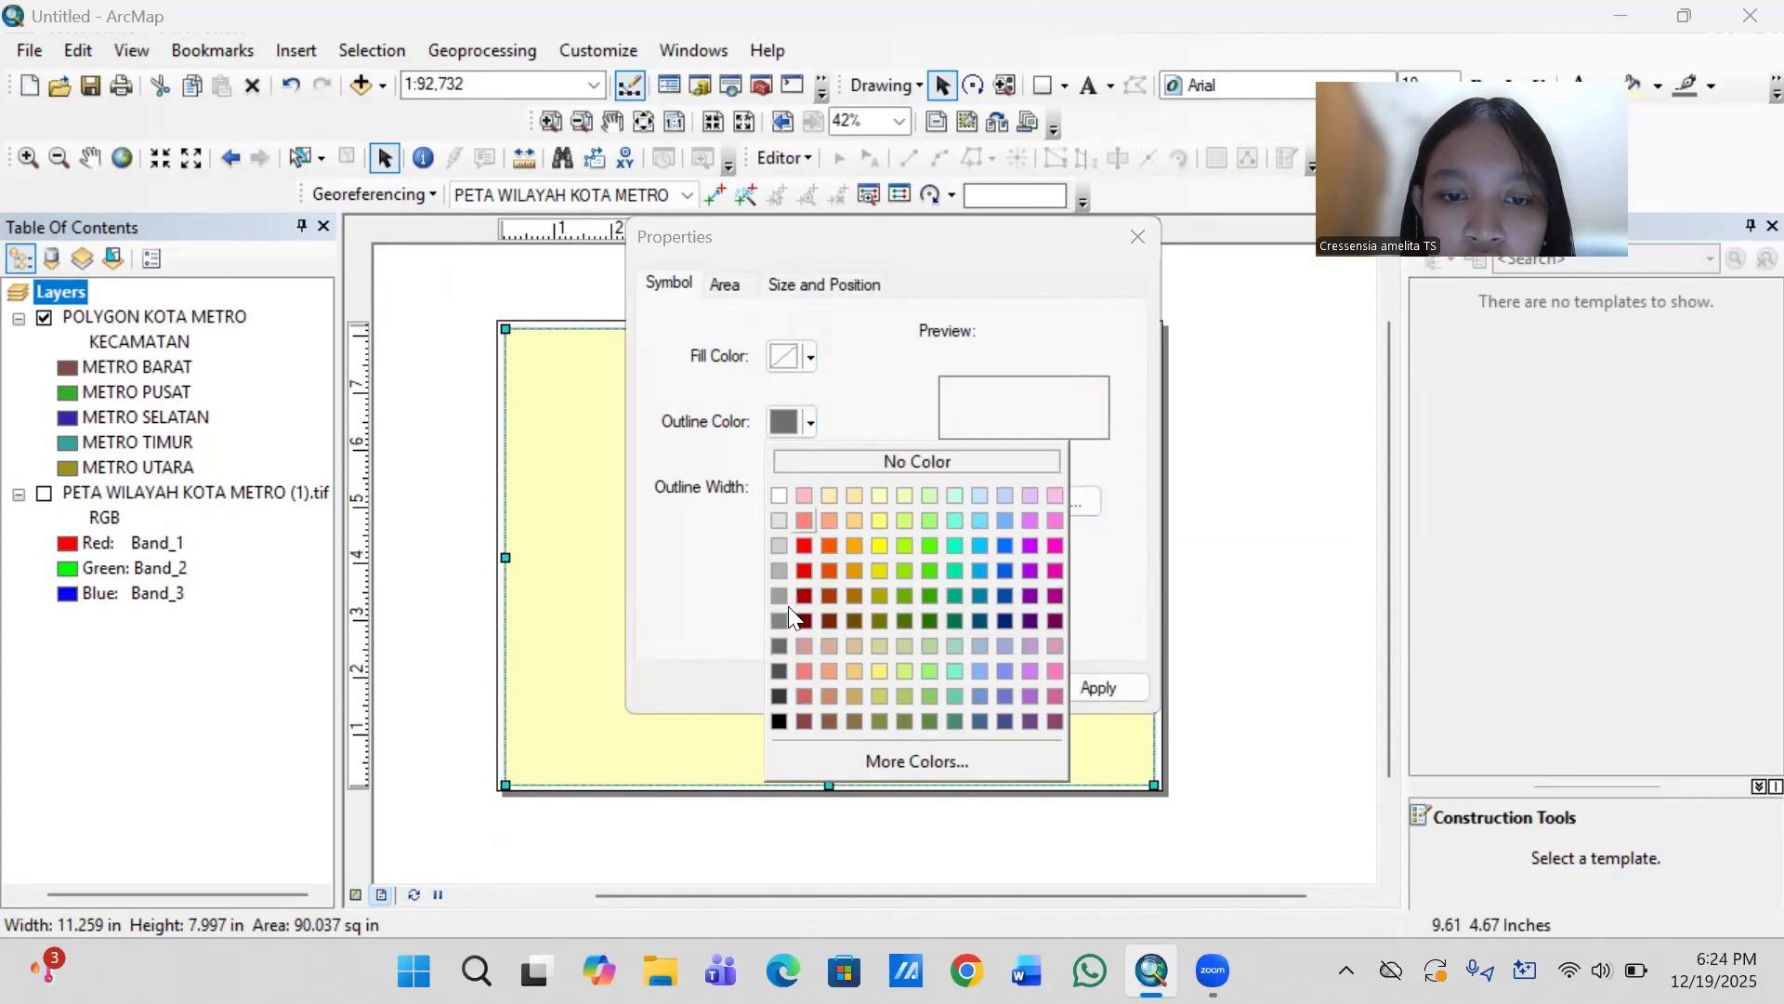
left_click(780, 722)
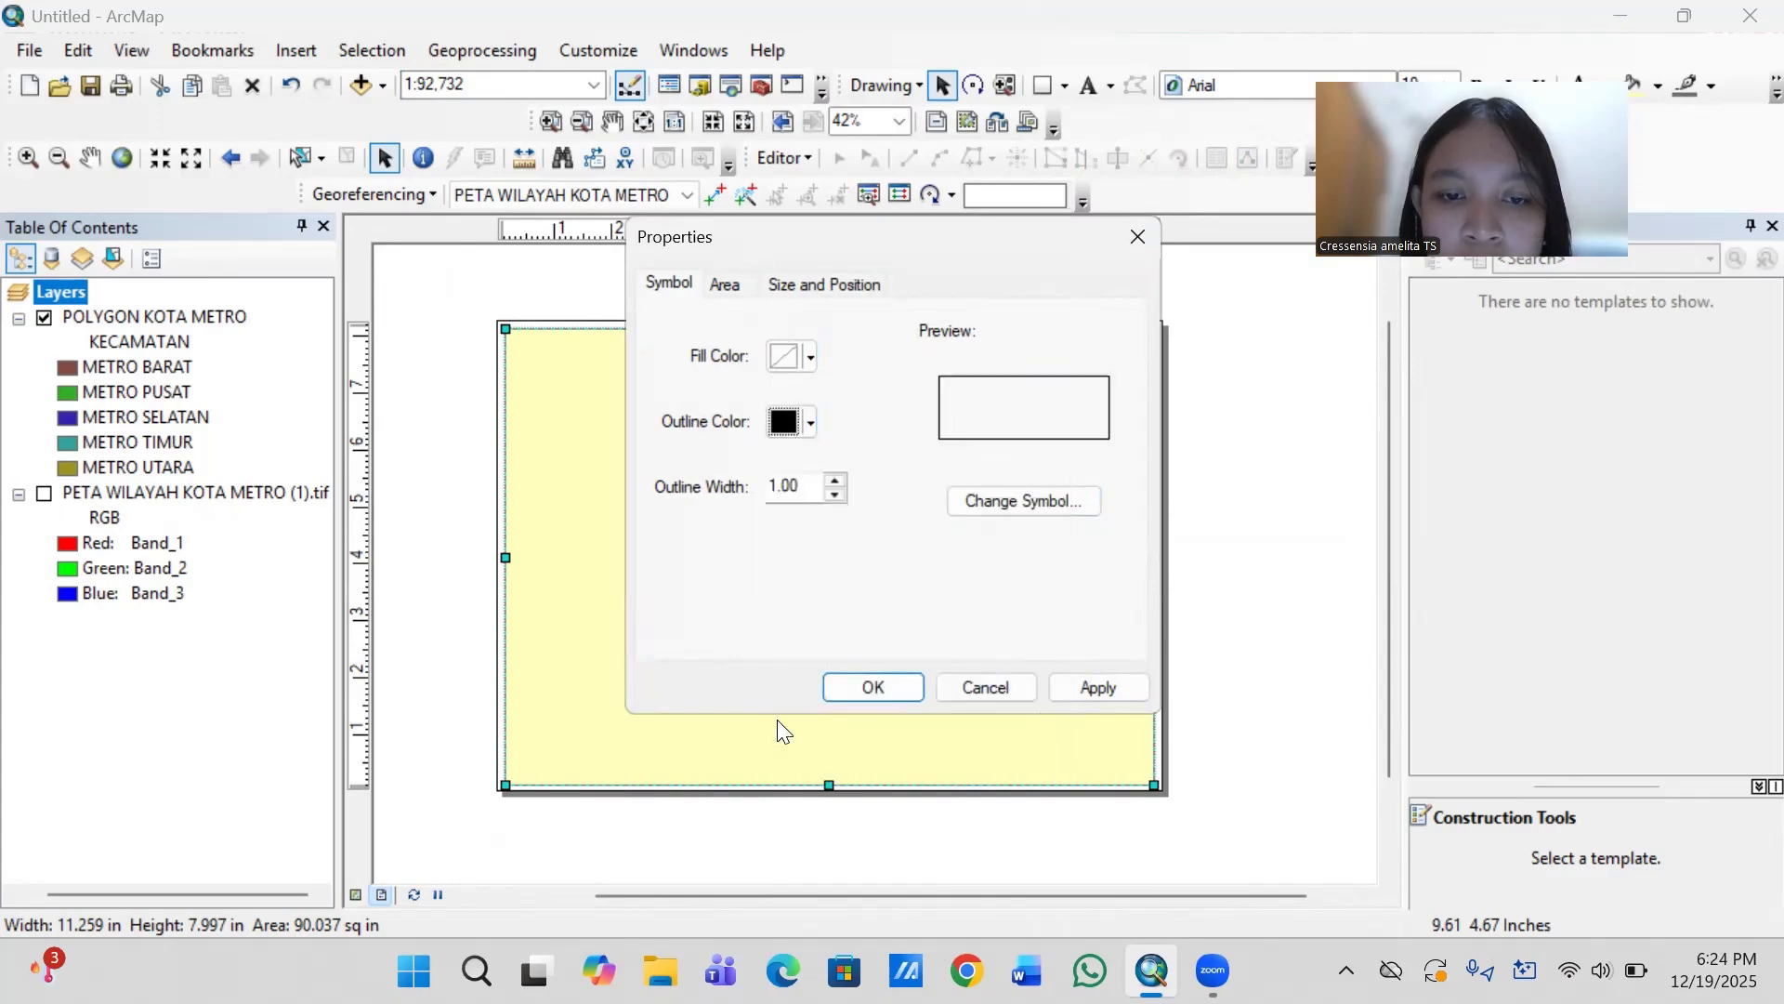
left_click(872, 687)
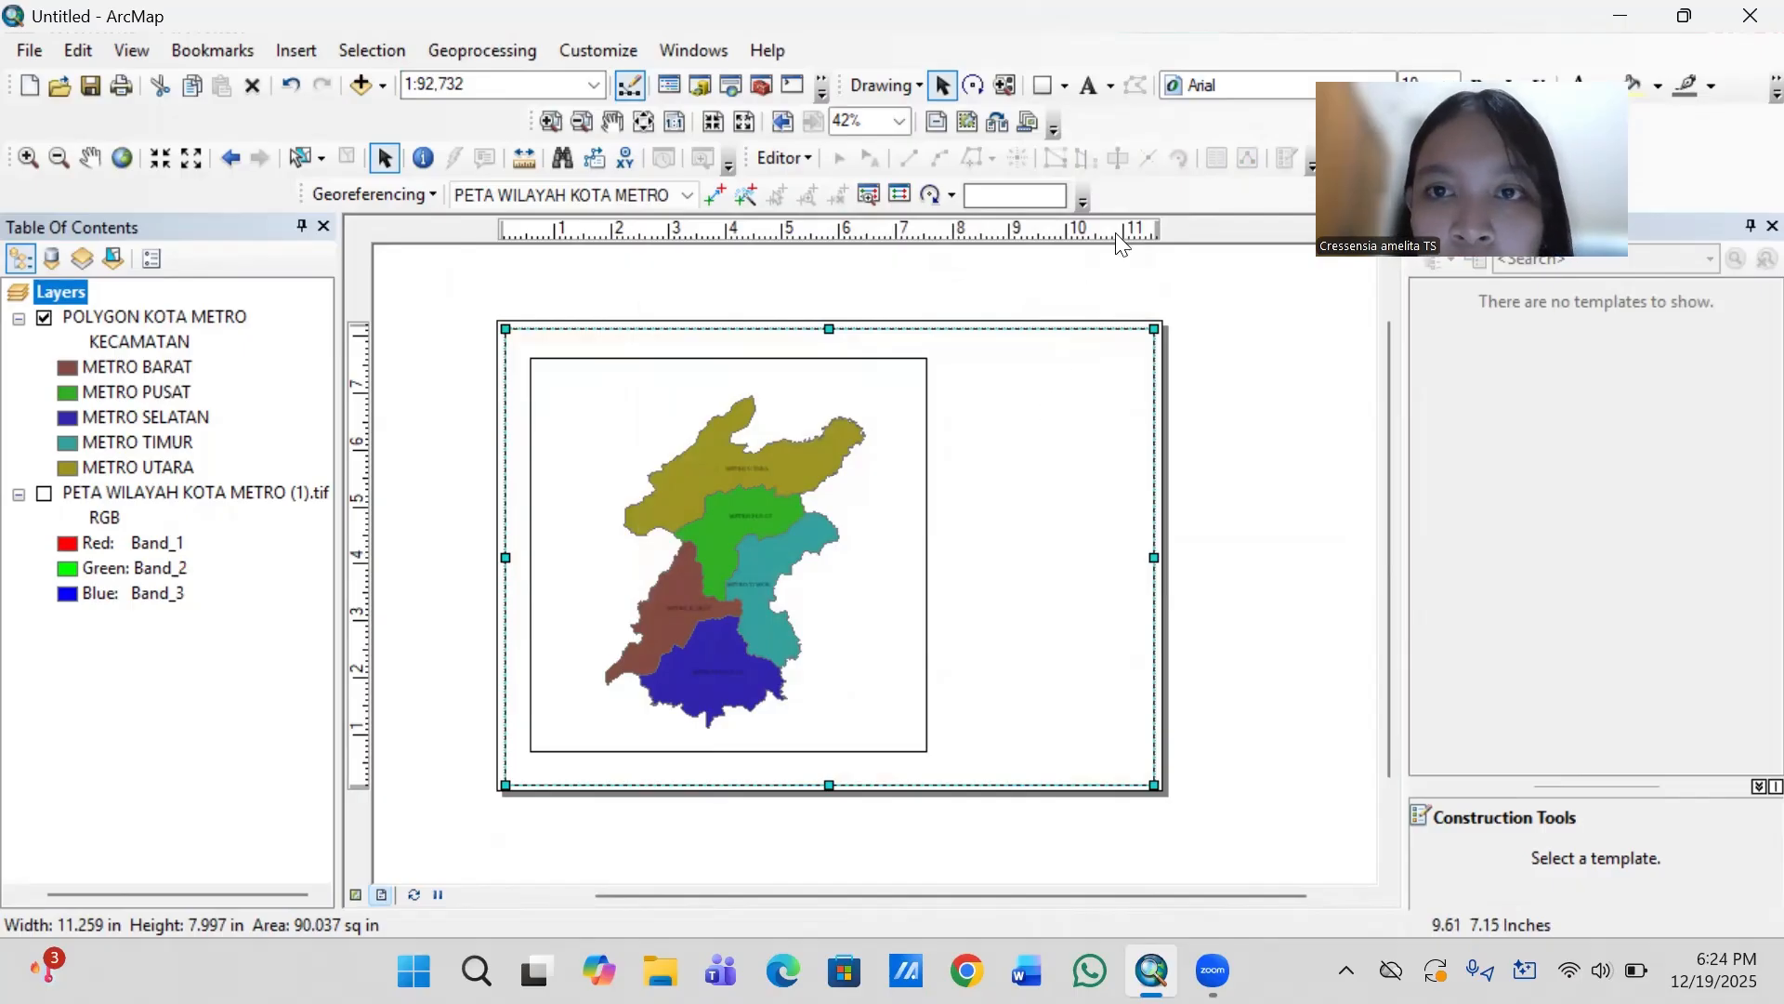
- Draw a rectangle about 3.48 by 6.94 in in the empty space to the right of the map frame, matching the frame's height
left_click(1043, 86)
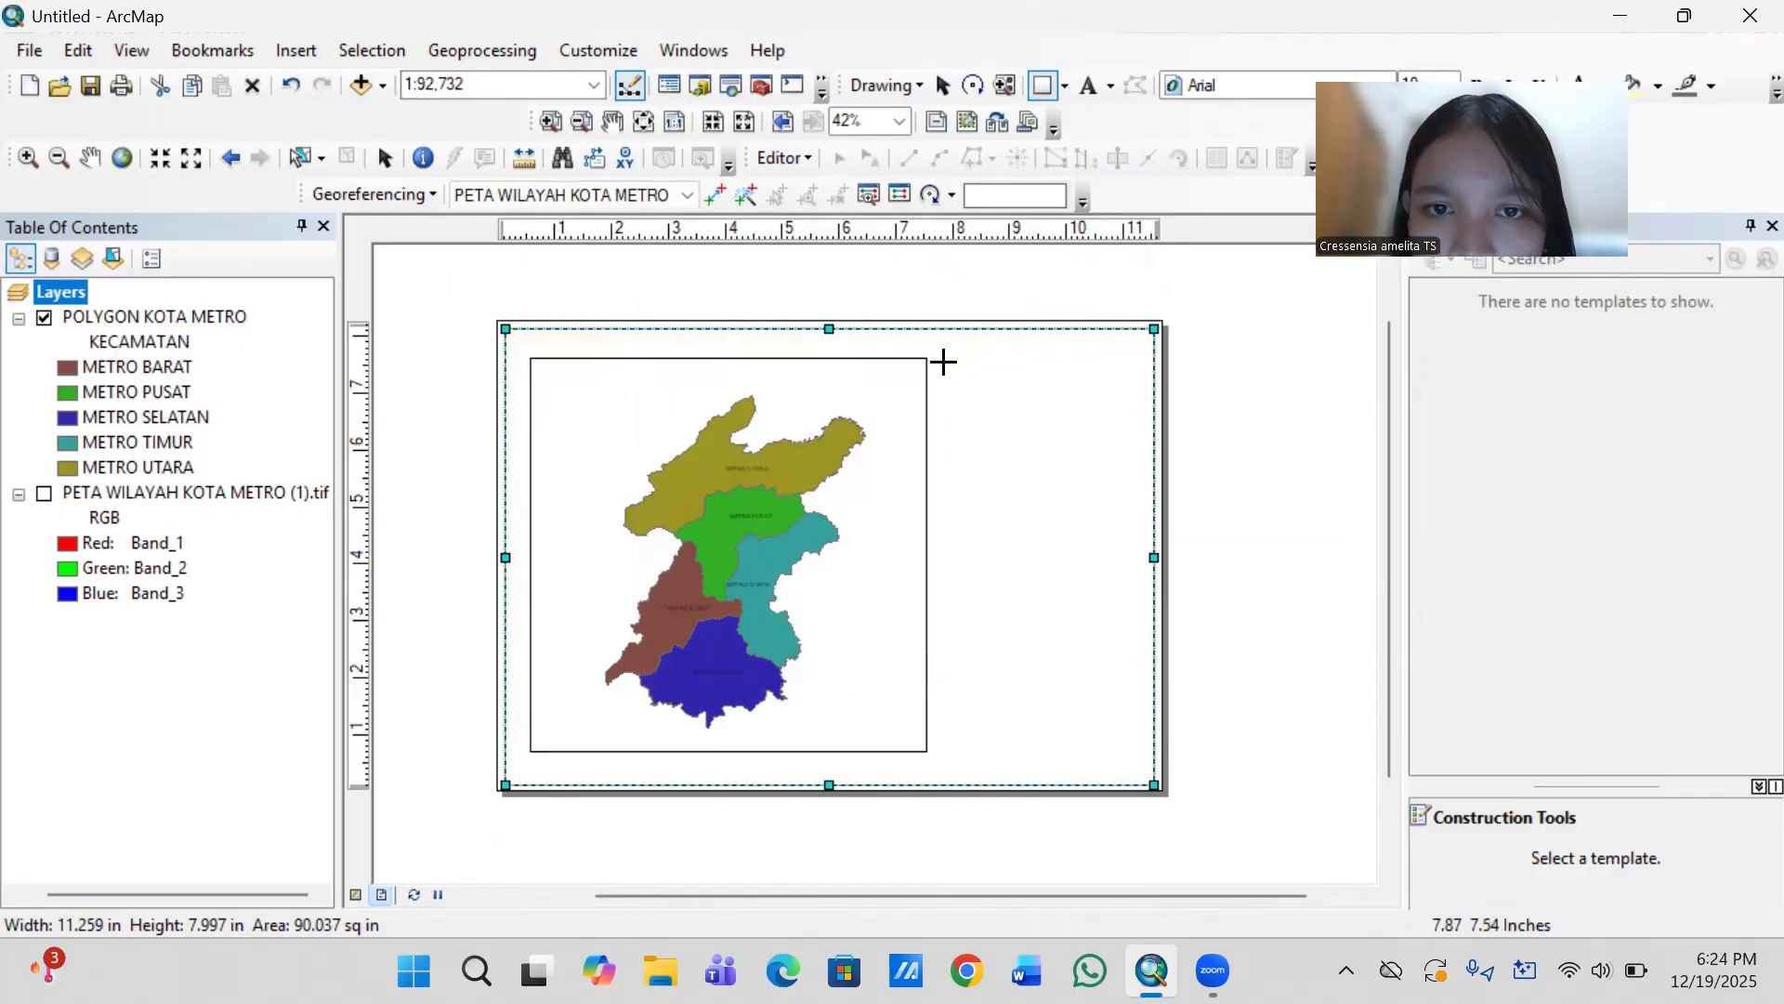
left_click_drag(944, 357, 1140, 754)
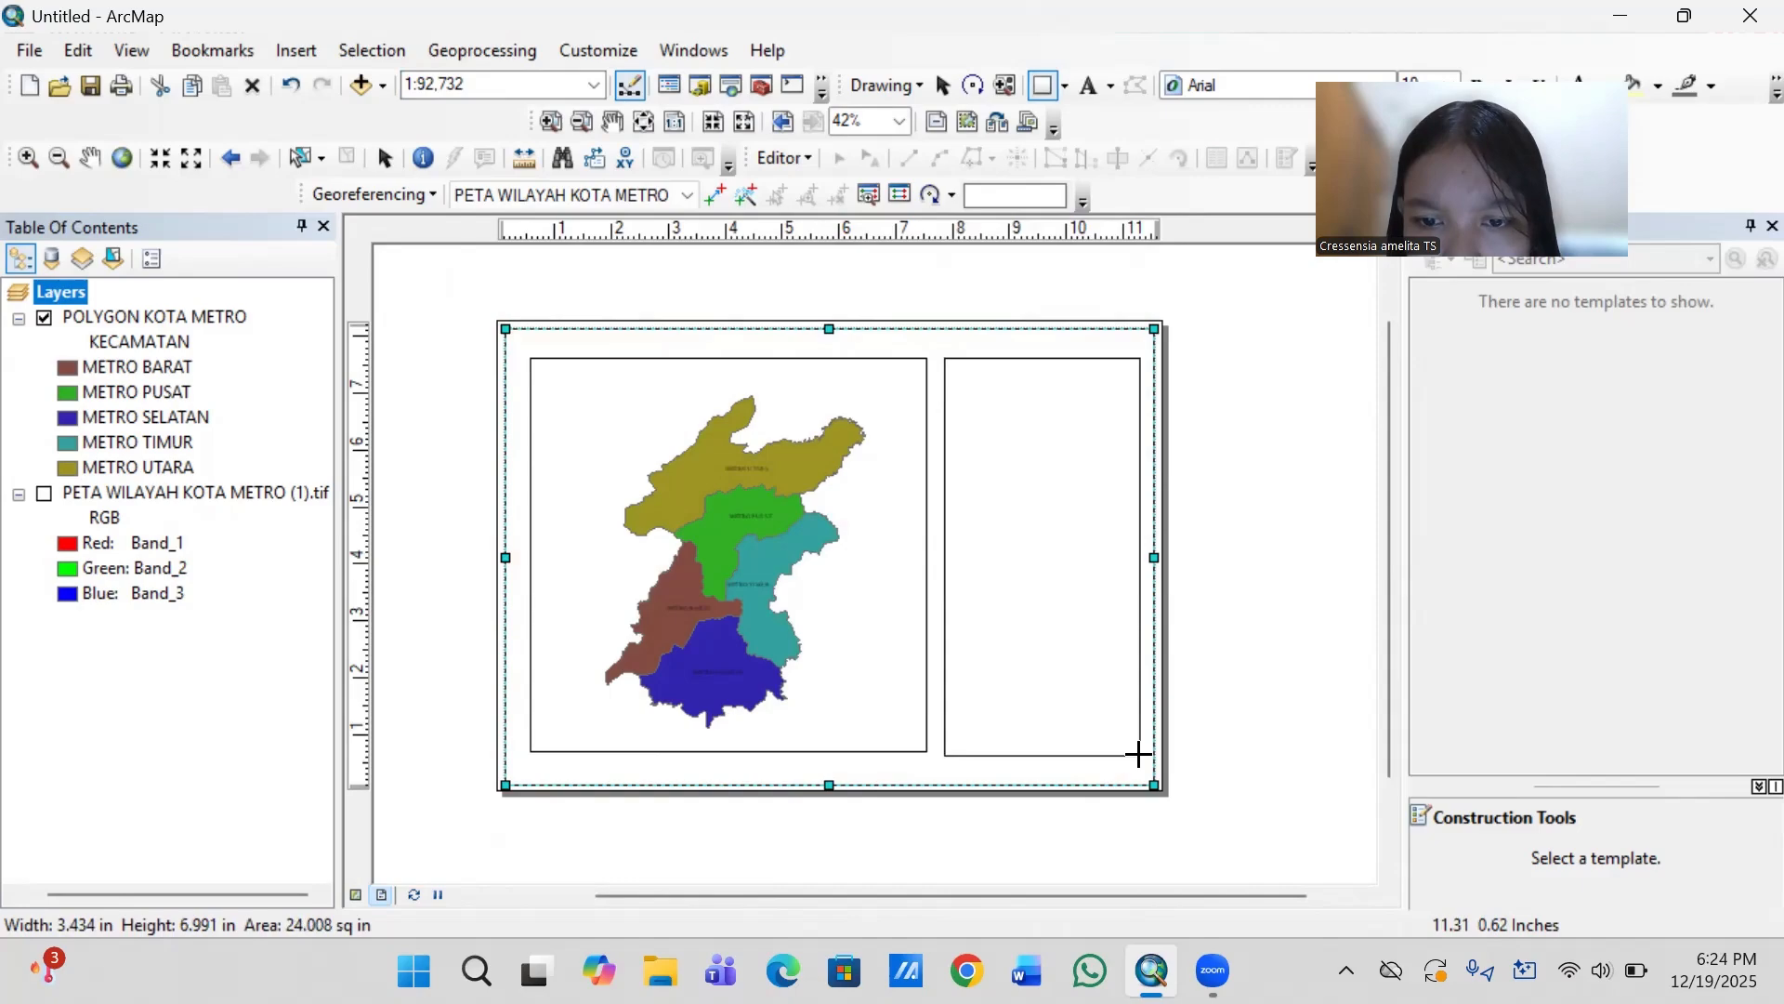
left_click_drag(1139, 755, 1141, 752)
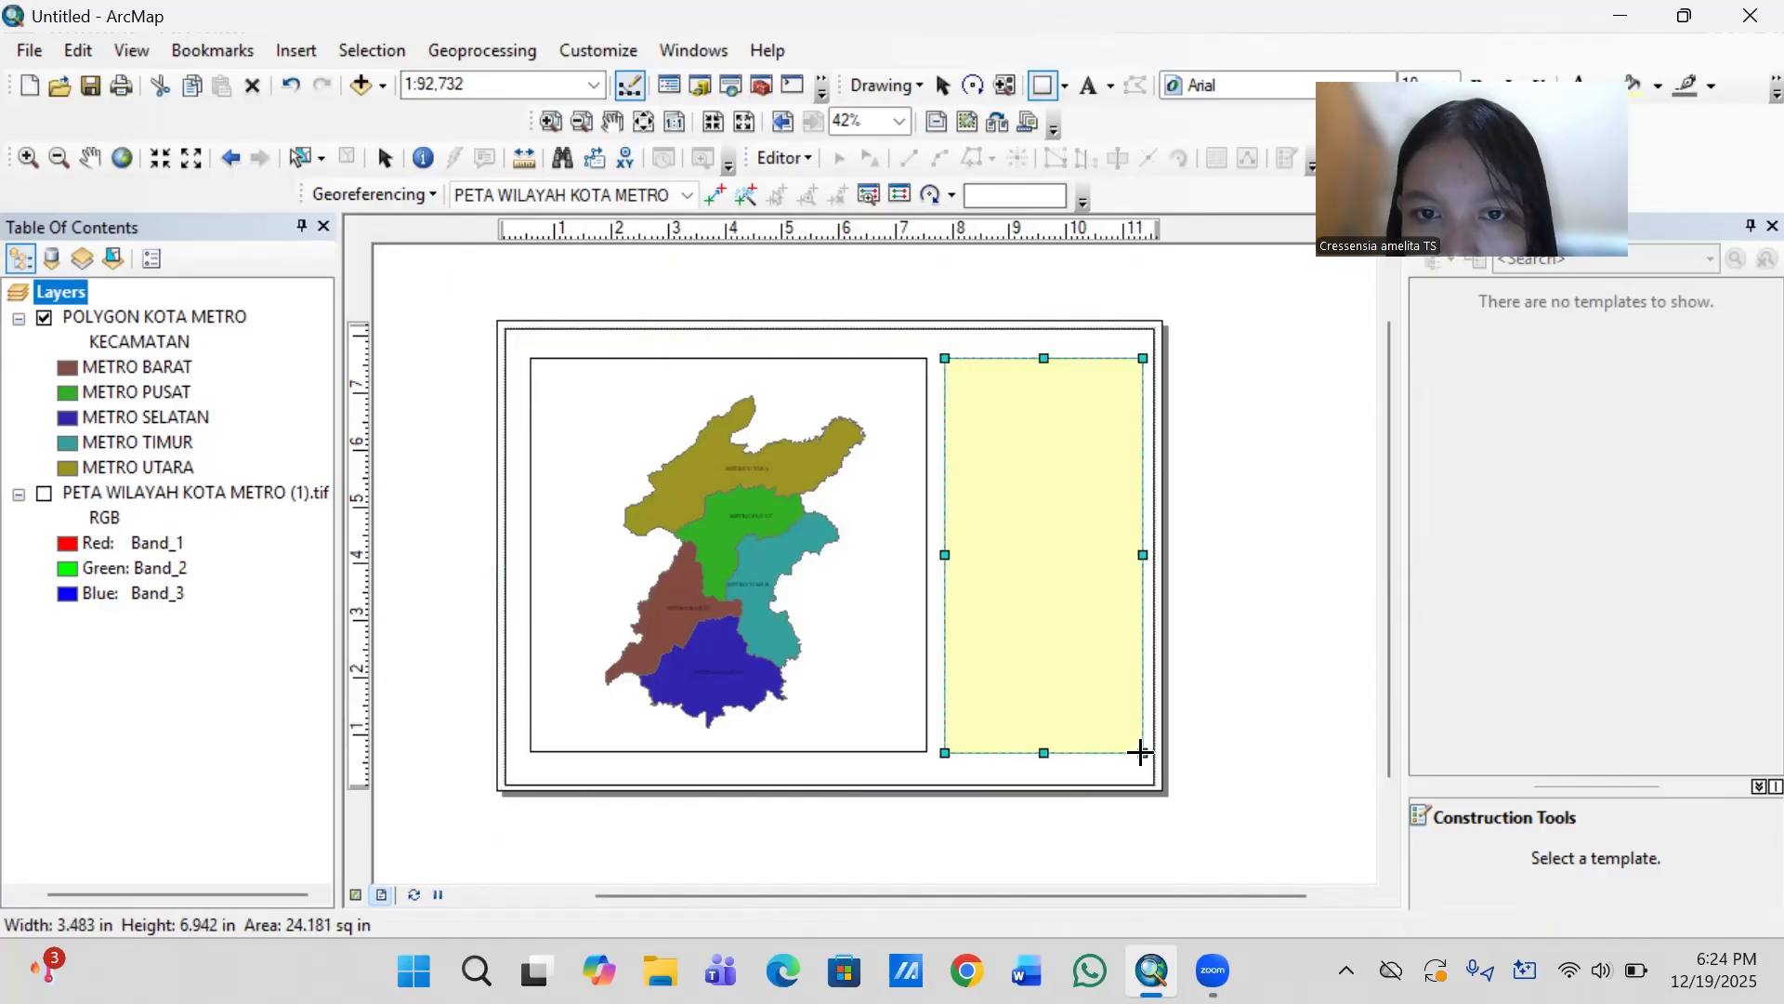
- Narrow the map frame slightly by moving its right edge inward, widening the gap to the yellow rectangle
left_click(896, 622)
left_click(908, 598)
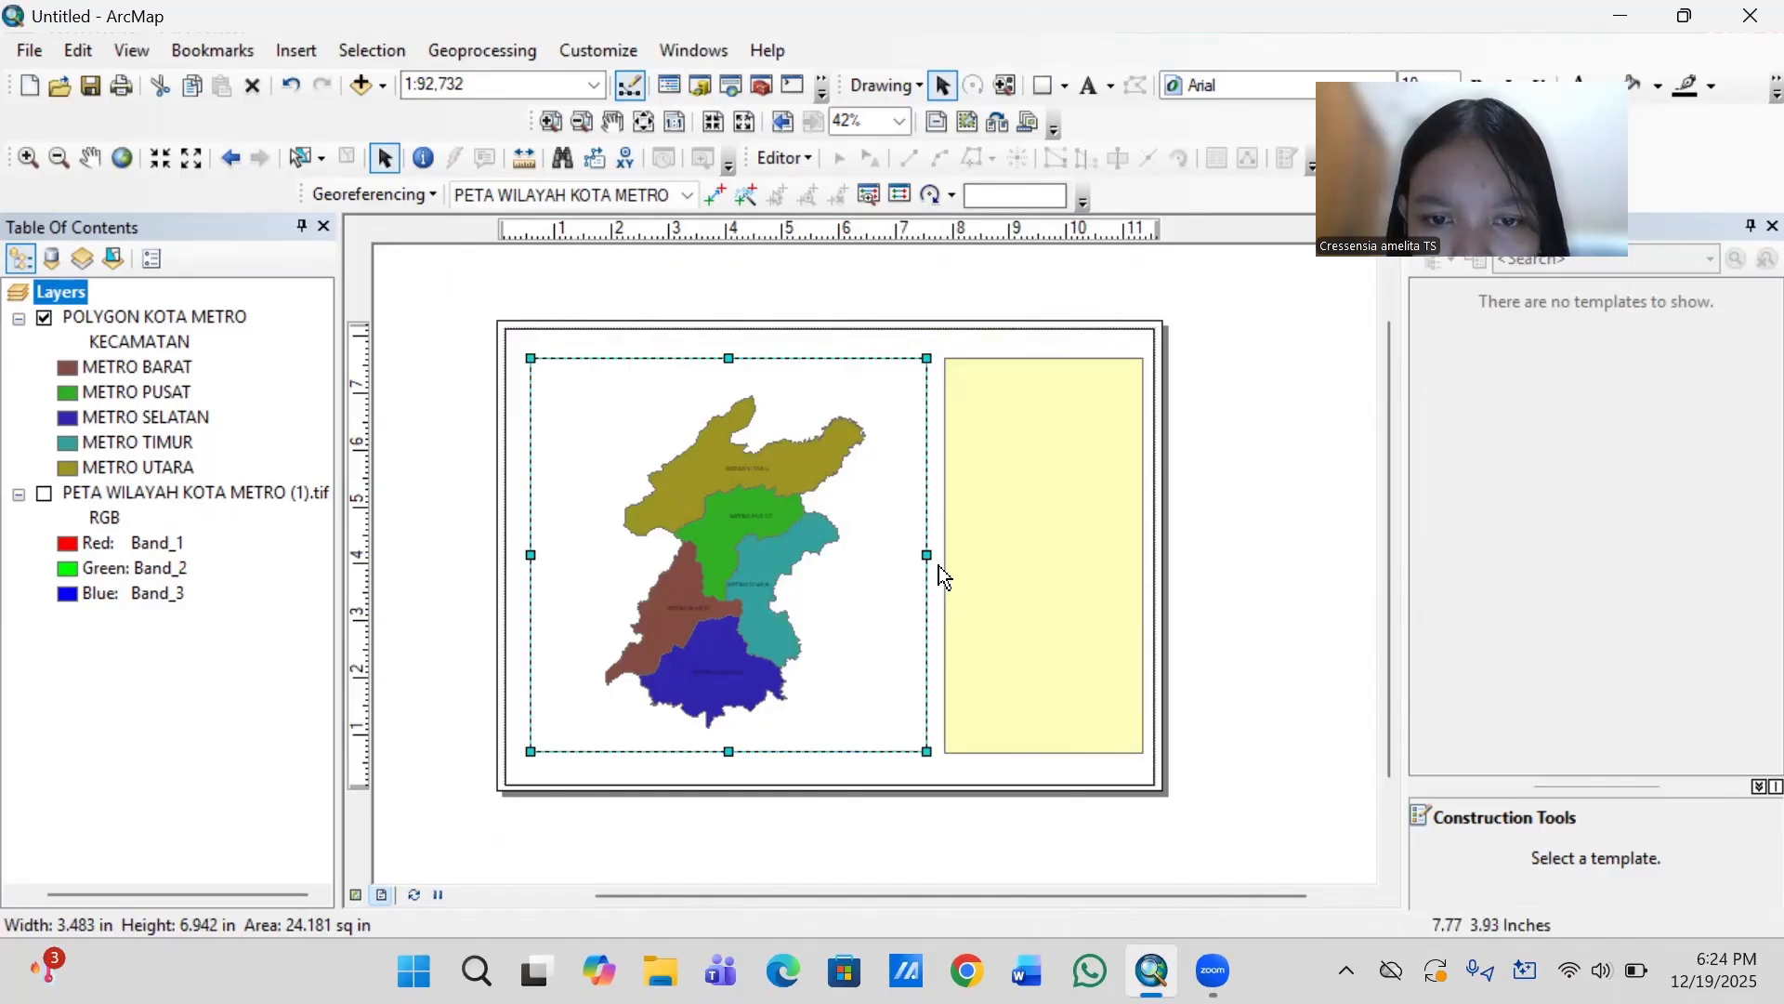
left_click_drag(926, 557, 915, 557)
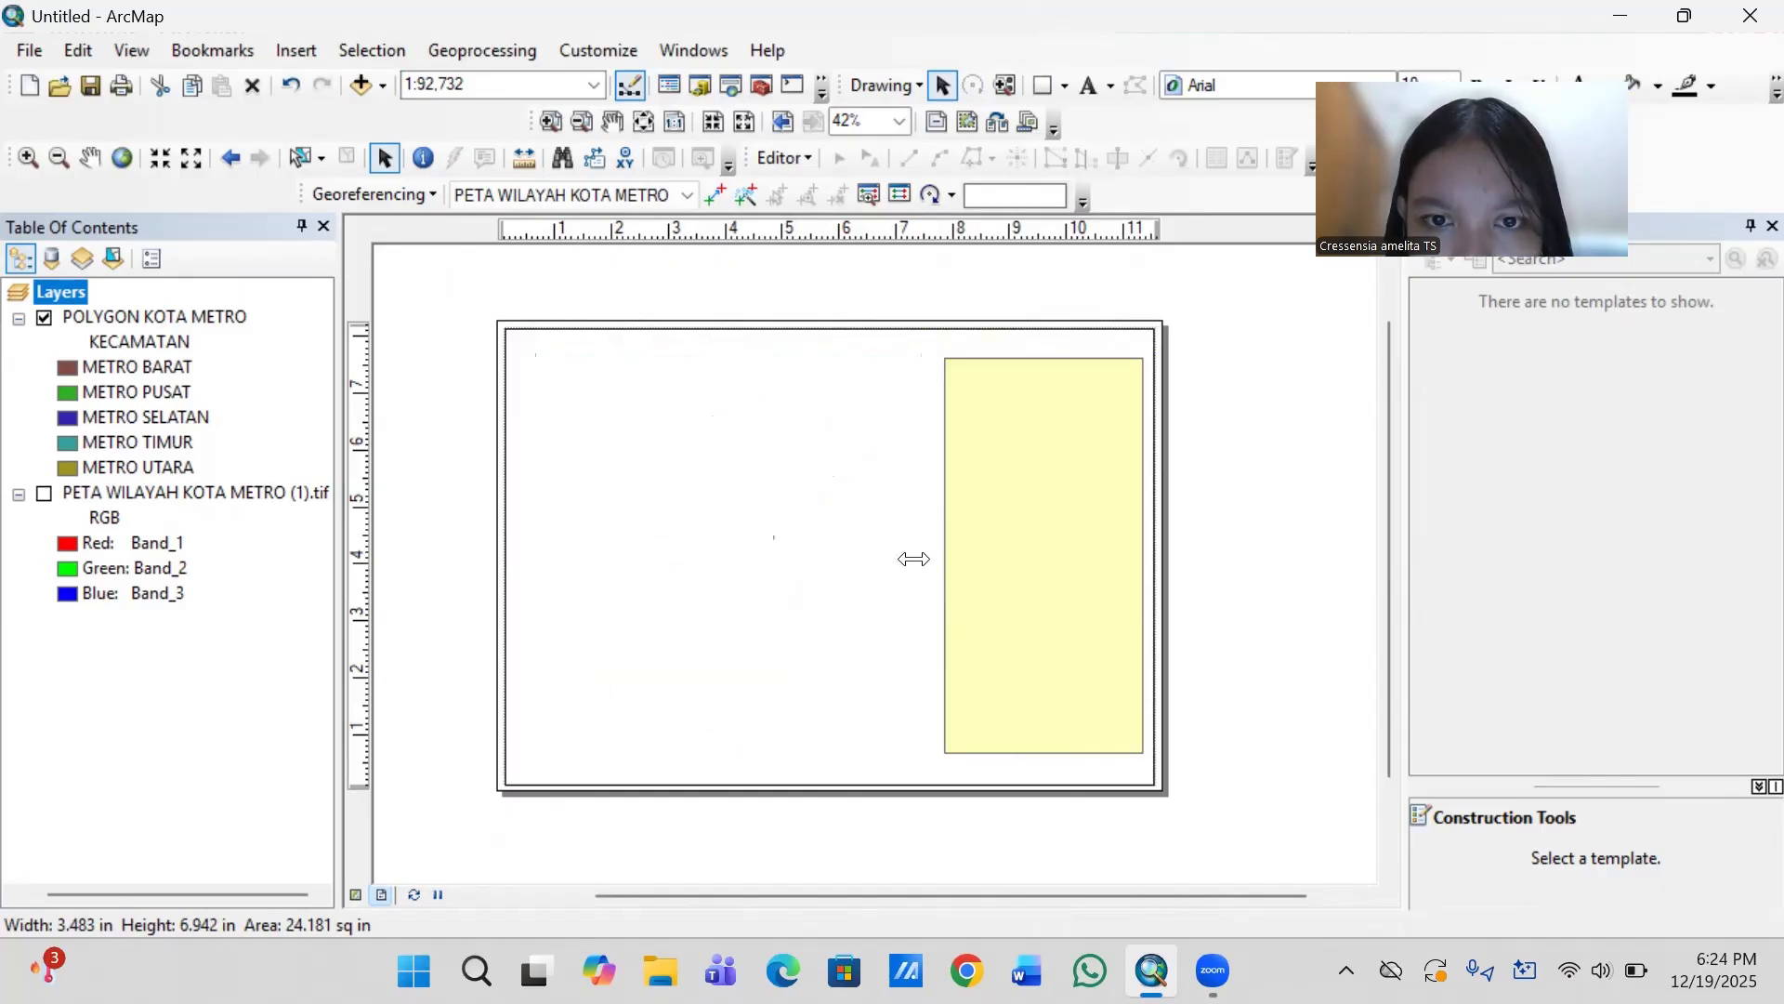
- Widen the yellow rectangle slightly toward the map frame and give it no fill color and a black outline
left_click(1016, 570)
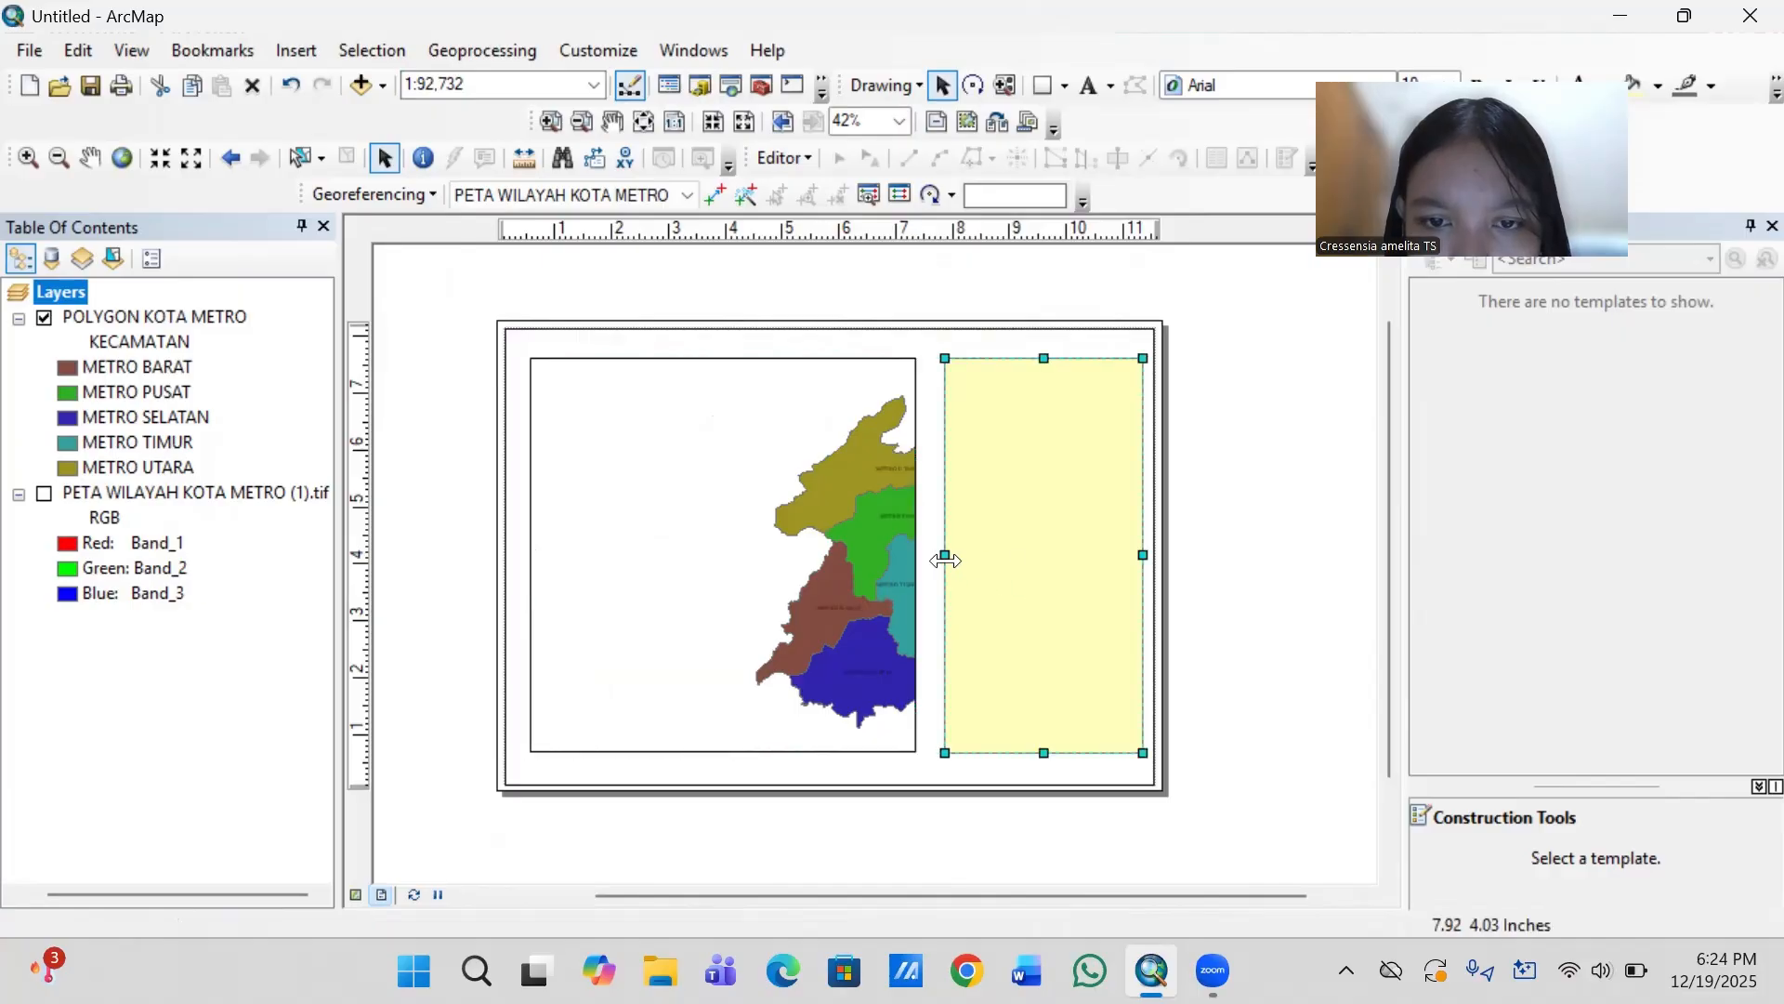
left_click_drag(945, 557, 932, 558)
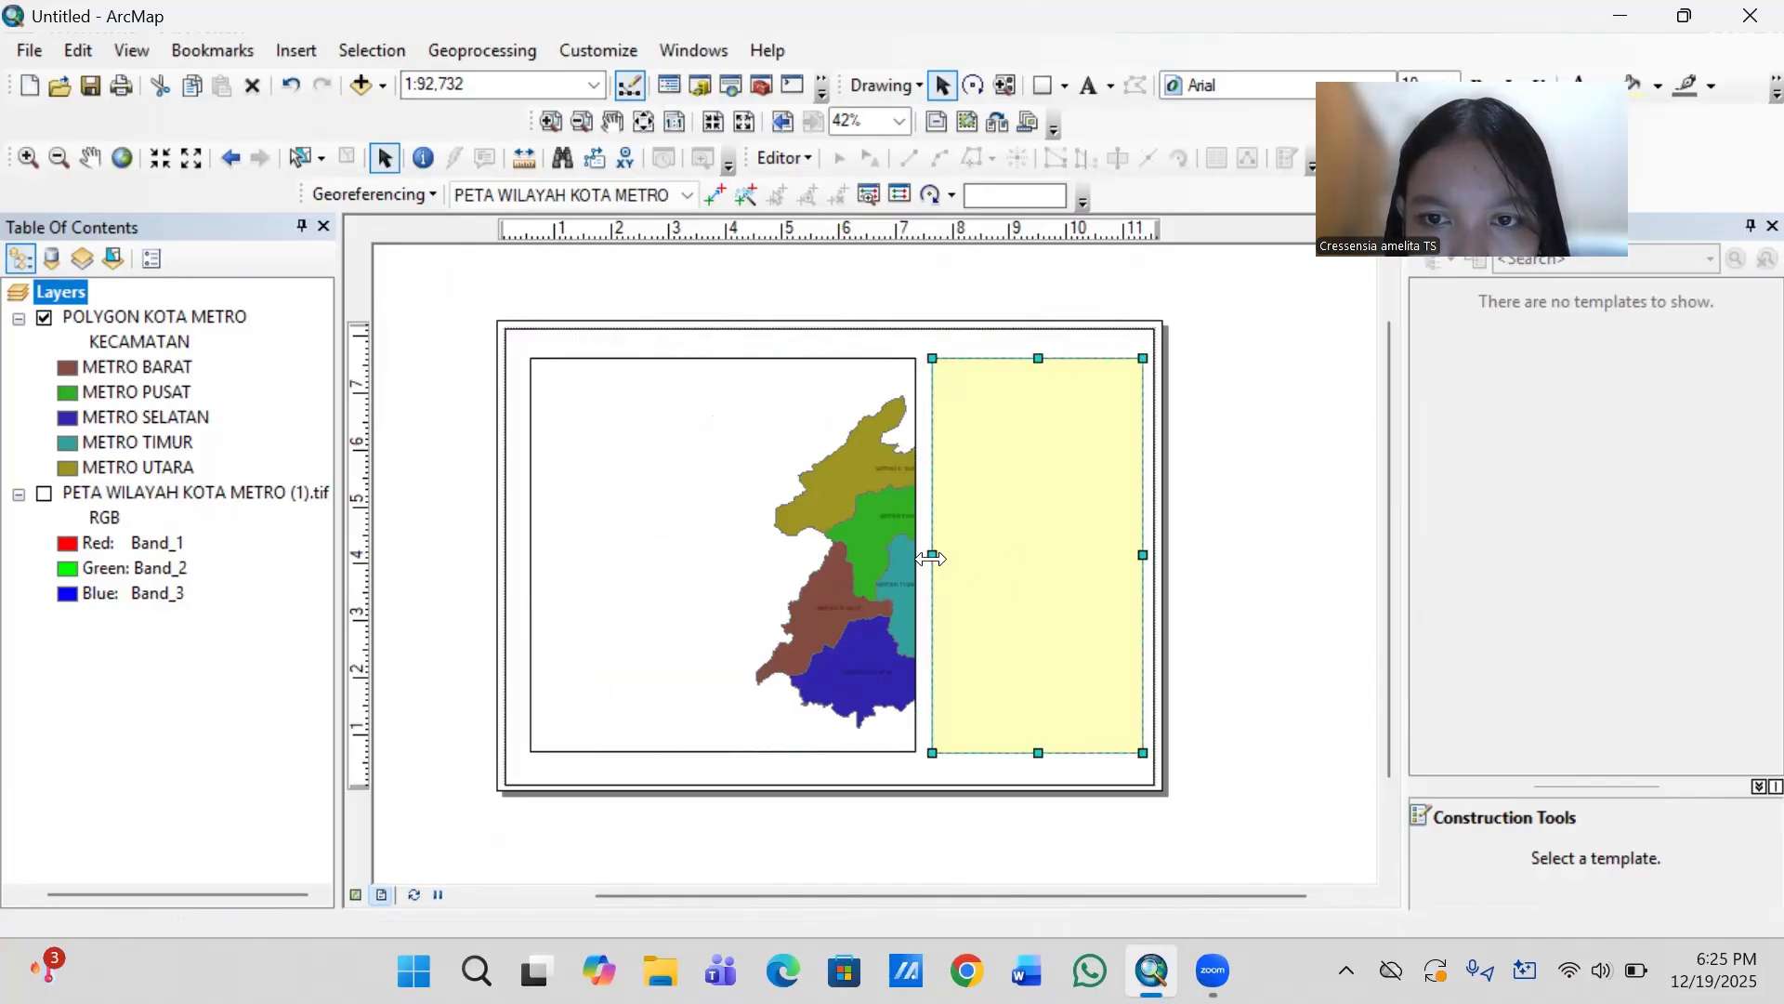
right_click(1058, 552)
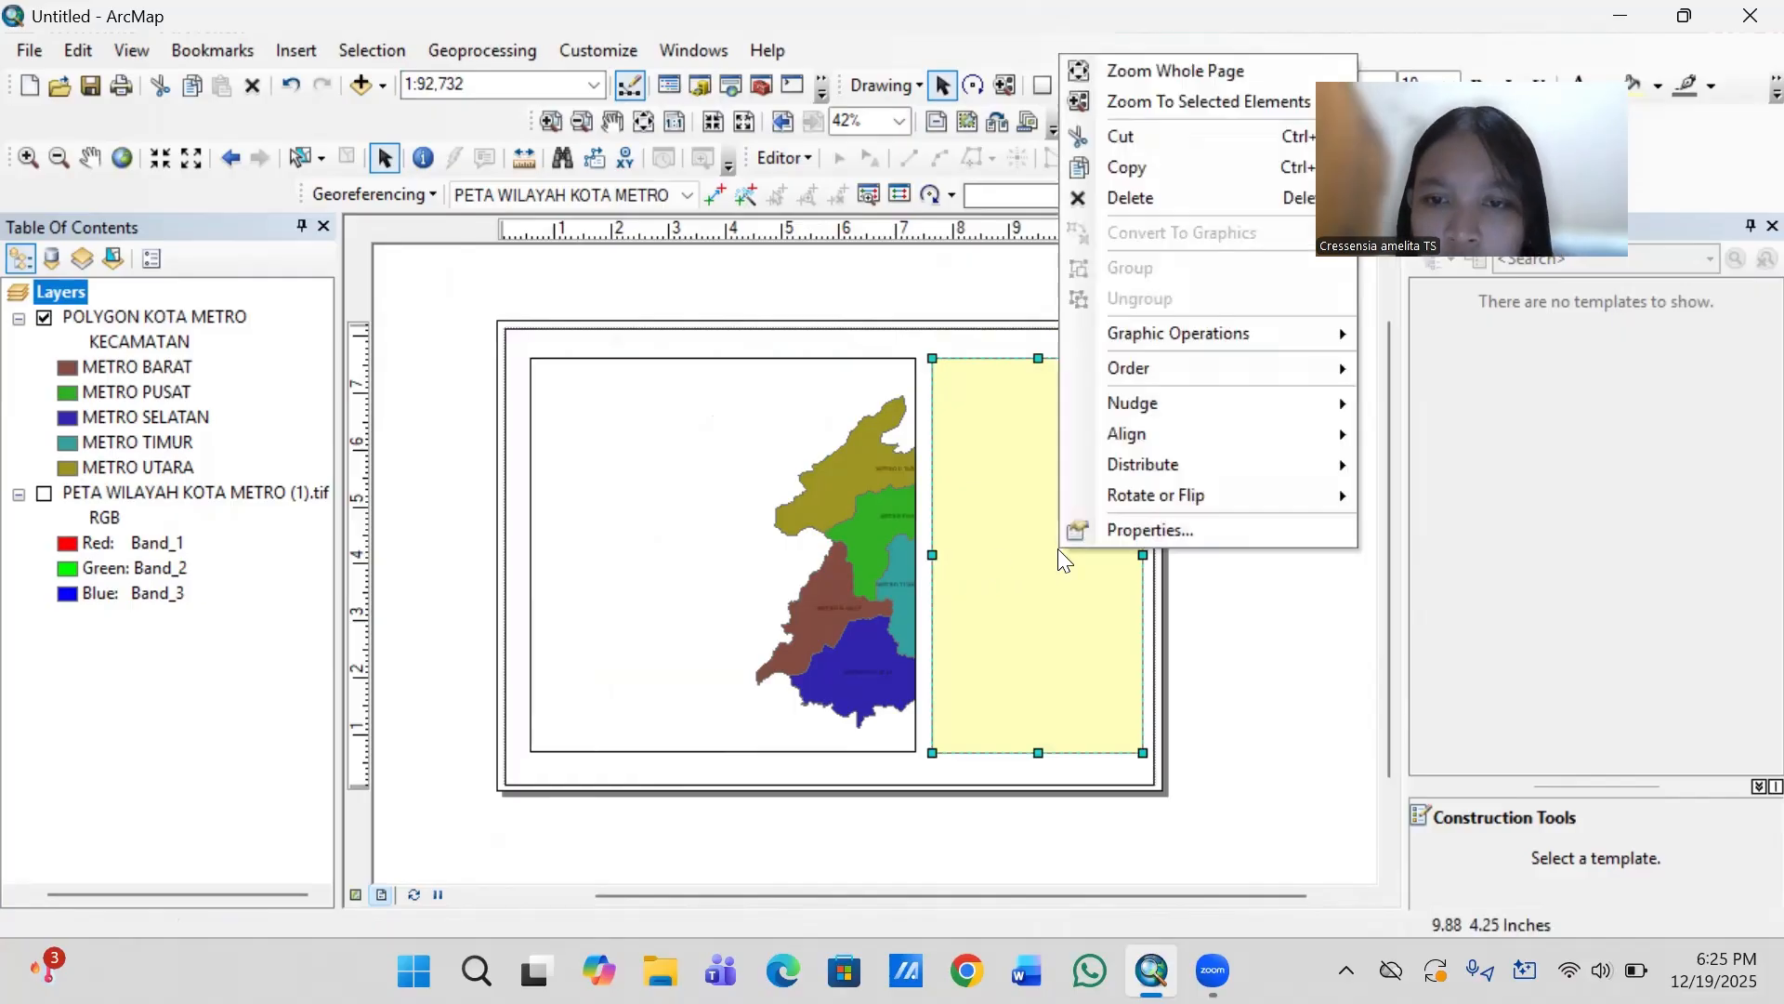
left_click(1140, 533)
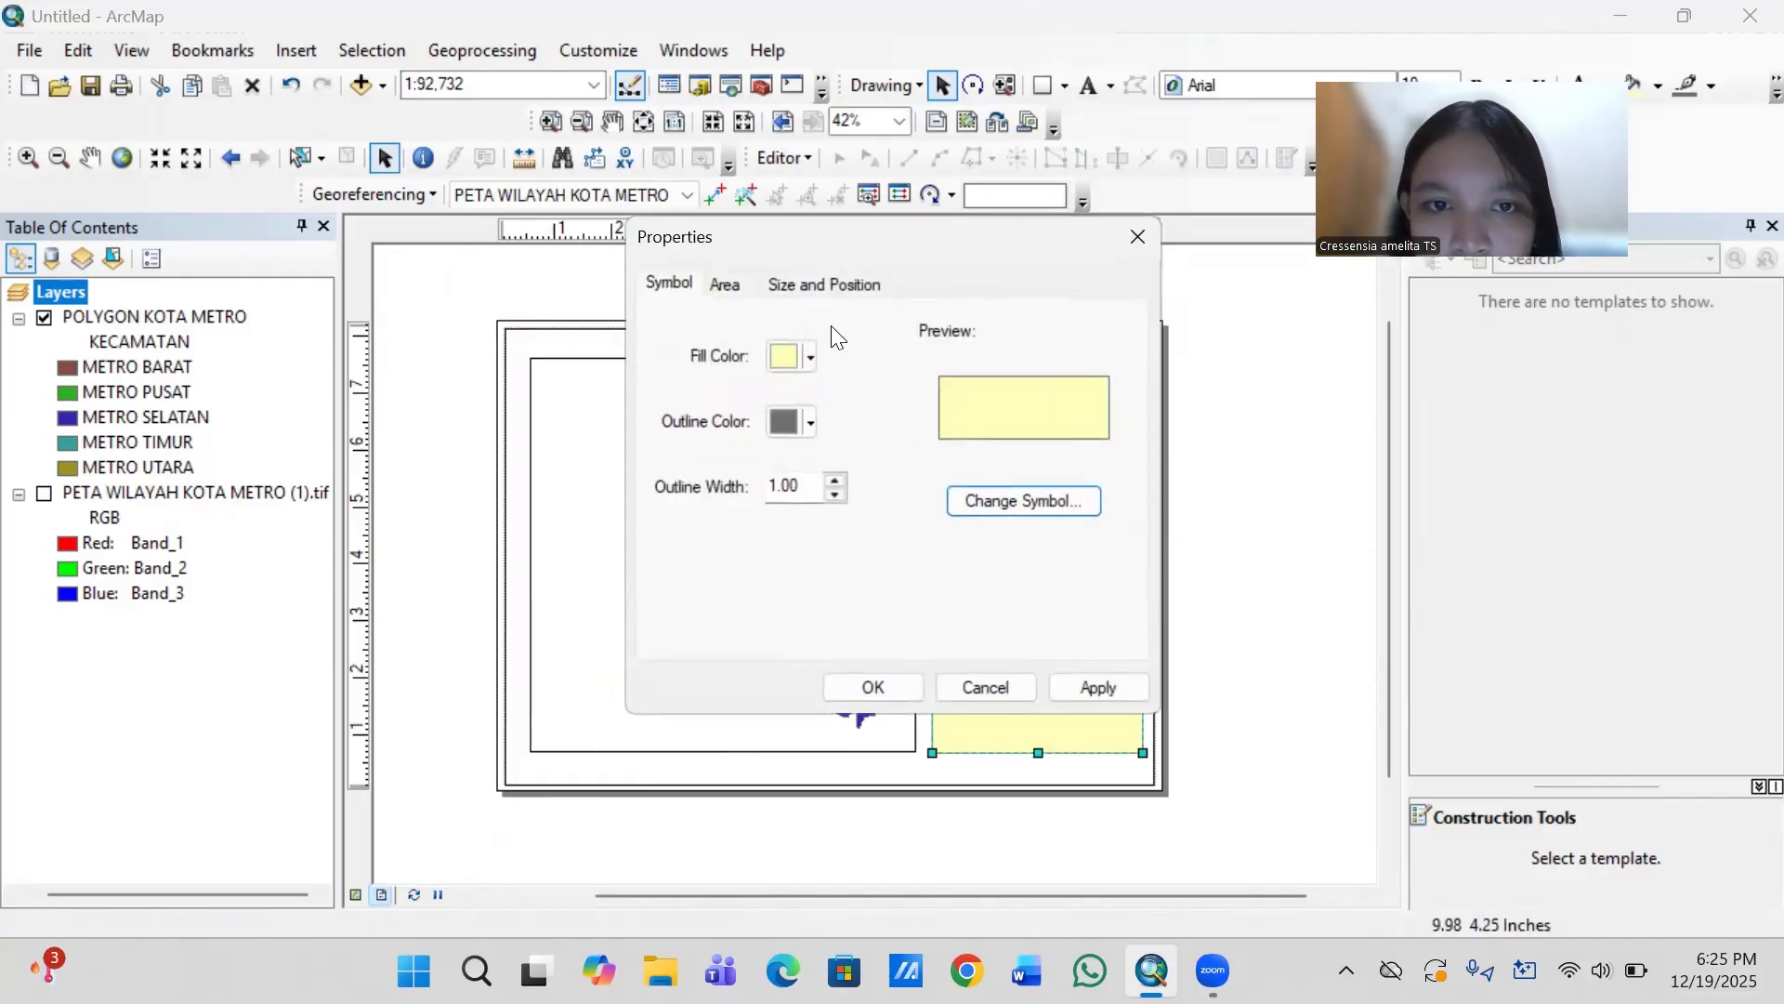
left_click(812, 353)
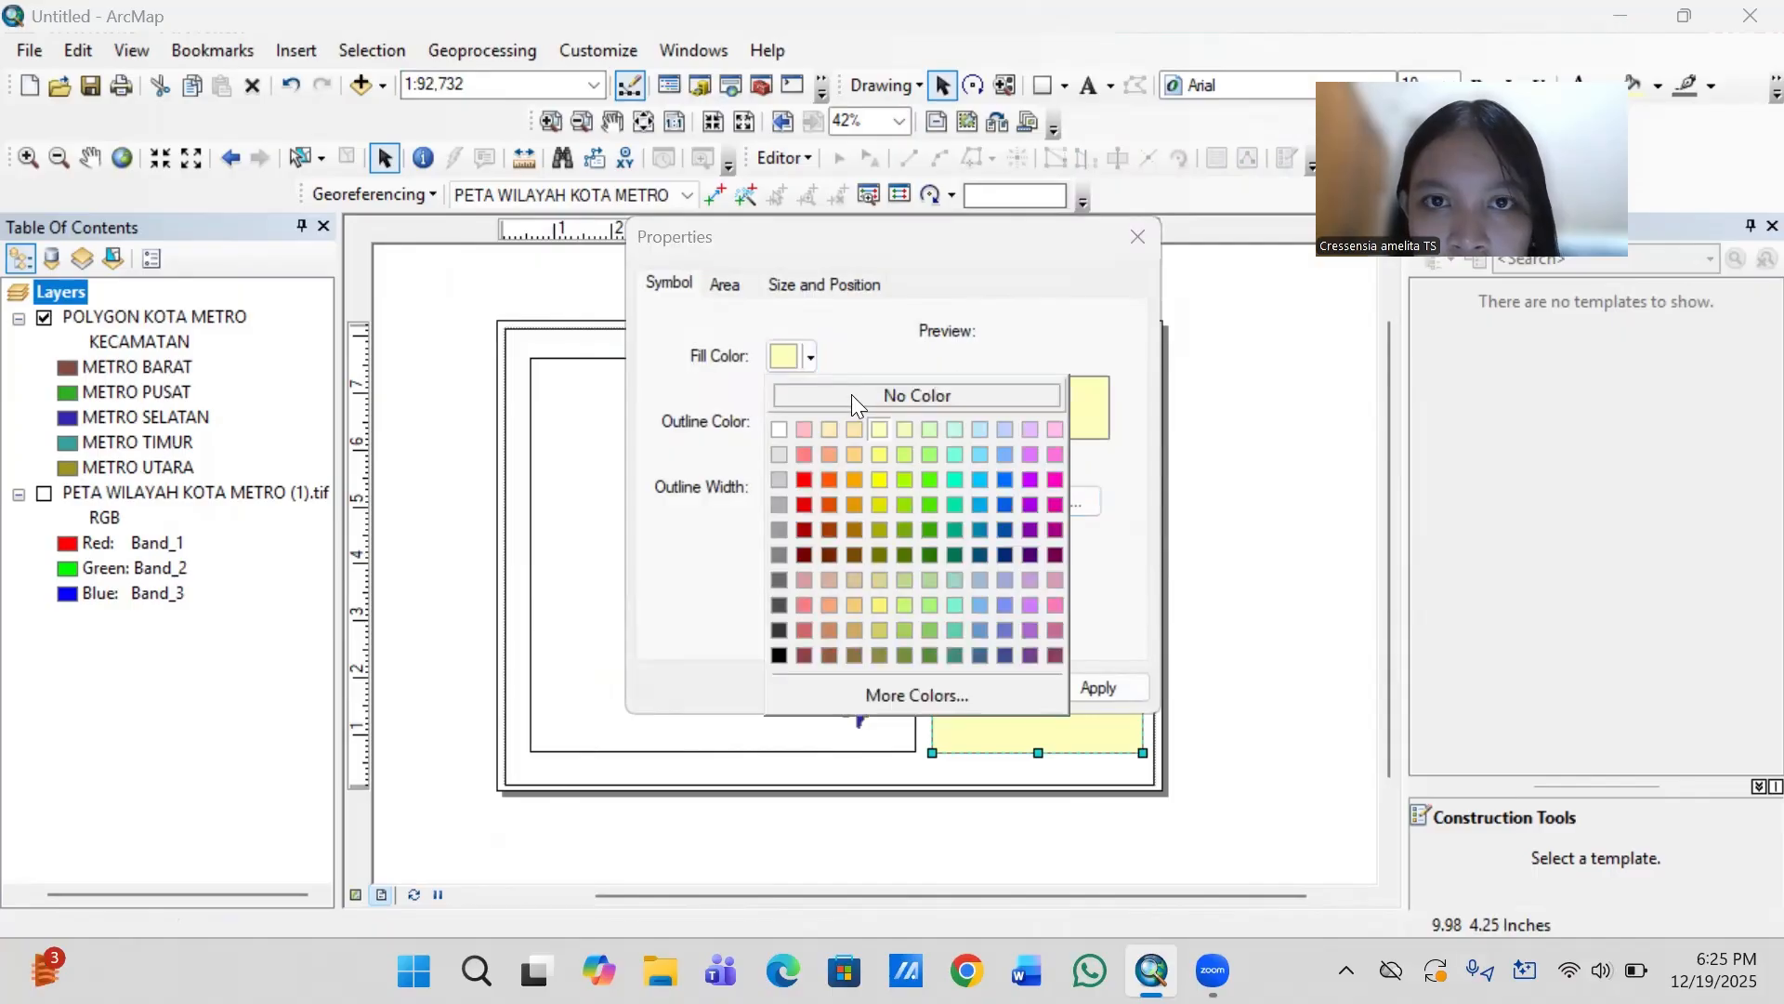
left_click(851, 396)
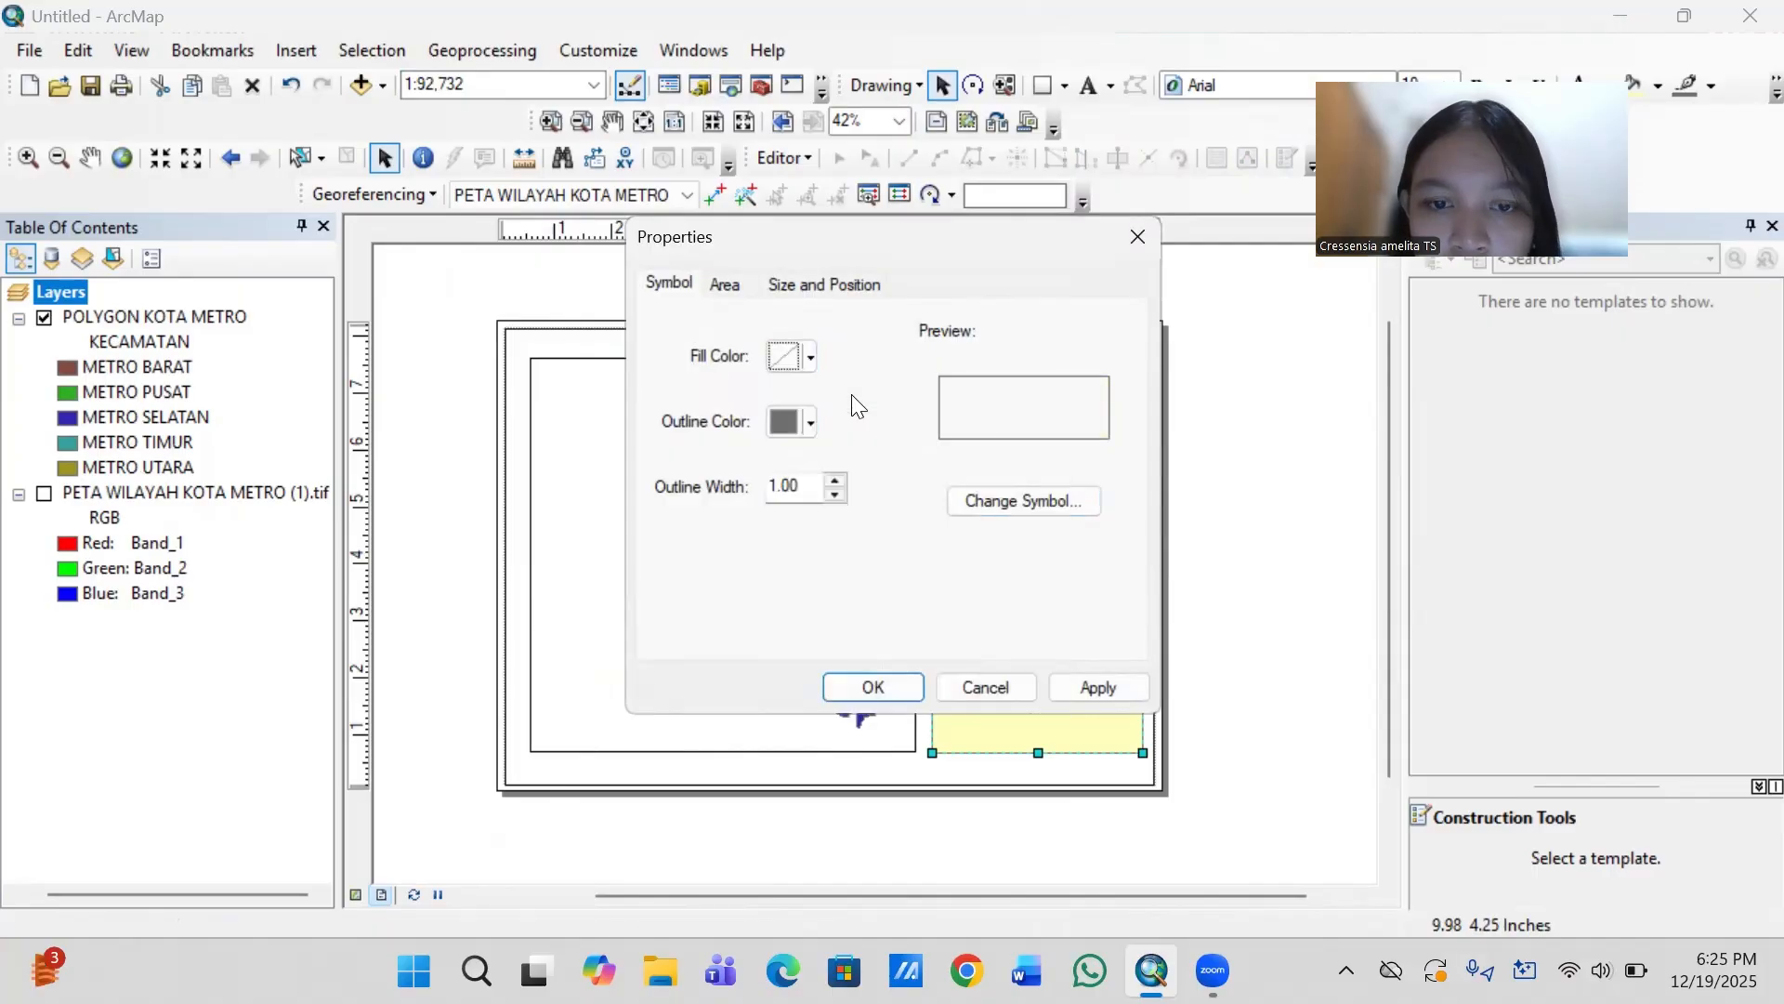
left_click(806, 423)
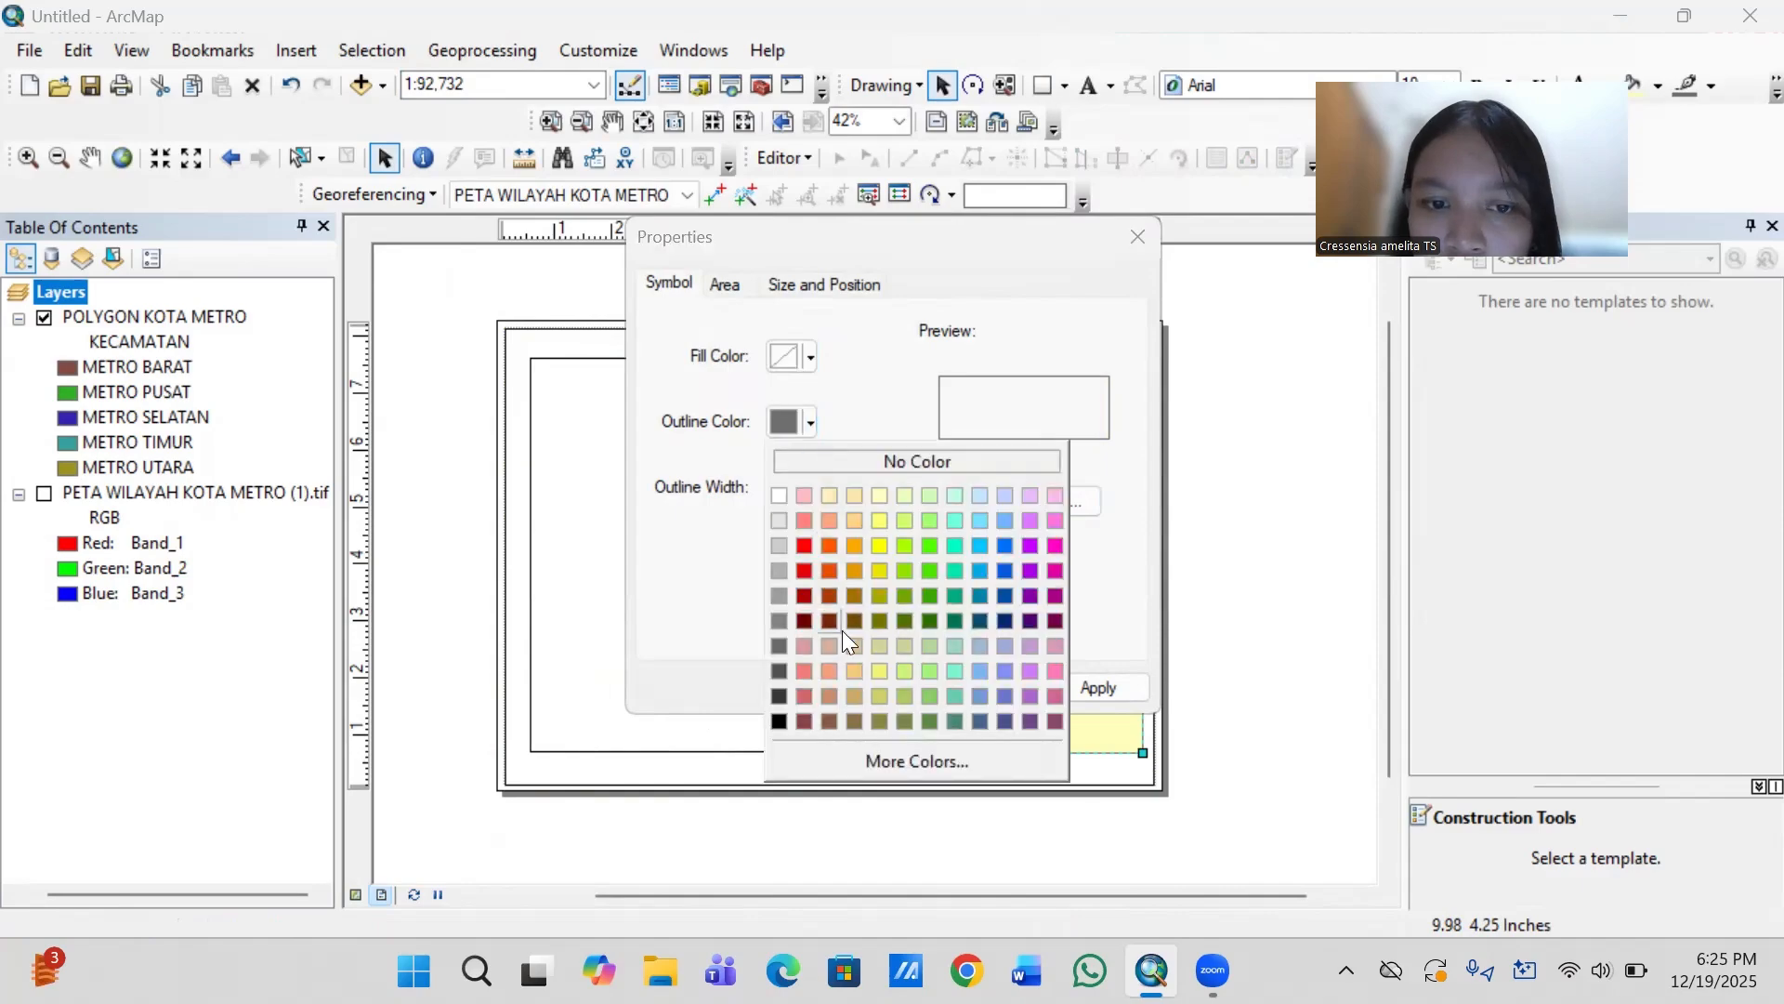
left_click(778, 723)
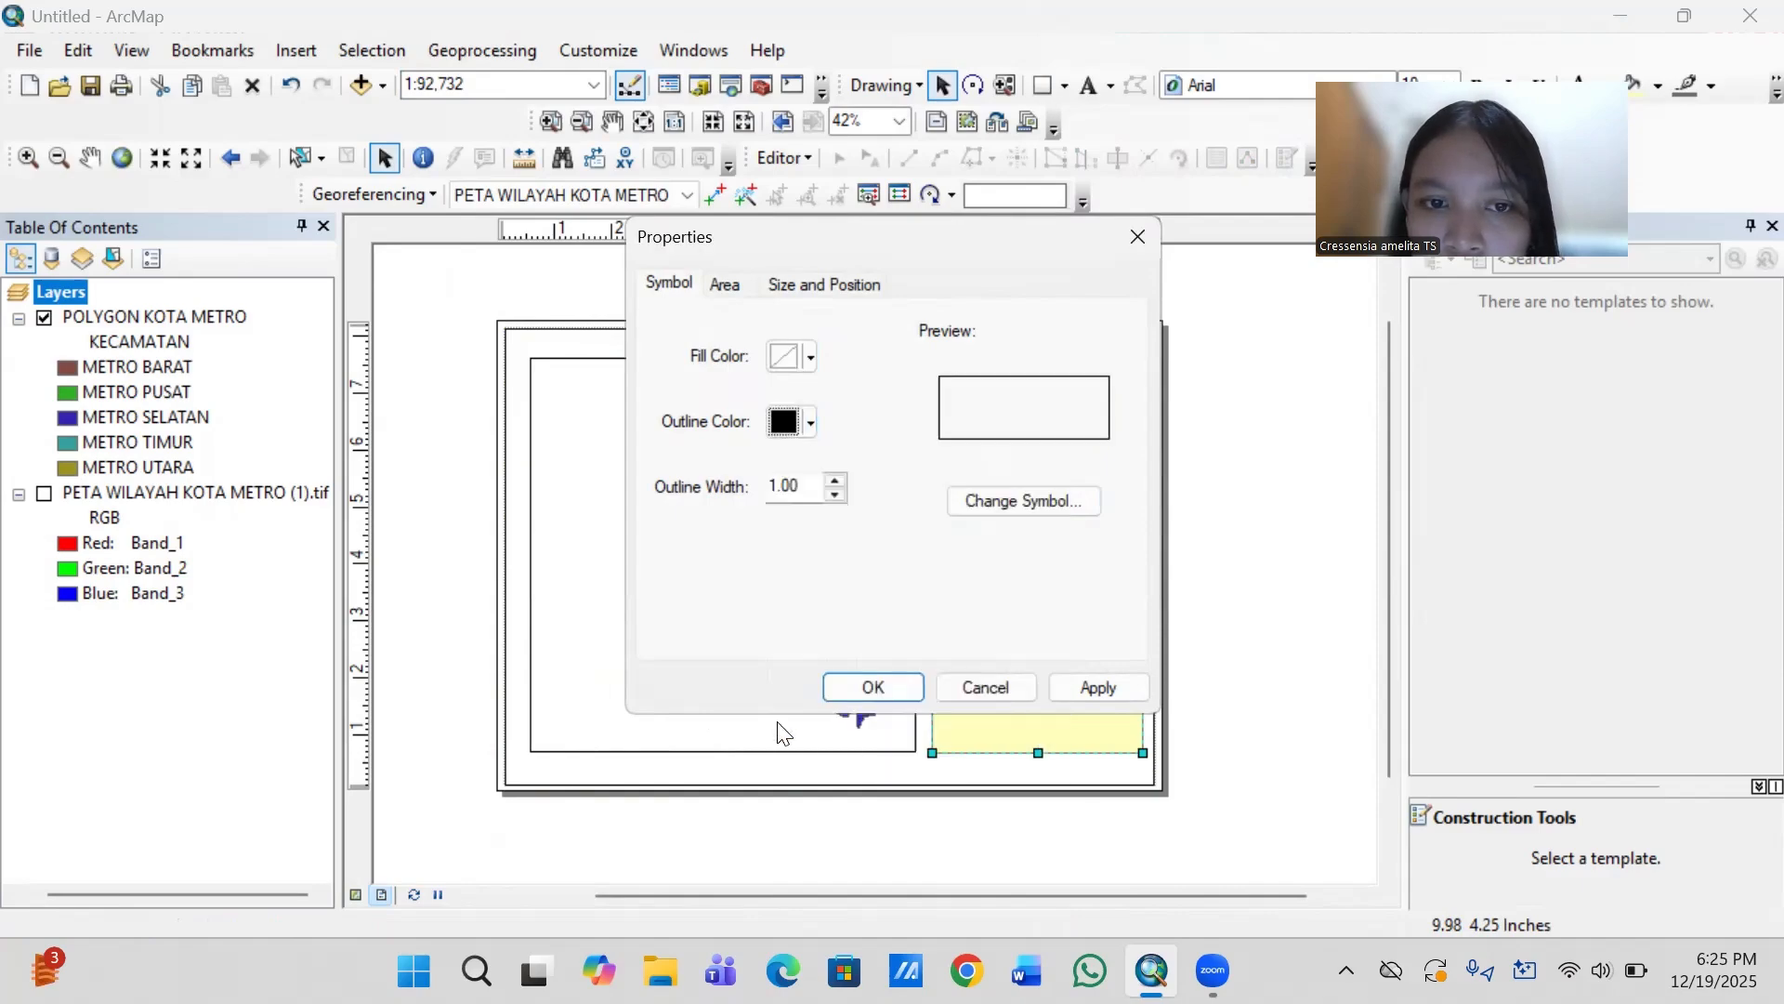
left_click(883, 688)
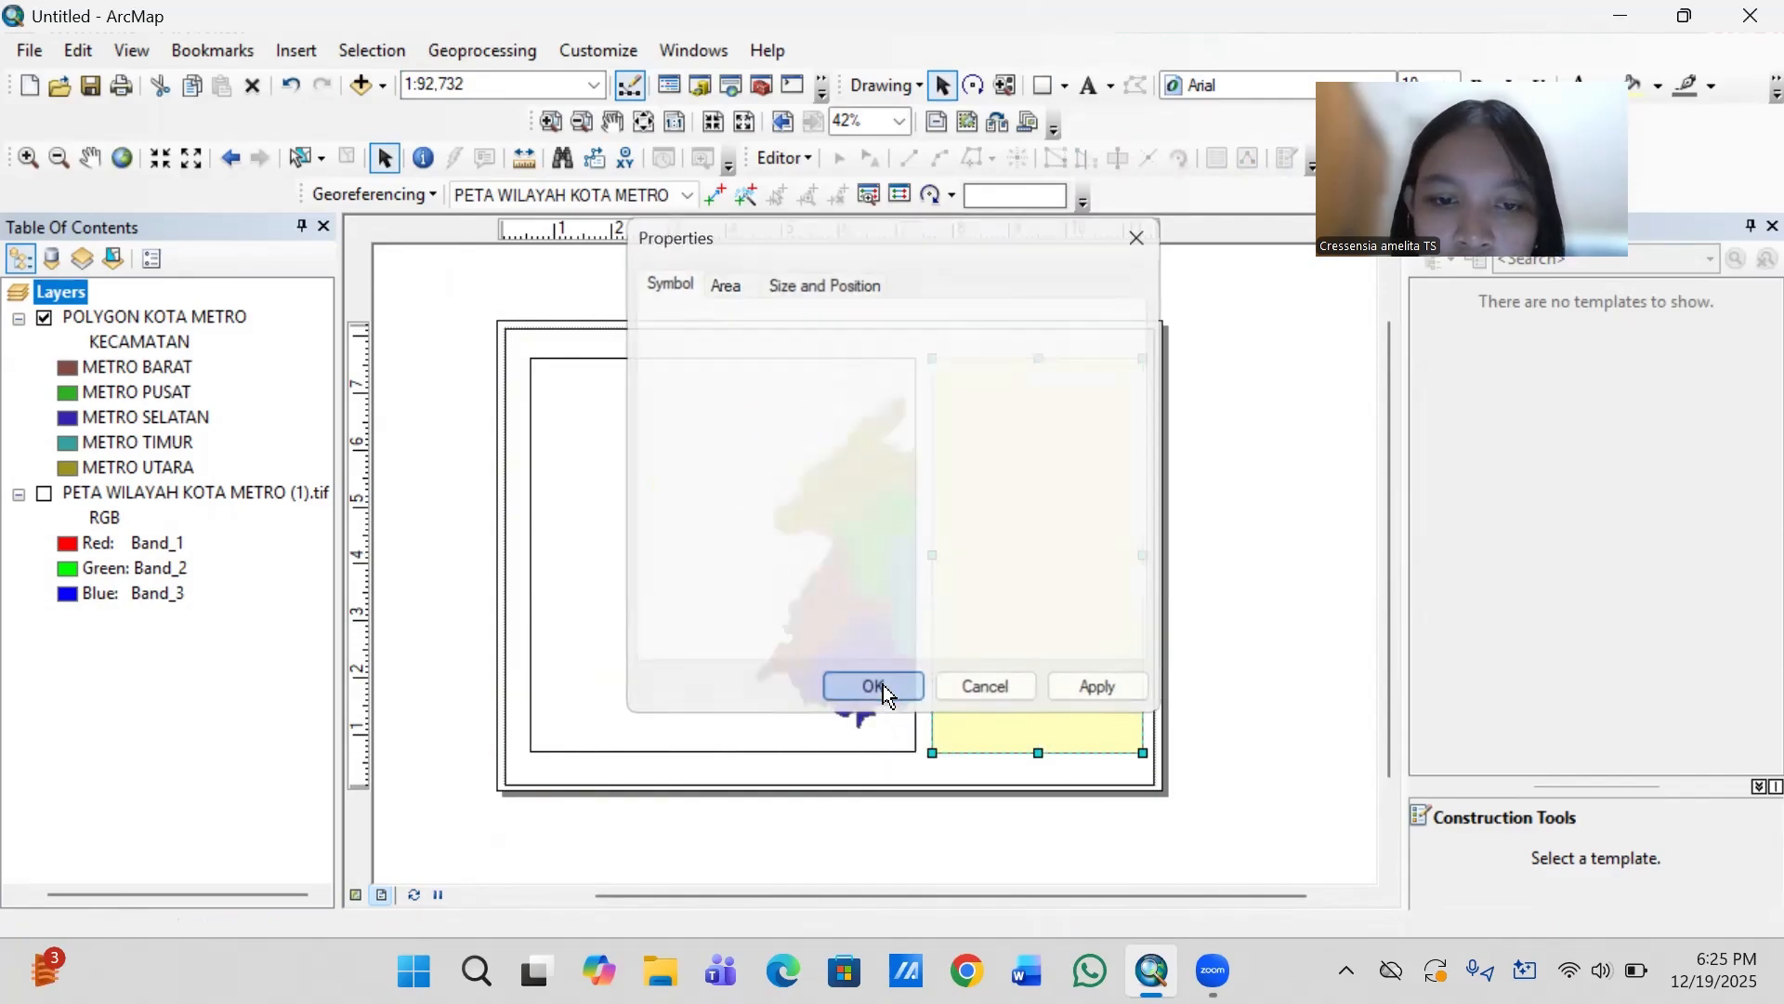
- Set the map data frame's coordinate system to Indonesian Datum 1974
left_click(796, 637)
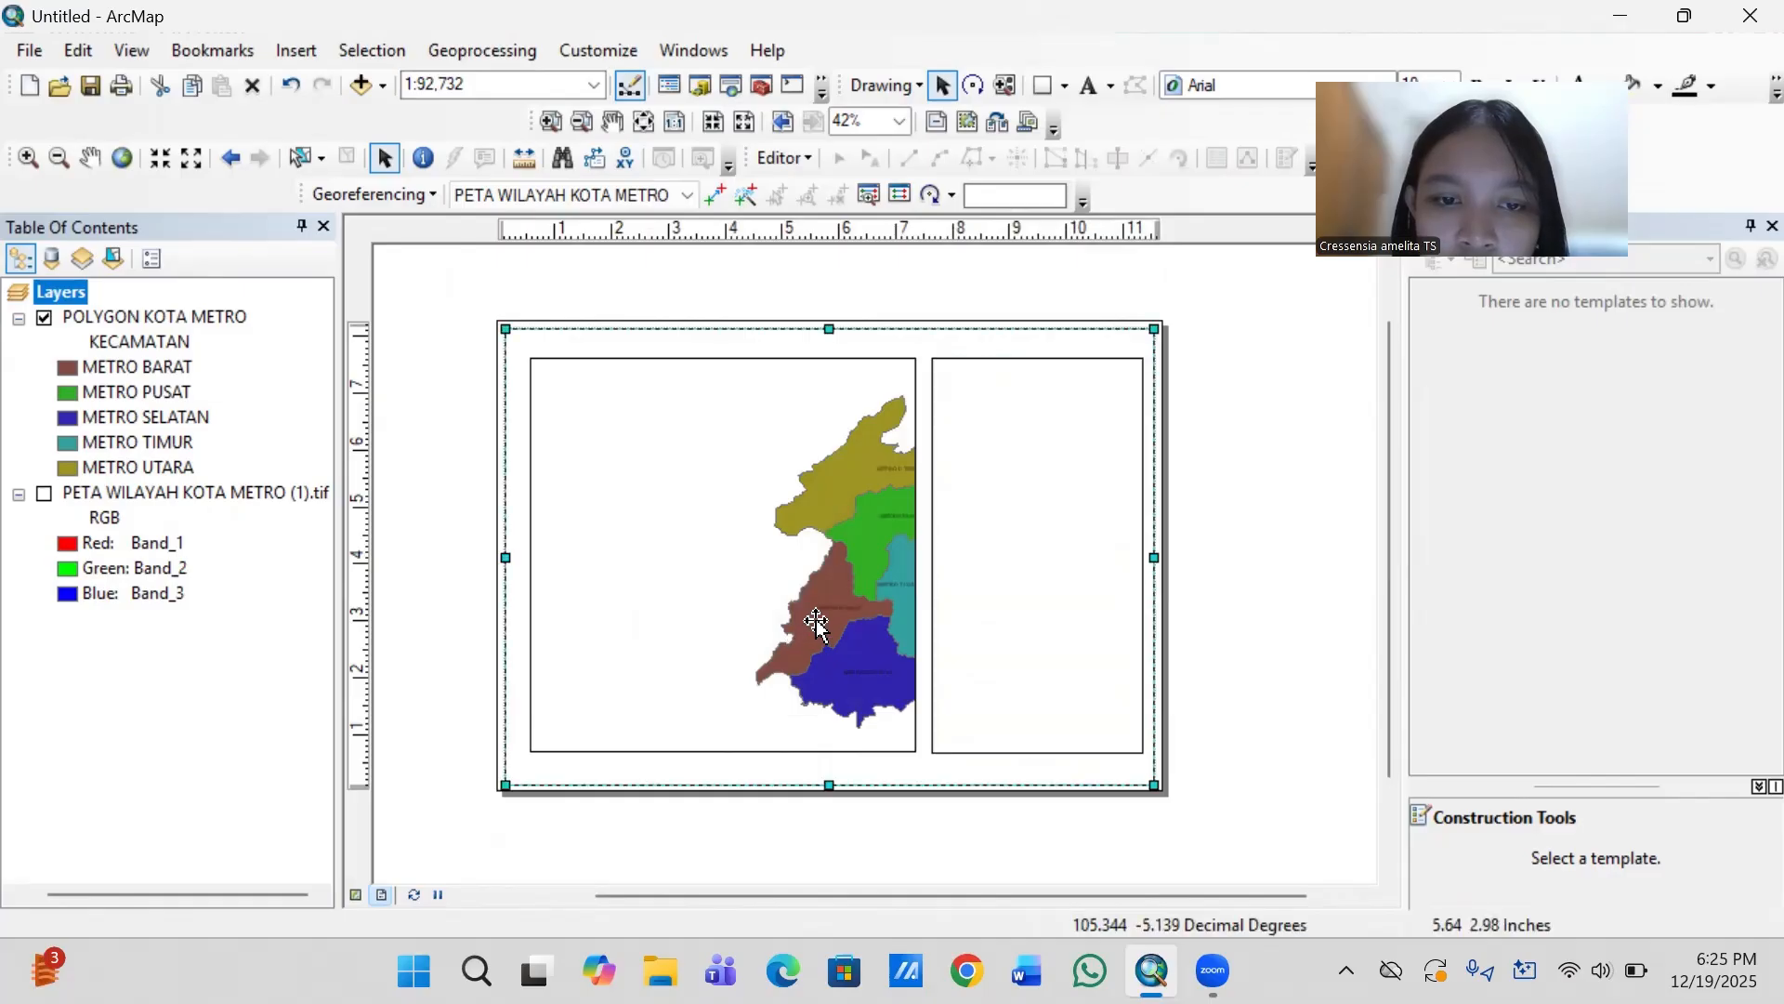
left_click(817, 624)
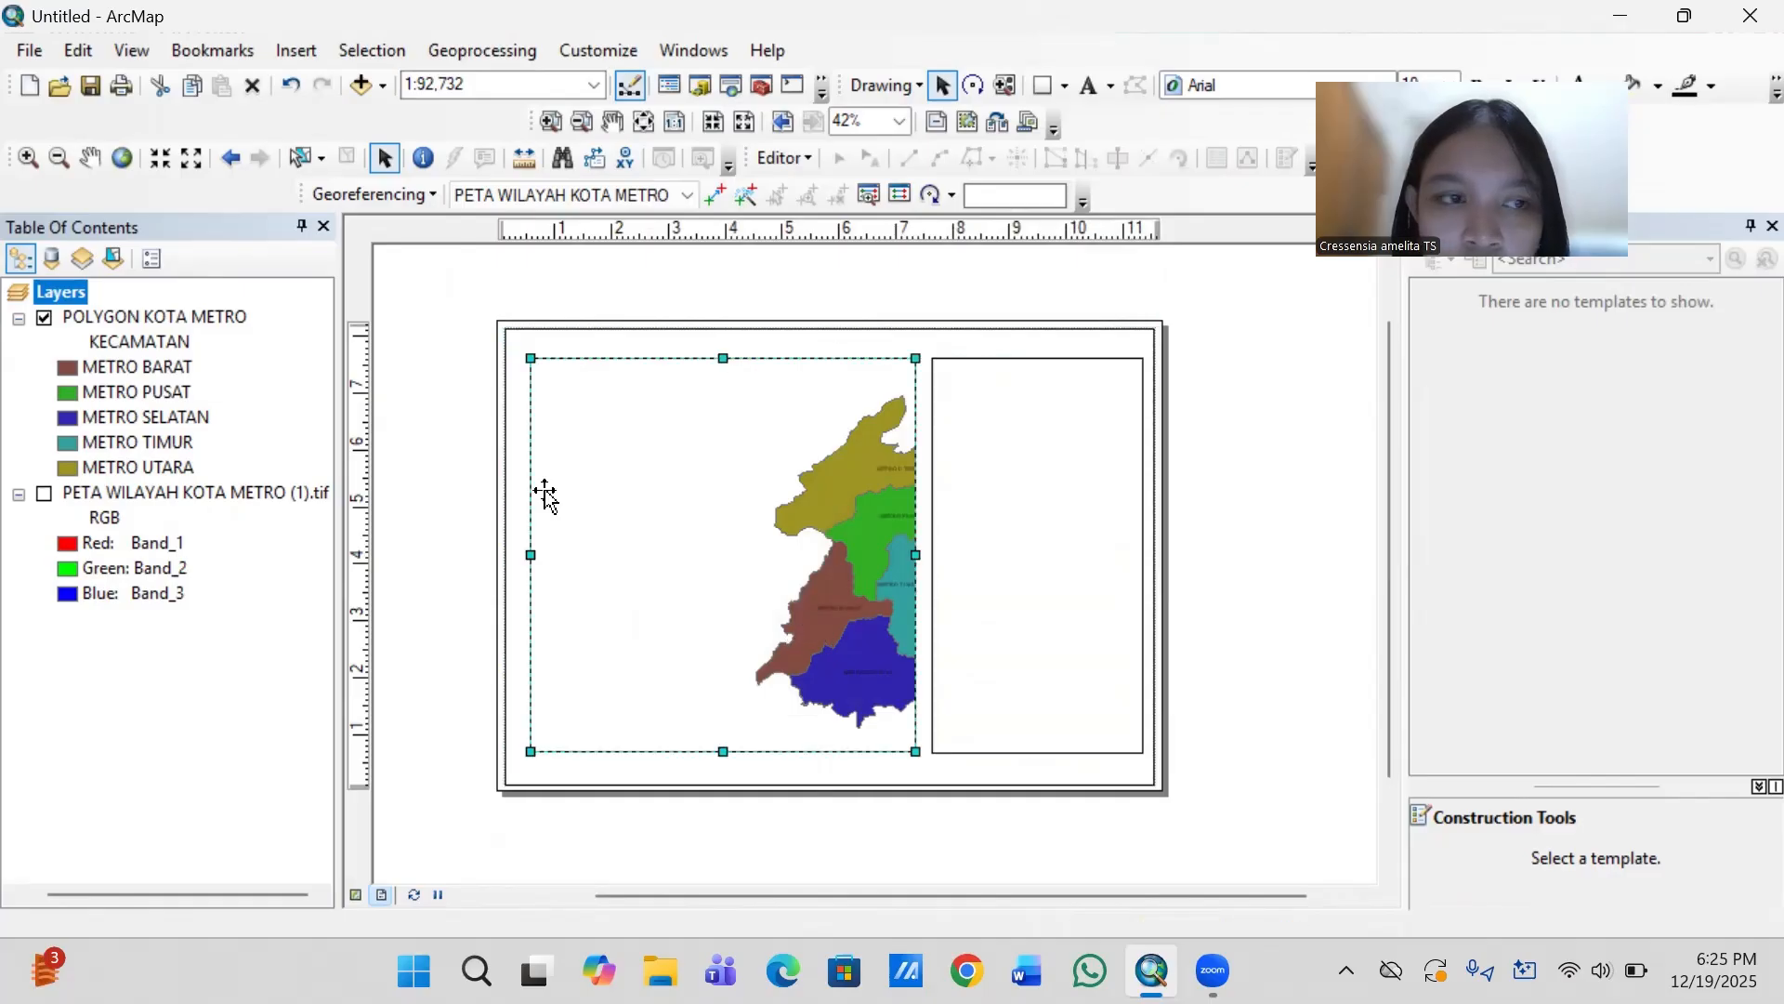
right_click(65, 290)
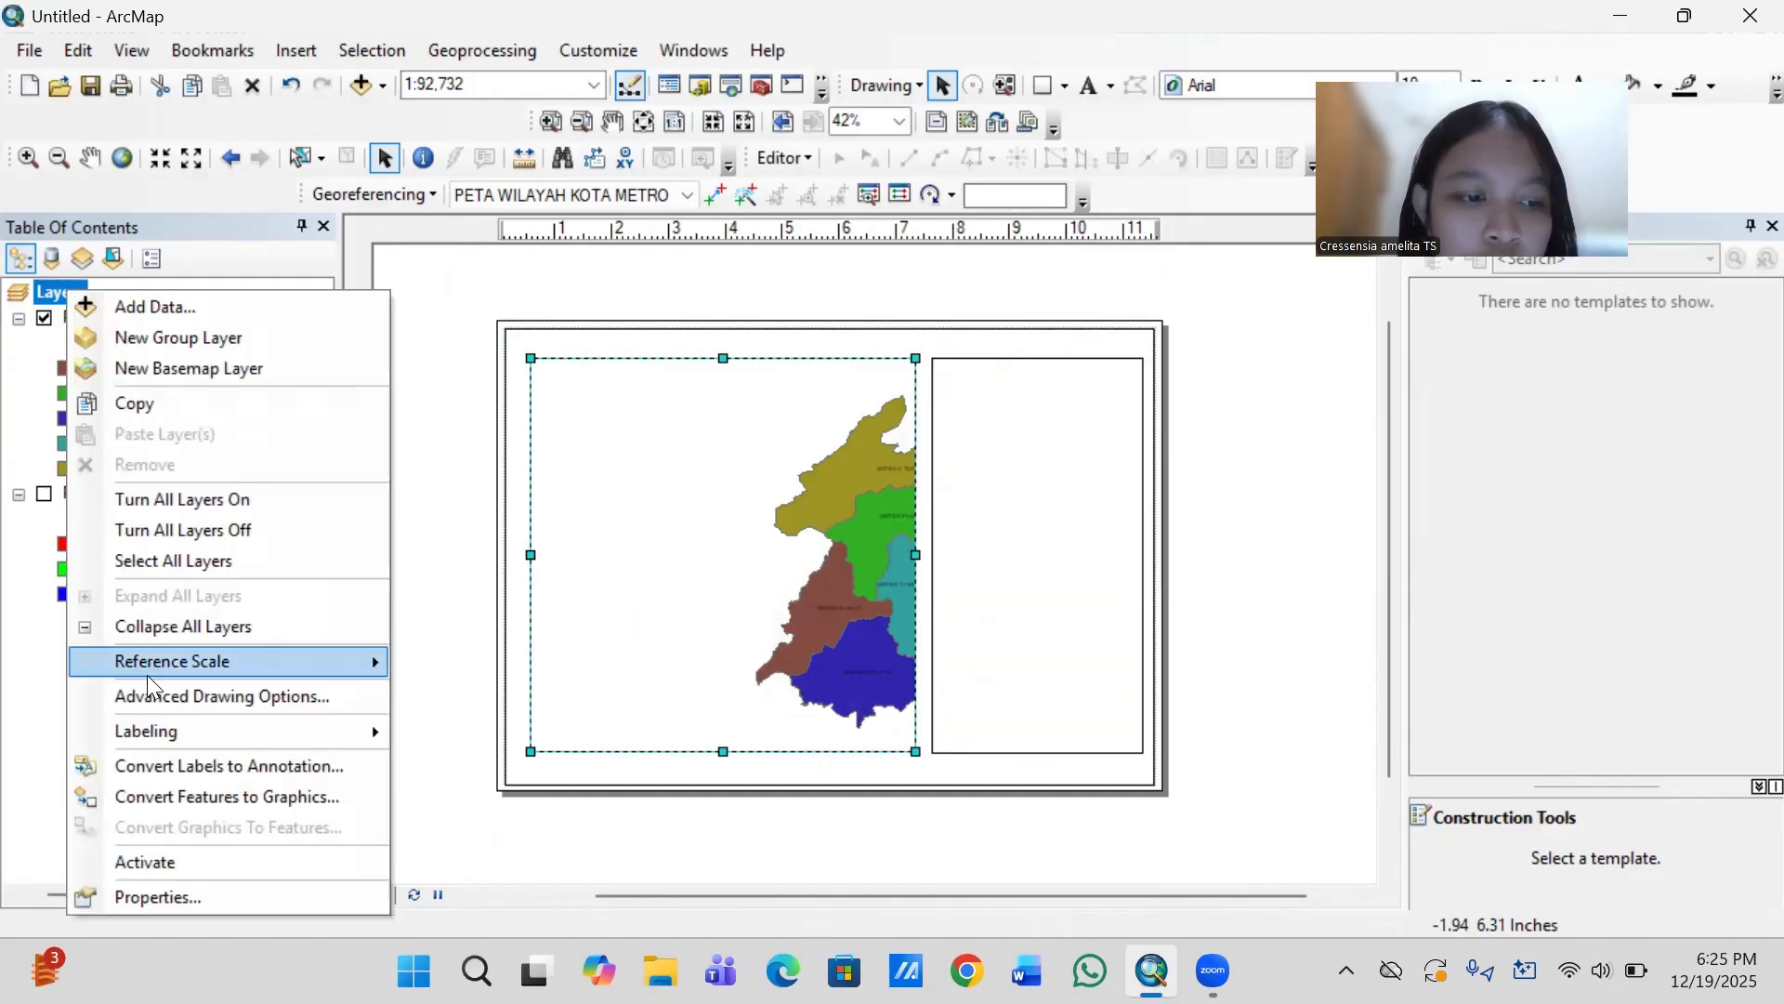
left_click(154, 898)
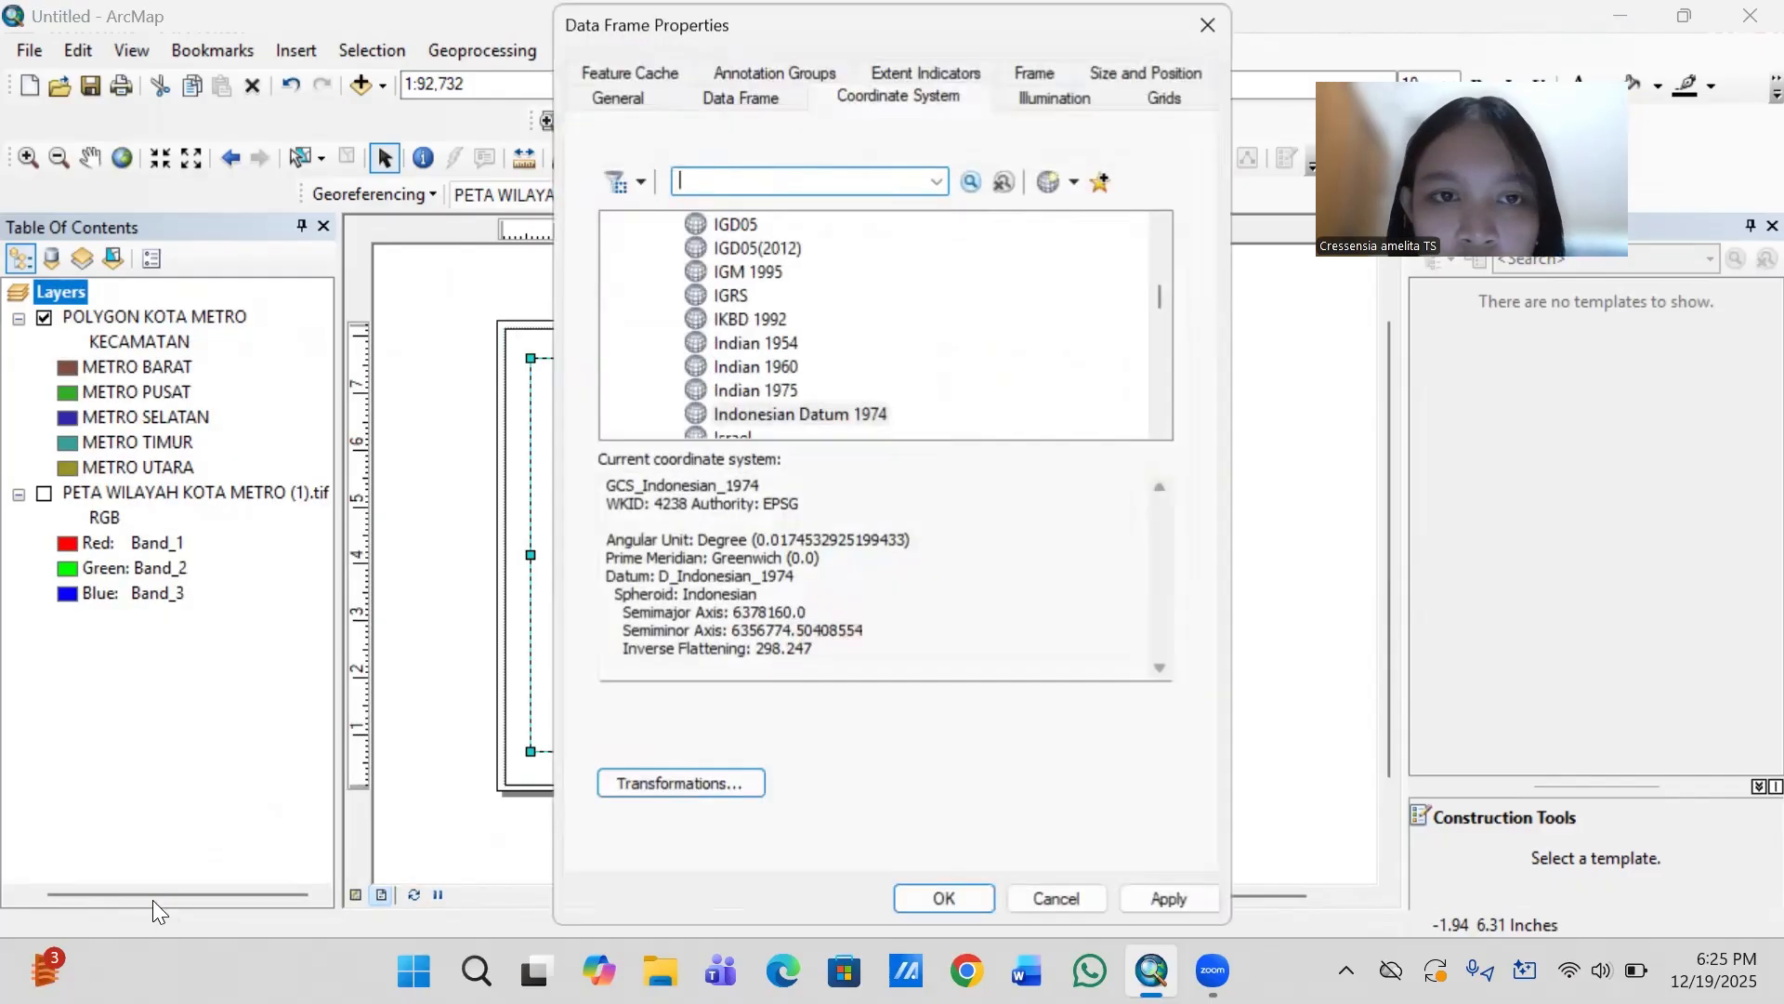
left_click(833, 413)
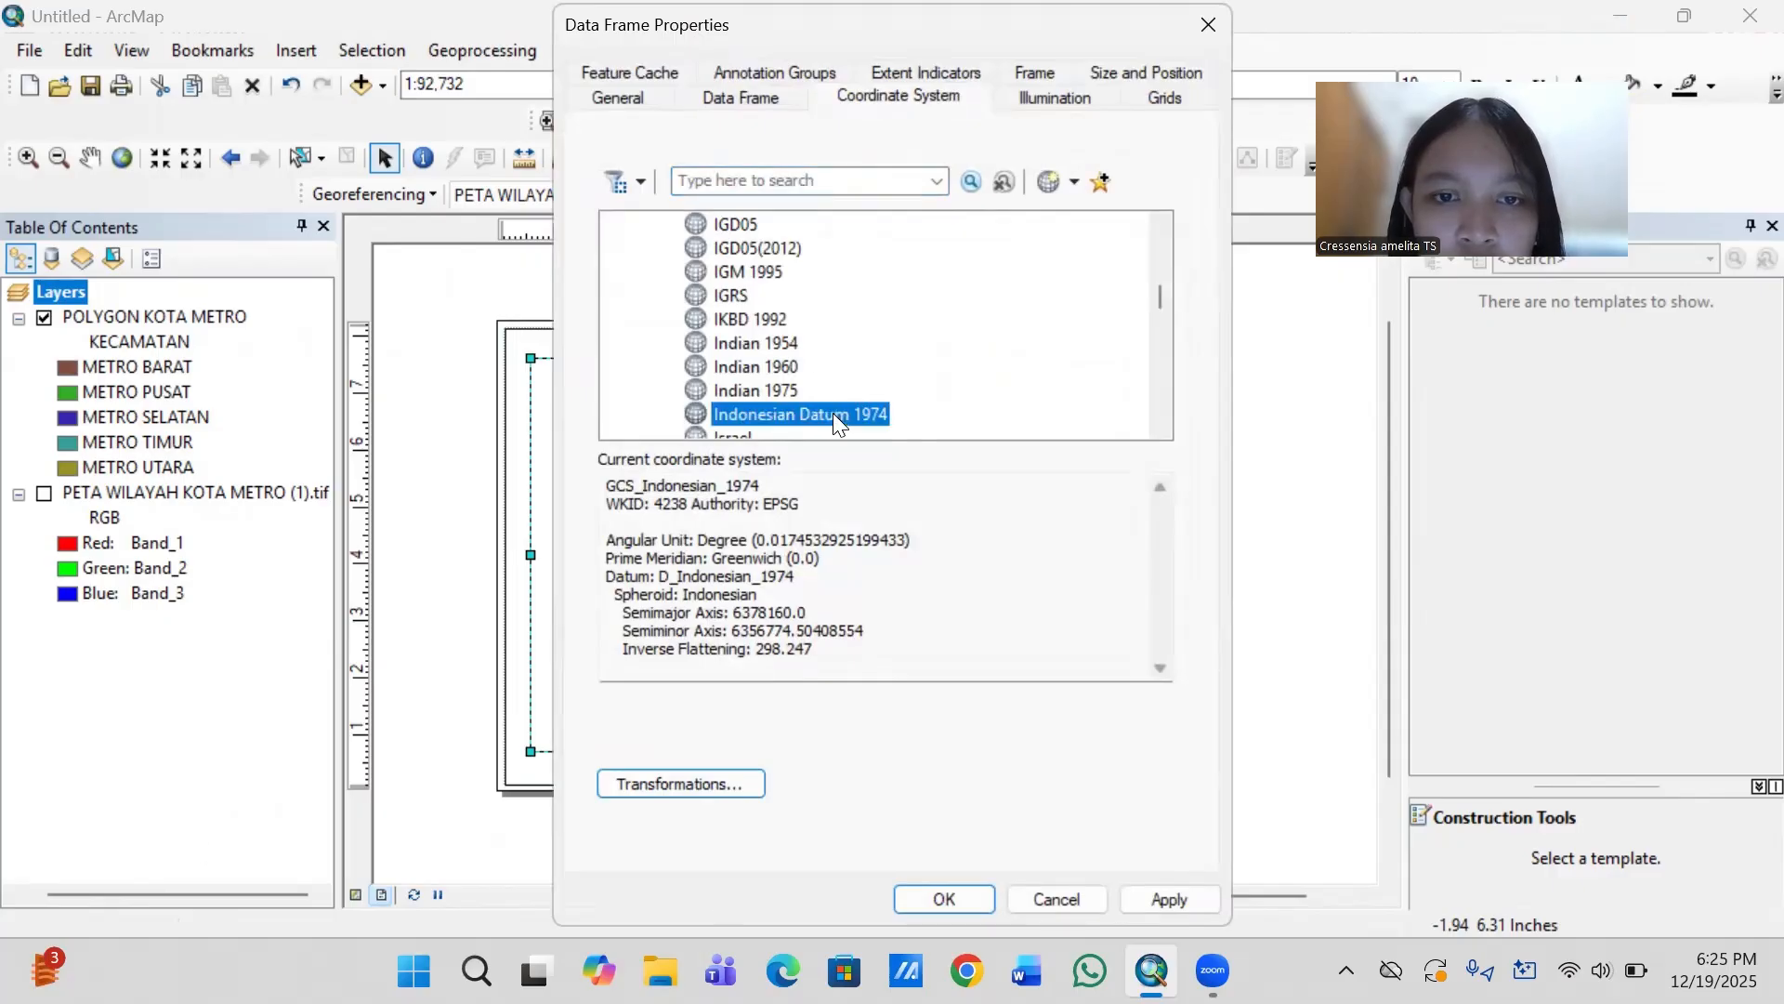
left_click(954, 897)
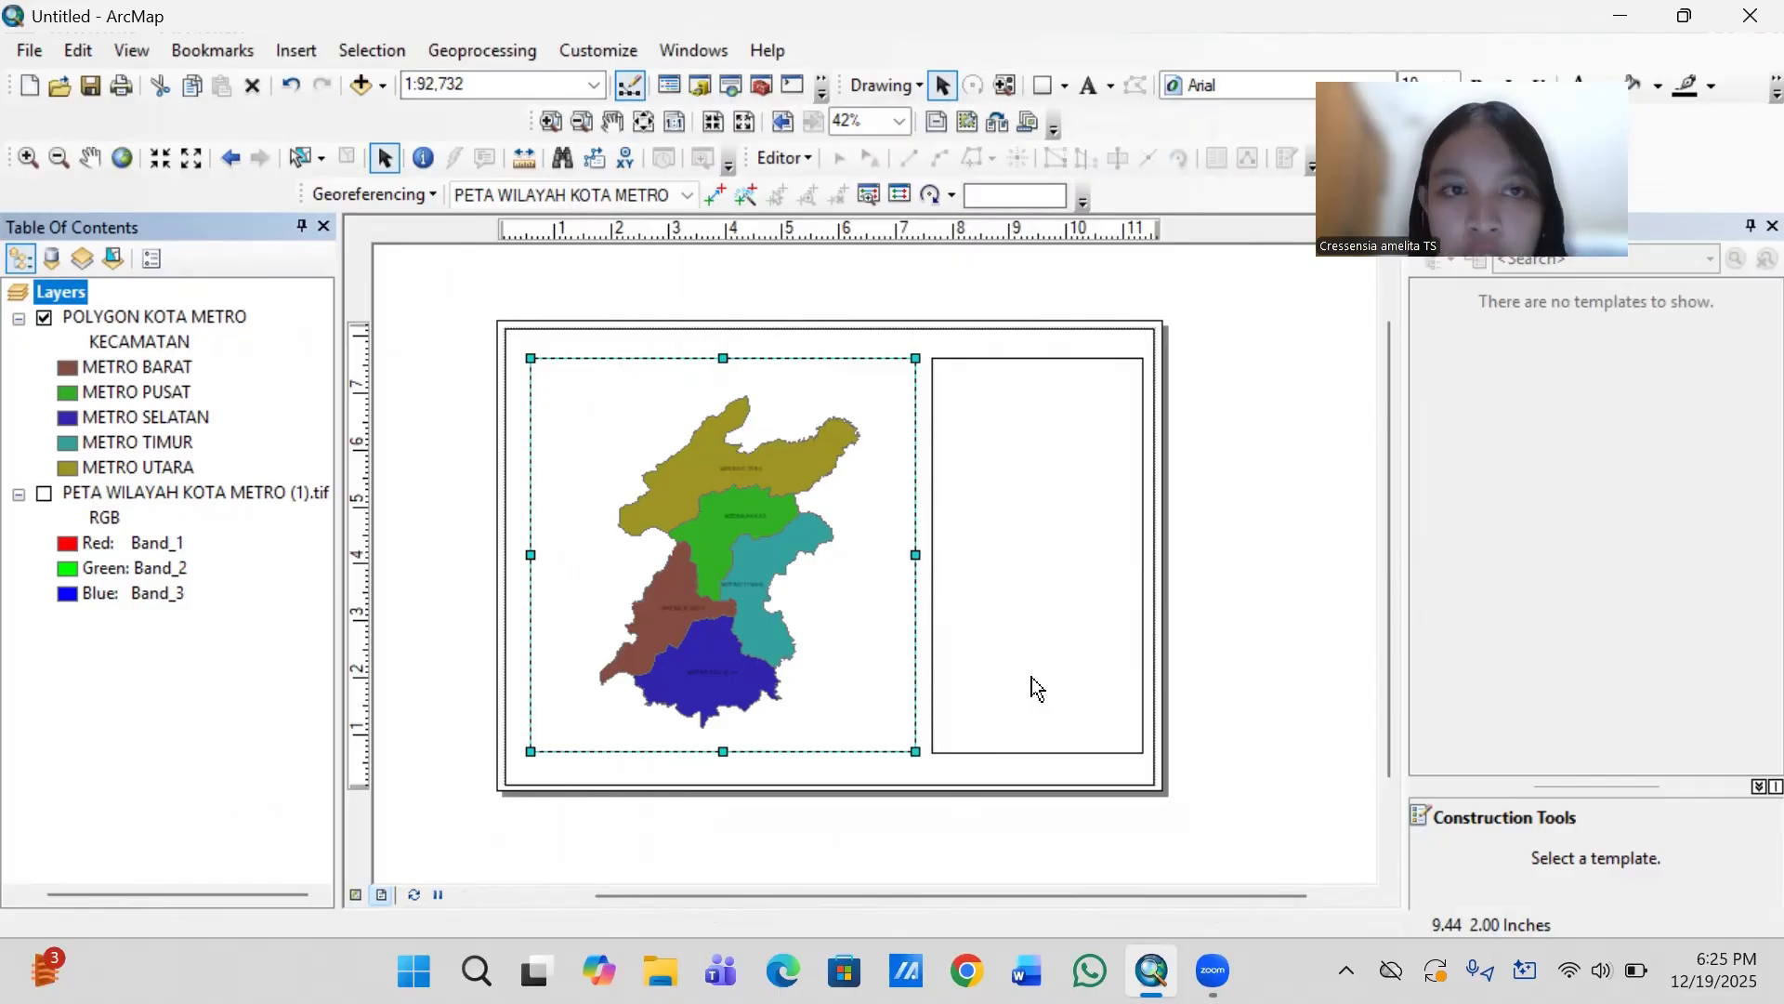
- Set the map scale of the data frame to 1:95,000
left_click(465, 85)
left_click(480, 87)
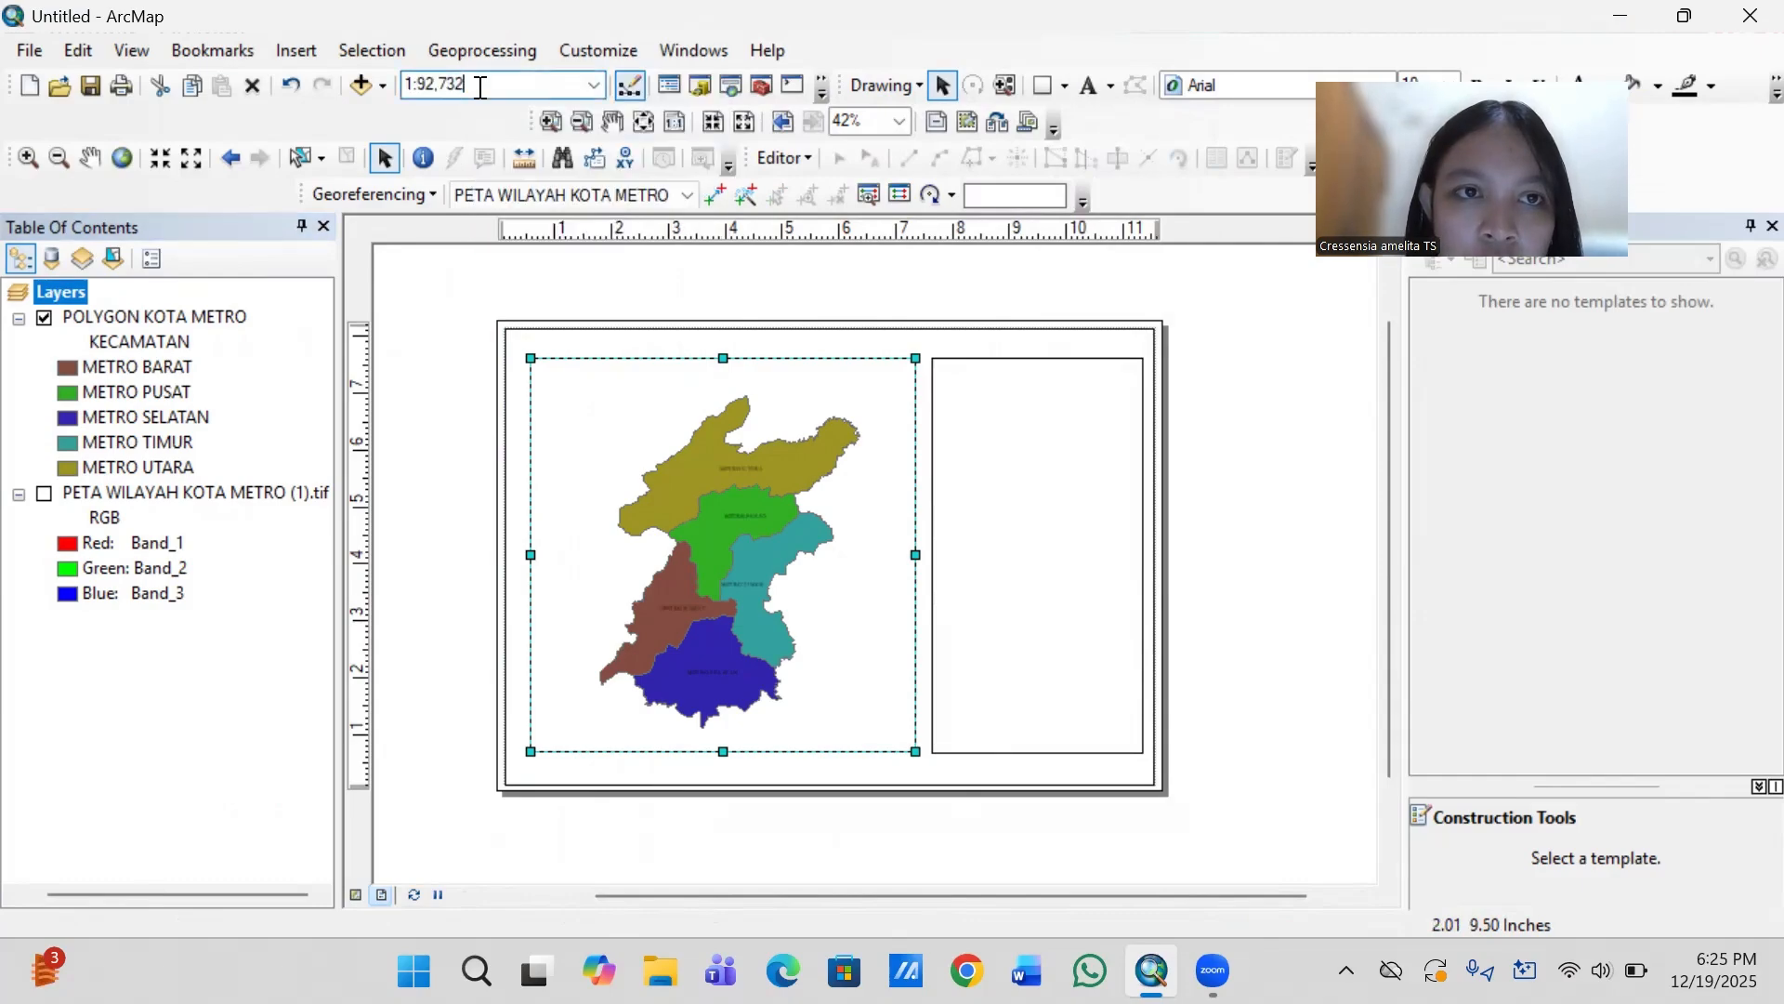
key("BackSpace")
key("BackSpace")
key("BackSpace")
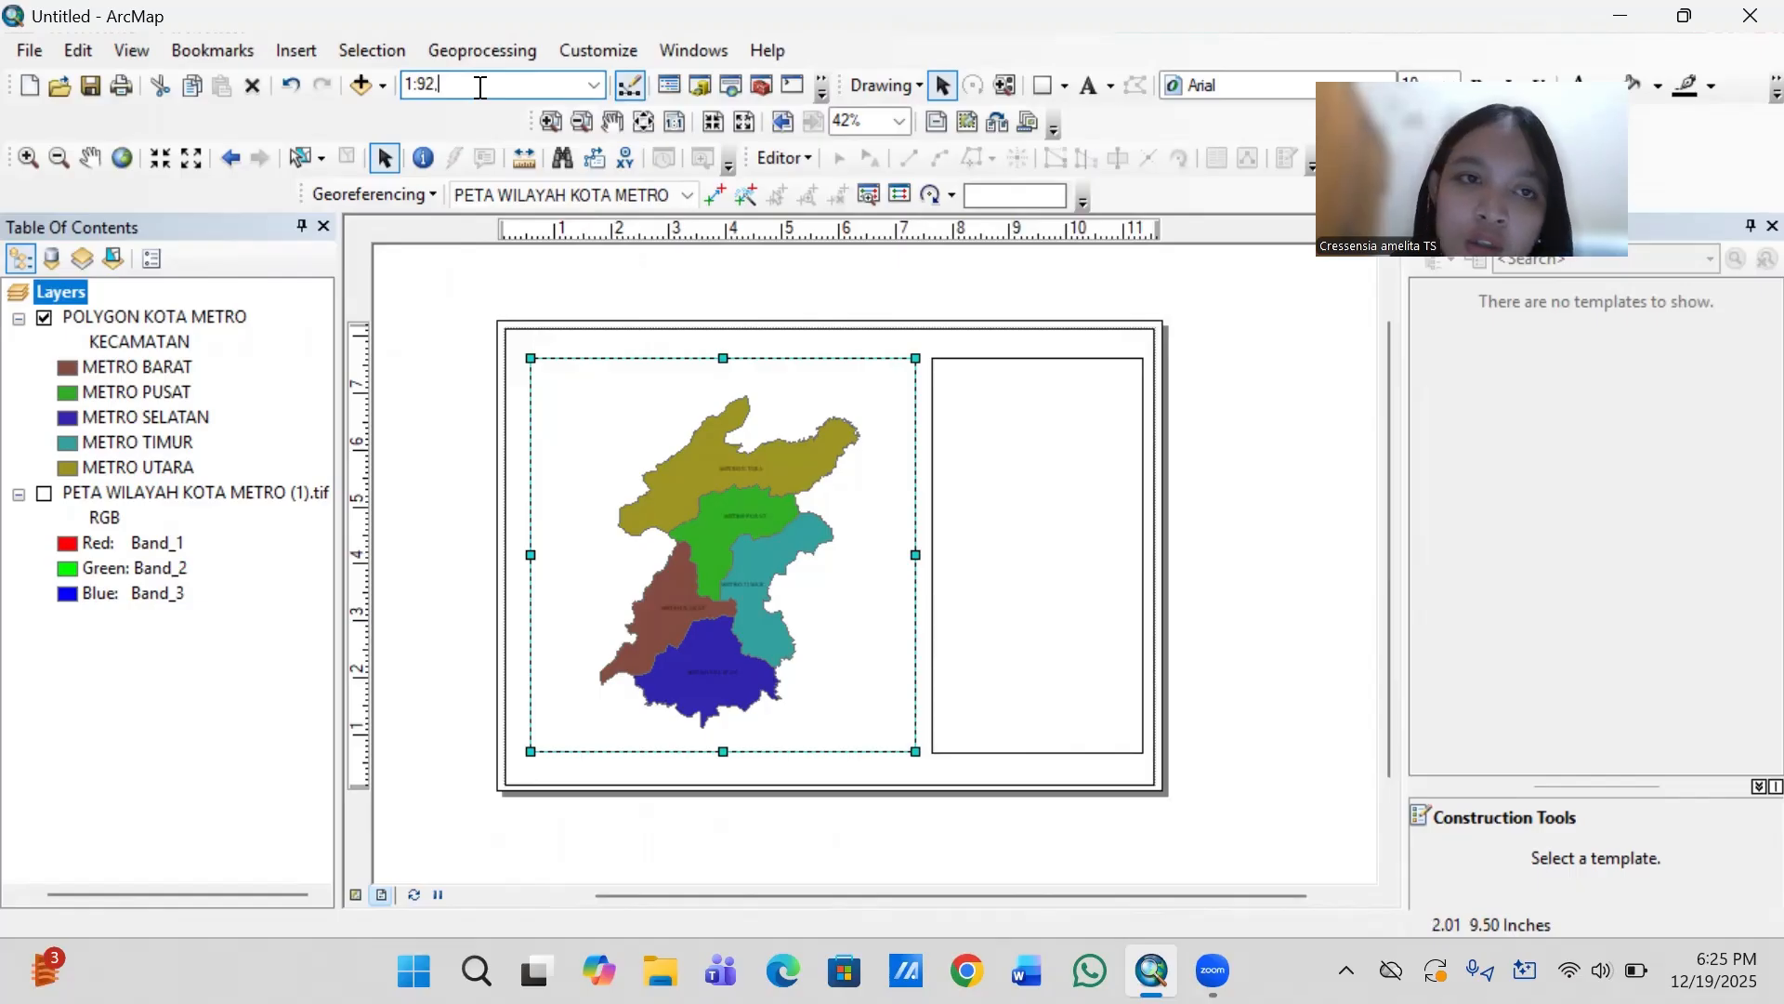
key("BackSpace")
key("BackSpace")
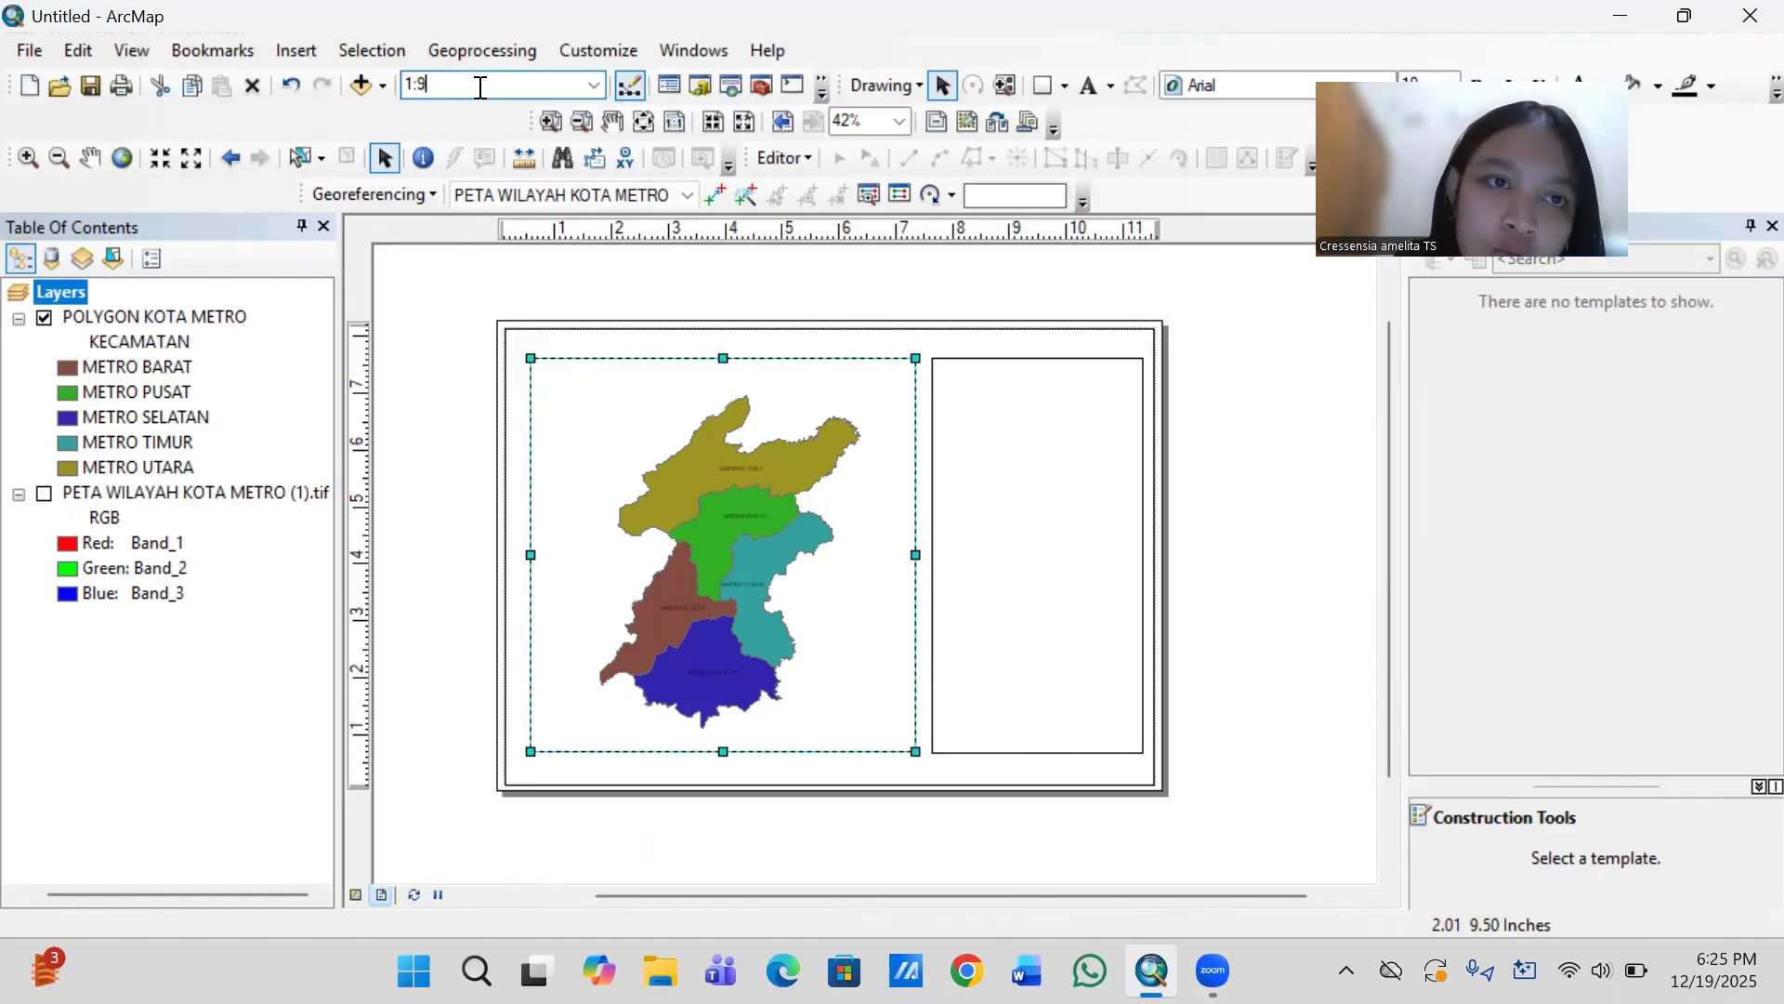
type("5")
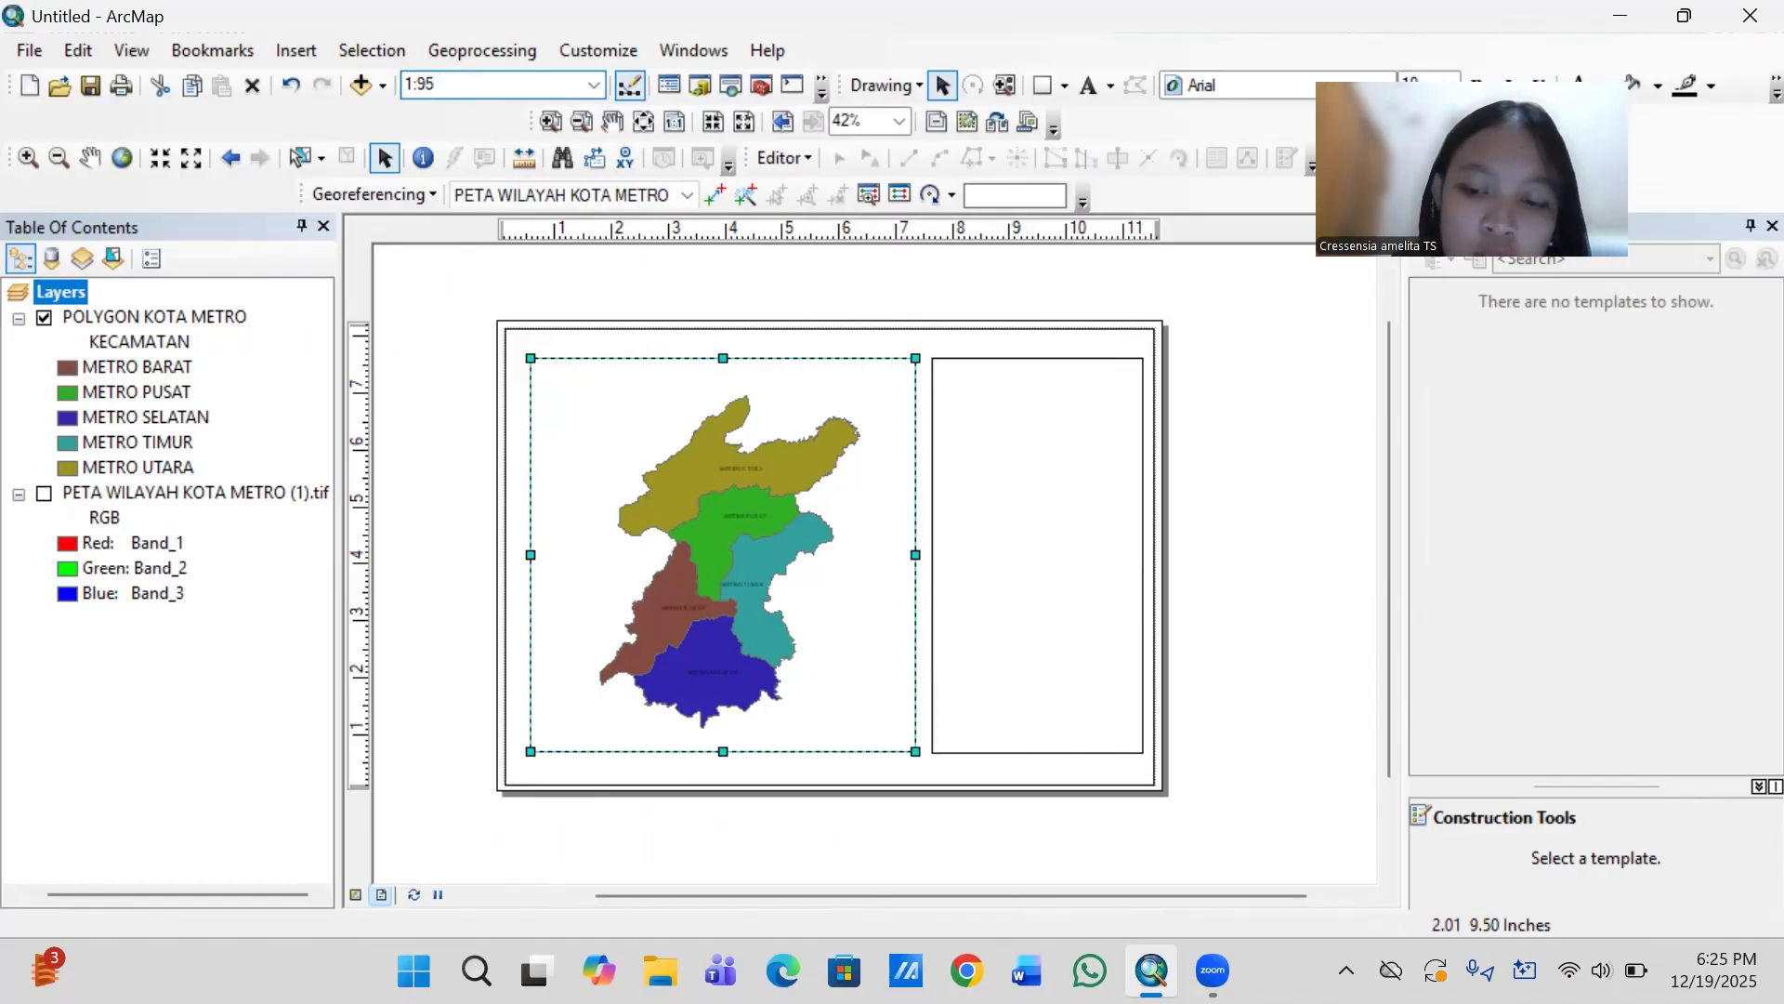
type(",000")
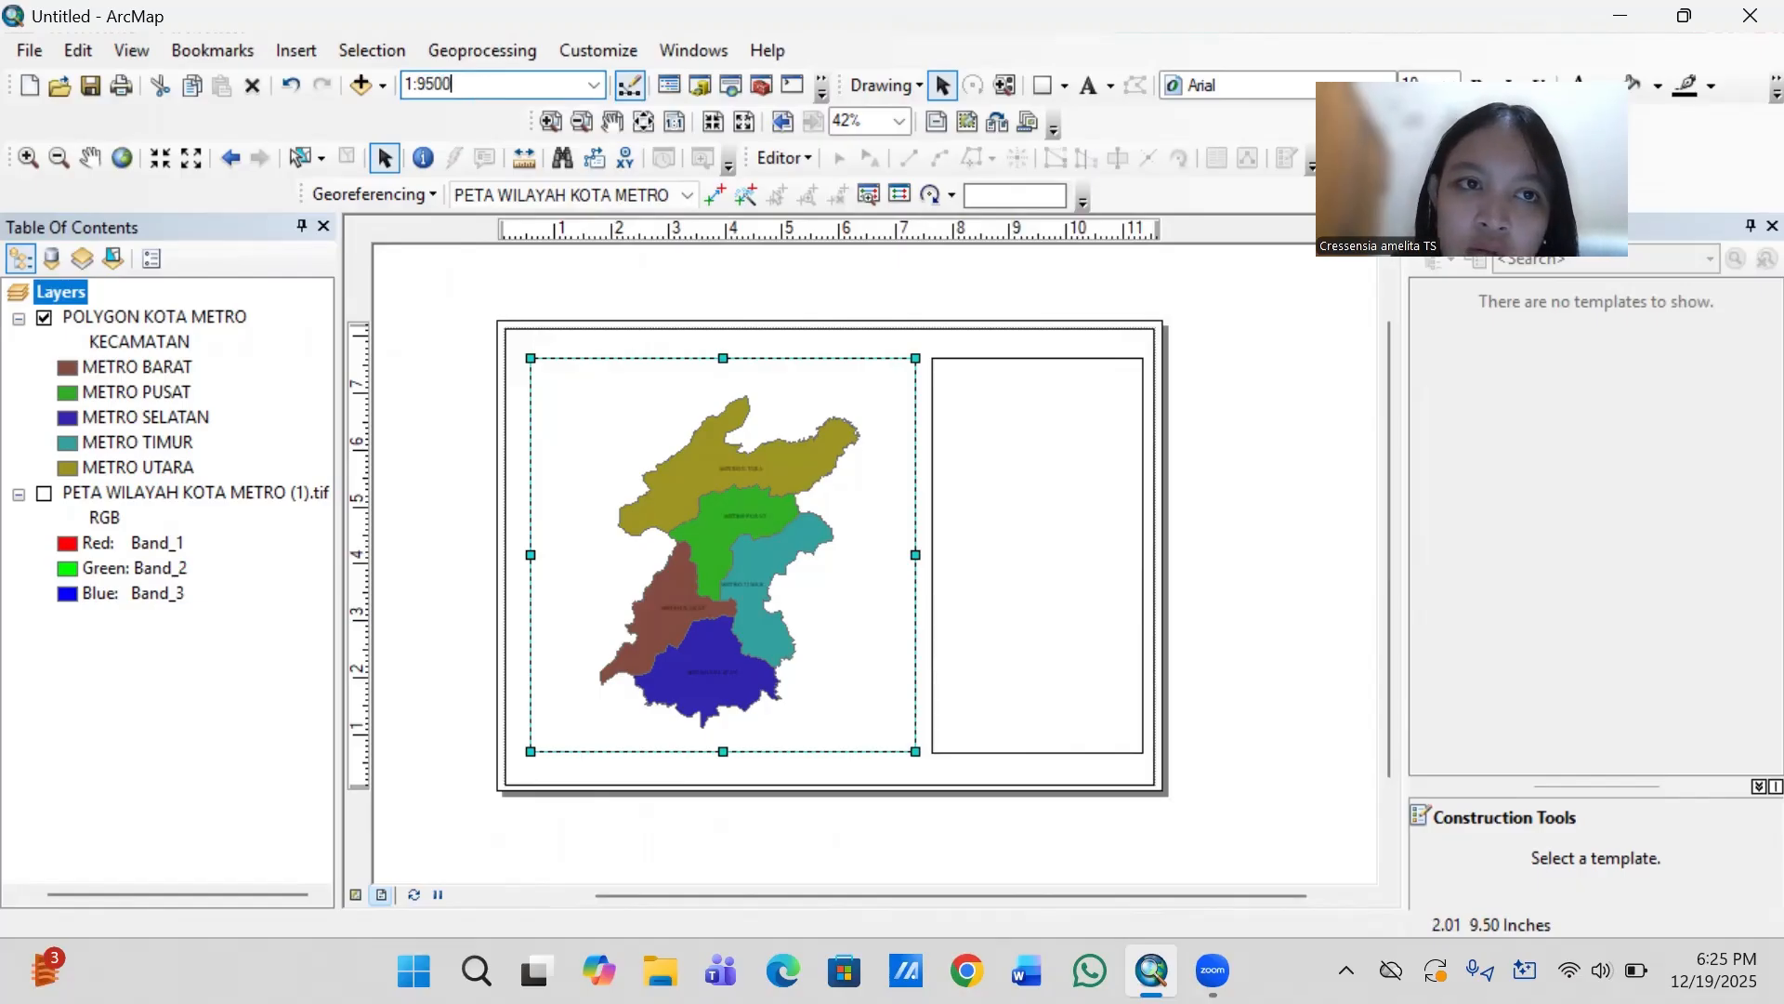
key("Return")
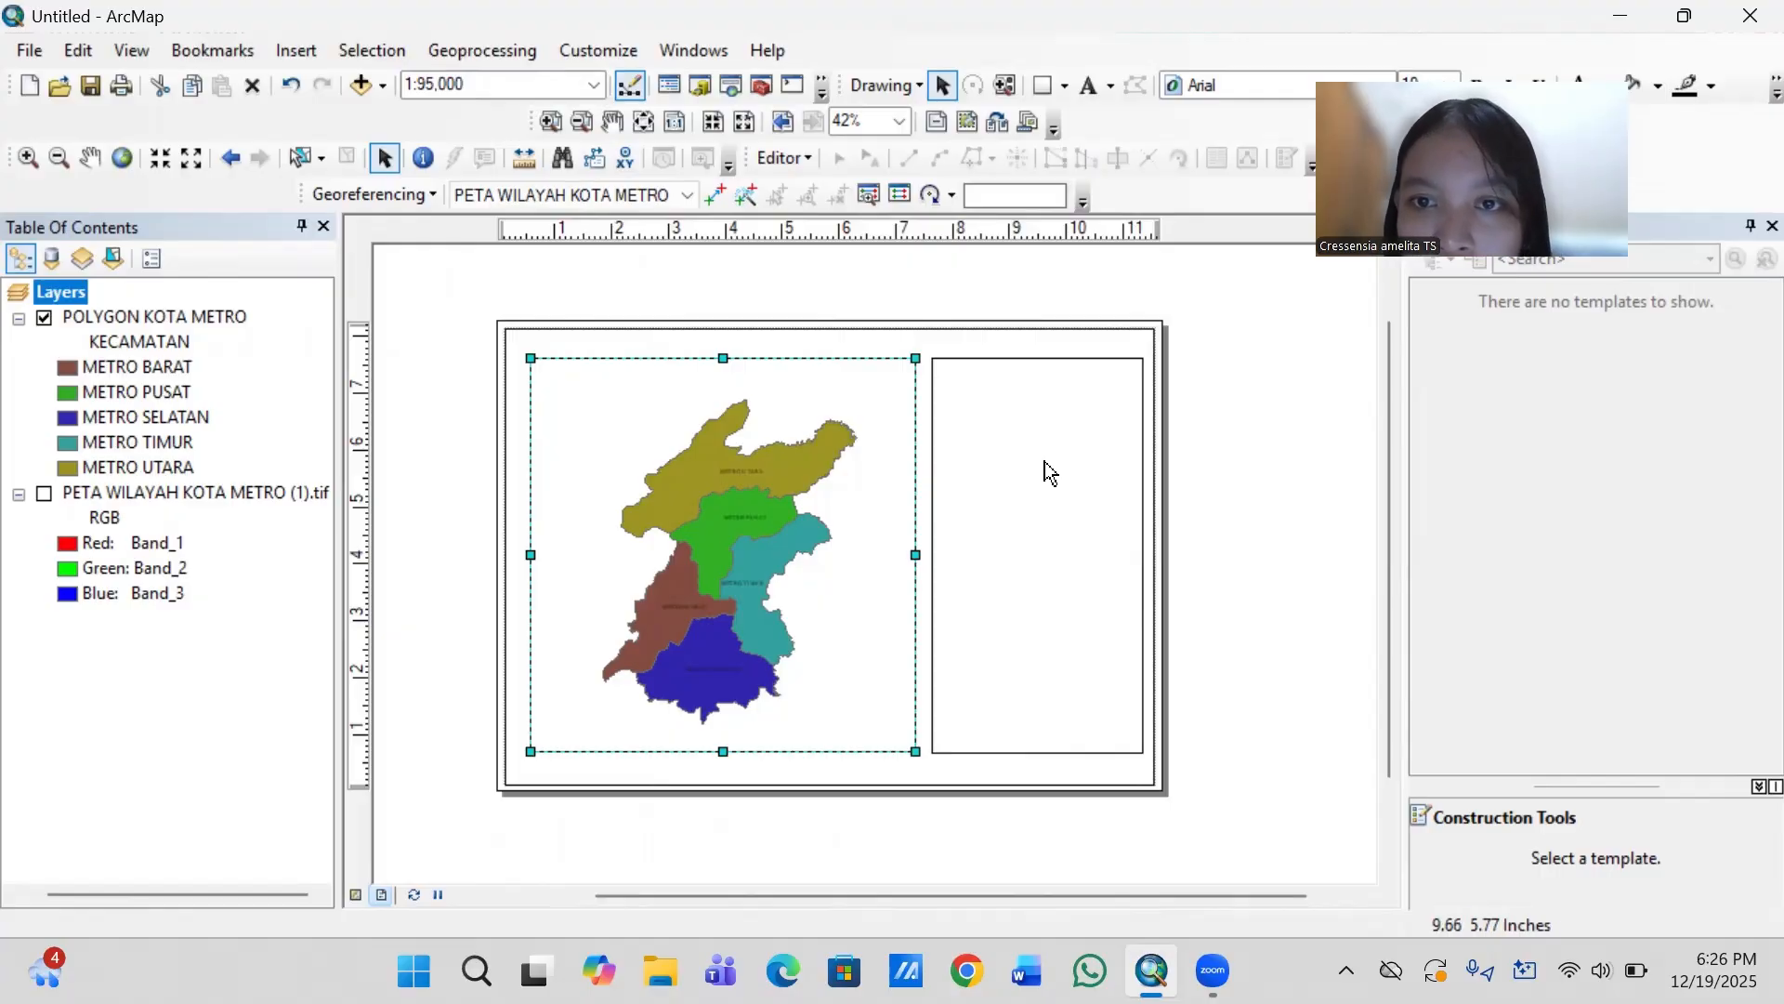
- Try to add and edit a text element near the upper edge of the empty information panel rectangle
left_click(1088, 86)
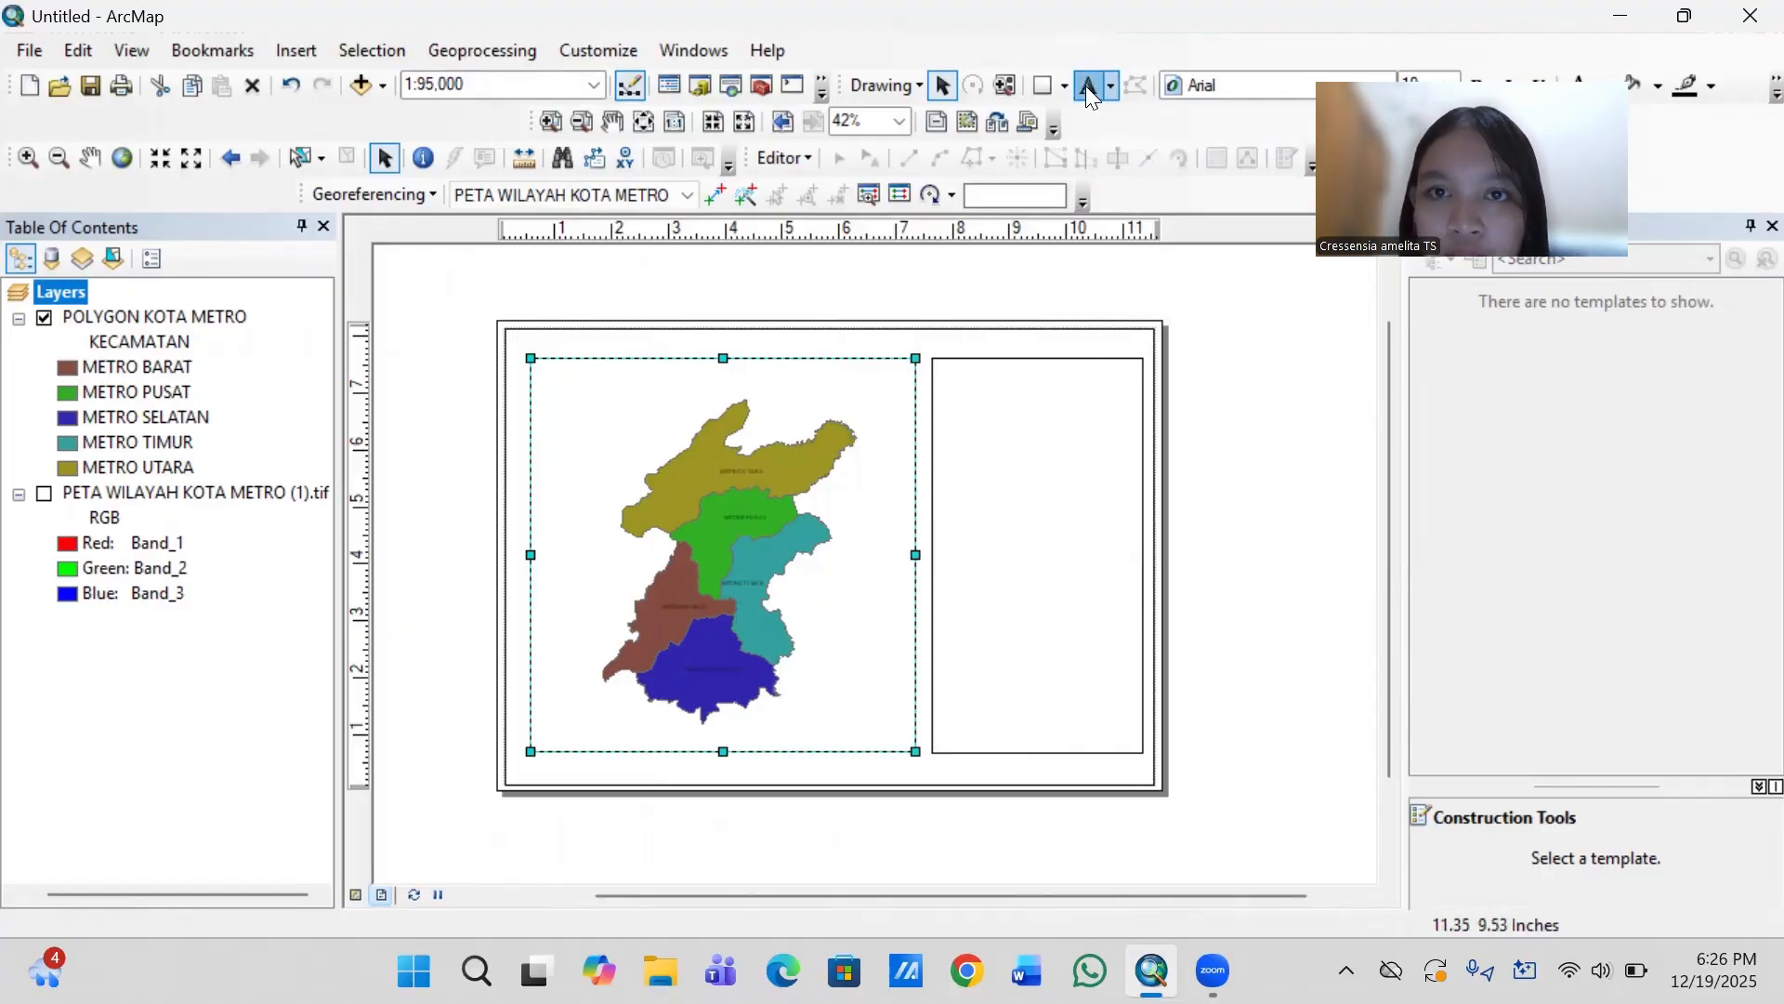
left_click(1036, 399)
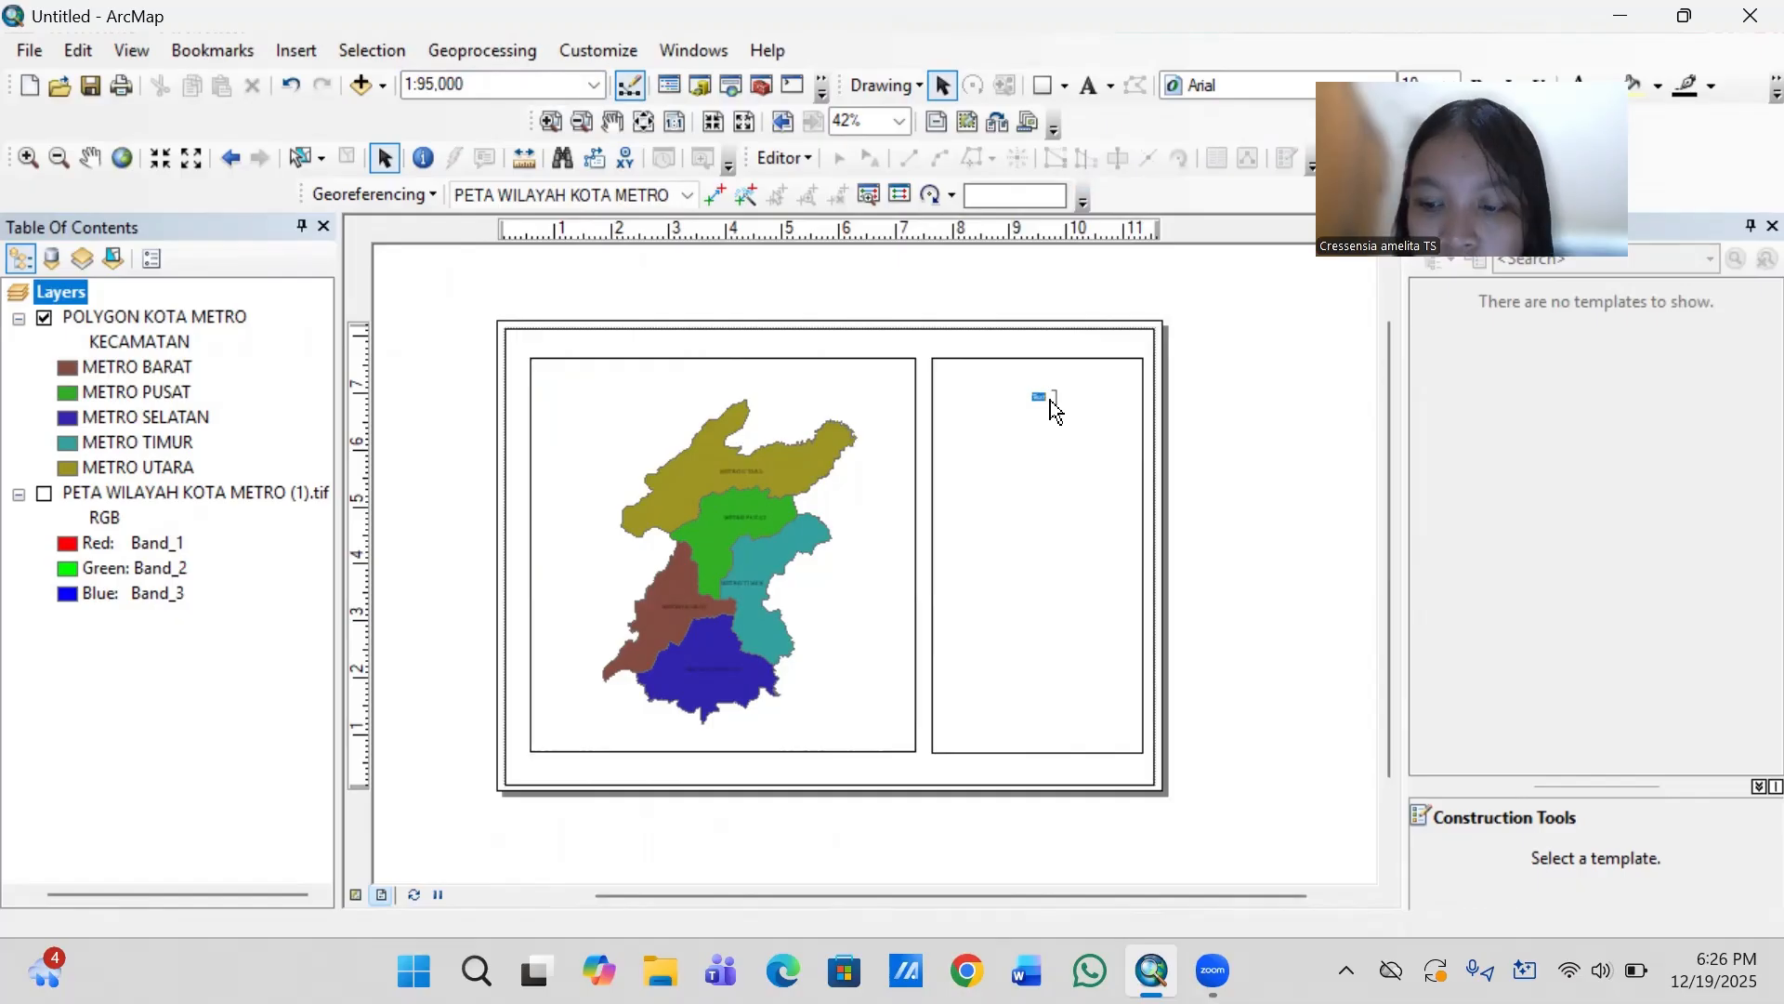
key("BackSpace")
type("u")
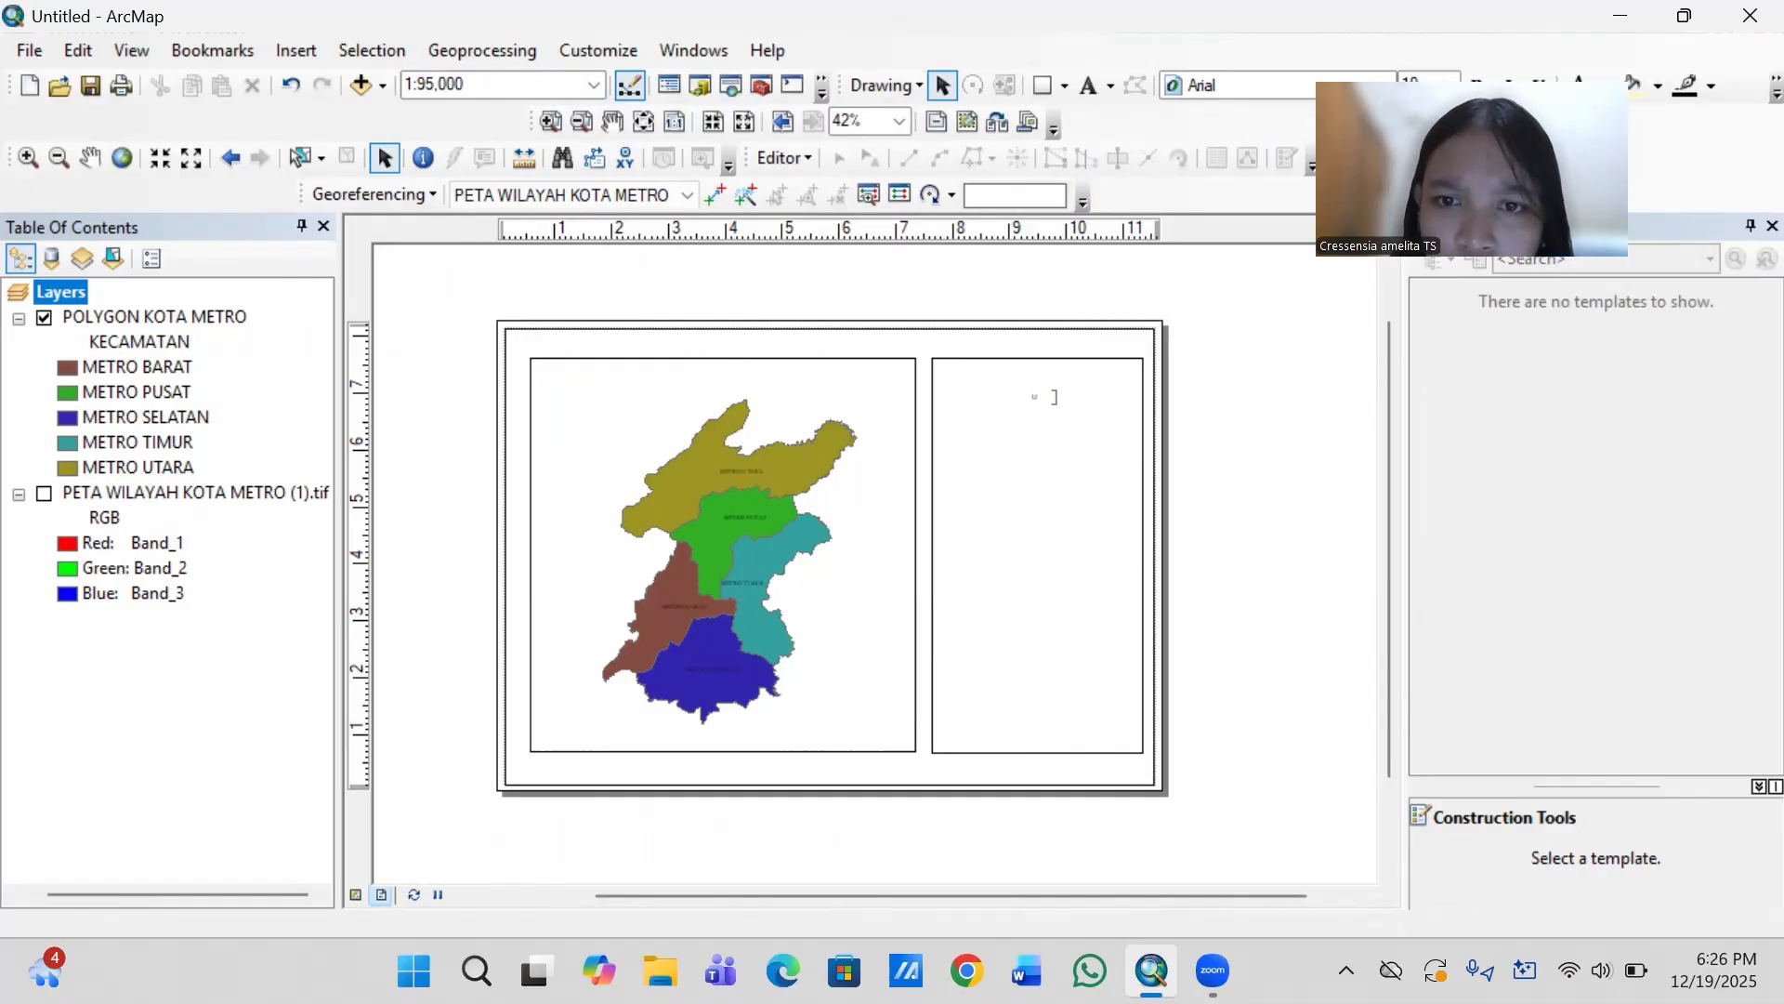
right_click(1041, 396)
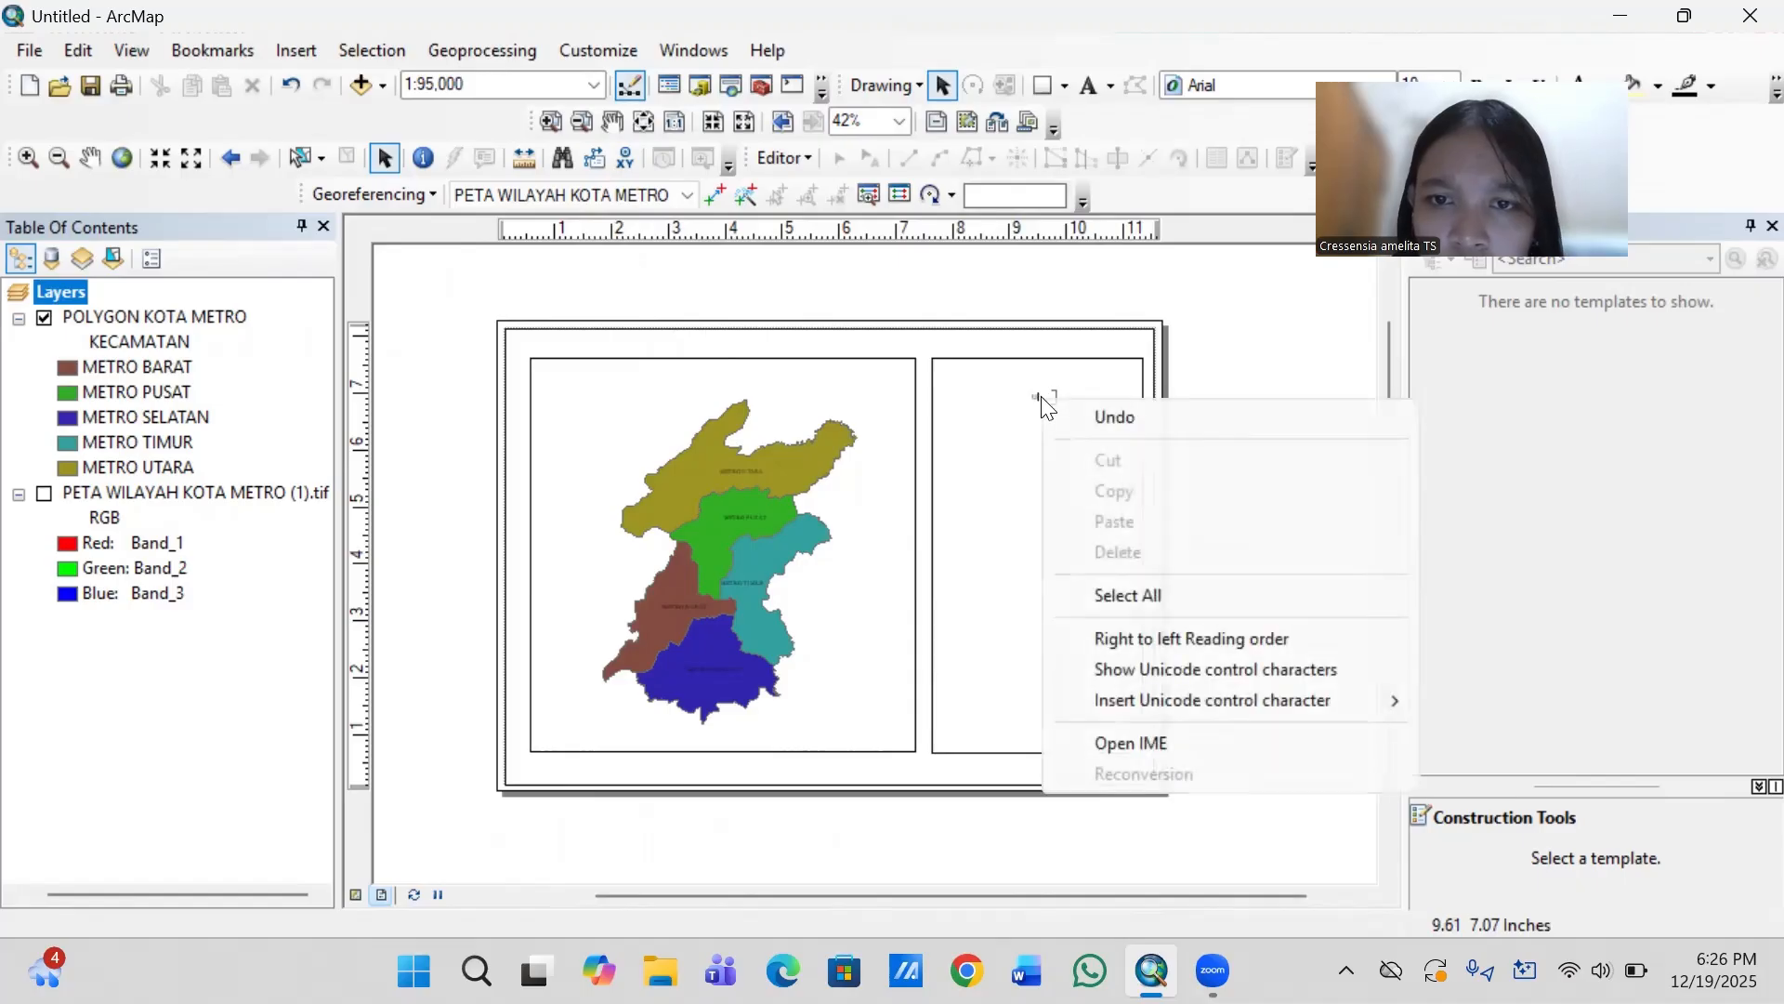
left_click(1036, 397)
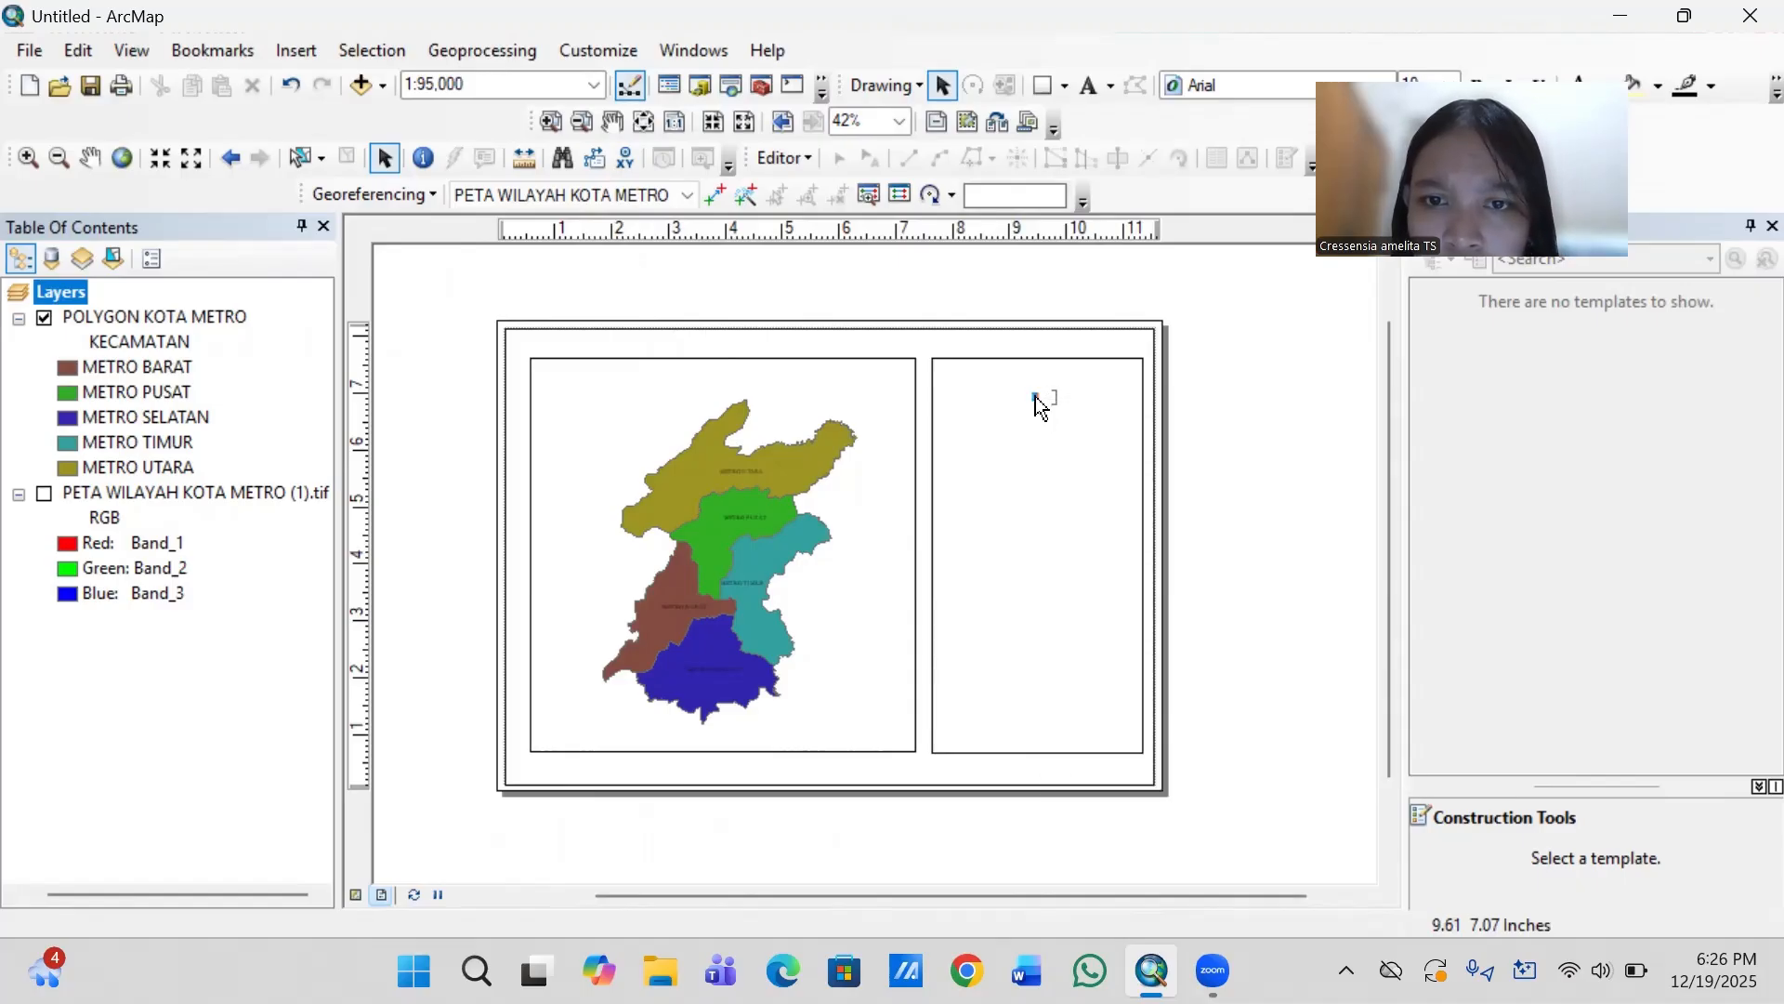
right_click(1040, 407)
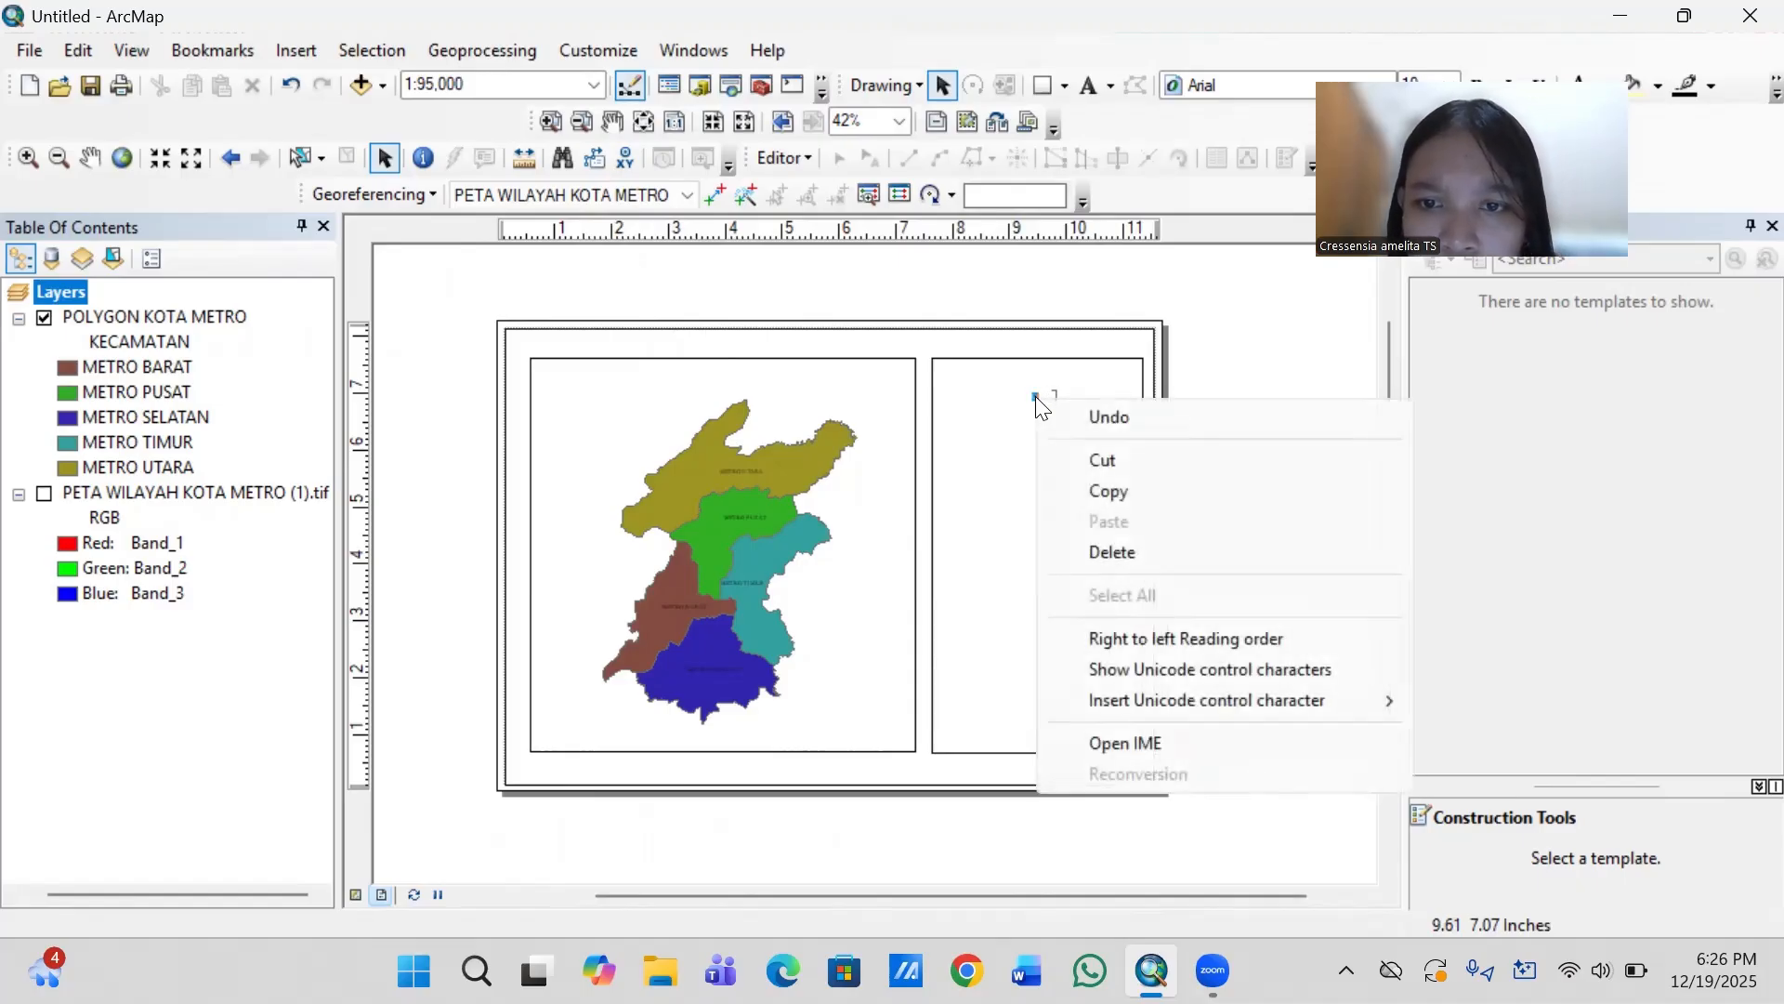
left_click(1042, 398)
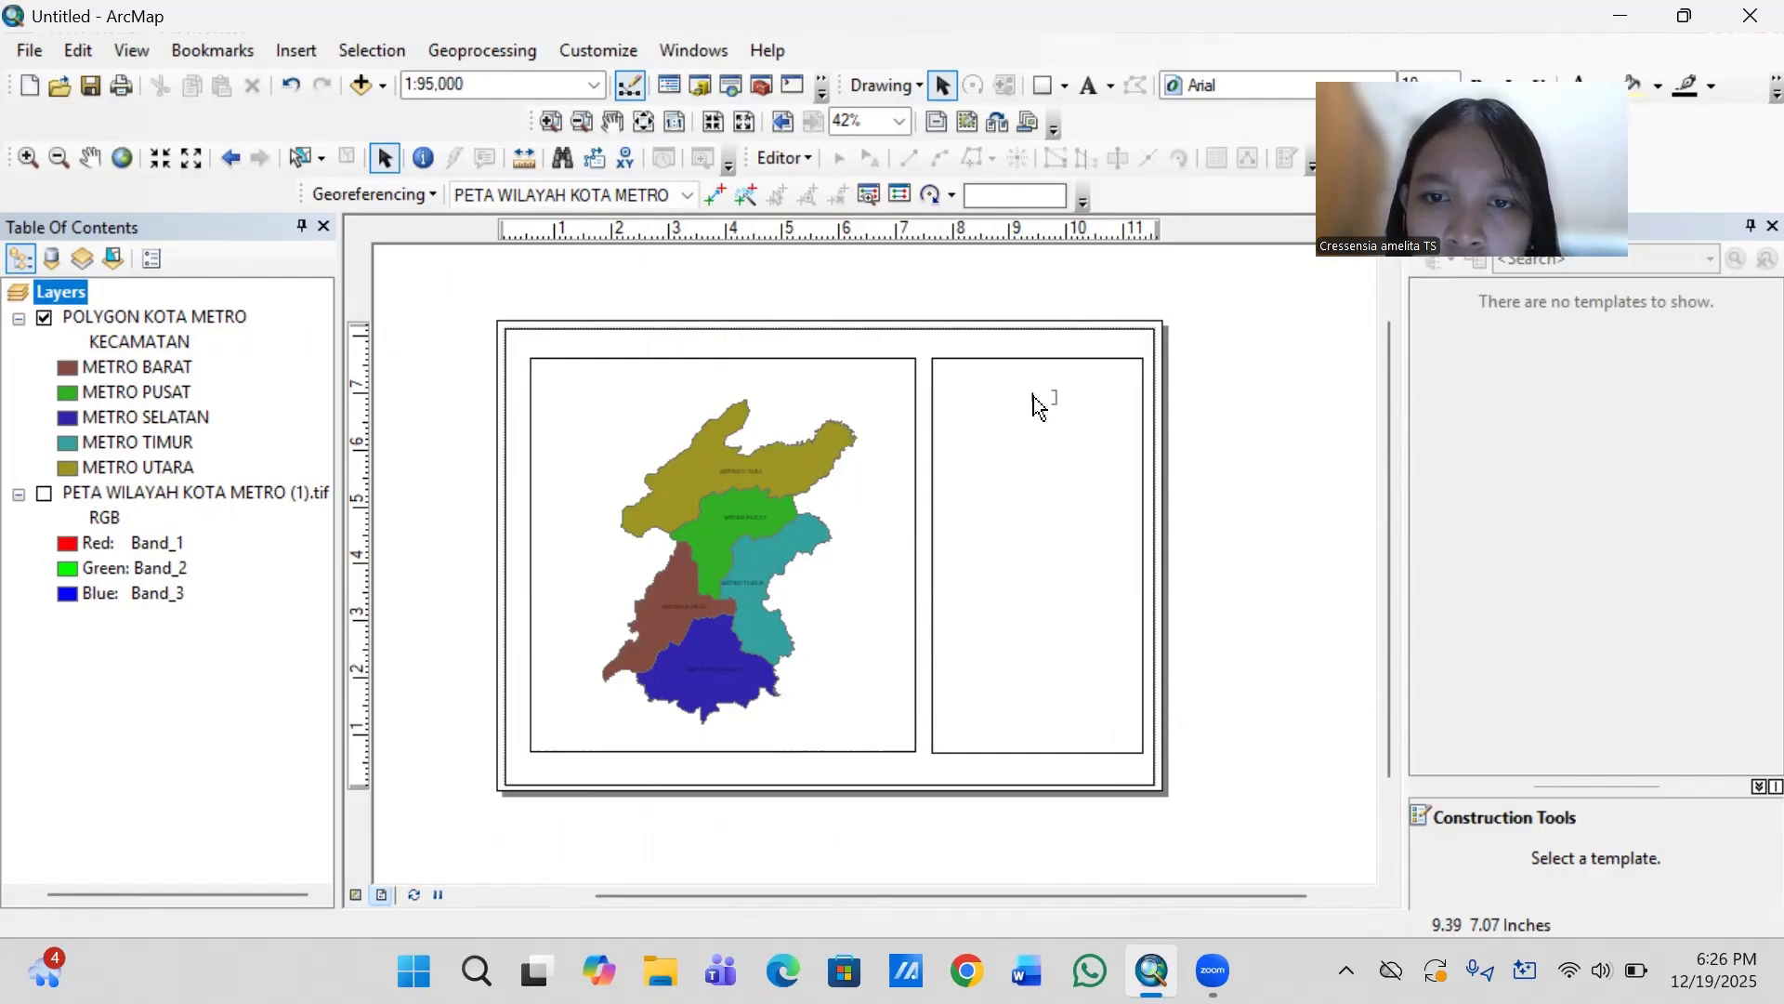
right_click(1038, 406)
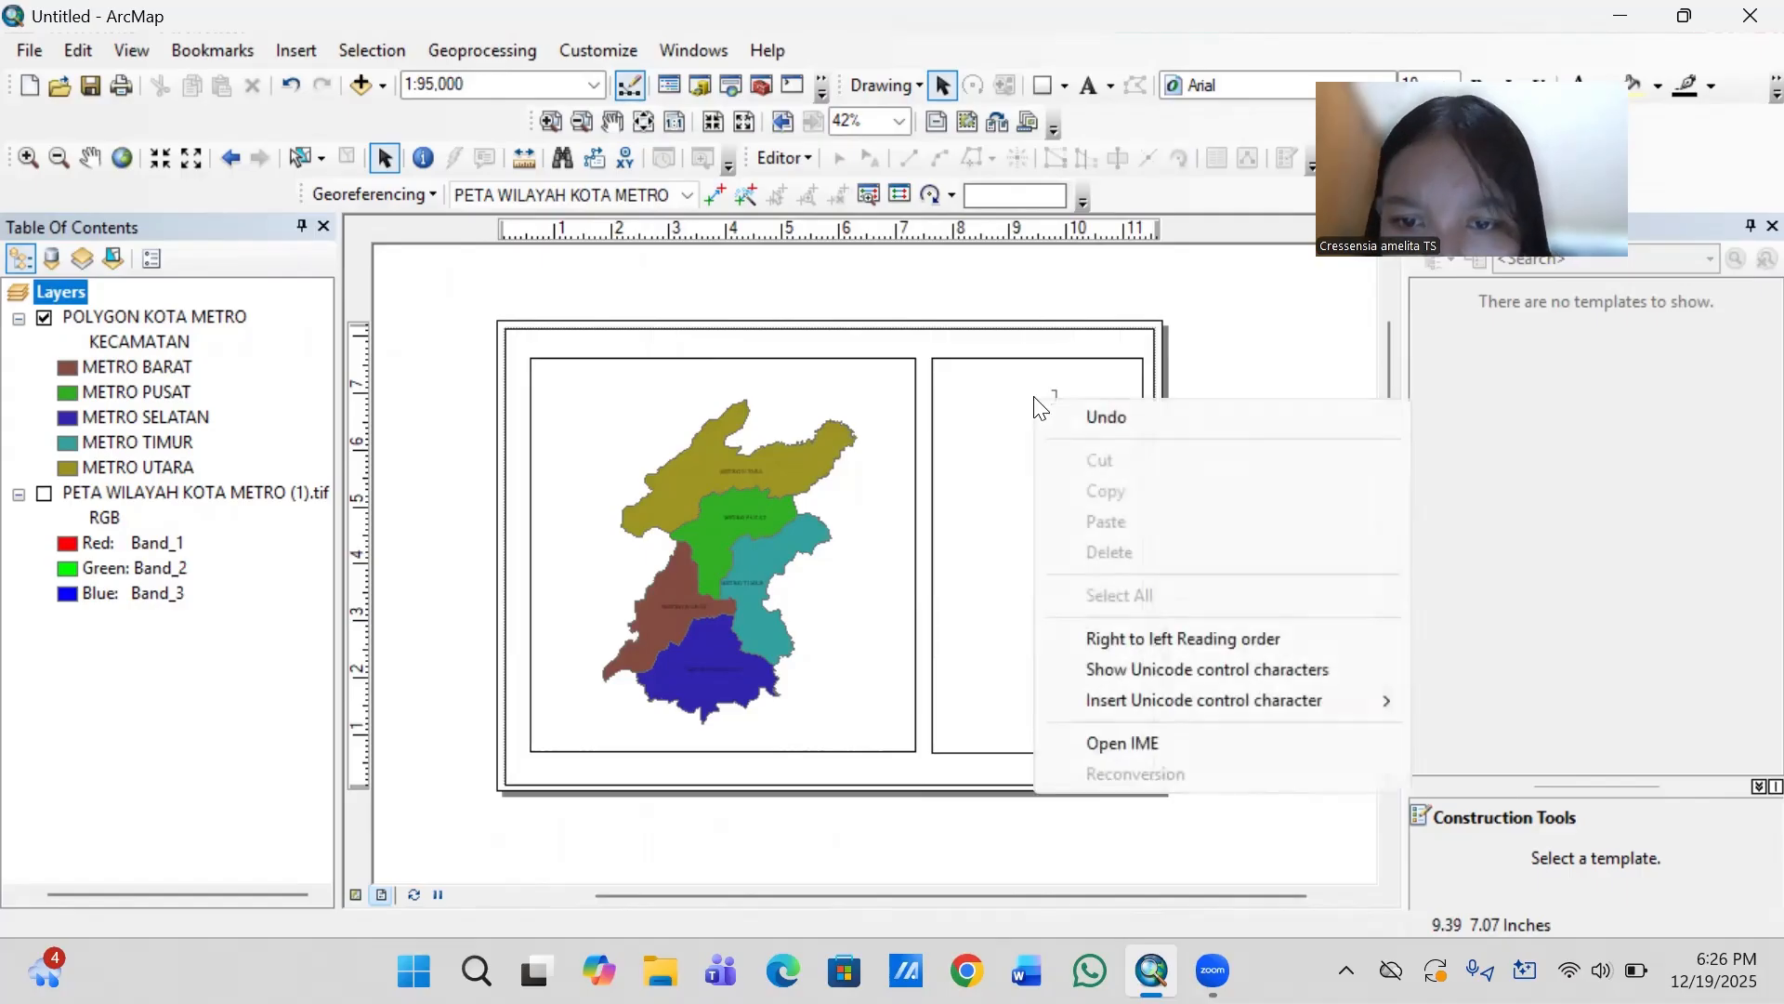
left_click(1108, 418)
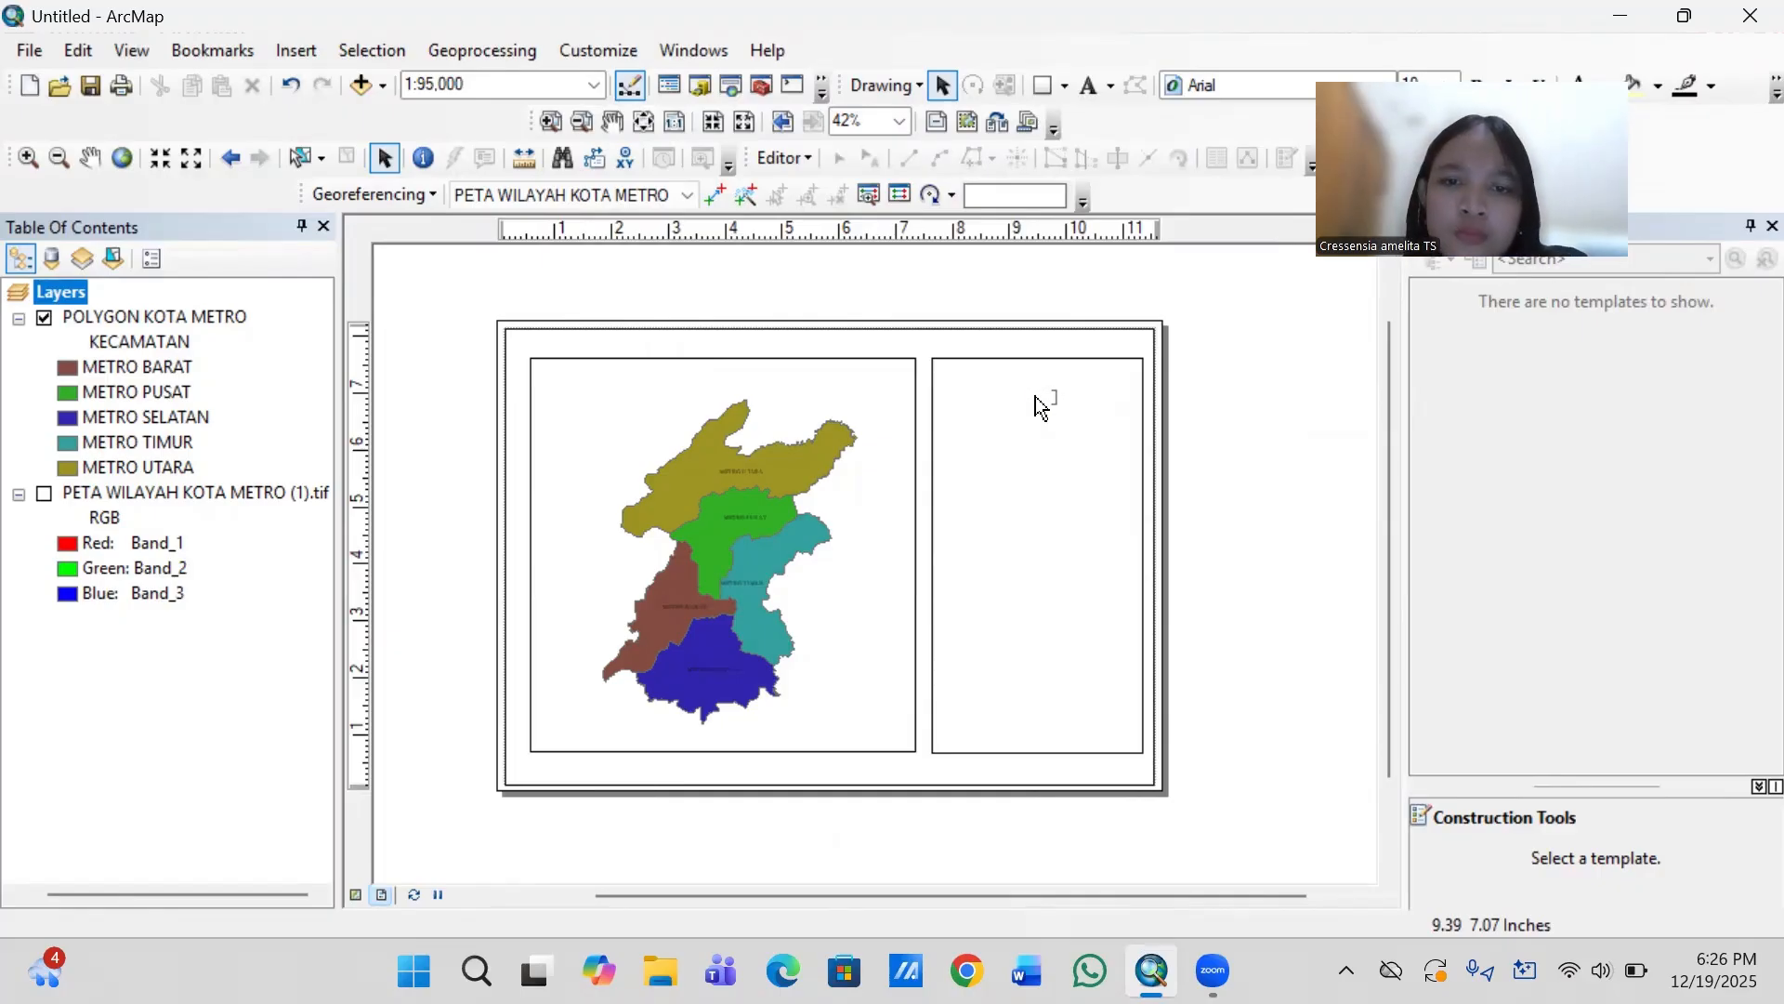
right_click(1040, 409)
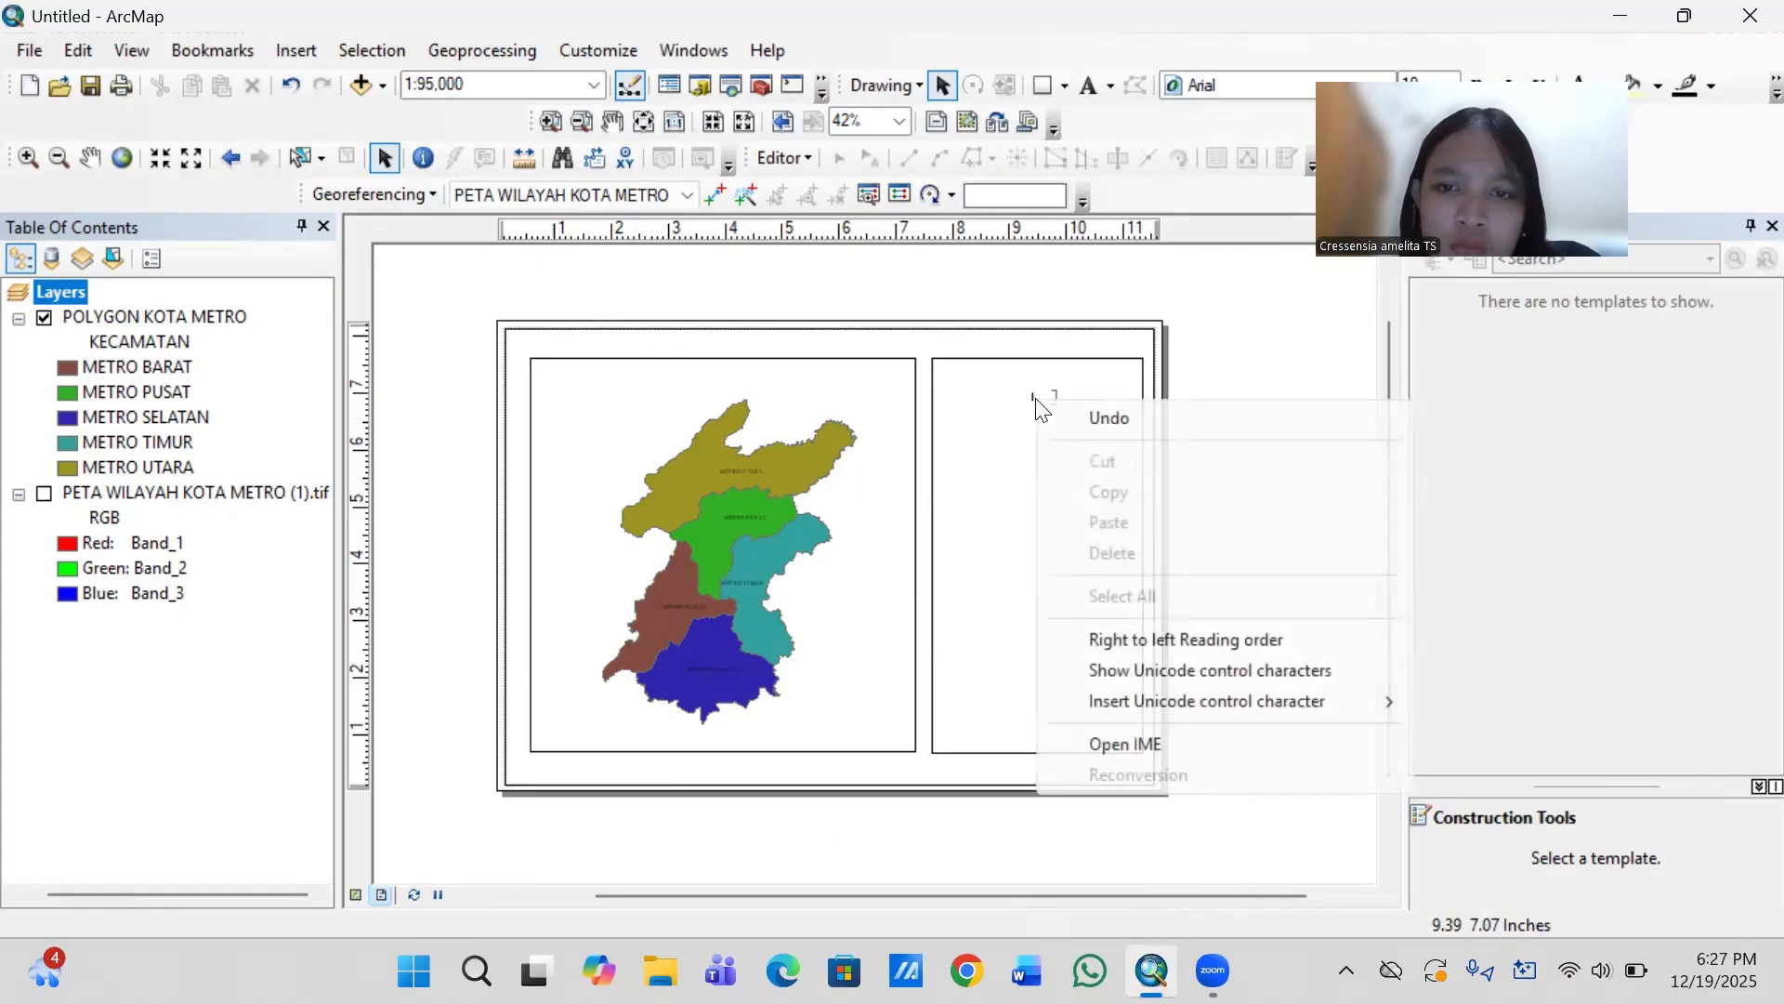
left_click(1033, 401)
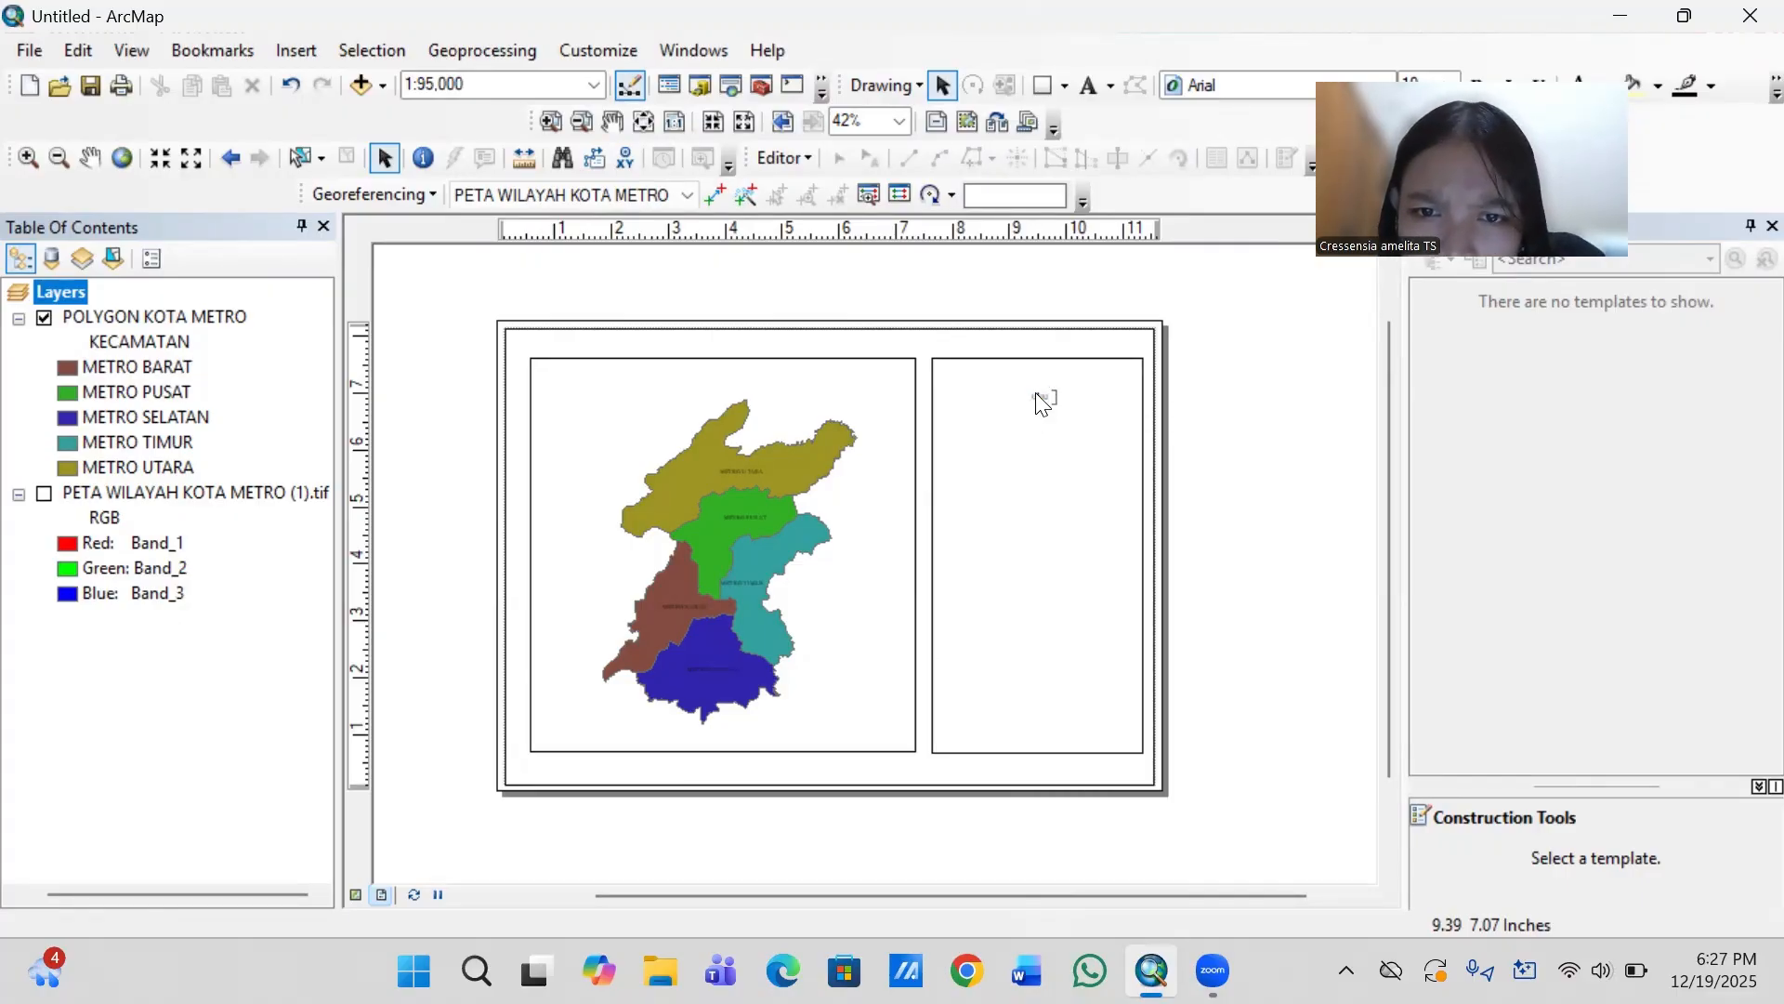
right_click(1042, 404)
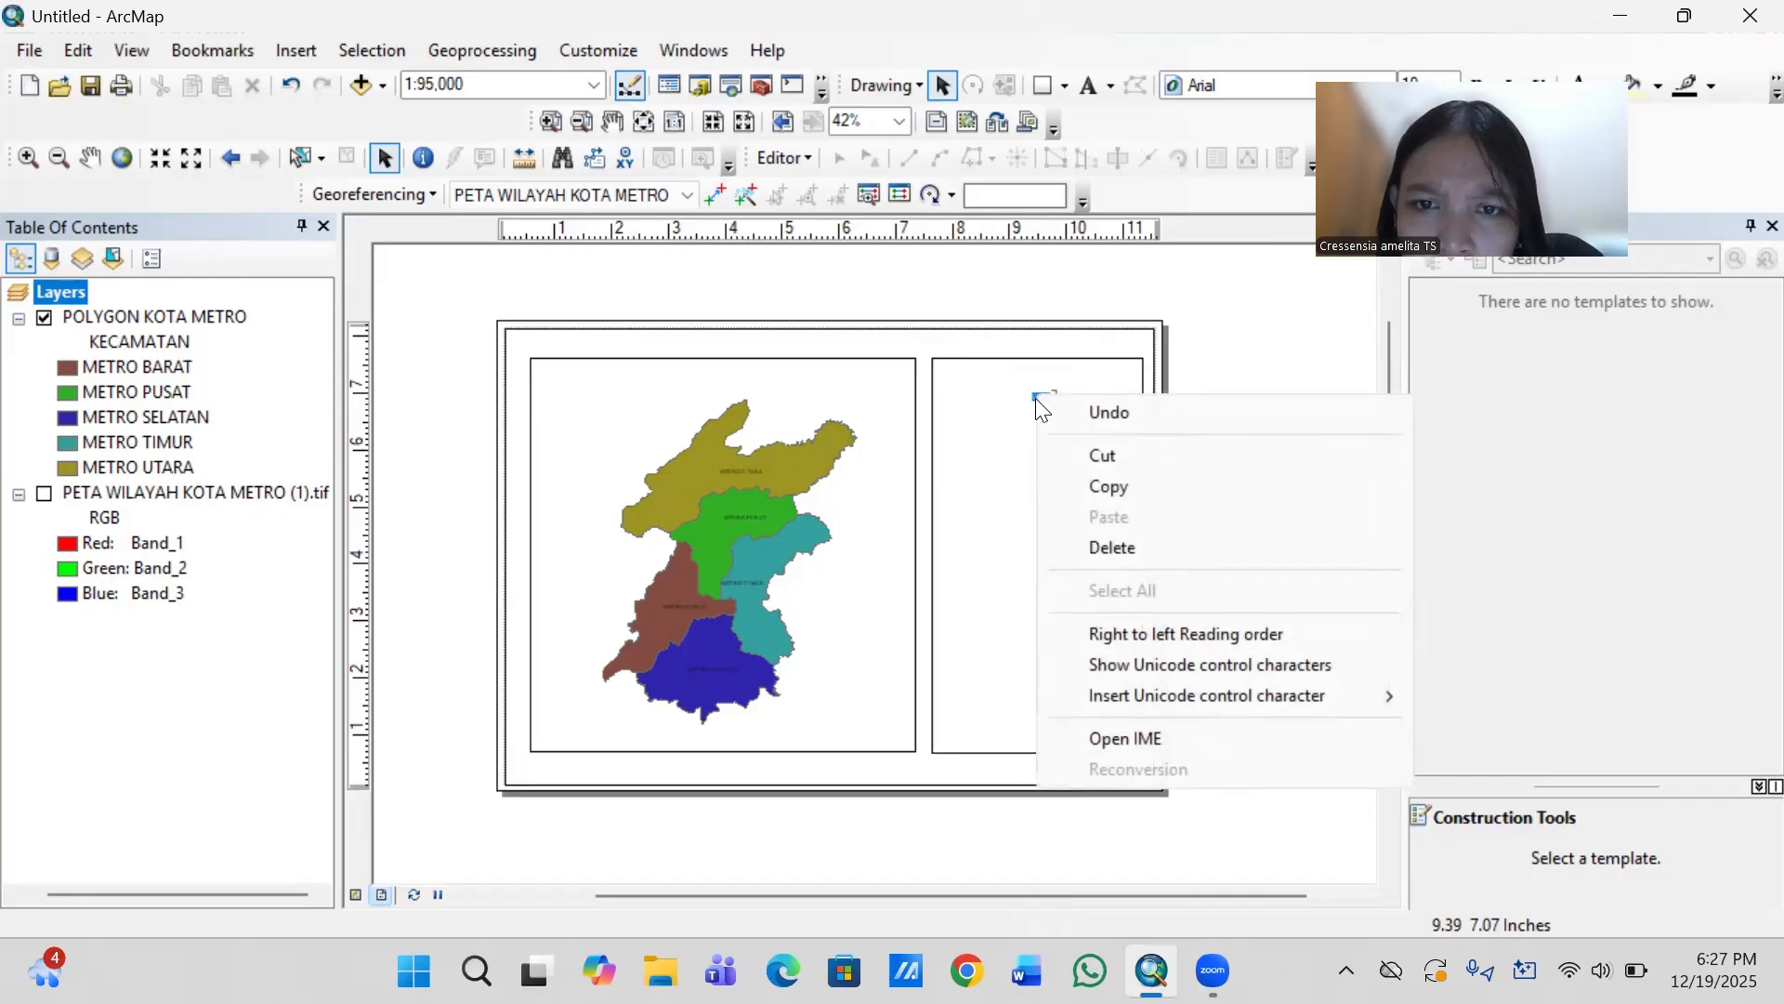
left_click(1235, 387)
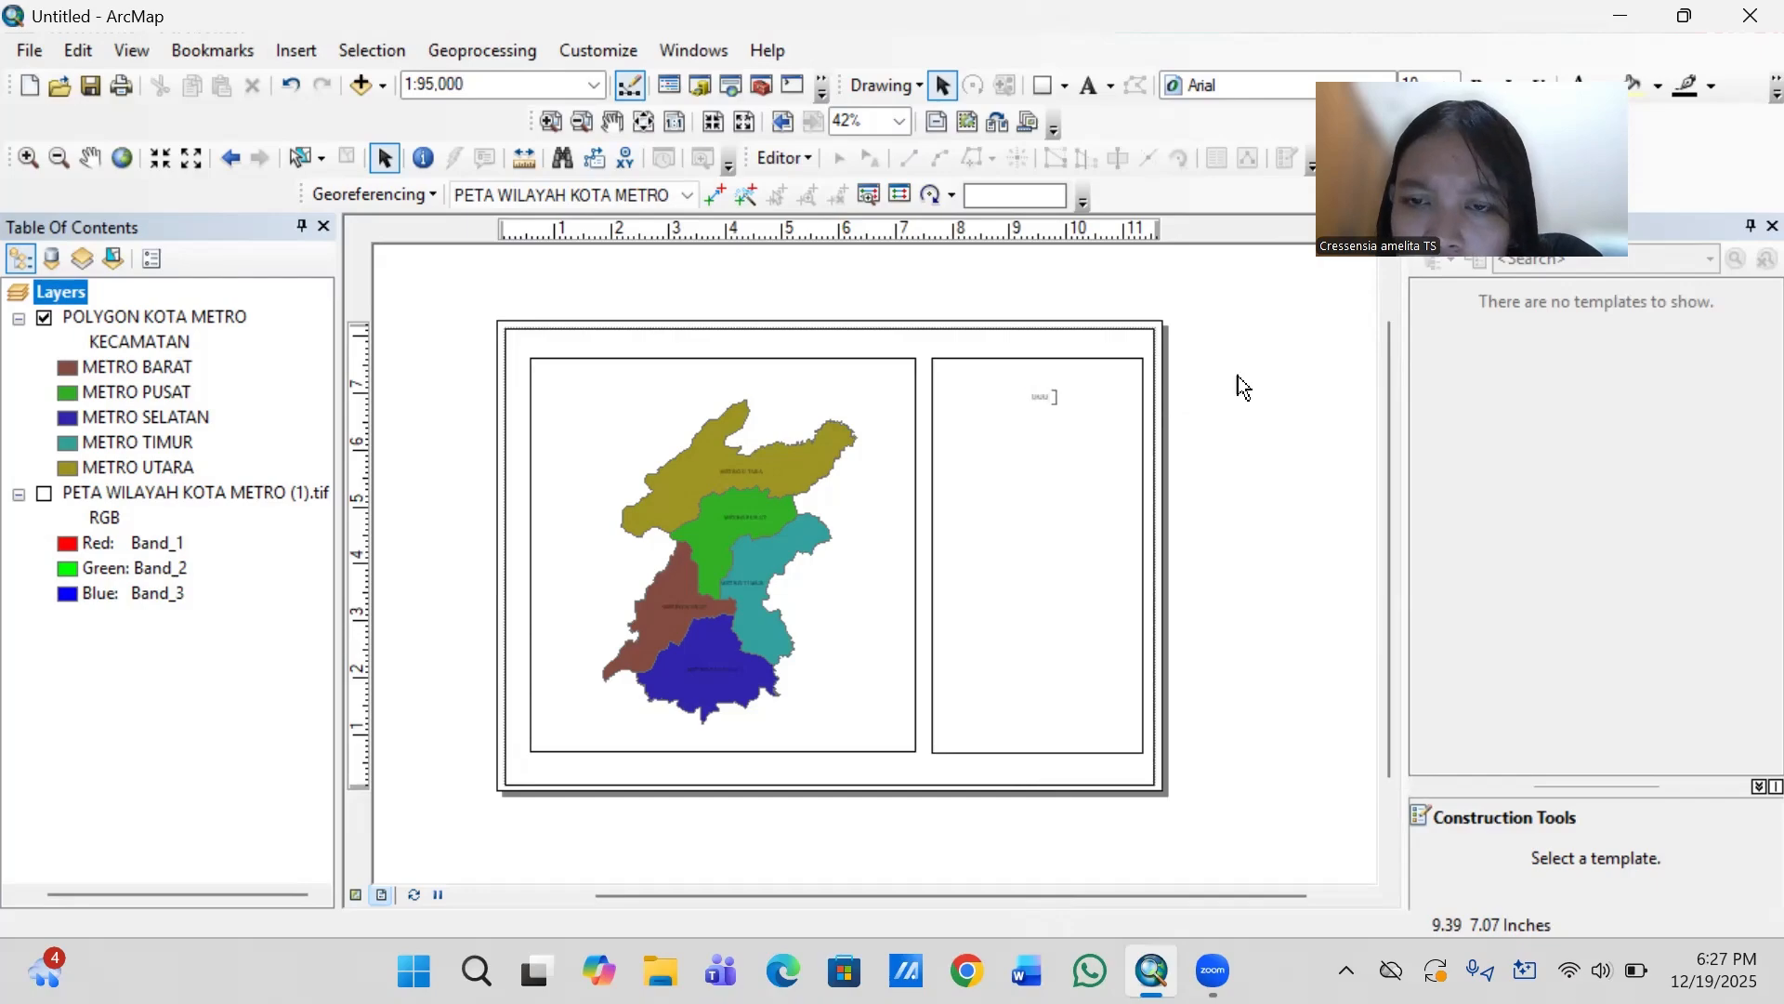
left_click(1045, 397)
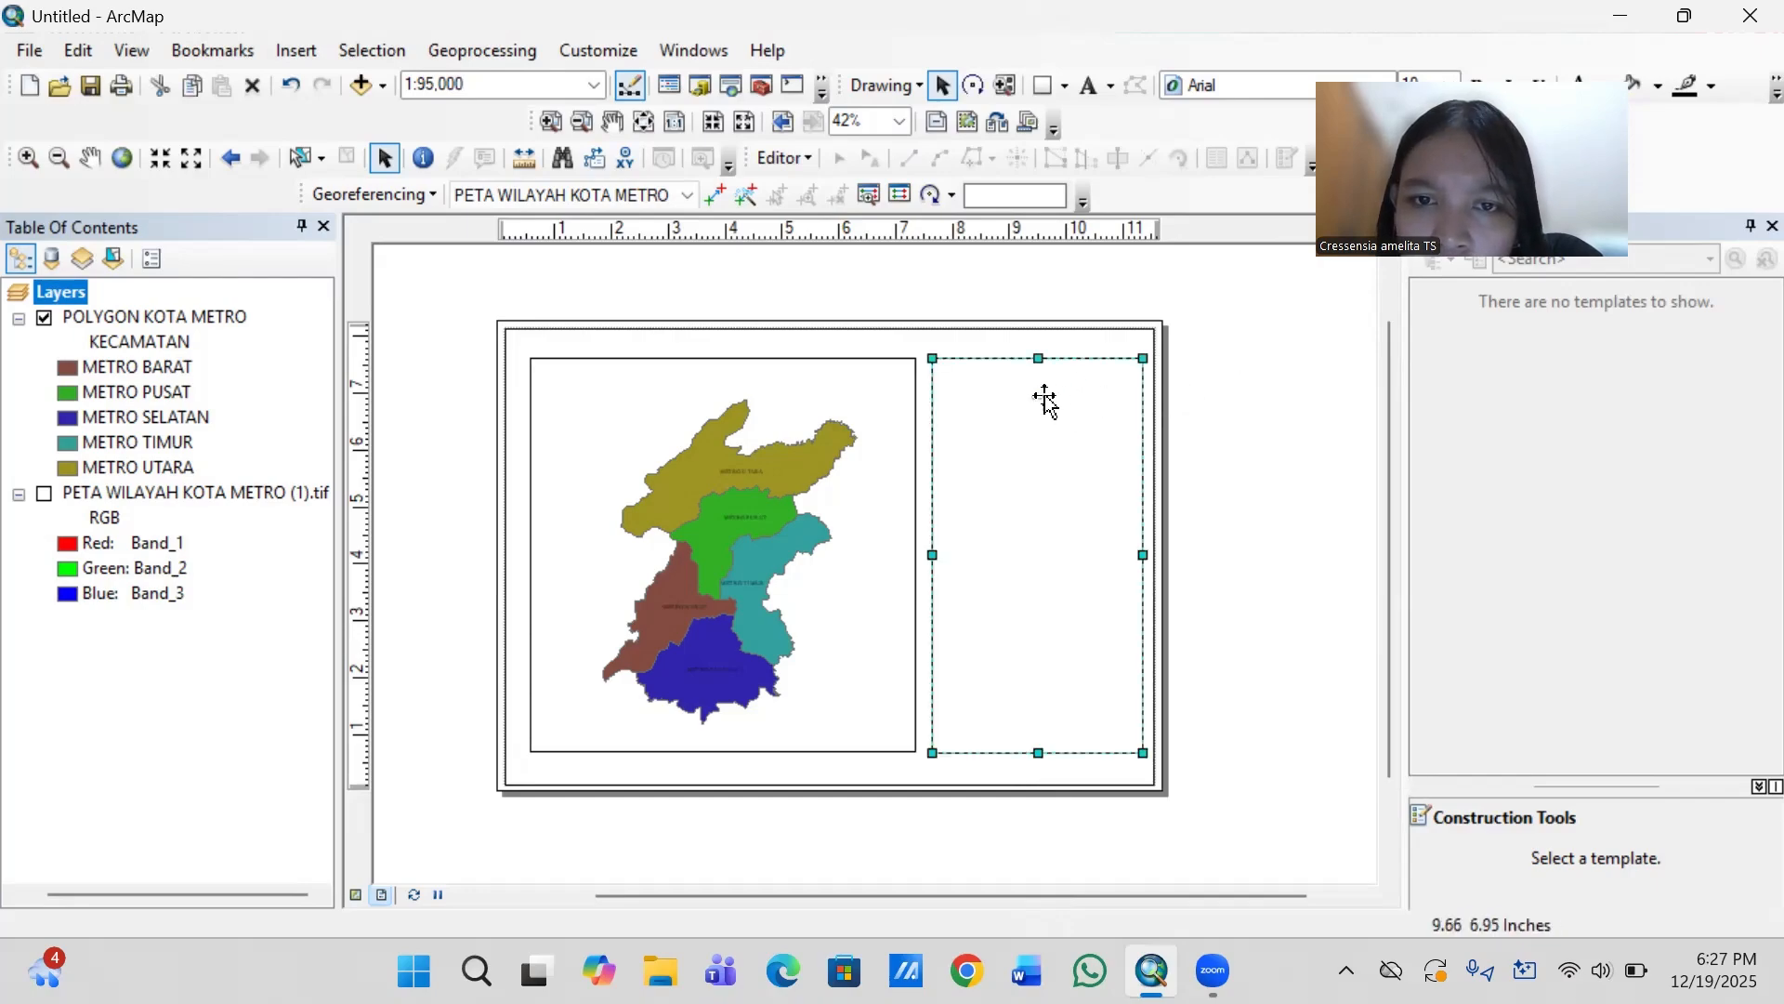
- Replace the placeholder text in the information panel with the three-line title "PETA ADMINISTRASI", "KOTA METRO", "TAHUN 2025"
left_click(1040, 399)
left_click(1039, 397)
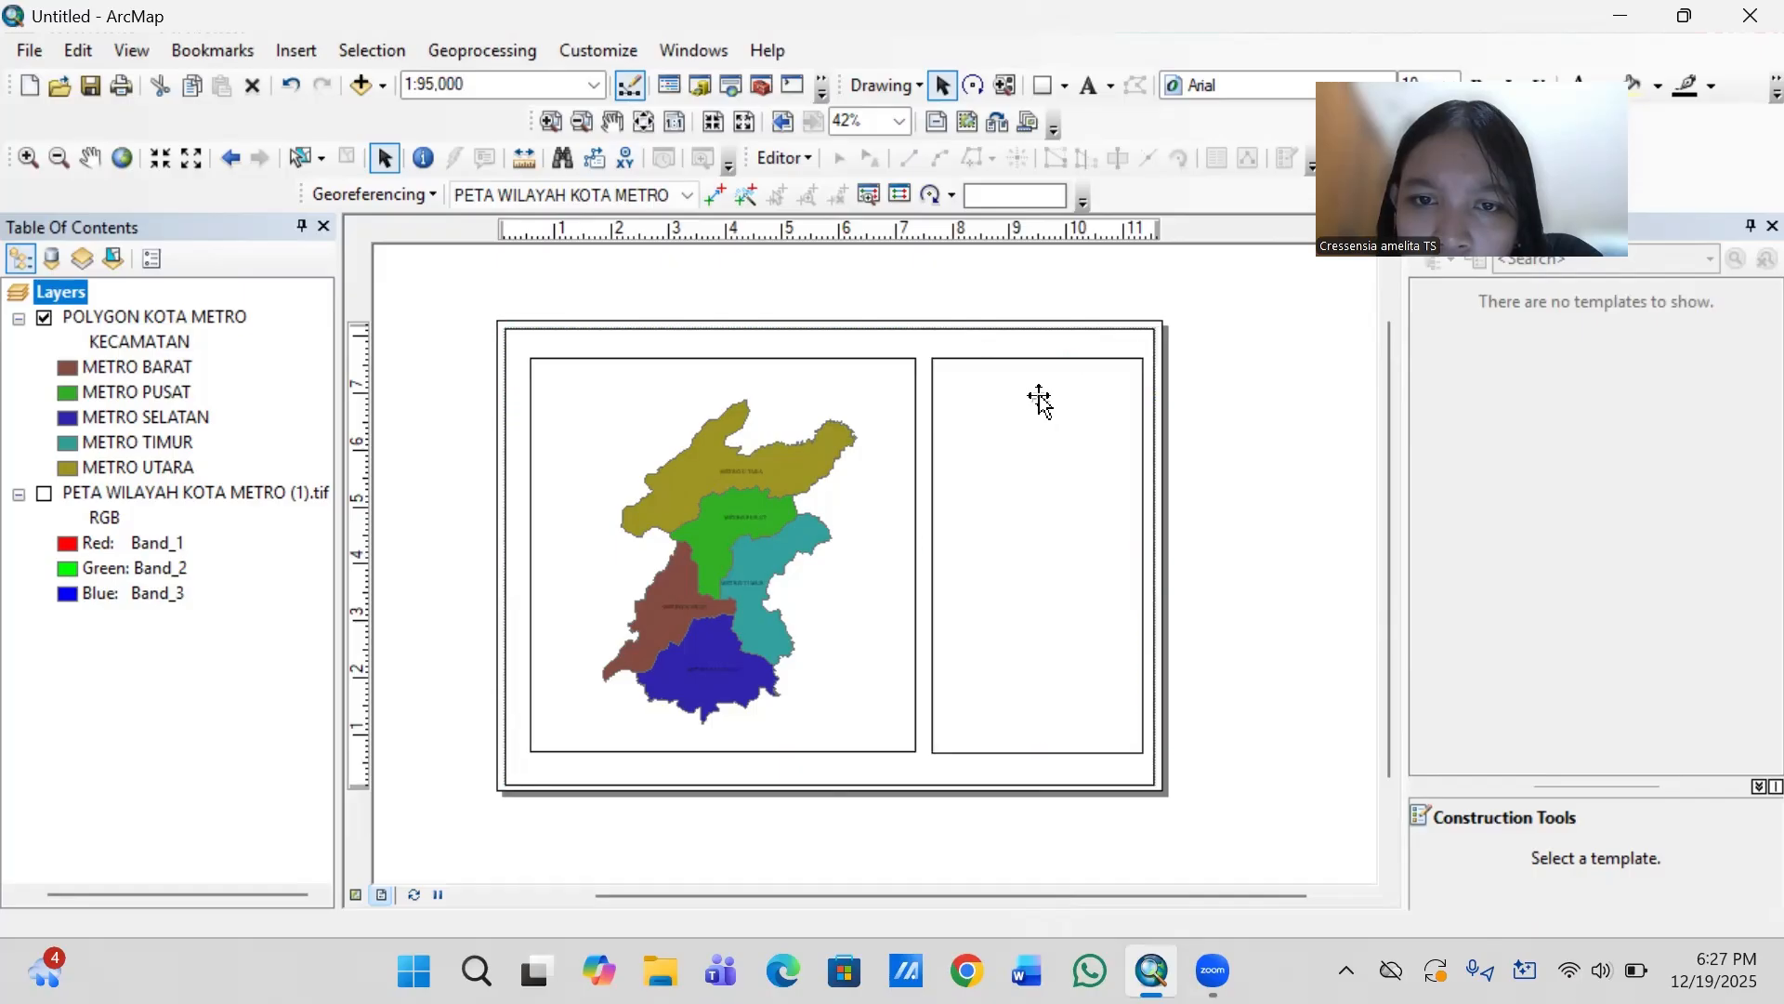
double_click(1039, 400)
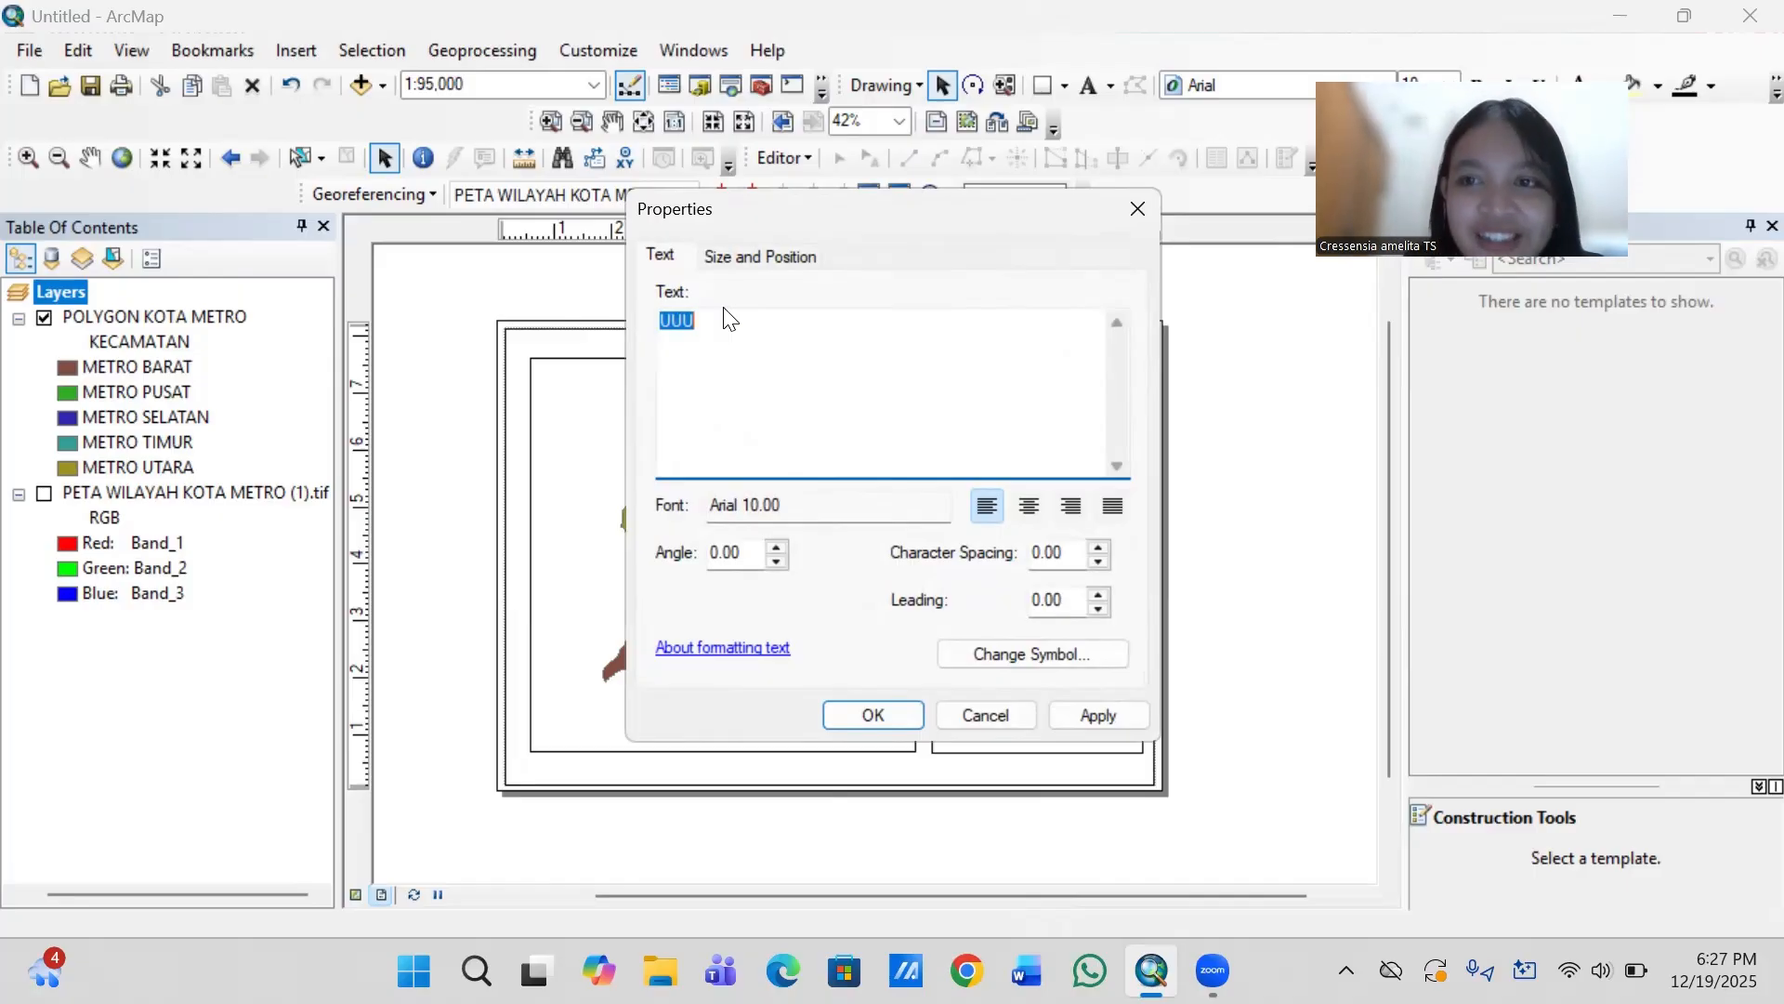
key("BackSpace")
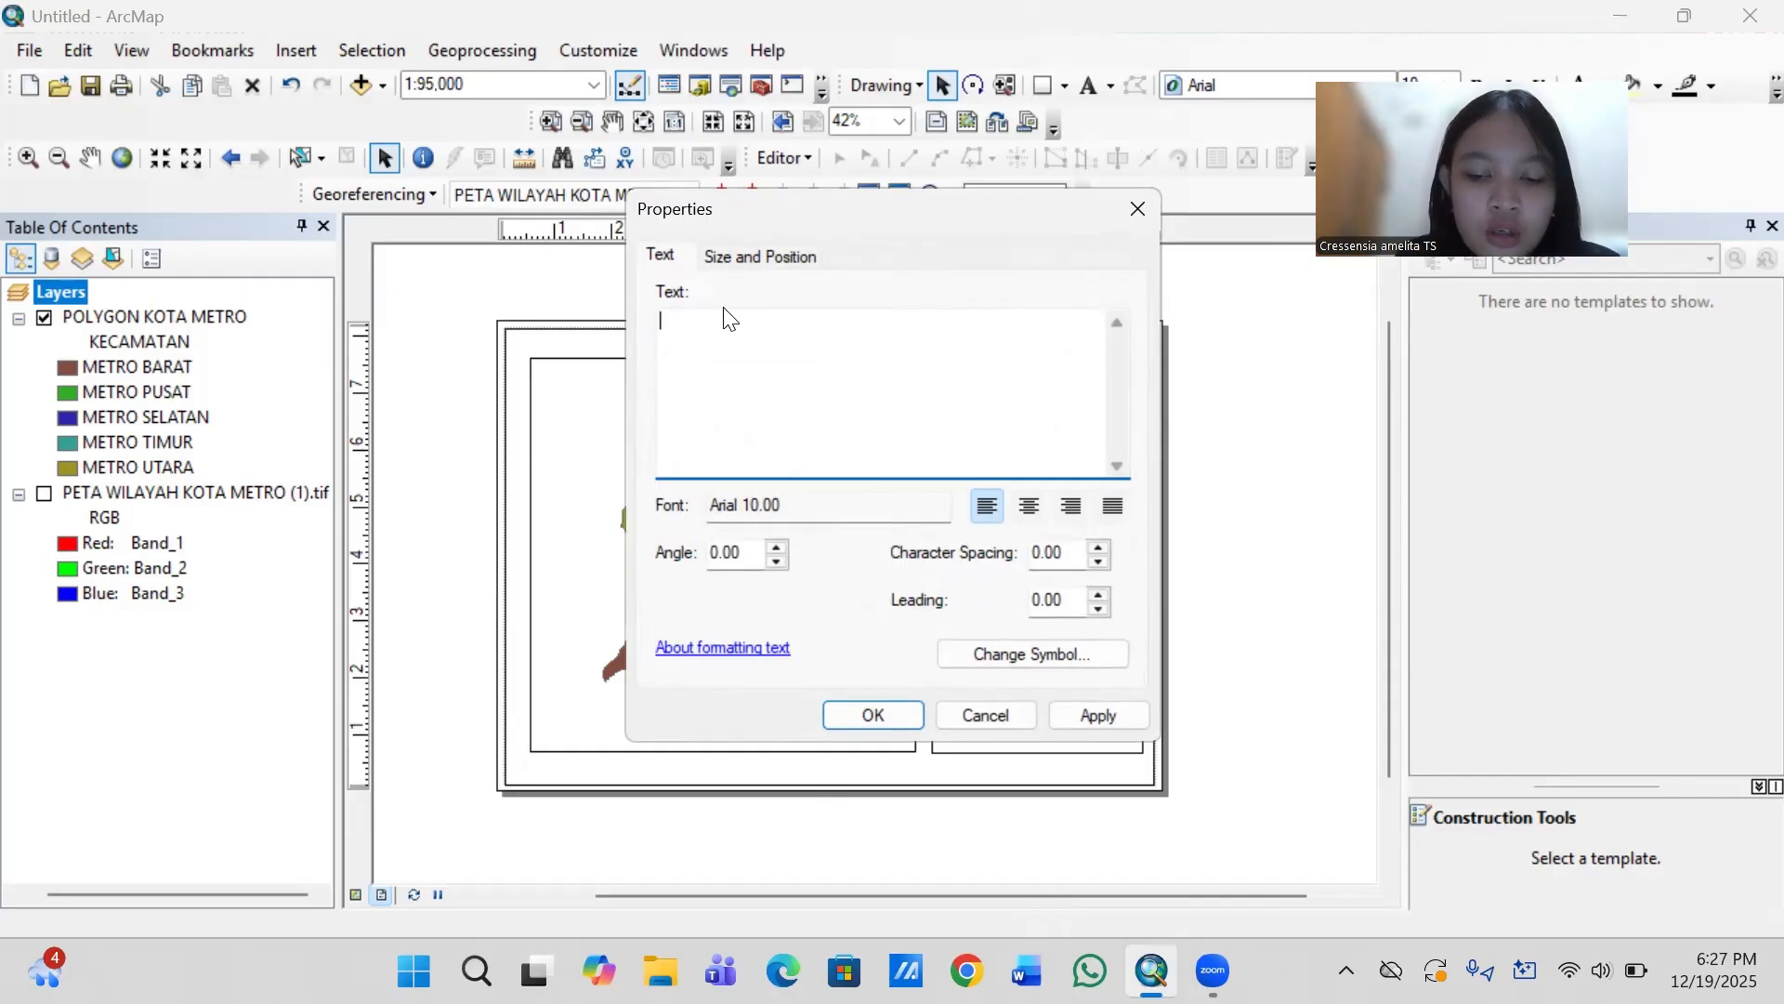
type("PETA ")
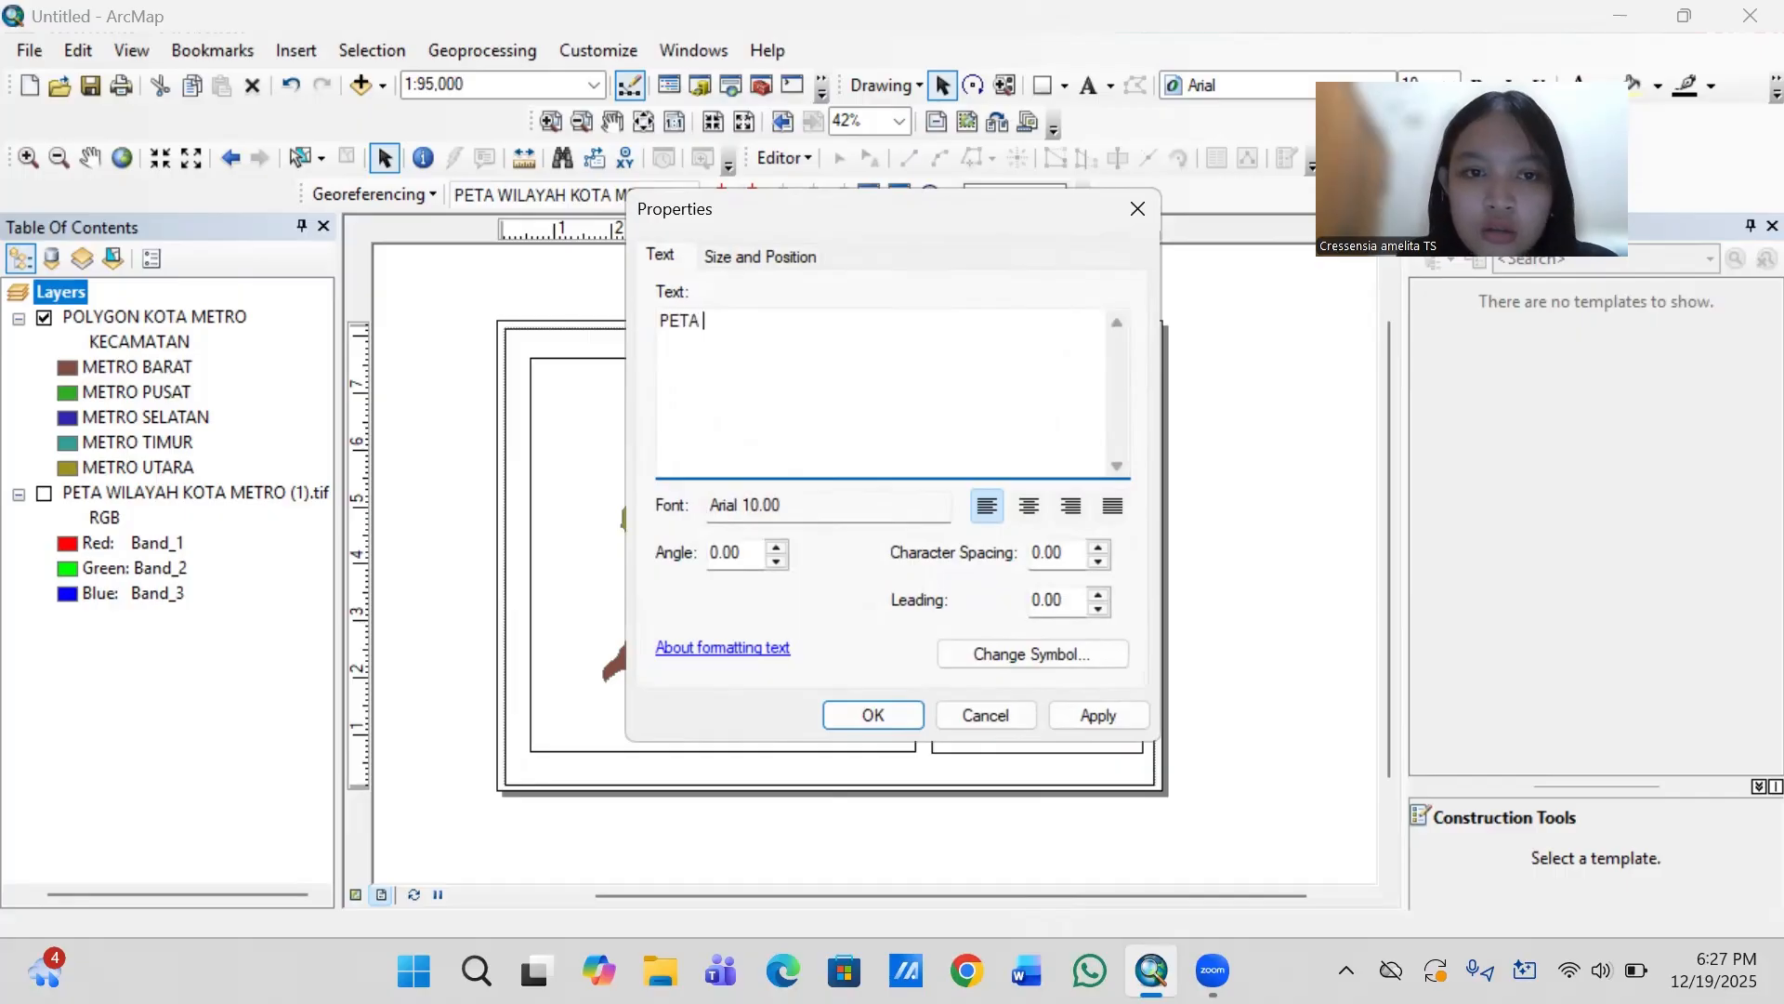
type("ADMINI")
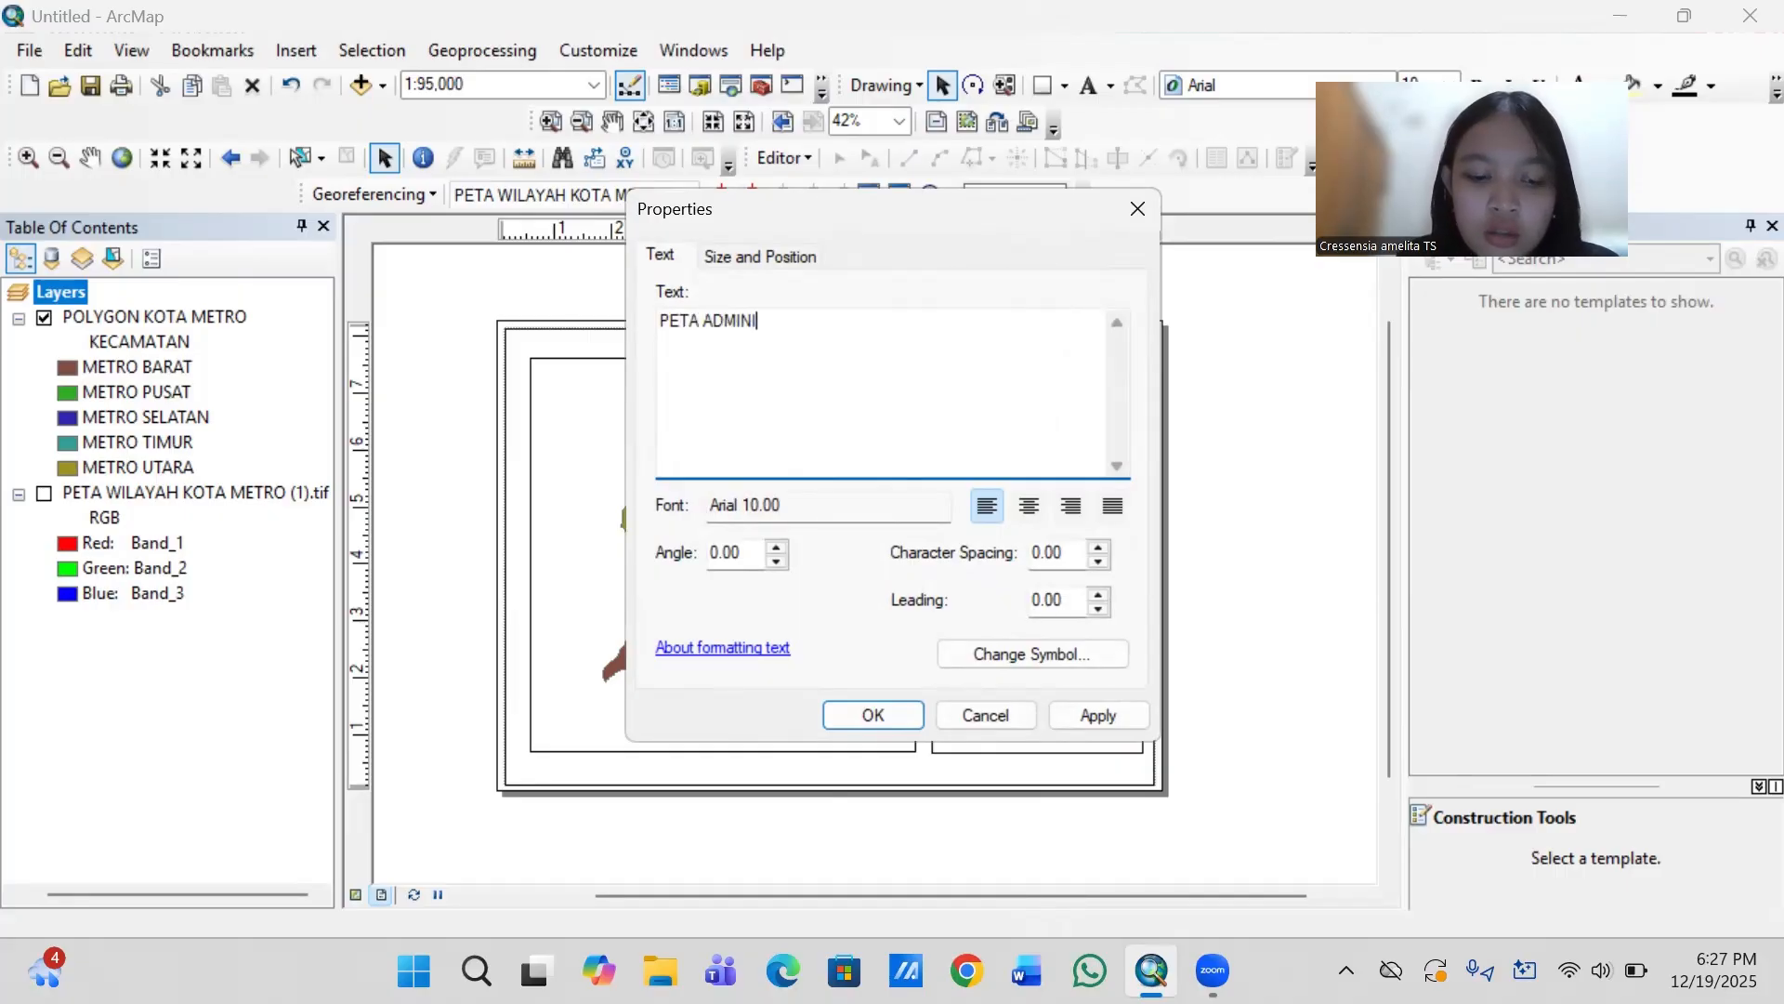
type("STRASI KOTA")
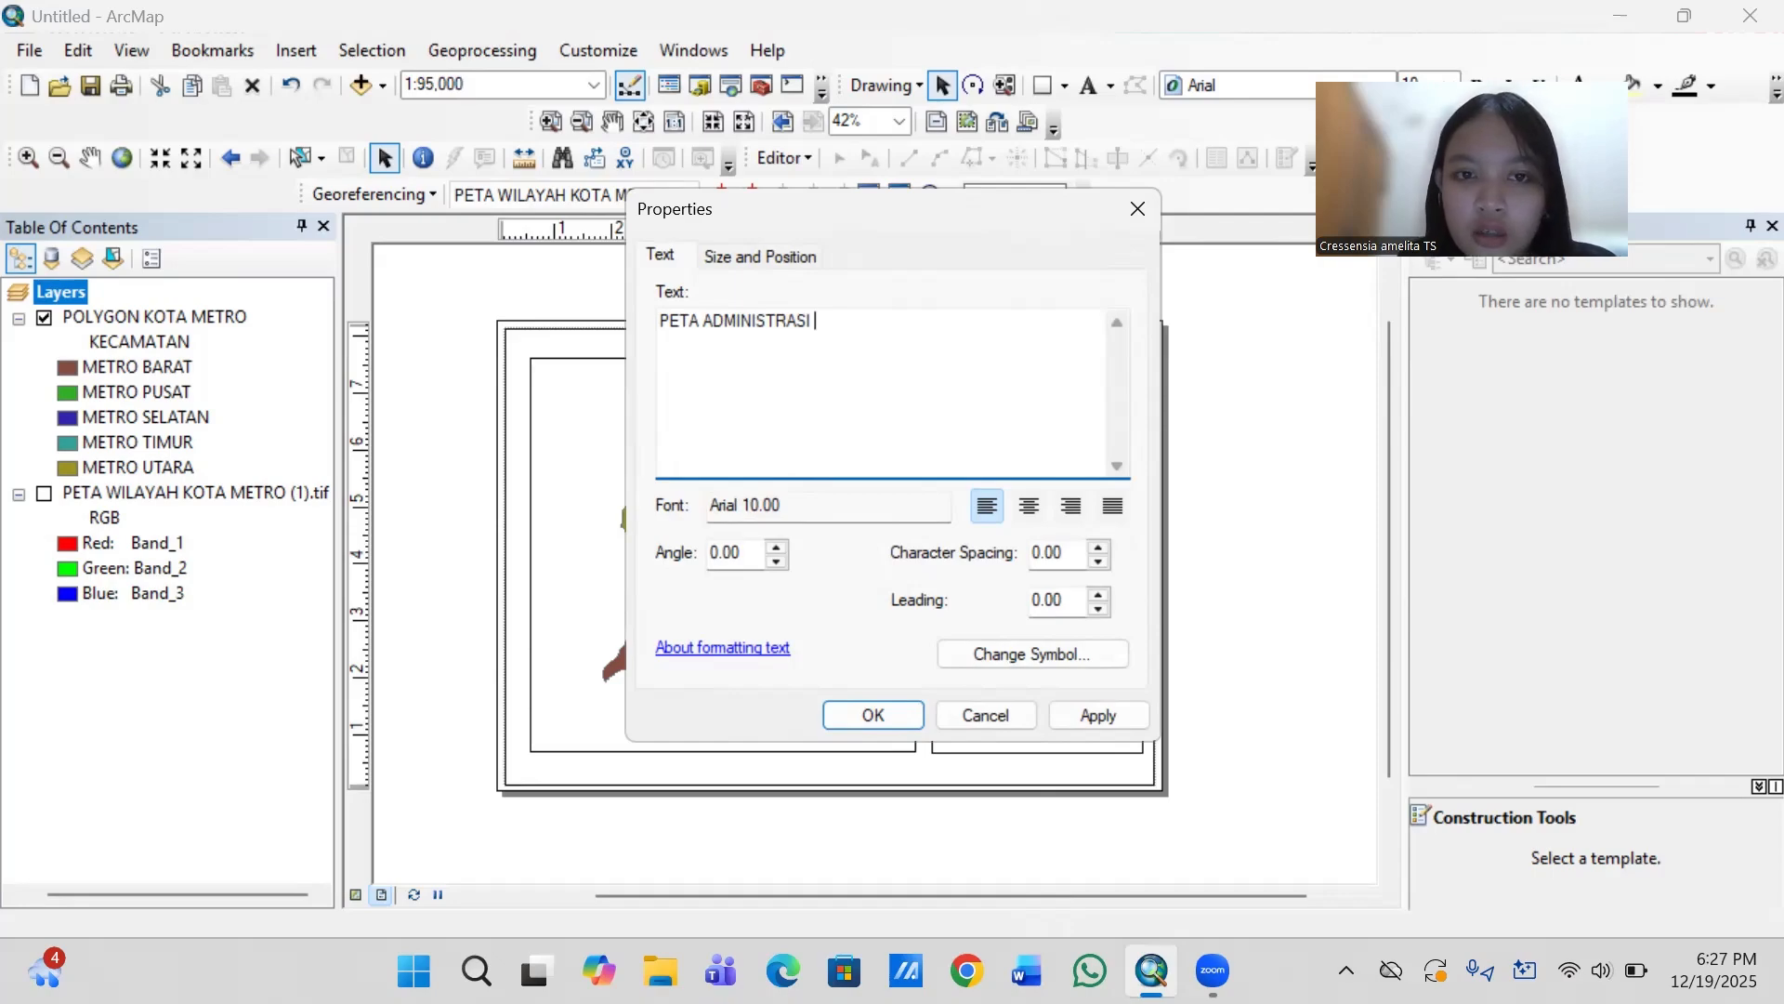
key("Return")
type("KOTA ")
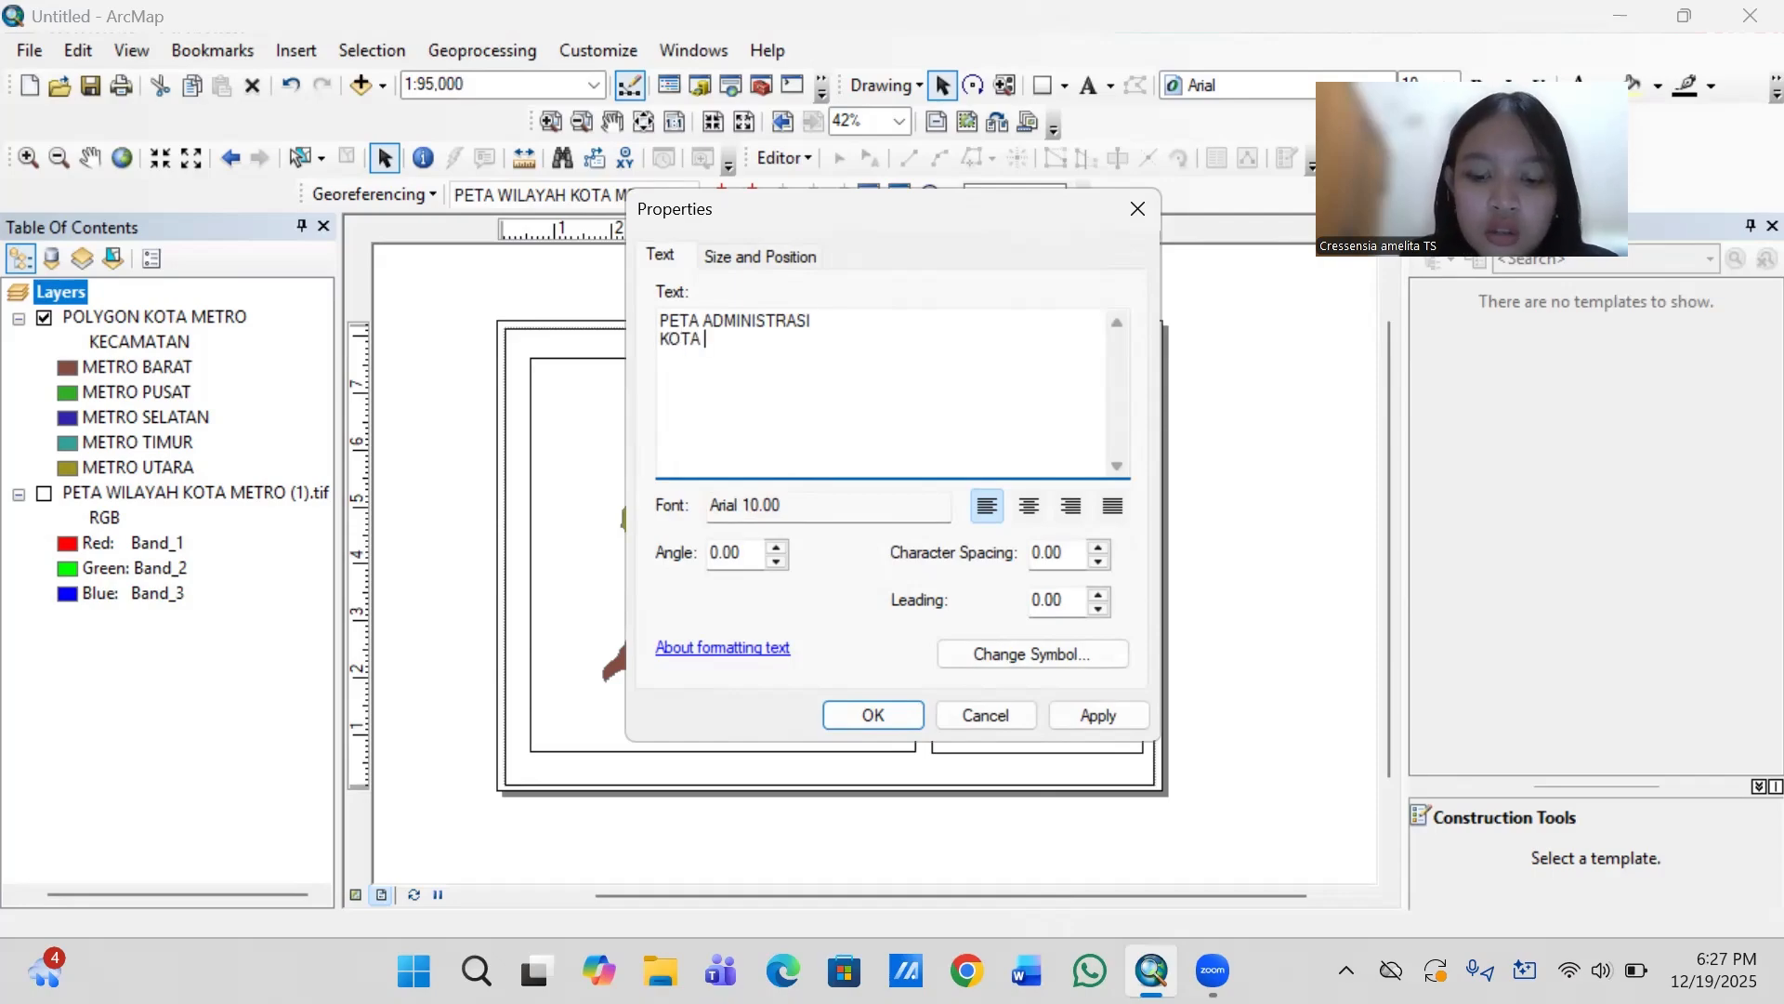
type("METRO")
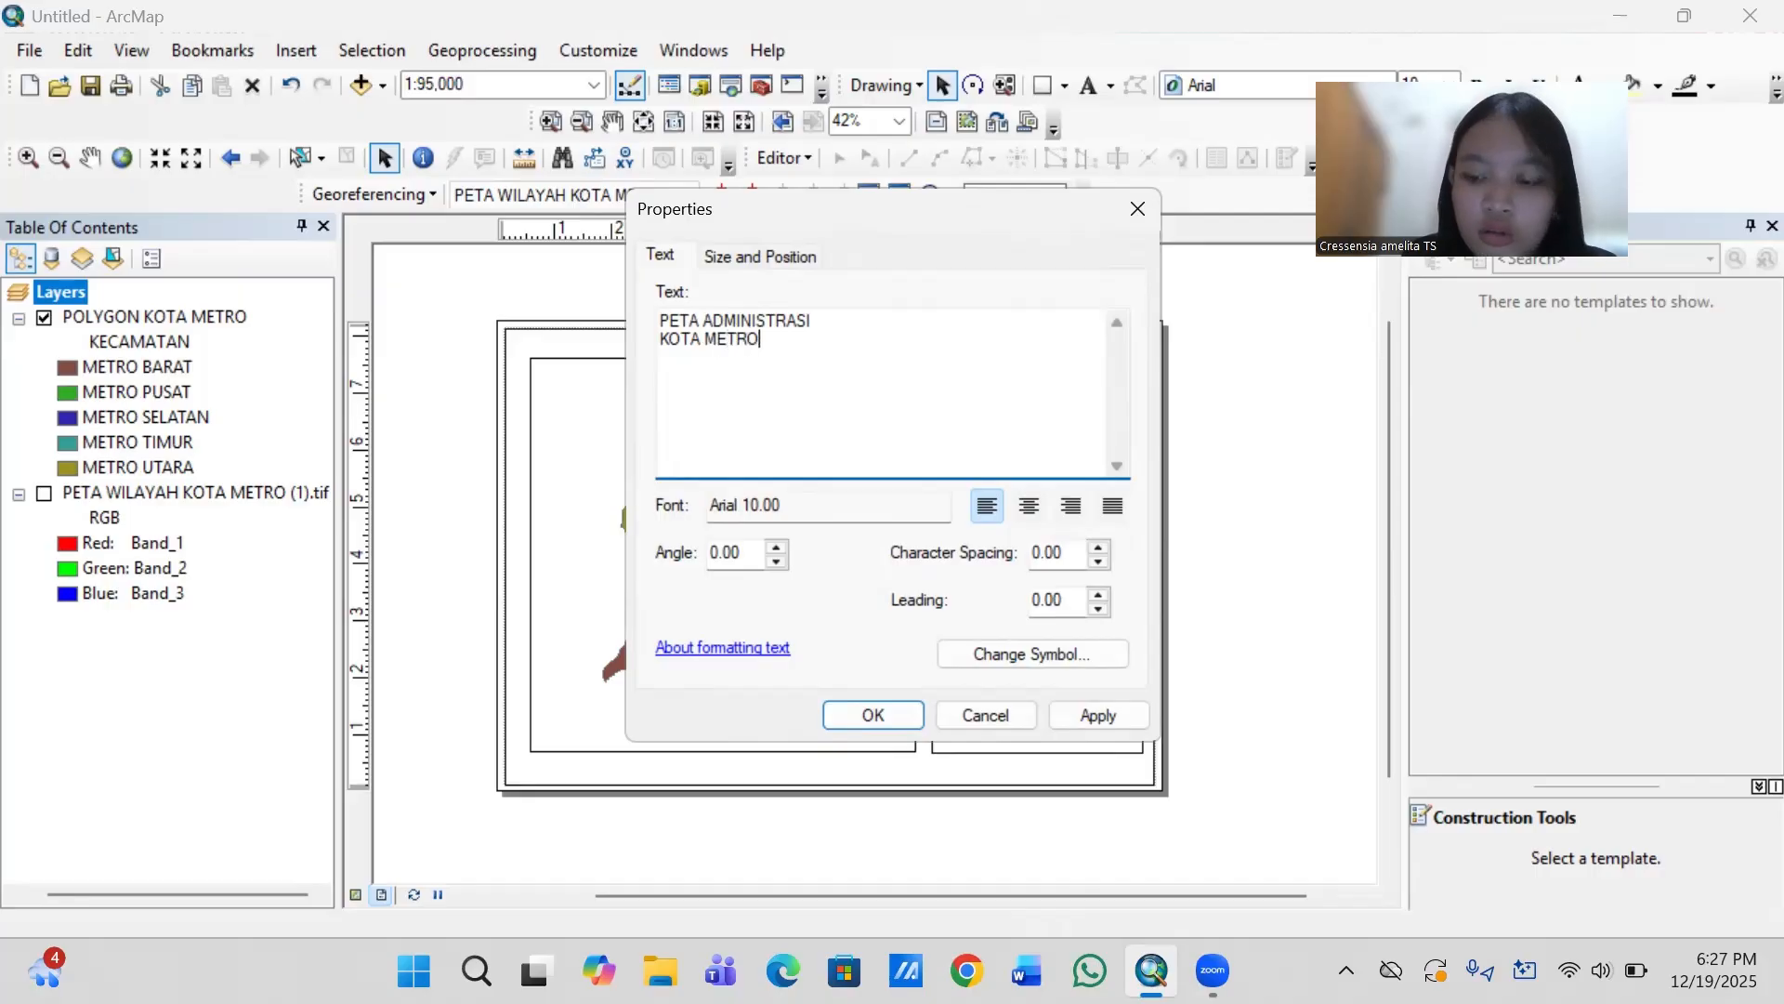
key("Return")
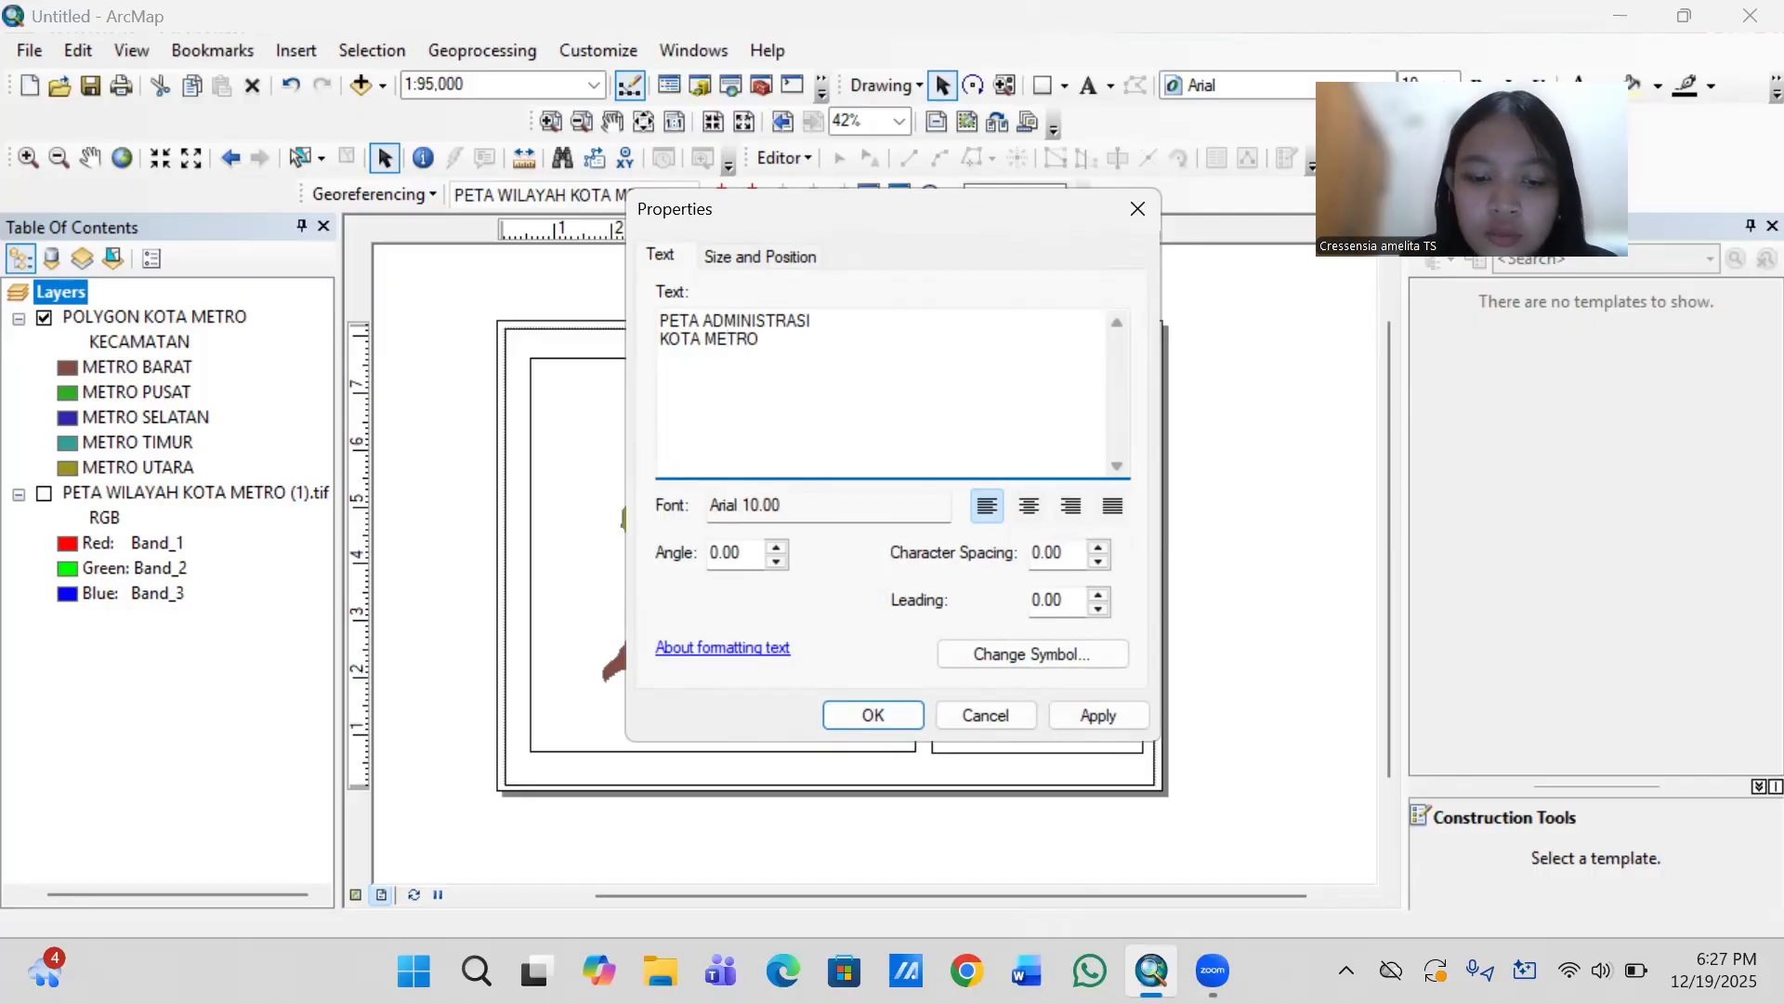
type("TAHUN 2")
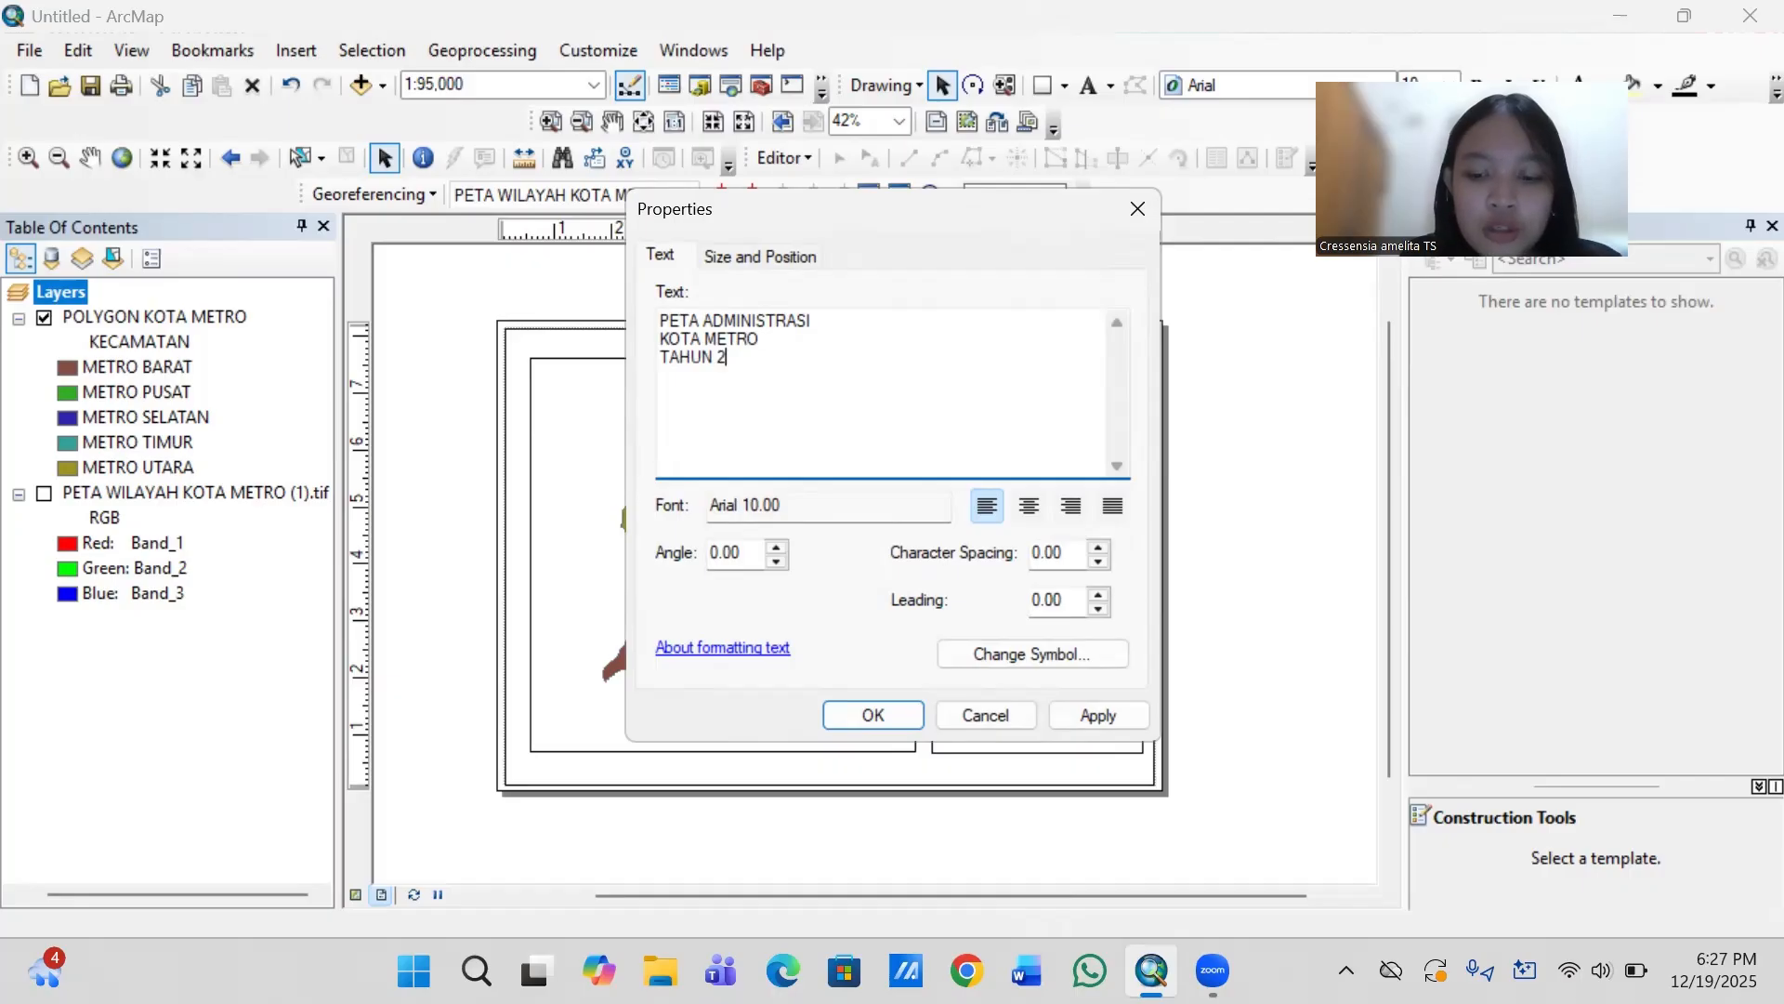
type("025")
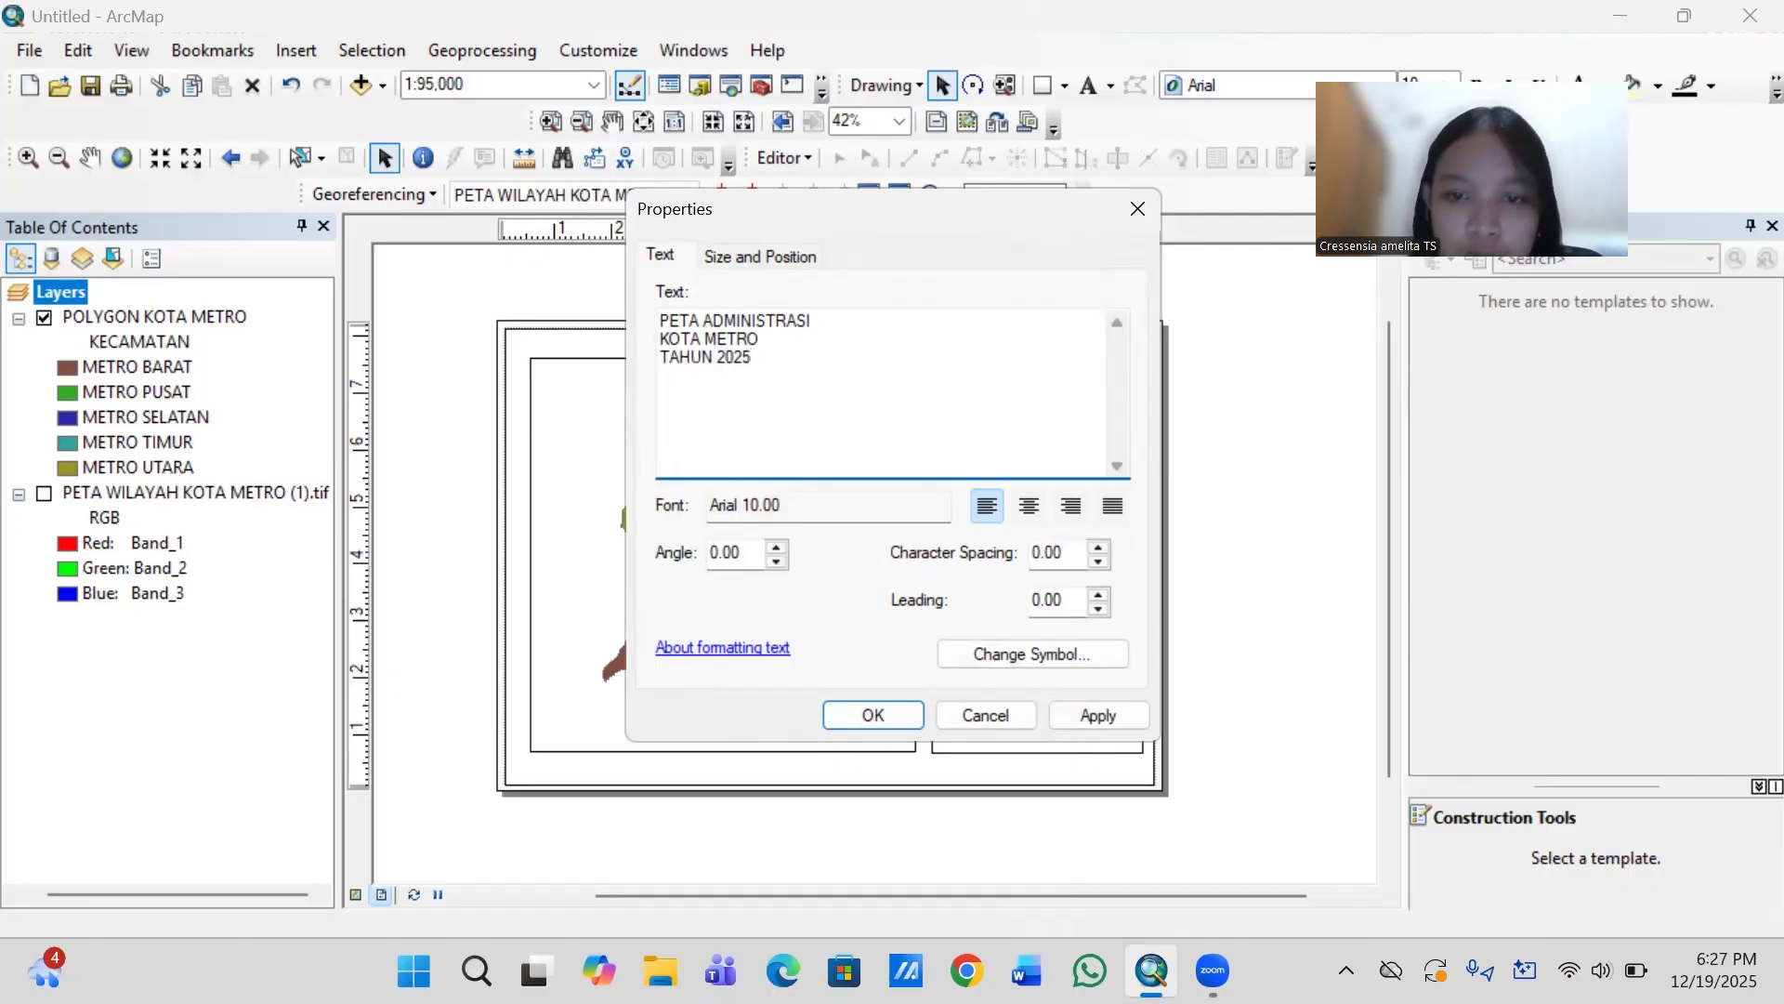
- Try to center the title text and change its font to Times New Roman
left_click(1028, 504)
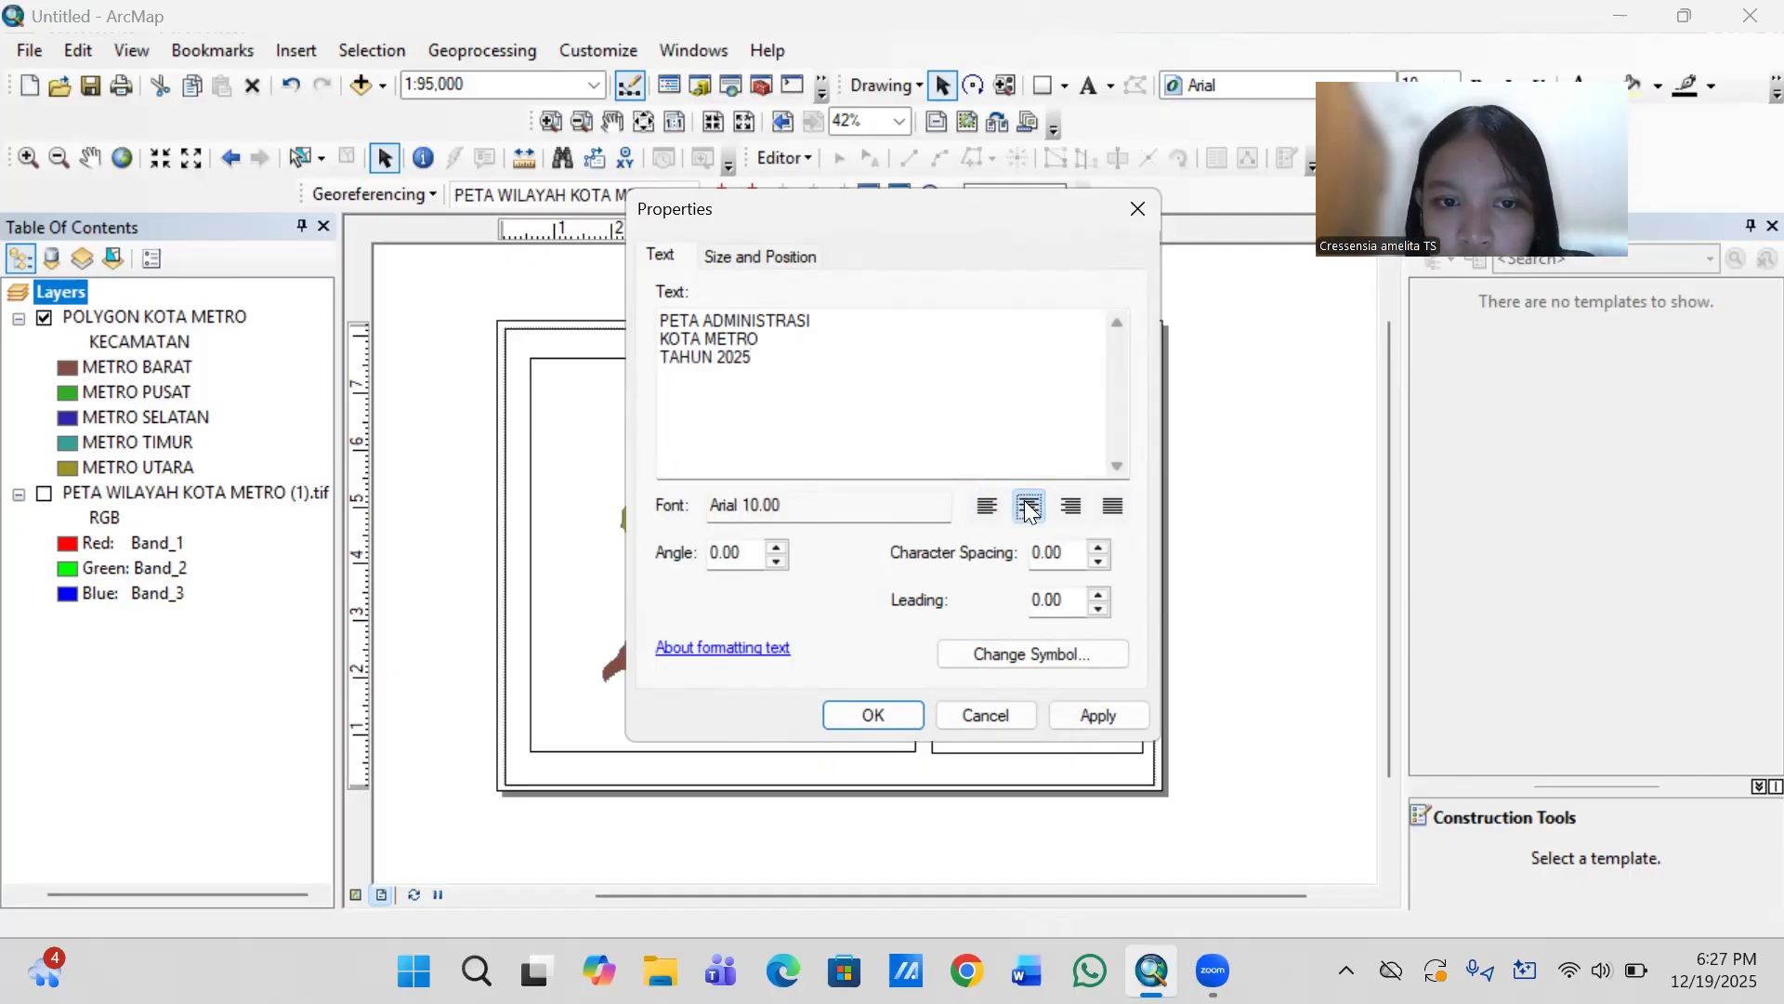
left_click(1019, 657)
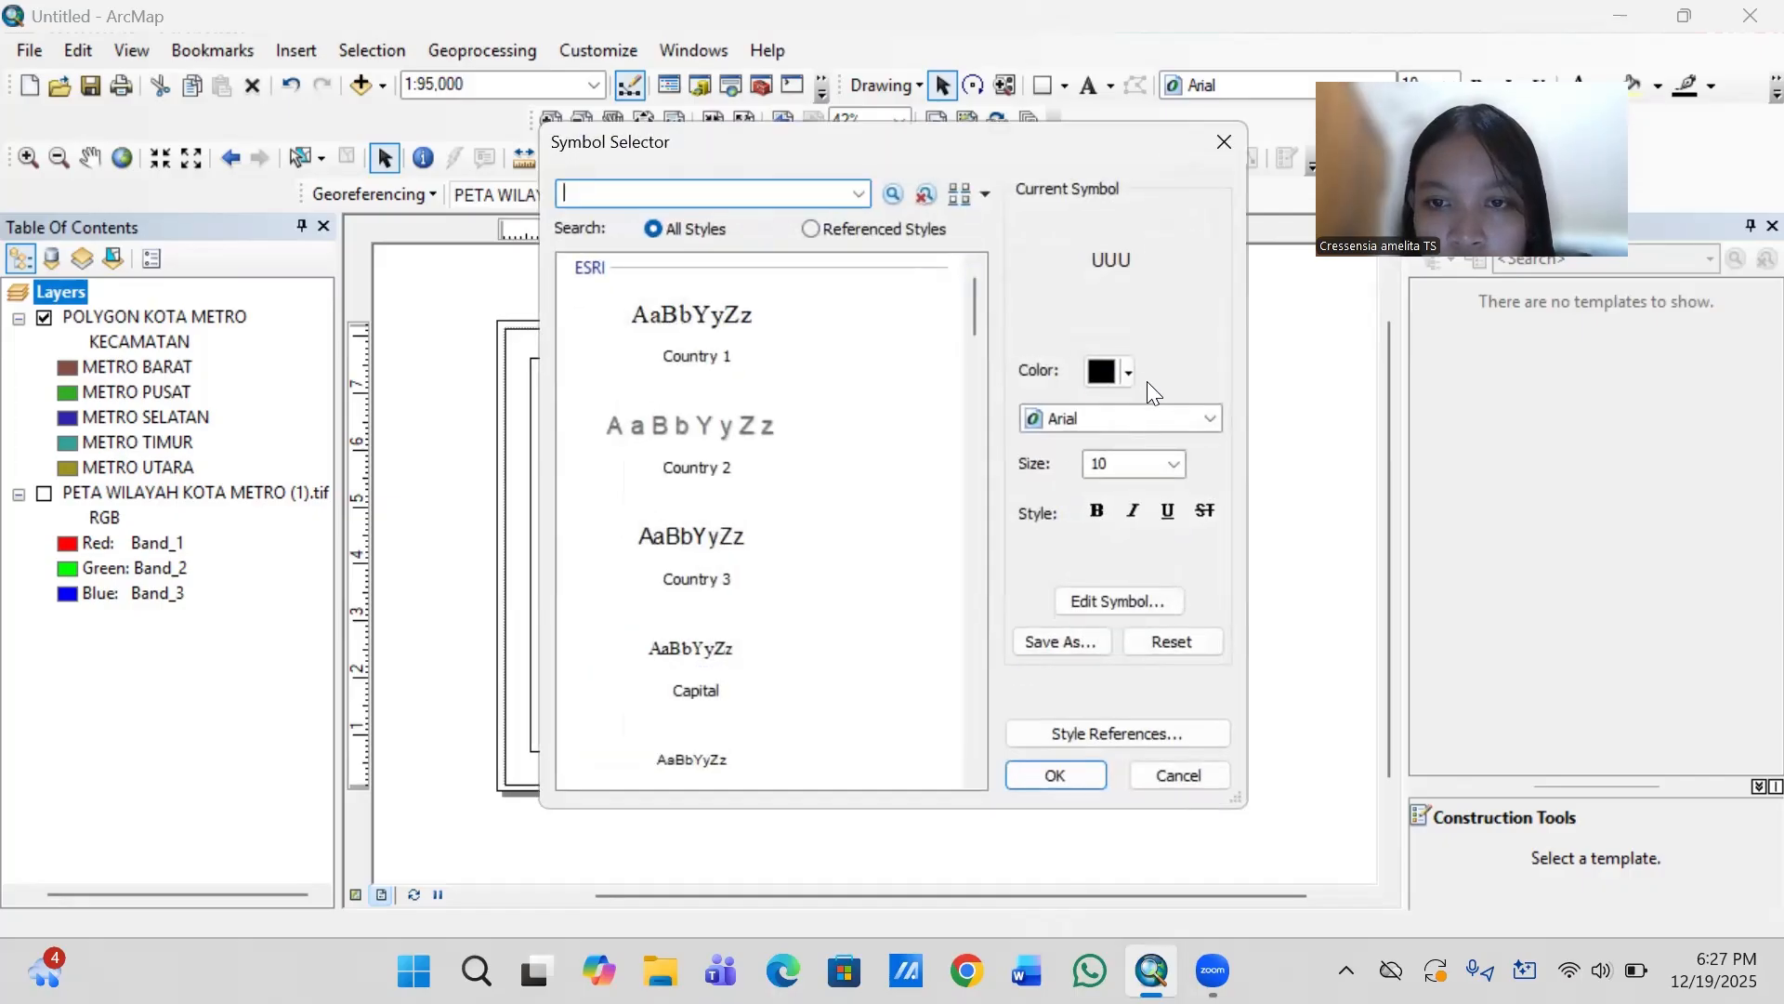
left_click(1093, 418)
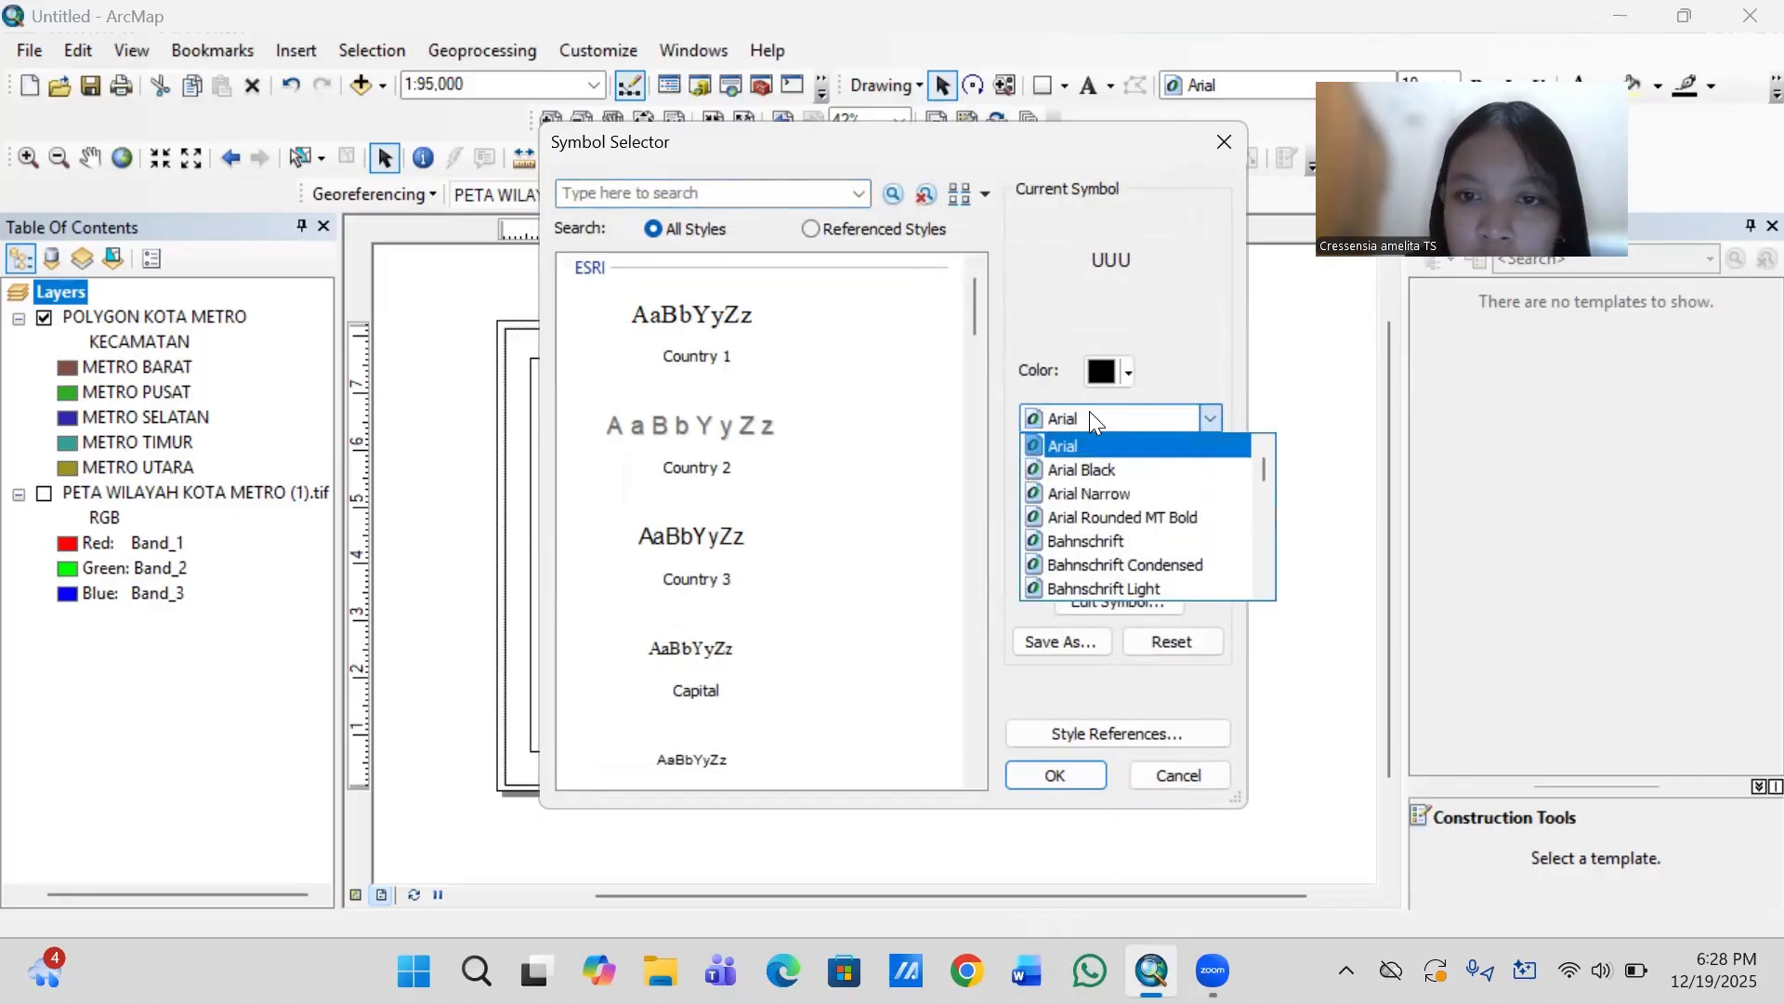
left_click(1089, 411)
type("ti")
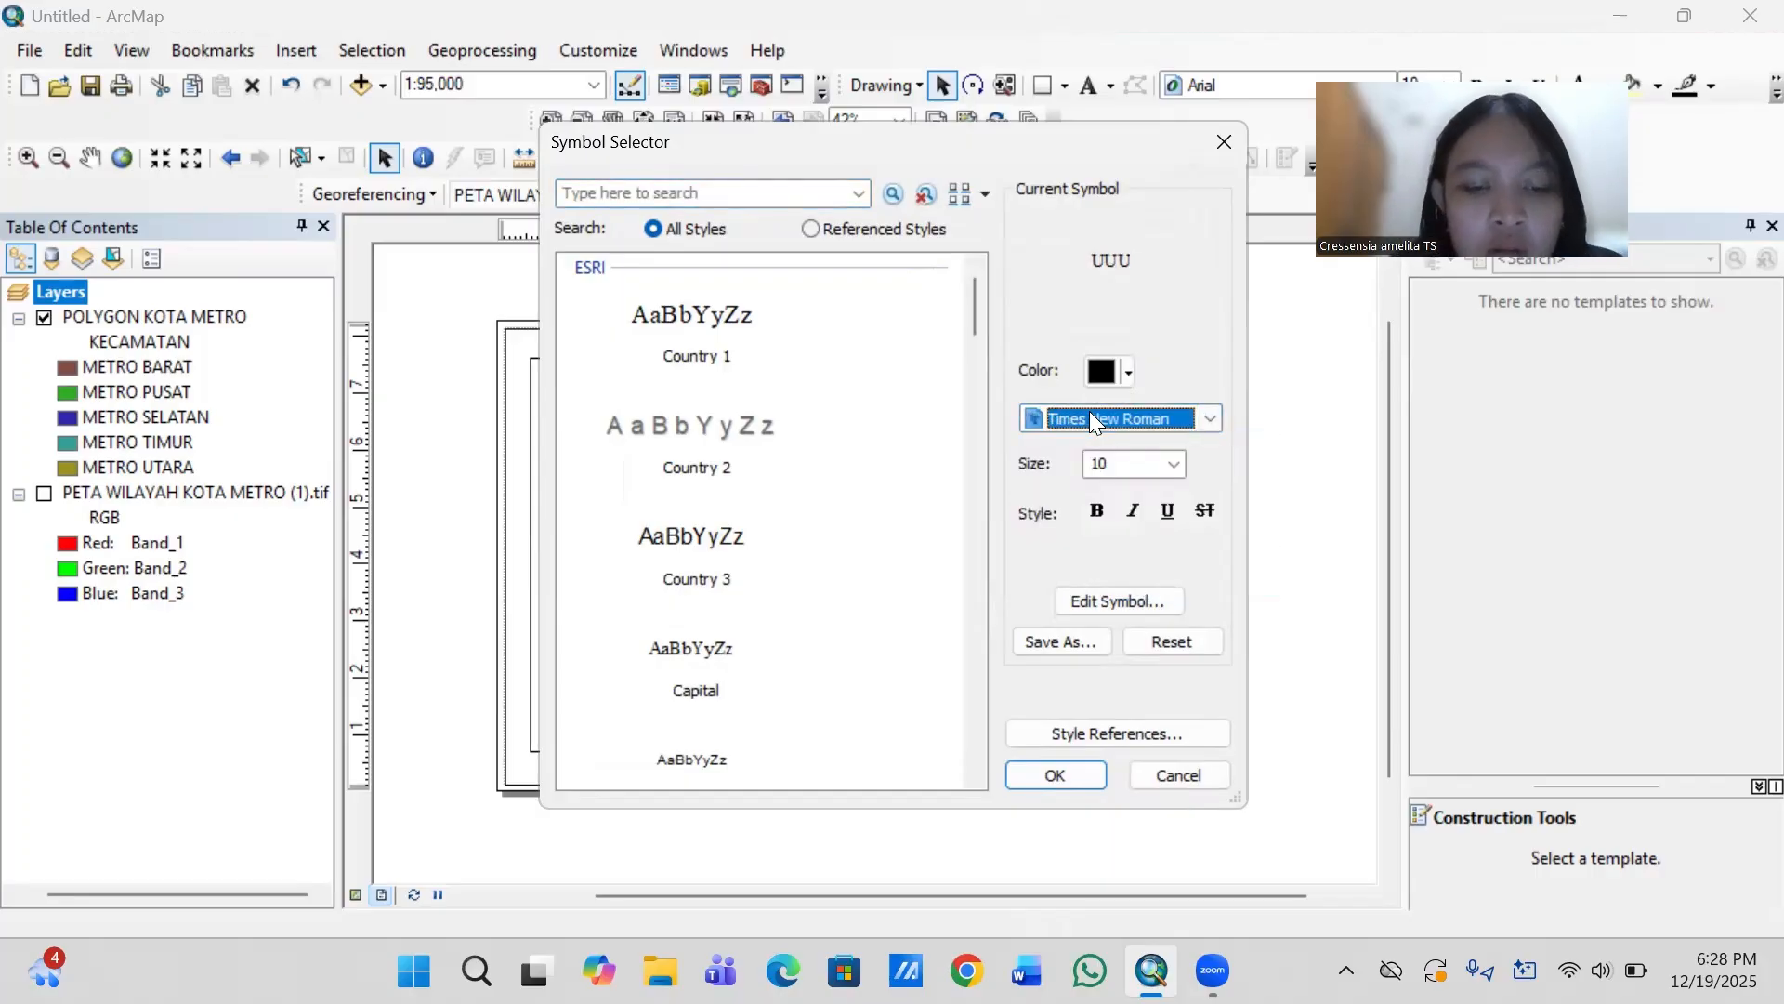
key("Return")
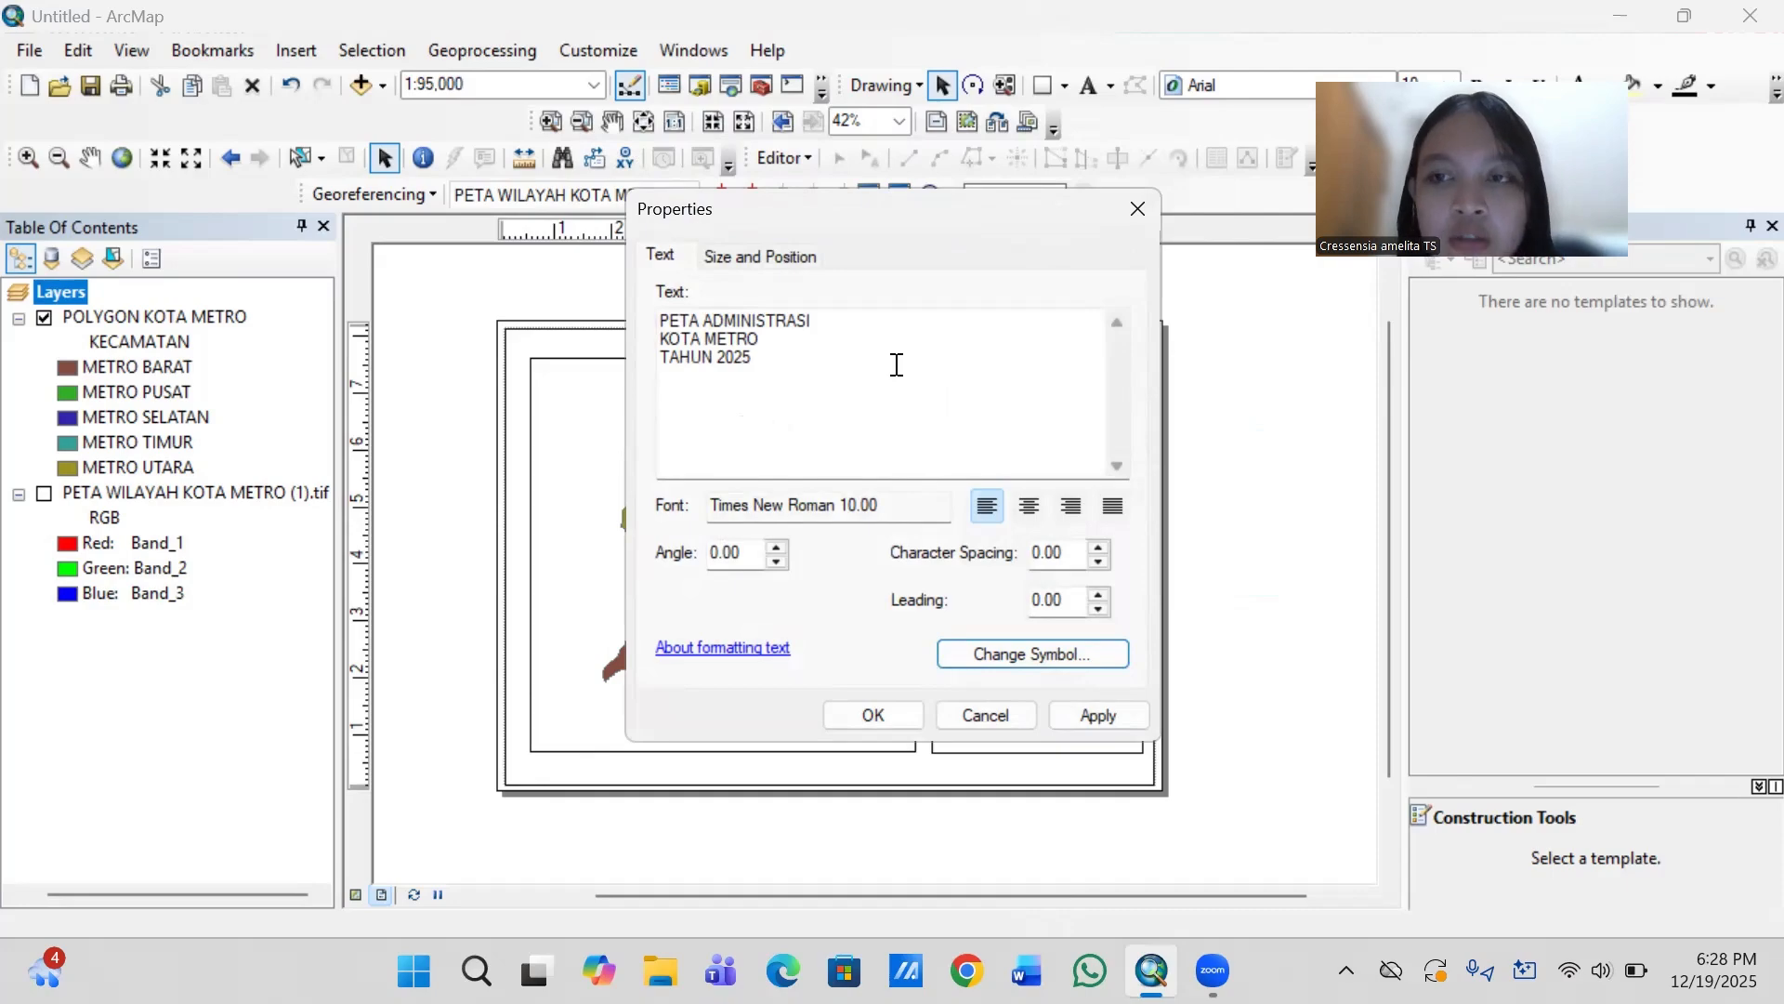
- Format the title text in bold Times New Roman at size 14
left_click(1055, 653)
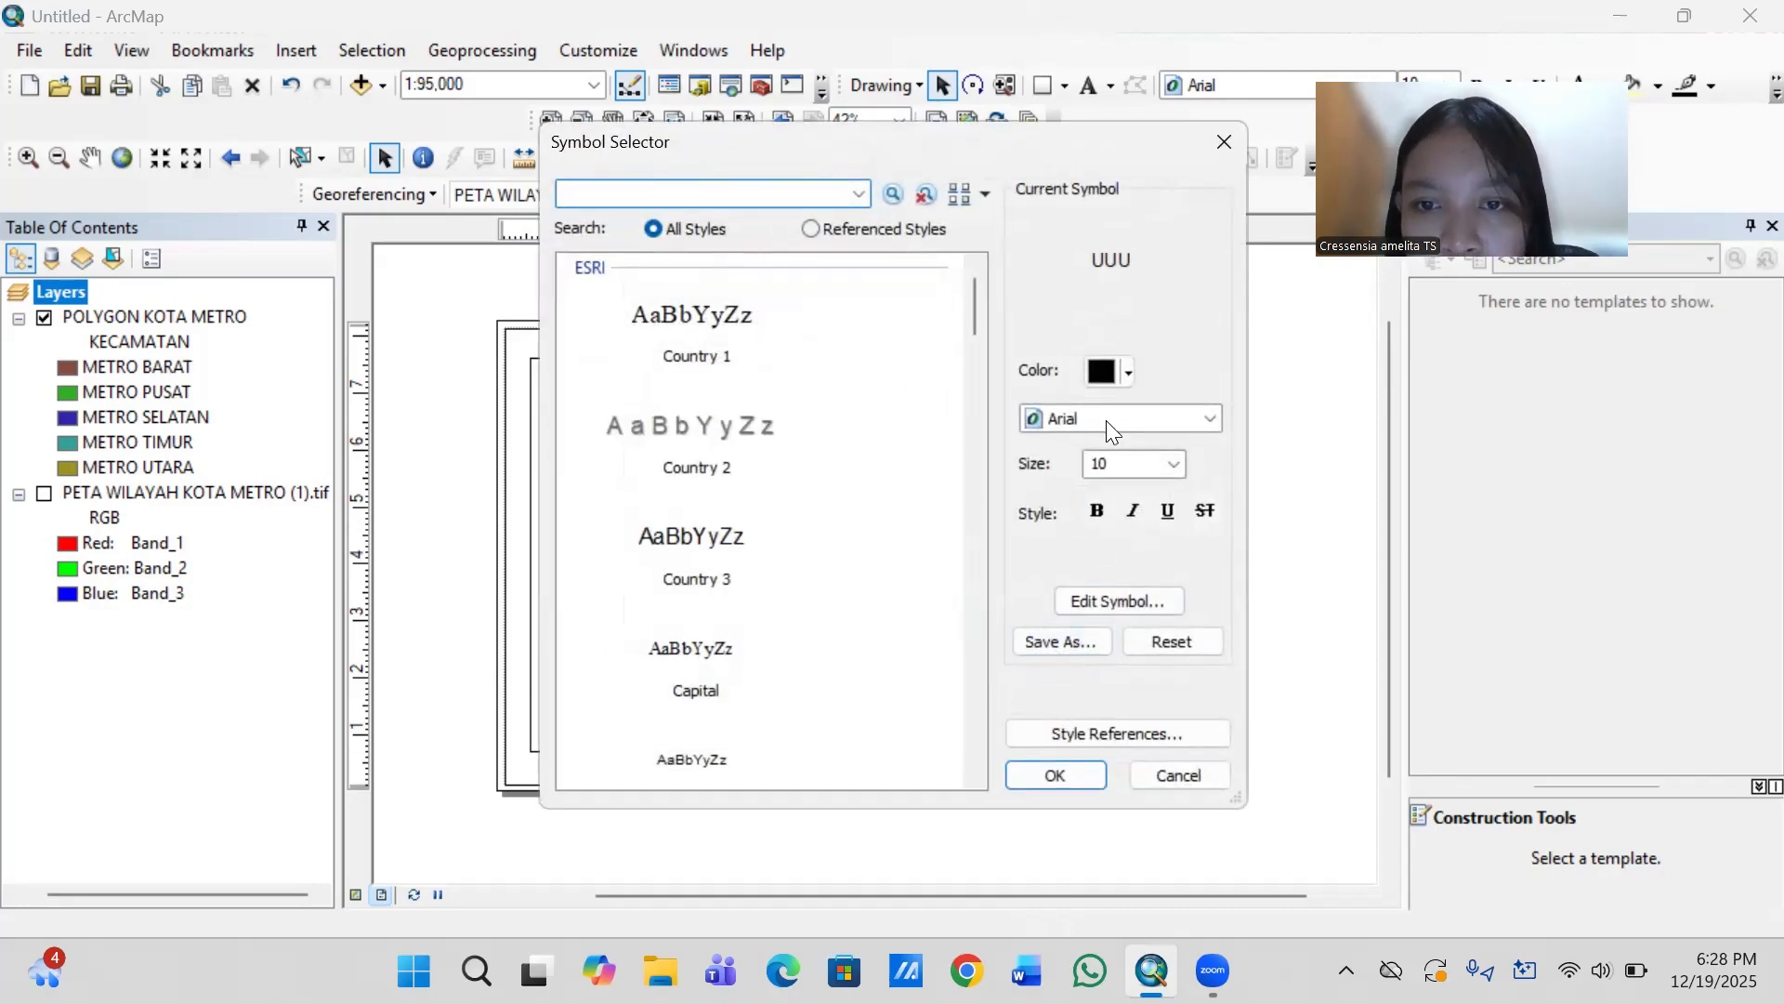
left_click(1094, 417)
key("t")
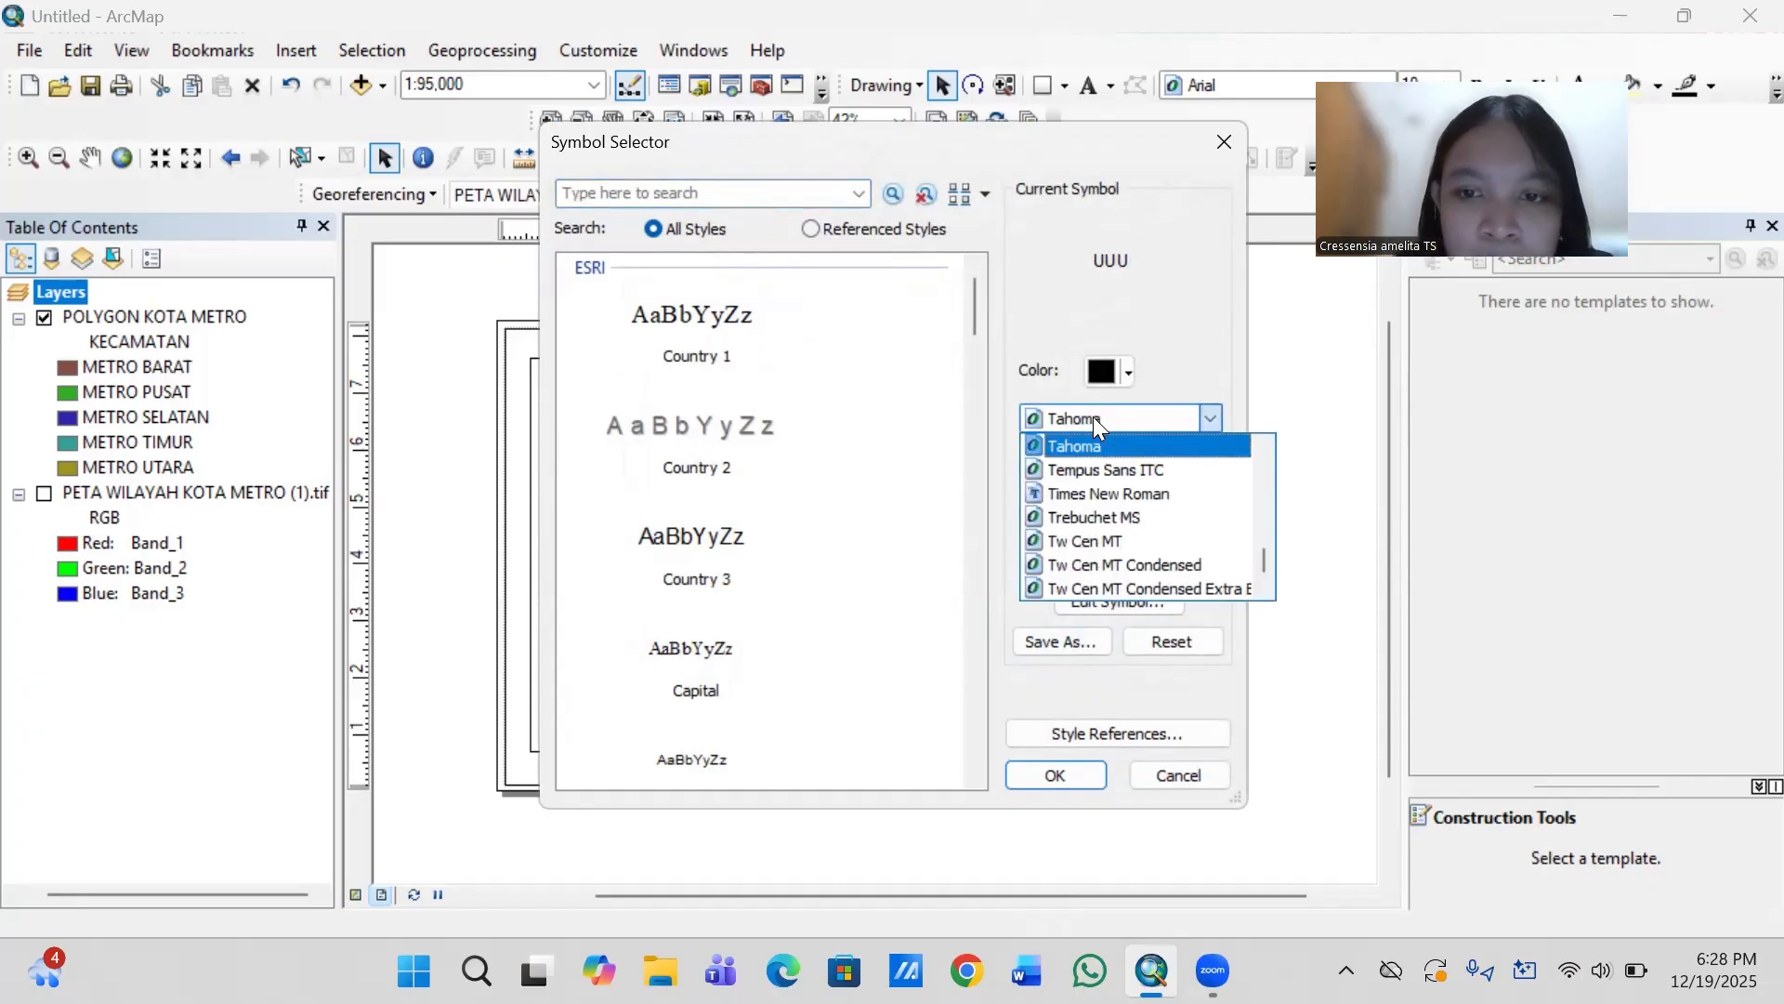
key("i")
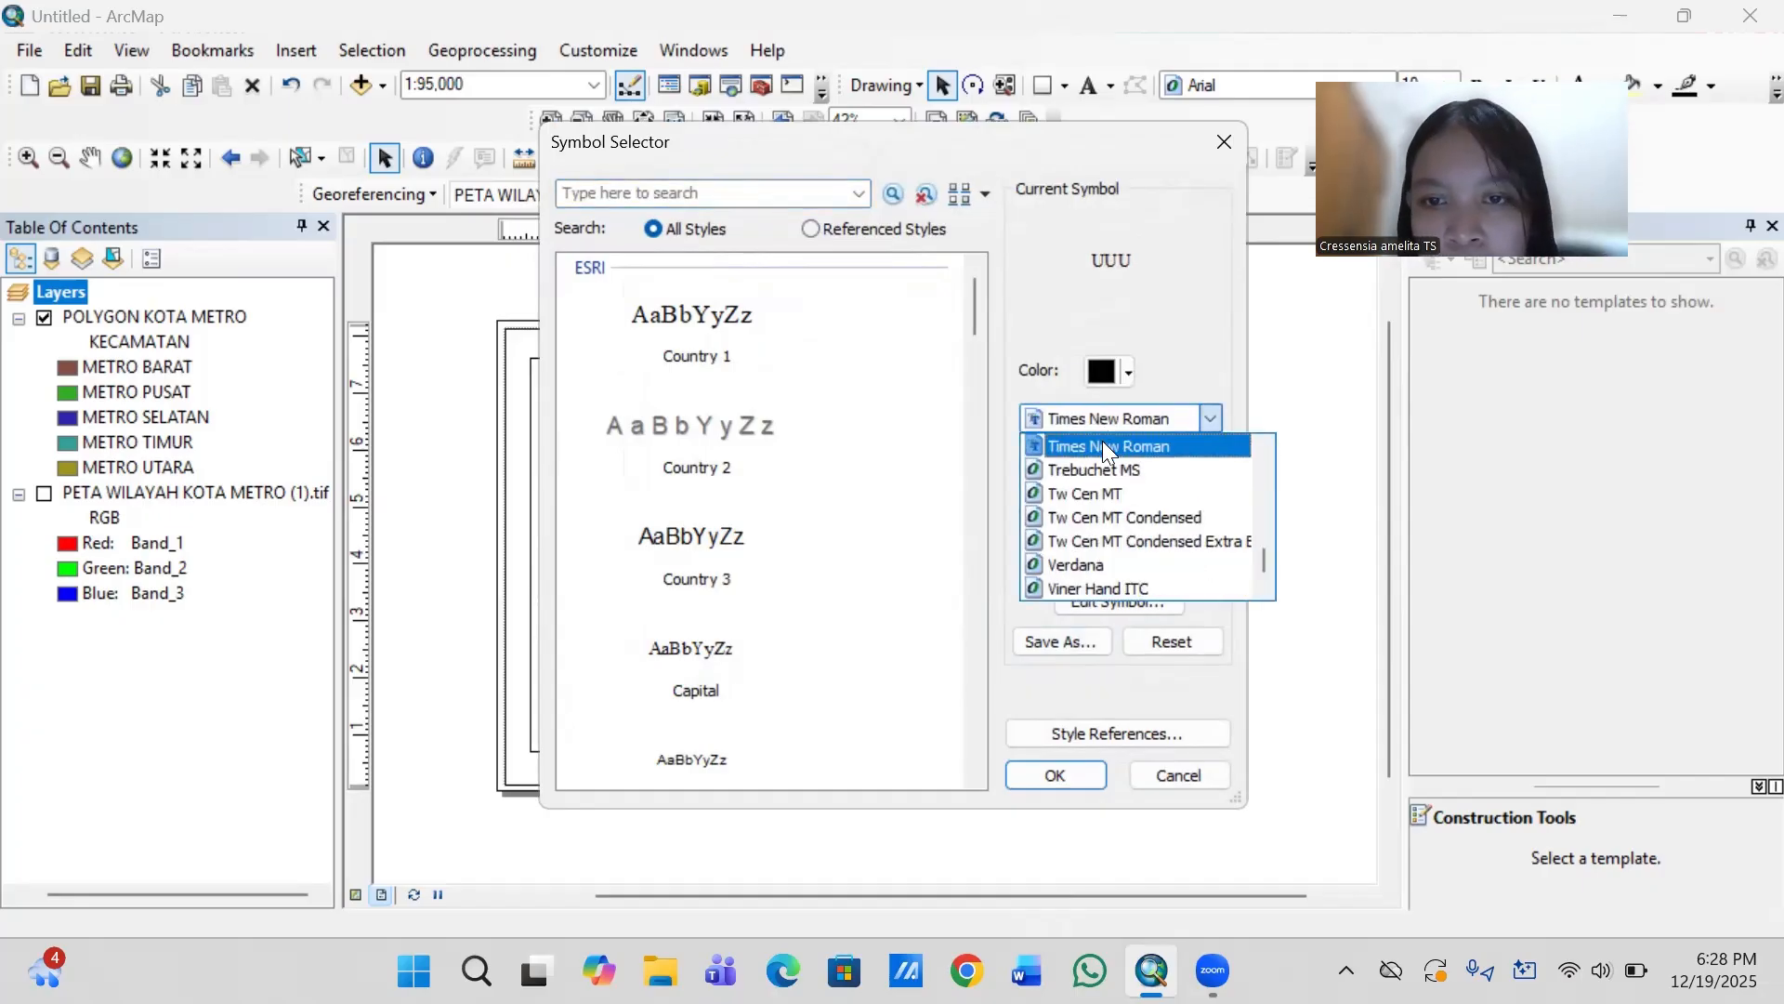
left_click(1103, 444)
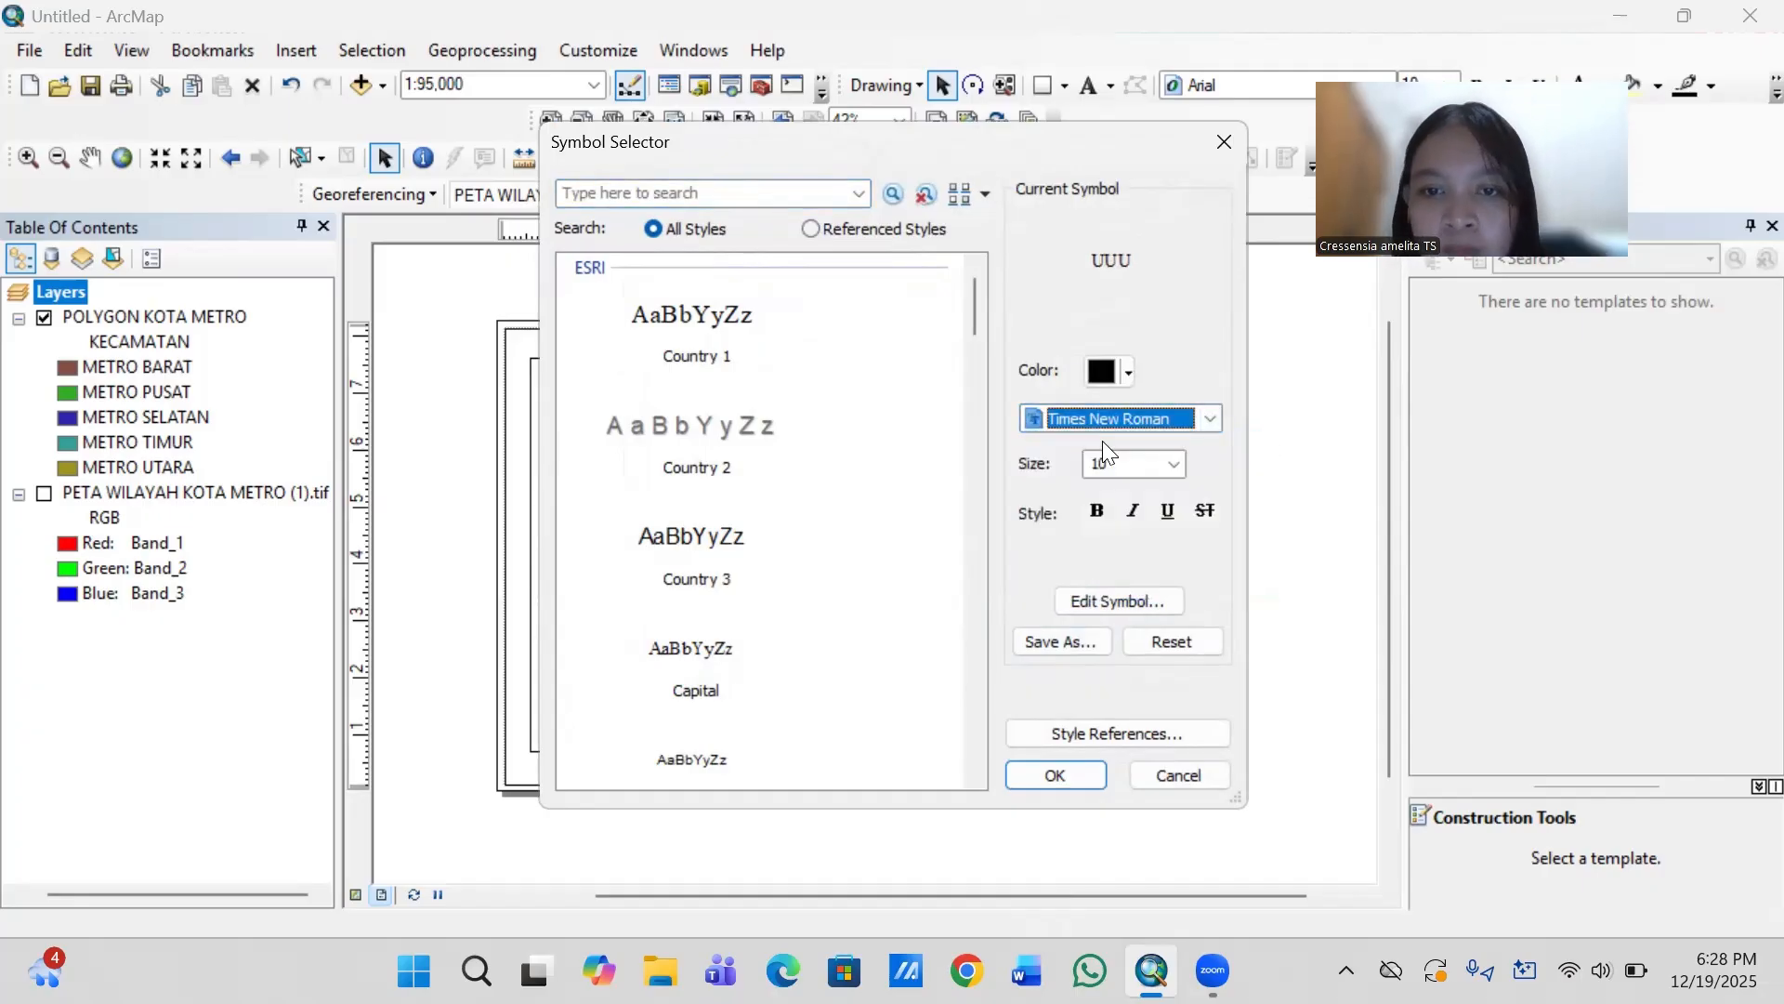
left_click(1176, 462)
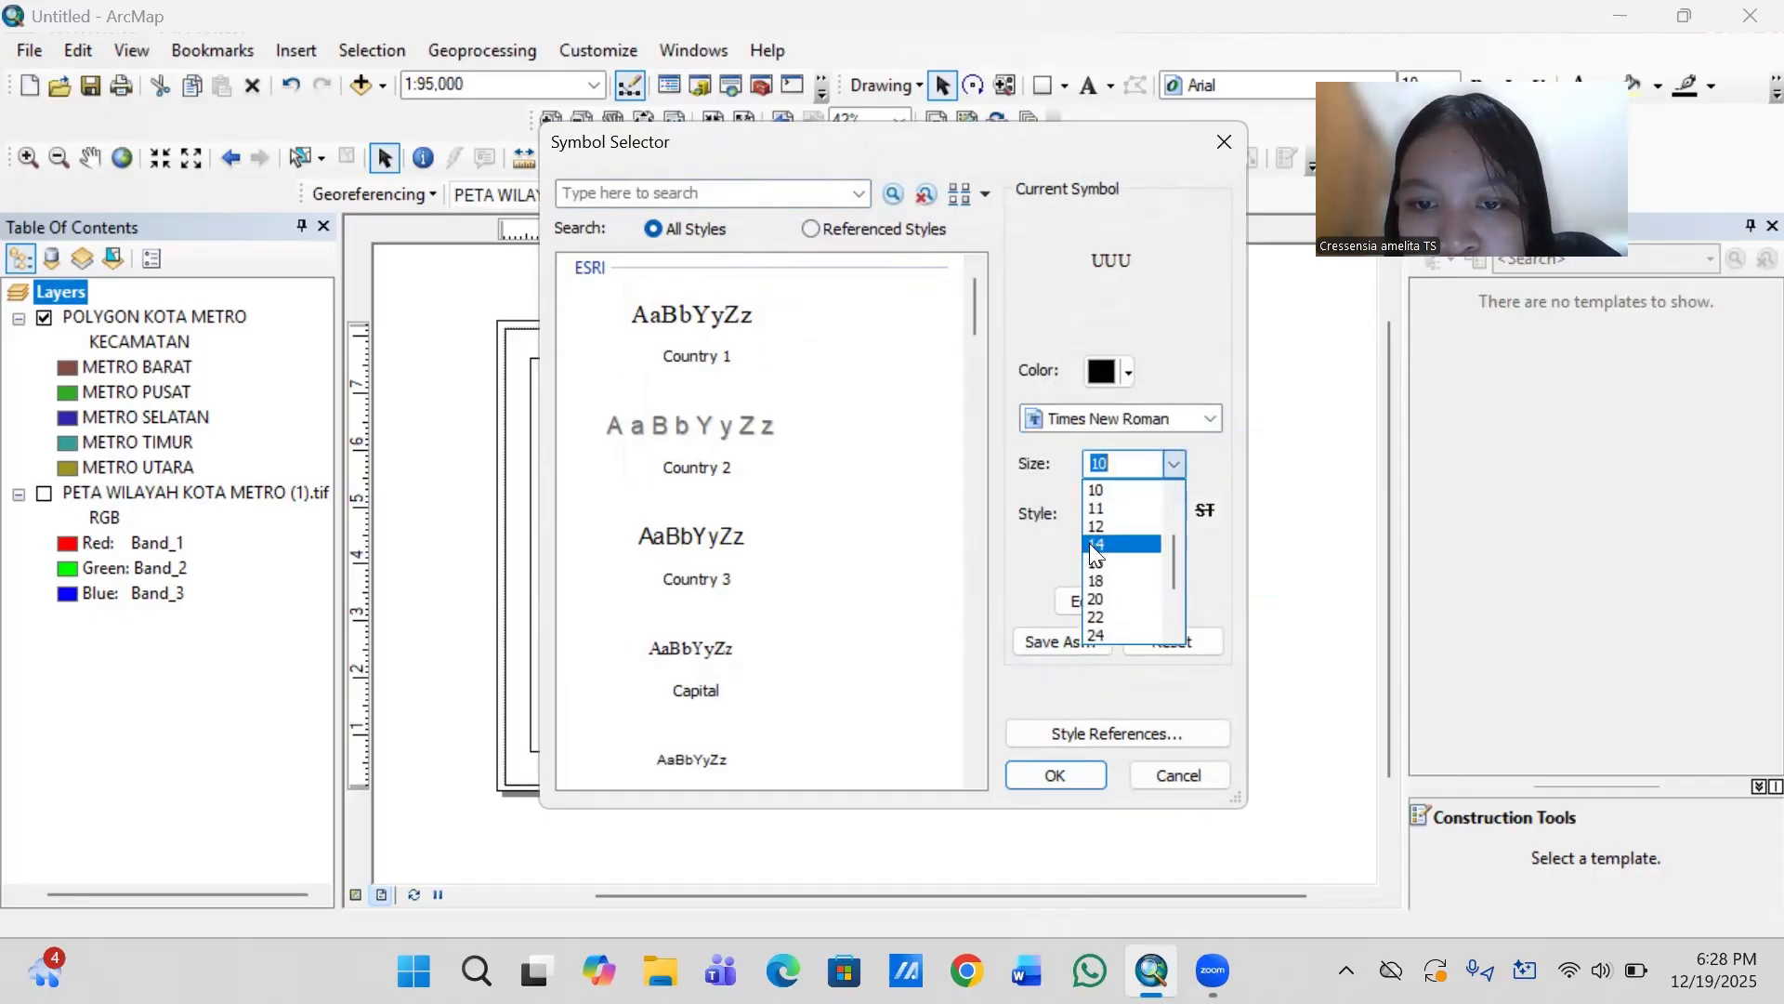
left_click(1098, 542)
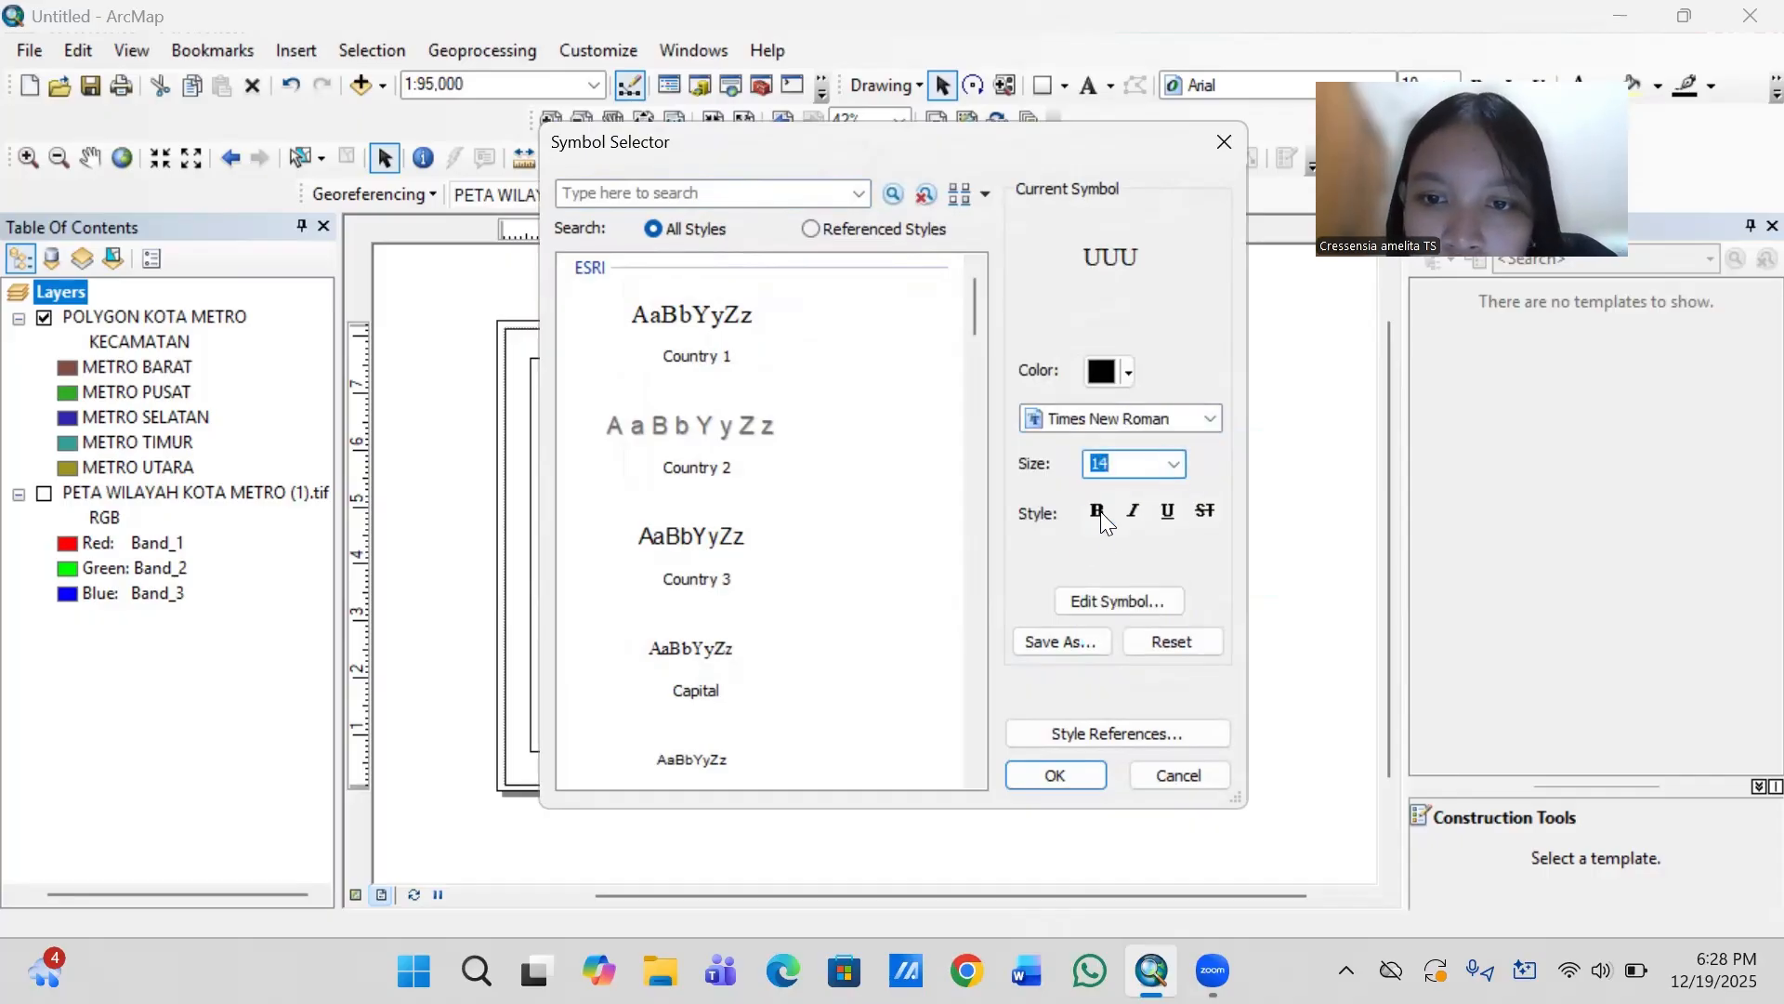
left_click(1102, 511)
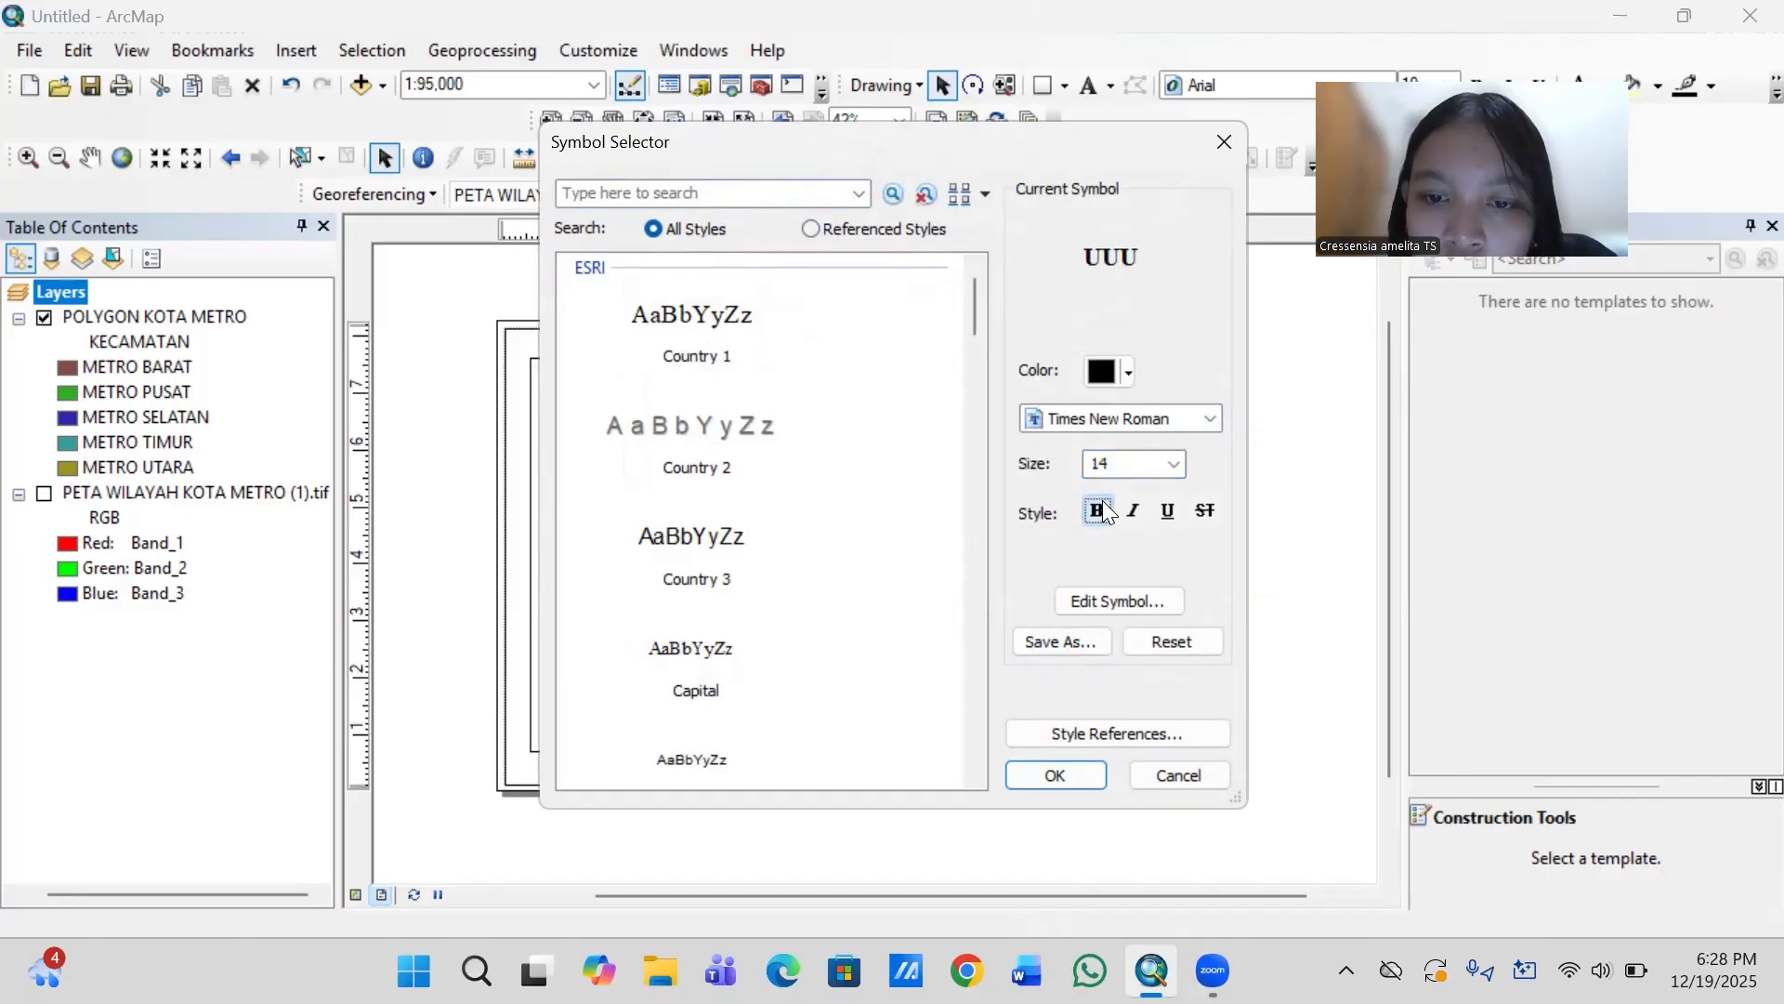
left_click(1043, 768)
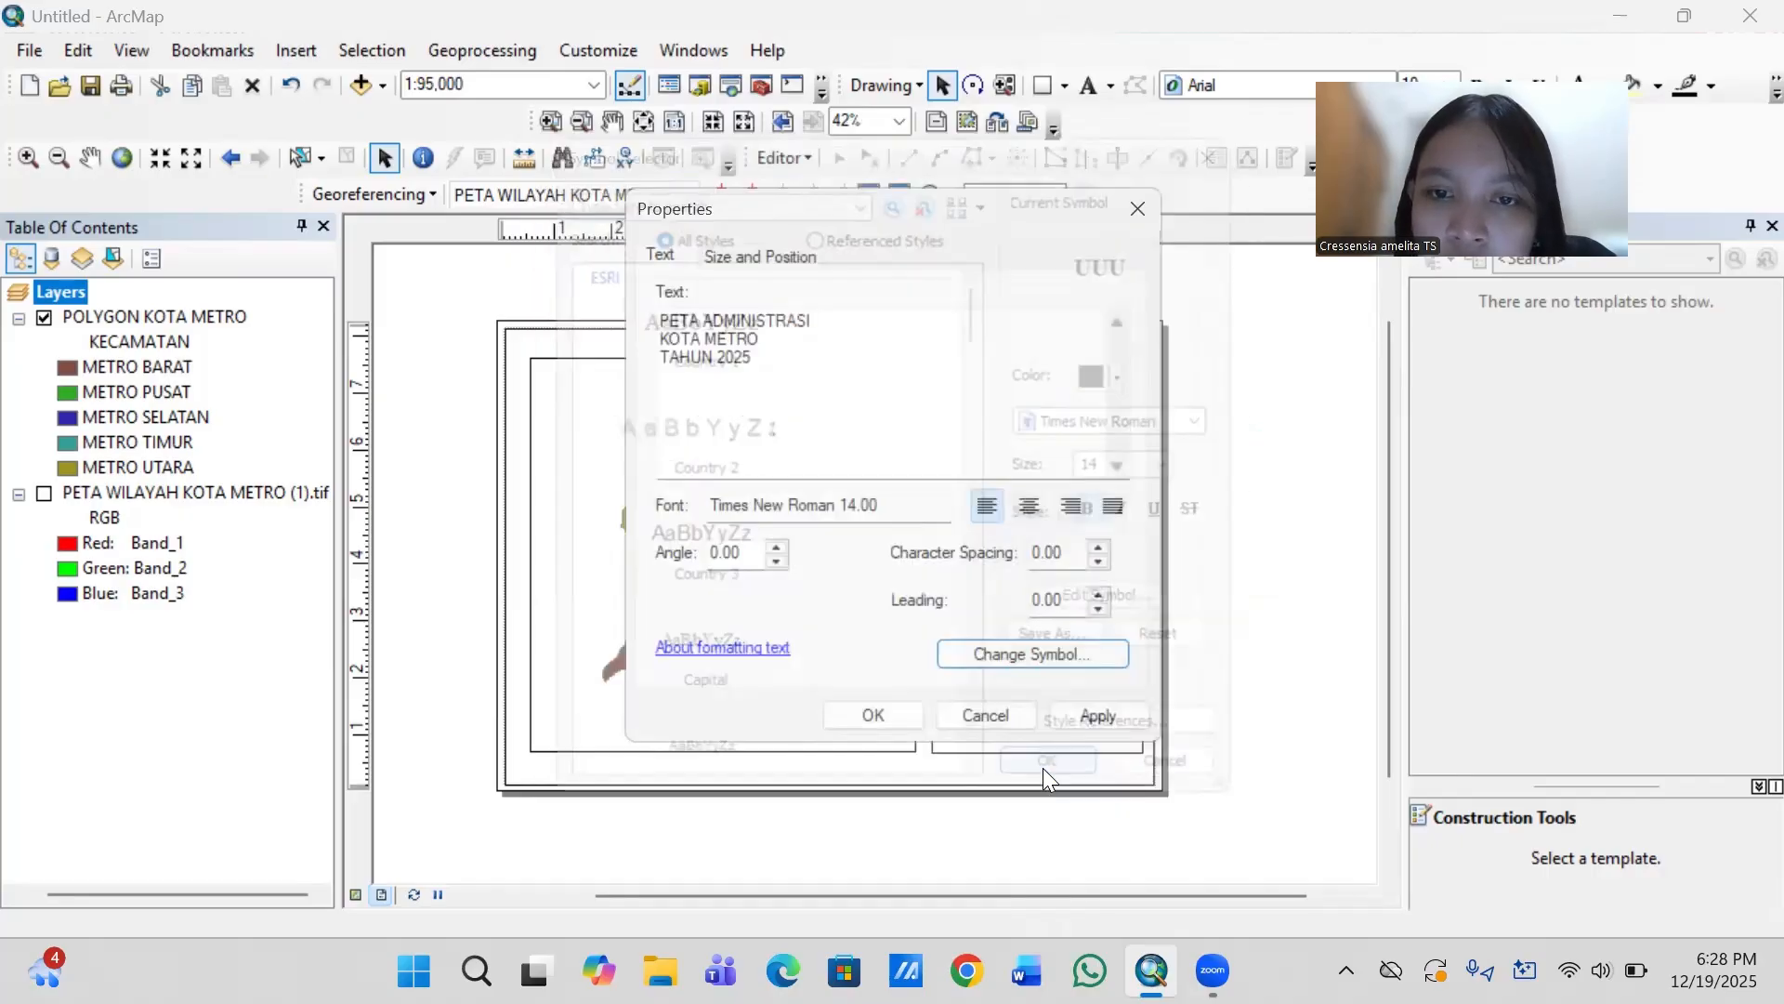
- Center-align the title lines and nudge the title toward the middle of the information panel's upper edge
left_click(1030, 515)
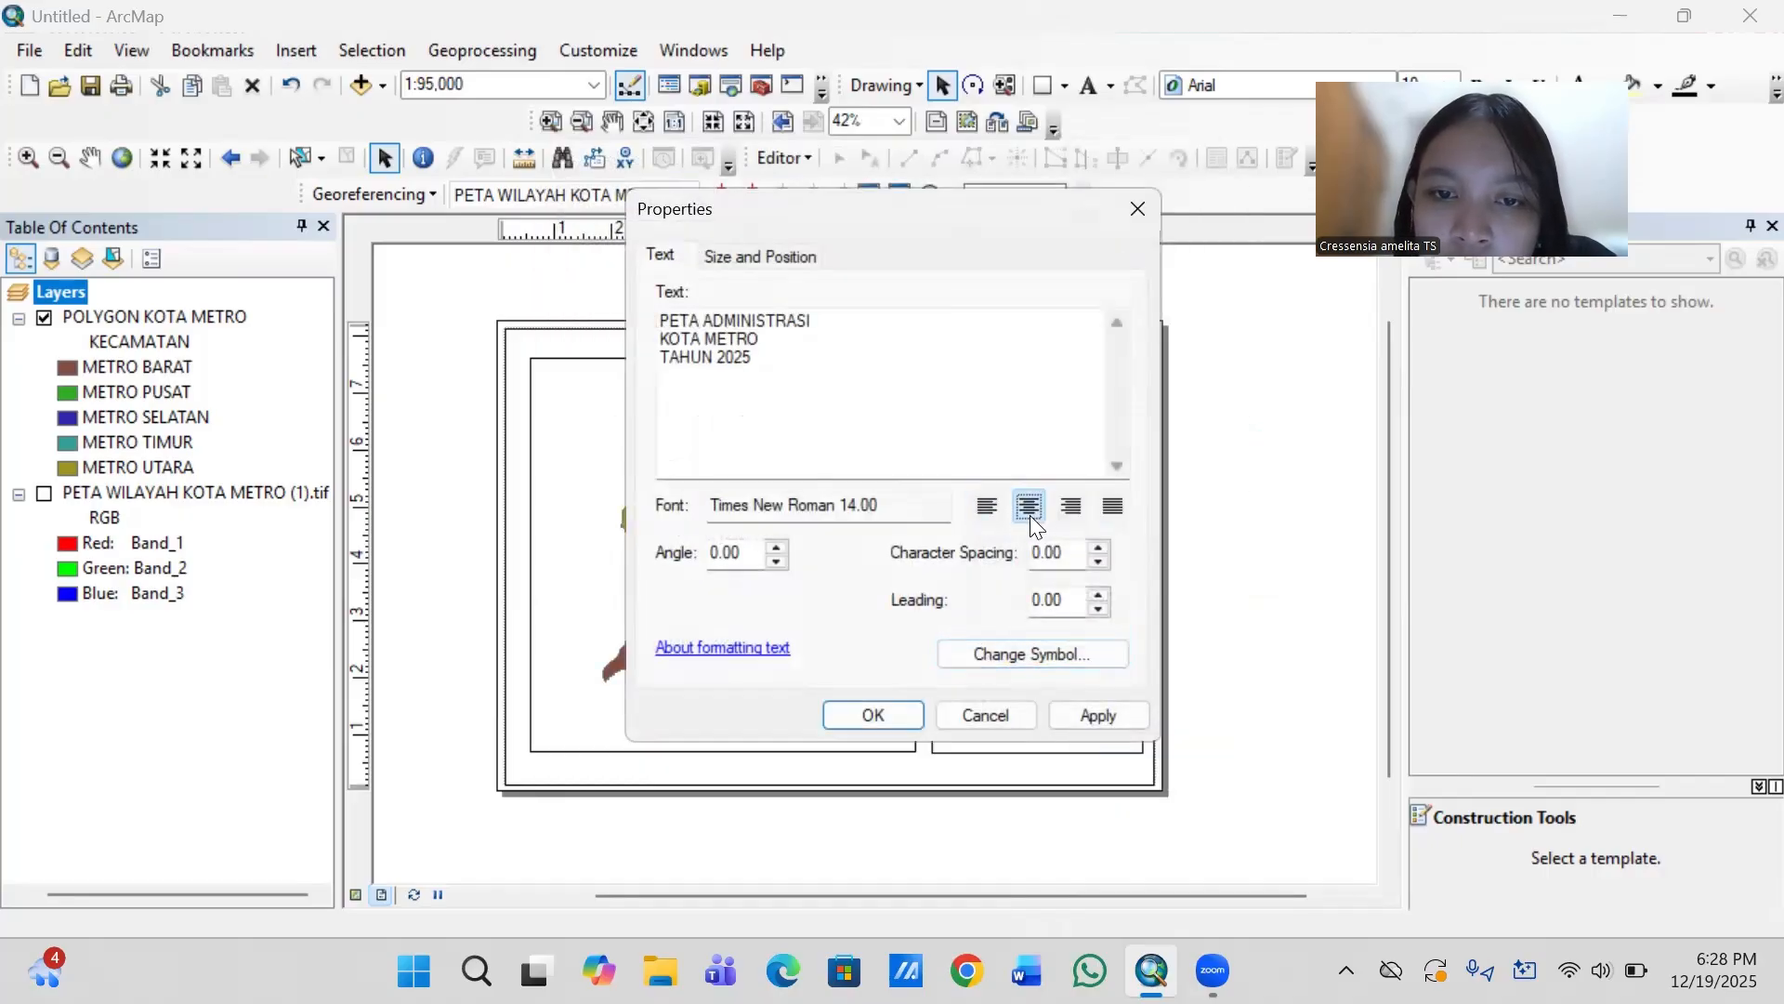
left_click(864, 708)
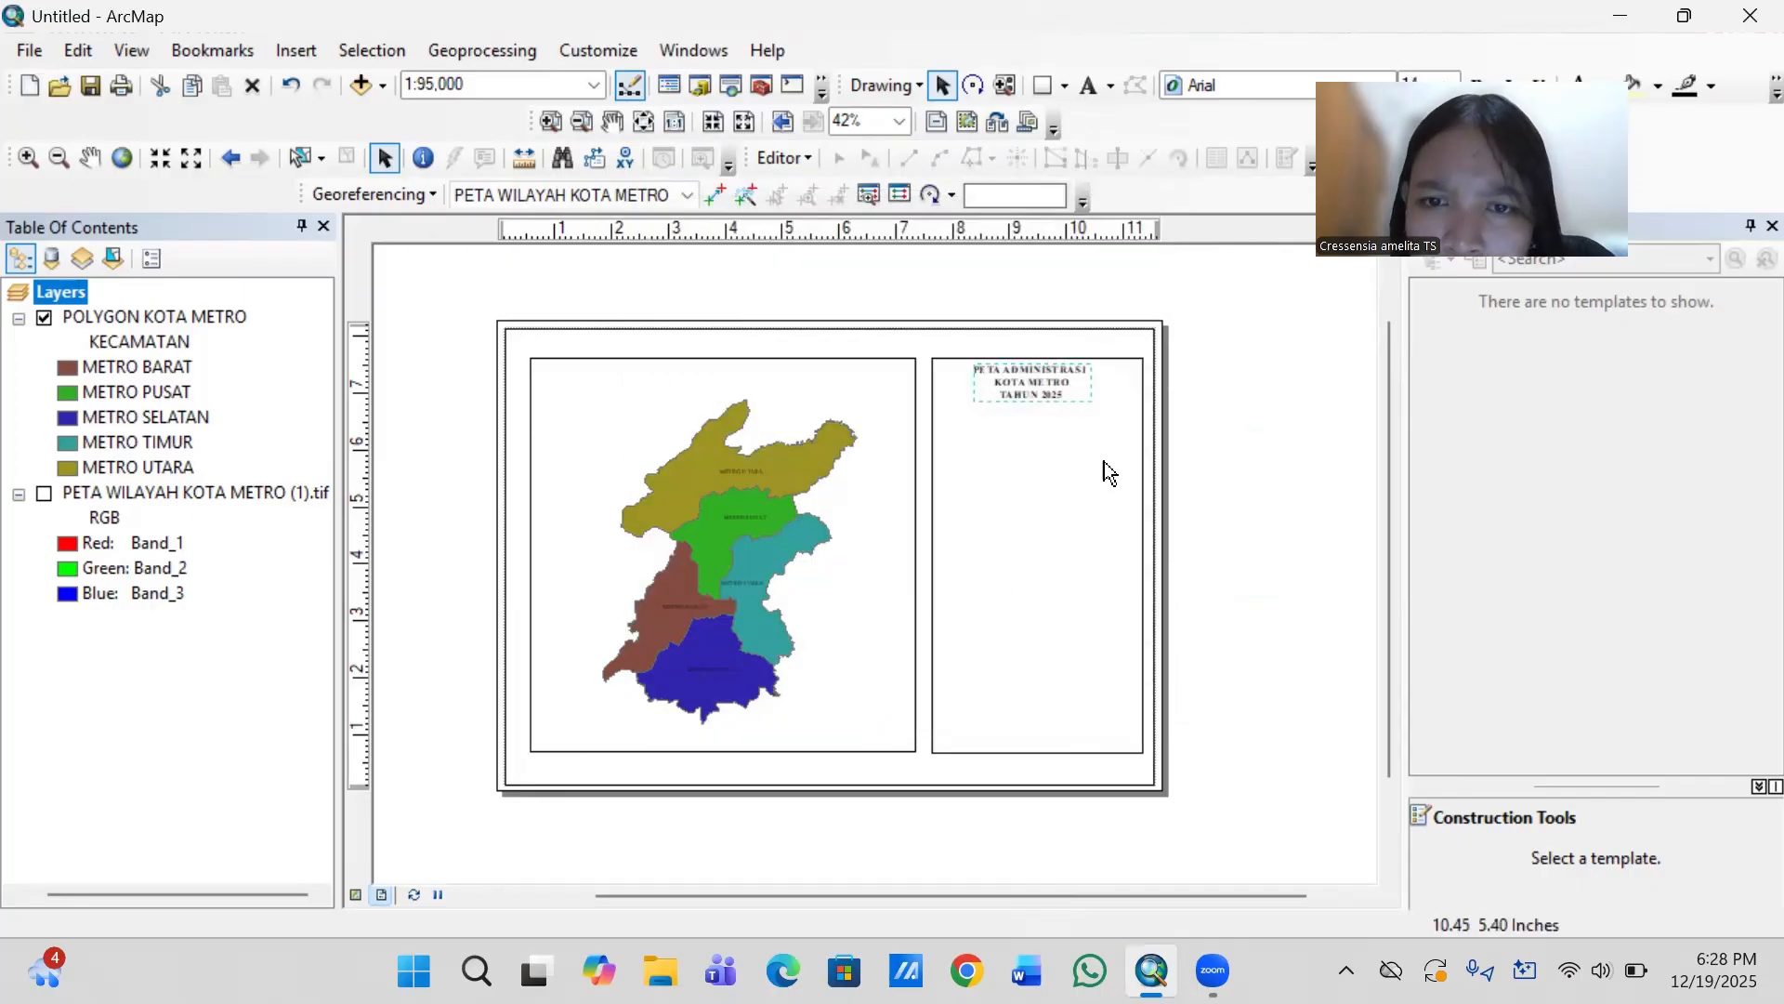
mouse_move(1054, 386)
left_mouse_down()
mouse_move(1069, 370)
mouse_move(1063, 387)
left_mouse_up()
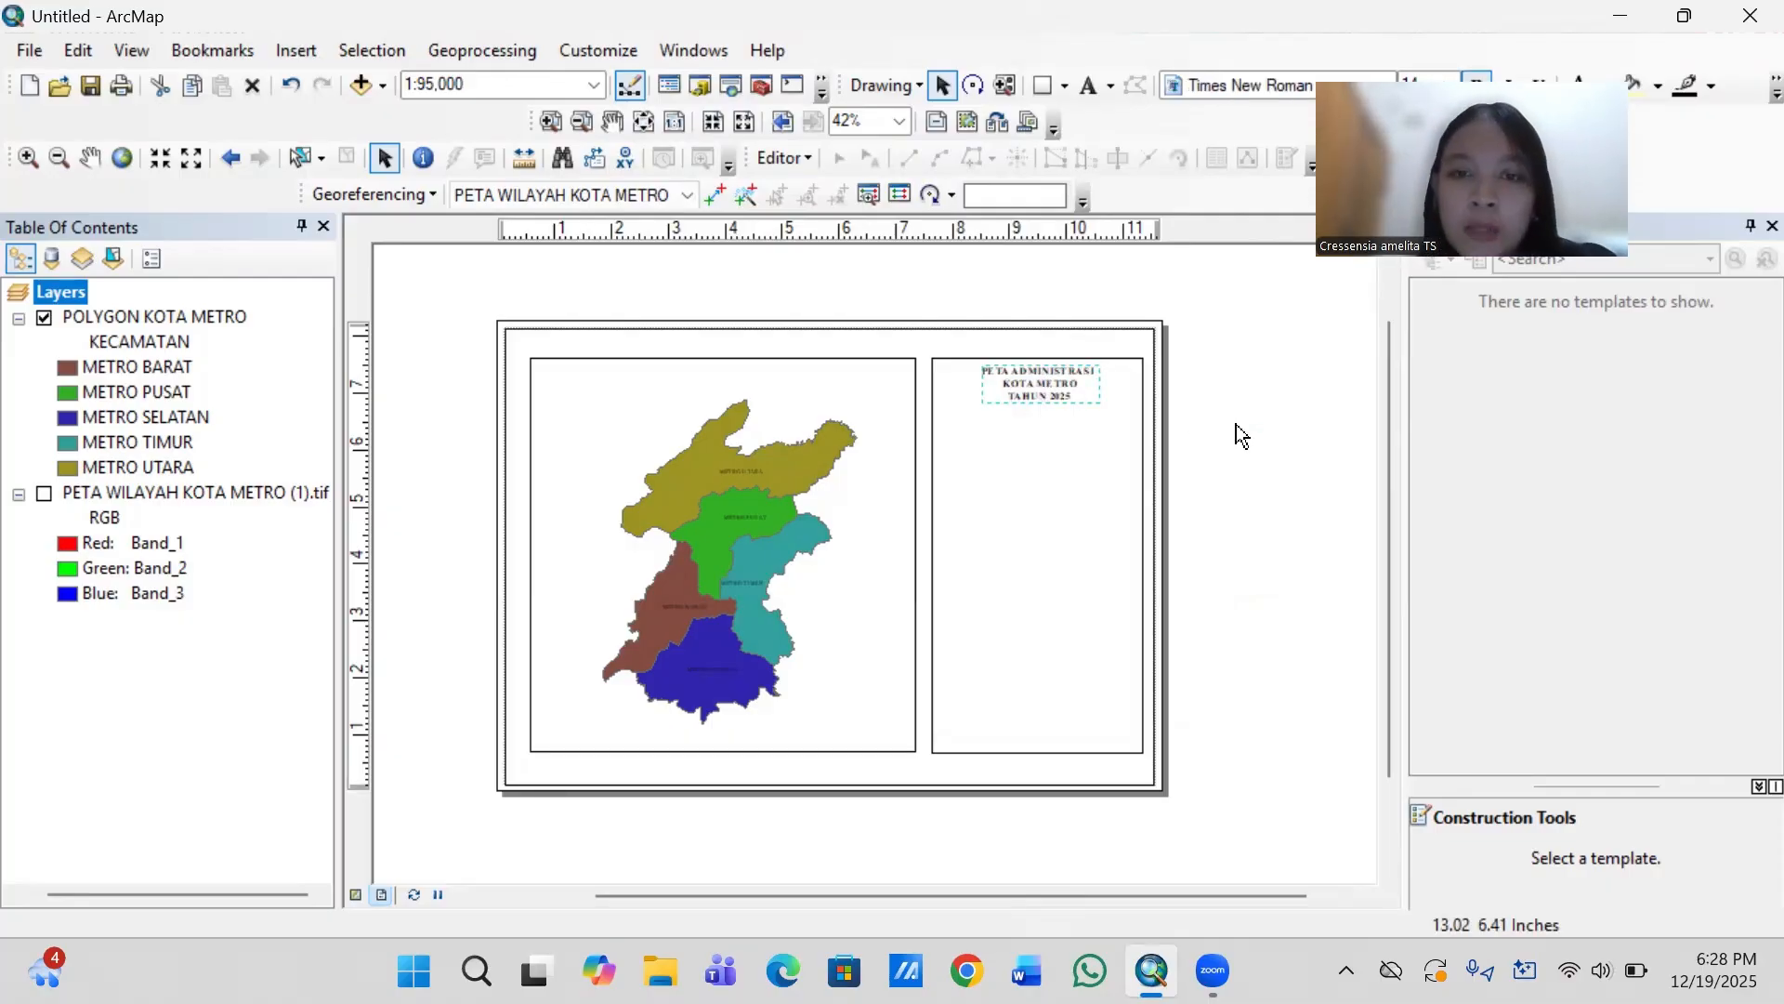
- Start a new graticule for the map data frame that divides the map by meridians and parallels
left_click(672, 498)
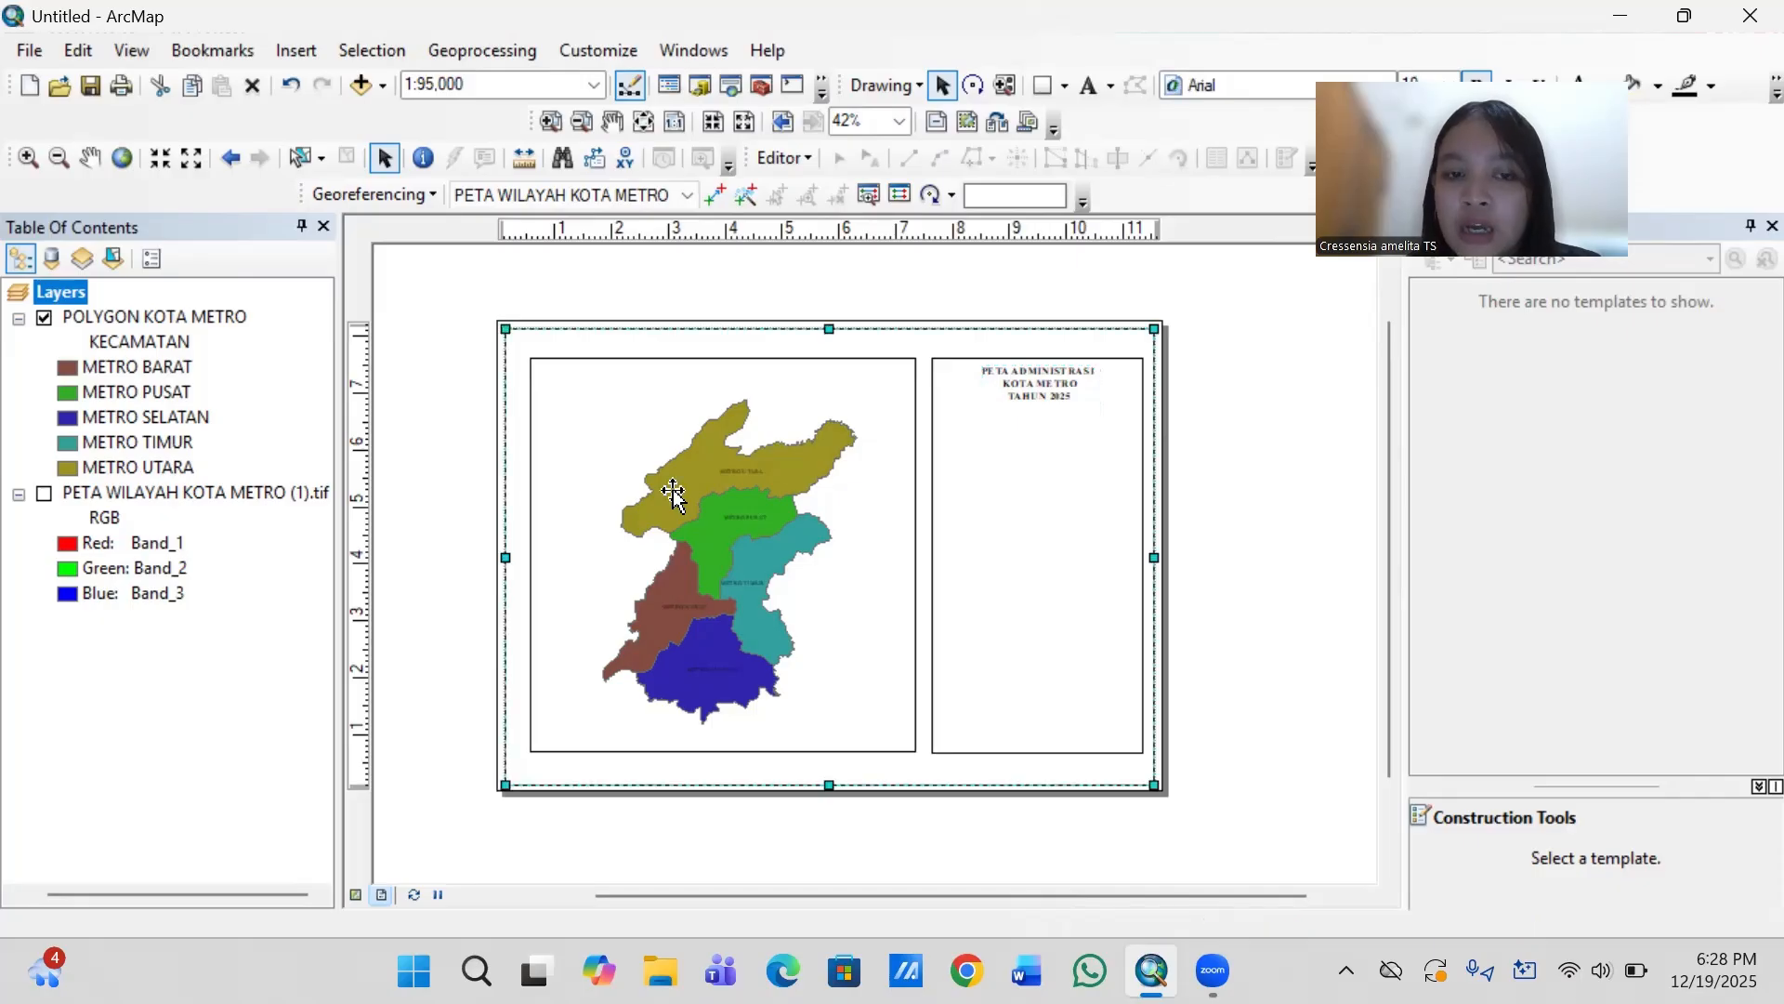
left_click(853, 581)
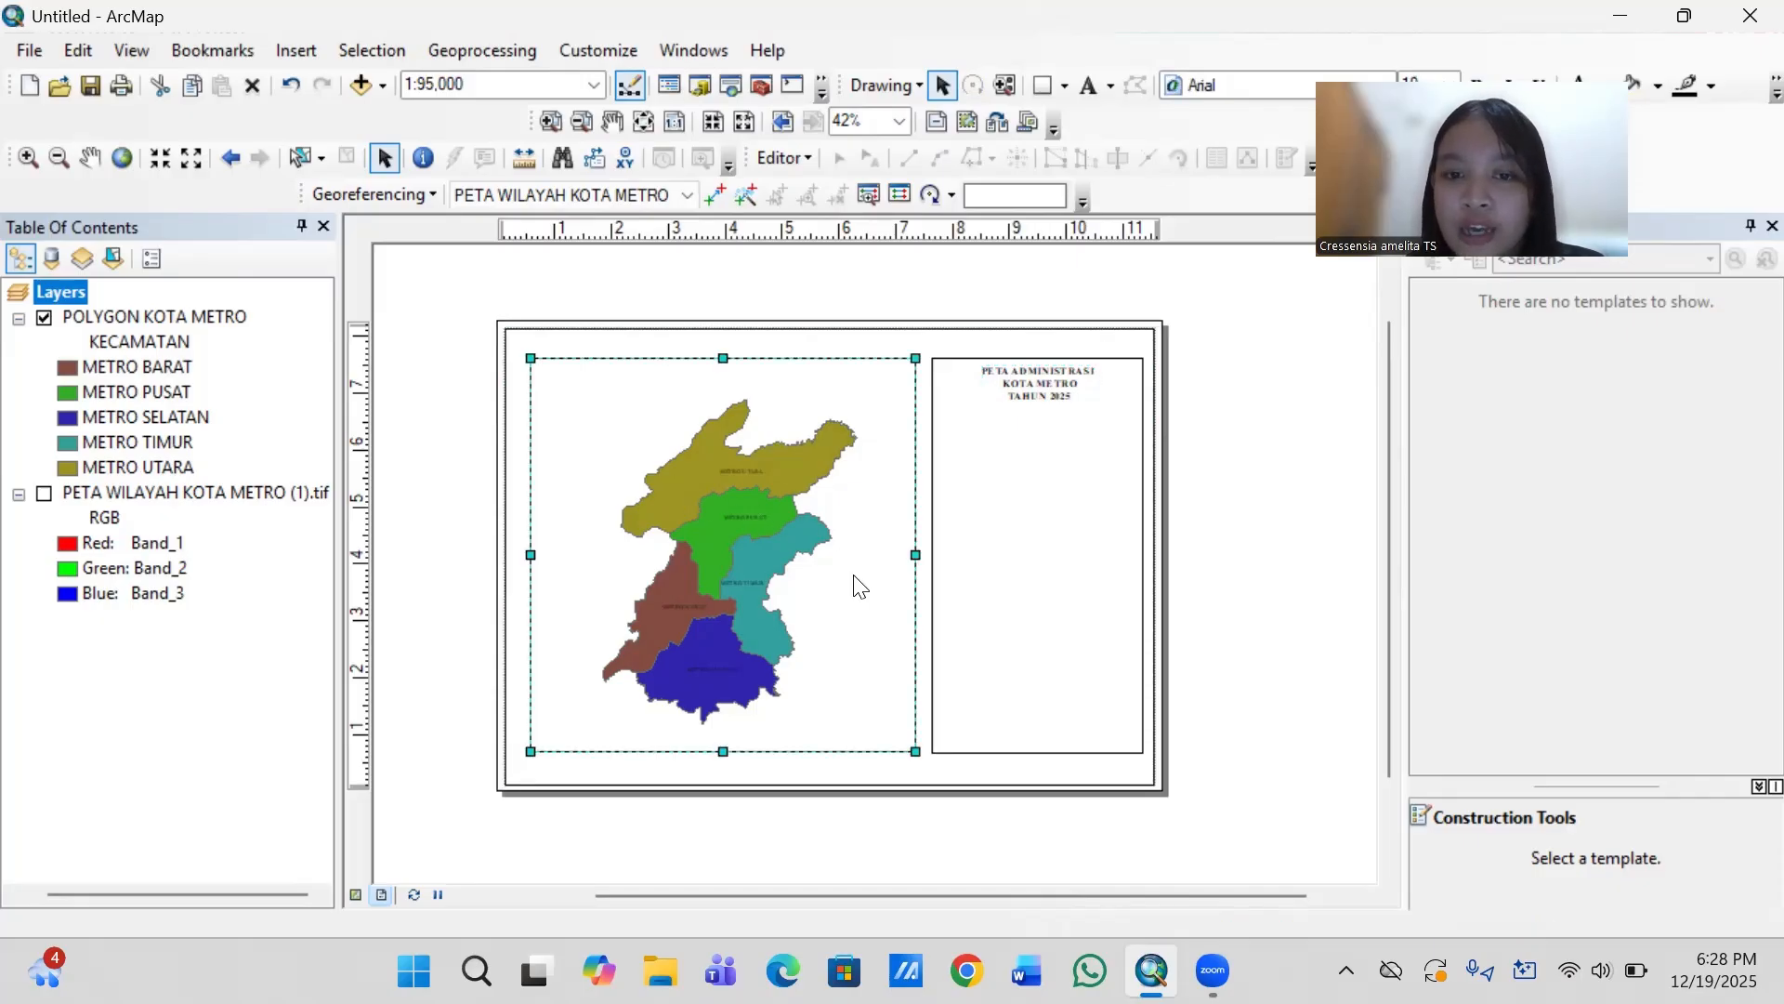
right_click(853, 581)
left_click(935, 556)
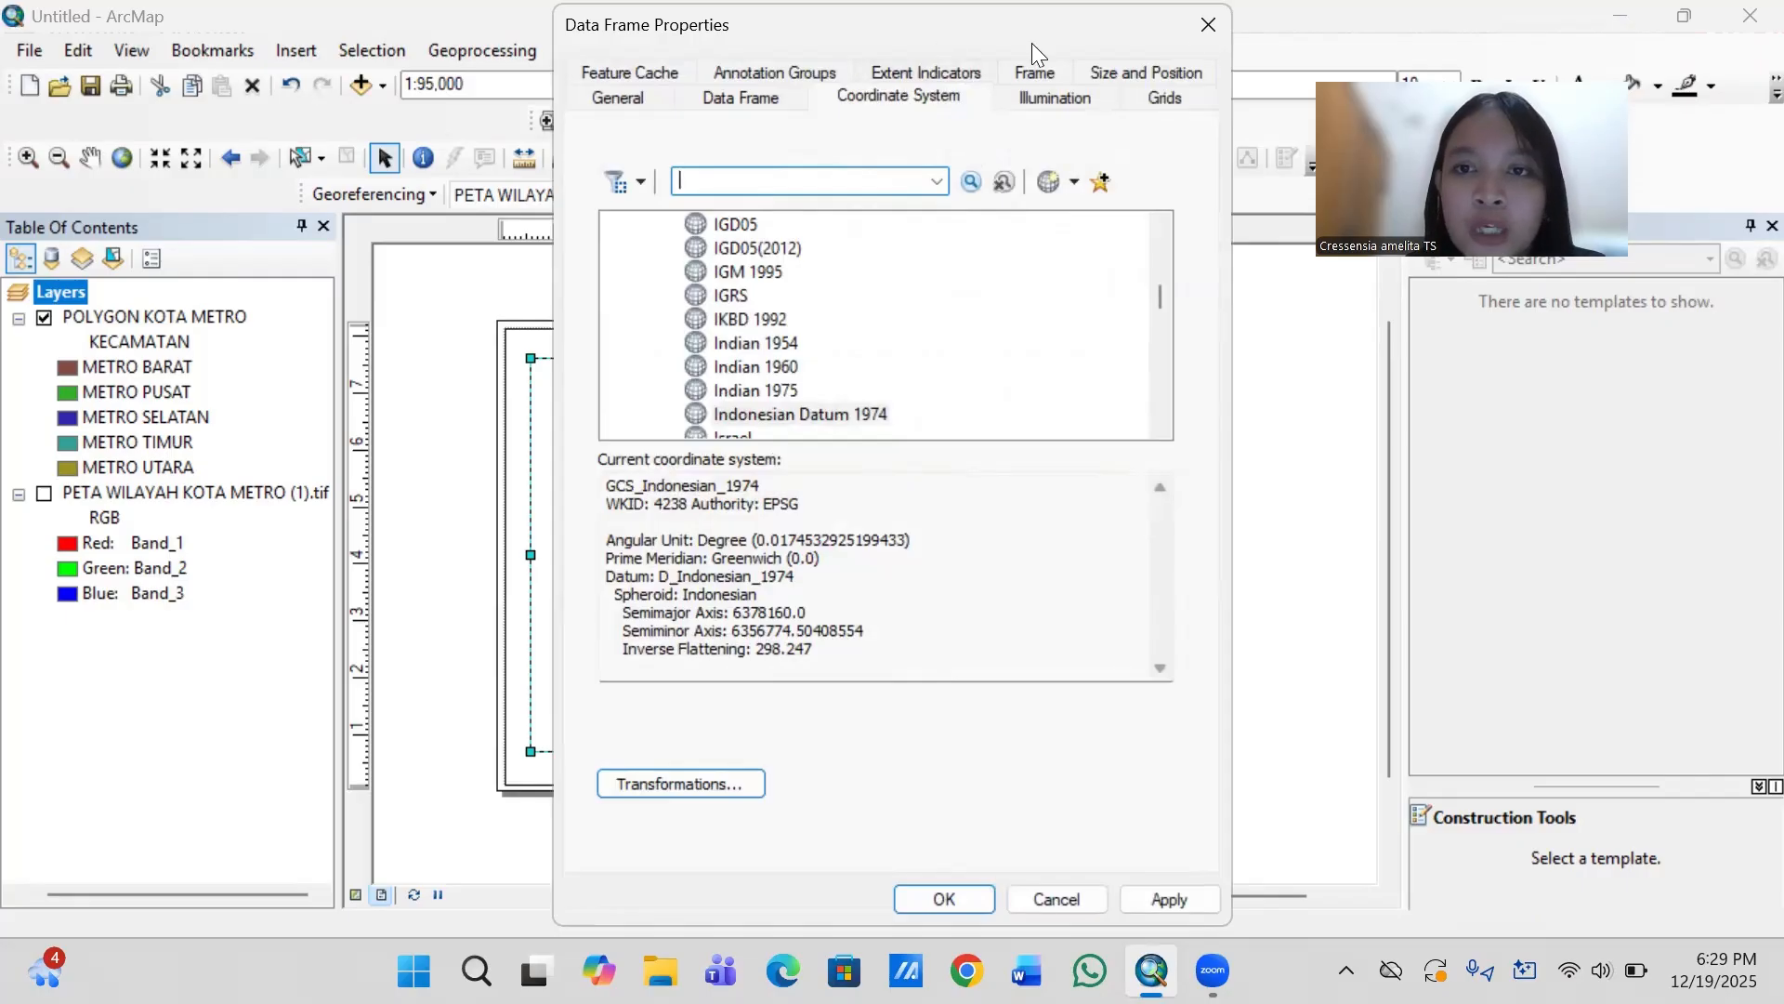
left_click(1163, 100)
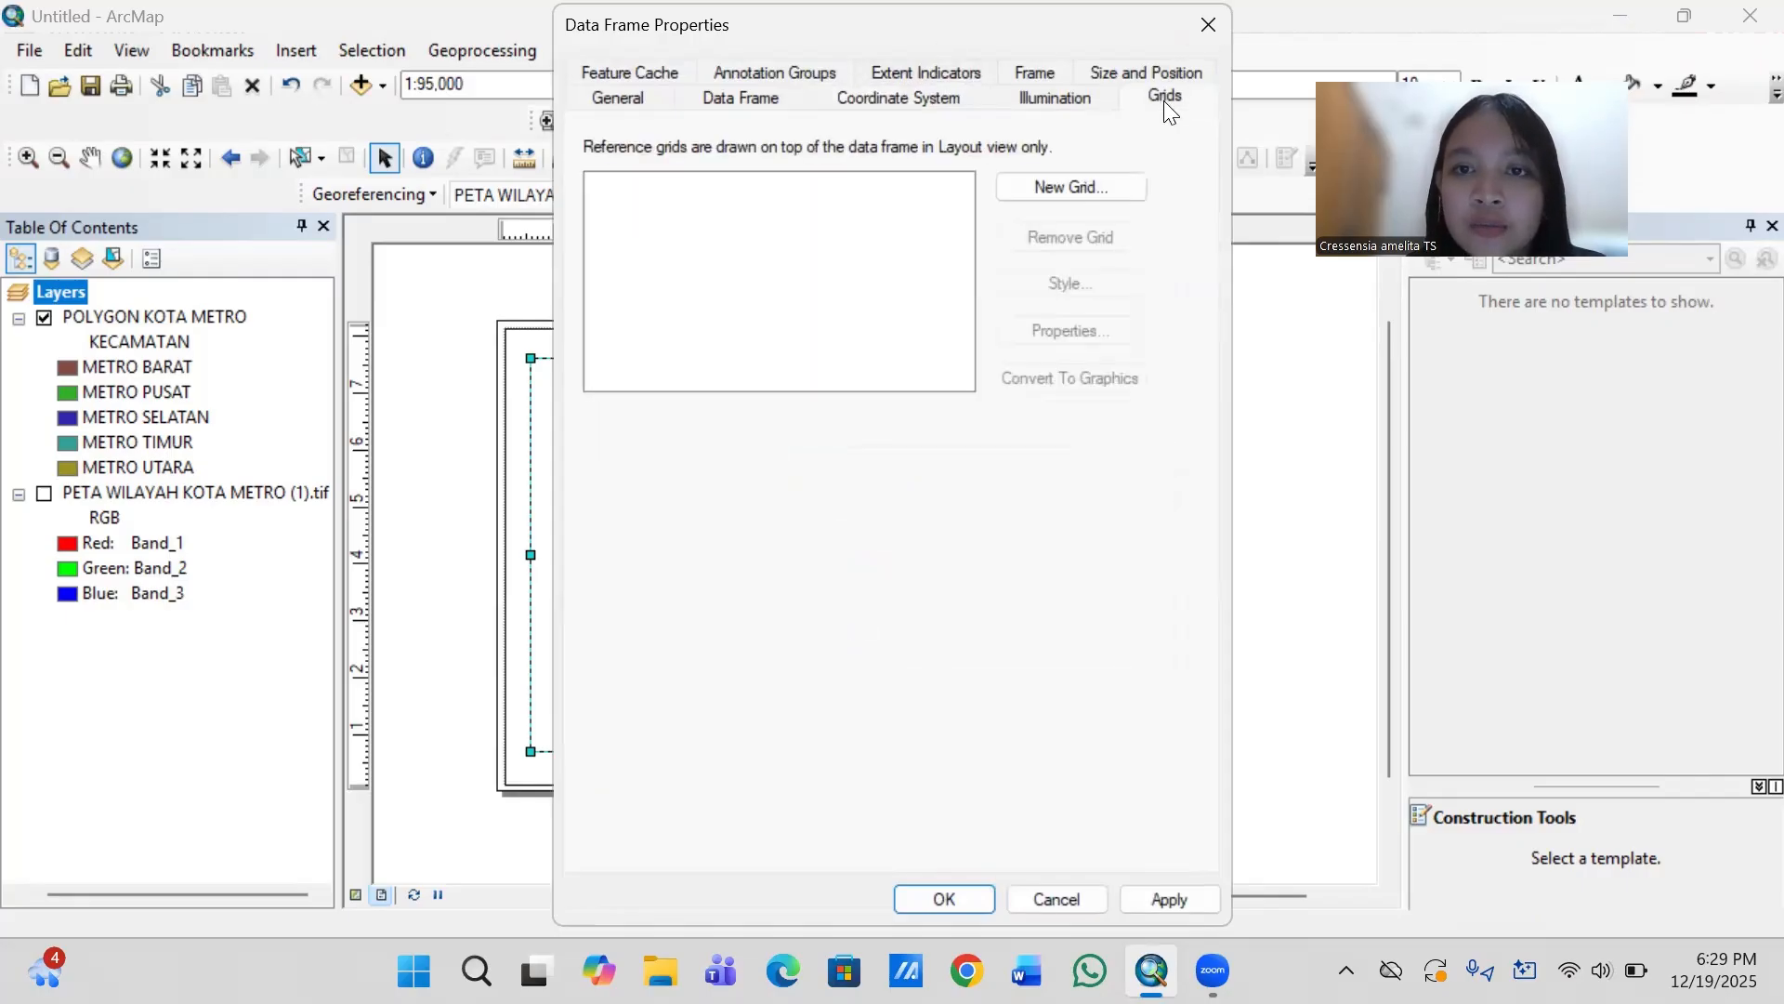
left_click(1070, 185)
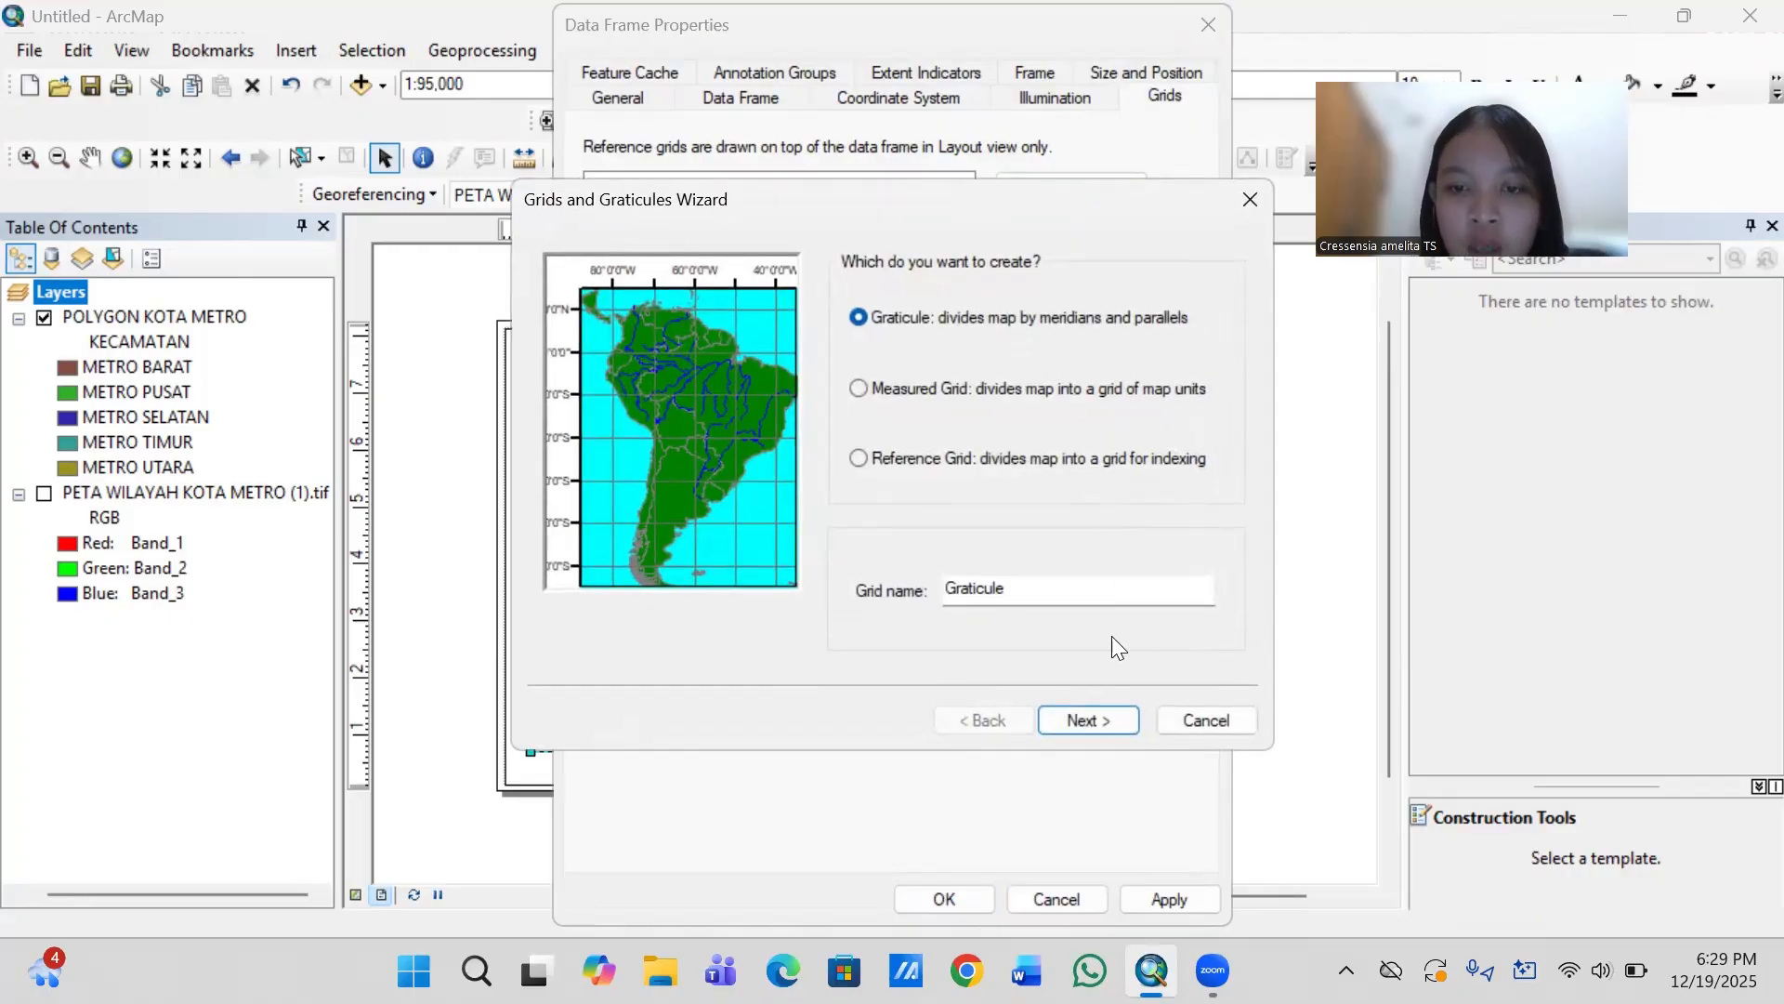
left_click(1080, 721)
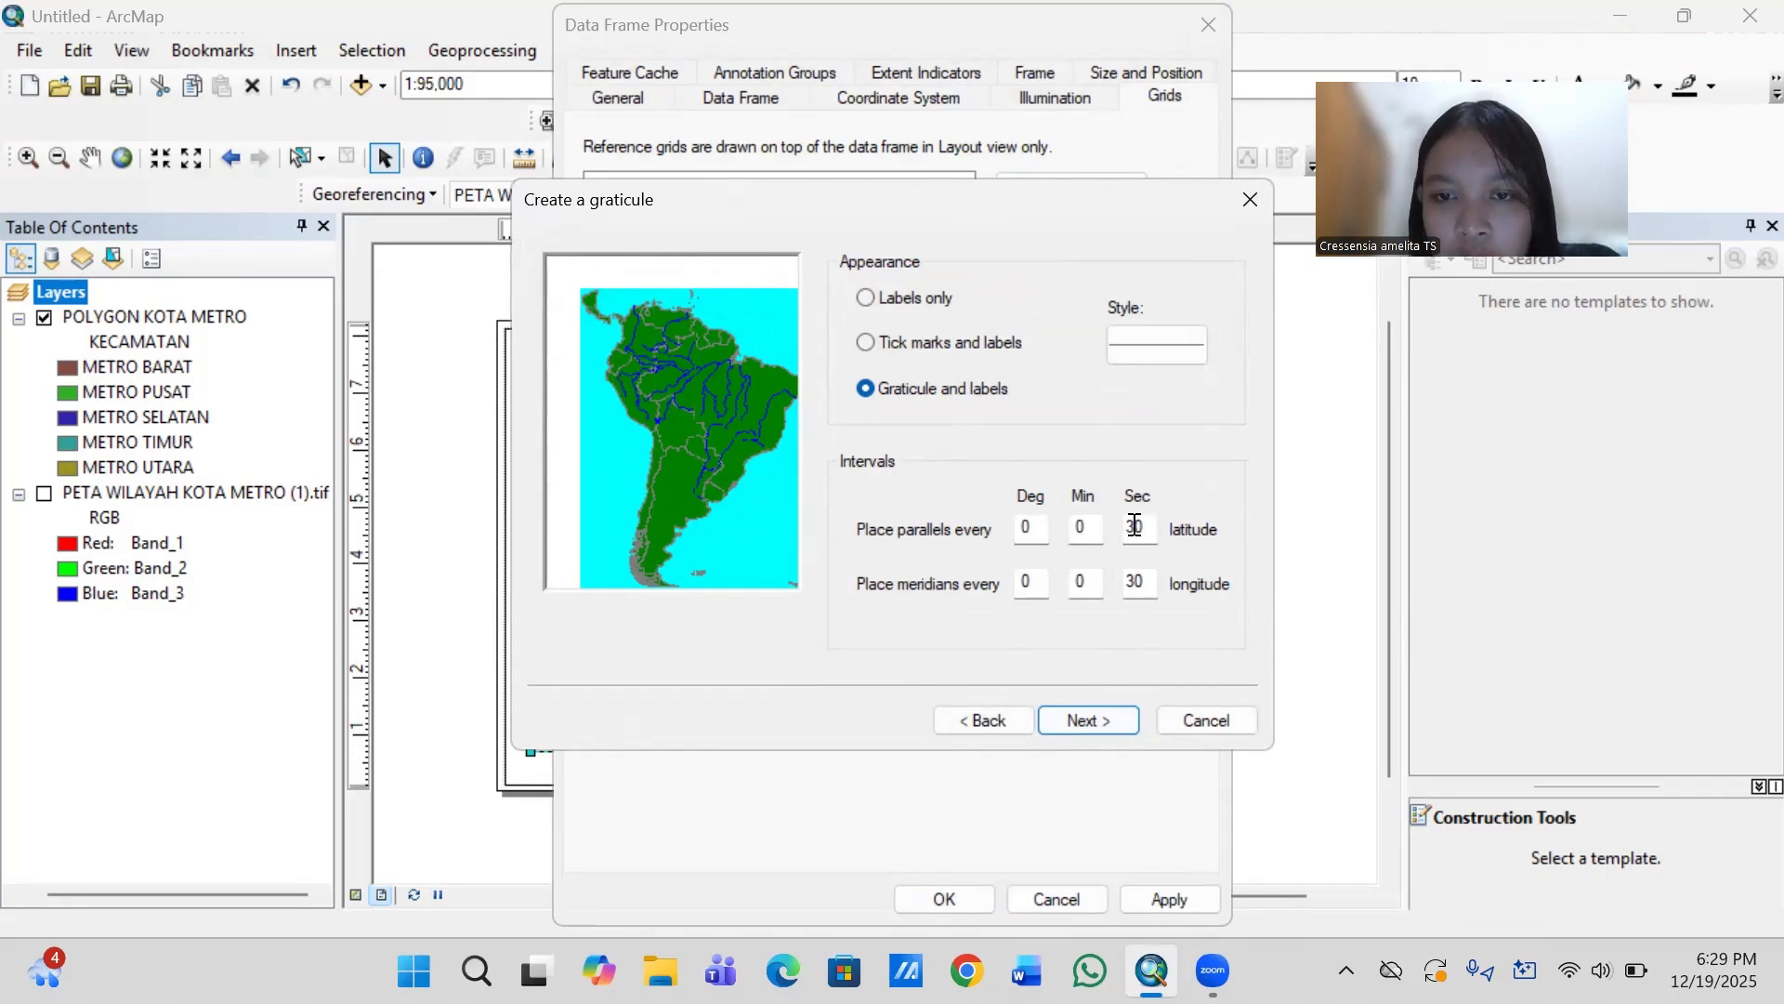
- Set the graticule's parallels and meridians to an interval of 0 degrees, 2 minutes, 0 seconds
left_click(1135, 526)
key("BackSpace")
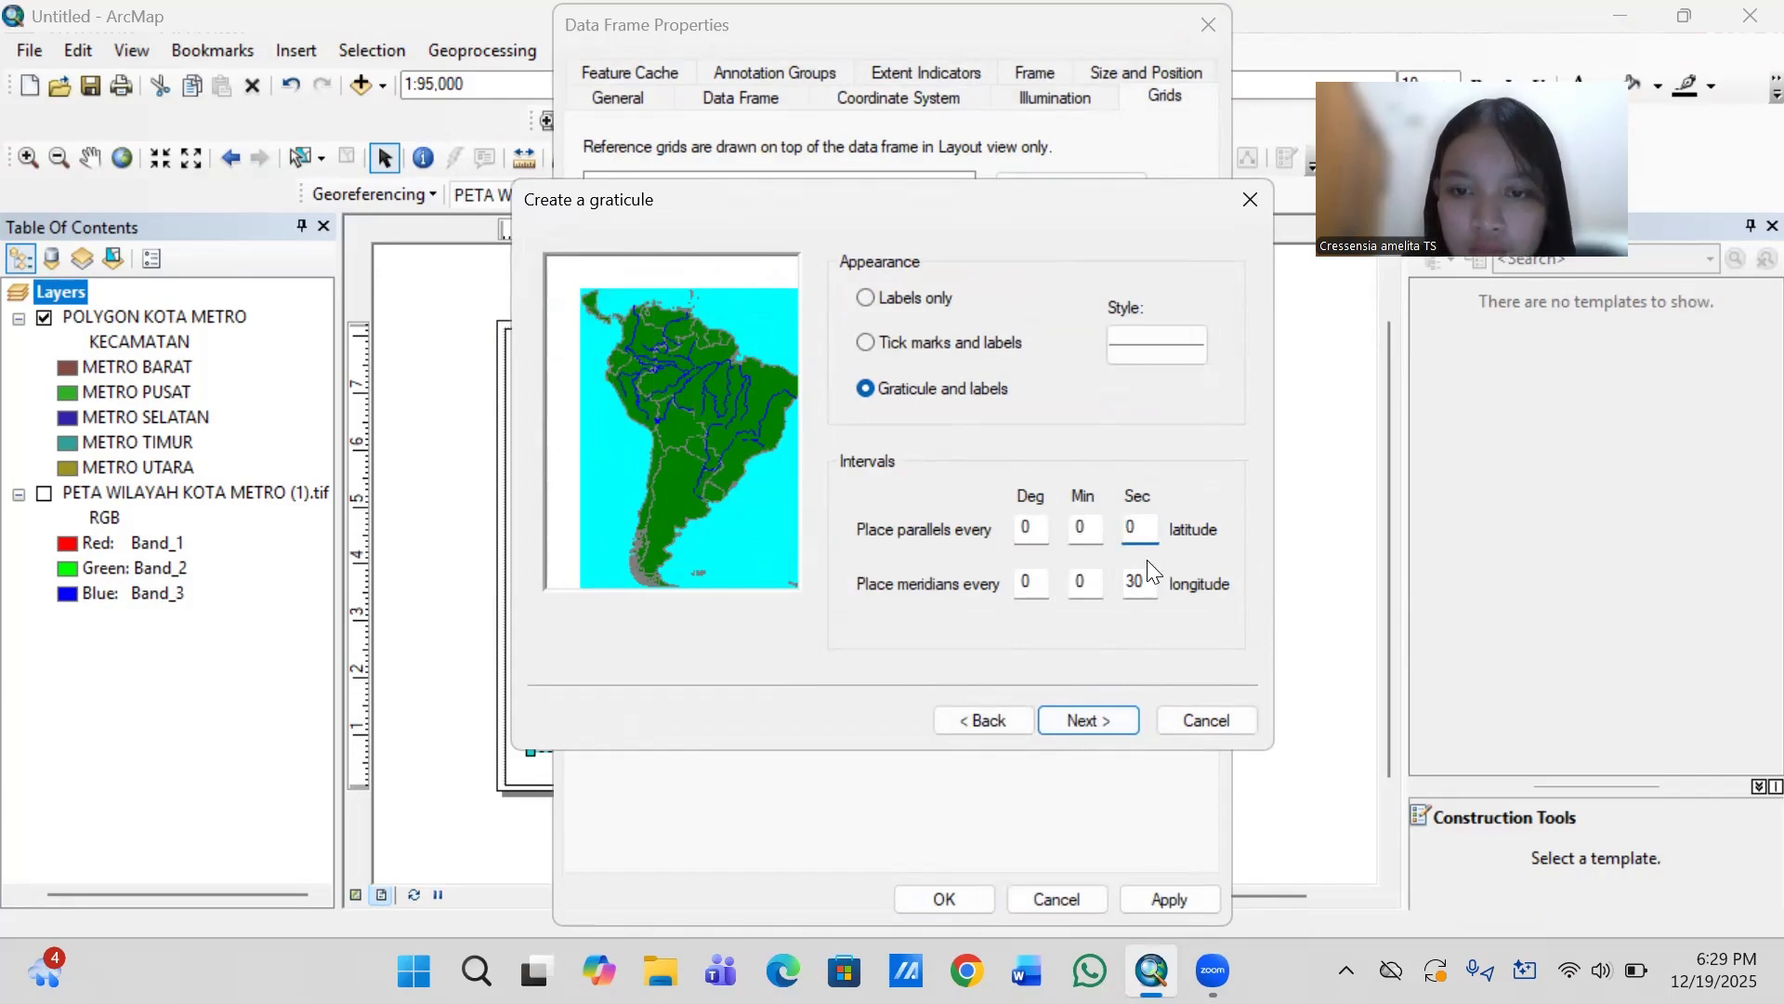
left_click(1138, 582)
key("BackSpace")
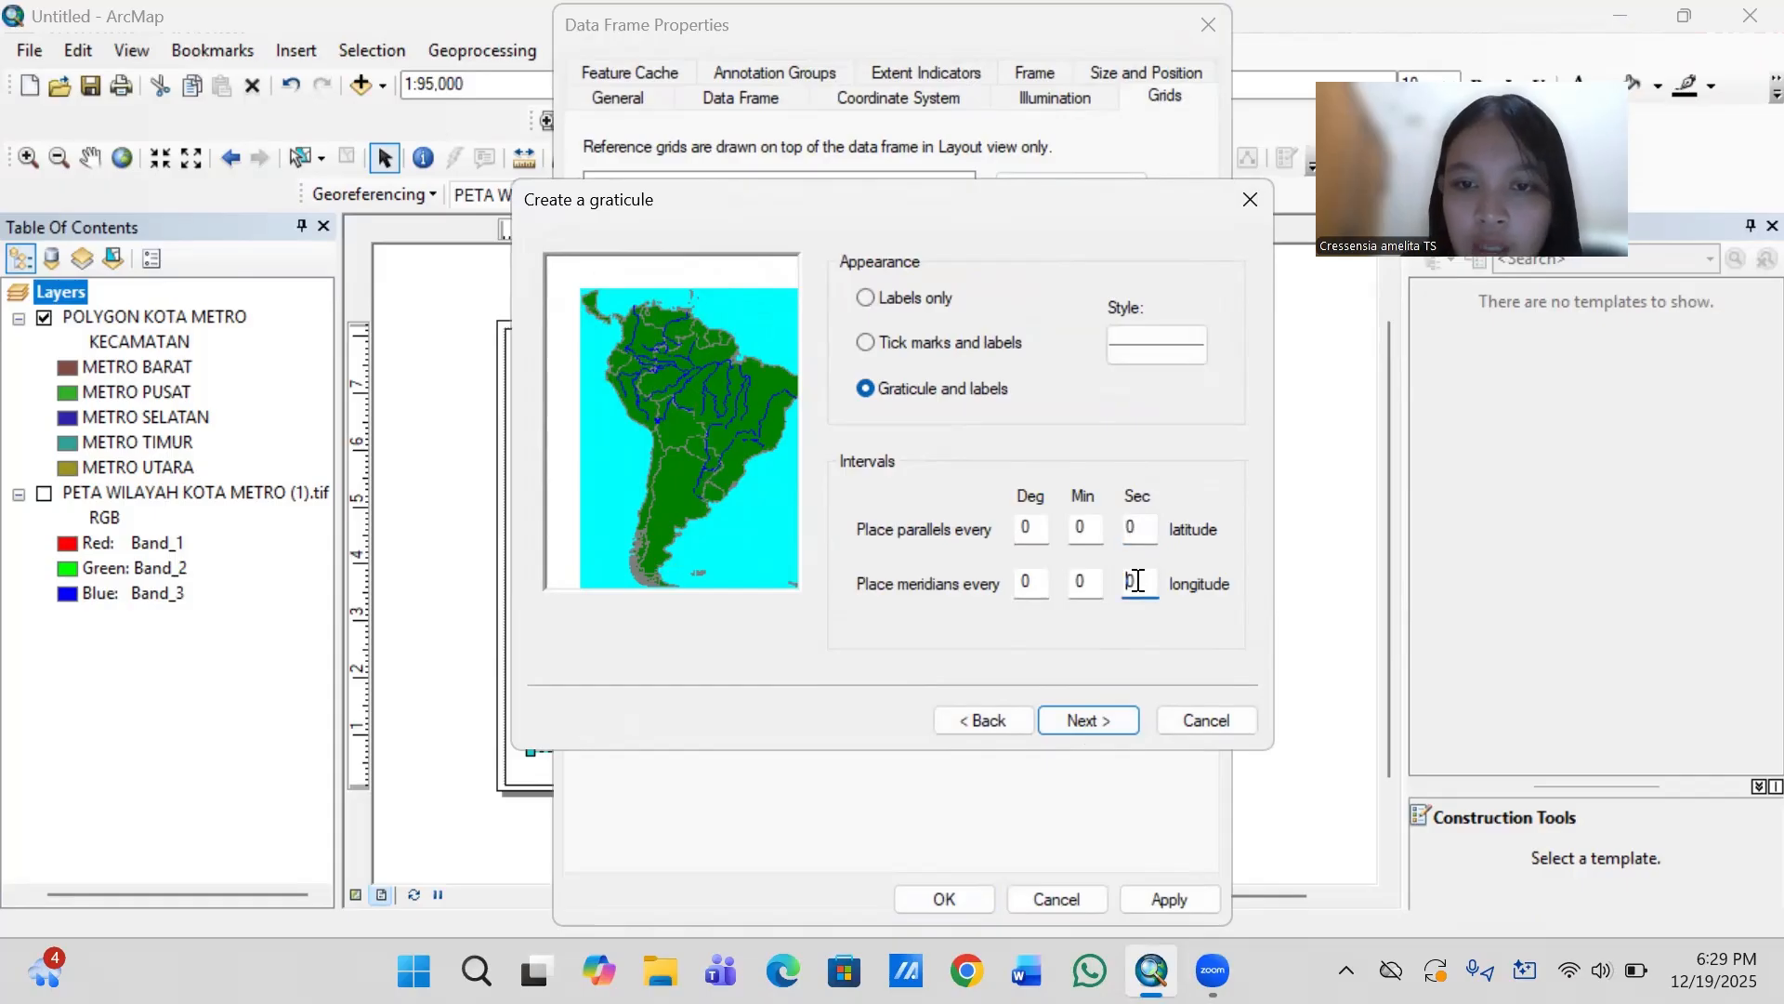
left_click(1091, 534)
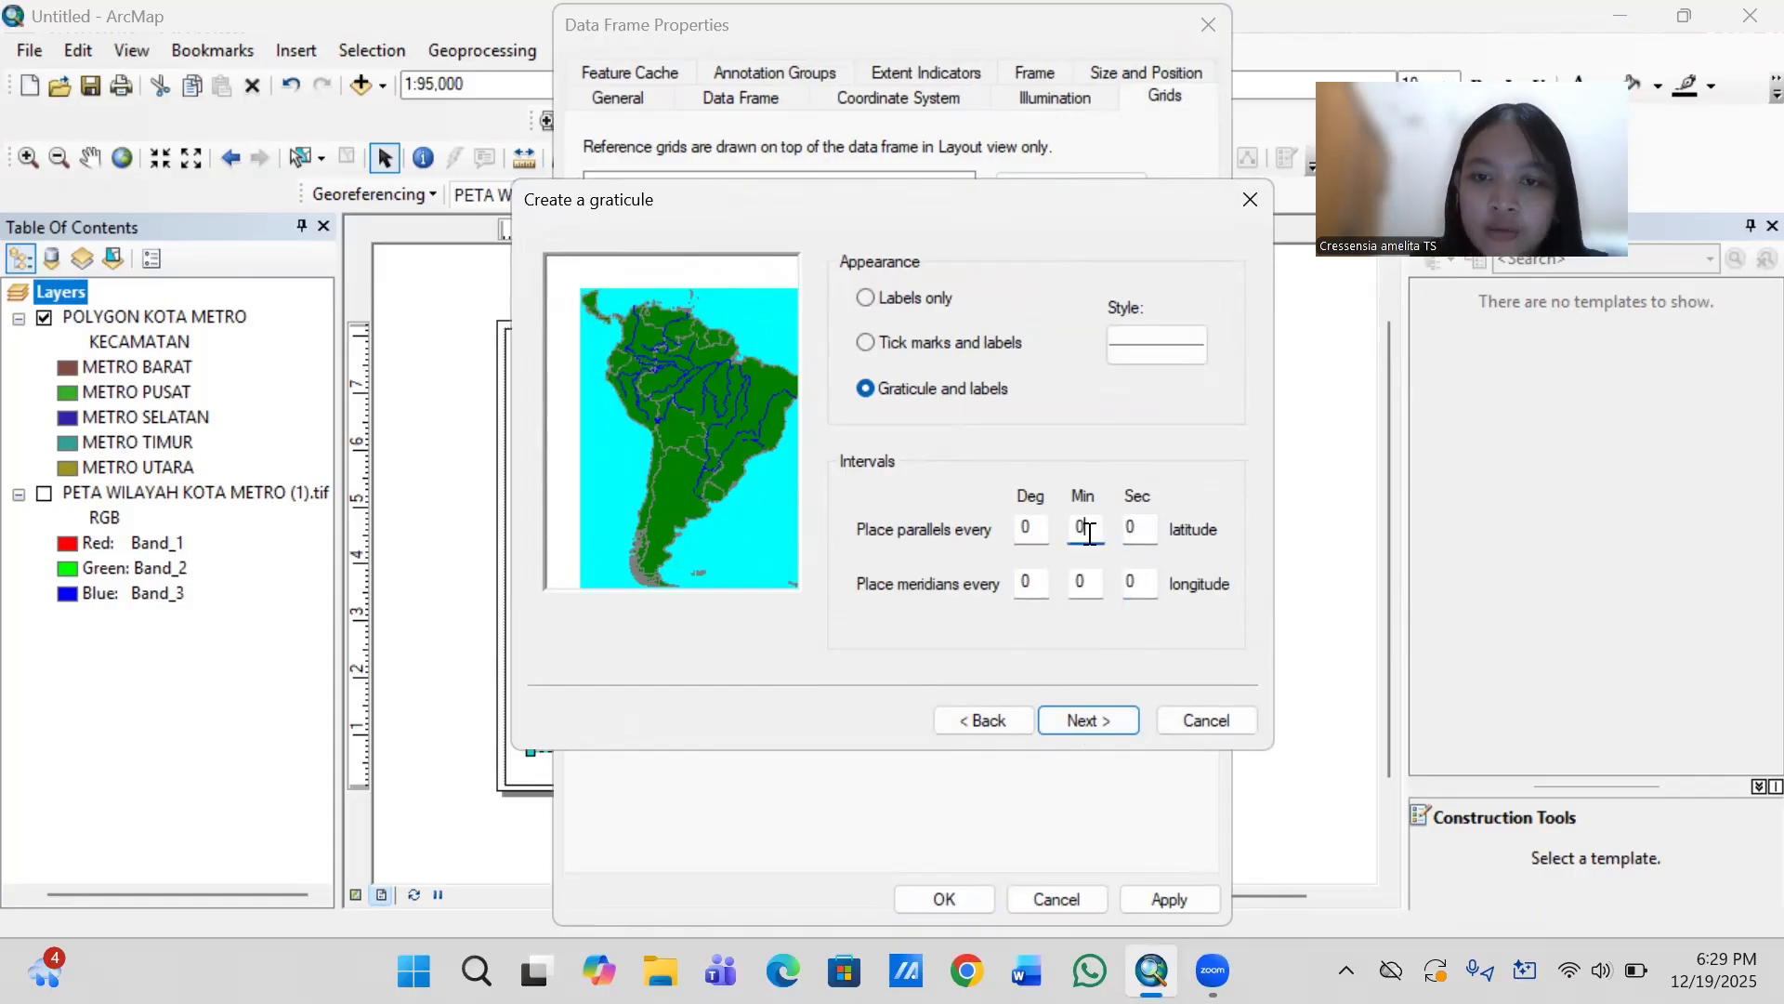
key("BackSpace")
type("2")
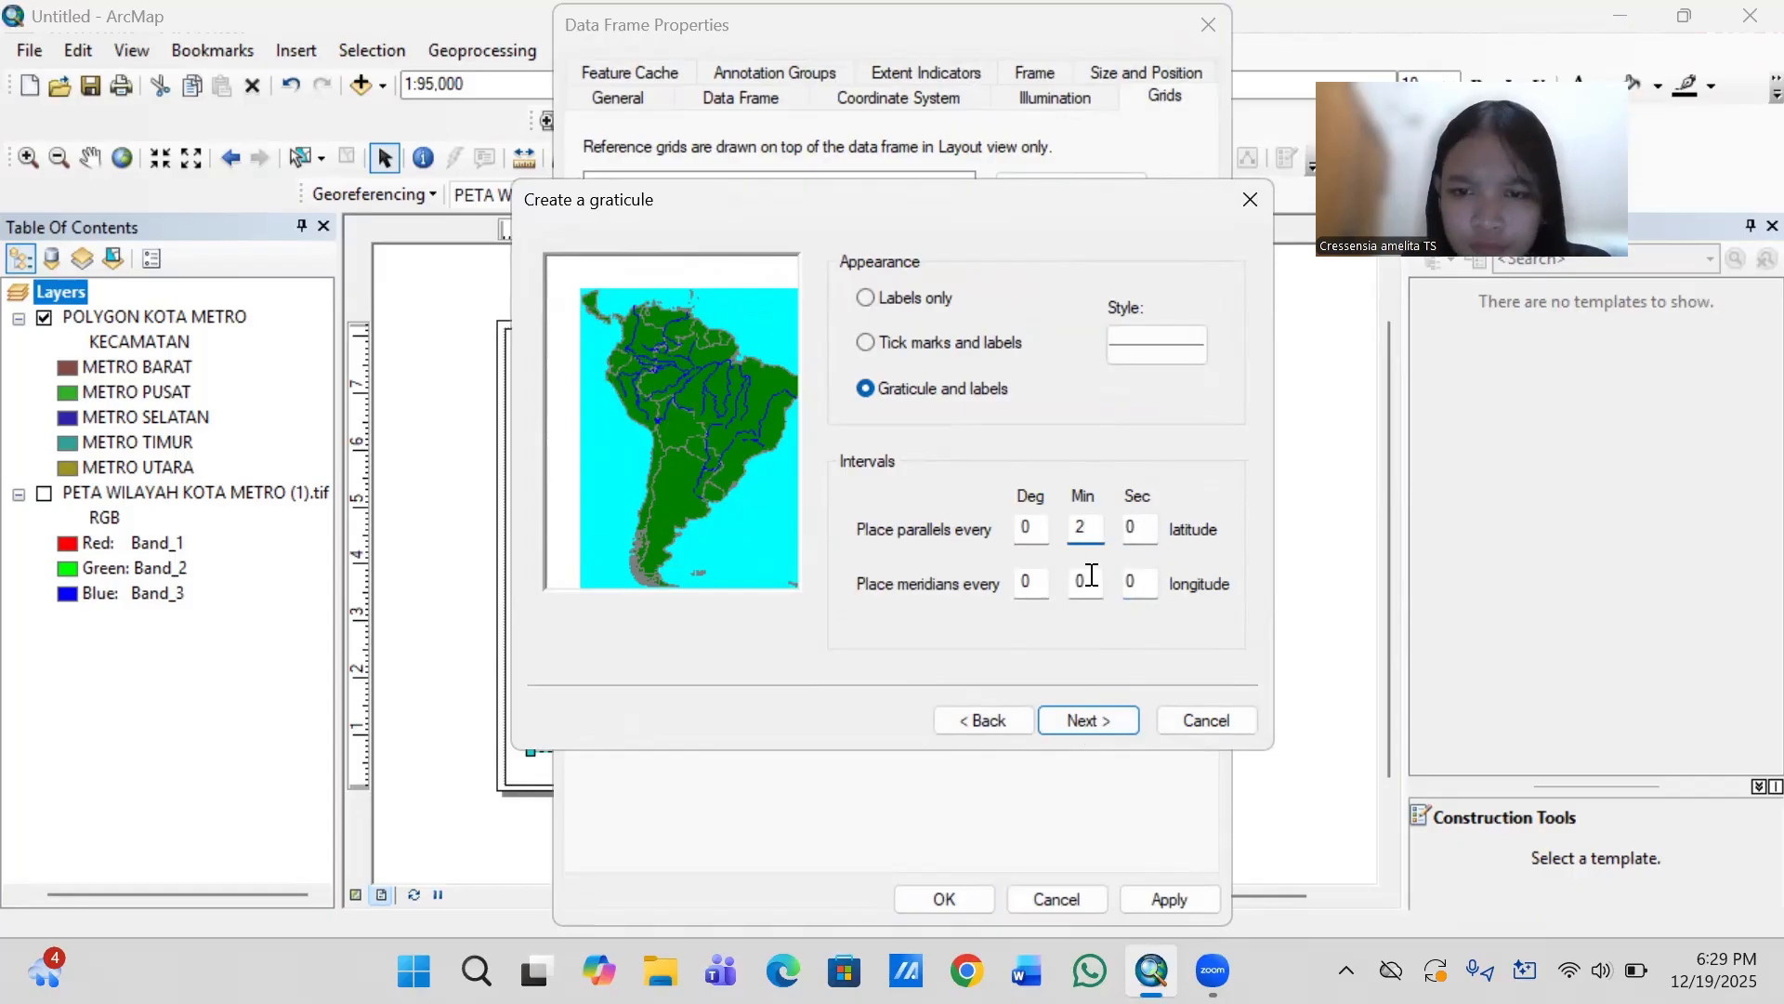
left_click(1087, 584)
key("BackSpace")
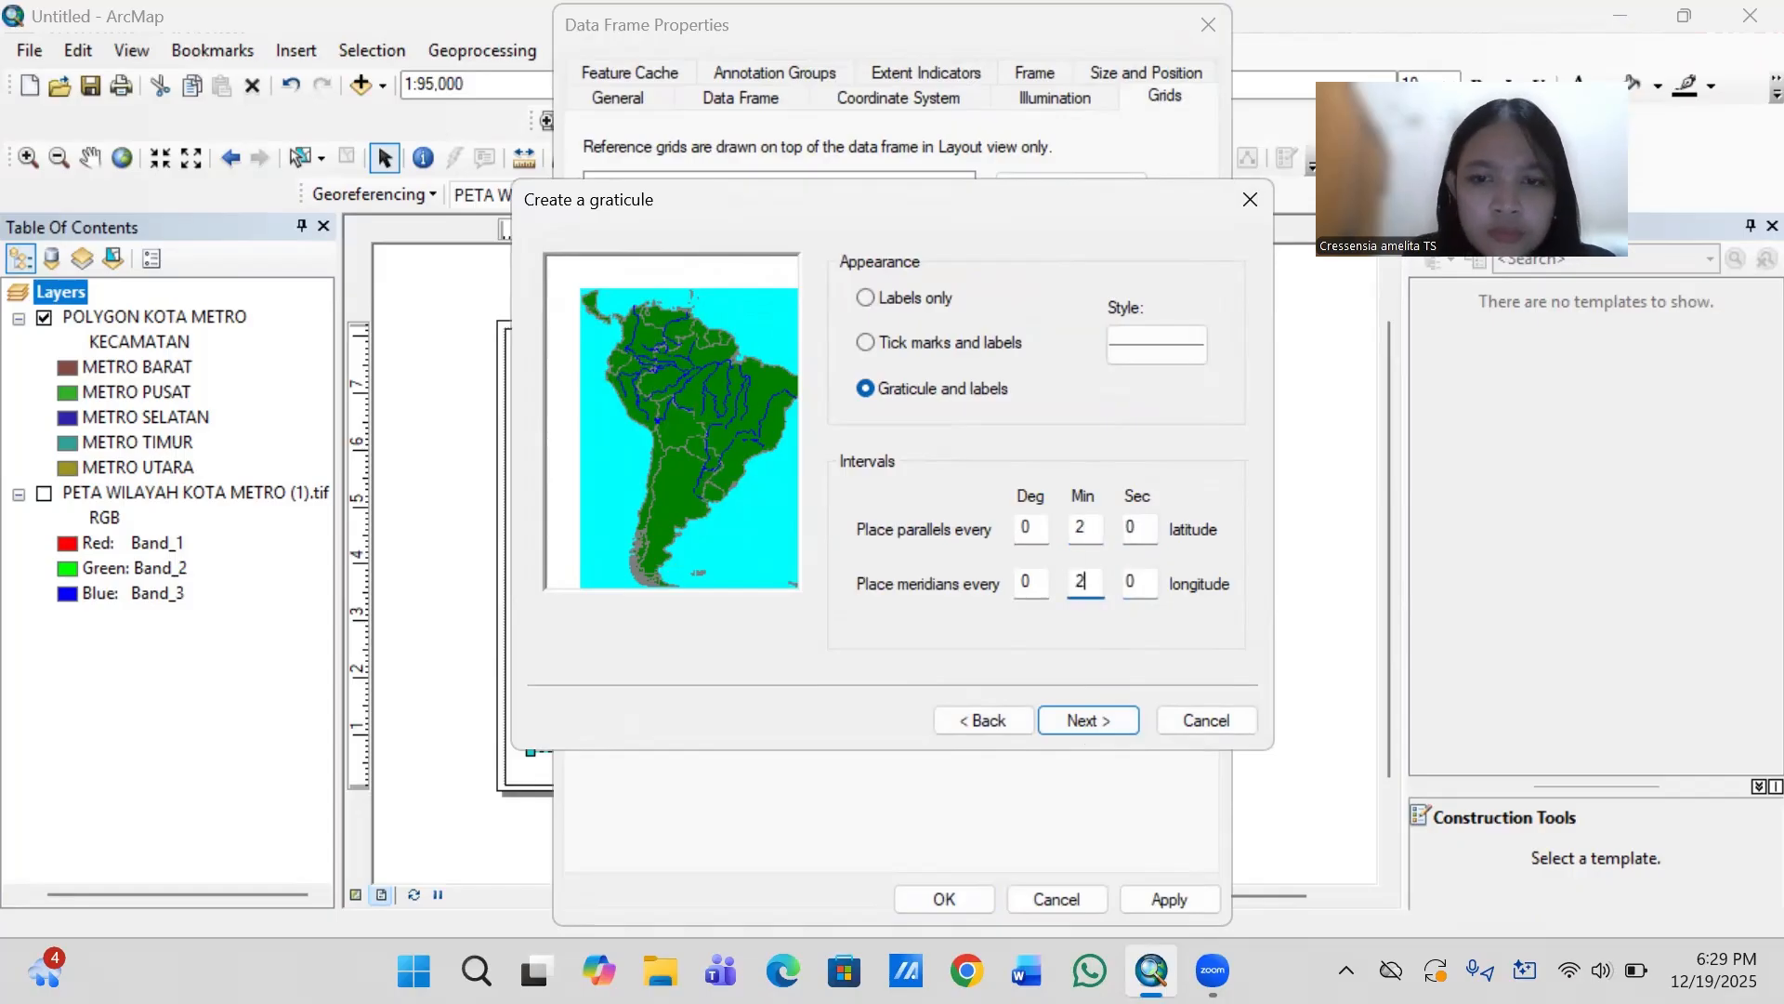
type("2")
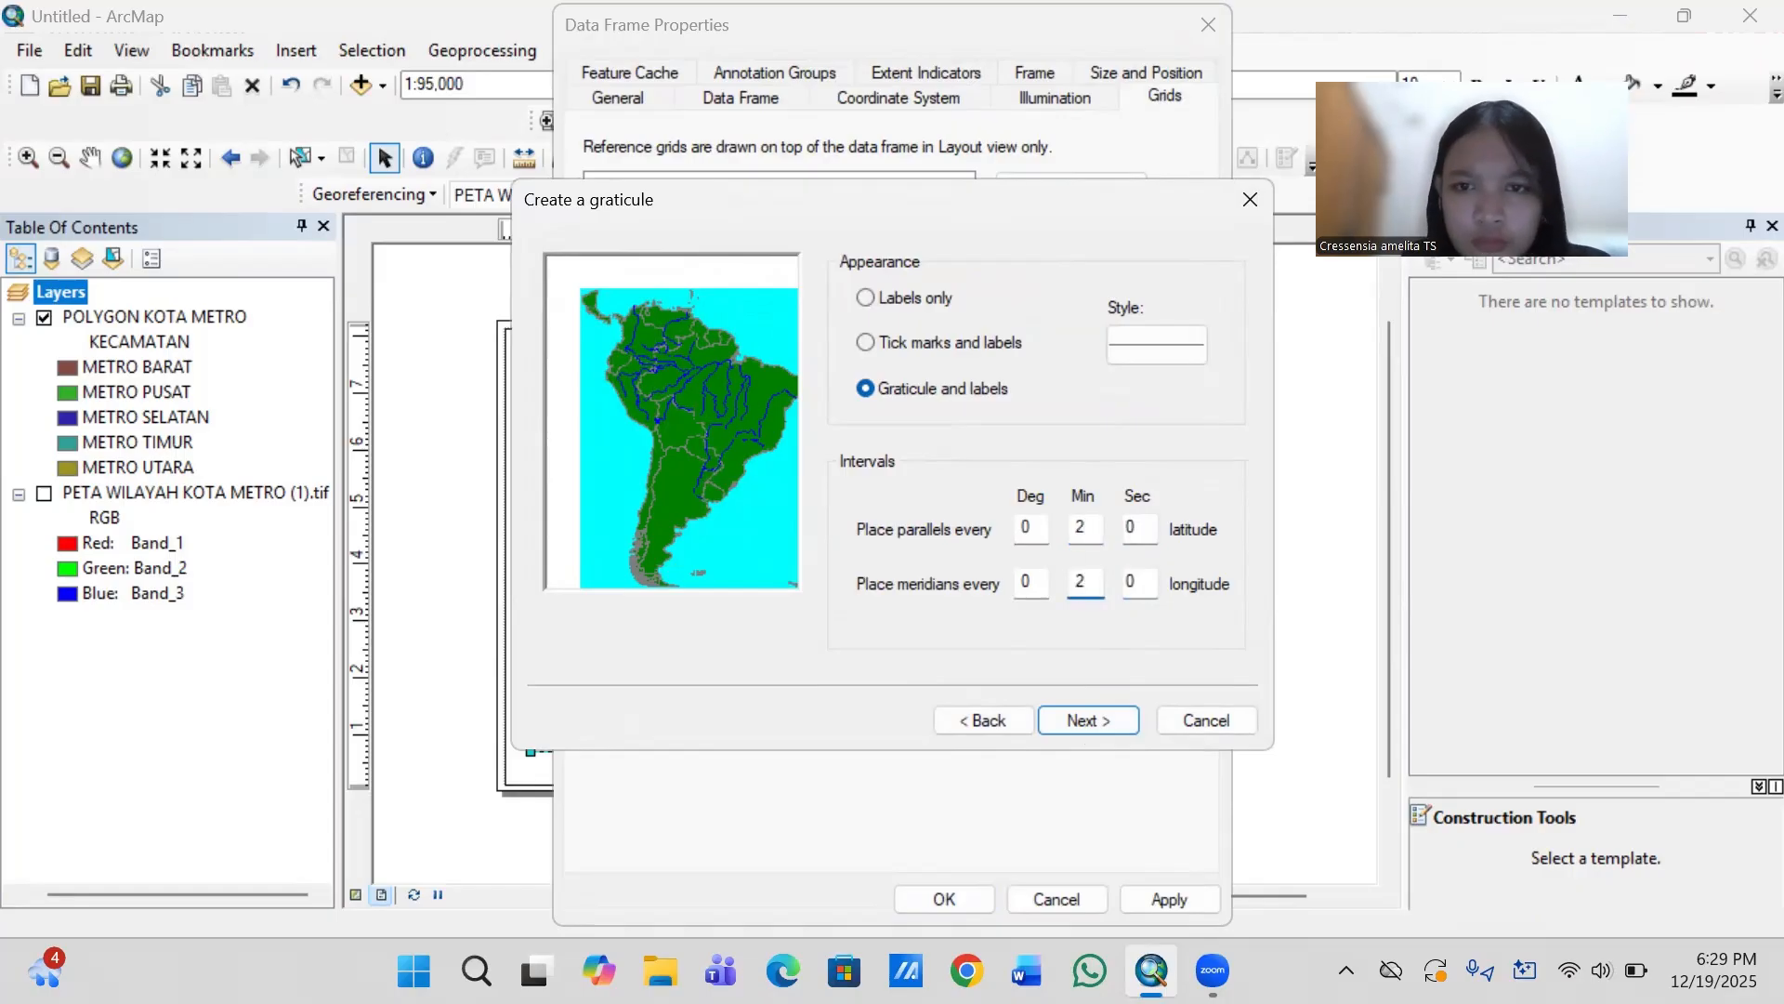
- Complete the graticule with the default axes, label and border settings, and move the data frame properties dialog off the map
left_click(1102, 722)
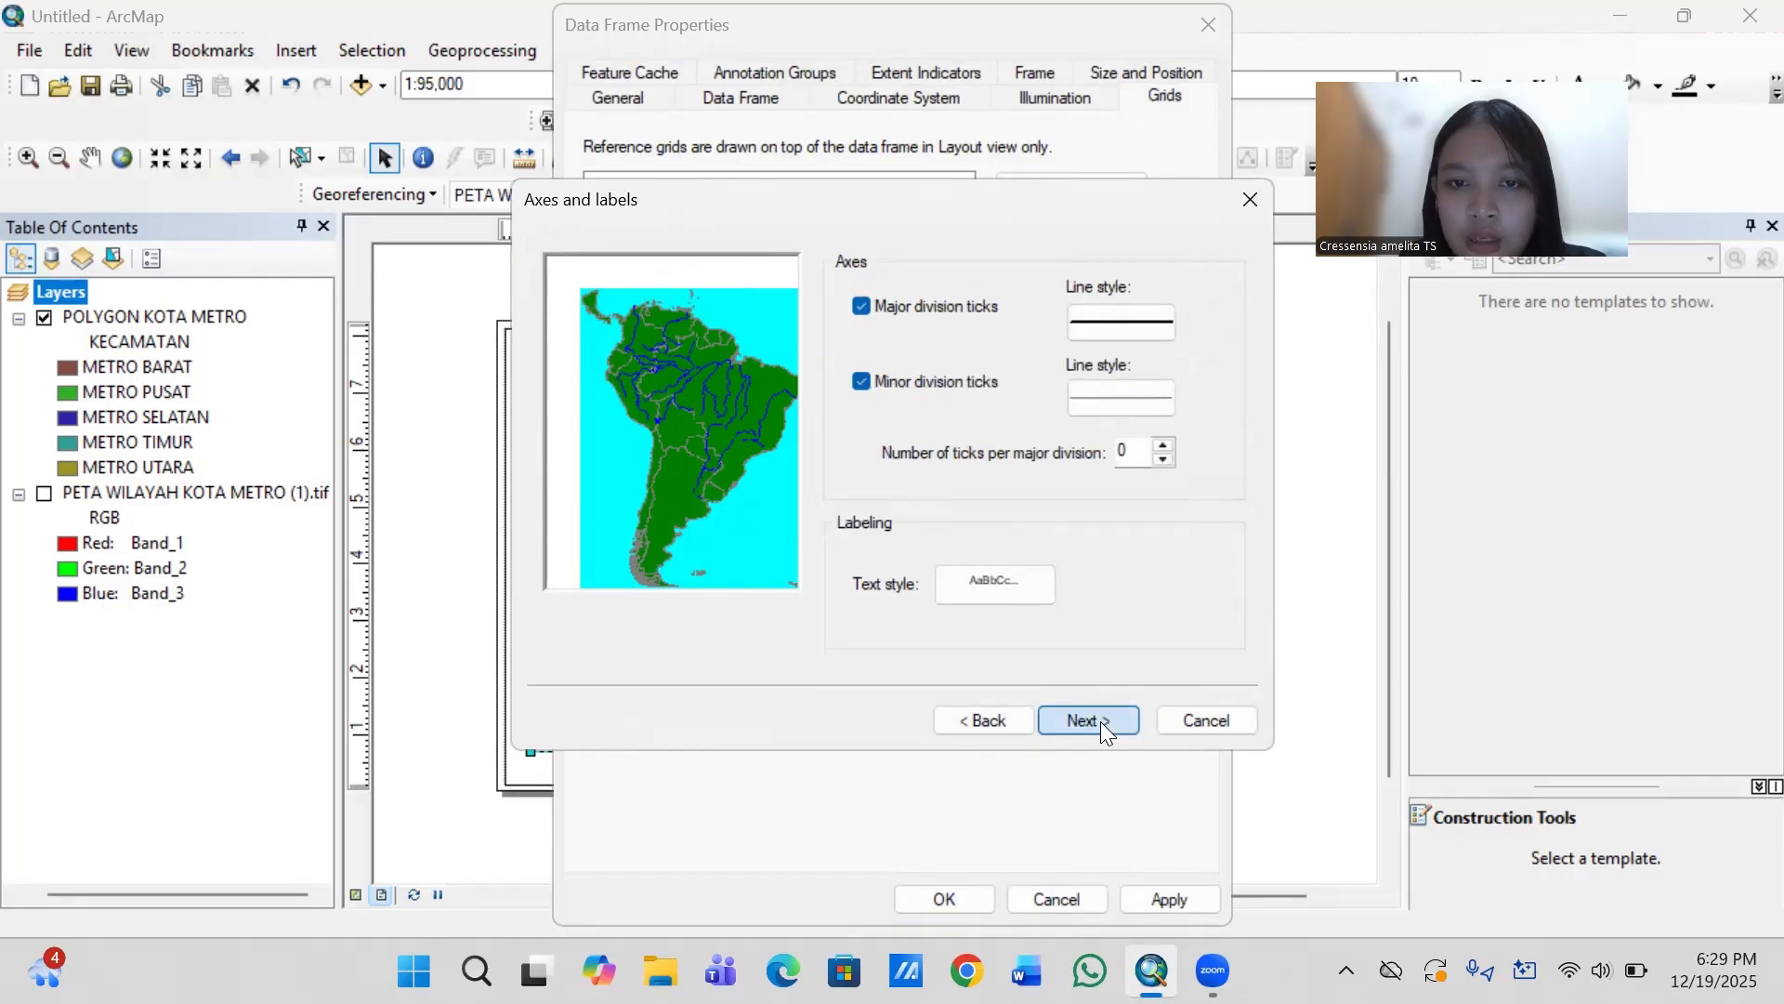
left_click(1100, 722)
left_click(1100, 721)
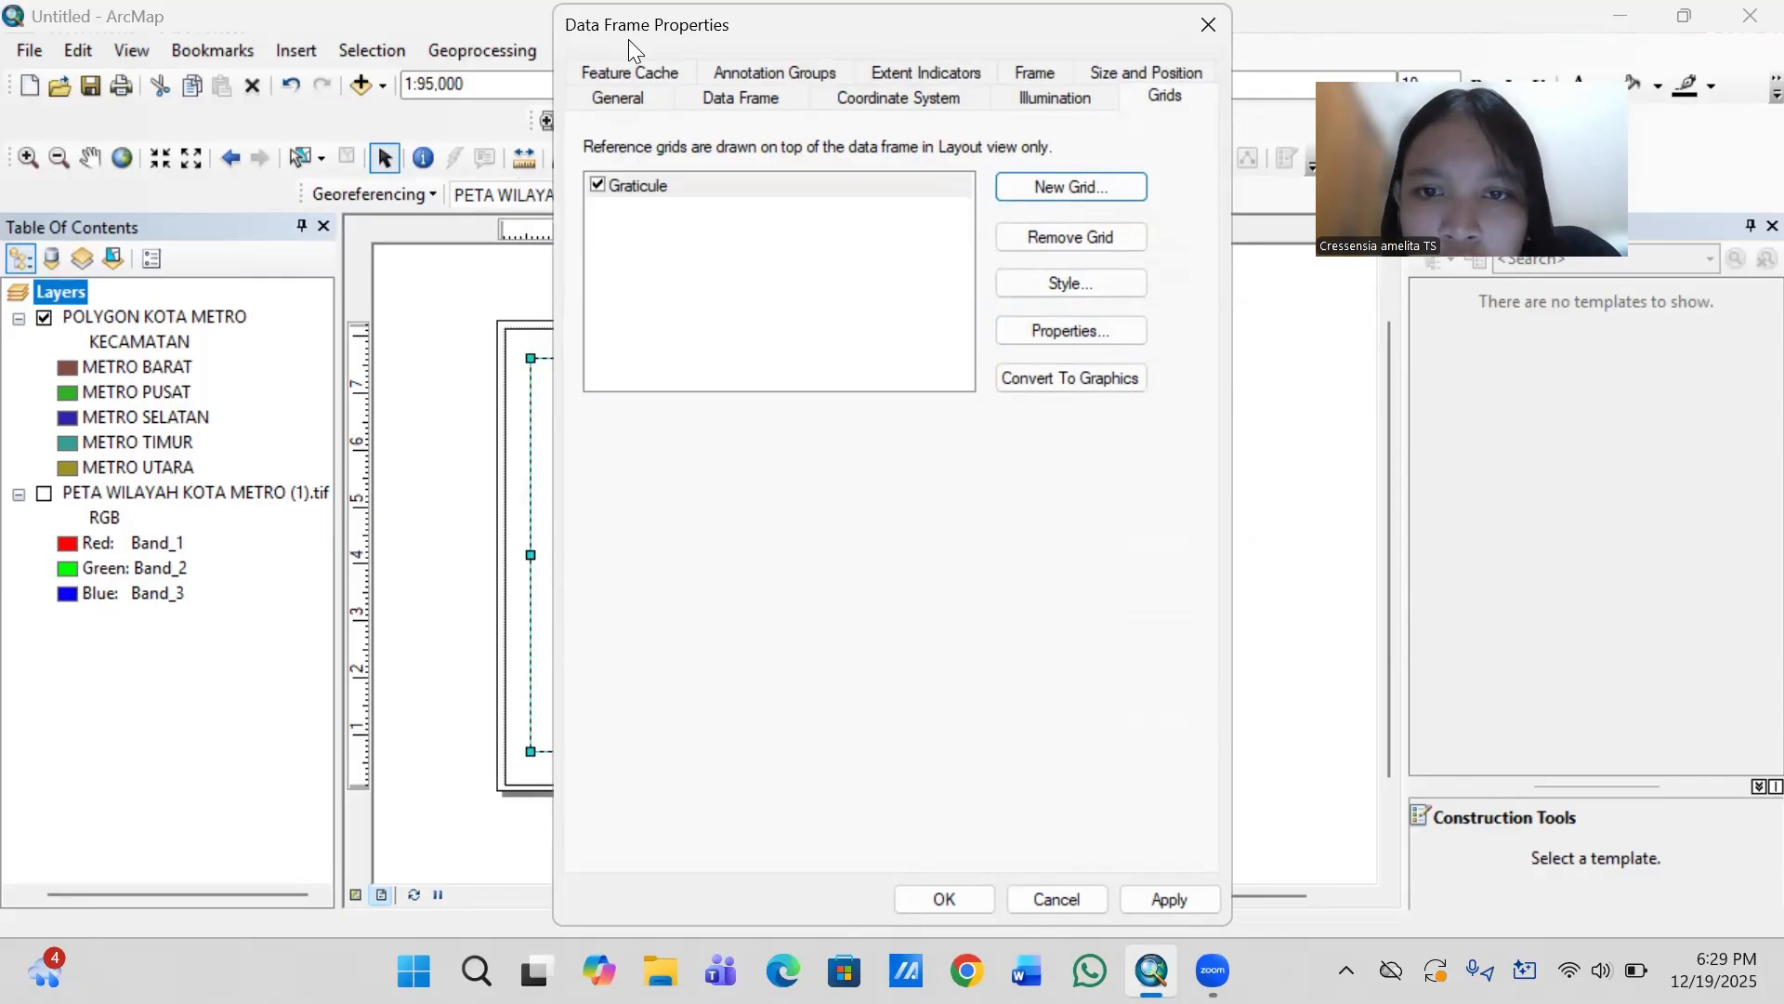
left_click_drag(629, 39, 733, 129)
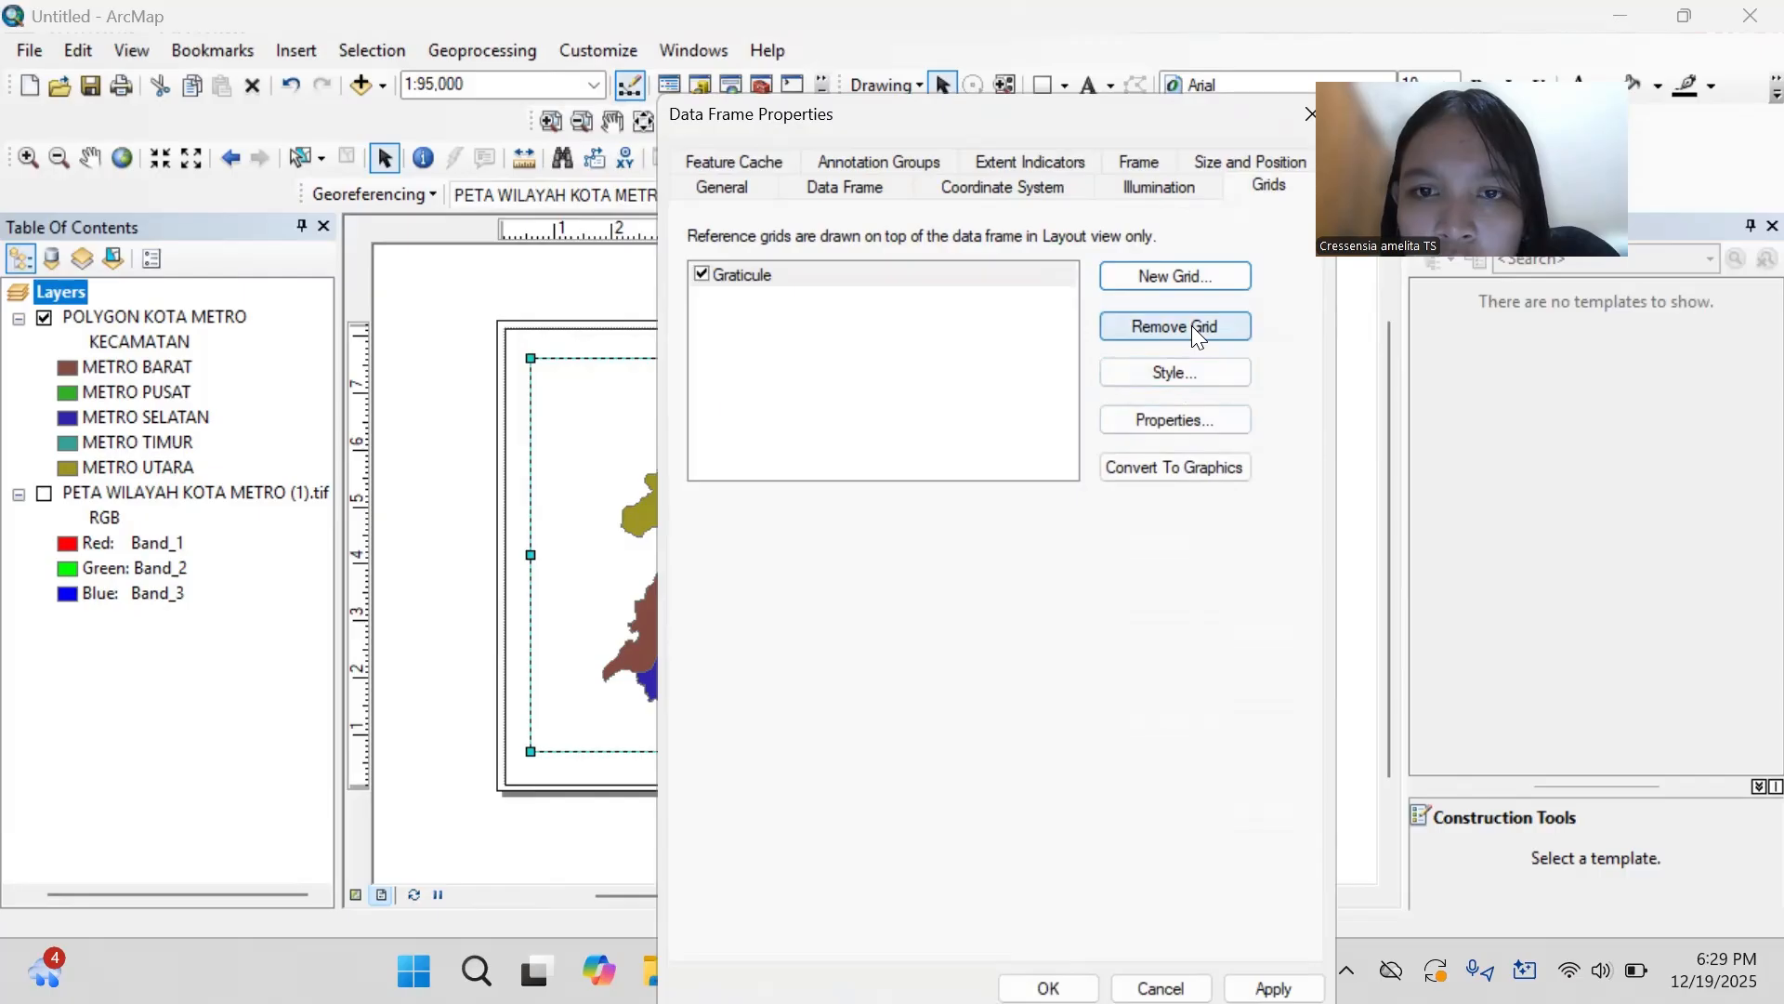
- Add a second graticule with parallels and meridians every 2 minutes 30 seconds and a simple border
left_click(1184, 275)
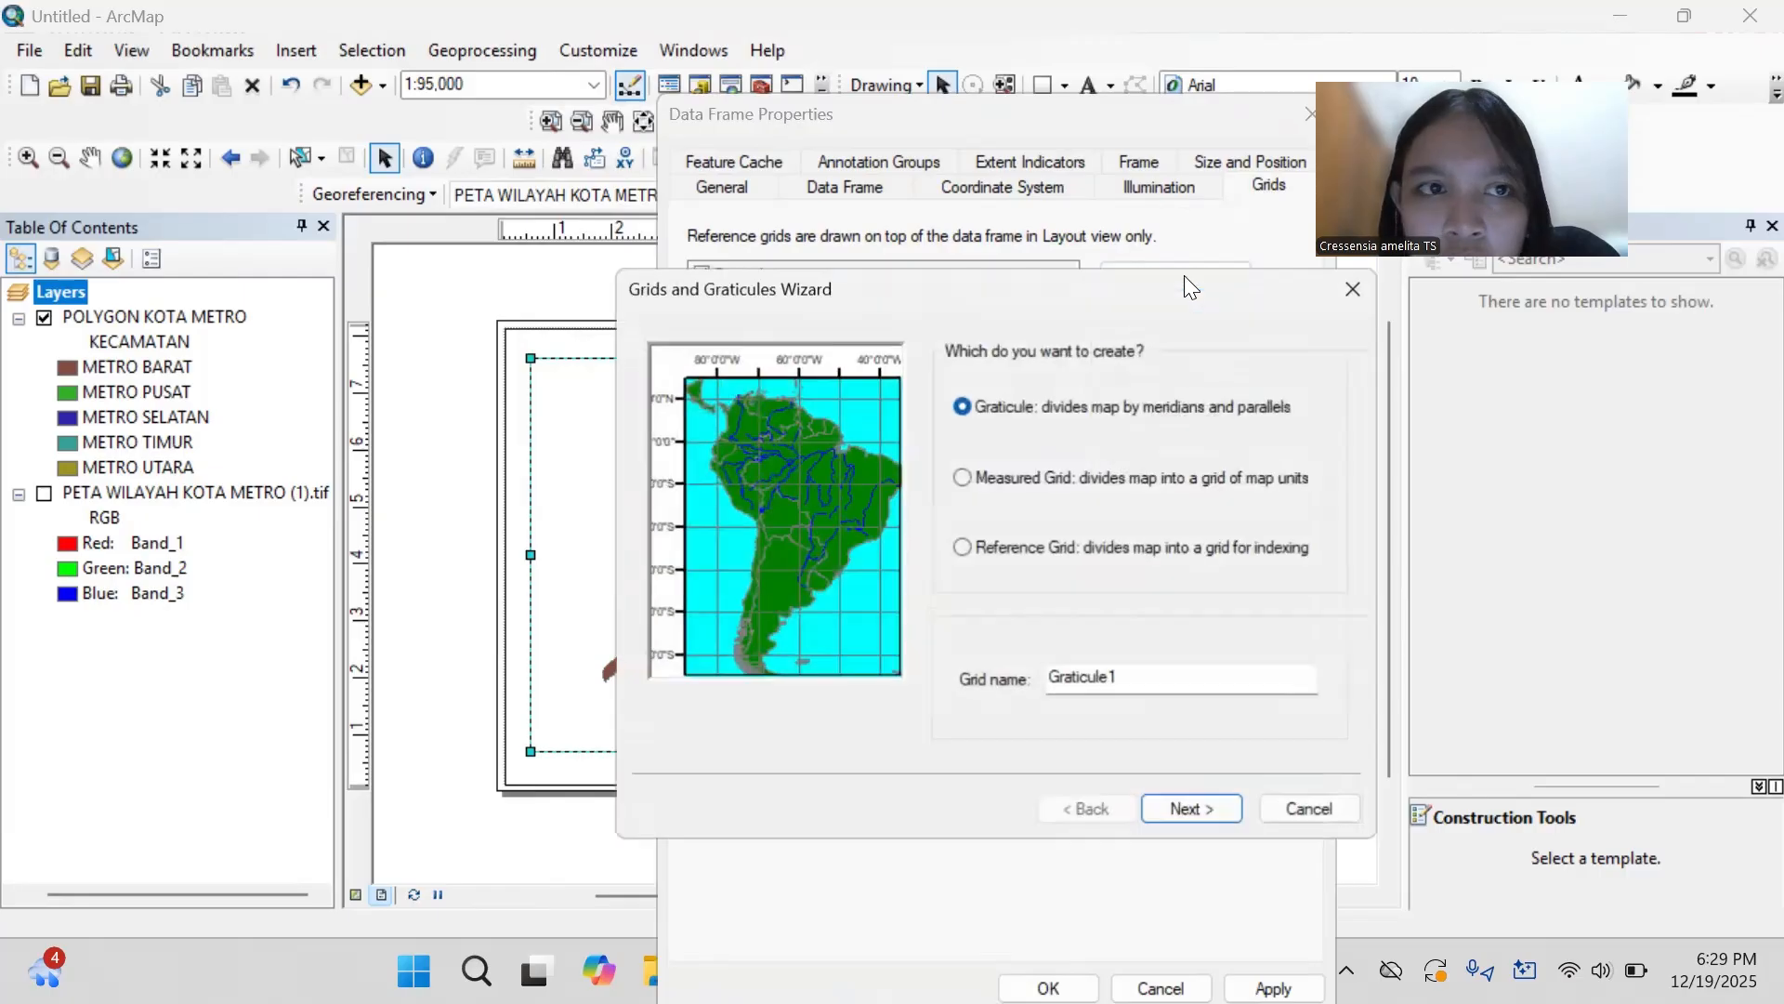
left_click(1212, 803)
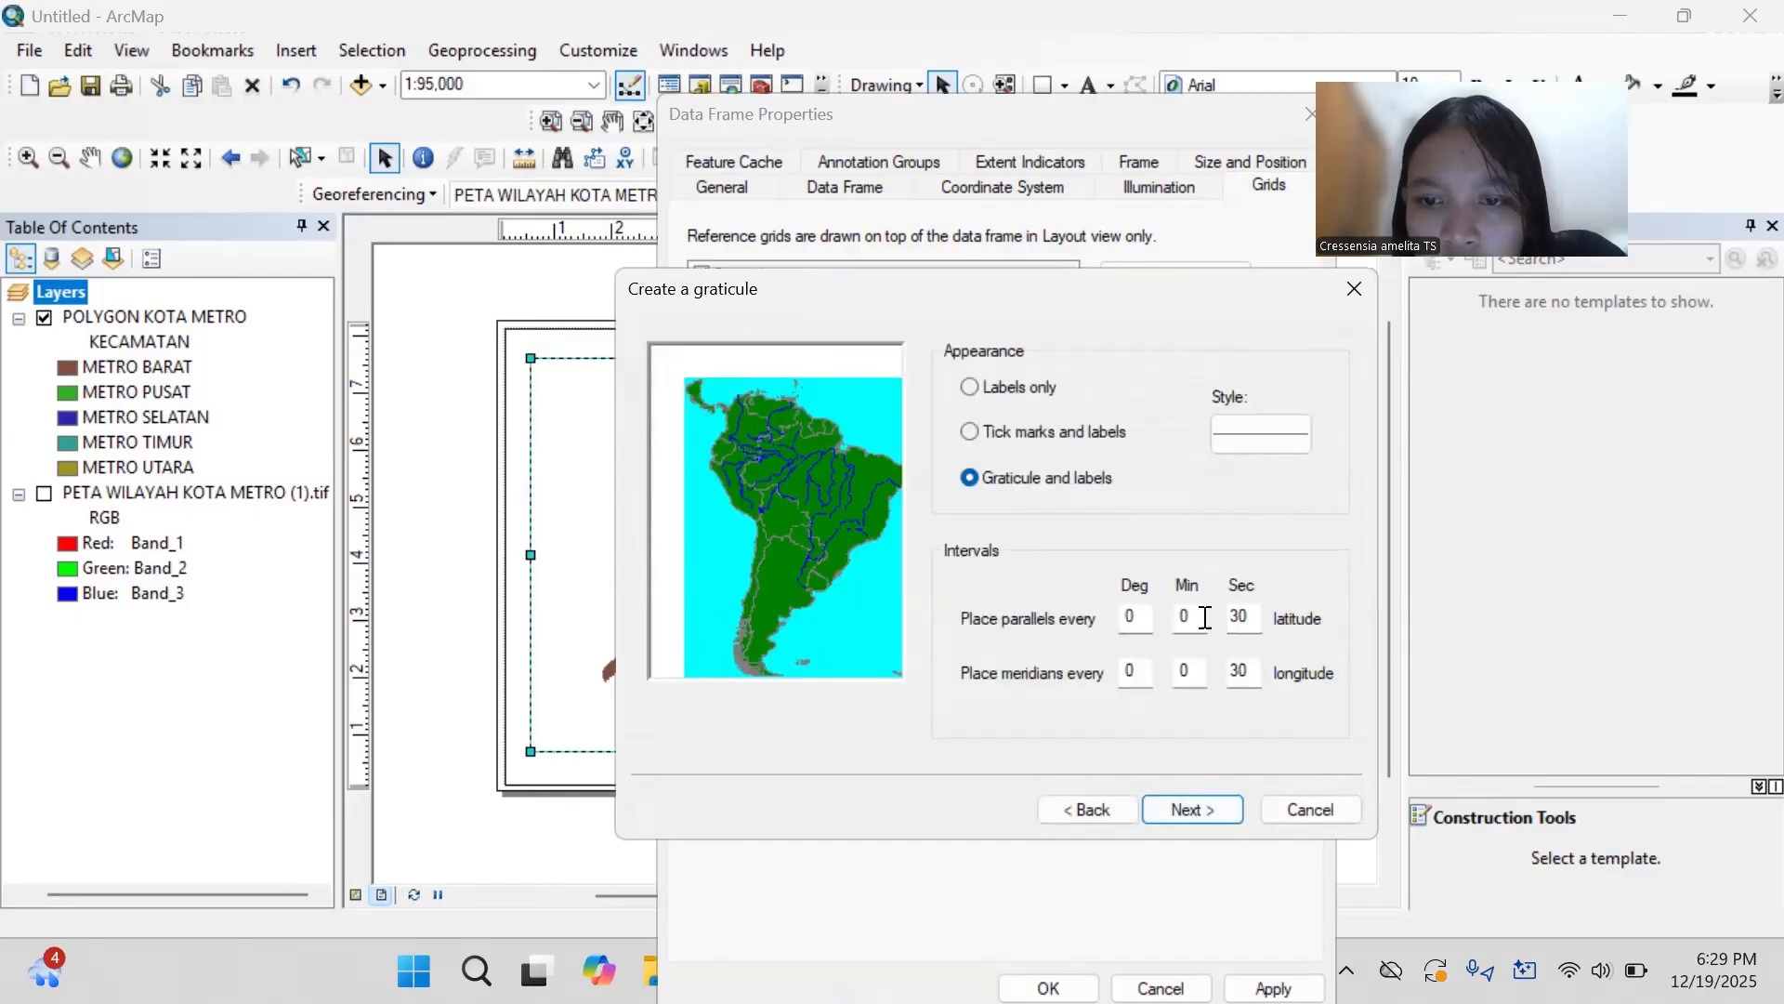
left_click(1194, 618)
key("BackSpace")
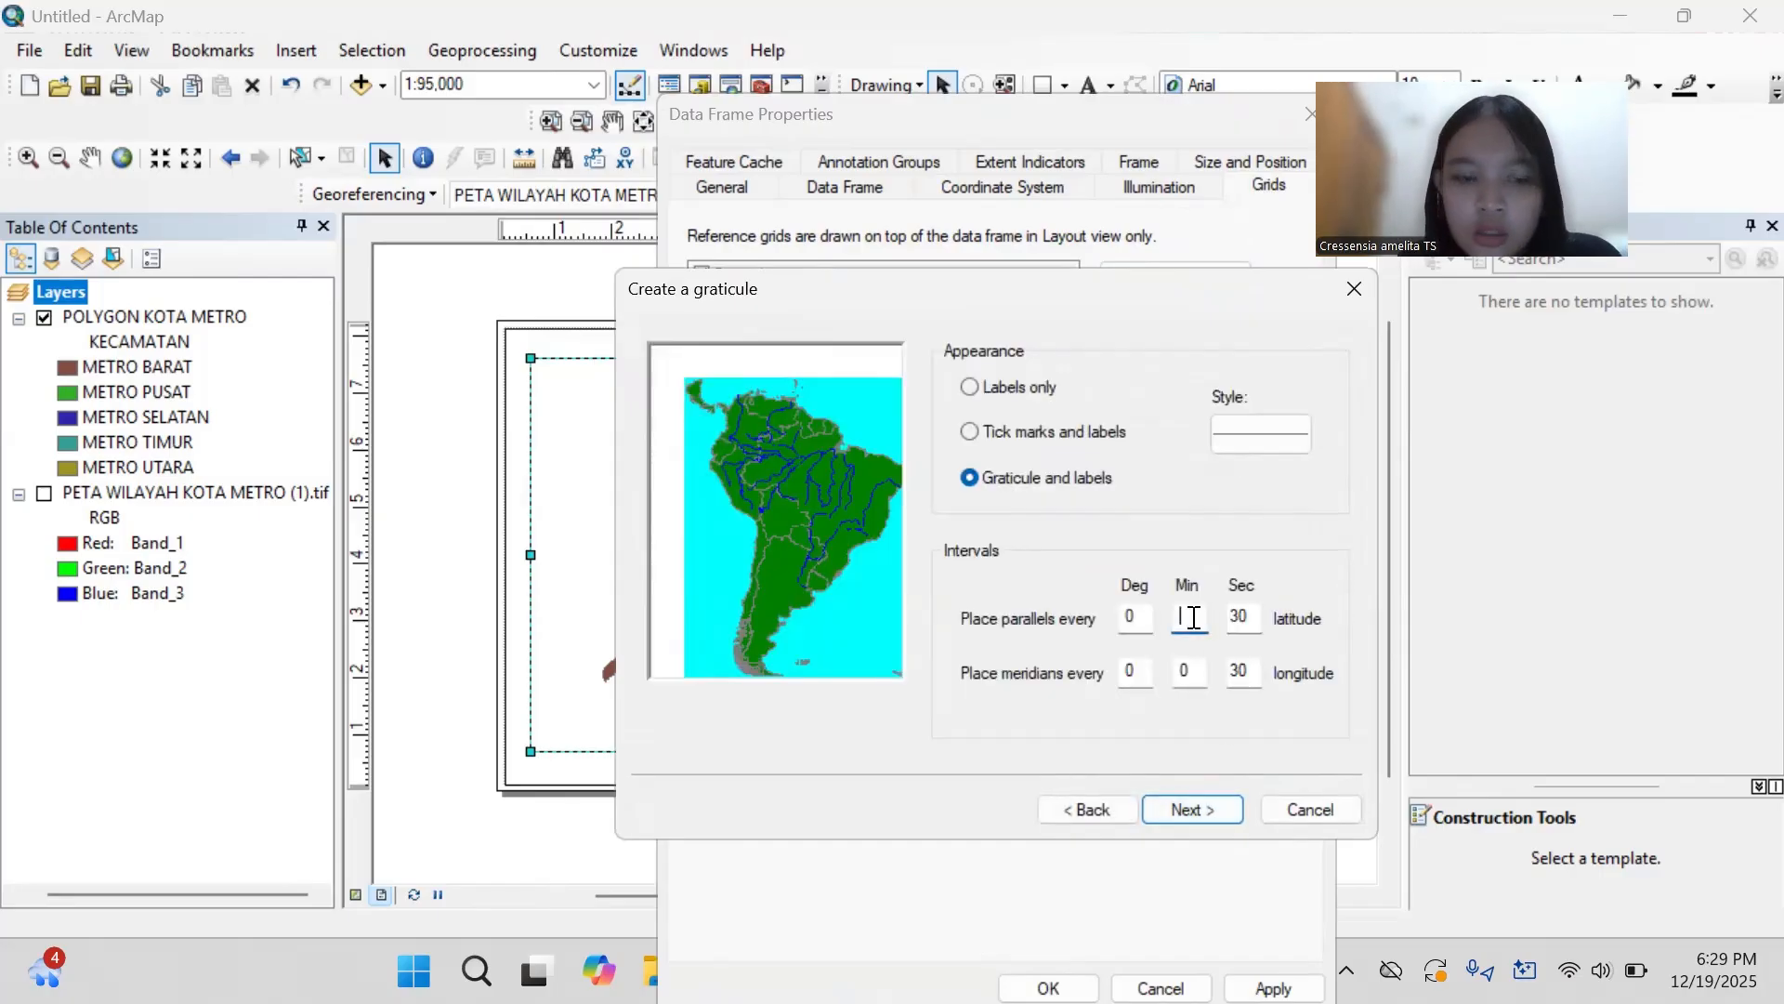
type("2")
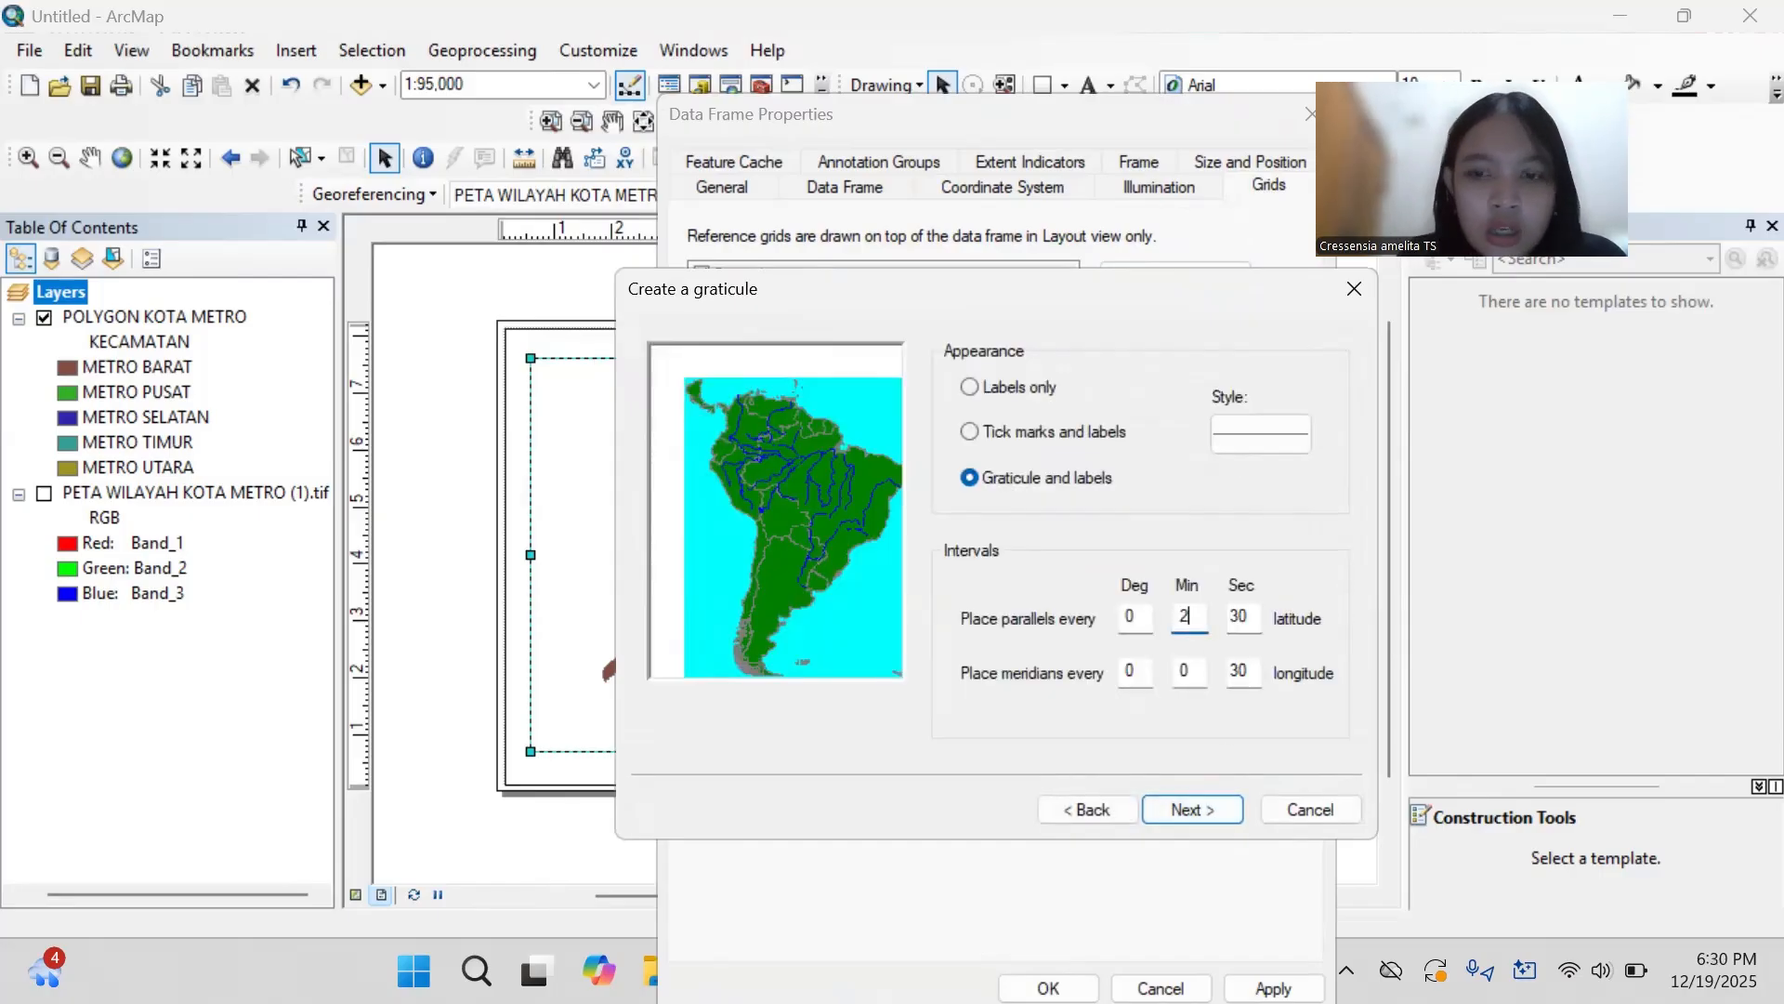
left_click(1194, 668)
key("BackSpace")
type("2")
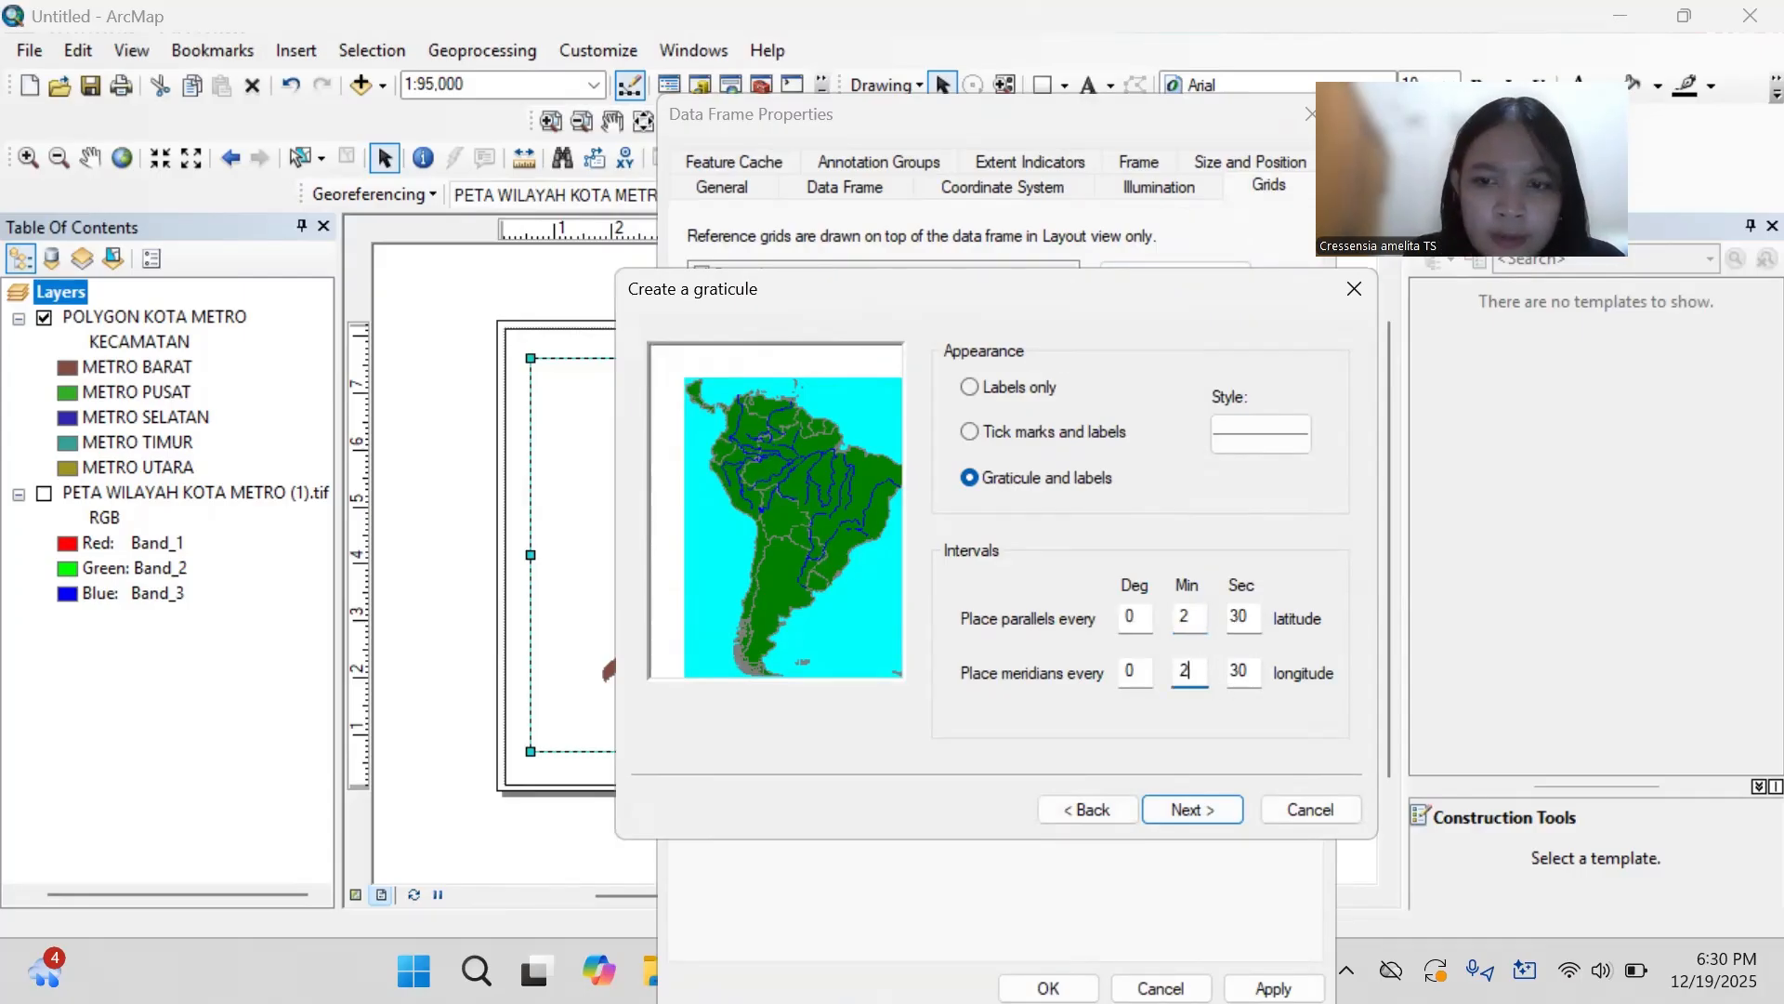
left_click(1225, 807)
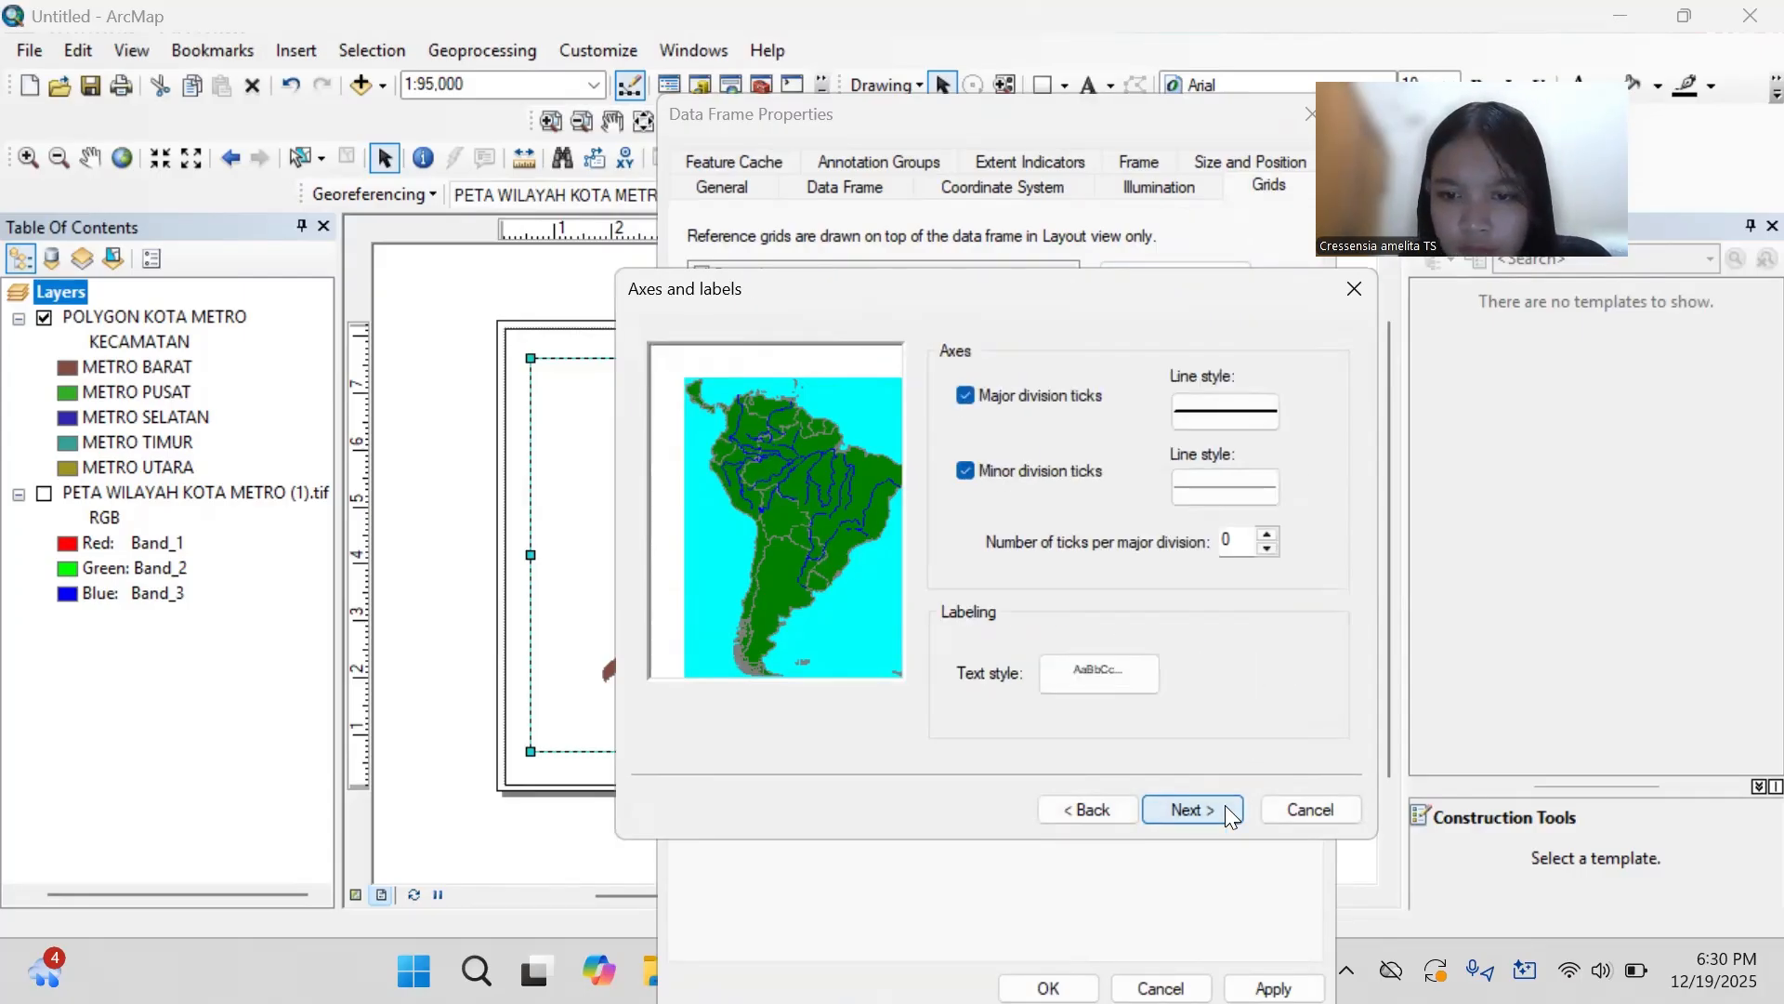
left_click(1225, 805)
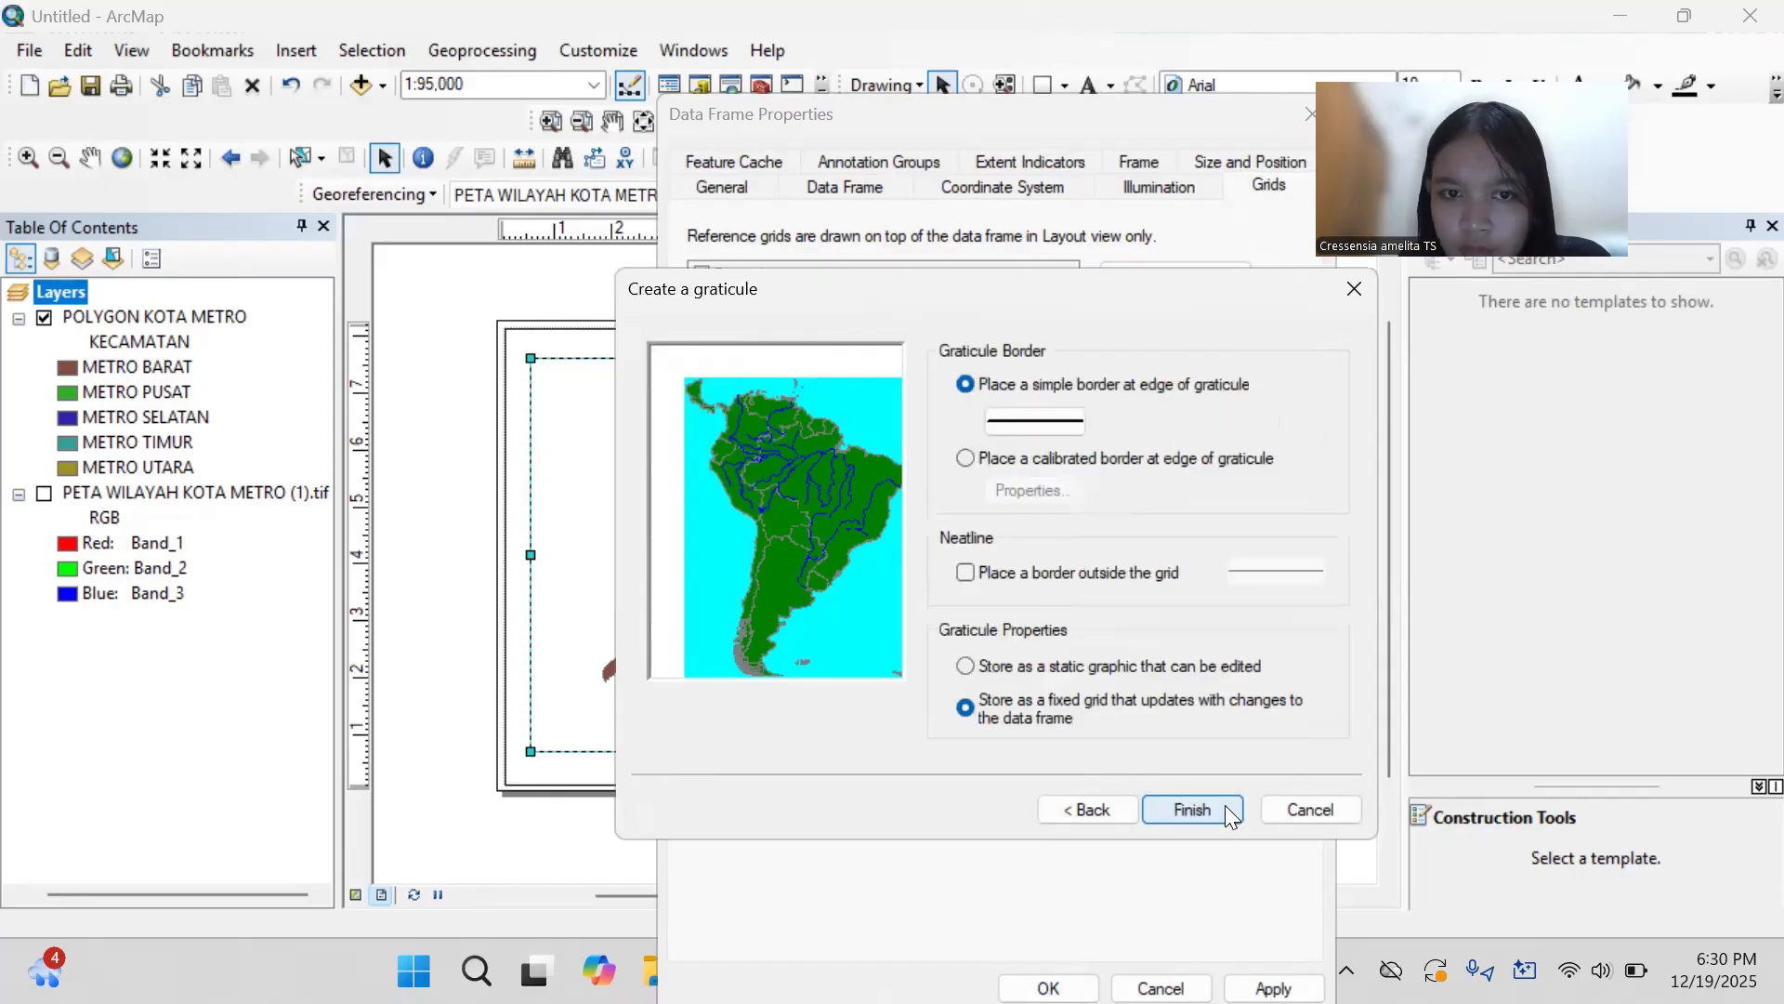
left_click(1192, 808)
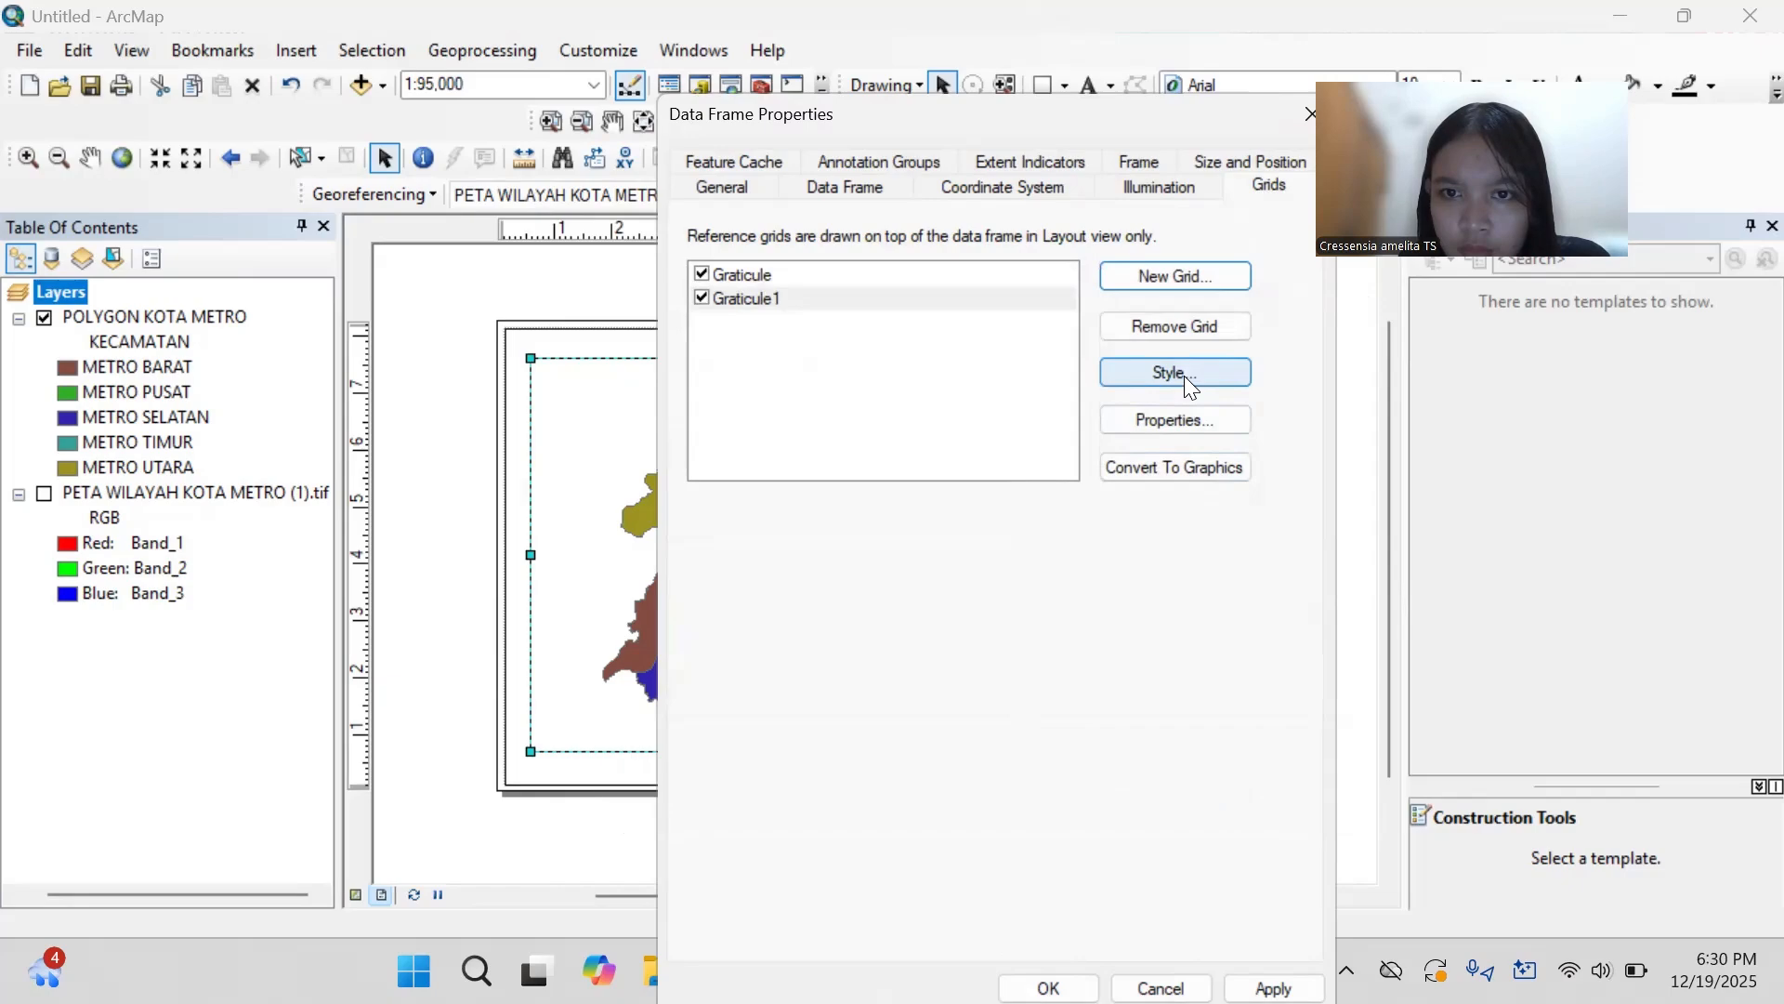
- Remove both graticules from the map data frame and start a new one divided by meridians and parallels
left_click(1184, 331)
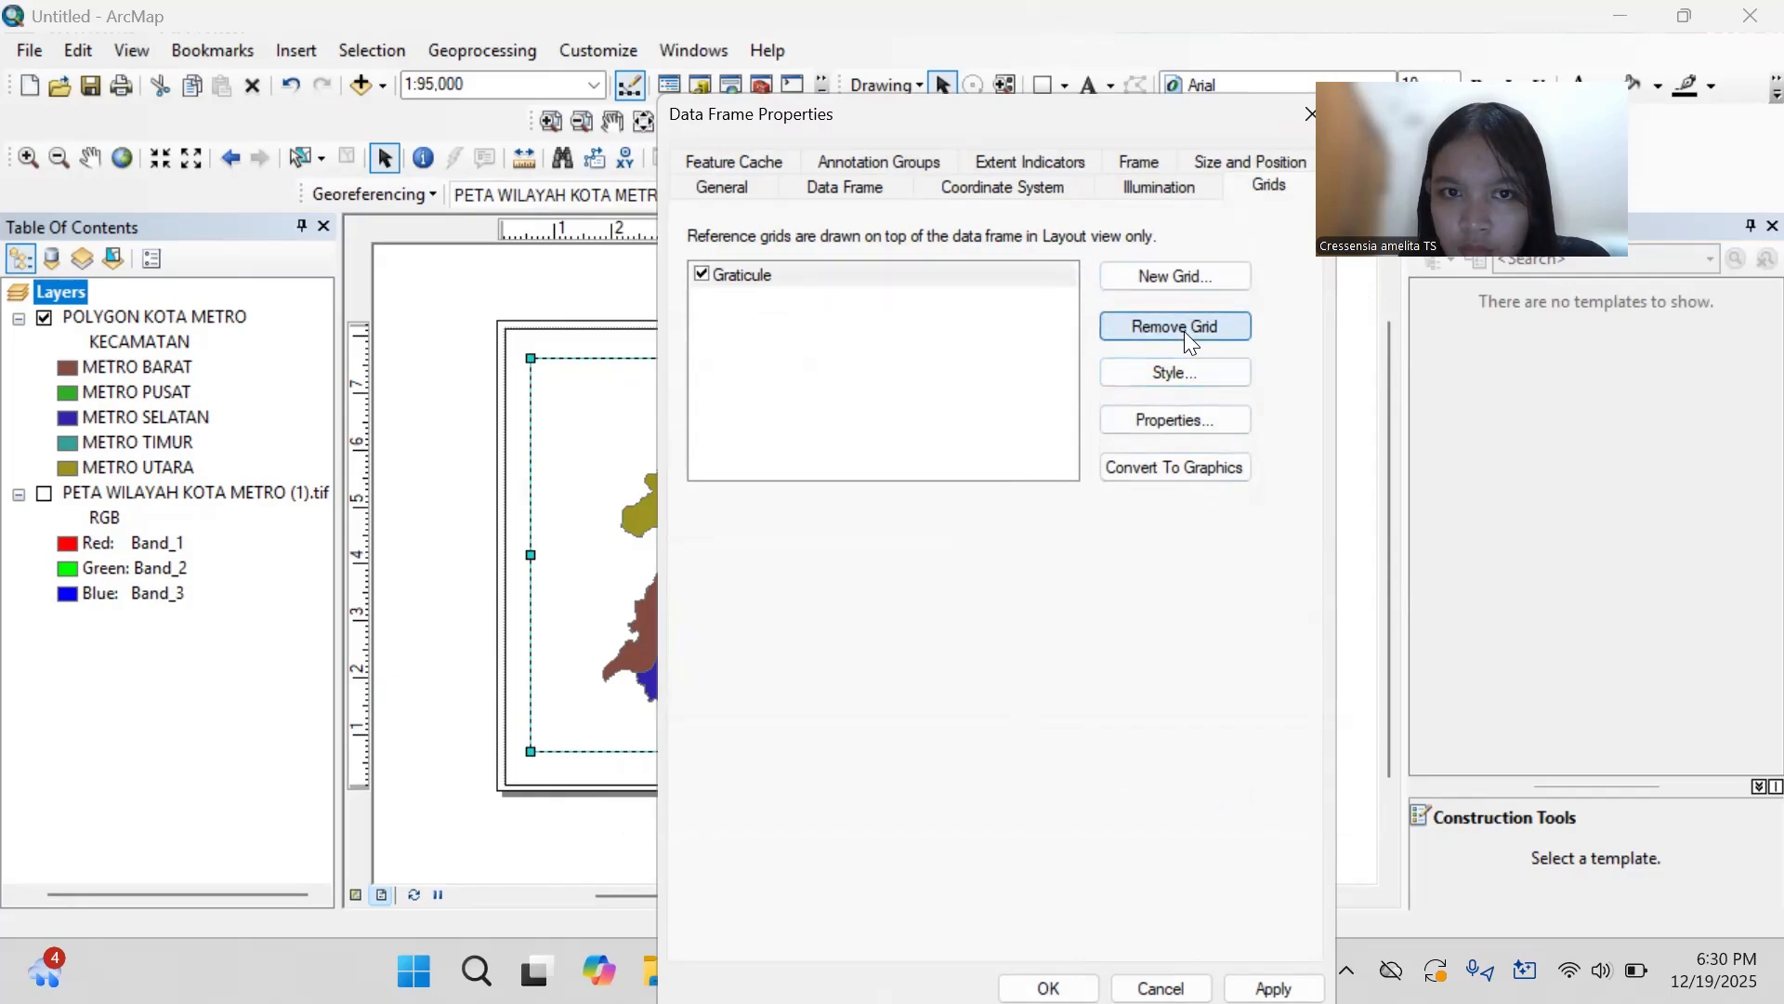
left_click(1184, 331)
left_click(1186, 279)
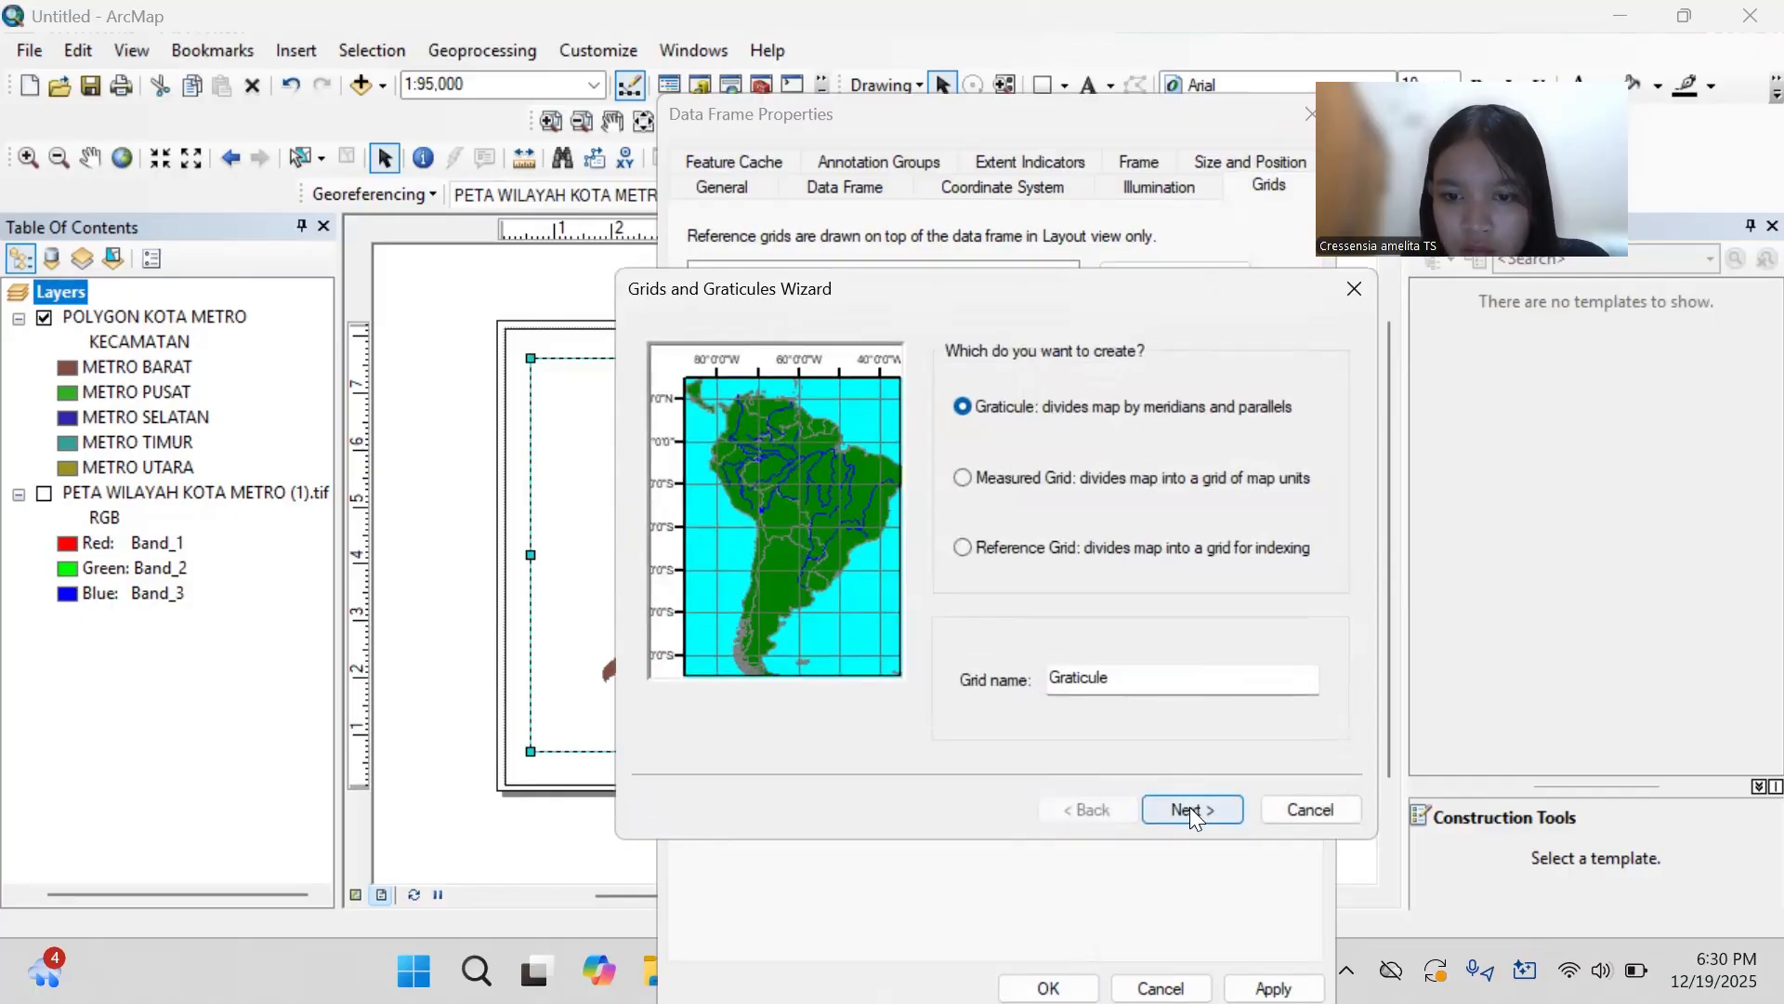
left_click(1190, 806)
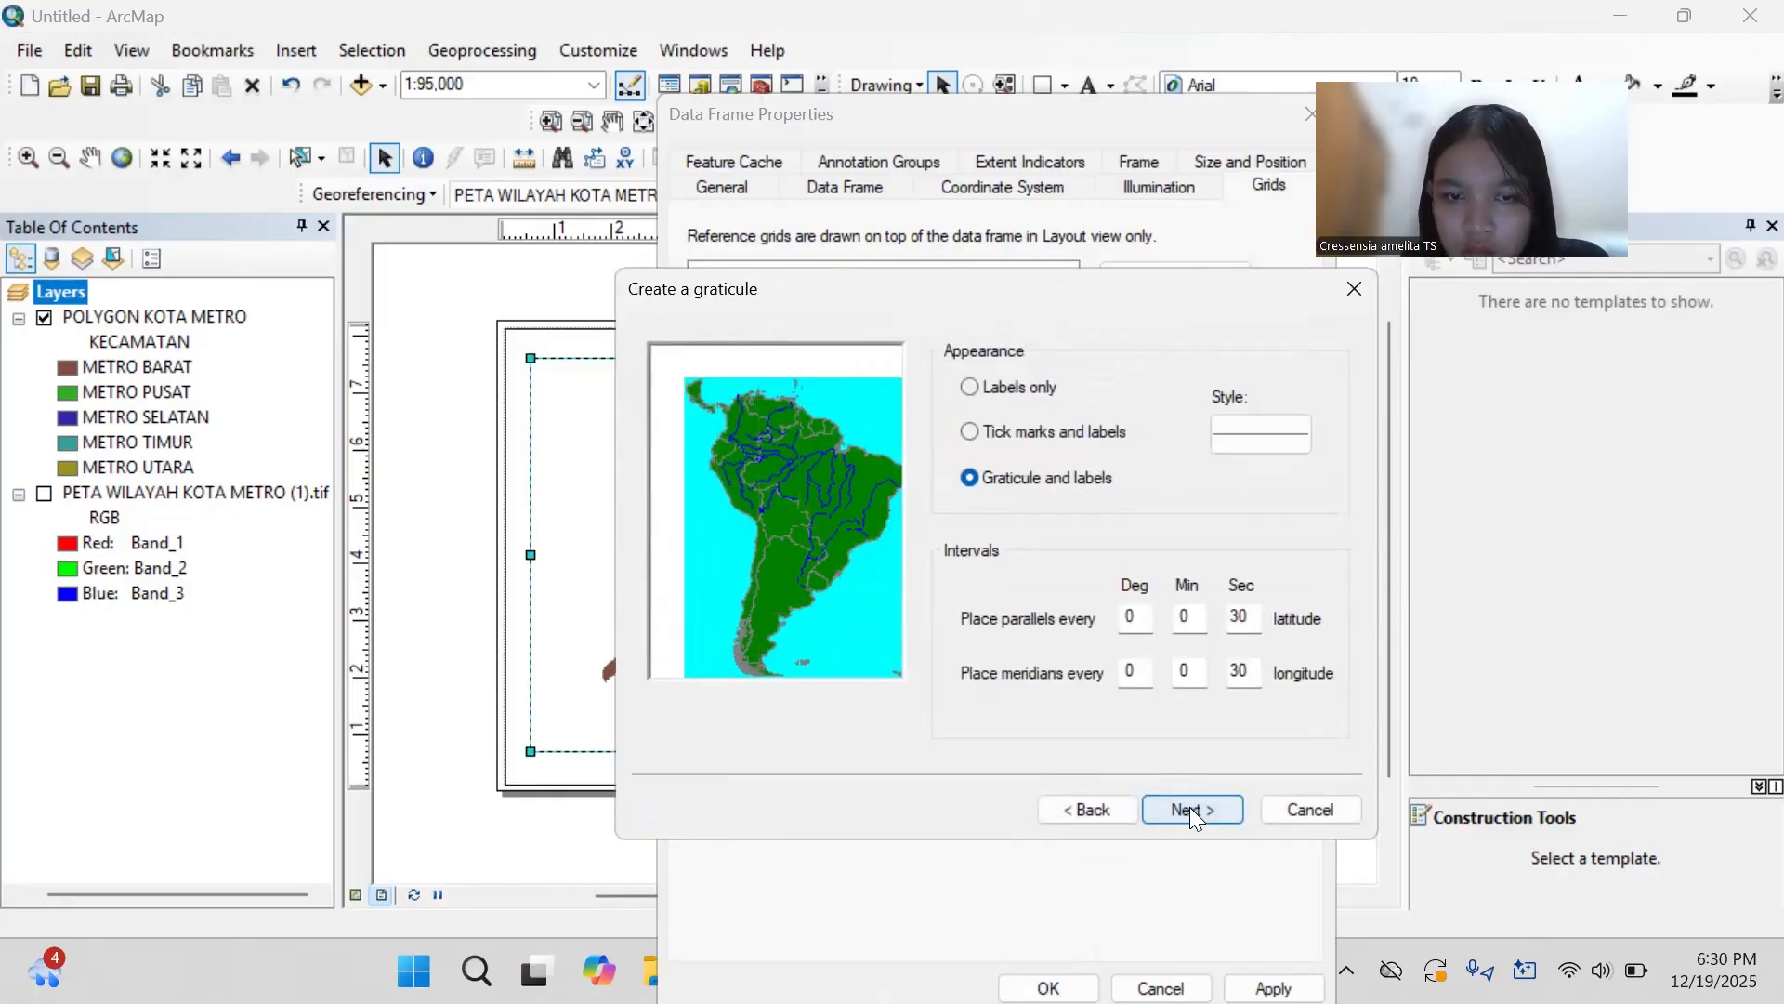
- Set the replacement graticule's latitude and longitude intervals to 0 degrees, 2 minutes, 0 seconds
left_click(1242, 620)
key("BackSpace")
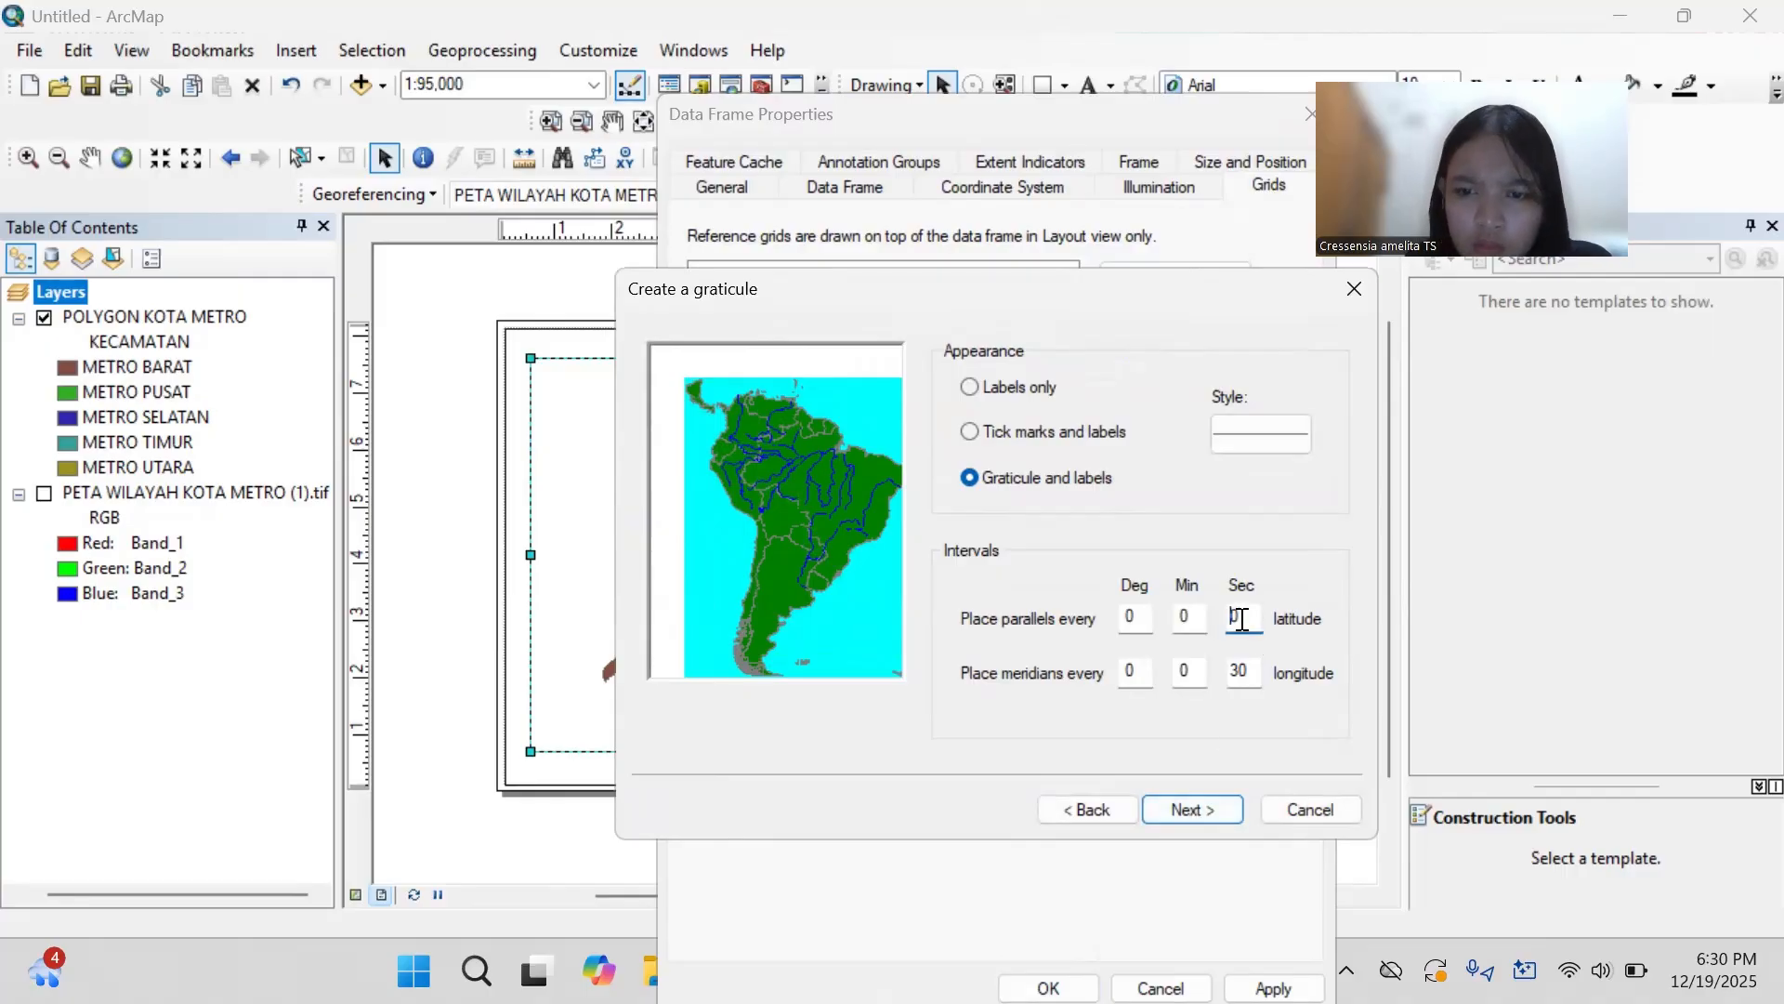
left_click(1239, 670)
key("BackSpace")
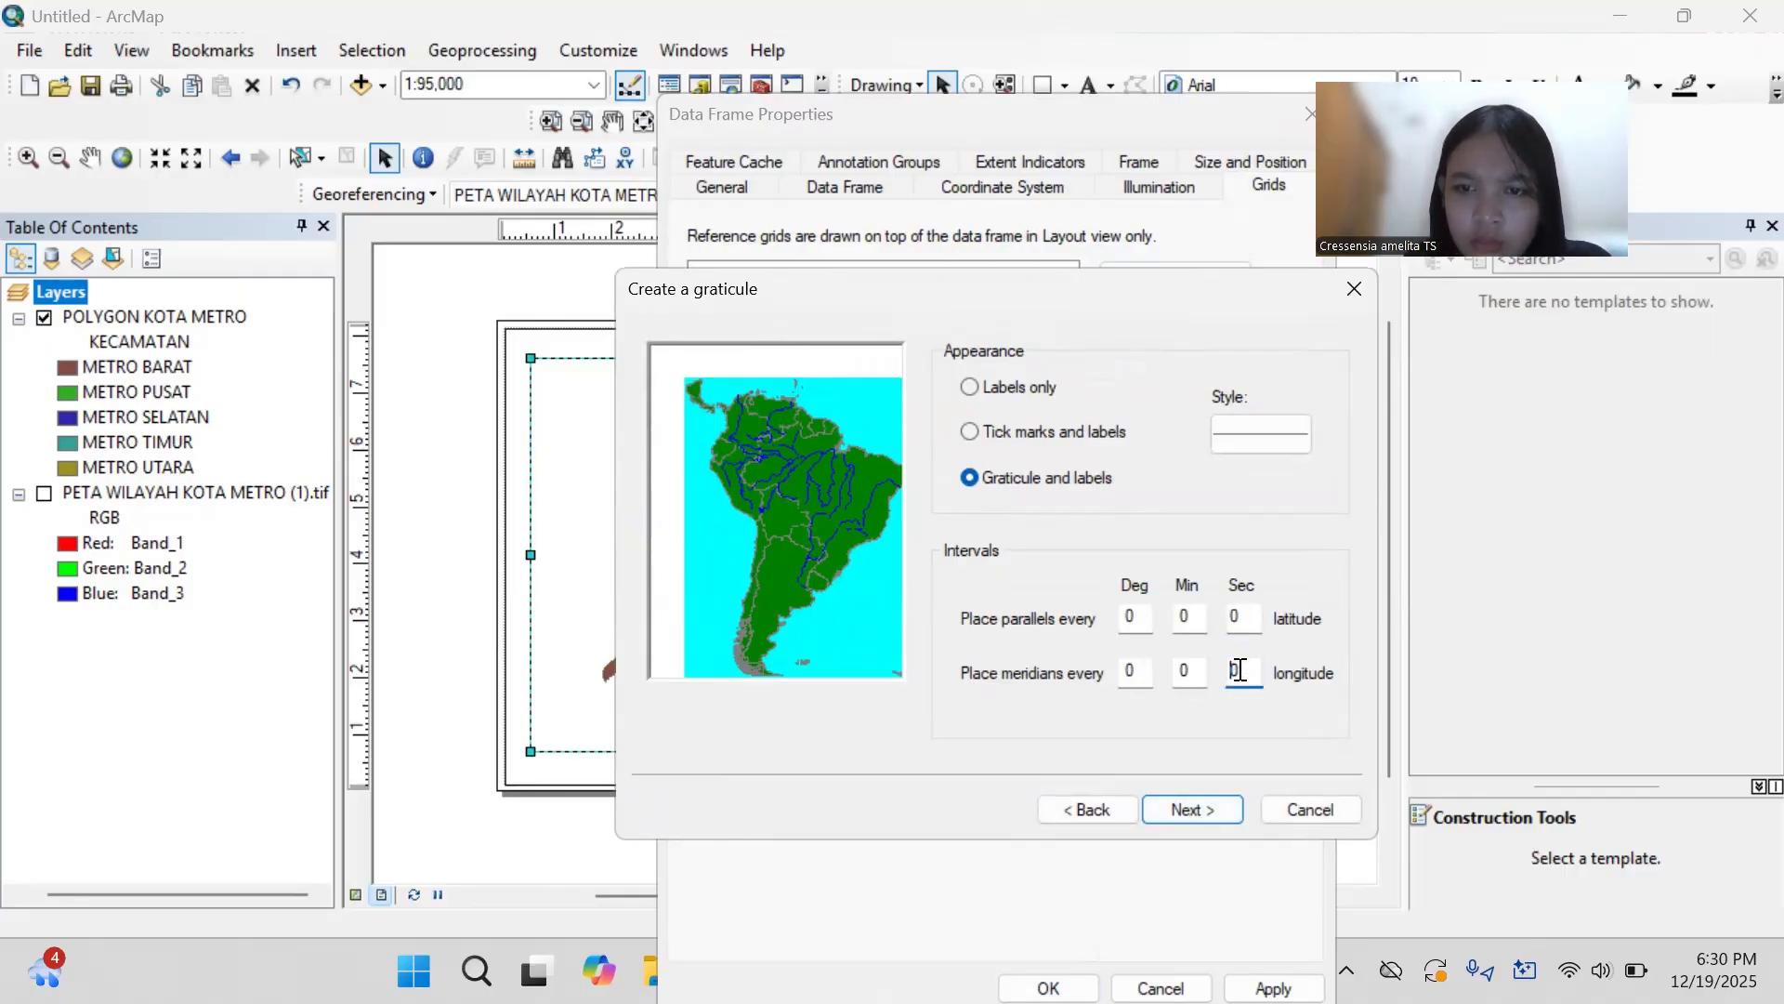
left_click(1195, 619)
key("BackSpace")
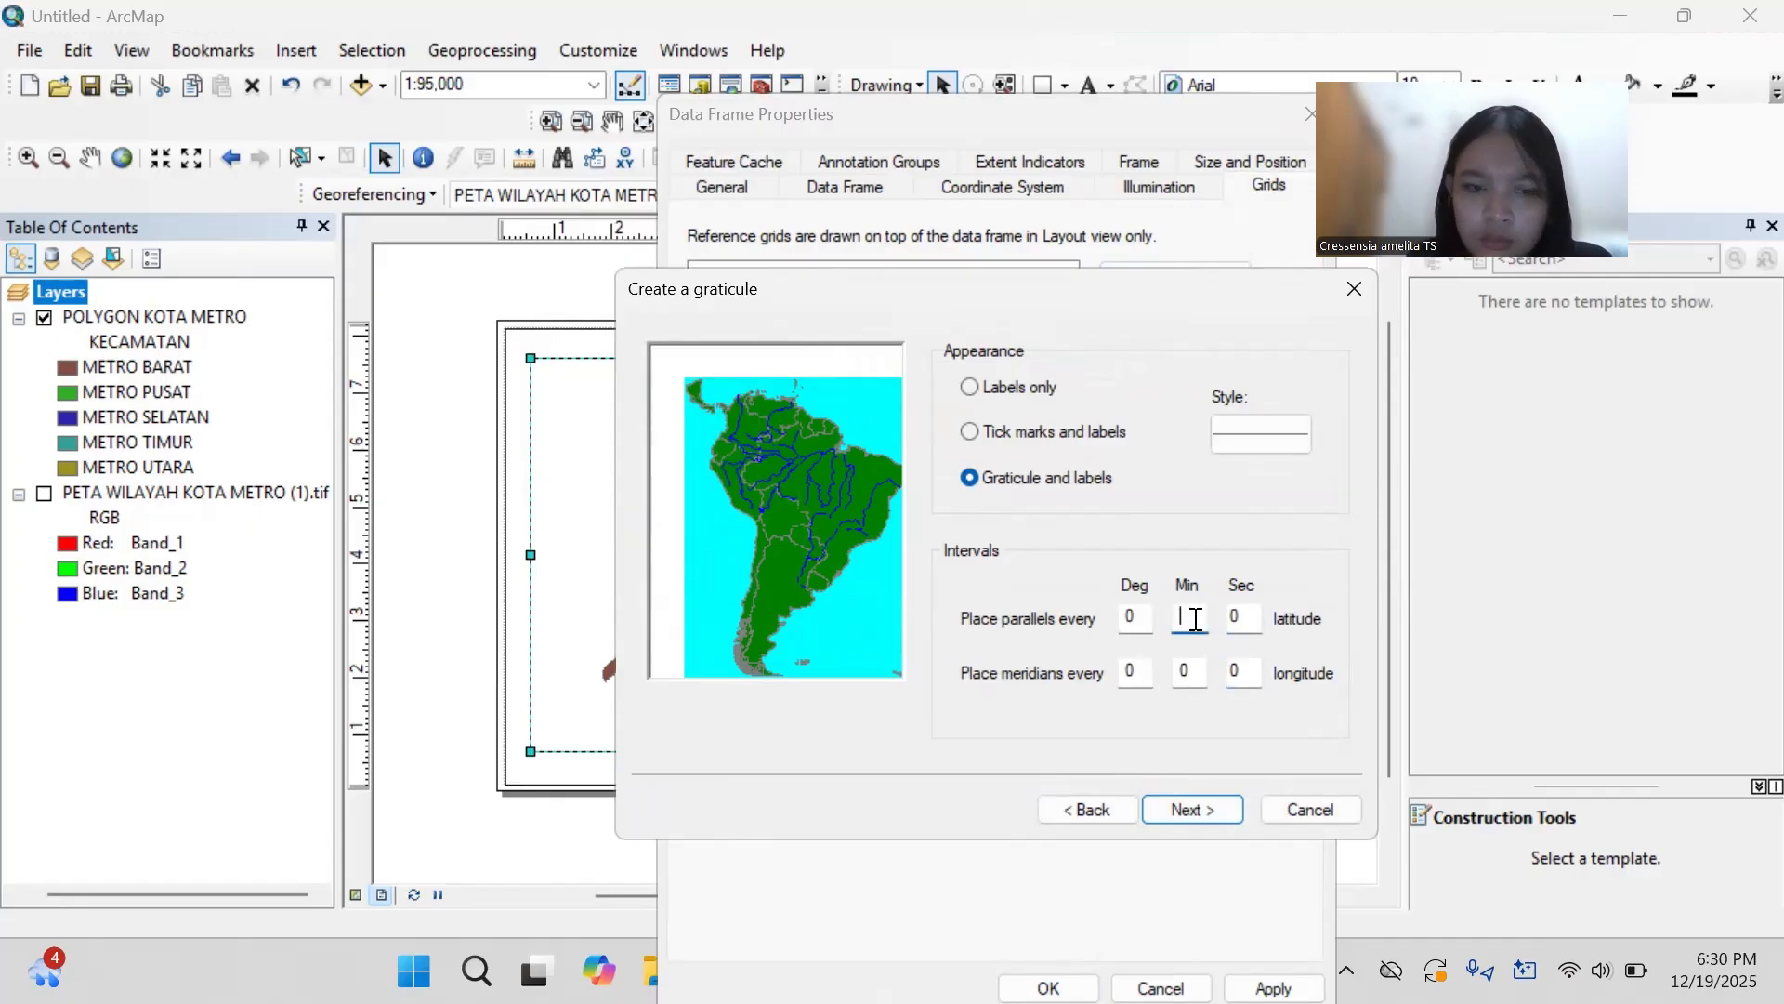
type("2")
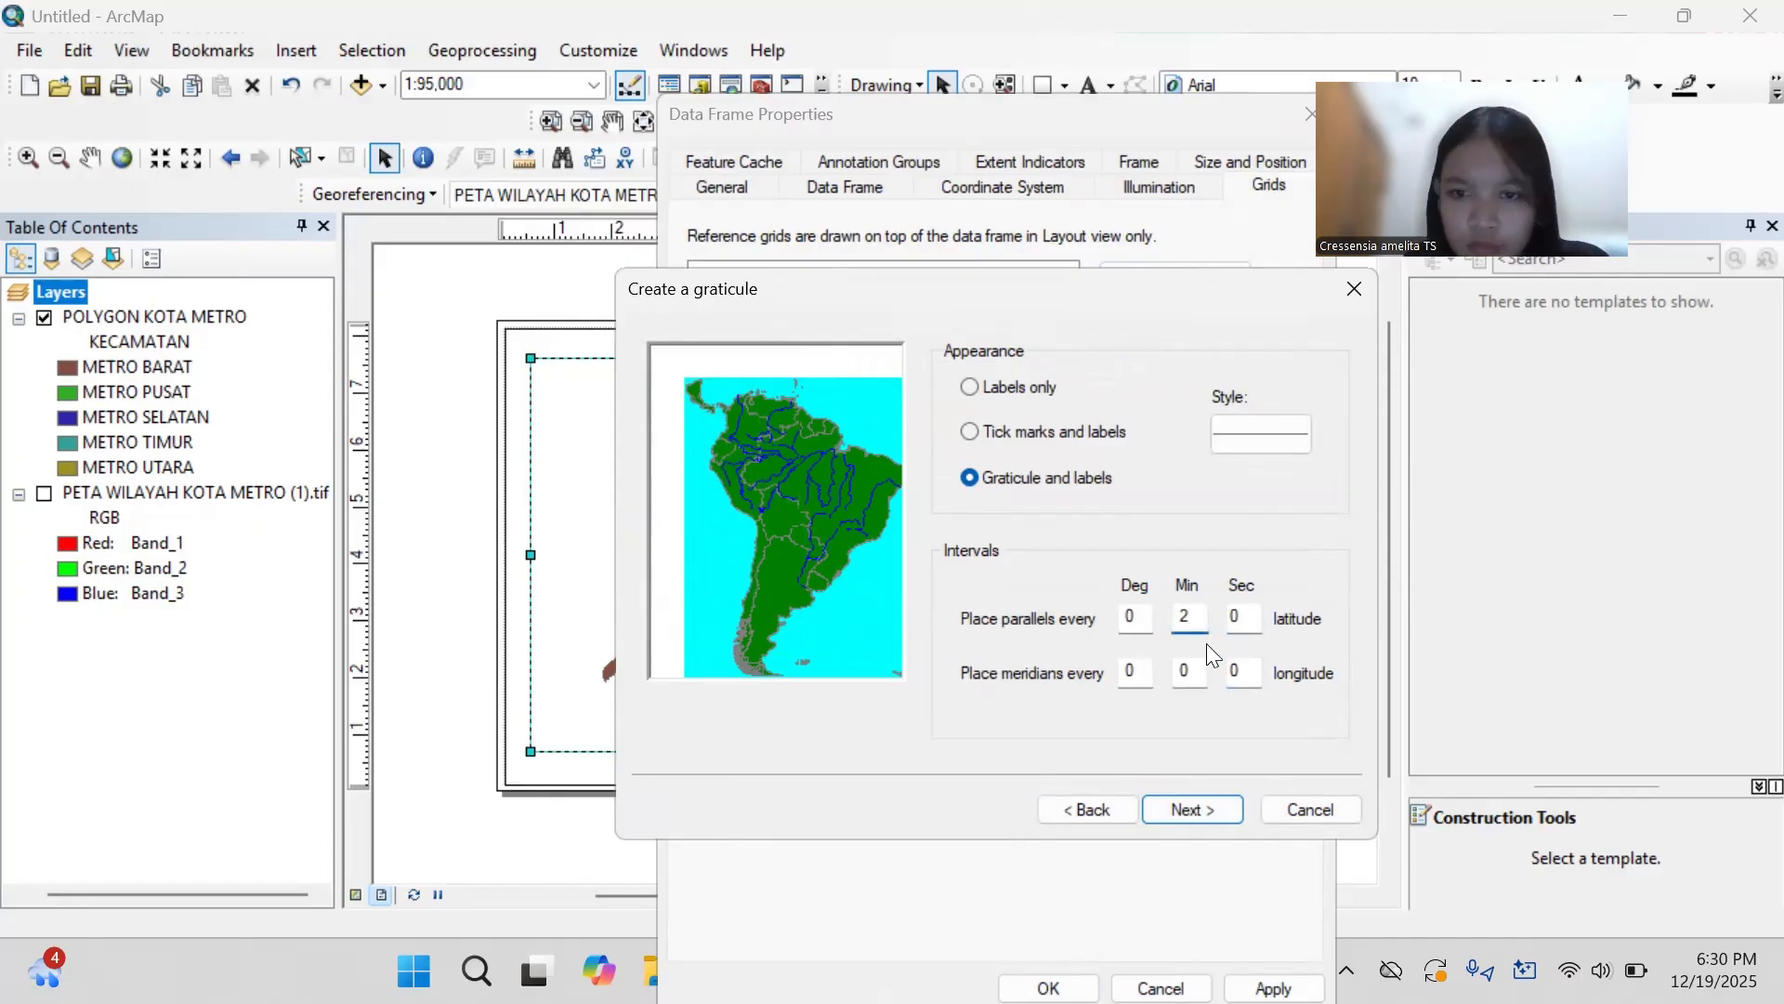
left_click(1195, 673)
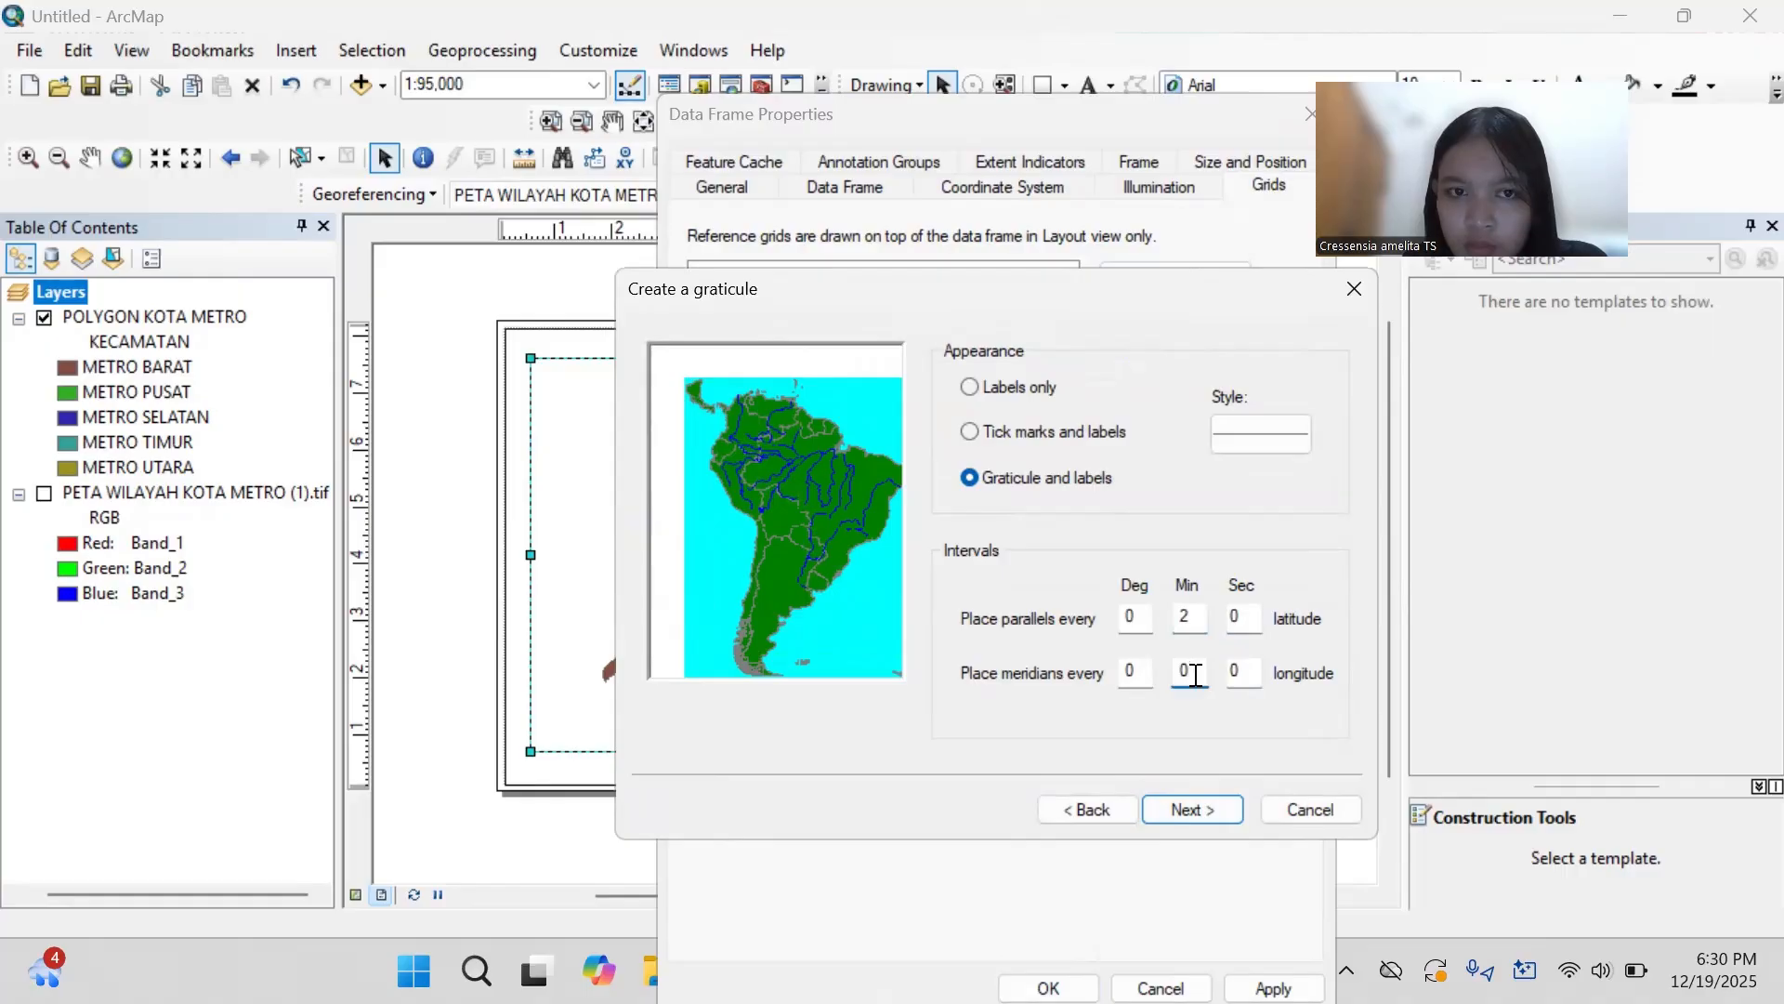
key("BackSpace")
type("2")
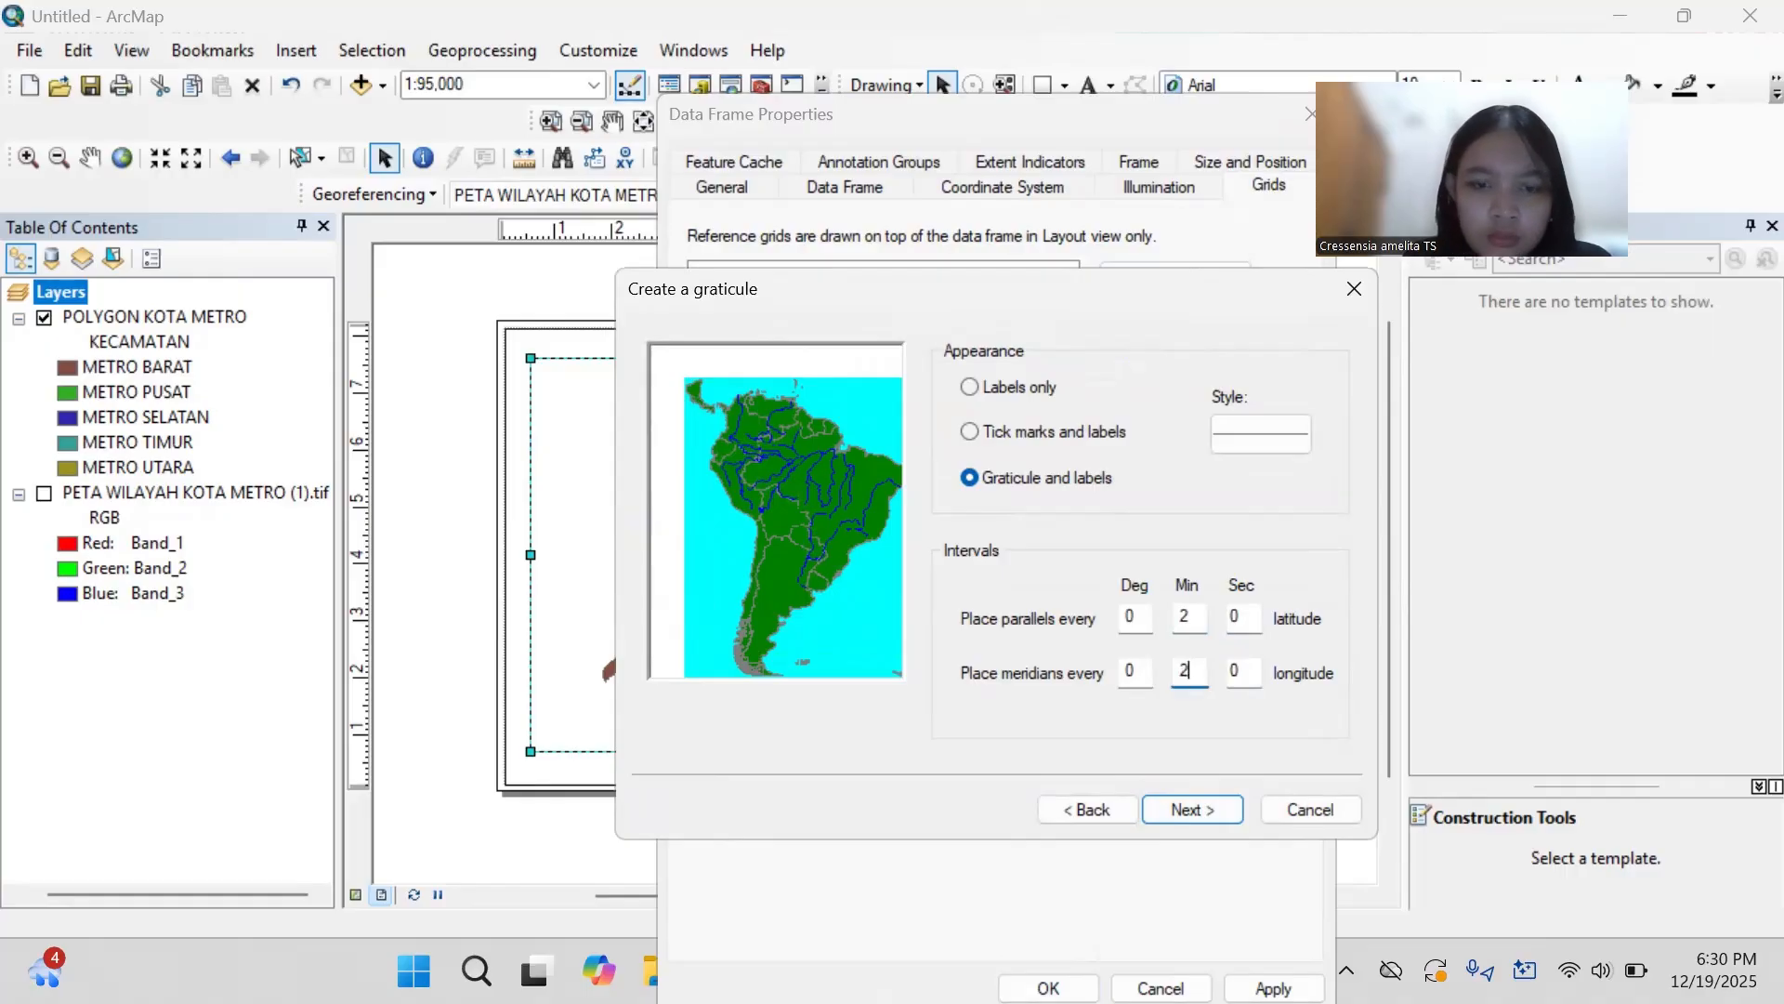
- Complete the replacement graticule with default axes and a simple border, stored as a fixed grid that updates with the data frame
left_click(1223, 805)
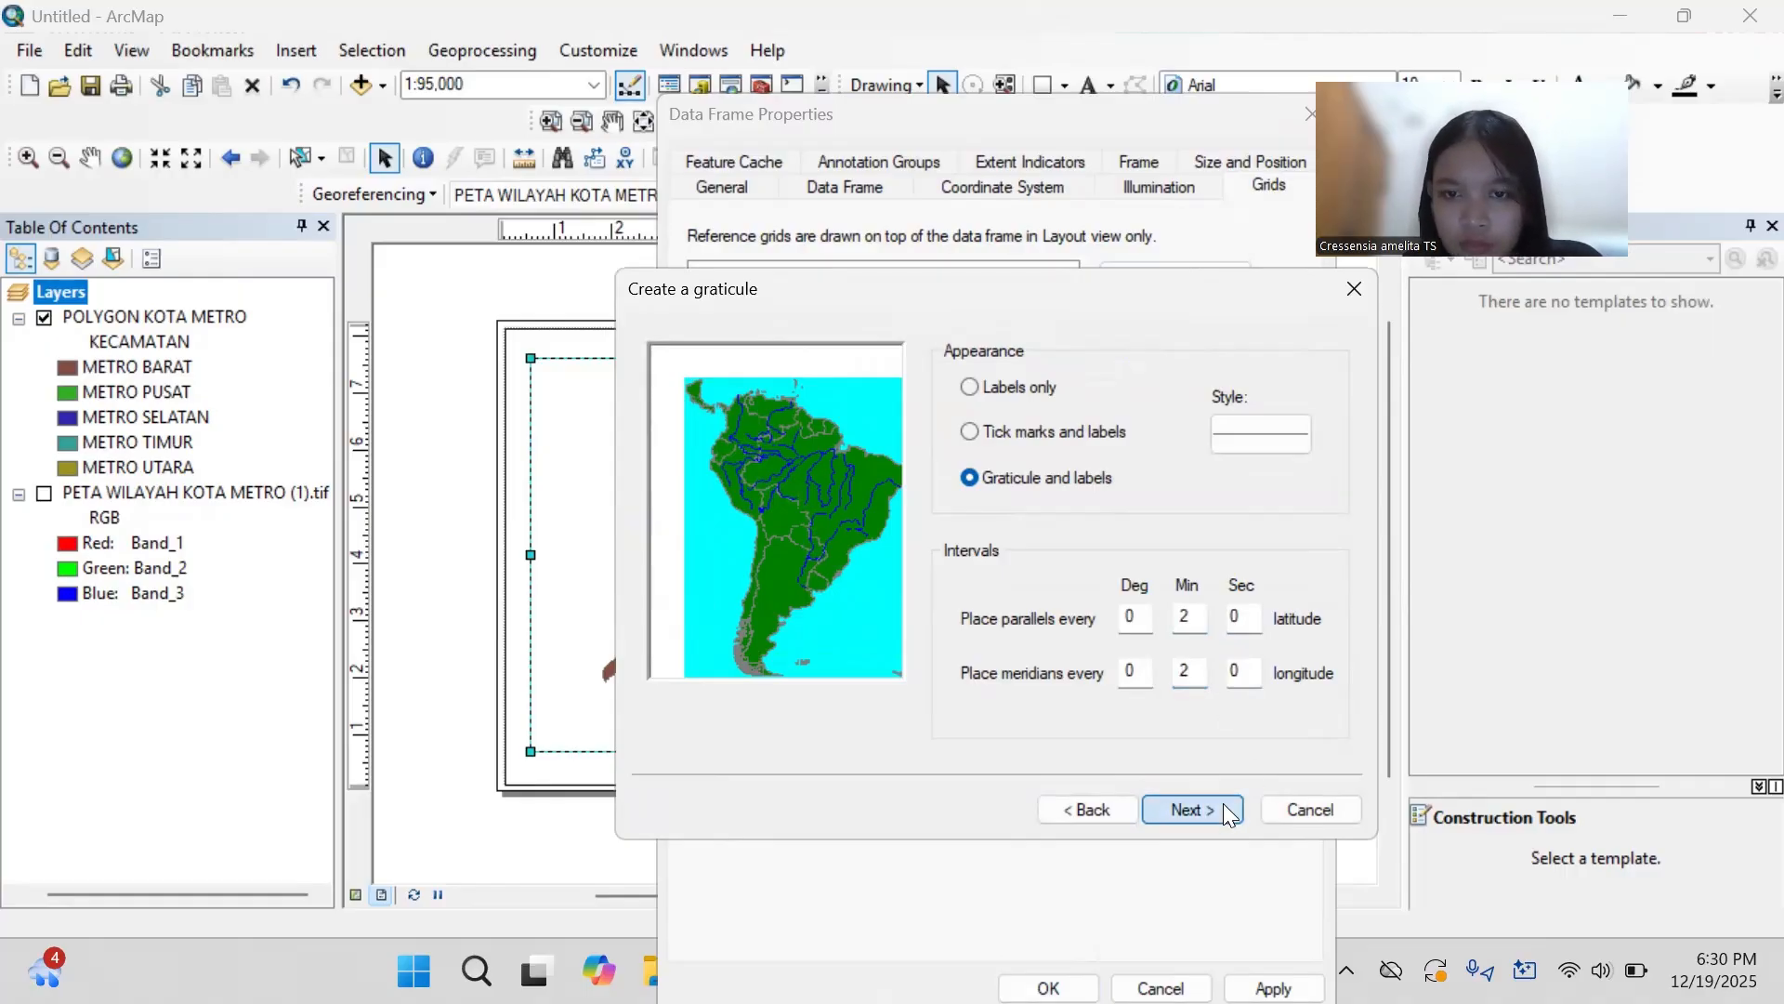
left_click(1223, 807)
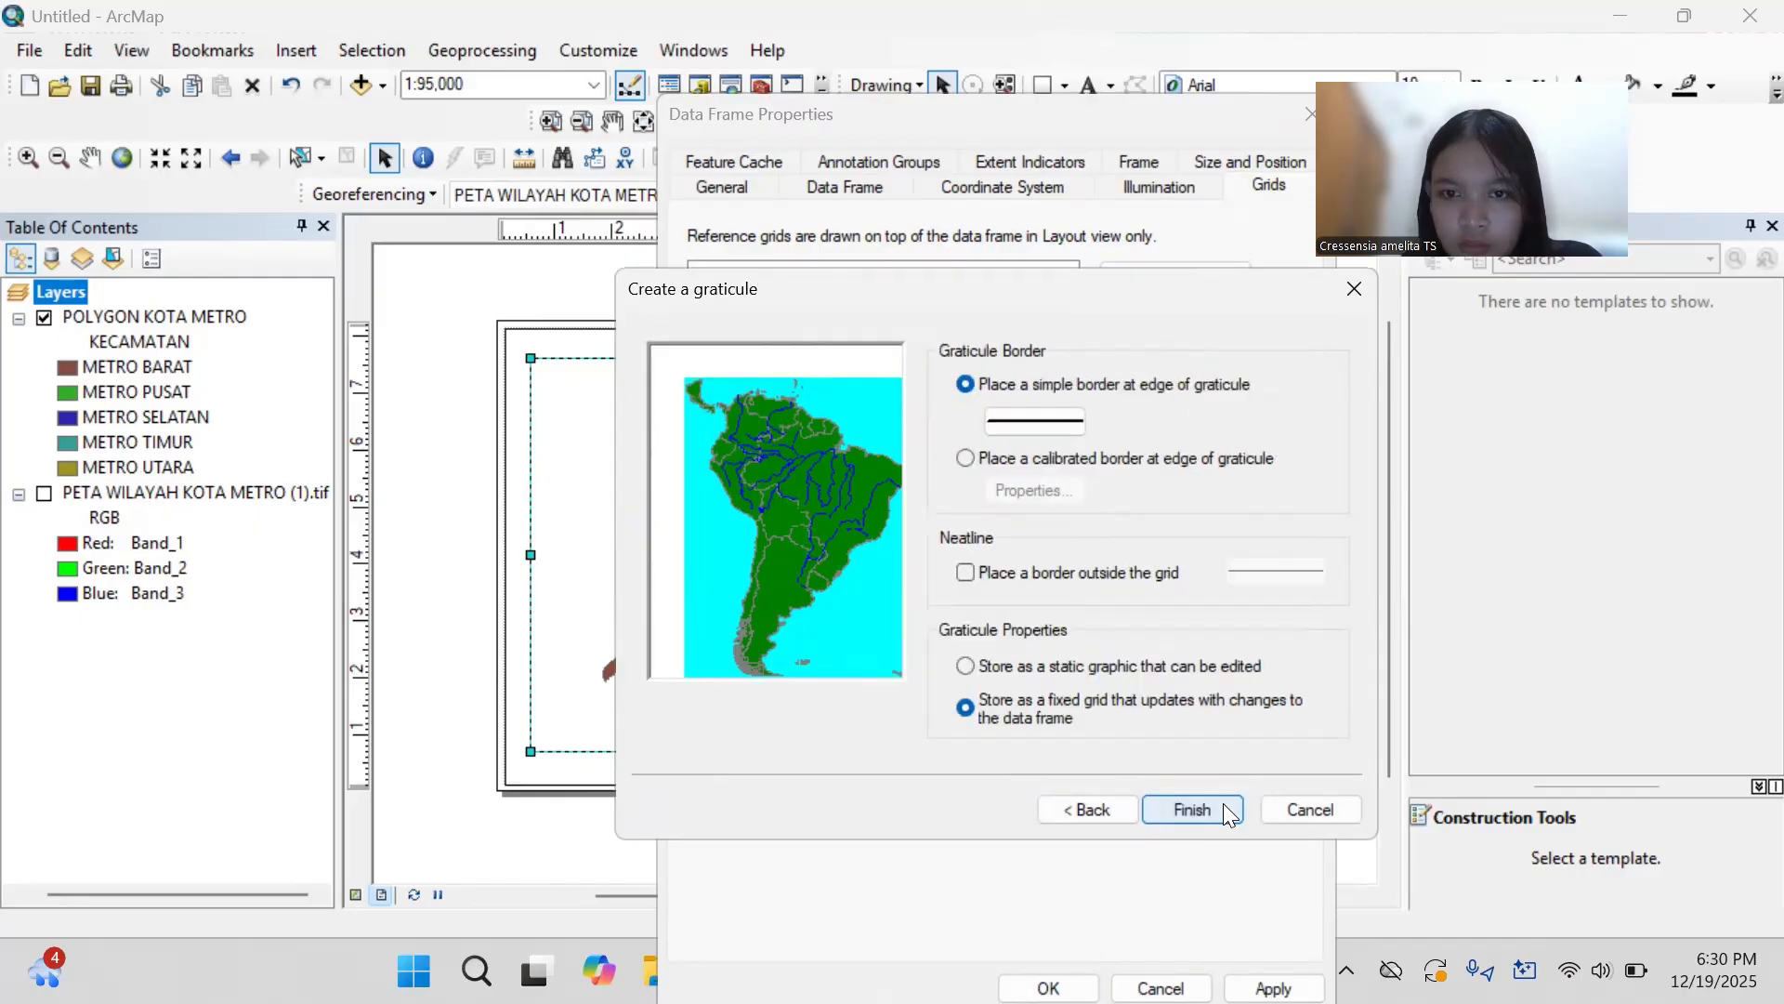
left_click(1223, 805)
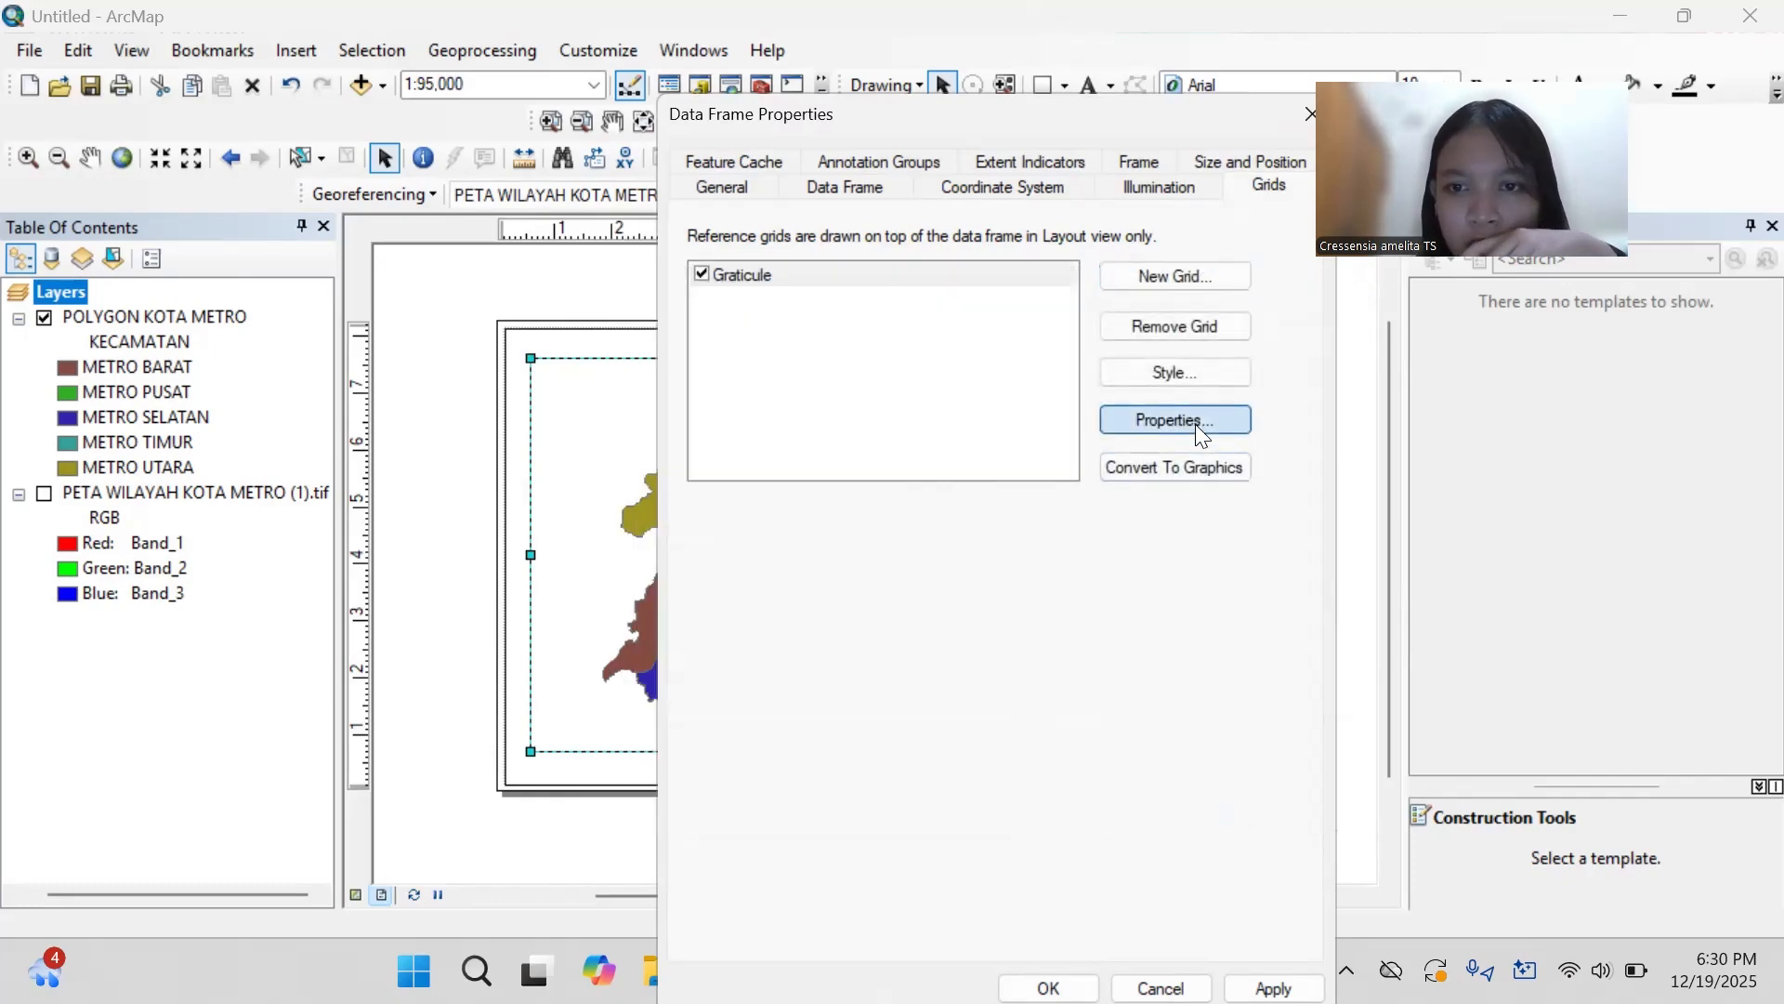
- View the graticule's label settings and close the data frame properties without applying the changes
left_click(1198, 427)
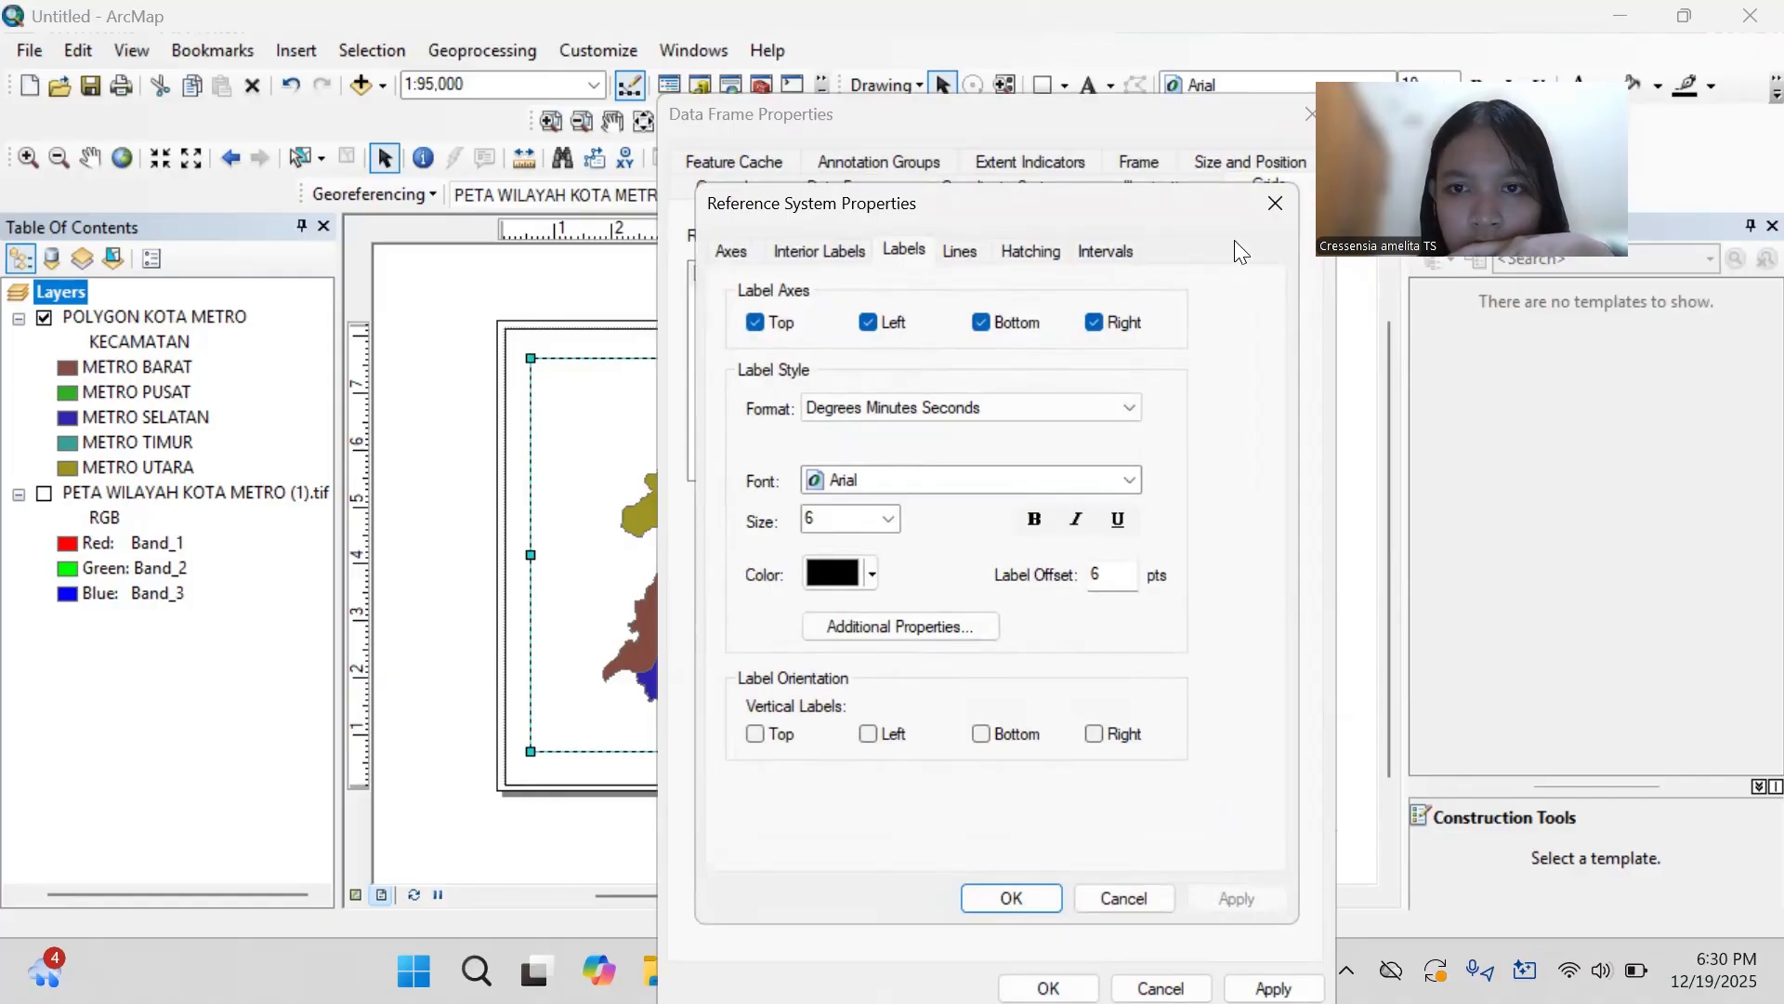
left_click(1283, 195)
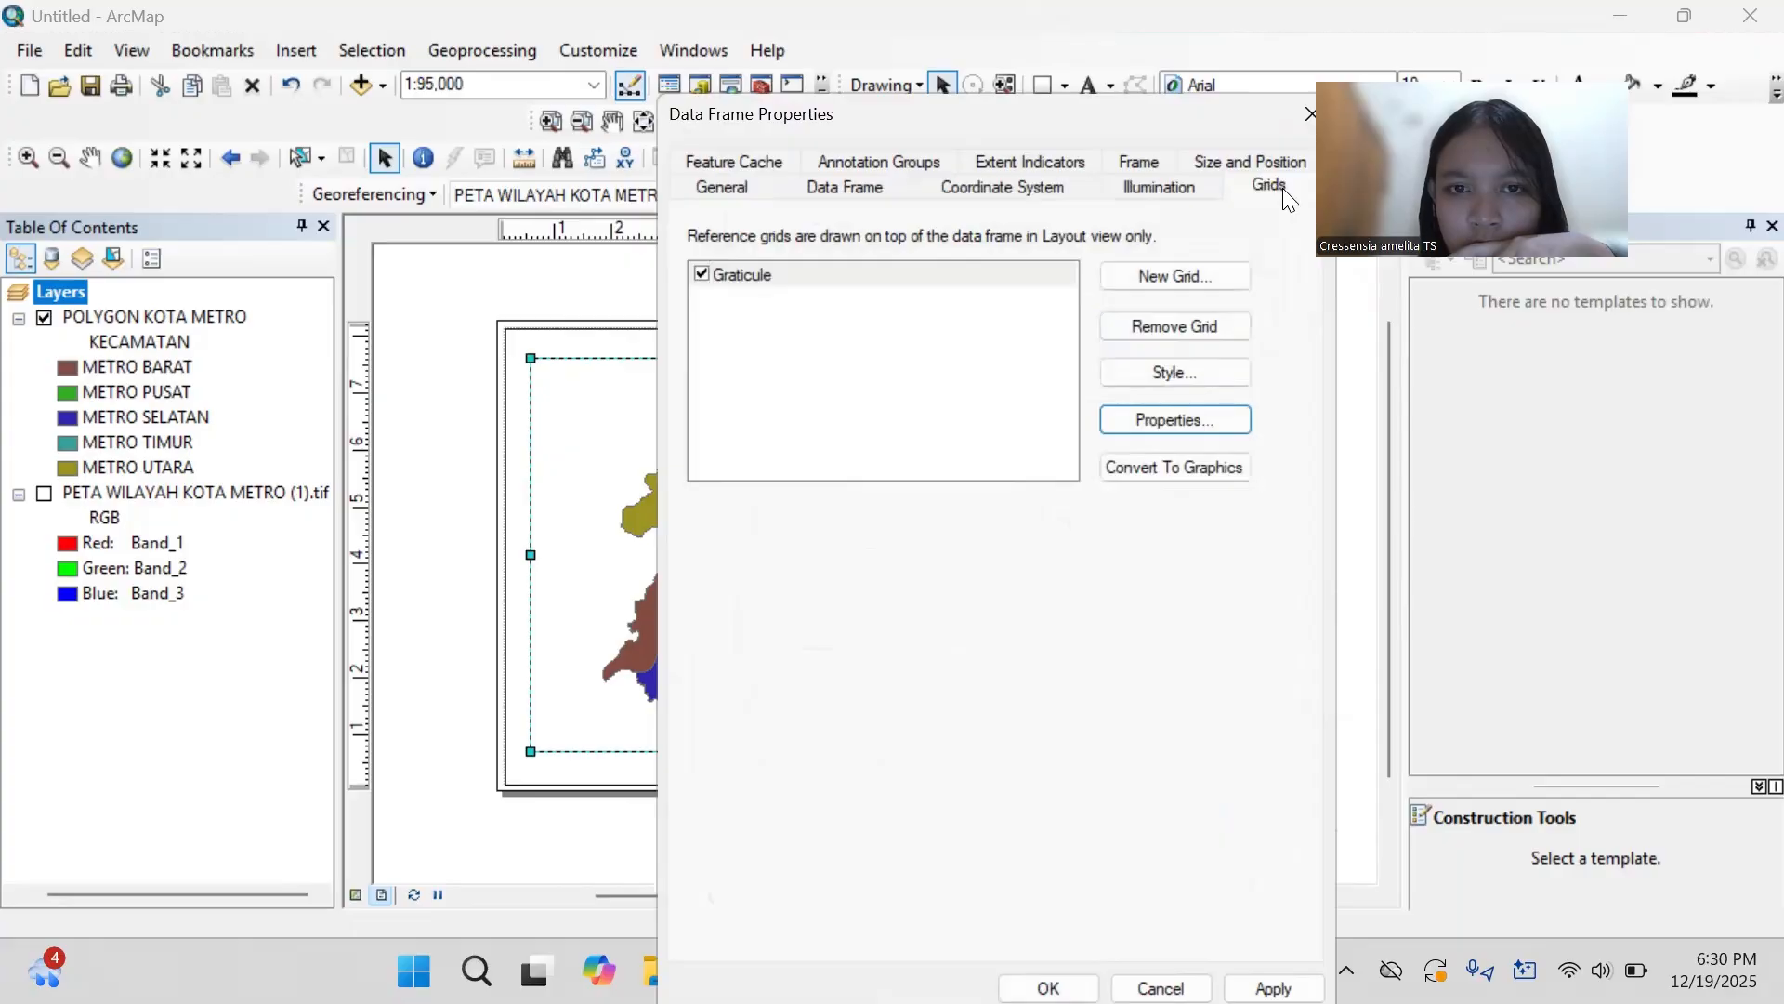
left_click(1307, 109)
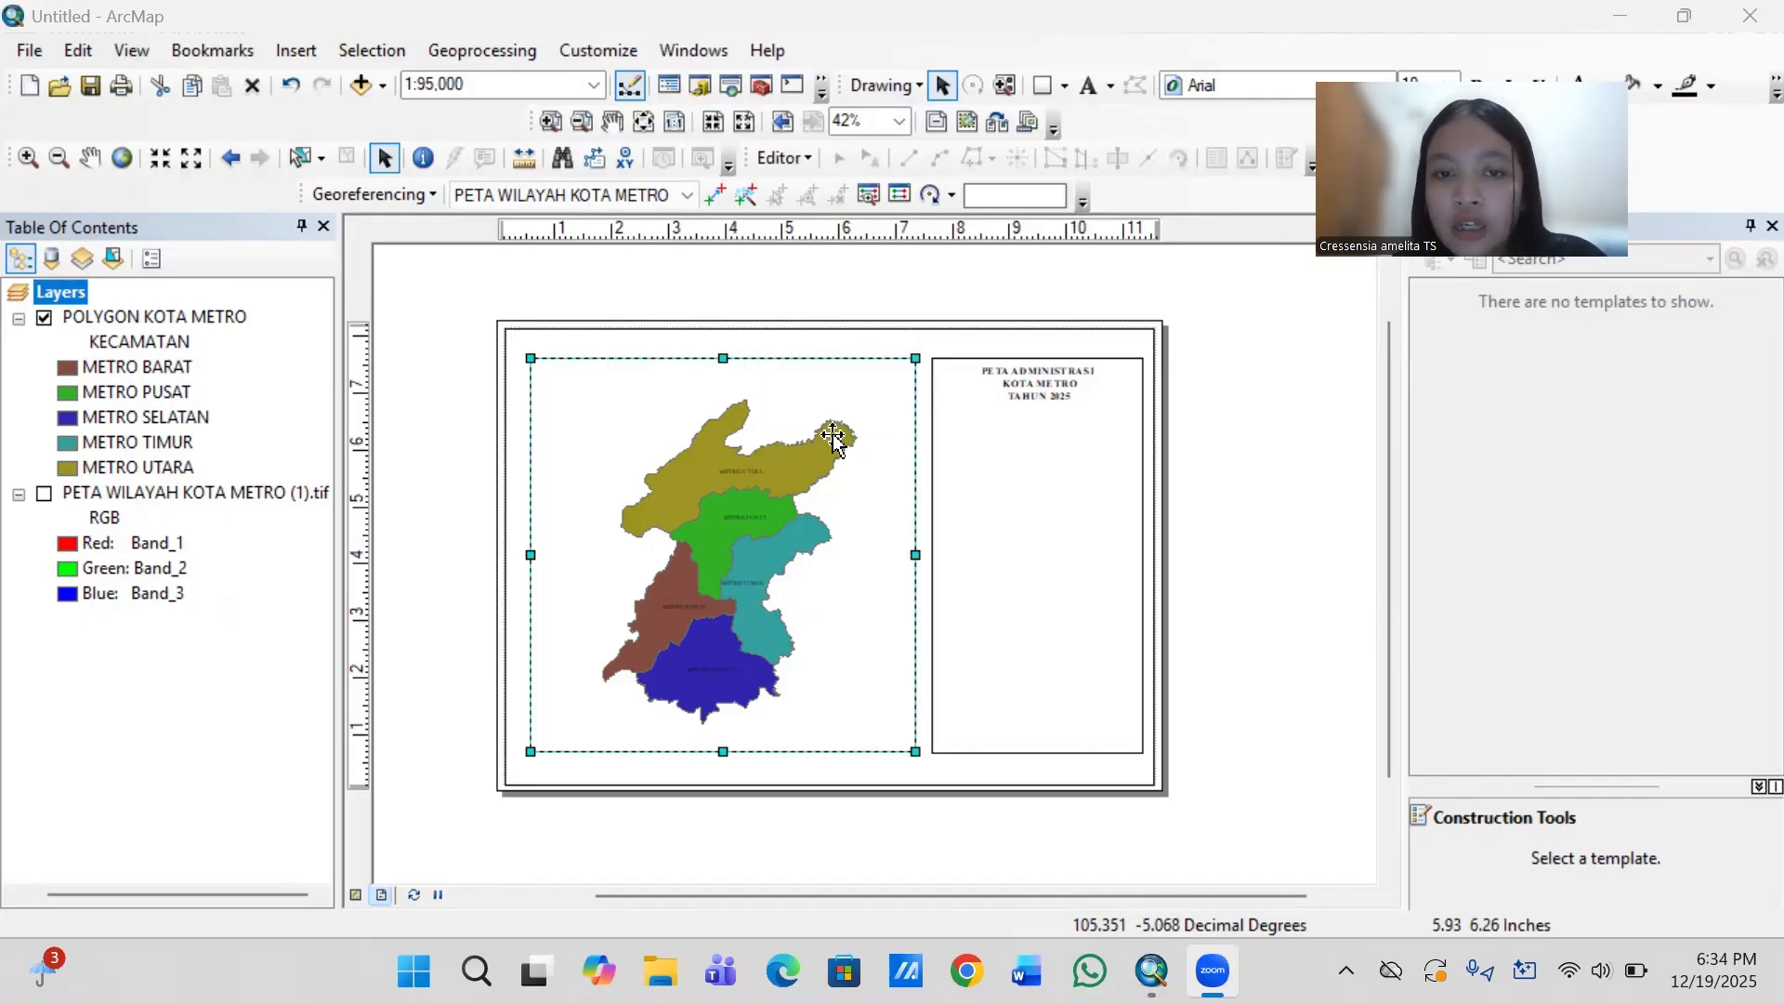
- Start a new graticule for the map data frame, divided by meridians and parallels
right_click(850, 503)
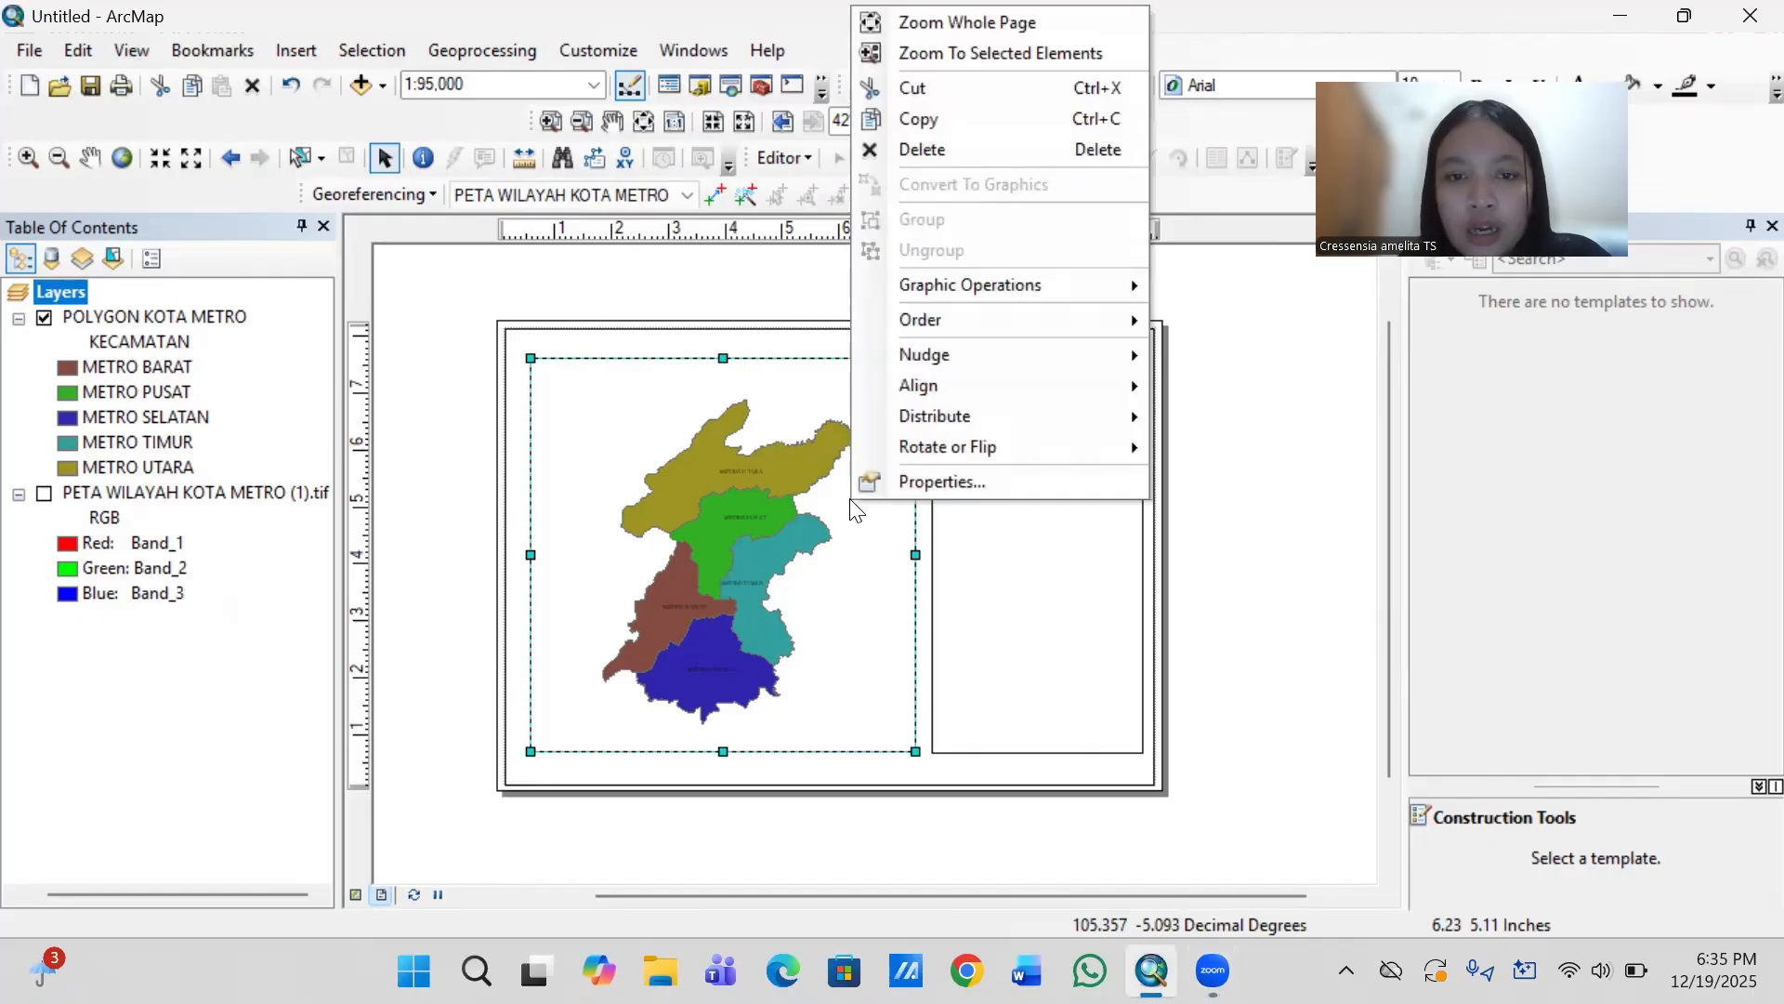
left_click(915, 480)
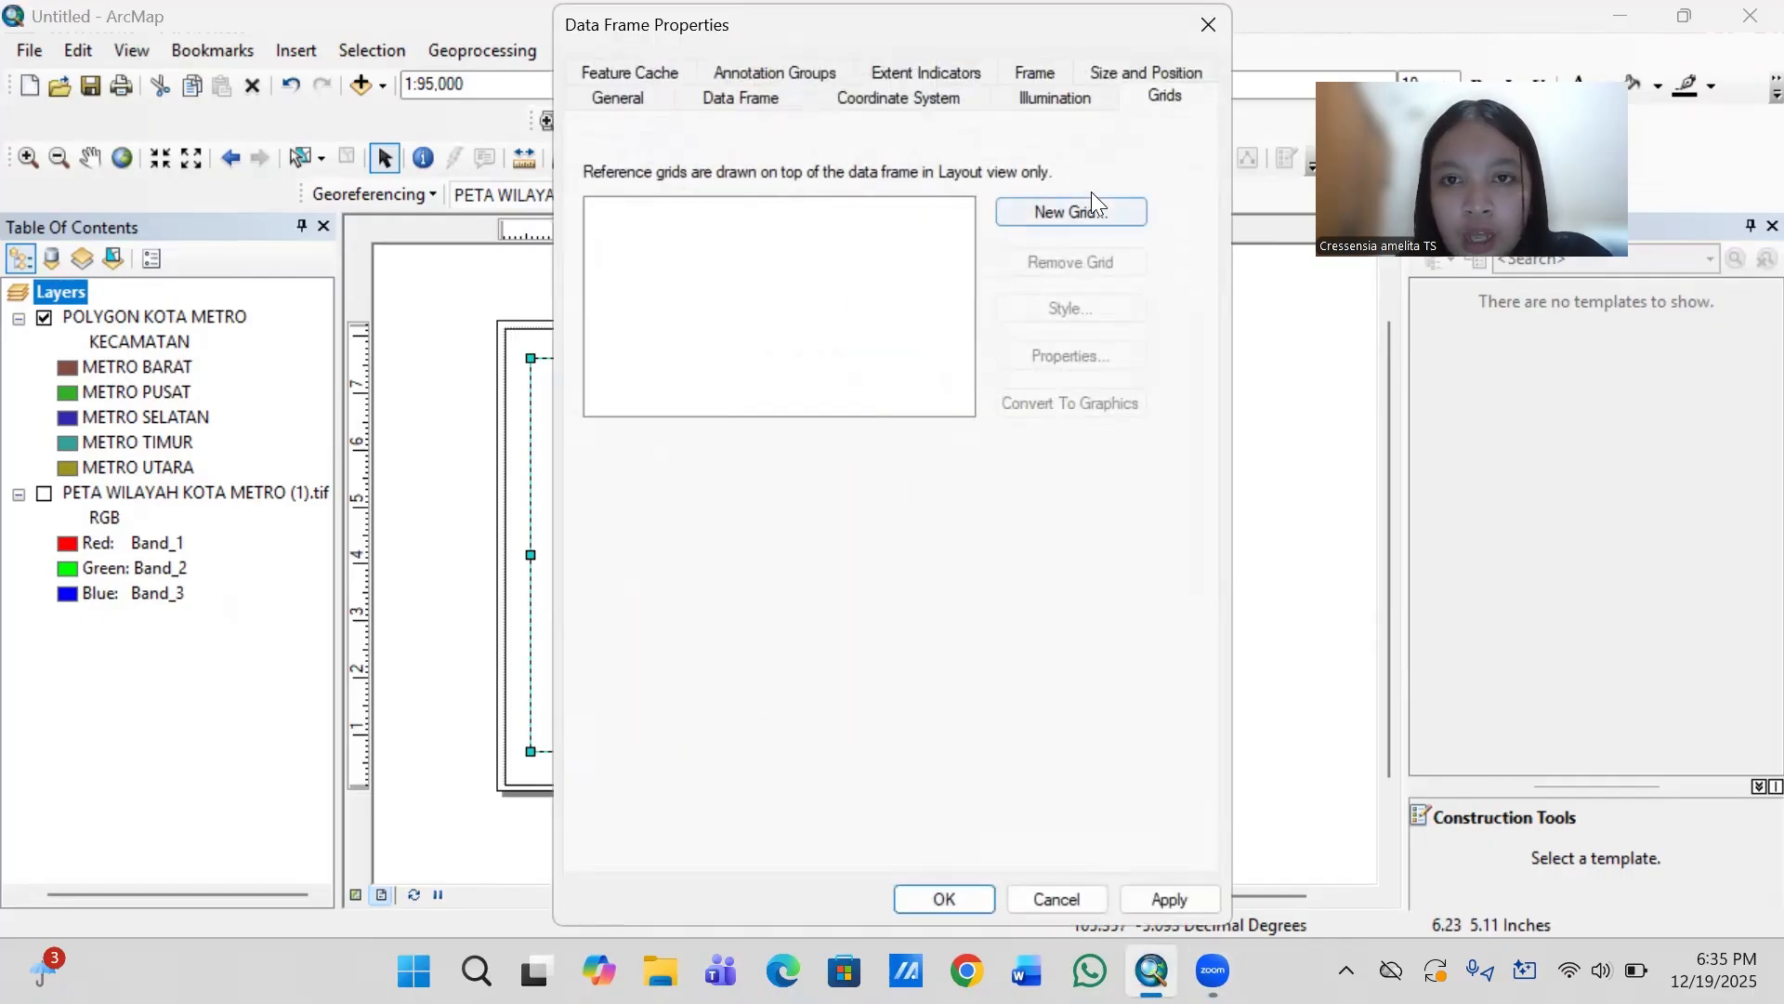
left_click(1089, 212)
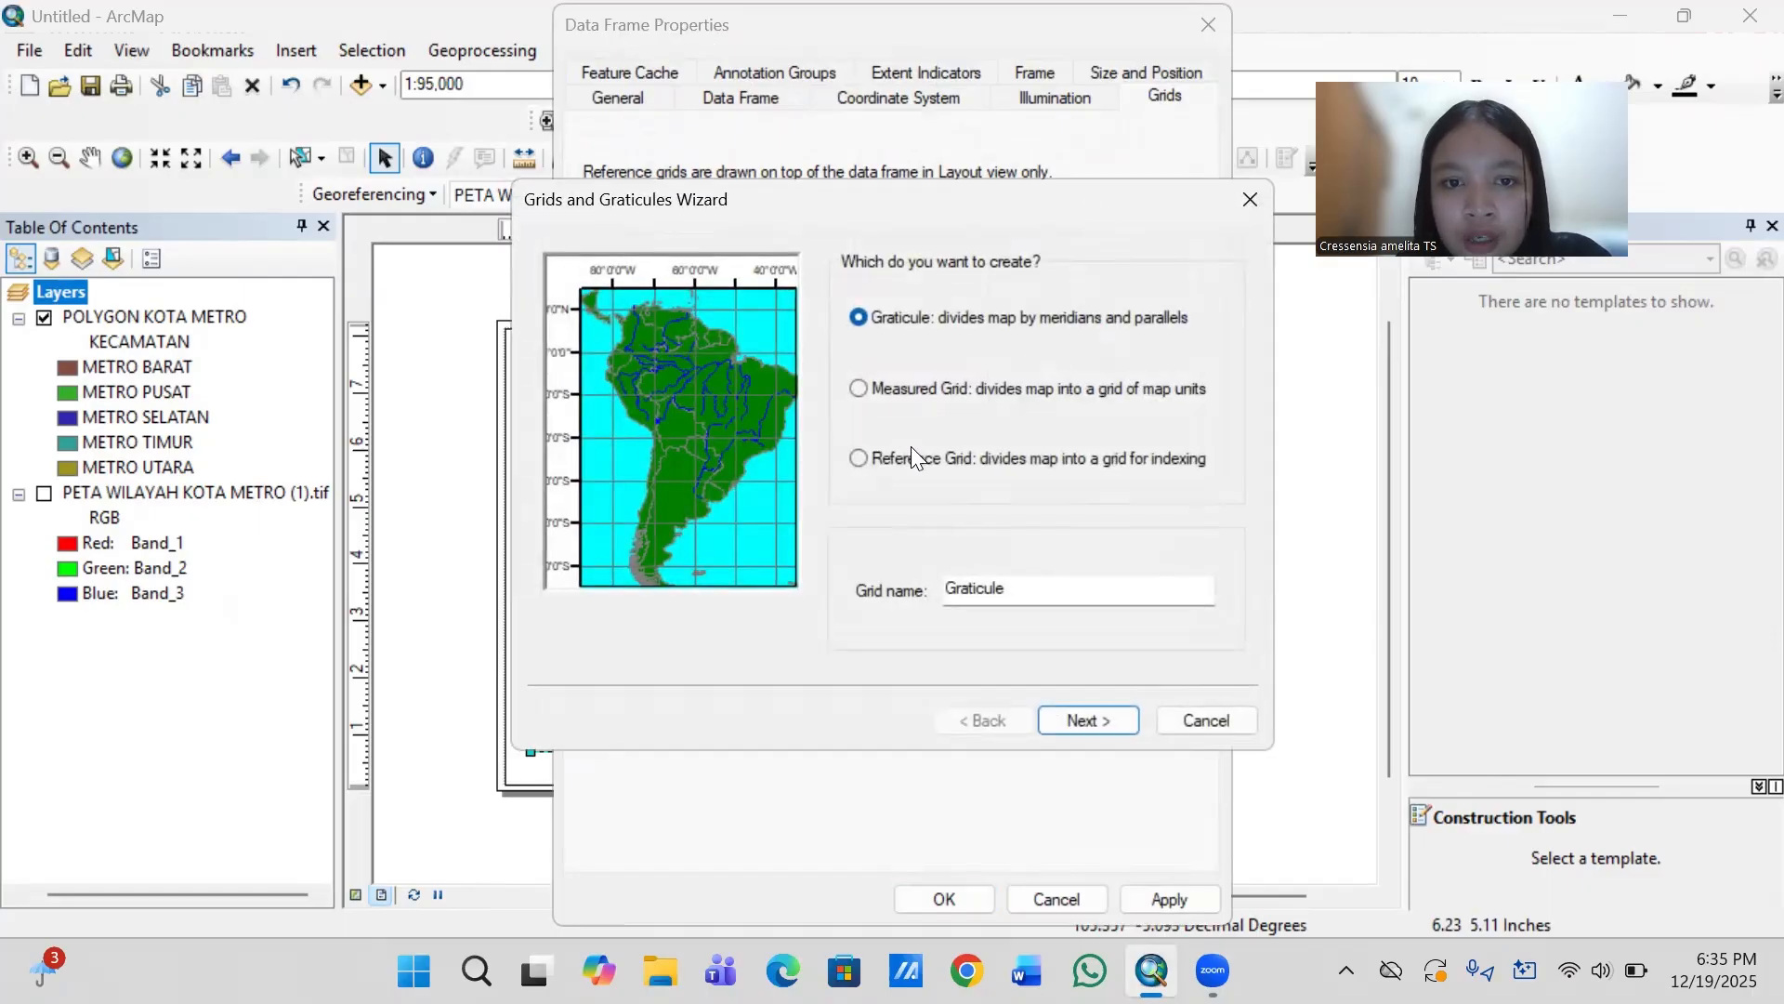
left_click(1084, 721)
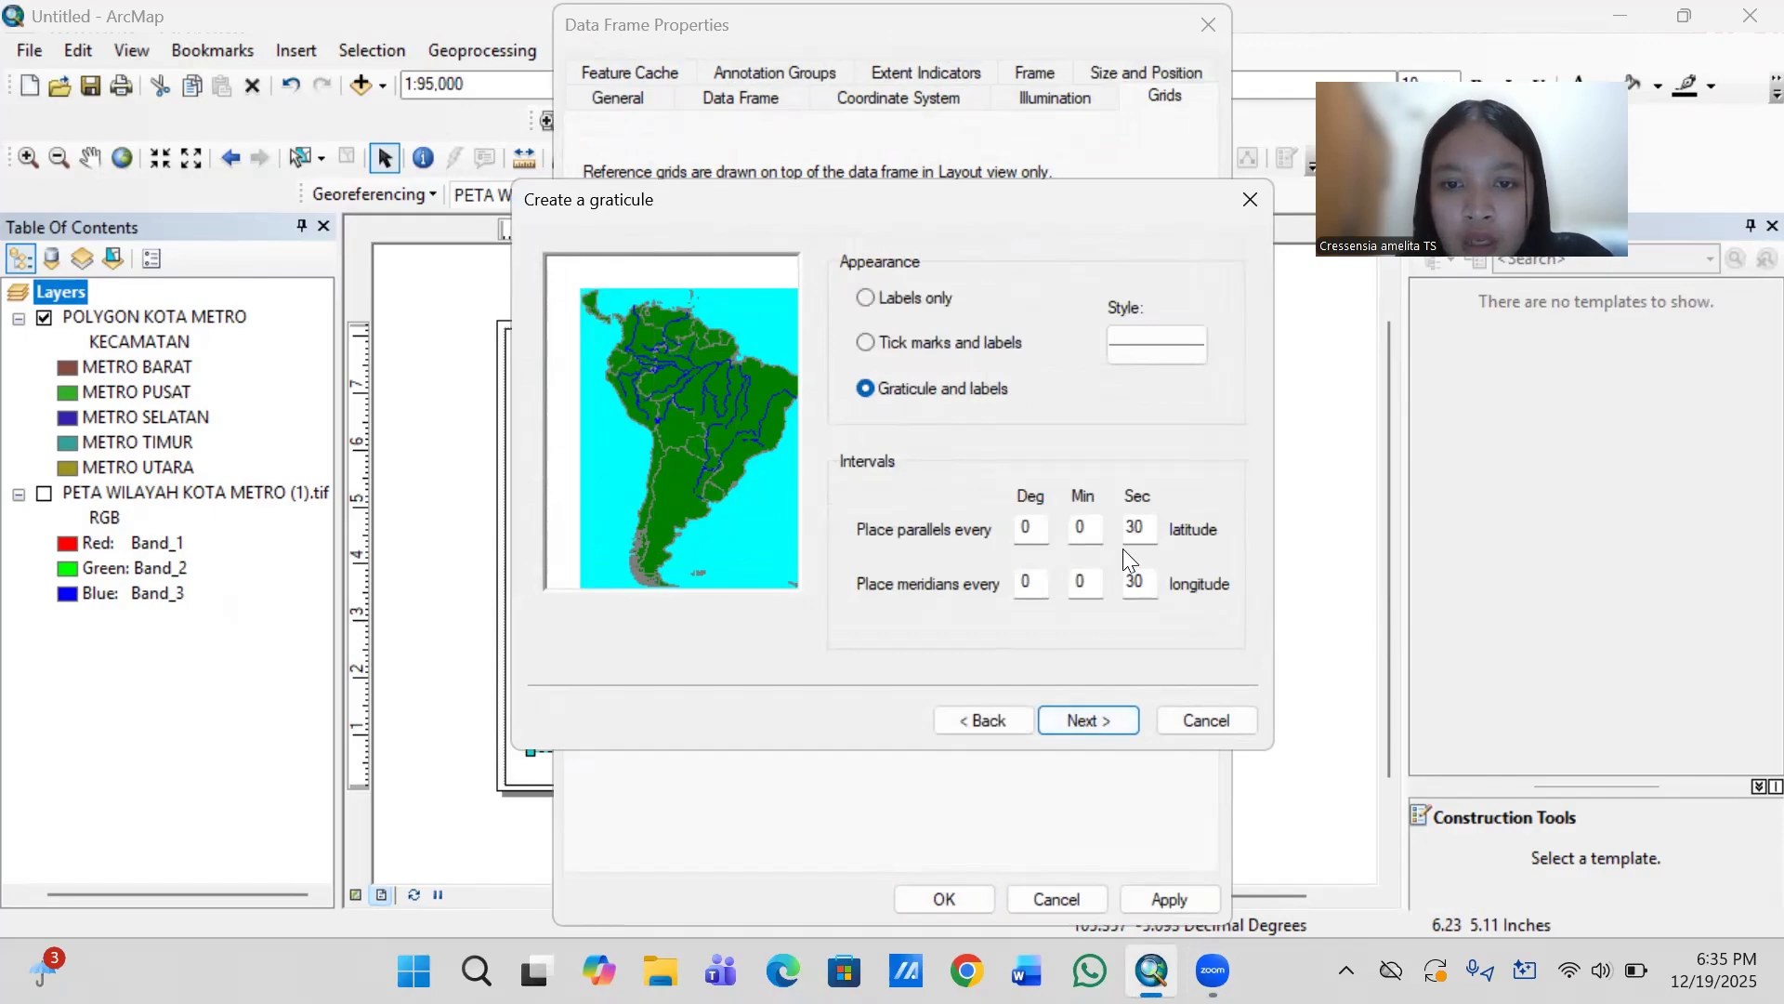
- Set the graticule's parallel and meridian intervals to 0 degrees, 2 minutes, 0 seconds
left_click(1135, 527)
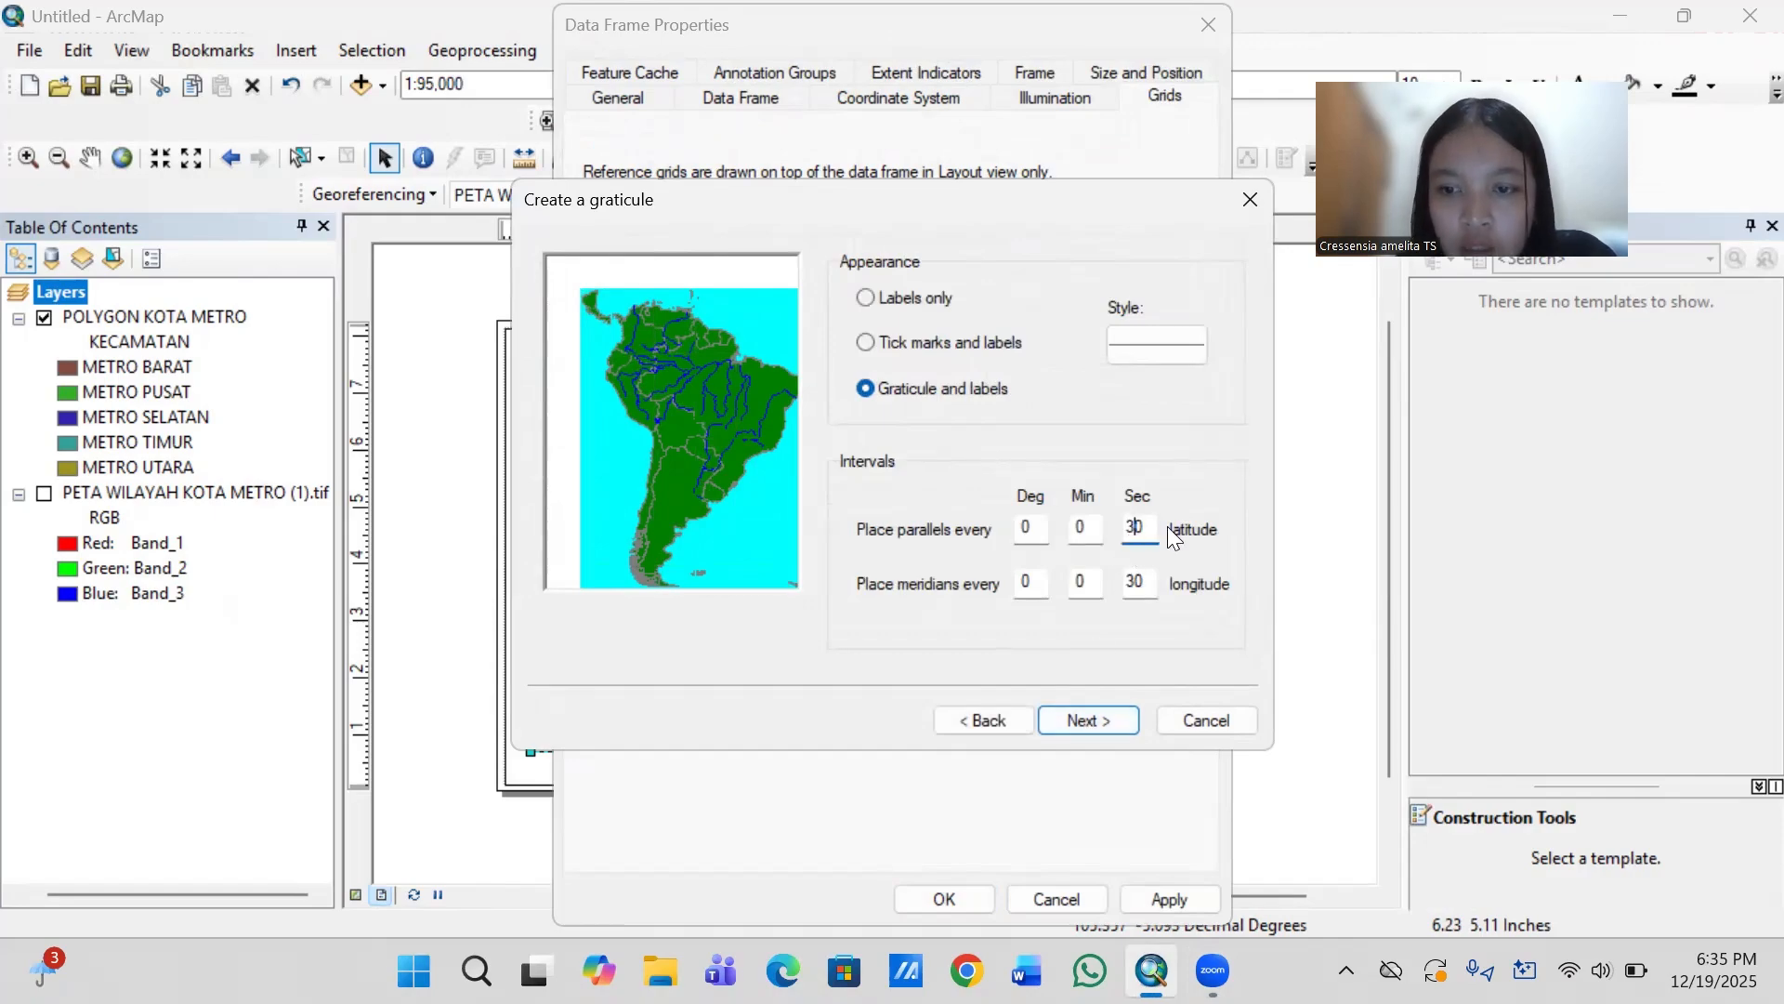
left_click(1135, 584)
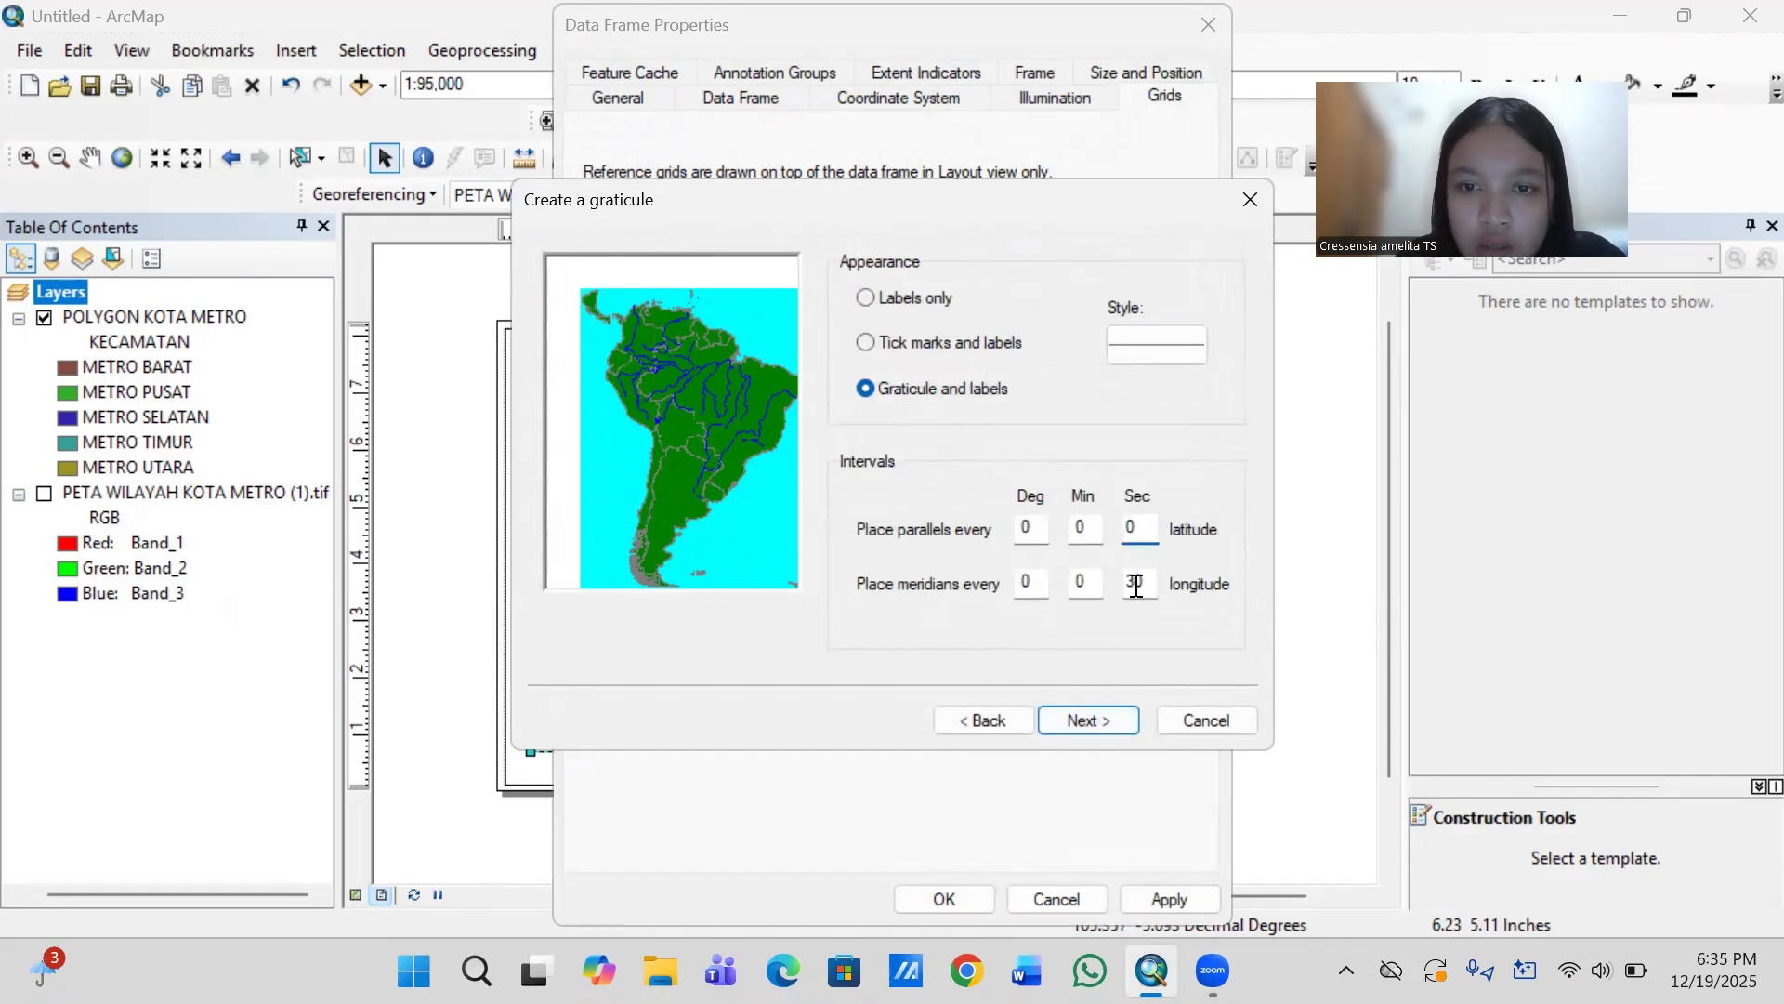
key("BackSpace")
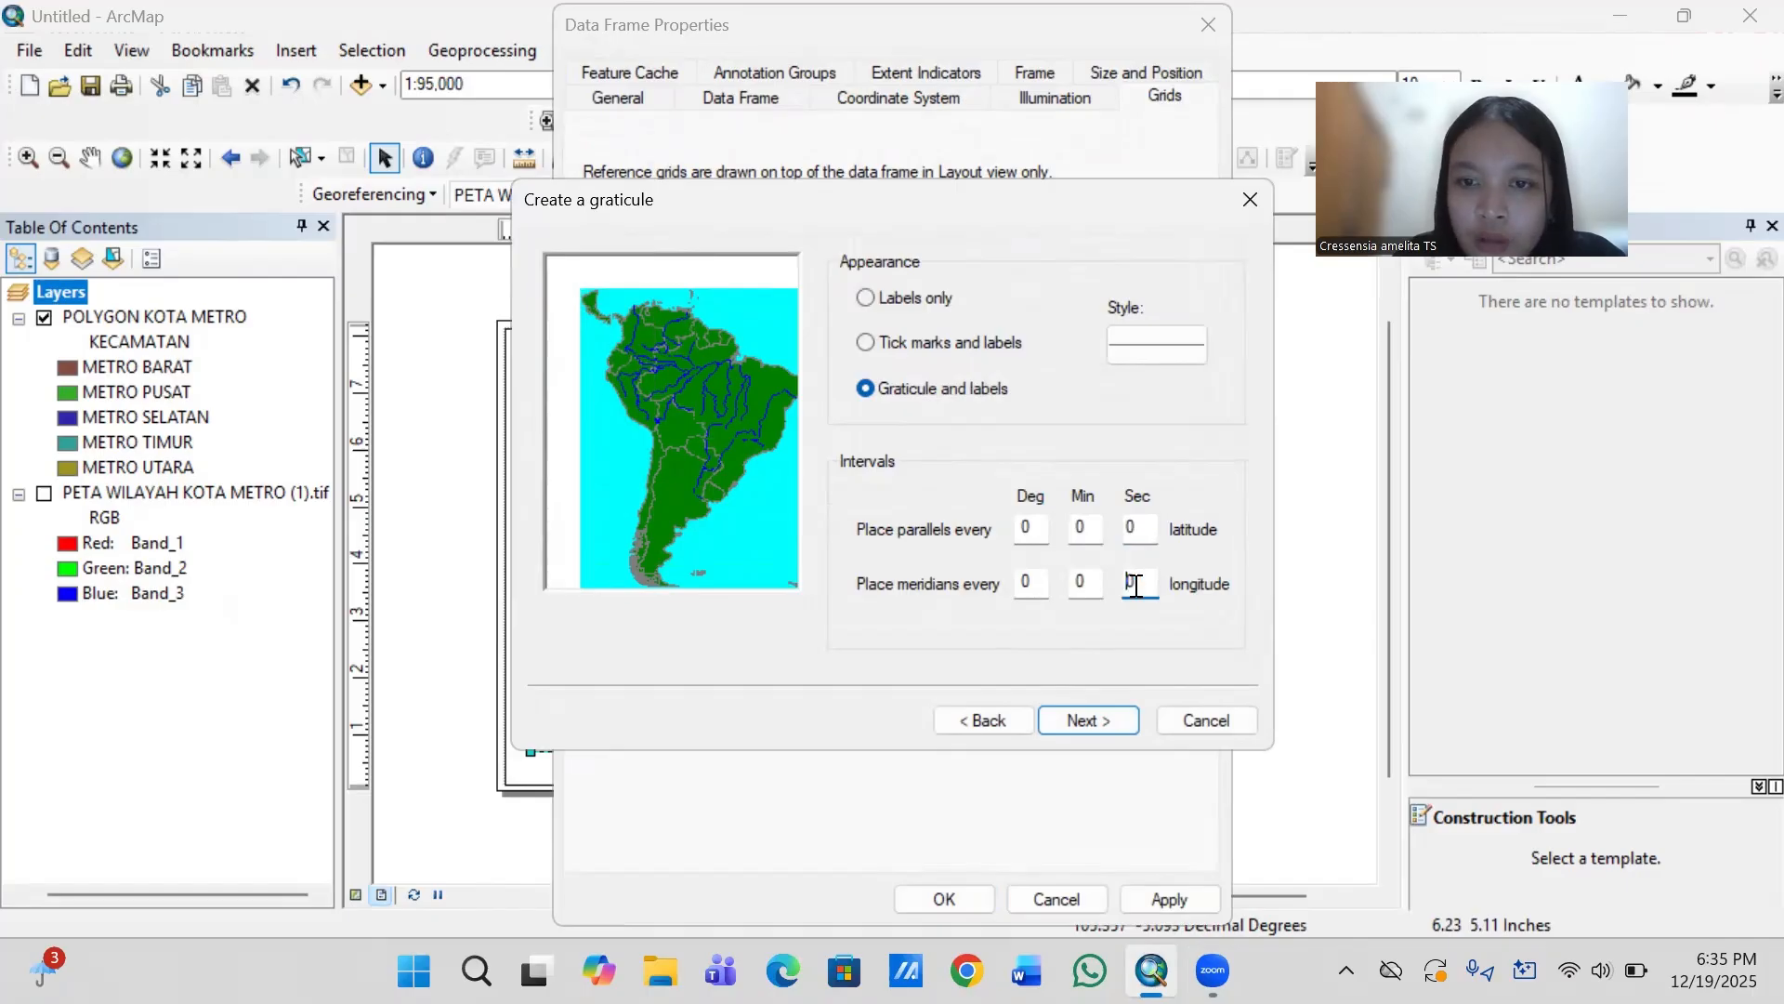
left_click(1094, 525)
key("BackSpace")
type("2")
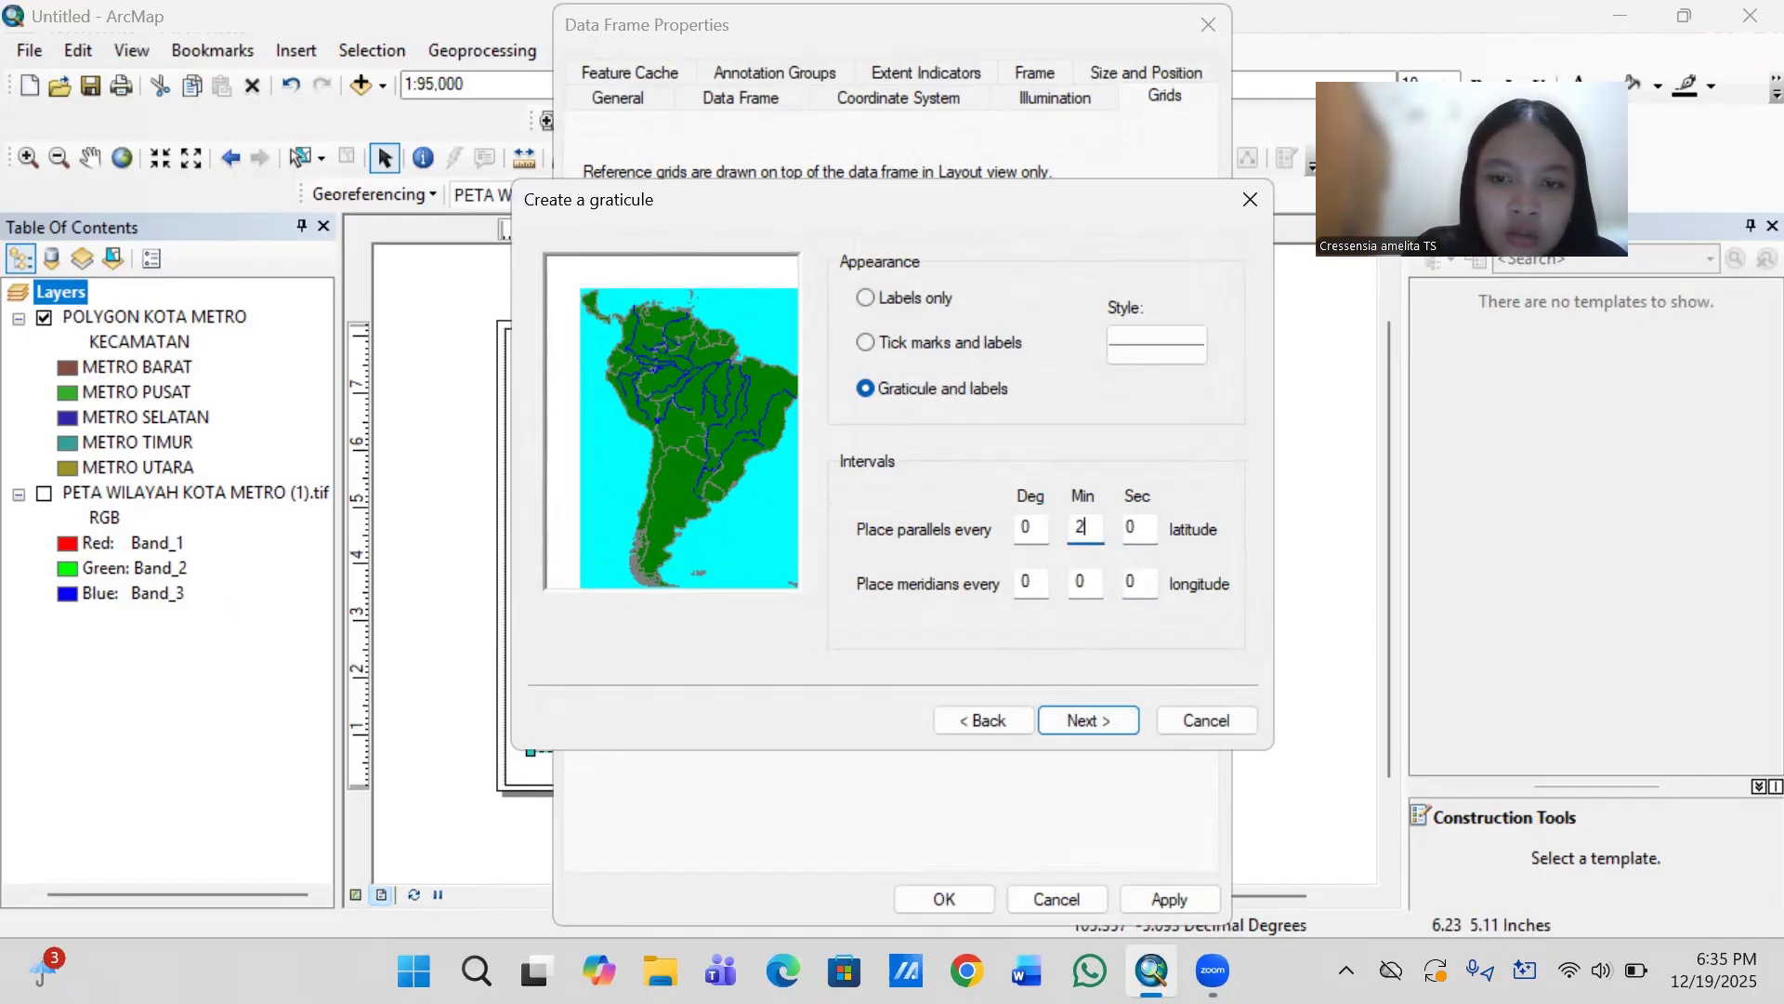
left_click(1094, 580)
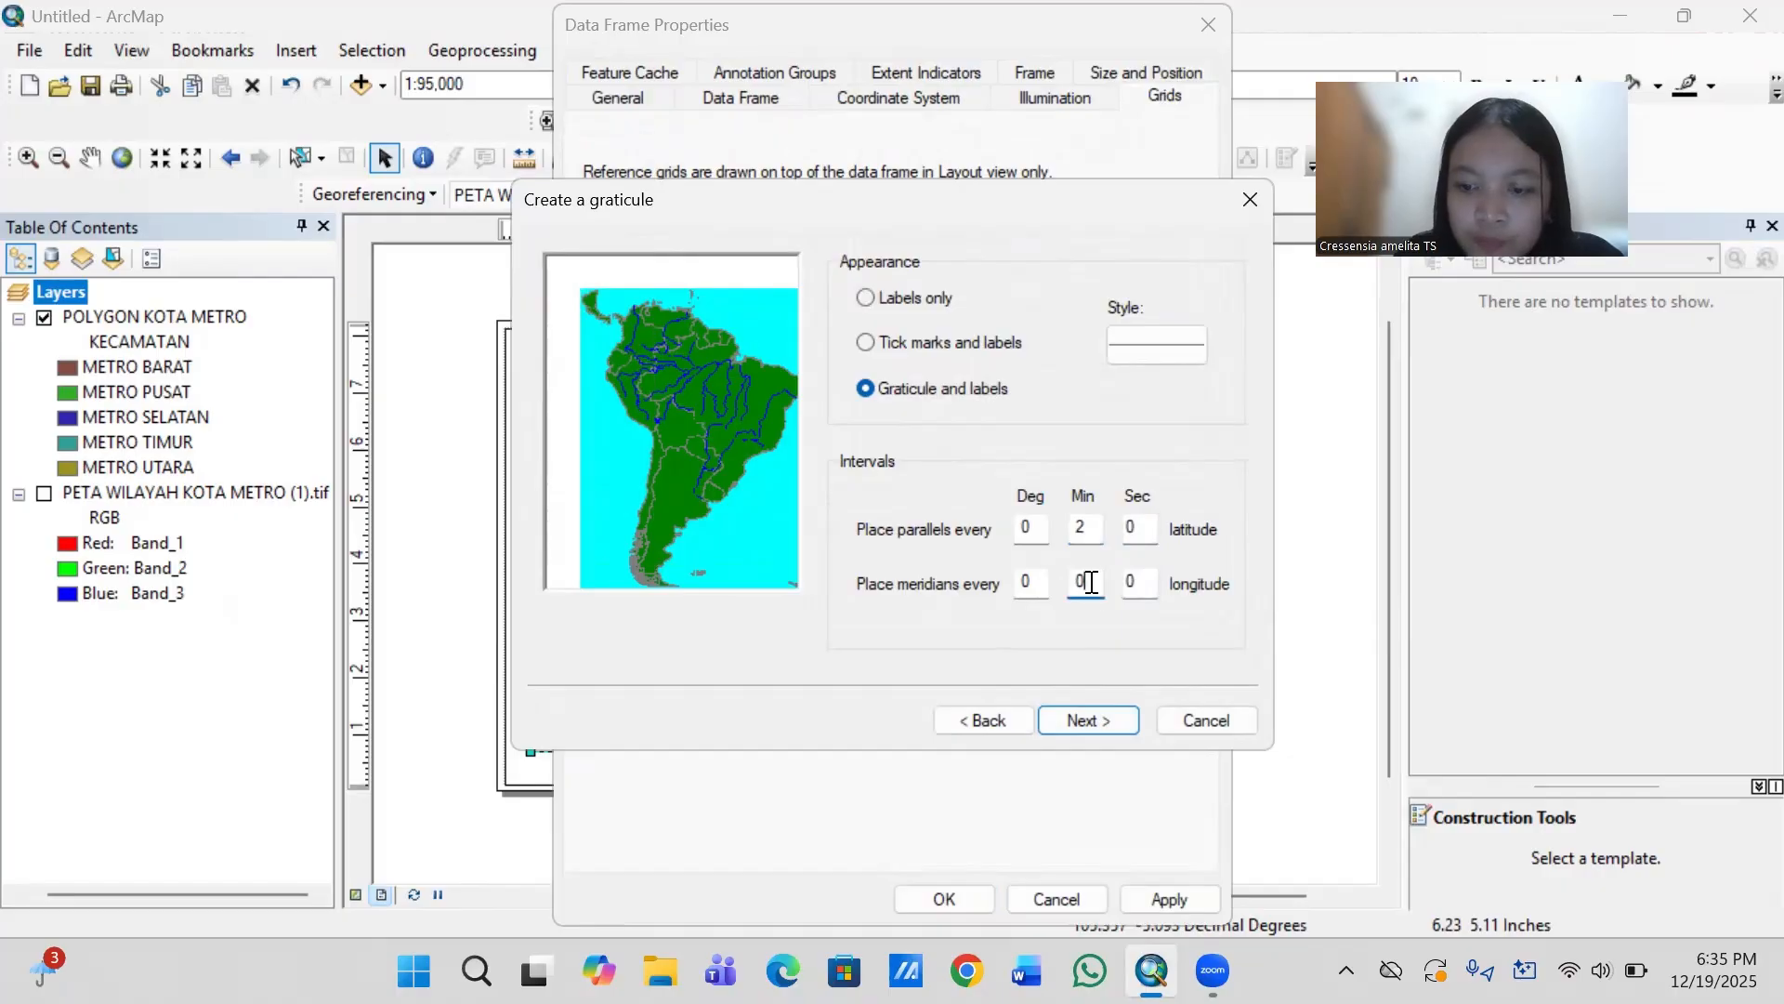
key("BackSpace")
type("2")
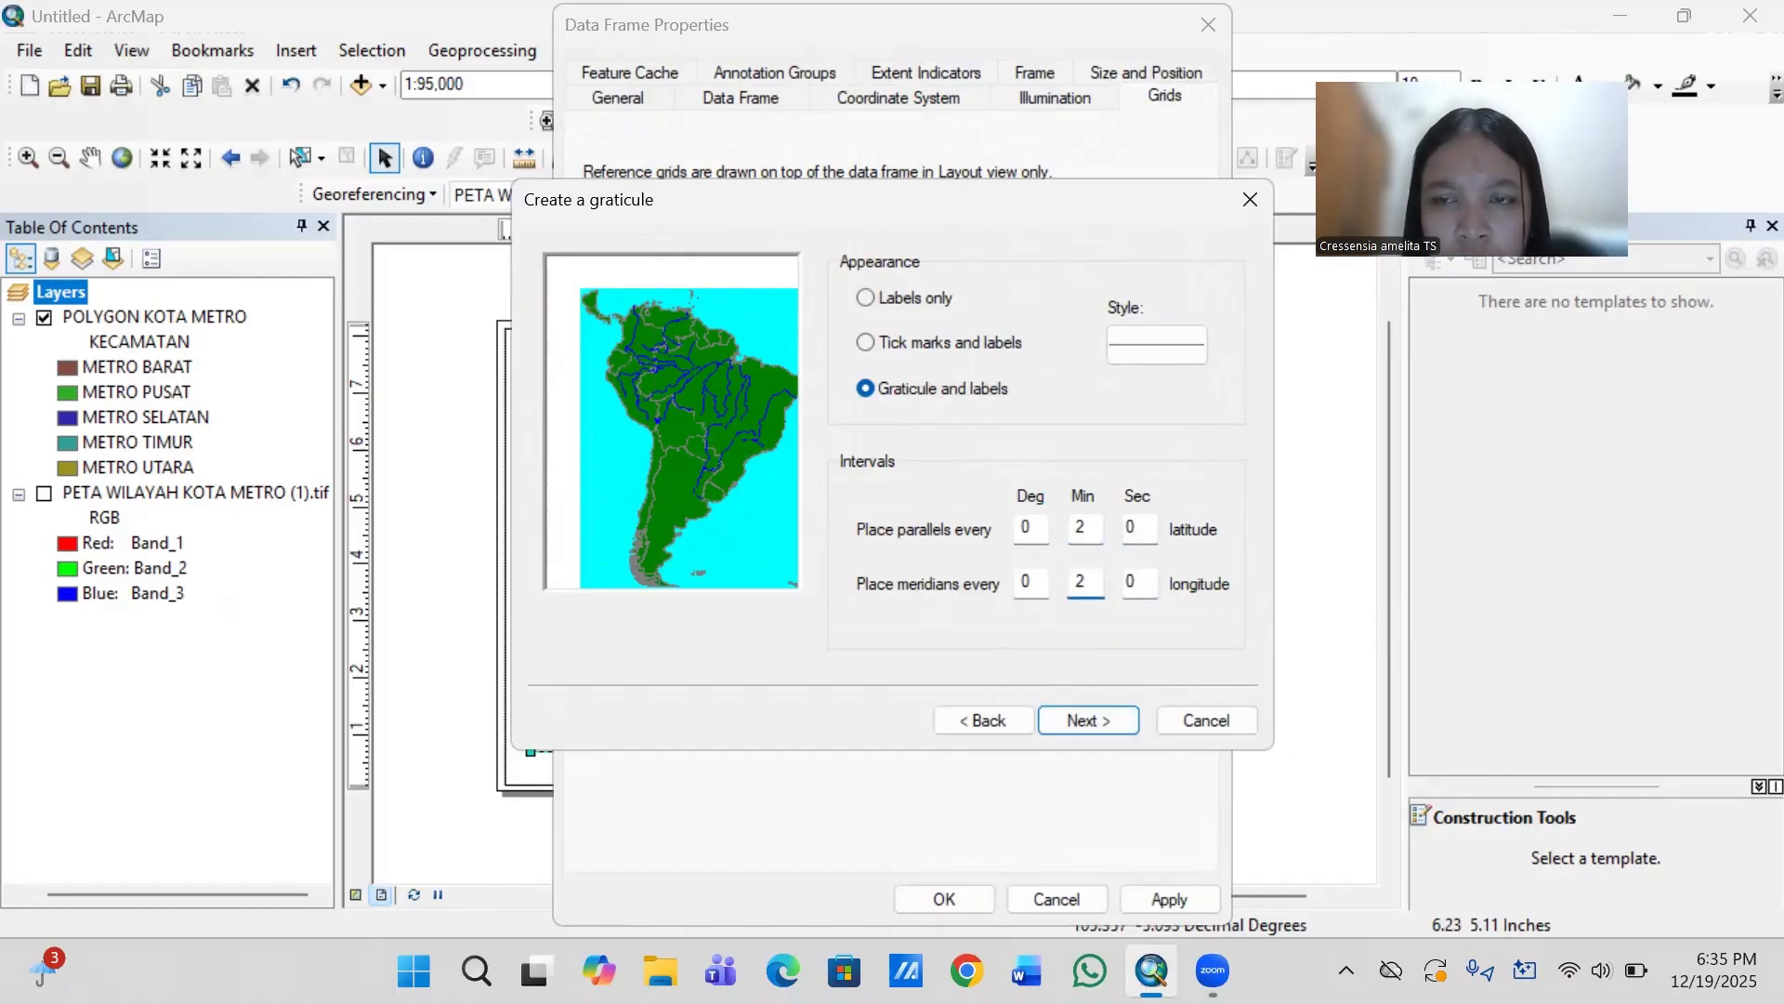
- Finish the graticule with default axes and a simple border, stored as an updating fixed grid, and apply it to the data frame
left_click(1086, 717)
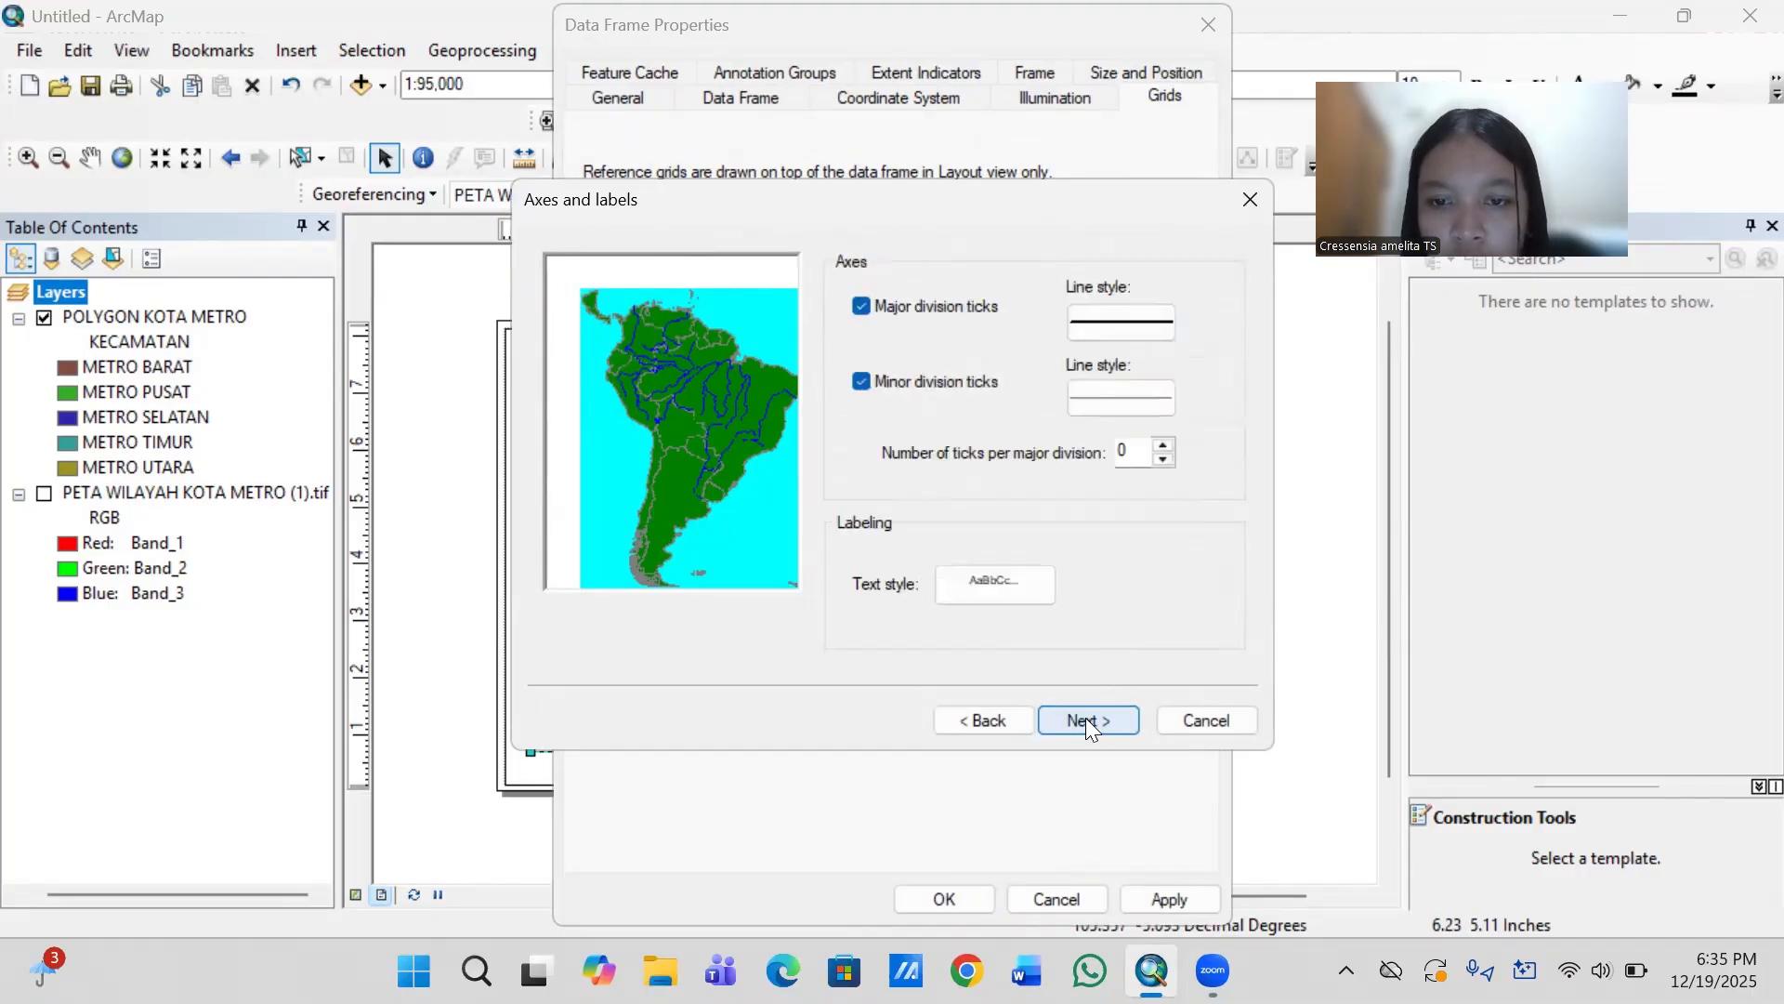
left_click(1086, 717)
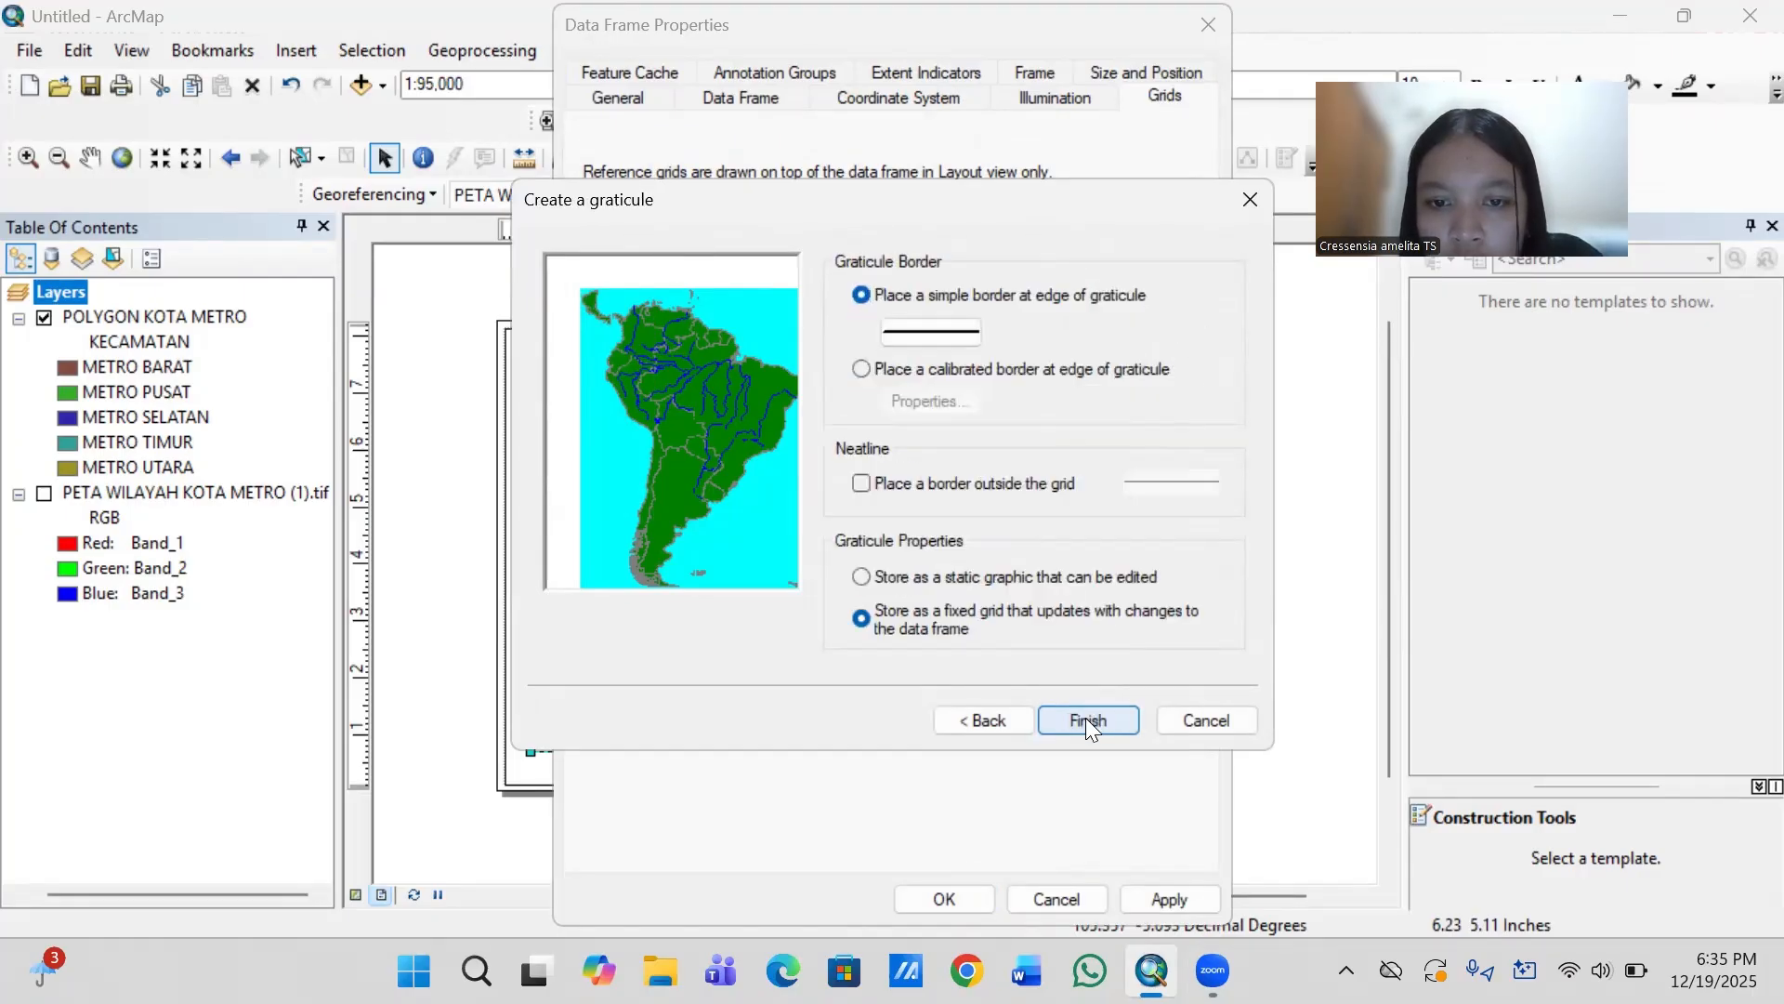
left_click(1086, 721)
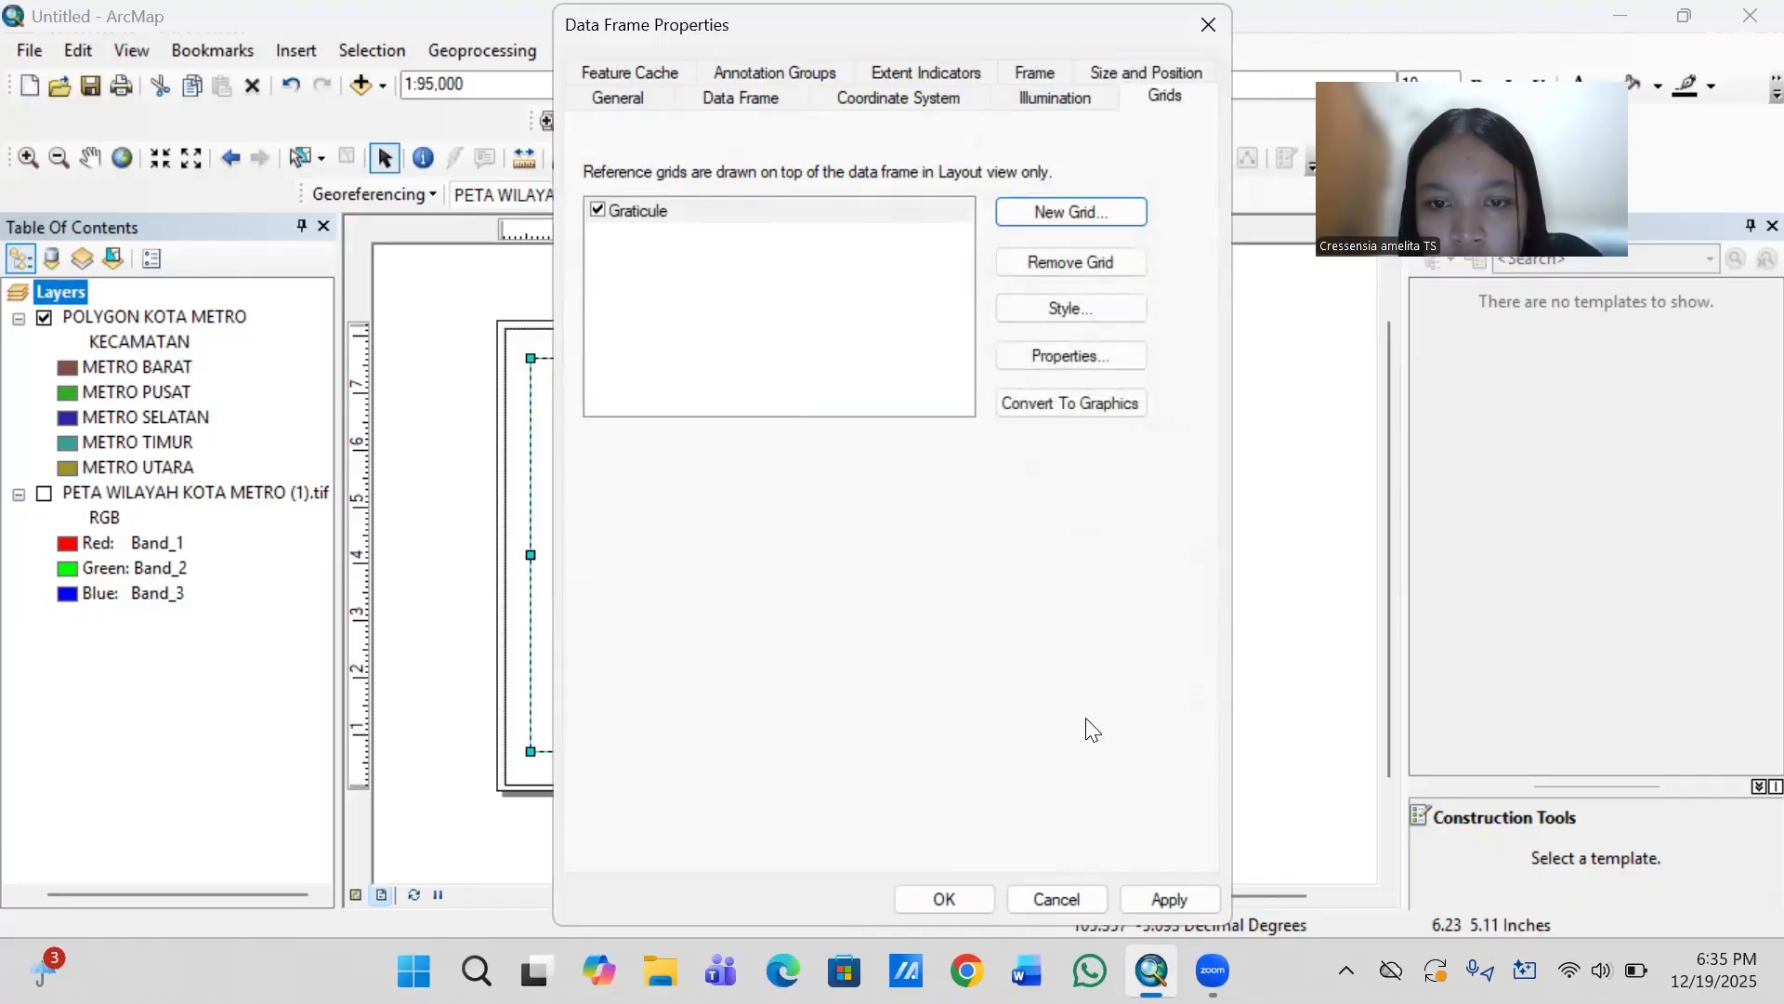
left_click(961, 894)
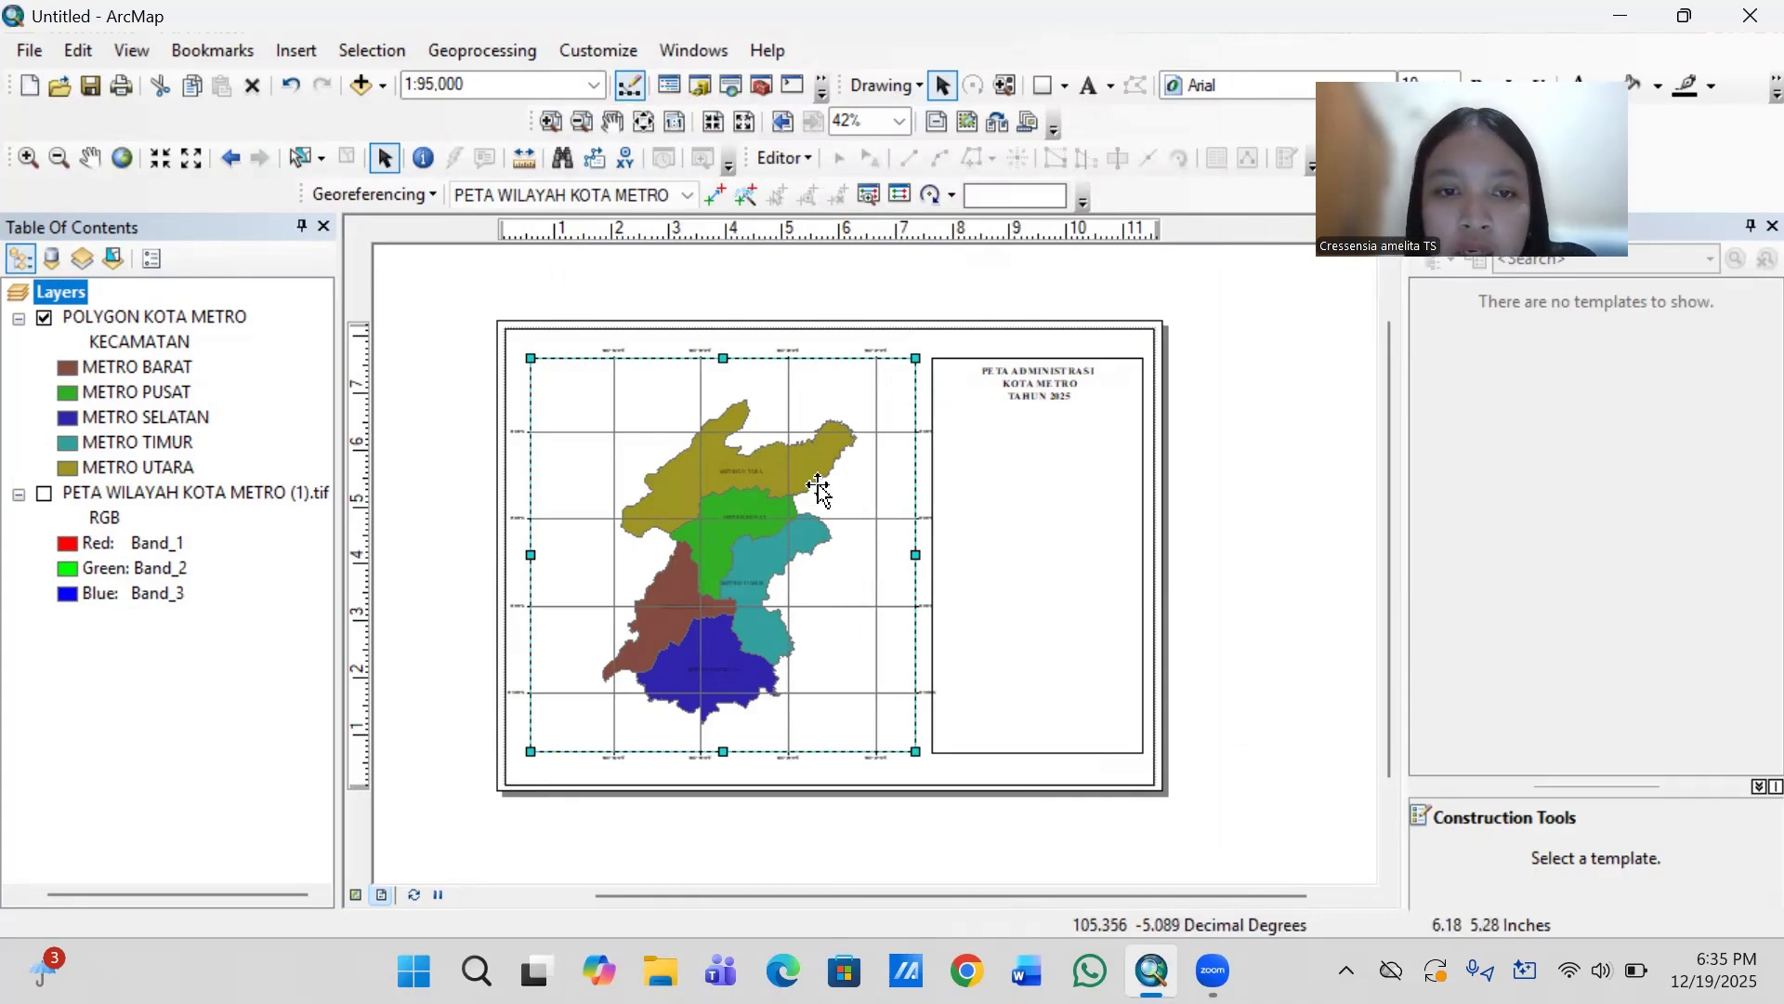
- Set the graticule labels' font to Times New Roman, size 7
right_click(824, 561)
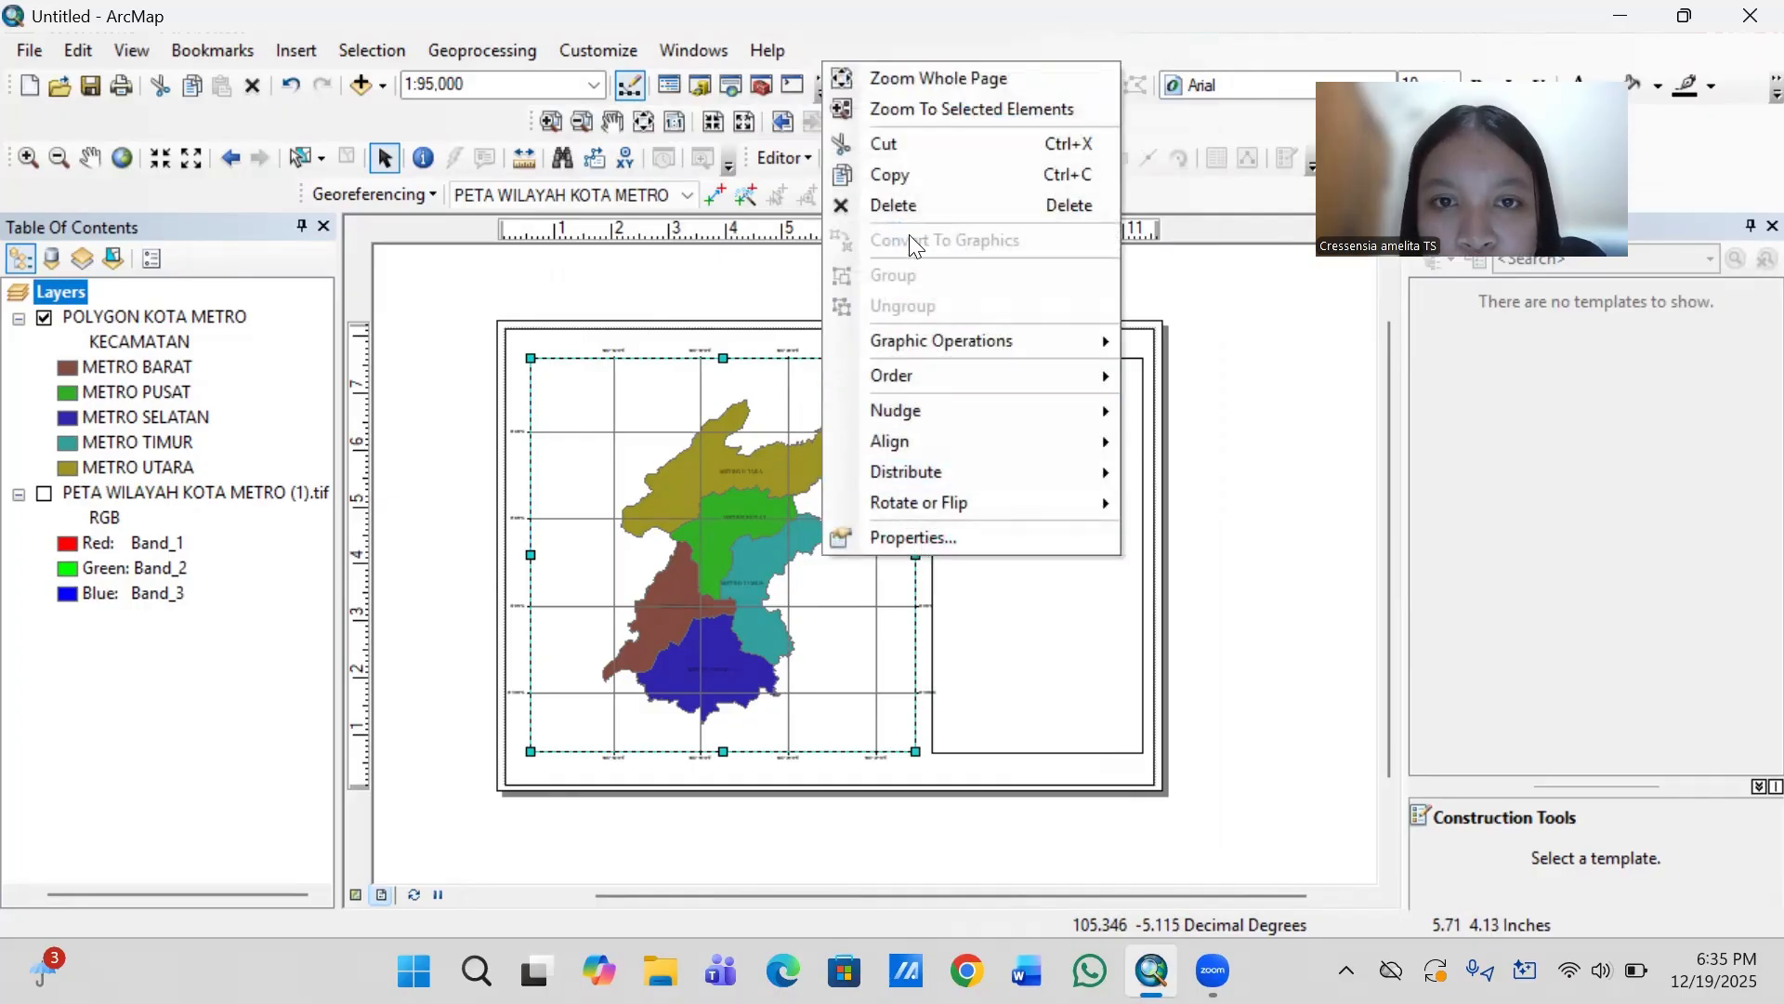
left_click(937, 537)
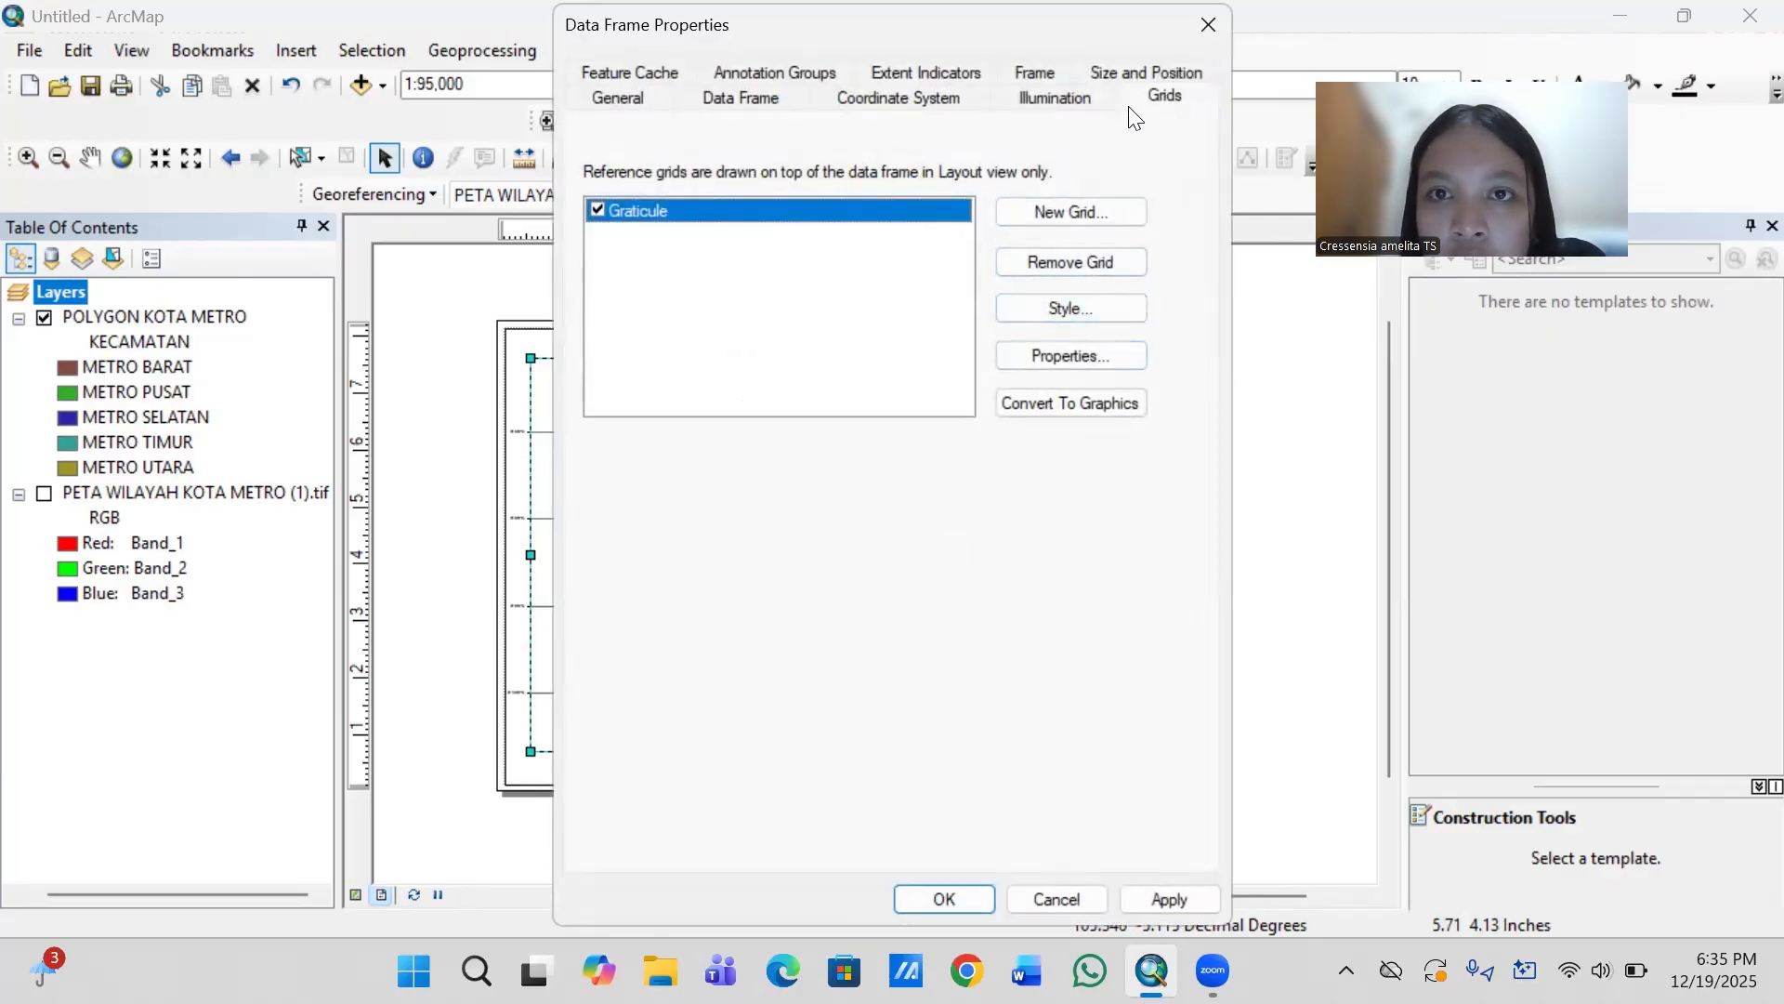
left_click(1106, 350)
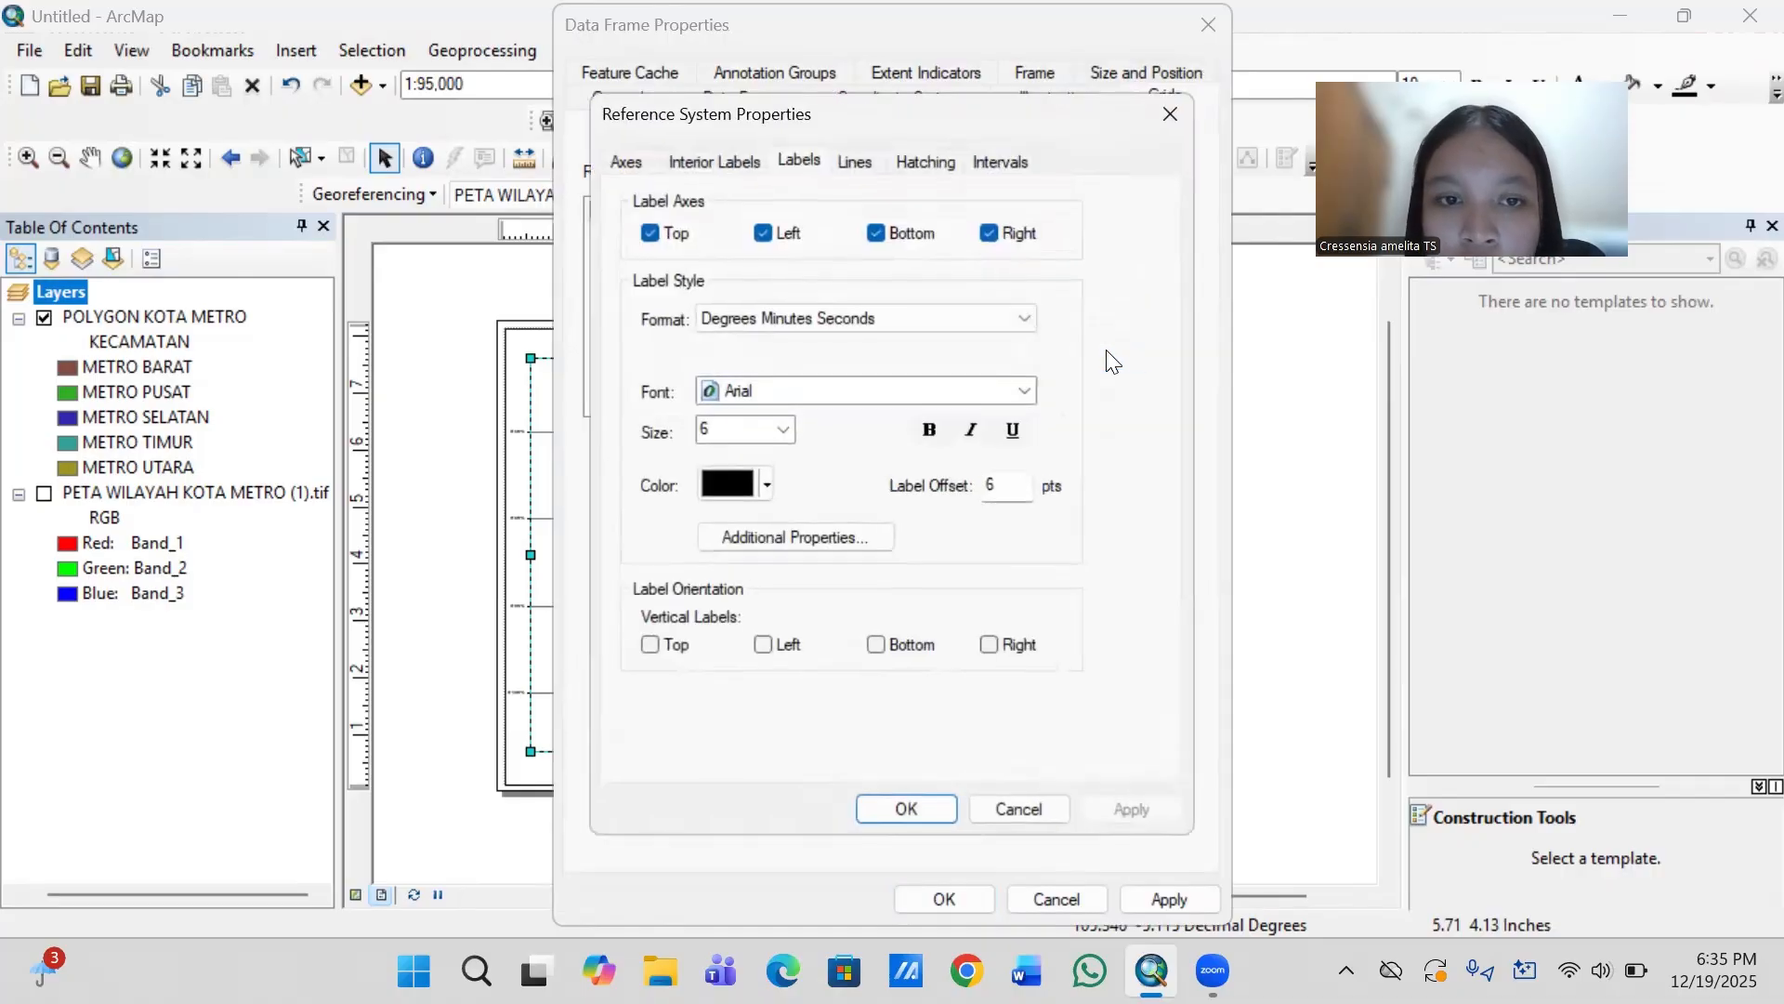
left_click(794, 388)
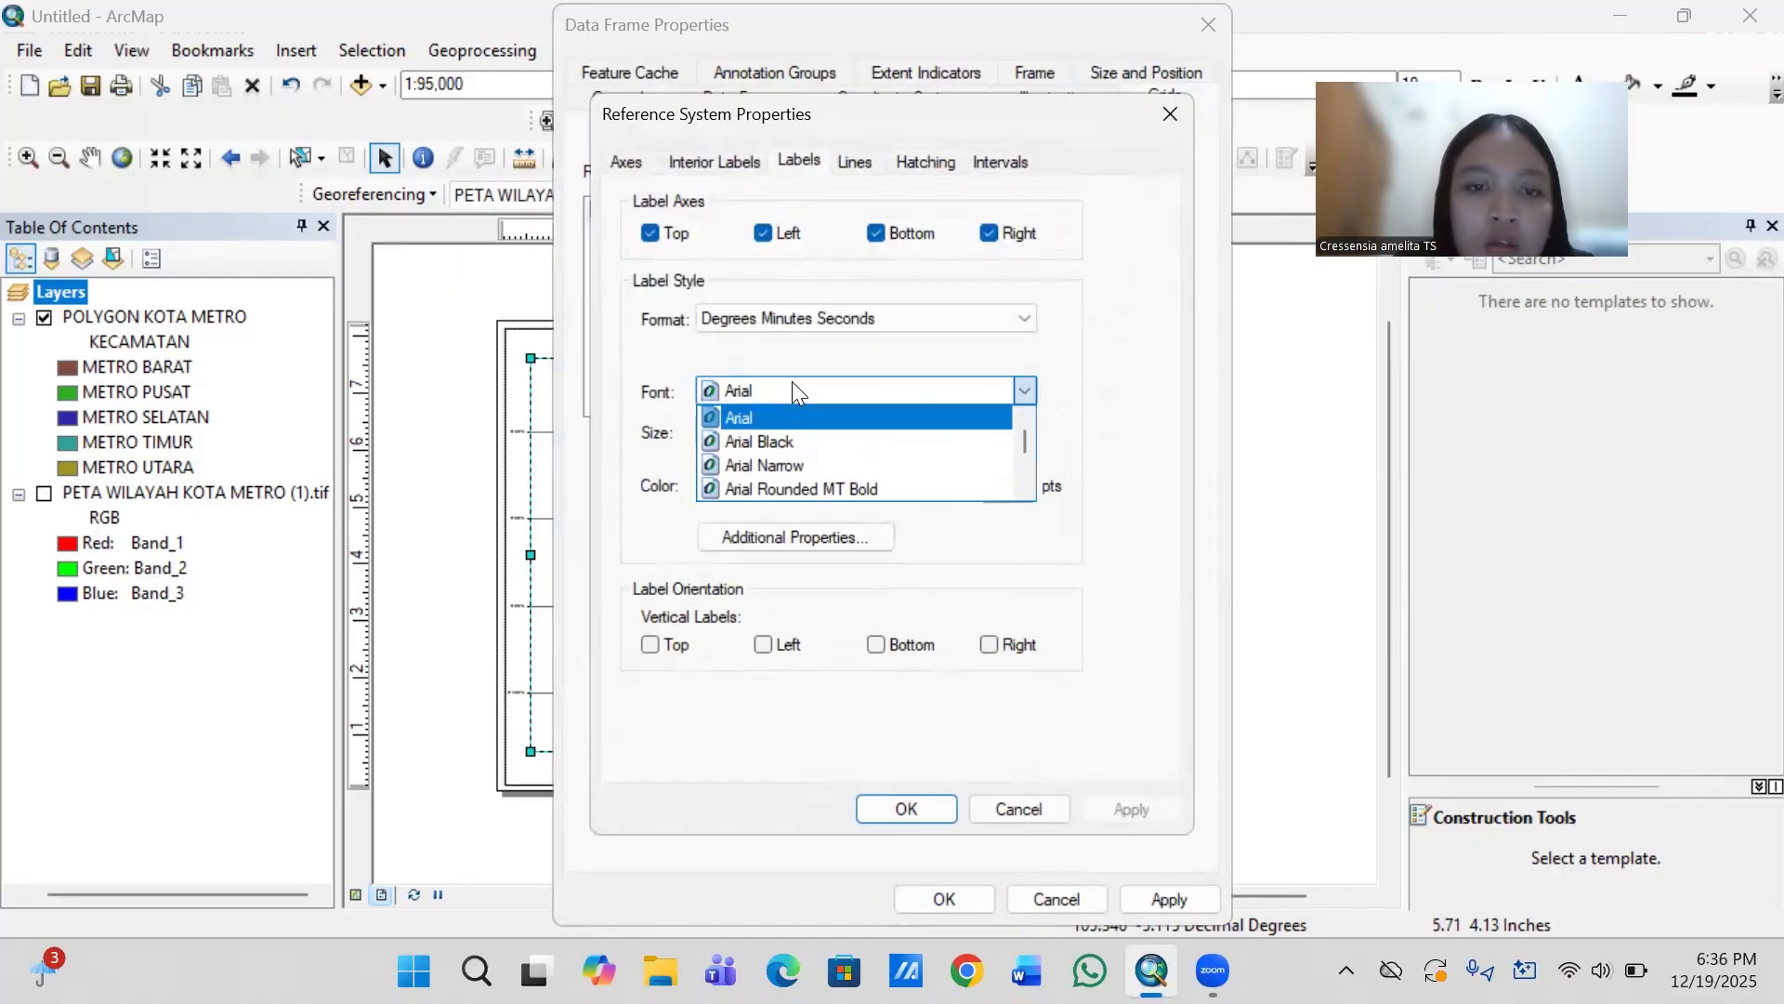
left_click(766, 388)
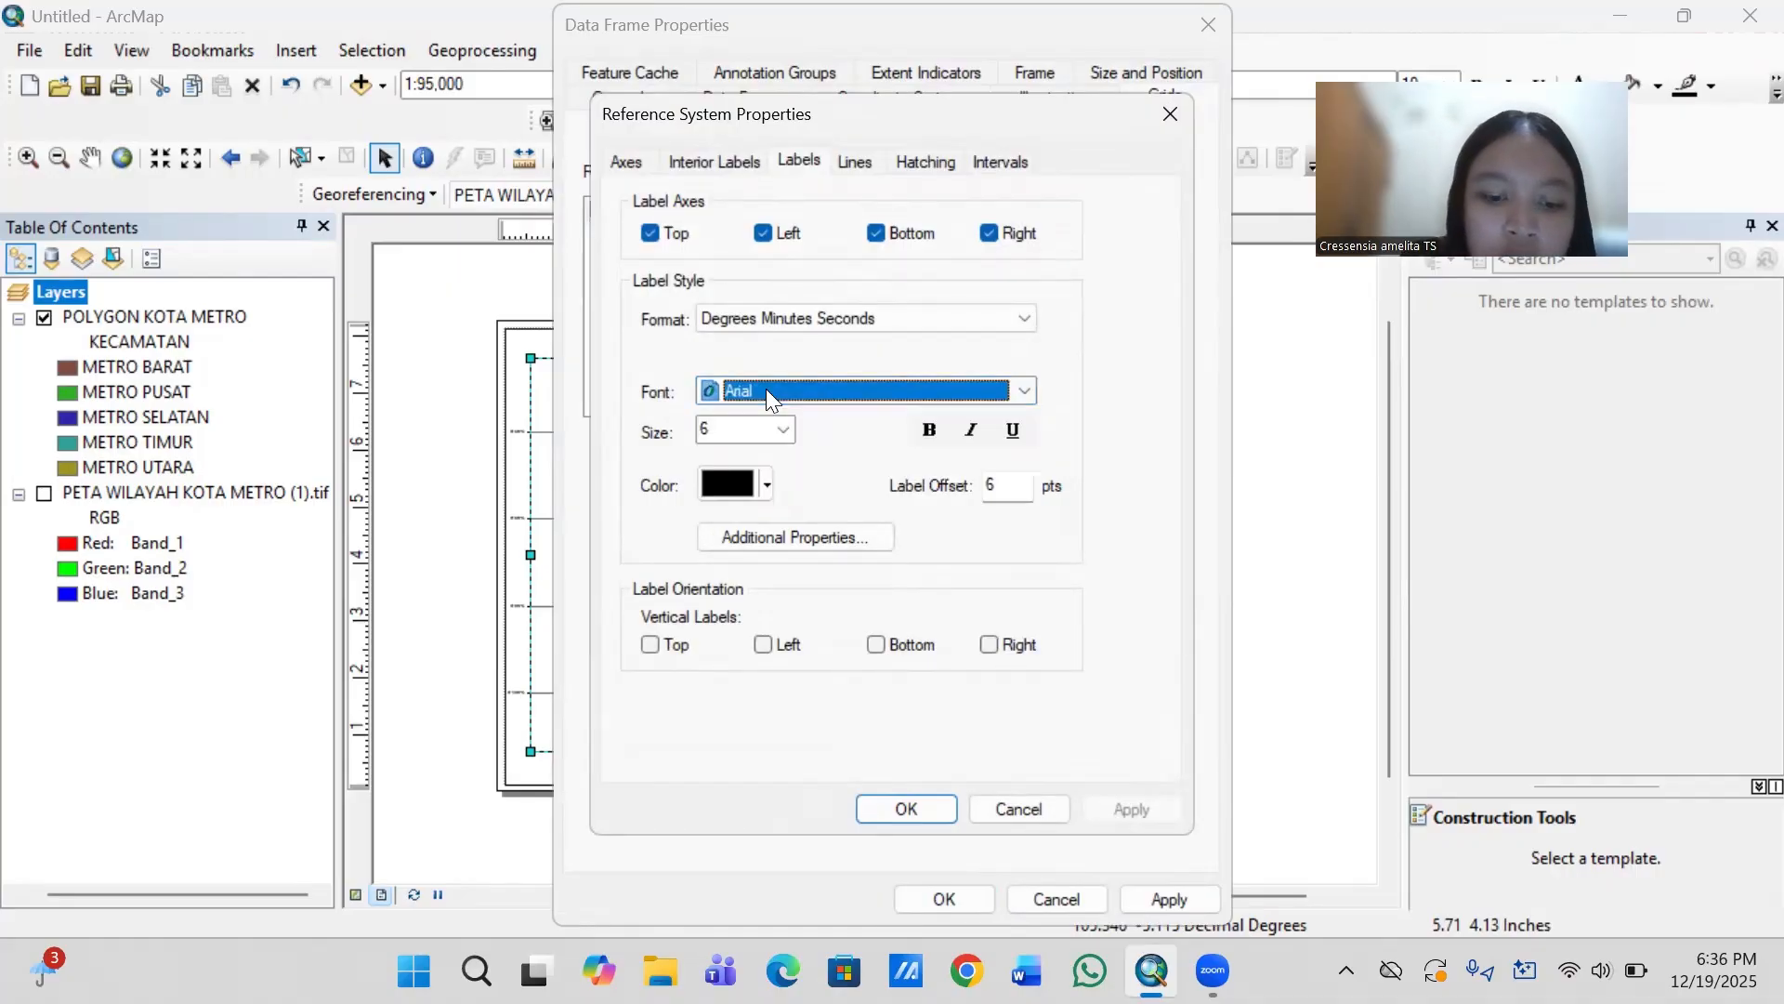
type("ti")
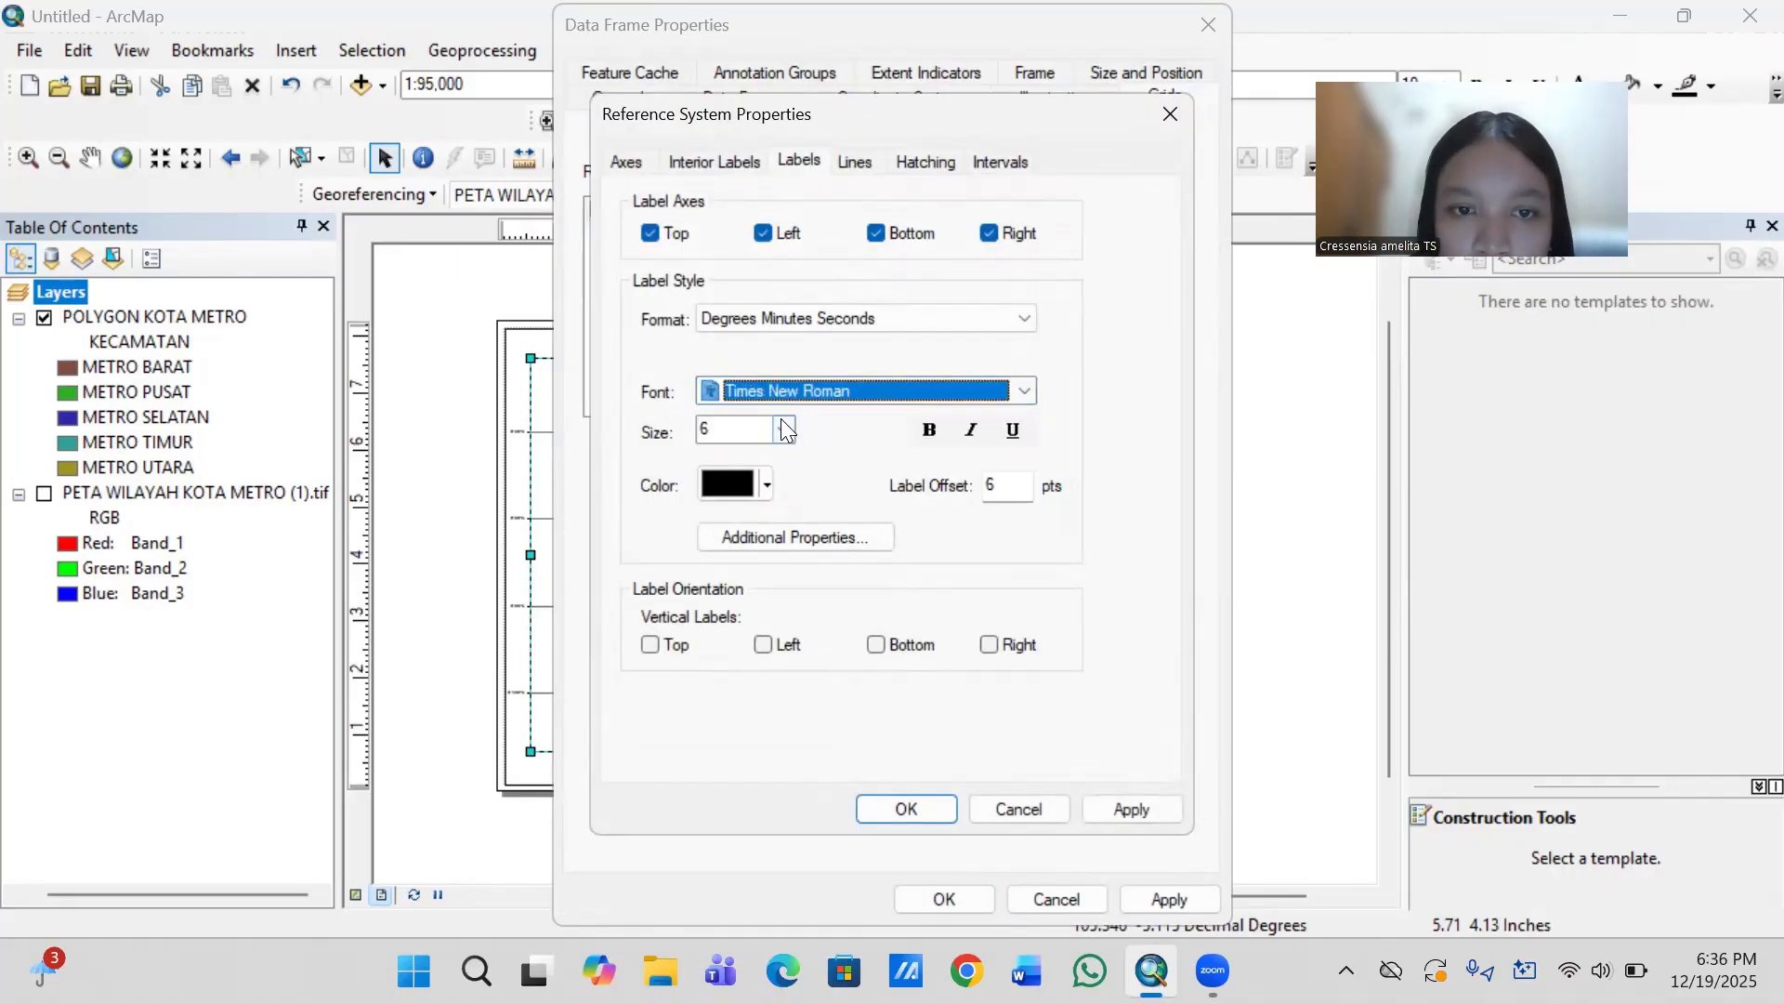
left_click(785, 429)
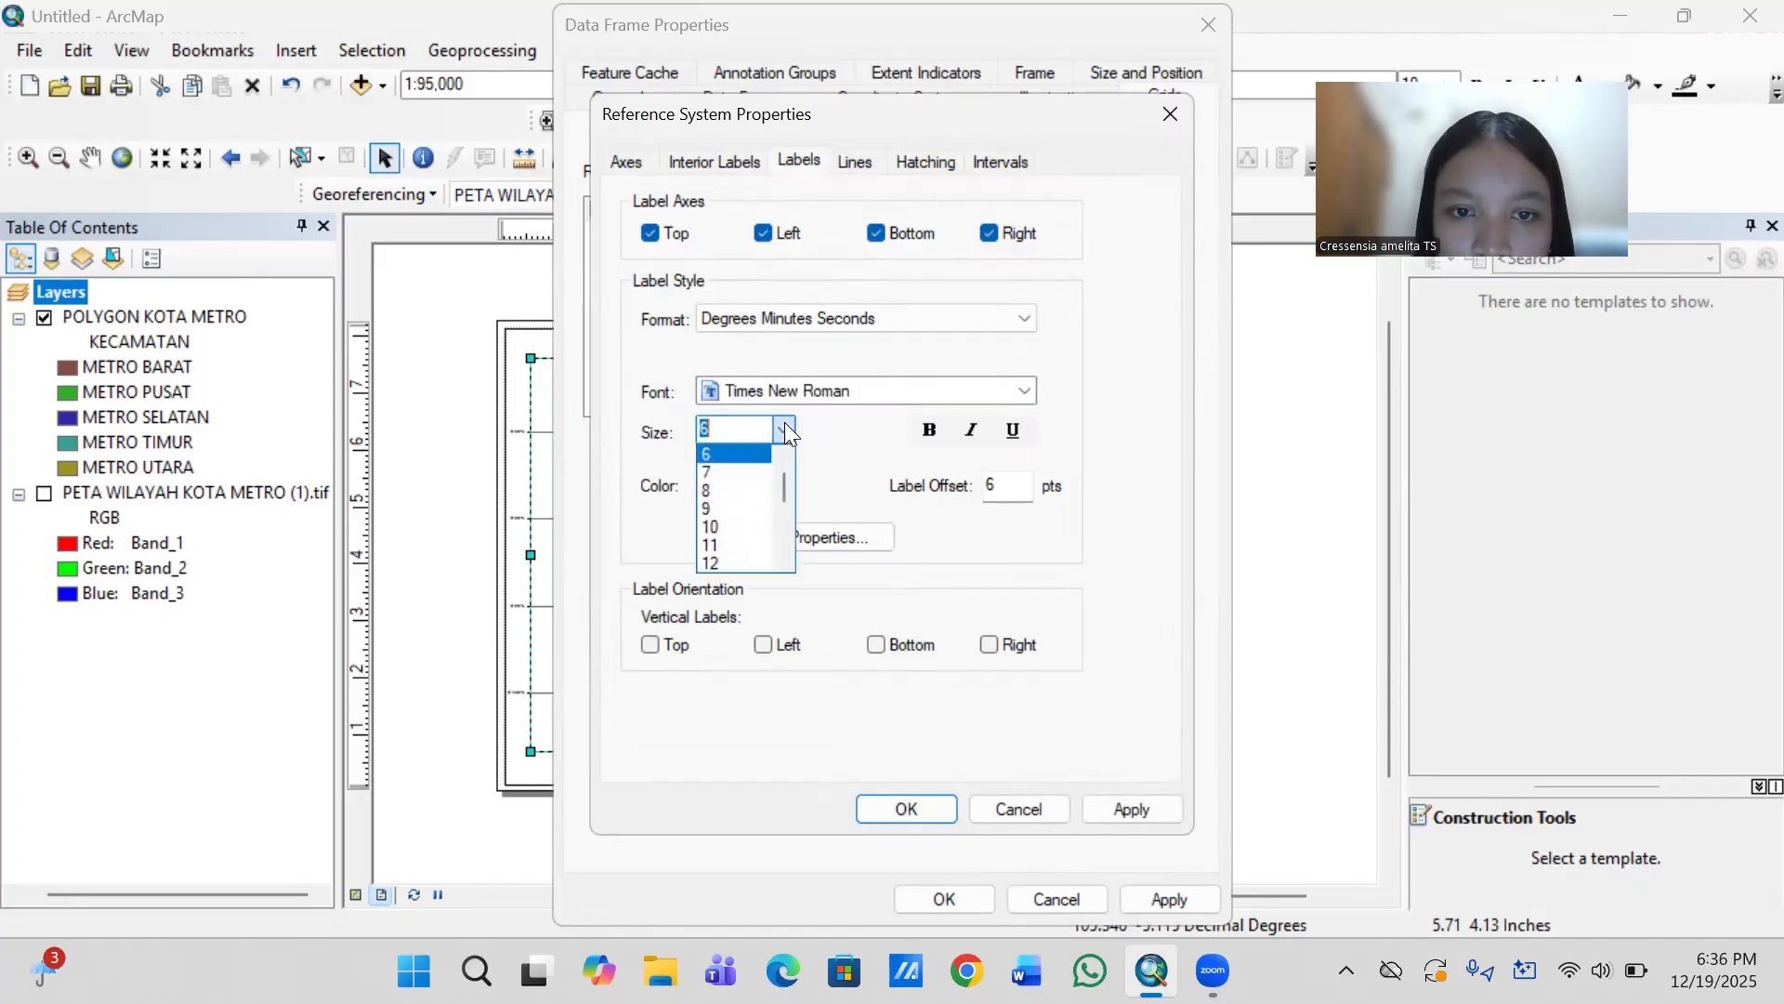
left_click(725, 472)
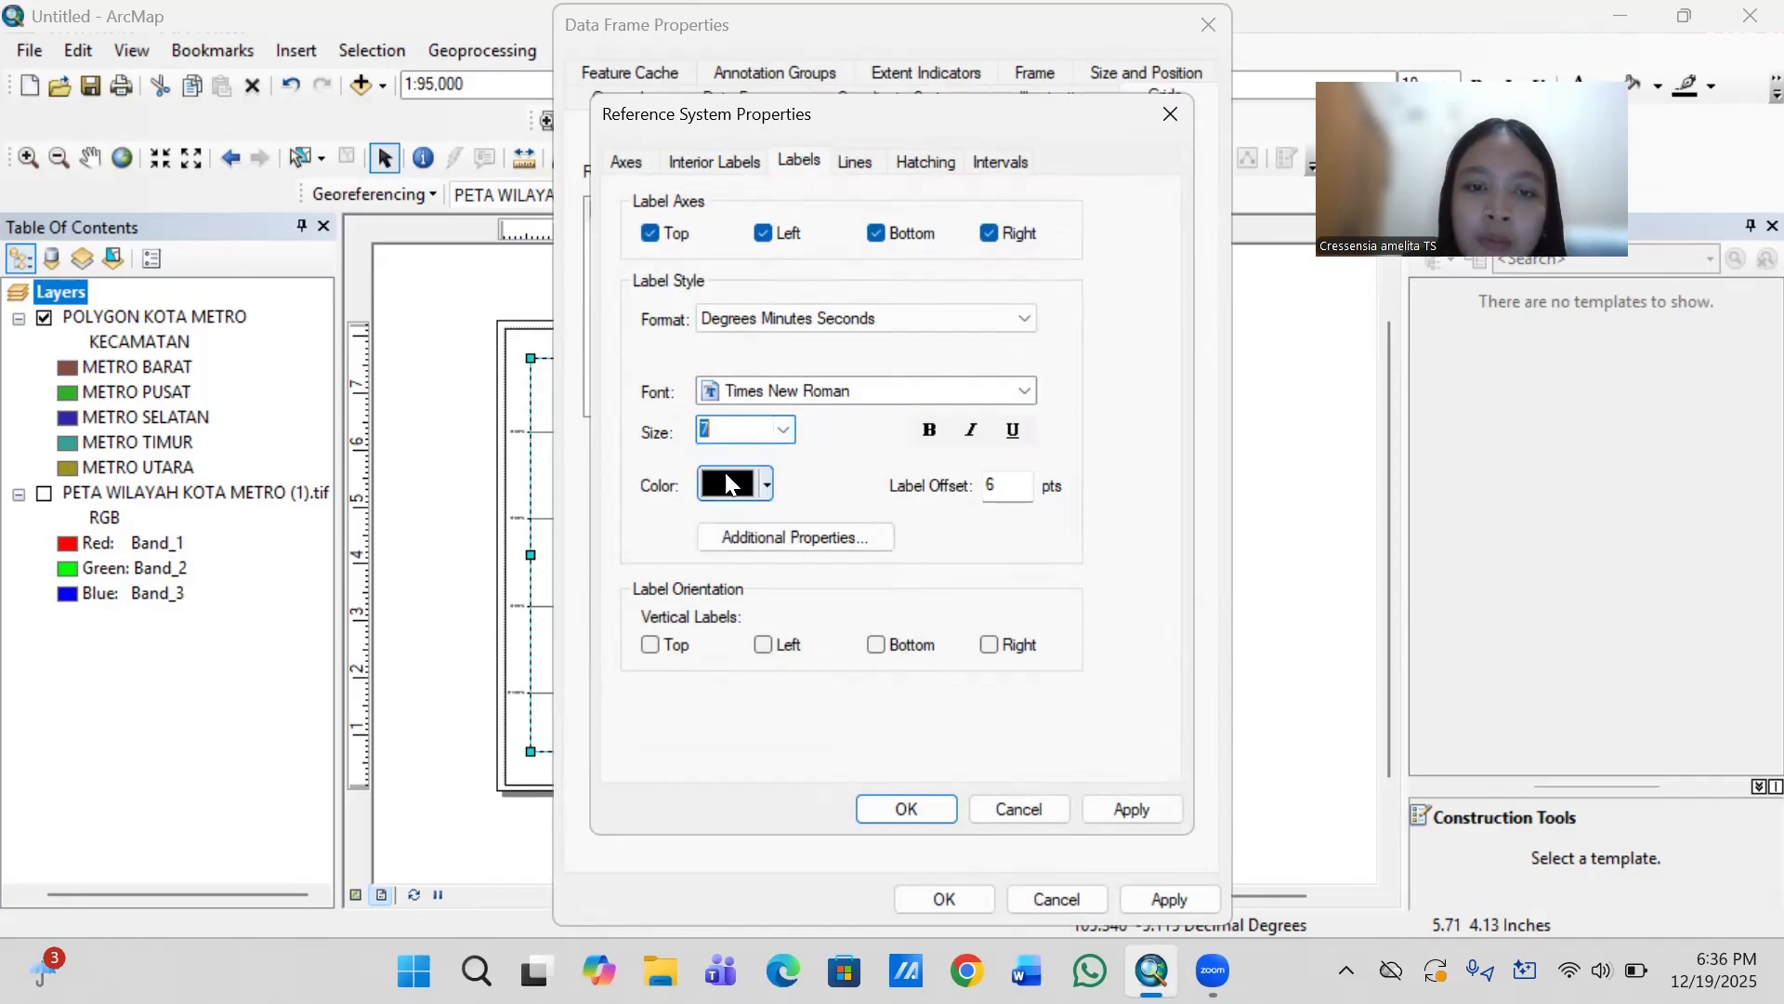
- Make the graticule's left and right labels vertical and apply the changes to the map layout
left_click(763, 645)
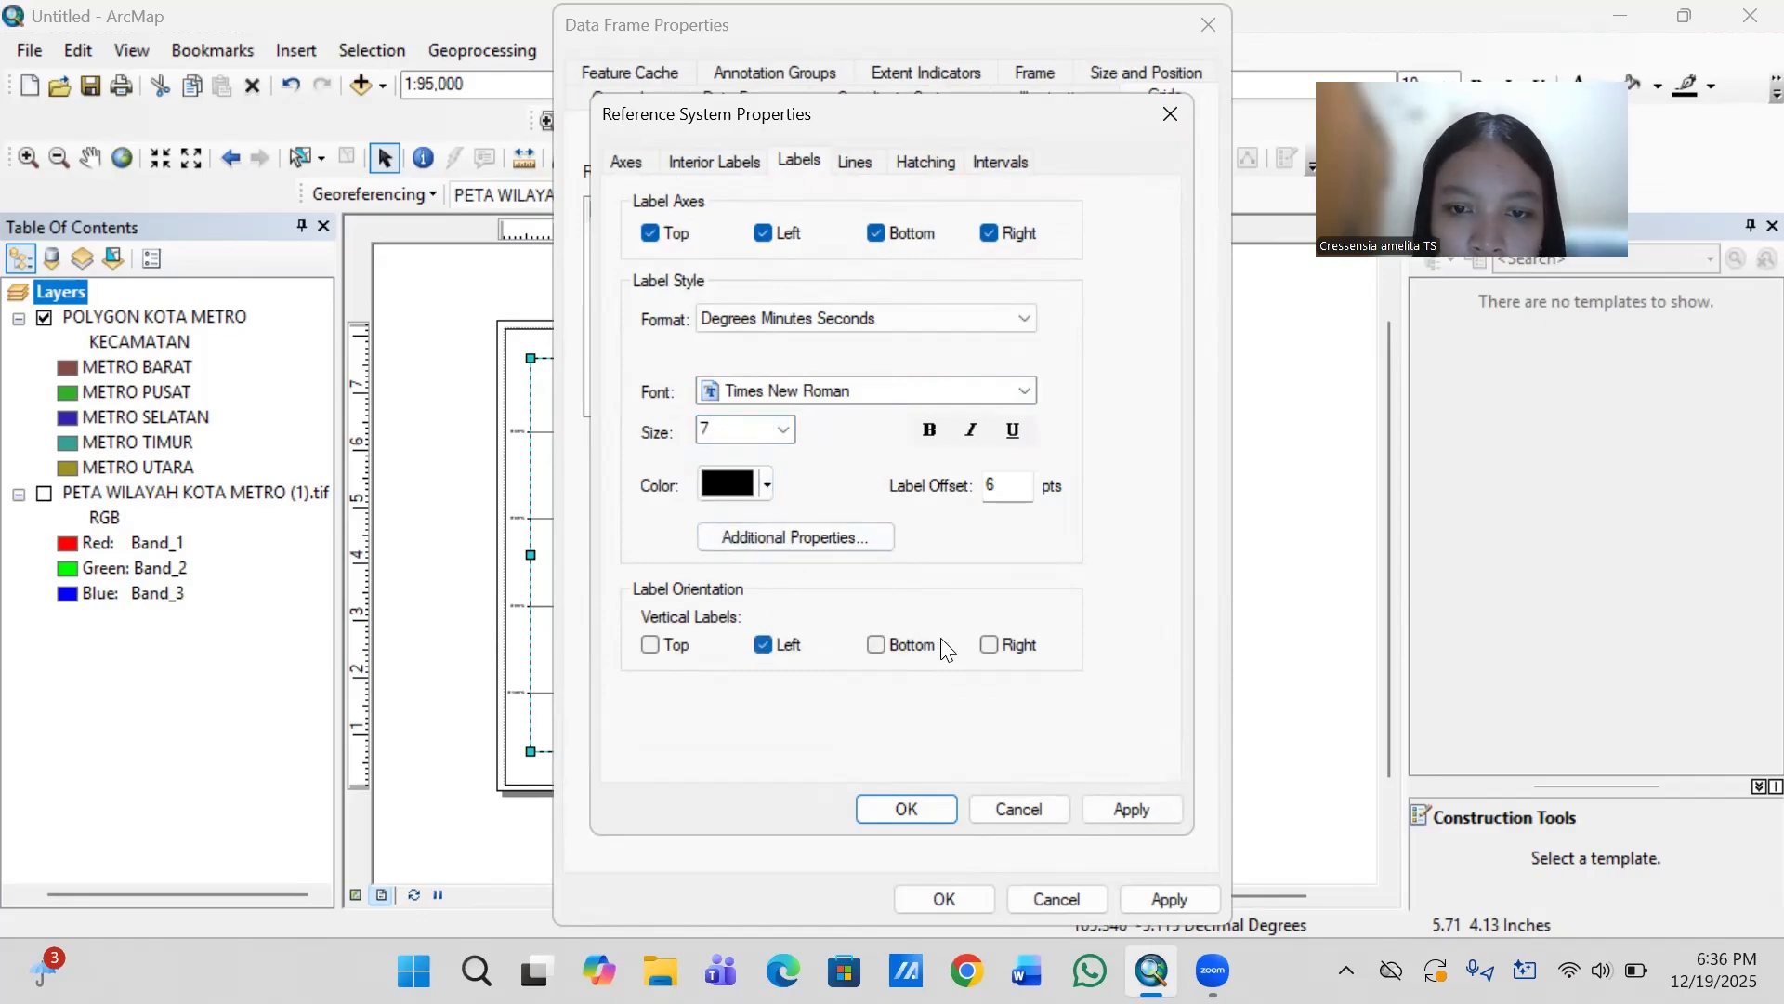
left_click(989, 645)
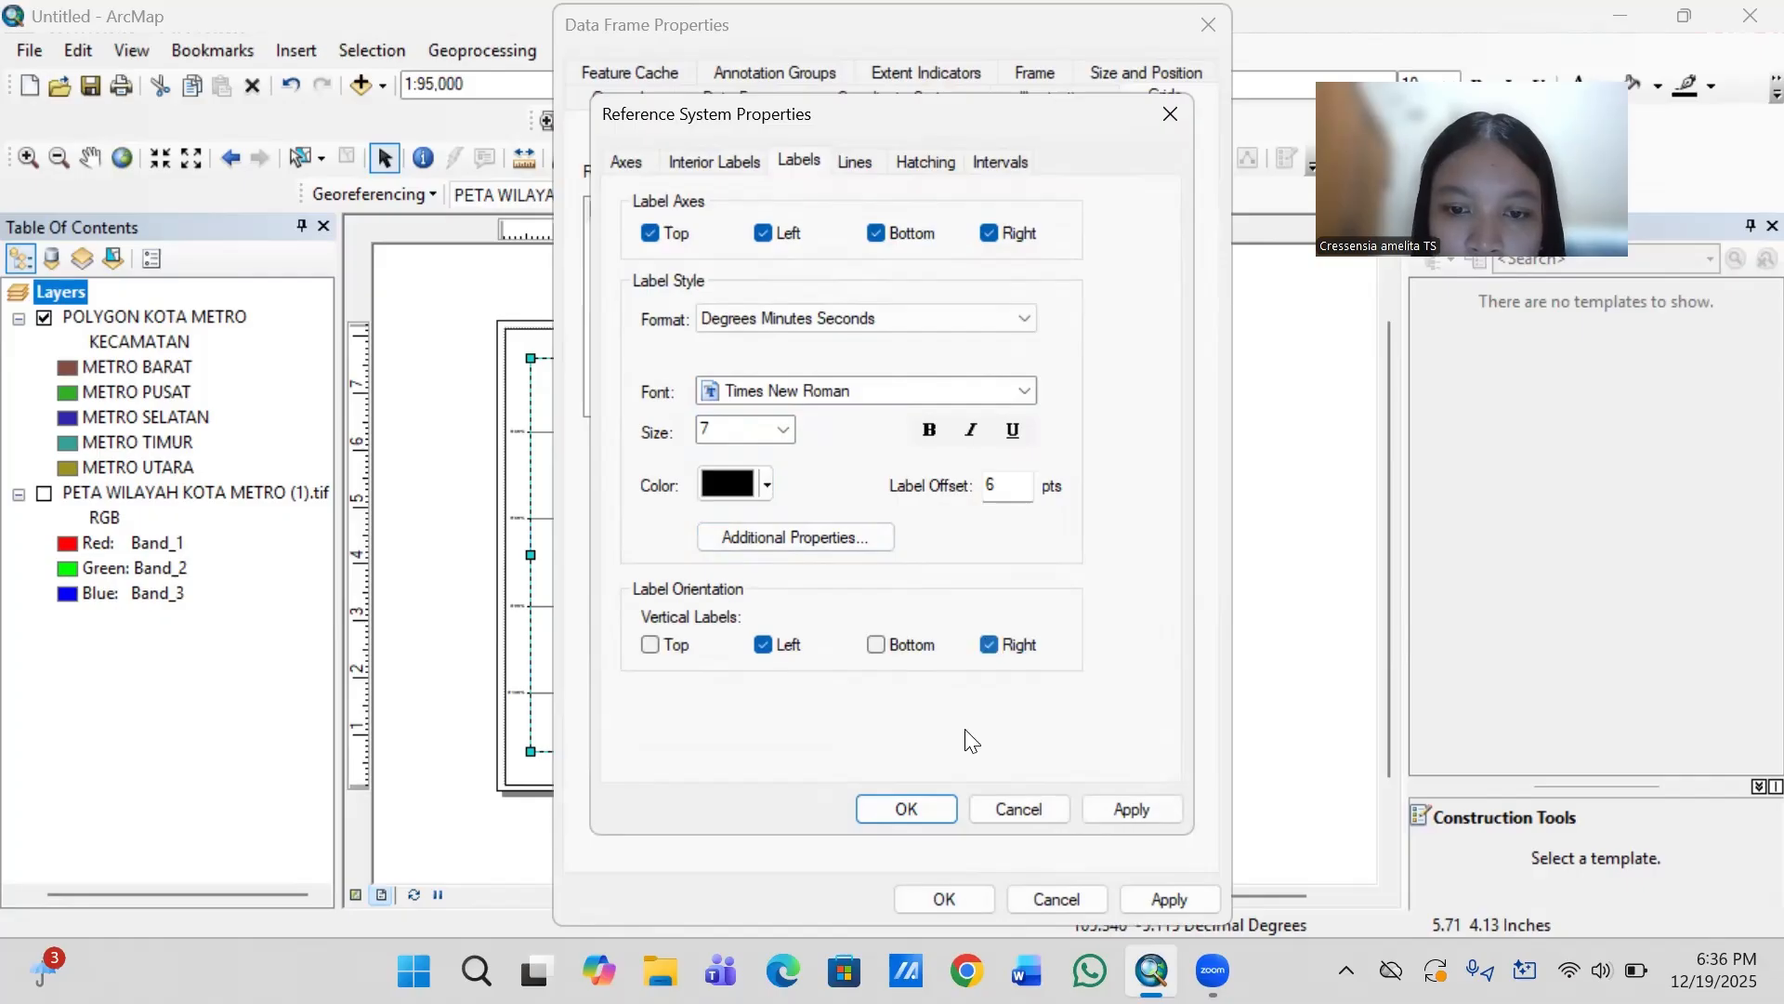
left_click(911, 810)
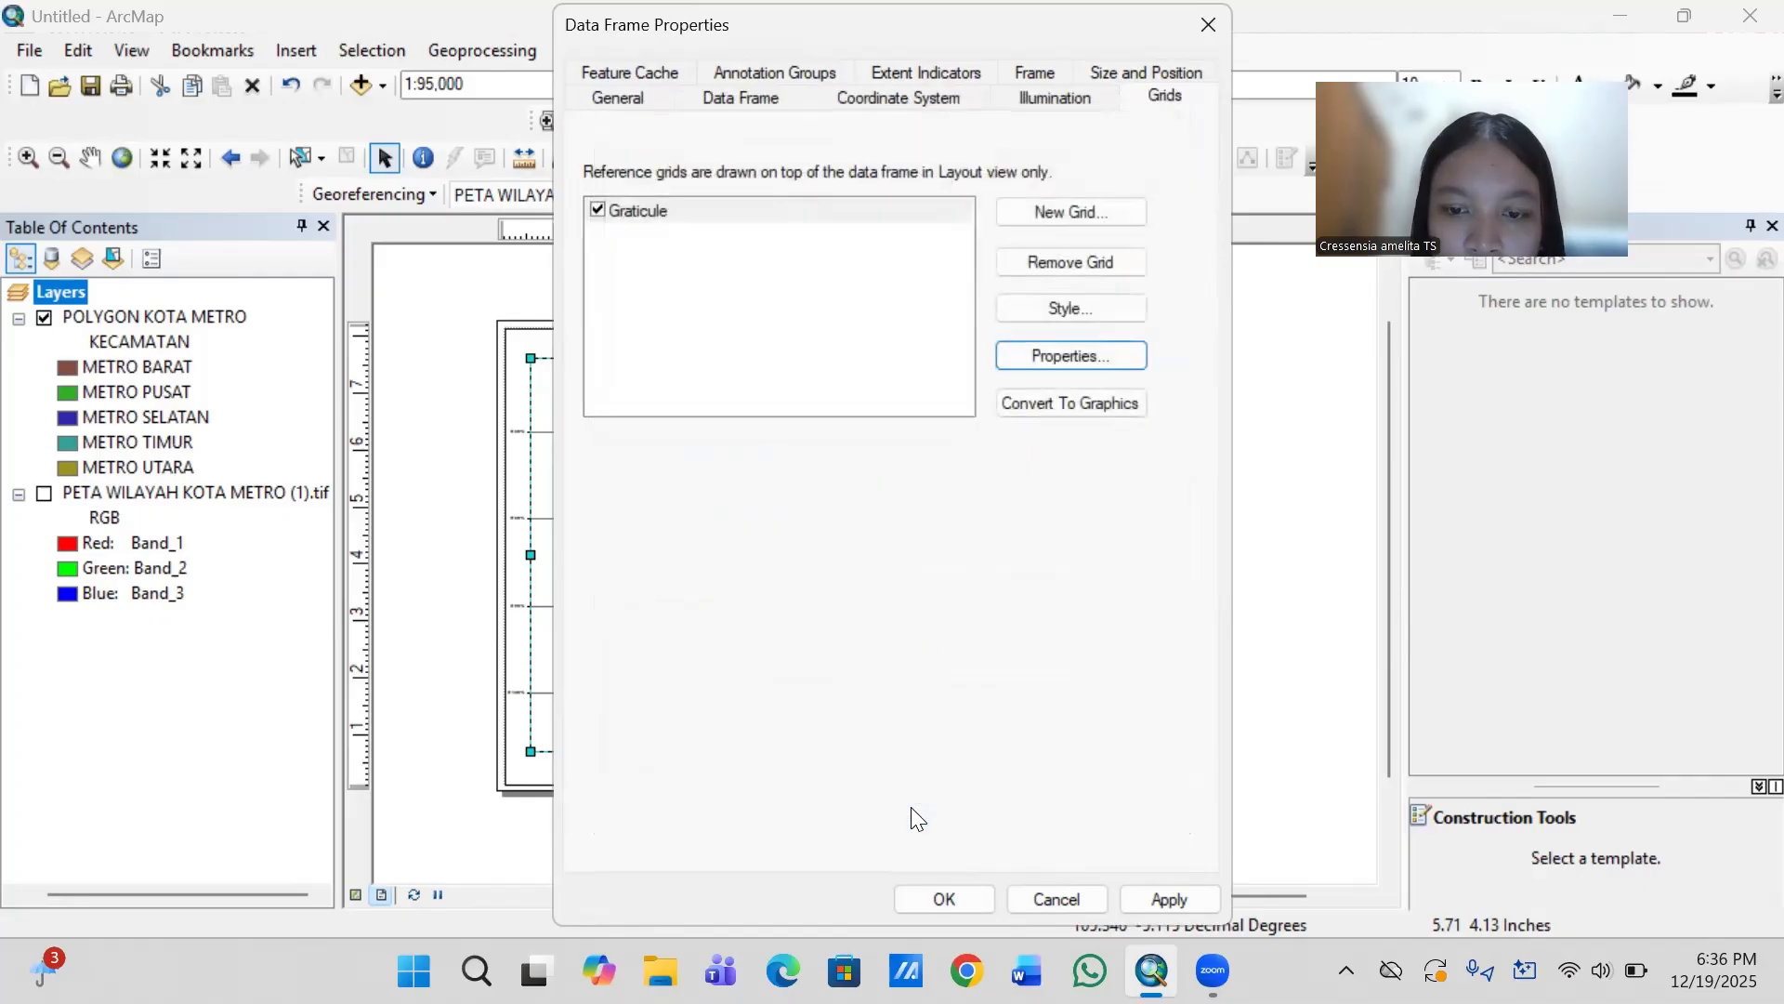
left_click(944, 900)
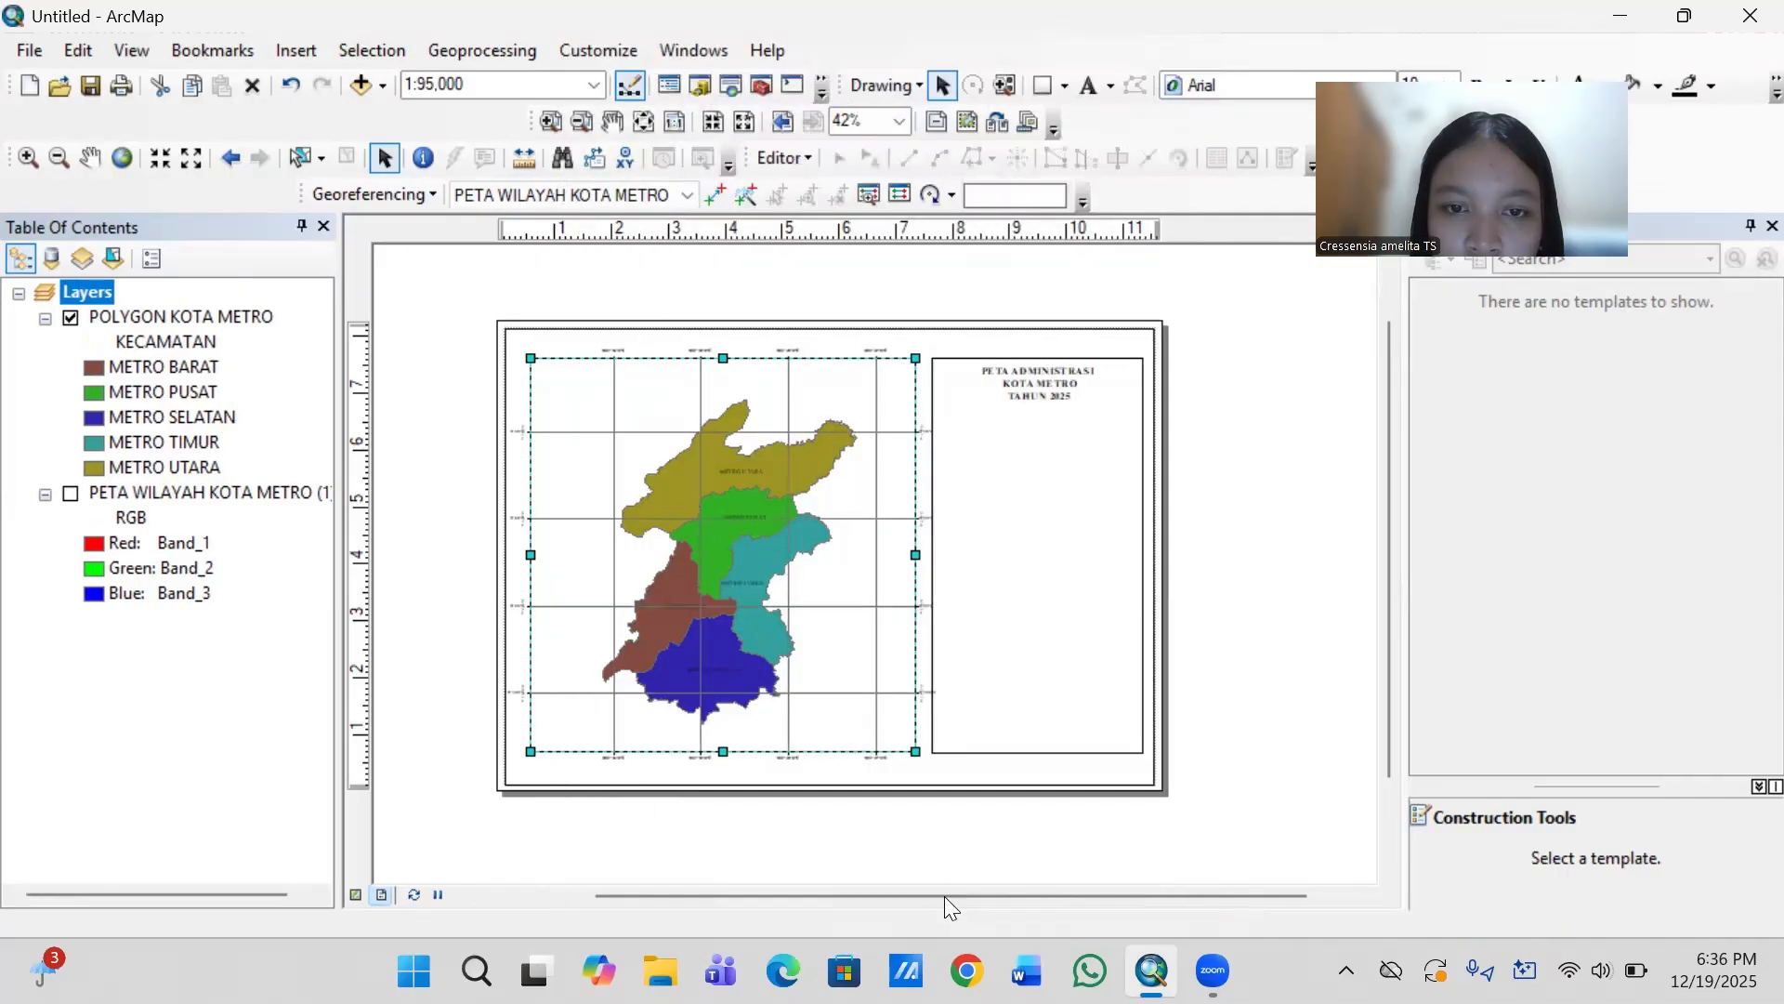
left_click(1262, 576)
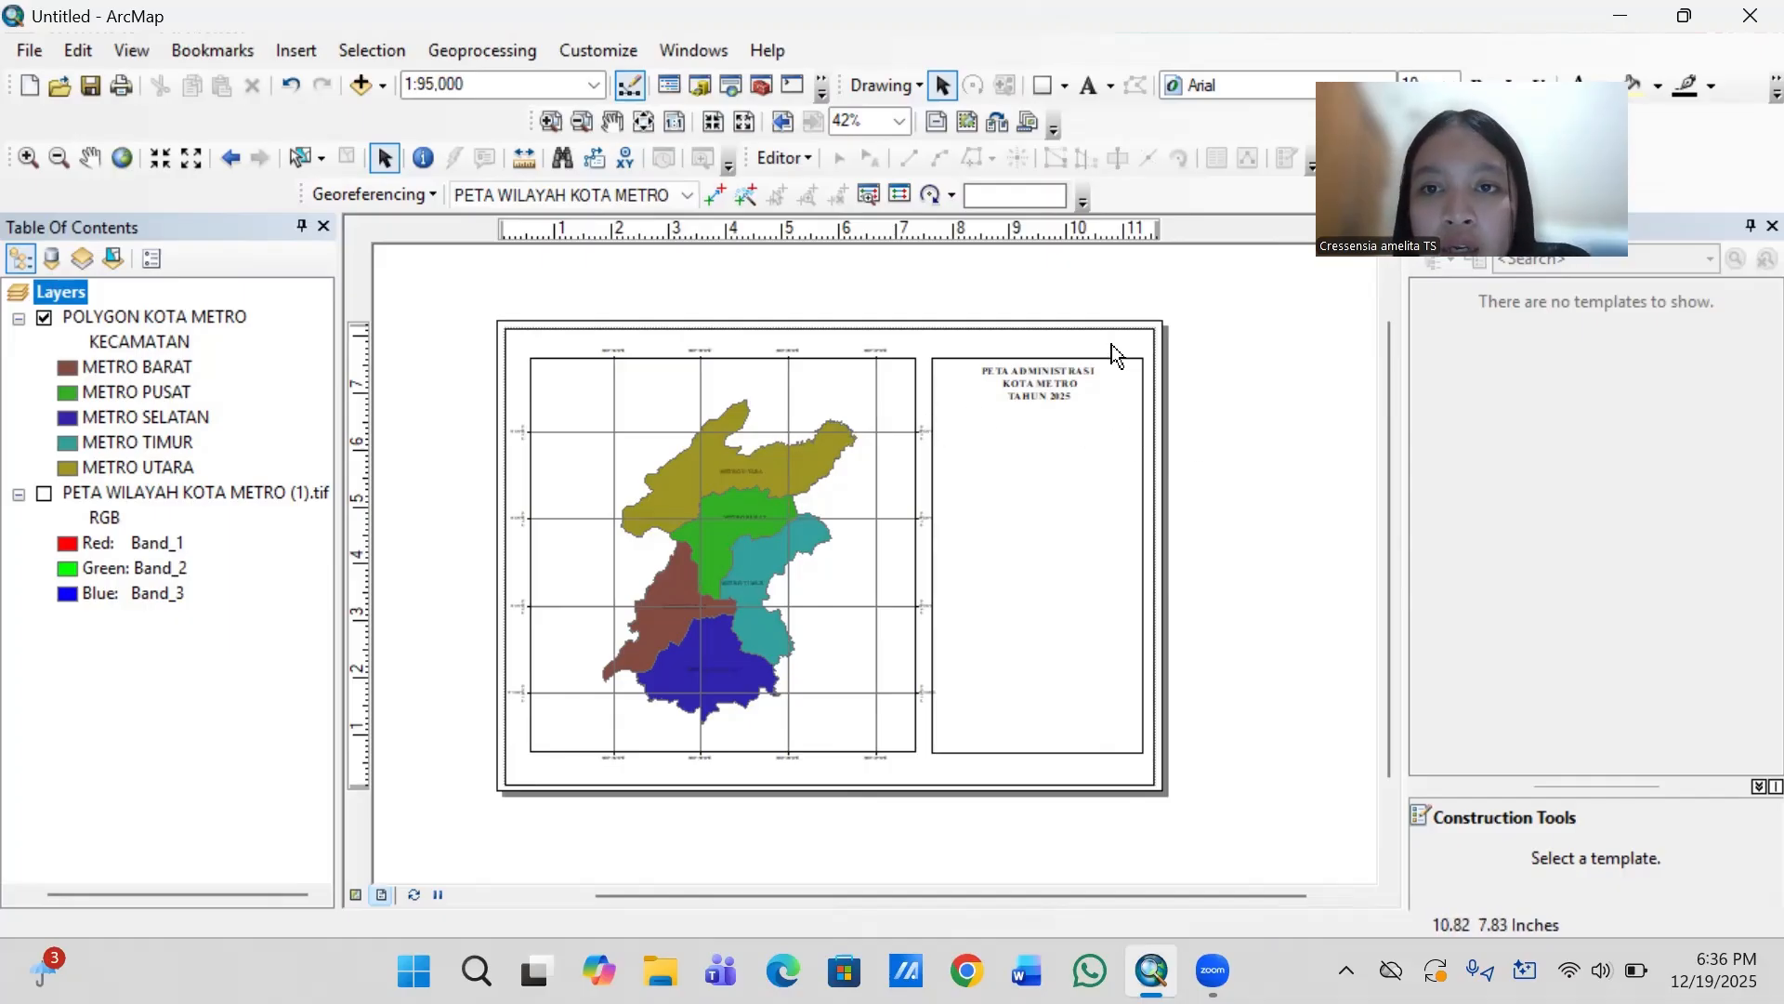
- Draw a horizontal line about 3.68 in long across the information panel beneath the title, and nudge it up slightly
left_click(1065, 86)
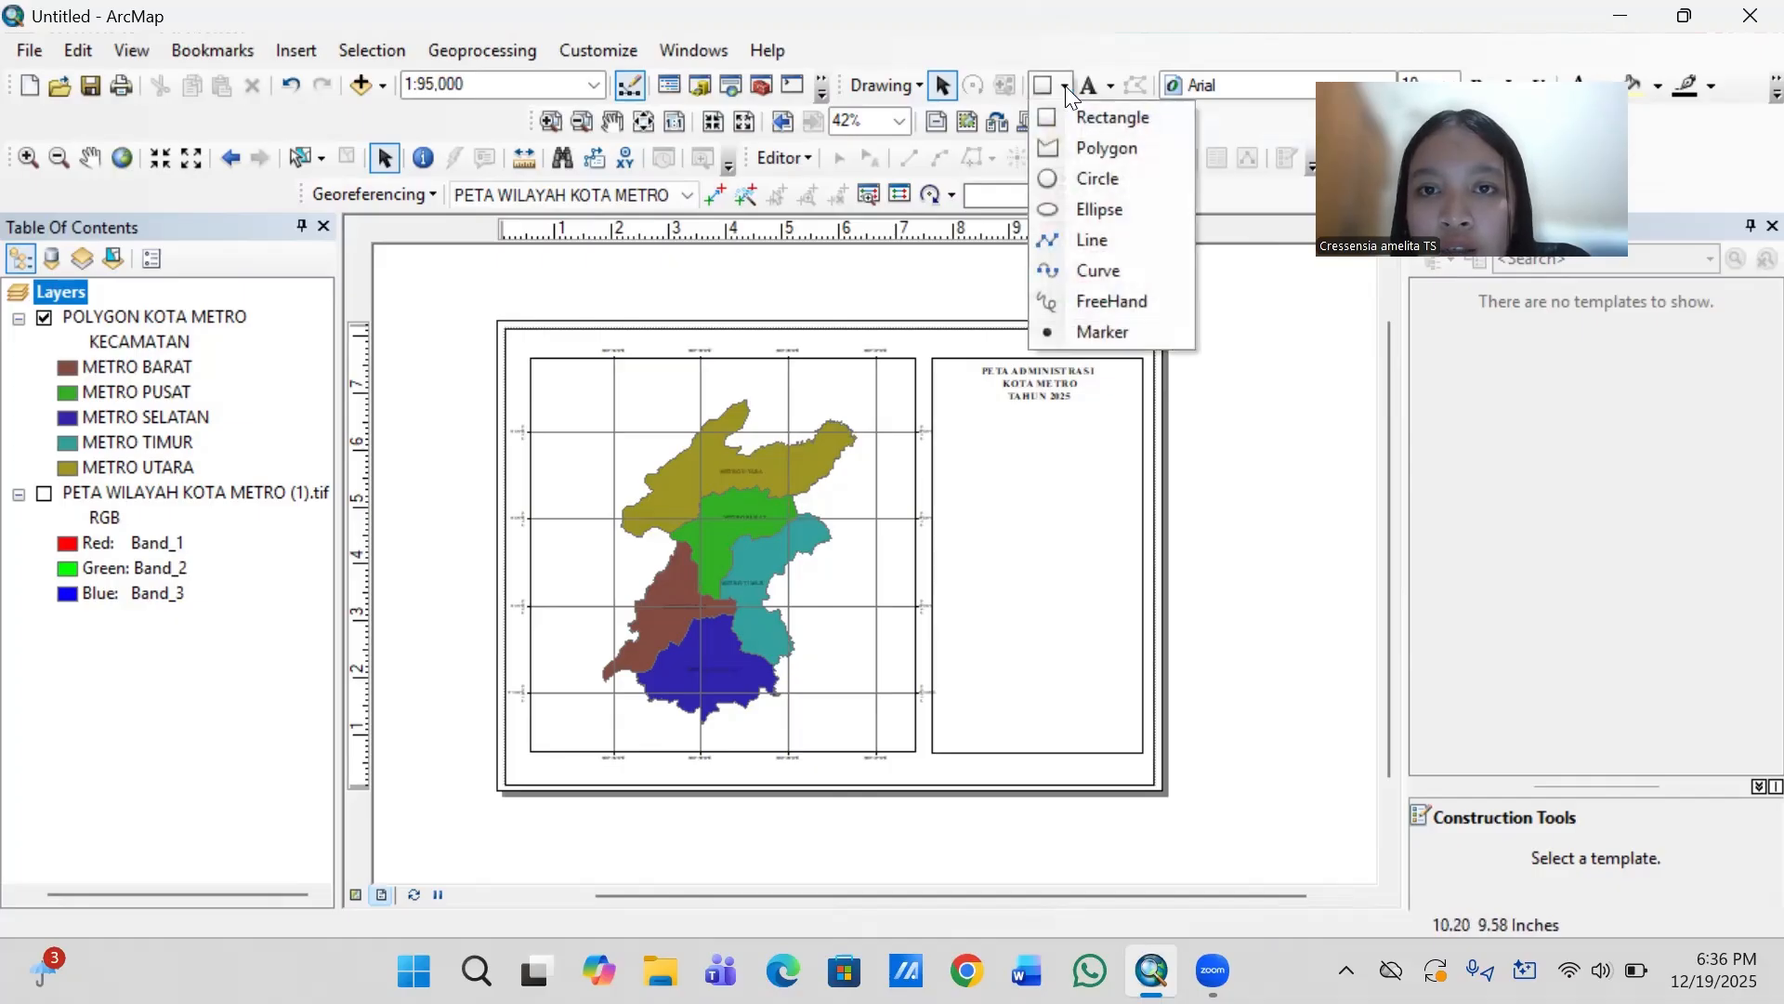
left_click(1091, 238)
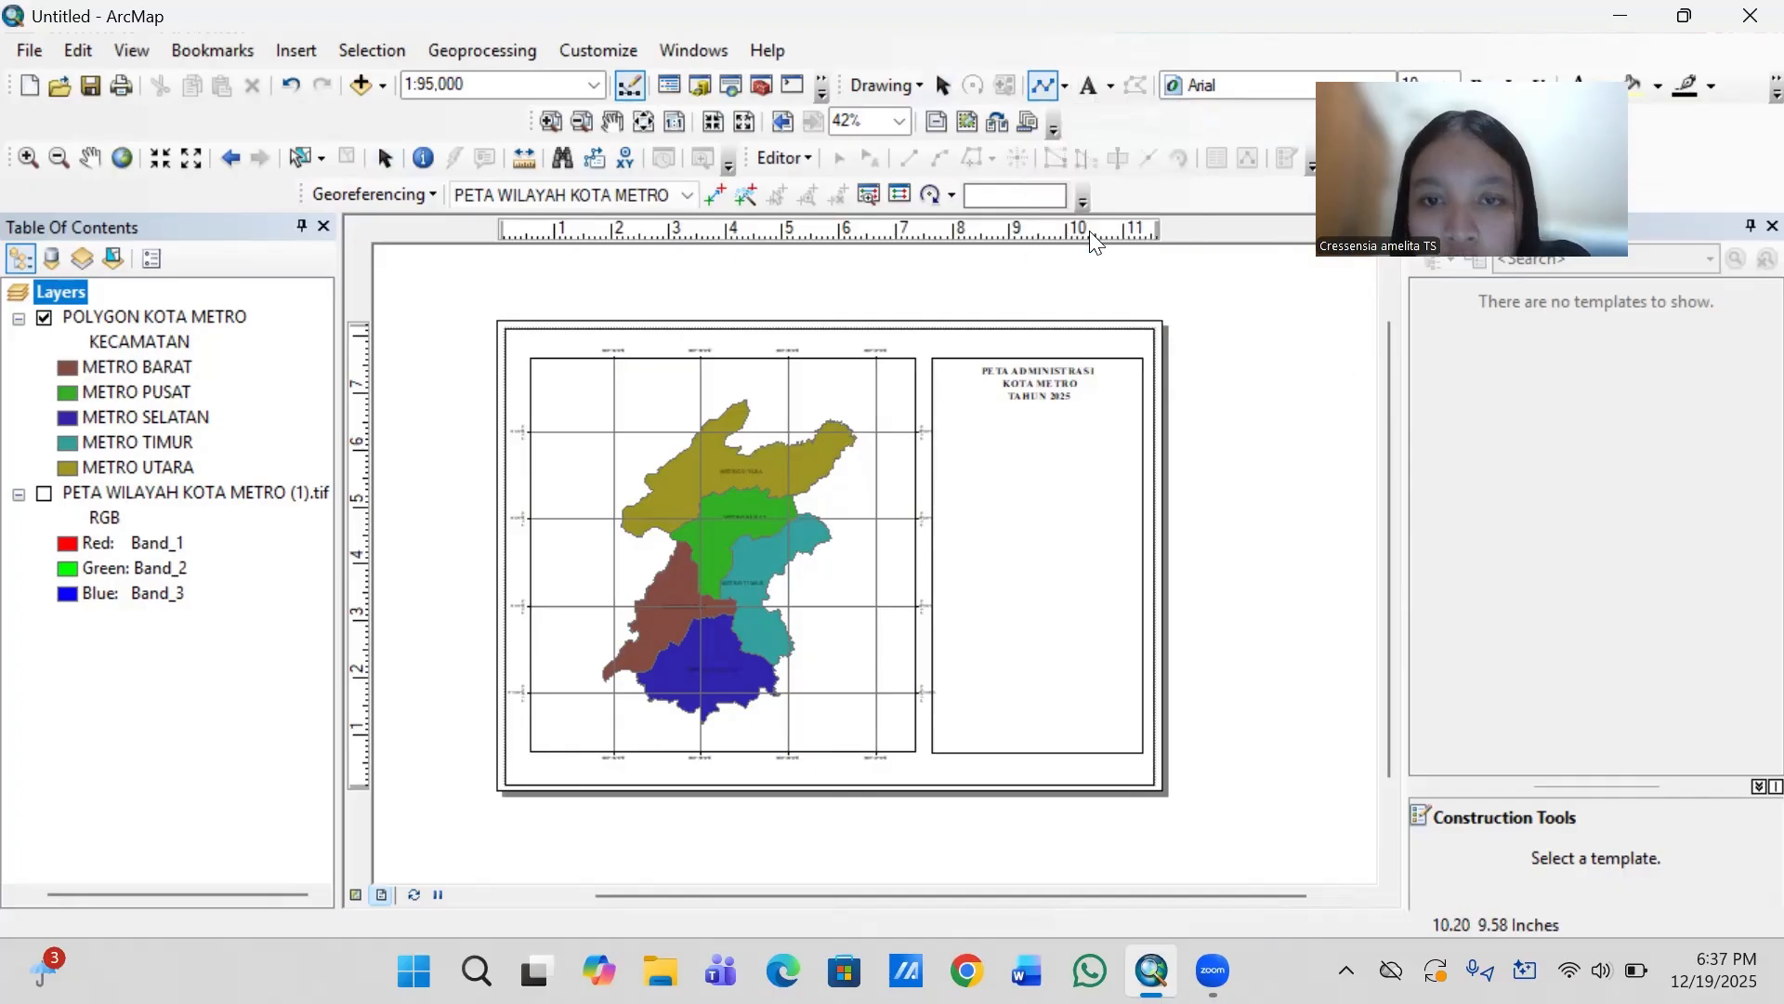
left_click(932, 416)
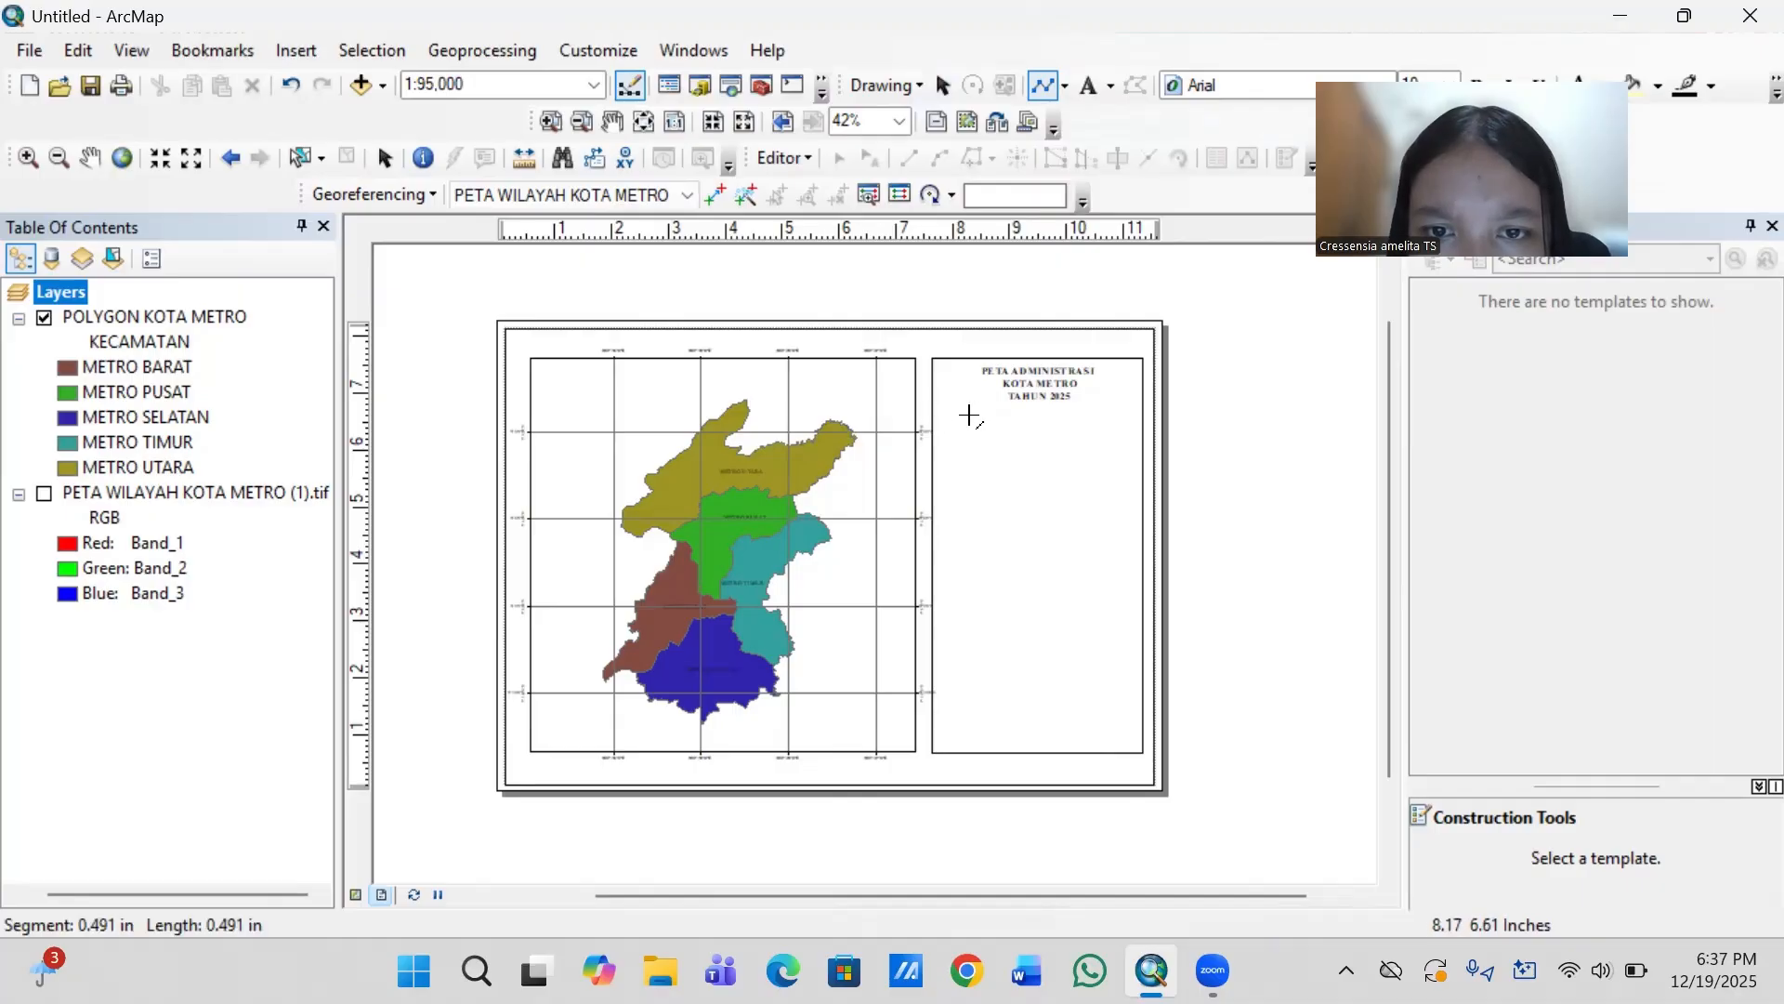
double_click(1140, 415)
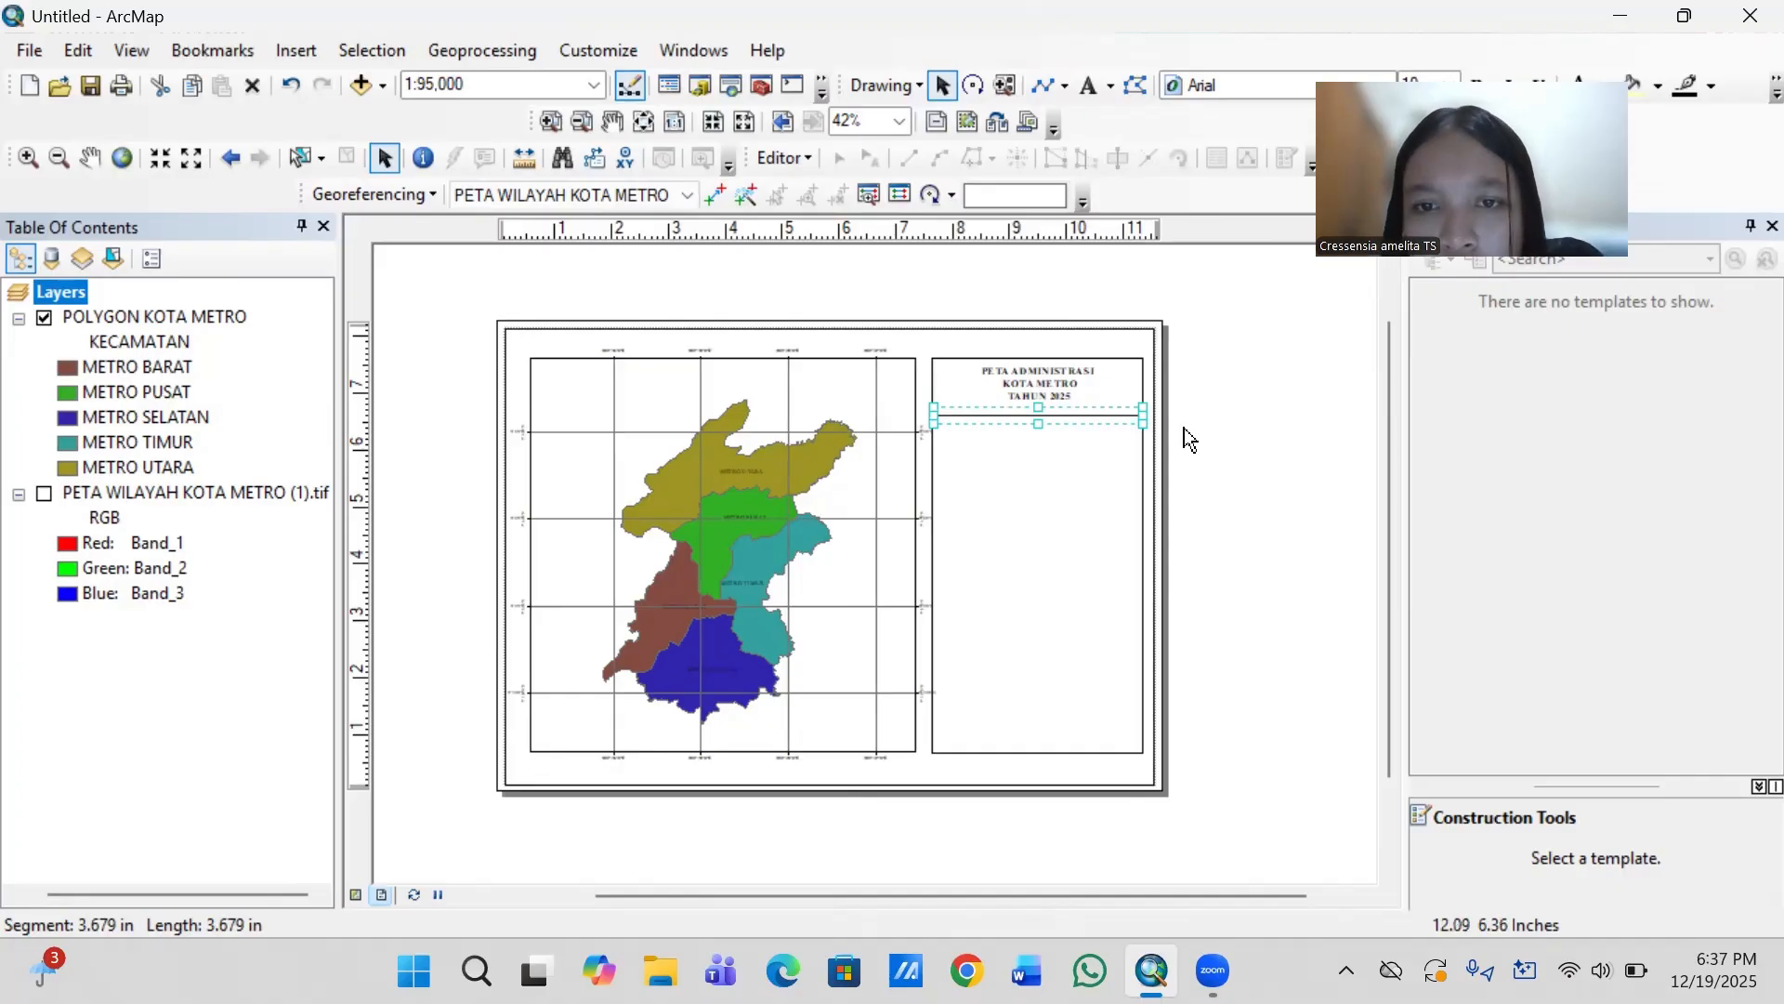
key("Up")
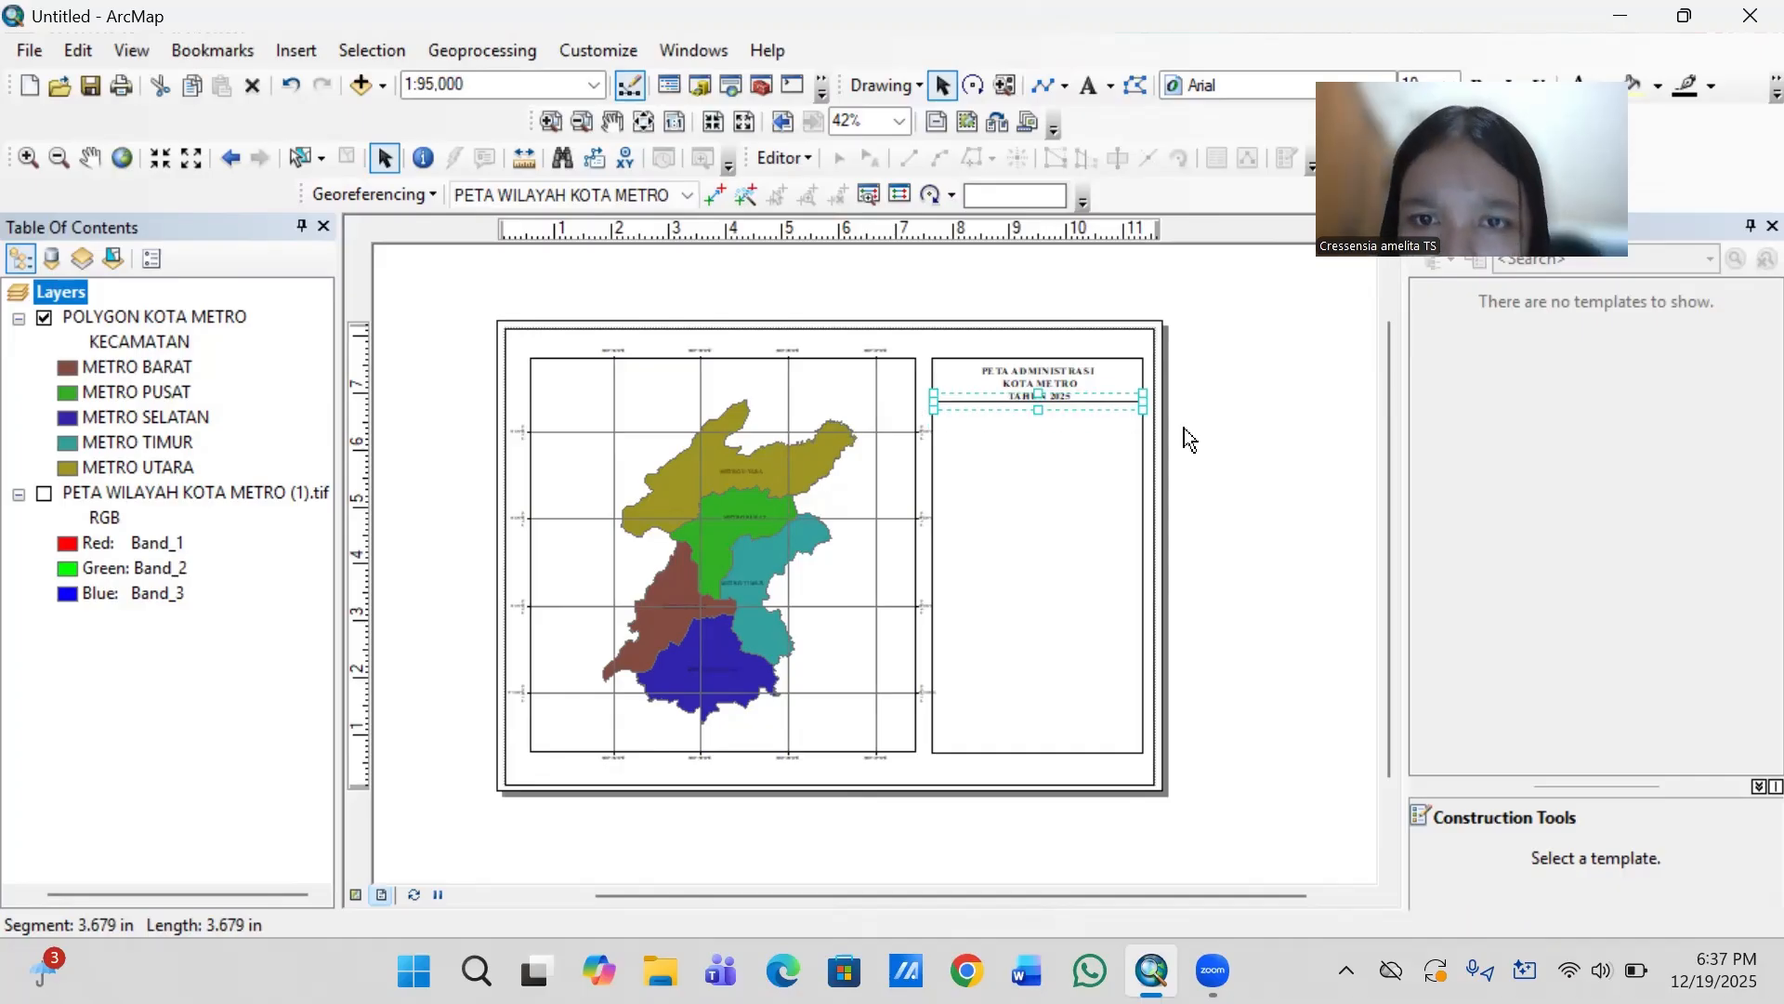
- Move the map title up slightly so it sits clear of the dividing line in the information panel
left_click(1071, 380)
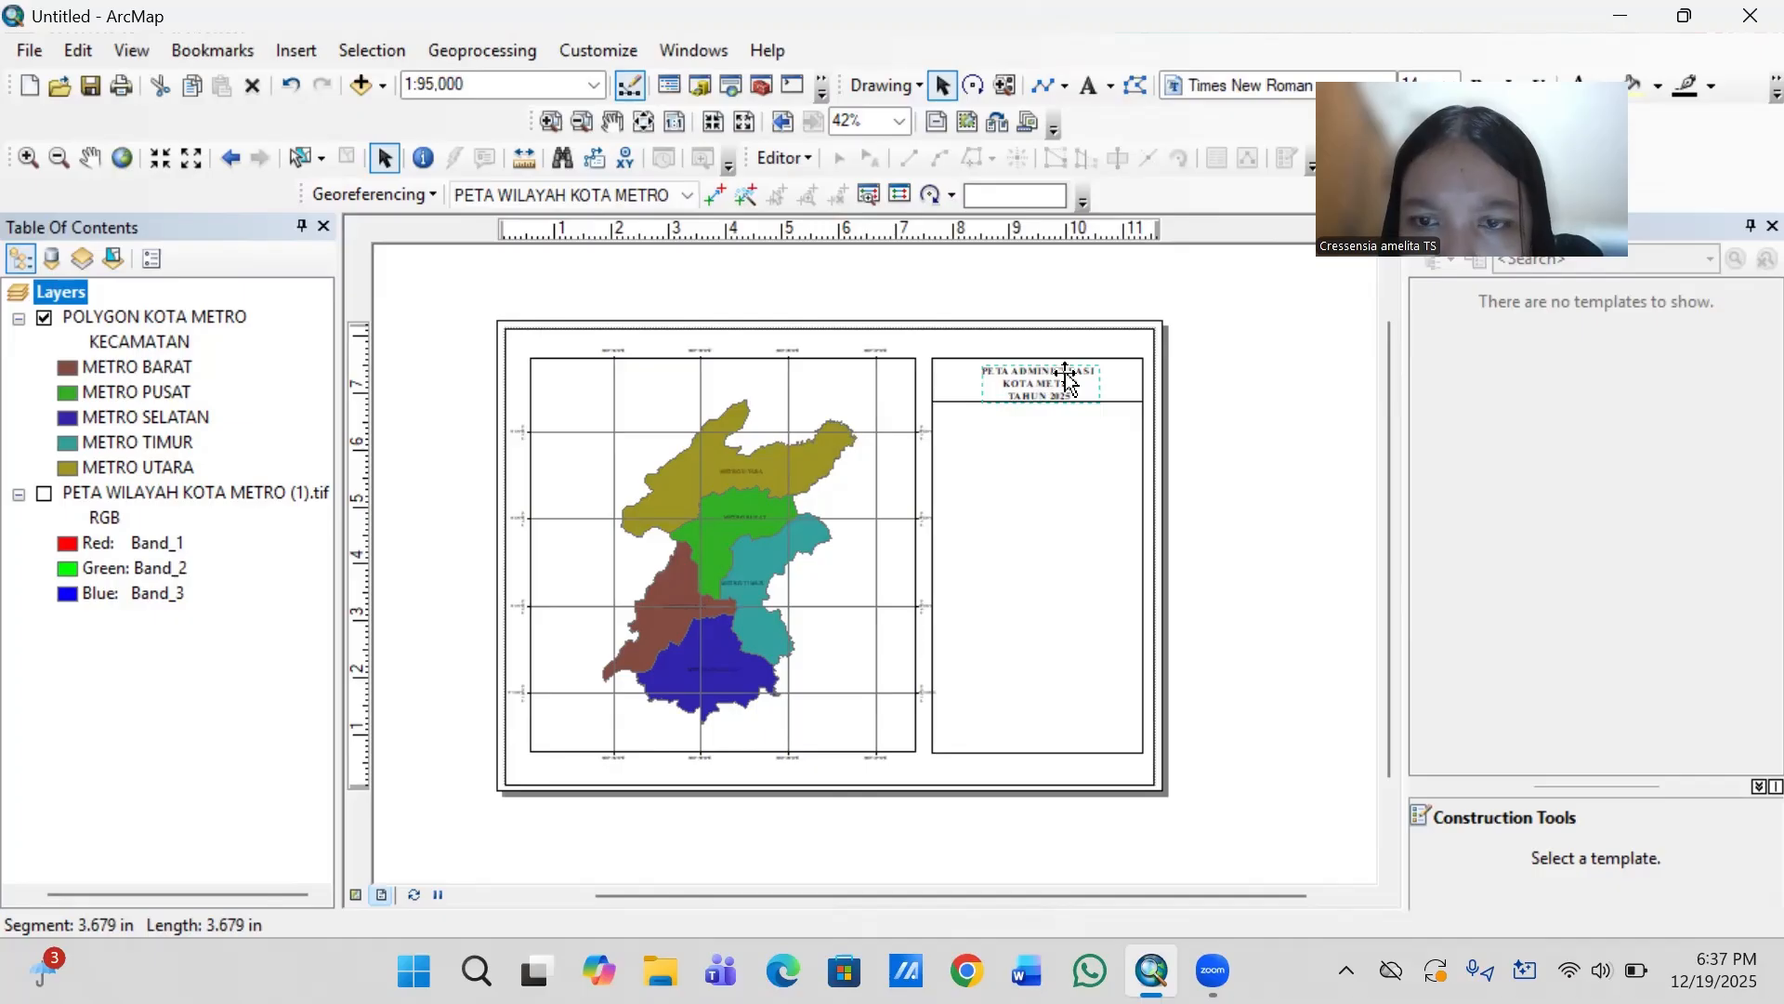
left_click_drag(1055, 383, 1054, 378)
left_click(1264, 445)
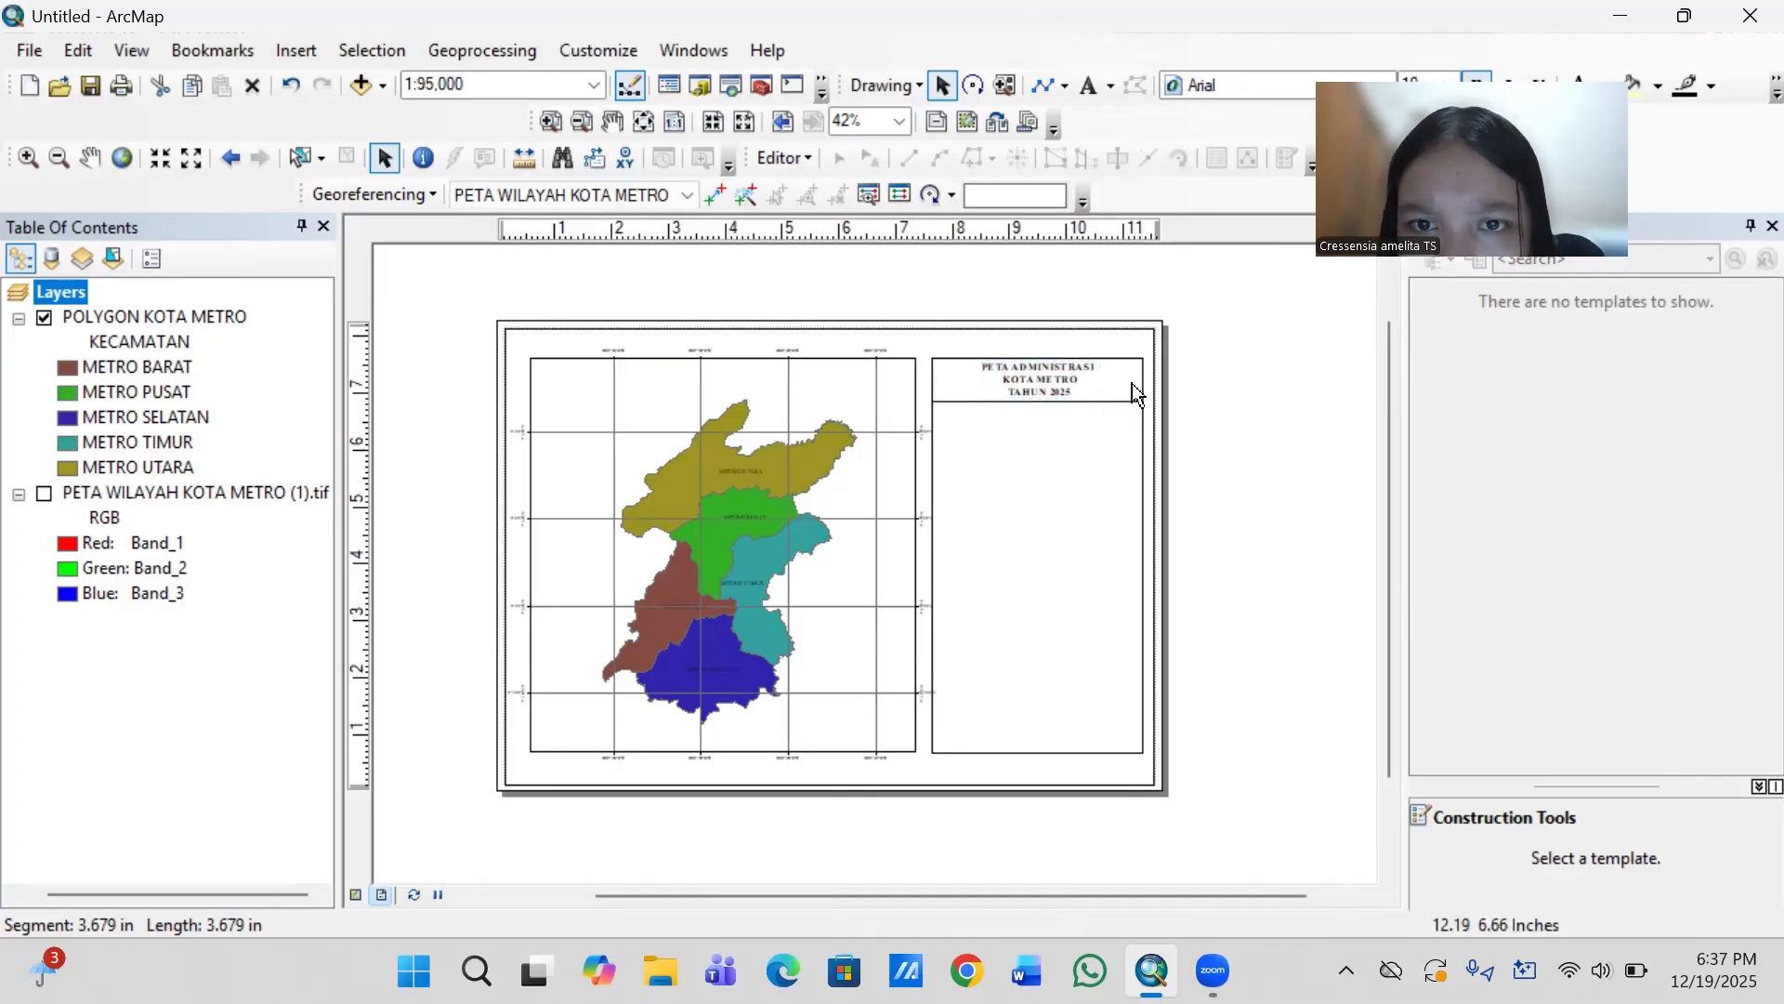
left_click(1050, 377)
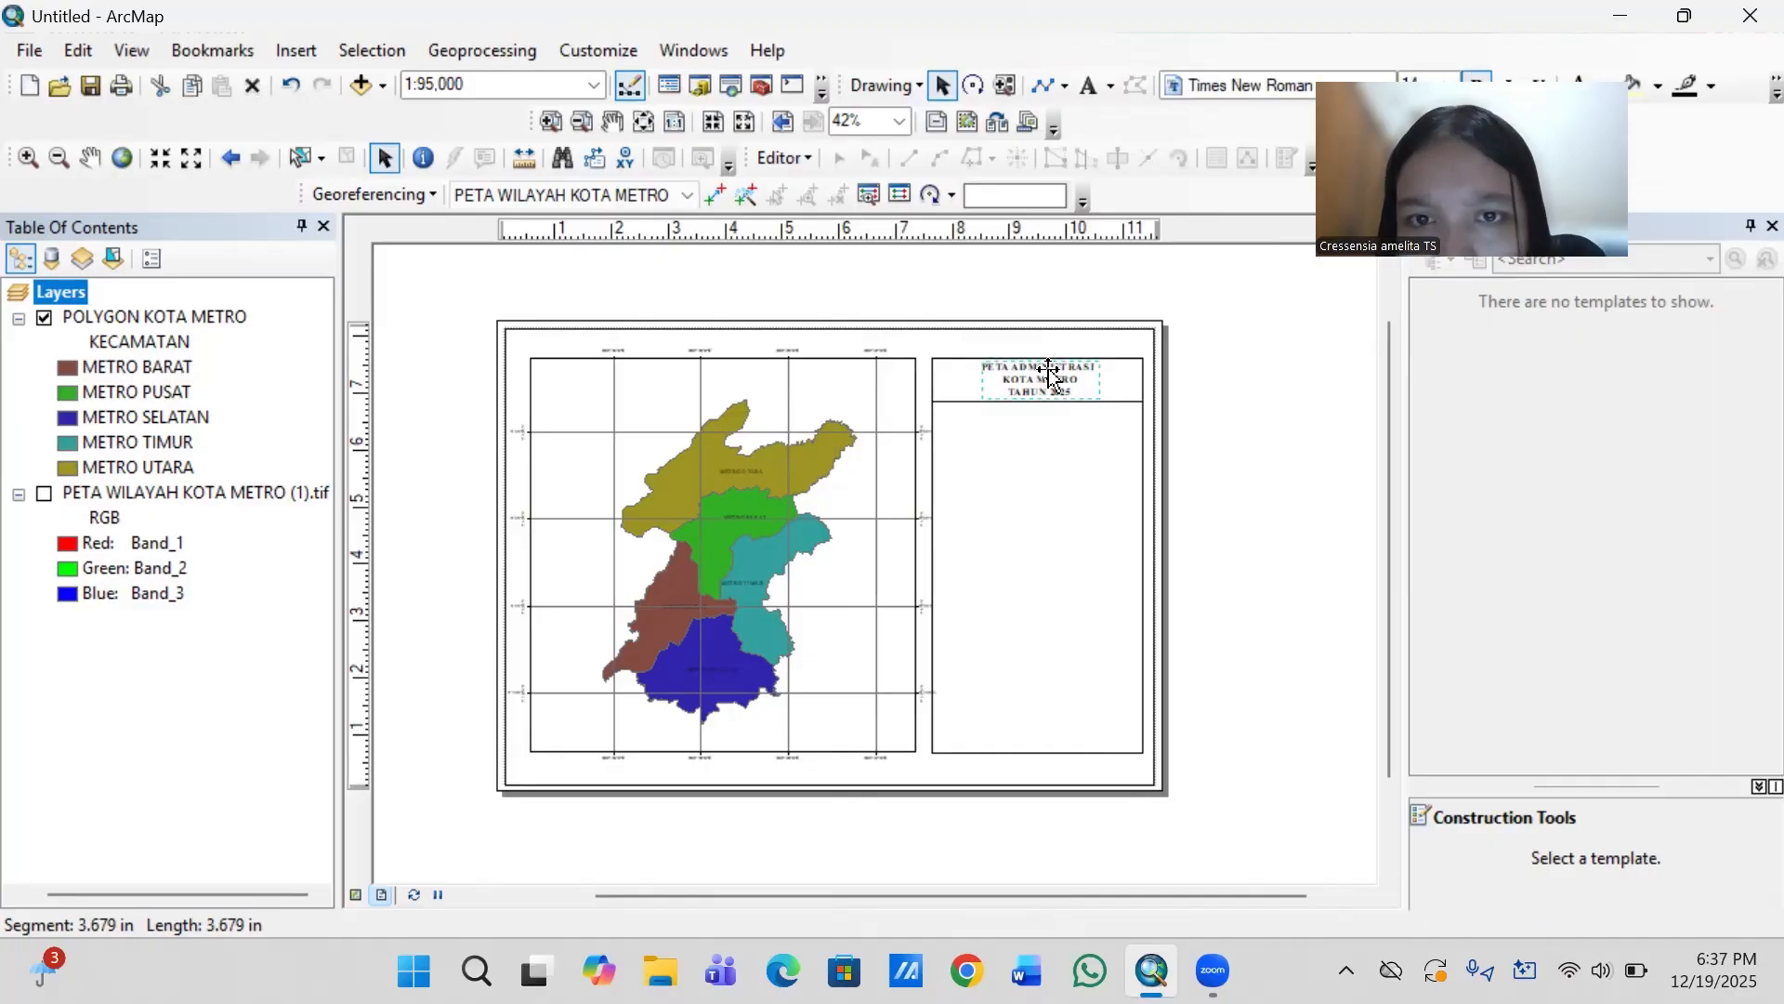
key("Right")
key("Right")
key("Right")
key("Right")
key("Right")
key("Right")
key("Right")
key("Right")
key("Right")
key("Right")
key("Right")
key("Right")
key("Right")
key("Right")
key("Right")
key("Left")
key("Left")
key("Left")
key("Left")
key("Left")
key("Left")
key("Left")
key("Left")
key("Left")
key("Left")
key("Left")
key("Left")
key("Left")
key("Left")
key("Left")
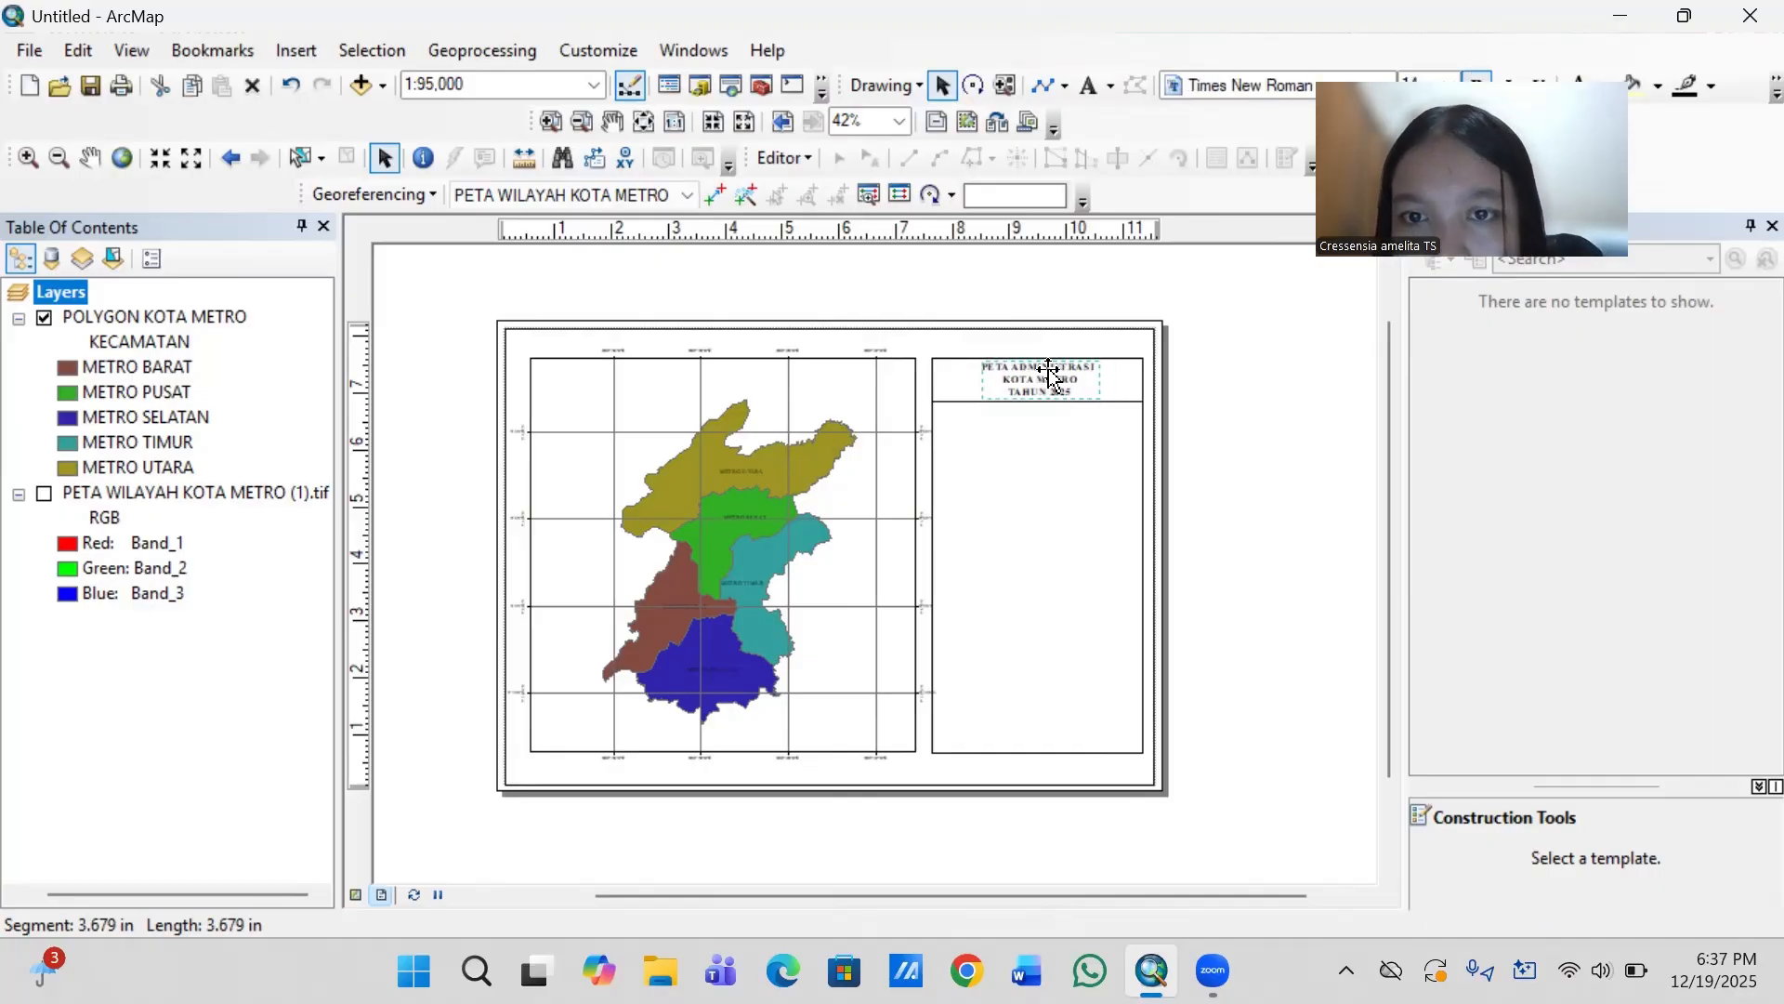
left_click(1243, 457)
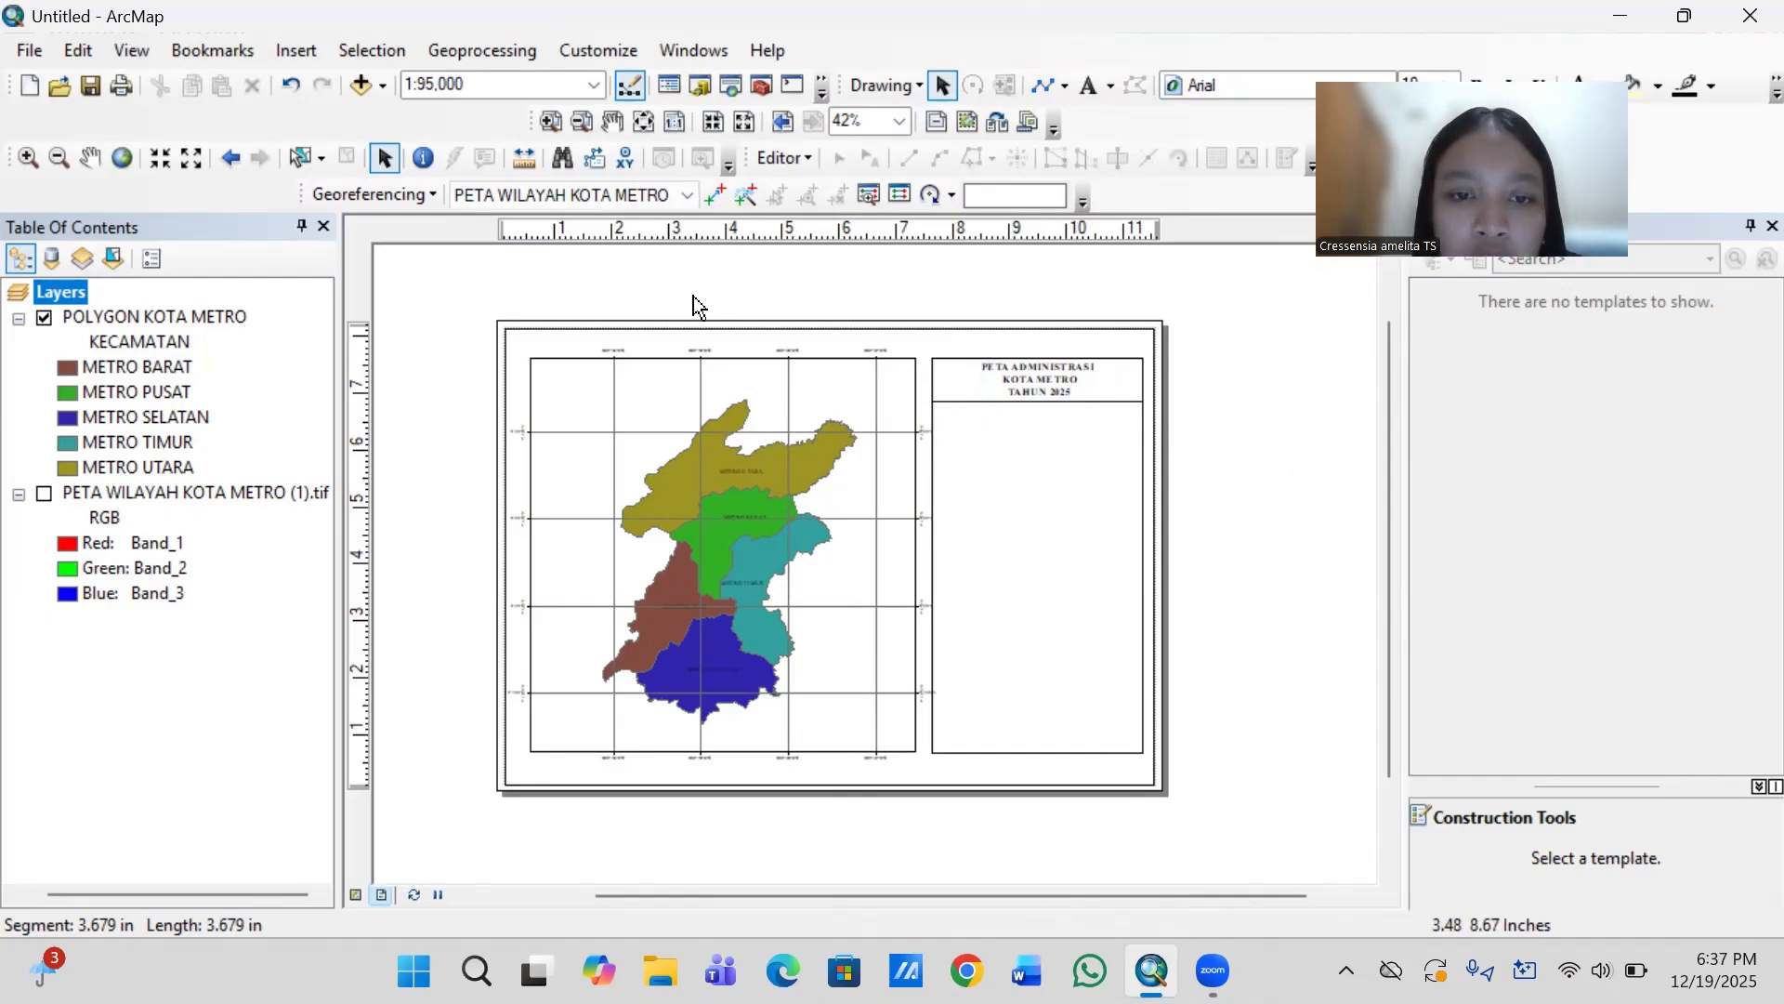
- Insert a north arrow in the ESRI North 85 style into the layout
left_click(286, 56)
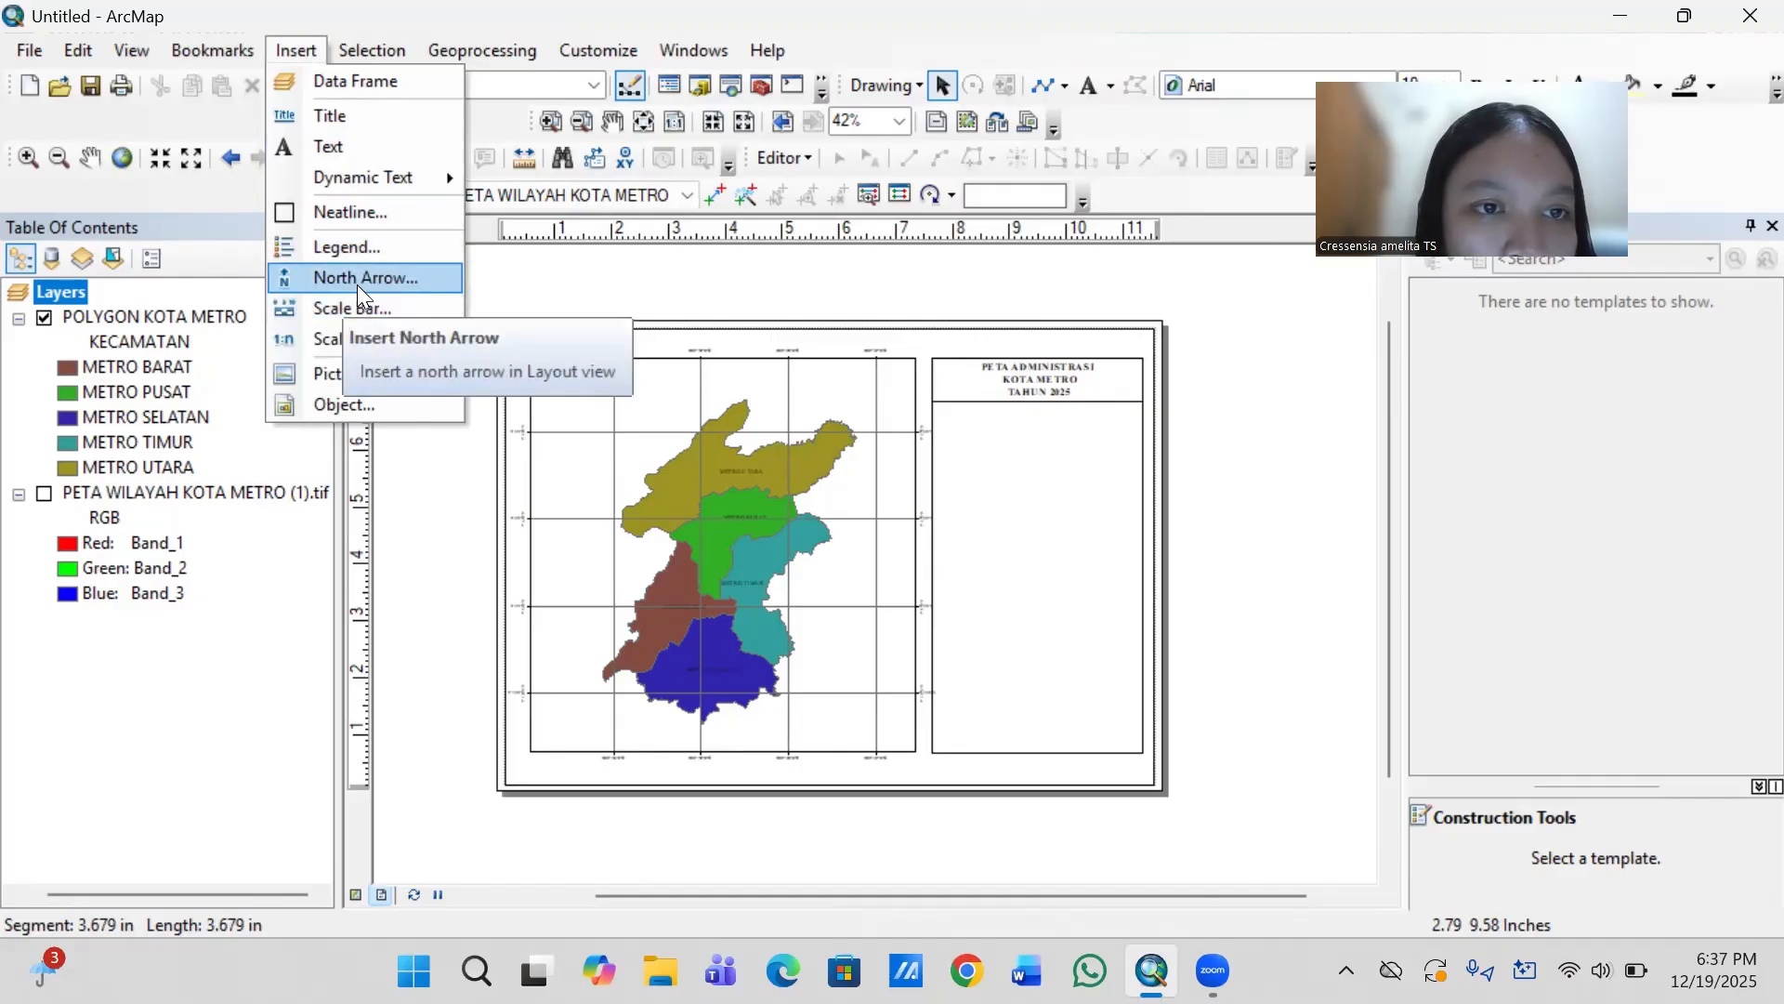
left_click(429, 275)
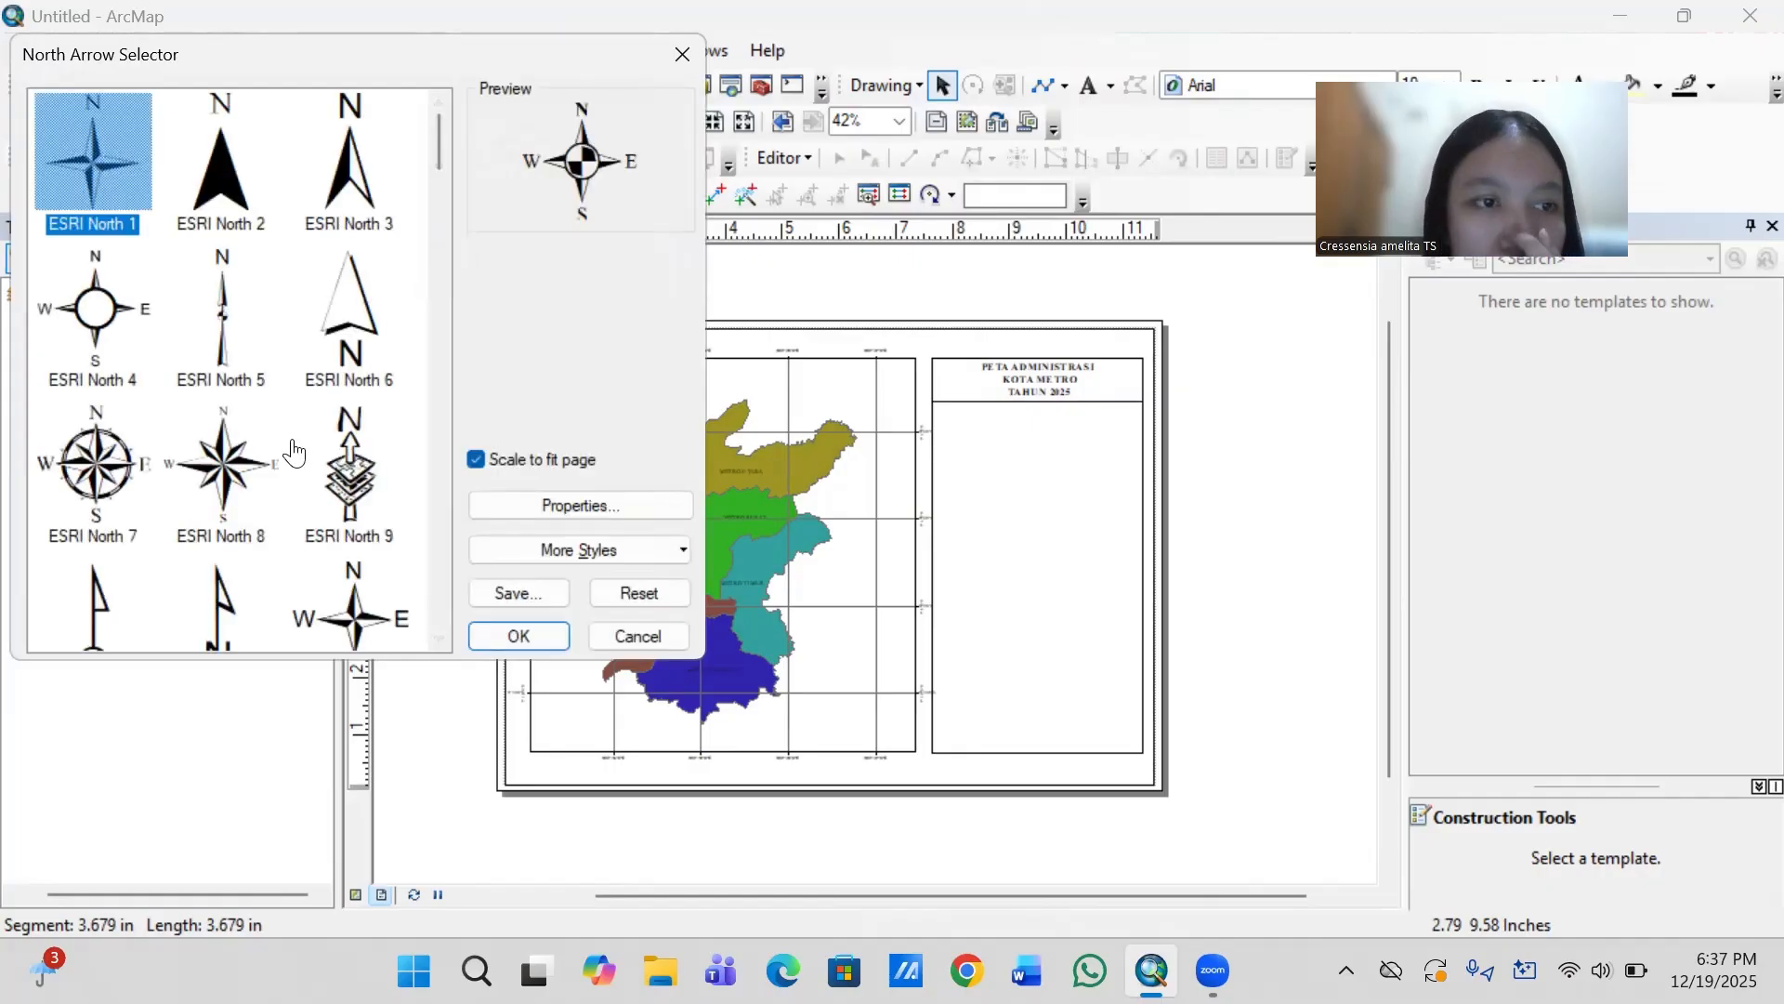
scroll(296, 448, "down", 5)
scroll(296, 450, "down", 8)
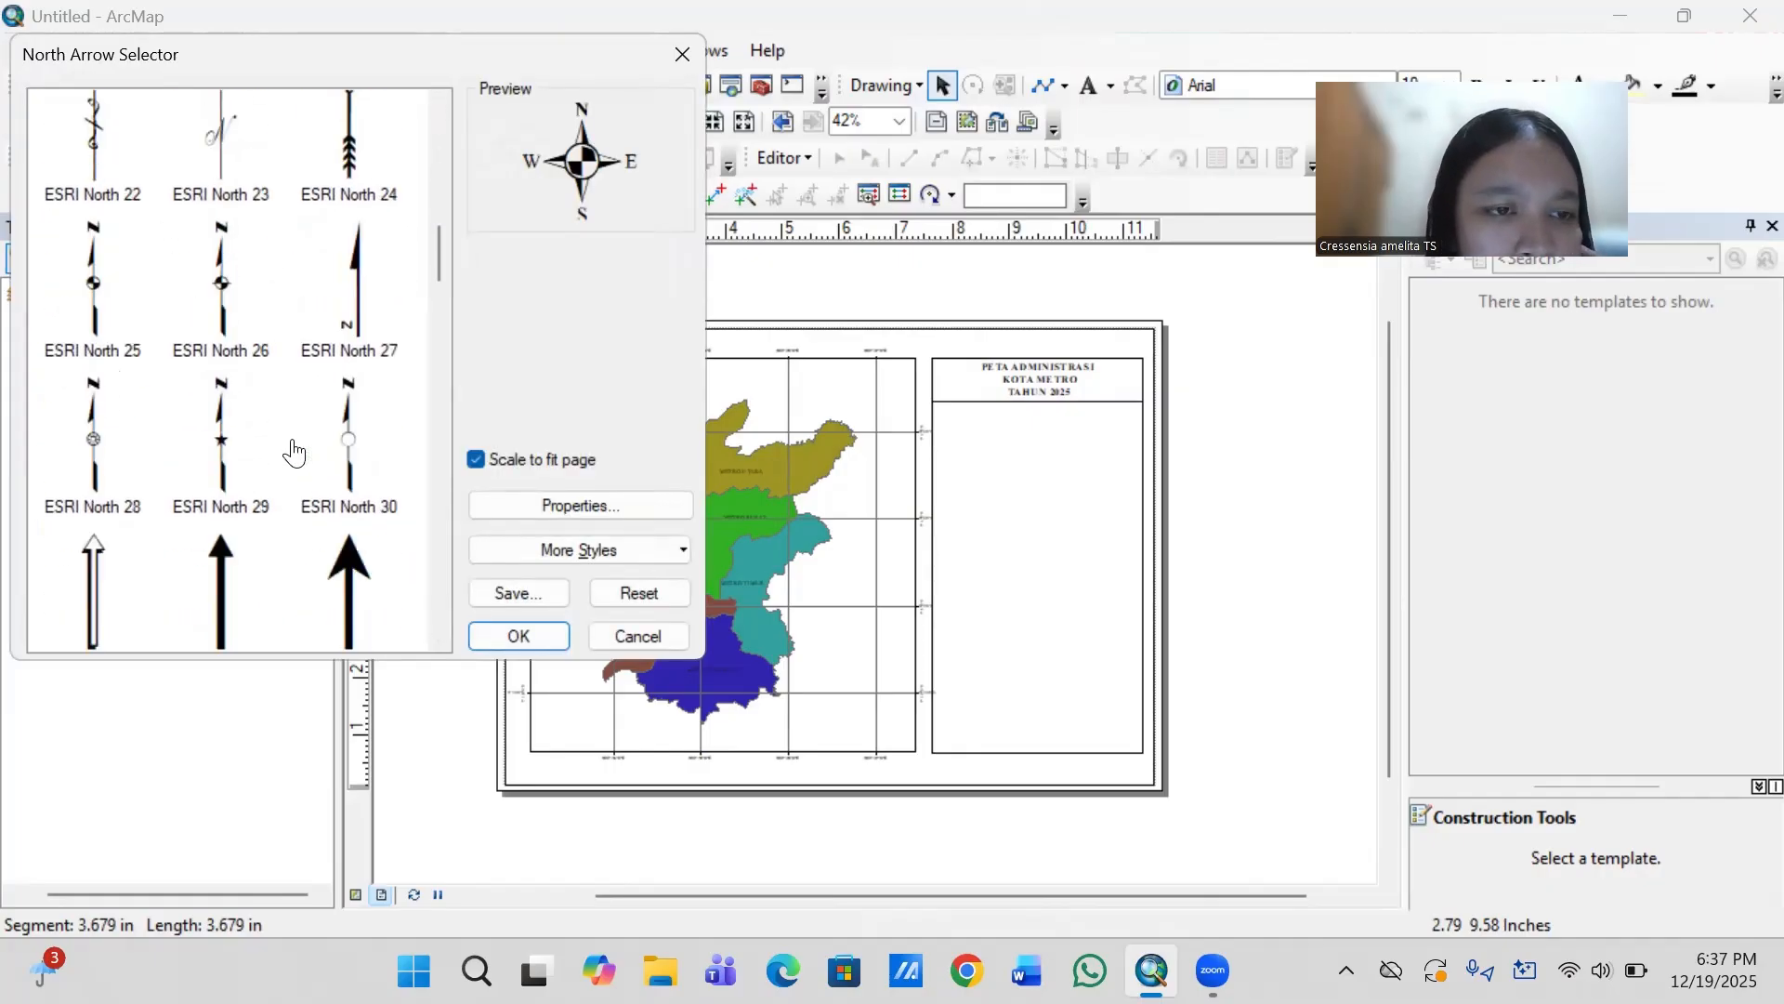
scroll(295, 451, "down", 12)
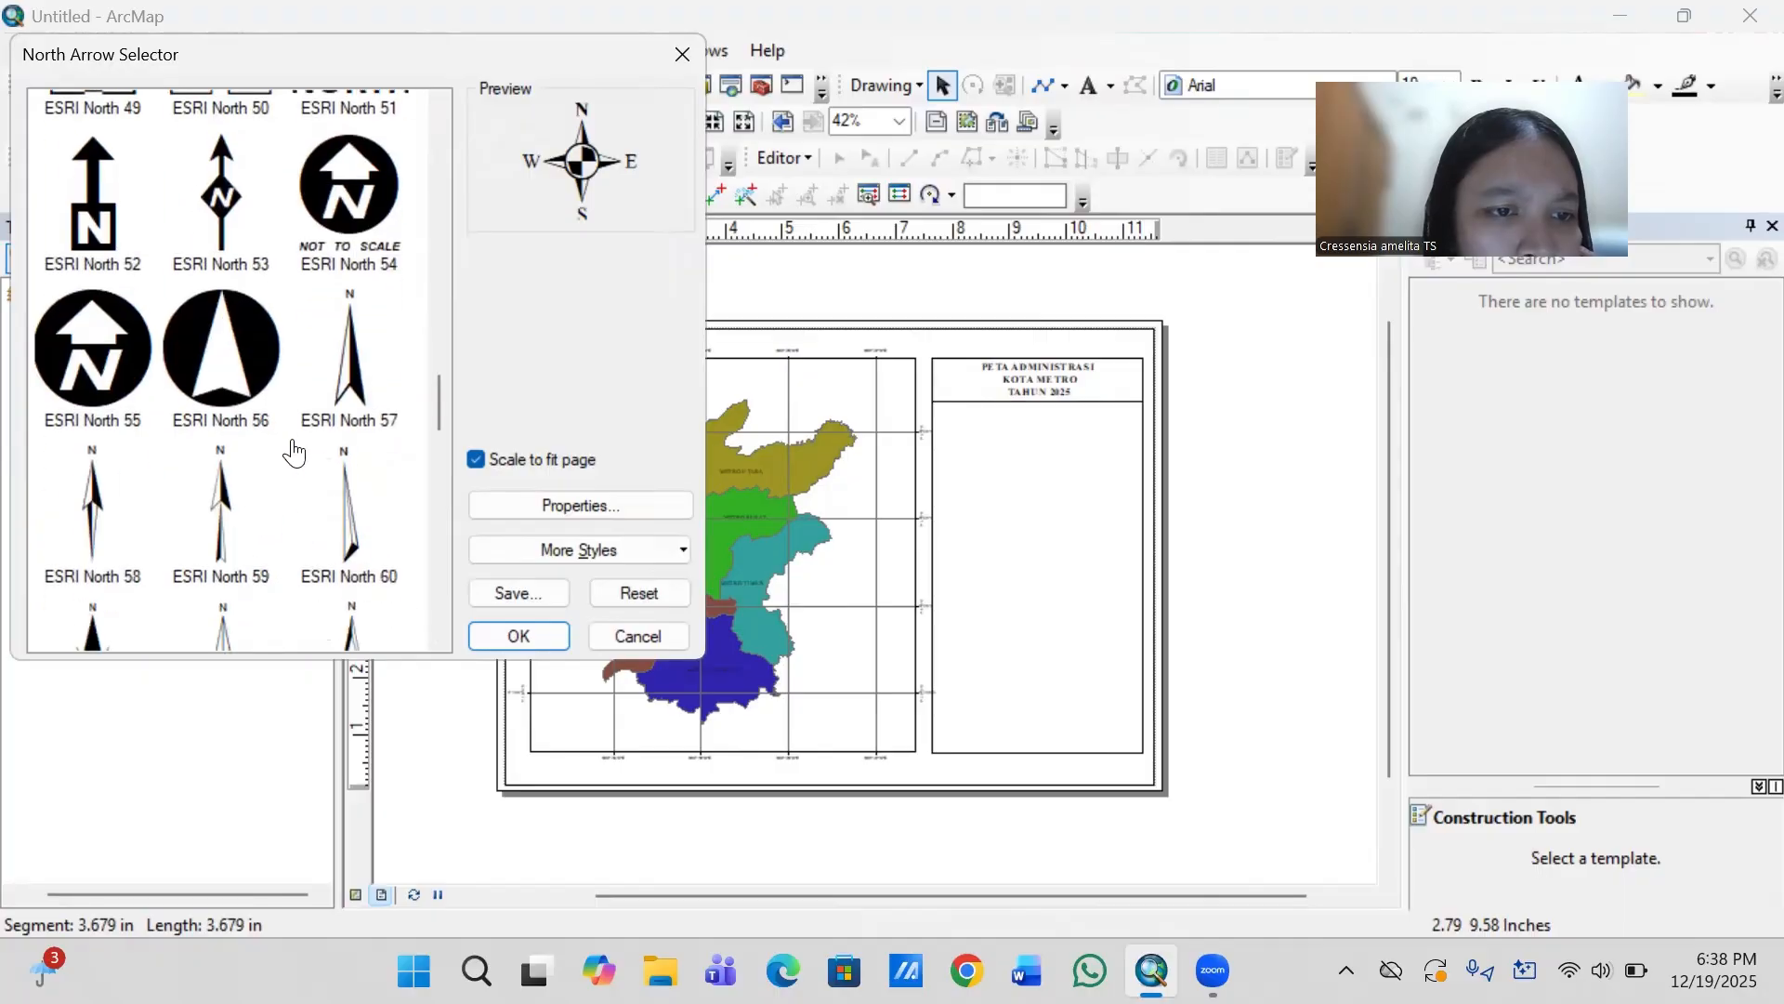
scroll(295, 451, "down", 3)
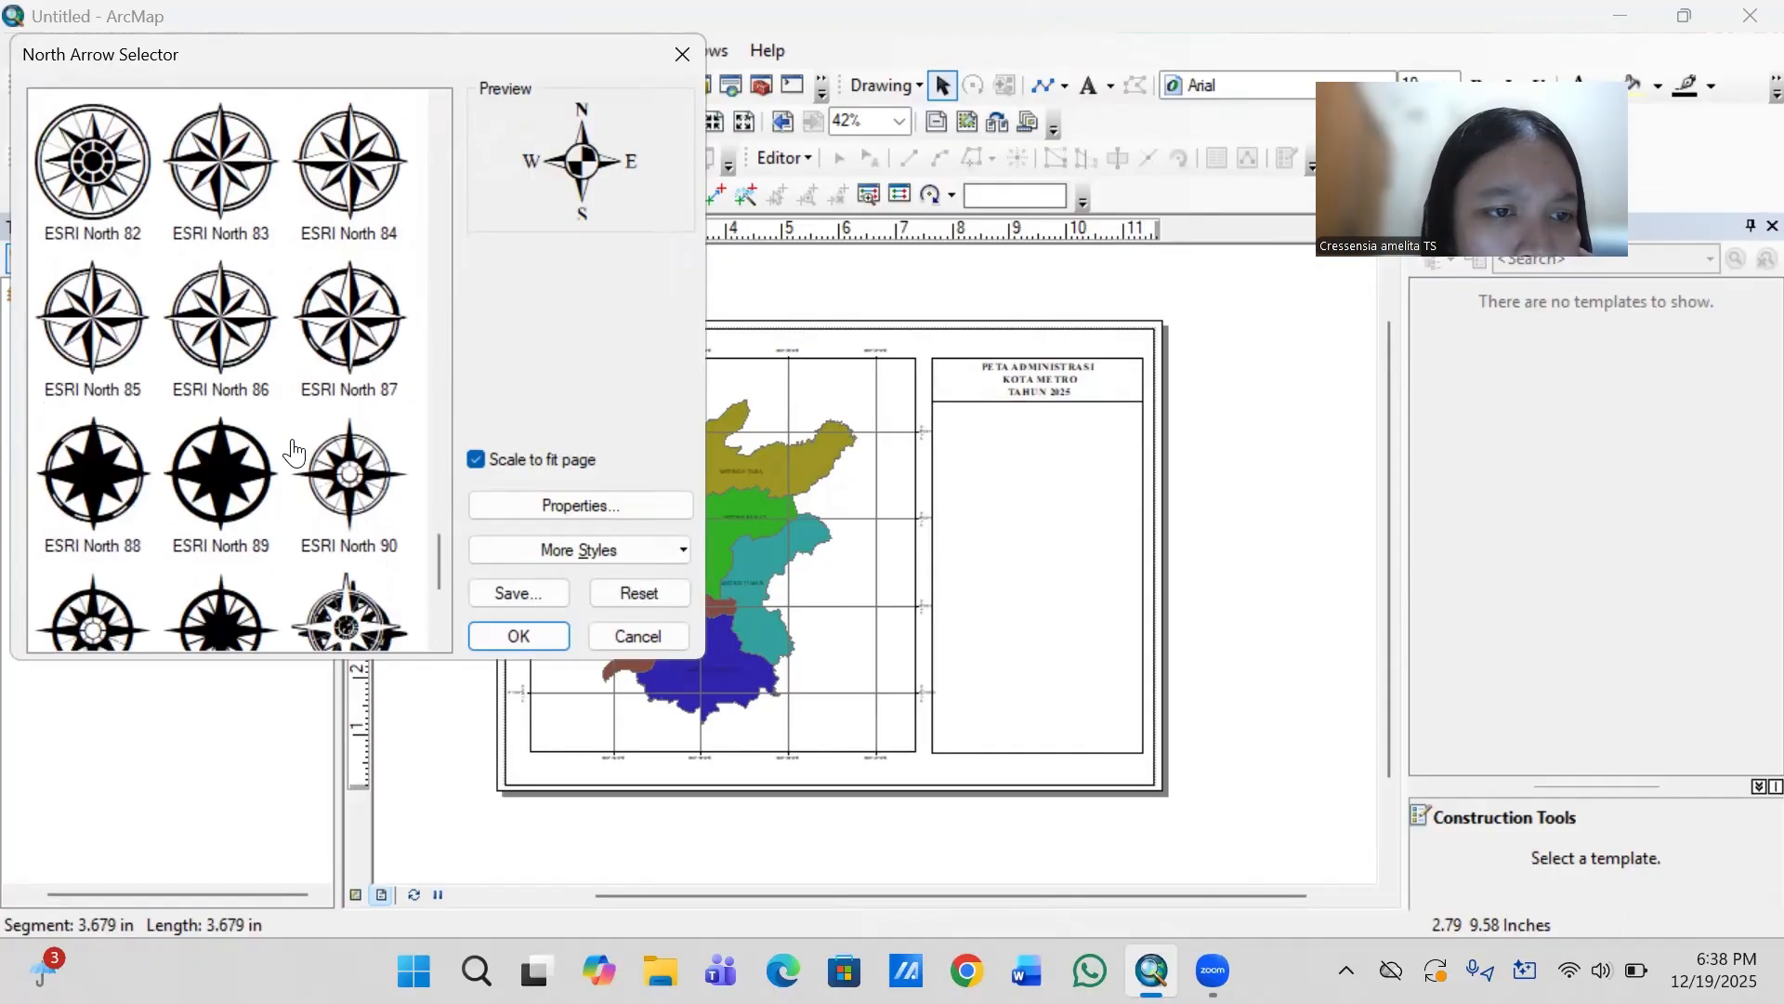
scroll(295, 451, "up", 1)
scroll(296, 452, "up", 1)
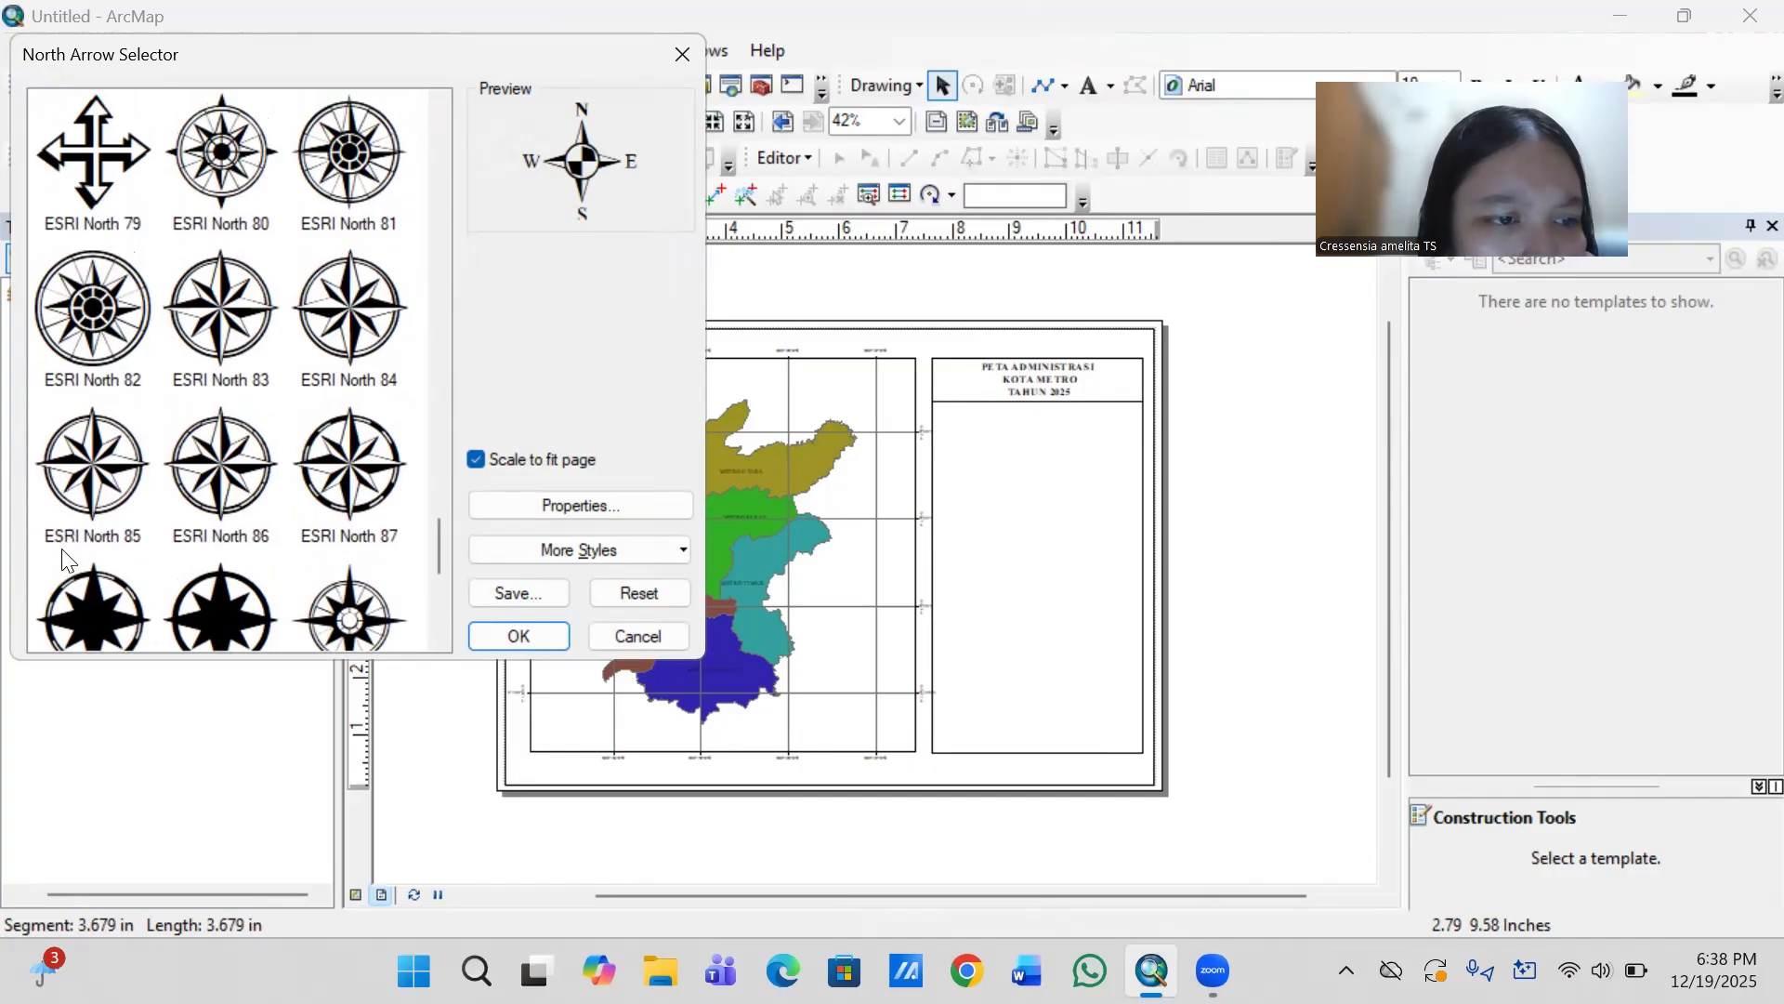
left_click(101, 473)
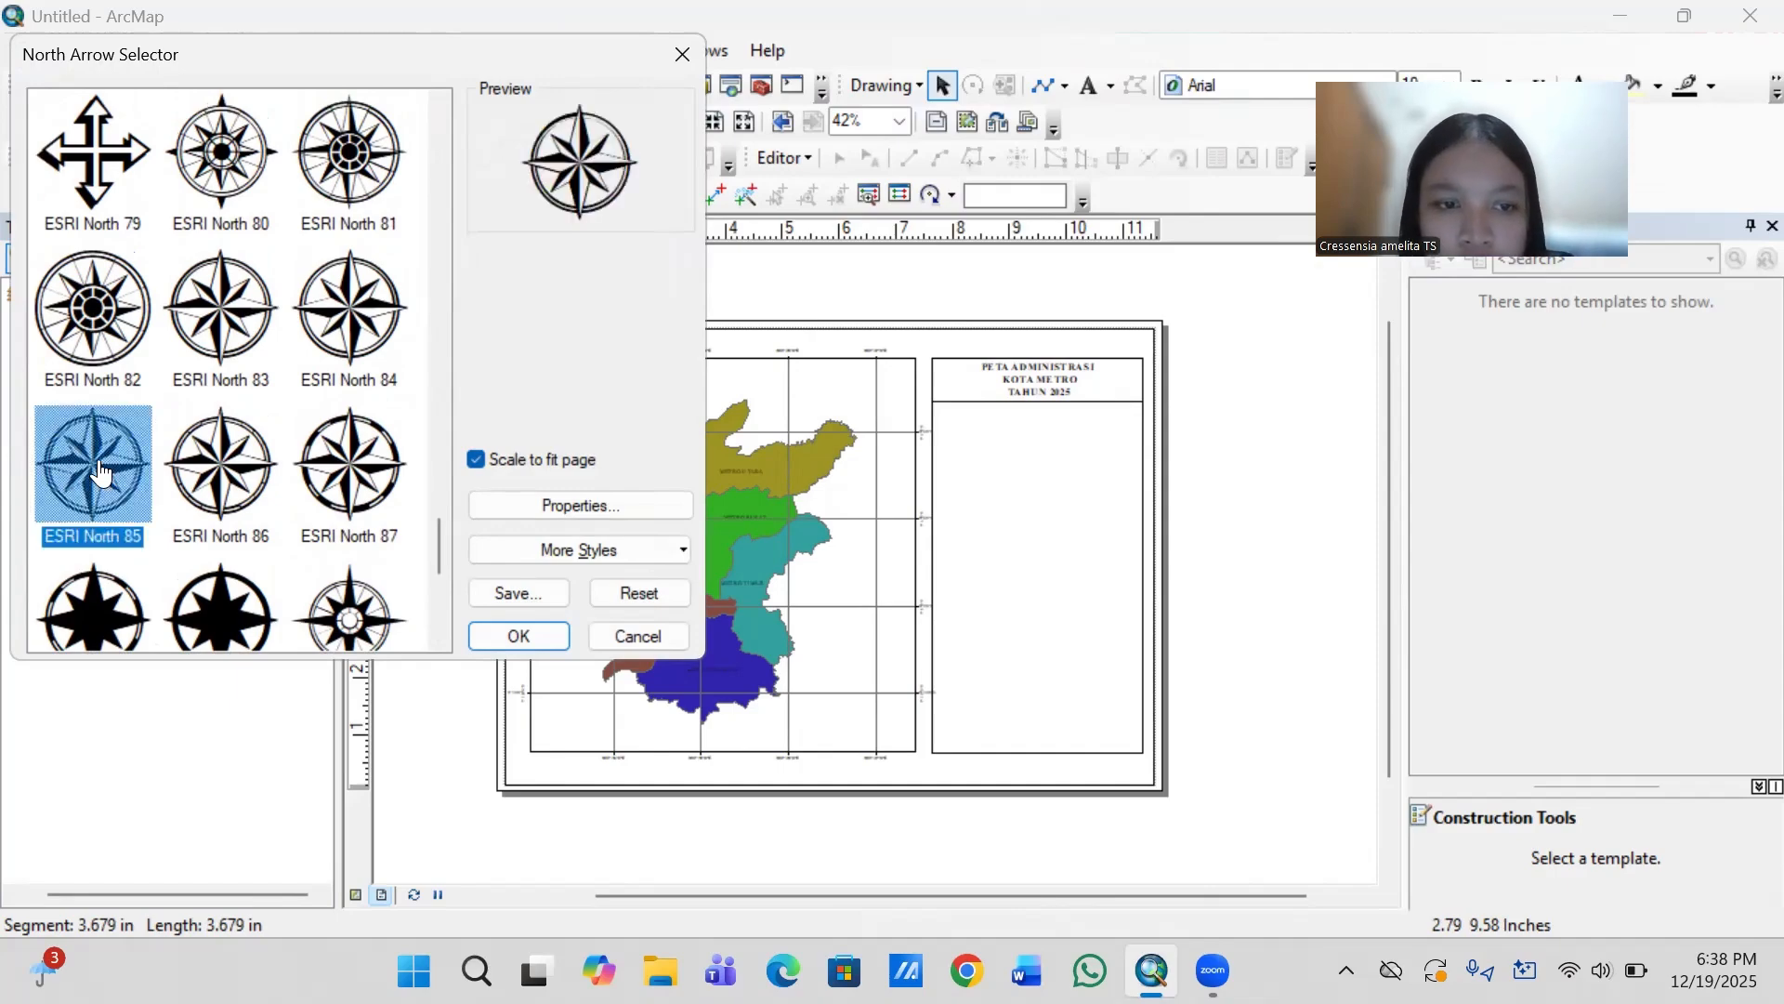
left_click(518, 636)
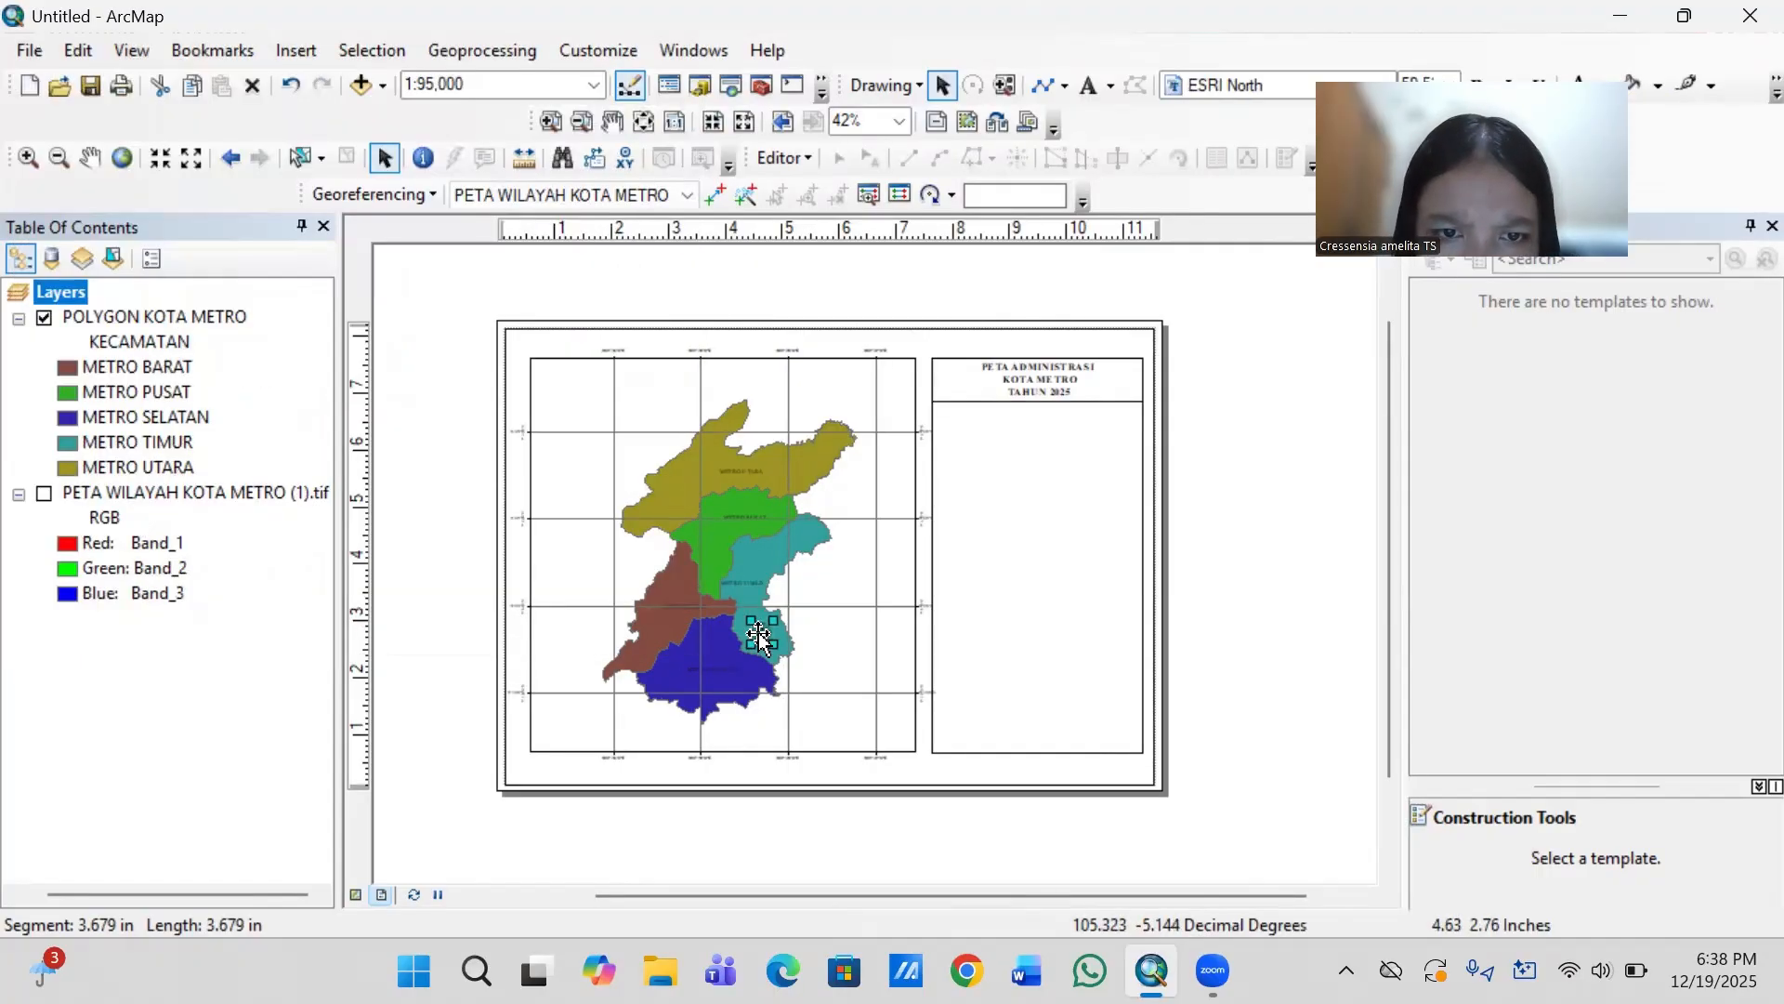
- Move the north arrow to the blank area right of the page and enlarge it to about twice its size
left_click_drag(760, 636, 1217, 521)
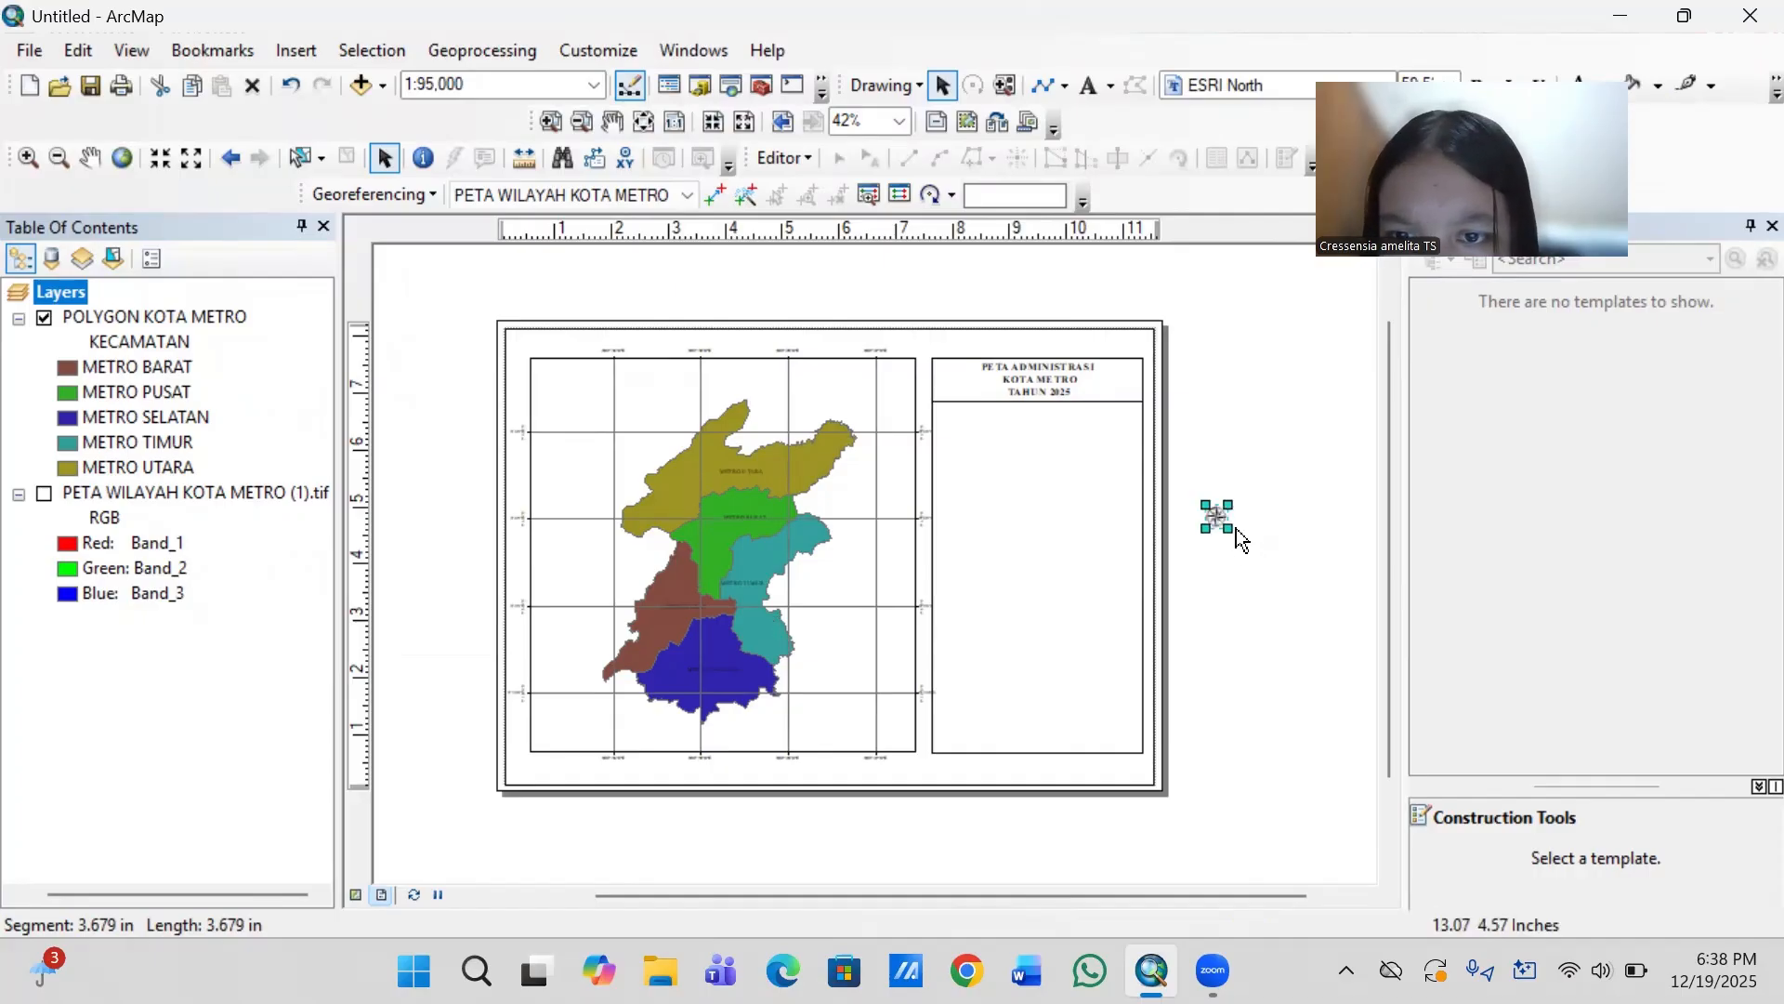
left_click_drag(1230, 530, 1252, 553)
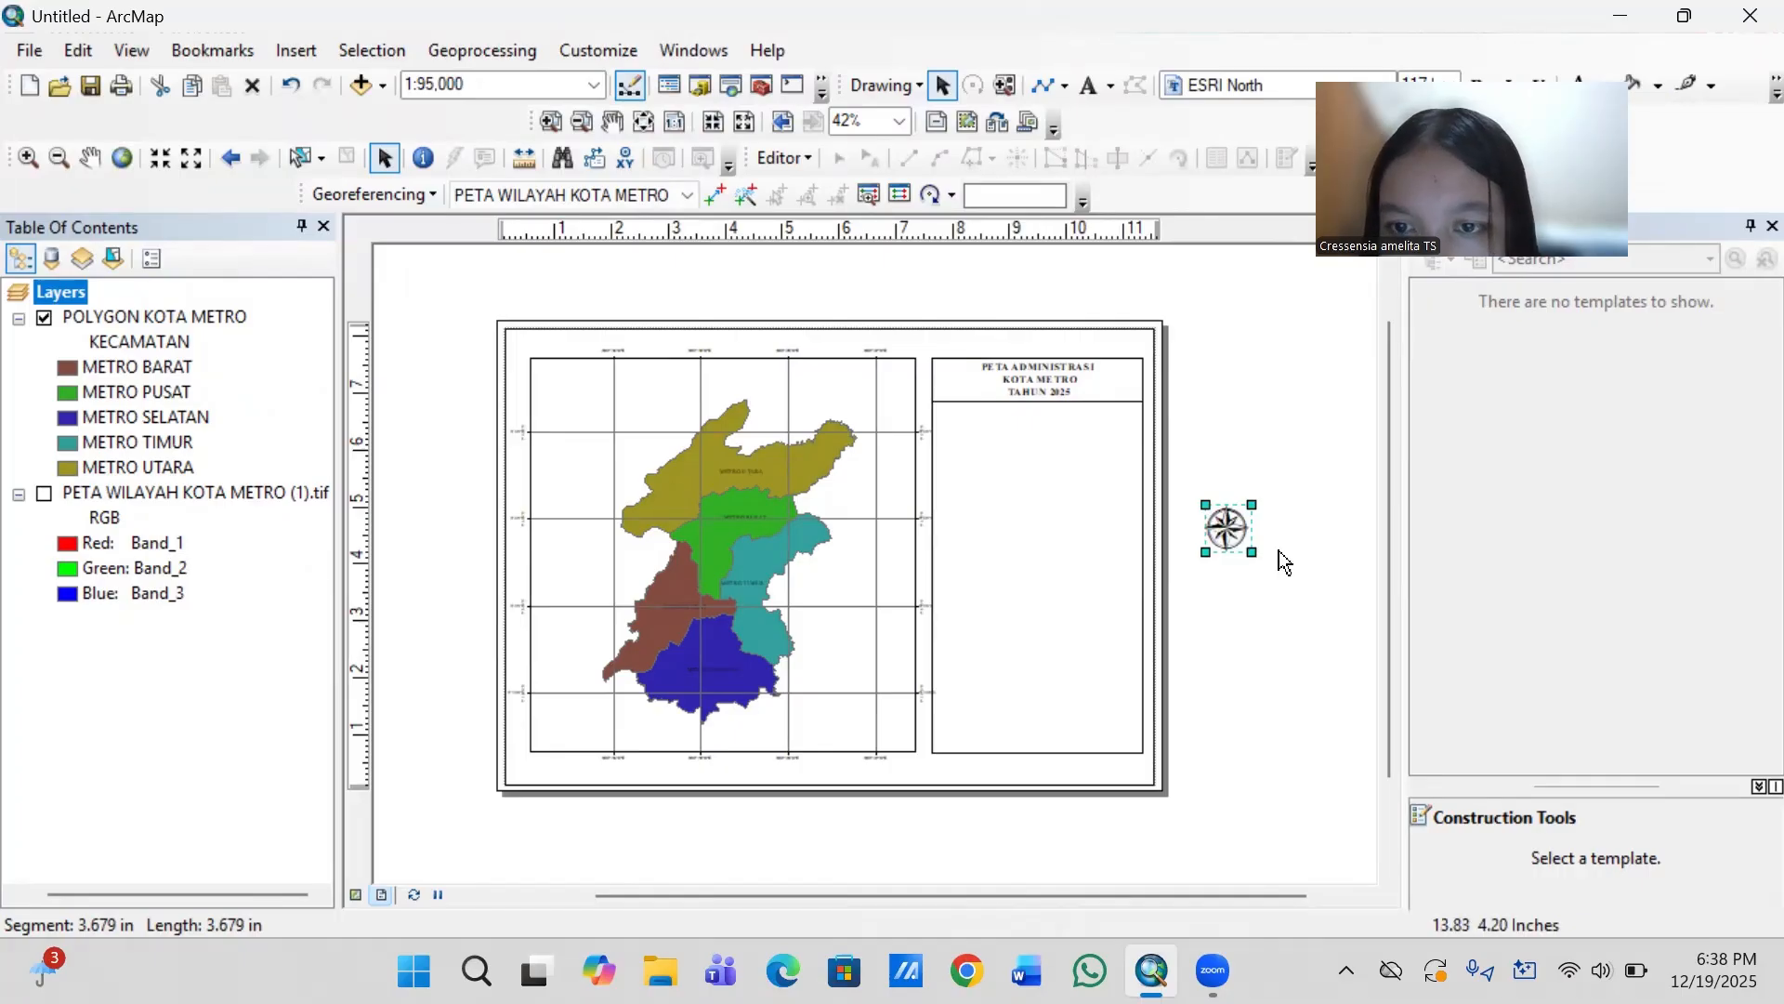
scroll(1278, 551, "down", 1)
scroll(1278, 558, "down", 3)
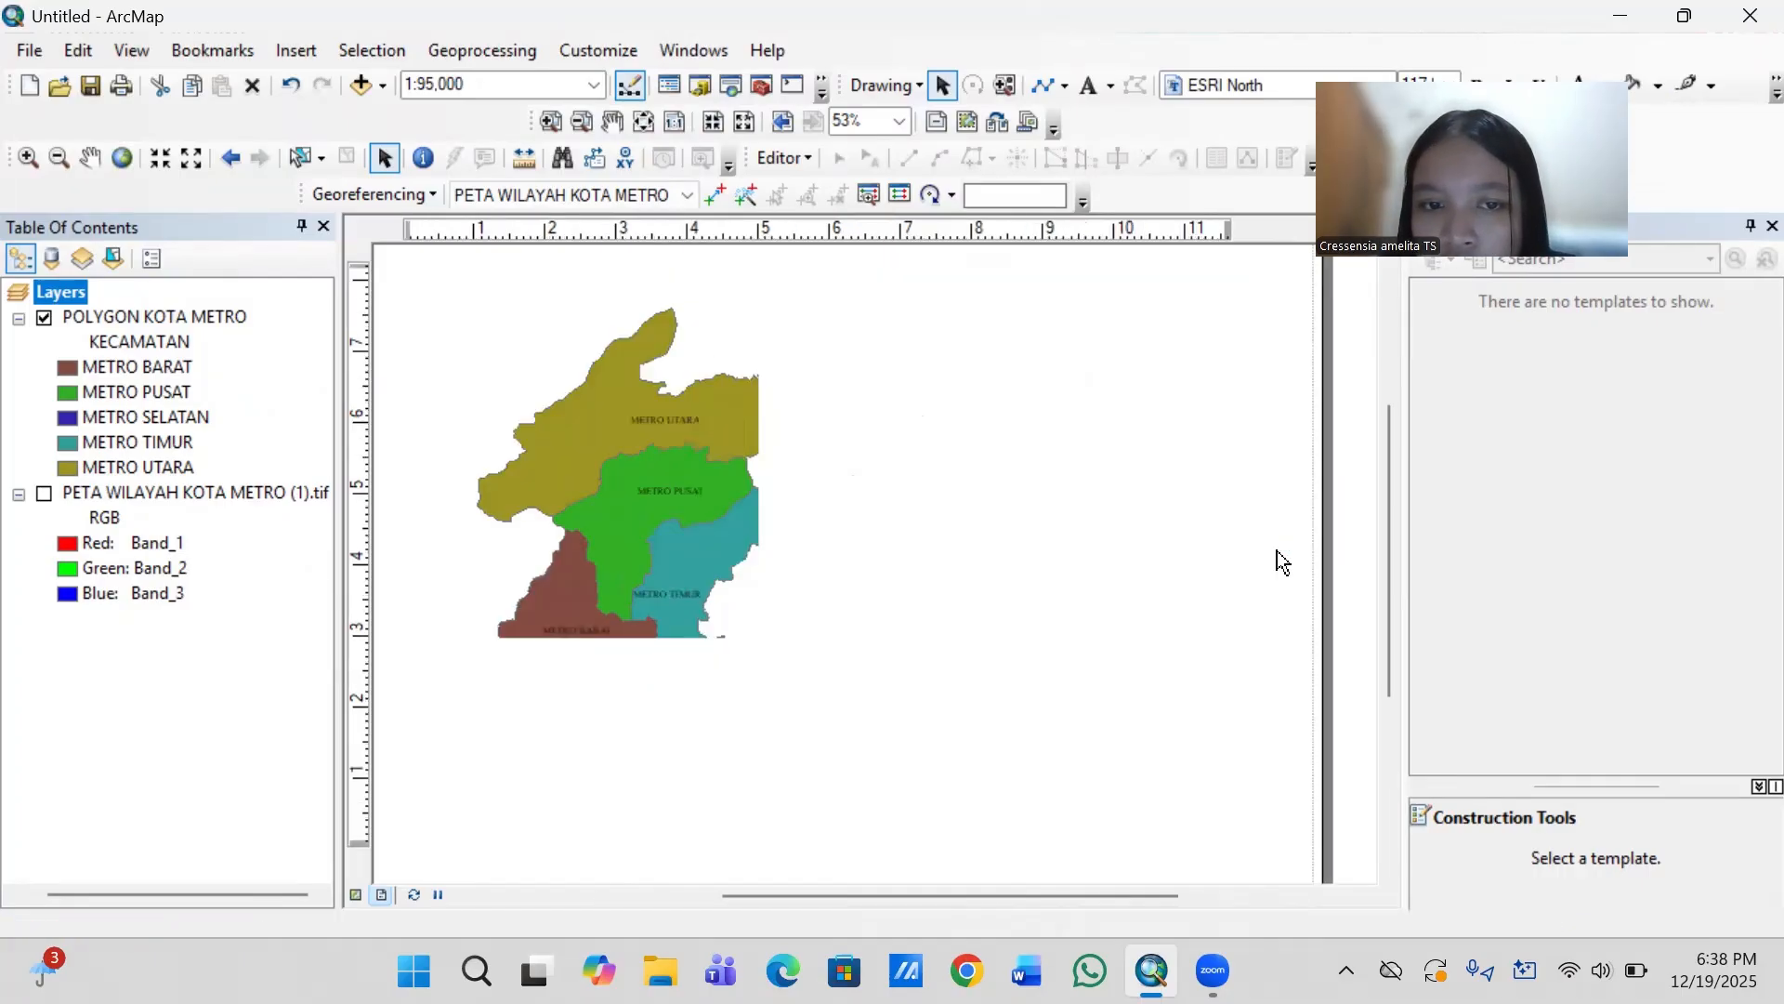
scroll(1277, 550, "down", 1)
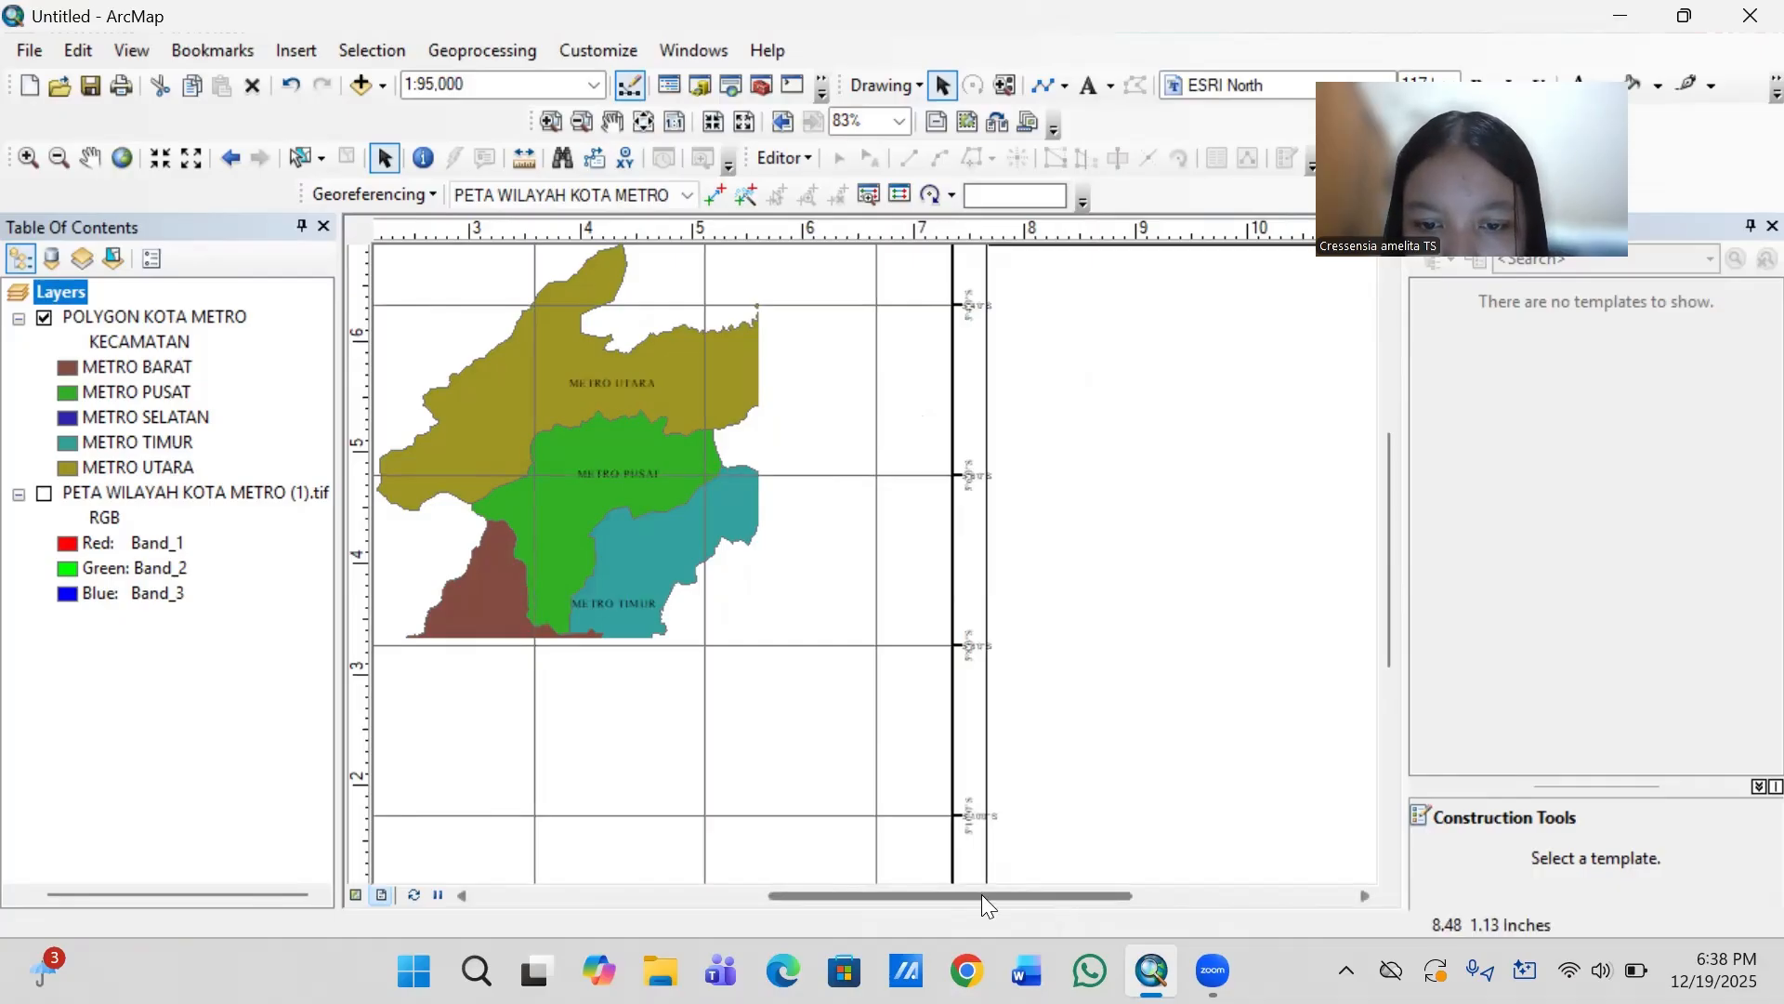
left_click_drag(982, 894, 1202, 933)
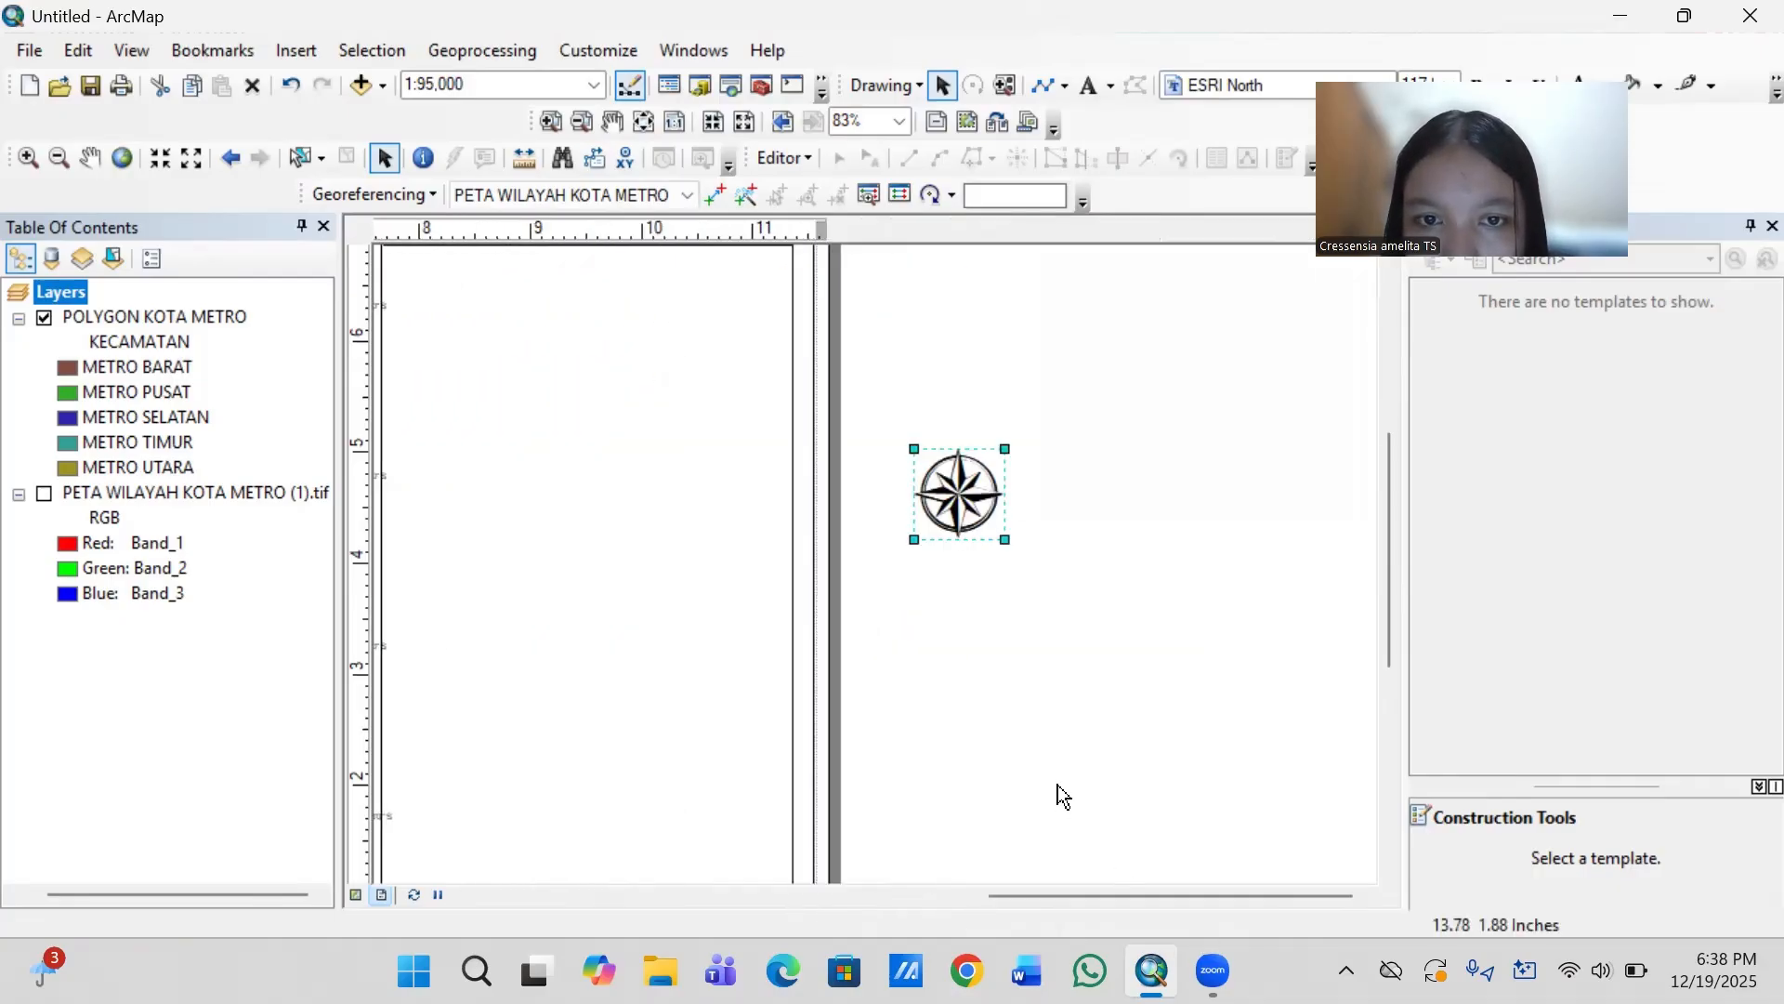
left_click(1055, 577)
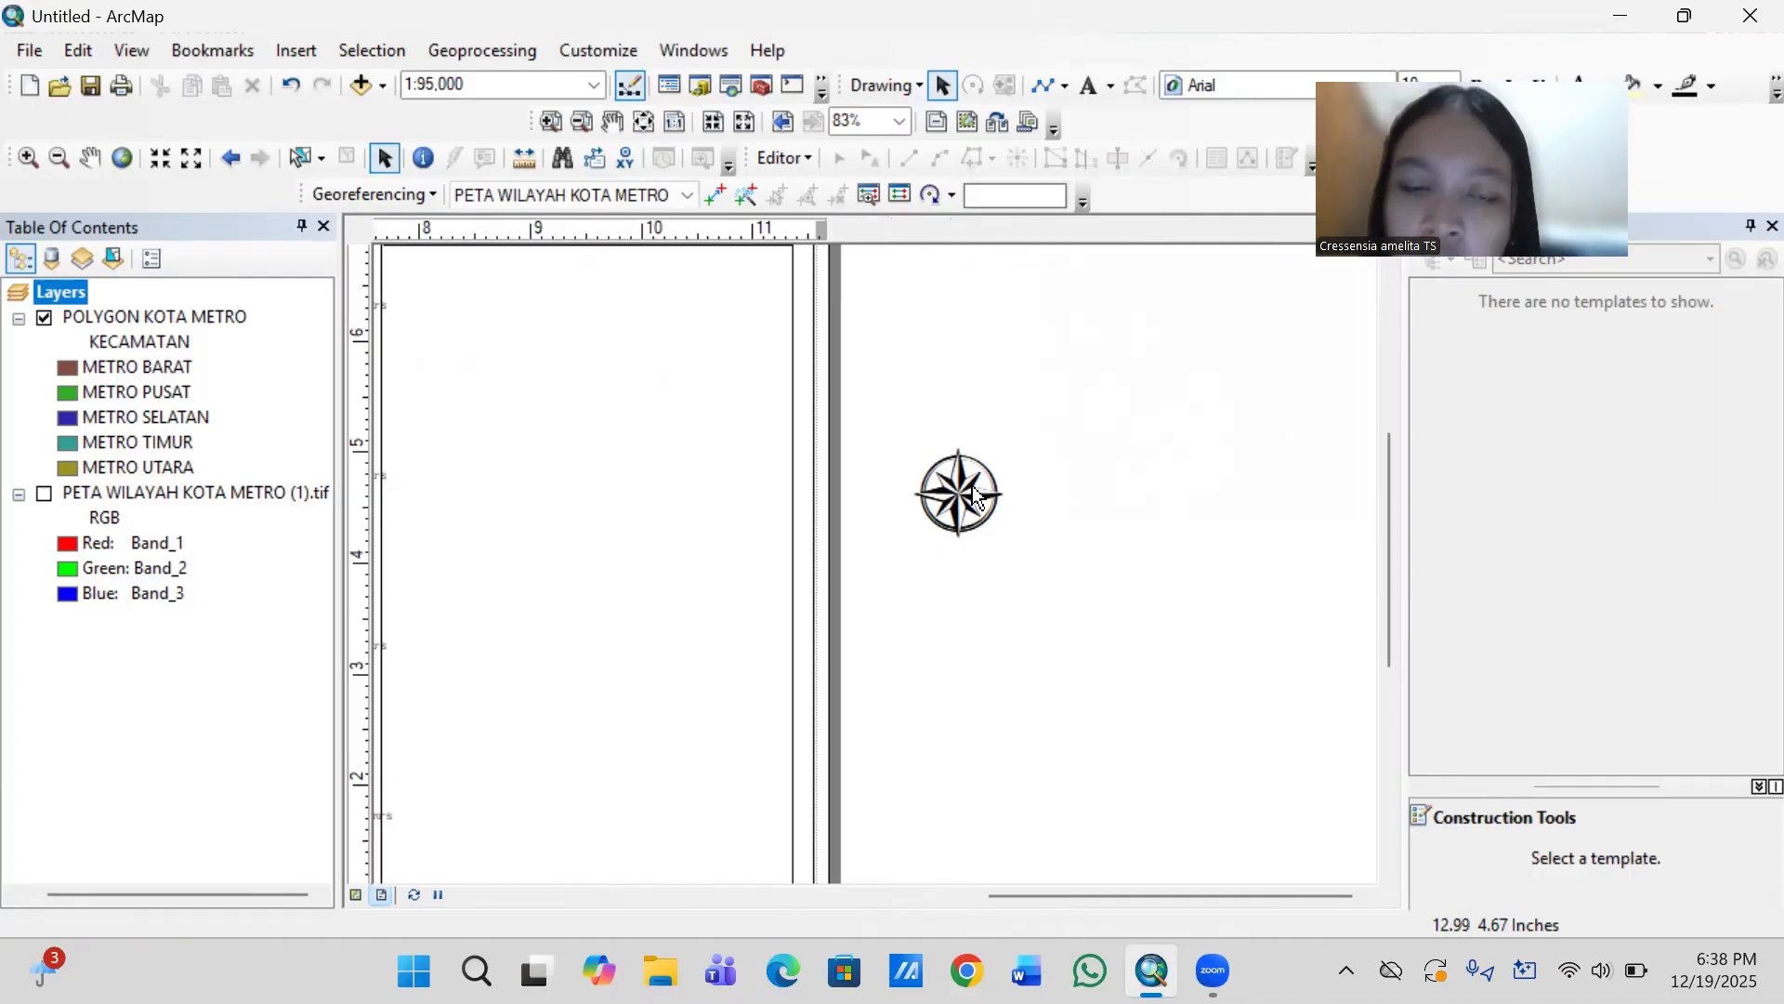
- Try to add a text label "U" just above the north arrow, and clear its text
left_click(1089, 90)
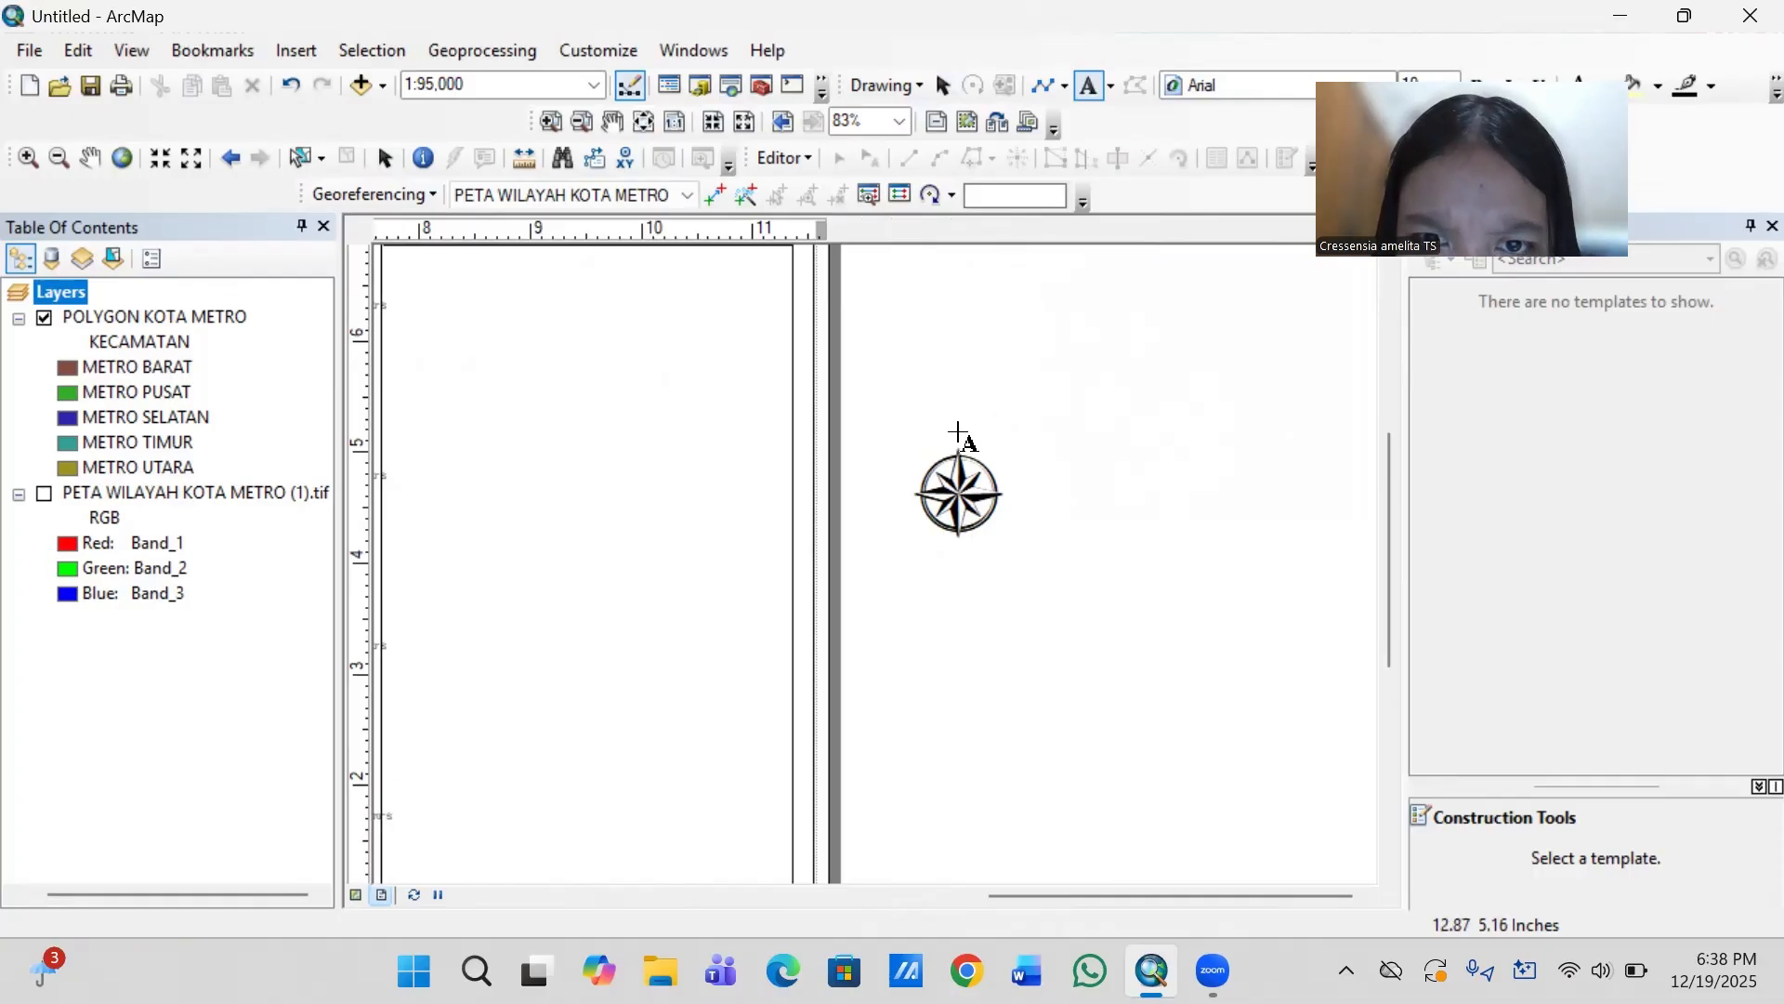
left_click(958, 432)
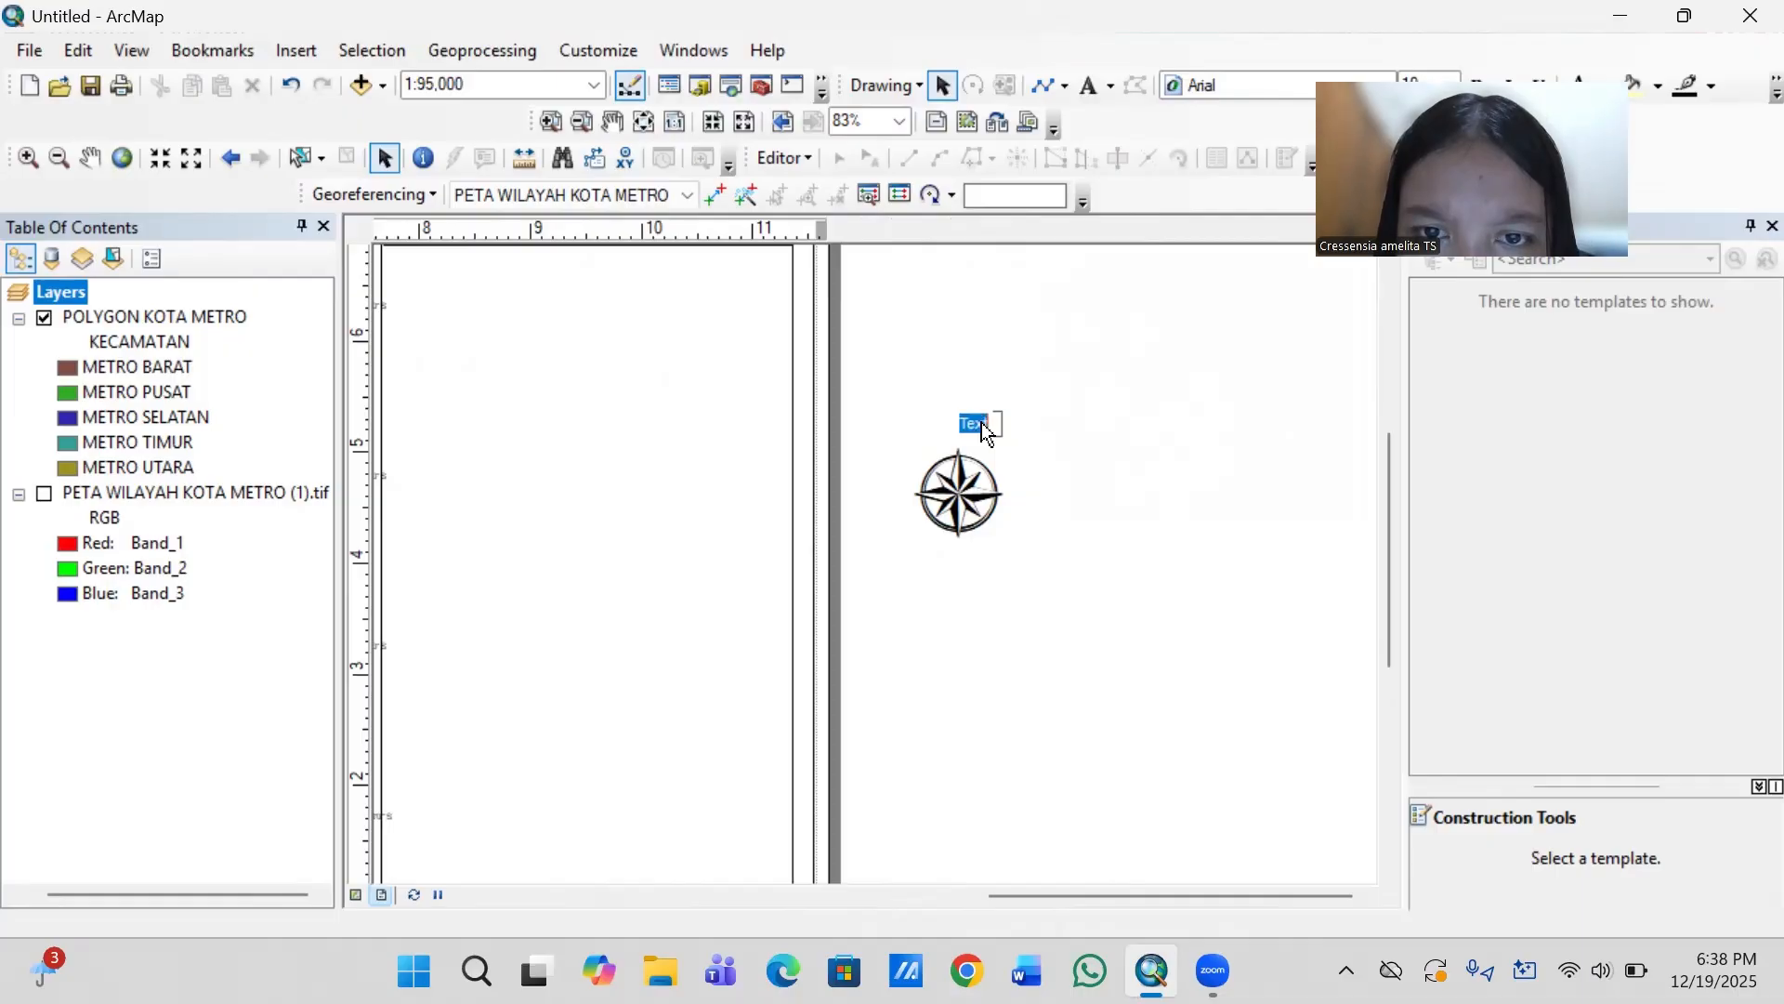
key("BackSpace")
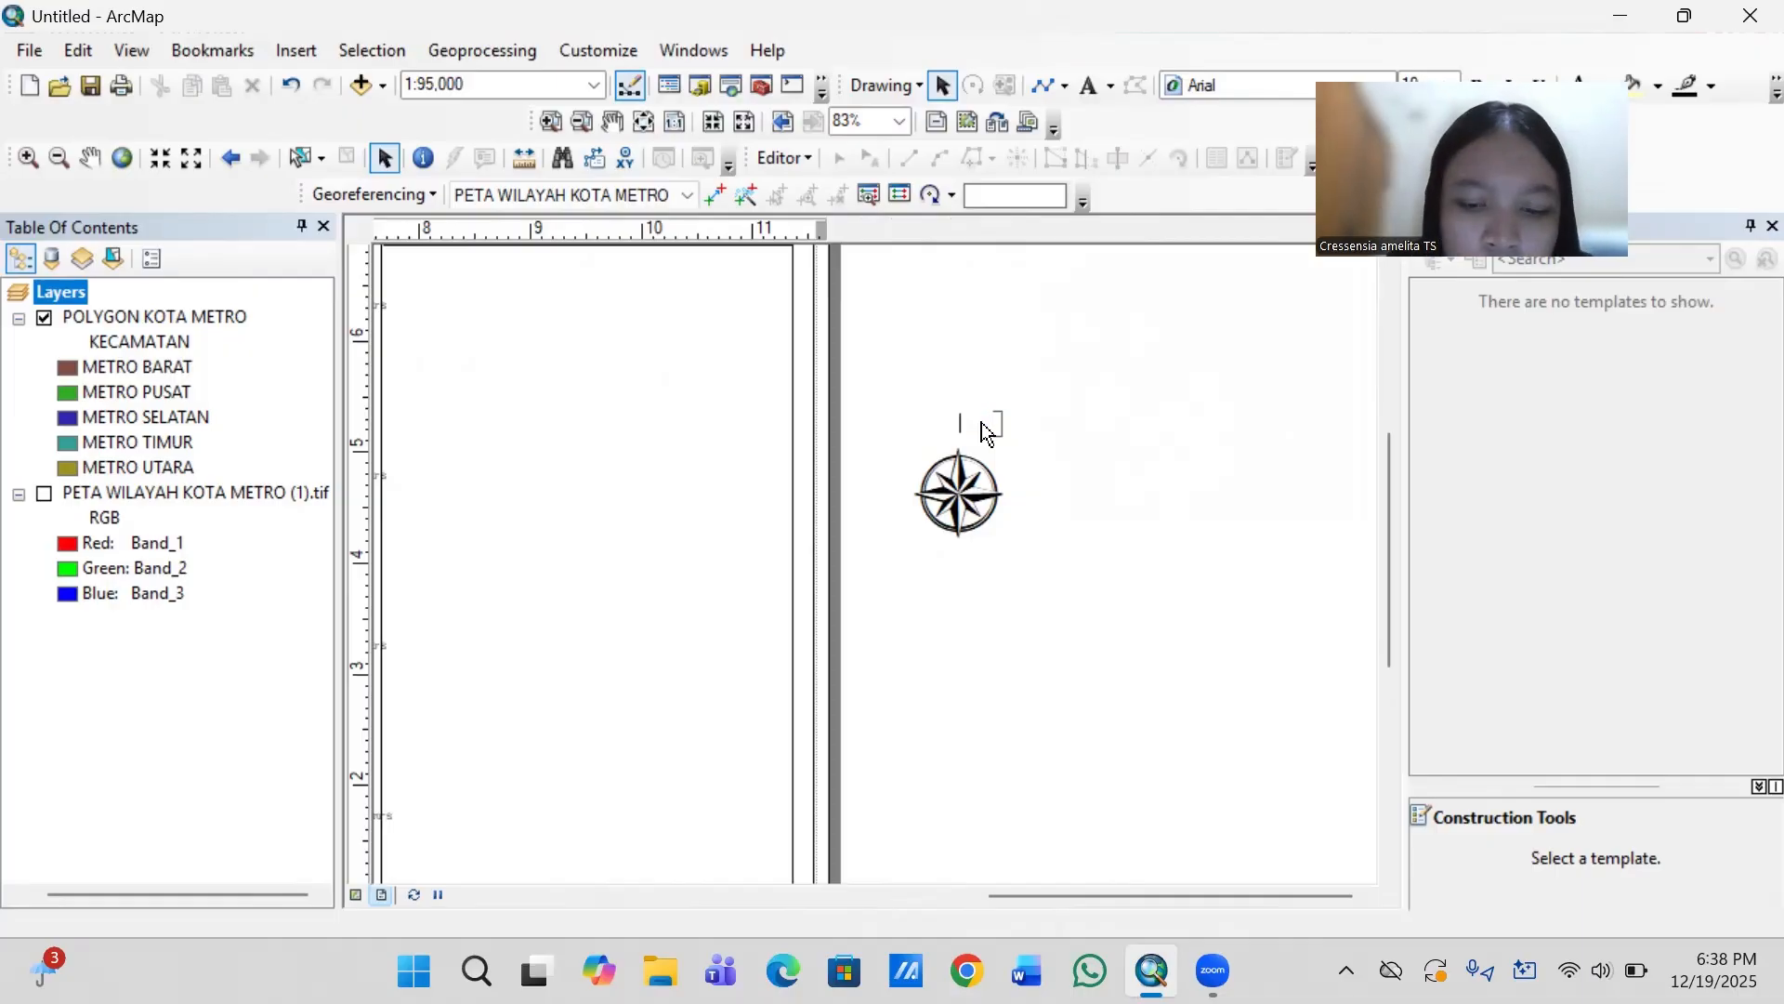
type("U")
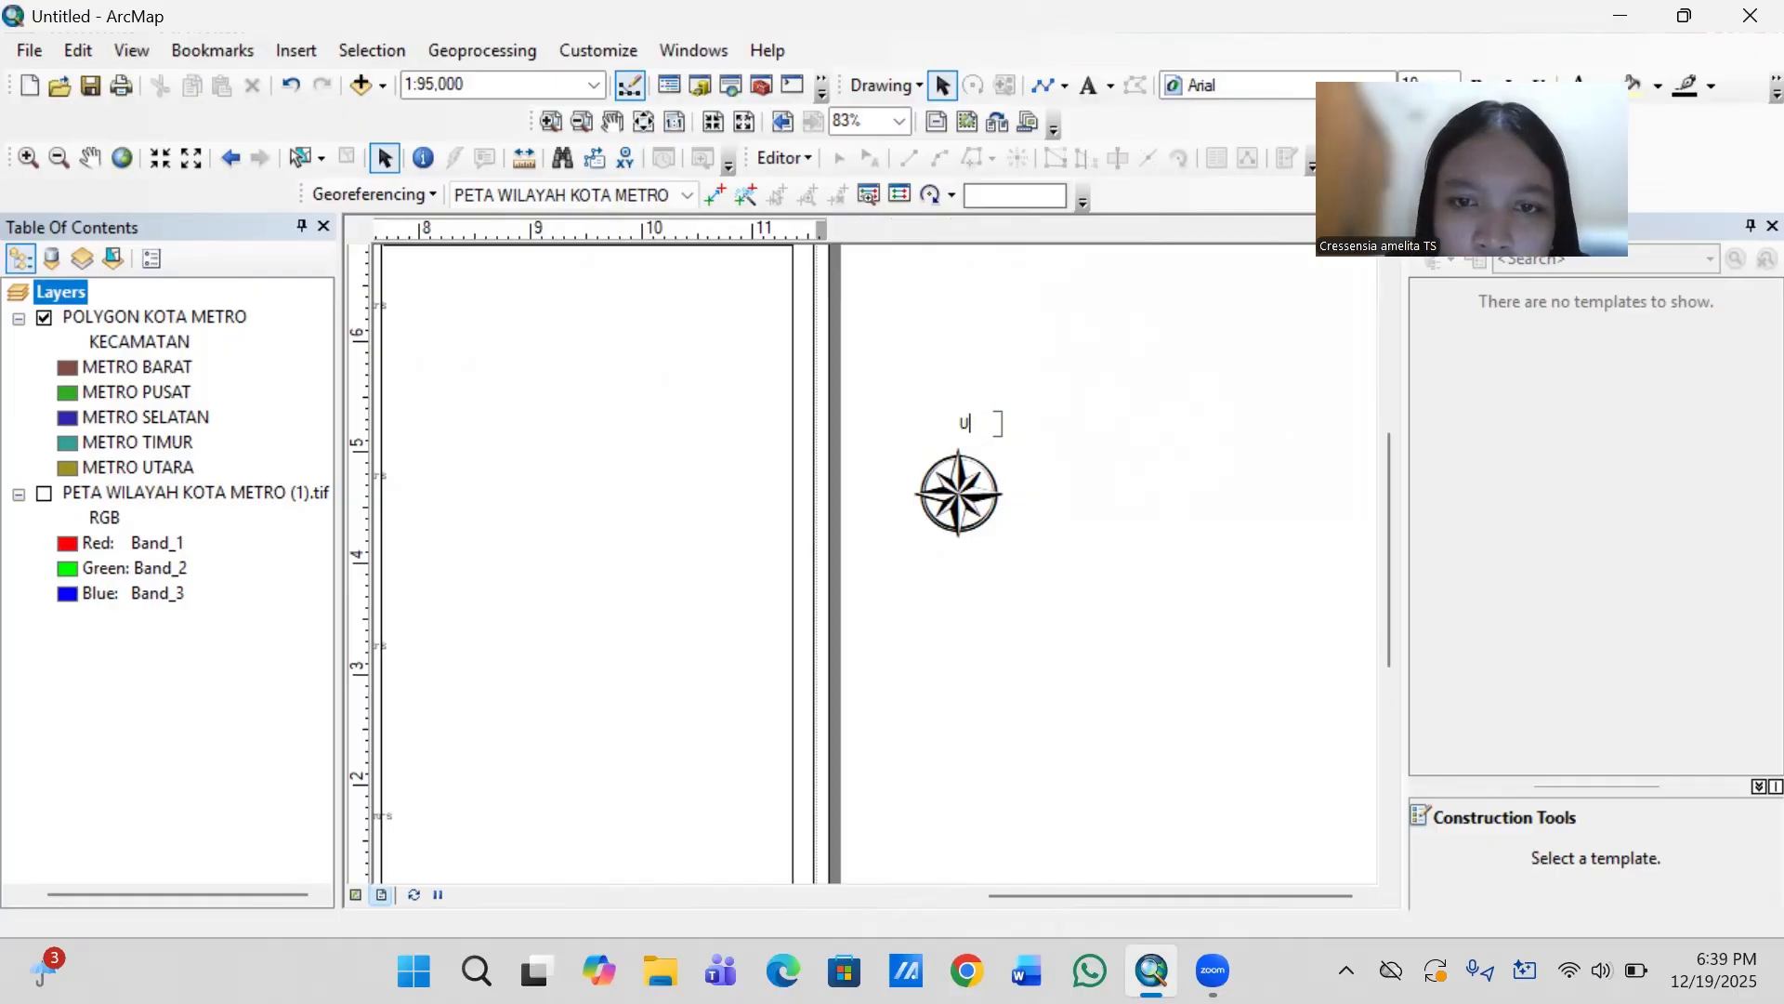
double_click(966, 431)
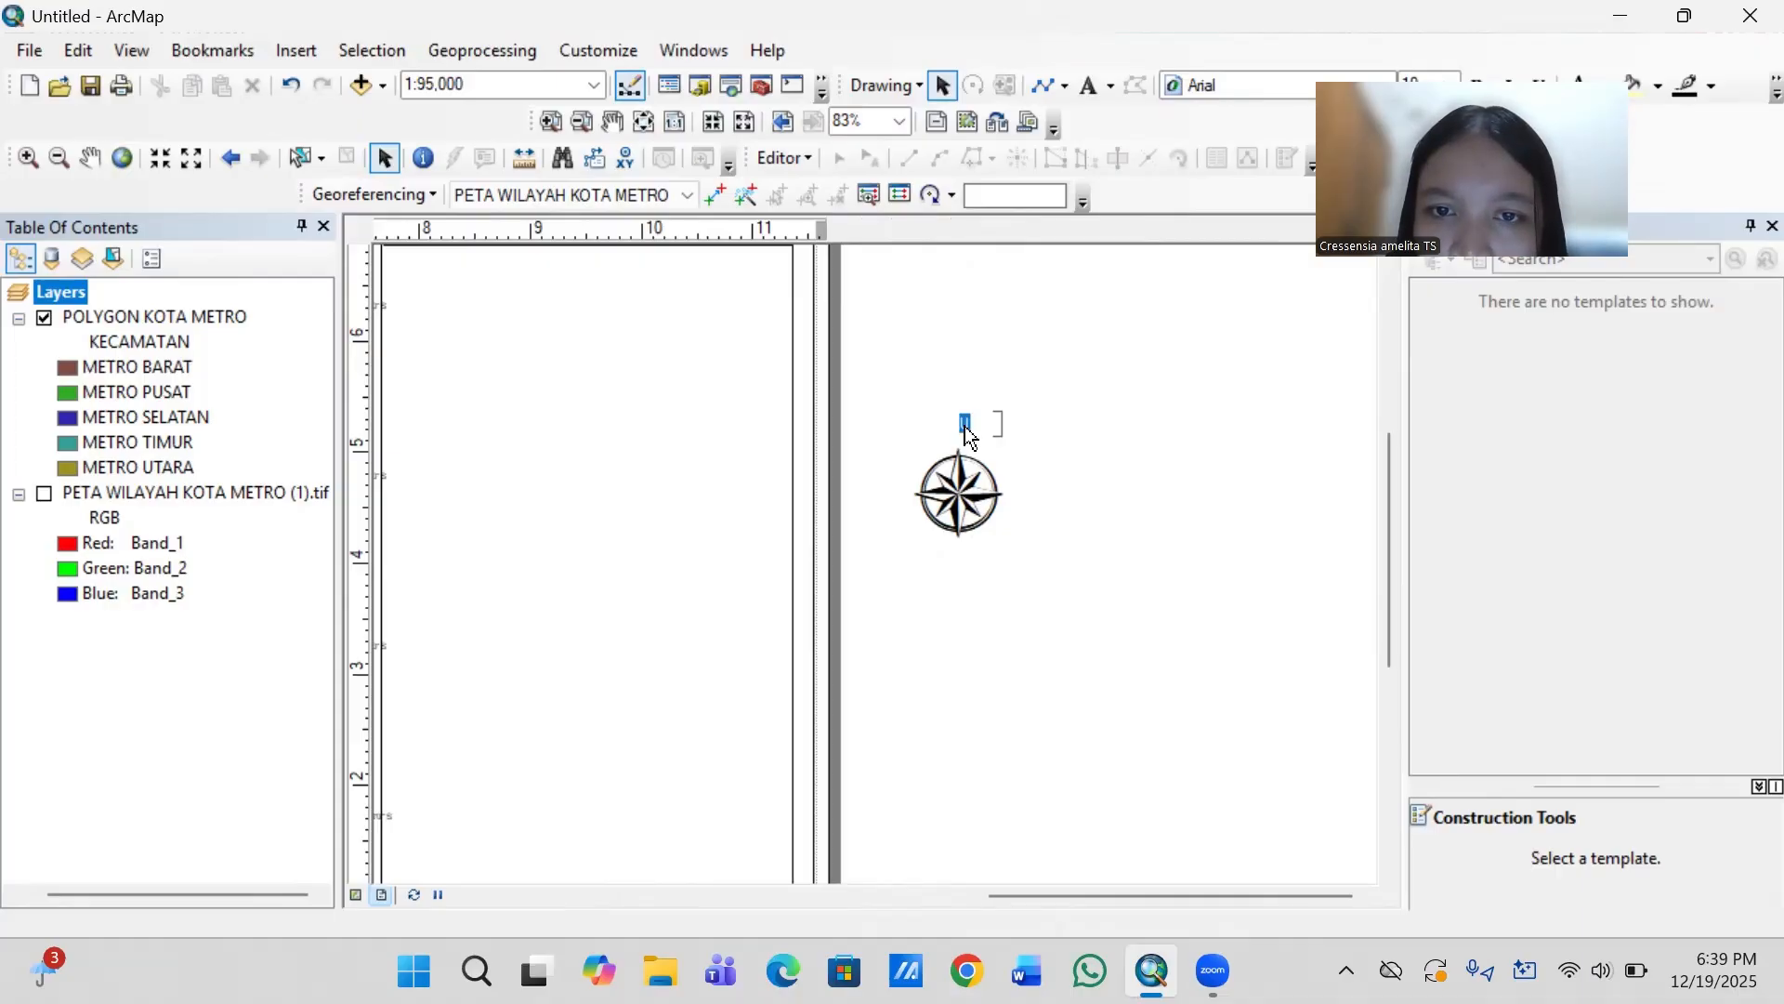
right_click(966, 432)
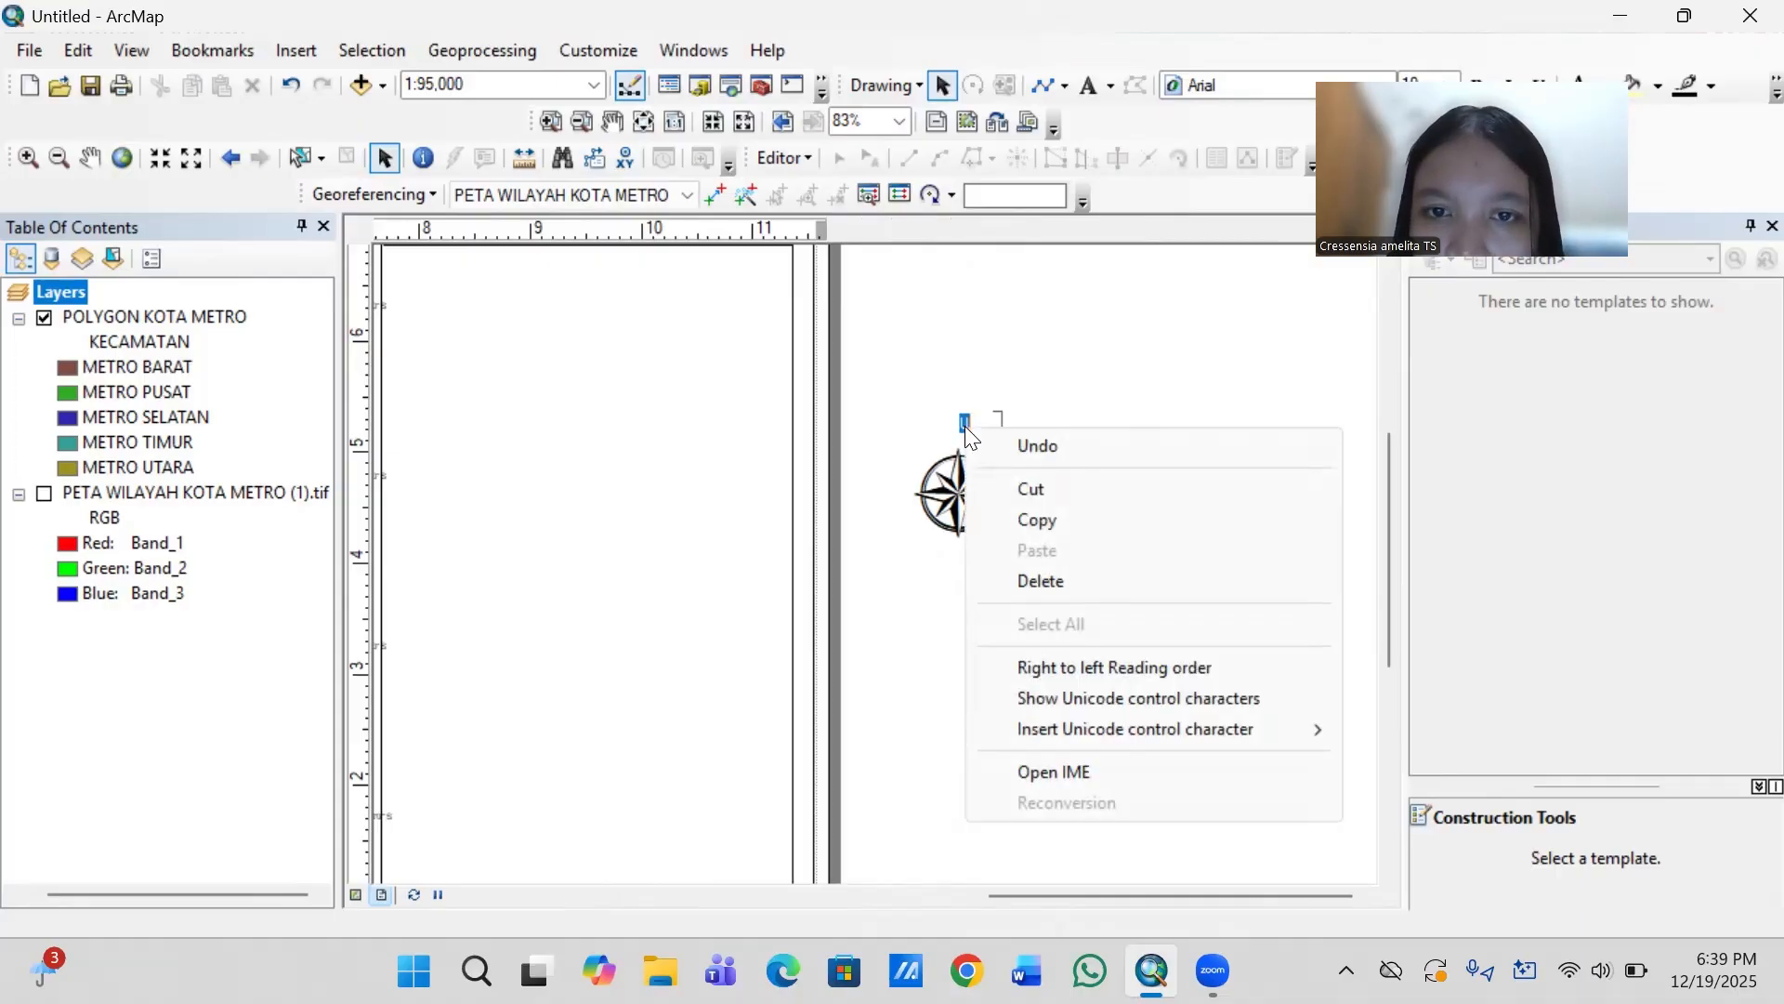
left_click(994, 415)
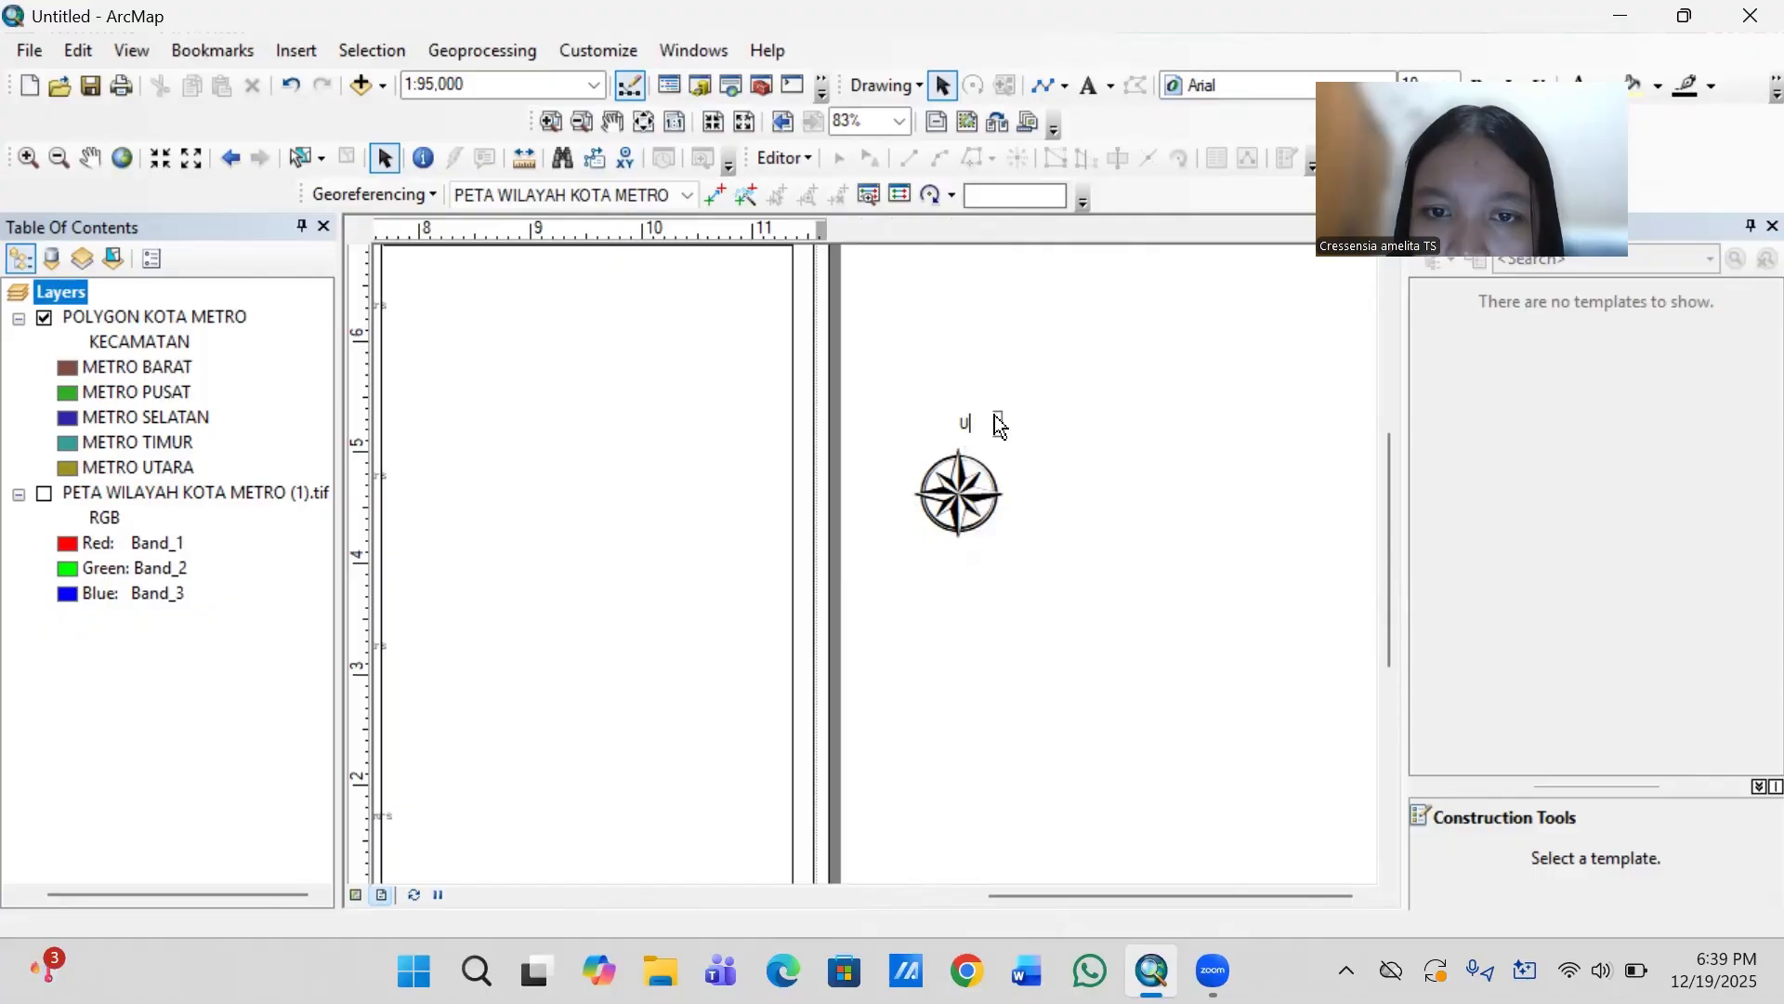
double_click(994, 414)
left_click(964, 425)
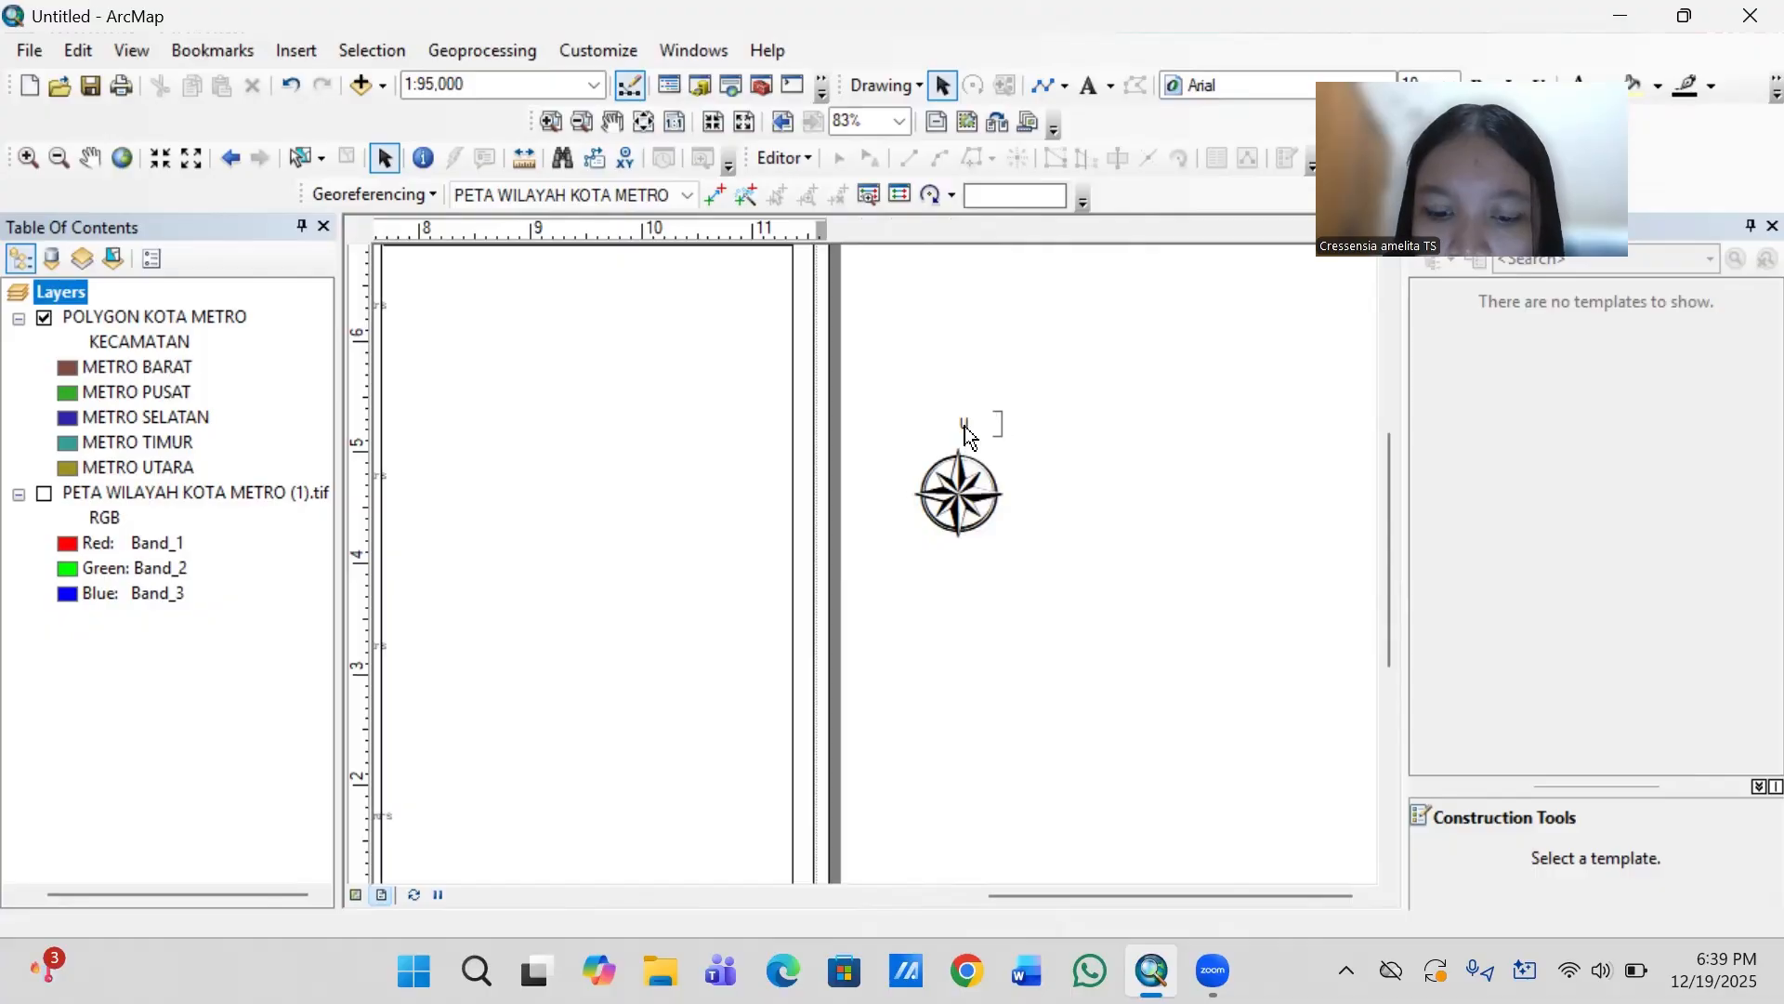
type("u")
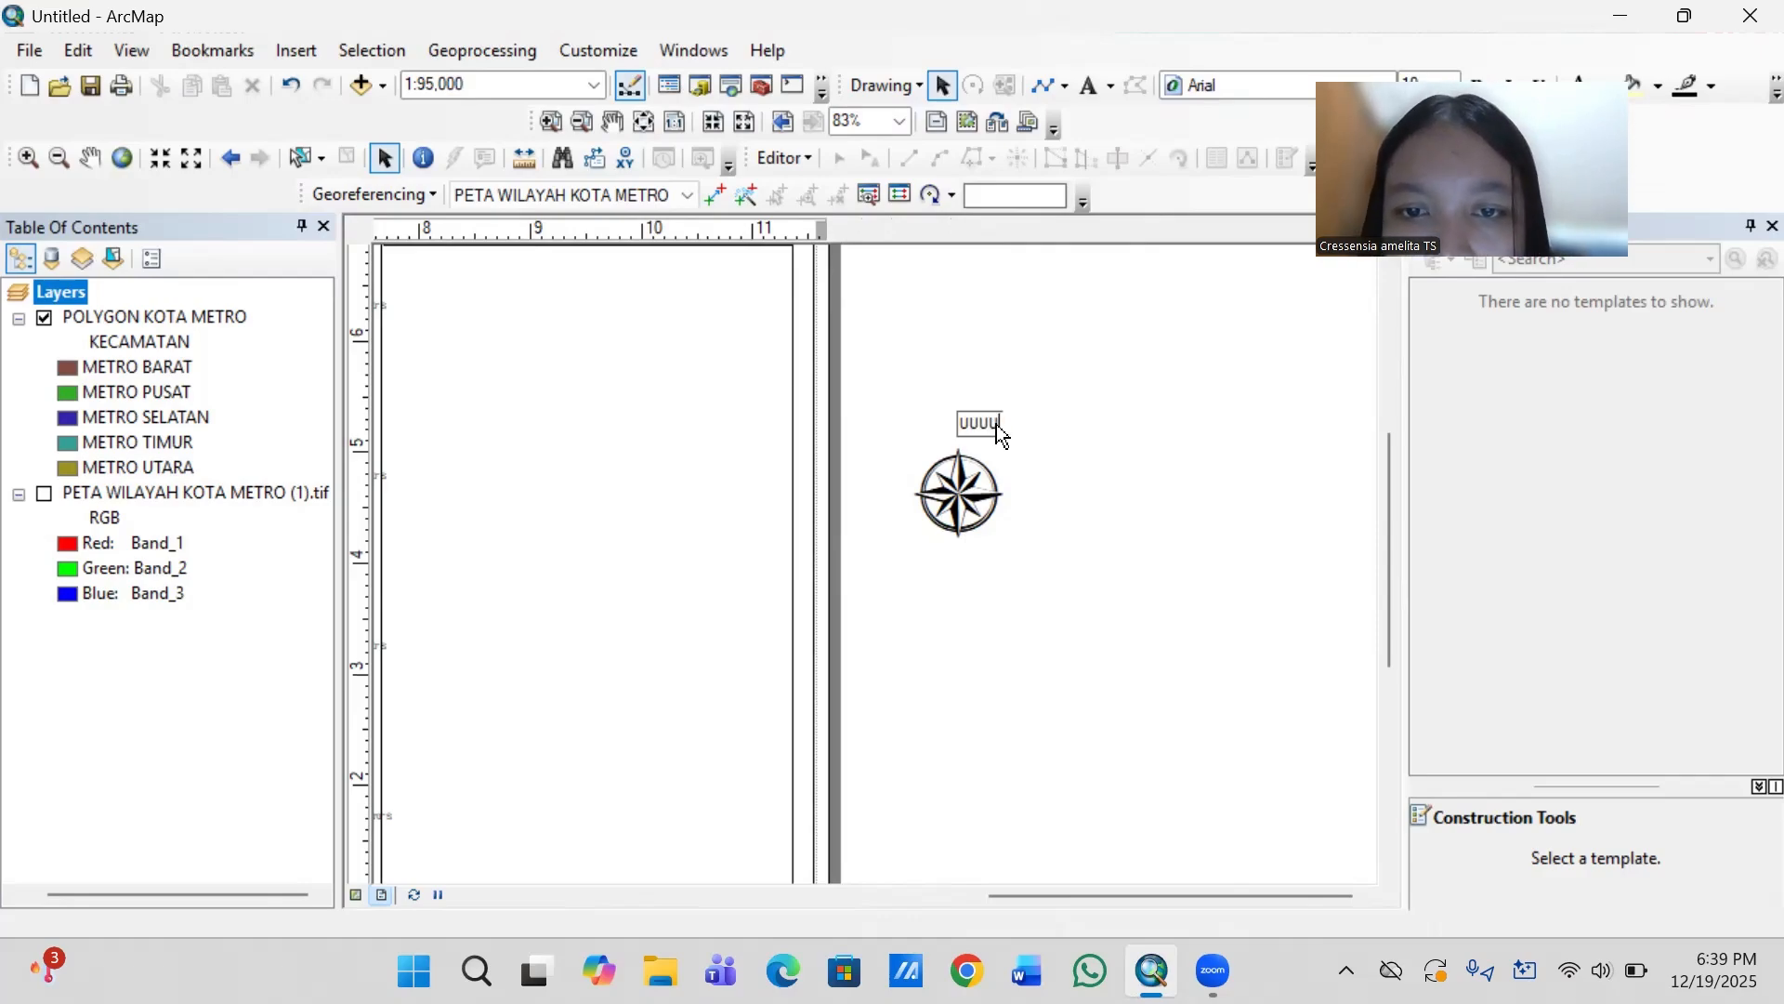
right_click(996, 423)
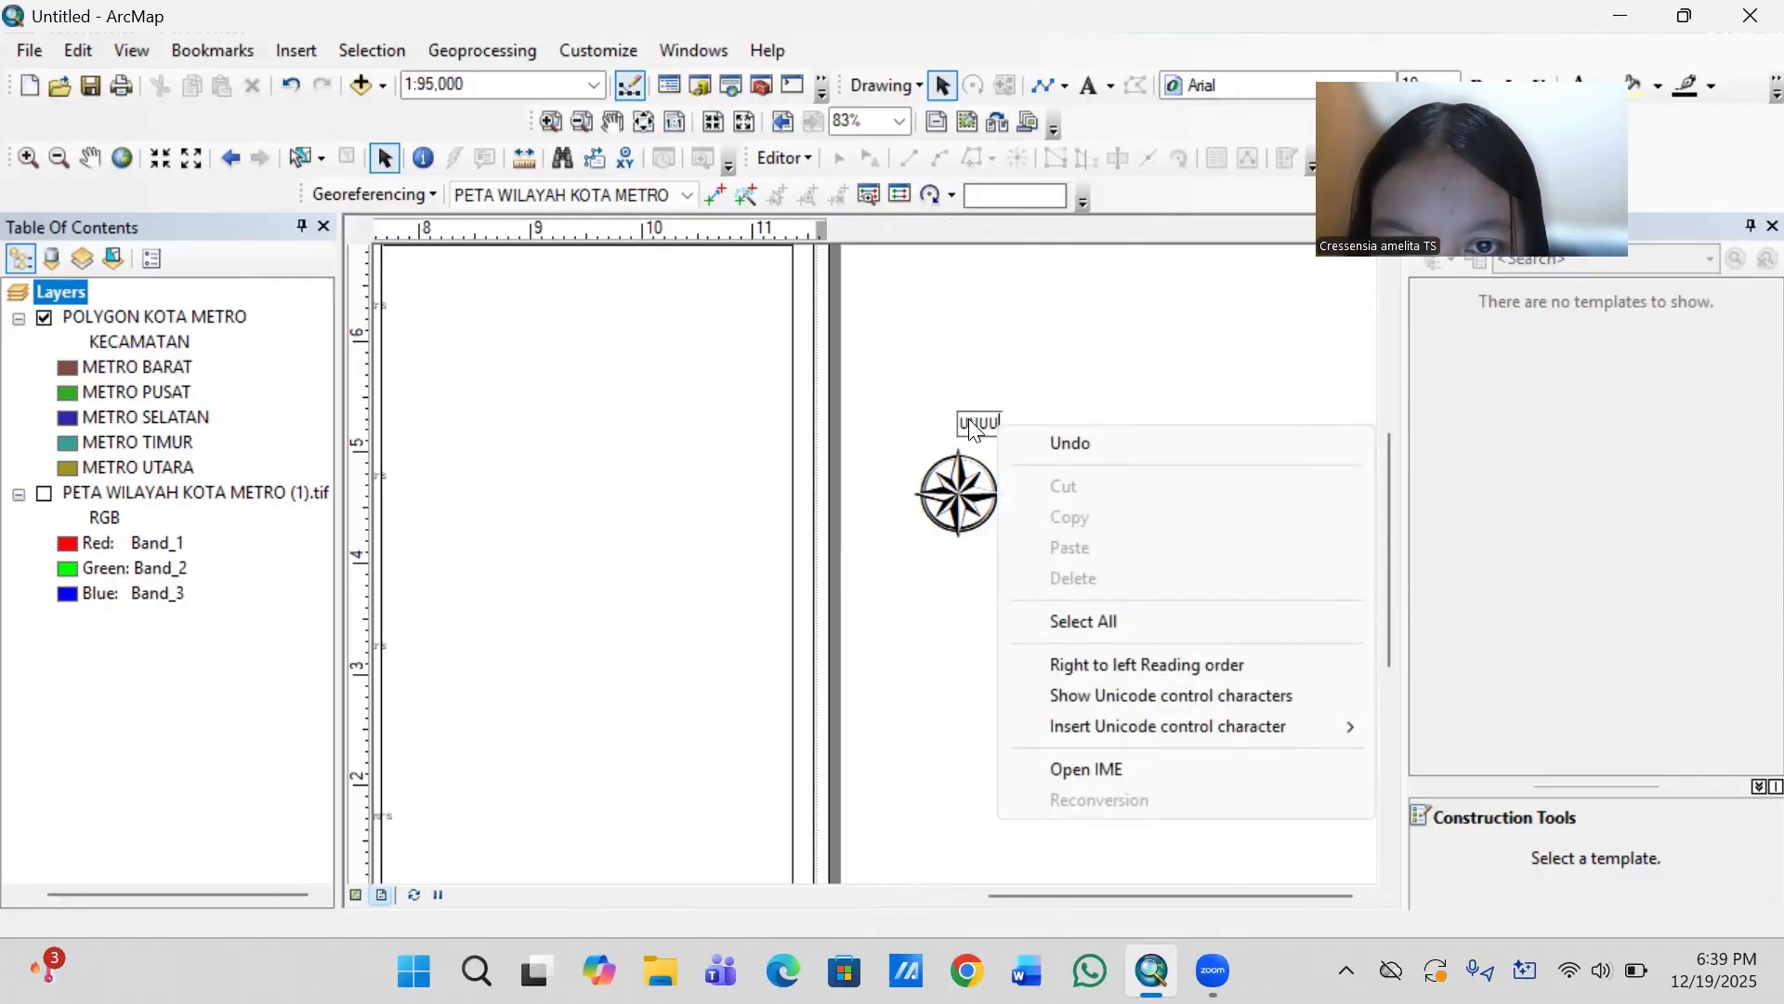
left_click(972, 420)
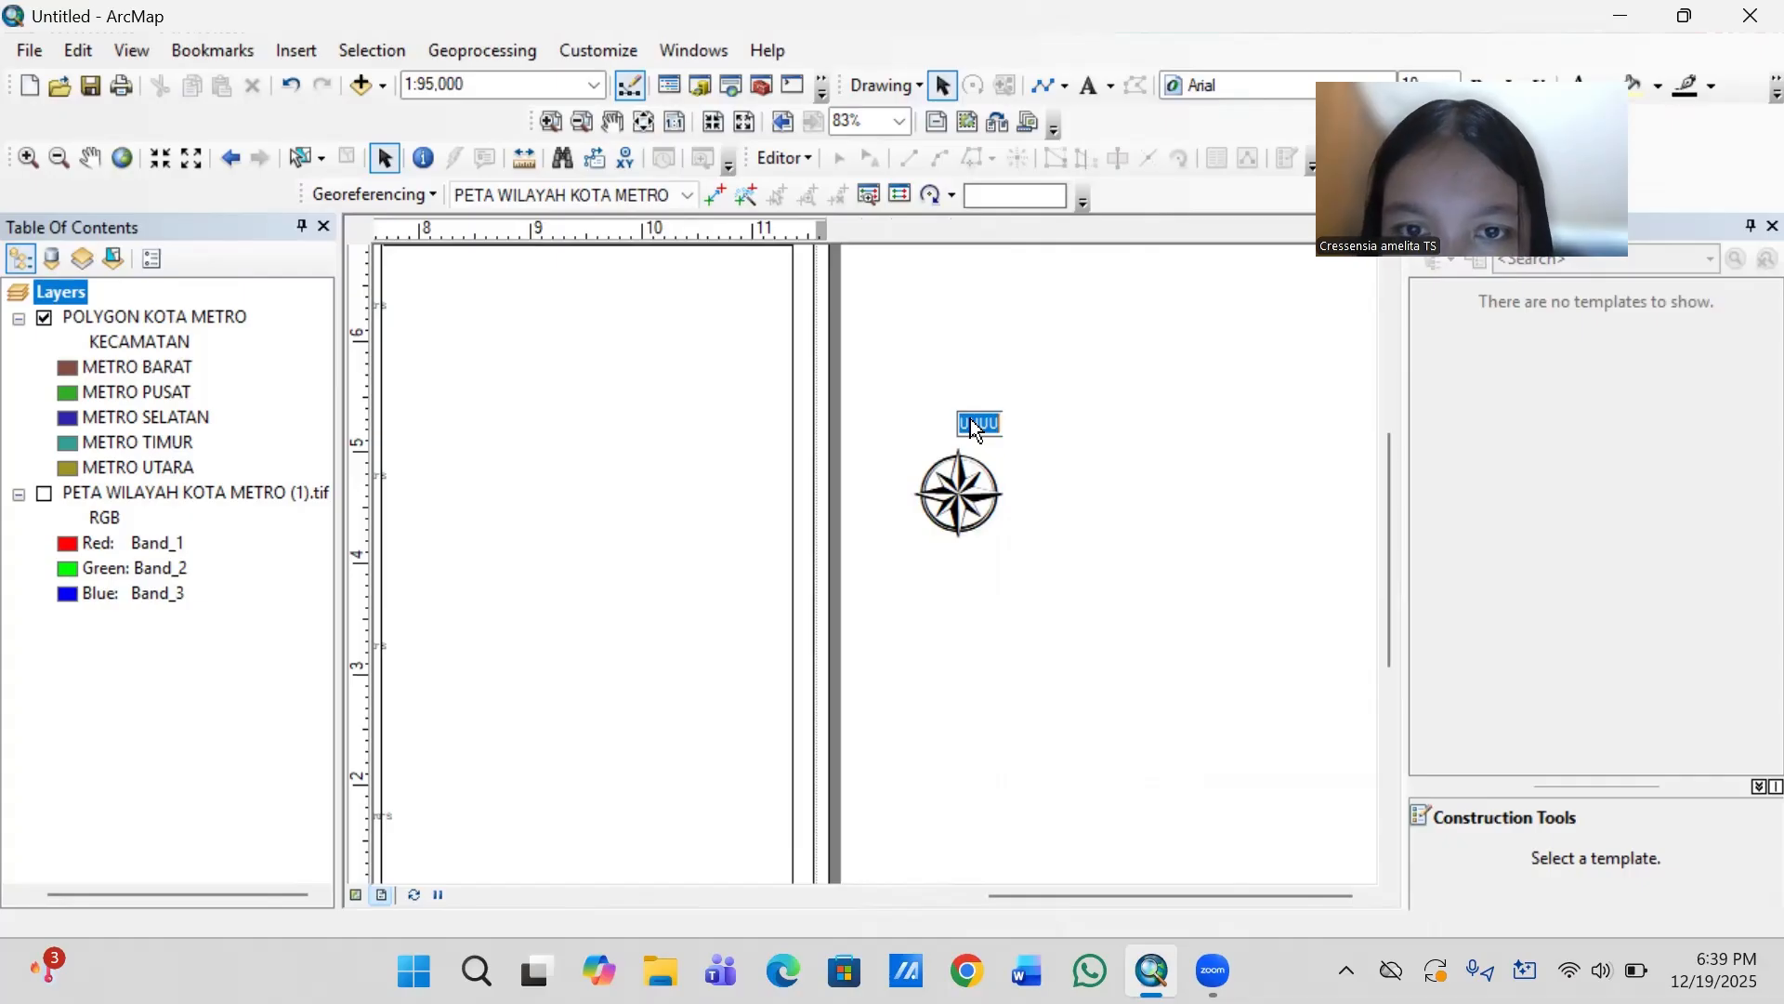
key("BackSpace")
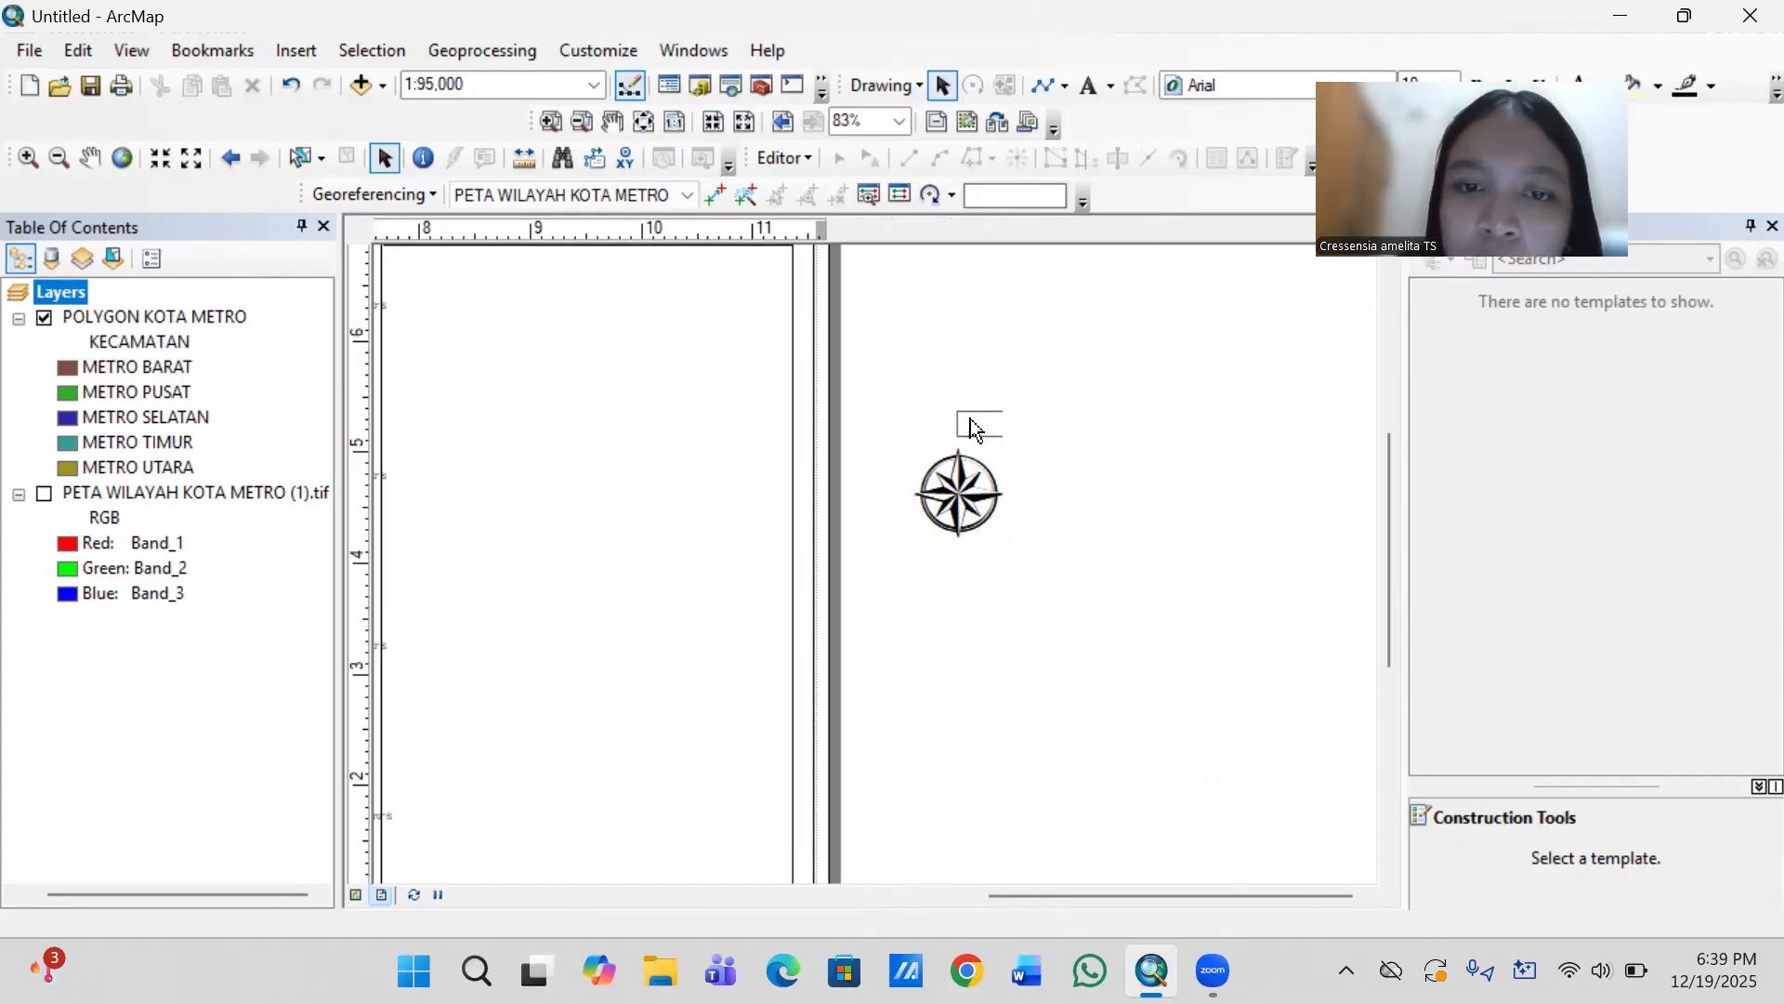
- Add a text label just above the north arrow and replace its placeholder text with "UU"
left_click(1092, 90)
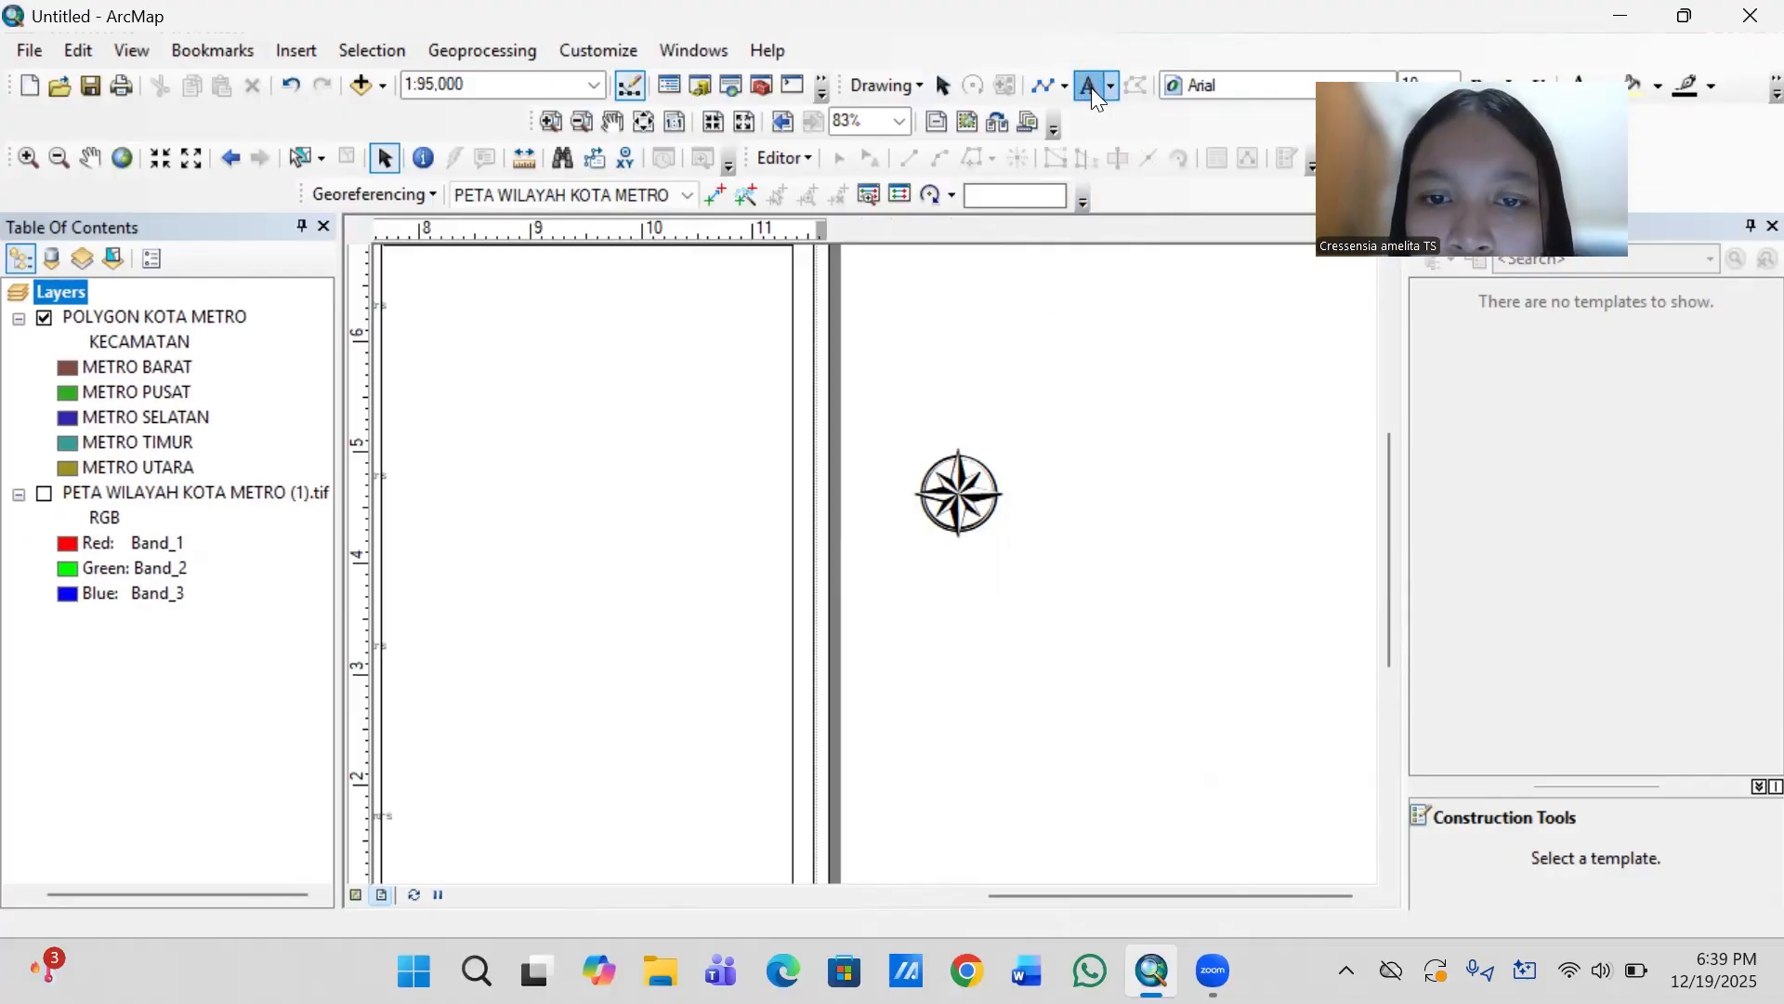
left_click(956, 429)
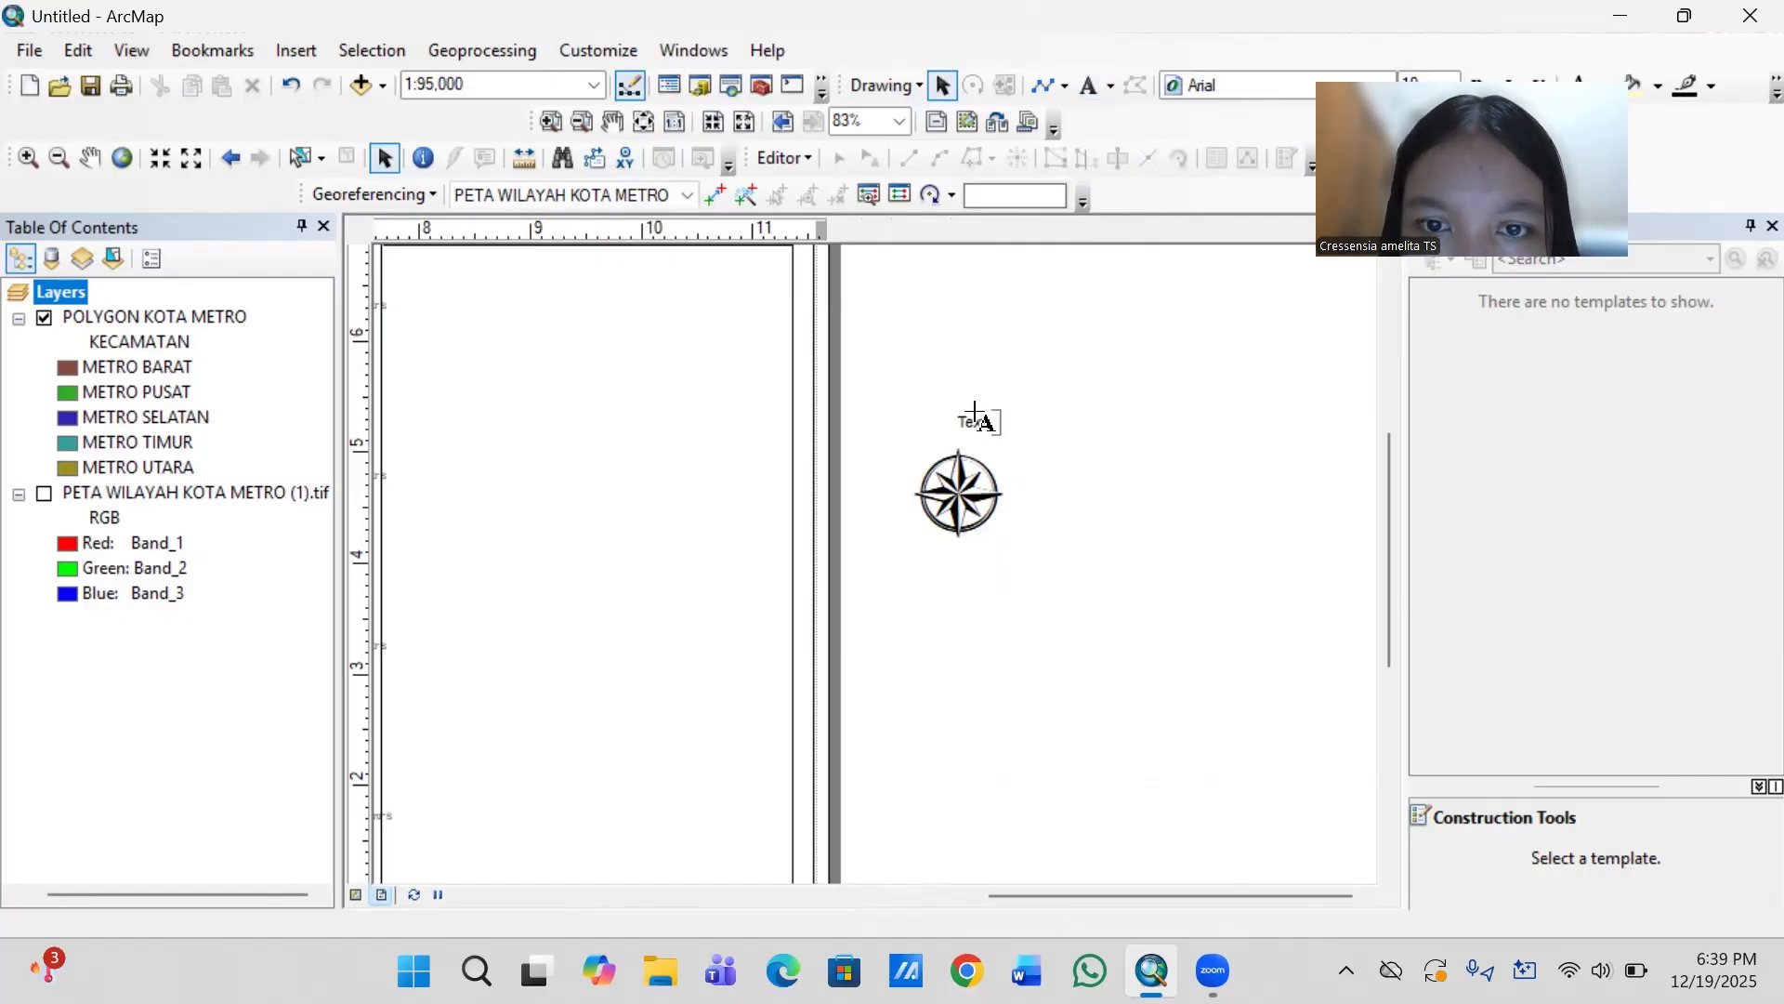
double_click(975, 415)
double_click(975, 418)
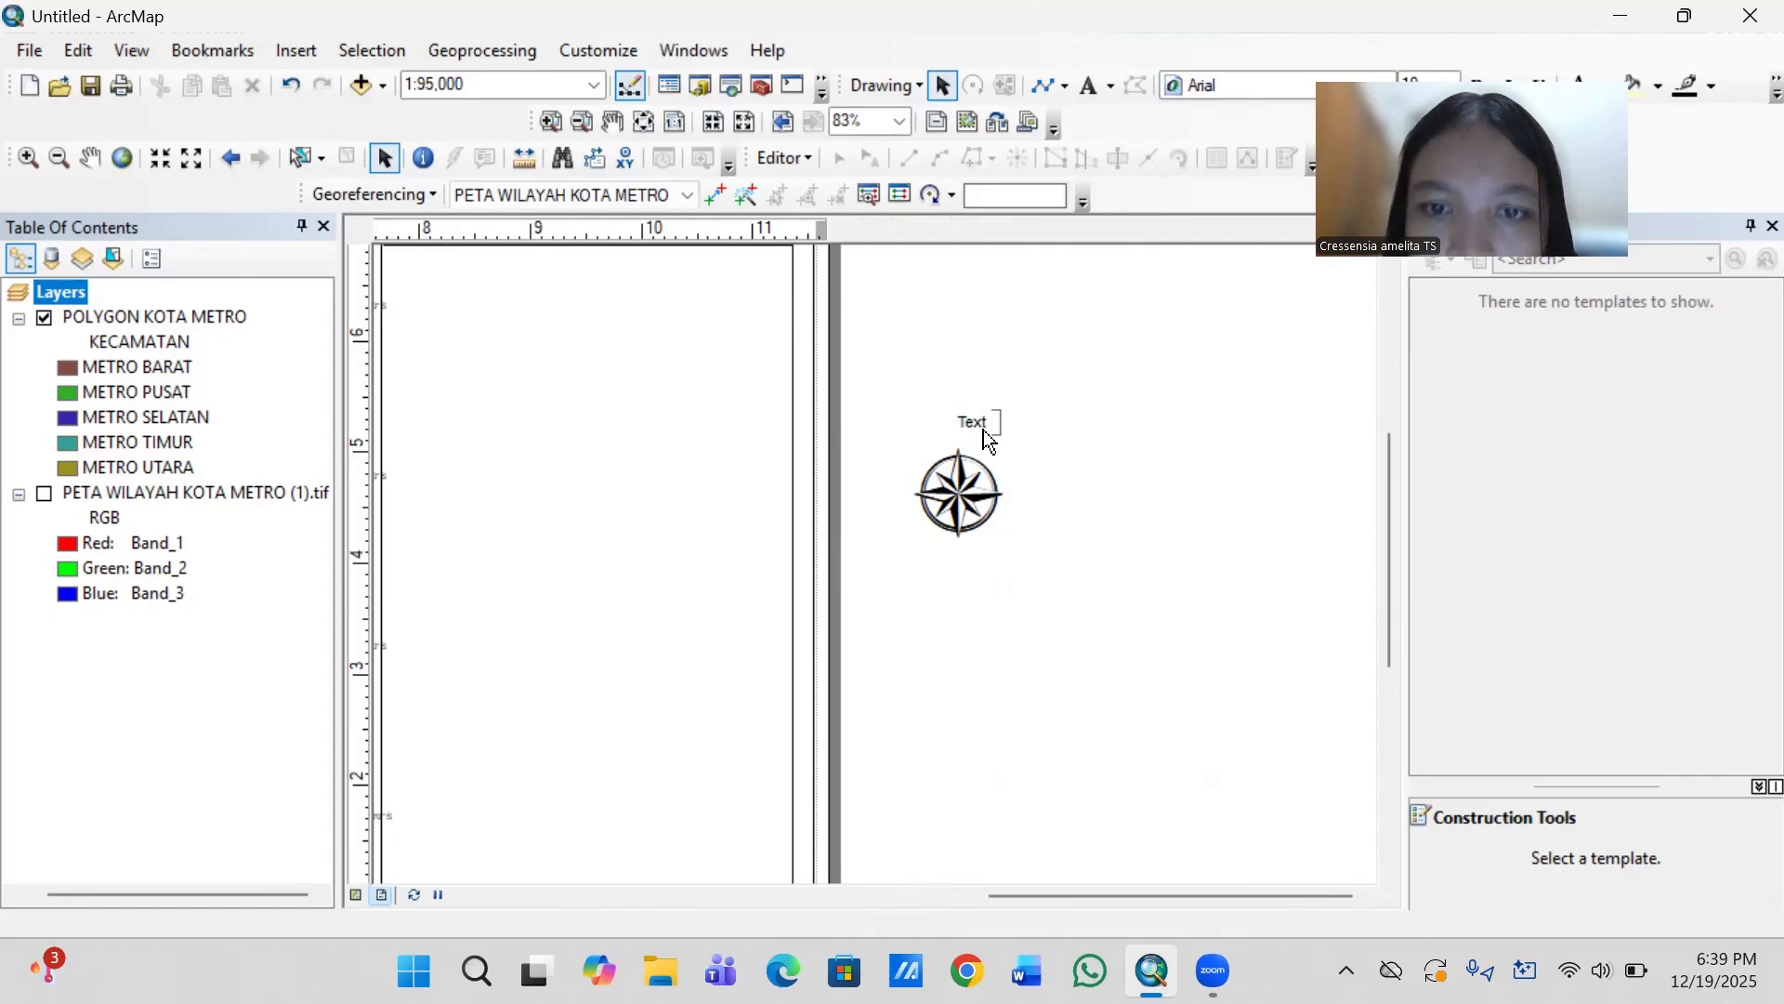
right_click(985, 433)
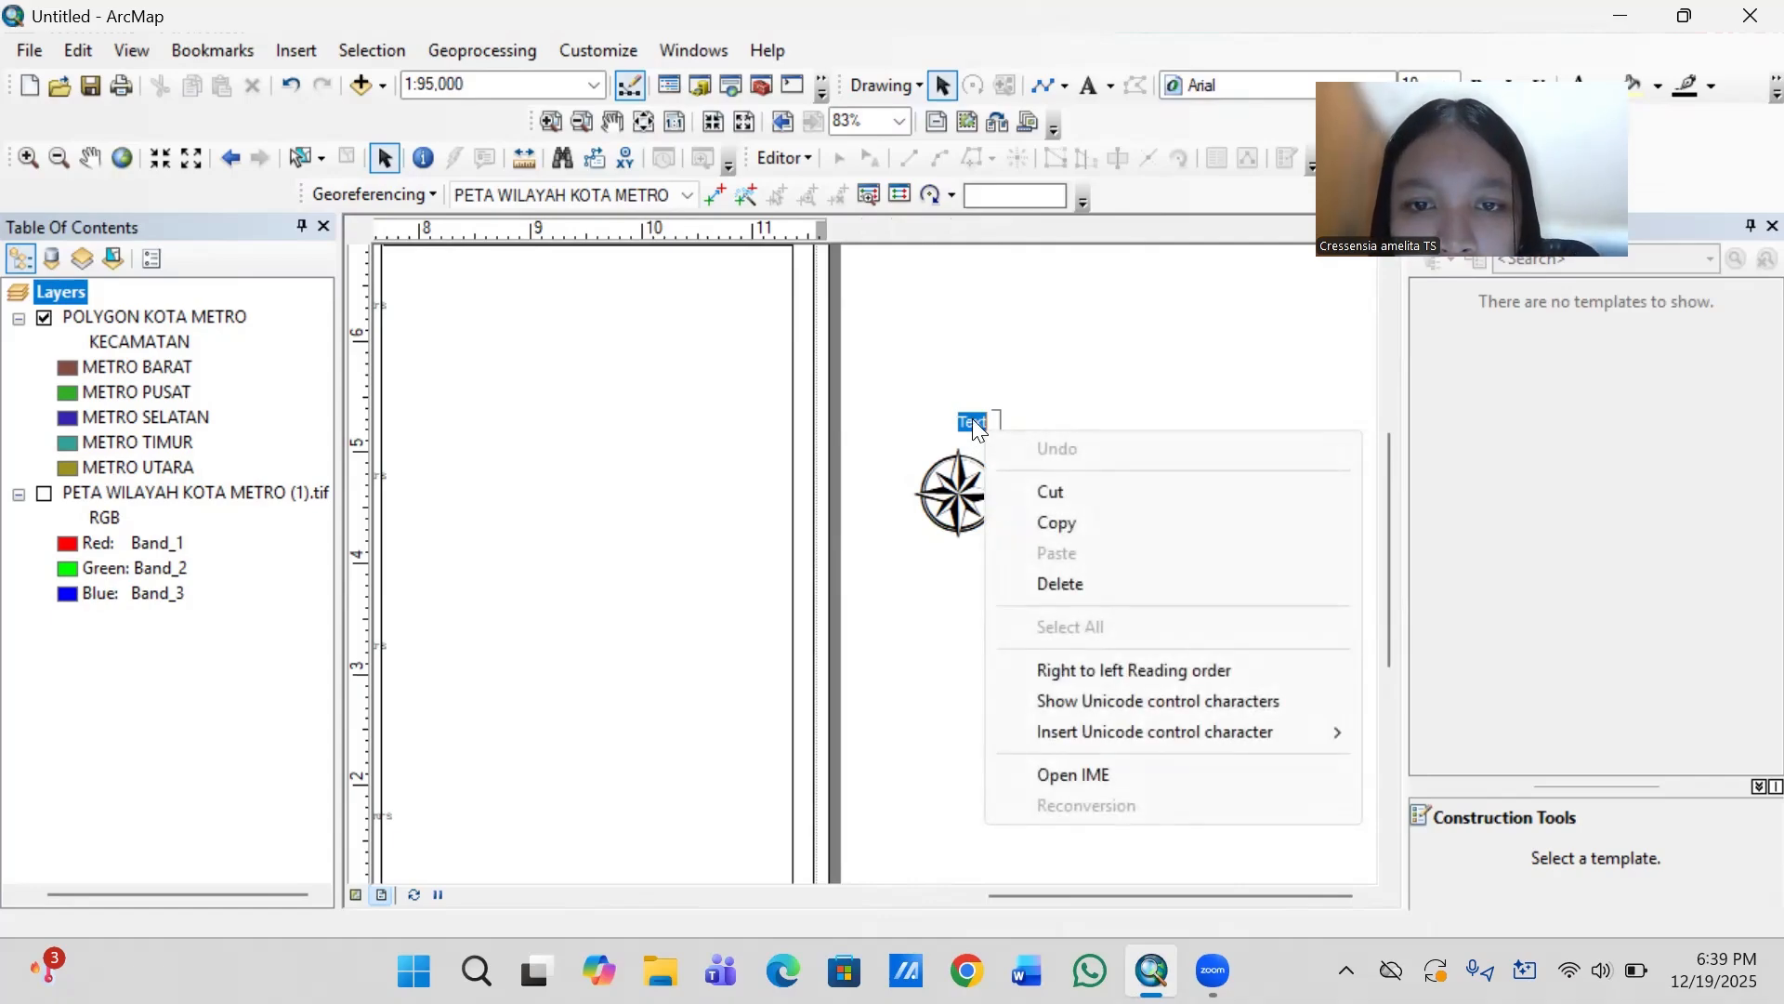
key("Escape")
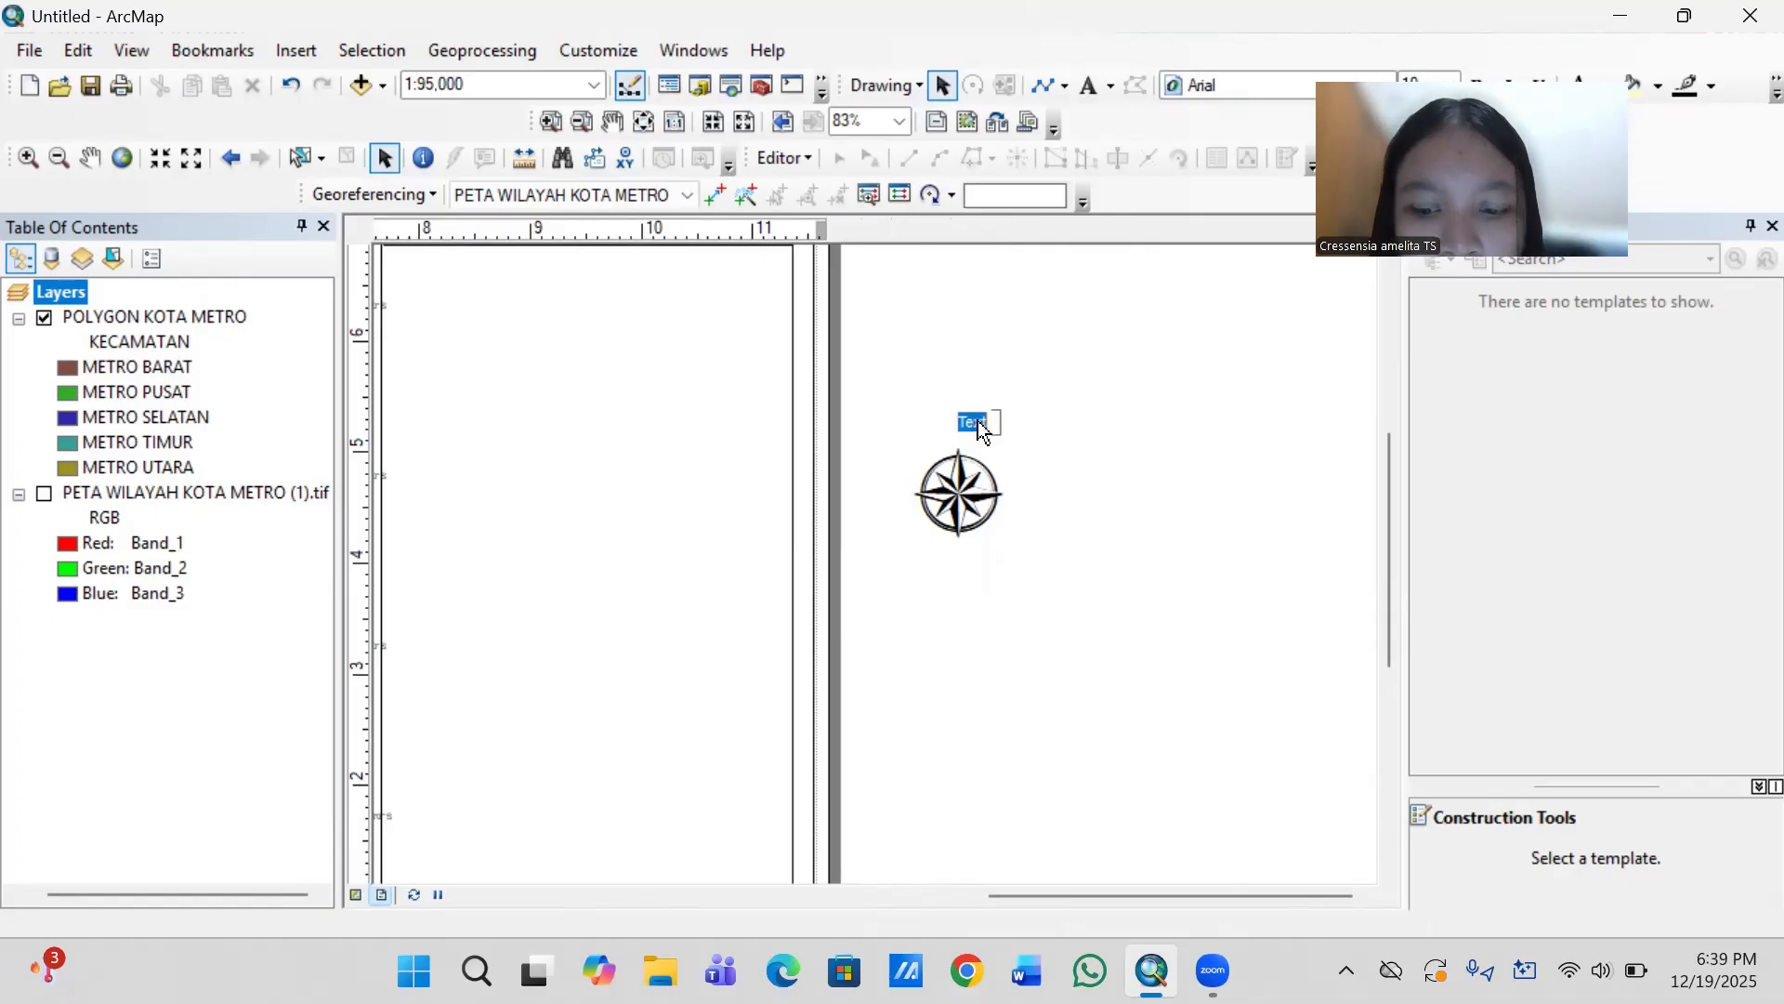
key("BackSpace")
type("u")
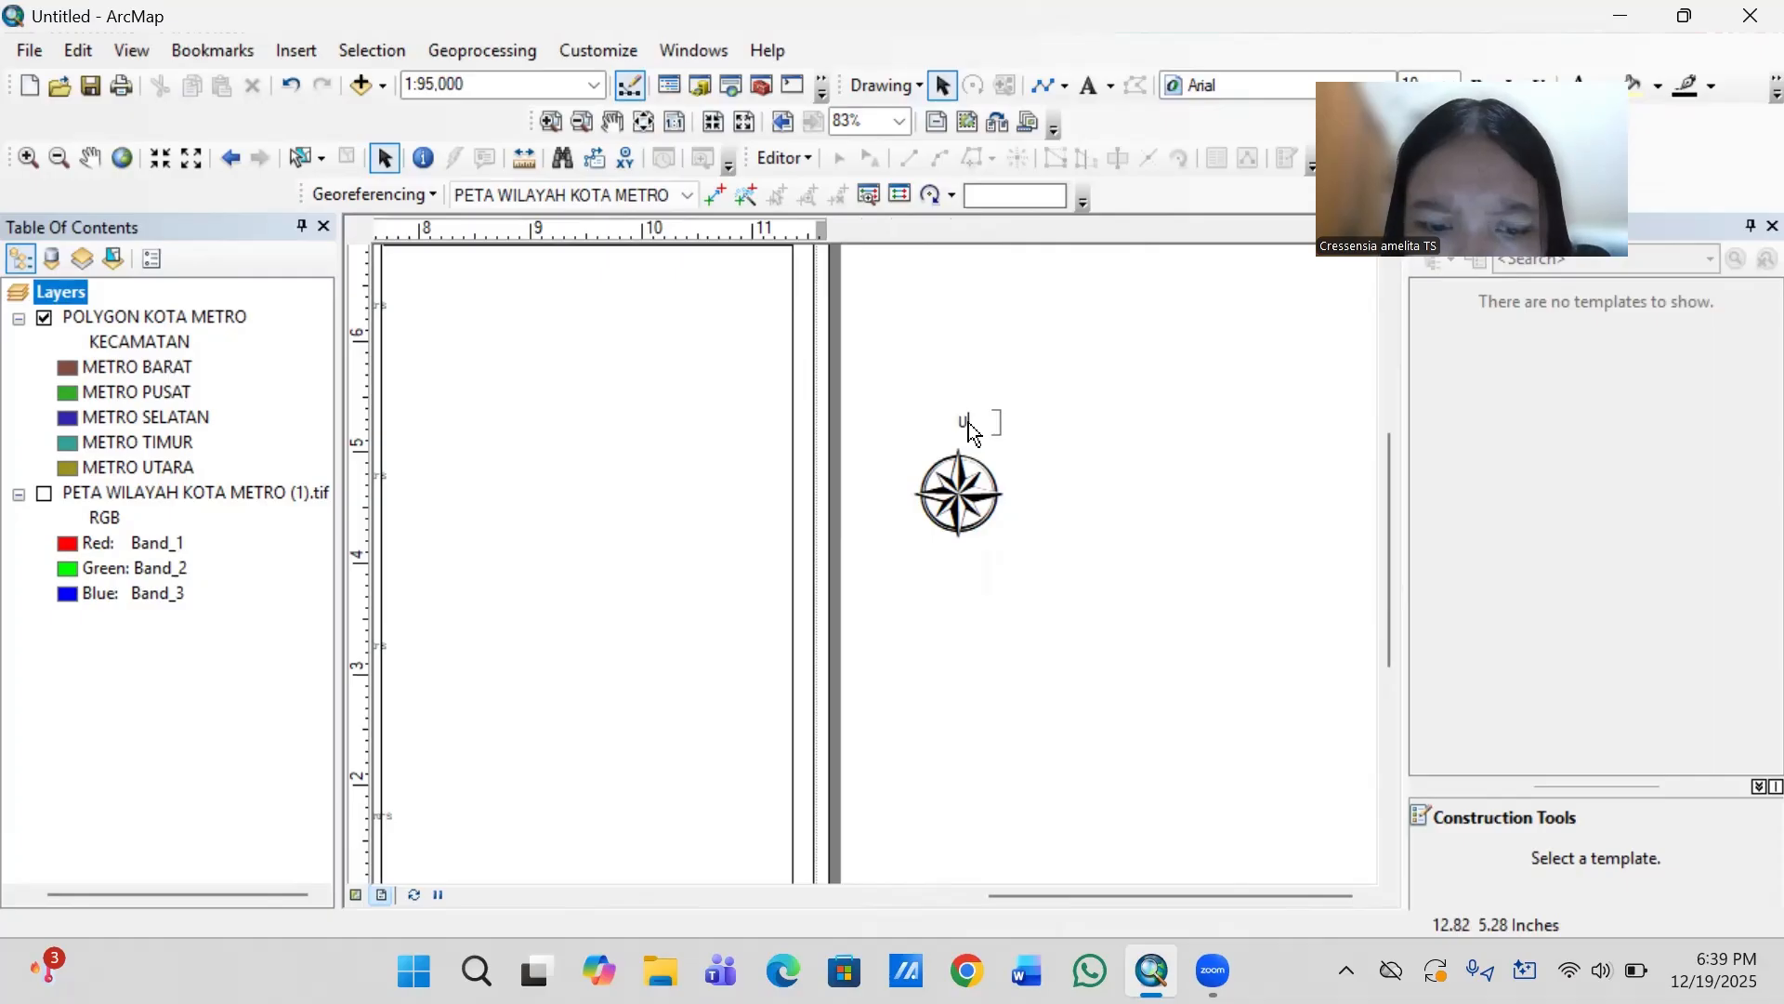
type("u")
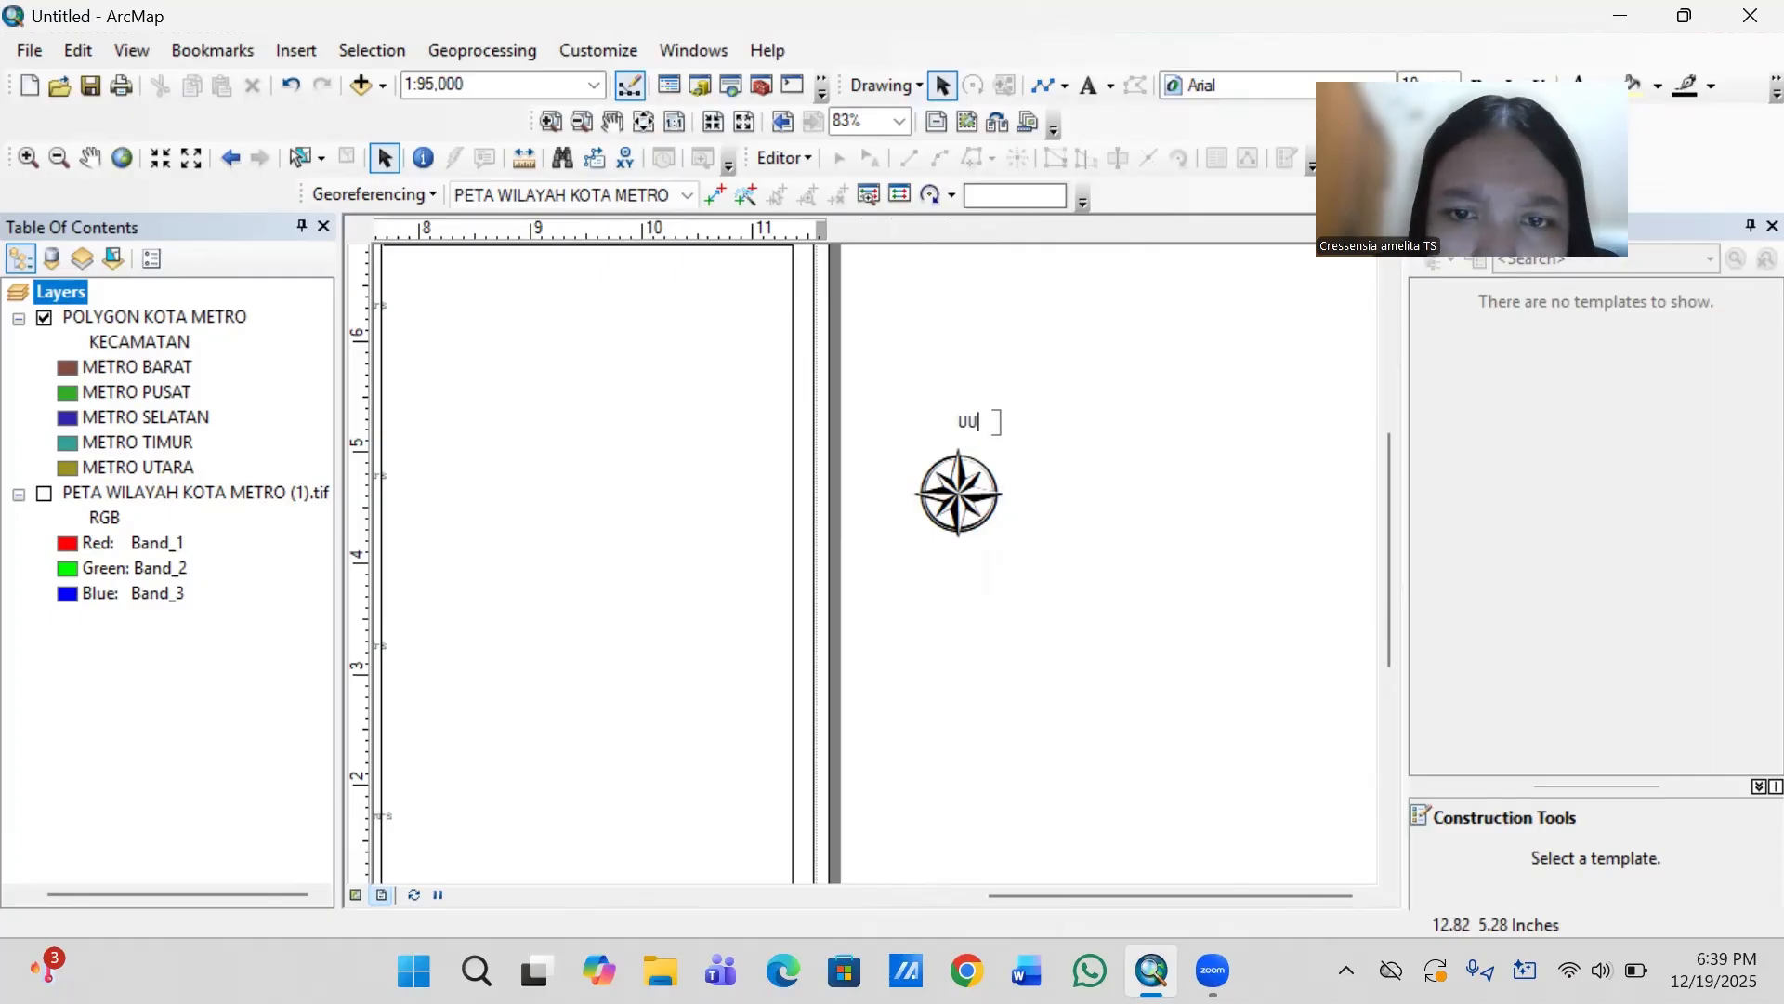
double_click(976, 421)
double_click(976, 421)
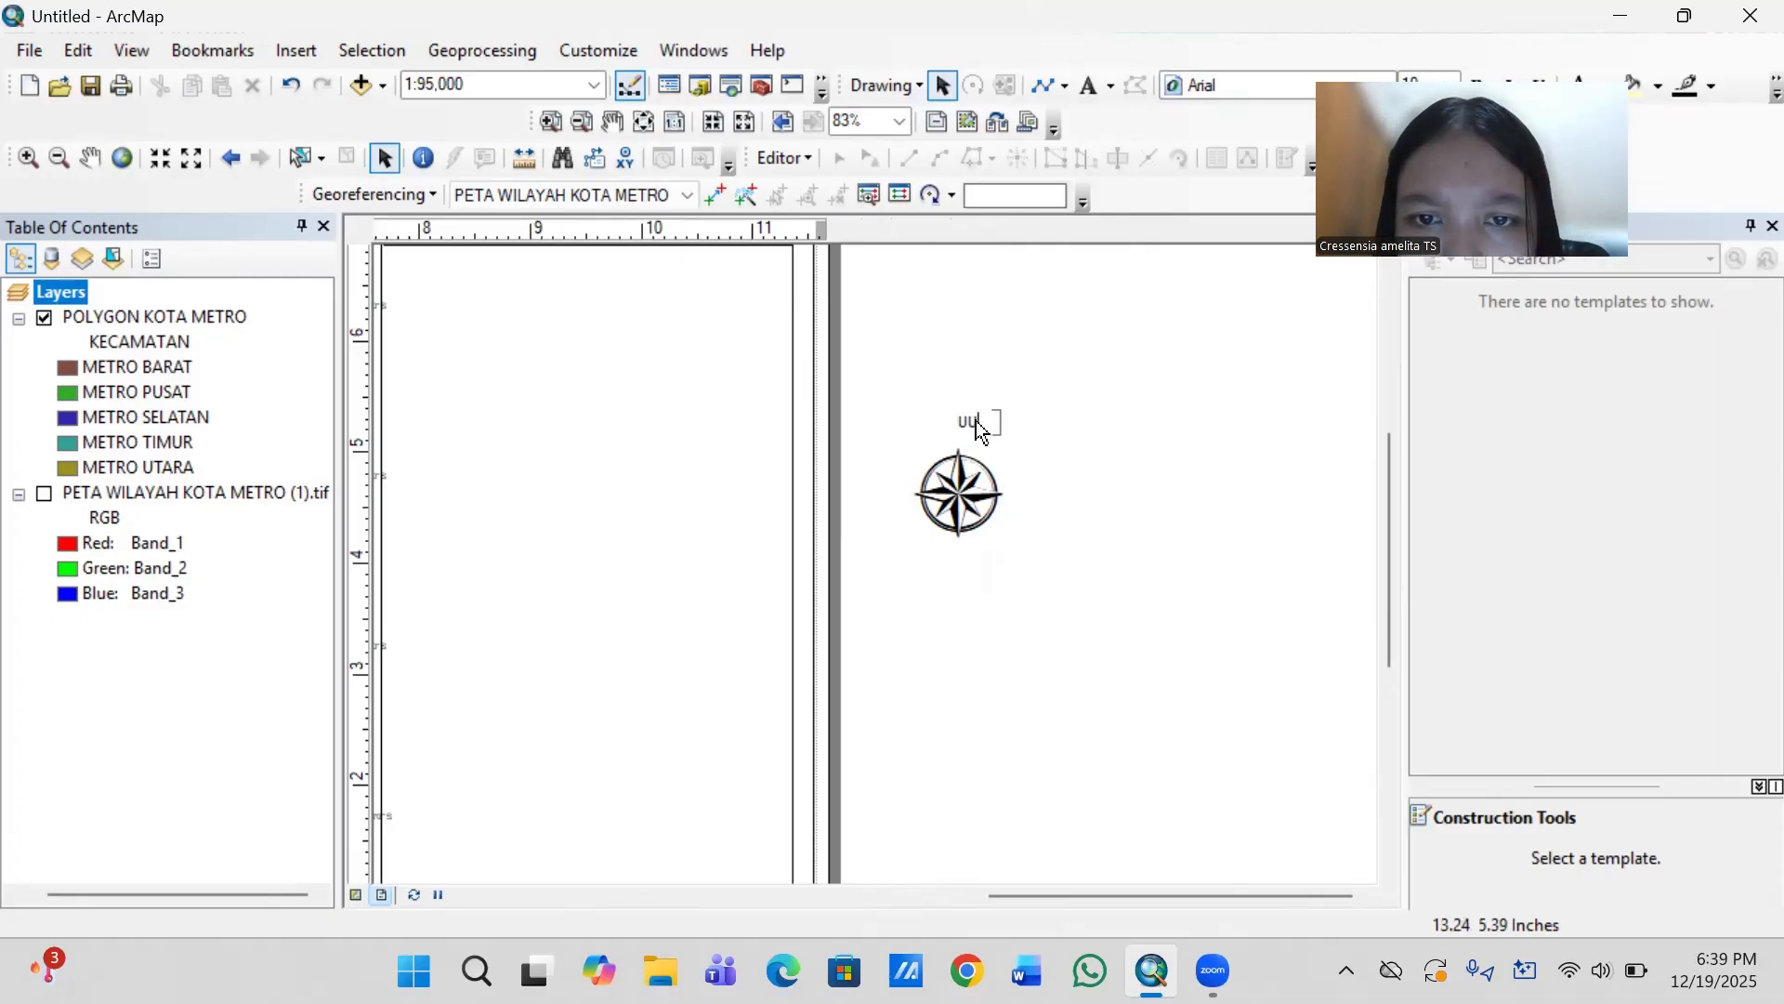
double_click(975, 421)
left_click(964, 430)
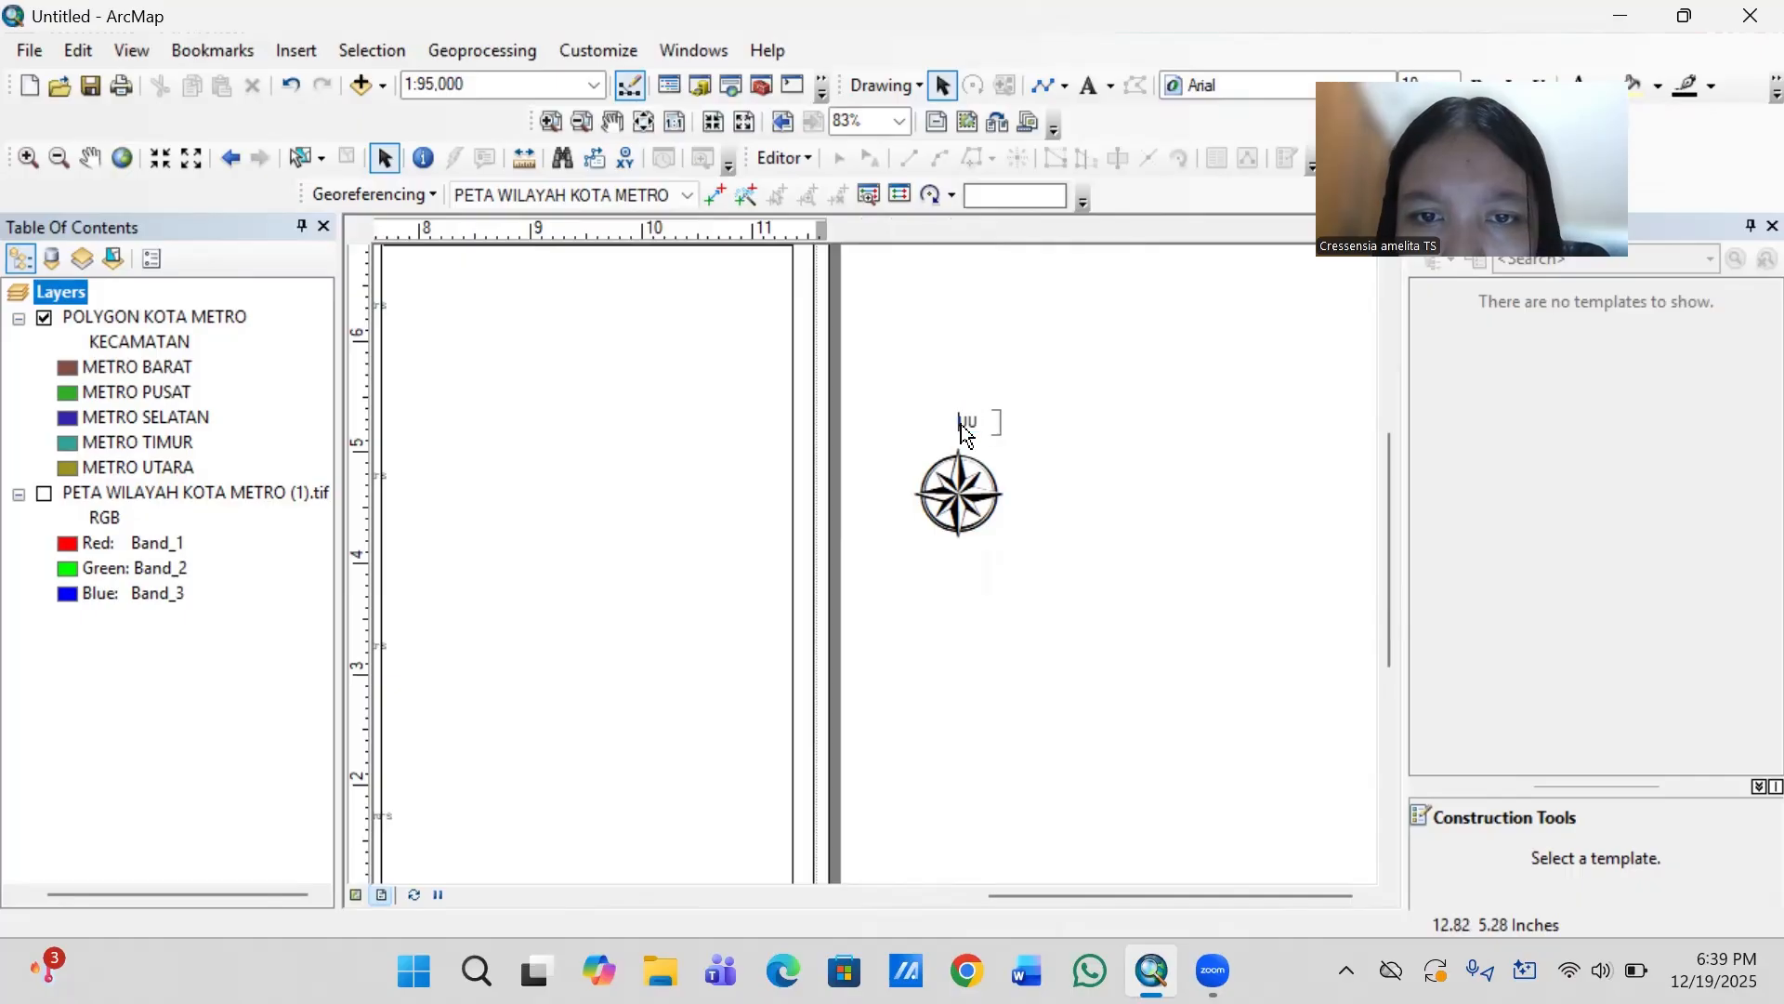
double_click(967, 425)
left_click(969, 427)
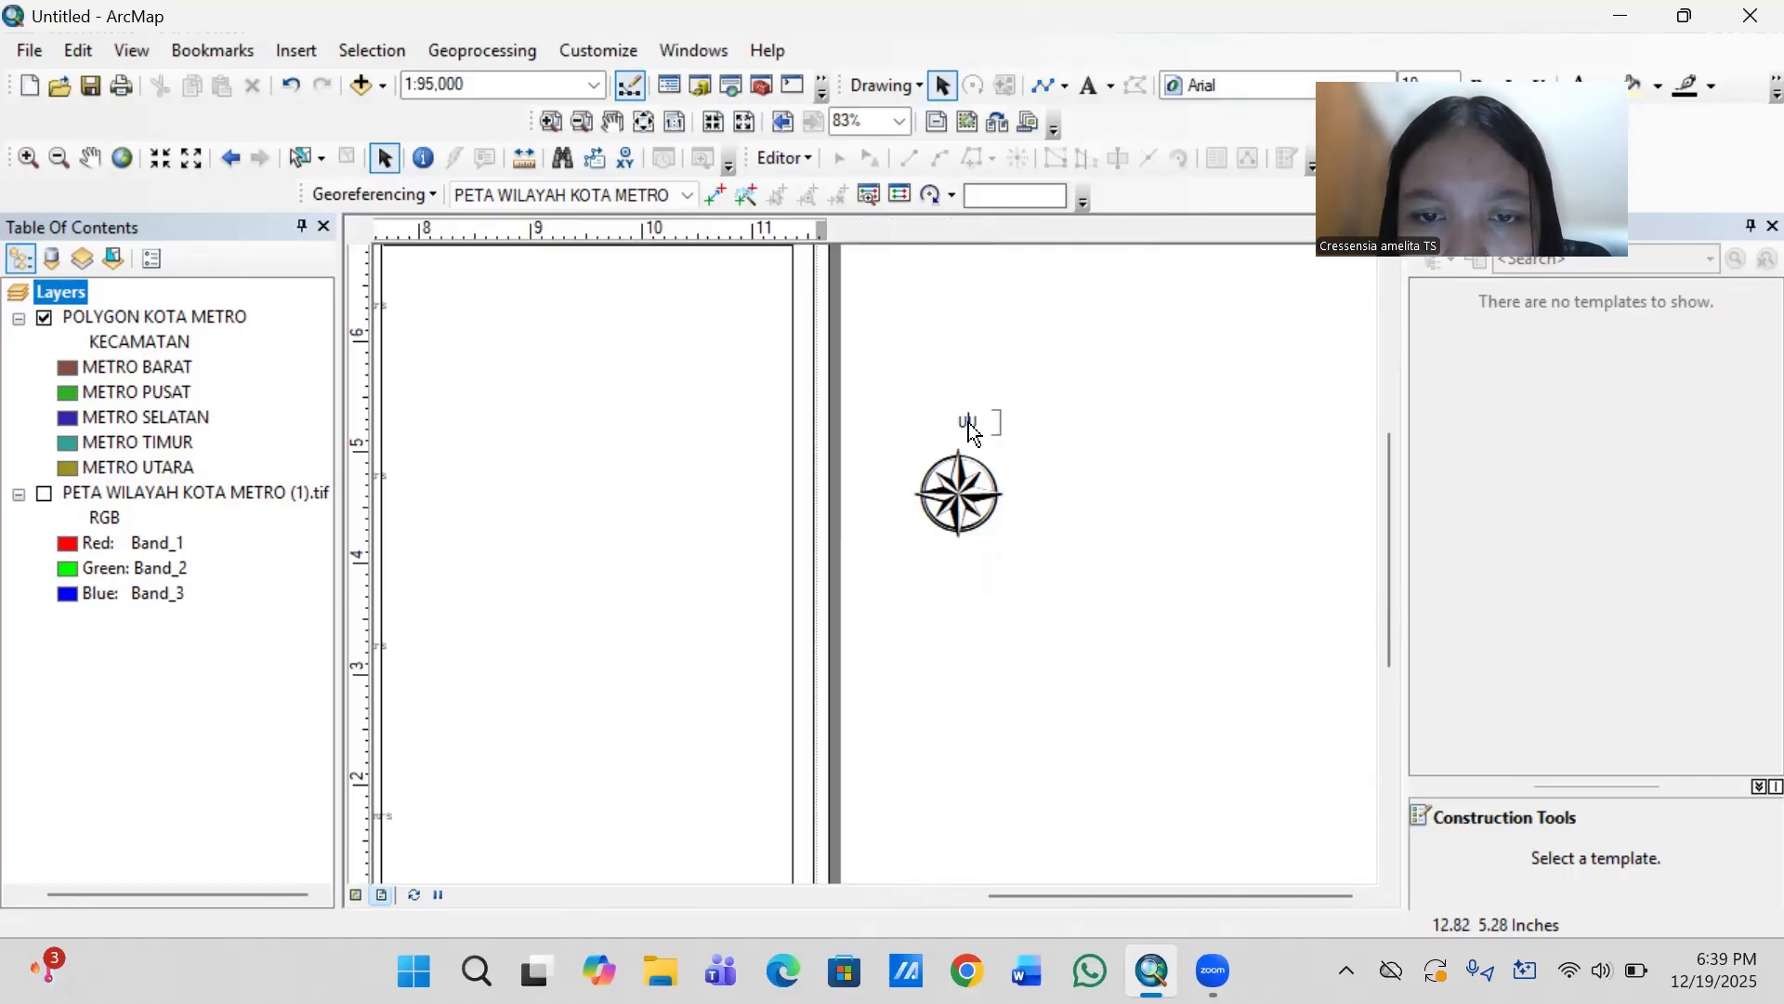
double_click(969, 426)
right_click(973, 433)
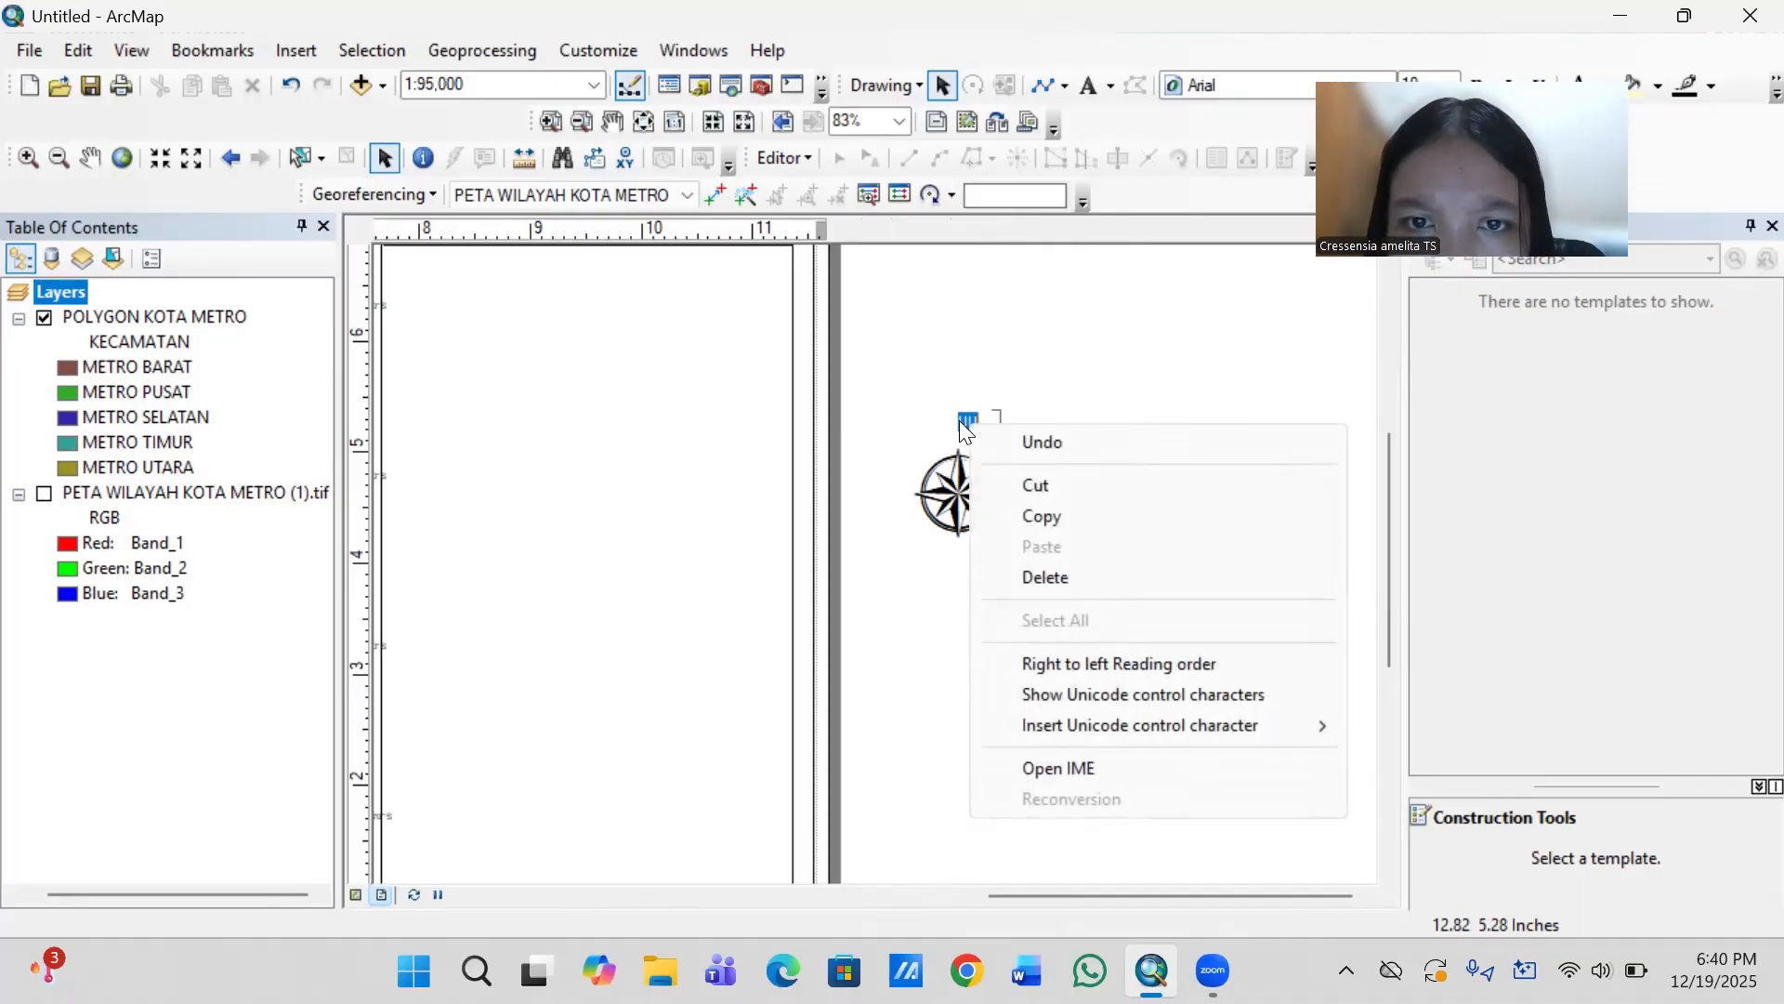
left_click(961, 422)
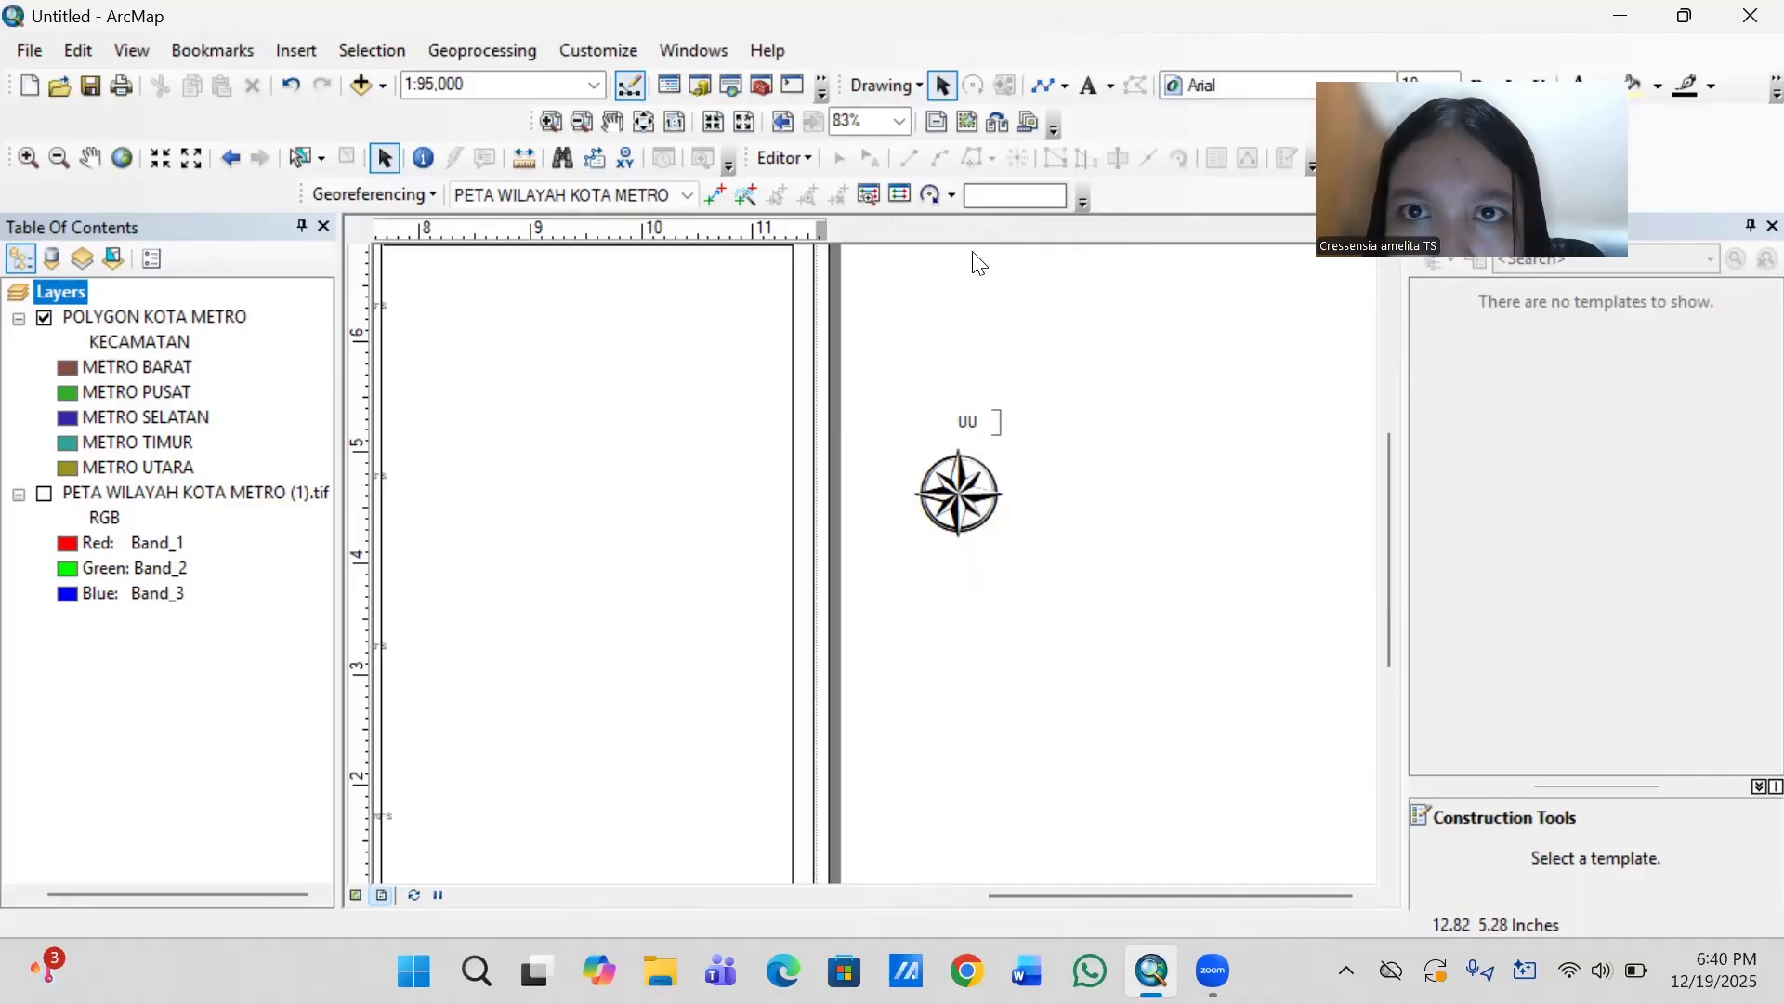
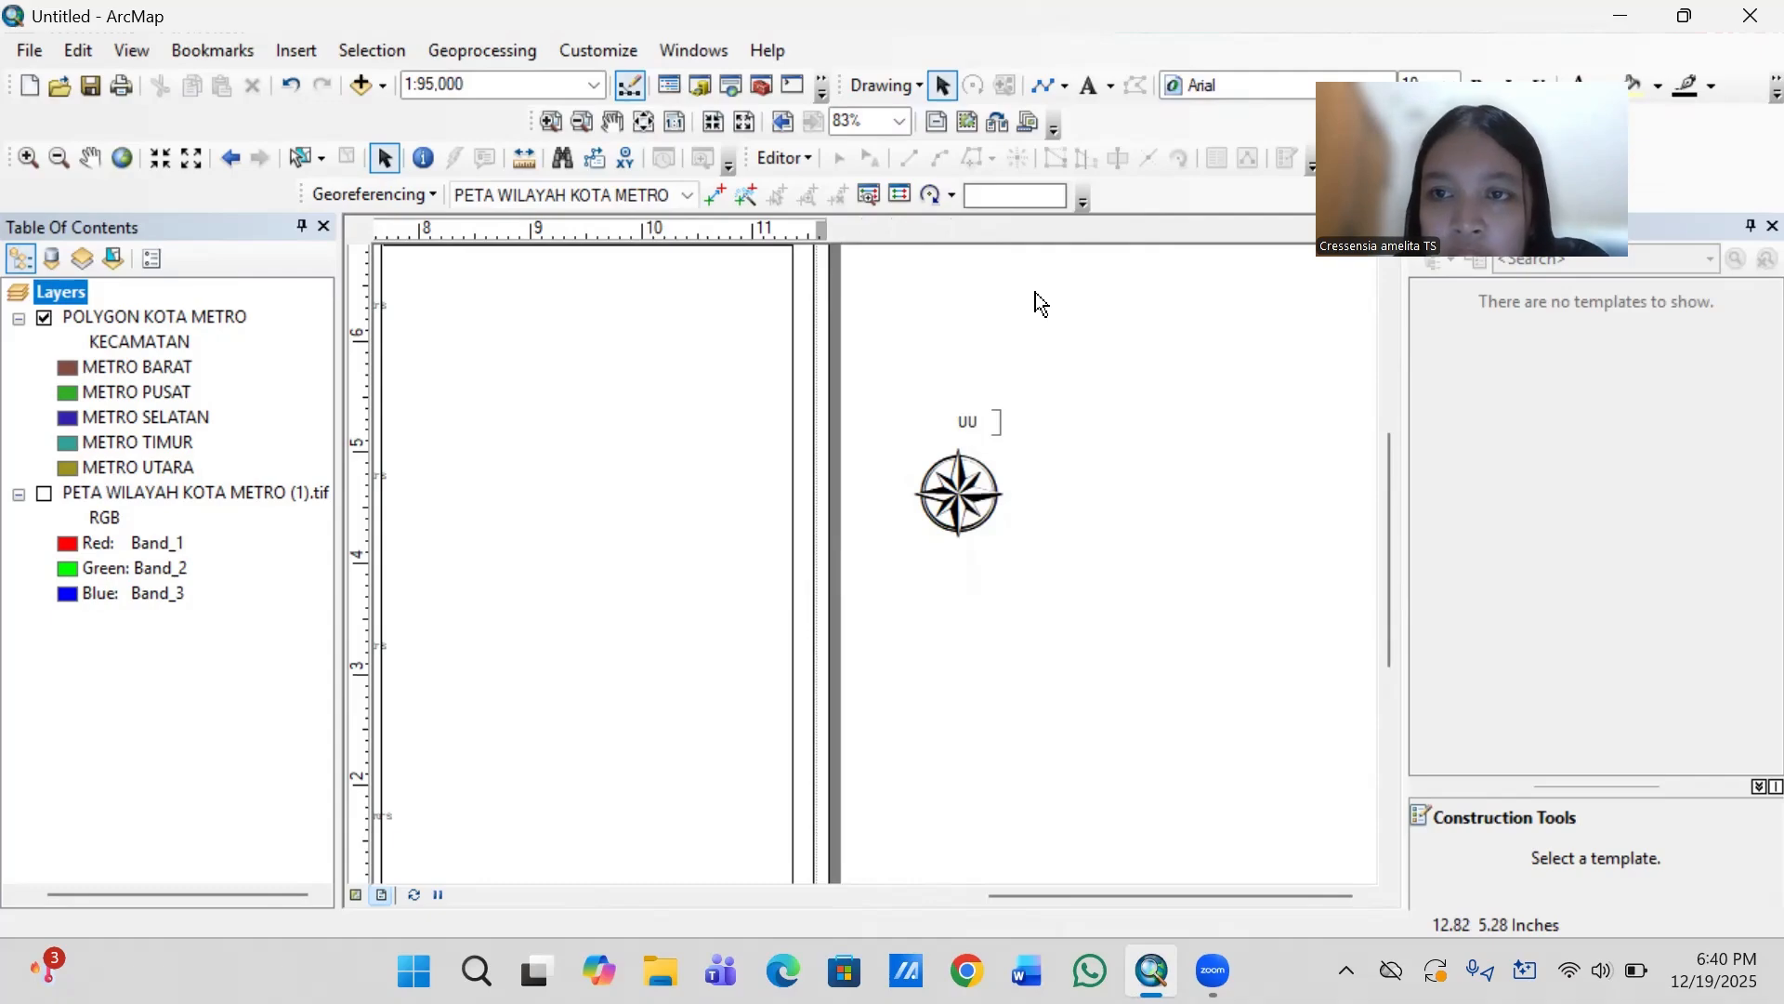
- Change the label above the north arrow to "U" in Times New Roman and centre it over the arrow's tip
double_click(970, 424)
left_click(789, 346)
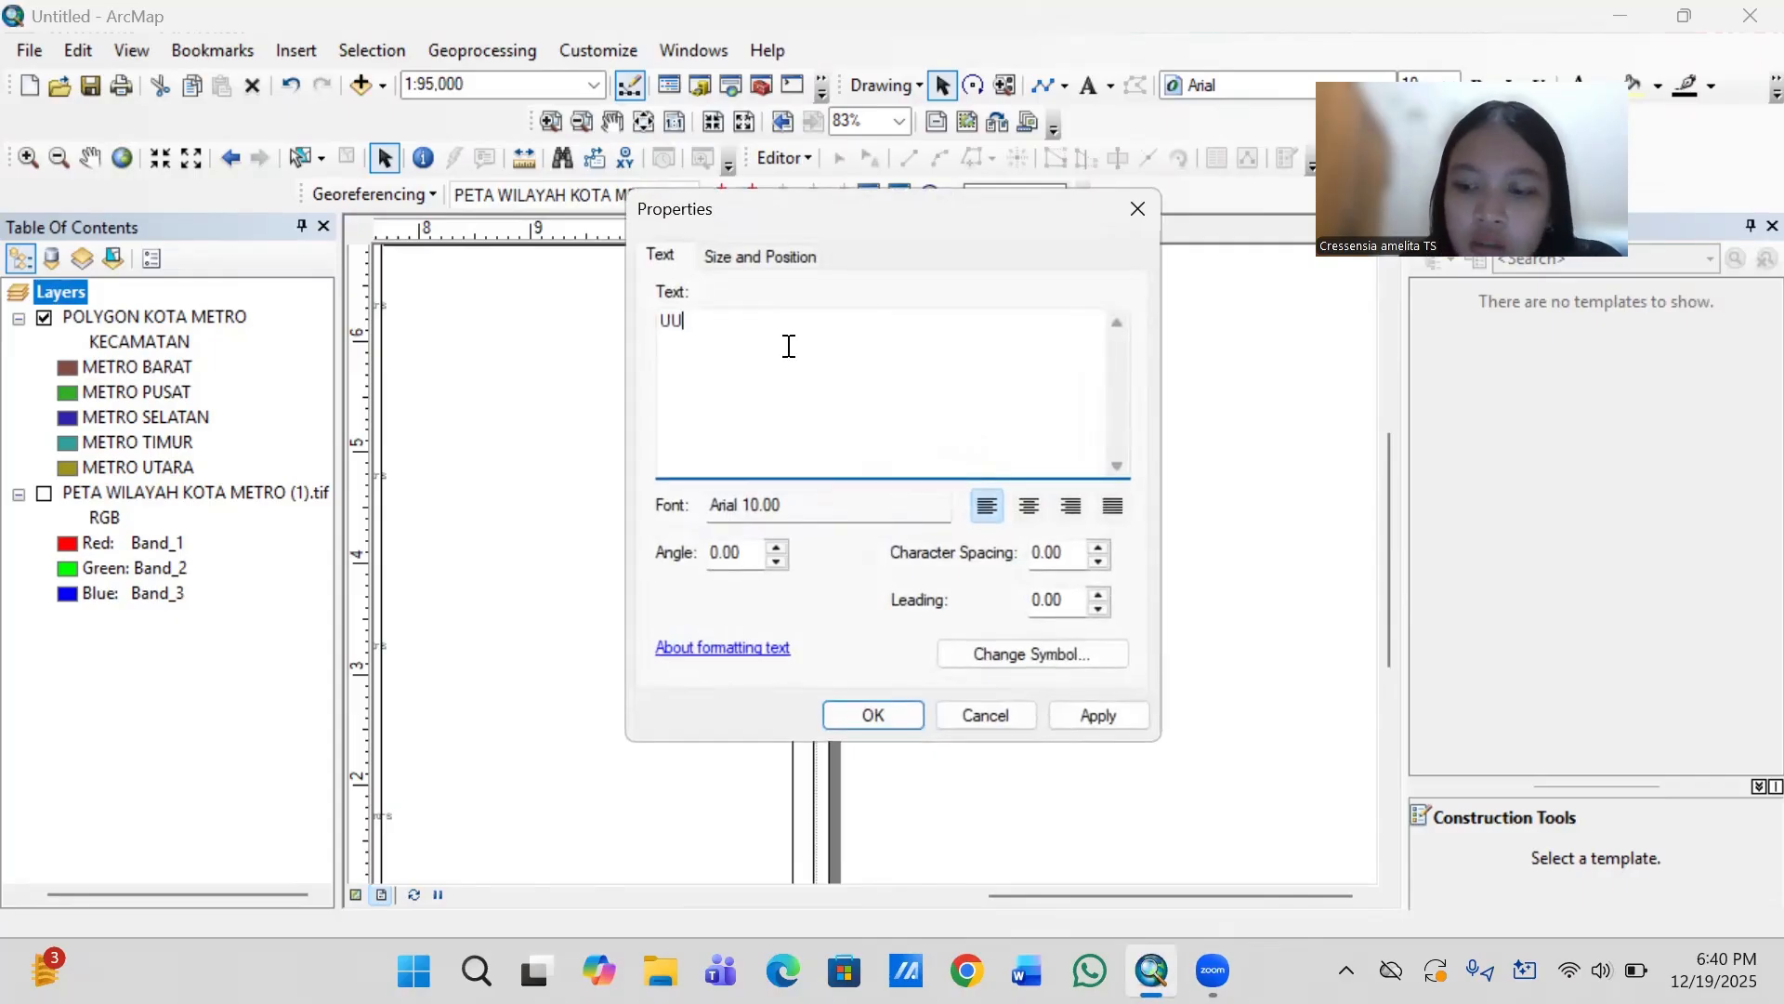
key("BackSpace")
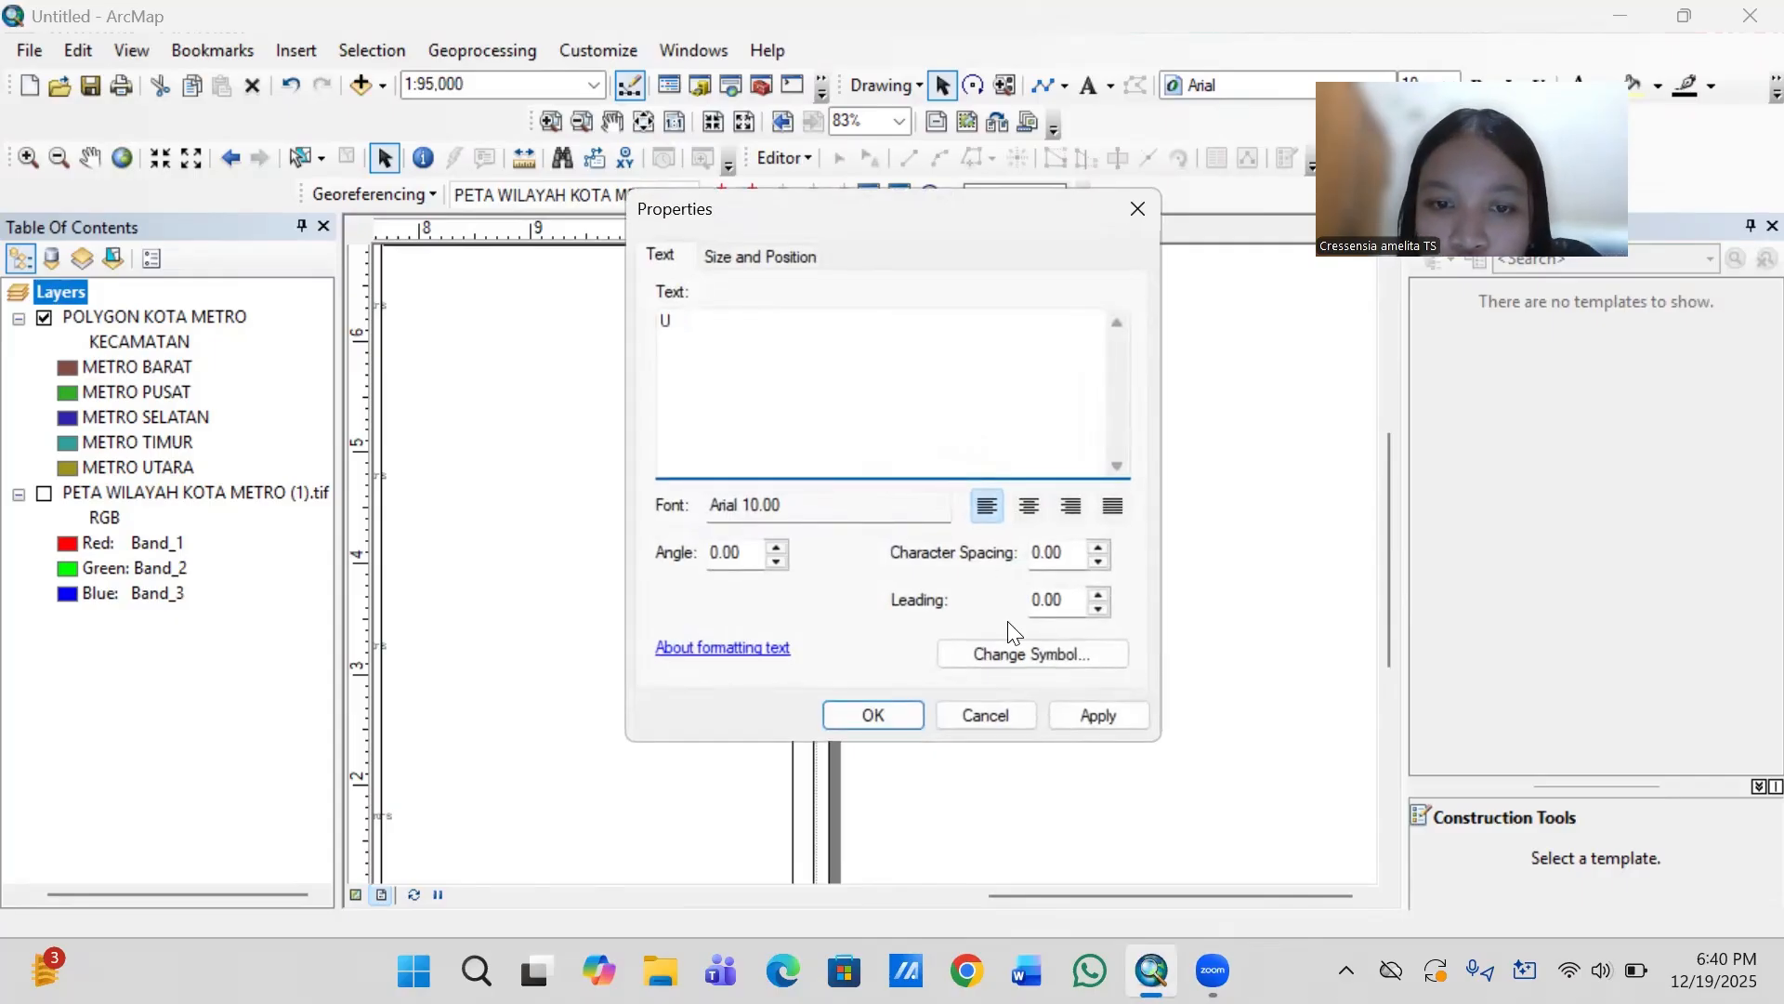
left_click(998, 658)
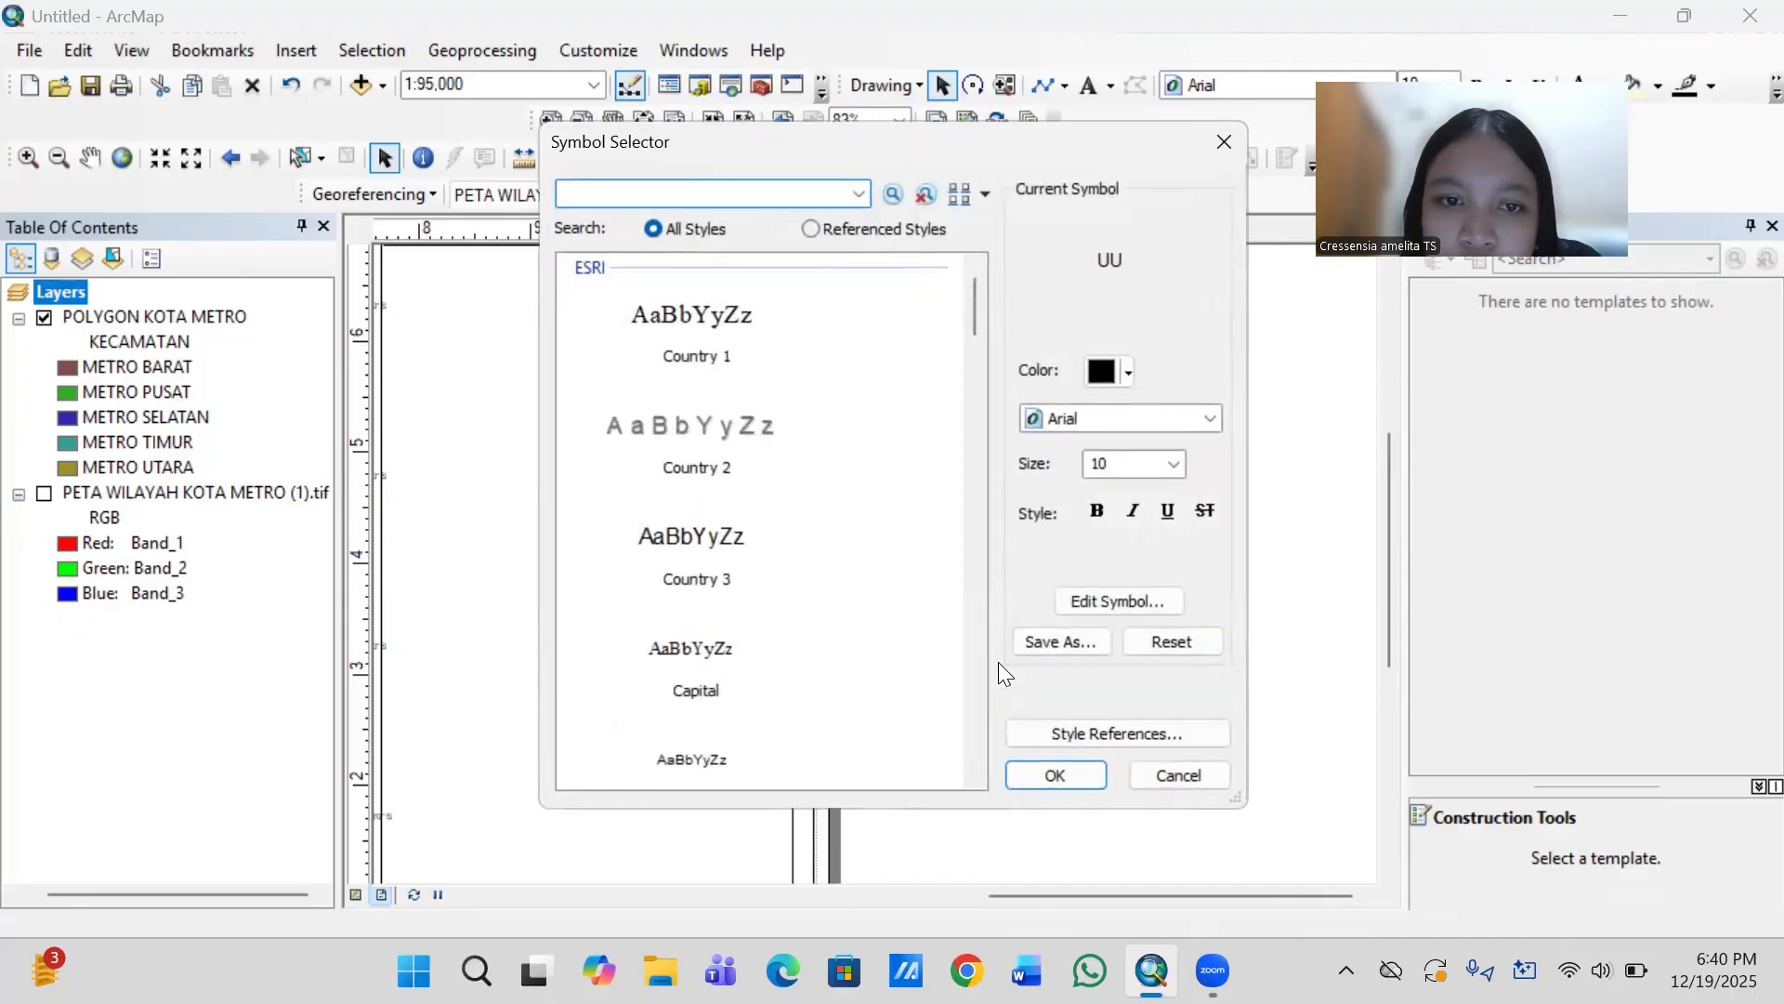
left_click(1076, 416)
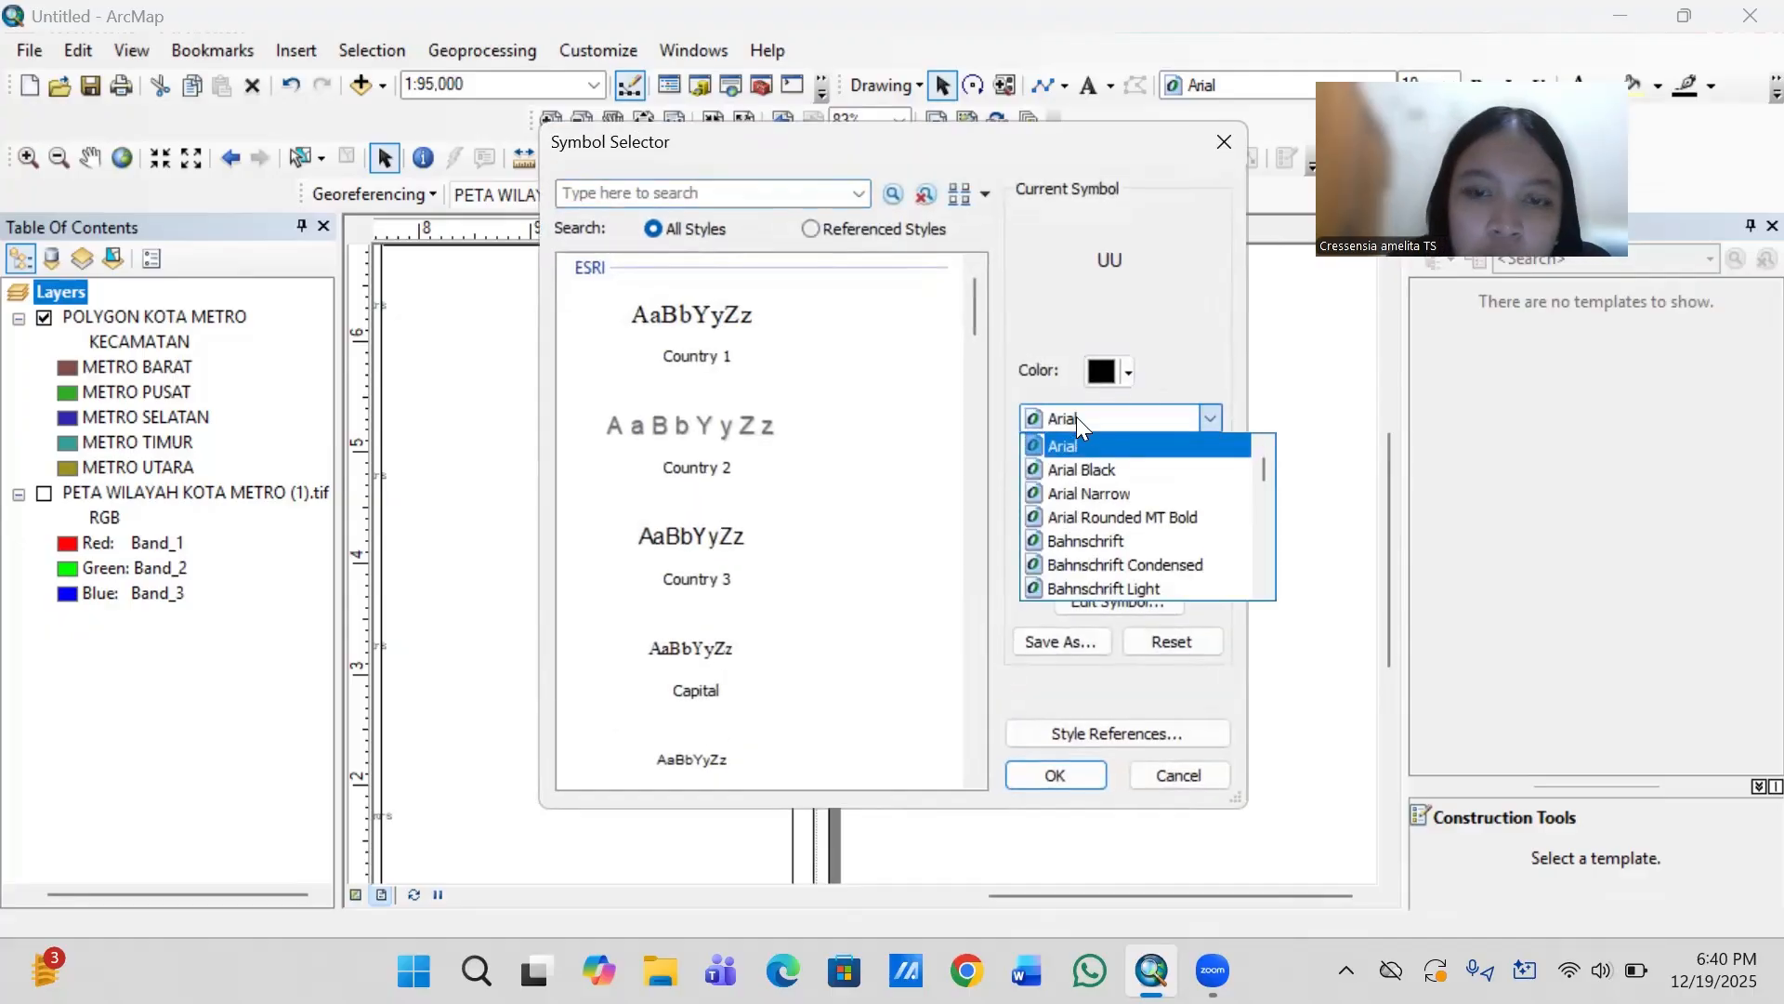
left_click(1092, 416)
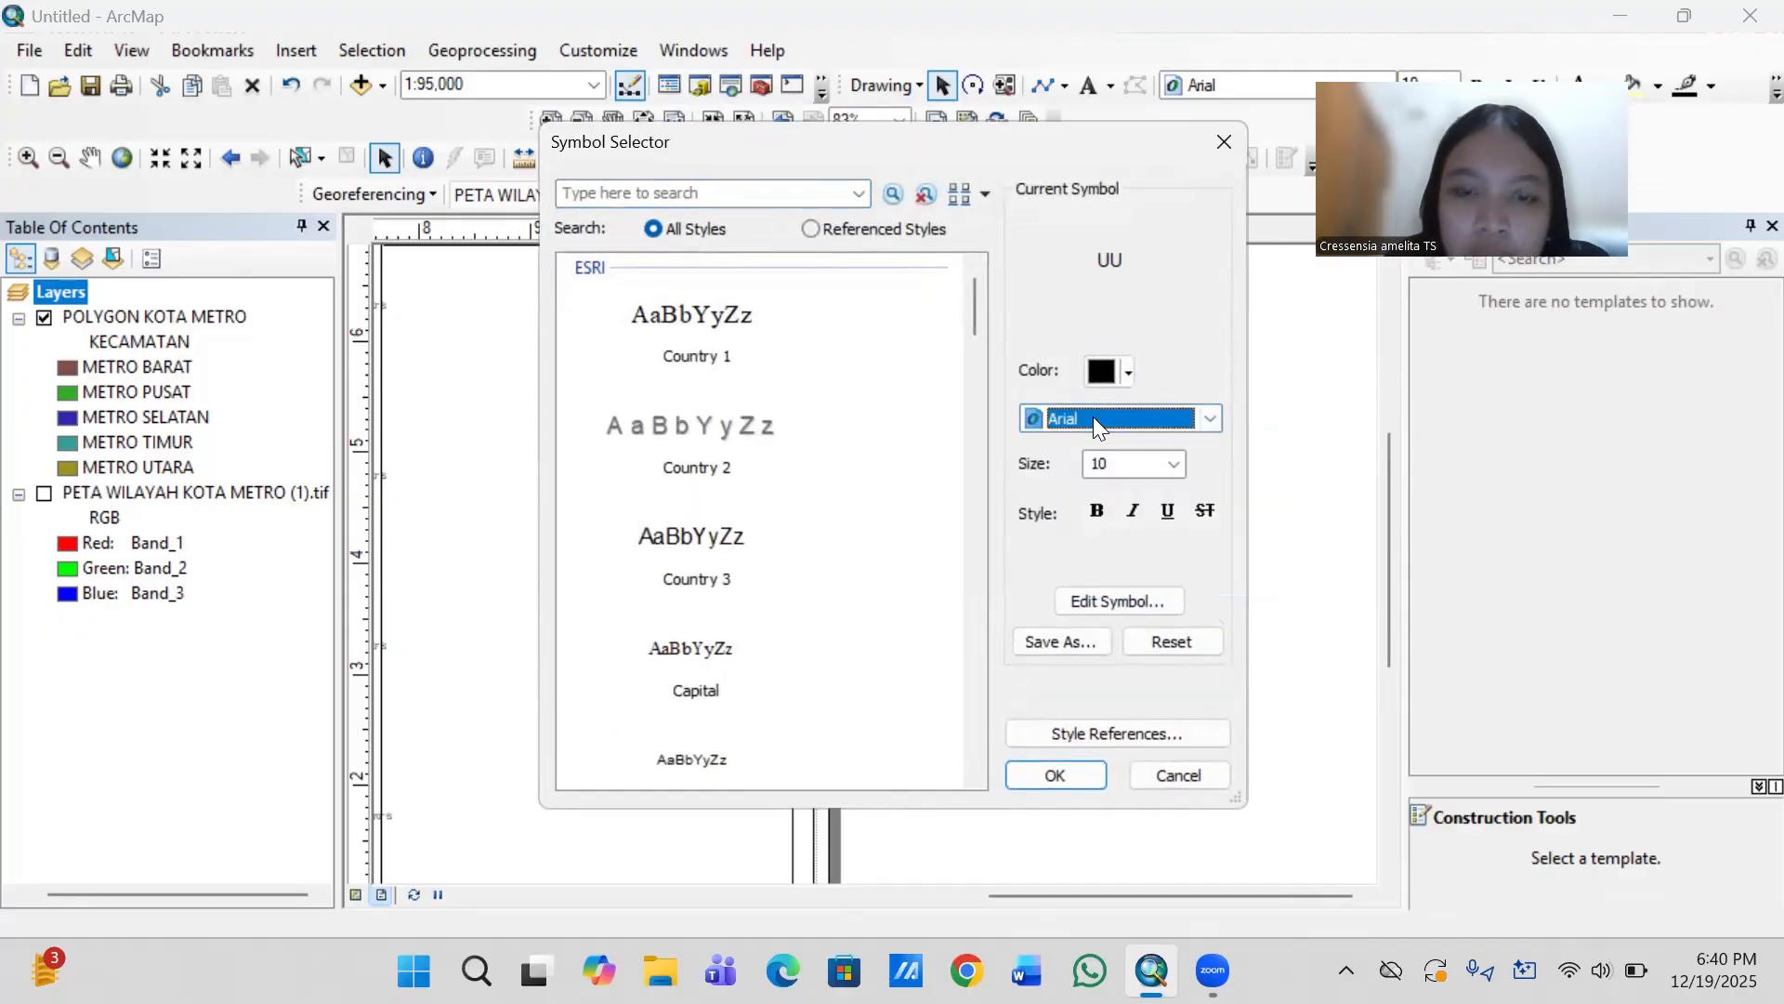
key("t")
key("t")
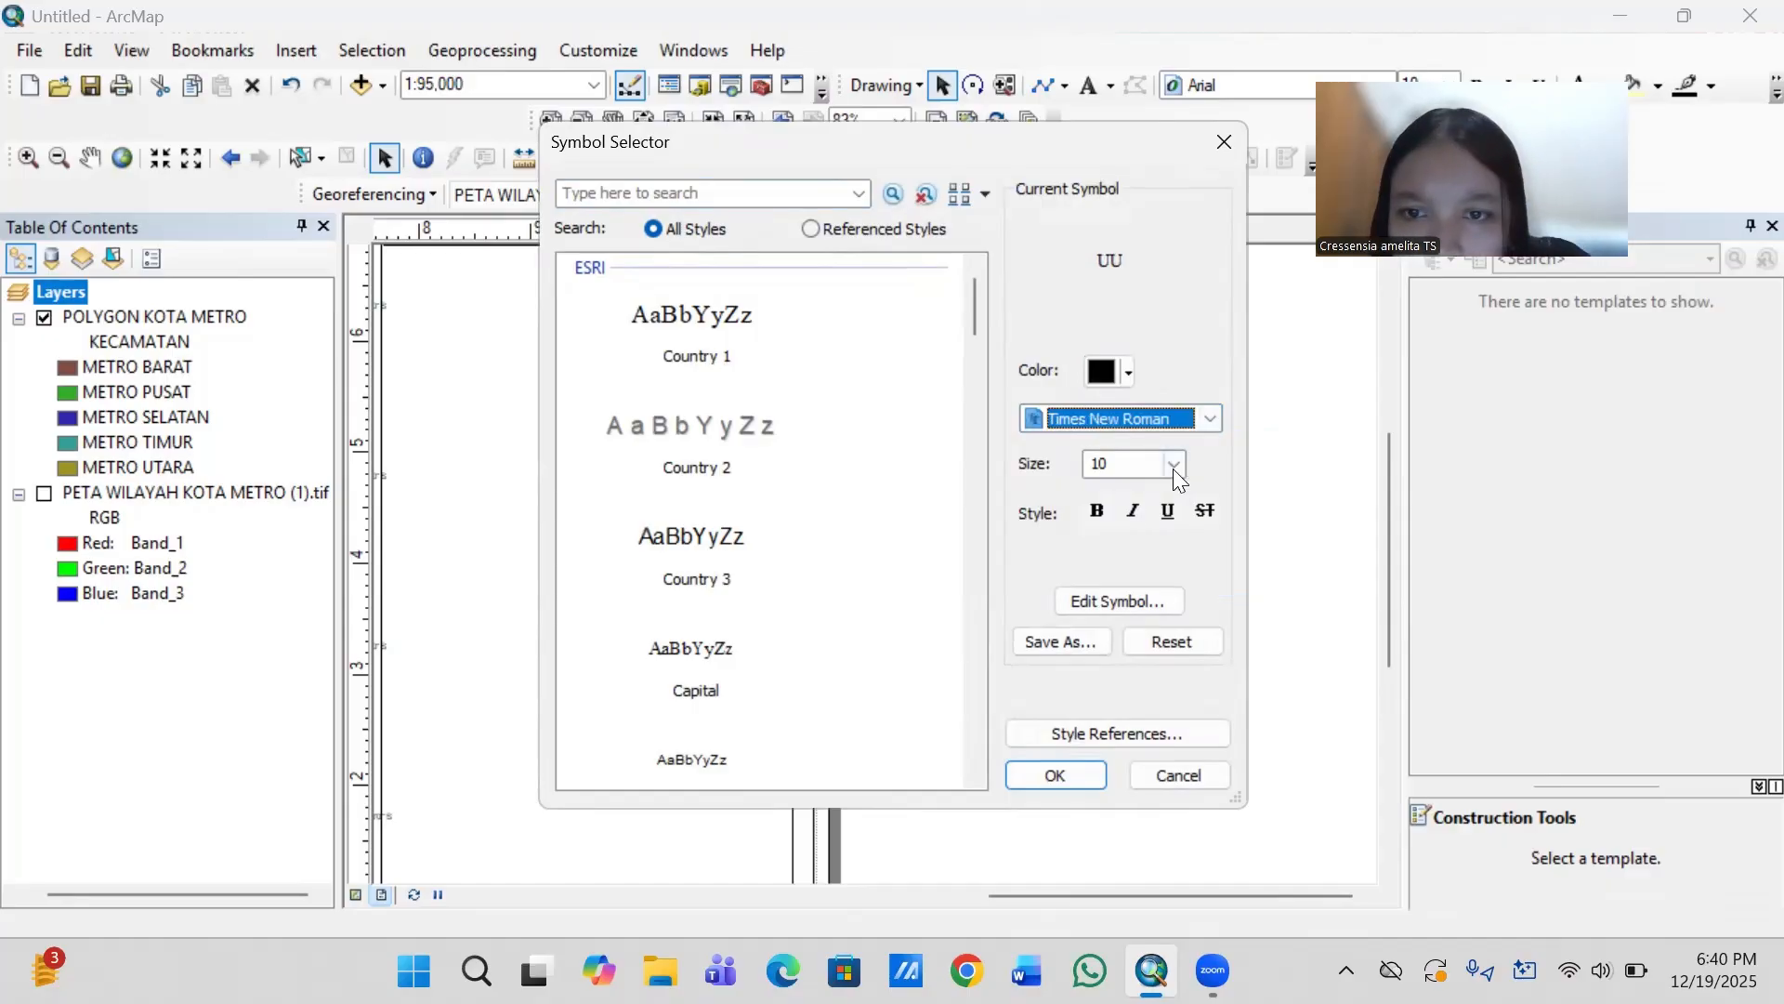
left_click(1060, 774)
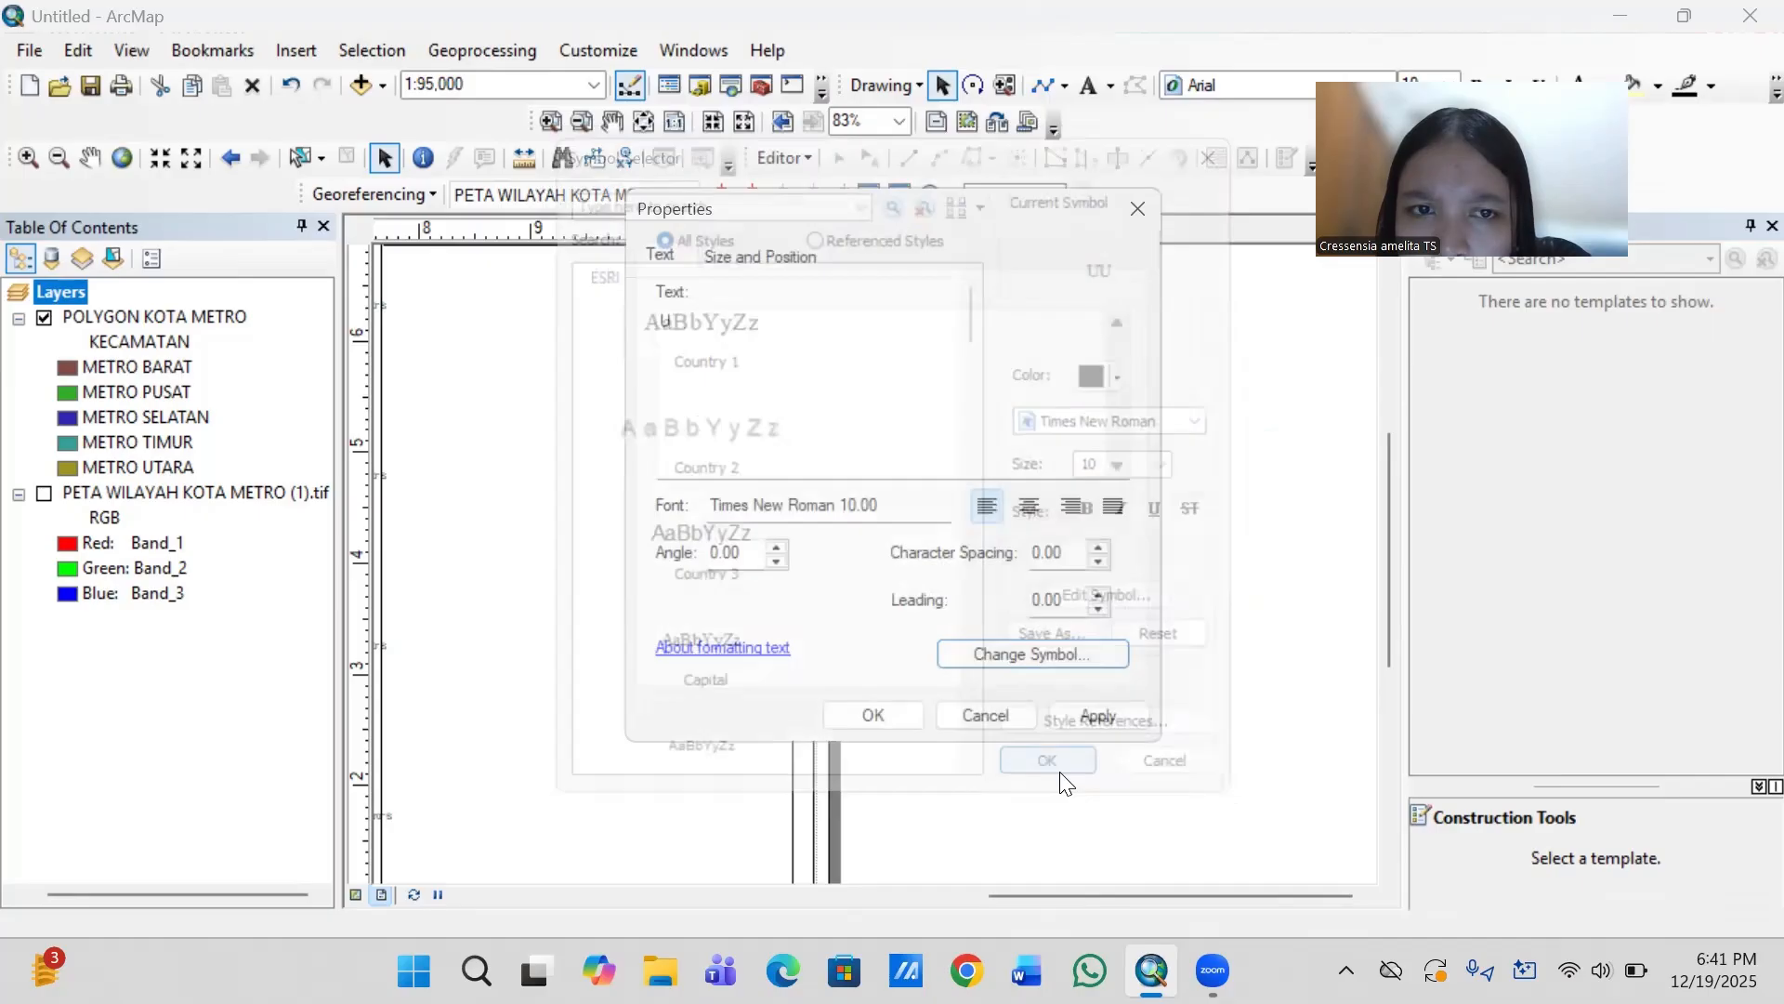
left_click(887, 717)
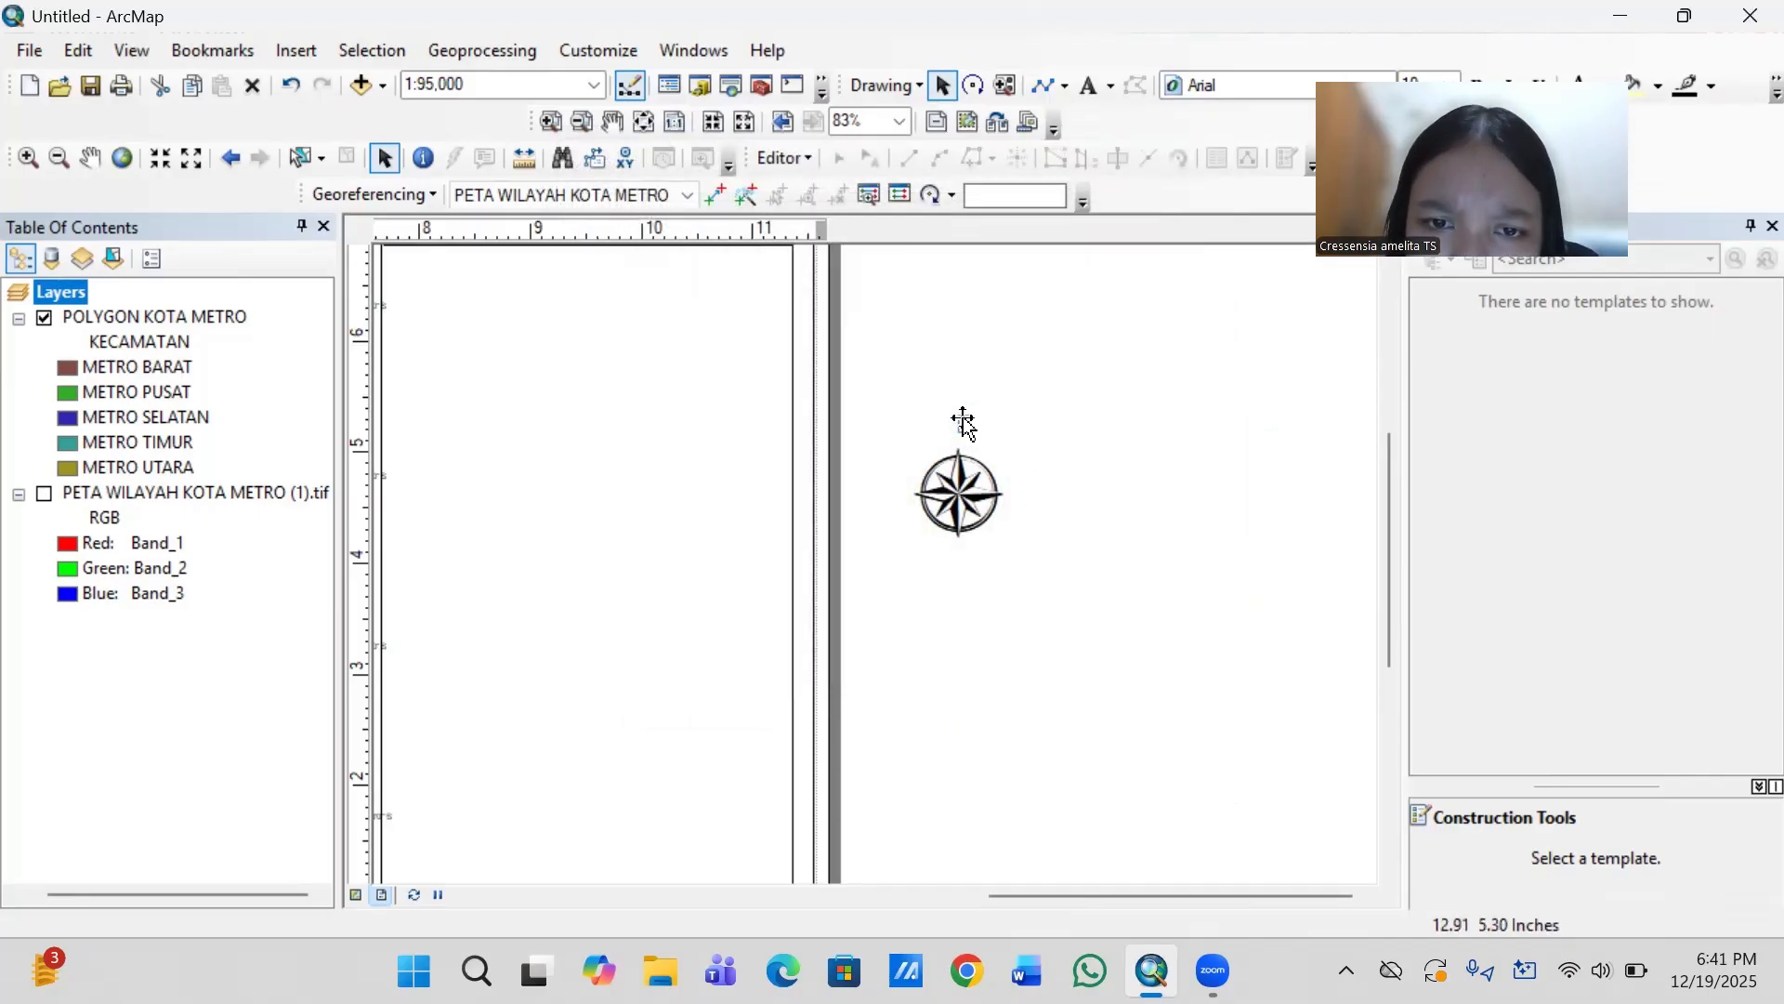
left_click_drag(963, 418, 957, 424)
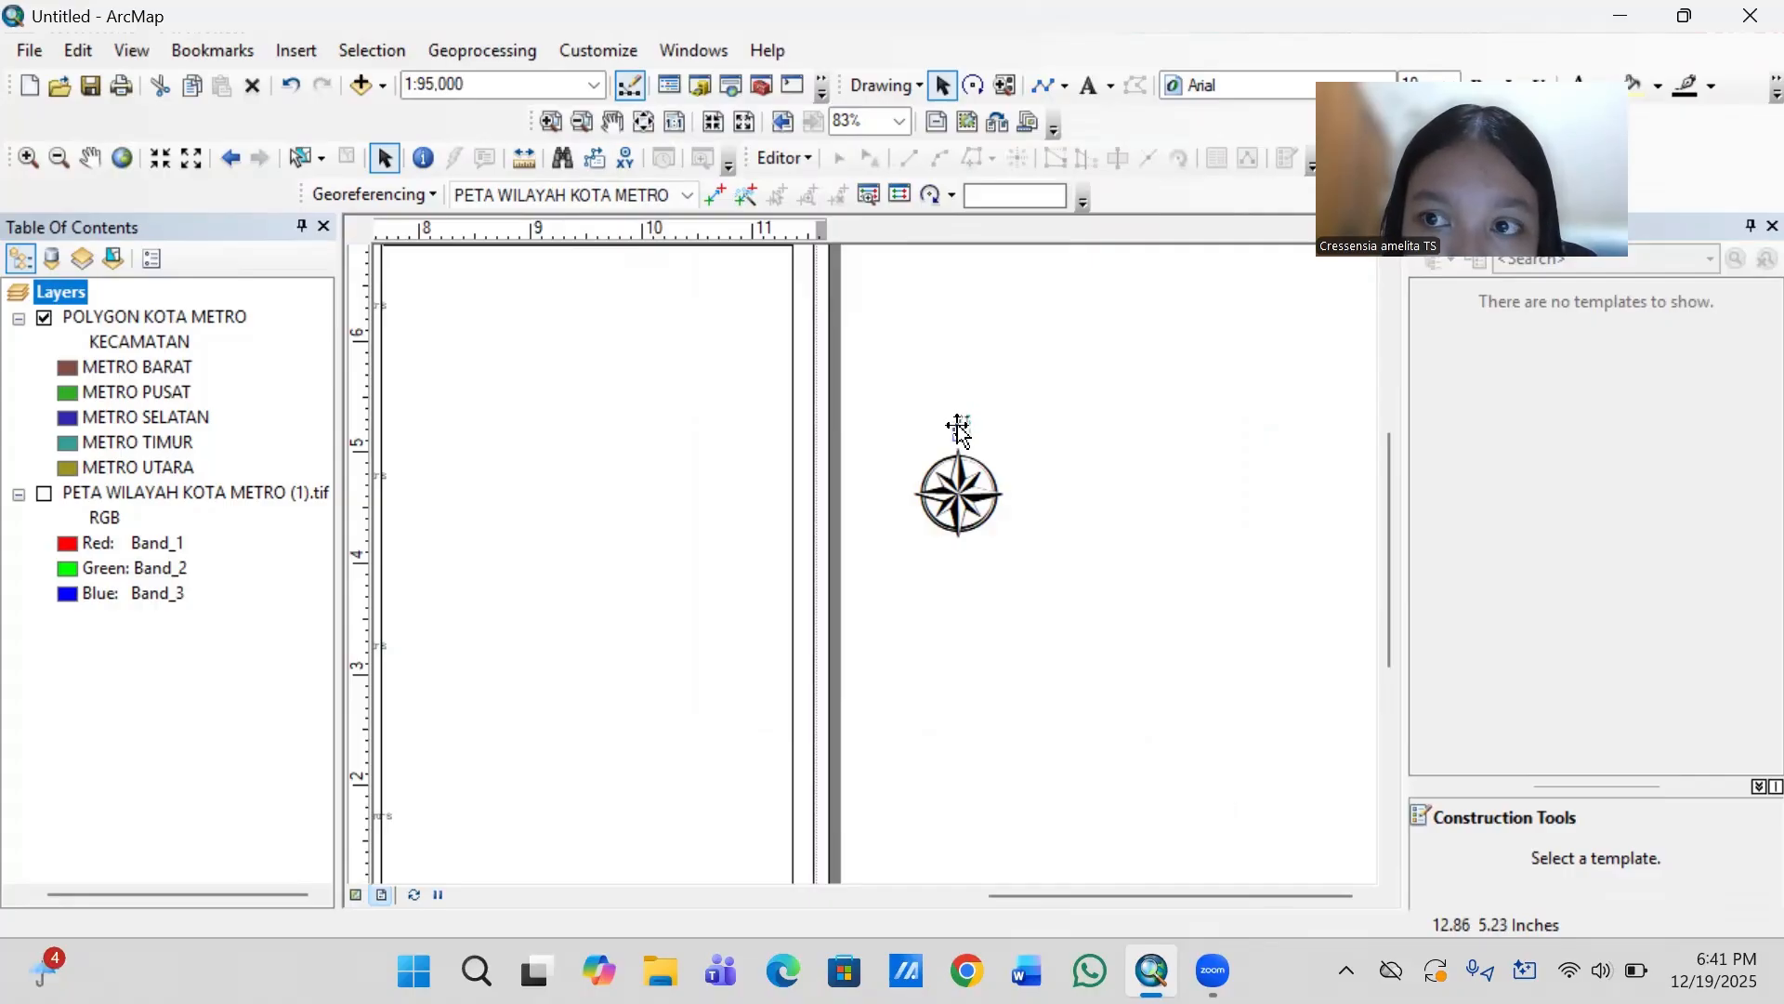
- Duplicate the "U" label, place the copy at the north arrow's east point and change its text to "T"
left_click(959, 428)
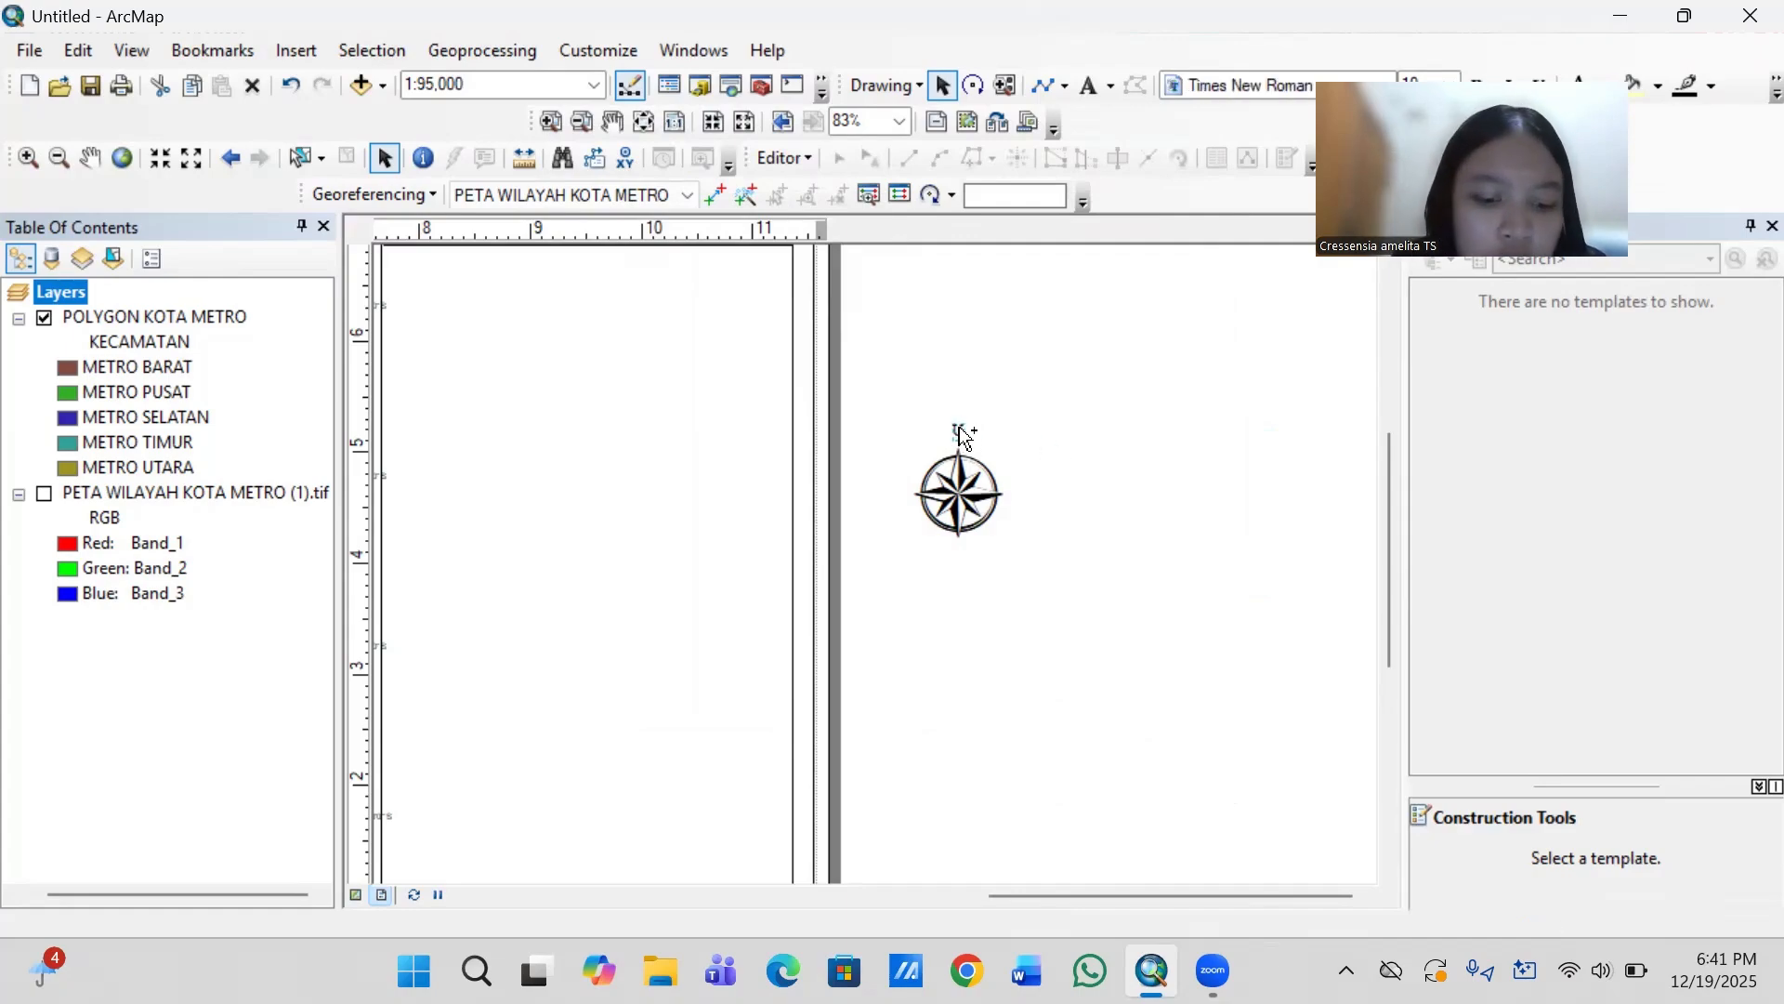
key("ctrl+c")
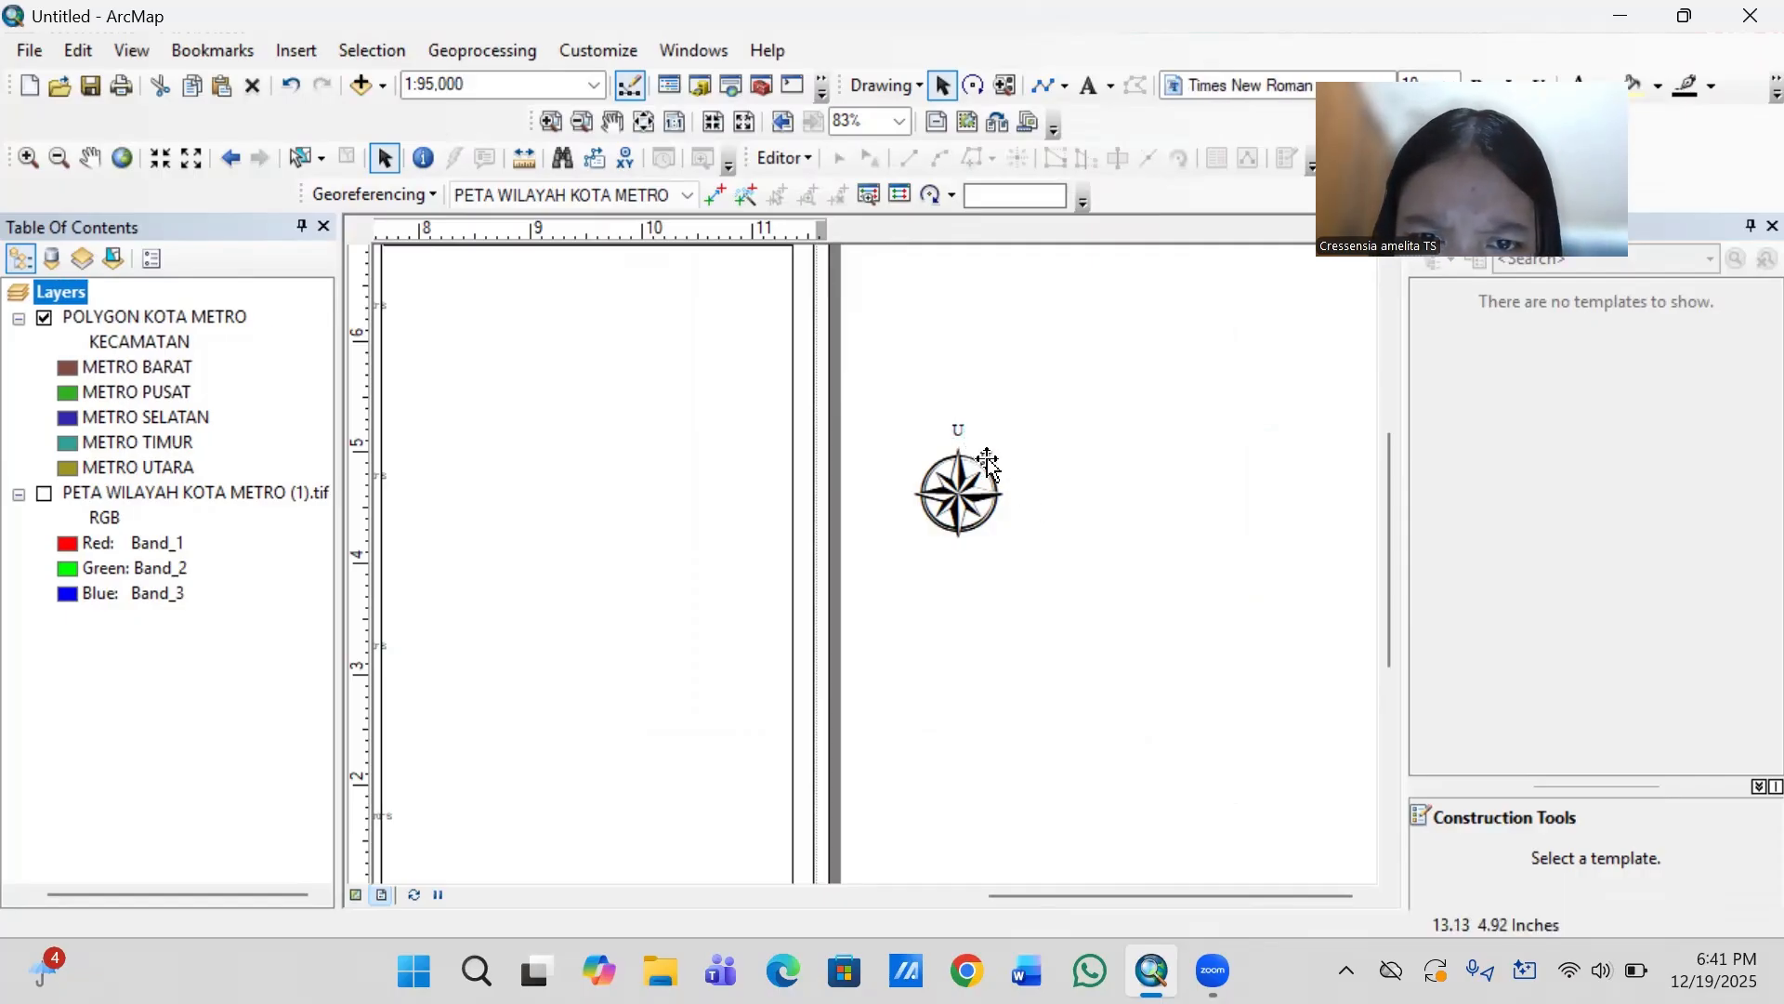
left_click_drag(988, 462, 1017, 492)
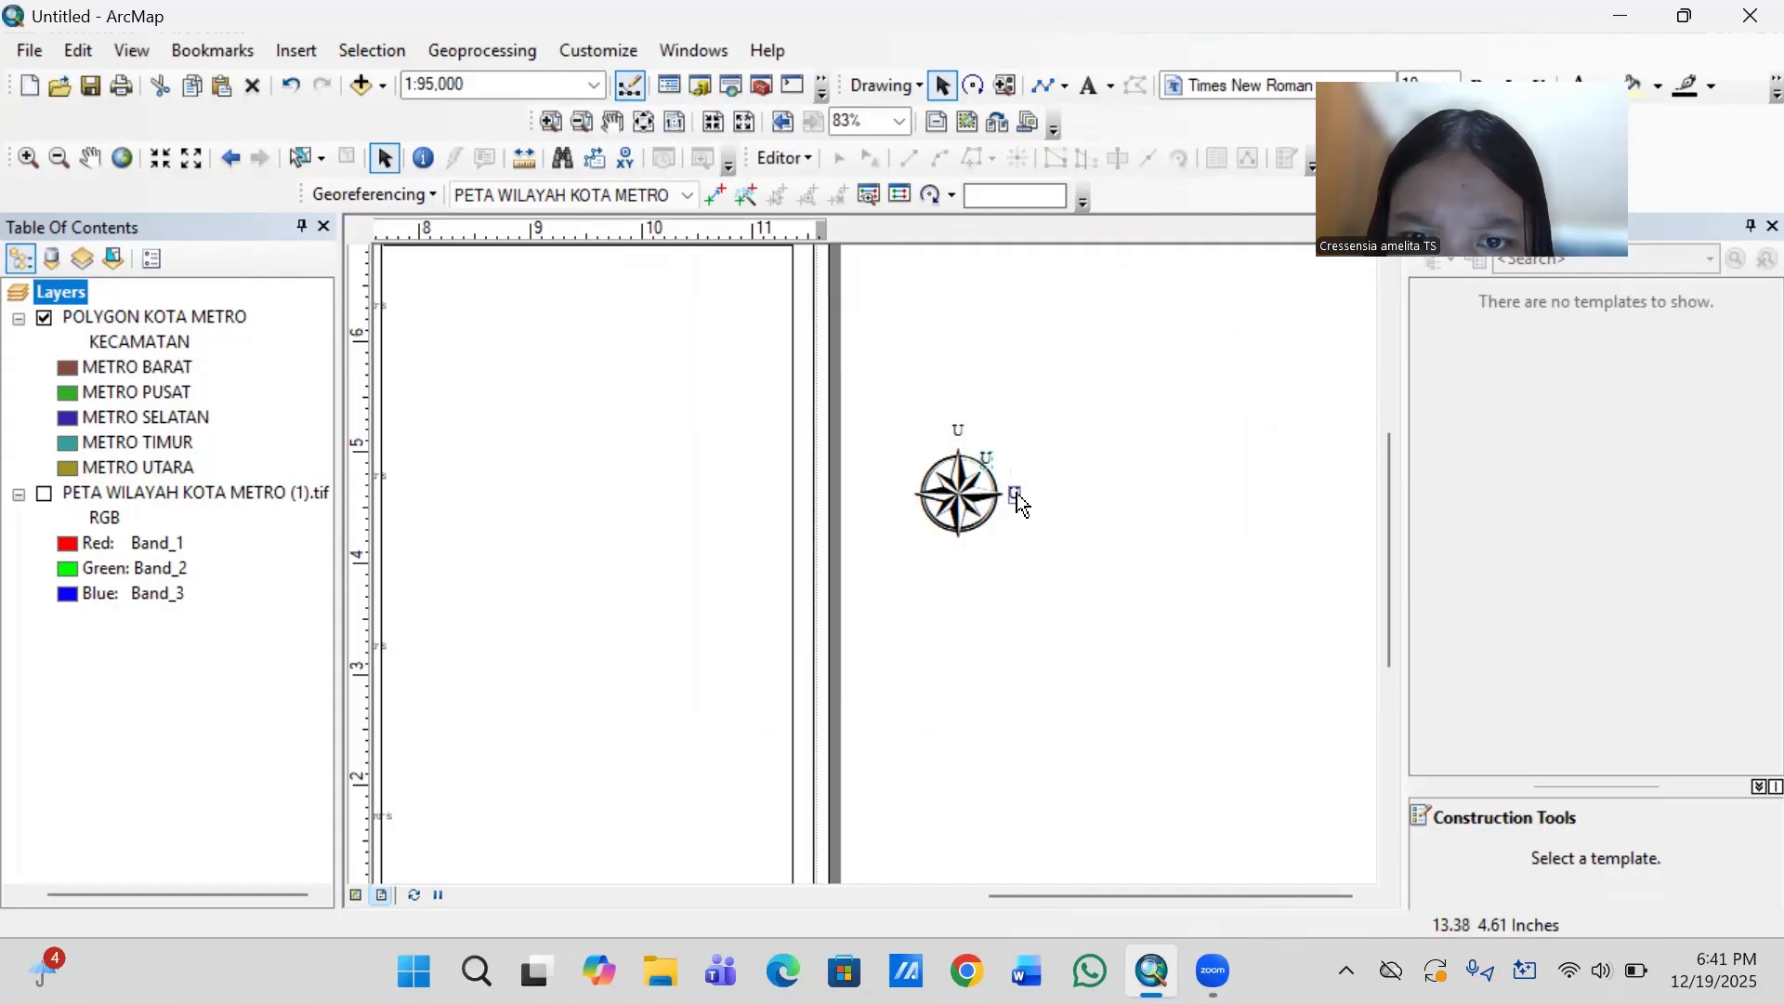
double_click(1017, 492)
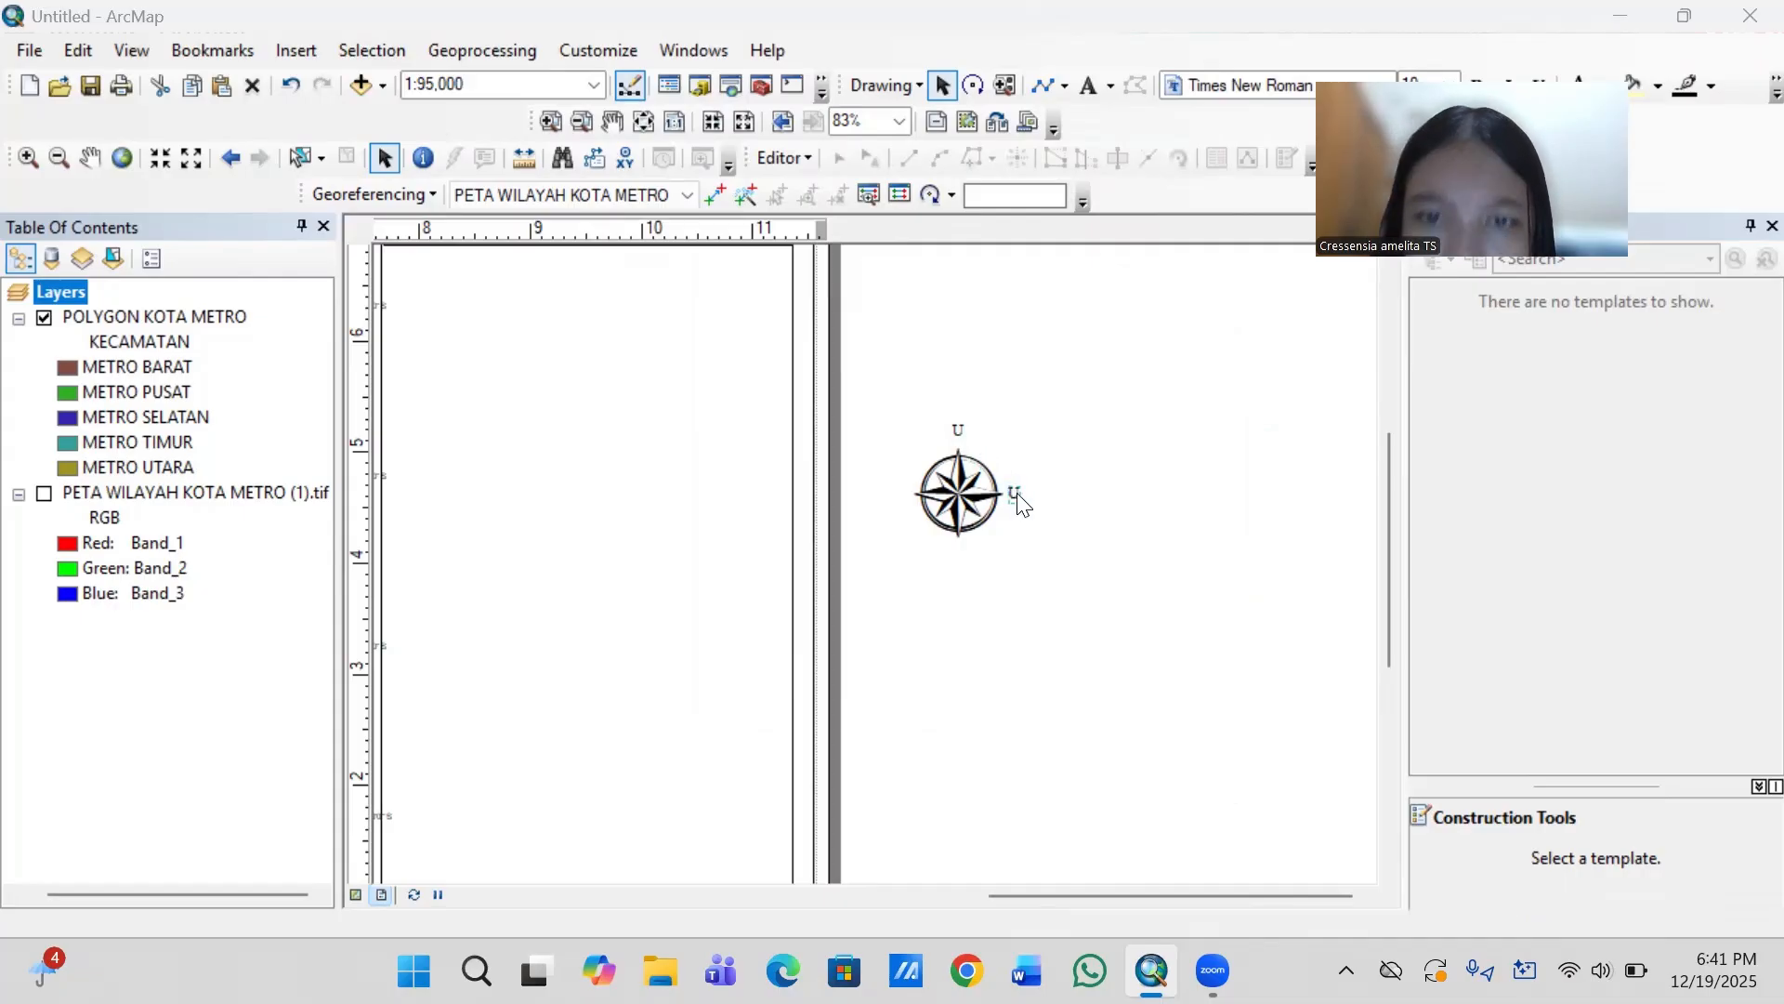
key("BackSpace")
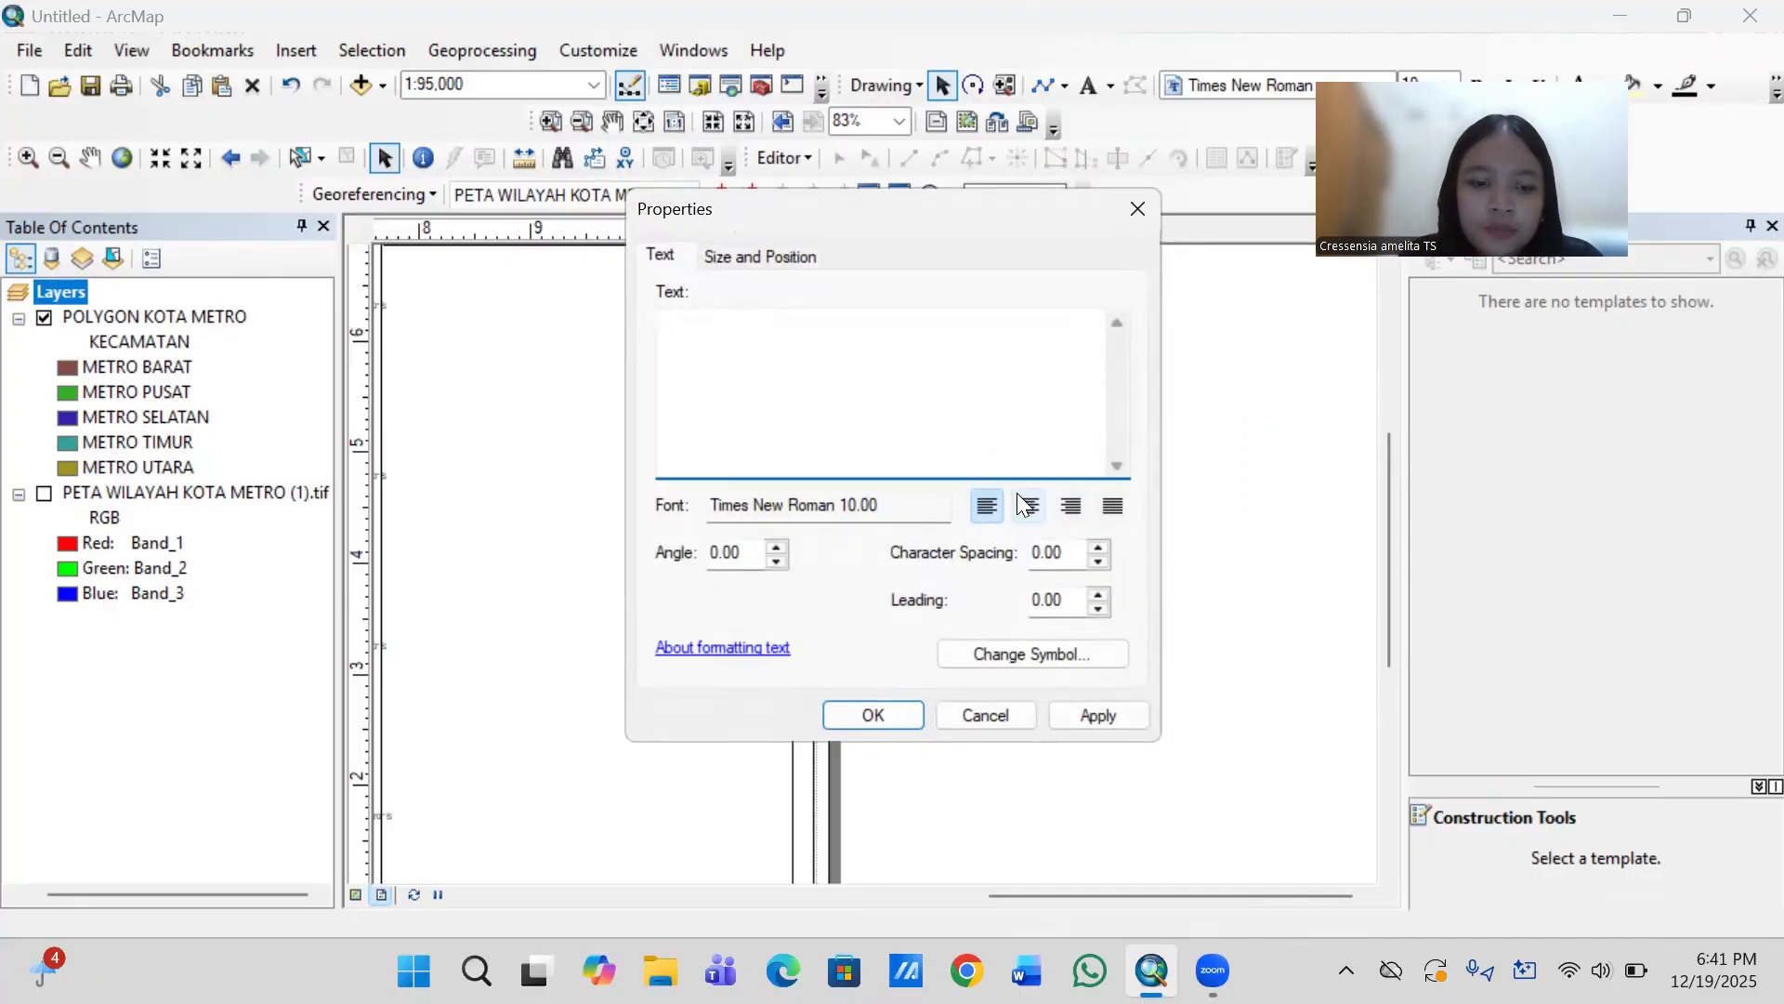
type("T")
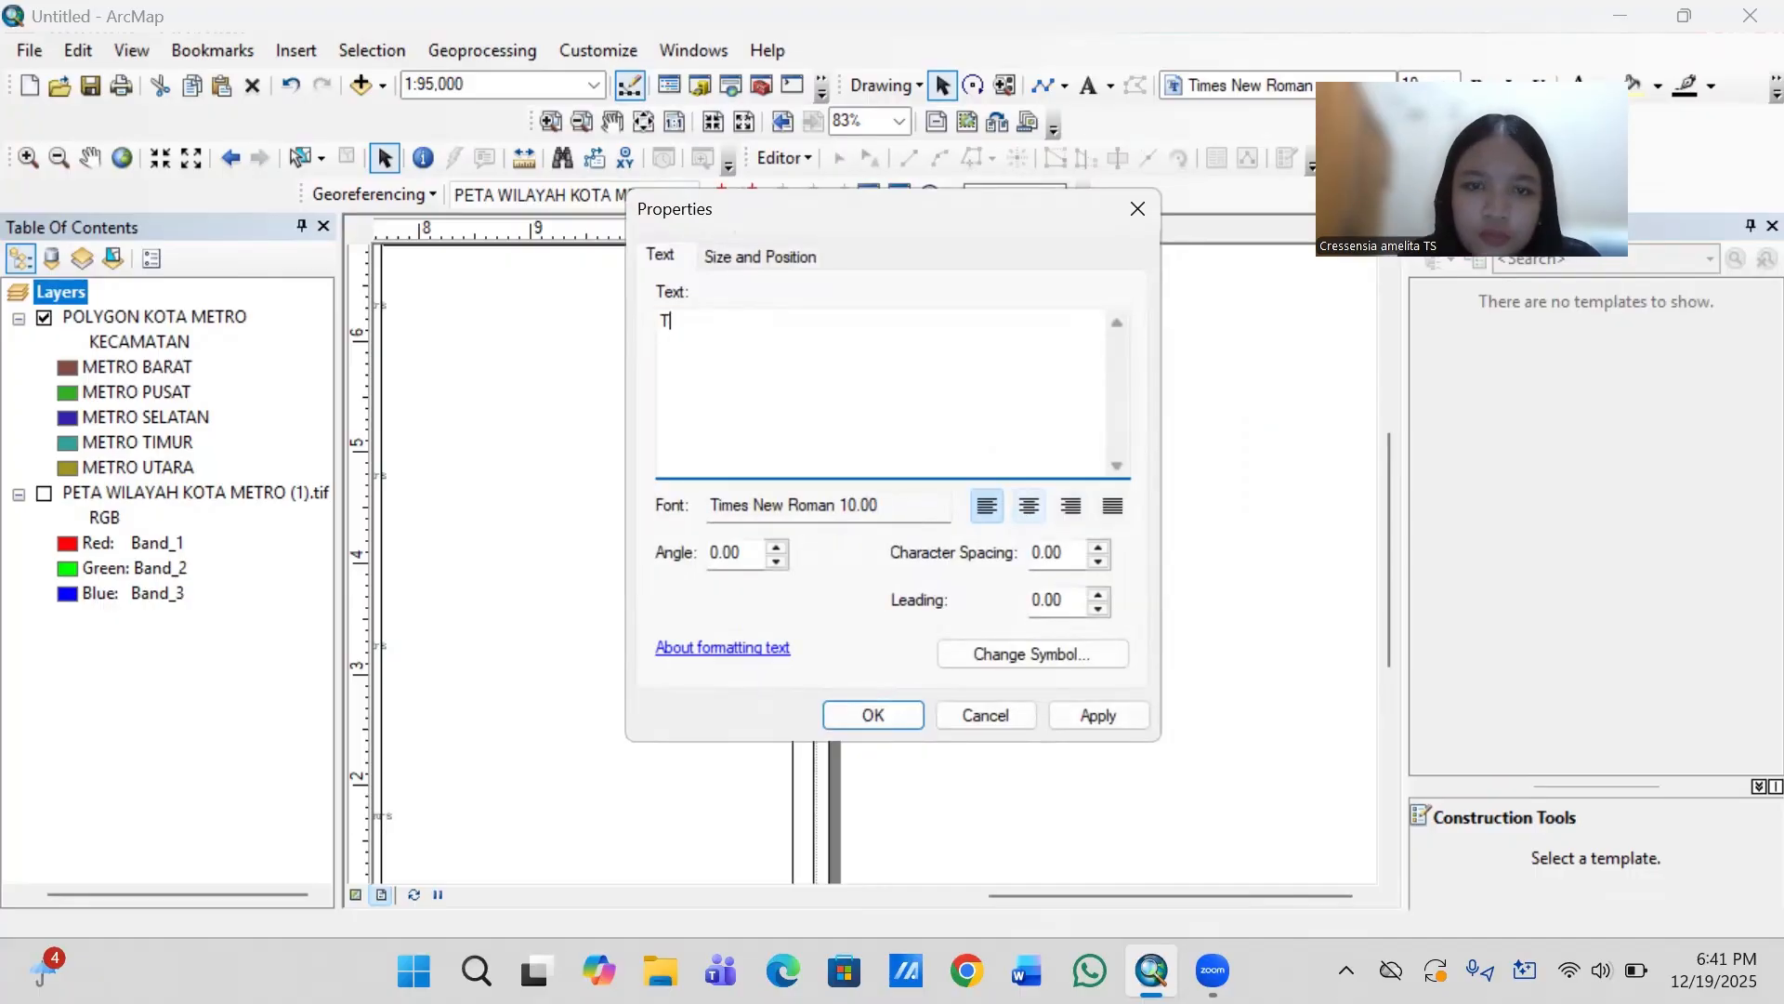
left_click(907, 712)
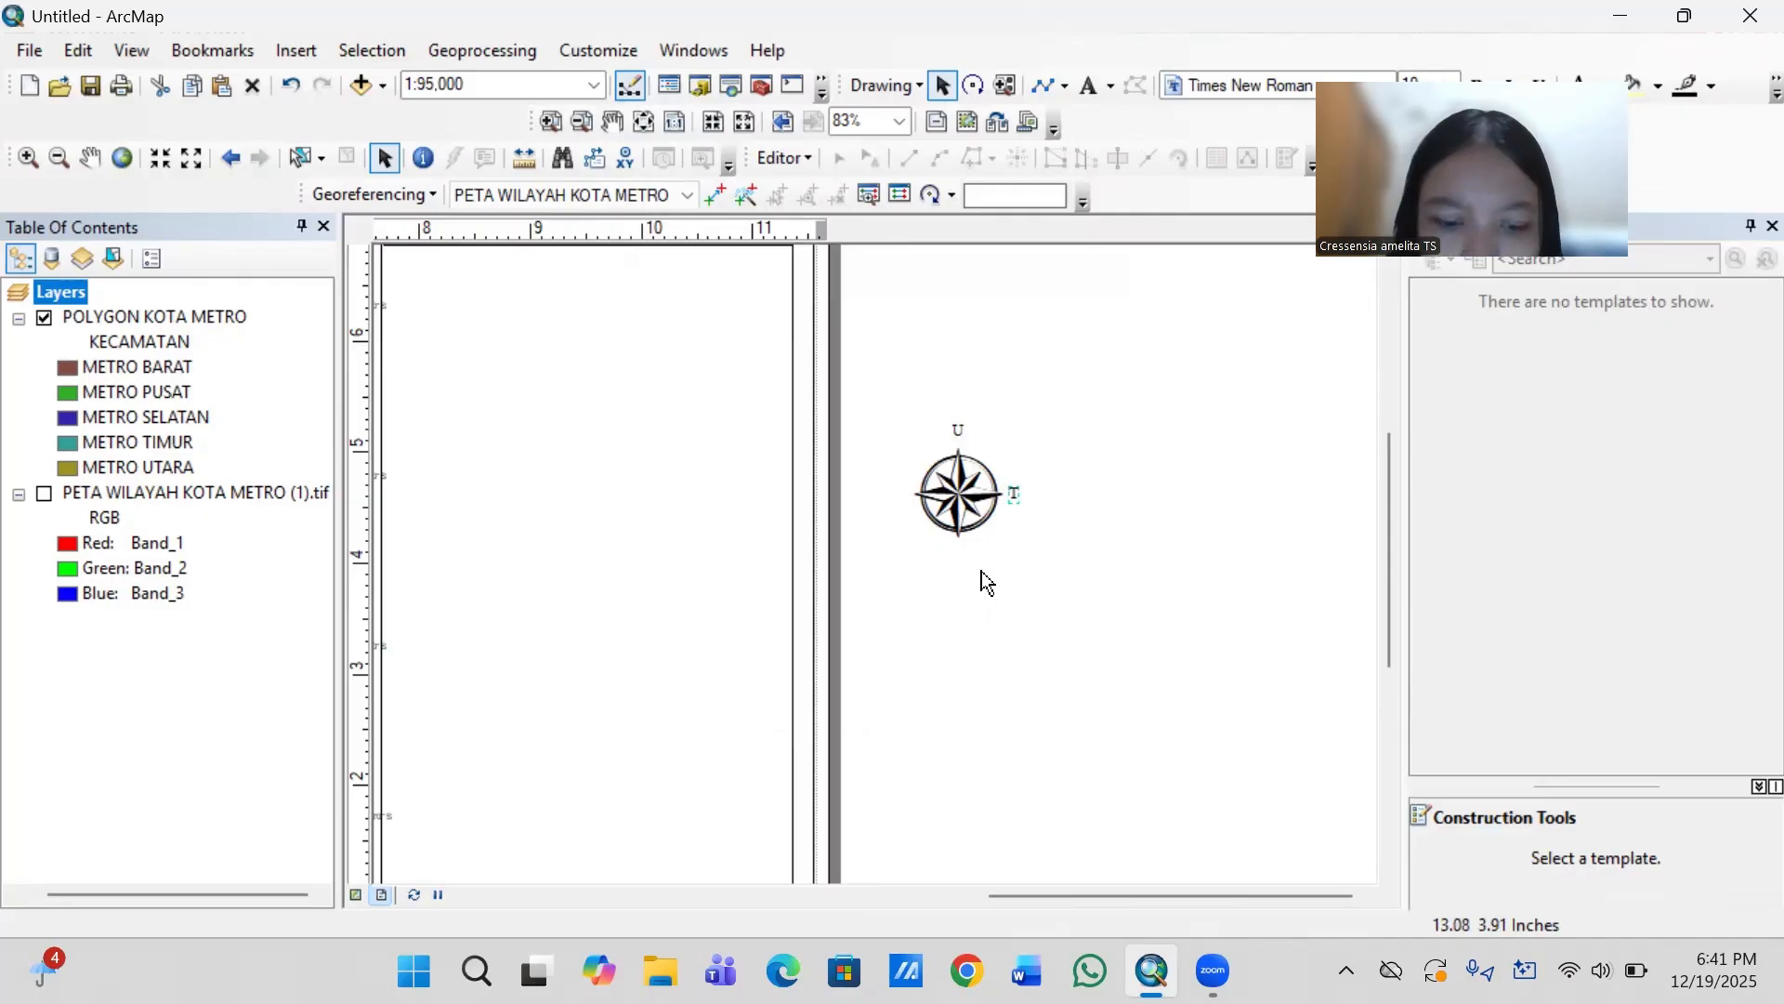
- Paste another label copy below the north arrow's south point and change its text to "S"
key("ctrl+c")
key("ctrl+v")
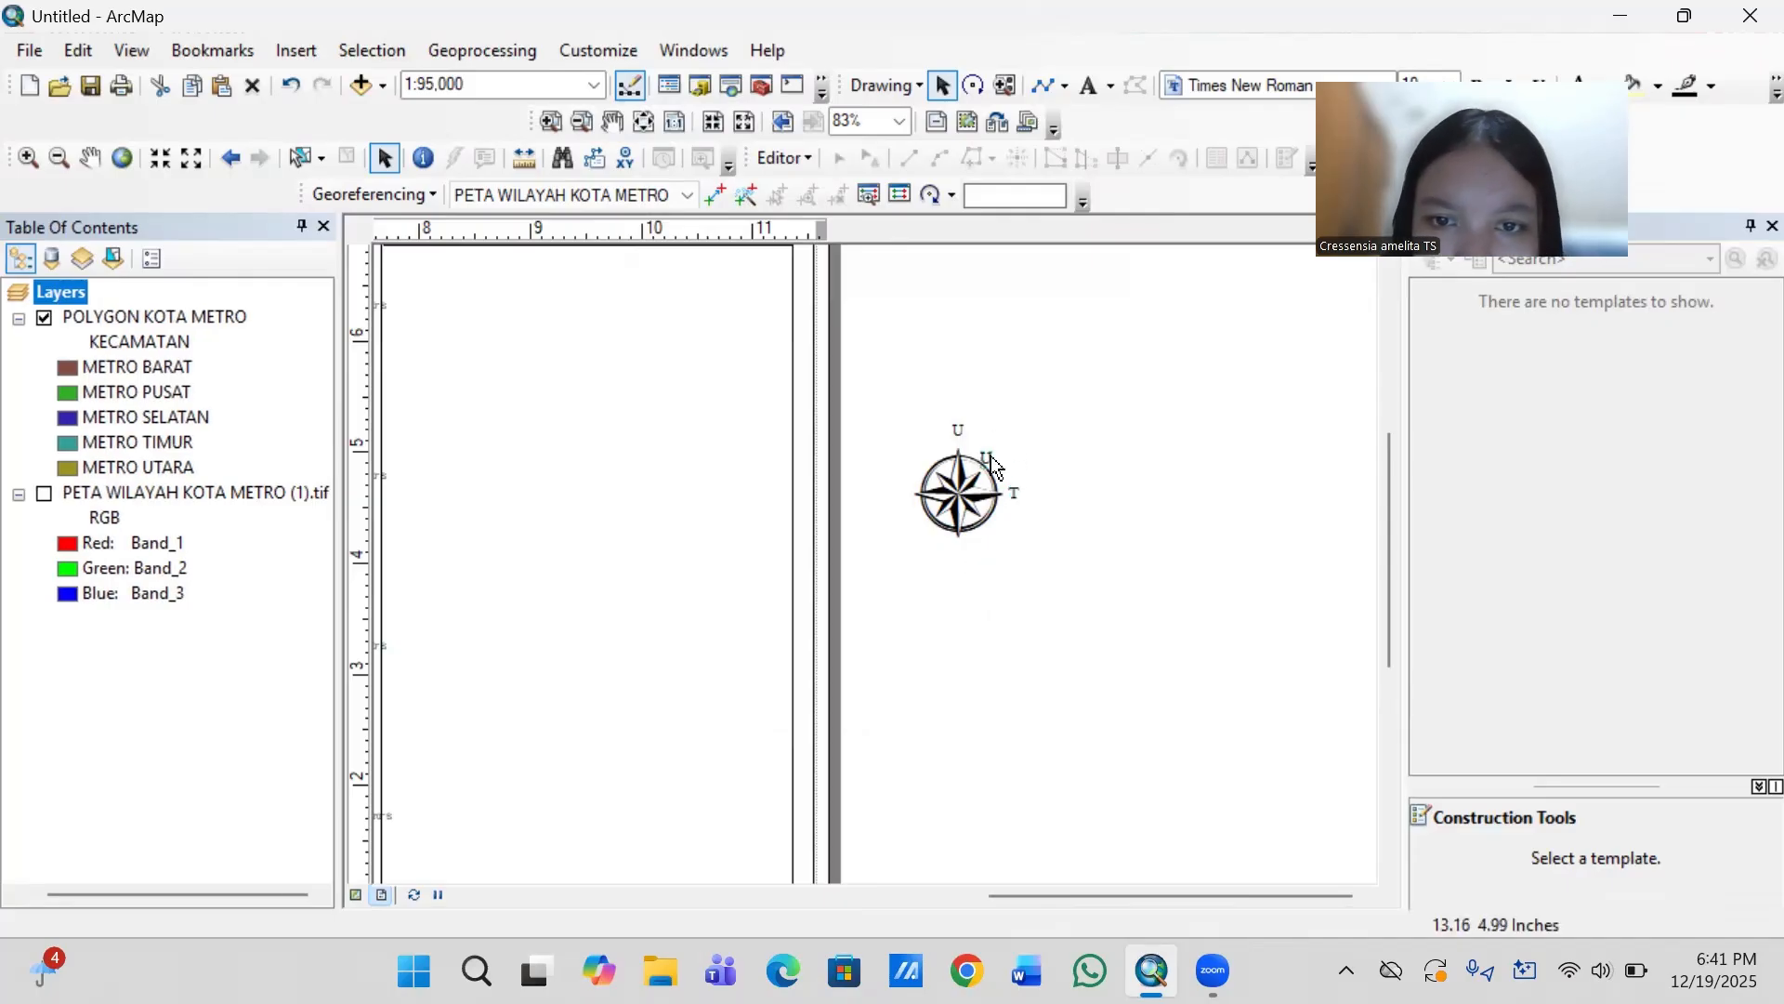
left_click_drag(987, 462, 962, 558)
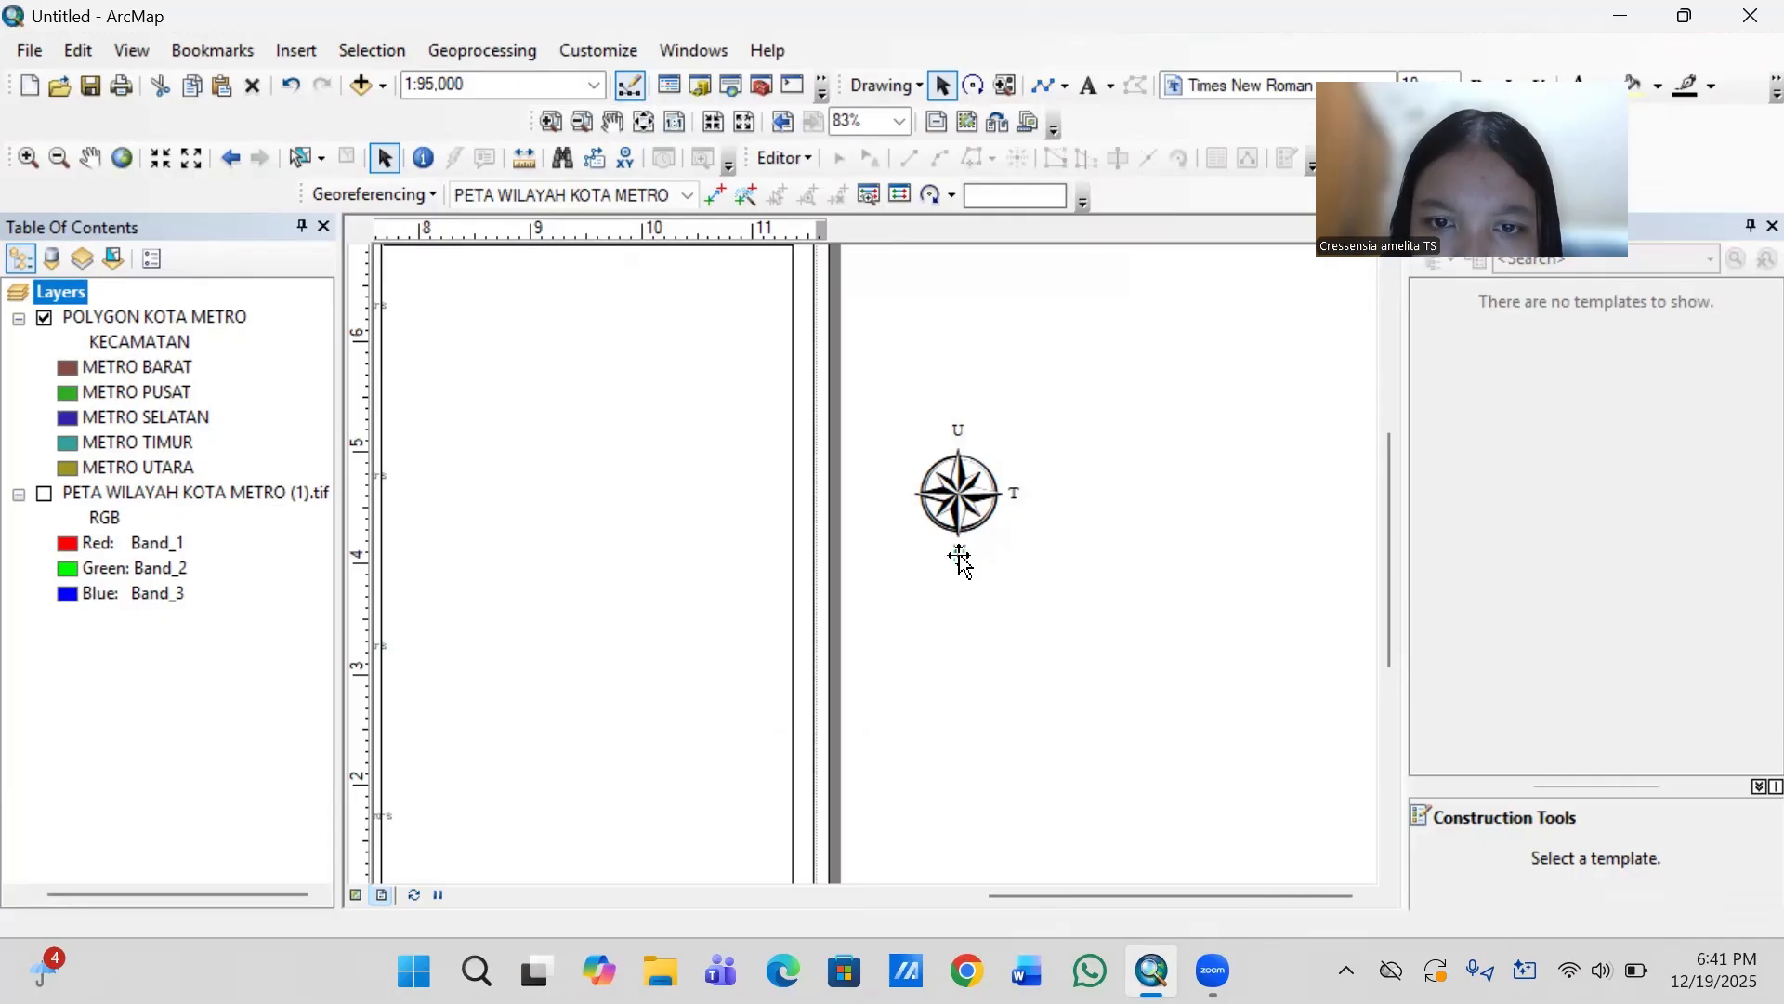
double_click(961, 558)
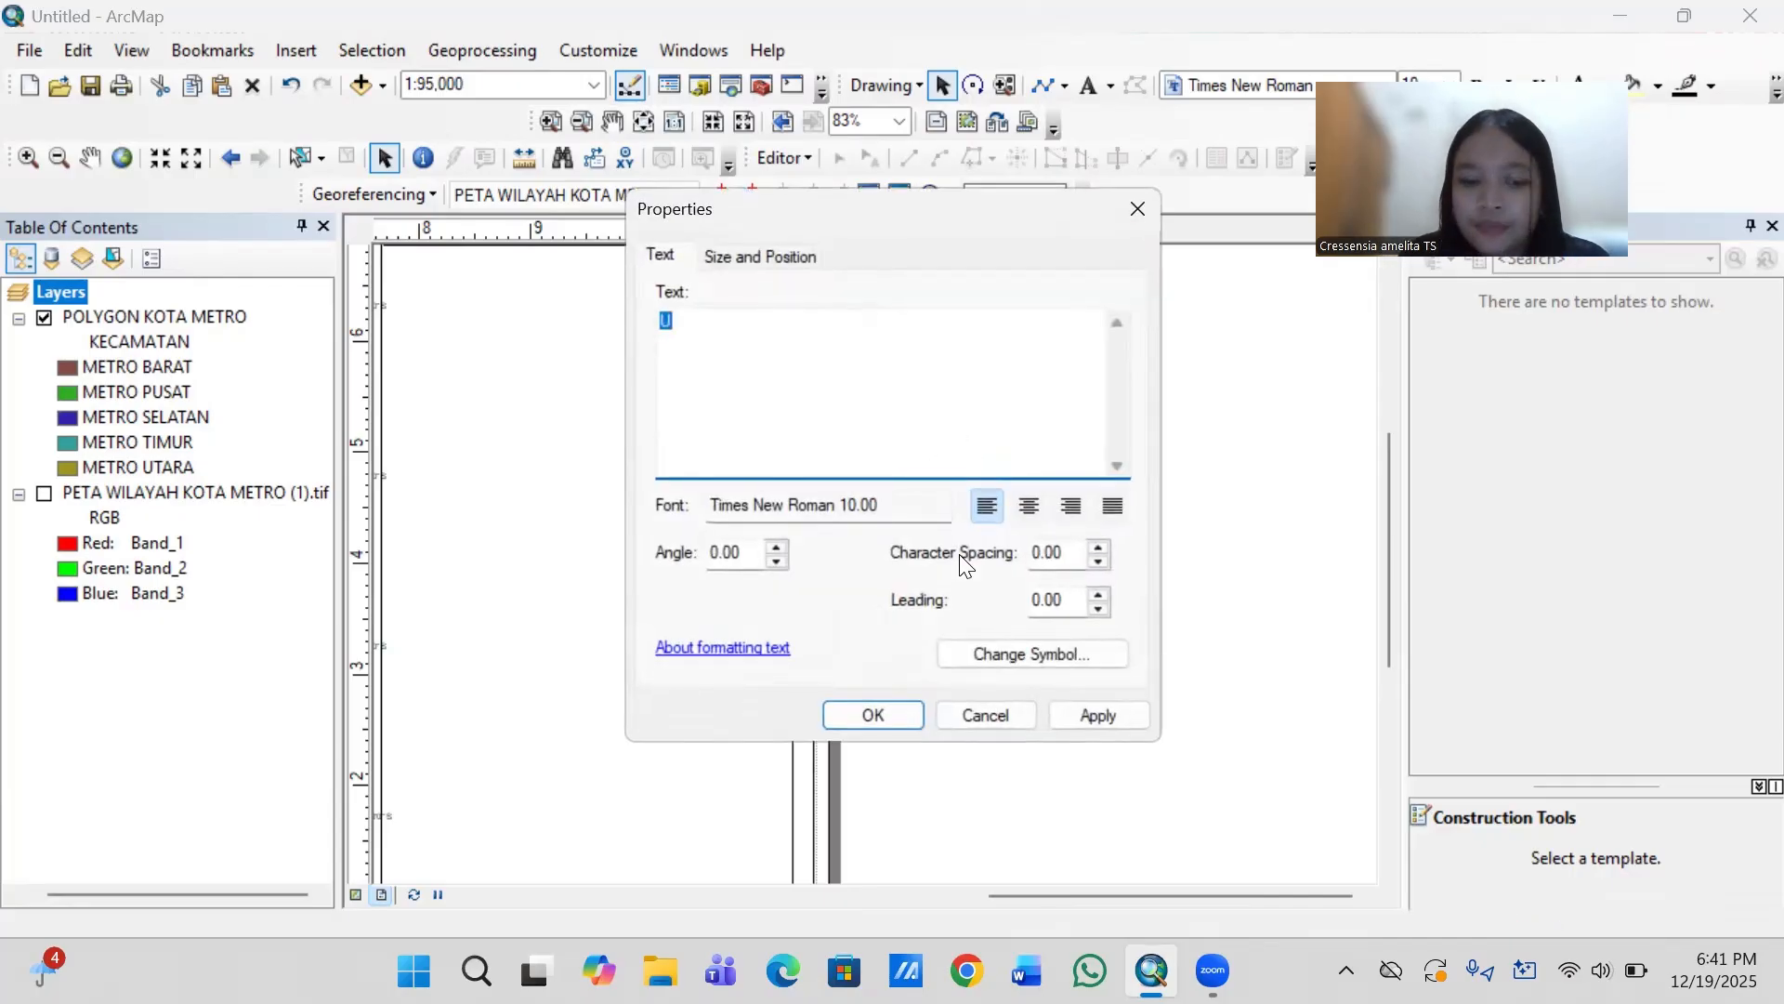
key("BackSpace")
type("S")
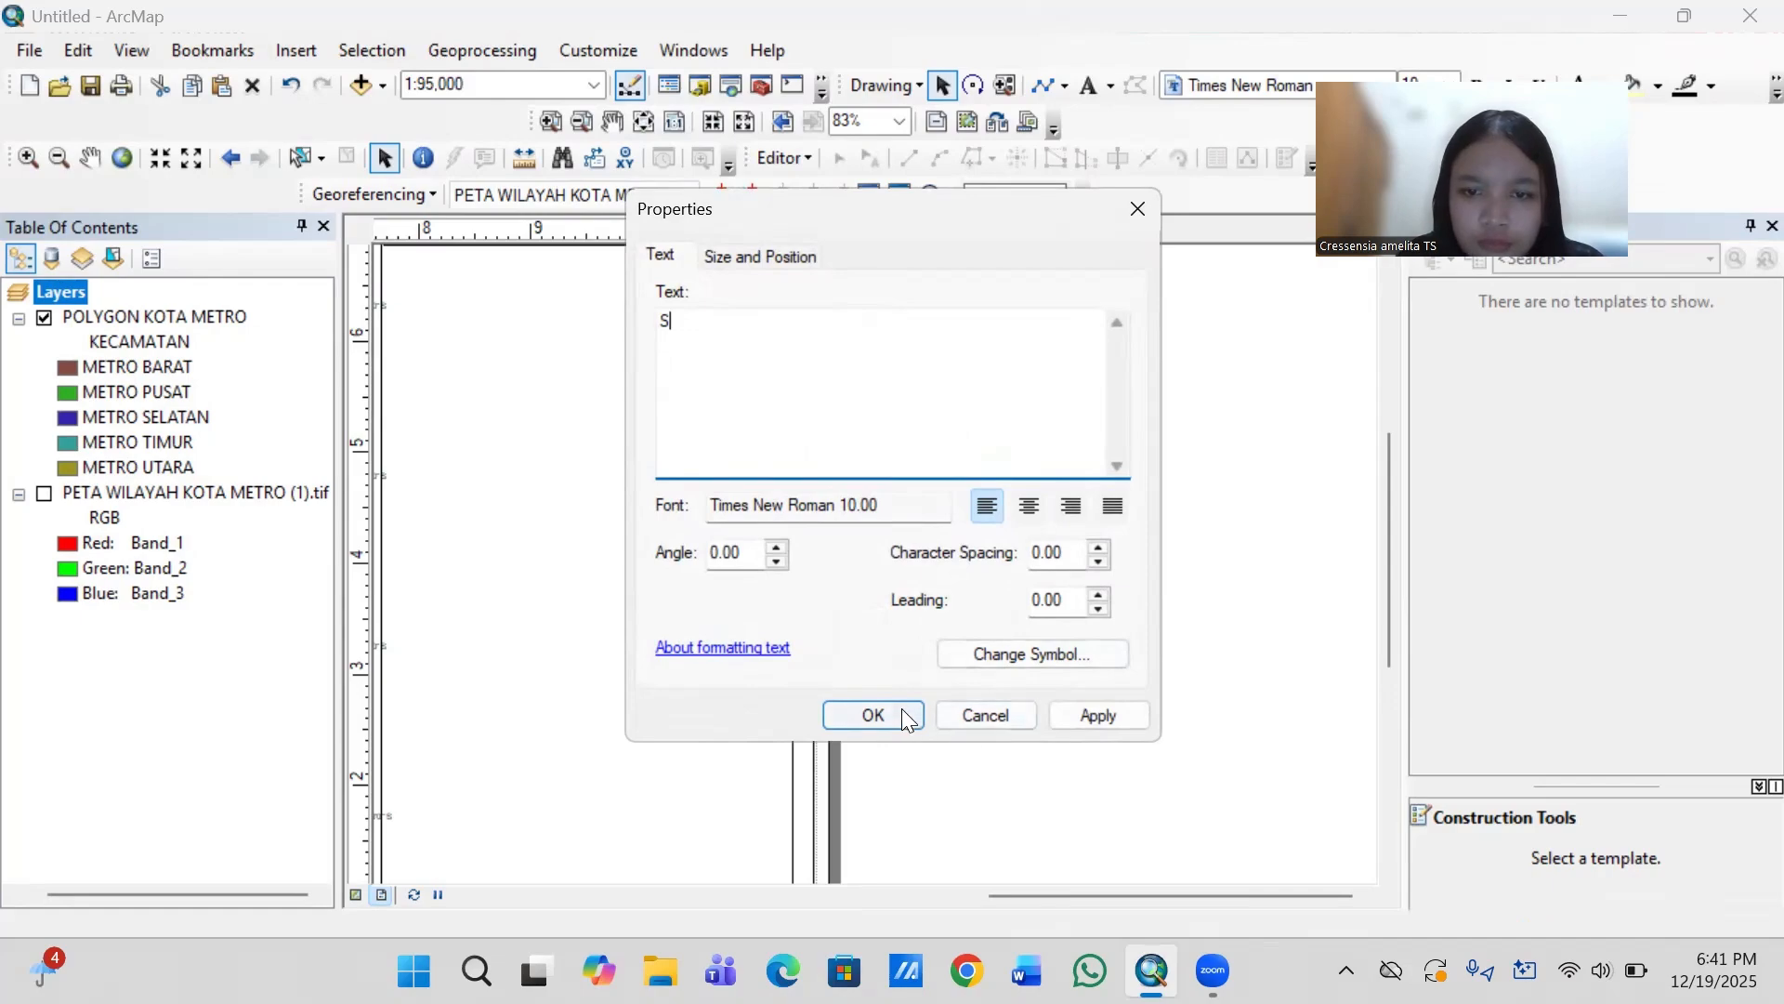
left_click(874, 715)
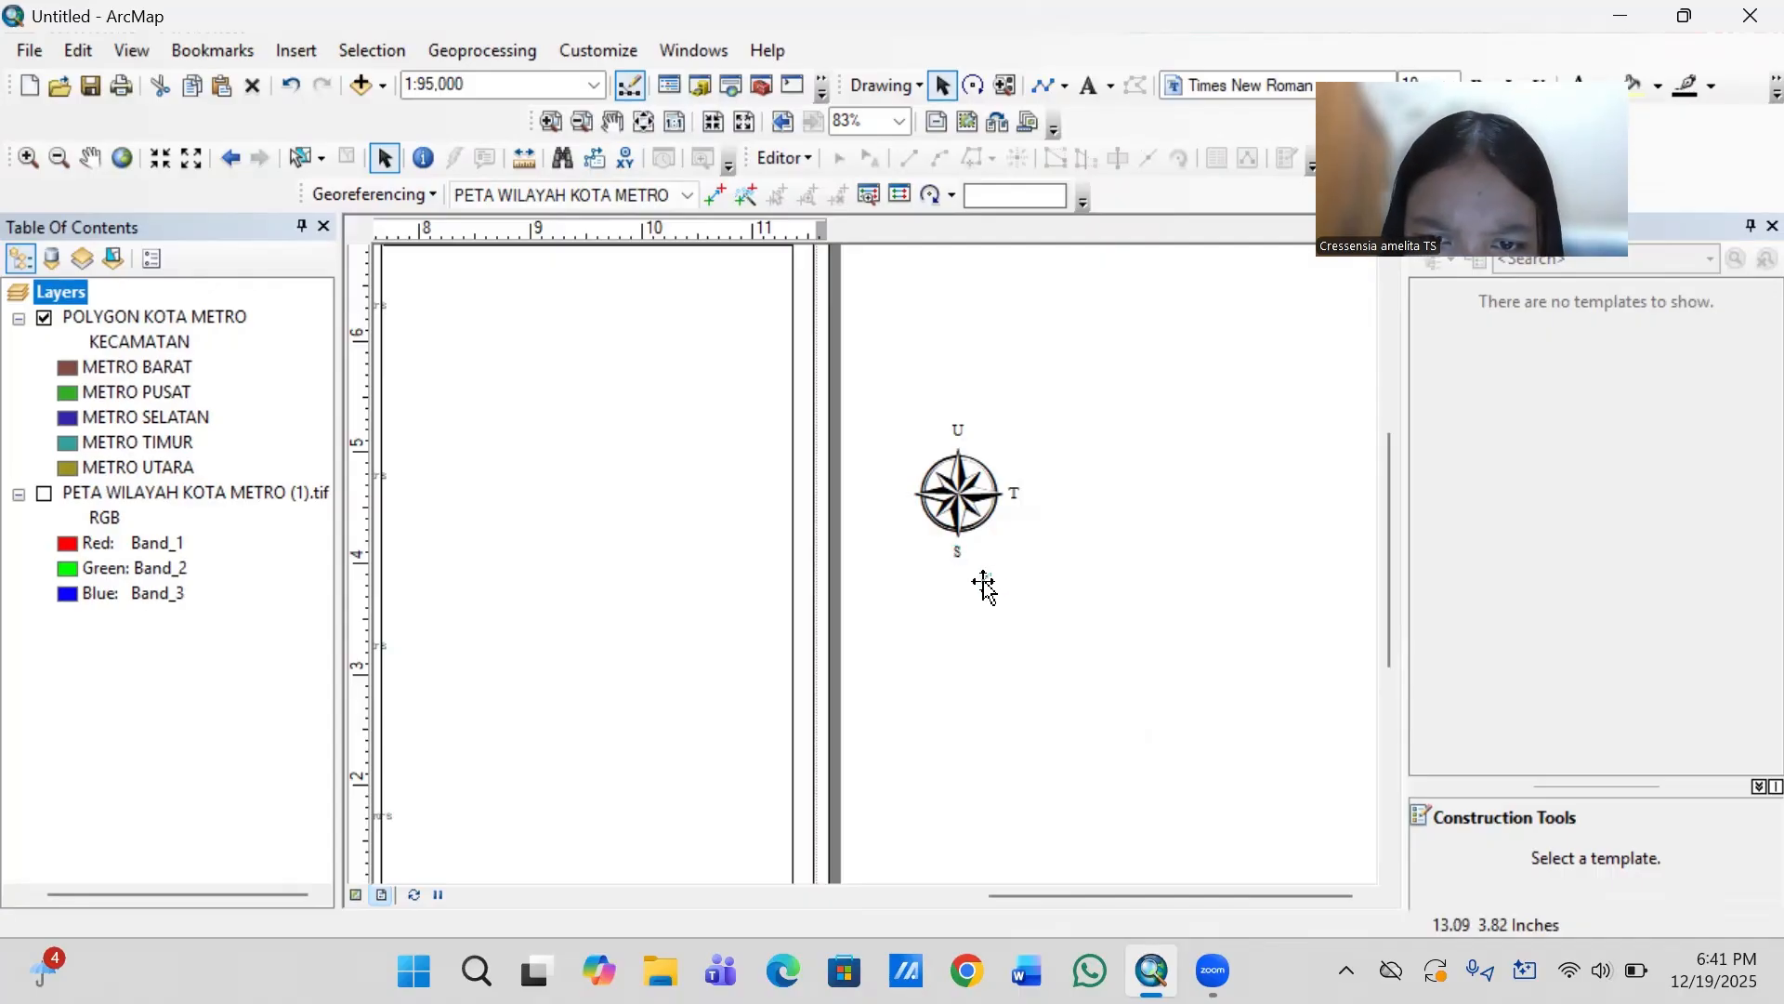
- Place another label copy at the north arrow's west point and change its text to "B"
left_click_drag(985, 585, 904, 498)
double_click(905, 498)
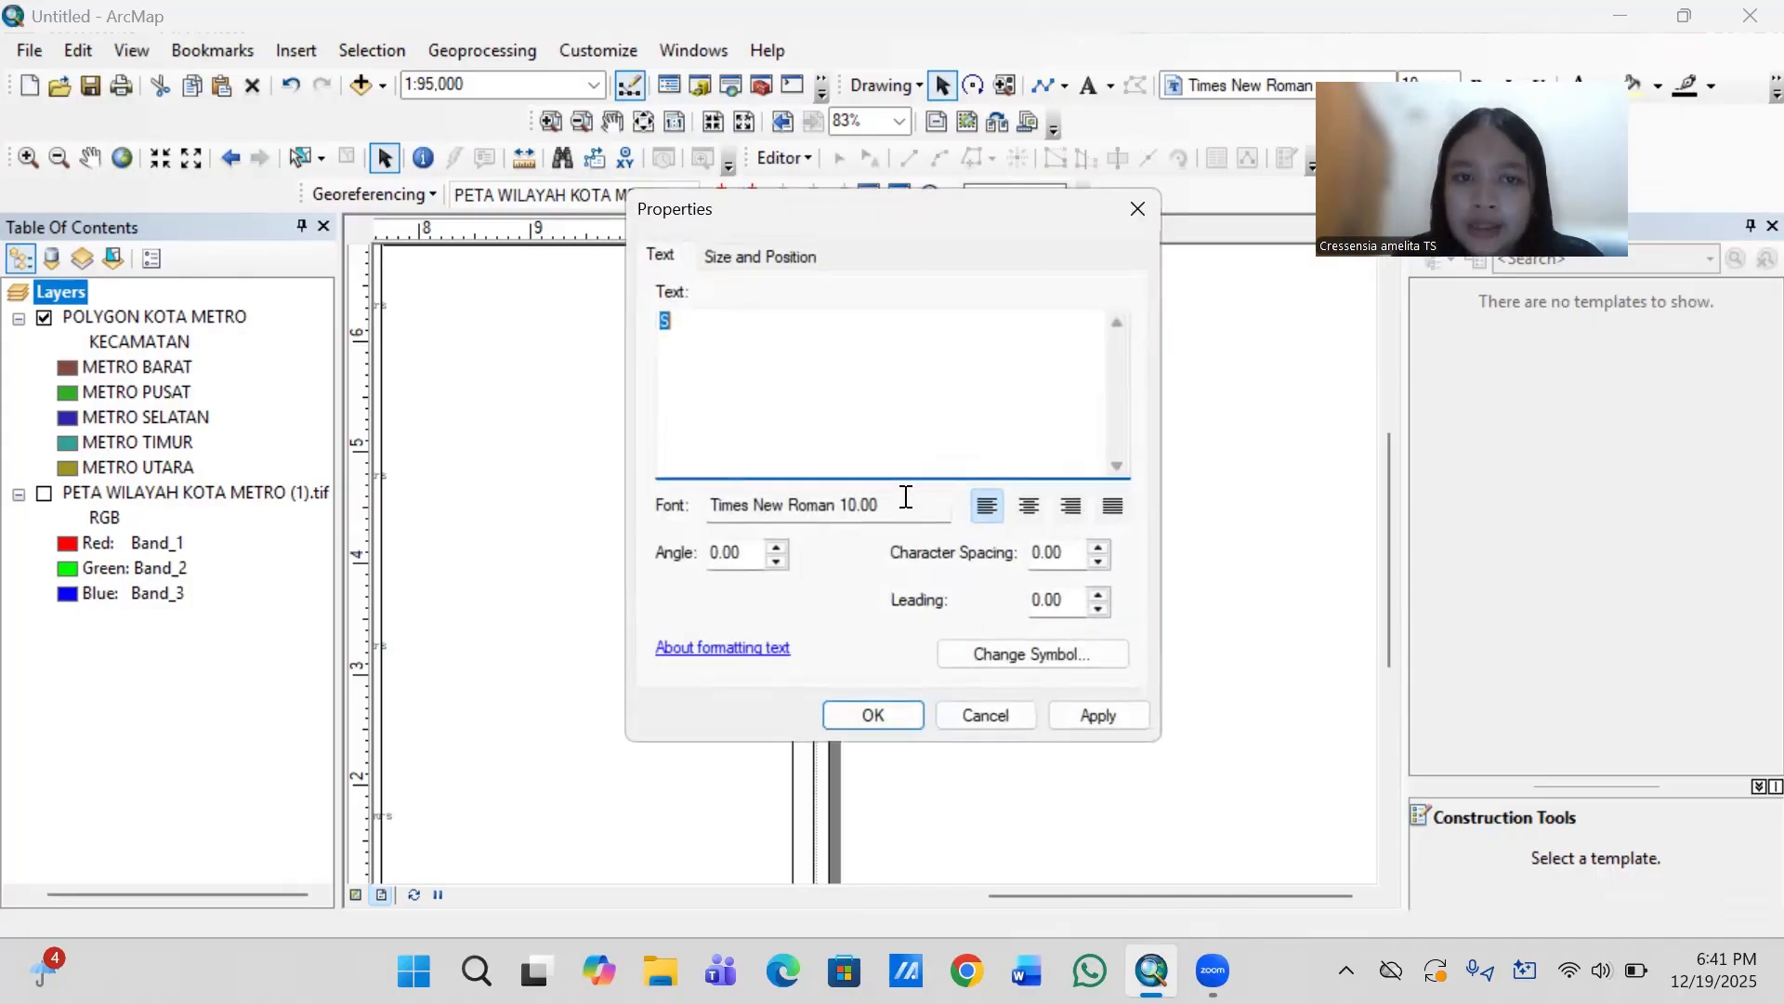
type("B")
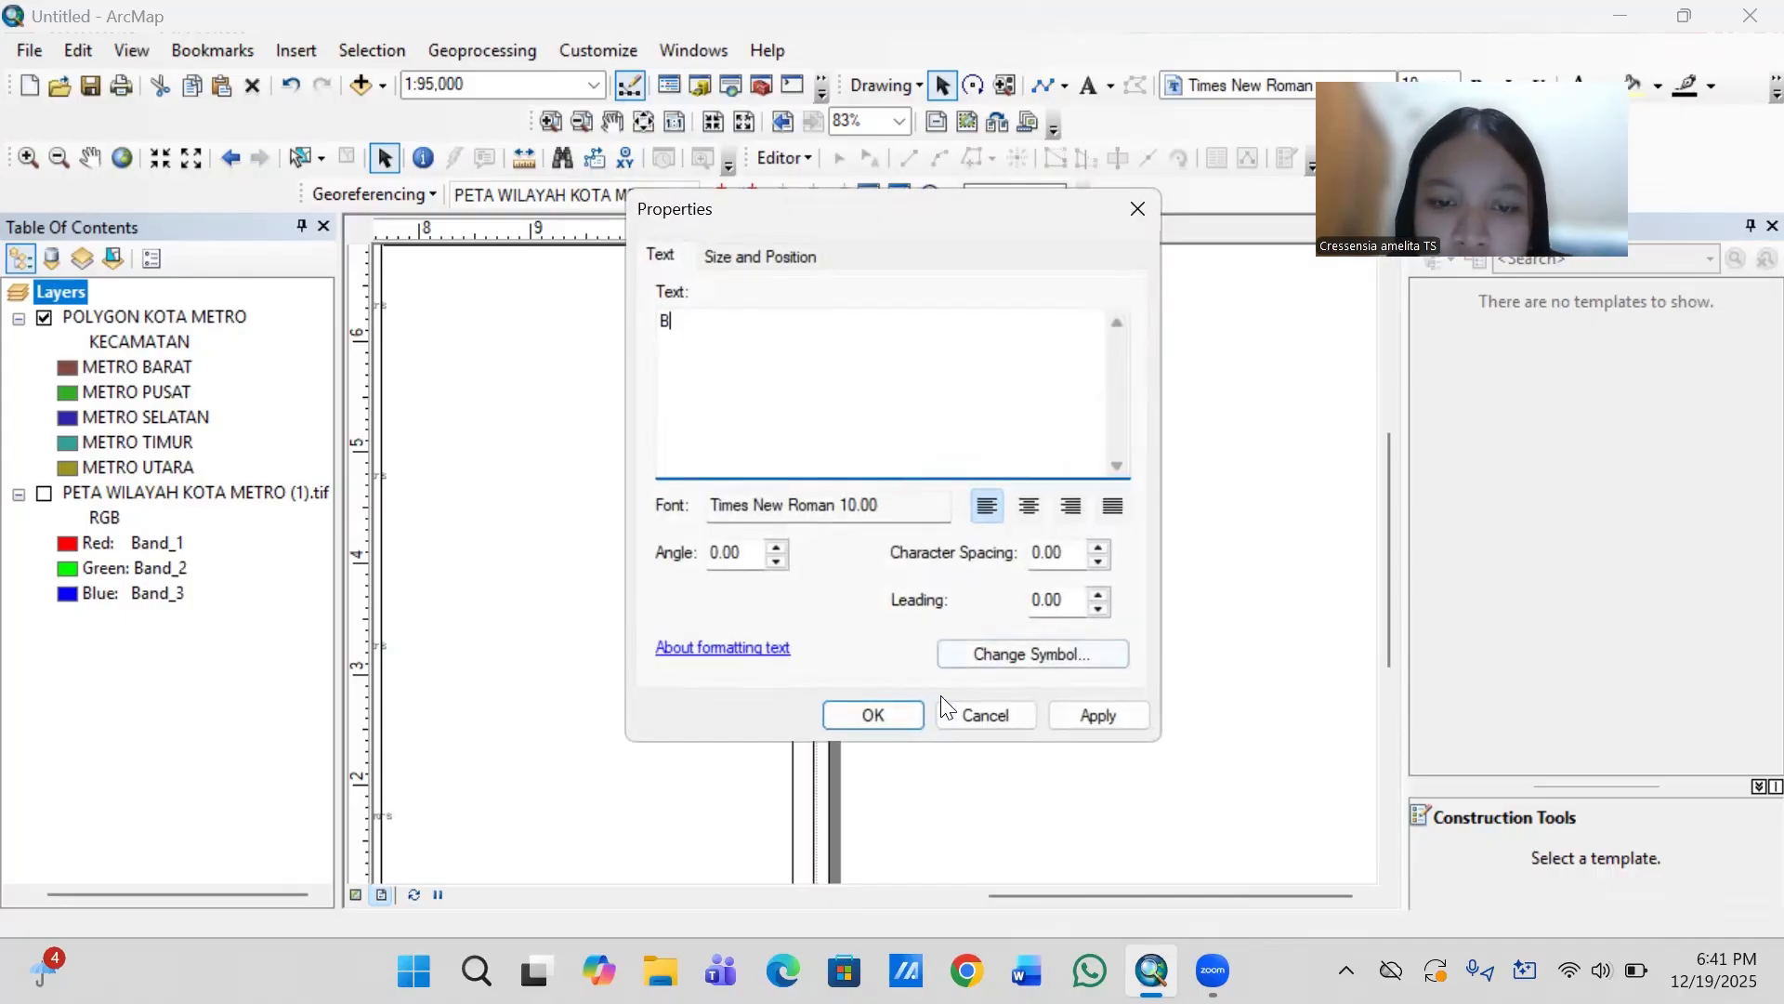
left_click(907, 713)
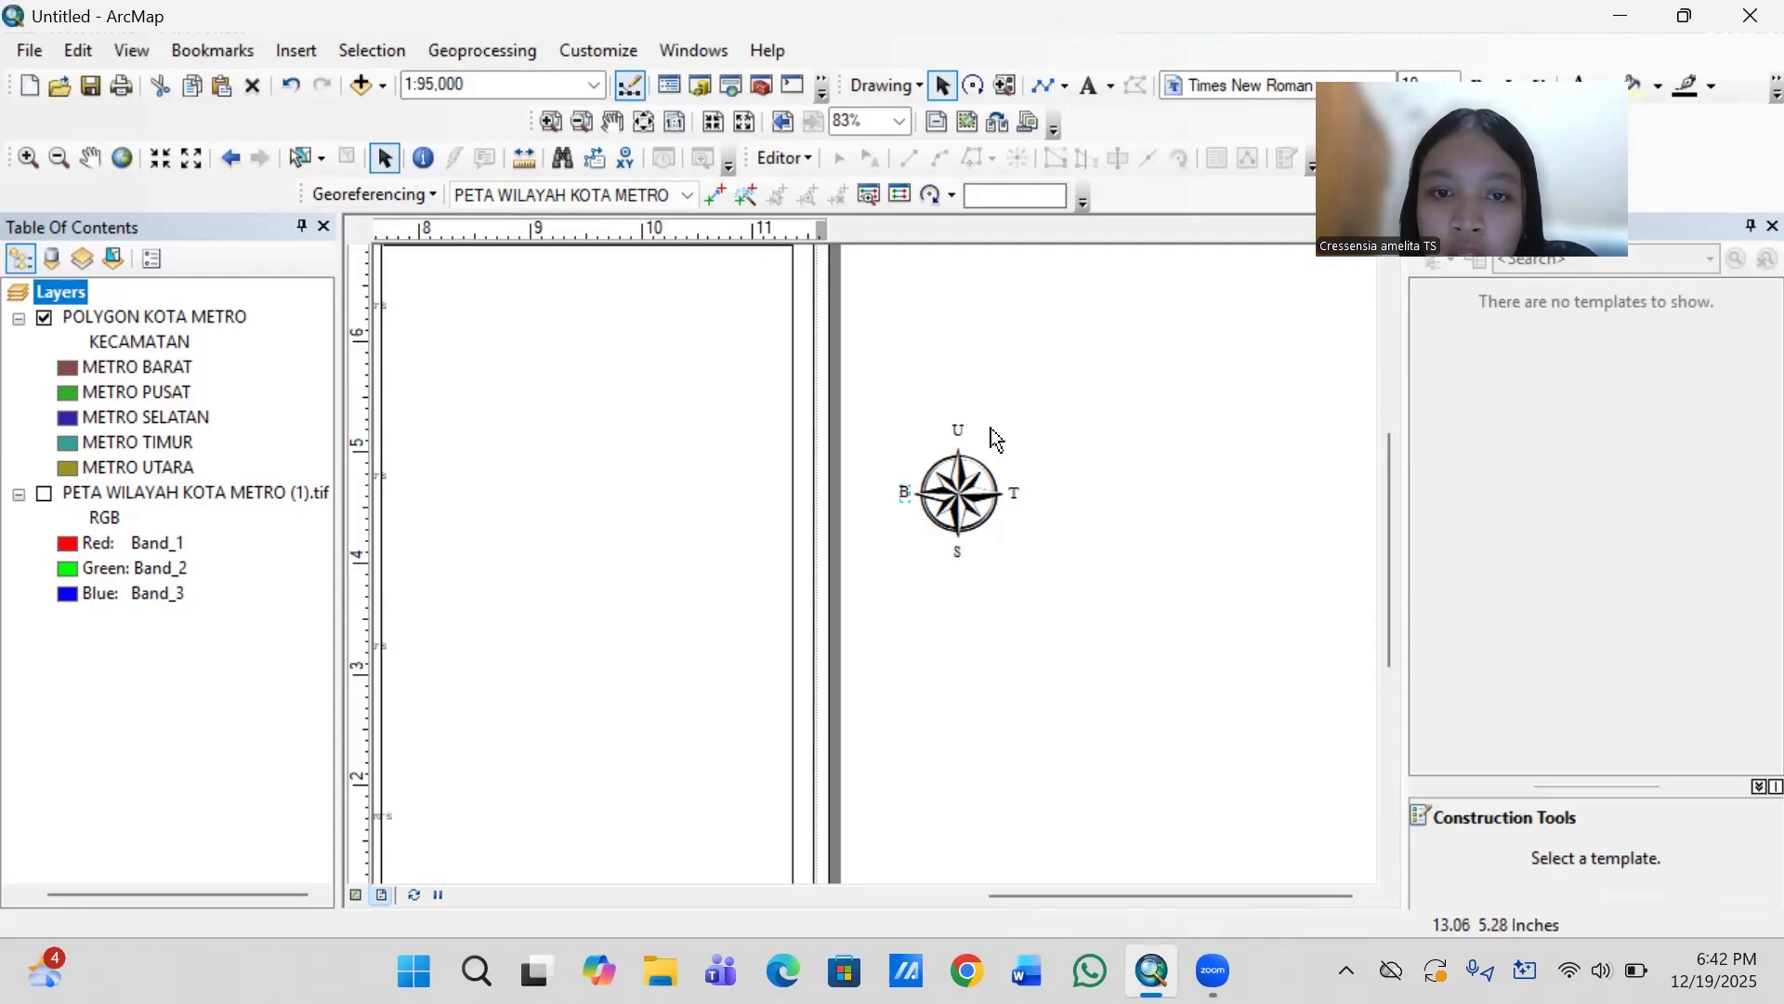
- Group the north arrow with its four direction labels U, T, S and B
left_click_drag(874, 386, 1043, 585)
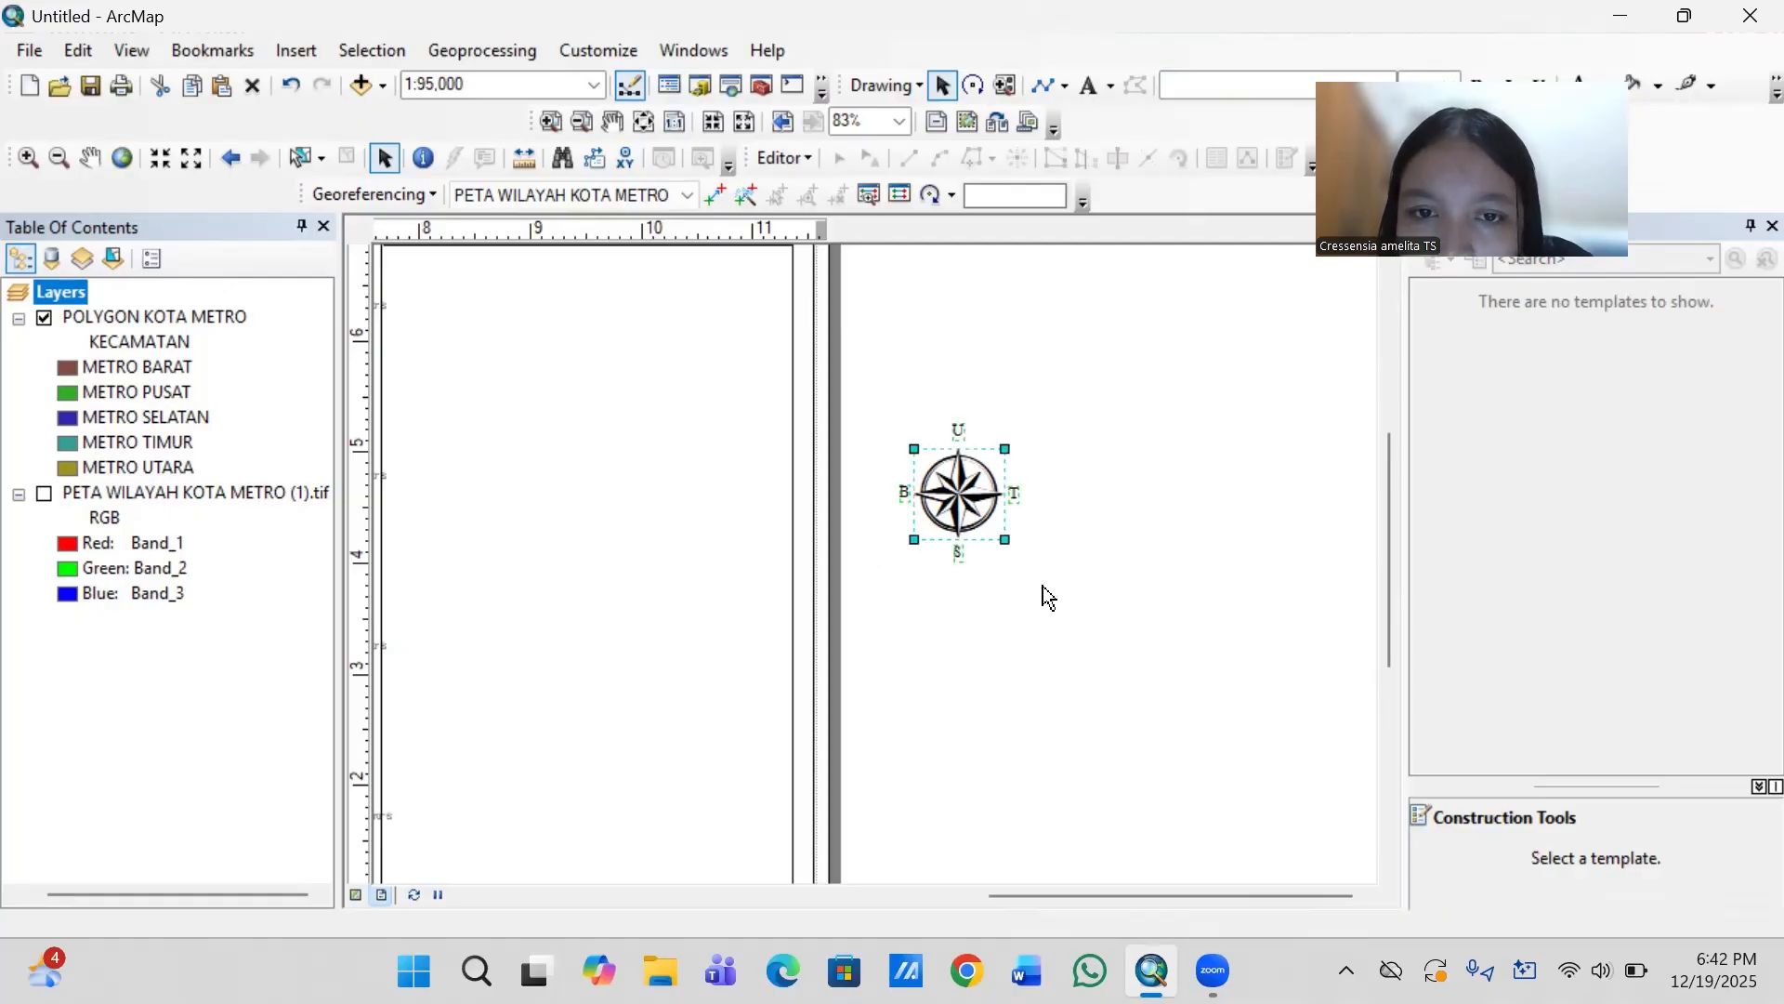
right_click(962, 521)
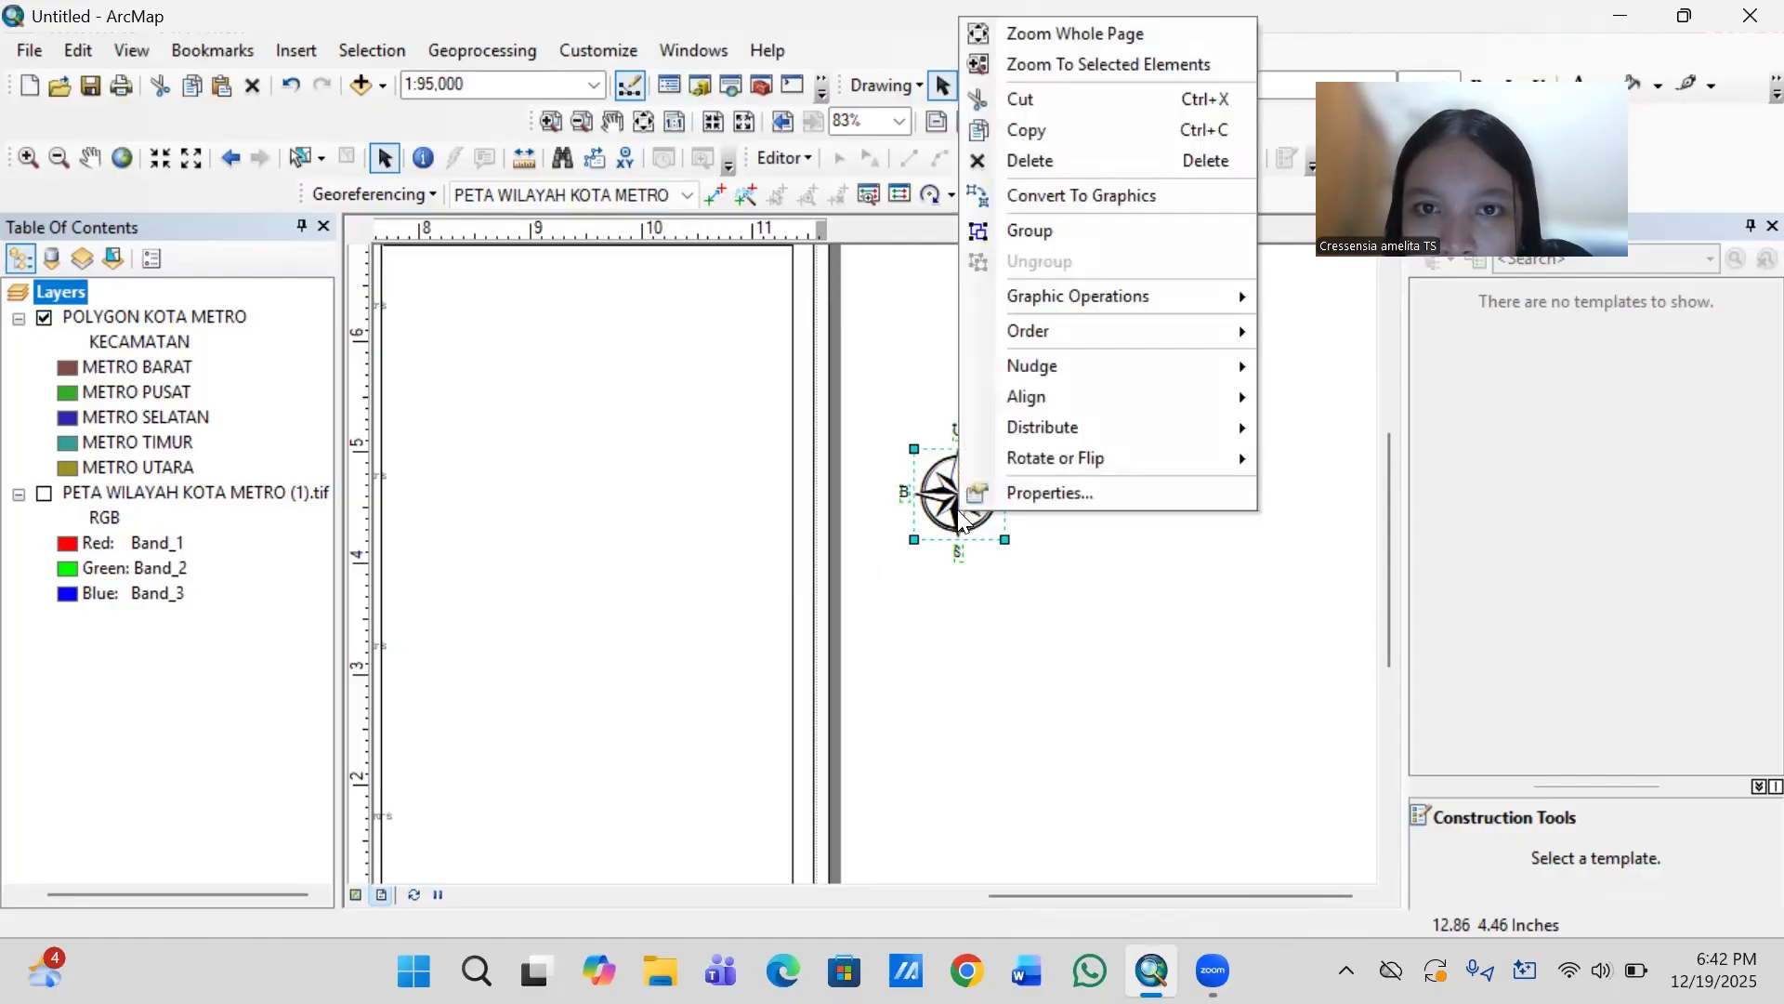
left_click(1072, 231)
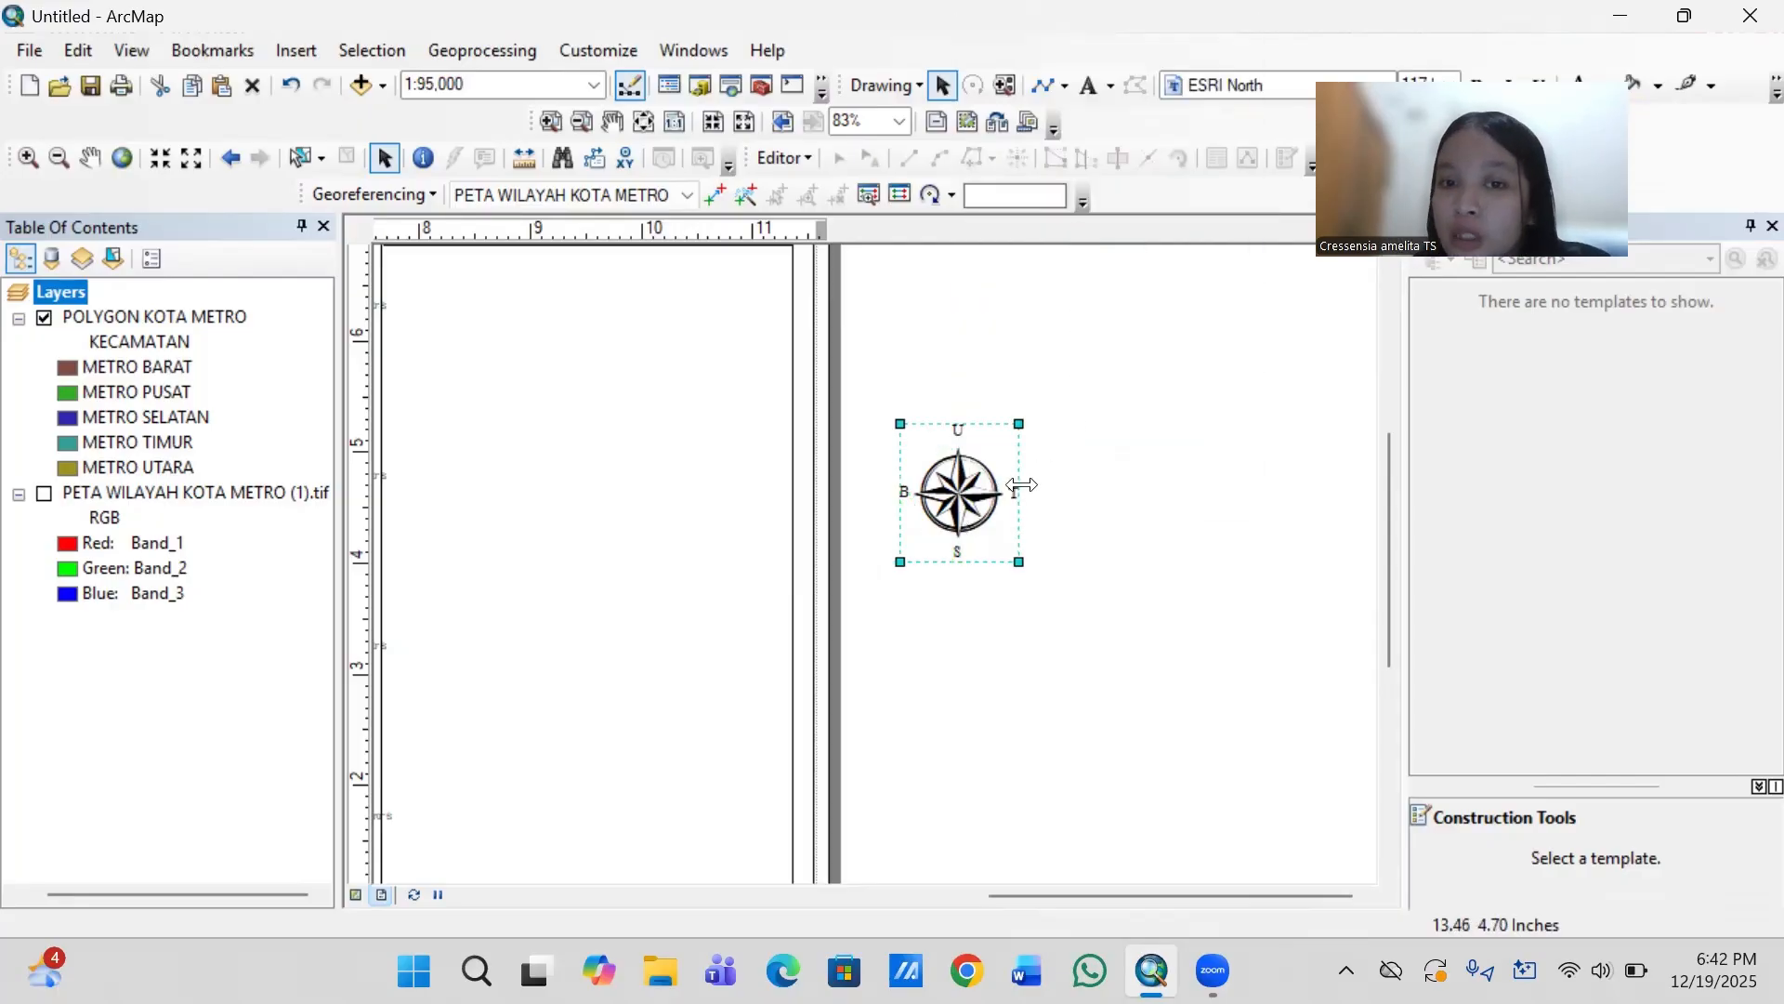
- Move the grouped north arrow into the side panel just below the title near its left edge, shrunk to about three quarters size
scroll(656, 479, "down", 3)
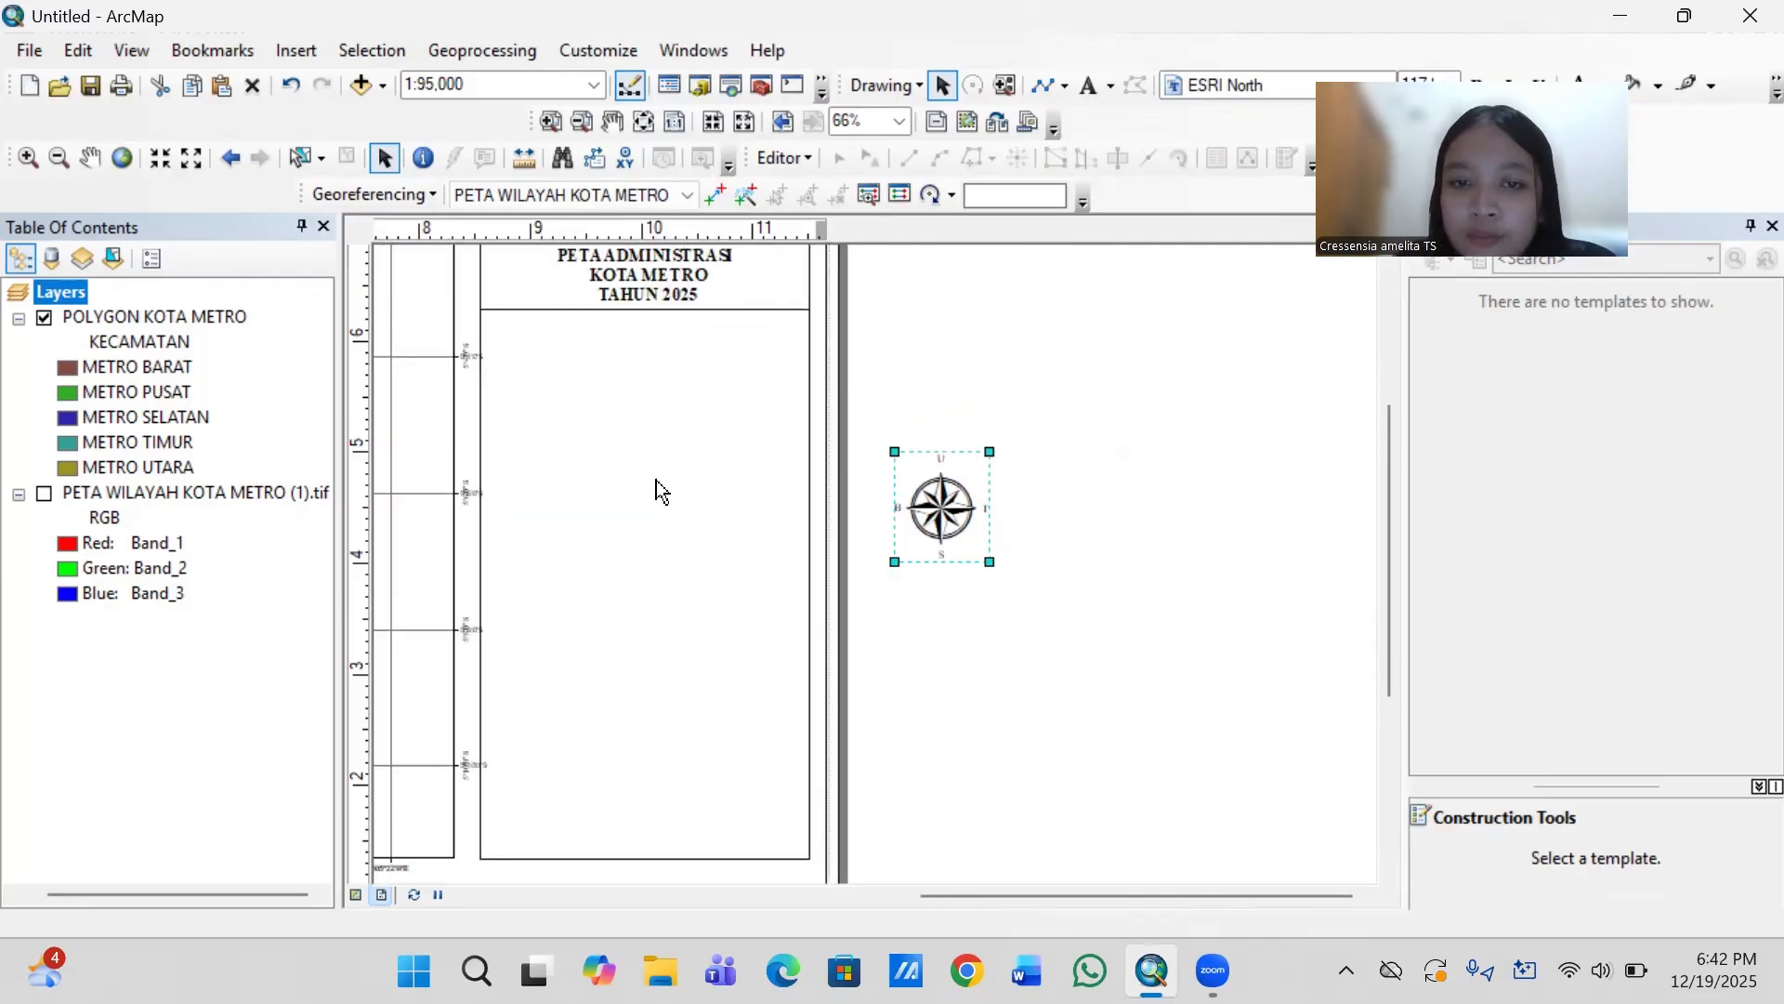
scroll(657, 479, "down", 2)
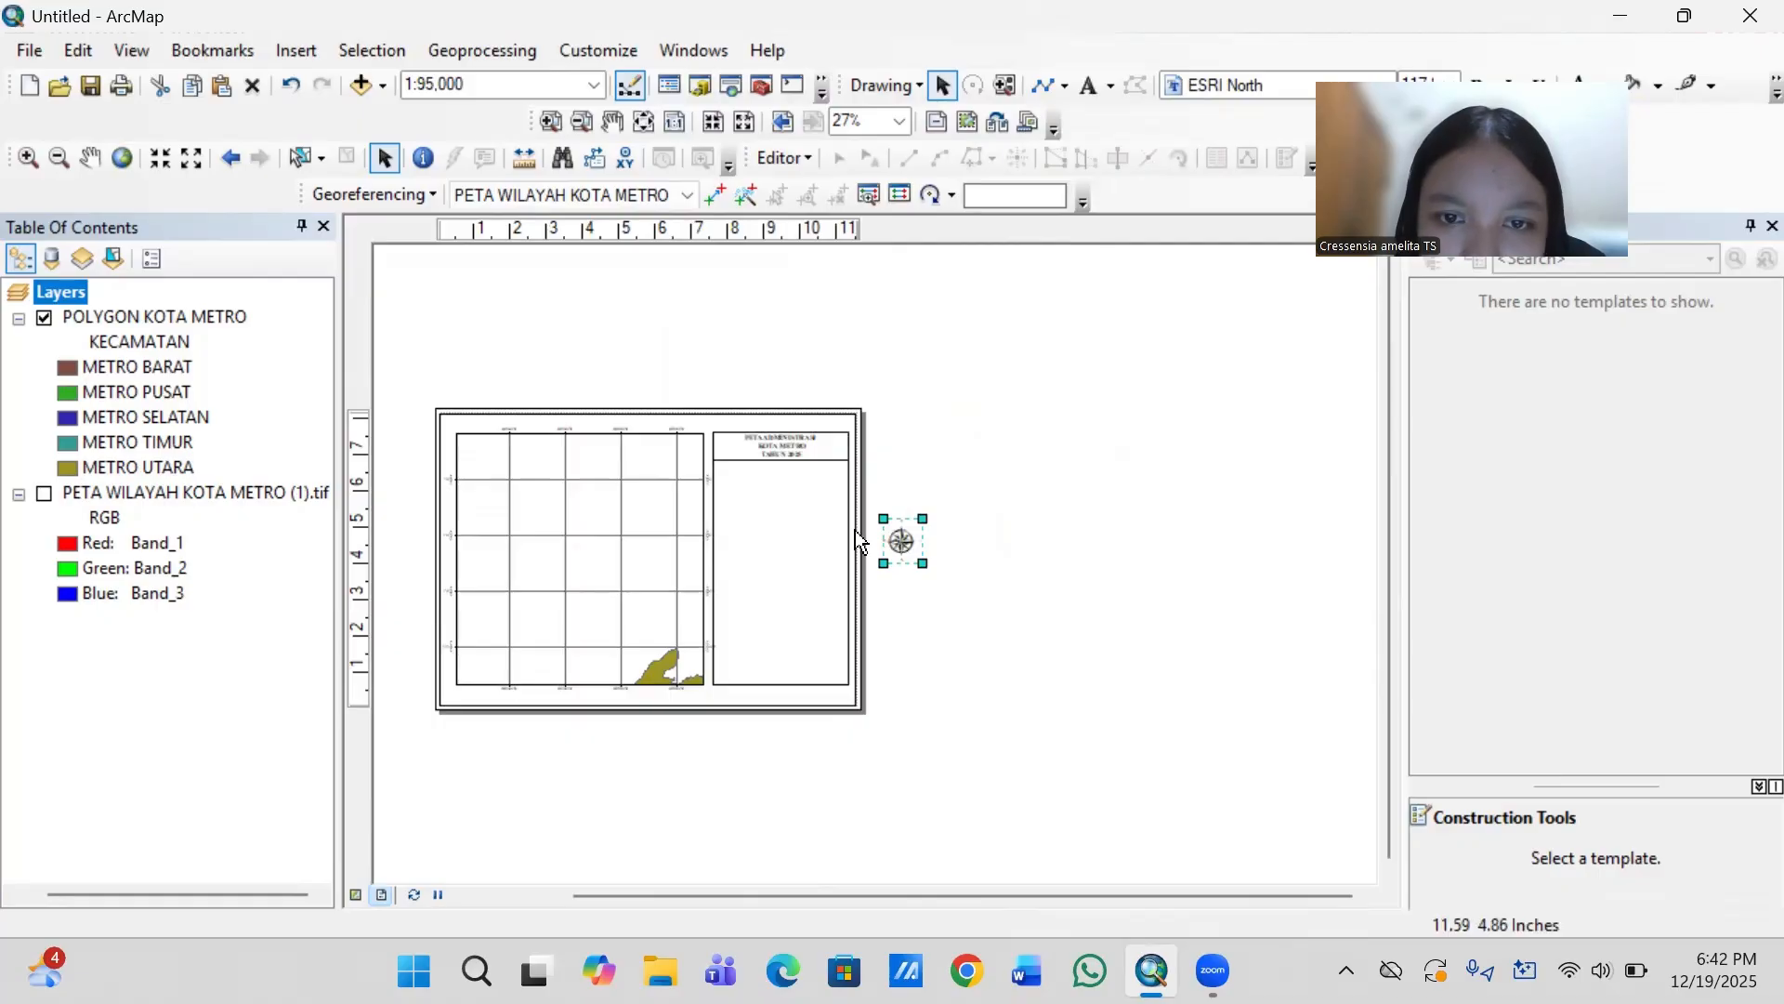
scroll(855, 530, "up", 3)
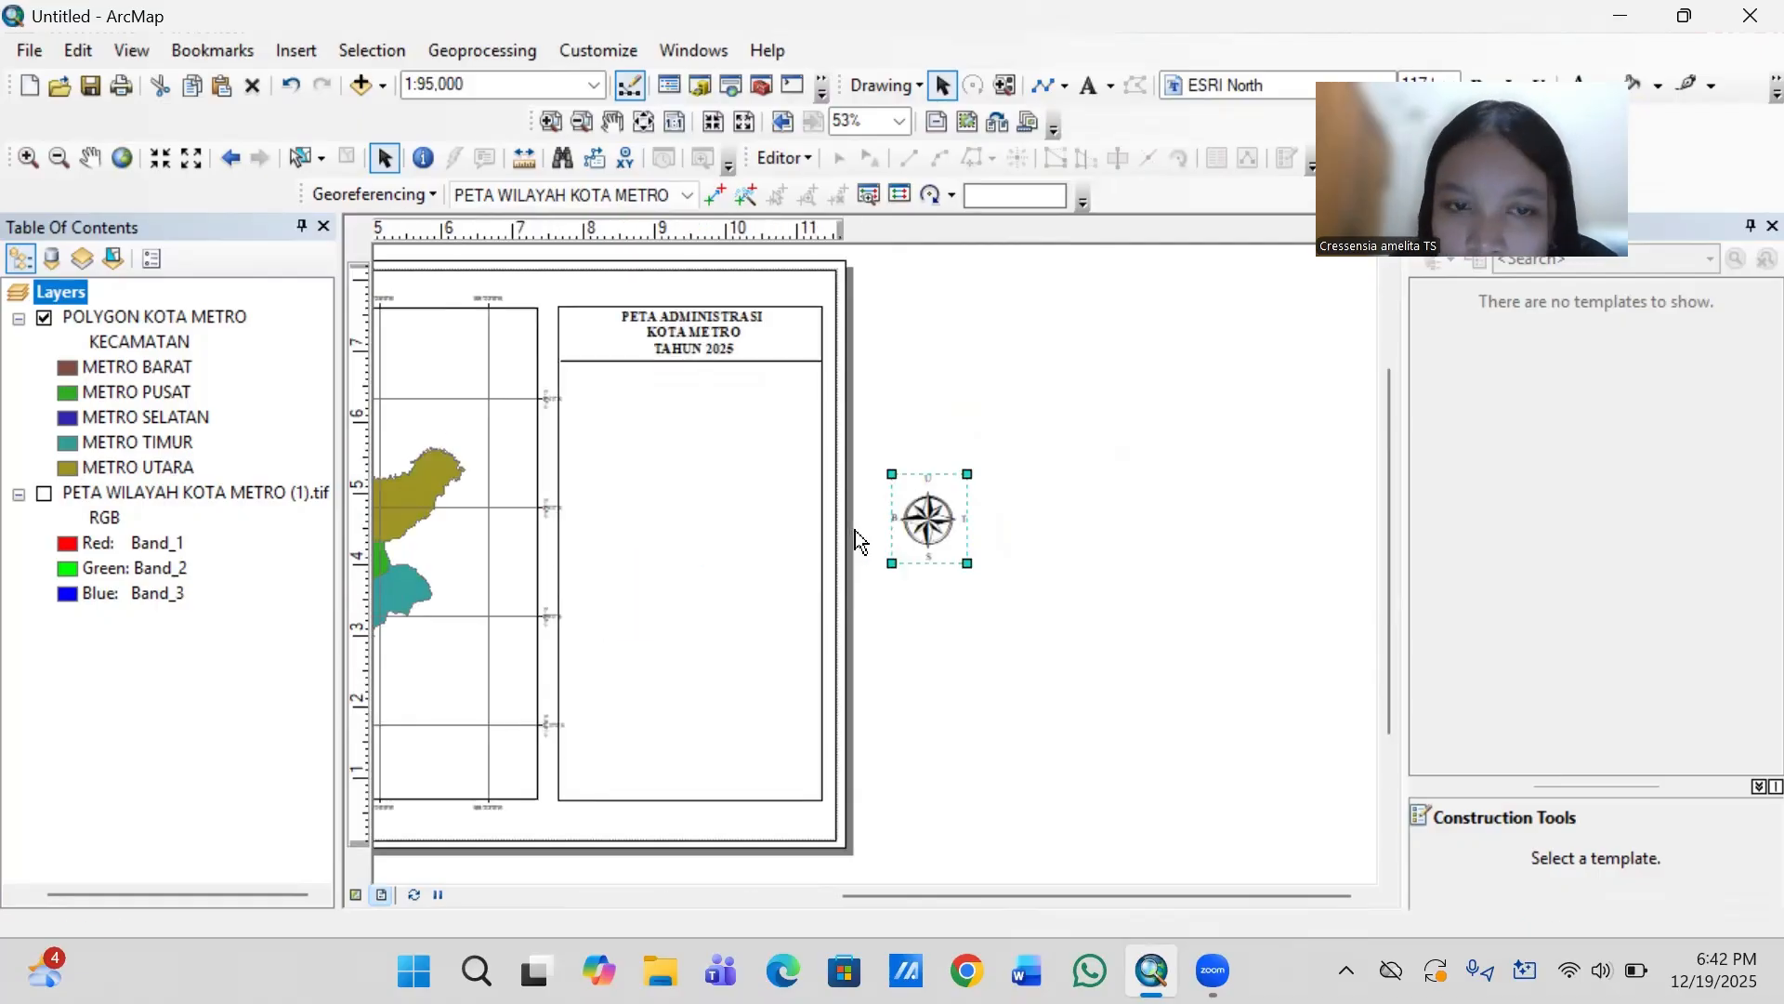
key("Left")
key("Left")
key("Left")
key("Left")
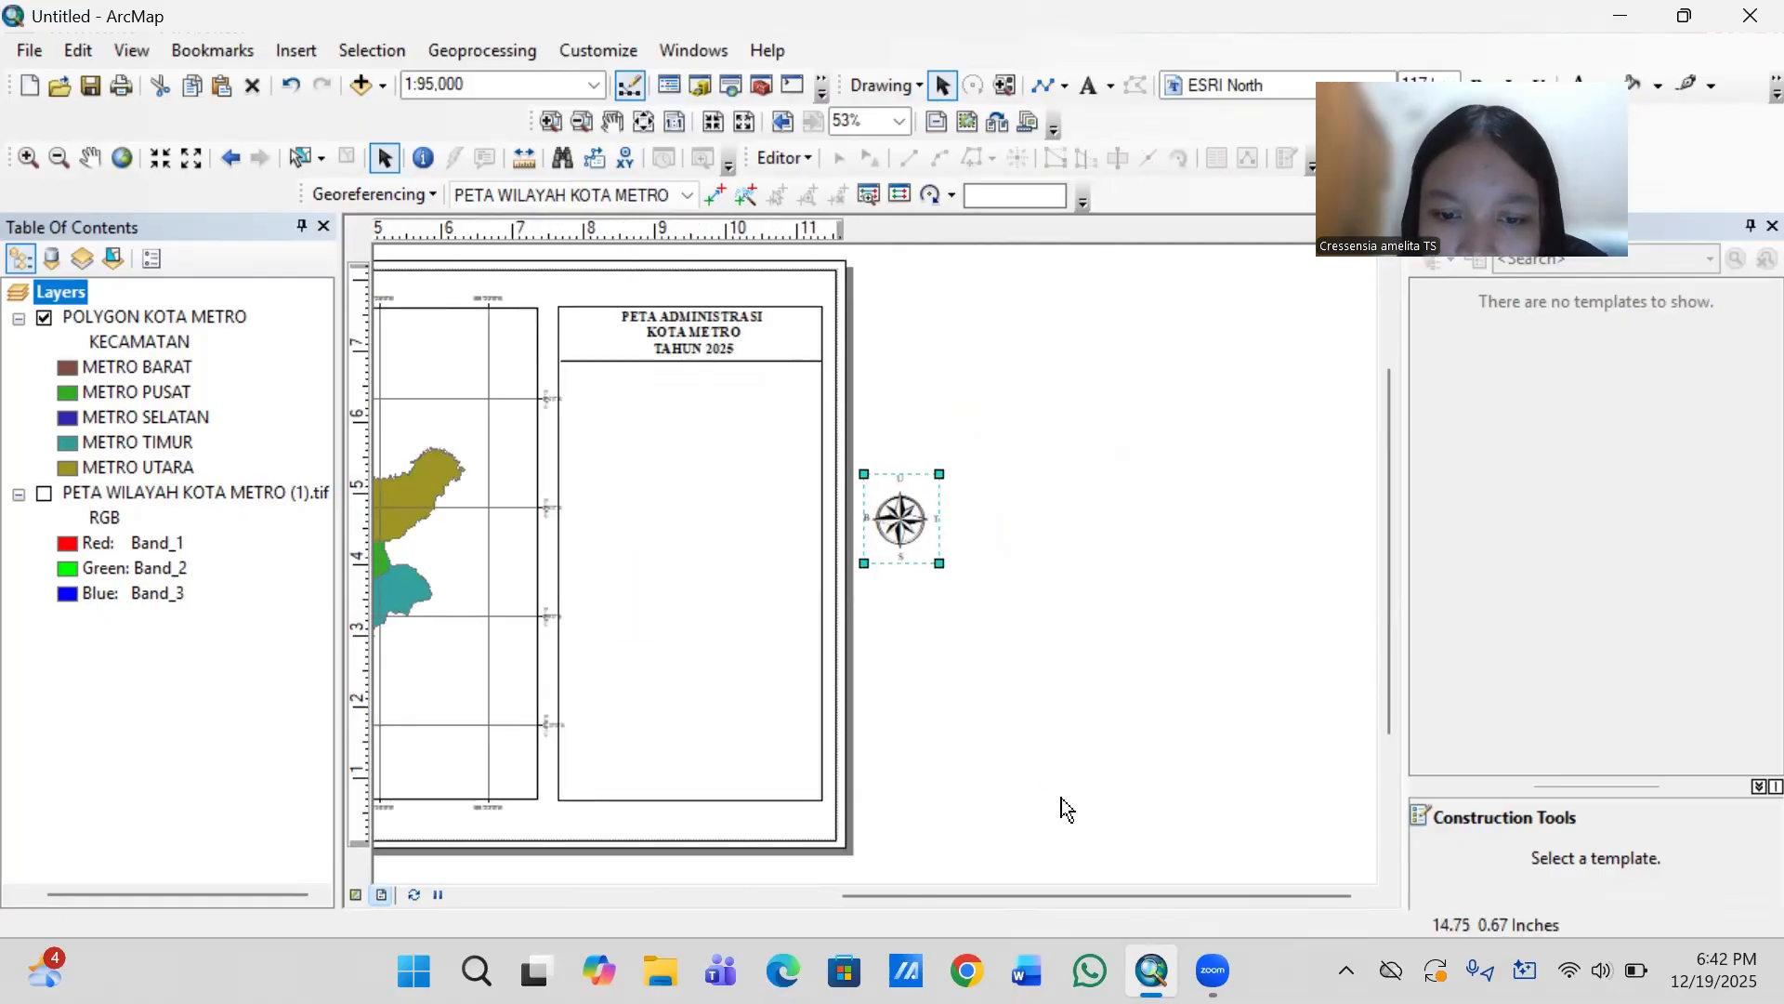
left_click_drag(1046, 896, 877, 894)
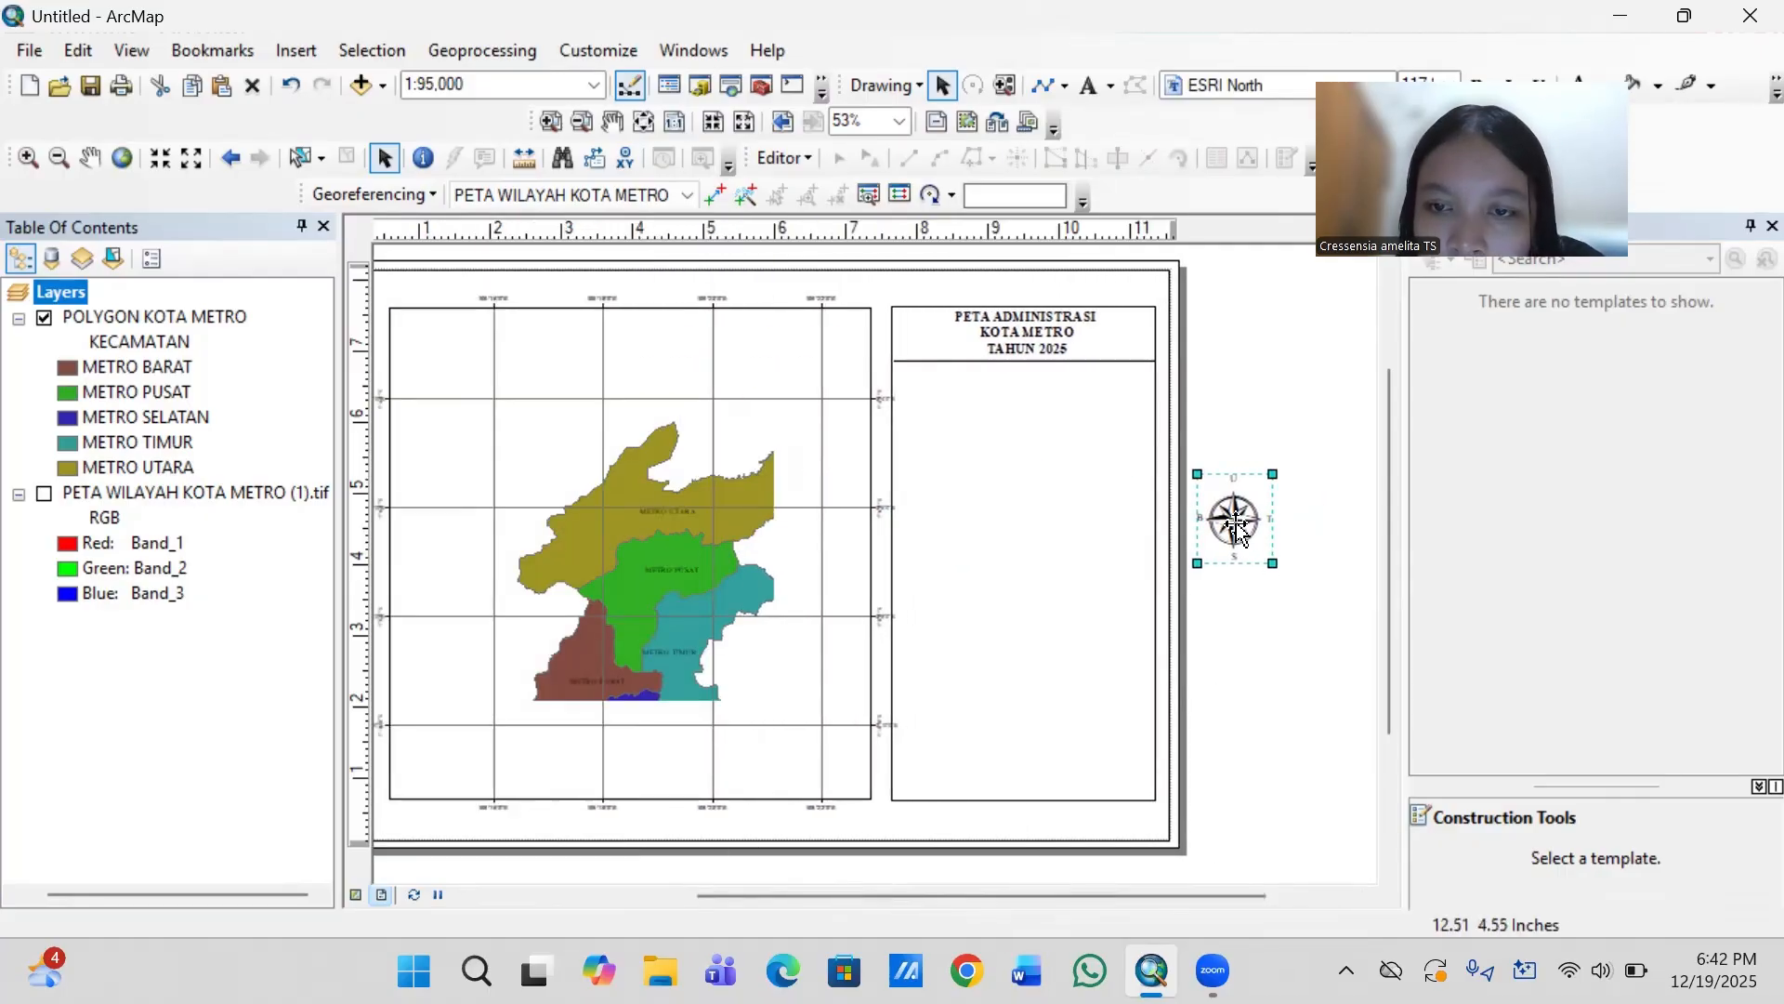
left_click_drag(1240, 533, 925, 398)
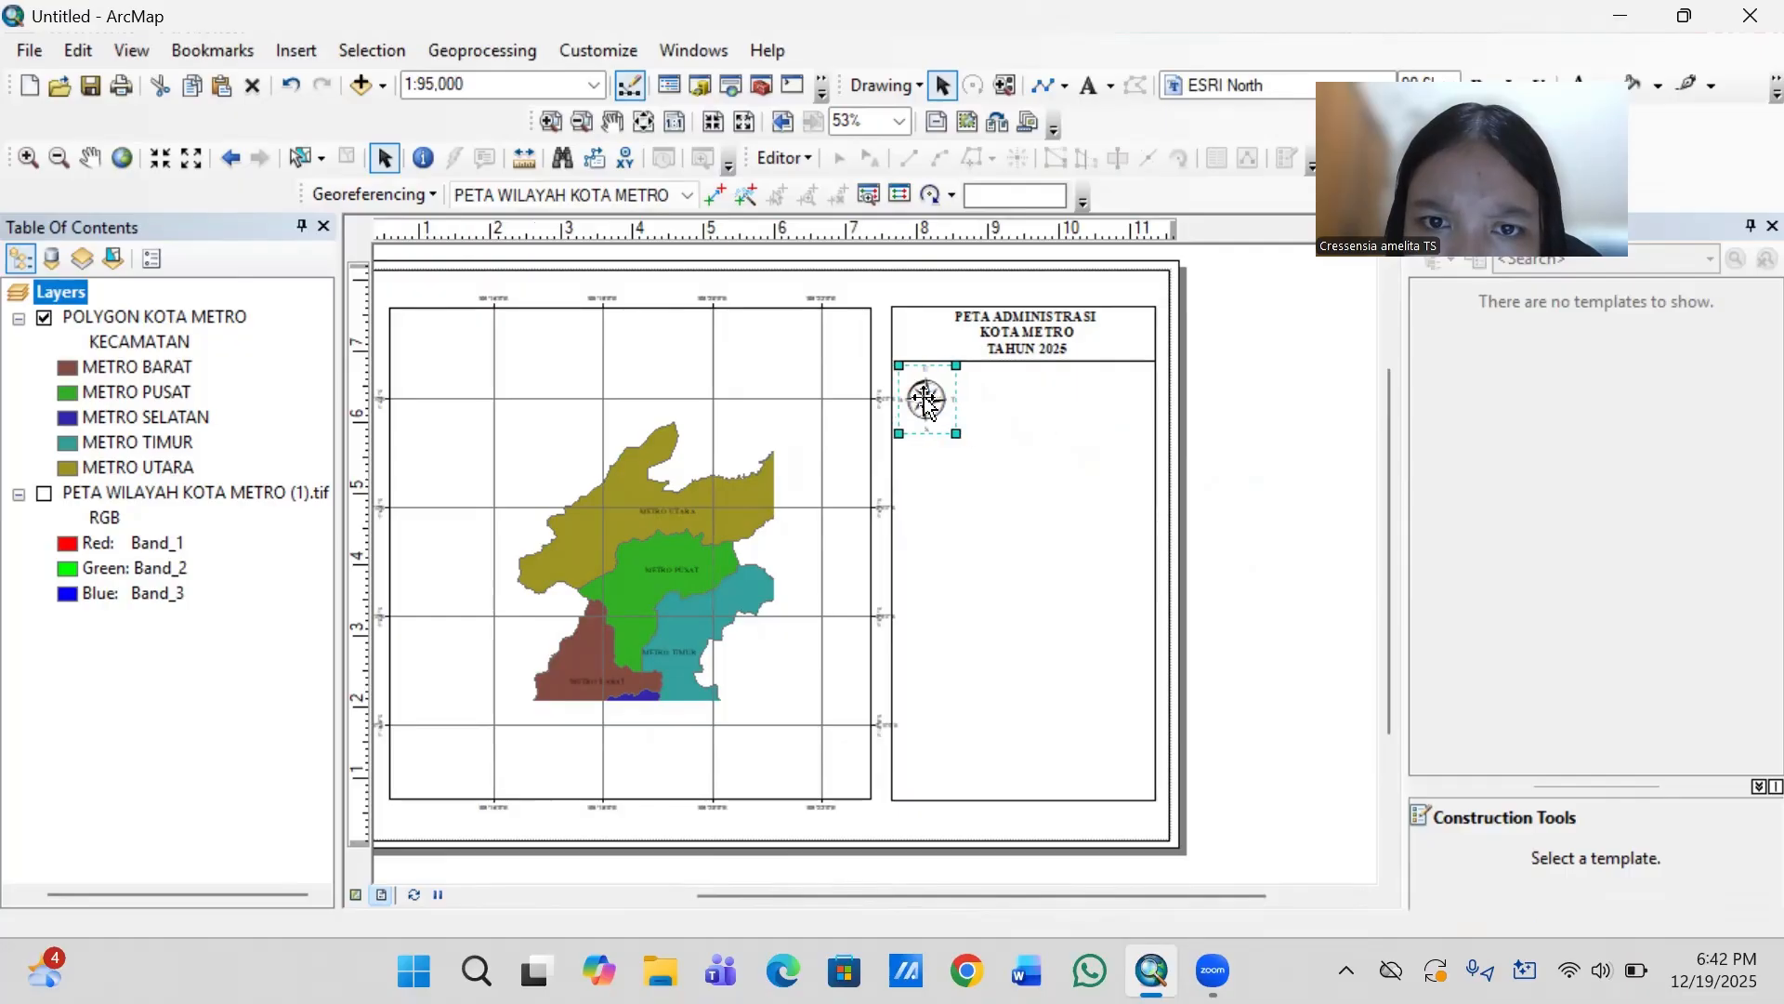
left_click(1287, 469)
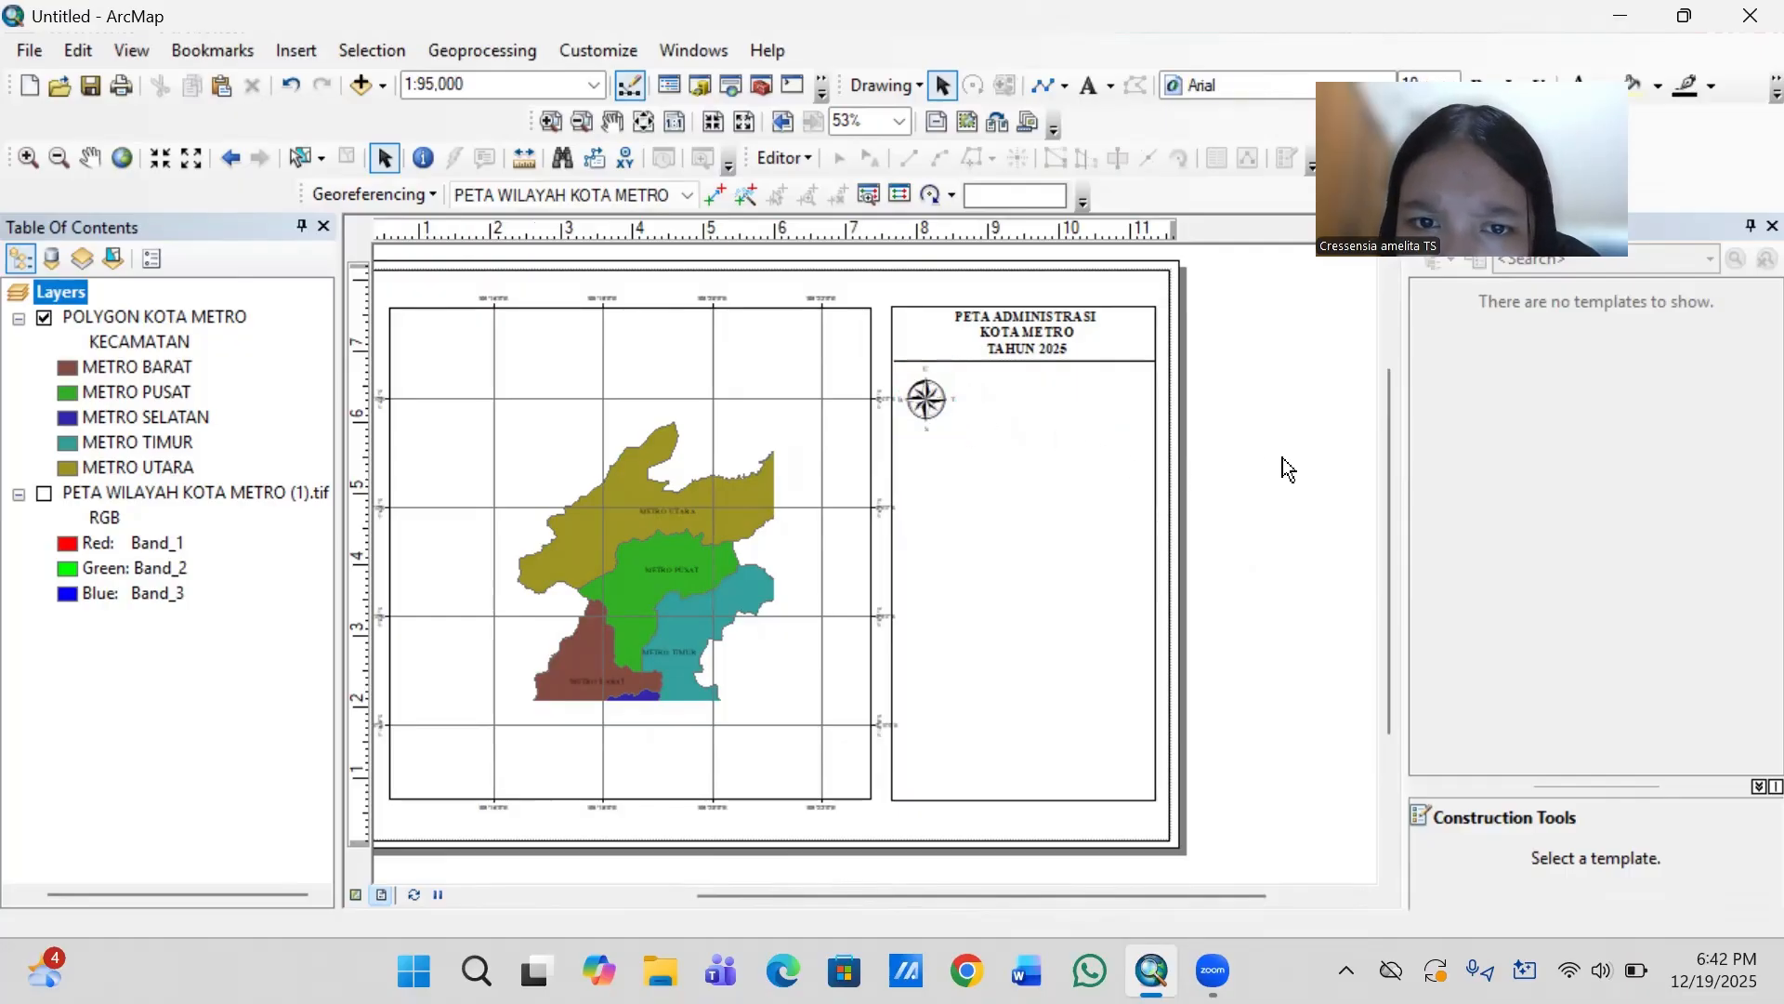
left_click(931, 404)
key("Right")
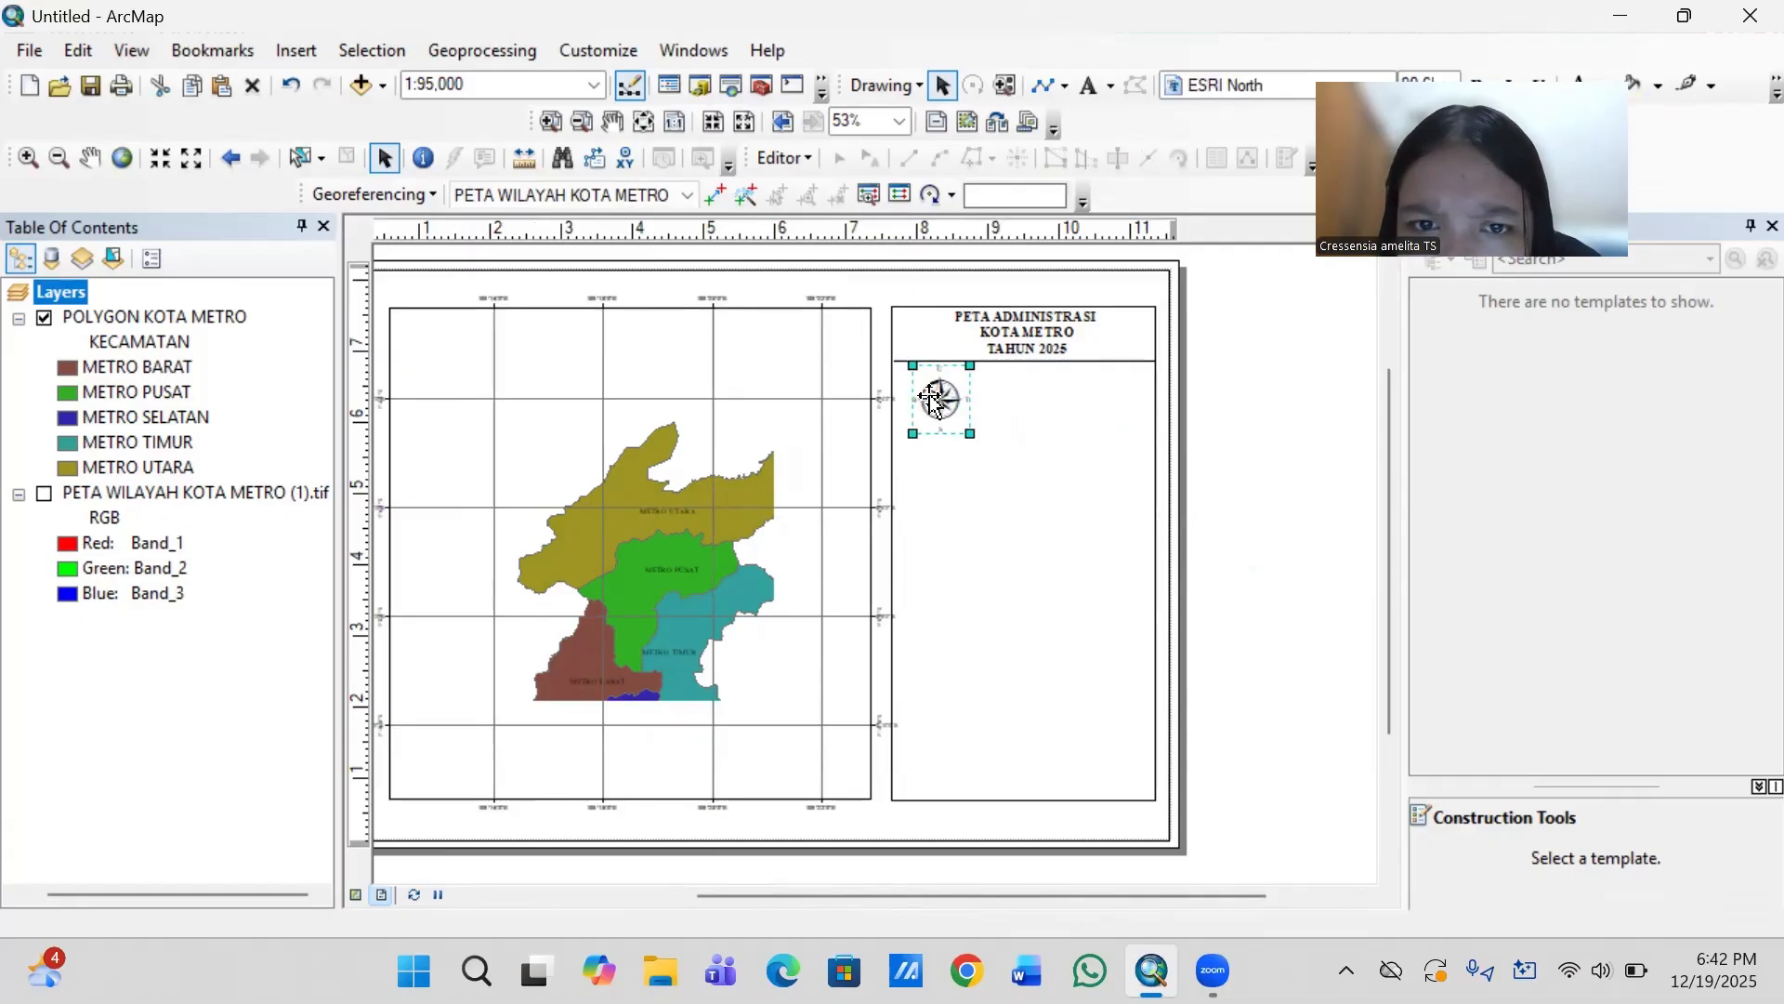
- Nudge the grouped north arrow slightly left within the side panel and deselect it
key("Left")
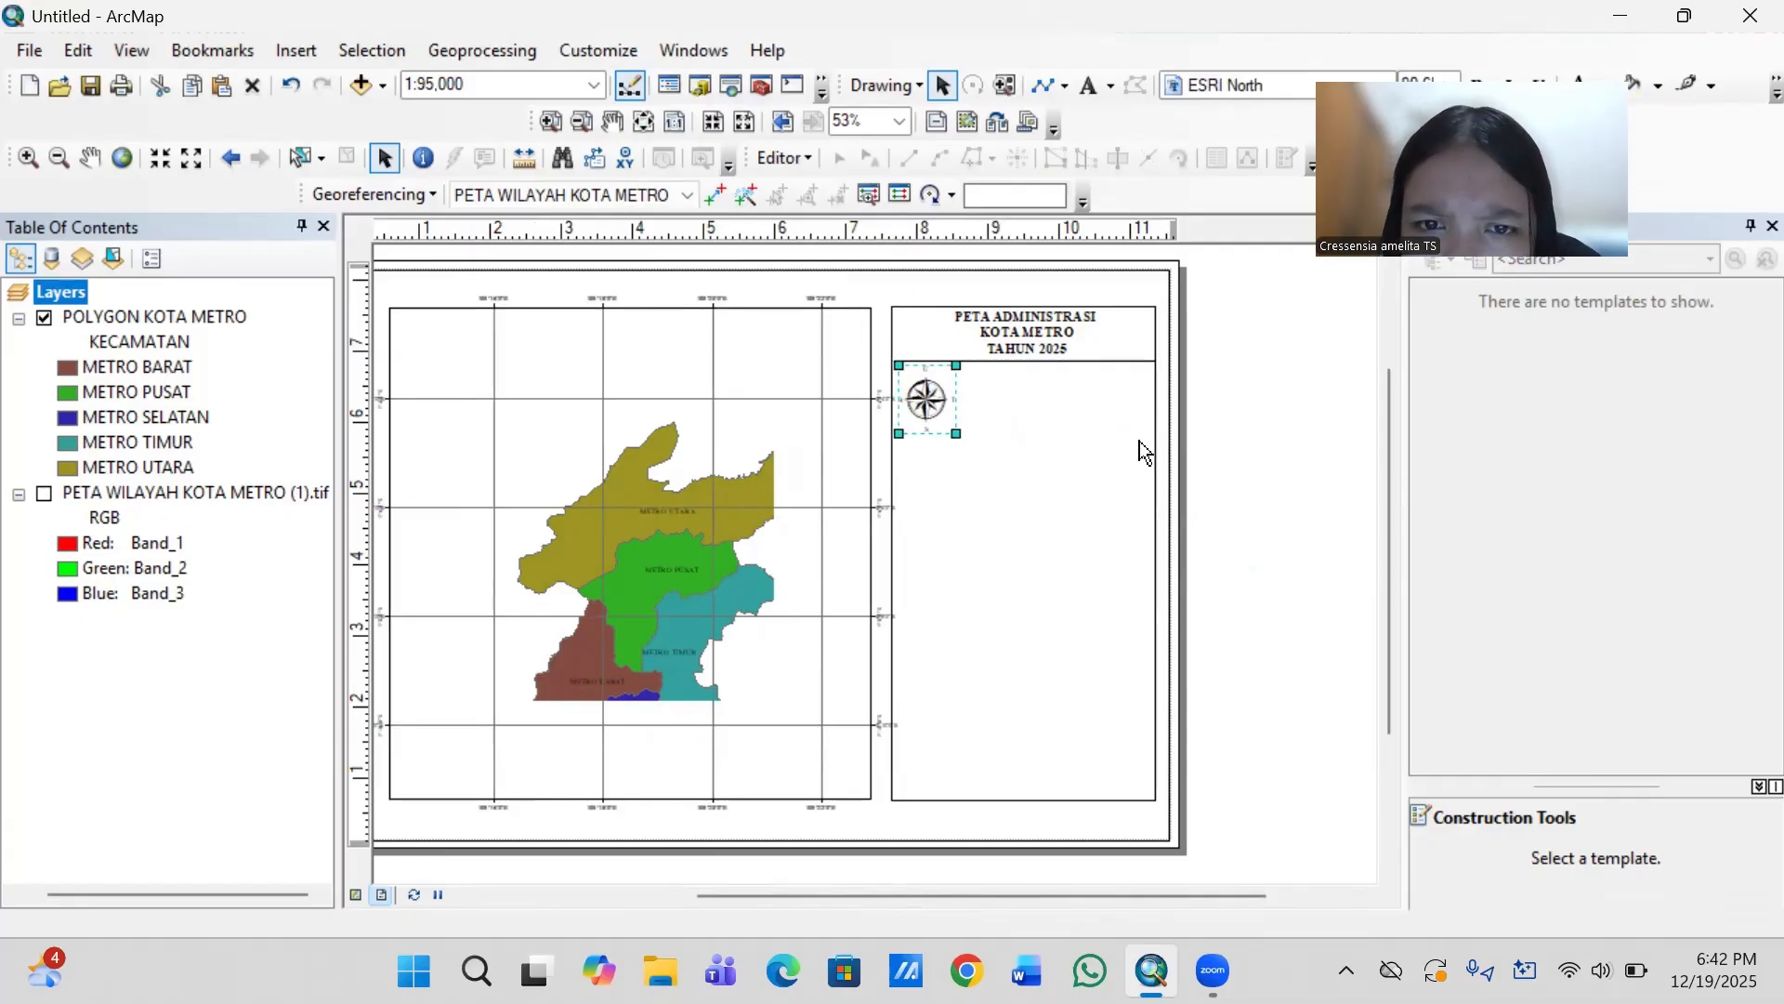
left_click(1277, 484)
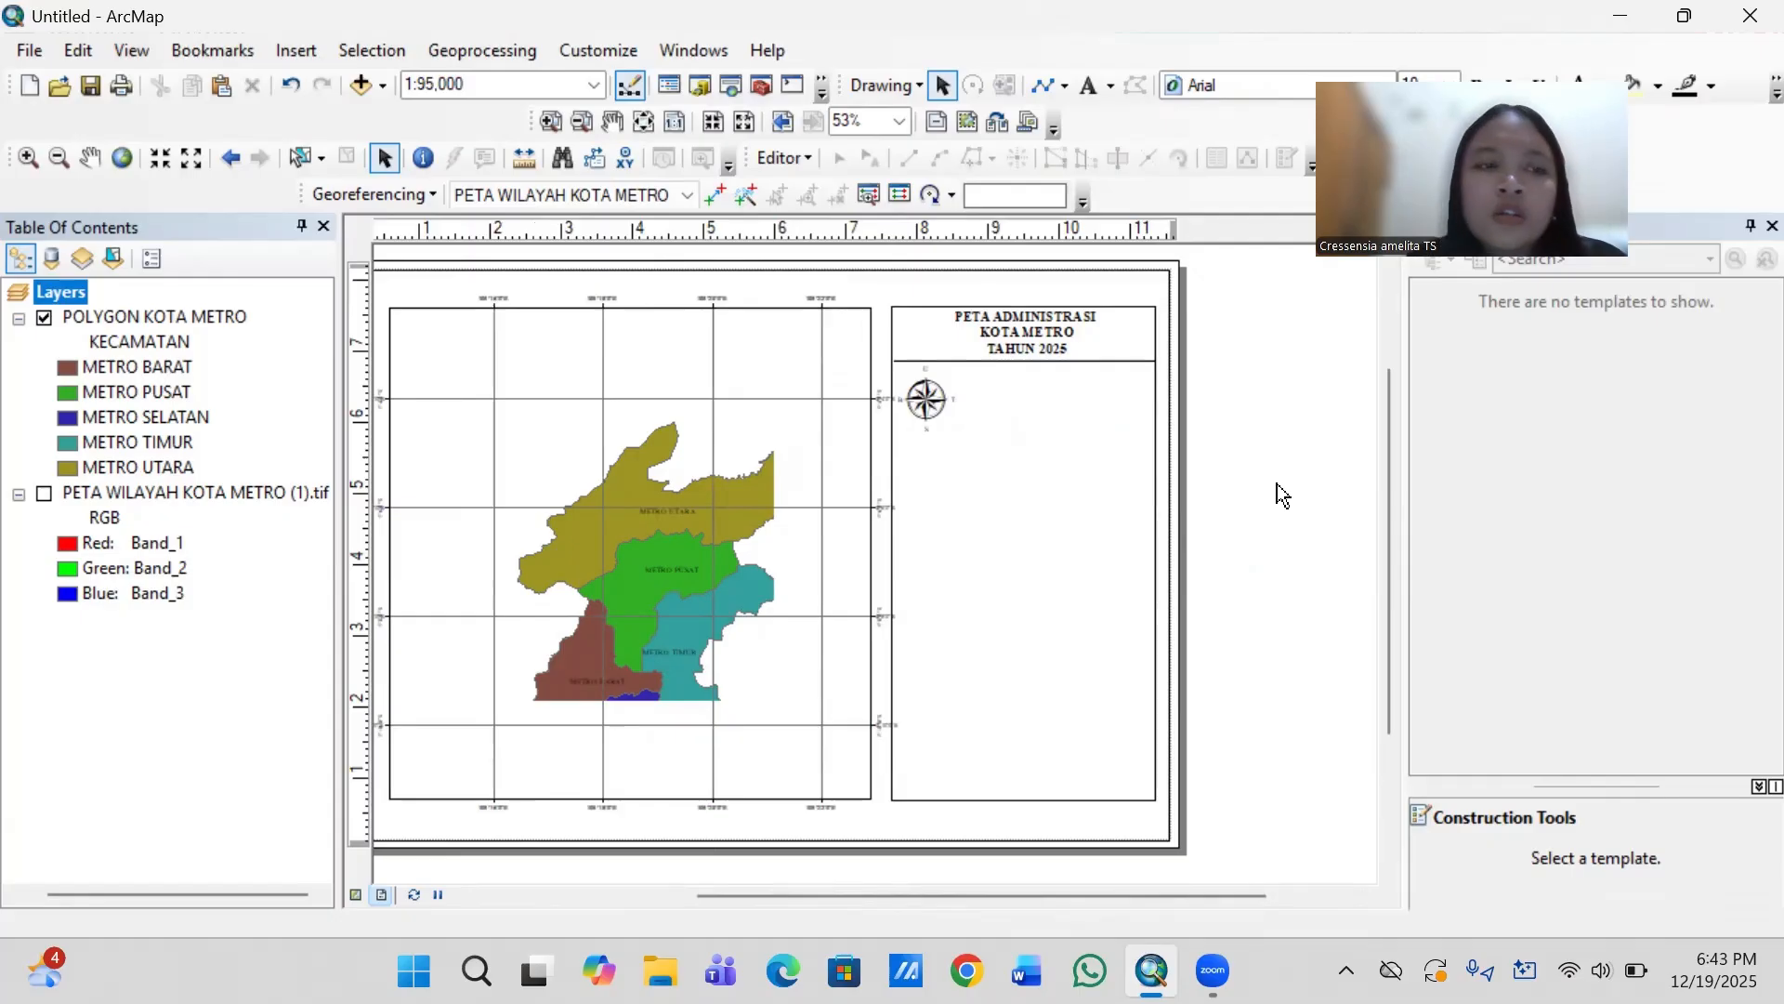
- Apply Indonesian Datum 1974 as the coordinate system of the Layers data frame
right_click(78, 290)
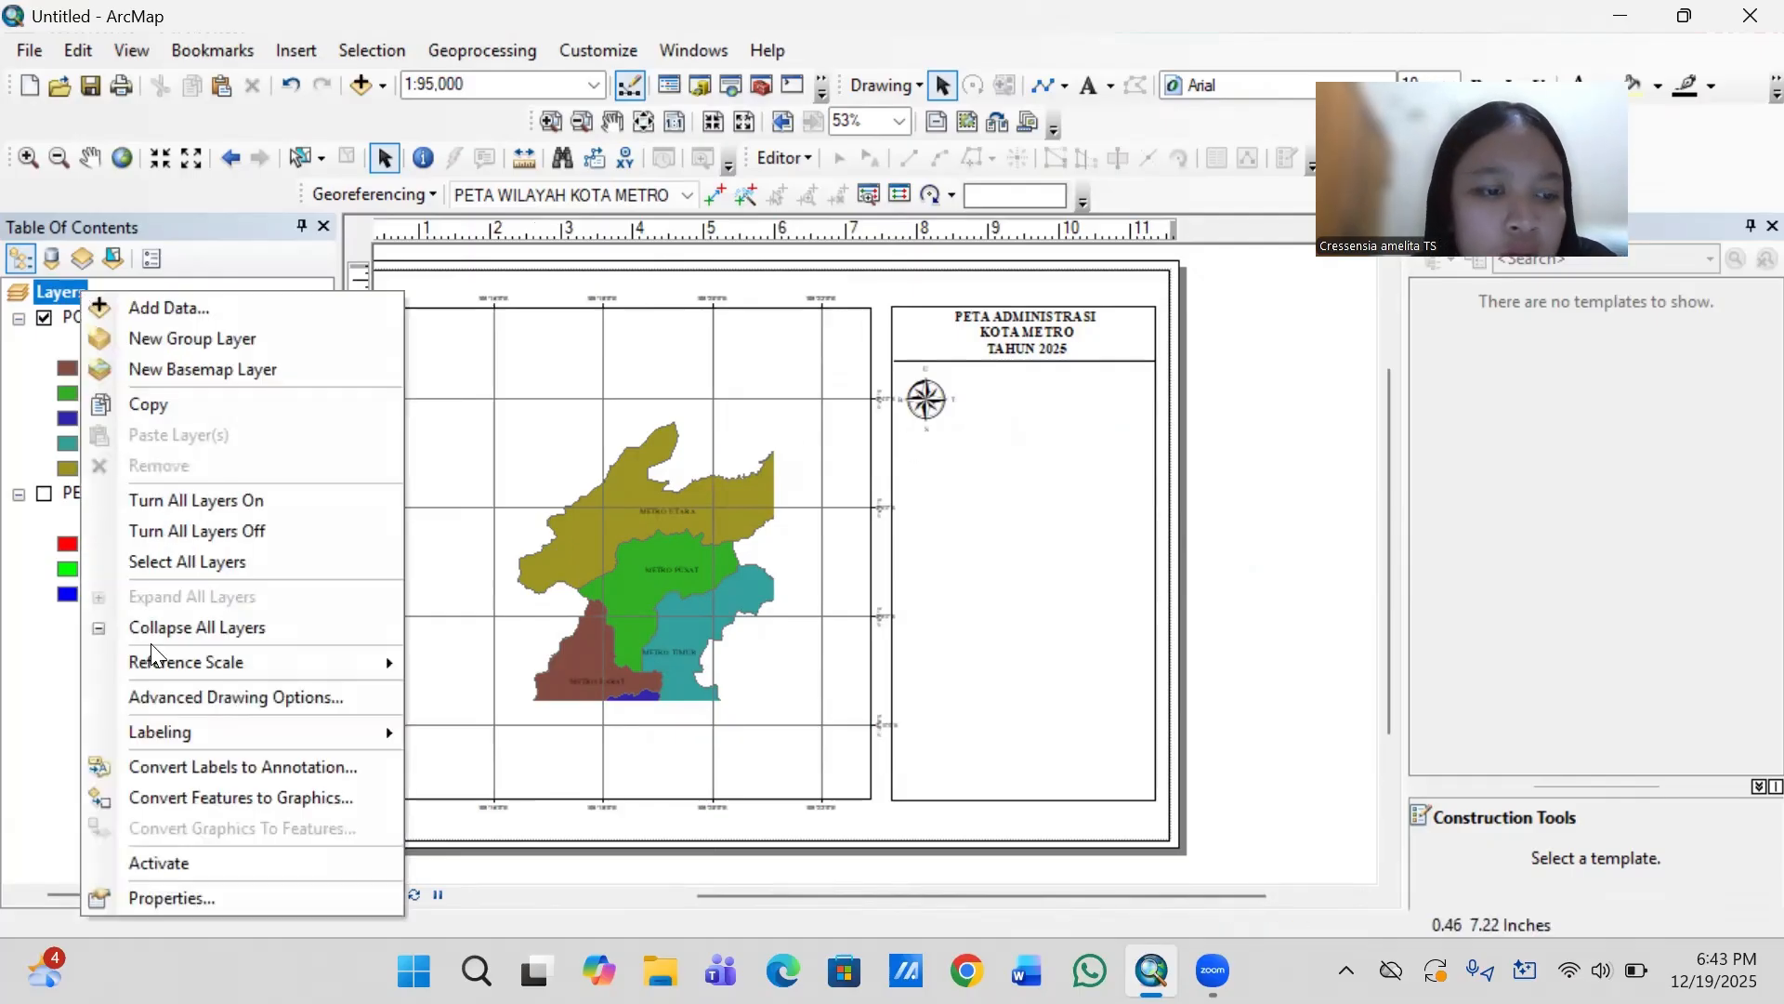
left_click(177, 898)
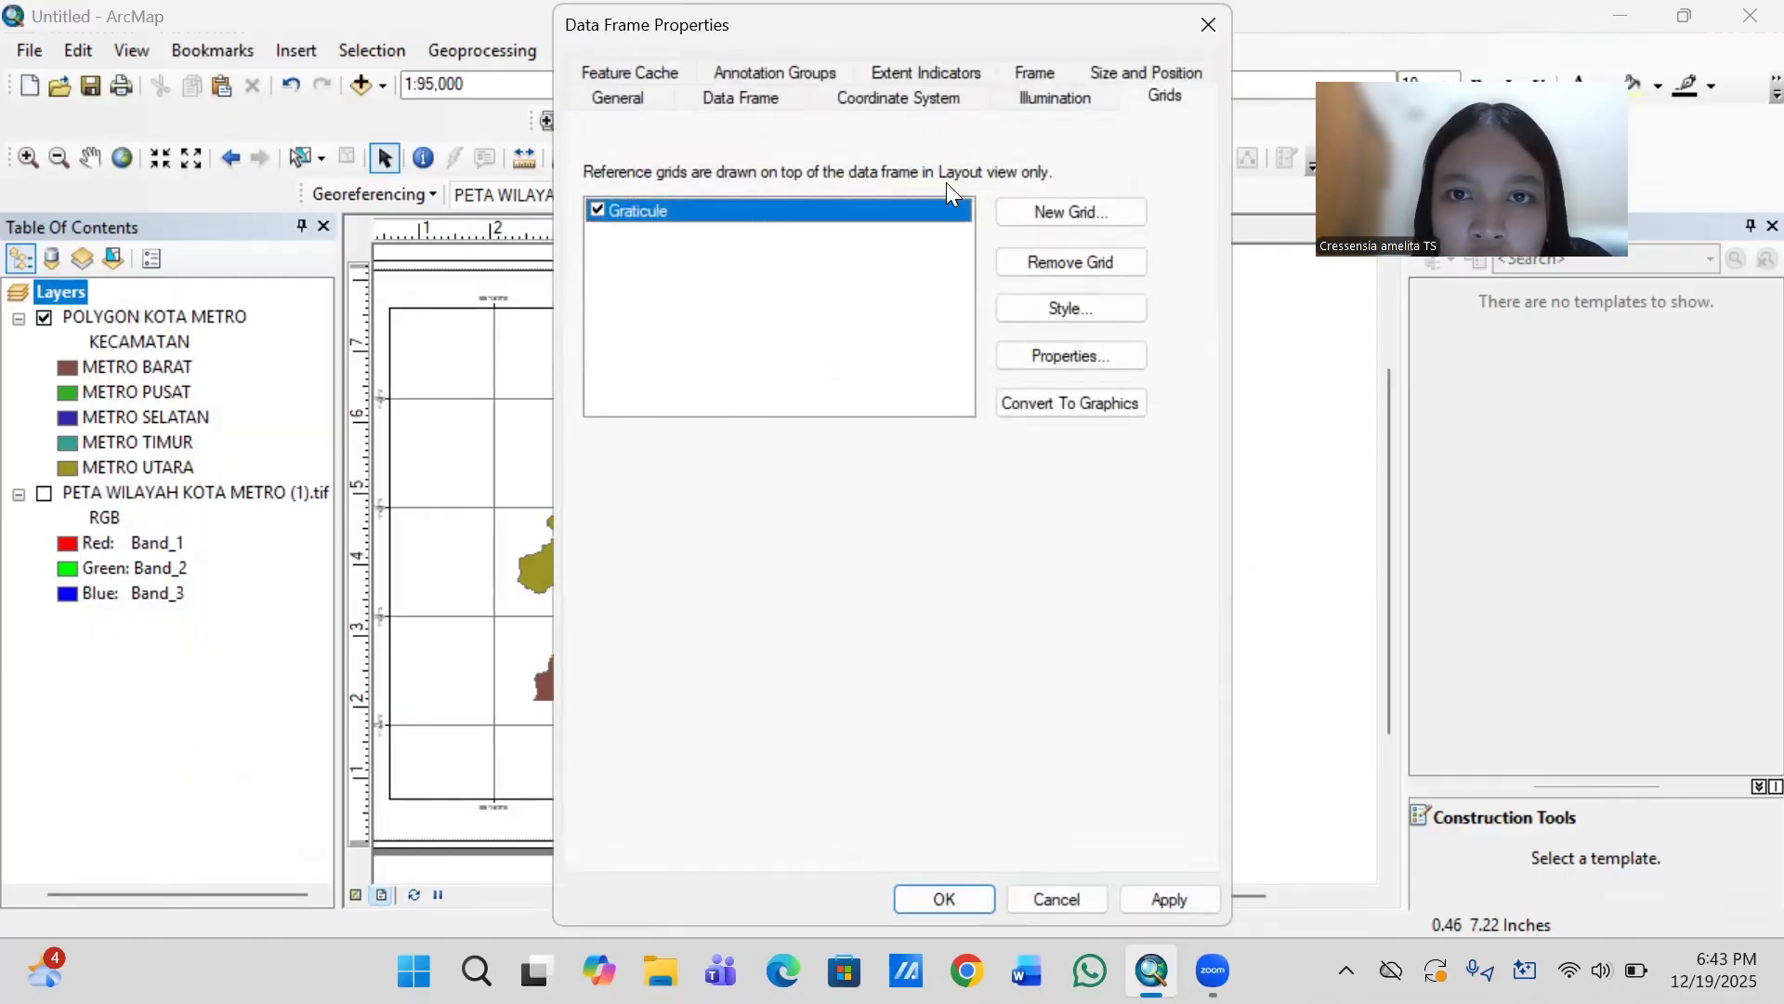
left_click(915, 97)
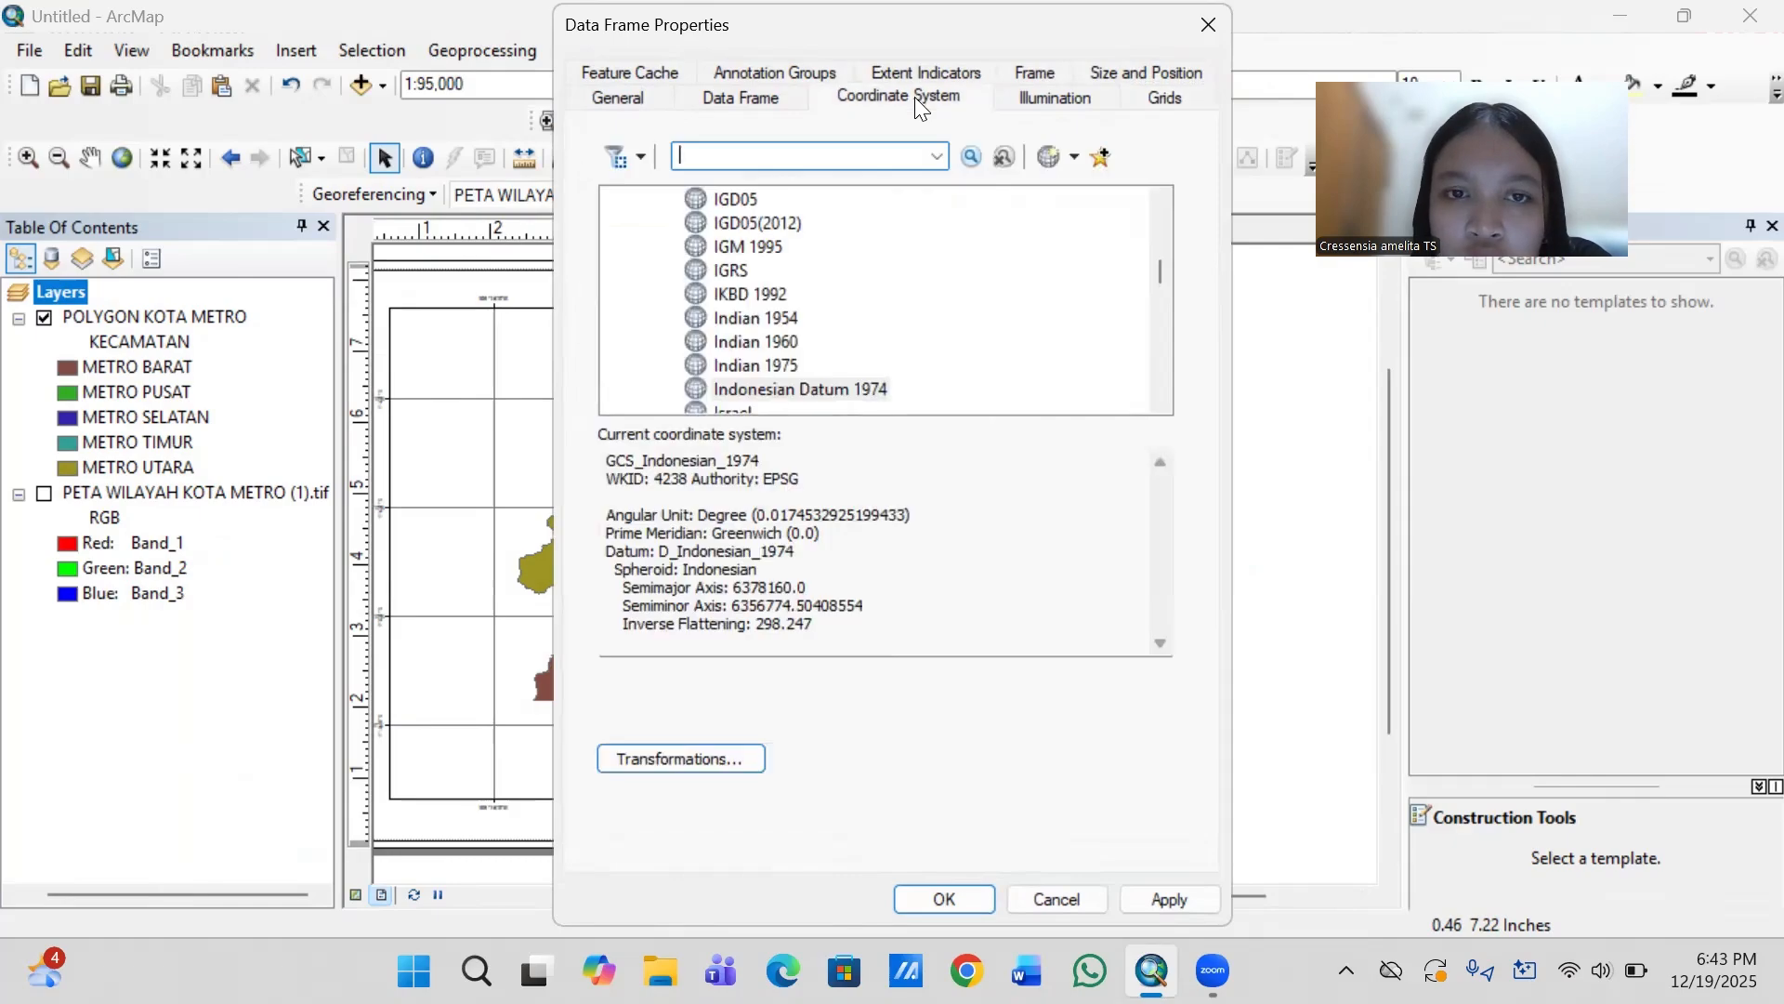
left_click(809, 385)
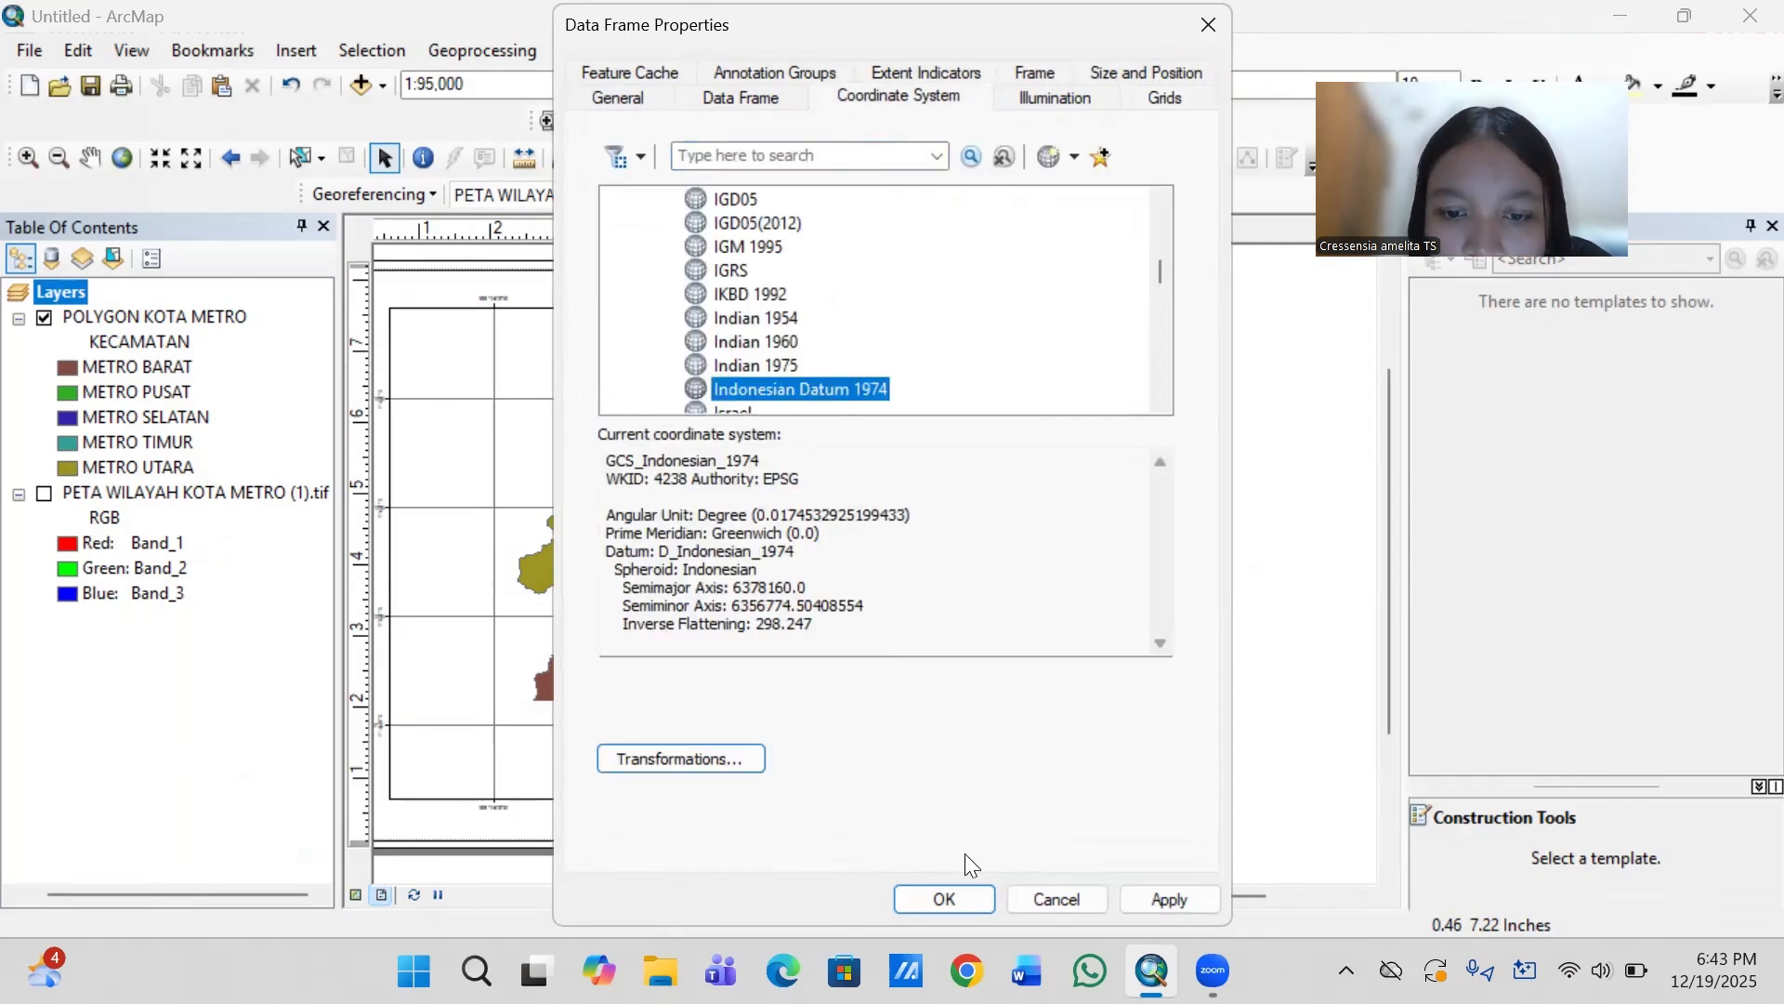
left_click(948, 896)
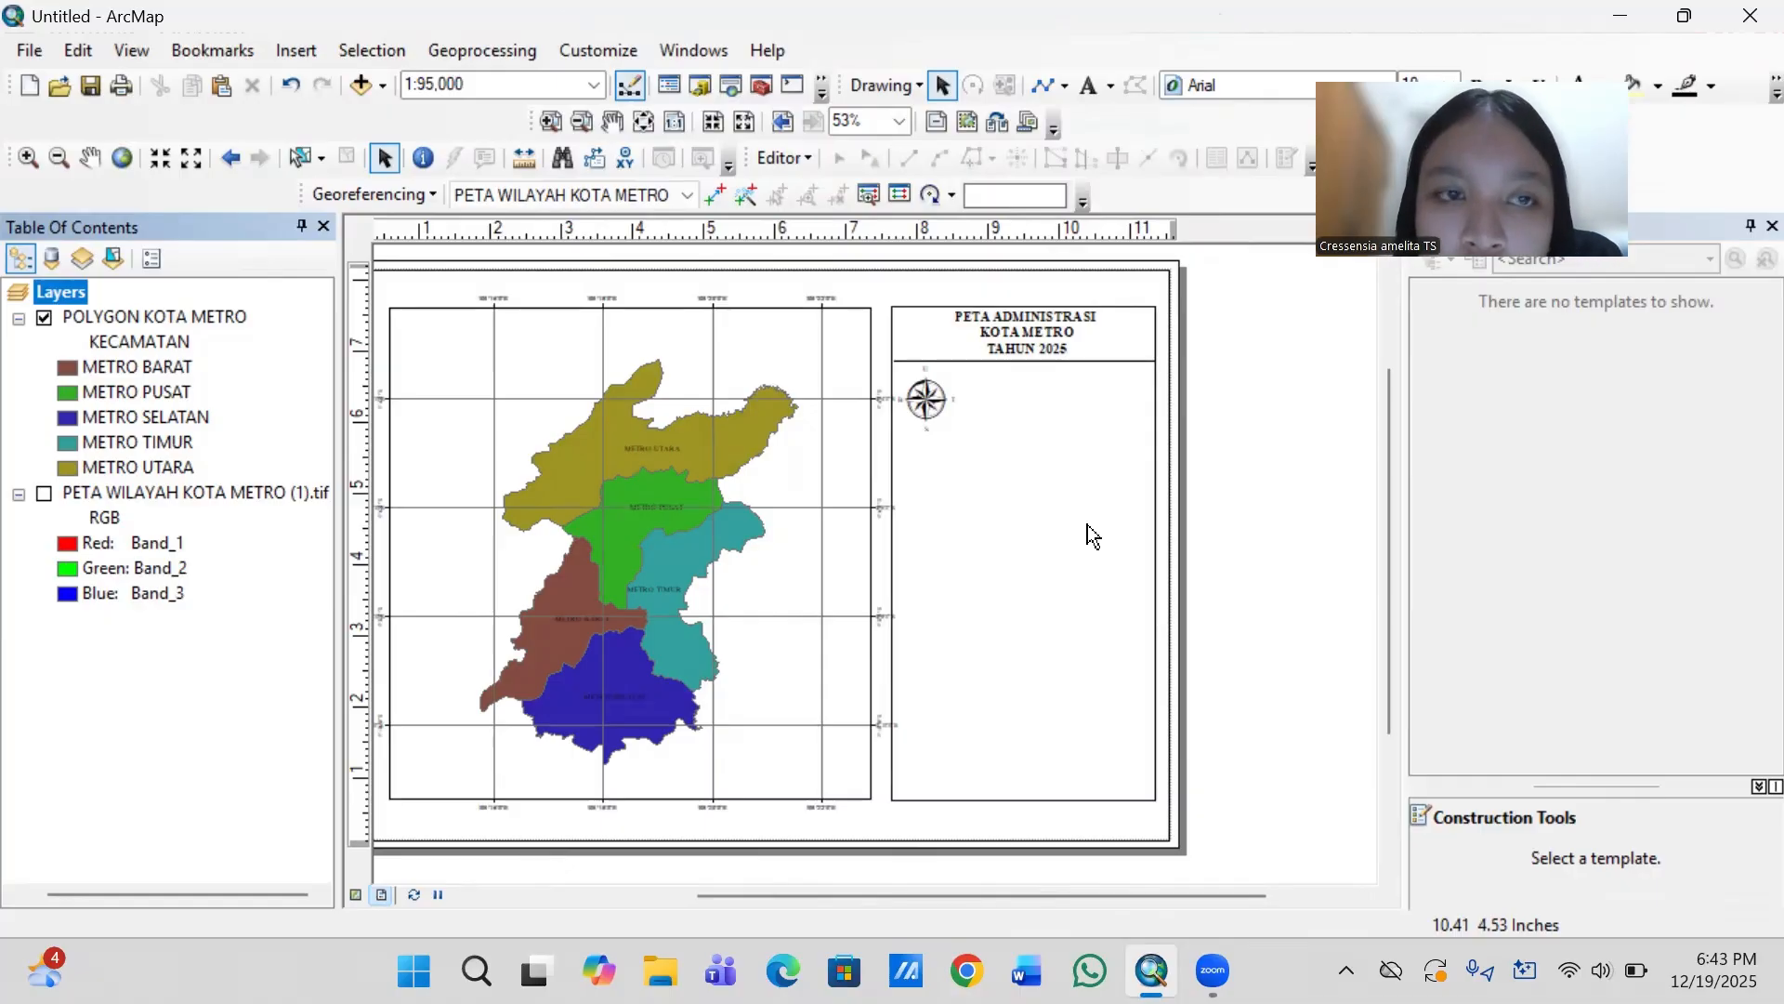
- Insert an Alternating Scale Bar 2 and place it in the side panel, immediately right of the north arrow
left_click(310, 50)
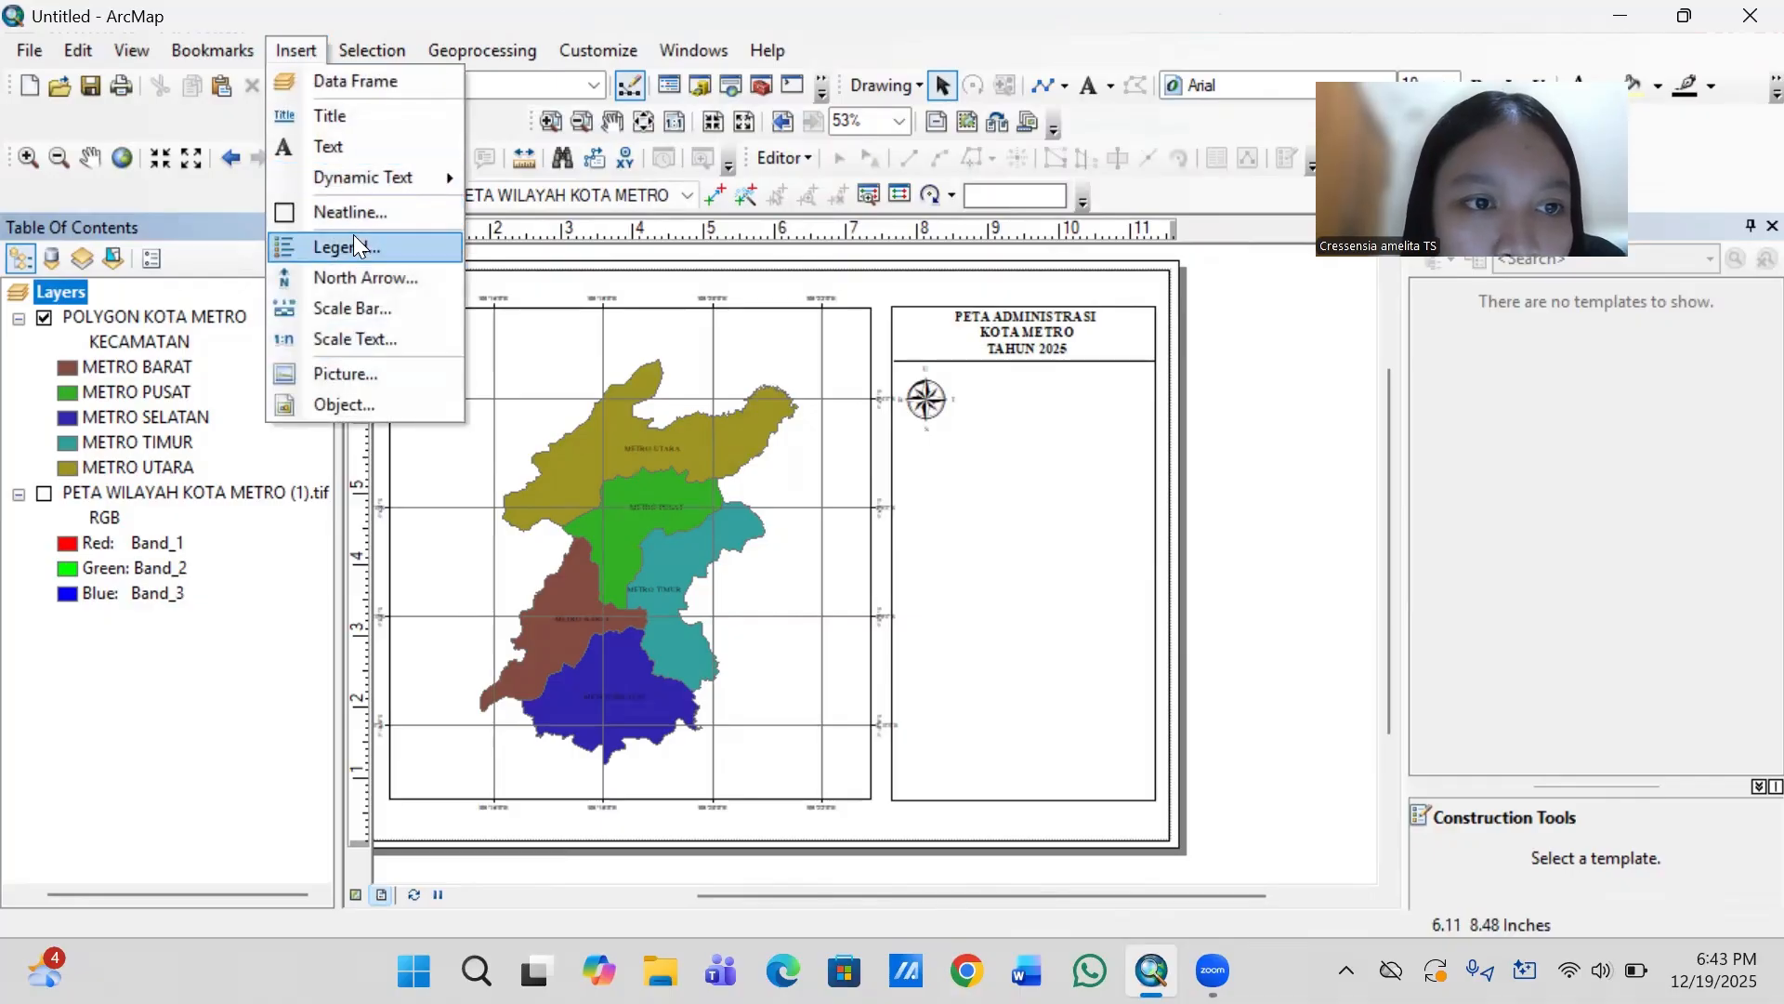
left_click(367, 309)
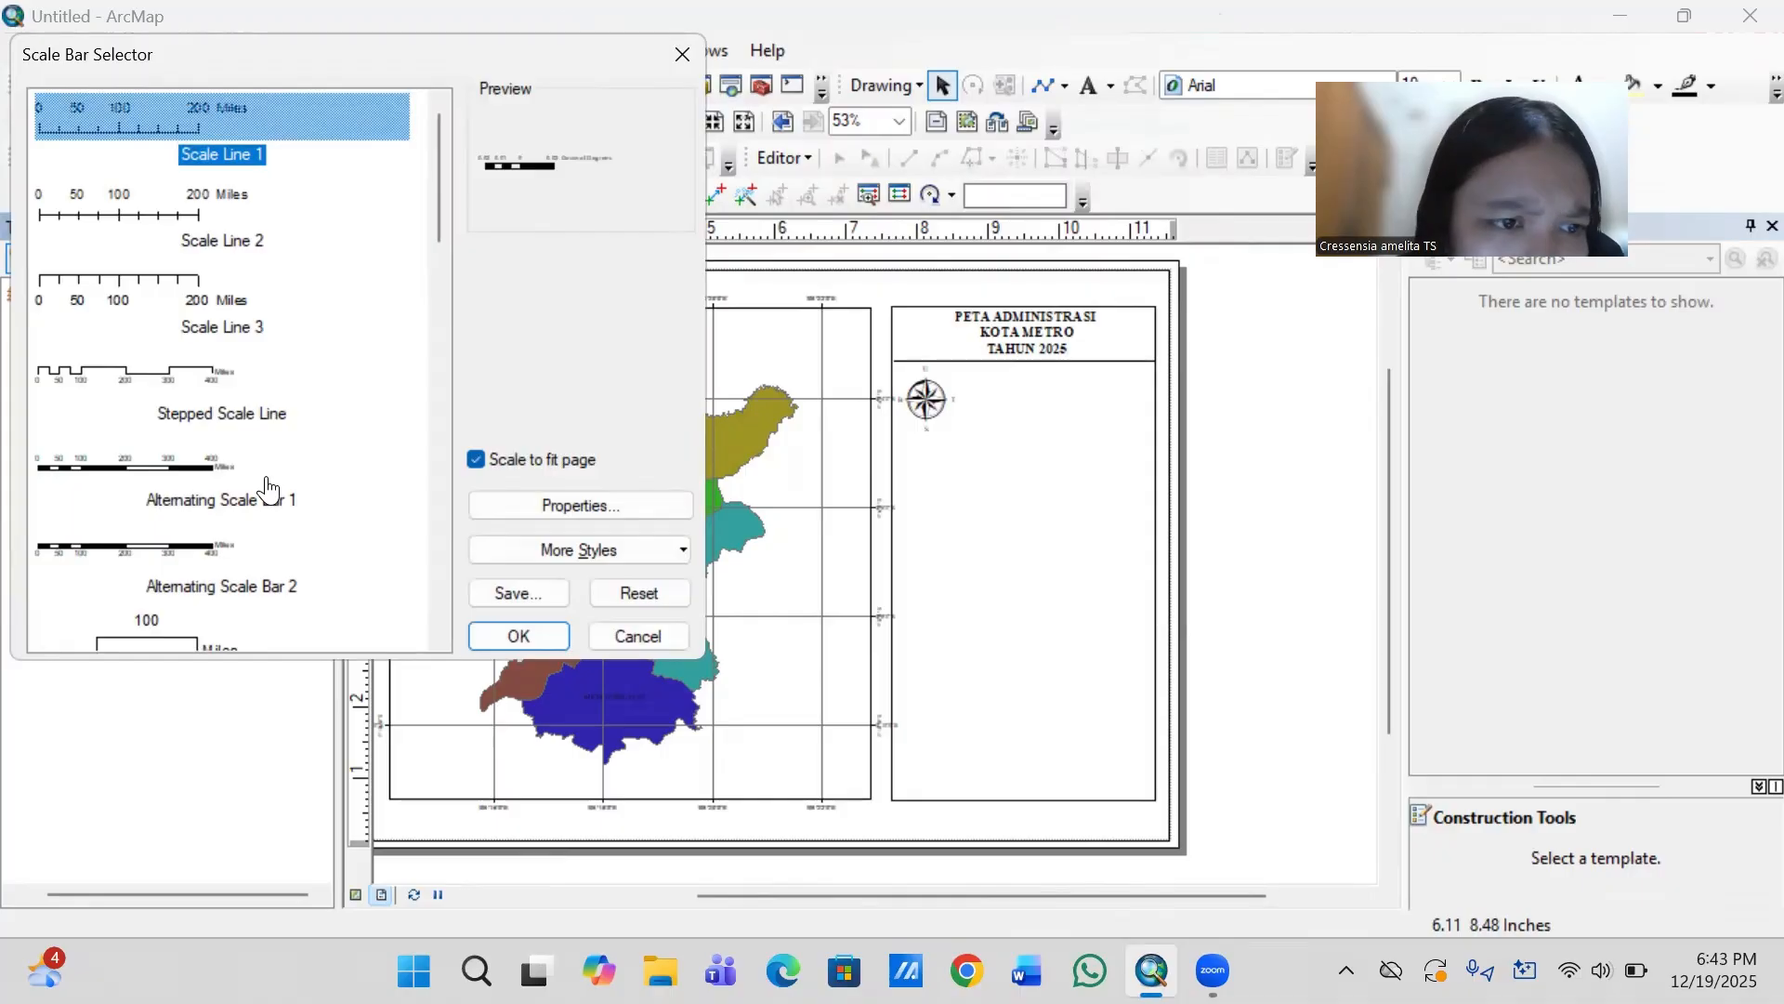
left_click(167, 541)
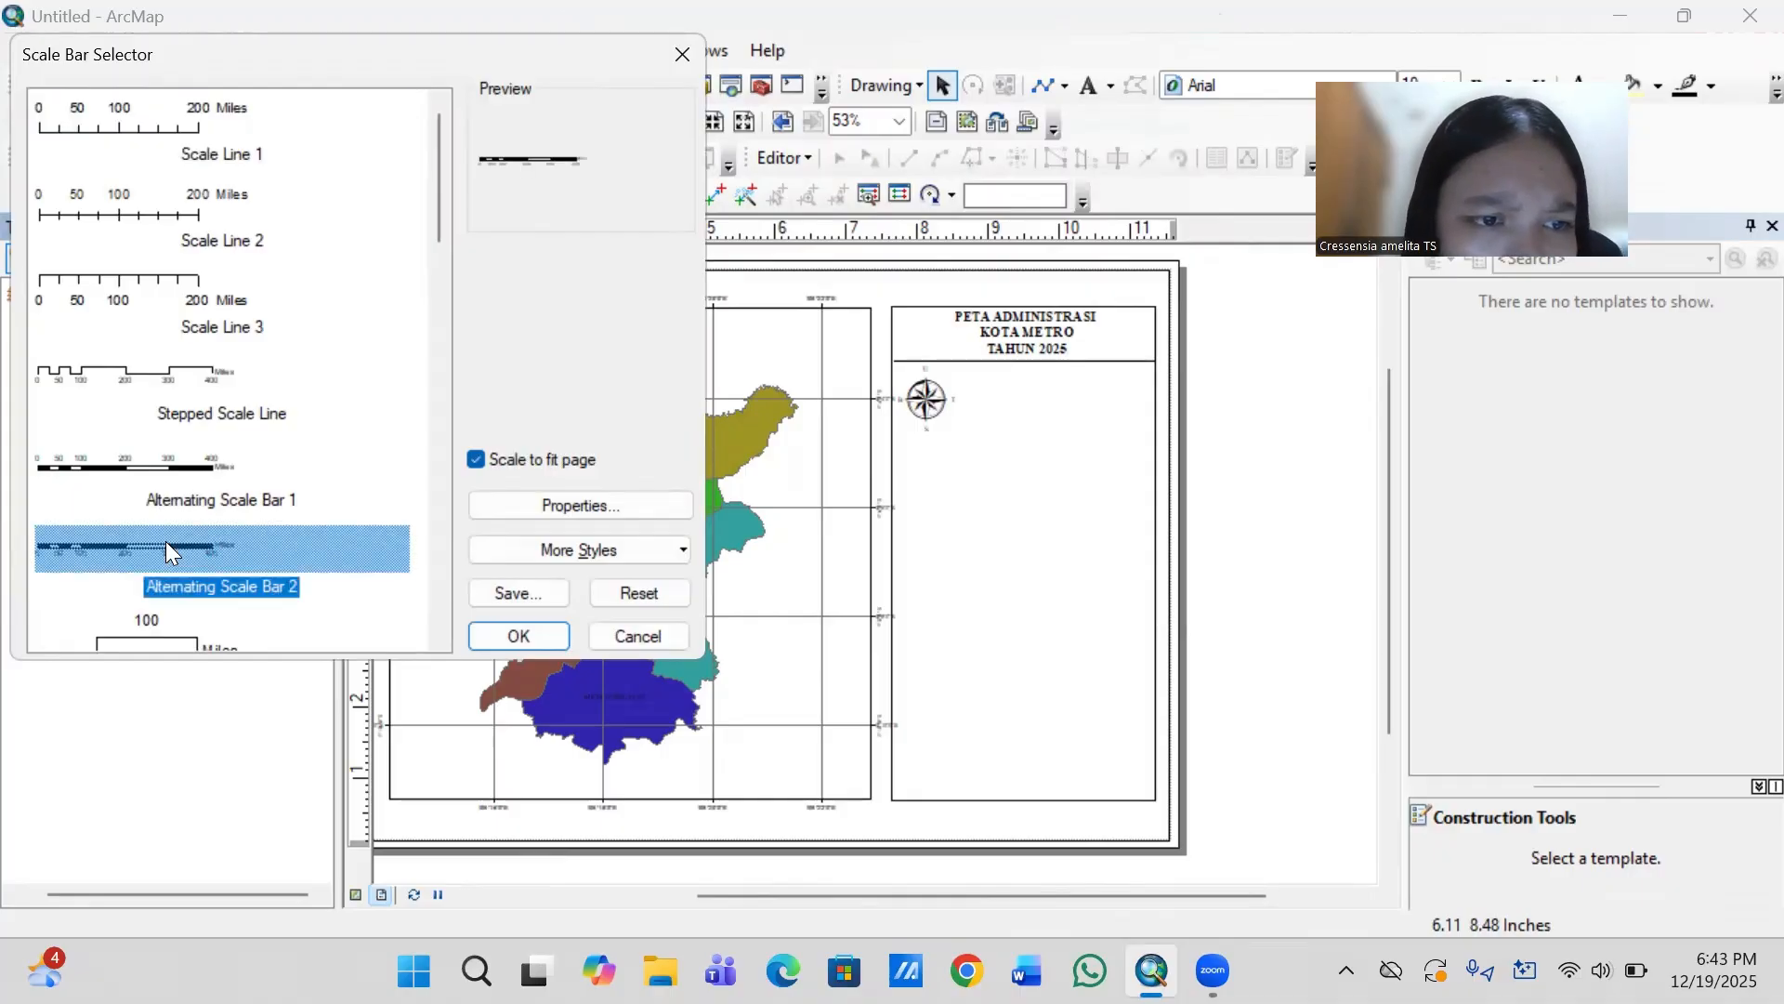
left_click(526, 635)
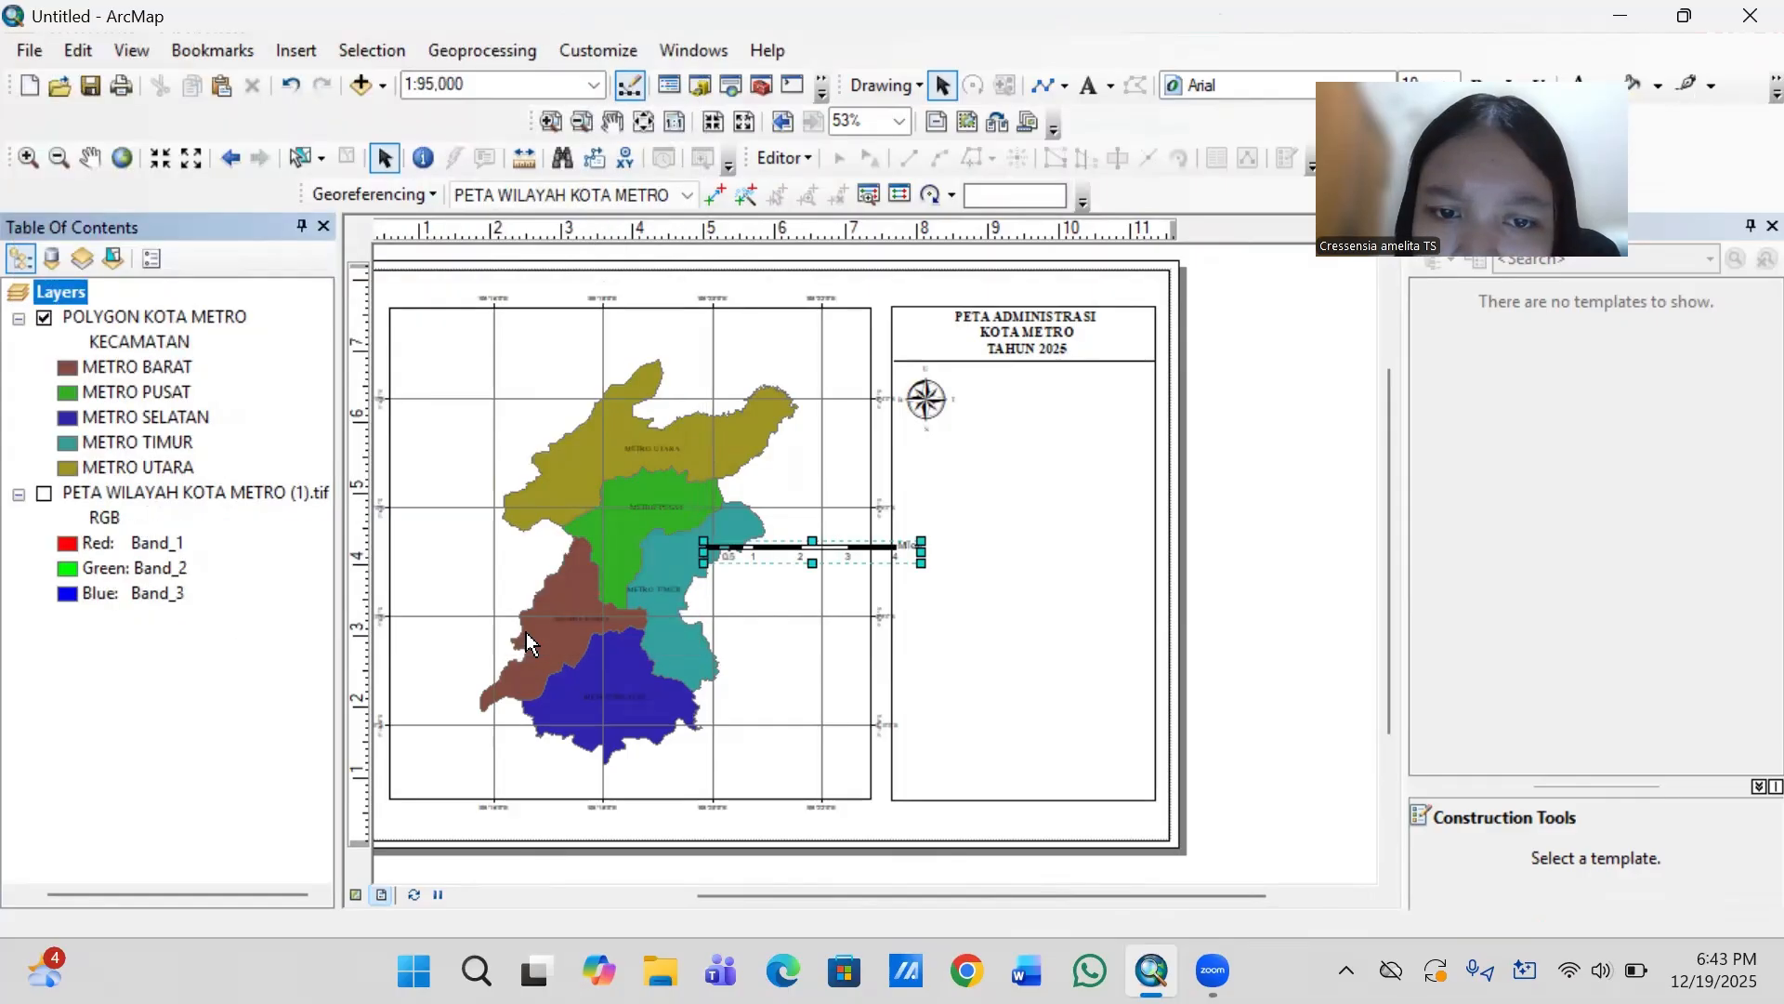
left_click_drag(868, 553, 1109, 410)
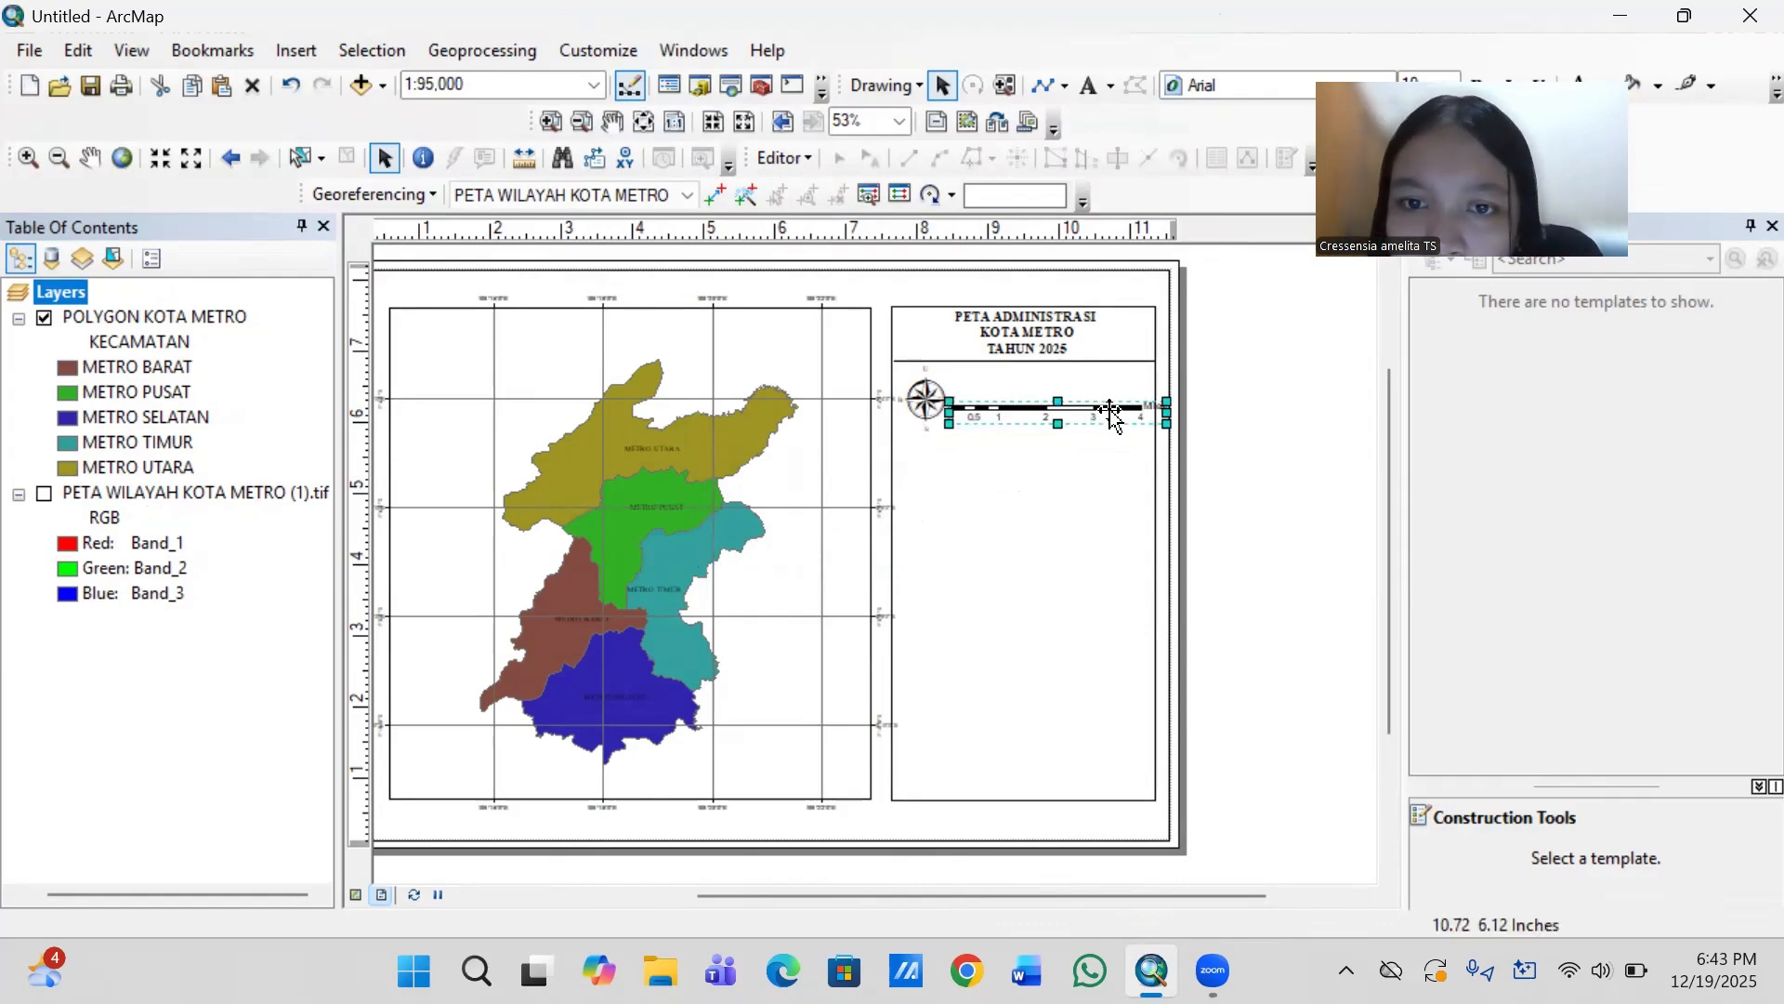
- Set the division units of the new scale bar to Kilometers
right_click(1112, 414)
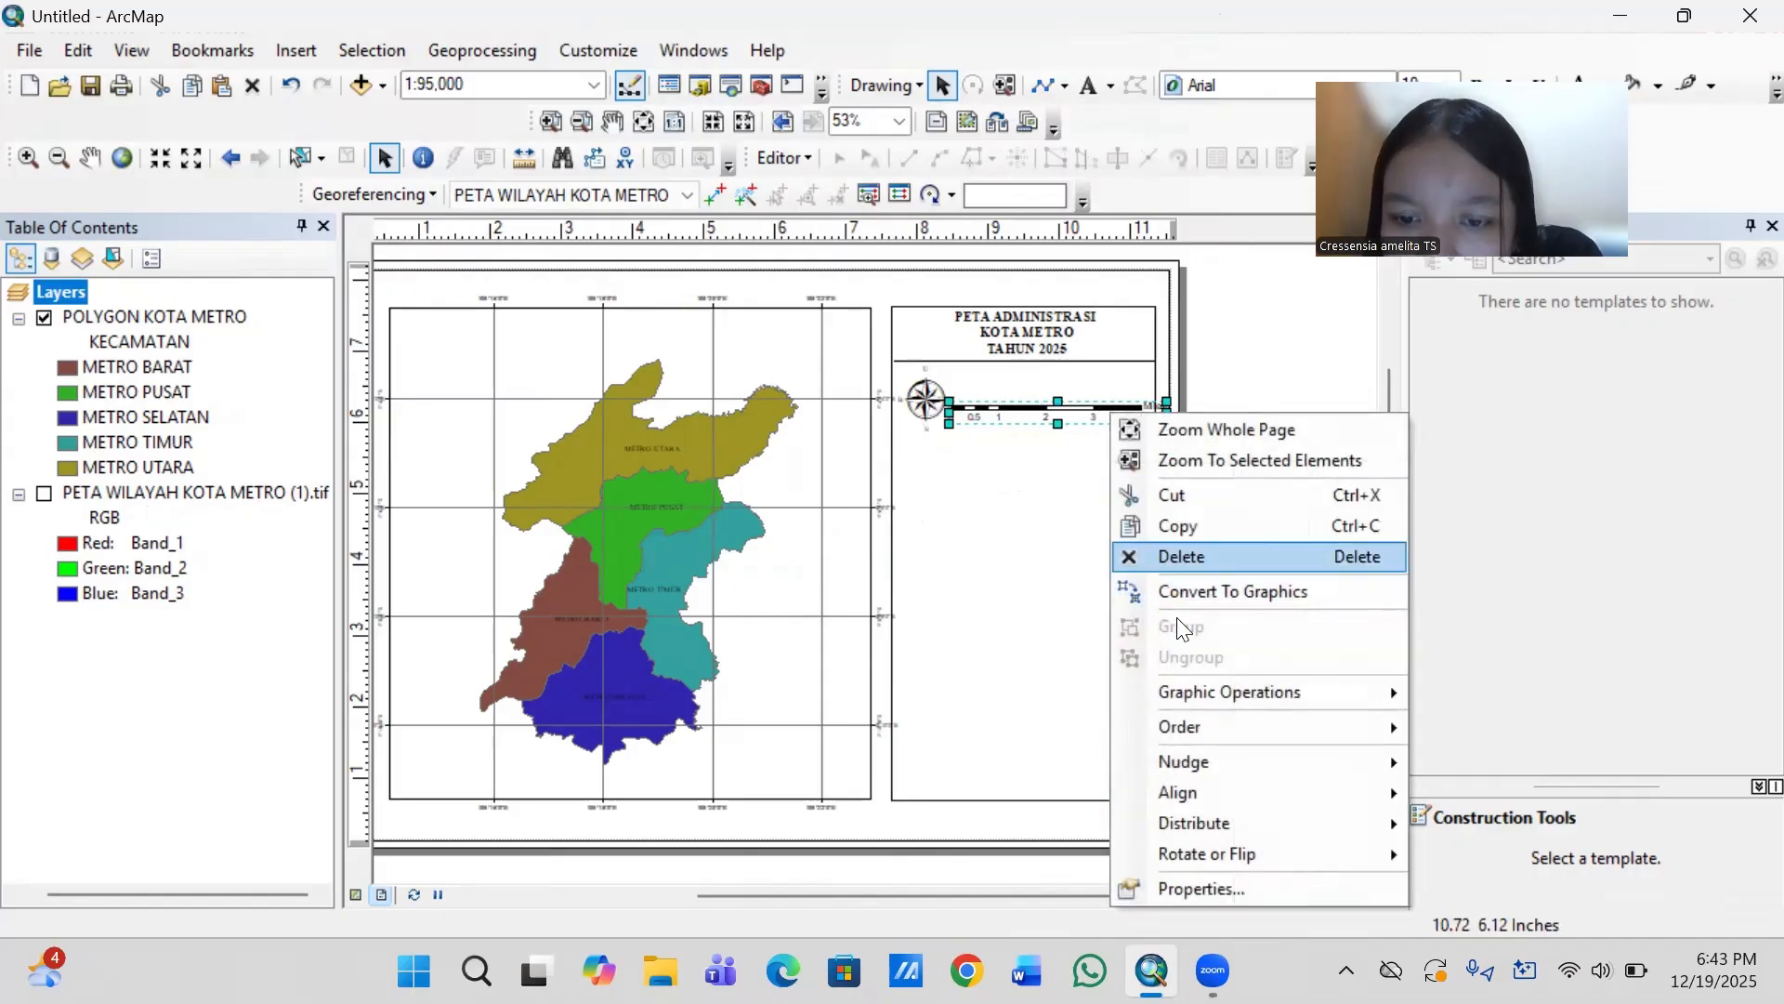
left_click(1185, 888)
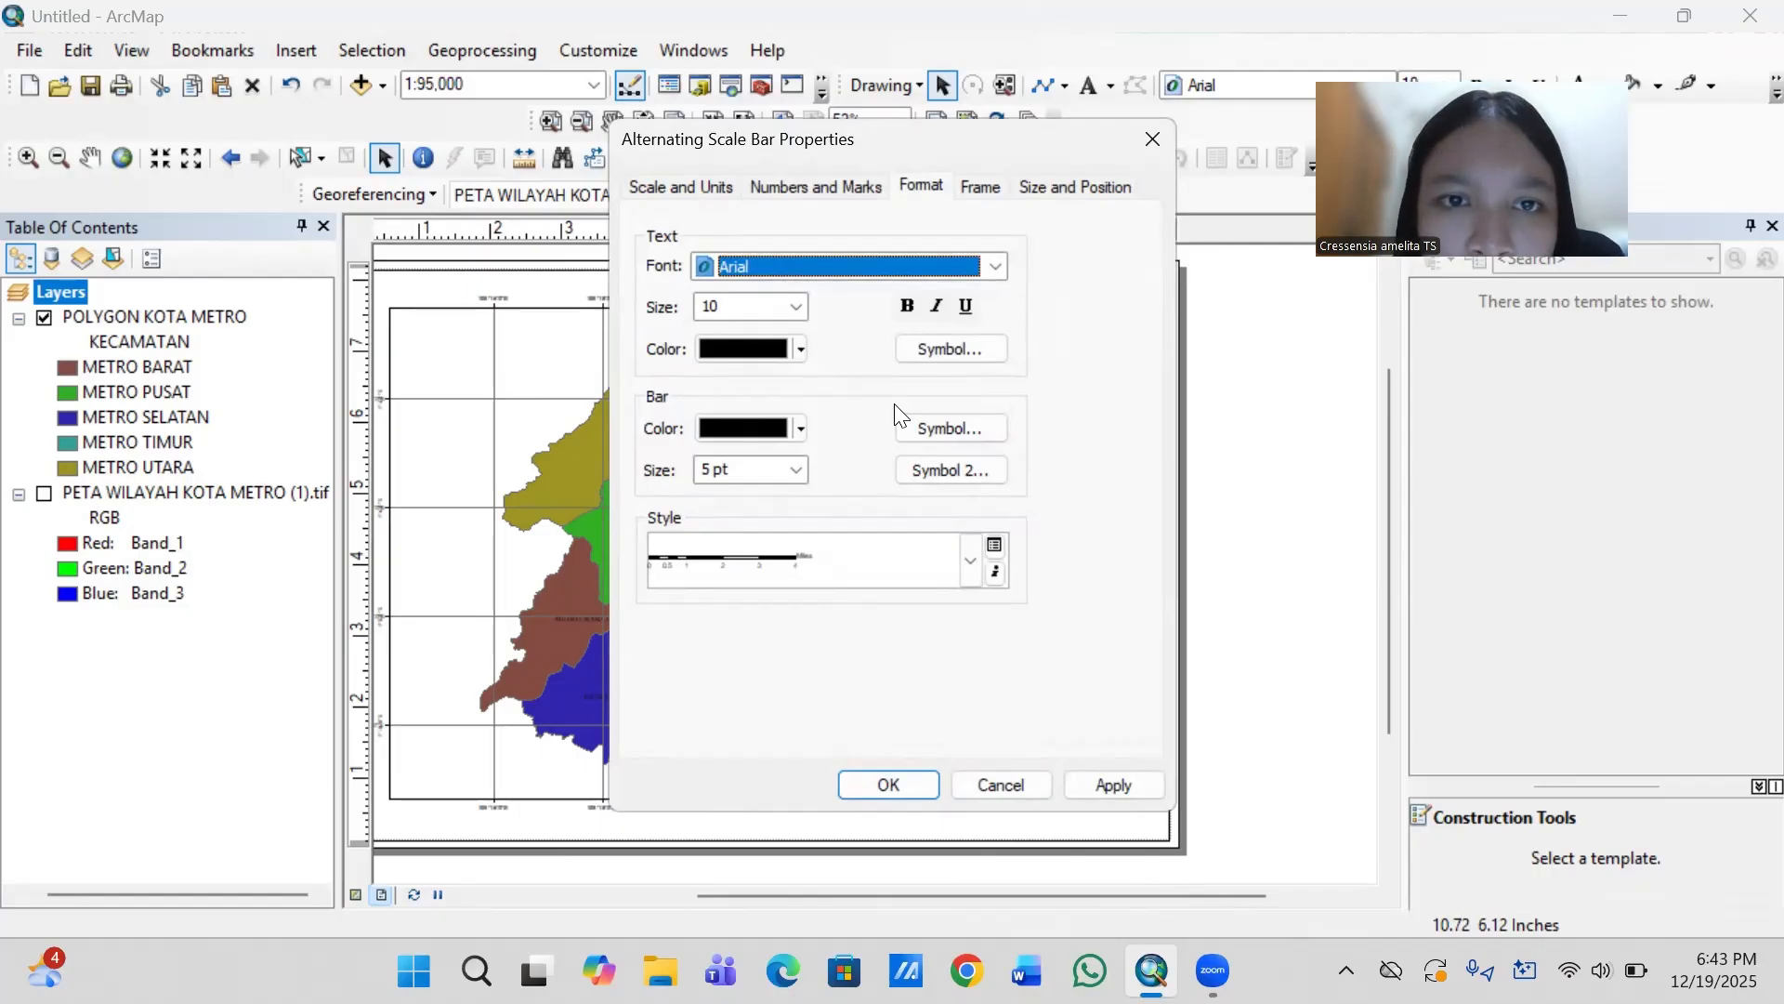
left_click(810, 186)
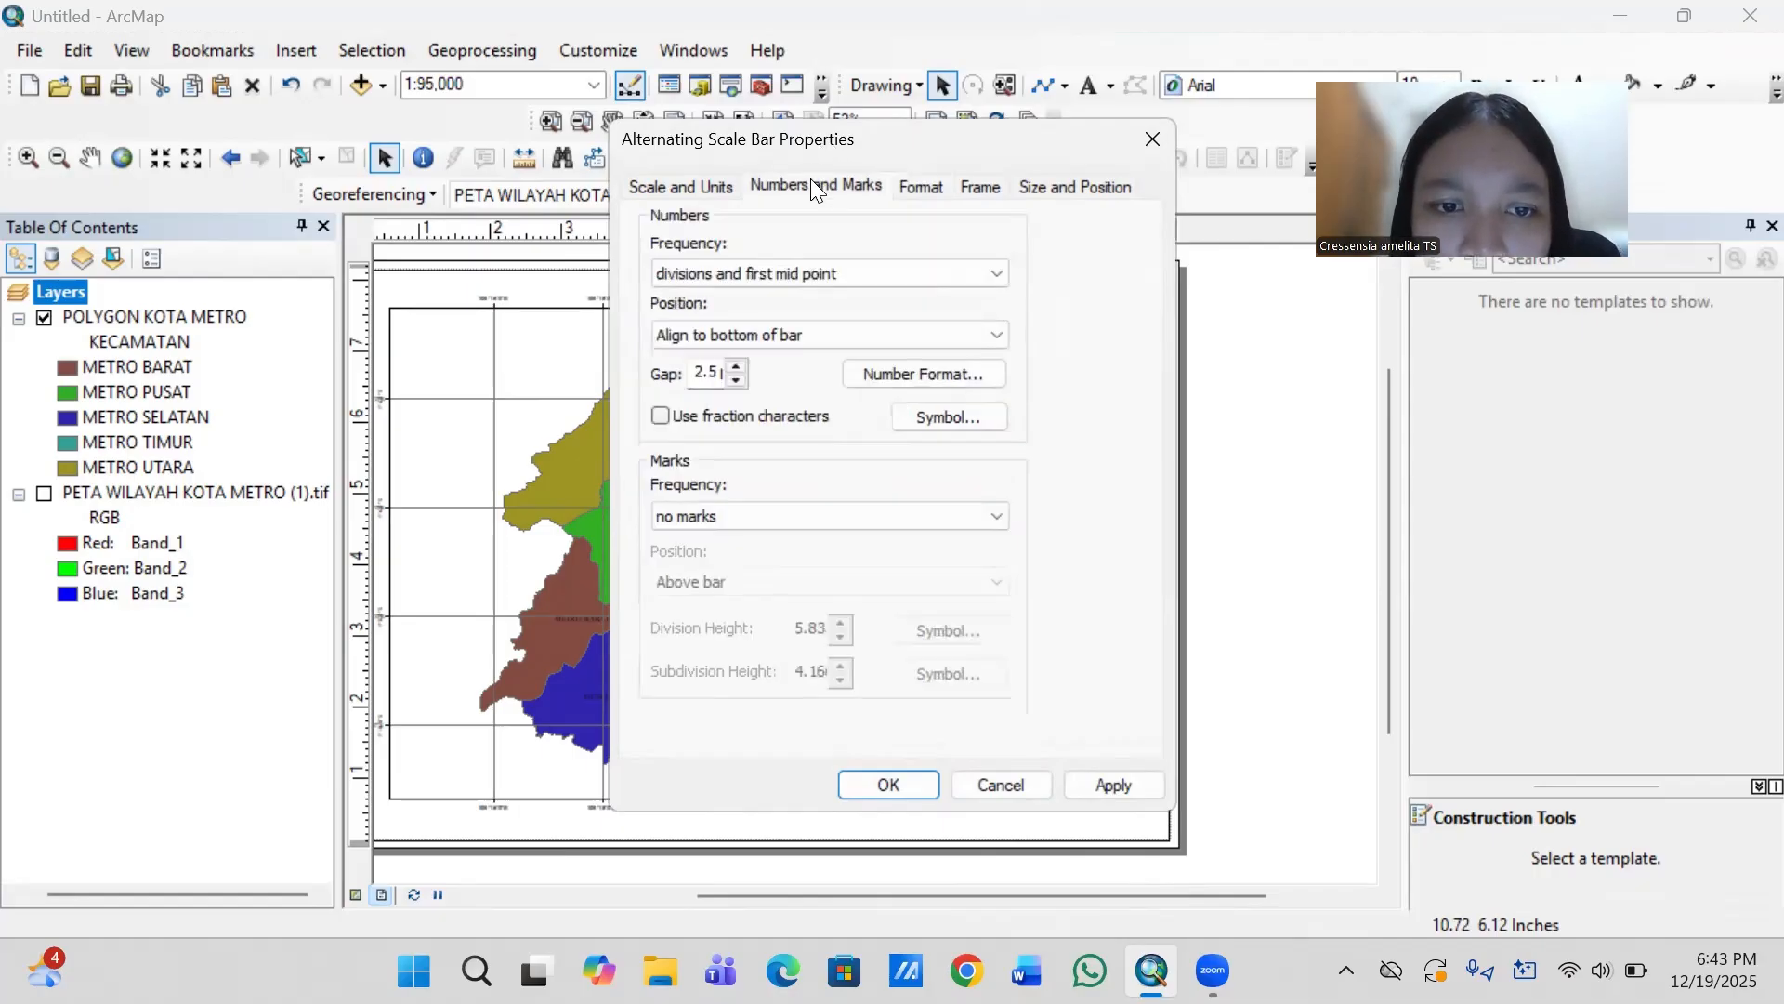
left_click(992, 517)
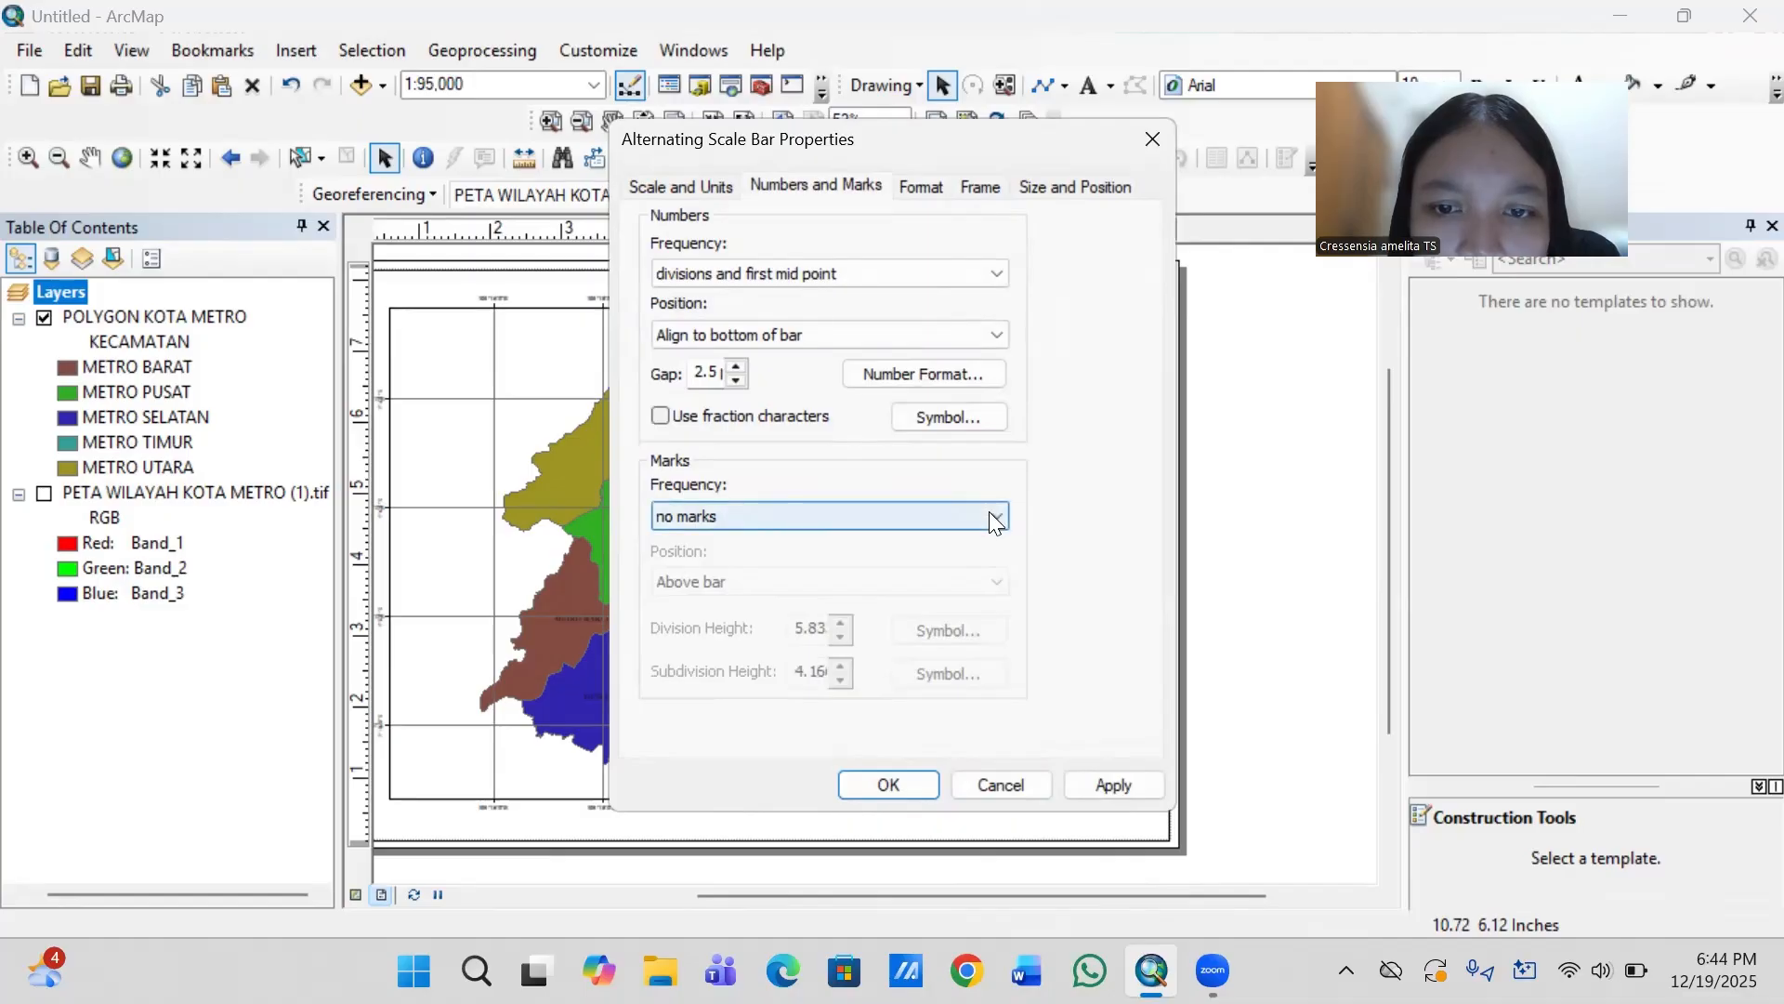
left_click(991, 517)
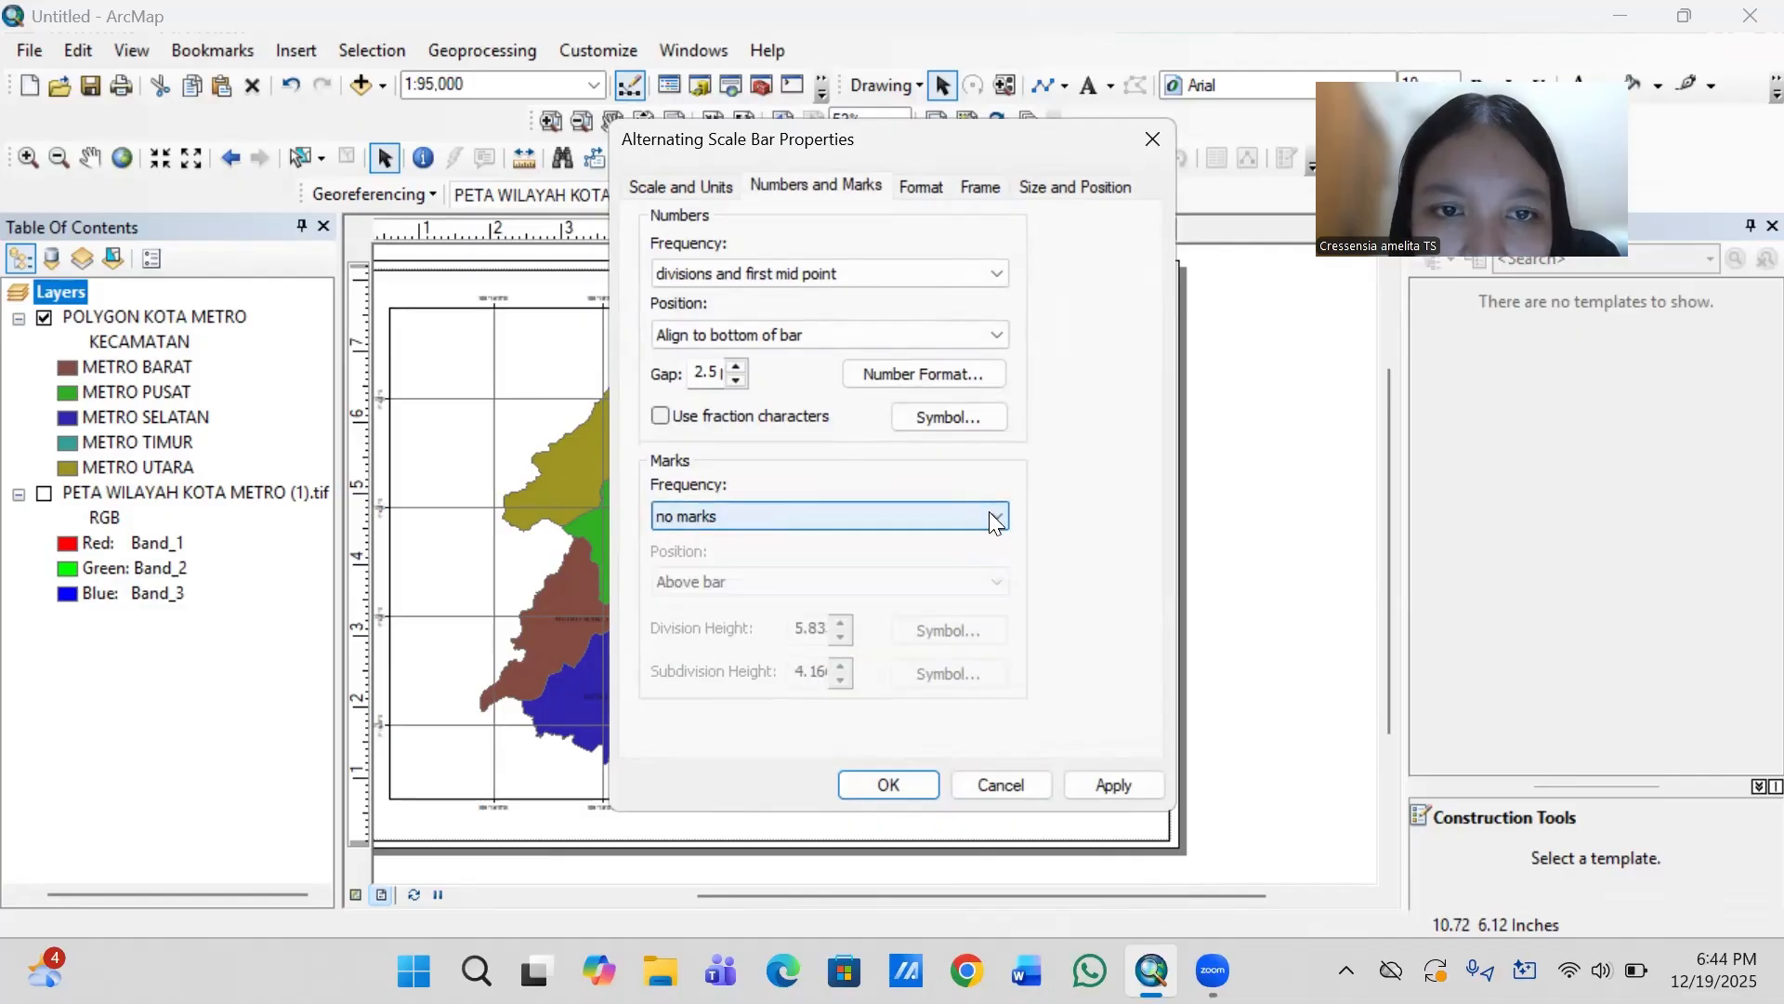
left_click(922, 187)
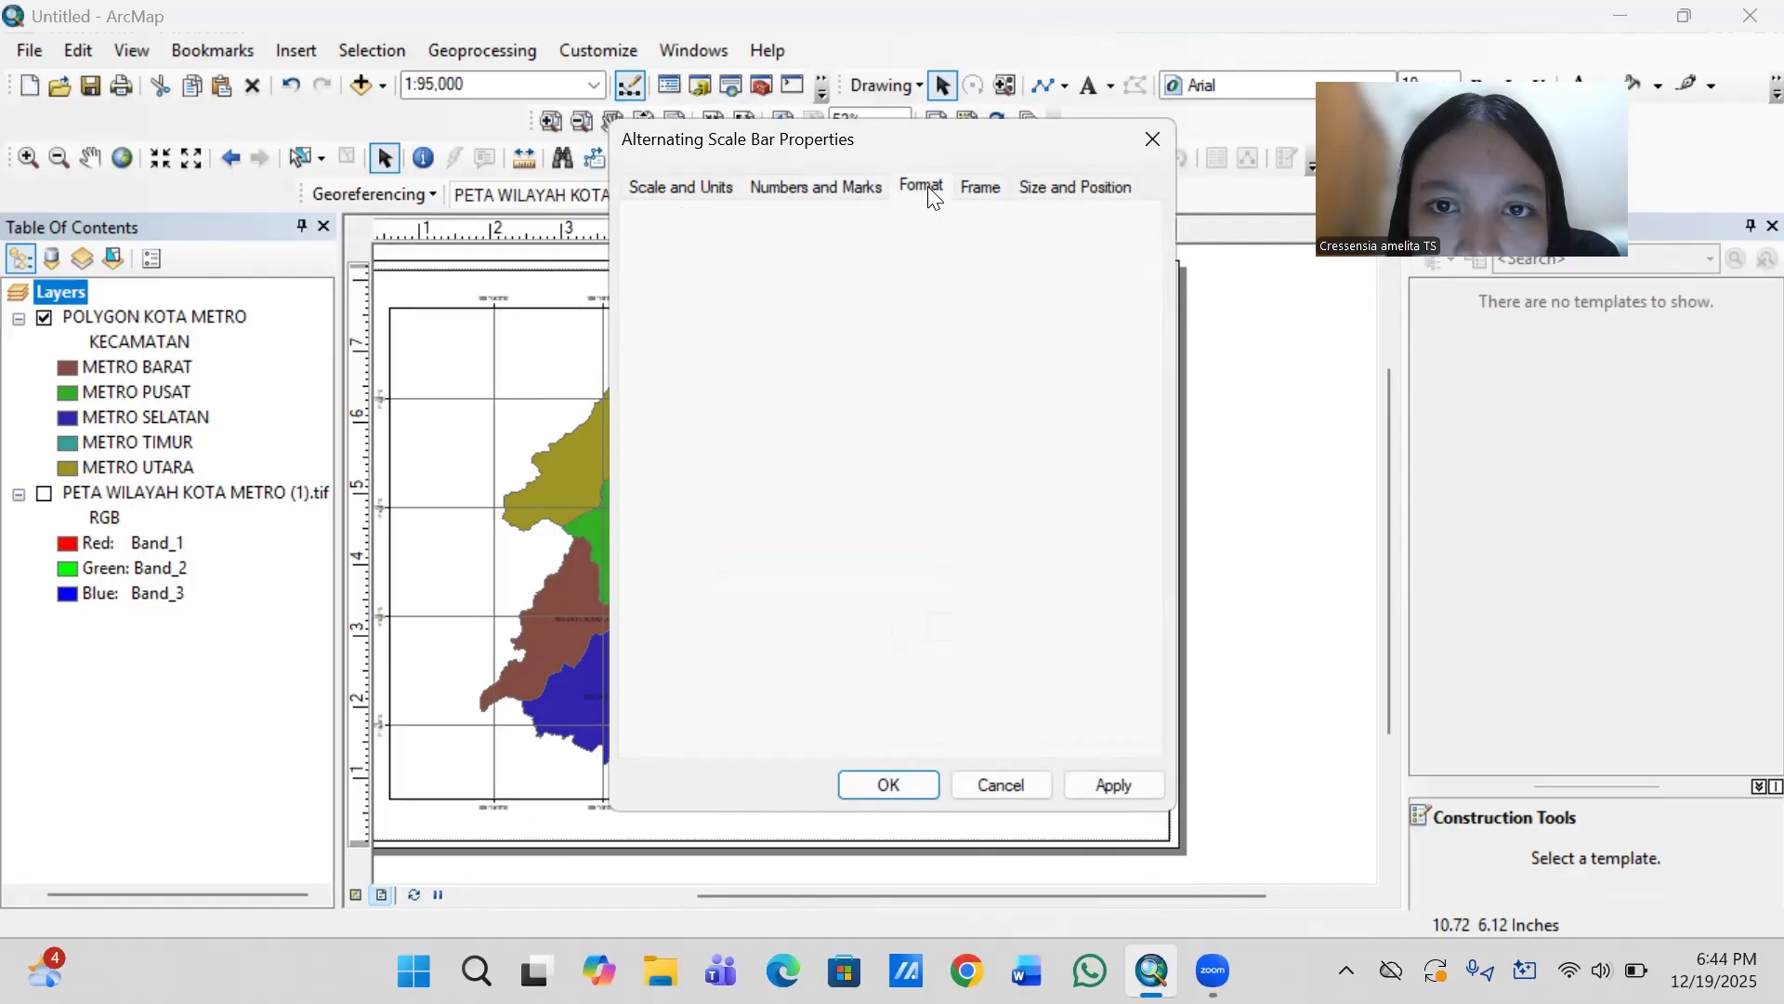
left_click(977, 188)
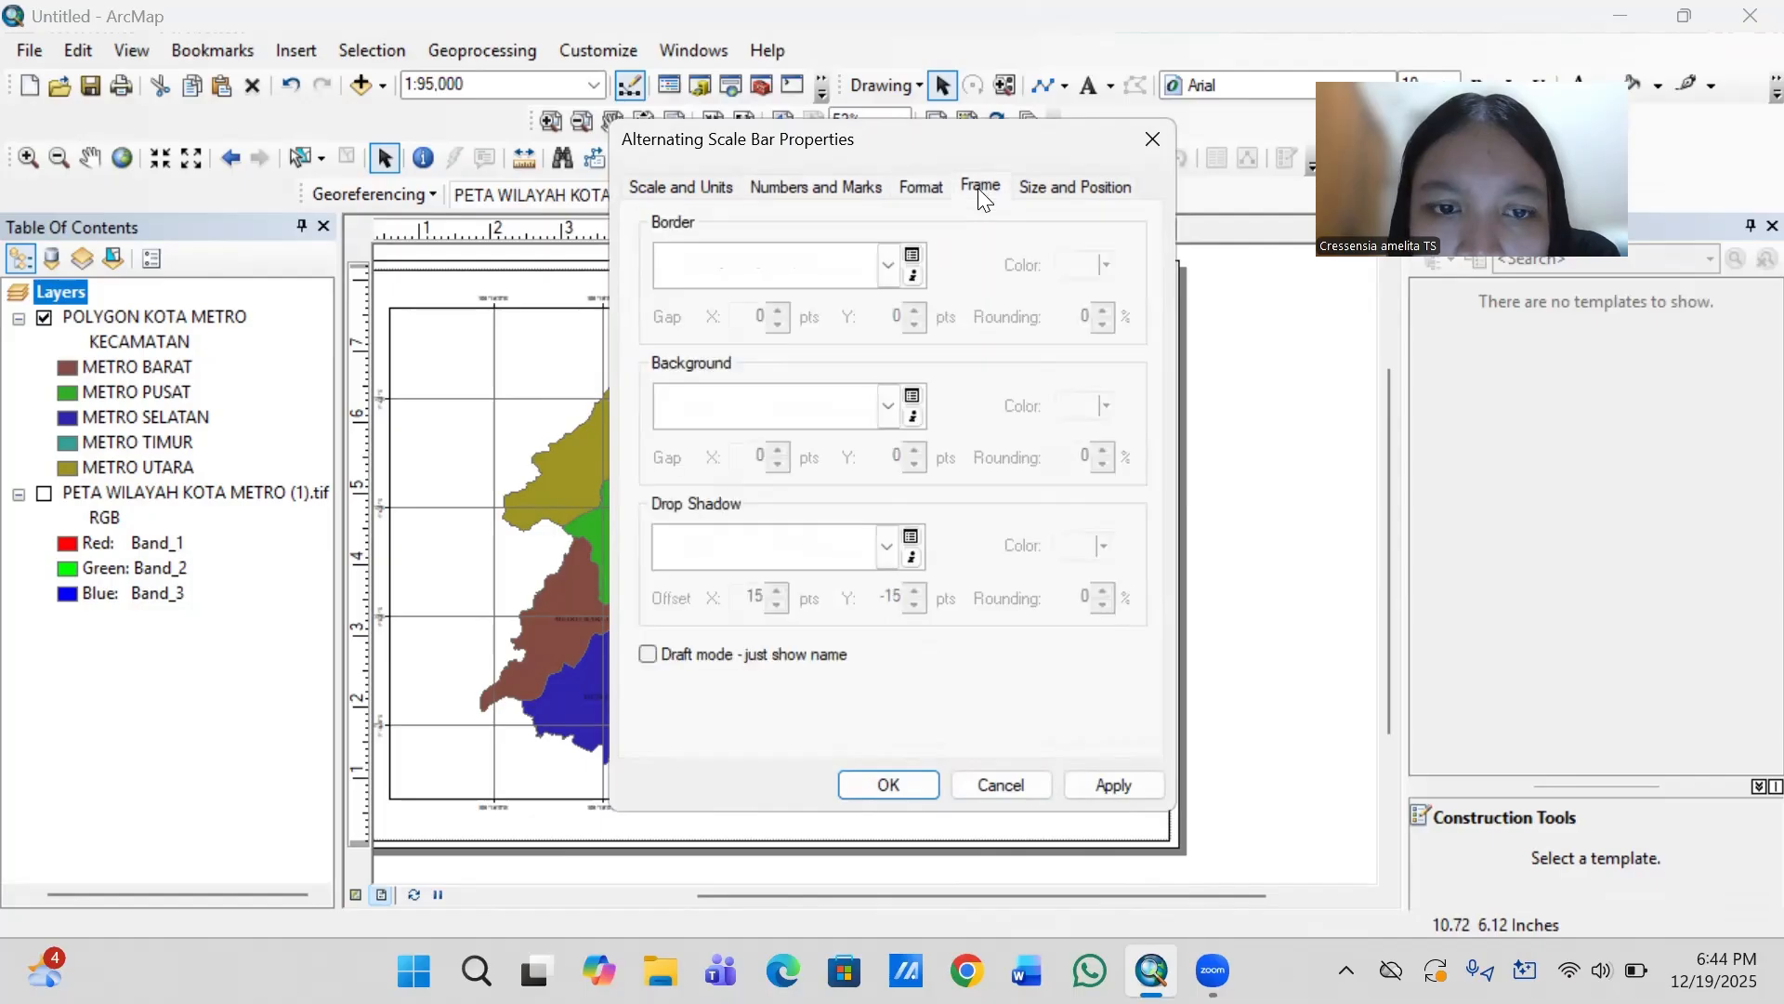
left_click(1064, 189)
left_click(673, 186)
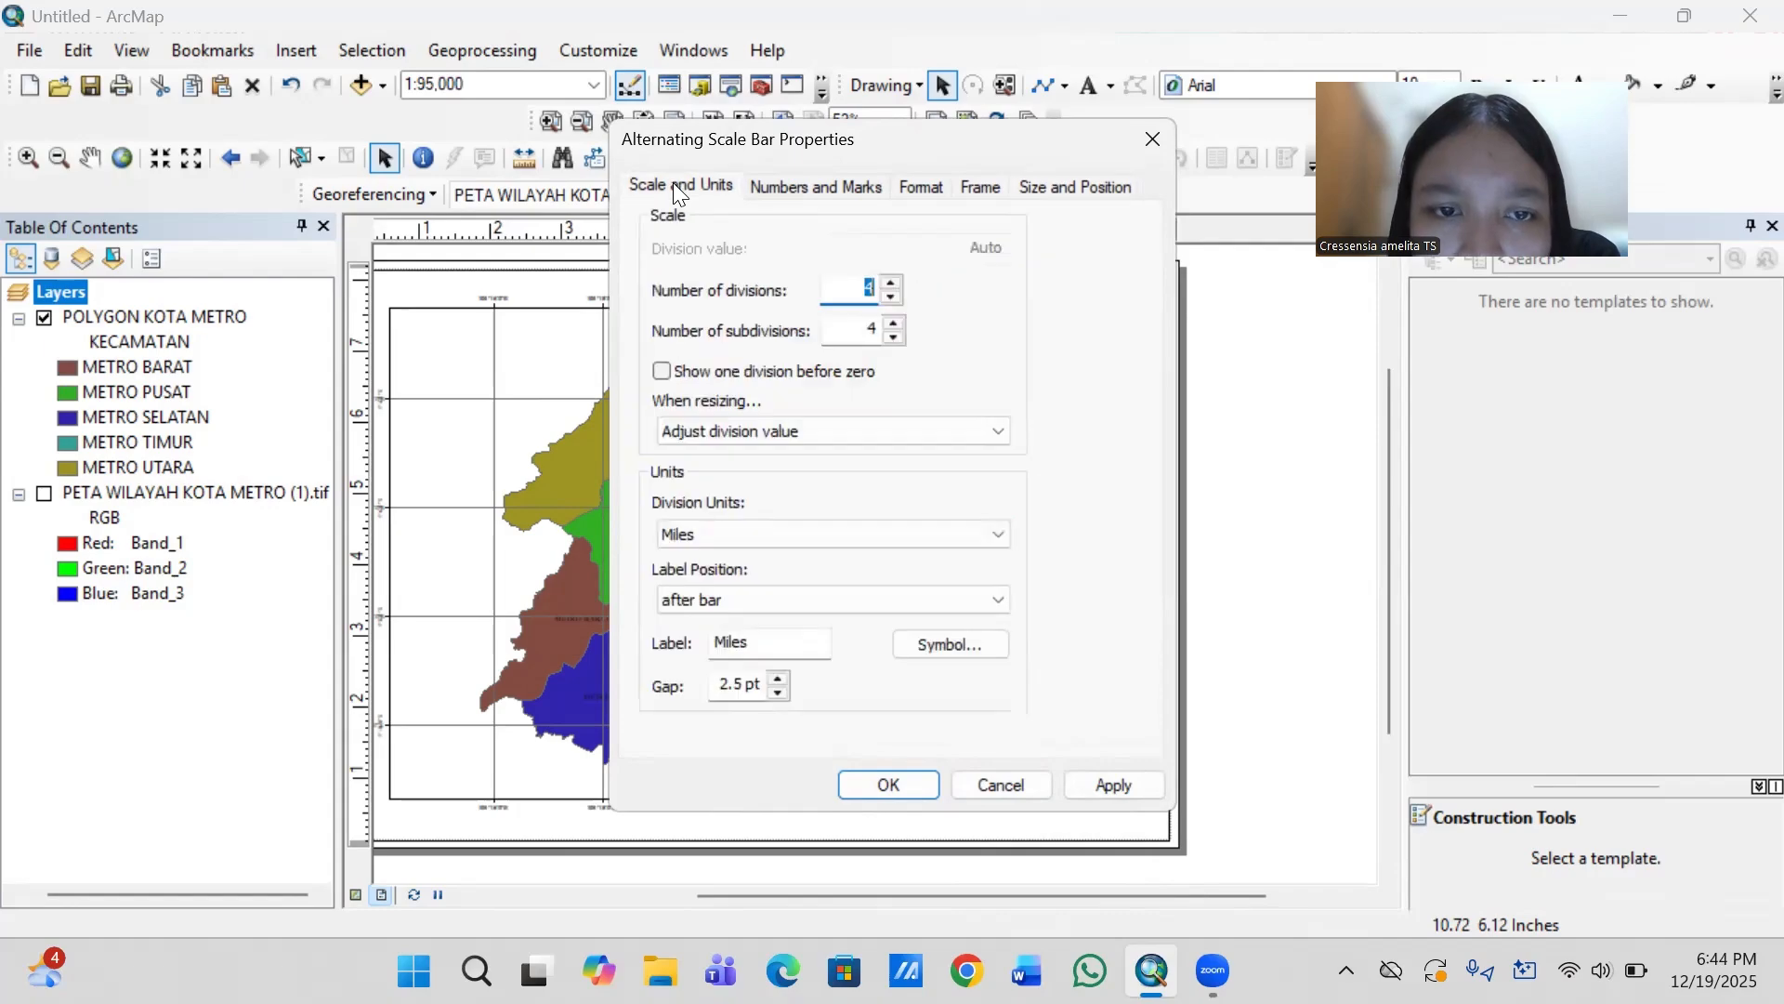
left_click(850, 531)
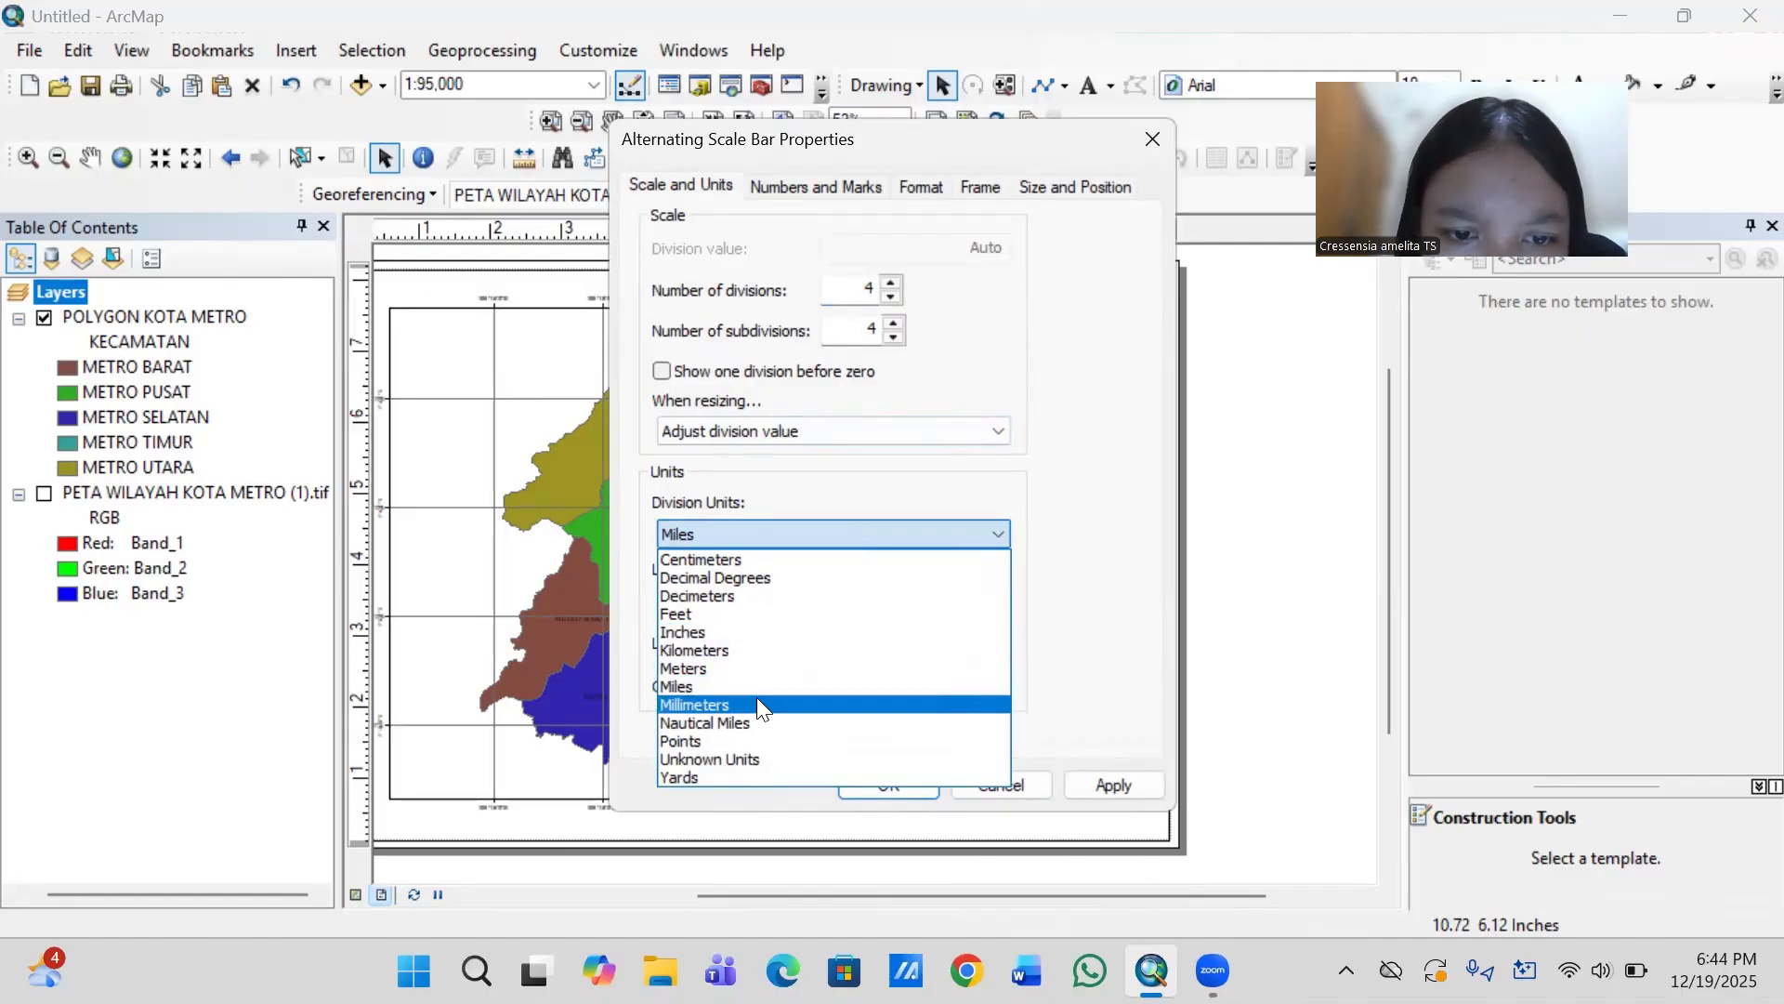
left_click(742, 649)
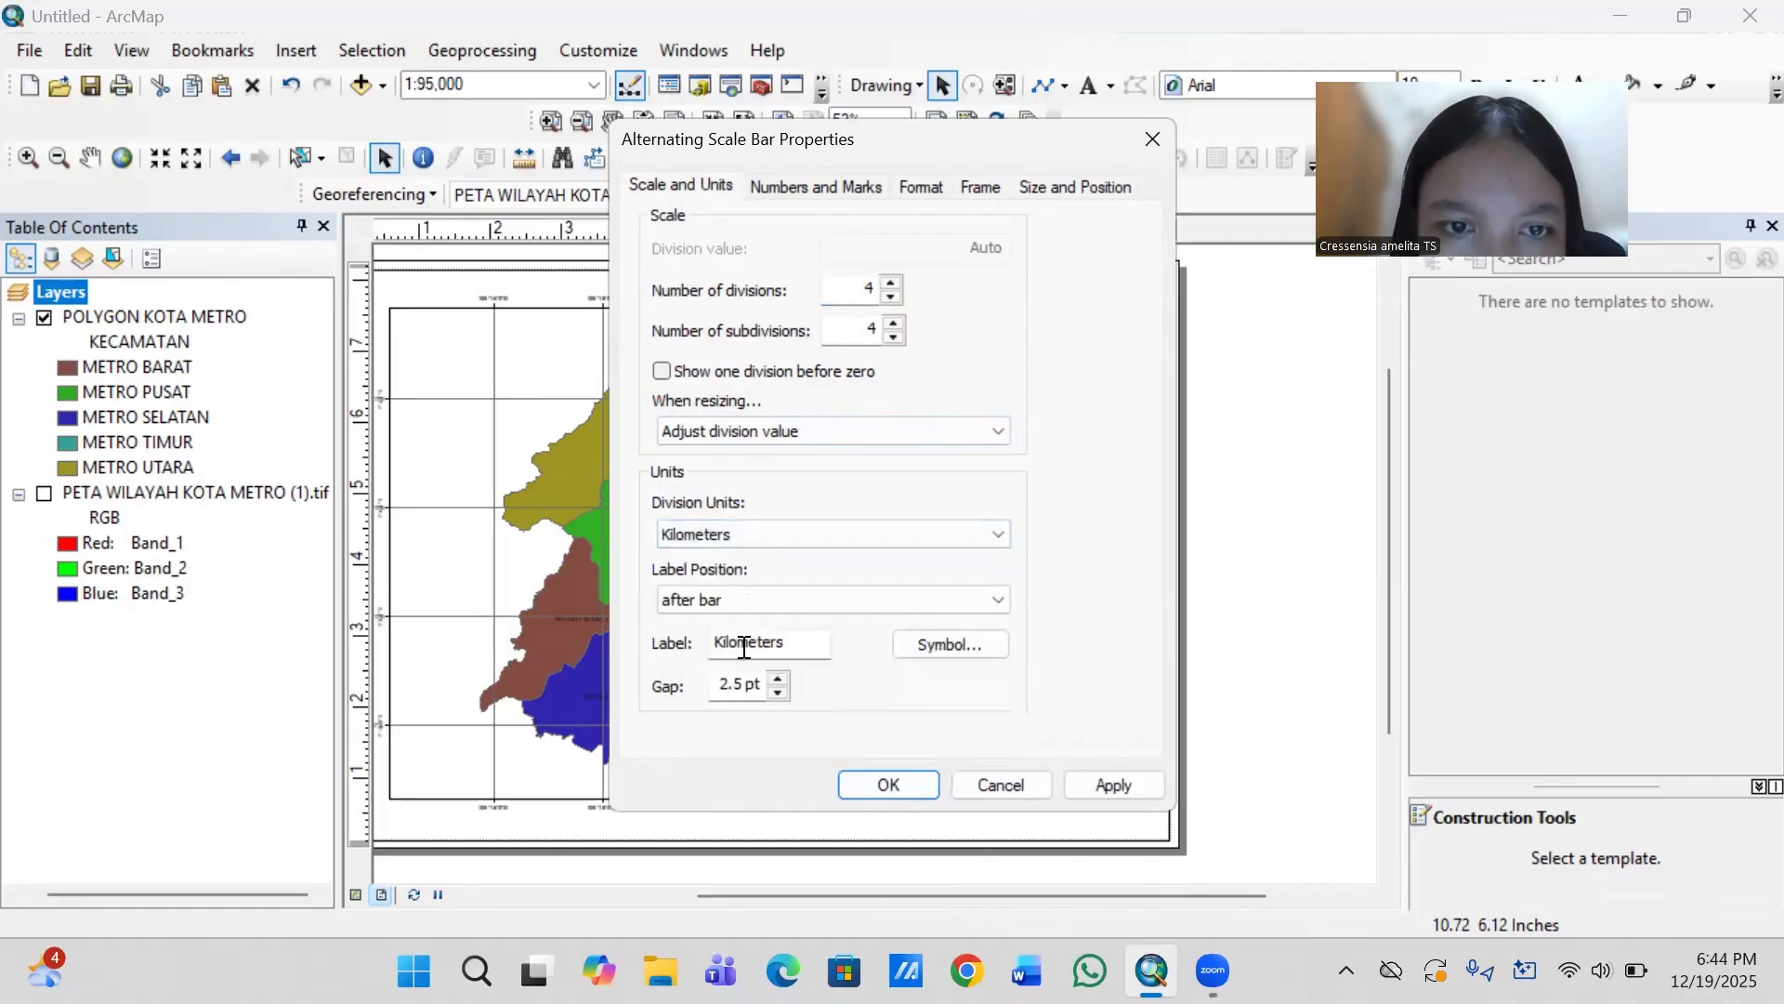
- Change the scale bar's unit label to "KiM" and set the label gap to 1.5 pt
left_click(797, 643)
key("BackSpace")
key("BackSpace")
key("BackSpace")
key("BackSpace")
key("BackSpace")
key("BackSpace")
key("BackSpace")
key("BackSpace")
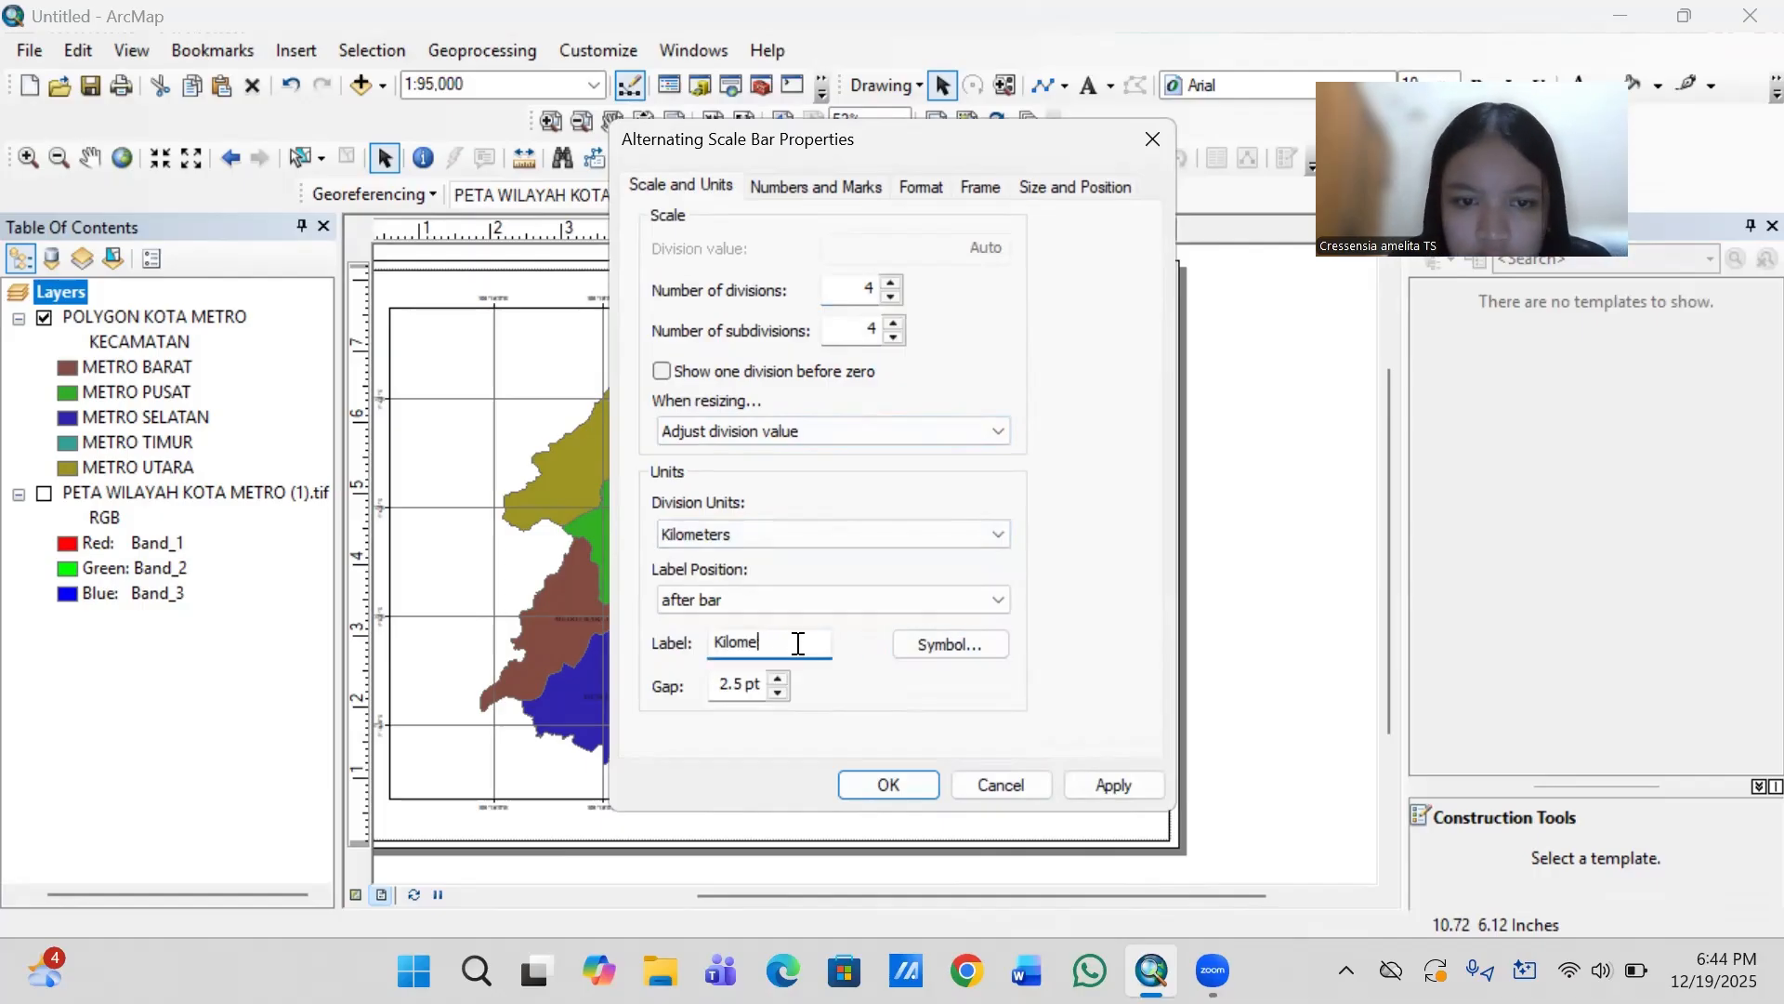
type("M")
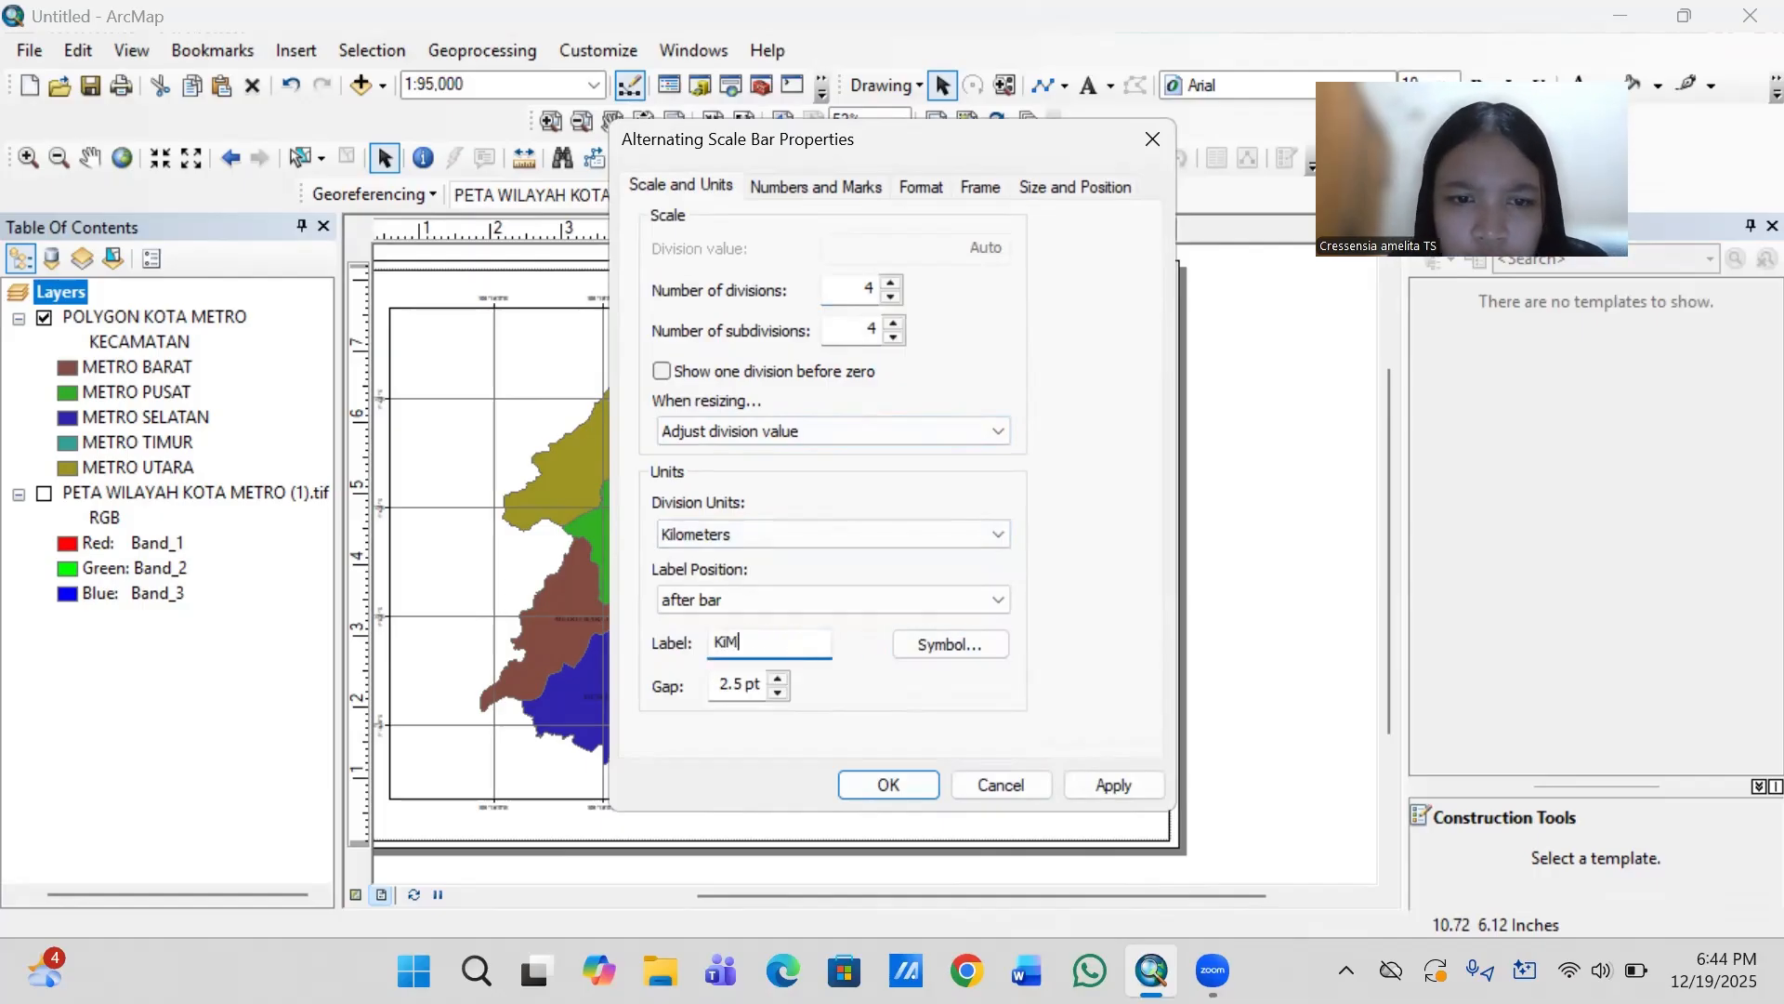
left_click(779, 693)
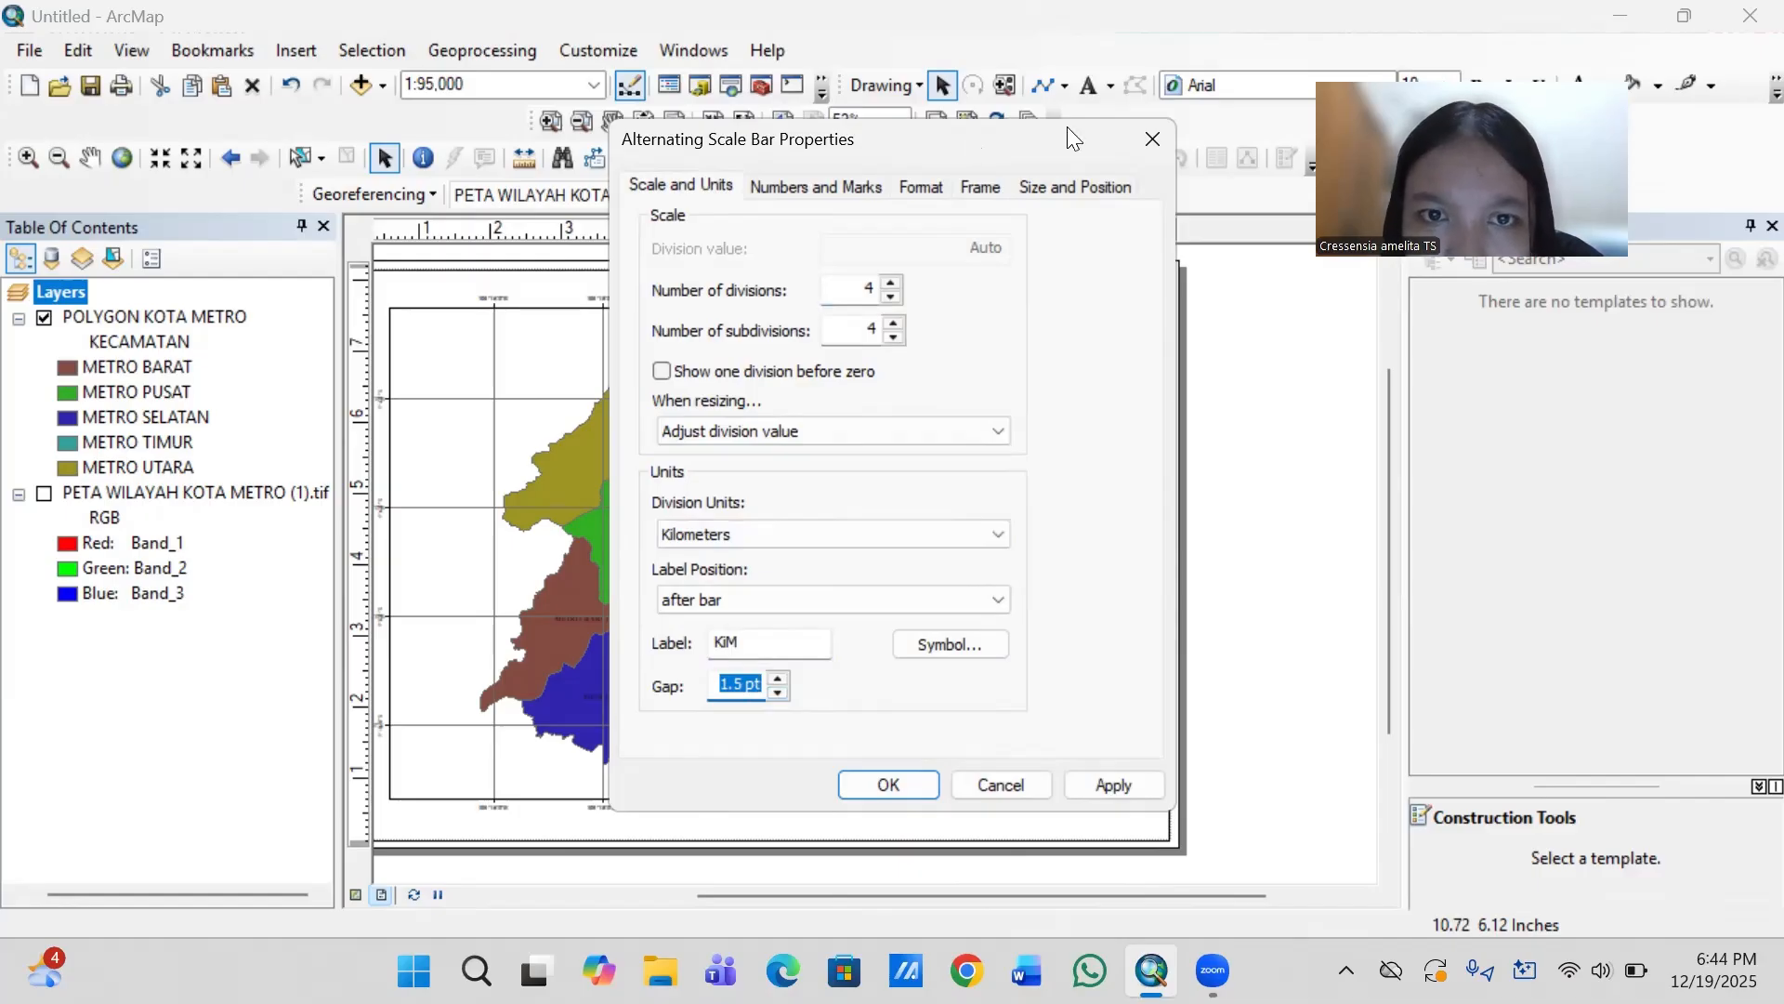
- Format the scale bar text in Times New Roman at size 11
left_click_drag(1067, 126, 1166, 115)
left_click(925, 179)
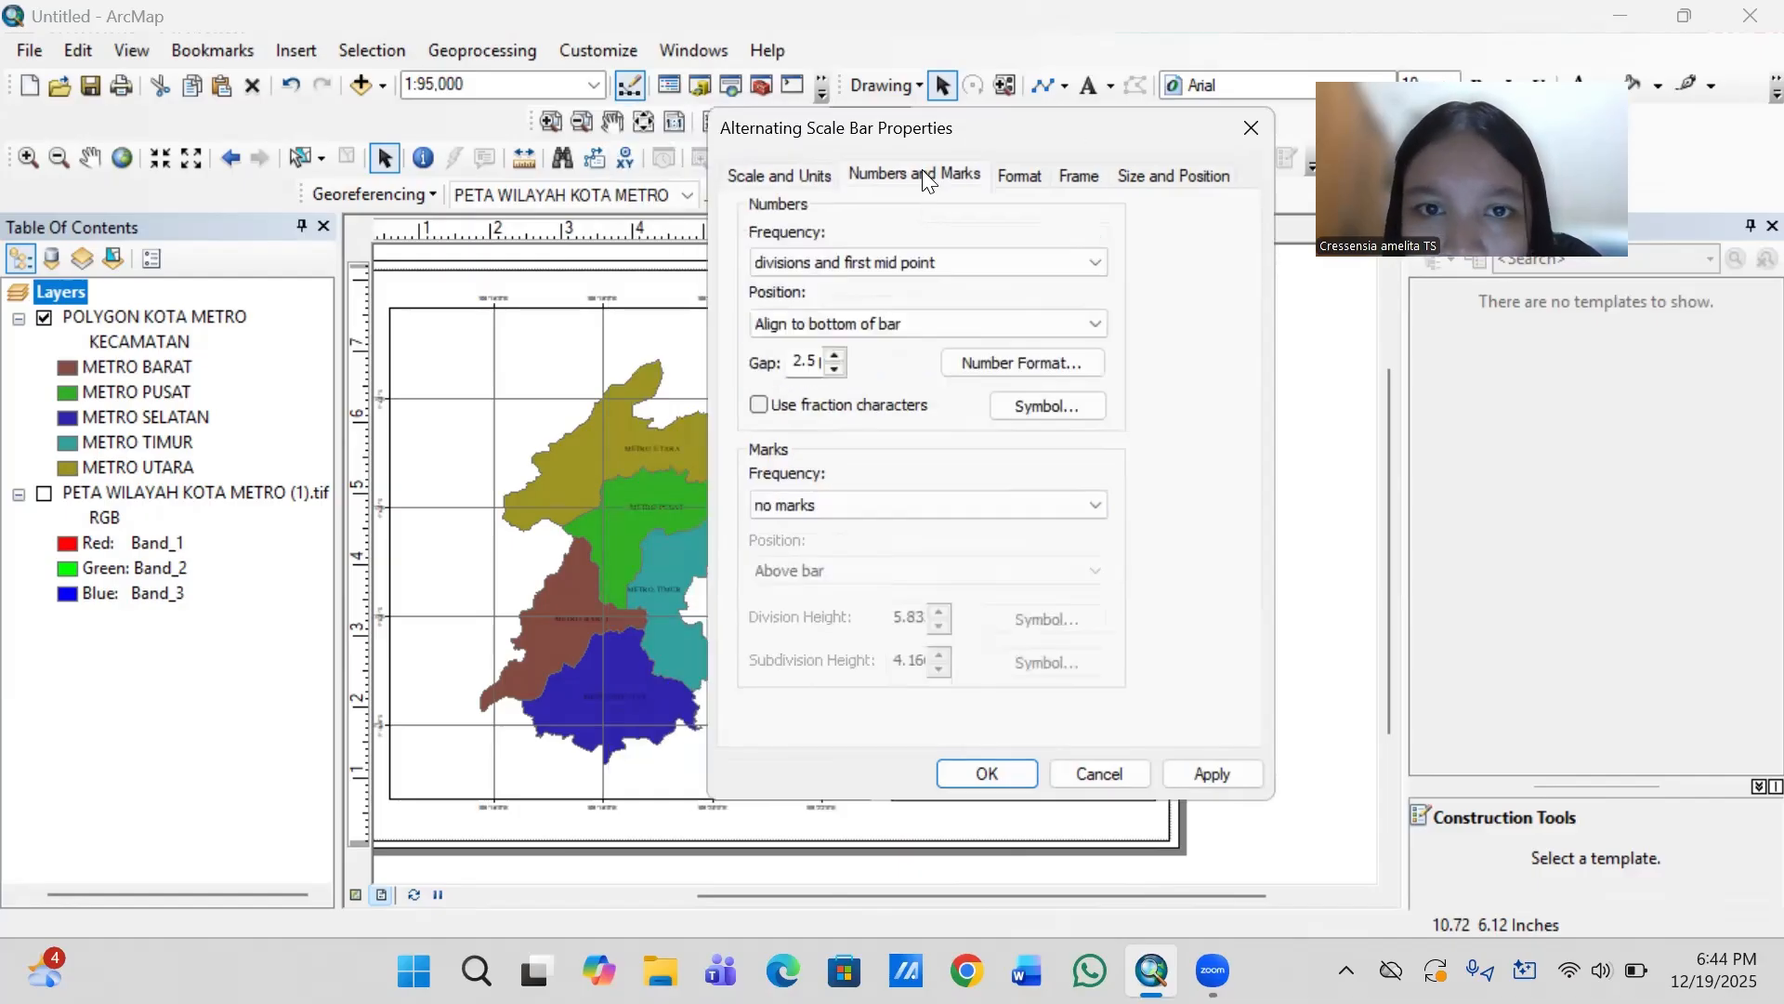
left_click(1017, 173)
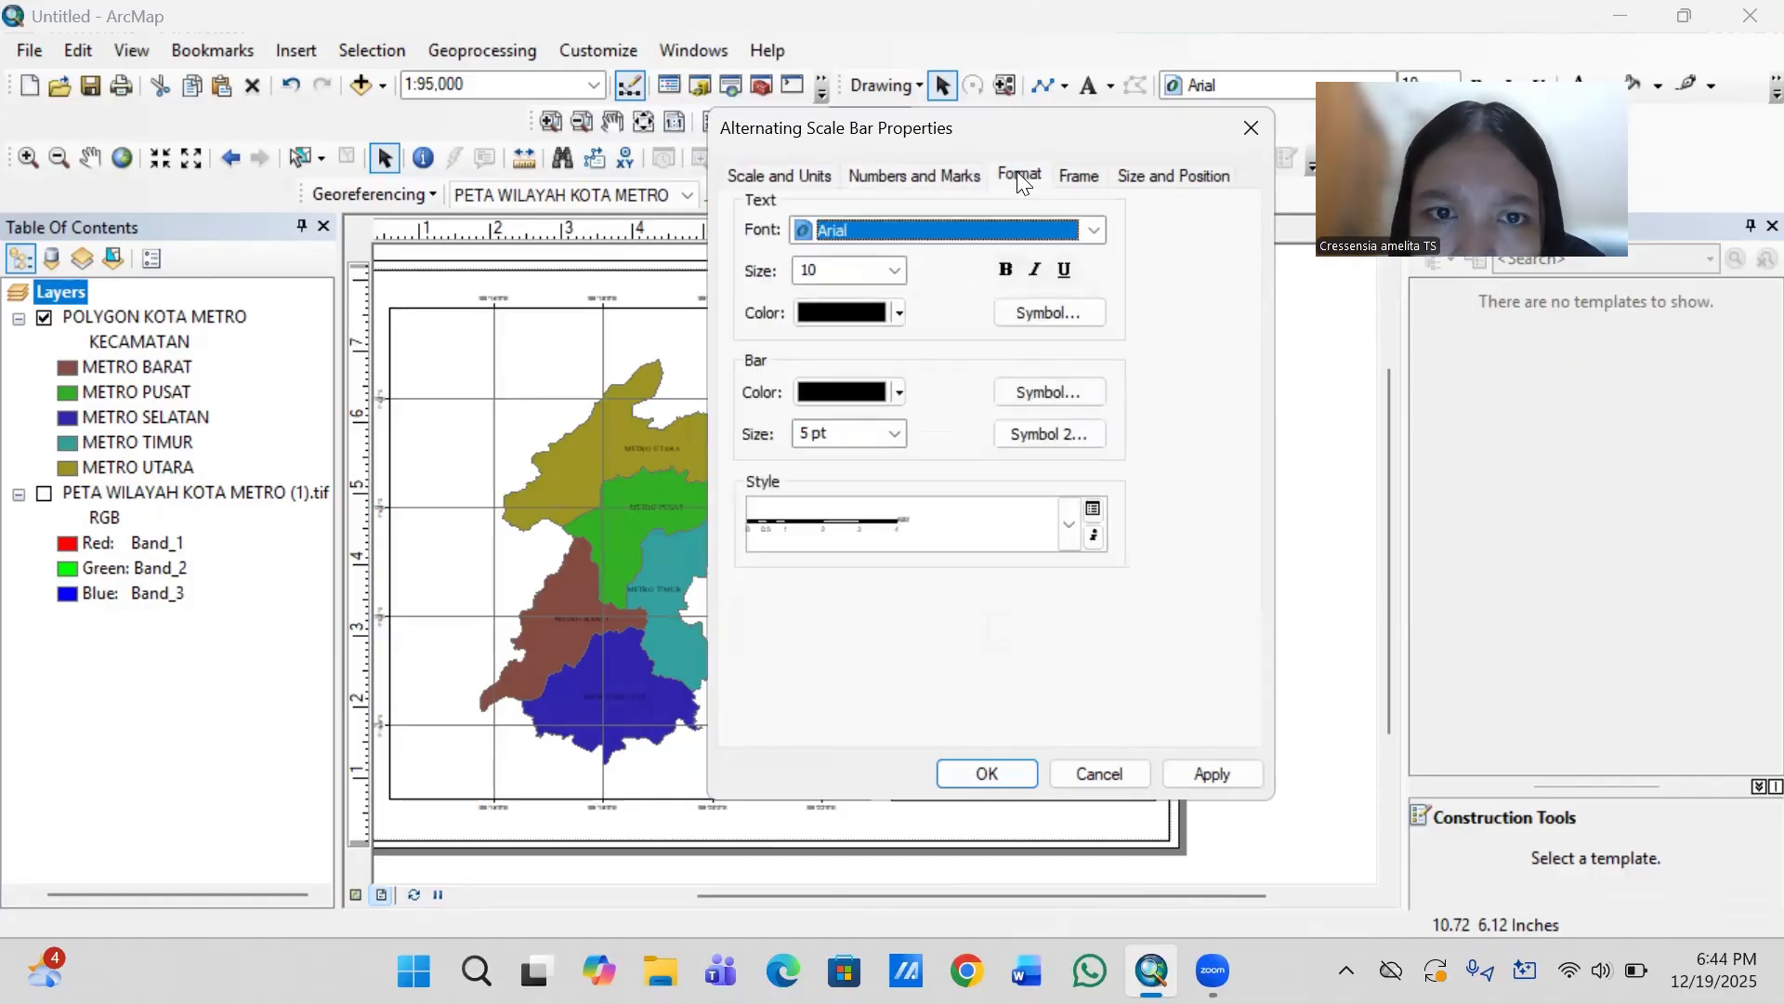
left_click(858, 232)
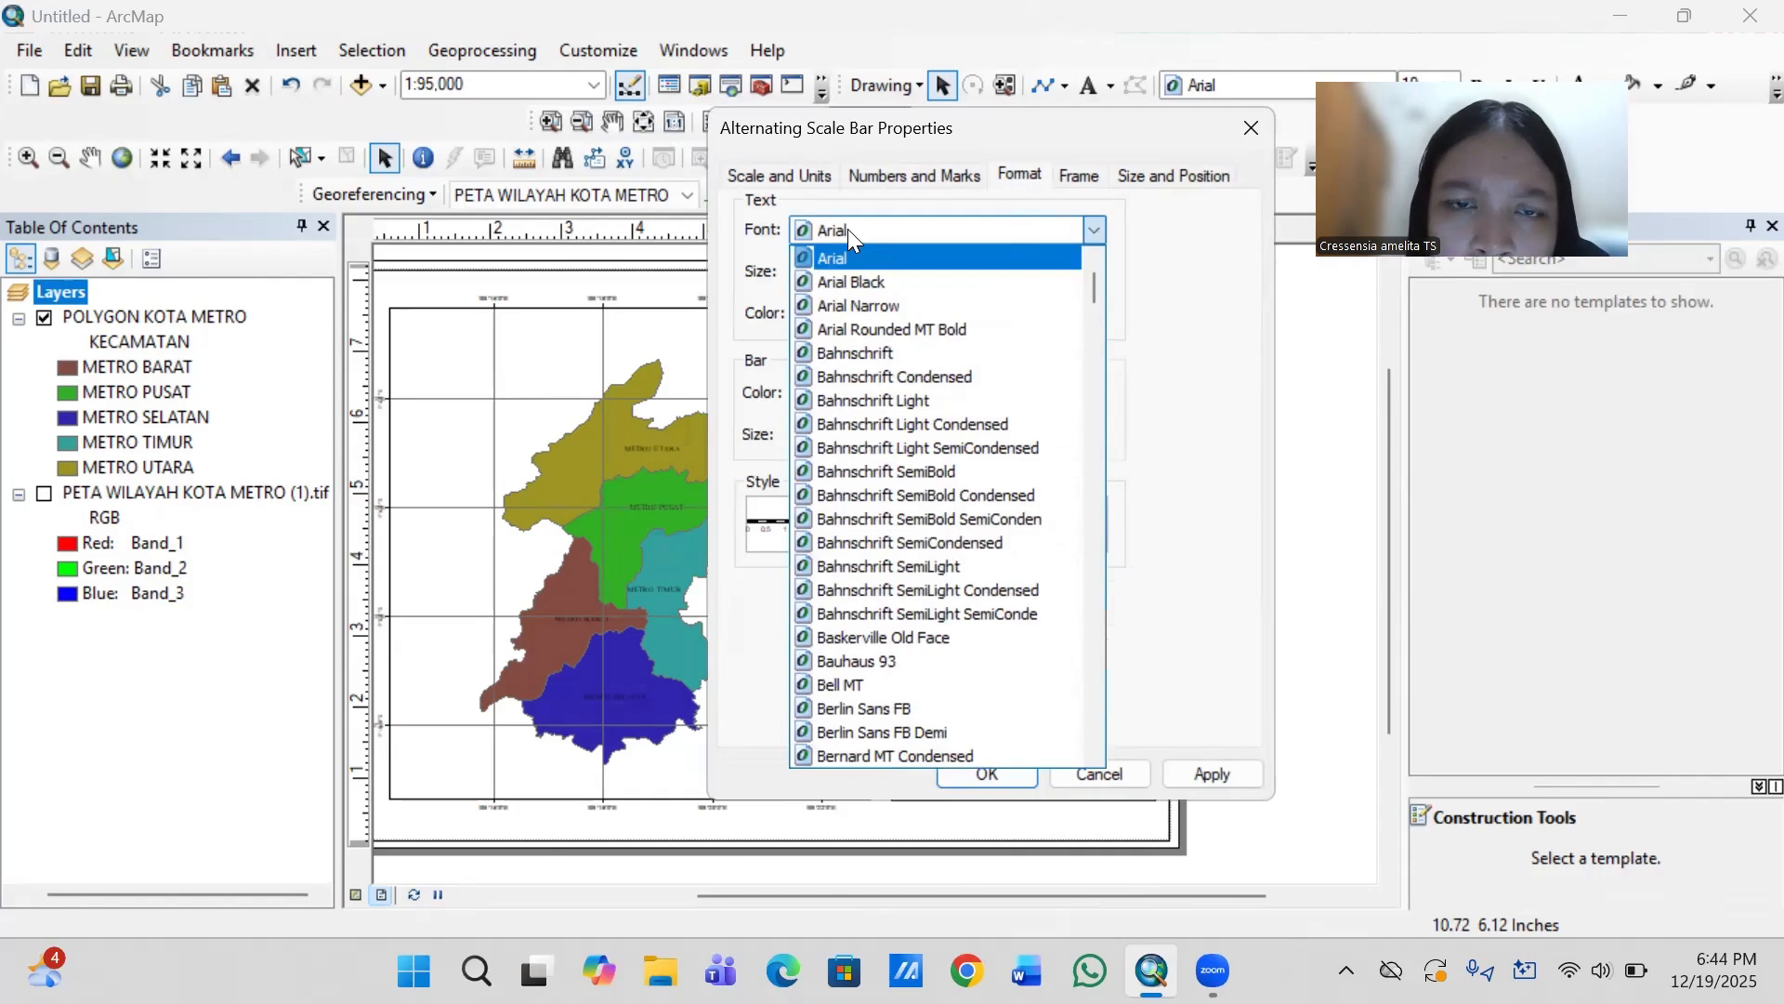
left_click(847, 228)
left_click(848, 229)
left_click(847, 229)
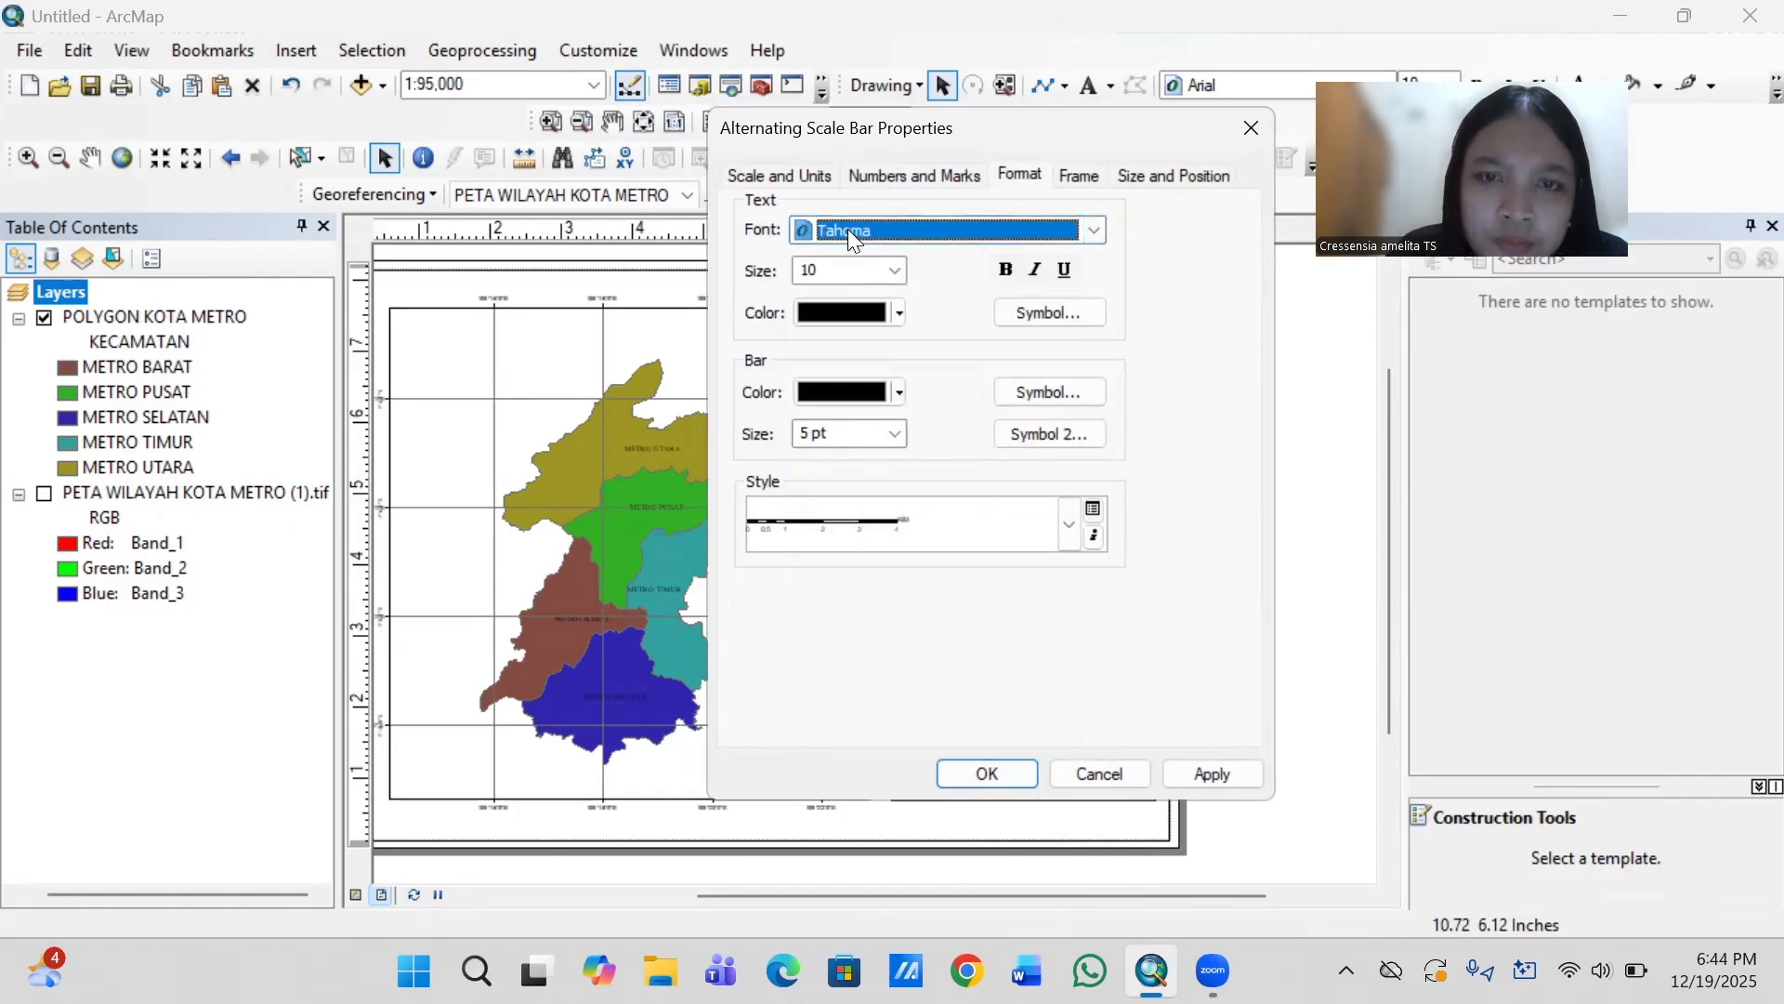
key("t")
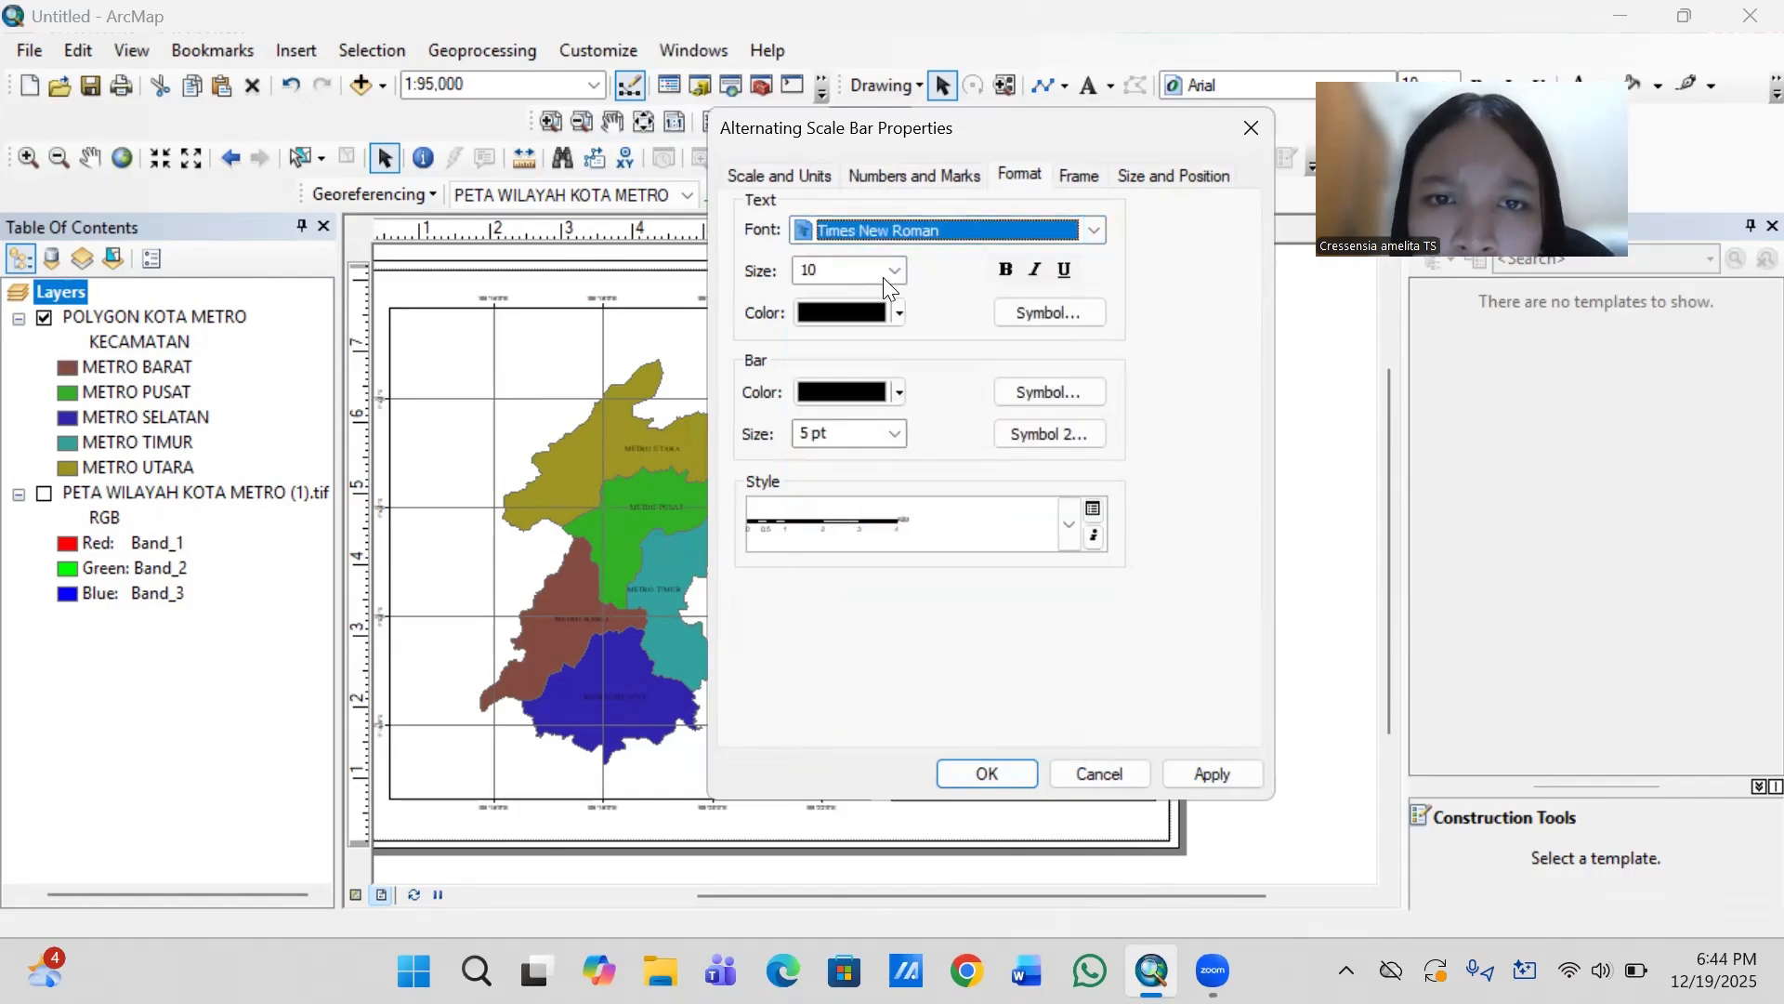
left_click(895, 270)
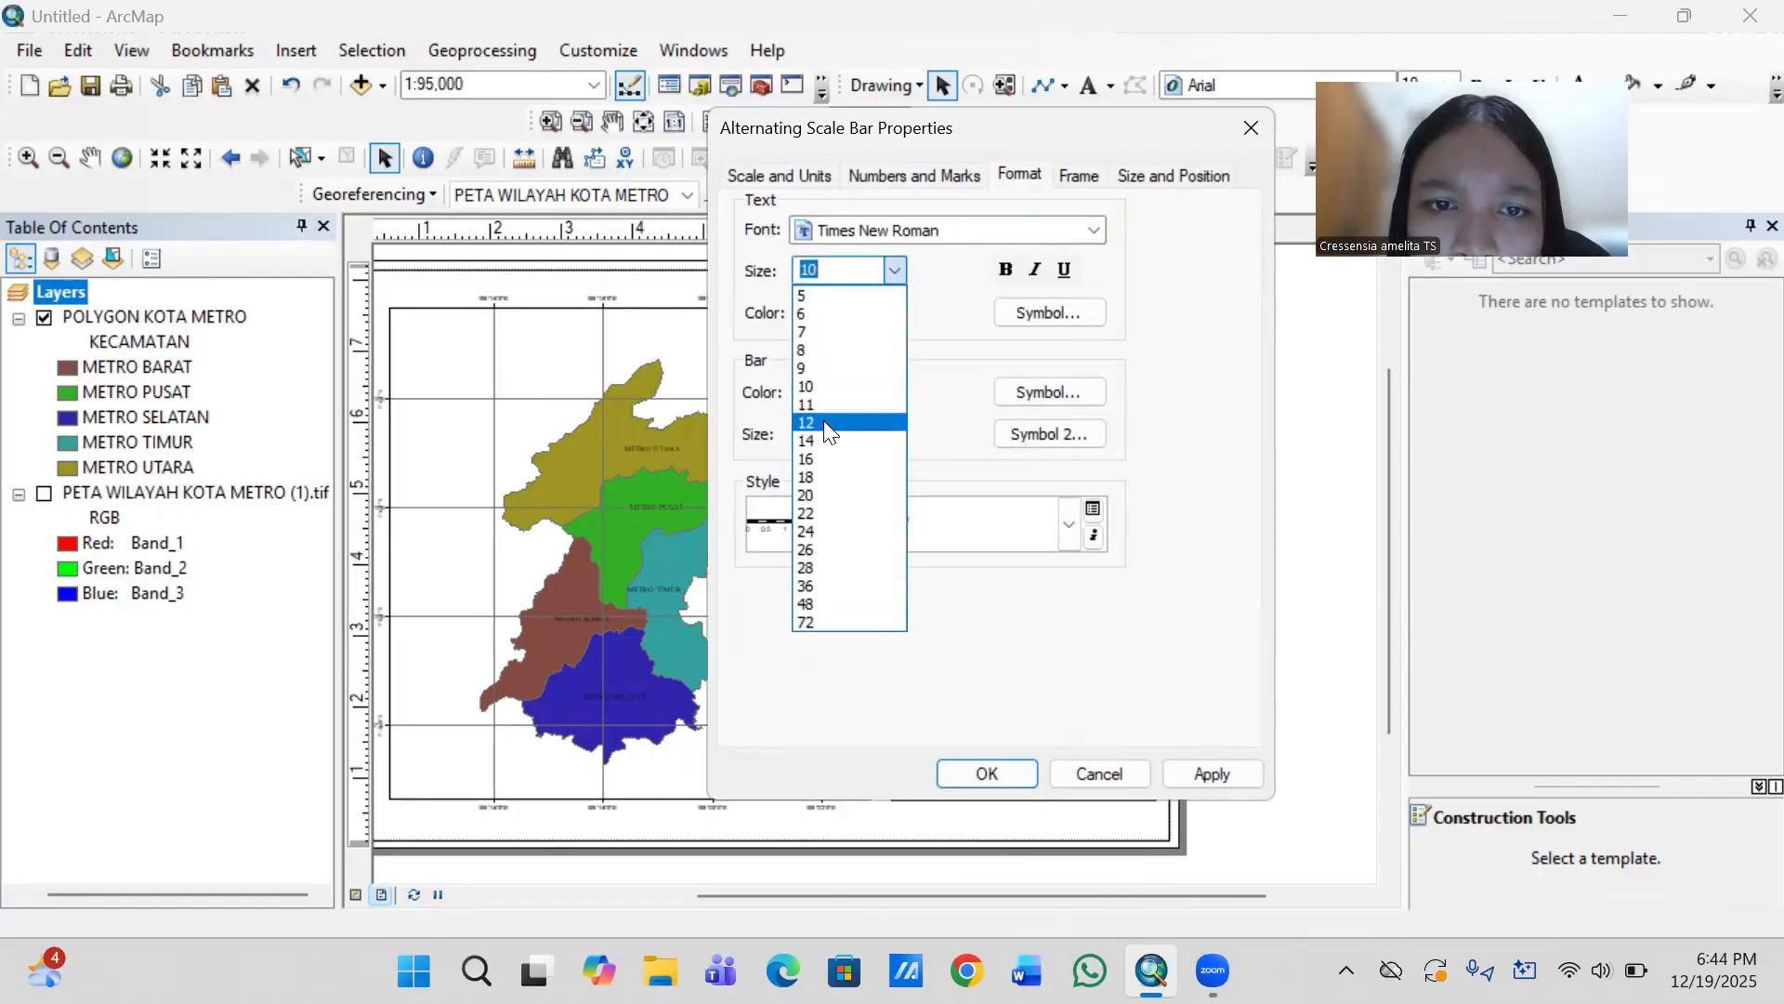
left_click(826, 402)
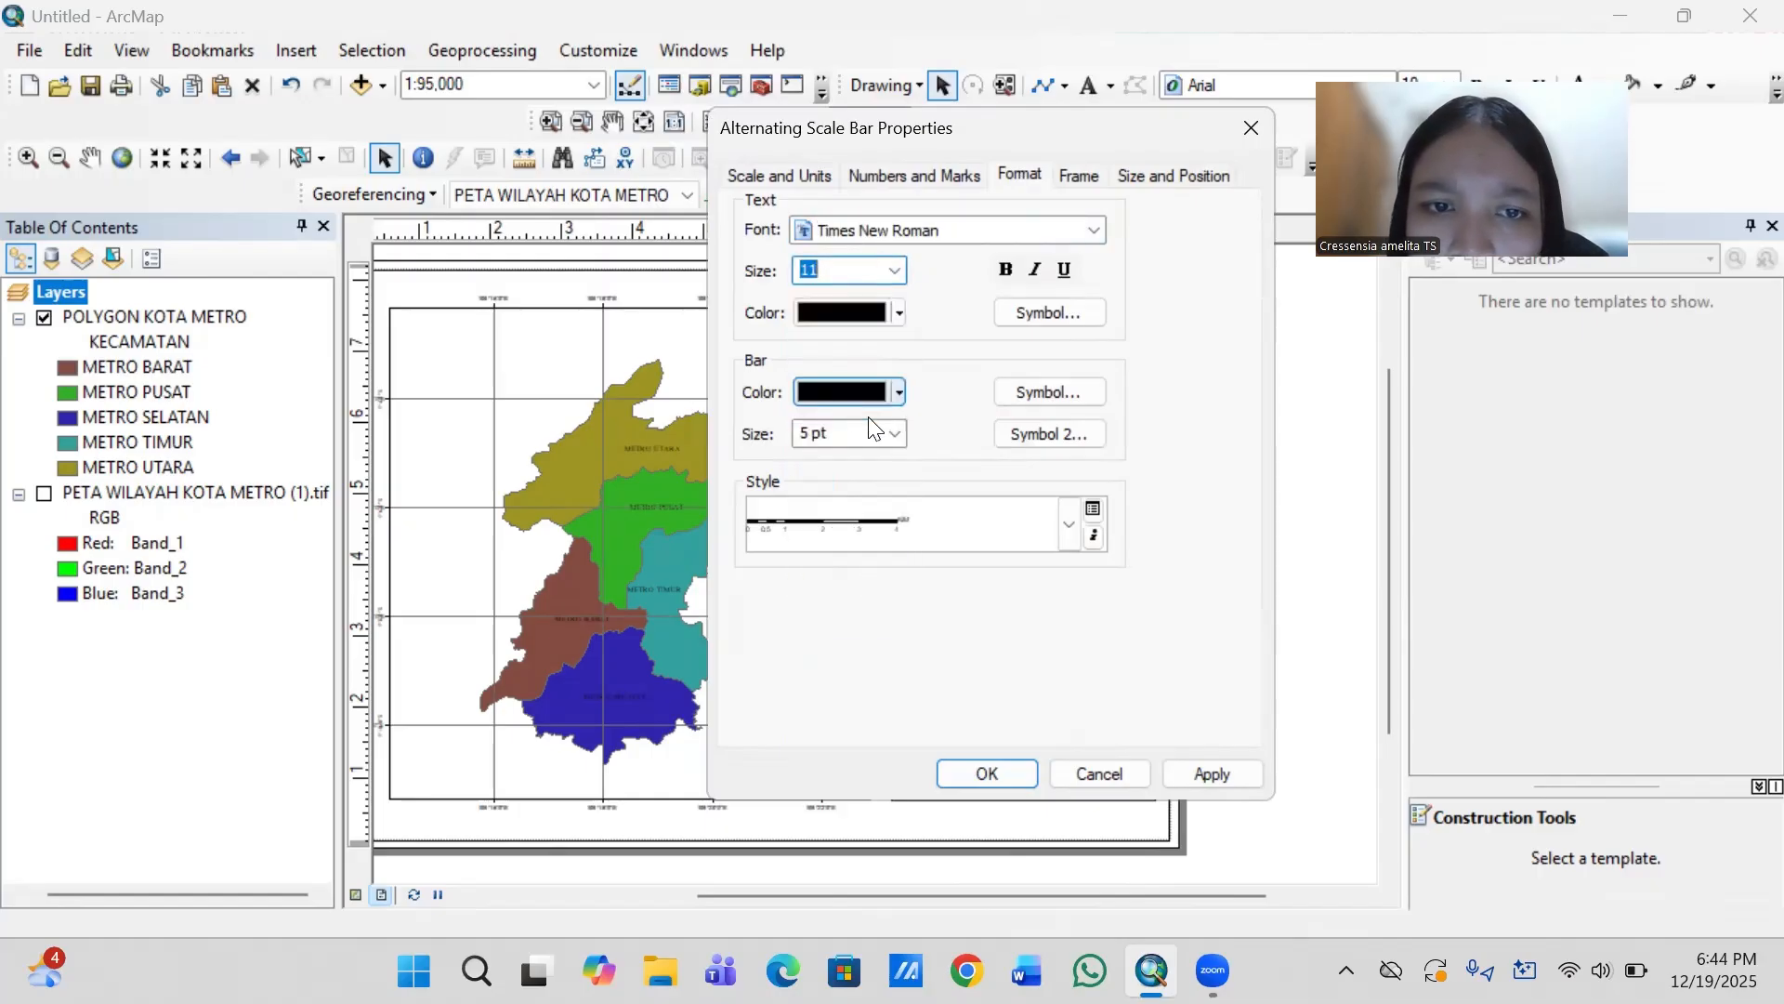
- Set the scale bar's bar size to 5 pt and shift the scale bar toward the side panel's right edge
left_click(894, 435)
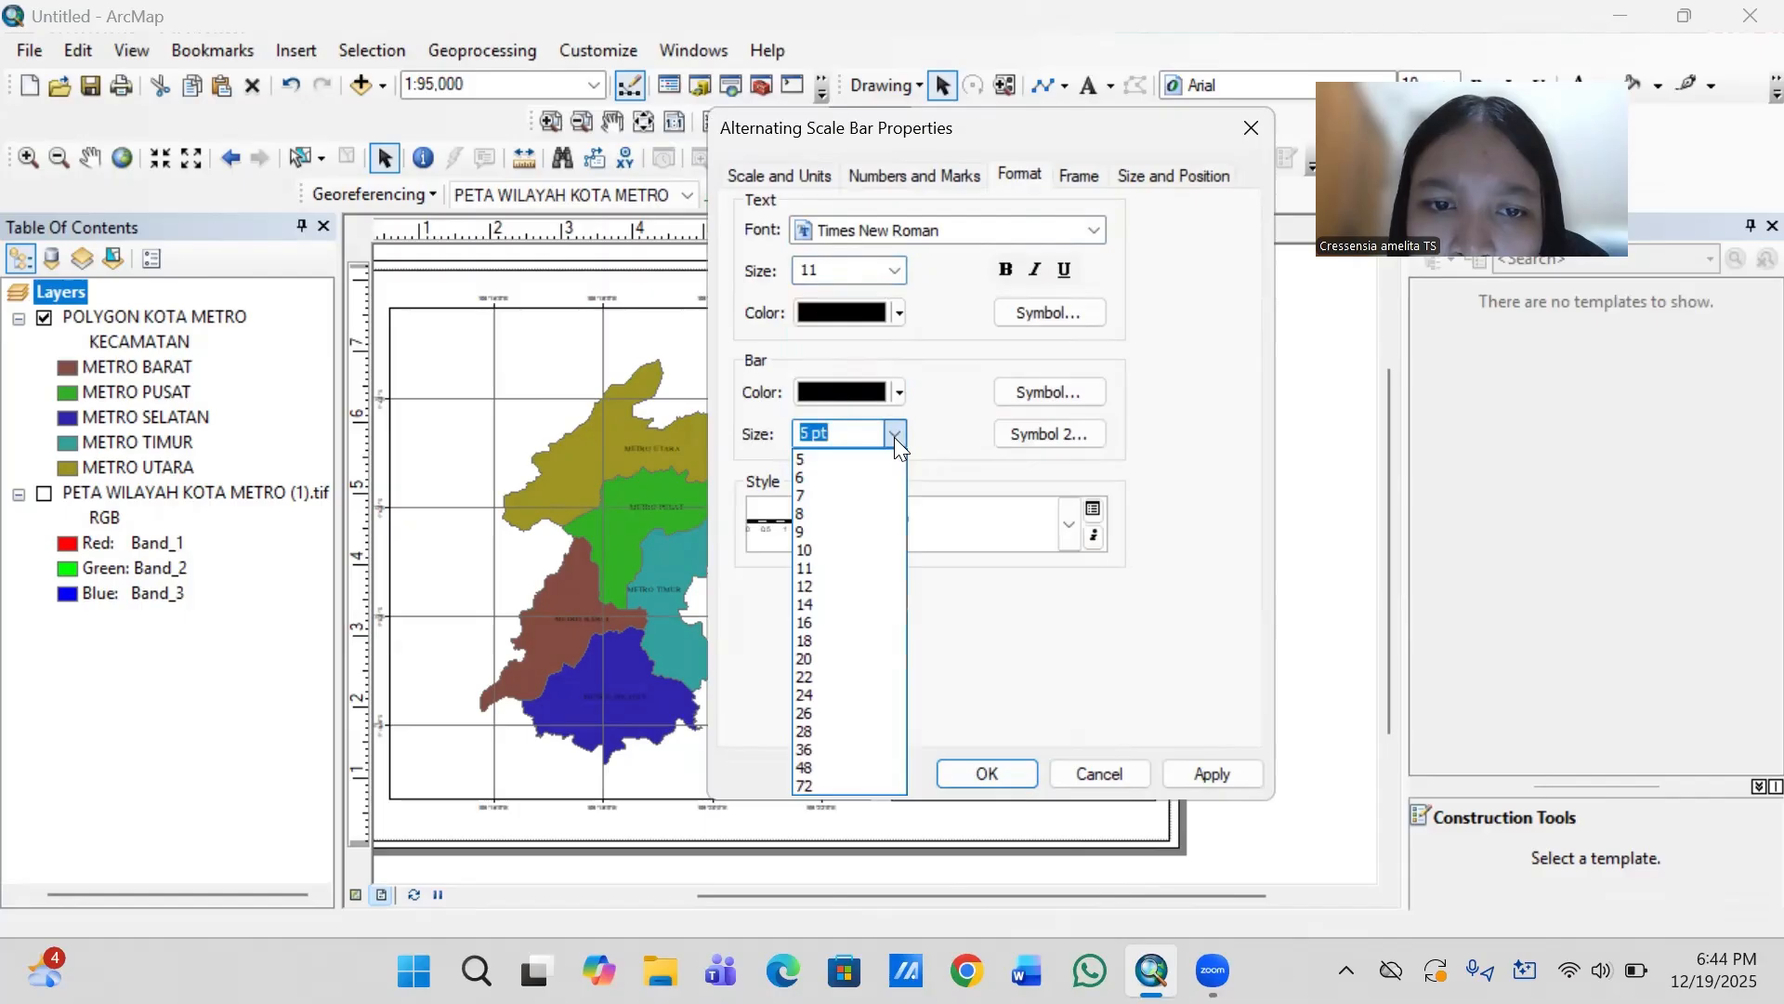
left_click(857, 462)
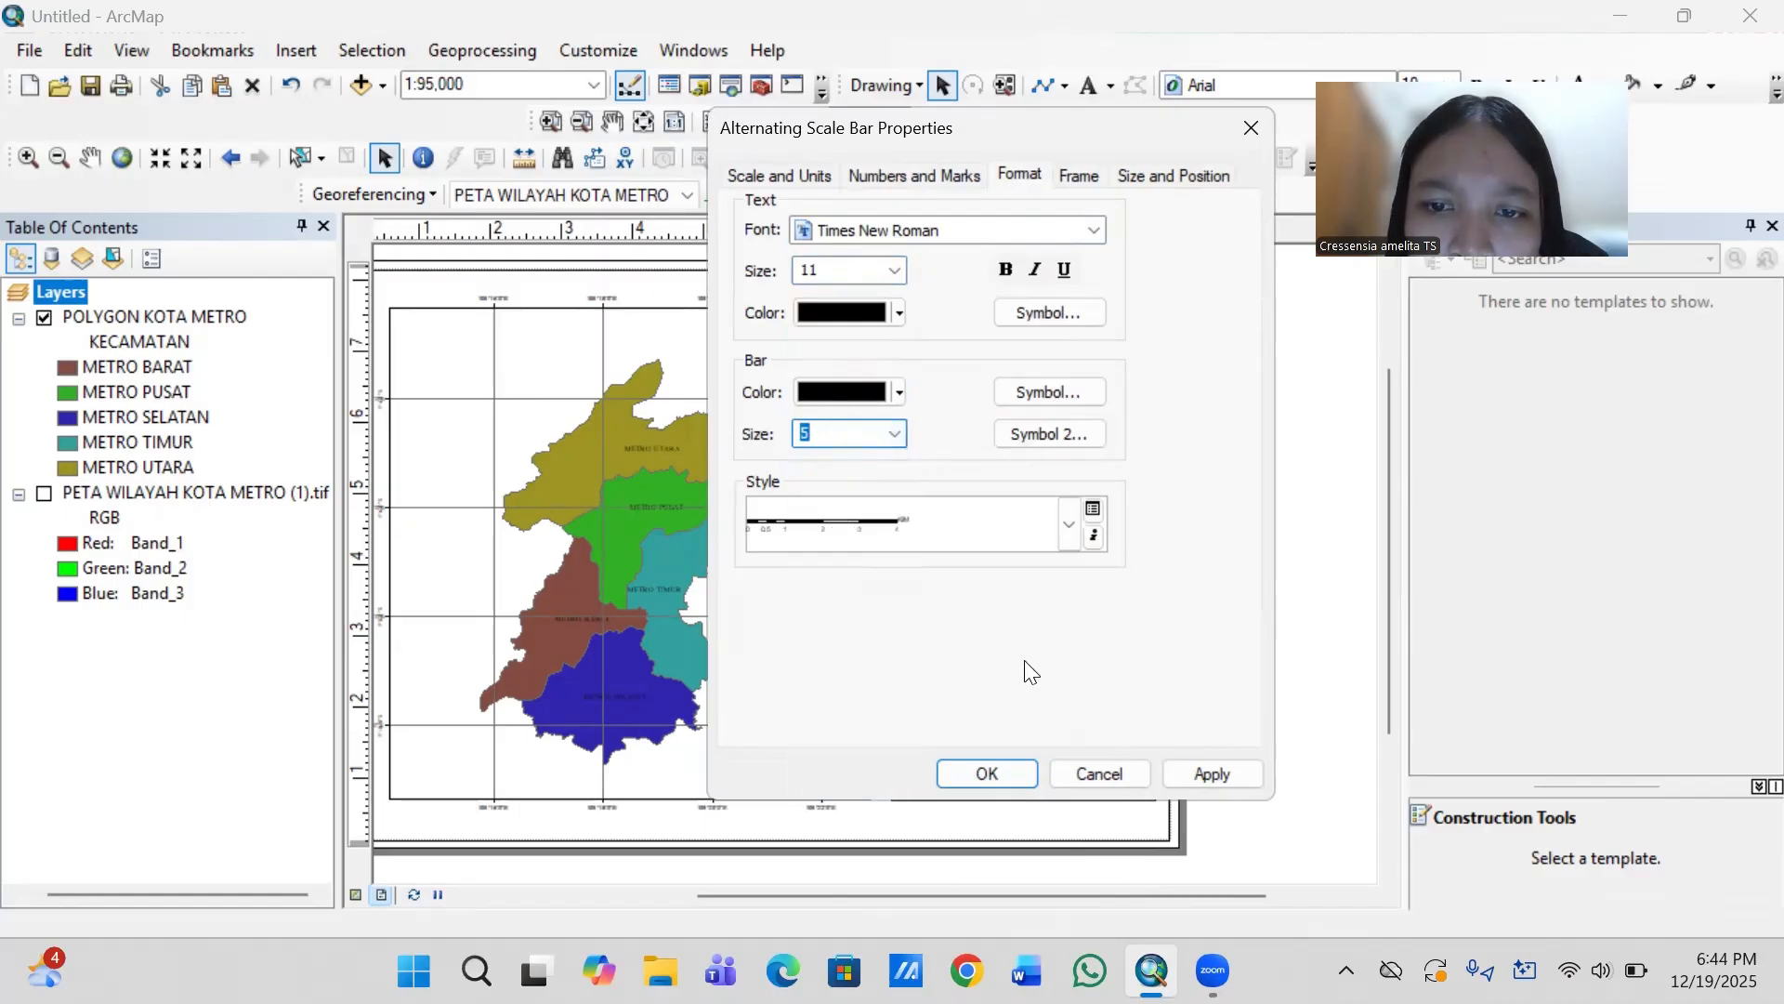
left_click(1074, 528)
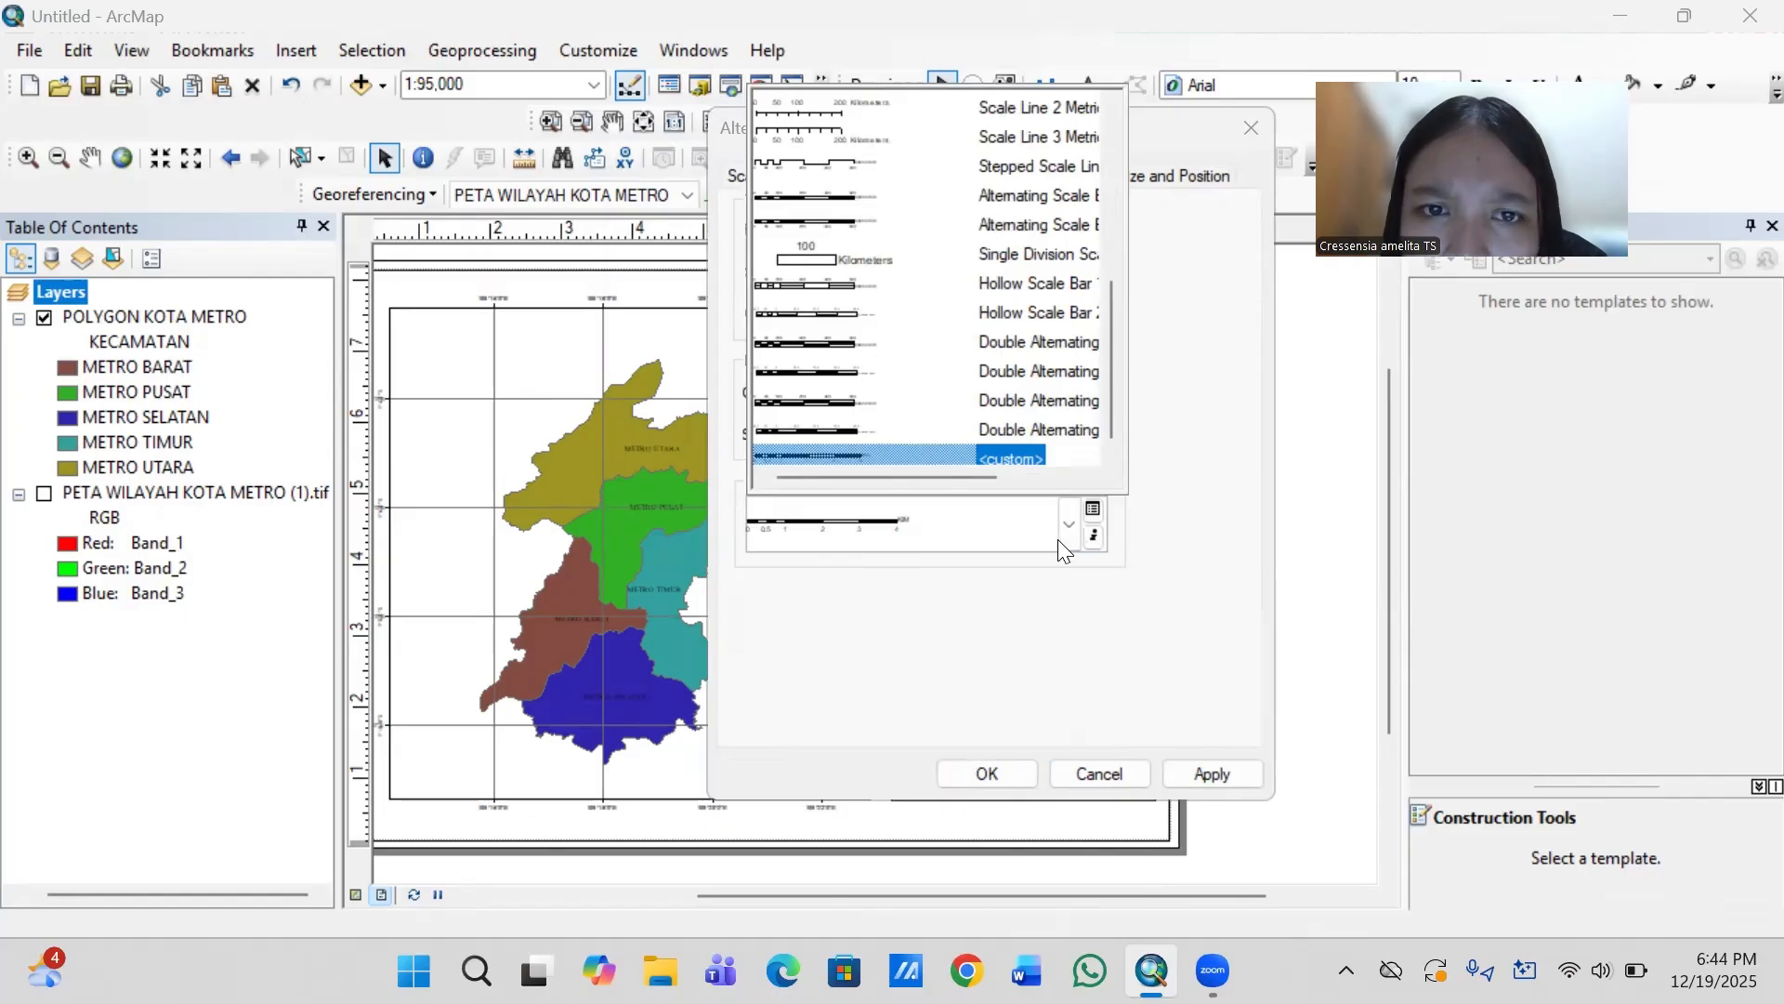
left_click(1002, 777)
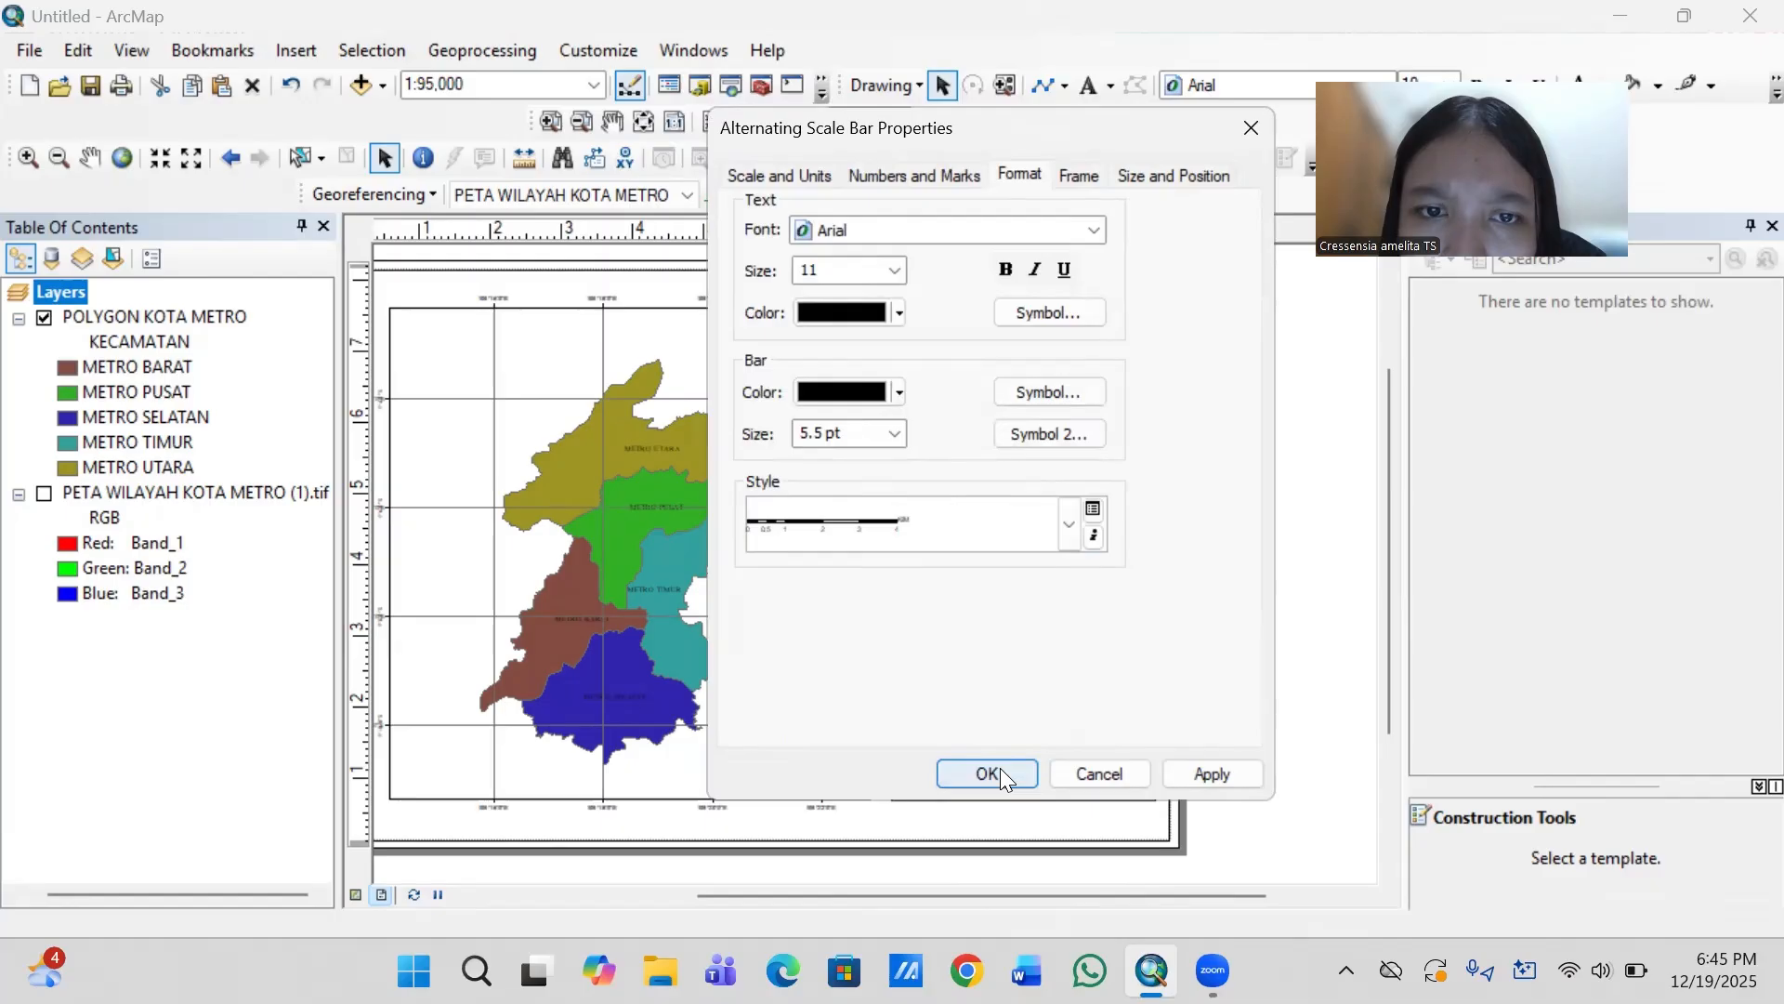
left_click(887, 438)
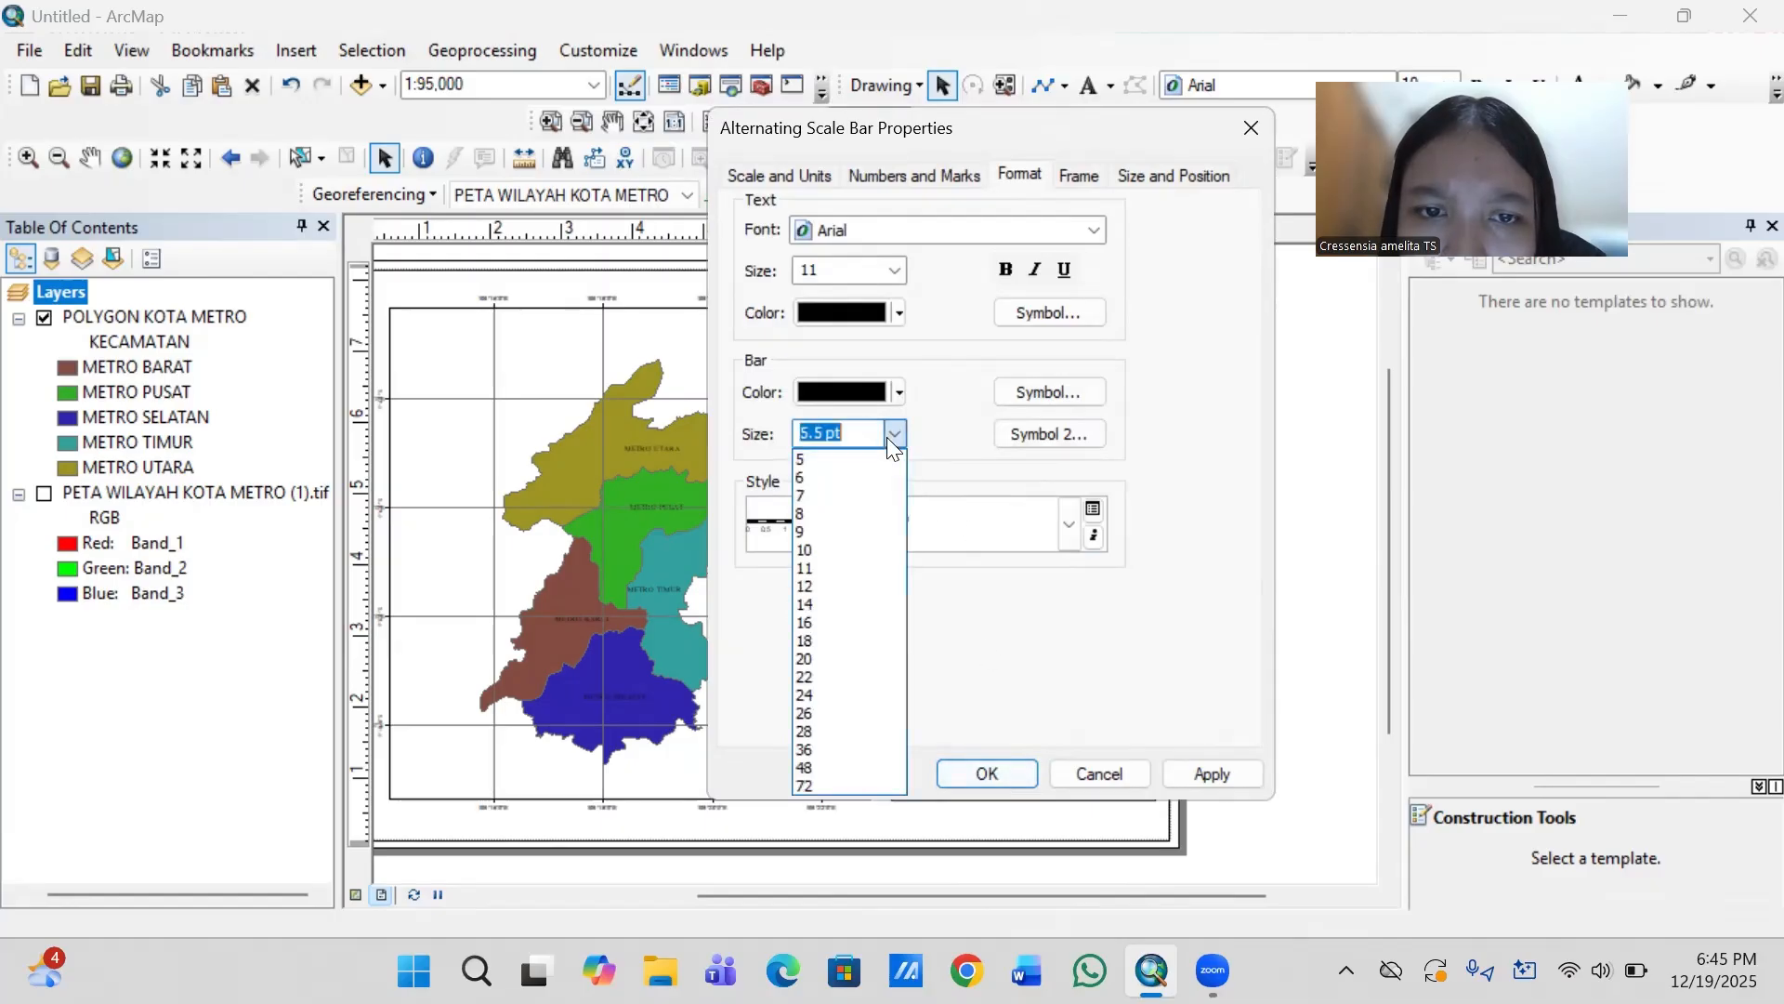
left_click(834, 459)
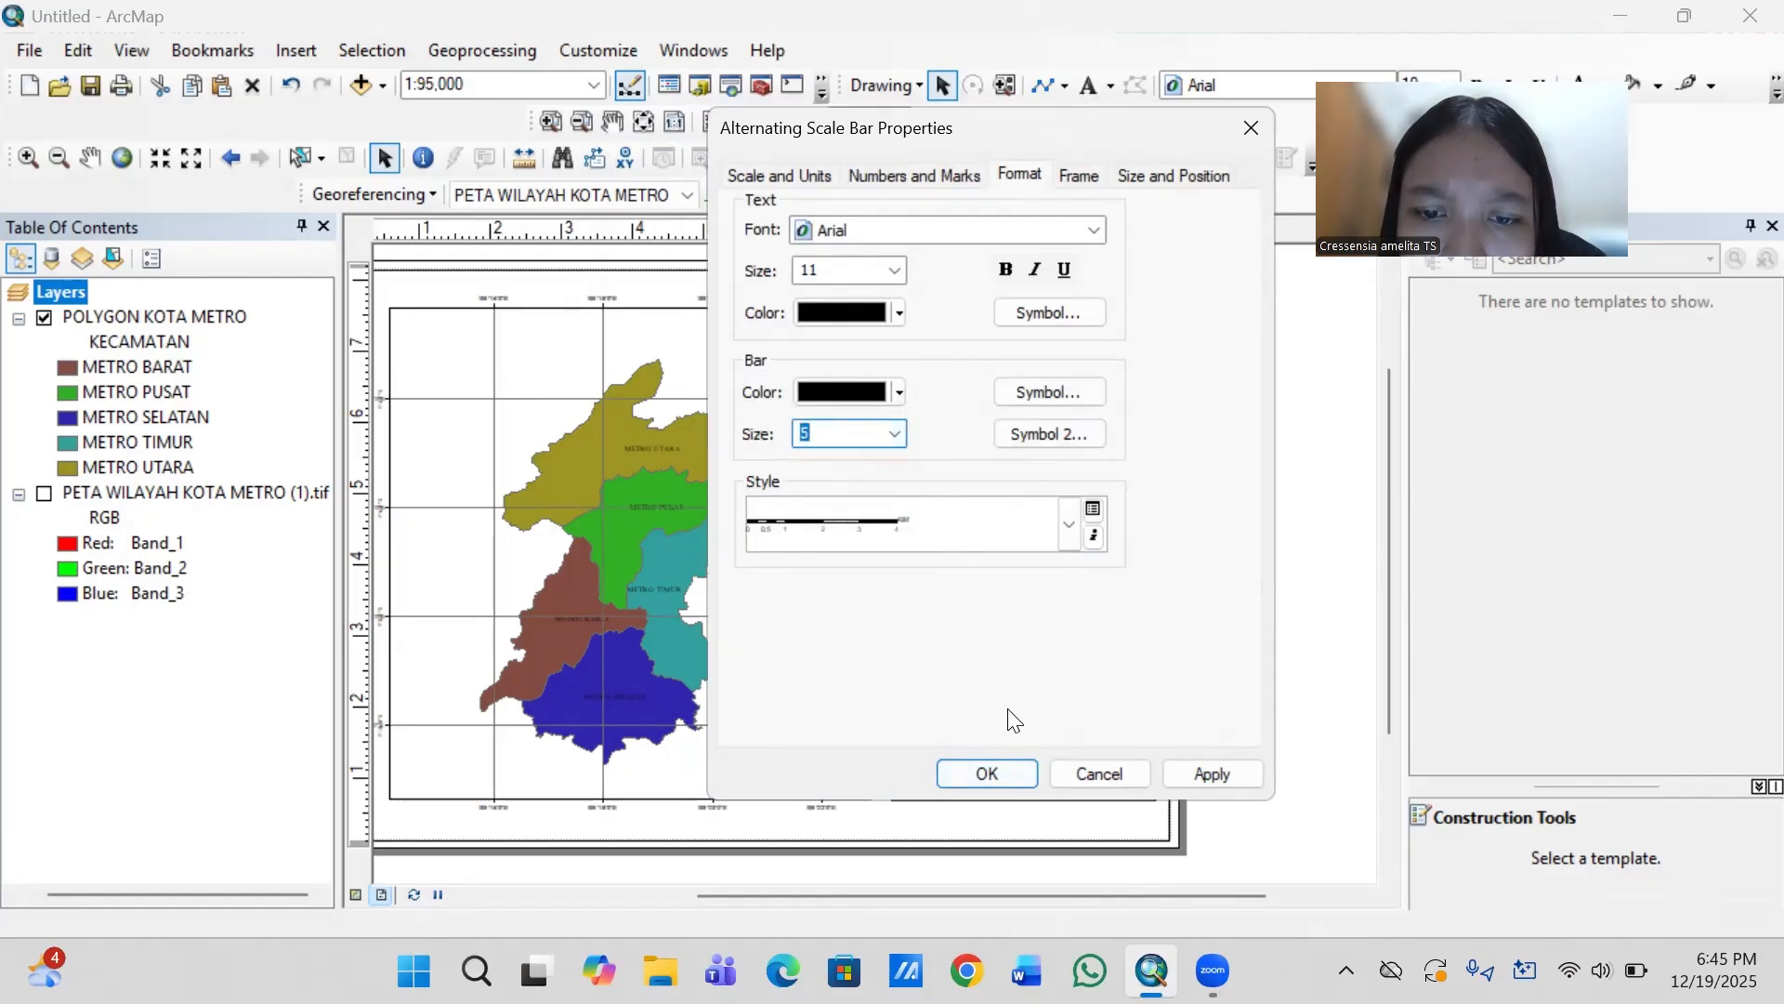
left_click(988, 777)
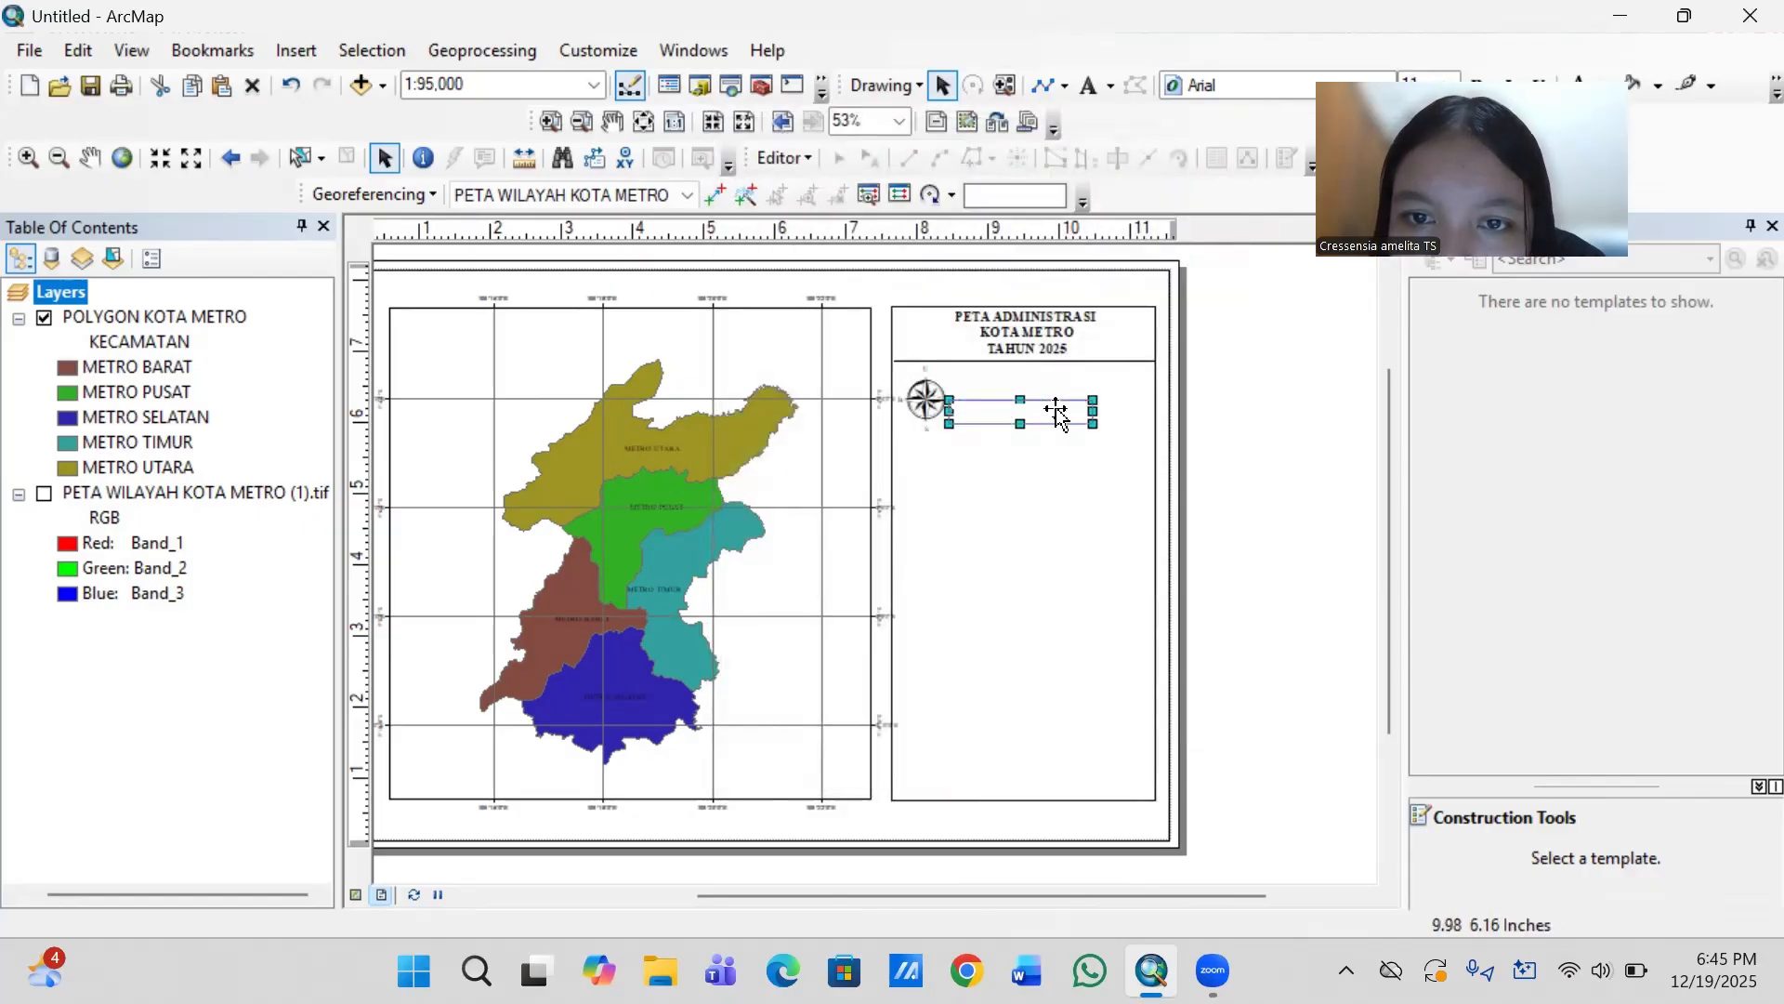
left_click_drag(1058, 407, 1120, 415)
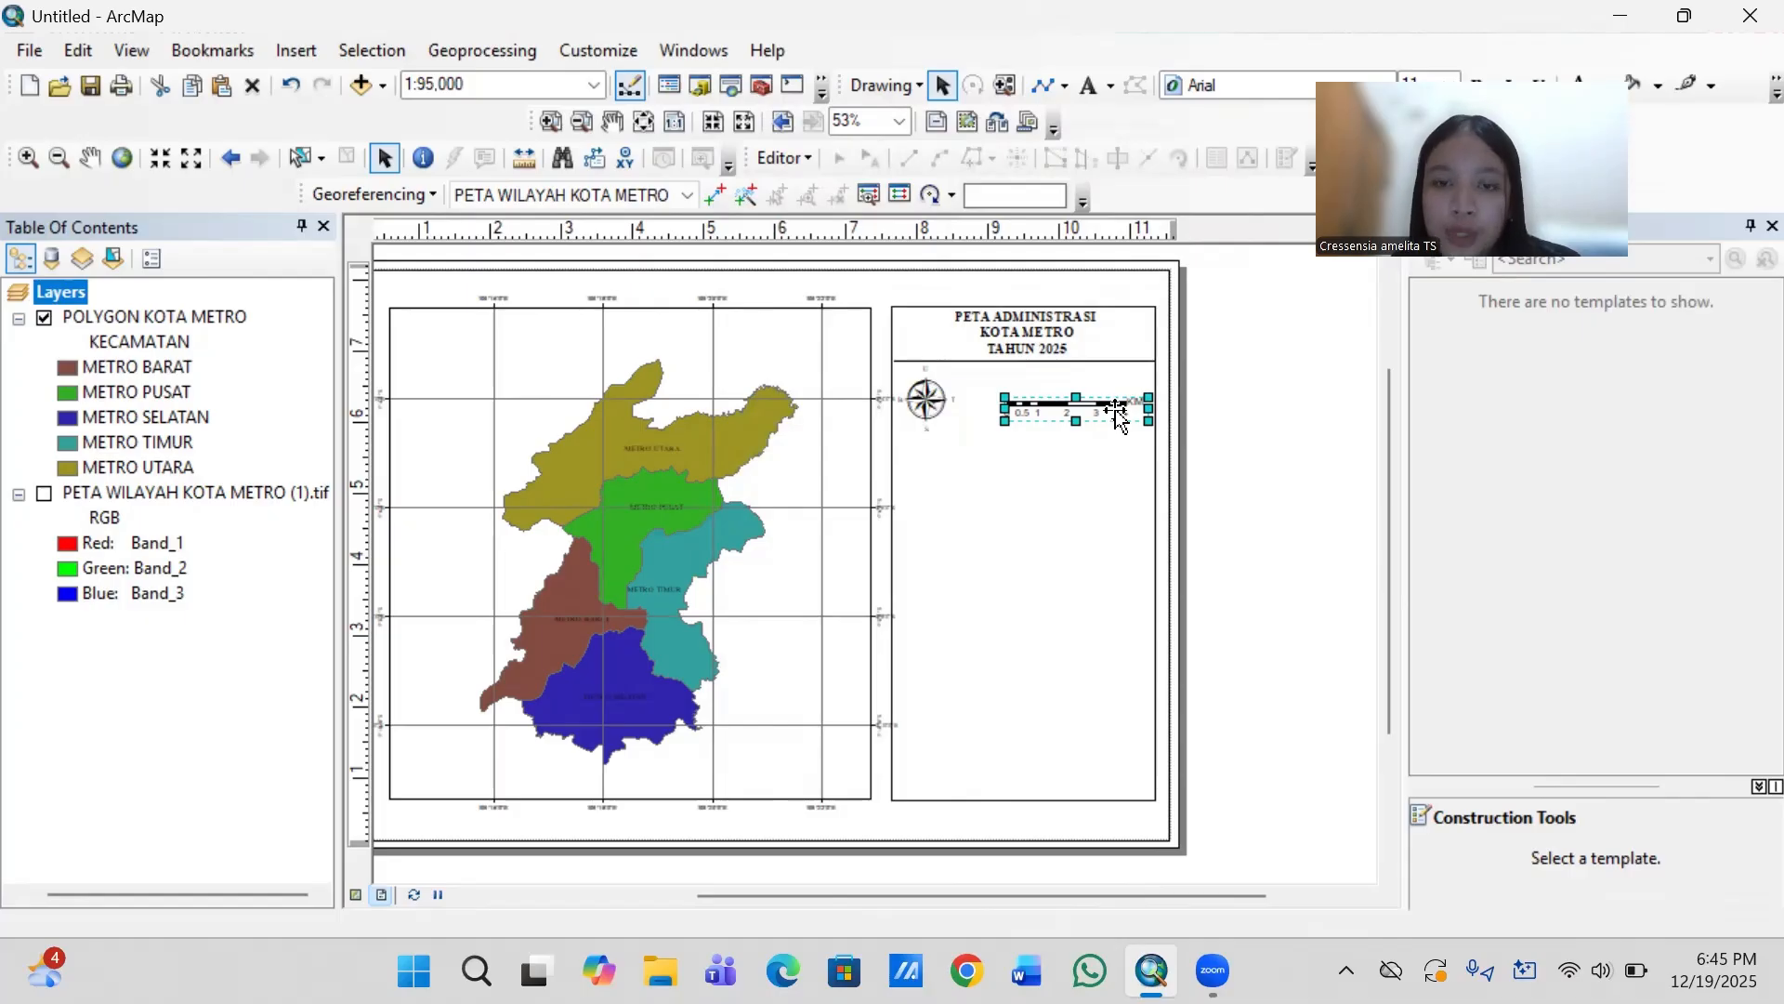
- Duplicate the divider line under the title and place the copy just below the north arrow and scale bar
left_click(1102, 361)
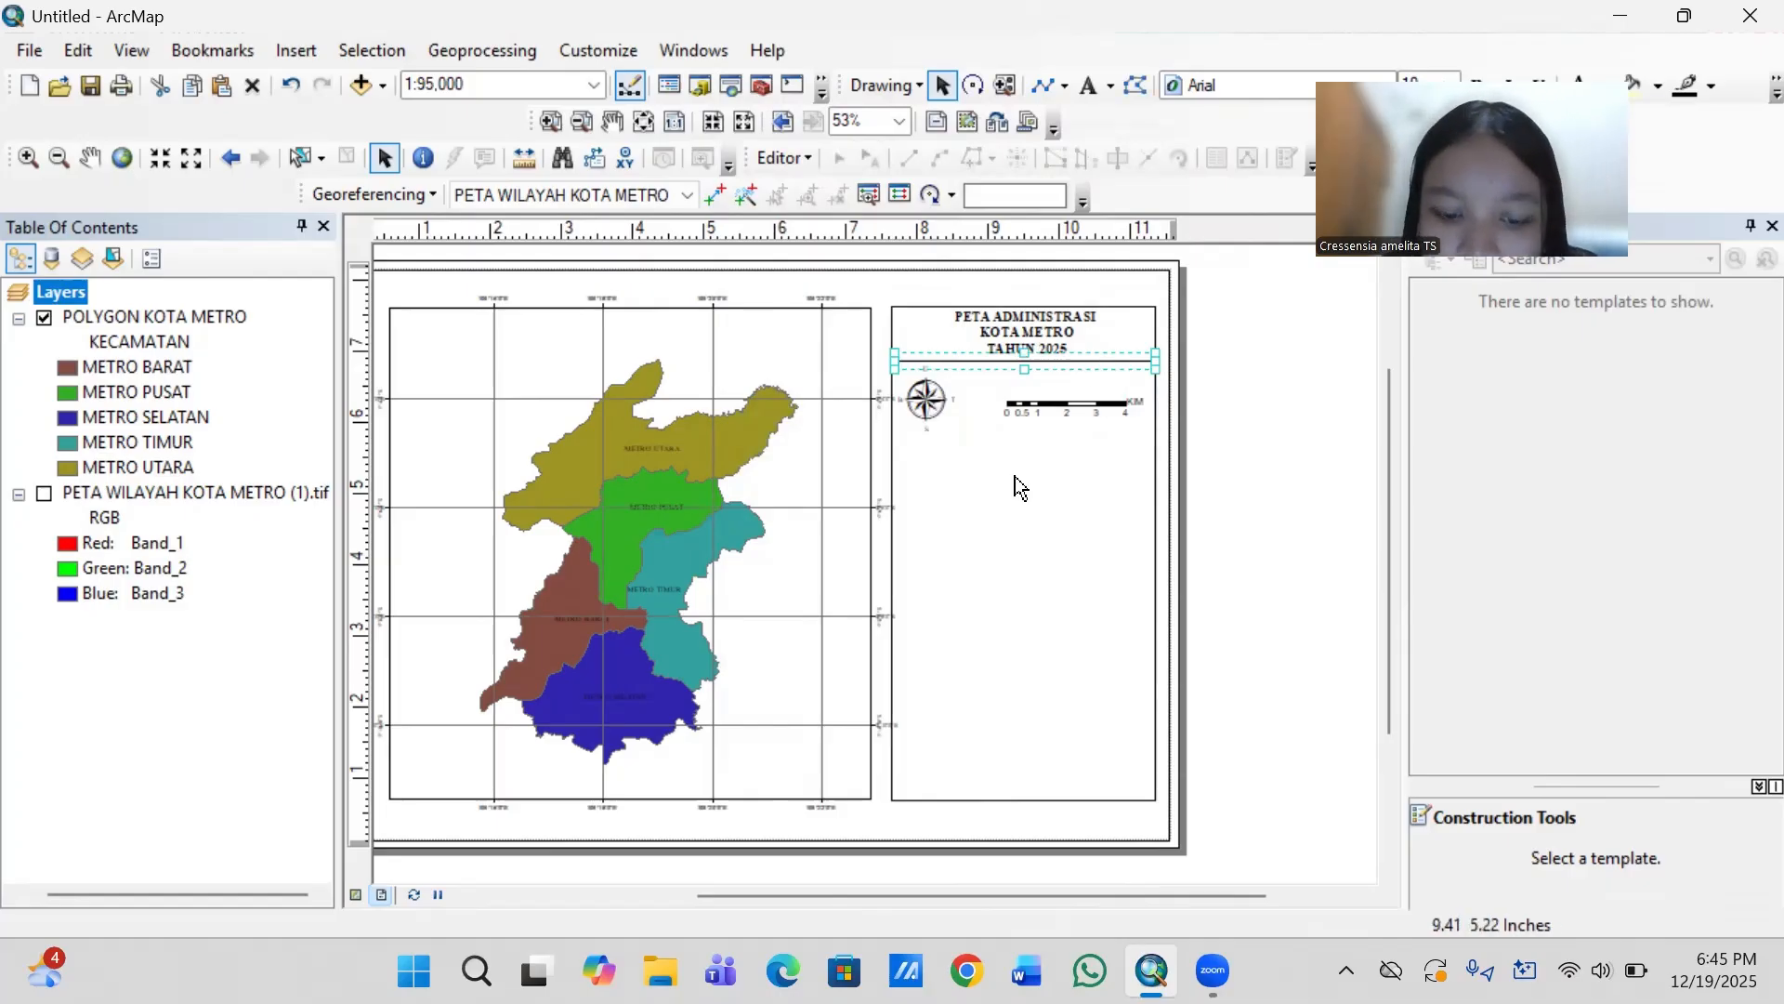
key("ctrl+c")
key("ctrl+v")
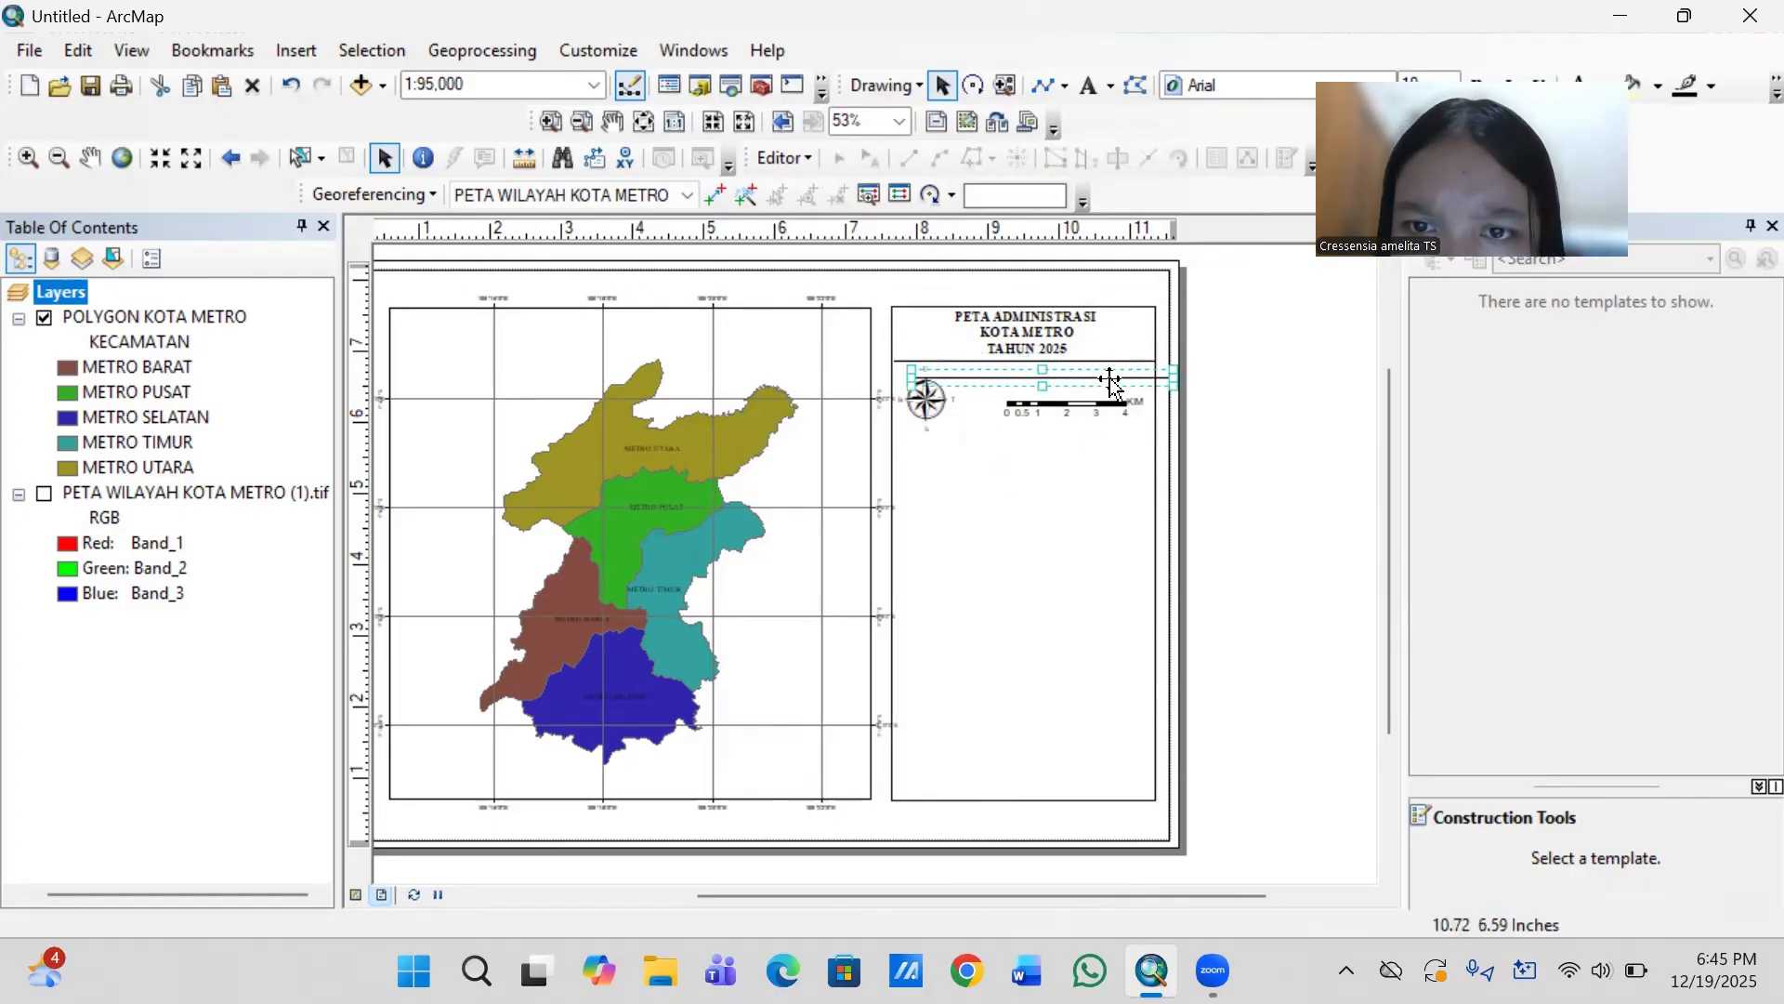
left_click_drag(1111, 381, 1091, 433)
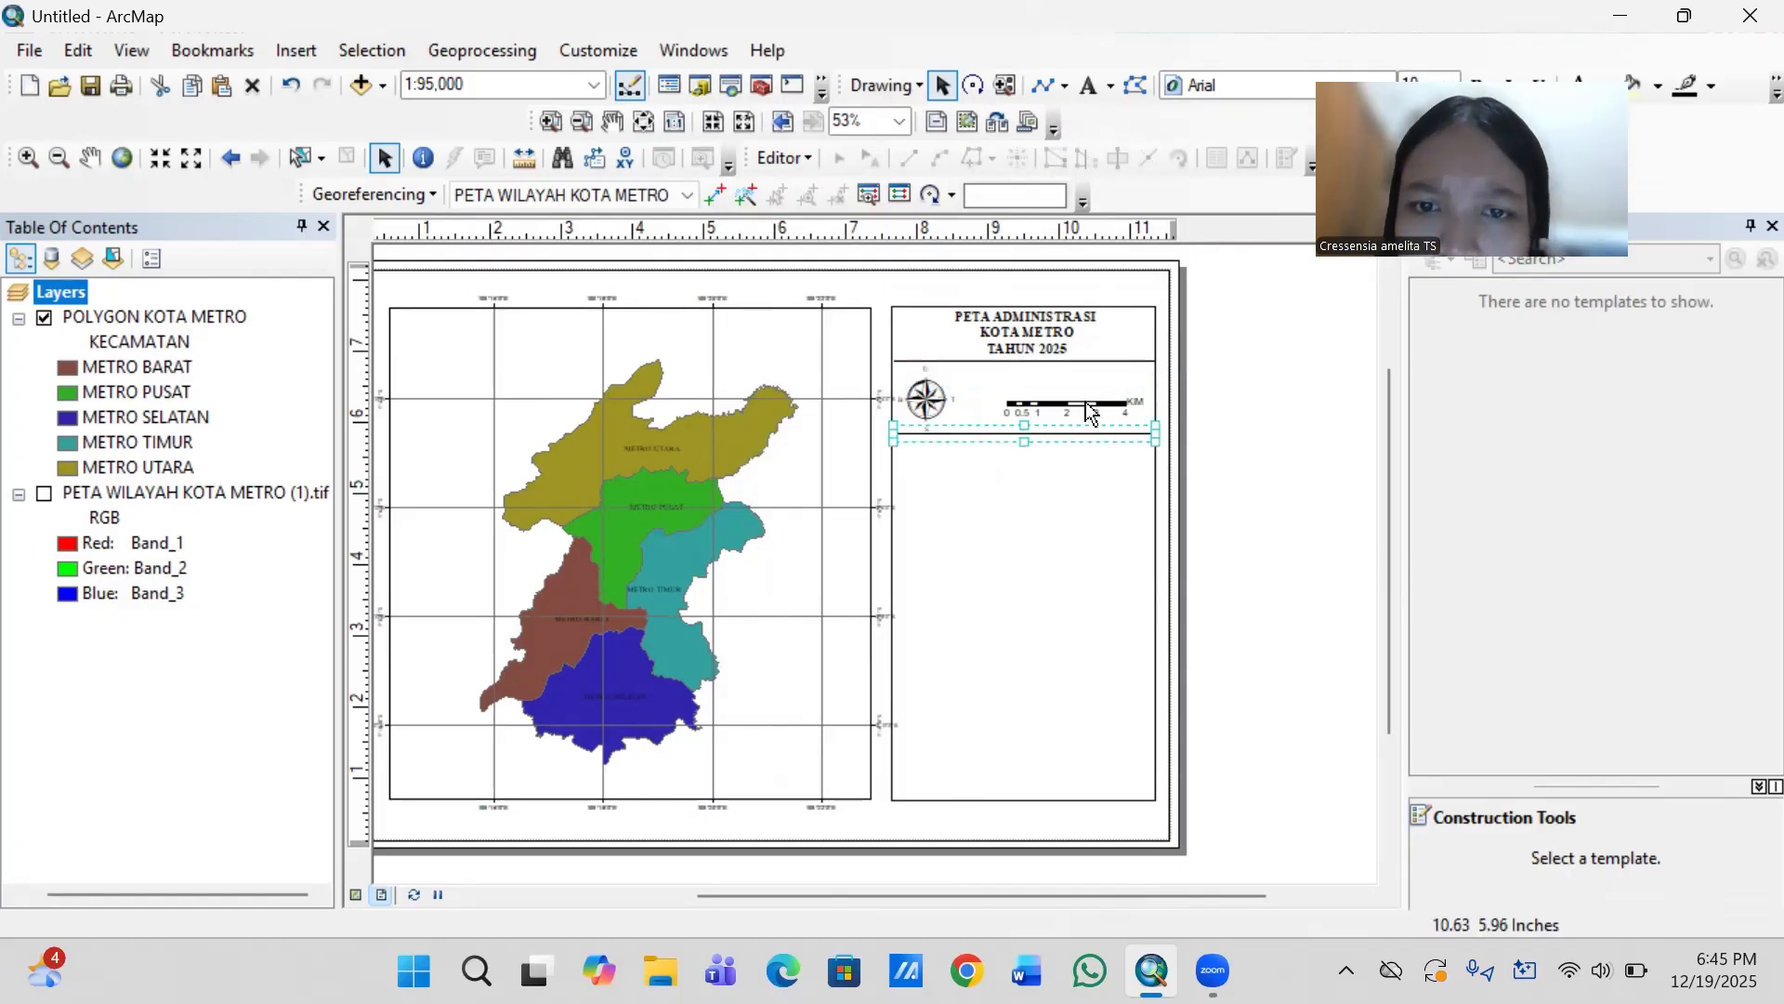
- Draw a vertical line about 1.06 in long between the two dividers, separating the north arrow from the scale bar
left_click(1065, 84)
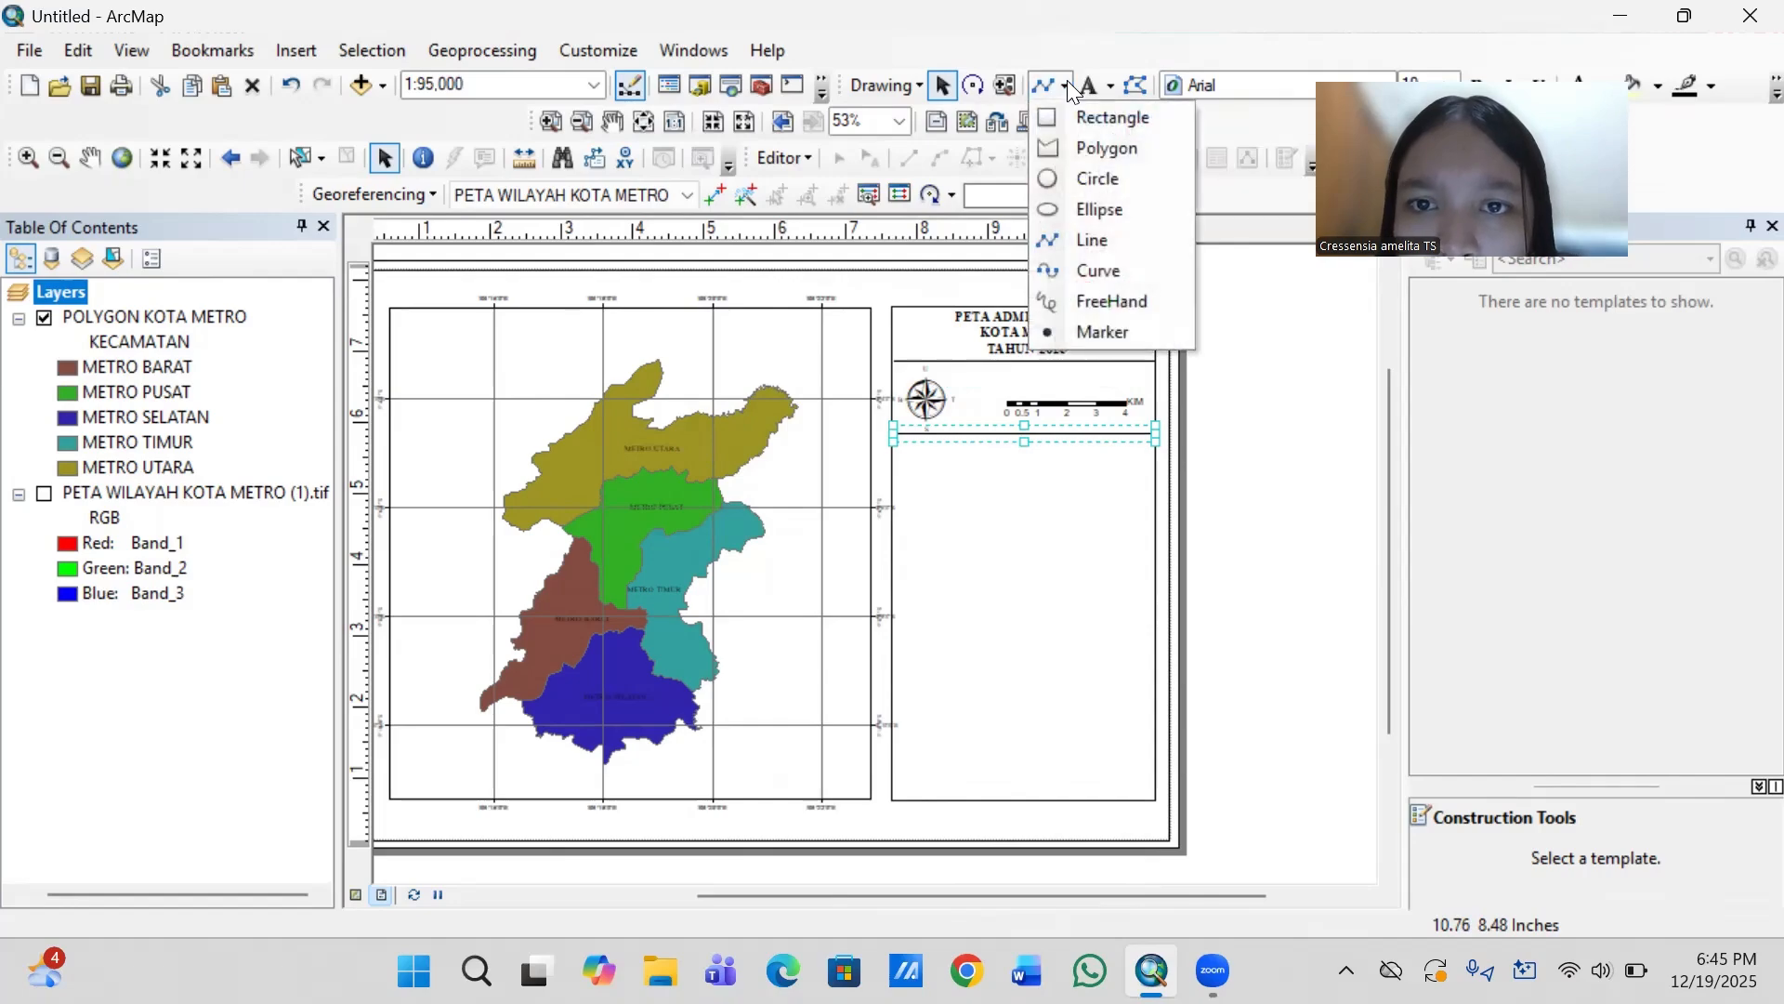
left_click(1102, 232)
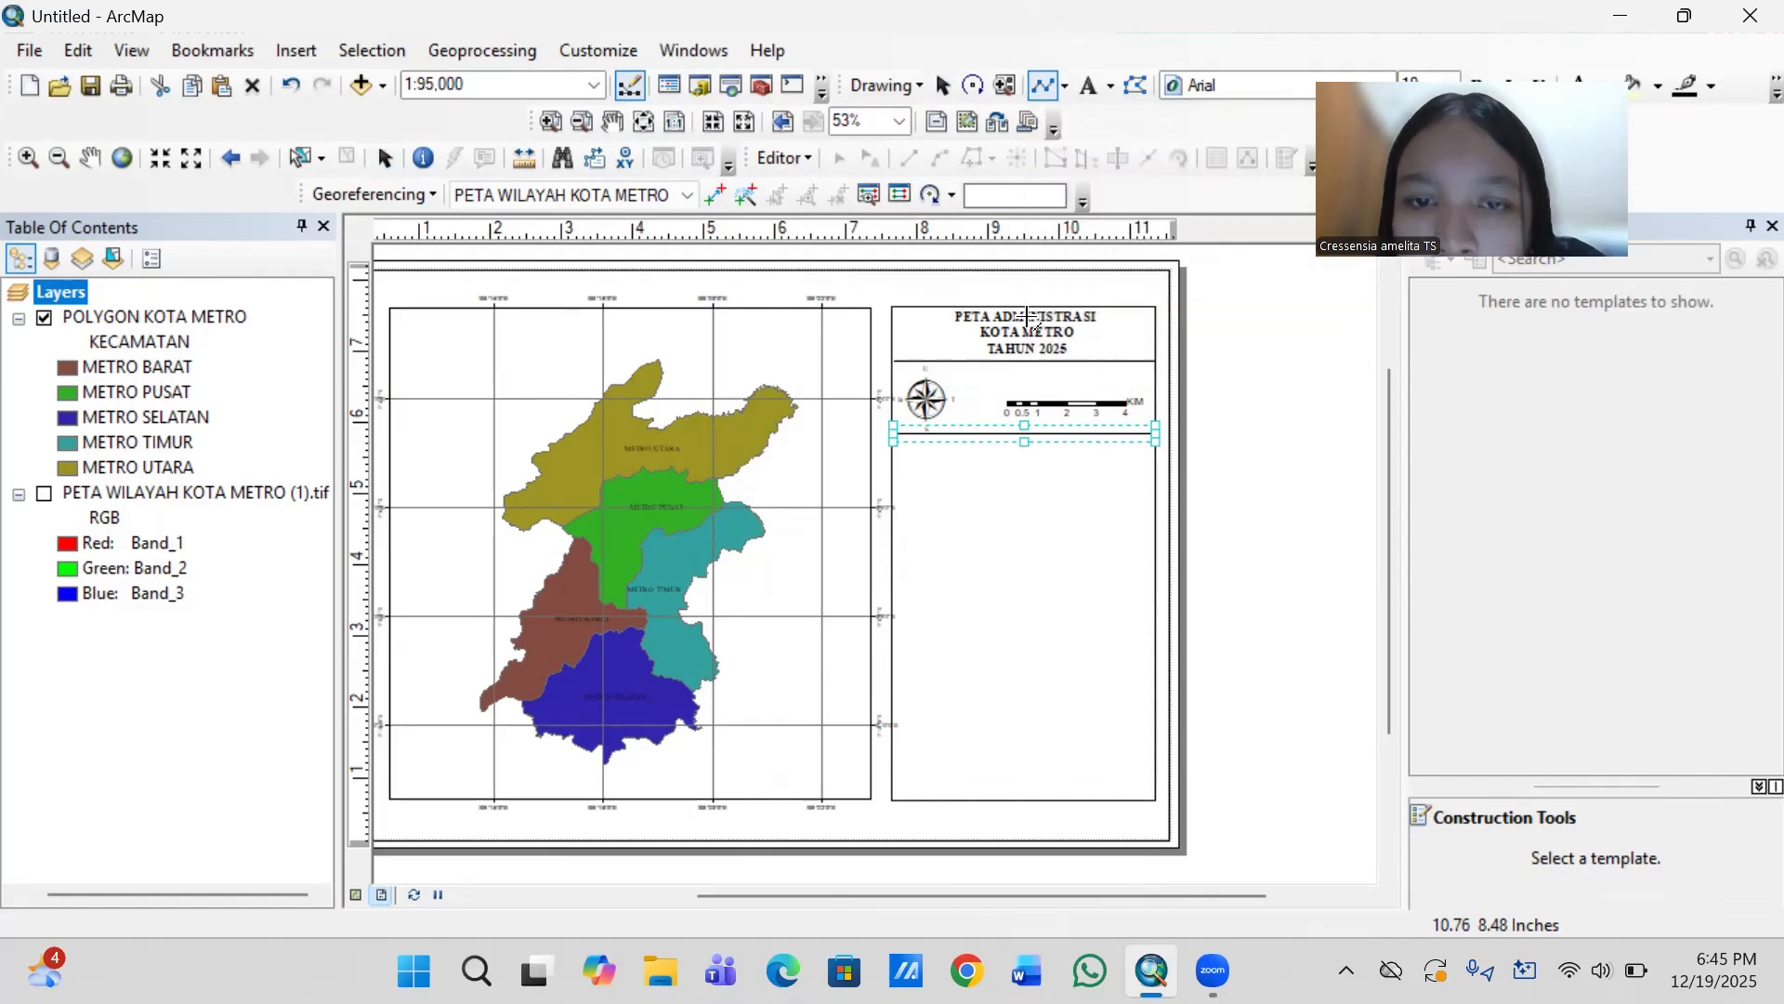
left_click(969, 359)
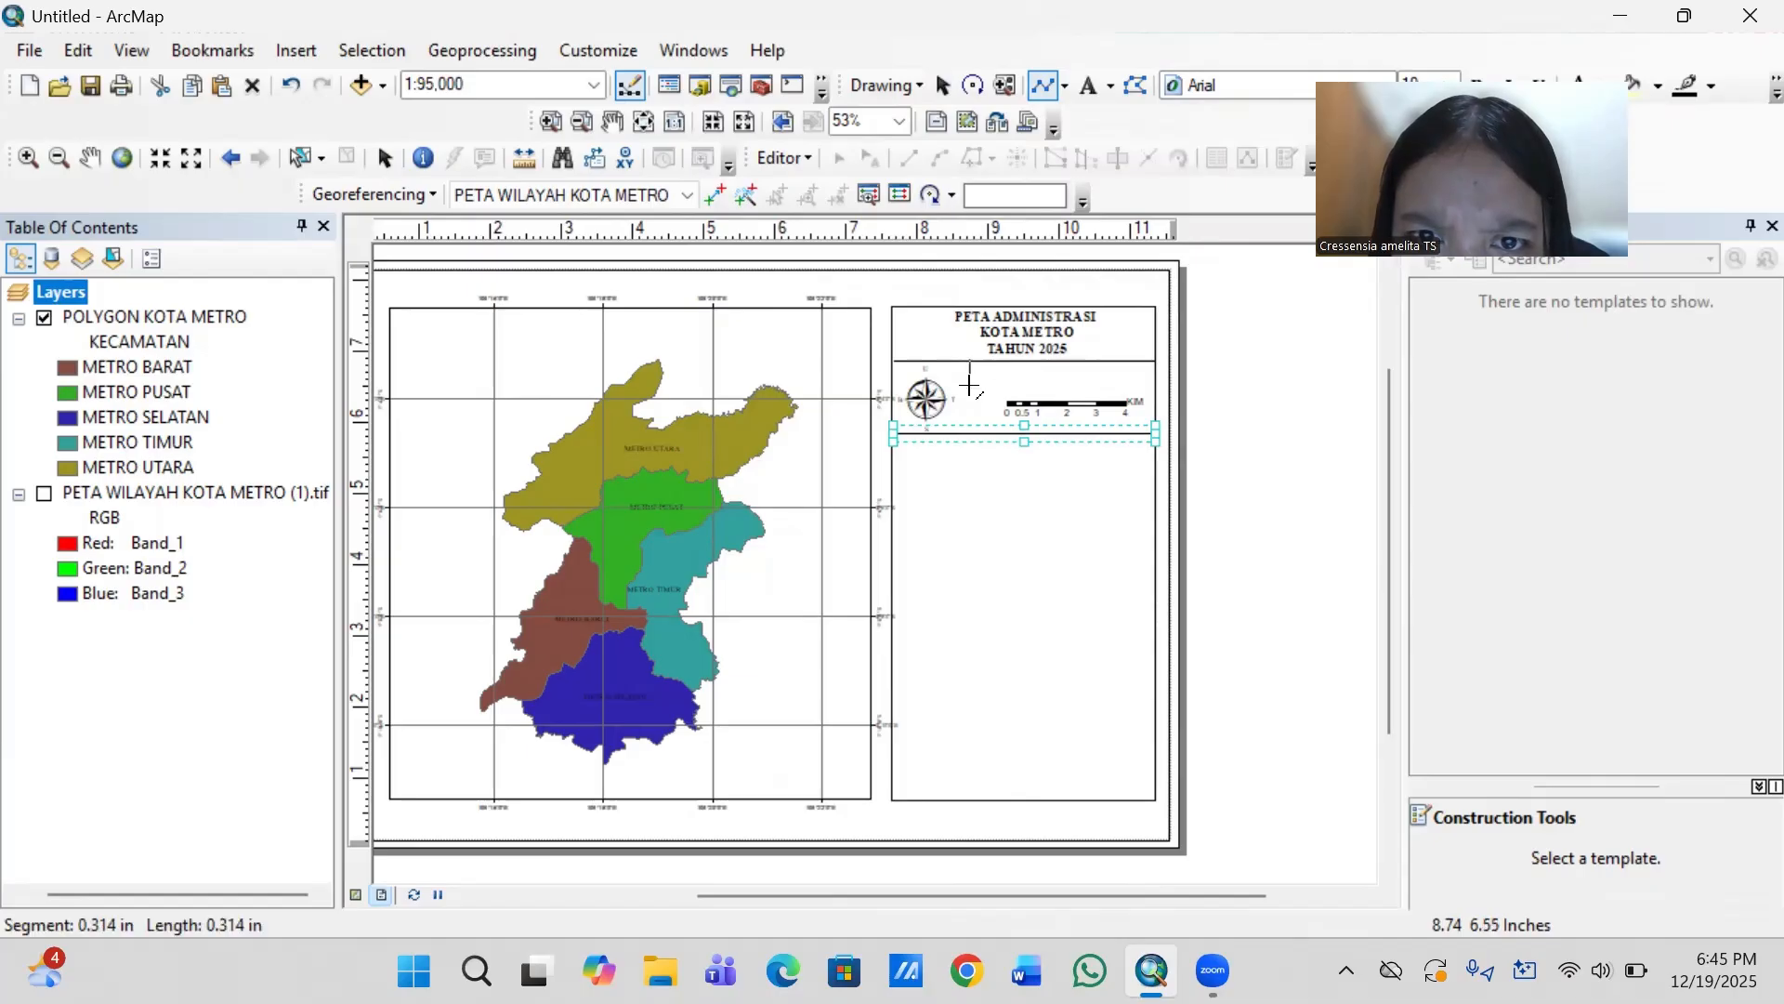
double_click(969, 433)
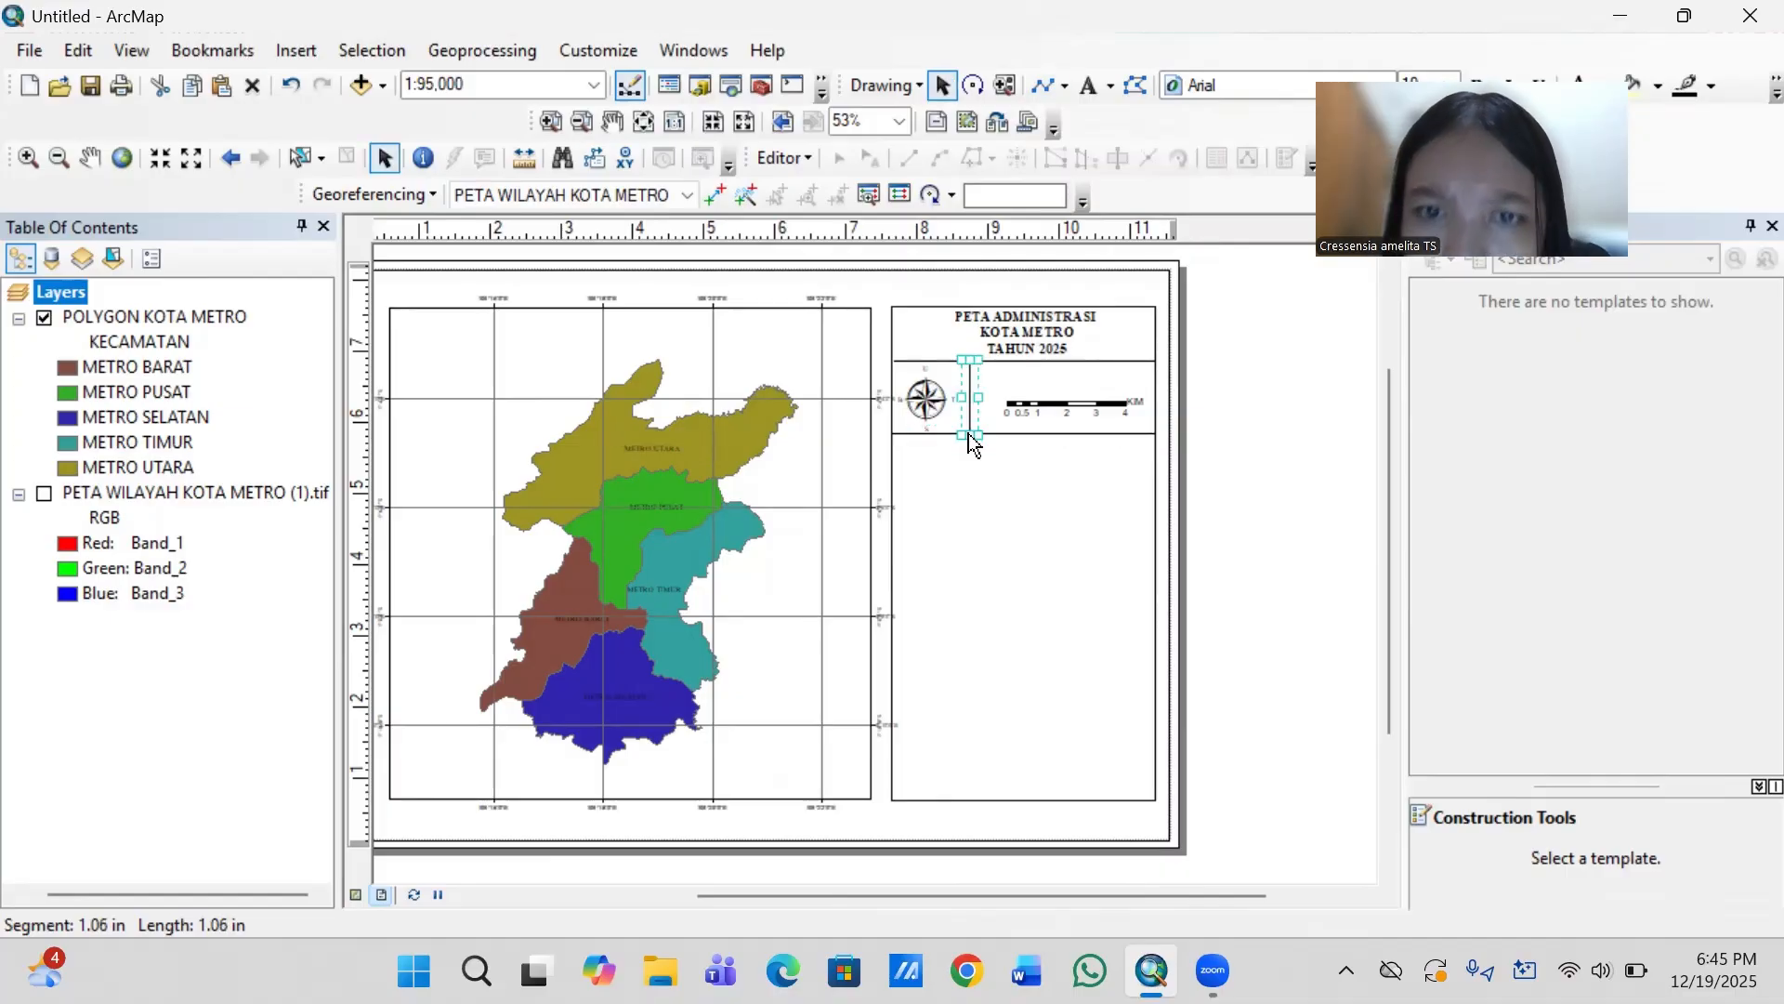
left_click(1259, 450)
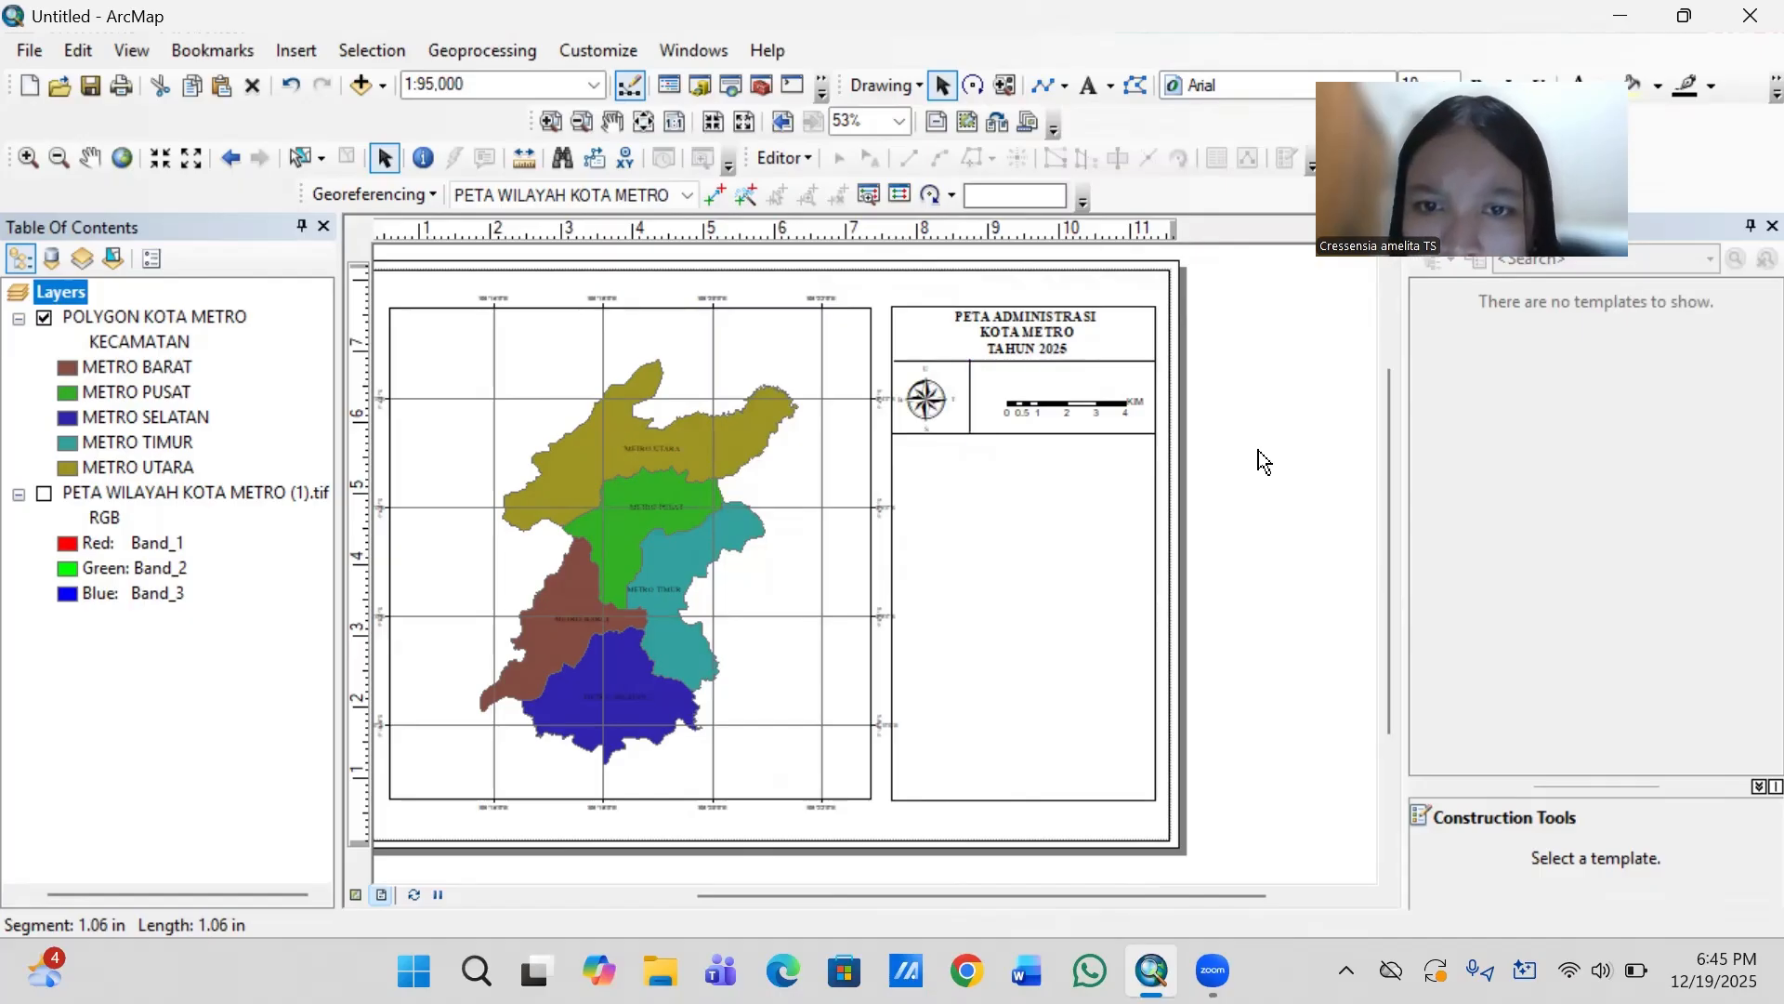
left_click(1085, 403)
key("Left")
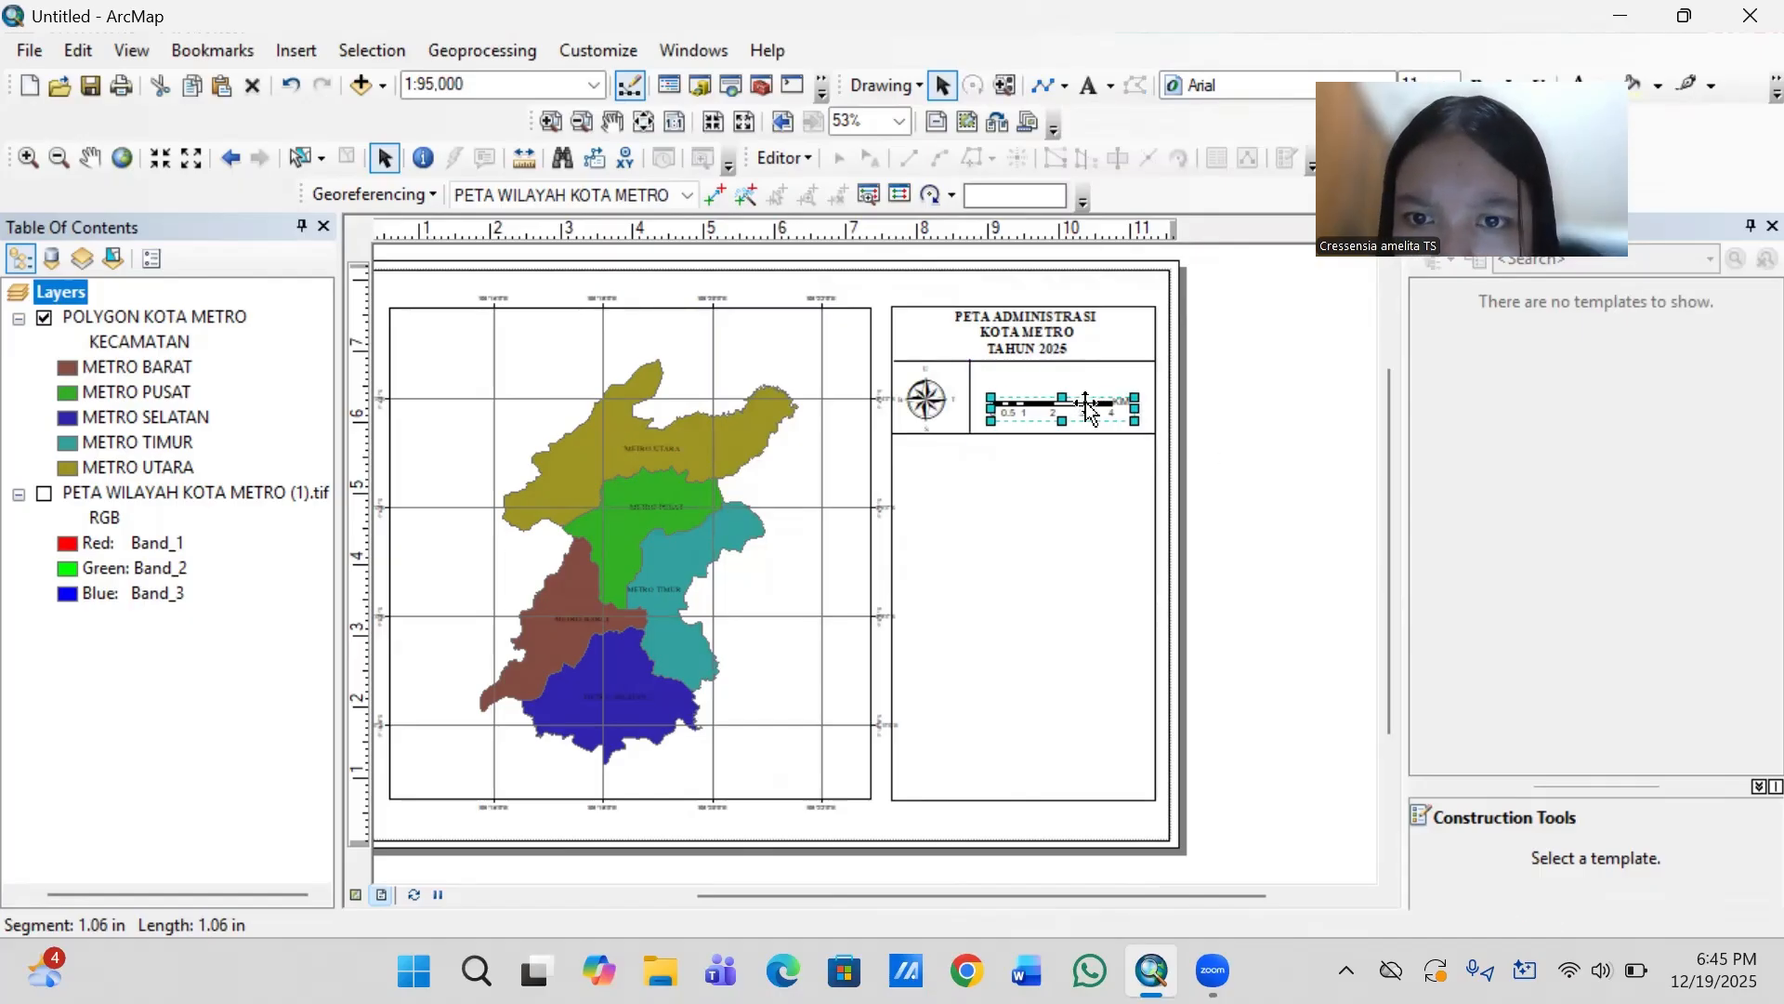
key("Right")
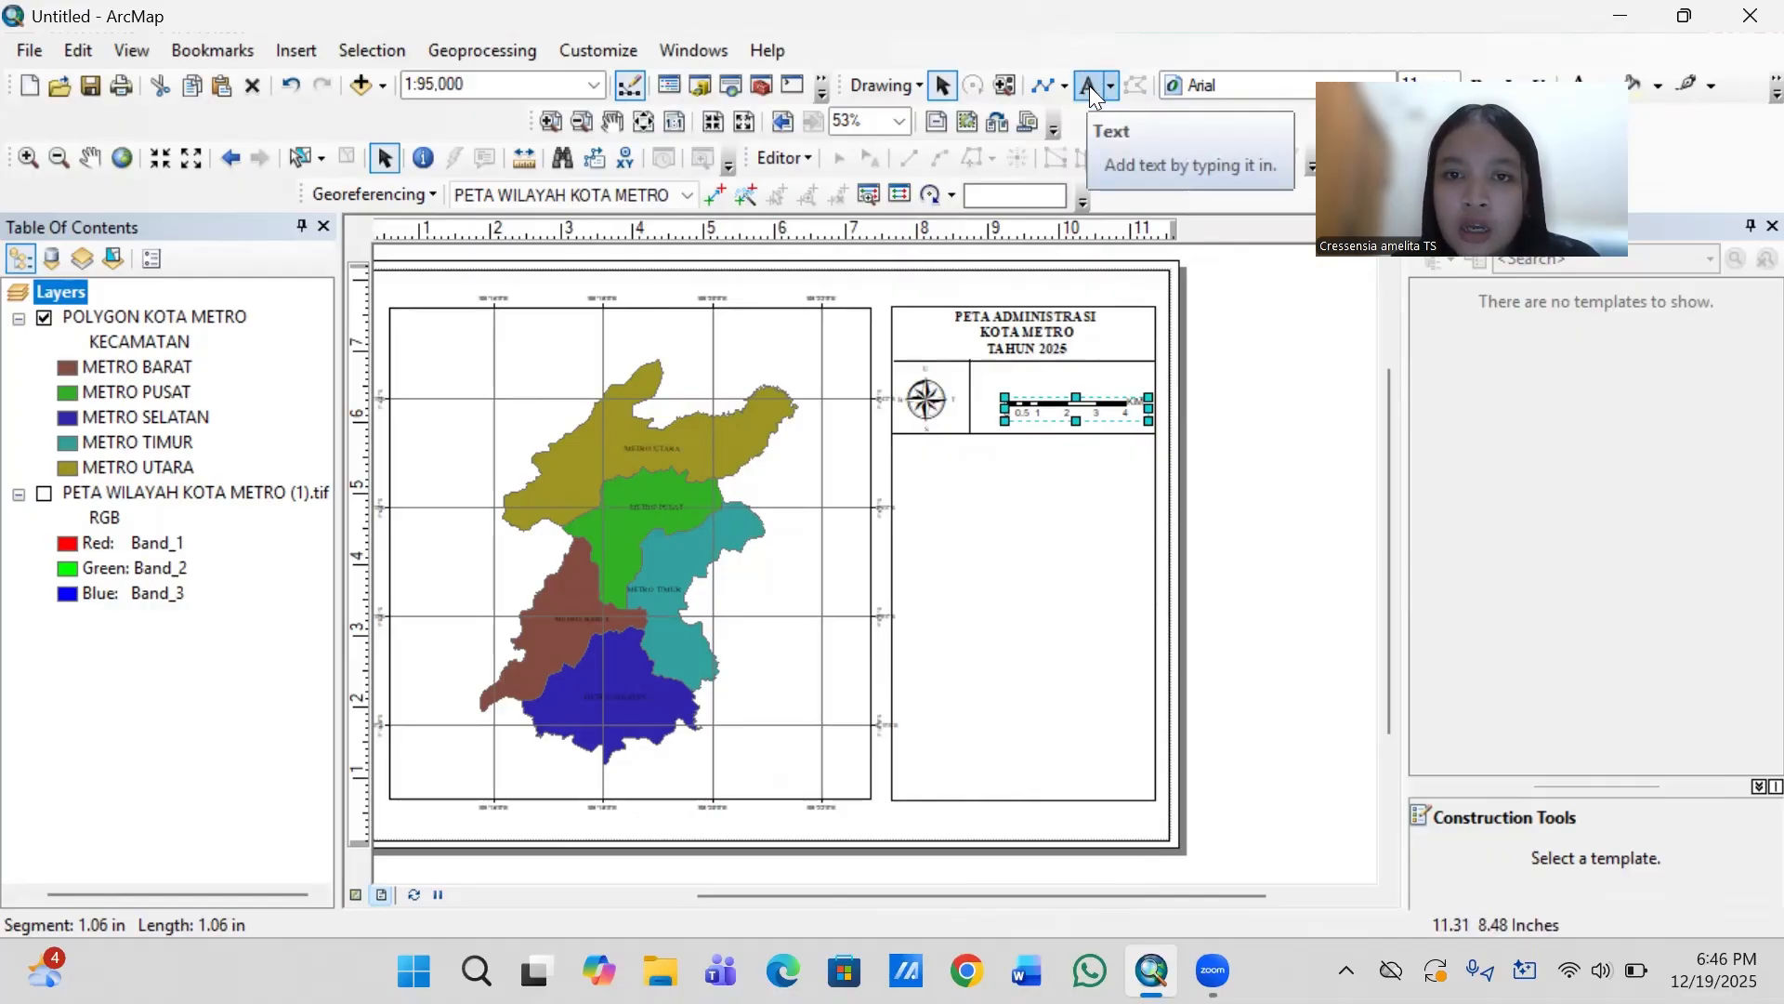
- Duplicate the map title text and place the copy in the empty area of the side panel below the lower divider
left_click(1039, 329)
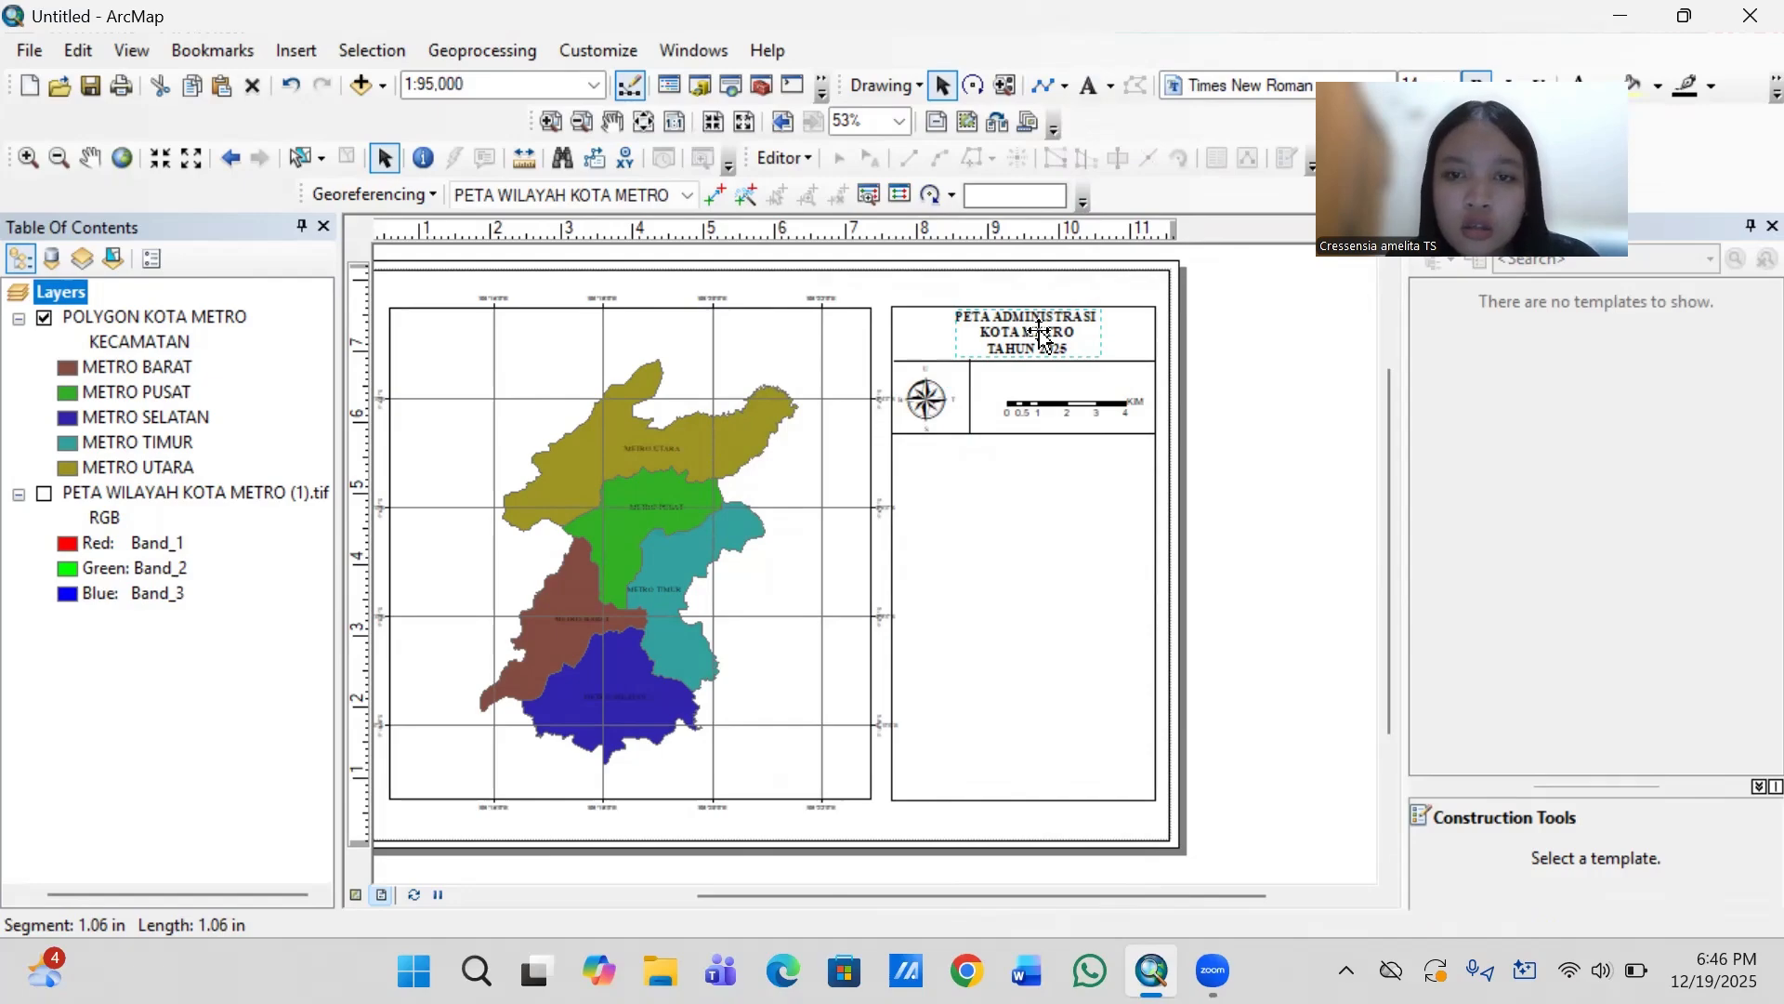
left_click(1061, 337)
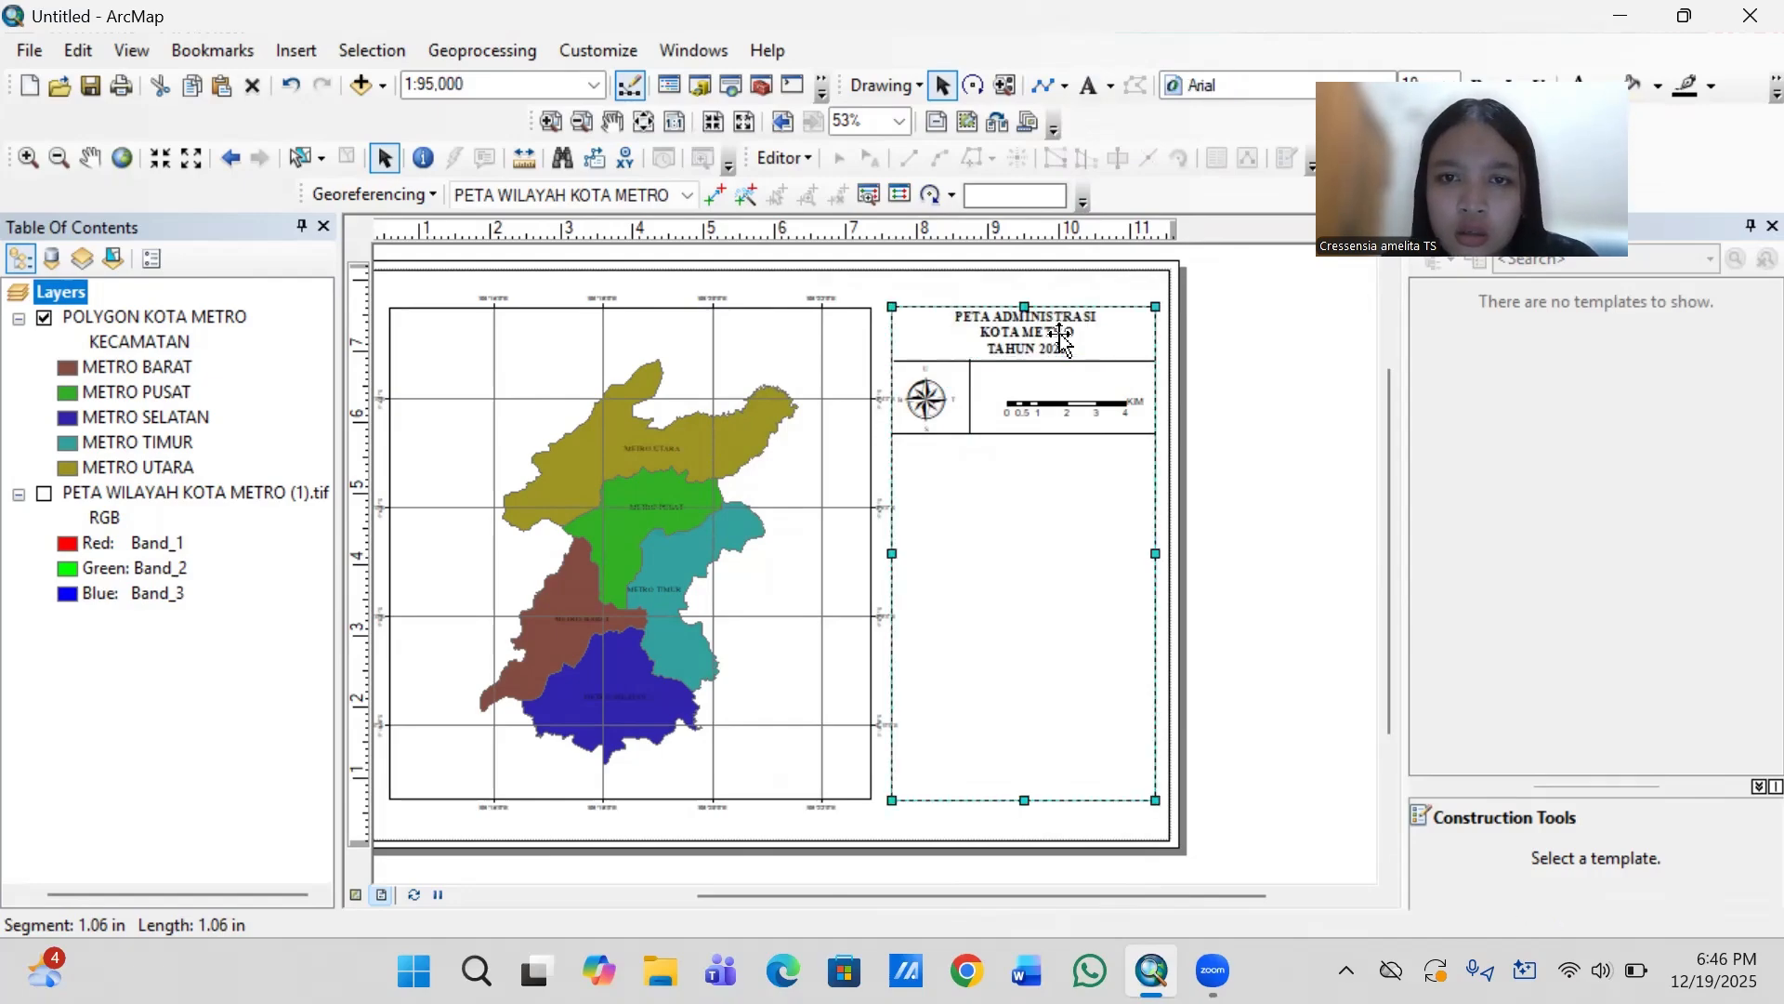
left_click(1059, 334)
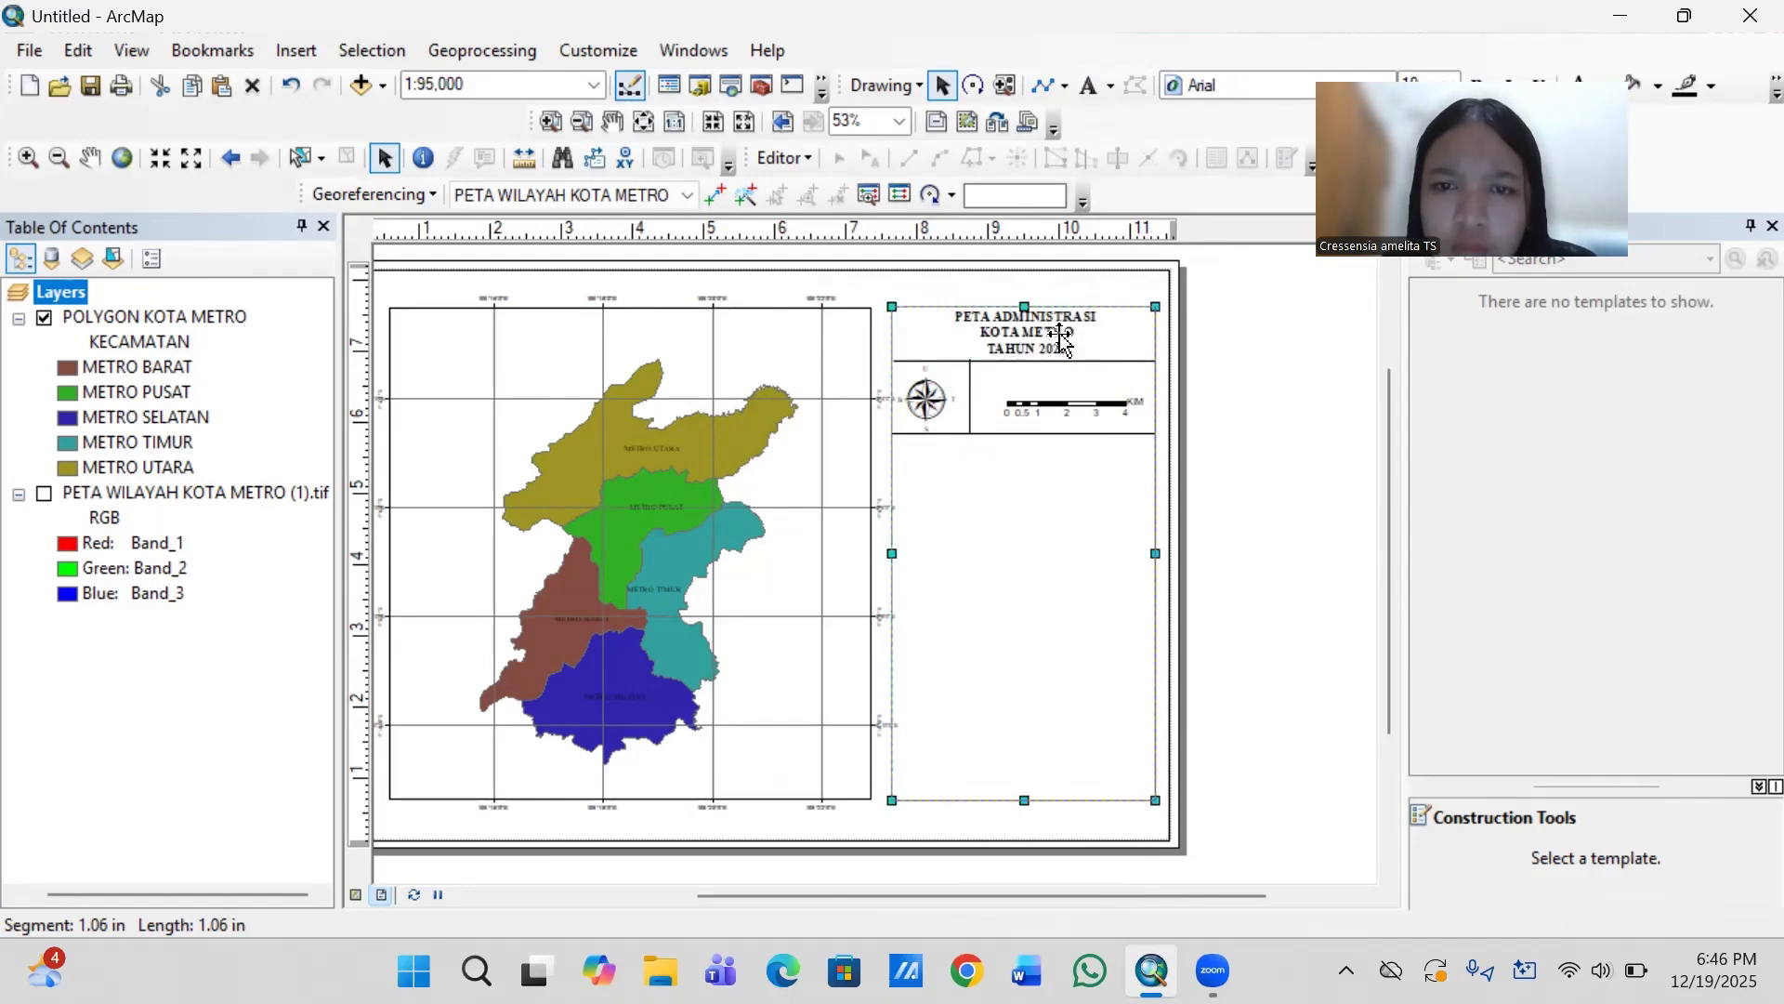
left_click(1051, 503)
key("ctrl+v")
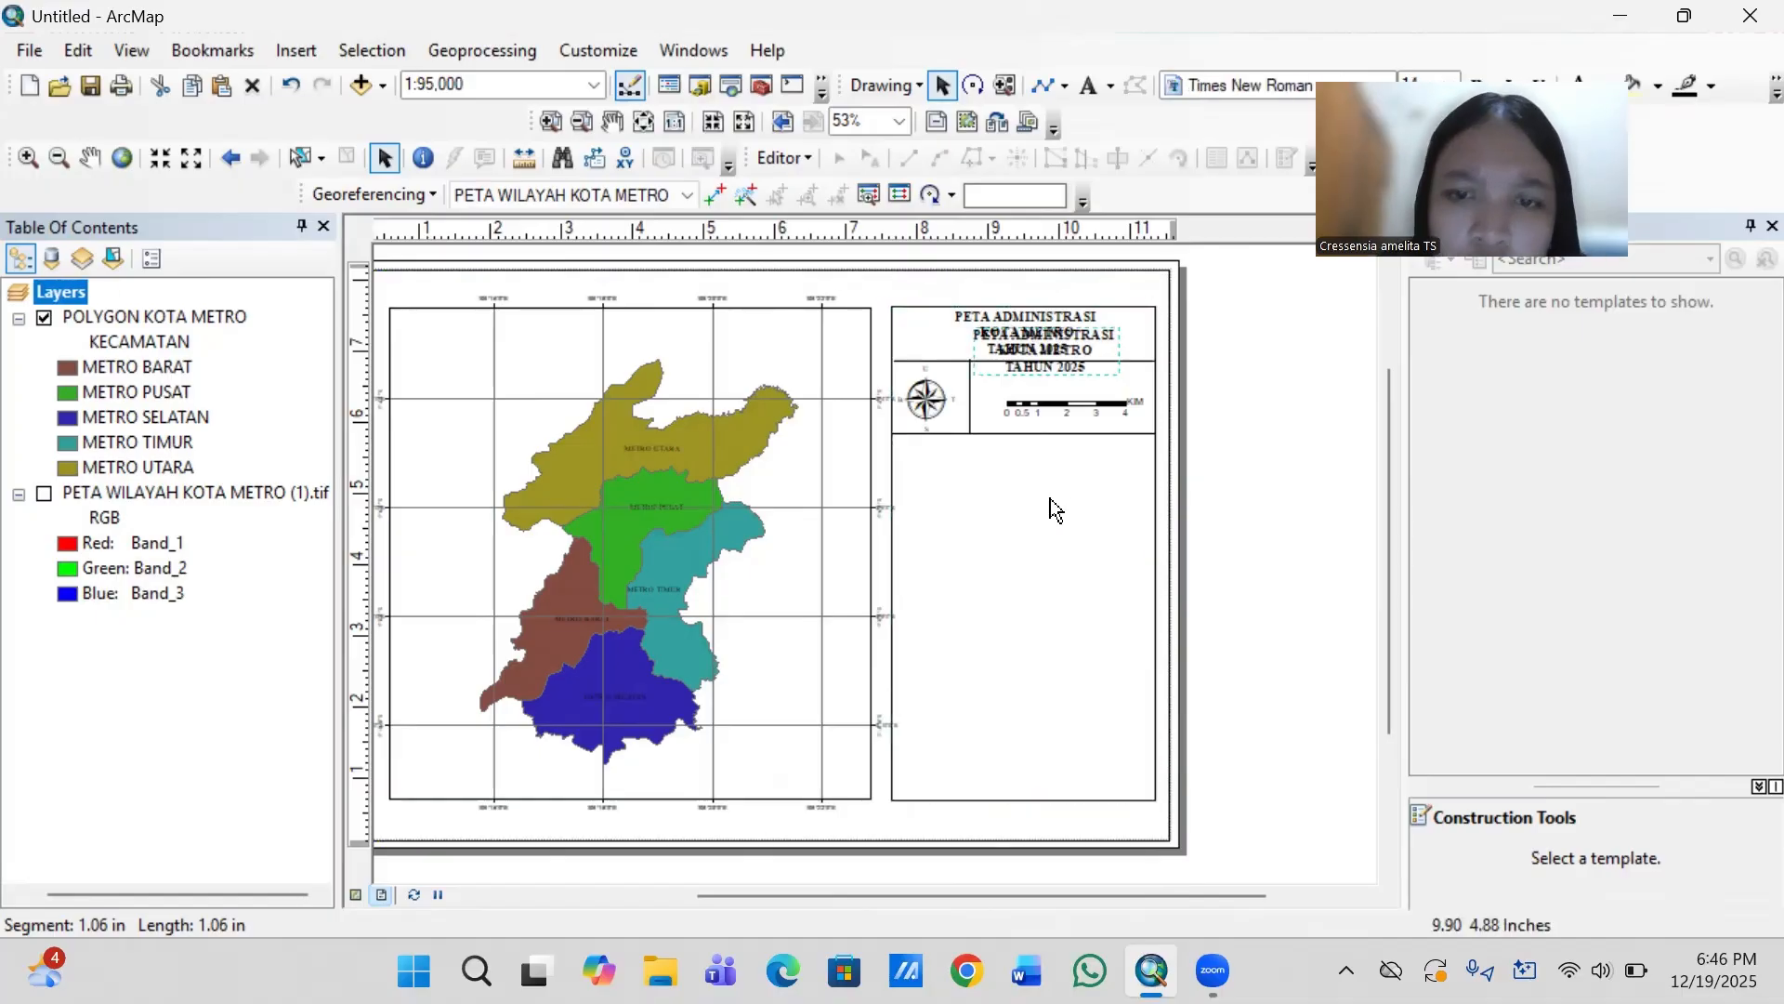
left_click_drag(1062, 352, 1095, 493)
- Replace the copied title's text with "Skala 1: 95.000"
double_click(1095, 493)
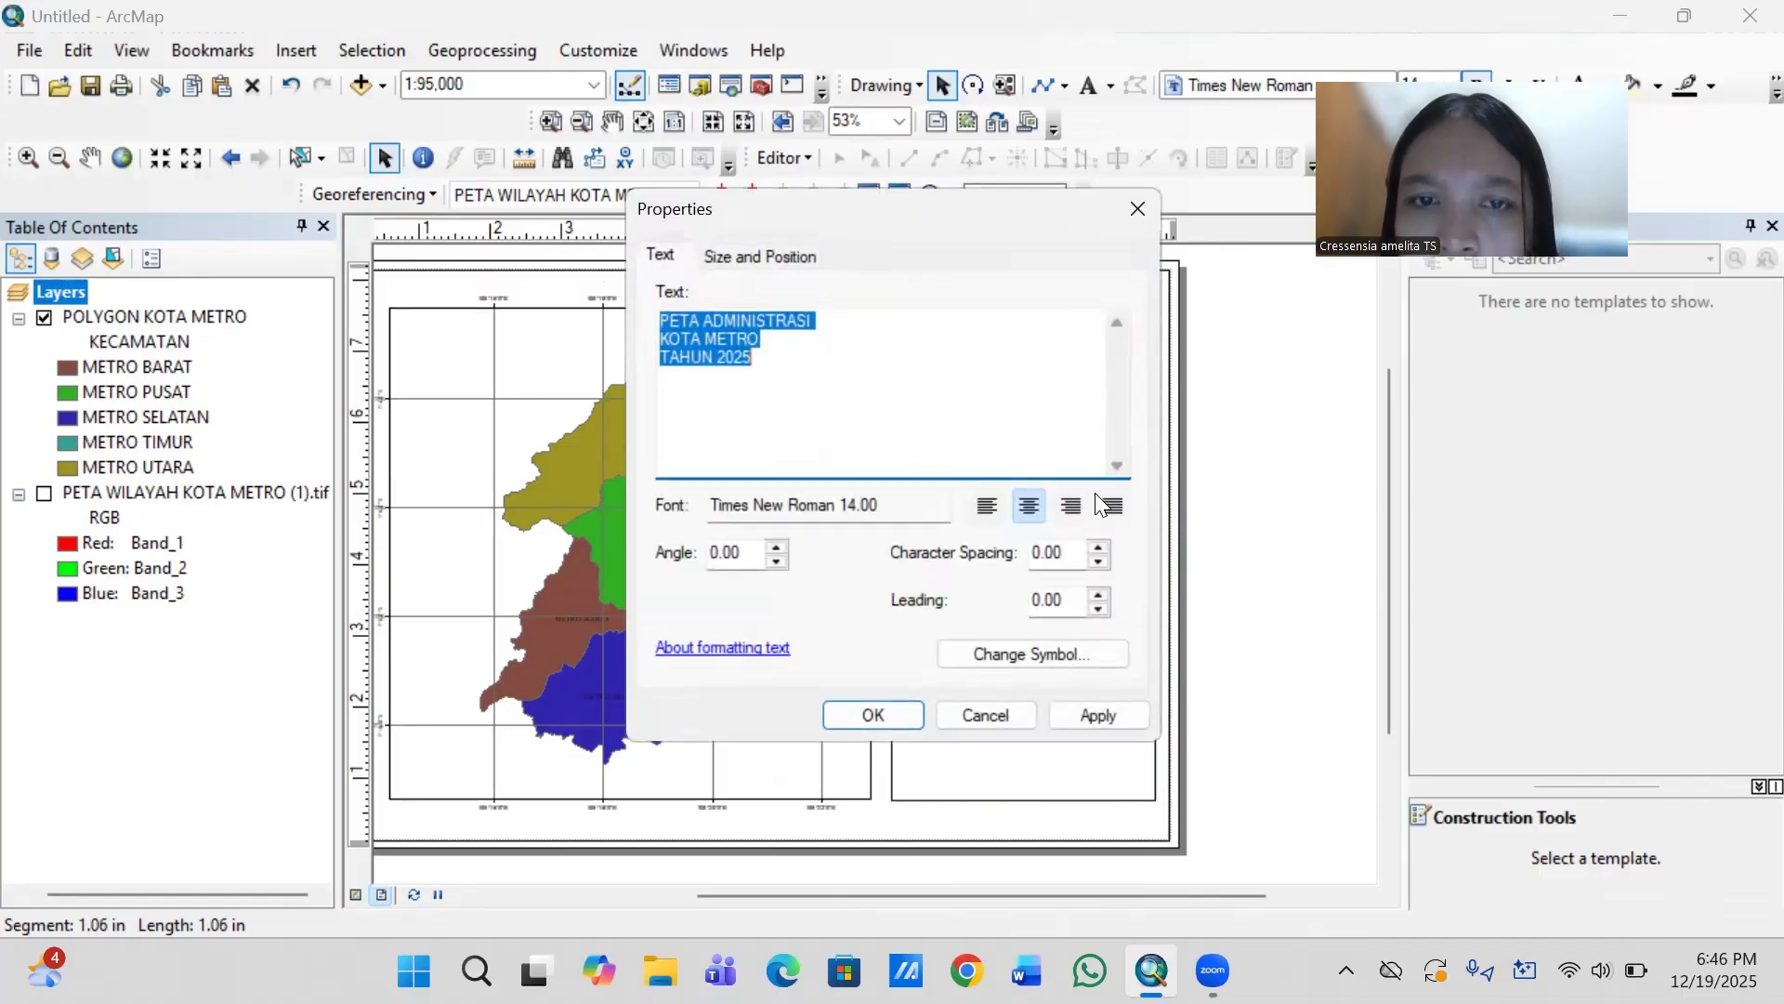
key("BackSpace")
type("S")
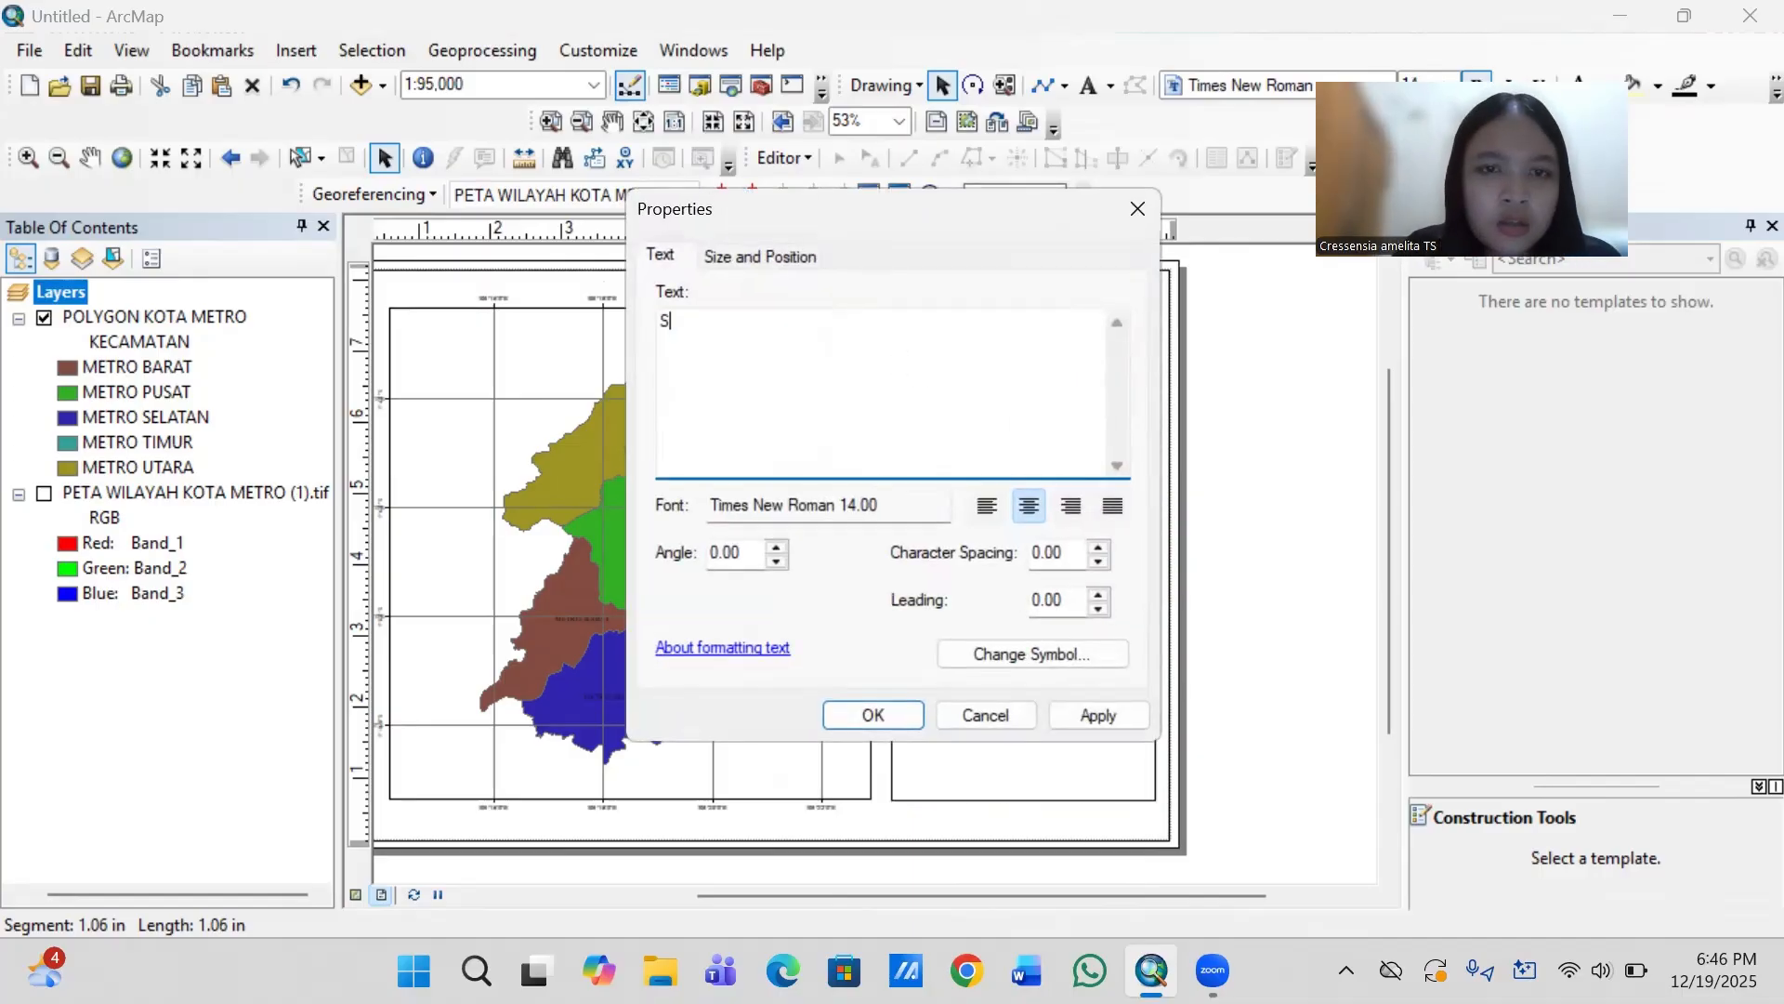
type("kala 1")
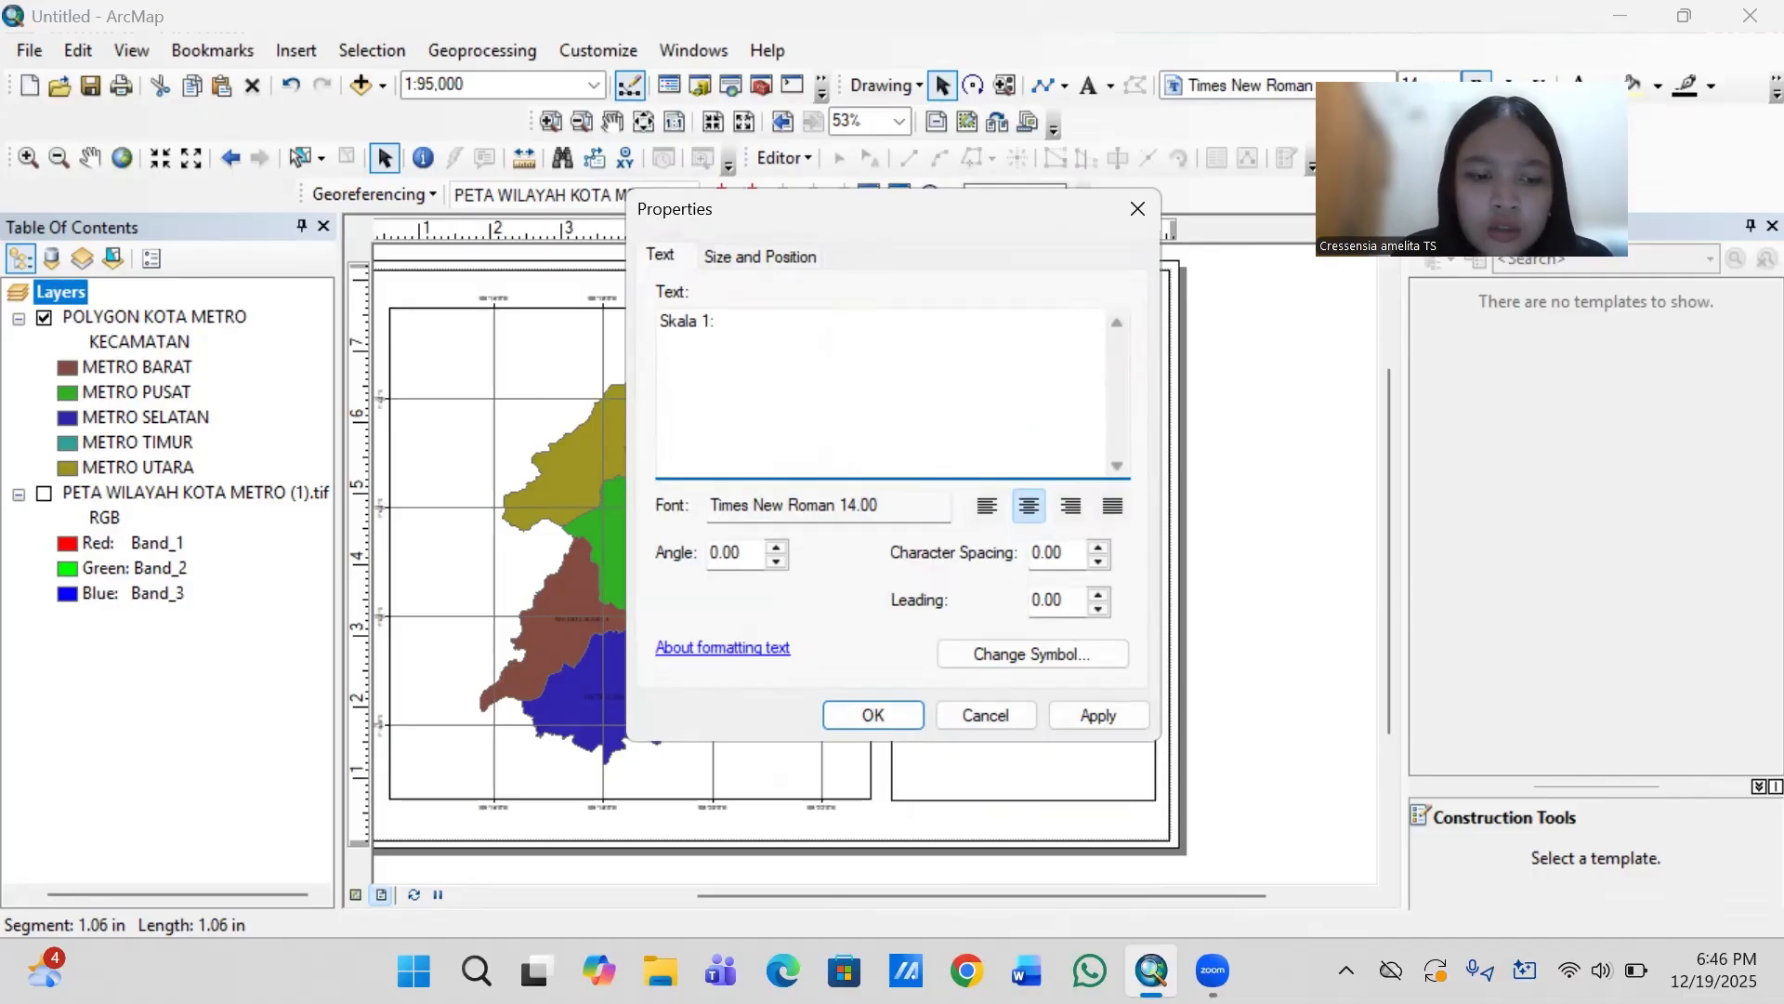
type(": ")
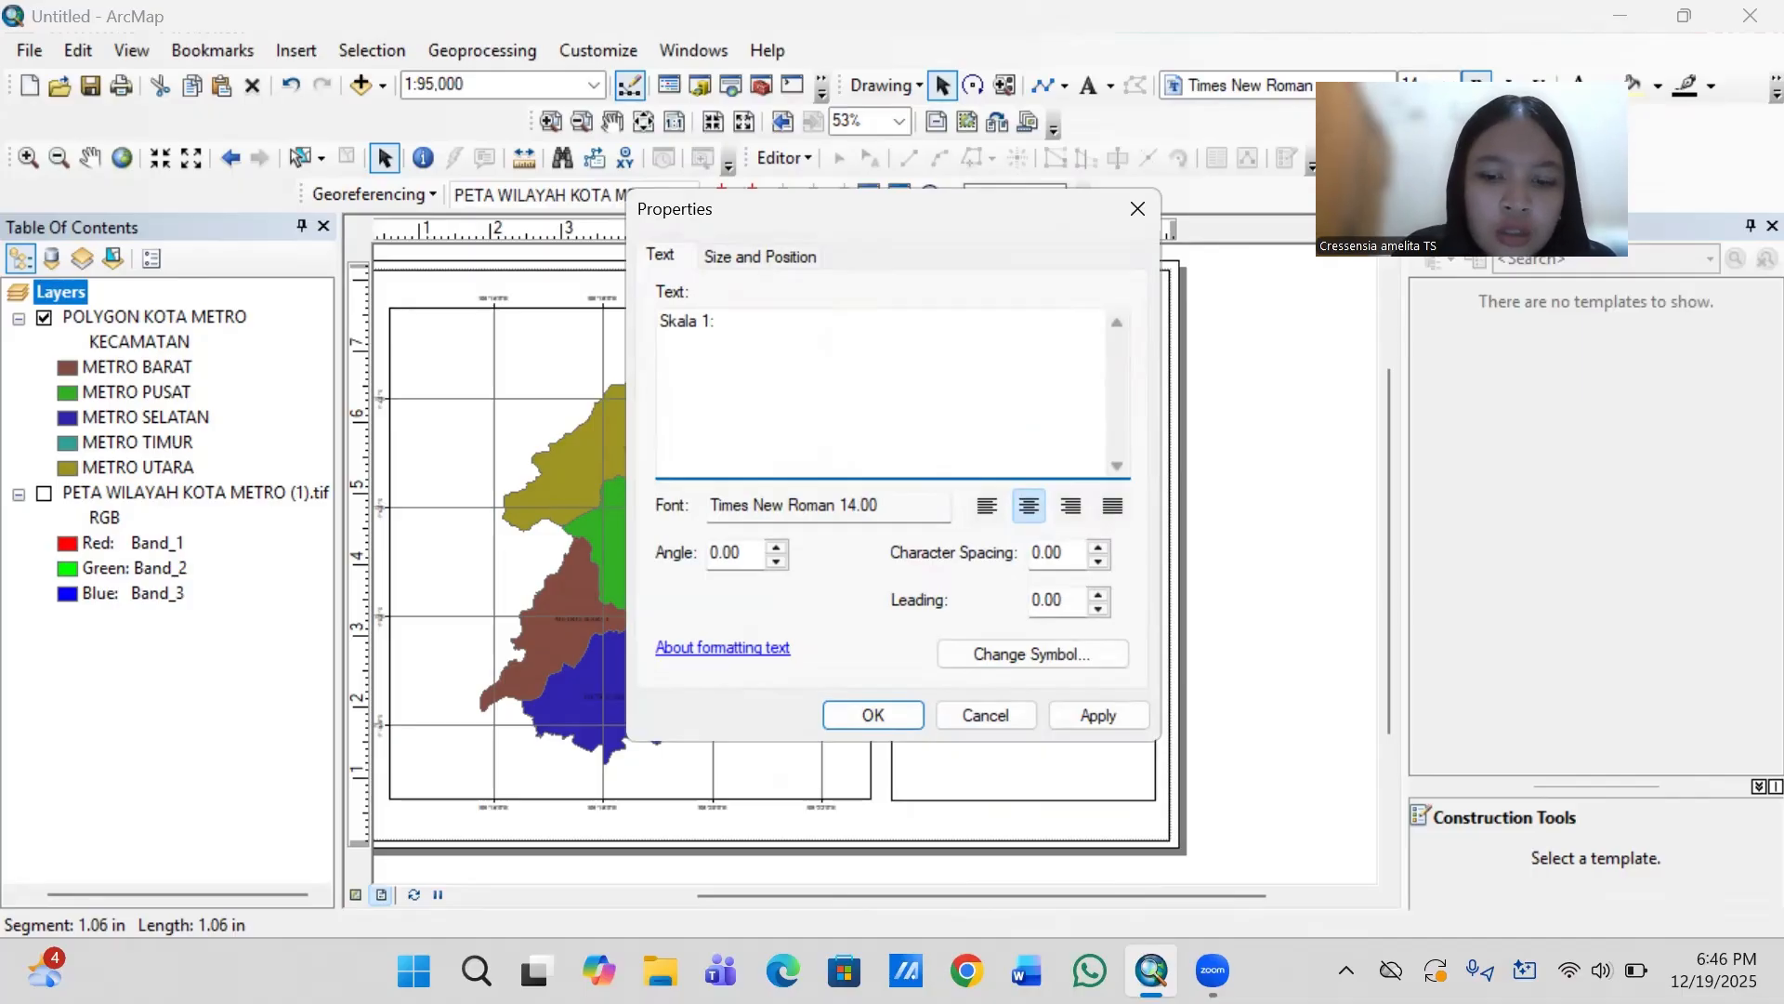
type("95.")
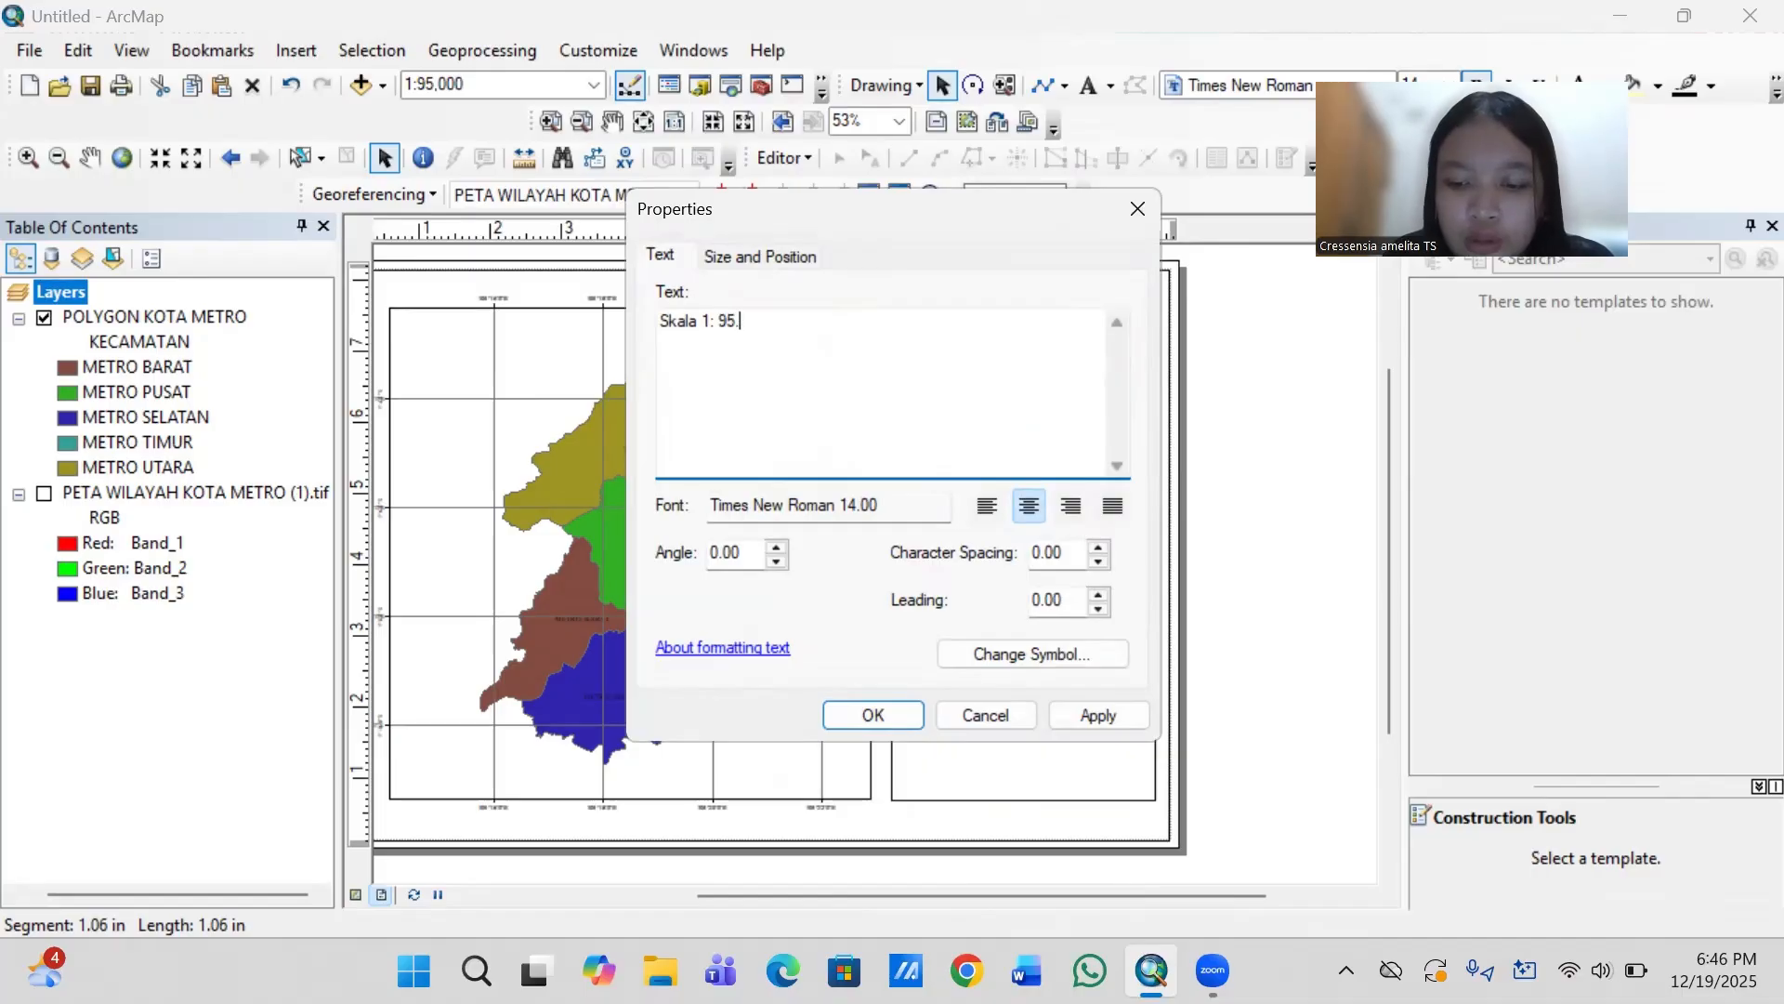
type("000")
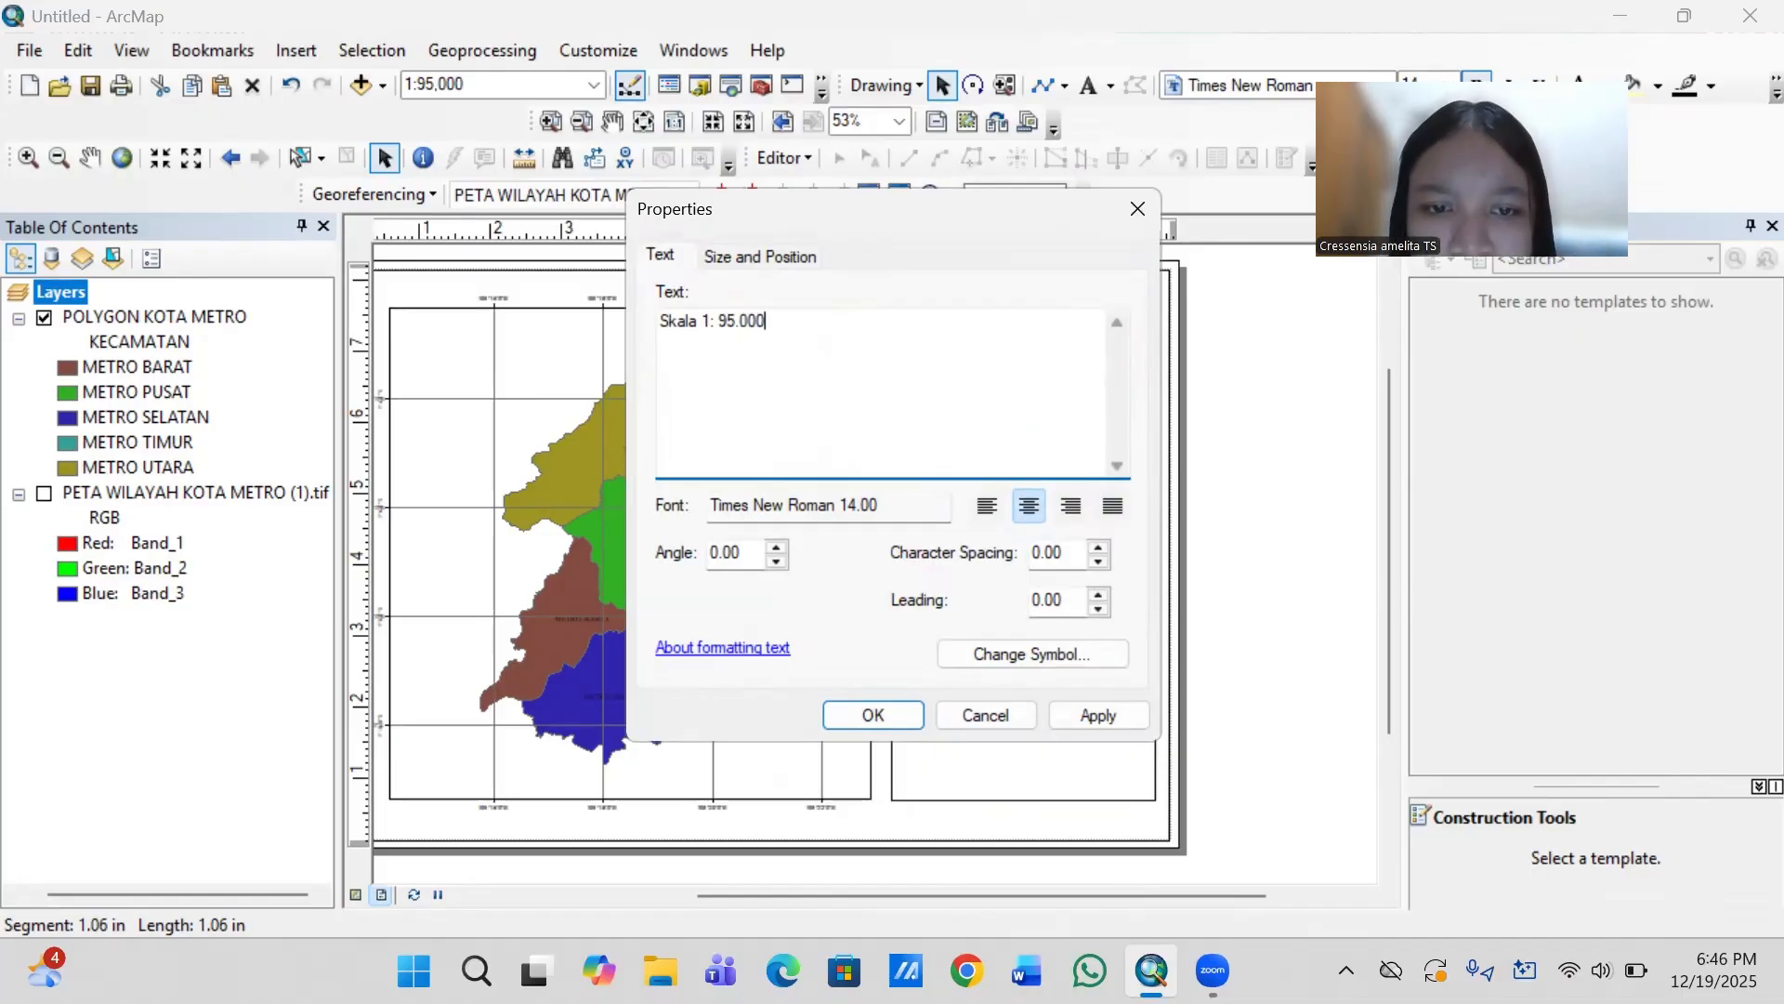
left_click(875, 717)
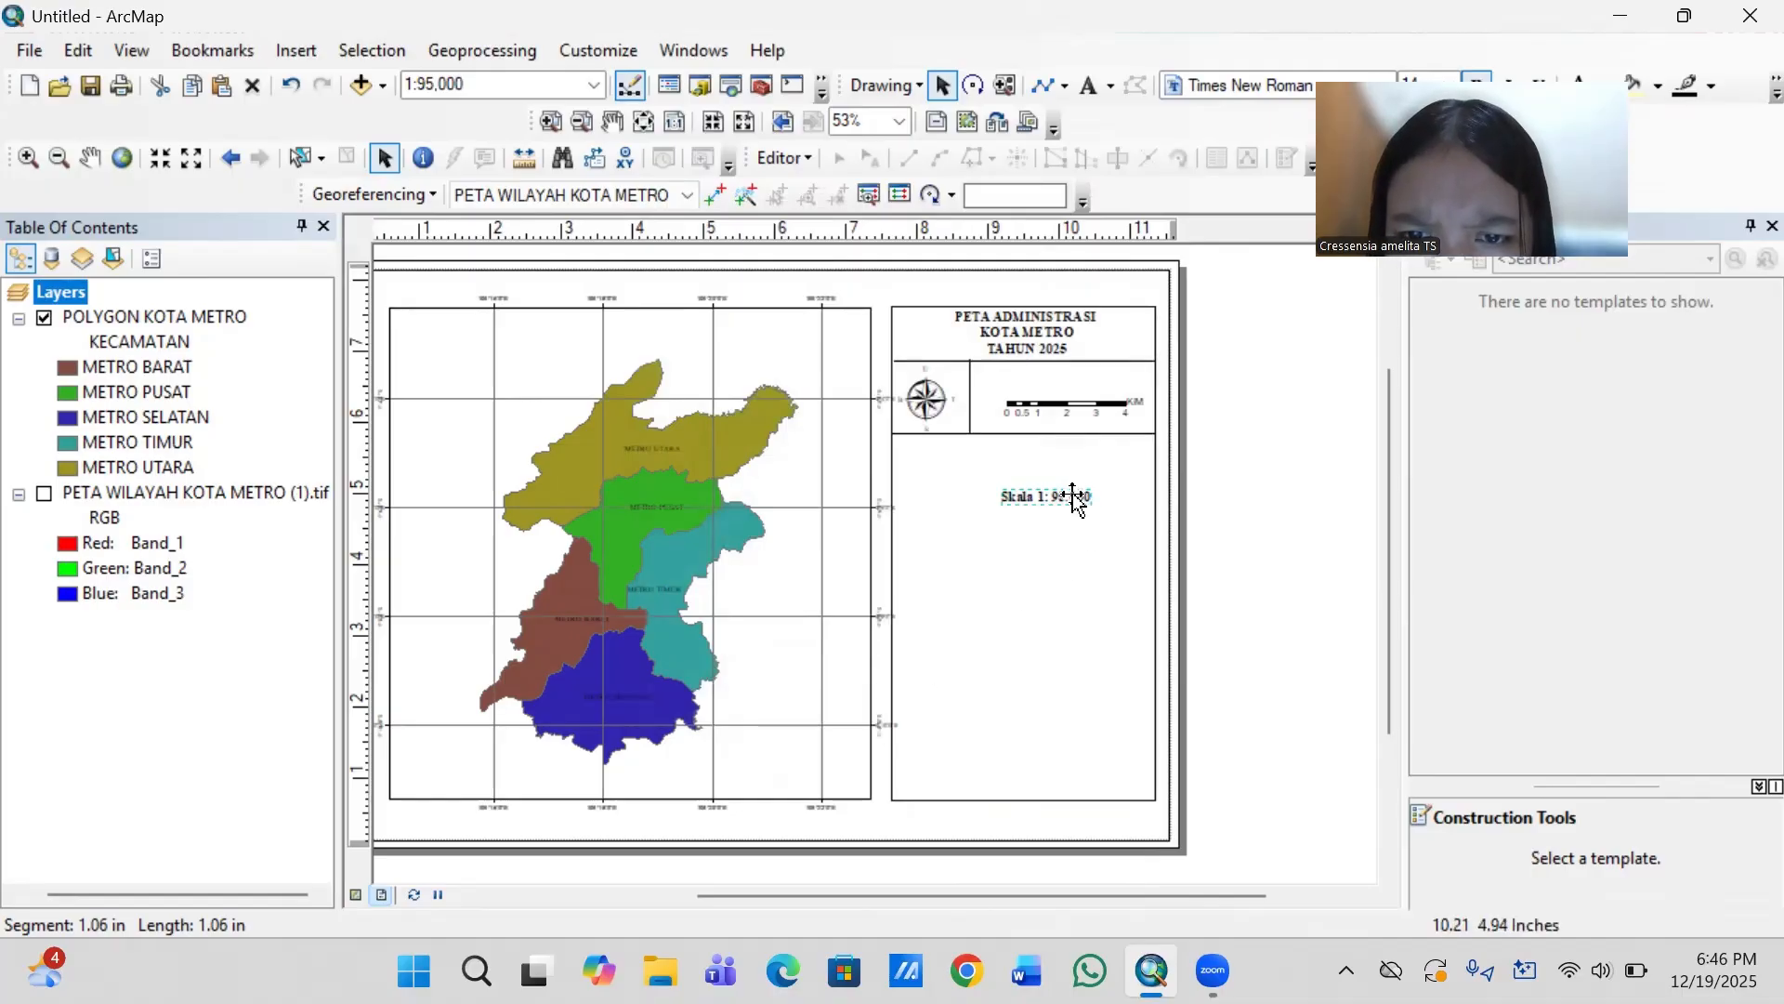
- Remove the bold style from the "Skala 1: 95.000" text and place it directly above the scale bar
left_click(1072, 496)
left_click(1073, 497)
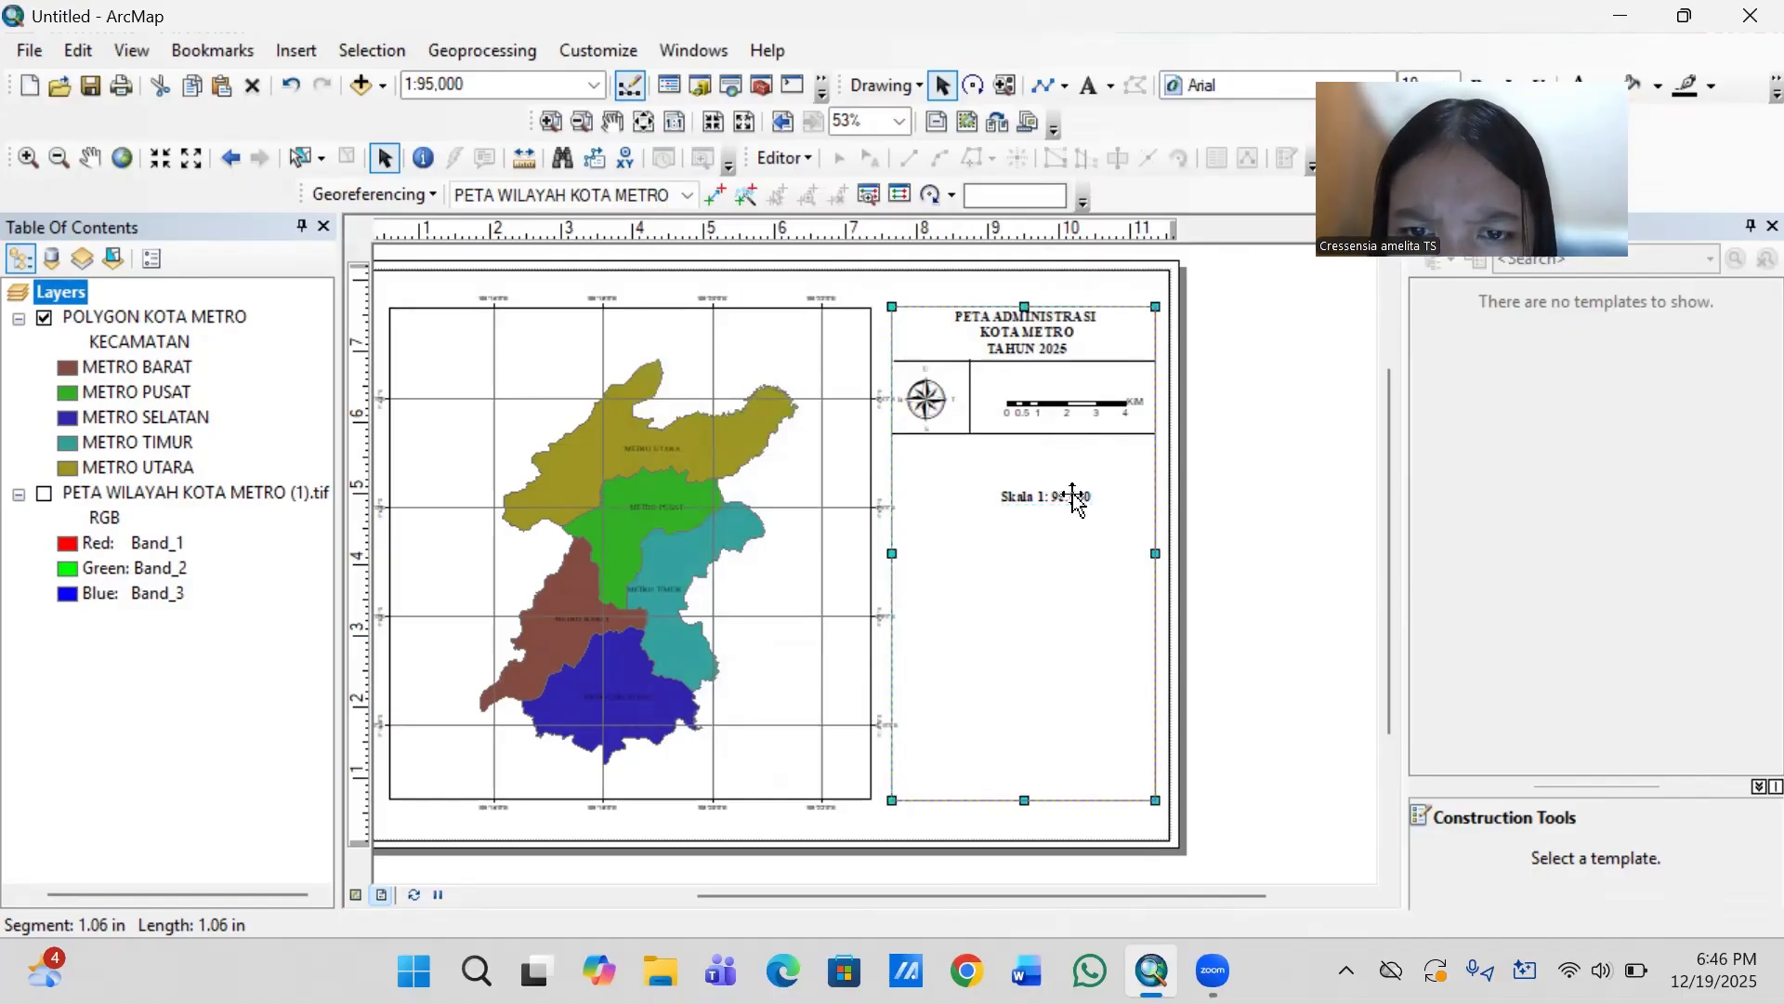
left_click(1073, 496)
double_click(1072, 497)
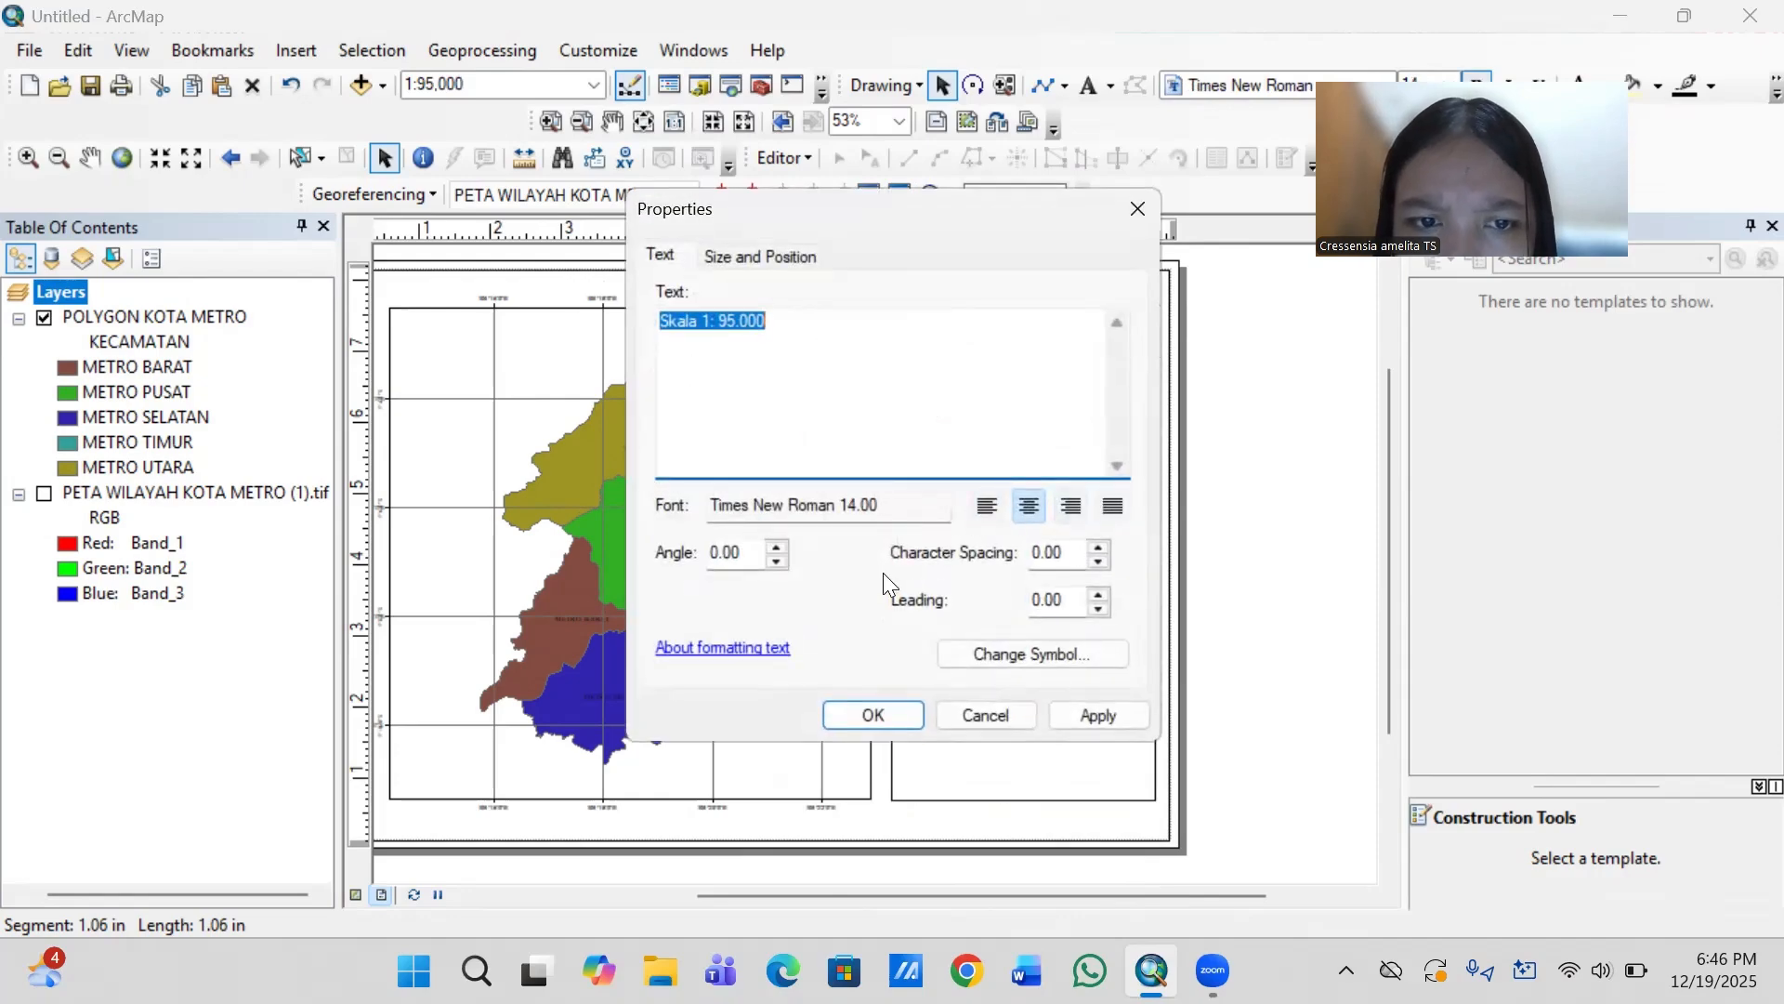
left_click(1049, 649)
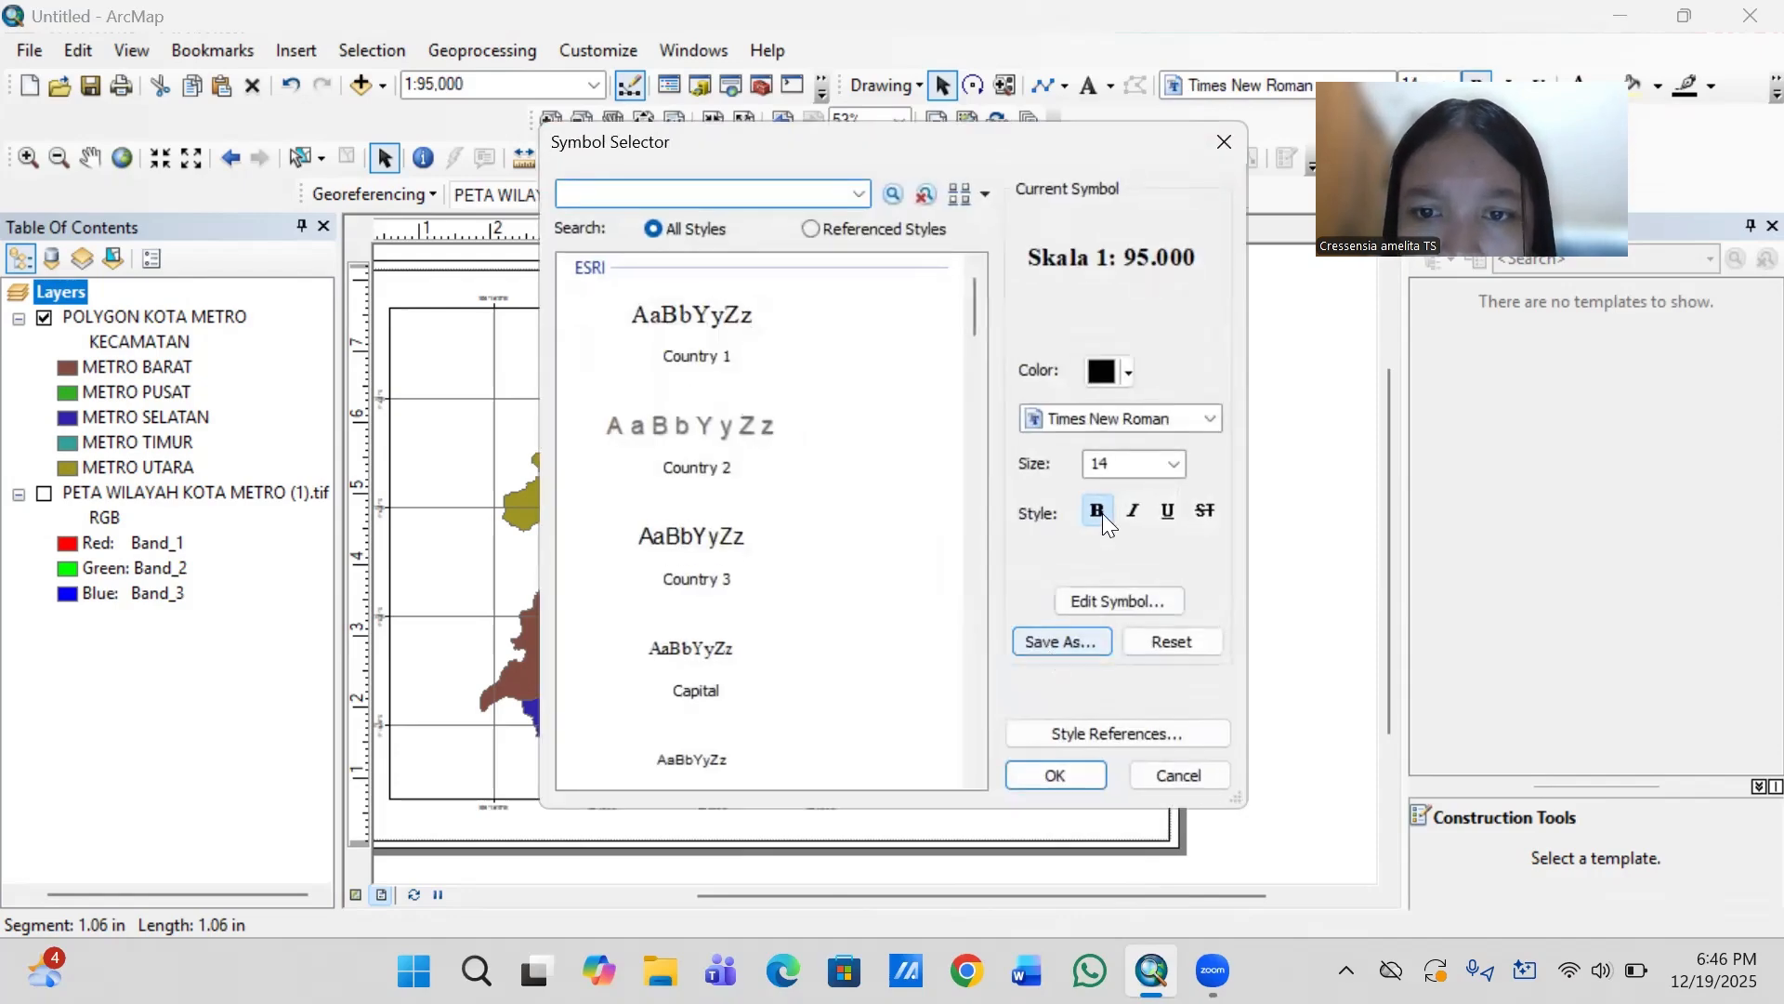
left_click(1056, 776)
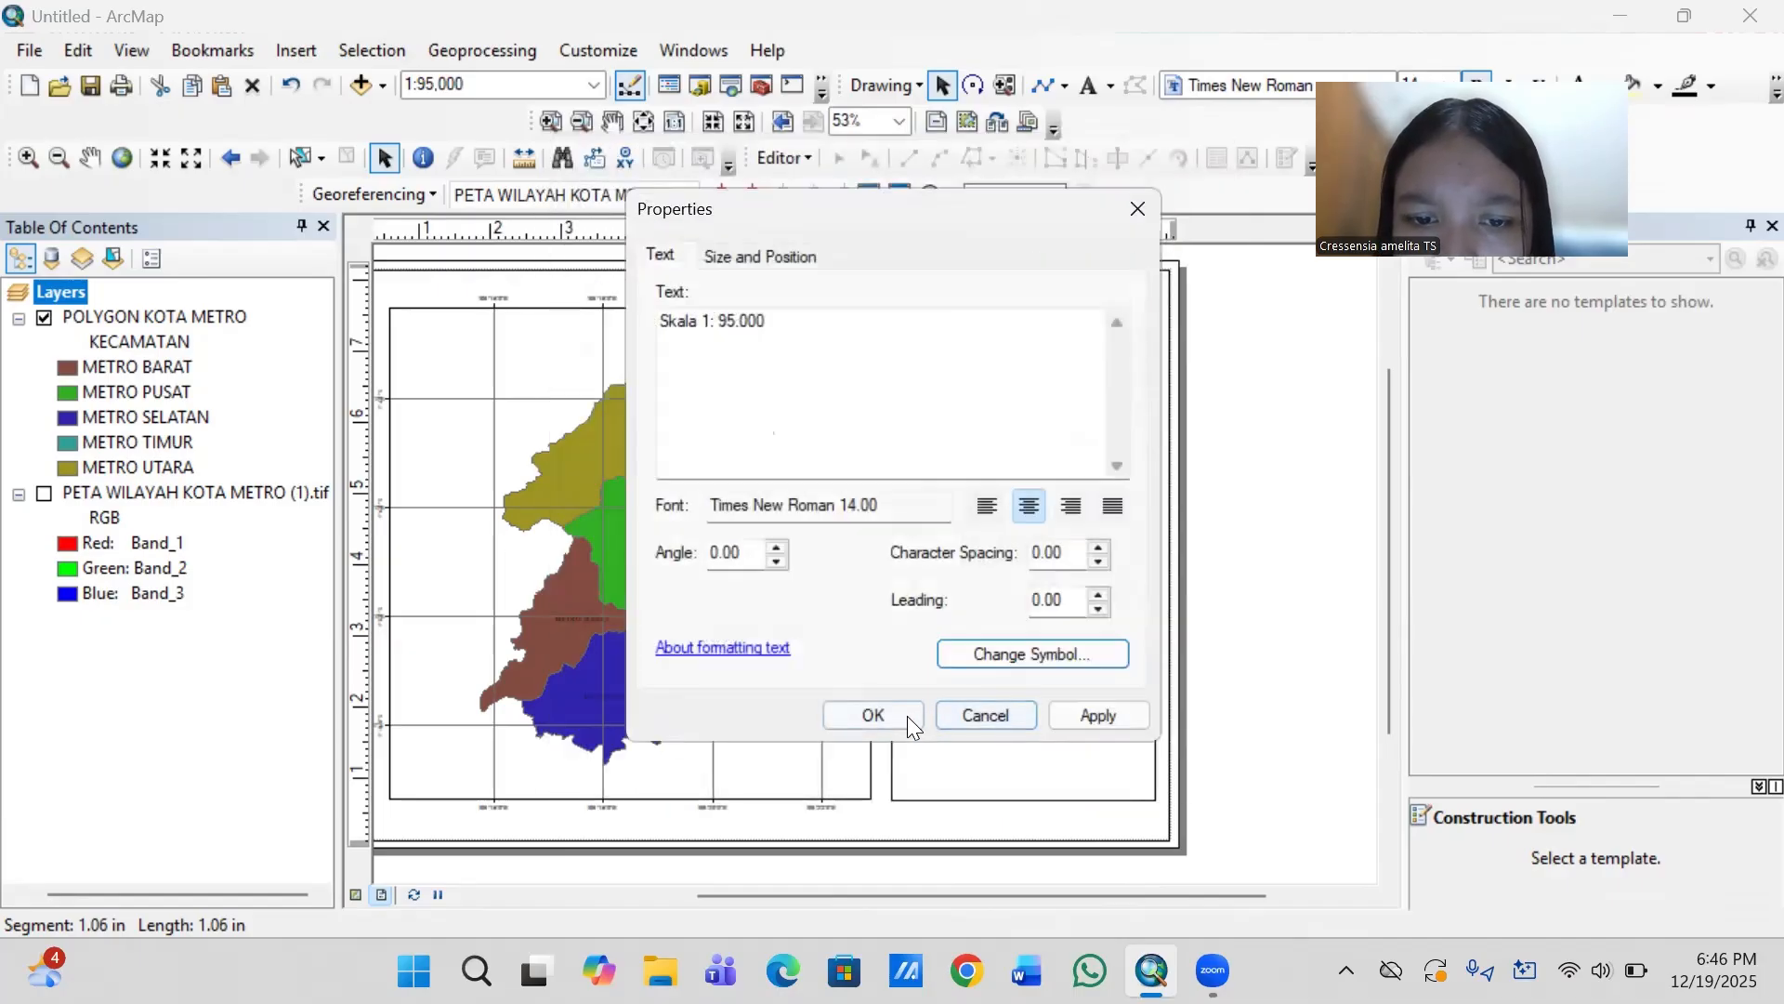
left_click(906, 716)
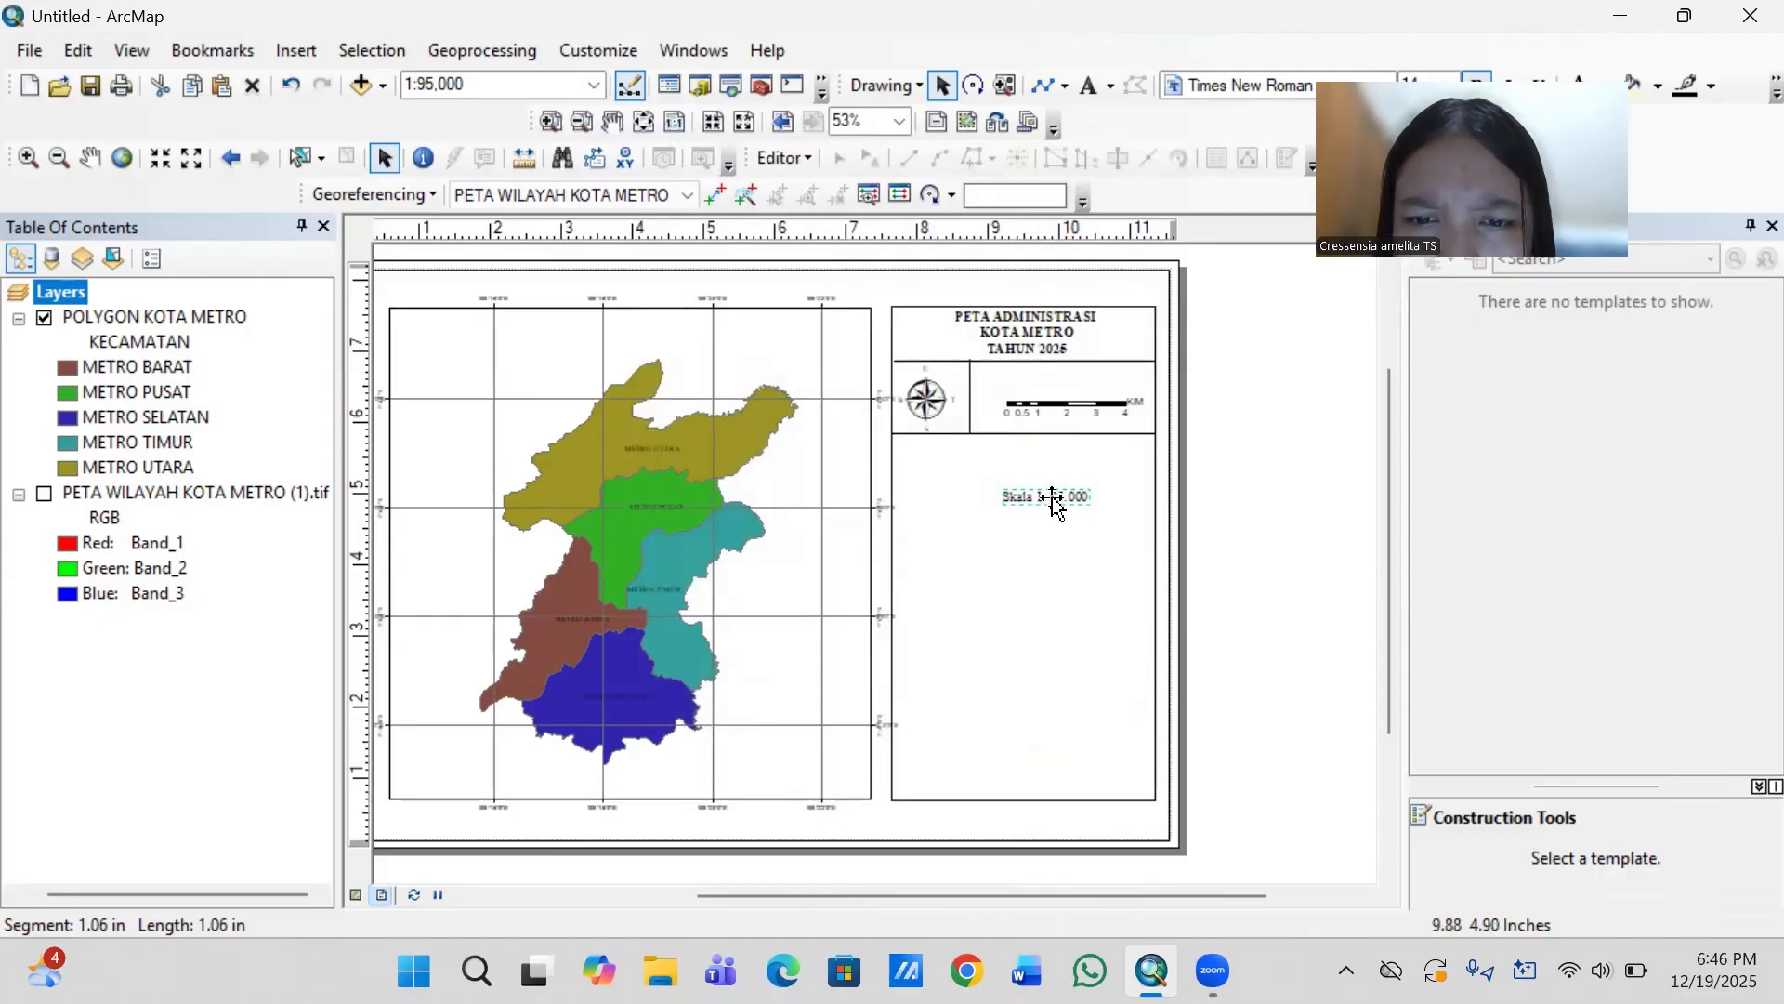
left_click_drag(1045, 505, 1078, 387)
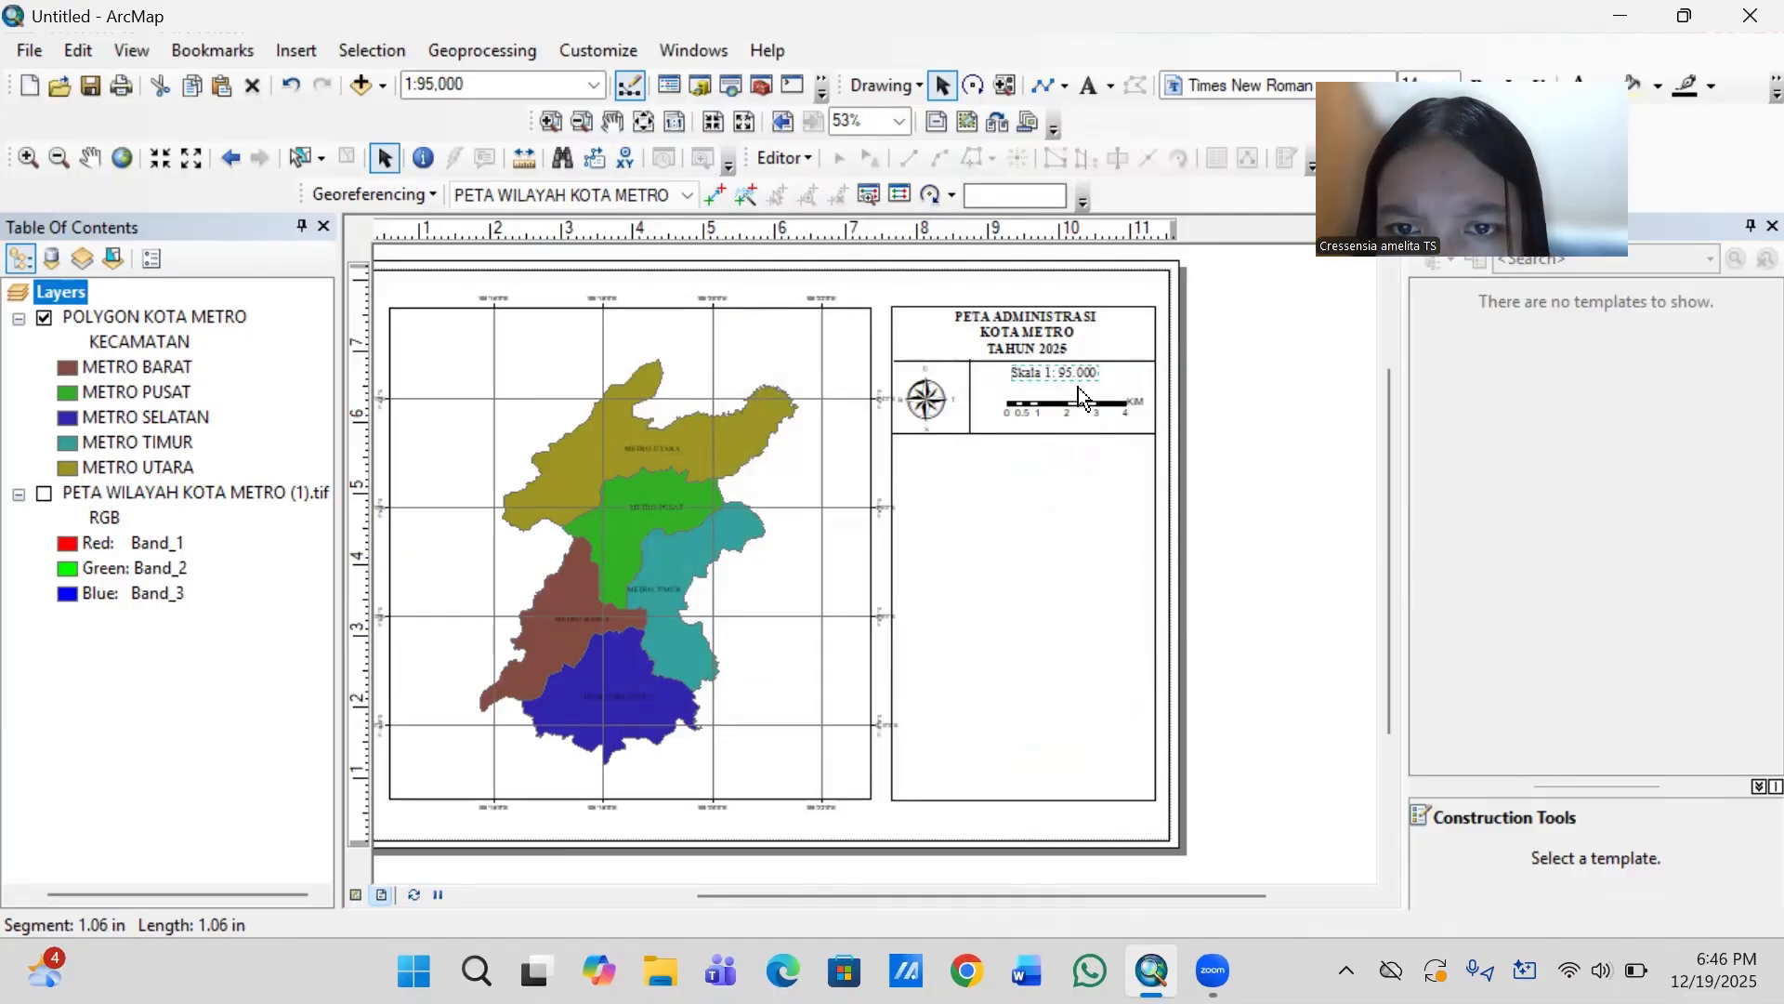
- Nudge the "Skala 1: 95.000" text right and down so it sits centred just above the scale bar
key("Right")
key("Down")
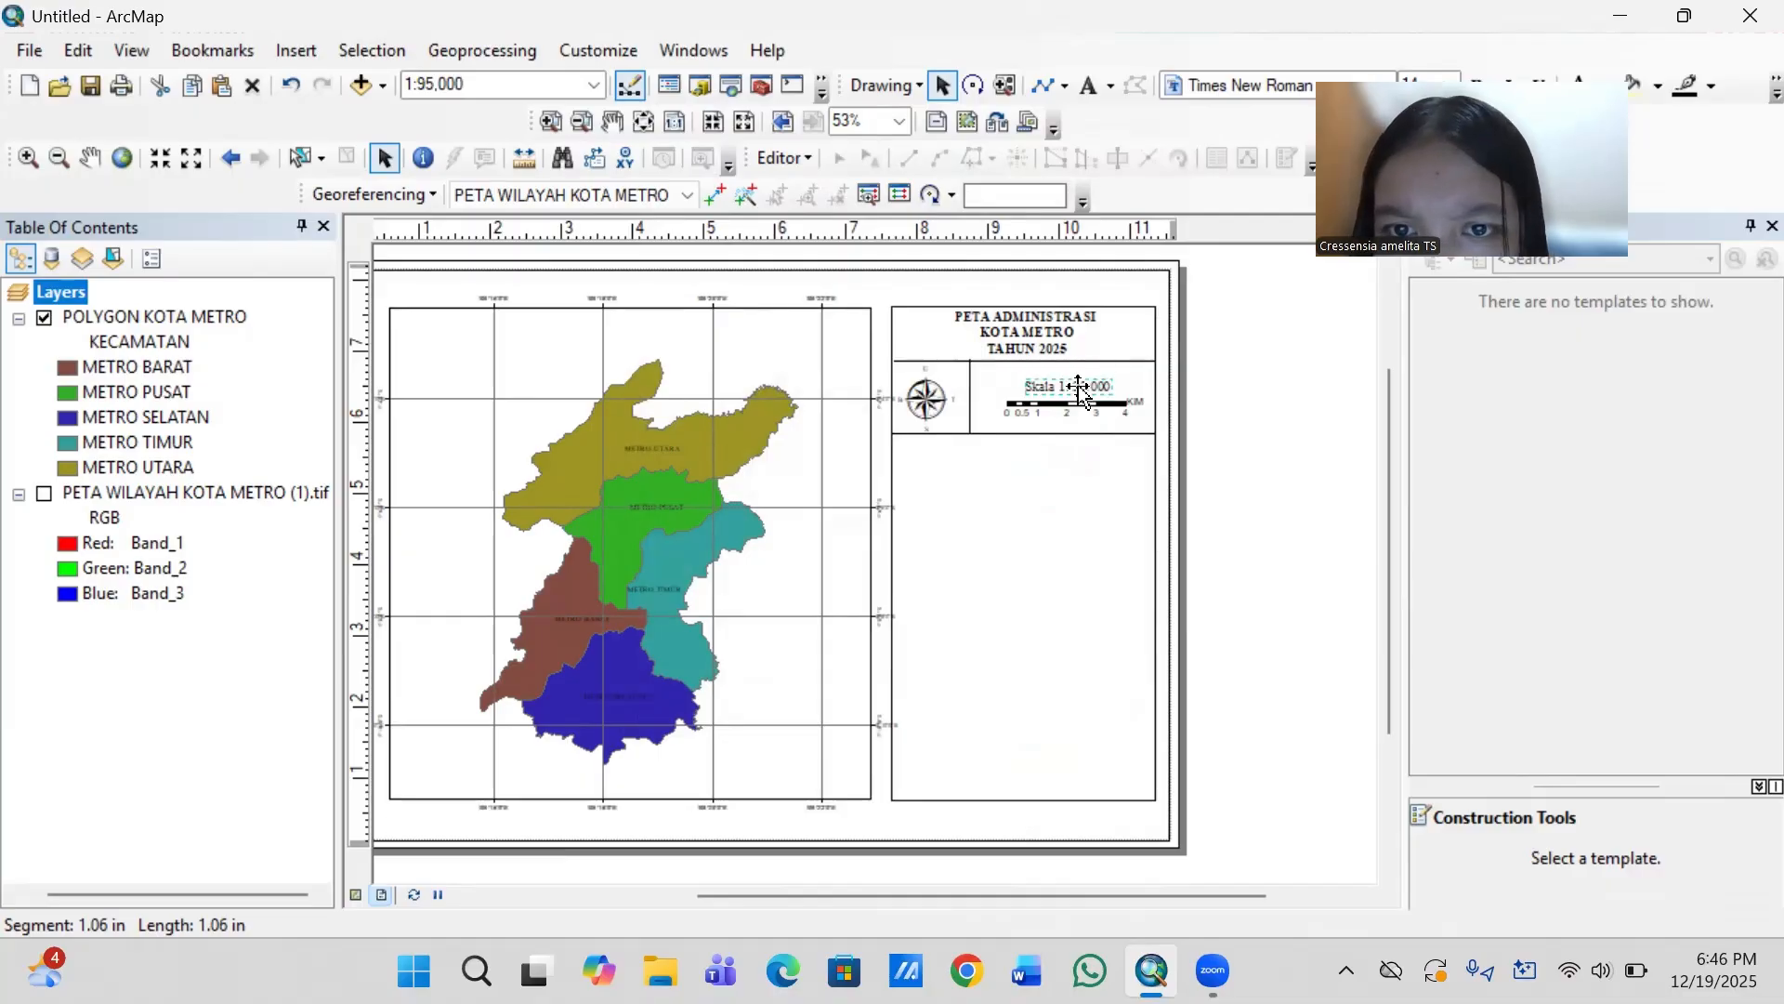
left_click(1247, 504)
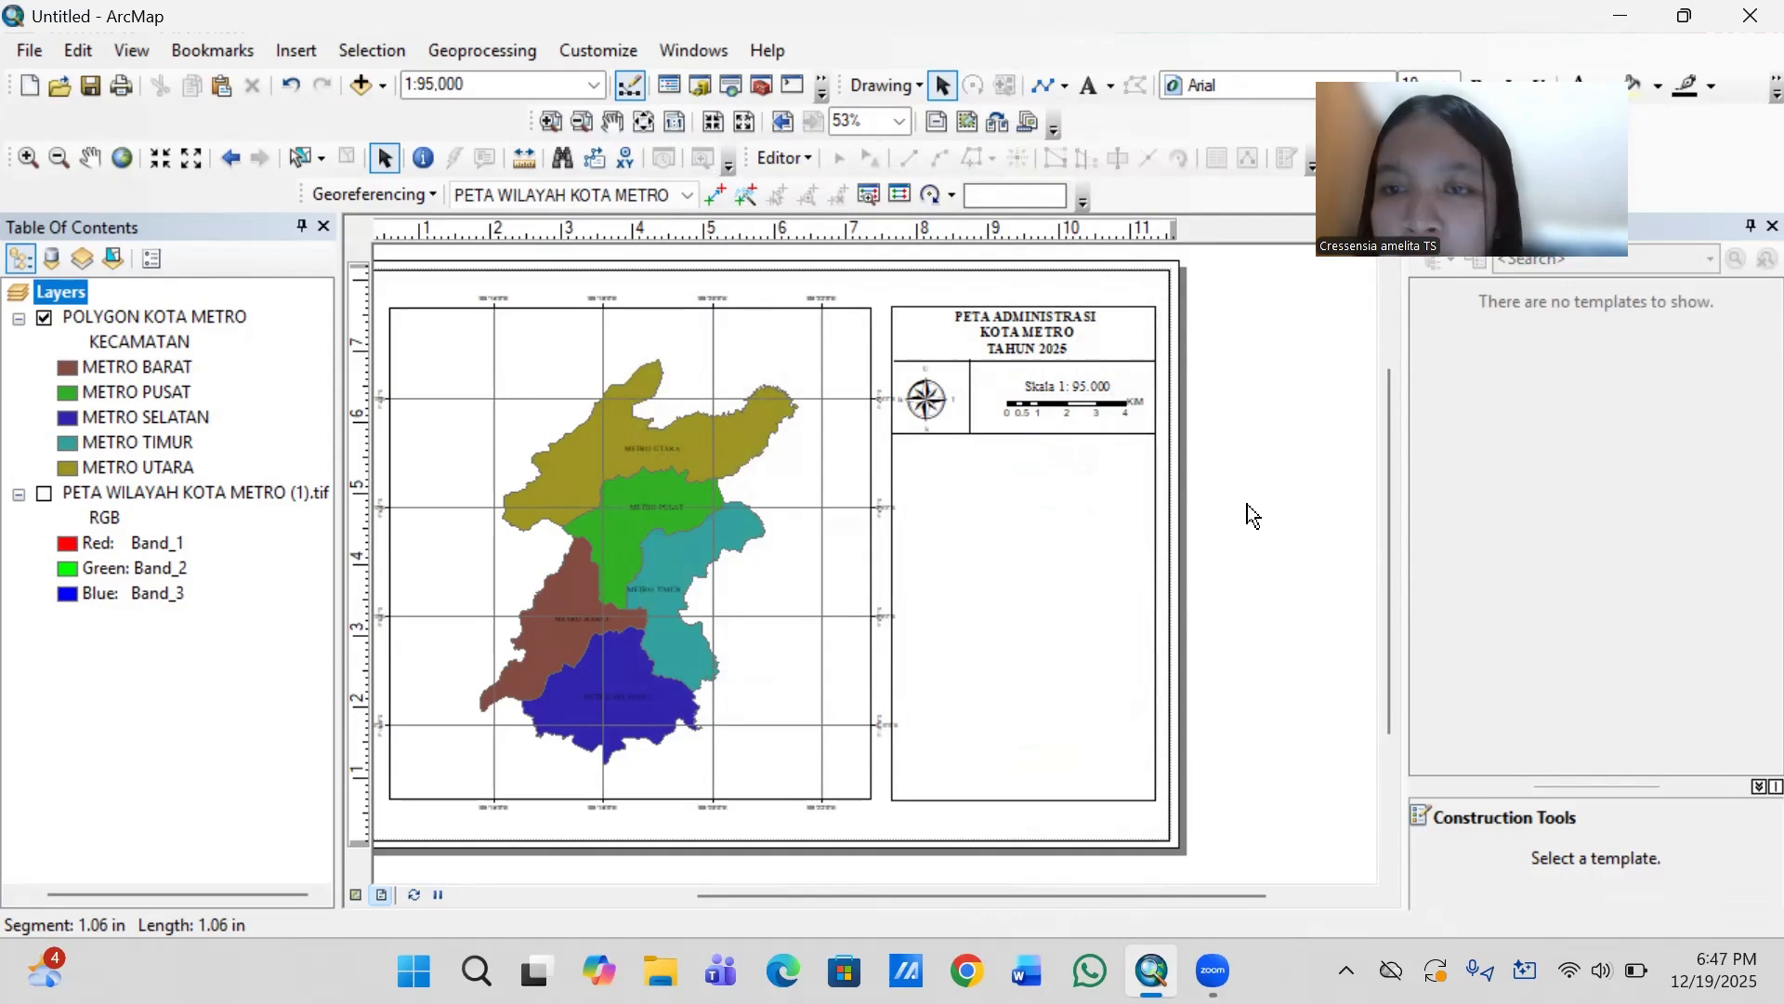
- Duplicate the map title text and place the copy just below the divider under the north arrow and scale bar
left_click(1041, 331)
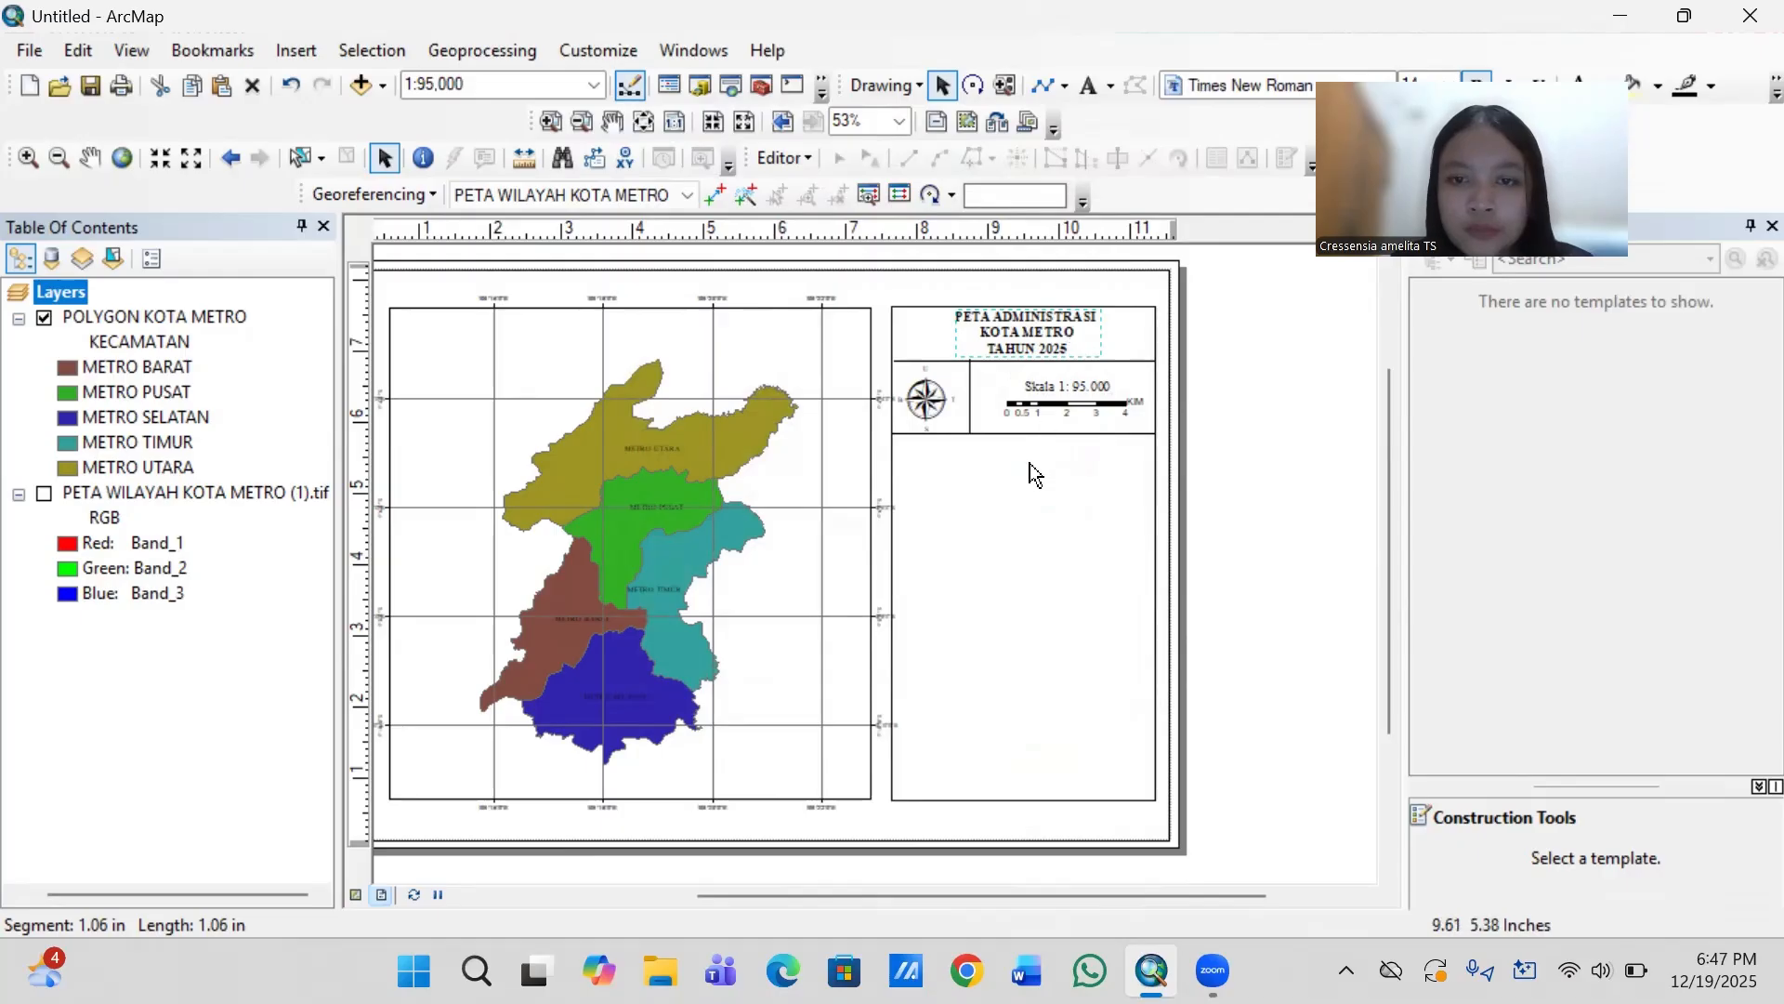
type("PETA ADMINISTRASI KOTA METRO TAHUN 2025")
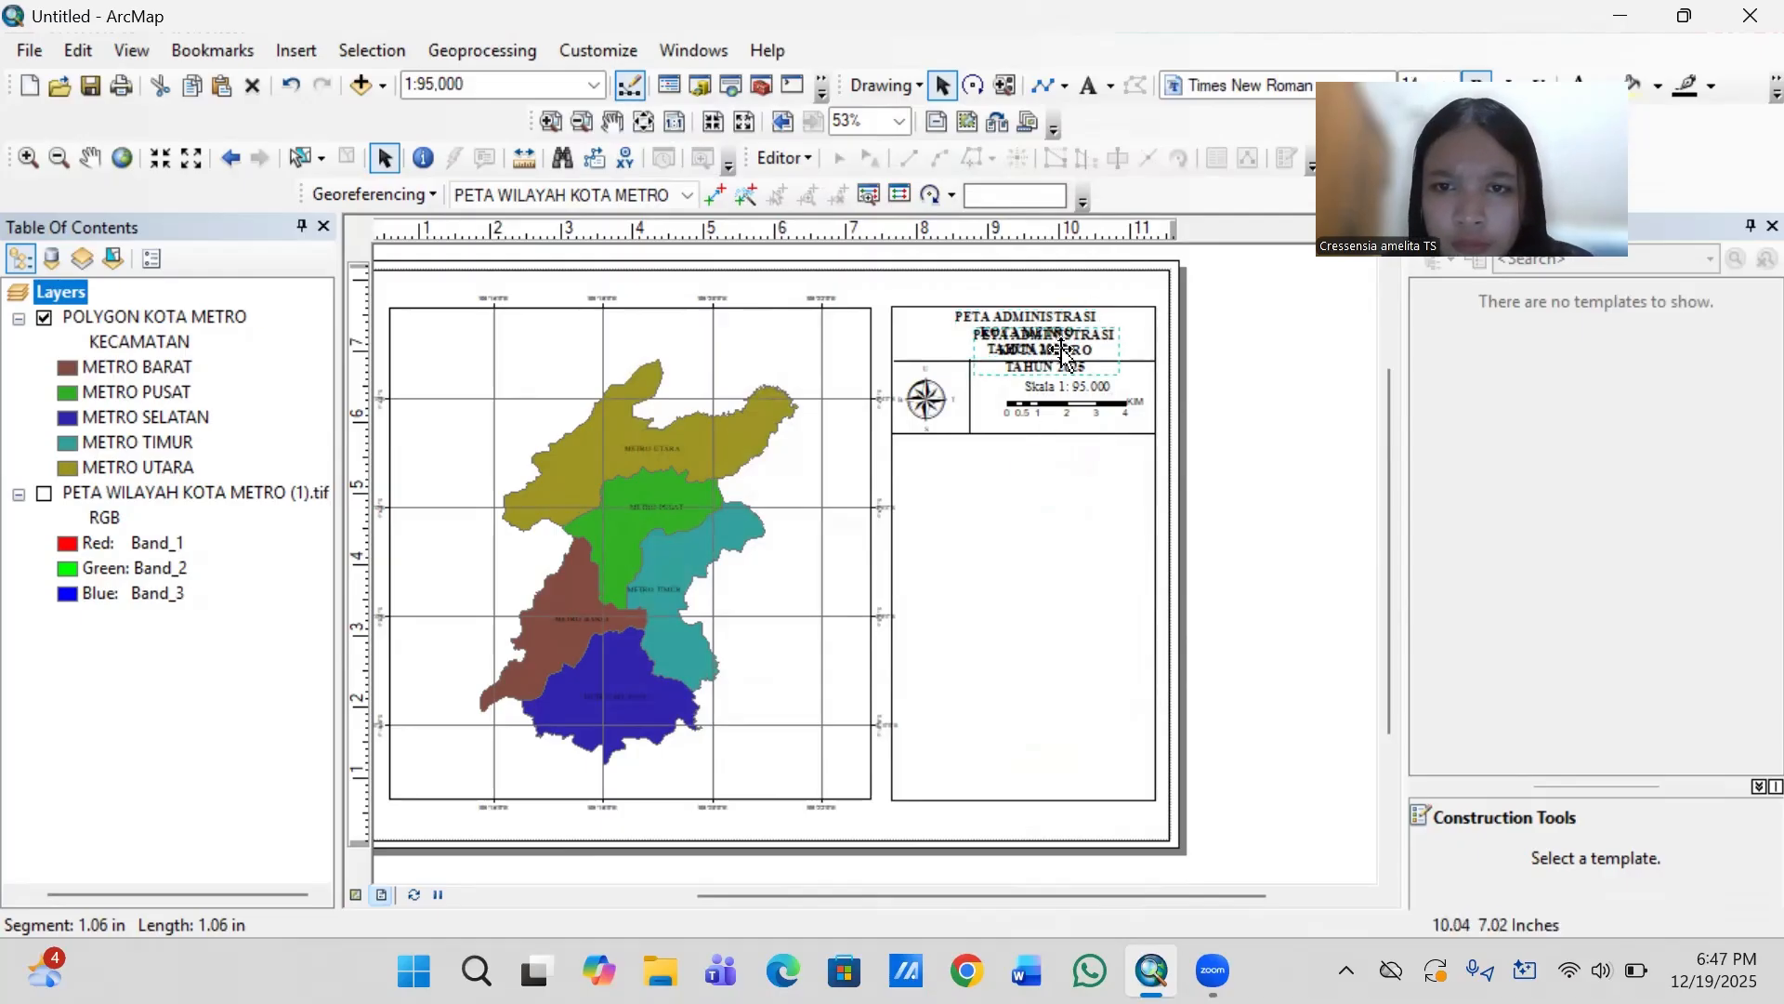
left_click_drag(1064, 349, 1028, 491)
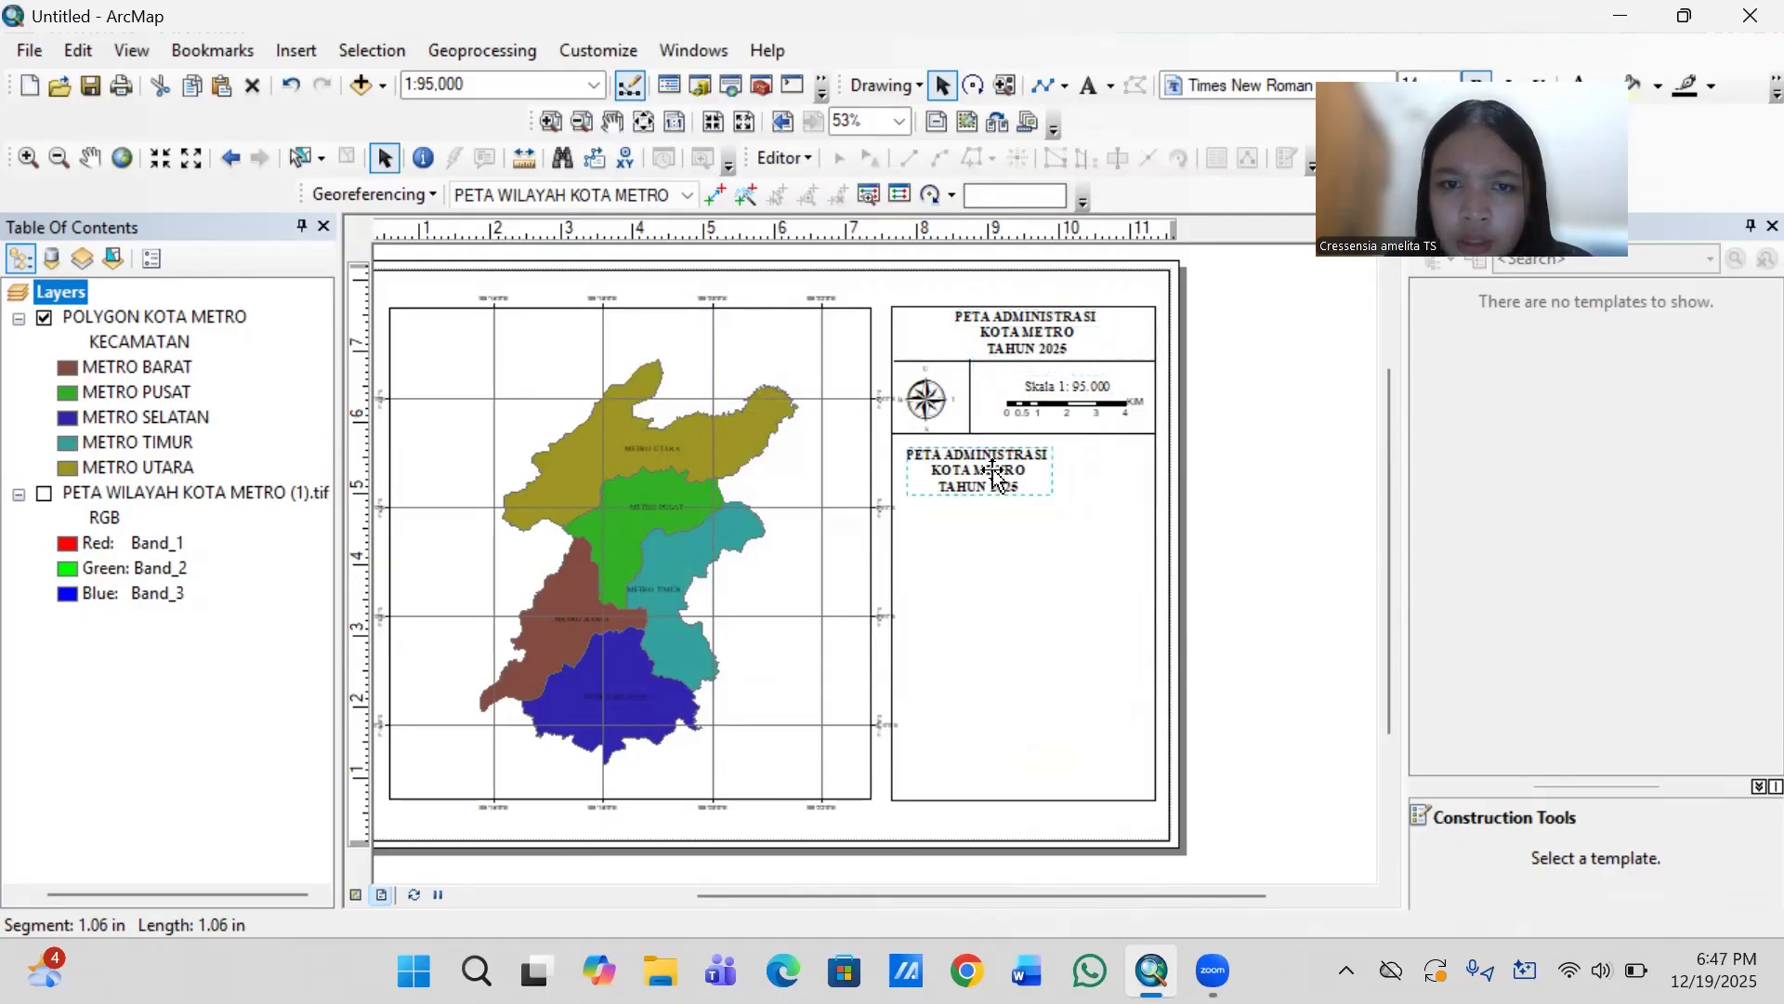
- Replace the copied title's text with "Proyeksi : Universal Transverse Mecator"
double_click(1028, 488)
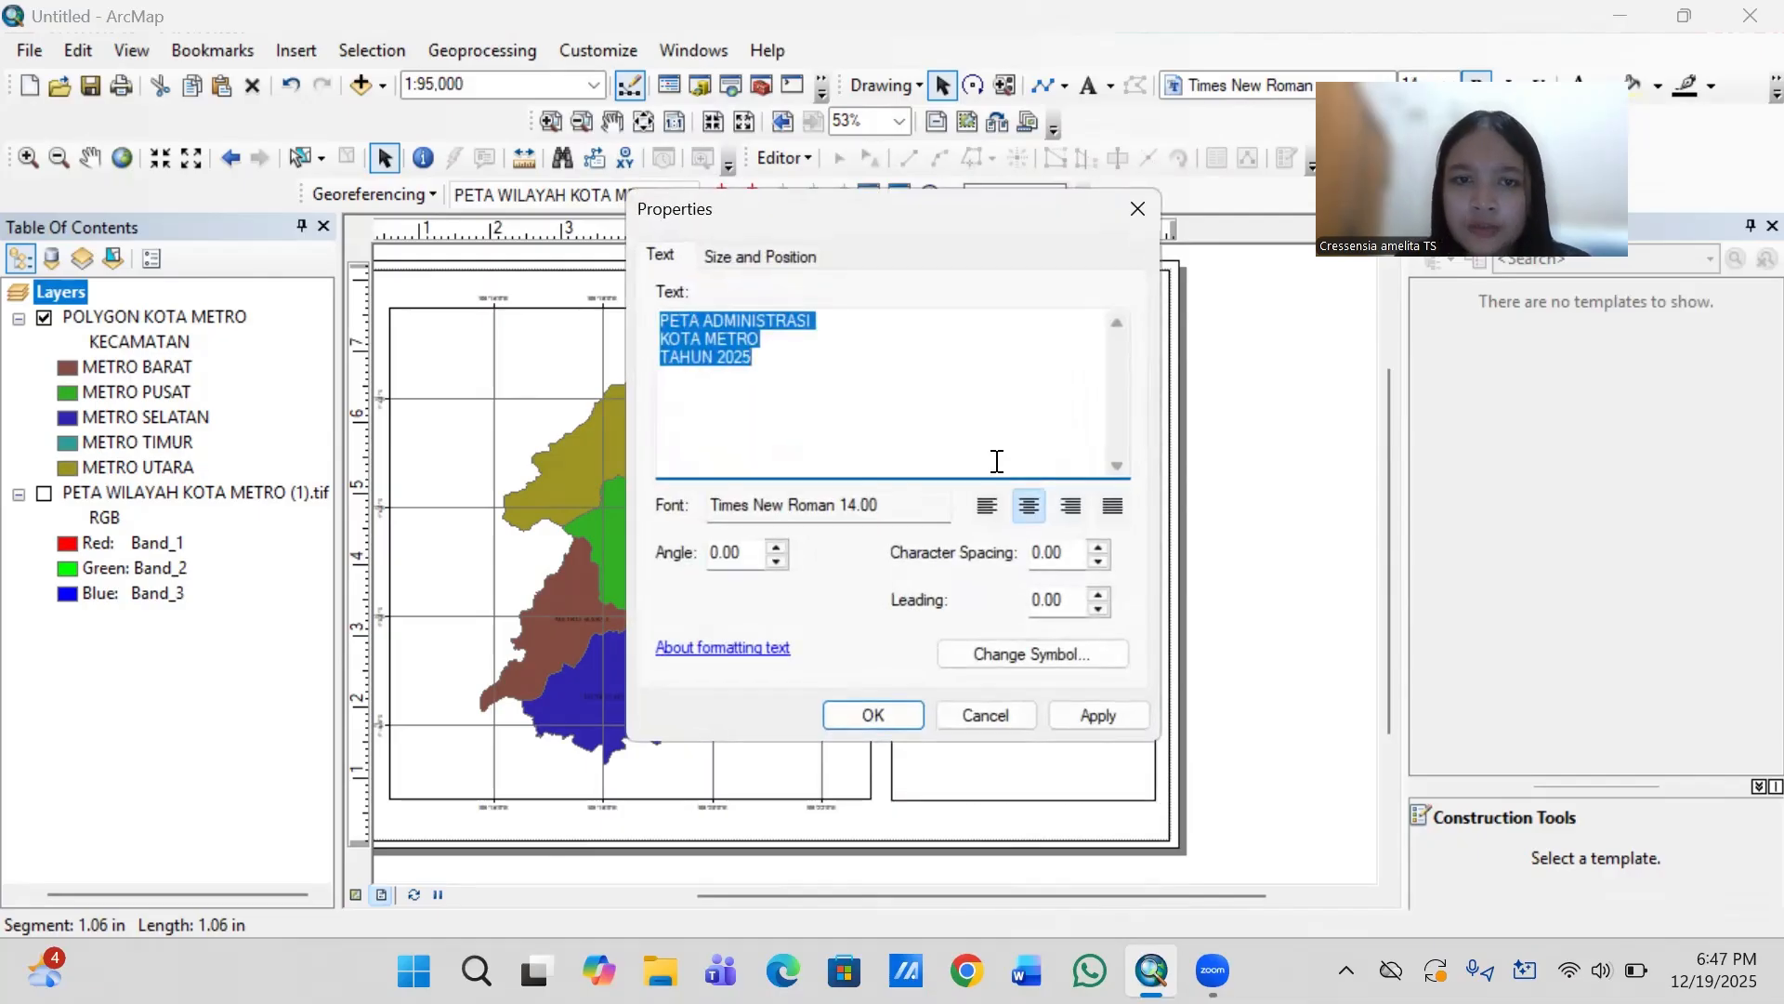
key("BackSpace")
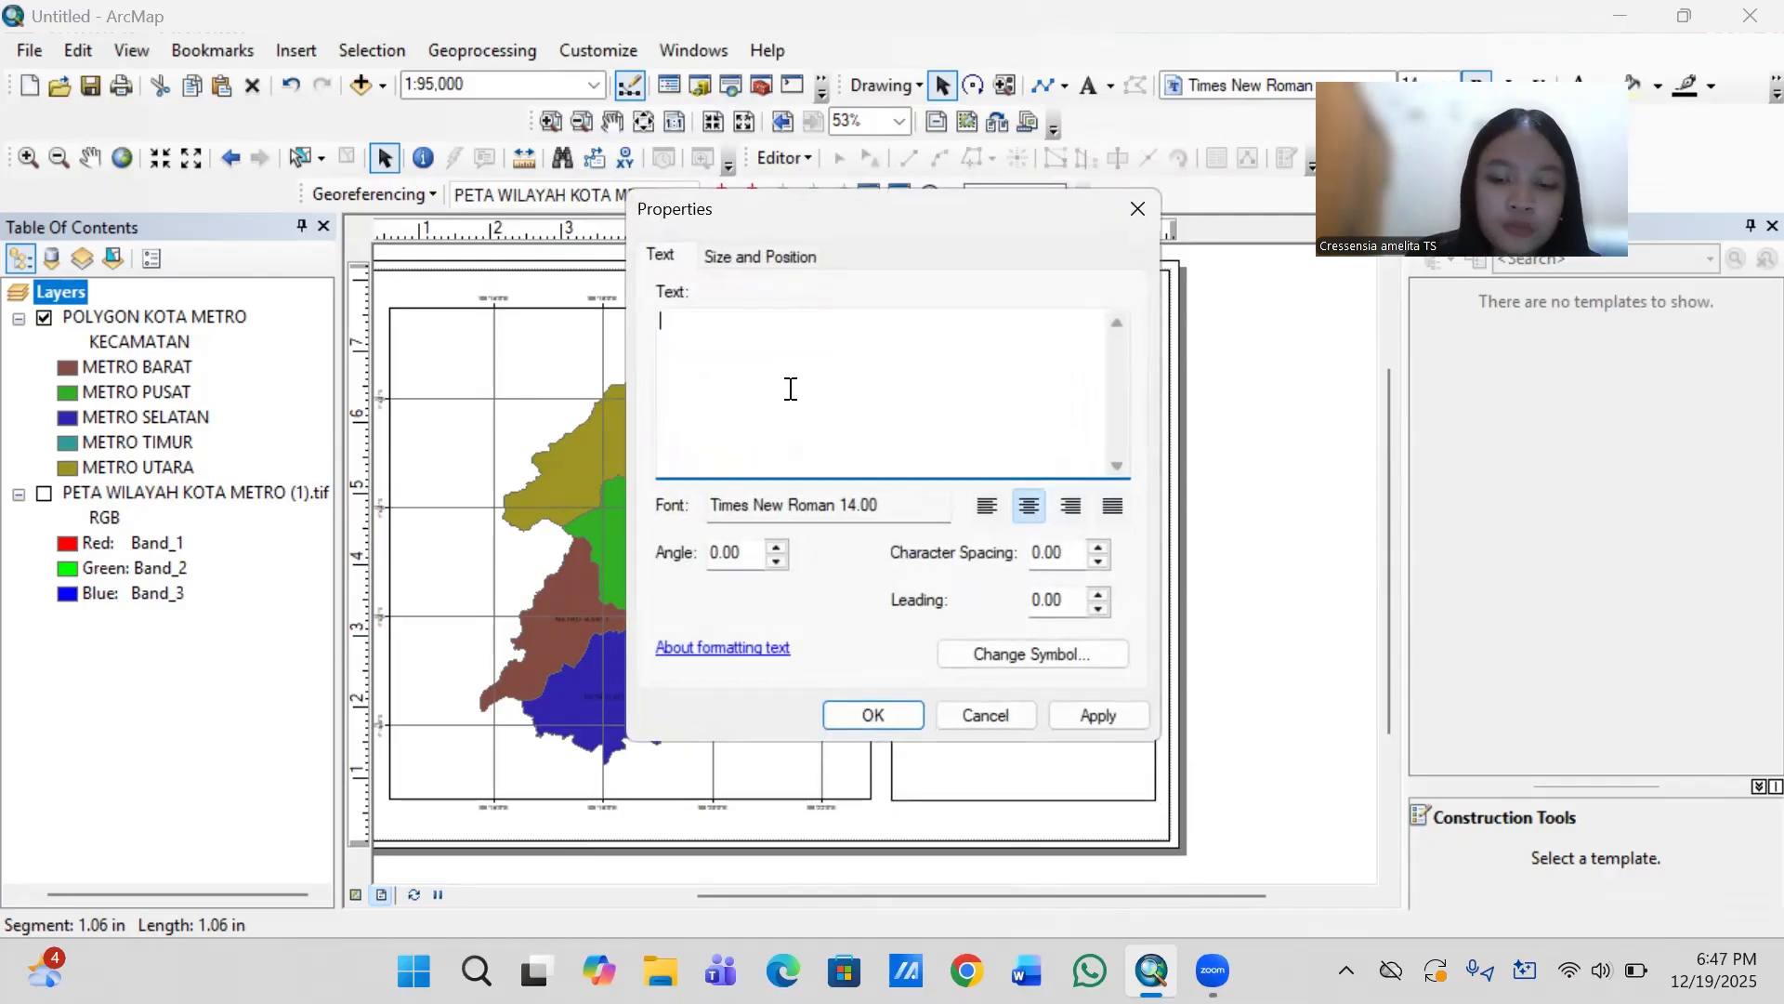
type("Pro")
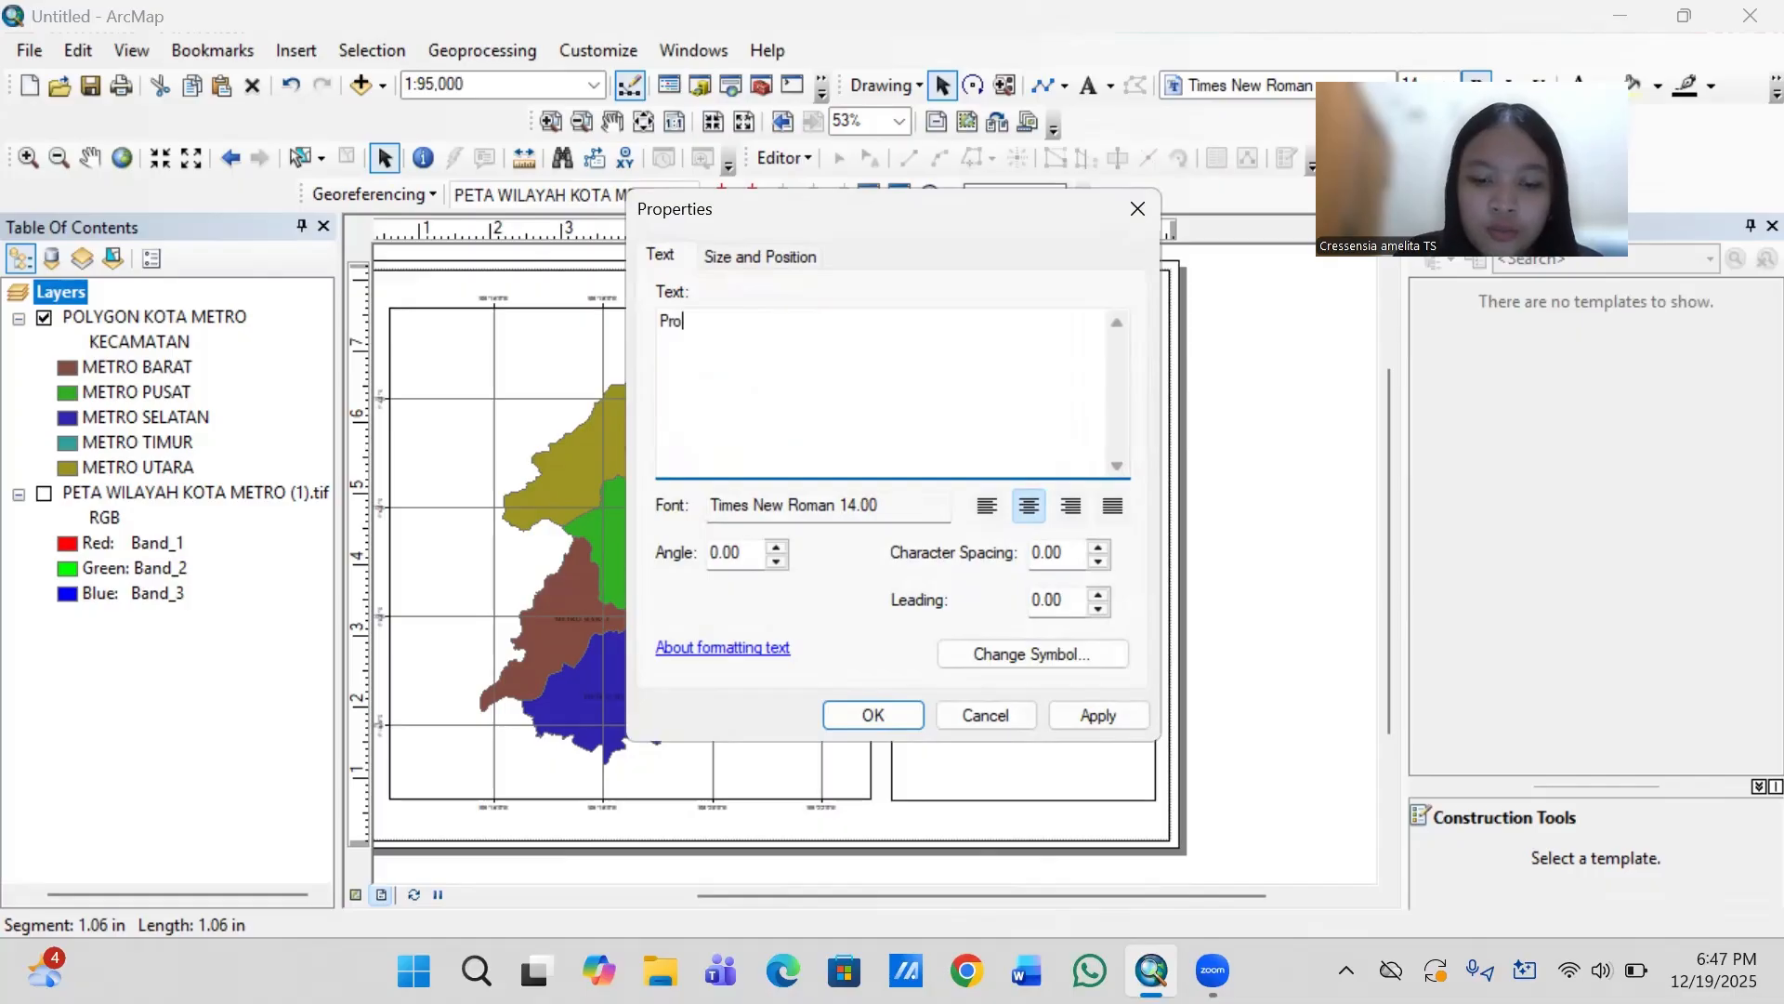
type("yek")
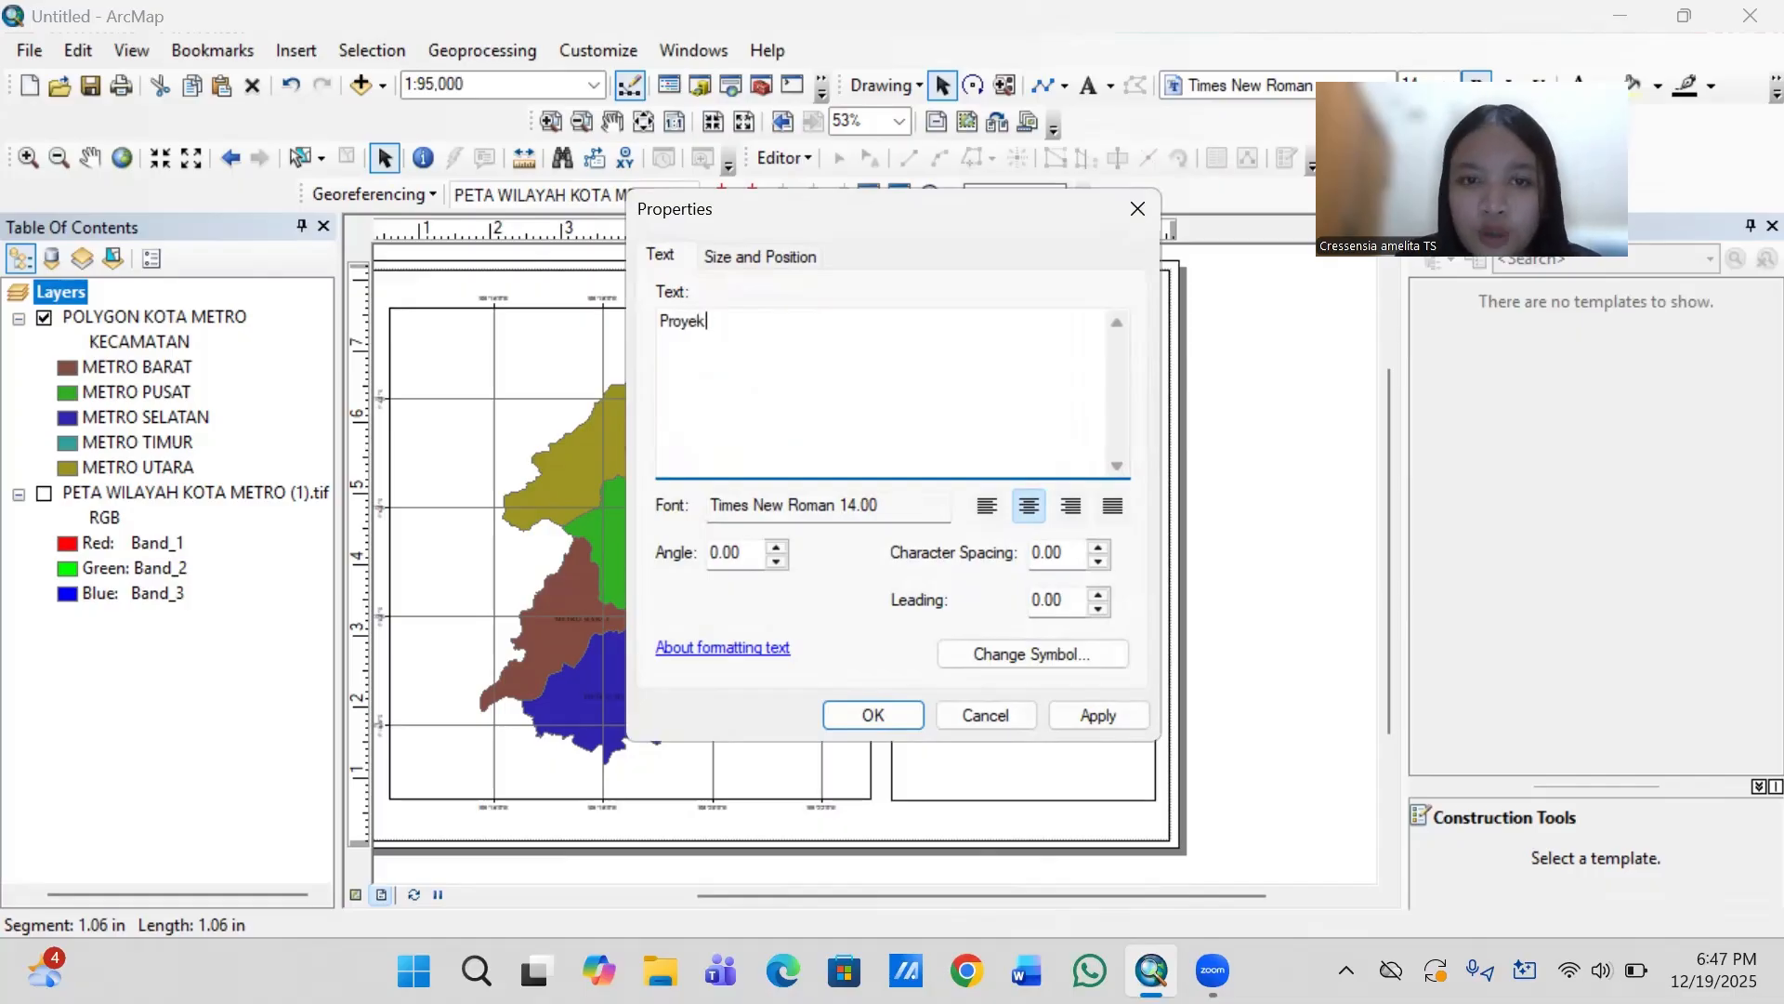
type("si : ")
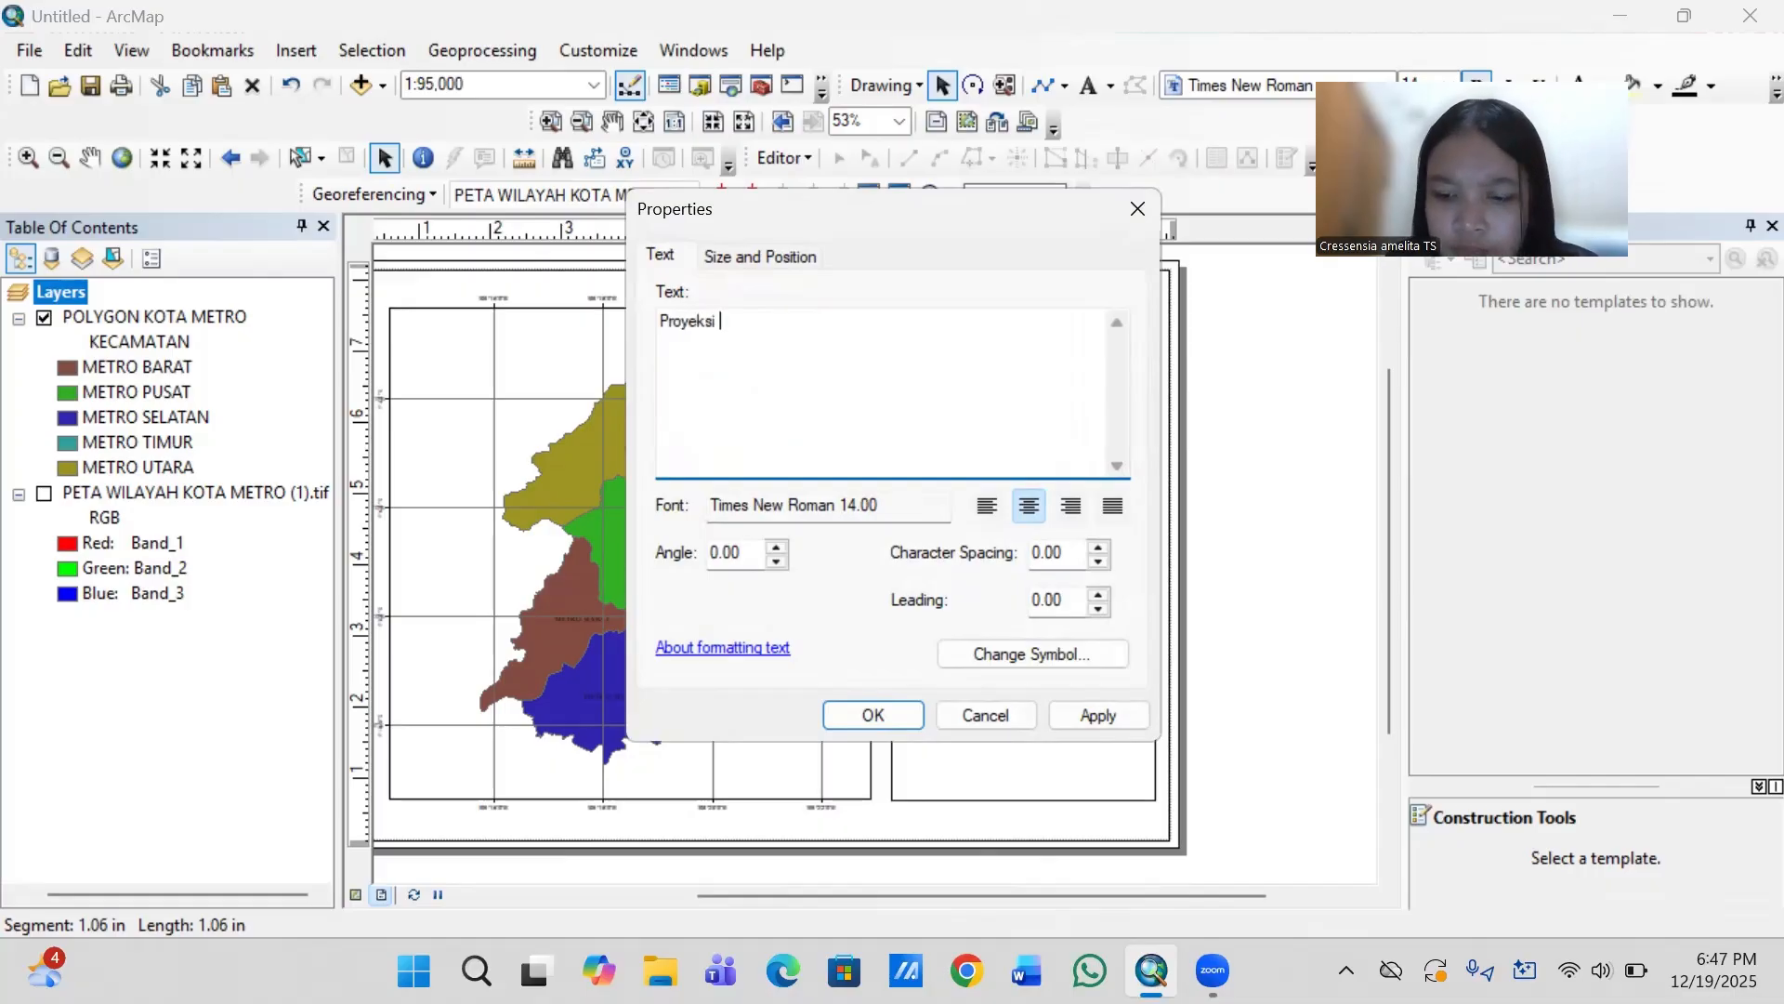
type("U")
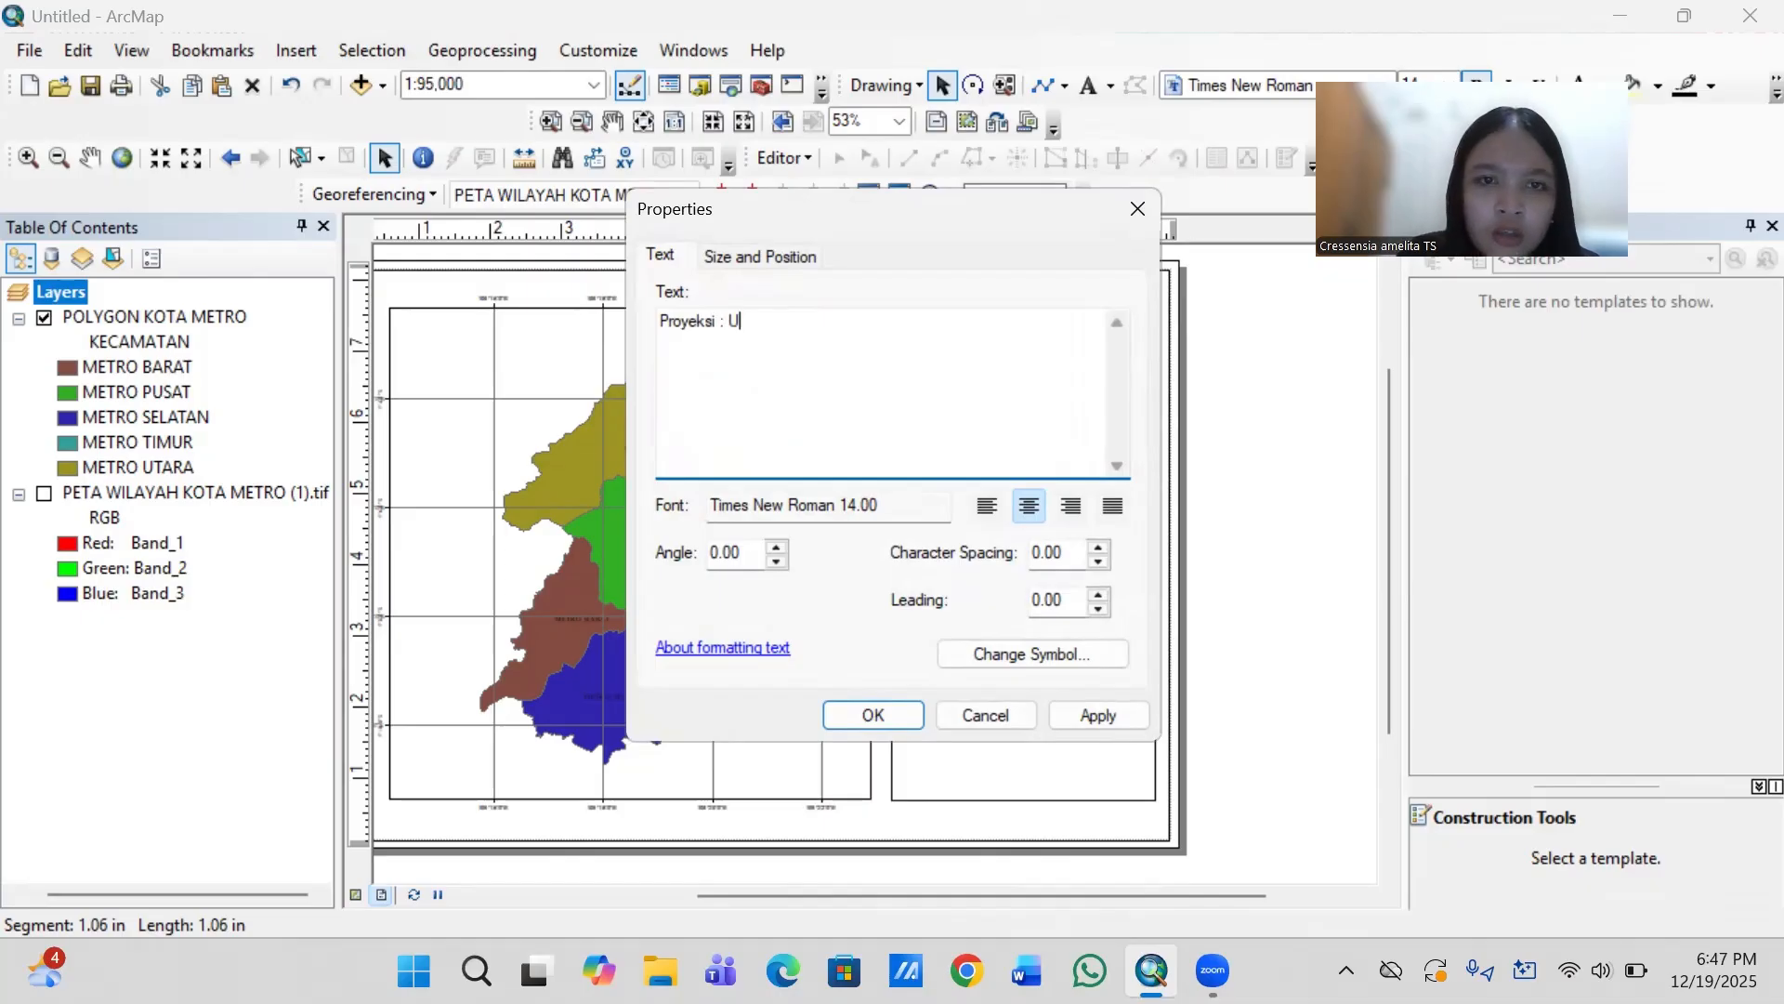
type("nivers")
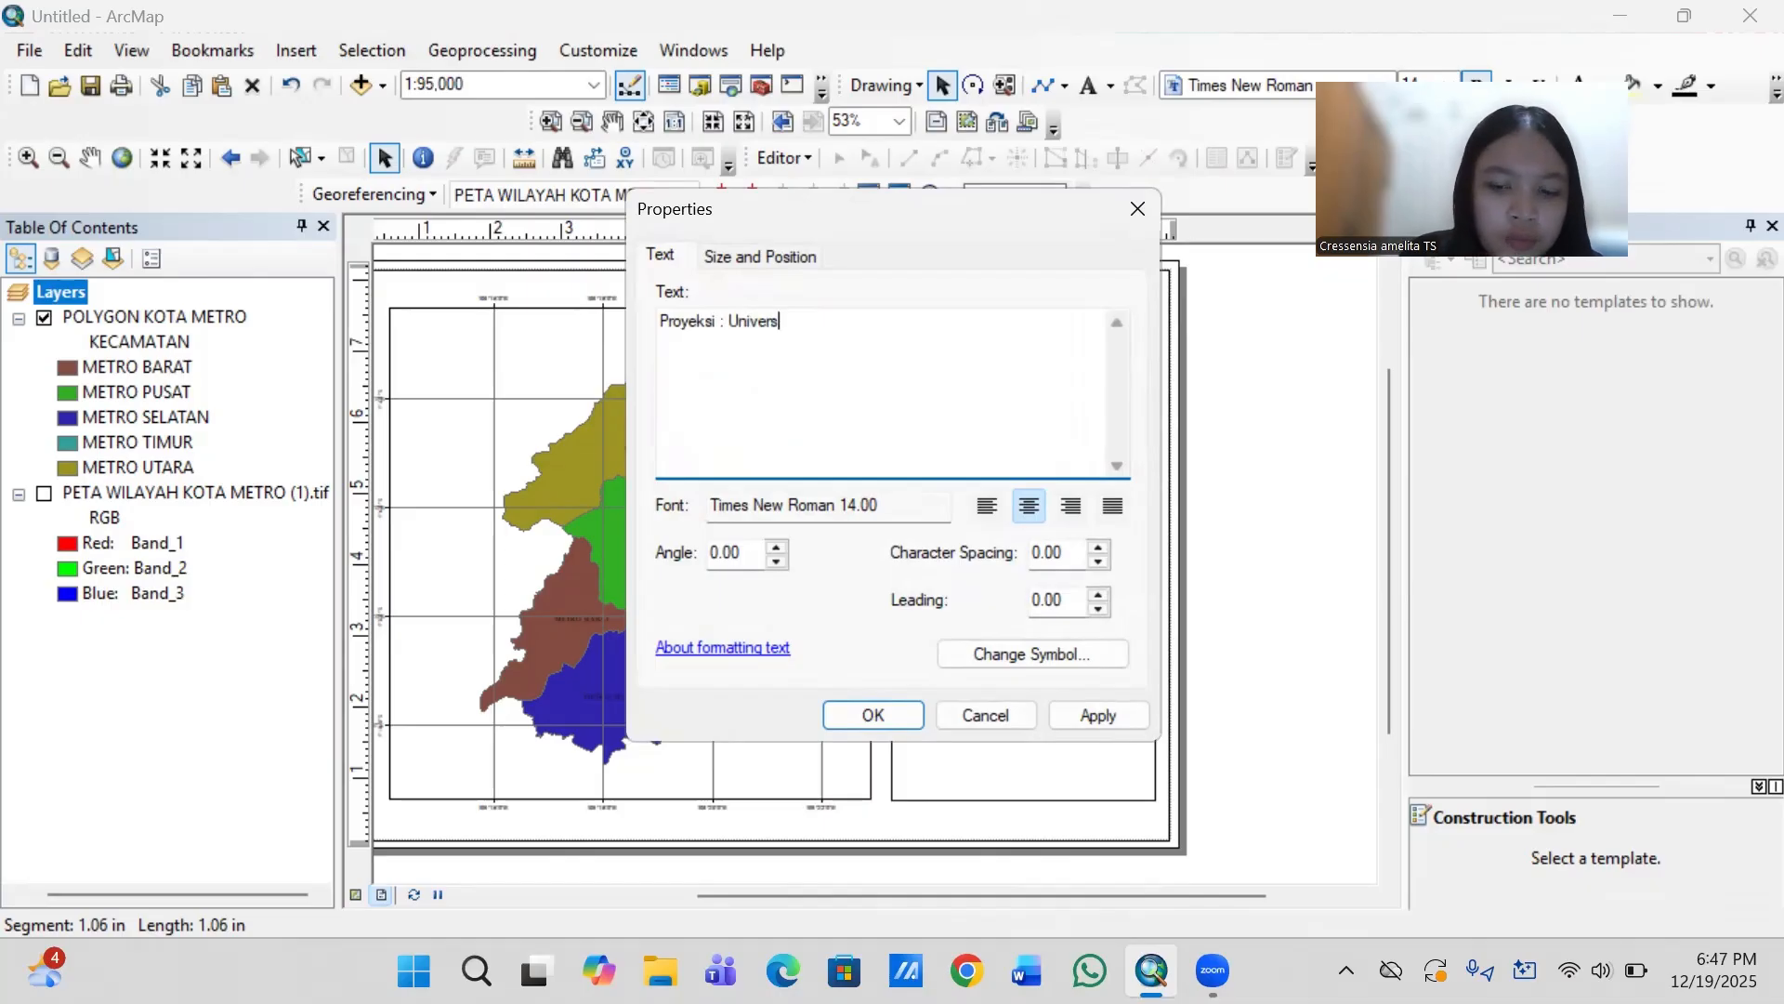
type("al Tra")
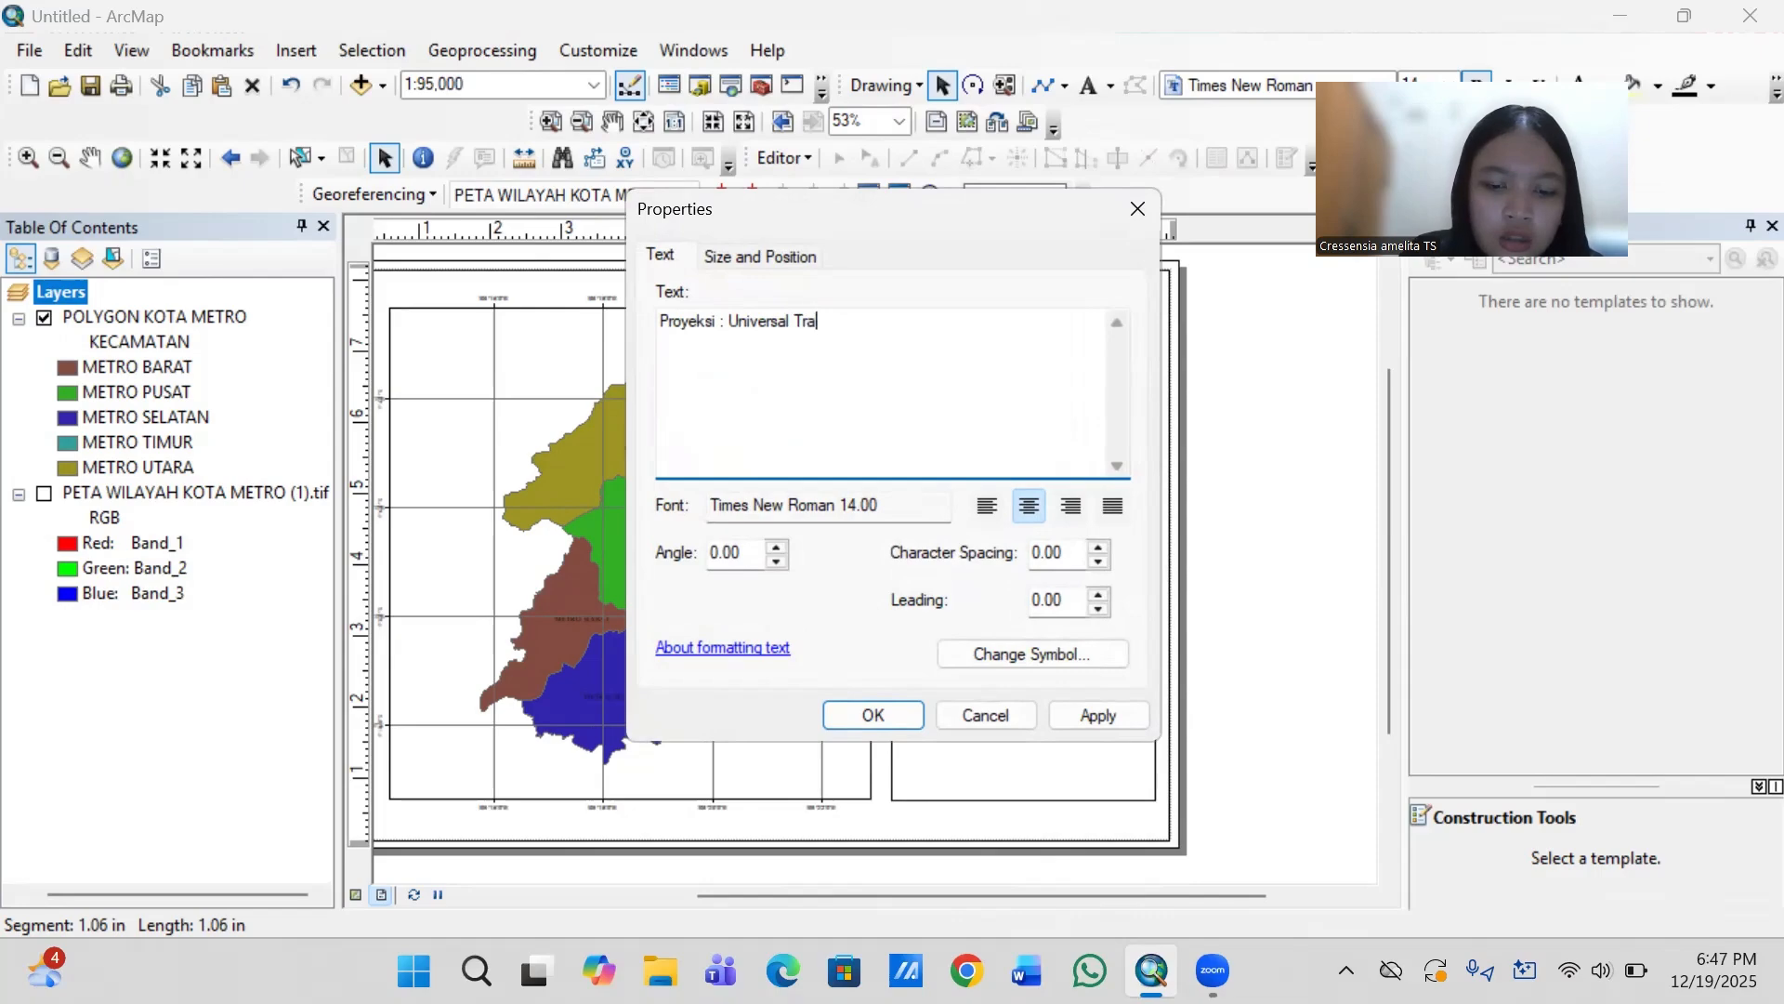
type("nsver")
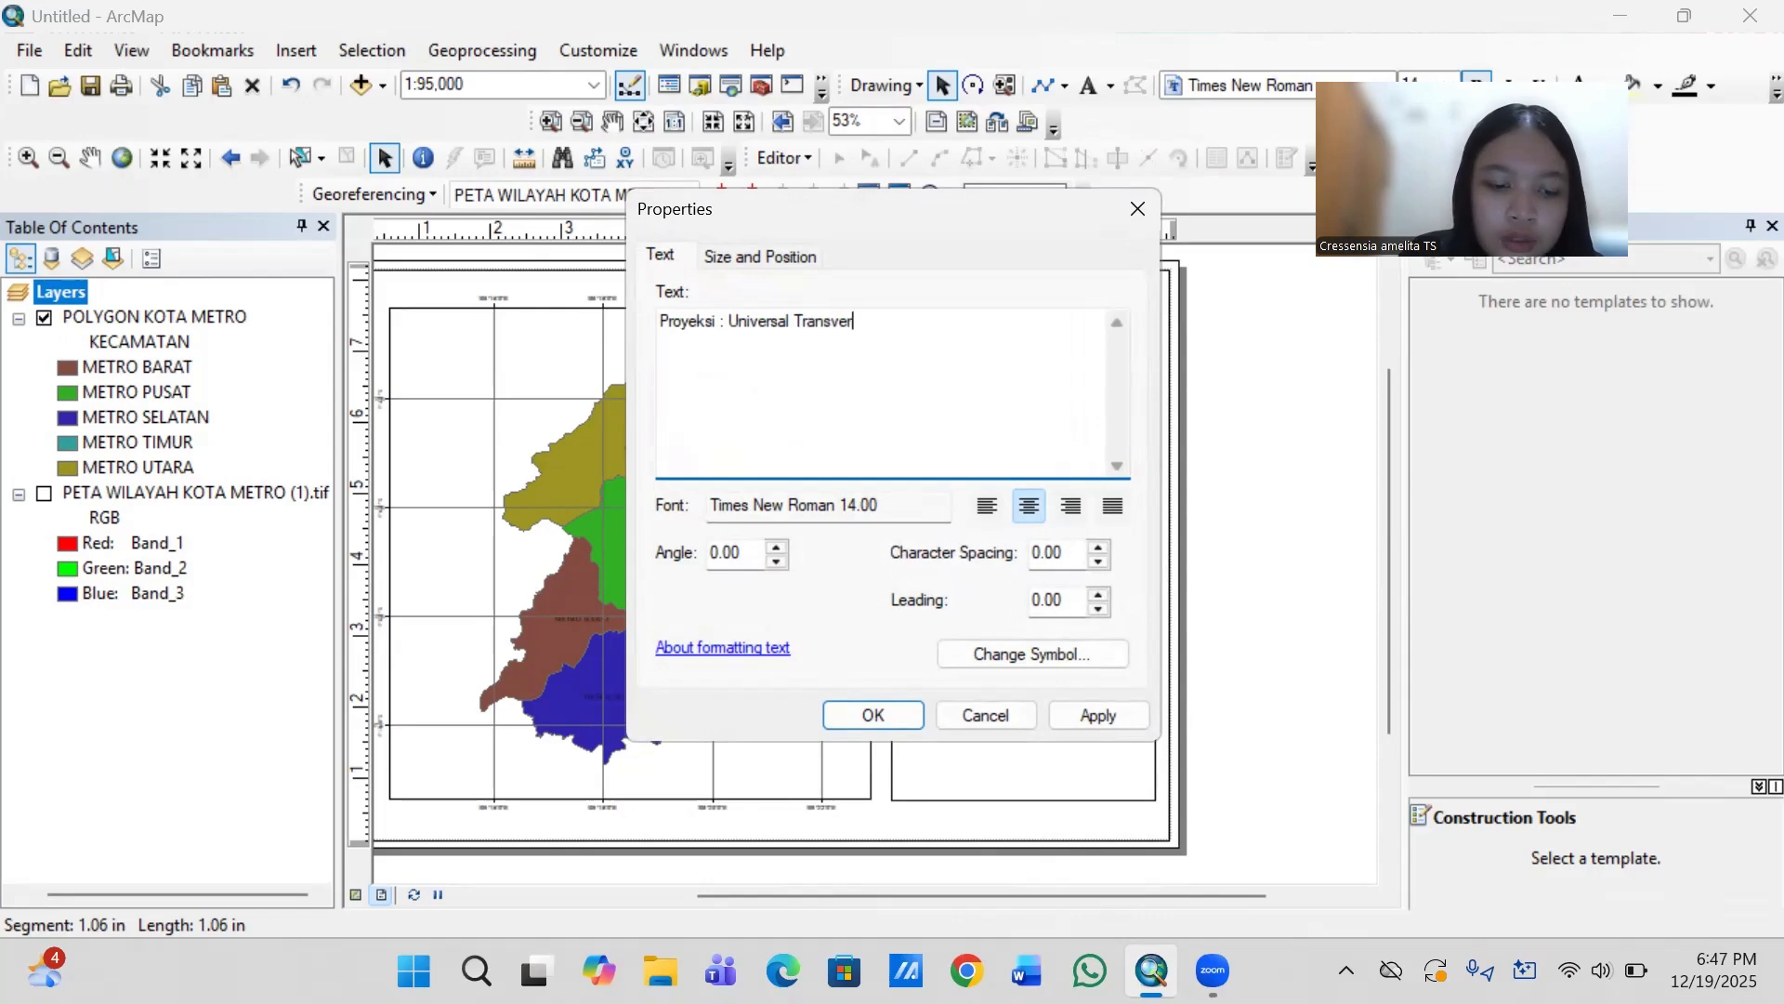
type("se Meca")
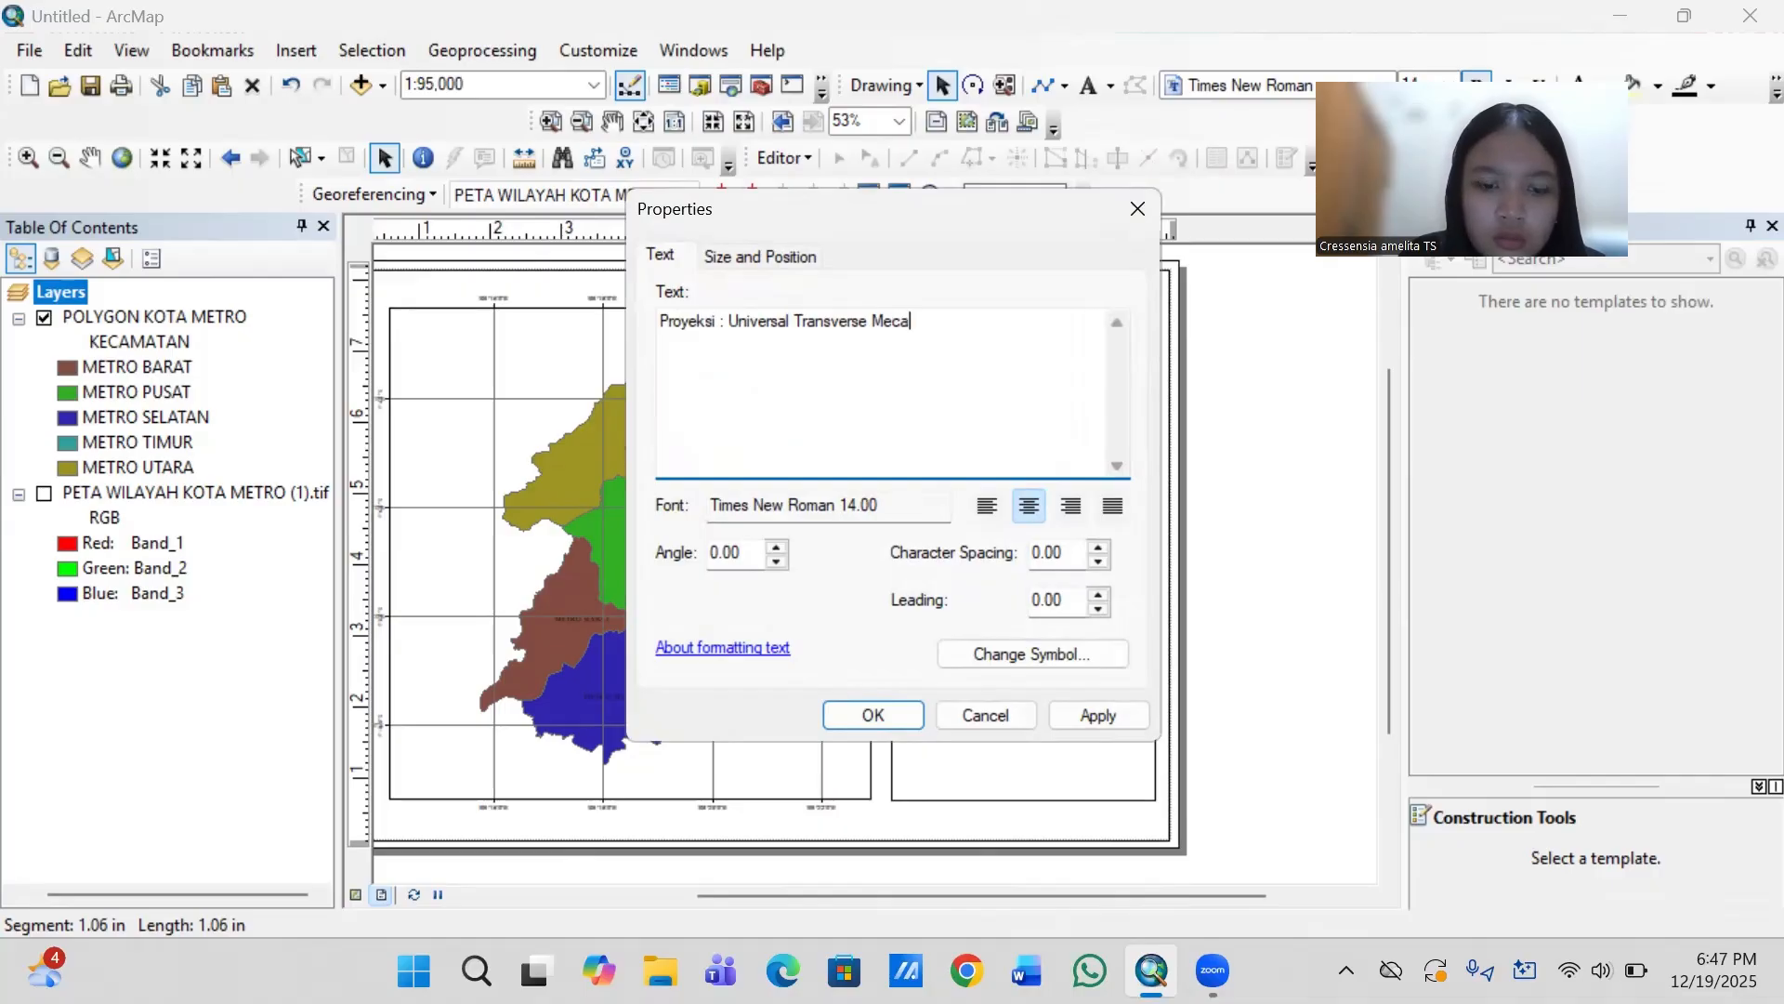
type("tor")
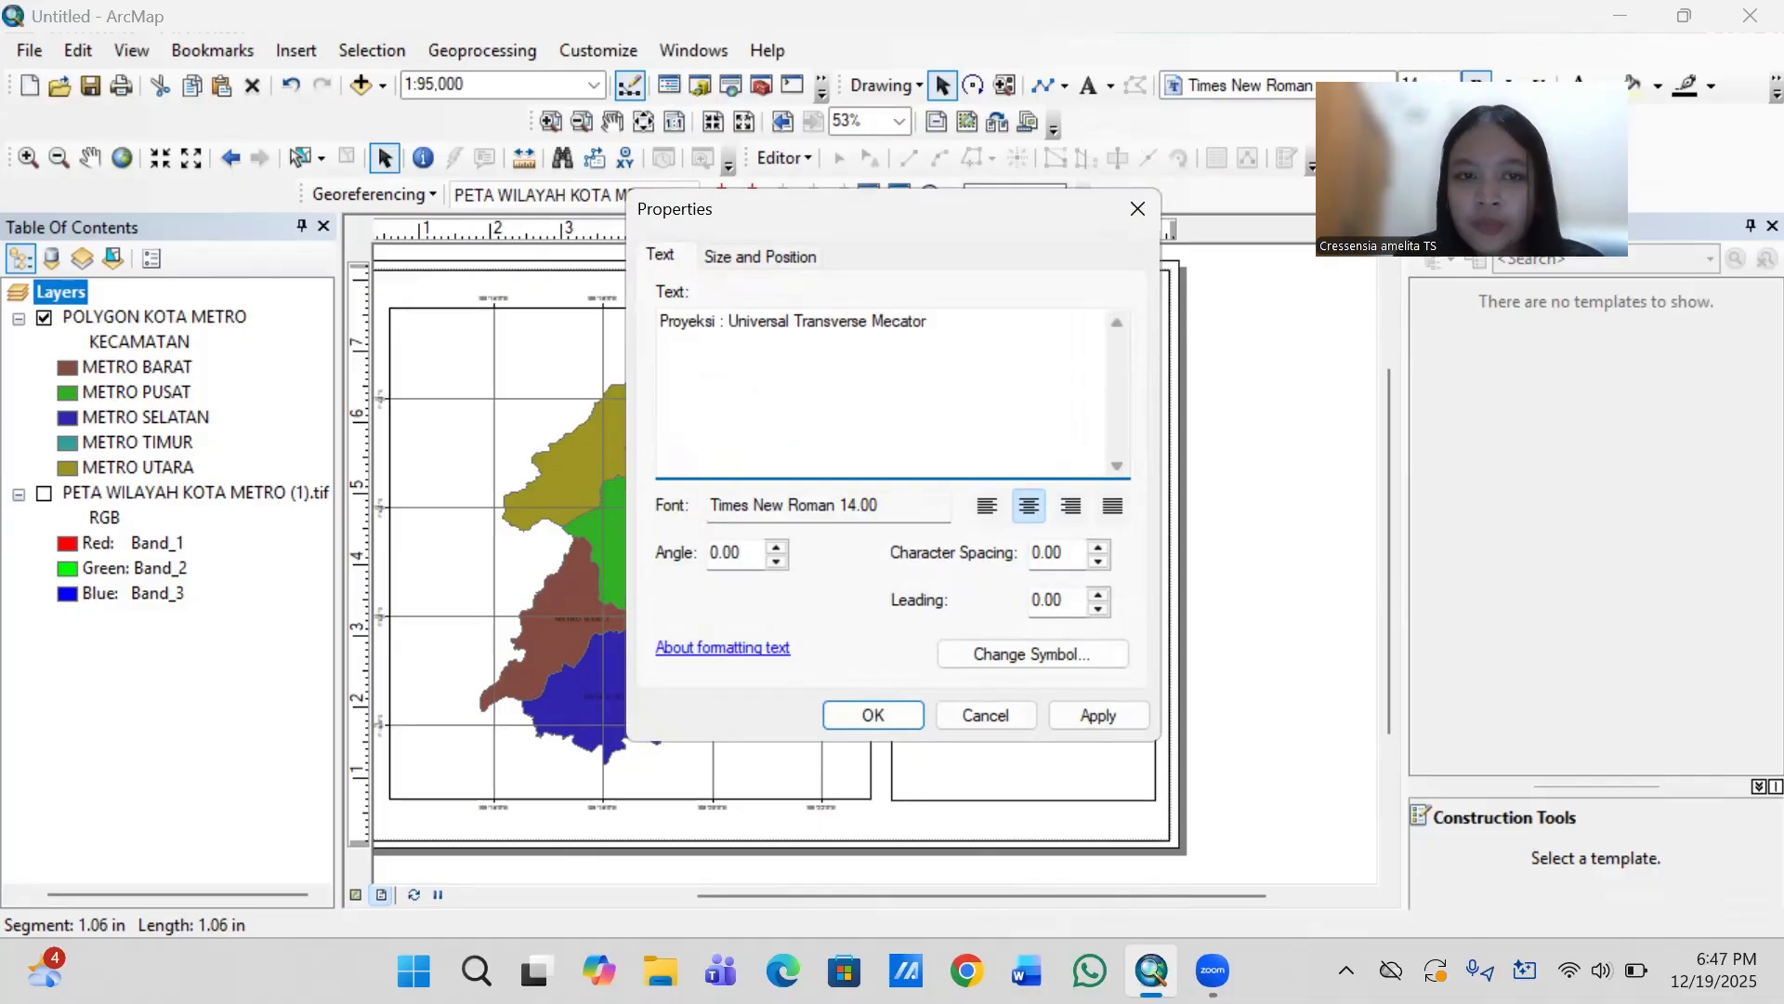
- Add a second line reading "Sistem Grid : Grid Geografis" to the projection text
key("Return")
type("Sis")
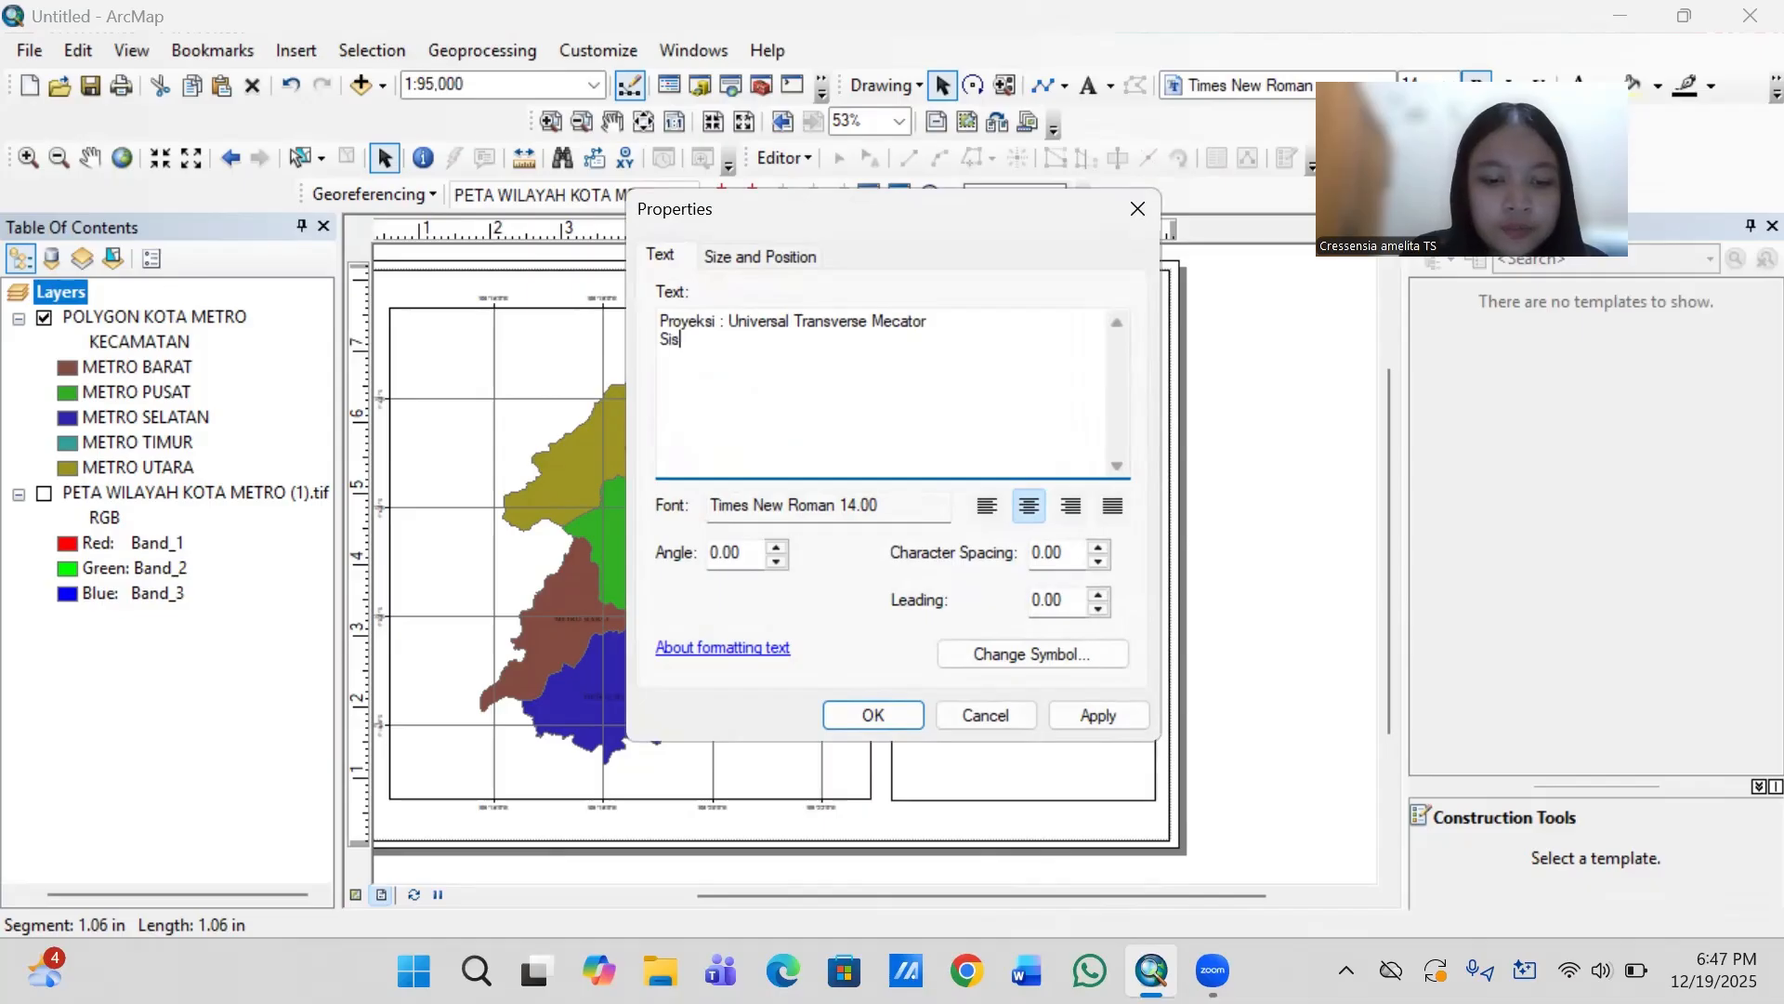
type("tem G")
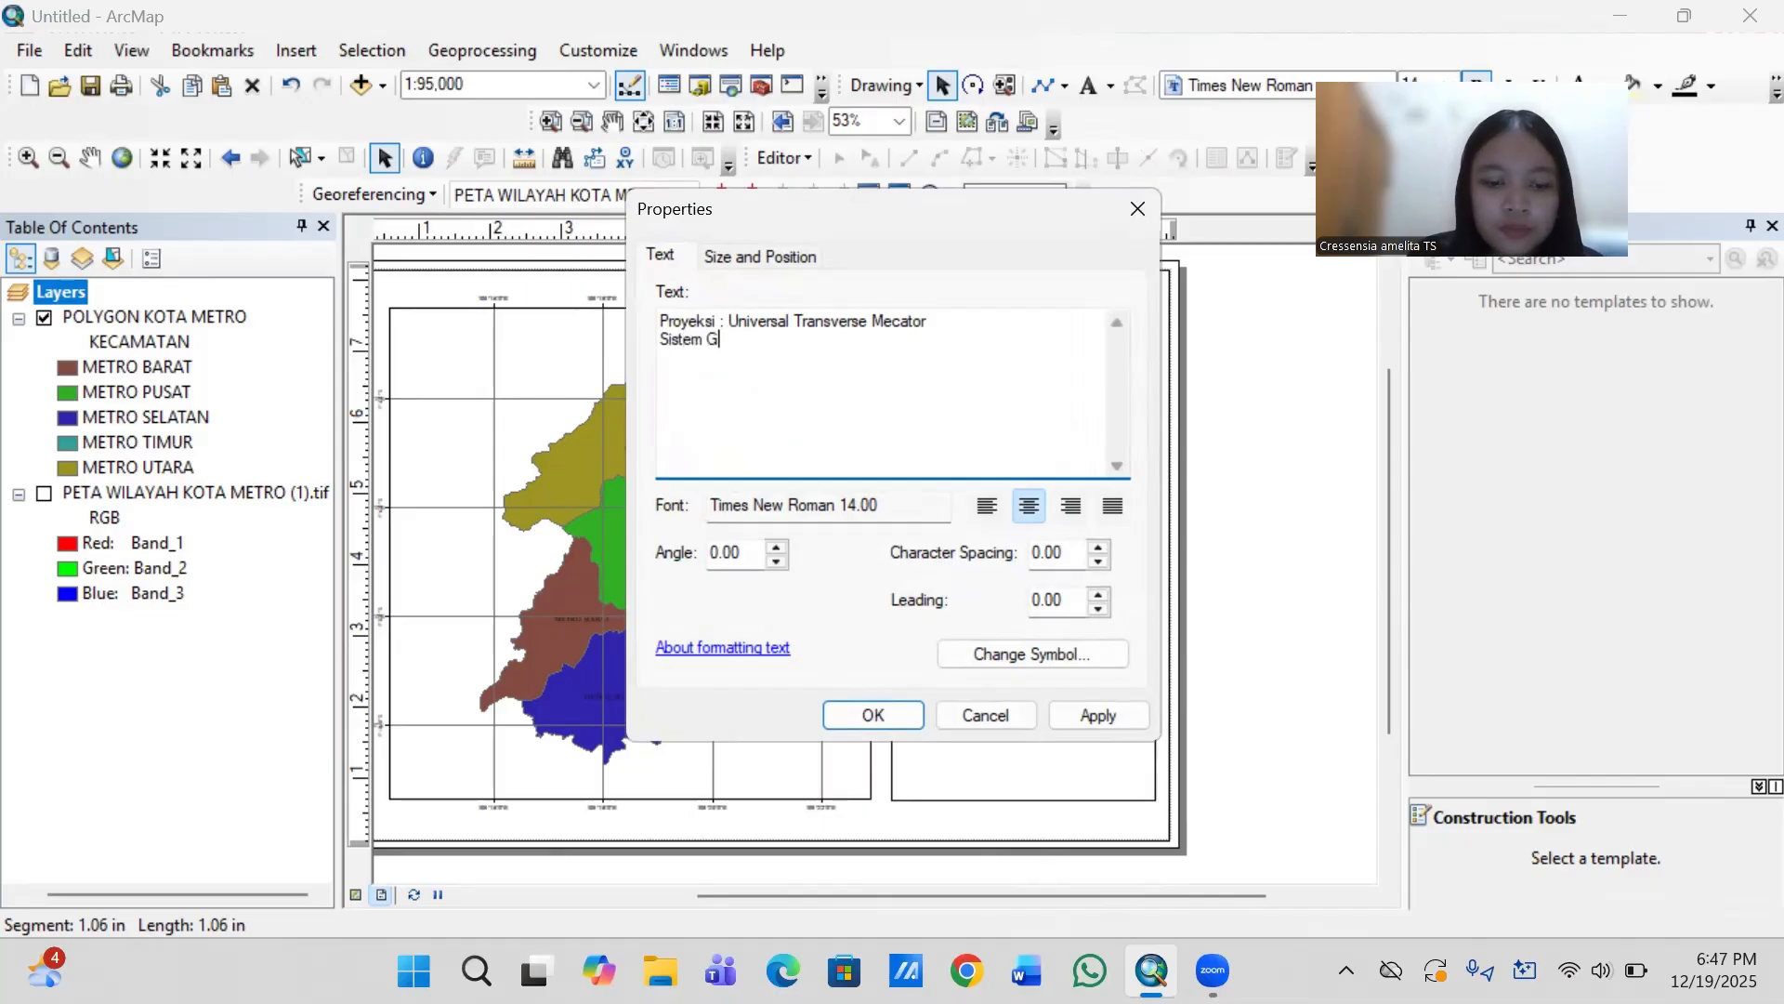
type("ru")
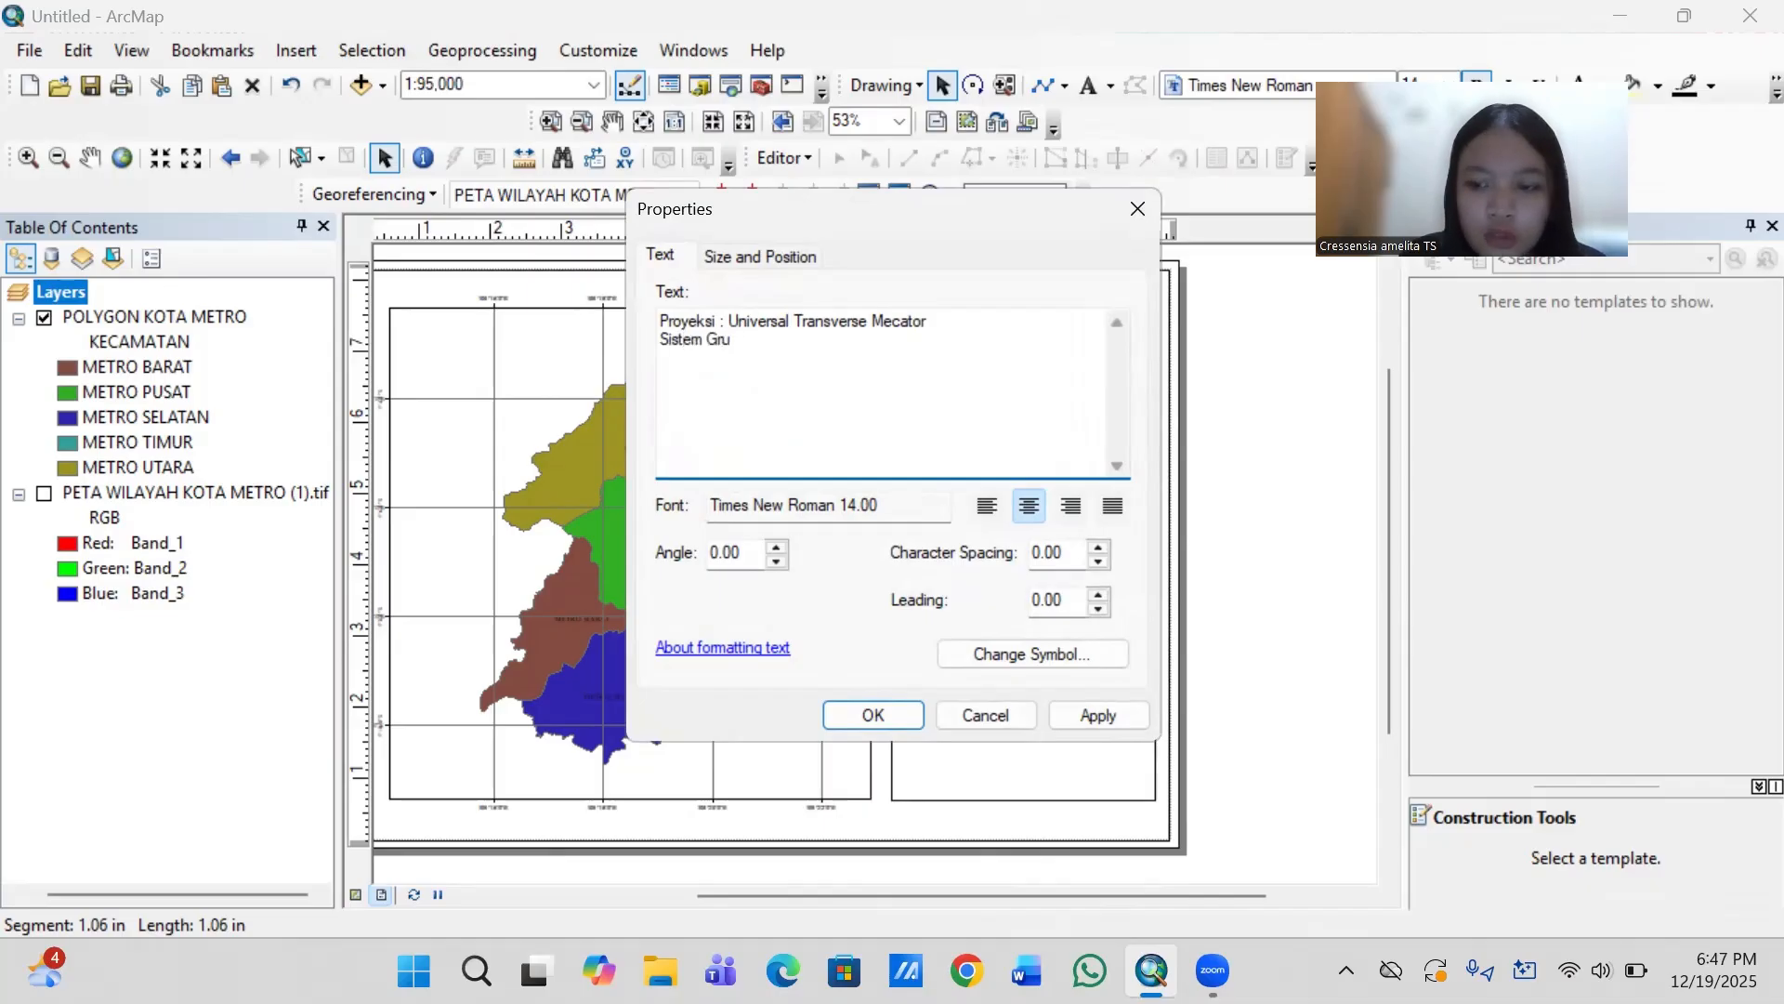
key("BackSpace")
type("id ")
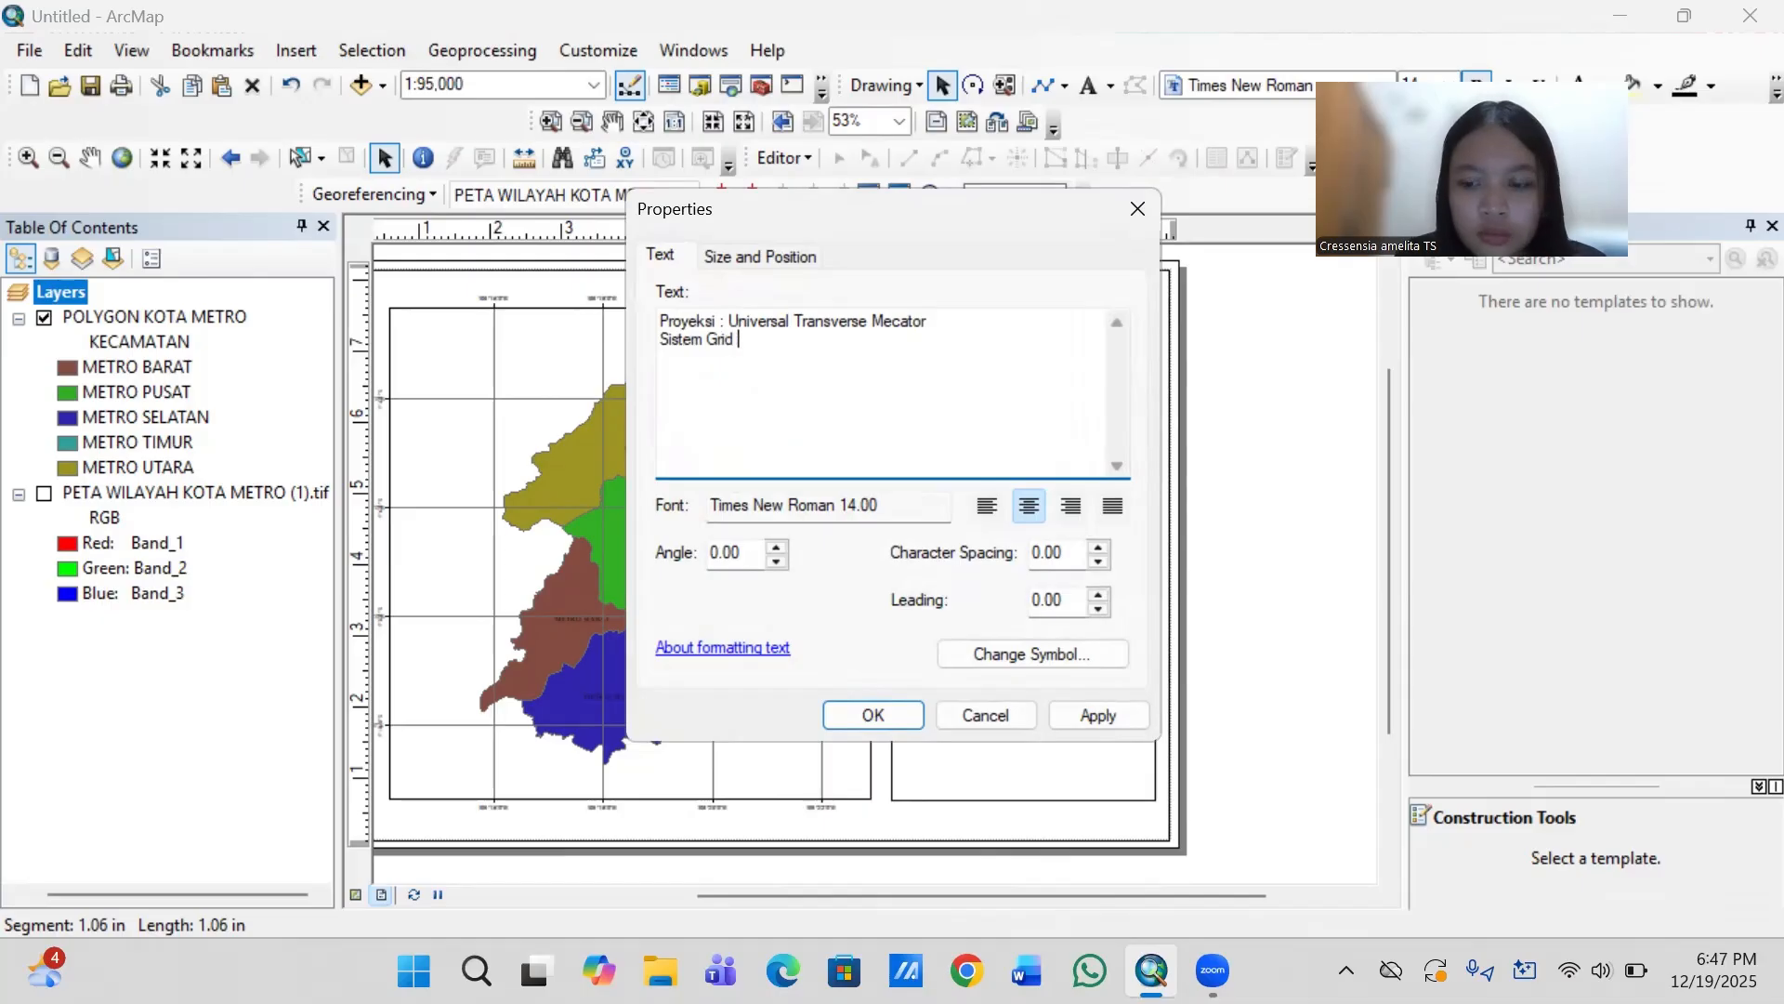
type(":")
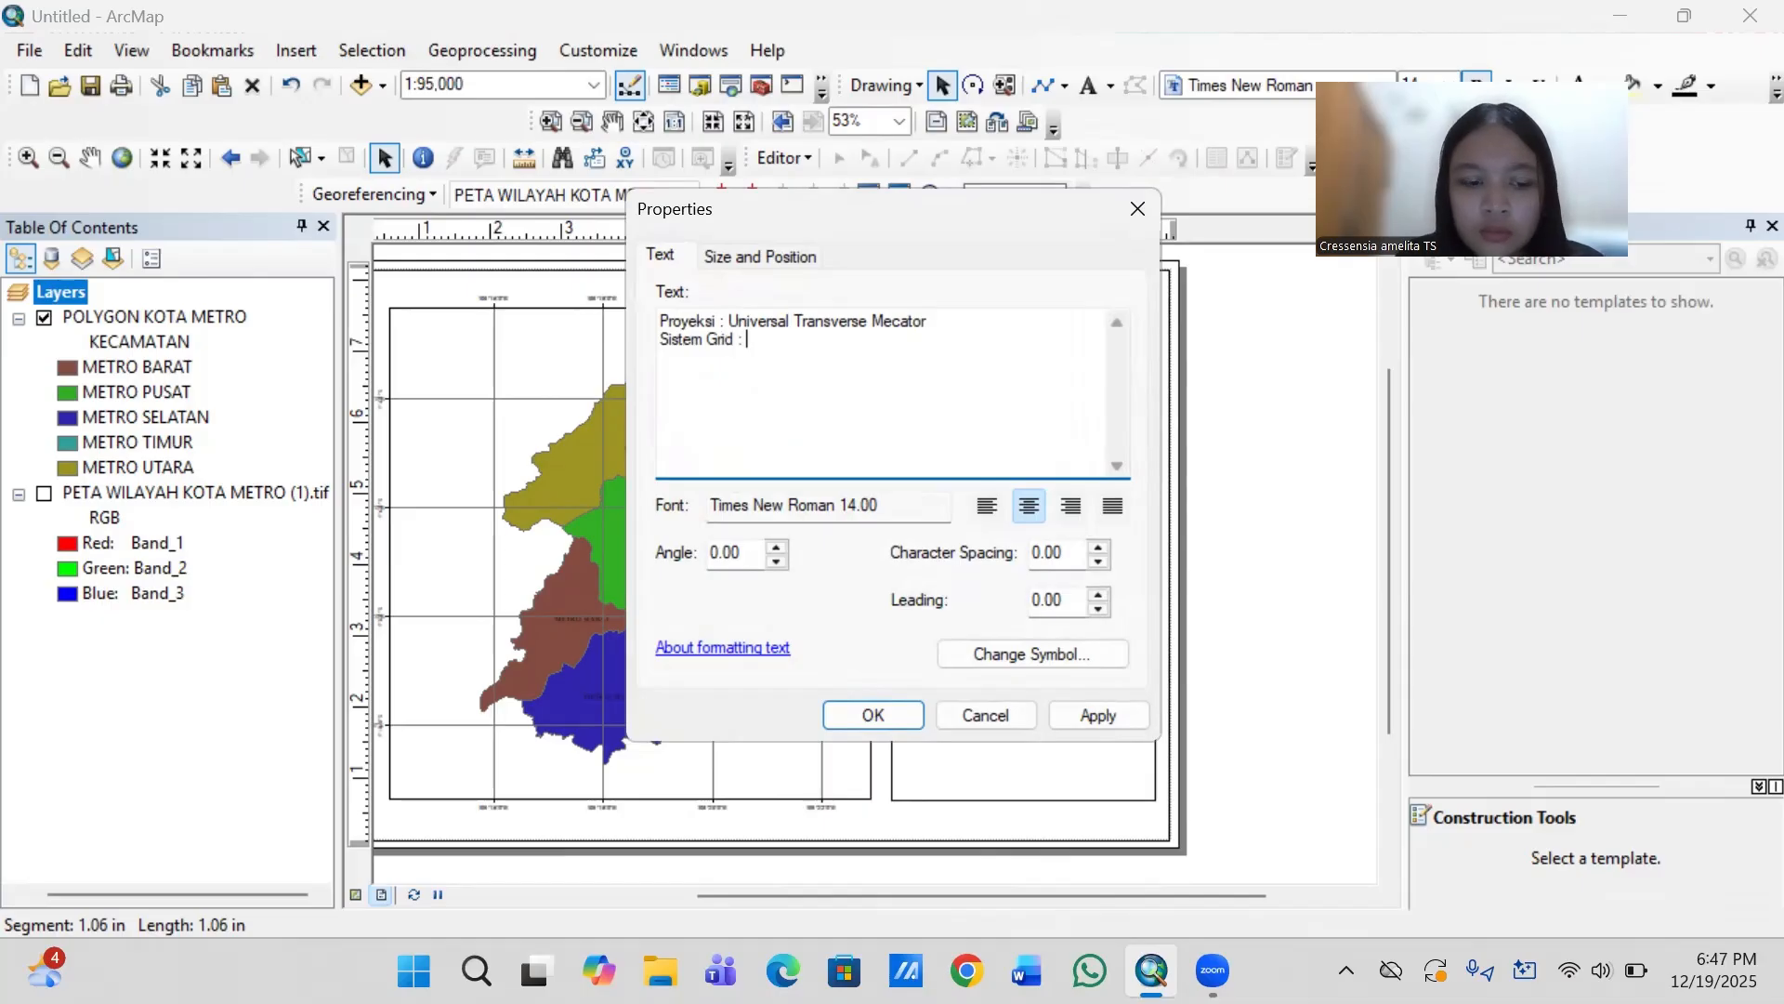
type(" Gr")
type("id")
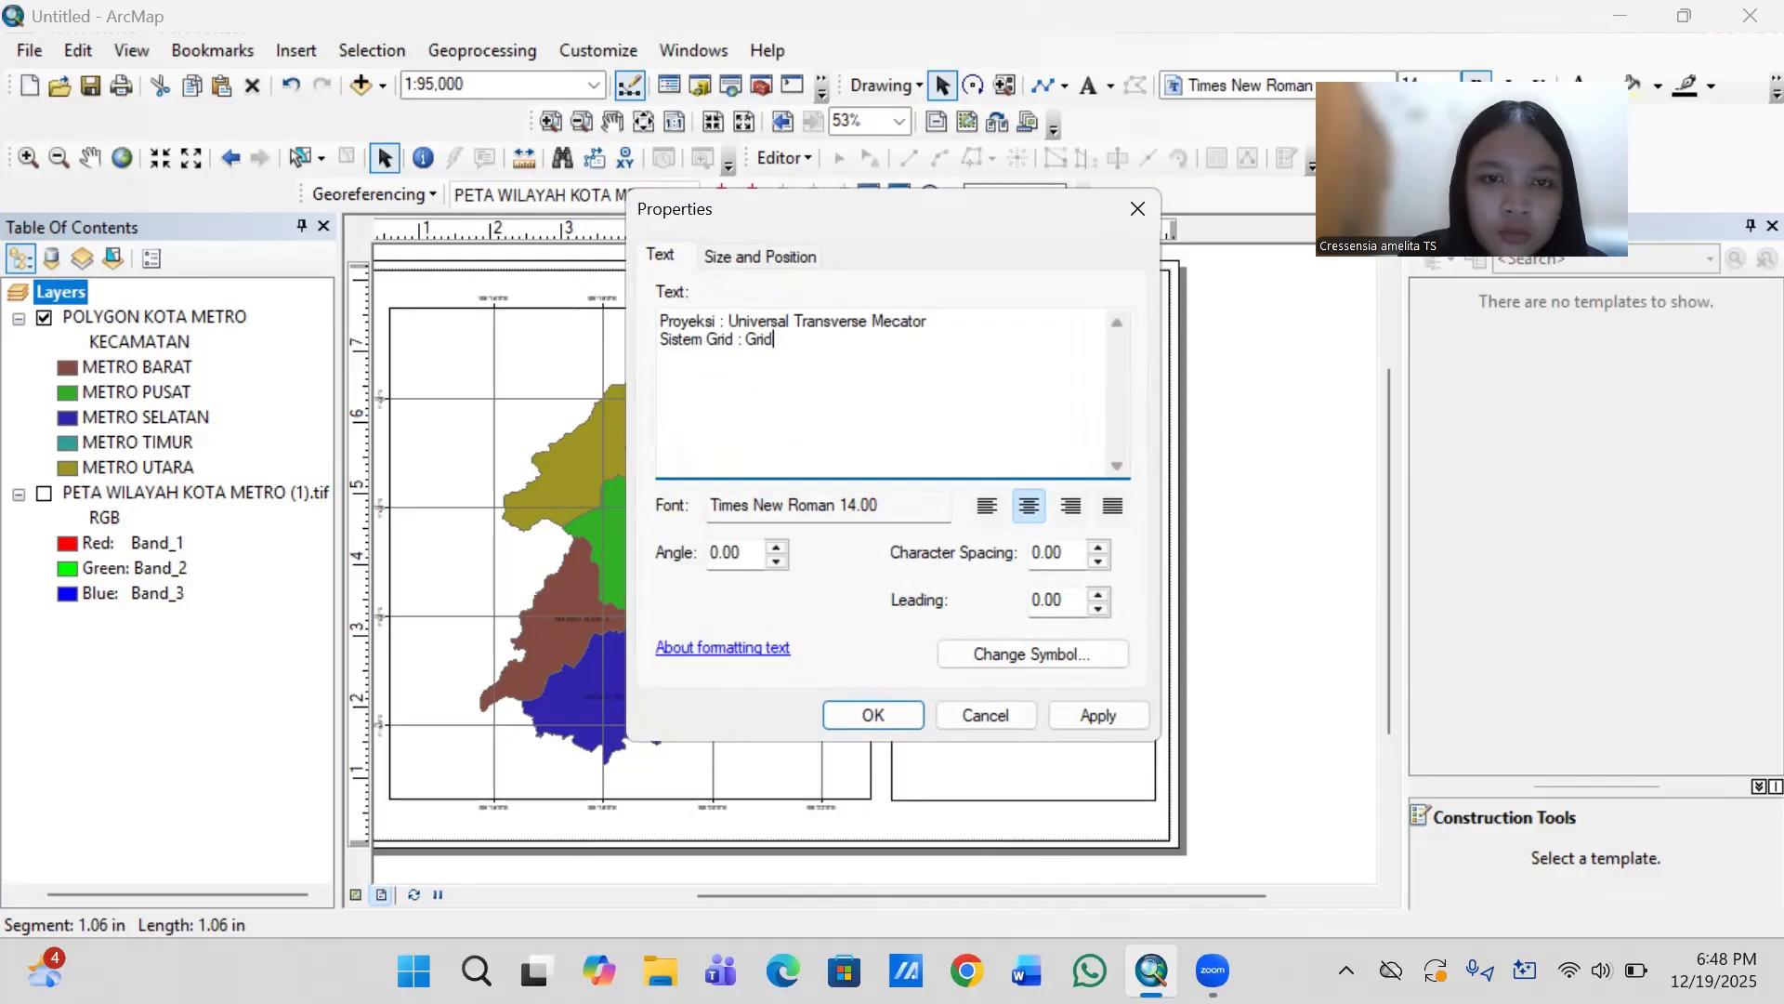
type(" Geo")
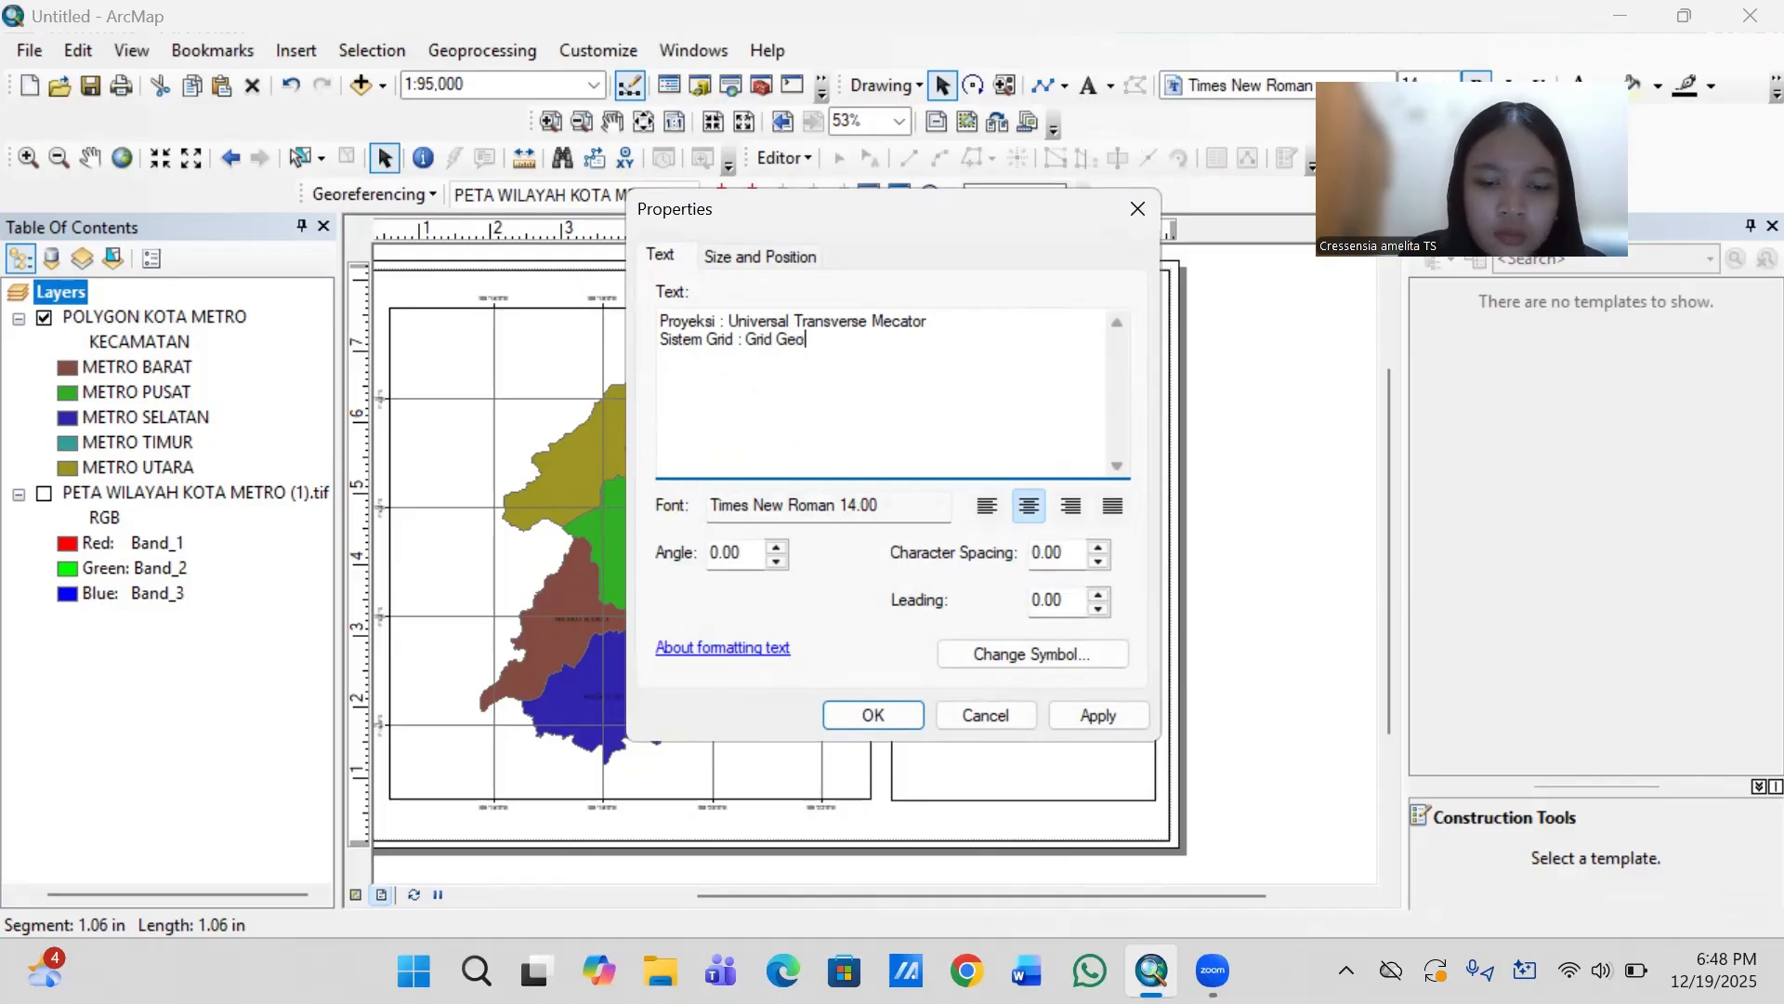
type("grafis")
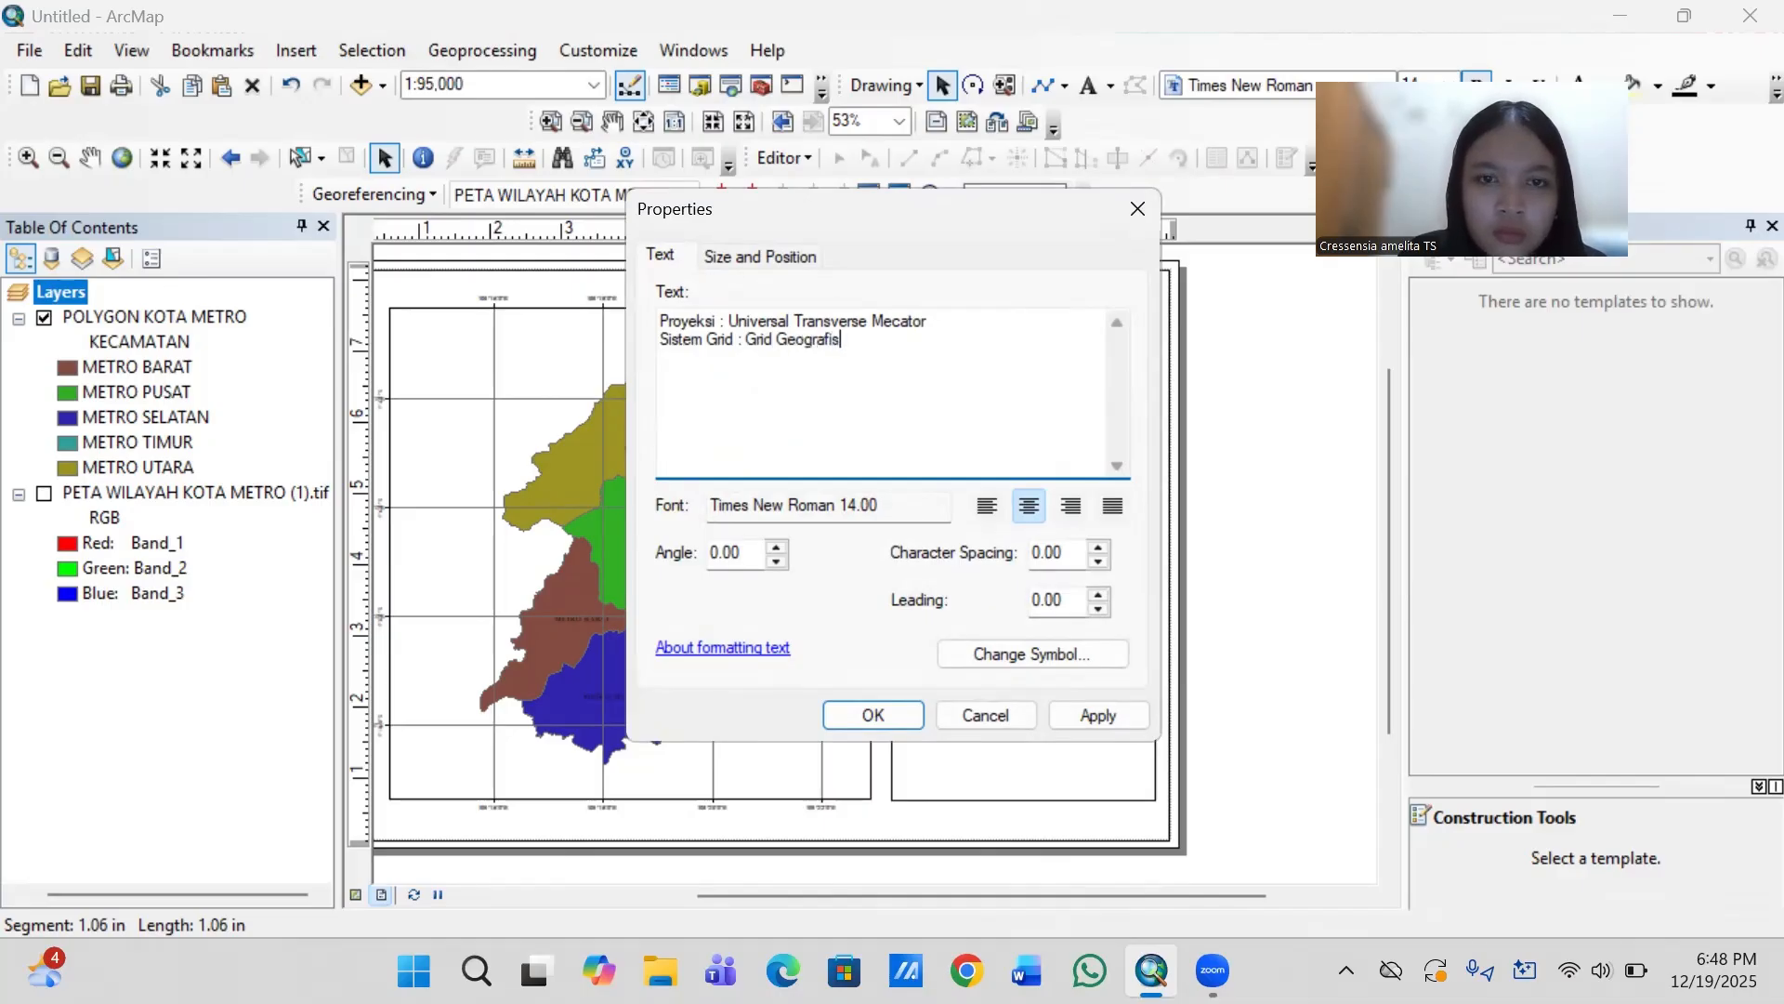
- Add a third line reading "Datum : Indonesia Datum 1974" to the projection text
key("Return")
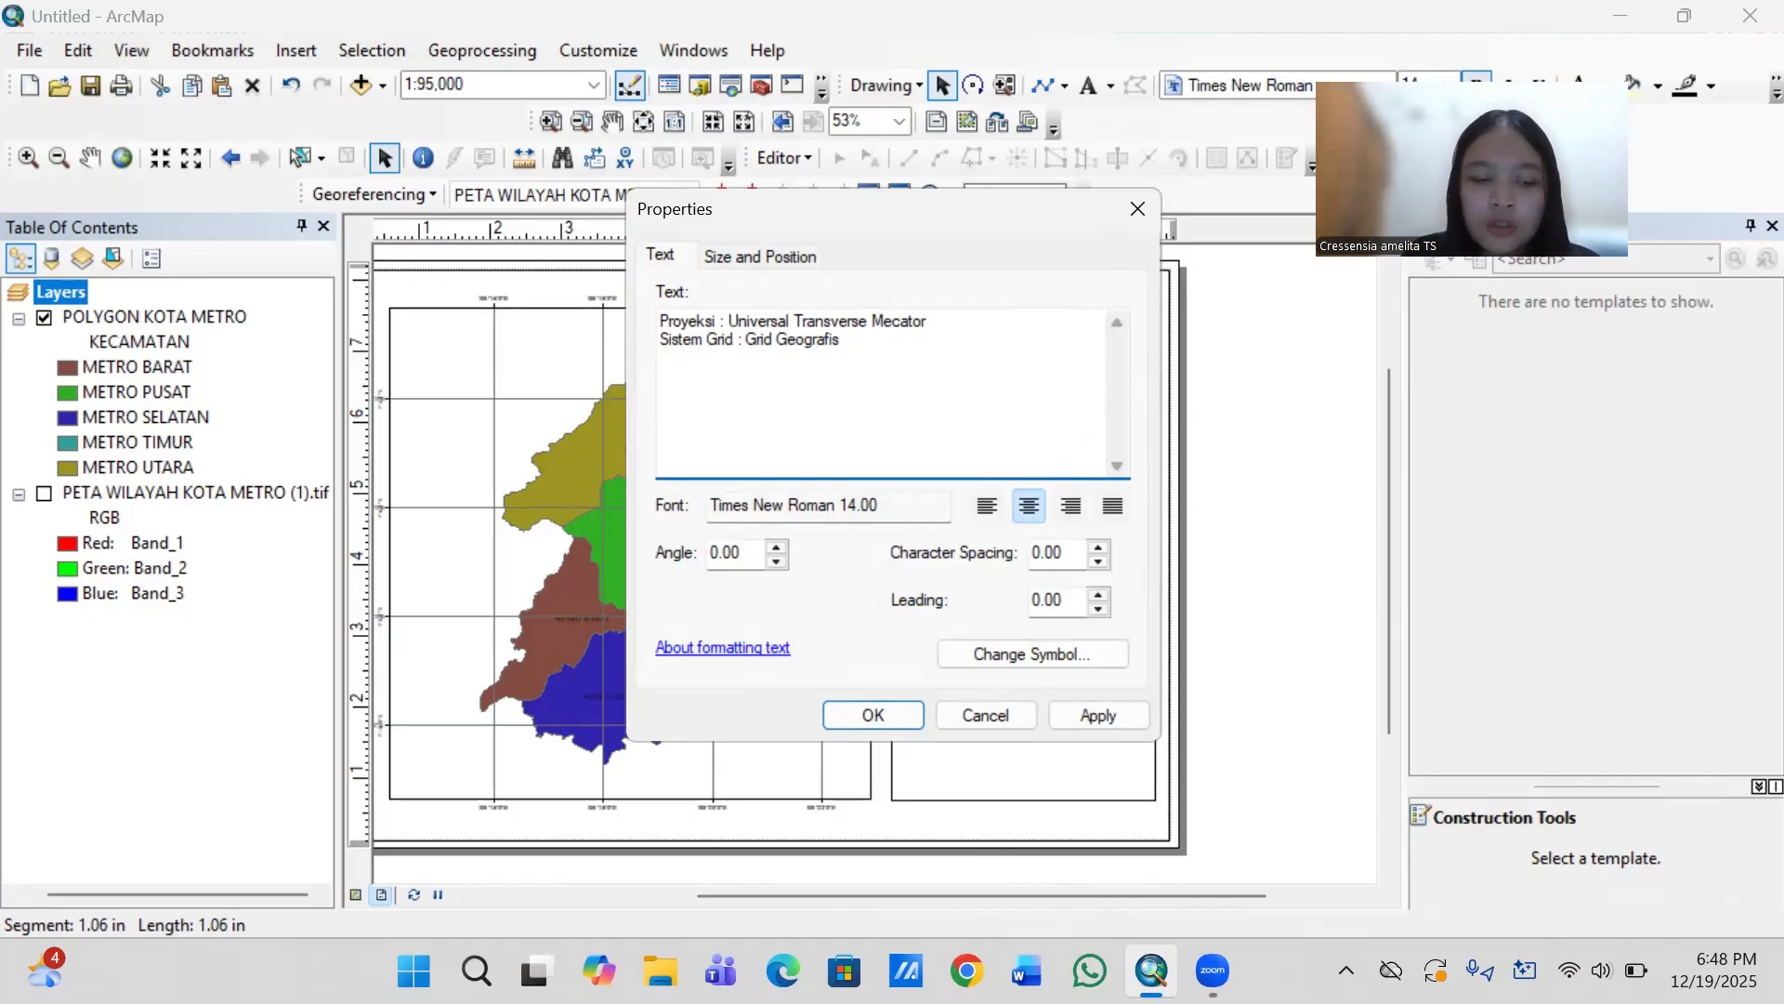
type("Datum ")
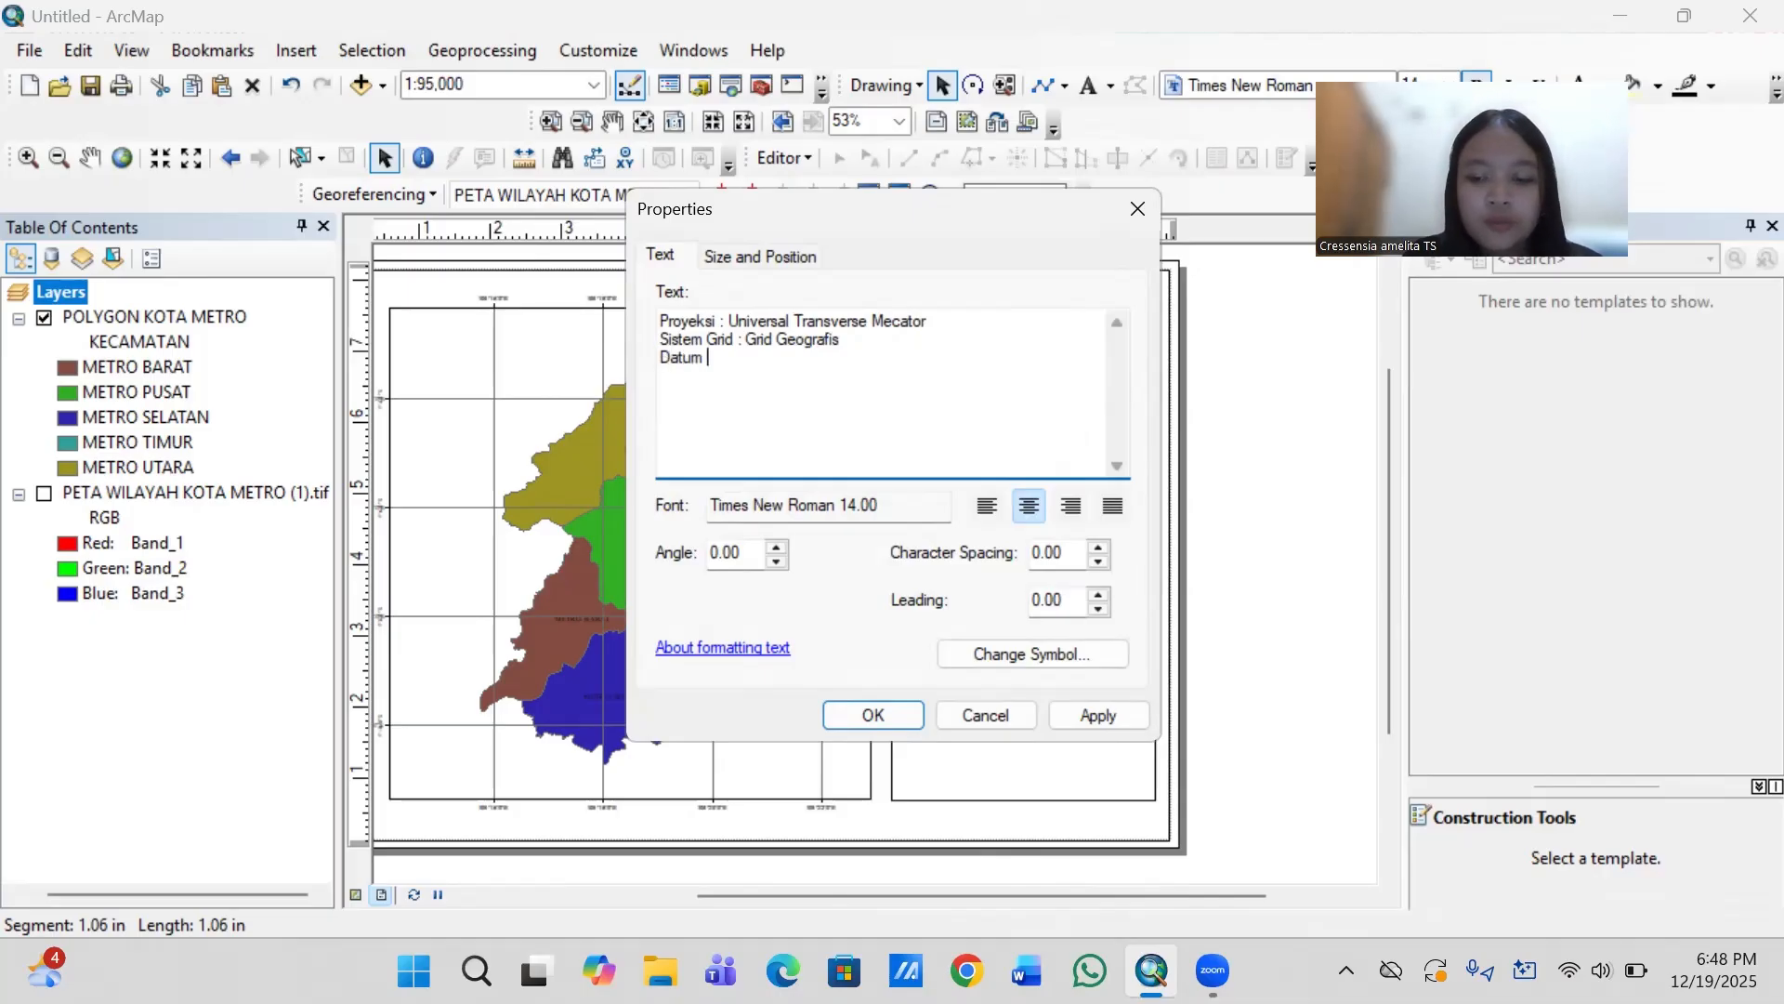
type(": In")
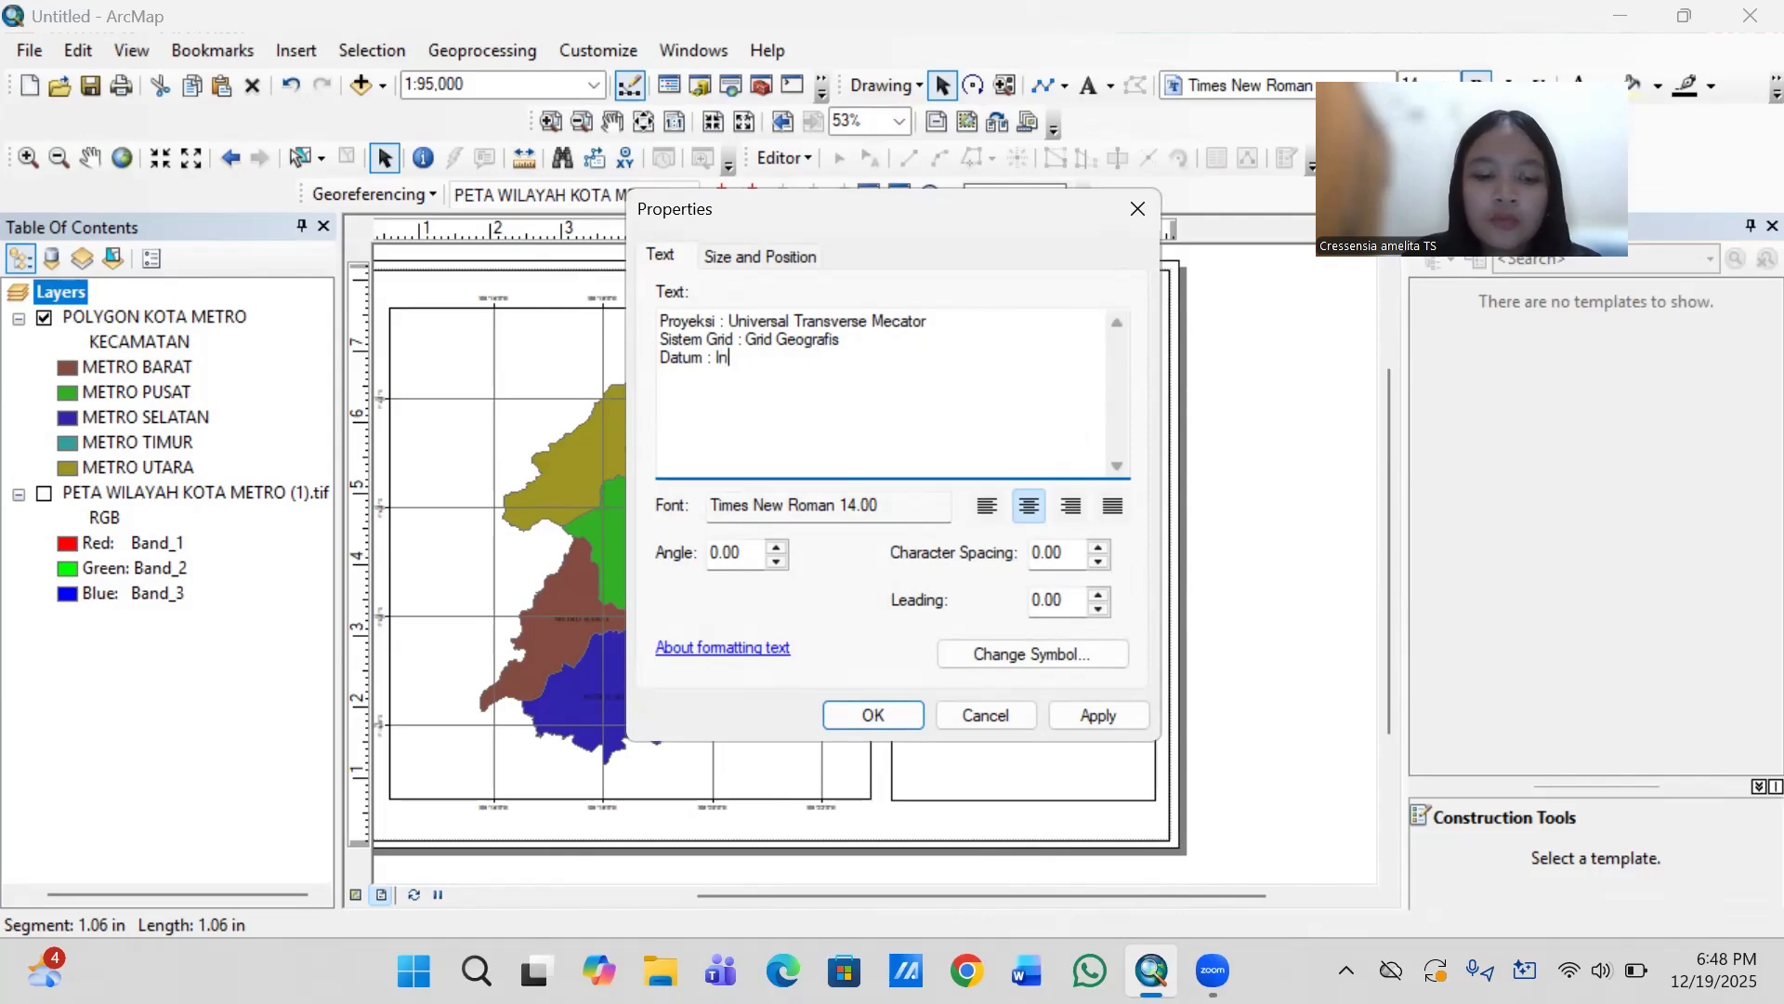
type("donesia ")
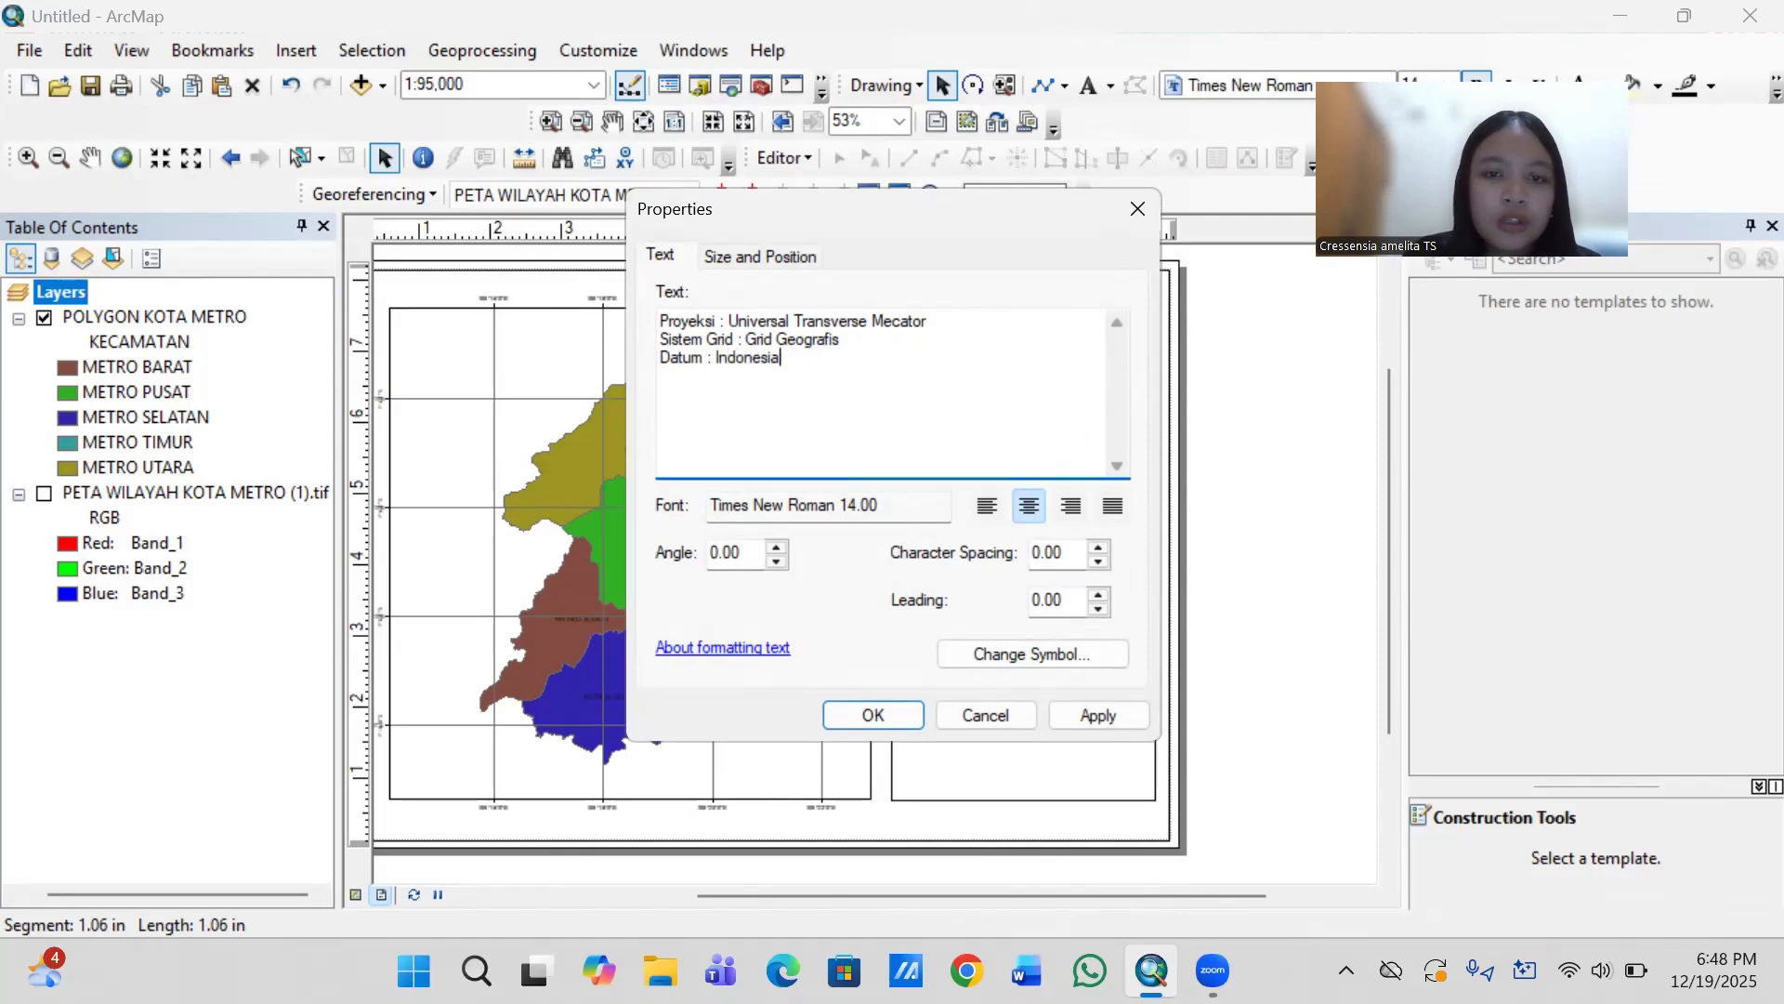
type("Datum ")
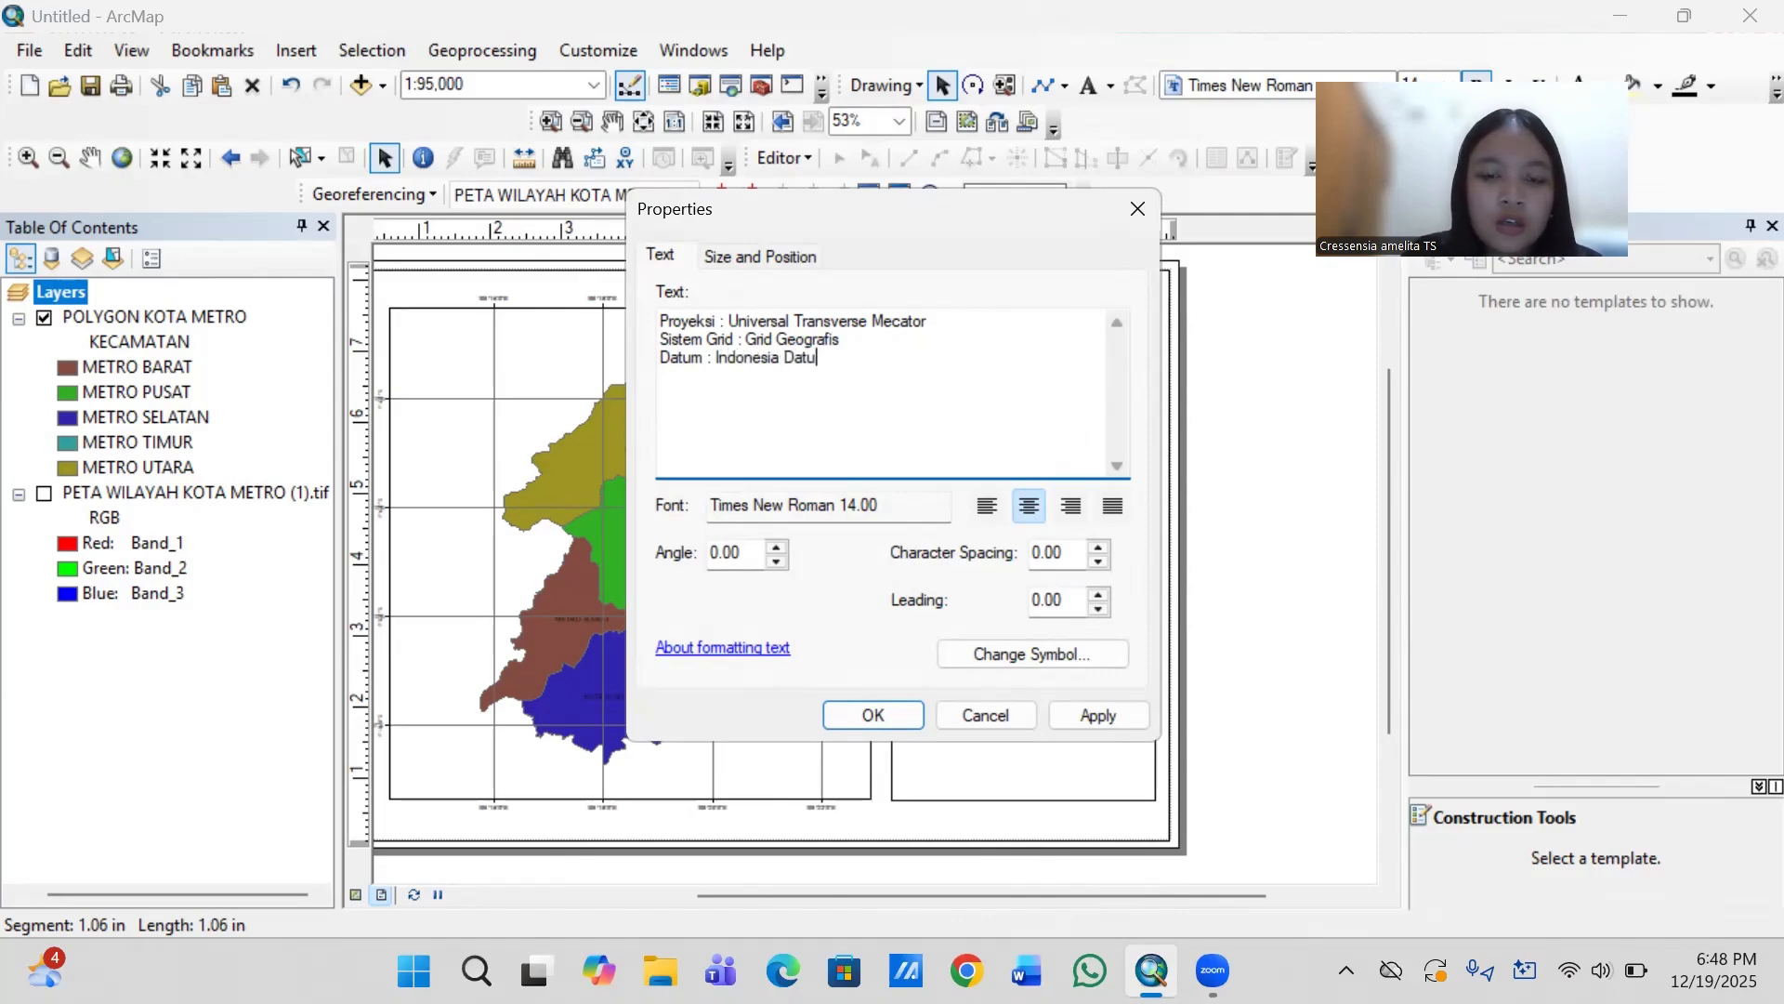
type("1")
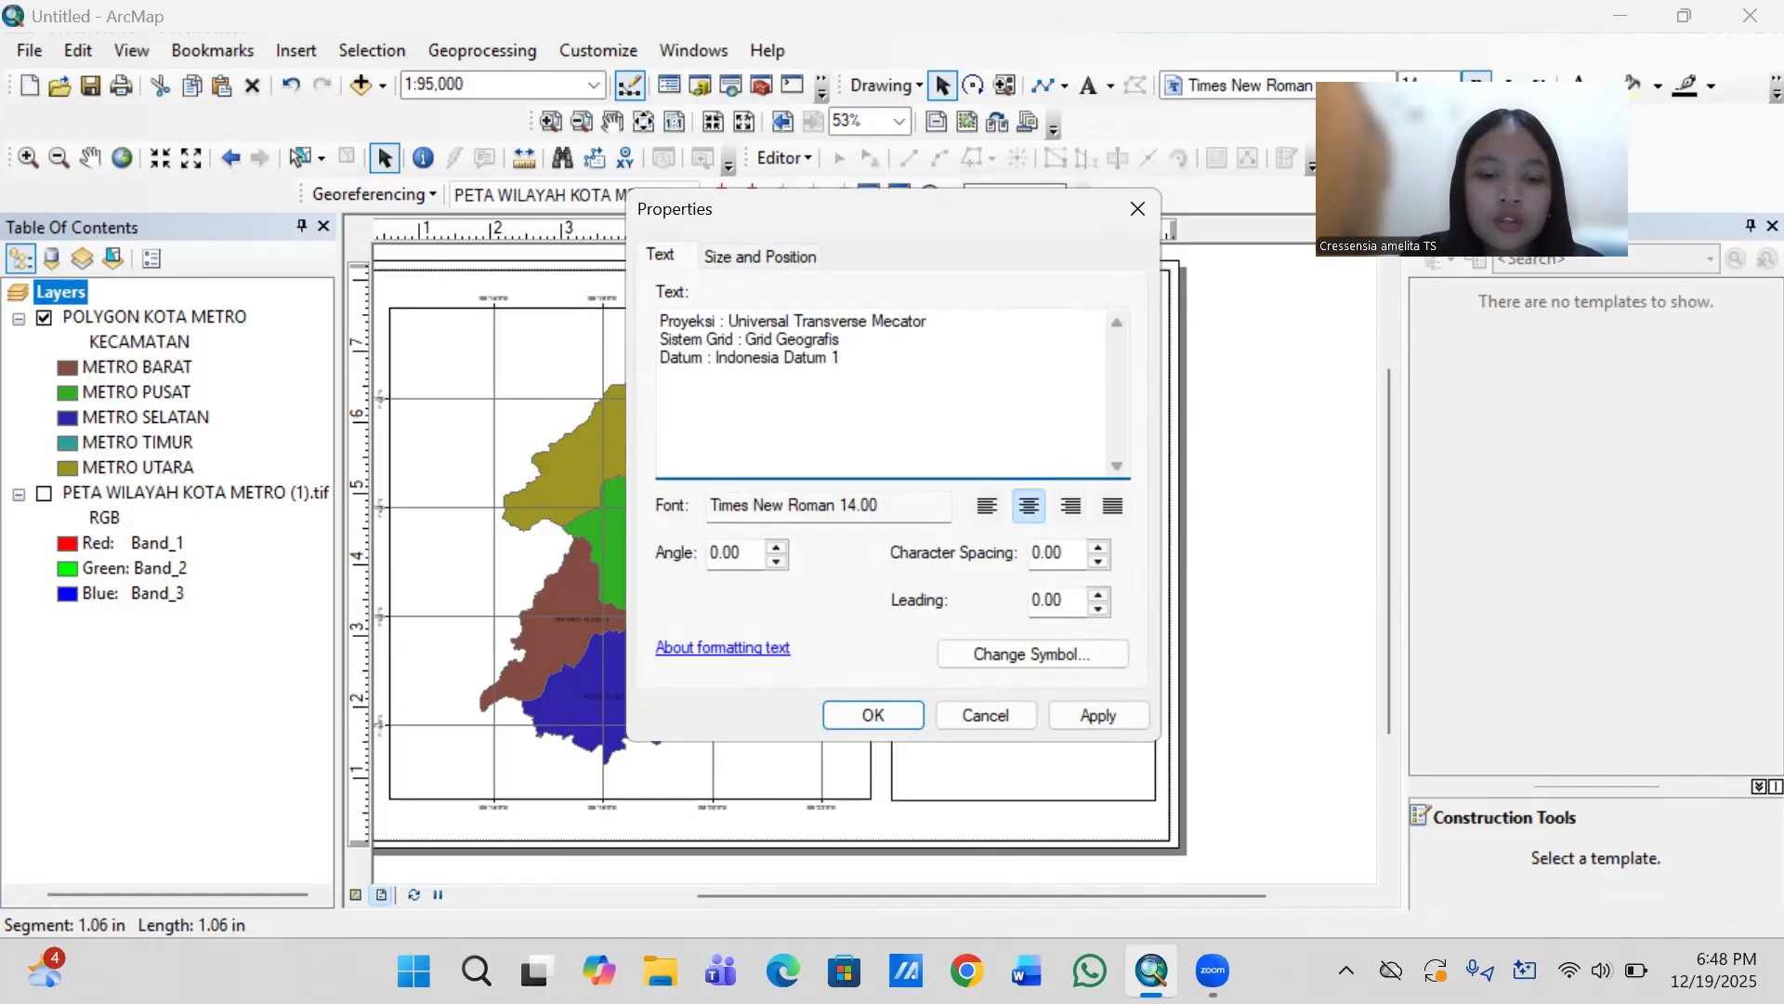
type("974")
- Remove the bold style from the projection text and set its font size to 12
left_click(1019, 650)
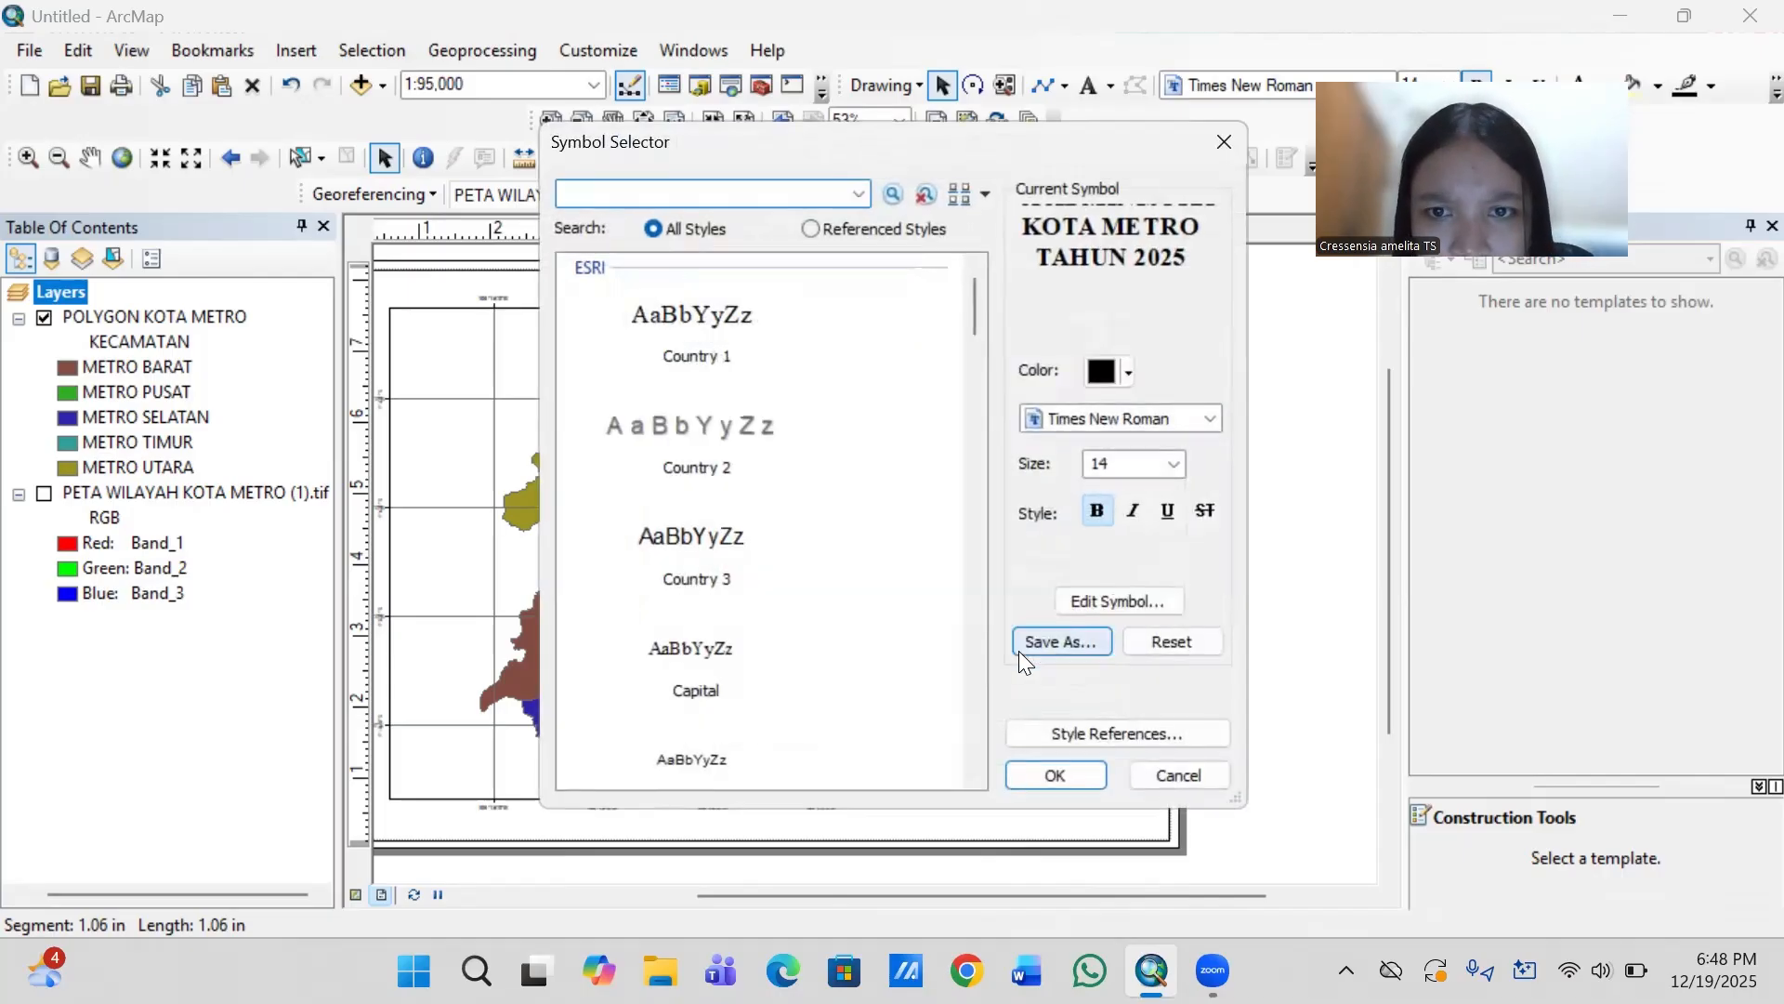
left_click(1104, 508)
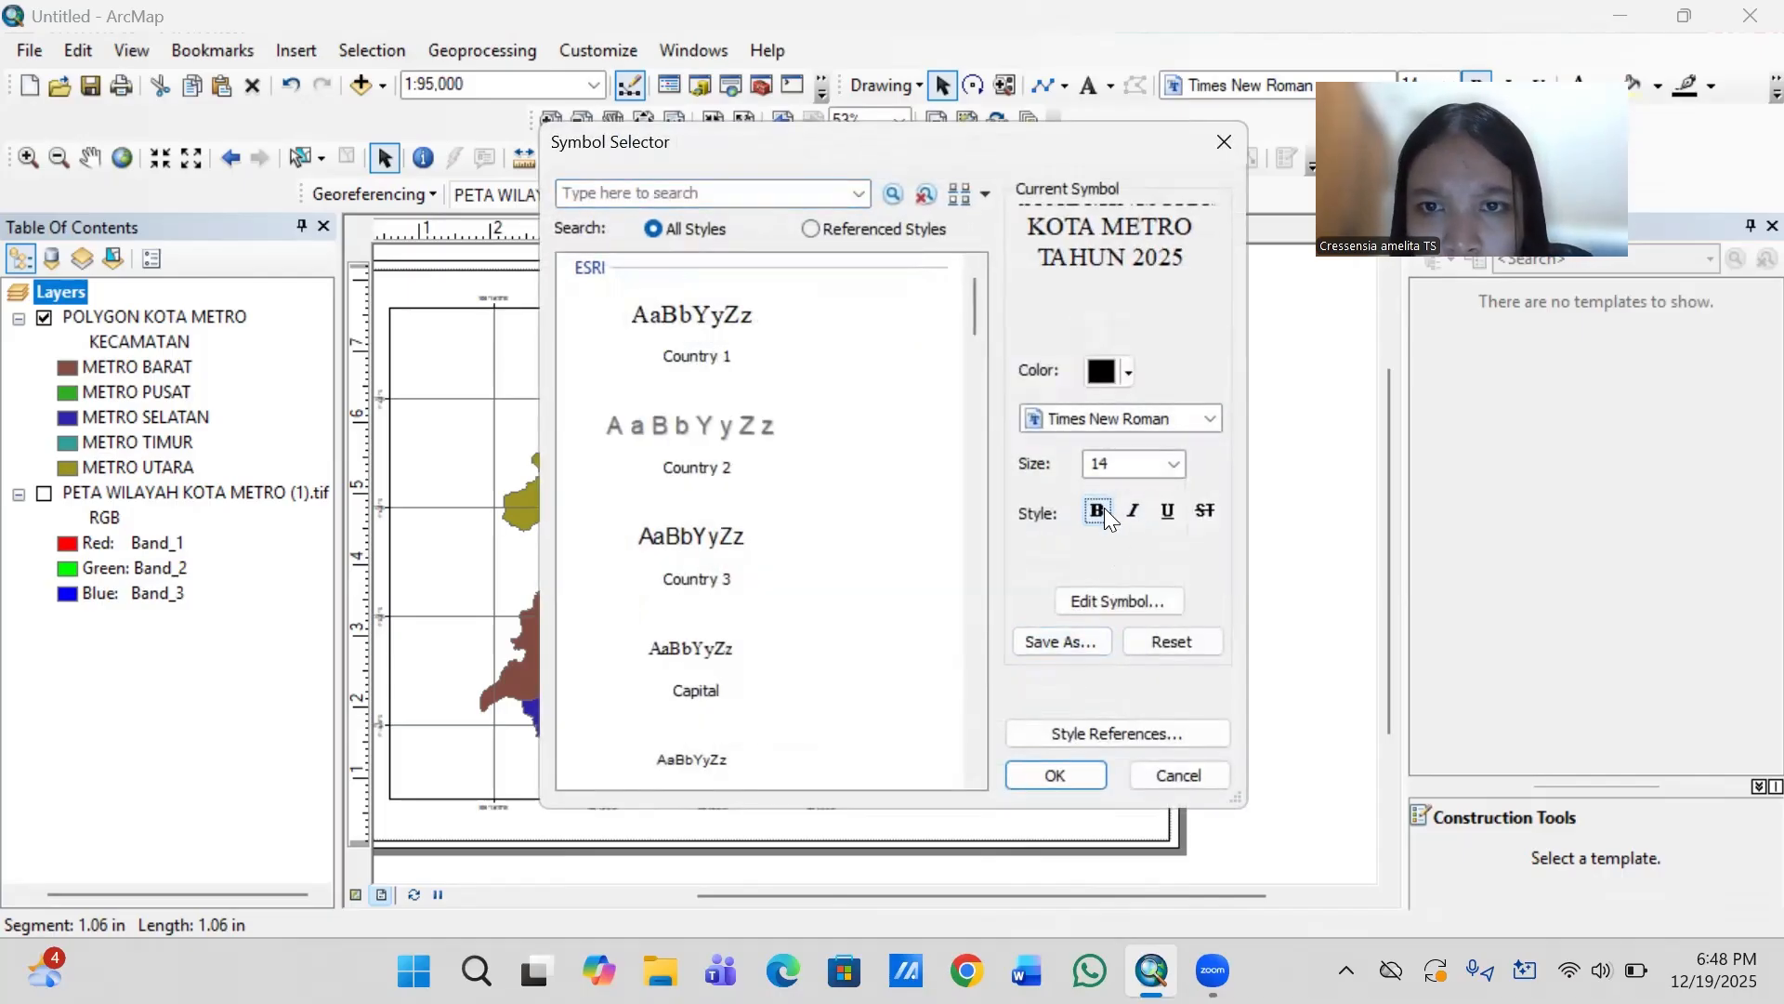
left_click(1176, 461)
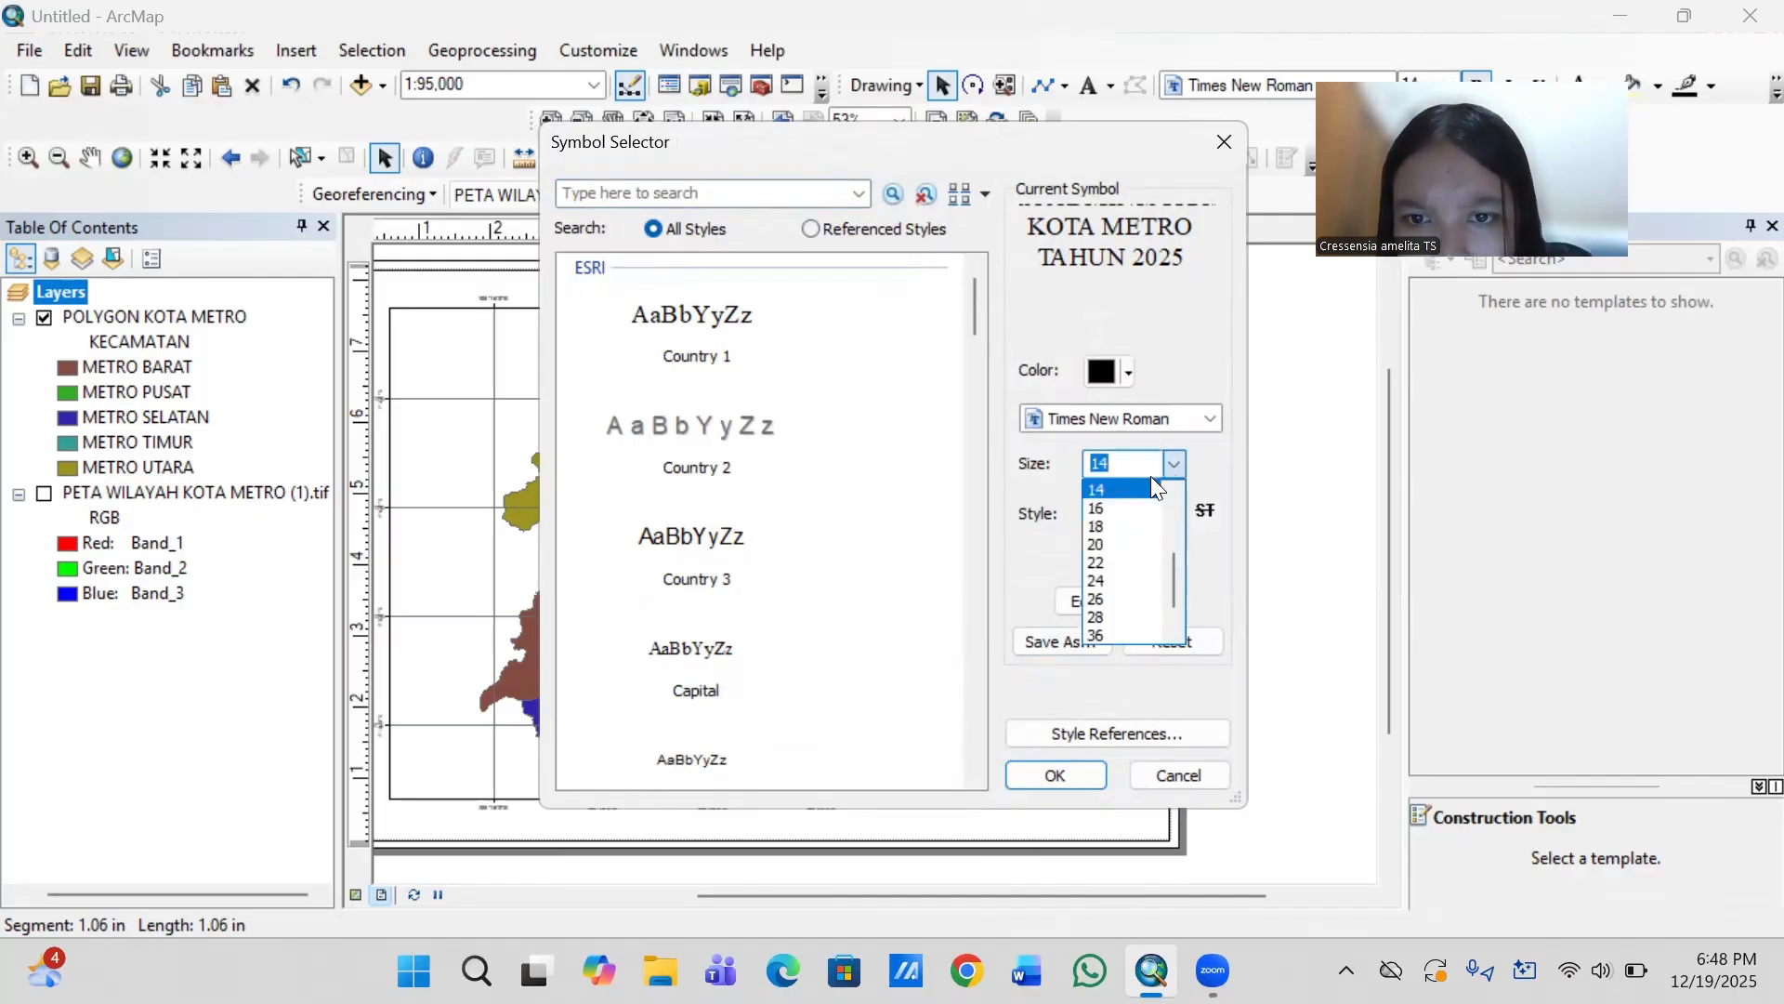
scroll(1149, 539, "up", 1)
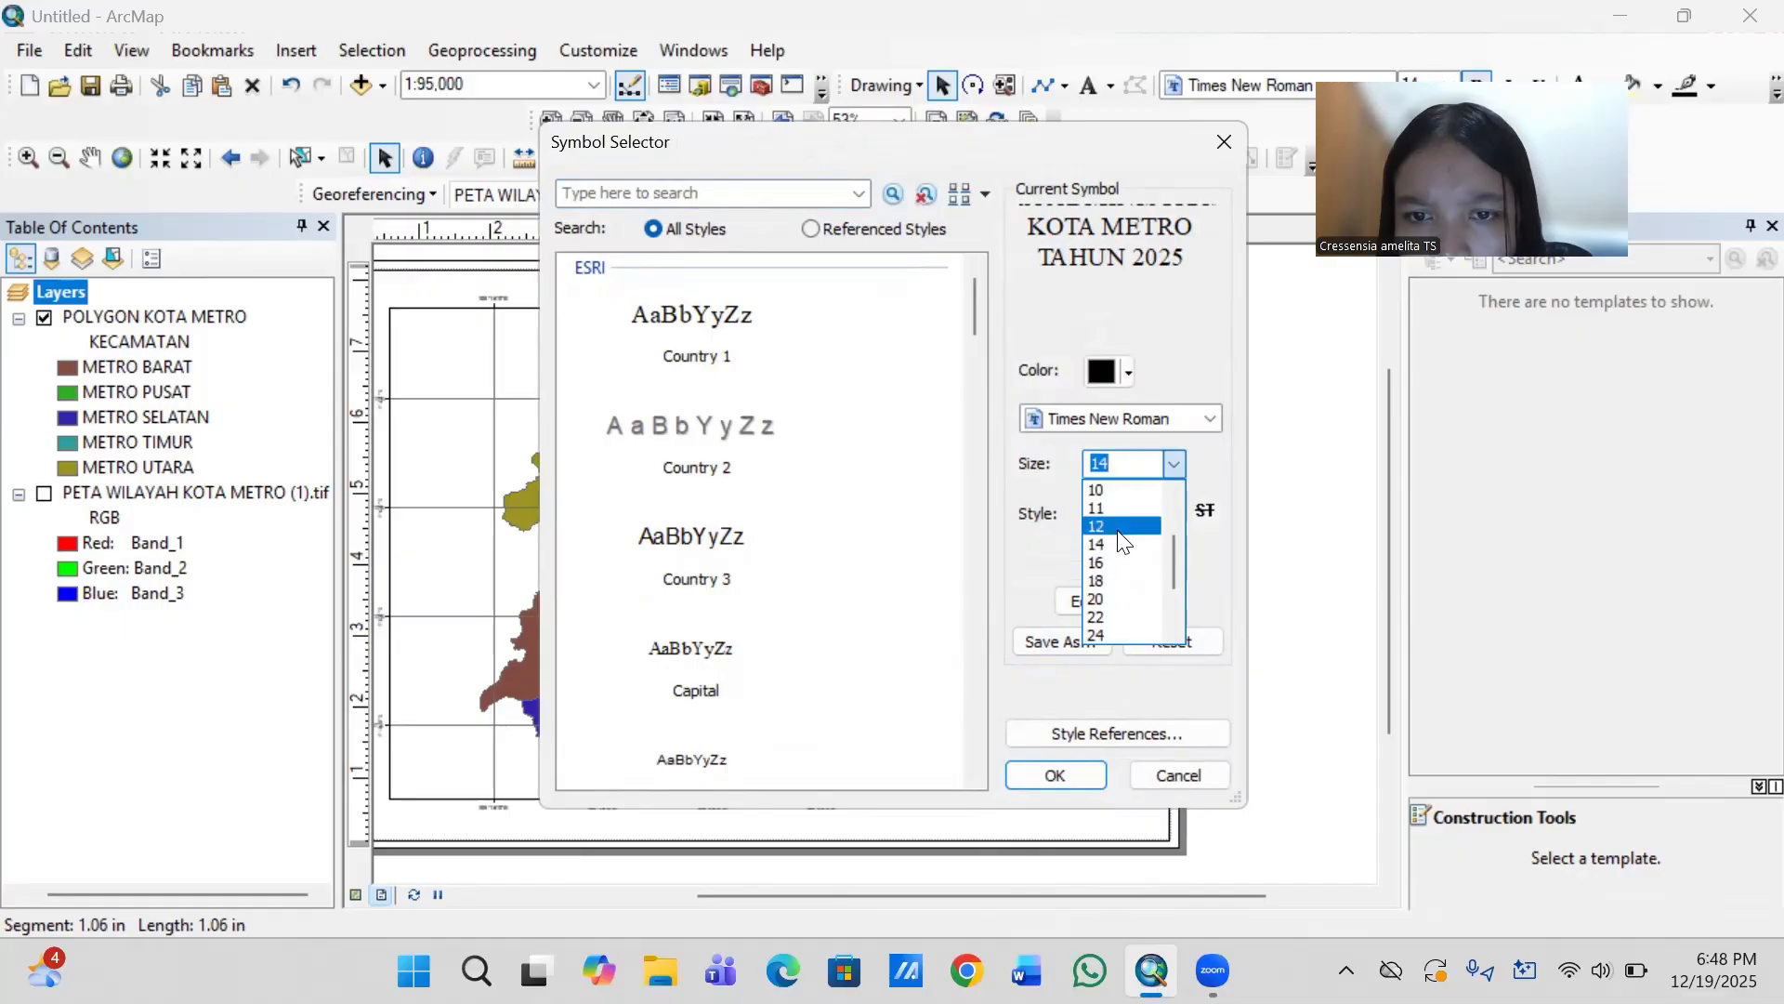
left_click(1119, 528)
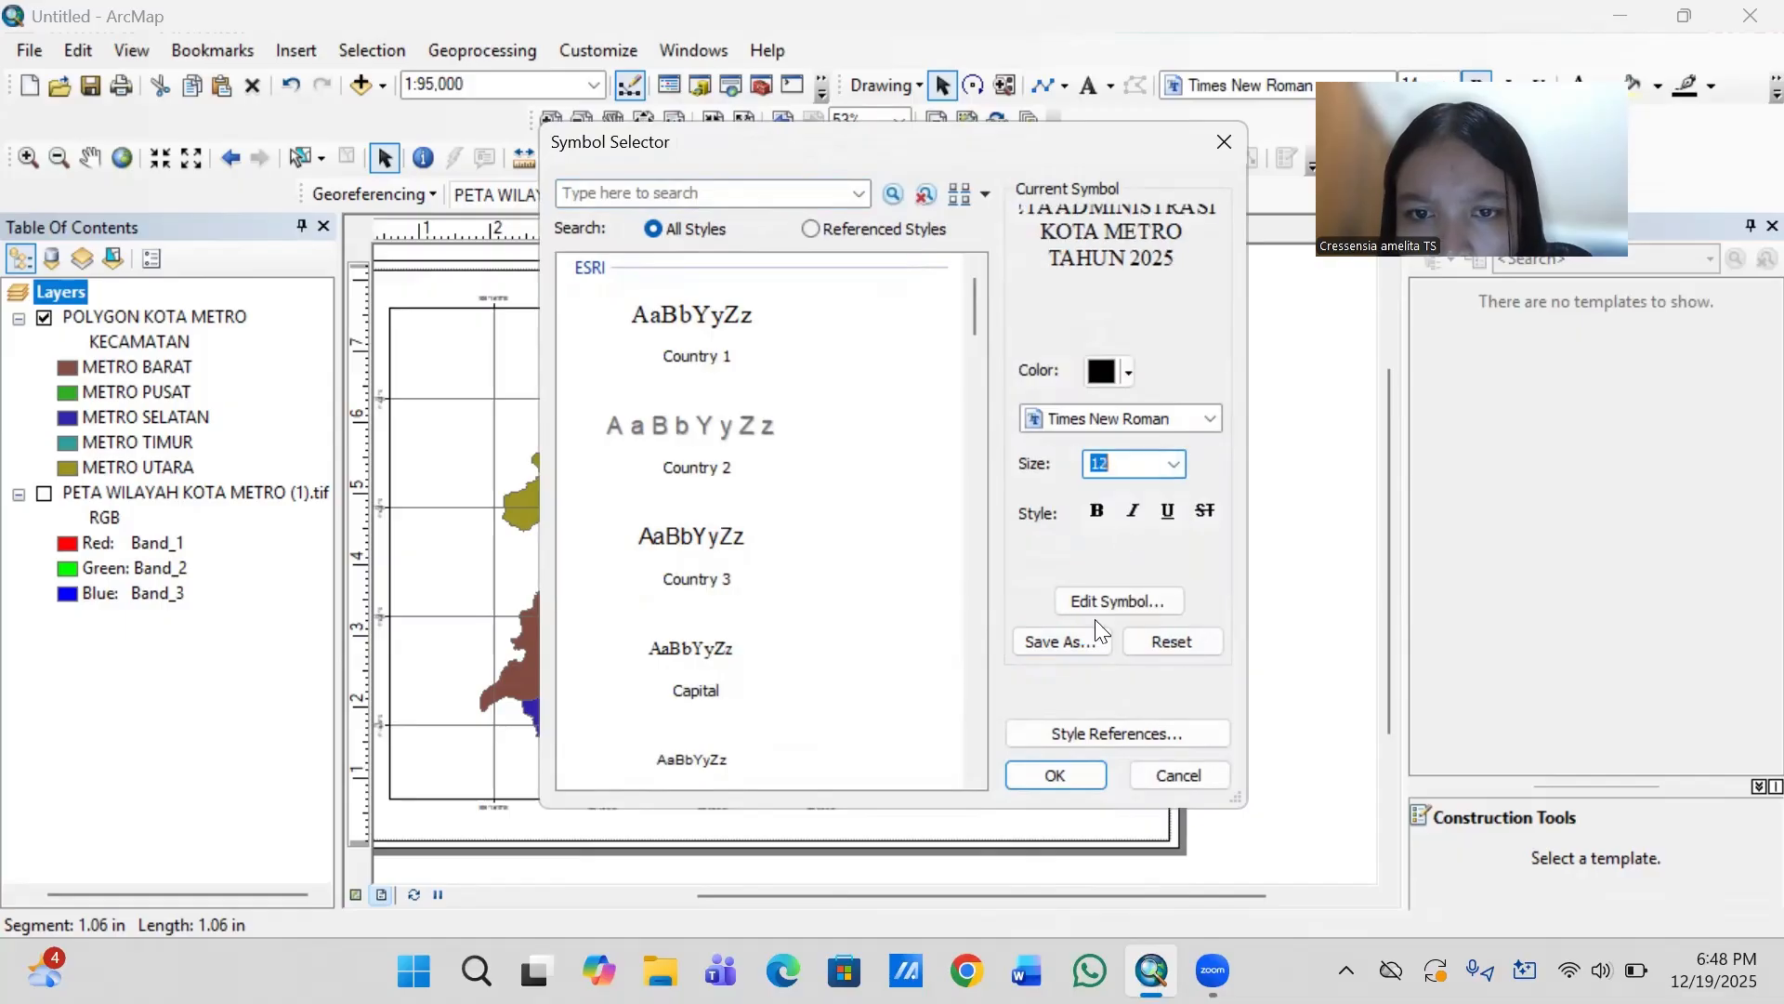
left_click(1037, 773)
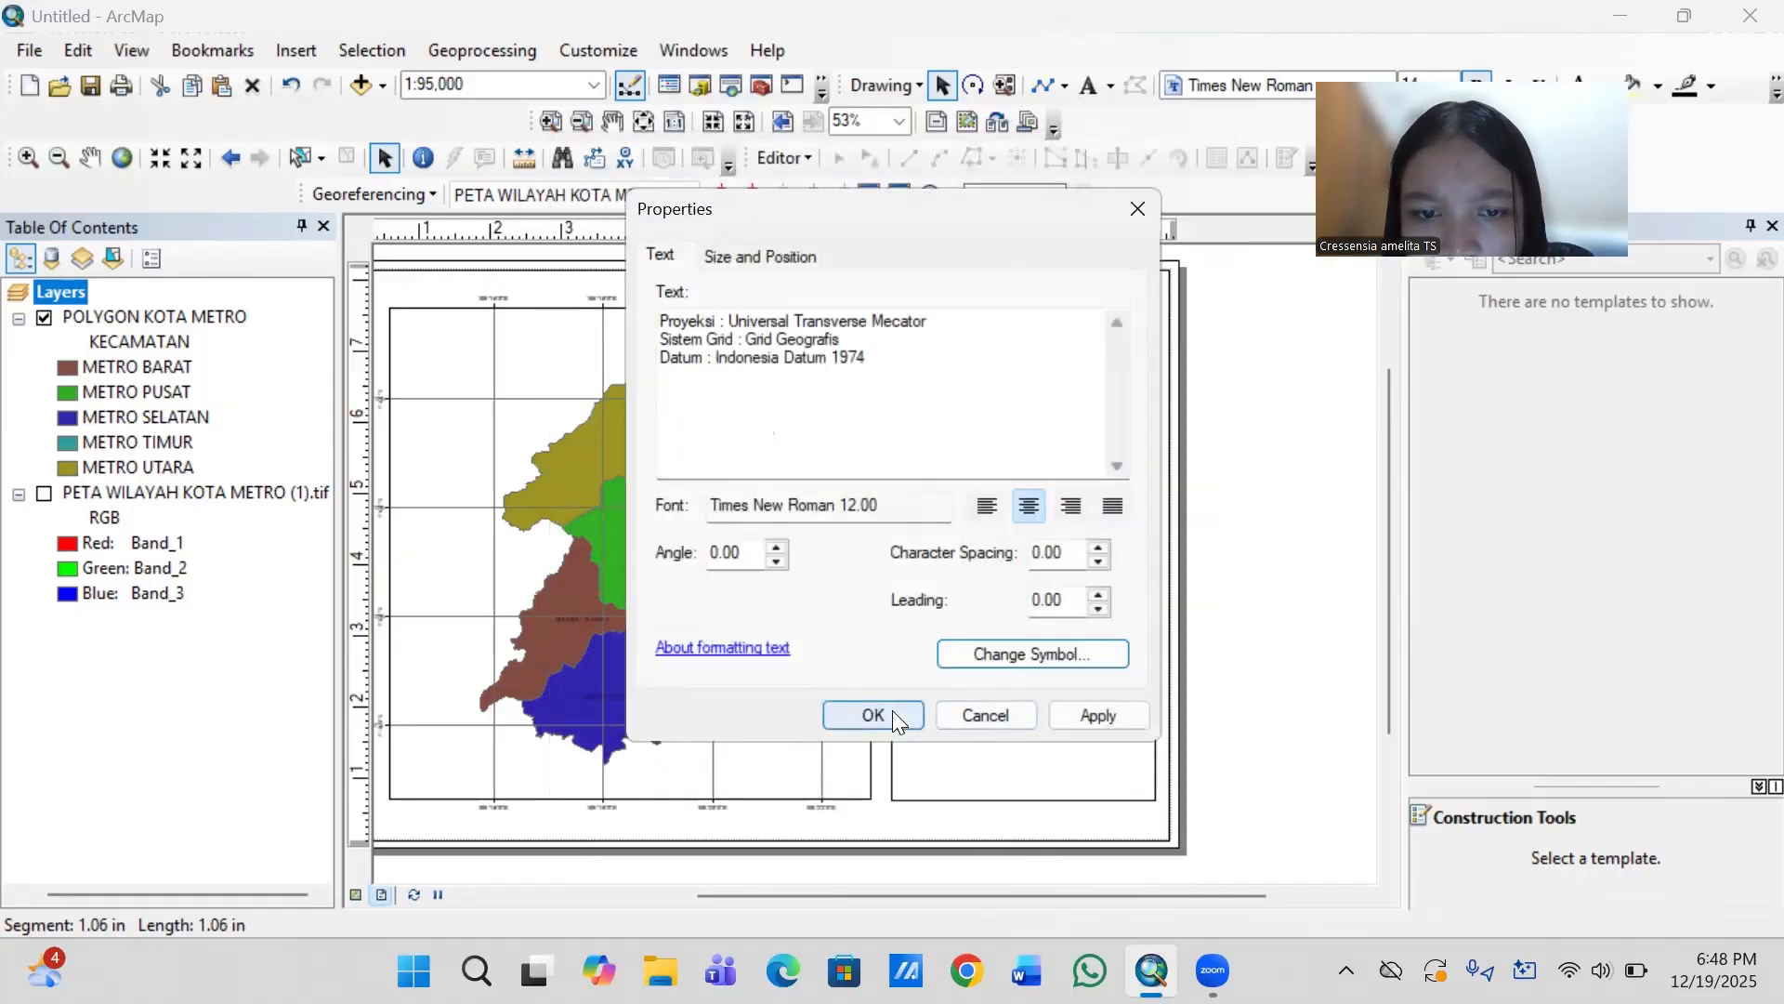
left_click(893, 712)
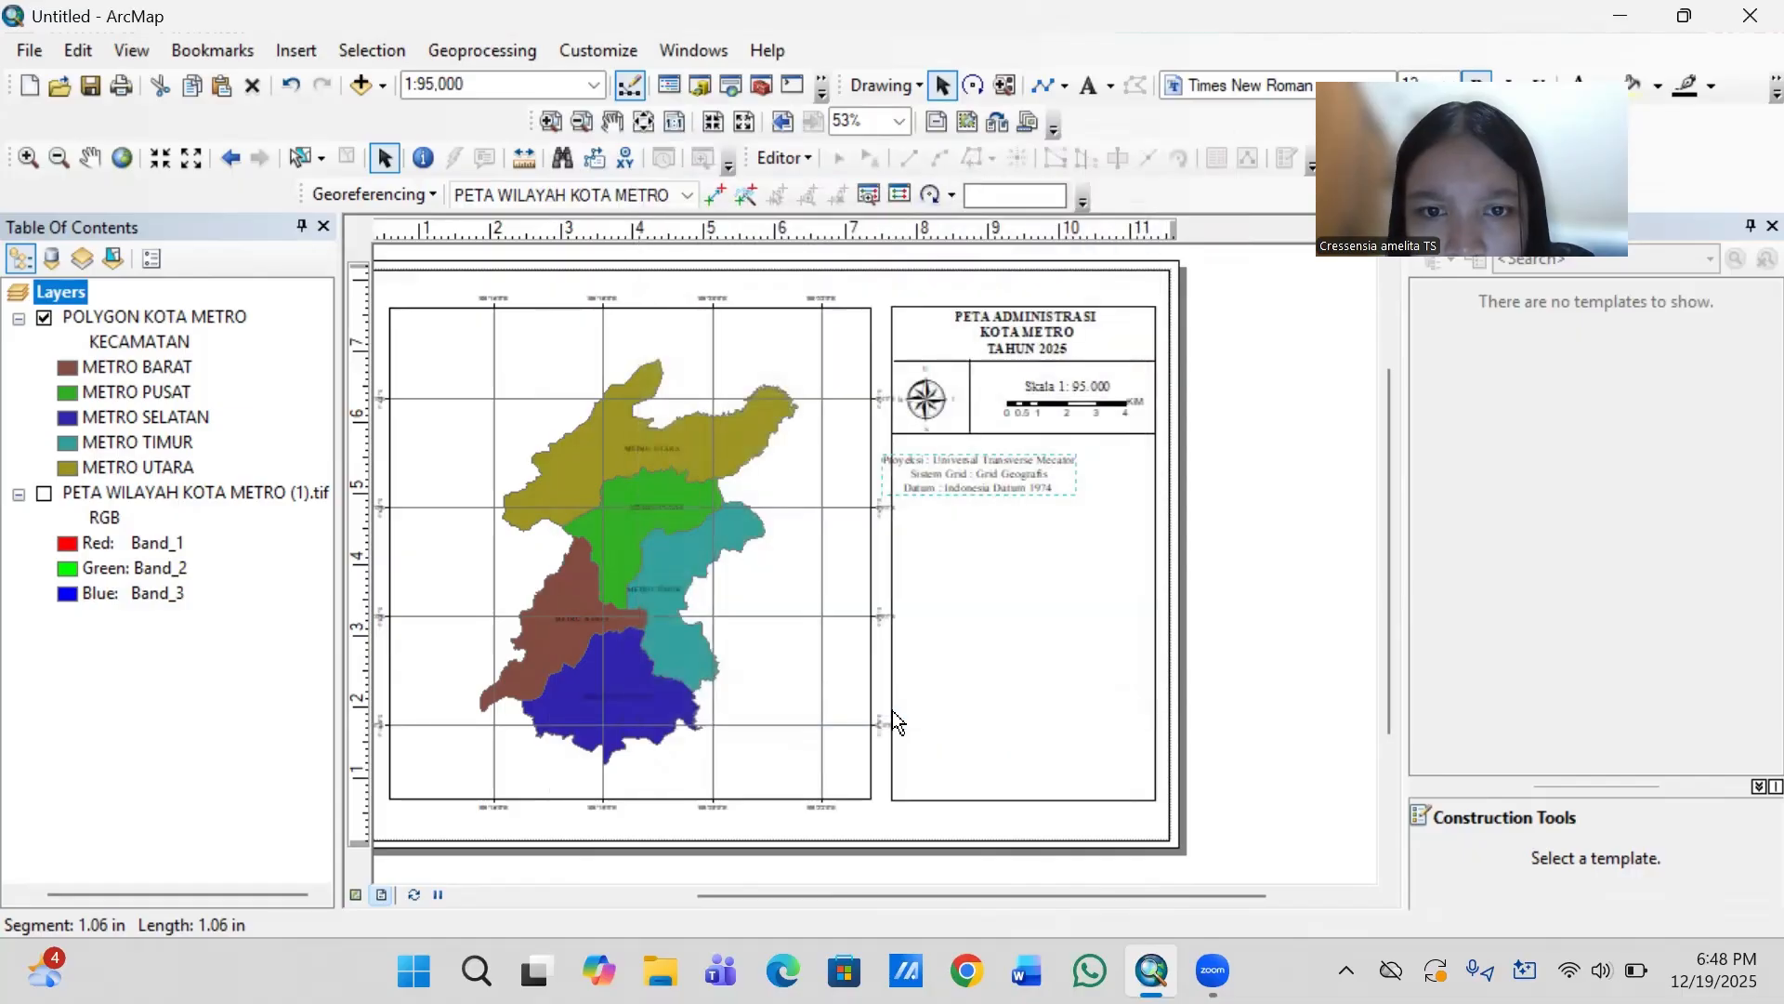
- Left-align the projection text and move it inside the side box, just below the divider under the north arrow
left_click(1032, 475)
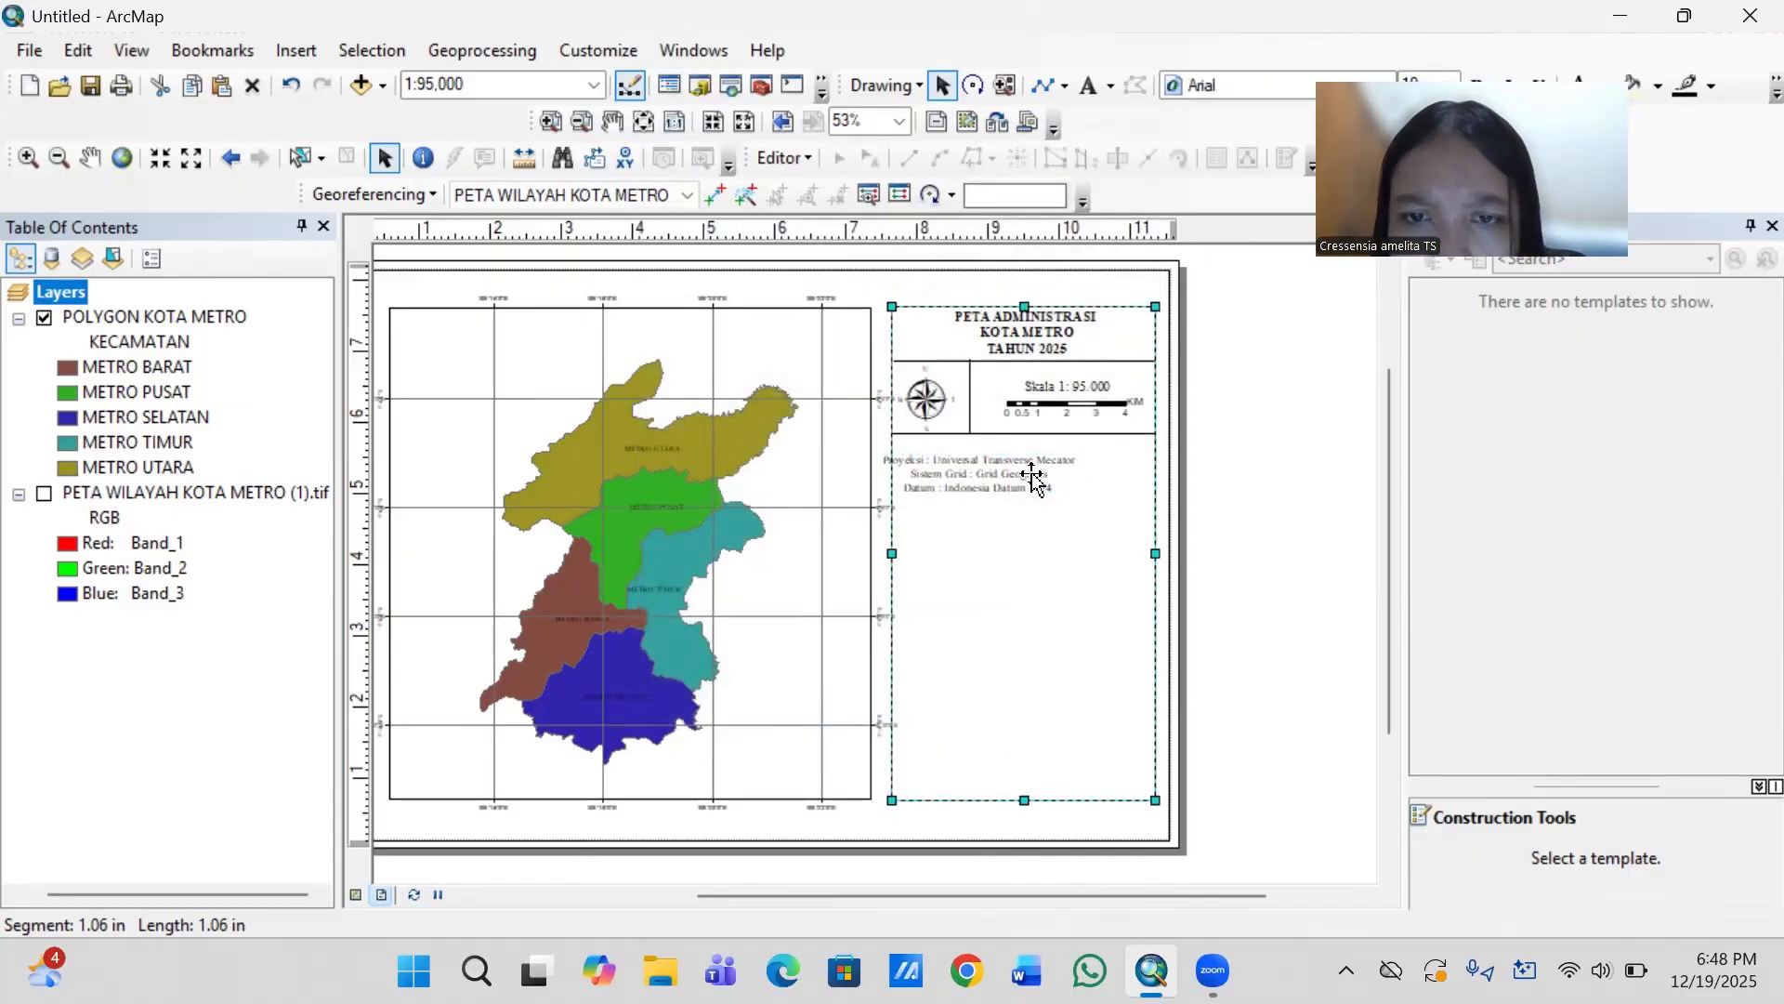
left_click(1027, 481)
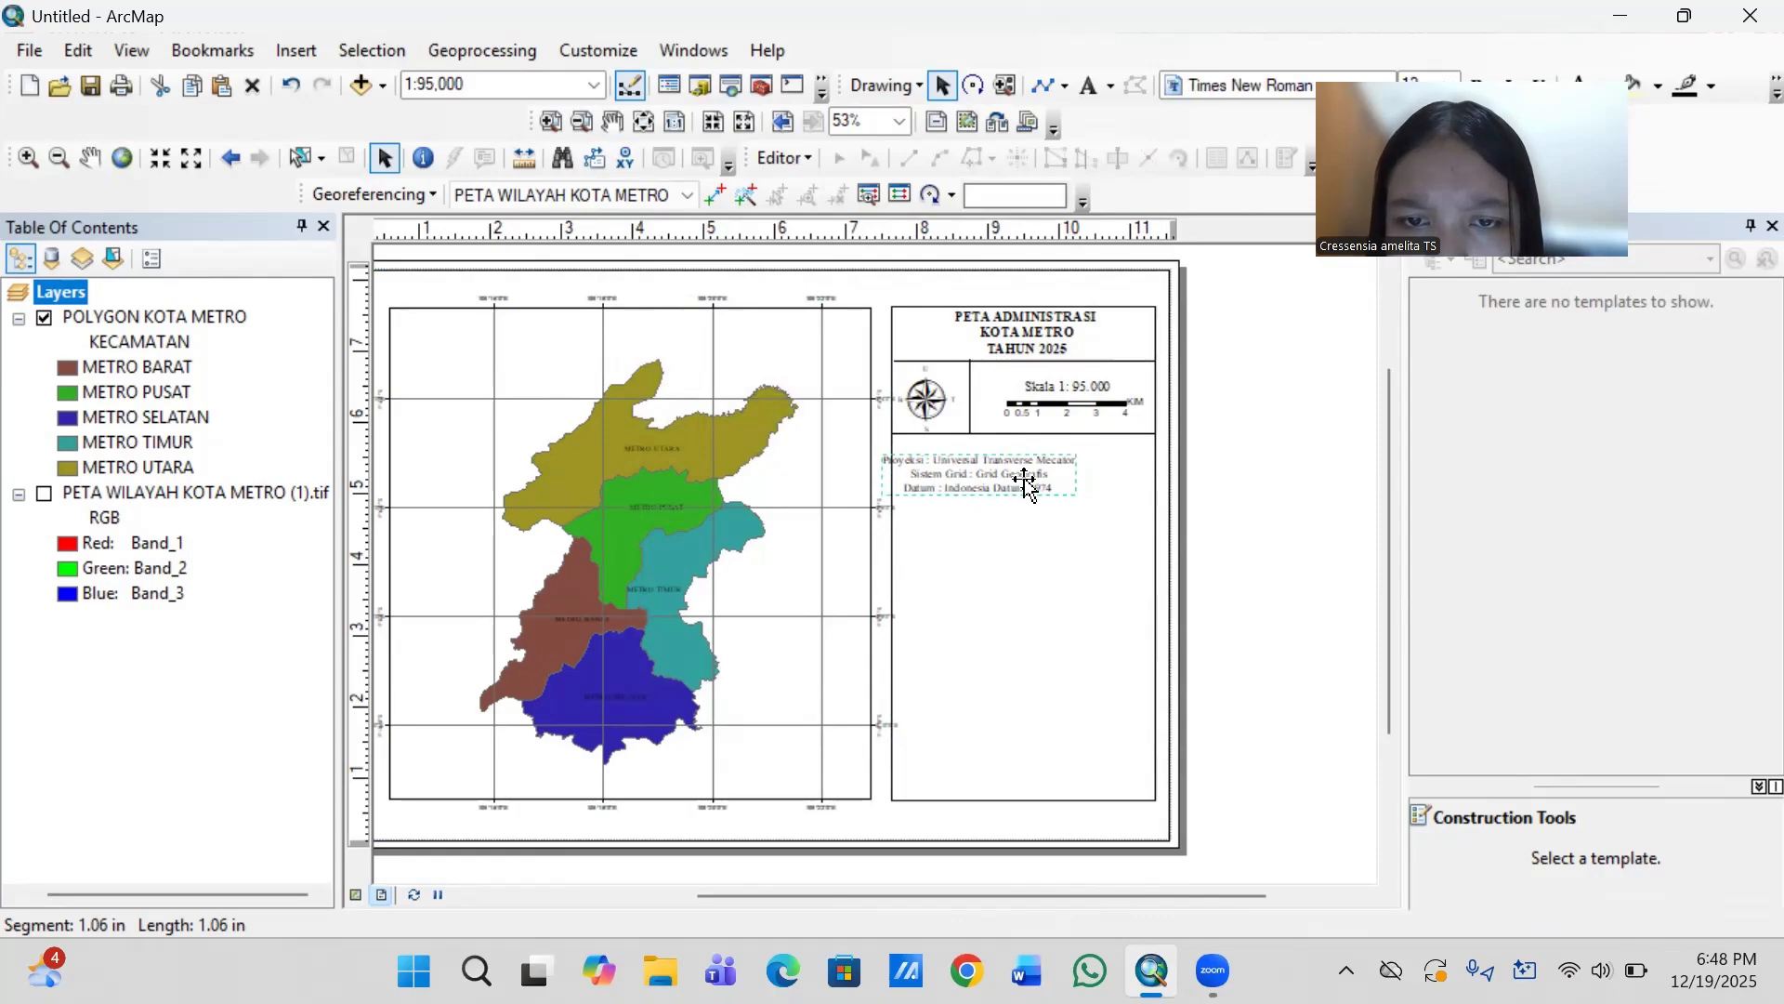
double_click(1027, 482)
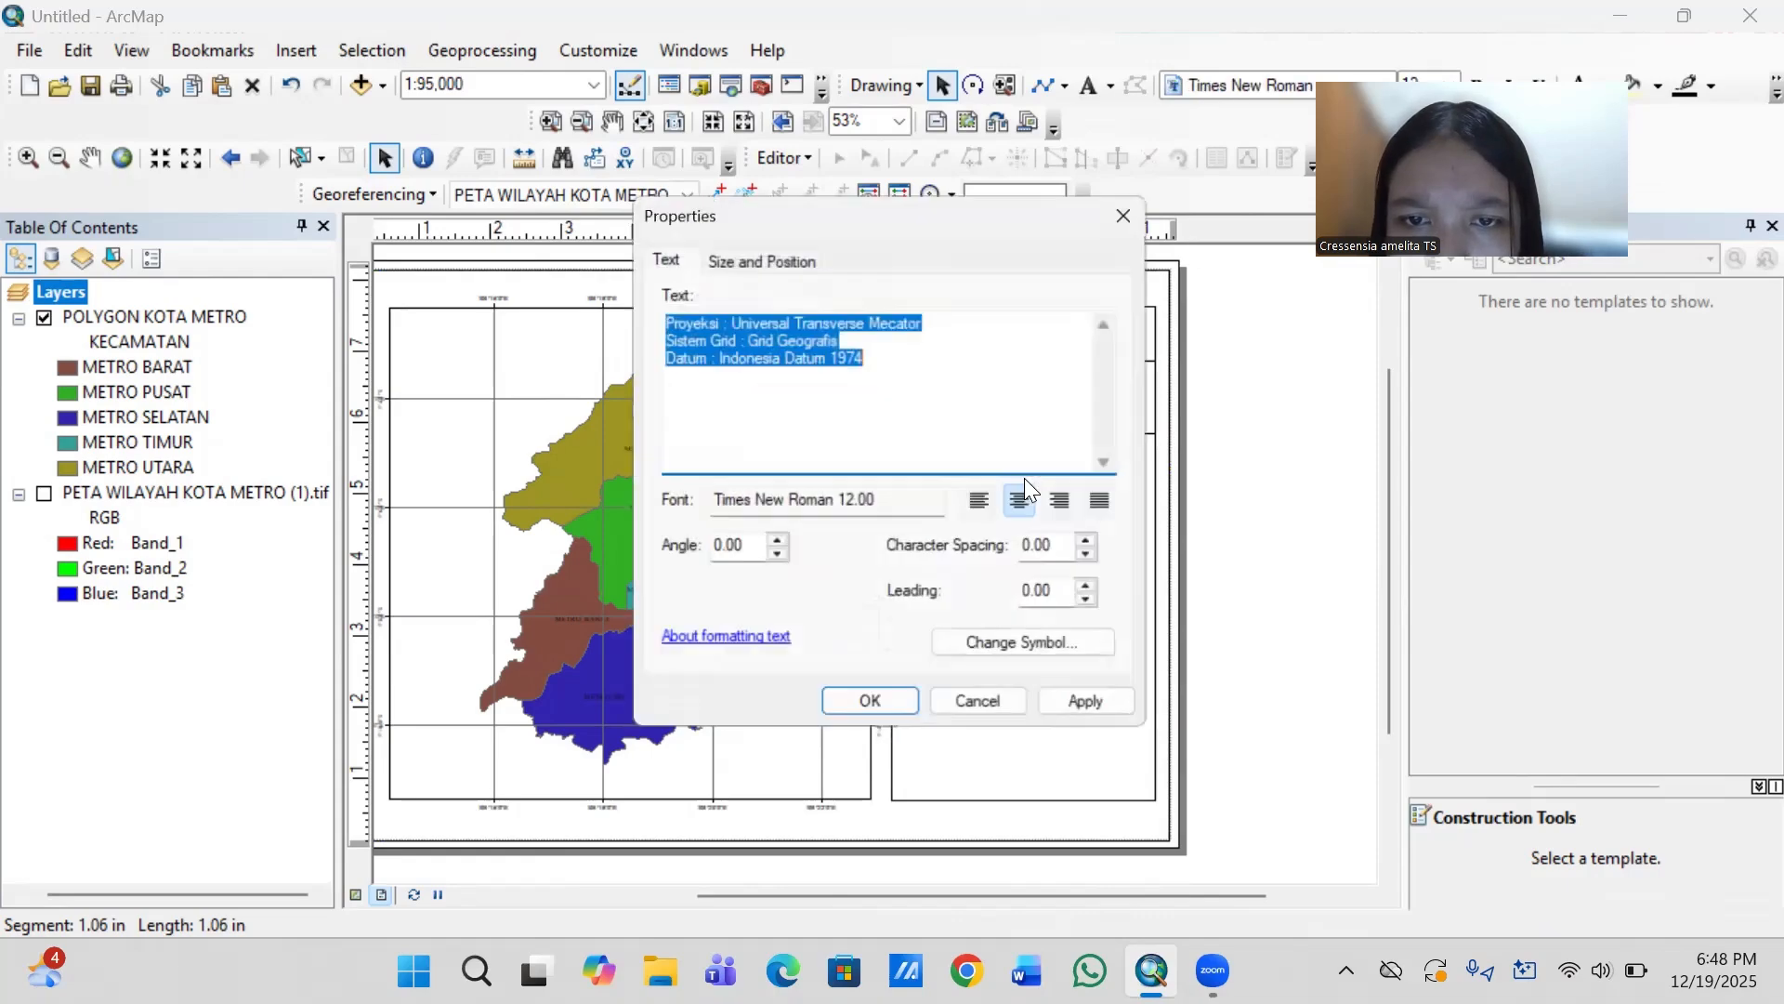
left_click(987, 507)
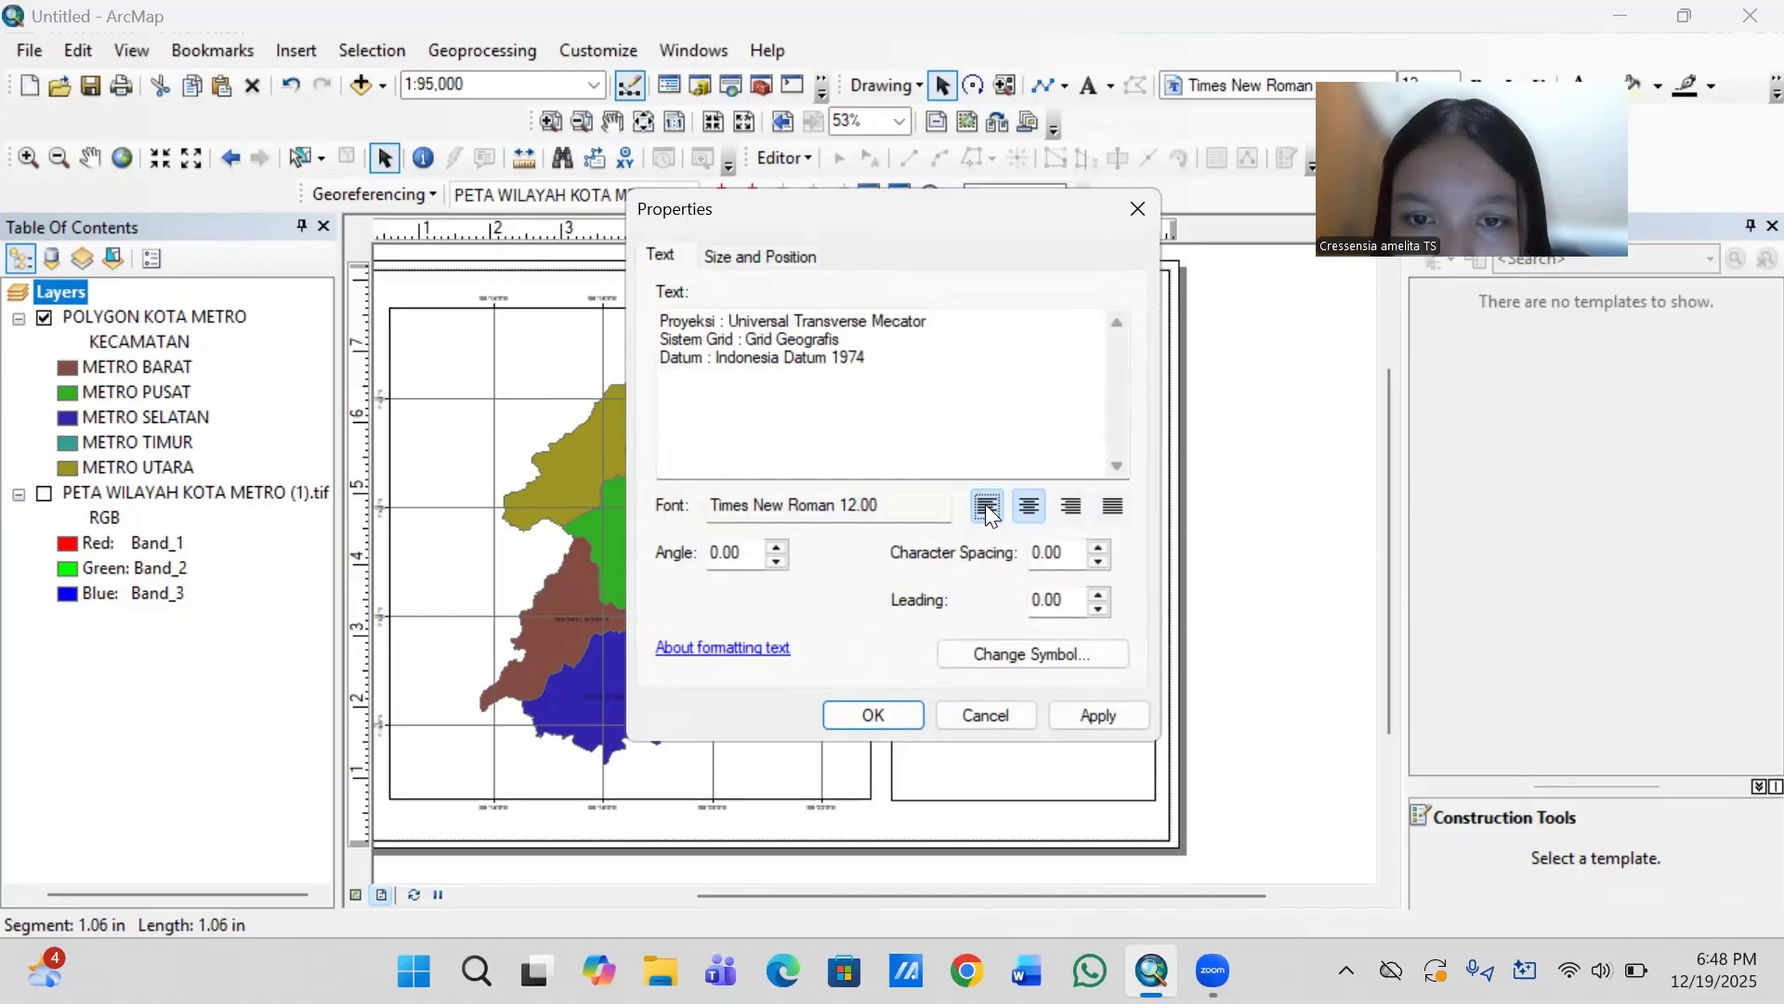
left_click(890, 715)
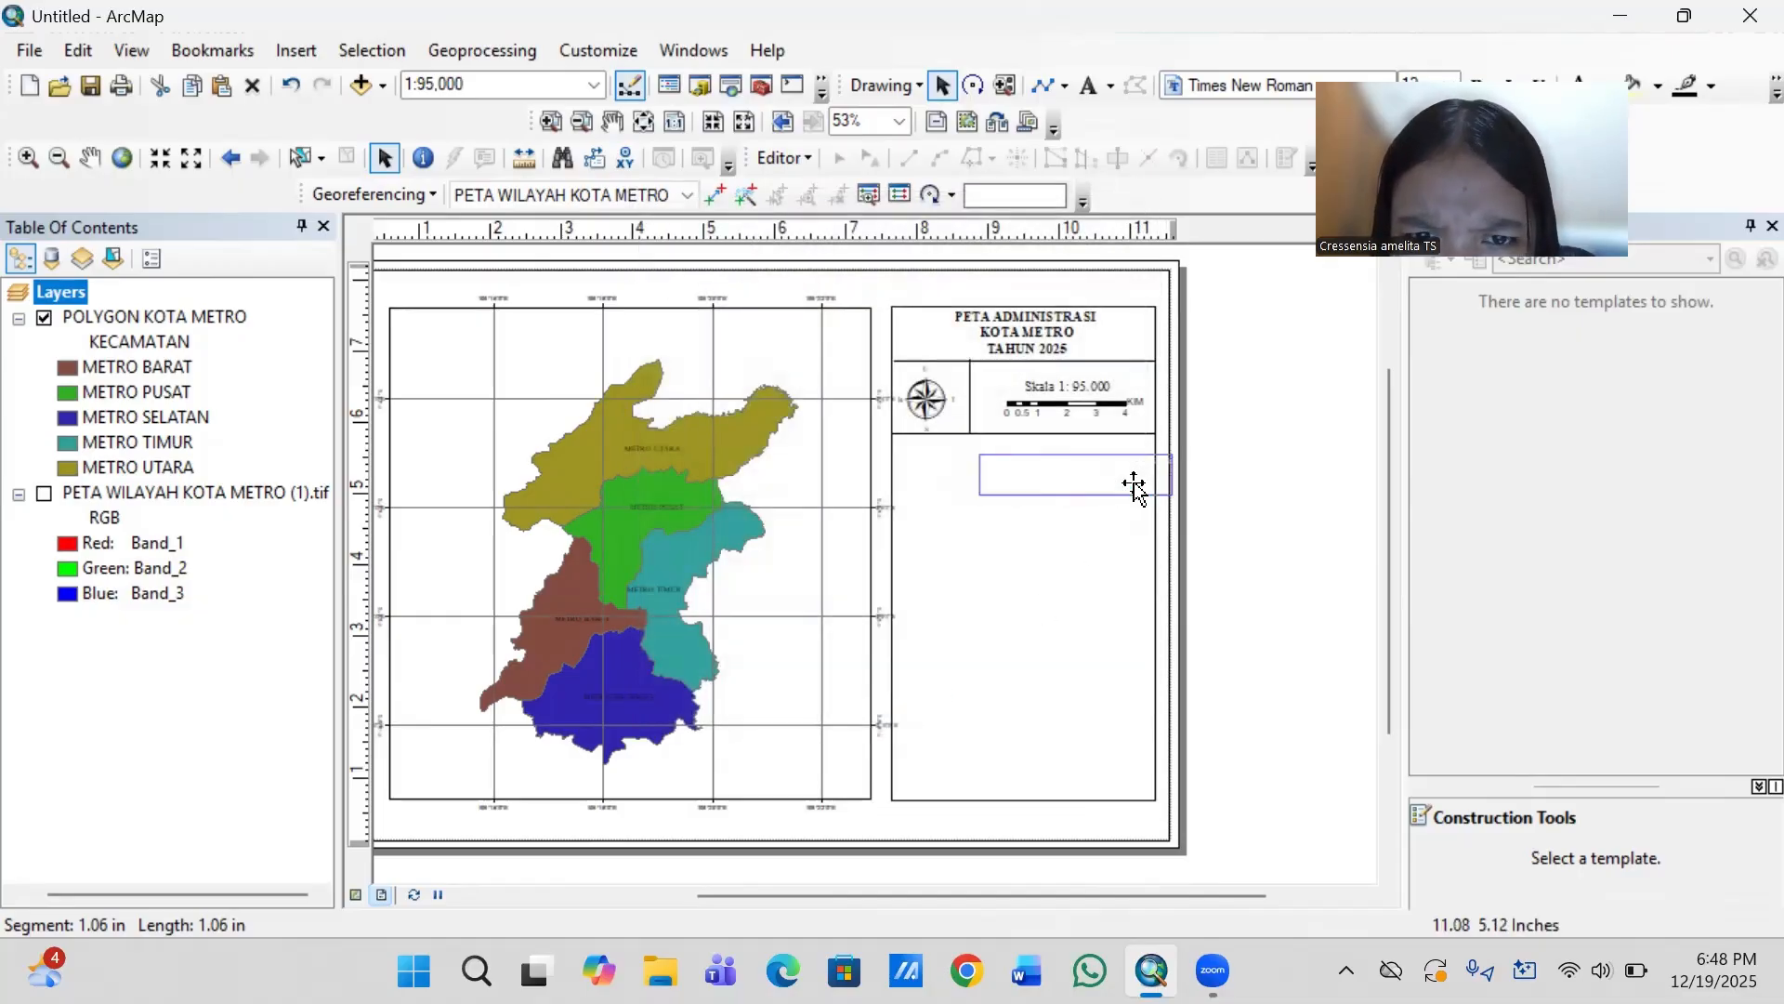
left_click_drag(1135, 482, 1053, 470)
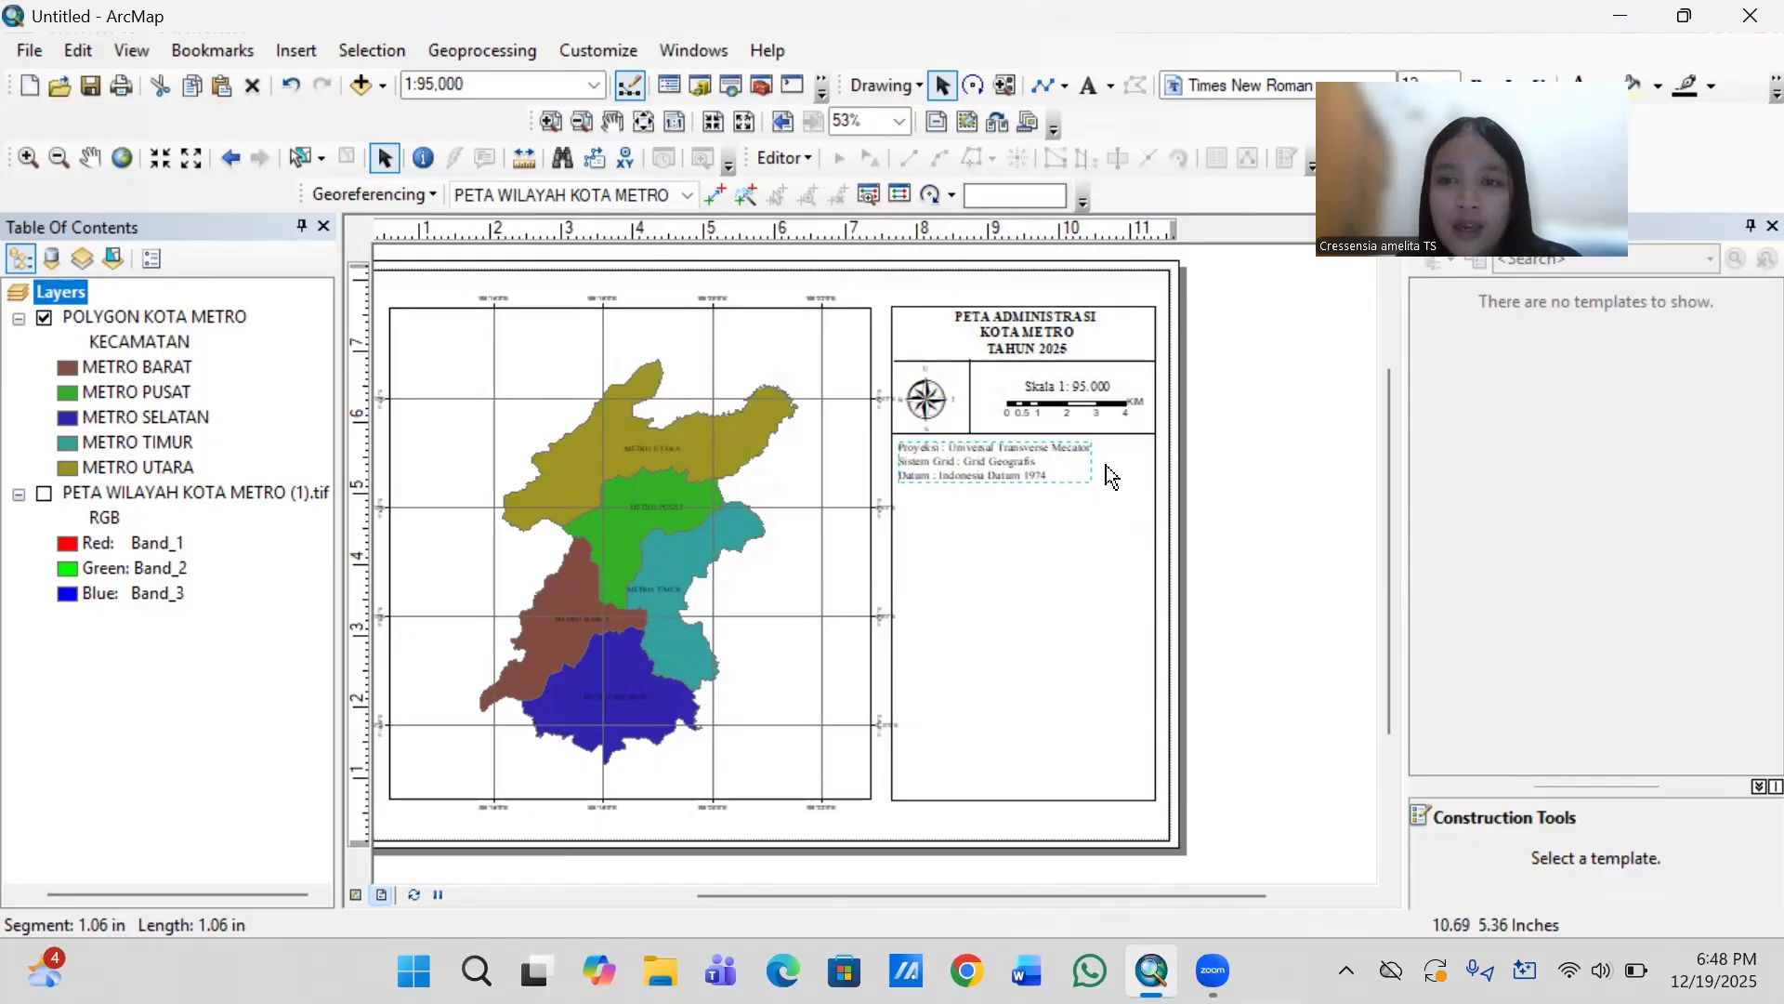
- Duplicate the horizontal divider line below the map title and place the copy directly under the projection text
left_click(1119, 359)
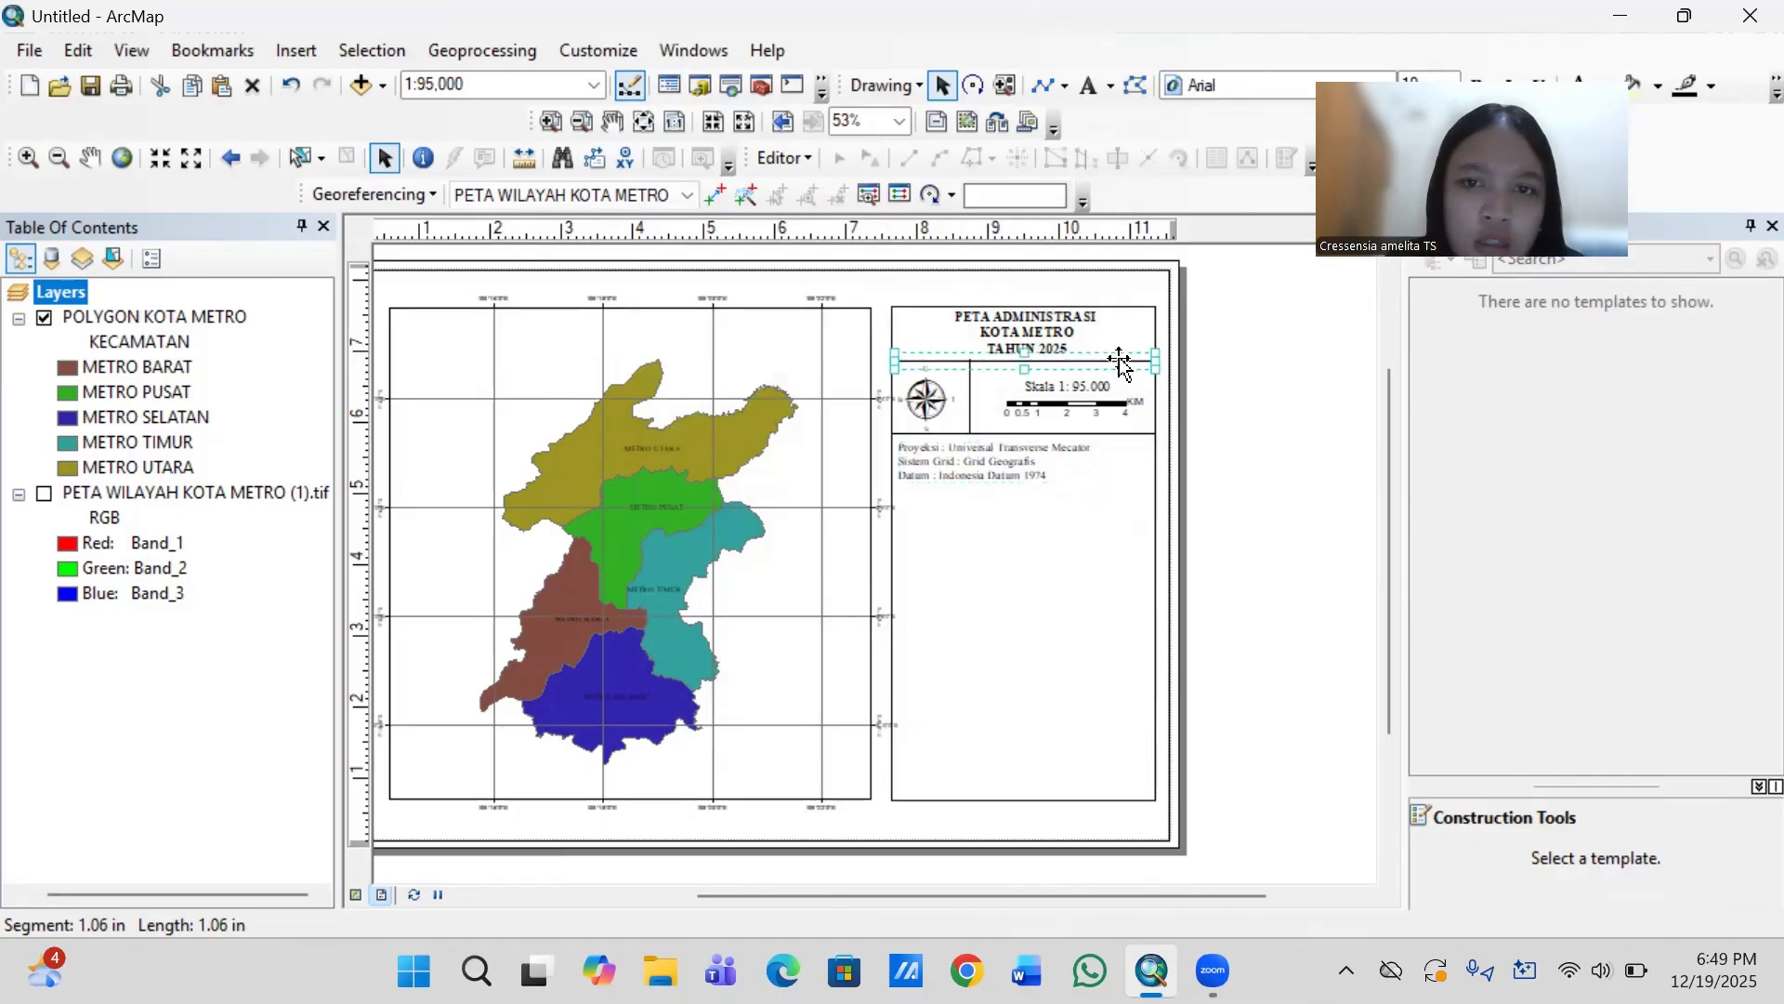
key("ctrl+c")
key("ctrl+v")
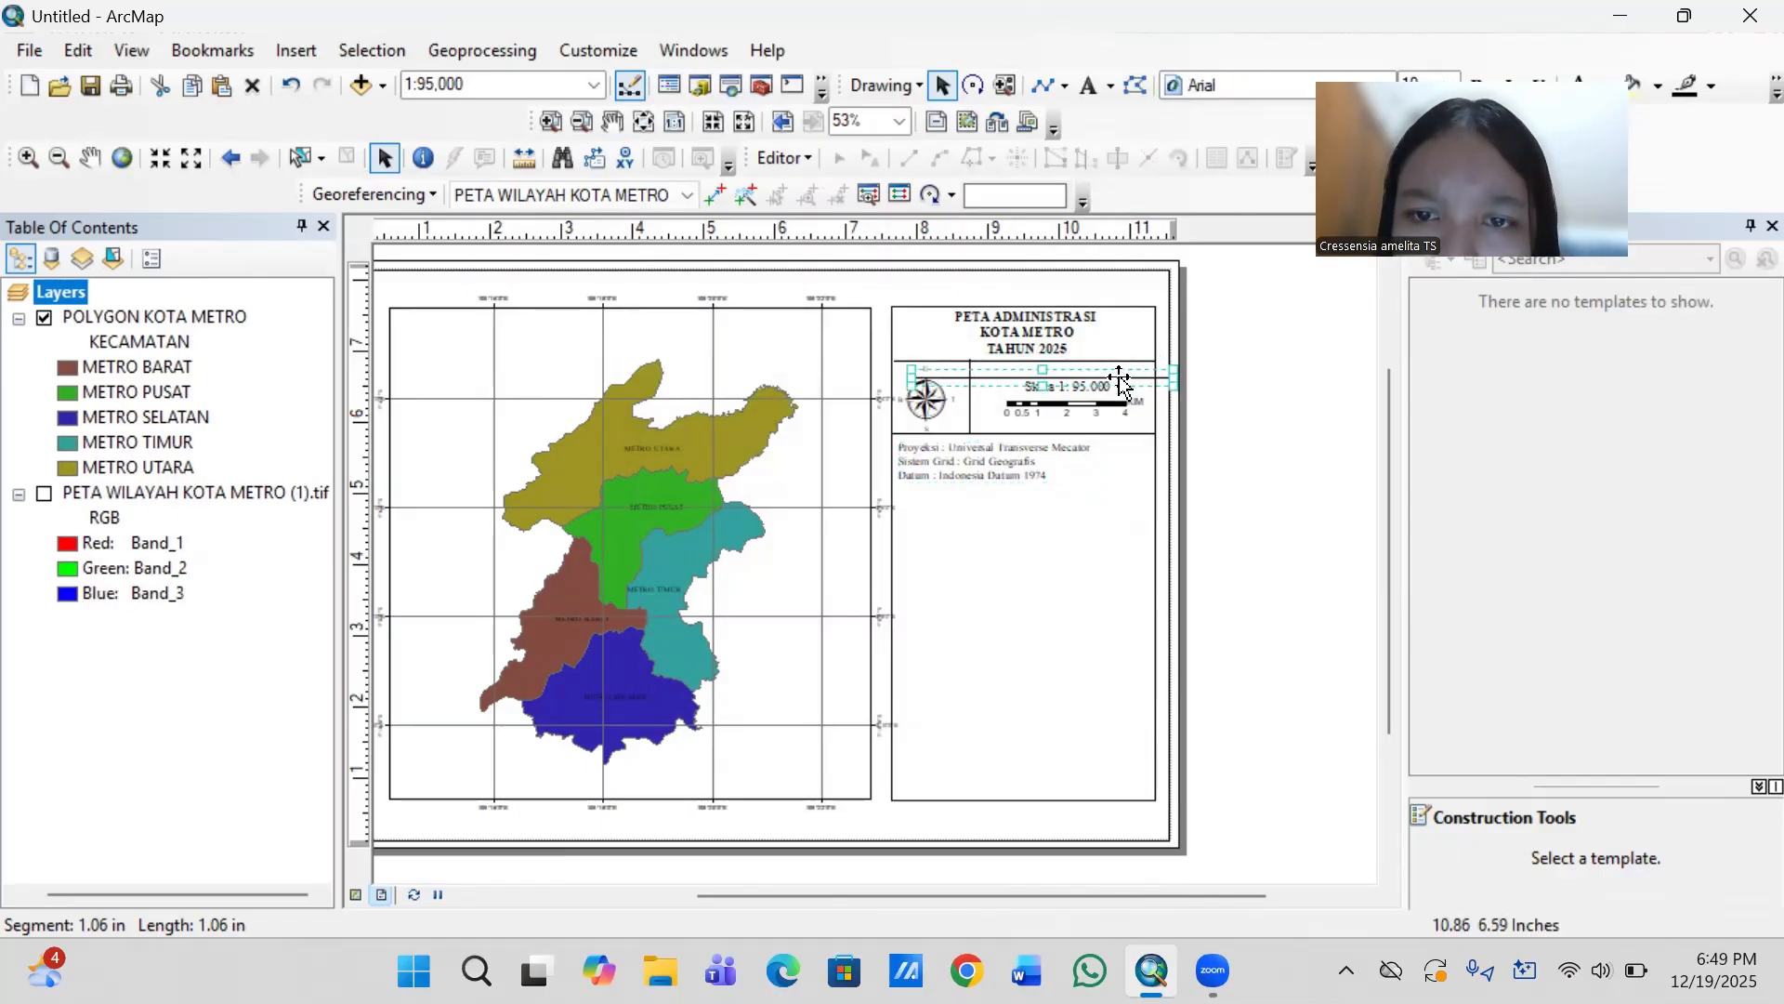
left_click_drag(1120, 378, 1102, 489)
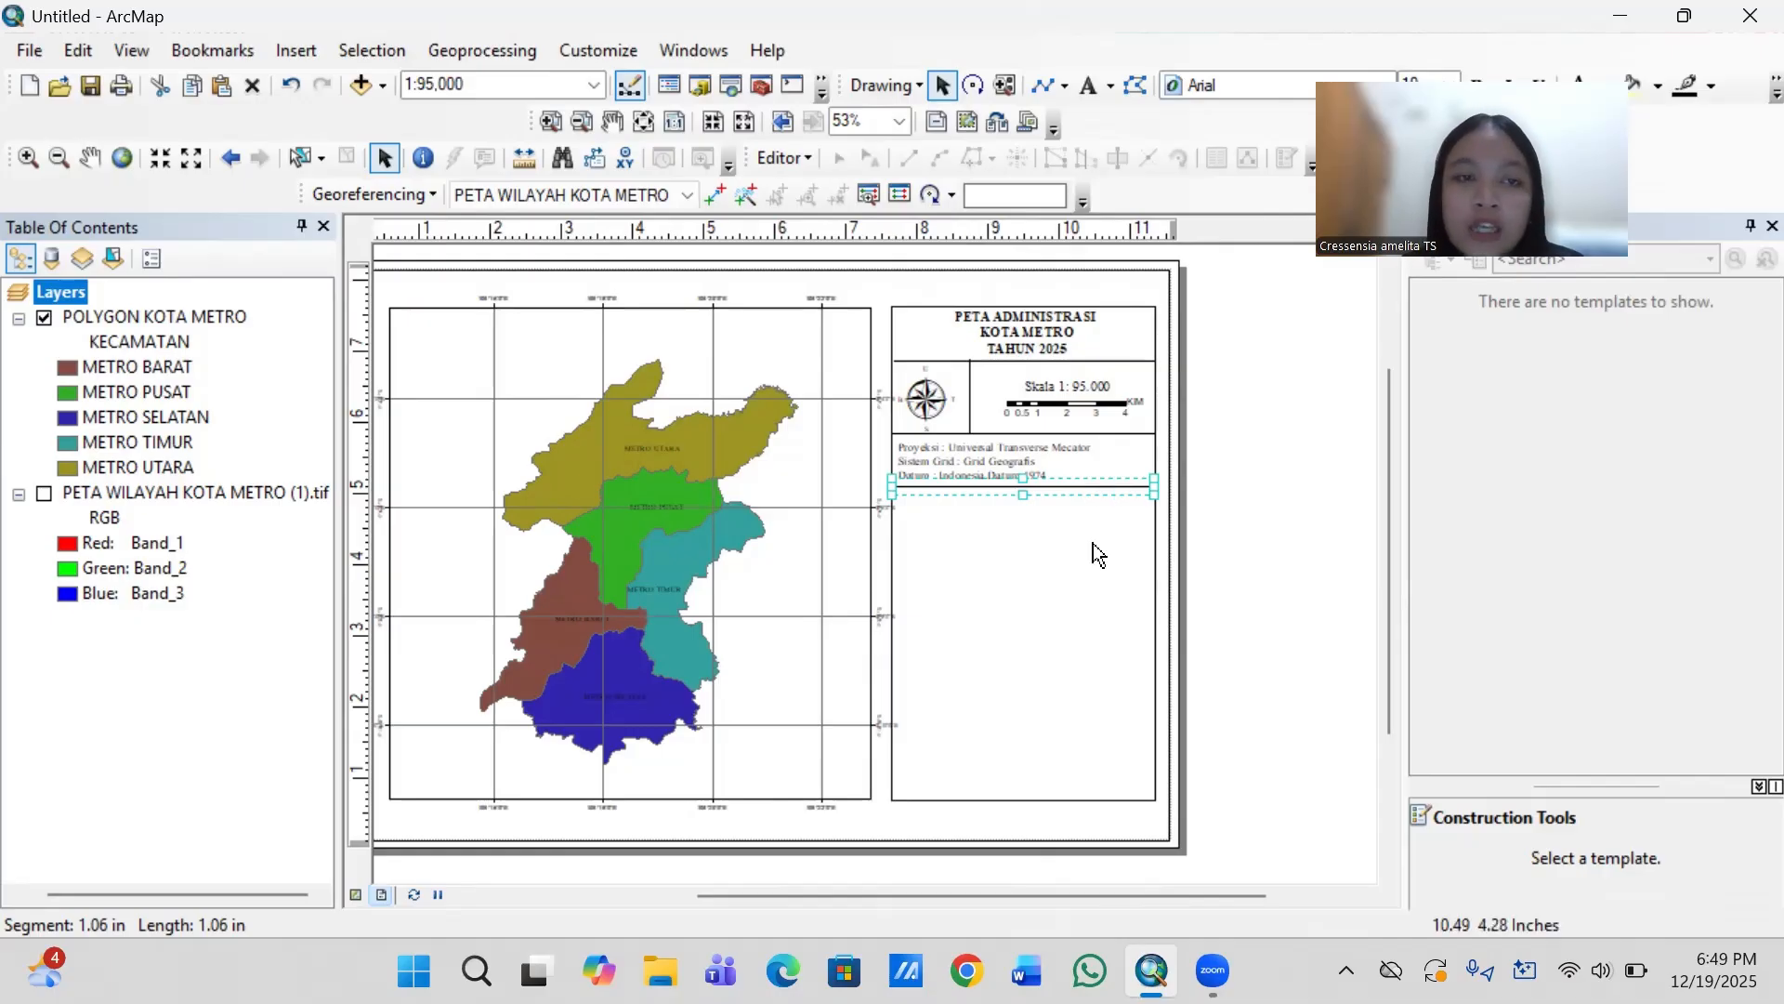
- Start a one-column legend for the POLYGON KOTA METRO layer and set its title font to Times New Roman
left_click(297, 52)
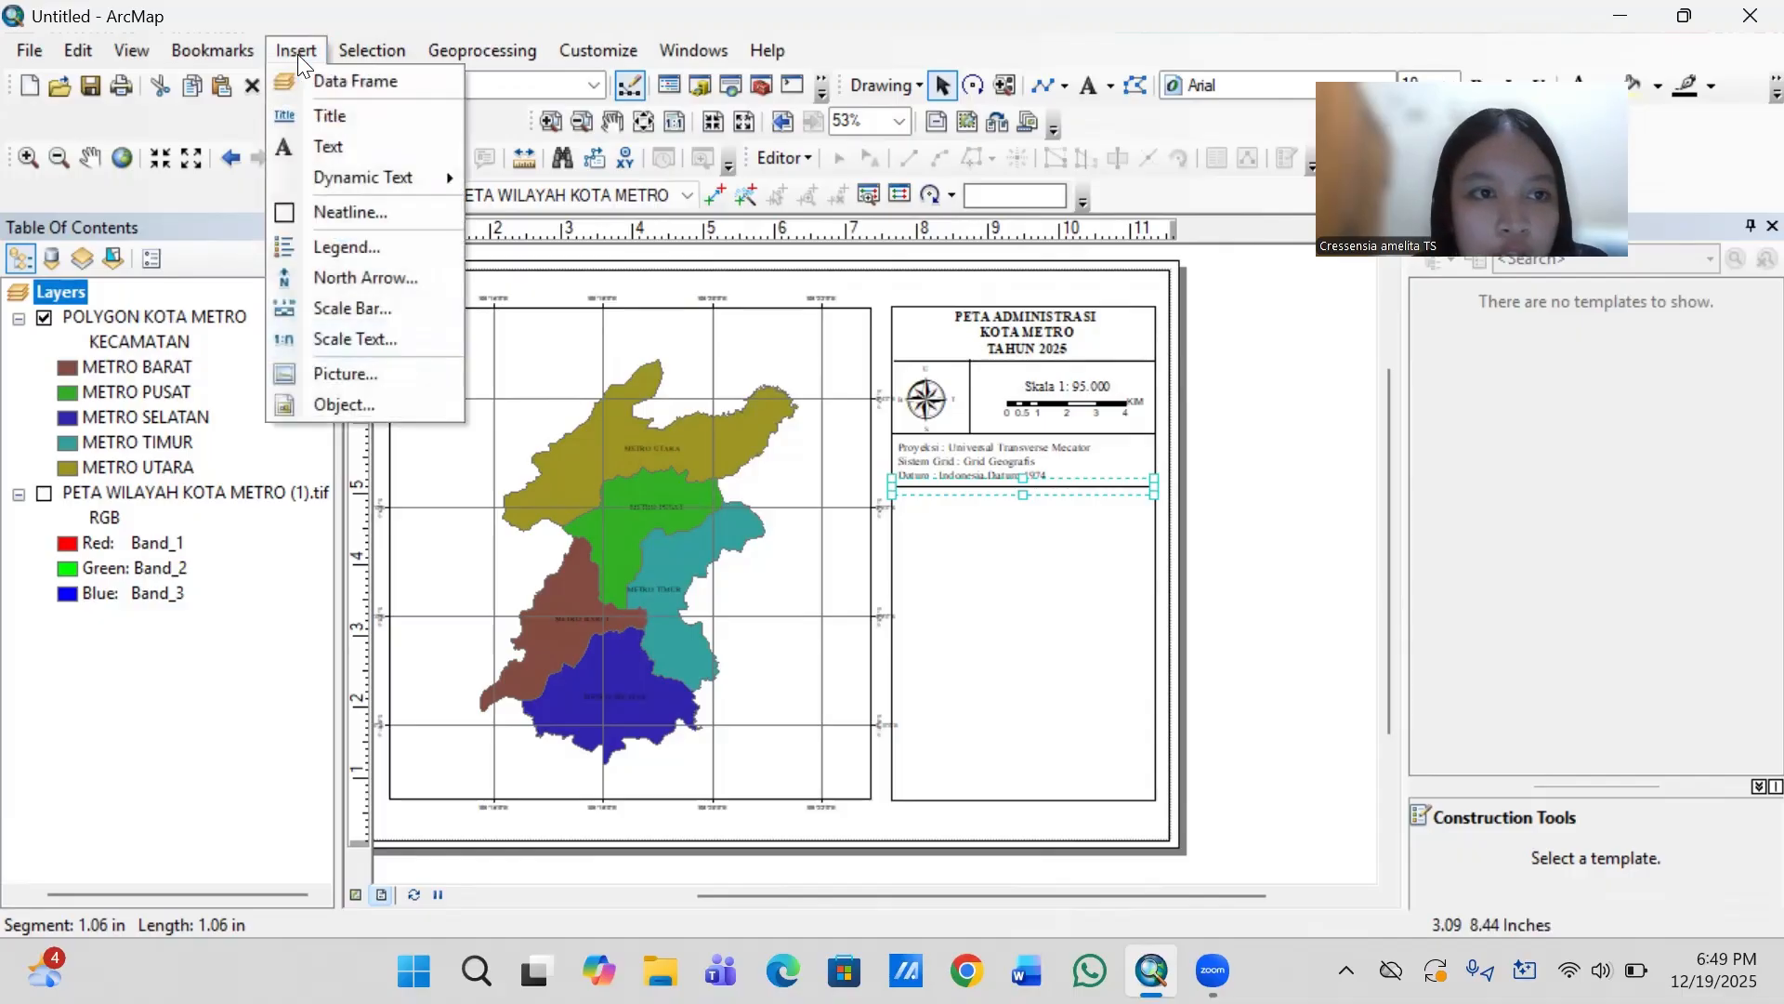
left_click(353, 245)
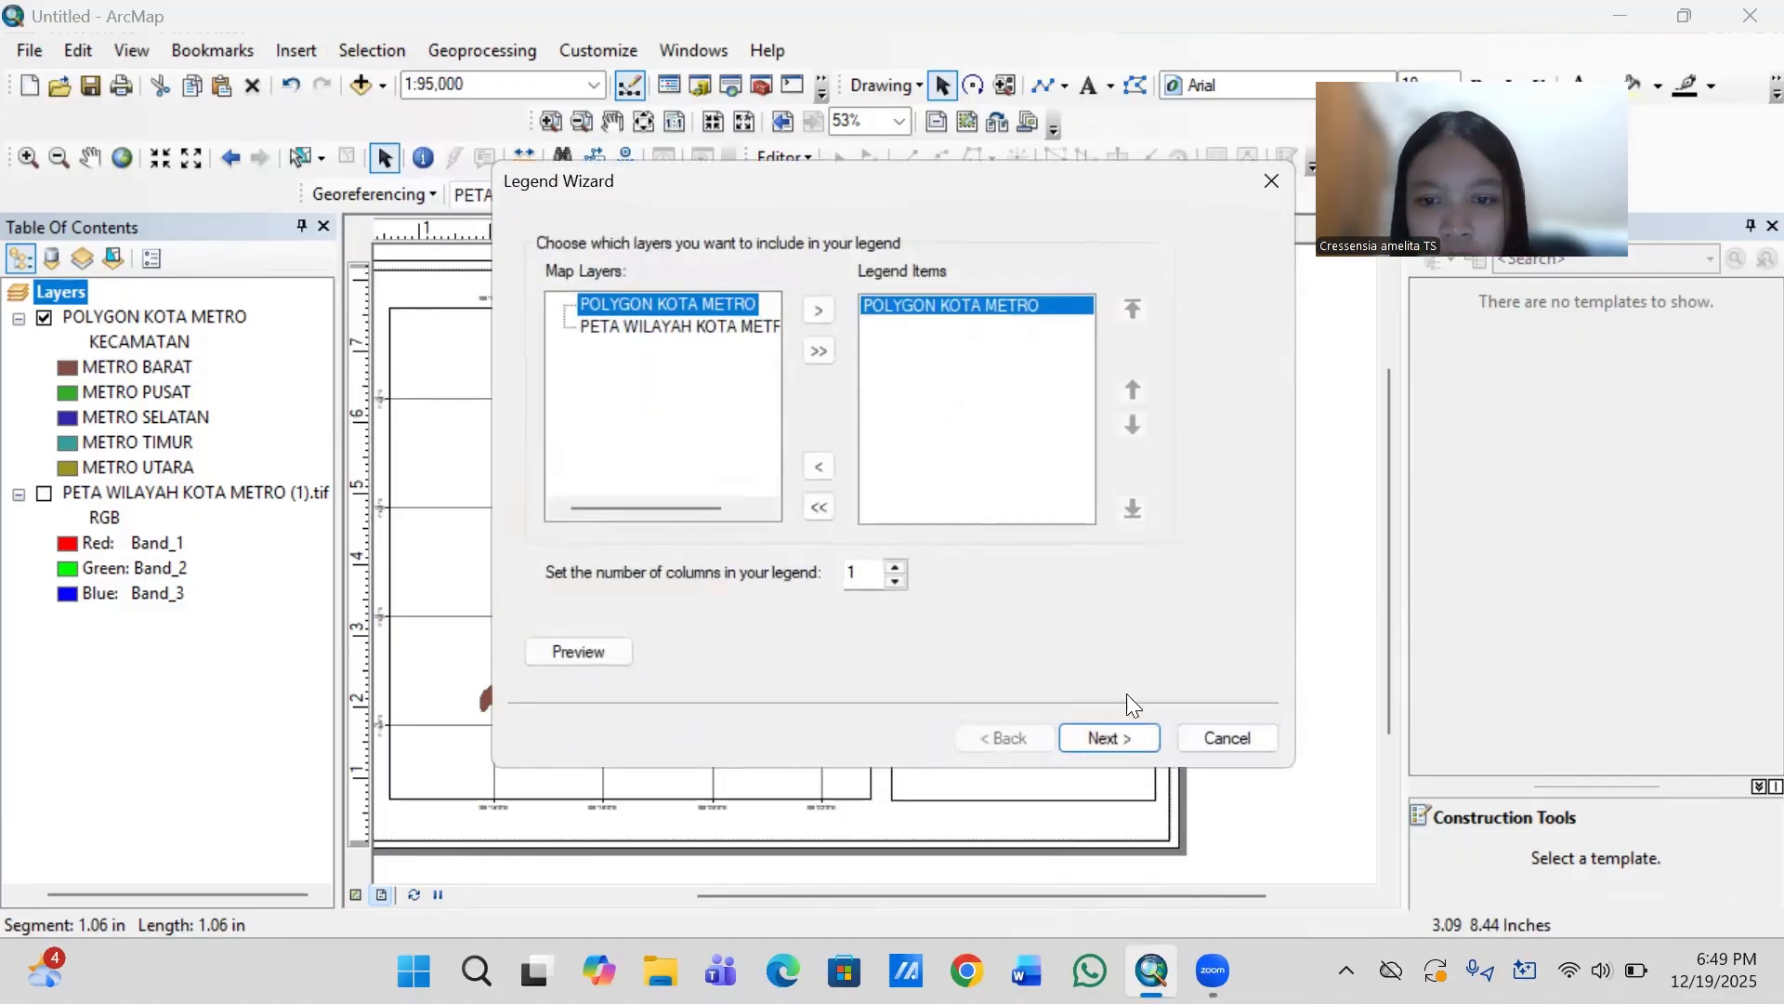
left_click(1113, 731)
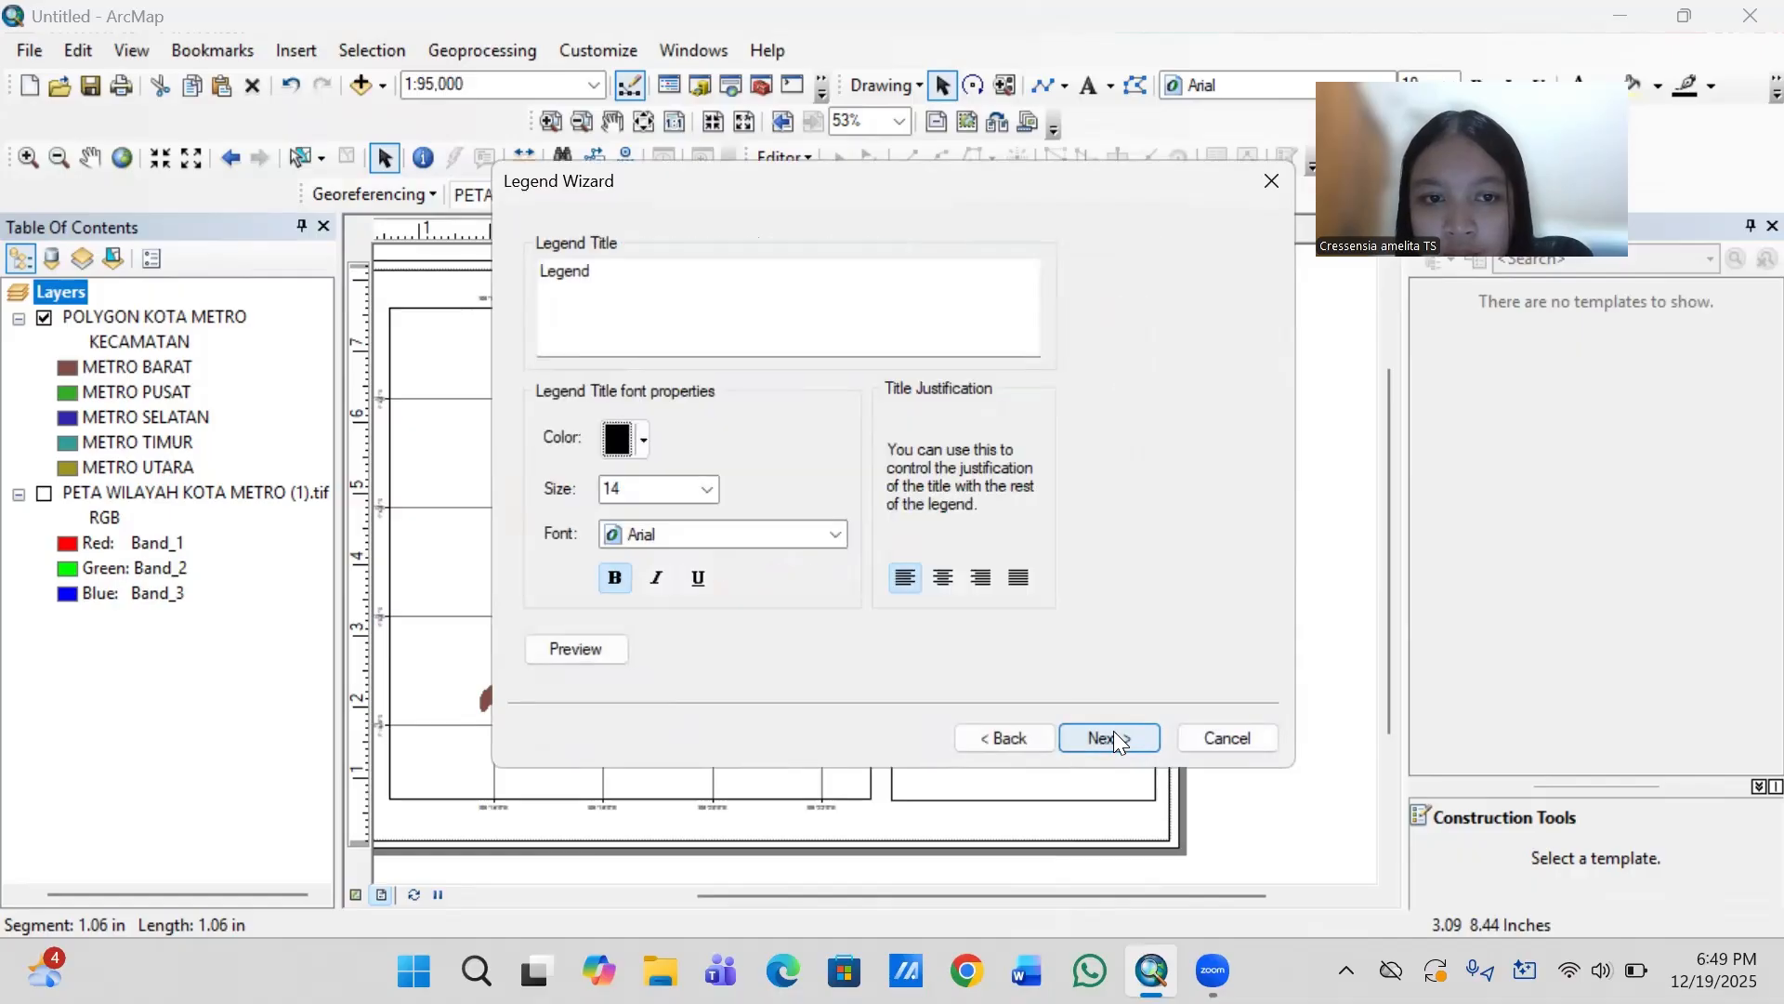
left_click(710, 533)
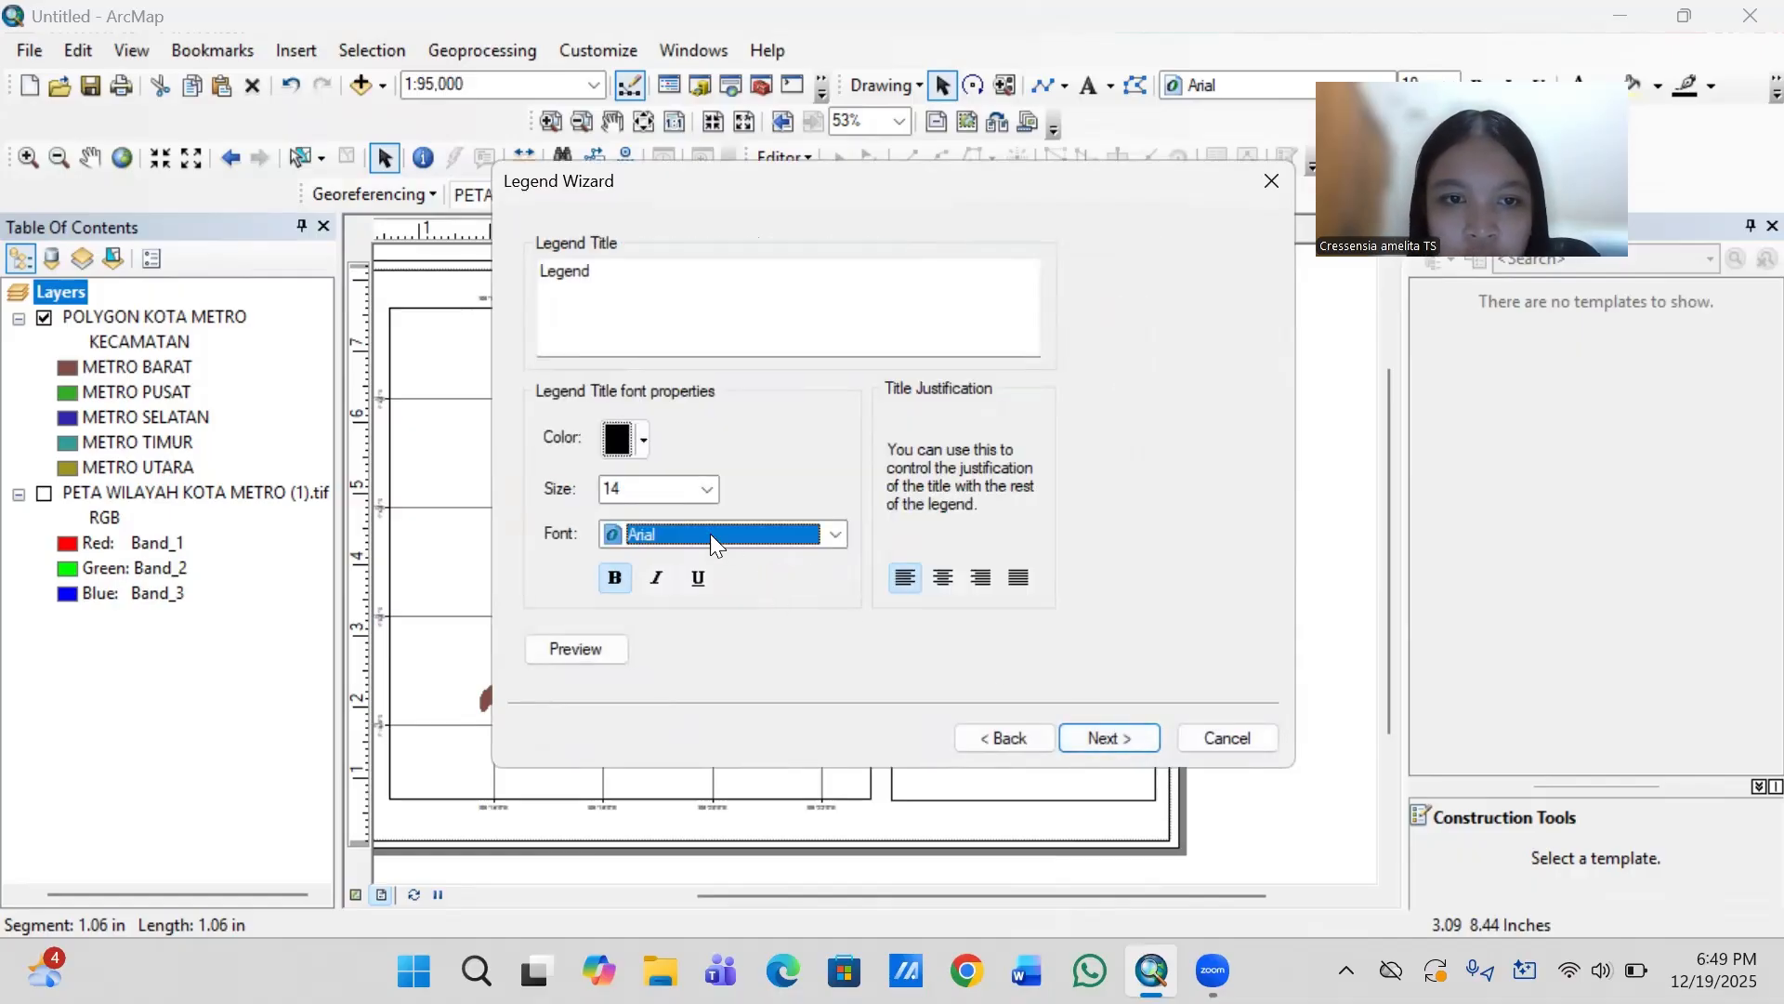
left_click(689, 526)
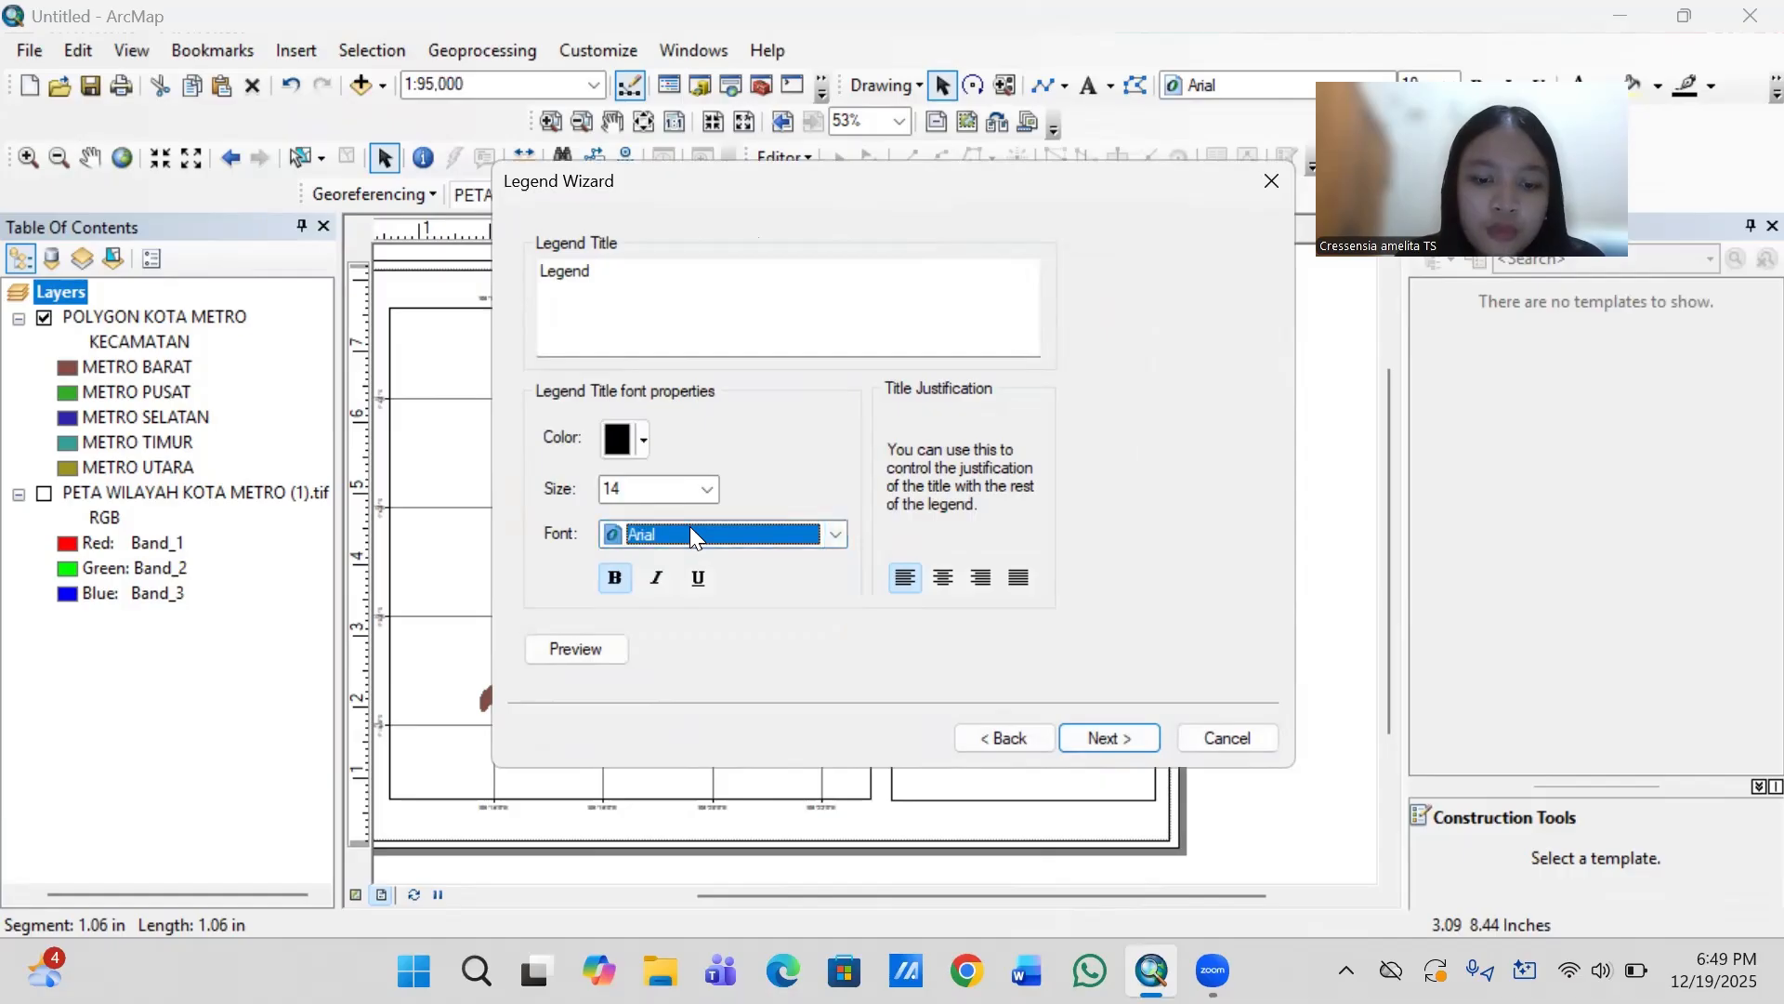
type("ti")
key("Return")
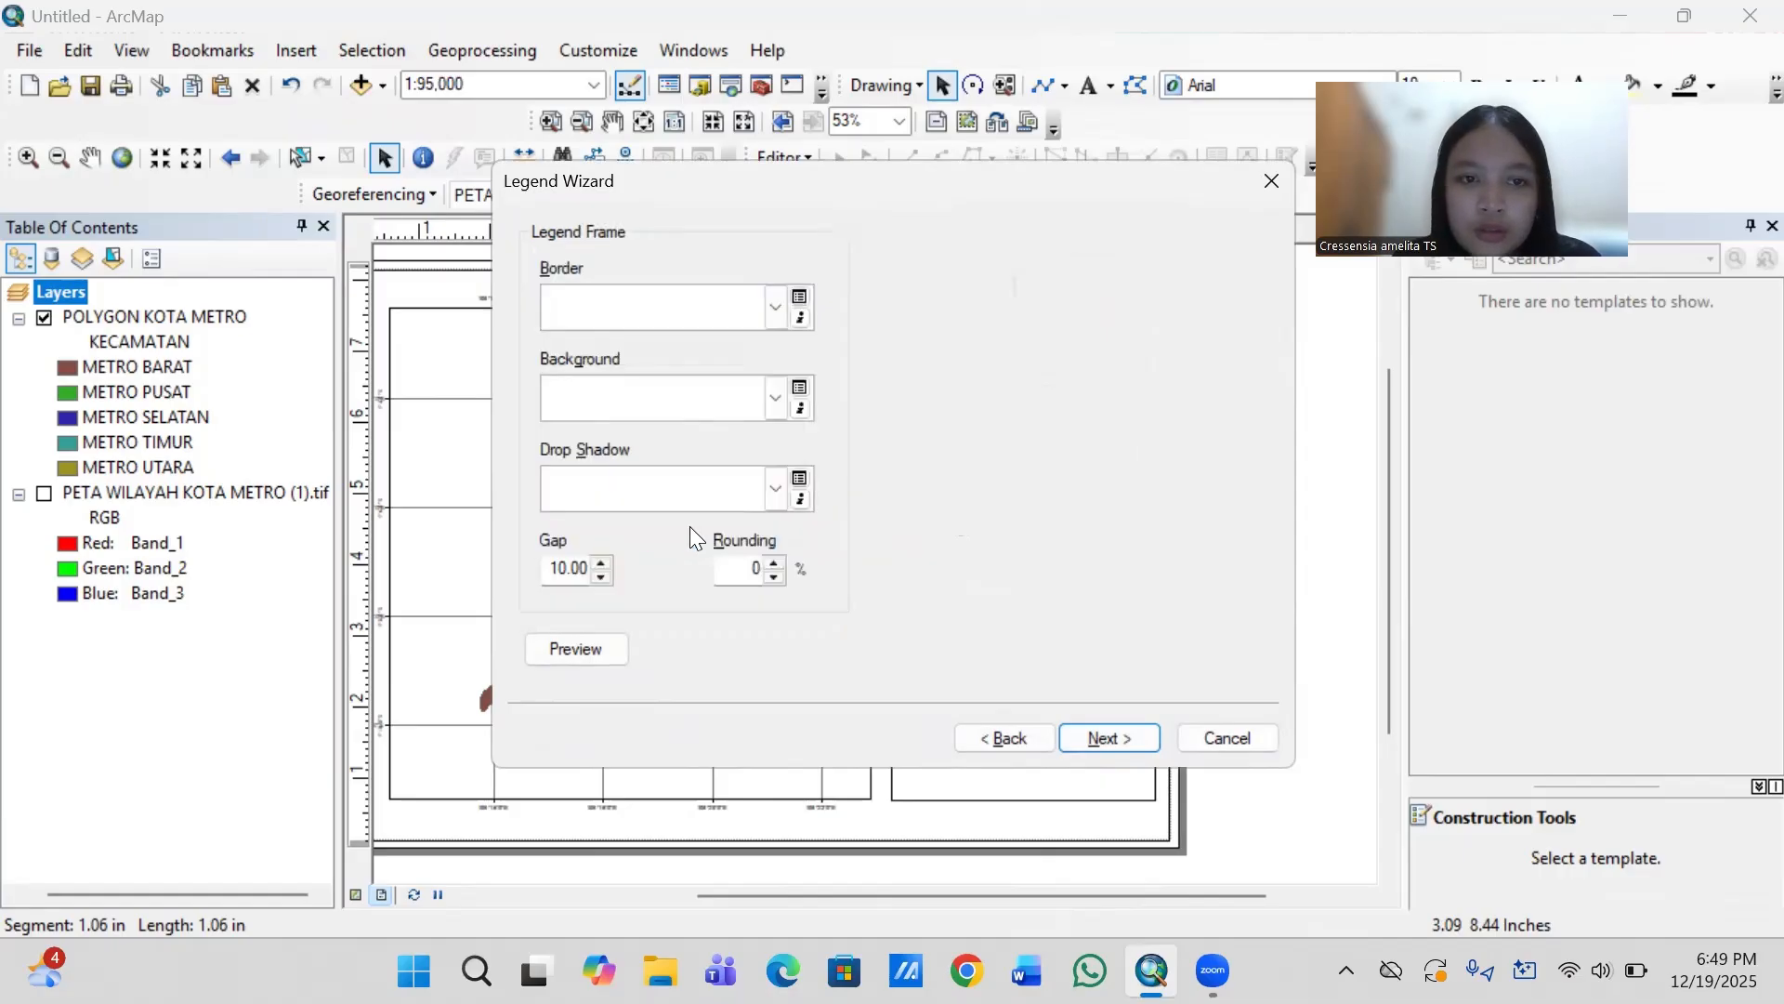
left_click(1003, 736)
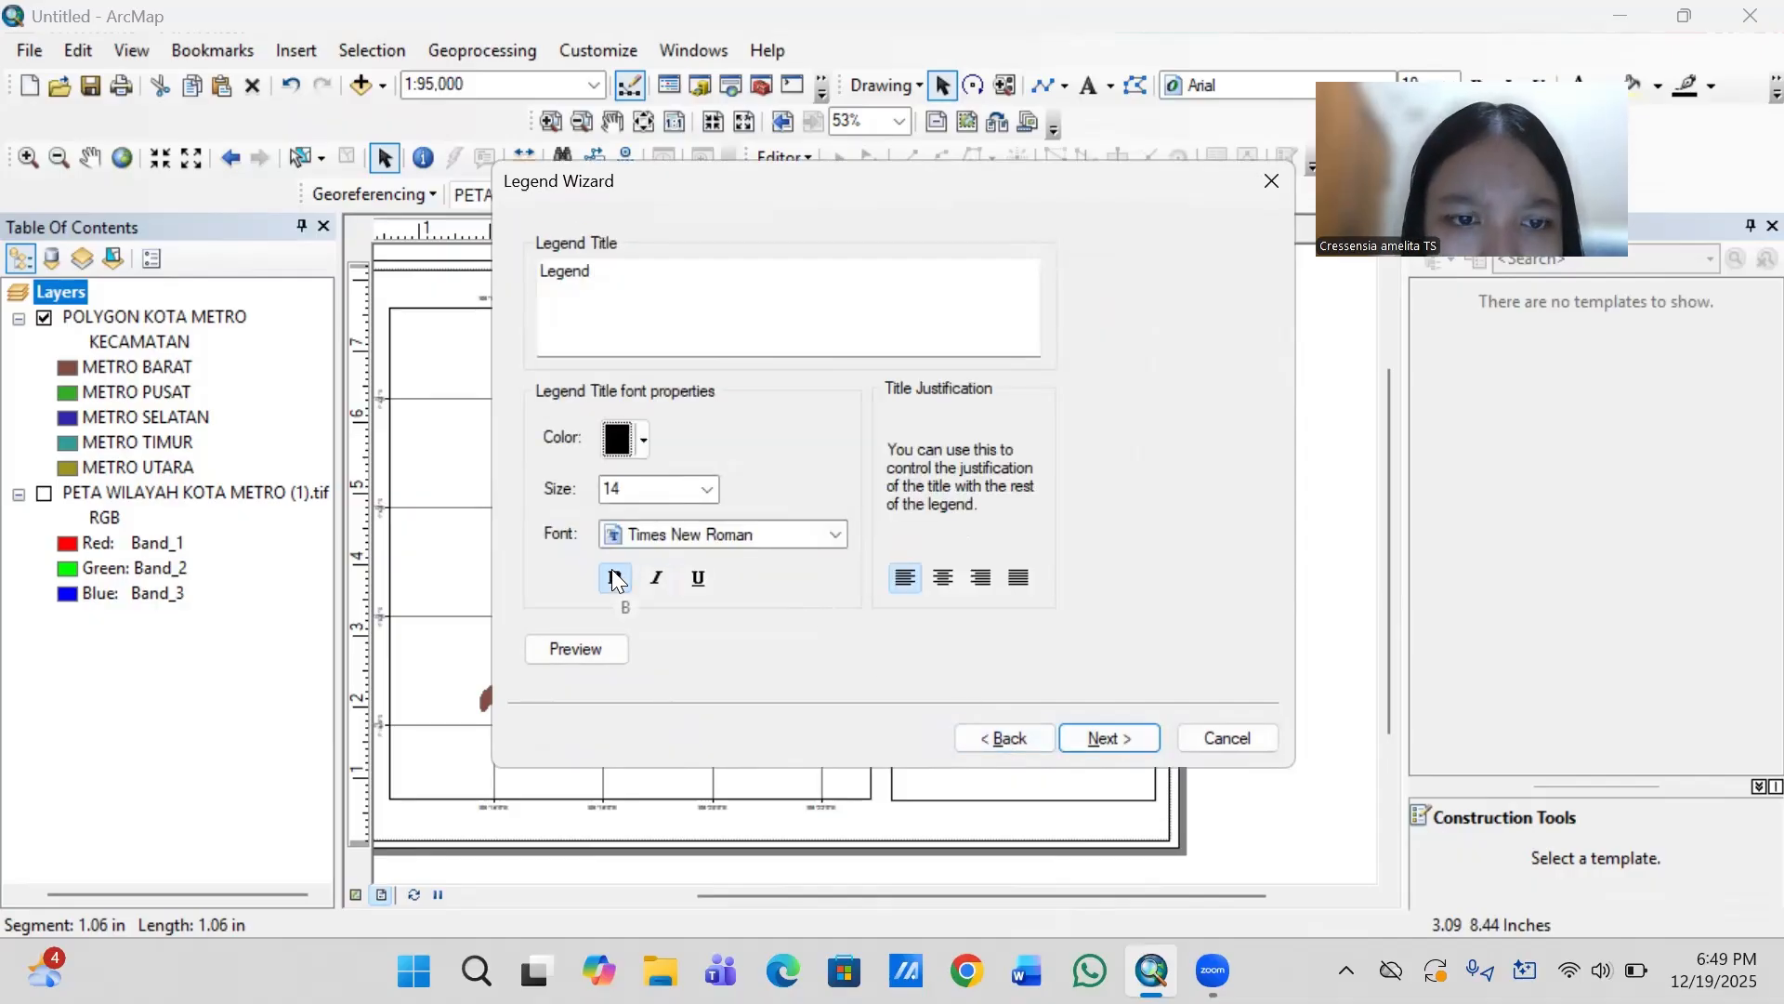
- Finish the legend with the default frame, patch and spacing settings and place it below the divider under the projection text
left_click(1097, 735)
left_click(1096, 735)
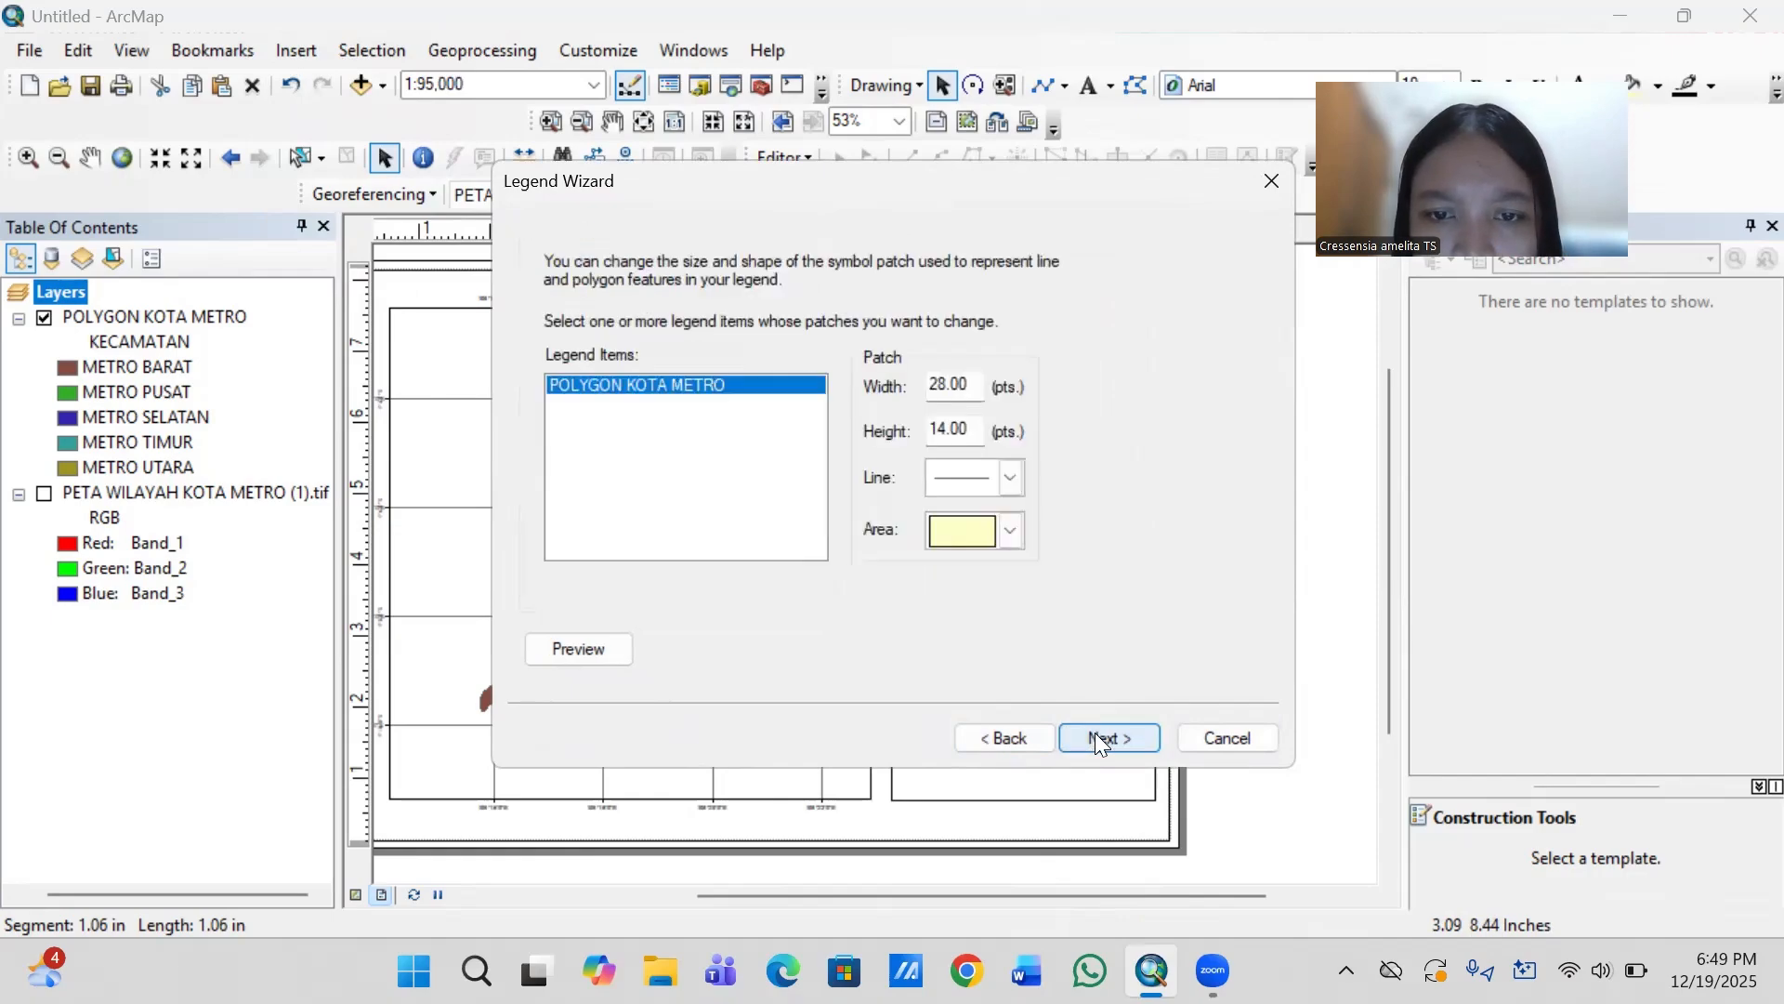
left_click(1096, 735)
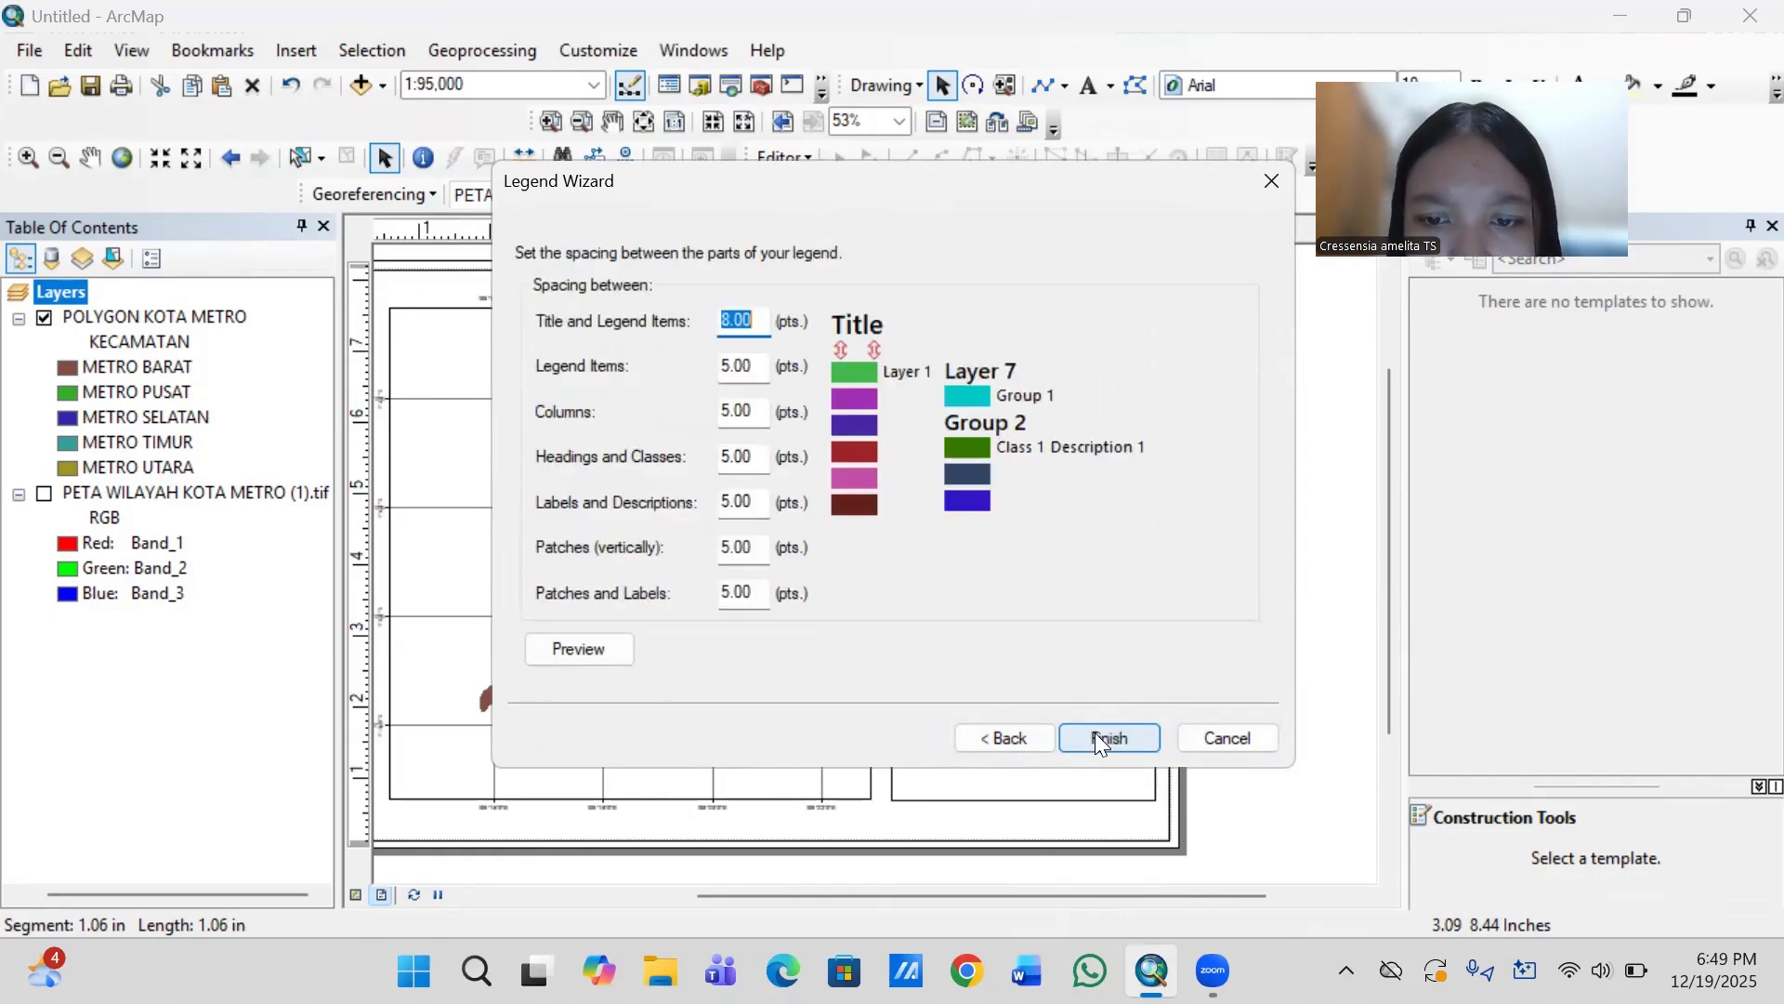
left_click(1089, 735)
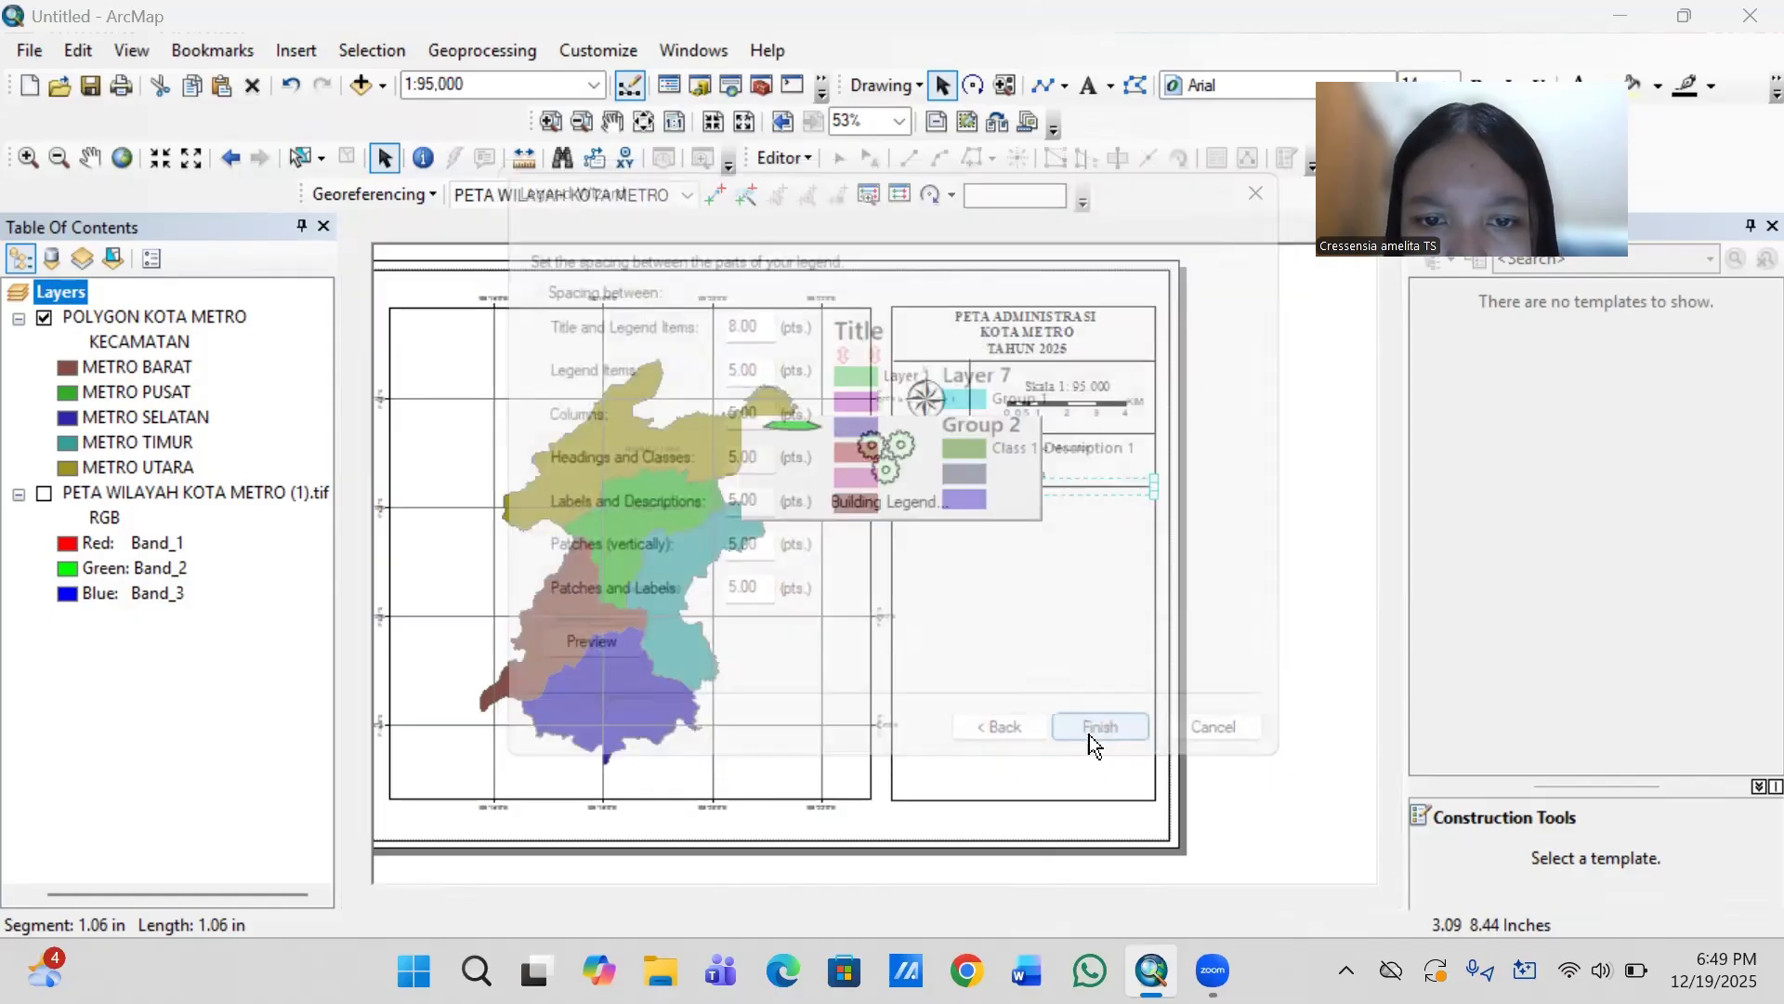
left_click_drag(815, 577, 967, 571)
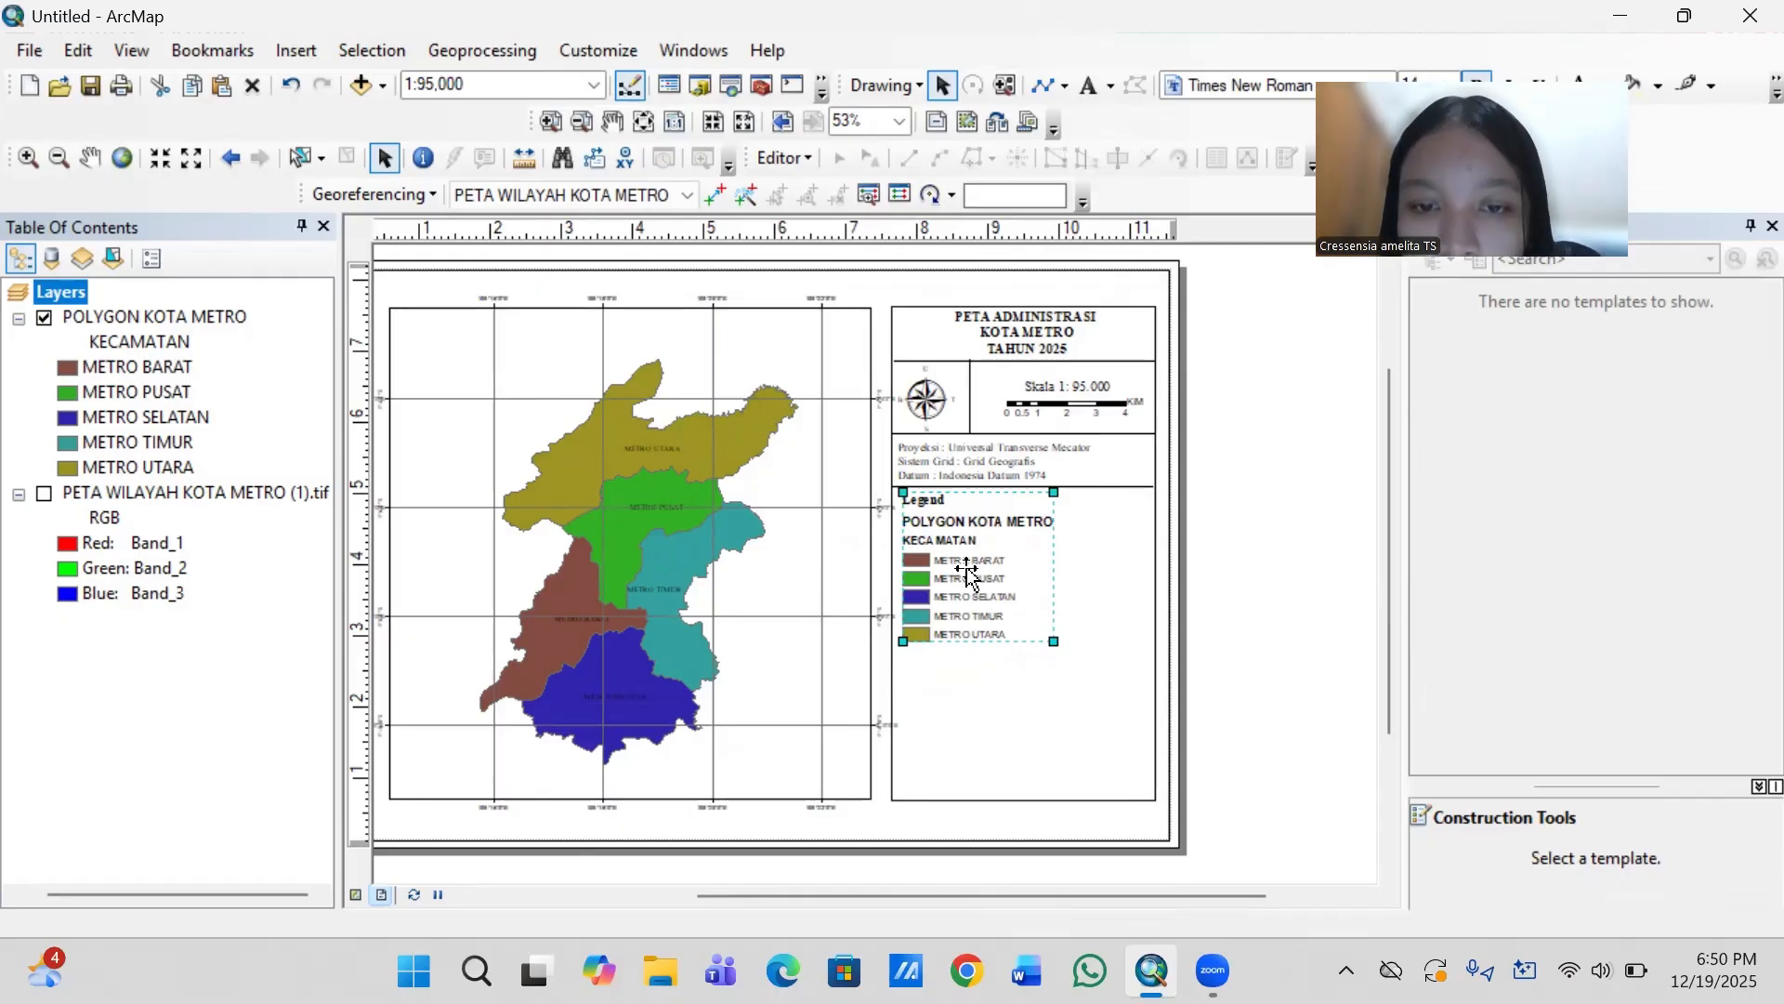
- Convert the legend to graphics and ungroup it into separate elements
right_click(967, 572)
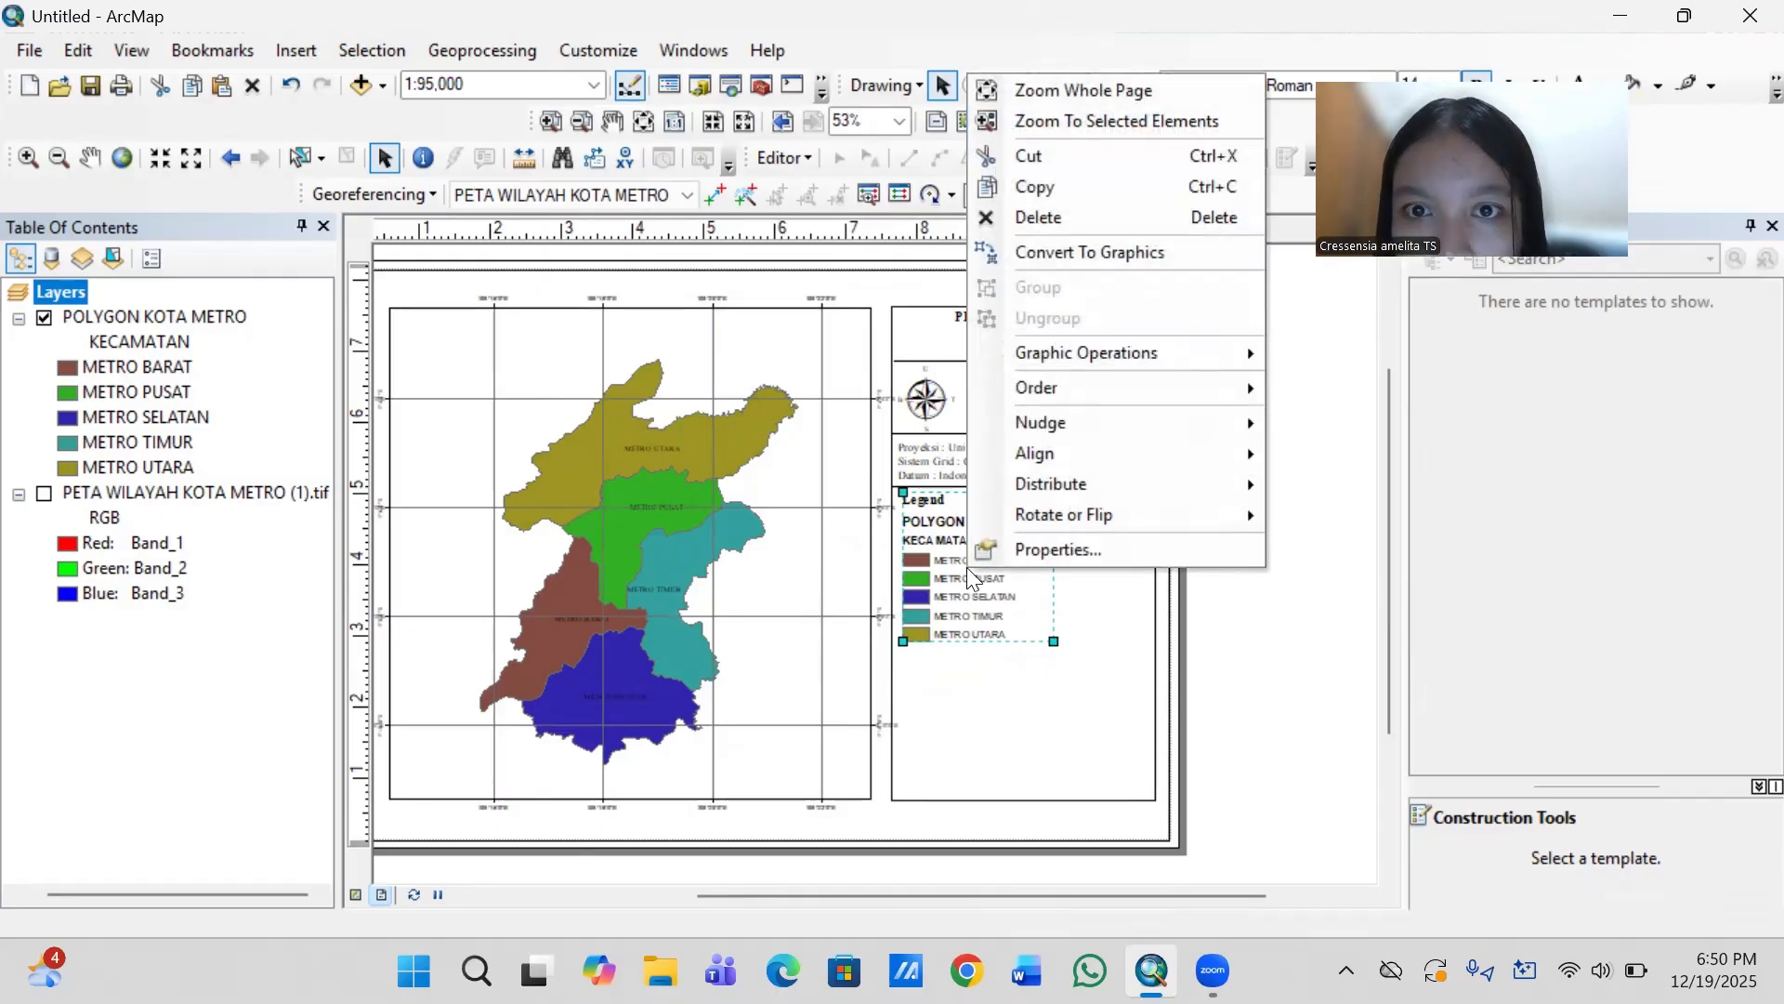
left_click(1180, 247)
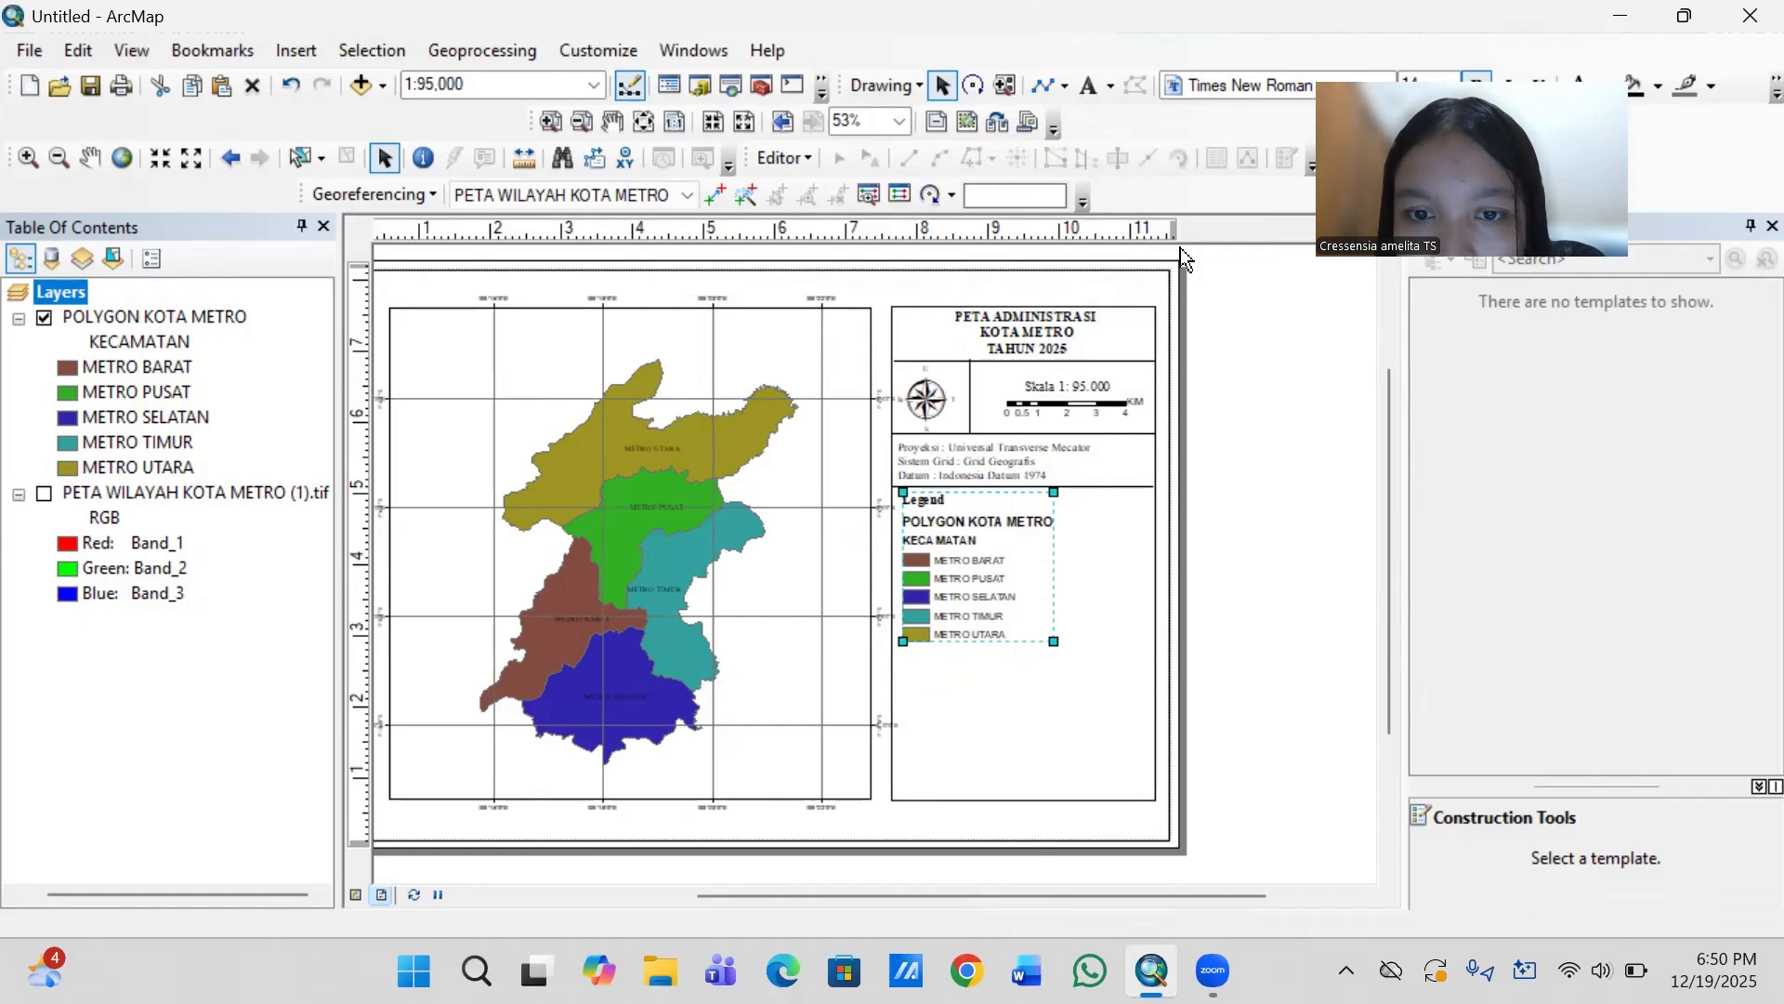
right_click(999, 550)
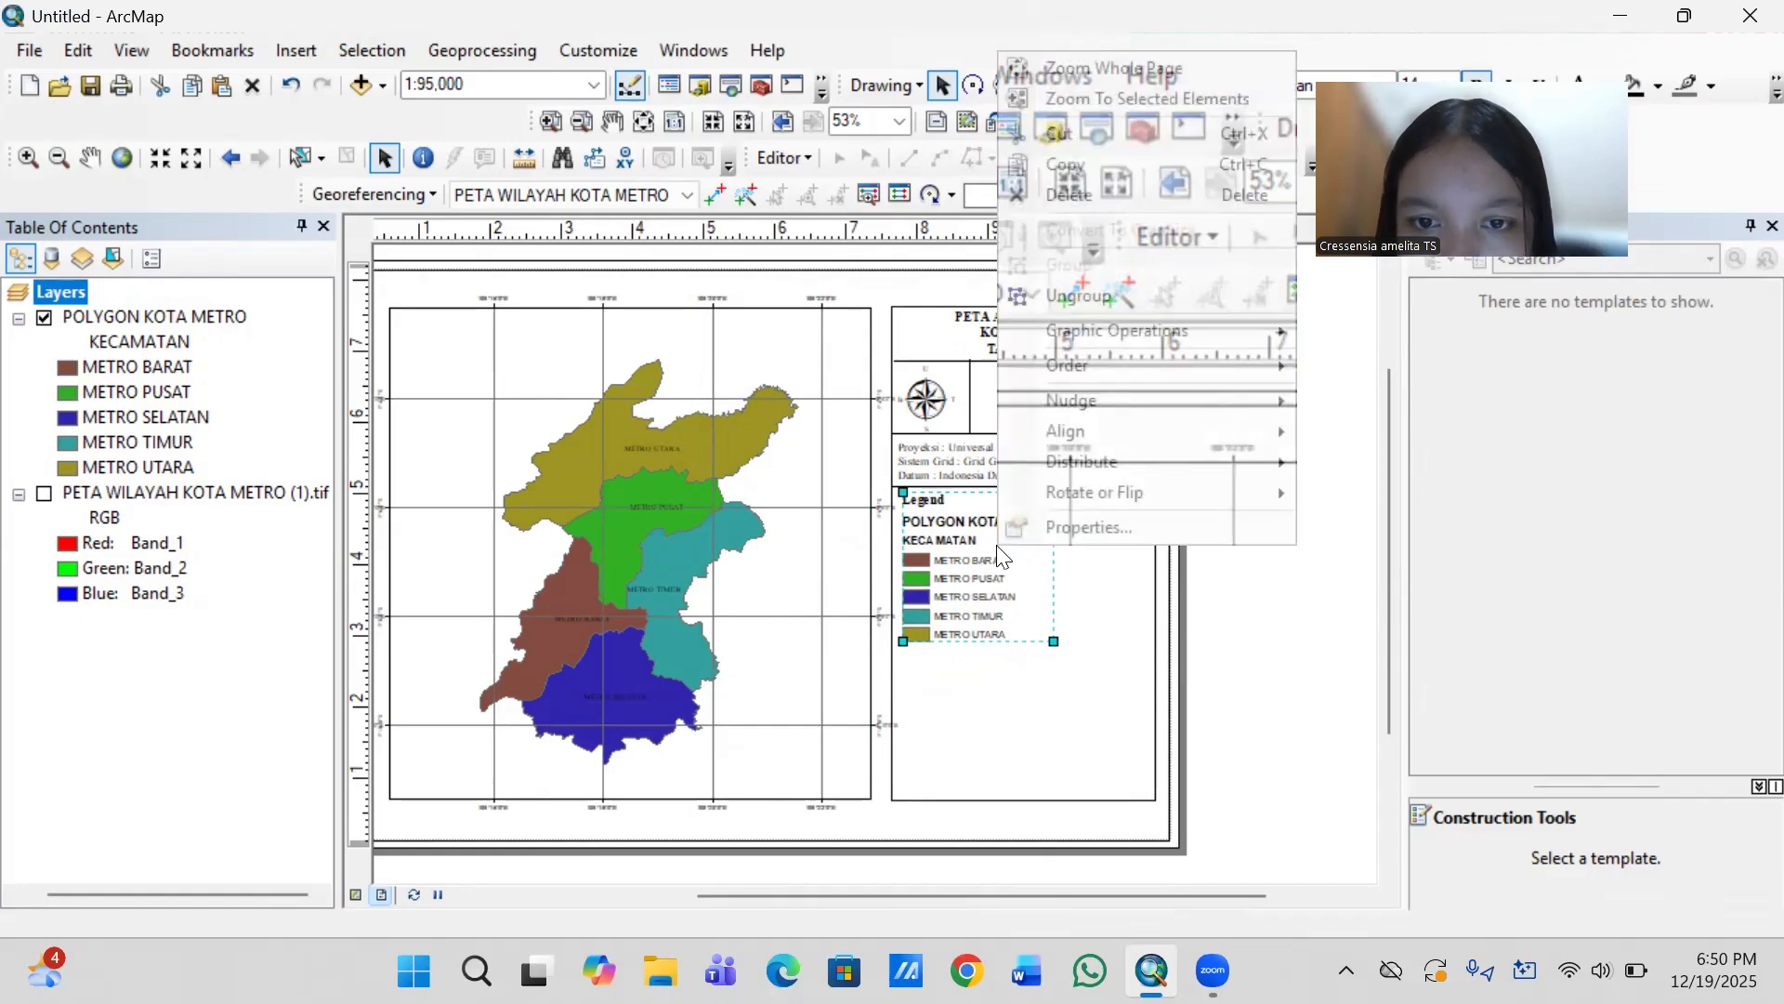
left_click(1117, 294)
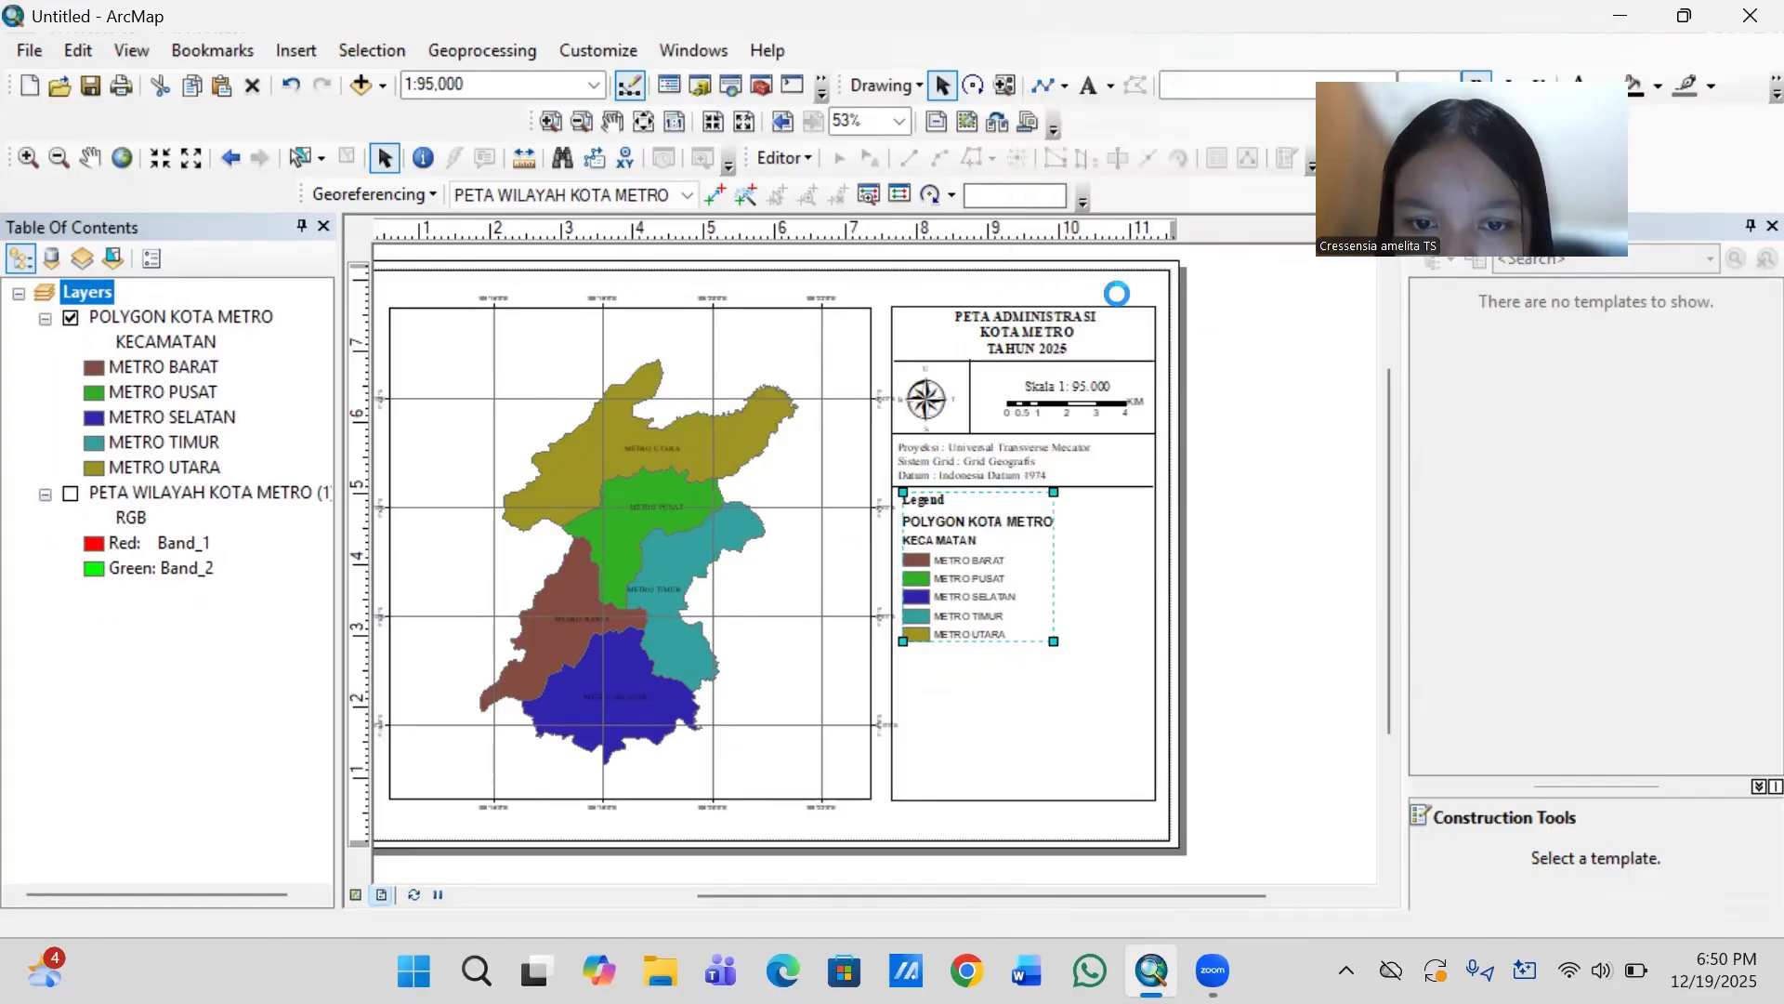
- Try to clear the text of the legend's POLYGON KOTA METRO heading
double_click(1040, 524)
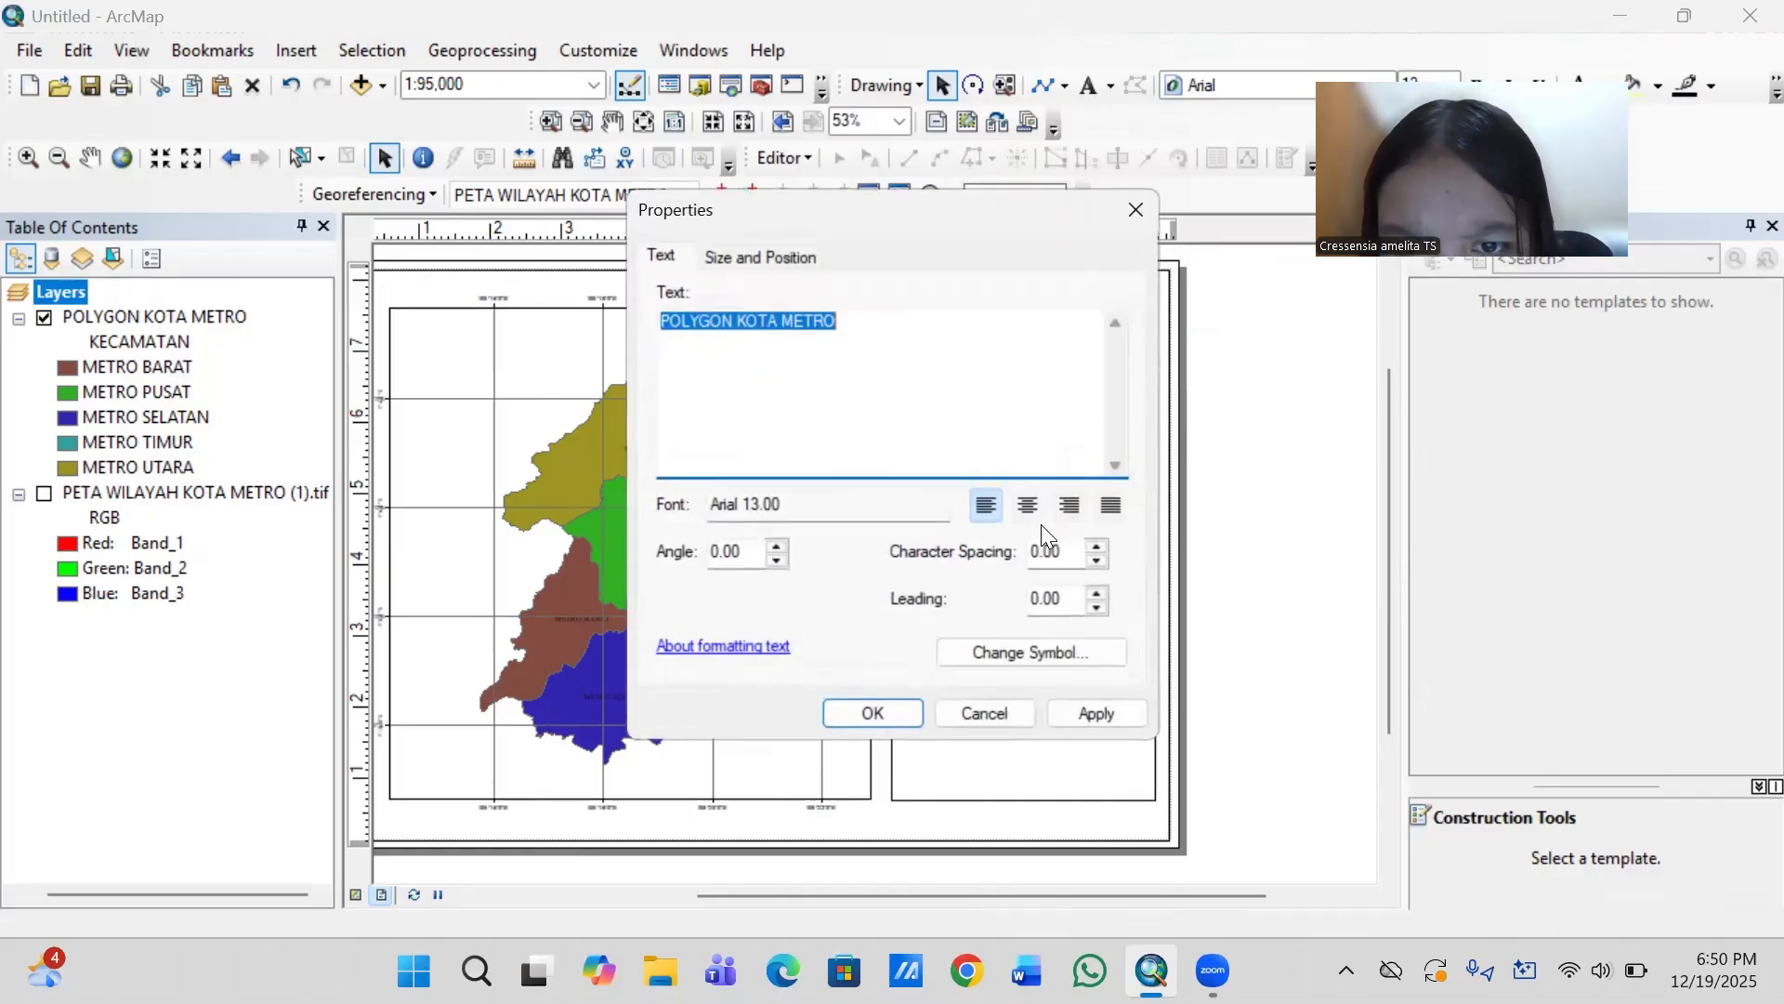
key("BackSpace")
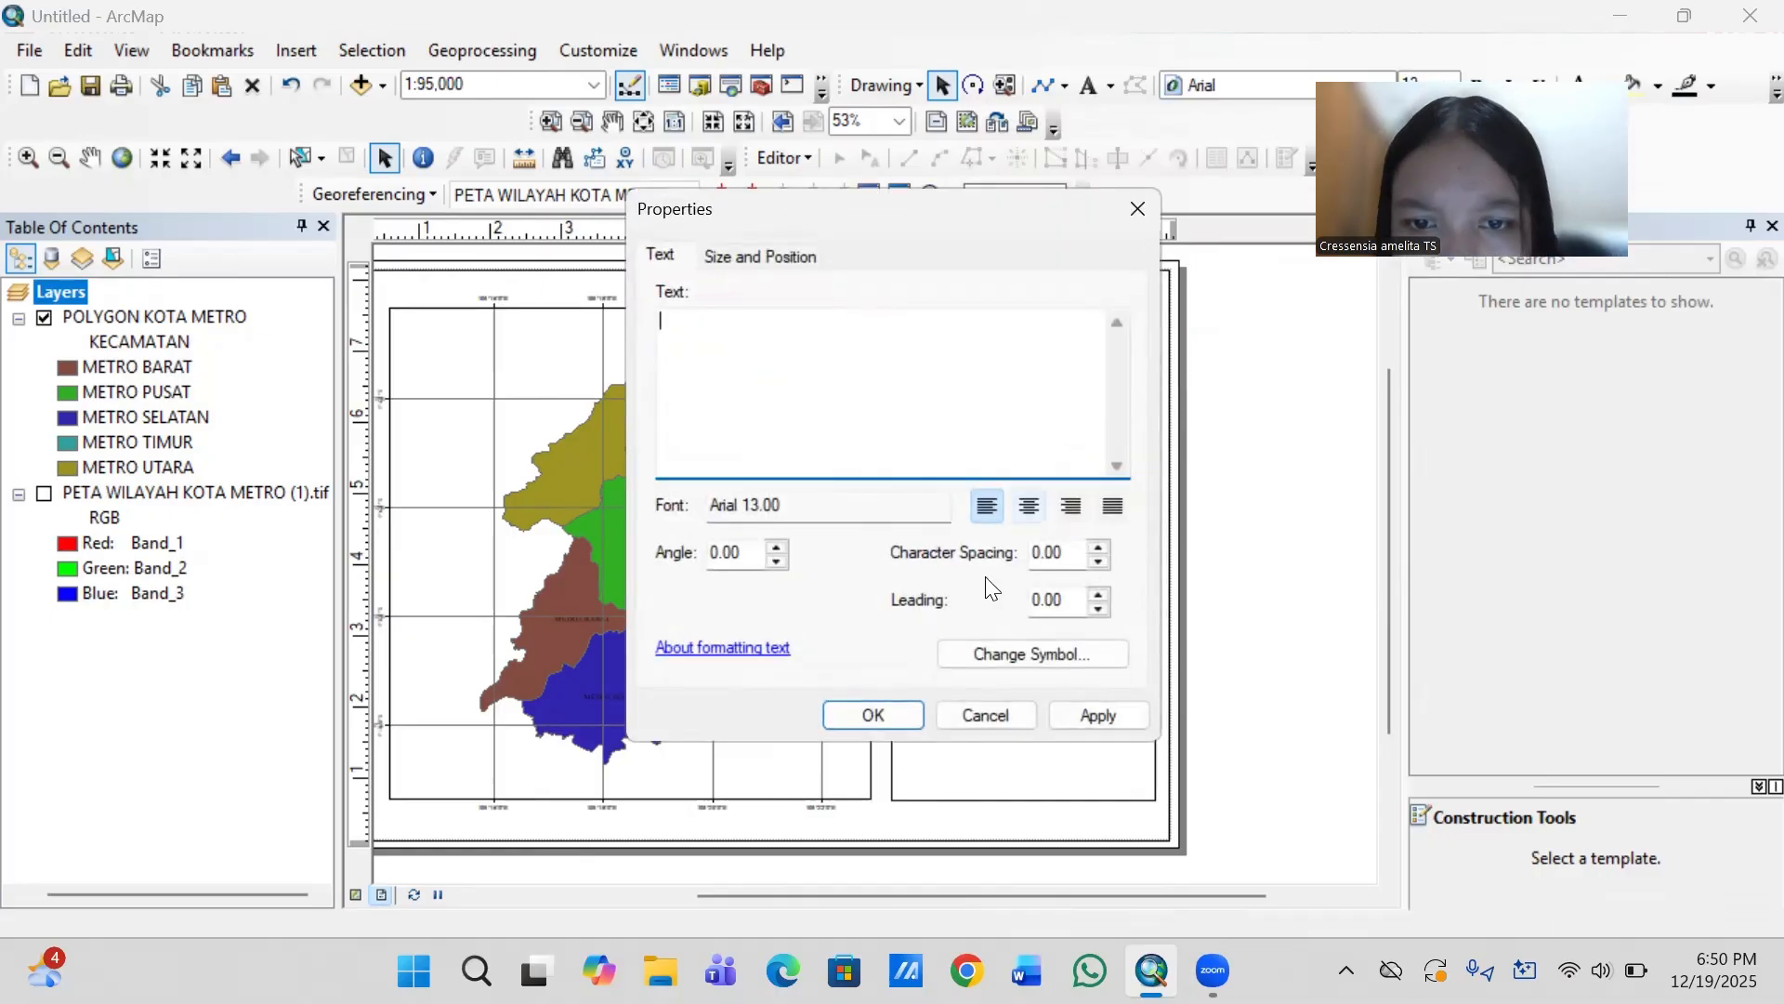
left_click(879, 722)
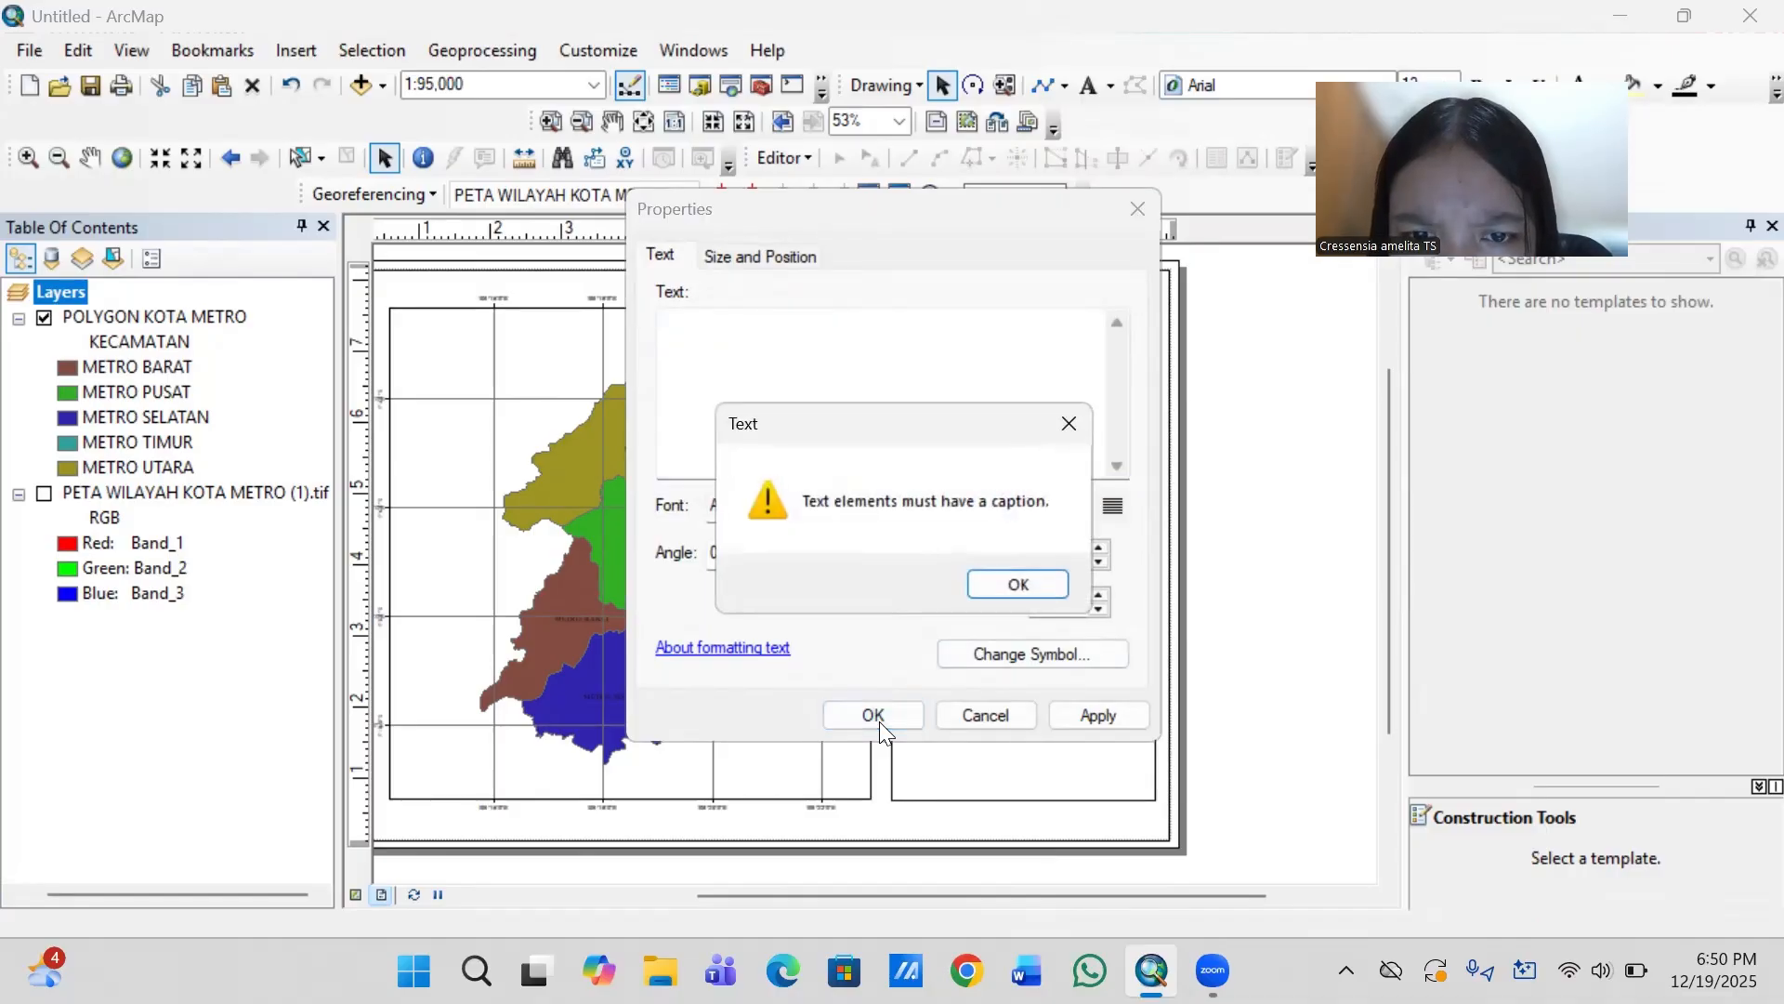
left_click(1016, 584)
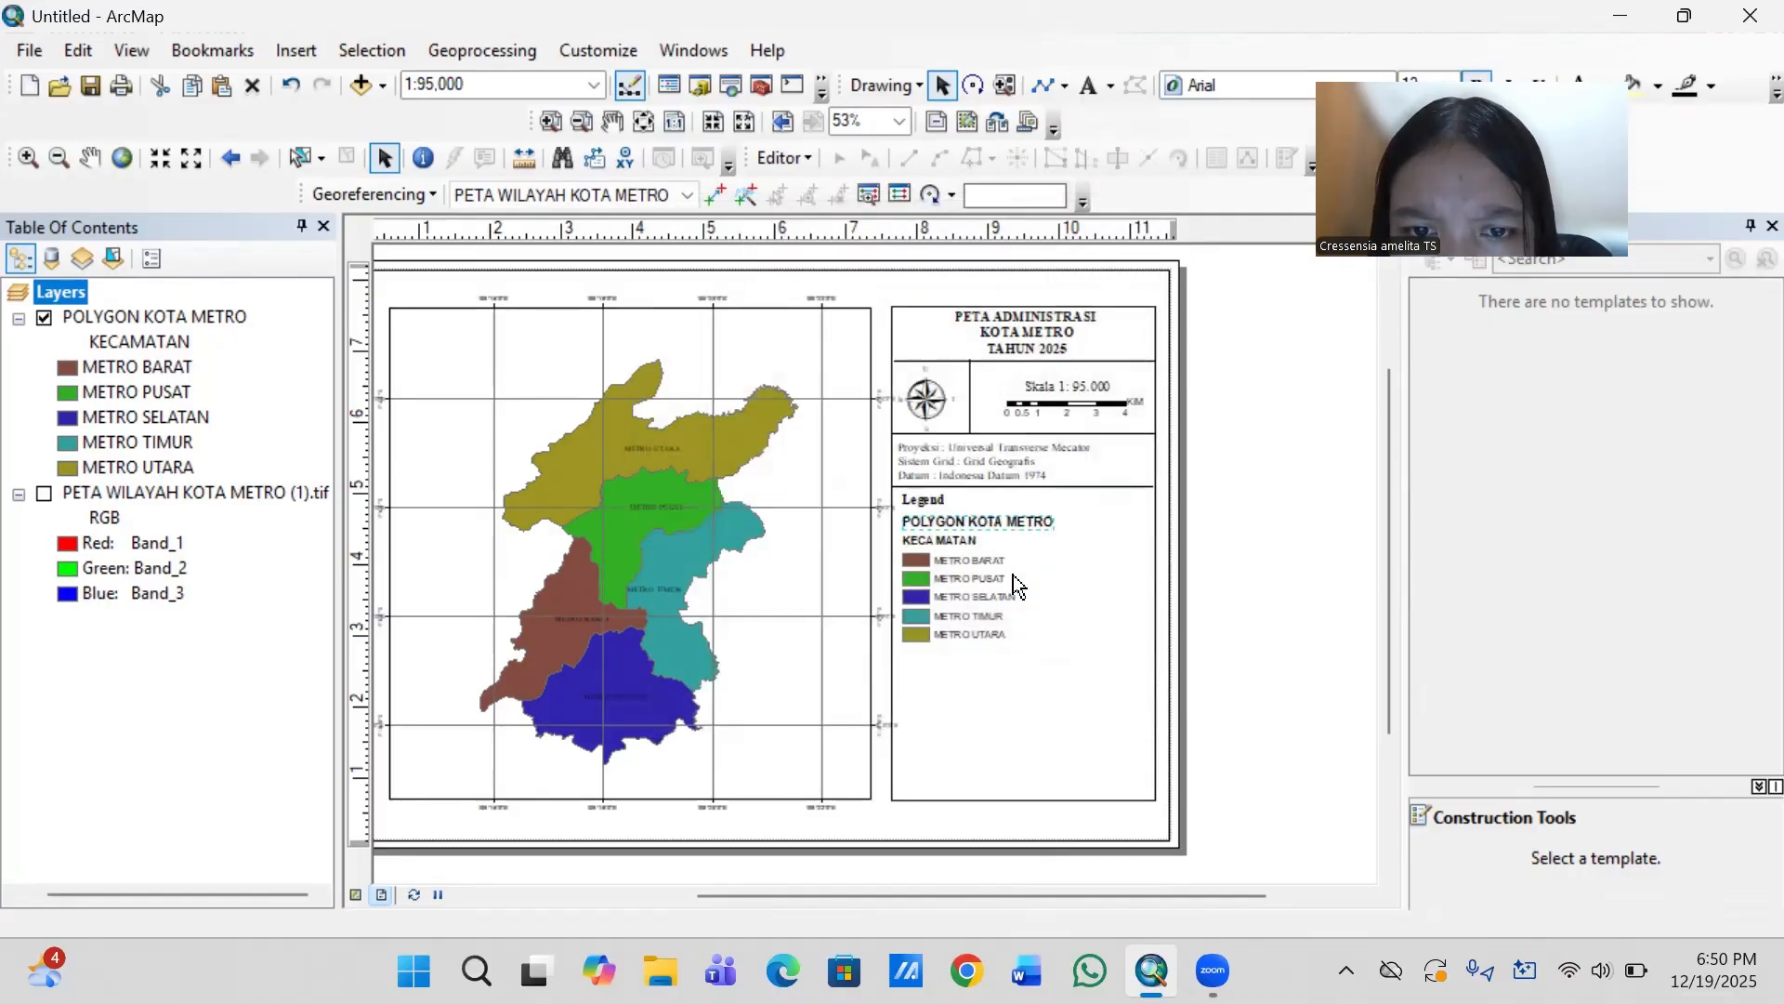
- Try again to empty the caption of the POLYGON KOTA METRO heading in the legend through its text properties
left_click(1020, 527)
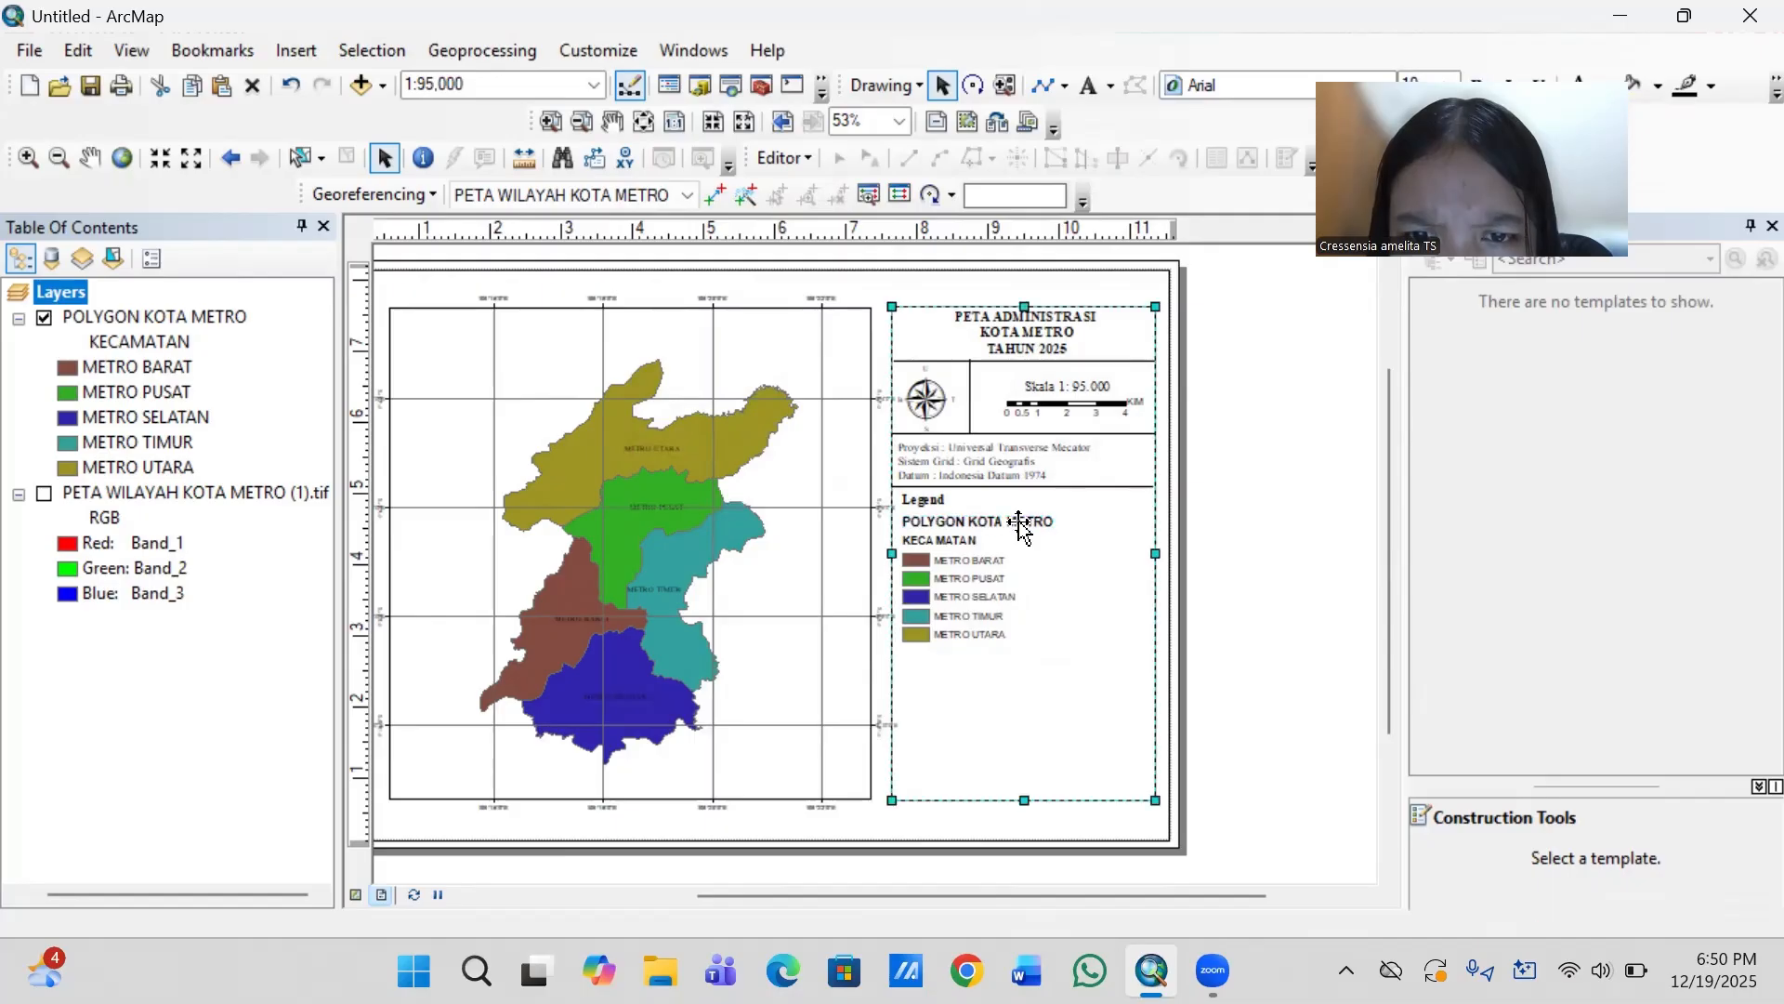
left_click(1019, 527)
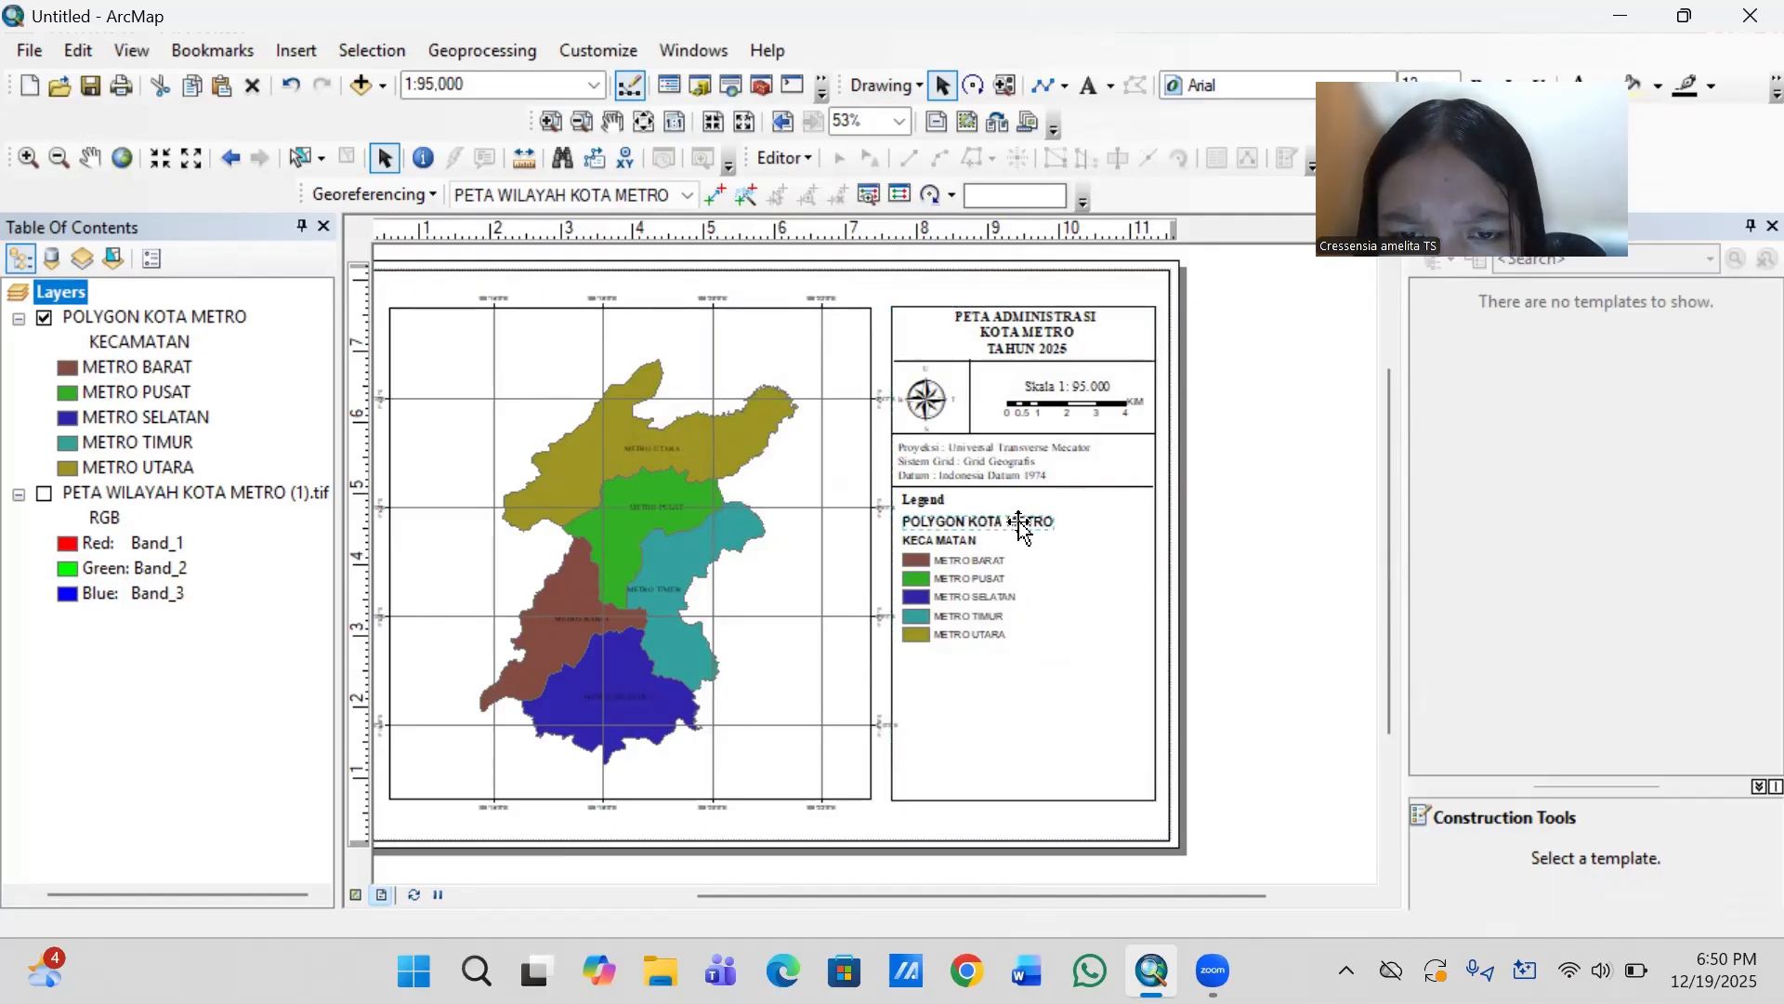
right_click(1019, 527)
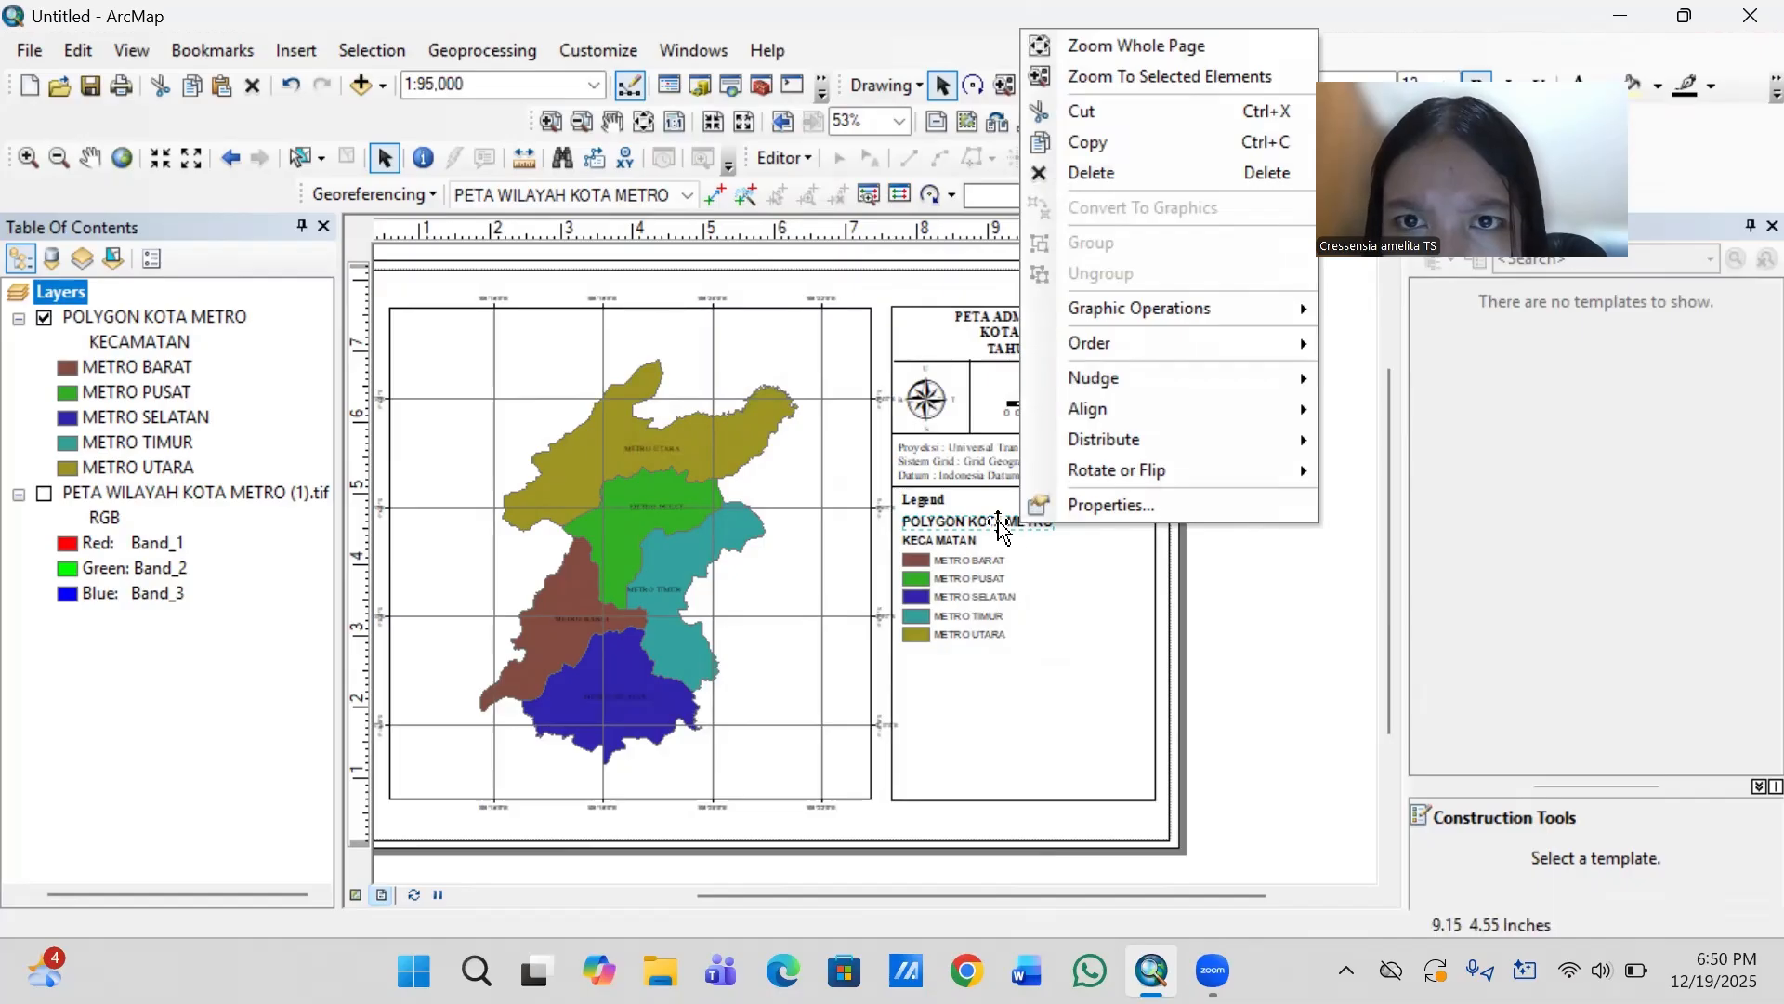
double_click(999, 522)
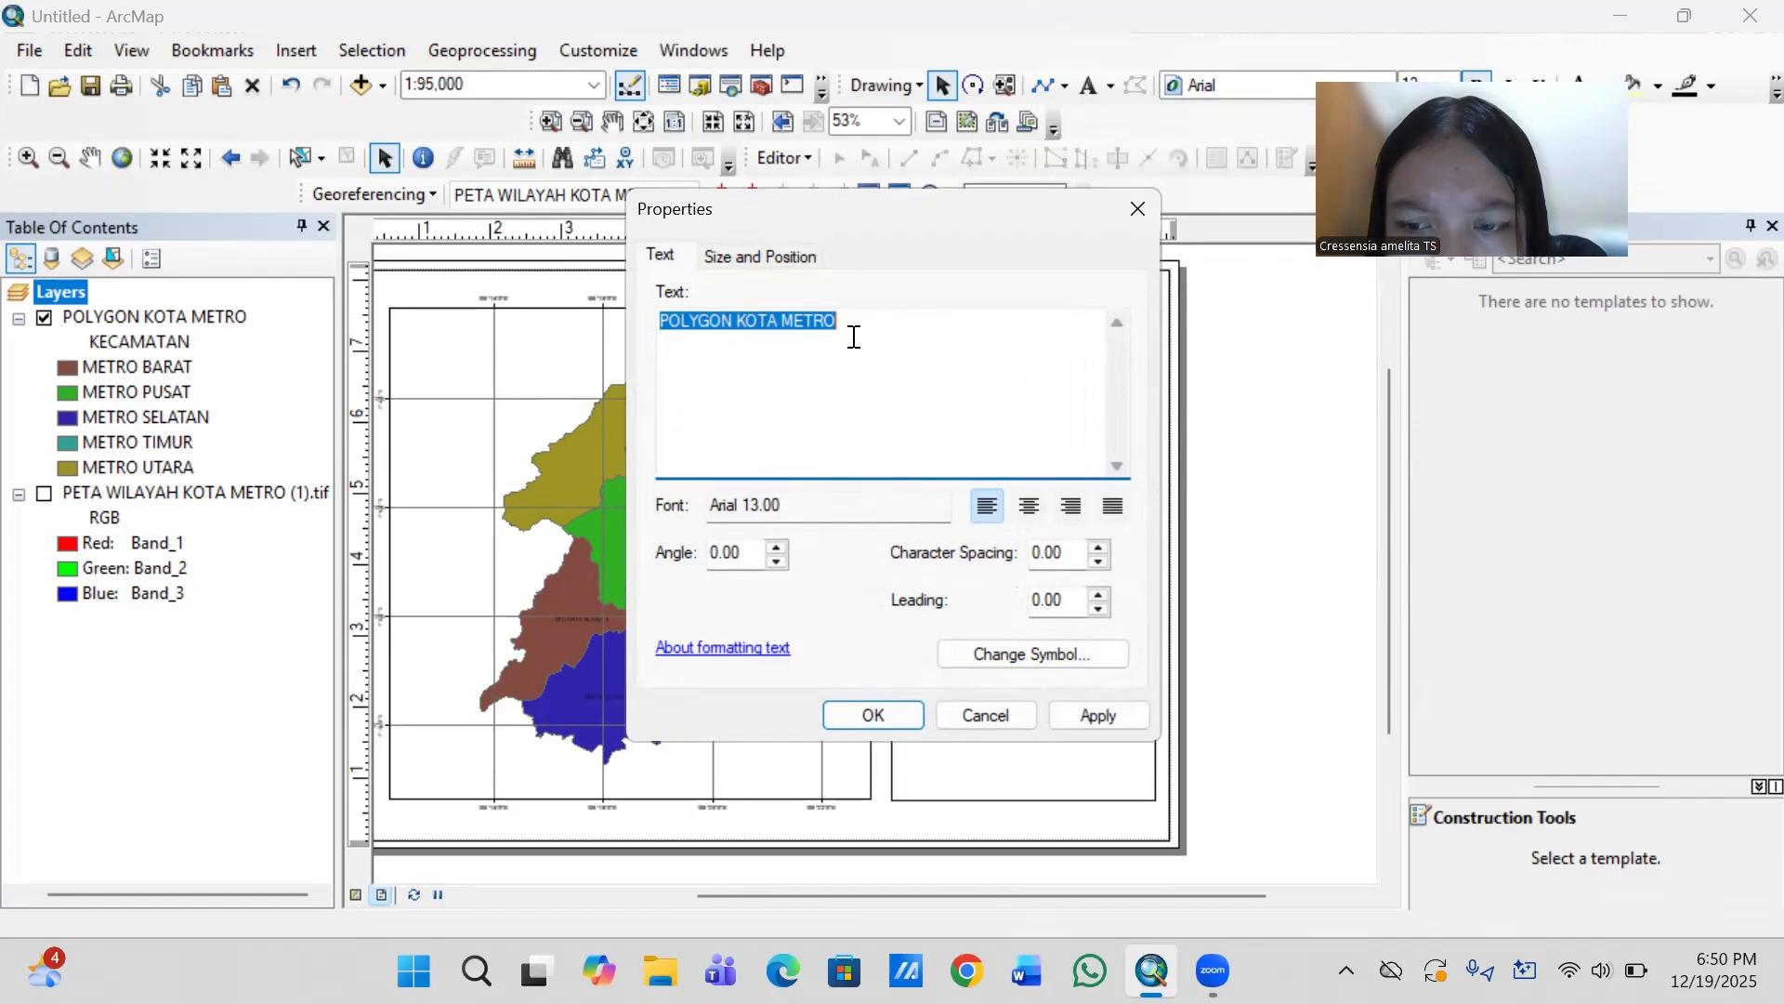
key("BackSpace")
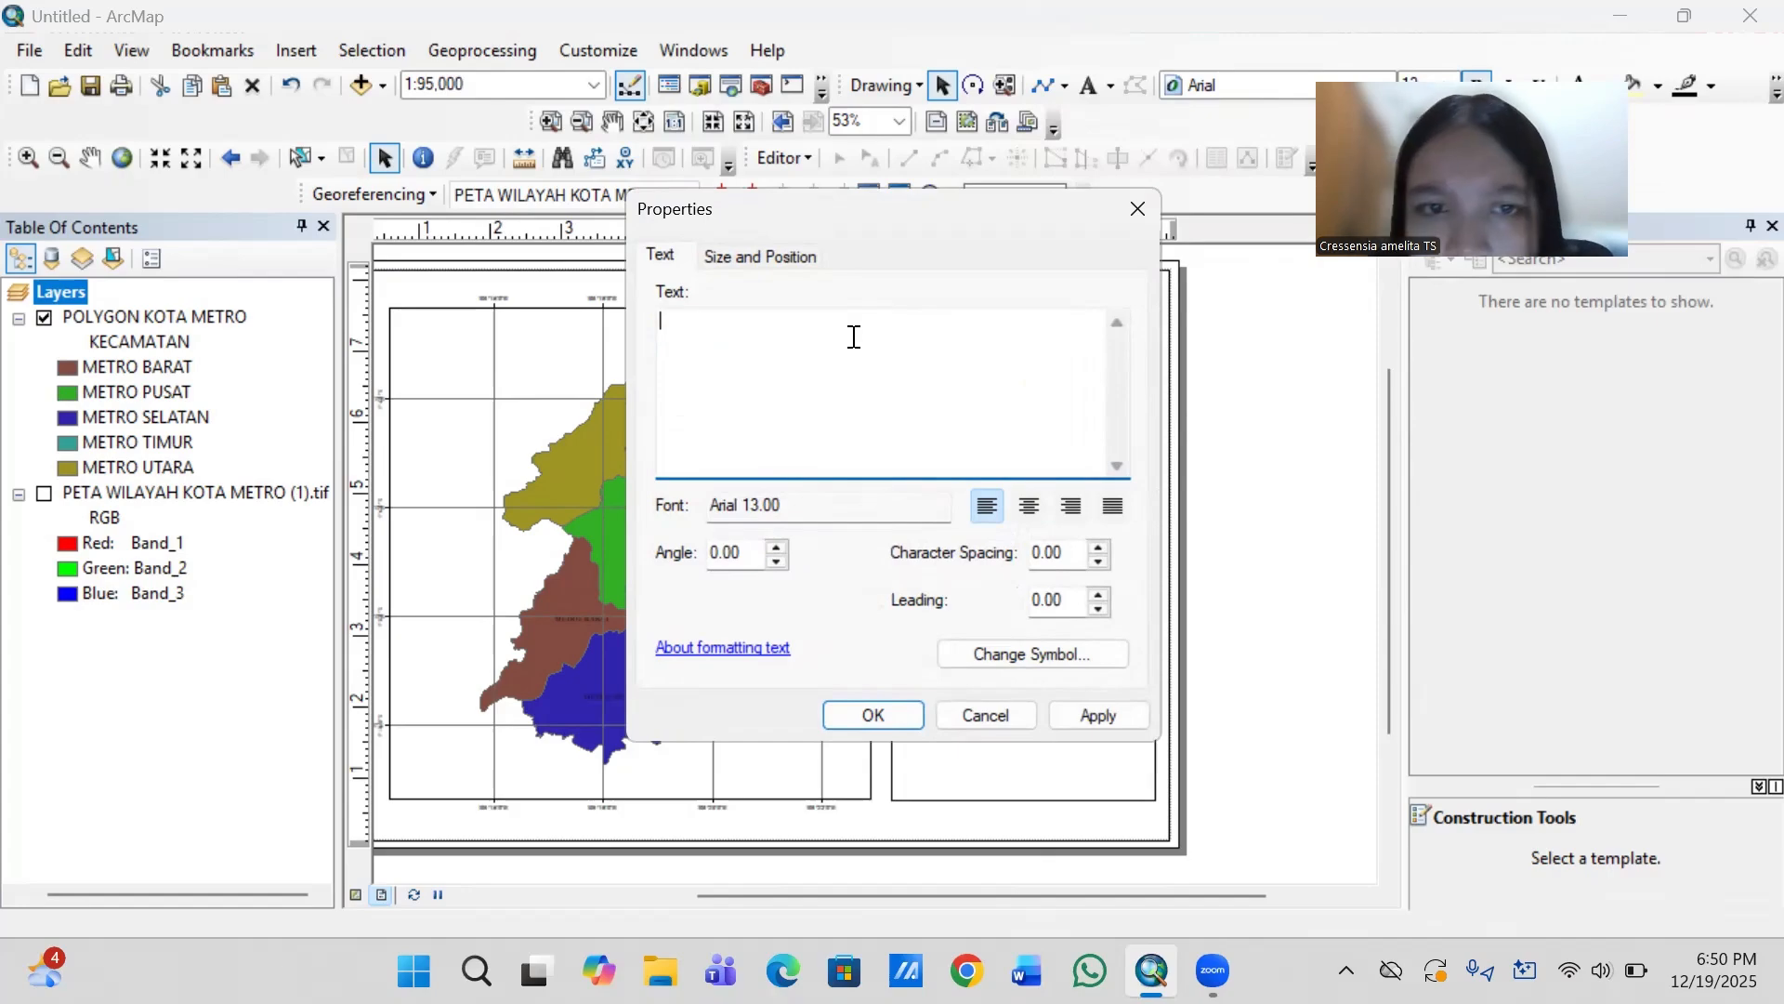
left_click(1121, 720)
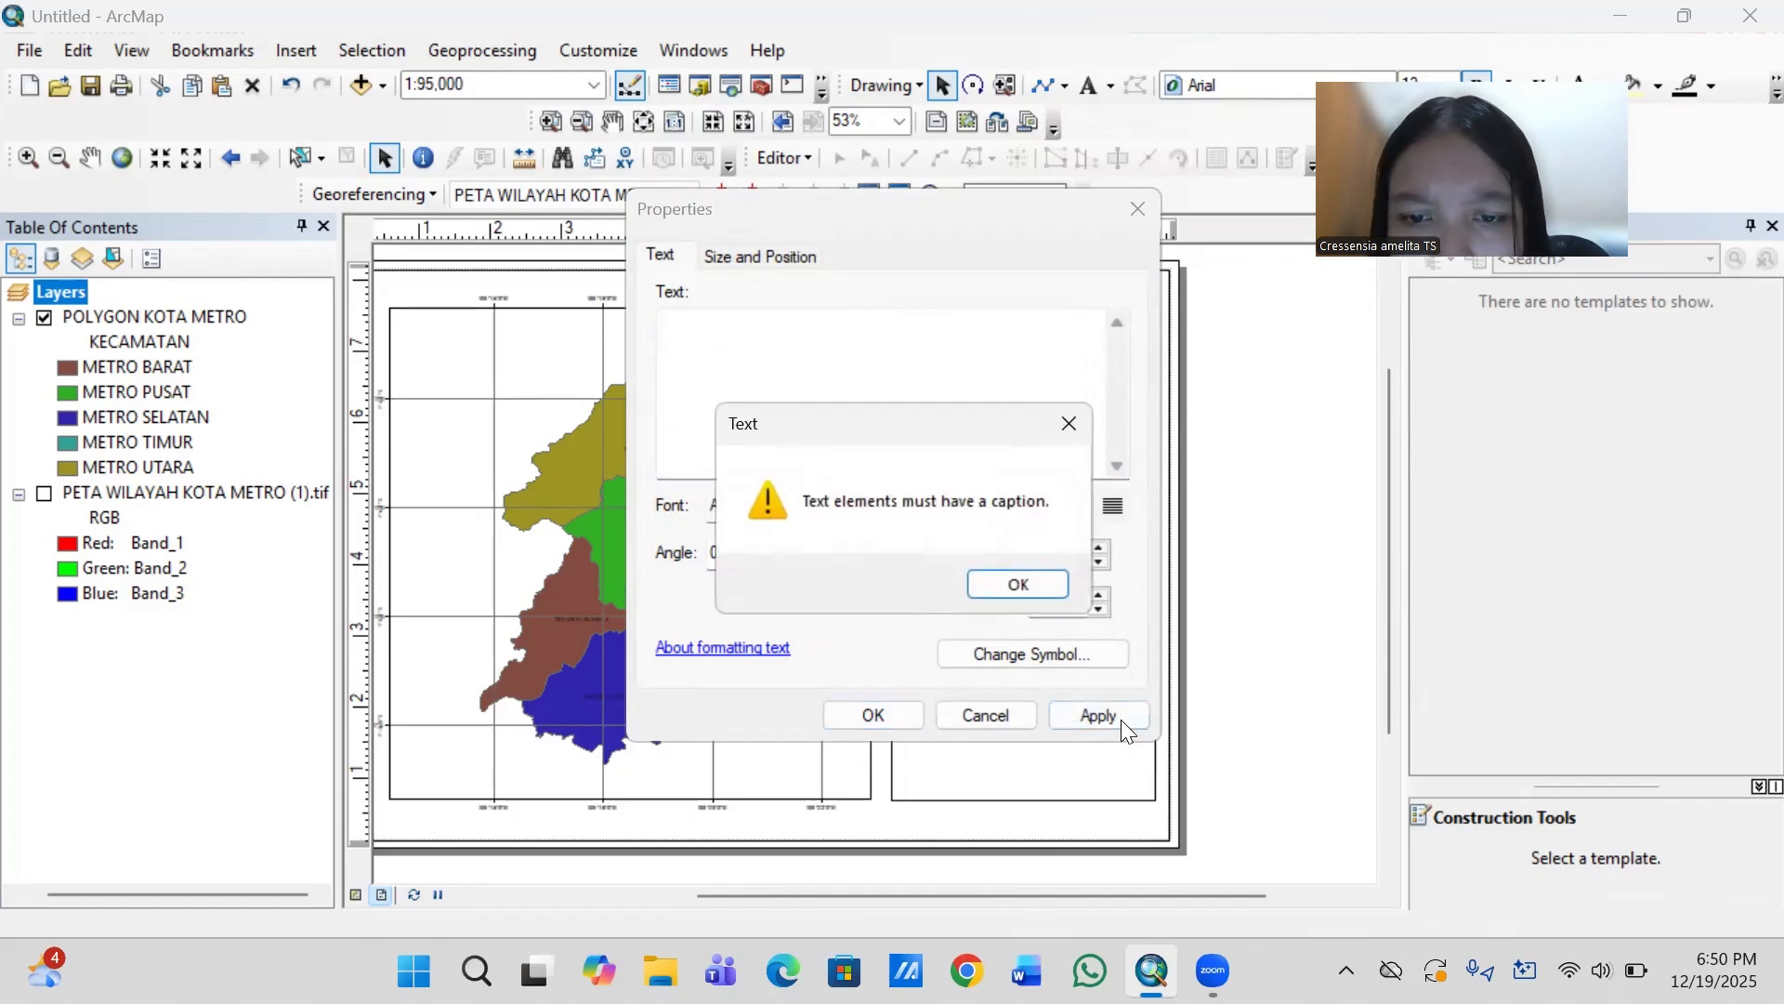
left_click(981, 588)
left_click(1132, 201)
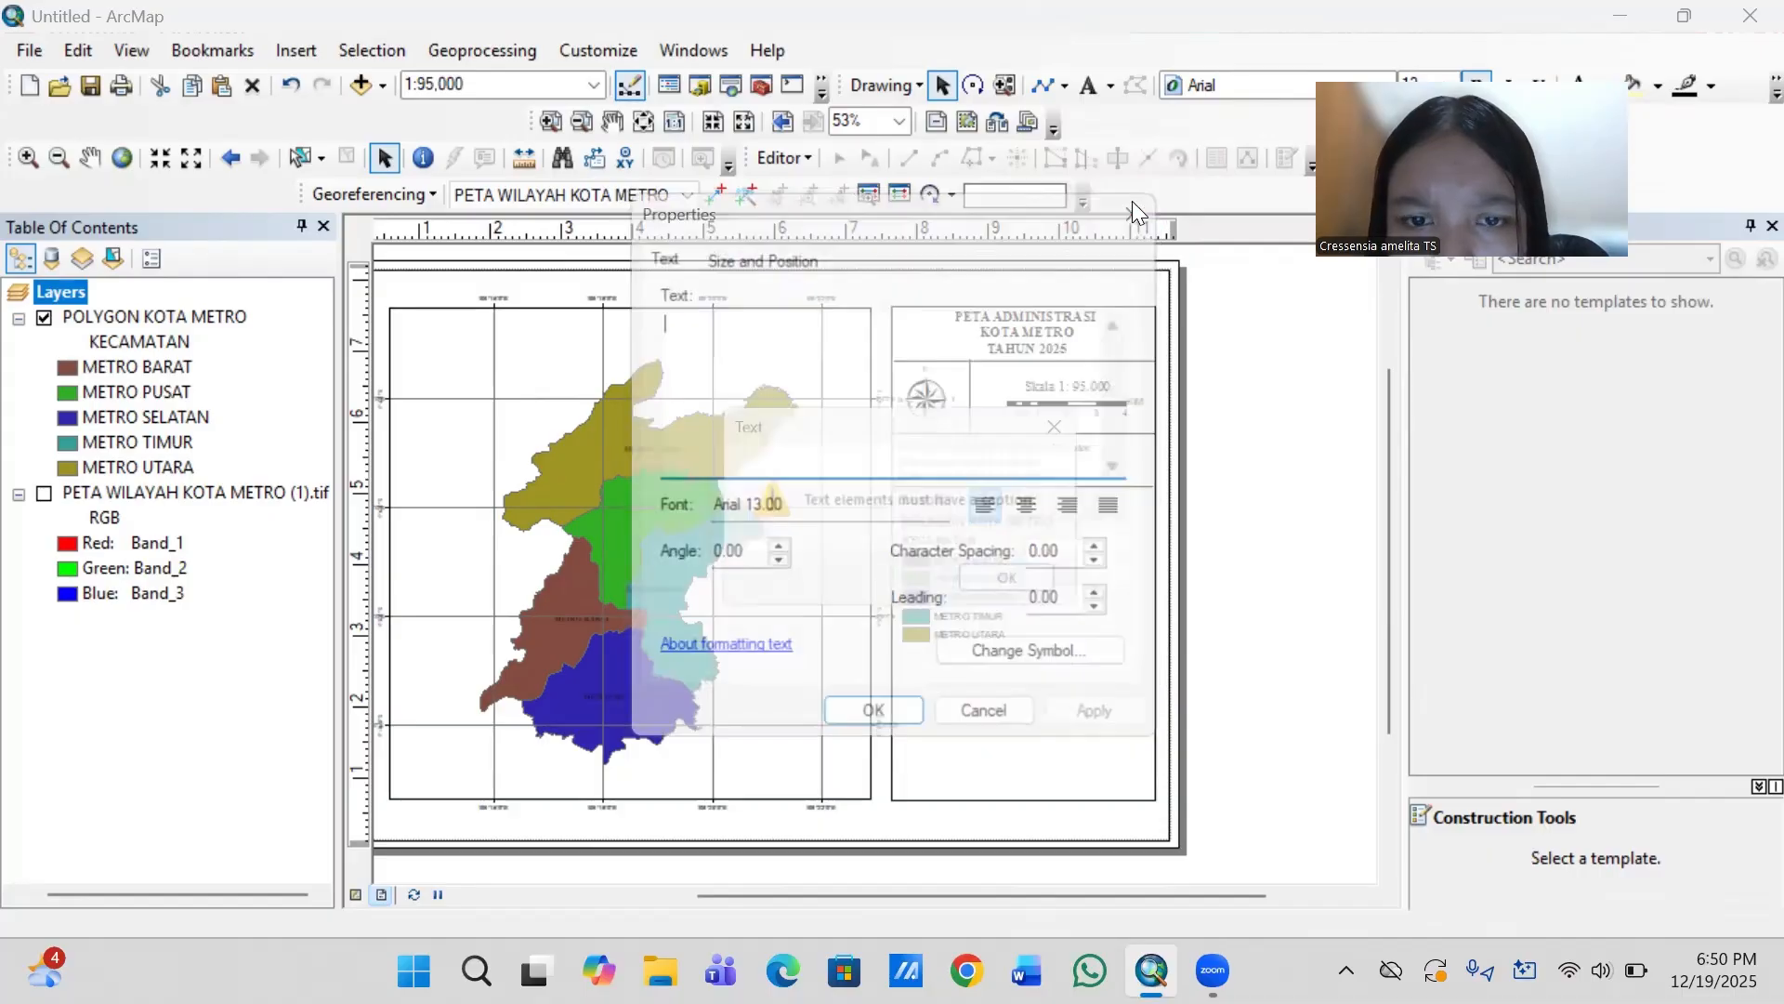
left_click(1003, 582)
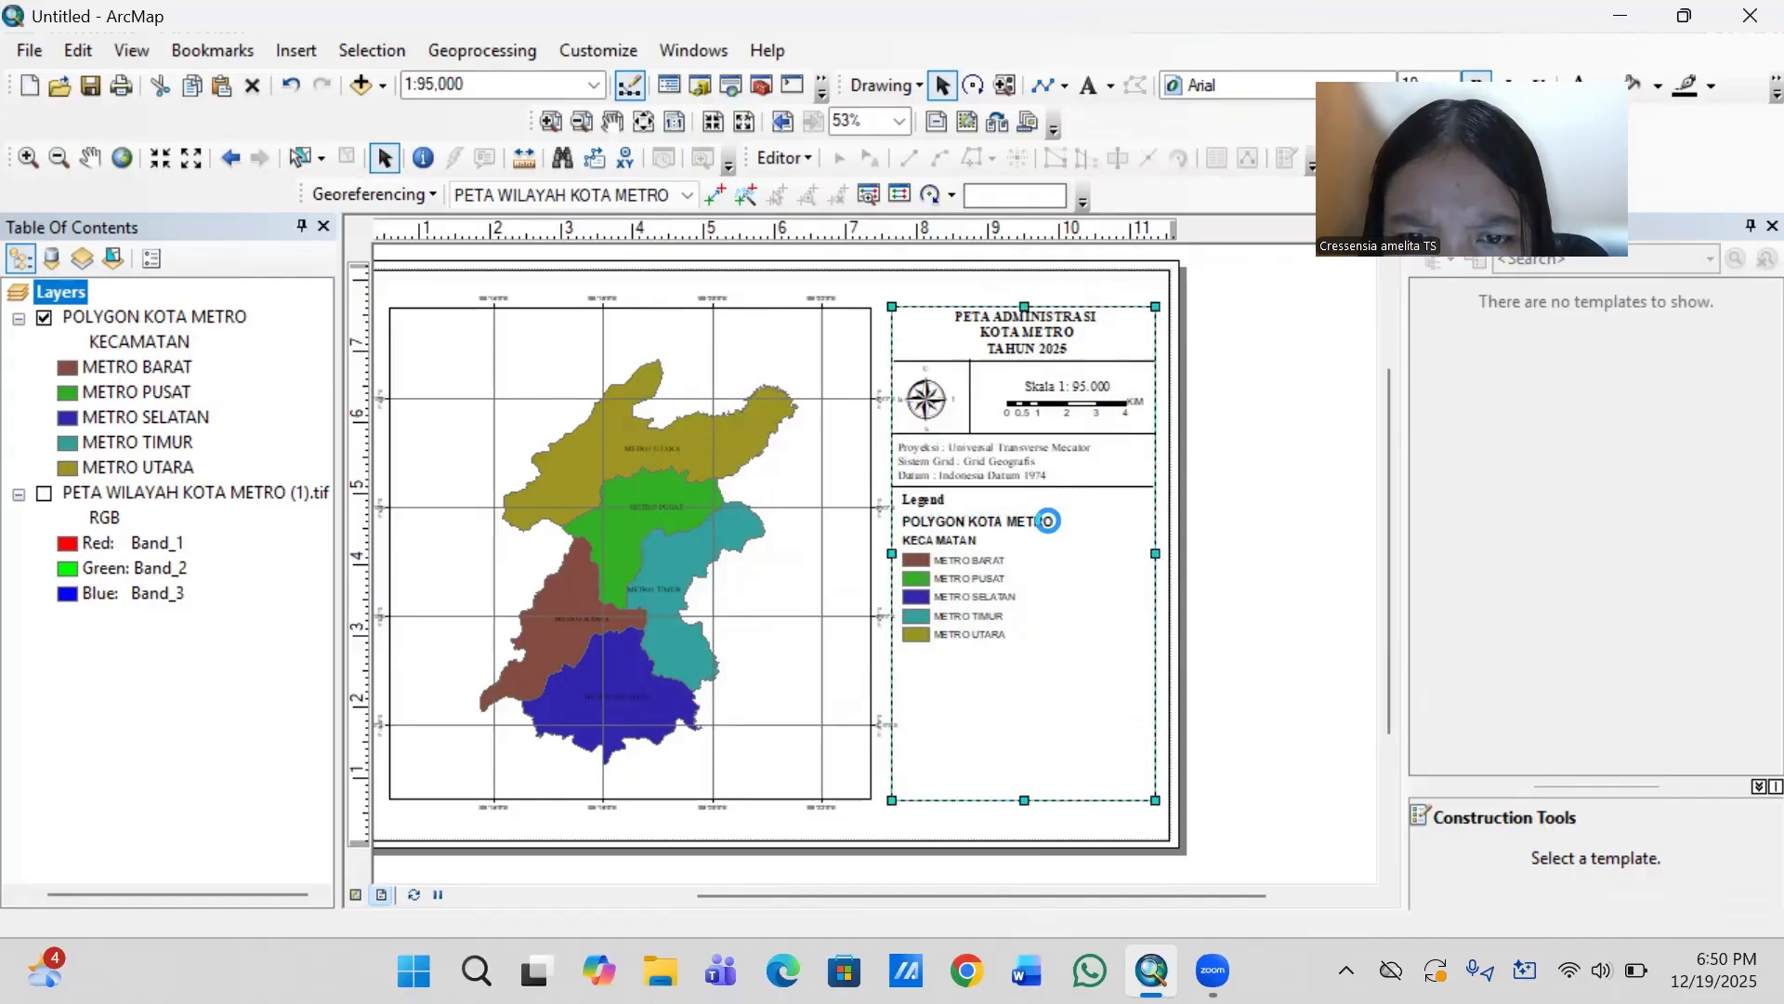
double_click(1048, 522)
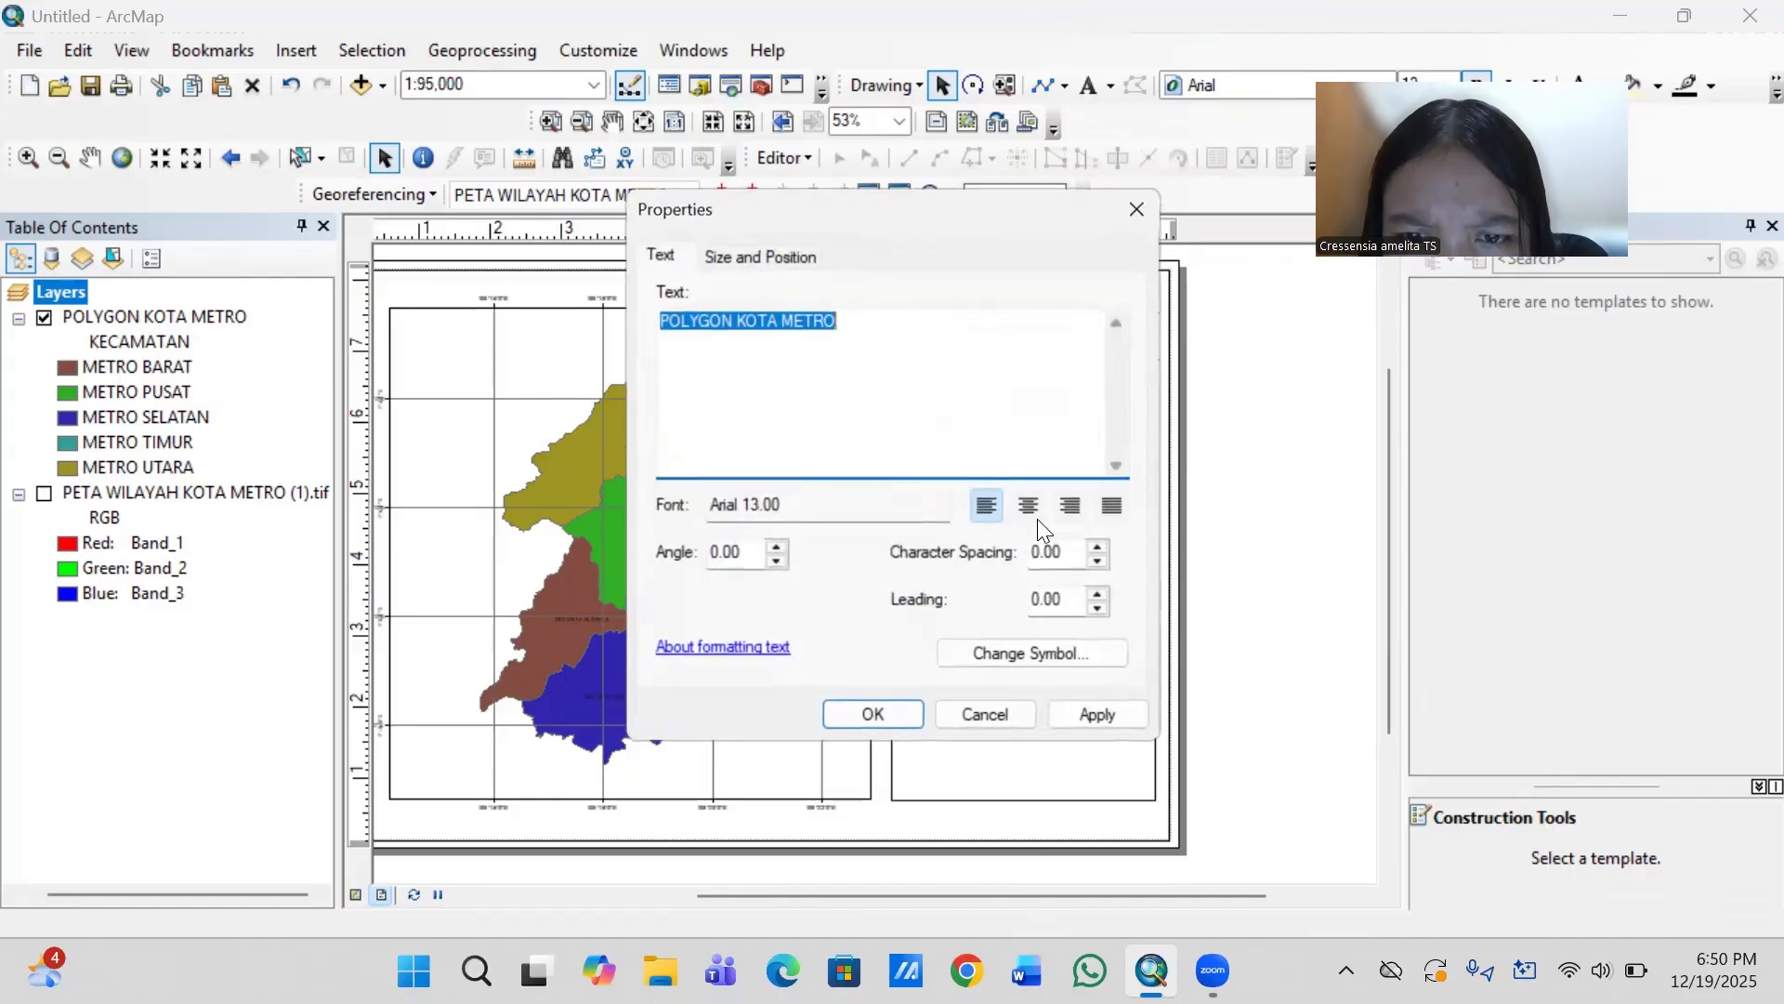
left_click(1128, 210)
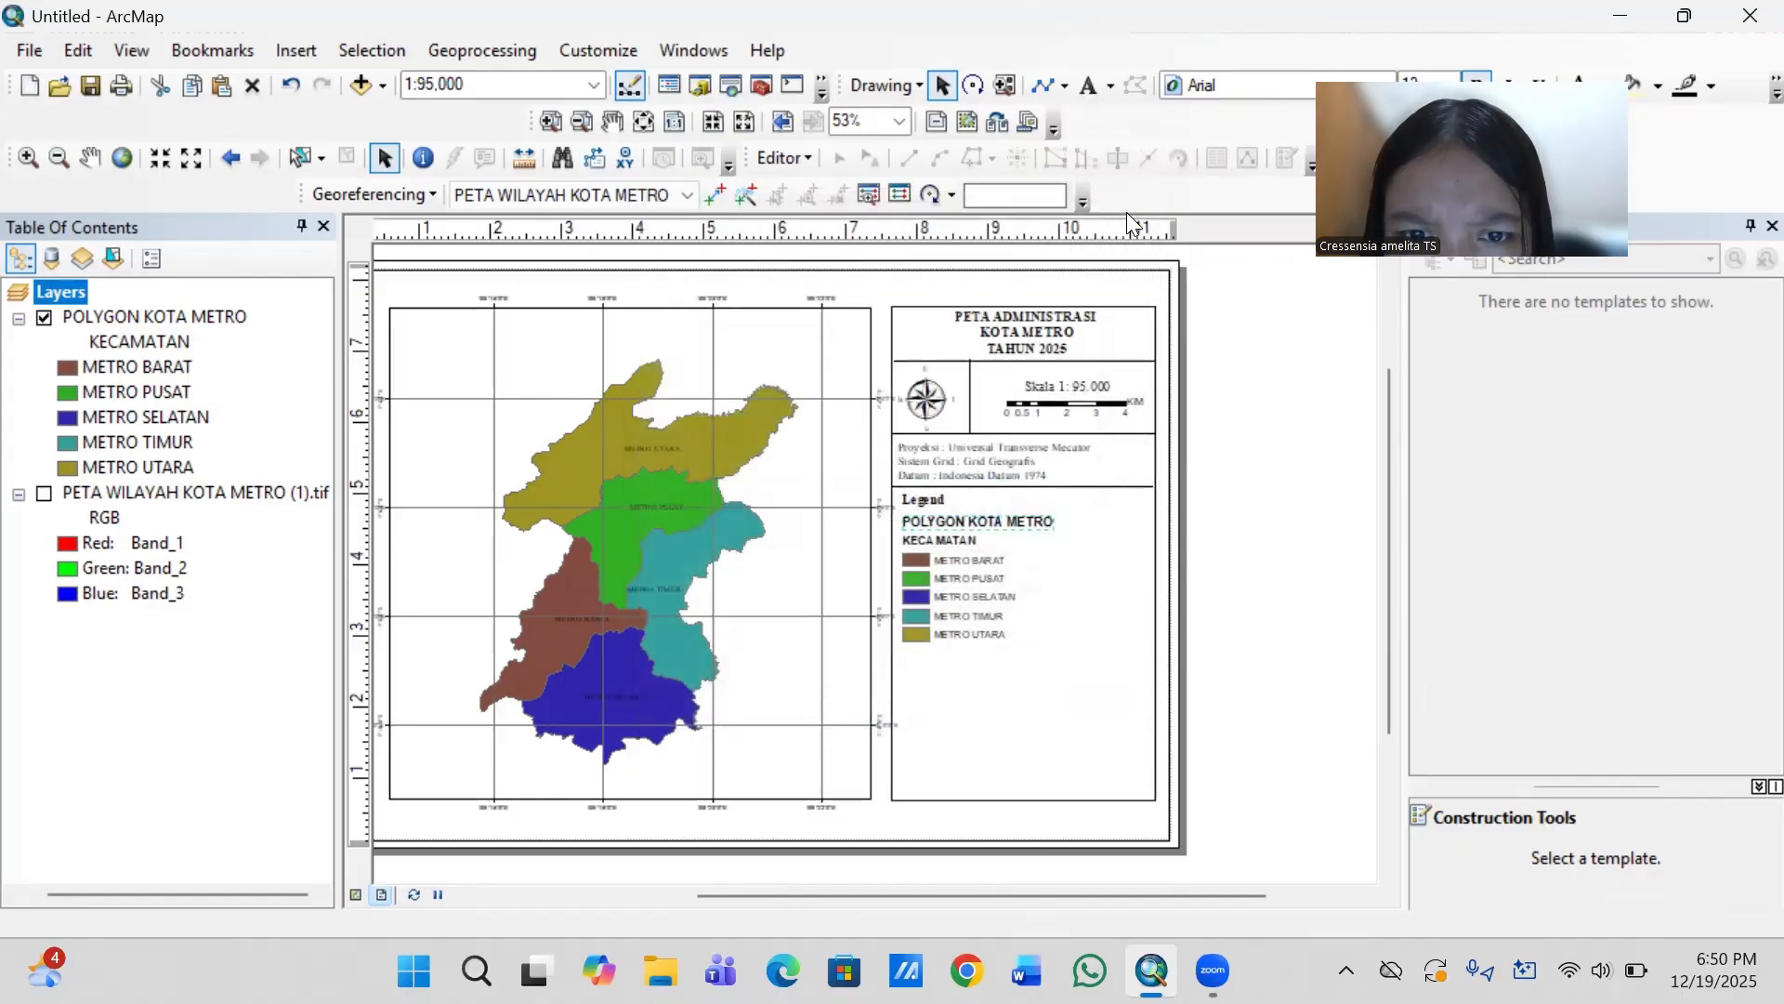
left_click(1022, 521)
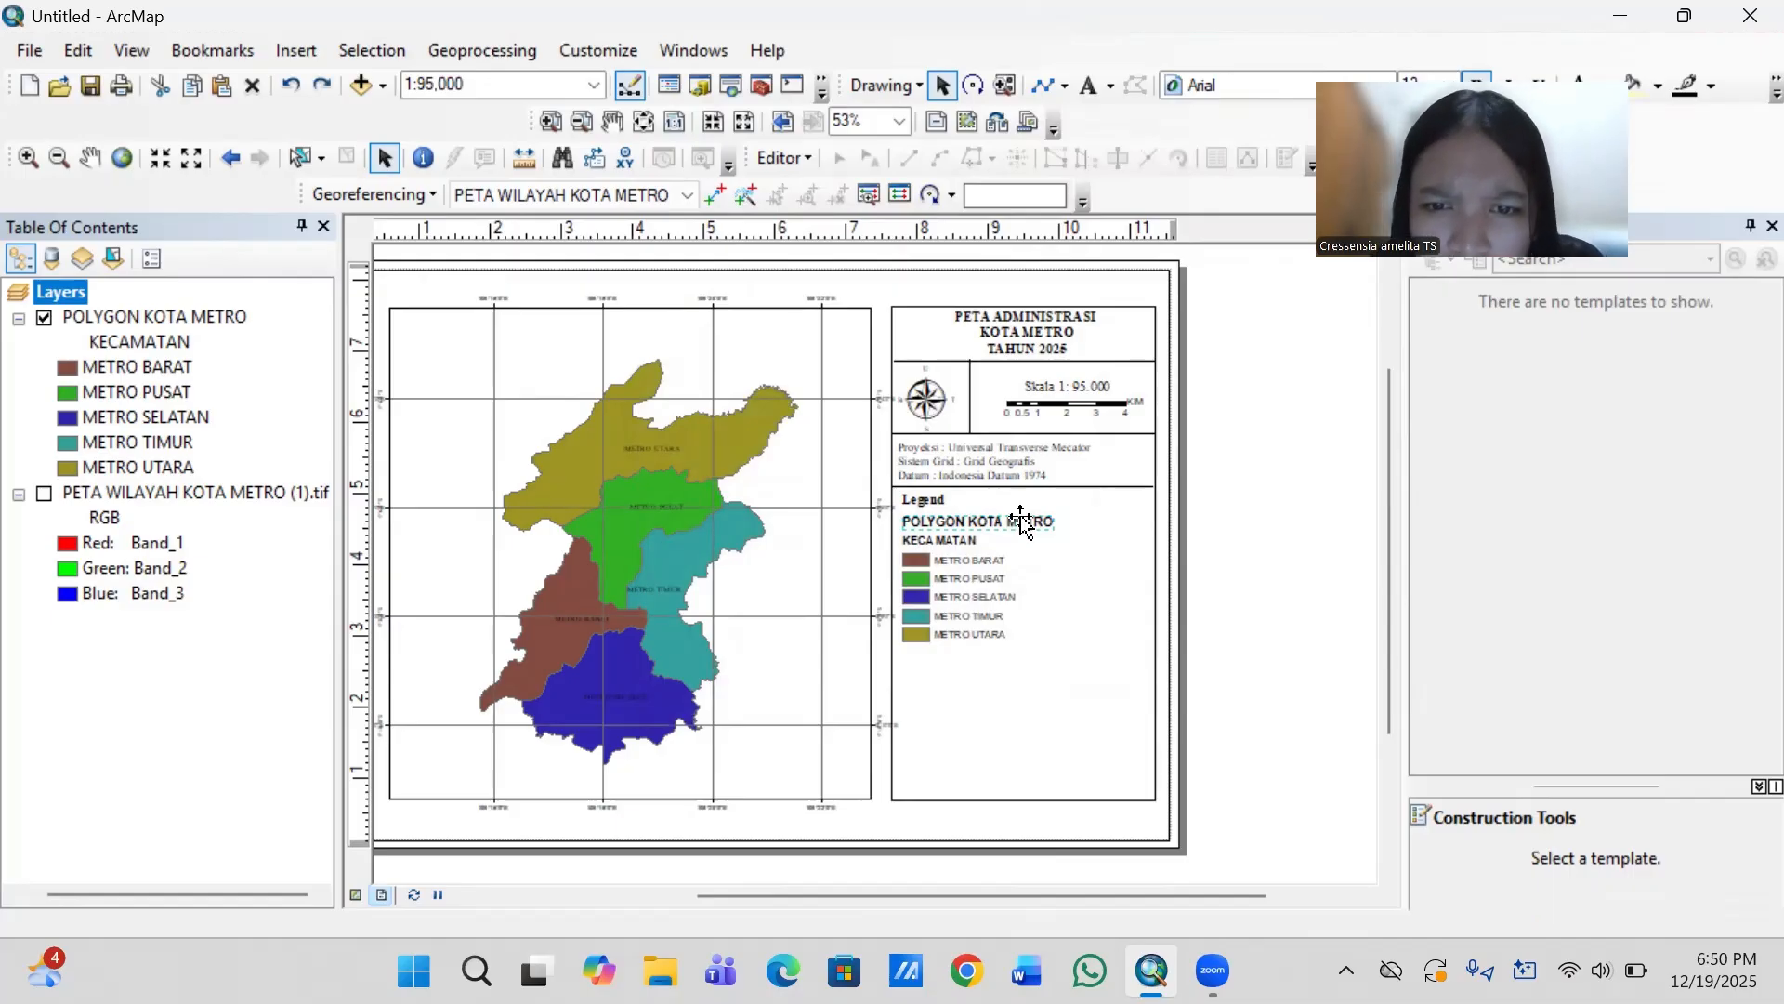
left_click(1022, 523)
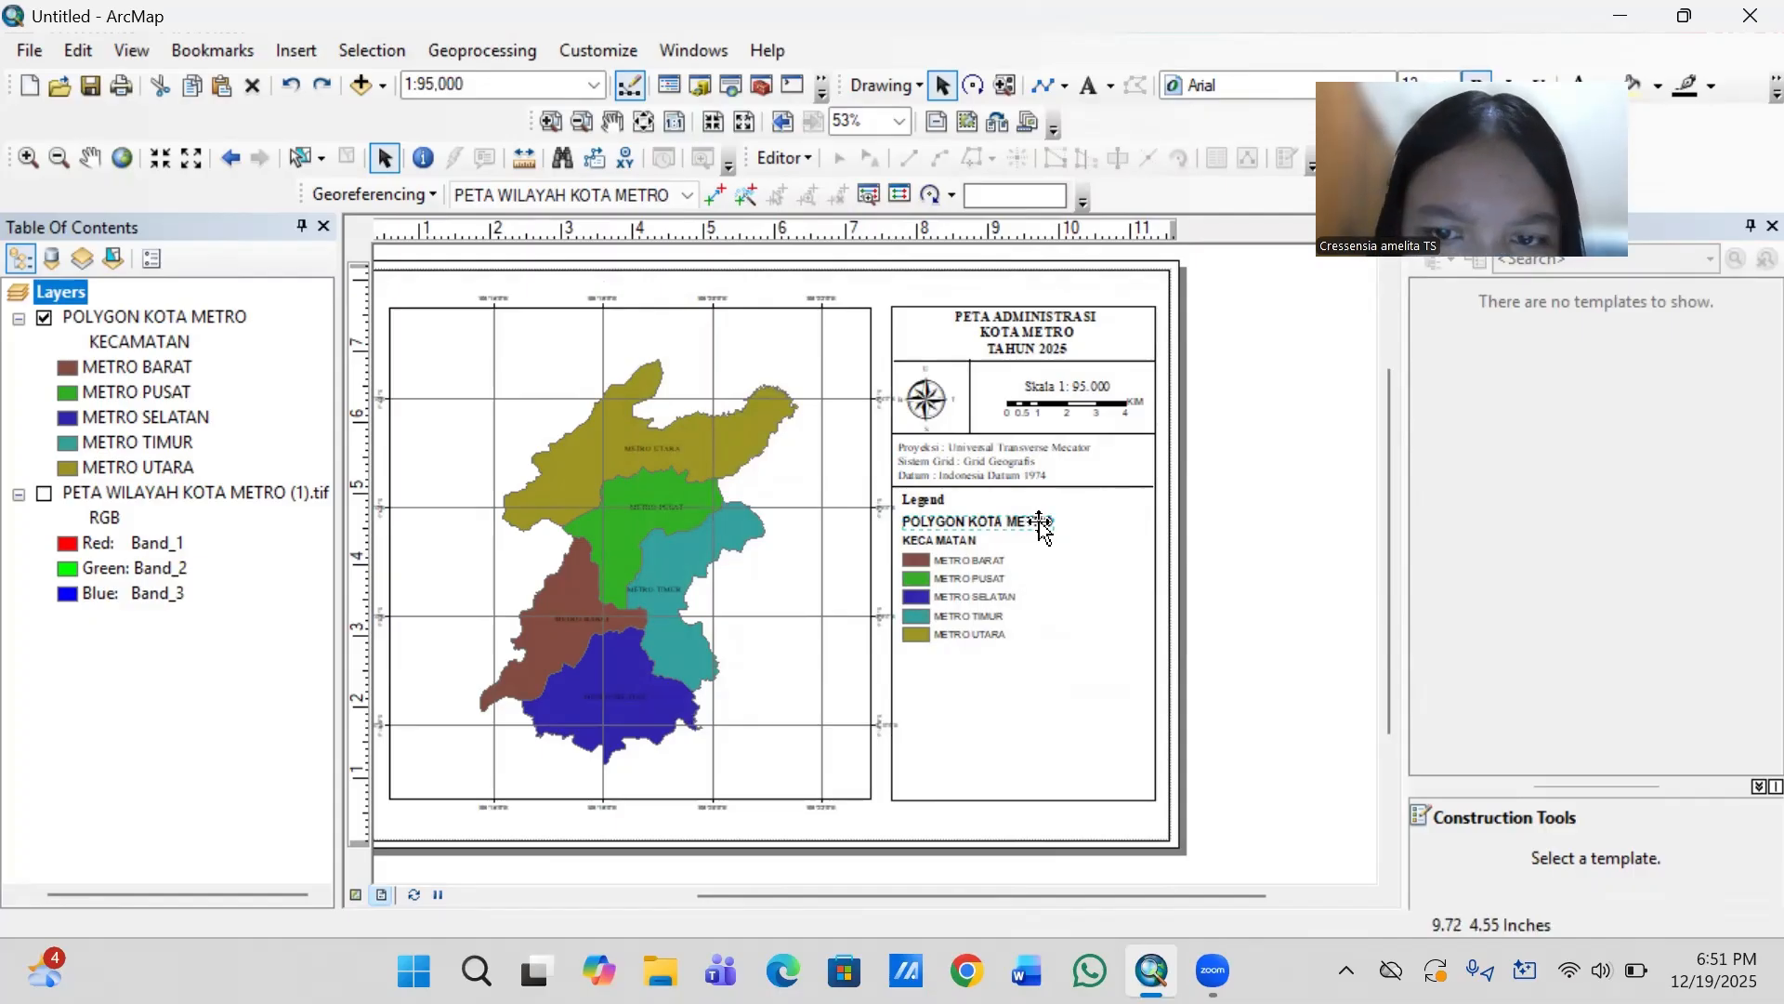
right_click(1041, 525)
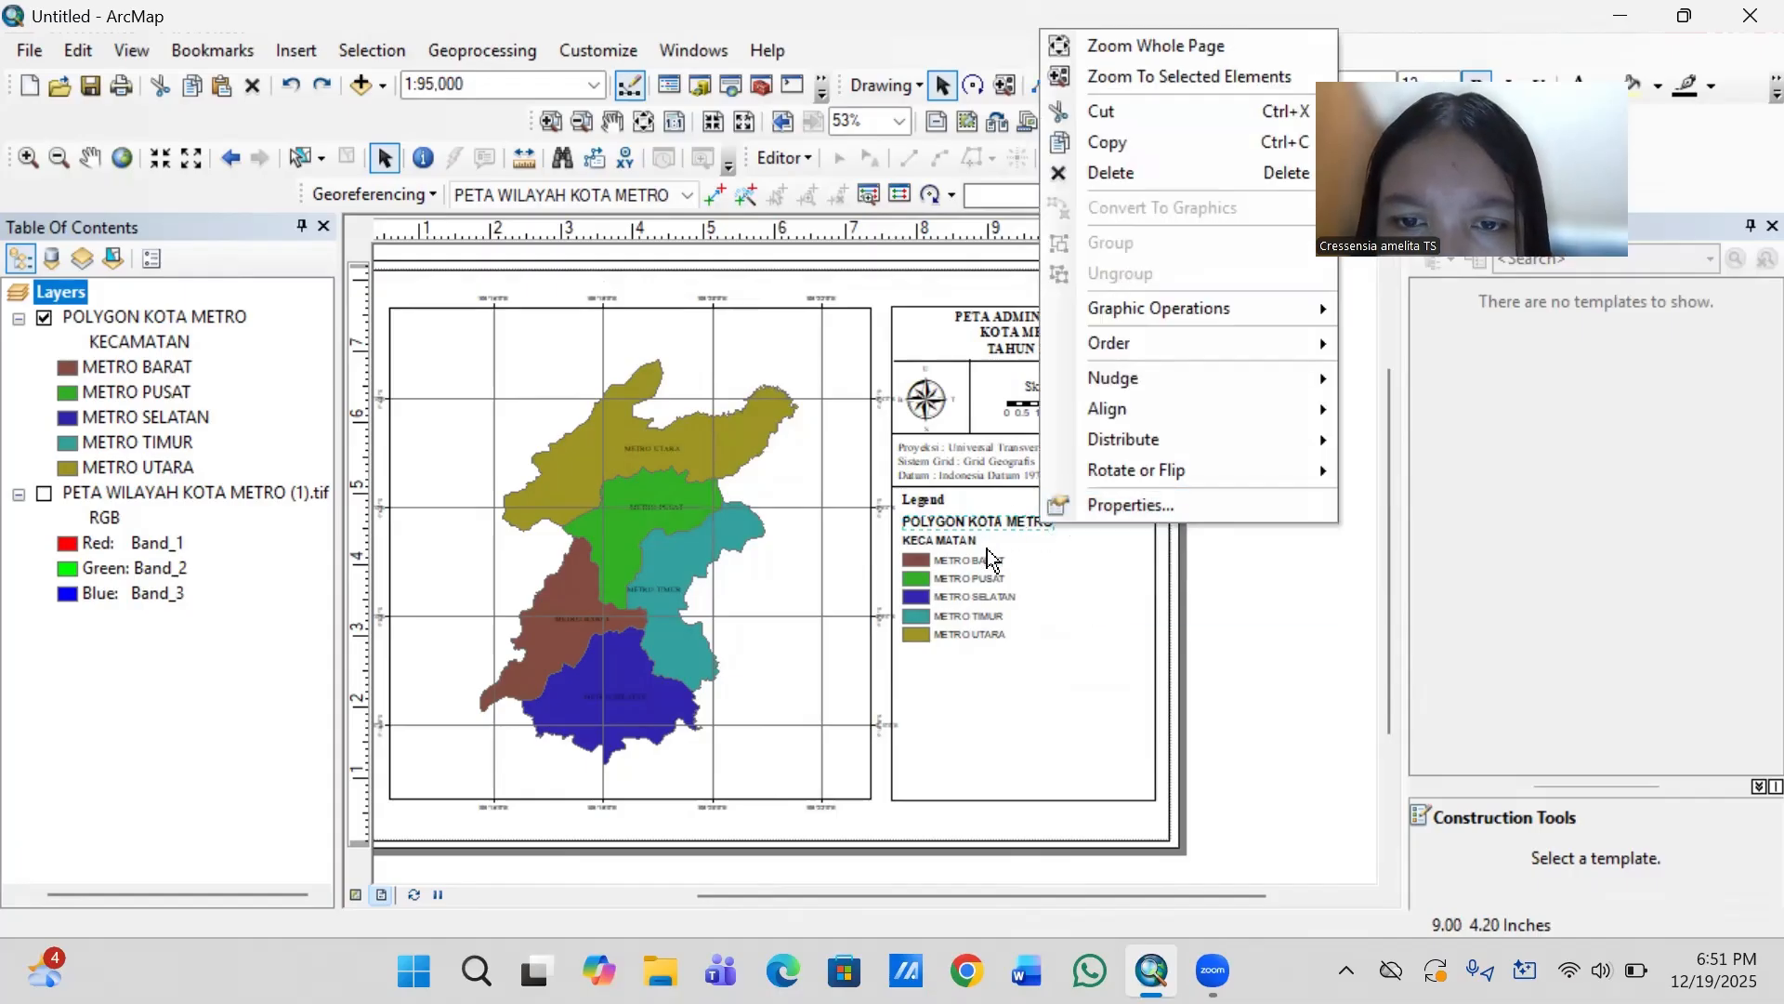
left_click(1215, 565)
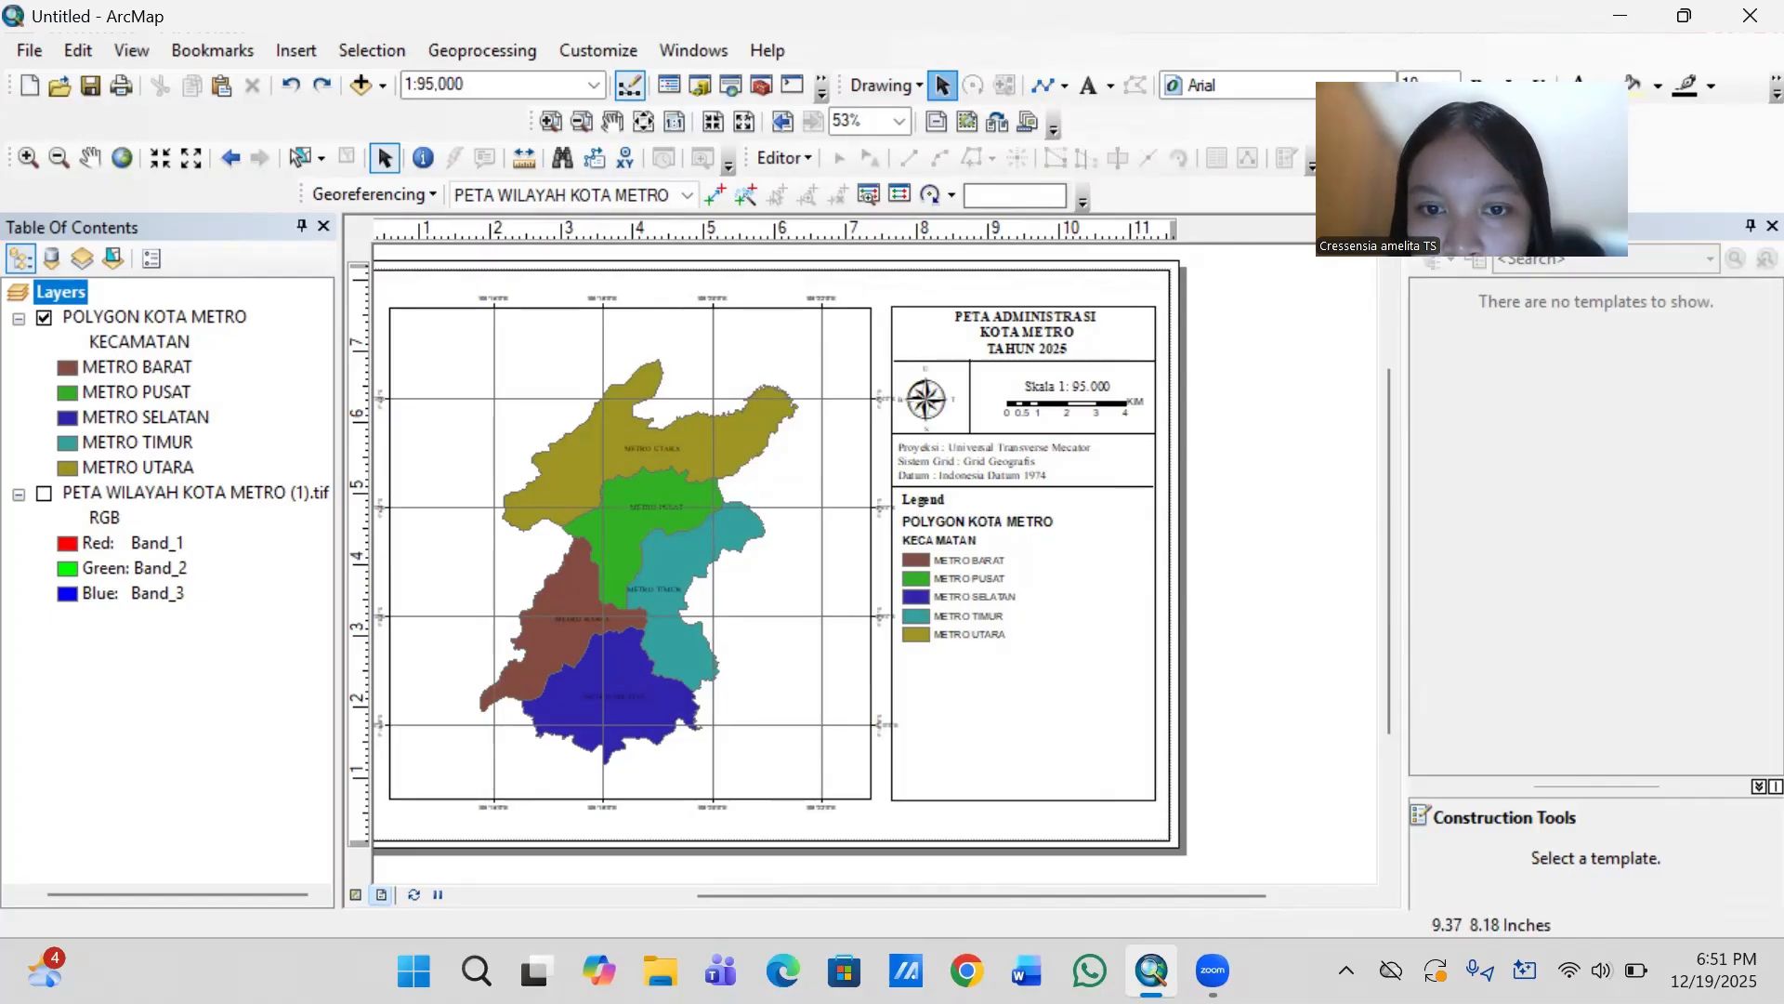
- Delete the POLYGON KOTA METRO and KECAMATAN headings from the ungrouped legend
left_click(1007, 524)
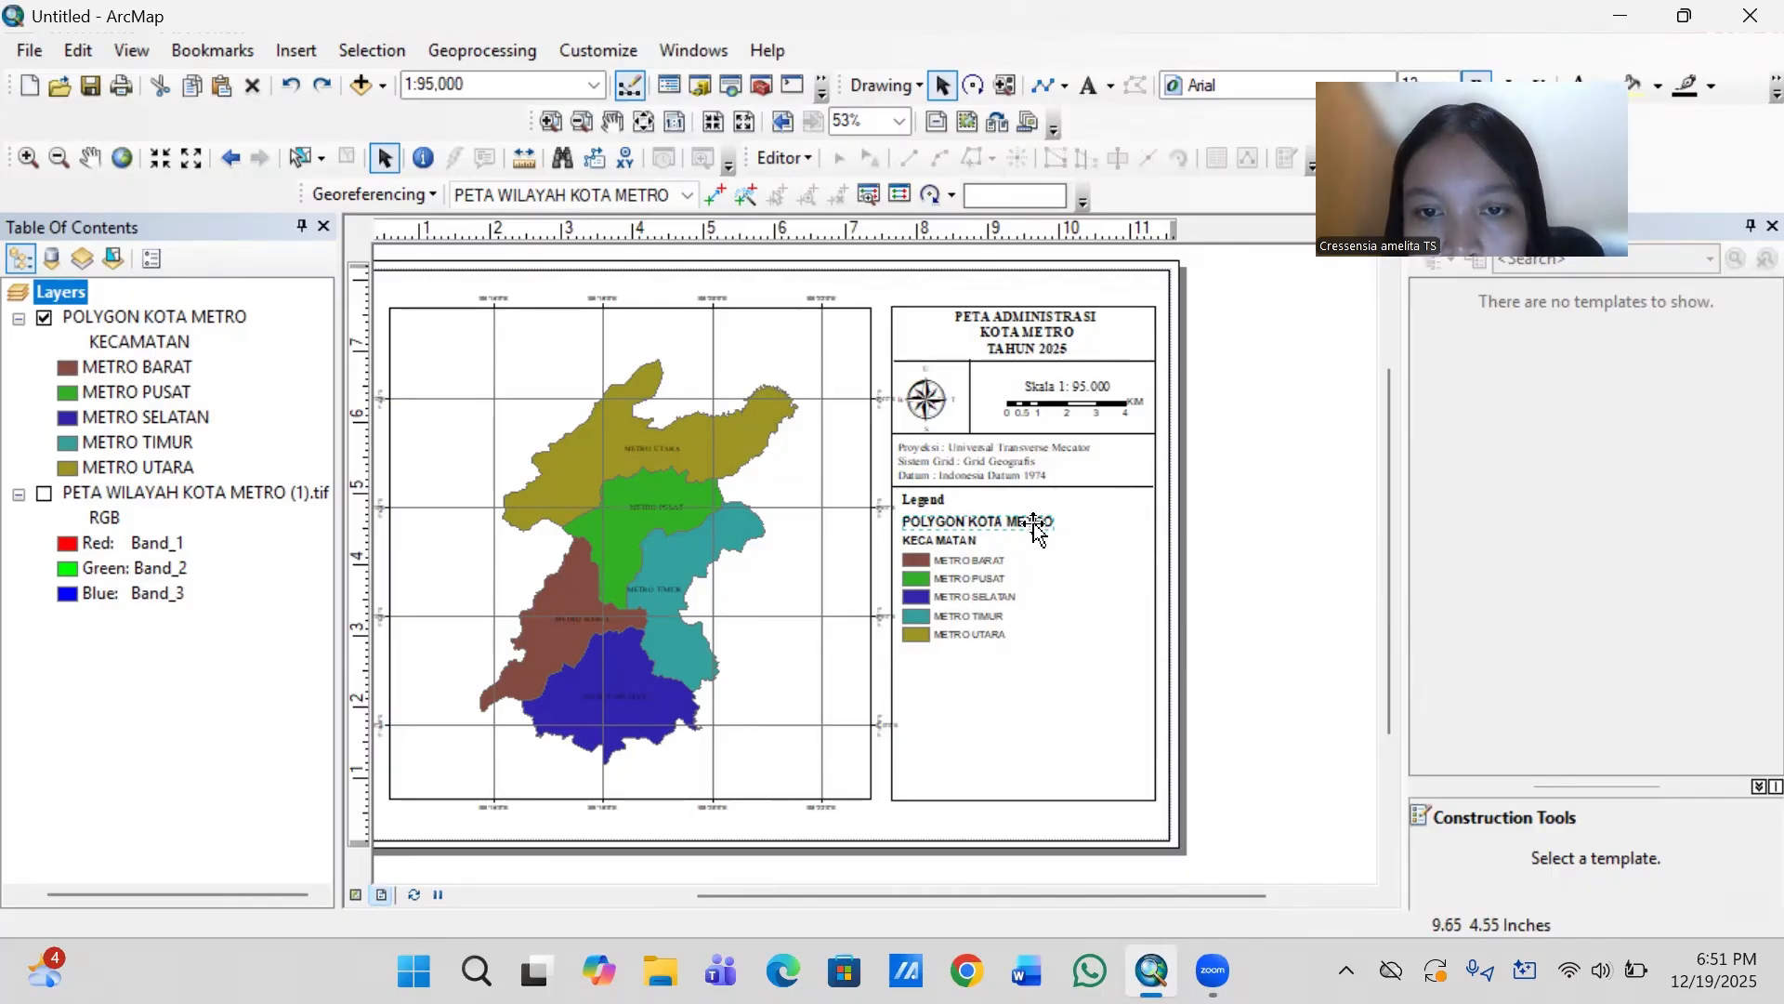
right_click(1035, 526)
left_click(1166, 176)
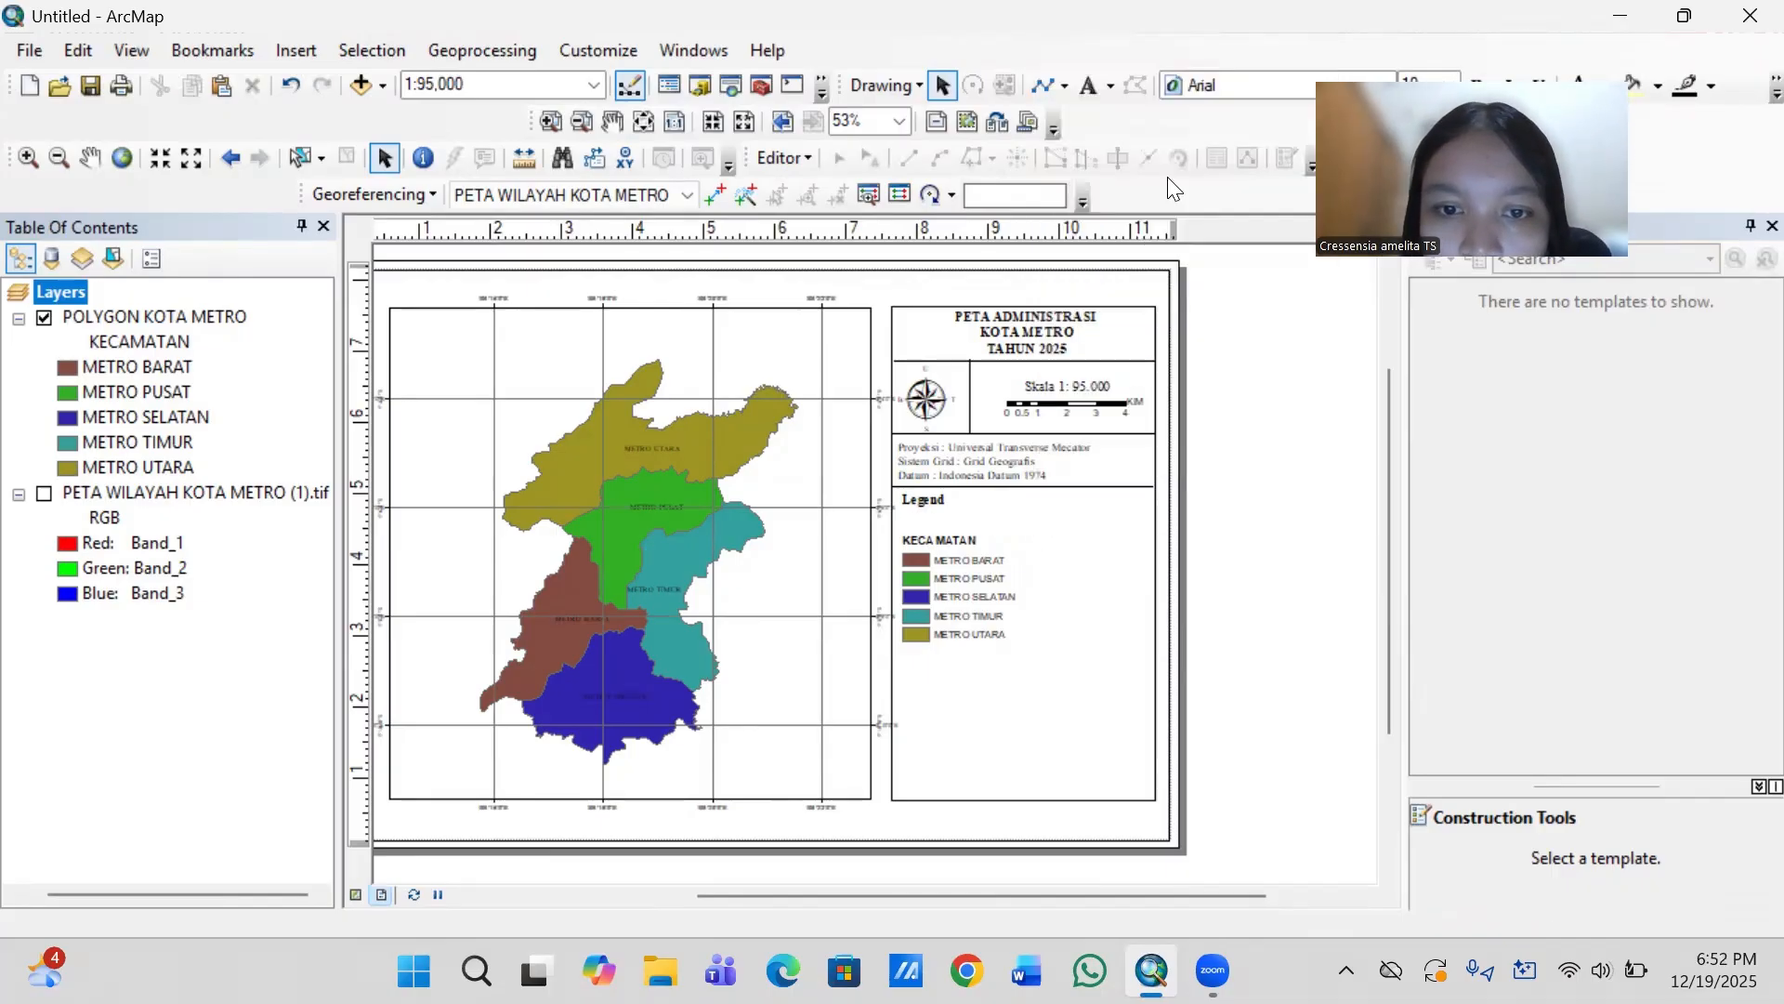
left_click(962, 542)
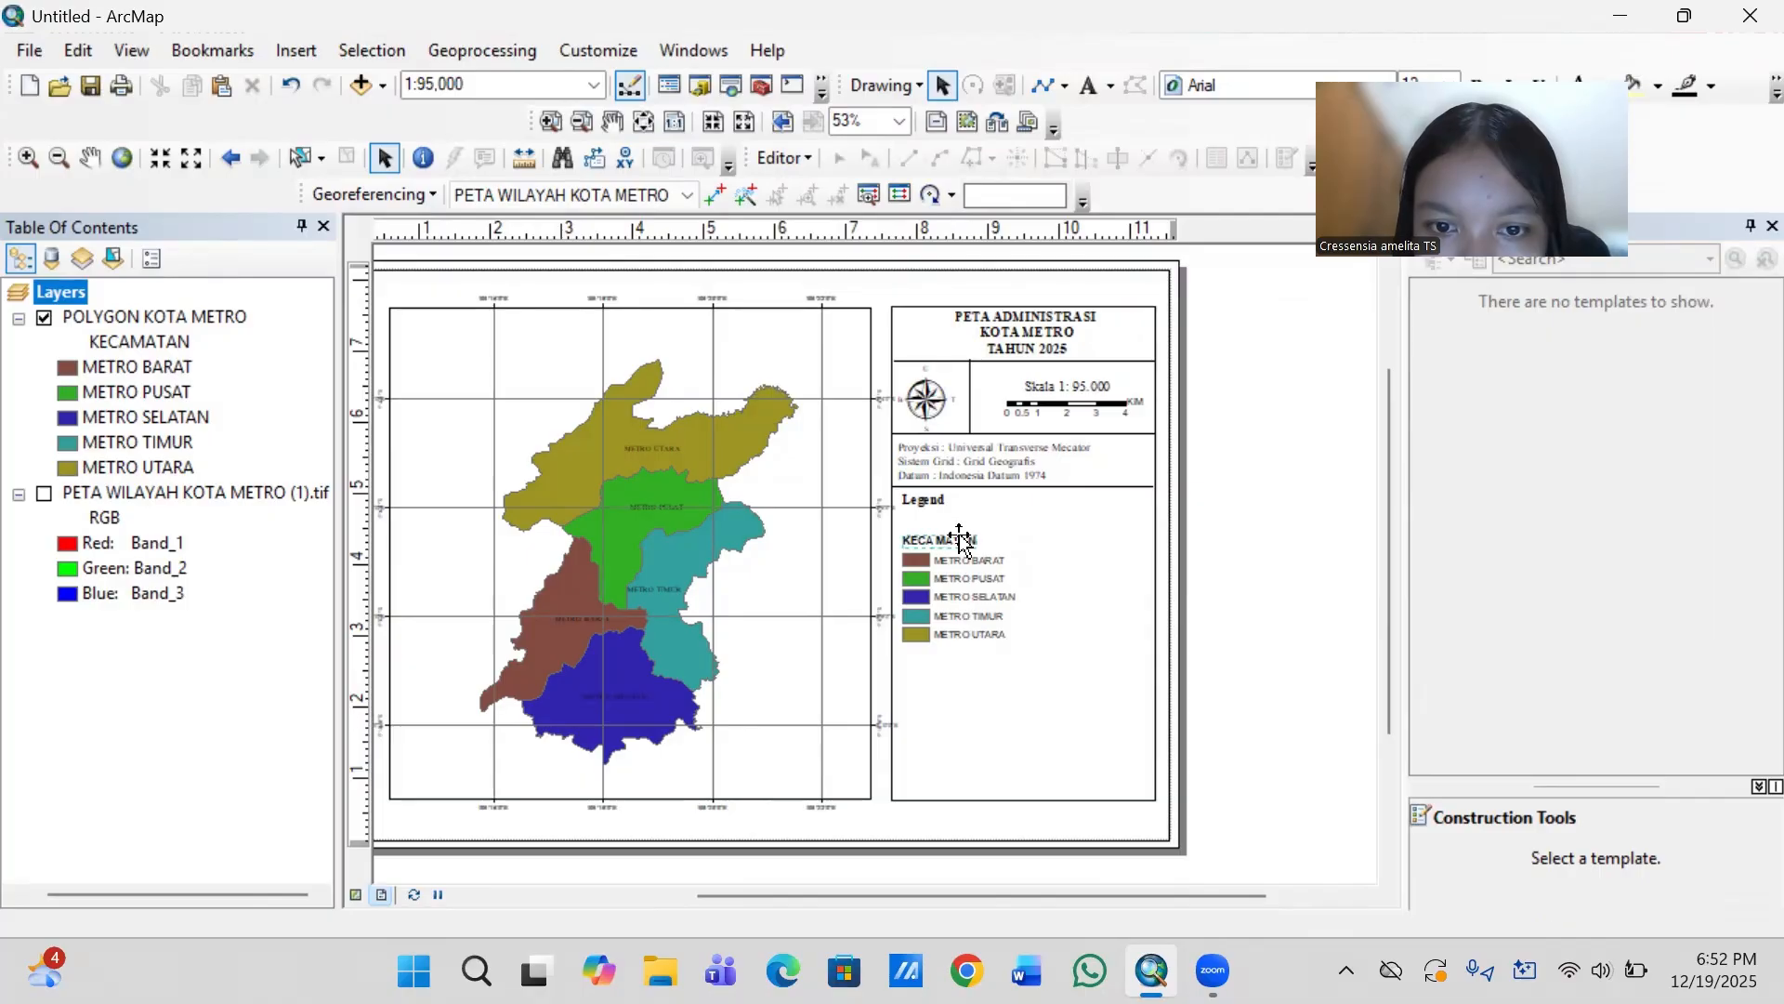
right_click(959, 535)
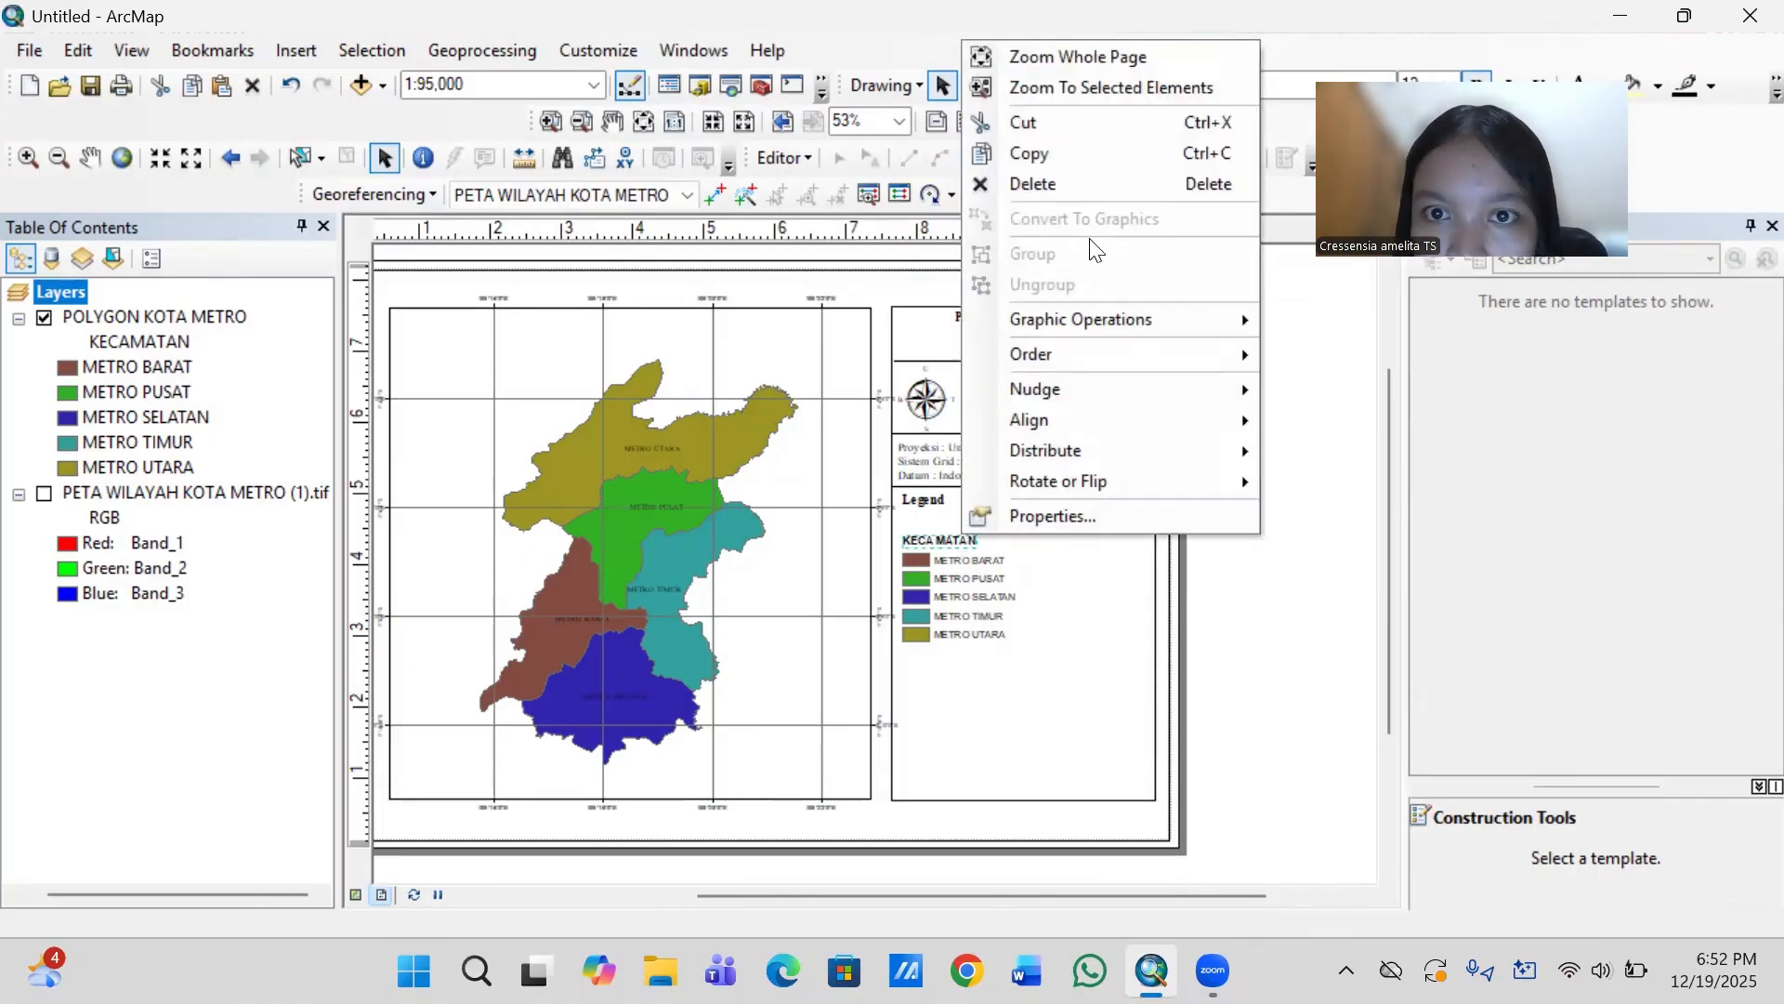
left_click(1083, 177)
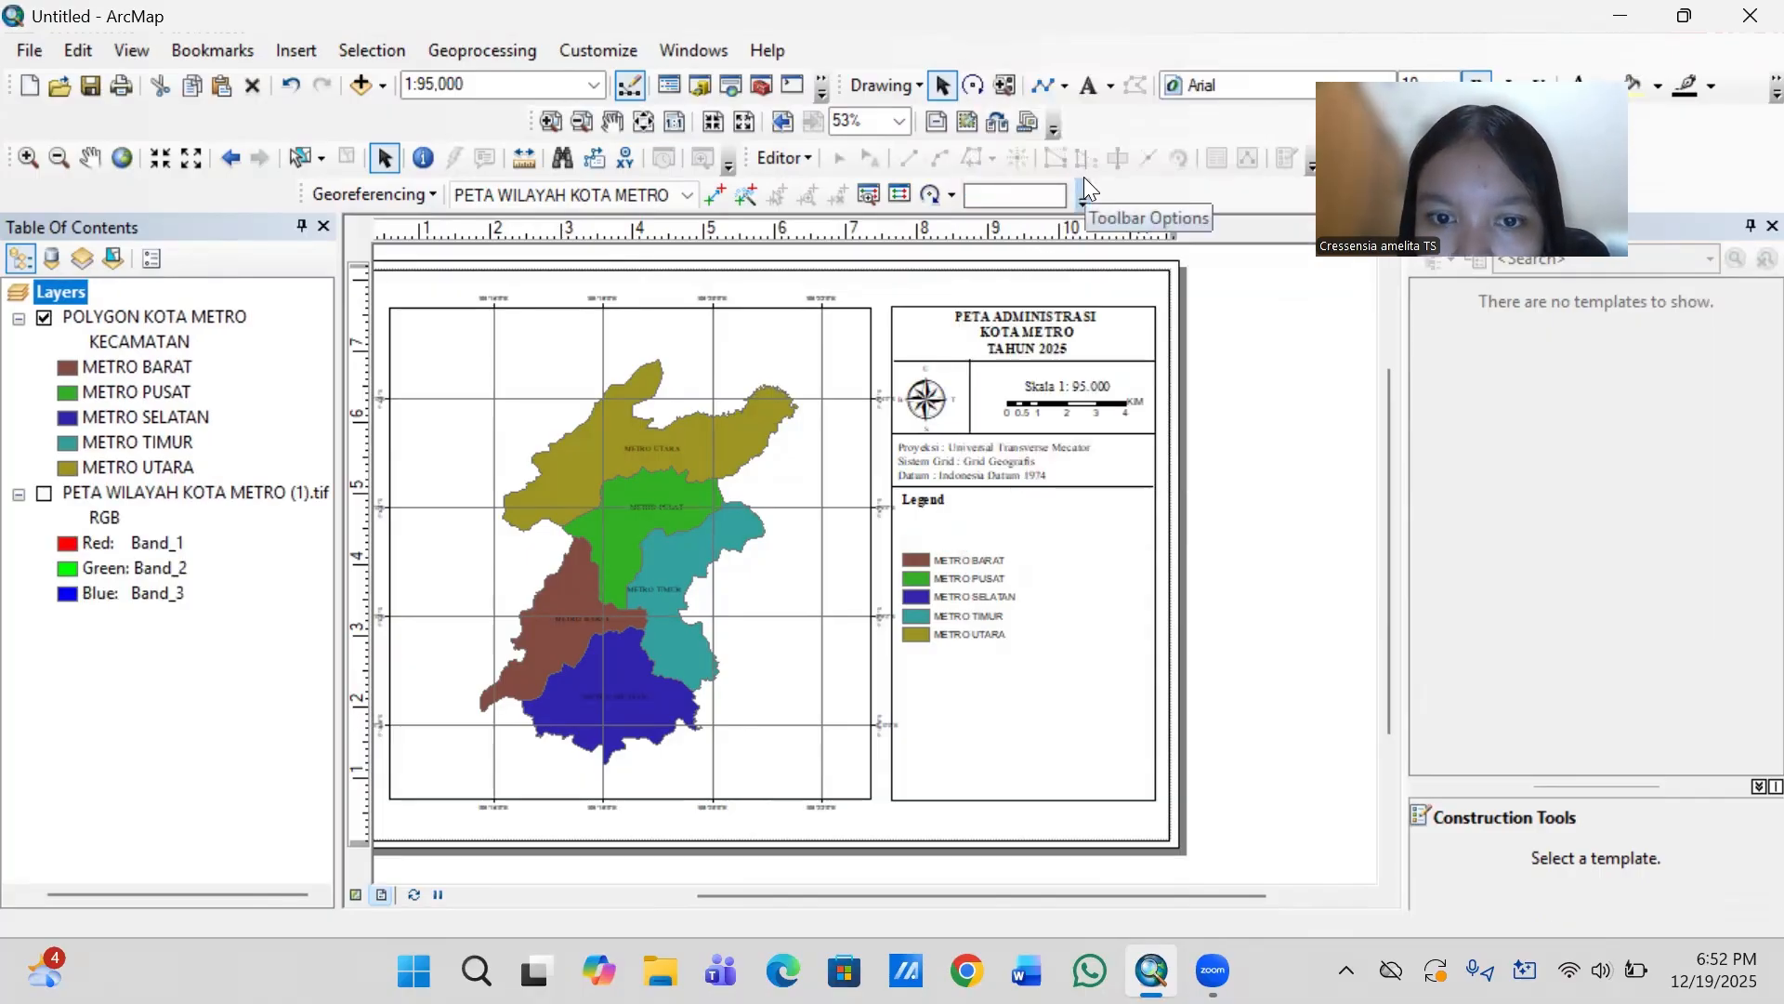
- Move the Legend title down so it sits directly above the METRO BARAT entry
left_click(935, 503)
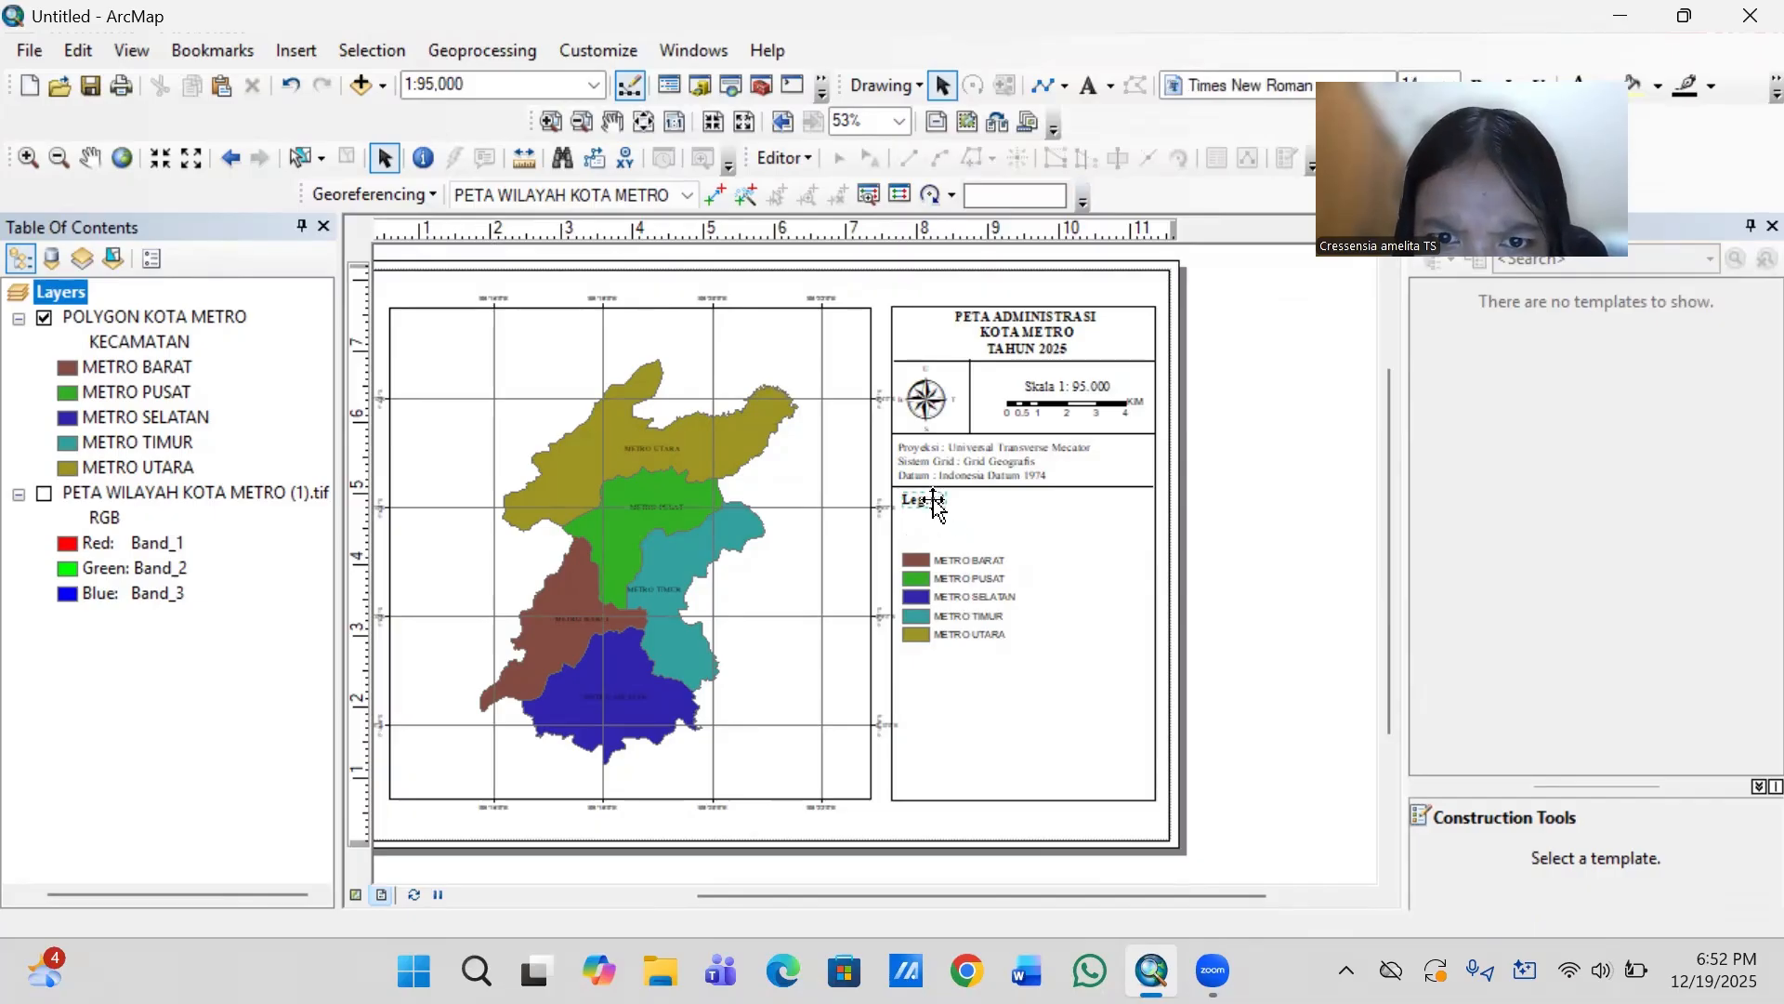
double_click(935, 502)
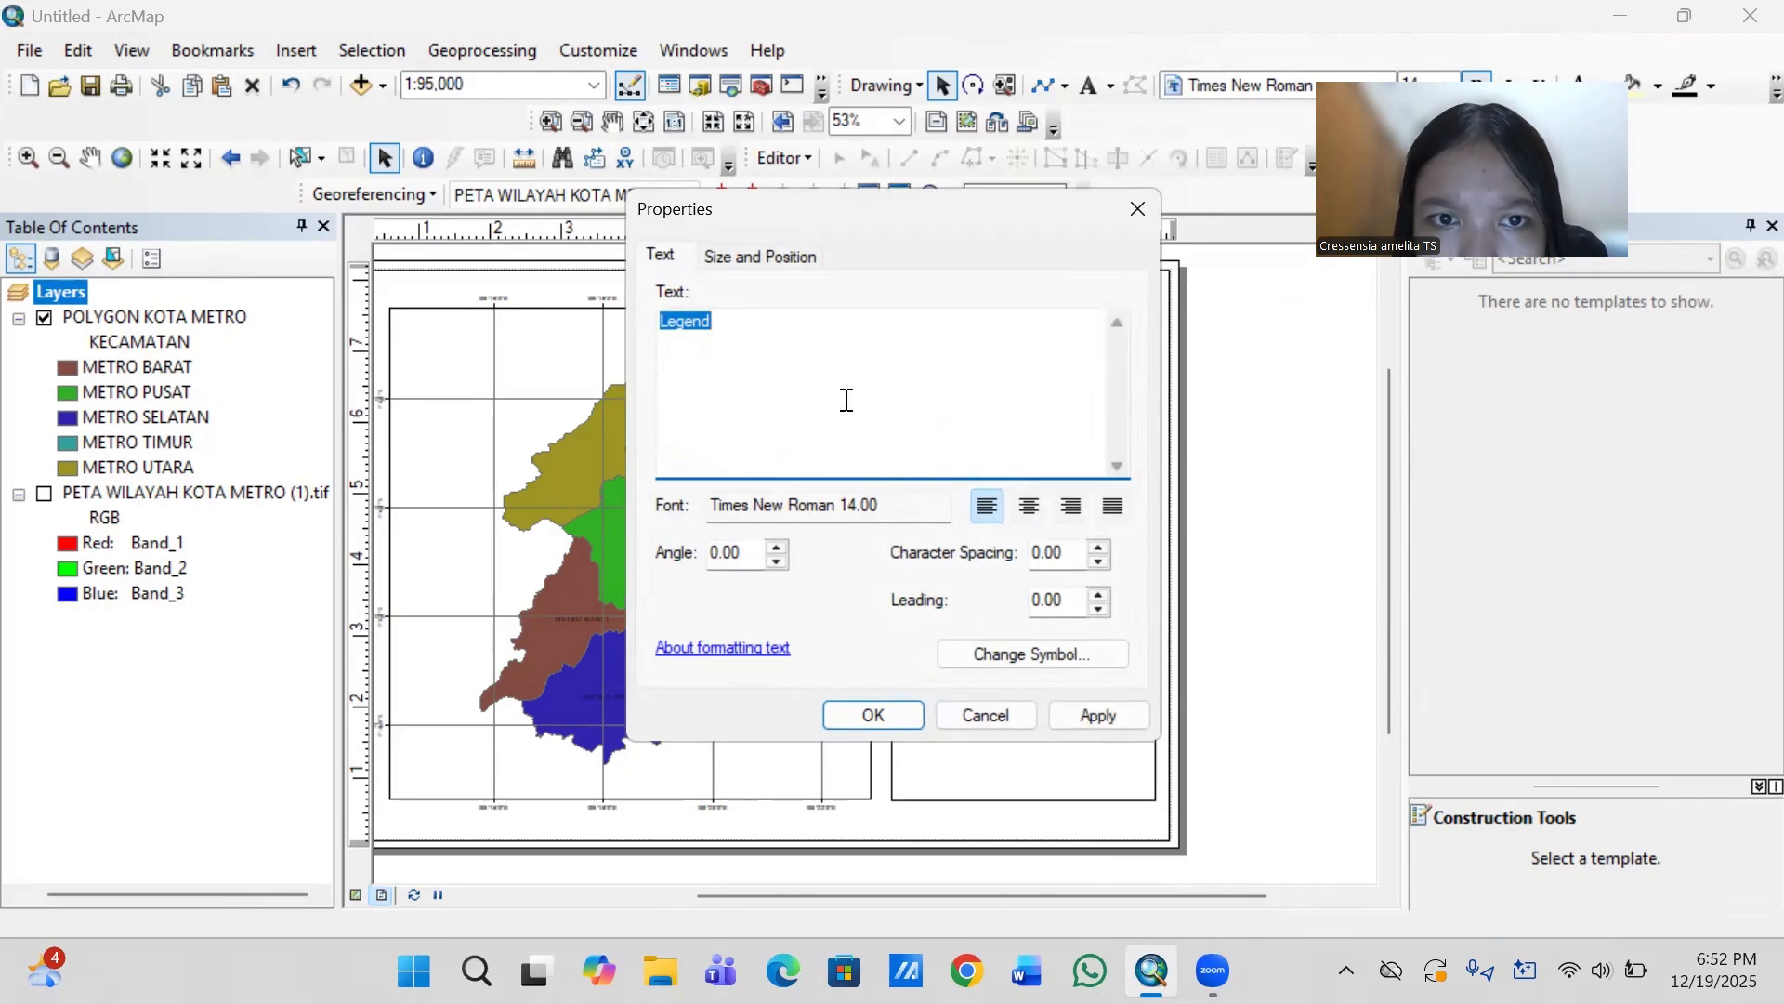
left_click(1136, 212)
left_click_drag(928, 502, 930, 545)
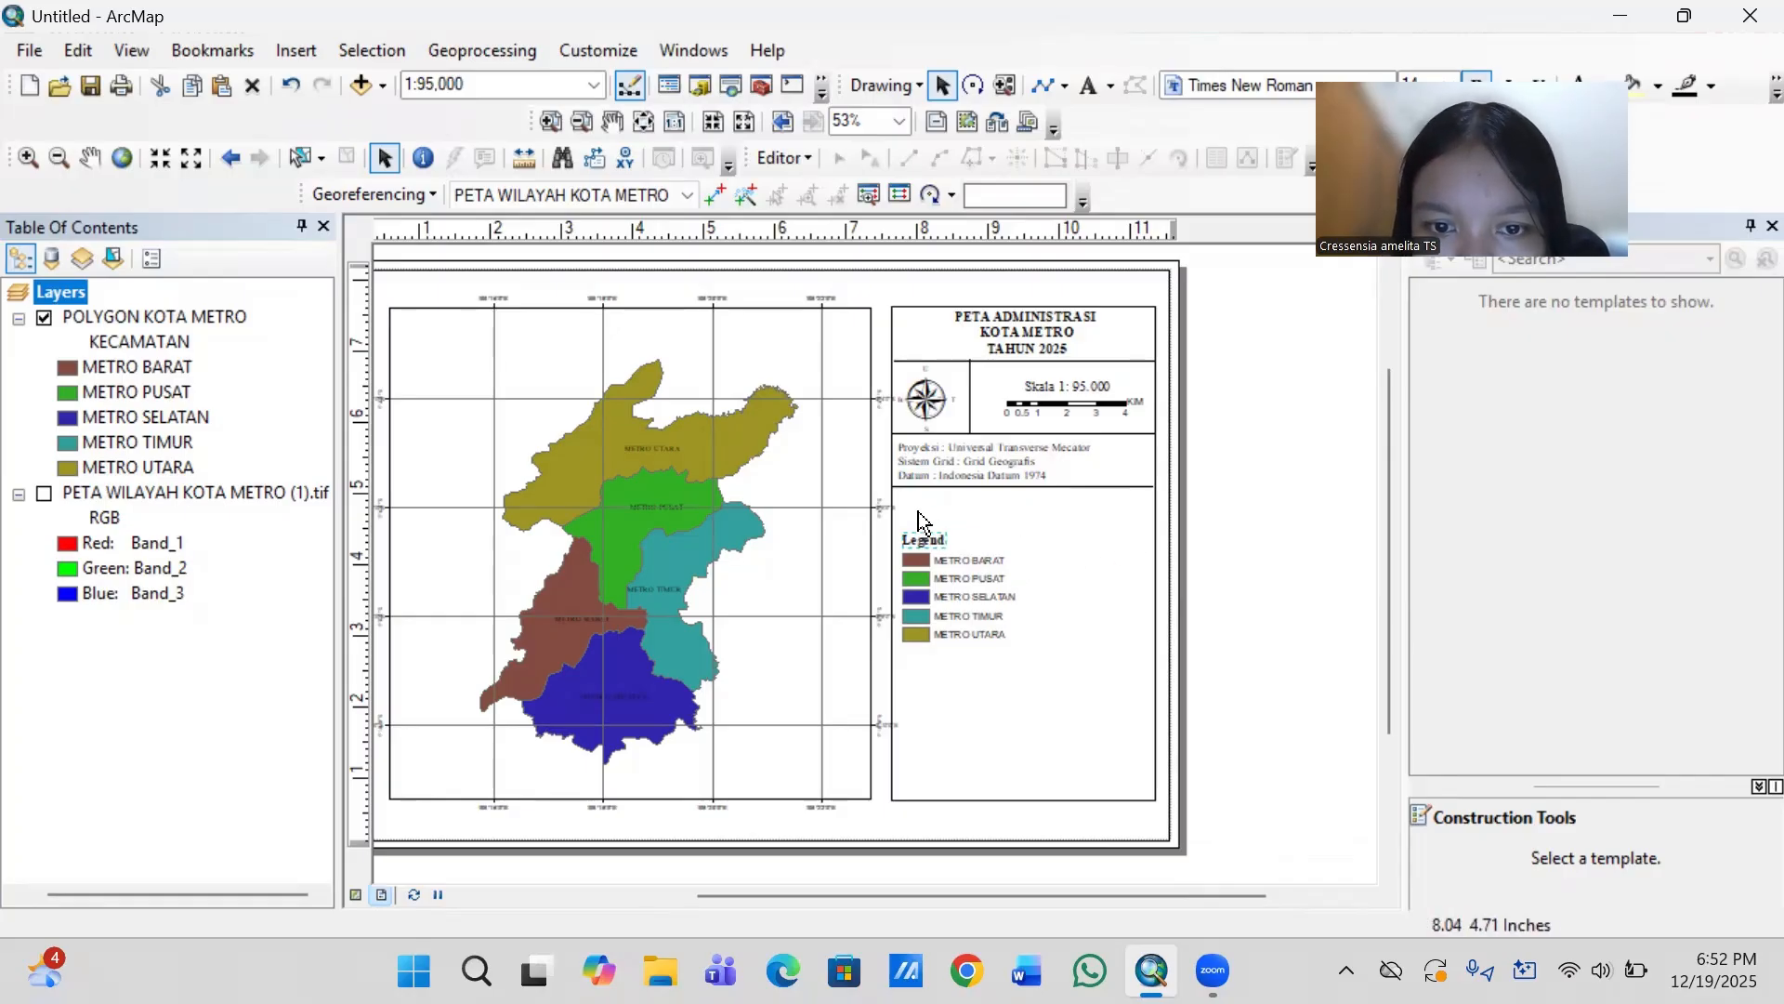
left_click_drag(903, 515, 1019, 653)
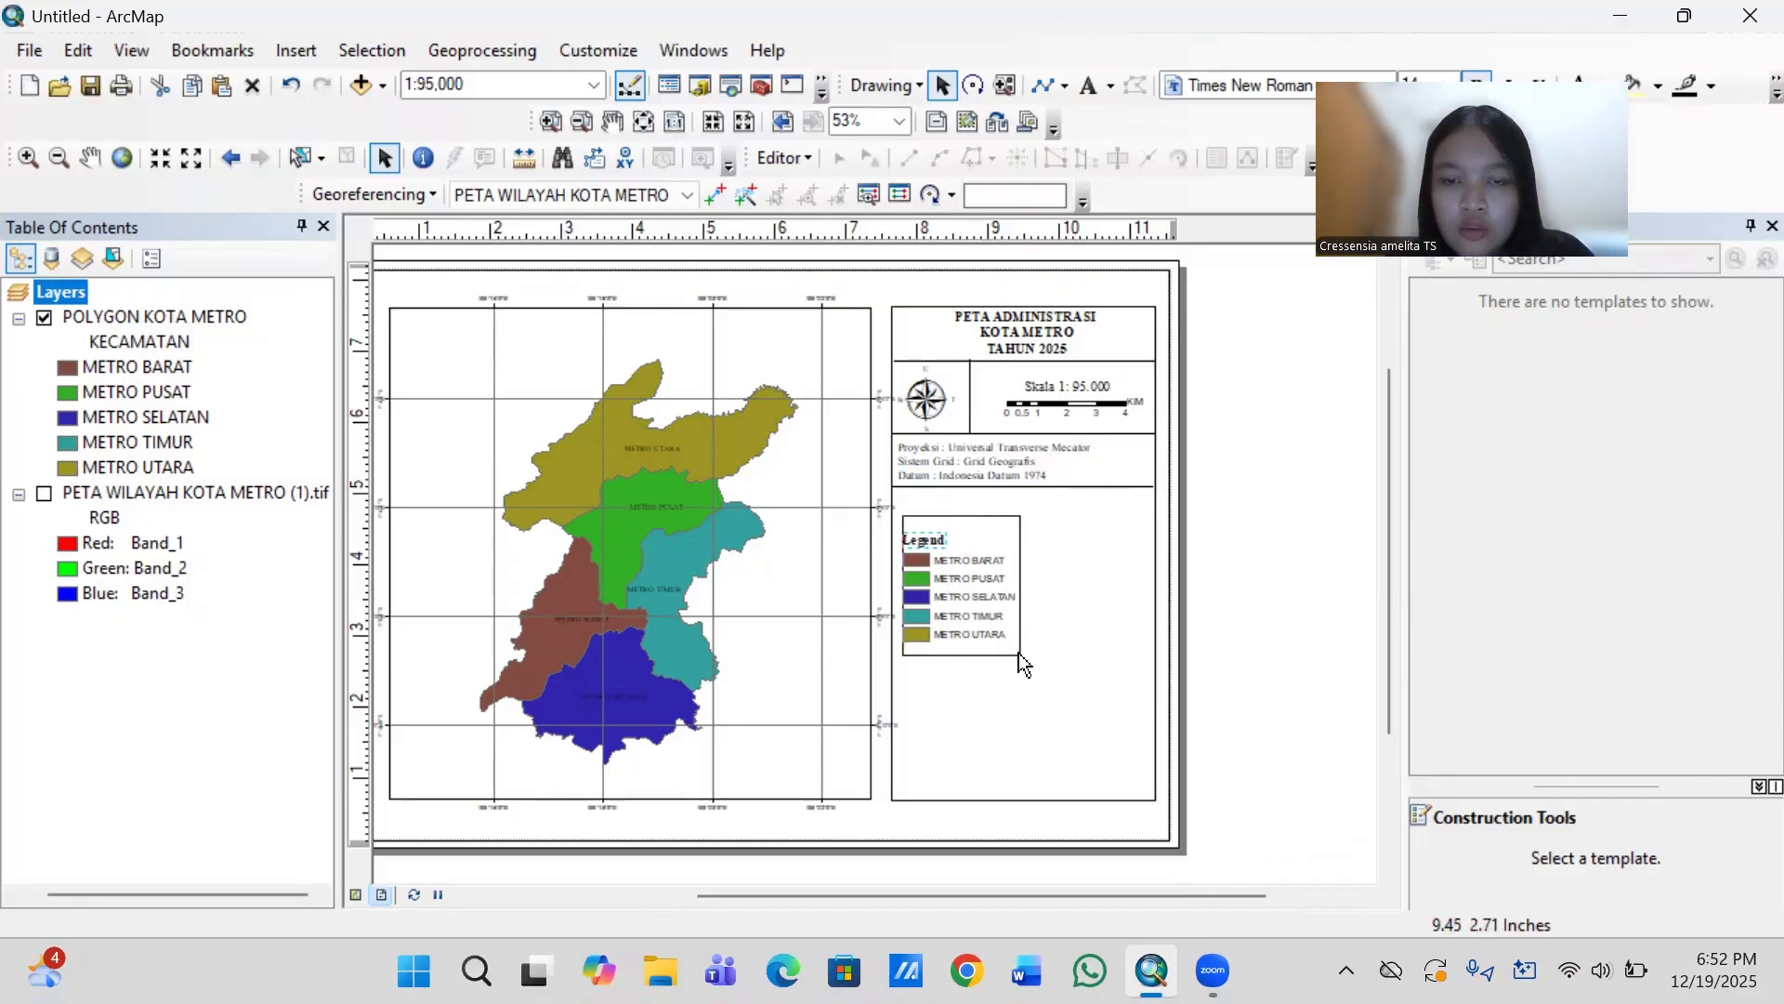
left_click_drag(1019, 652, 1019, 652)
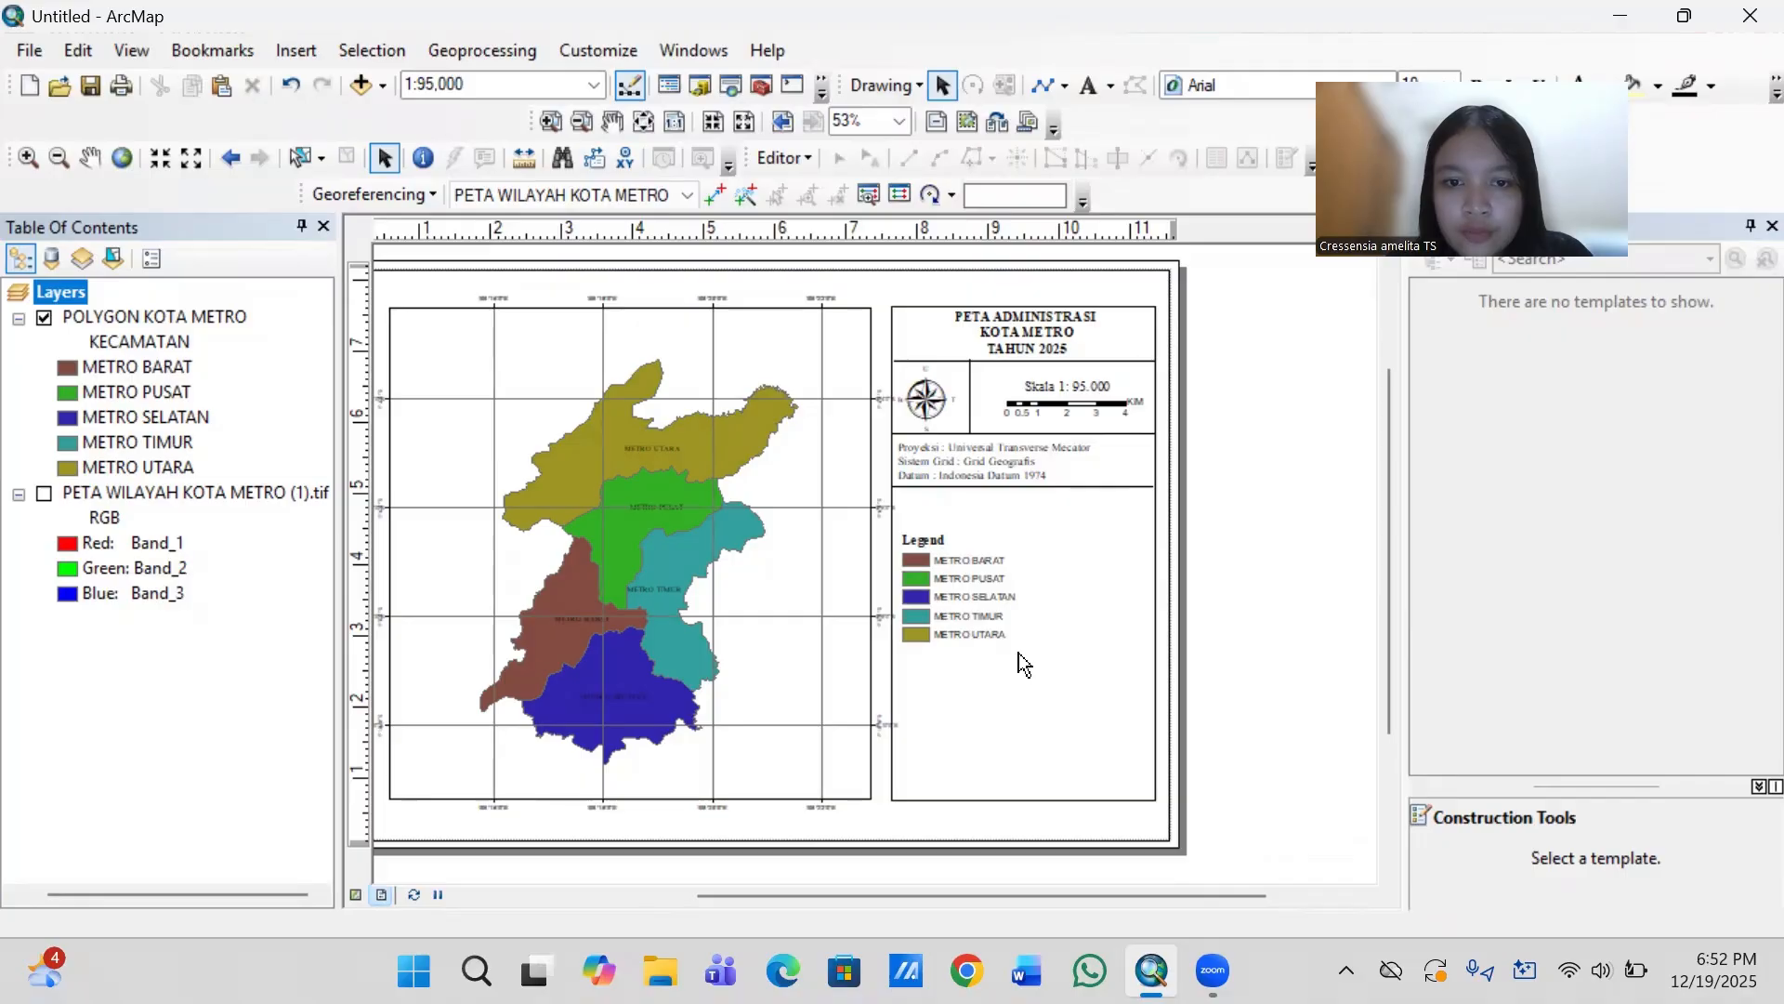
right_click(971, 613)
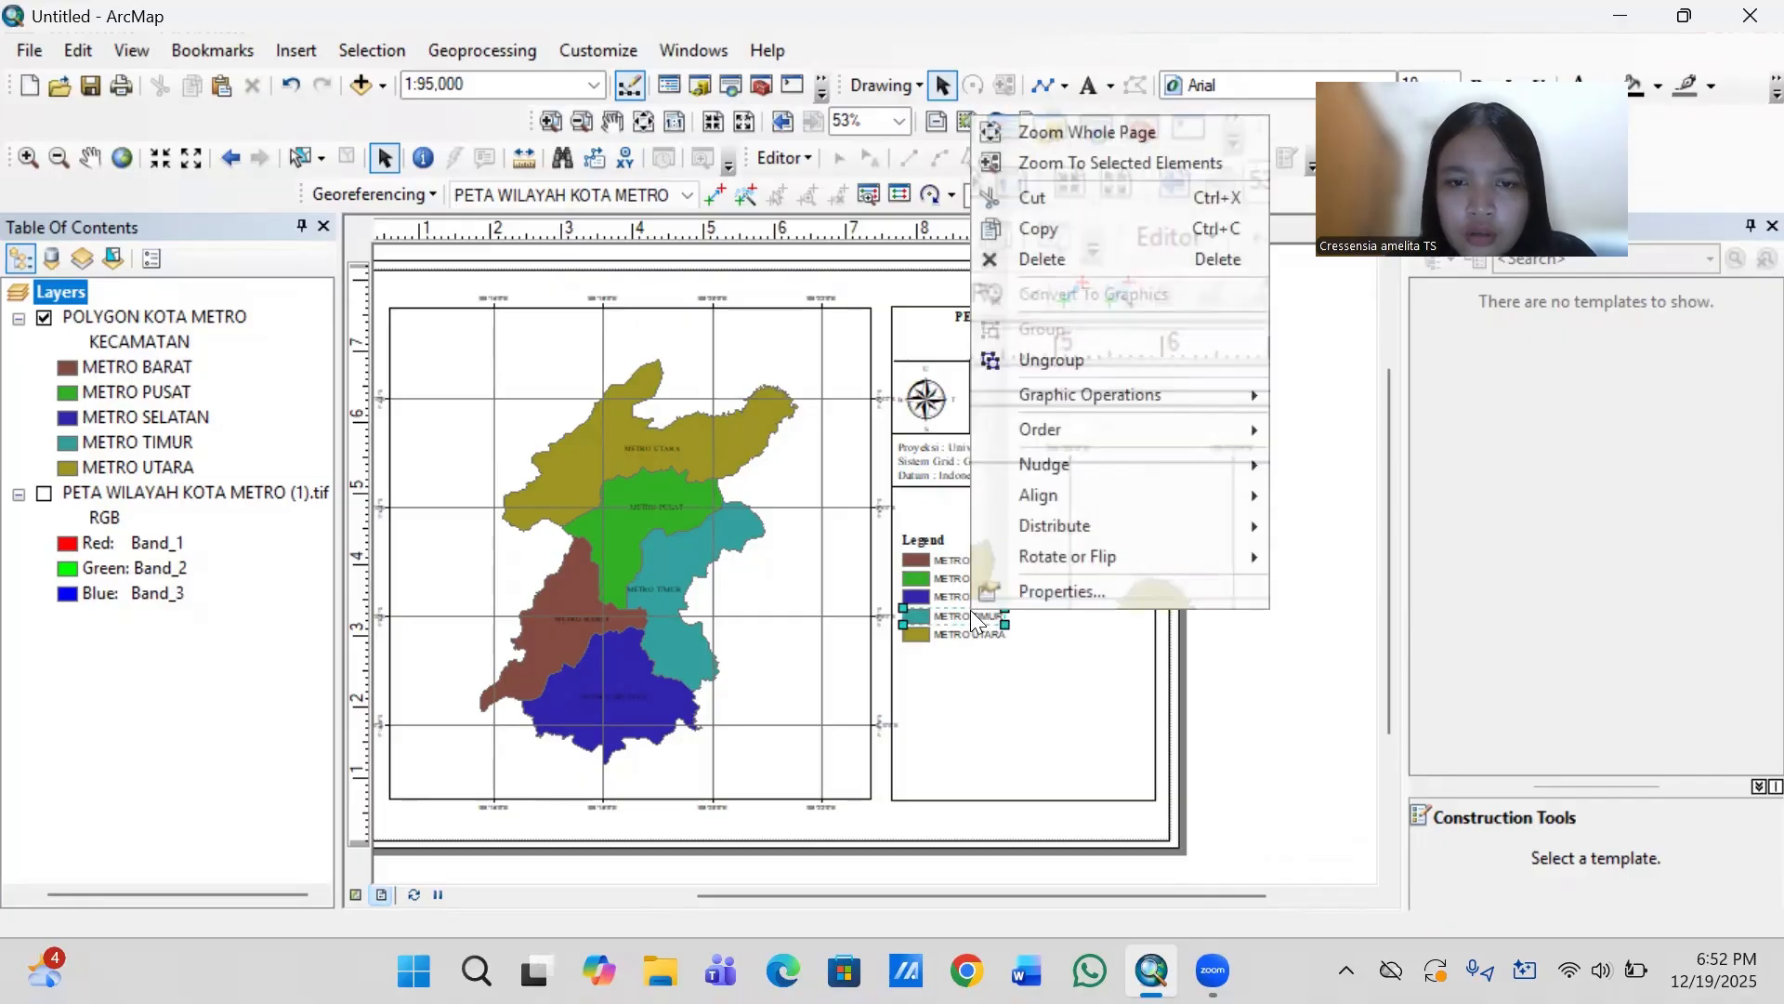
left_click(902, 525)
left_click(901, 524)
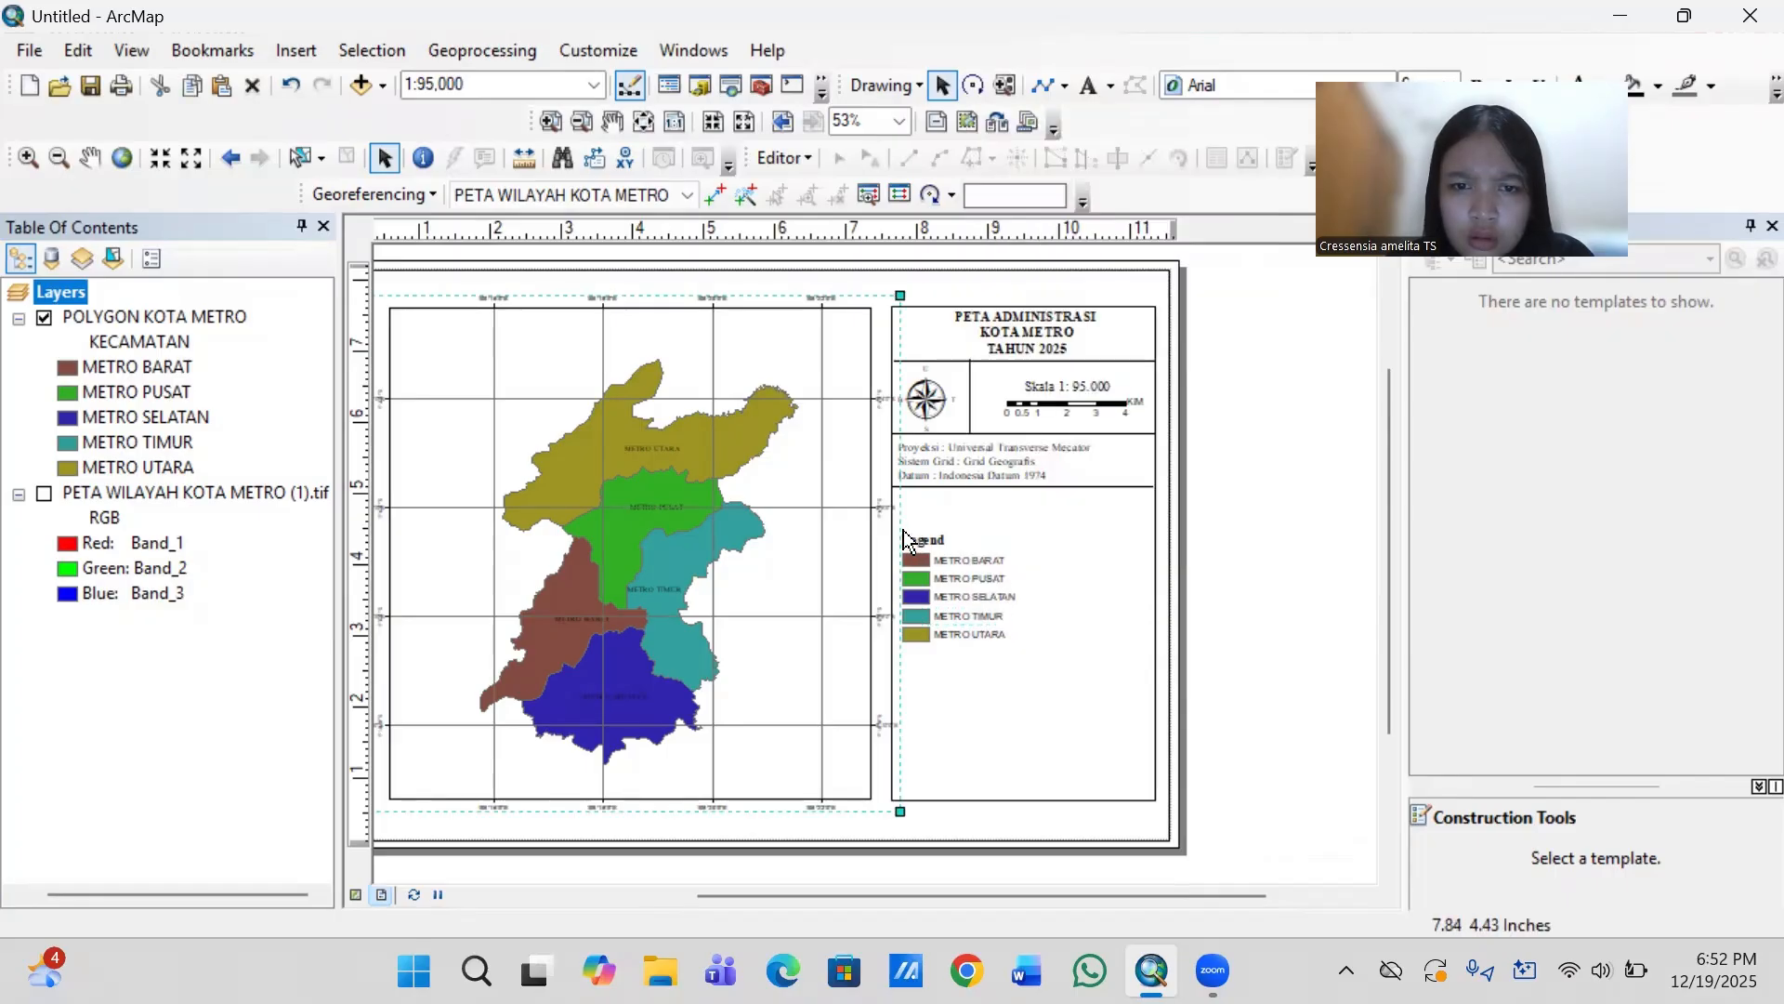
double_click(905, 539)
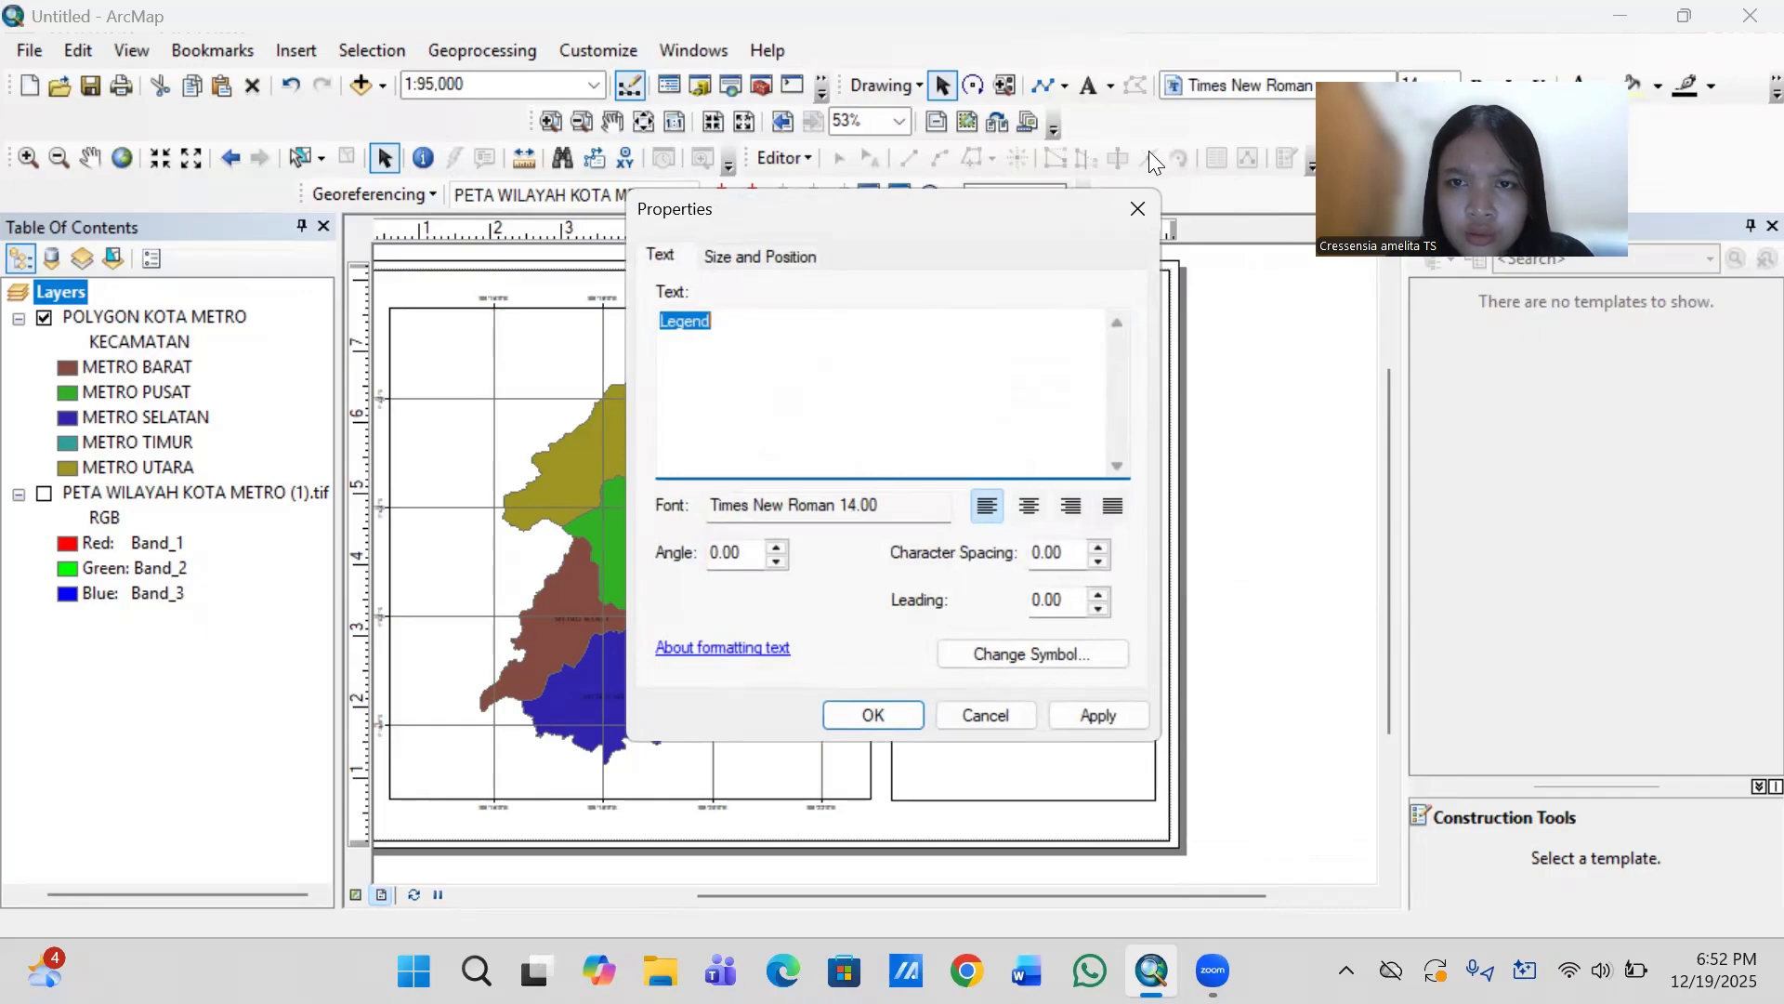
left_click(1137, 209)
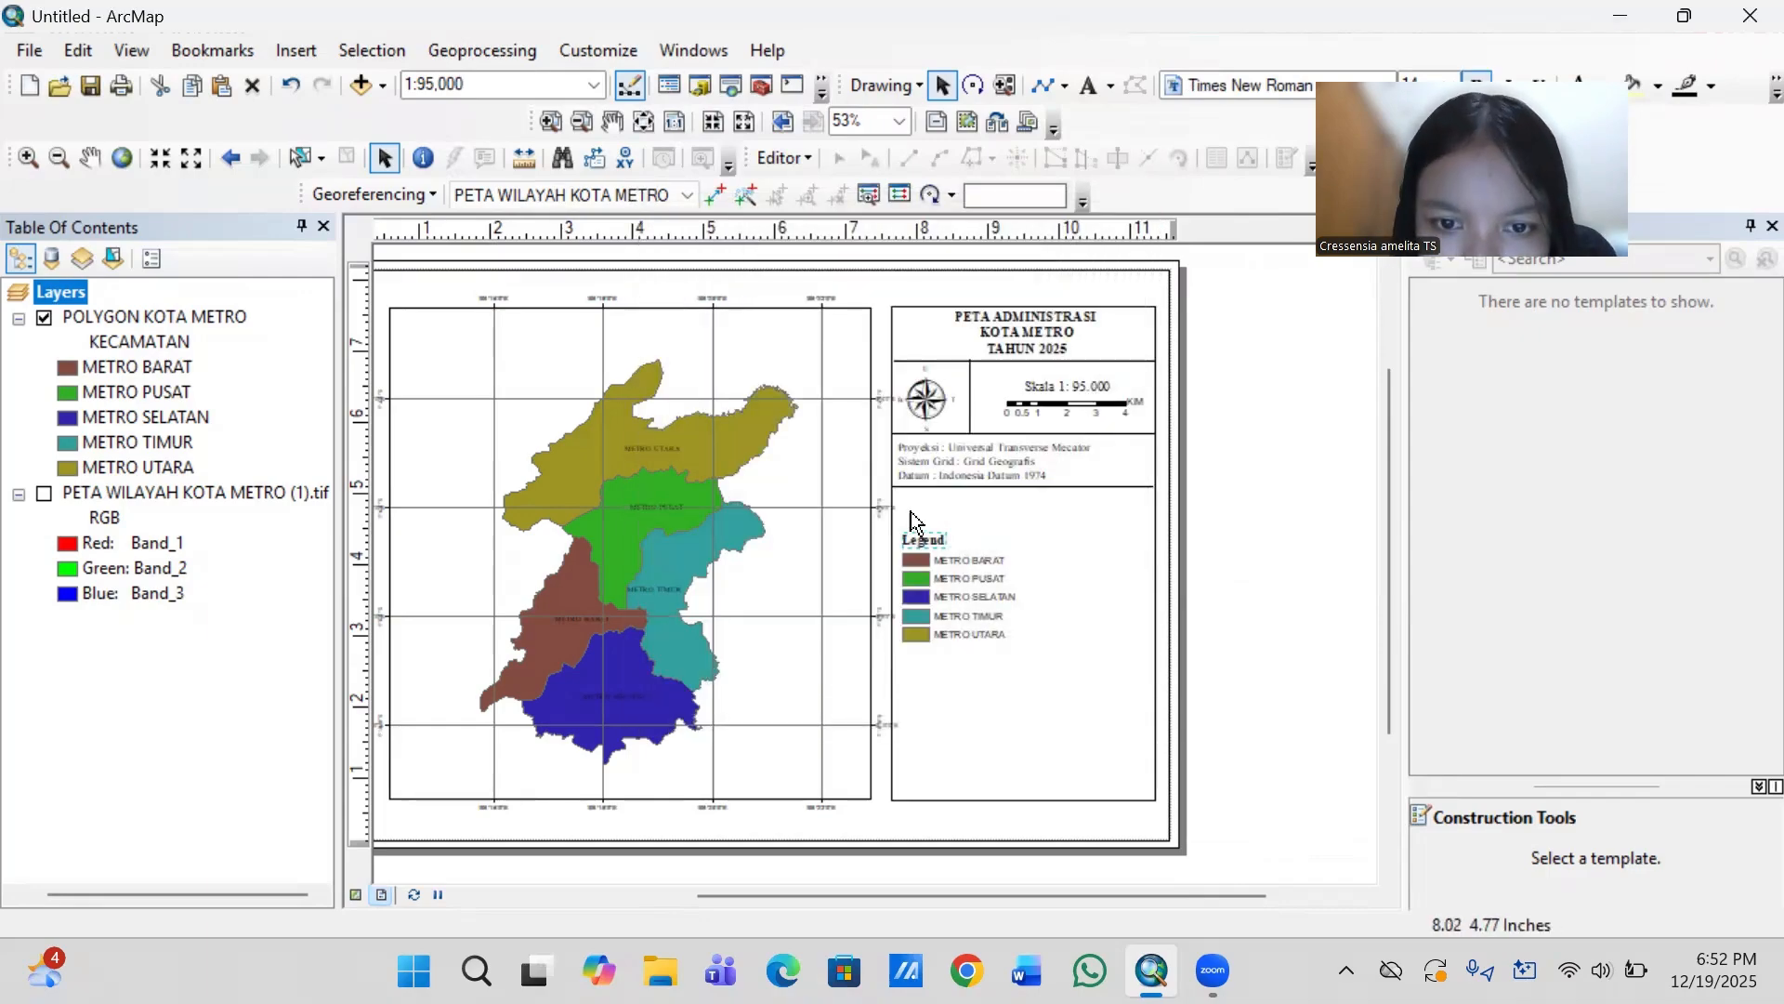
- Group the Legend title with the five district entries and move the group up beneath the divider line
left_click_drag(896, 519, 1026, 653)
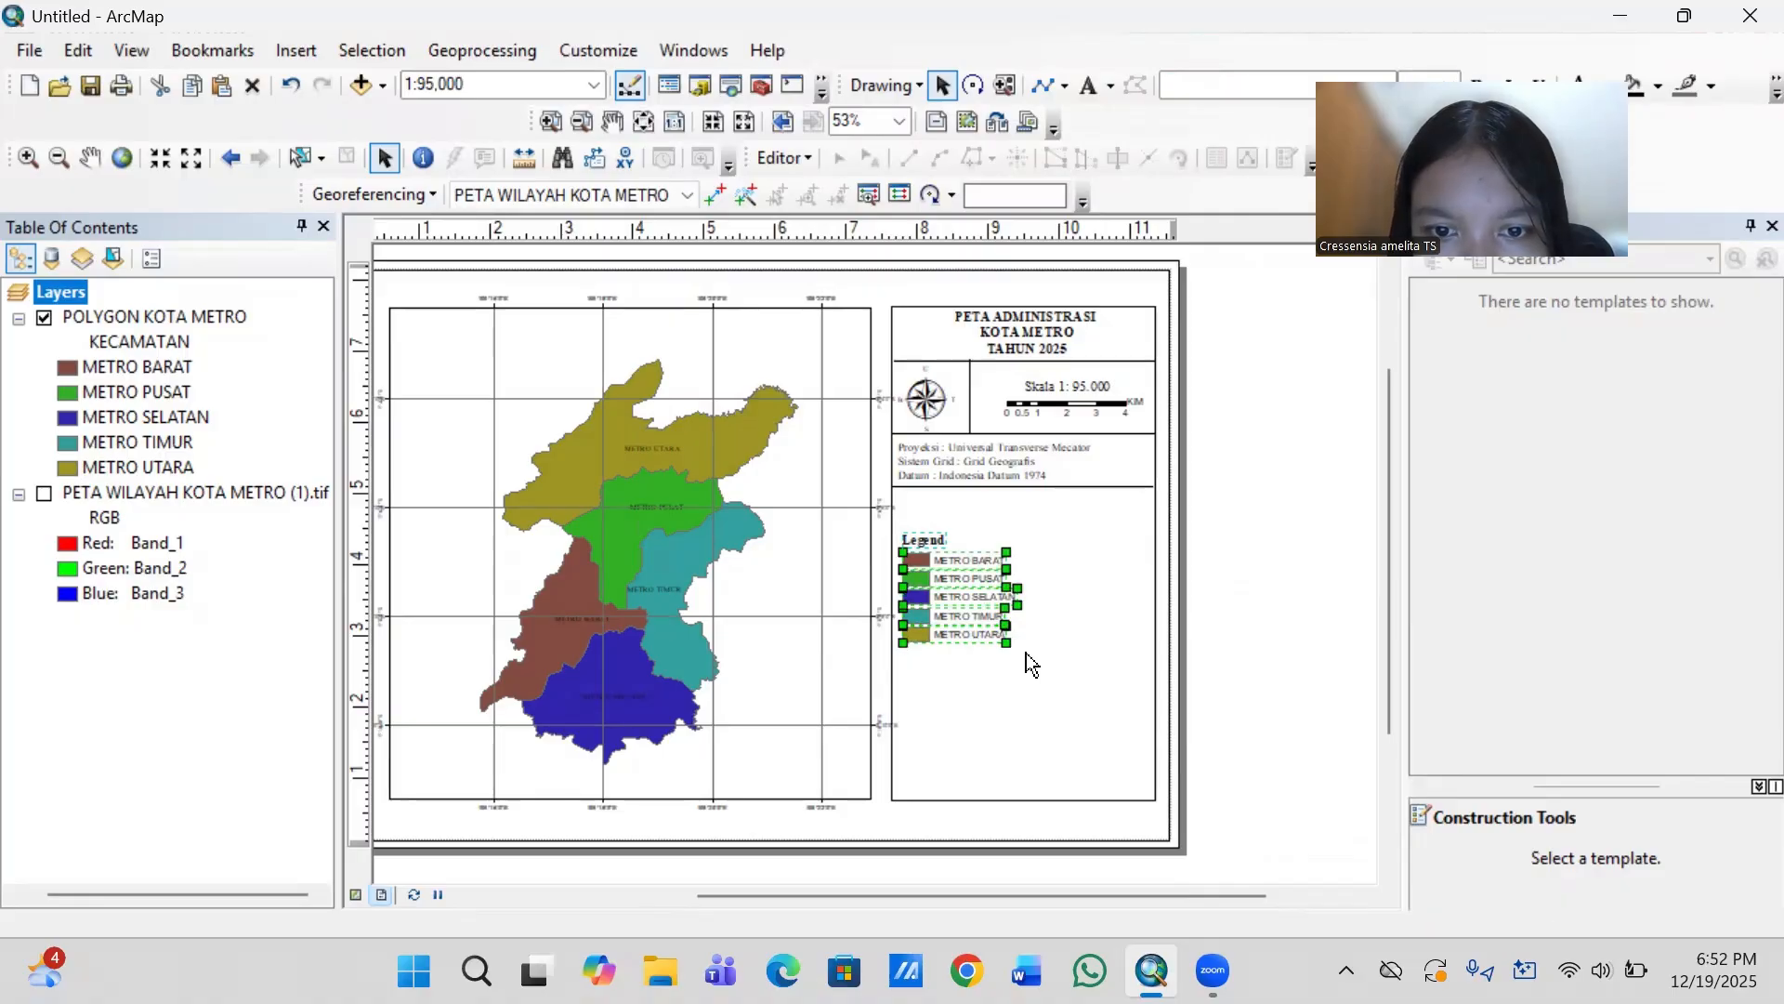
right_click(967, 601)
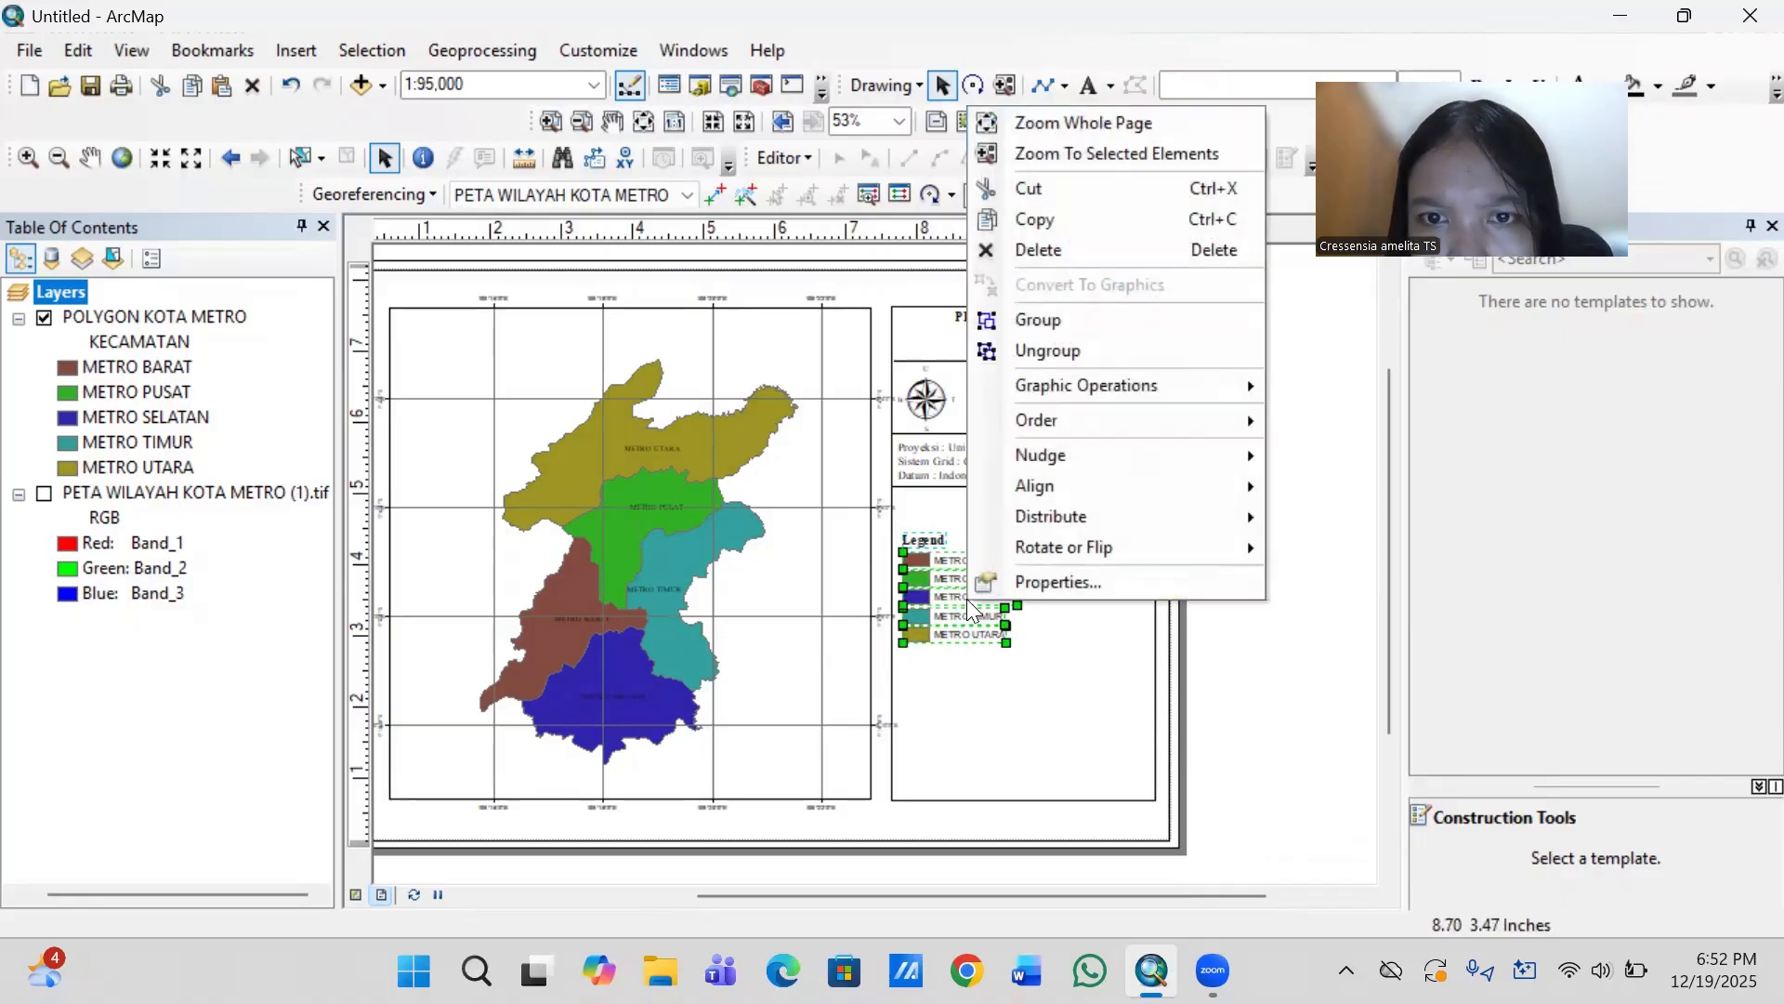
left_click(1065, 318)
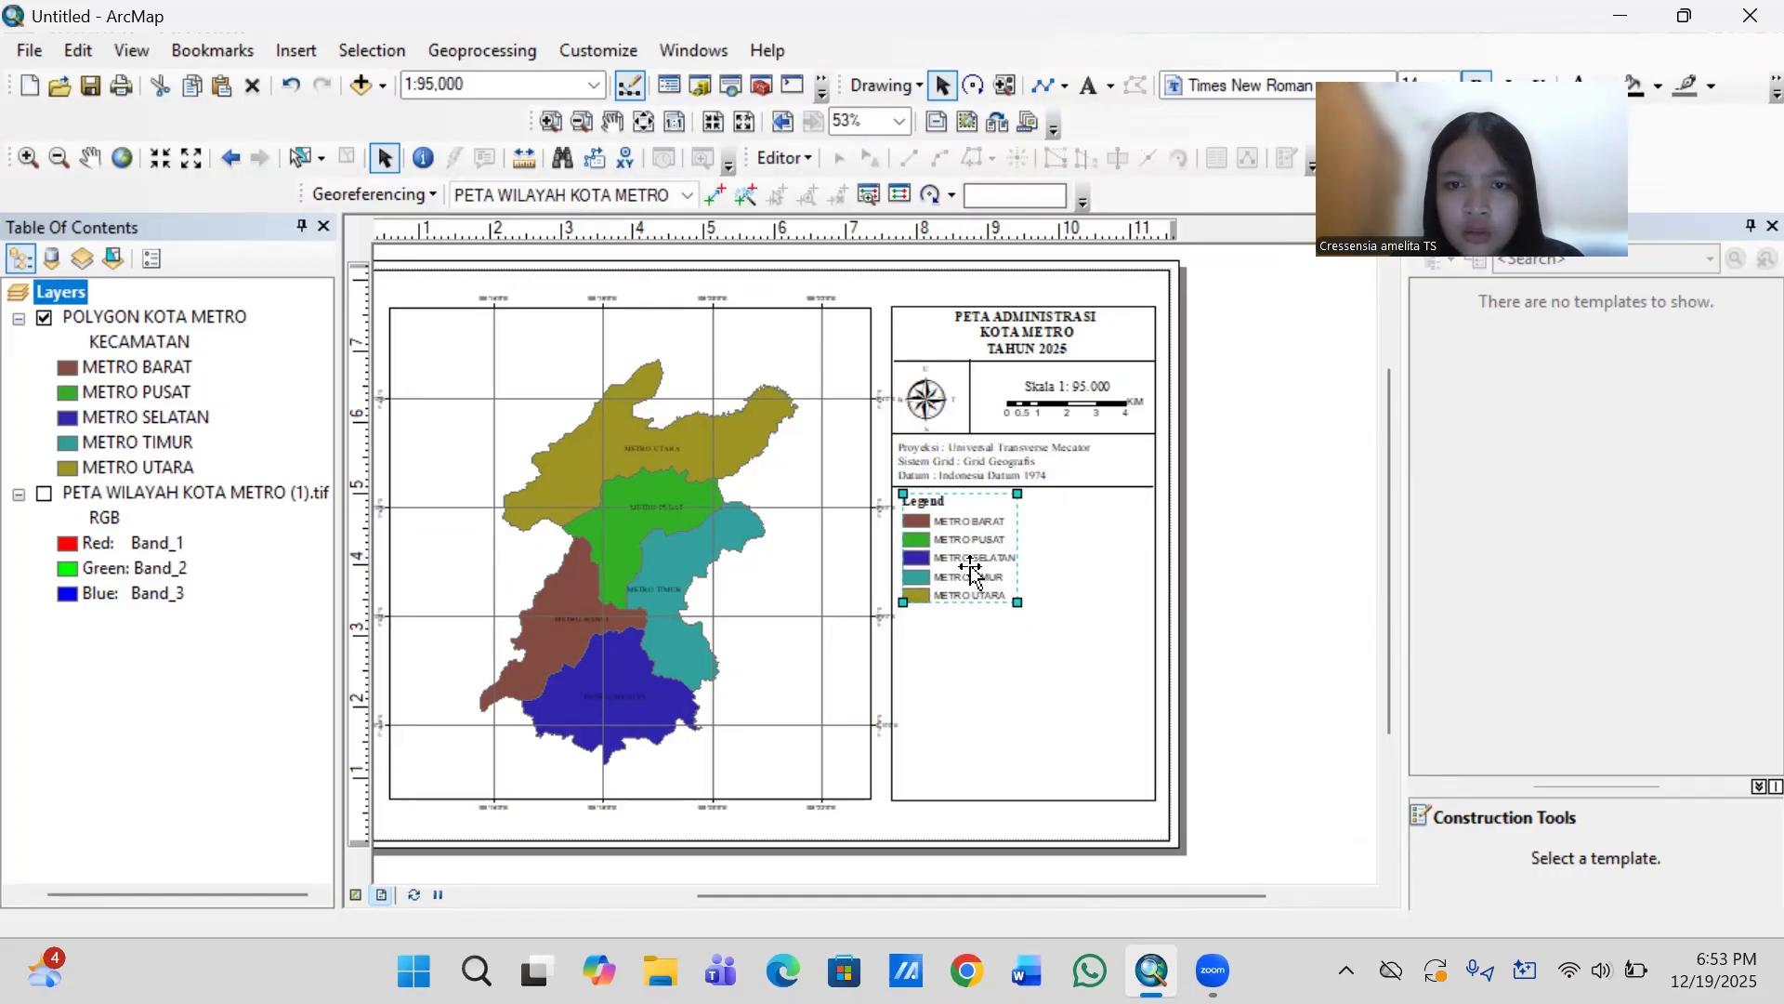
- Check the grouped legend's size and position properties
right_click(970, 567)
left_click(1050, 543)
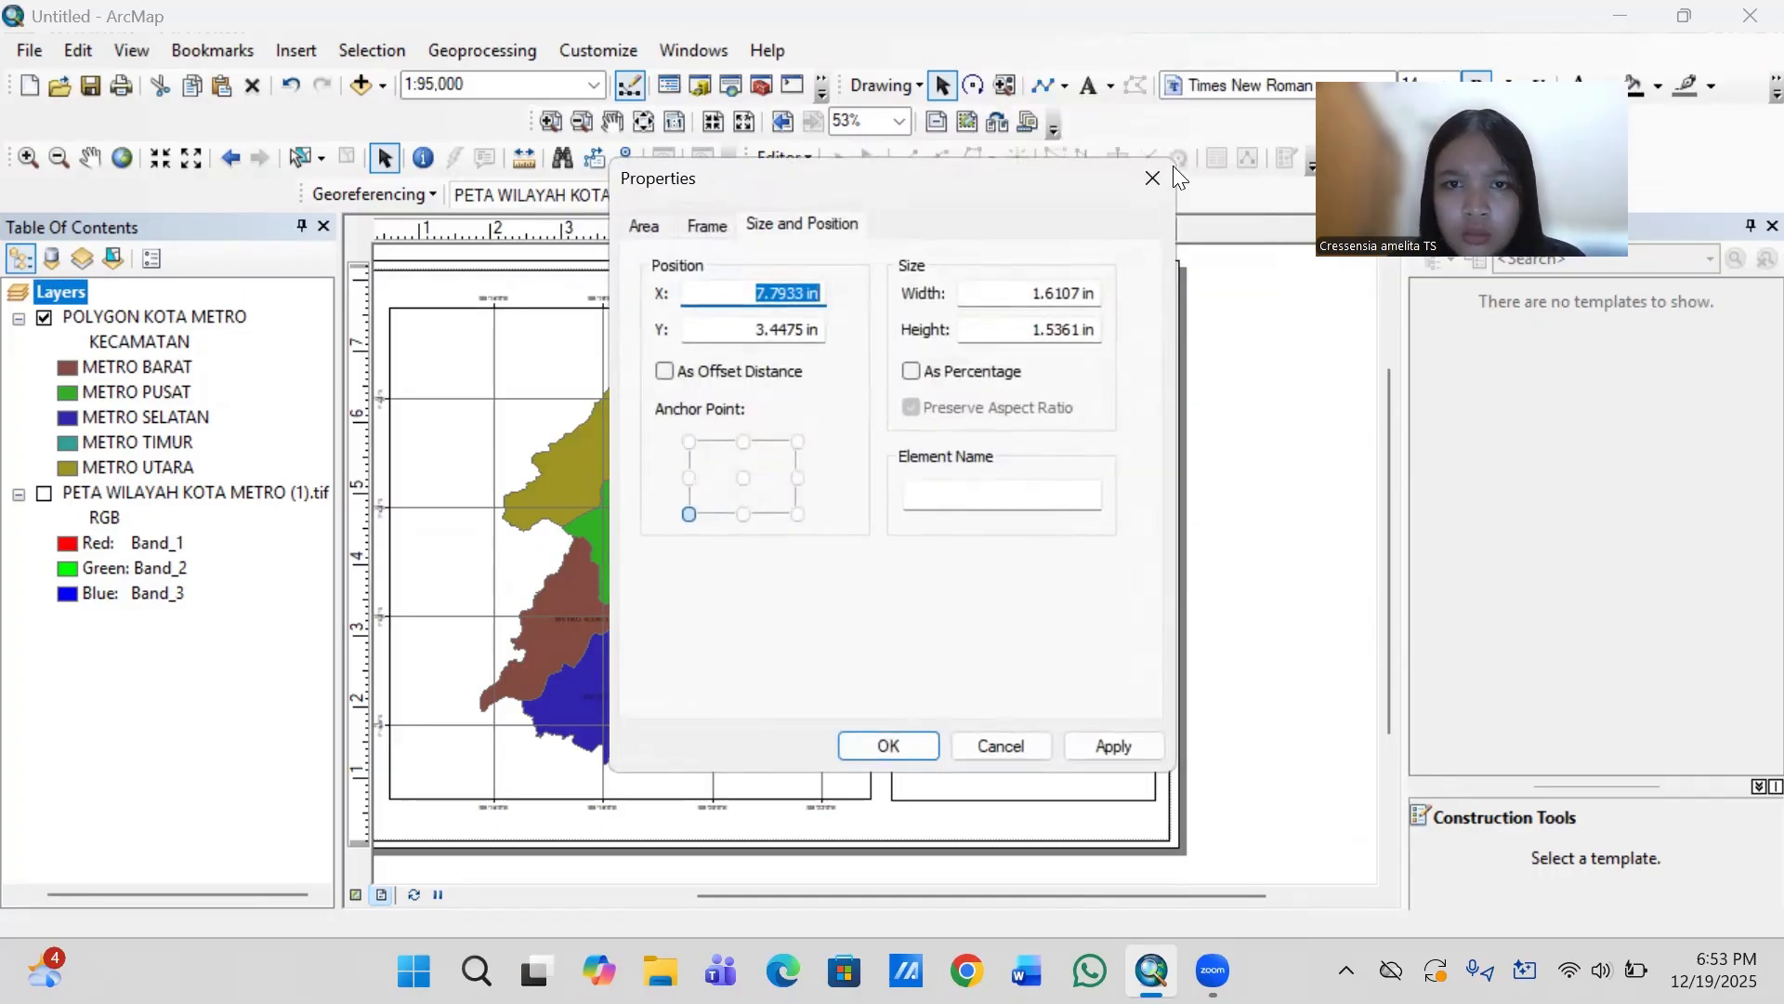
left_click(812, 223)
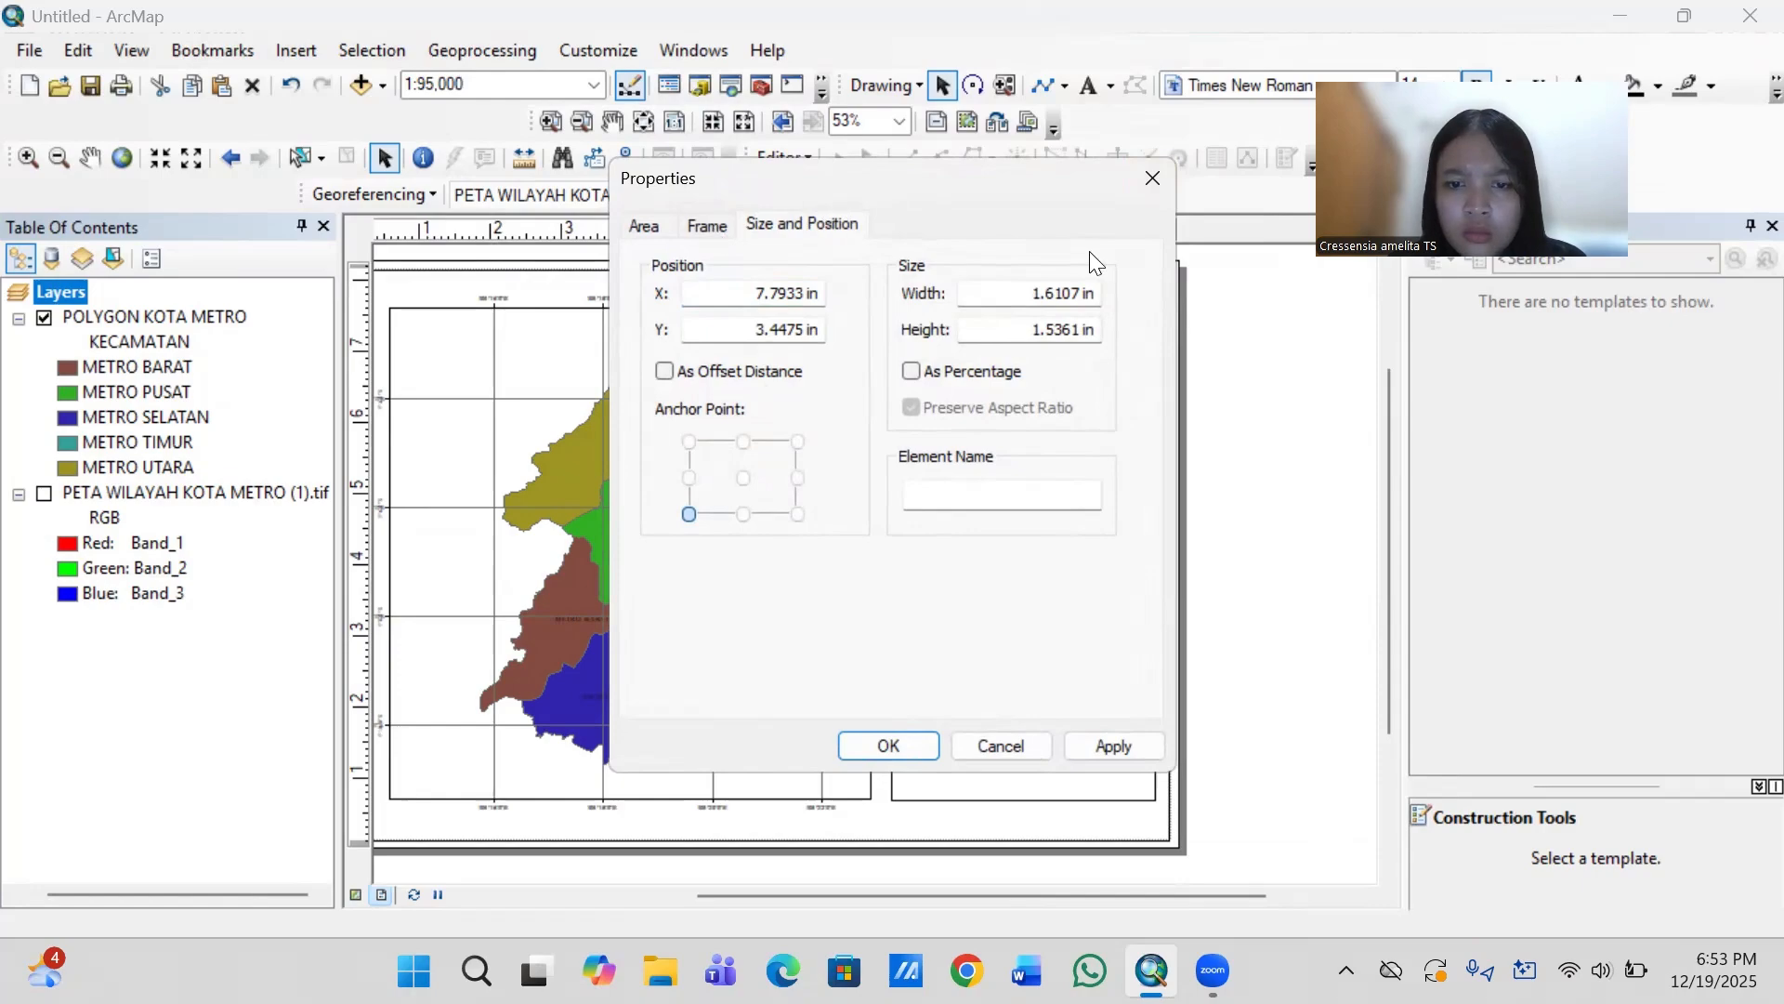
left_click(1156, 180)
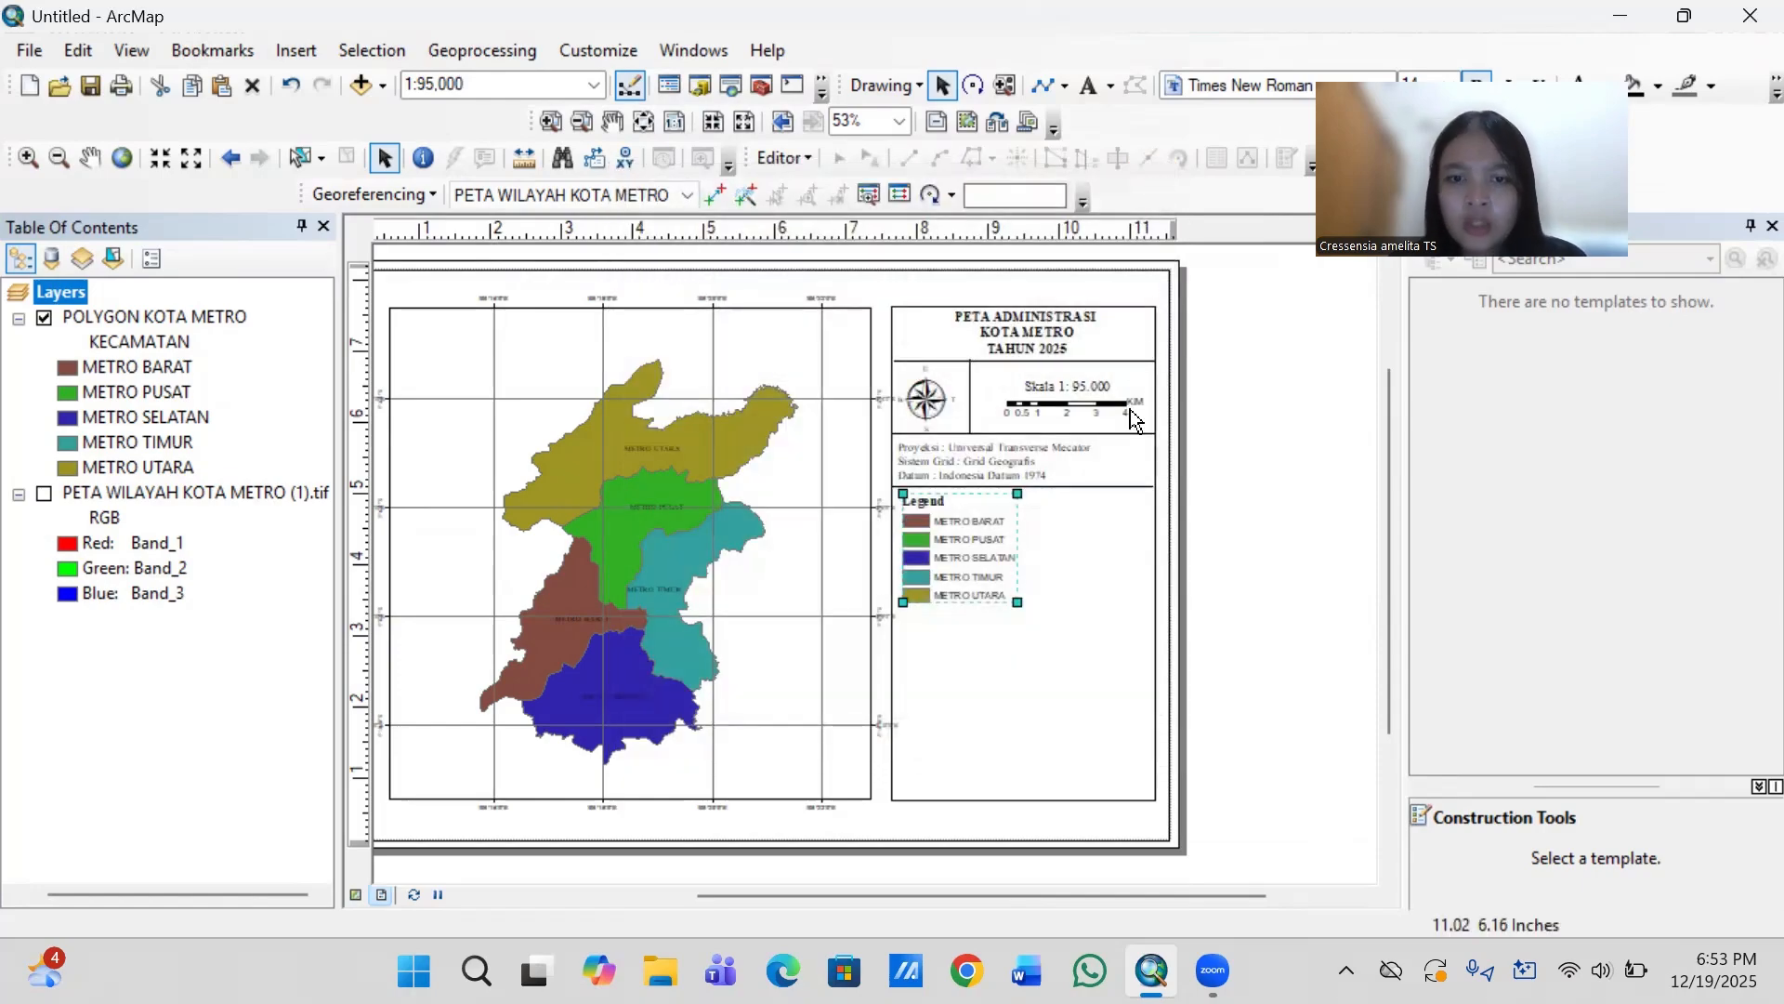
- Duplicate the divider line above the legend, place the copy just below METRO UTARA, and nudge the legend and new line slightly up
left_click(1115, 484)
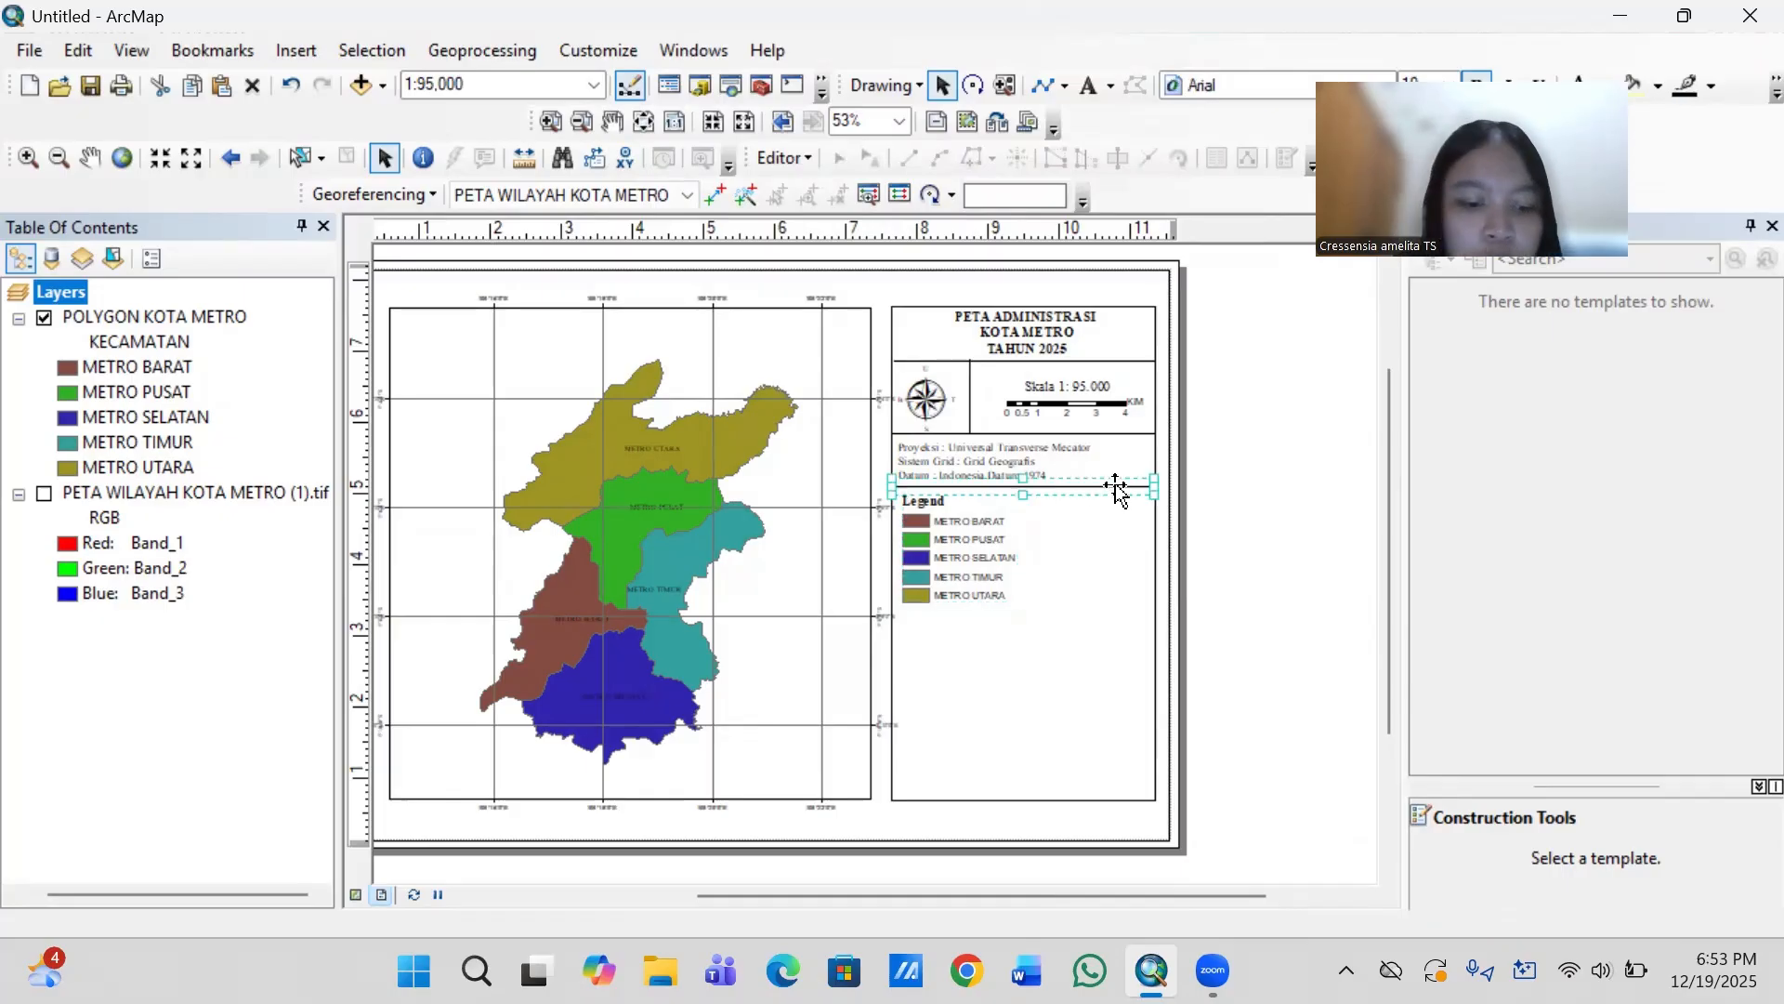
left_click_drag(1118, 488, 1098, 604)
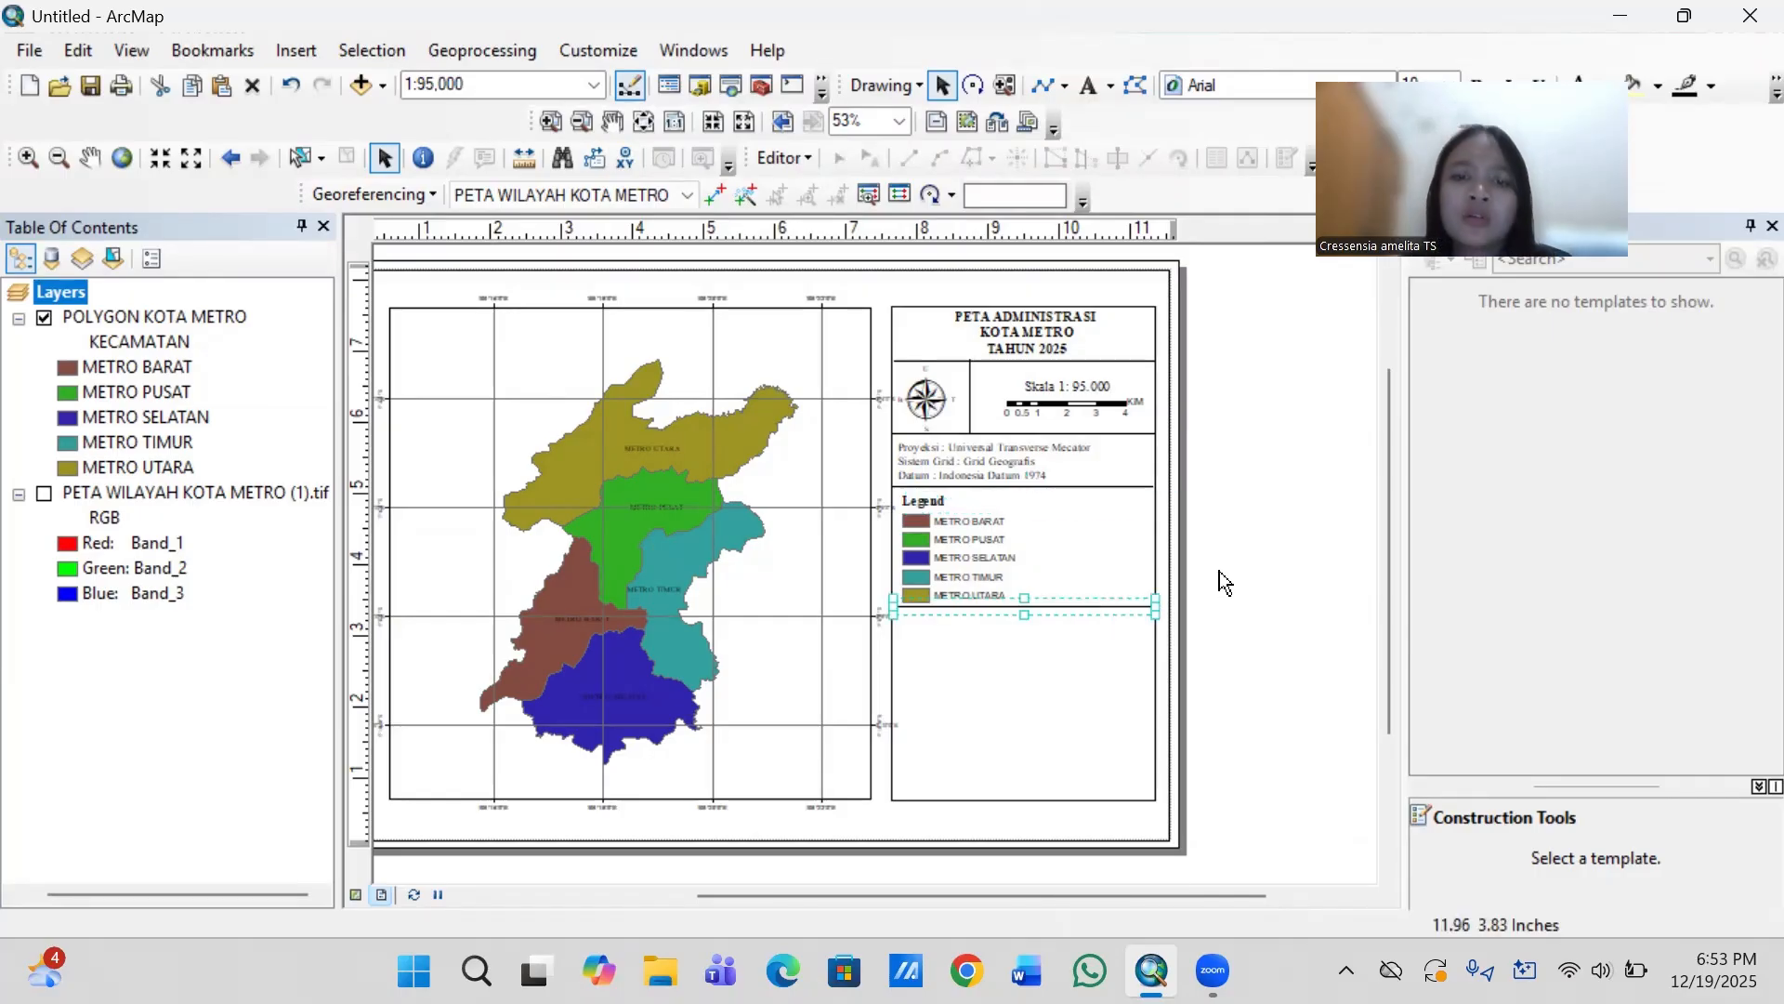
left_click(961, 574)
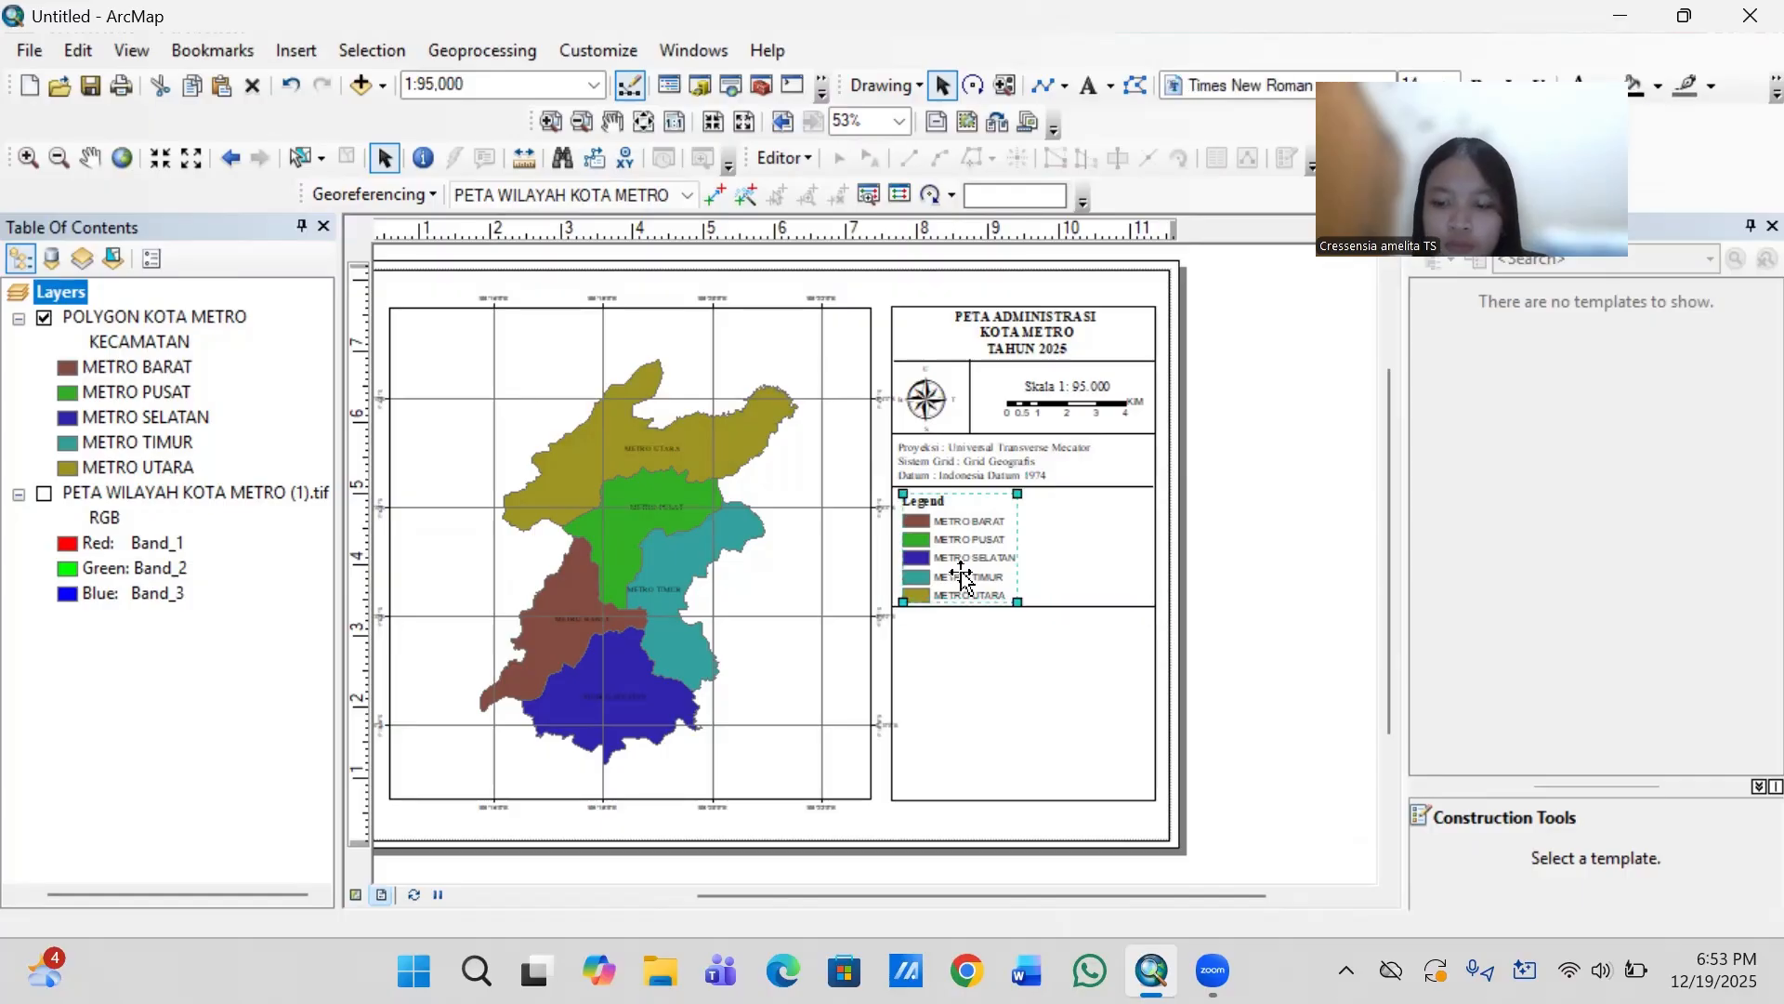
left_click_drag(961, 573, 961, 569)
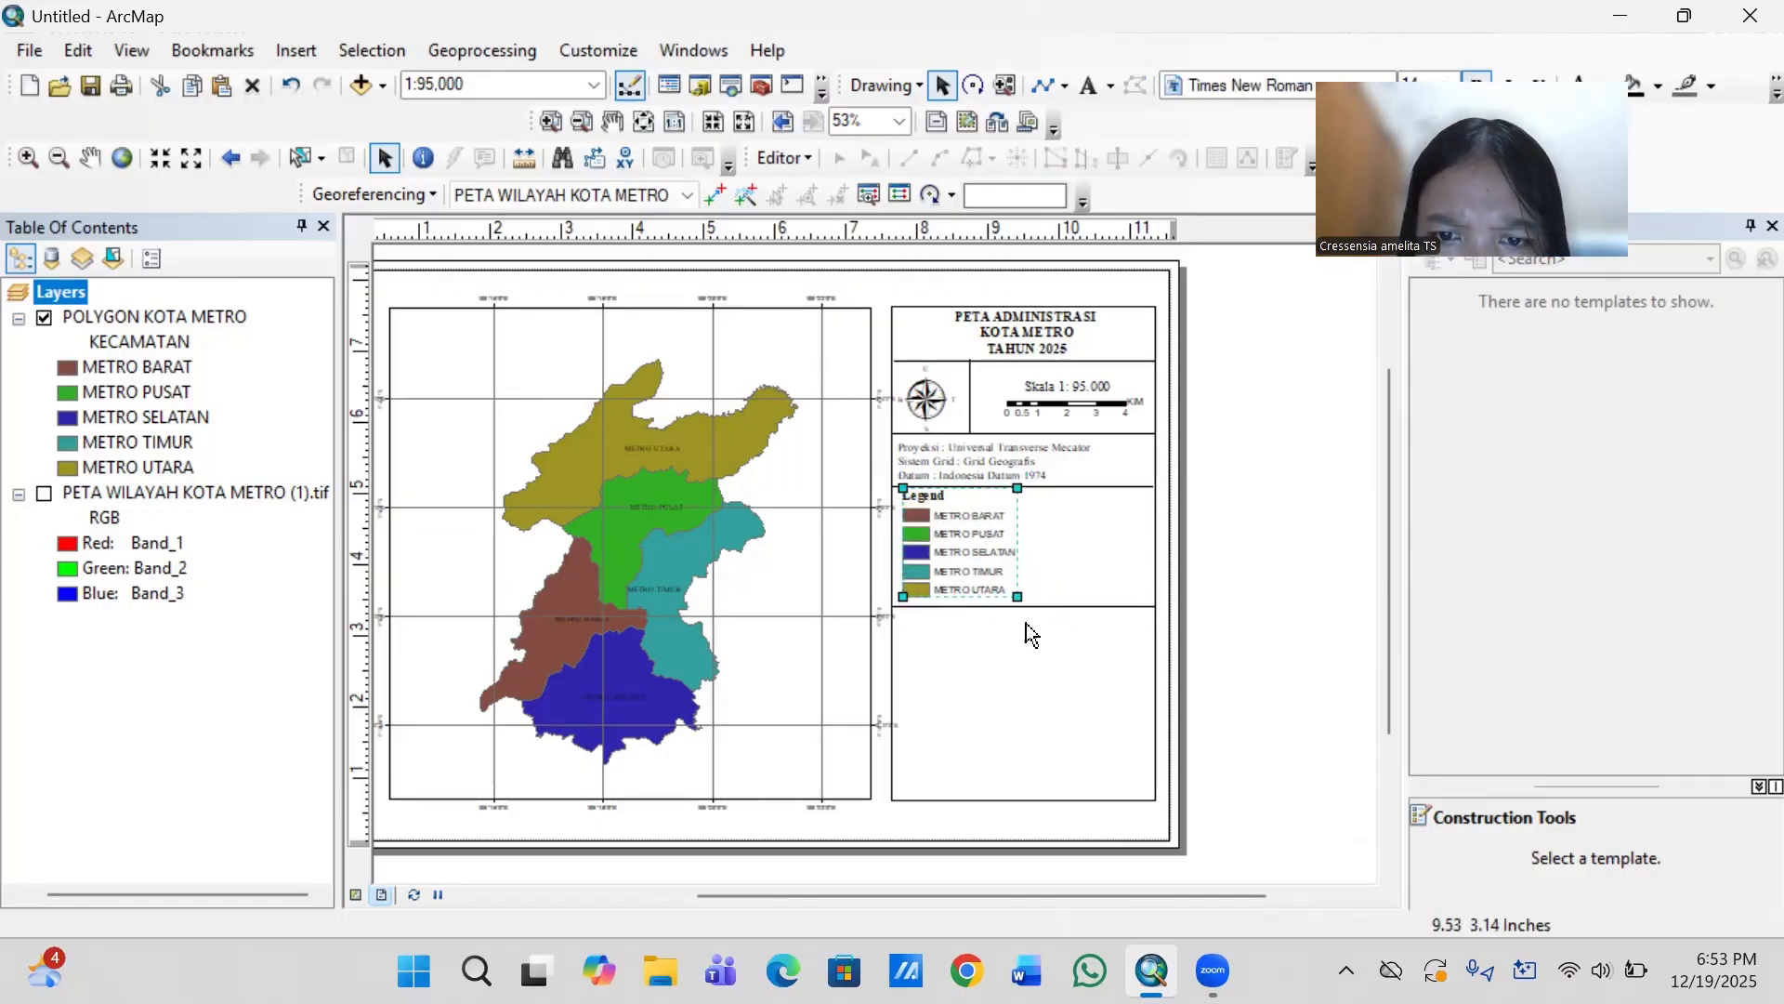
left_click(1062, 606)
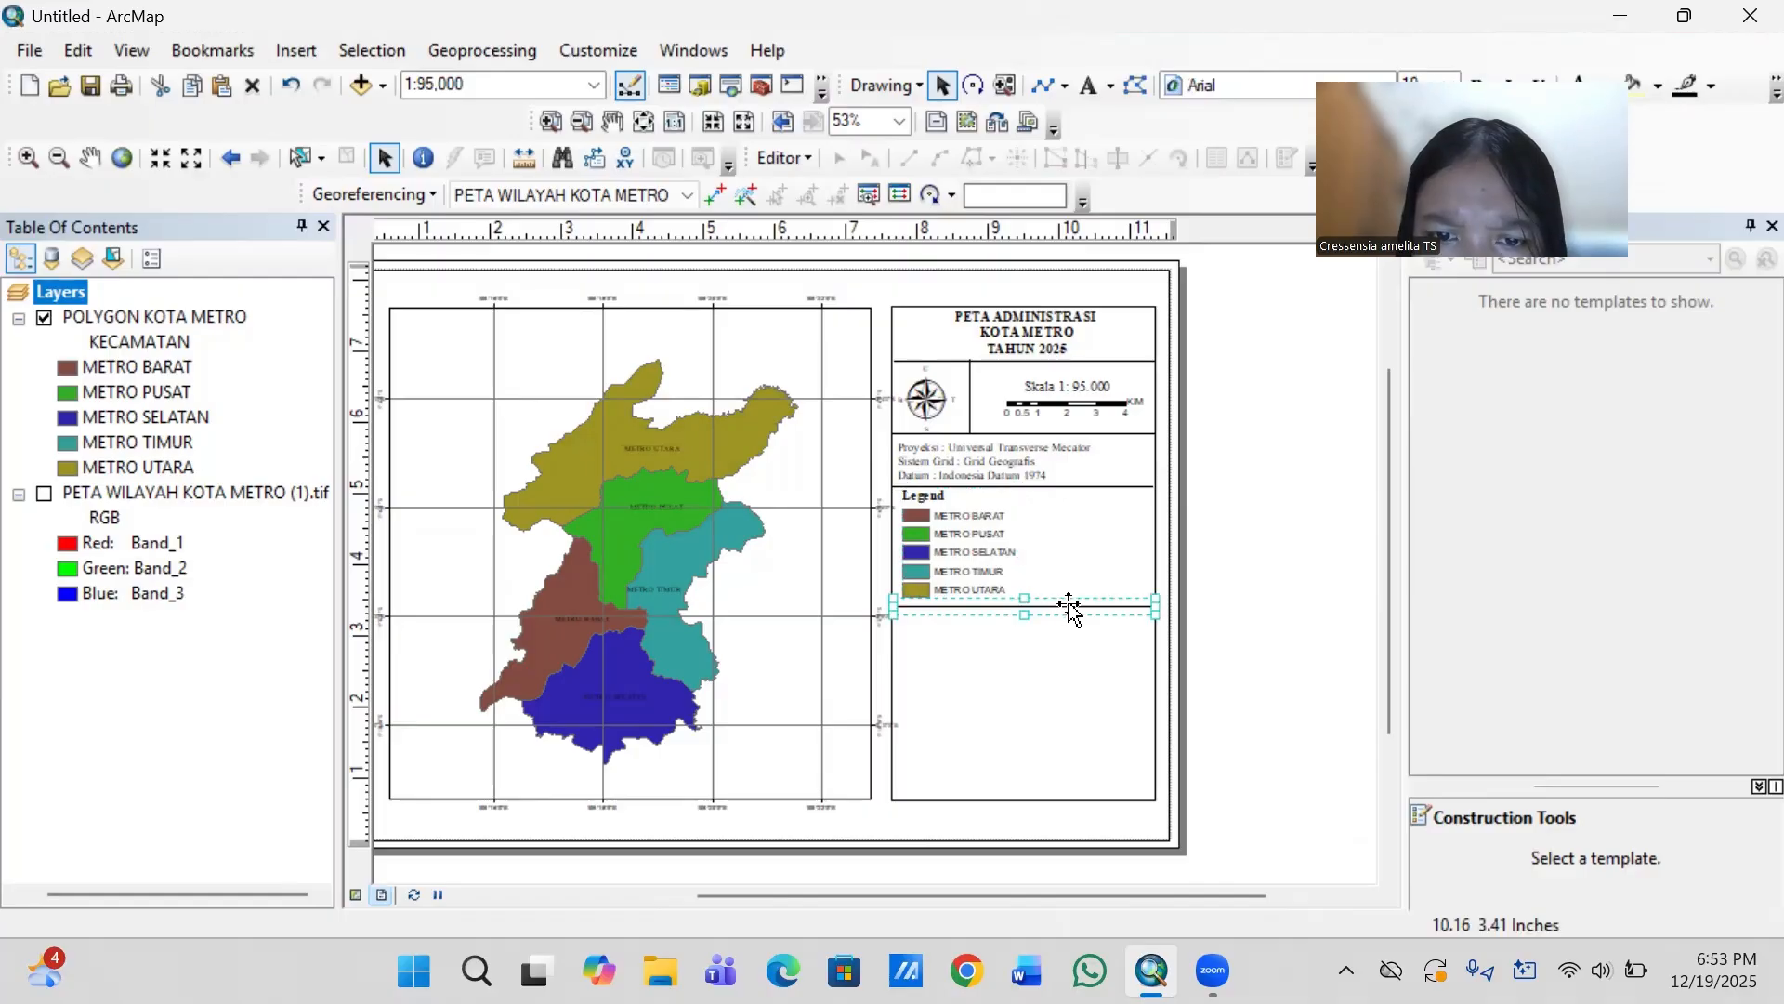
left_click_drag(1068, 605, 1069, 602)
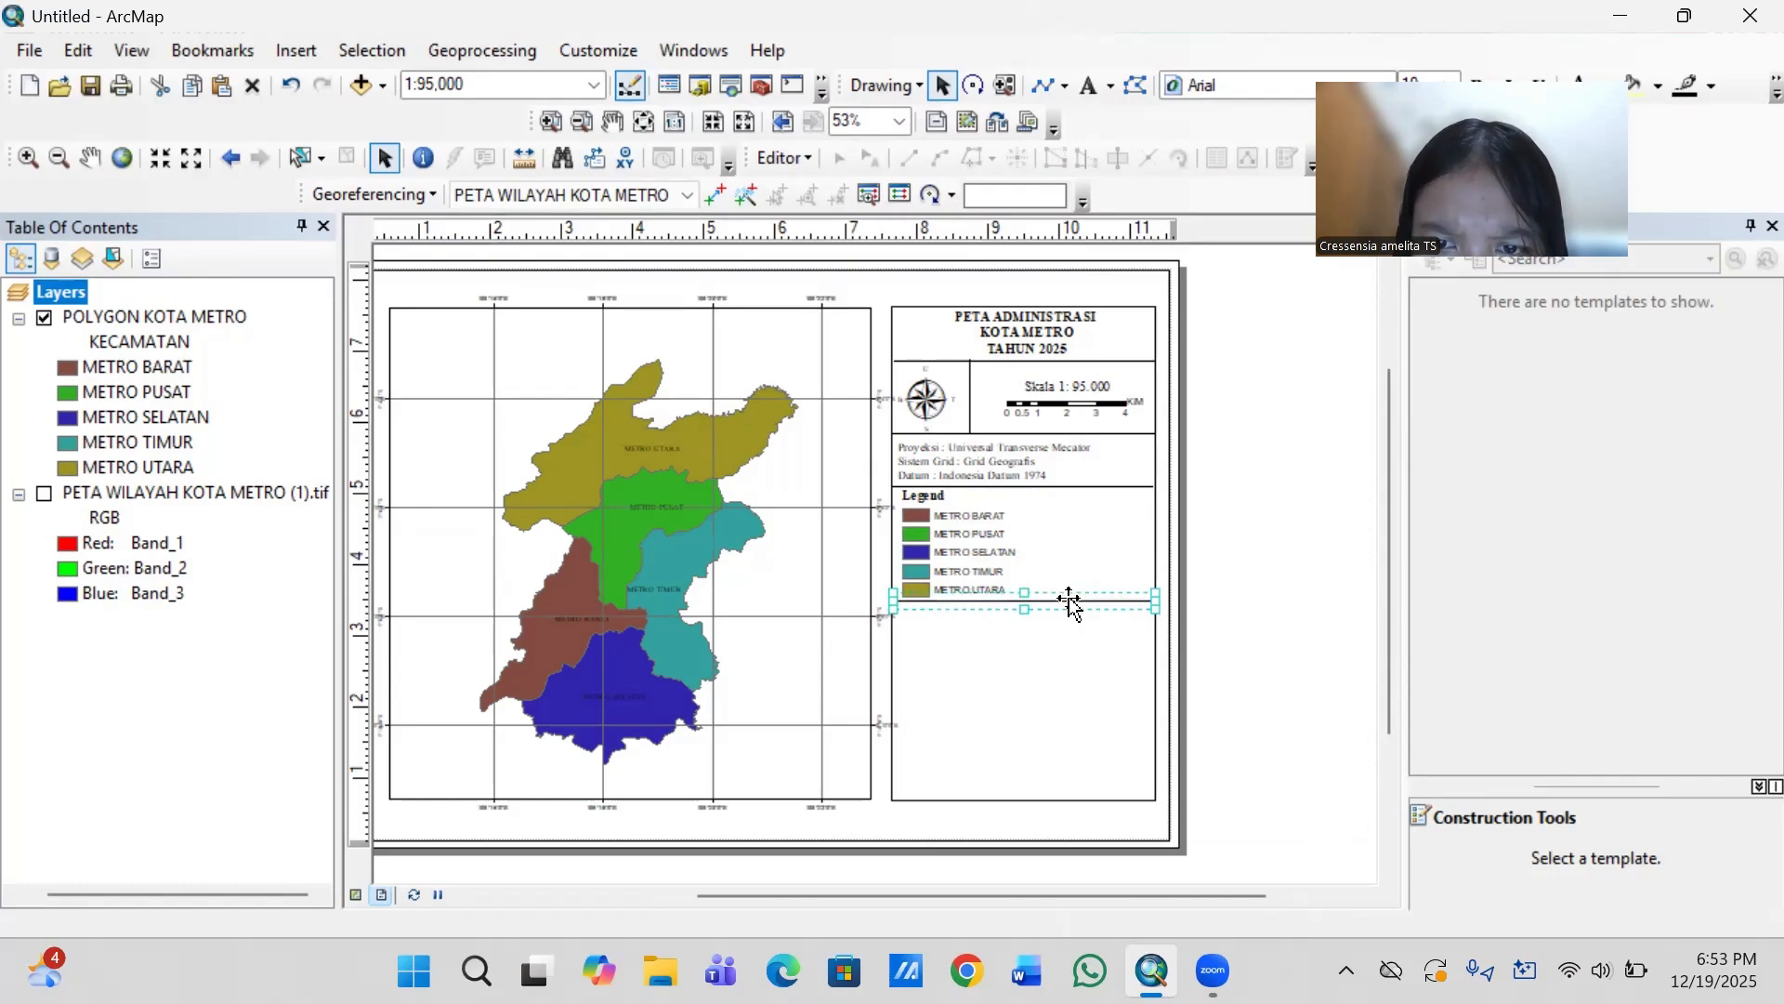
left_click(1234, 594)
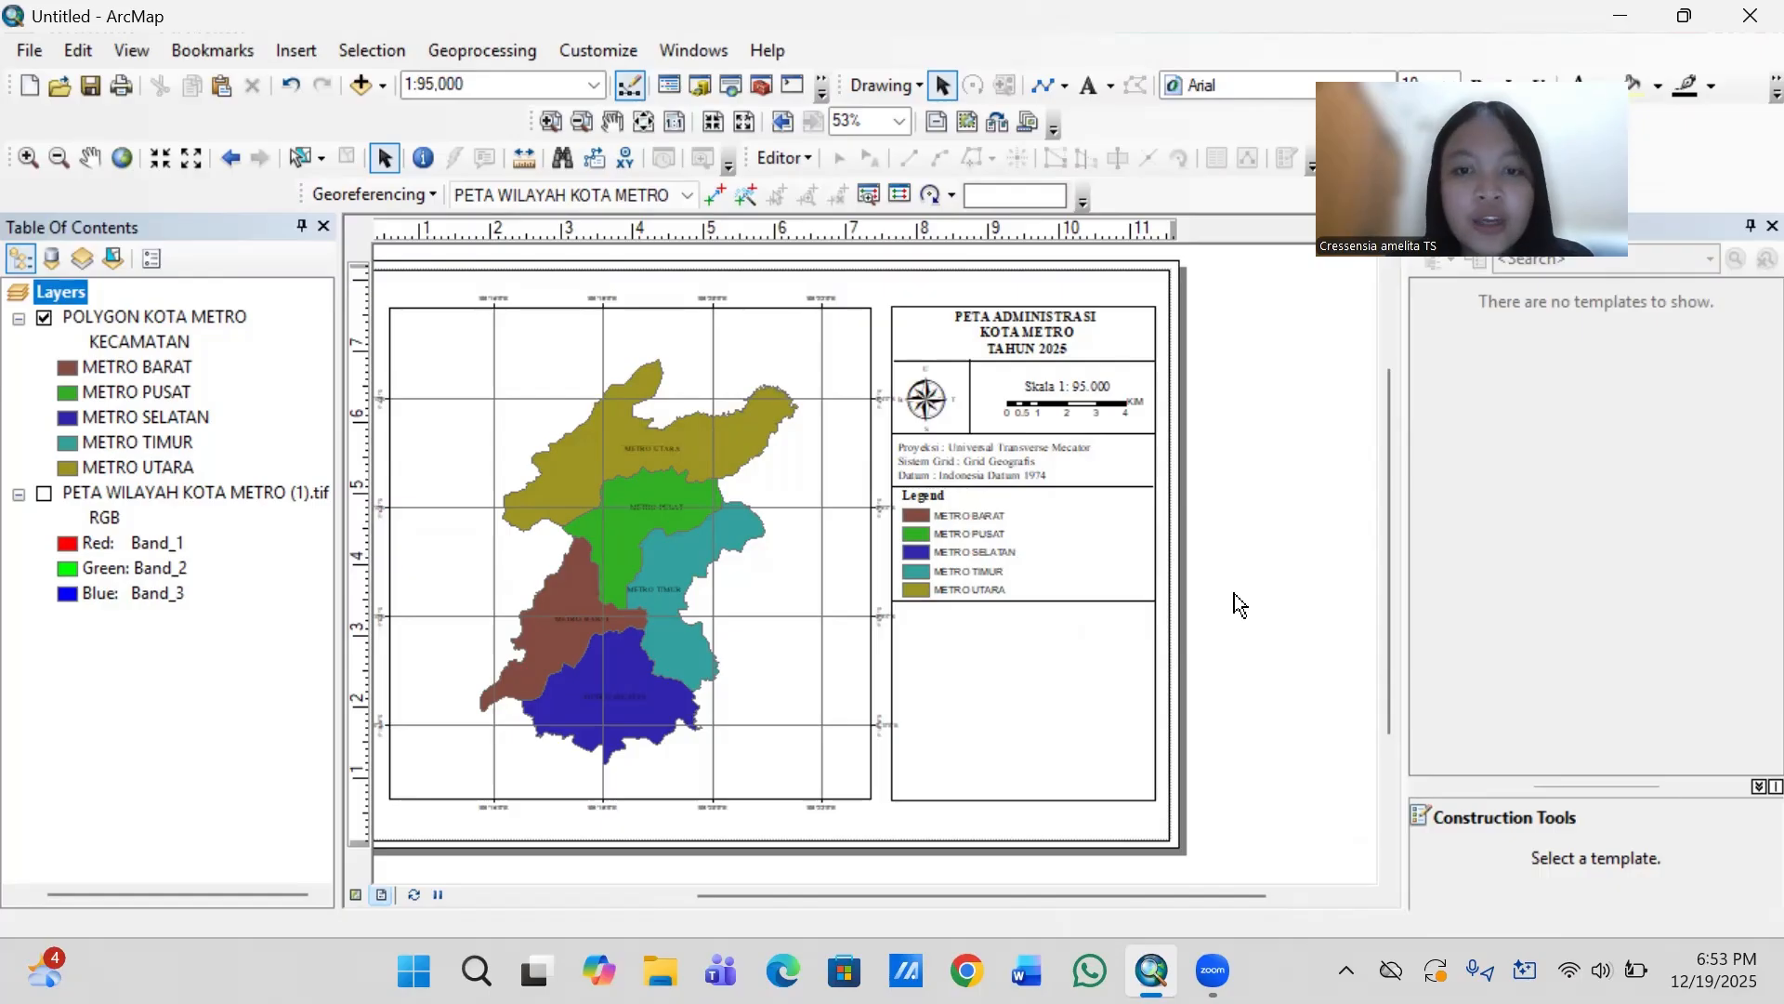
- Insert a new data frame, shrink it and place it in the empty area below the legend's lower divider line
left_click(294, 50)
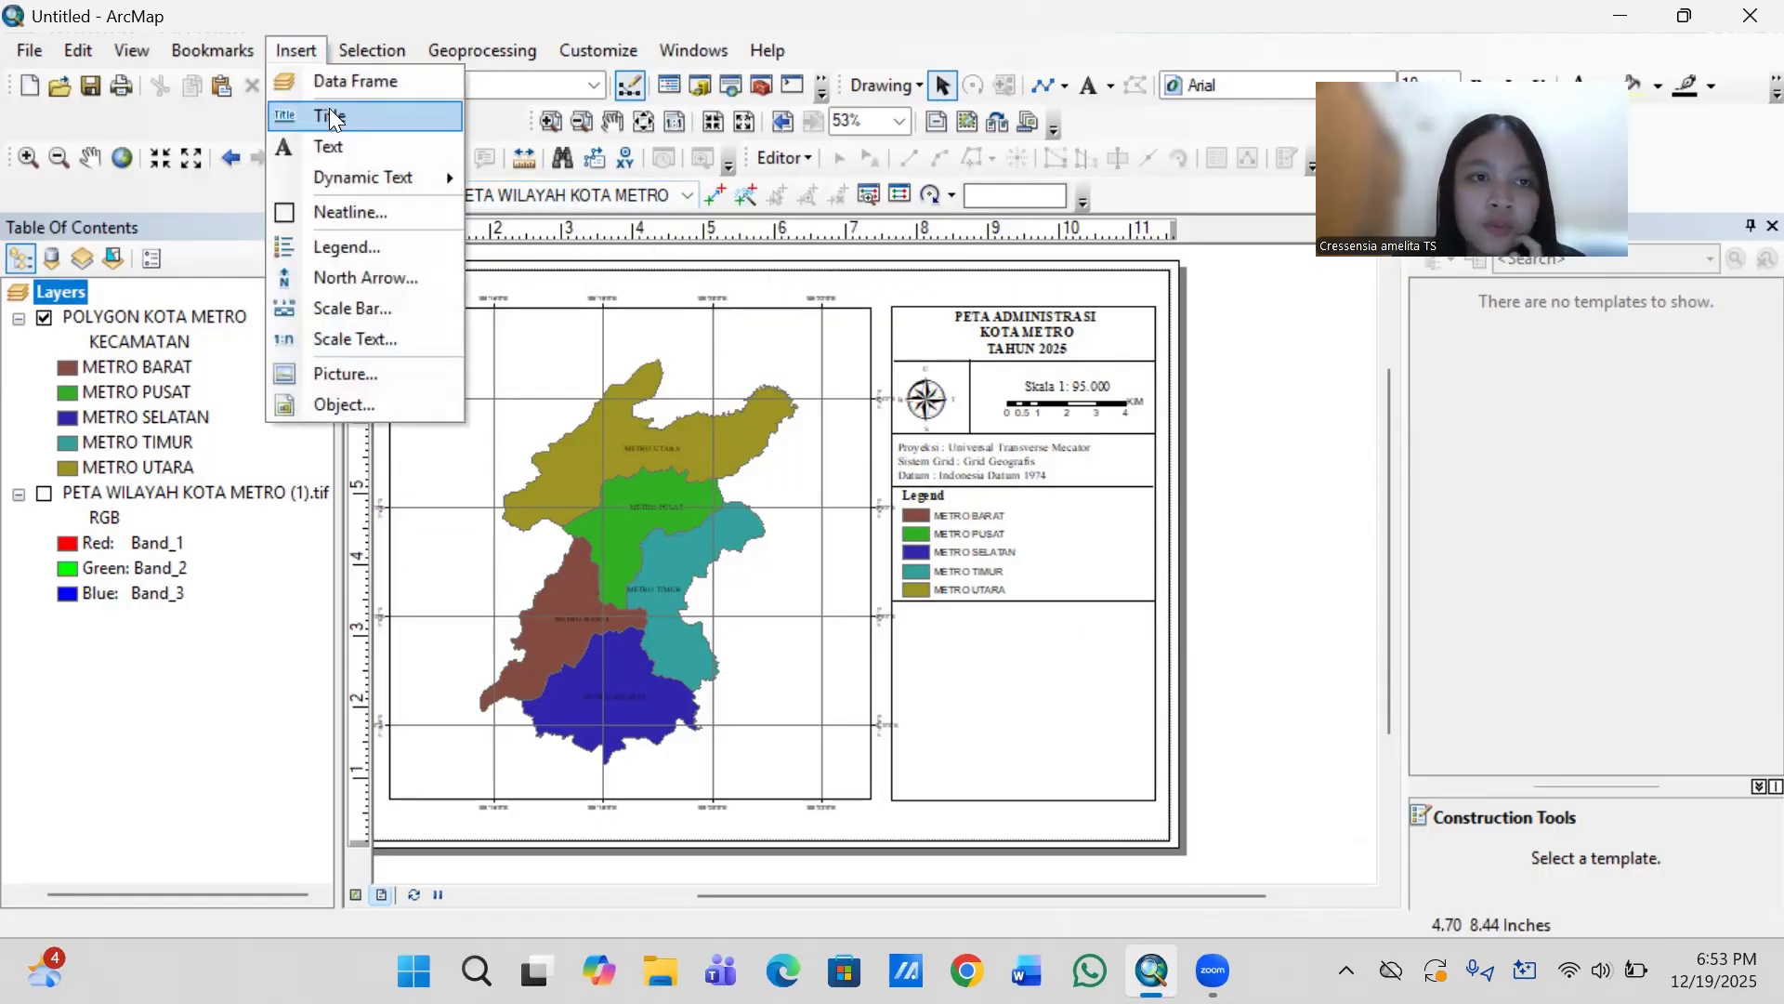
mouse_move(361, 183)
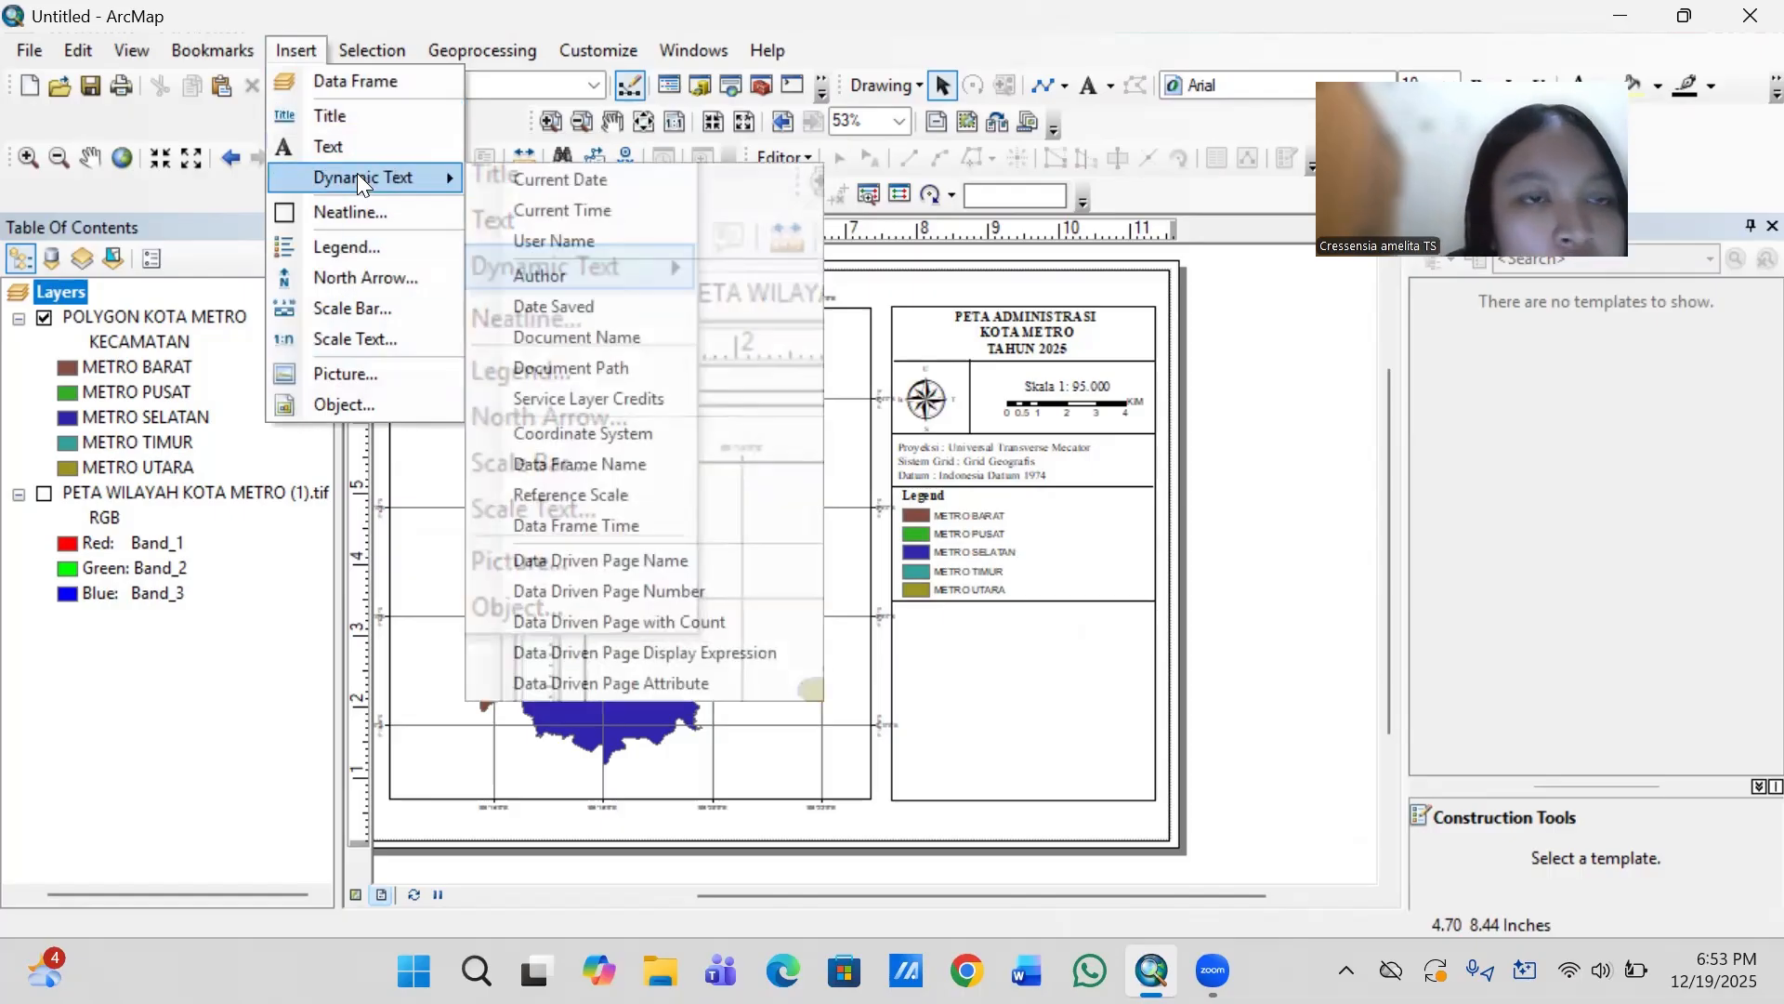
left_click(364, 82)
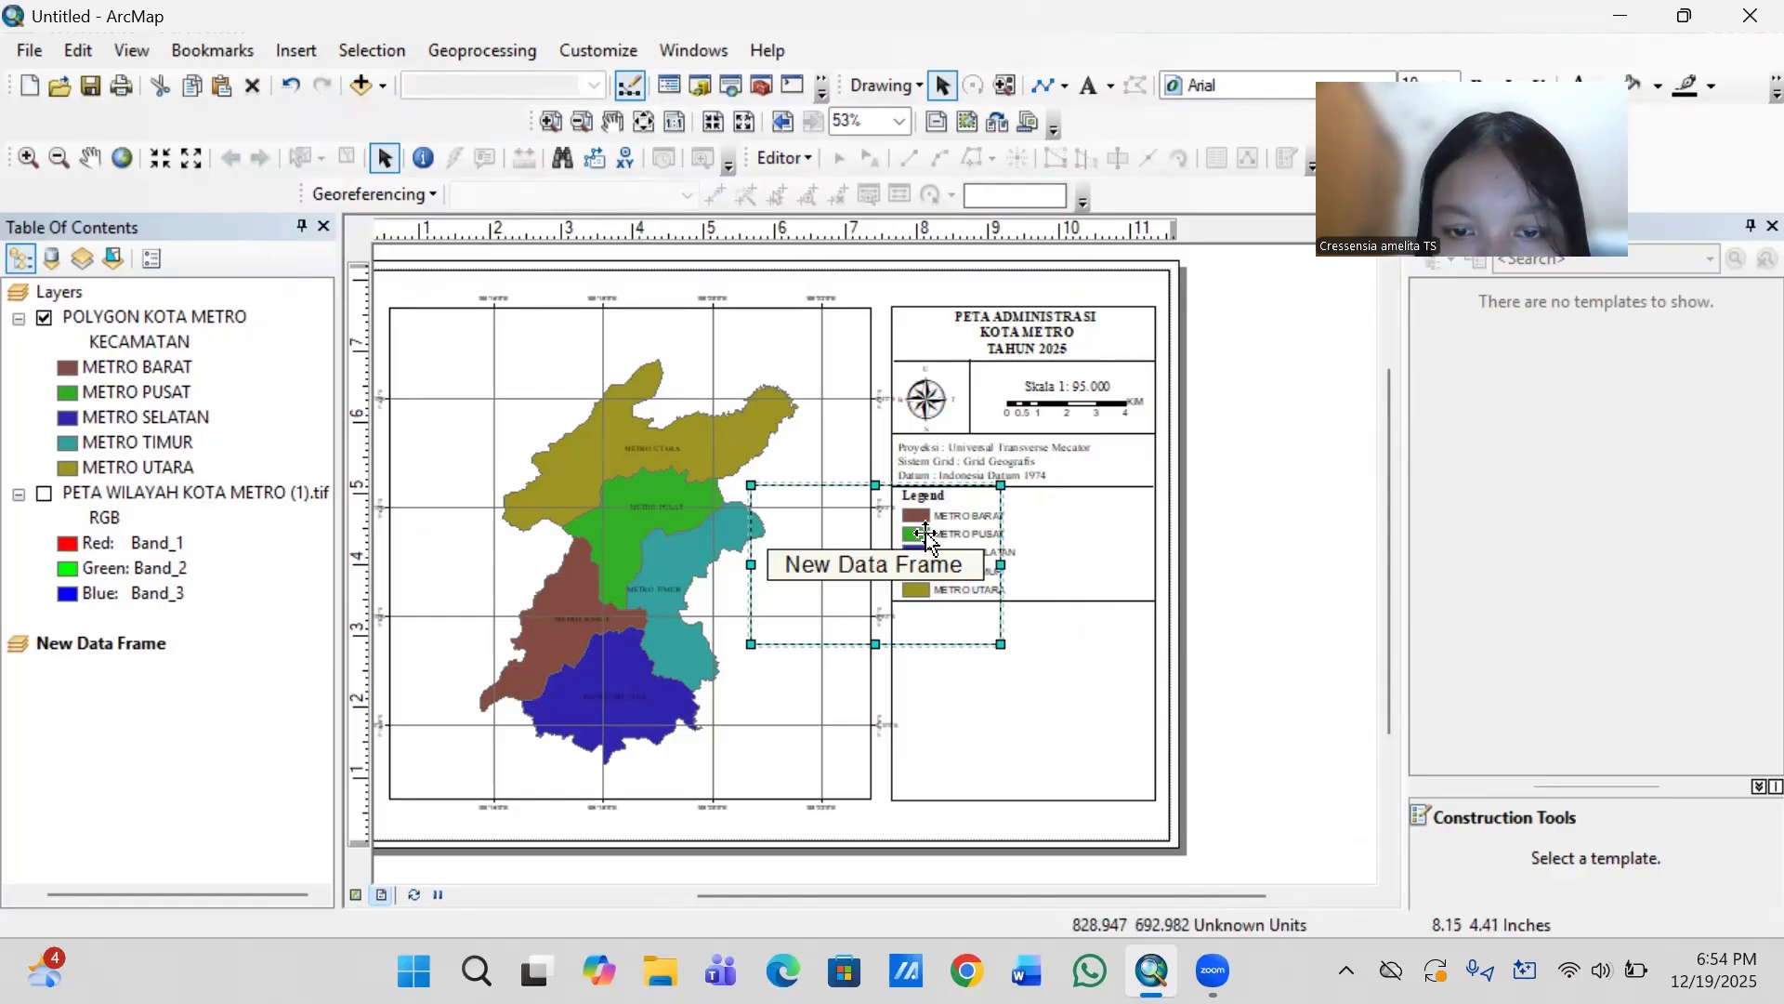
left_click_drag(928, 534, 1075, 656)
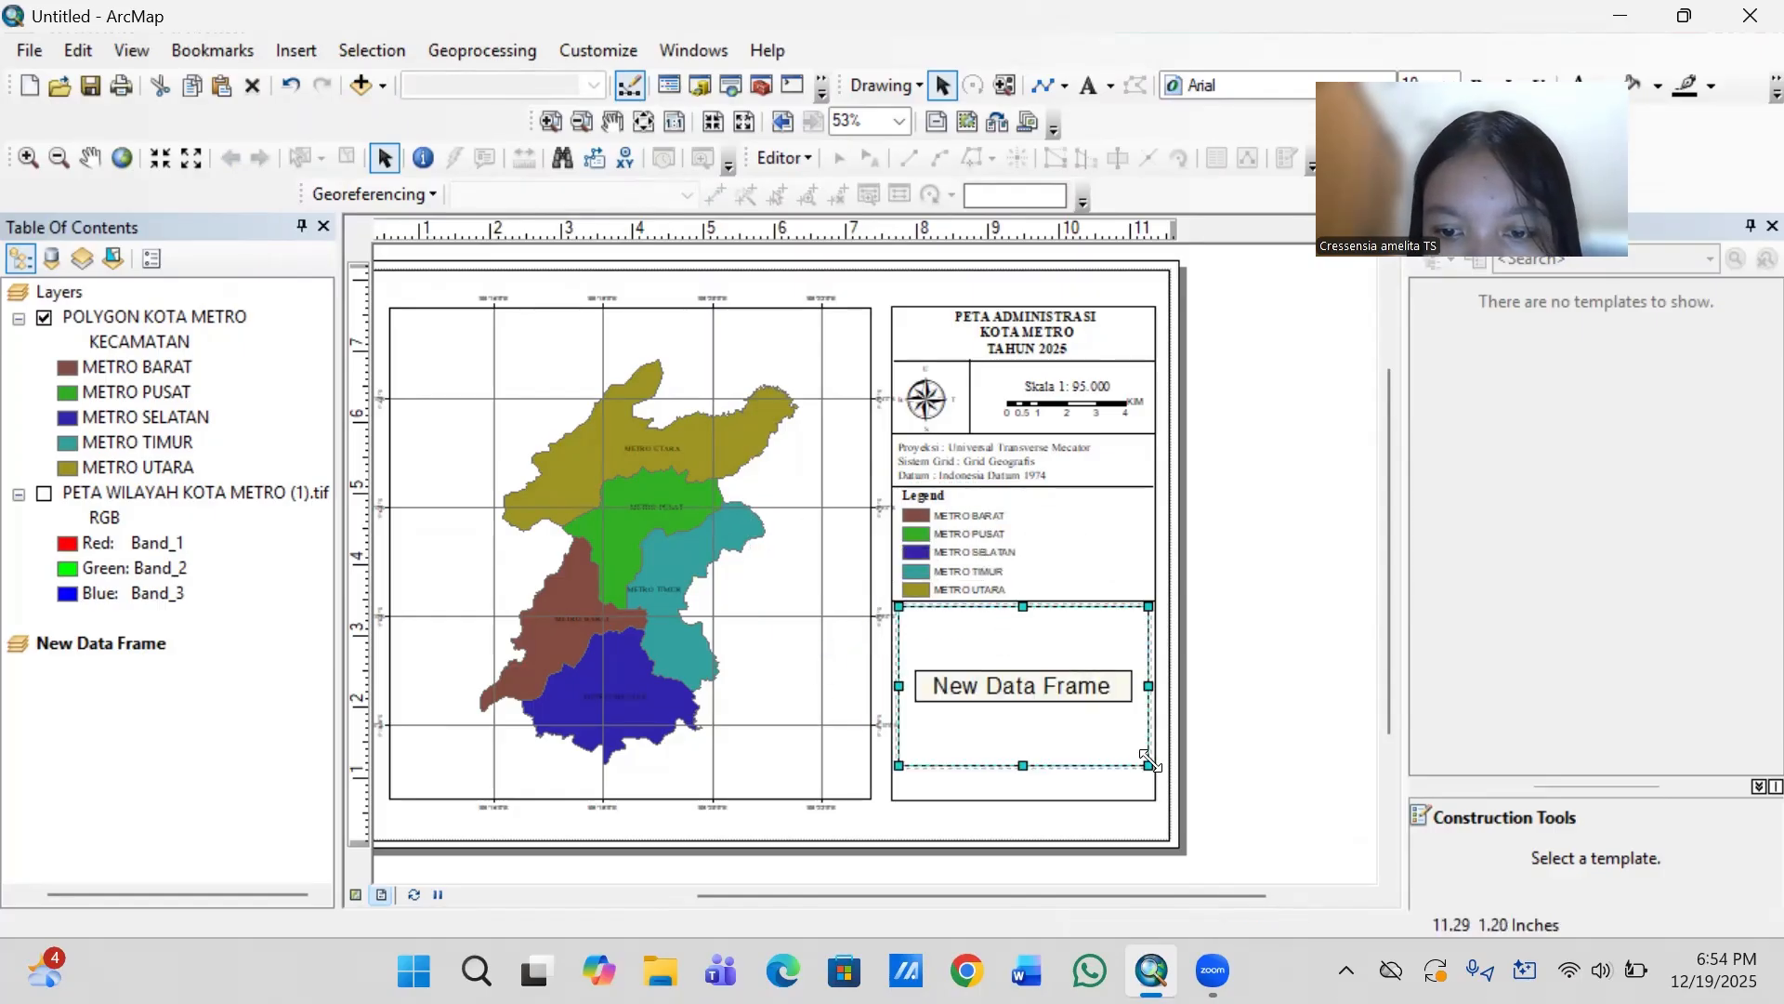
left_click_drag(1146, 764, 1121, 716)
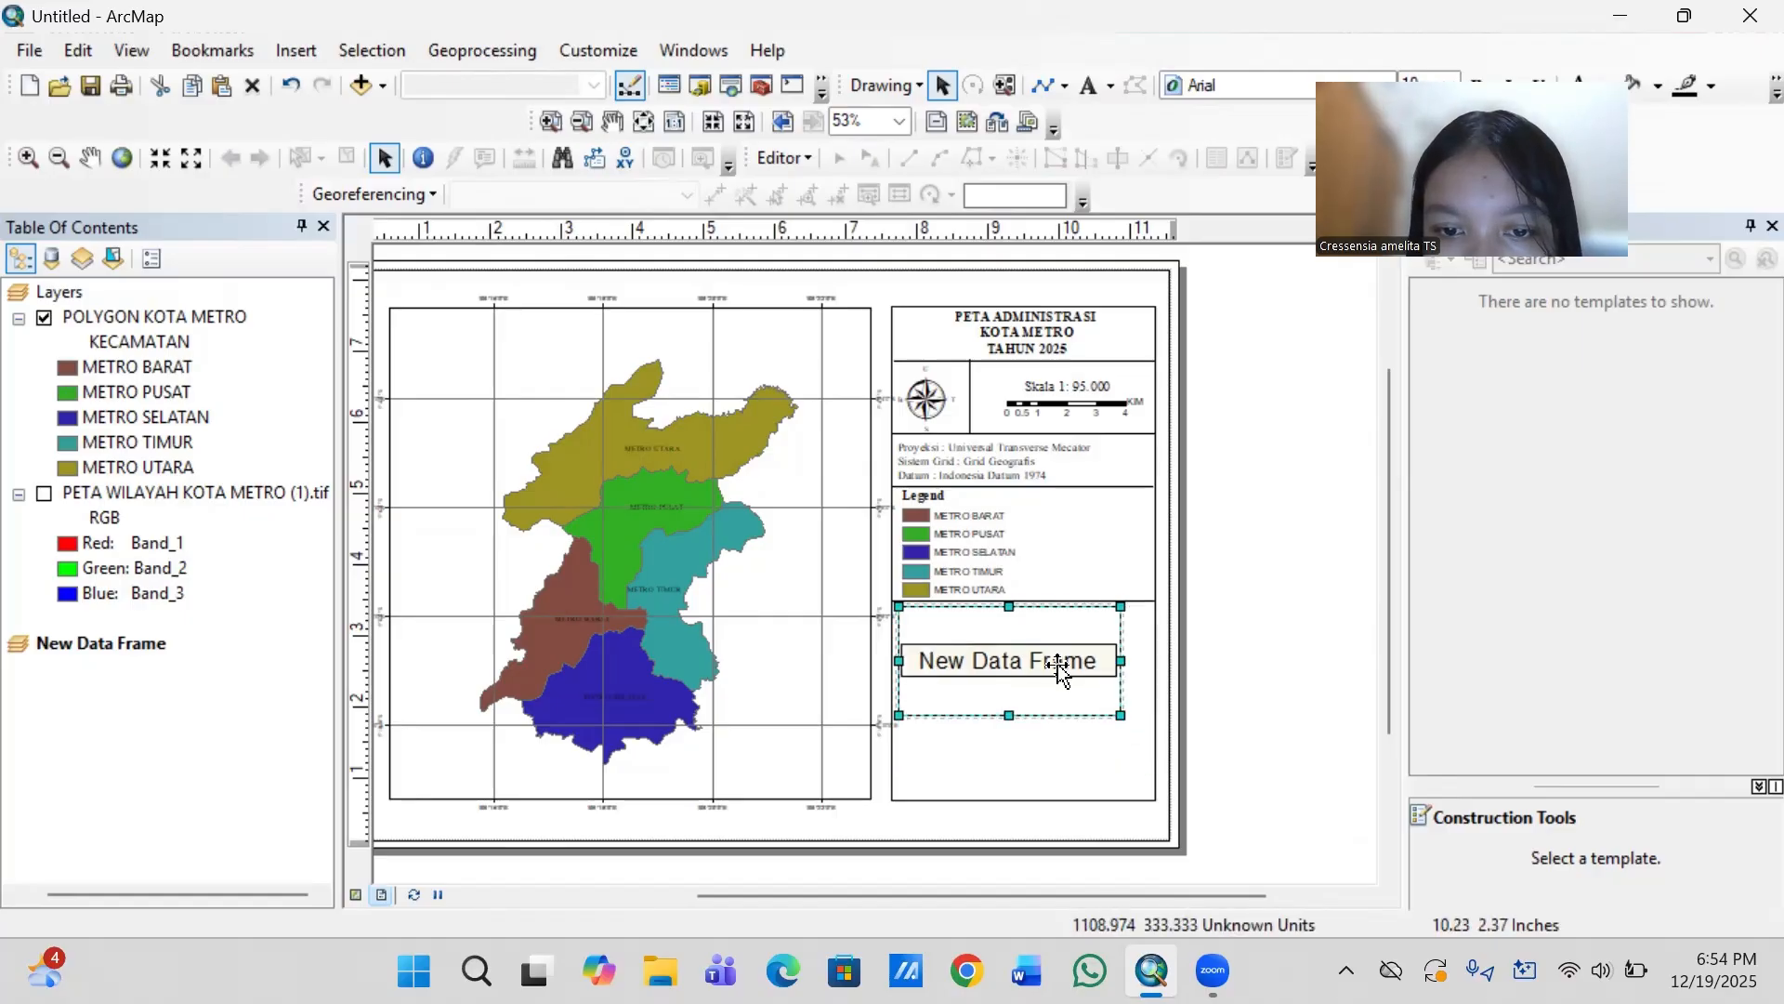
left_click_drag(1048, 658, 1064, 671)
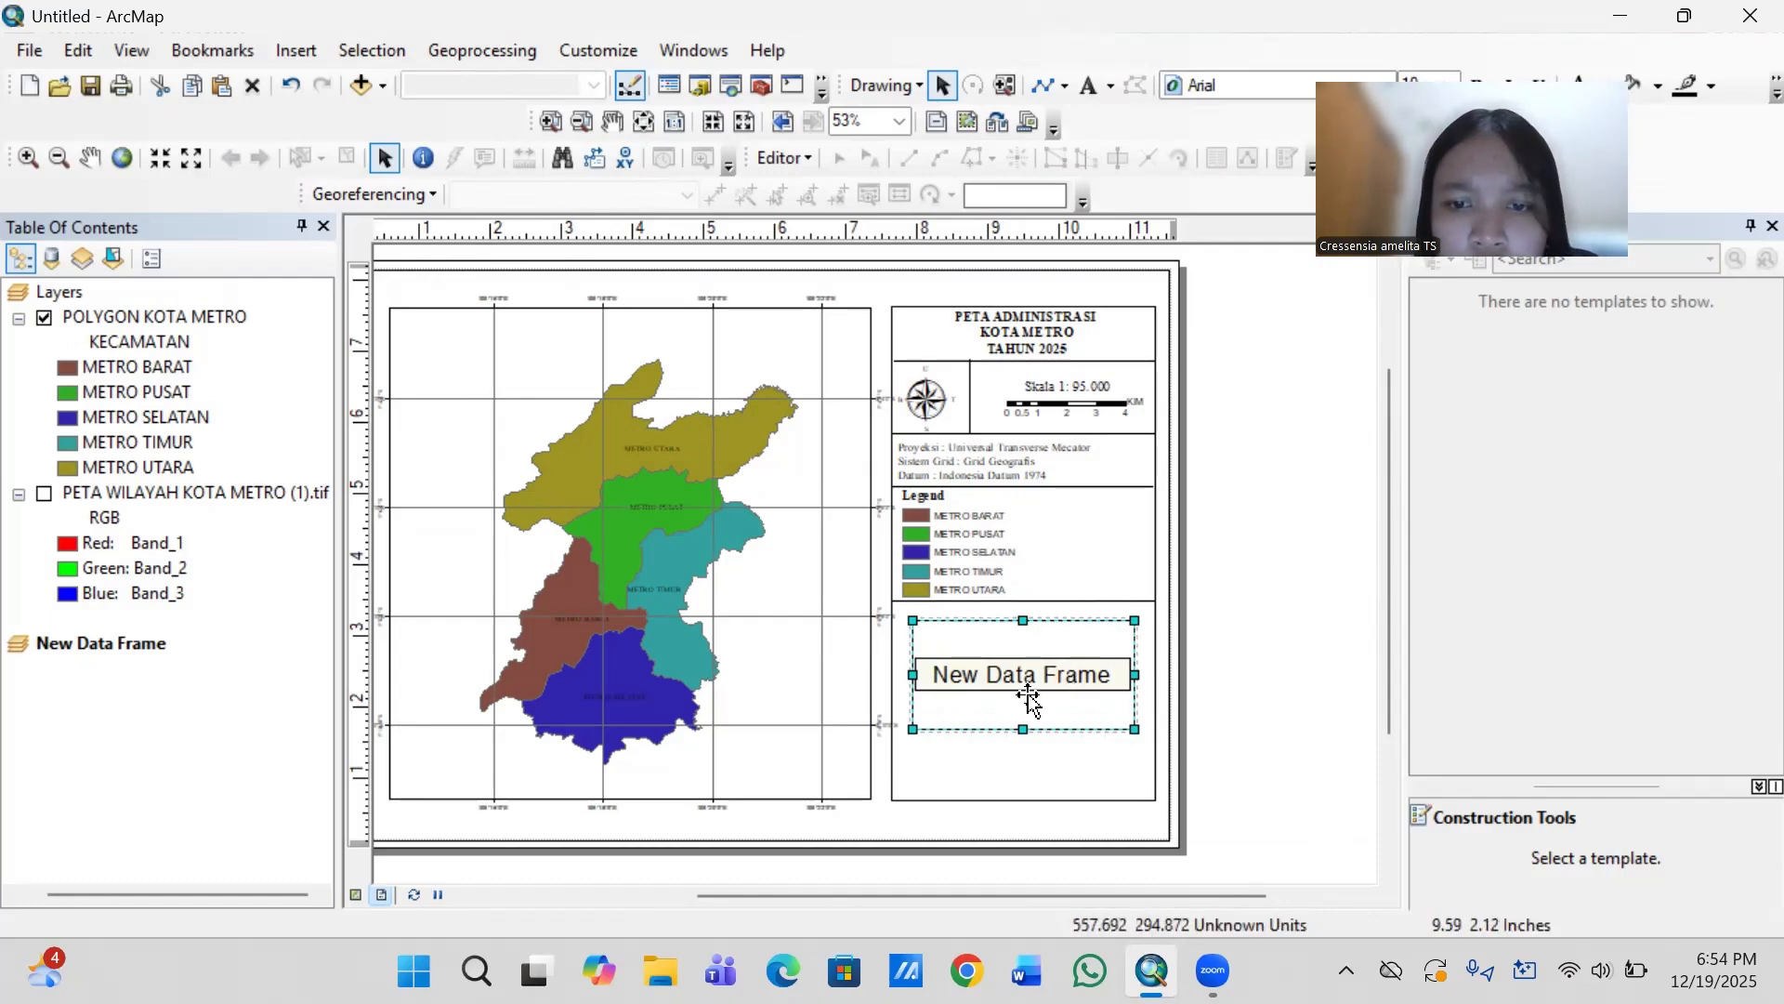
- Start adding data to the new data frame and connect to the folder D:\Administrasi
right_click(1028, 693)
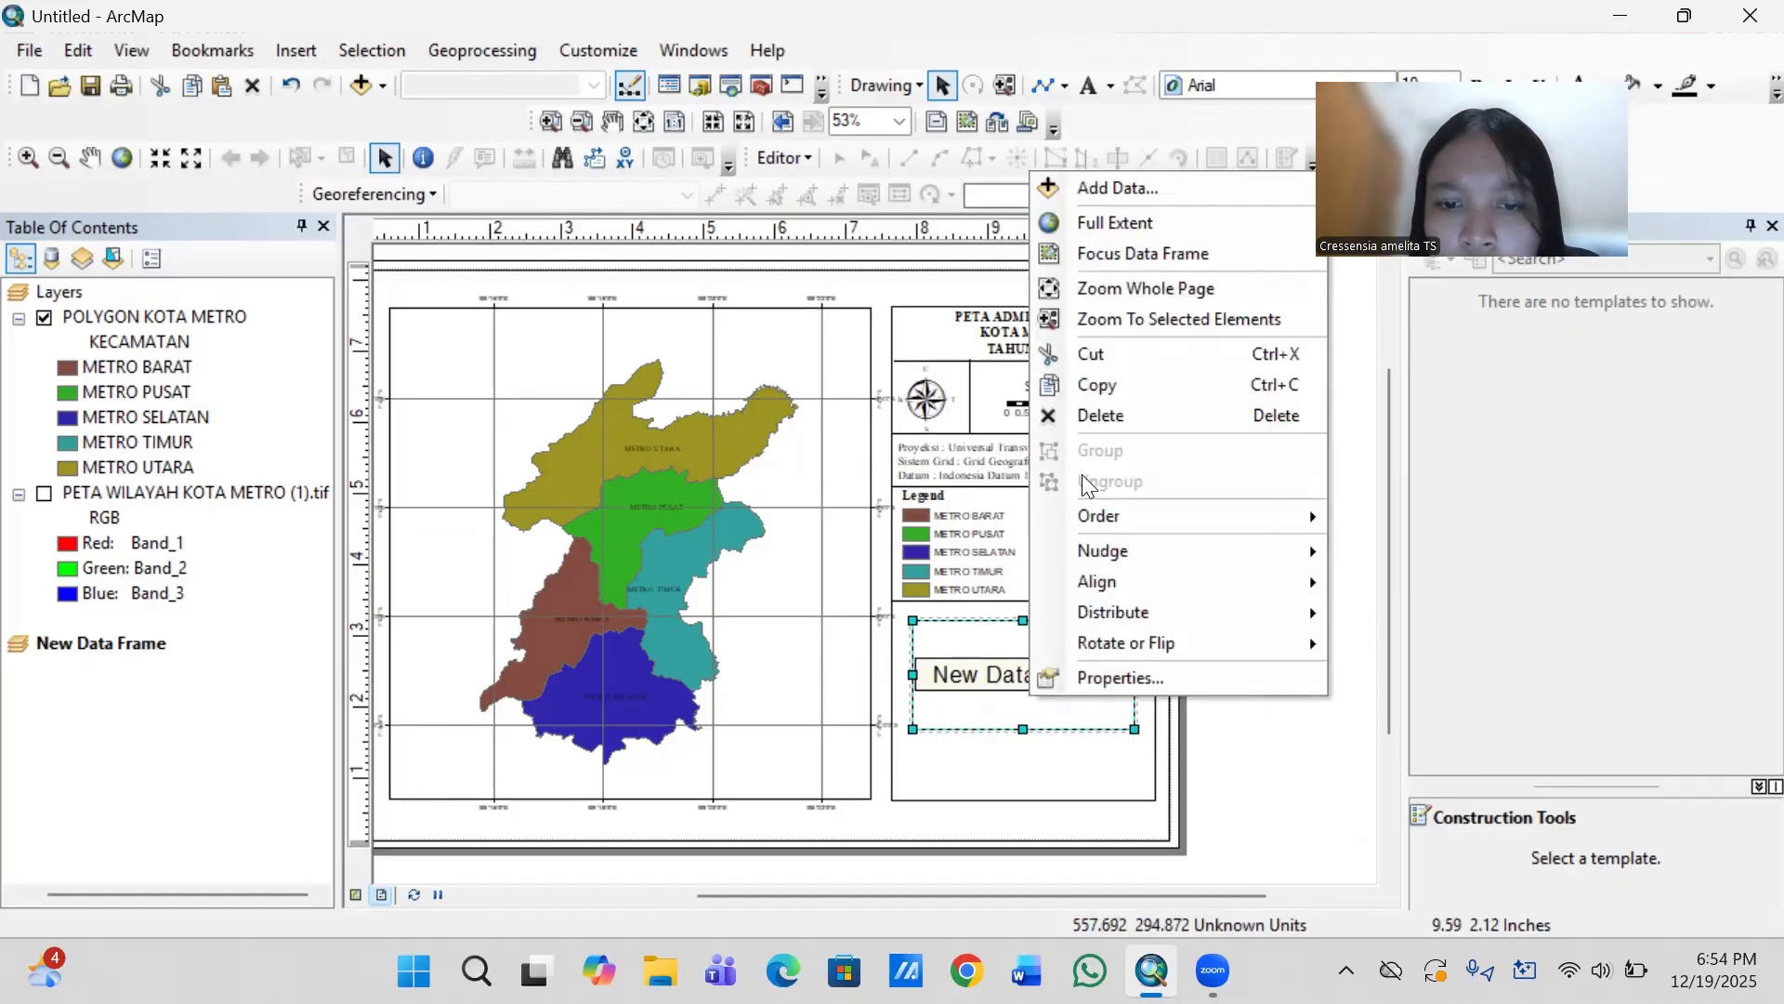
left_click(1128, 186)
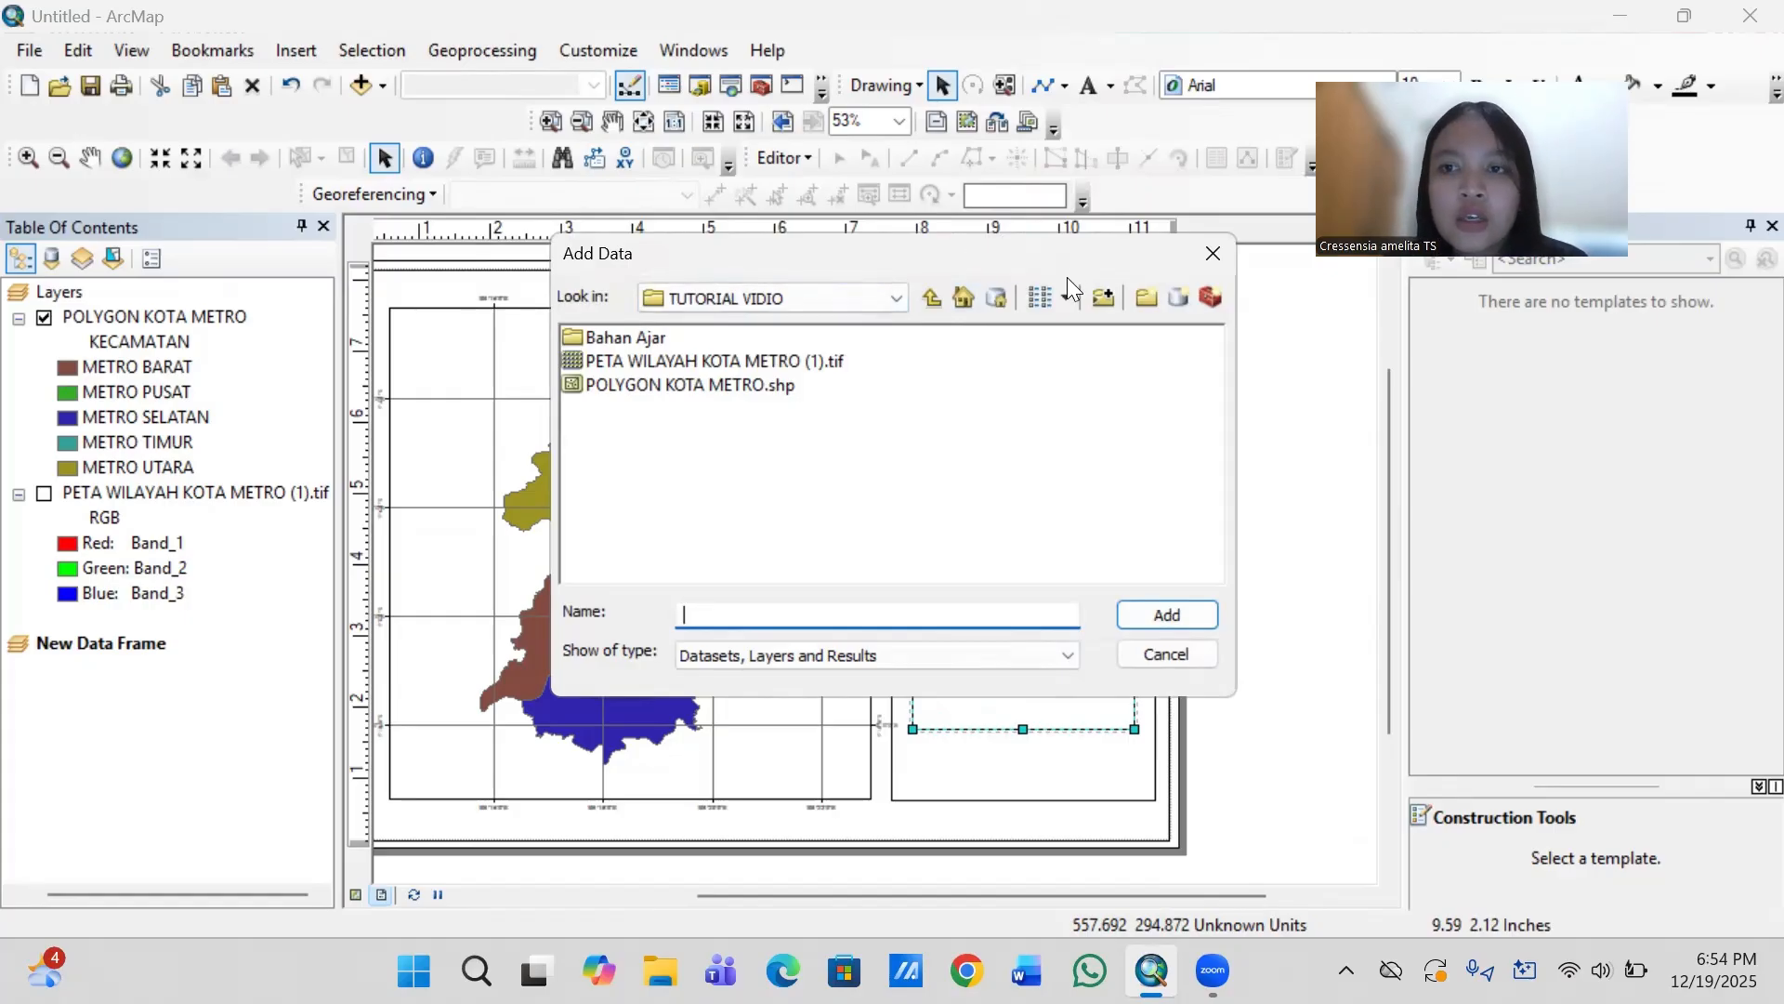
left_click(1111, 297)
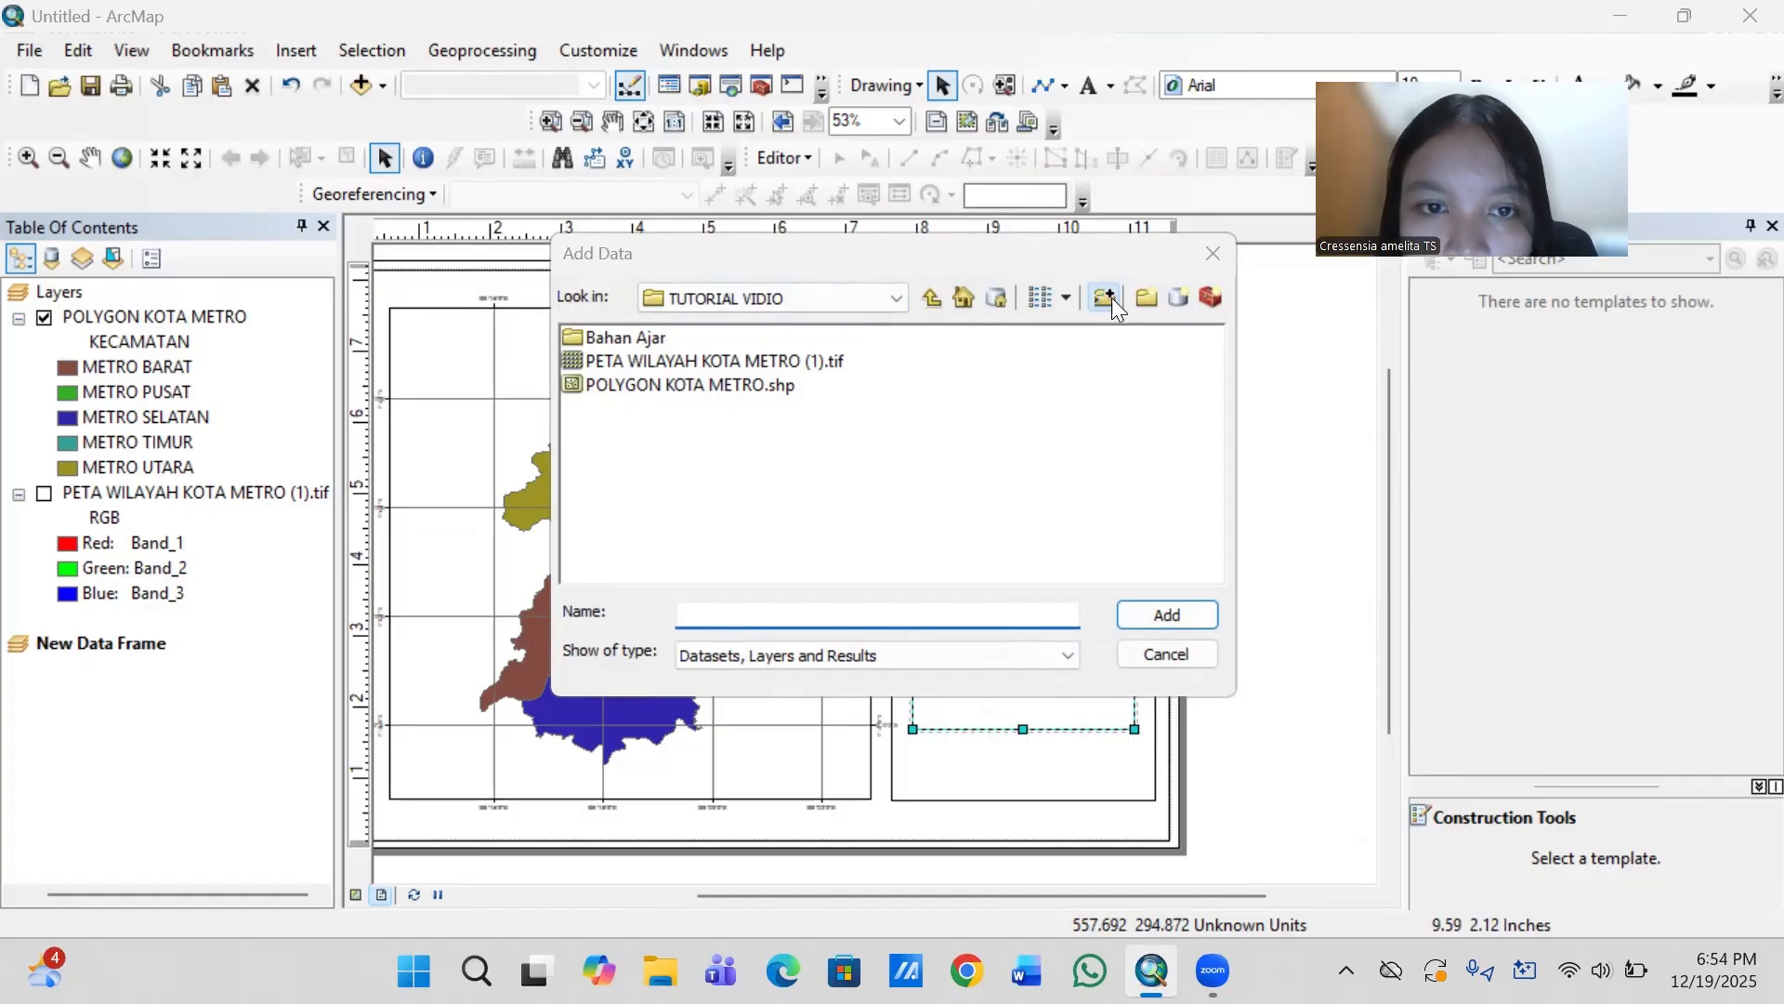
scroll(790, 469, "down", 2)
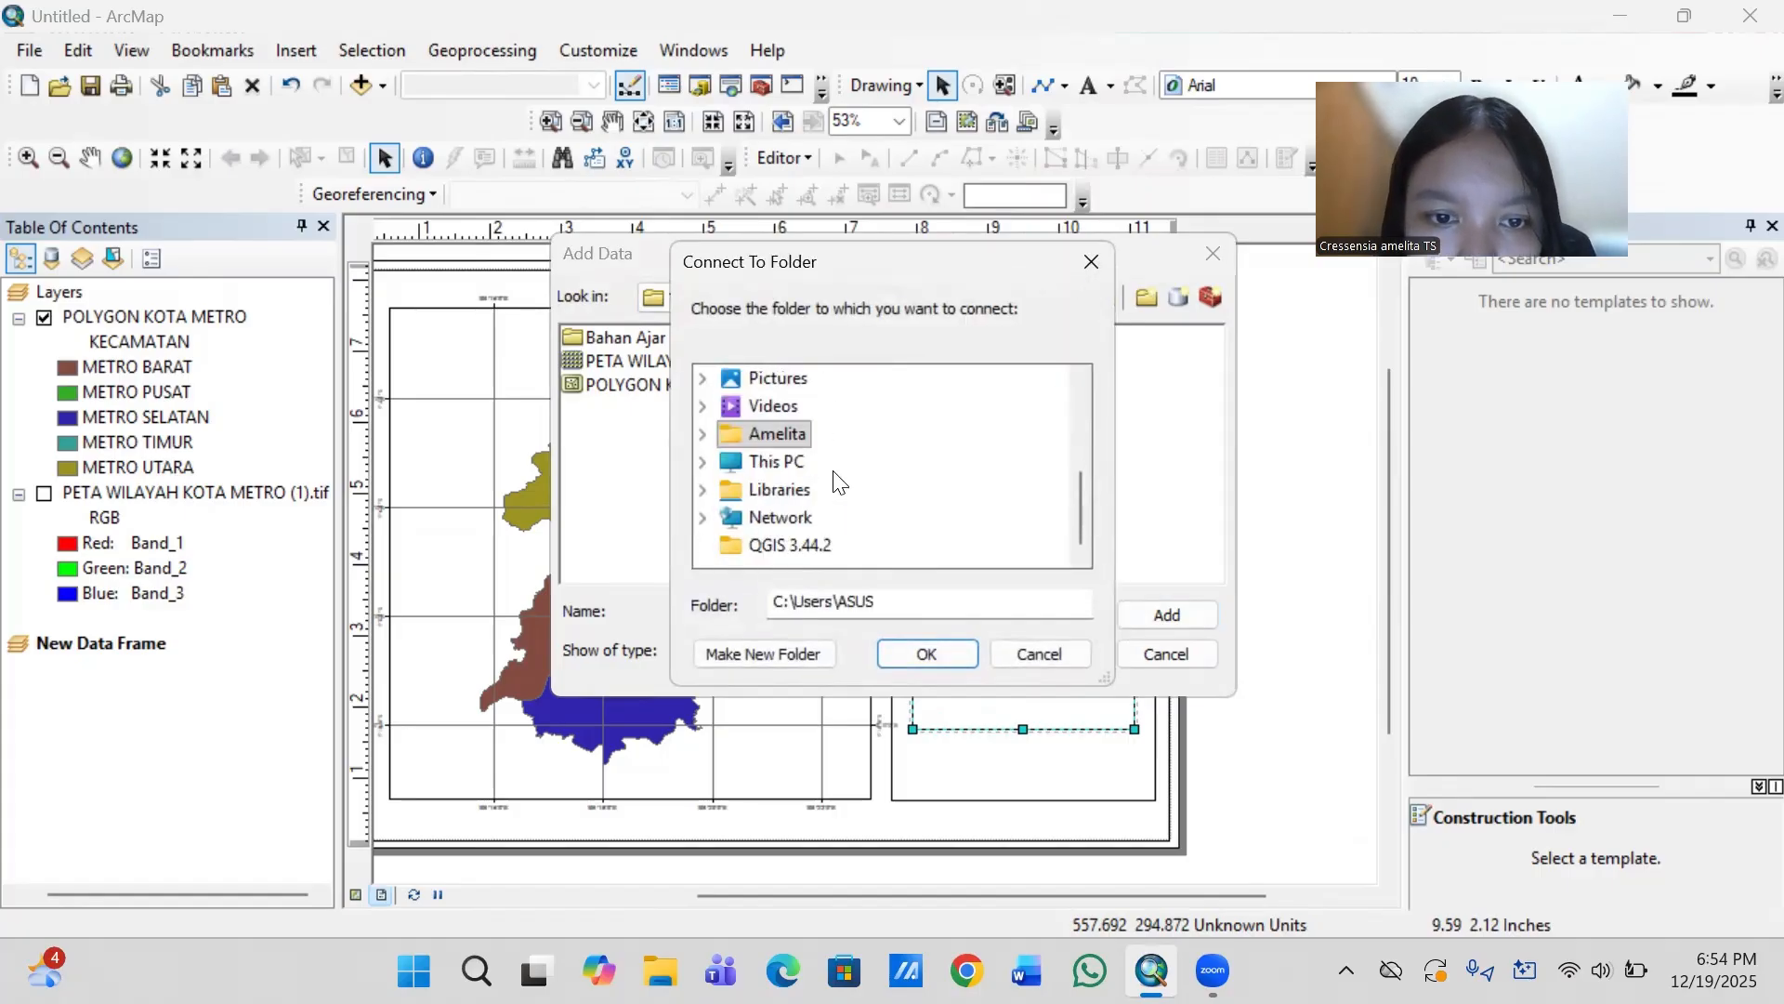
double_click(788, 464)
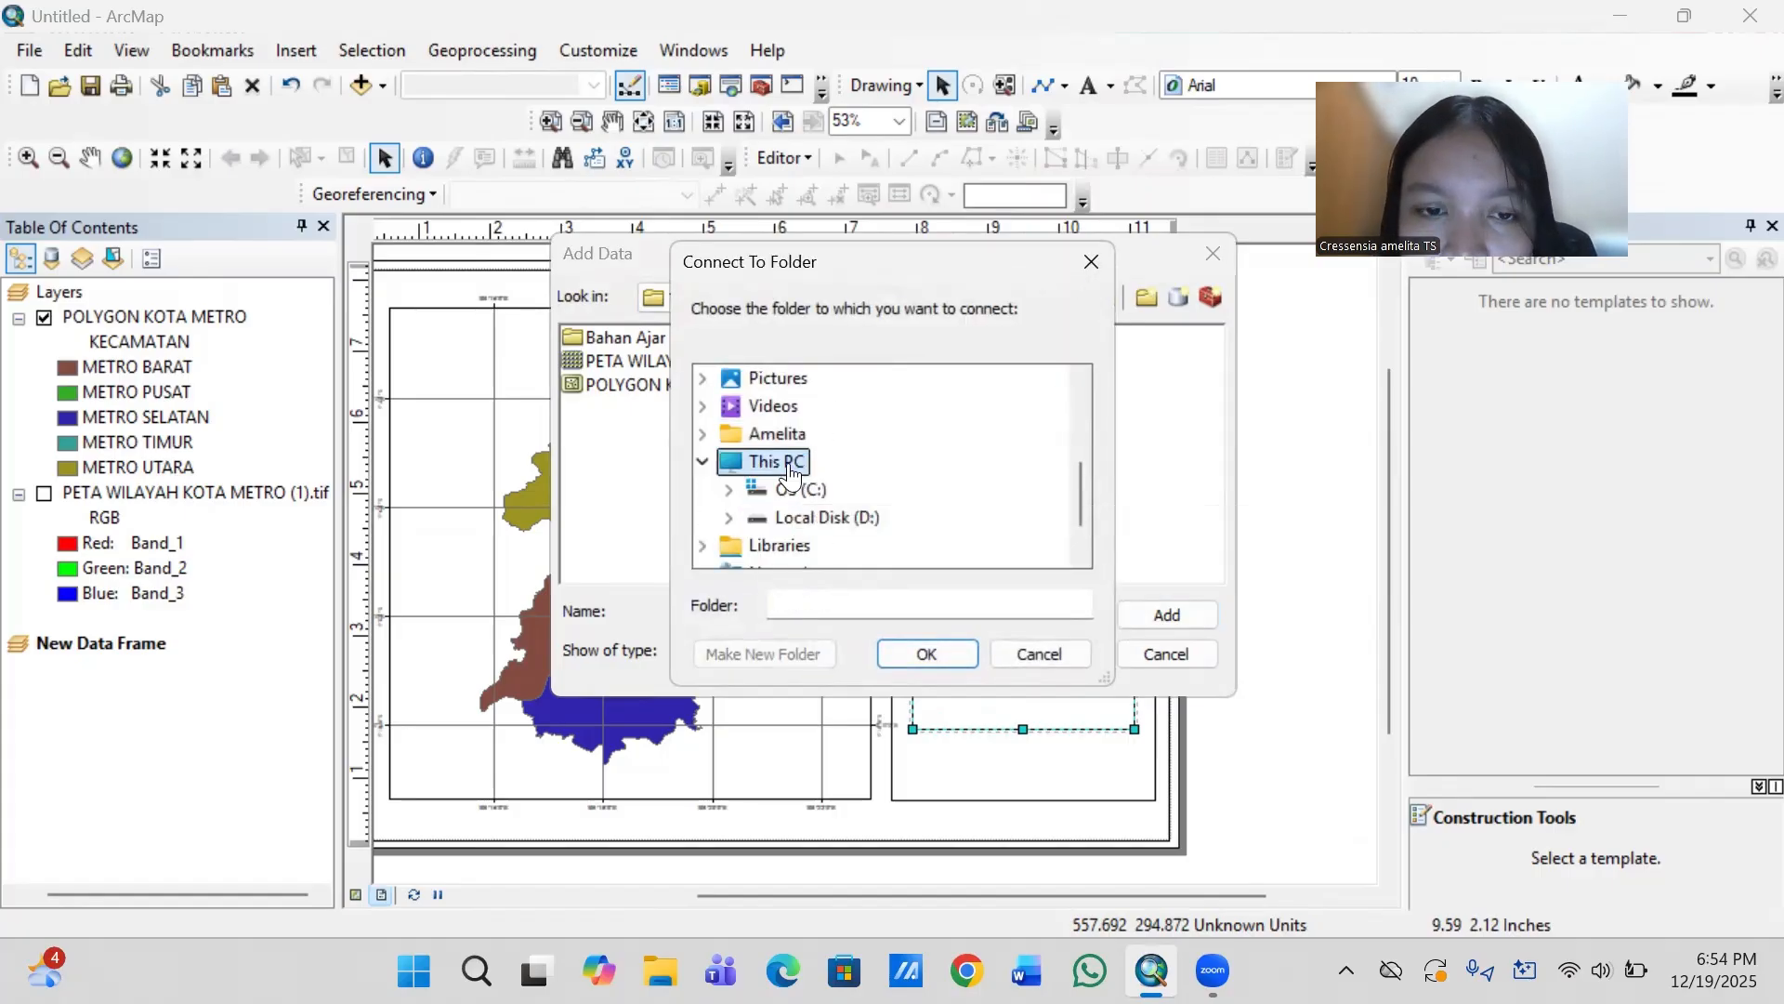
double_click(878, 520)
double_click(841, 406)
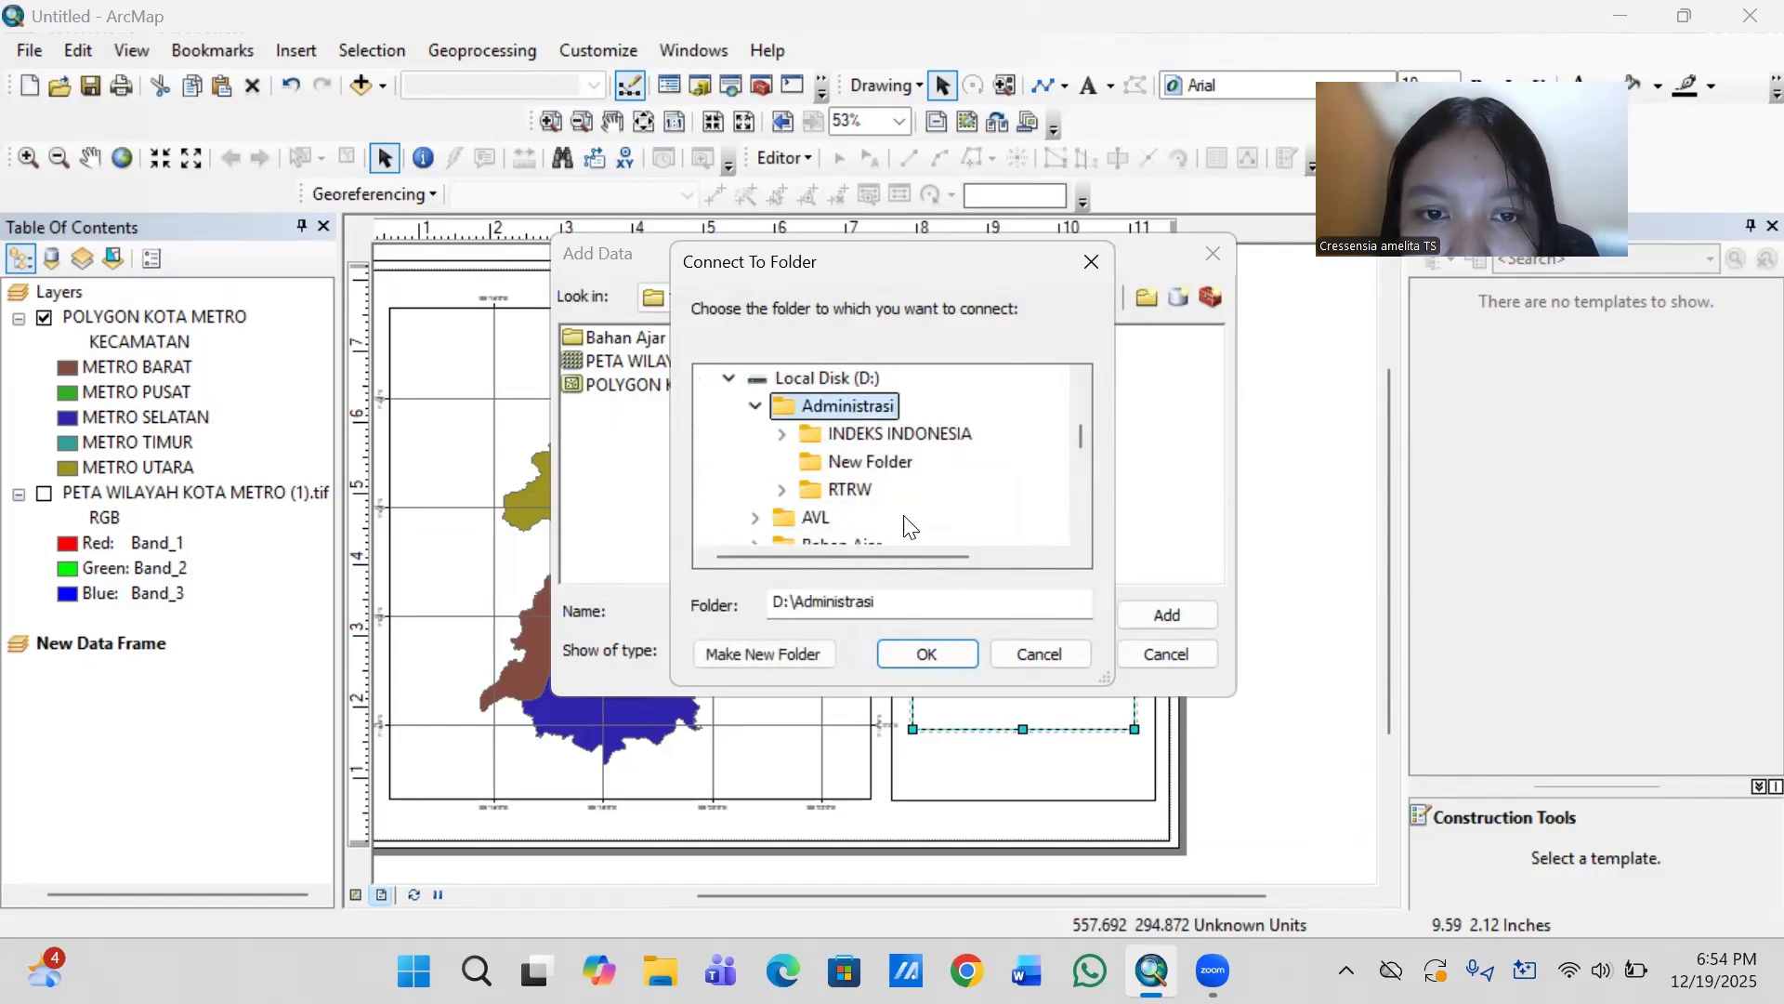
left_click(939, 655)
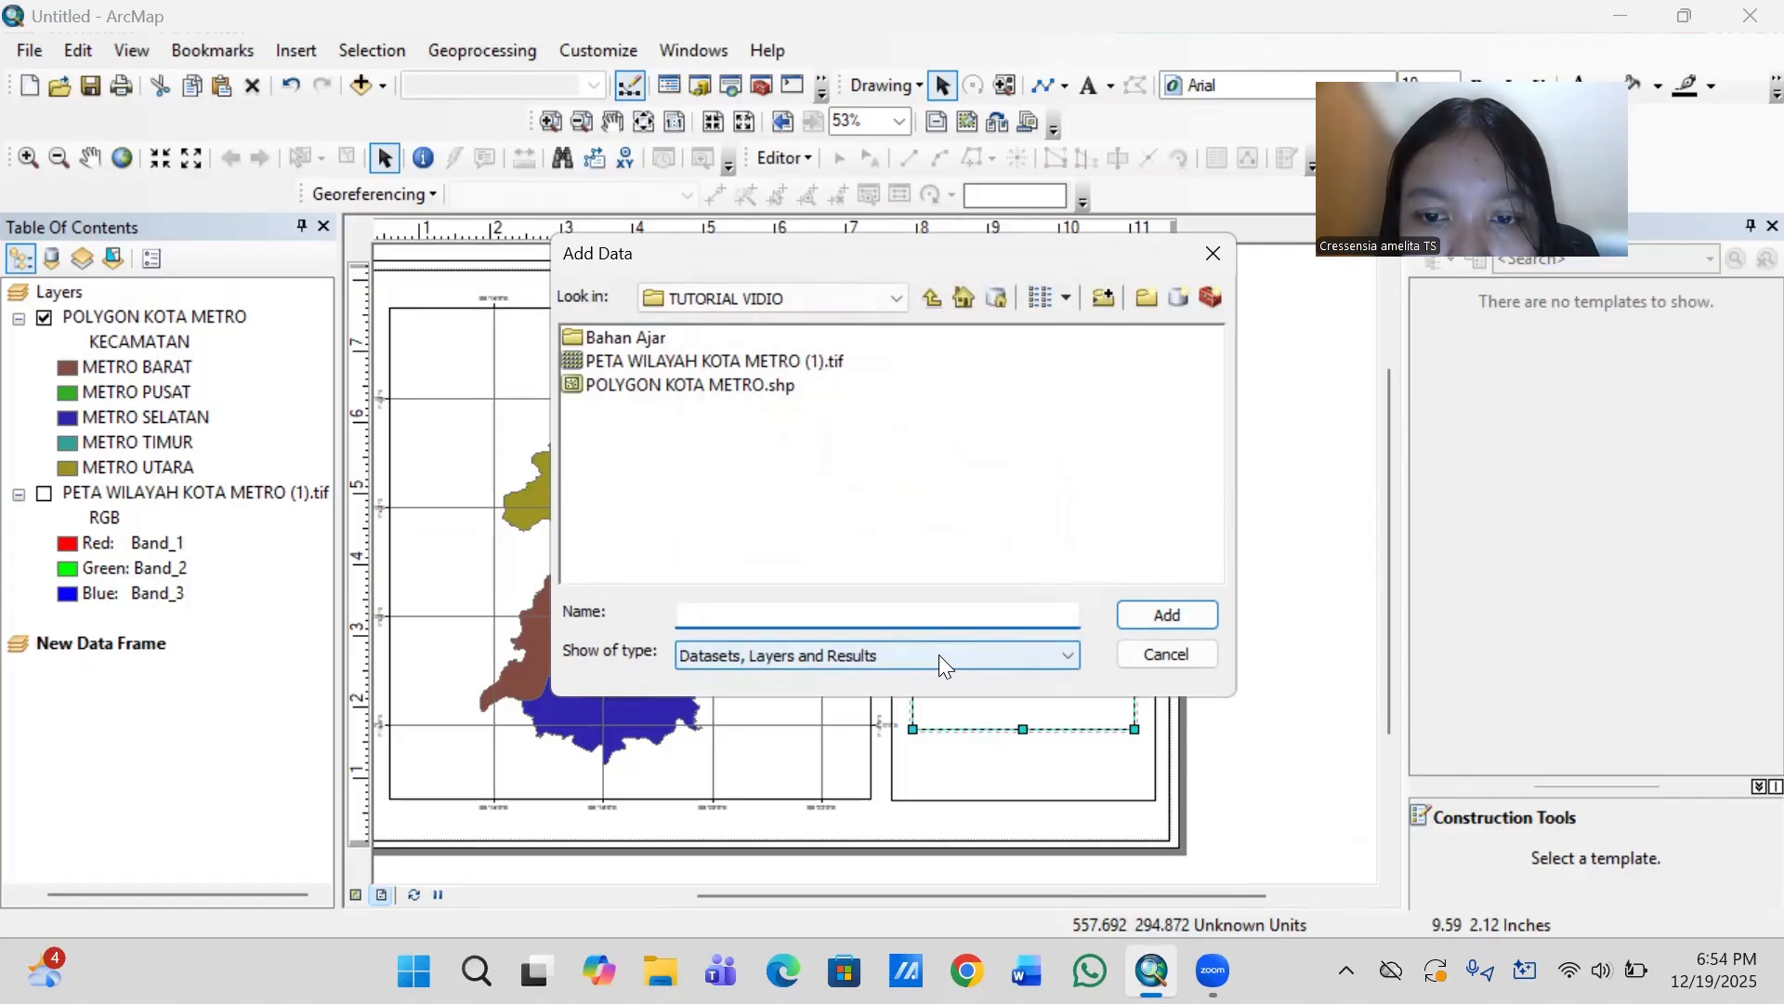
- Add Batas_Kabupaten__RBI_25vs50.shp from D:\Administrasi to the new data frame
left_click(883, 296)
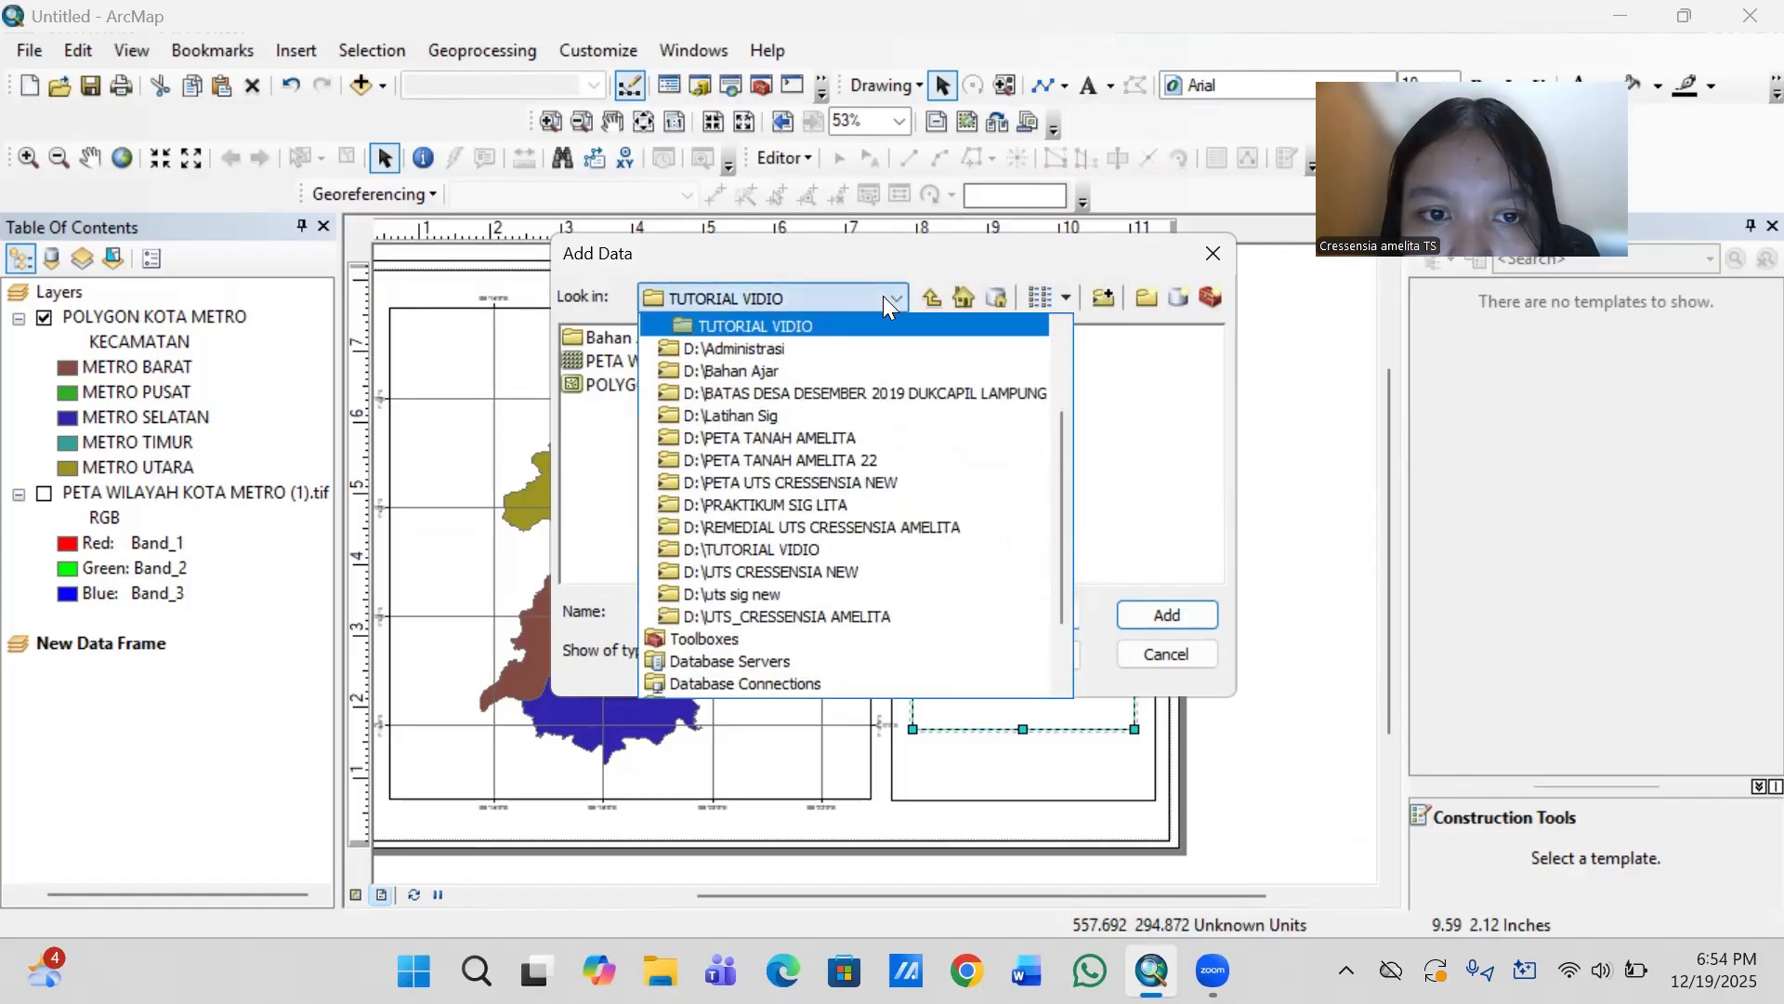
left_click(826, 346)
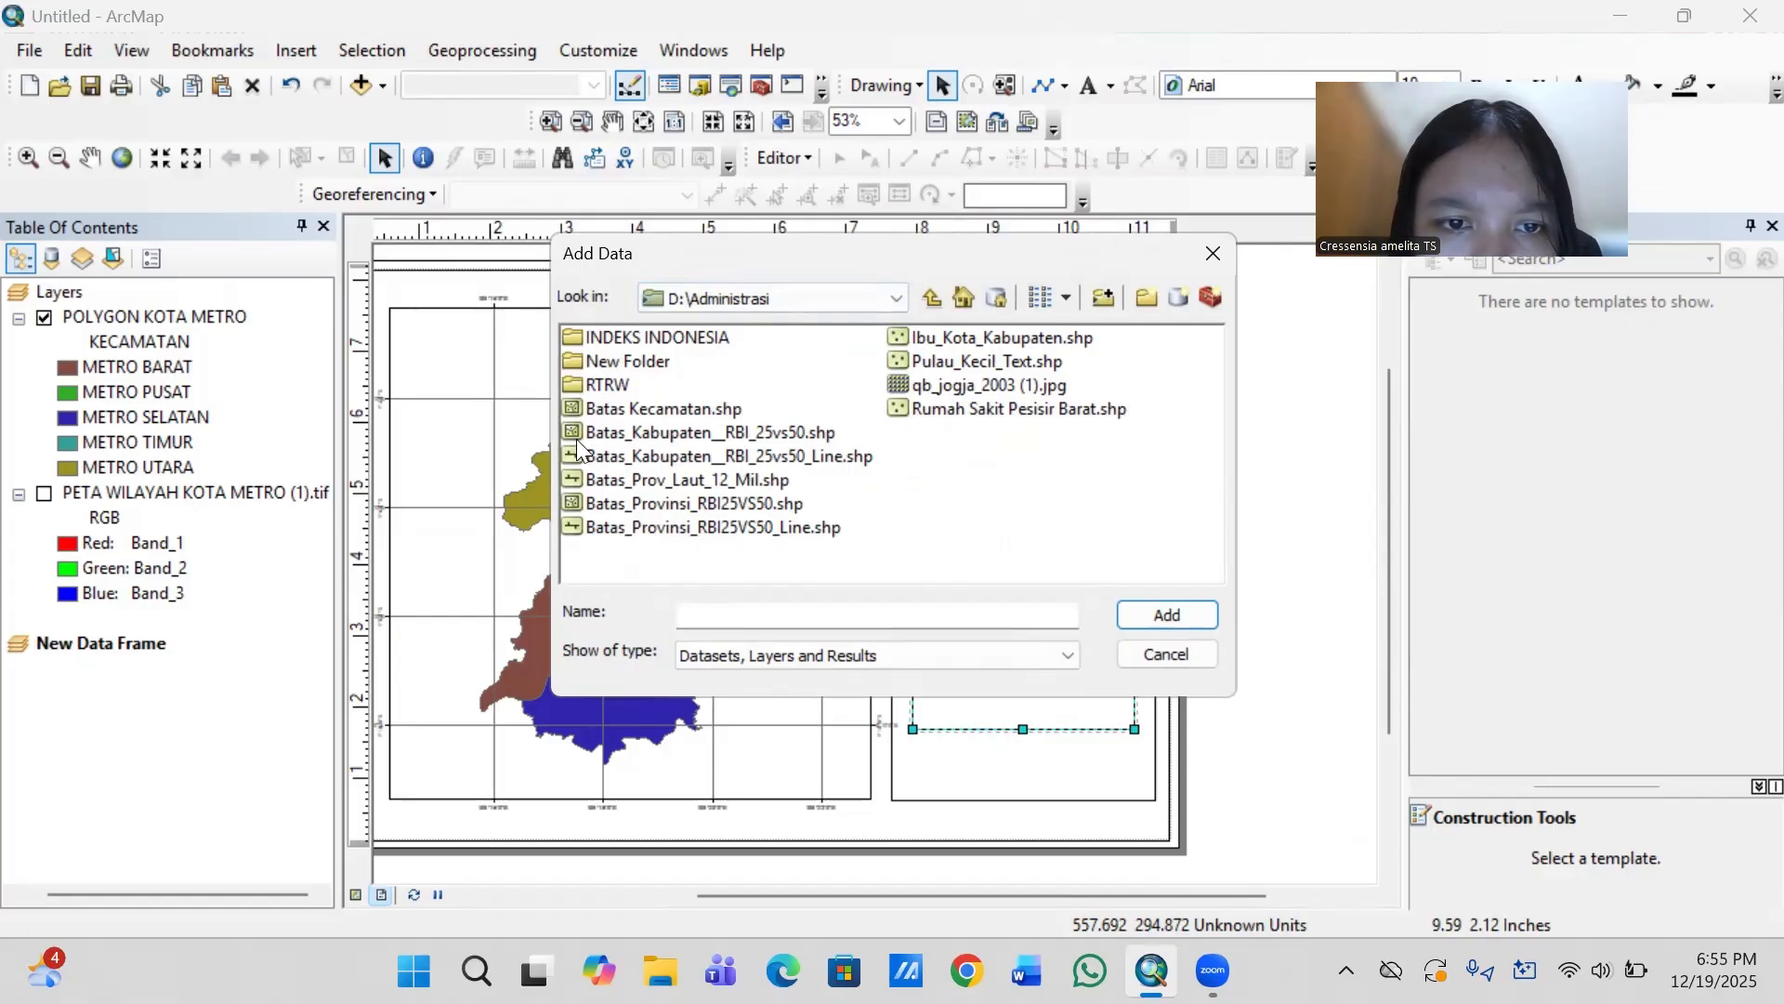
left_click(764, 424)
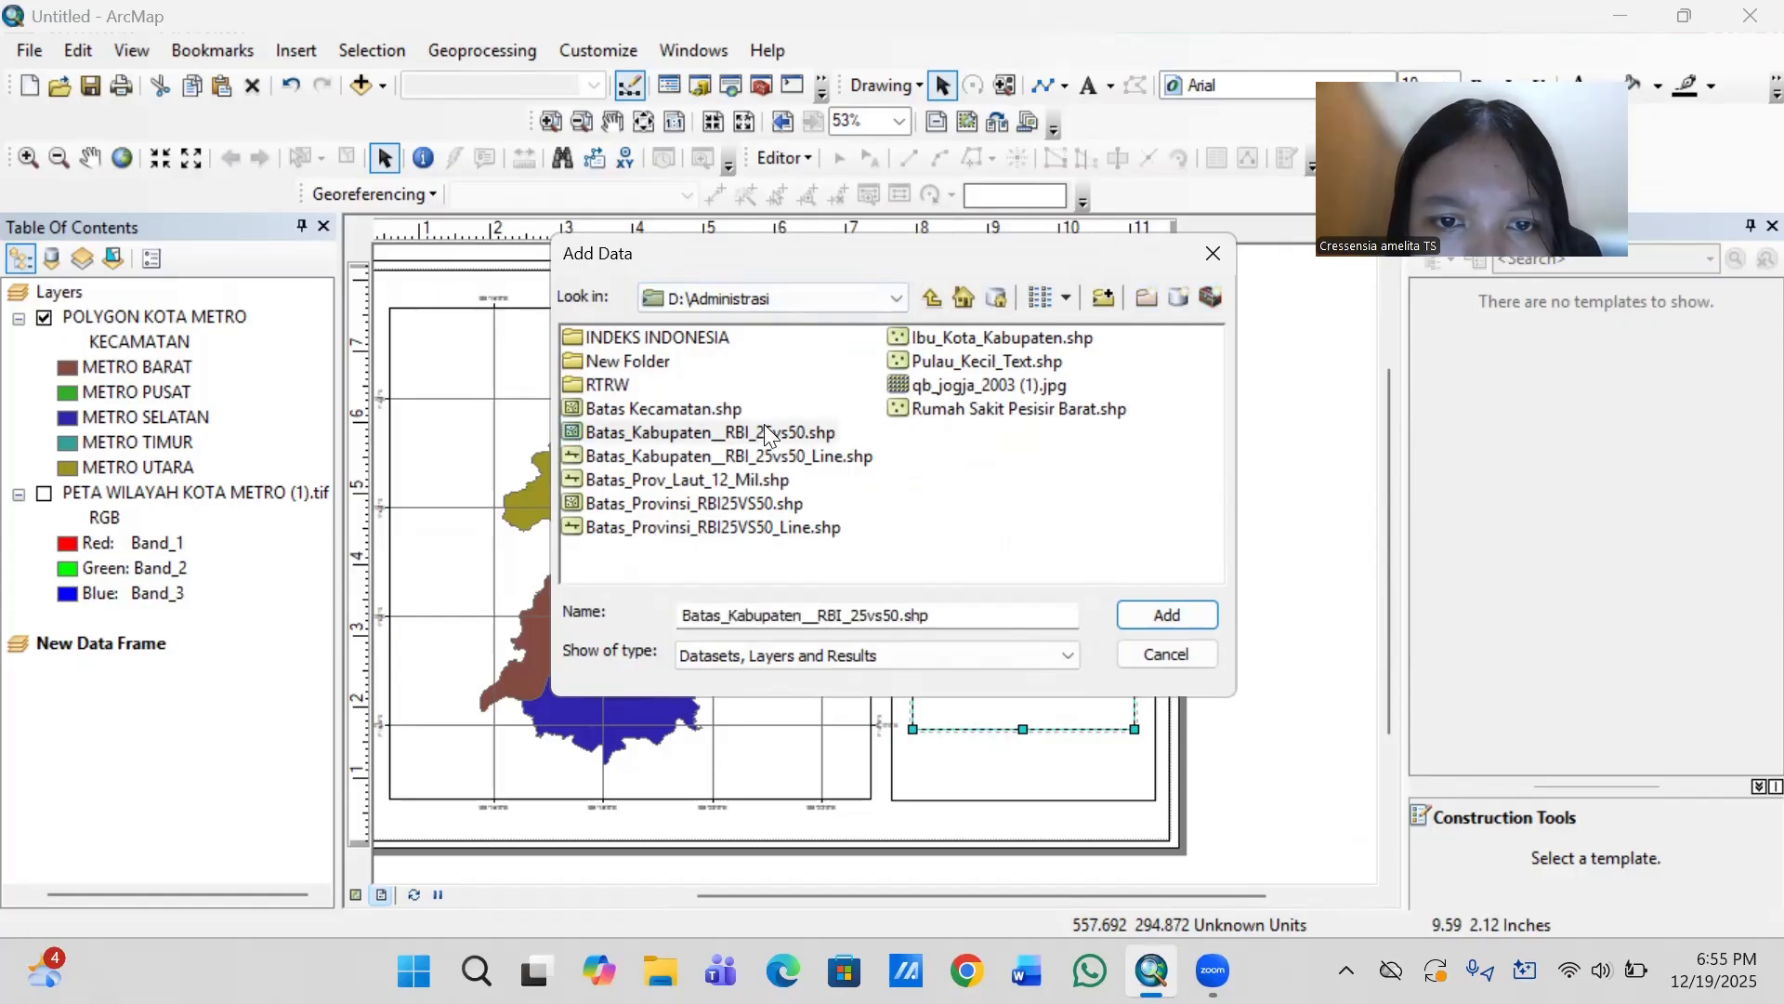
left_click(1154, 611)
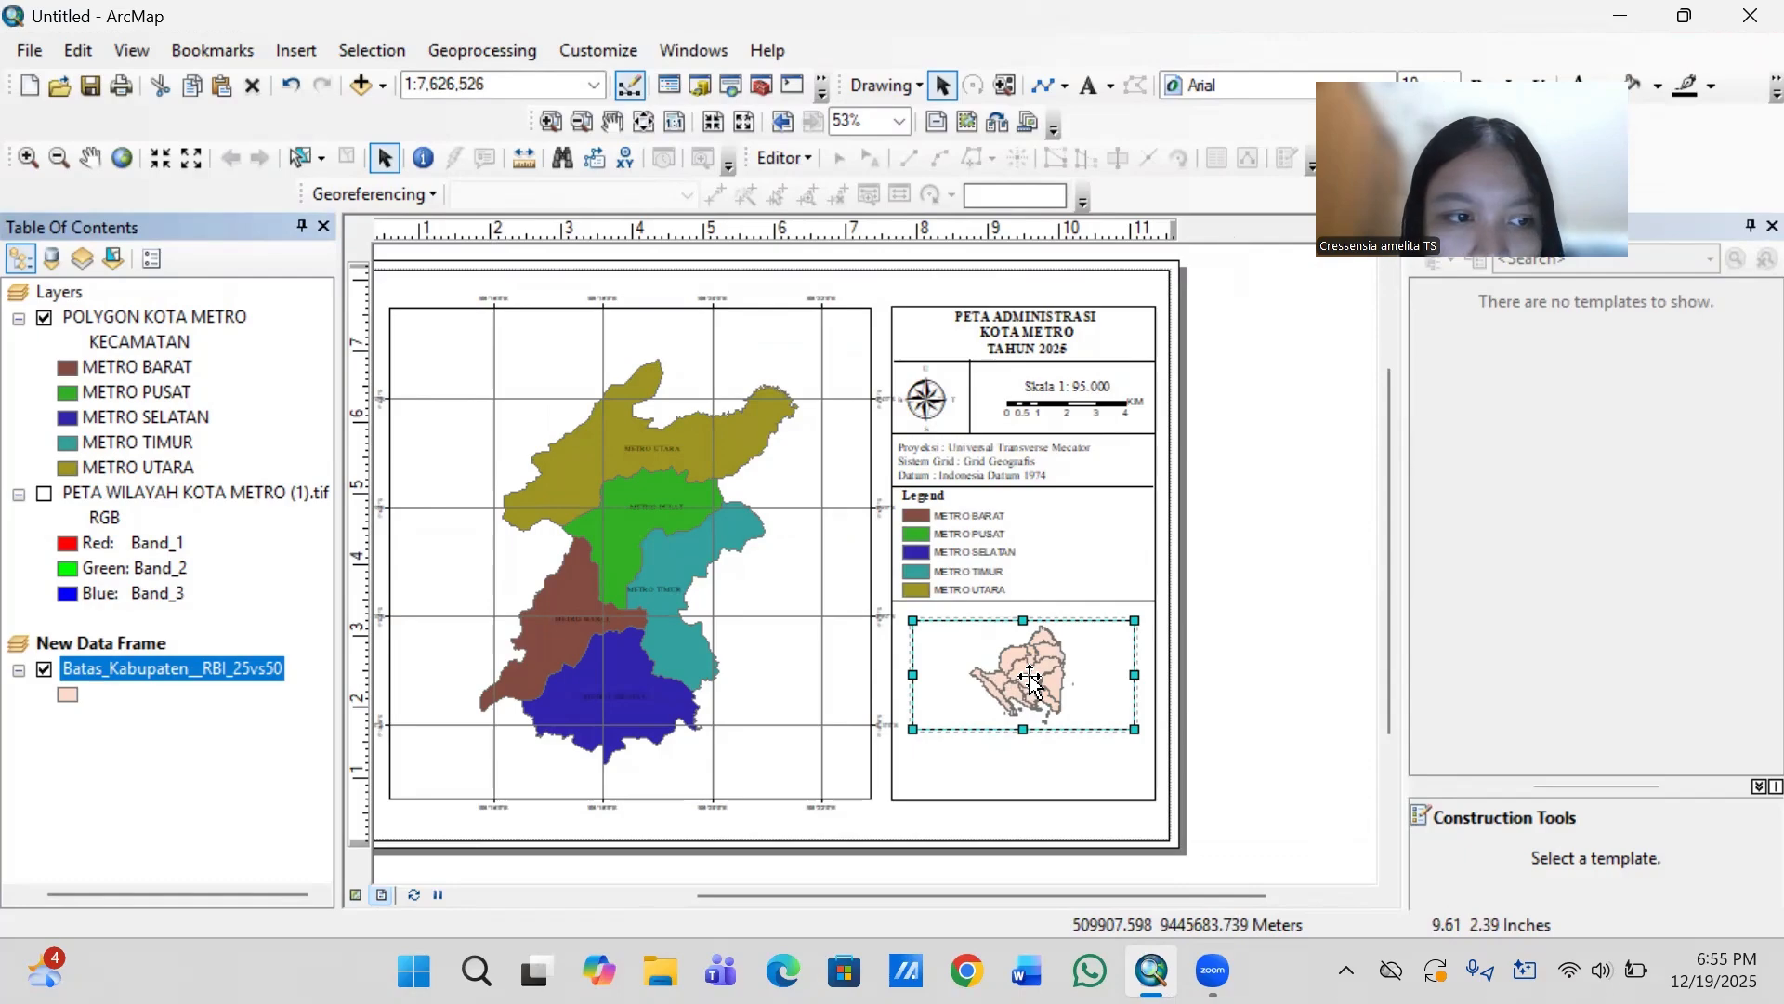
scroll(1030, 675, "up", 1)
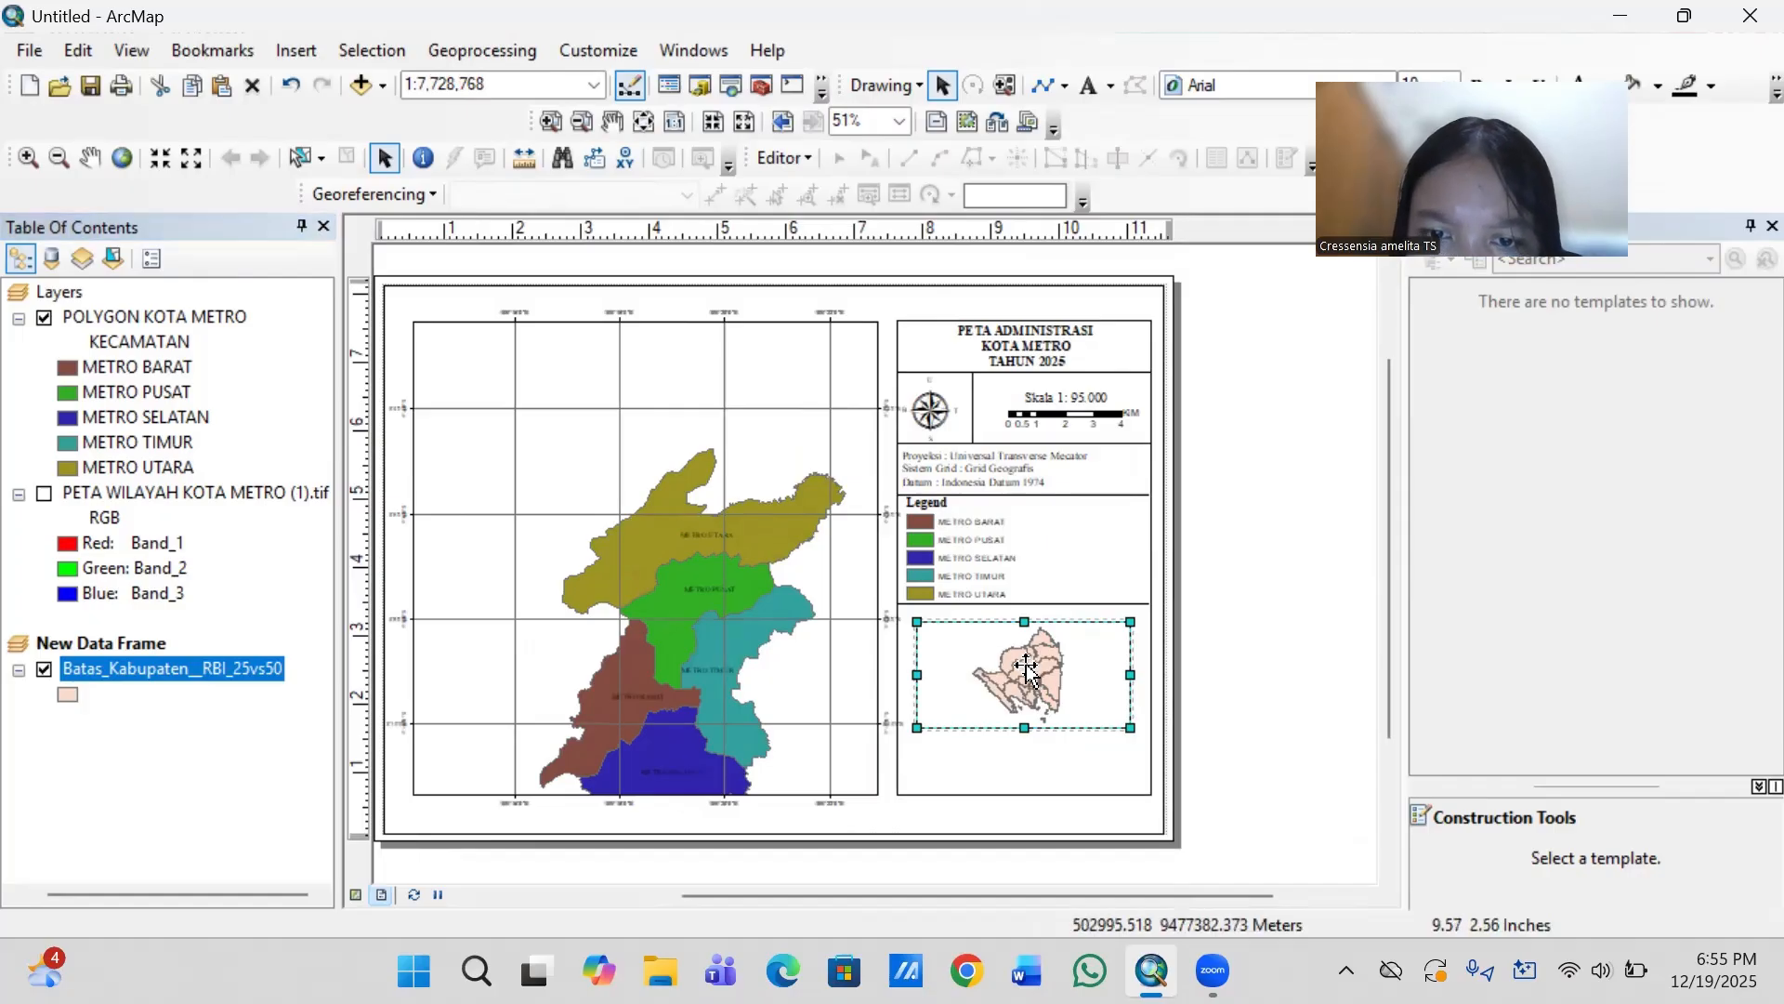
right_click(1027, 665)
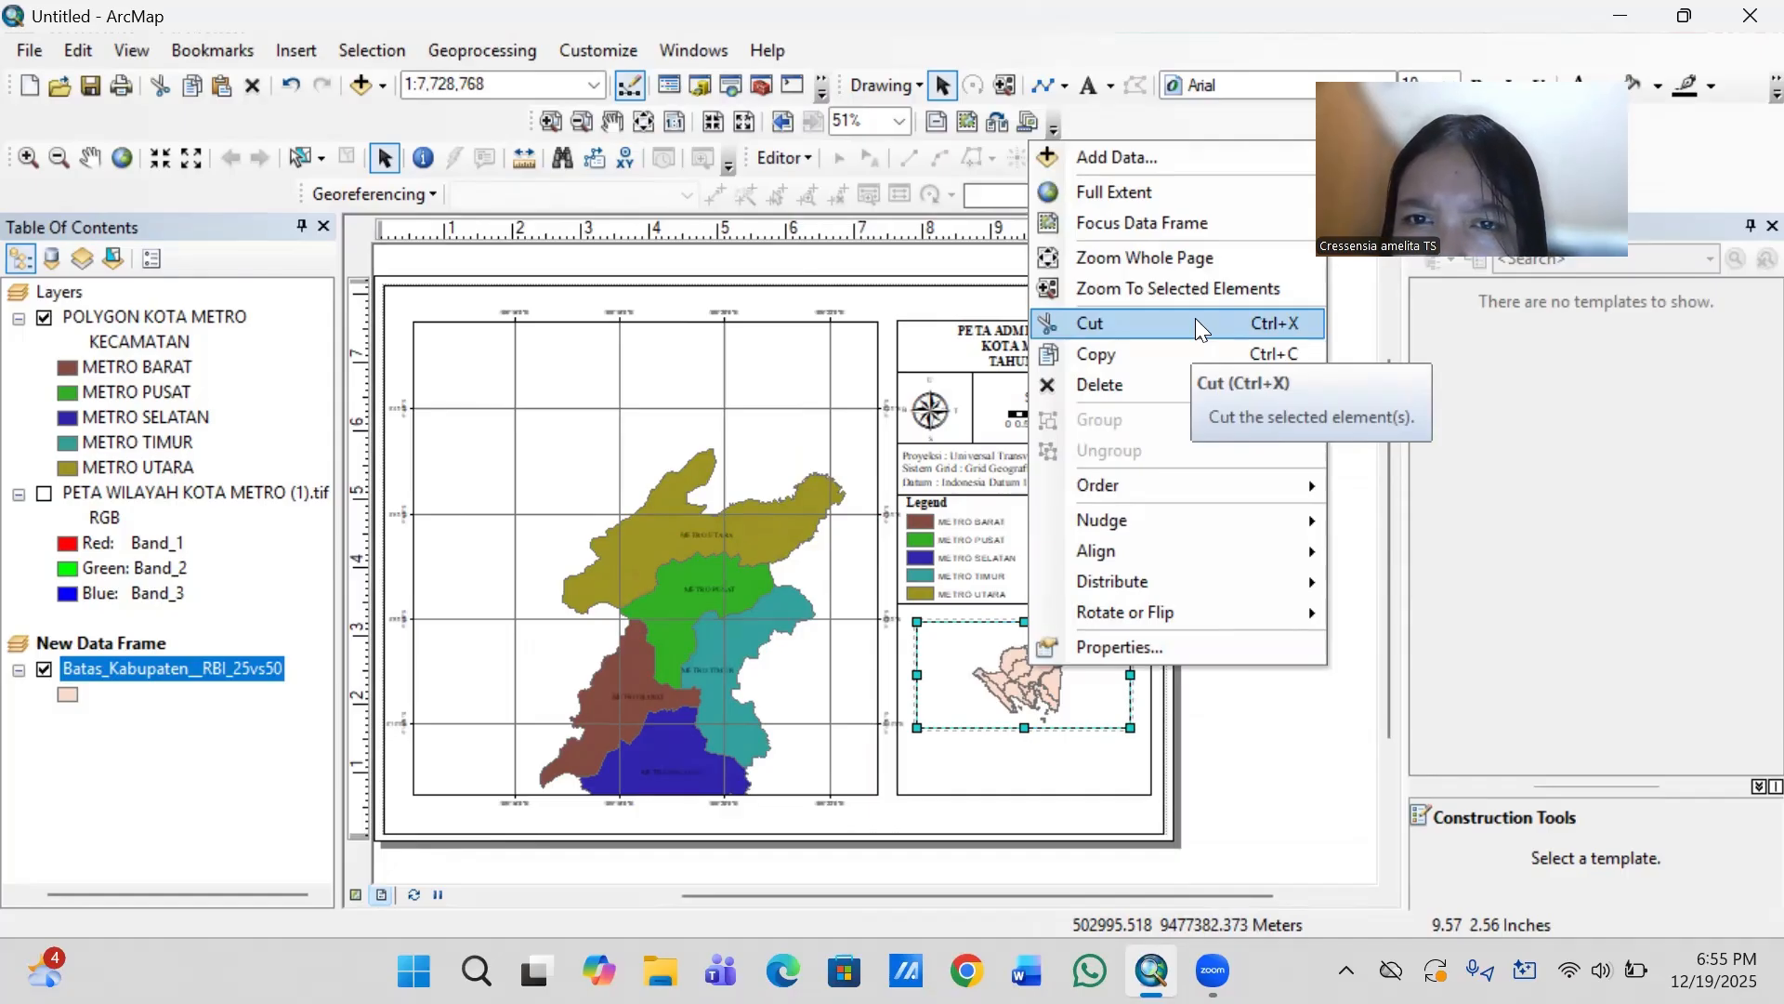
left_click(1123, 649)
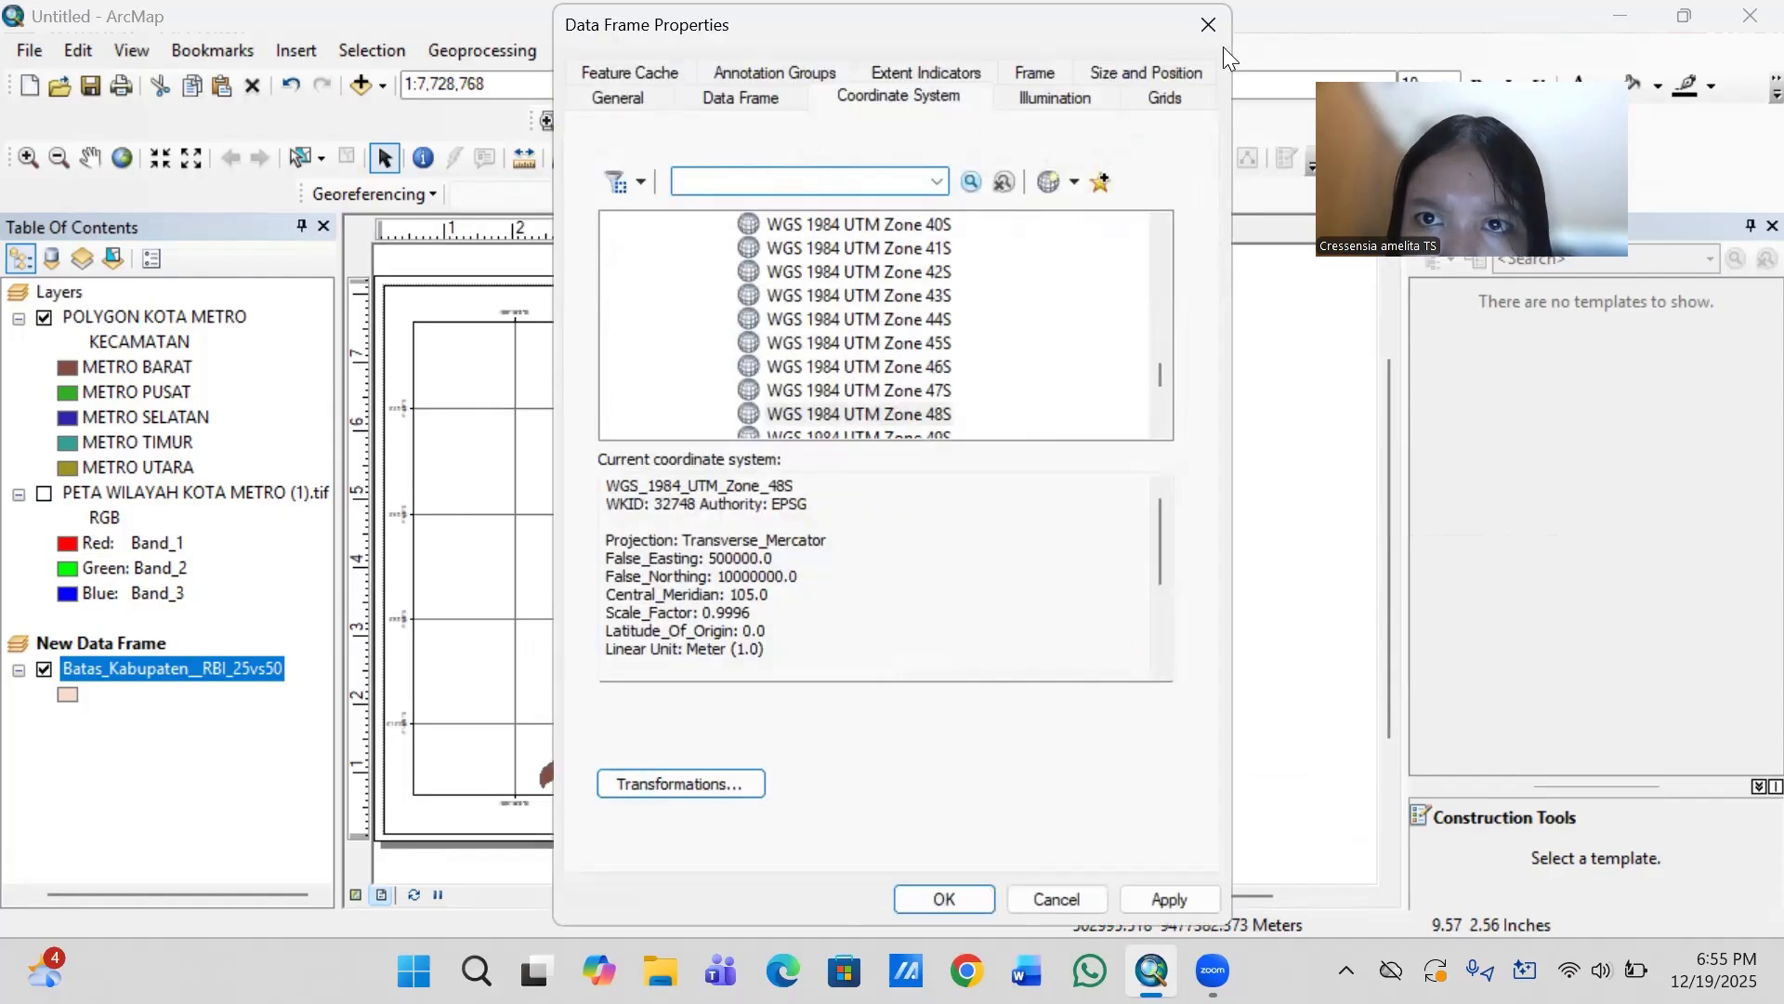
left_click(1202, 37)
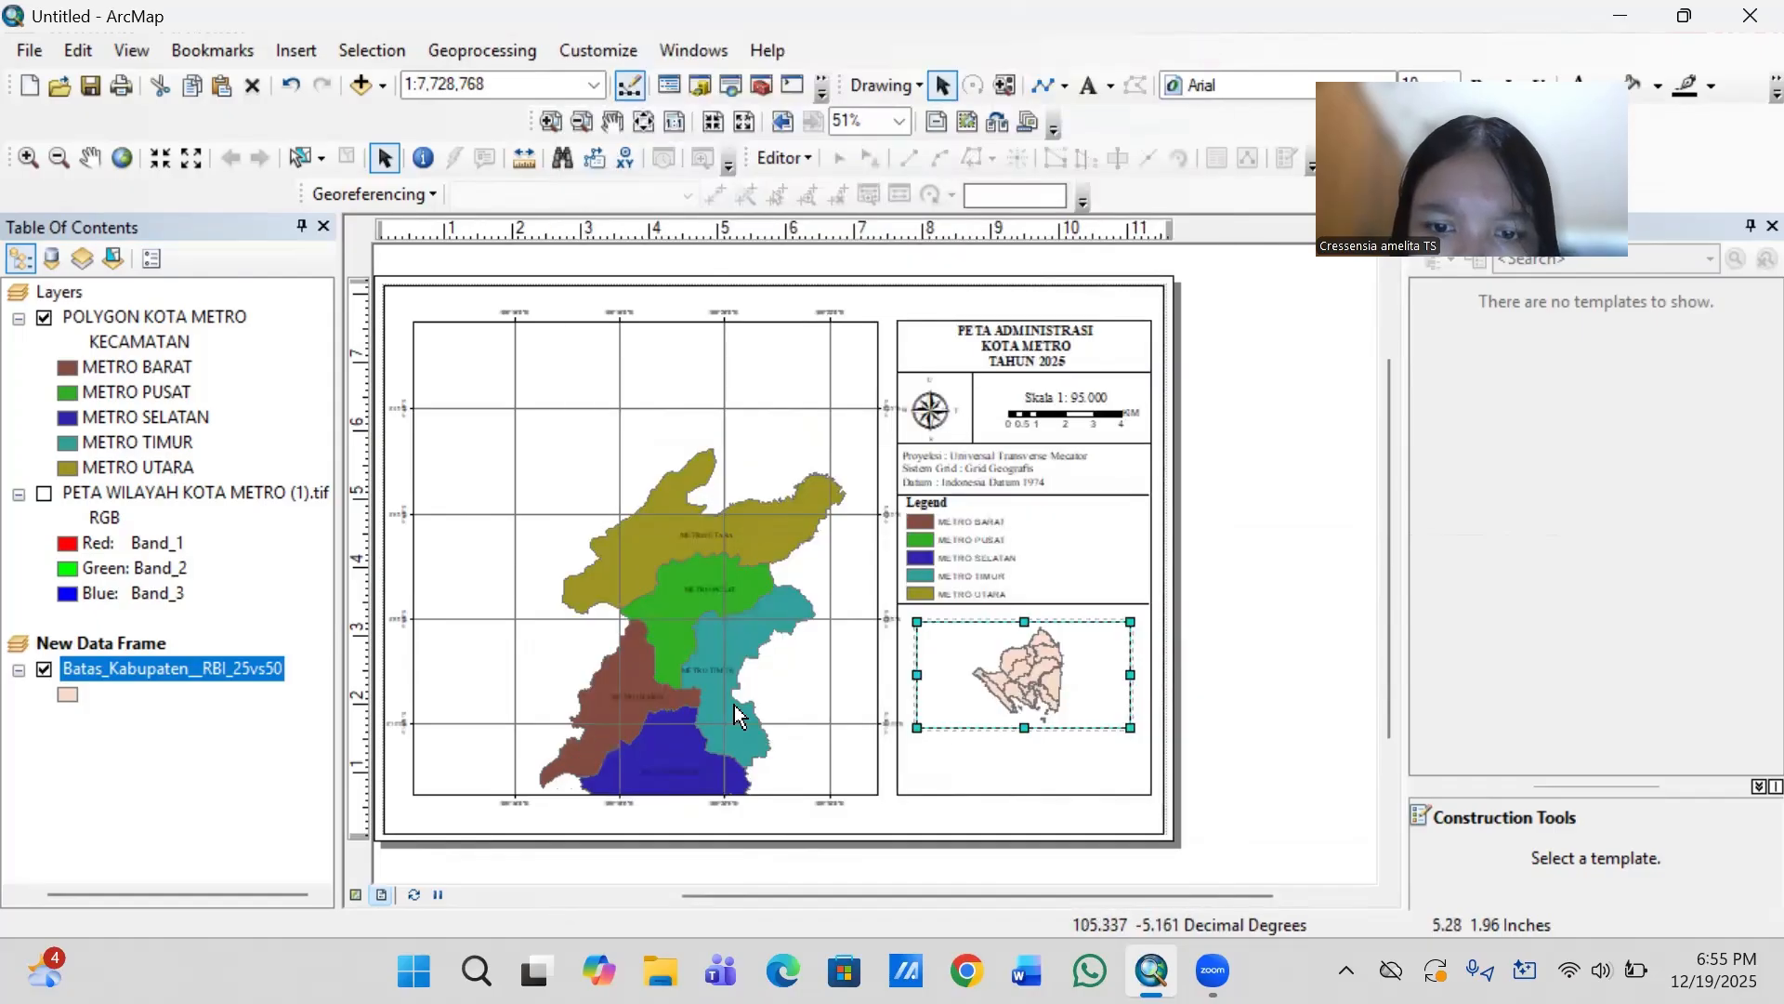
- Zoom the new data frame to the extent of the Batas_Kabupaten__RBI_25vs50 layer
right_click(148, 644)
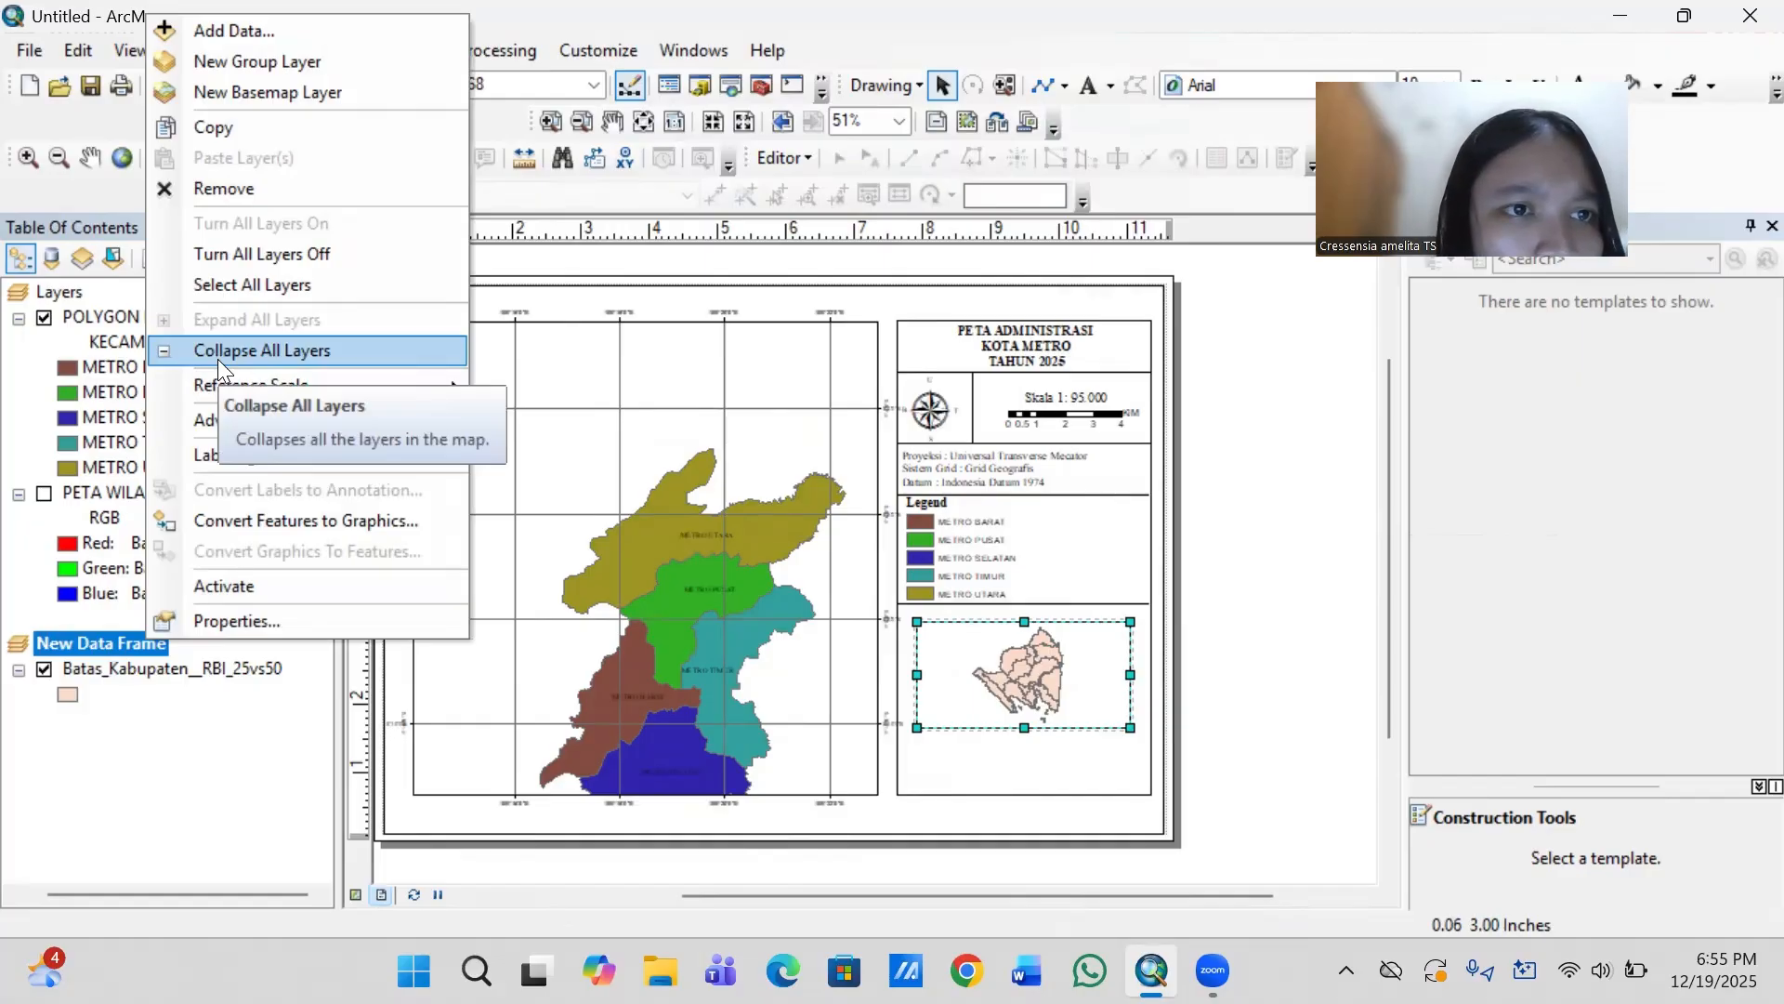
left_click(119, 669)
right_click(119, 668)
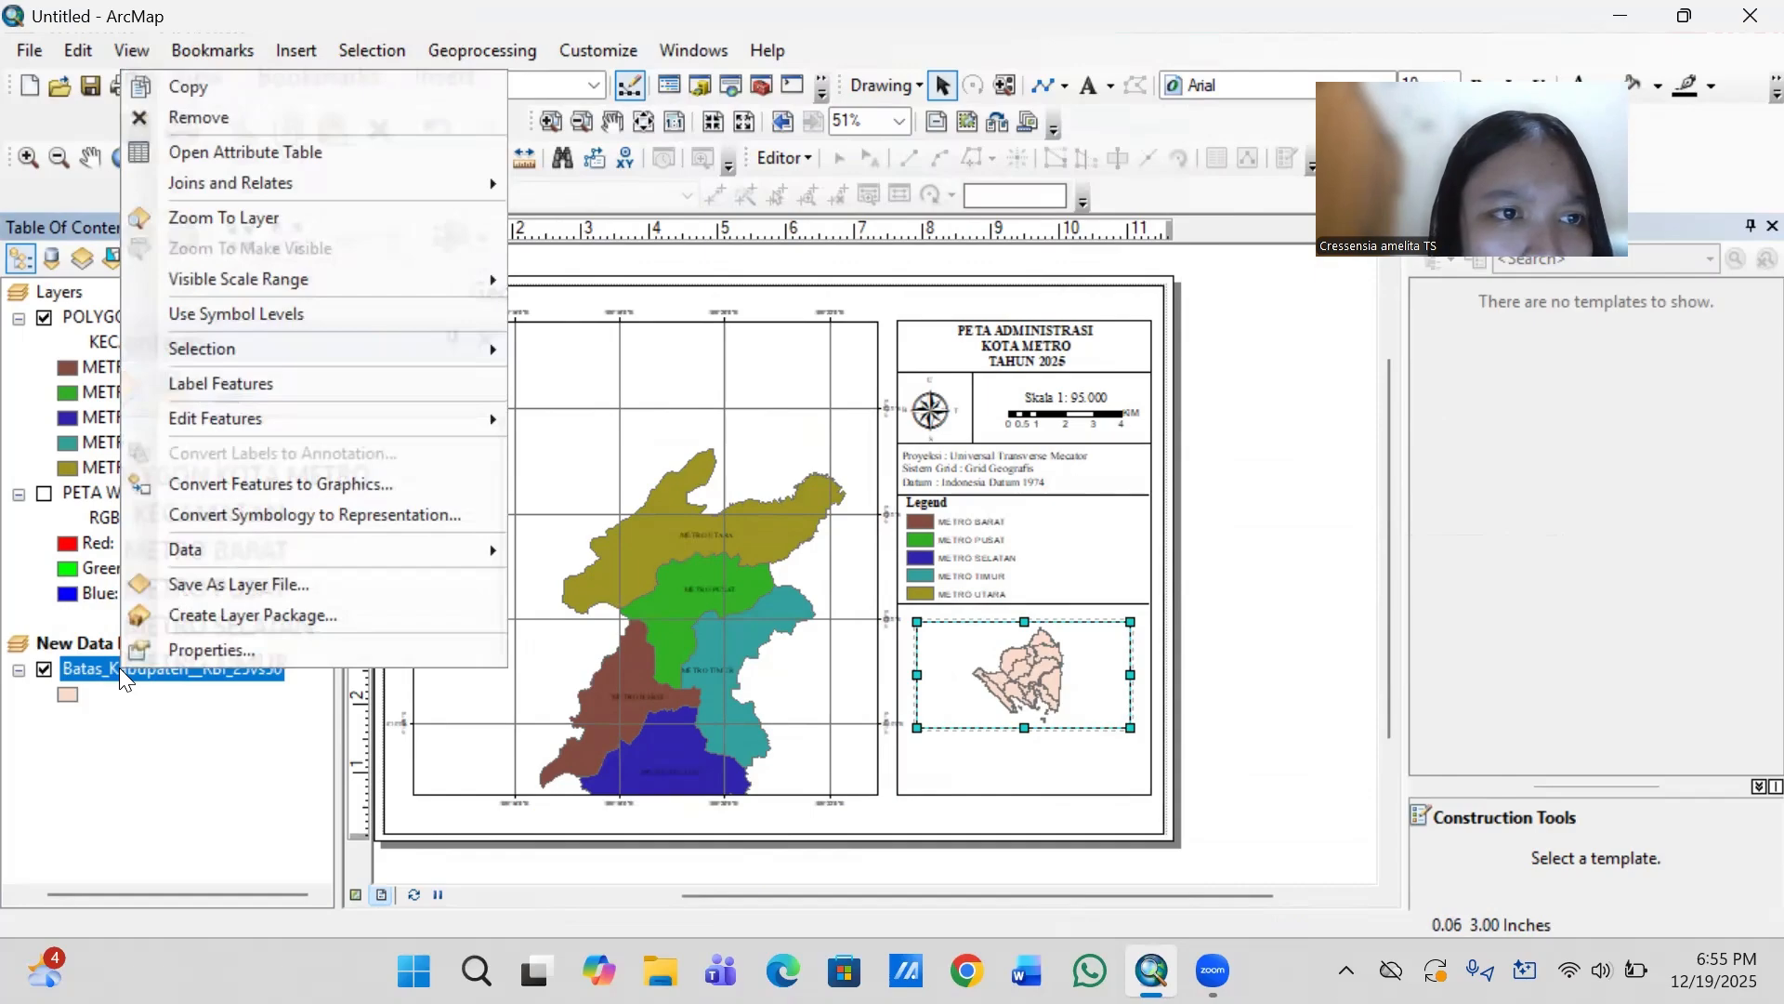
left_click(274, 219)
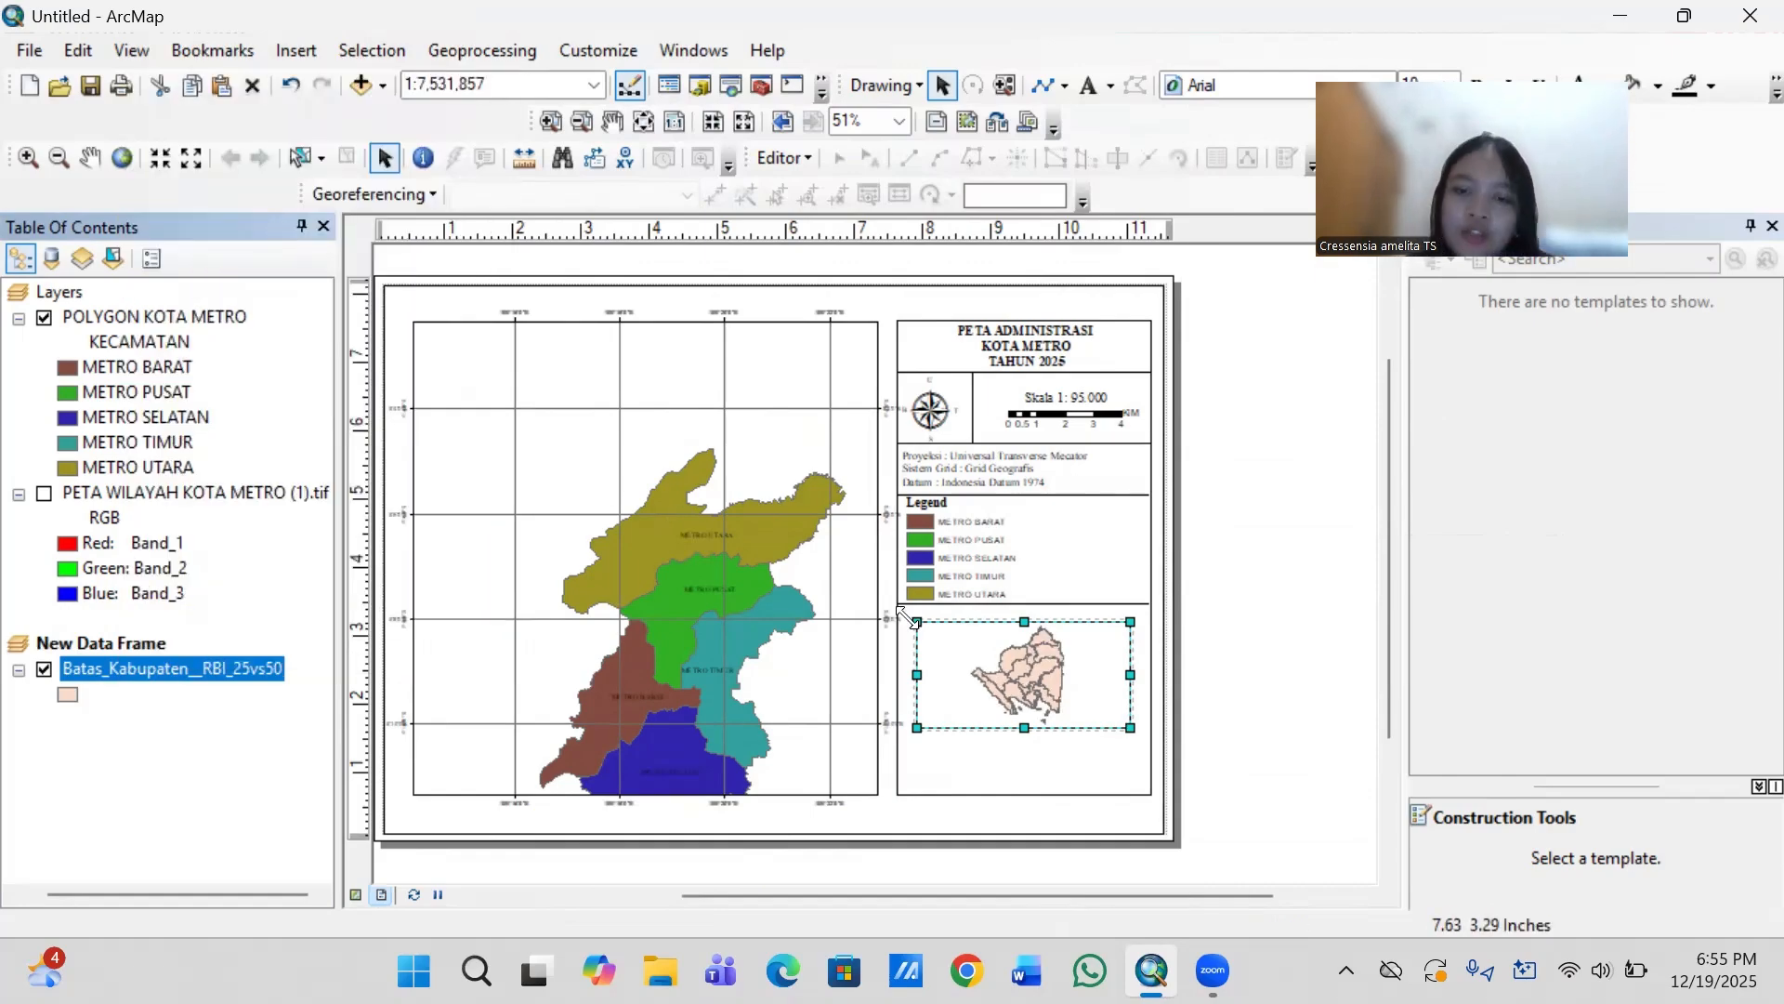
- Add a graticule with labels to the inset data frame, using 1-degree intervals for parallels and meridians and the default axis settings
right_click(1038, 692)
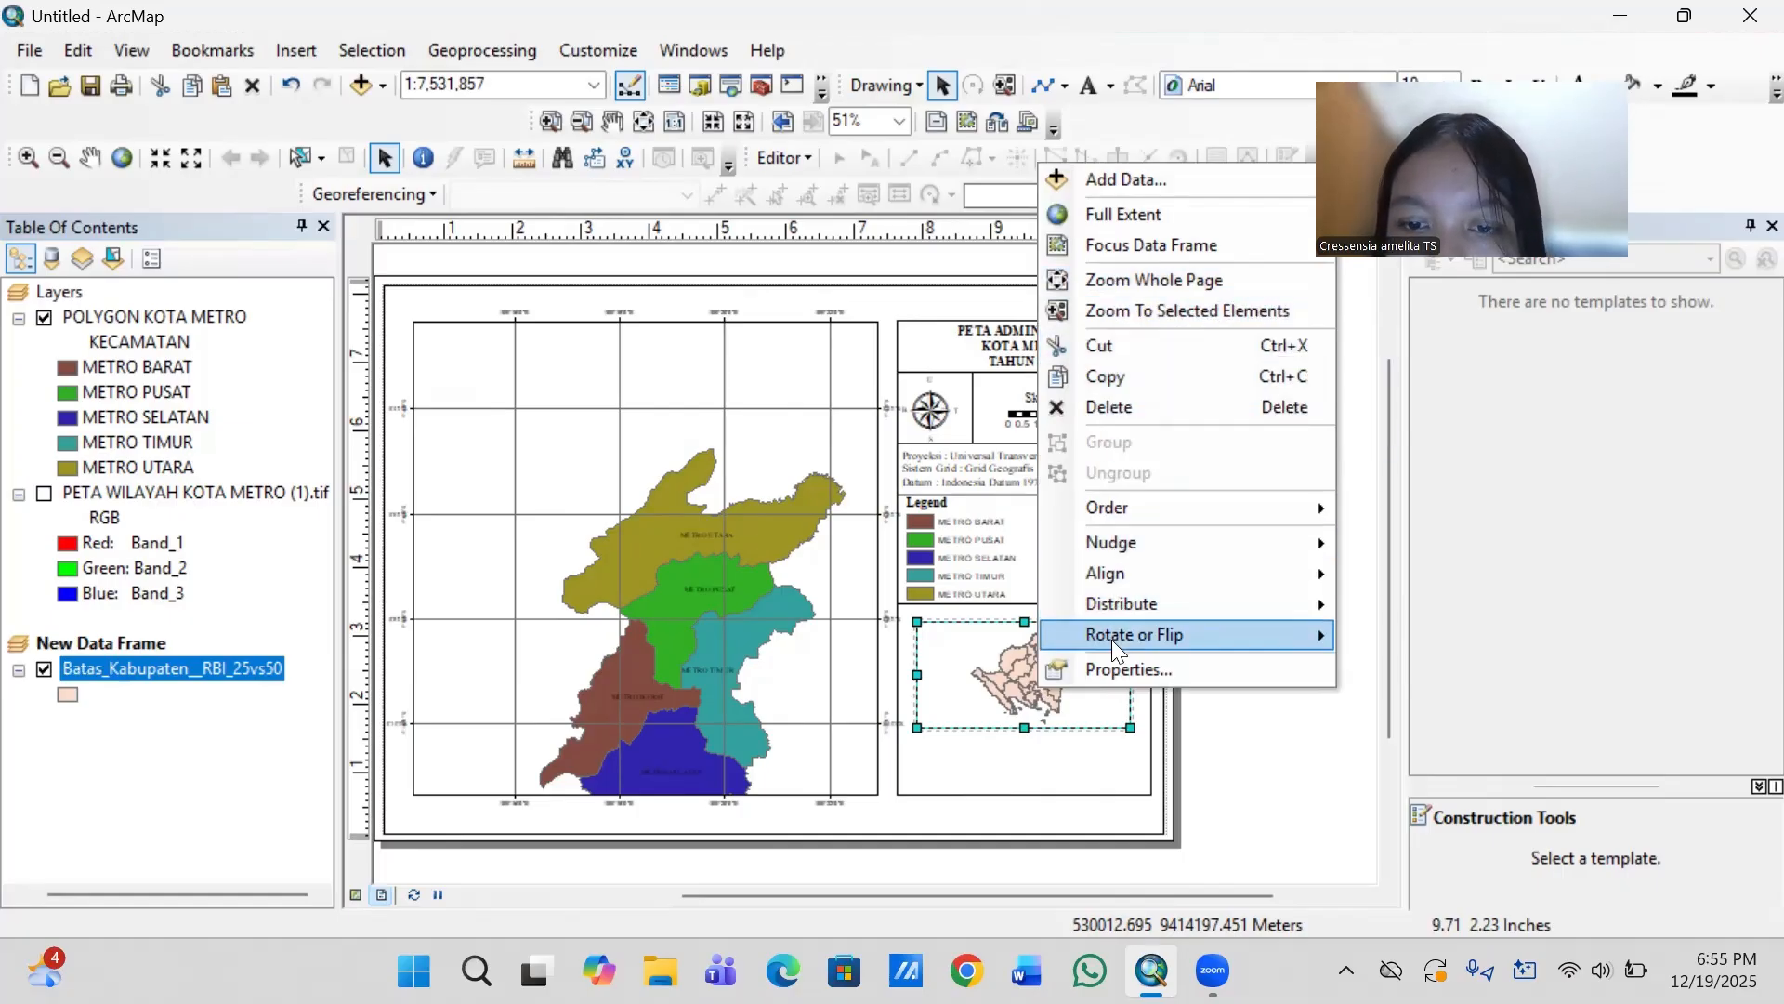
left_click(1111, 665)
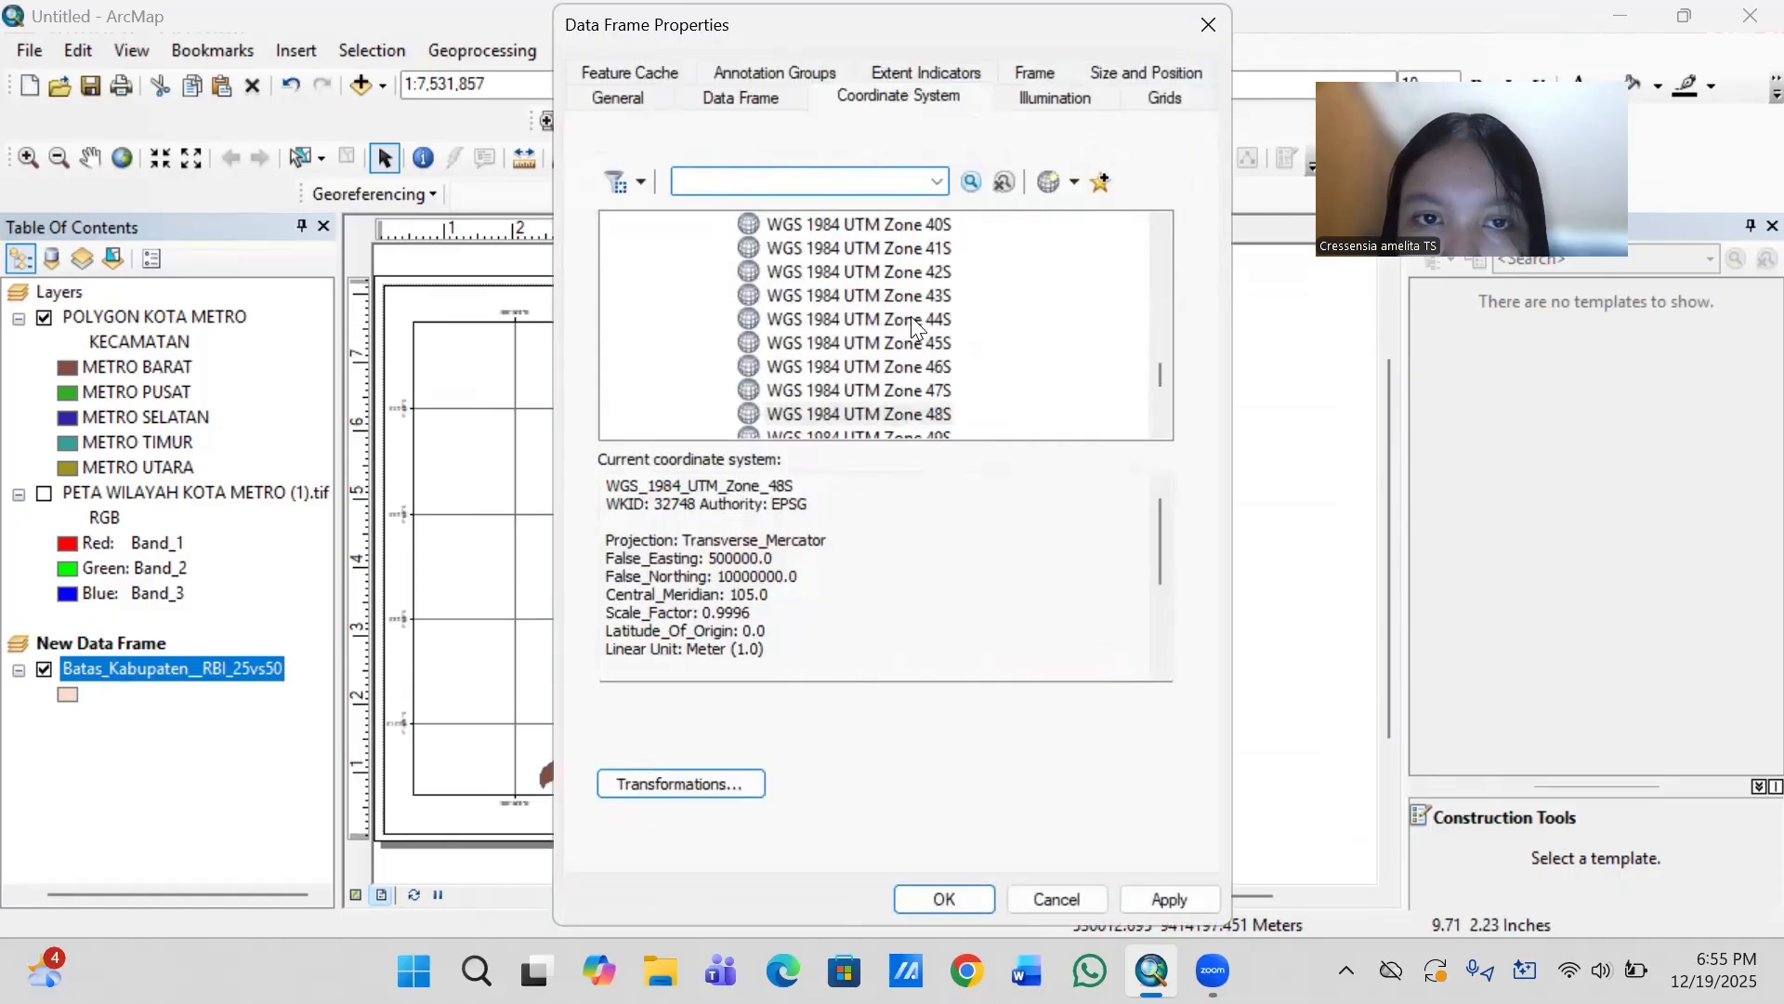
left_click(908, 179)
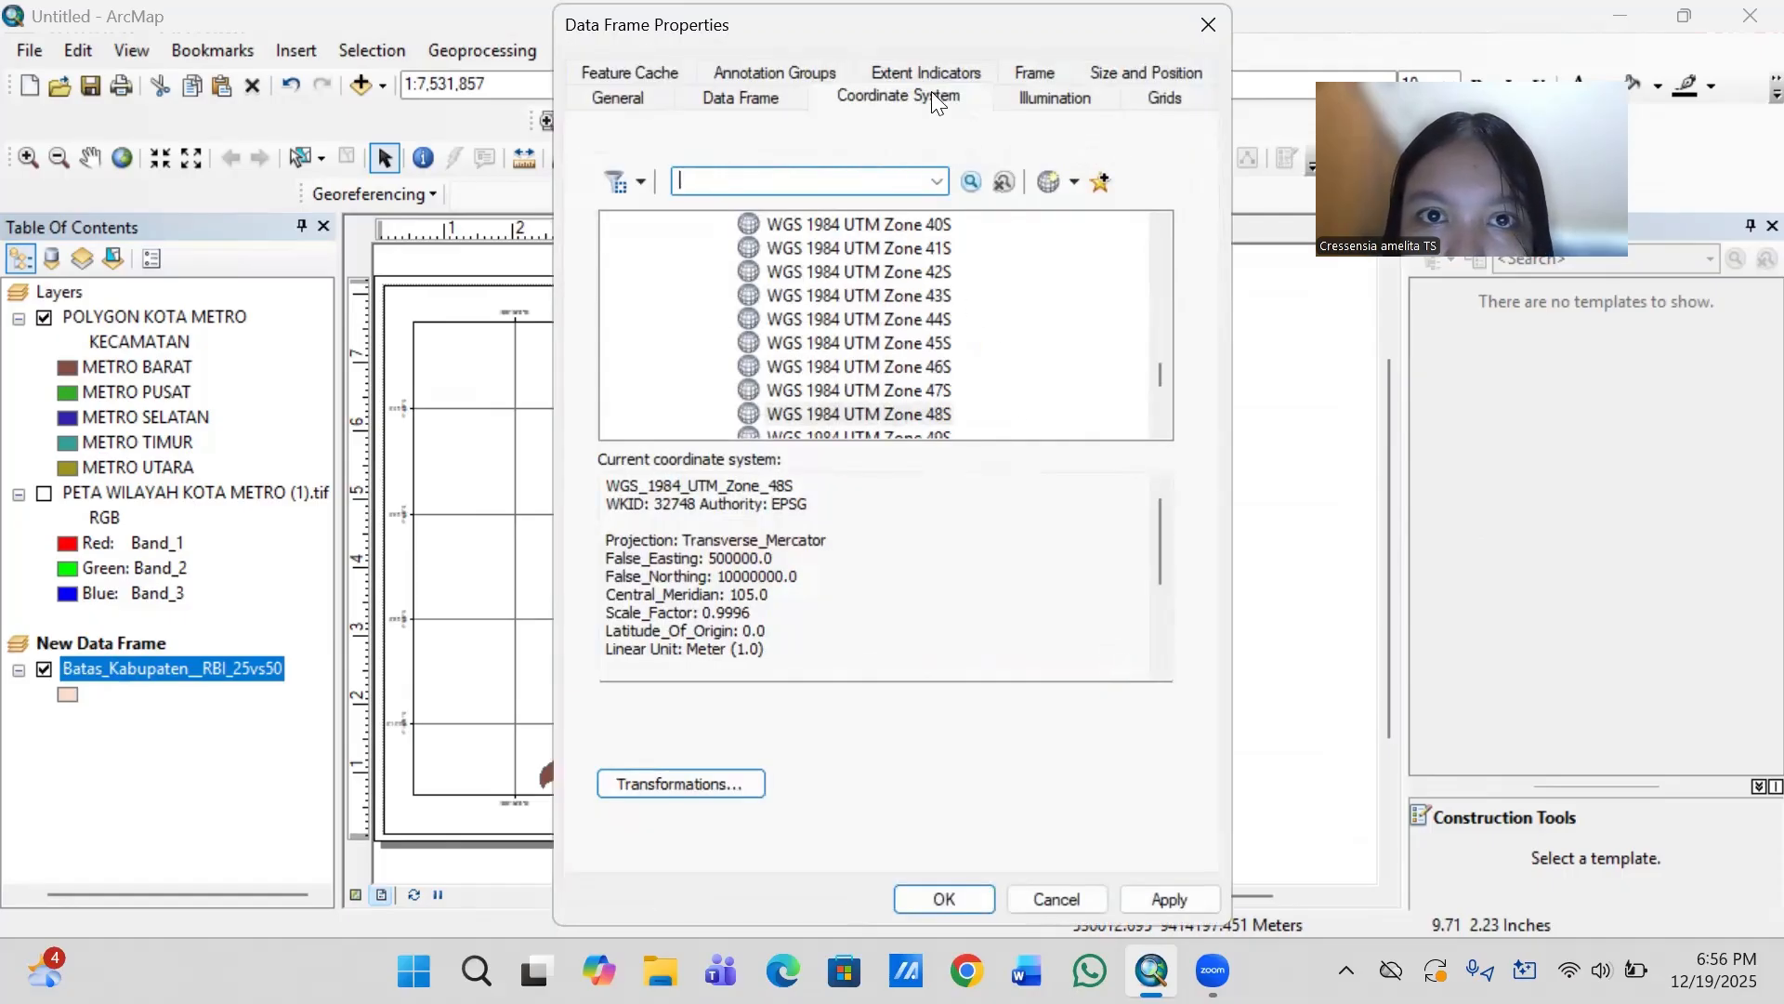
left_click(1146, 93)
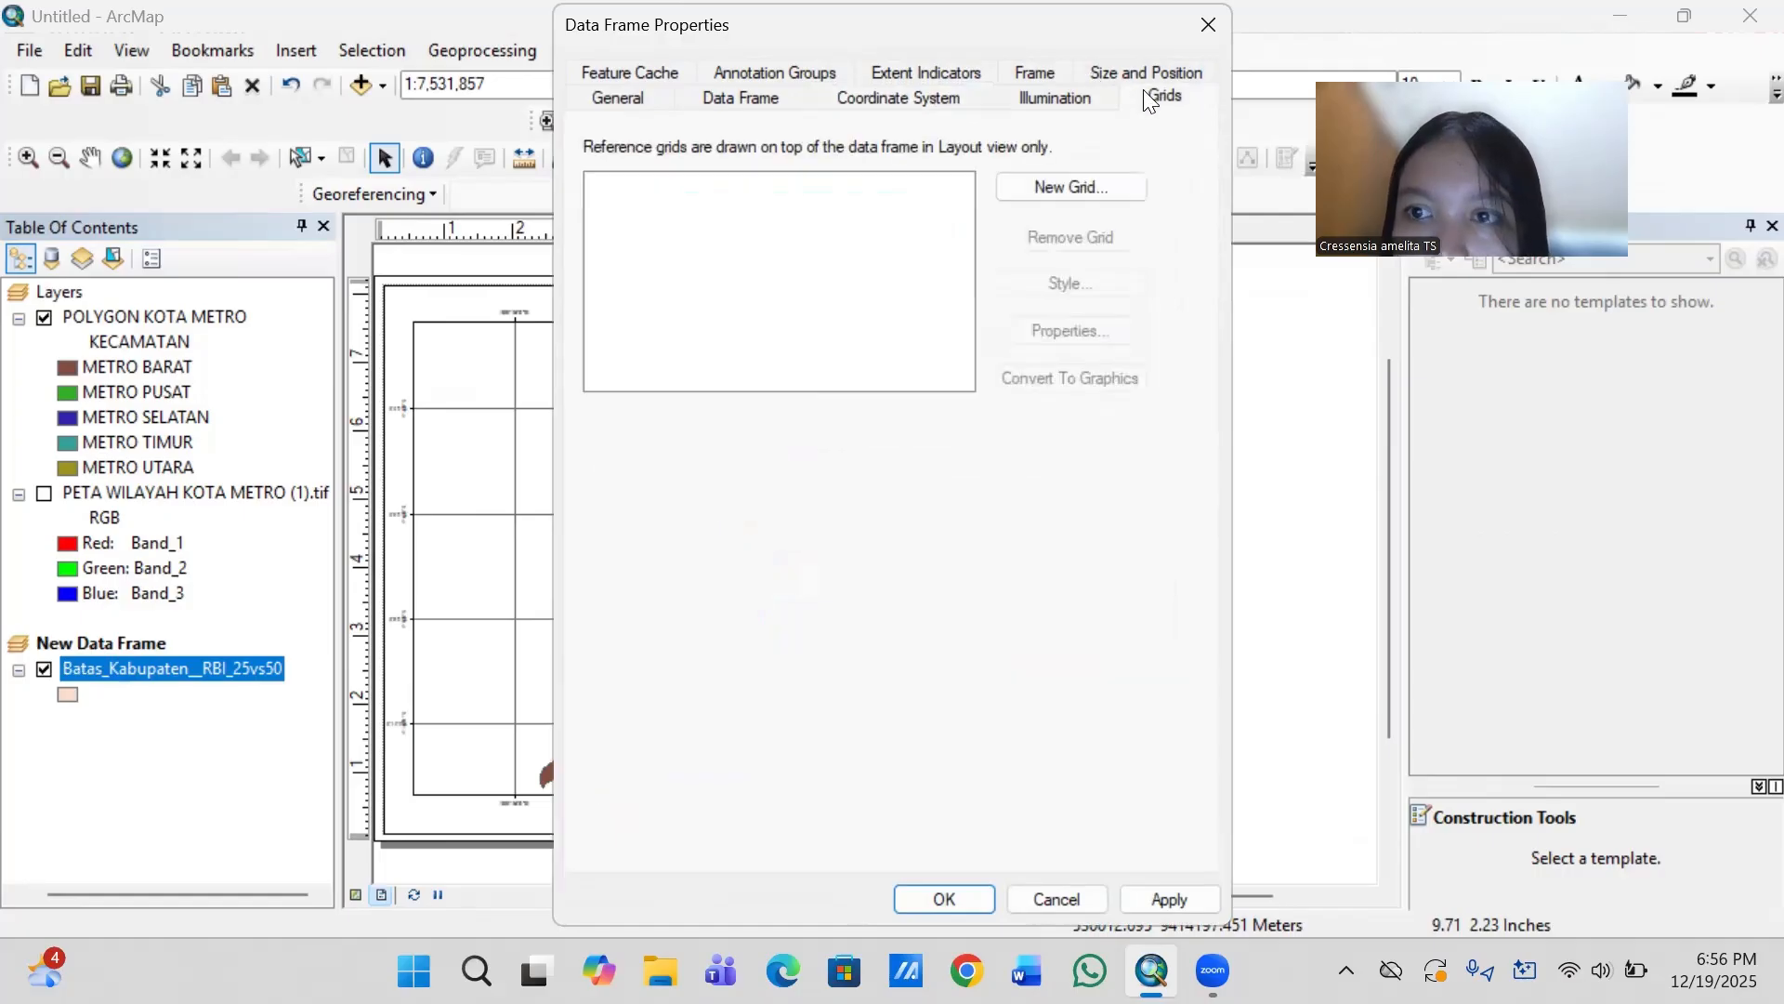
left_click(1088, 183)
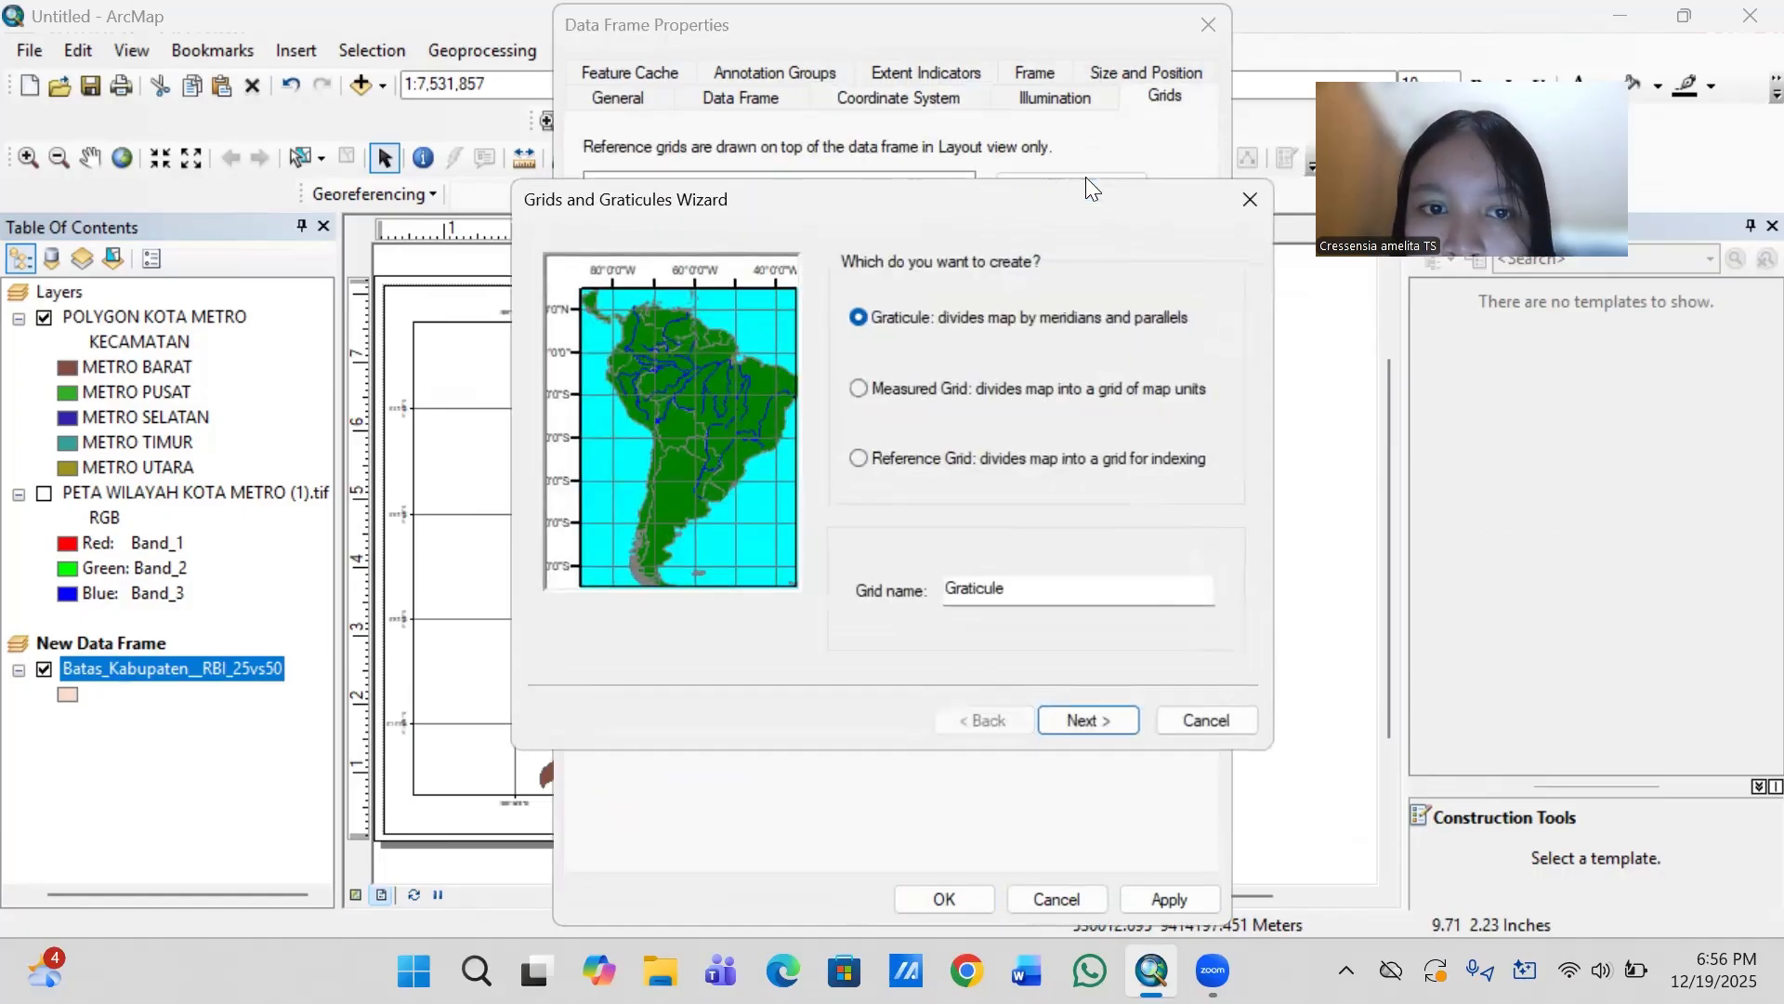
left_click(1081, 723)
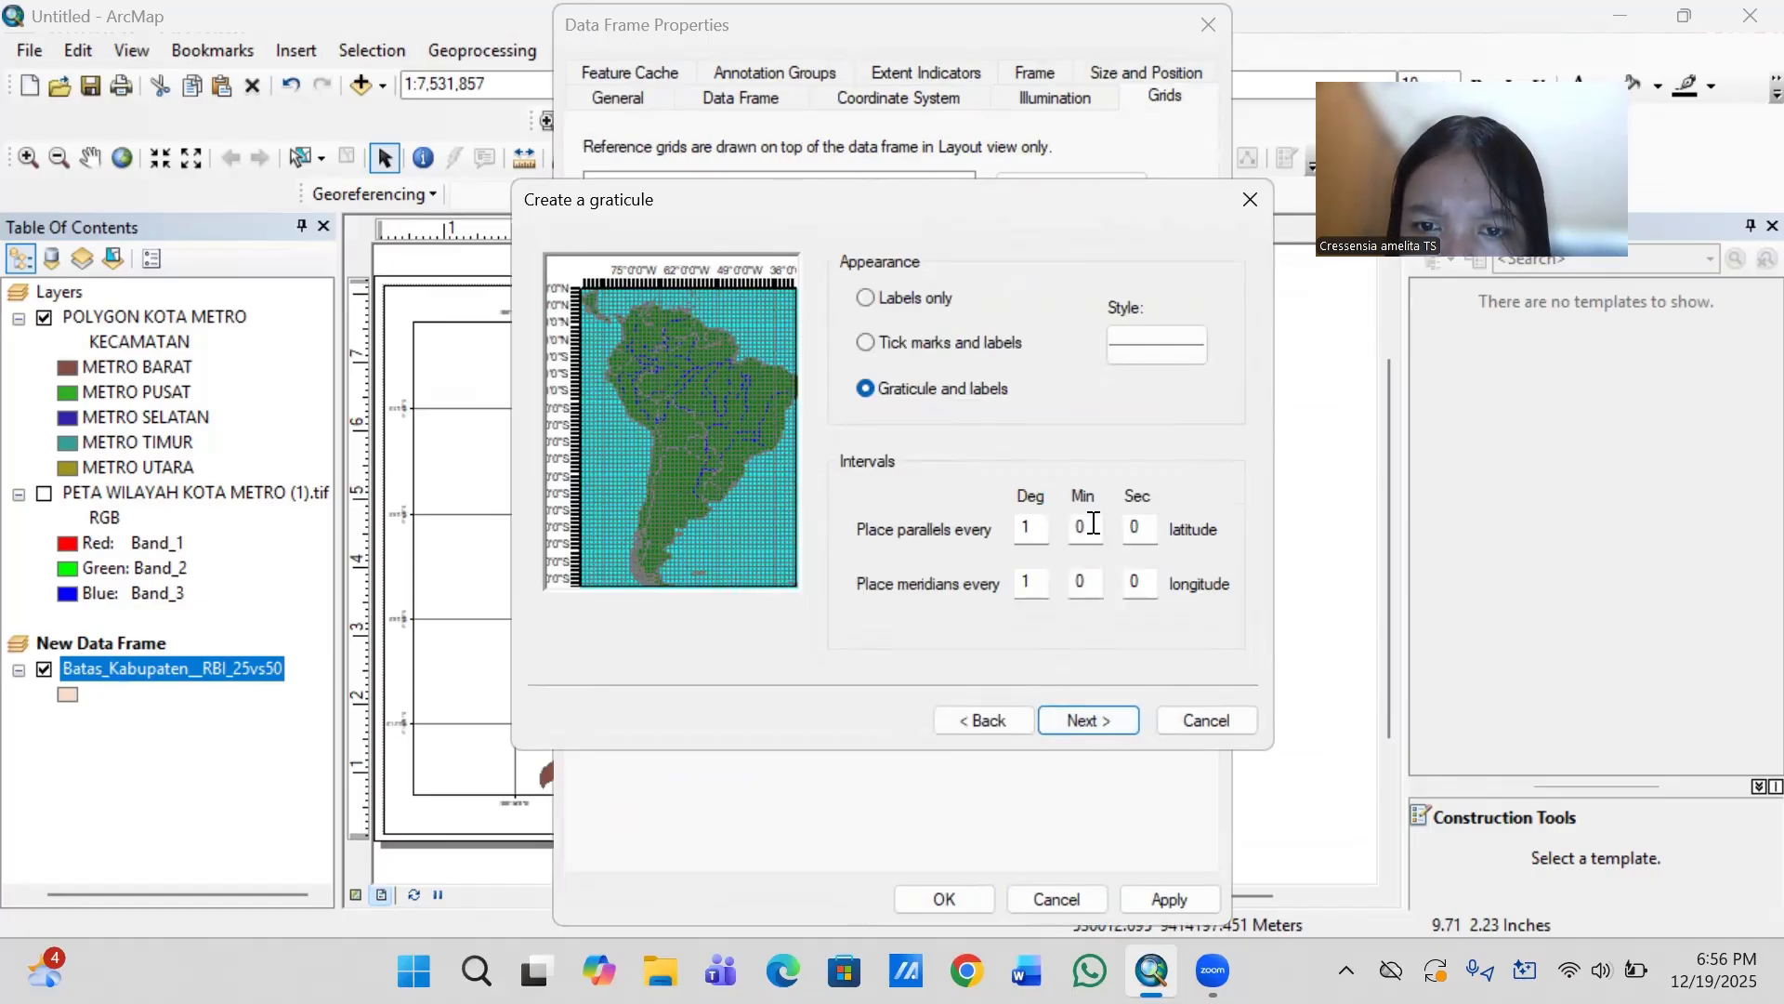
left_click(1104, 718)
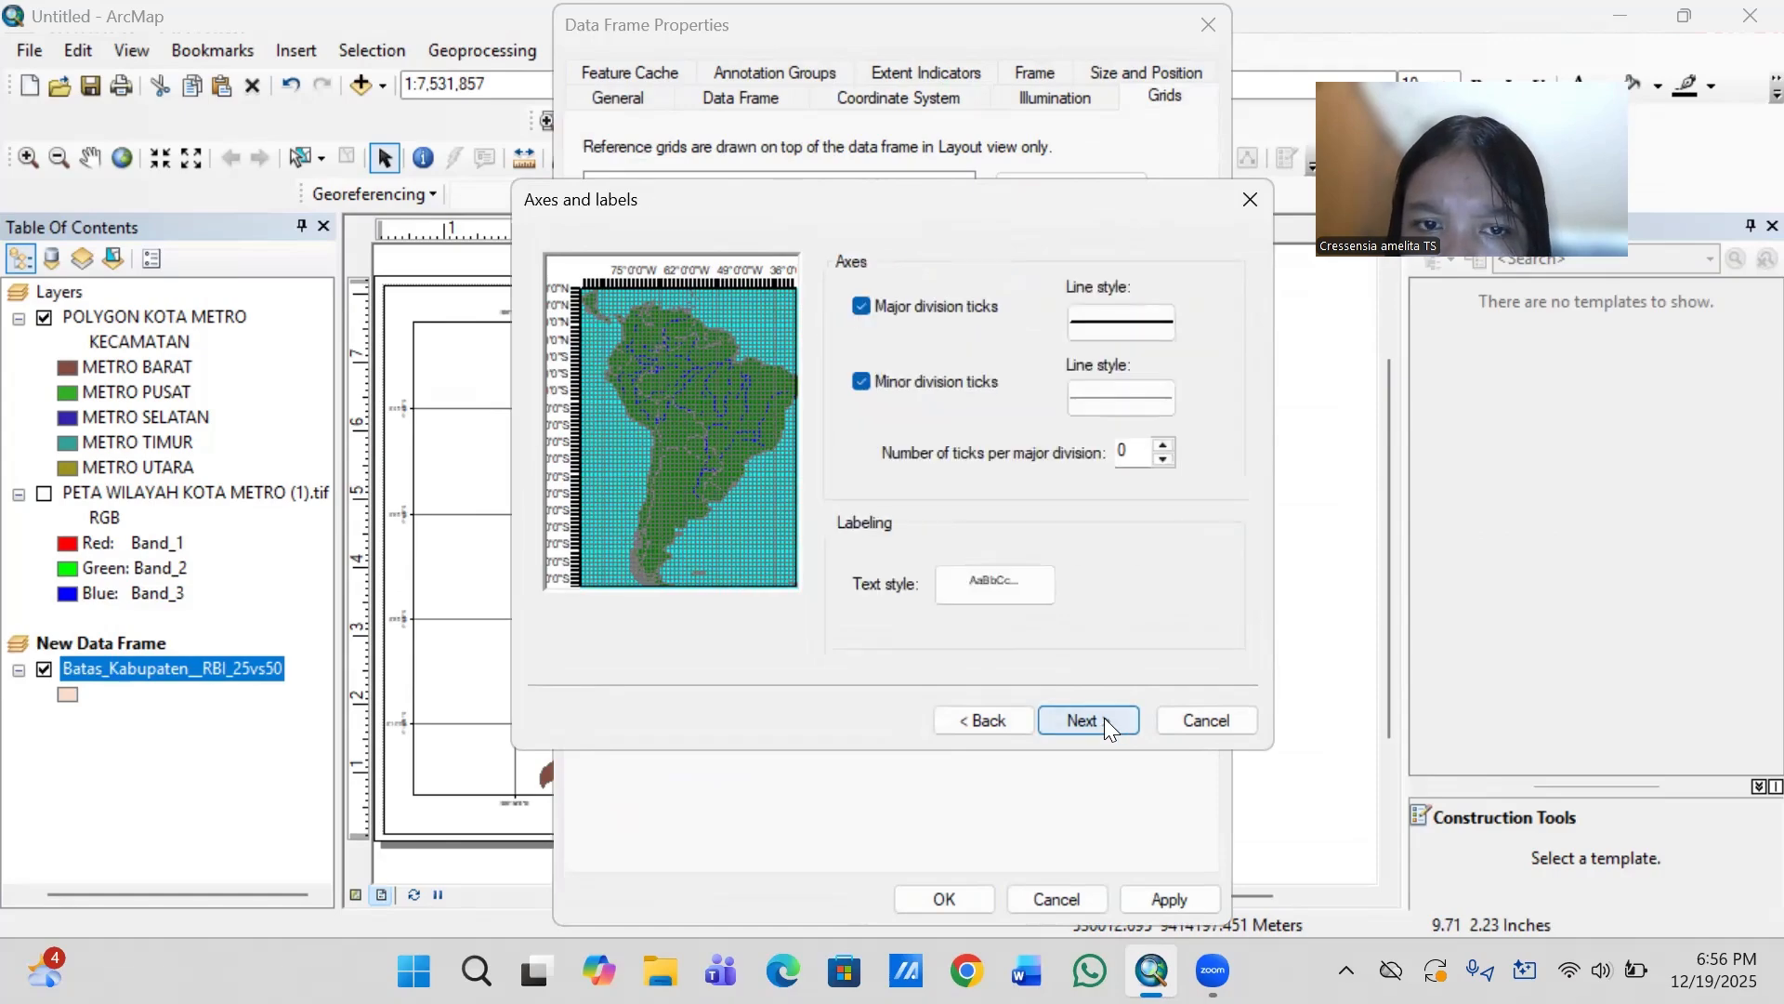
left_click(1104, 717)
left_click(1104, 718)
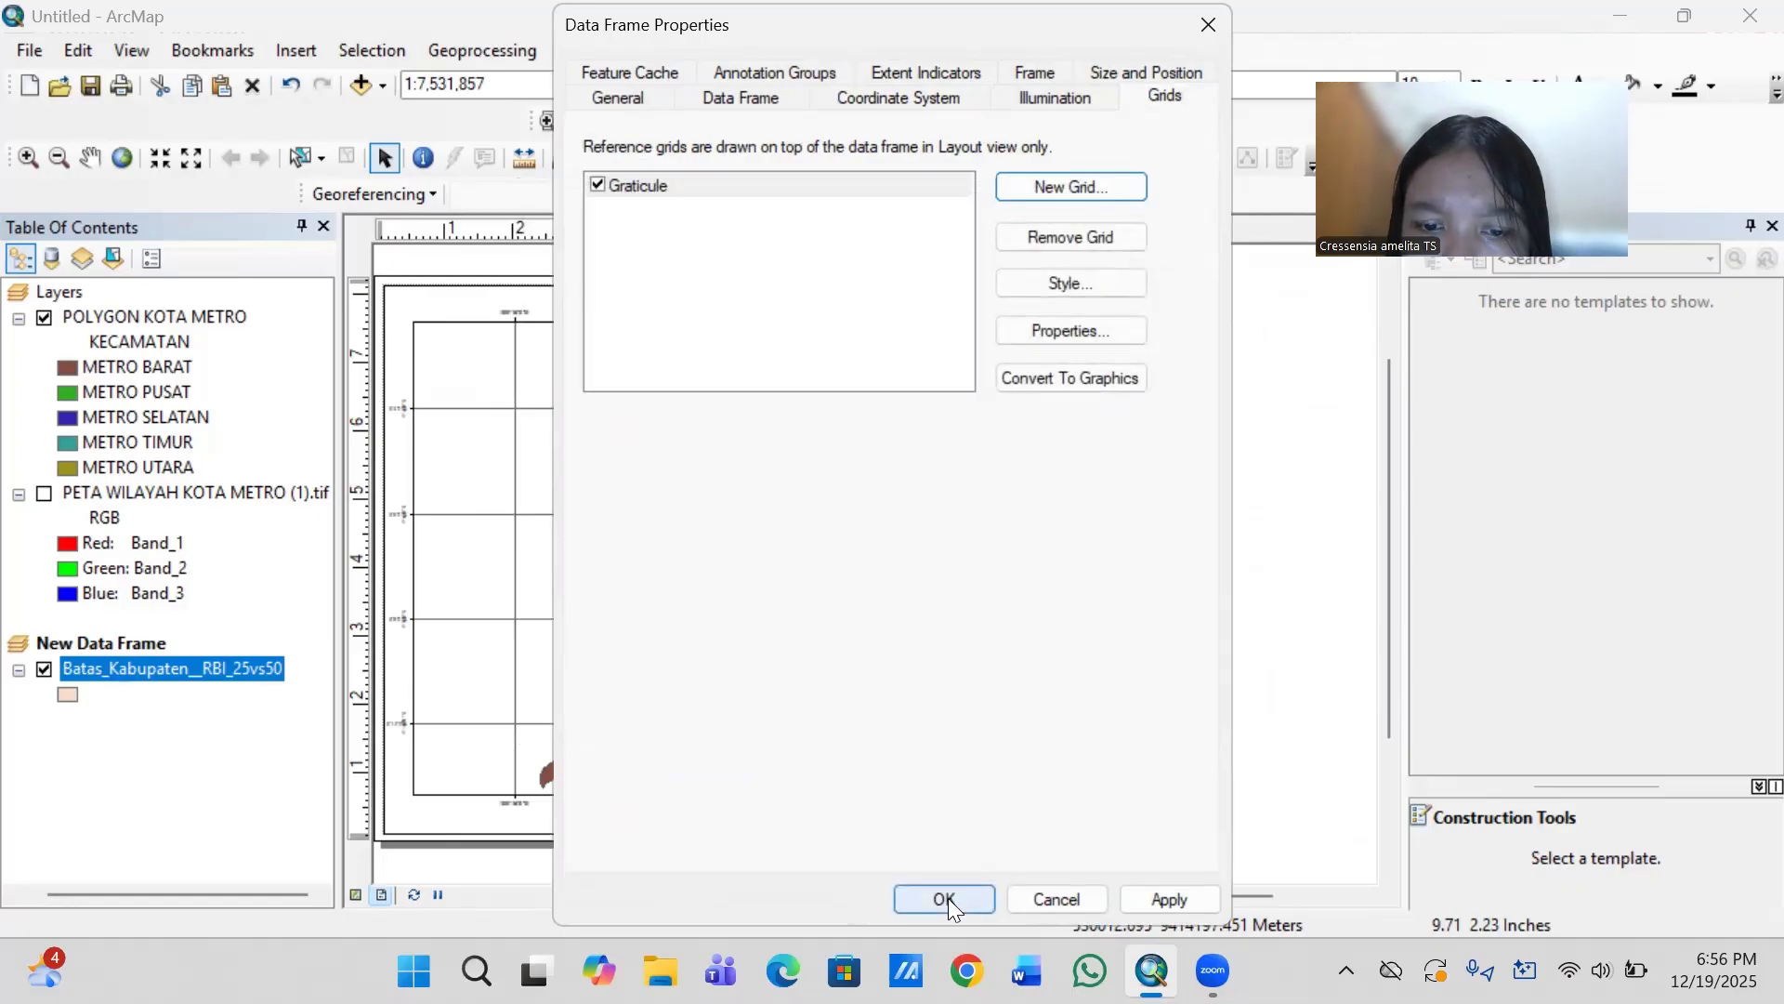
left_click(947, 898)
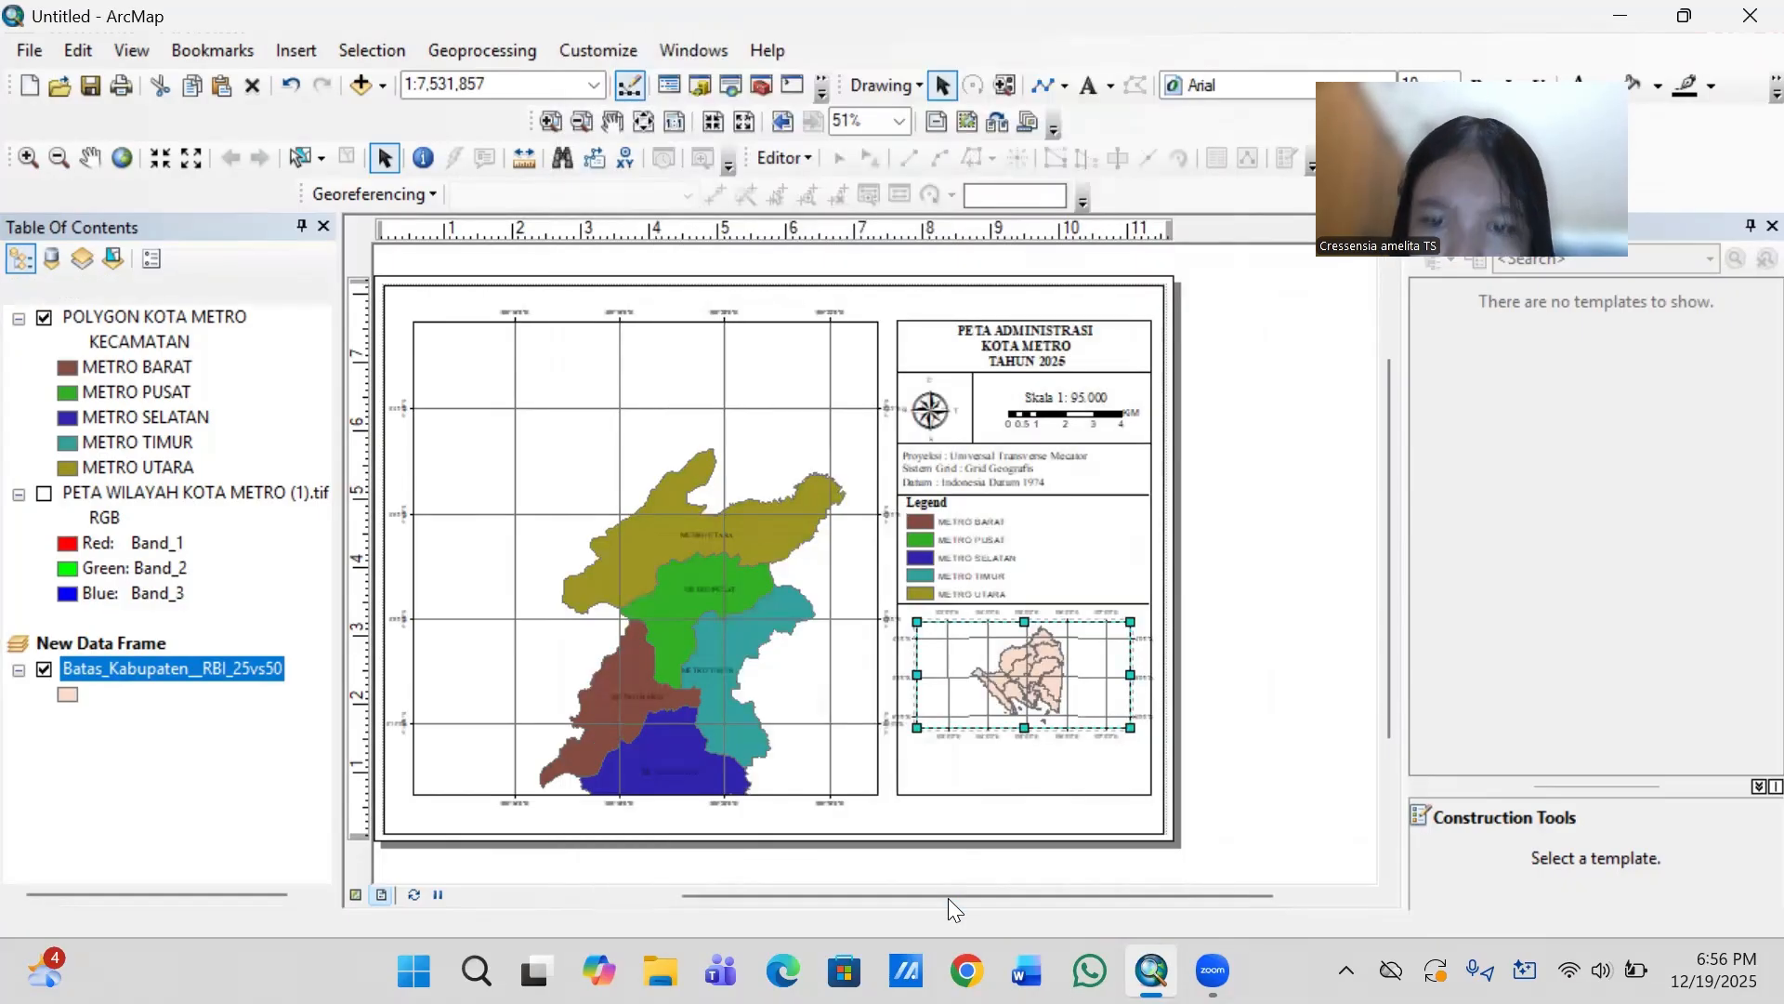
- Set the inset graticule's label font to Times New Roman at size 6
right_click(1060, 696)
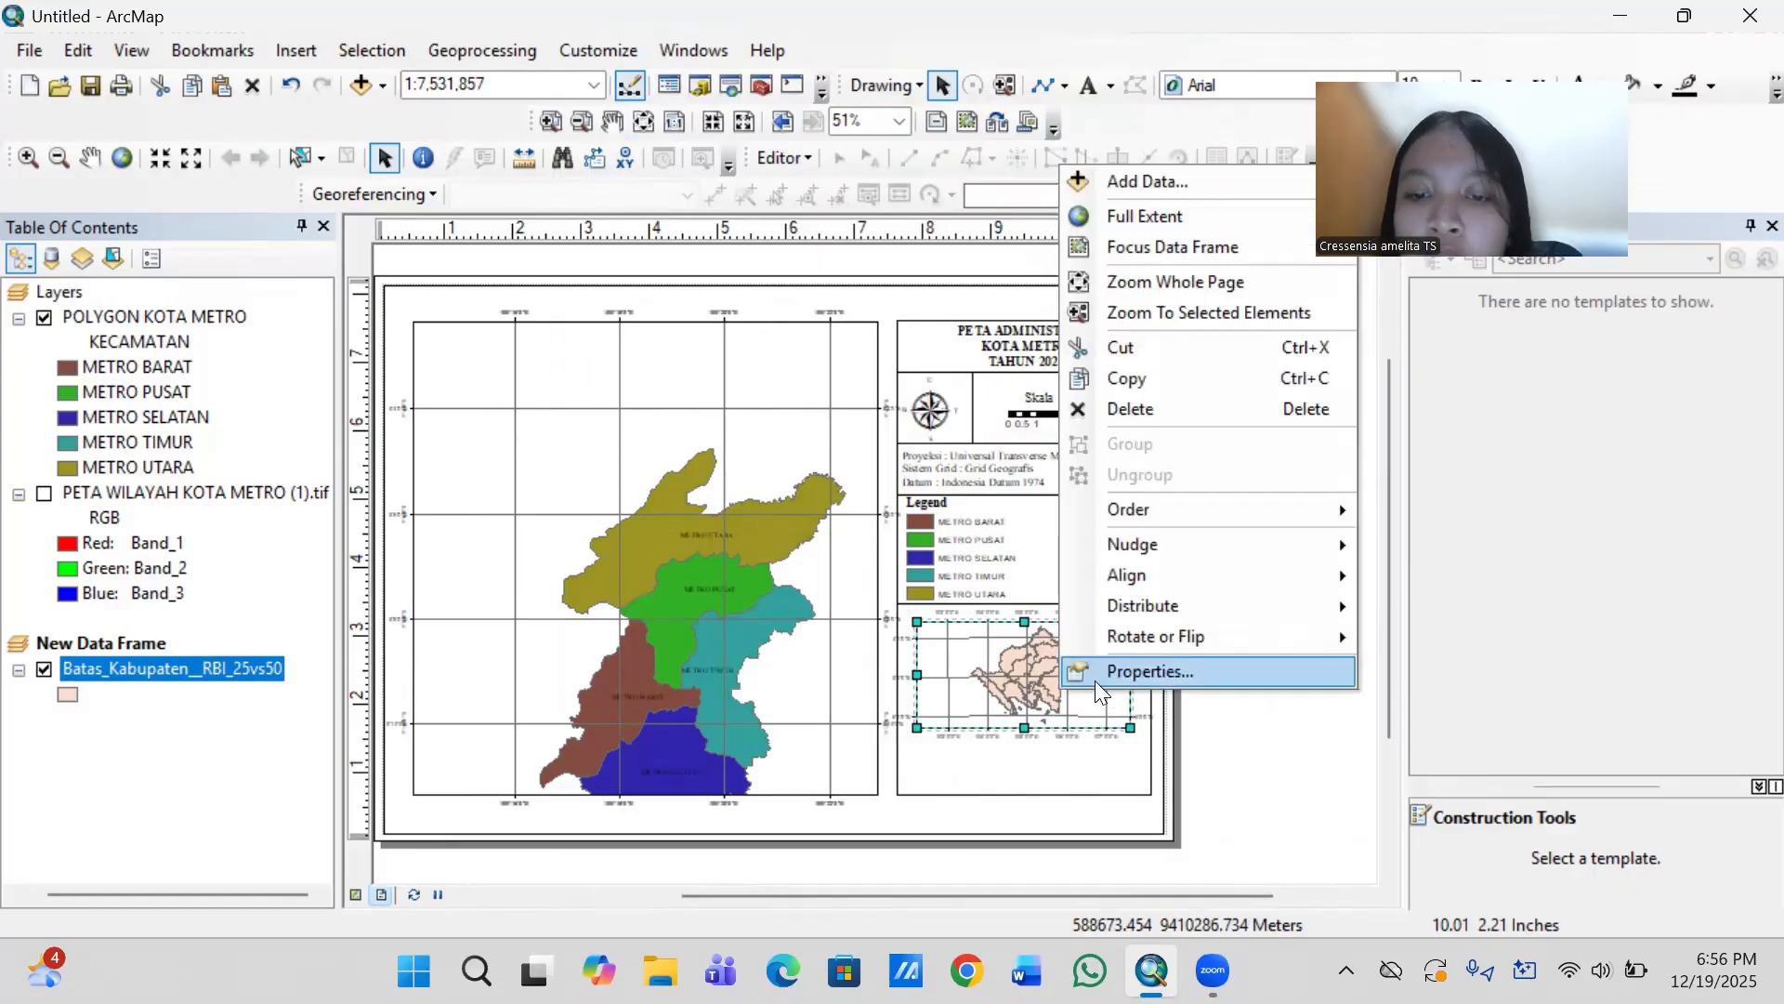
left_click(1120, 665)
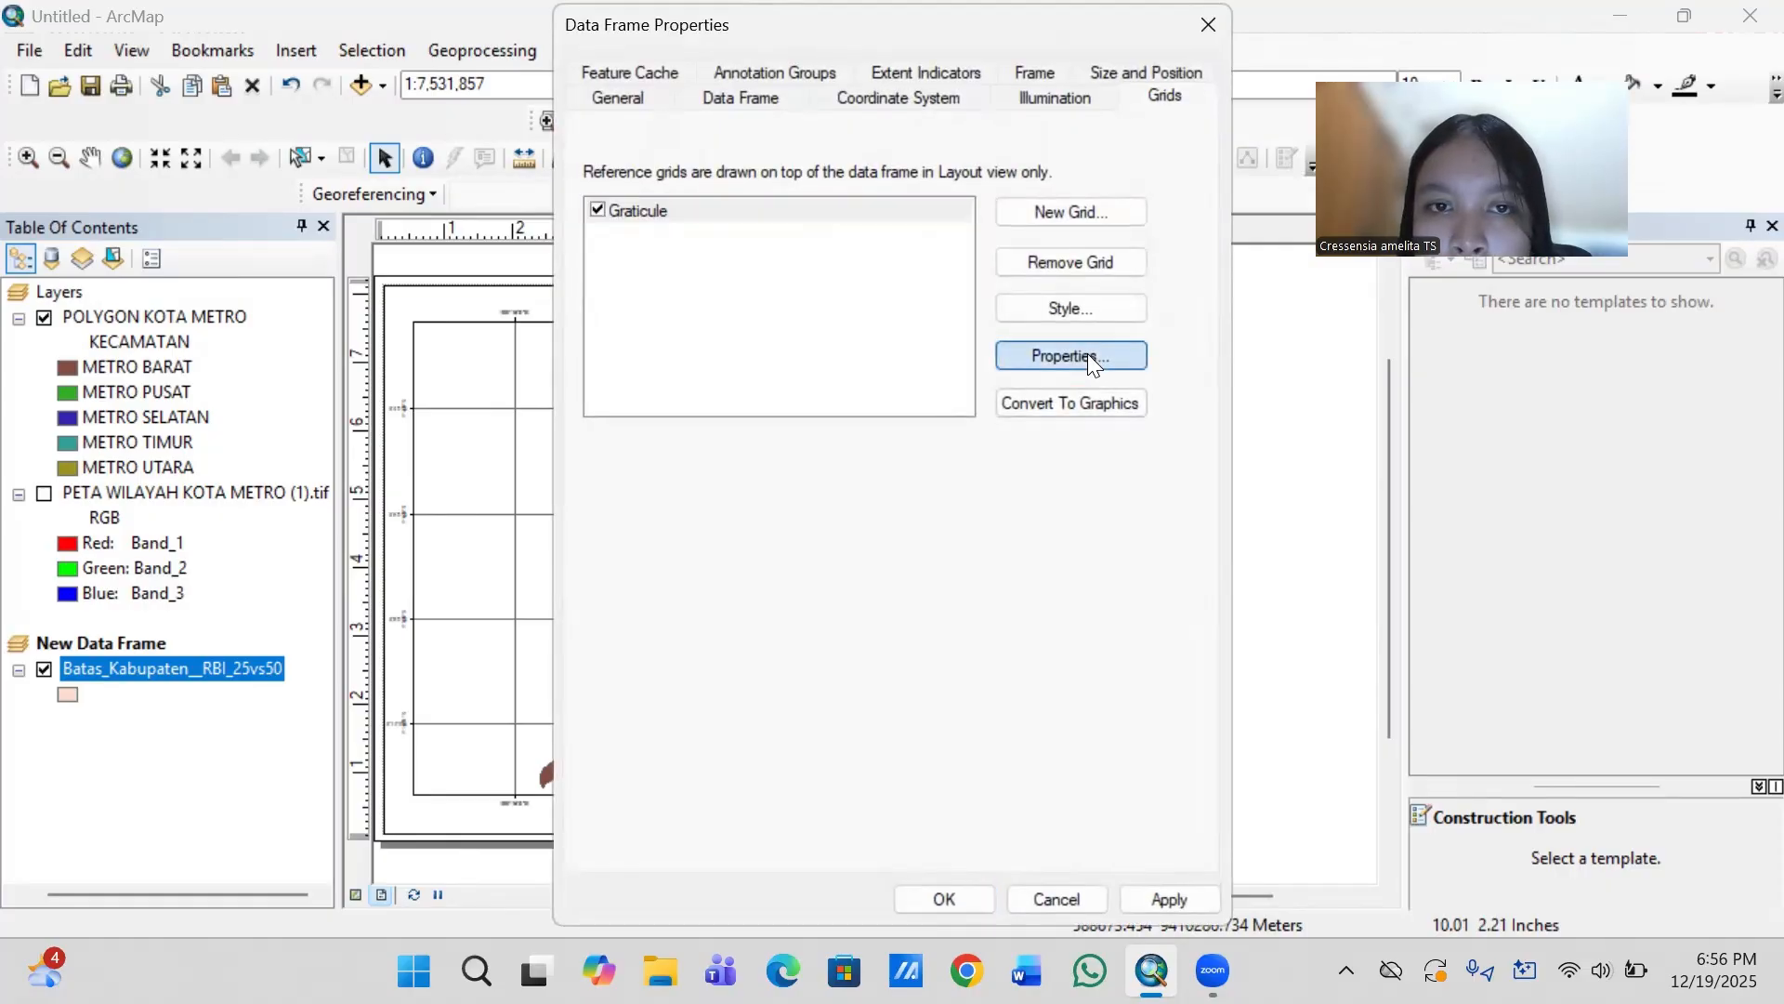
left_click(1087, 355)
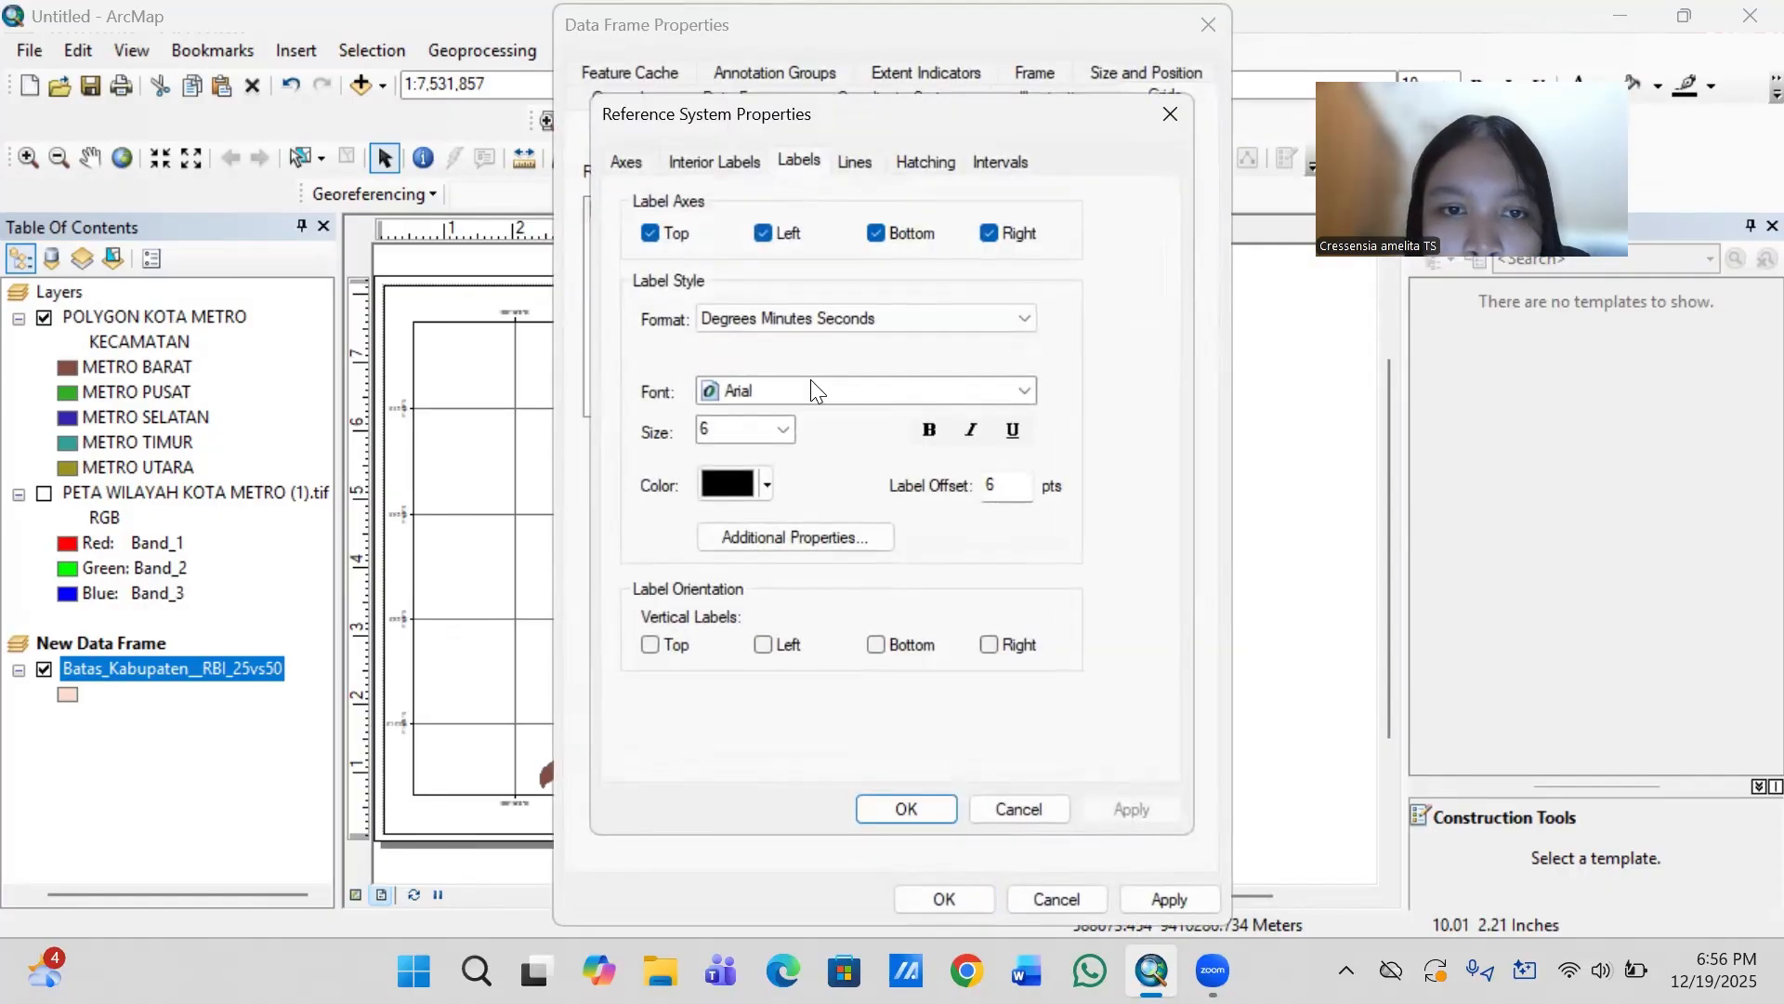
left_click(812, 383)
left_click(783, 389)
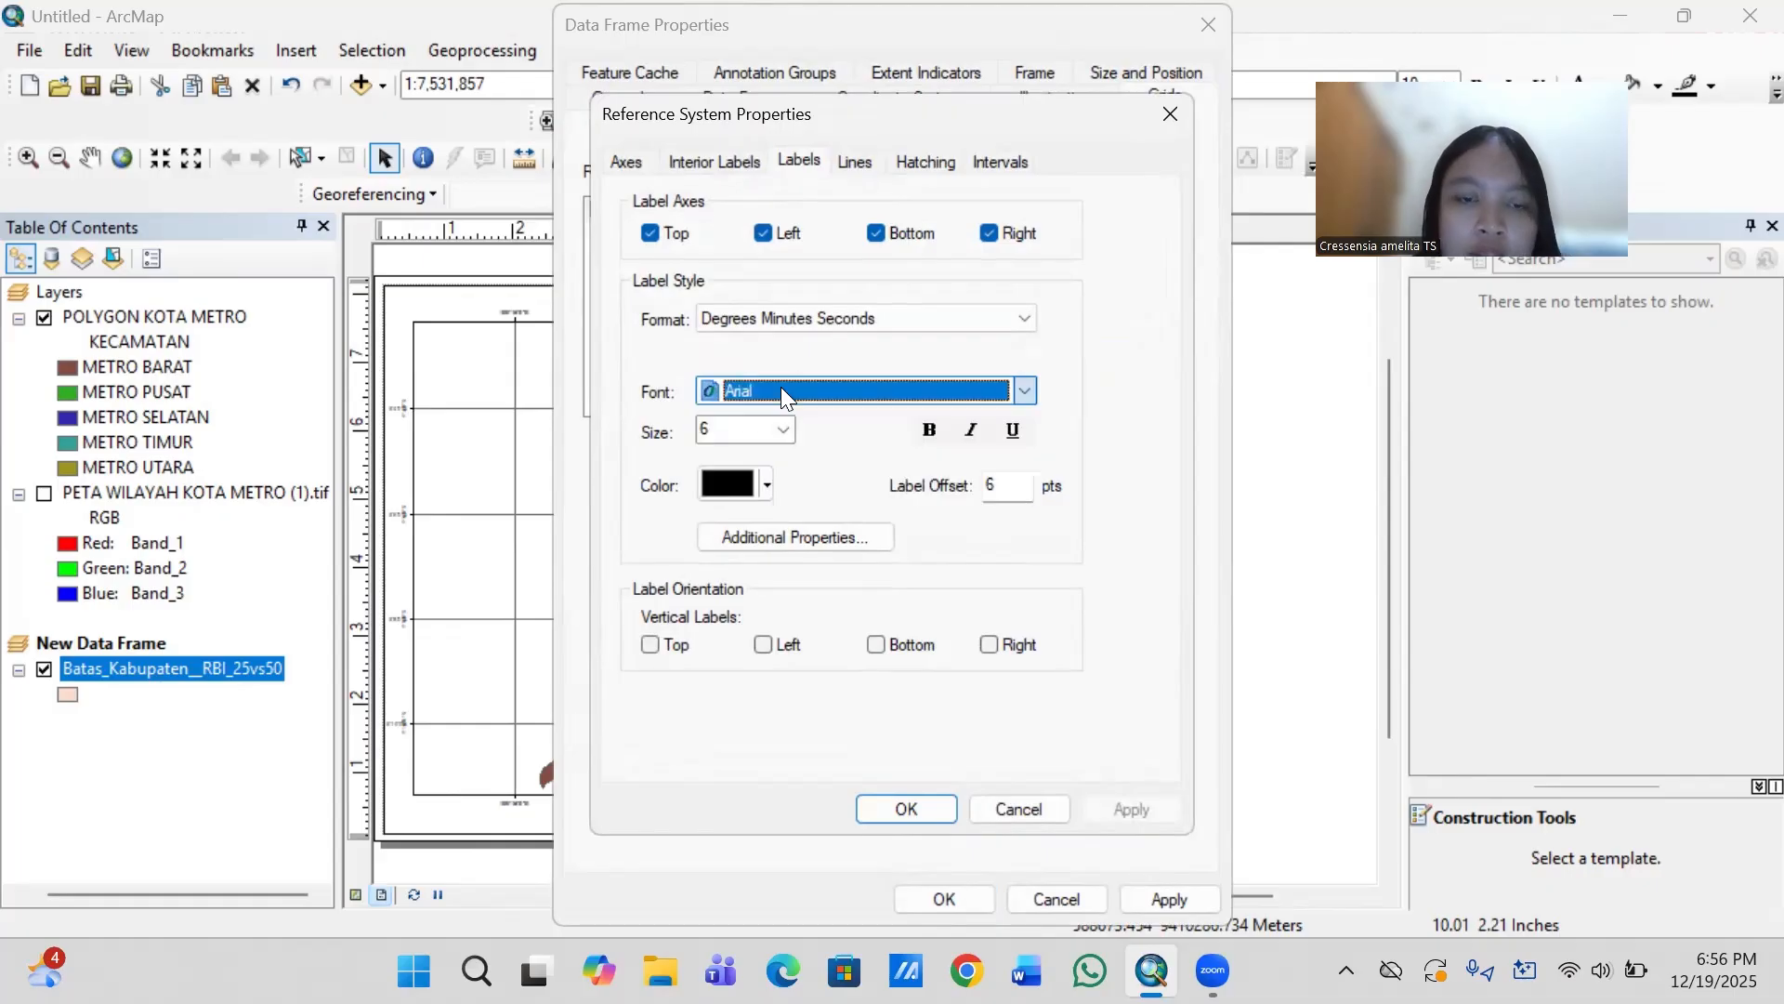
type("Times New Roman")
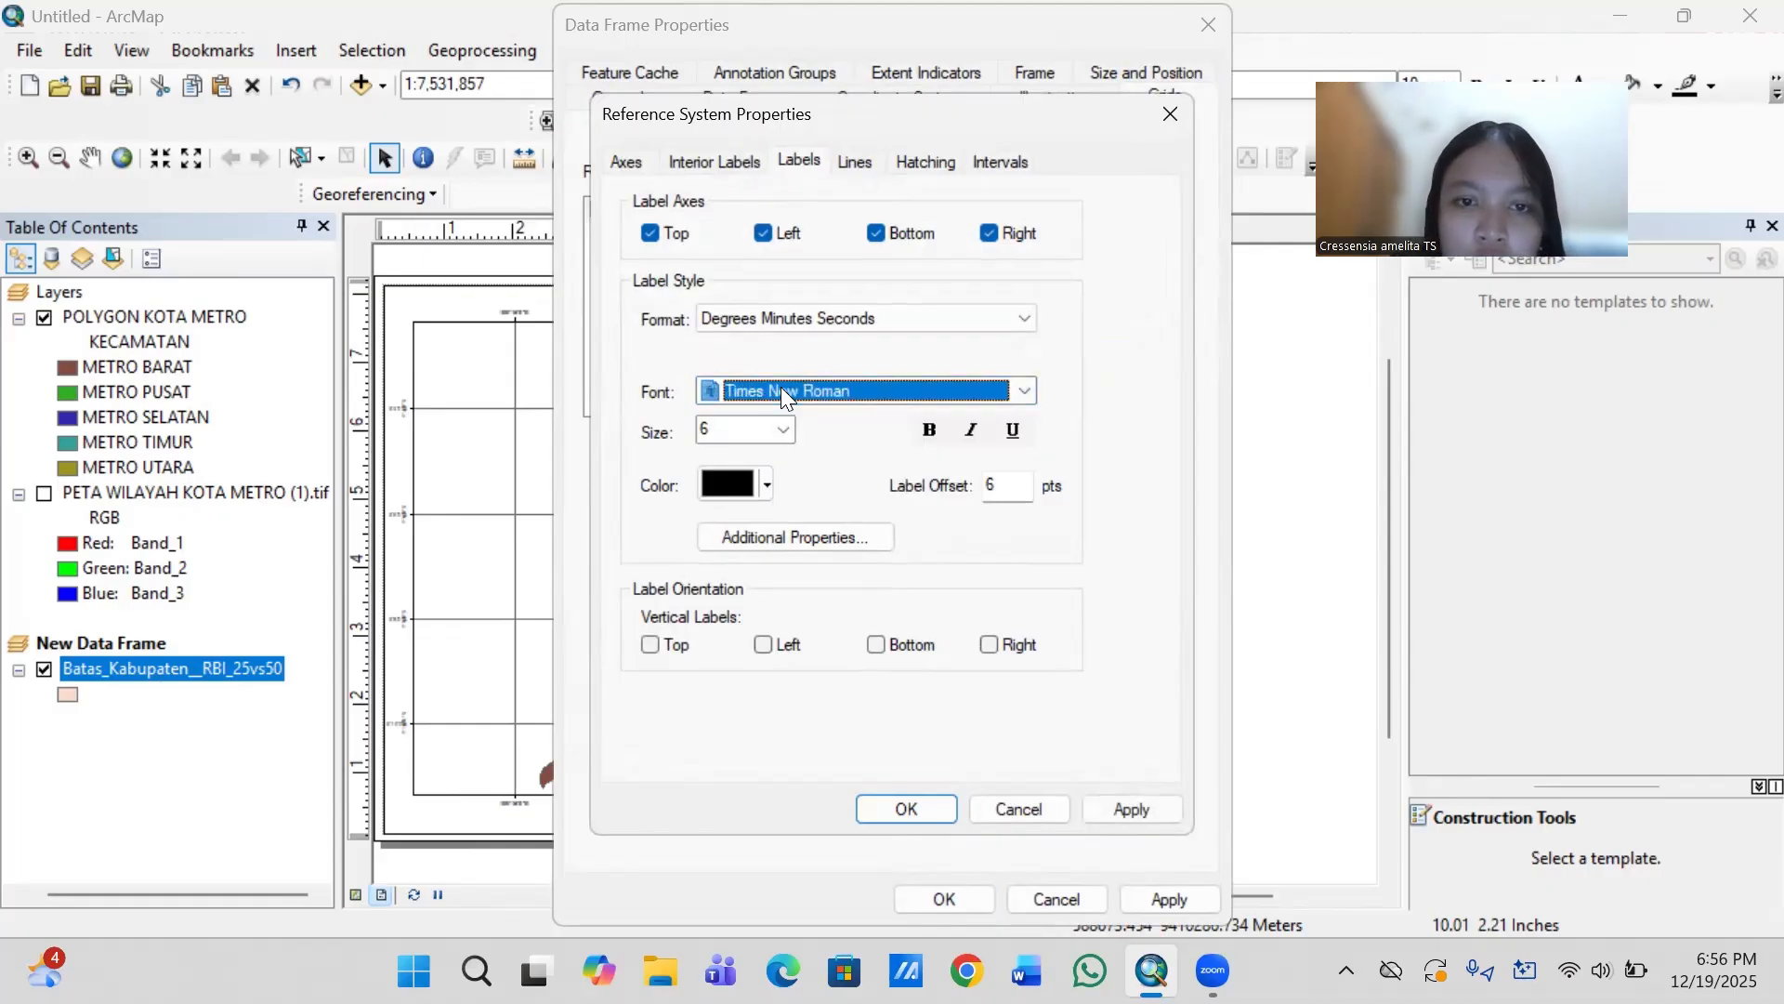
left_click(783, 430)
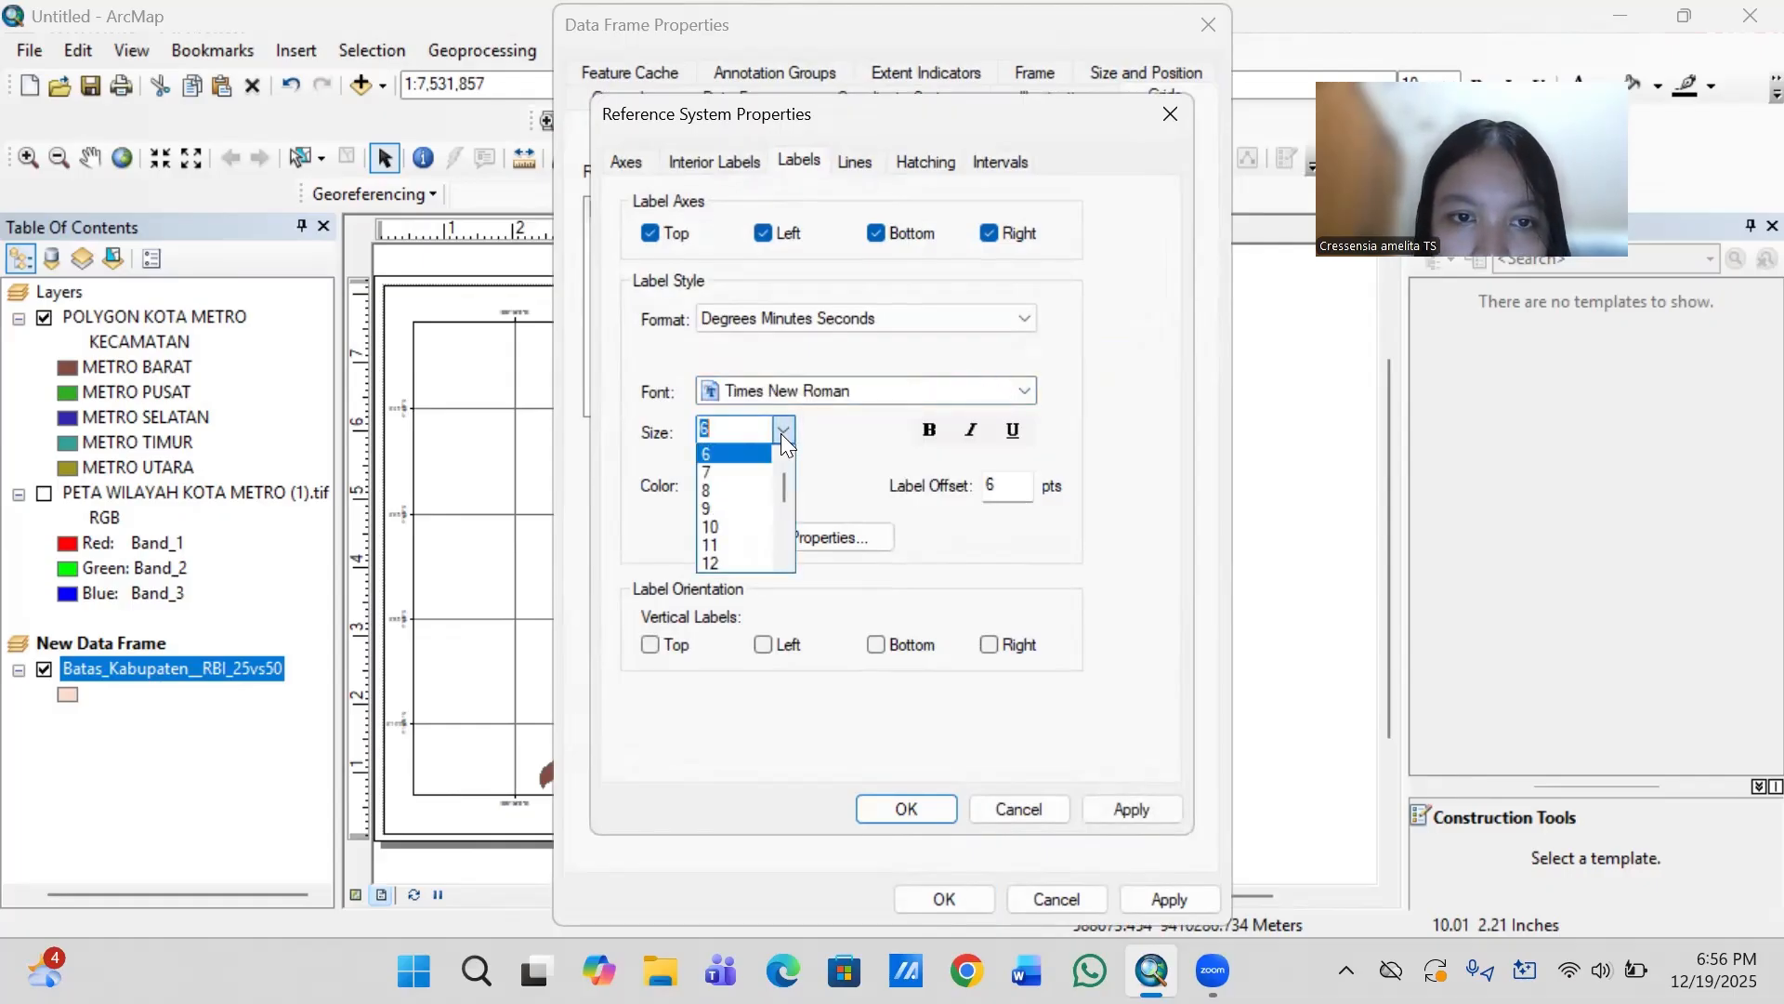
left_click(732, 453)
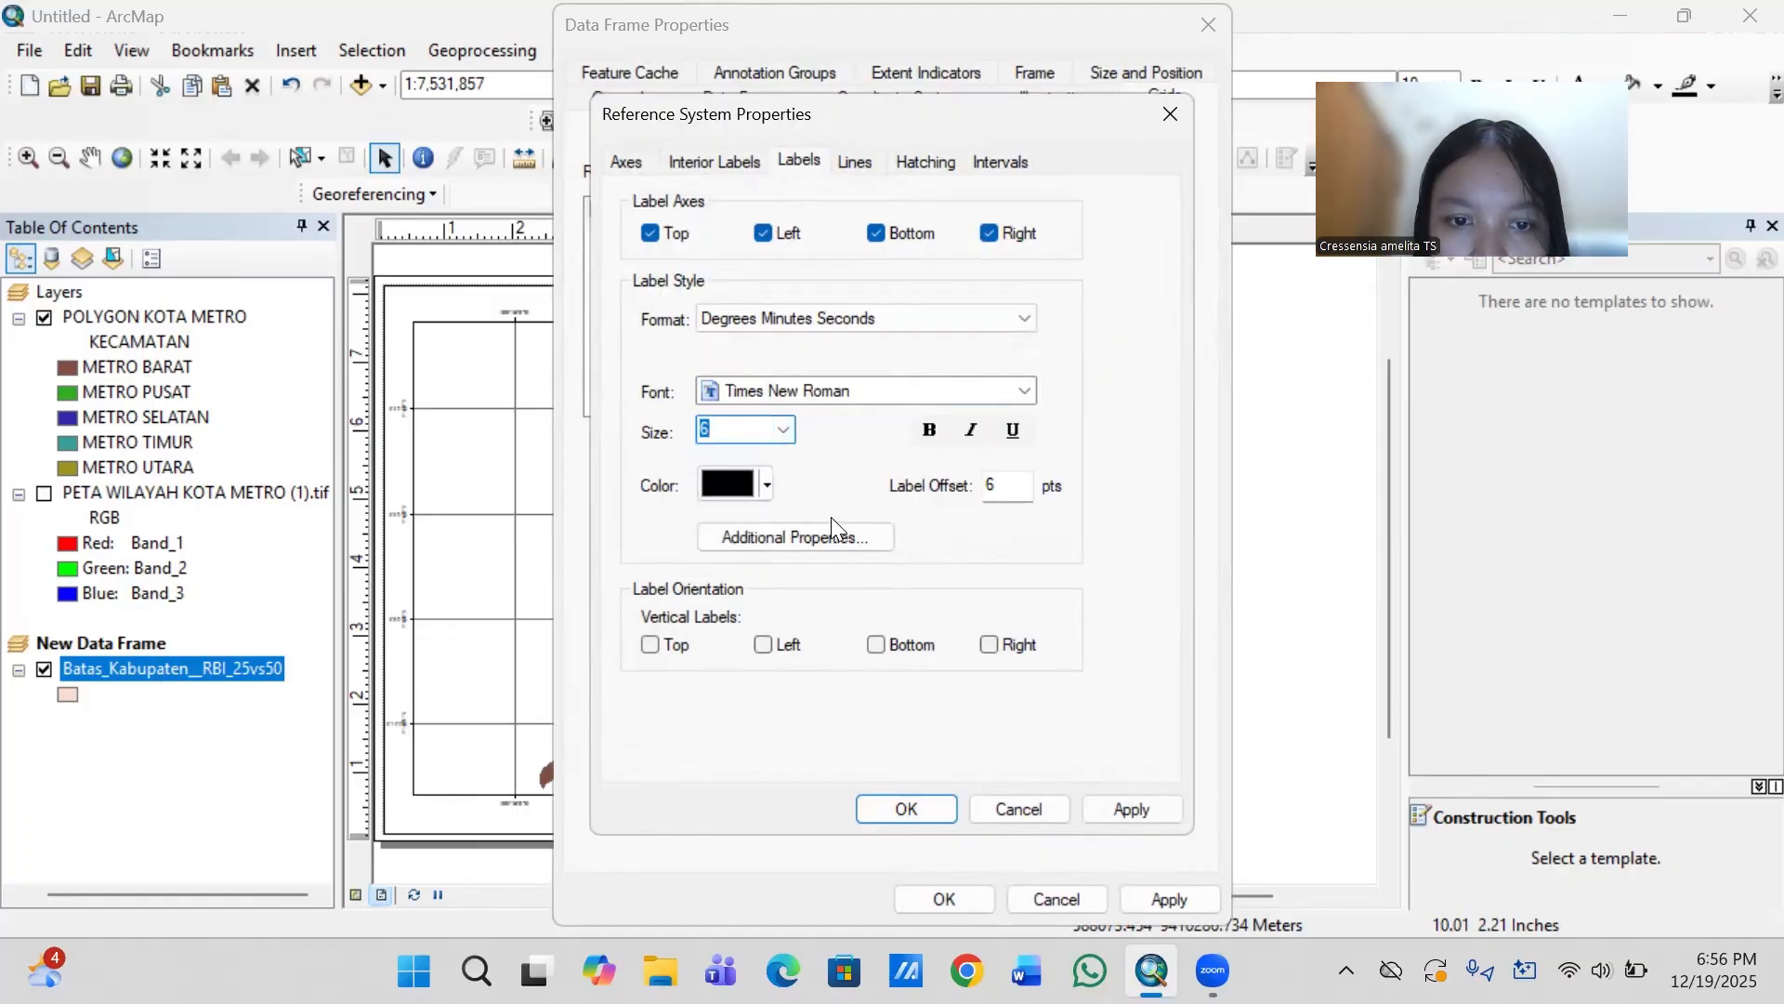
- Make the inset graticule's left and right labels vertical and apply the grid changes
left_click(764, 645)
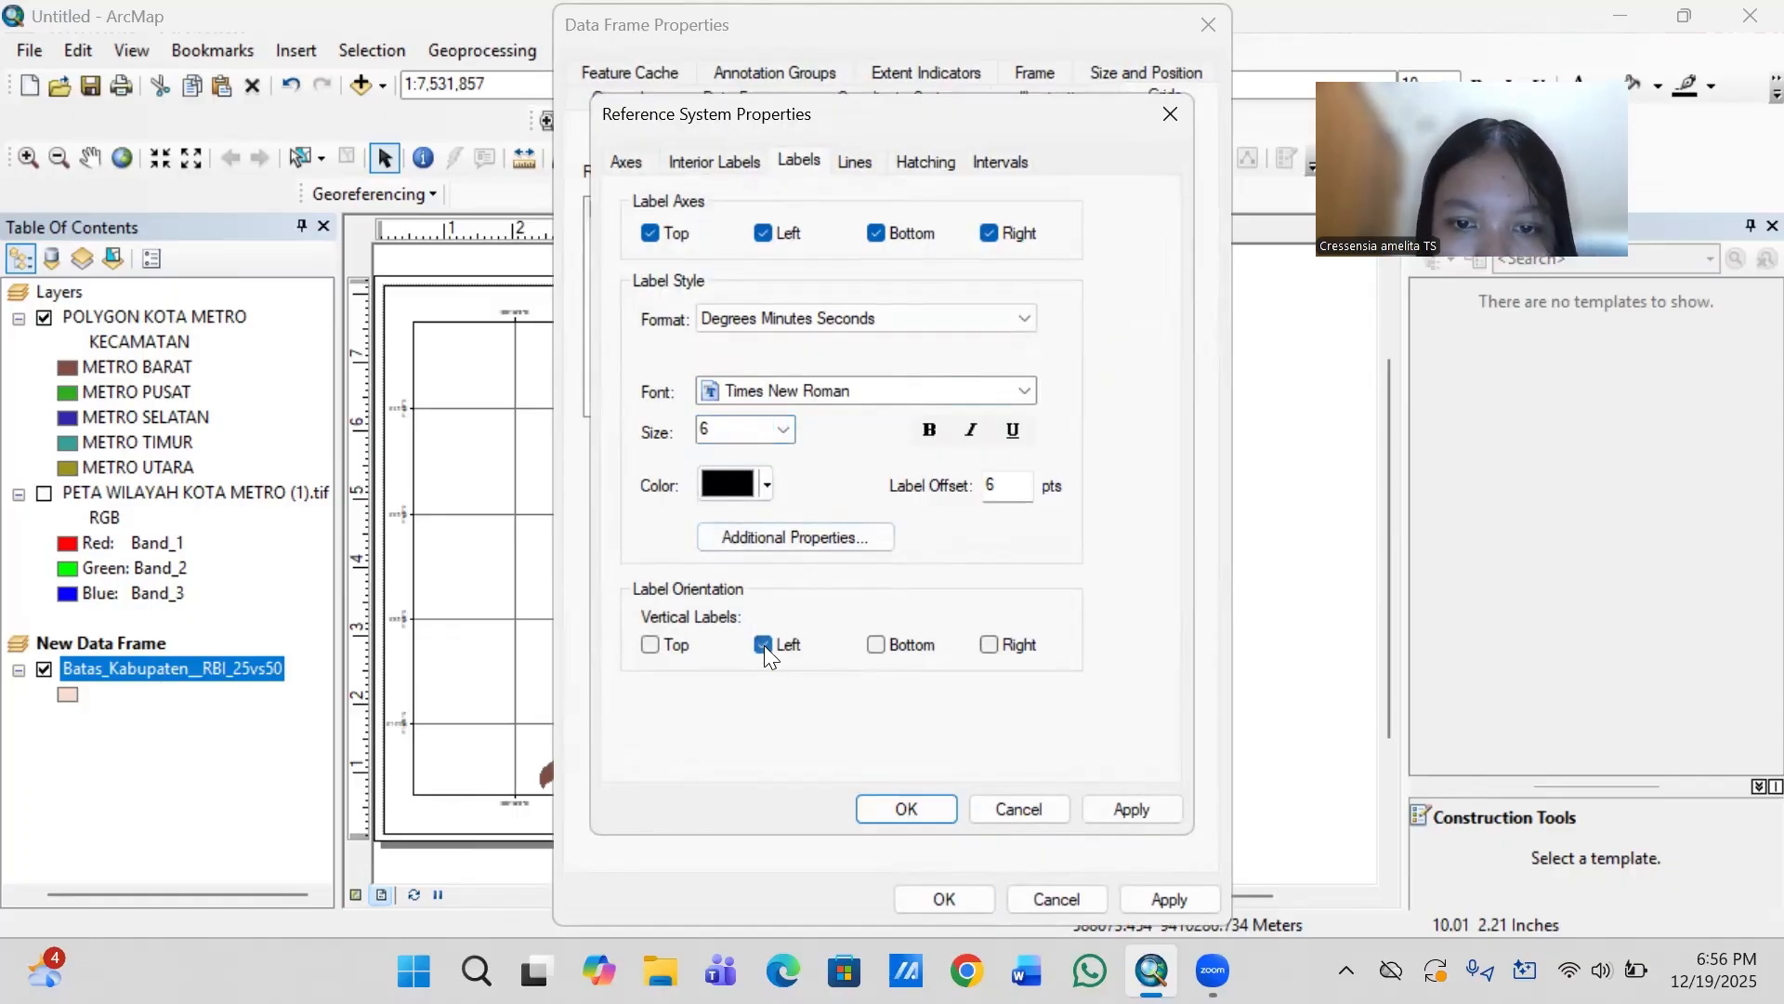
left_click(989, 646)
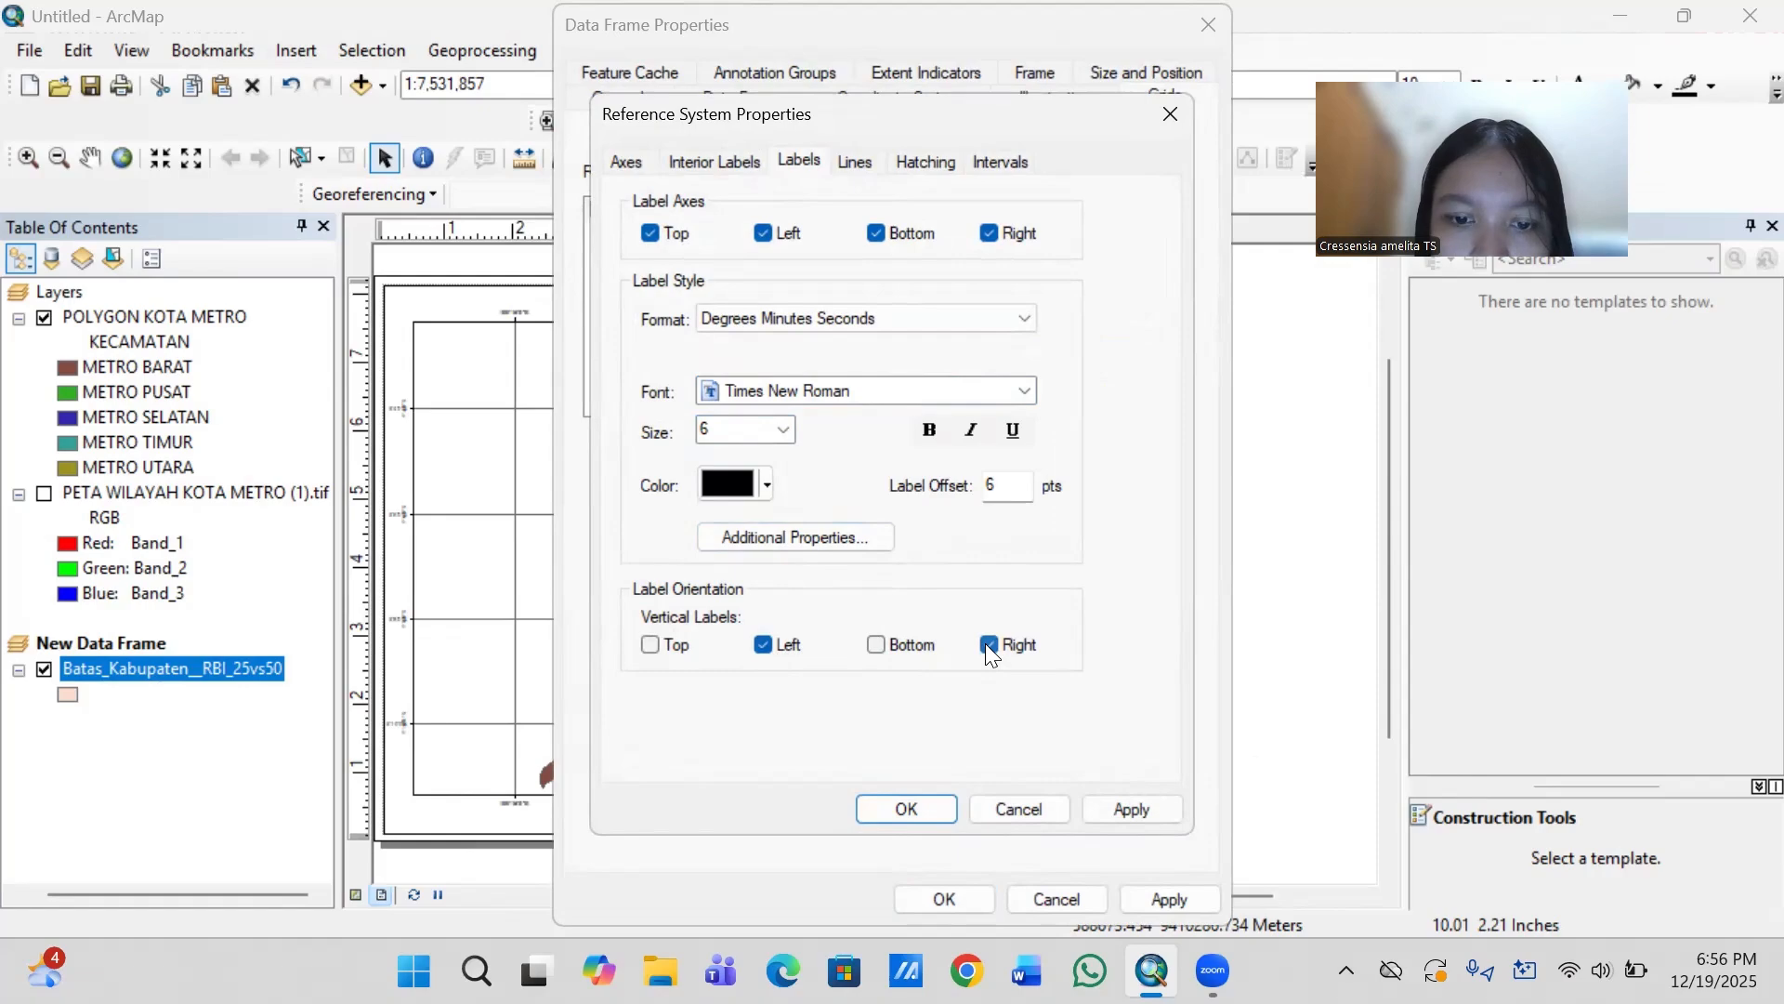
left_click(906, 809)
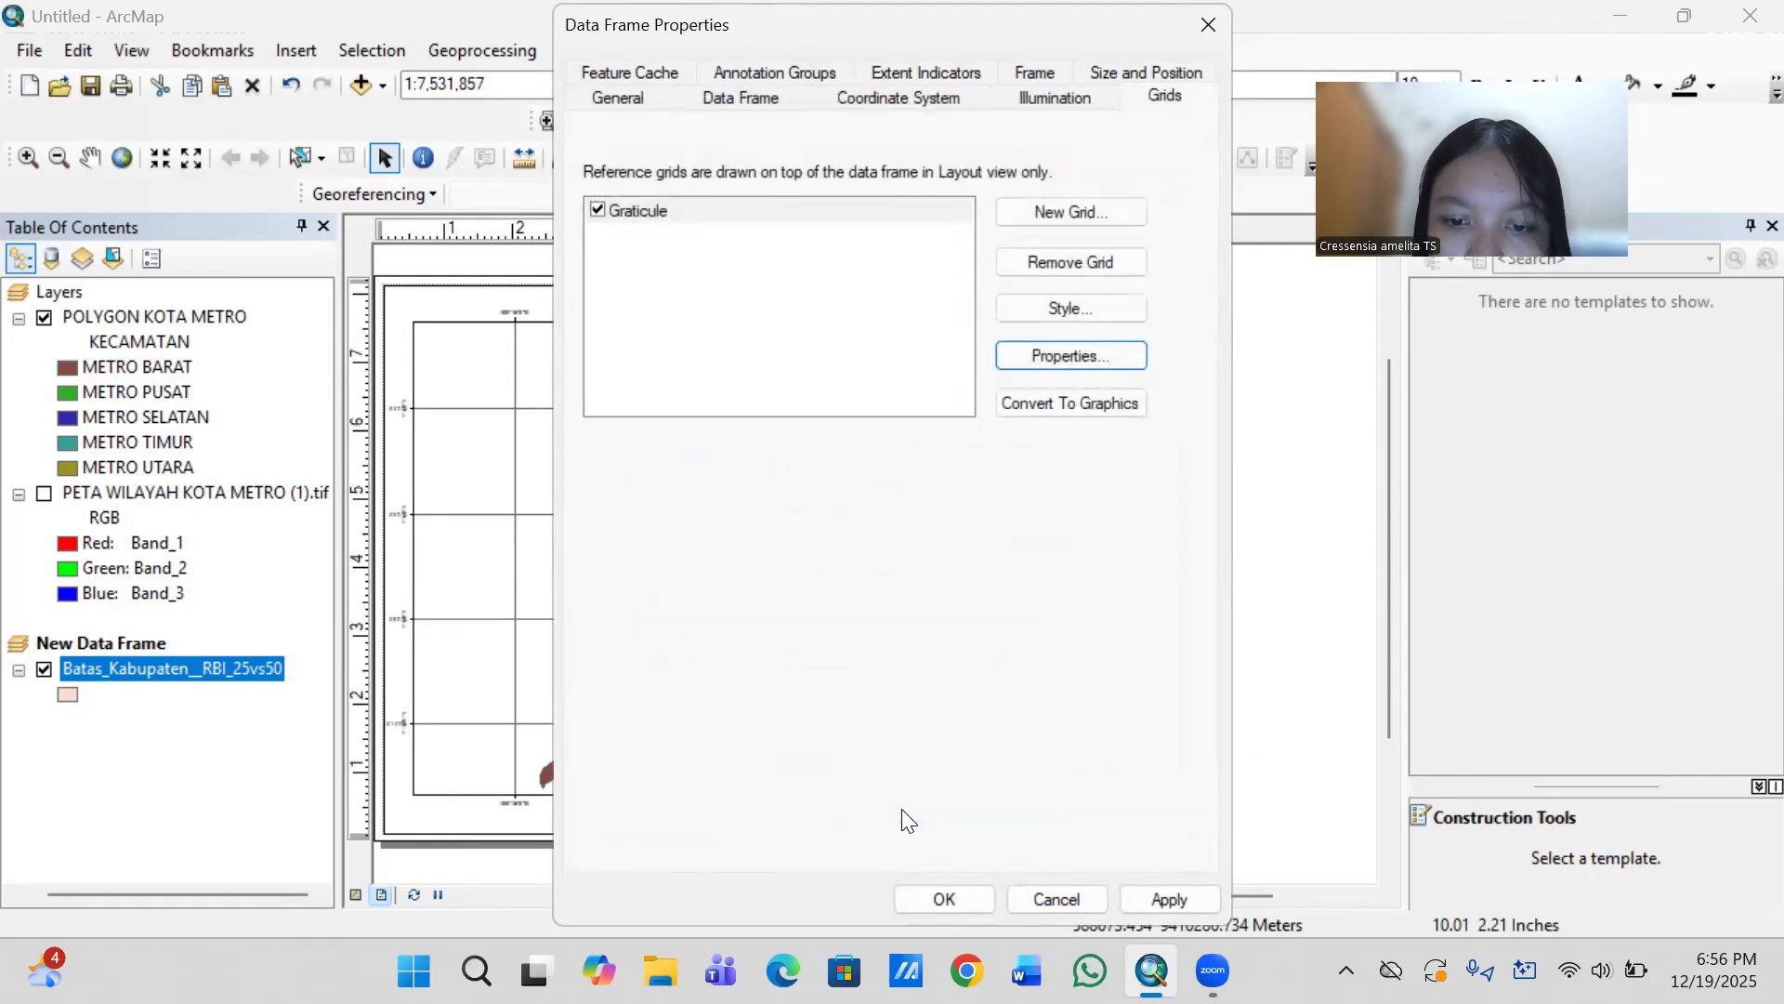
left_click(931, 894)
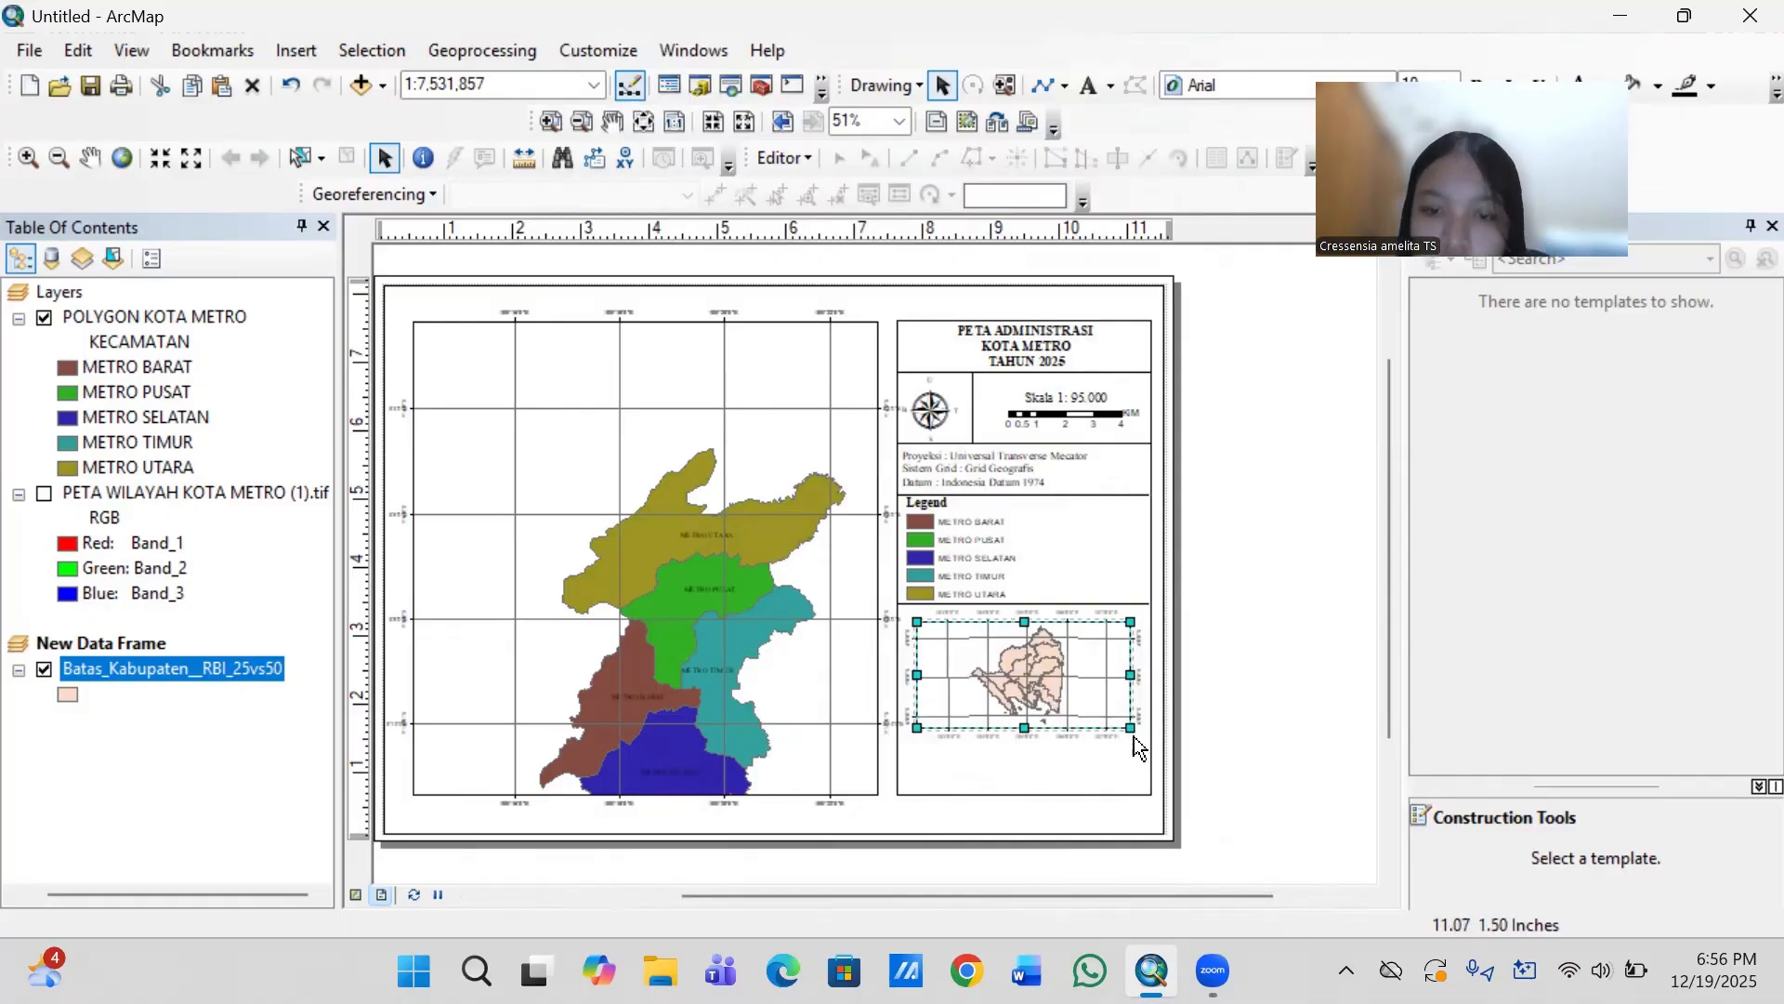
- Shrink the inset data frame, place it centrally below the legend, and open its properties
left_click_drag(1129, 727, 1056, 691)
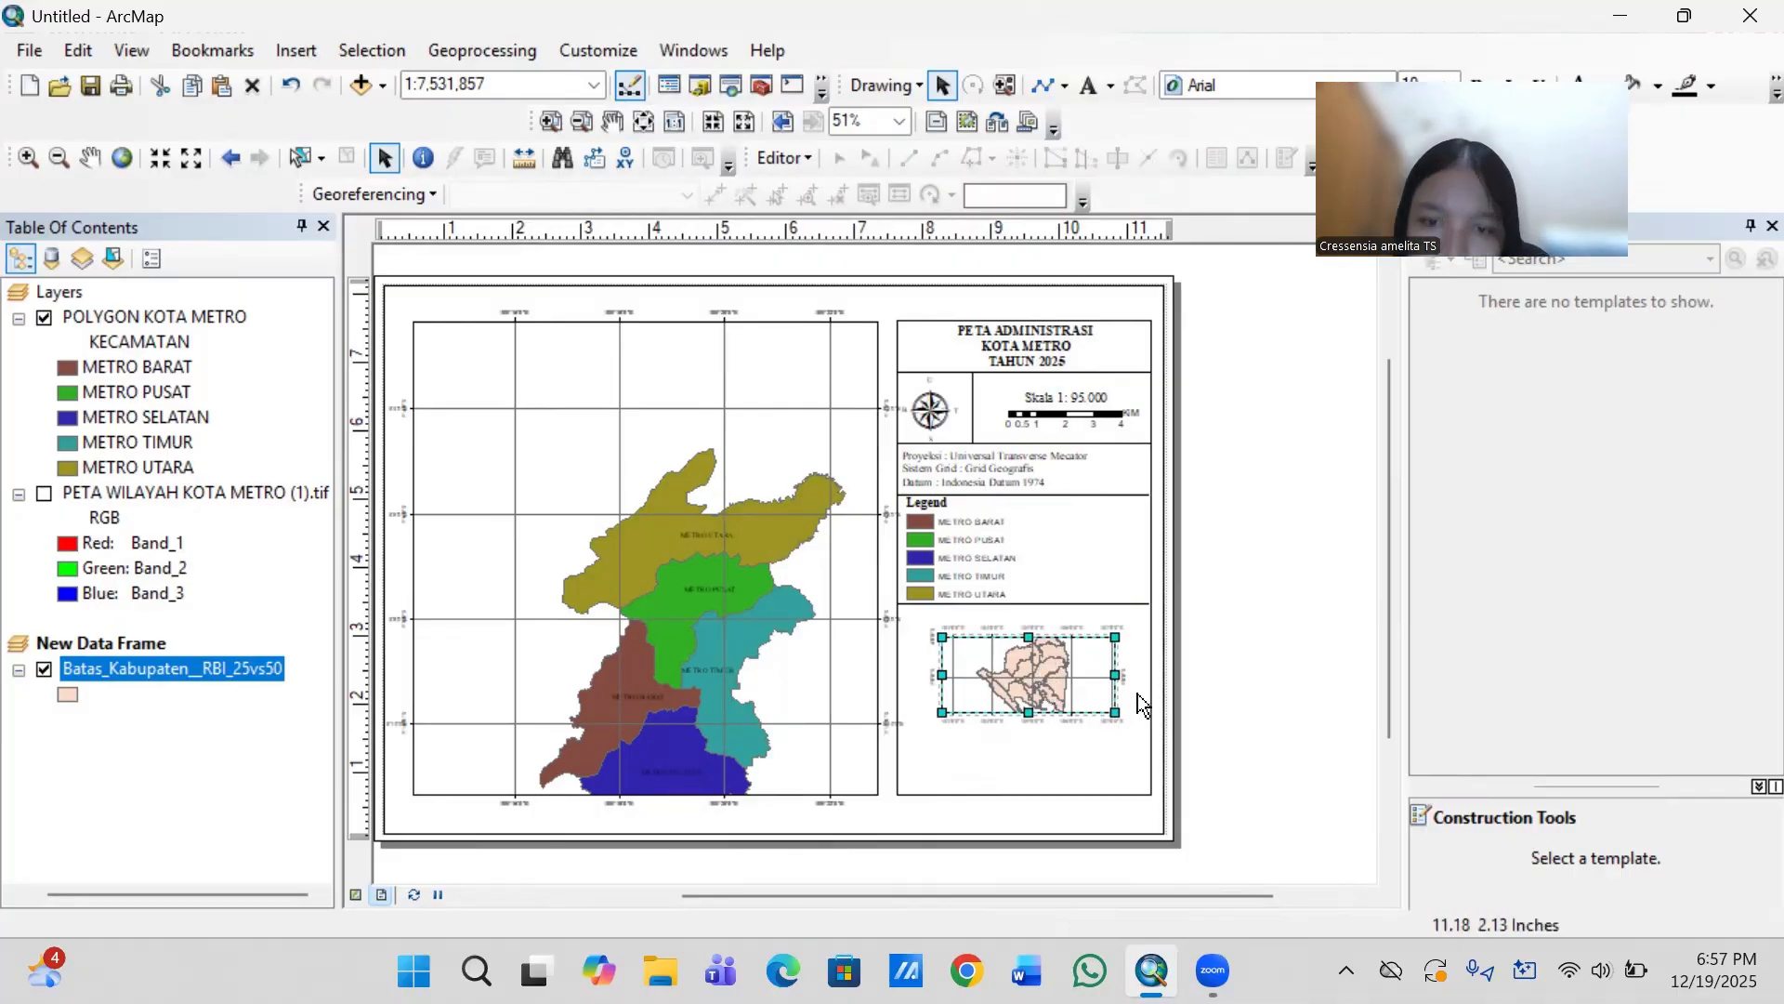
right_click(1037, 671)
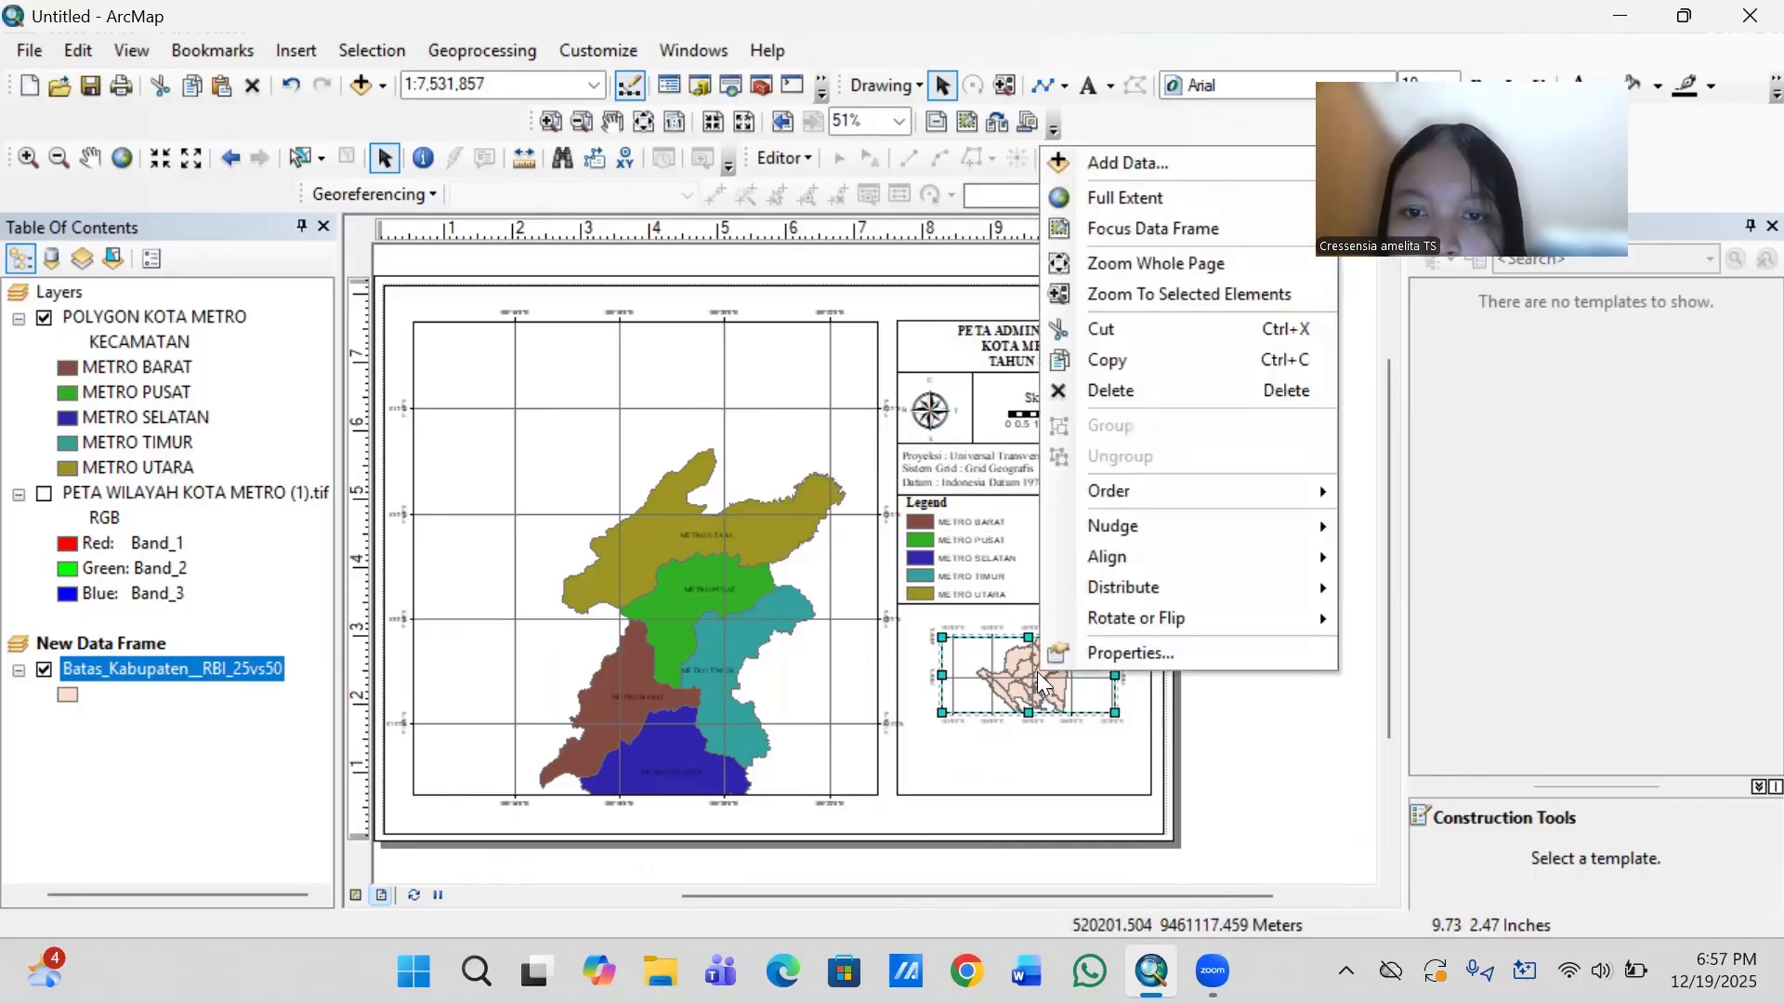
left_click(1118, 652)
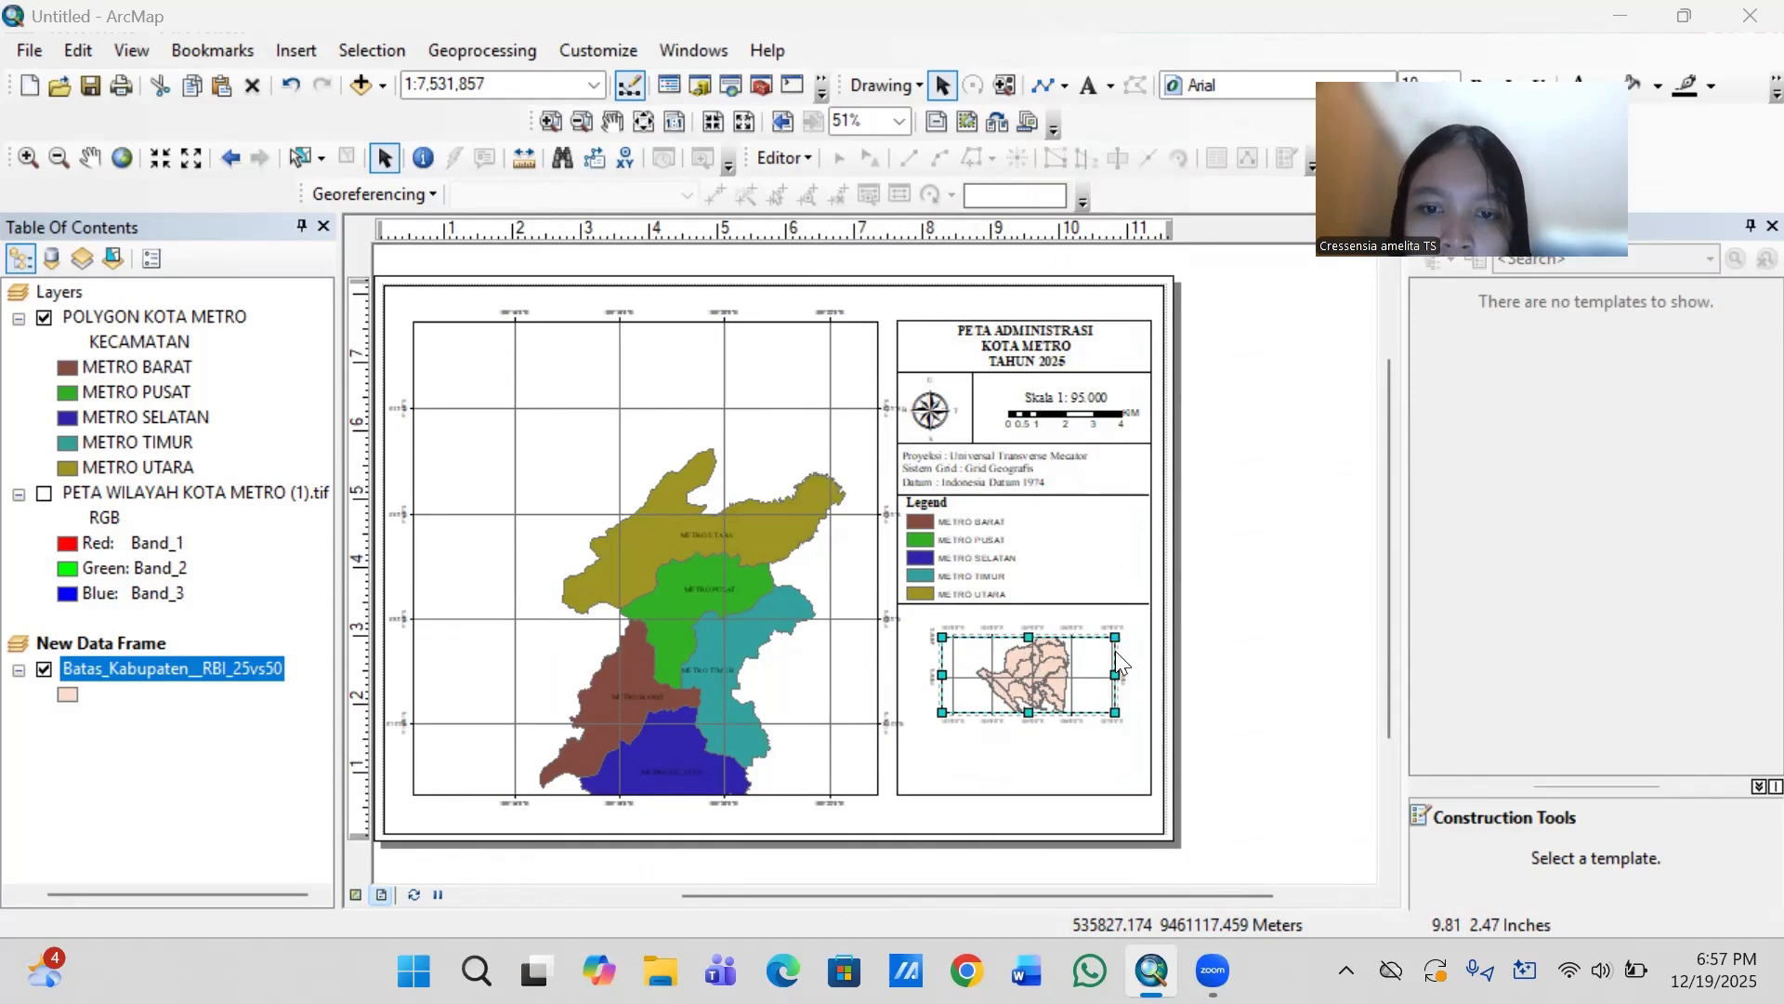
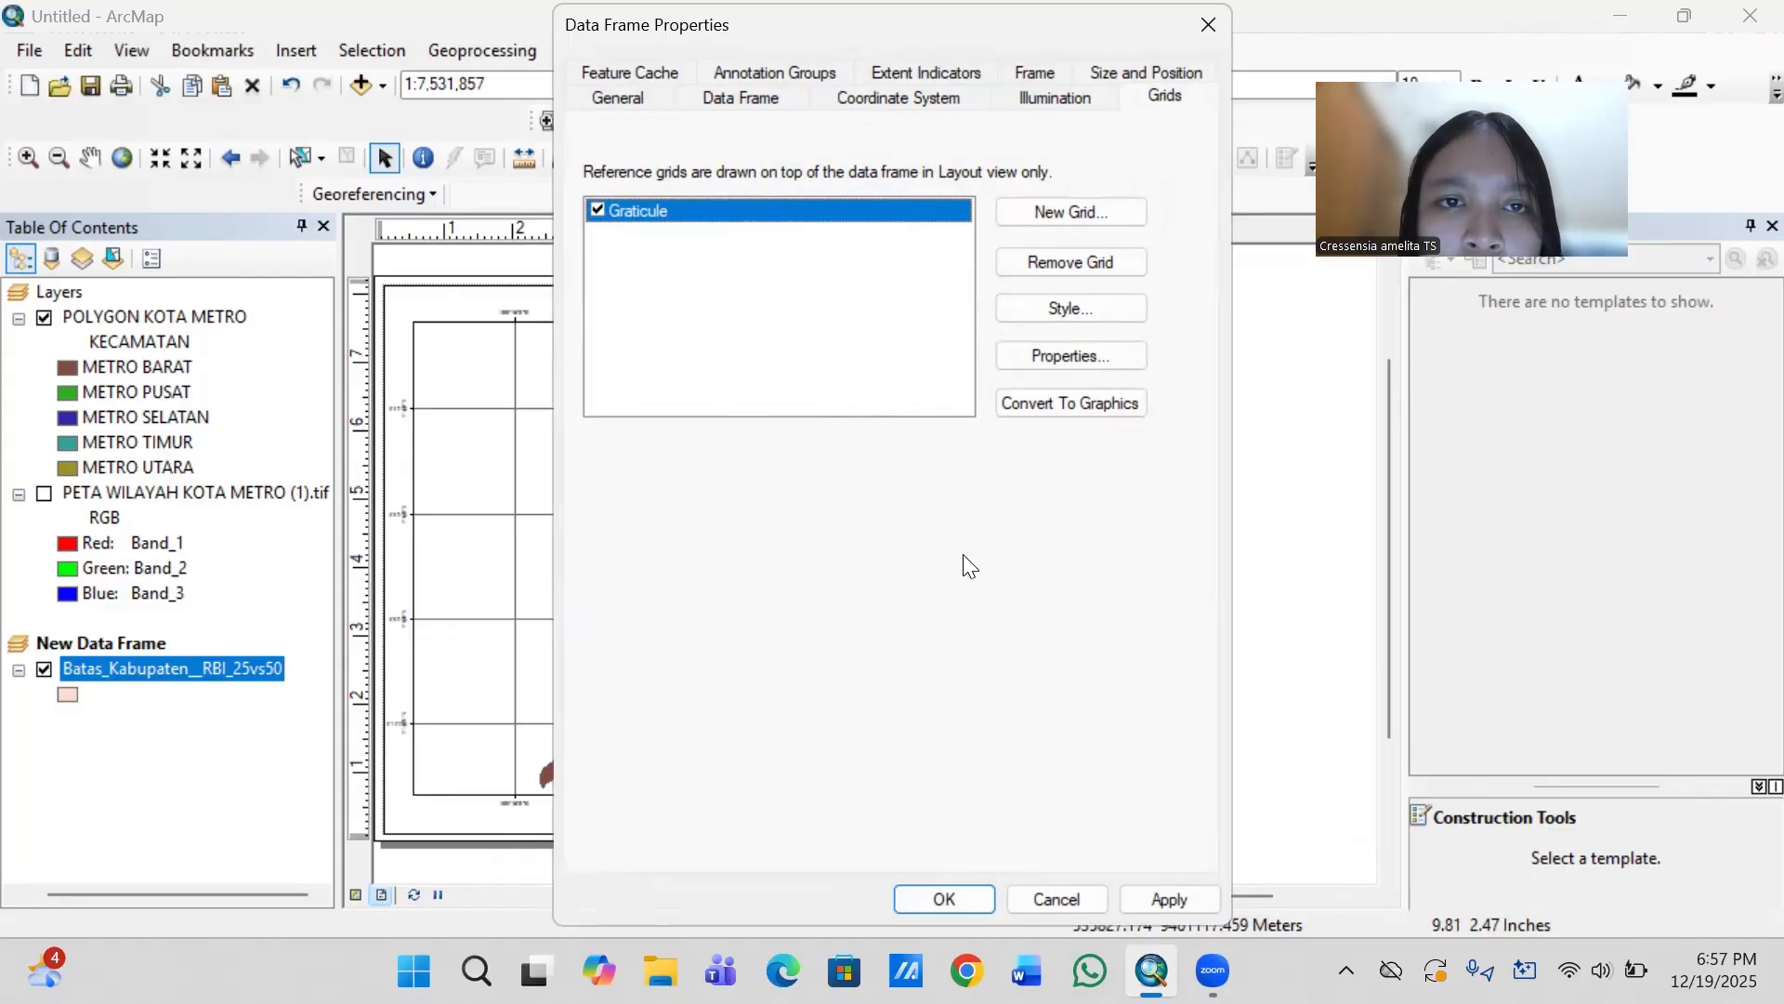
left_click(742, 99)
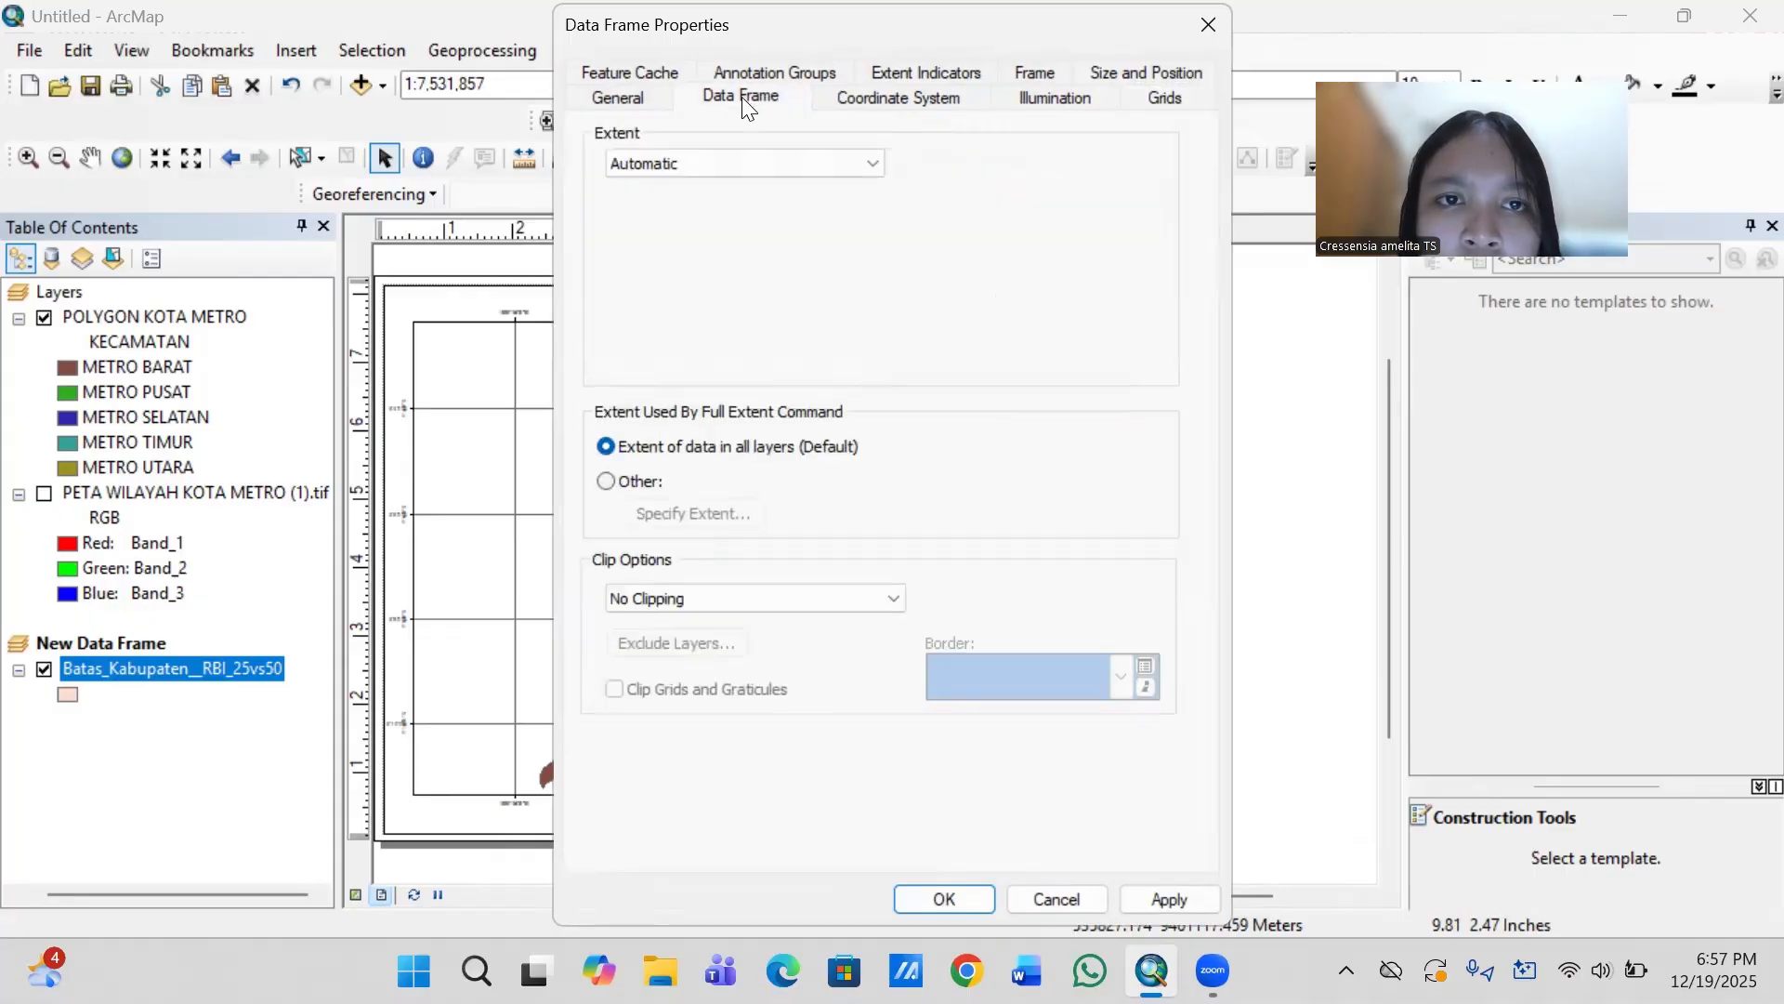
left_click(641, 72)
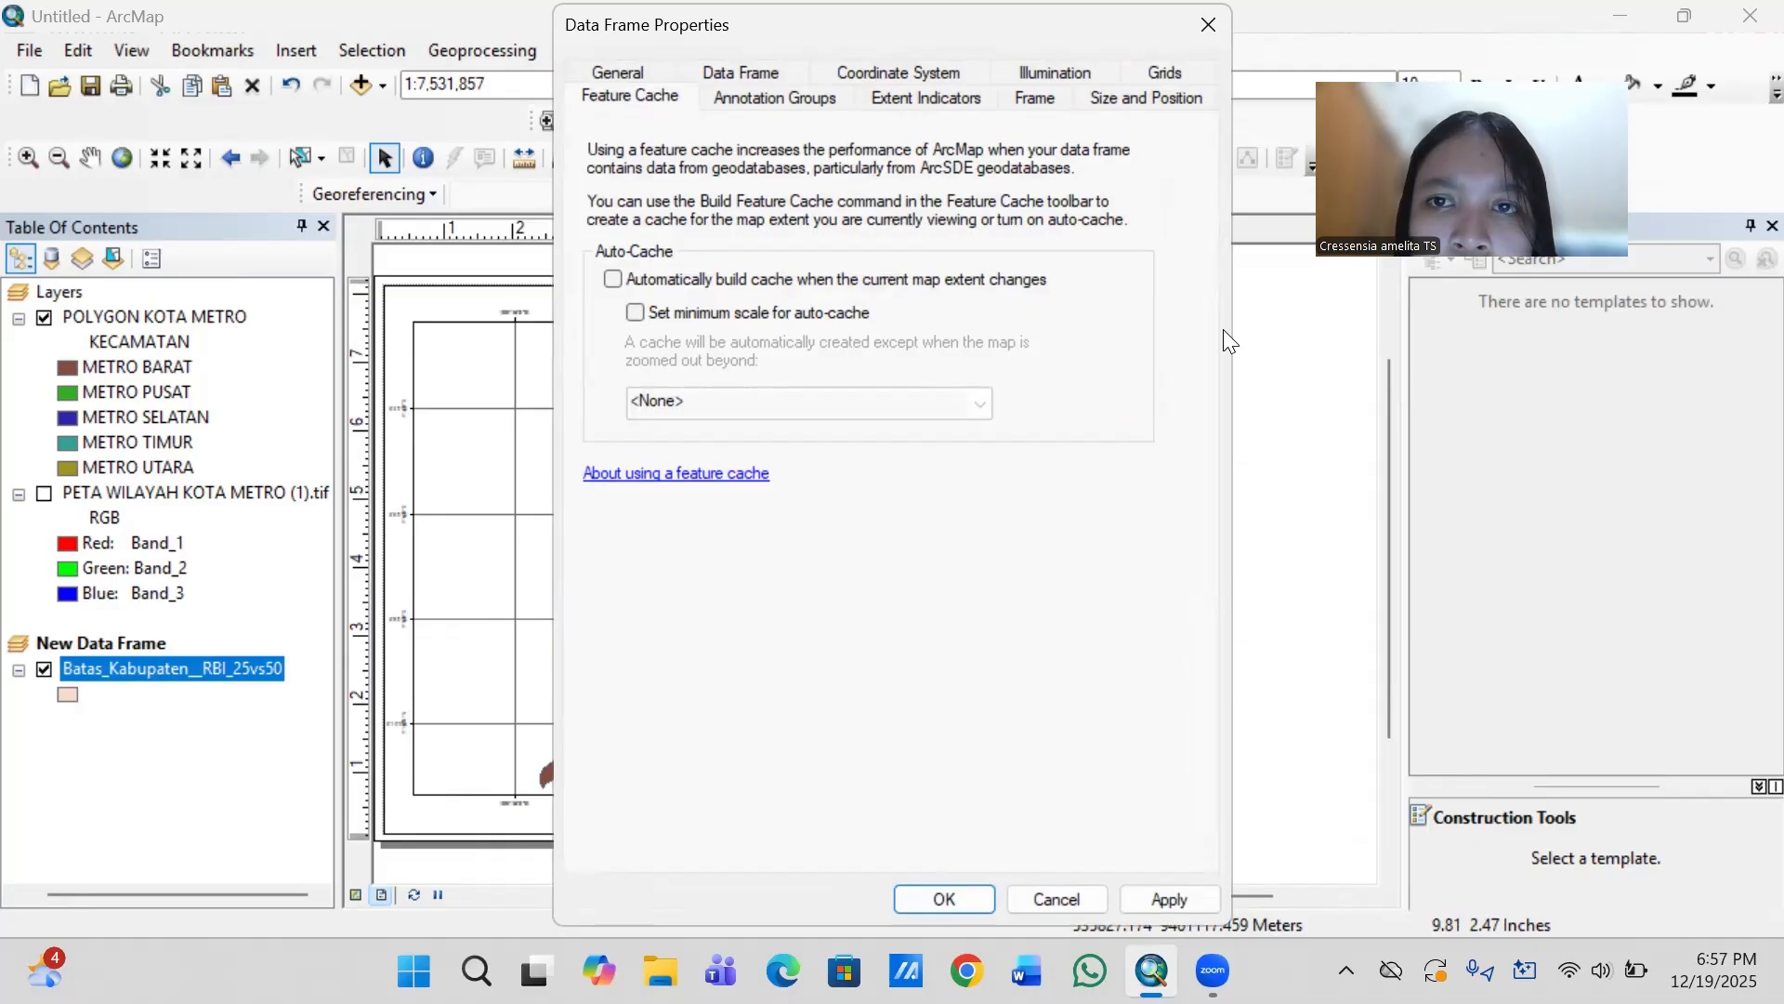
left_click(1213, 37)
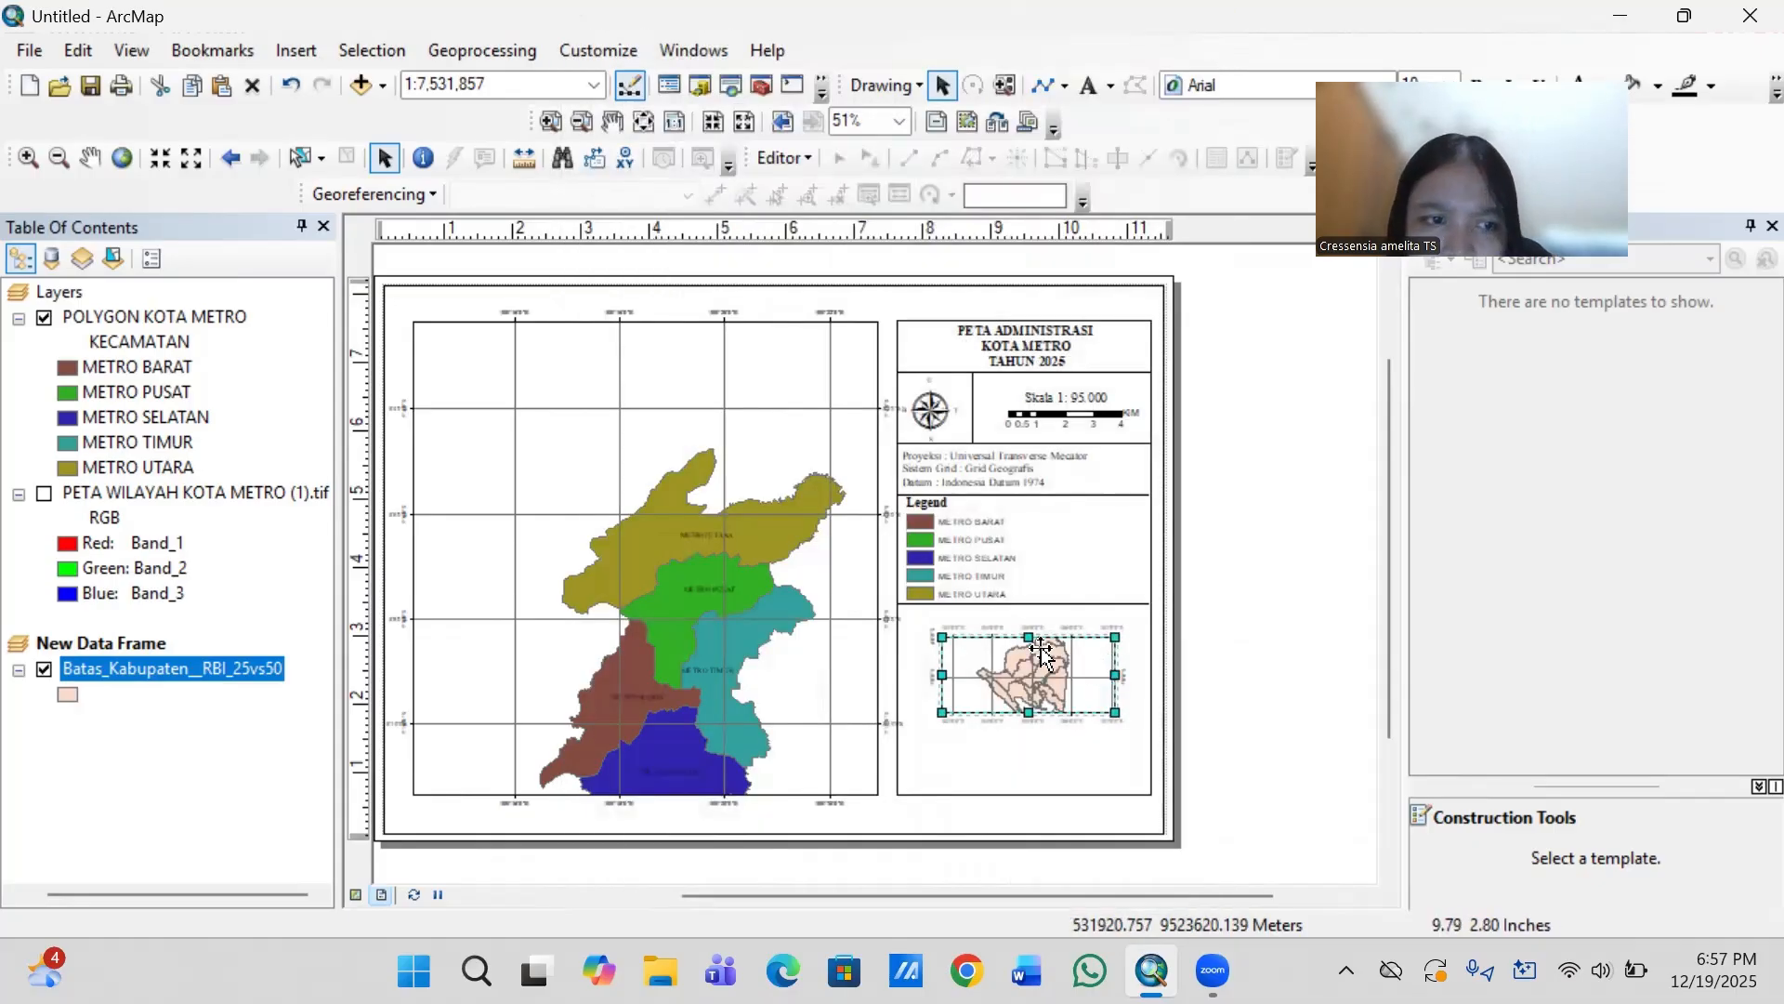
right_click(1000, 681)
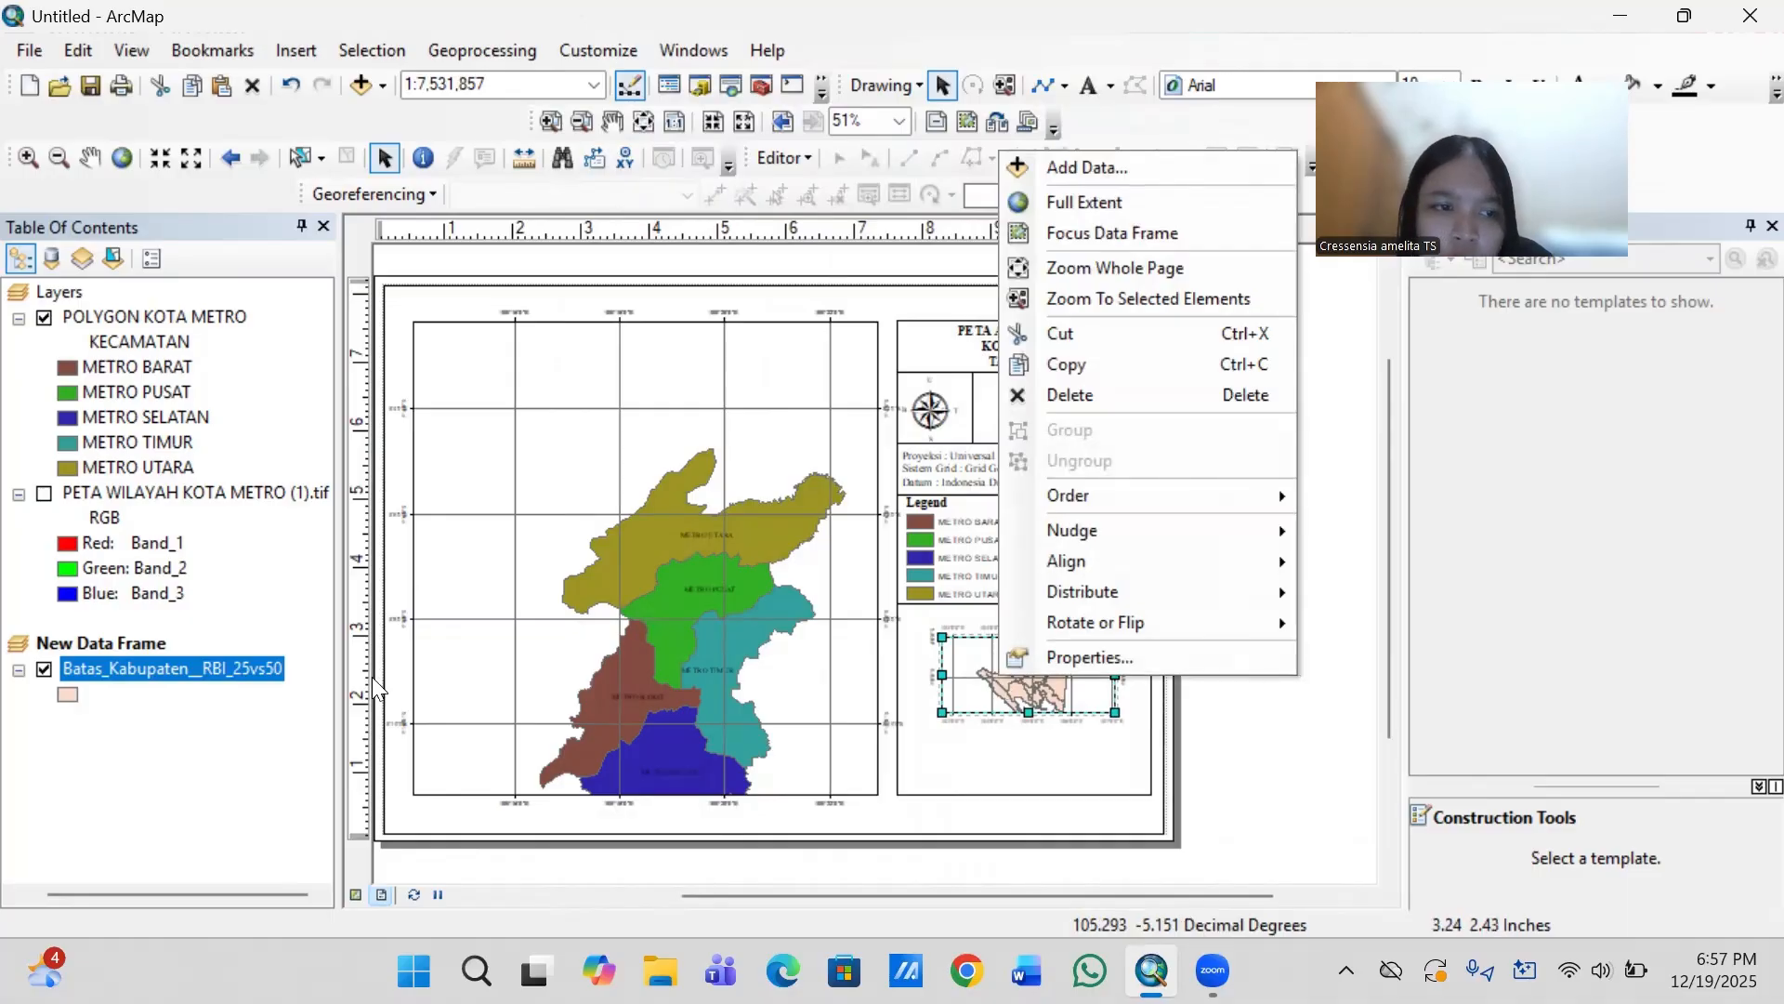
left_click(162, 671)
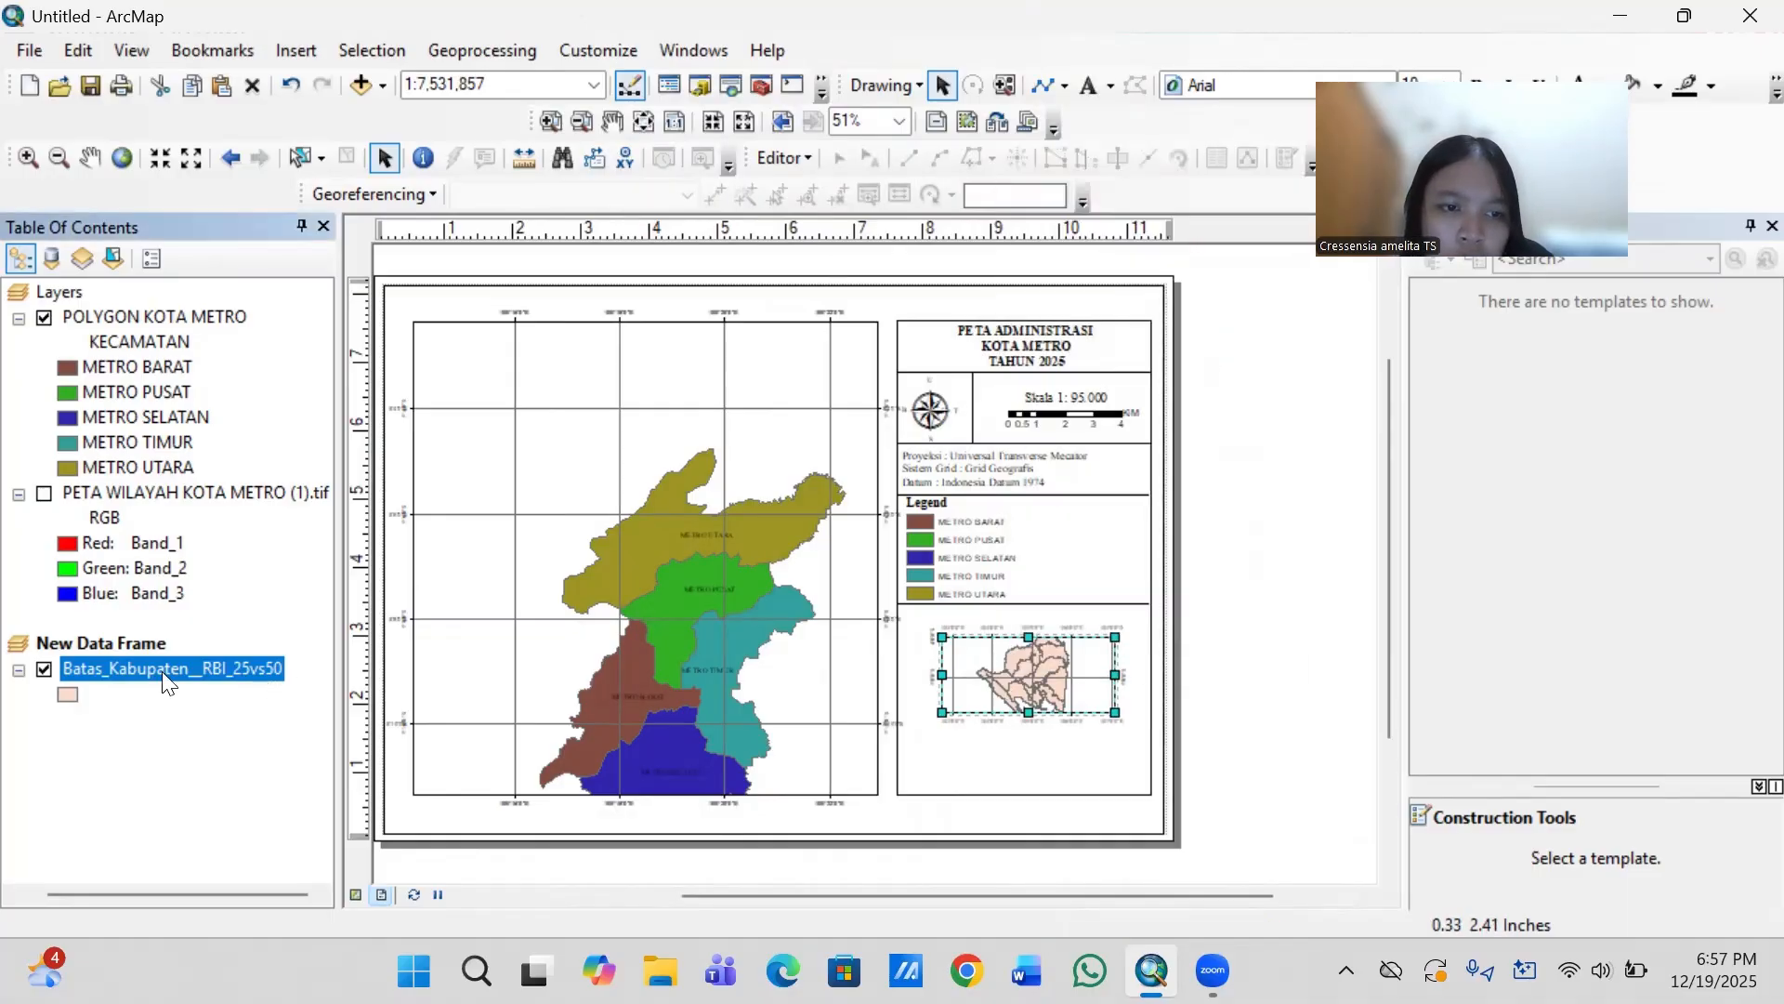
left_click(44, 670)
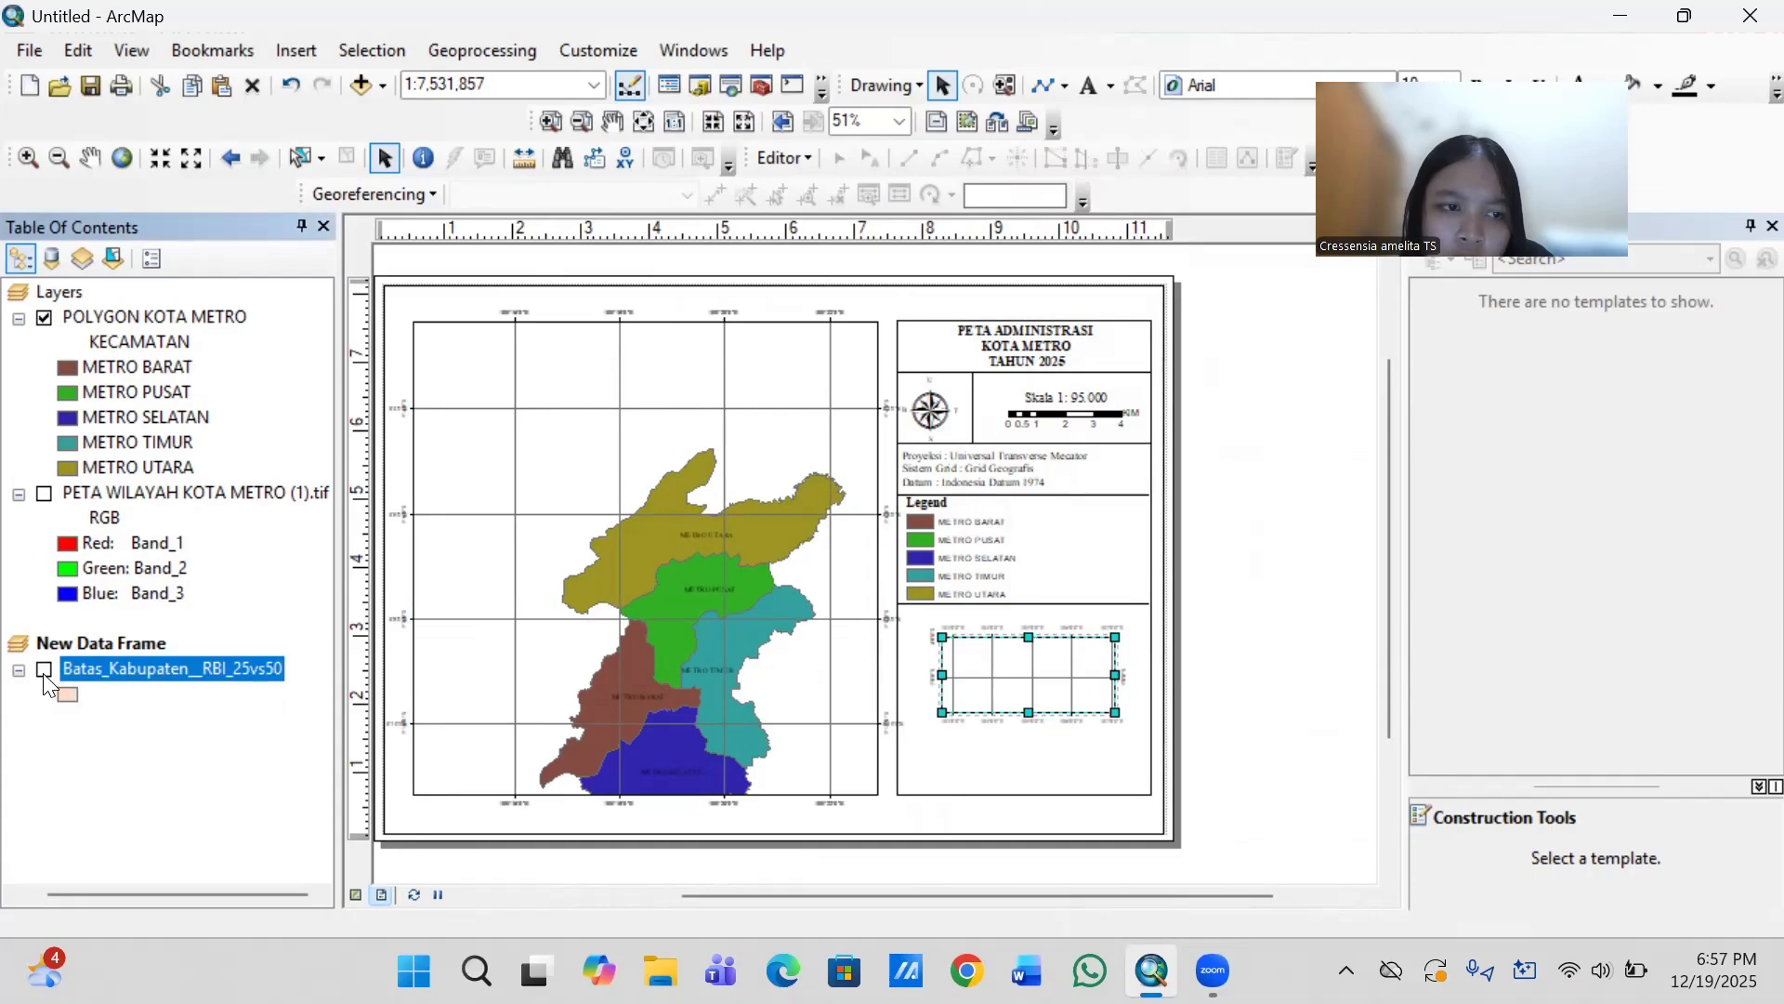
left_click(45, 670)
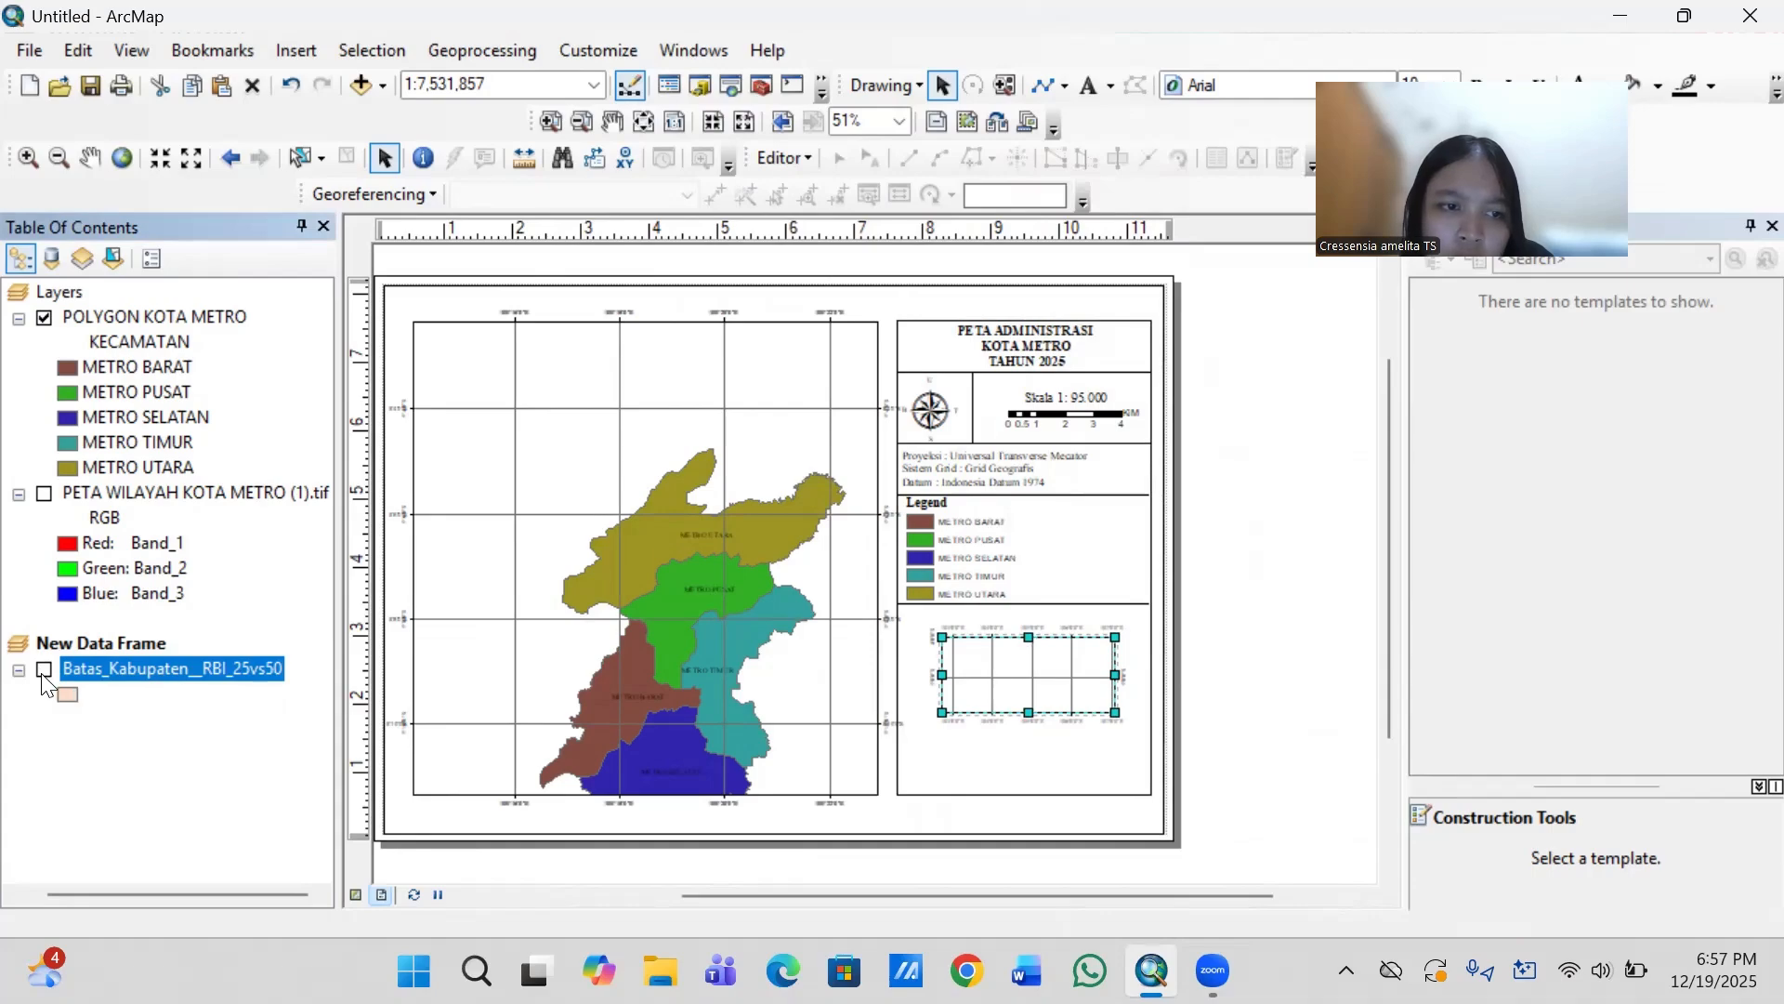
- Set the Batas_Kabupaten__RBI_25vs50 layer's symbology to unique-value categories based on the KABUPATEN field
right_click(119, 663)
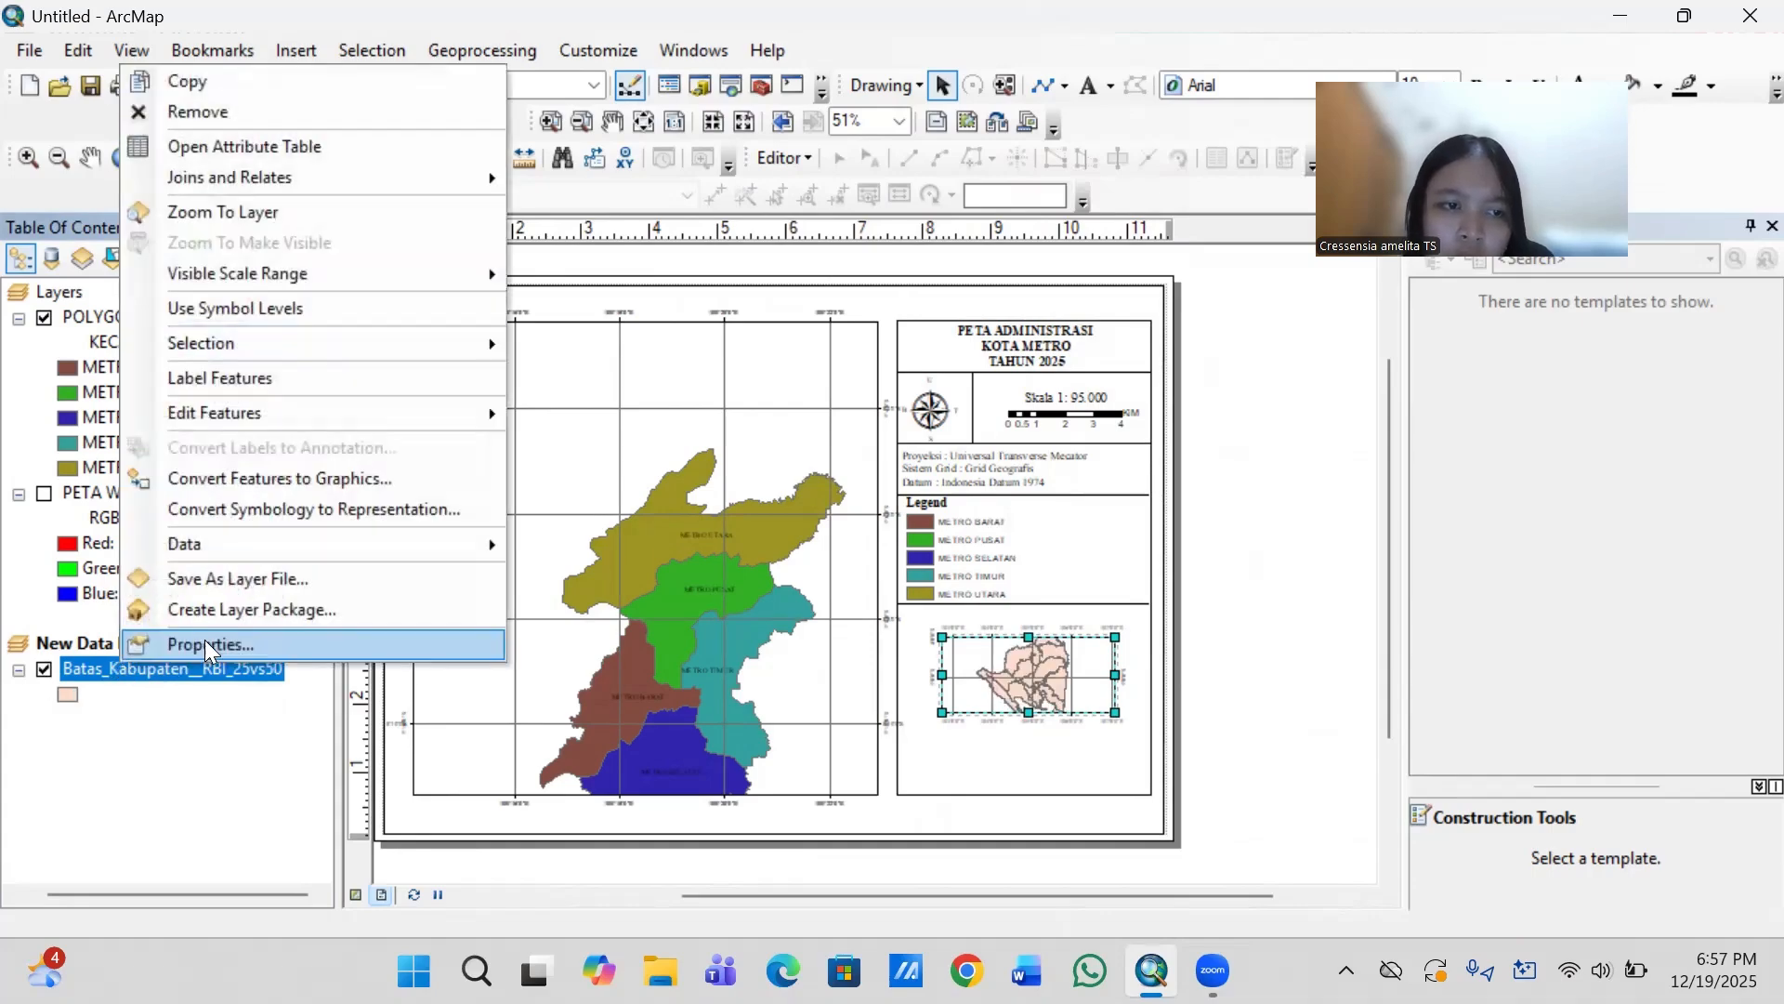
left_click(204, 639)
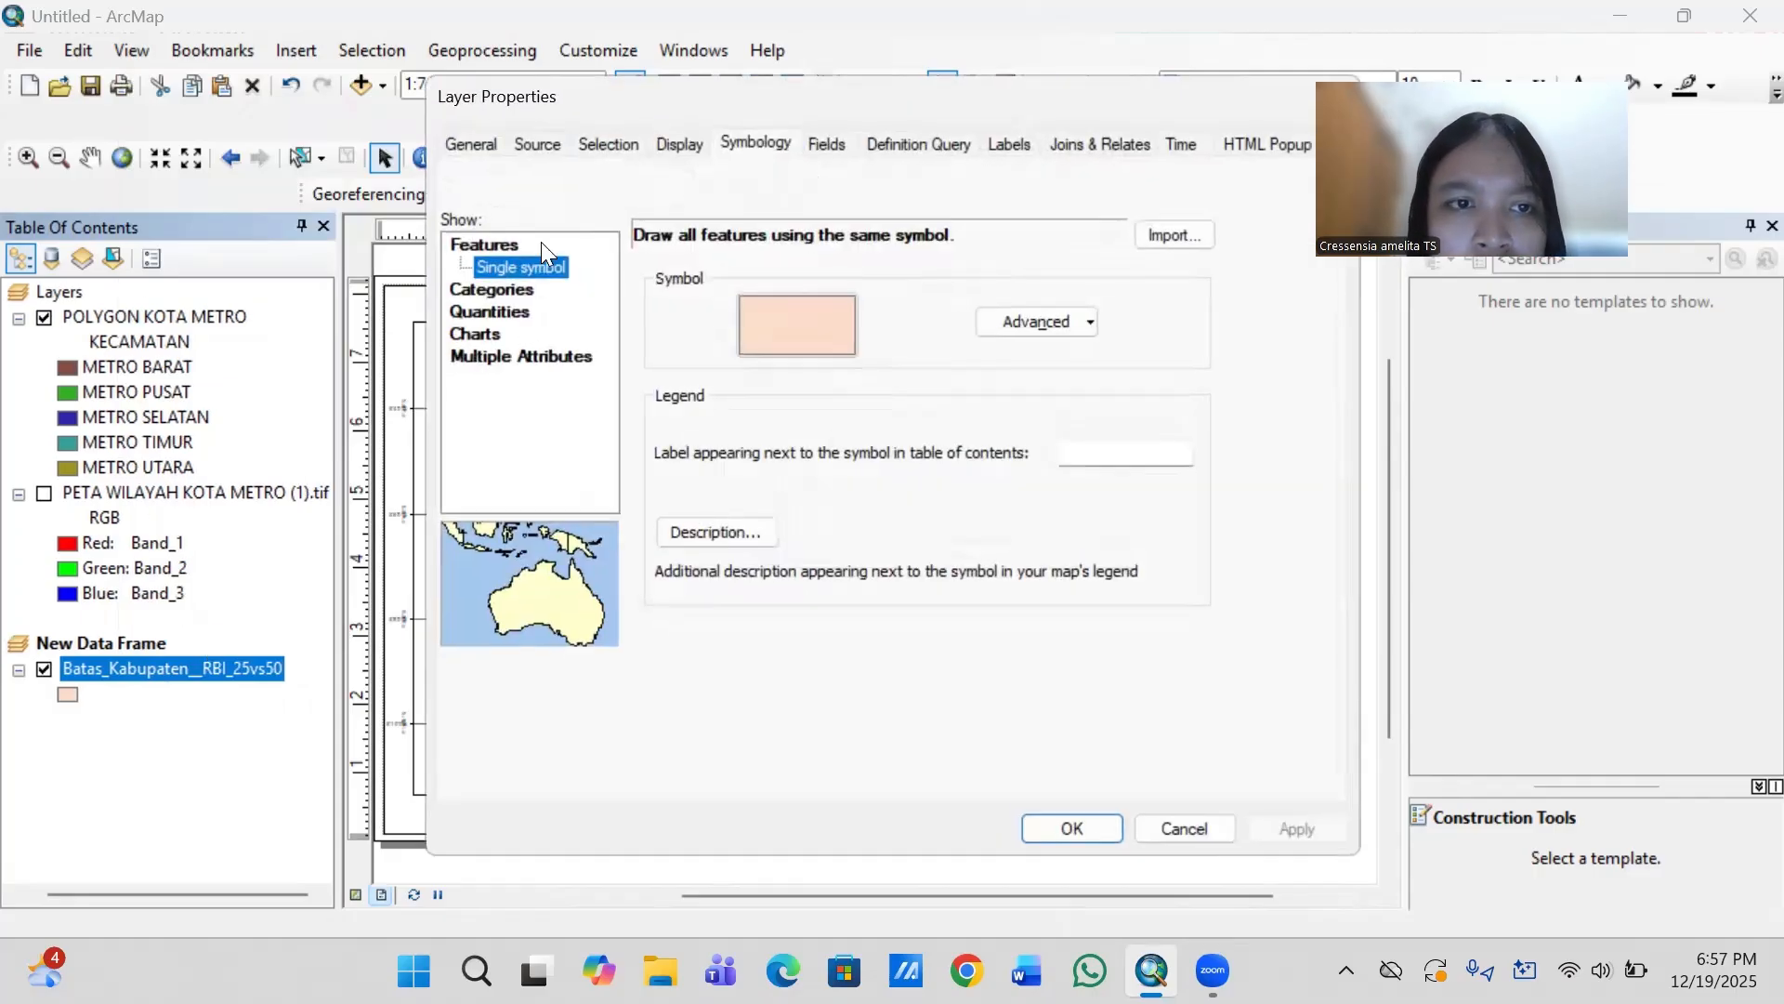
left_click(518, 284)
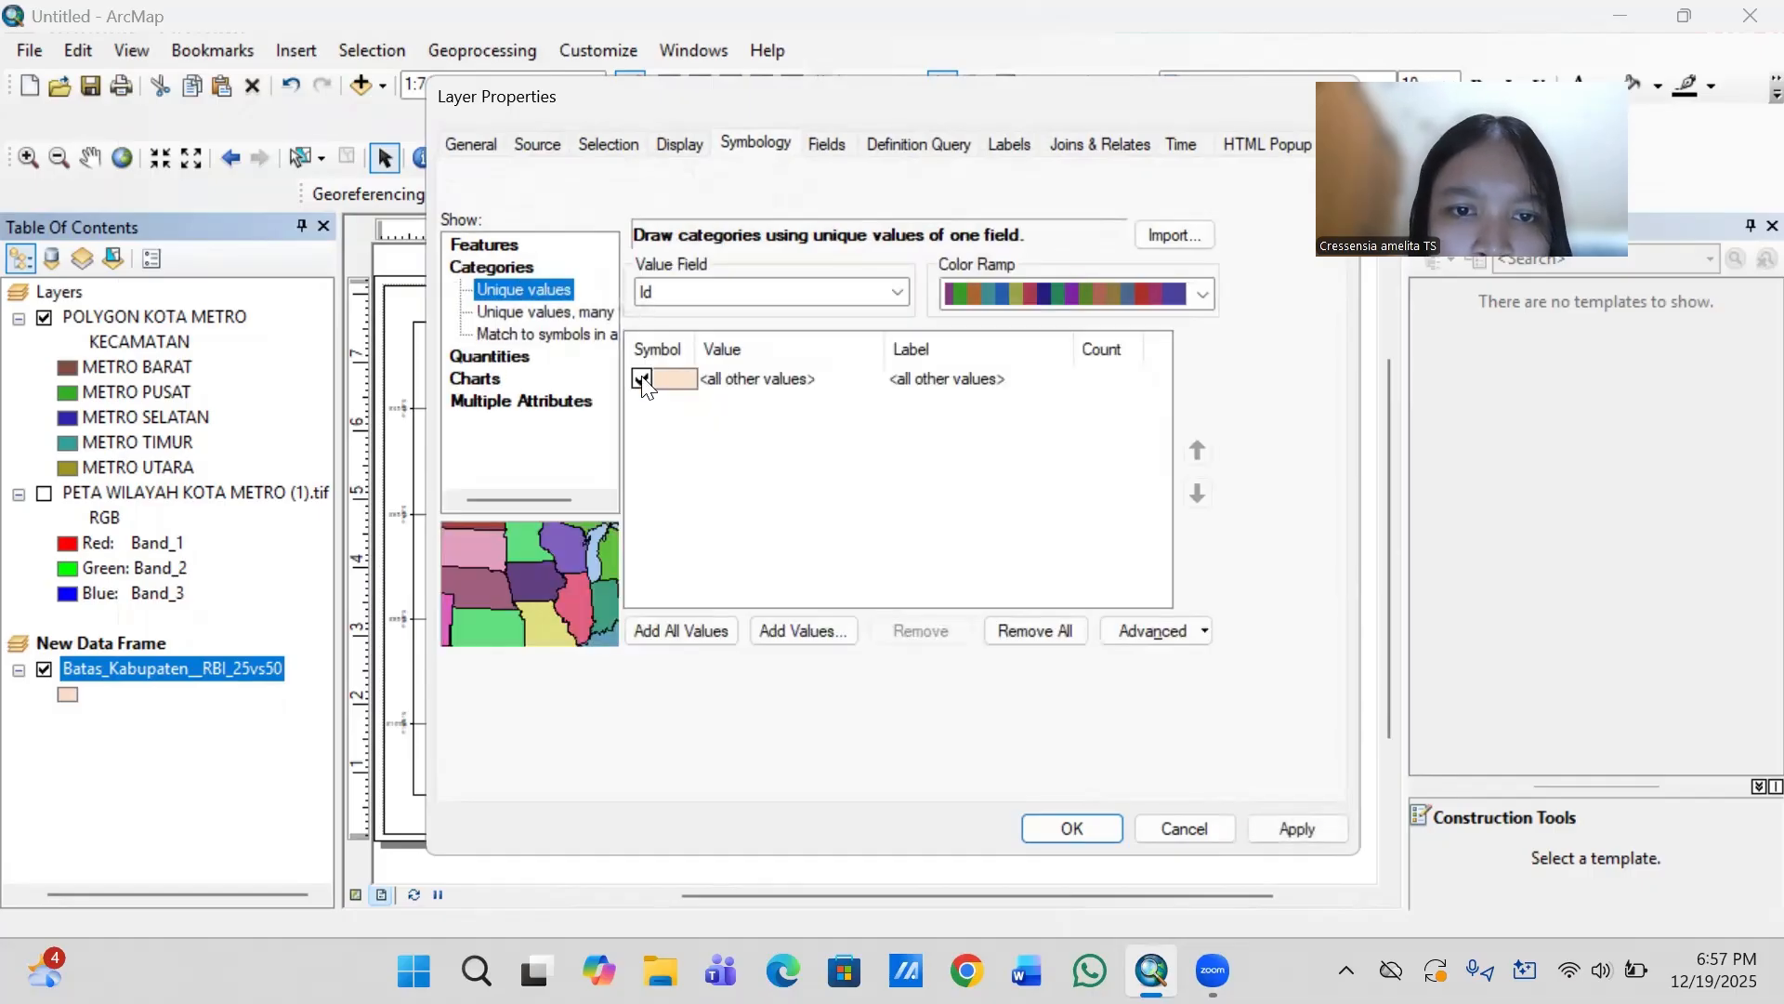
left_click(669, 375)
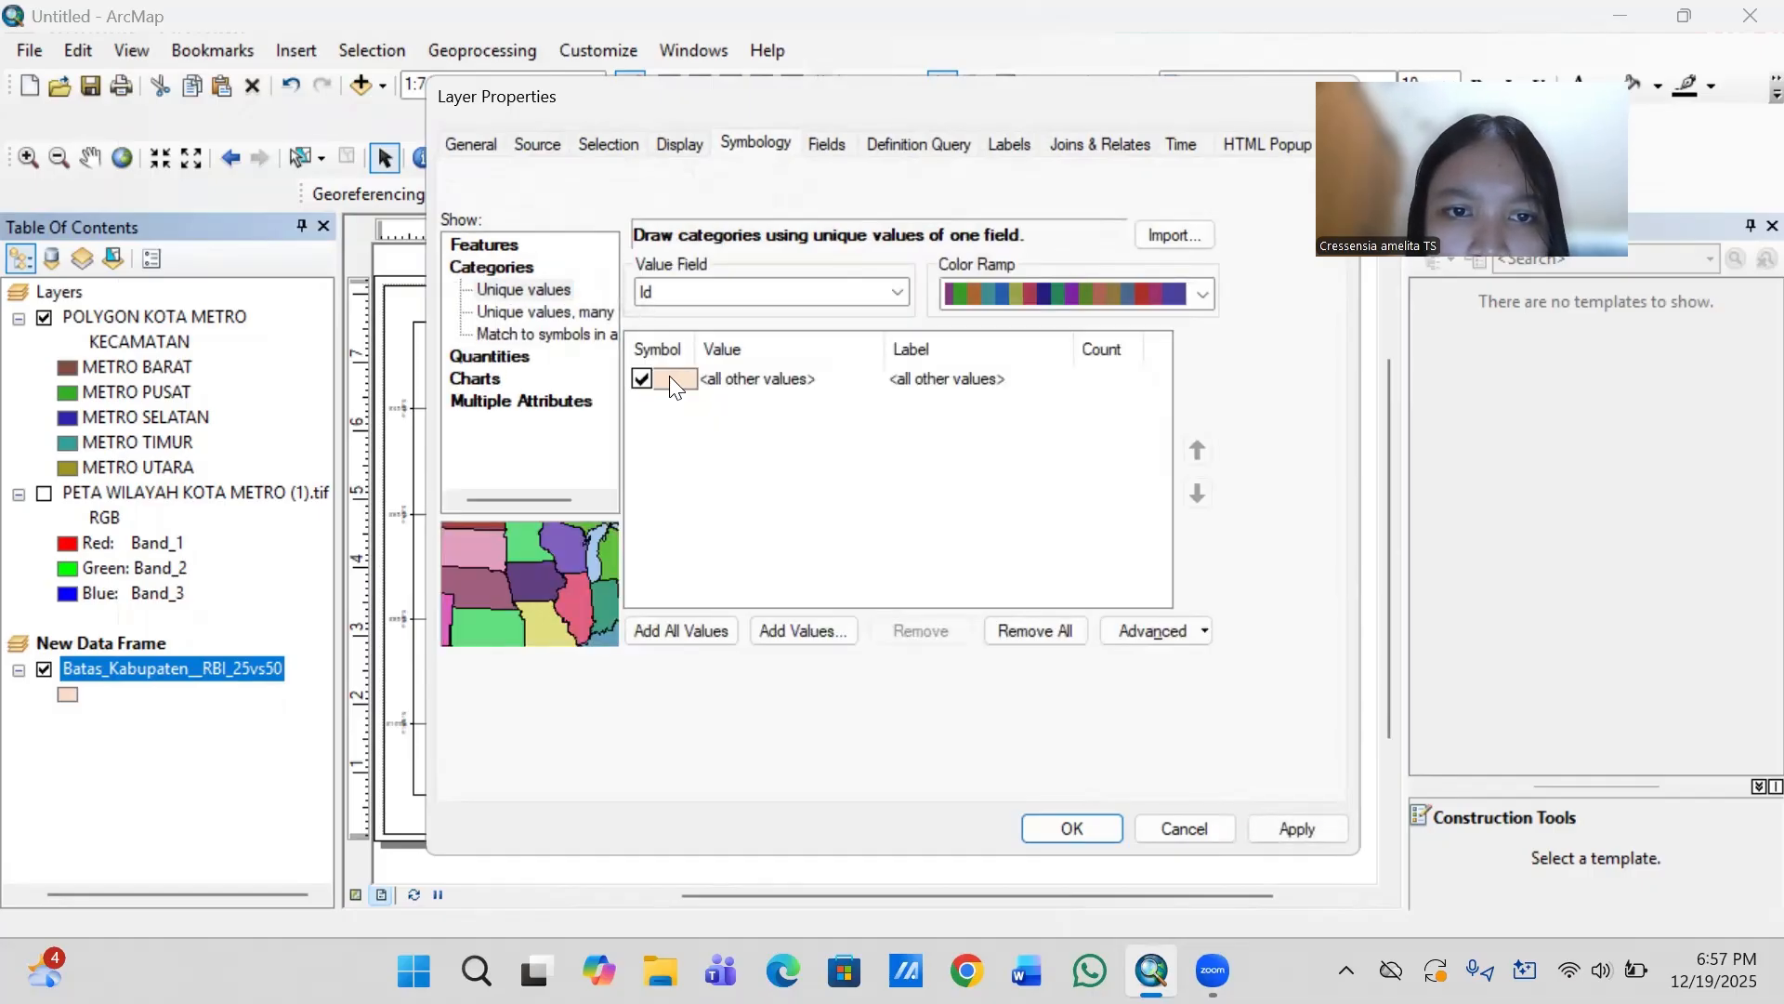
left_click(729, 292)
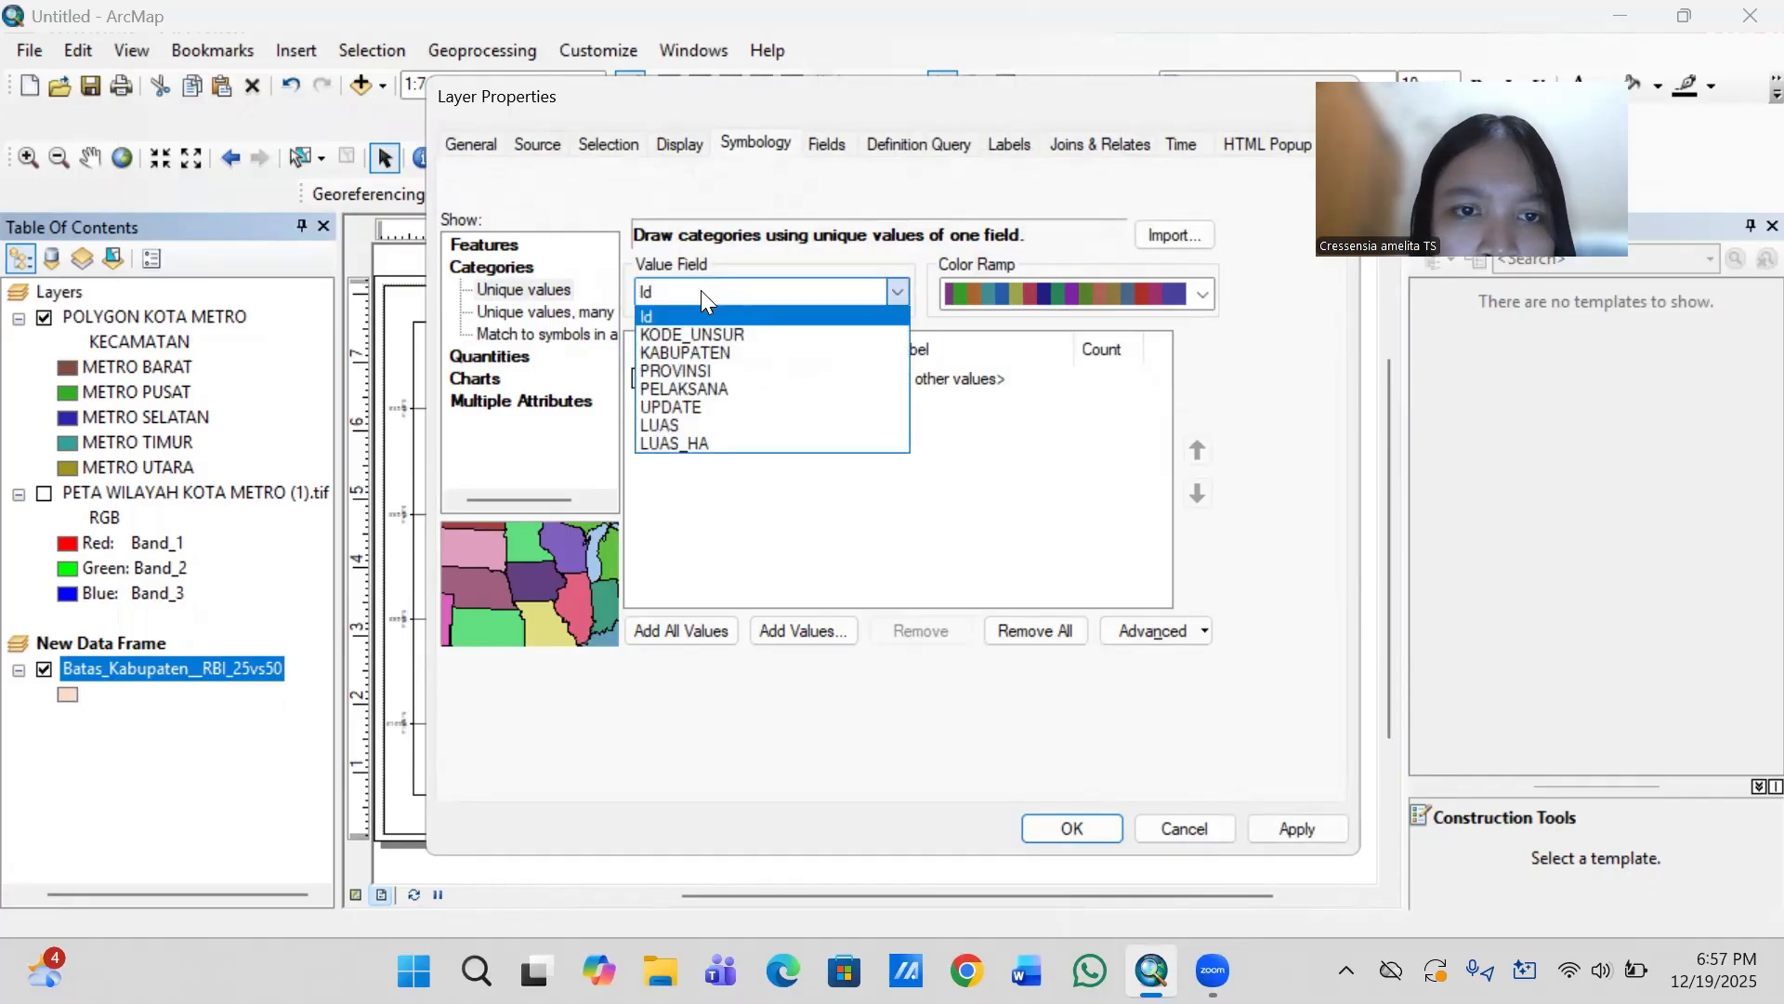
left_click(724, 351)
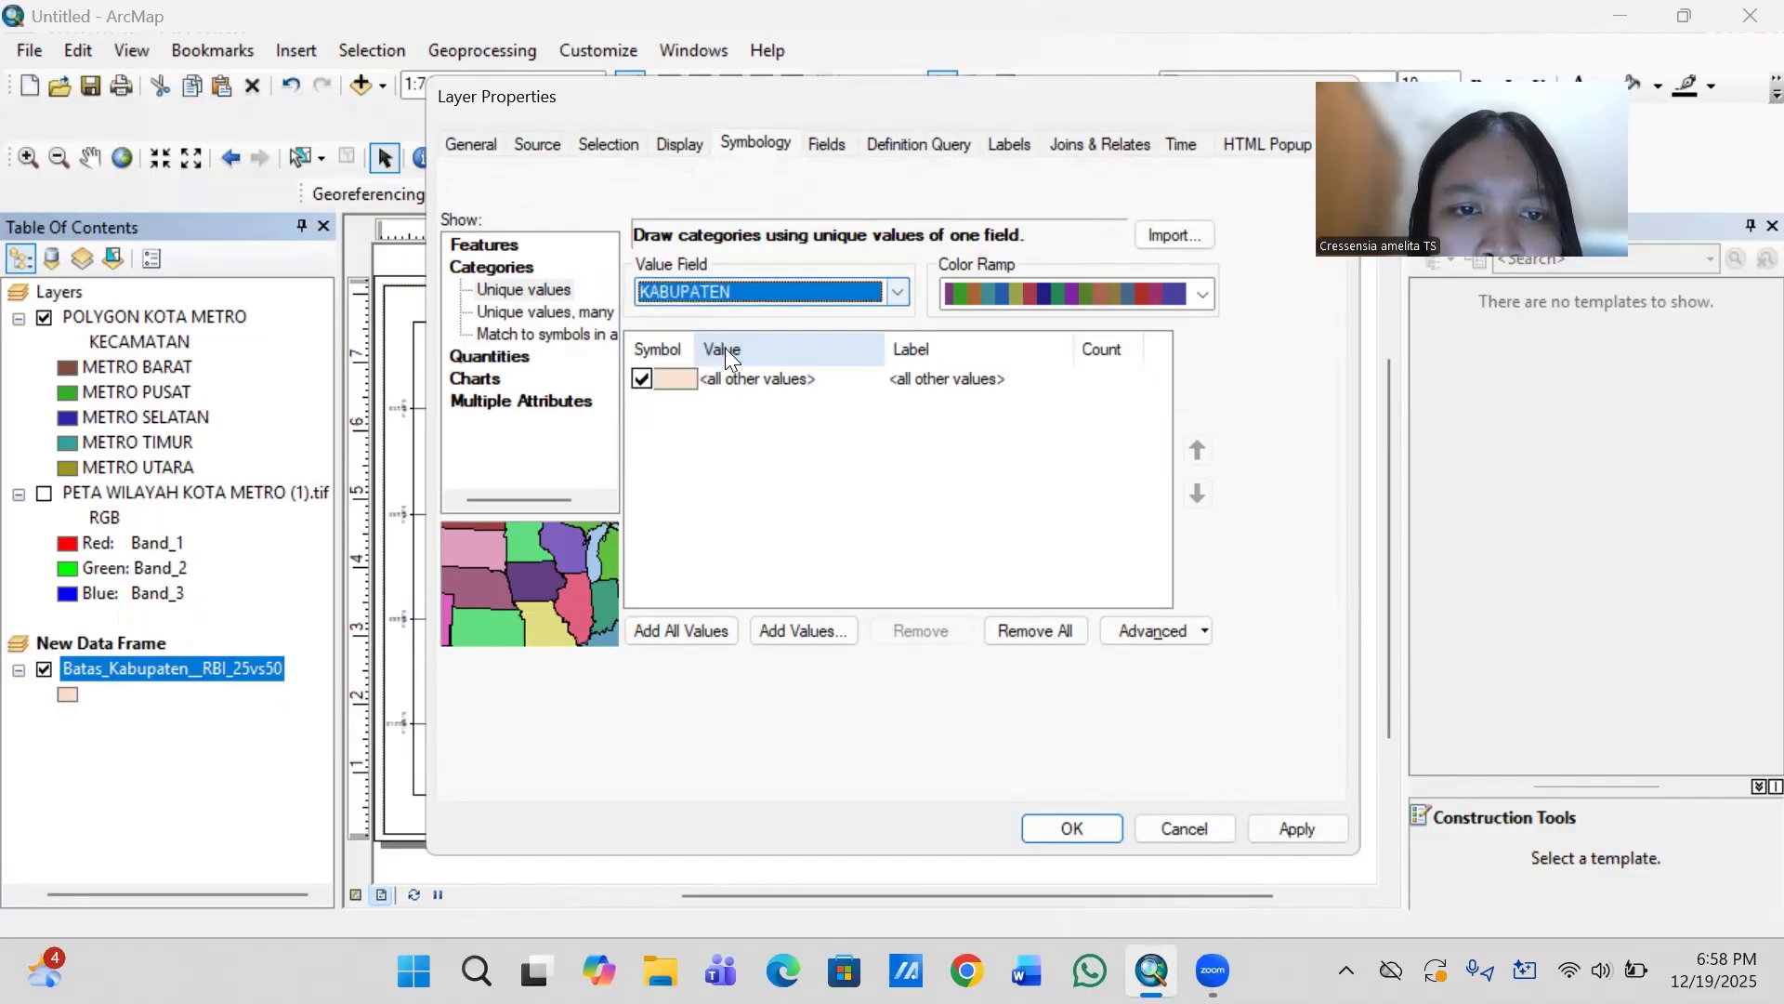
left_click(694, 377)
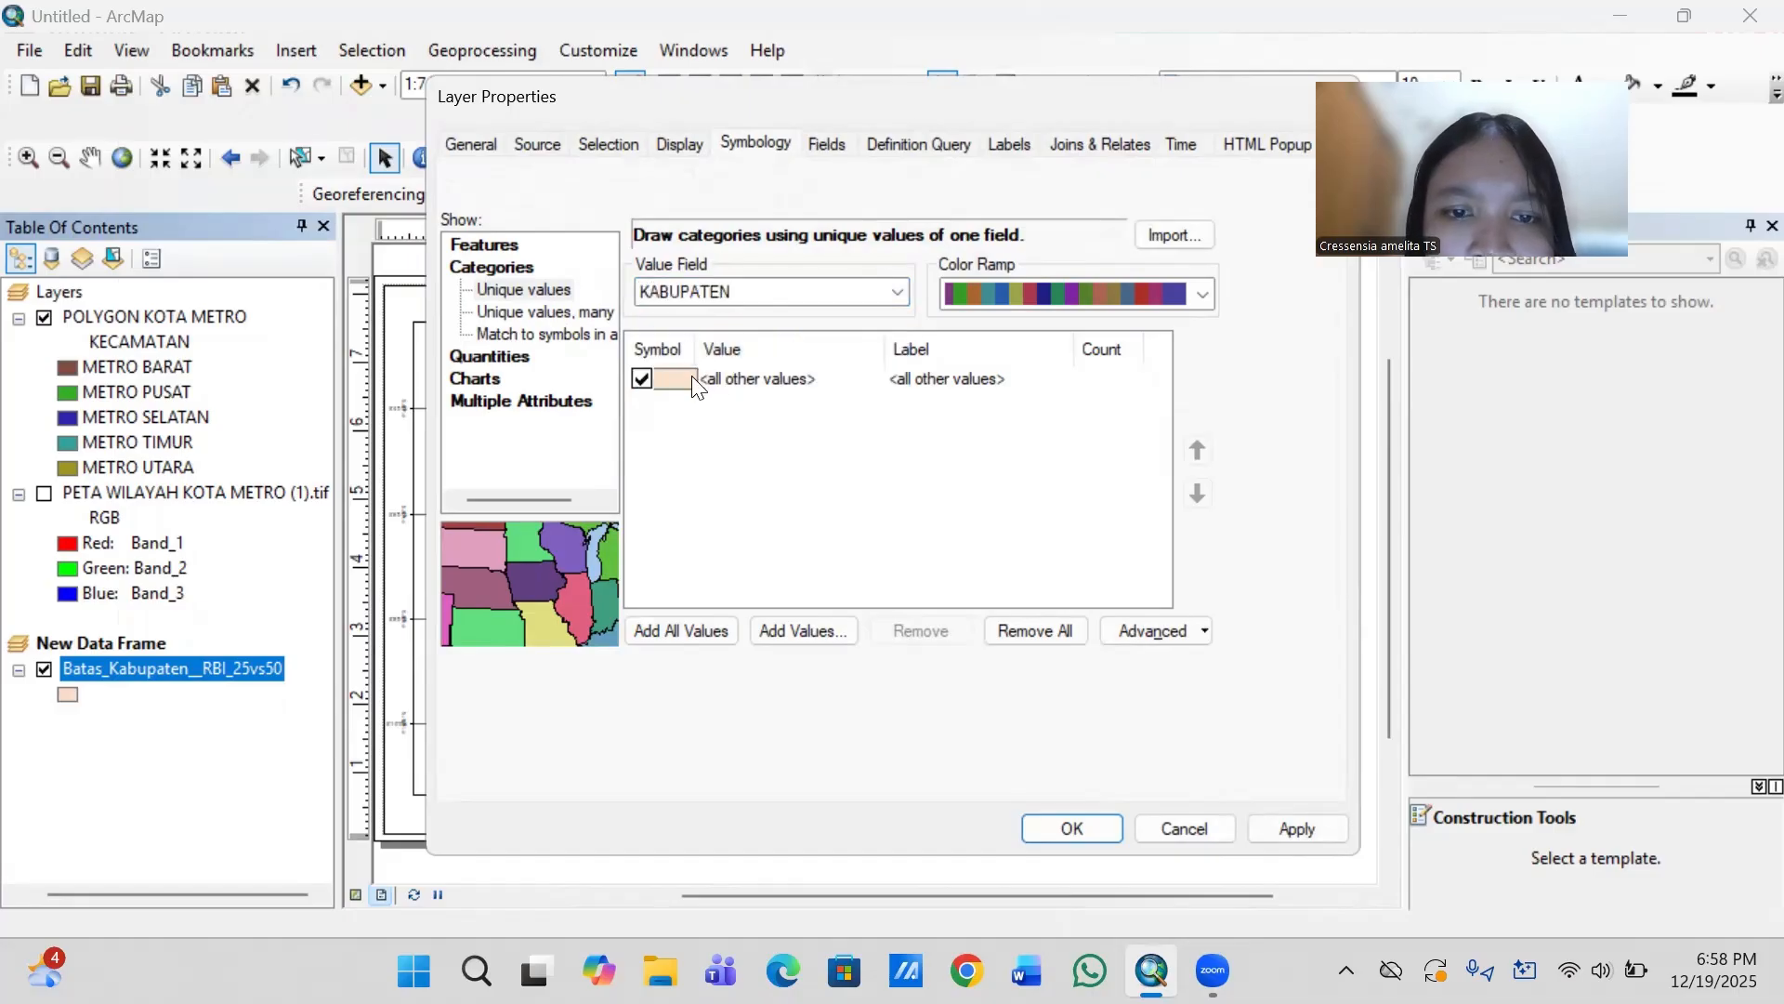
left_click(673, 634)
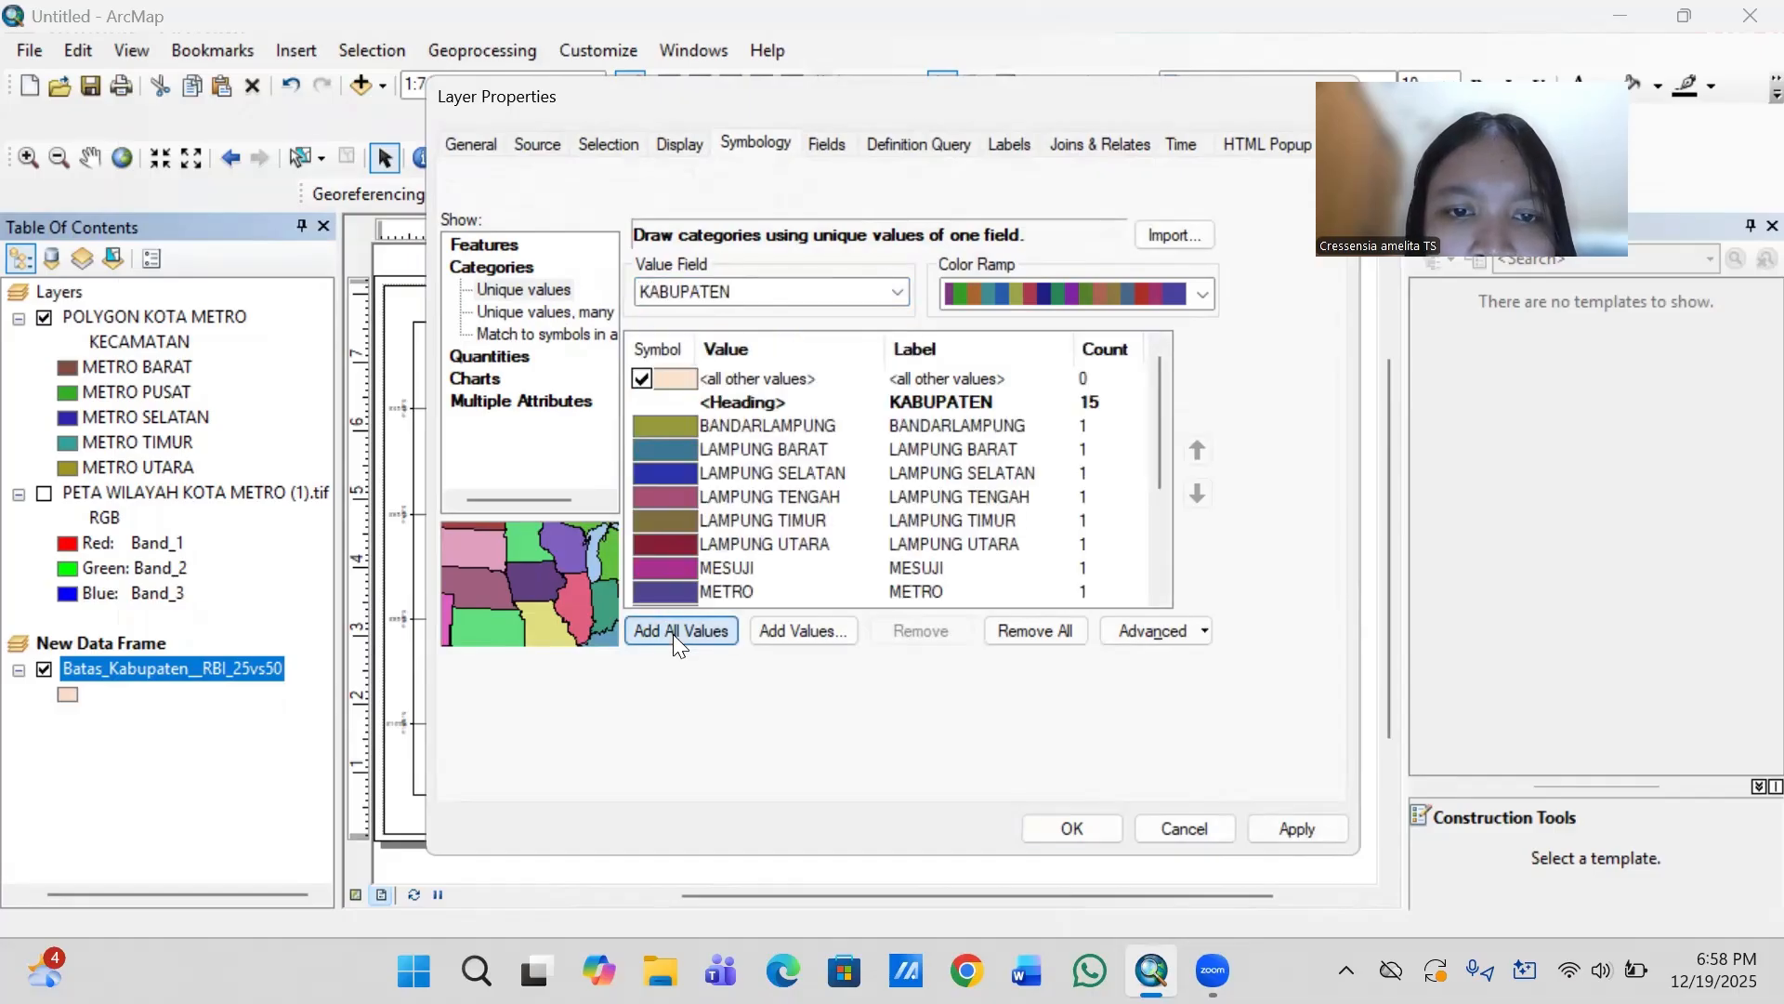
left_click(673, 634)
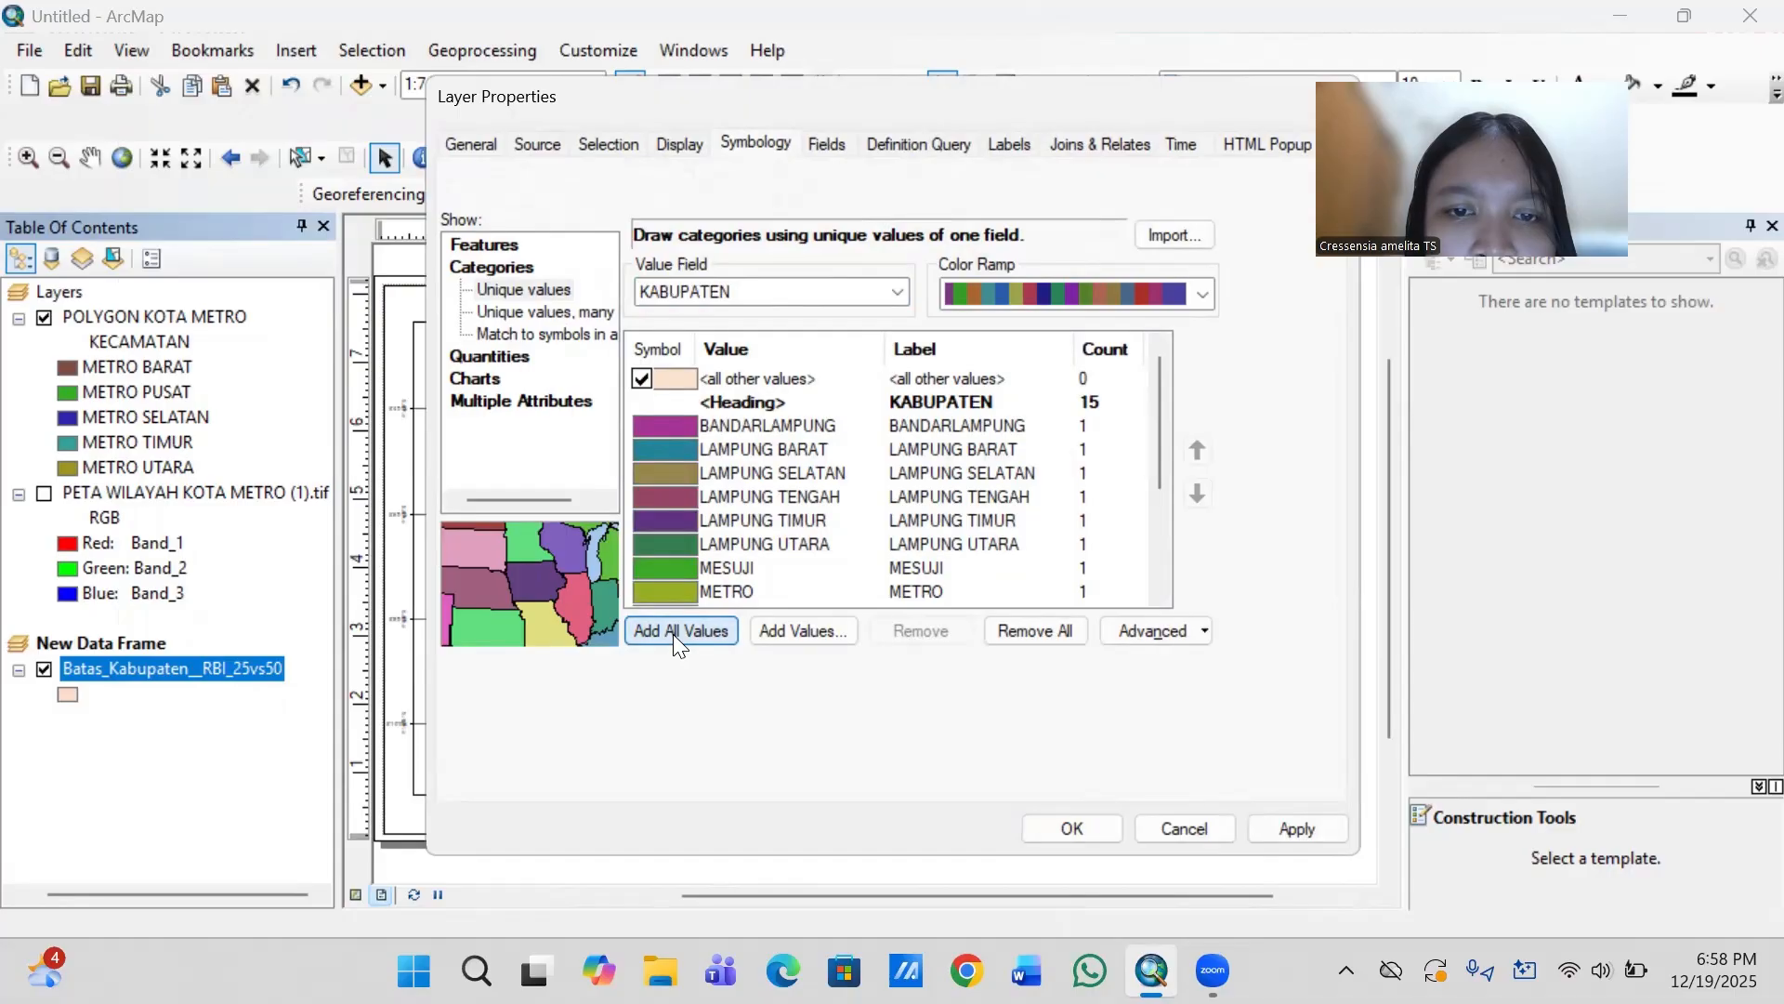
left_click(1021, 624)
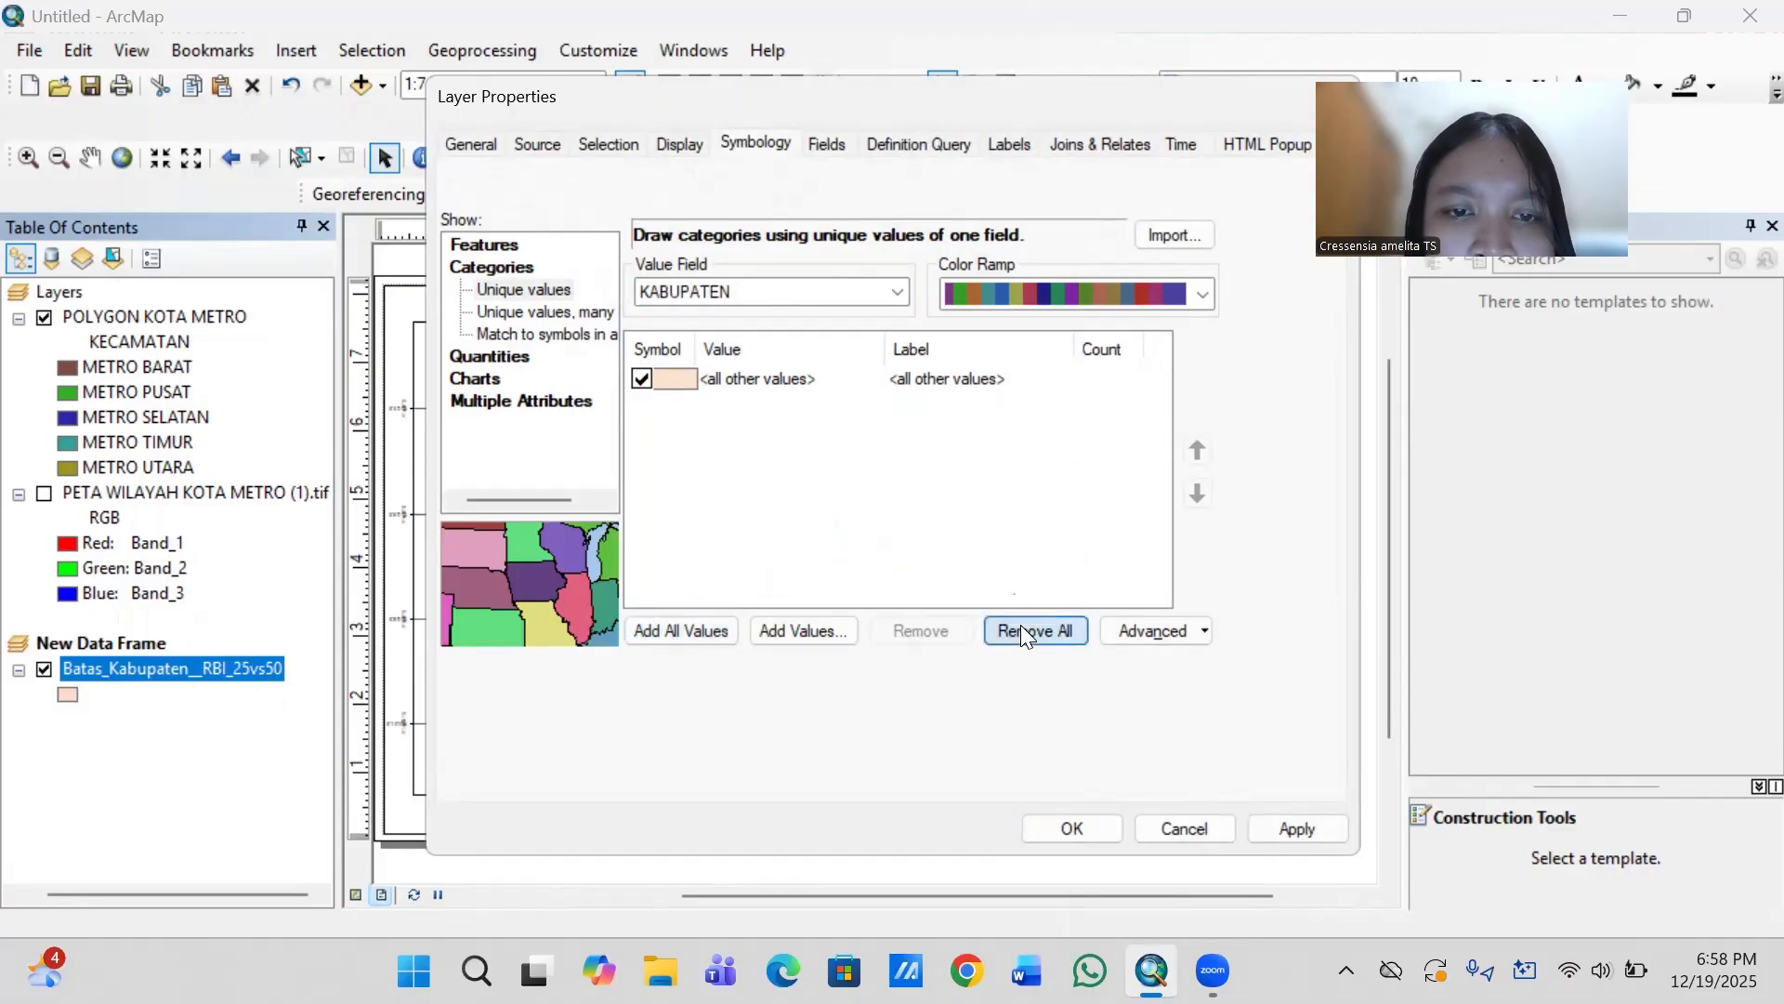
- Give the <all other values> symbol a red fill and a black outline, and apply the symbology to the layer
double_click(676, 383)
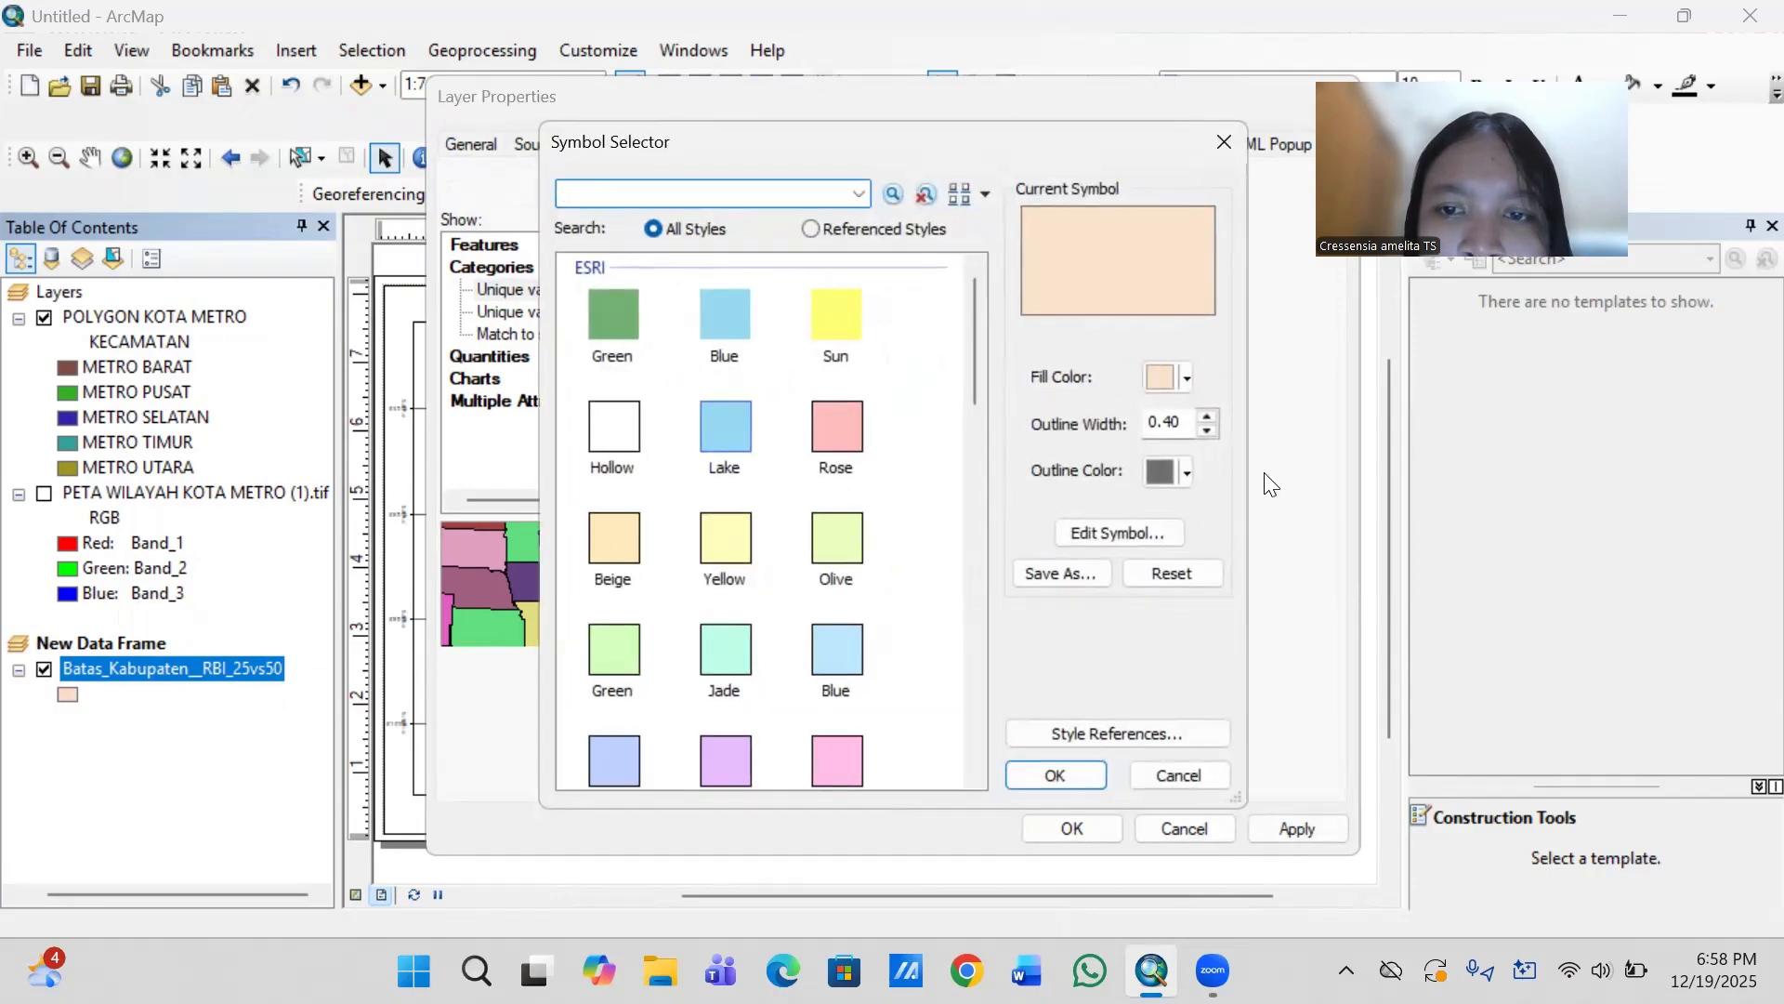
left_click(1168, 378)
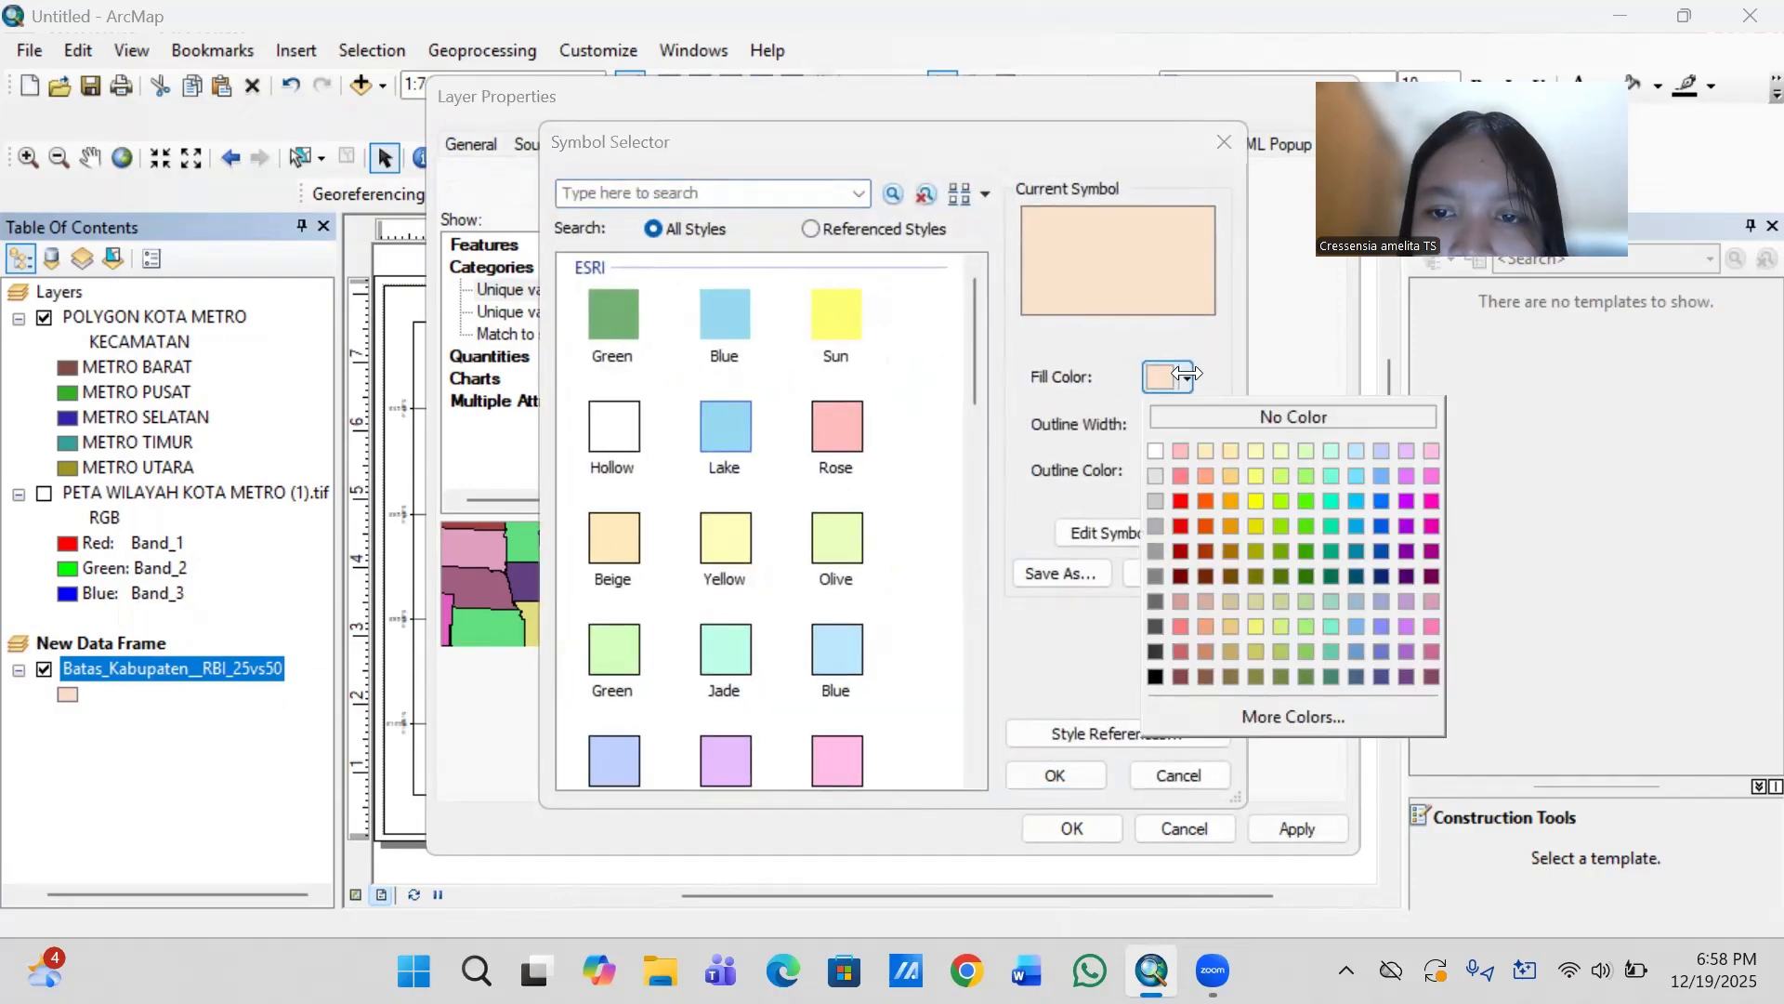
left_click(1180, 501)
left_click(1172, 473)
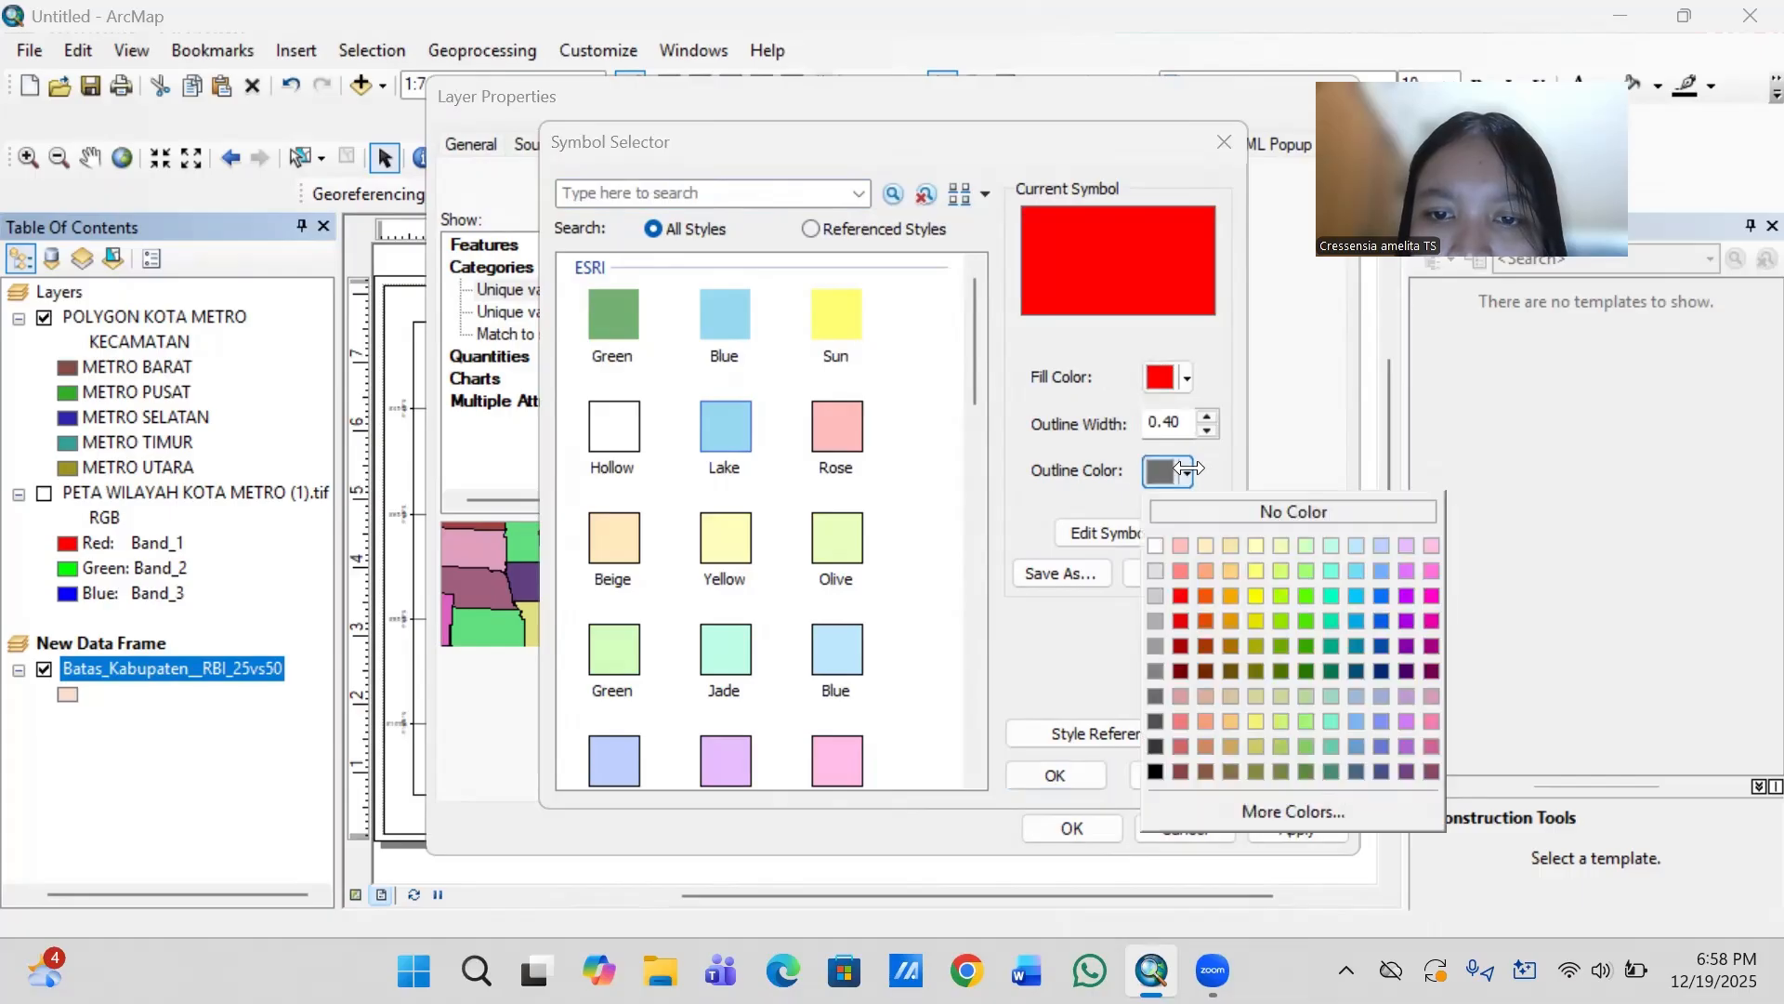
left_click(1156, 772)
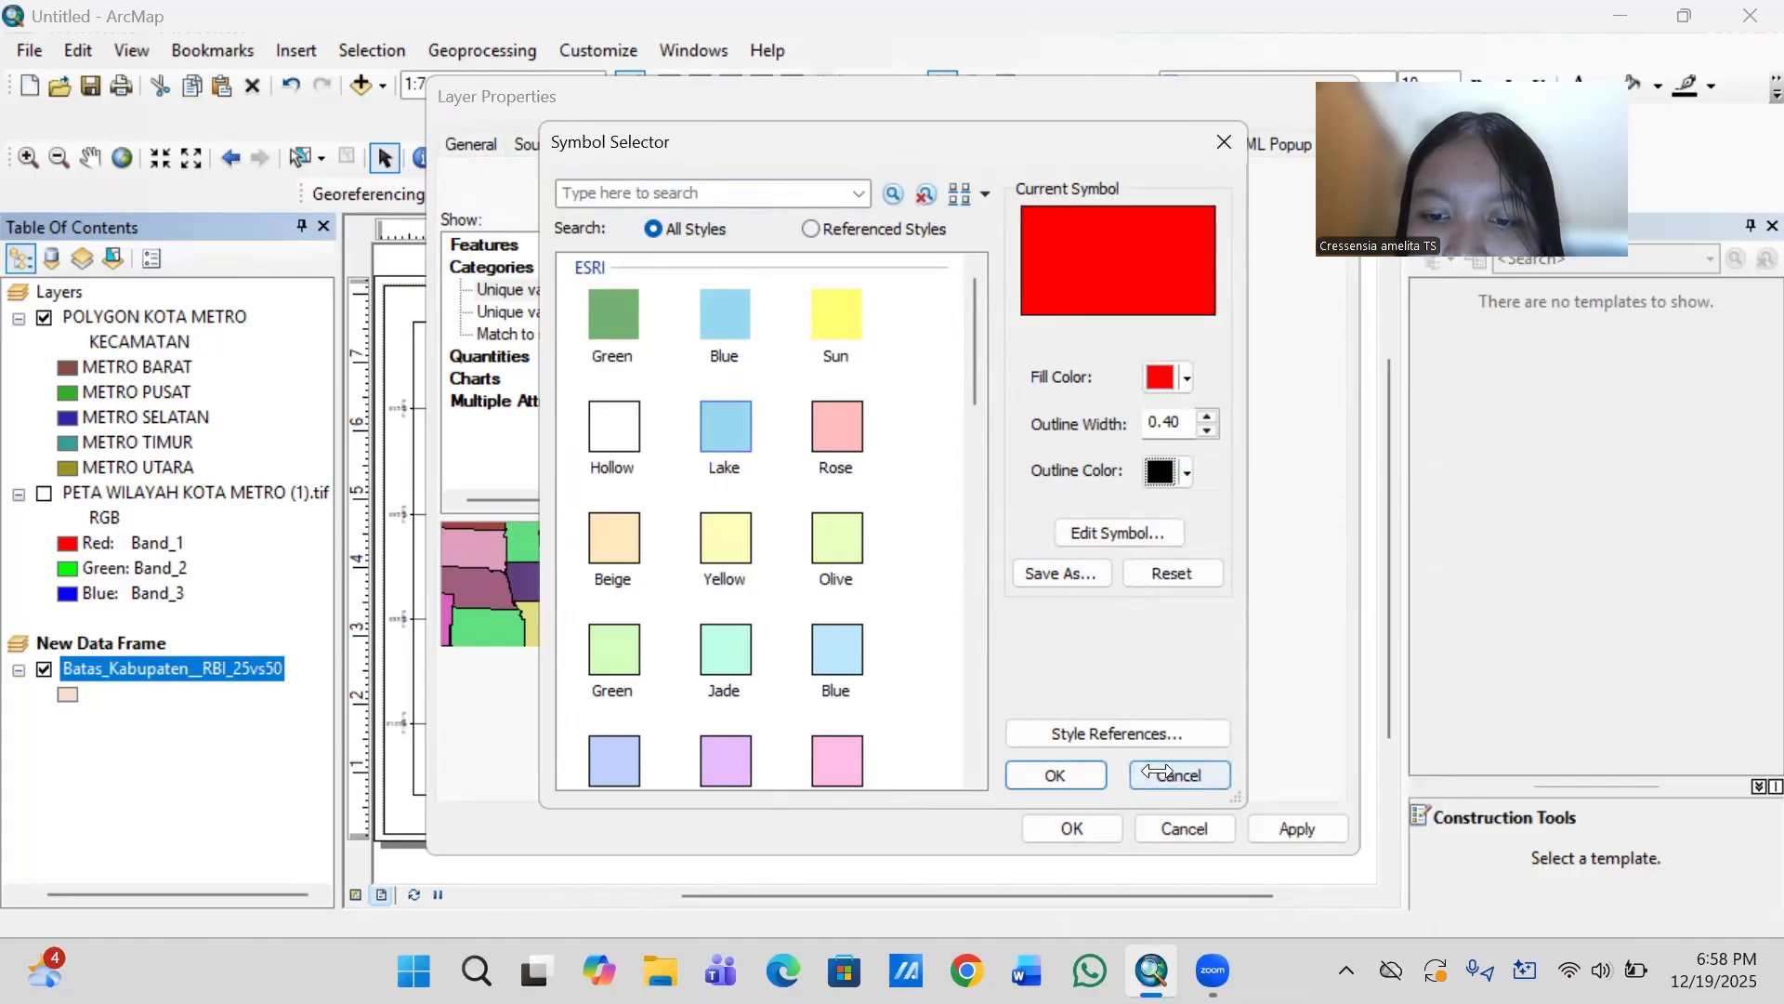
left_click(1060, 772)
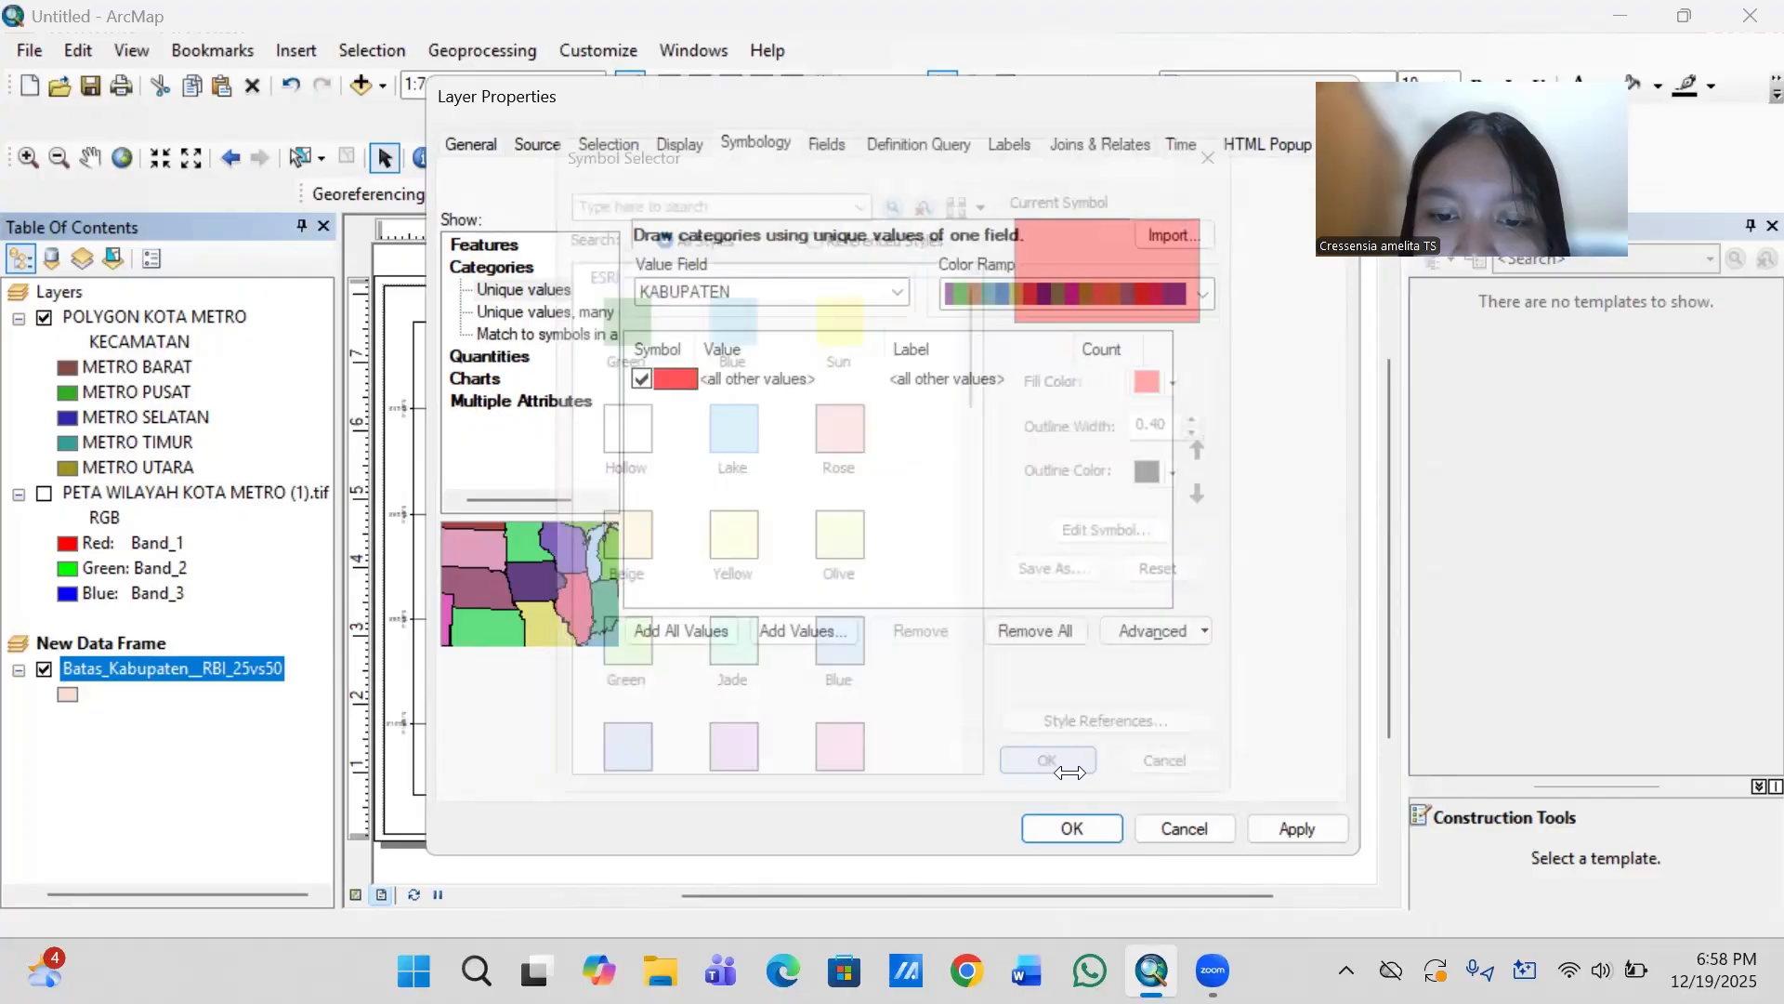
left_click(1069, 828)
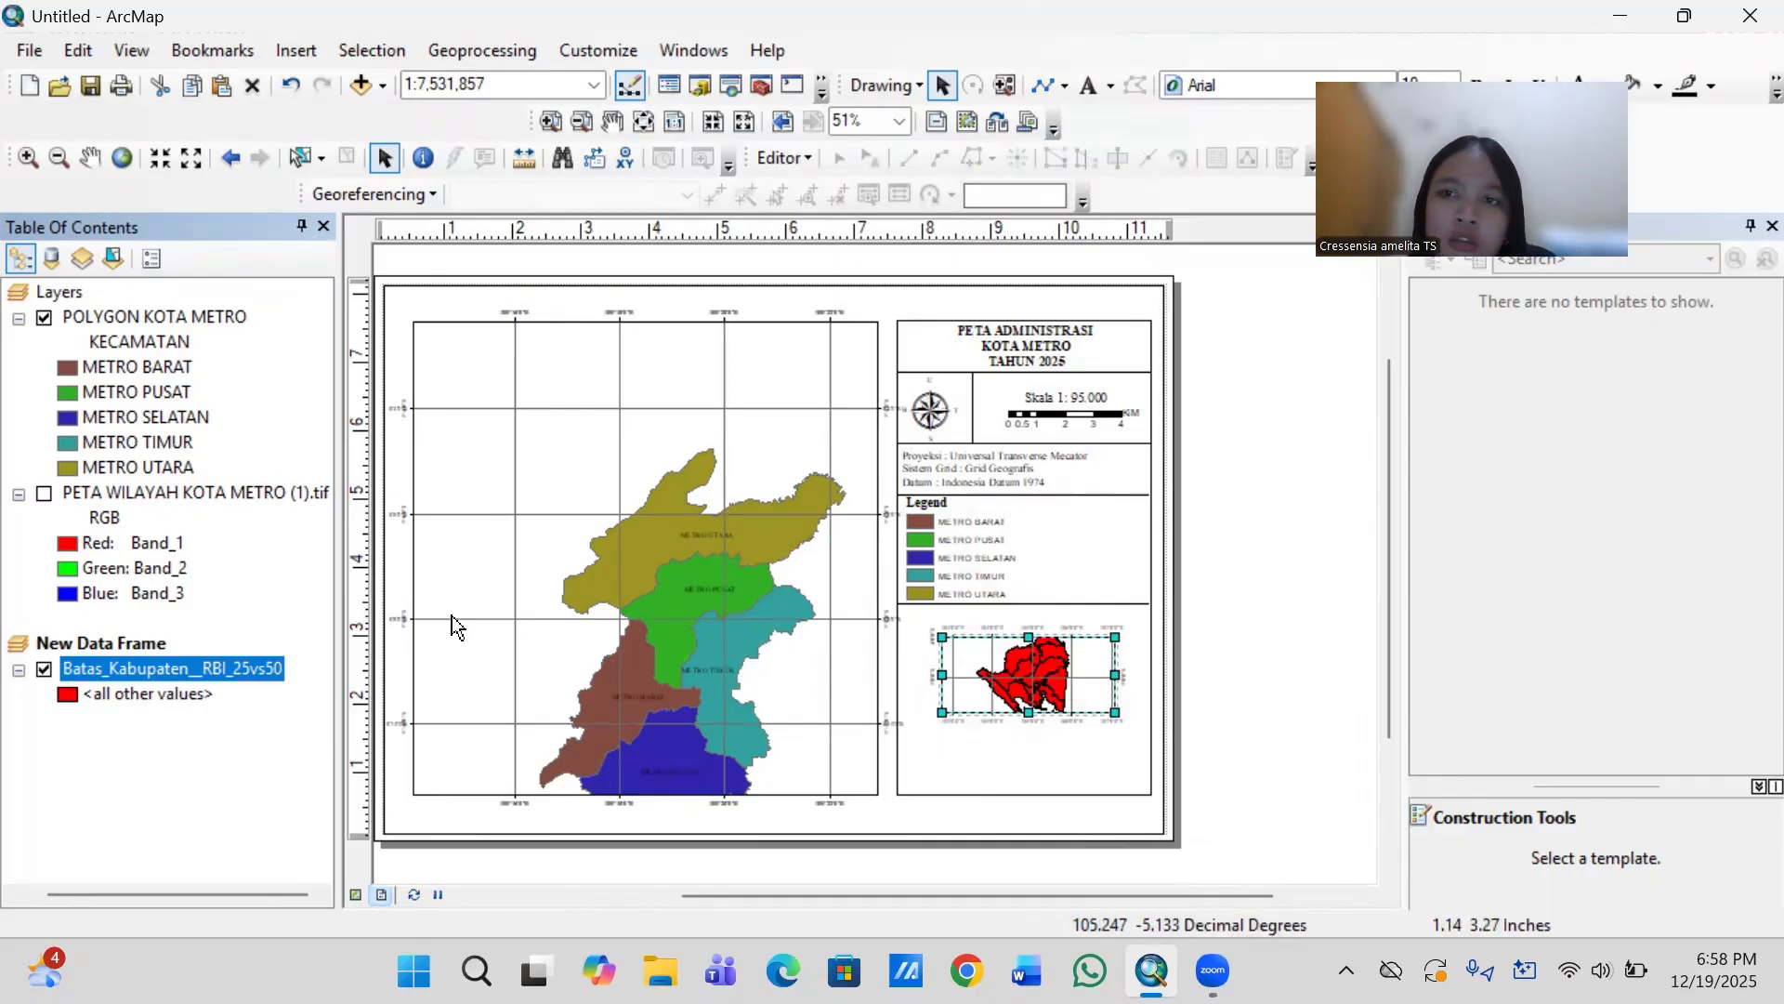
right_click(245, 663)
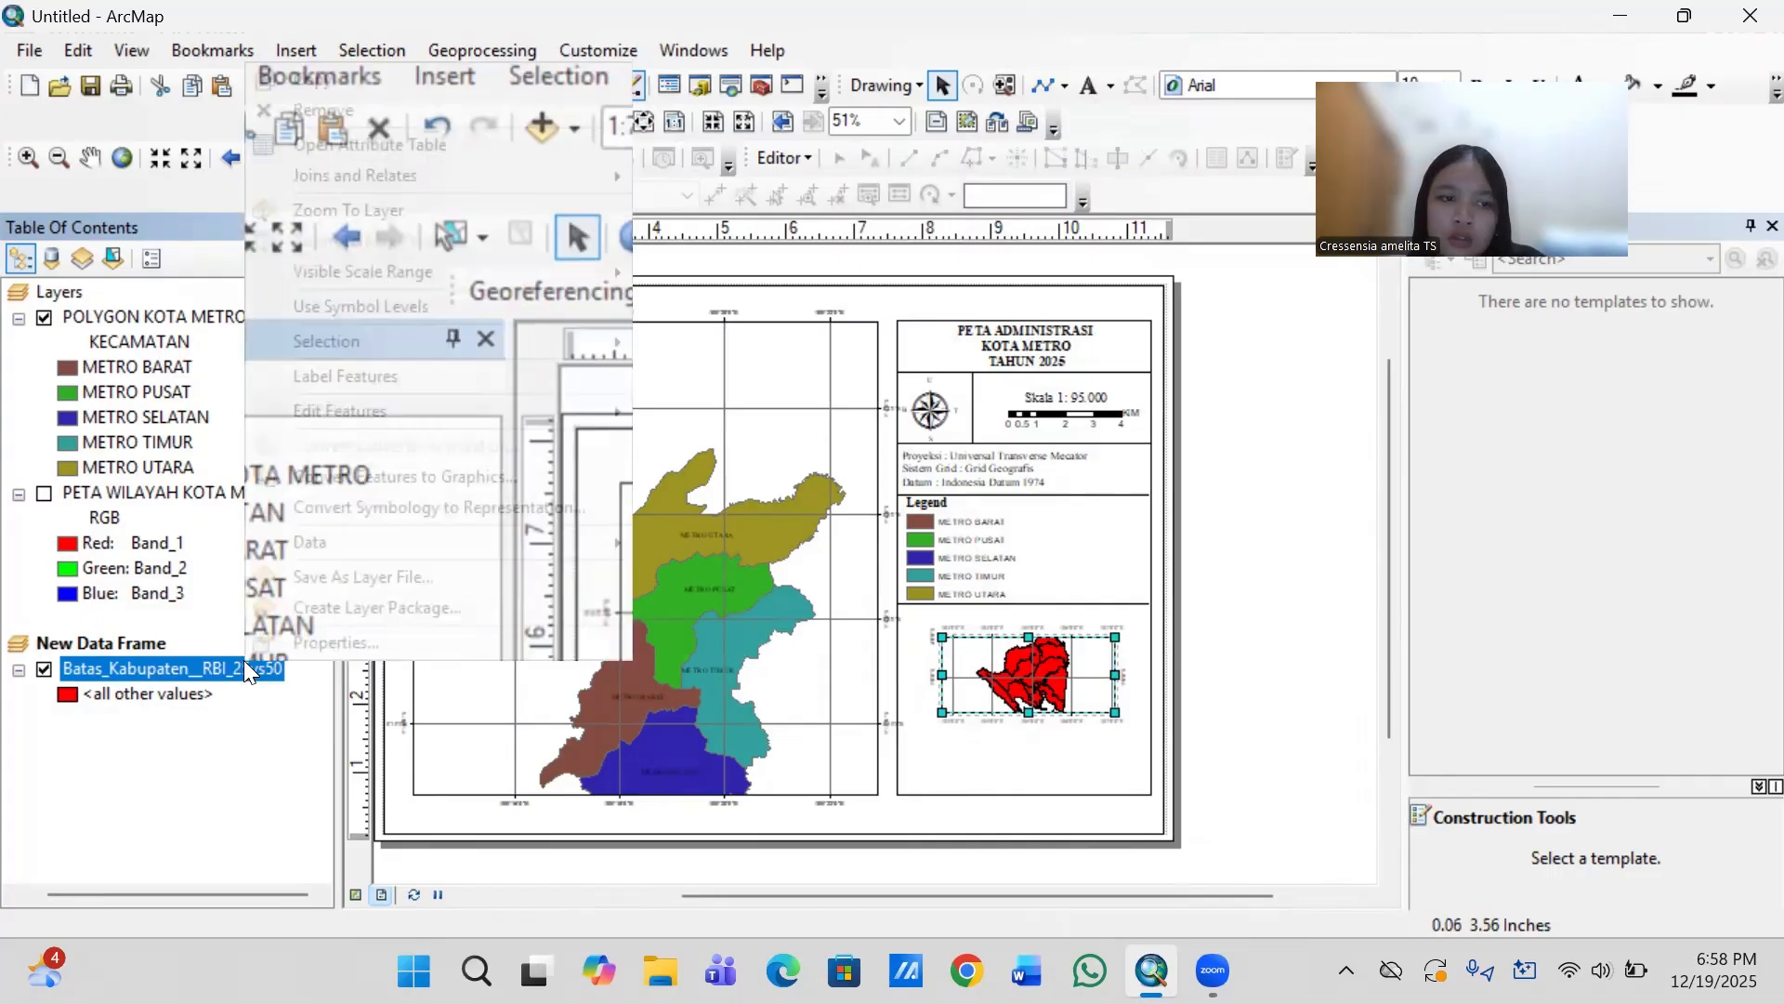
left_click(325, 641)
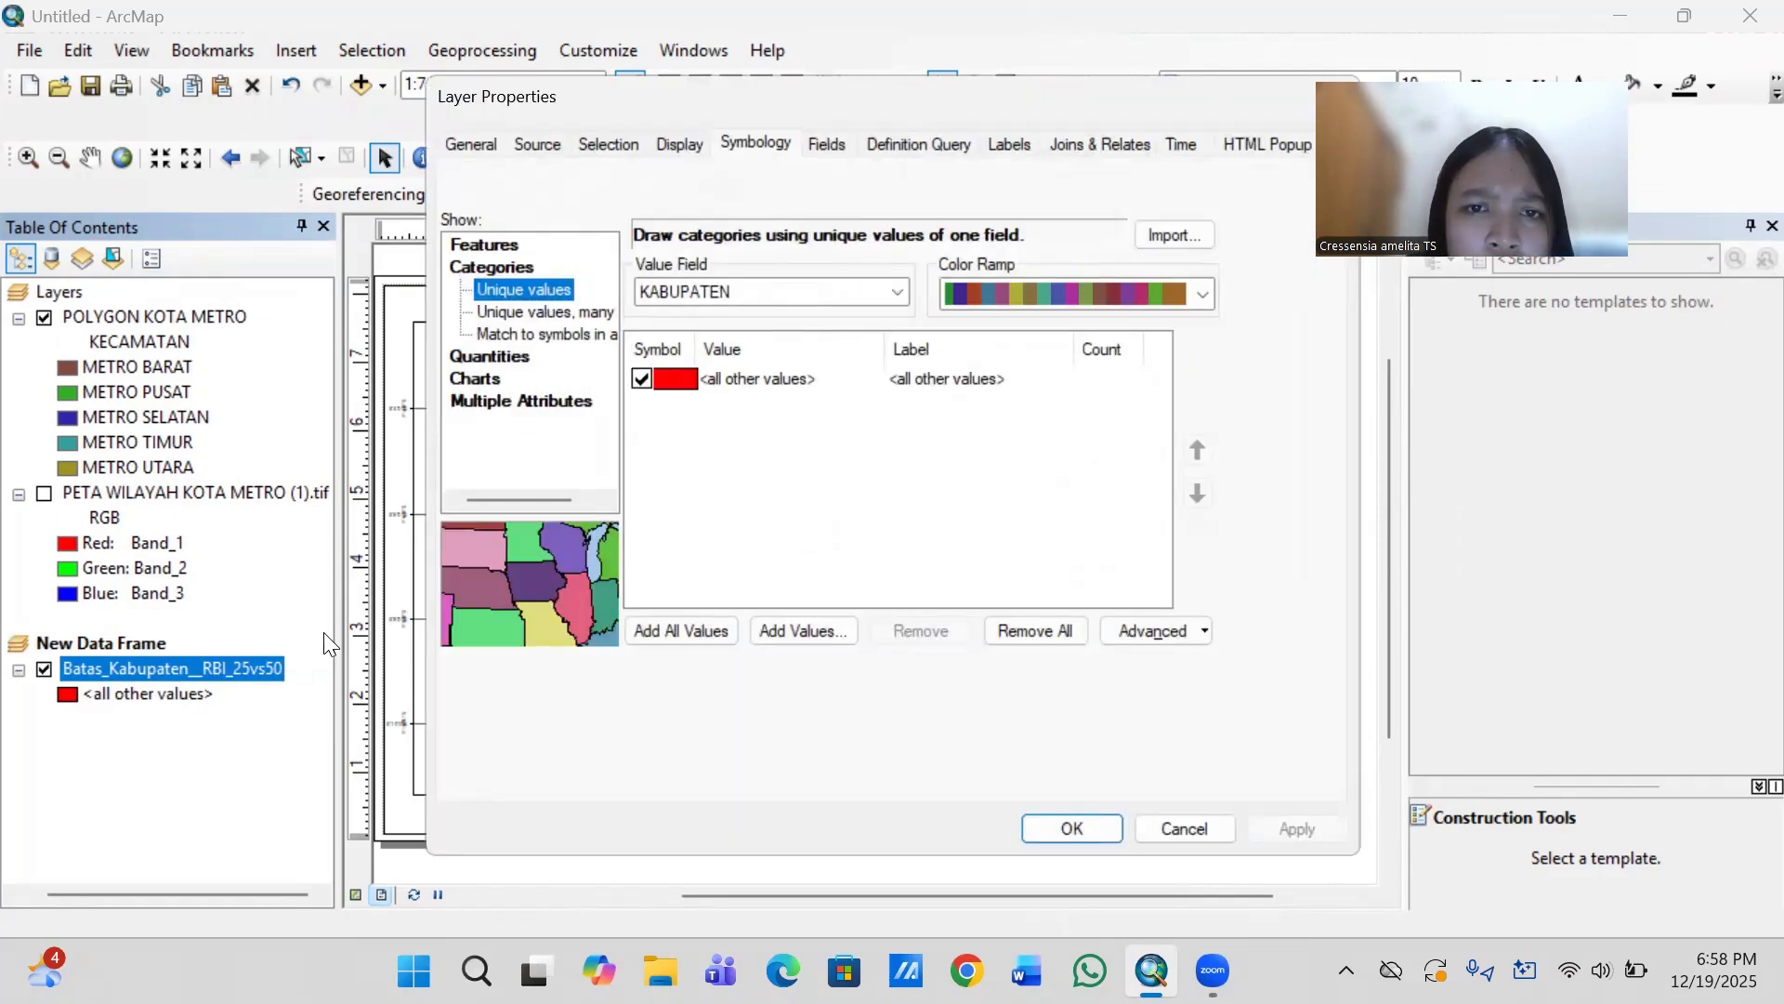
left_click(797, 292)
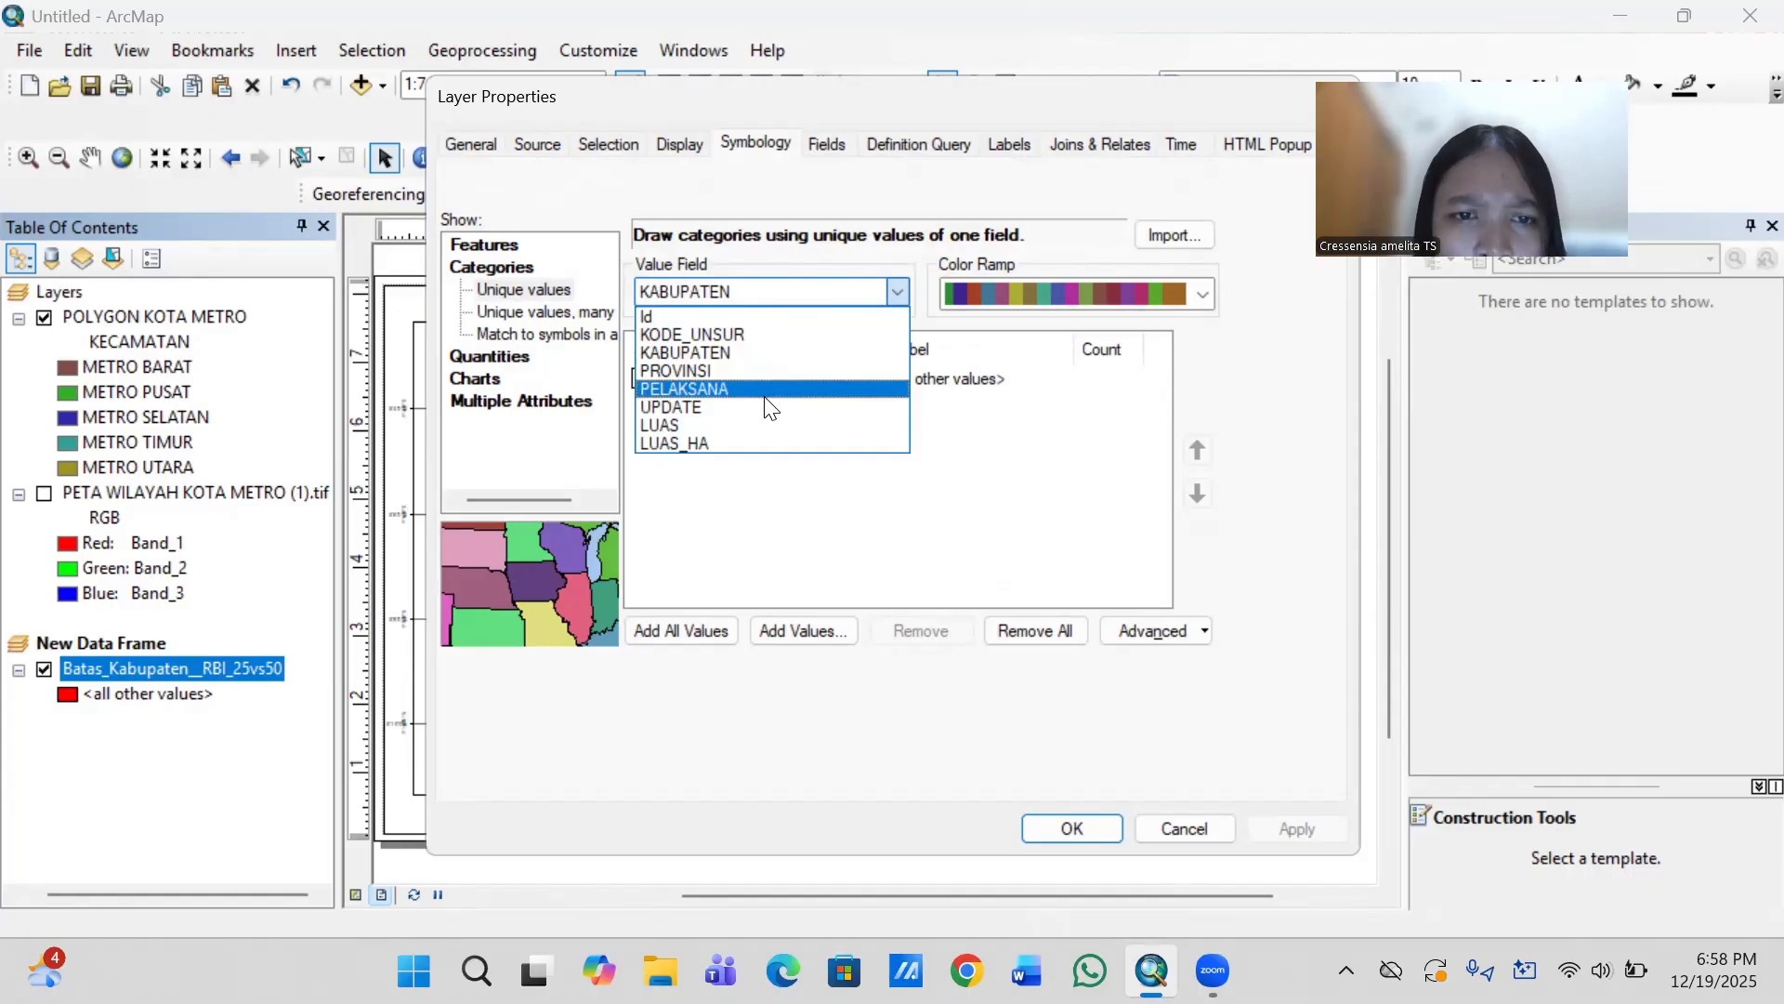
left_click(900, 284)
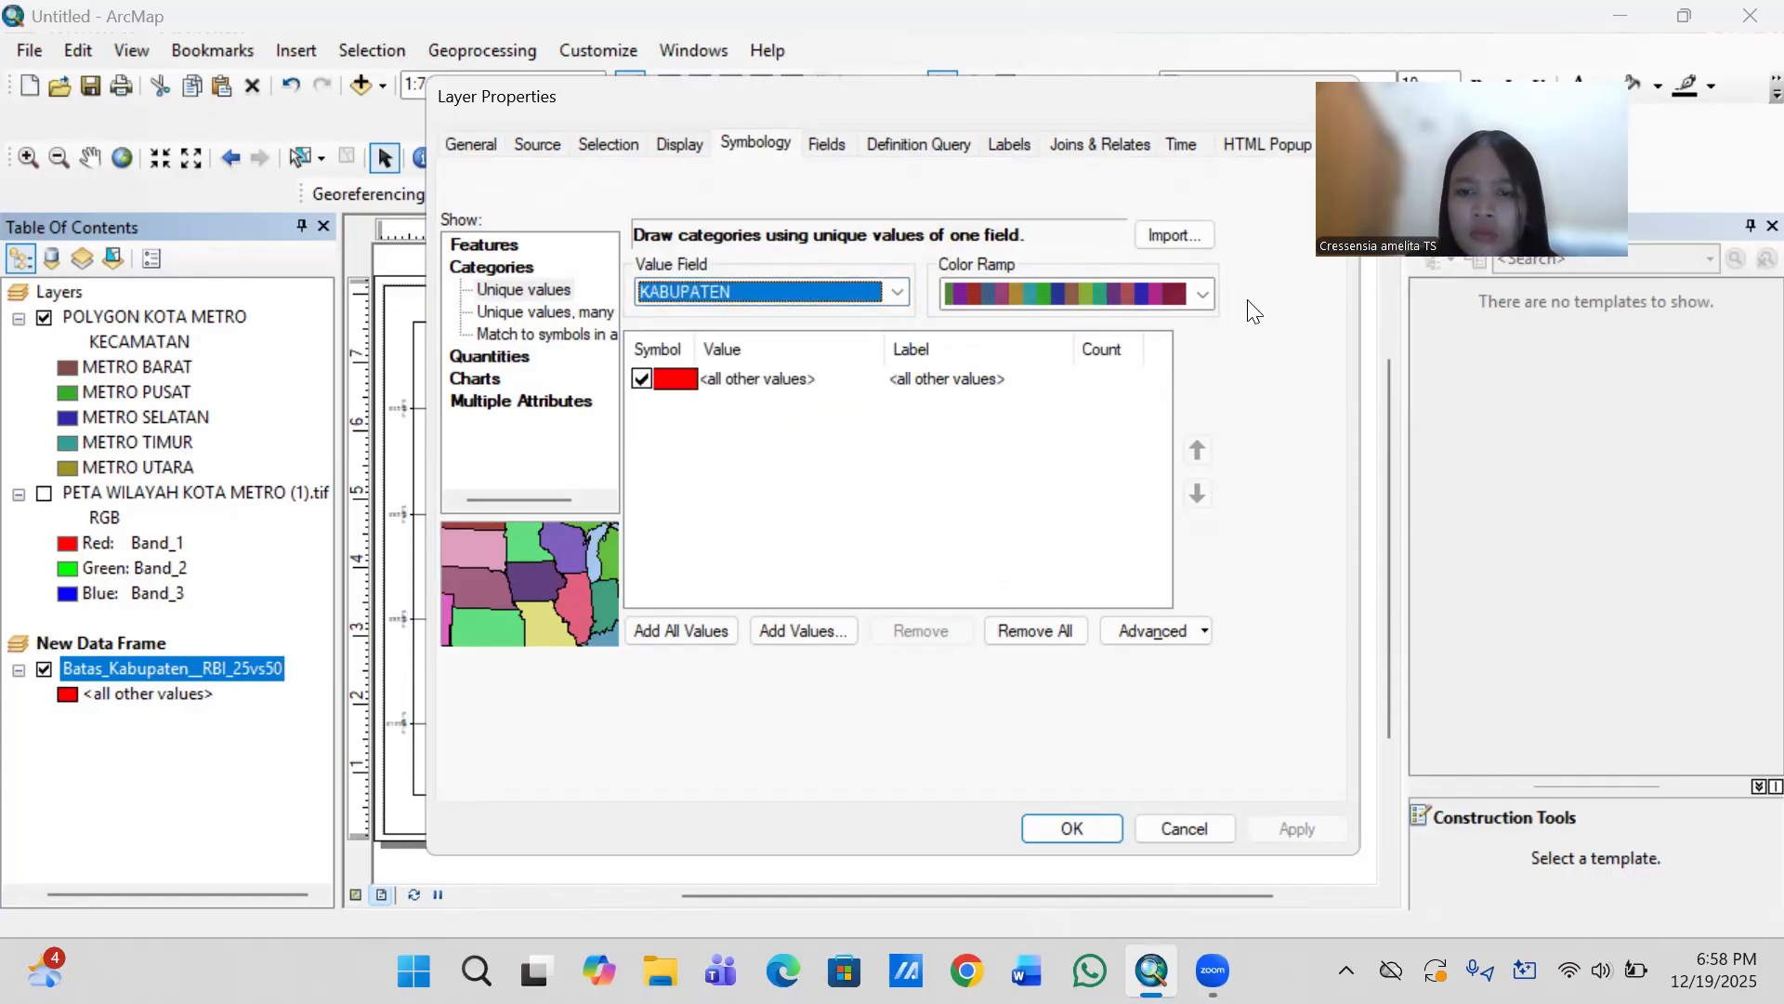
left_click(1053, 827)
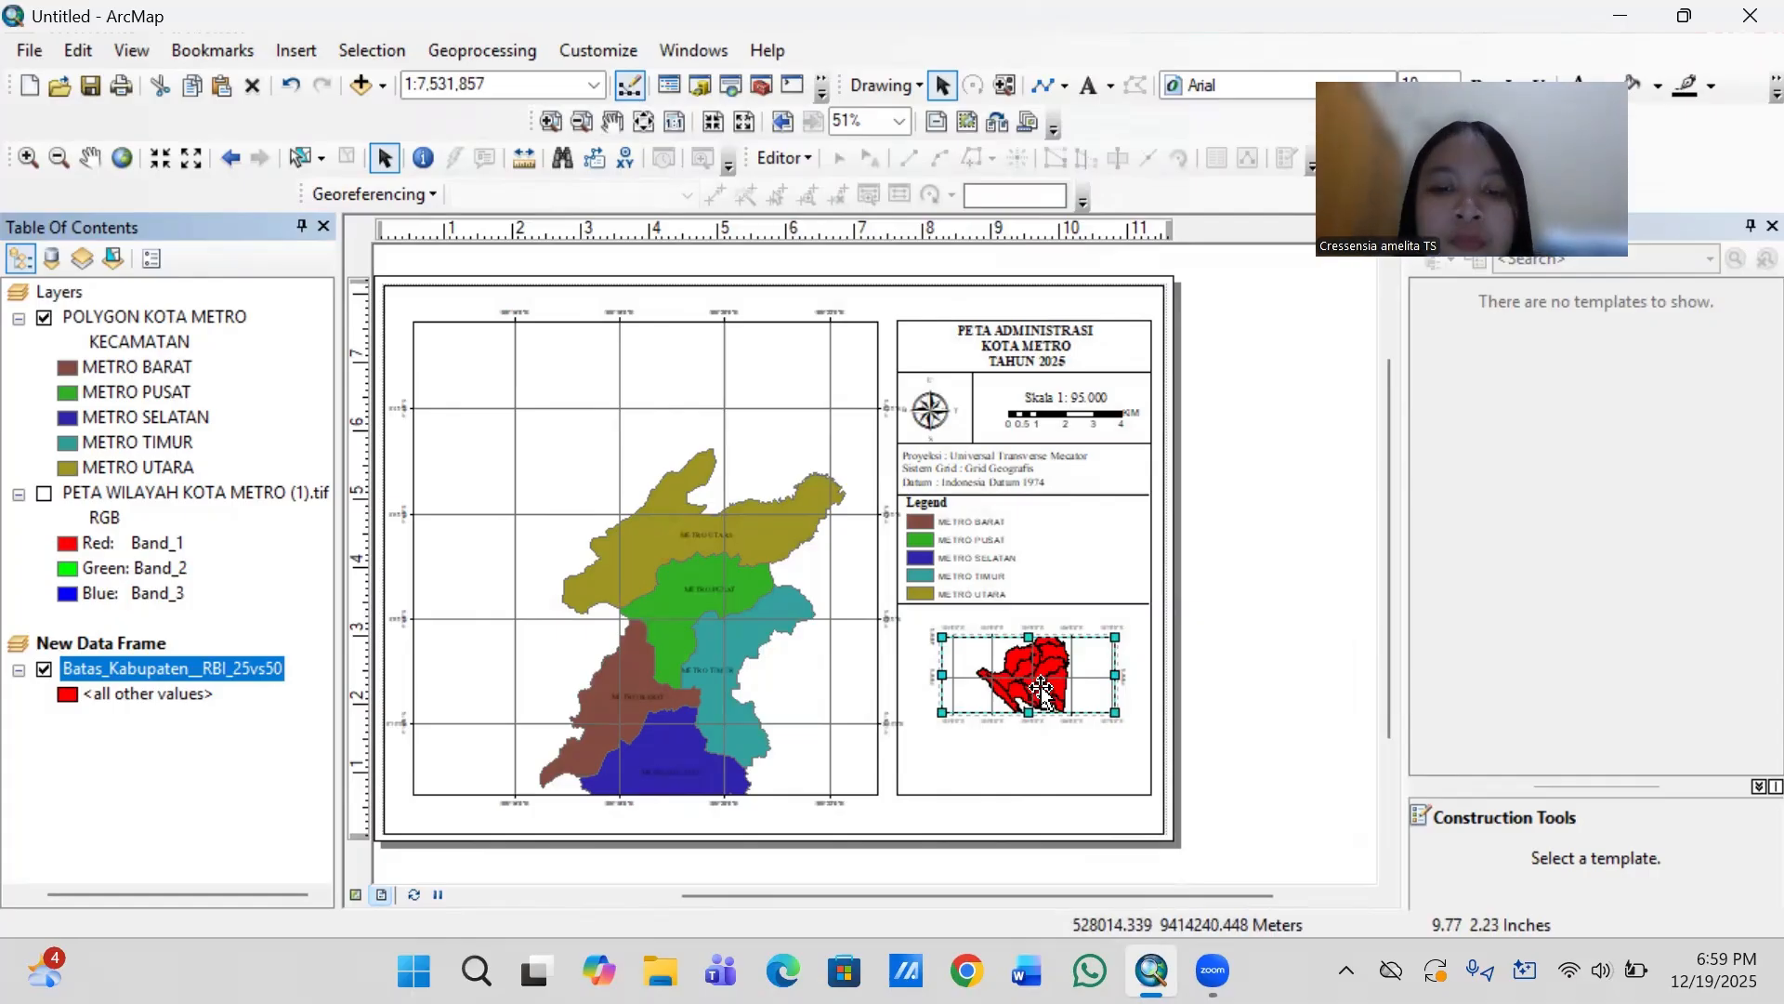
- Zoom the inset data frame to the extent of the Batas_Kabupaten__RBI_25vs50 layer
right_click(218, 664)
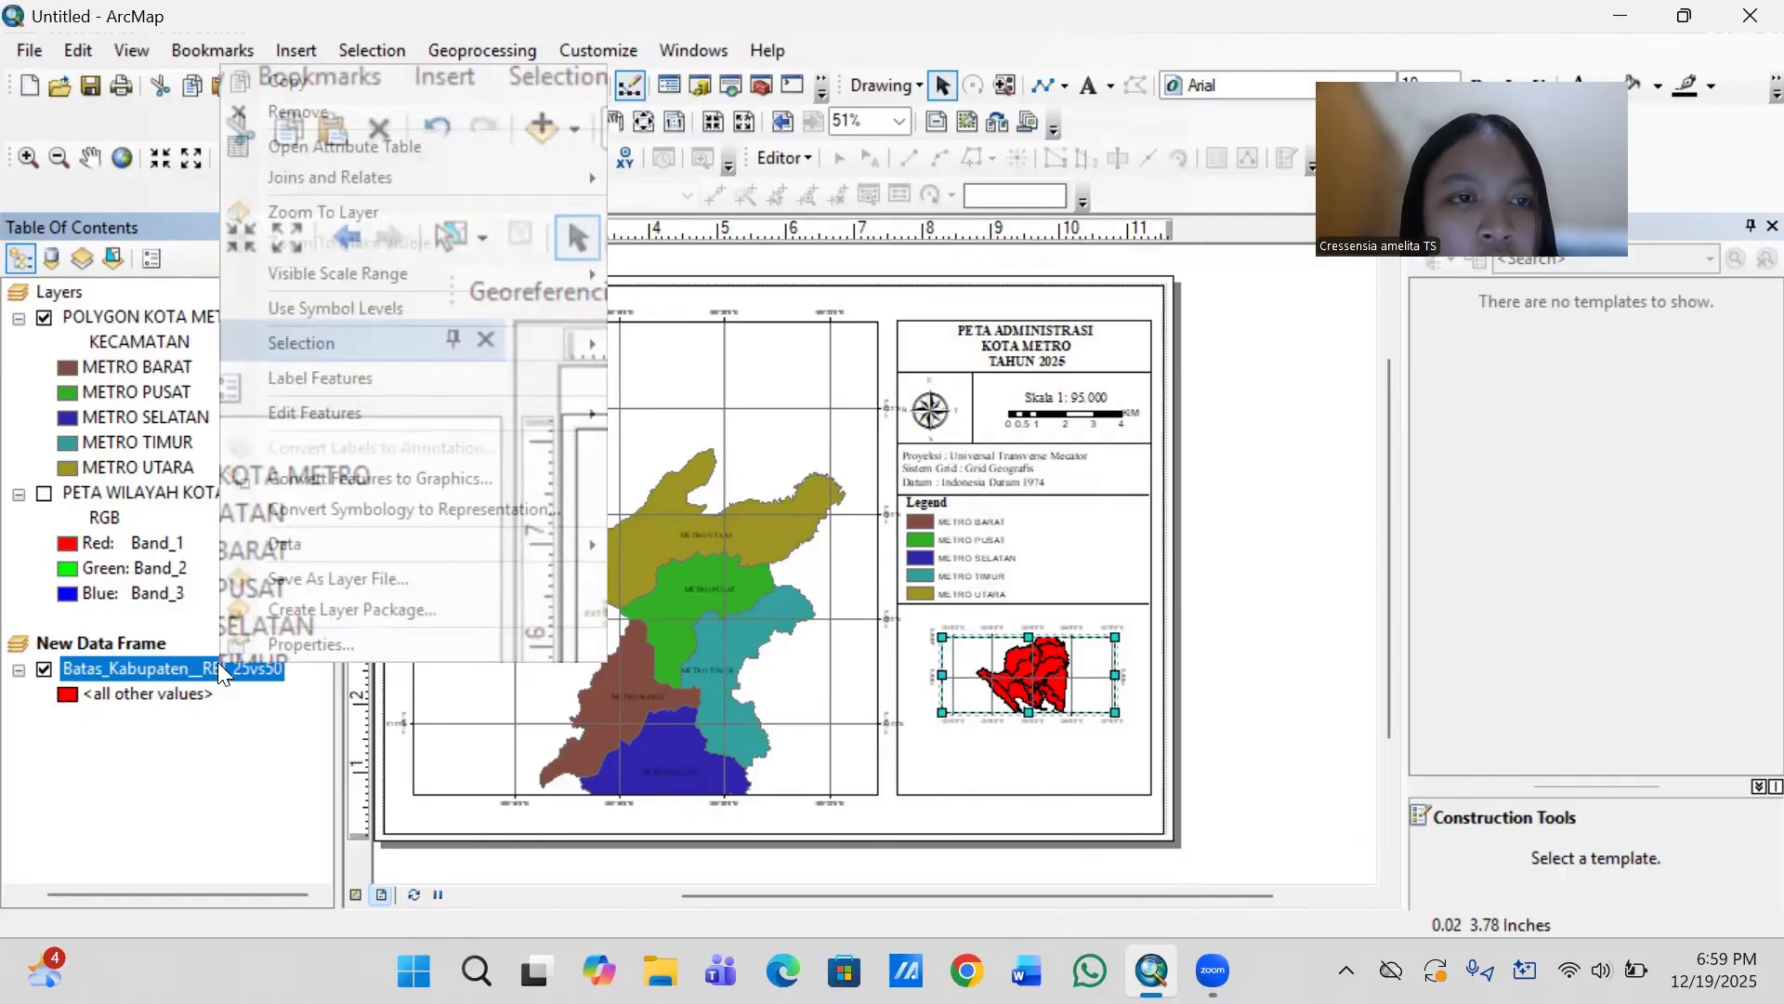
left_click(336, 216)
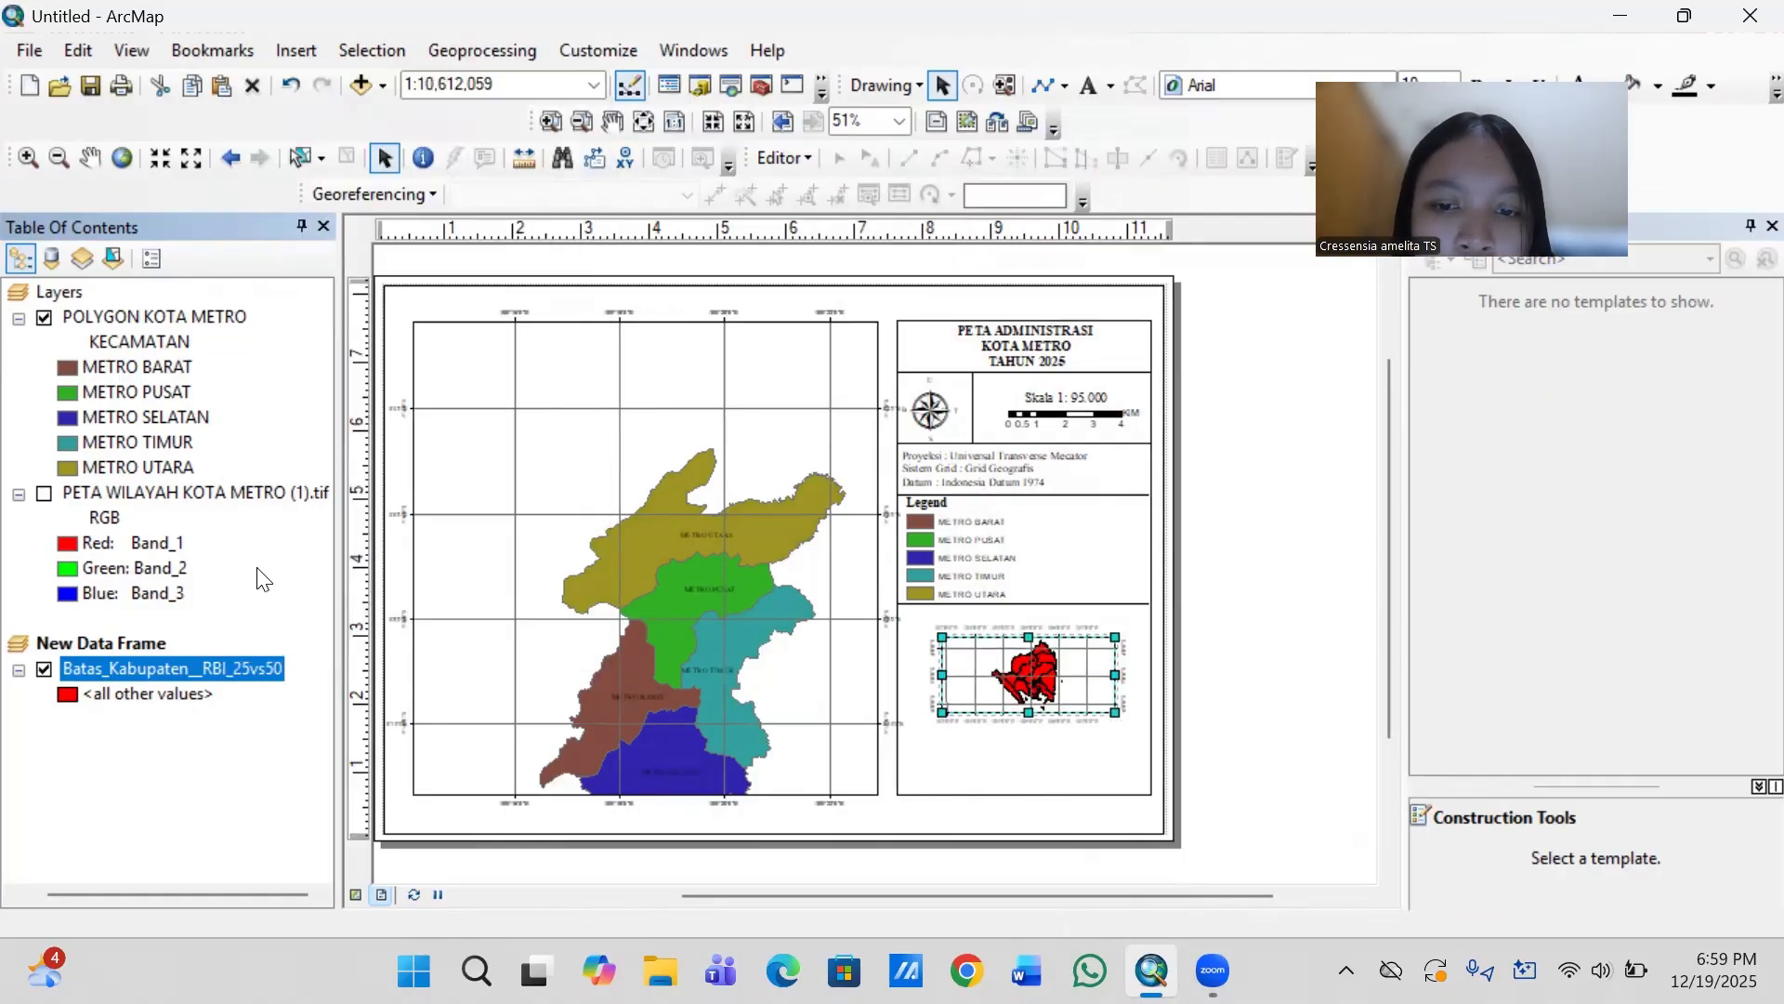
right_click(197, 669)
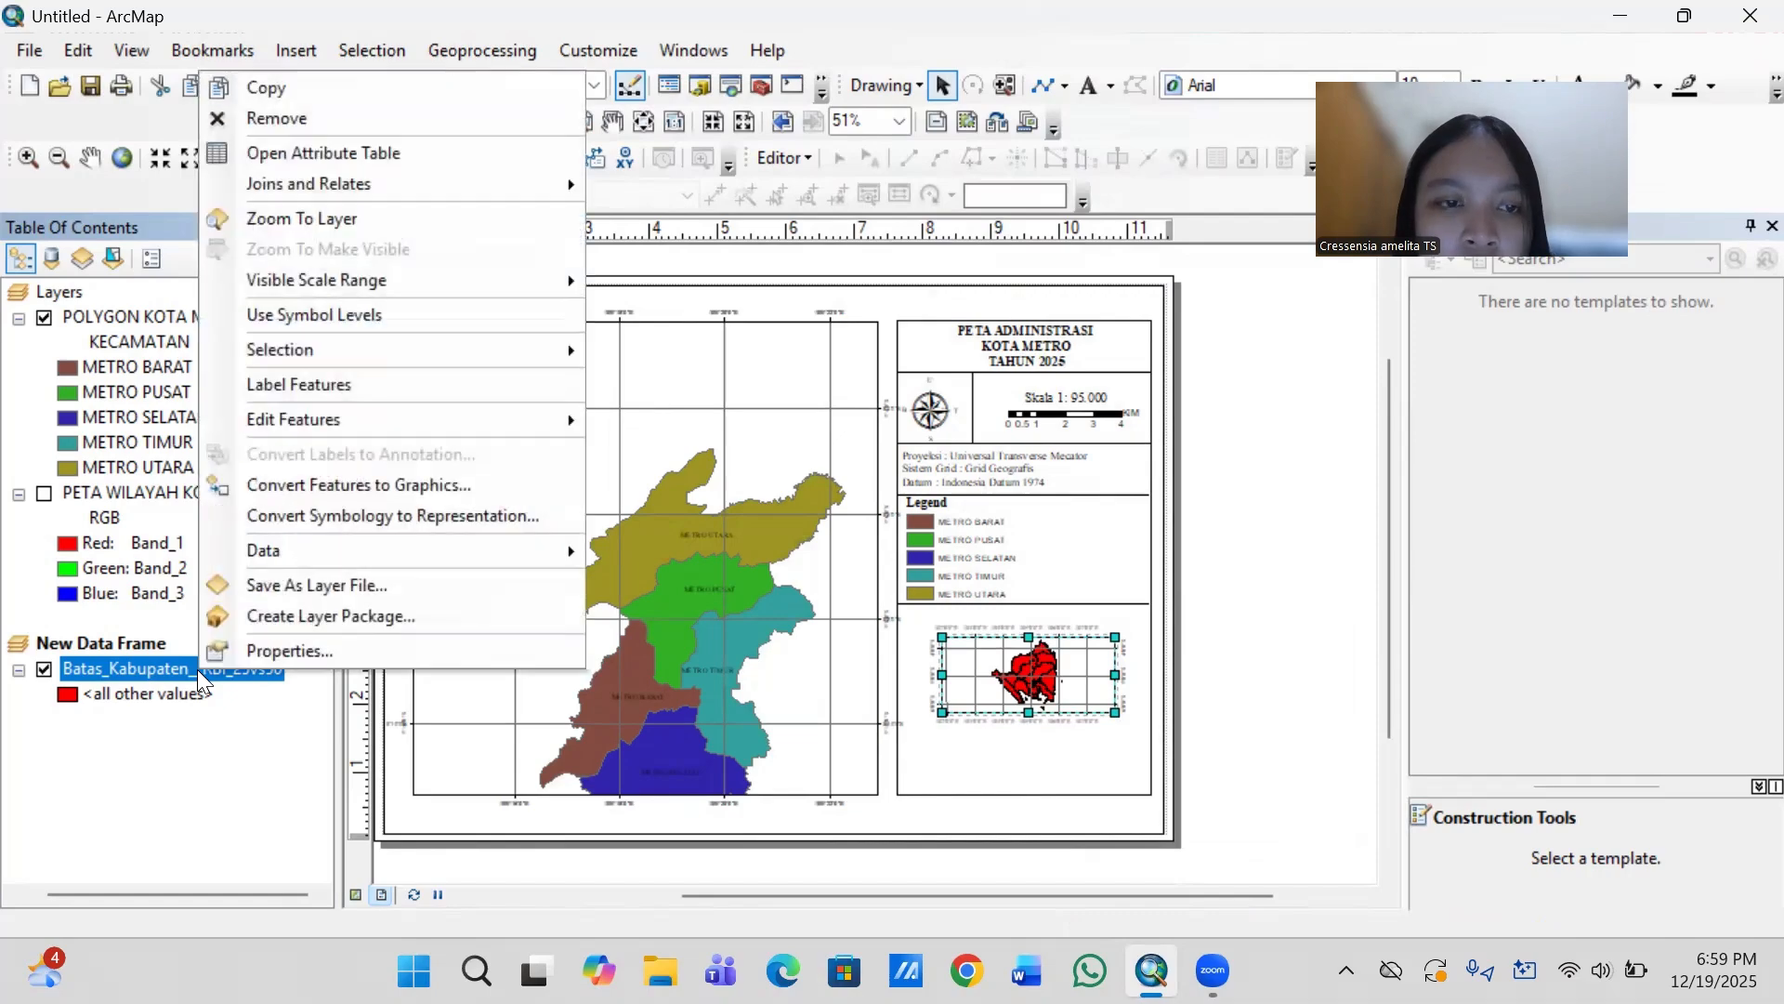
left_click(288, 213)
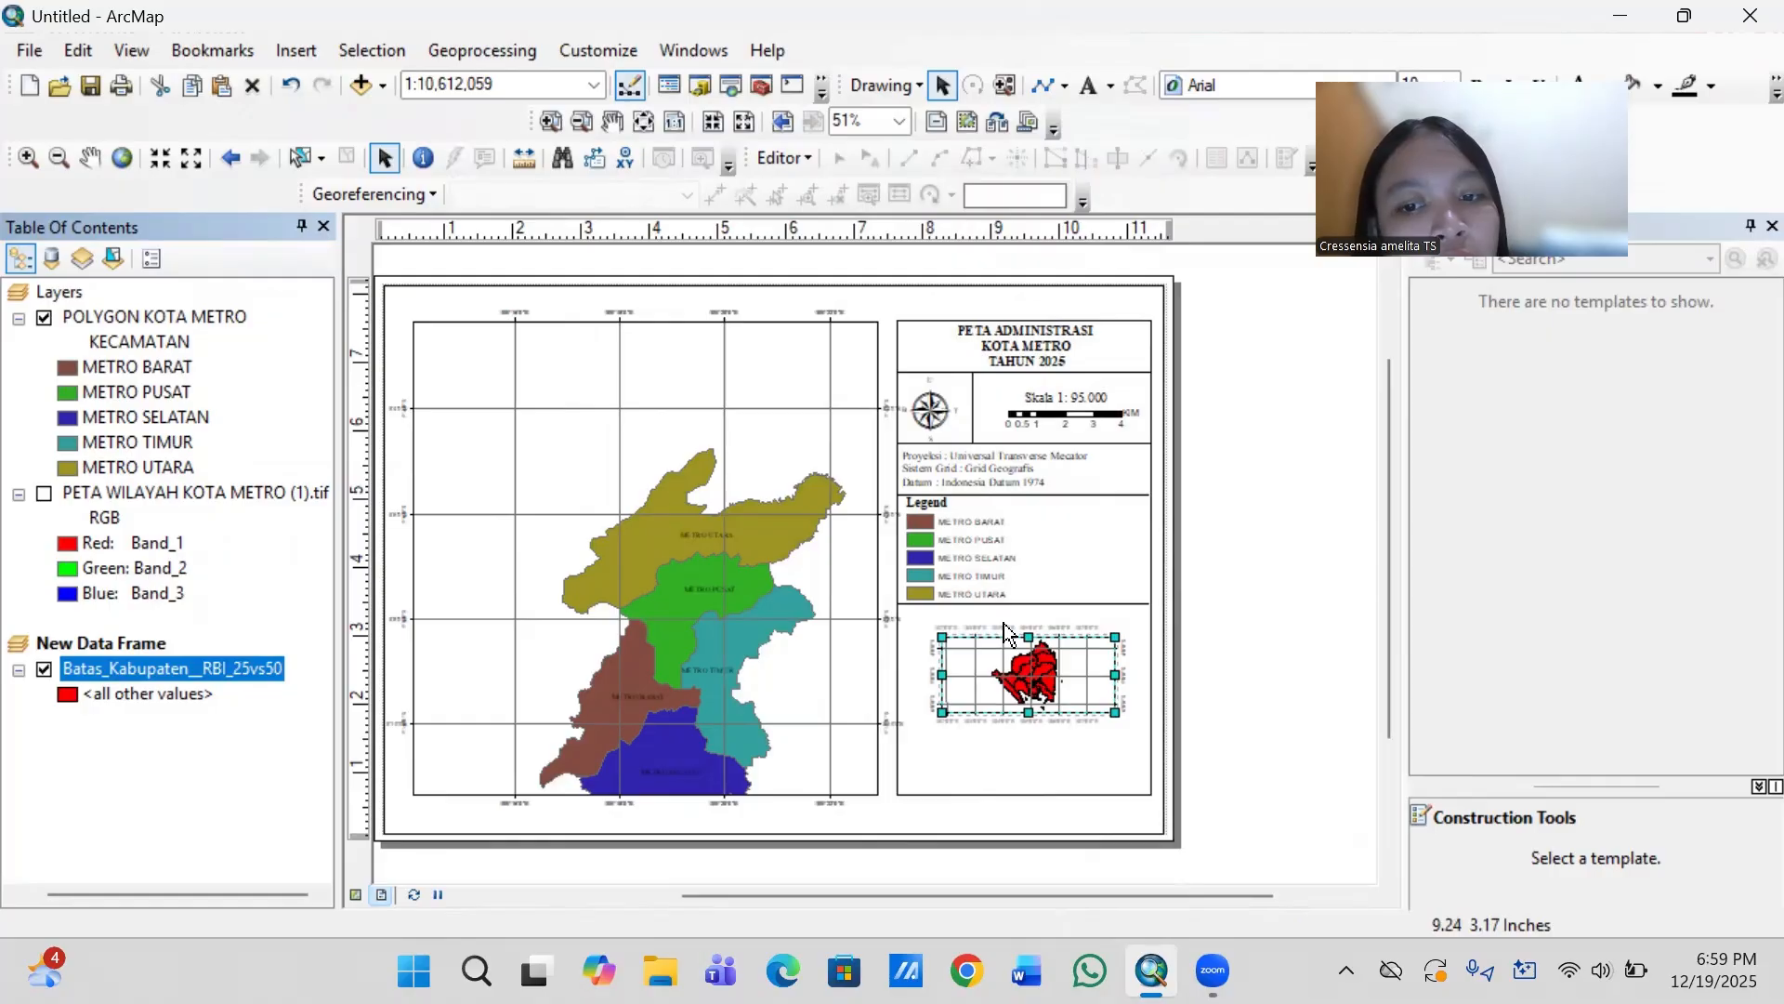
- Try to make an inset caption from a pasted copy of the map title, positioned above the inset map
left_click(1031, 331)
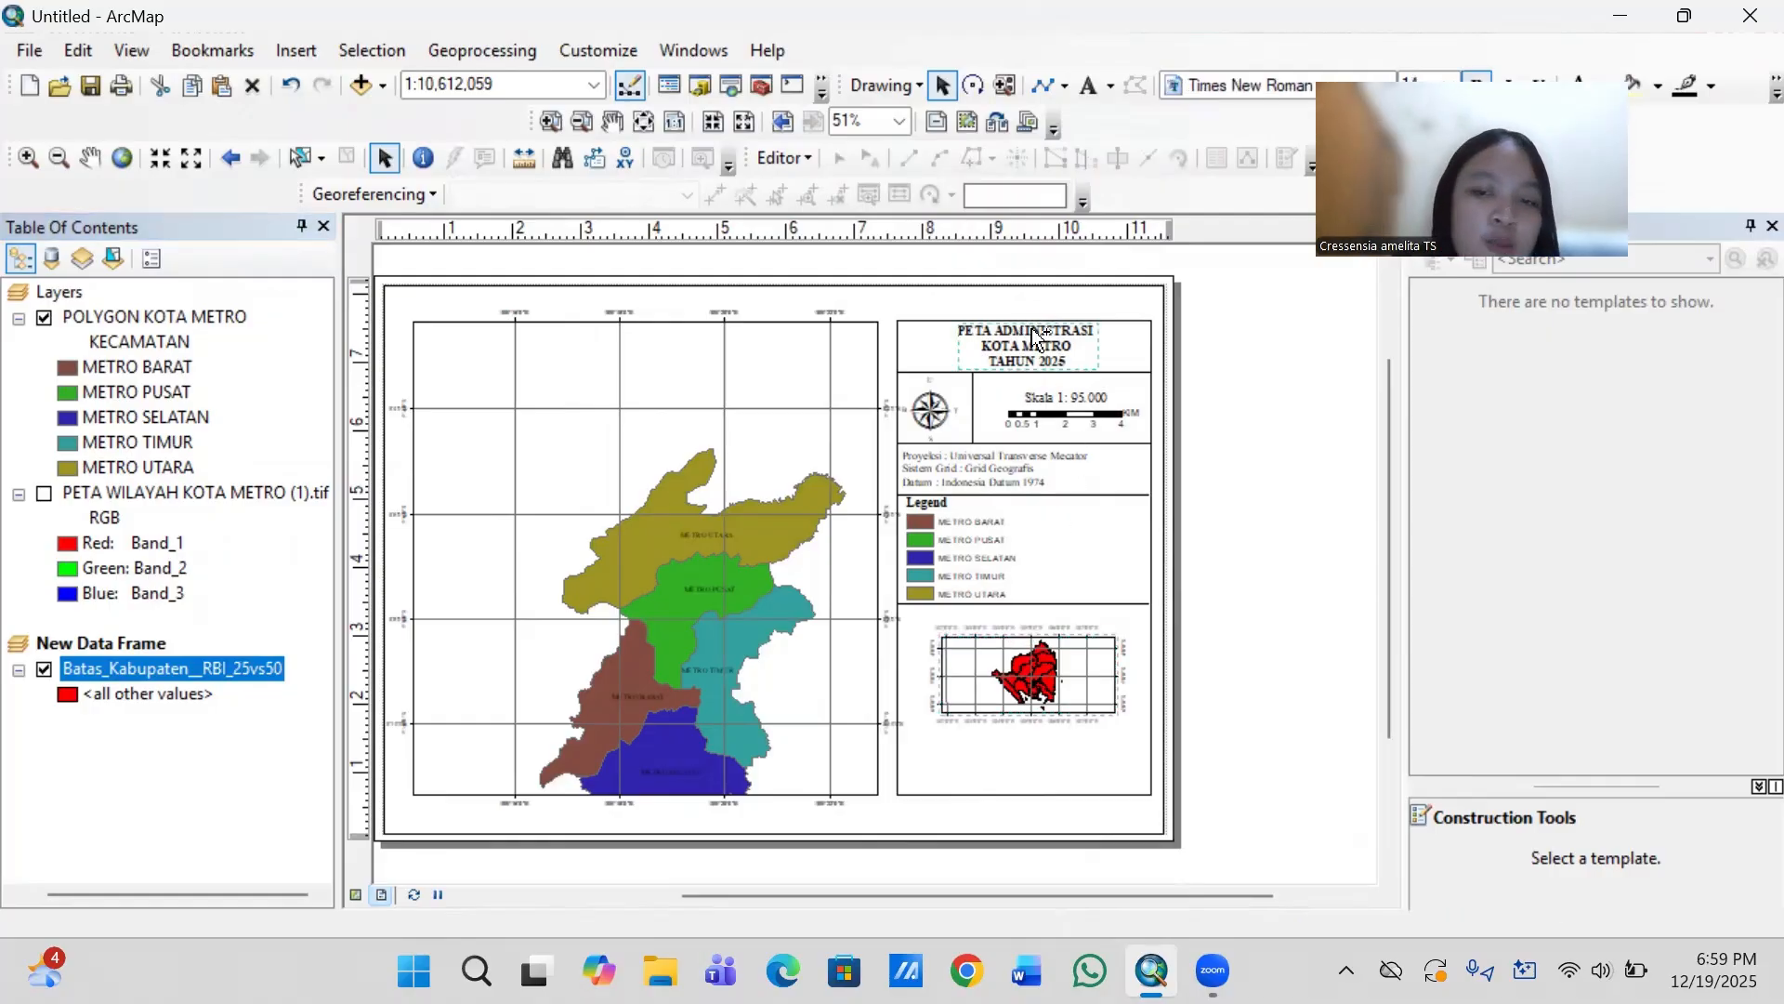
key("ctrl+c")
key("ctrl+v")
left_click_drag(765, 562, 1071, 632)
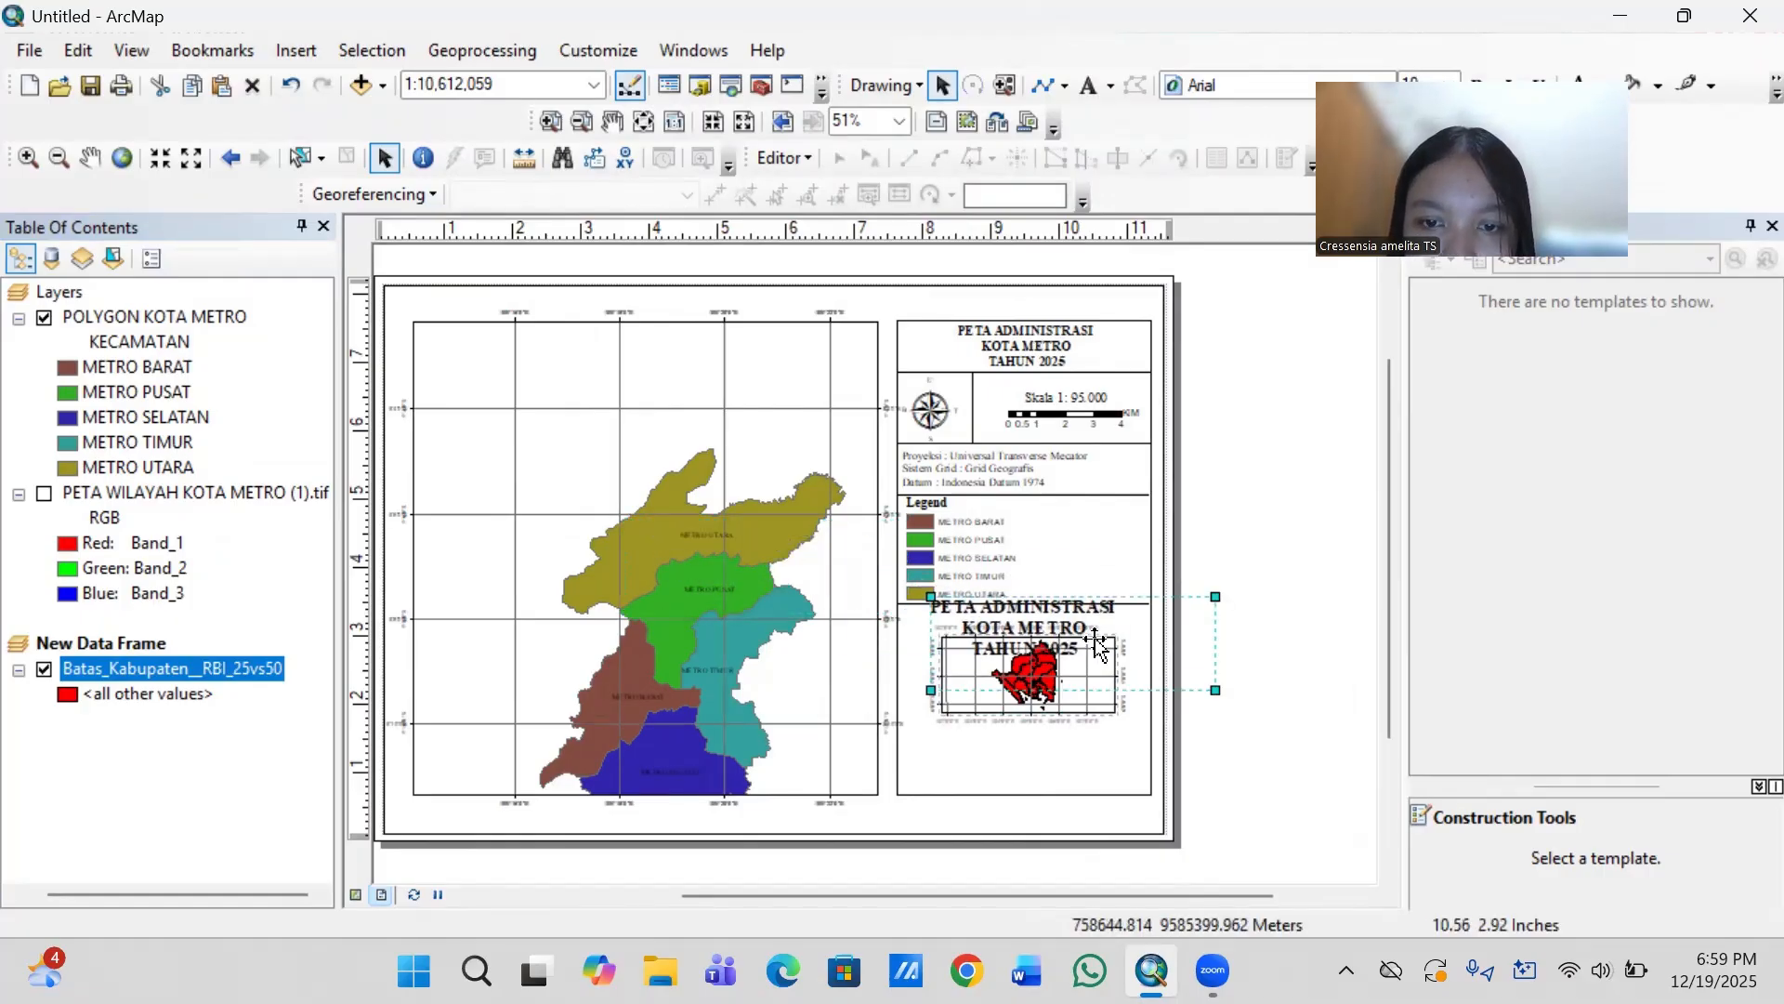
left_click(1094, 639)
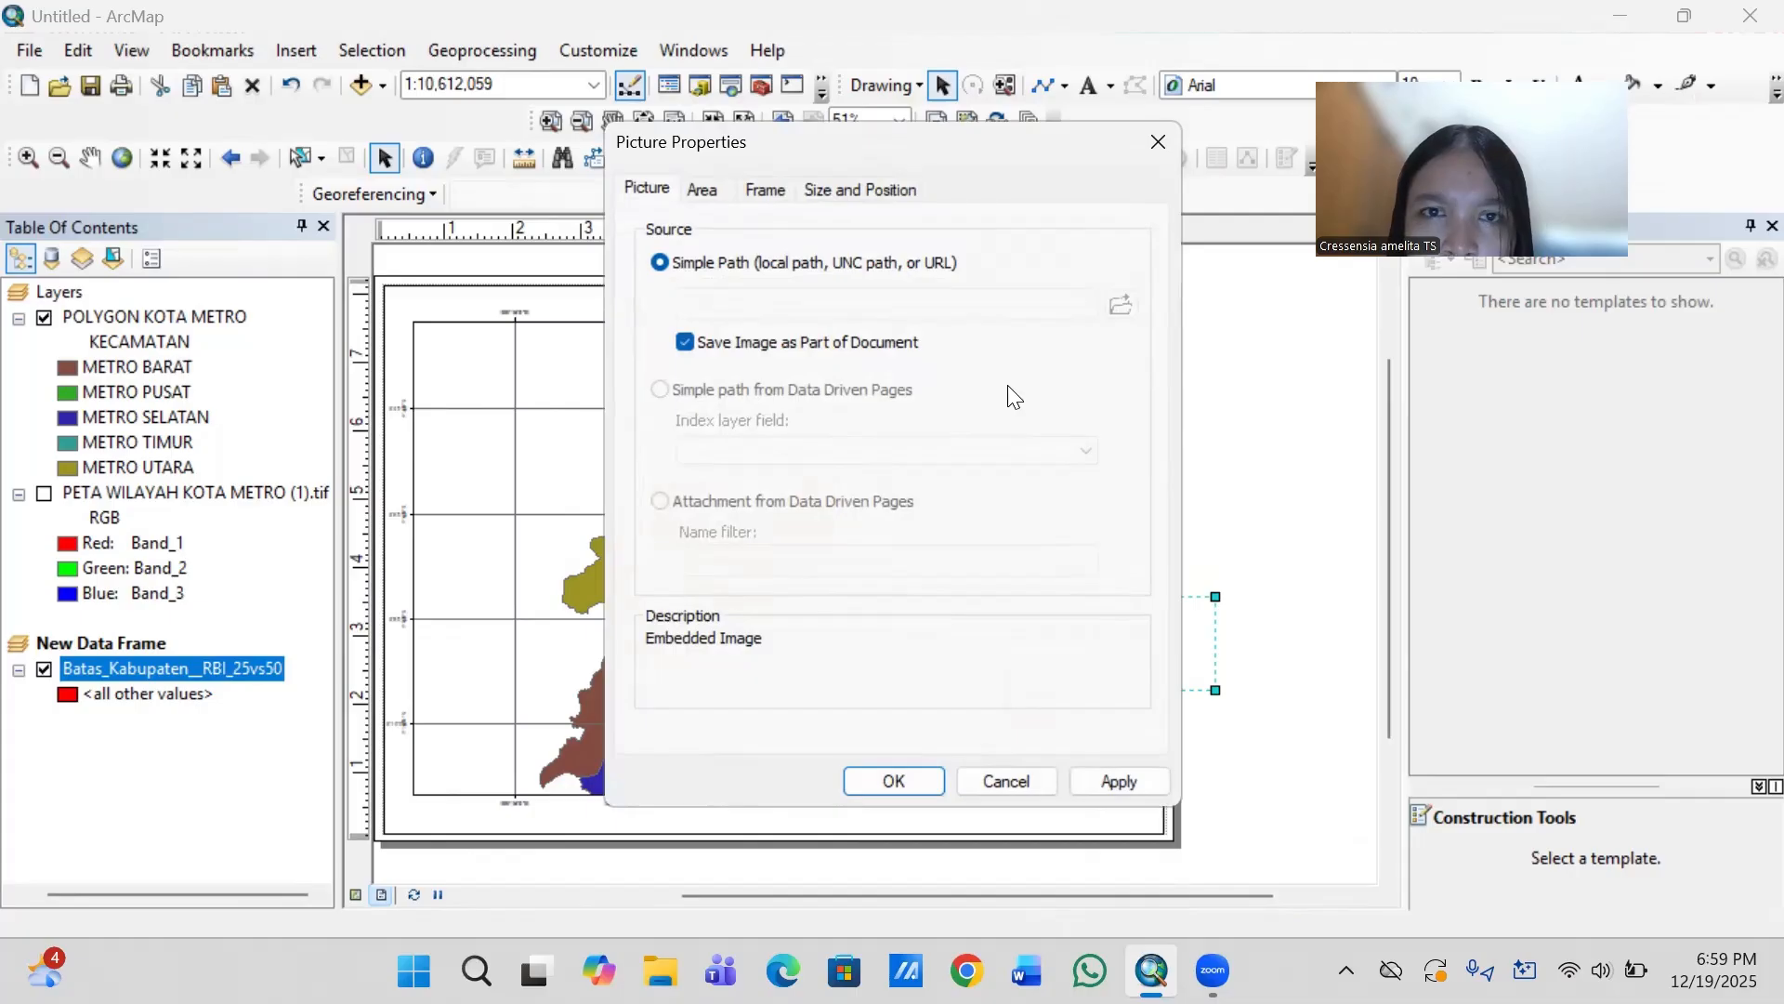
left_click(1160, 138)
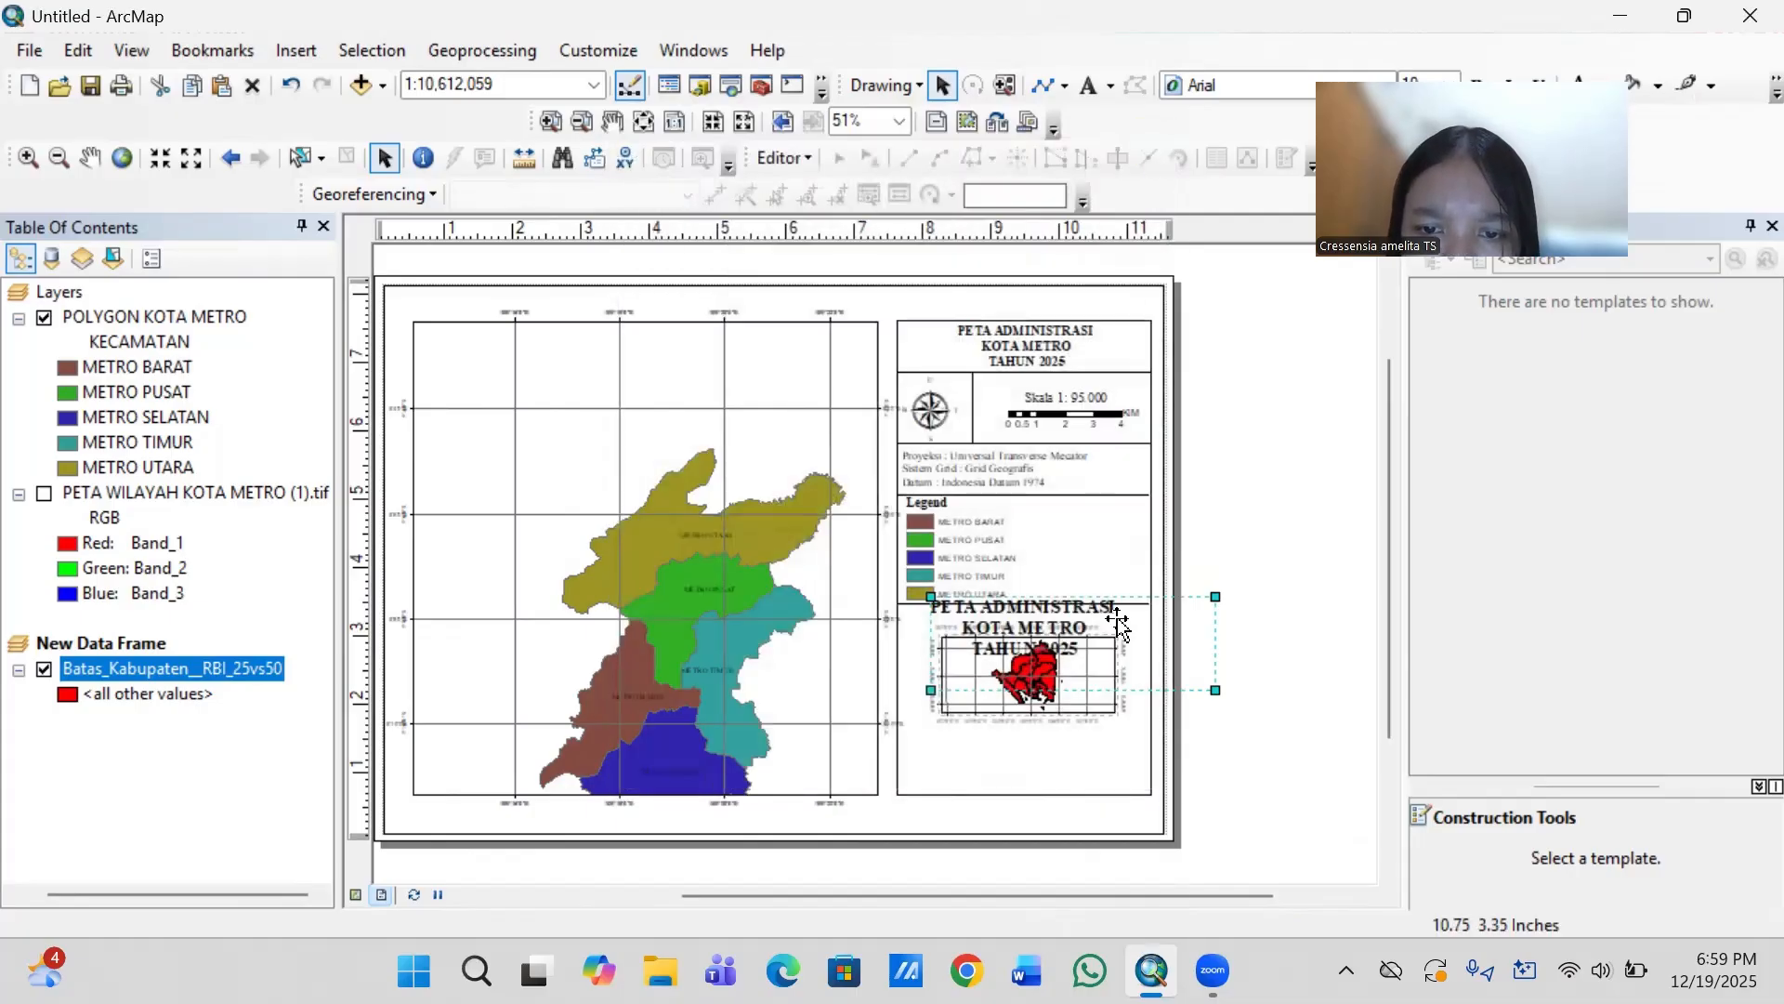
left_click_drag(1126, 624, 1166, 555)
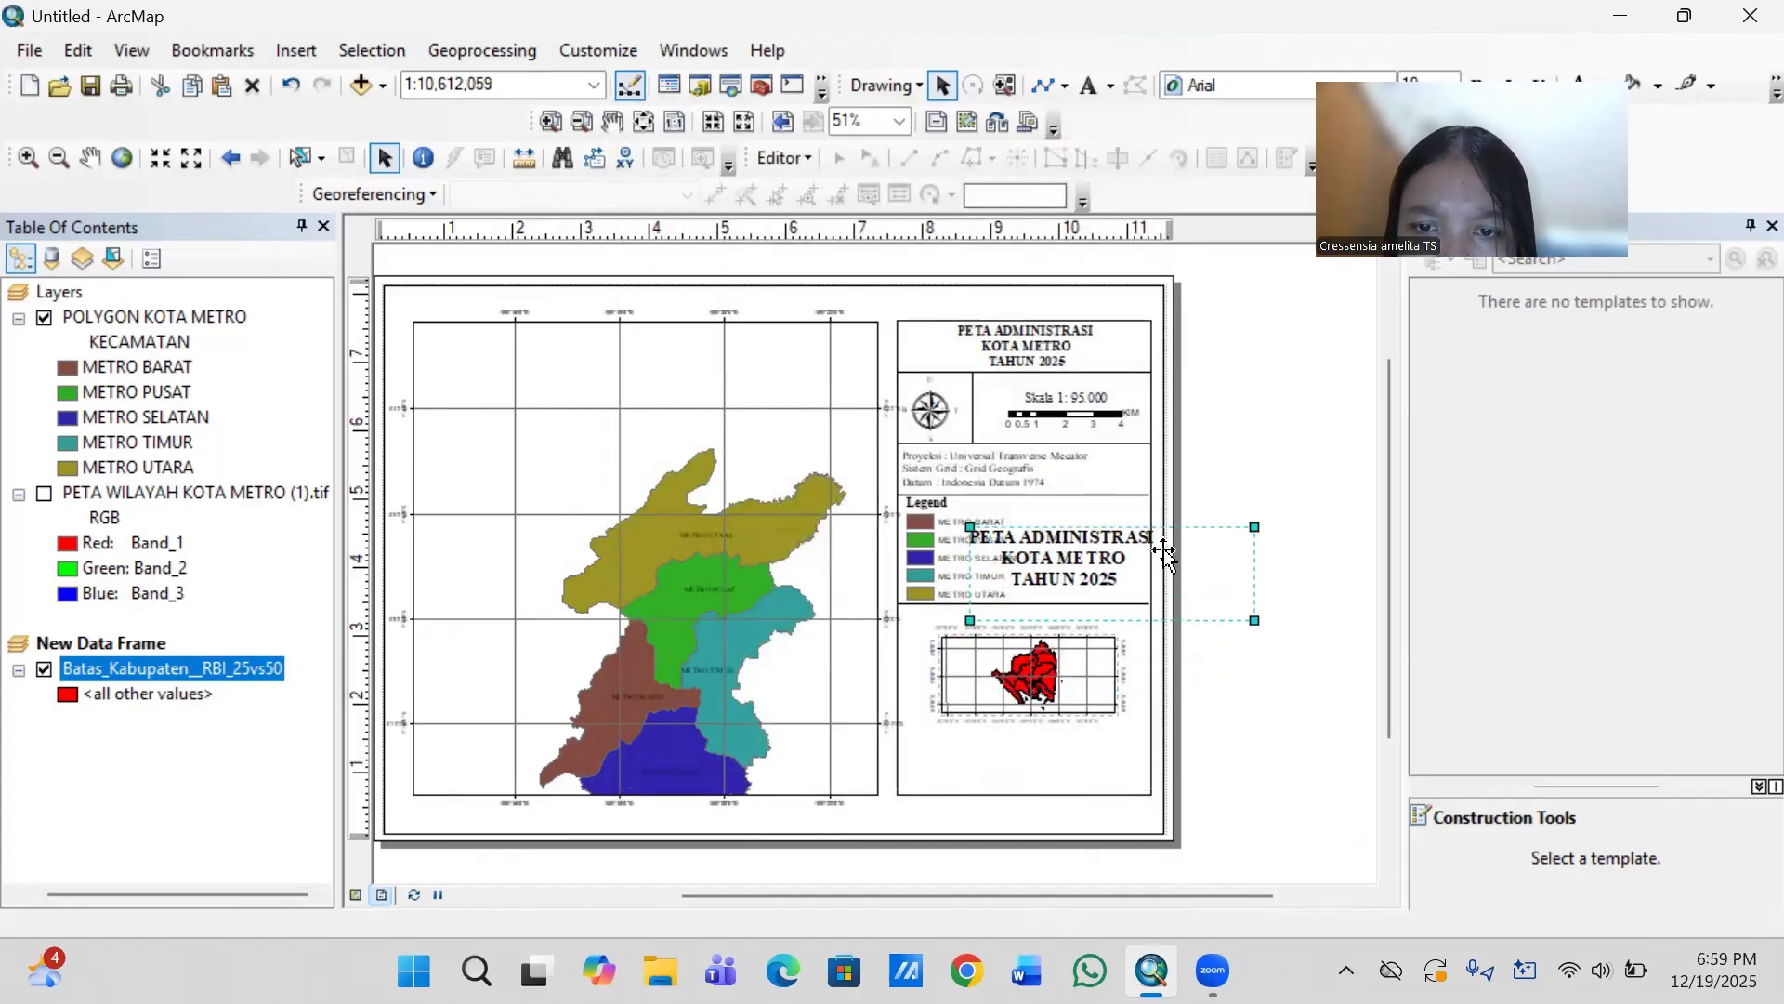
double_click(1128, 585)
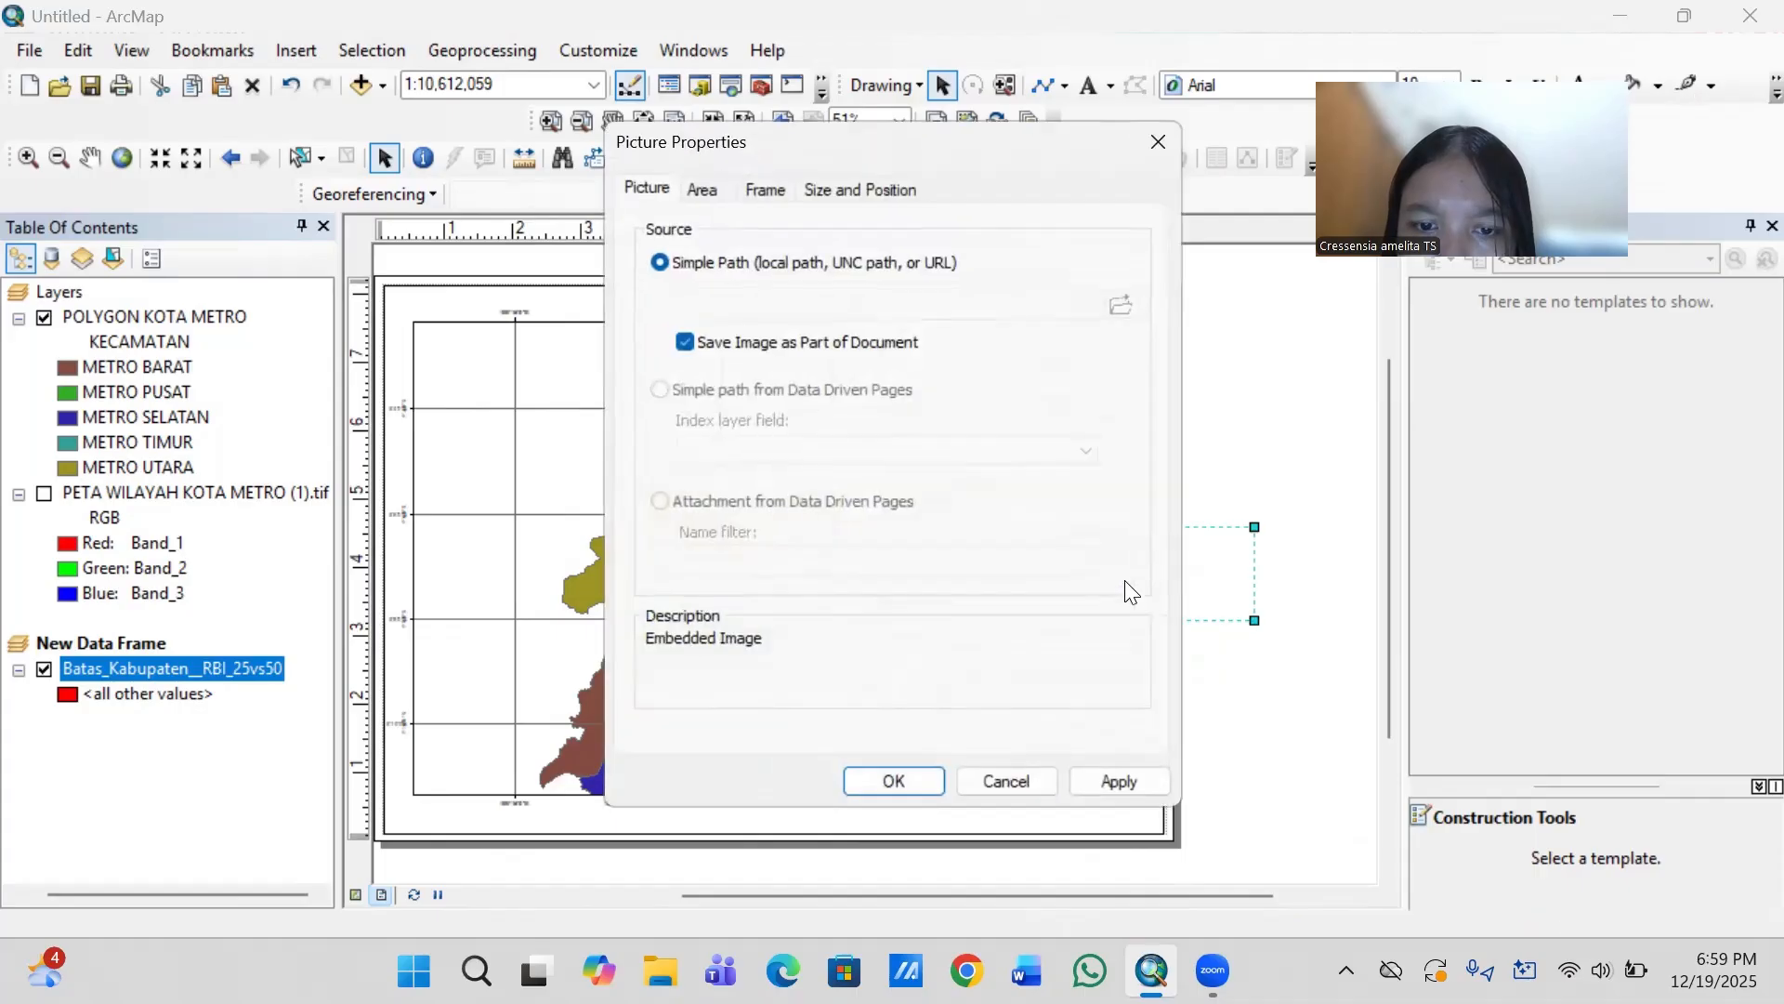
left_click(1143, 129)
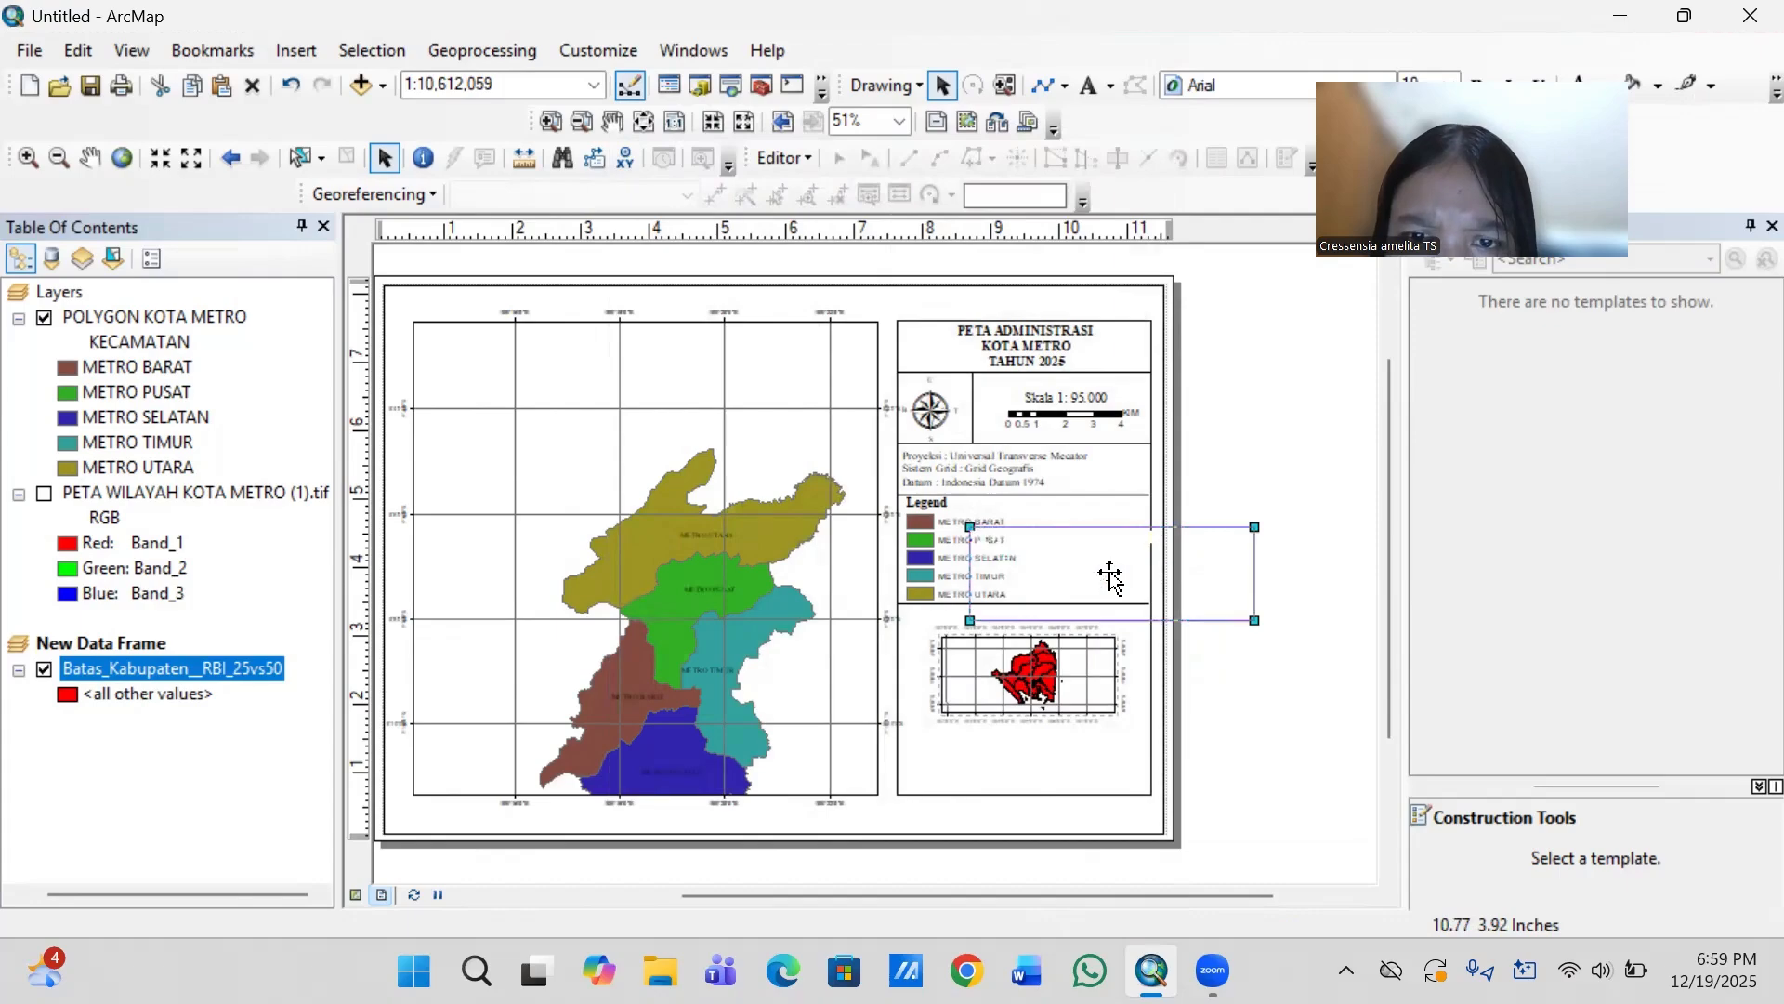
- Delete the pasted copy of the map title that overlaps the legend
left_click(1110, 571)
left_click(1083, 563)
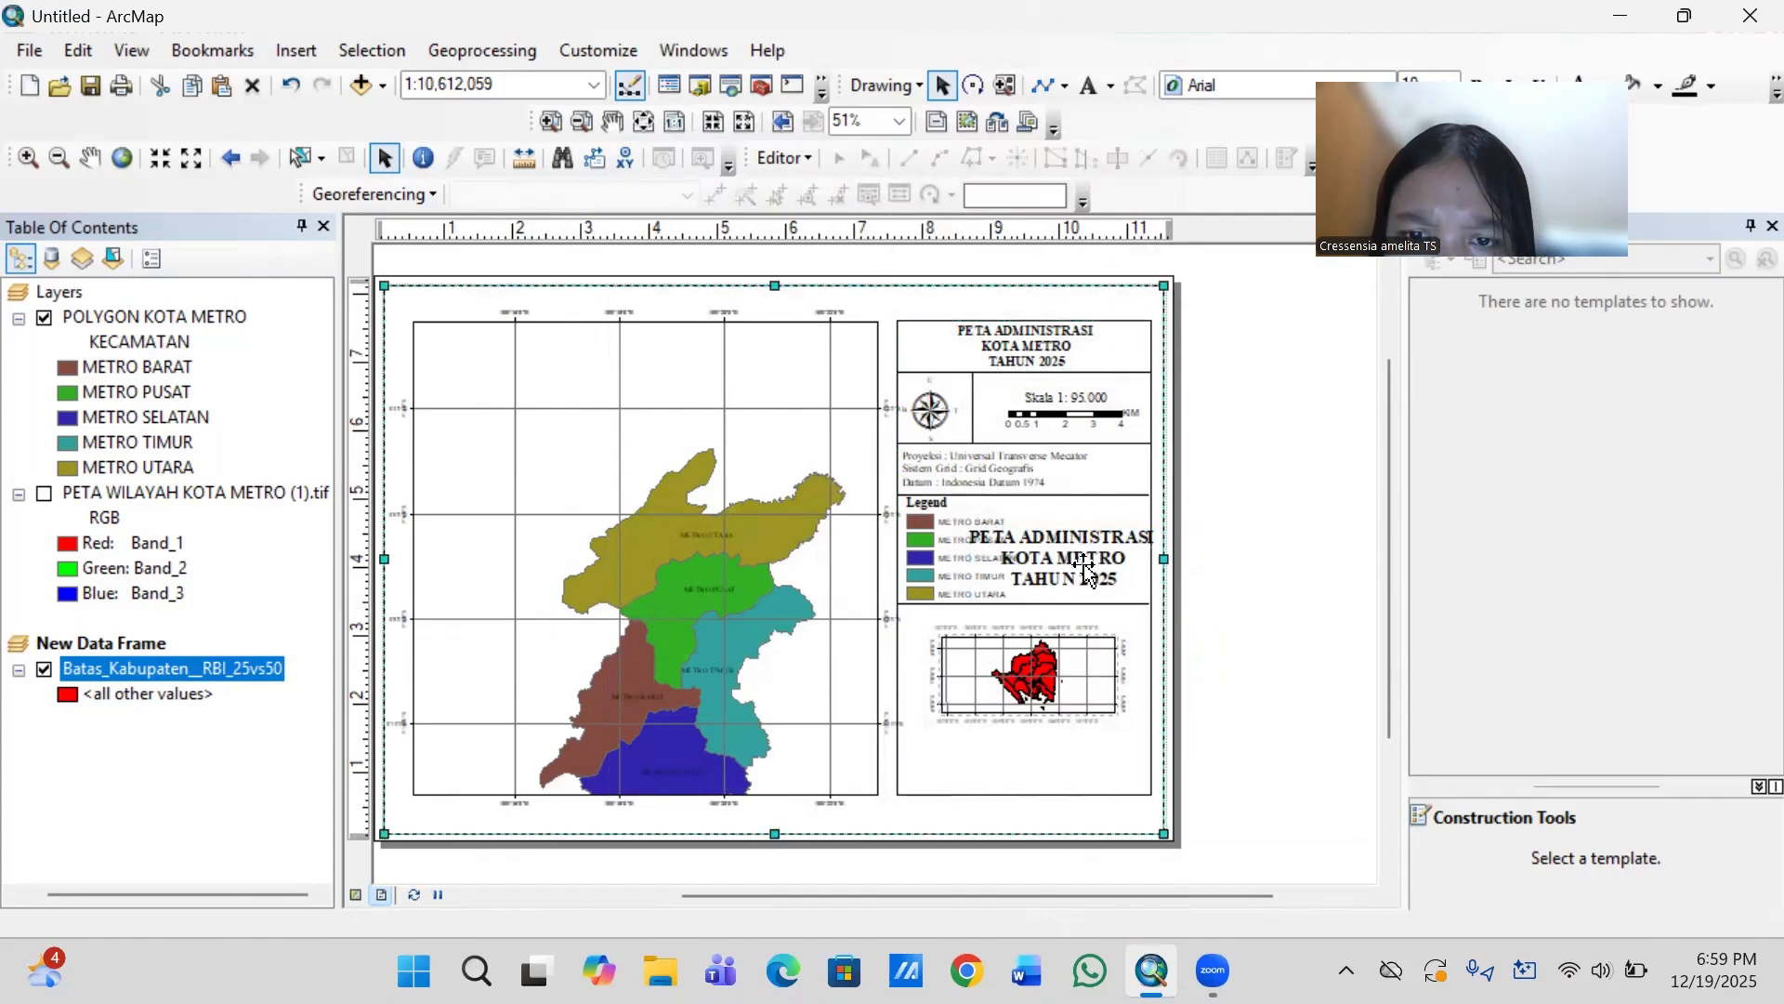
right_click(1083, 564)
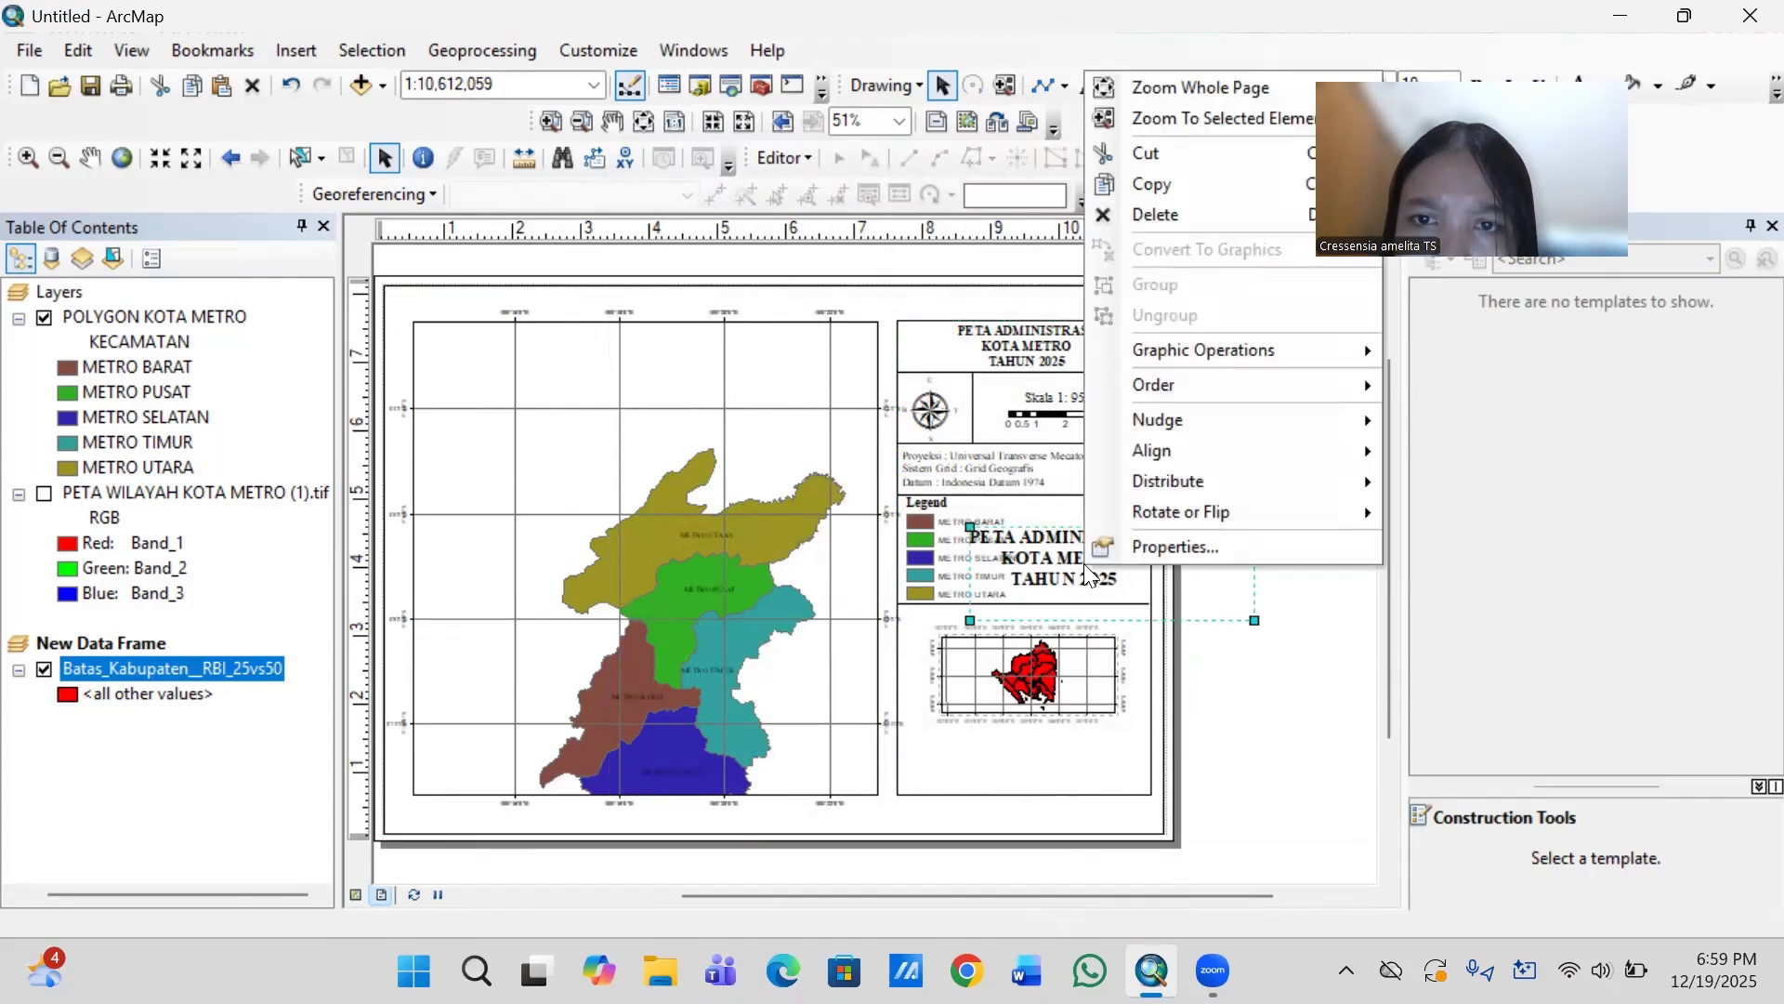
left_click(1243, 214)
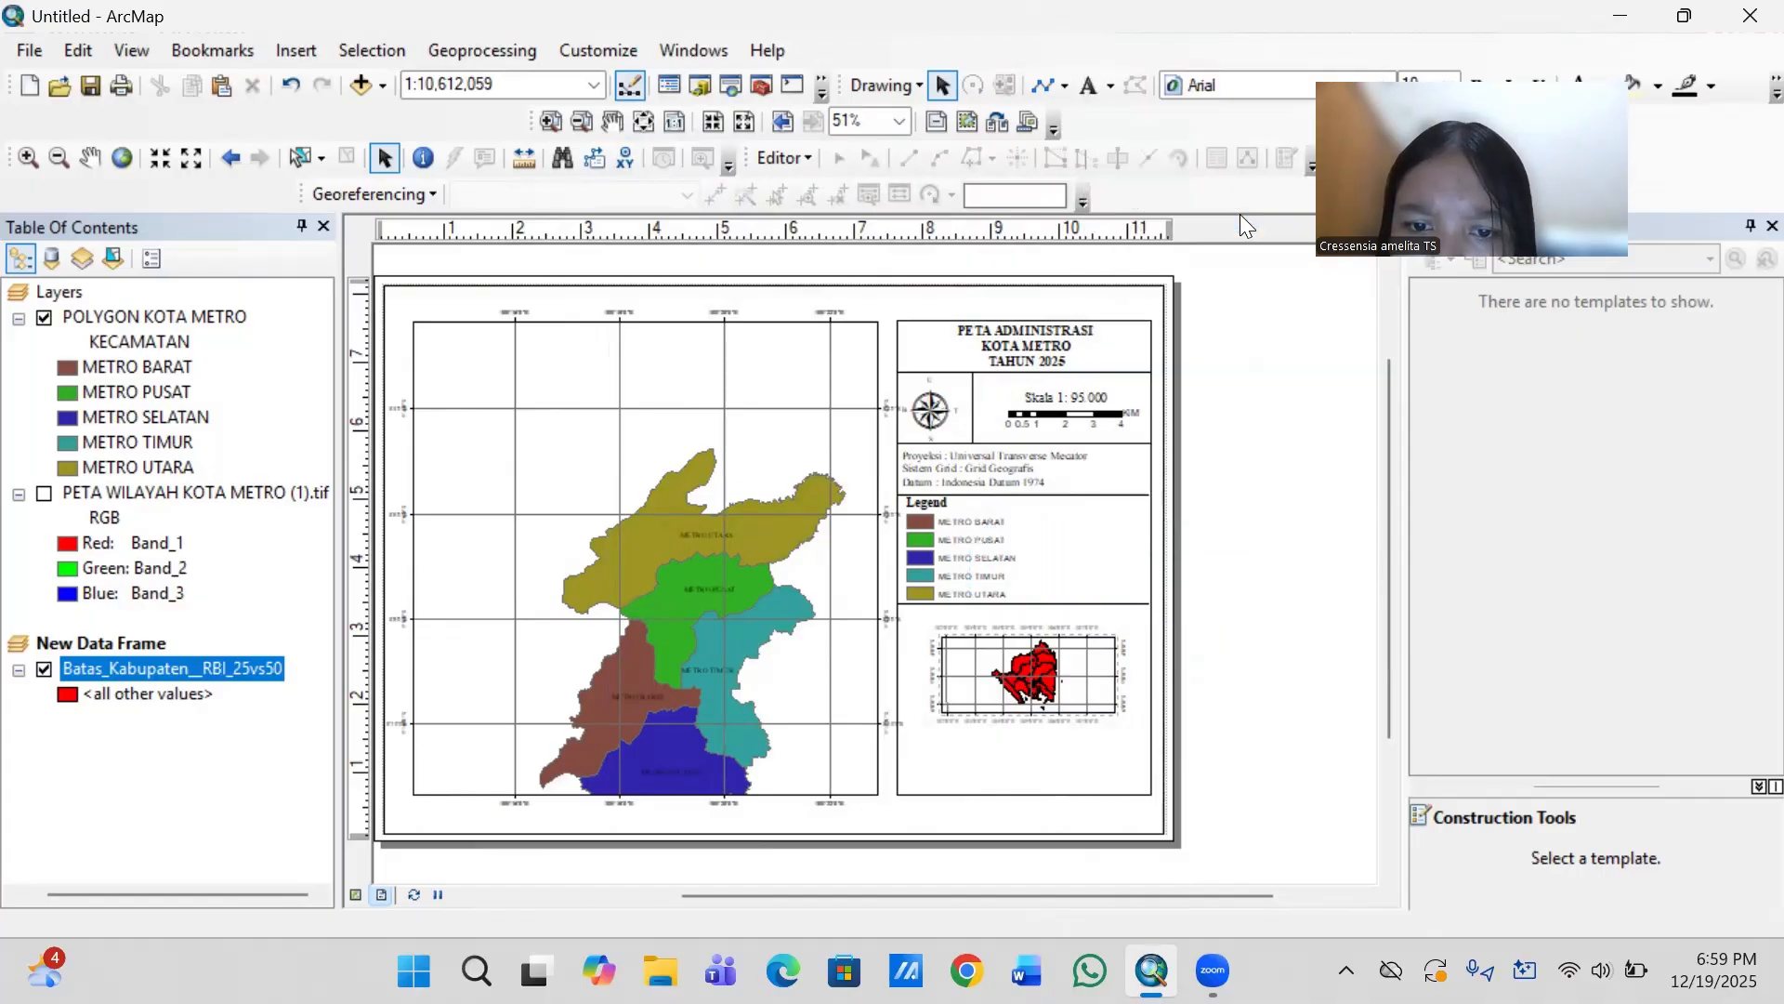
- Insert a new text element in the empty space beside the legend entries
left_click(1087, 84)
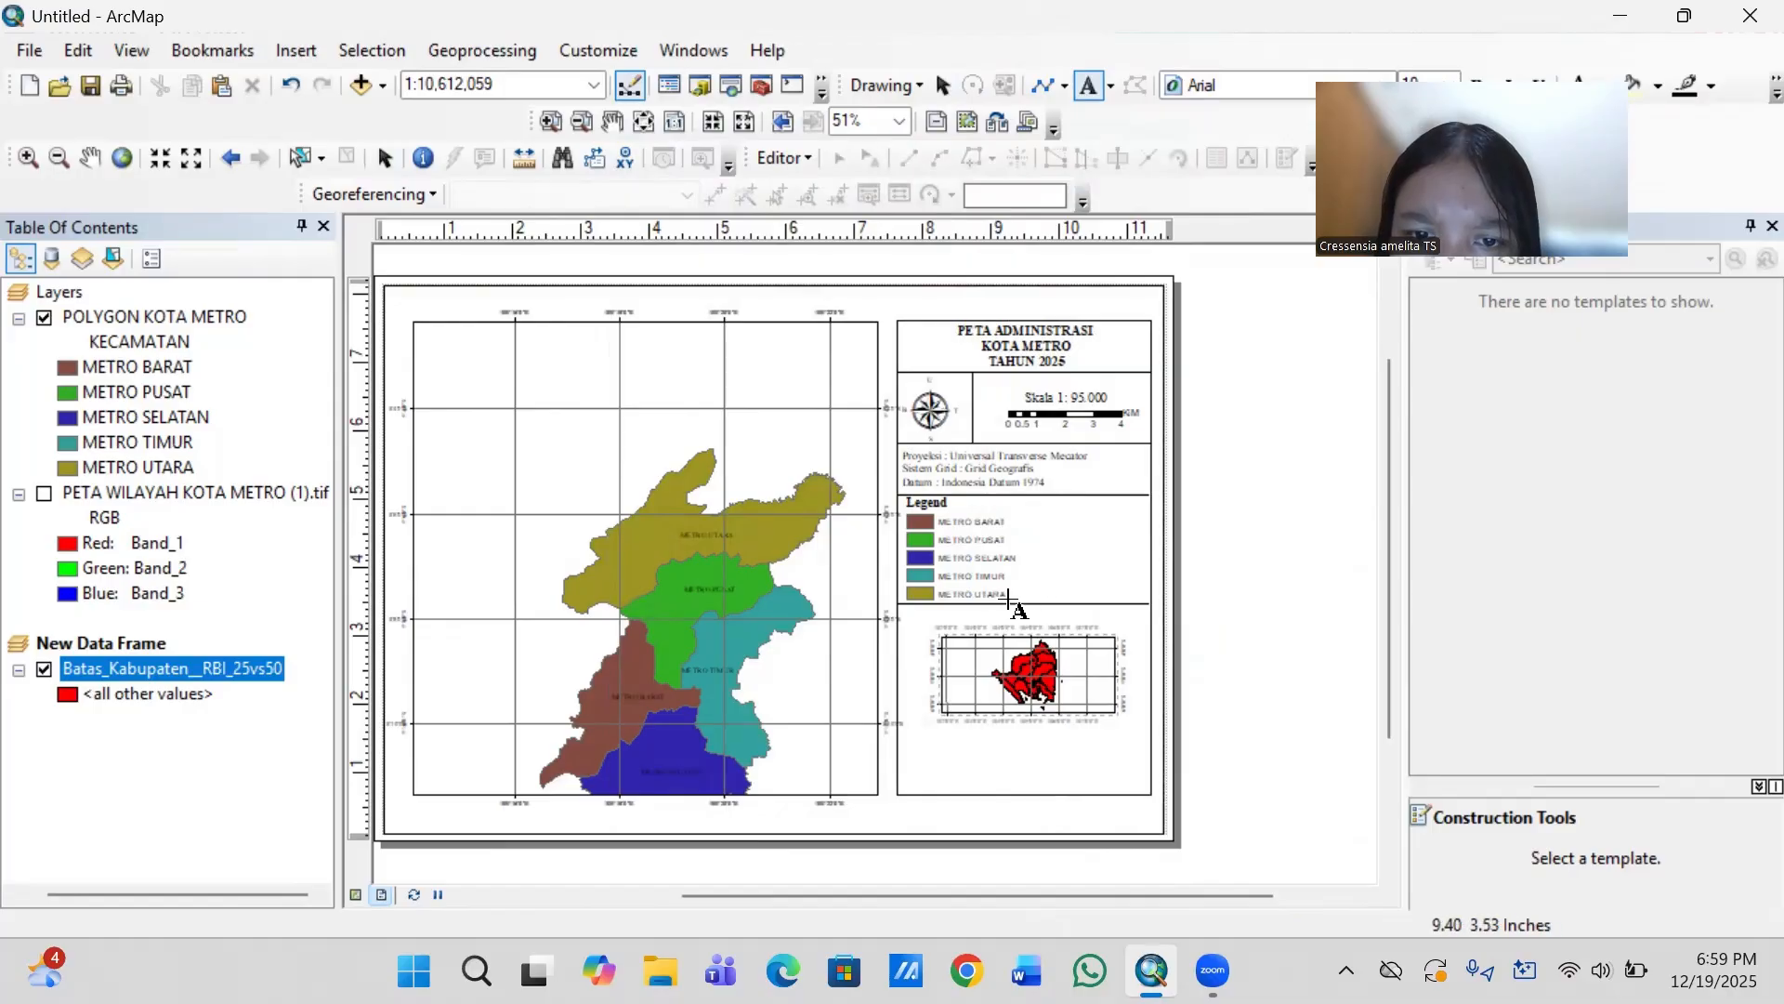
left_click(1085, 553)
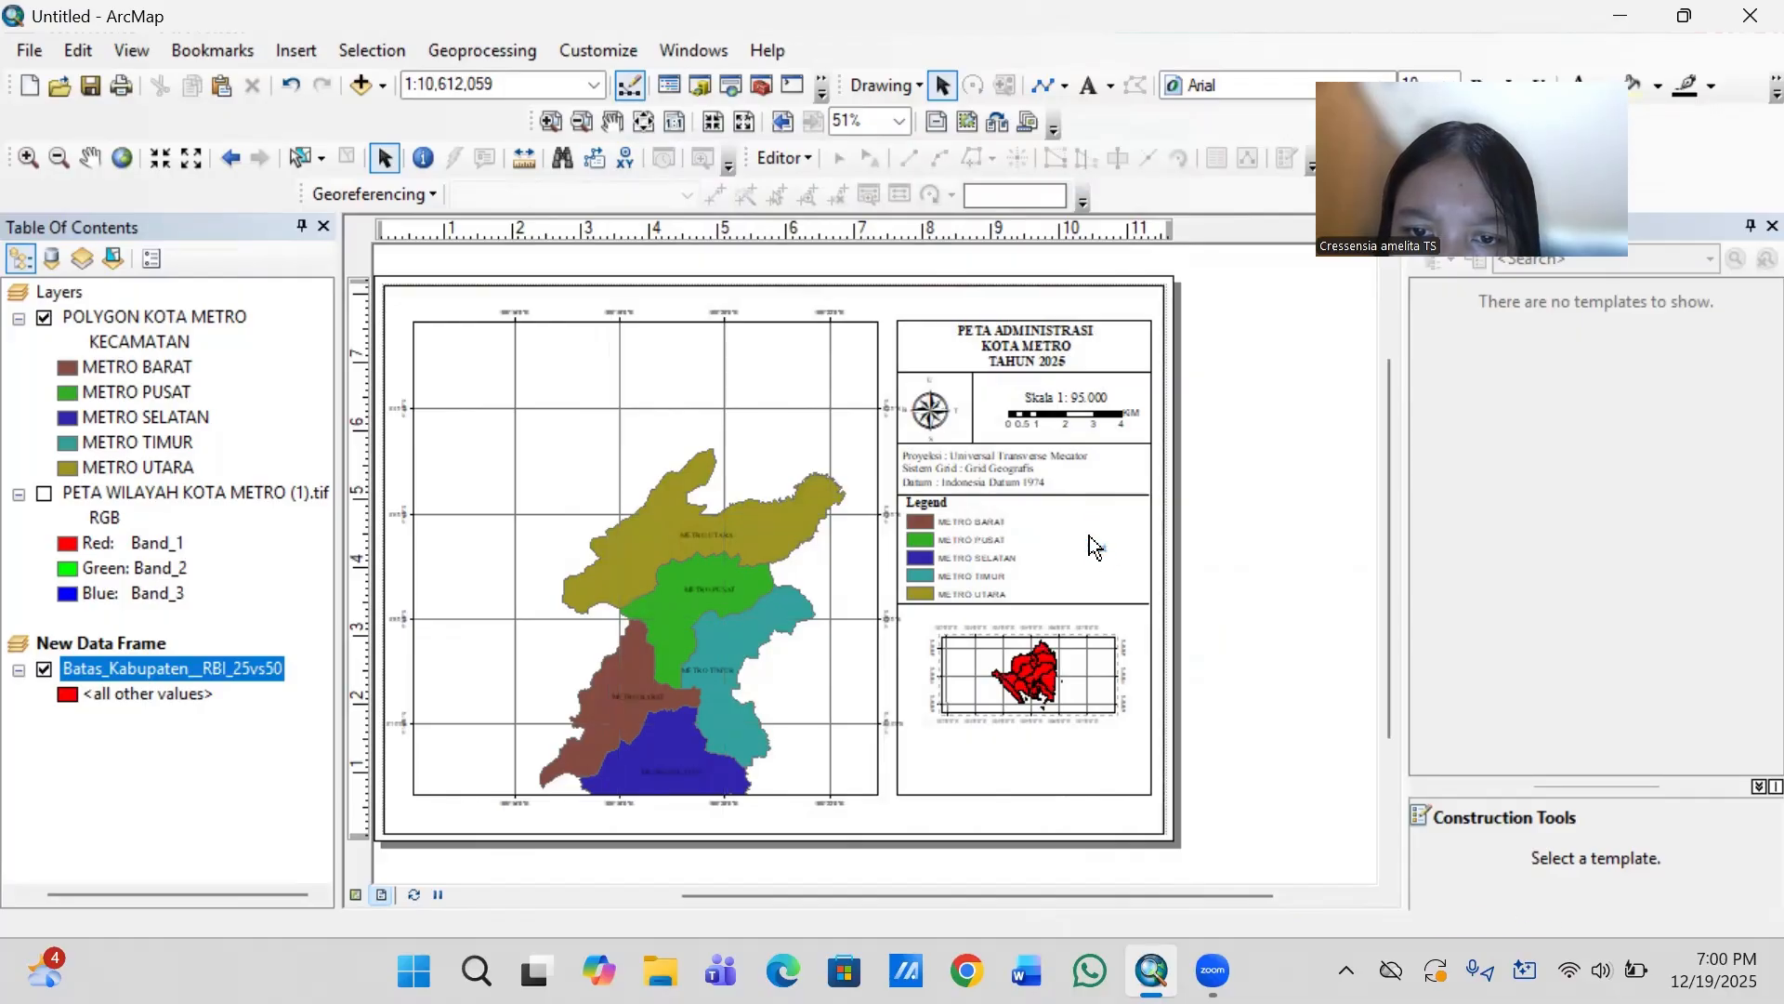
double_click(1089, 535)
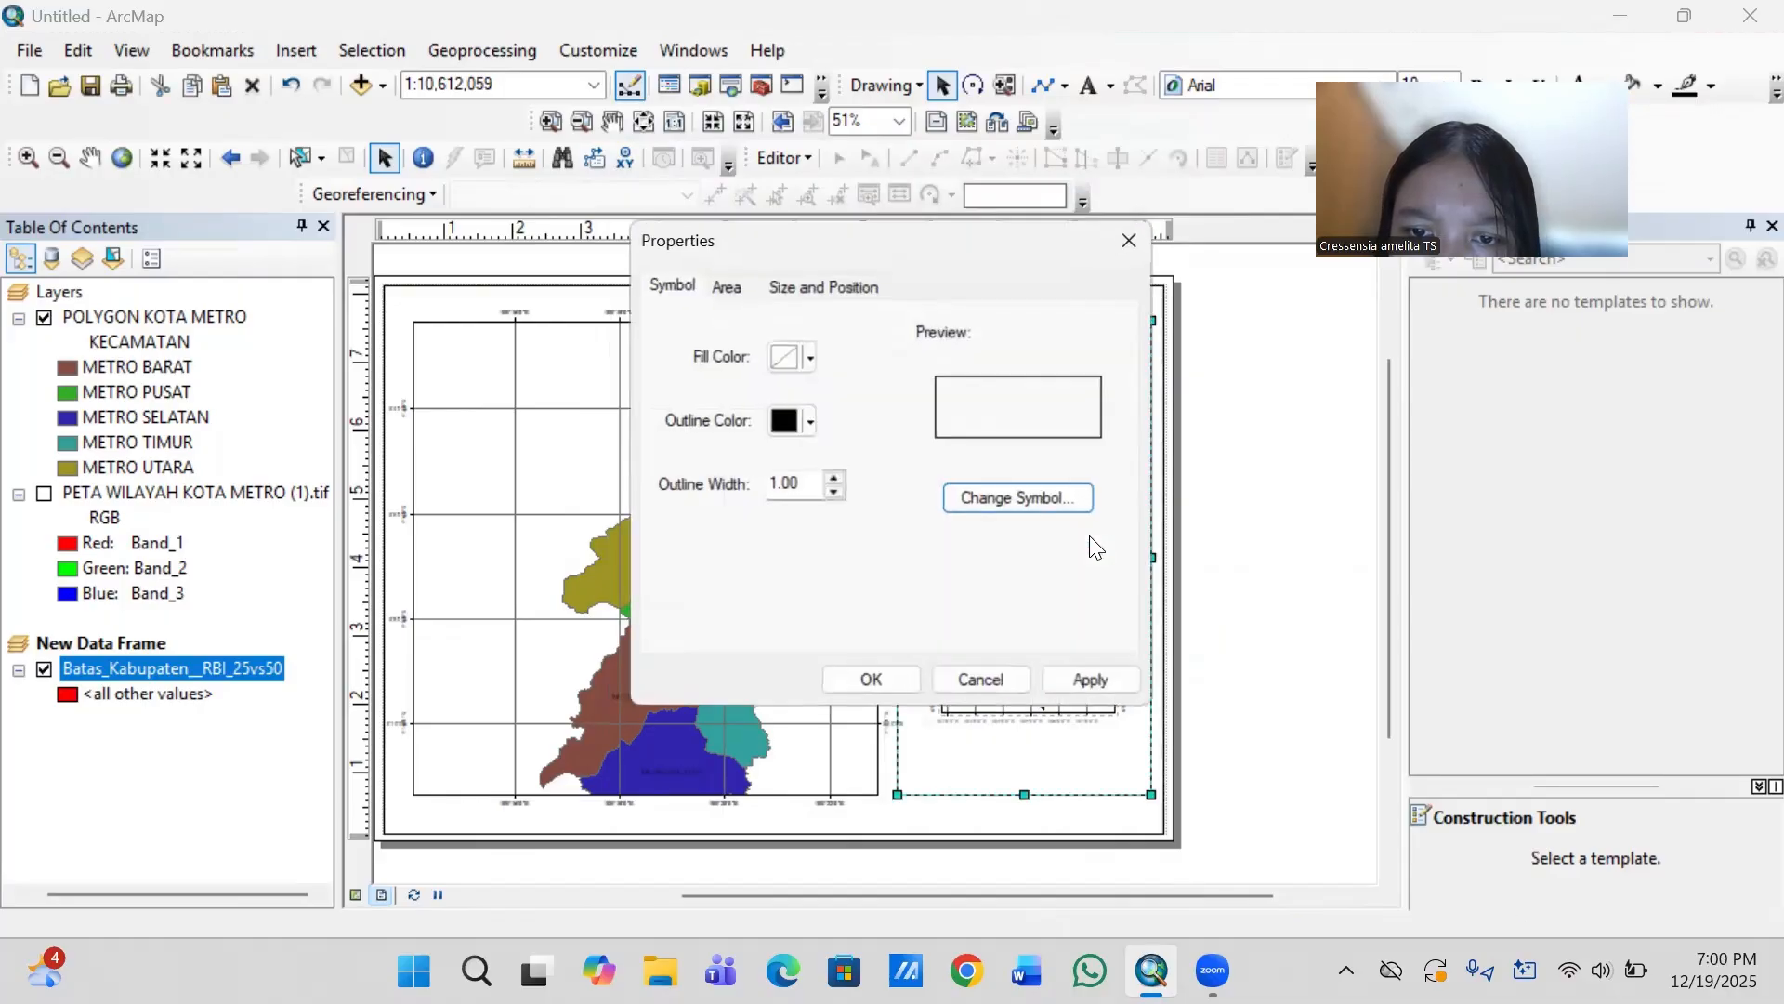
left_click(1135, 238)
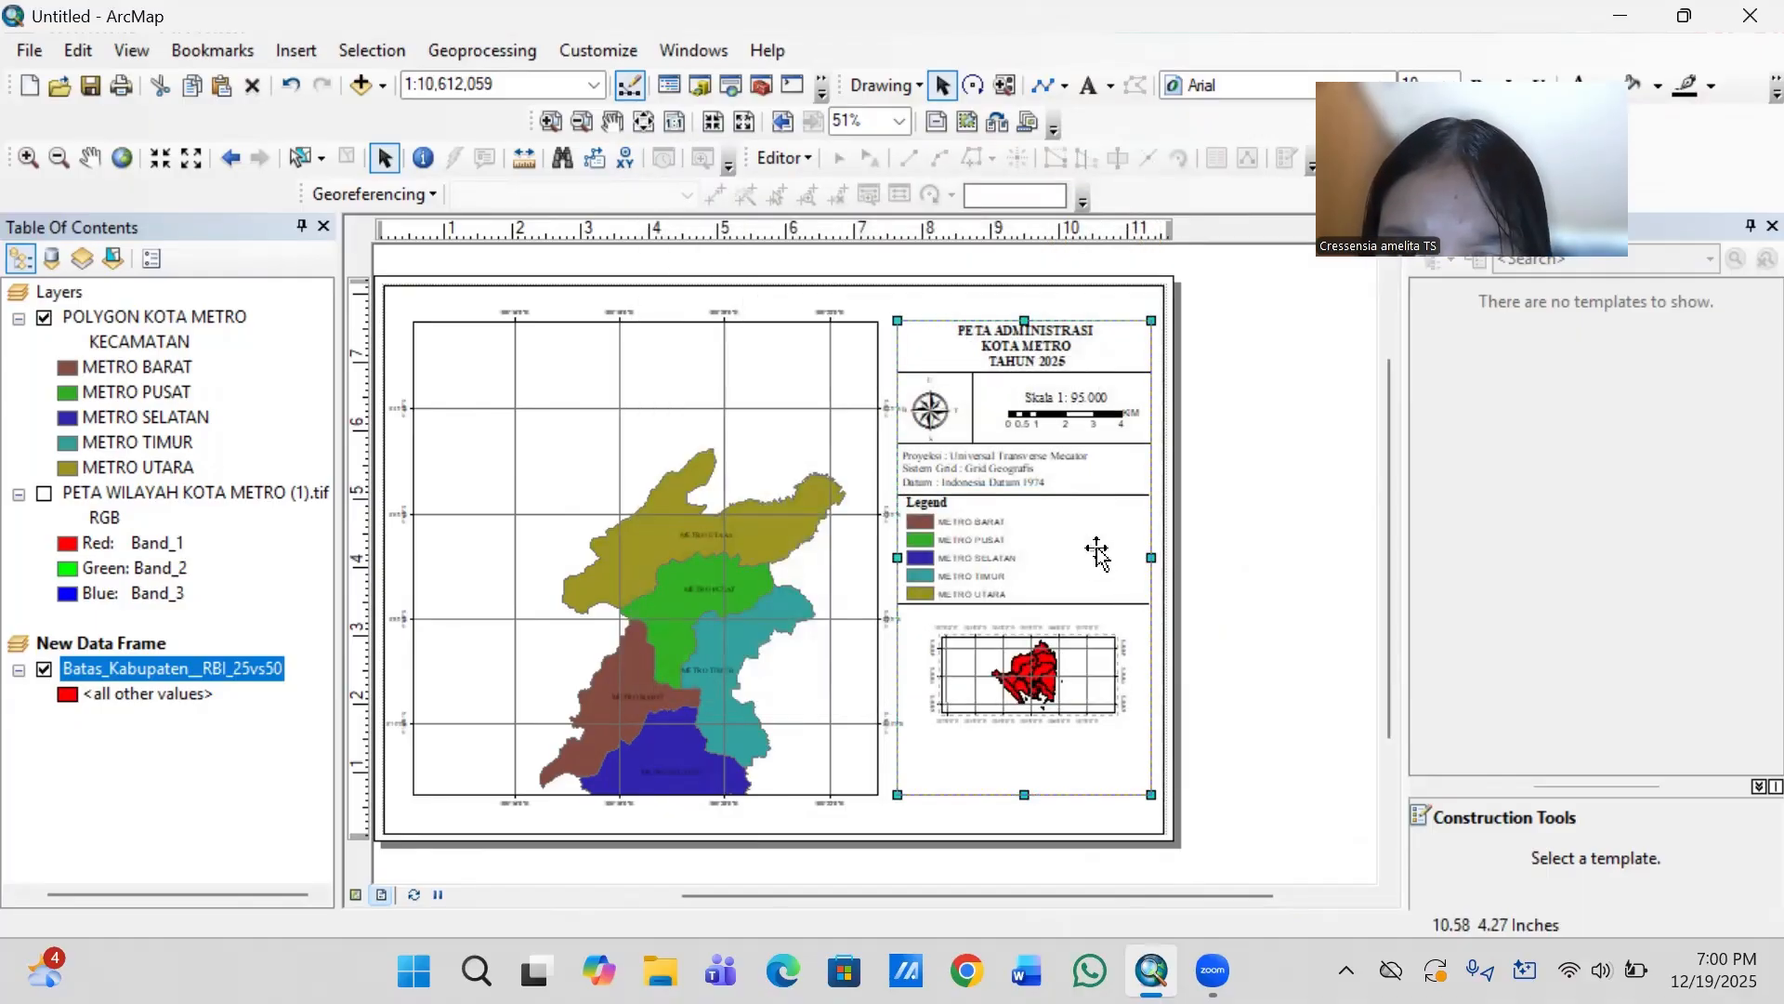
- Replace the new text element's placeholder content with "Inset Provinsi Lampung"
left_click(1096, 550)
left_click(1096, 550)
double_click(1096, 550)
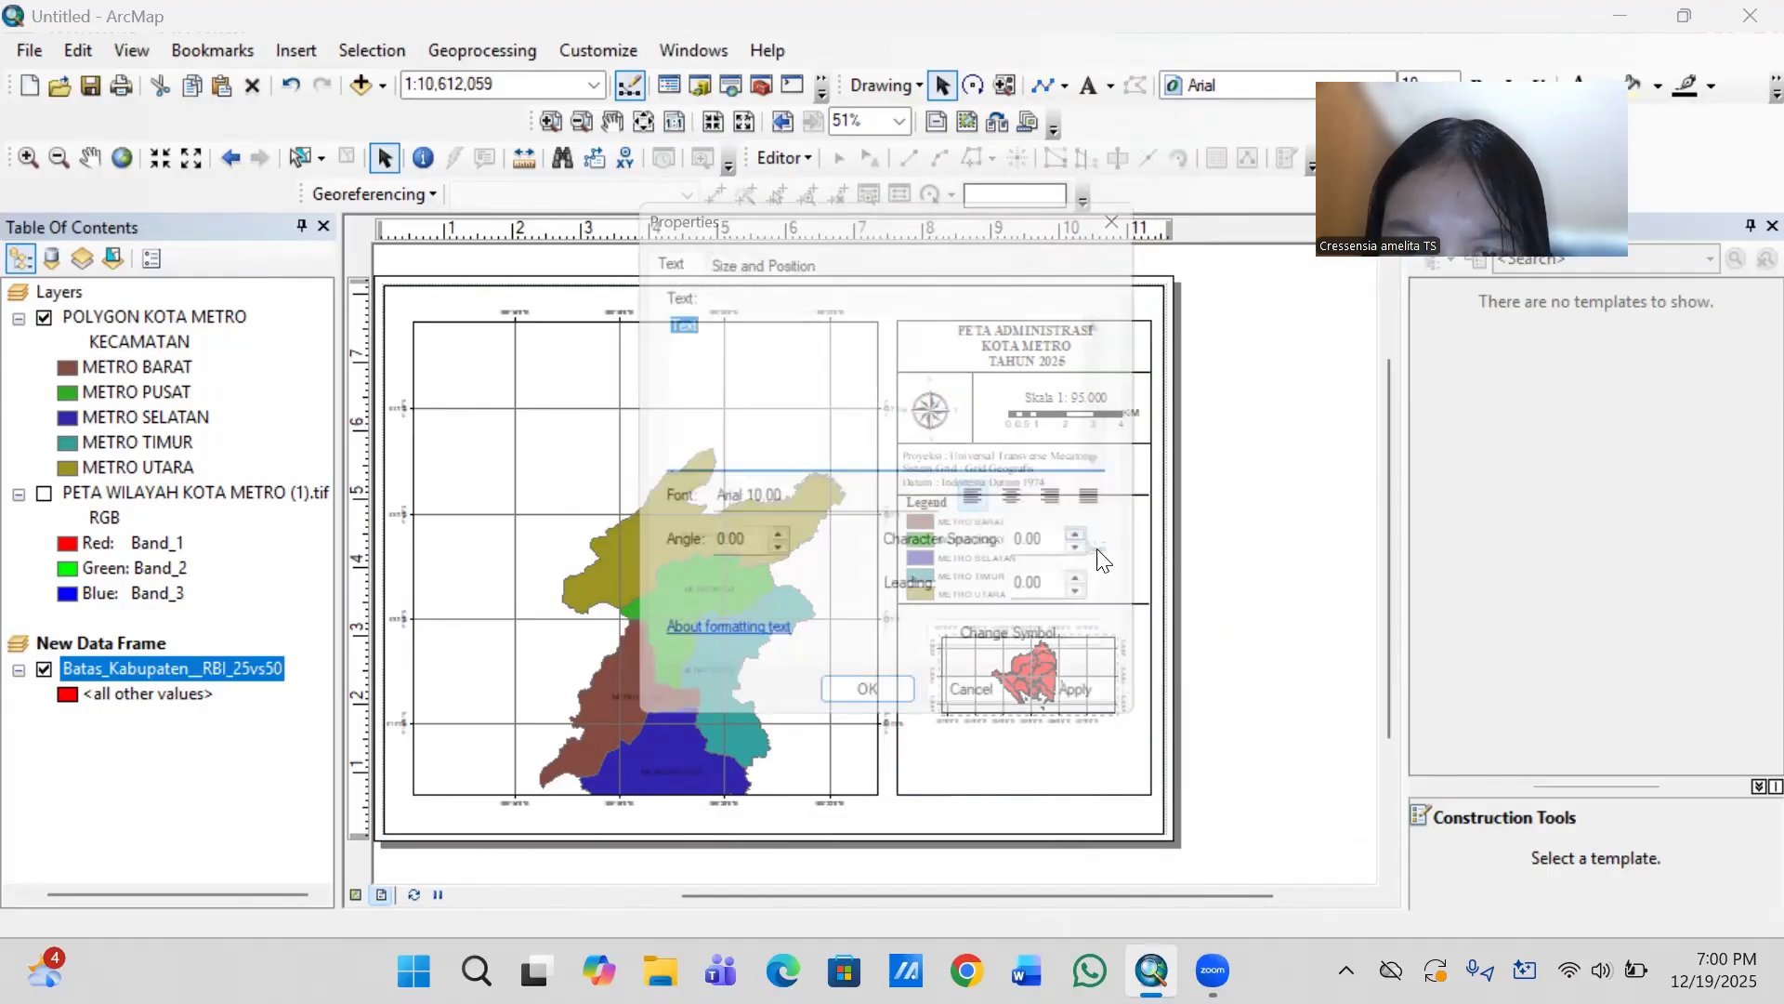
key("BackSpace")
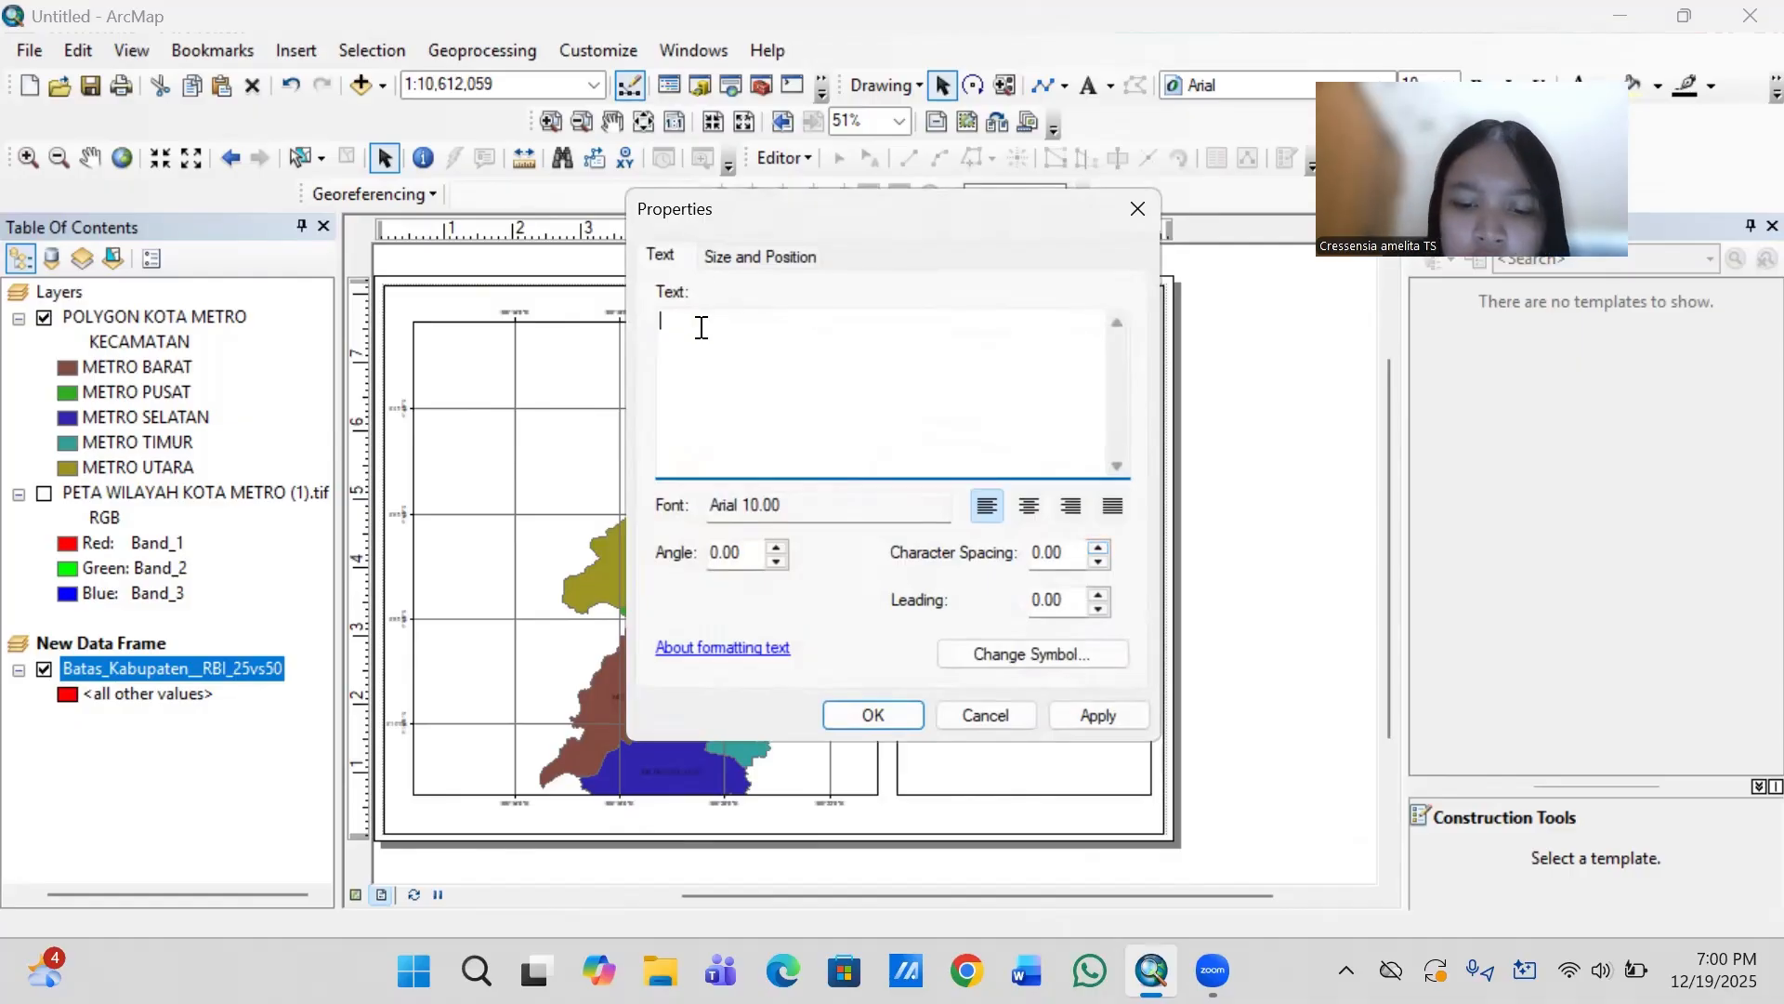
type("in")
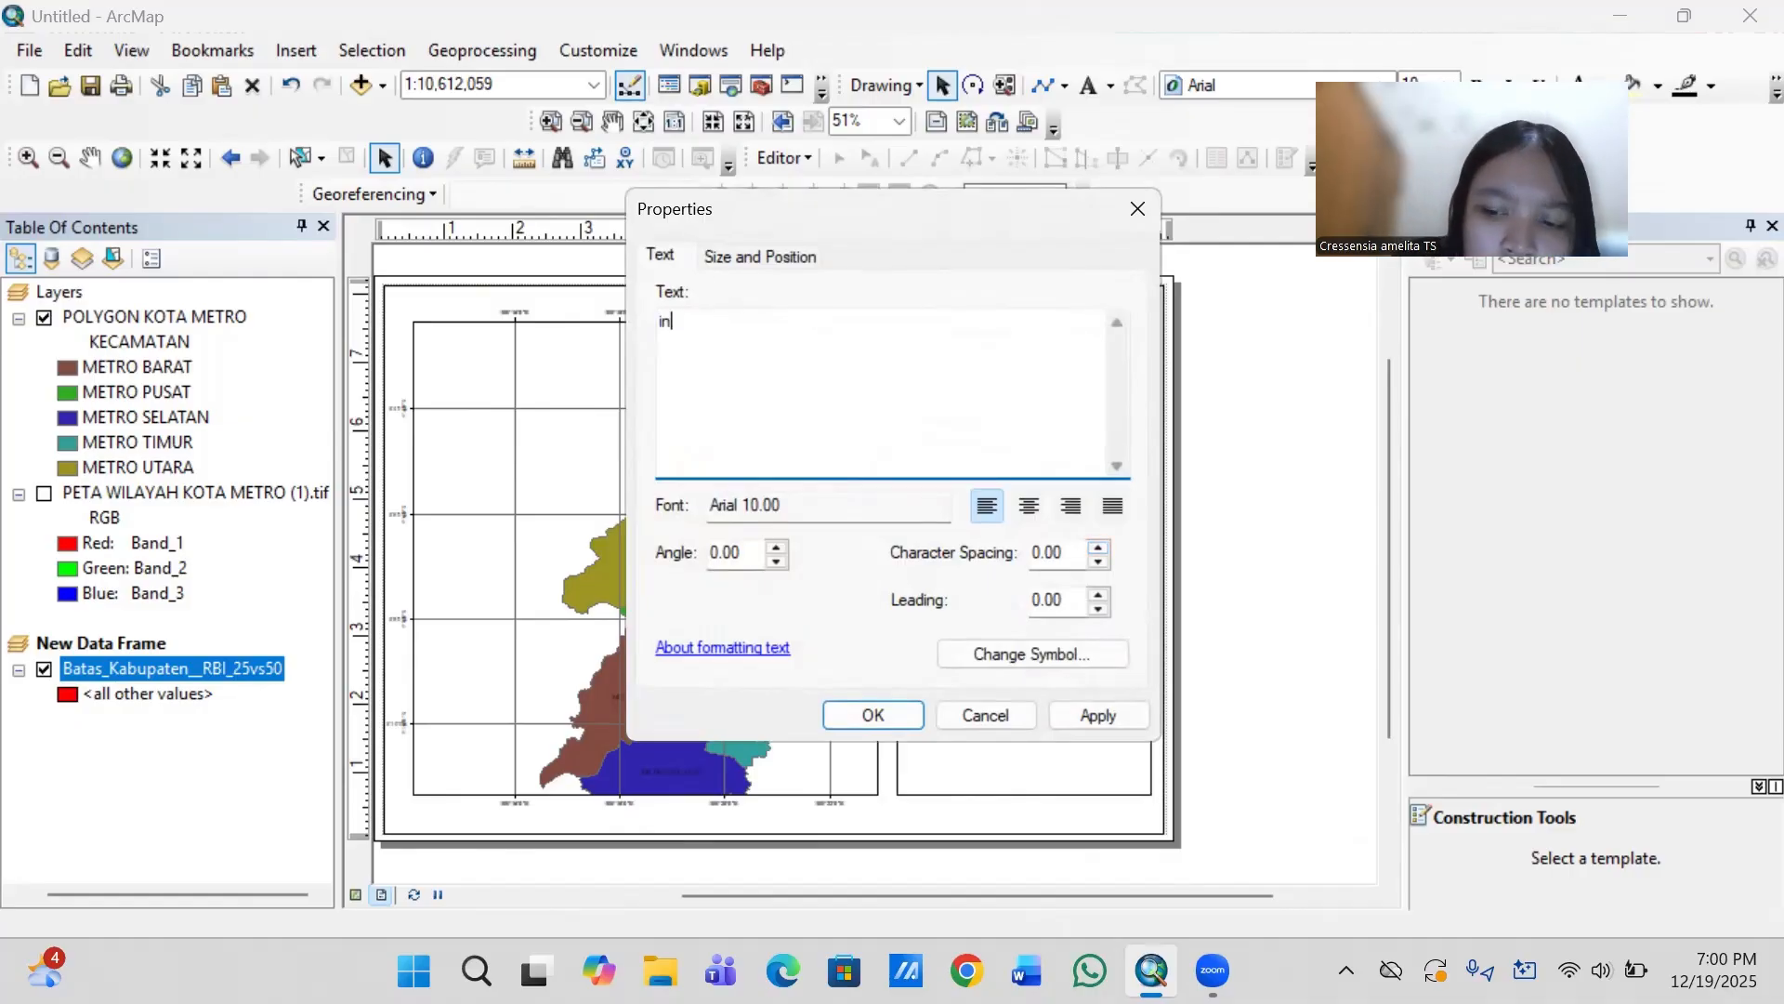
key("BackSpace")
key("BackSpace")
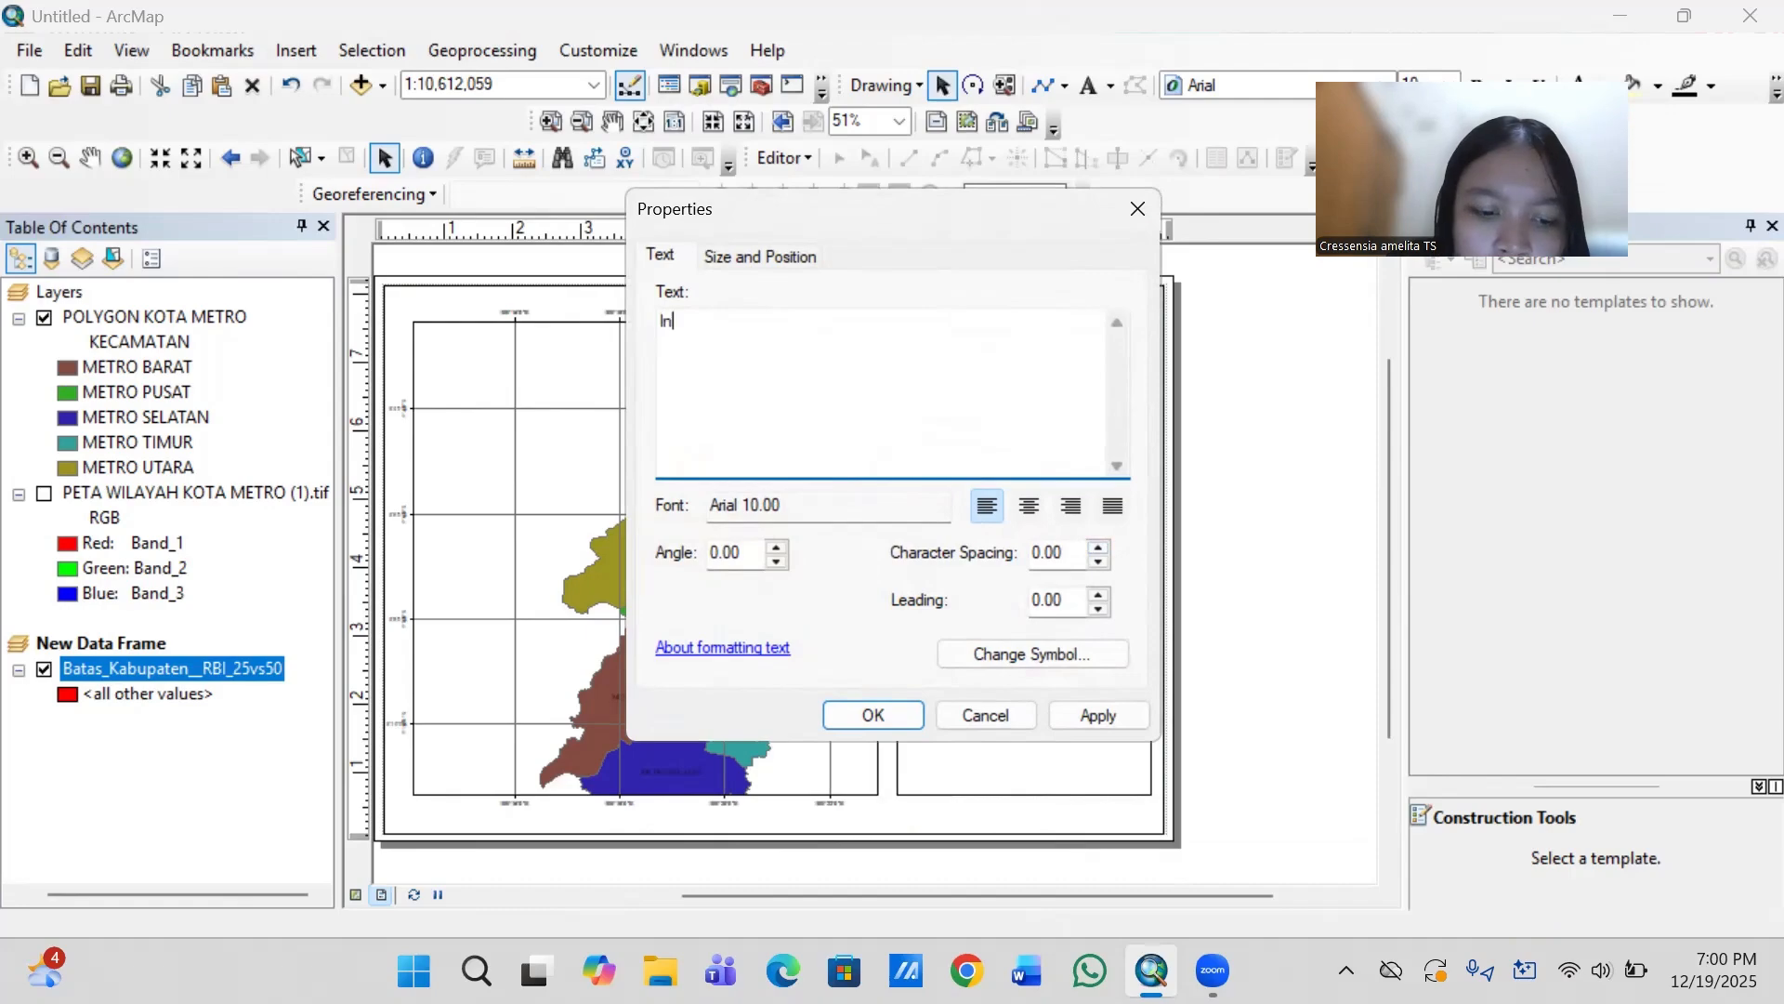
type("set")
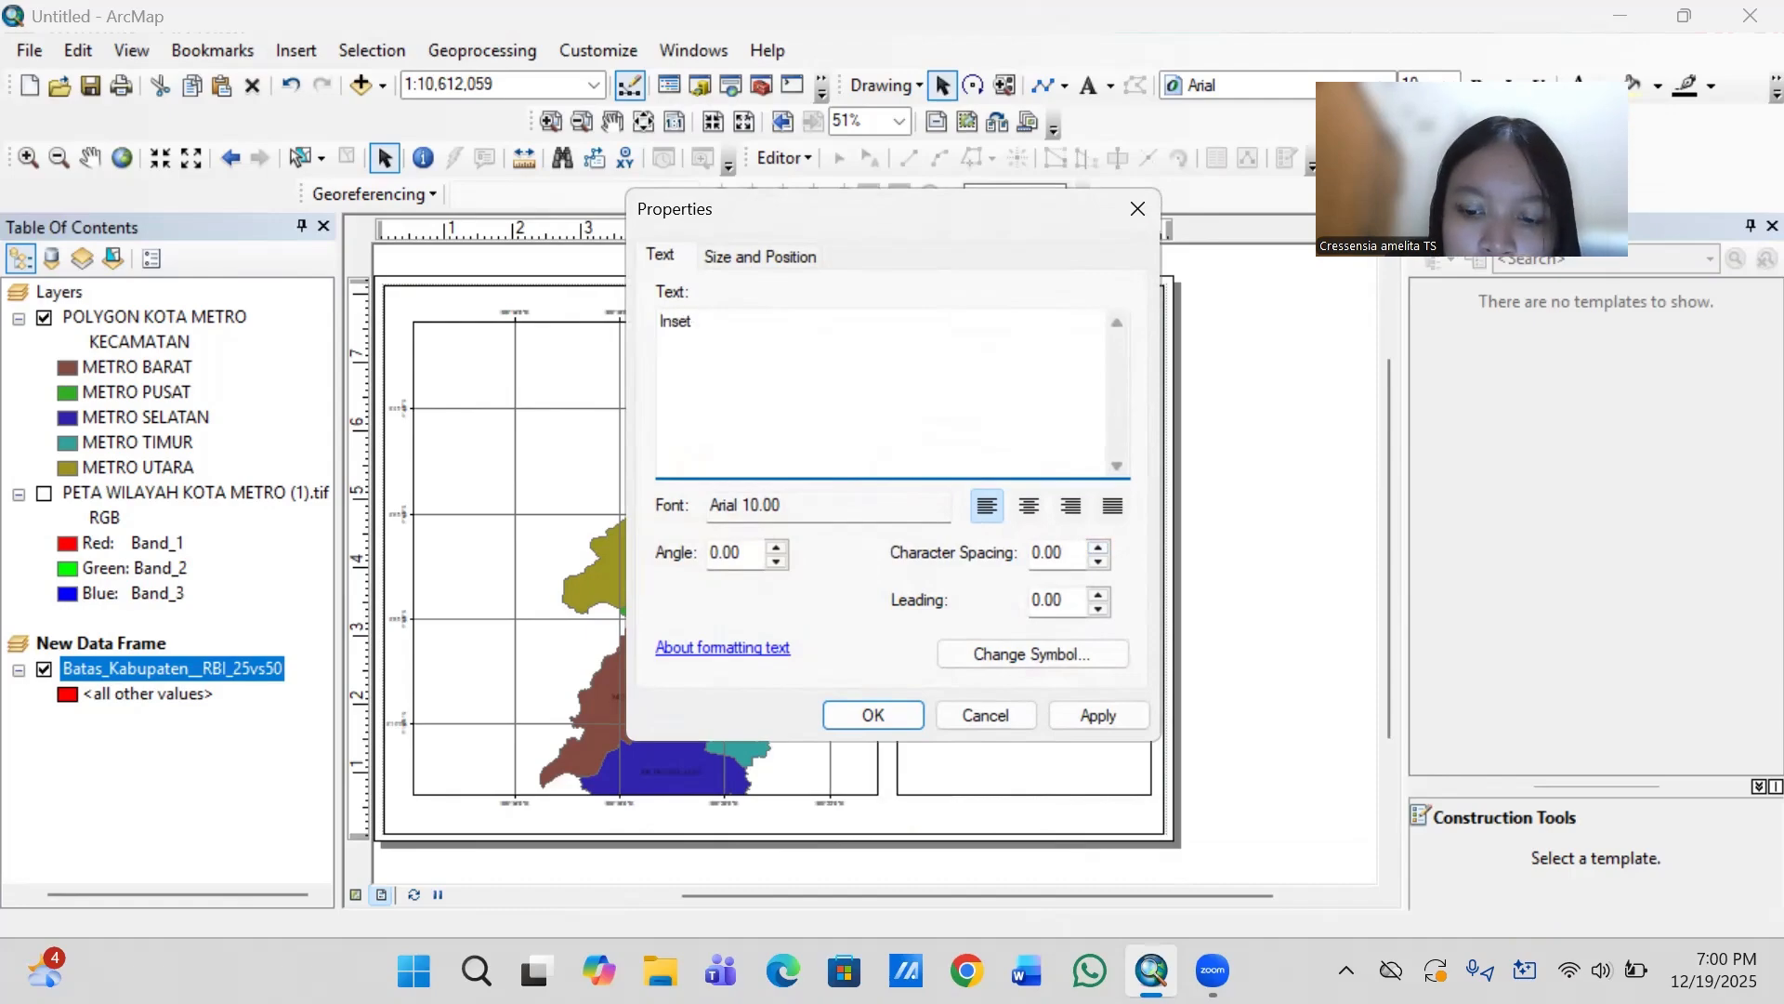
type(" Provin")
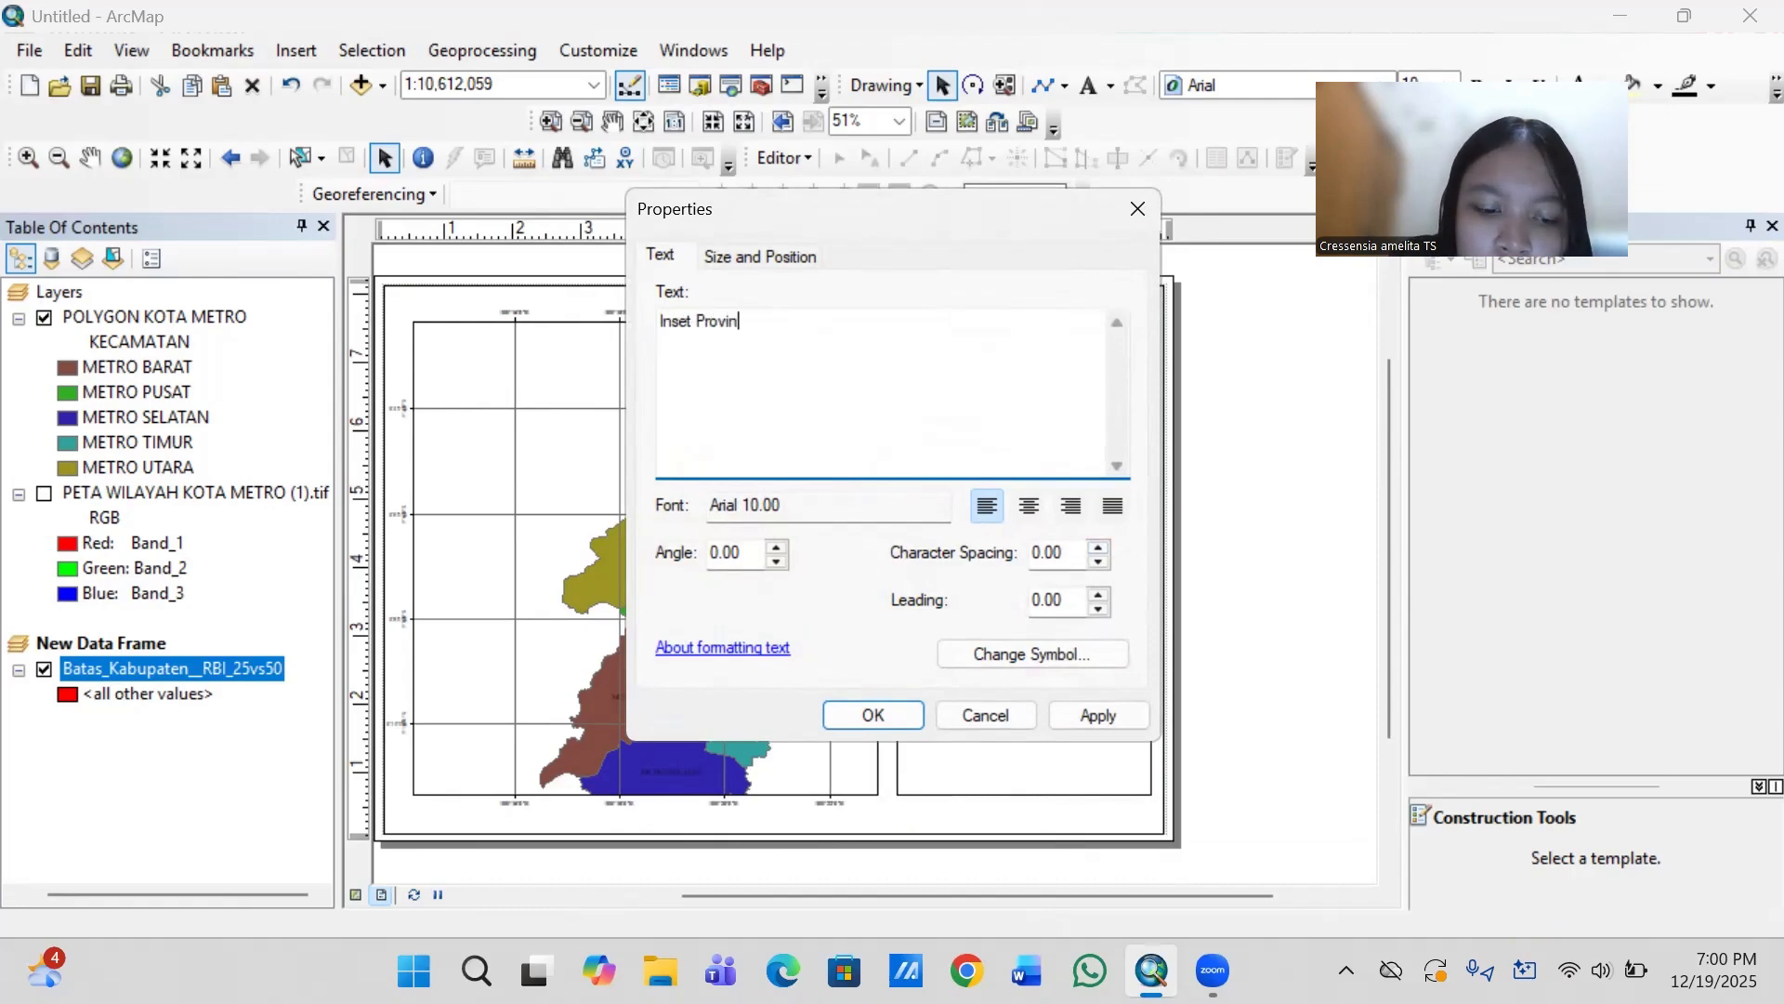
type("si")
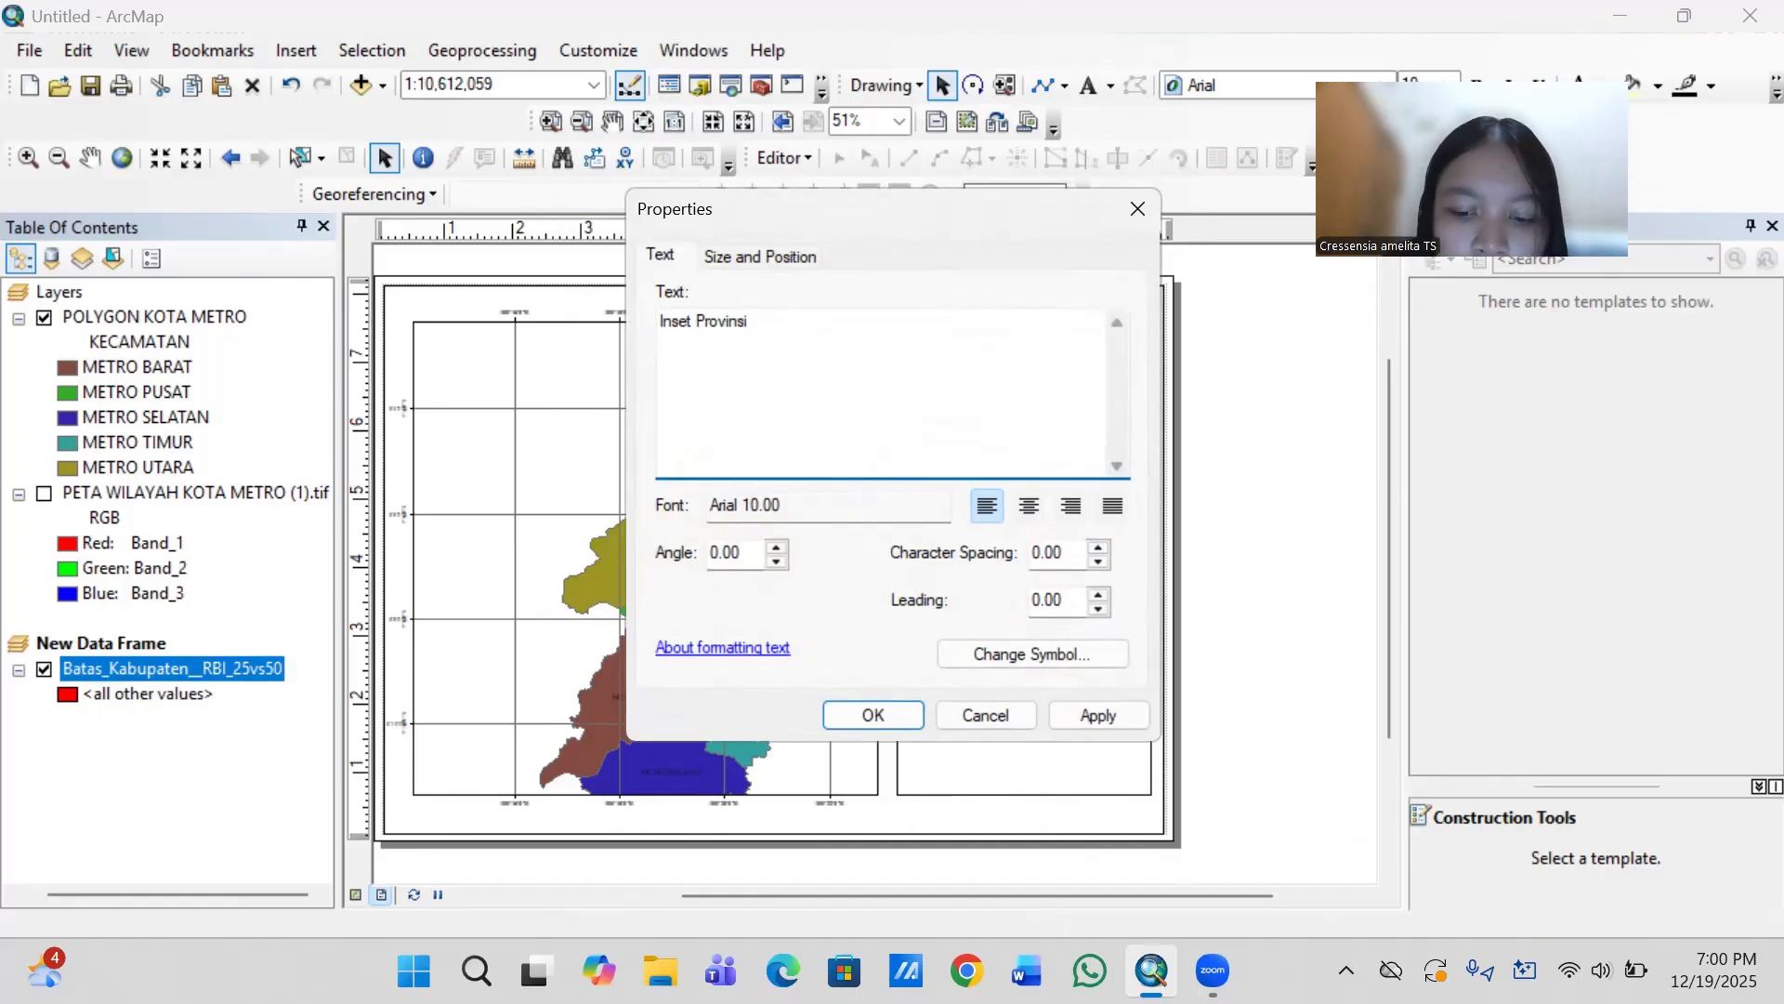
type(" K")
key("BackSpace")
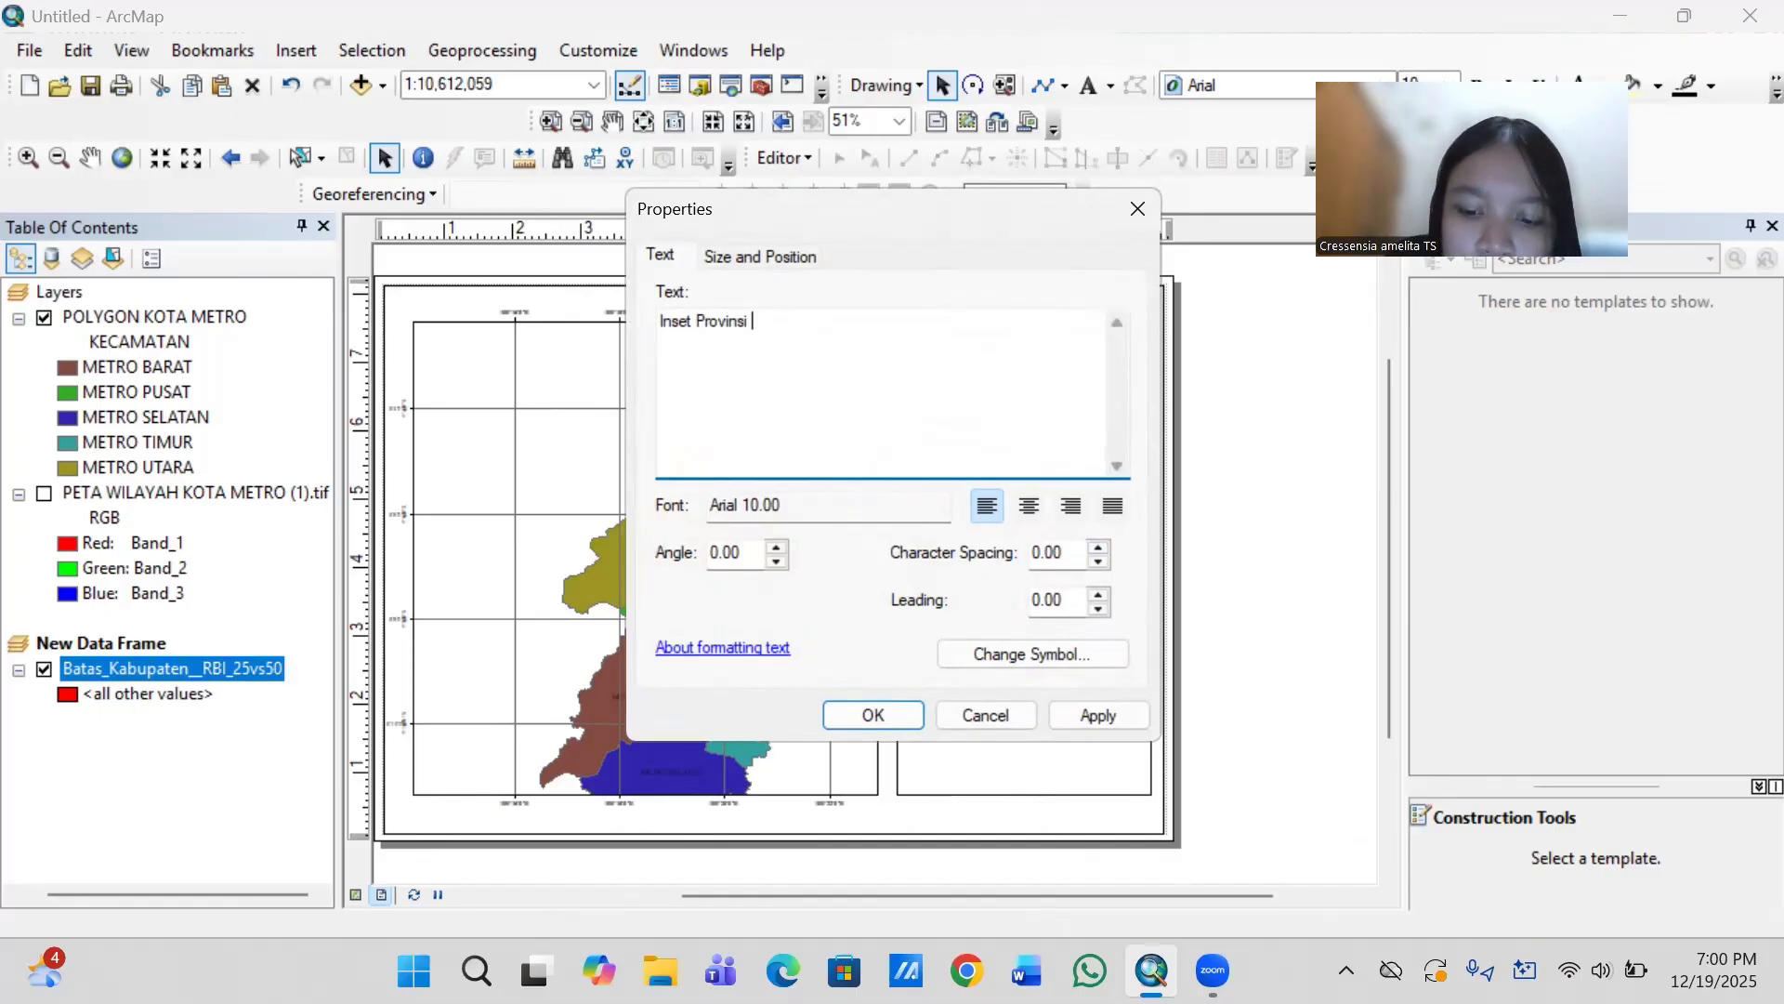
type("Lampung")
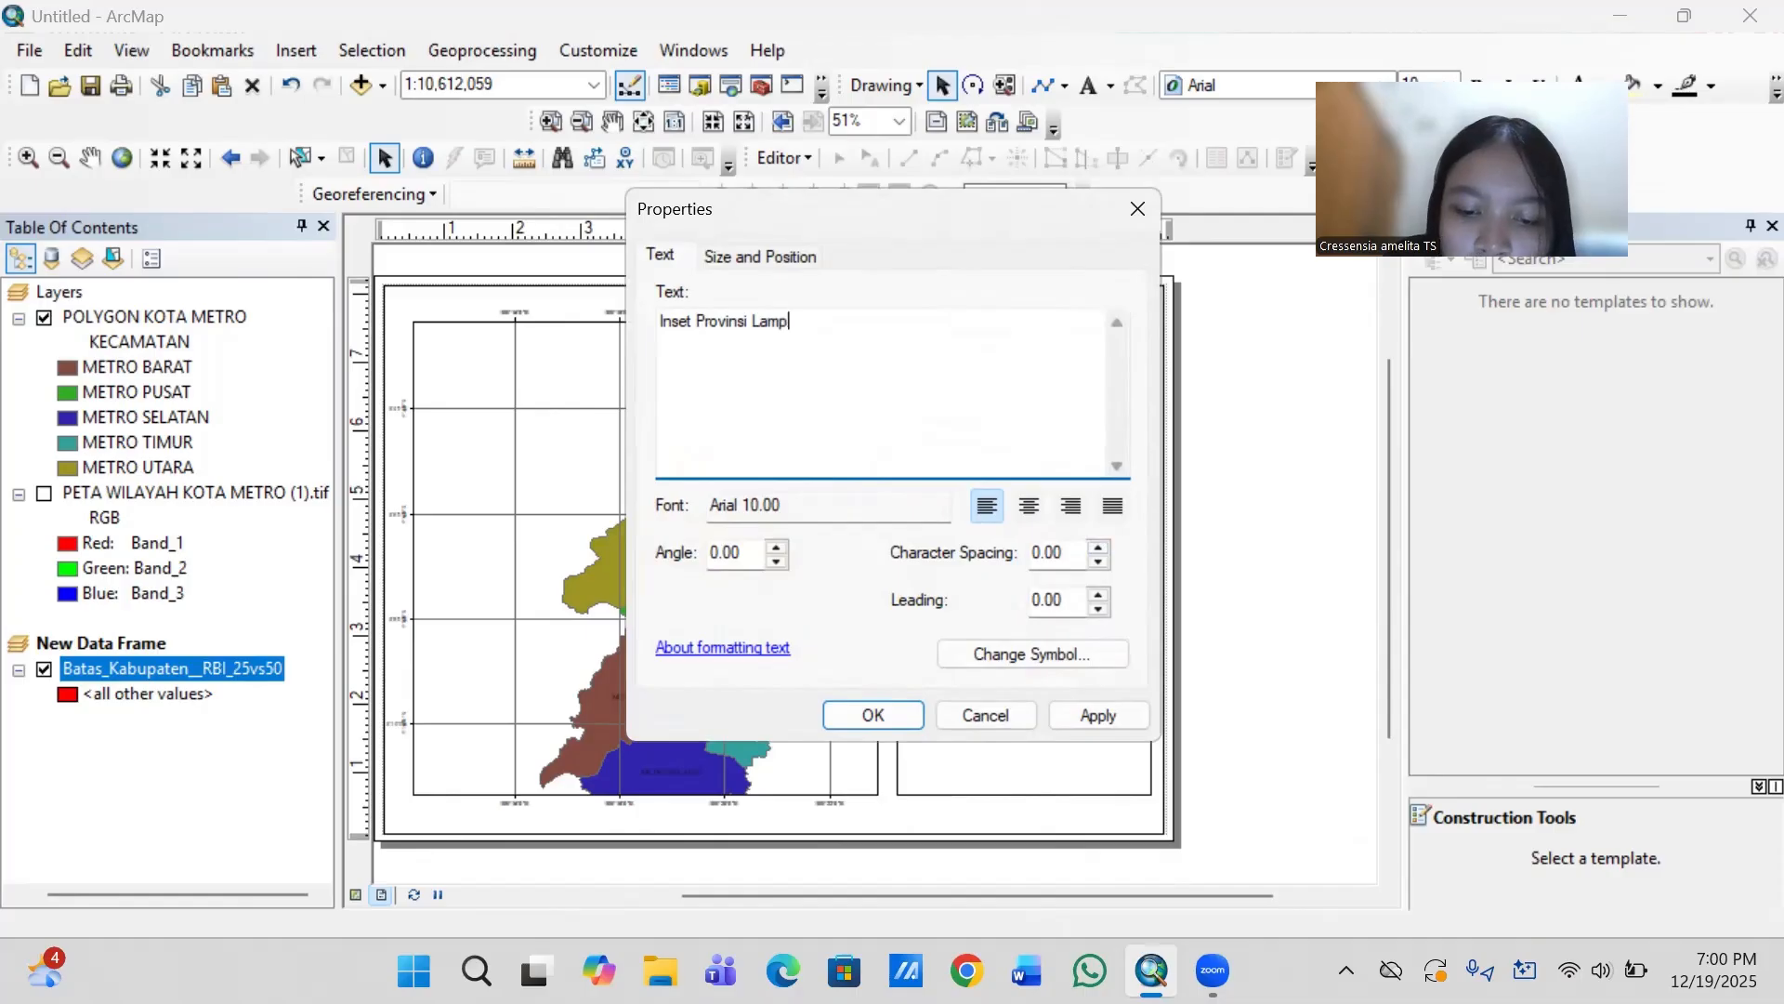
- Format the inset caption in Times New Roman, size 12, with centred alignment, and apply it
left_click(1031, 653)
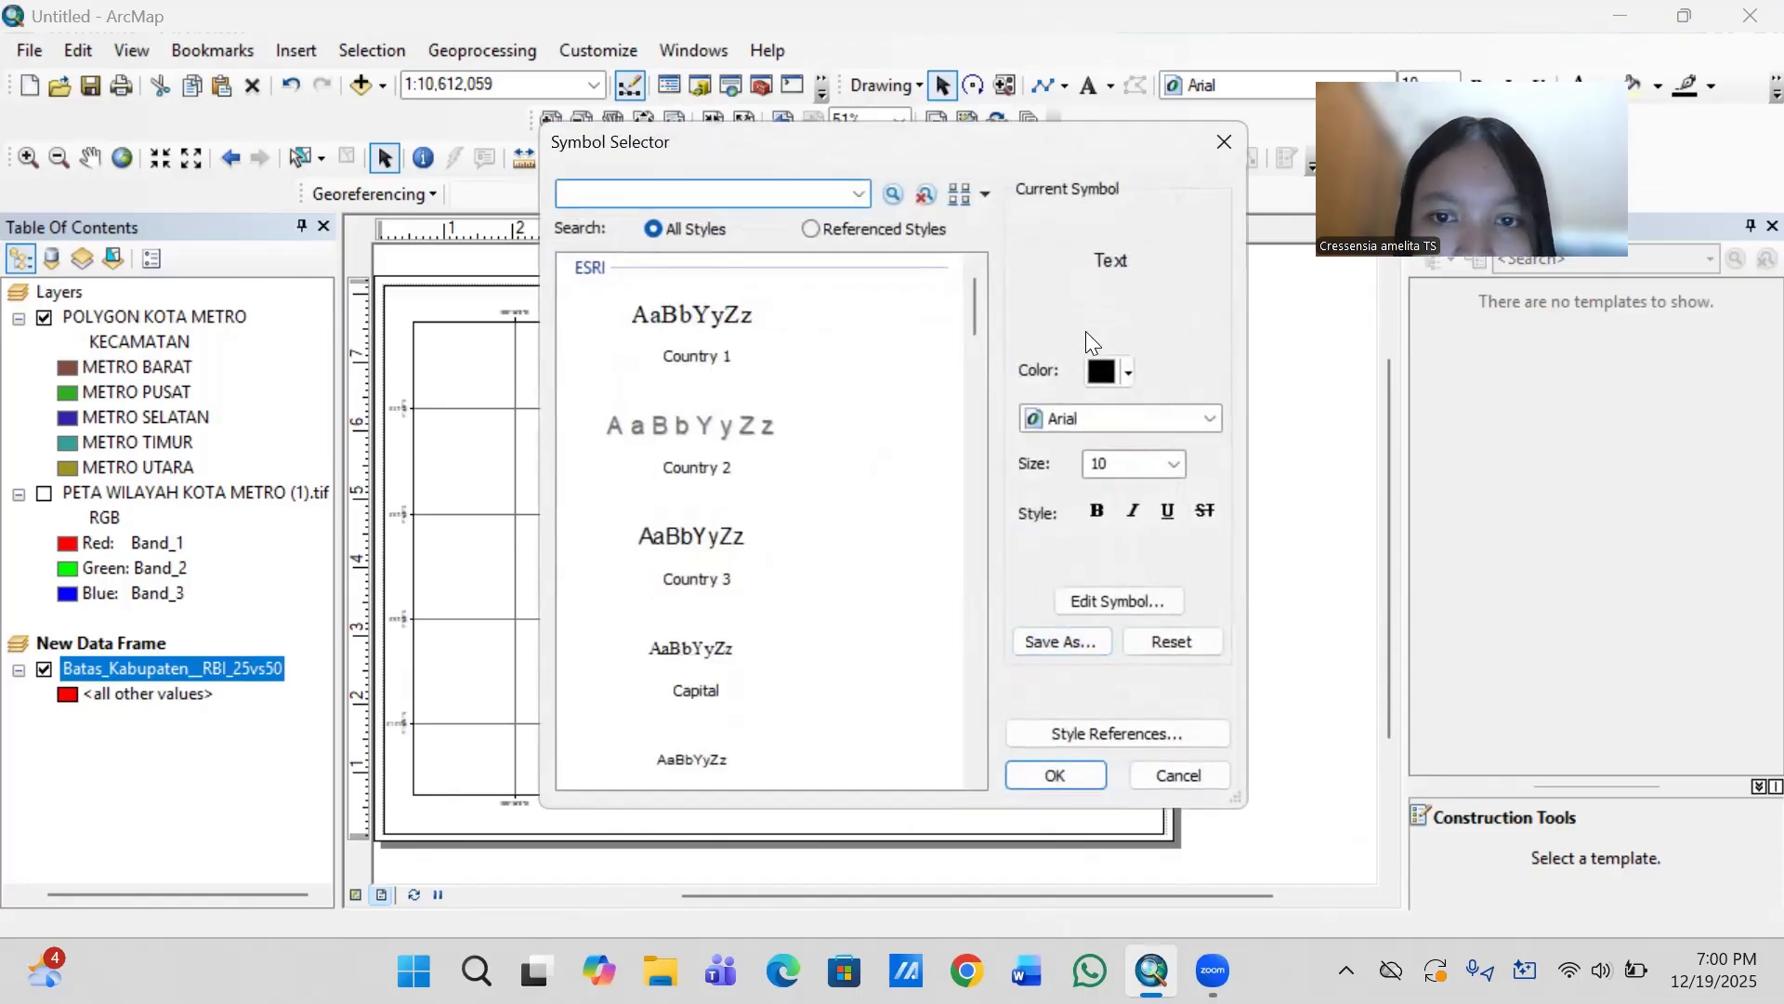
left_click(1086, 419)
key("t")
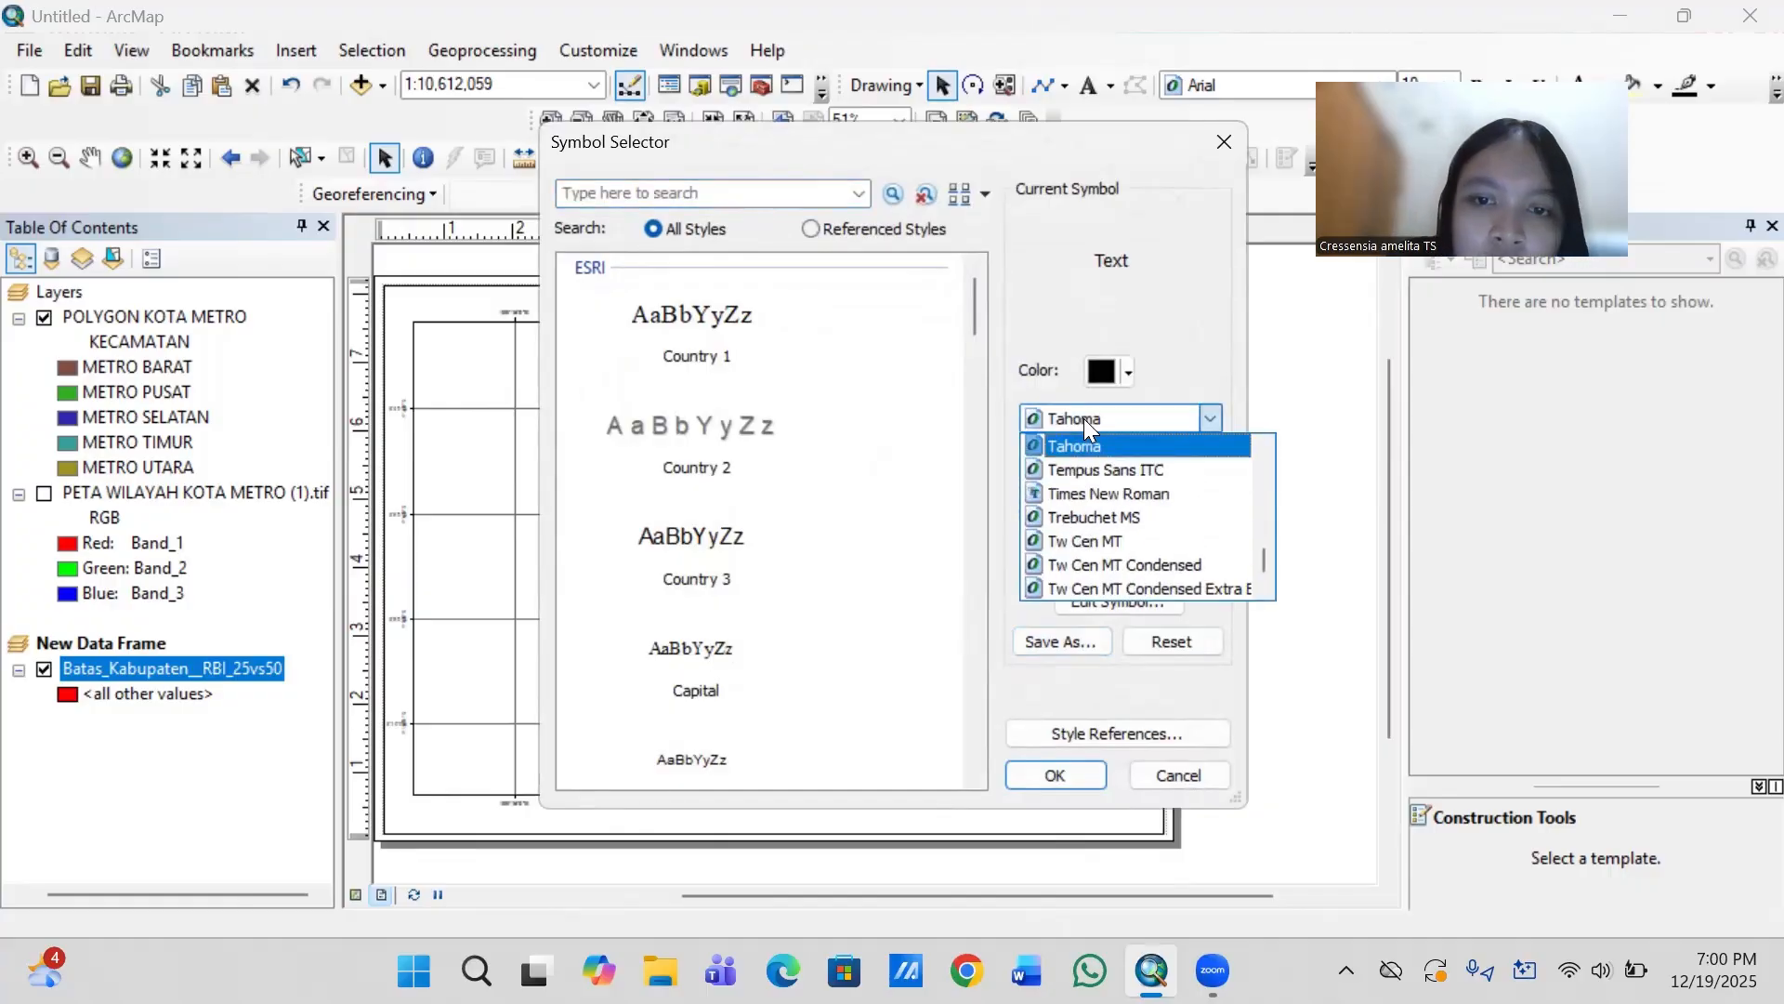
key("i")
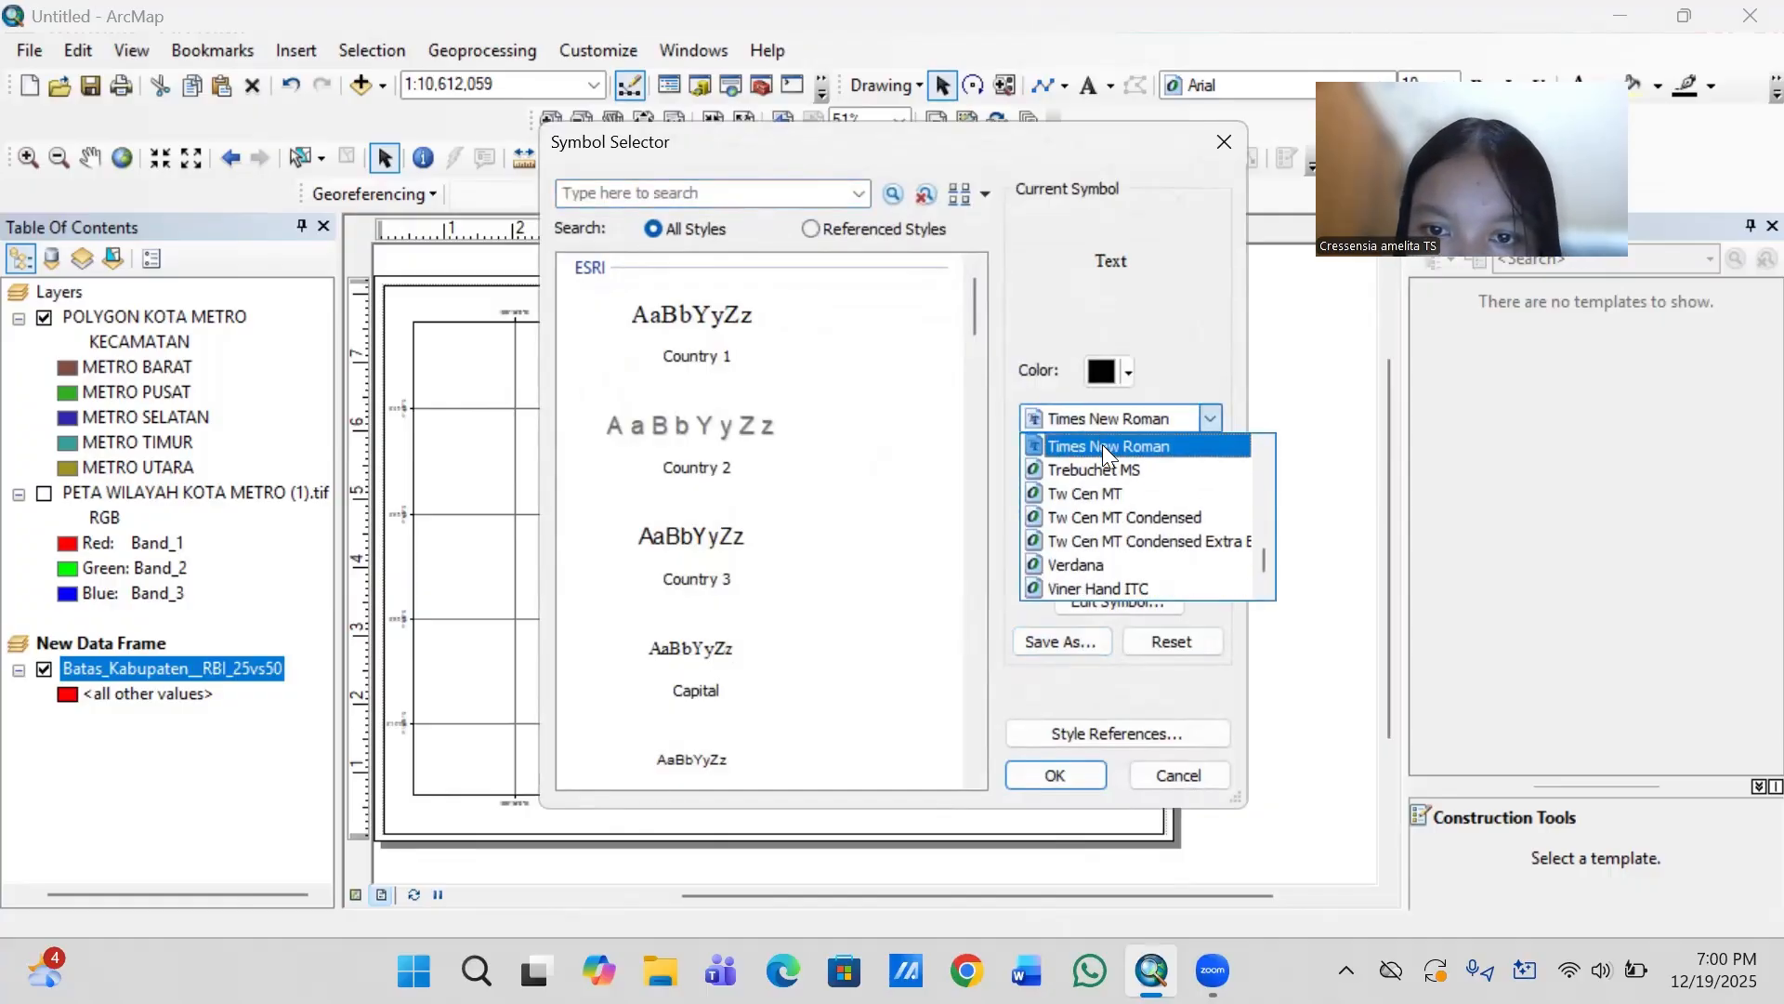
left_click(1103, 444)
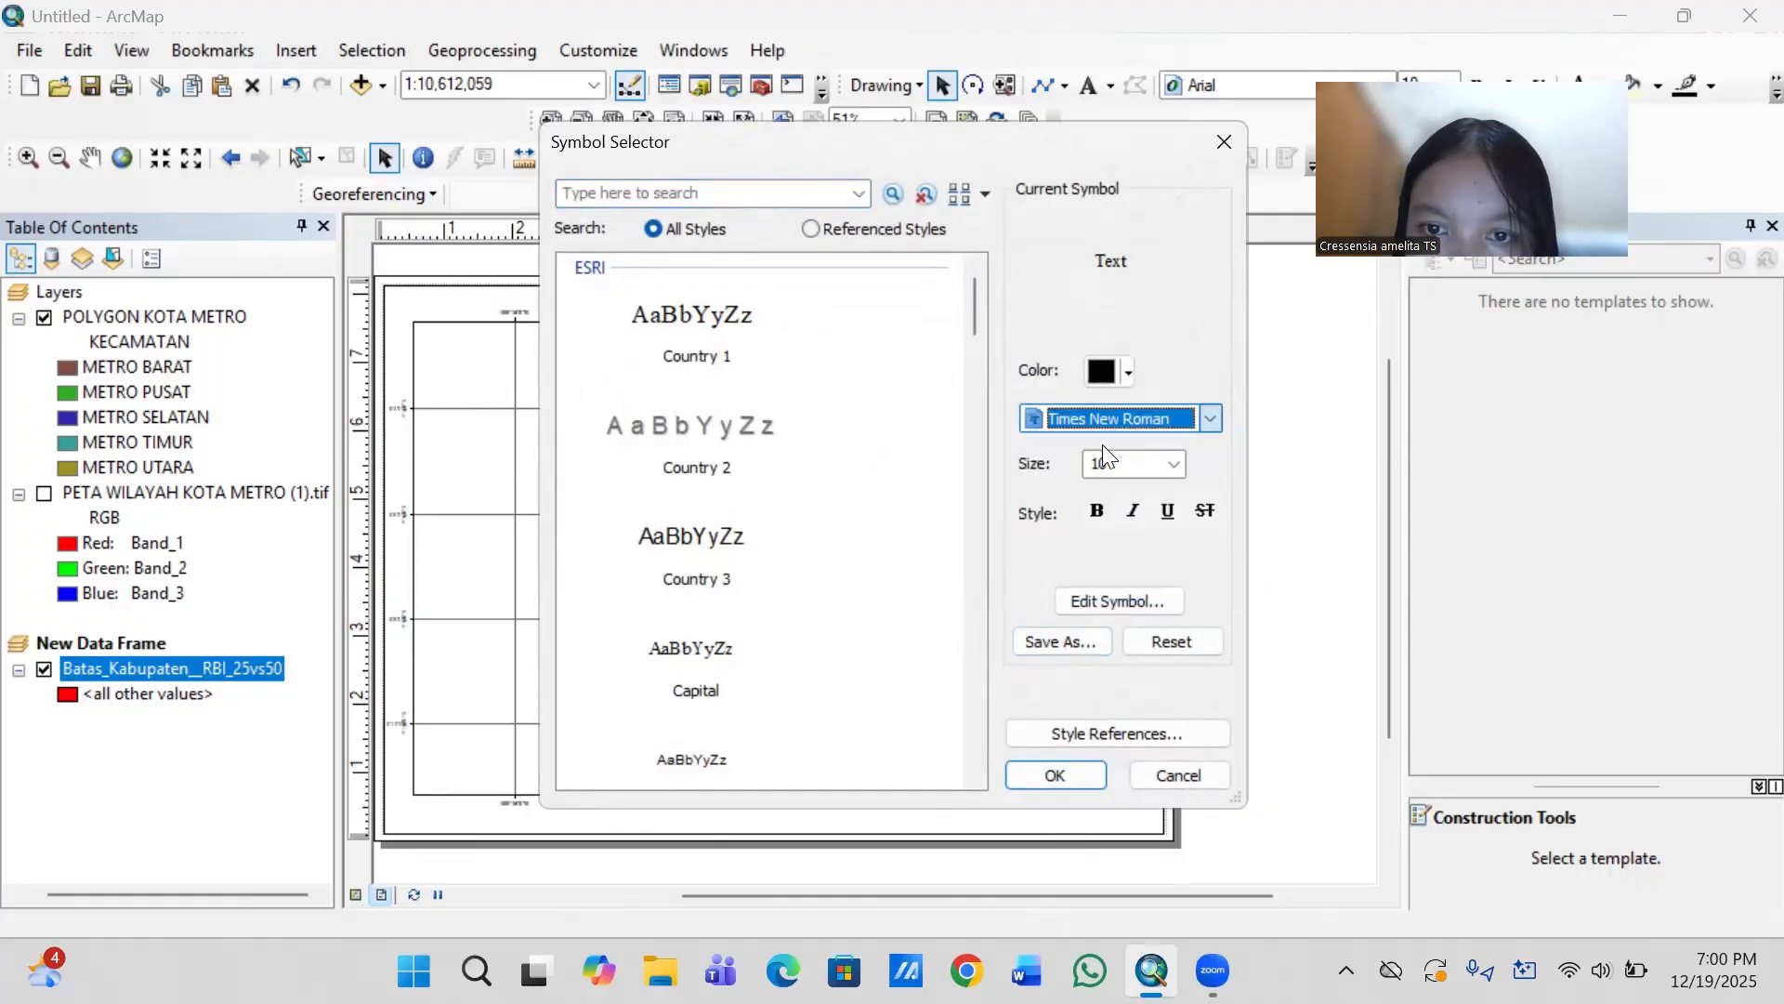
left_click(1175, 465)
left_click(1120, 525)
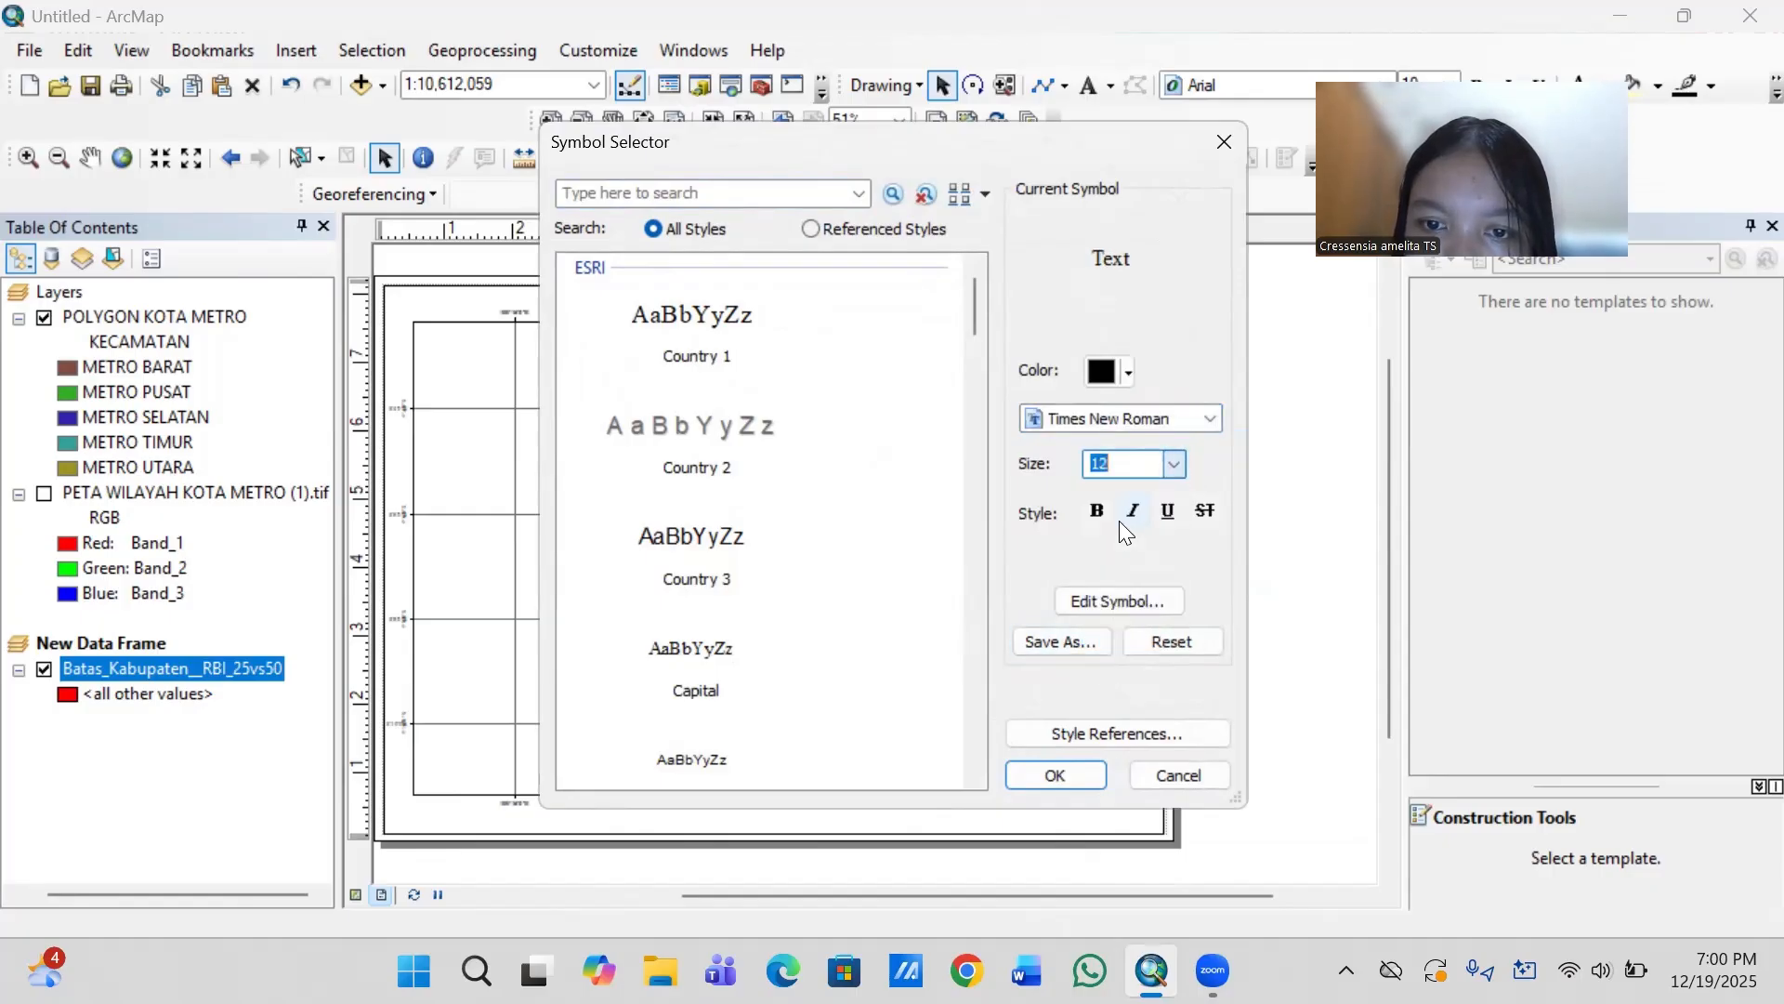
left_click(1057, 771)
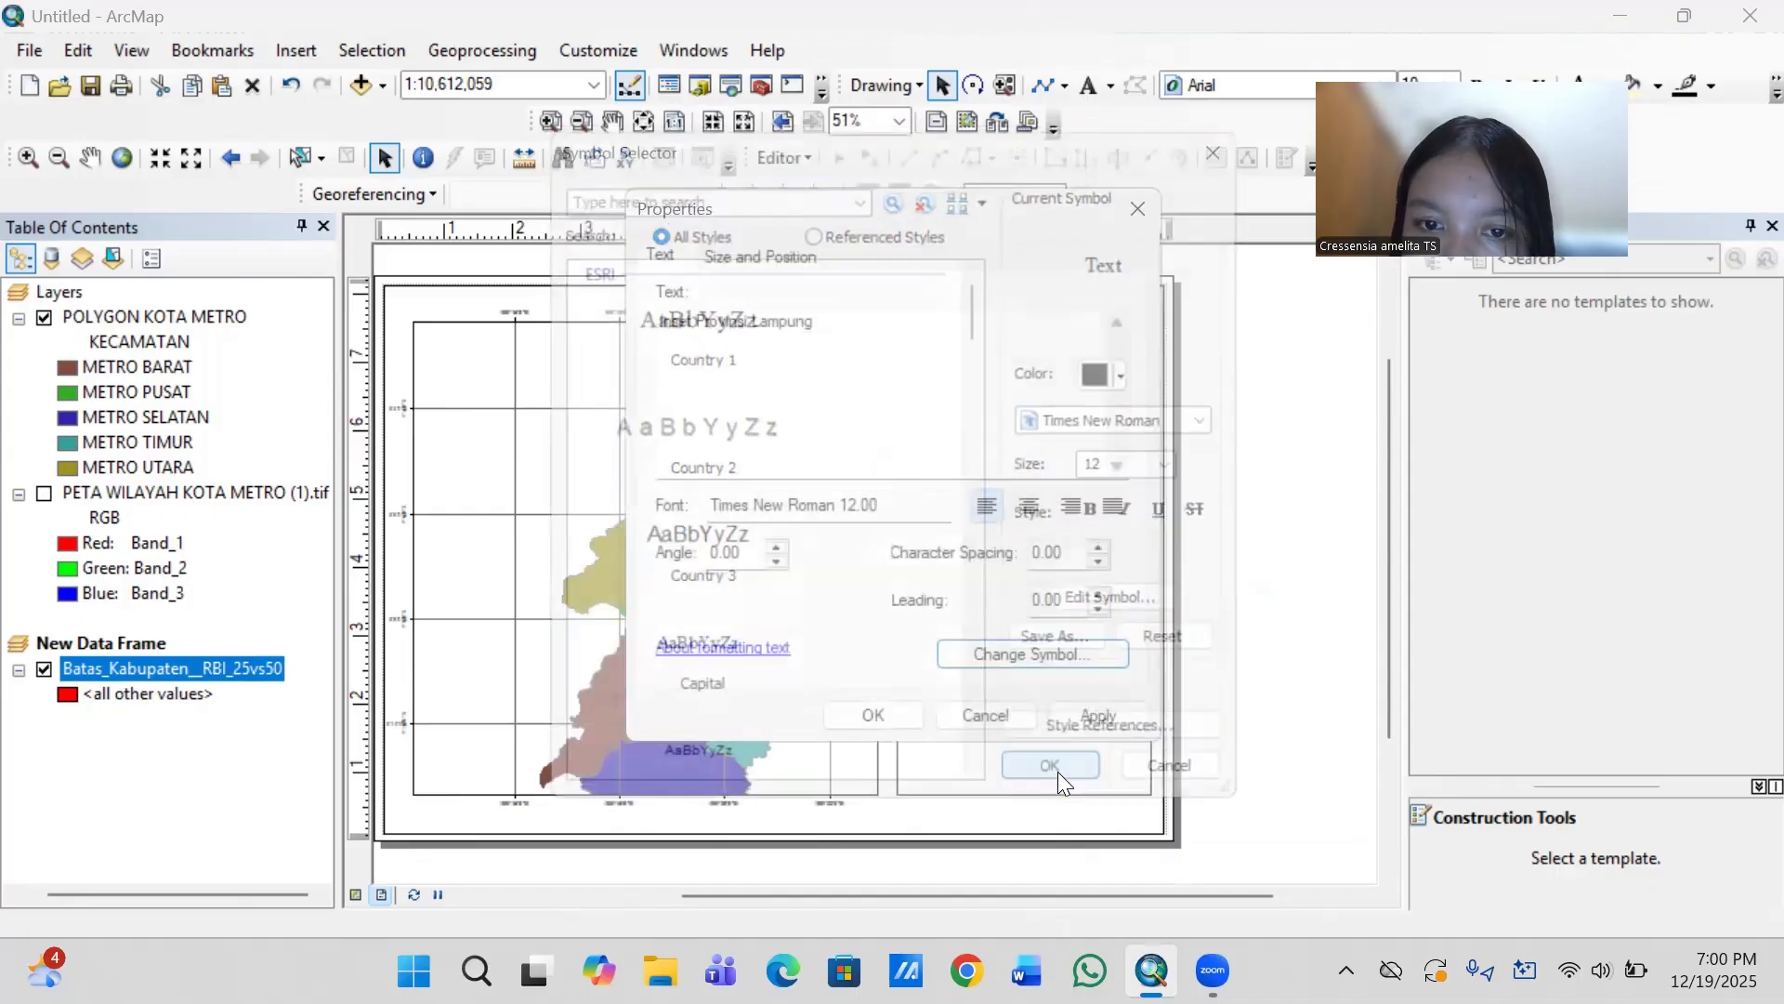
left_click(1028, 506)
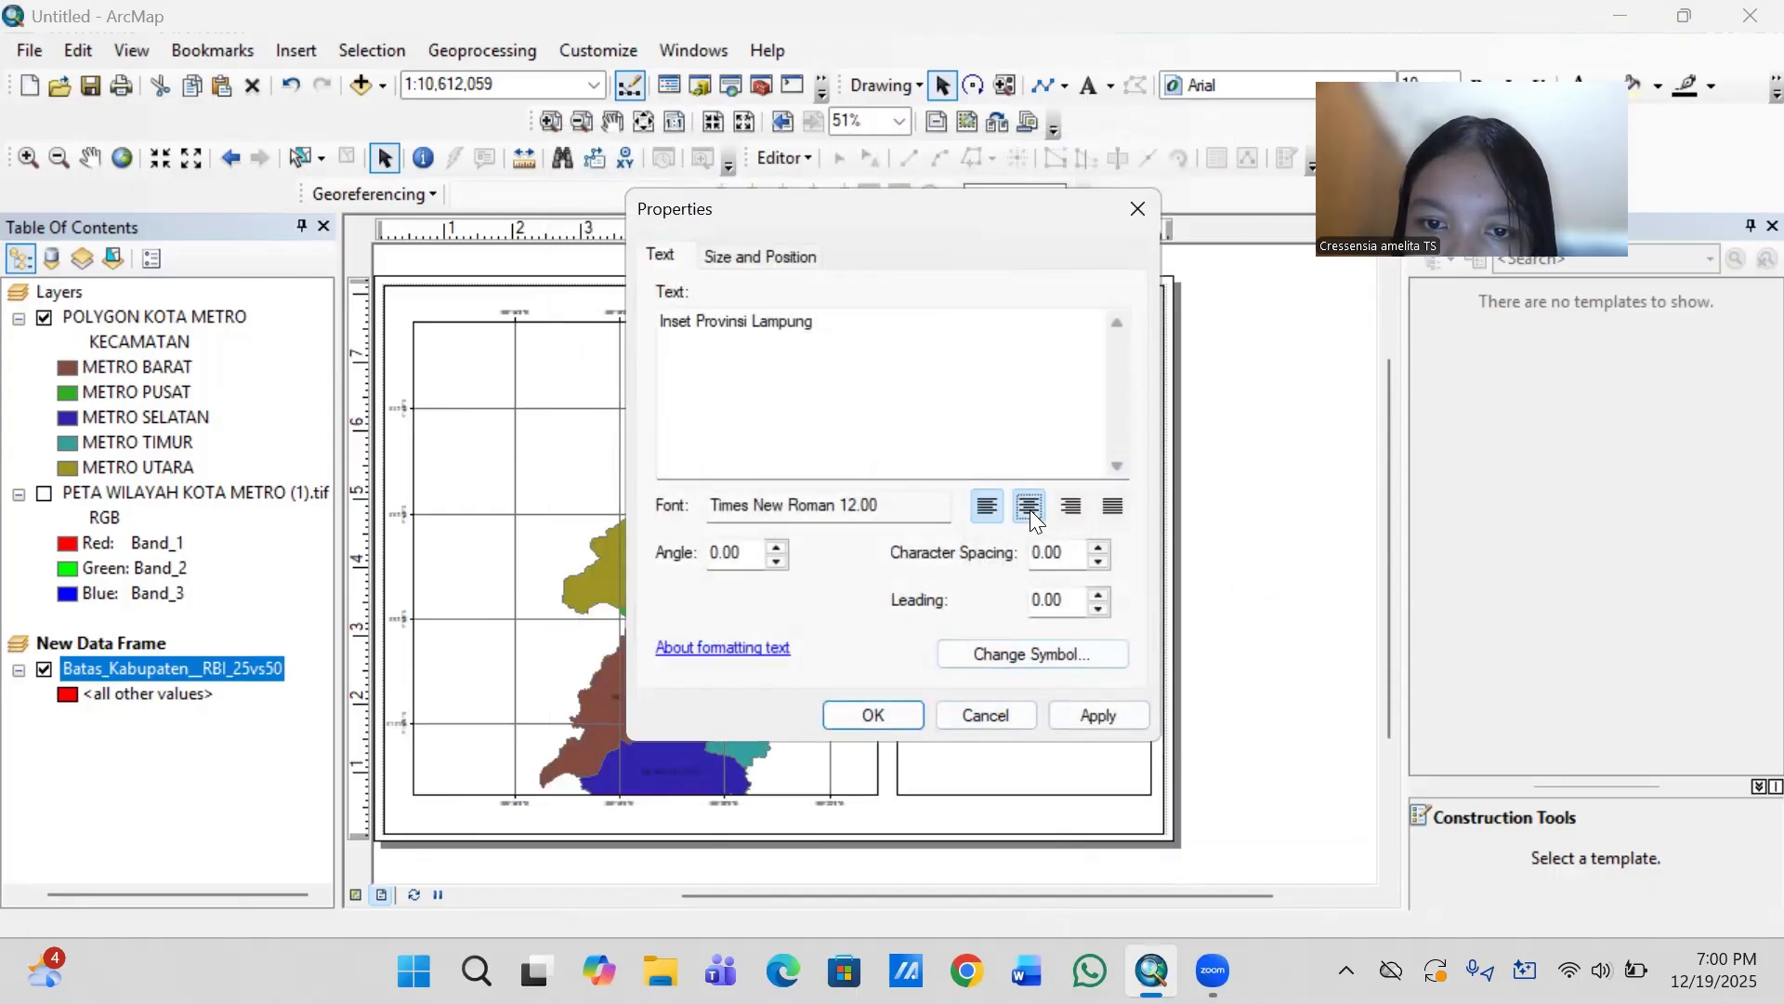
left_click(878, 715)
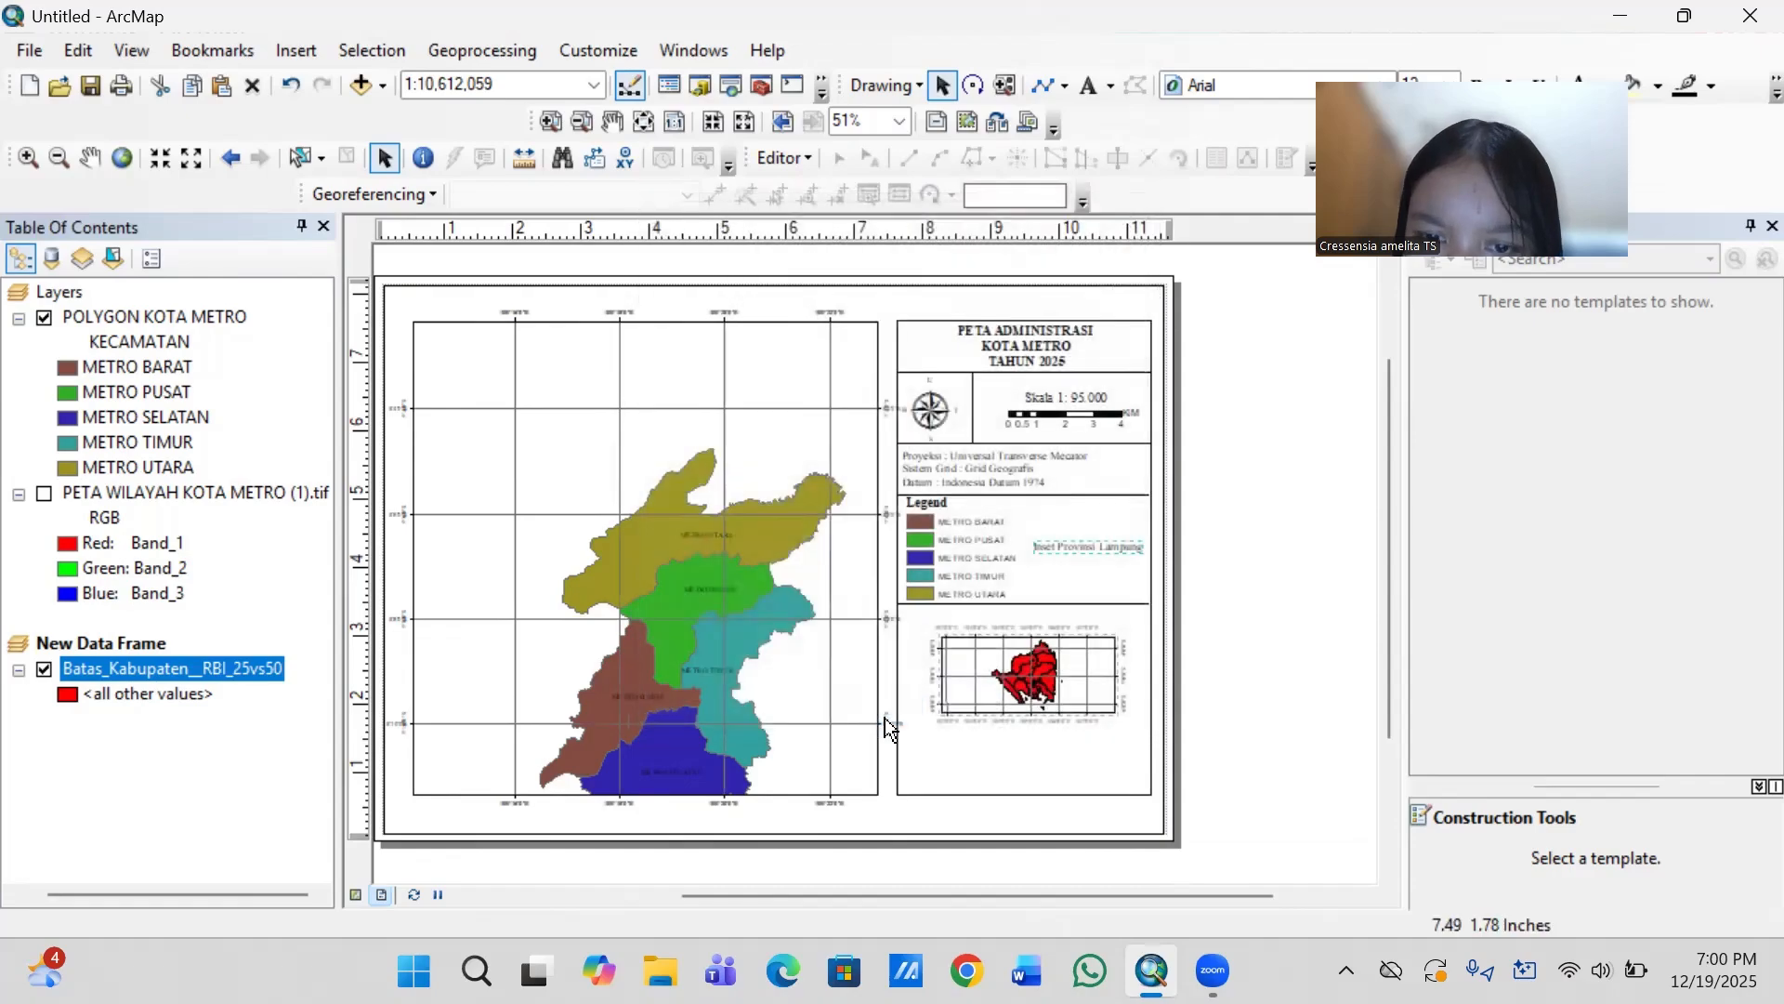
- Move the "Inset Provinsi Lampung" caption to just above the inset map and make its text bold
left_click_drag(1109, 543, 1048, 611)
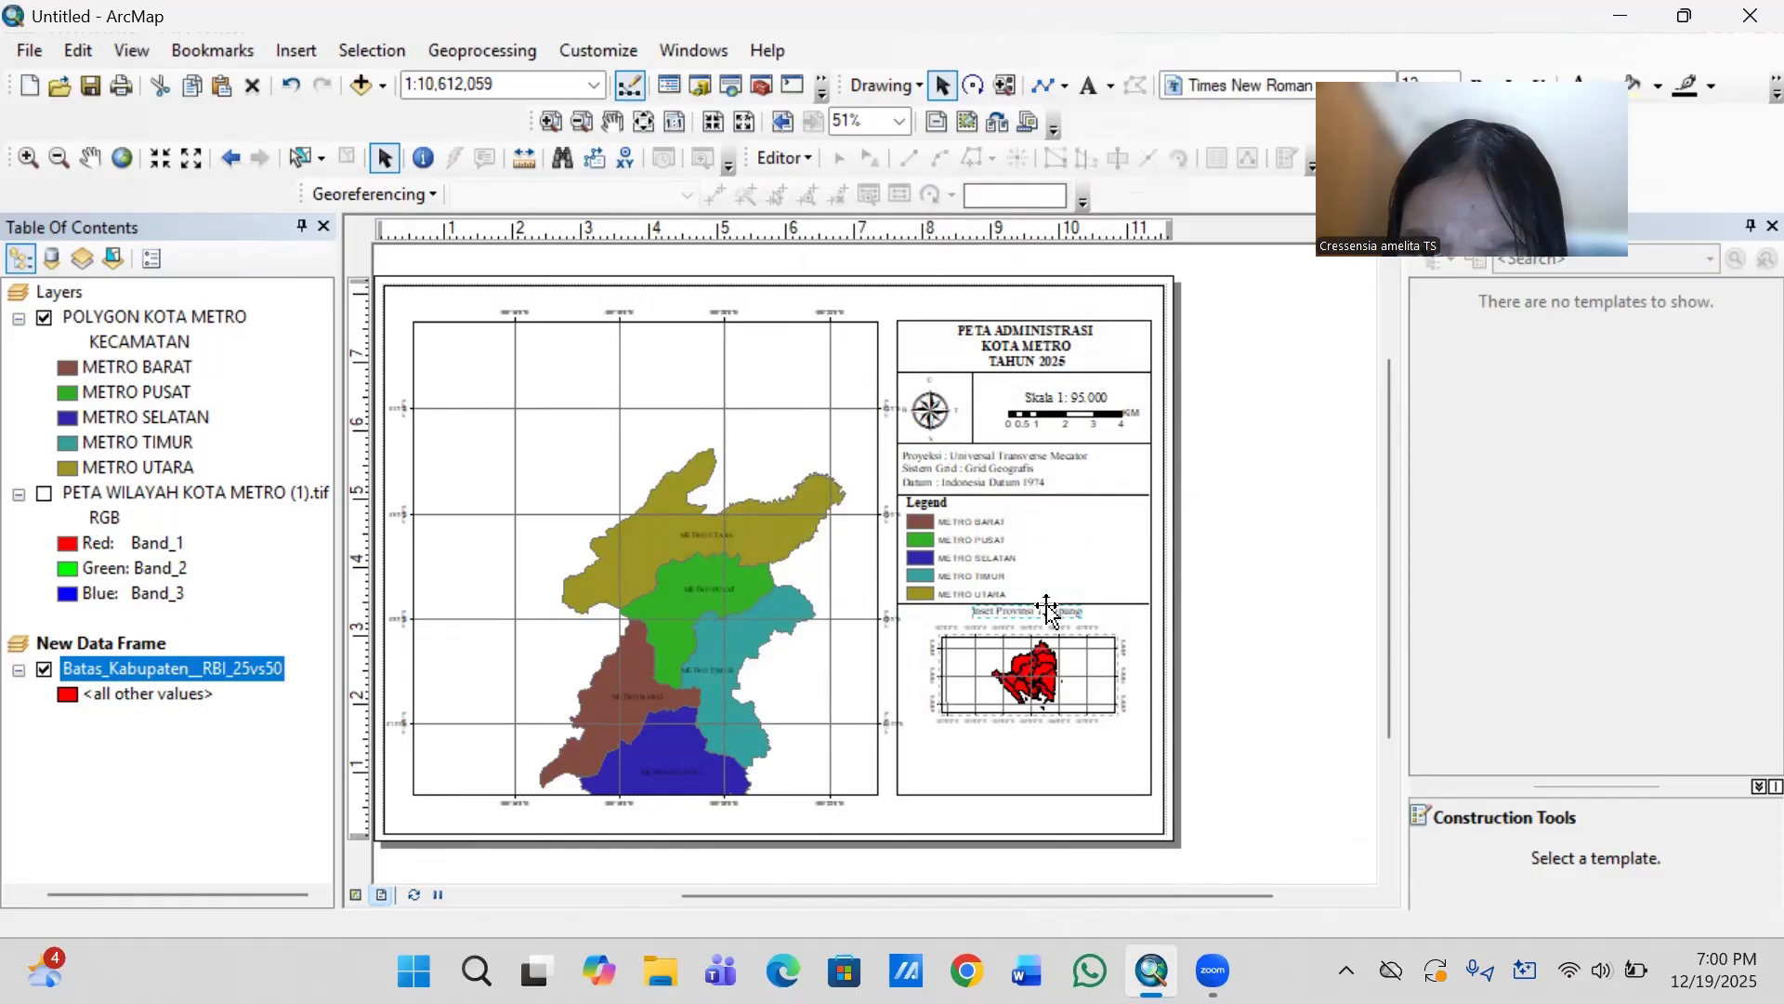
double_click(1048, 611)
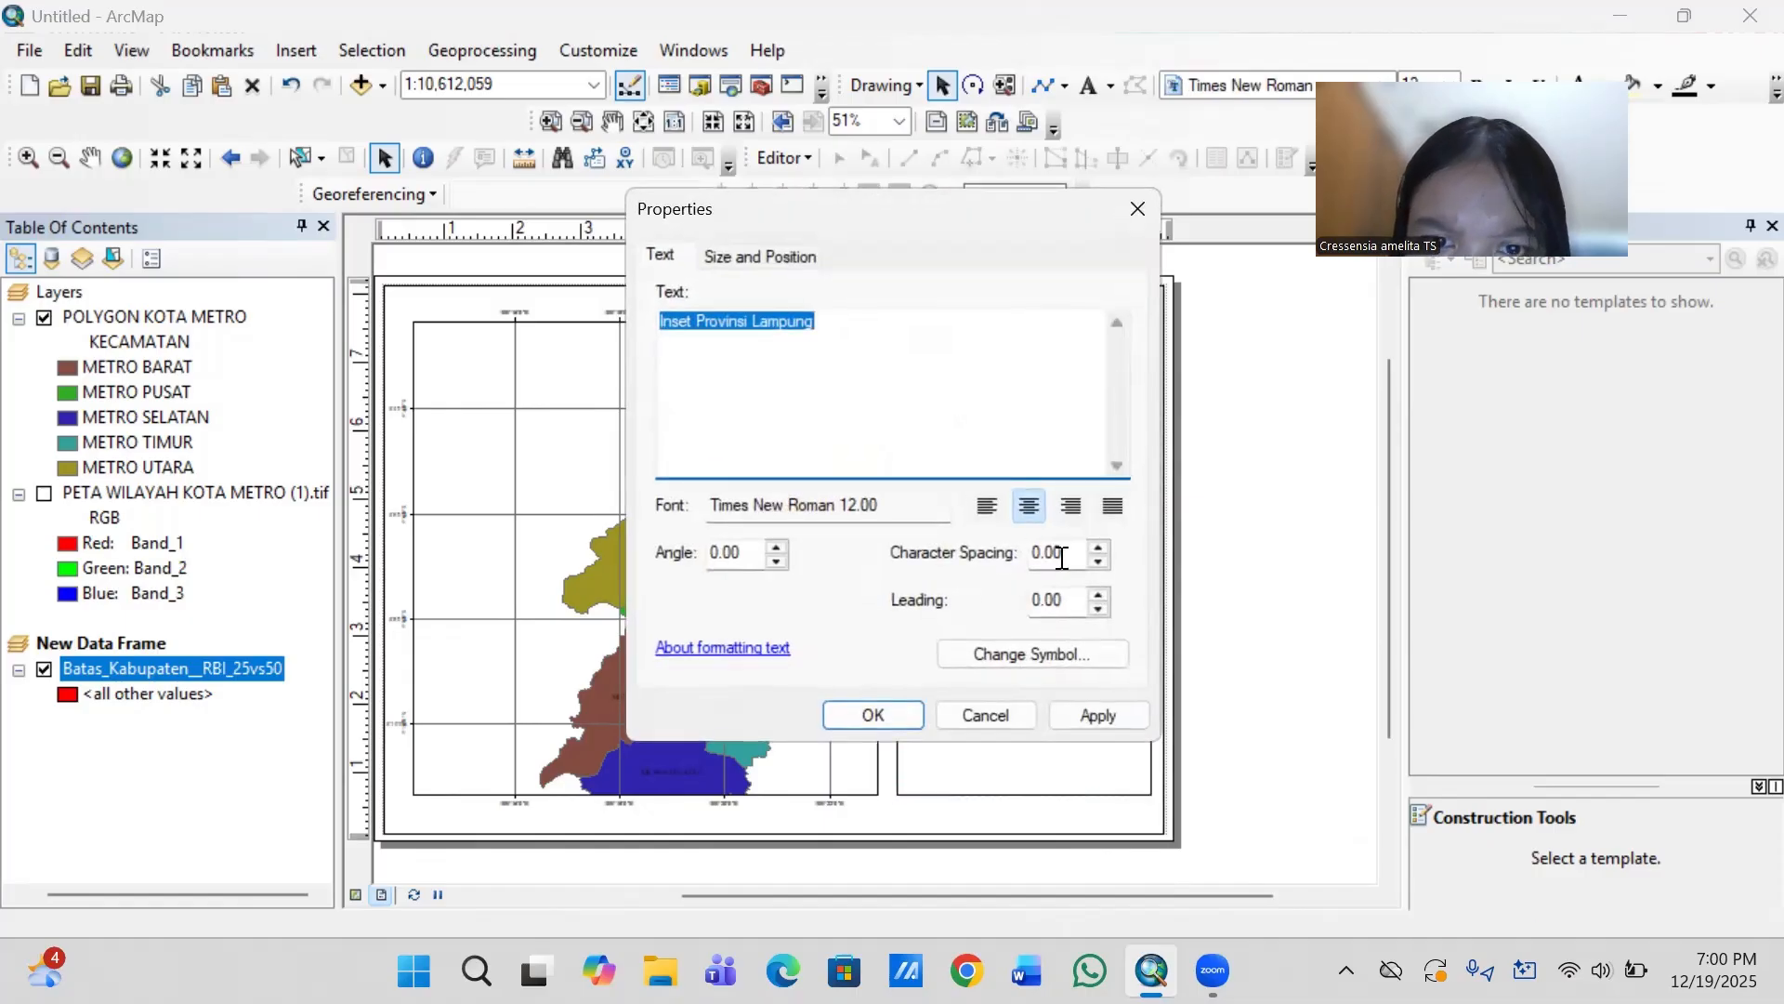
left_click(1003, 652)
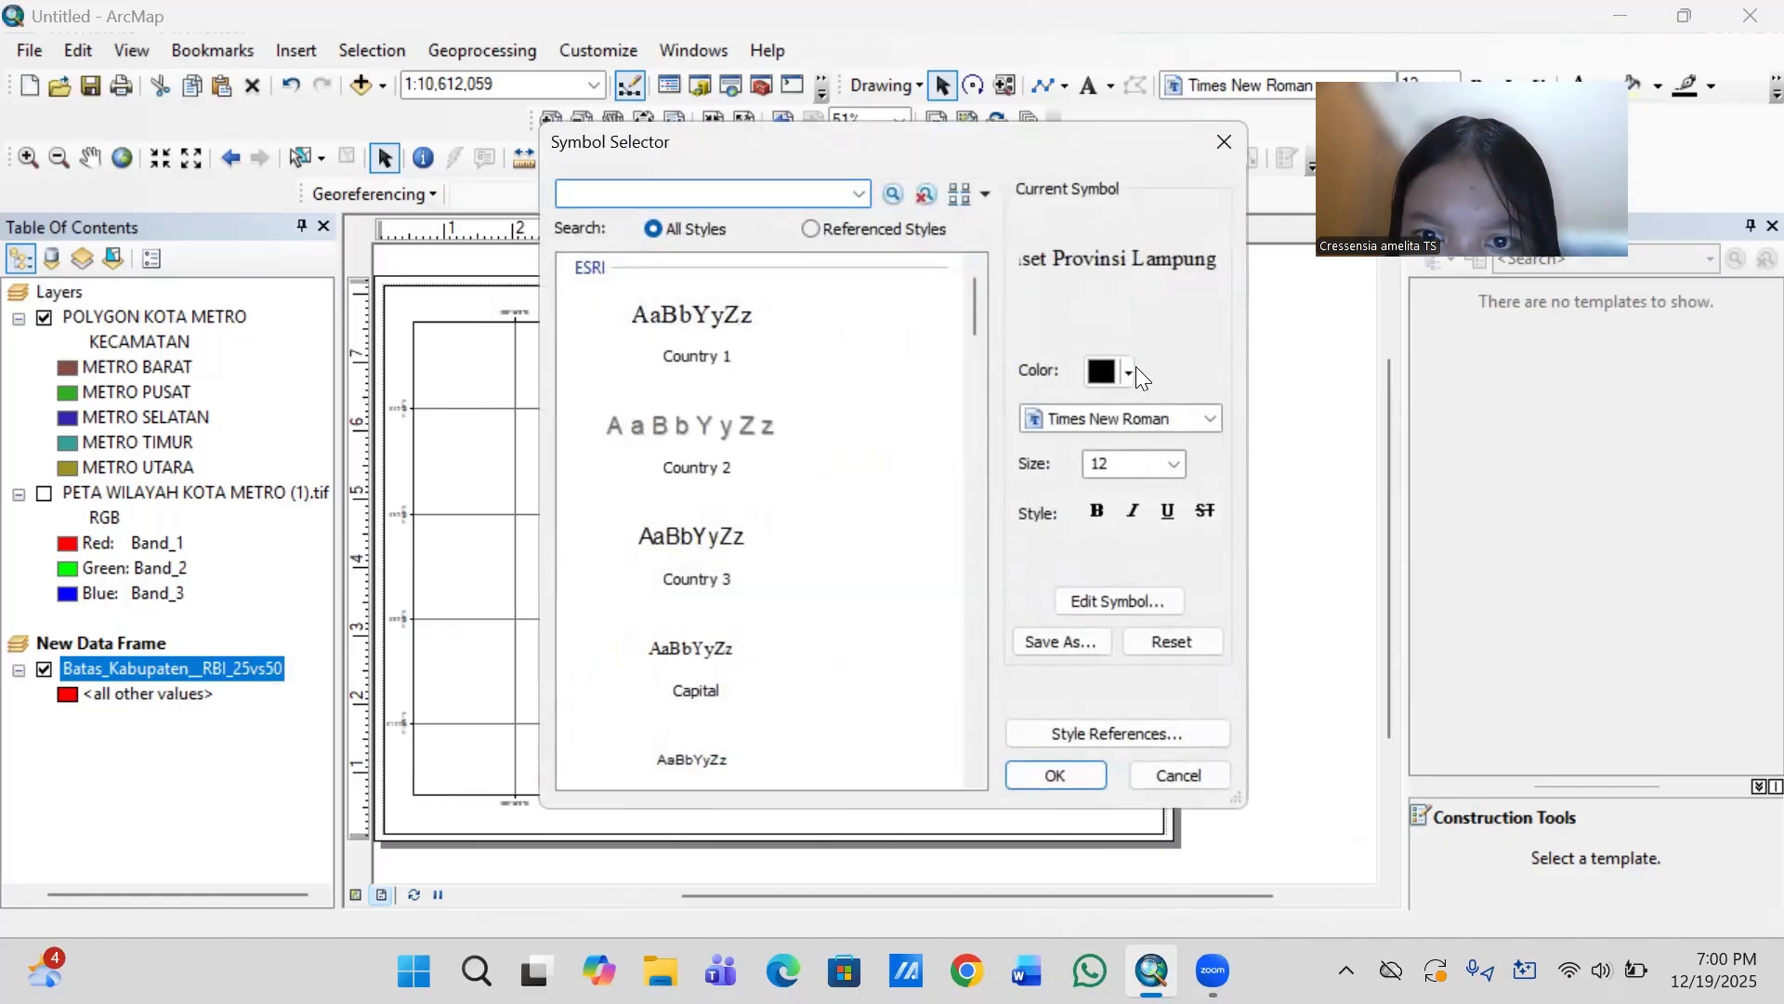
left_click(1097, 511)
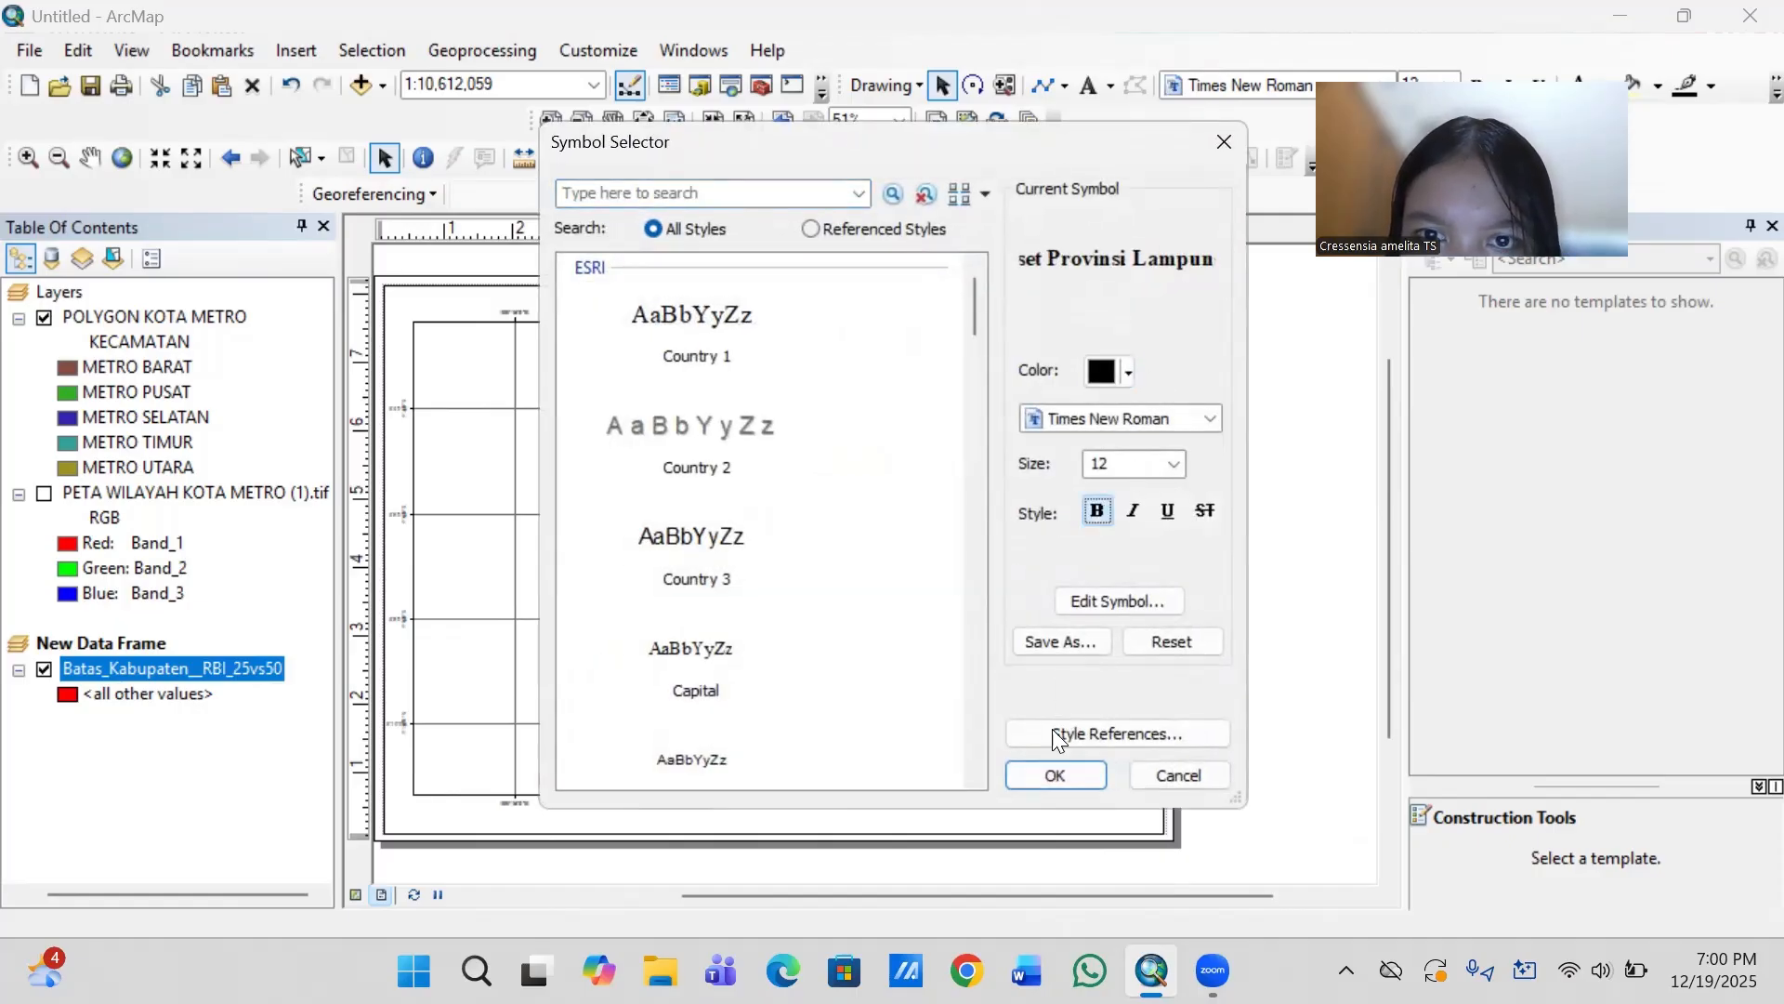
left_click(1045, 776)
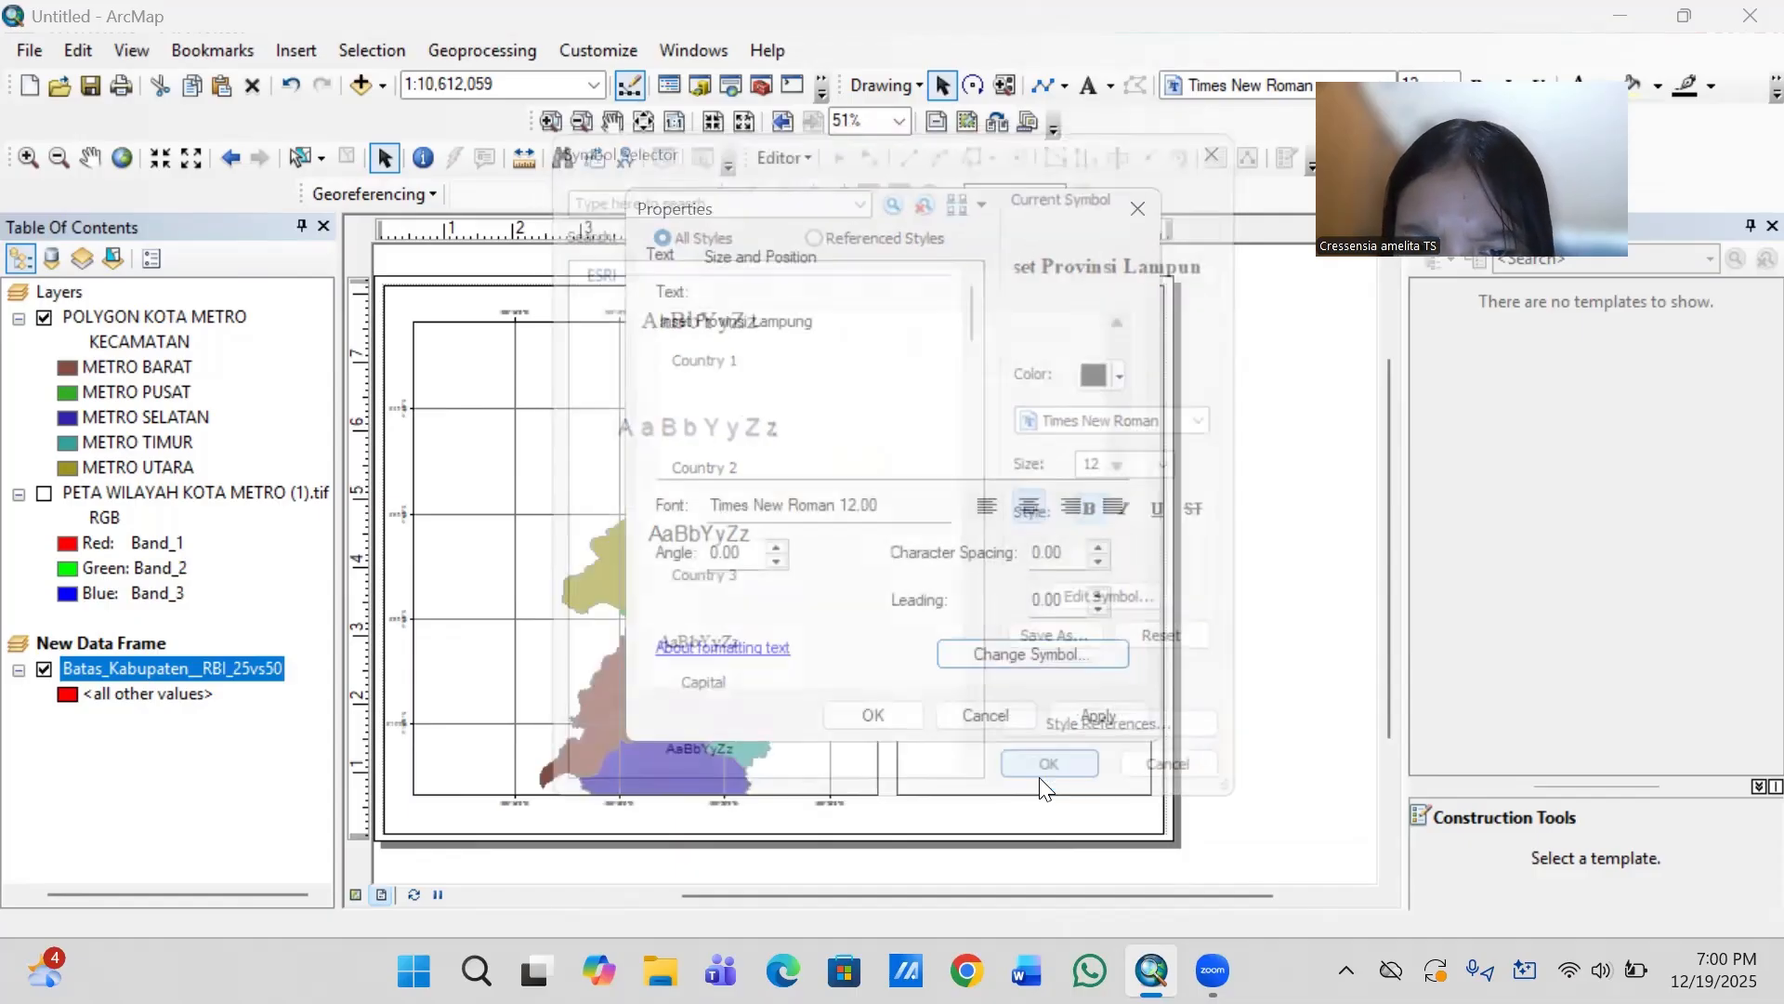
left_click(885, 723)
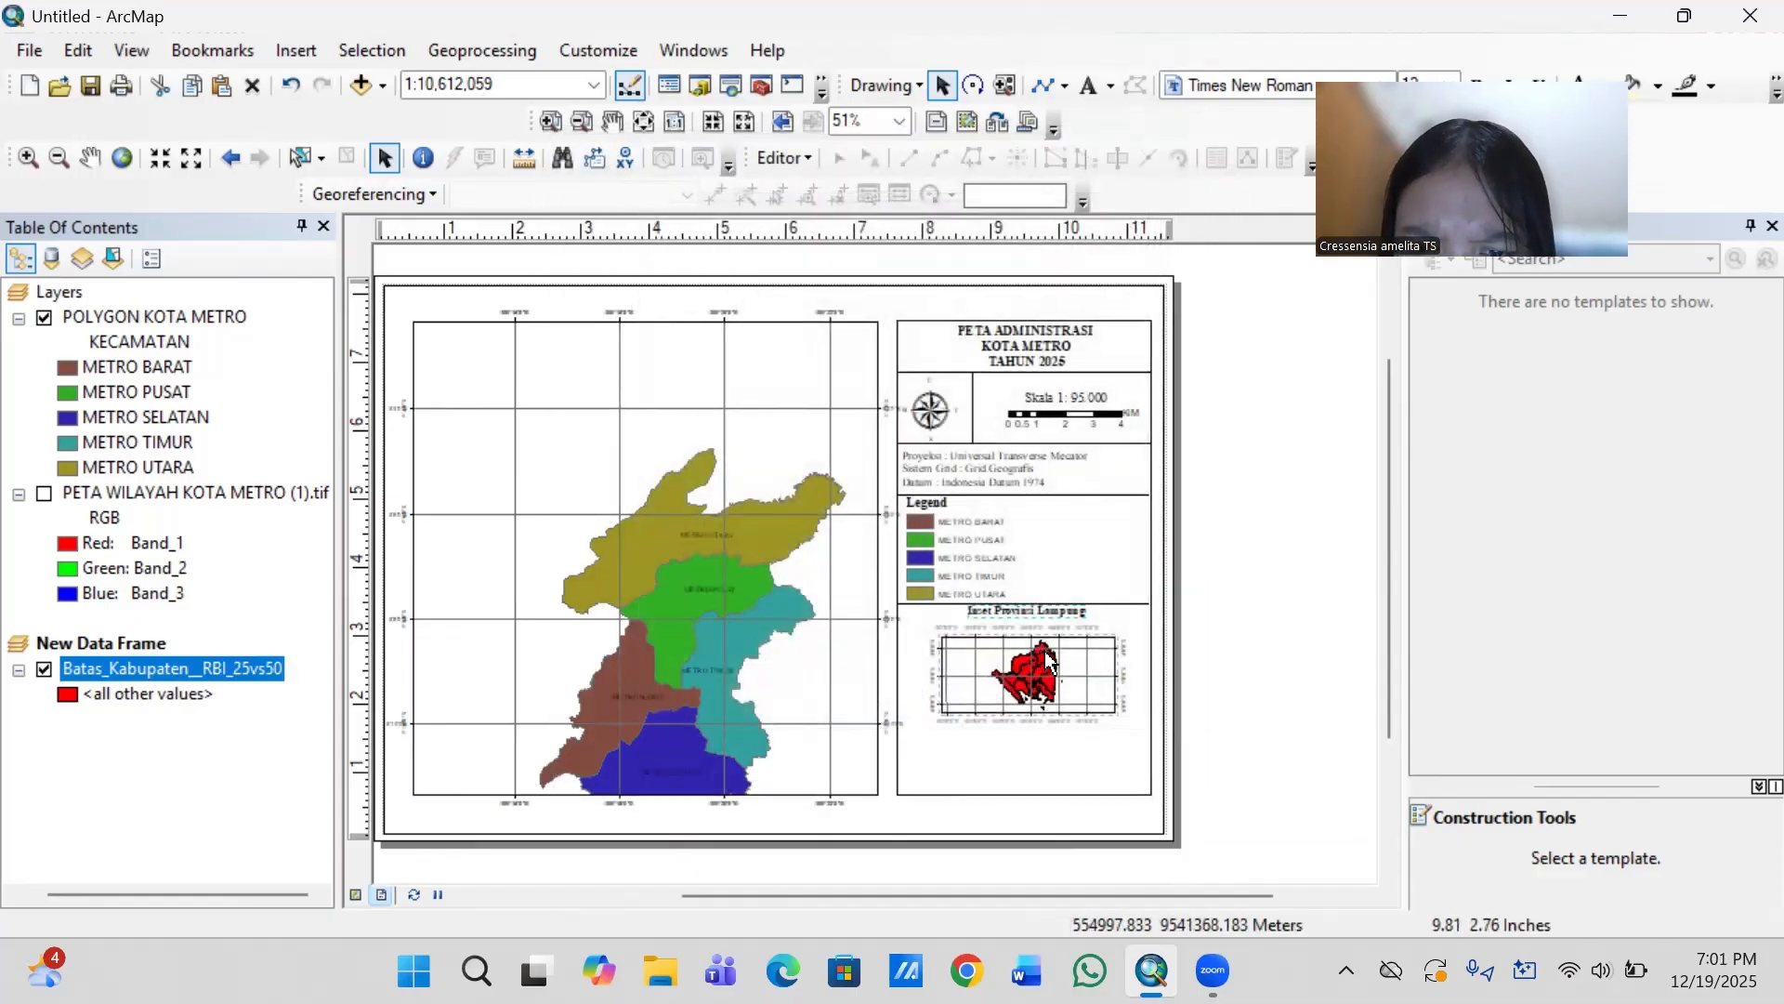
left_click(1063, 615)
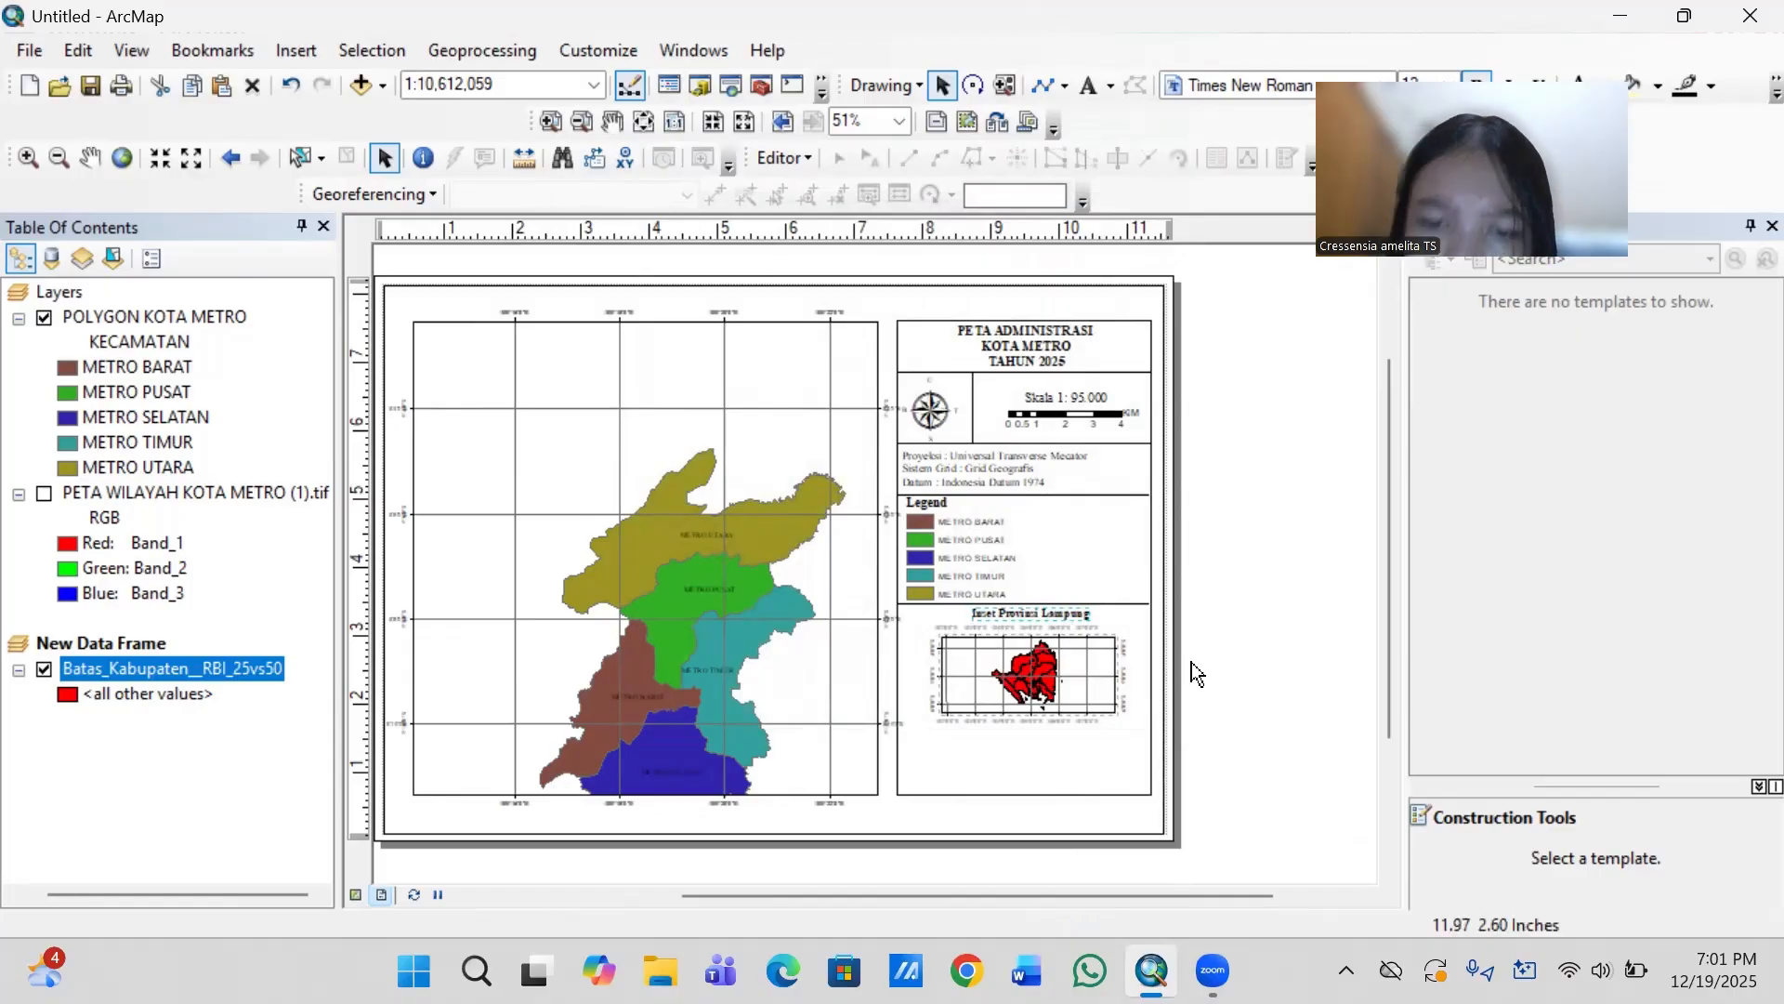
- Pull the duplicate divider line off the one above the Legend heading and delete it
left_click(1112, 492)
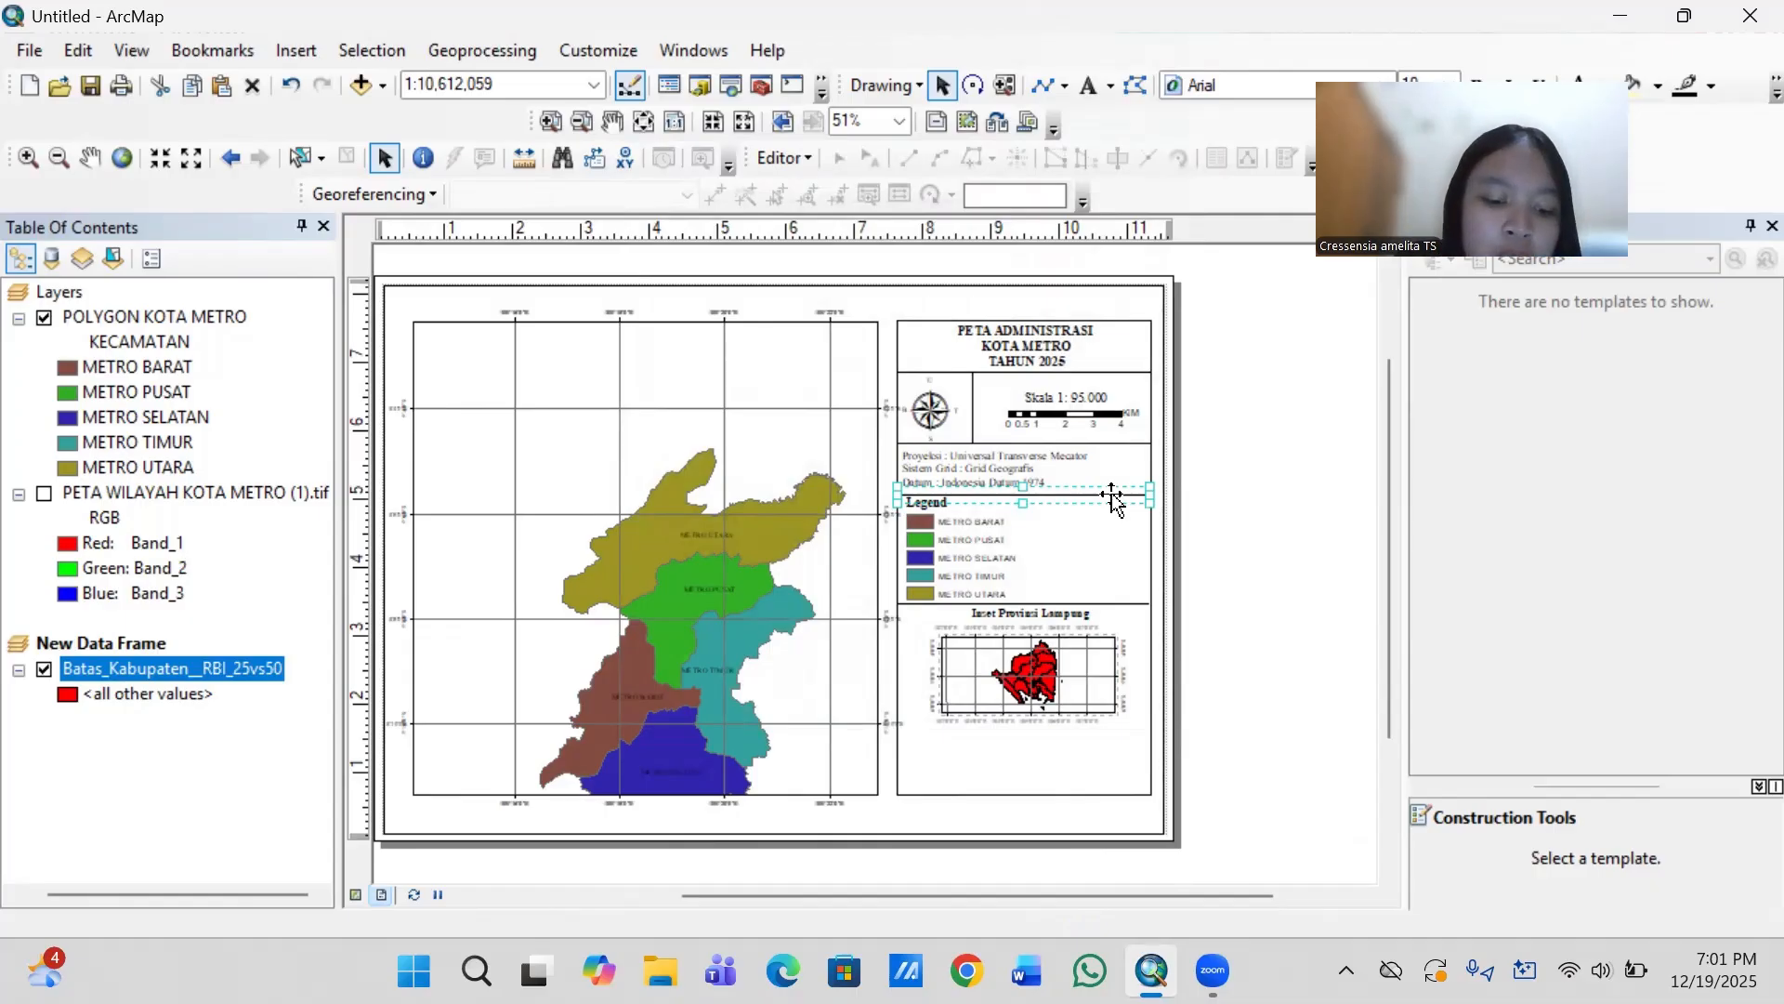
mouse_move(1113, 499)
left_mouse_down()
mouse_move(1099, 516)
mouse_move(1121, 509)
left_mouse_up()
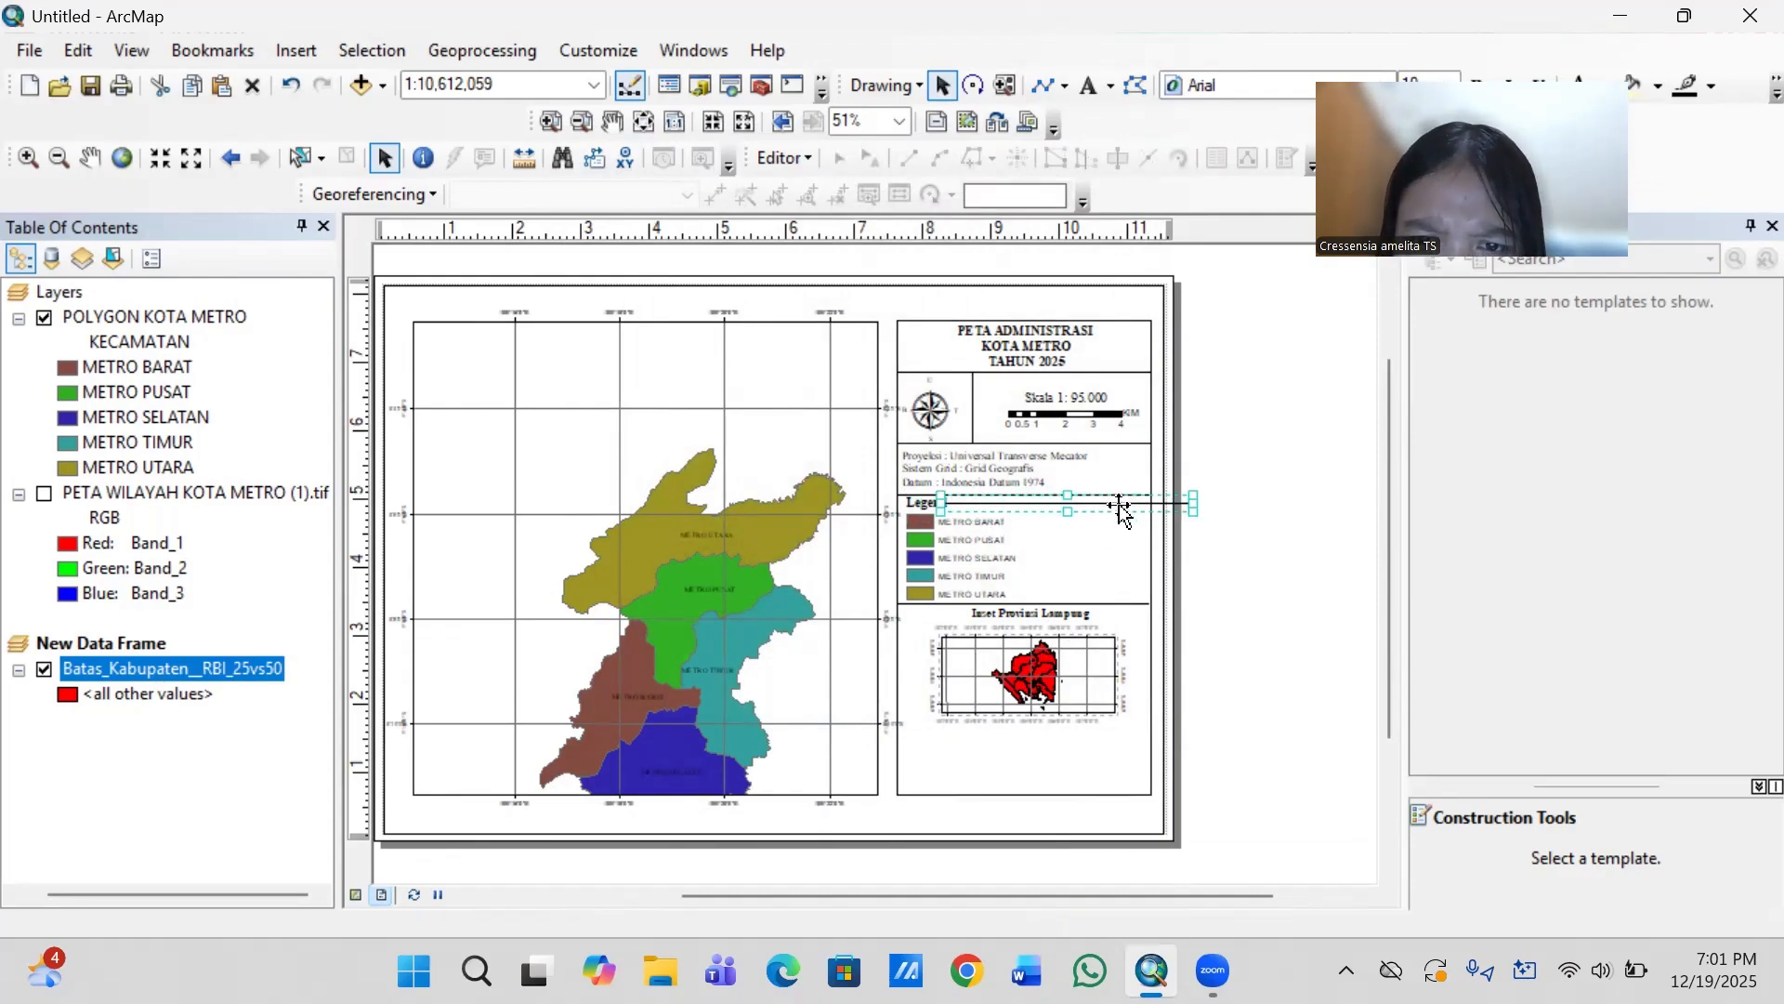
right_click(1122, 509)
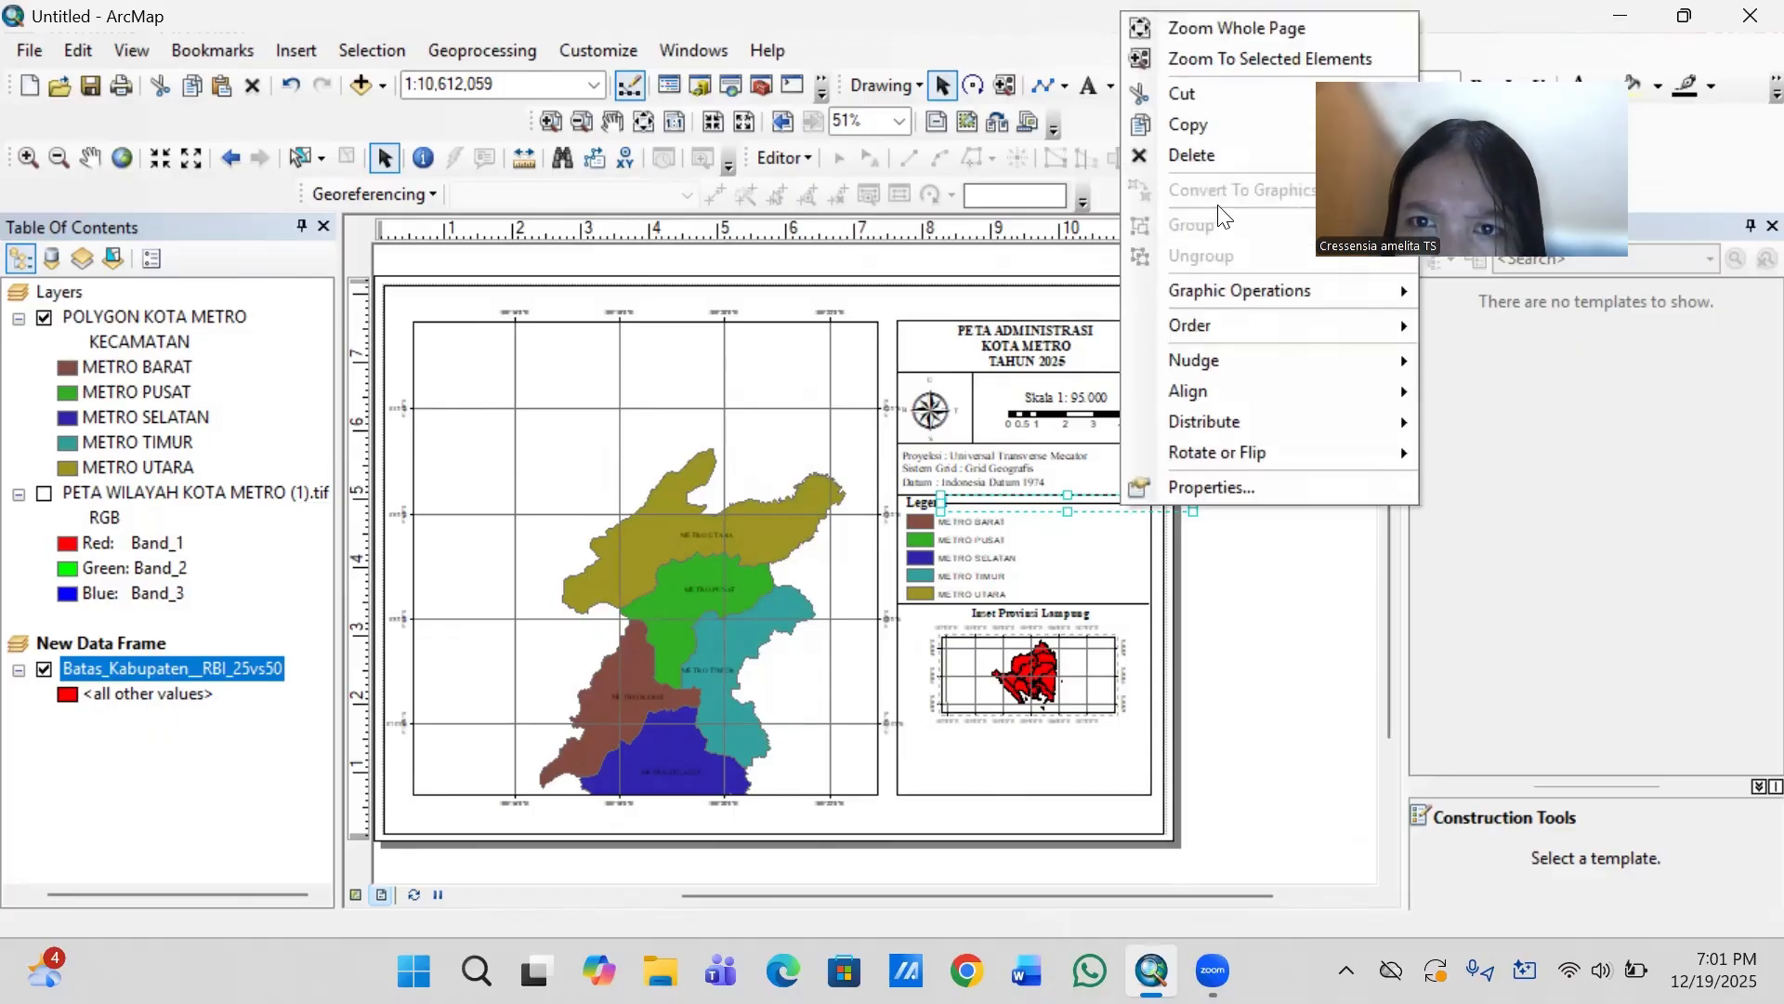
left_click(1221, 152)
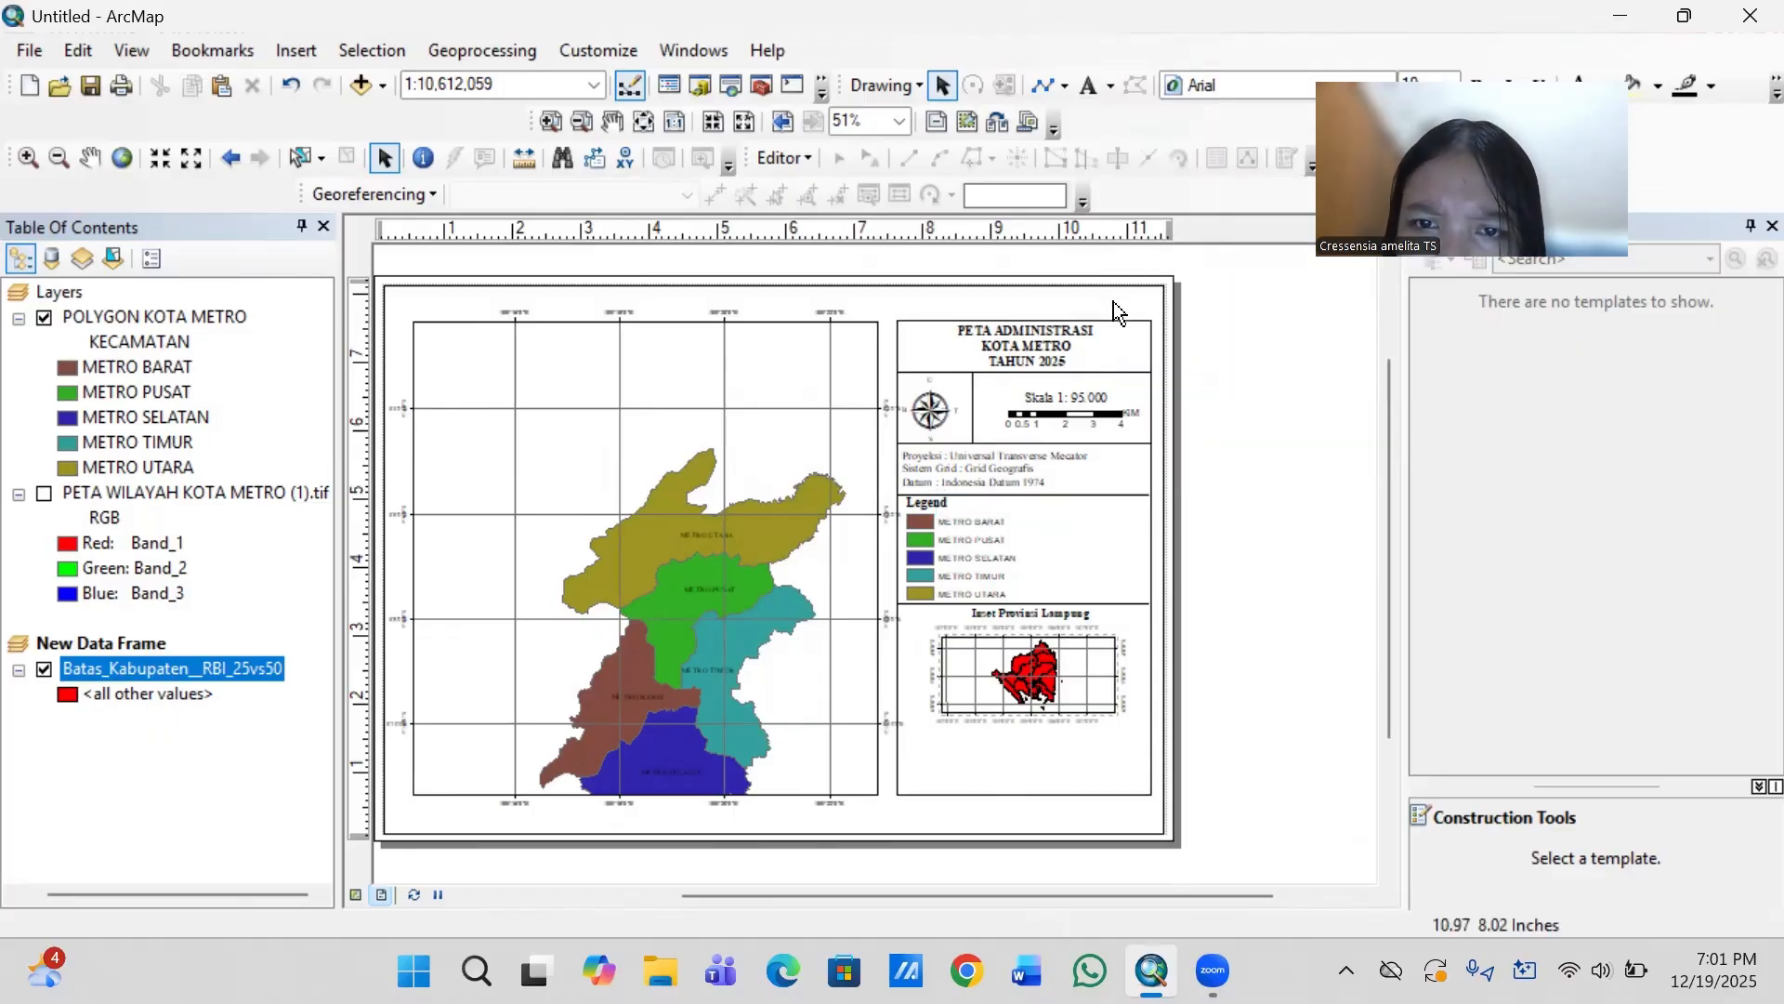
- Draw a horizontal divider line about 3.71 in long across the information column, just below the inset map
left_click(1065, 86)
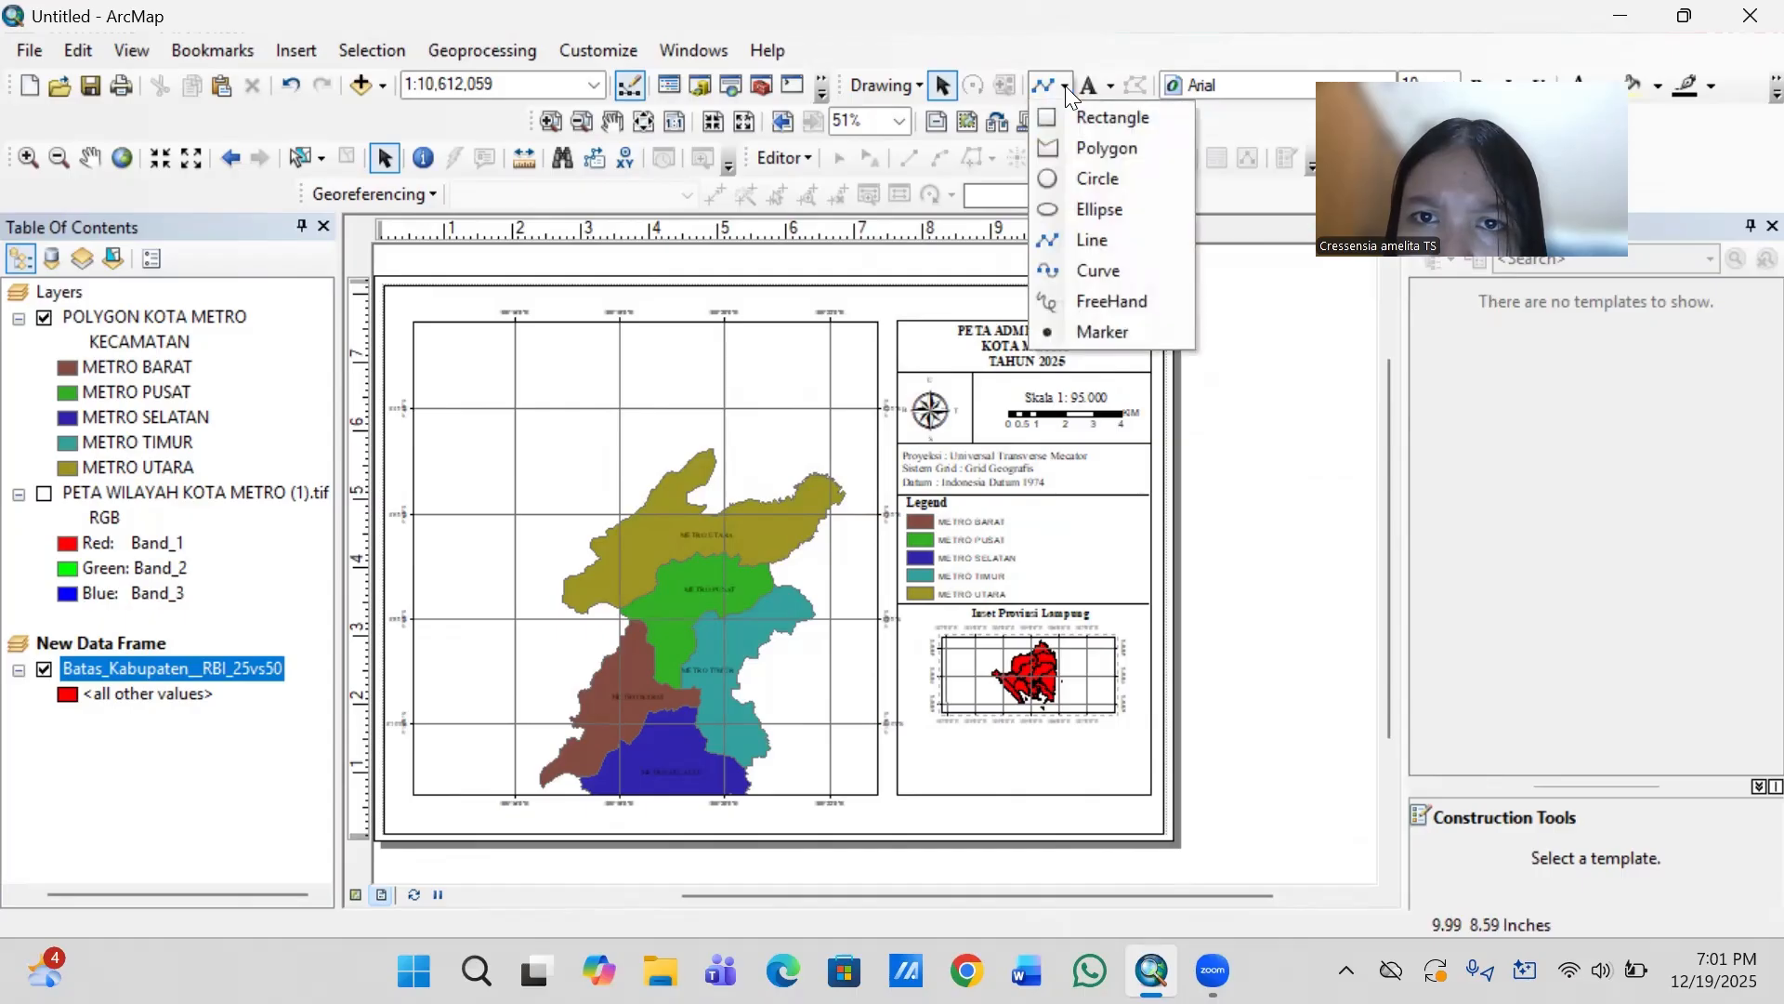
left_click(1065, 240)
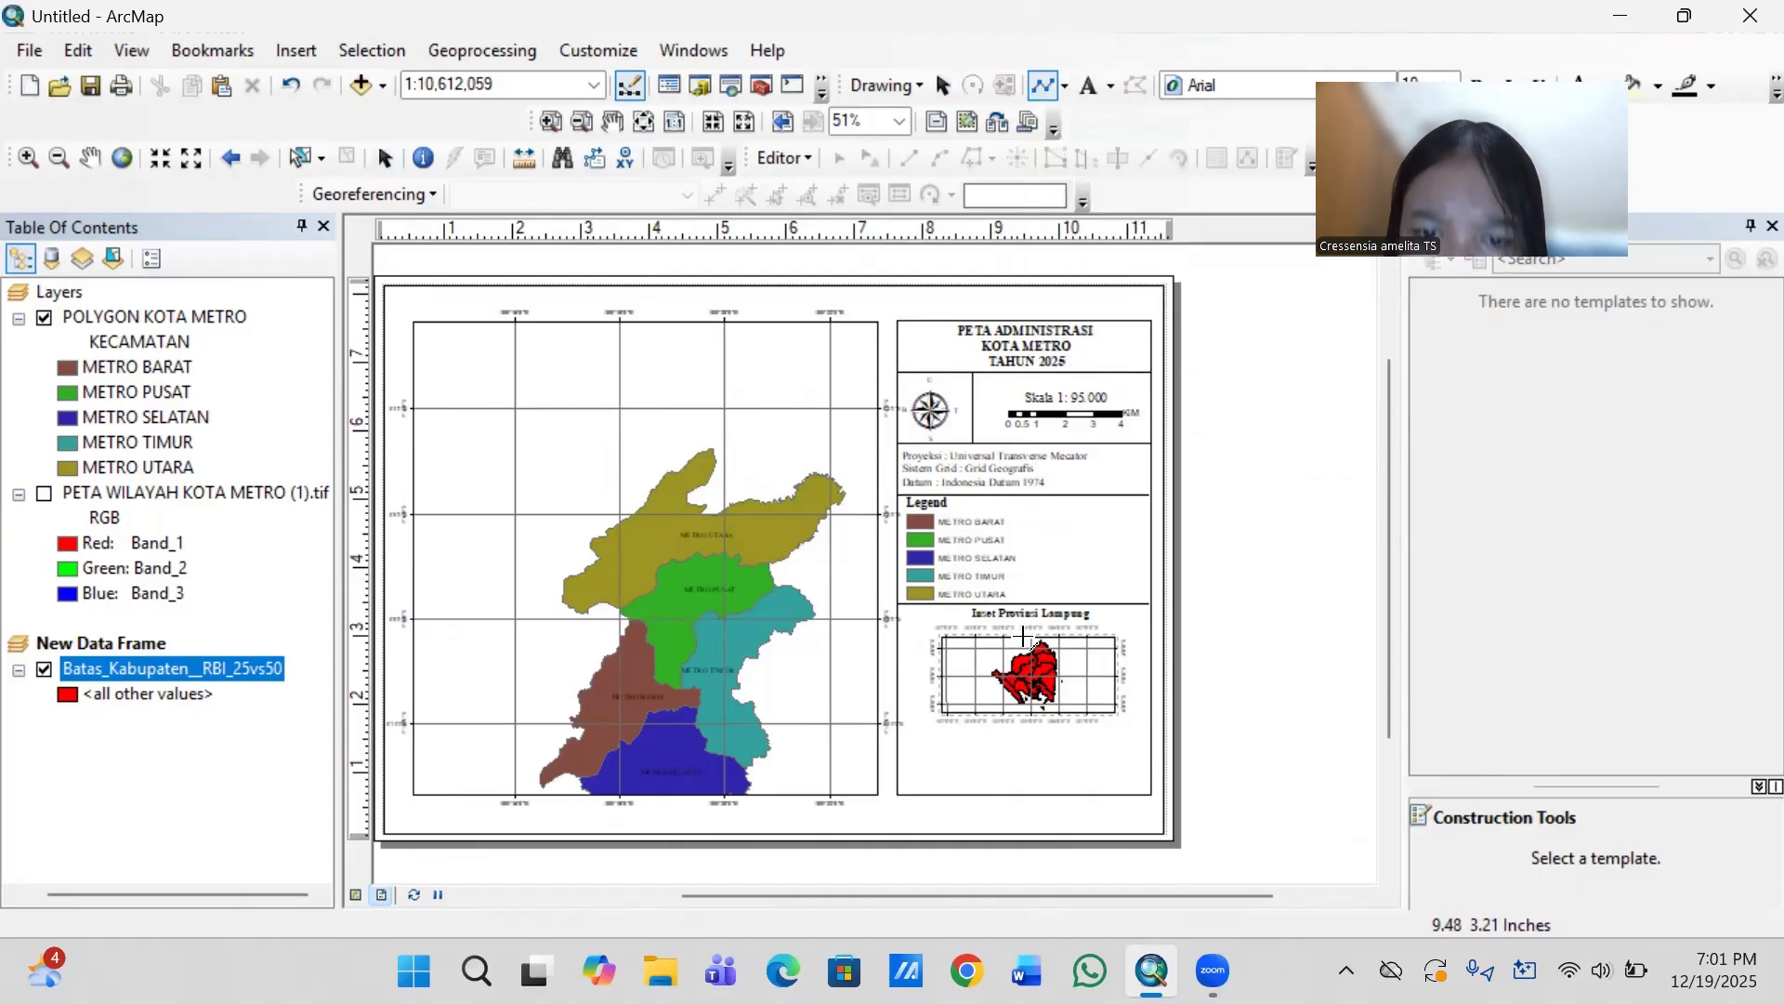
left_click(897, 732)
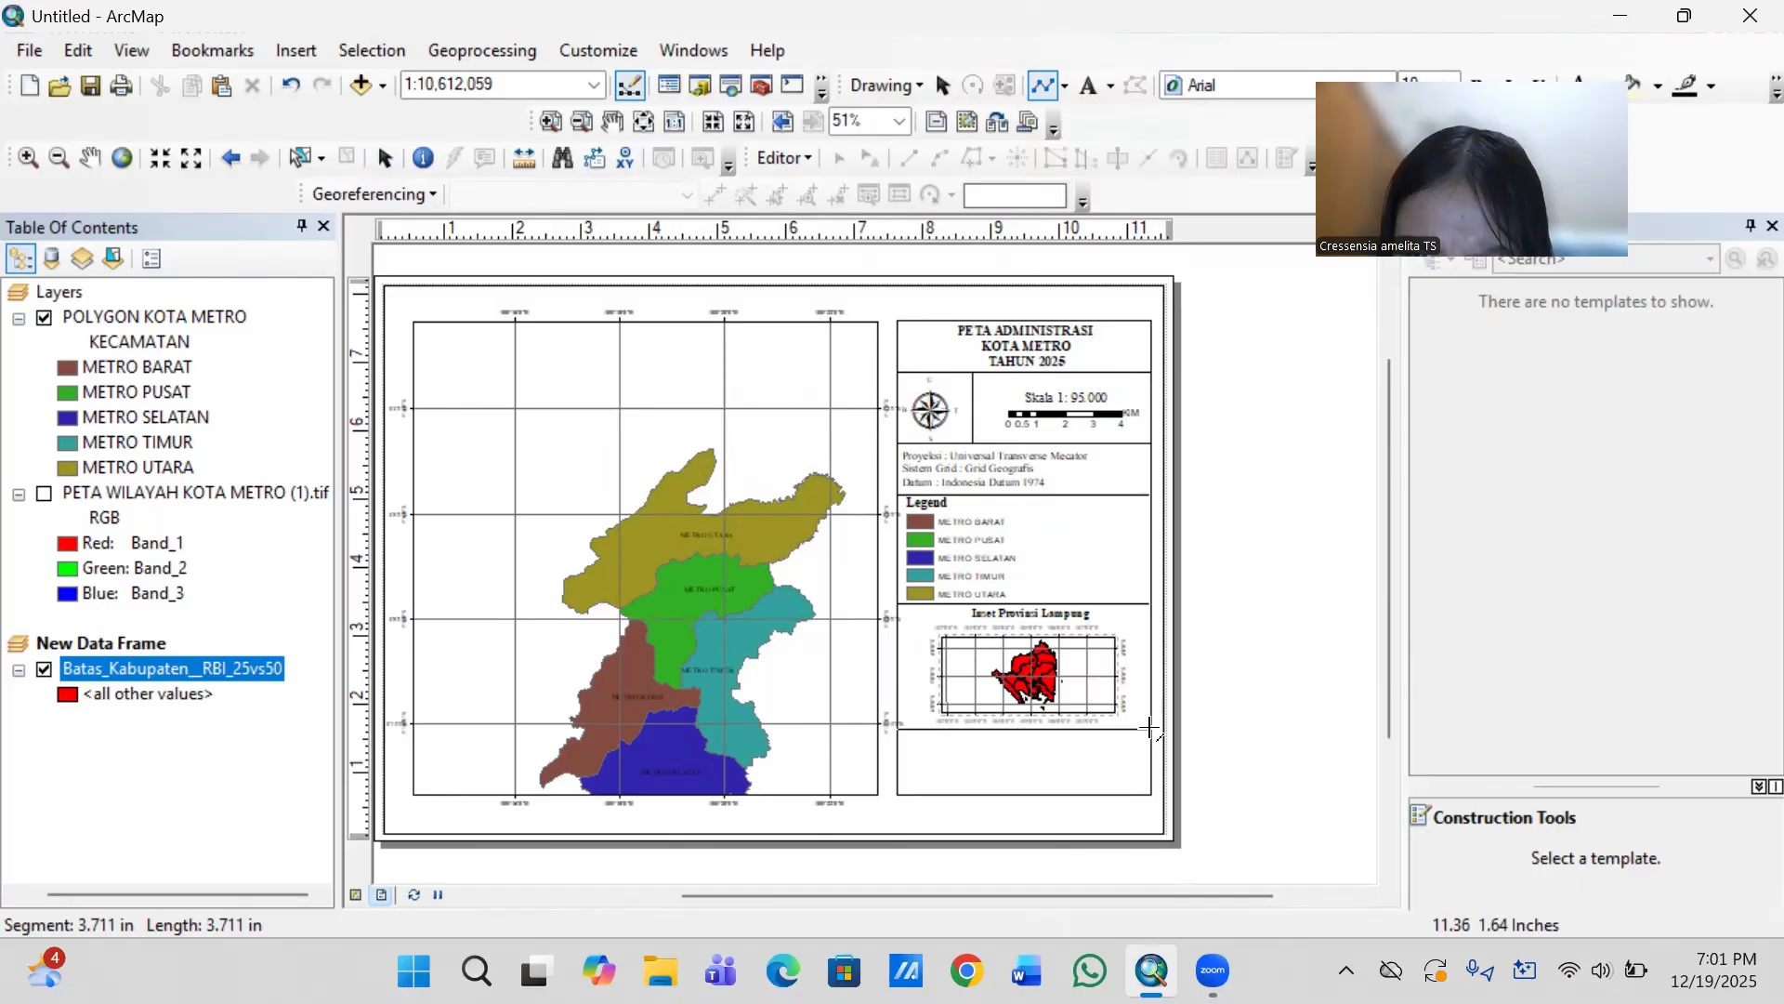
double_click(1151, 728)
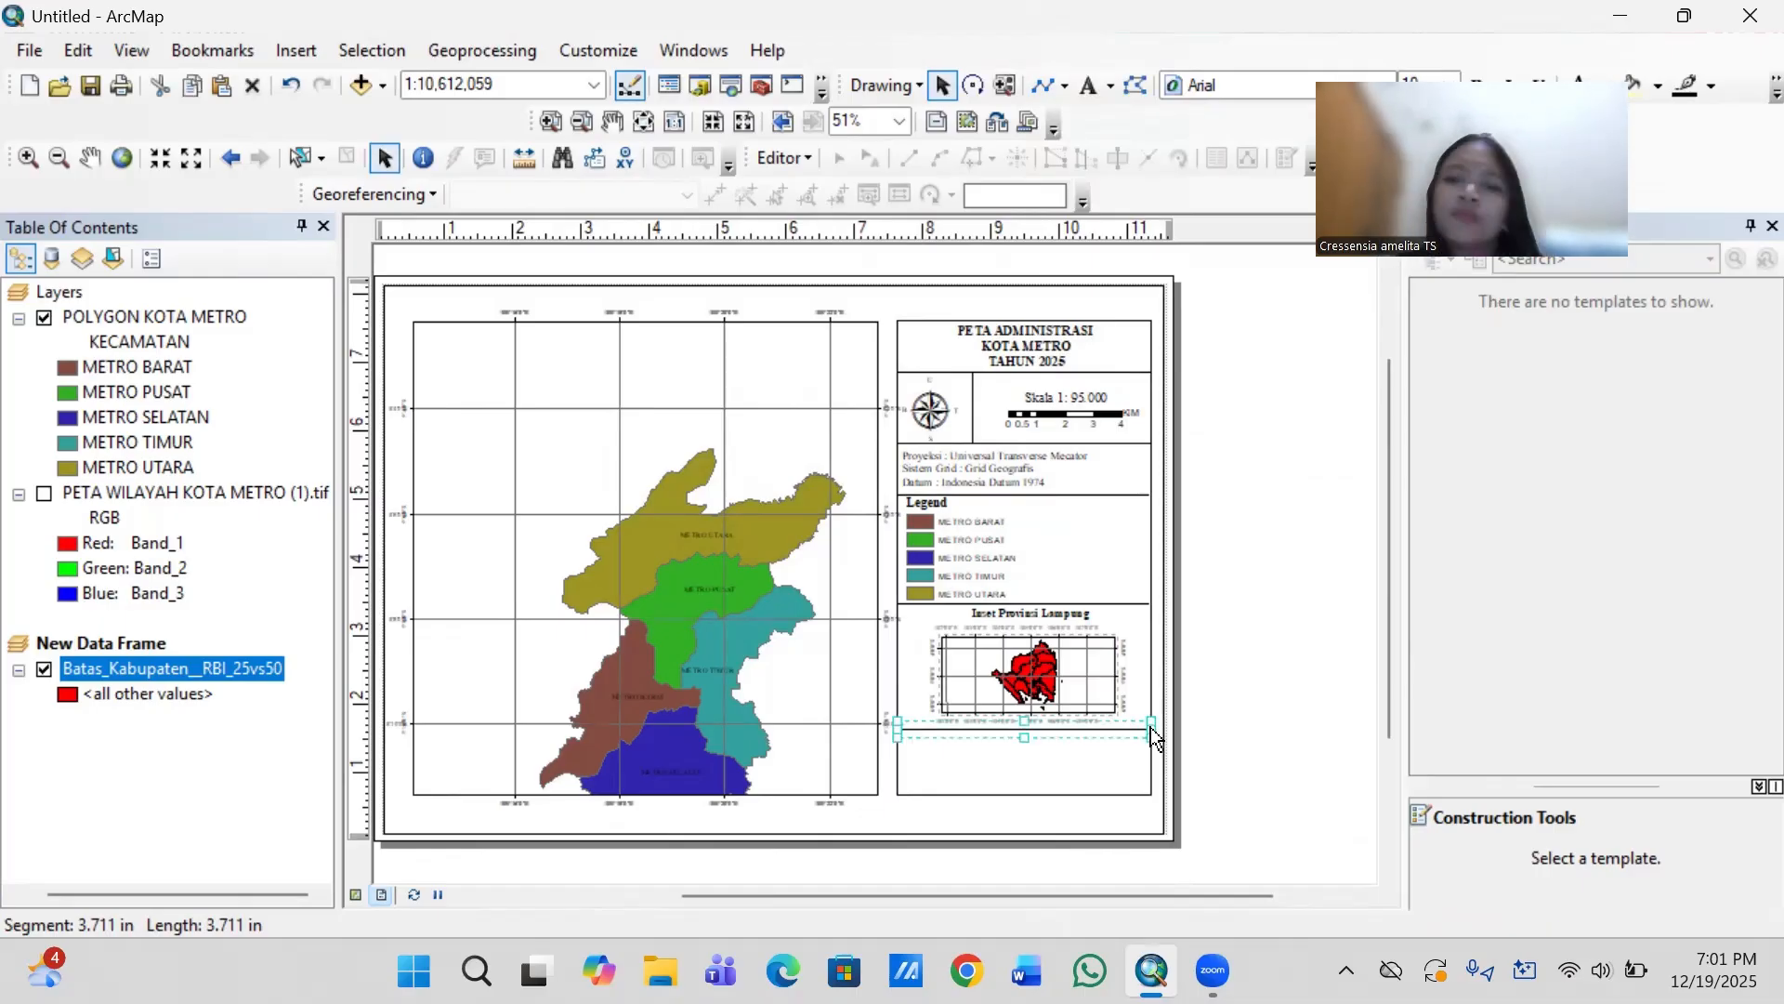
left_click(1232, 731)
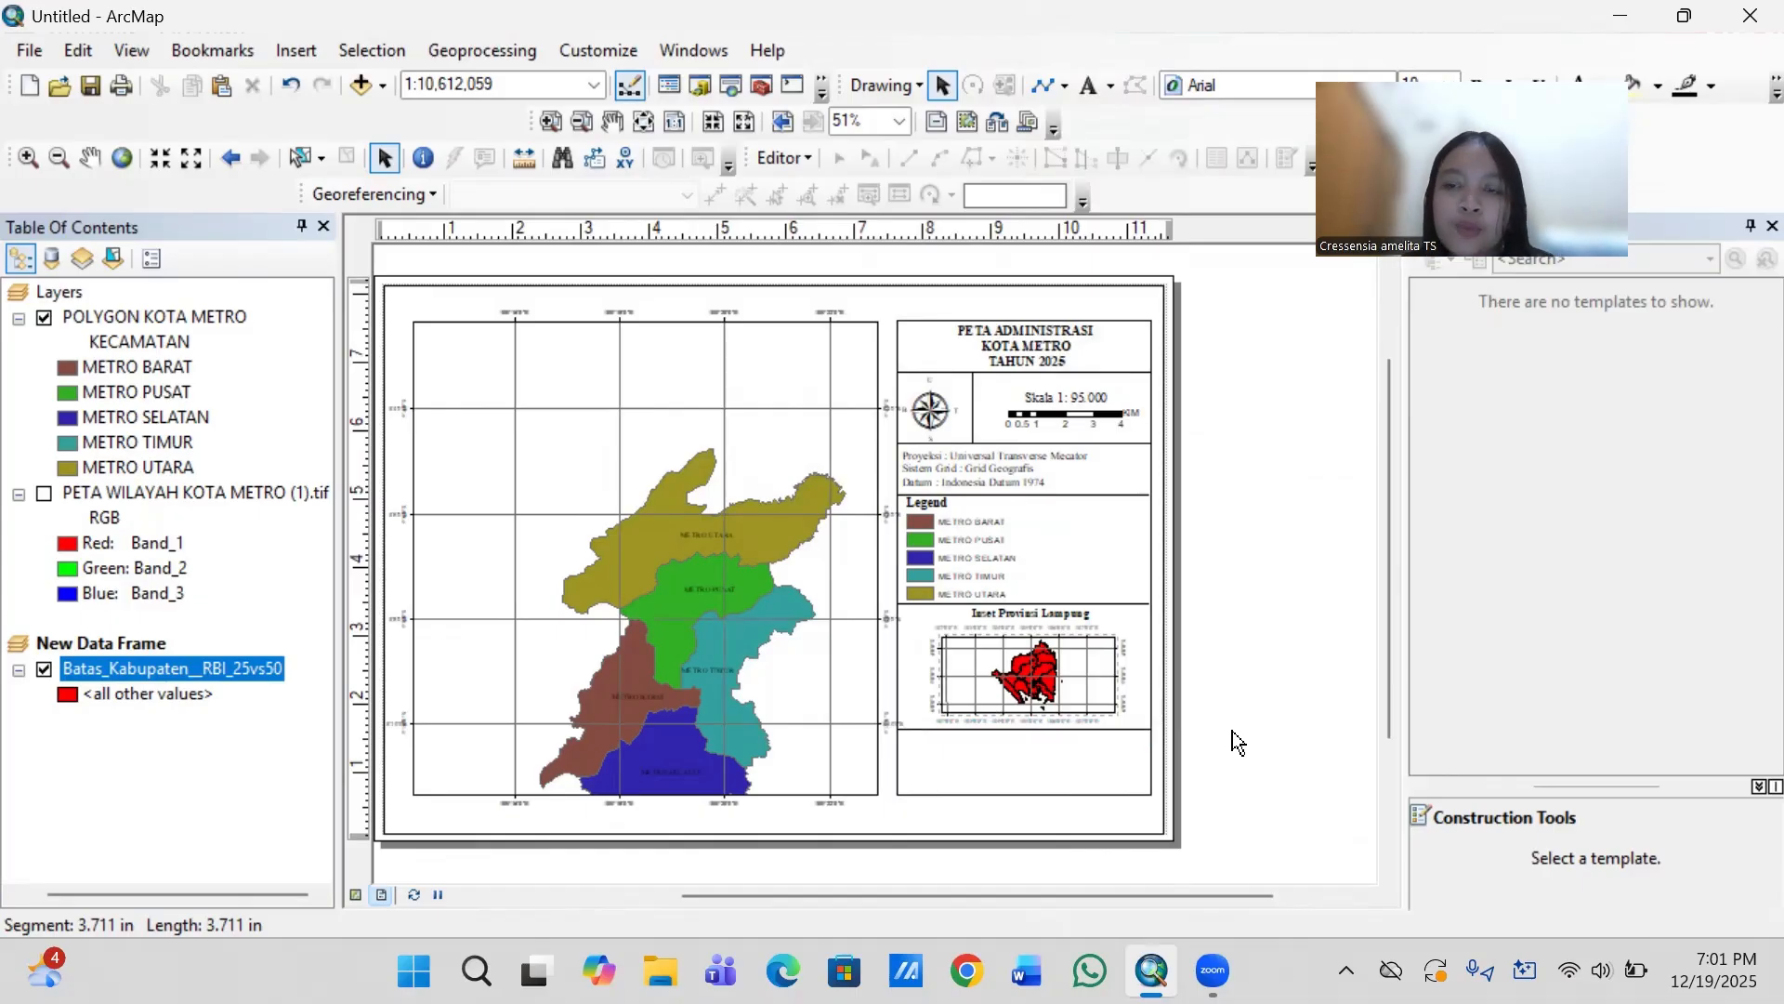
left_click(1087, 617)
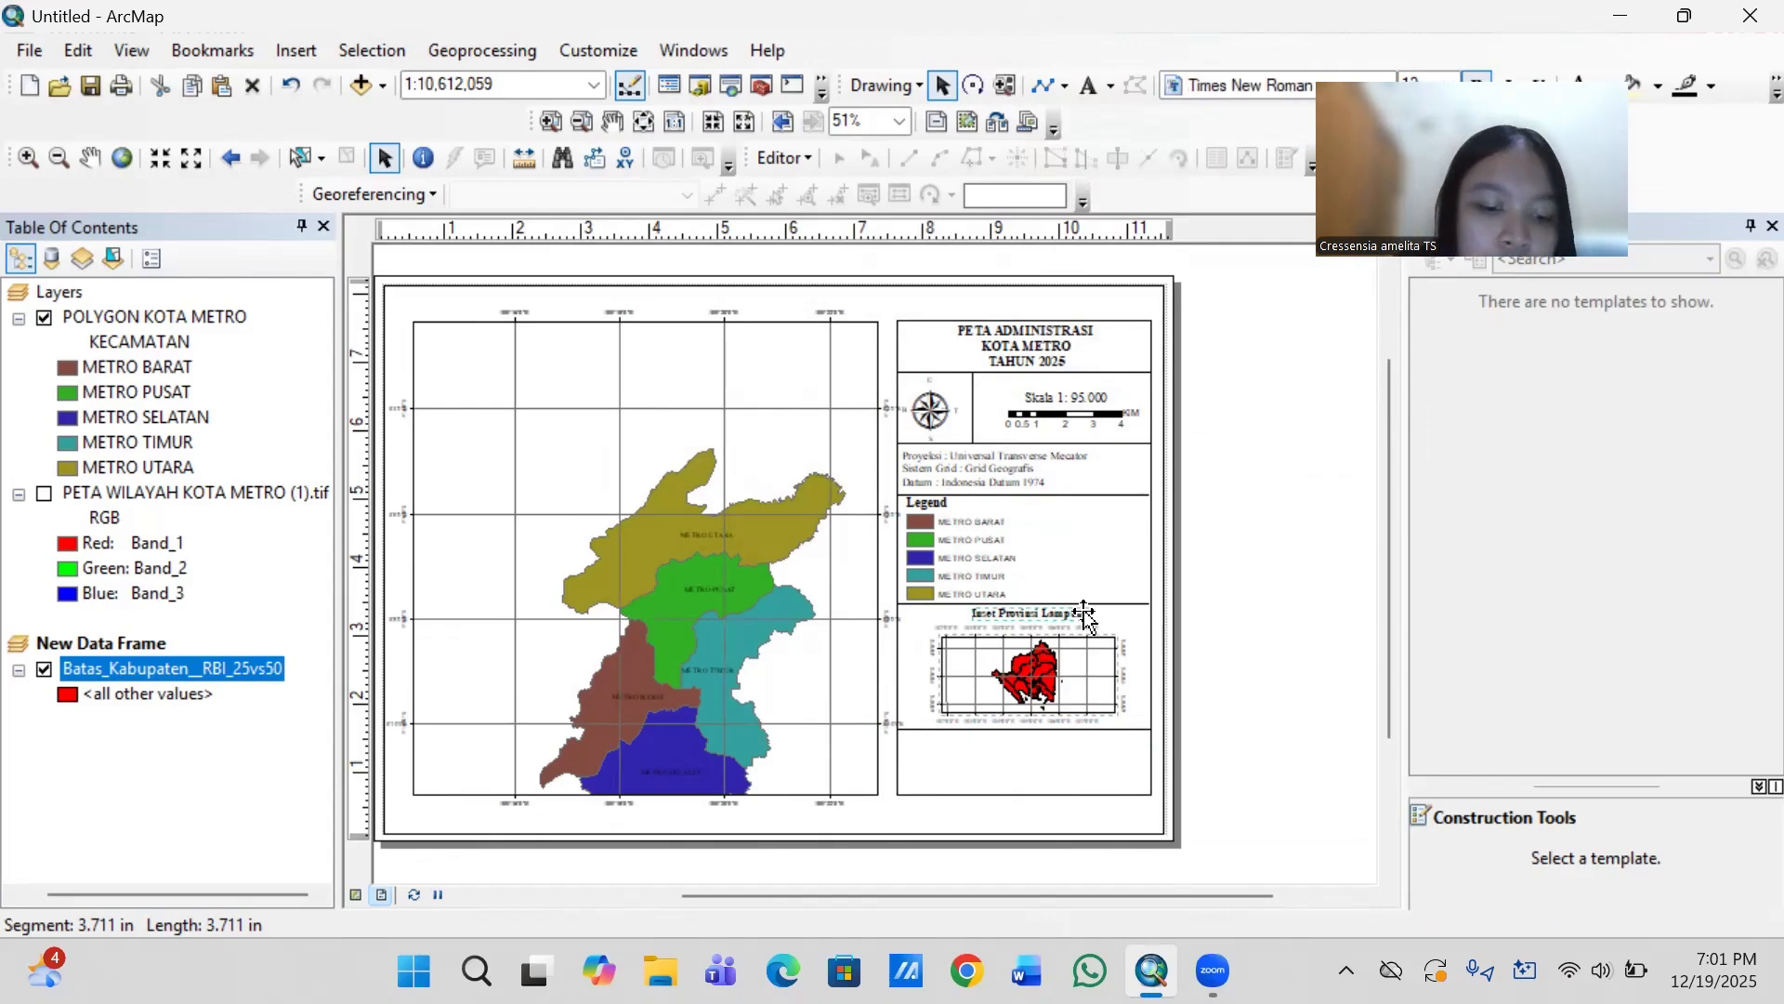
type("Inset Provinsi Lampung")
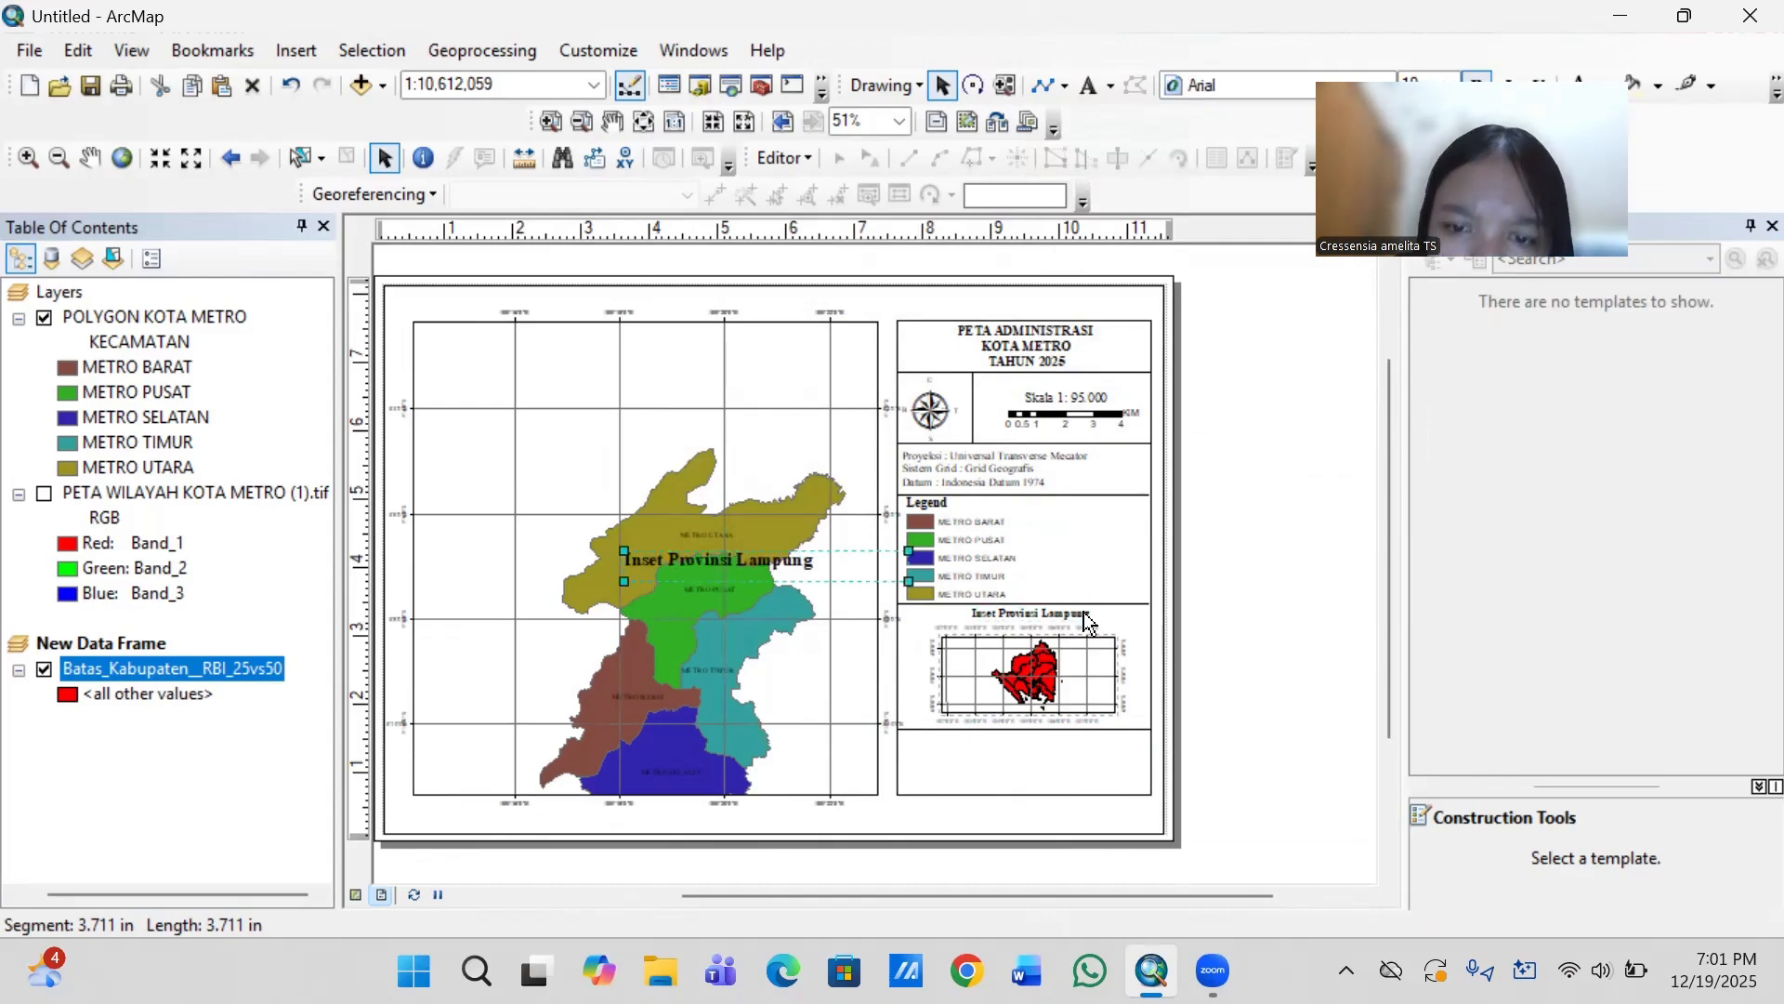
left_click_drag(782, 577, 1151, 556)
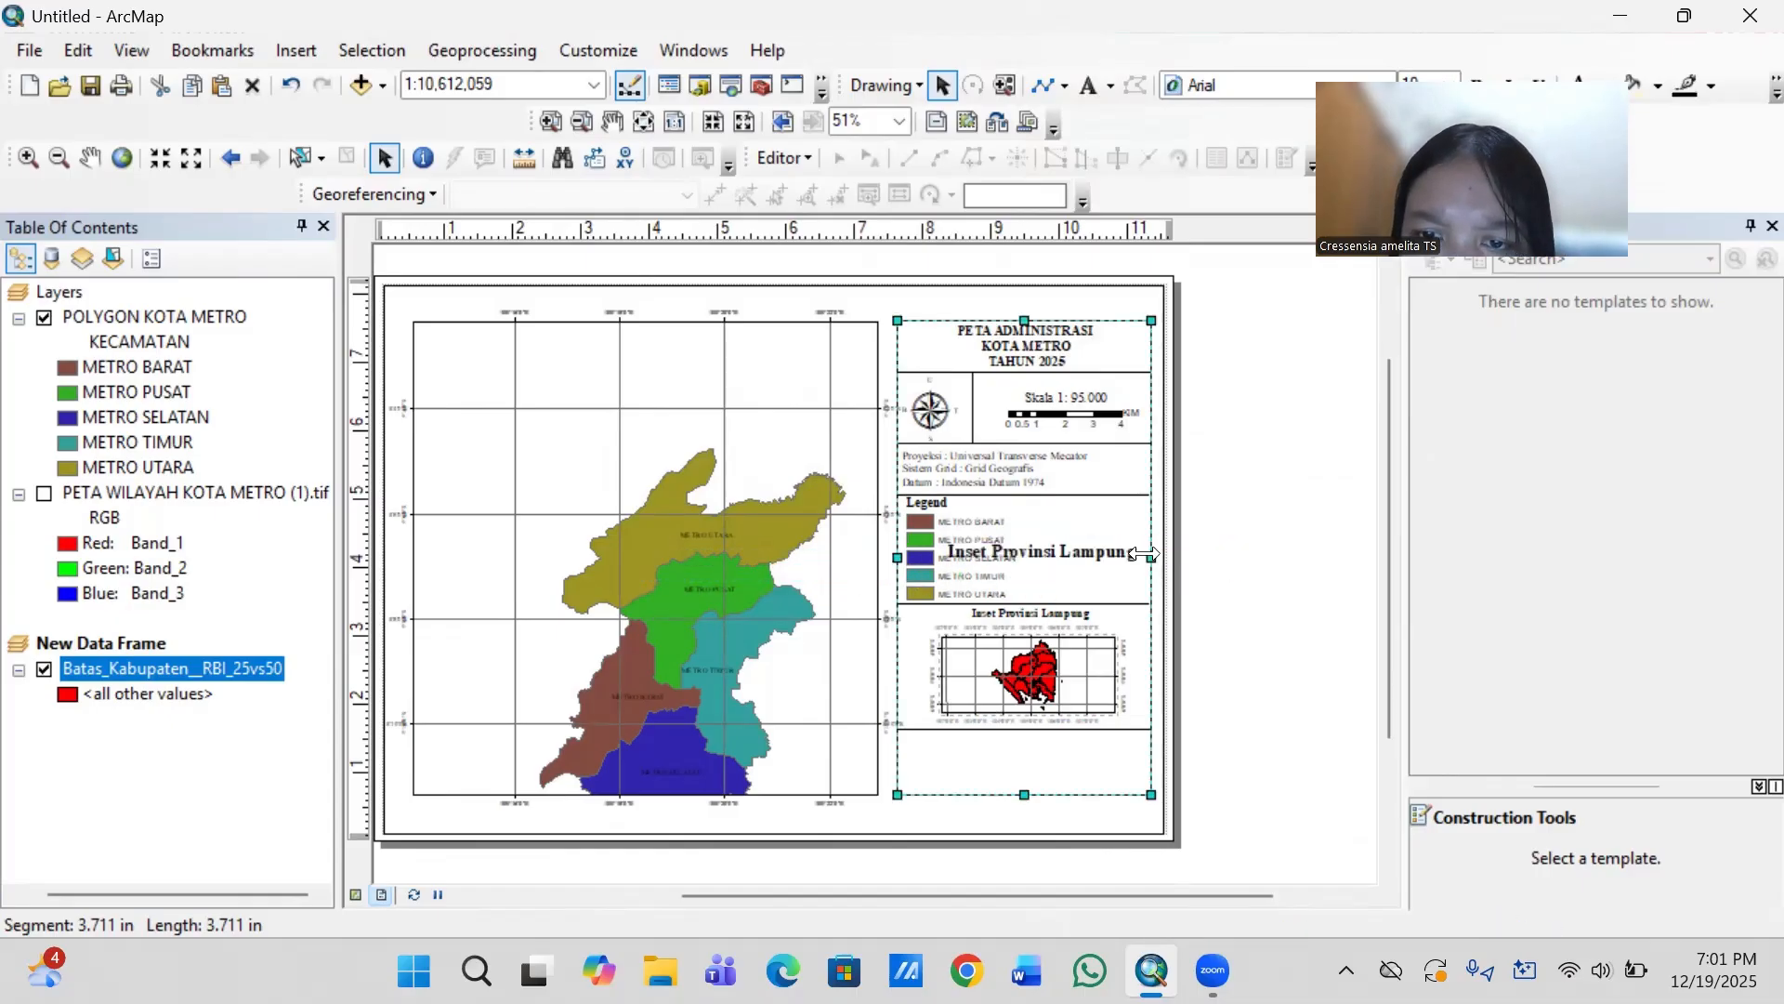
double_click(1151, 557)
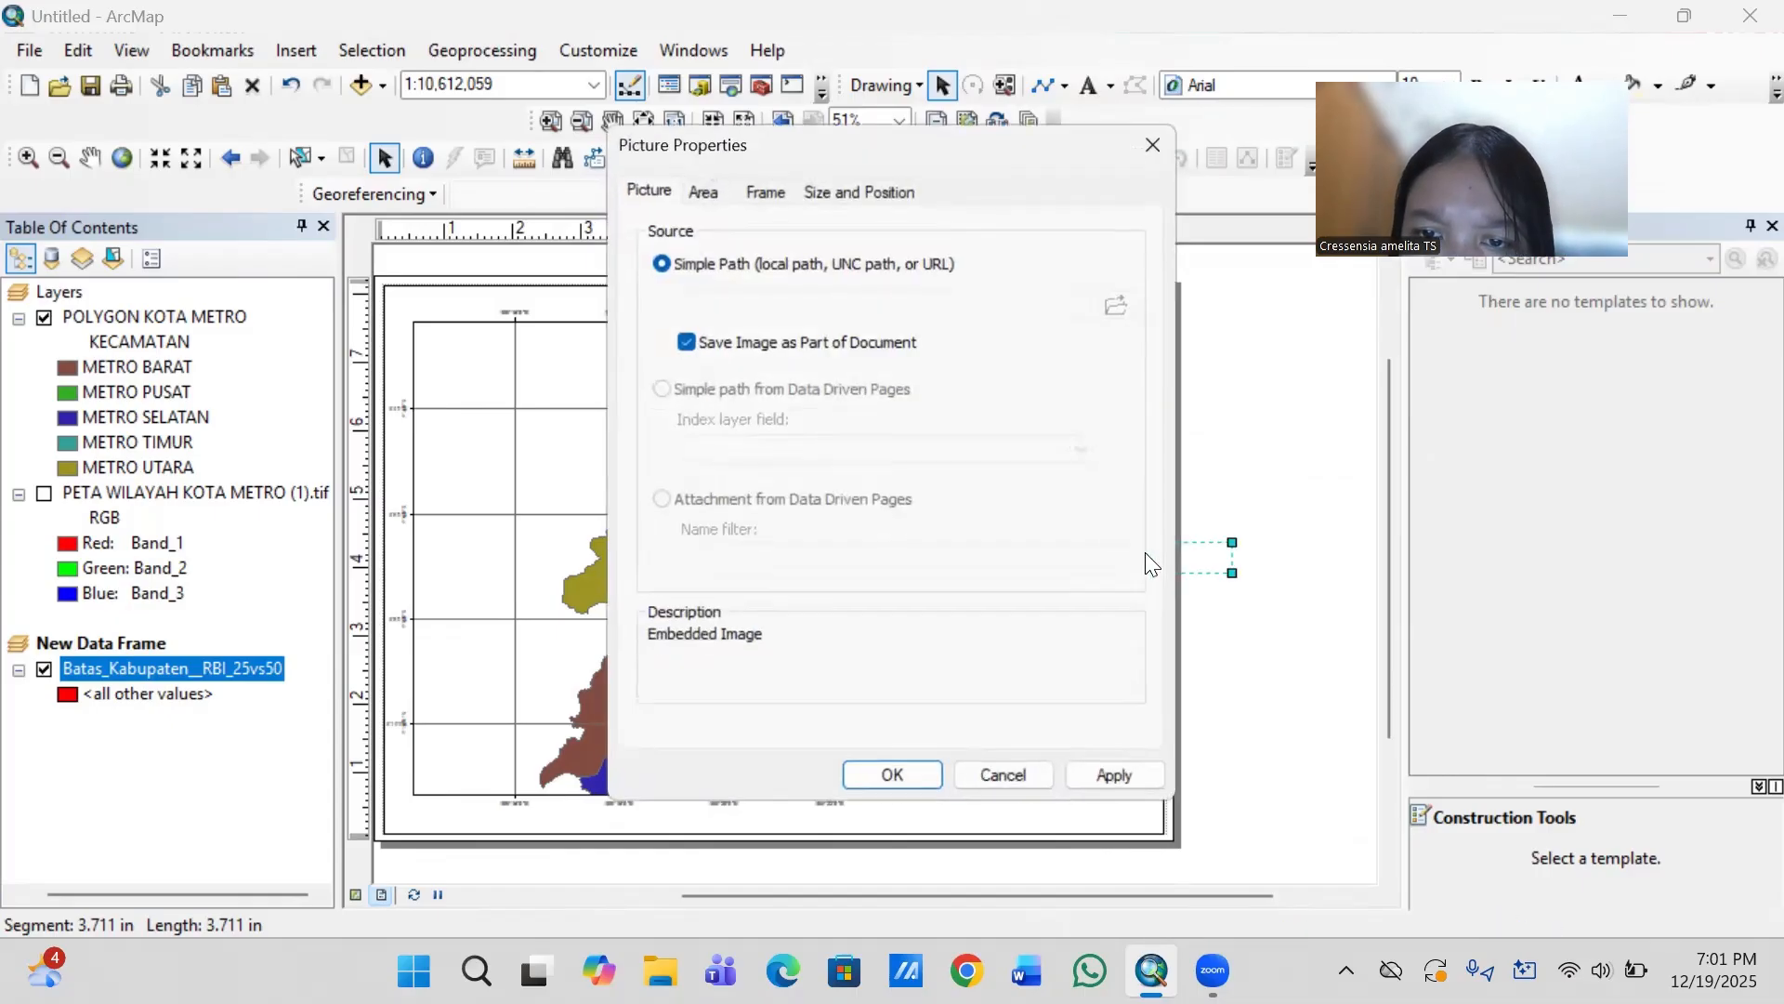
left_click(1154, 137)
double_click(1083, 558)
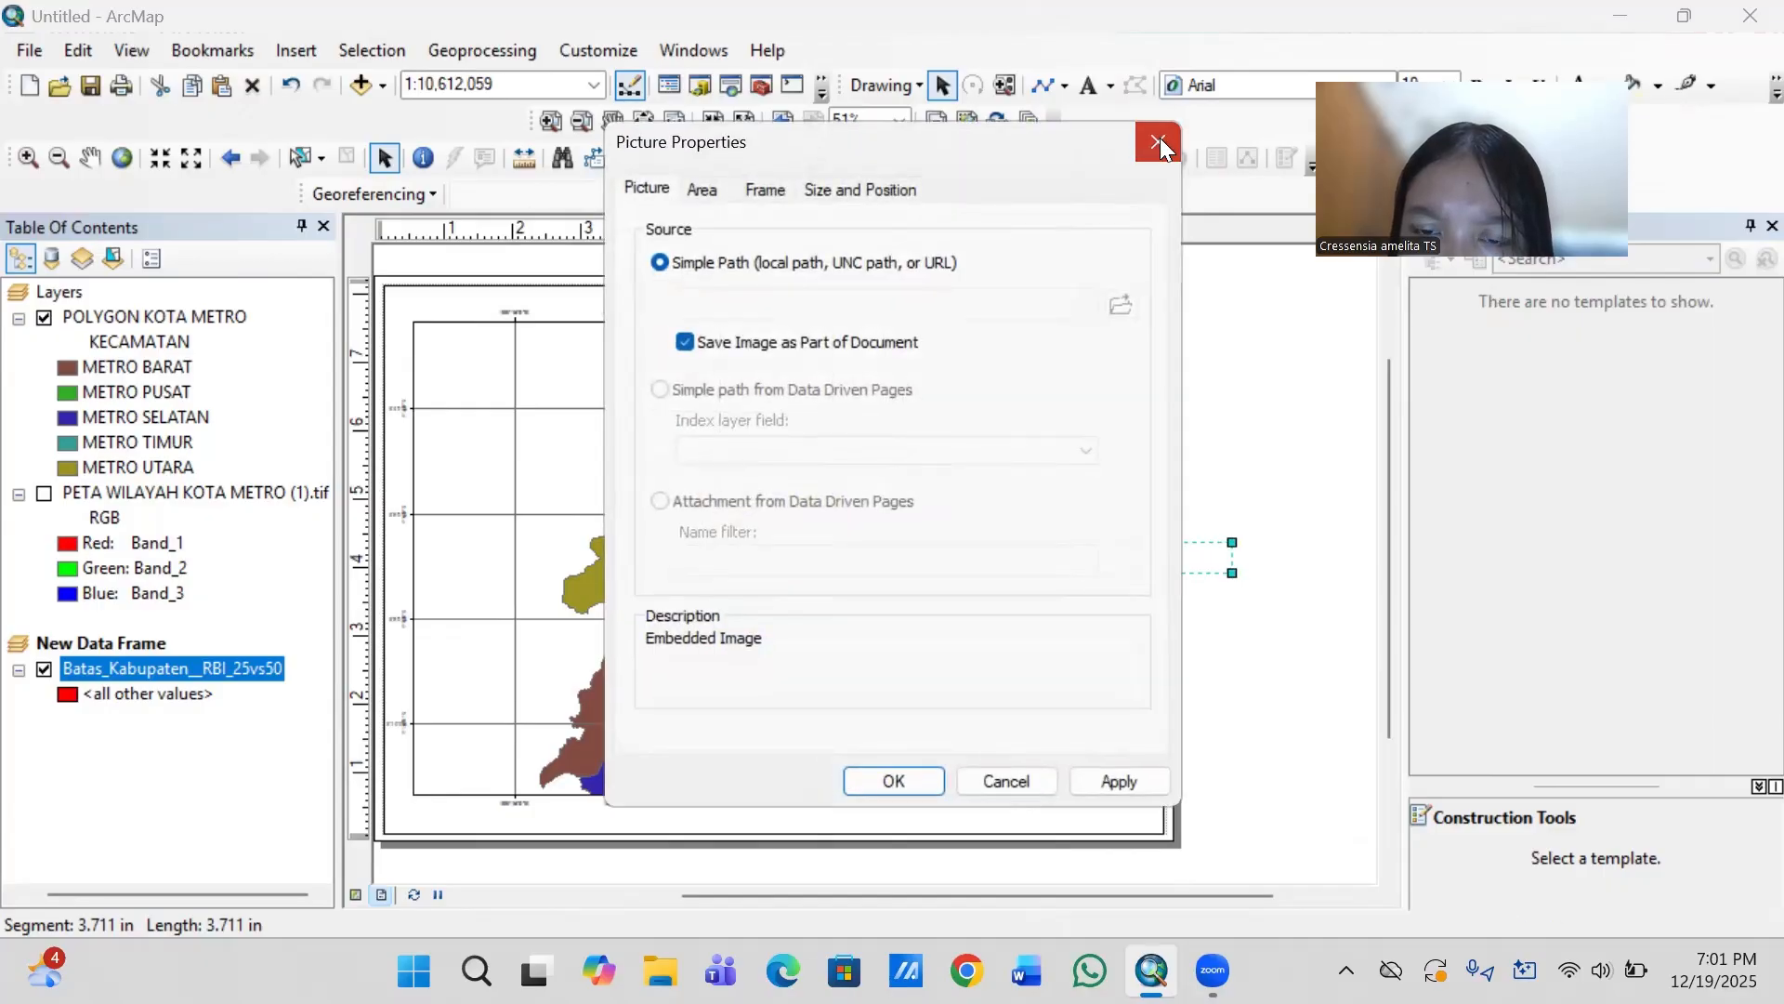
left_click(1158, 139)
left_click_drag(1131, 558, 1347, 552)
double_click(1344, 547)
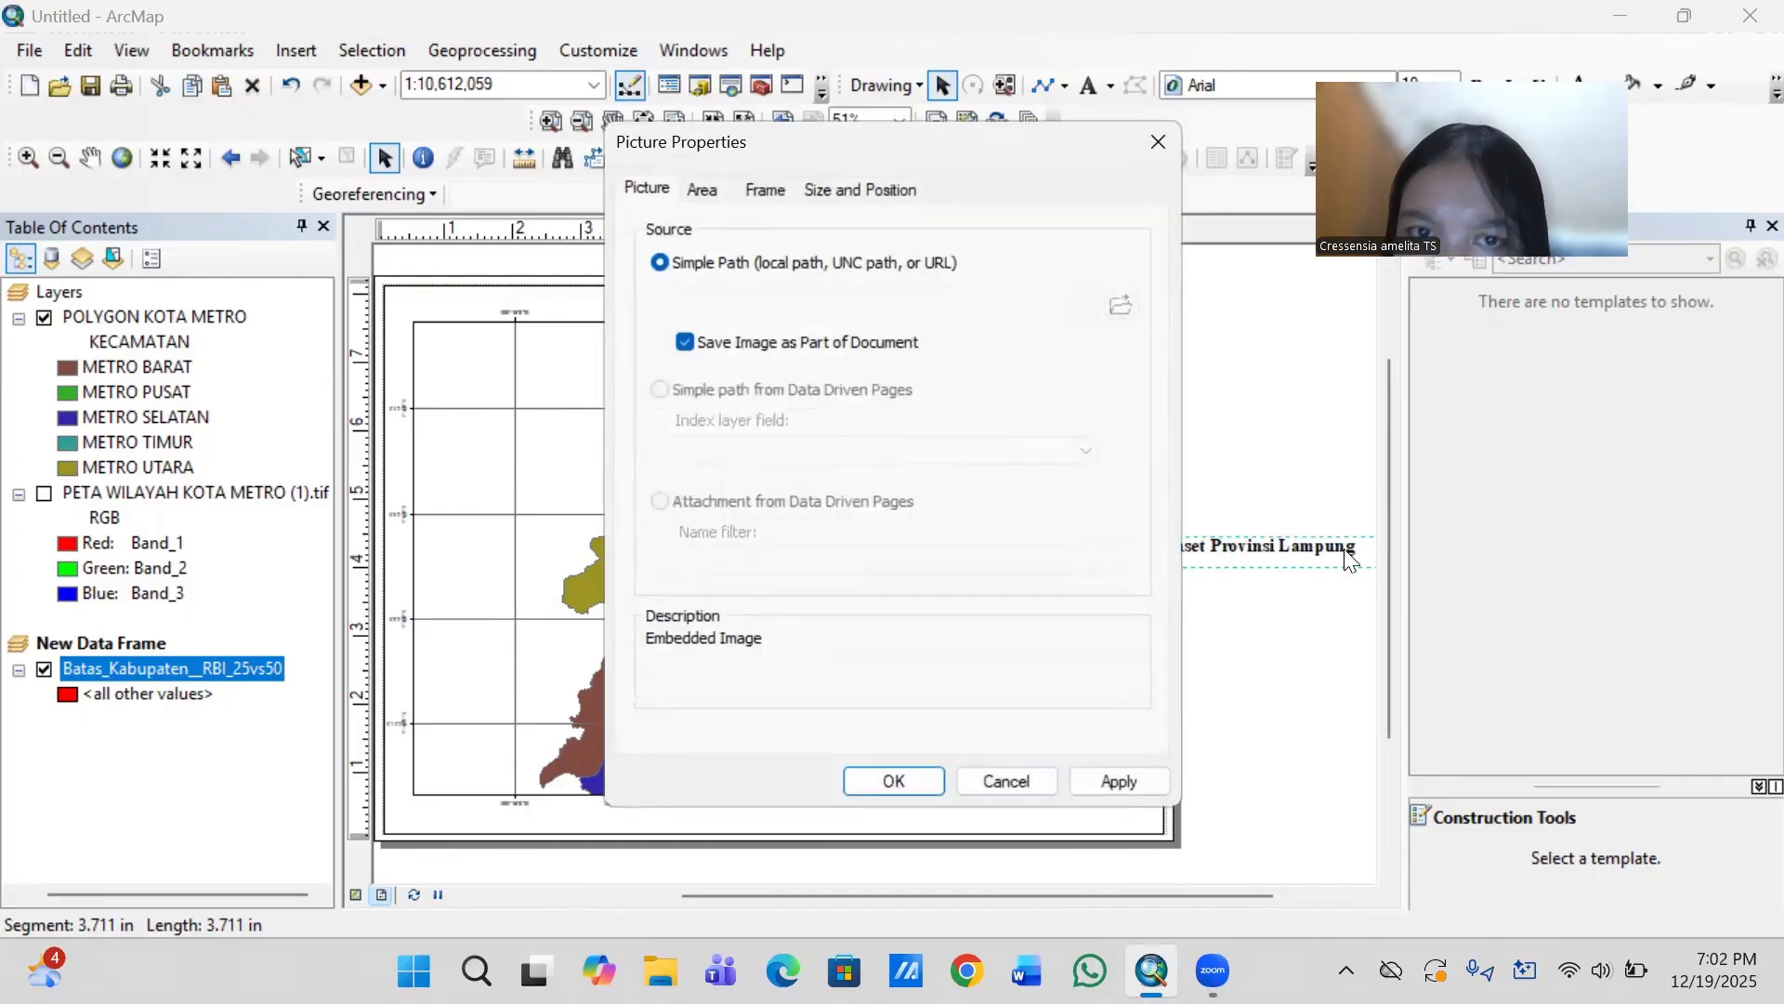
left_click(1152, 146)
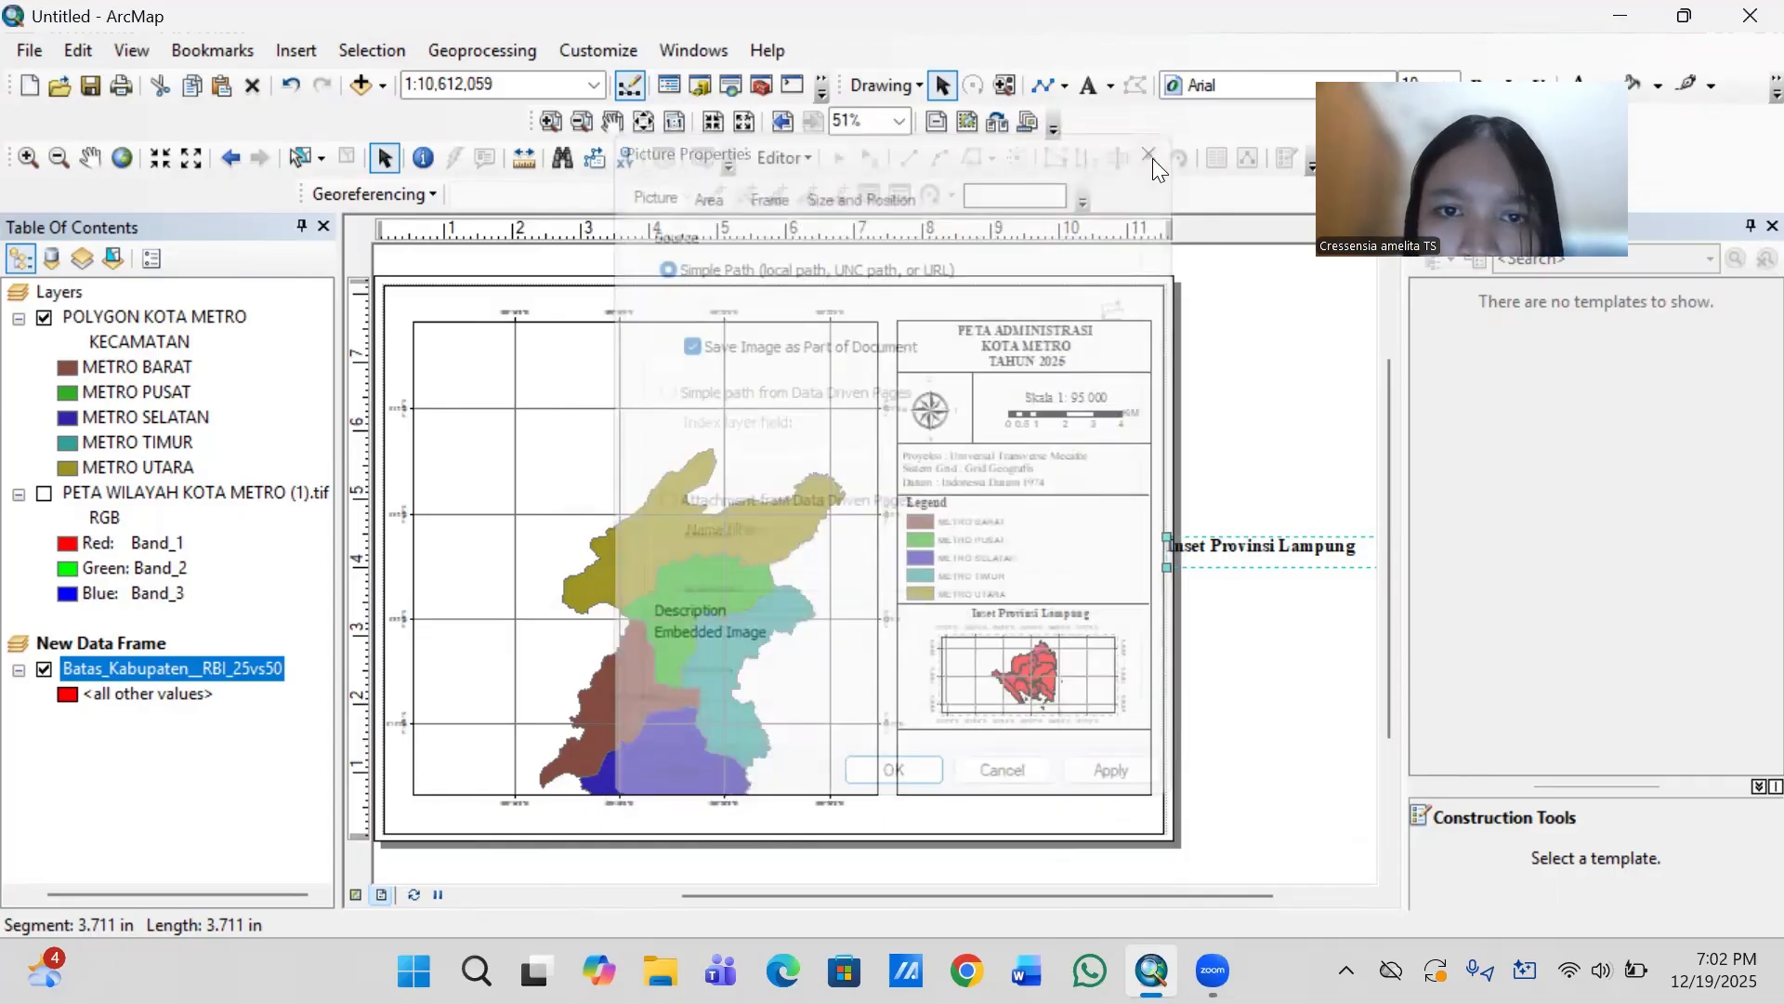
right_click(1308, 560)
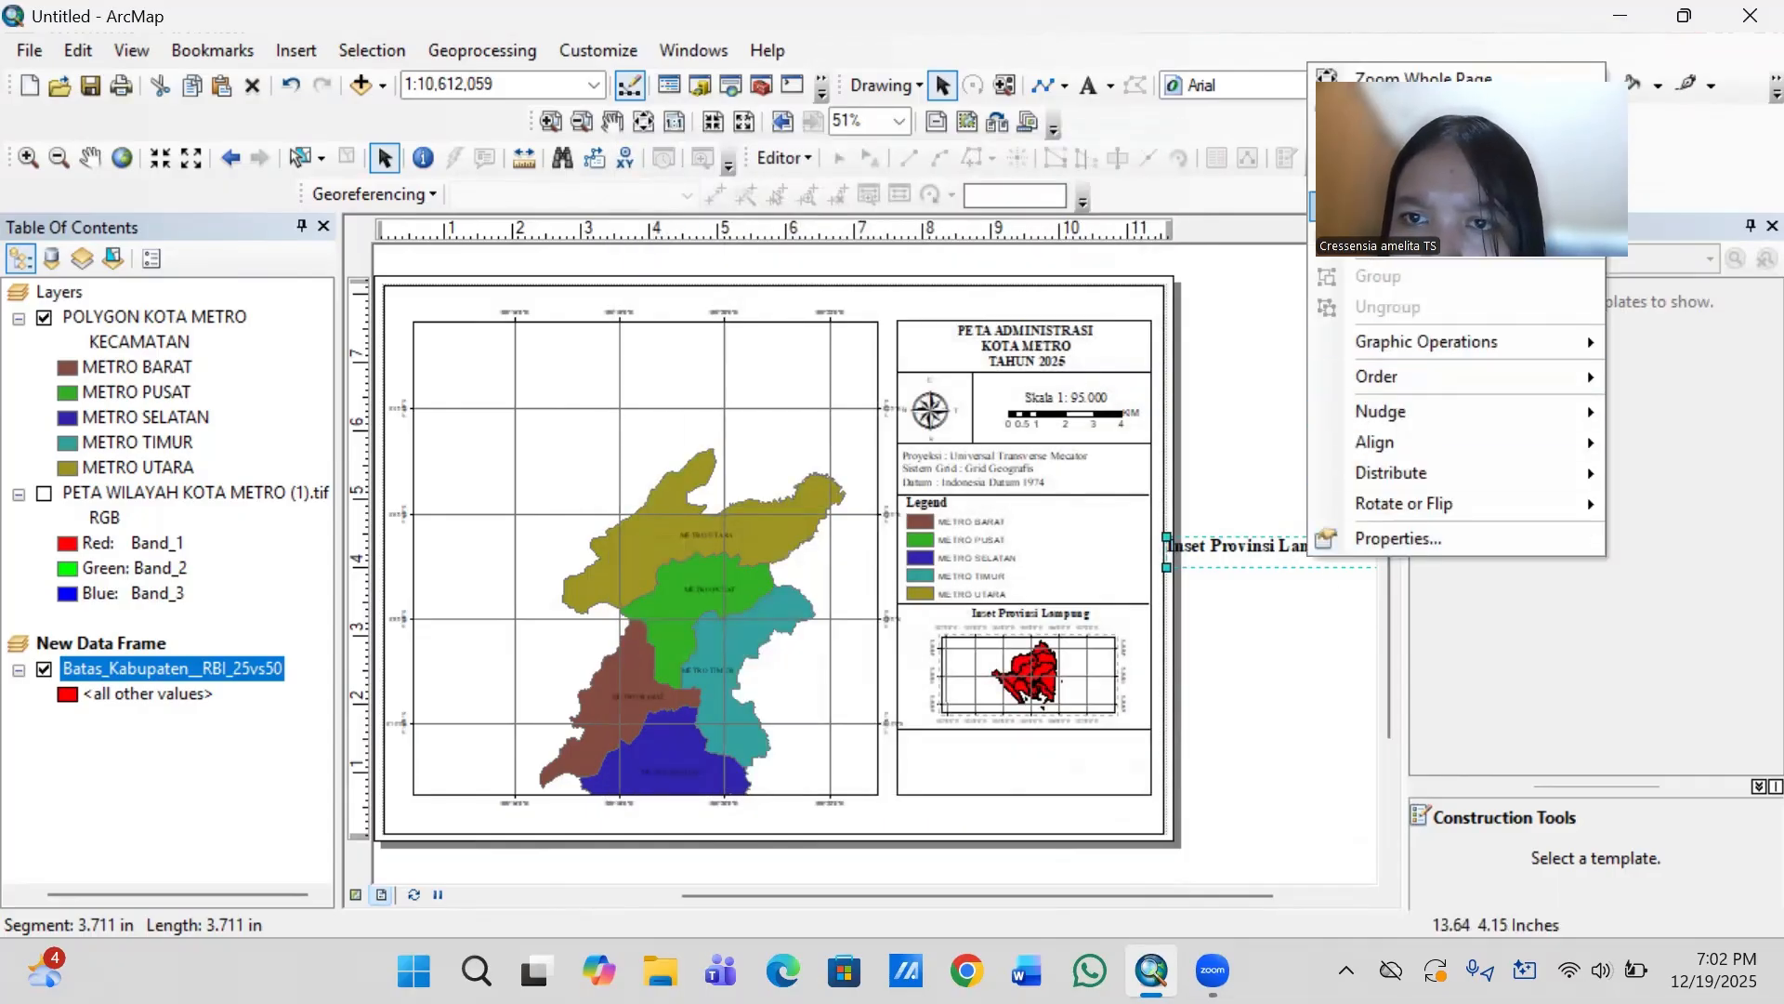
left_click(1381, 206)
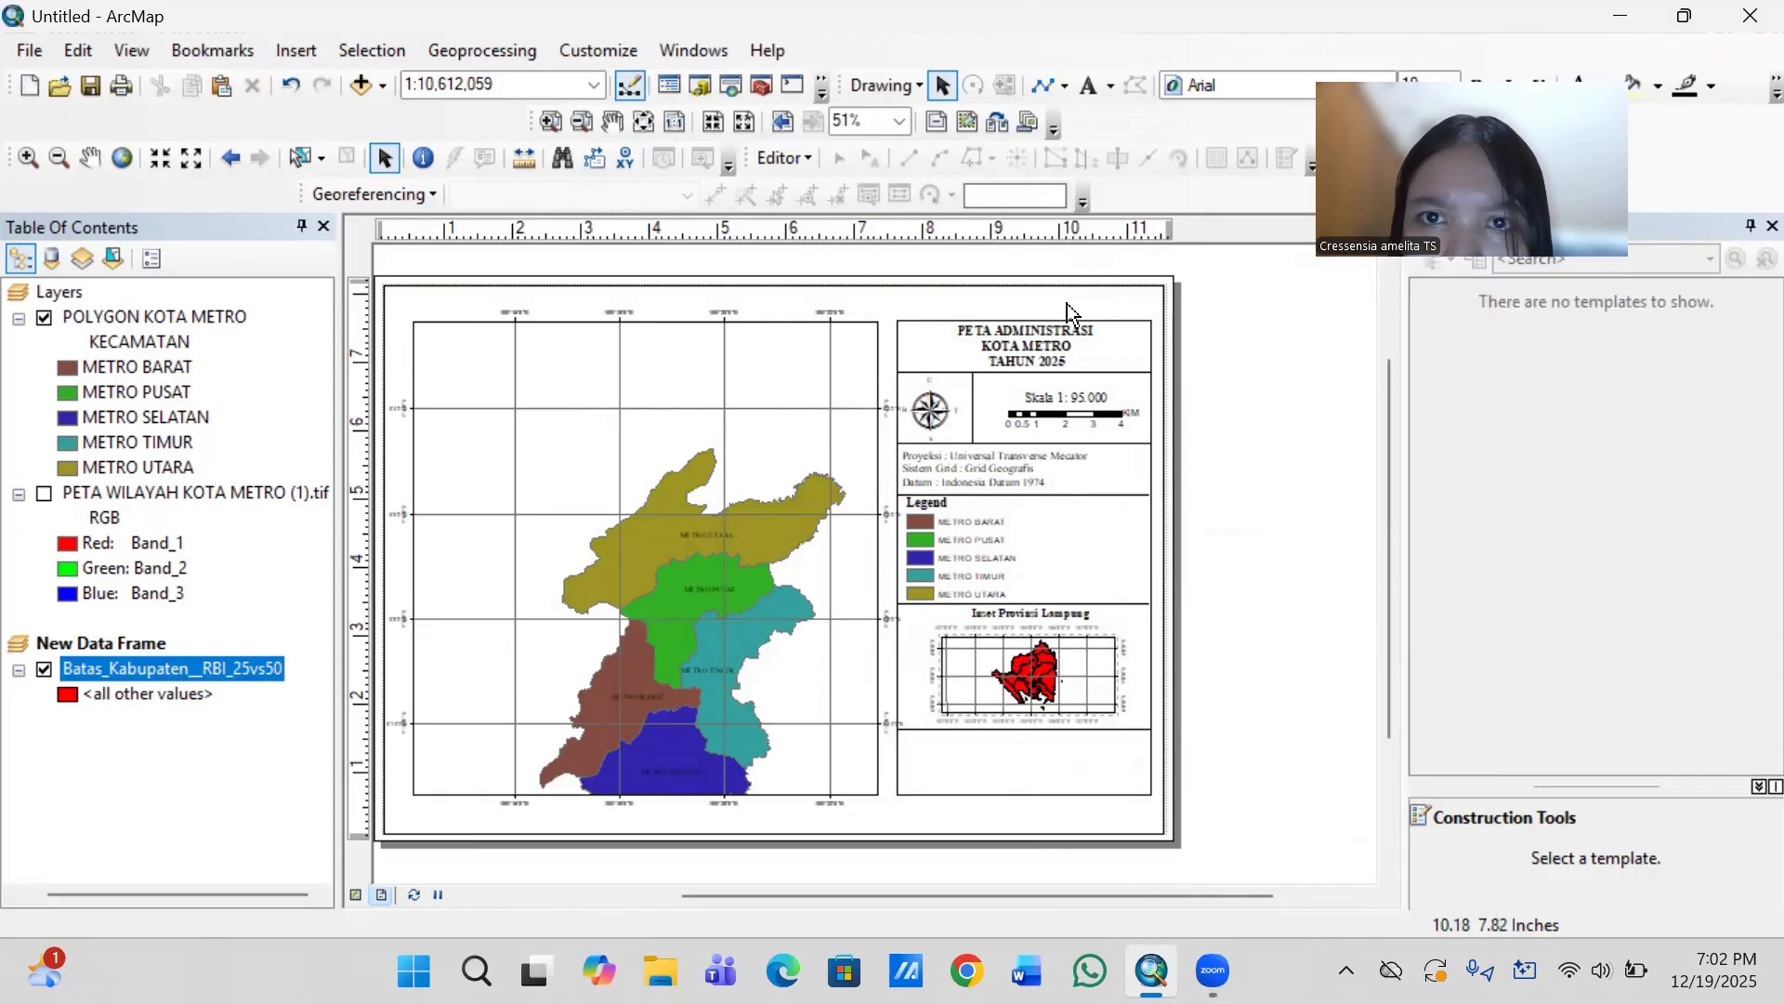
- Insert a new text element in the empty box below the inset map's divider line
left_click(1085, 83)
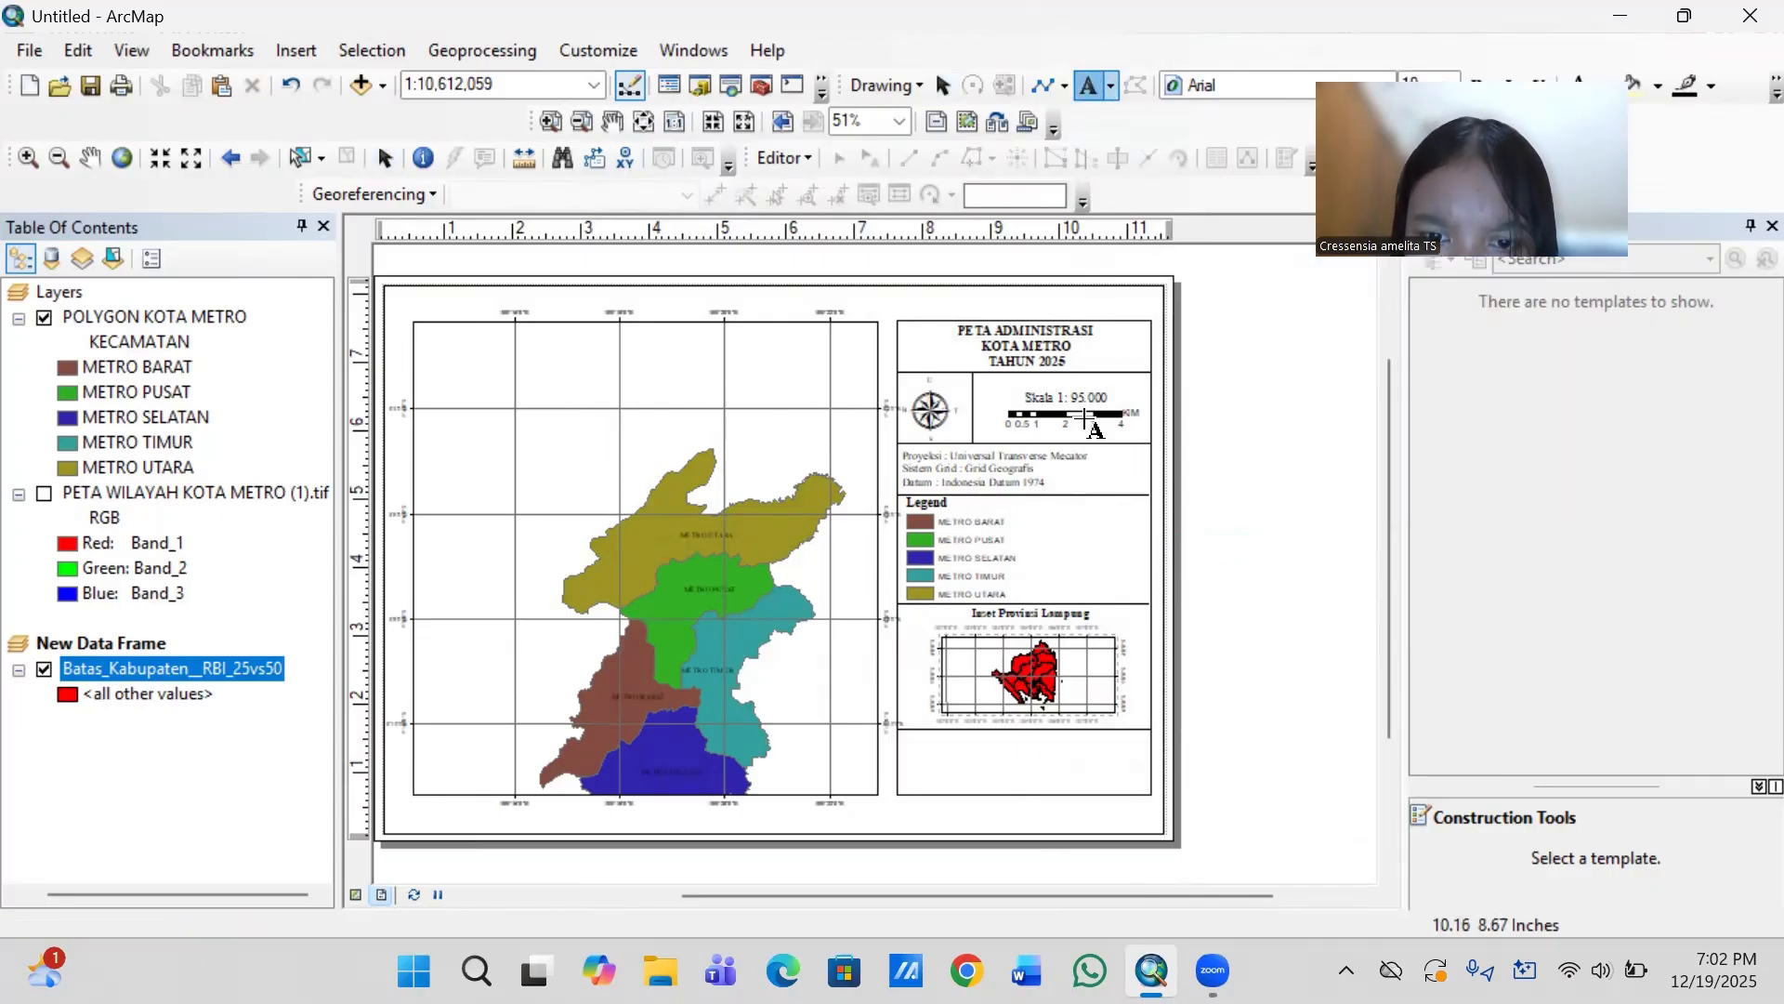
left_click(925, 758)
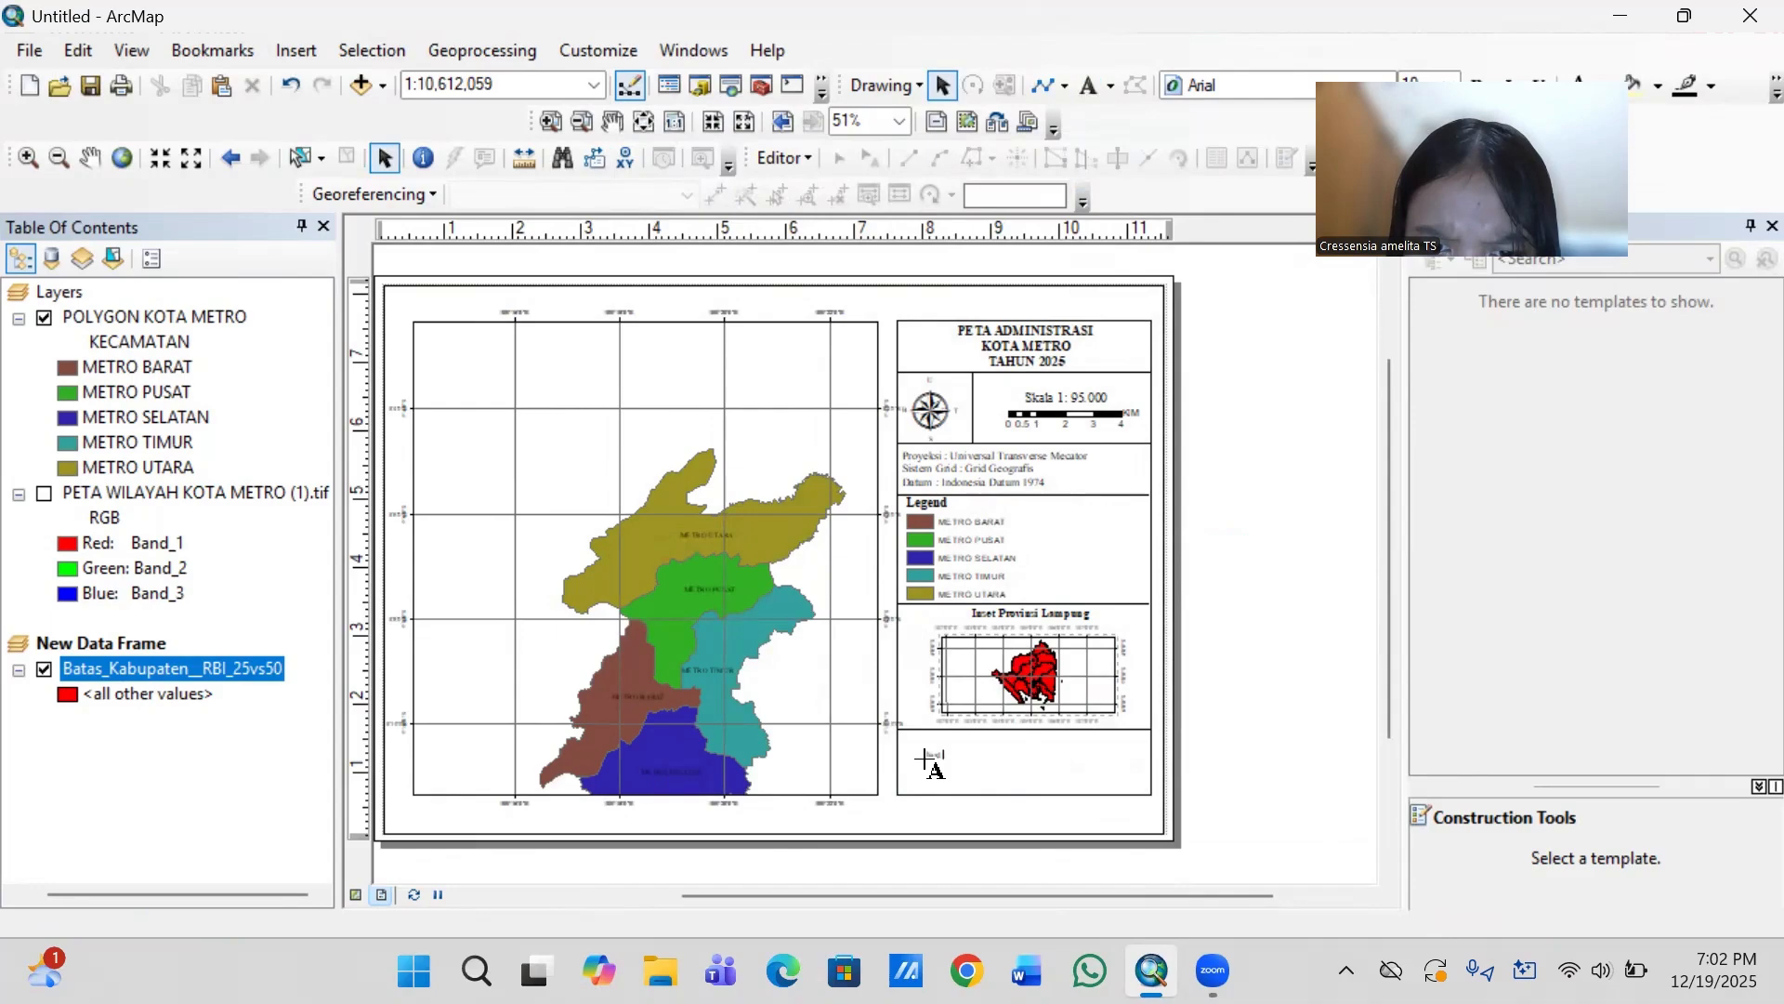
left_click(981, 751)
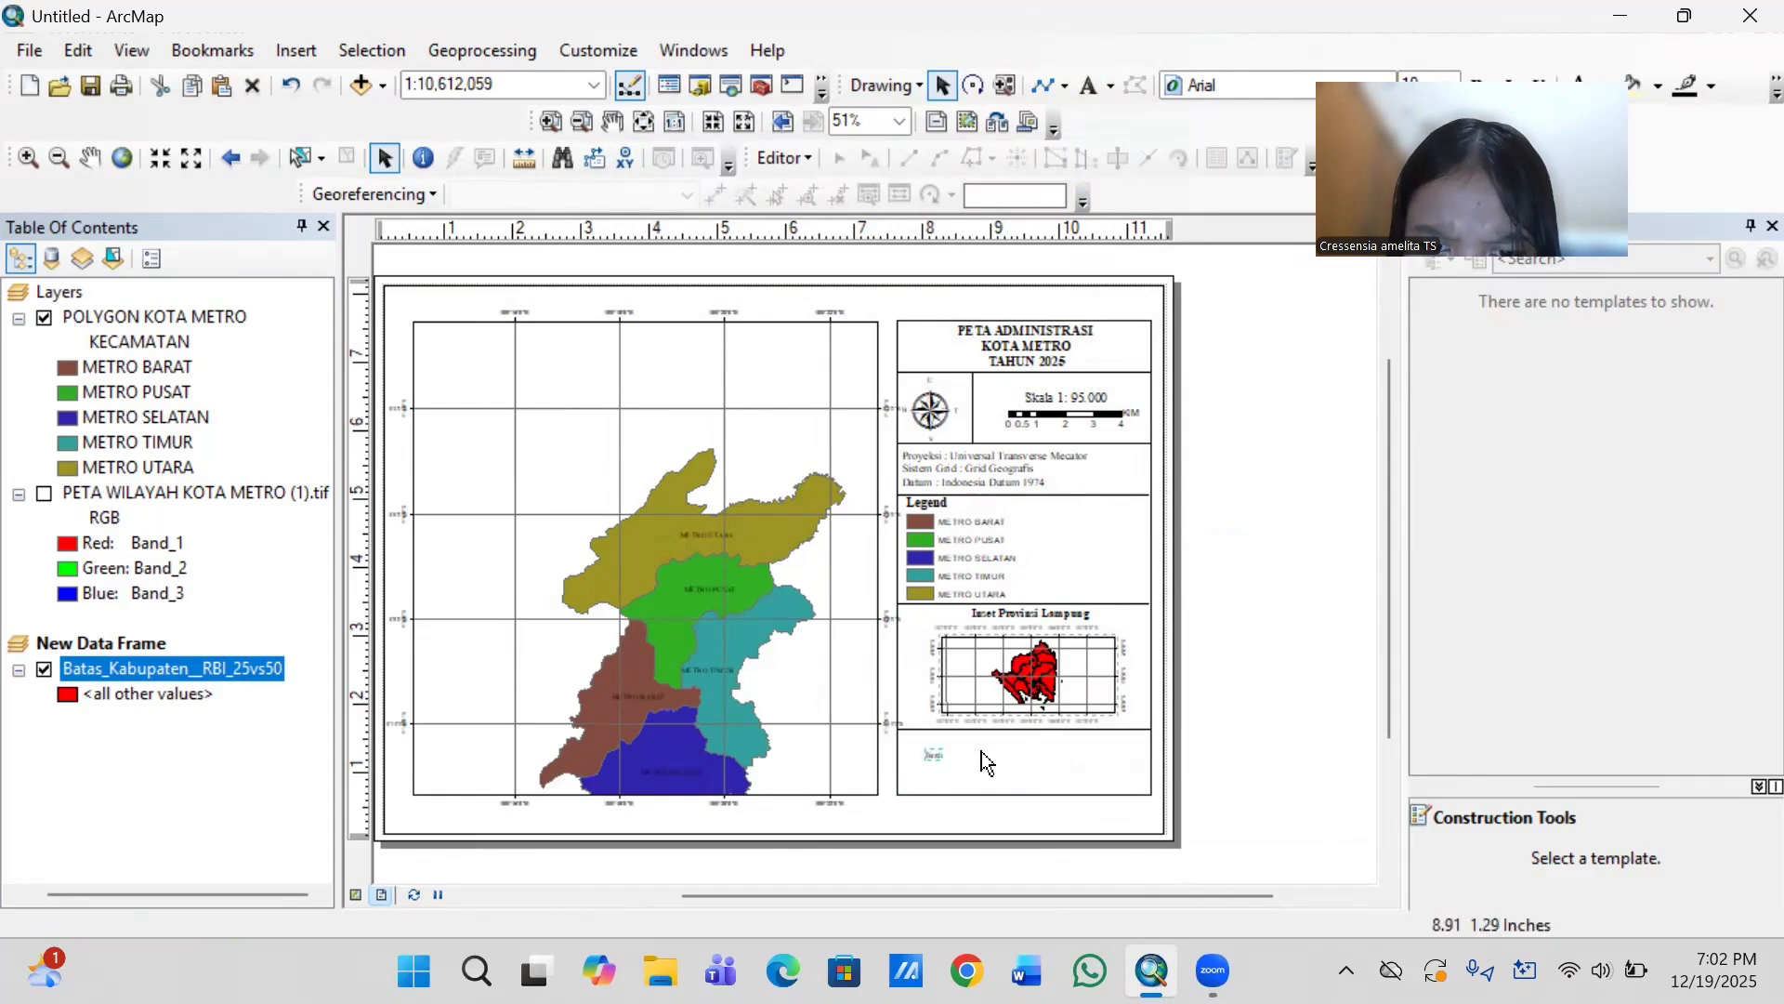
- Replace the placeholder of the text element below the inset map with "Dibuat Oleh :" and the author's name on a second line
double_click(932, 760)
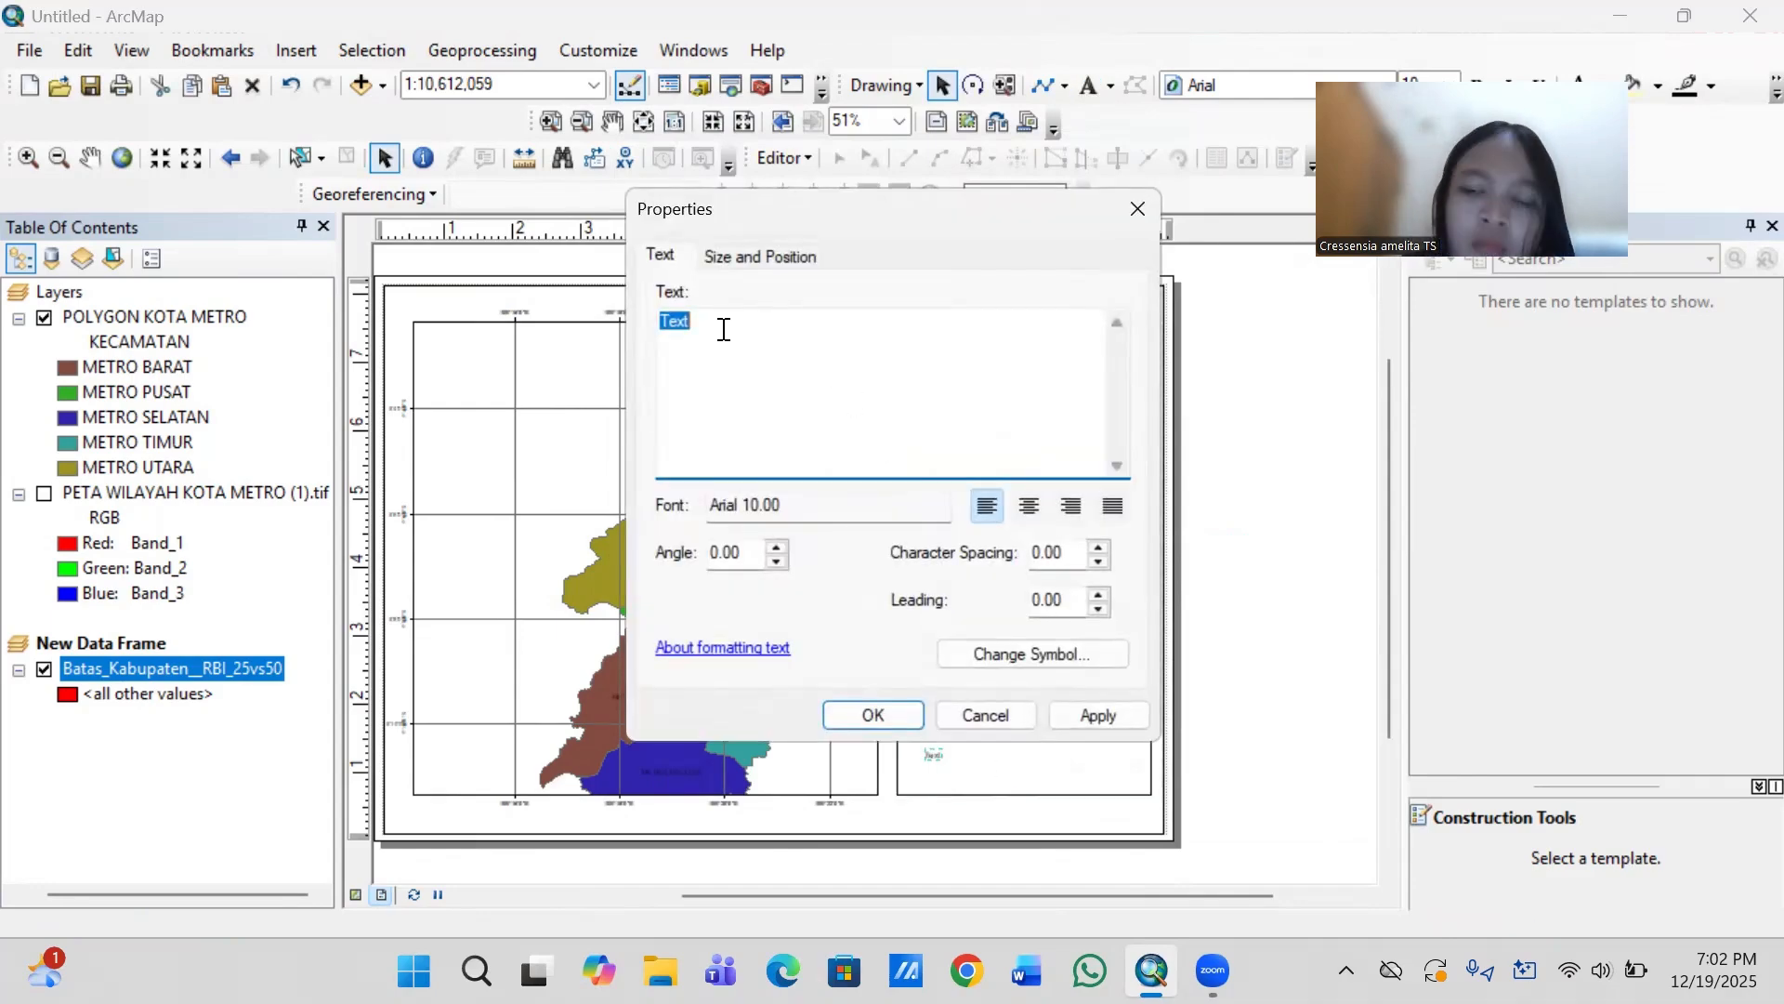
key("BackSpace")
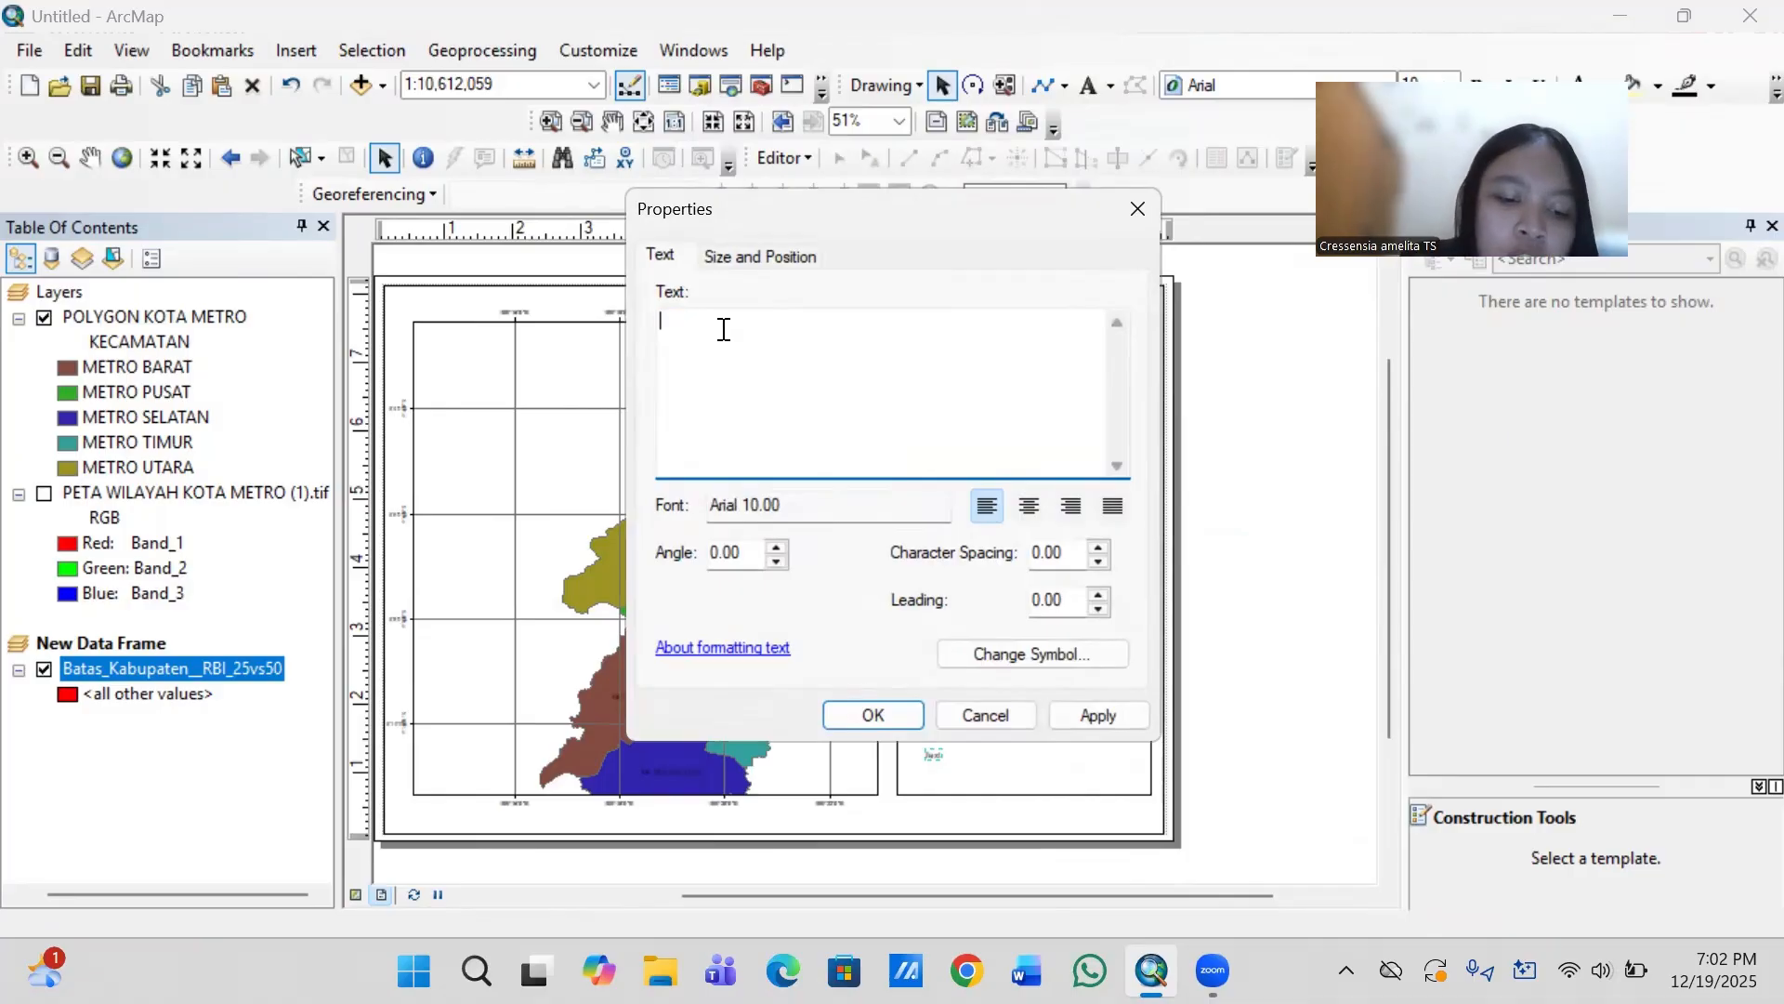
type("Dibu")
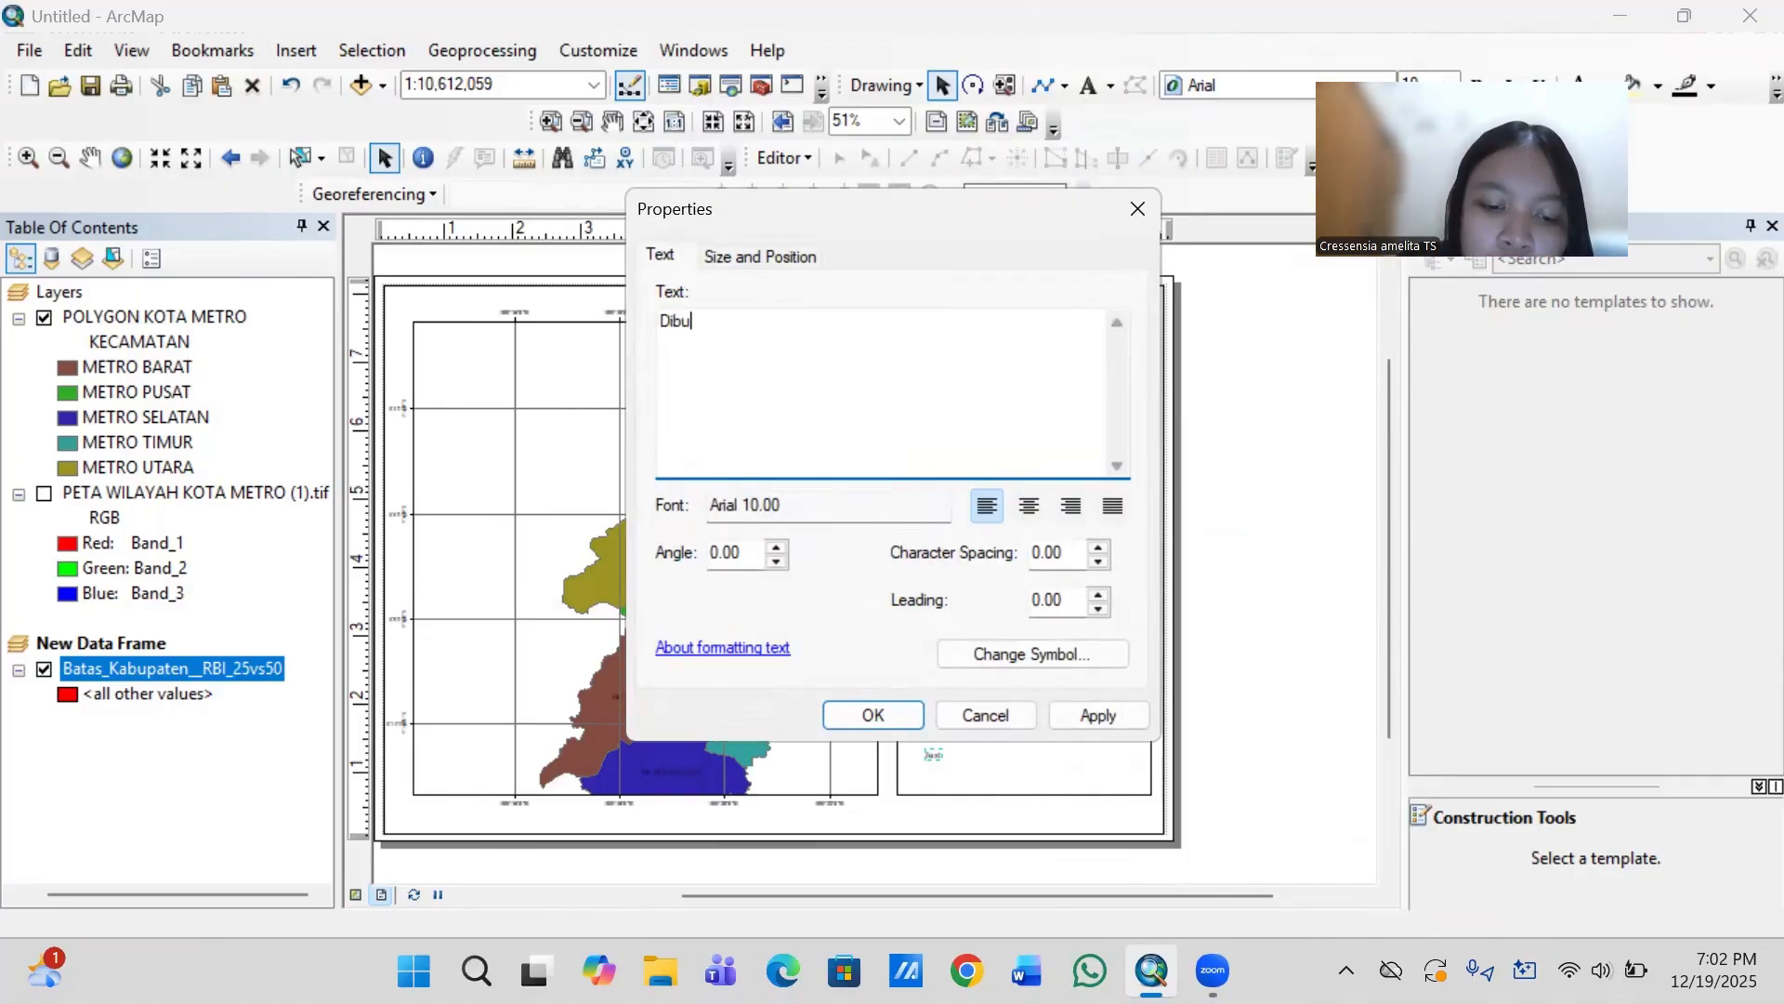
type("at Ol")
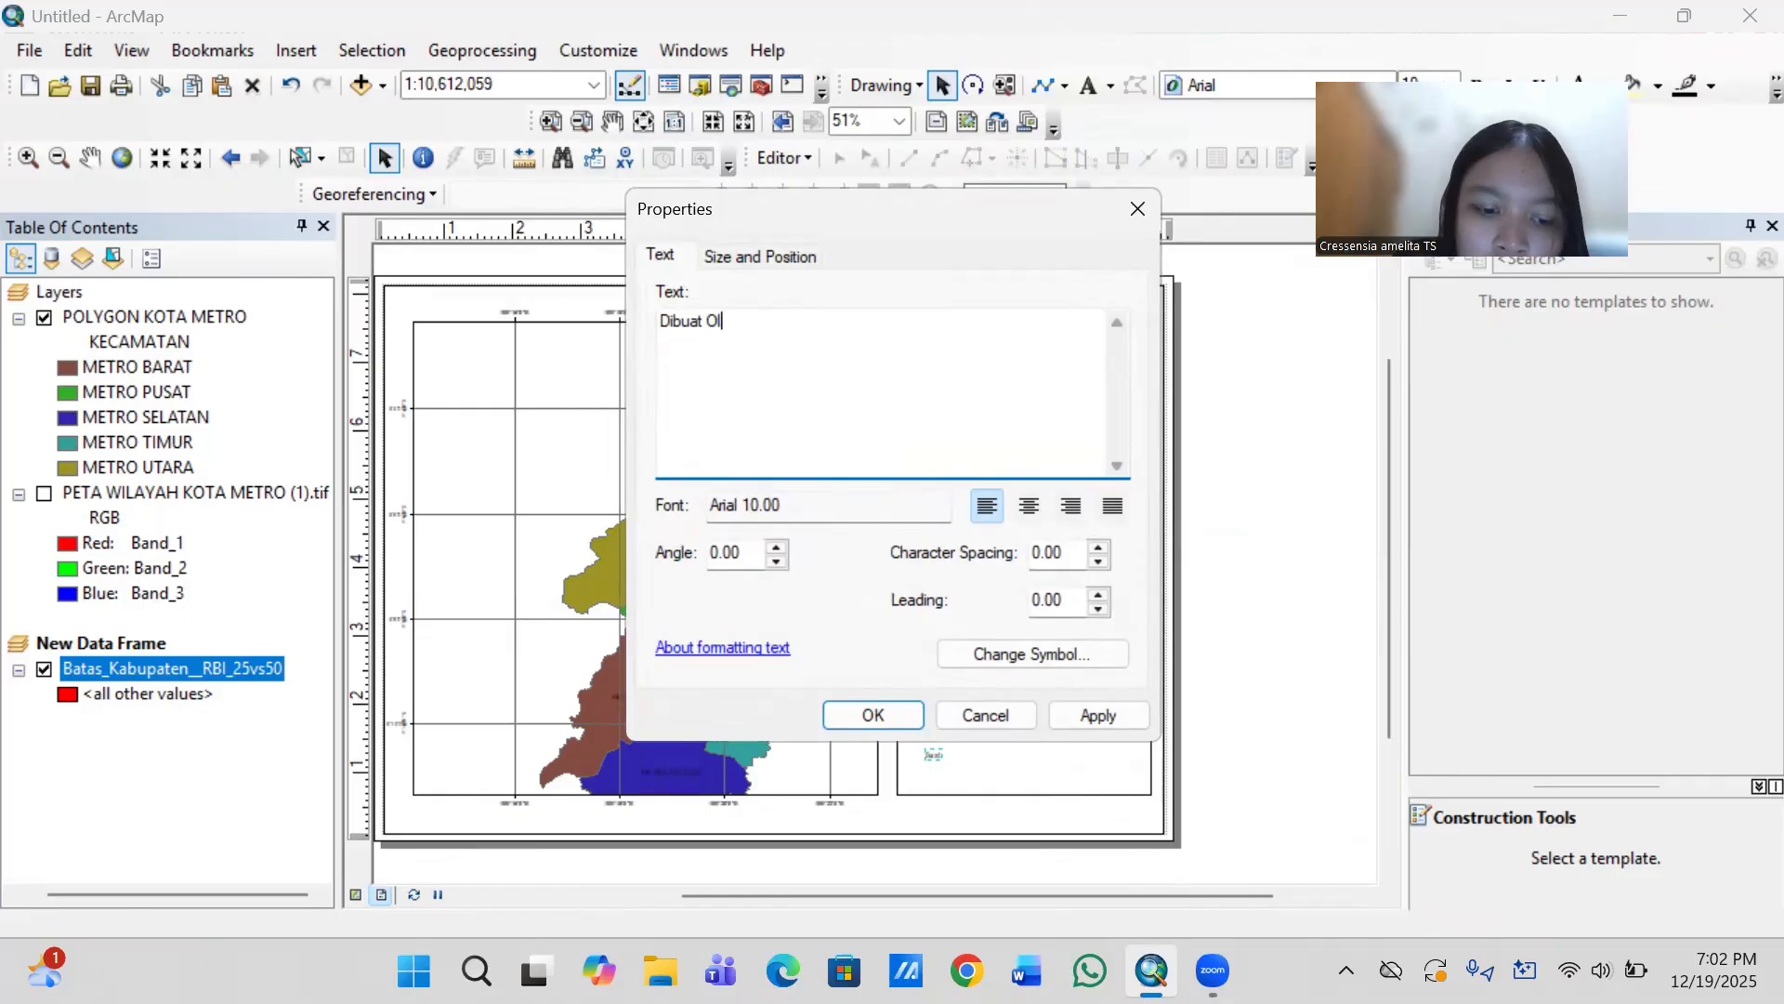
type("eh ")
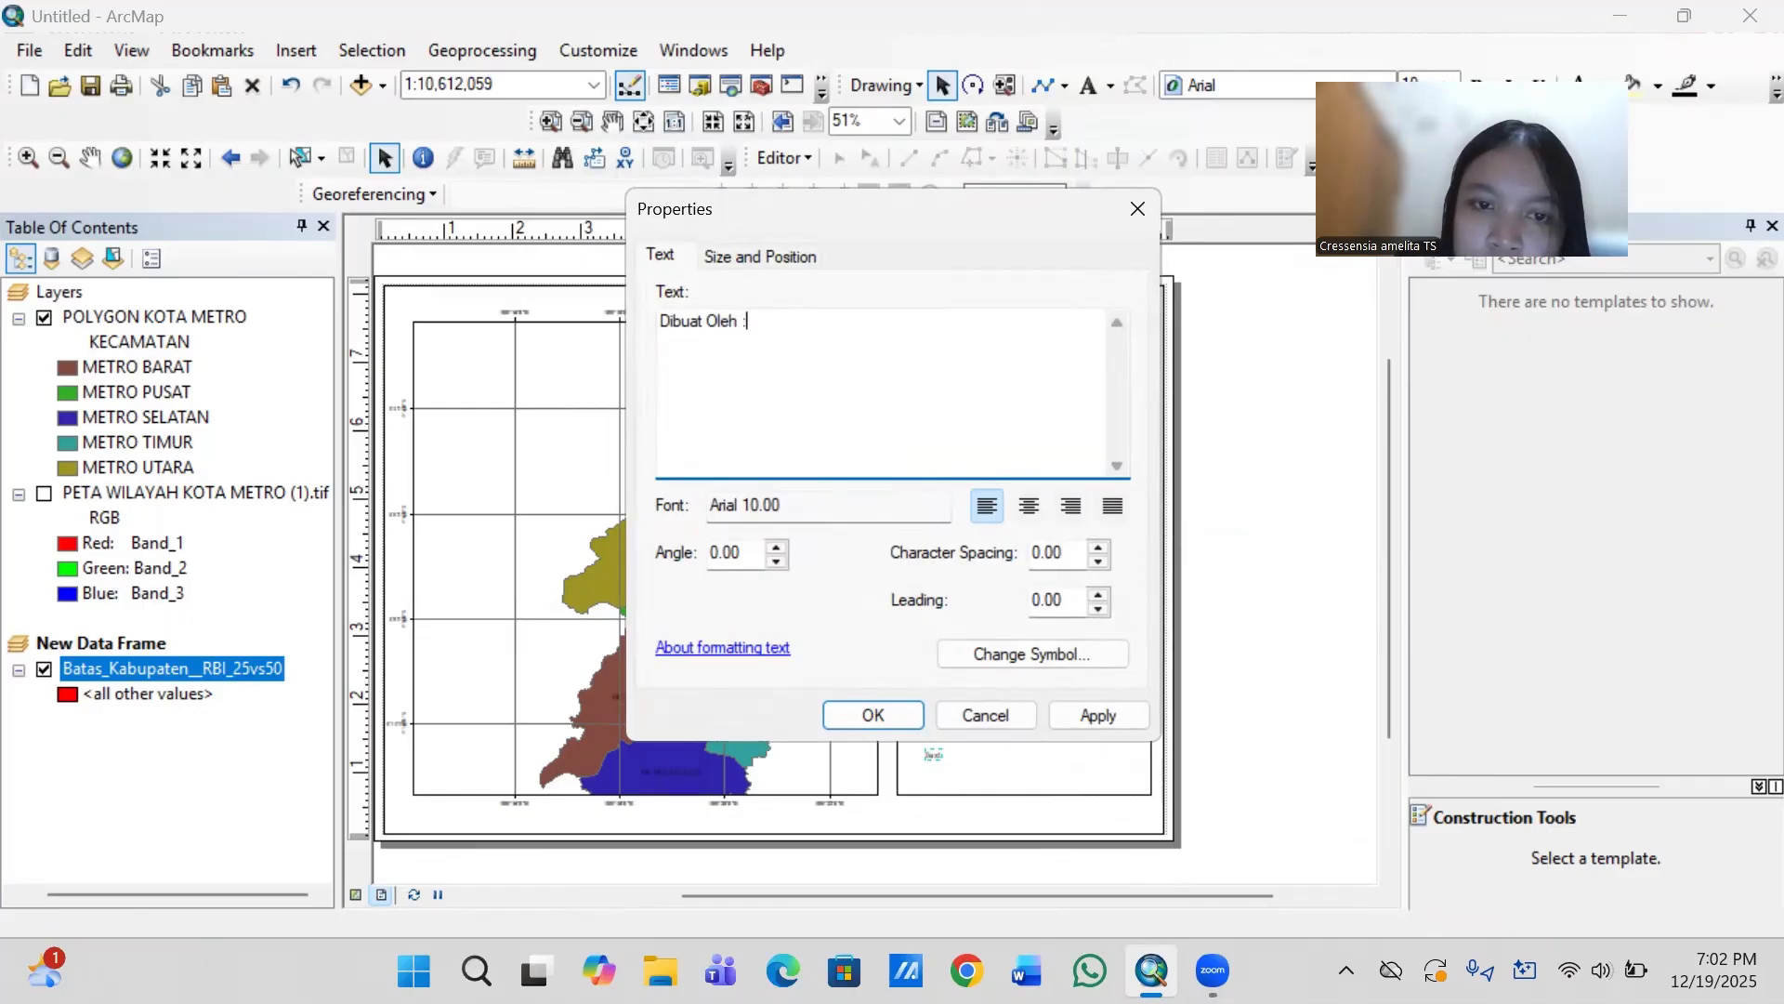
type(": C")
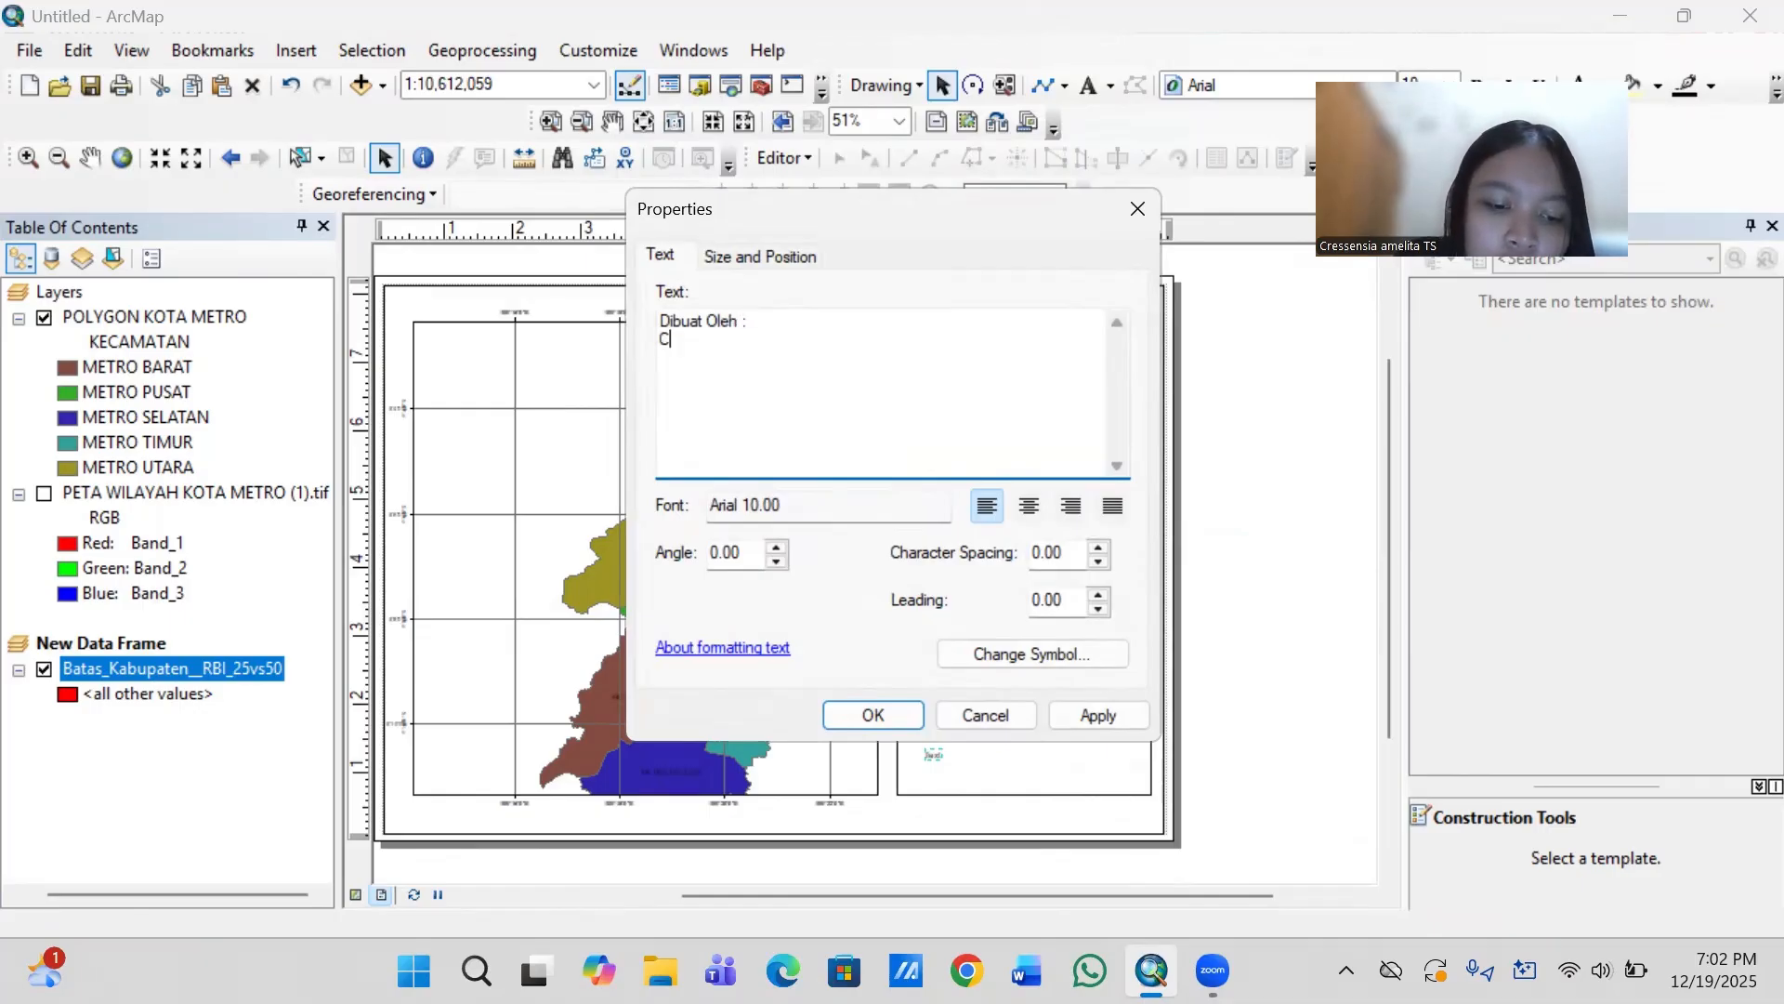
type("ressens")
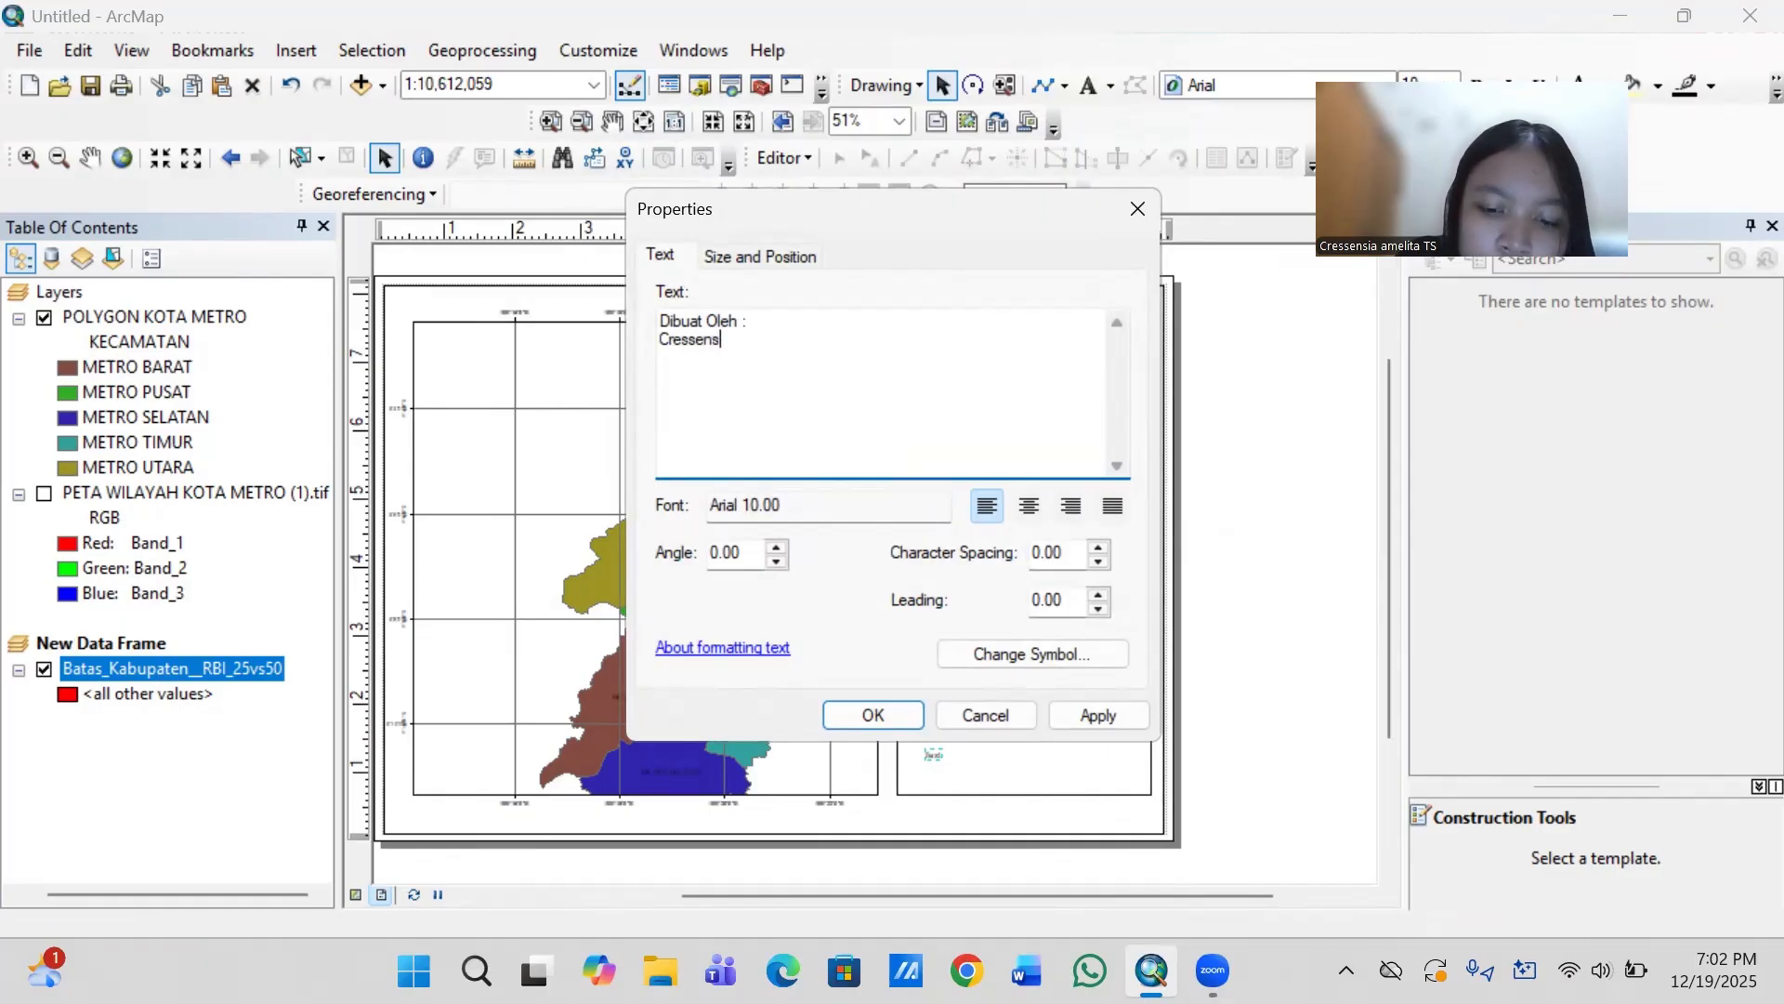
type("ia Am")
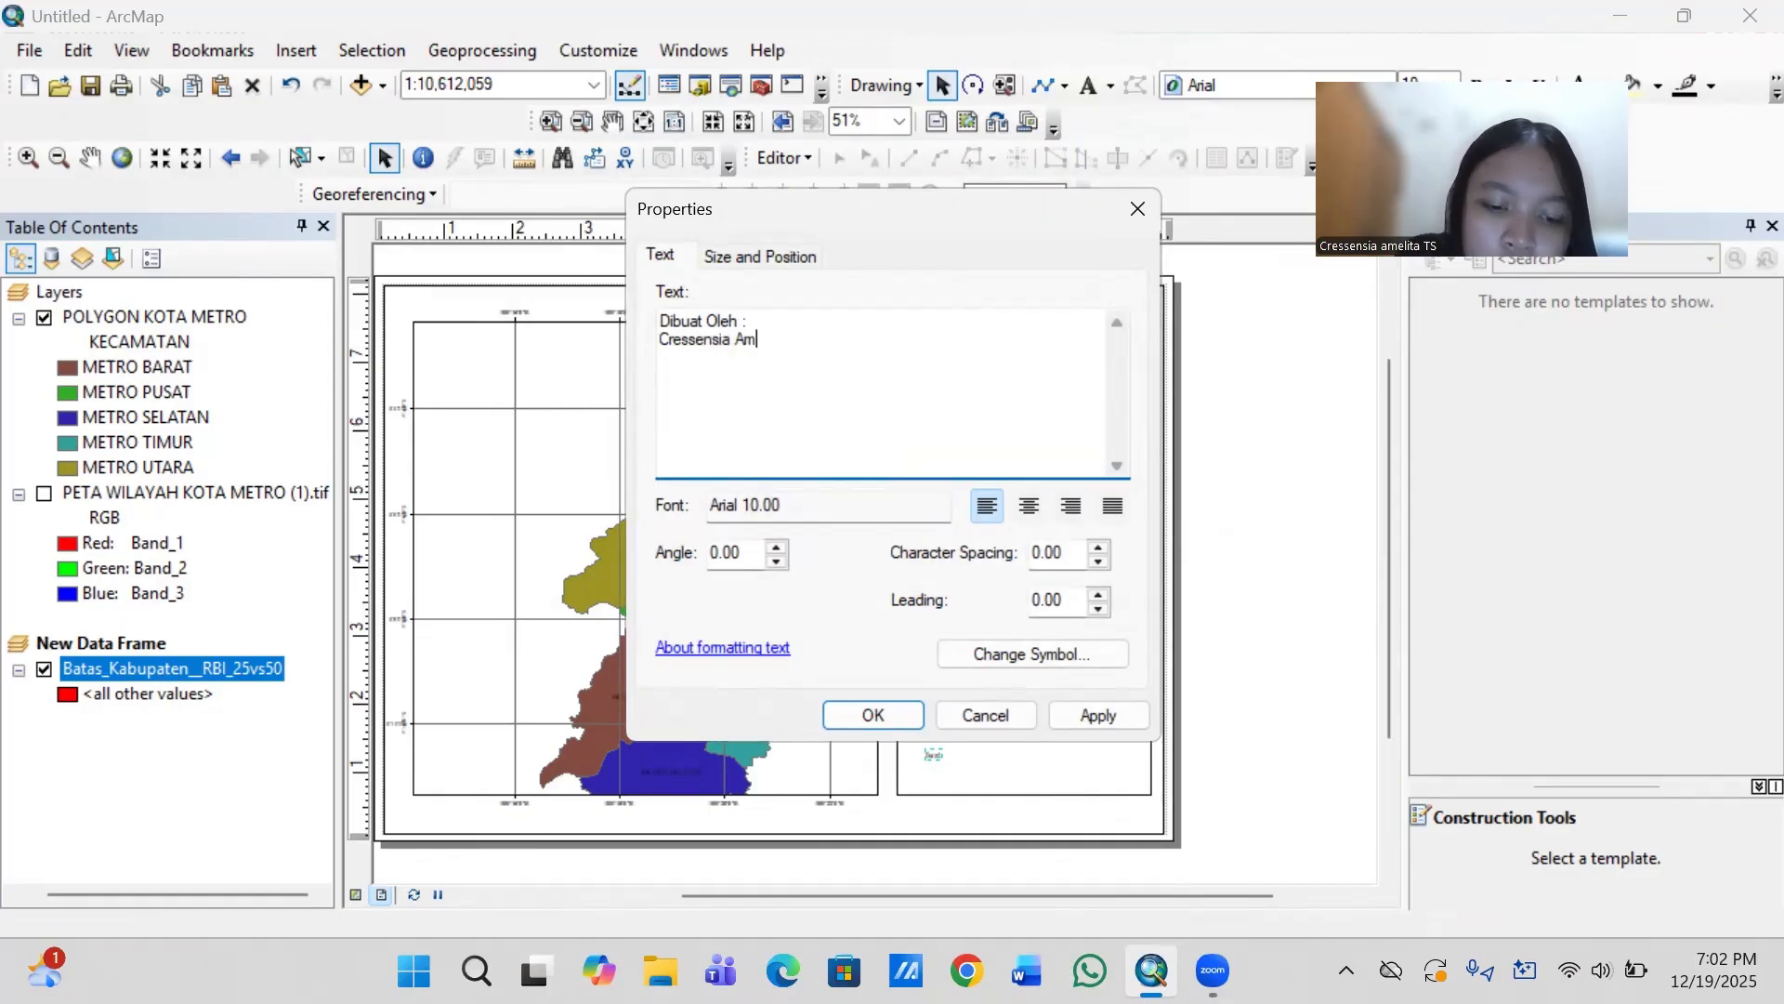
type("elita")
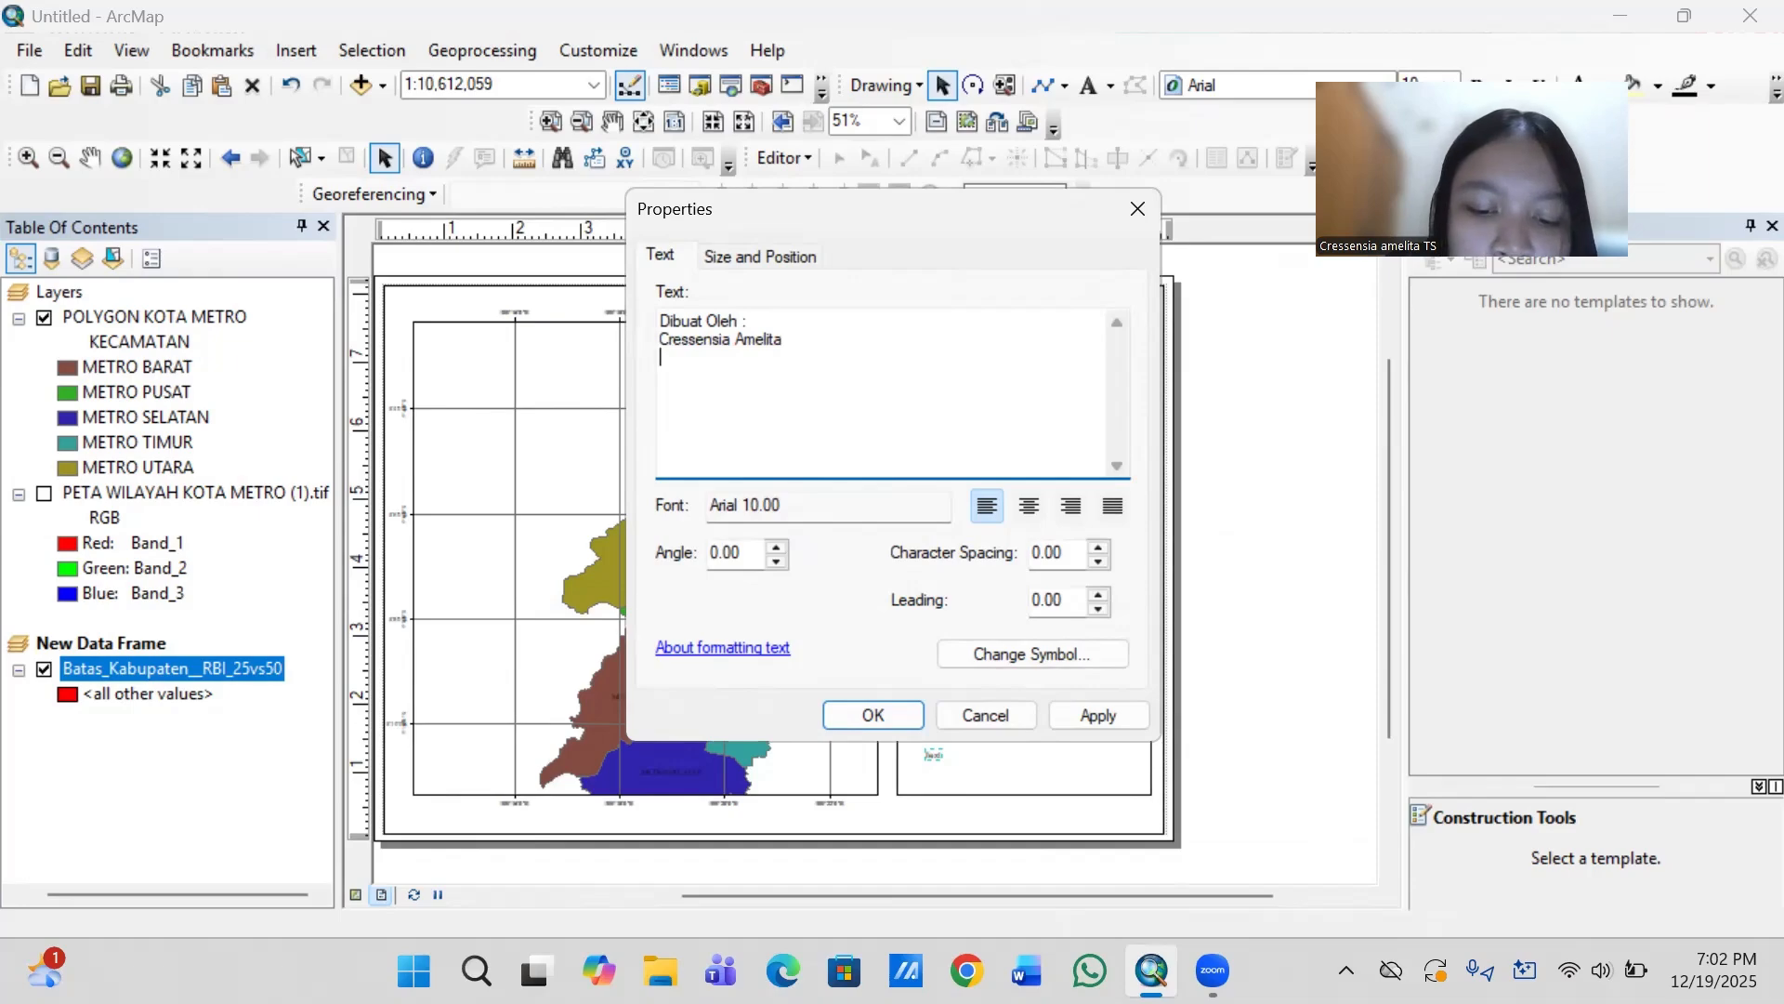
- Add "Universitas Lampung" as the third line of the author credit text
type("Universe")
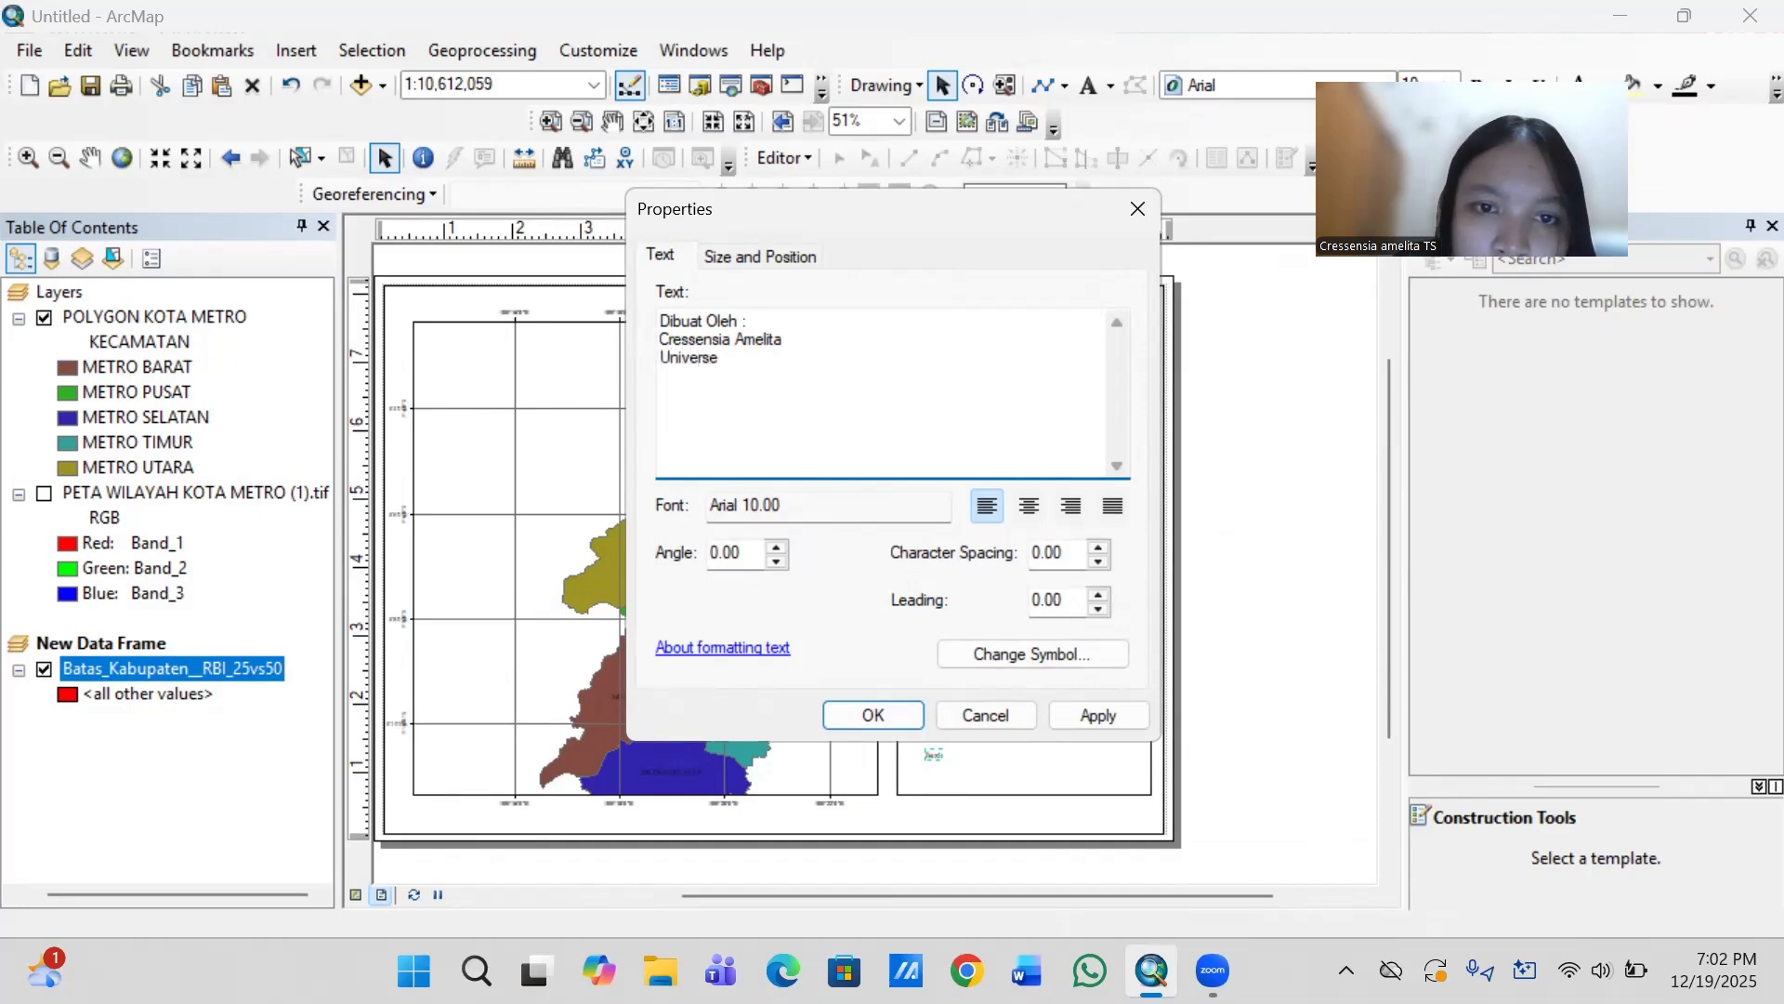
key("BackSpace")
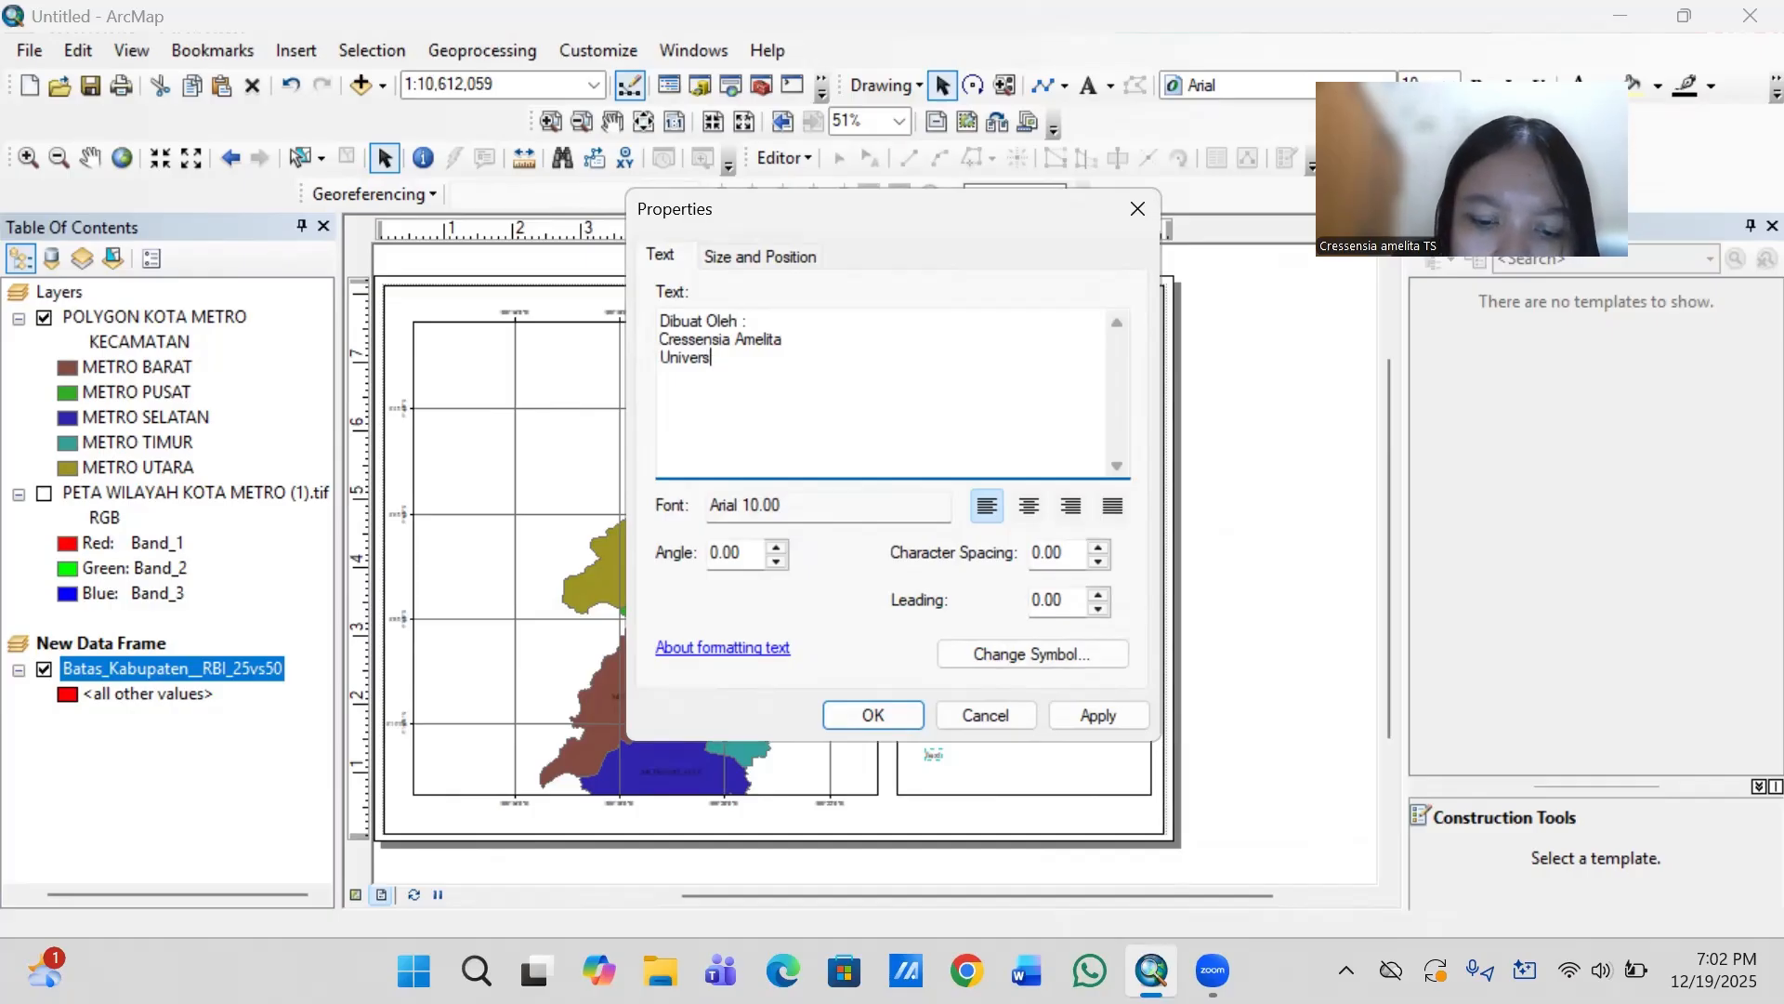
type("itas L")
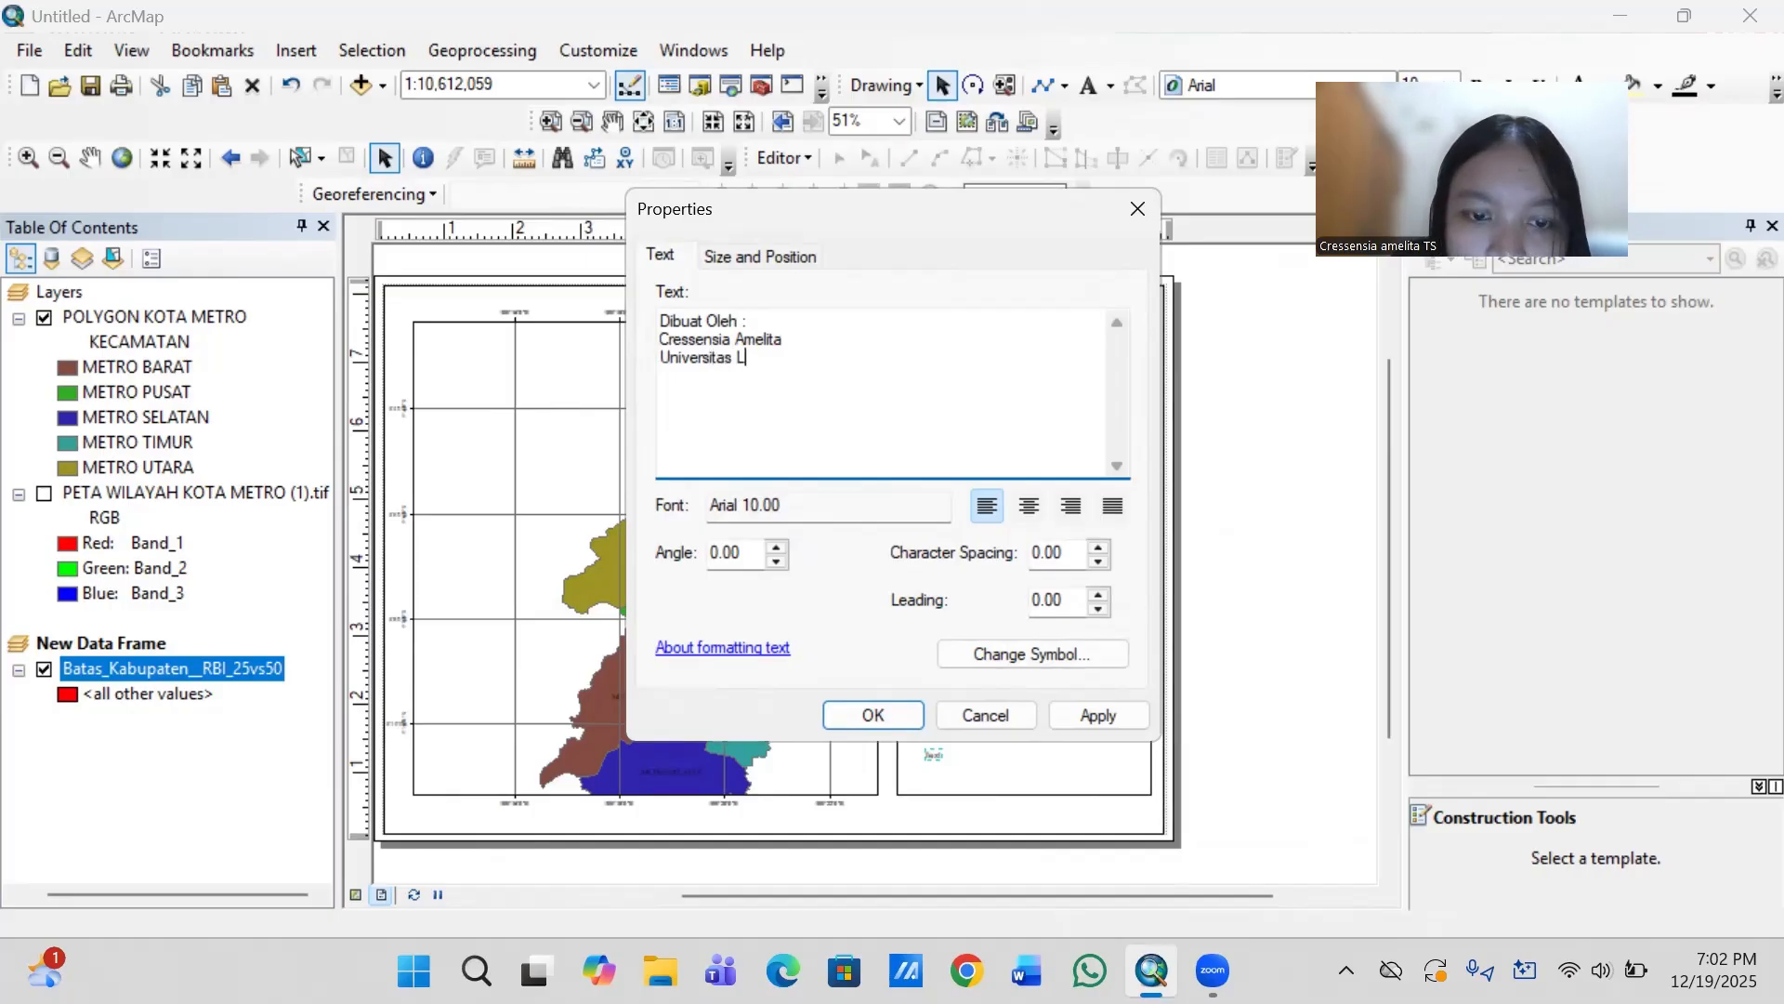
type("ampung")
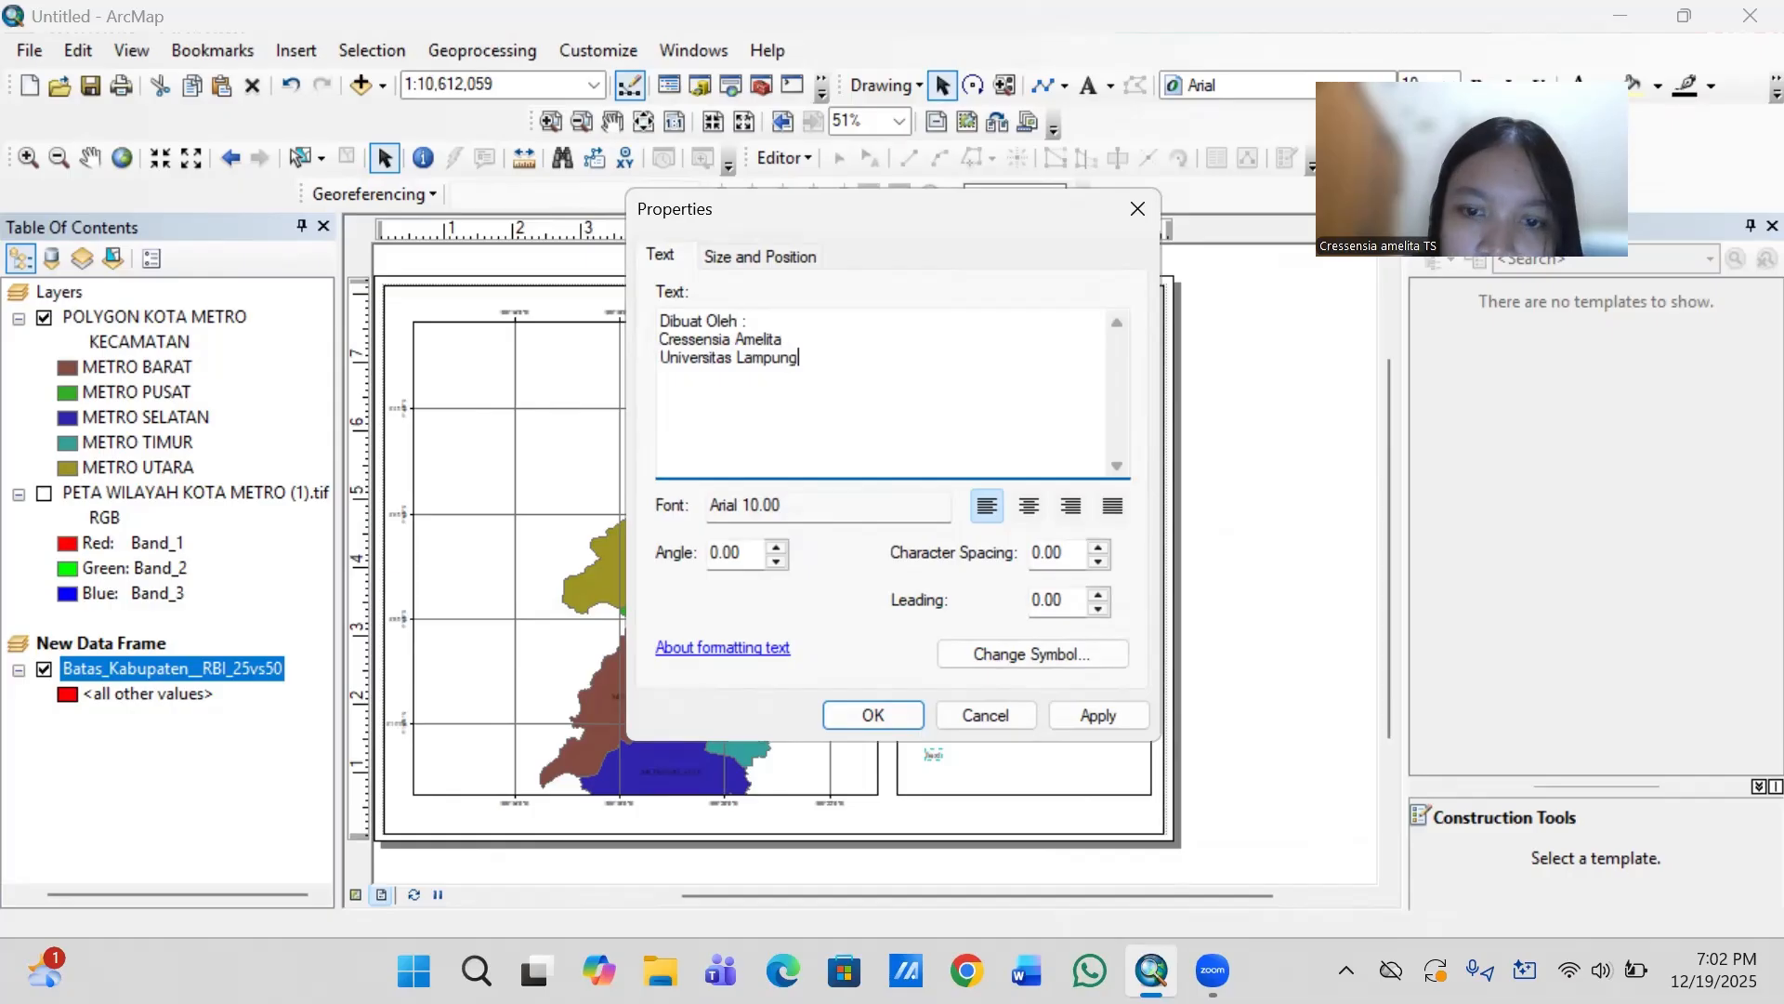
- Set the author credit's font to Times New Roman, size 11, and apply the text to the layout
left_click(994, 656)
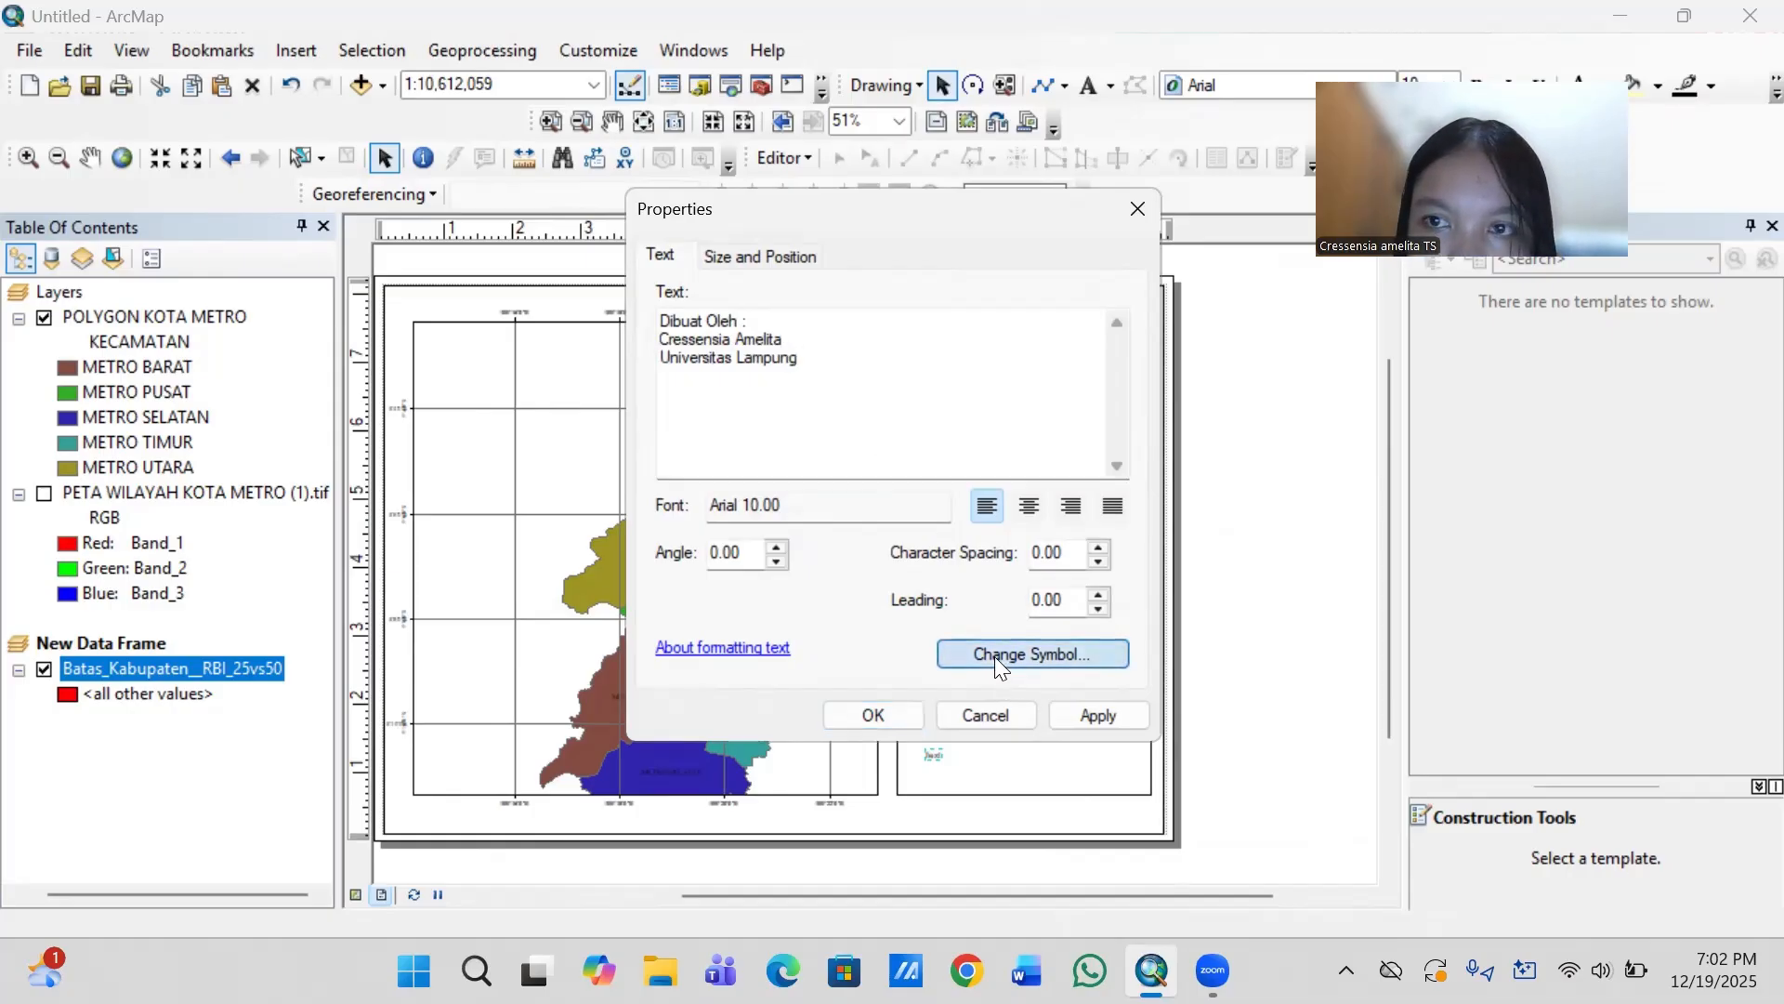
left_click(1082, 417)
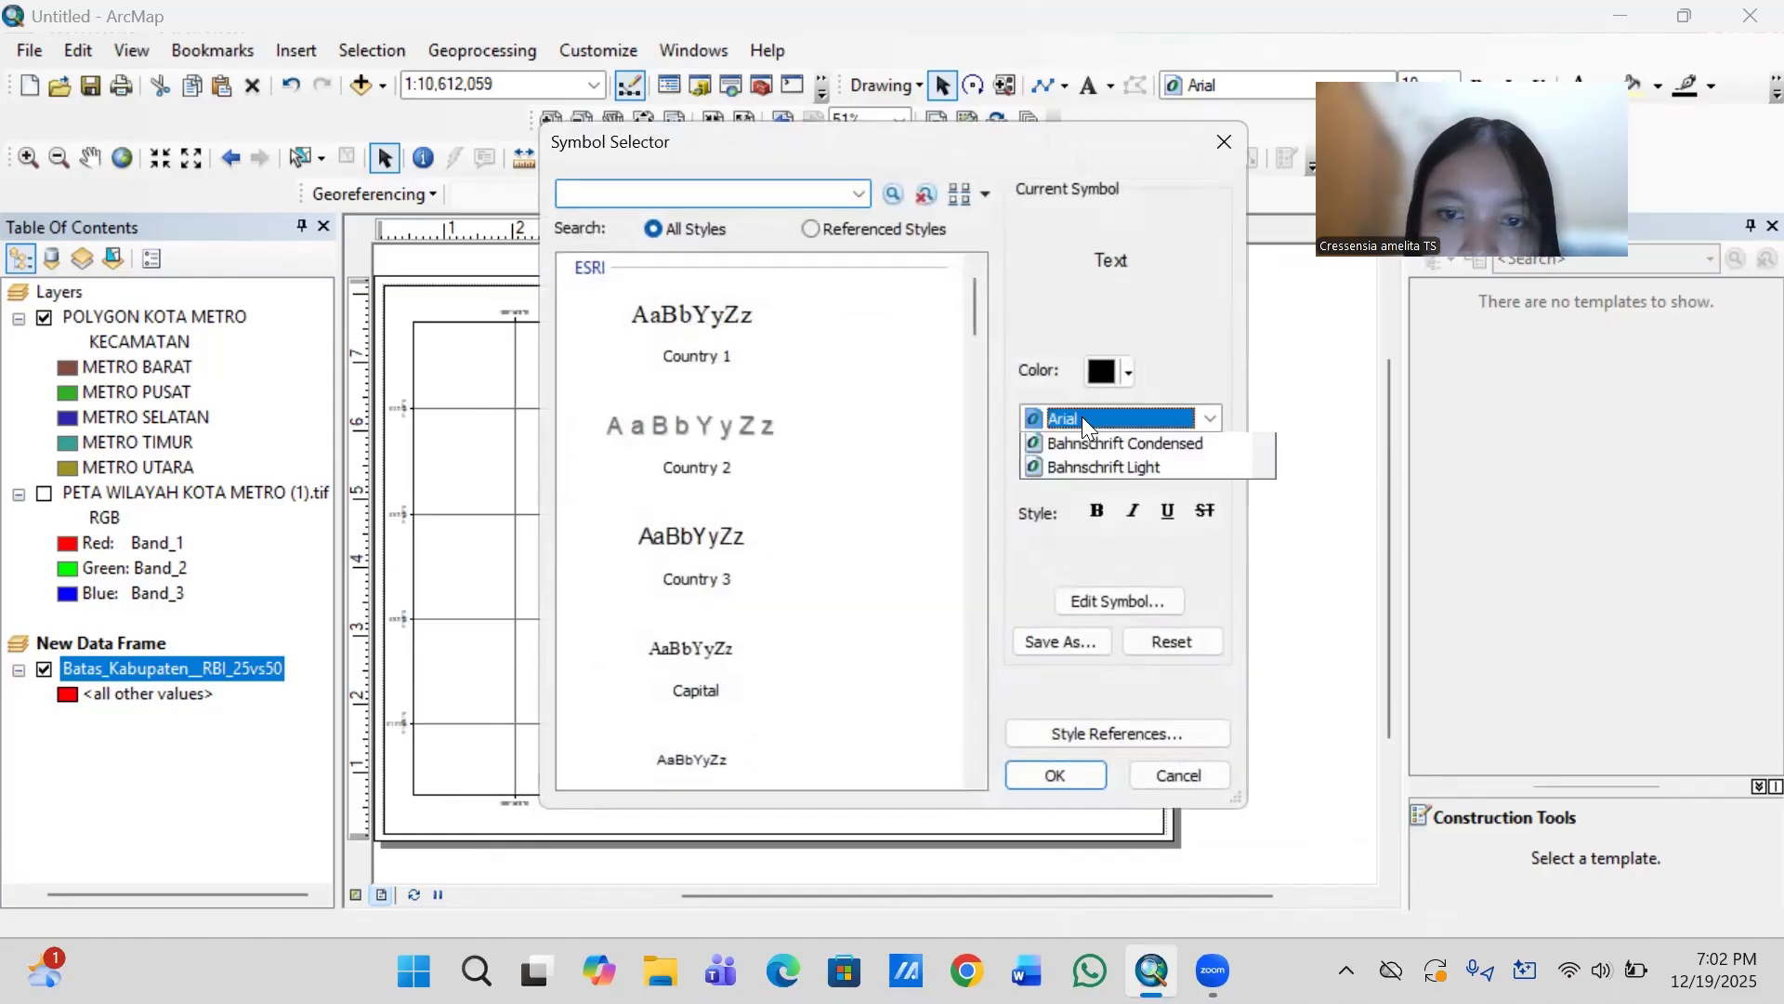
type("tim")
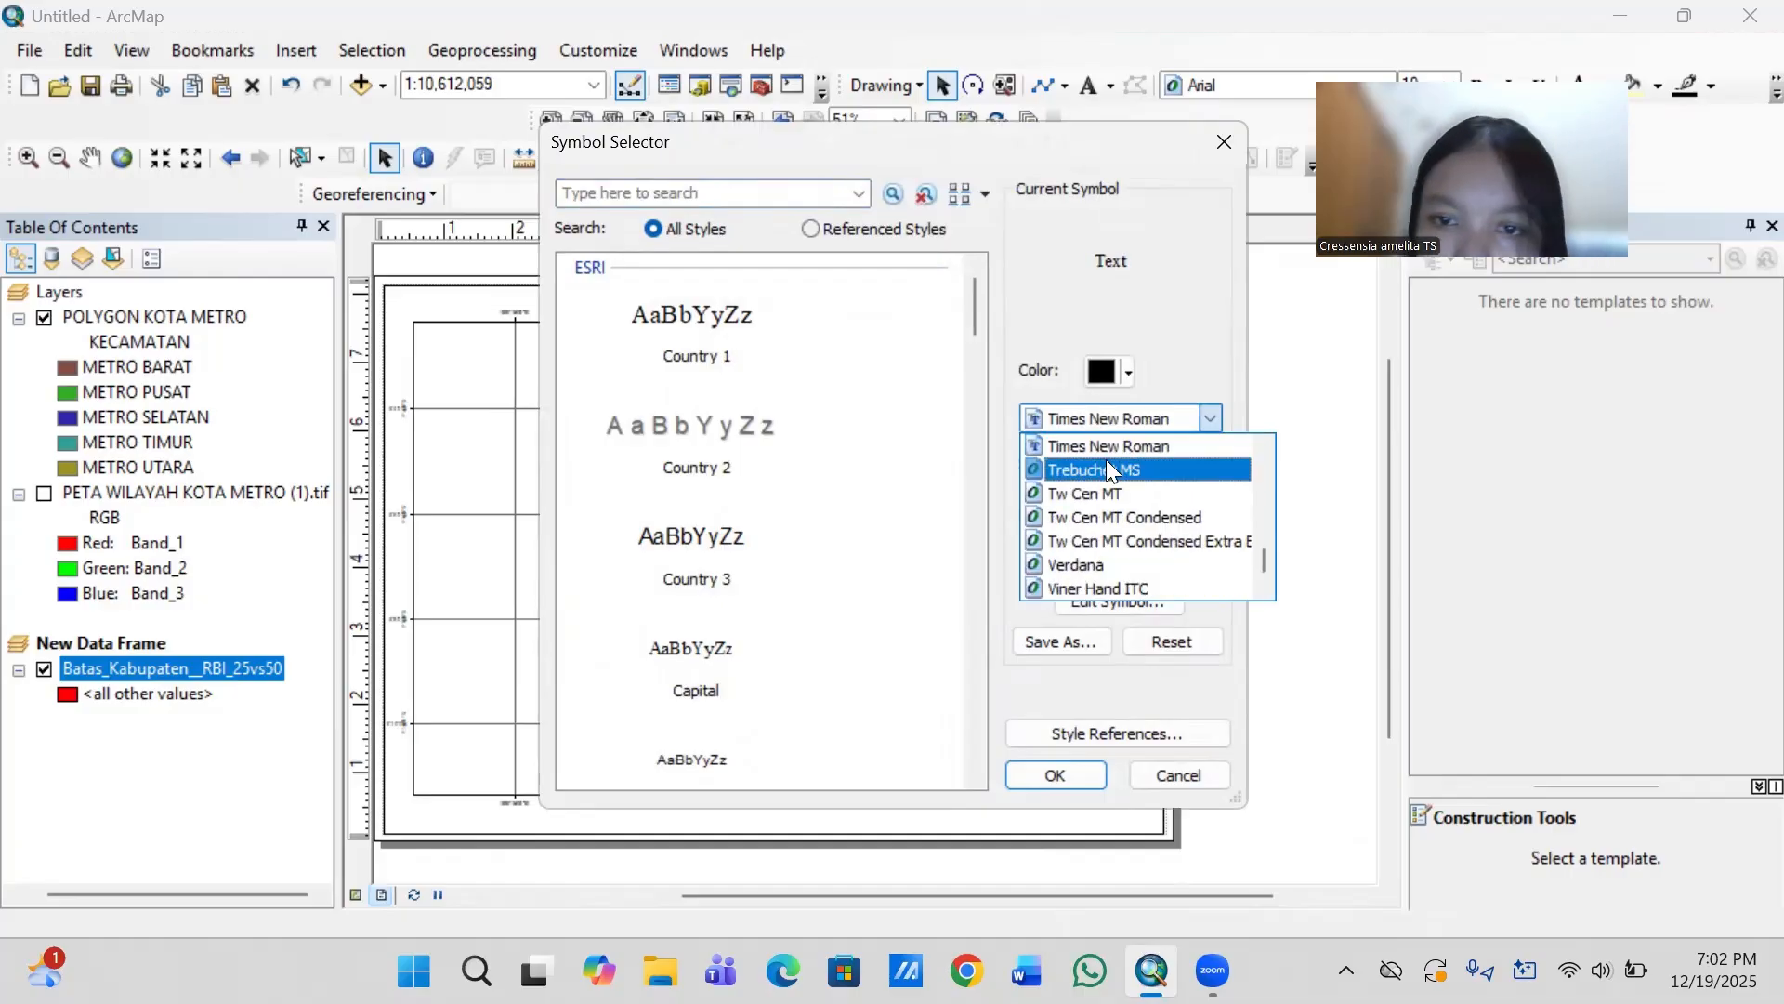
left_click(1108, 447)
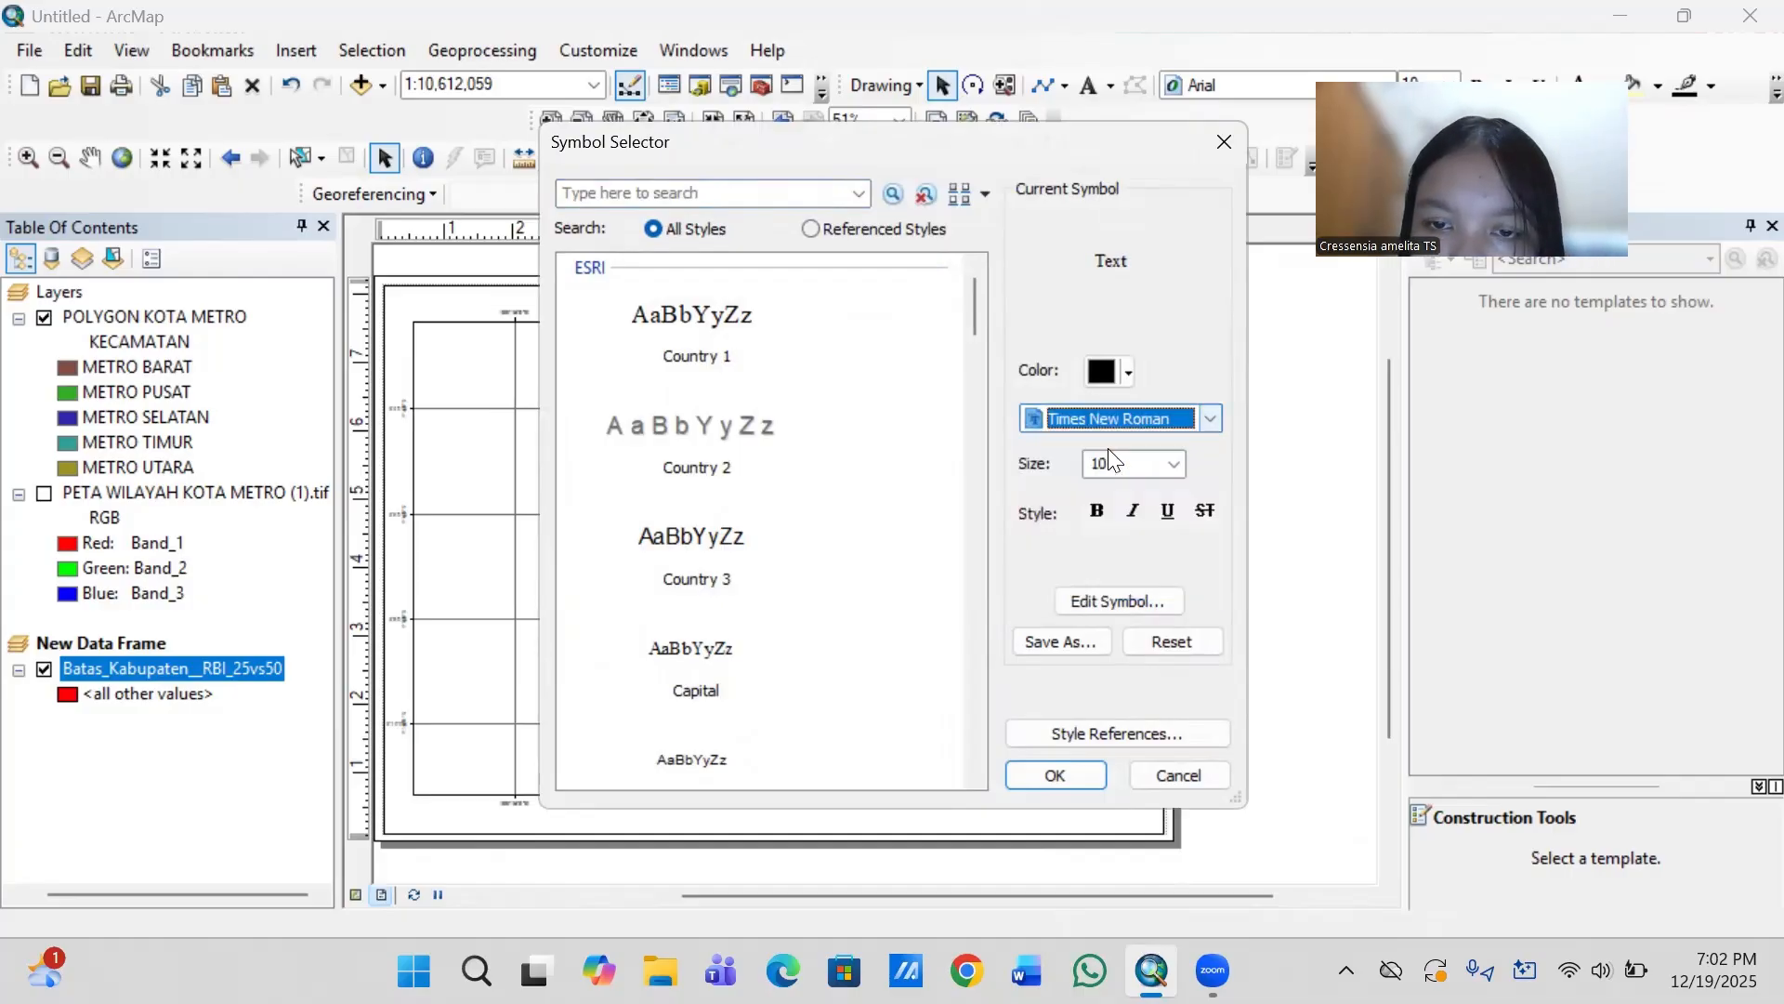
left_click(1176, 464)
left_click(1155, 507)
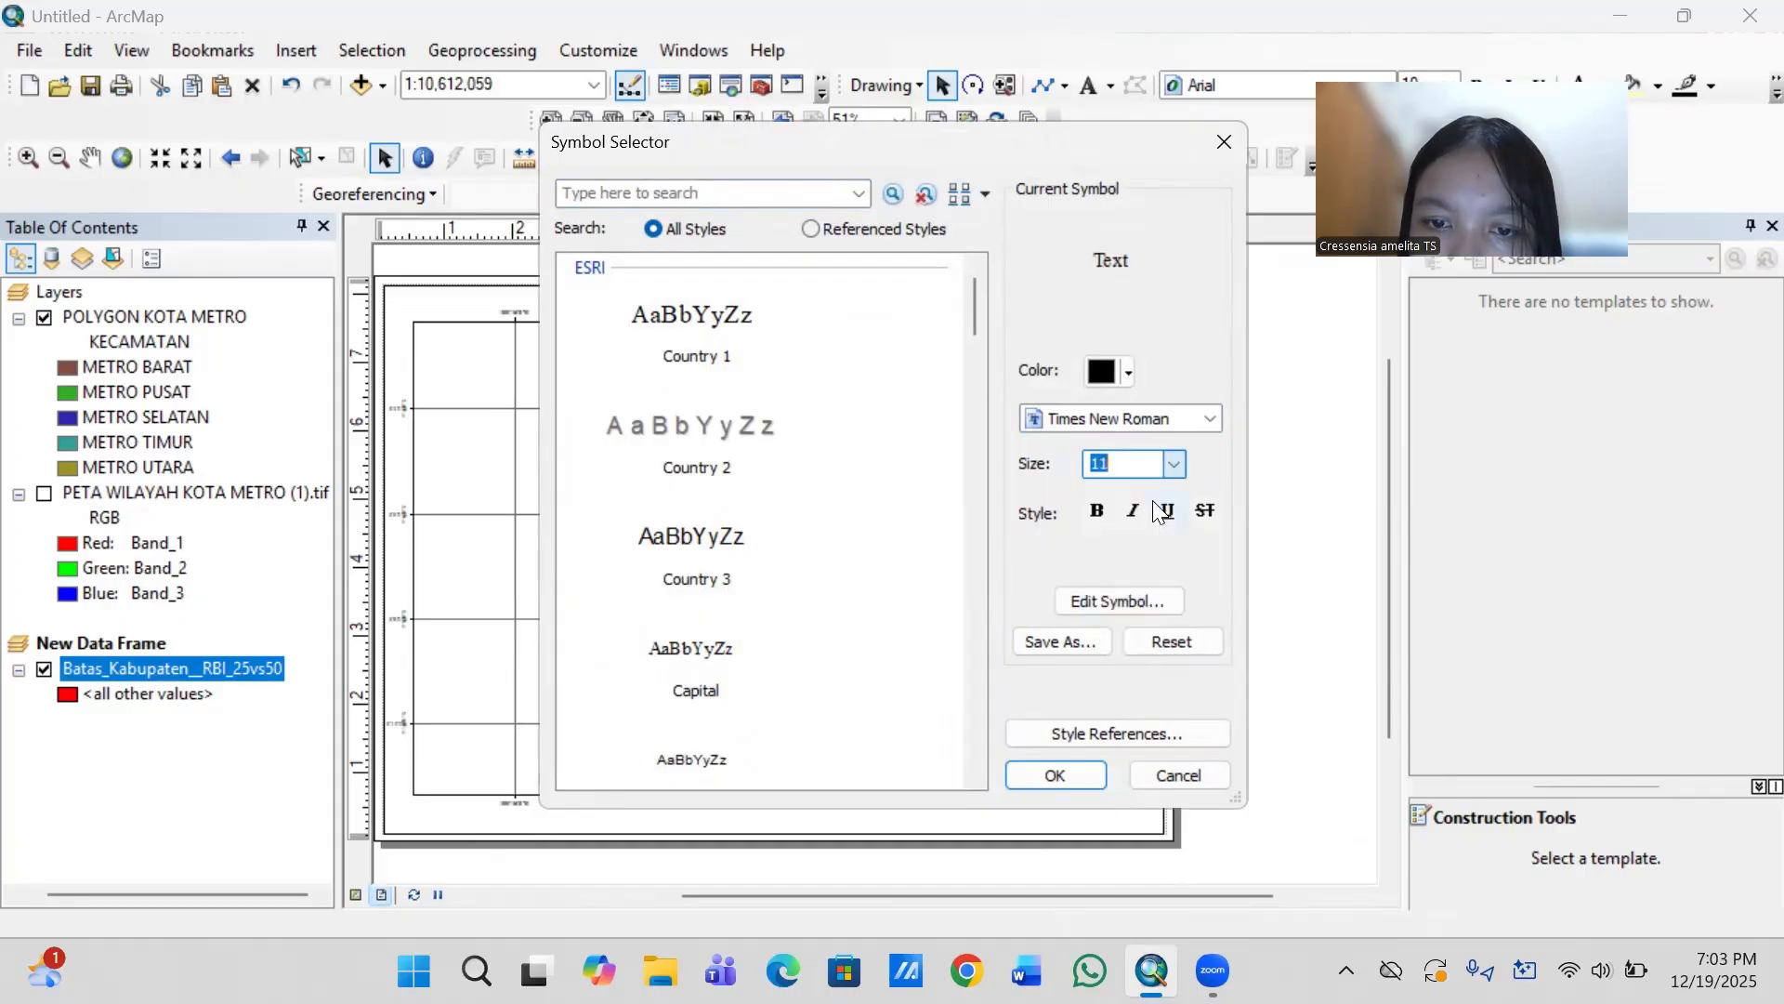
left_click(1067, 774)
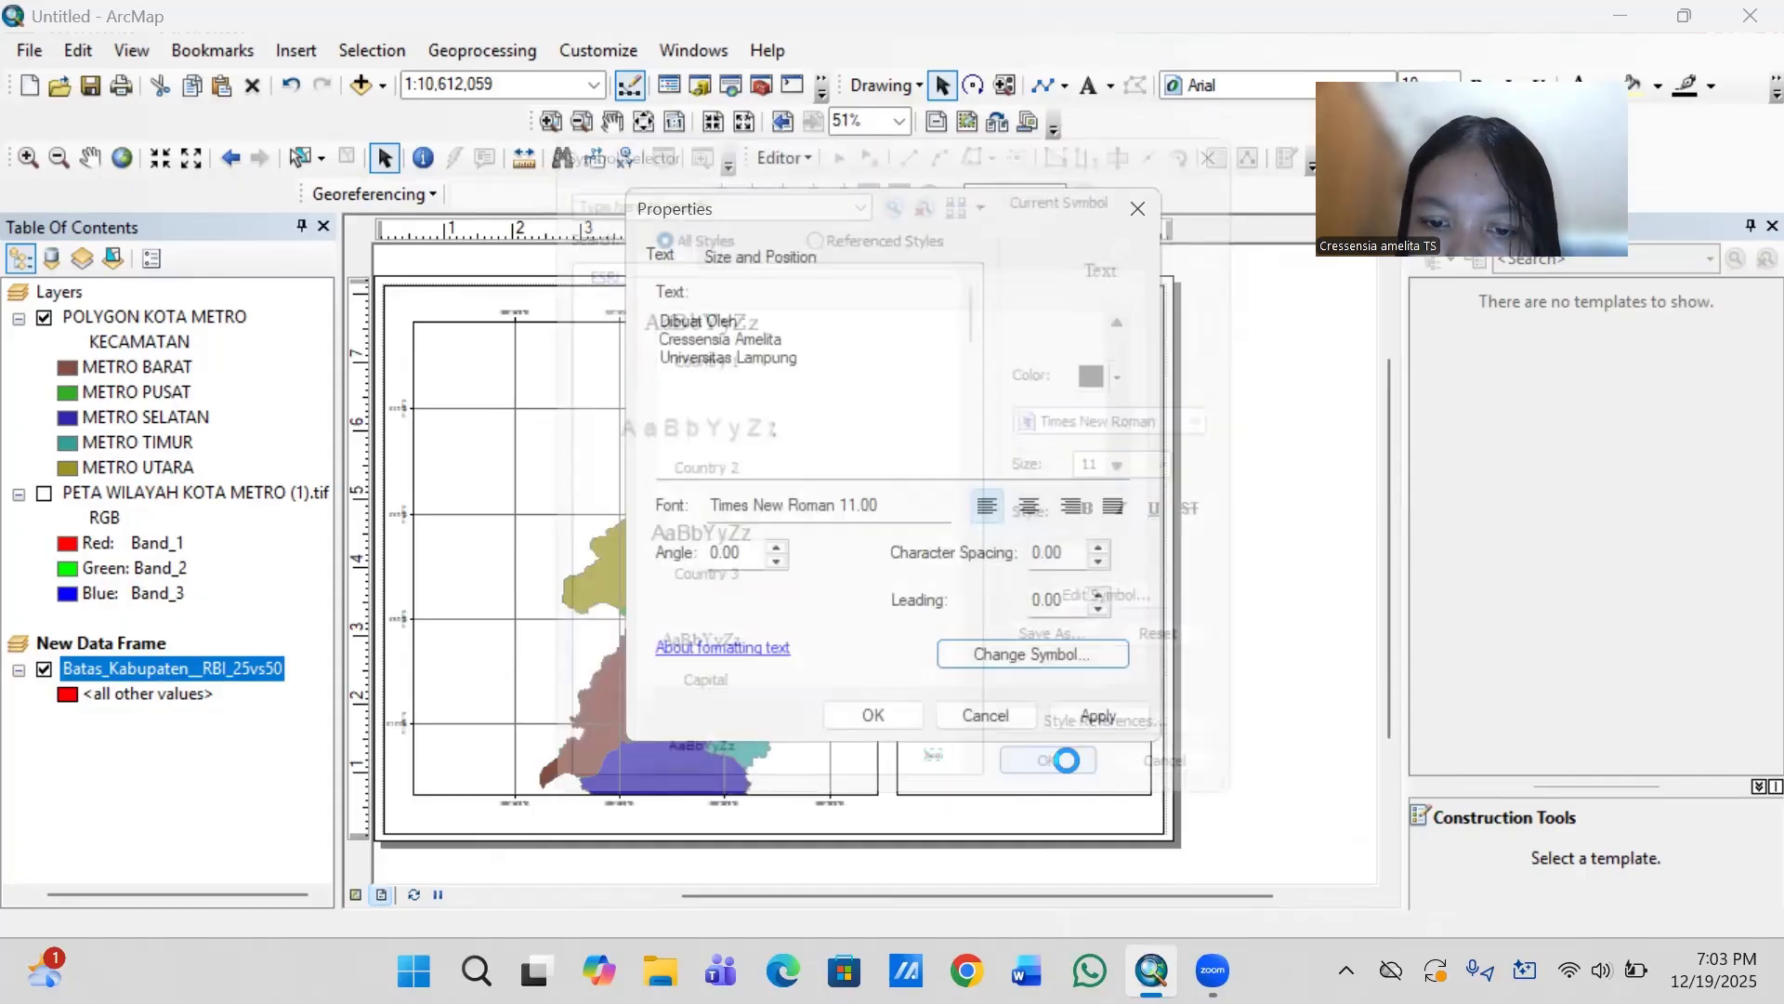
left_click(874, 715)
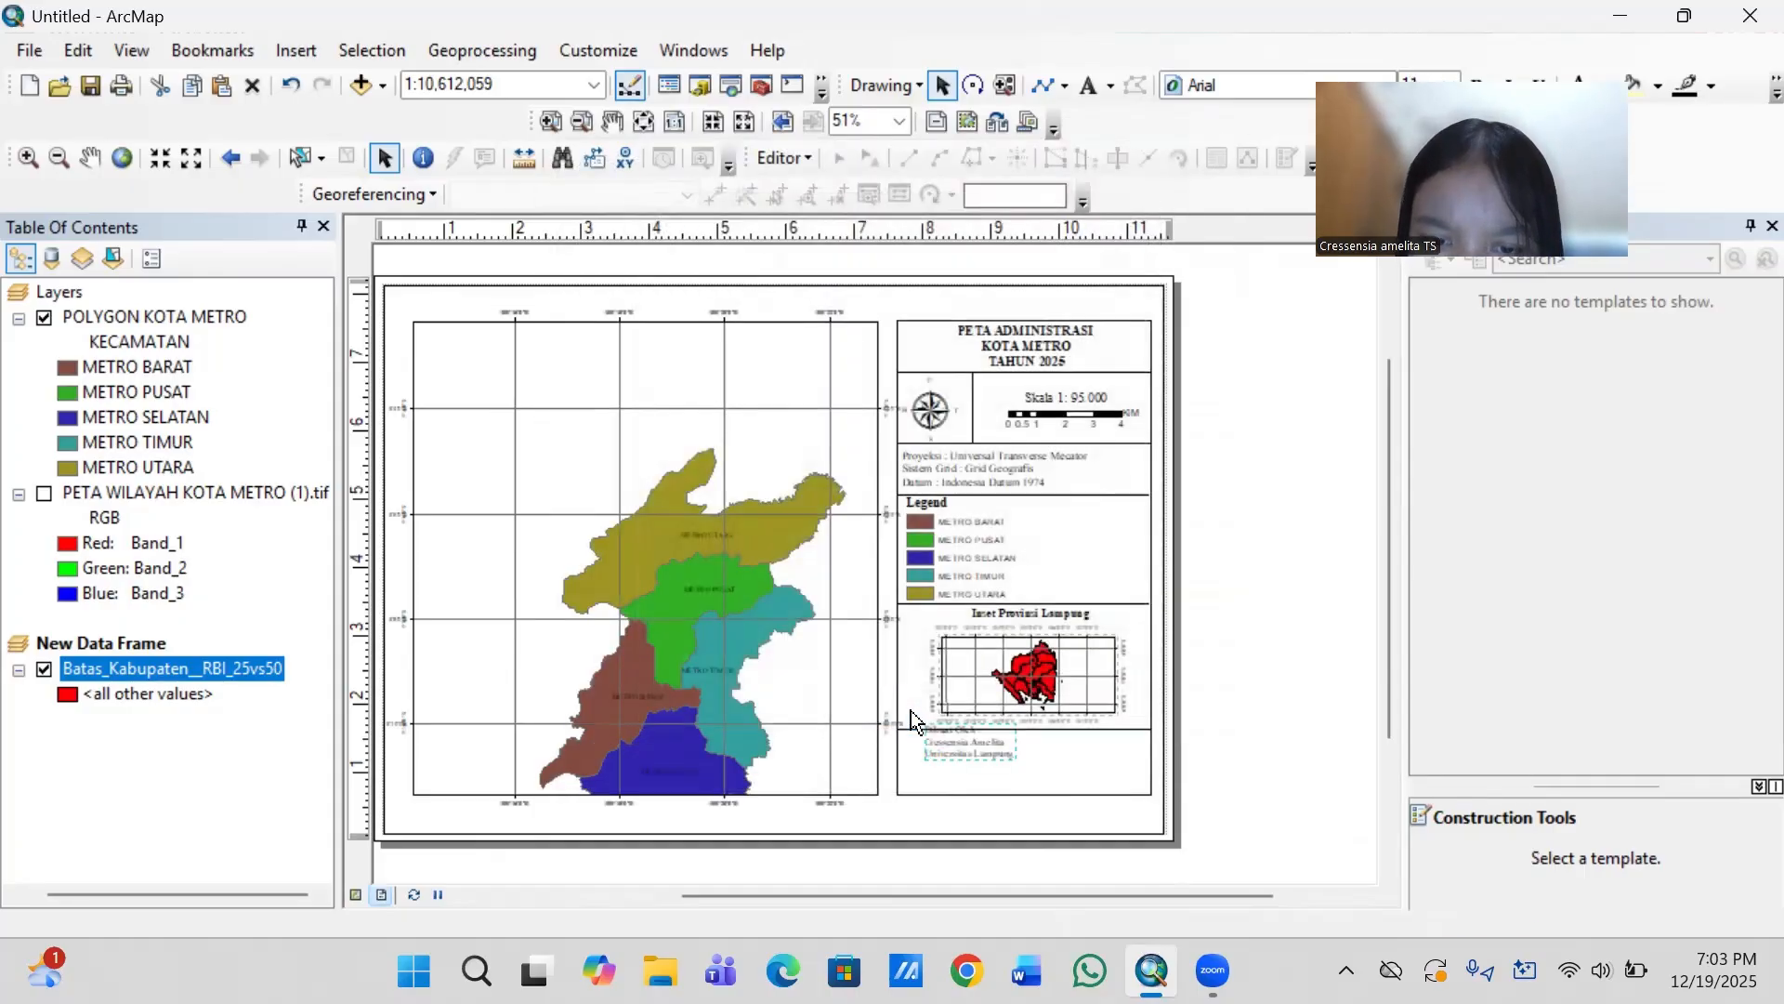
- Move the author credit to the right side of the box below the inset map and set its font size to 12
left_click_drag(989, 743, 1096, 766)
double_click(1093, 758)
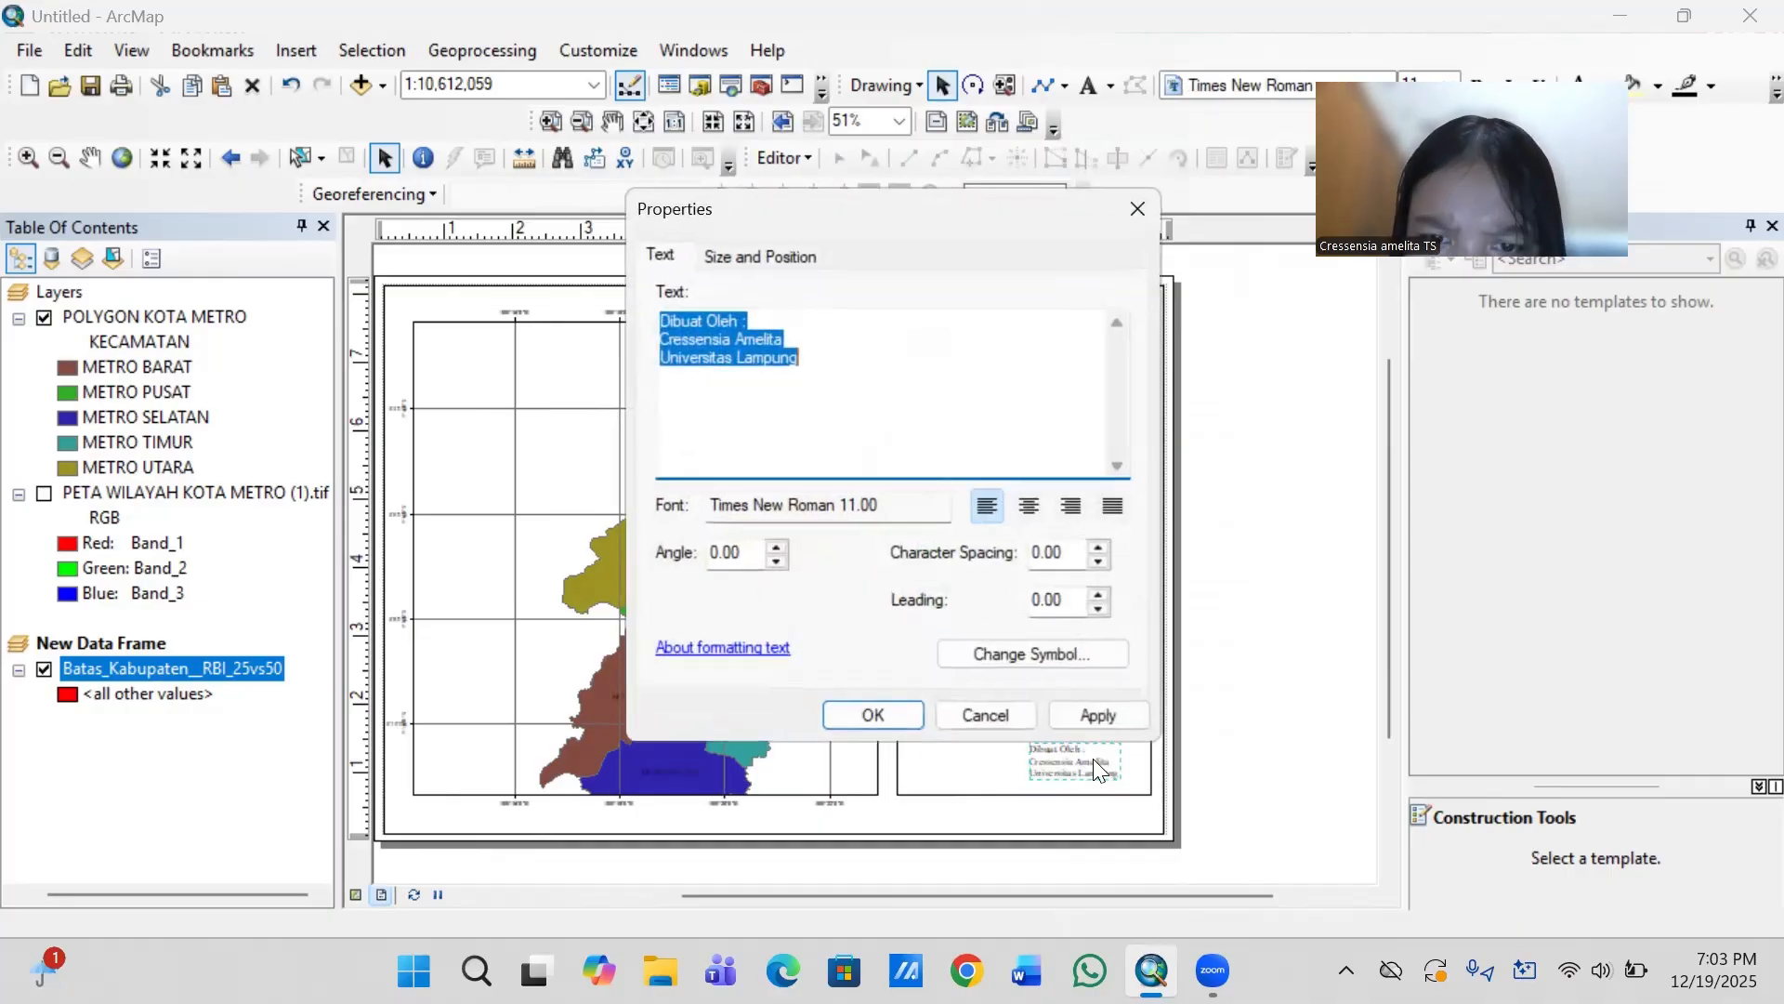
left_click(979, 648)
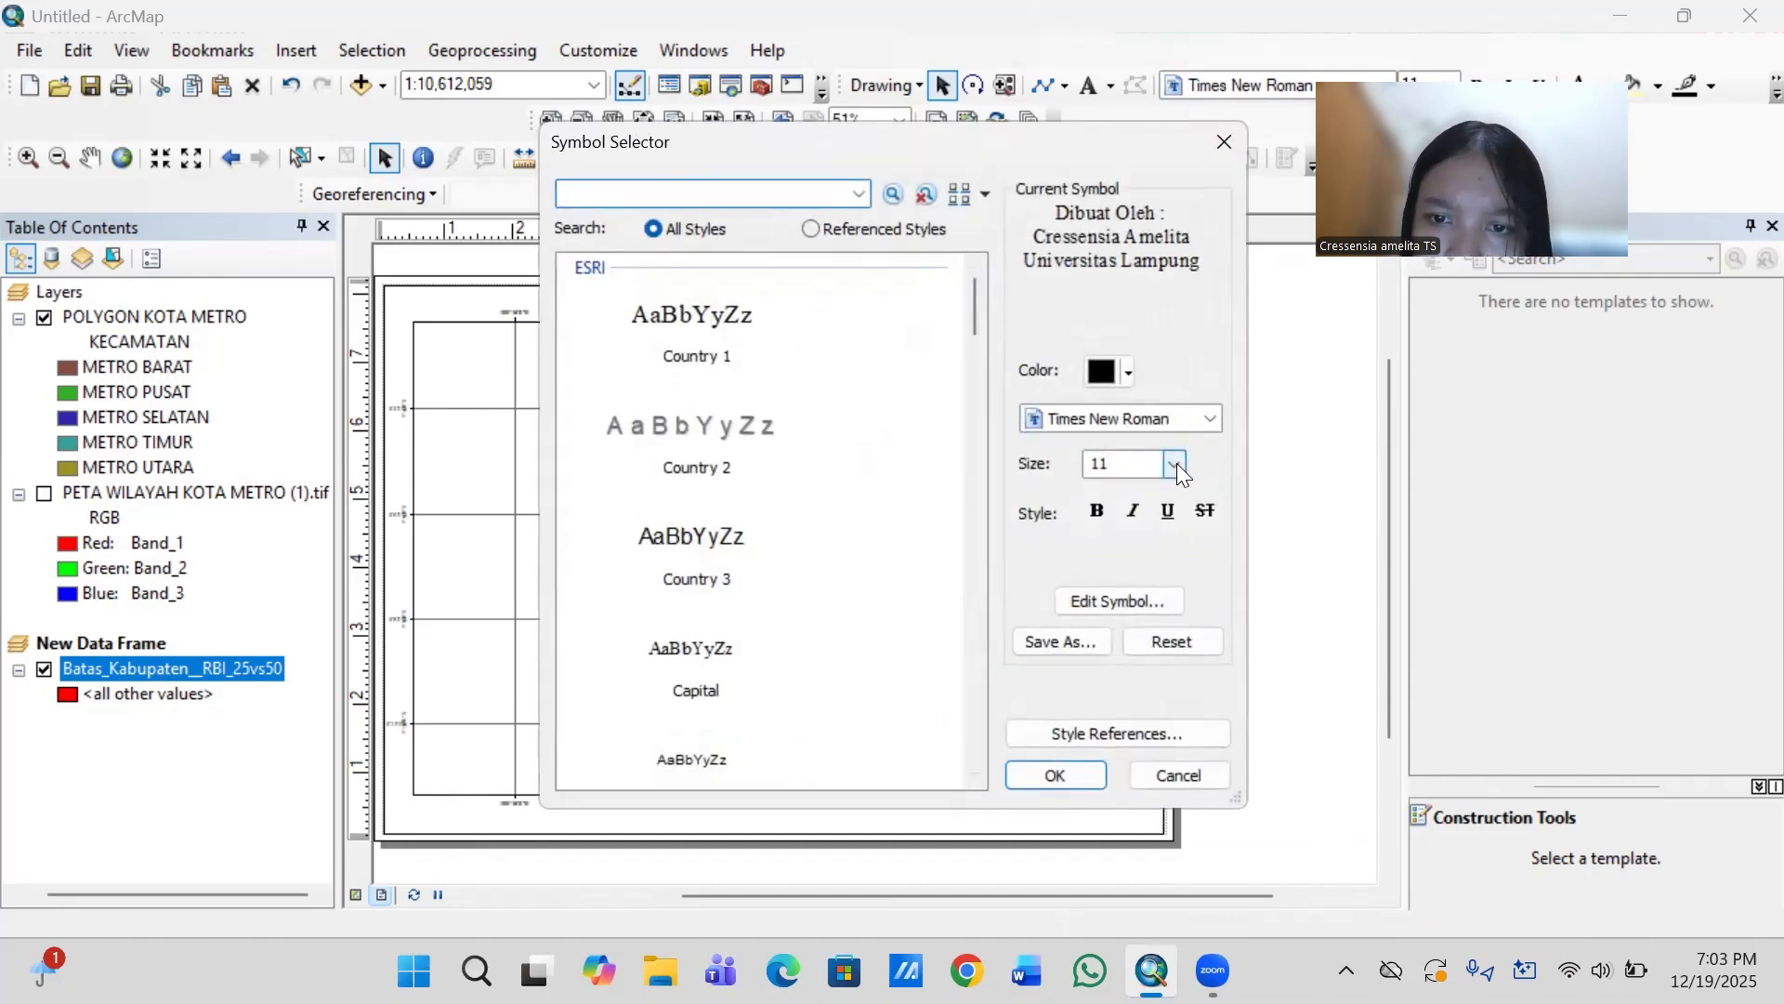
left_click(1175, 462)
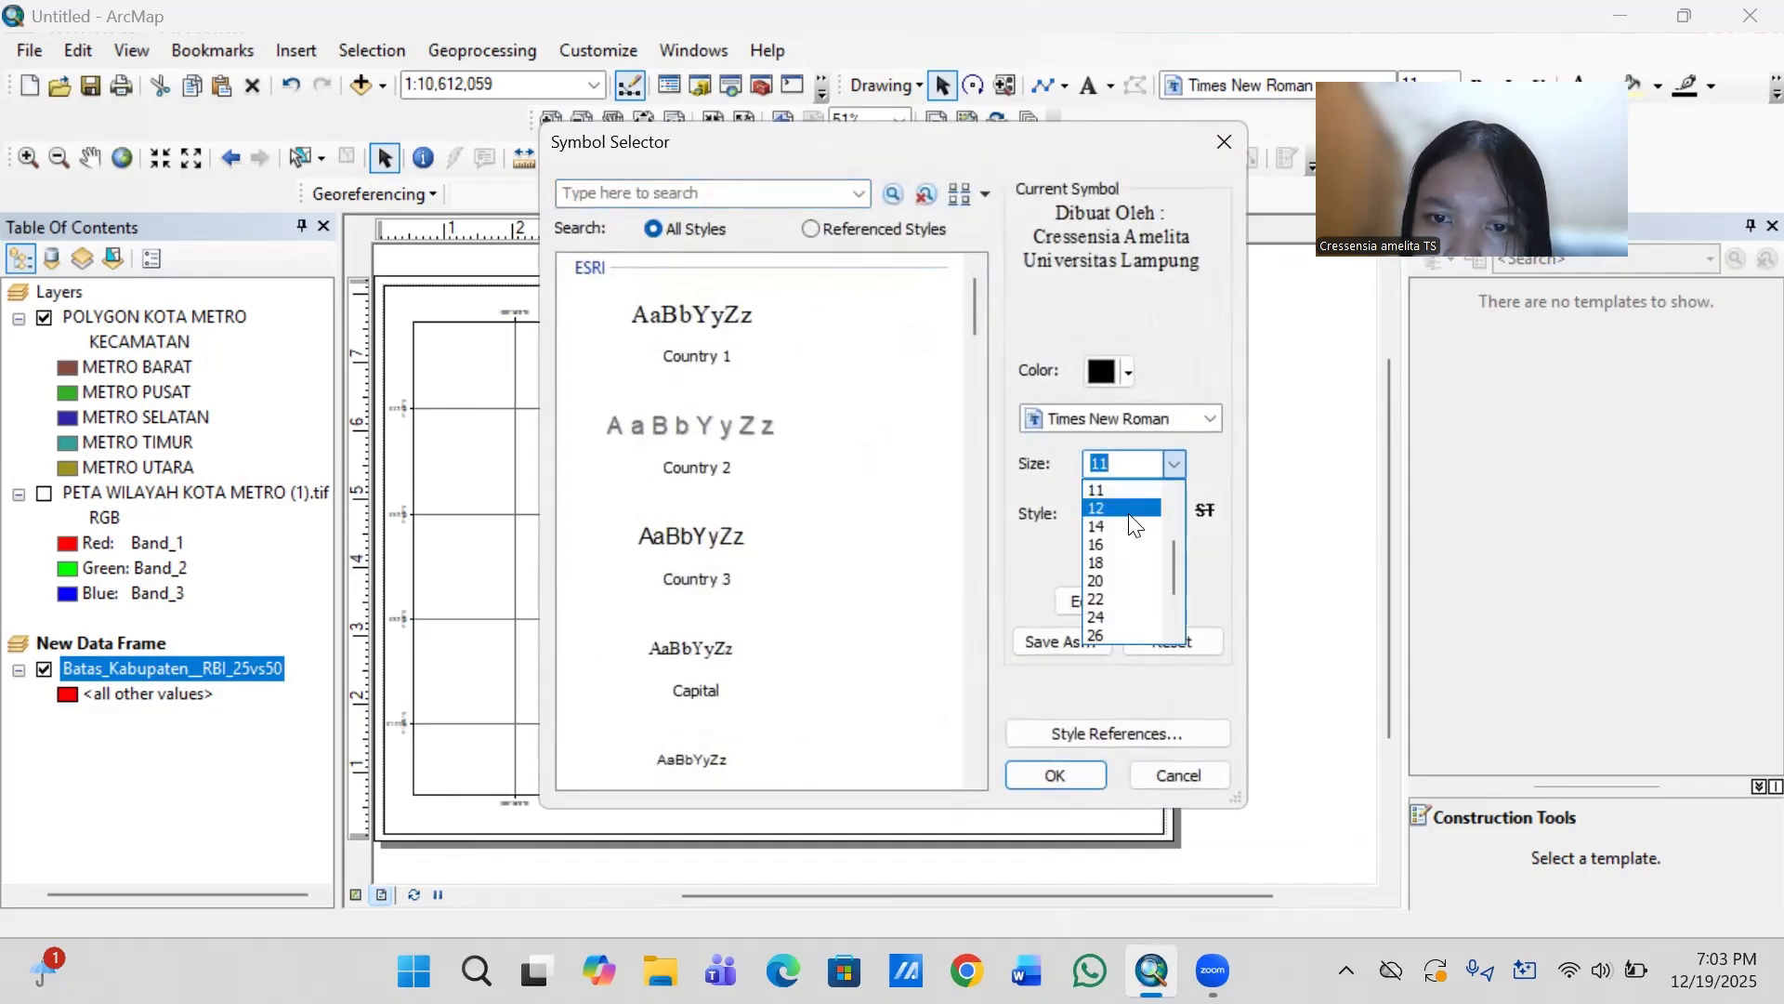
left_click(1123, 508)
left_click(1054, 773)
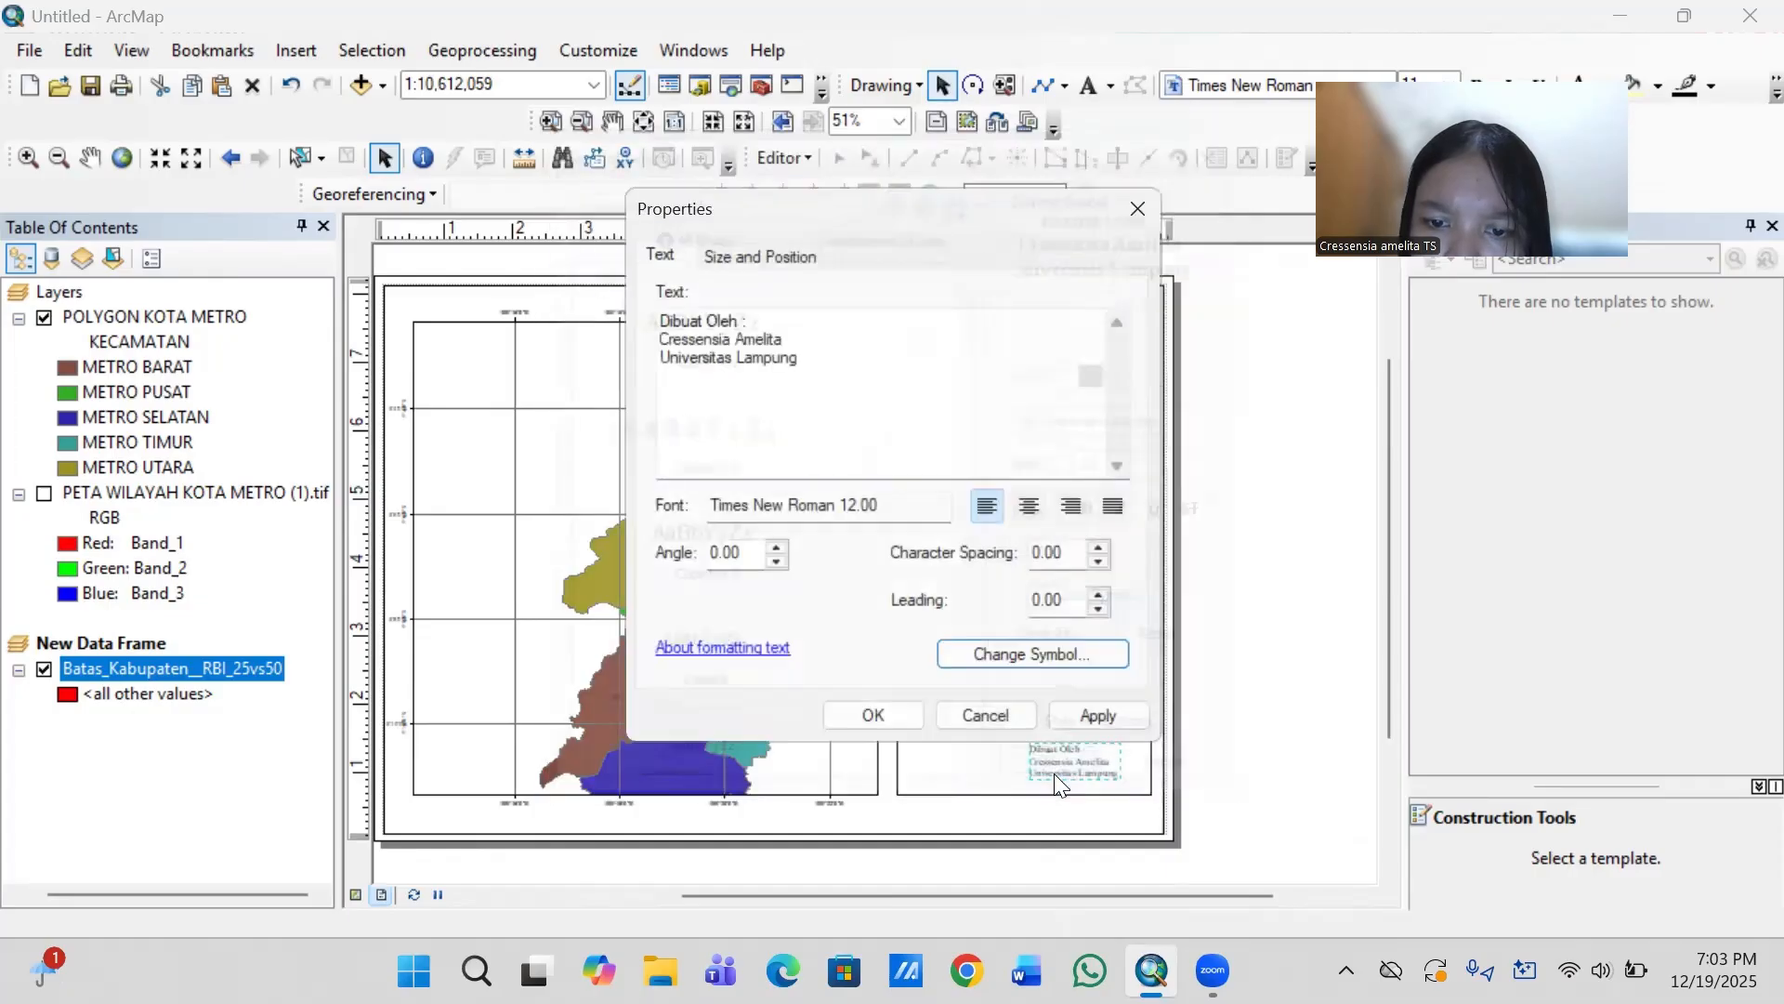
left_click(879, 713)
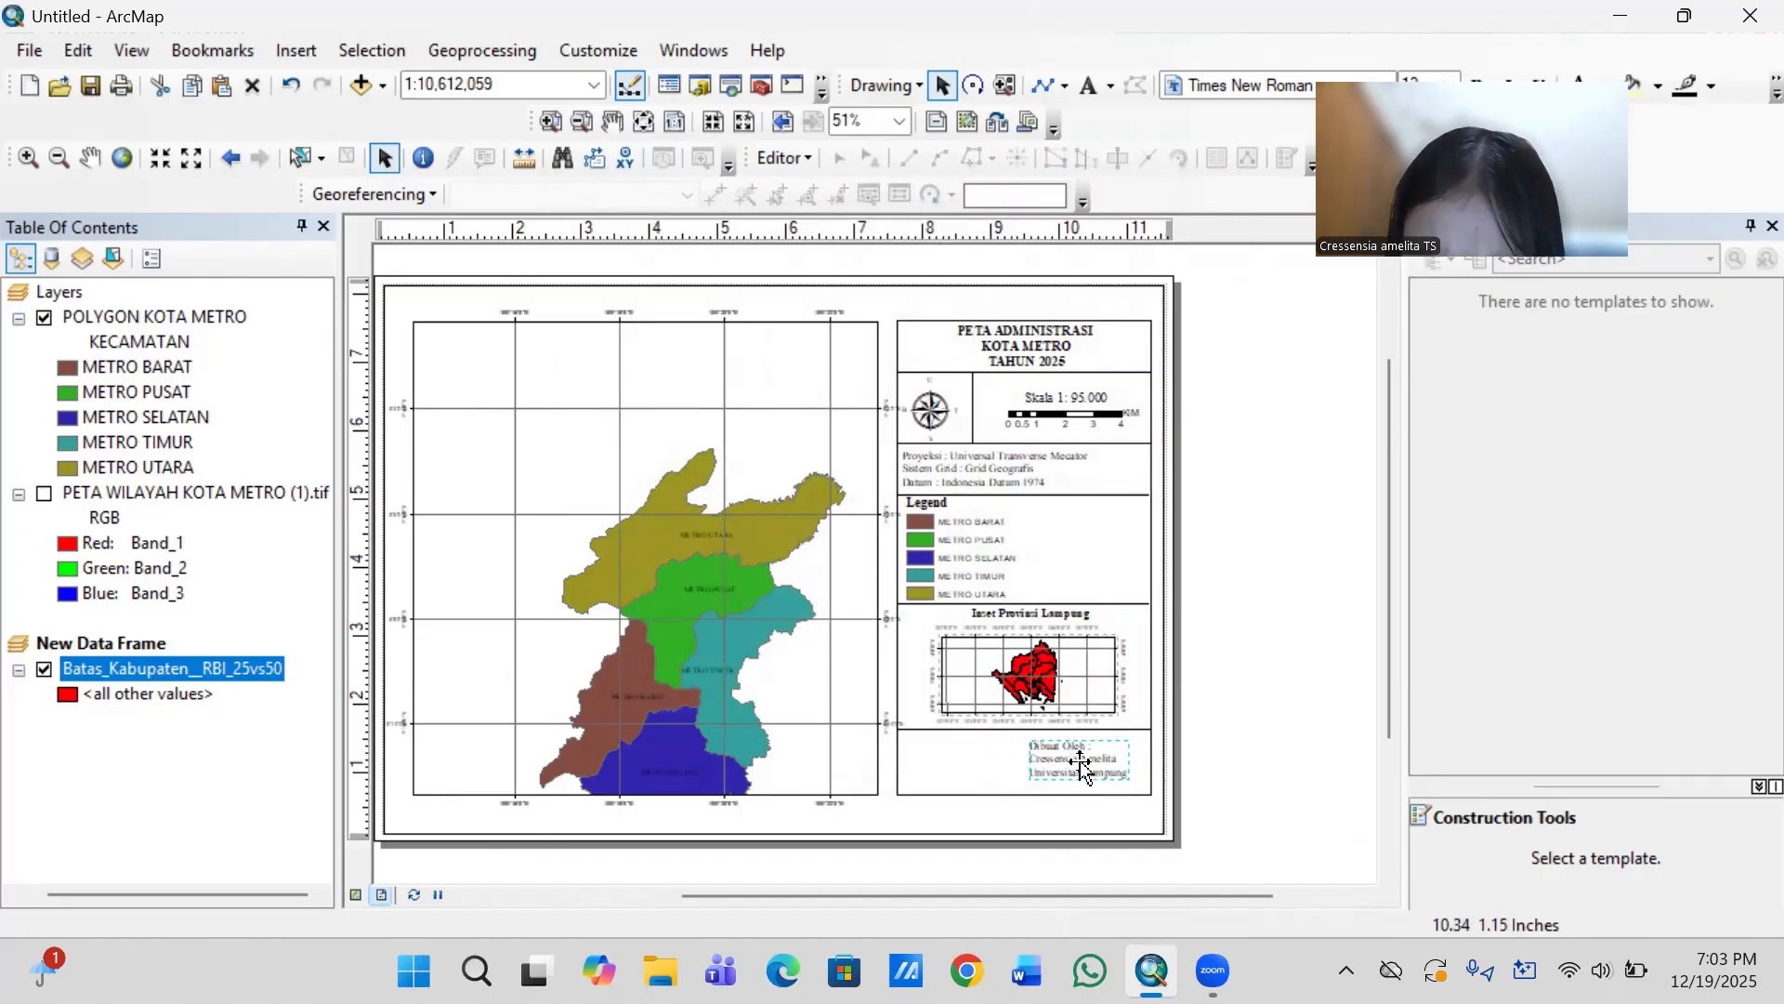
mouse_move(1089, 762)
left_mouse_down()
mouse_move(1107, 760)
mouse_move(1087, 764)
left_mouse_up()
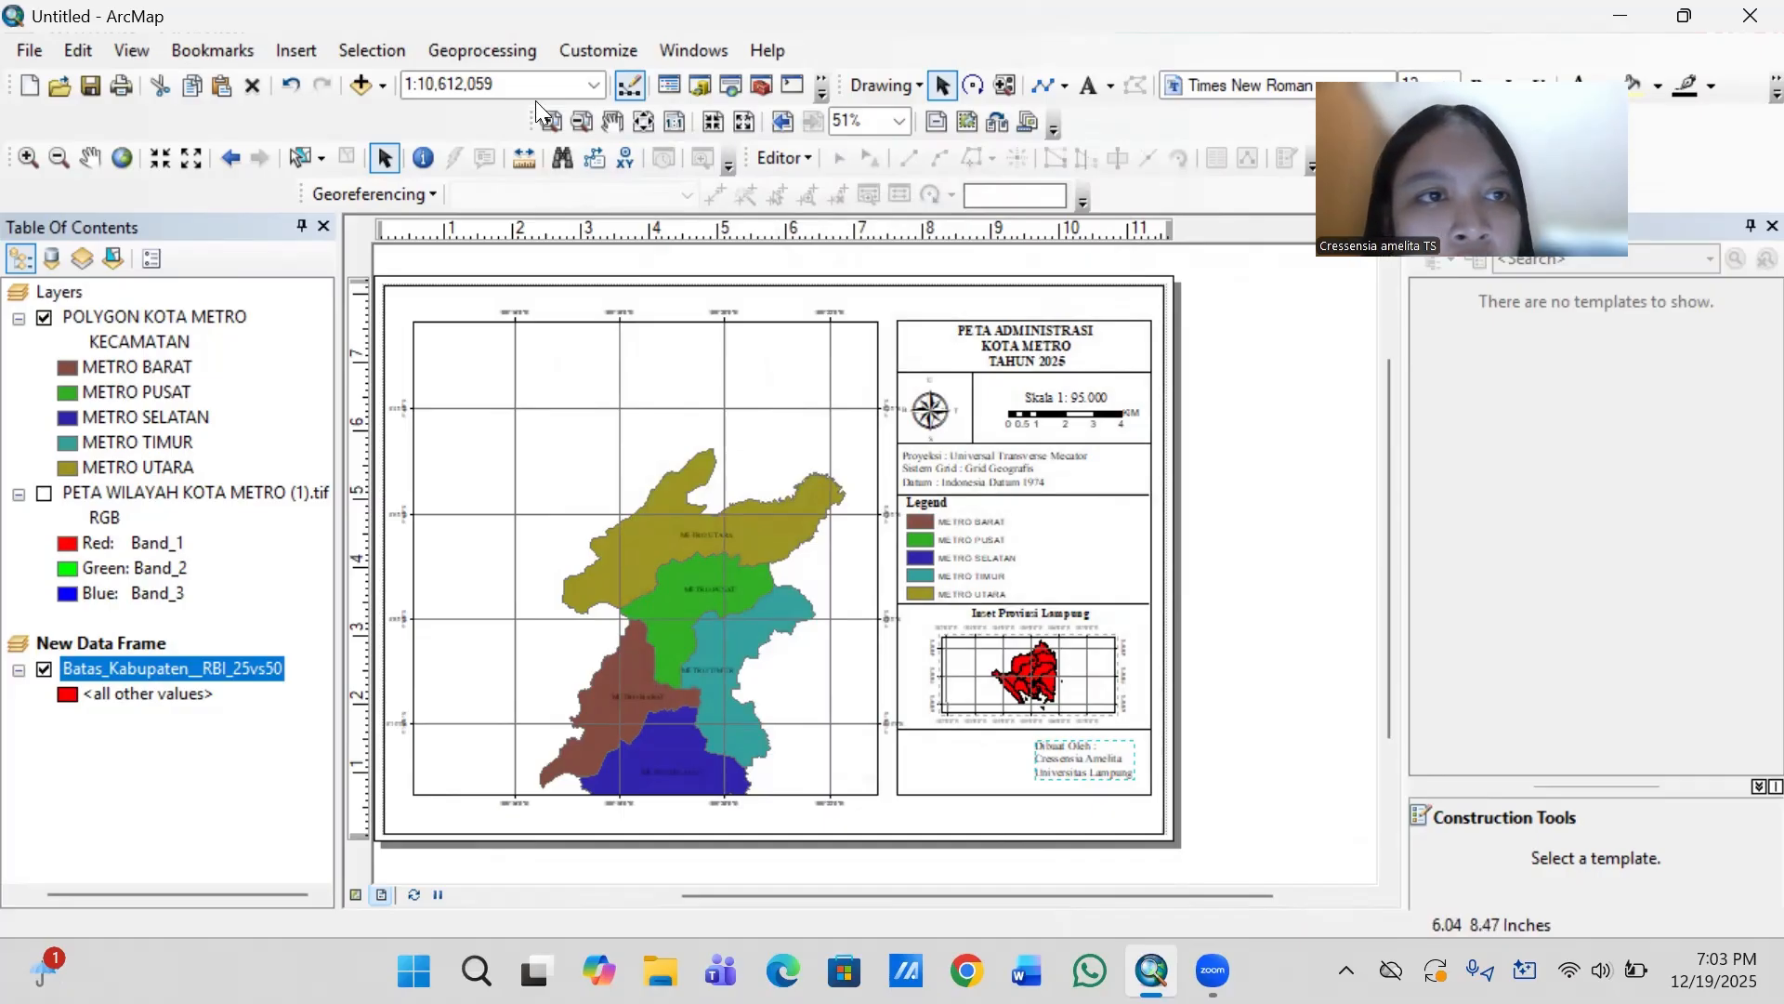
- Insert the "logo unila" picture from the Downloads folder and move it beside the author credit below the inset map
left_click(297, 51)
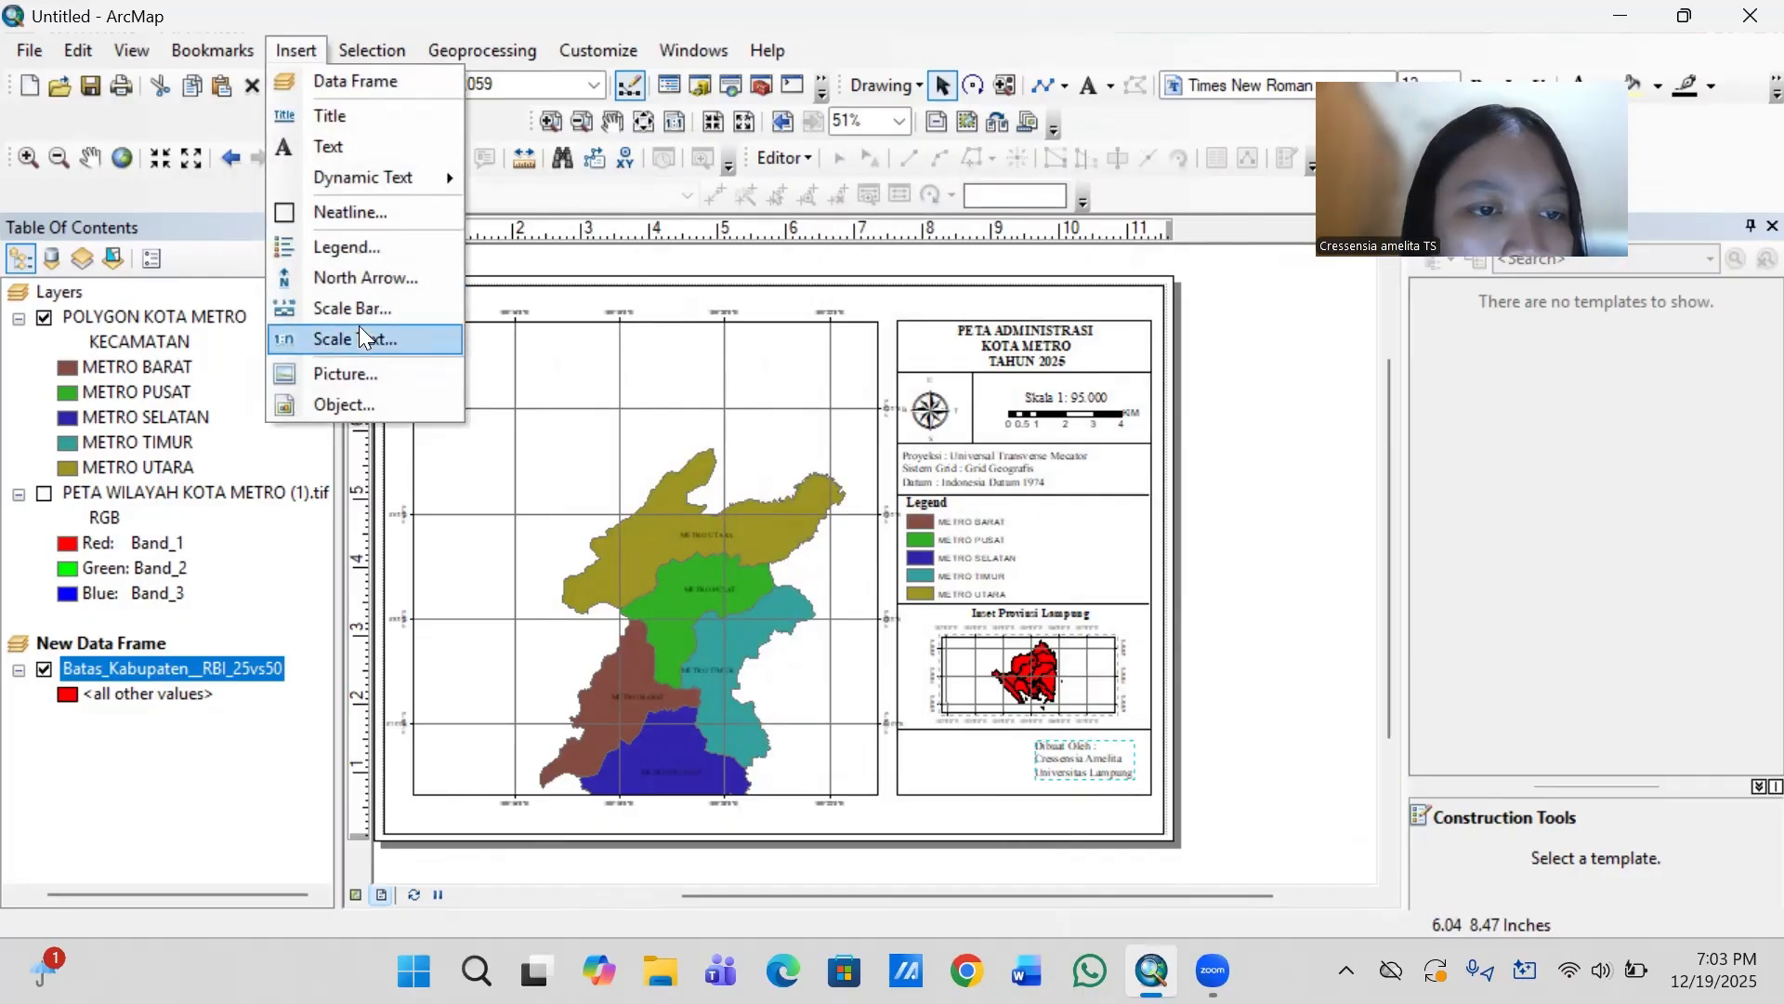
left_click(358, 372)
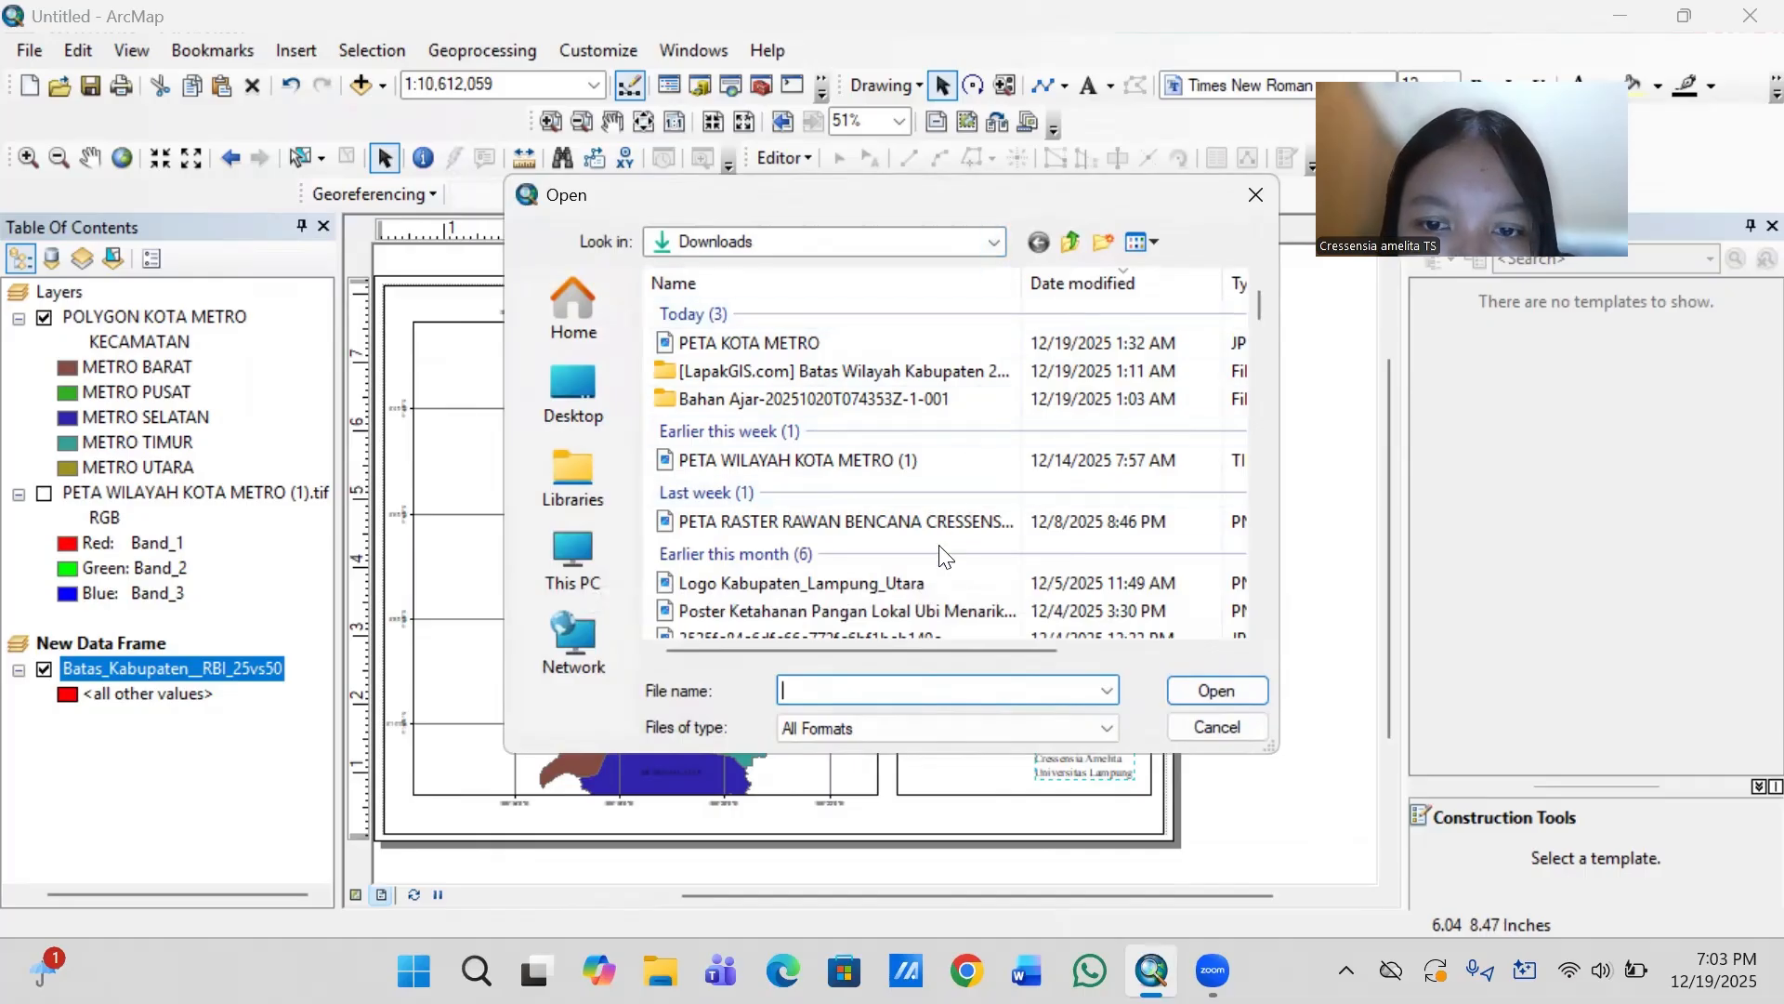
scroll(941, 557, "down", 1)
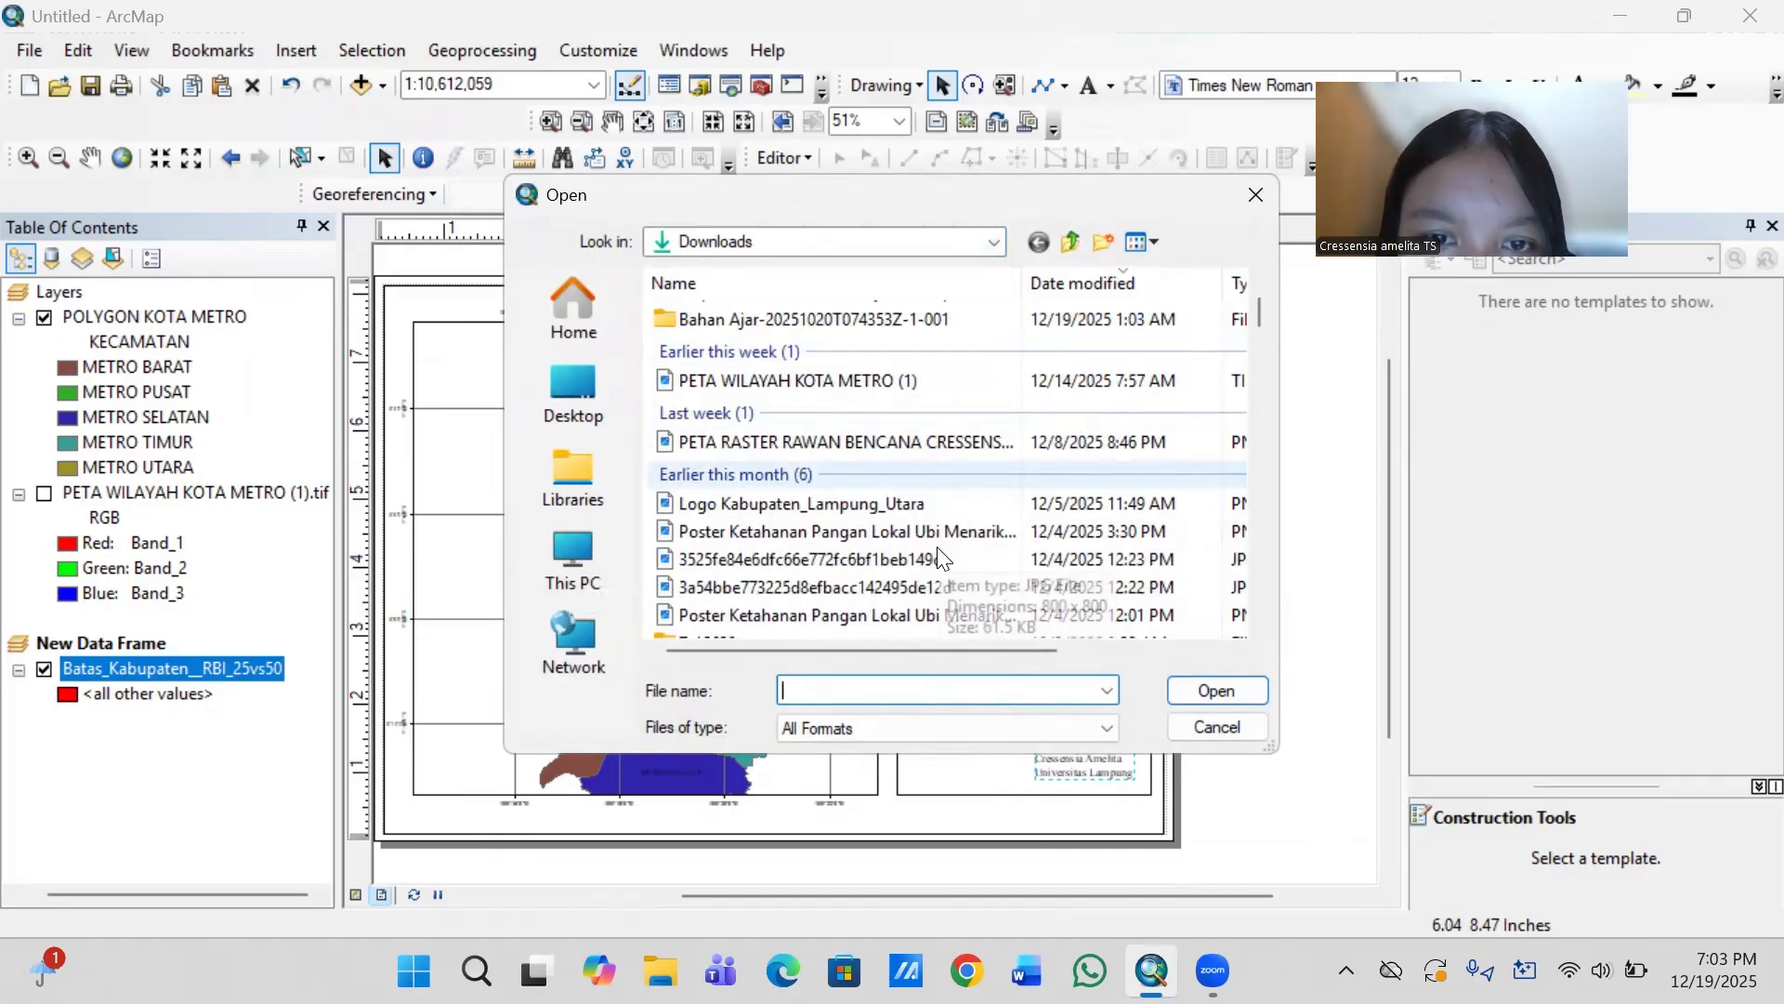
scroll(941, 557, "down", 2)
scroll(941, 556, "down", 3)
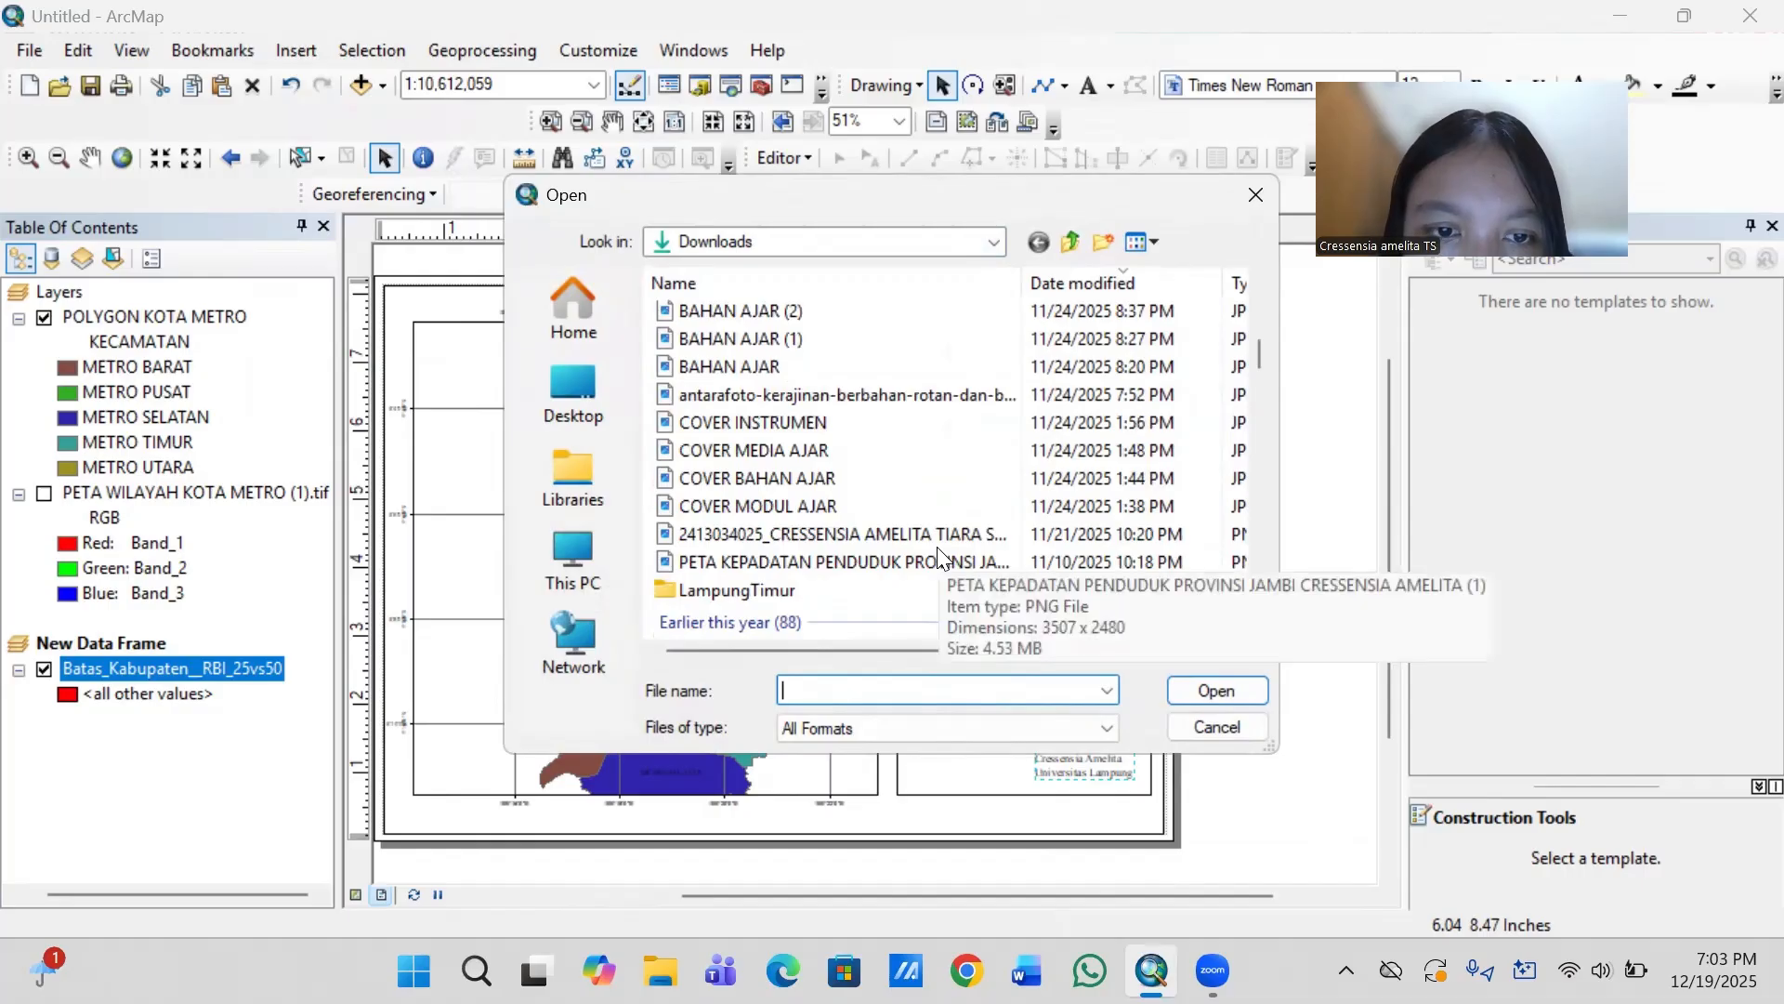
scroll(940, 556, "down", 3)
scroll(939, 556, "down", 1)
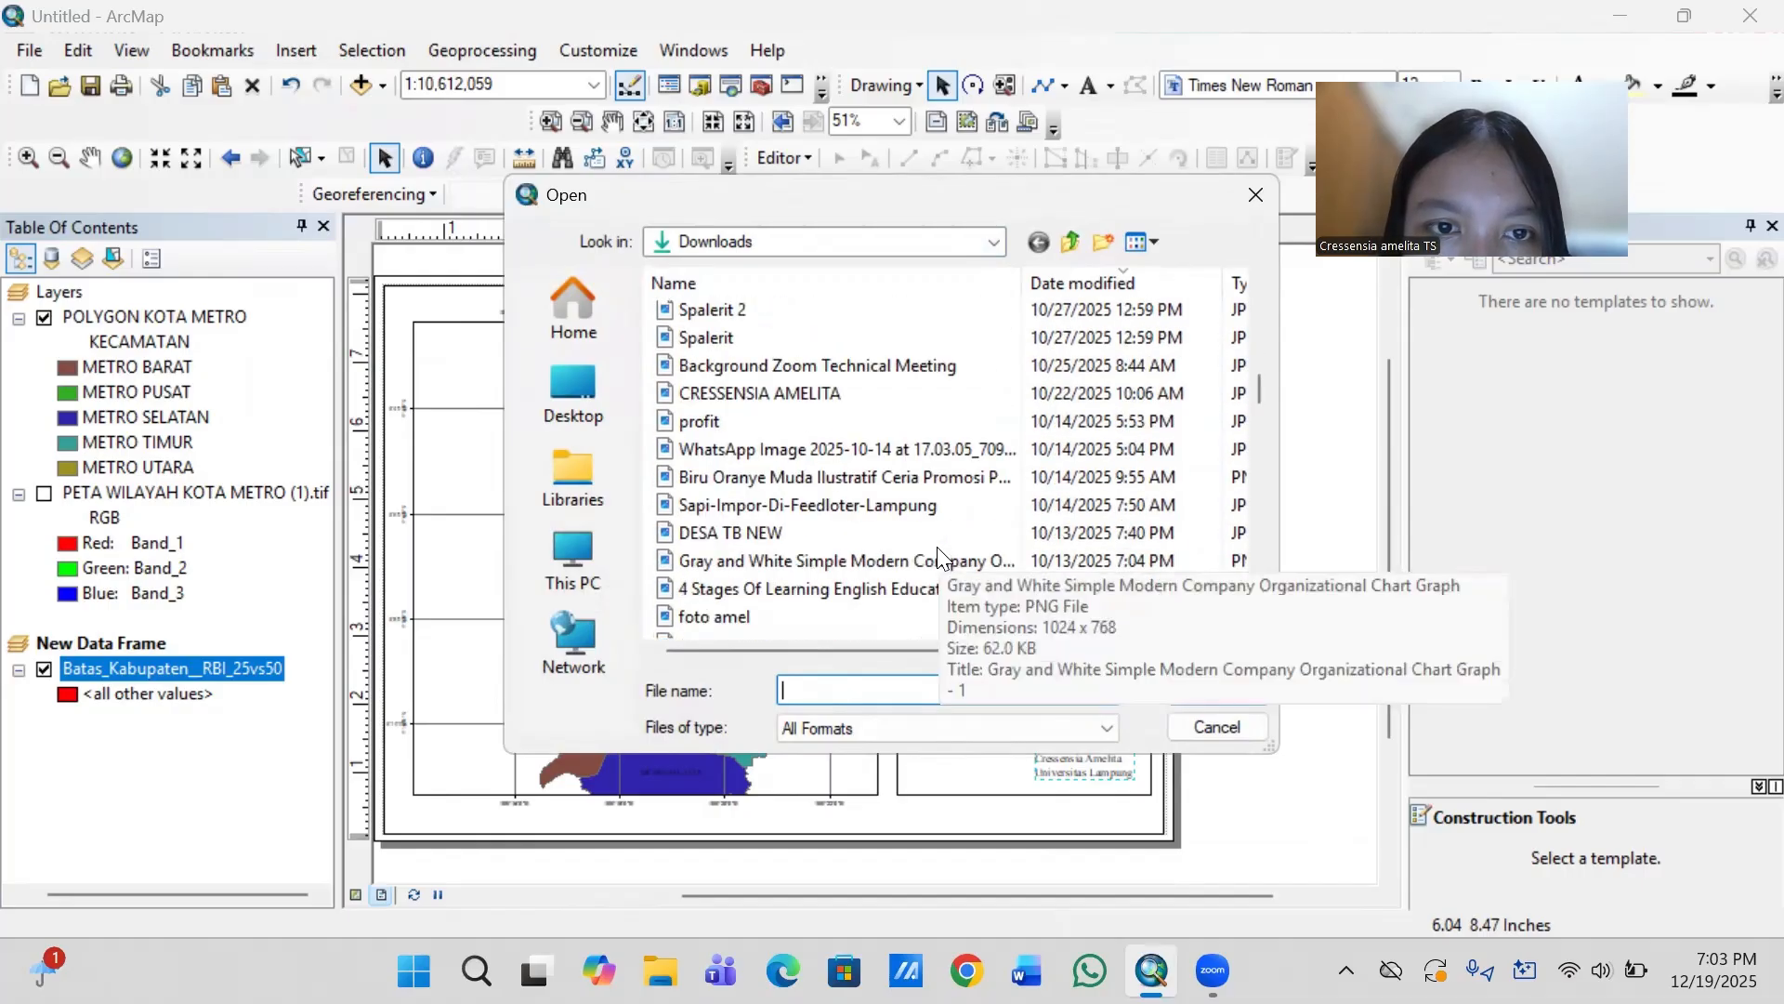
scroll(941, 556, "down", 3)
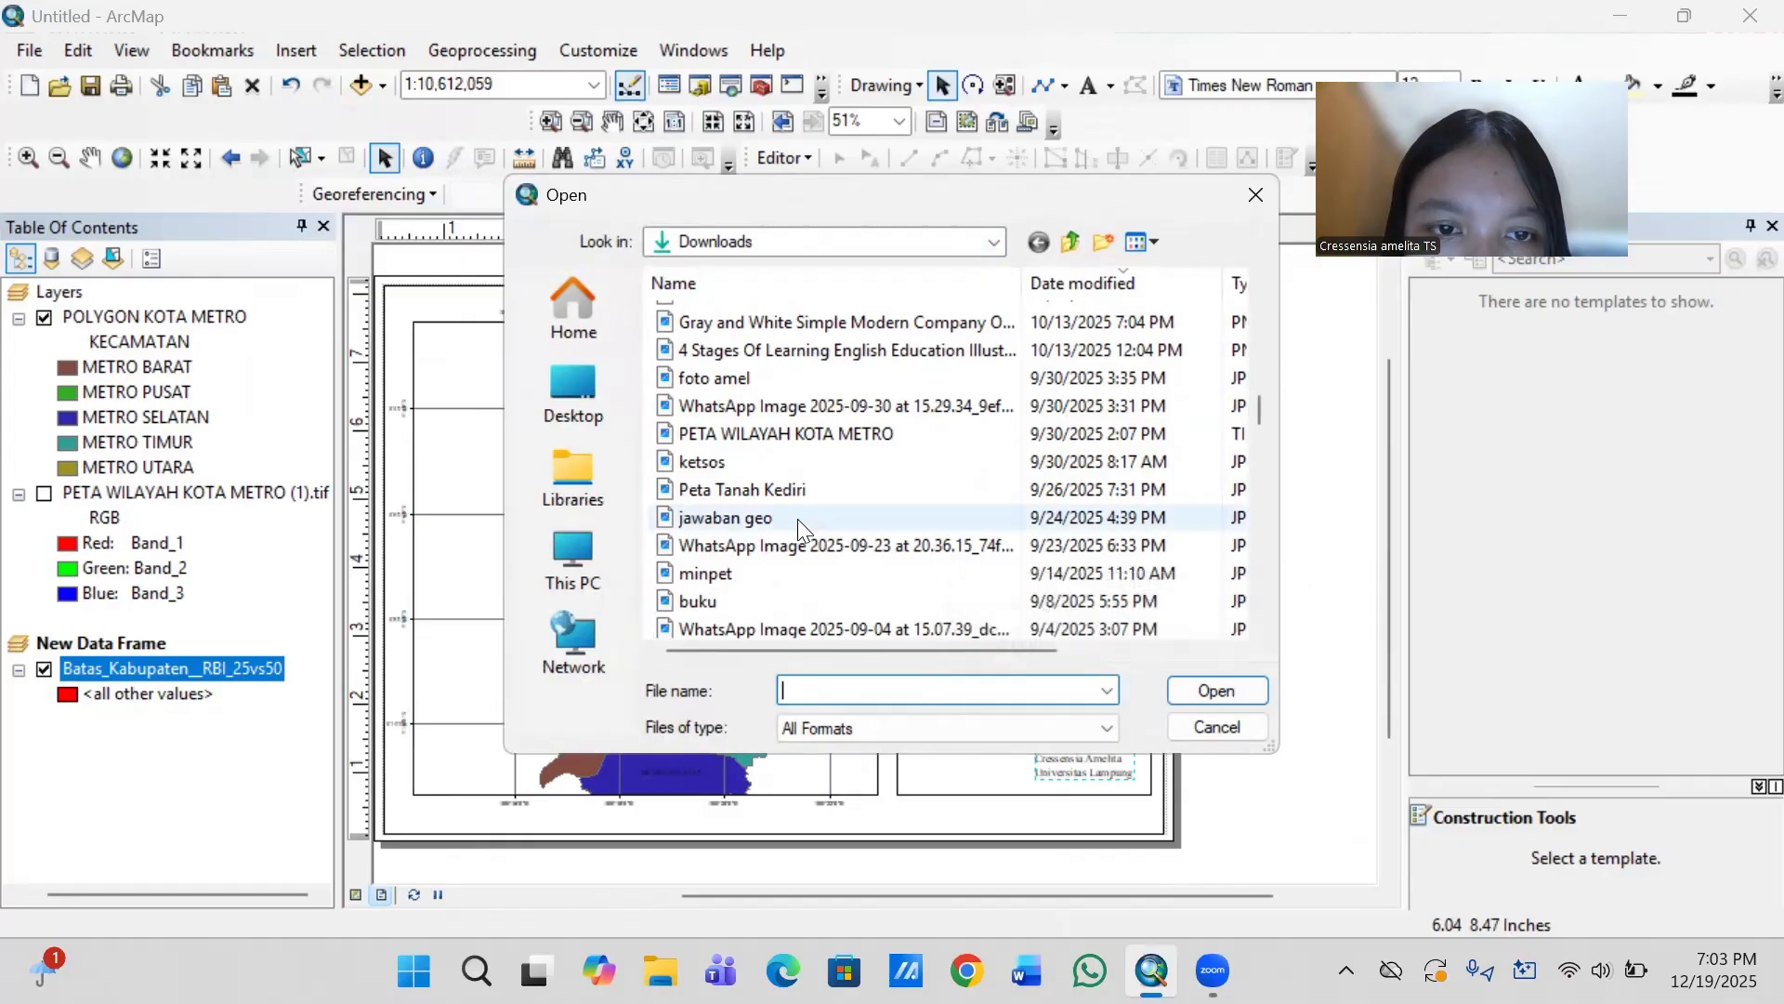
scroll(799, 522, "down", 4)
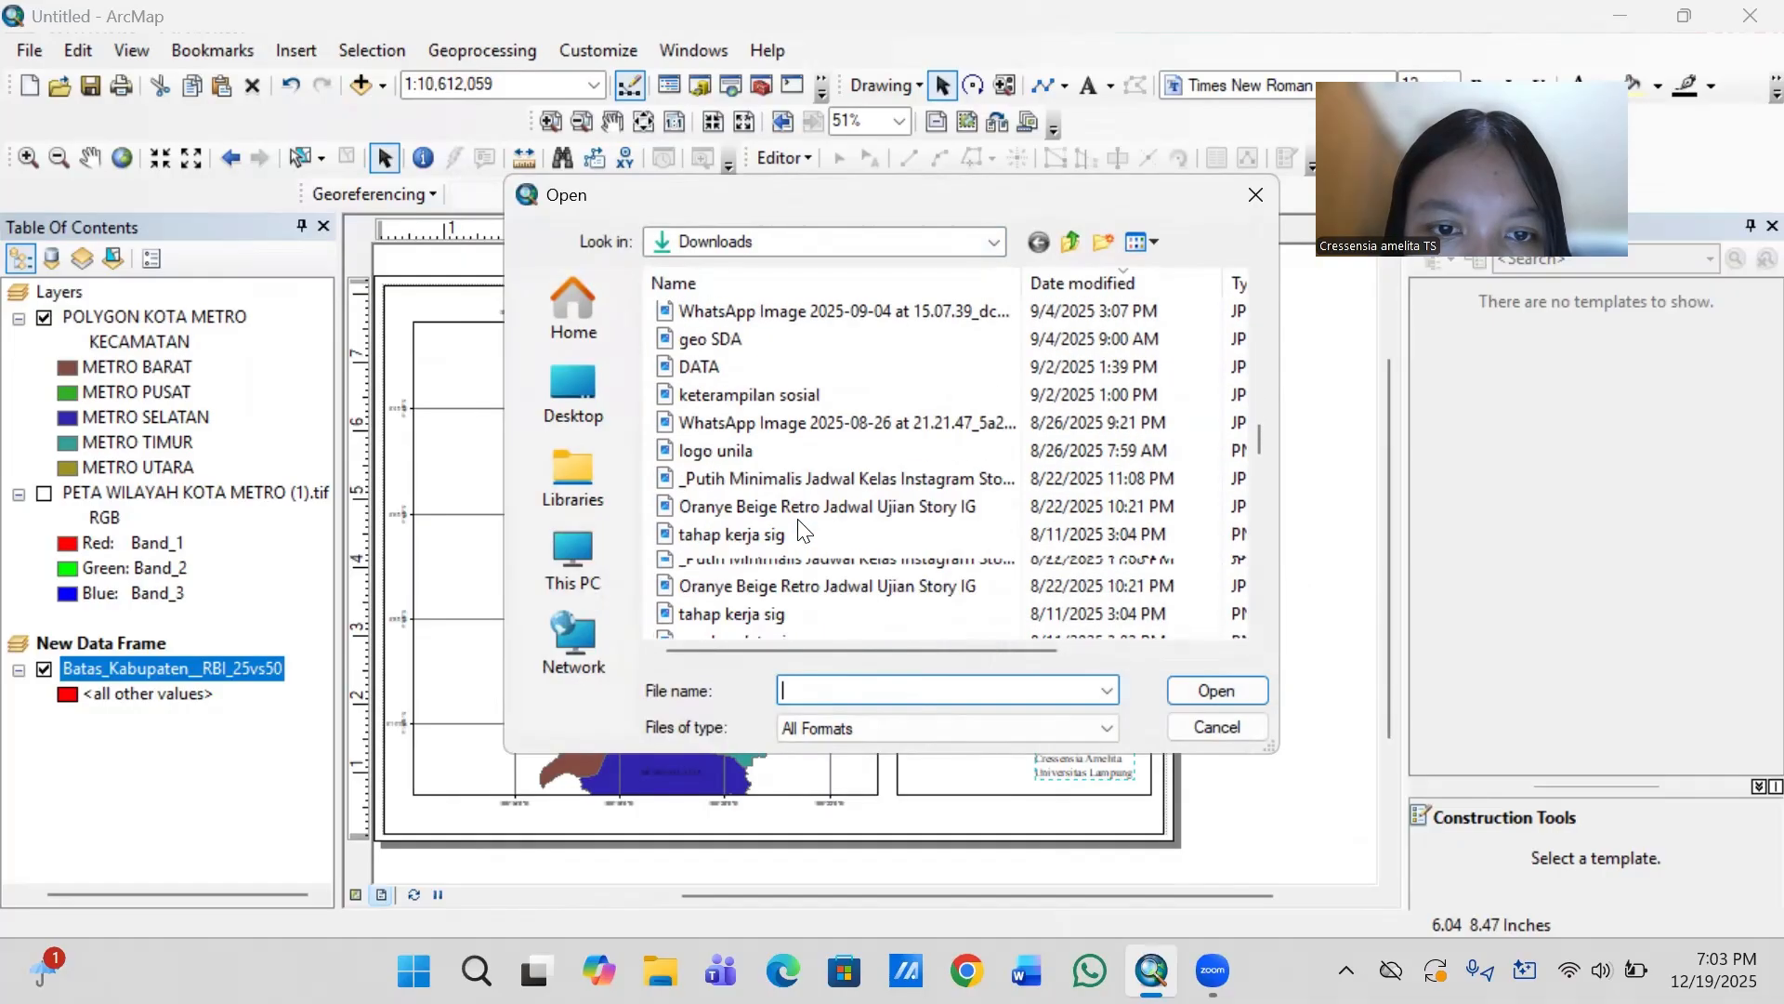
left_click(756, 451)
left_click(1191, 690)
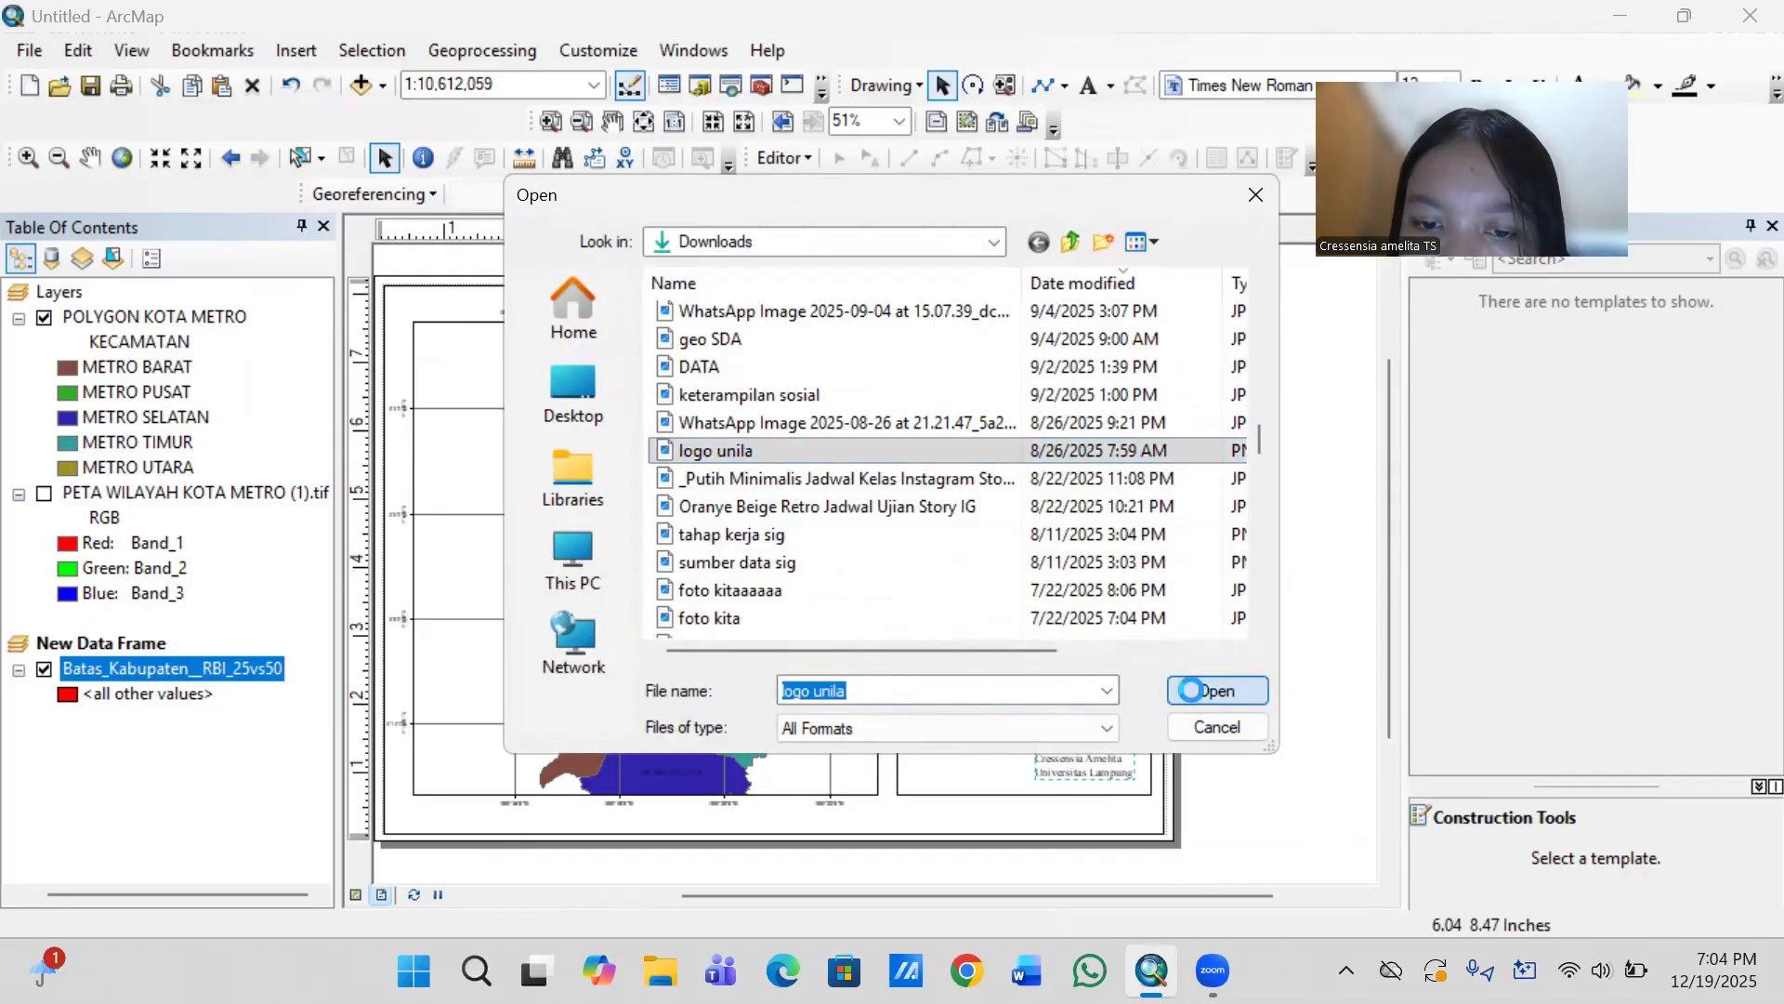
left_click_drag(777, 554, 948, 741)
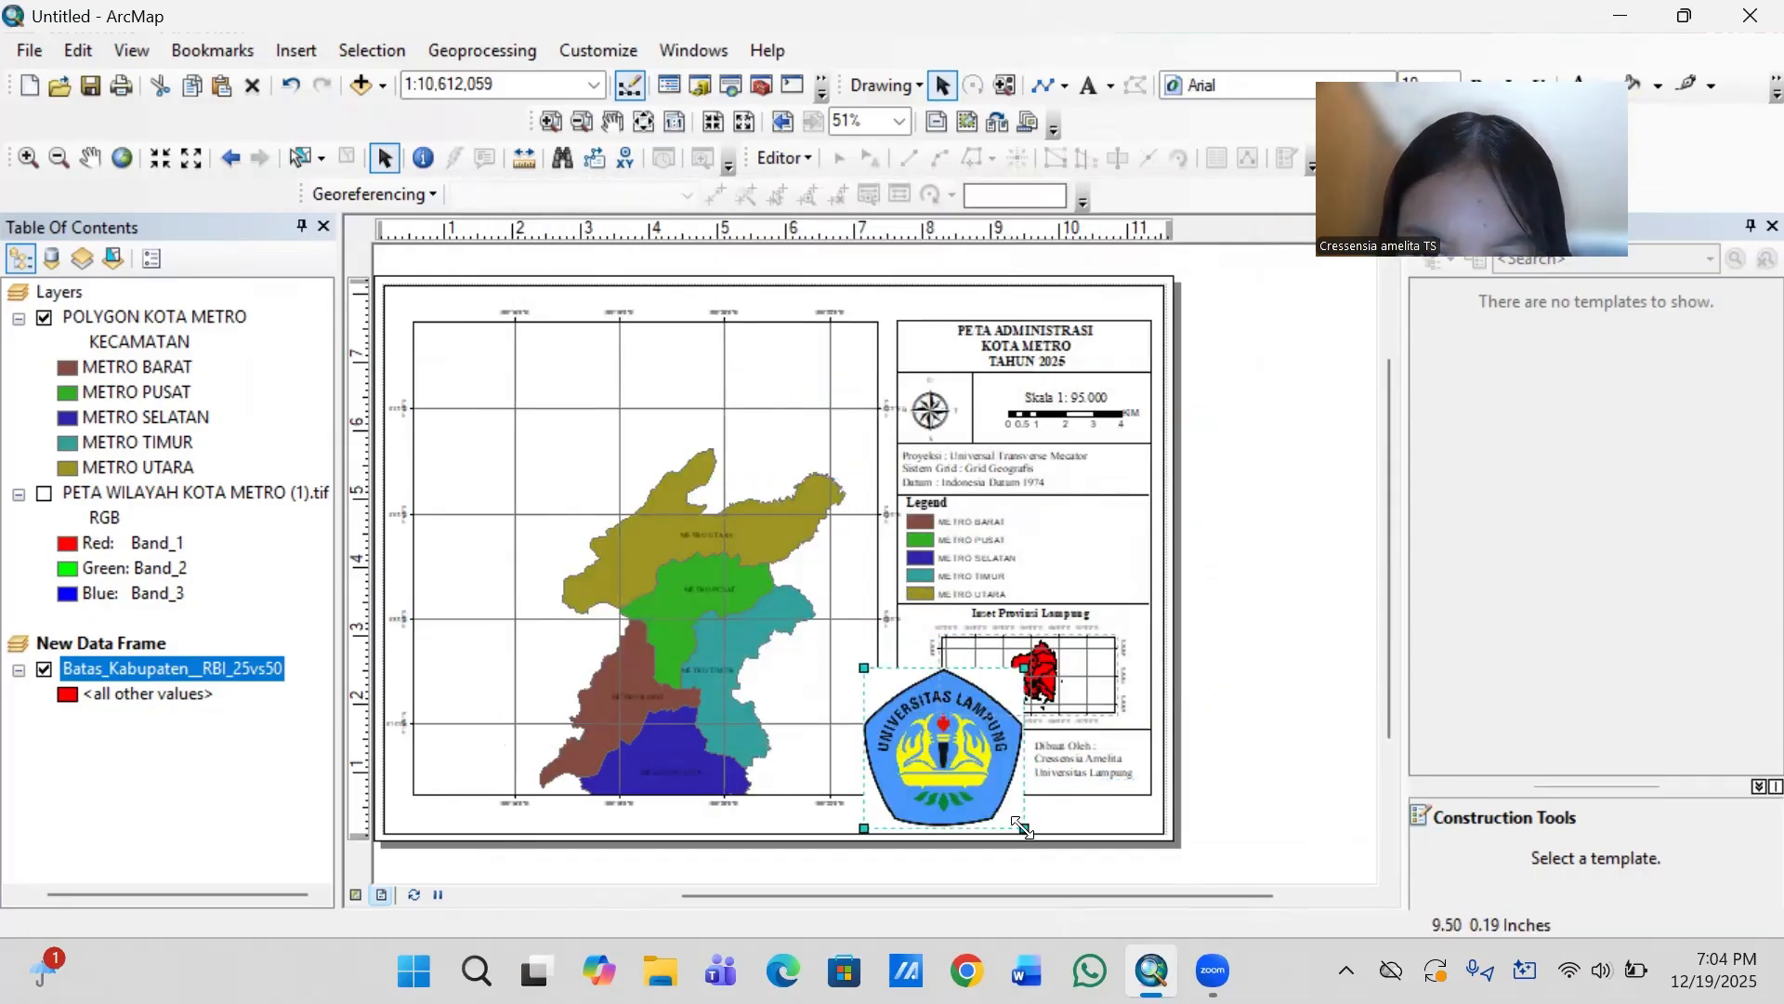
- Shrink the university logo to fit the box below the inset map and draw a vertical divider about 0.98 in long beside it
left_click_drag(1024, 827, 945, 766)
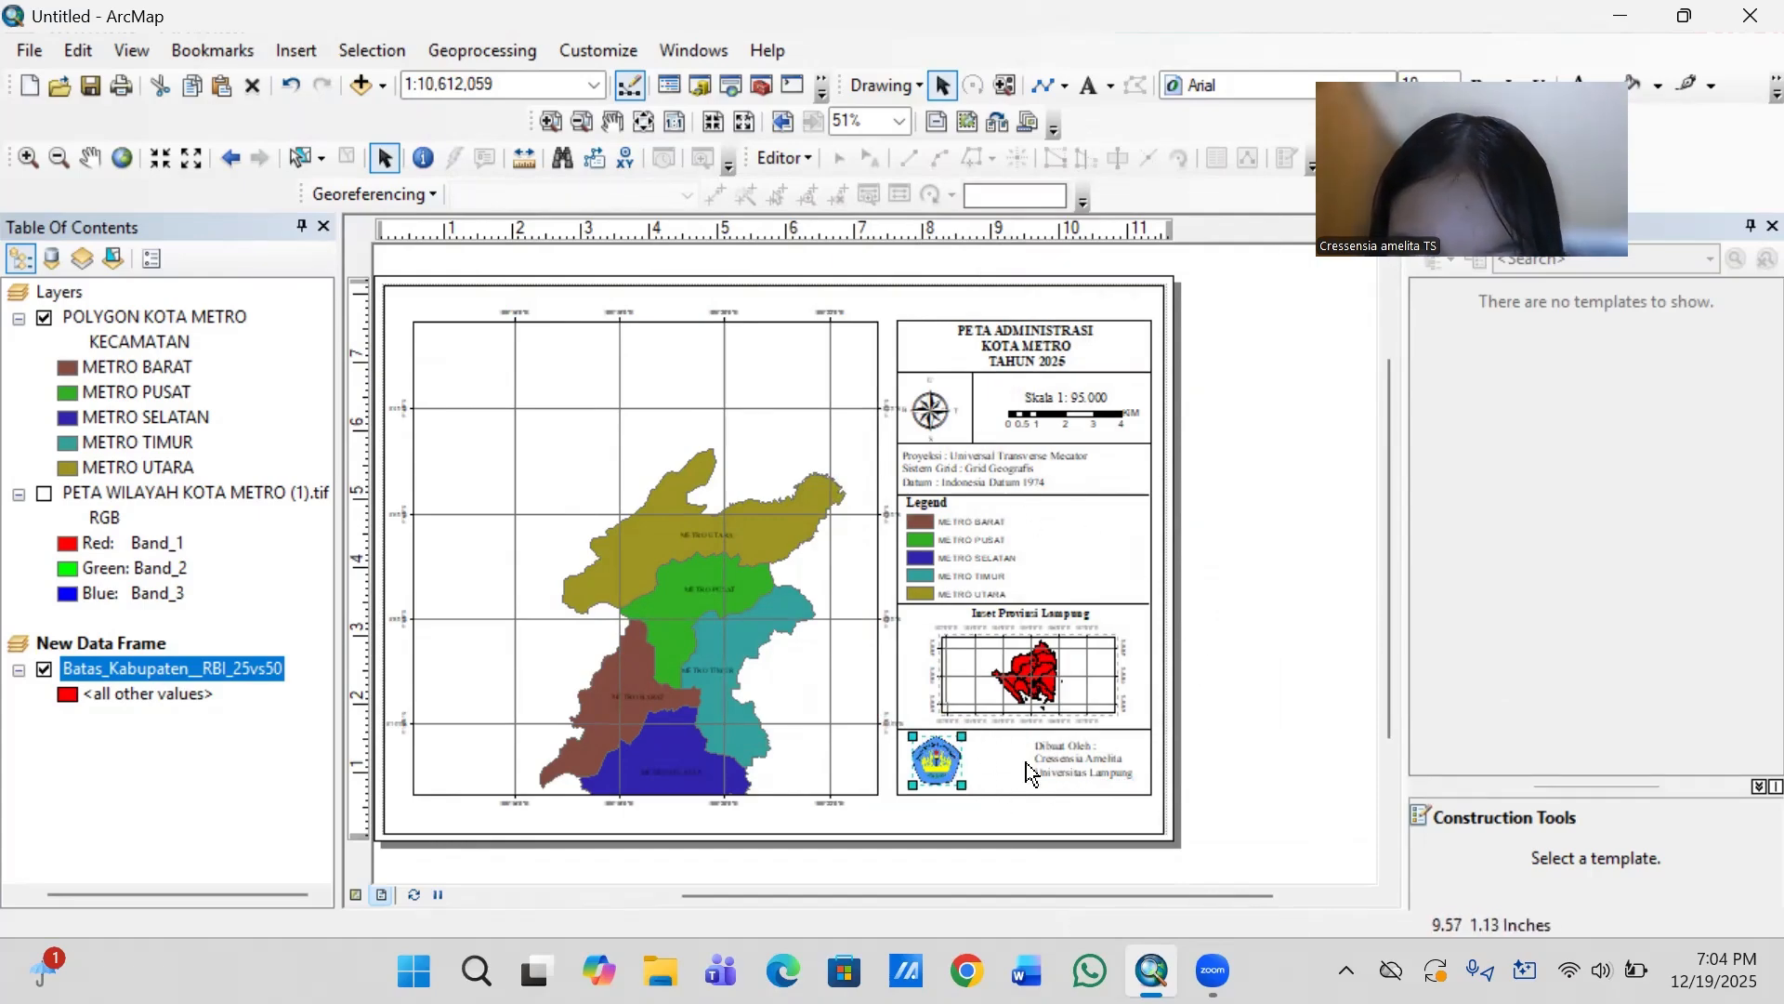
left_click(1047, 80)
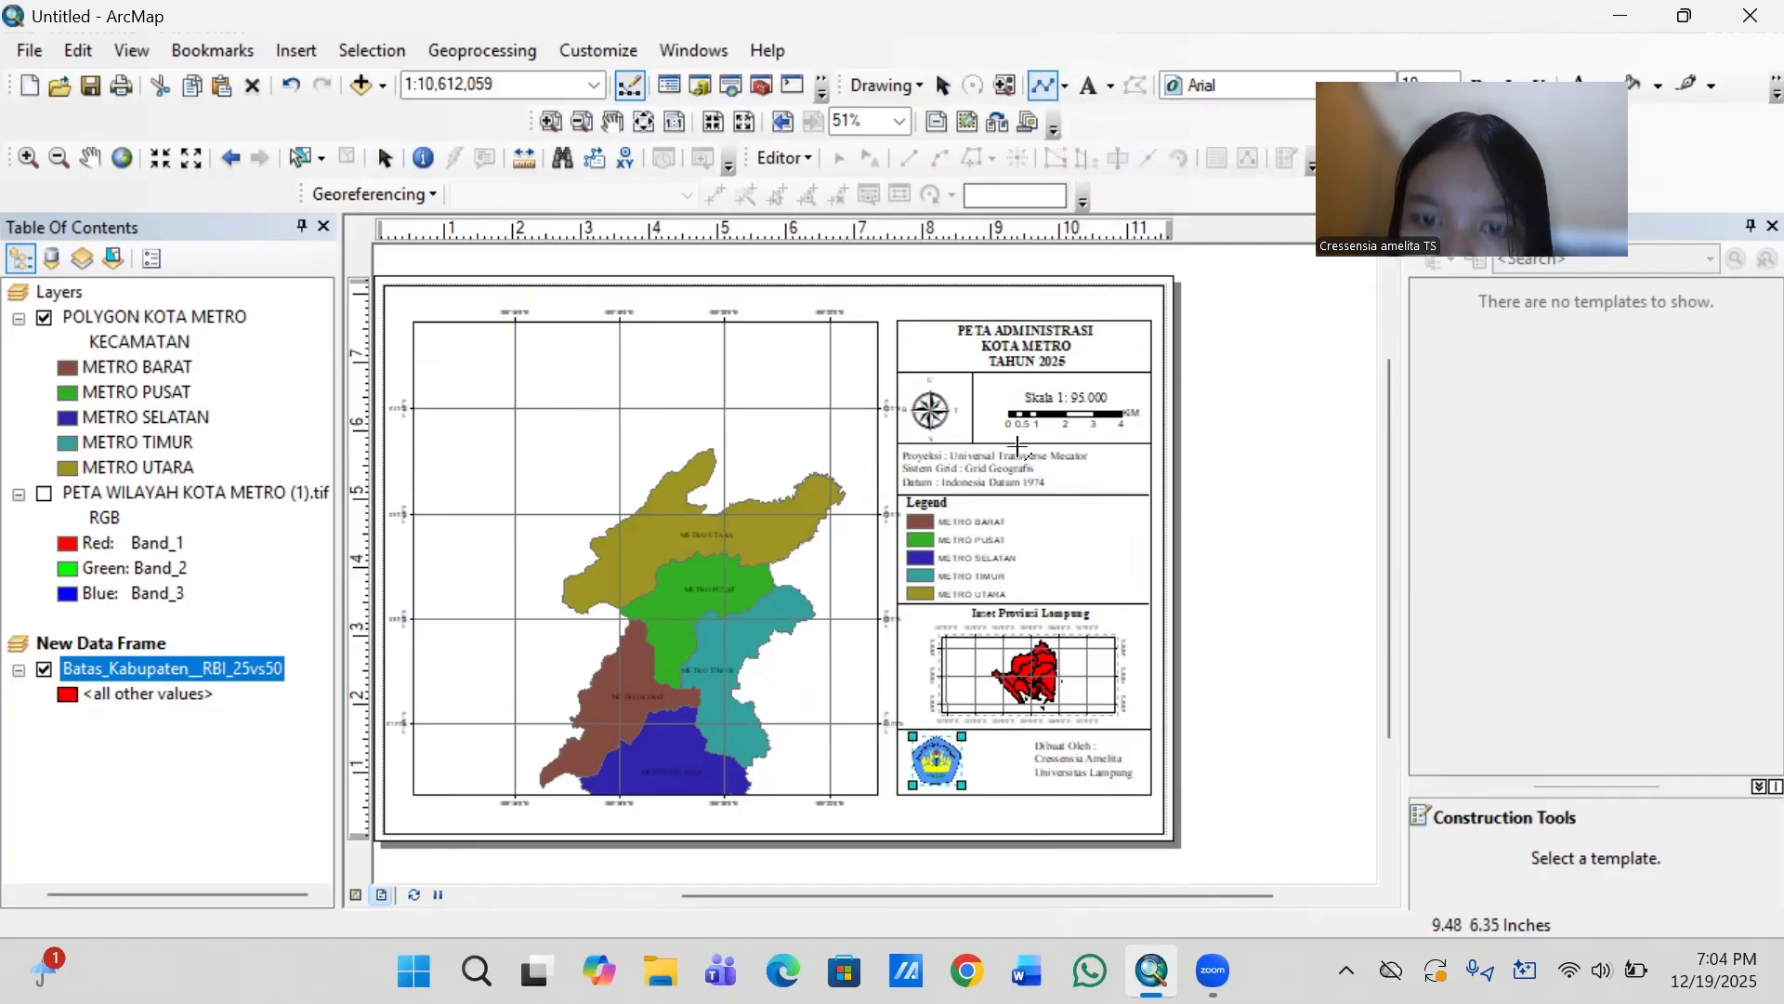
left_click(999, 731)
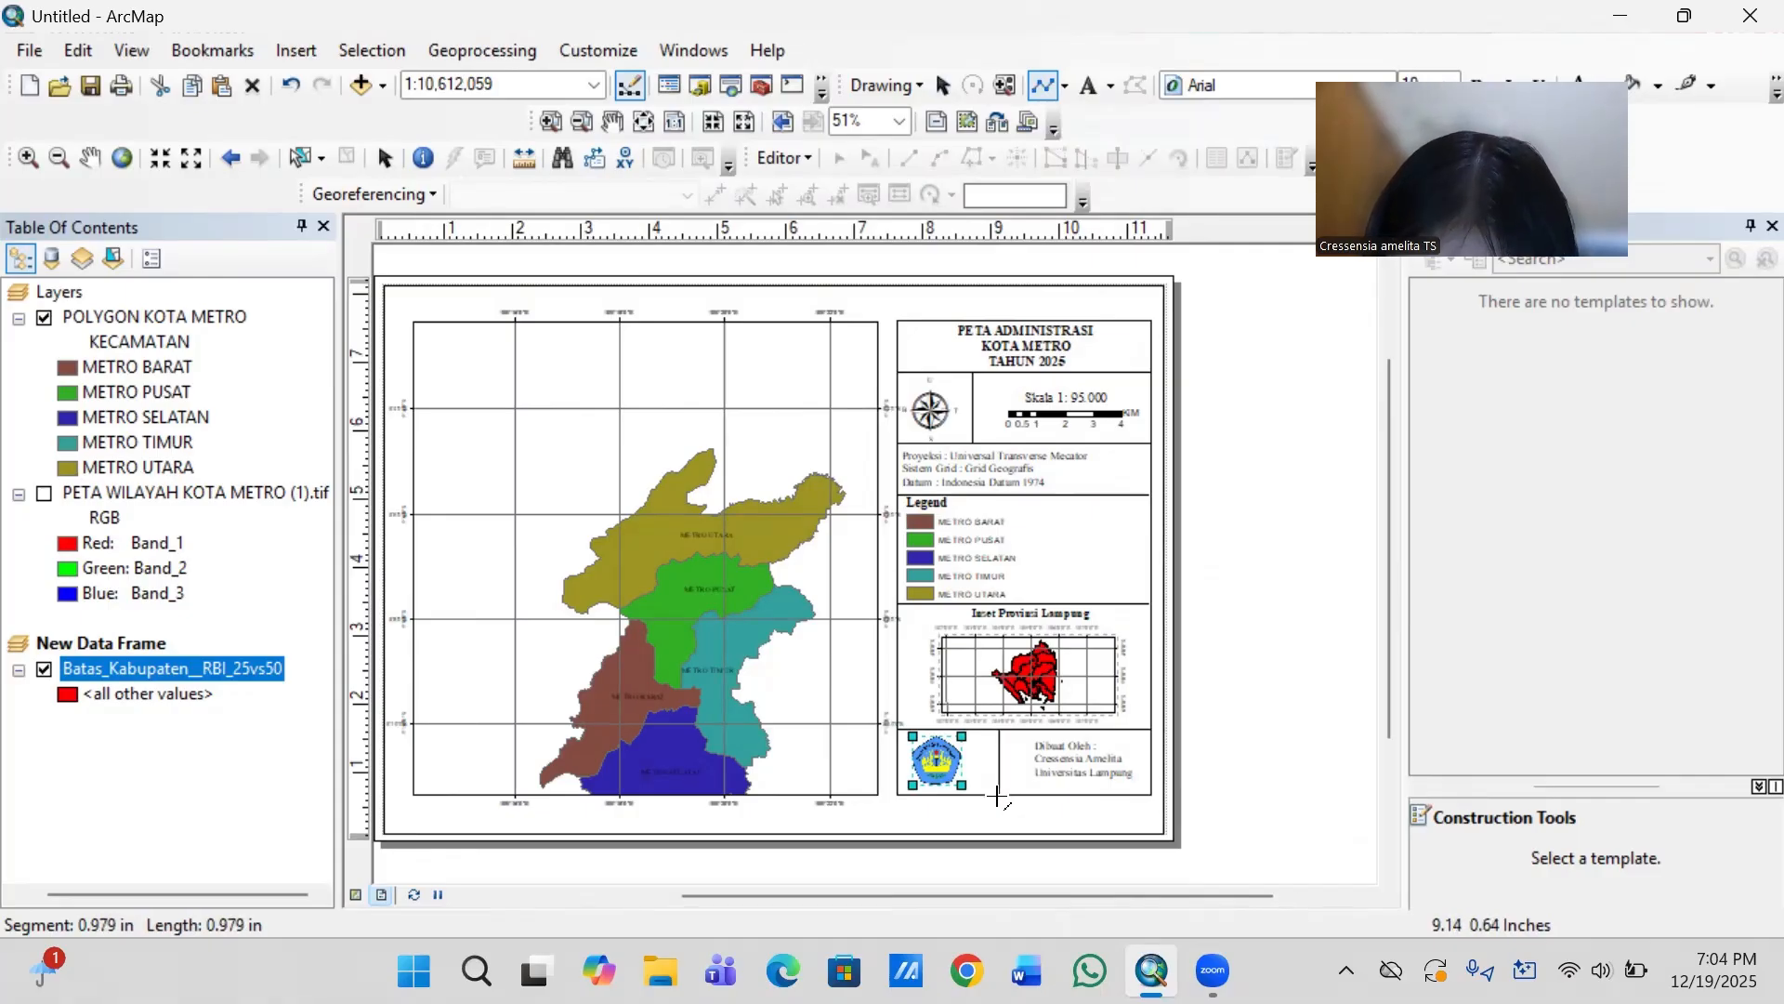
double_click(997, 797)
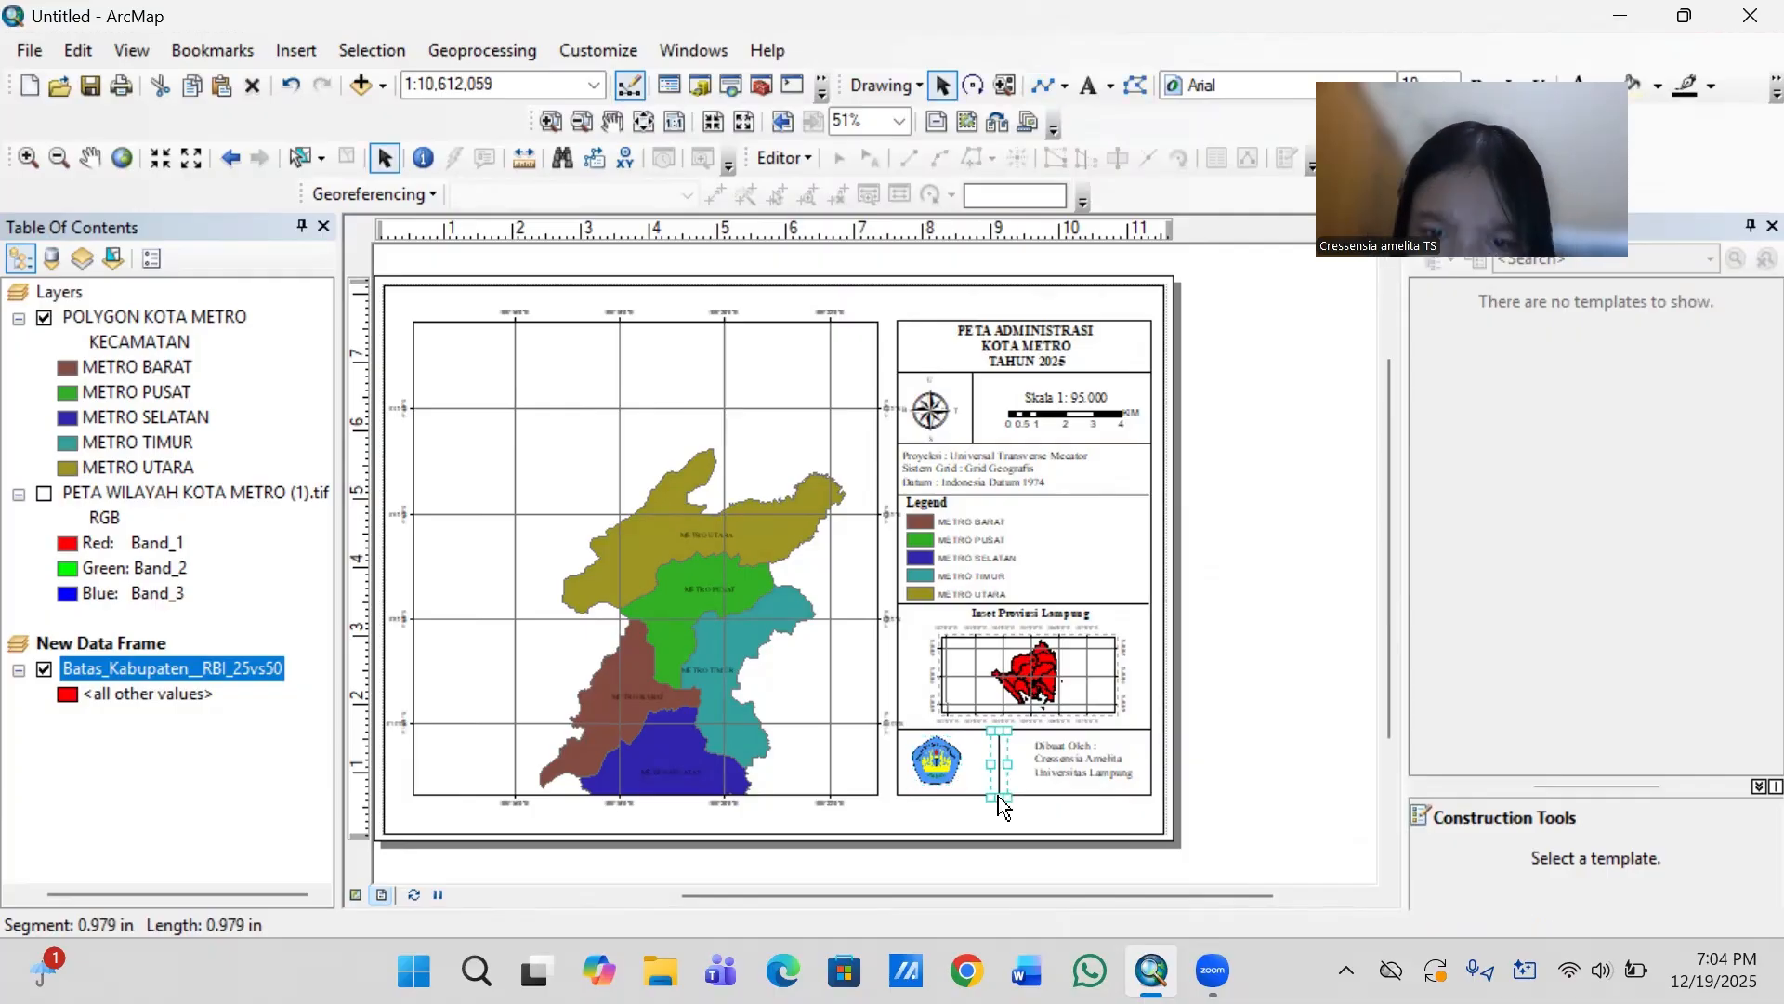
- Nudge the author credit and the university logo into better alignment on either side of the vertical divider
left_click(1063, 775)
left_click_drag(1111, 763, 1109, 766)
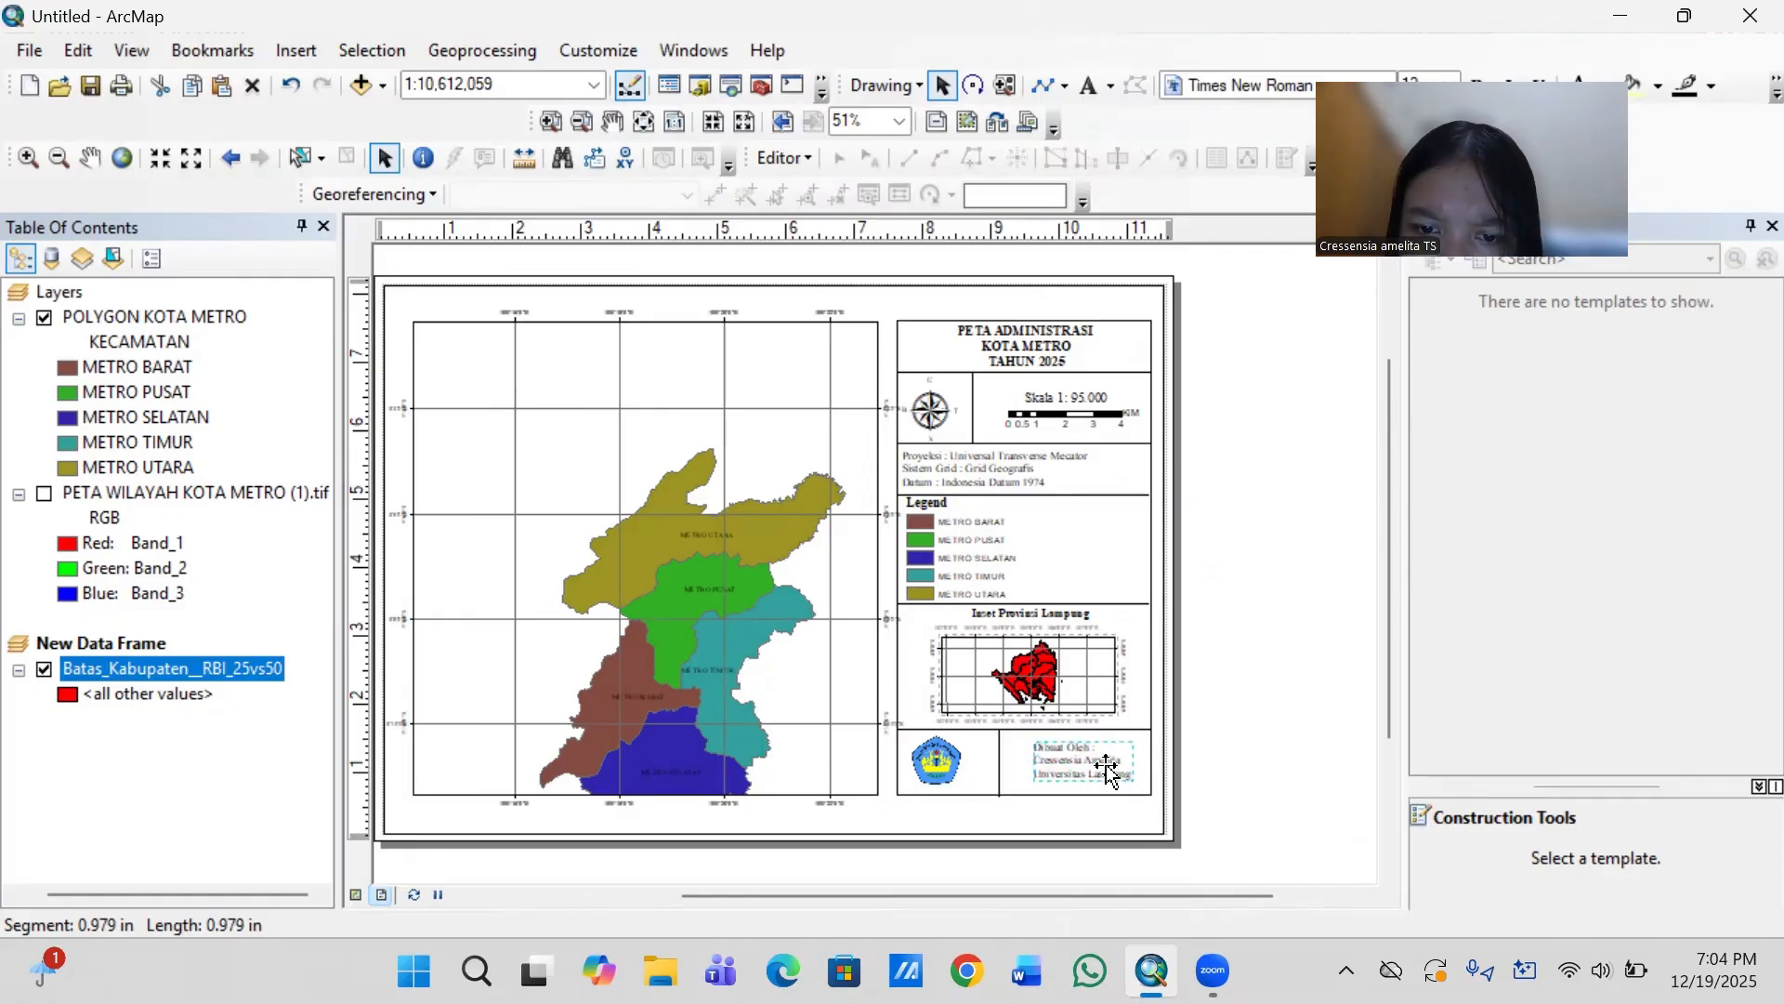
left_click(941, 763)
left_click_drag(941, 764, 949, 767)
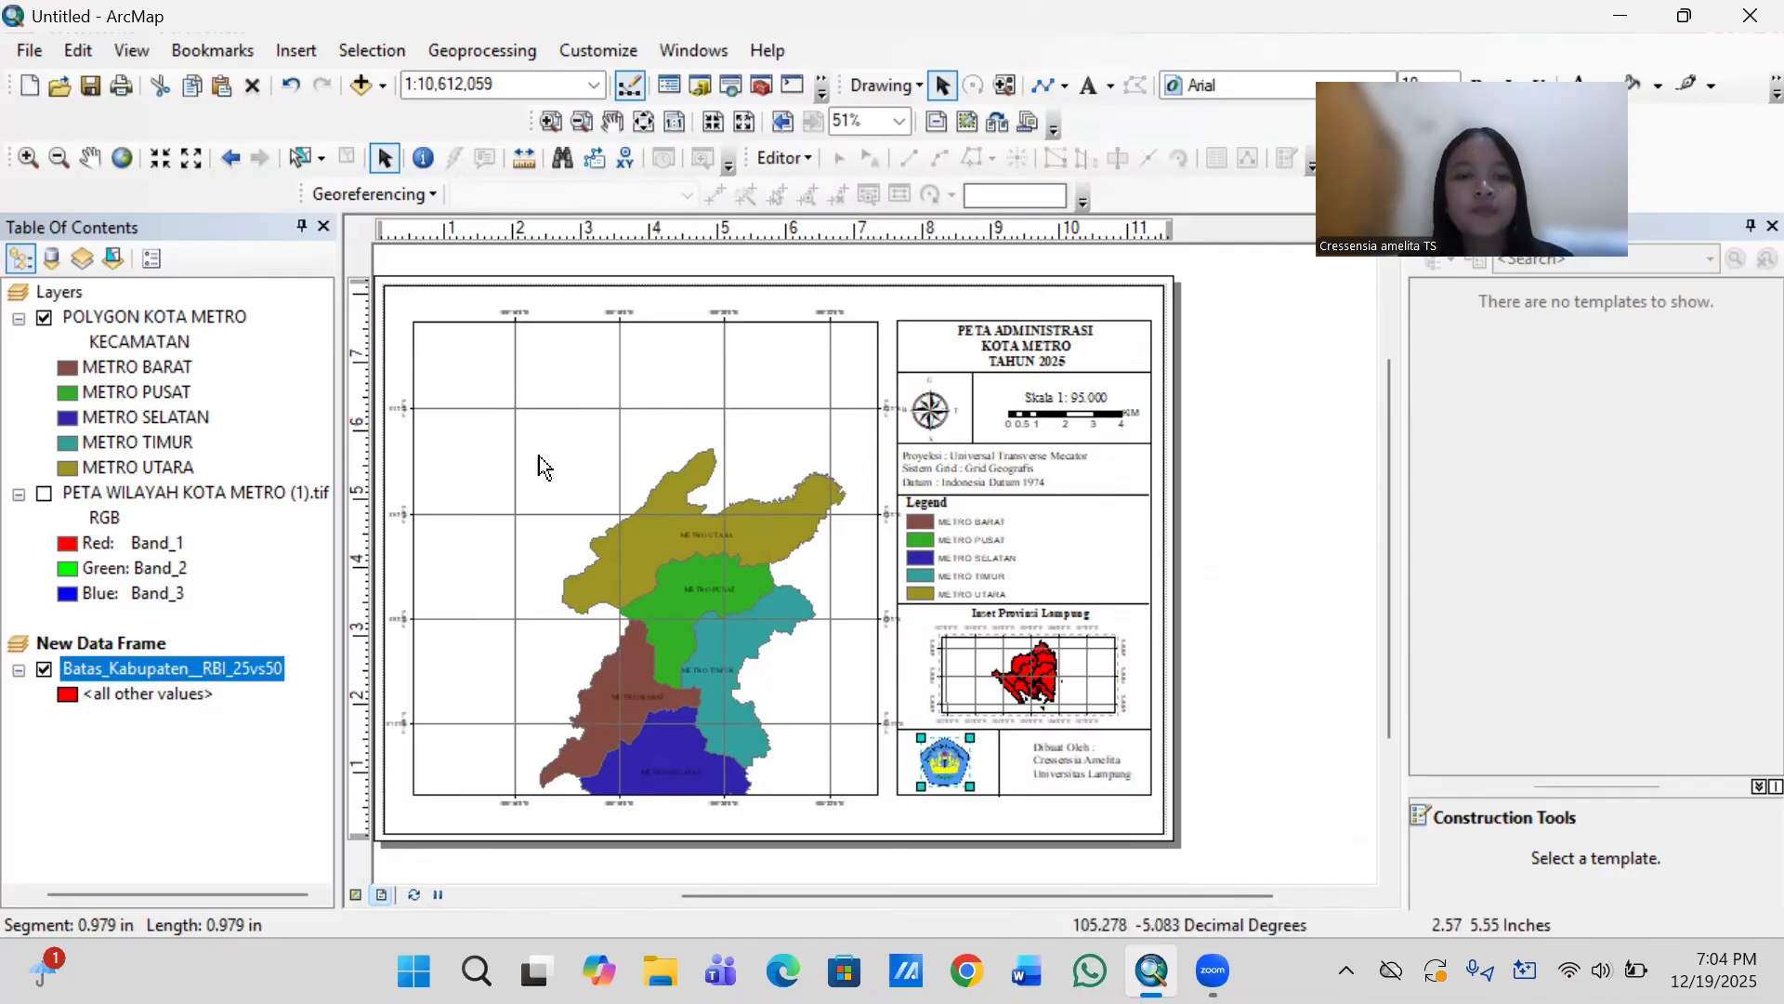
- Set the coordinate system of the Layers data frame to Indonesian Datum 1974
left_click(76, 292)
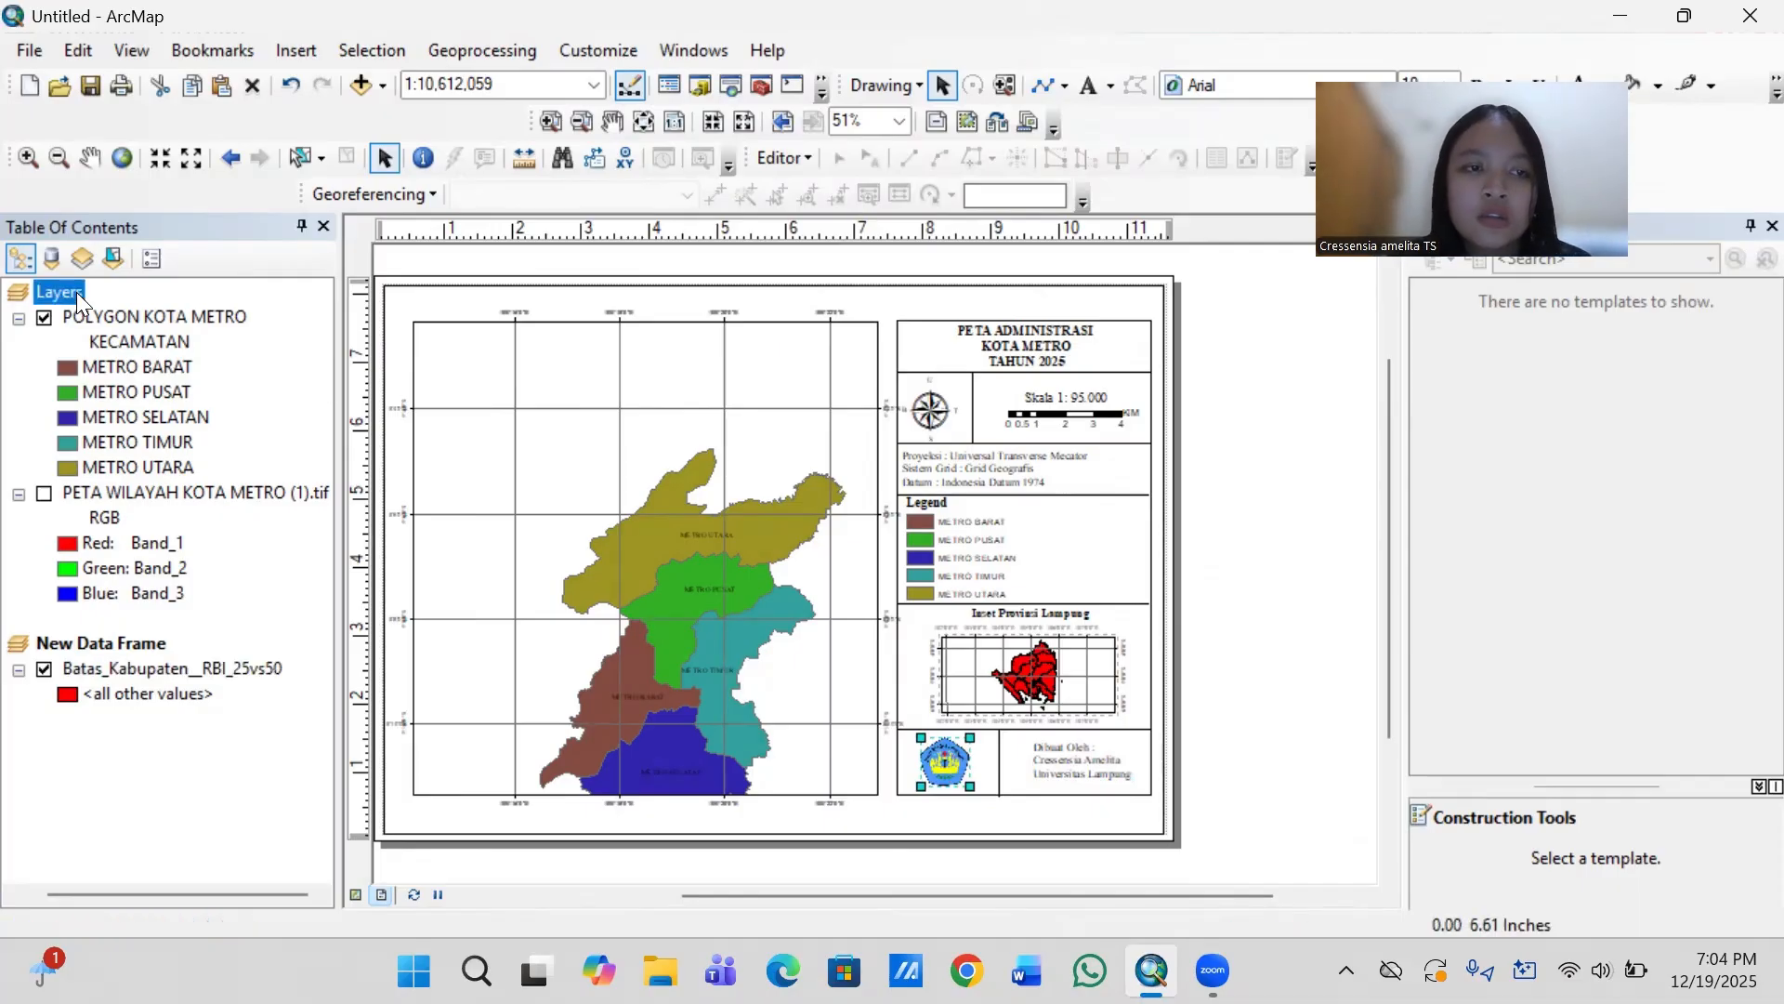
right_click(76, 292)
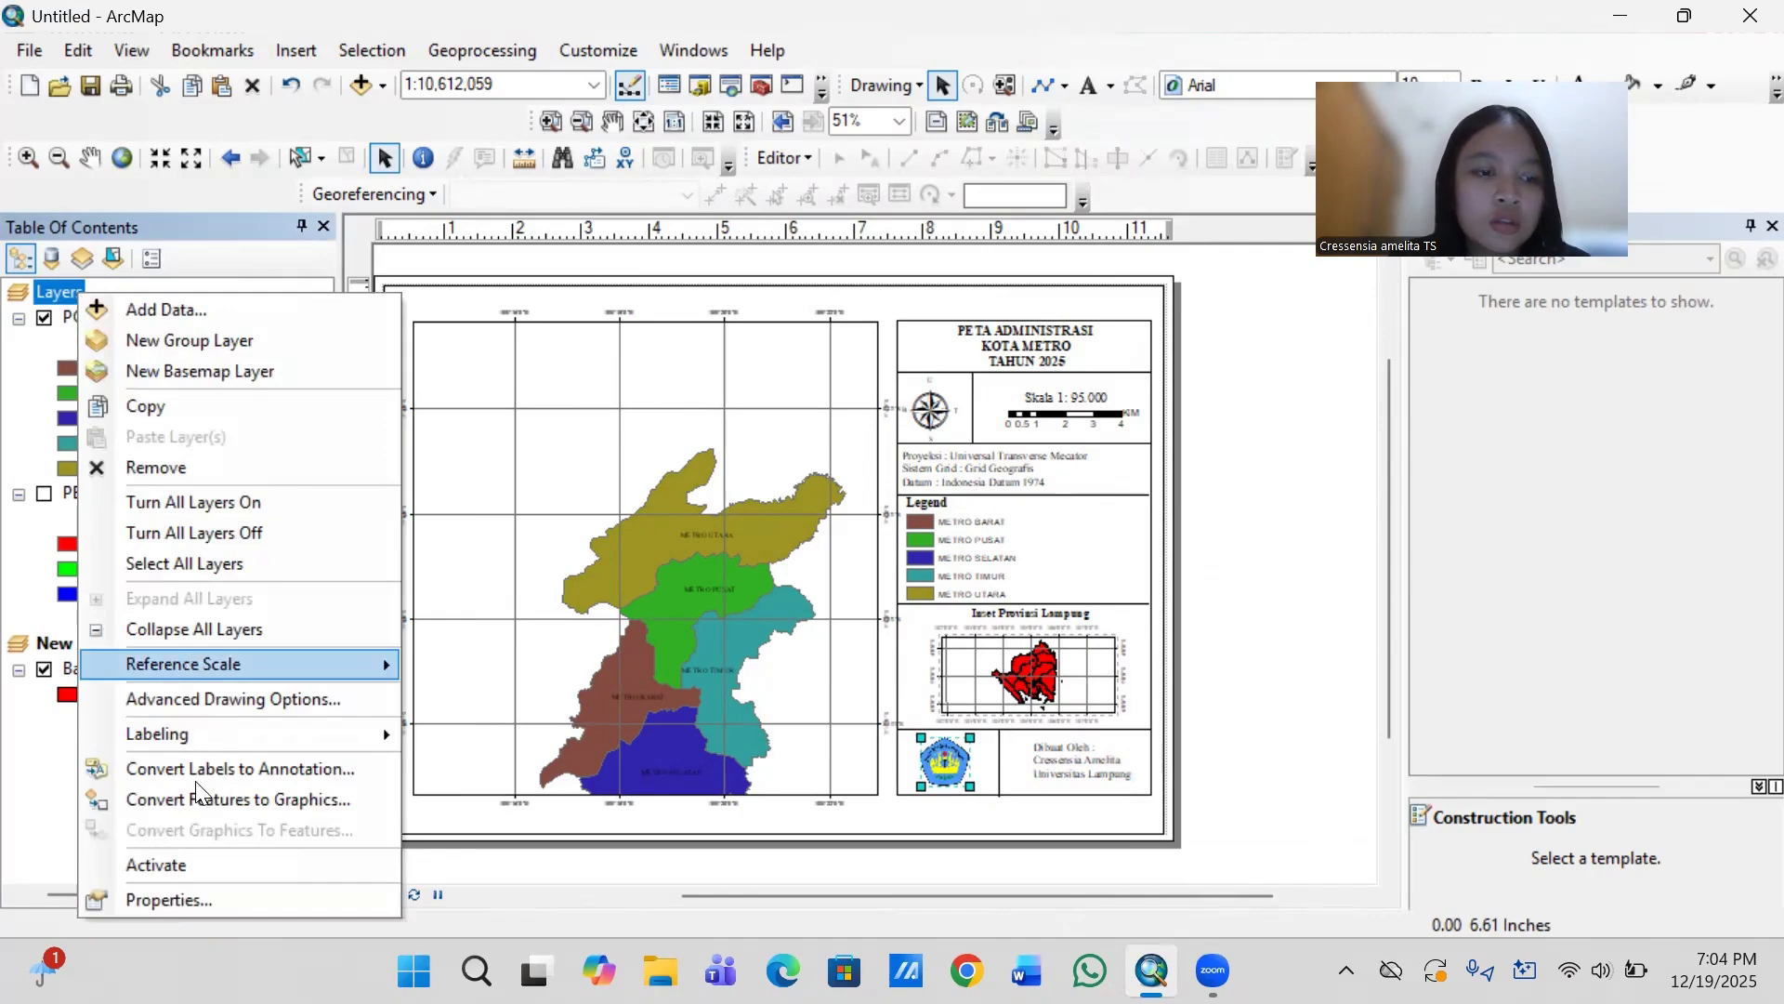
left_click(182, 900)
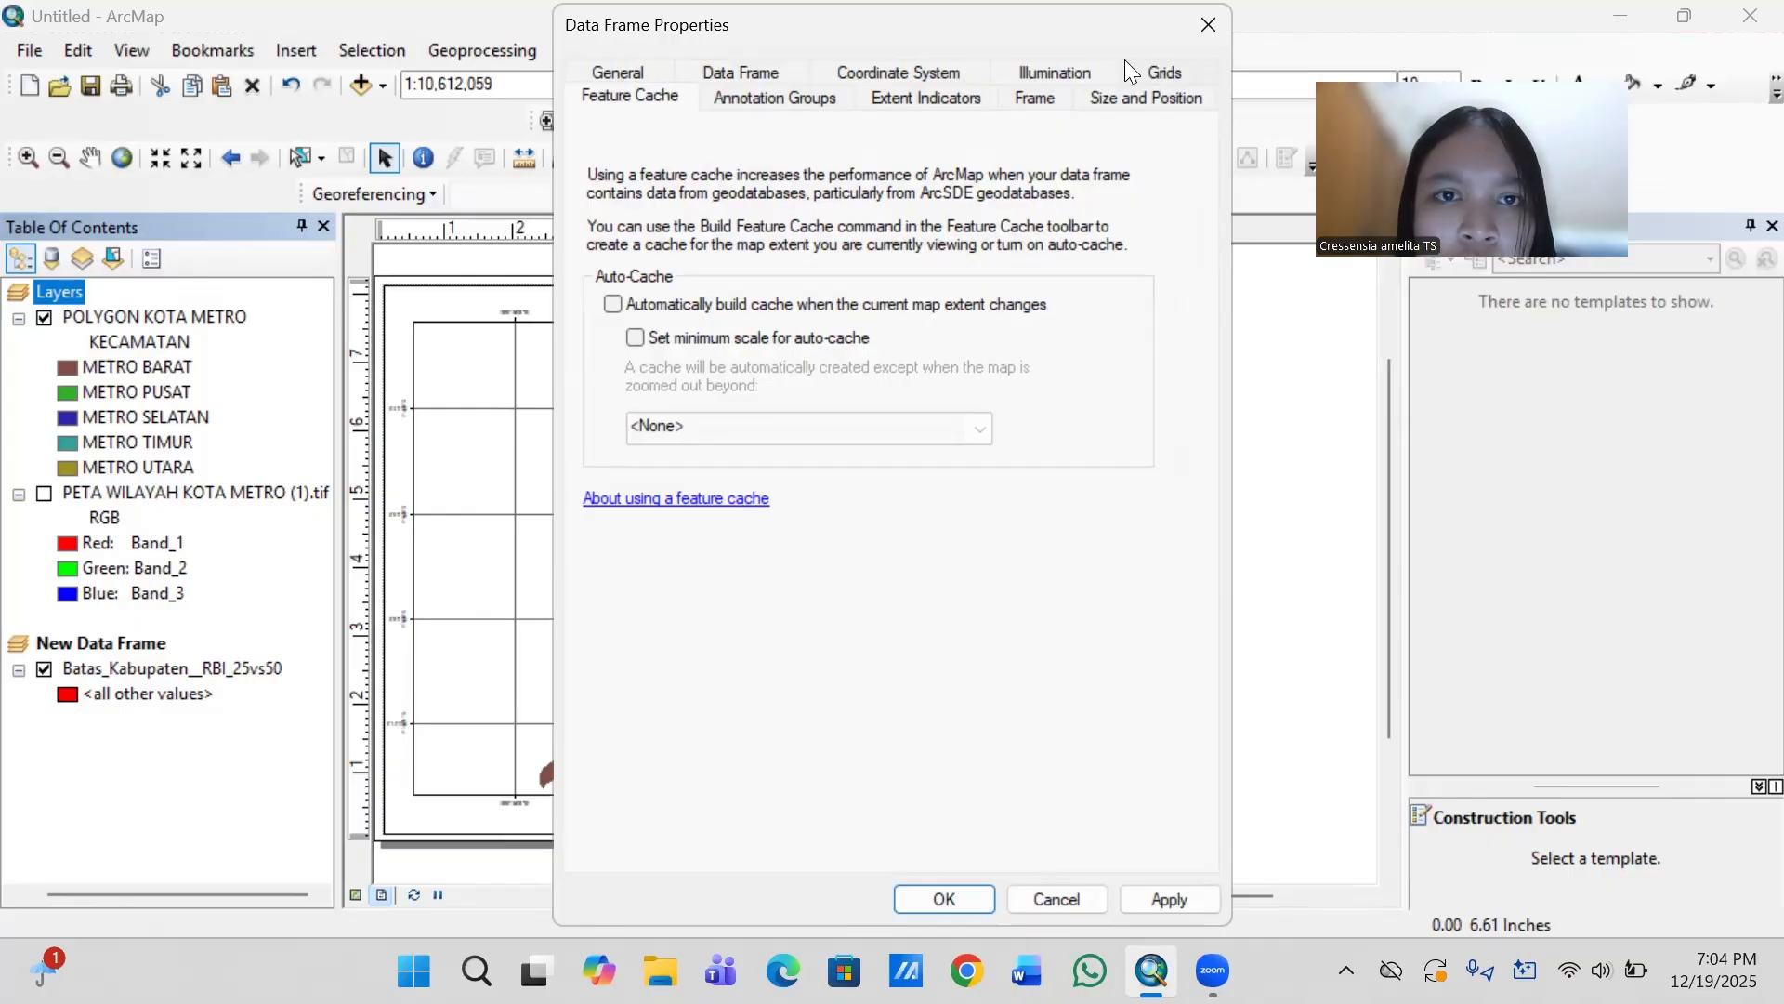
left_click(946, 70)
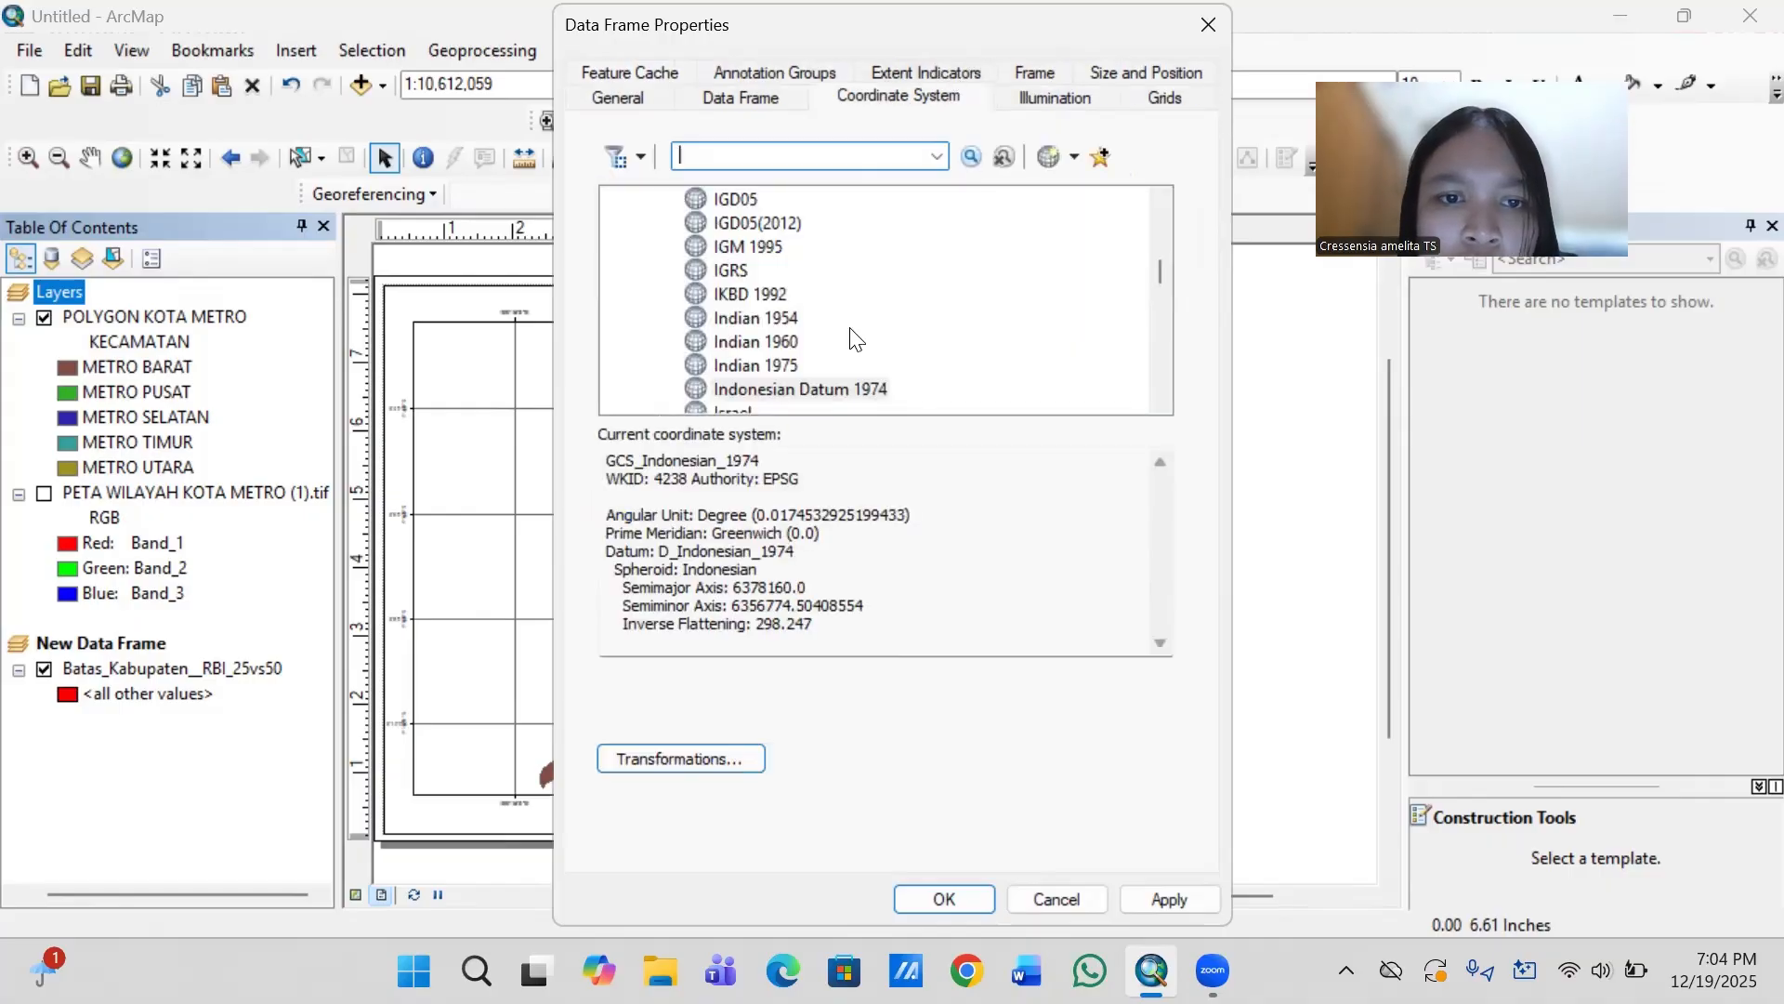
left_click(825, 388)
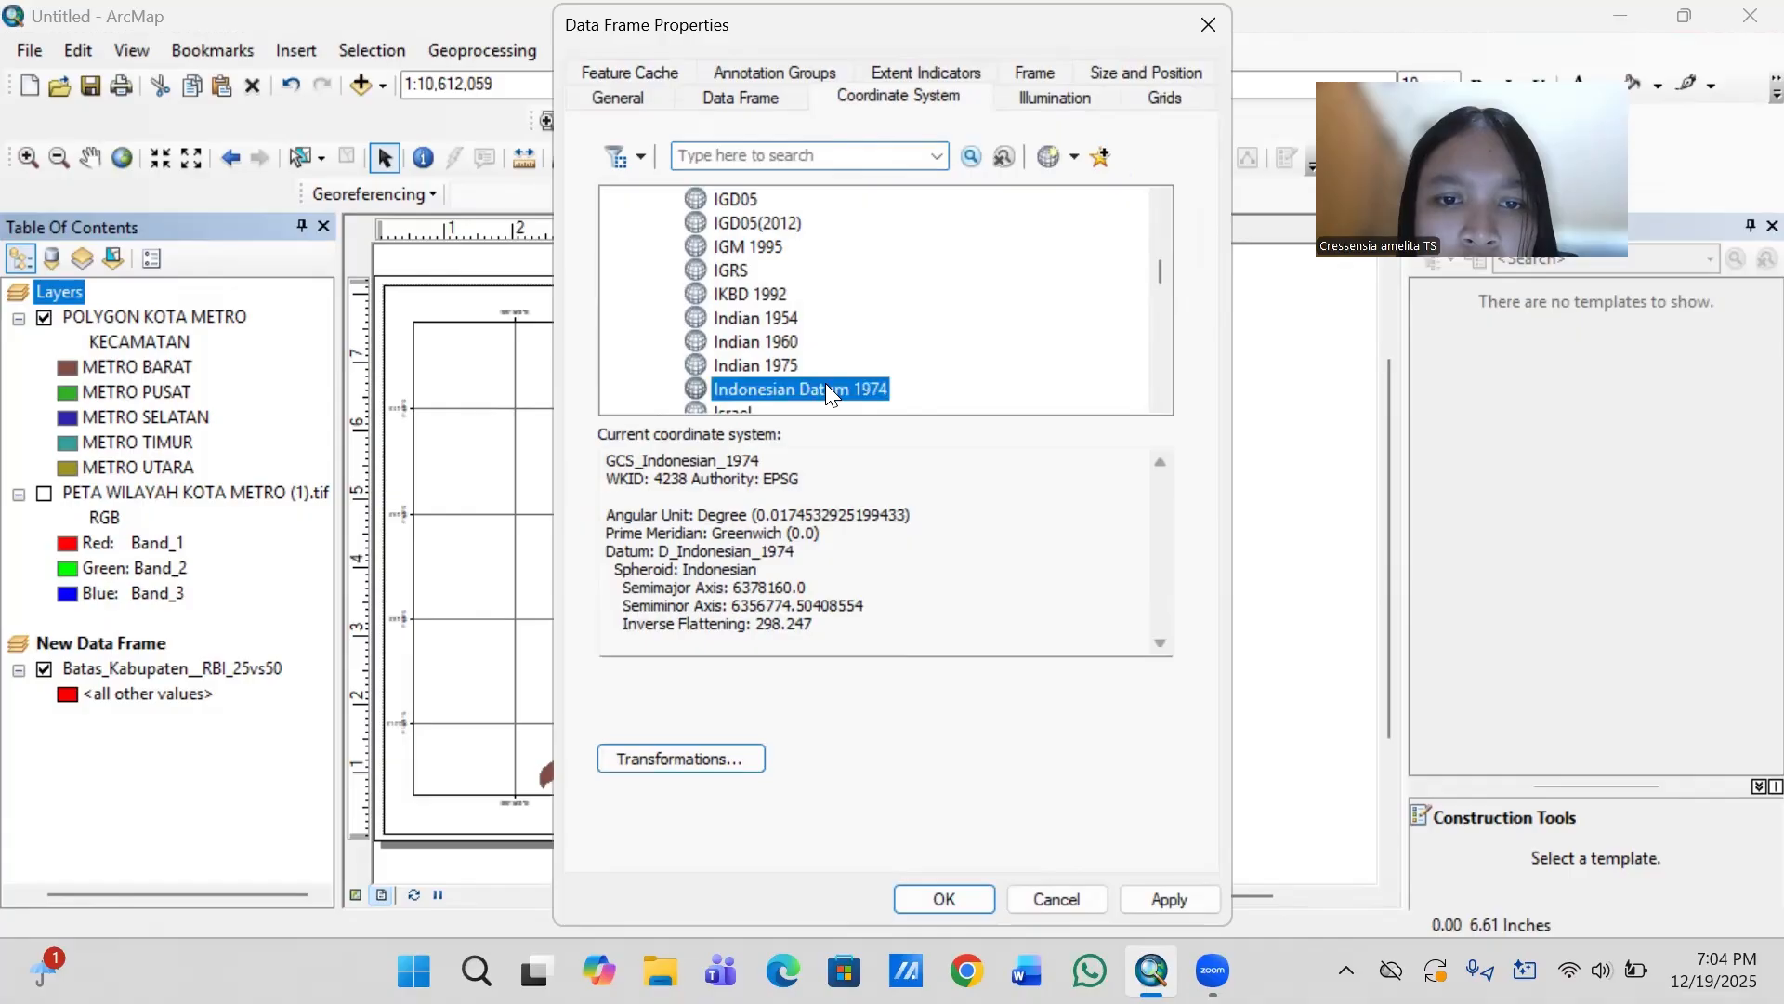
left_click(917, 896)
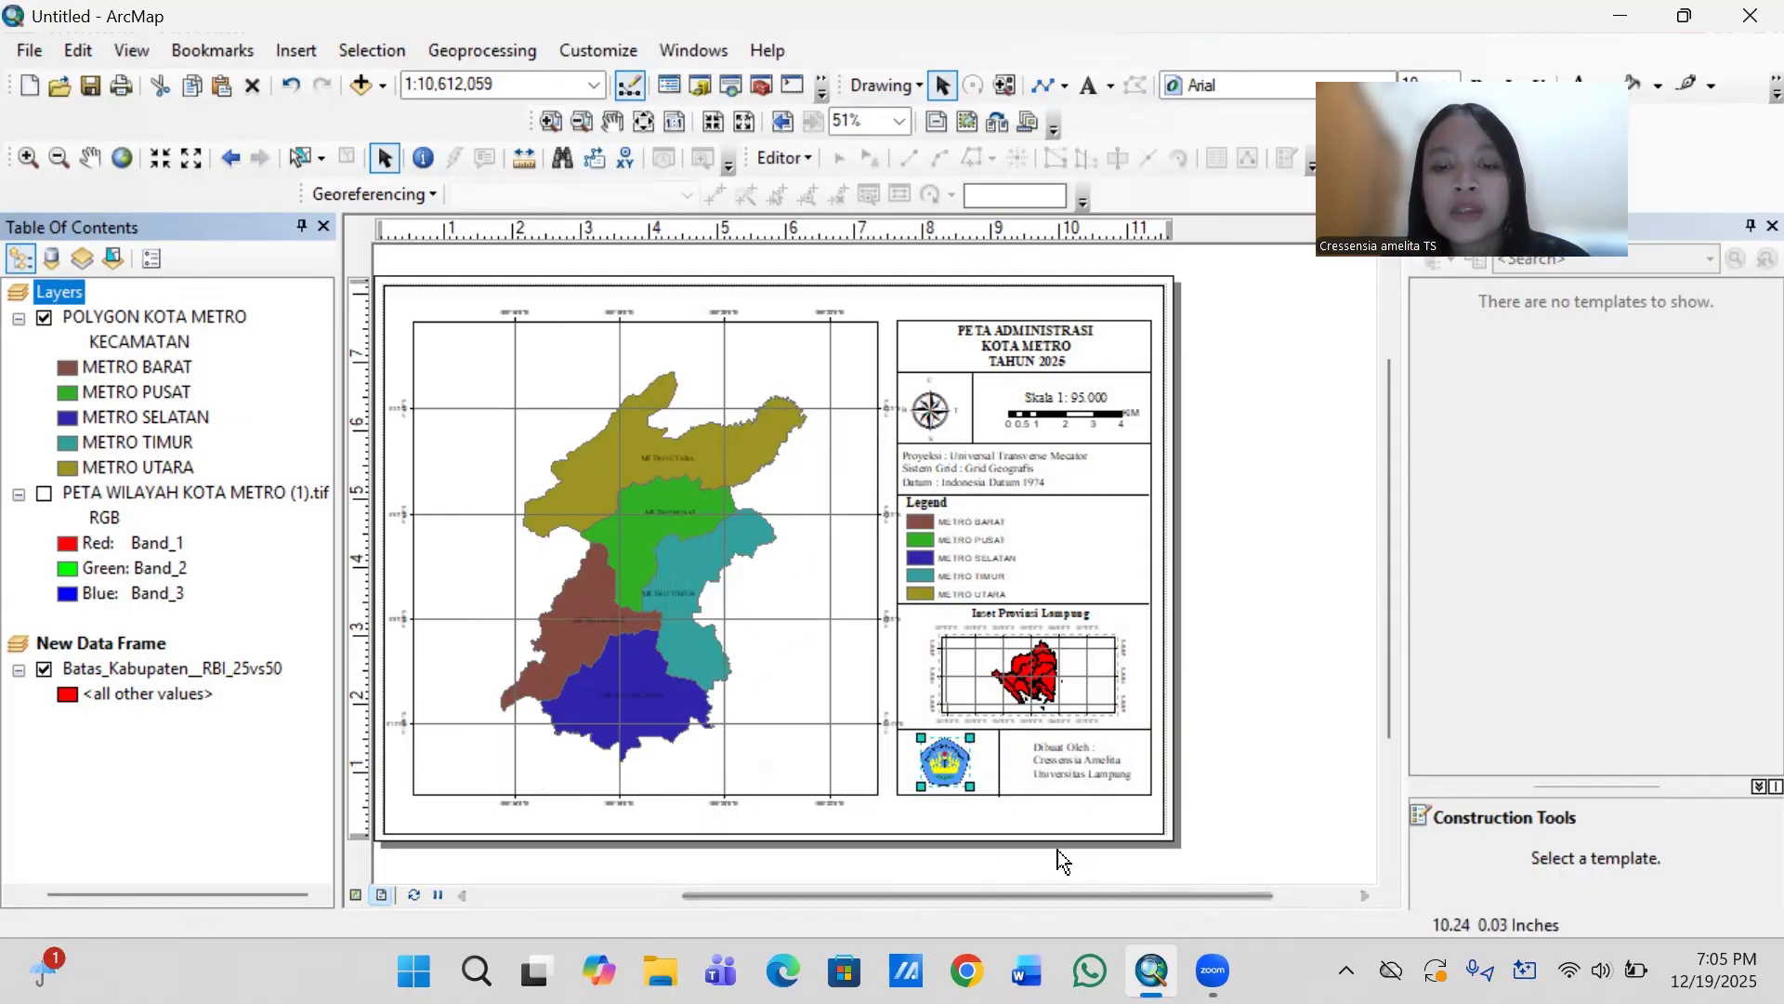
- Export the map layout to the Downloads folder as a JPEG named "PETA KOTA METRO" followed by the author's name
left_click_drag(992, 895, 957, 899)
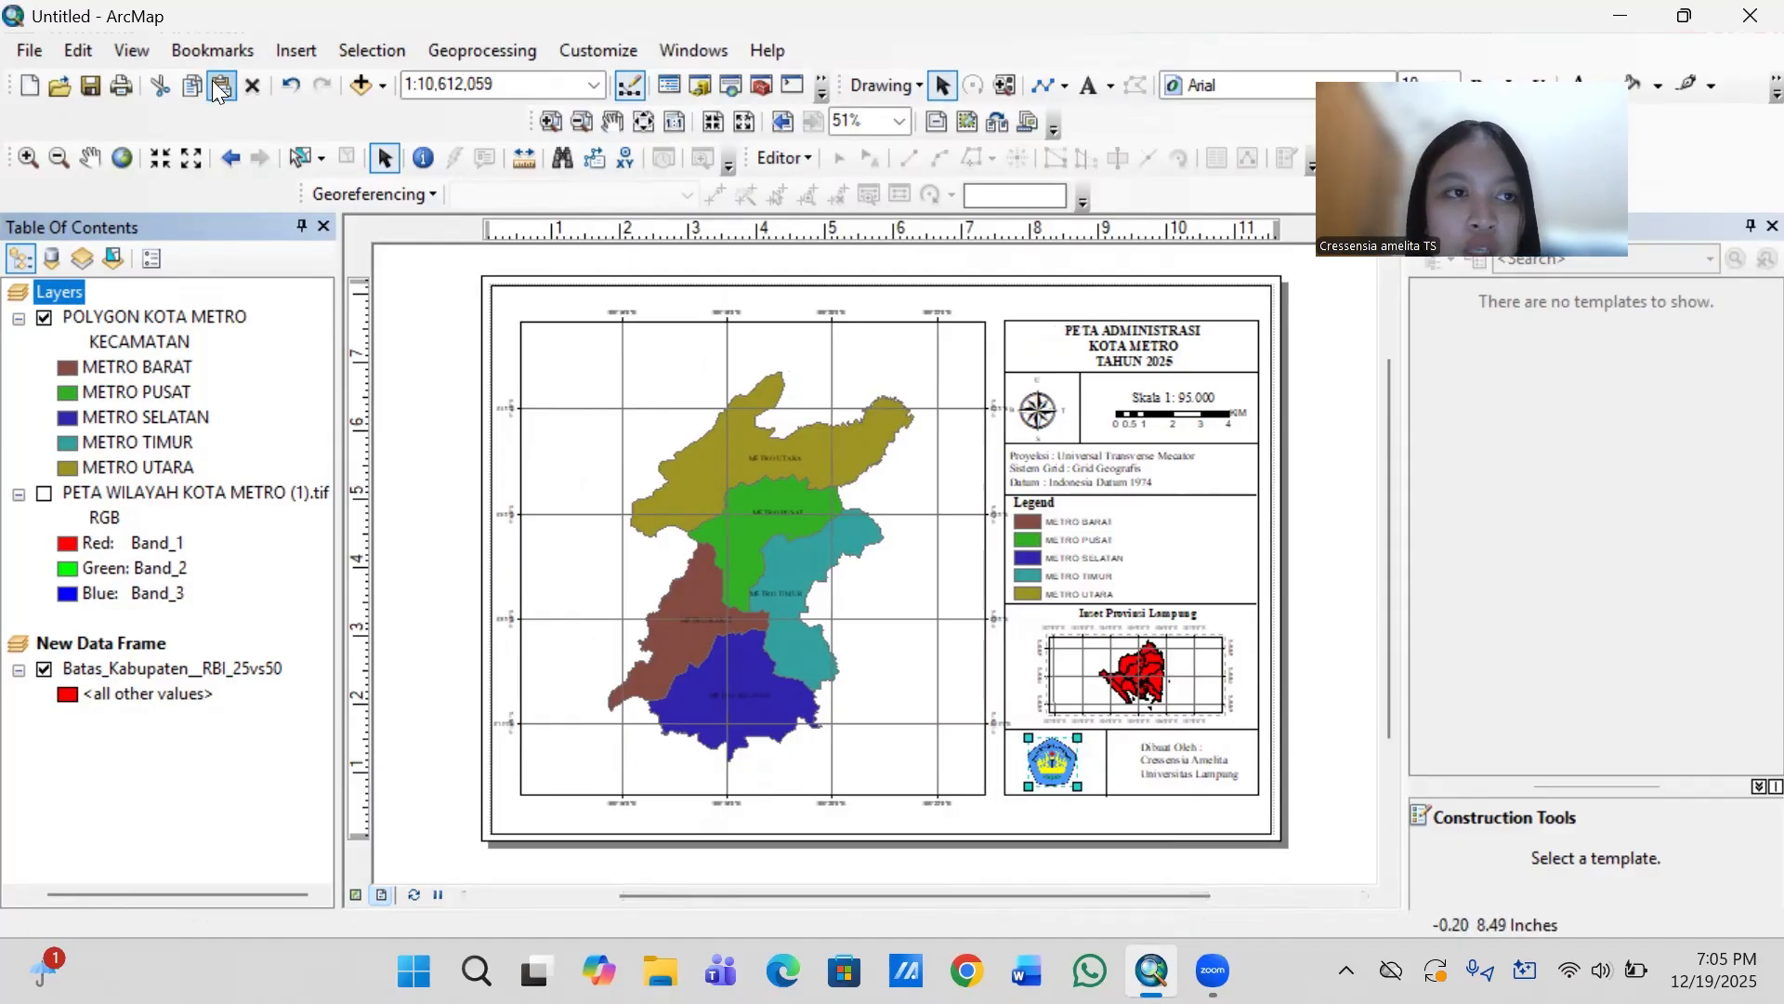
left_click(28, 48)
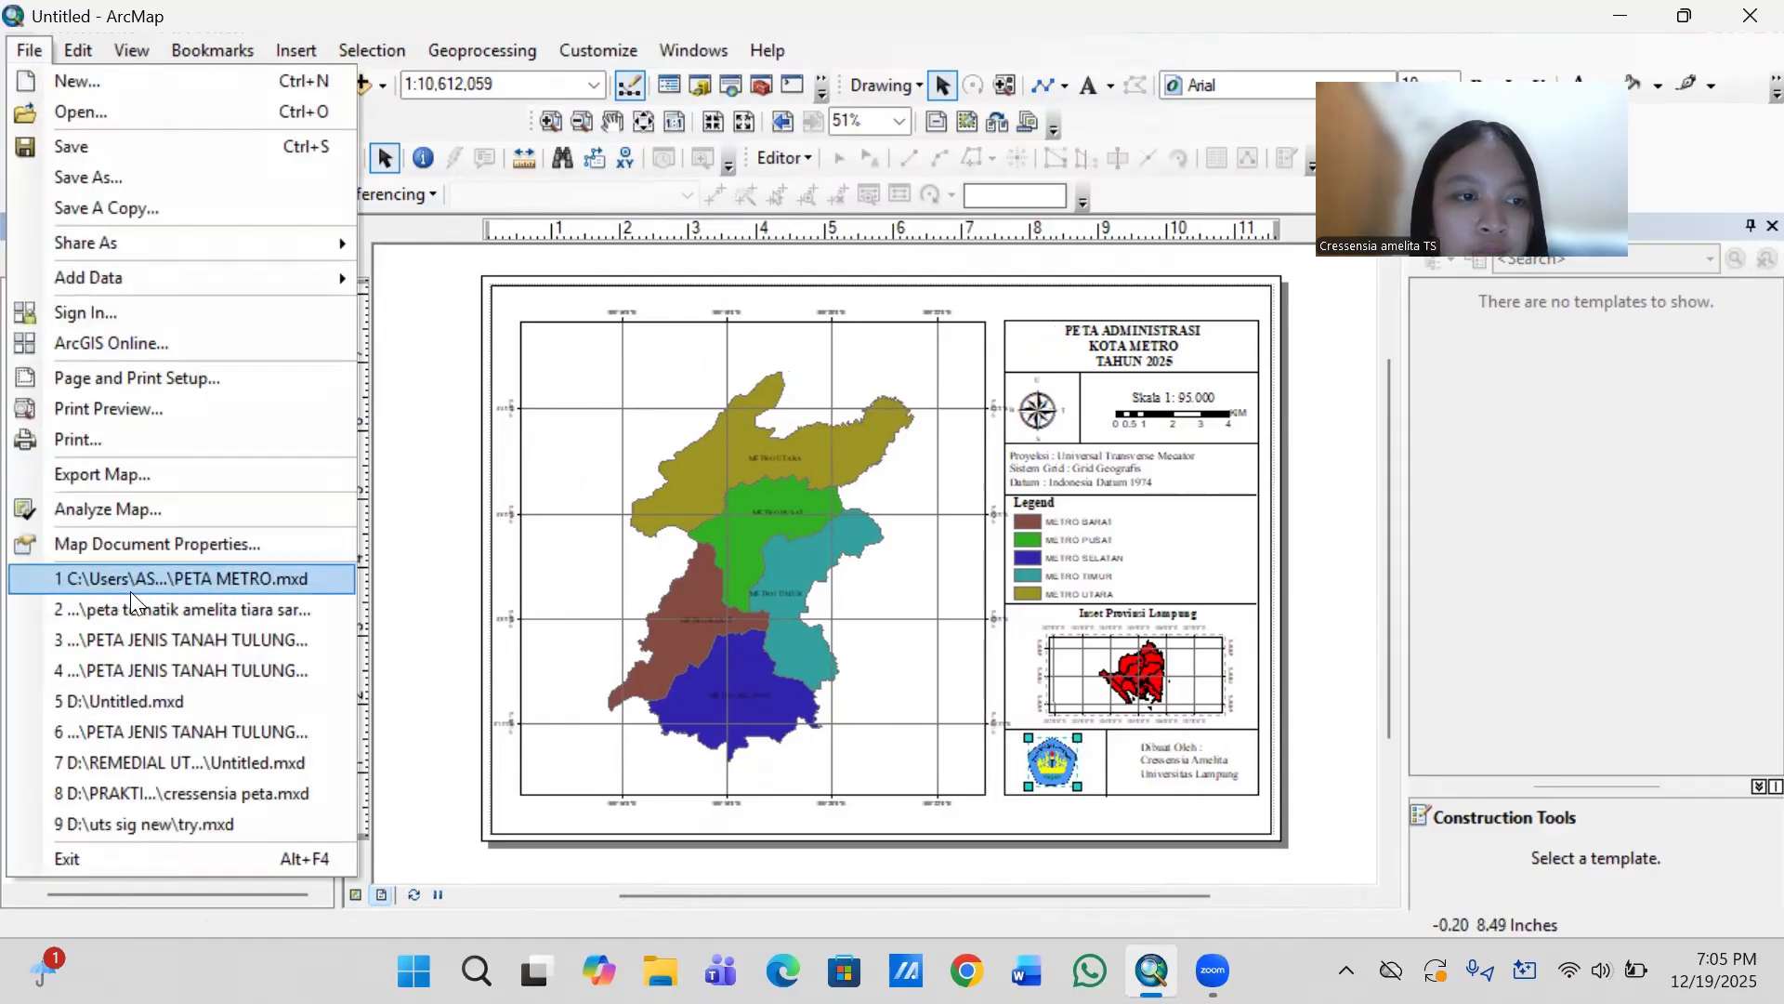
left_click(155, 474)
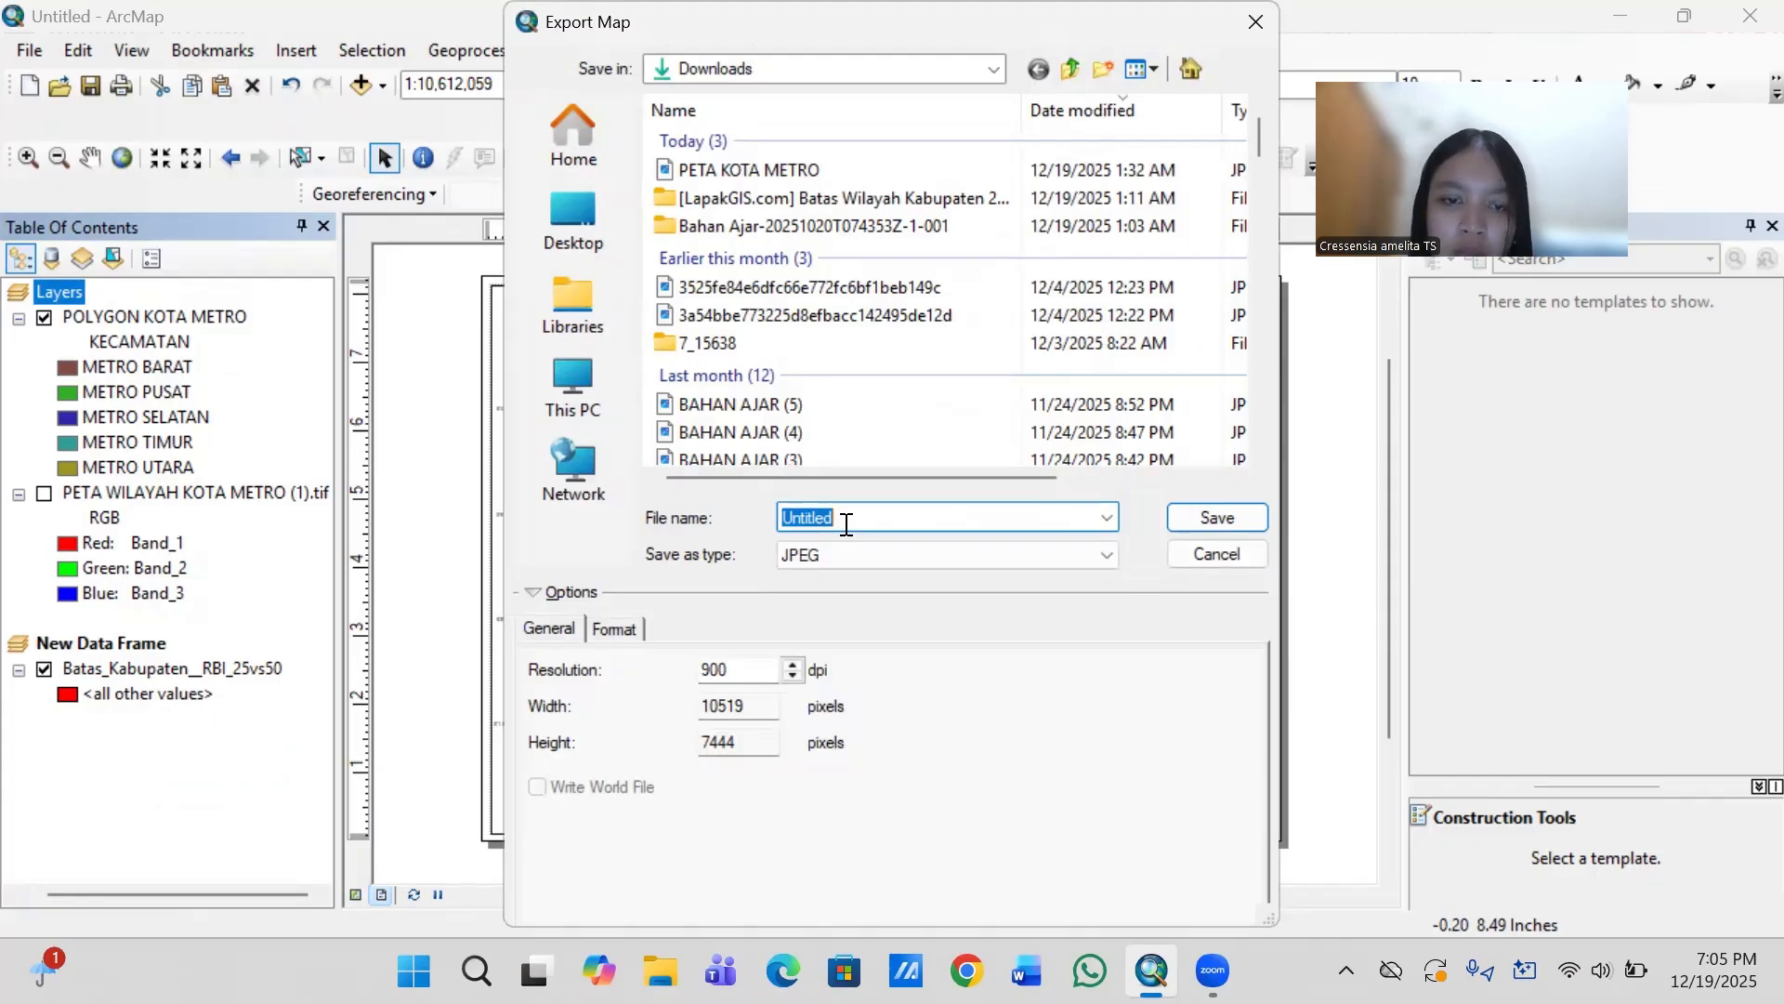
type("P")
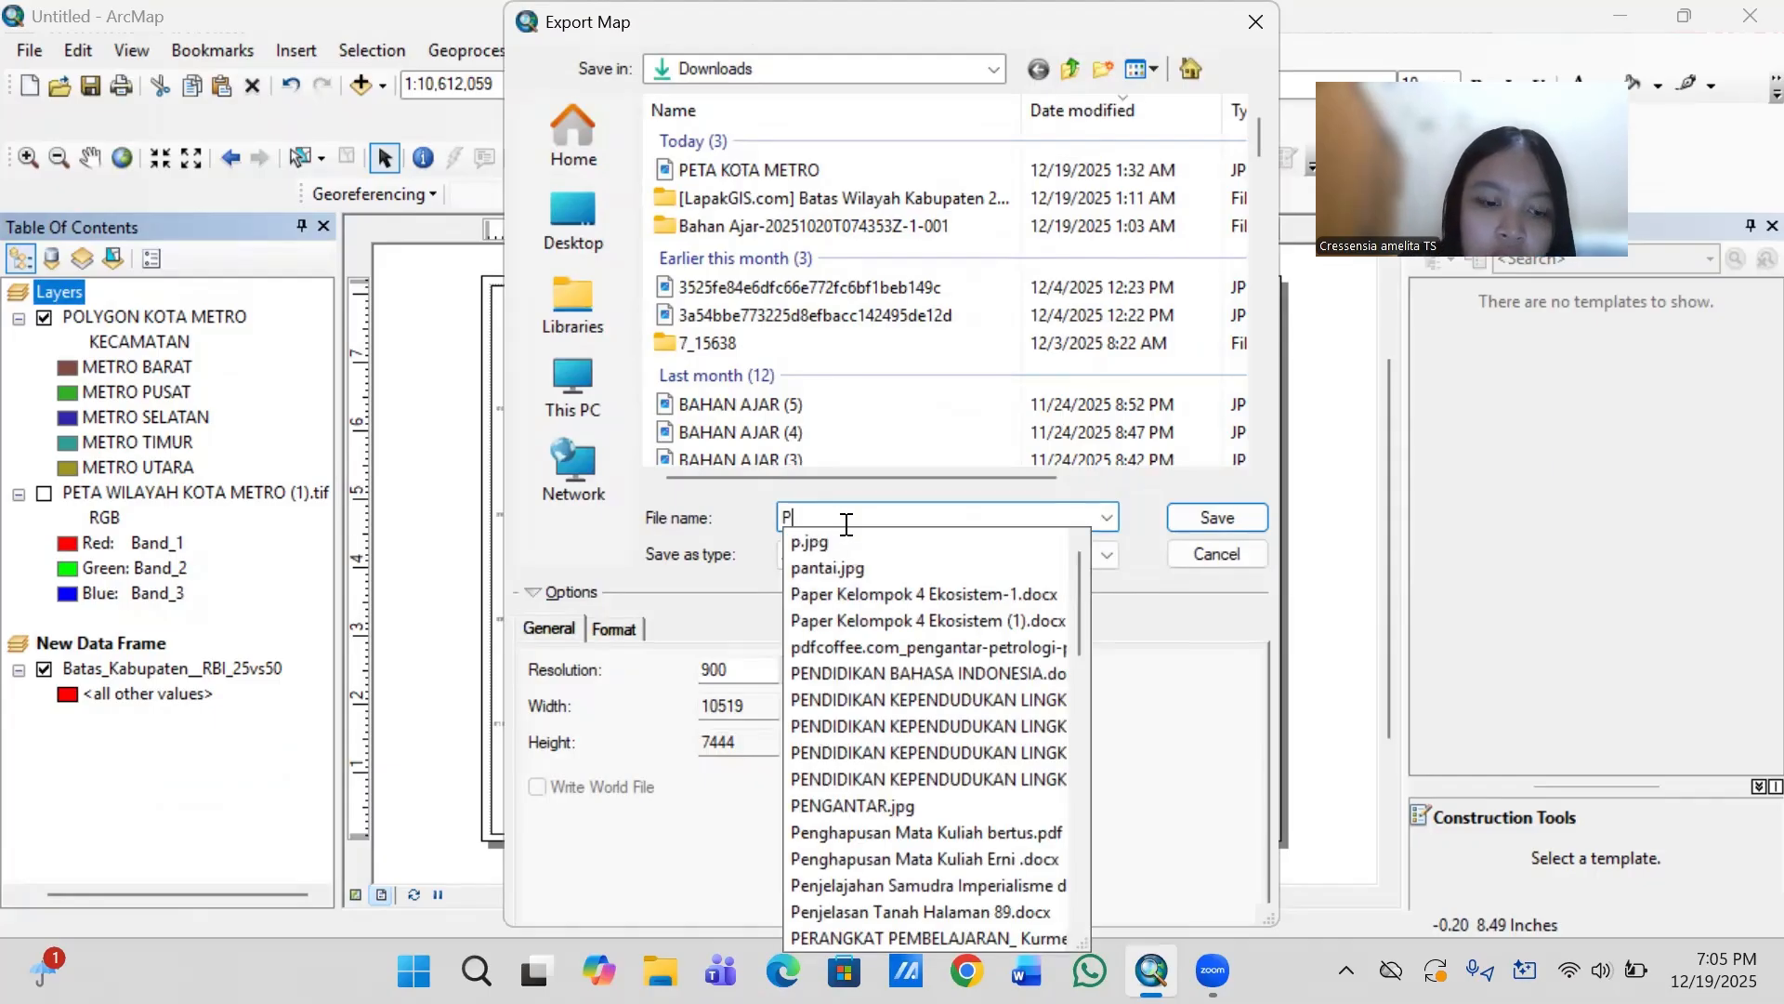
type("ETA KOT")
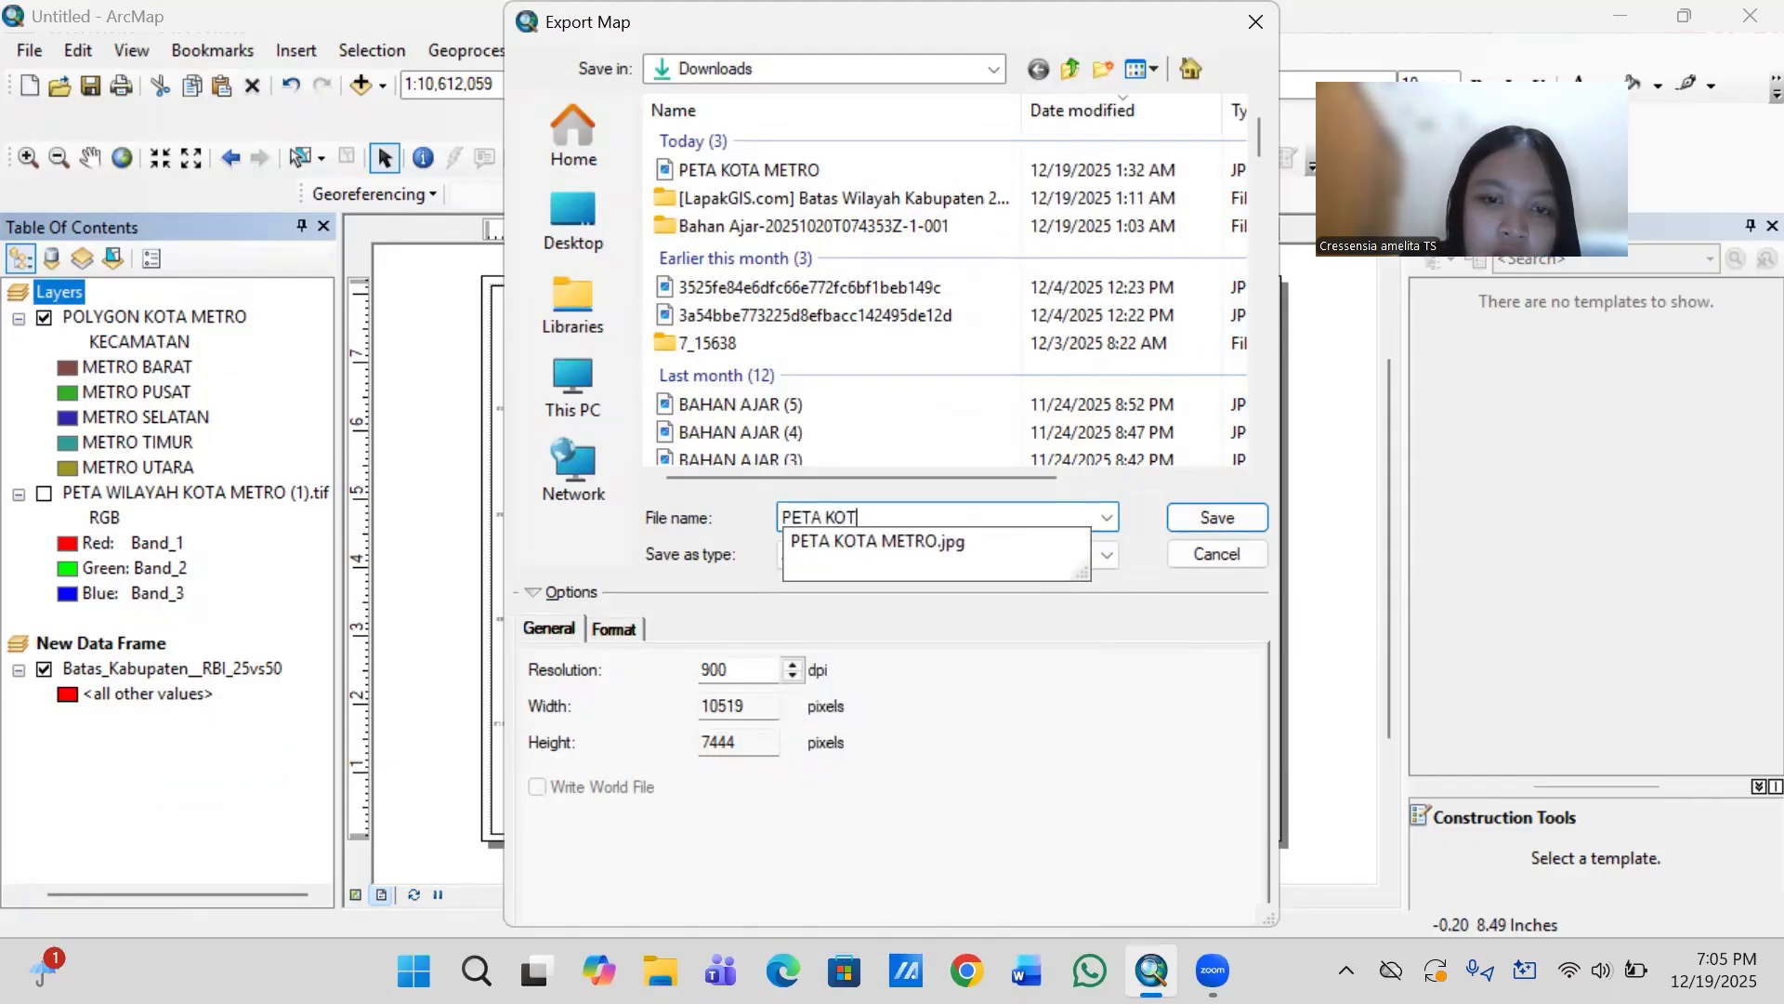
type("A METR")
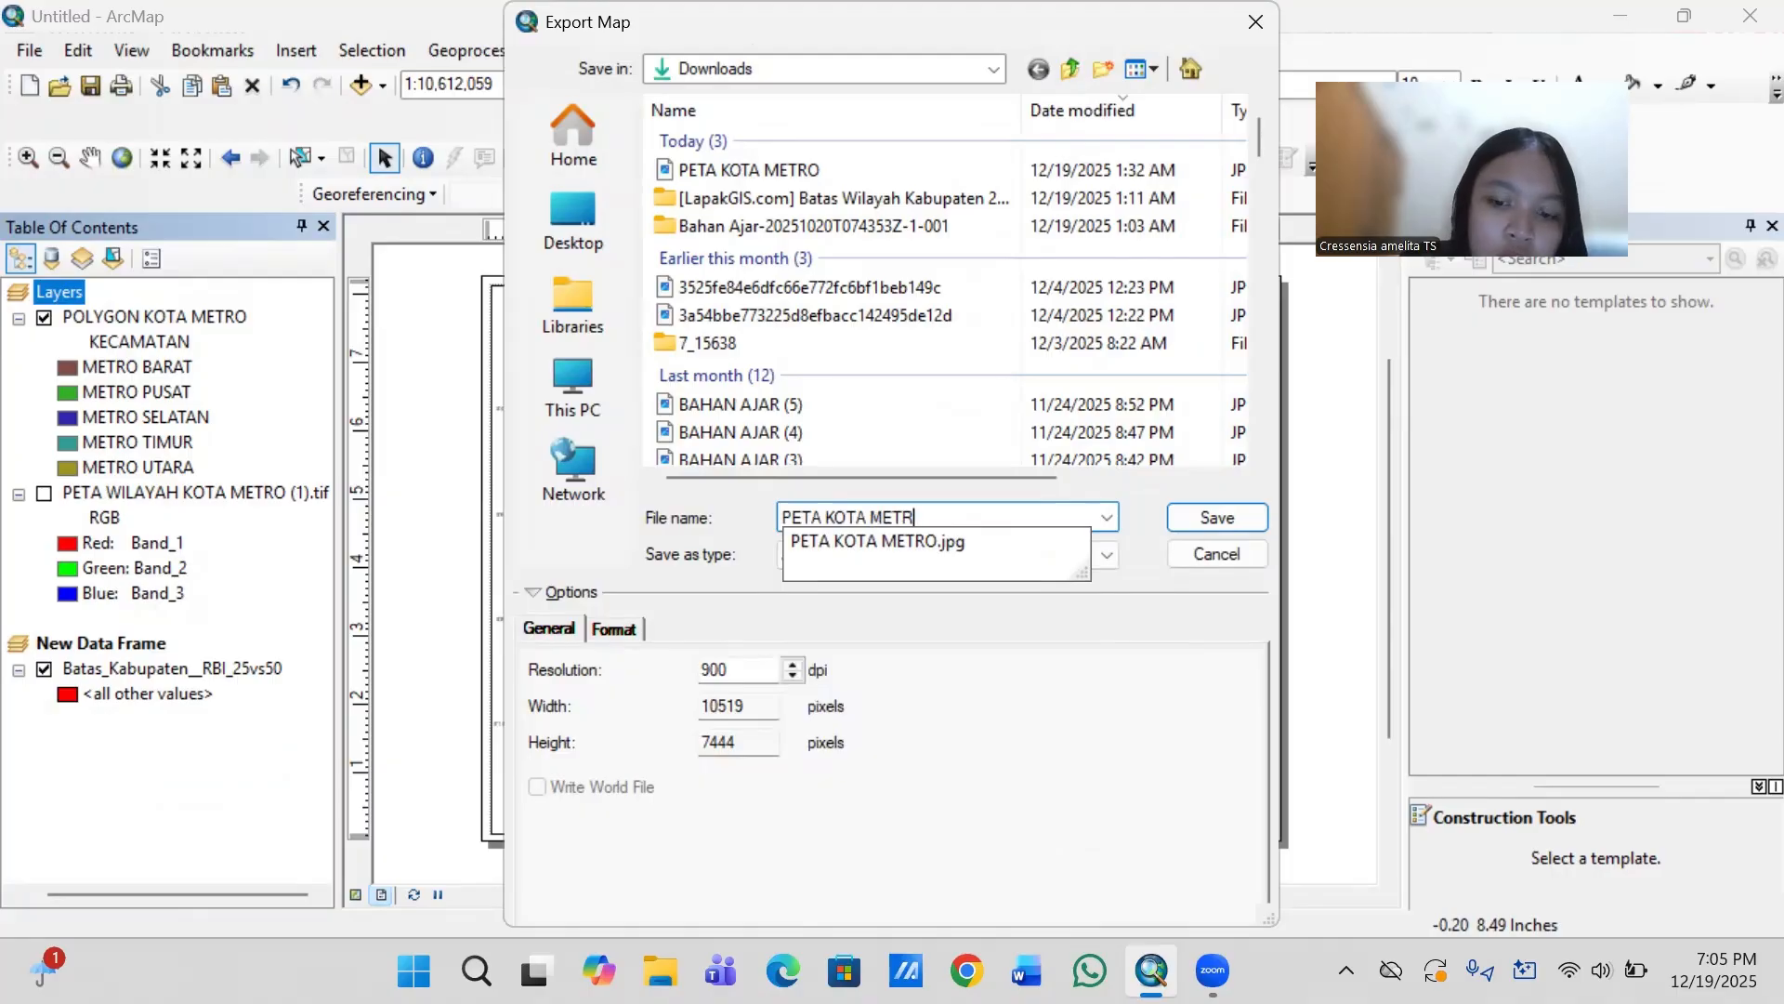
type("O AMELITA")
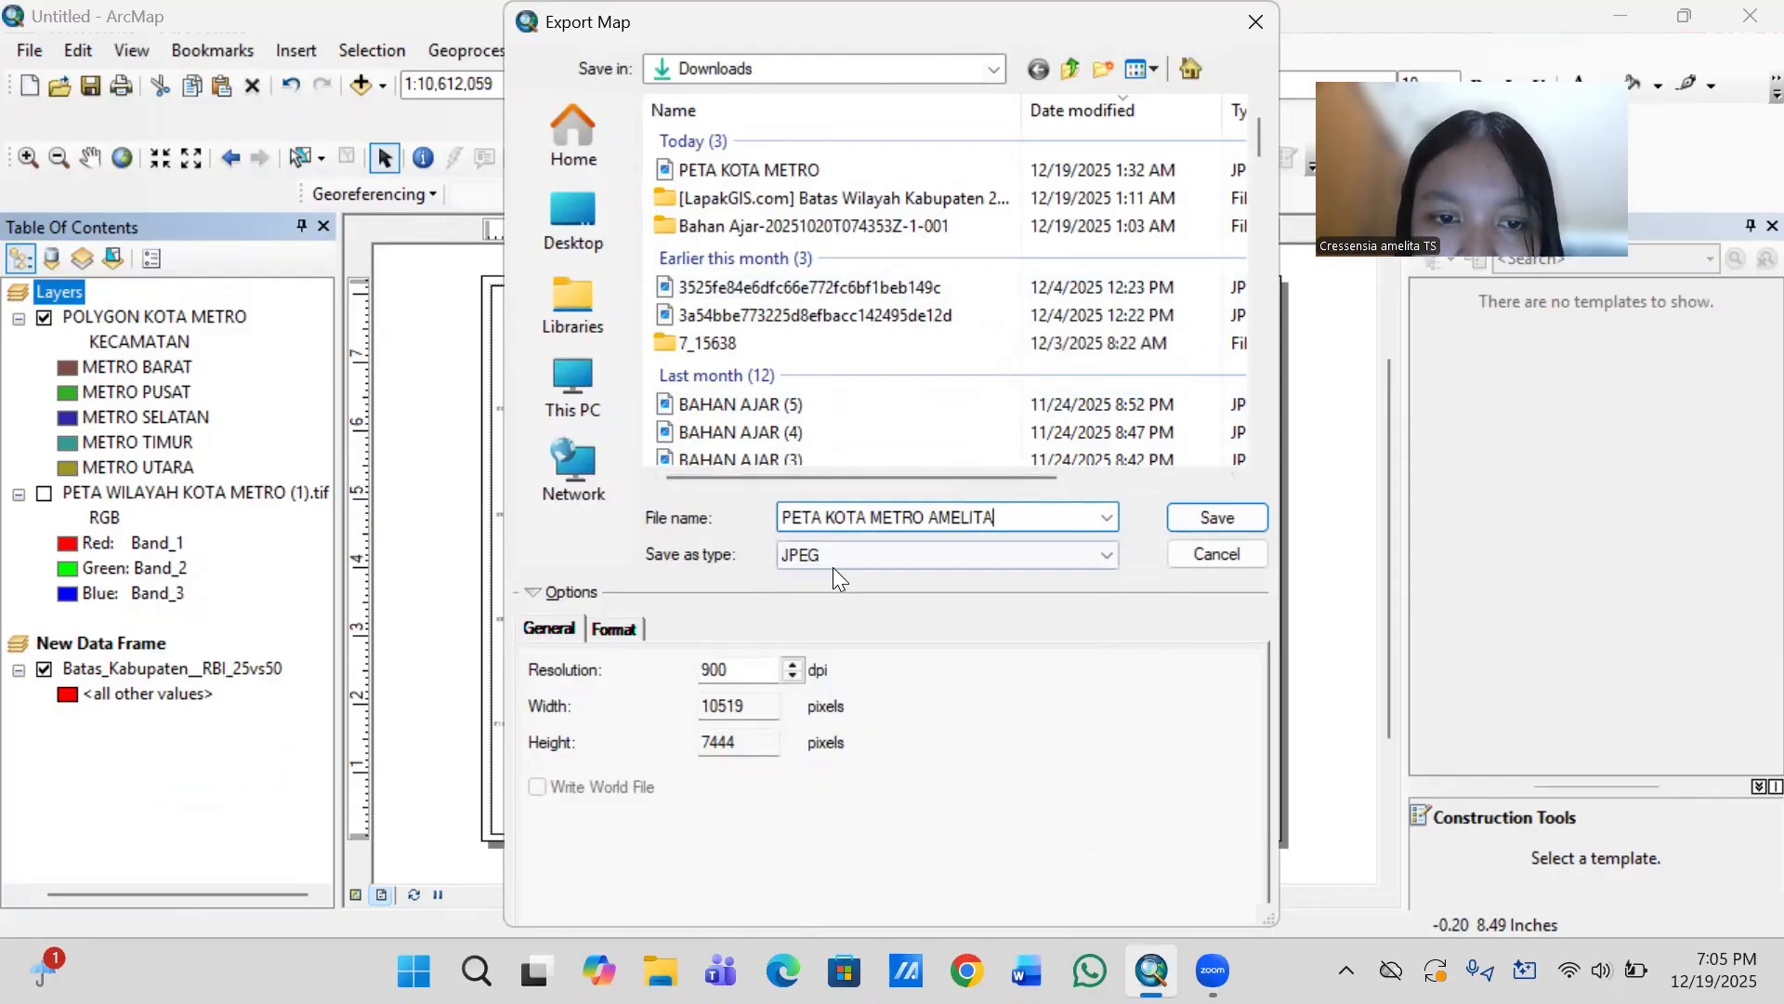
left_click(885, 554)
left_click(956, 685)
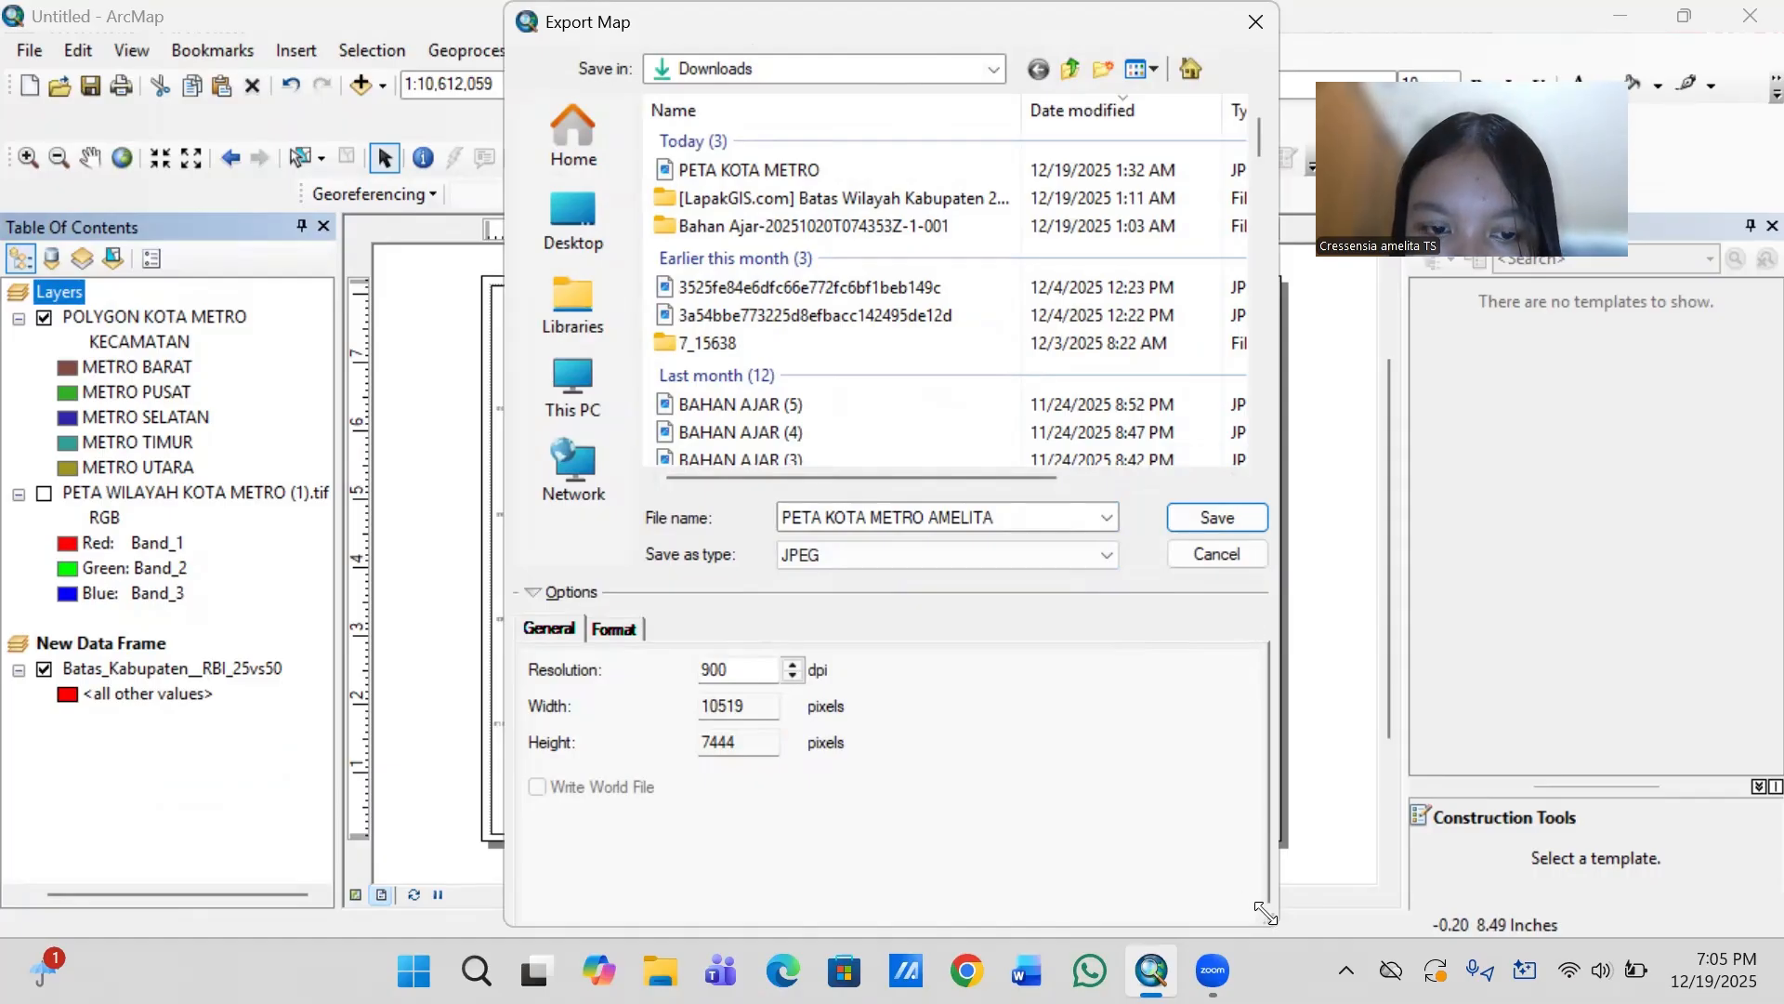
left_click_drag(1265, 913, 1179, 755)
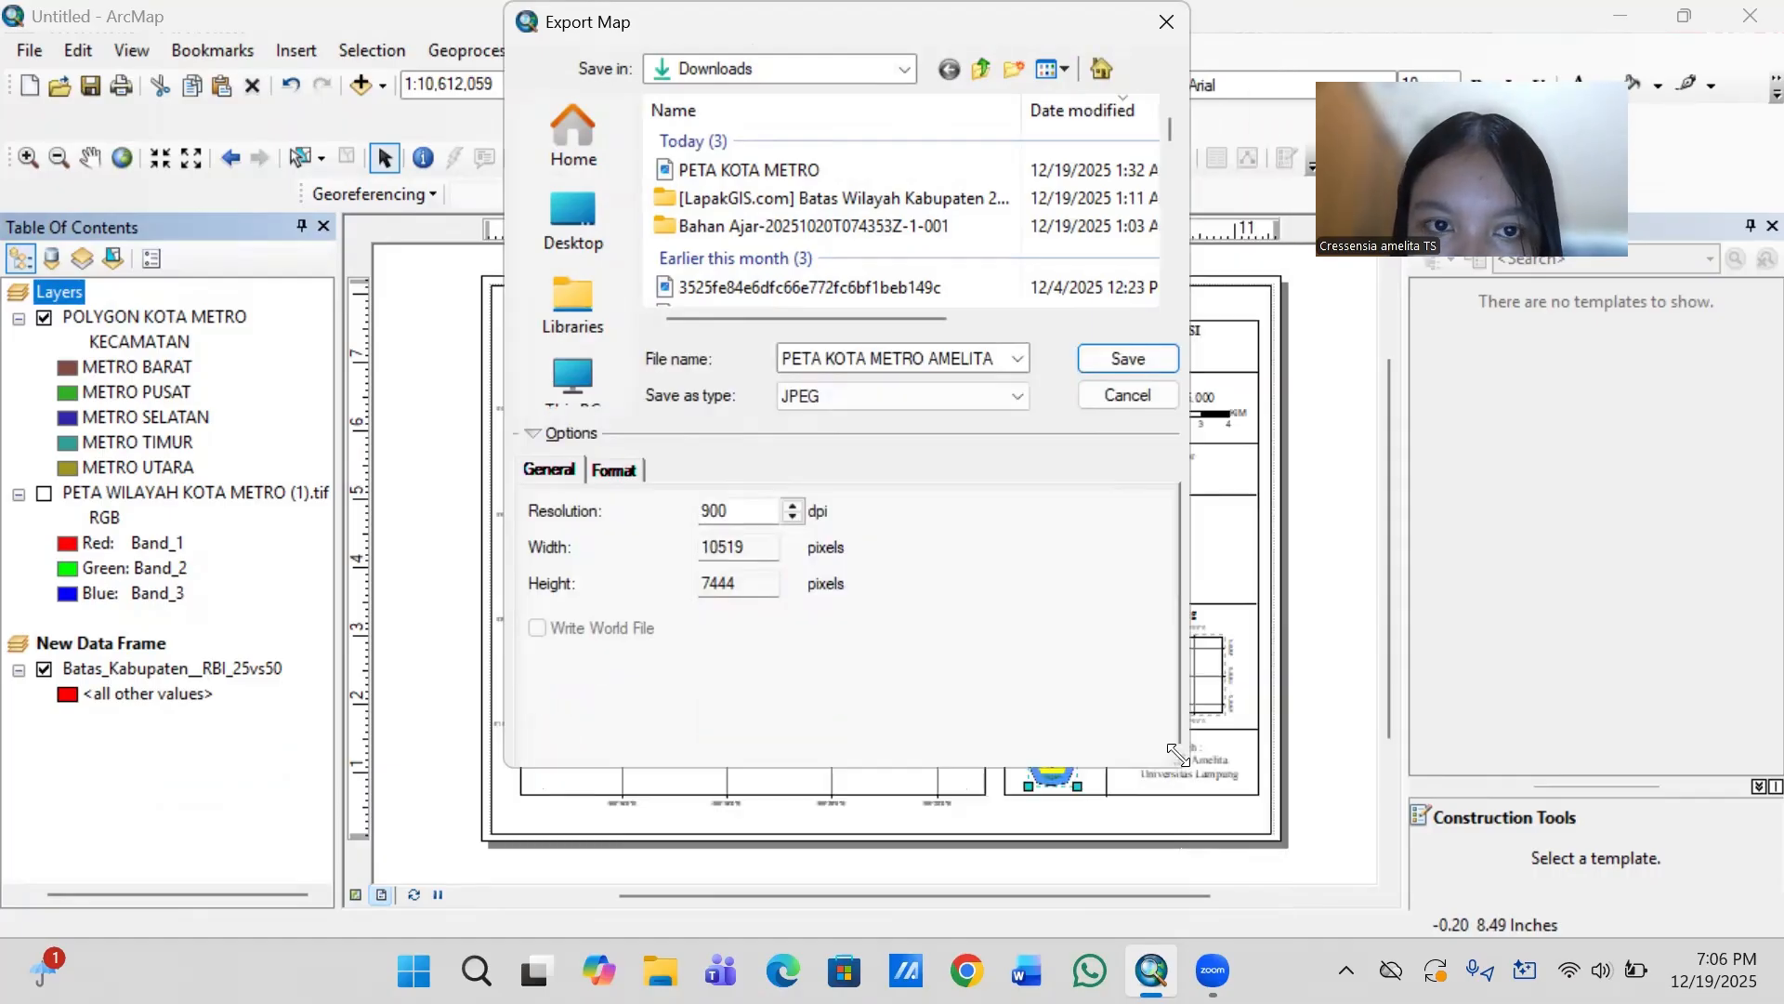
left_click(1145, 353)
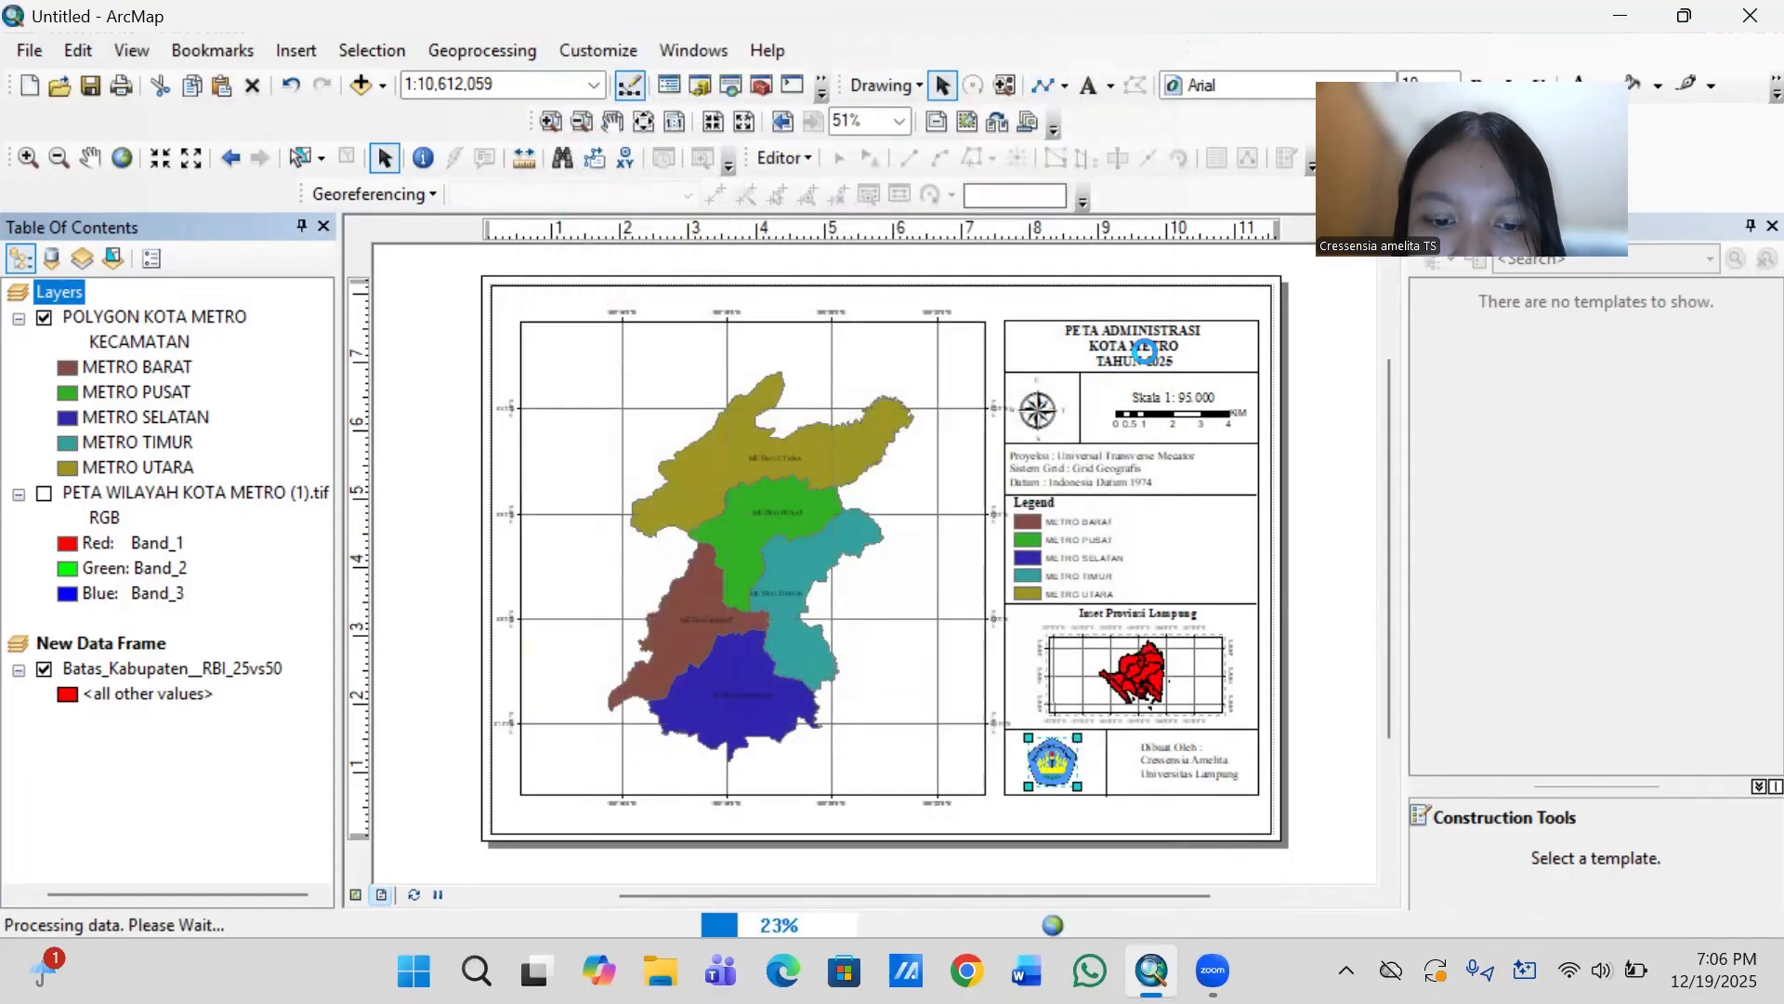